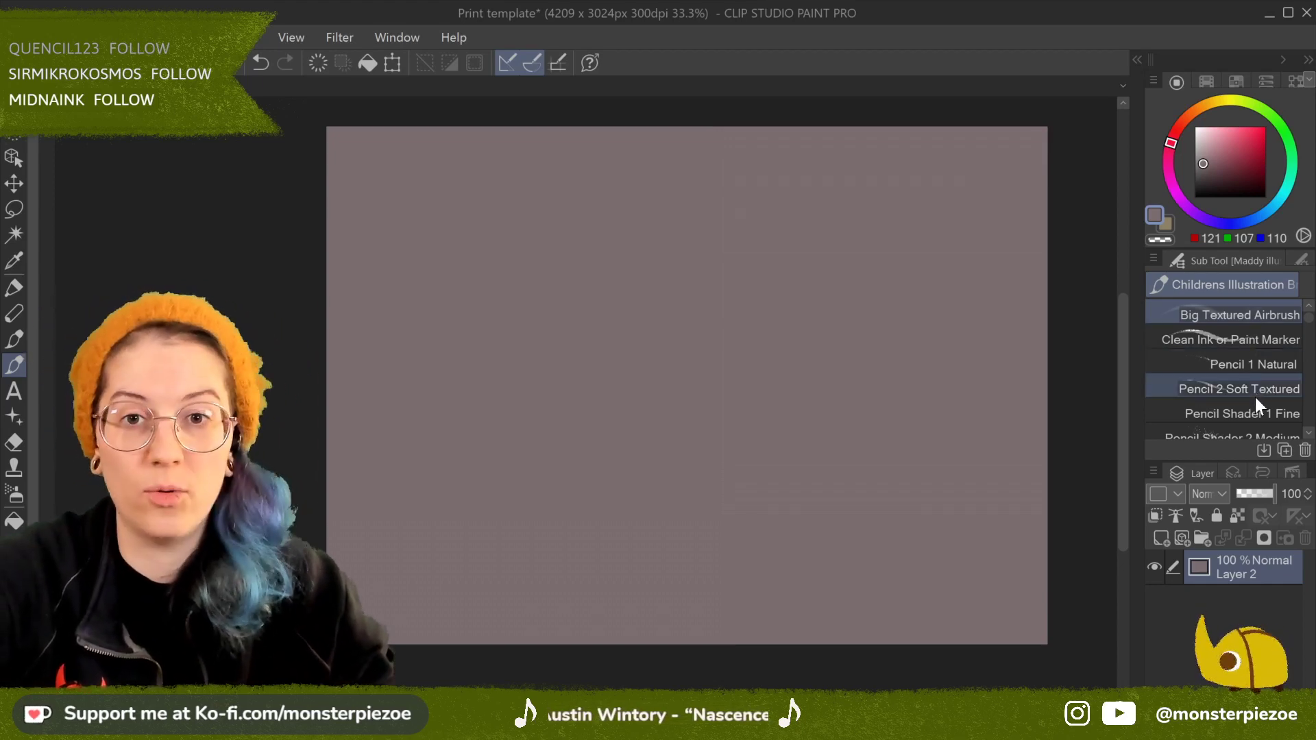
Step: Enlarge the brush list and paint a dark red (RGB 65, 26, 34) test swatch with Big Textured Airbrush near the canvas centre
drag(1241, 462, 1246, 571)
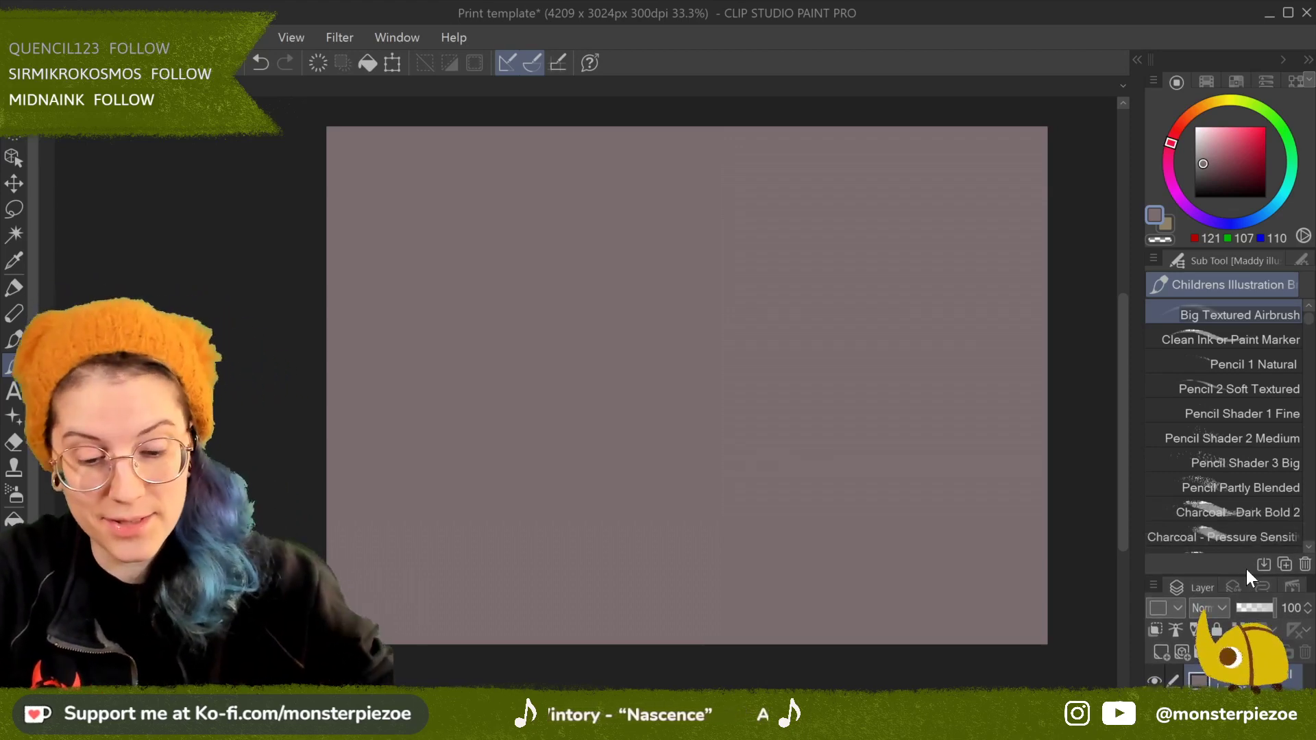
mouse_move(870, 343)
mouse_down()
mouse_move(892, 384)
mouse_move(816, 505)
mouse_move(835, 512)
mouse_up()
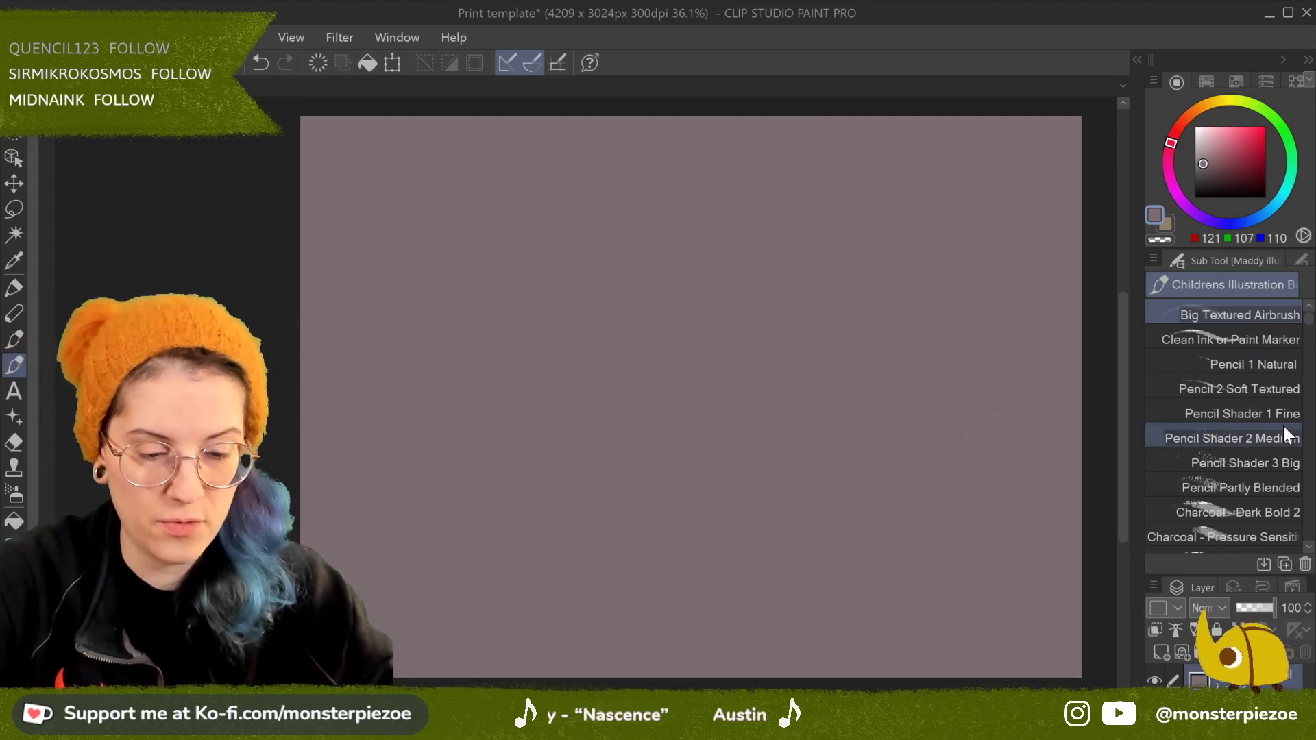
mouse_move(1308, 315)
mouse_down()
mouse_move(1309, 533)
mouse_move(1298, 307)
mouse_up()
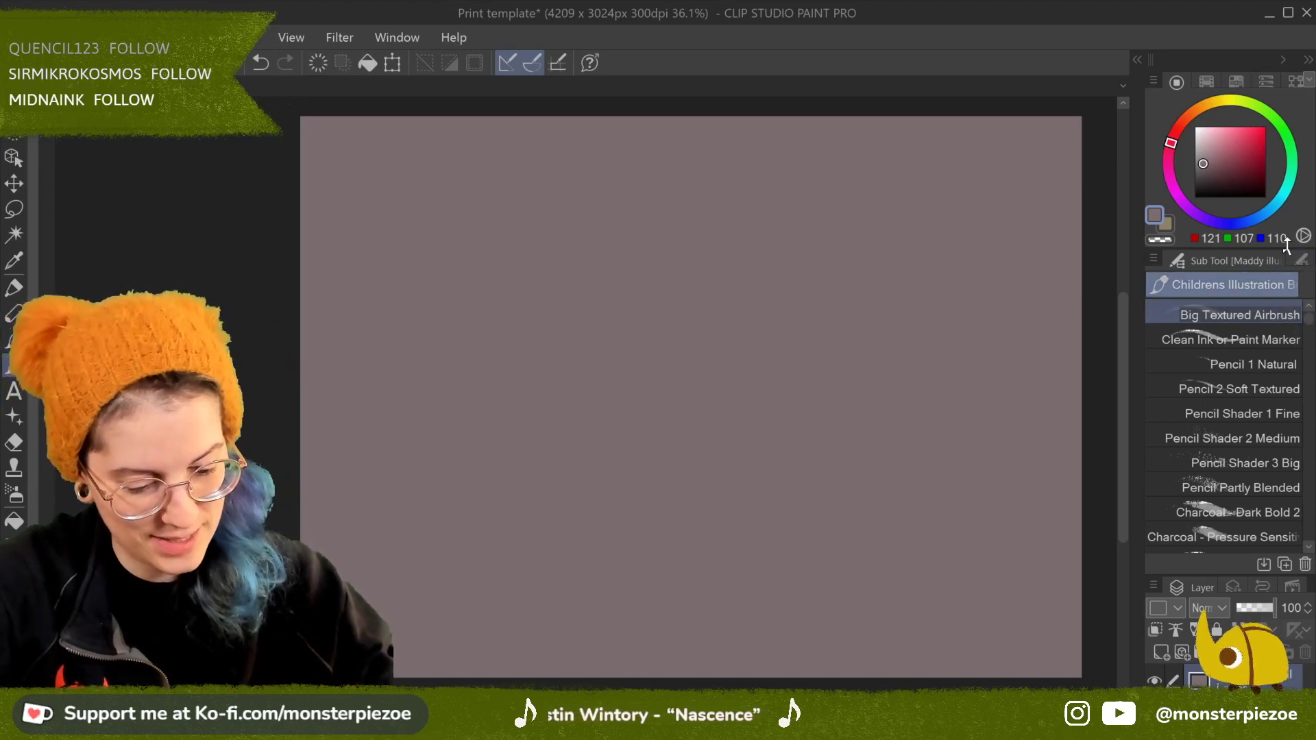
click(1254, 171)
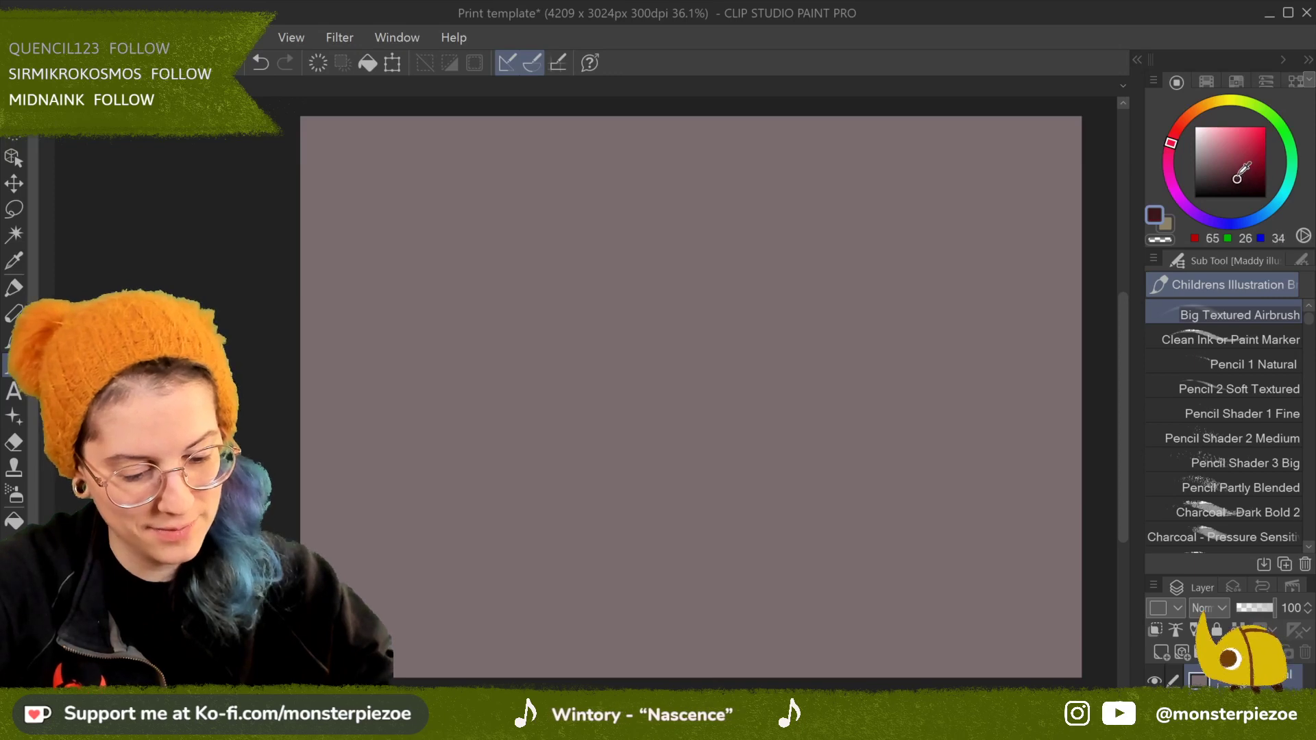
mouse_move(646, 435)
mouse_down()
mouse_move(896, 220)
mouse_move(729, 418)
mouse_move(852, 352)
mouse_move(754, 494)
mouse_up()
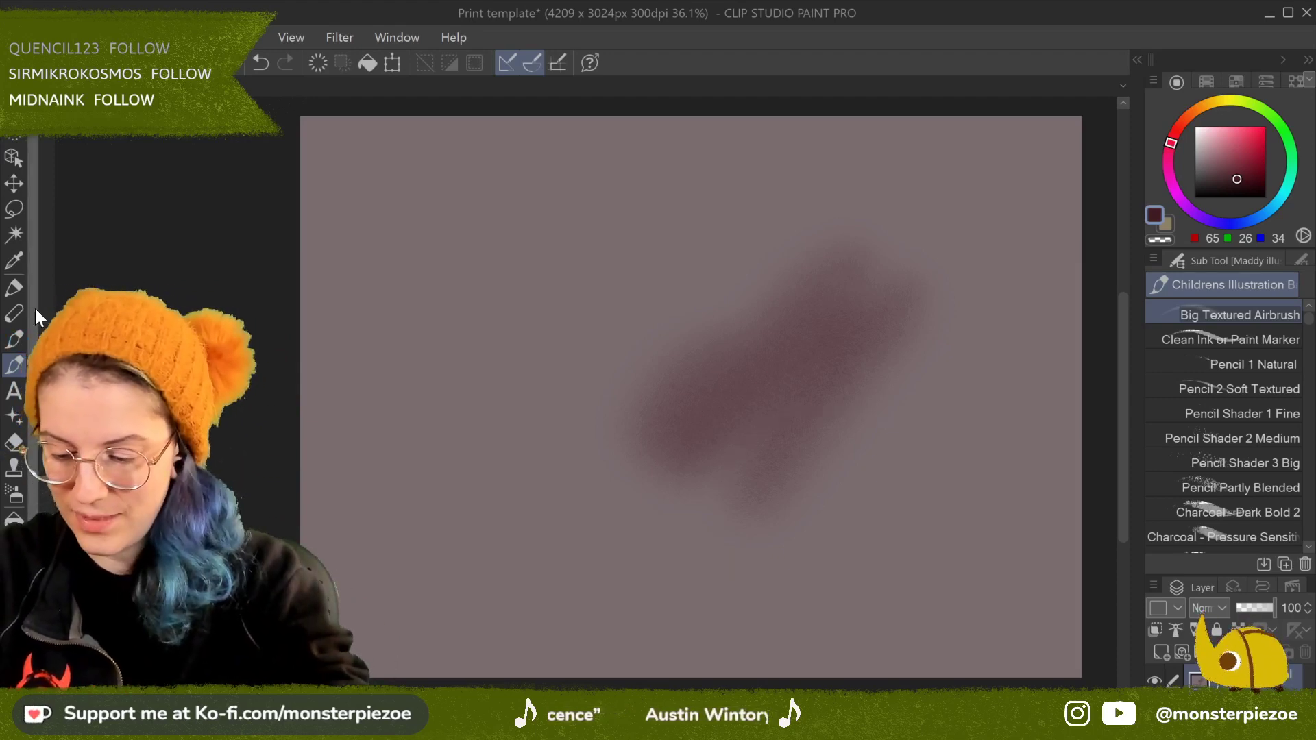
Step: Paint a dark red test swatch with the Oval - Cracked Texture brush from the Maddy brush group, beside the airbrushed patch
click(16, 338)
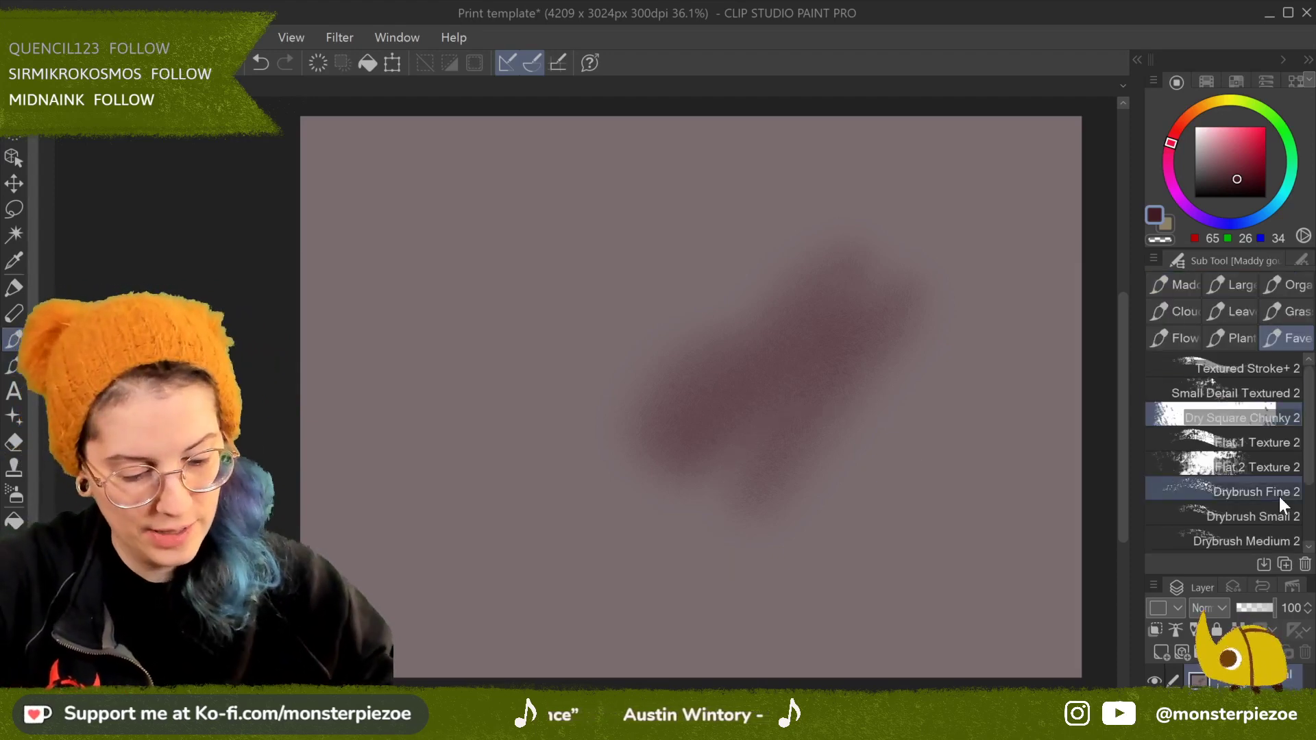
click(1187, 287)
drag(1306, 518, 1306, 394)
scroll(1303, 401, down, 1)
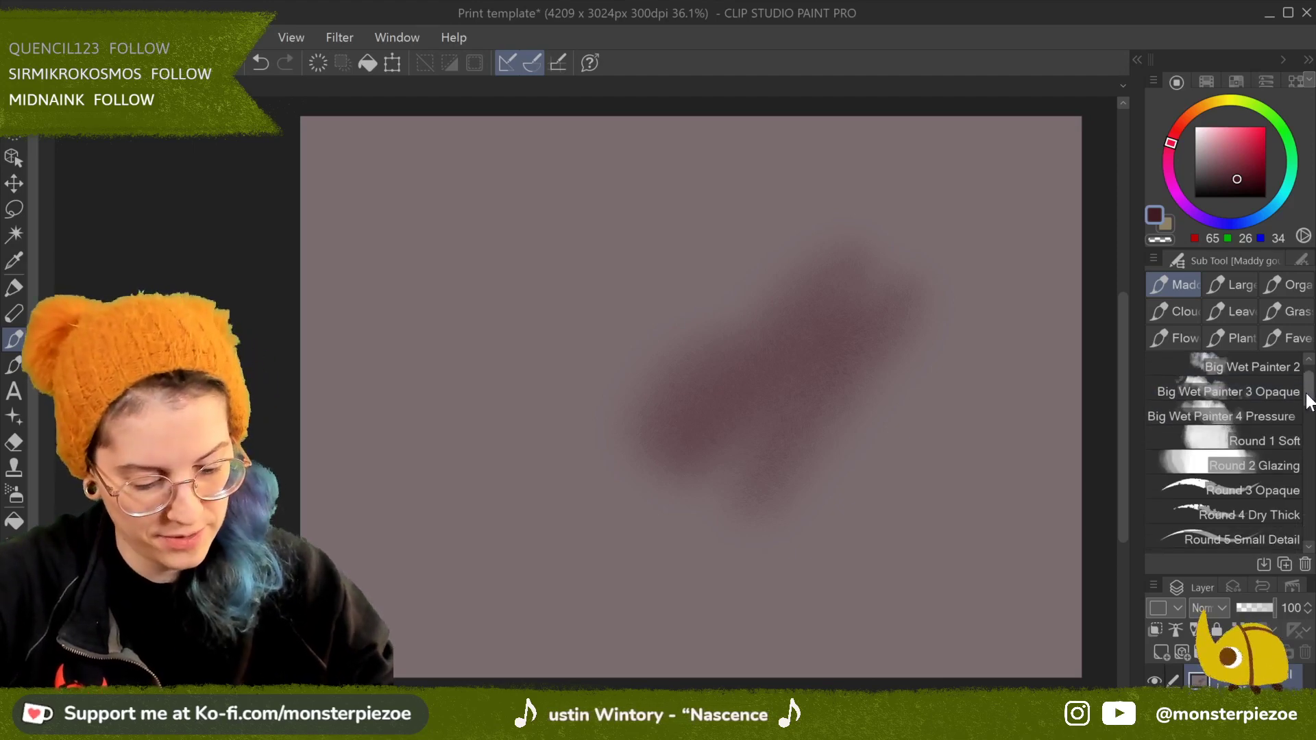
scroll(1303, 411, down, 2)
scroll(1267, 479, down, 4)
click(1273, 463)
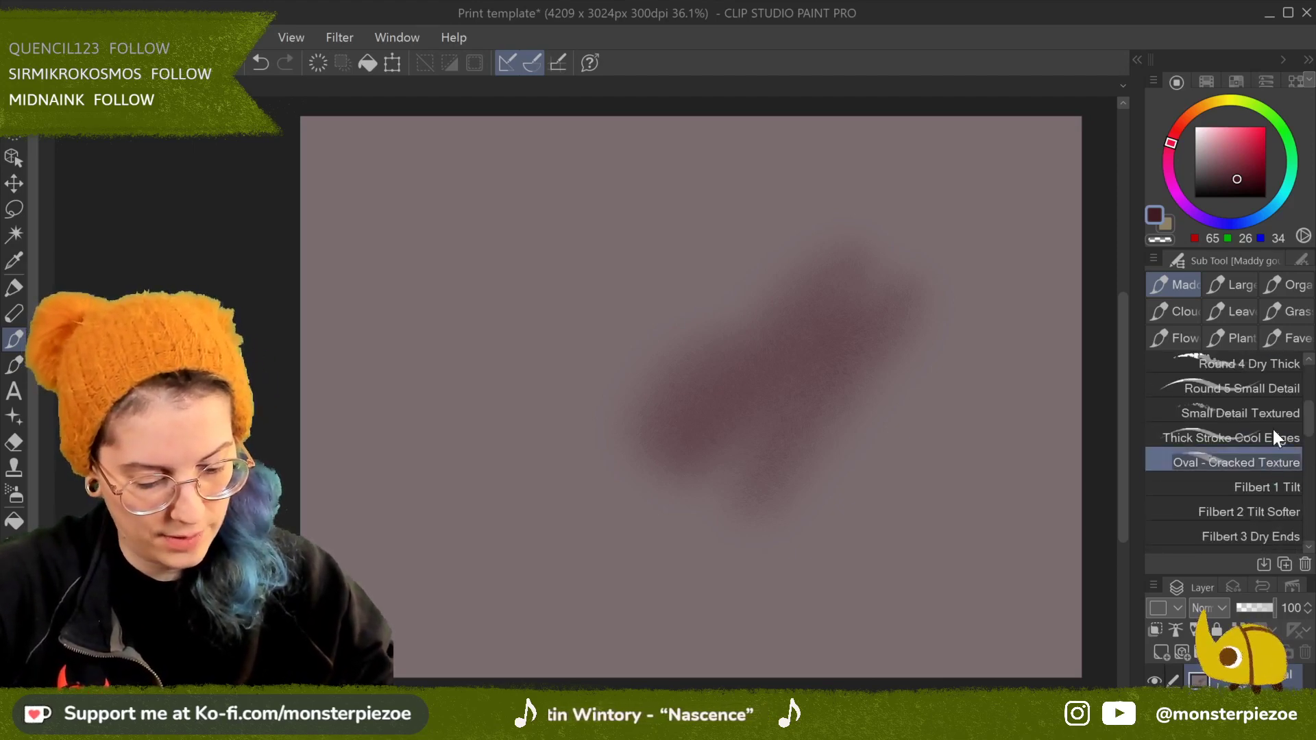
mouse_move(507, 405)
mouse_down()
mouse_move(573, 285)
mouse_move(529, 361)
mouse_move(528, 399)
mouse_move(596, 308)
mouse_move(548, 404)
mouse_up()
Step: Paint dark red test swatches with the favourite brushes Dry Square Chunky 2 and Flat 1 Texture 2
click(1289, 338)
mouse_move(682, 288)
mouse_down()
mouse_move(748, 305)
mouse_move(621, 466)
mouse_up()
click(1261, 443)
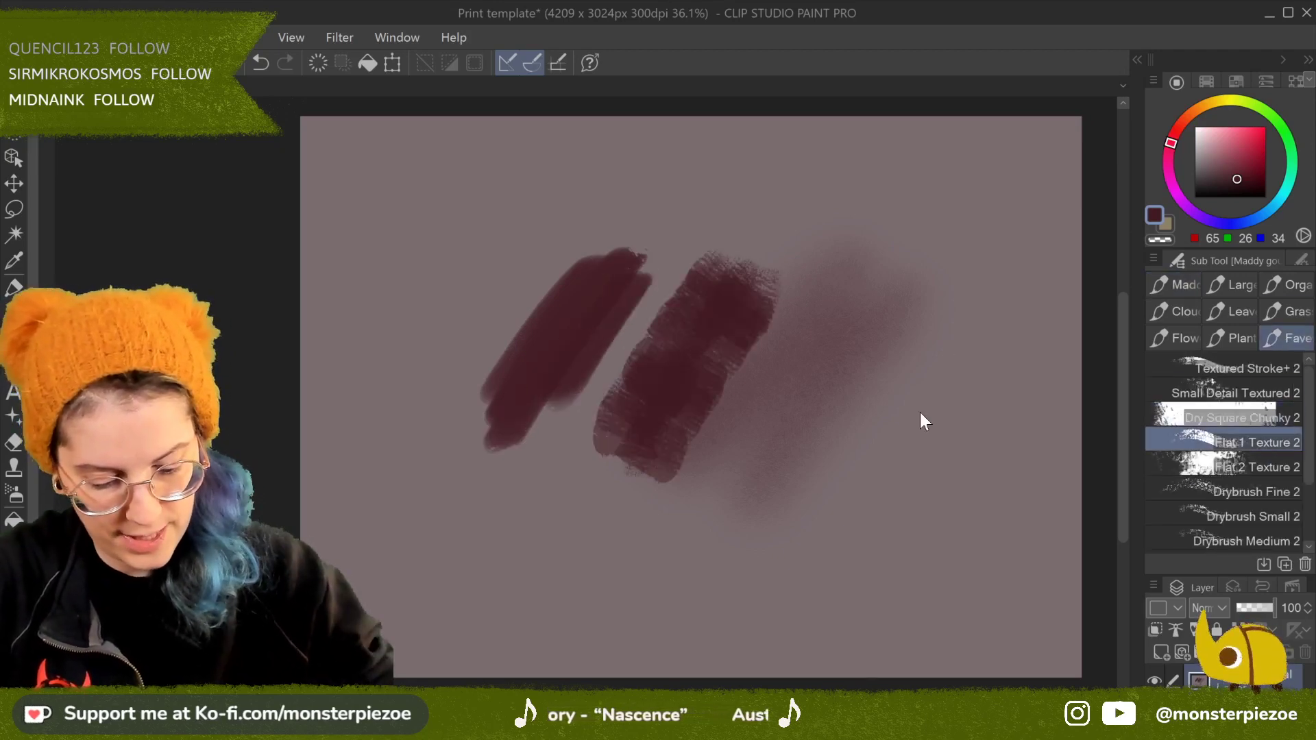
drag(938, 363, 904, 568)
drag(936, 309, 891, 491)
mouse_move(932, 307)
mouse_down()
mouse_move(865, 473)
mouse_move(842, 458)
mouse_up()
drag(933, 305, 814, 460)
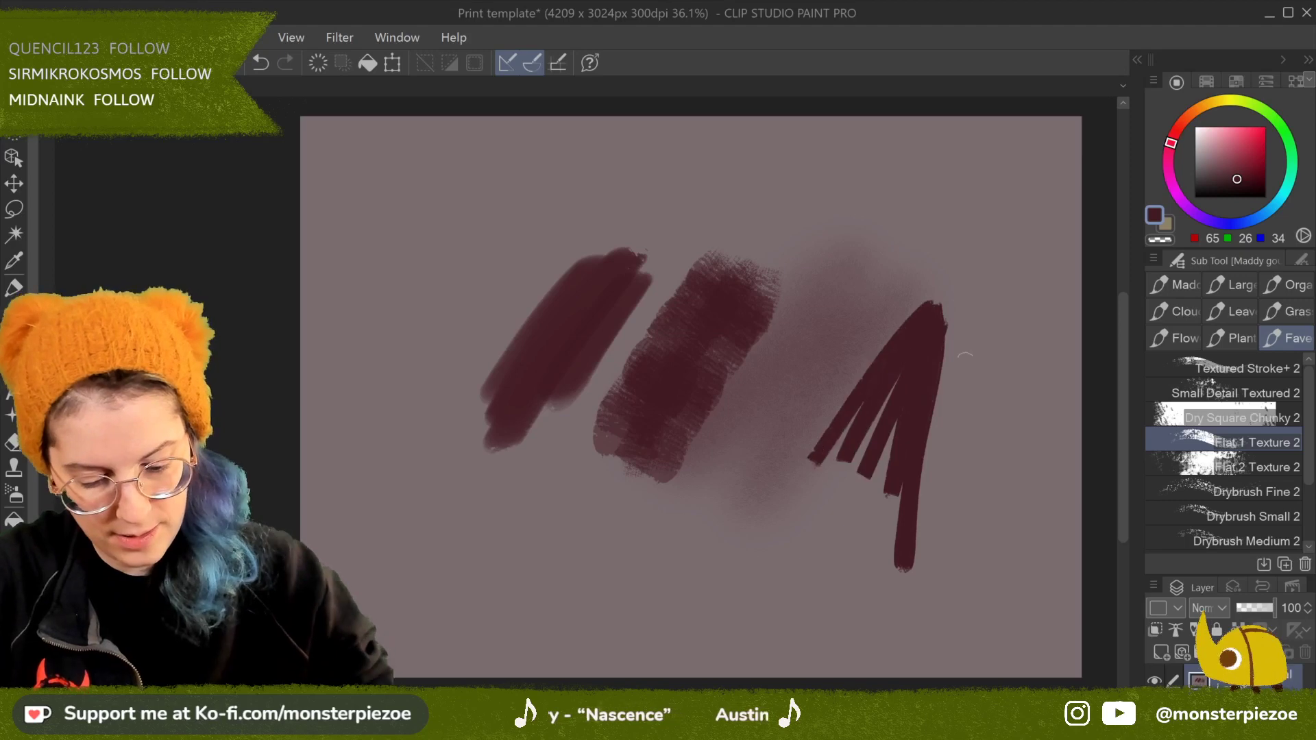
Step: Choose pink (RGB 220, 85, 113) and test Flat 1 Texture 2 and Flat 2 Texture 2 over the thin dark strokes and above them
click(1238, 136)
drag(885, 356, 872, 467)
drag(912, 327, 884, 460)
click(1234, 467)
mouse_move(905, 353)
mouse_down()
mouse_move(1001, 473)
mouse_move(843, 552)
mouse_up()
drag(959, 363, 1021, 548)
drag(802, 192, 804, 363)
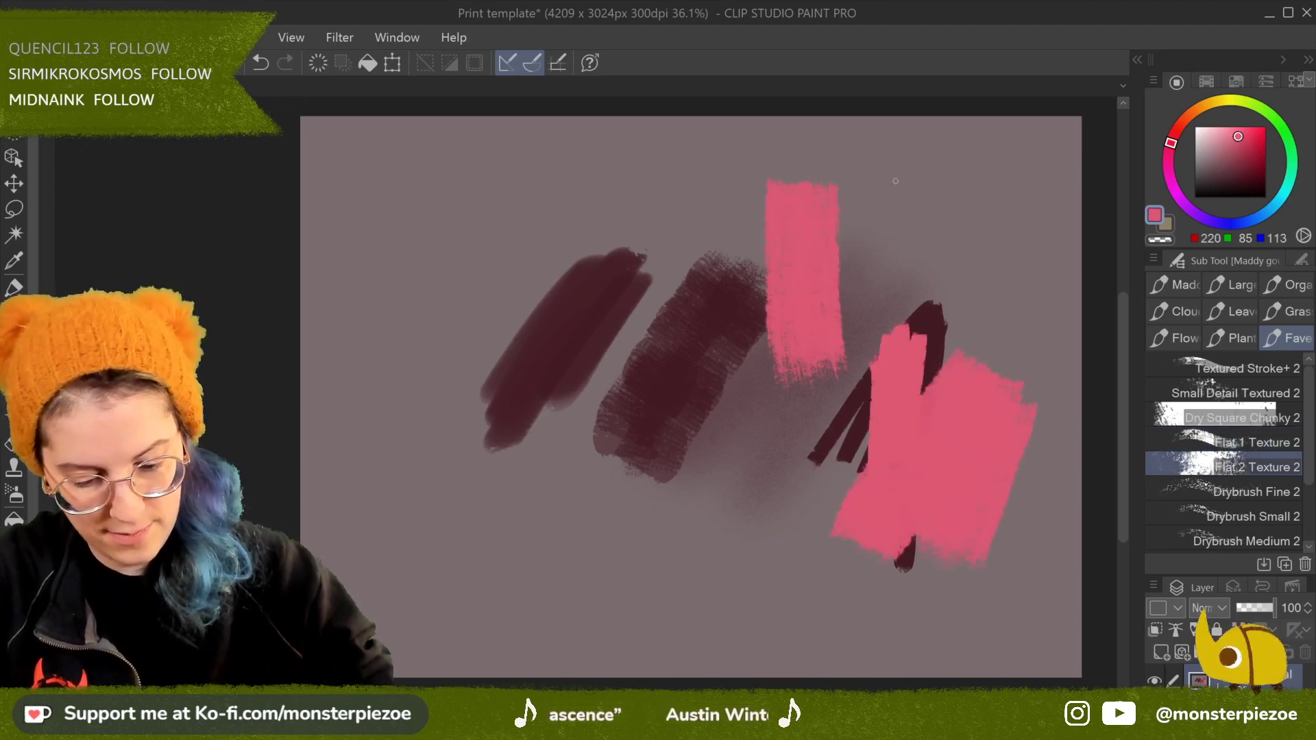
drag(894, 175, 897, 268)
Step: Scribble pink with Drybrush Fine 2 across the upper ends of the two wide dark red swatches
click(1275, 487)
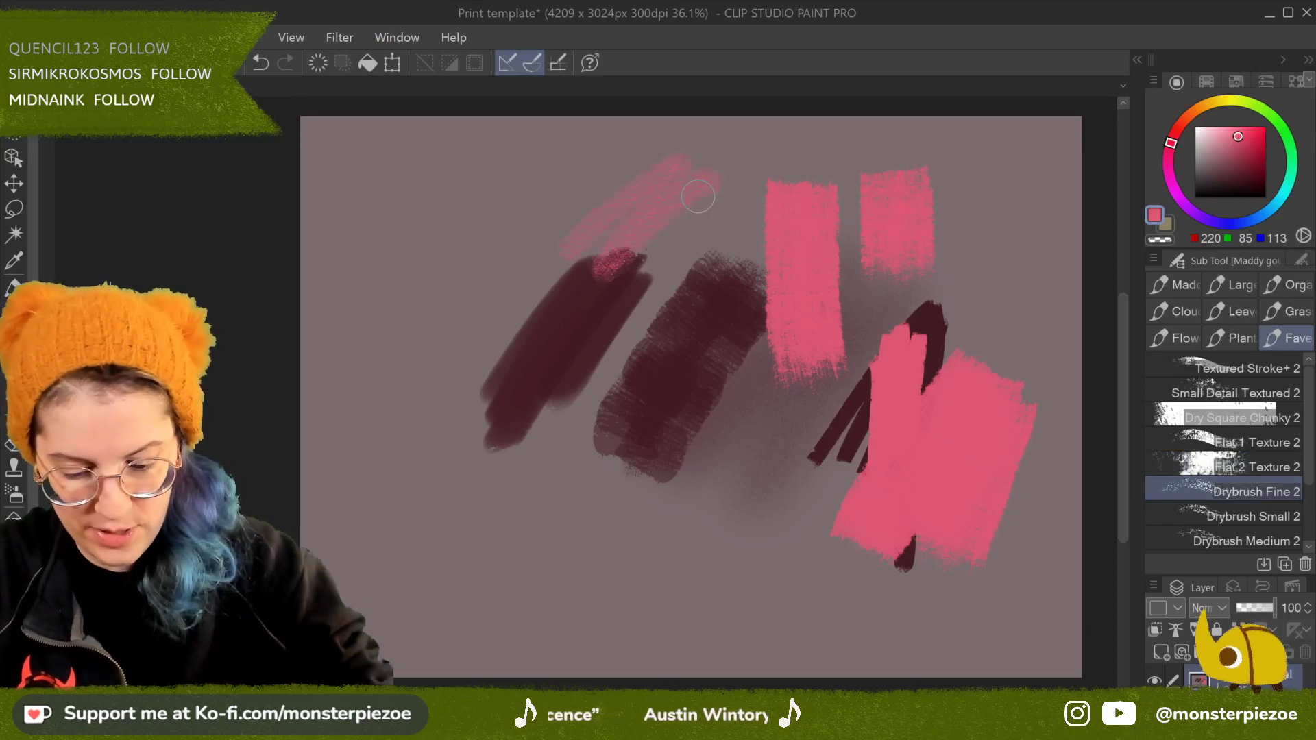
drag(667, 211, 719, 232)
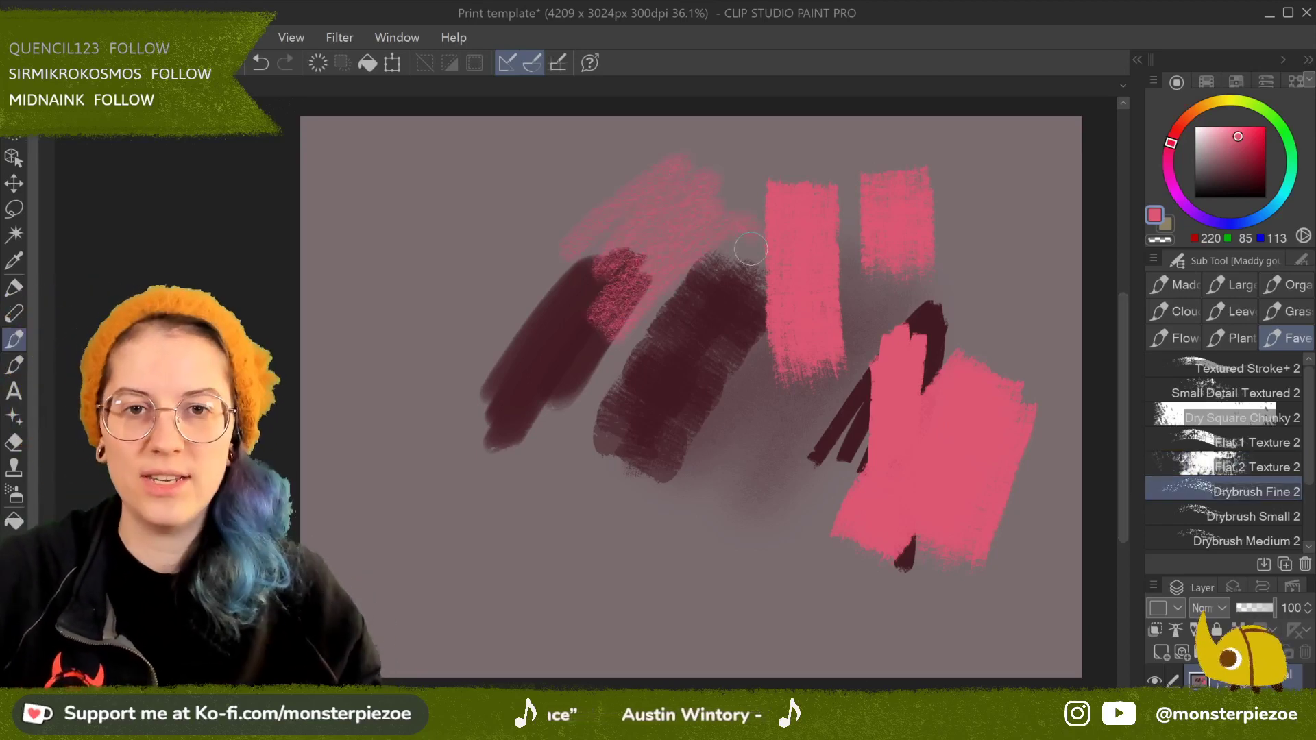
scroll(1227, 445, down, 1)
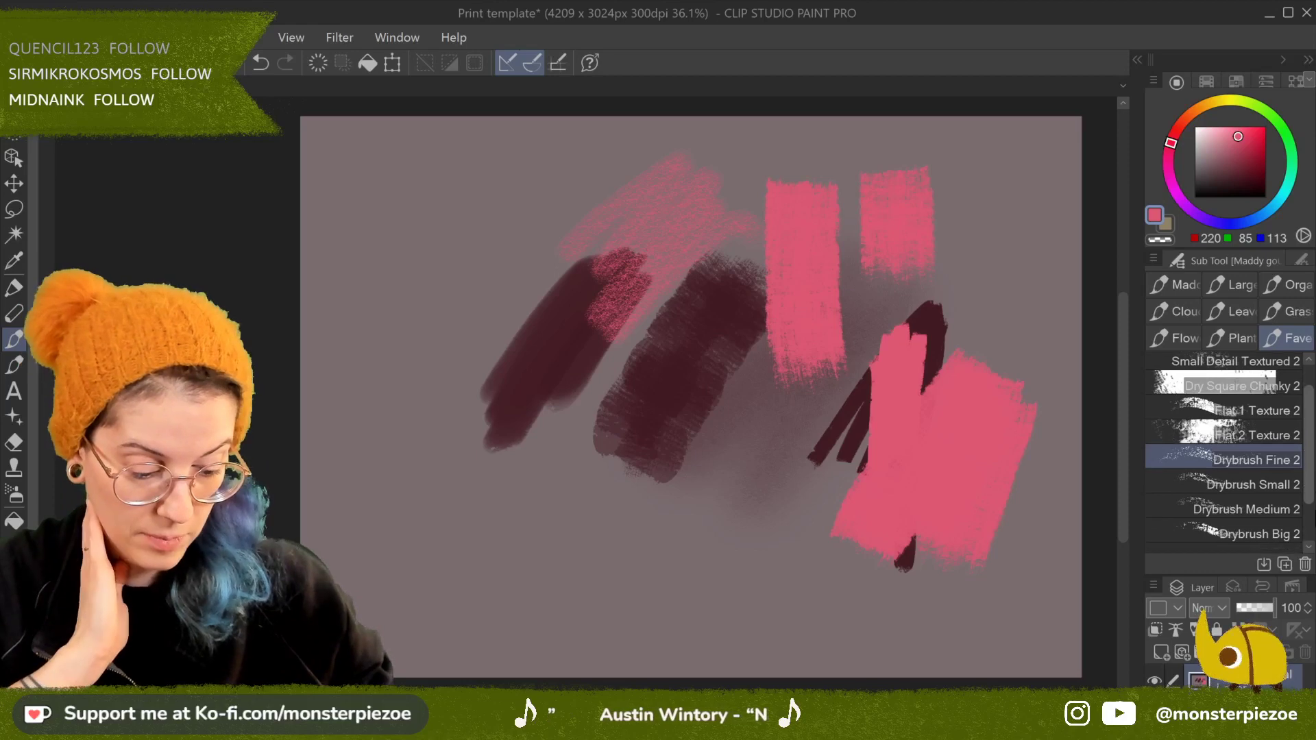
drag(1309, 459, 1300, 611)
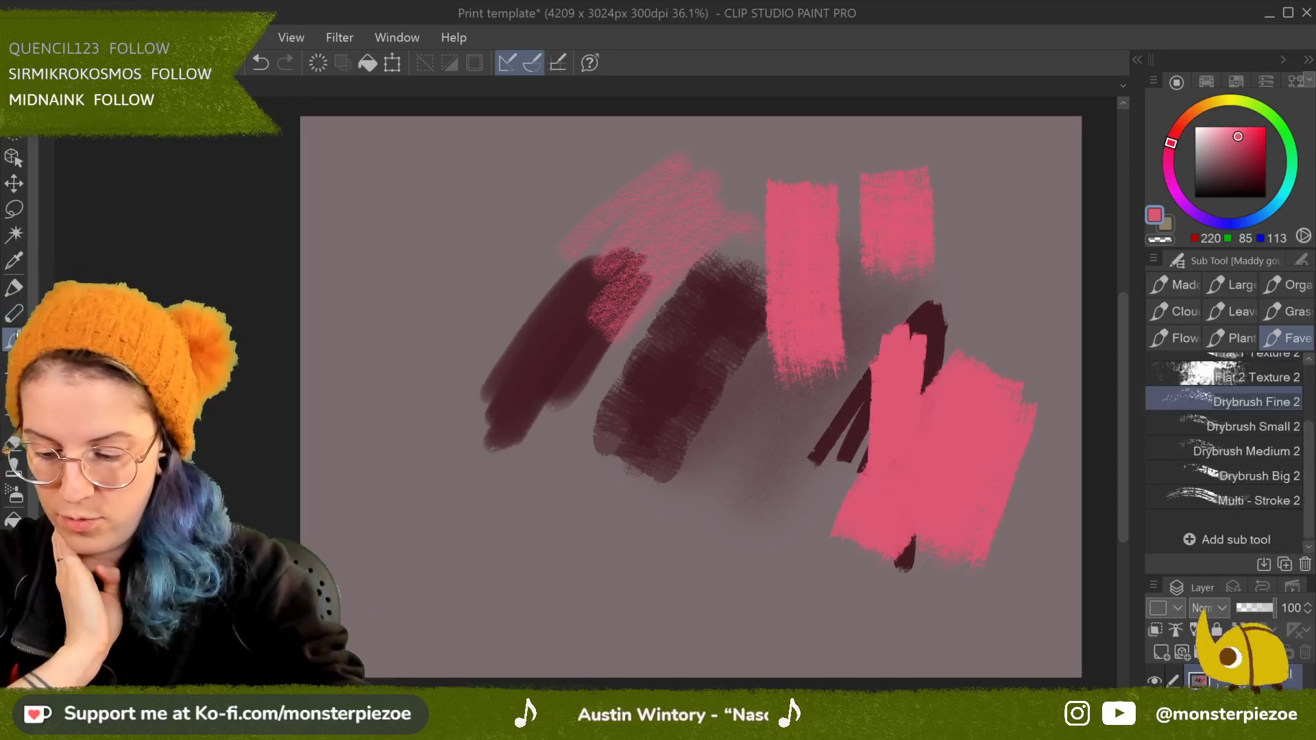
Step: Paint pink test swatches with the Pastel - Soft and Pastel - Soft 2 brushes from the MAD group around the dark swatches
click(13, 391)
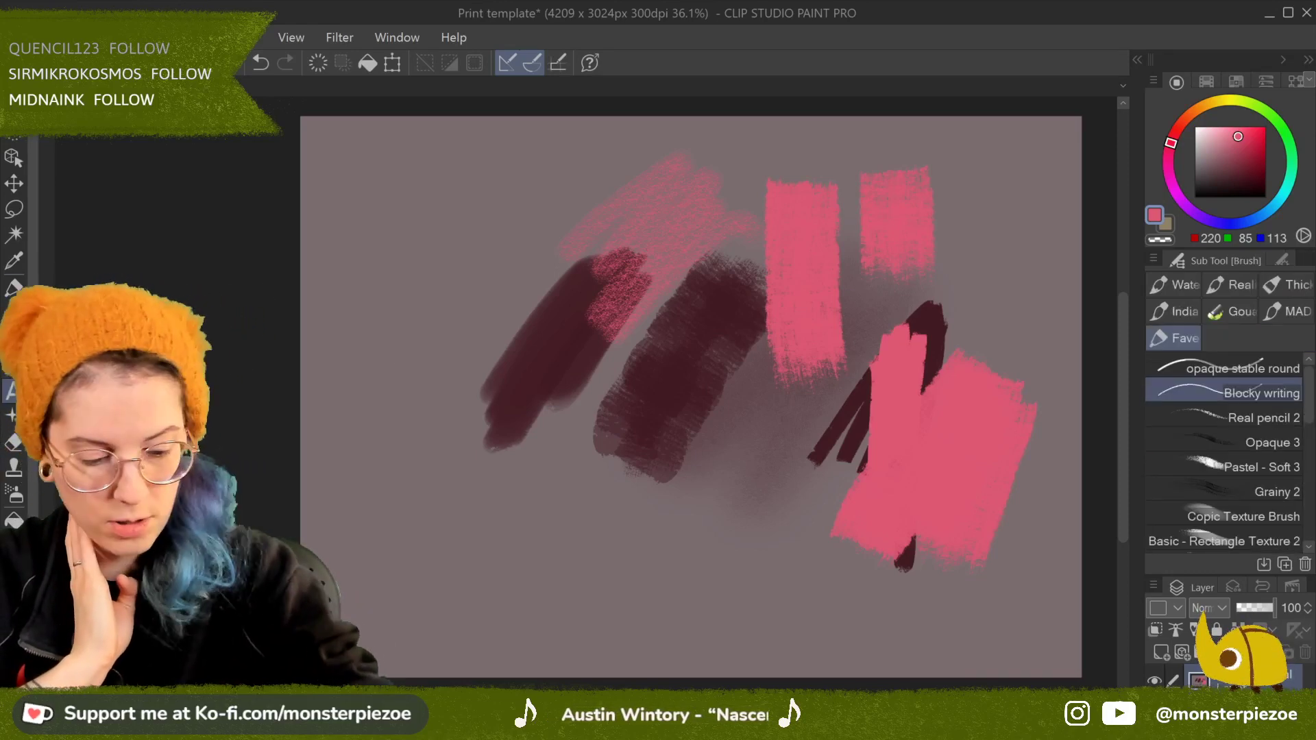
click(1291, 315)
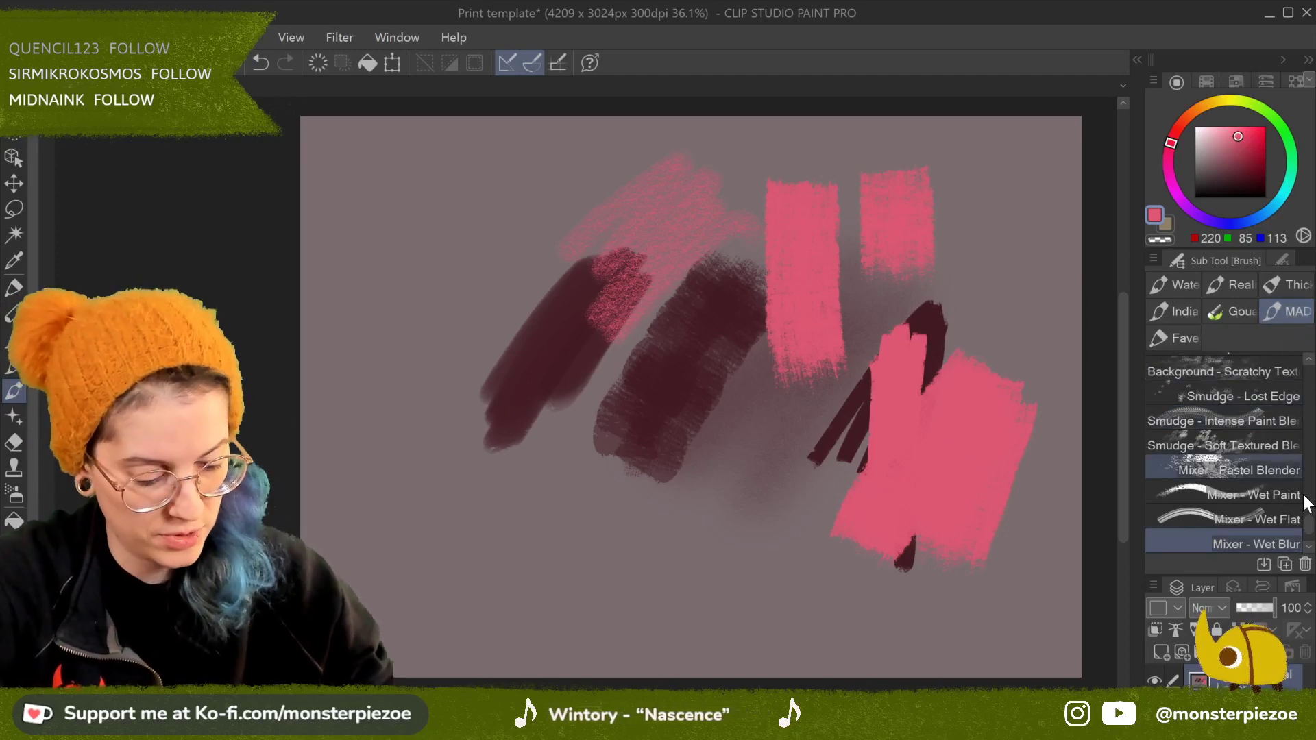
mouse_move(1310, 531)
mouse_down()
mouse_move(1309, 383)
mouse_move(1312, 485)
mouse_move(1308, 468)
mouse_up()
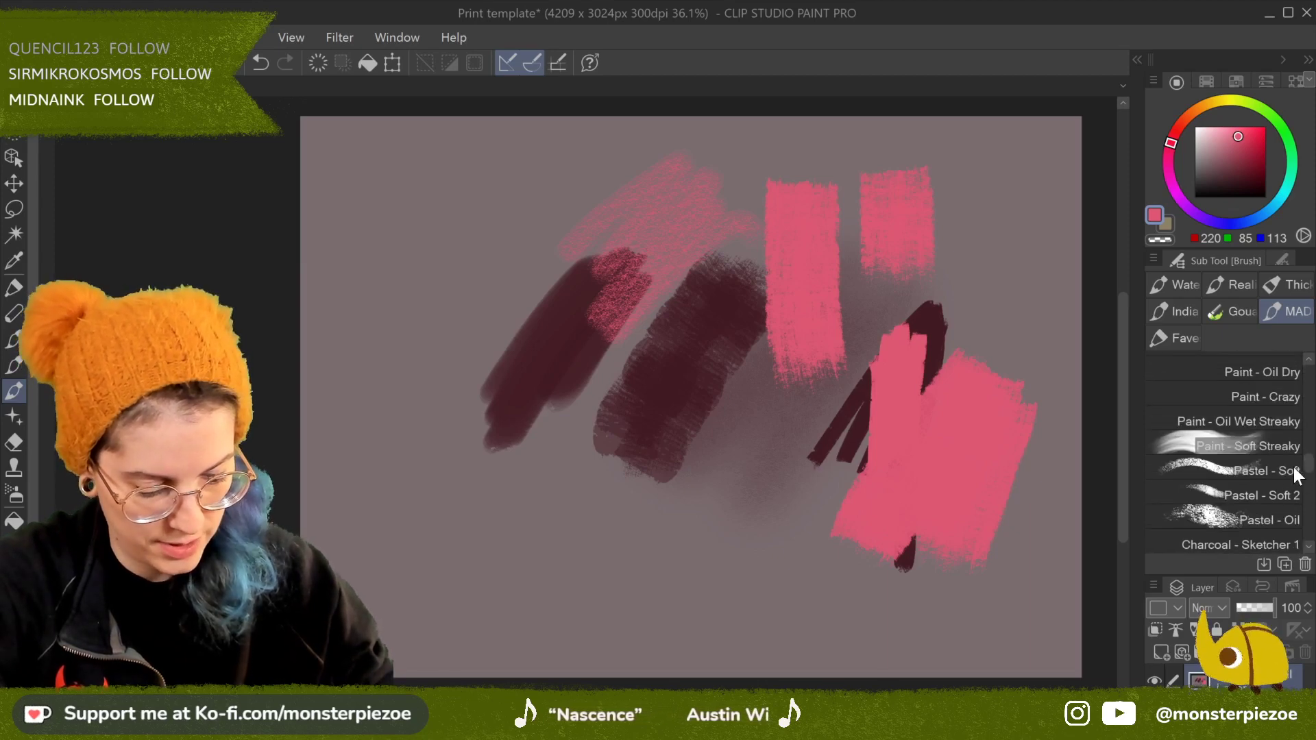
click(1254, 470)
drag(473, 216, 398, 332)
click(1254, 495)
mouse_move(432, 559)
mouse_down()
mouse_move(481, 496)
mouse_move(555, 544)
mouse_move(606, 488)
mouse_move(616, 529)
mouse_move(667, 574)
mouse_move(695, 548)
mouse_up()
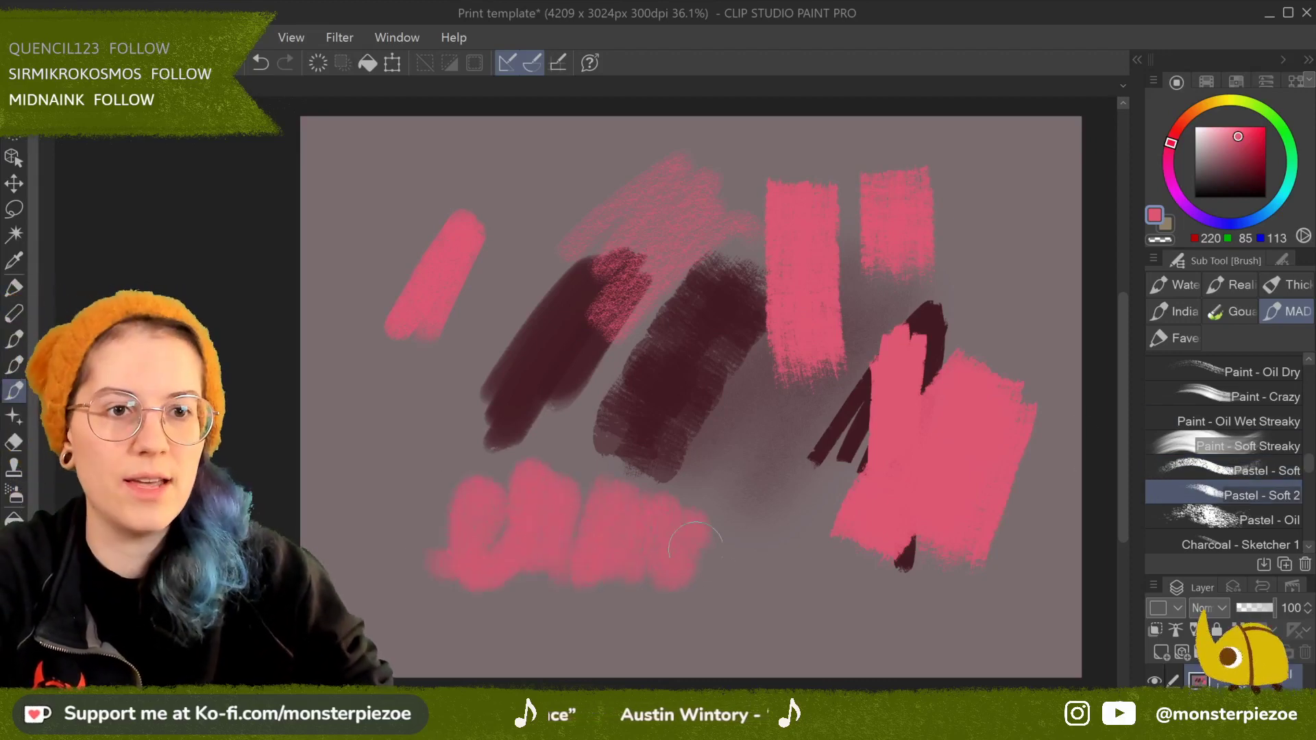
mouse_move(756, 508)
mouse_down()
mouse_move(782, 425)
mouse_move(844, 553)
mouse_up()
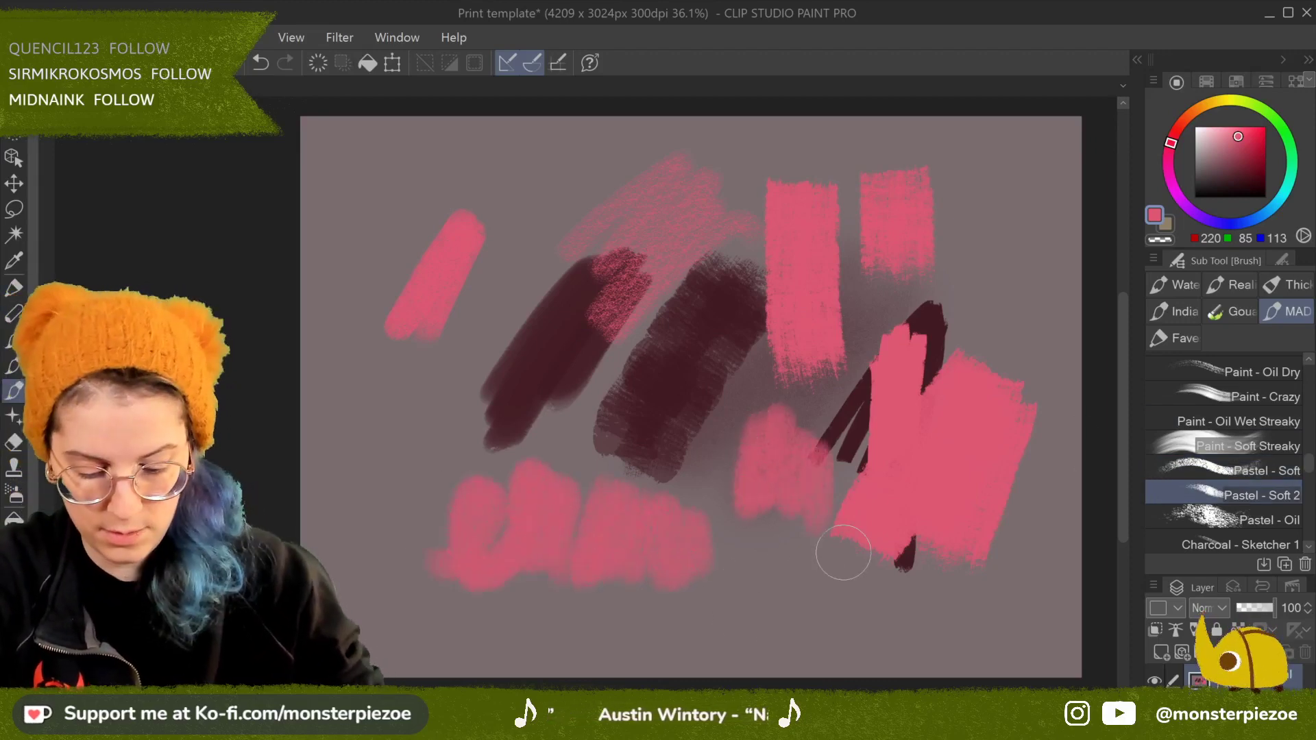
Step: Layer light pink, yellow and green Pastel - Soft 2 texture over the end of the long pink pastel swatch
scroll(776, 471, up, 3)
mouse_move(776, 470)
mouse_down()
mouse_move(897, 260)
mouse_move(1035, 172)
mouse_up()
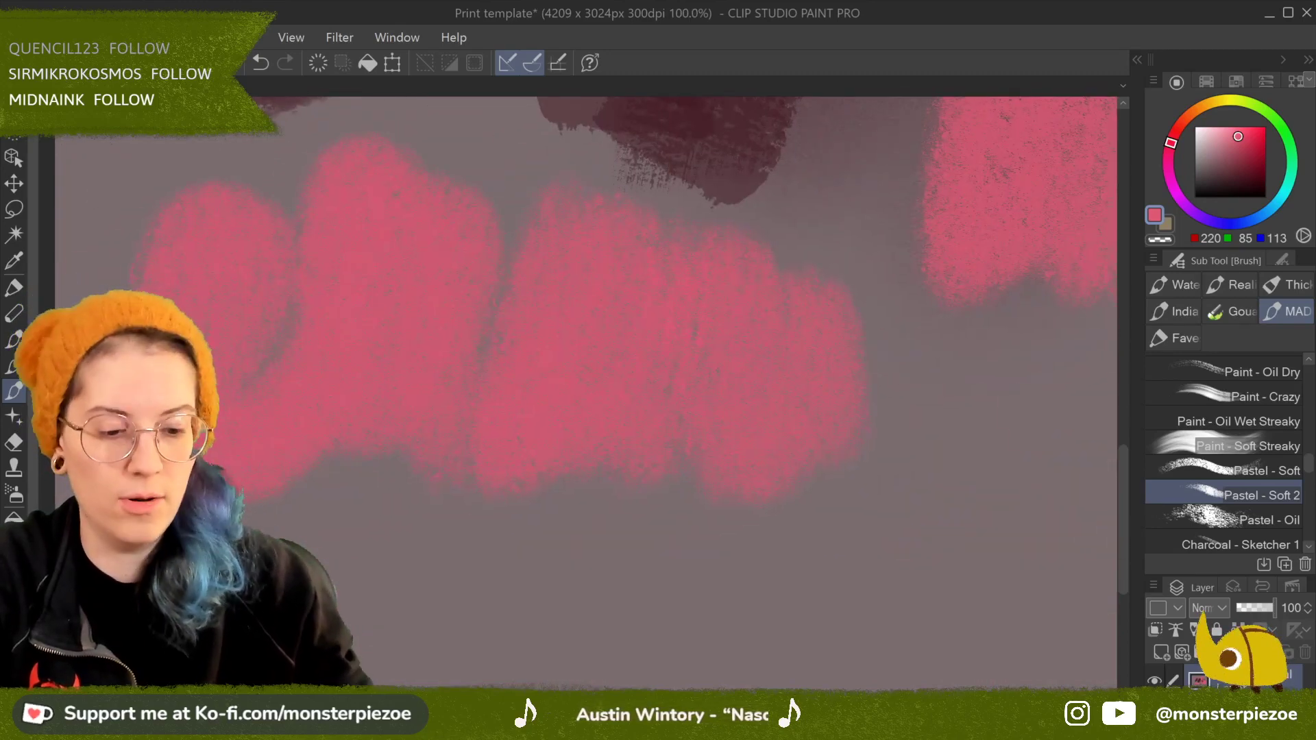
mouse_move(675, 458)
mouse_down()
mouse_move(794, 414)
mouse_move(813, 436)
mouse_move(877, 454)
mouse_move(799, 502)
mouse_move(658, 541)
mouse_move(785, 574)
mouse_up()
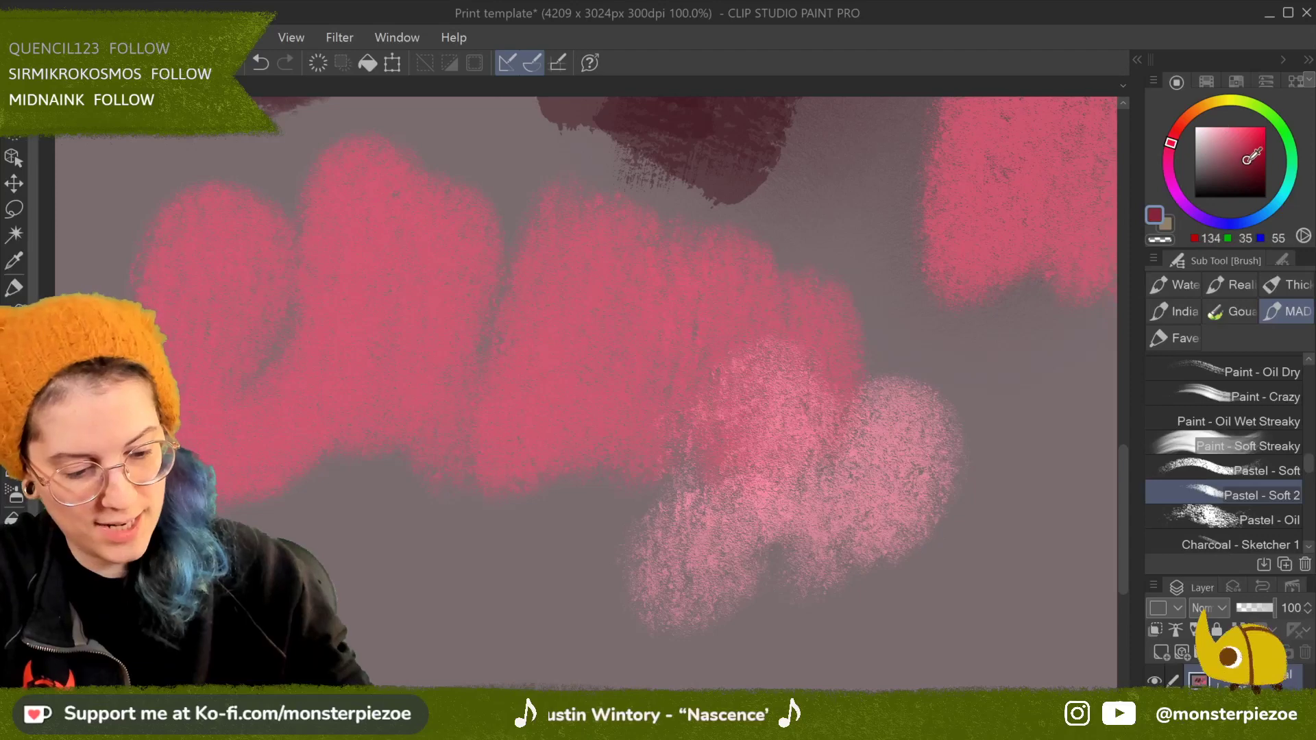
click(1253, 163)
click(1251, 103)
mouse_move(804, 561)
mouse_down()
mouse_move(925, 548)
mouse_move(789, 583)
mouse_move(709, 644)
mouse_up()
drag(898, 610, 763, 504)
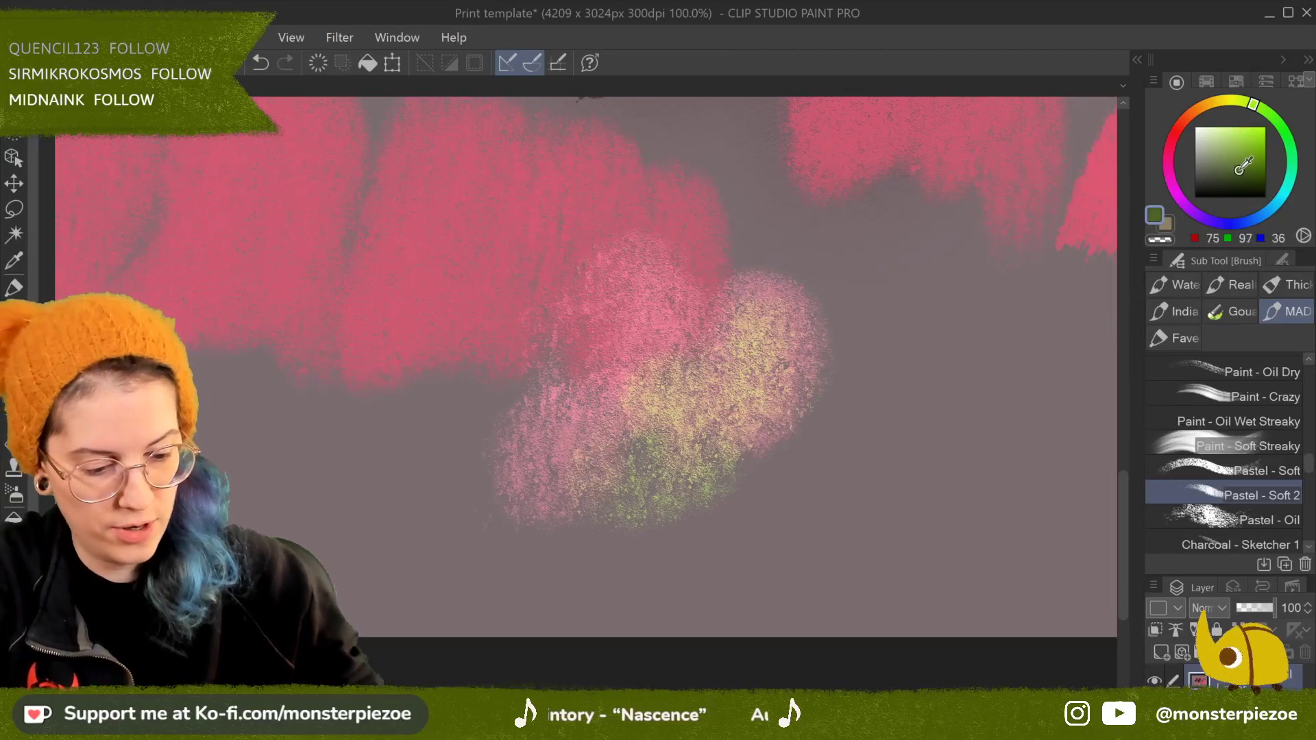
Step: Brush light pink (RGB 253, 161, 180) Pastel - Soft 2 texture onto the large pink block
drag(980, 288, 441, 432)
drag(720, 384, 572, 498)
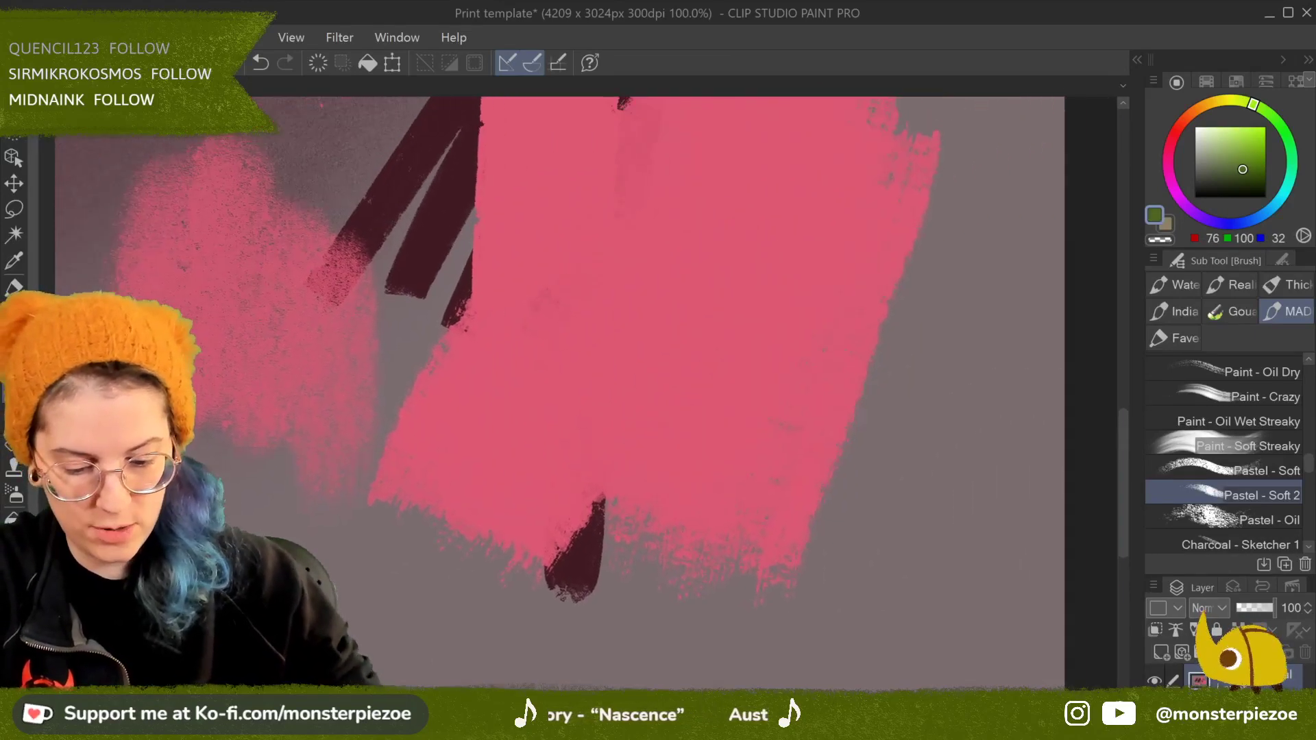
alt+click(734, 265)
click(1219, 123)
mouse_move(717, 212)
mouse_down()
mouse_move(658, 294)
mouse_move(729, 309)
mouse_move(694, 355)
mouse_up()
mouse_move(795, 301)
mouse_down()
mouse_move(761, 459)
mouse_move(692, 521)
mouse_up()
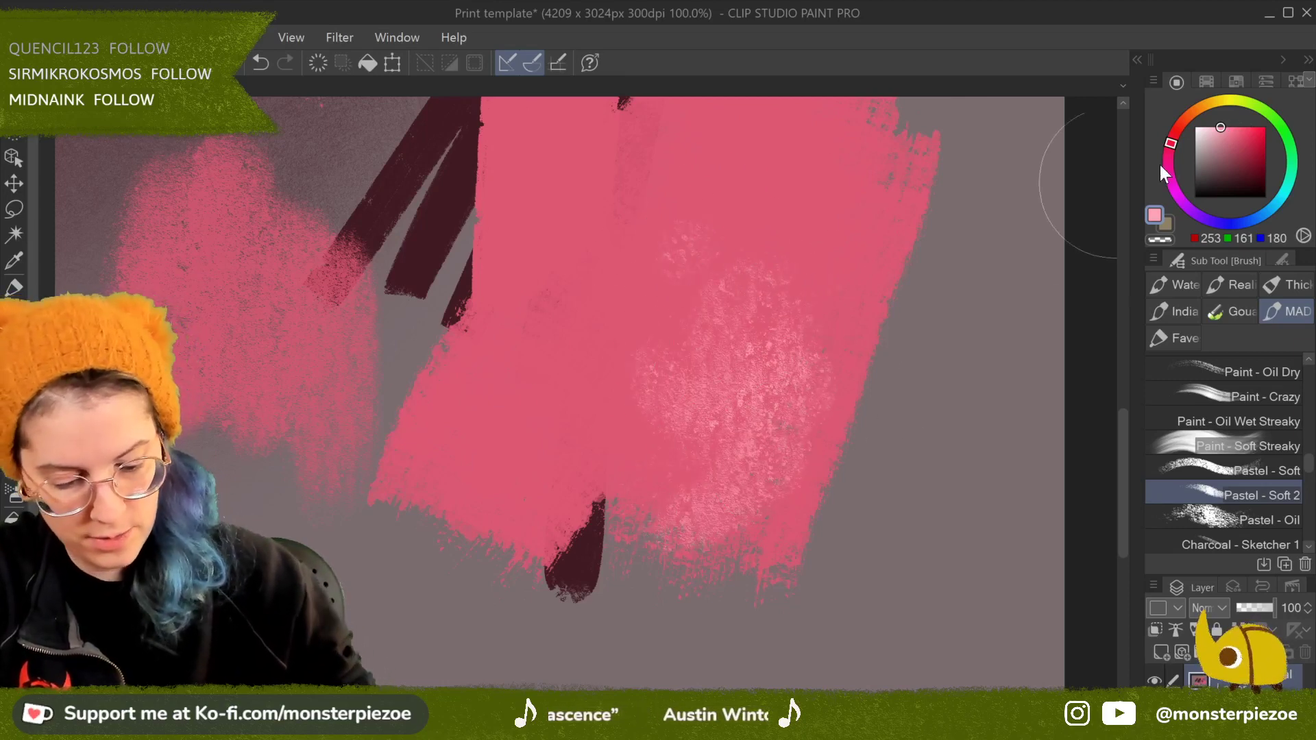
Step: Add muted dark red (RGB 132, 65, 79) Pastel - Soft 2 texture over the large pink block and its lower edge
click(1231, 161)
drag(813, 295, 778, 285)
drag(850, 323, 761, 398)
mouse_move(675, 449)
mouse_down()
mouse_move(583, 432)
mouse_move(585, 479)
mouse_move(653, 494)
mouse_move(779, 461)
mouse_move(816, 335)
mouse_up()
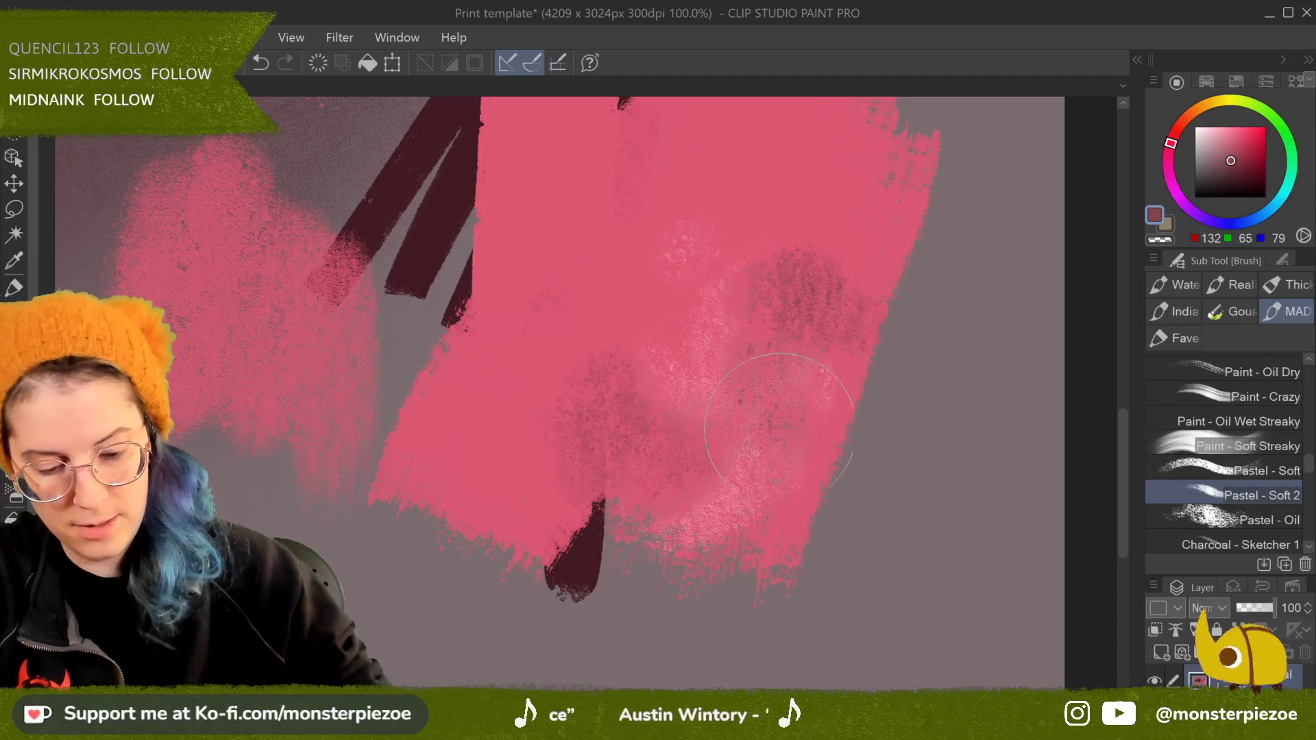
drag(780, 429, 833, 644)
scroll(869, 679, down, 6)
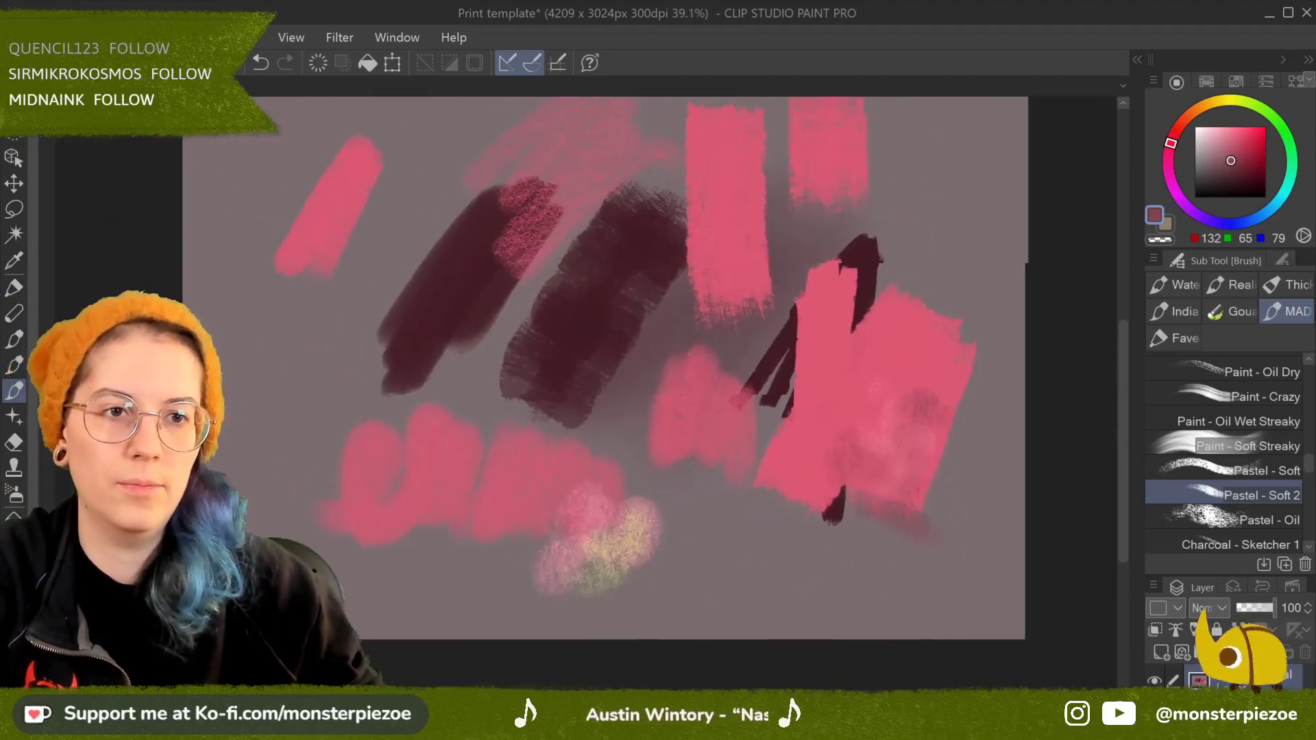
drag(617, 384, 680, 457)
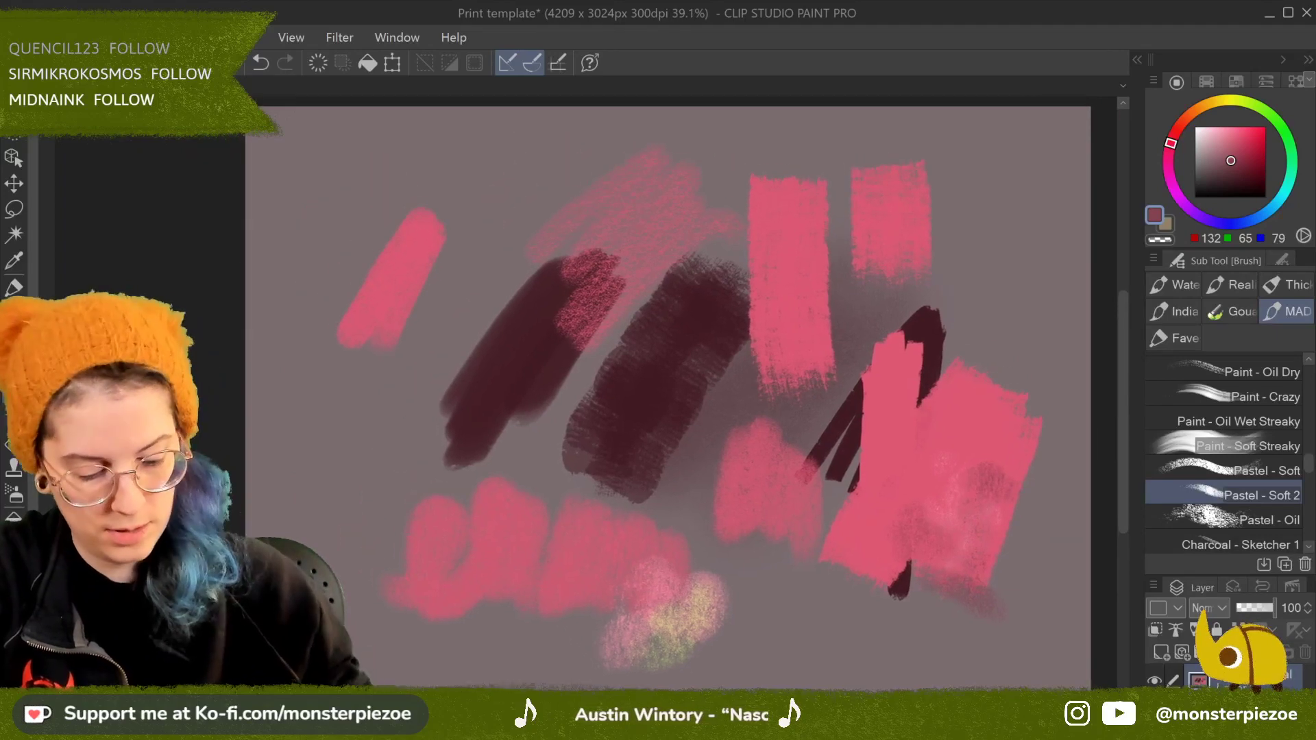
Step: Replace all test swatches with a flat fill of the sampled mauve background colour (RGB 121, 107, 110) and add an empty layer above
alt+click(404, 141)
click(319, 64)
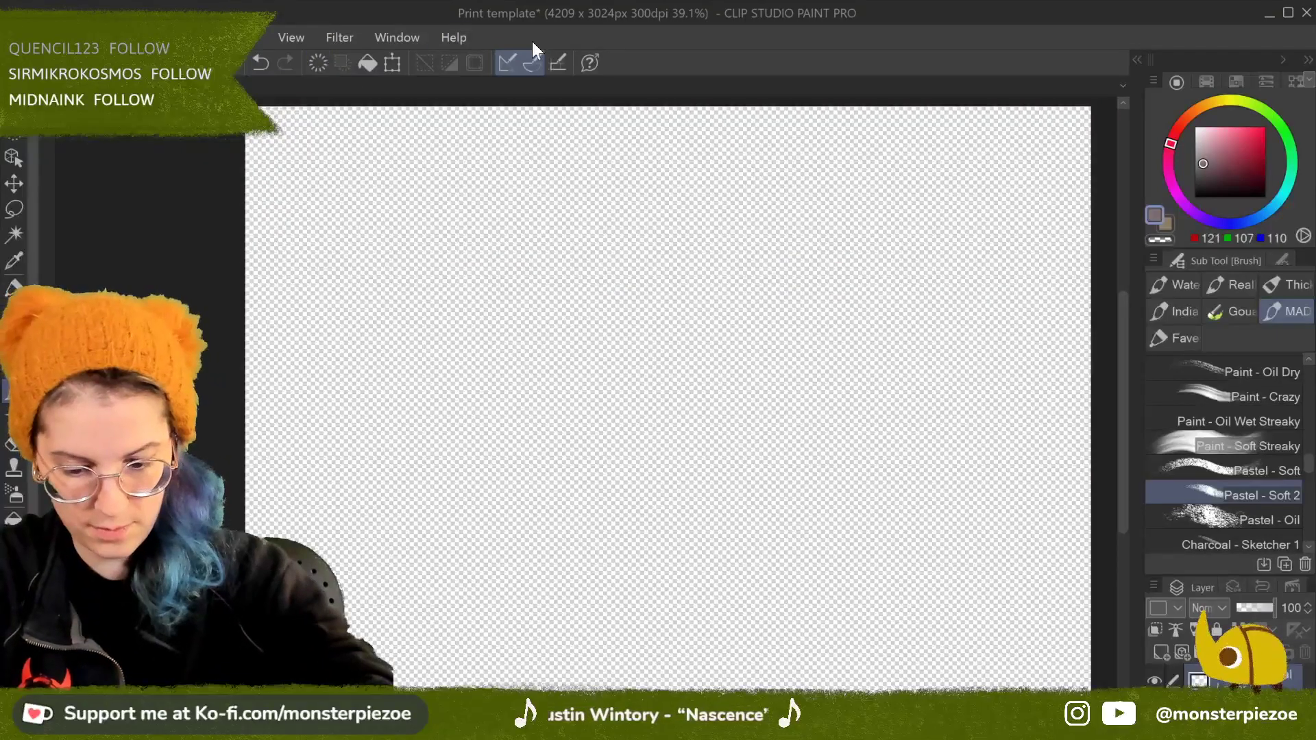
click(374, 63)
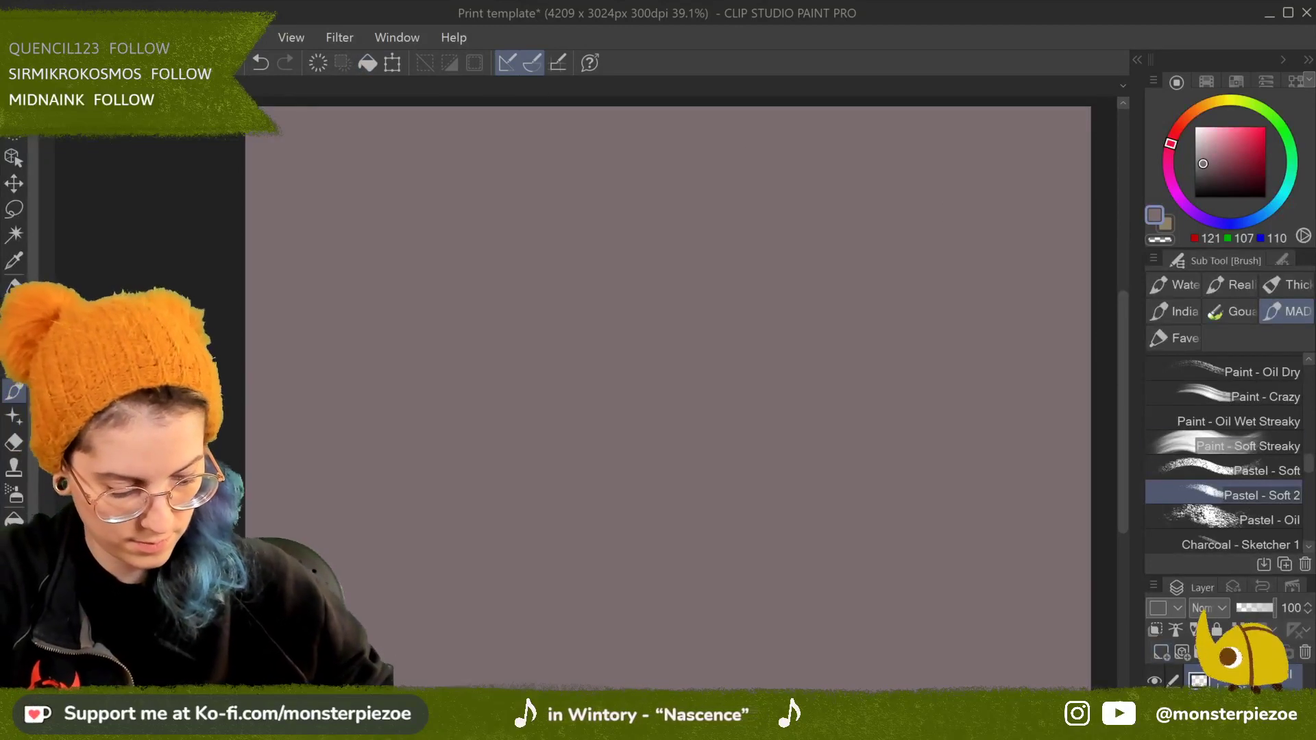
Step: Airbrush a soft dark brown (RGB 50, 31, 35) patch in the canvas's upper-left area with Big Textured Airbrush from the Childrens Illustration set
click(14, 365)
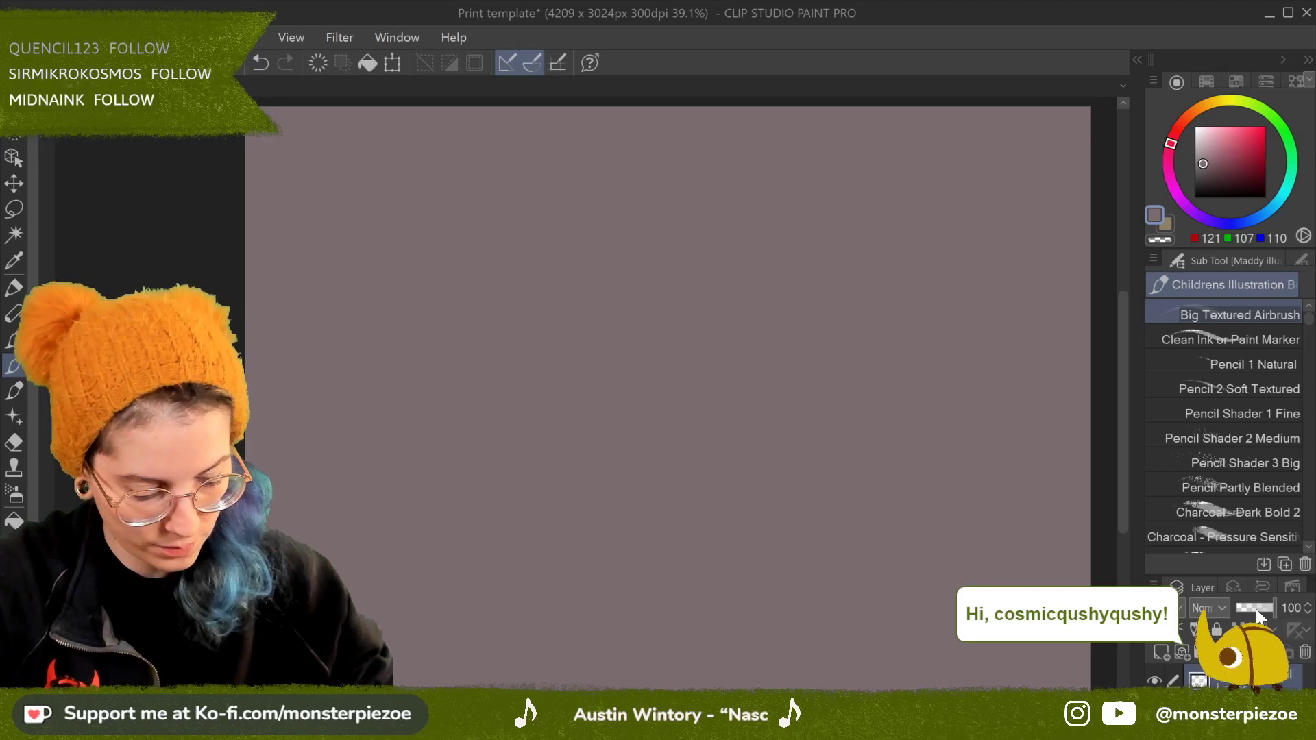
drag(1243, 576, 1245, 547)
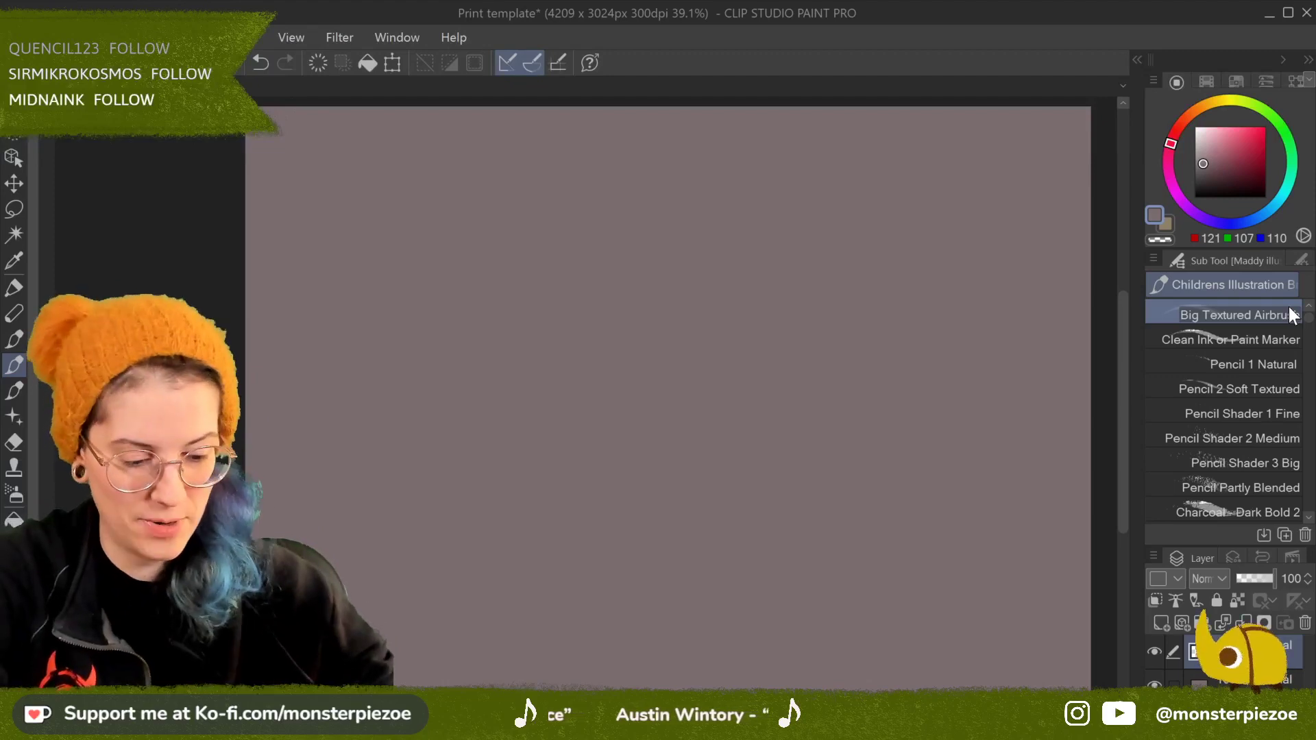
click(1234, 171)
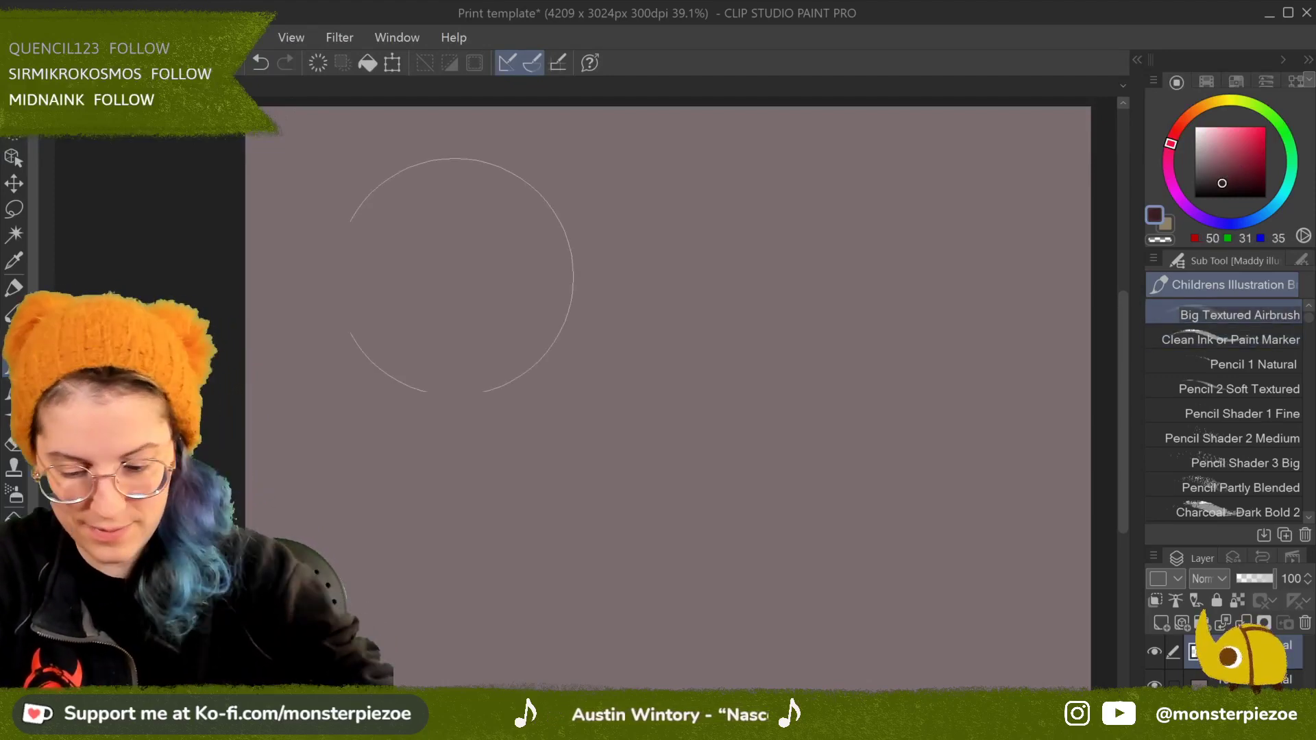
mouse_move(379, 196)
mouse_down()
mouse_move(421, 220)
mouse_move(415, 265)
mouse_move(527, 146)
mouse_move(494, 200)
mouse_move(493, 294)
mouse_move(499, 206)
mouse_move(294, 294)
mouse_move(302, 323)
mouse_up()
Step: Airbrush a light pink (RGB 237, 180, 192) highlight over the dark brown patch and inspect its texture at 100%
click(1211, 132)
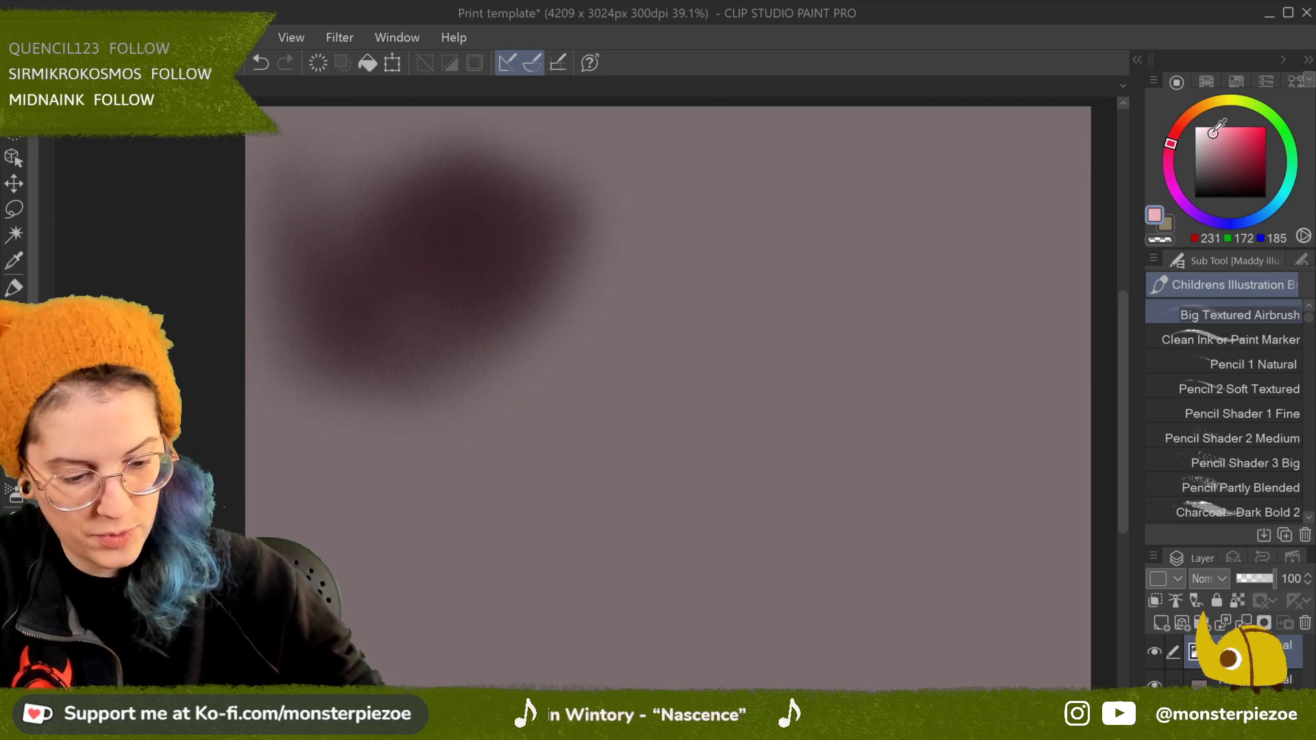
mouse_move(441, 191)
mouse_down()
mouse_move(438, 254)
mouse_move(392, 264)
mouse_move(505, 179)
mouse_move(514, 207)
mouse_move(506, 183)
mouse_move(591, 199)
mouse_move(582, 204)
mouse_move(651, 230)
mouse_up()
key(ctrl+alt+0)
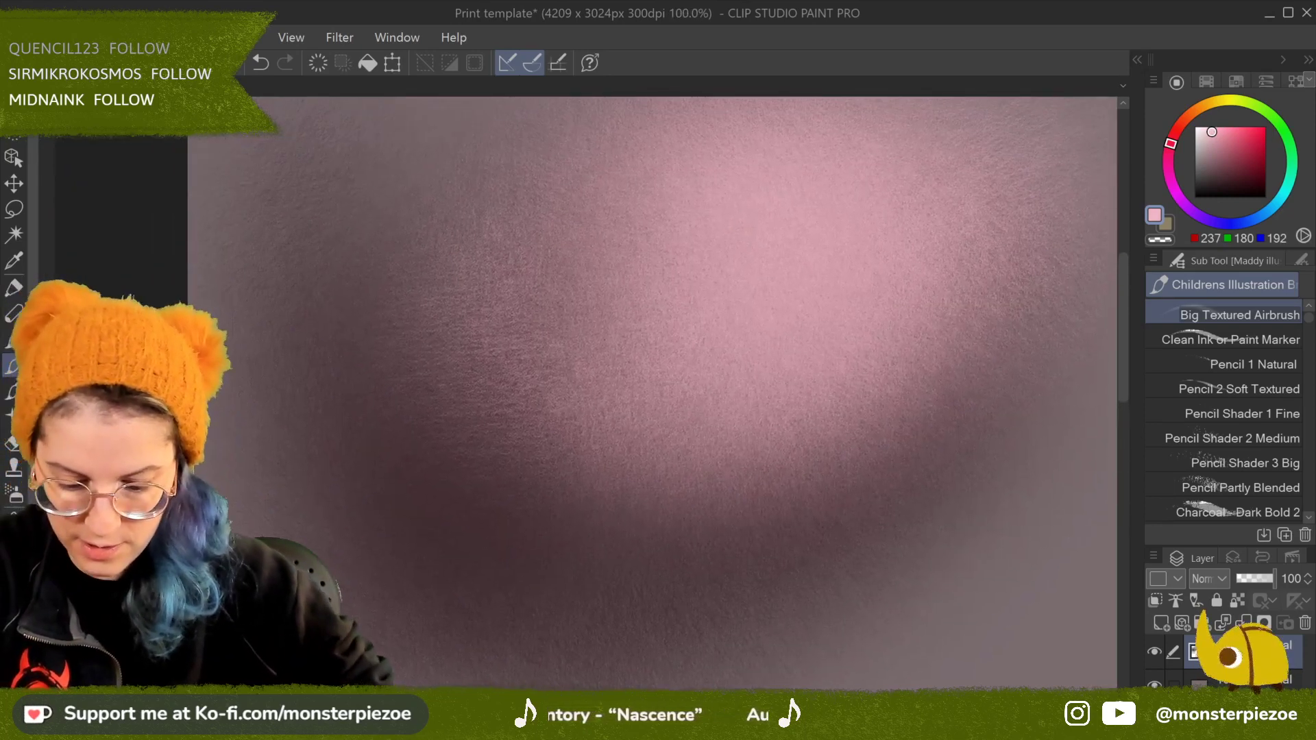
Step: Scribble light pink (RGB 237, 180, 192) zigzags and a small filled block beside the airbrushed patch with Clean Ink or Paint Marker
drag(685, 411, 357, 377)
scroll(816, 425, down, 5)
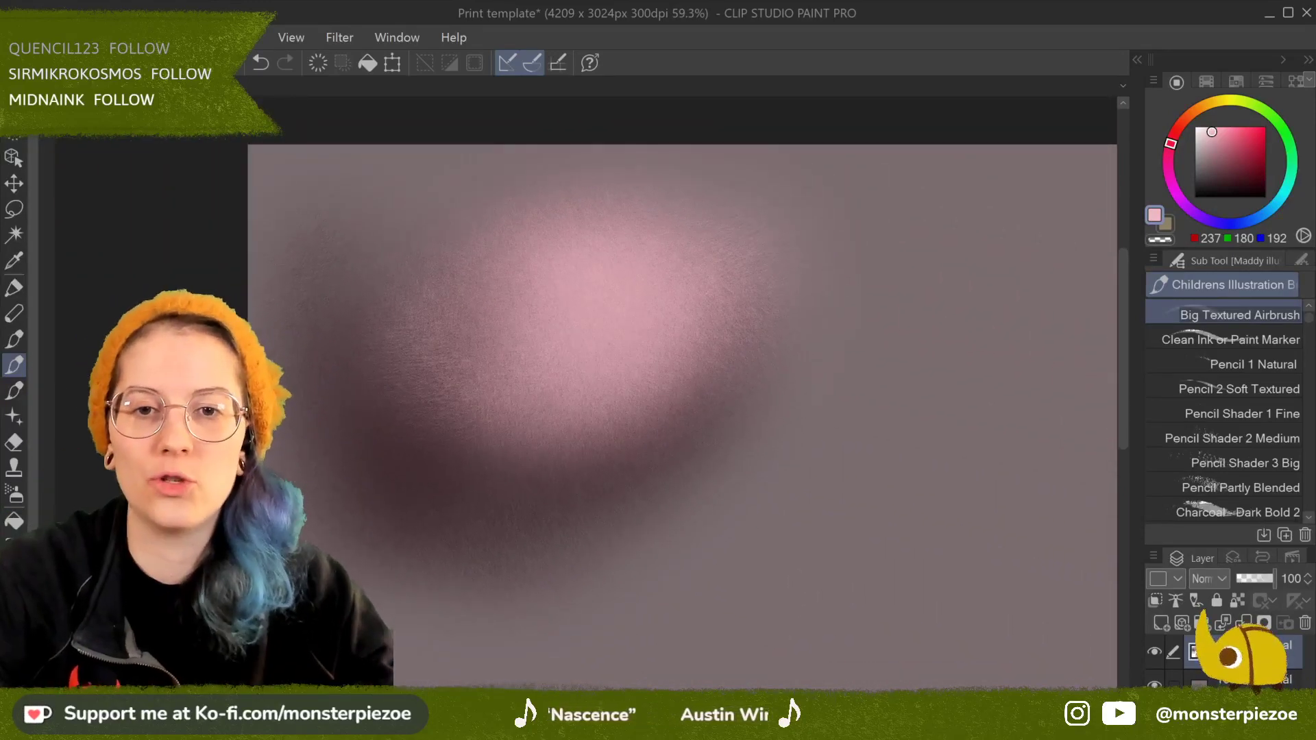
scroll(953, 425, down, 1)
drag(953, 425, 821, 318)
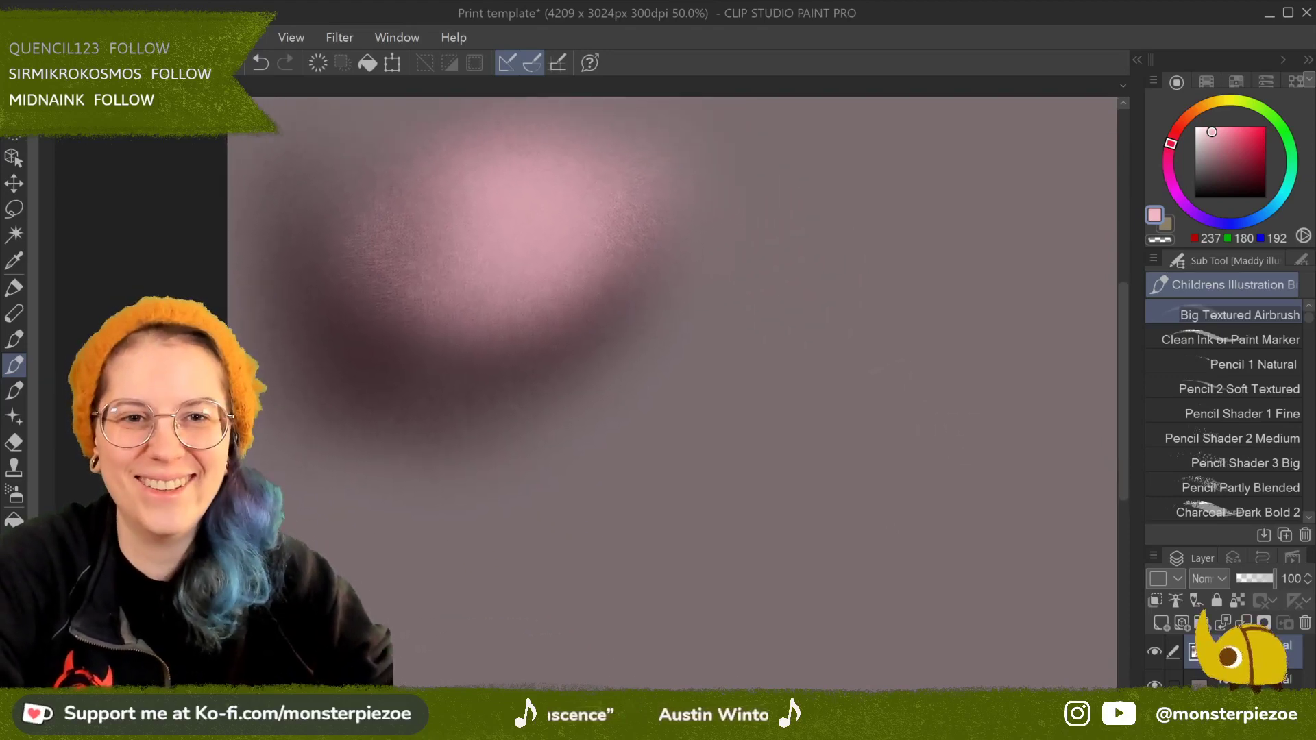
scroll(678, 390, down, 2)
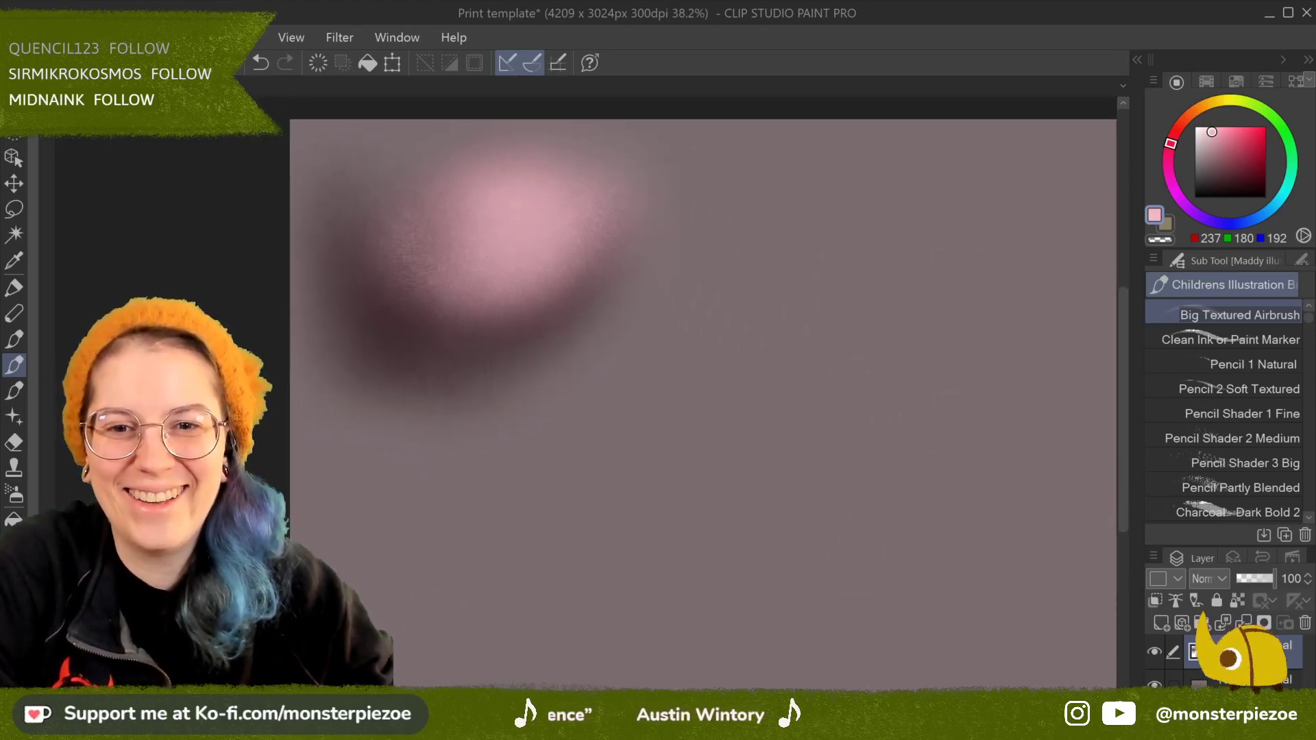
drag(679, 391, 749, 388)
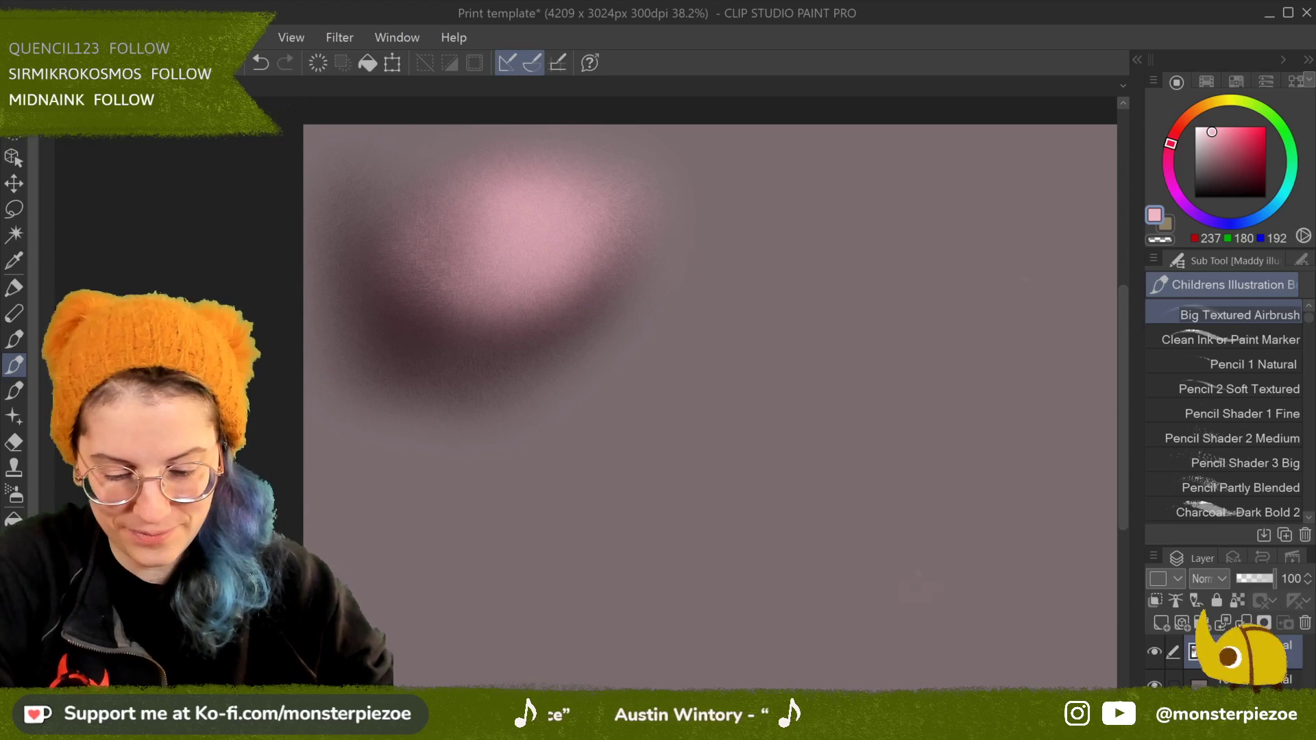
mouse_move(1018, 279)
mouse_down()
mouse_move(957, 251)
mouse_move(975, 270)
mouse_up()
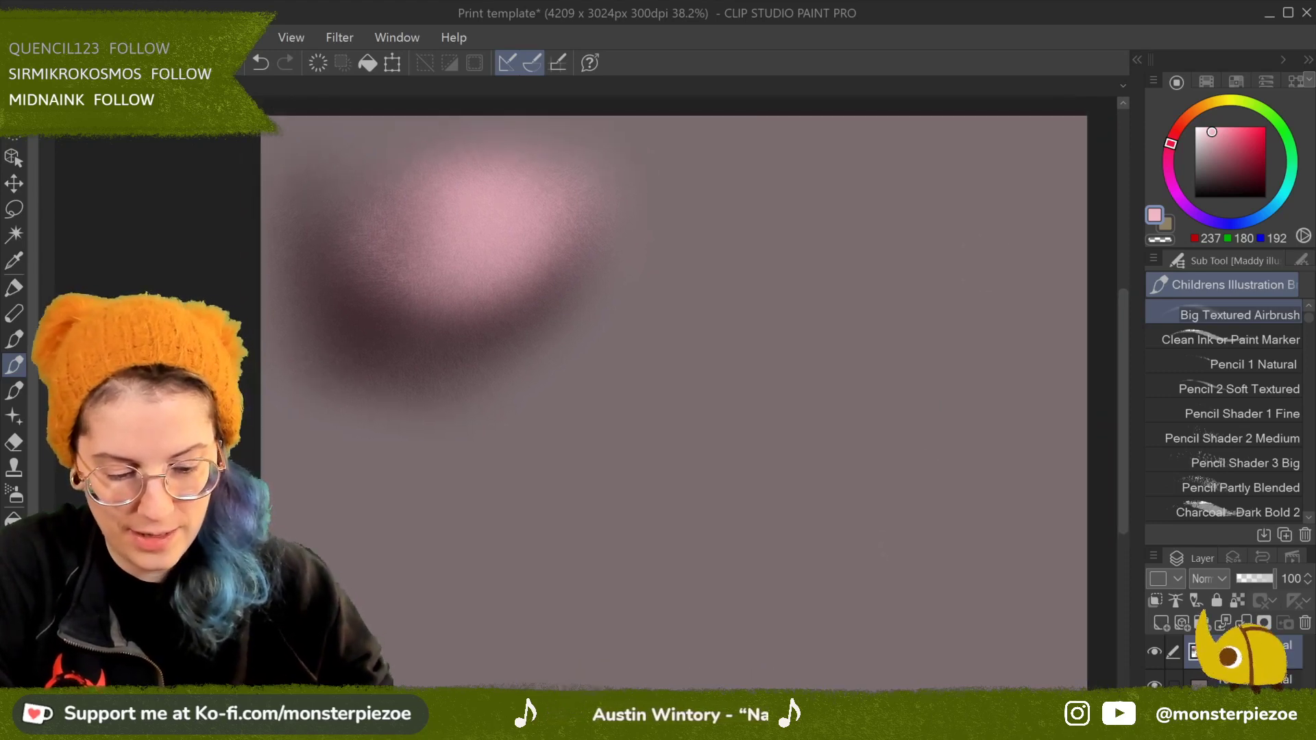
click(1263, 343)
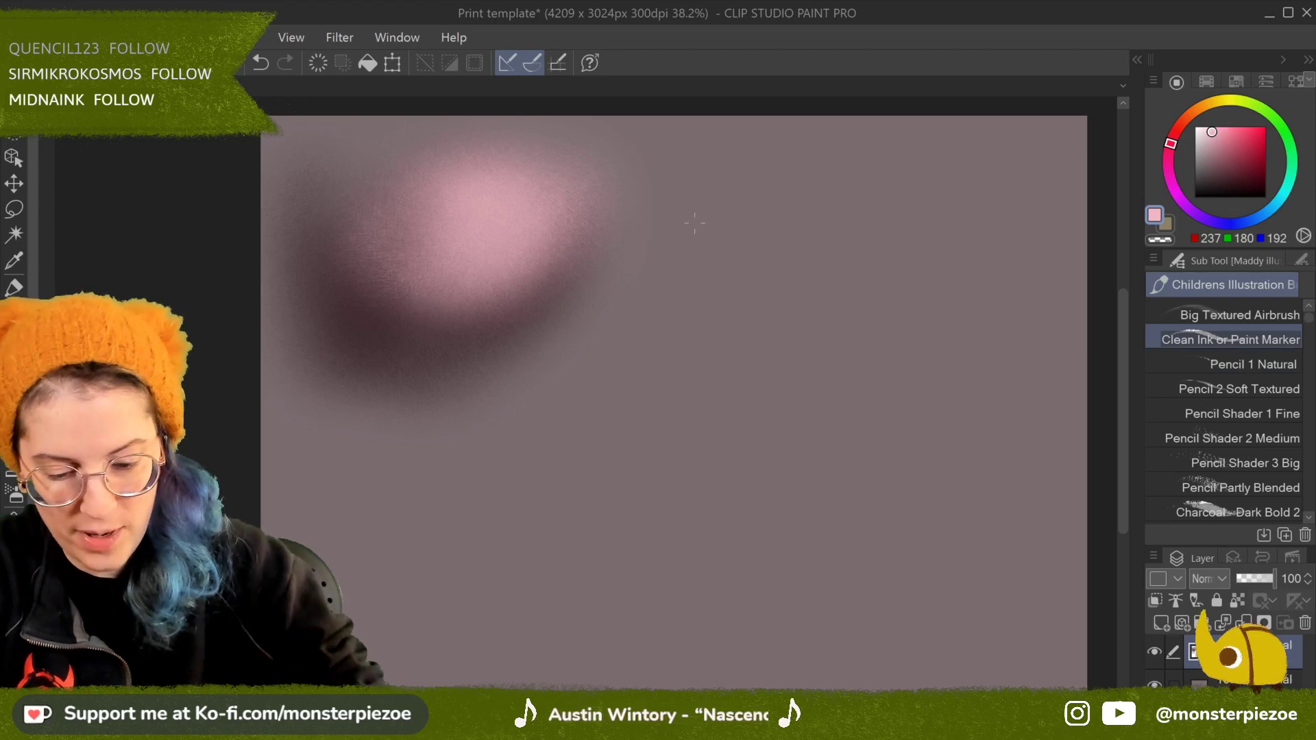
drag(694, 223, 763, 180)
mouse_move(724, 259)
mouse_down()
mouse_move(788, 188)
mouse_move(840, 202)
mouse_move(789, 281)
mouse_move(902, 236)
mouse_up()
scroll(881, 138, up, 2)
mouse_move(972, 139)
mouse_down()
mouse_move(915, 237)
mouse_move(903, 319)
mouse_up()
mouse_move(968, 177)
mouse_down()
mouse_move(927, 305)
mouse_move(974, 220)
mouse_move(994, 295)
mouse_move(956, 210)
mouse_move(980, 301)
mouse_move(991, 261)
mouse_up()
Step: Layer darker pink (RGB 199, 143, 155) marker colour over the small block and the middle of the light pink scribbles
click(1215, 142)
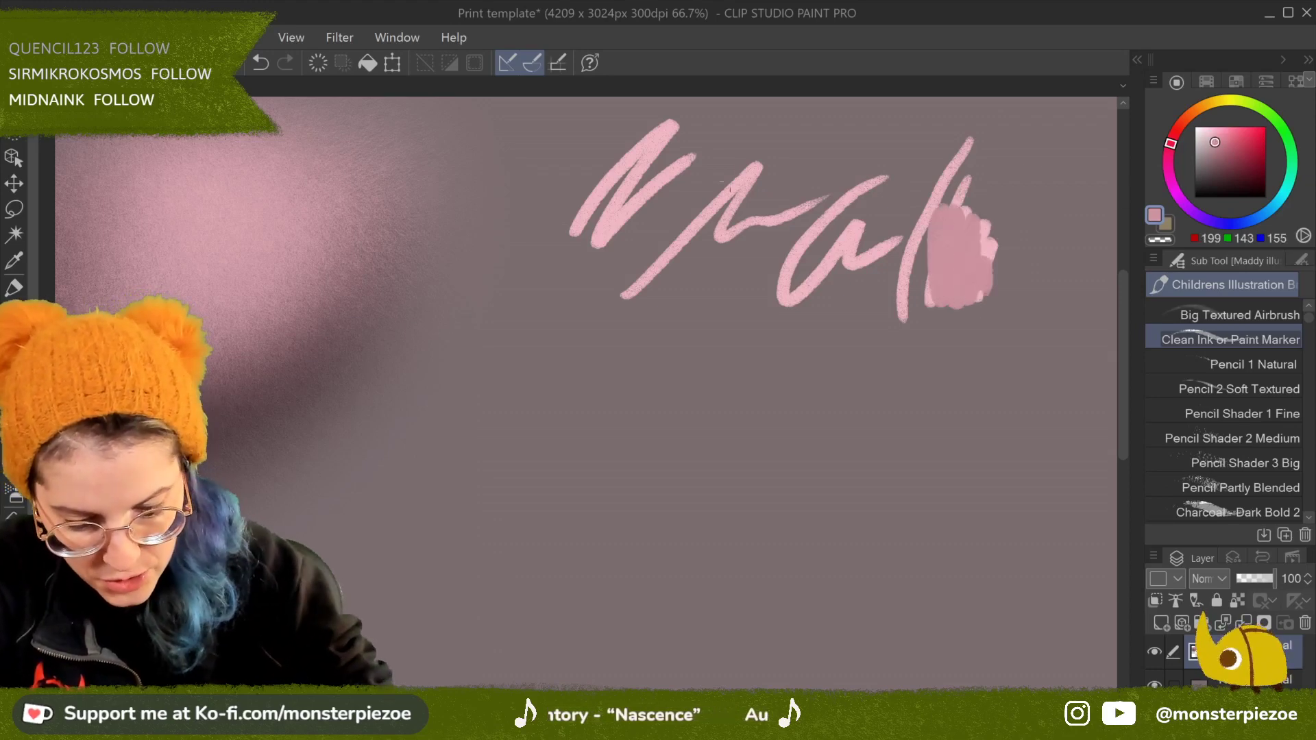
drag(748, 168, 706, 264)
drag(887, 166, 788, 274)
Step: Draw dark brown (RGB 58, 24, 31) marker strokes of varying pressure below the pink scribbles, from thin grainy lines to thick solid ones
click(1235, 180)
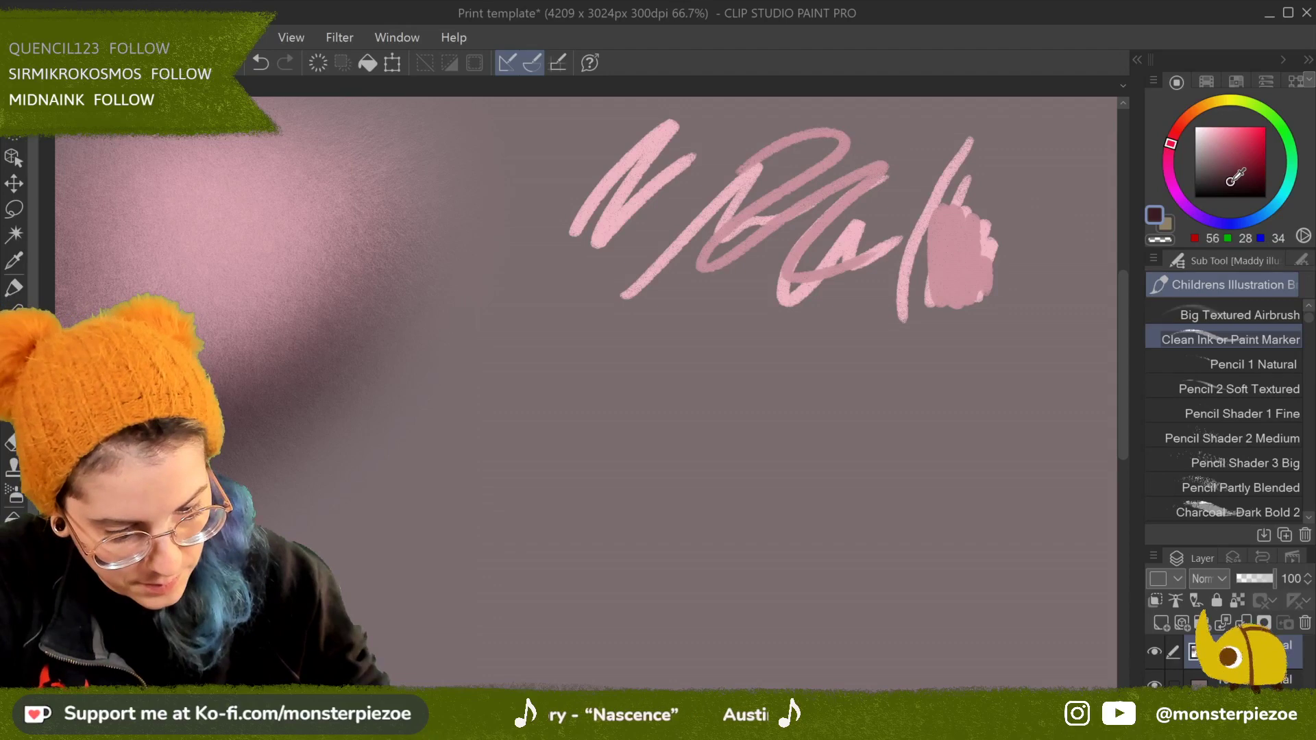
drag(686, 322, 631, 379)
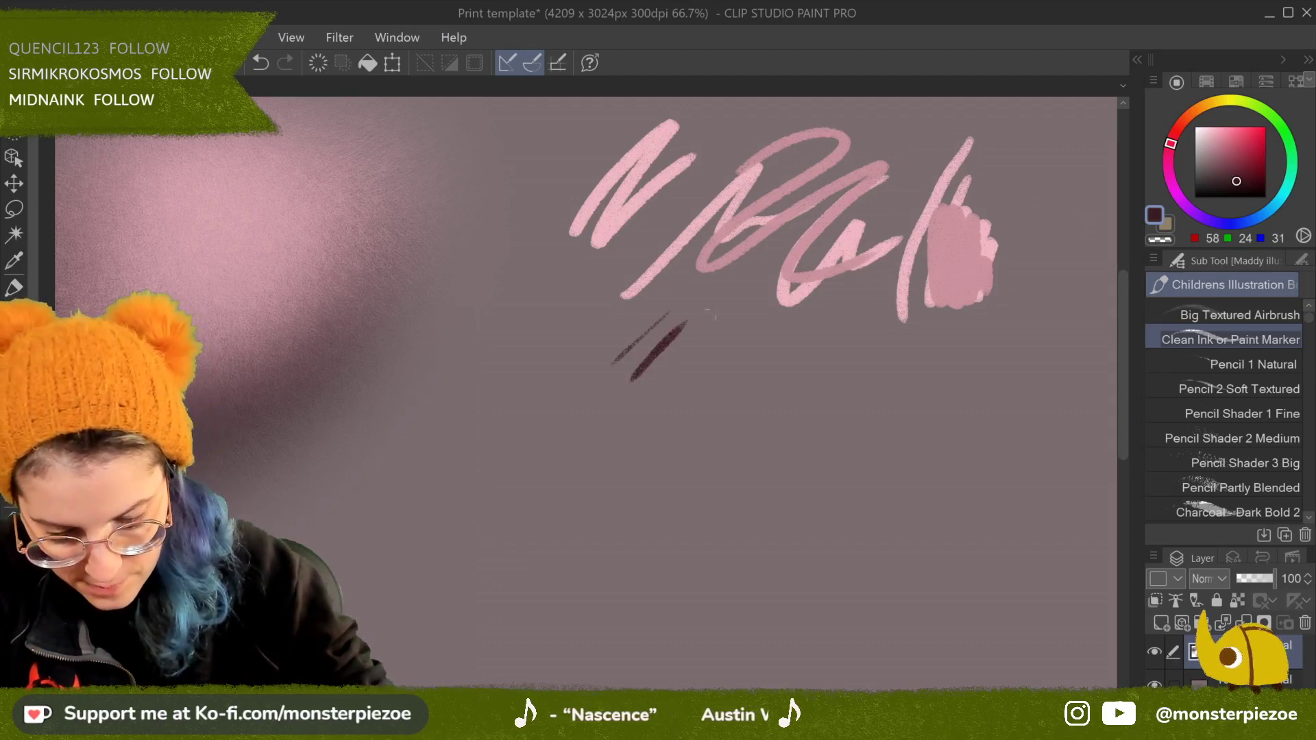
scroll(684, 342, up, 5)
drag(853, 236, 840, 266)
mouse_move(763, 393)
mouse_down()
mouse_move(708, 511)
mouse_move(691, 596)
mouse_up()
drag(804, 382, 705, 591)
drag(929, 285, 774, 525)
drag(970, 309, 802, 528)
mouse_move(1022, 322)
mouse_down()
mouse_move(884, 495)
mouse_move(868, 541)
mouse_up()
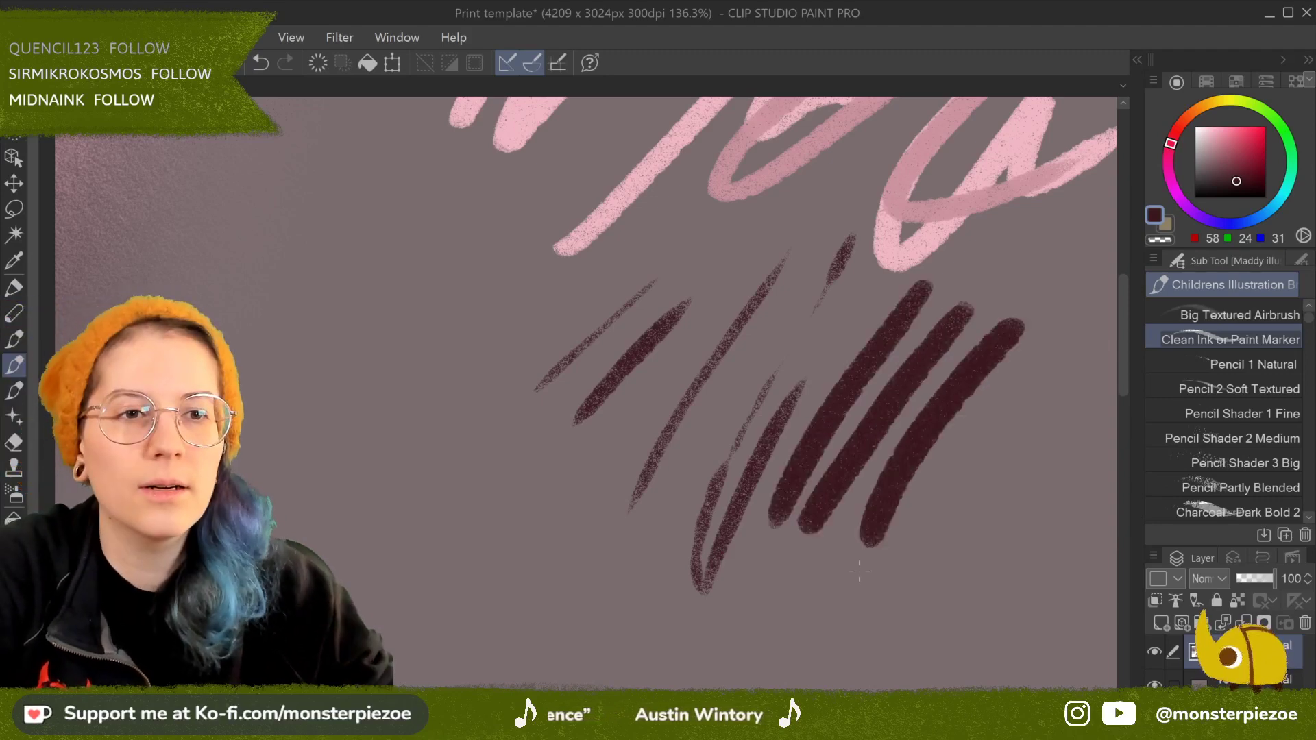
Step: Scribble two dark brown marker patches above the pink block and overlap the second with muted pink (RGB 177, 129, 139) loops
scroll(859, 571, down, 5)
drag(1036, 485, 882, 403)
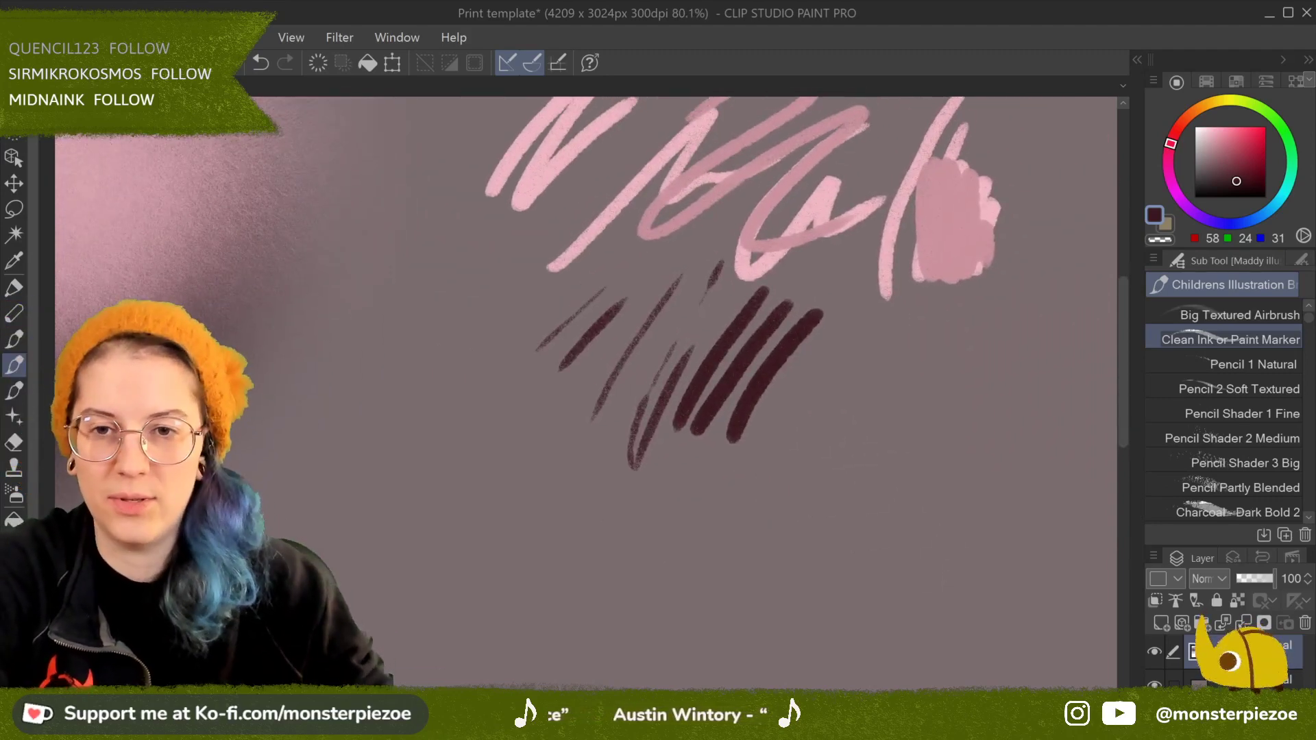
scroll(978, 394, down, 3)
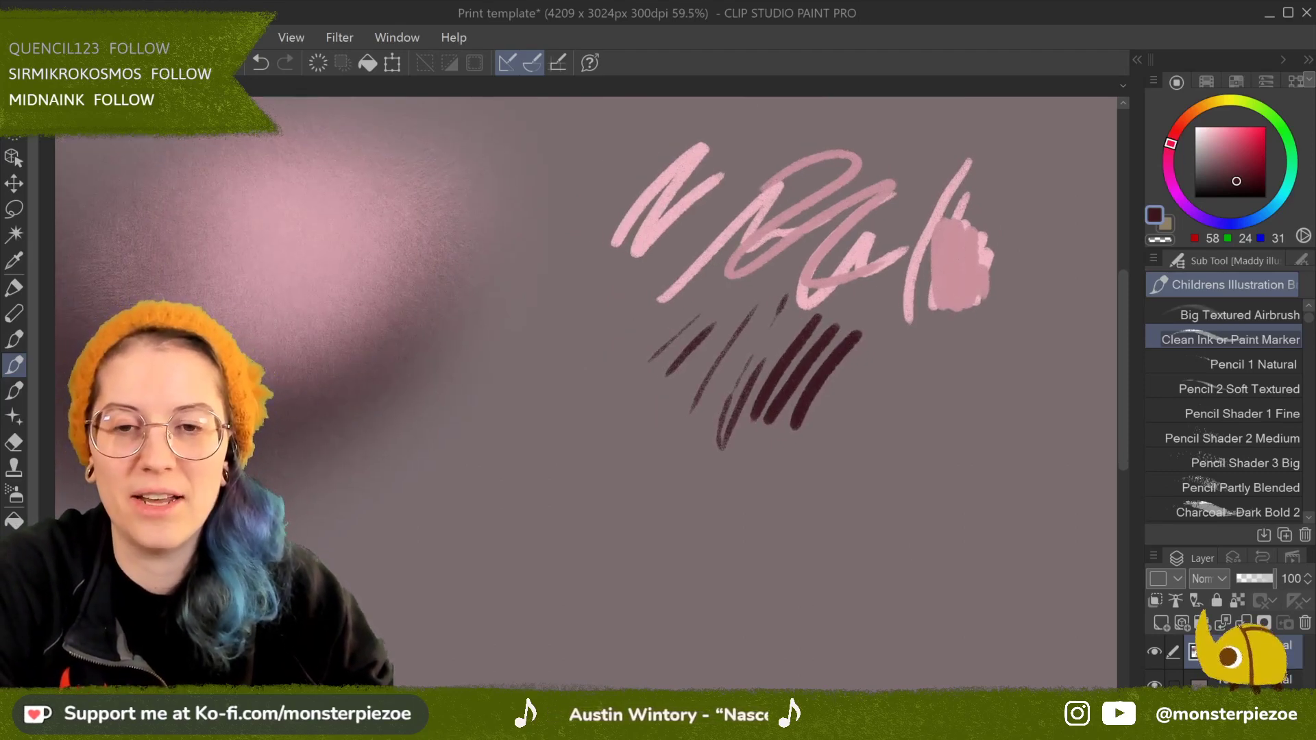
mouse_move(789, 412)
mouse_down()
mouse_move(638, 436)
mouse_move(672, 422)
mouse_move(692, 432)
mouse_move(653, 447)
mouse_move(669, 438)
mouse_up()
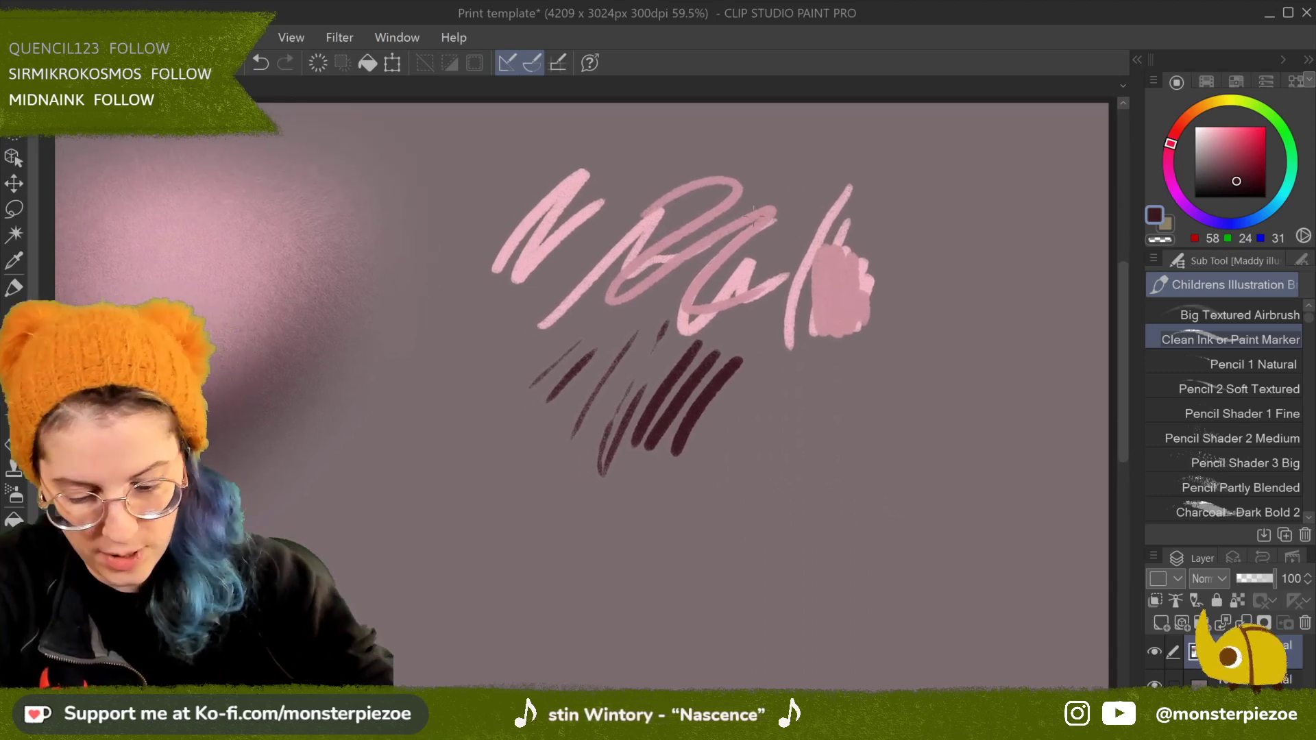
mouse_move(777, 152)
mouse_down()
mouse_move(819, 226)
mouse_move(857, 223)
mouse_up()
mouse_move(912, 137)
mouse_down()
mouse_move(919, 205)
mouse_move(984, 253)
mouse_up()
click(1214, 148)
mouse_move(913, 148)
mouse_down()
mouse_move(879, 168)
mouse_move(944, 189)
mouse_move(969, 265)
mouse_up()
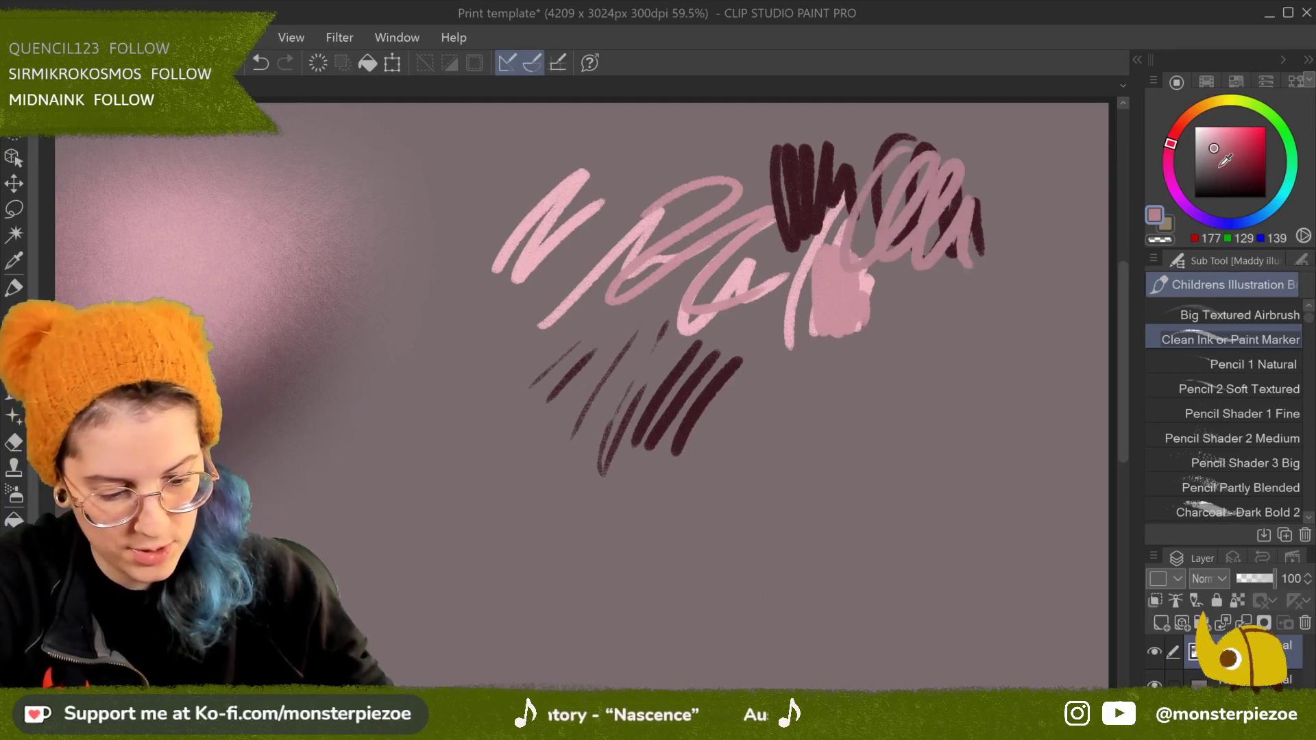
Step: Add short muted pink marker strokes beneath and beside the overlapping loops, plus a large open arc in the empty area below
mouse_move(902, 289)
mouse_down()
mouse_move(938, 297)
mouse_move(973, 334)
mouse_up()
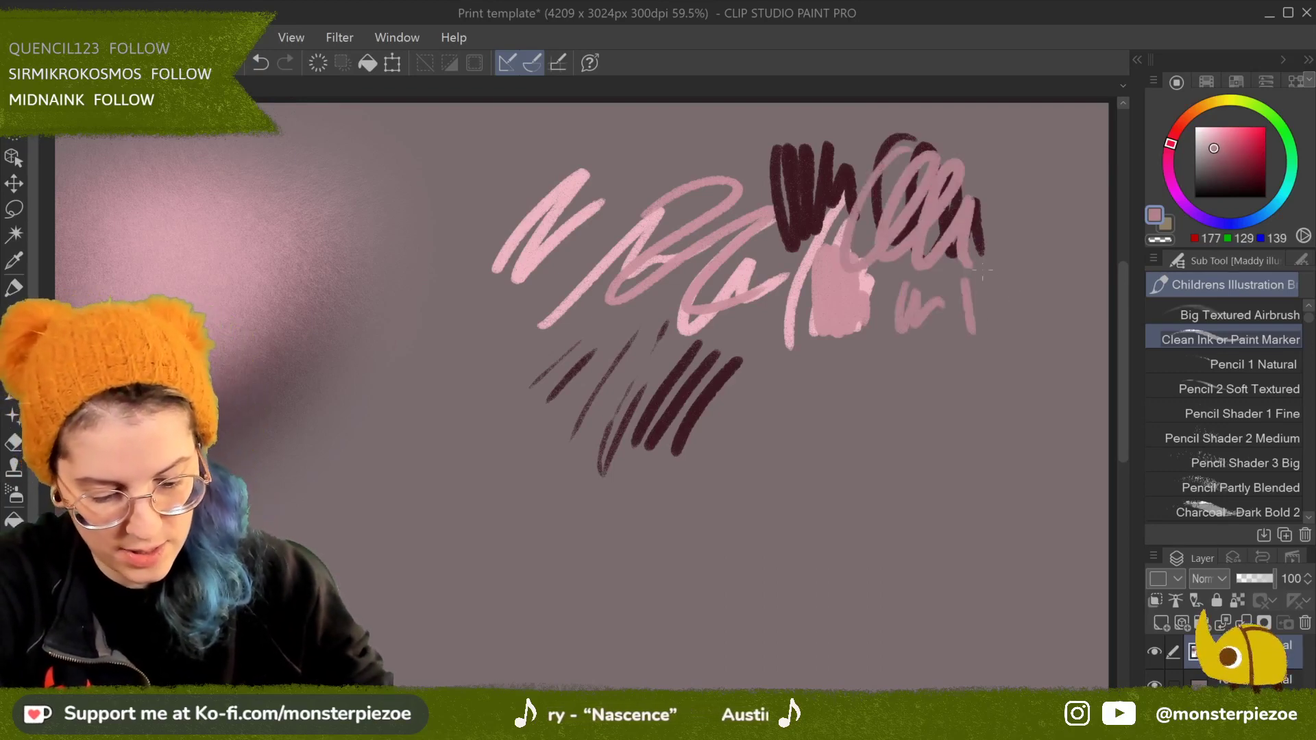
drag(1021, 202, 1005, 302)
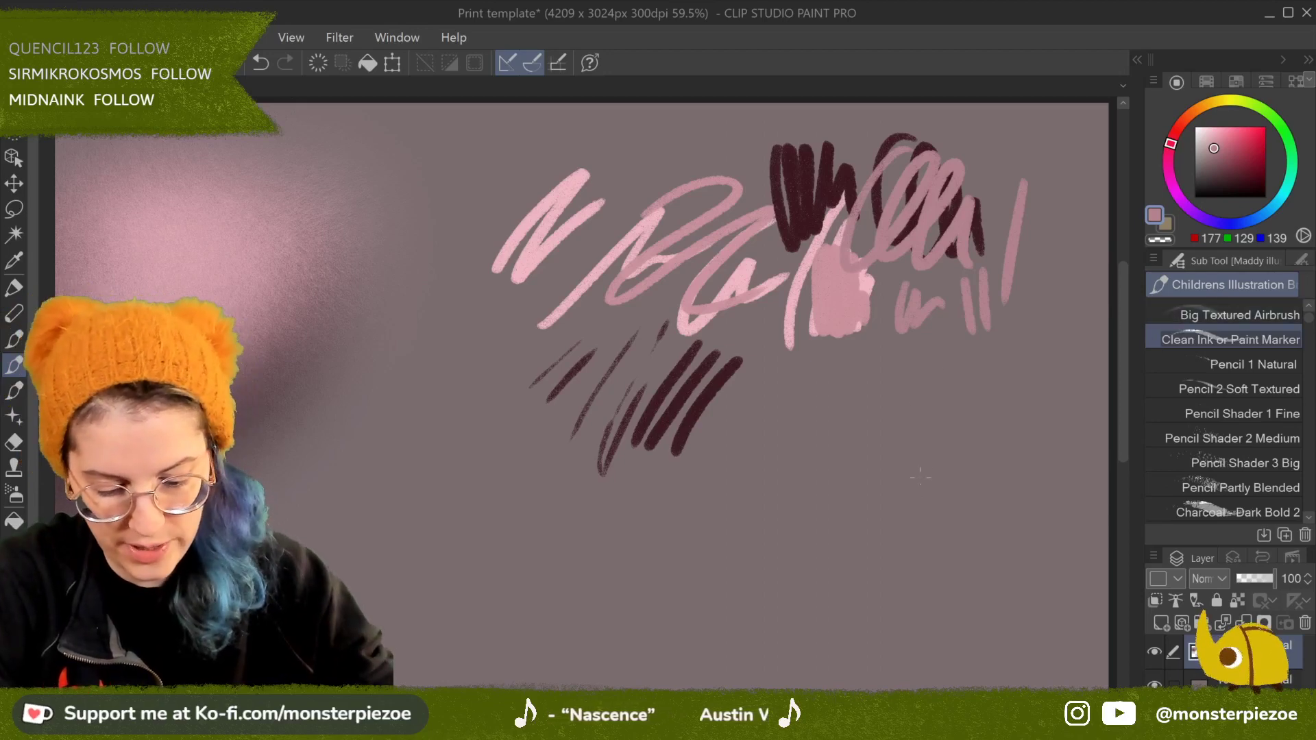
drag(912, 494, 988, 452)
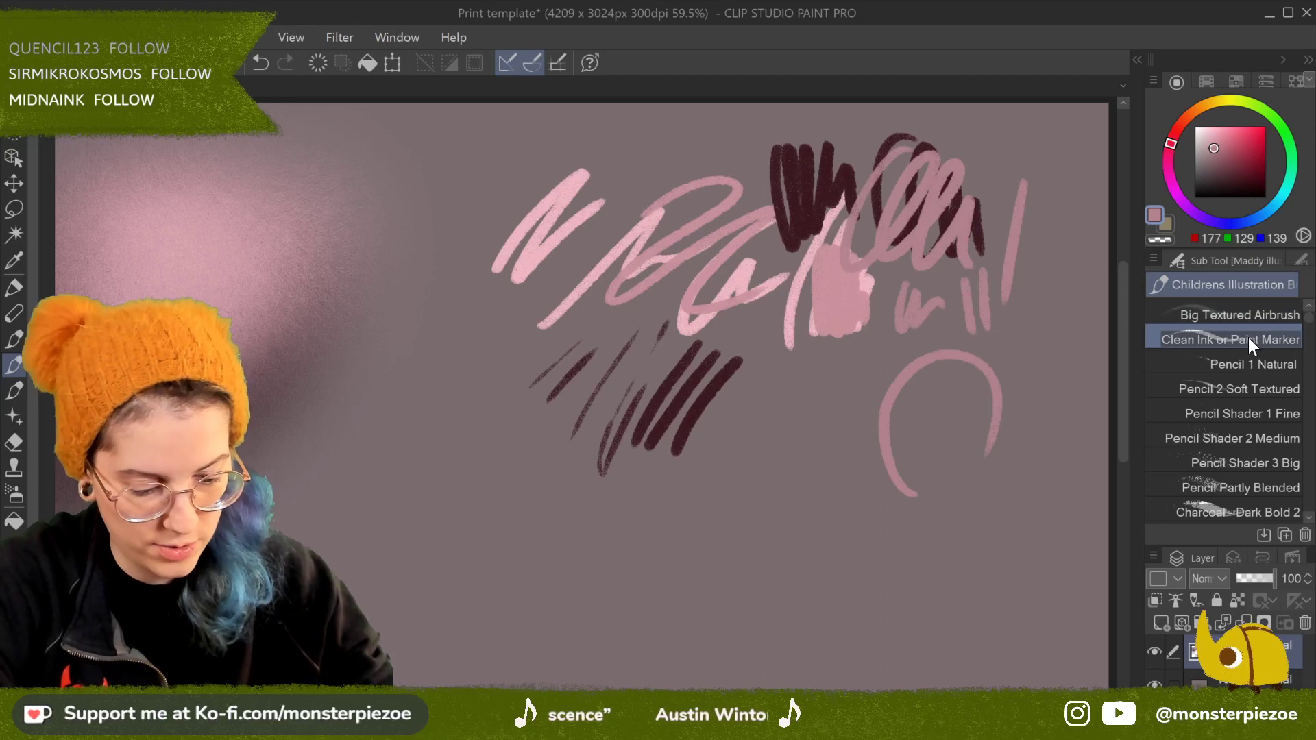
Step: Move the Clean Ink or Paint Marker brush into a group of its own and return to the Childrens Illustration brushes
mouse_move(1245, 333)
mouse_down()
mouse_move(1275, 309)
mouse_move(1271, 284)
mouse_up()
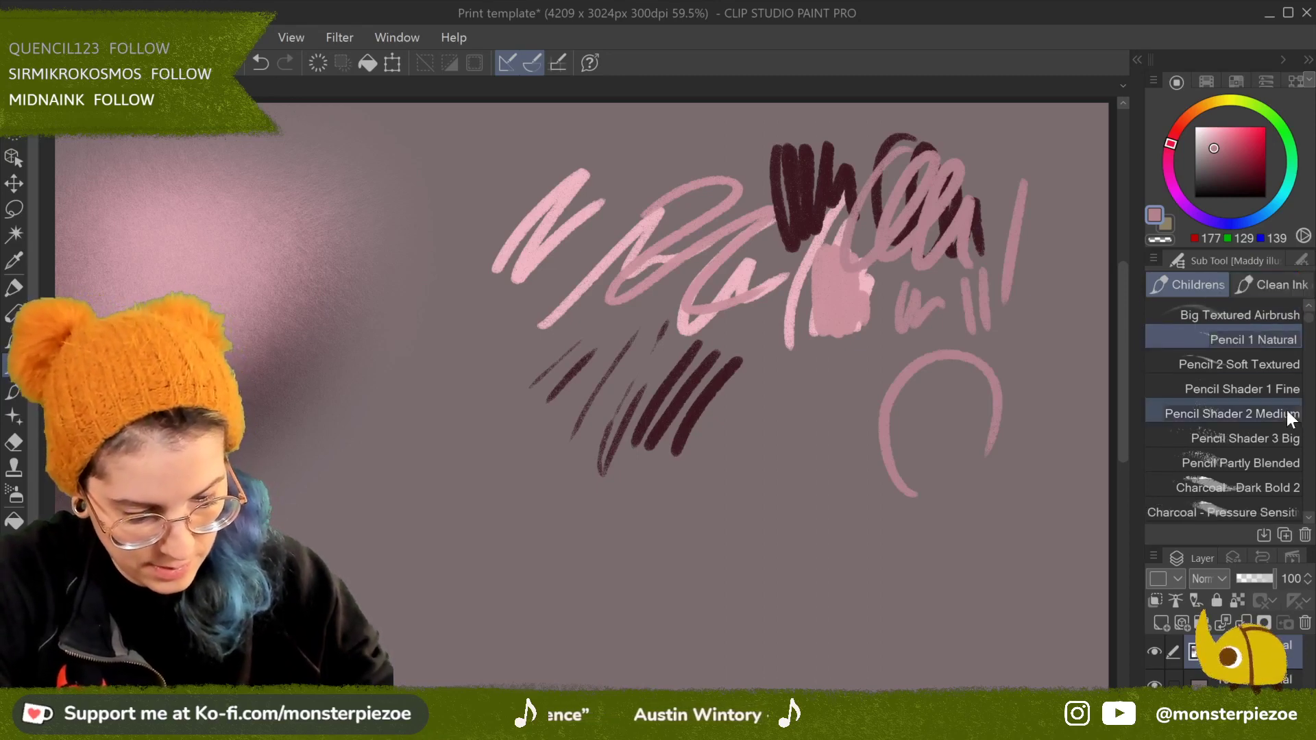
click(1279, 283)
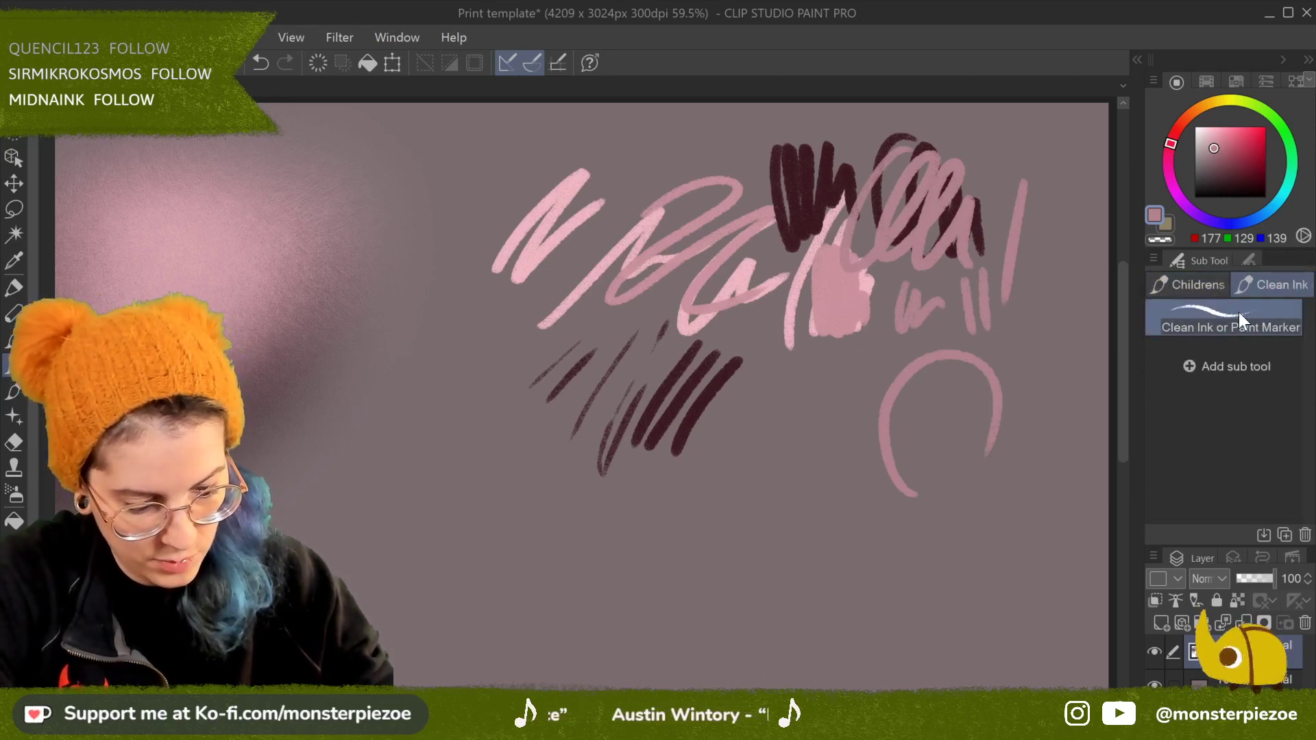
click(1203, 283)
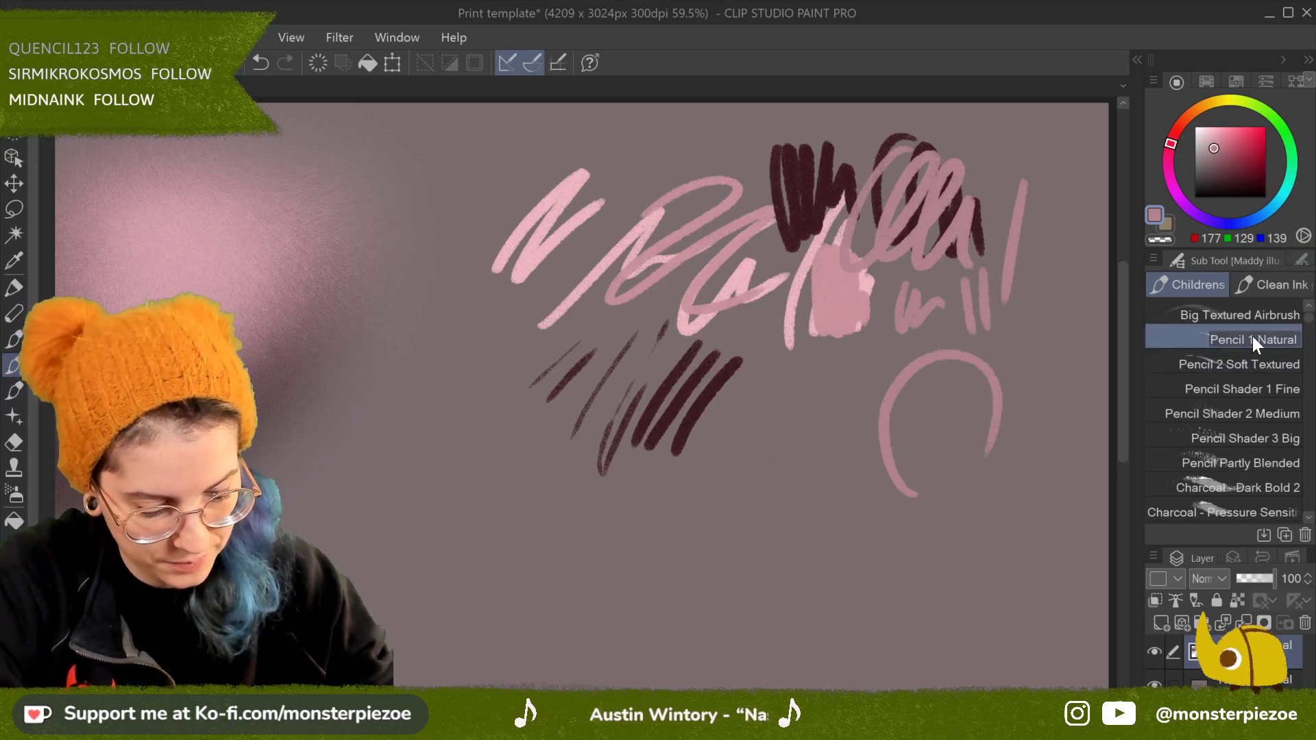
Step: Test Pencil 1 Natural with light muted pink hatching, dark red (RGB 80, 32, 42) hatching over it, and thin lines beside the marker strokes
drag(753, 520, 789, 393)
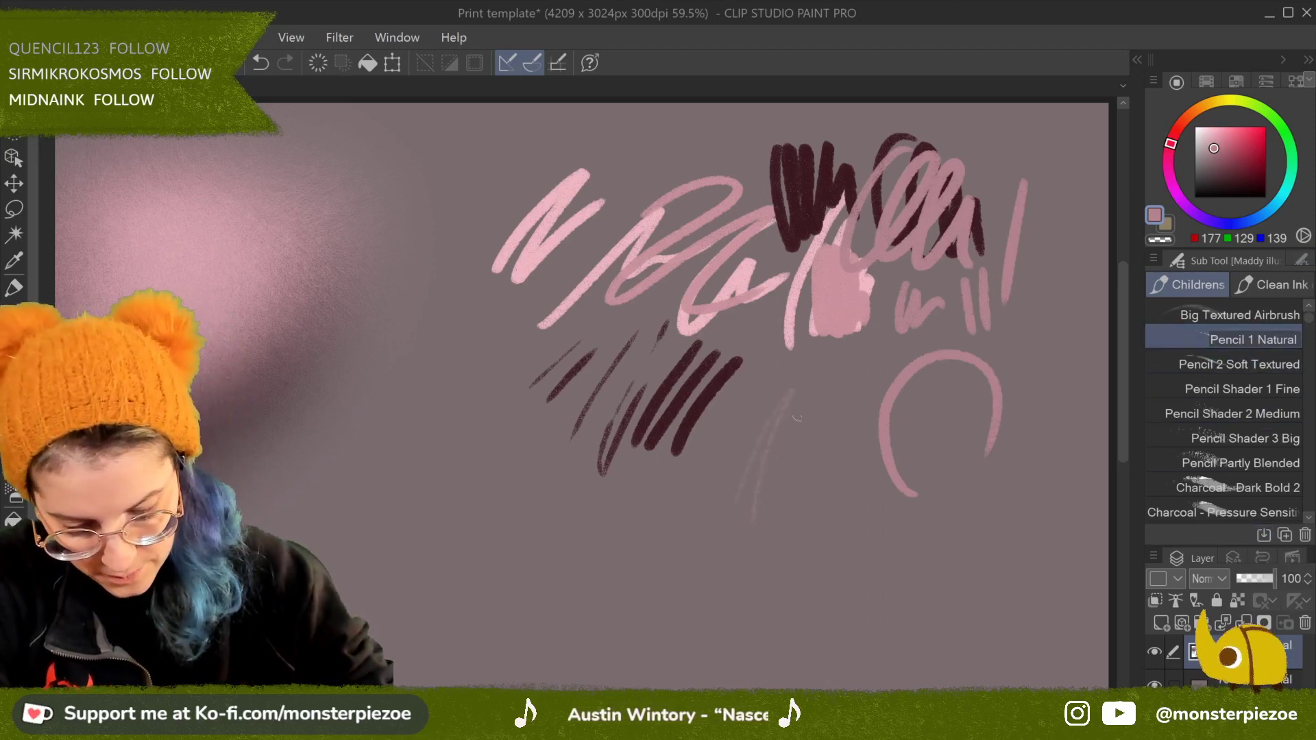
click(1237, 175)
drag(745, 483, 813, 451)
drag(501, 400, 500, 358)
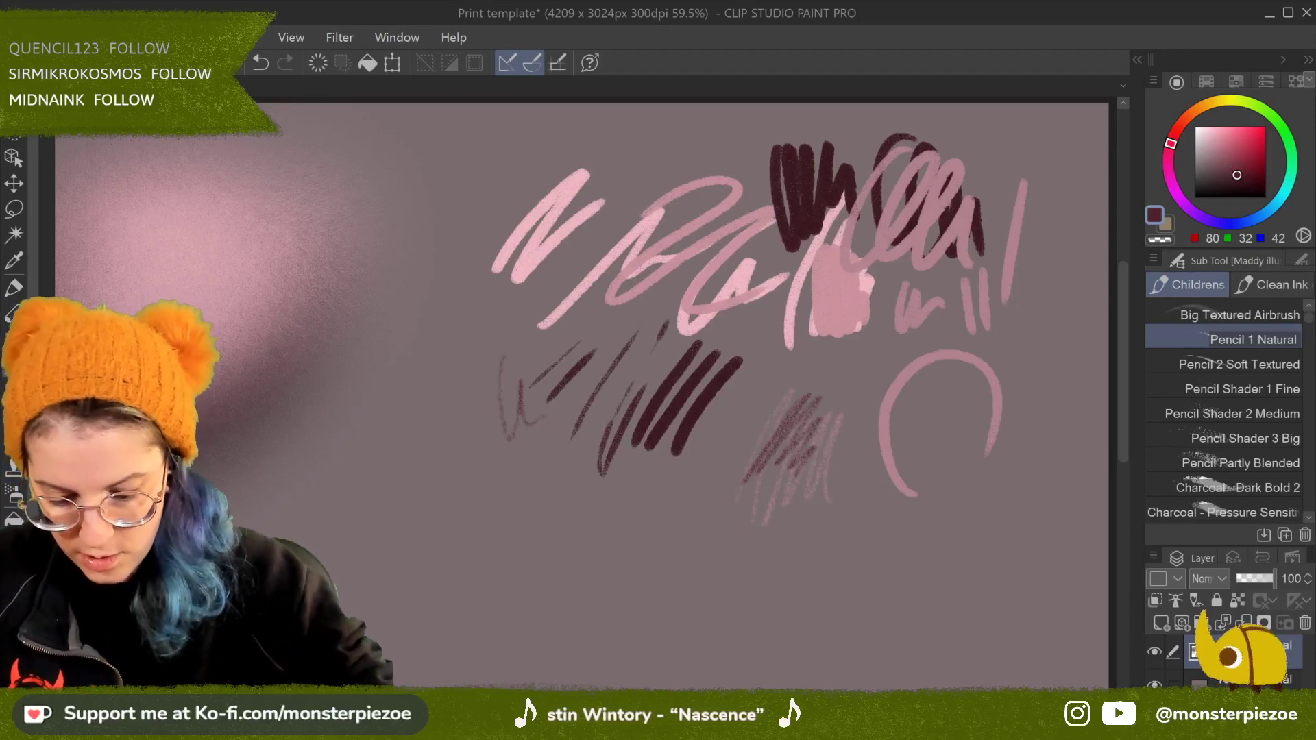
Step: Shade a broad, dense dark red patch over the pencil hatching with a larger Pencil 1 Natural, adding an oval and small scribble below
scroll(788, 399, up, 1)
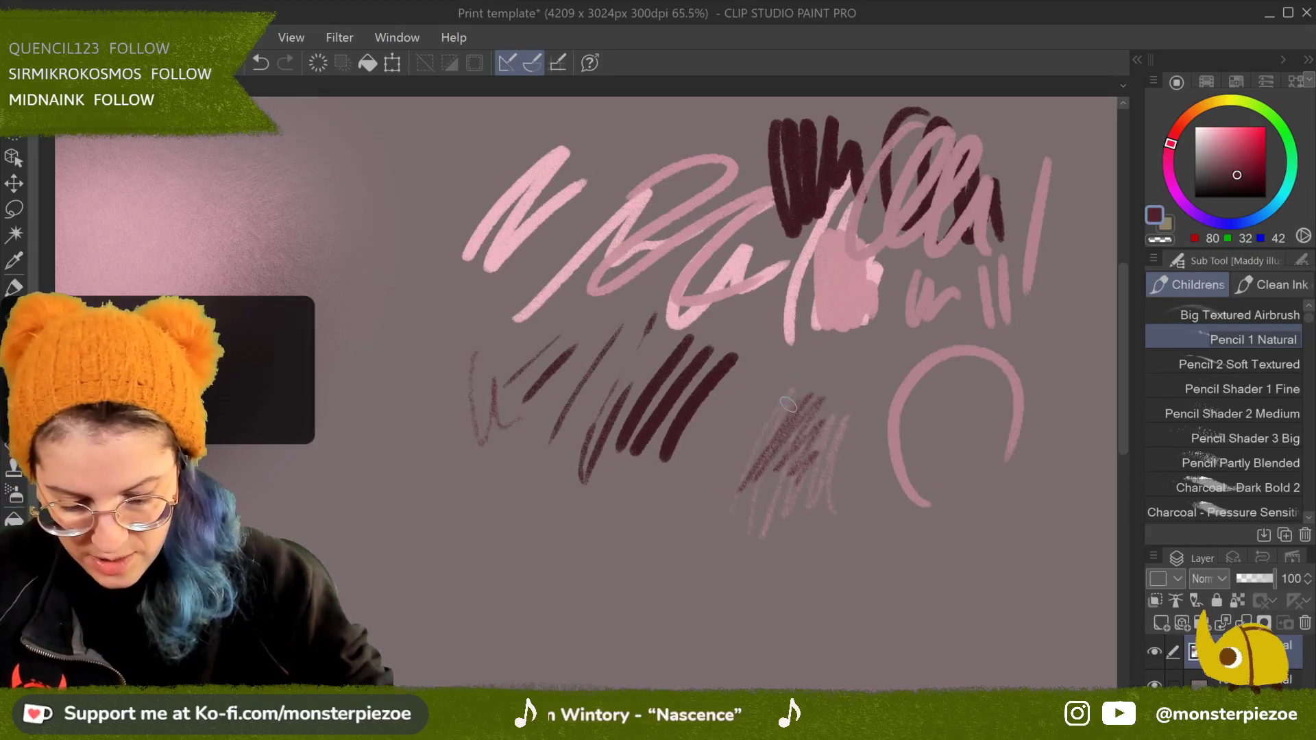
mouse_move(768, 401)
mouse_down()
mouse_move(675, 552)
mouse_move(693, 566)
mouse_up()
drag(857, 439, 789, 579)
mouse_move(891, 501)
mouse_down()
mouse_move(902, 592)
mouse_move(939, 655)
mouse_move(973, 575)
mouse_up()
drag(789, 412, 692, 548)
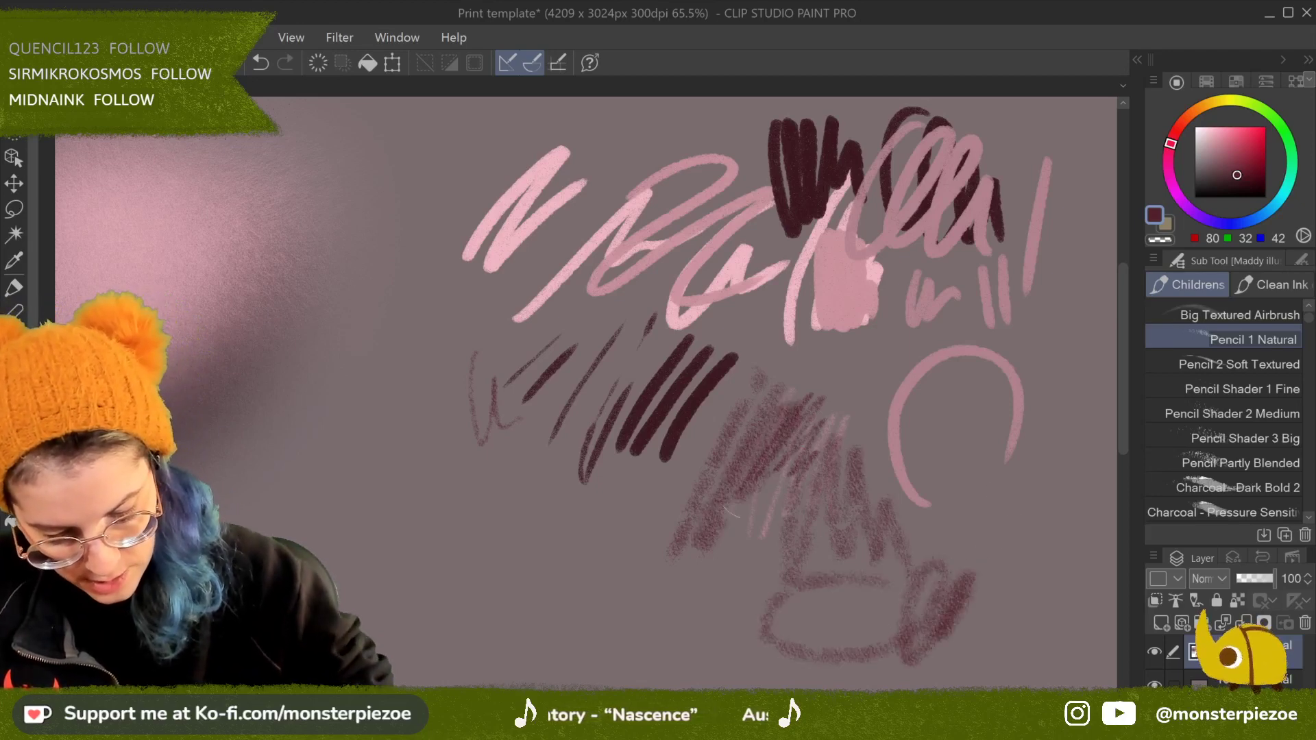
mouse_move(809, 391)
mouse_down()
mouse_move(682, 569)
mouse_move(720, 590)
mouse_up()
drag(851, 446, 761, 576)
drag(892, 394, 774, 555)
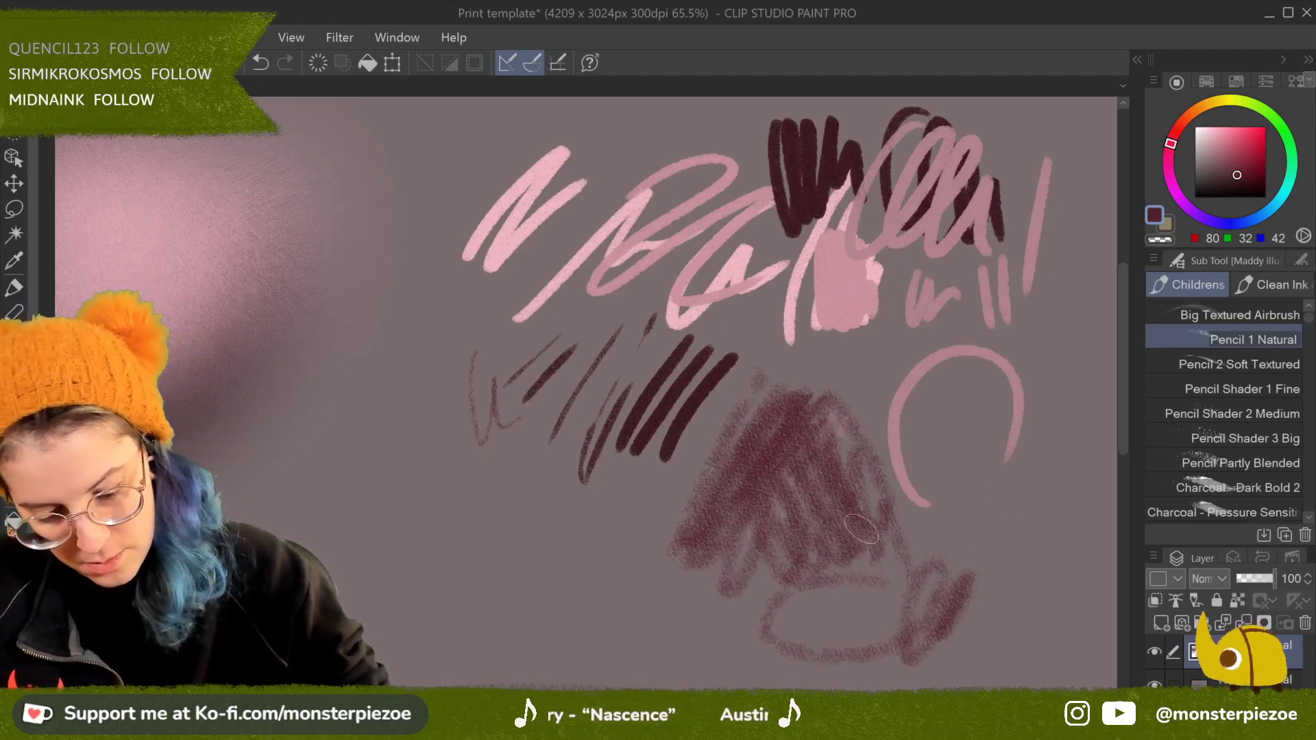
drag(860, 501, 744, 569)
drag(792, 491, 714, 578)
mouse_move(759, 514)
mouse_down()
mouse_move(791, 450)
mouse_move(730, 519)
mouse_move(815, 525)
mouse_move(837, 553)
mouse_up()
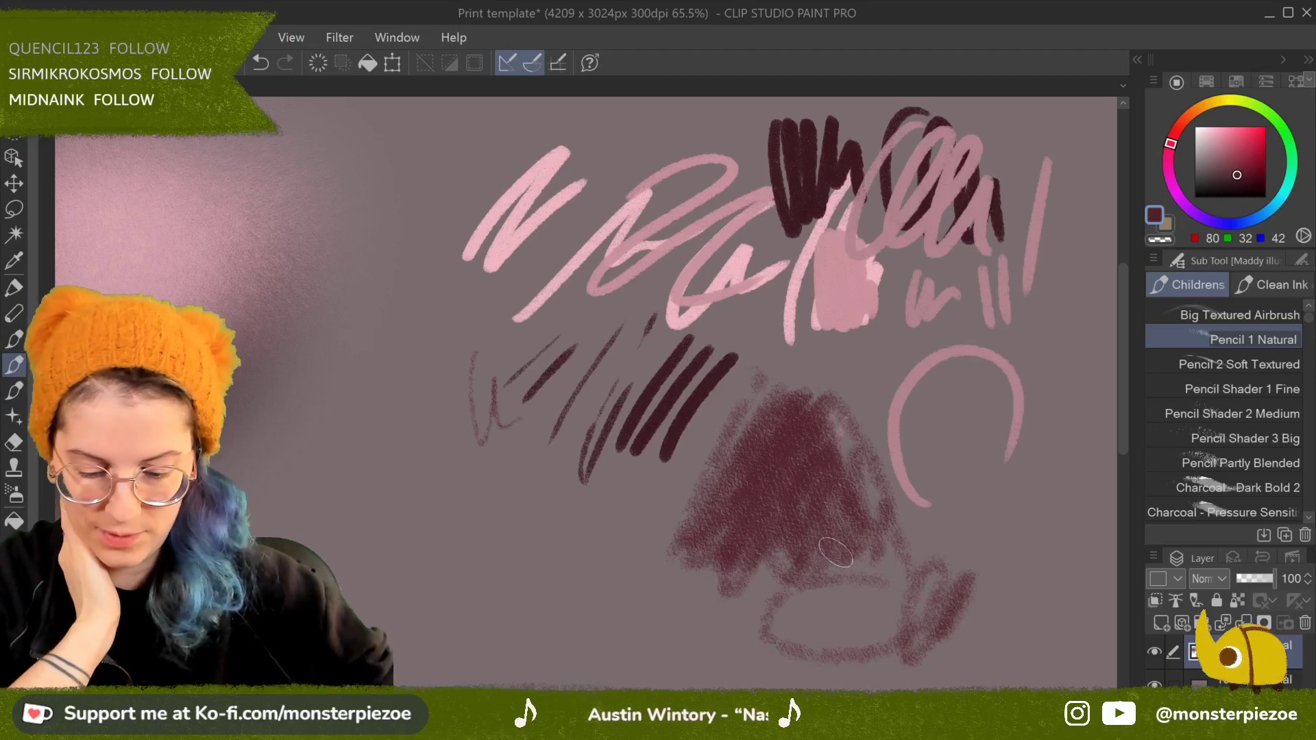
Step: Clear all brush swatches from the current layer, leaving the plain mauve background
scroll(944, 415, down, 2)
drag(944, 415, 895, 359)
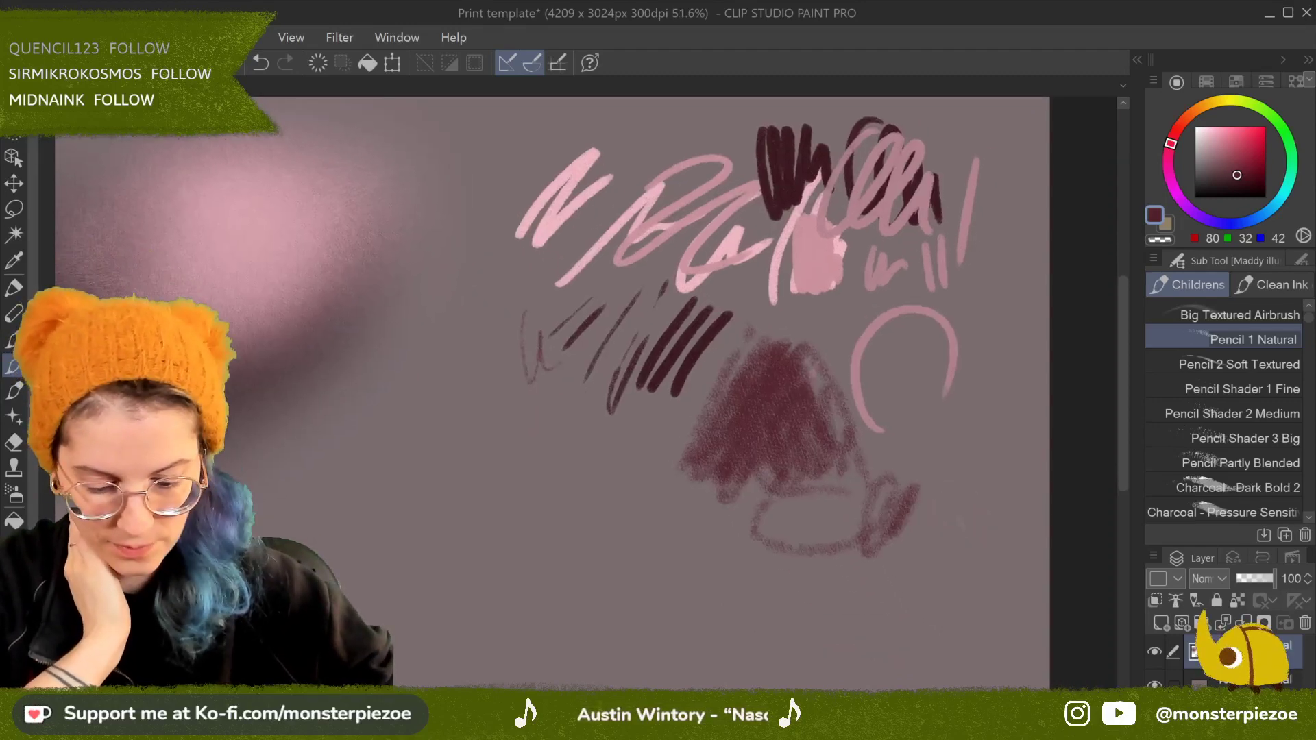
click(319, 63)
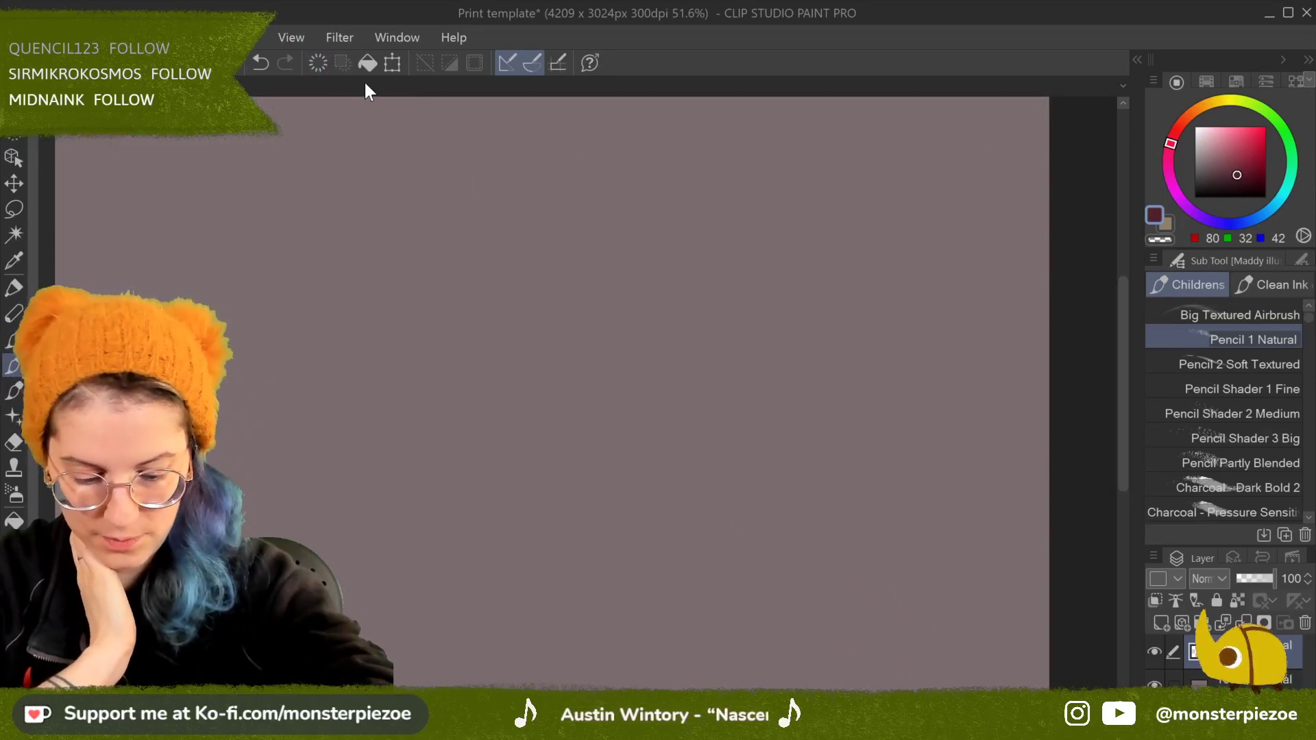
Step: Scribble dark red (RGB 80, 32, 42) zigzags and loops across the canvas's upper middle with Pencil 2 Soft Textured
click(1269, 361)
mouse_move(602, 353)
mouse_down()
mouse_move(678, 256)
mouse_move(693, 273)
mouse_move(675, 321)
mouse_move(733, 278)
mouse_up()
drag(755, 233, 799, 312)
mouse_move(820, 239)
mouse_down()
mouse_move(835, 302)
mouse_move(880, 317)
mouse_up()
Step: Shade a dark red Pencil Shader 1 Fine patch below the scribbles and layer lighter pinks over it, ending with pale pink (RGB 237, 202, 210)
click(1276, 389)
mouse_move(686, 370)
mouse_down()
mouse_move(720, 439)
mouse_move(843, 461)
mouse_move(681, 411)
mouse_move(747, 335)
mouse_move(700, 507)
mouse_move(859, 457)
mouse_up()
click(1221, 128)
mouse_move(852, 352)
mouse_down()
mouse_move(826, 370)
mouse_move(795, 439)
mouse_move(829, 458)
mouse_move(860, 486)
mouse_up()
click(1205, 131)
mouse_move(891, 356)
mouse_down()
mouse_move(788, 480)
mouse_move(809, 343)
mouse_move(857, 456)
mouse_up()
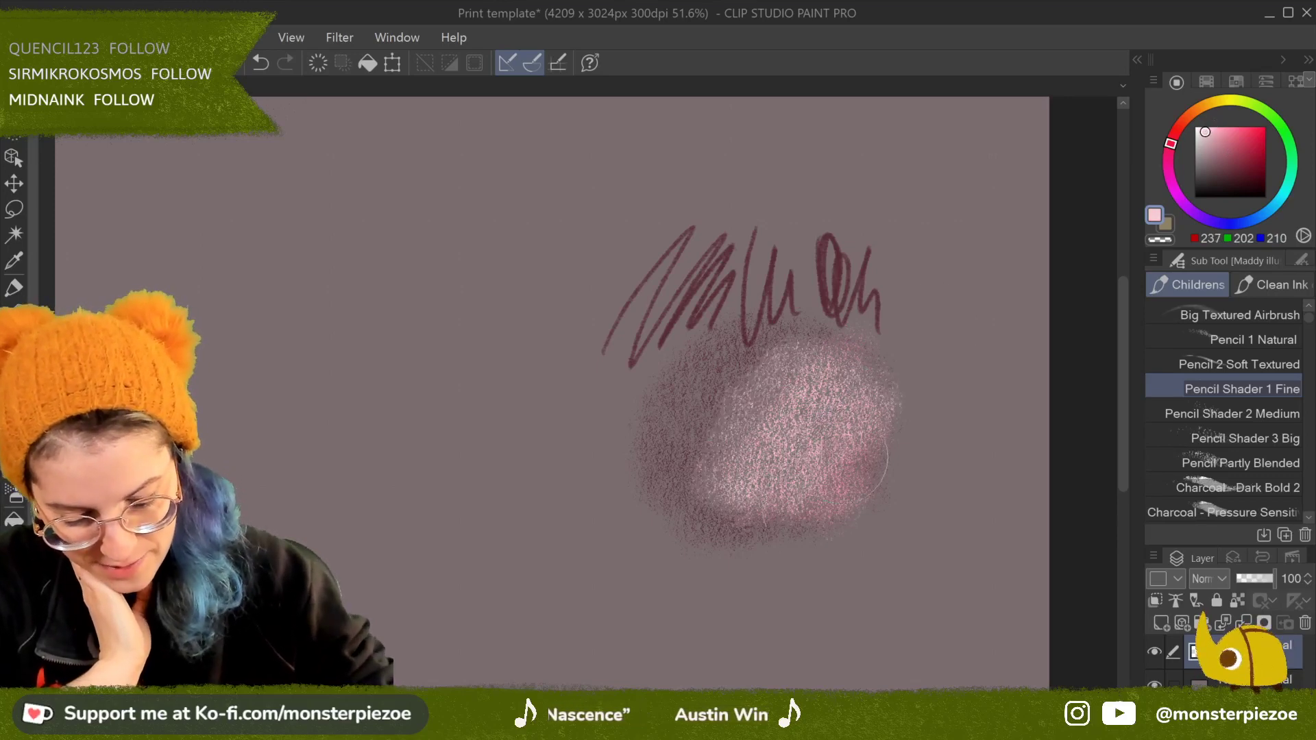
Step: Inspect the shaded patch's grain at 100% and add pale pink Pencil Shader 1 Fine texture over the end of the dark red scribbles
scroll(857, 456, up, 4)
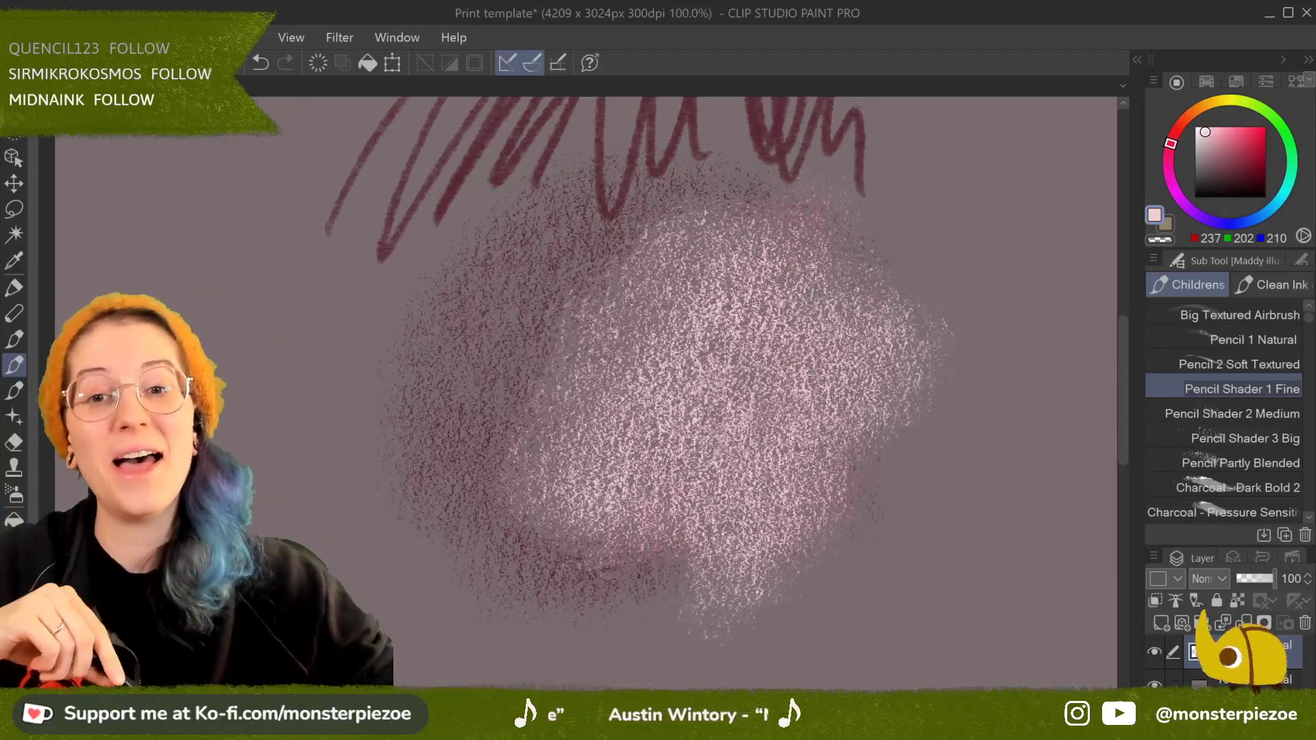
scroll(852, 240, down, 3)
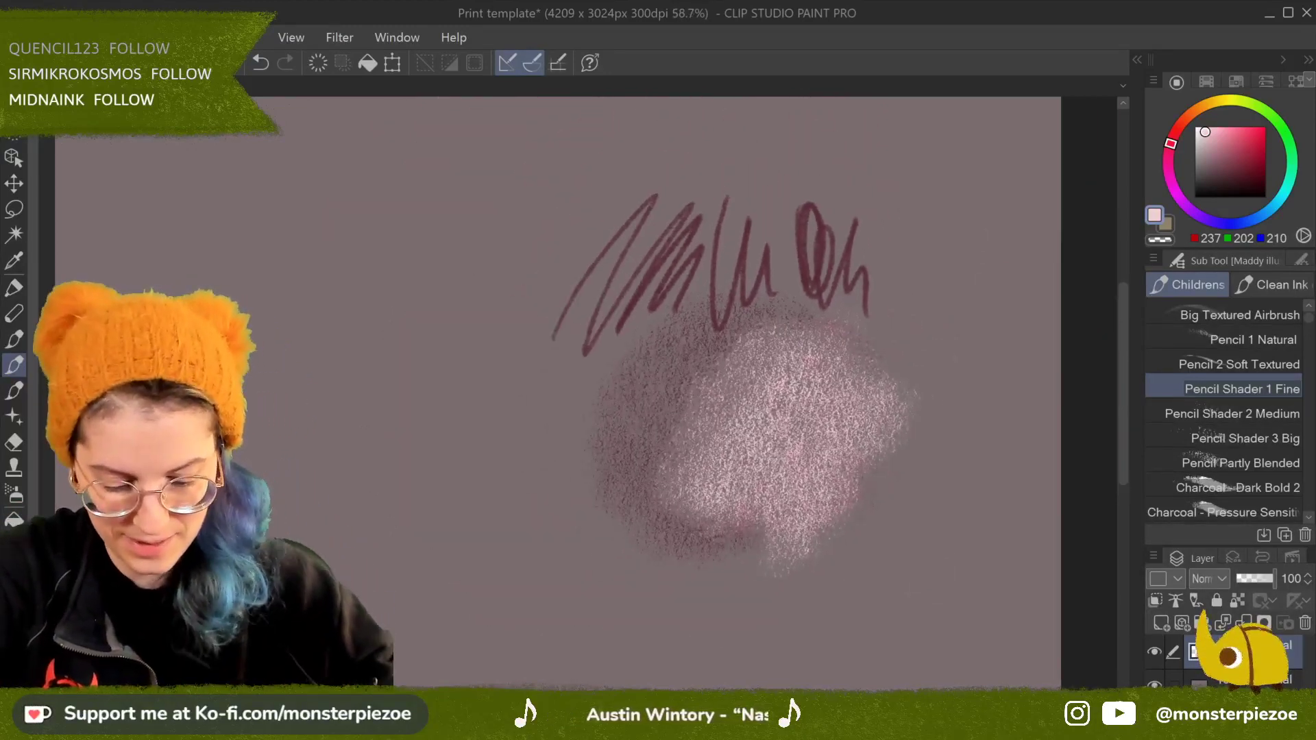
drag(852, 240, 927, 305)
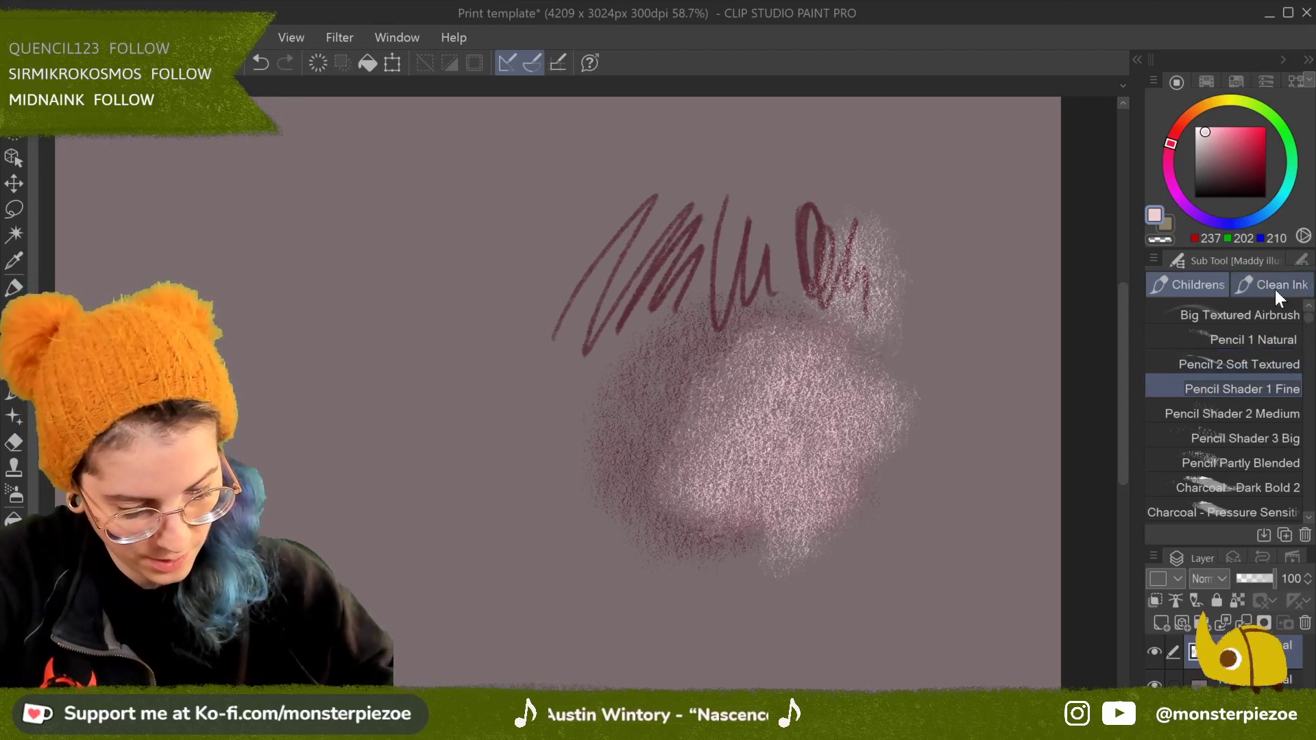
Step: Move Pencil Shader 1 Fine into the Clean Ink group and select Pencil Shader 3 Big from the Childrens Illustration brushes
drag(1245, 382, 1265, 289)
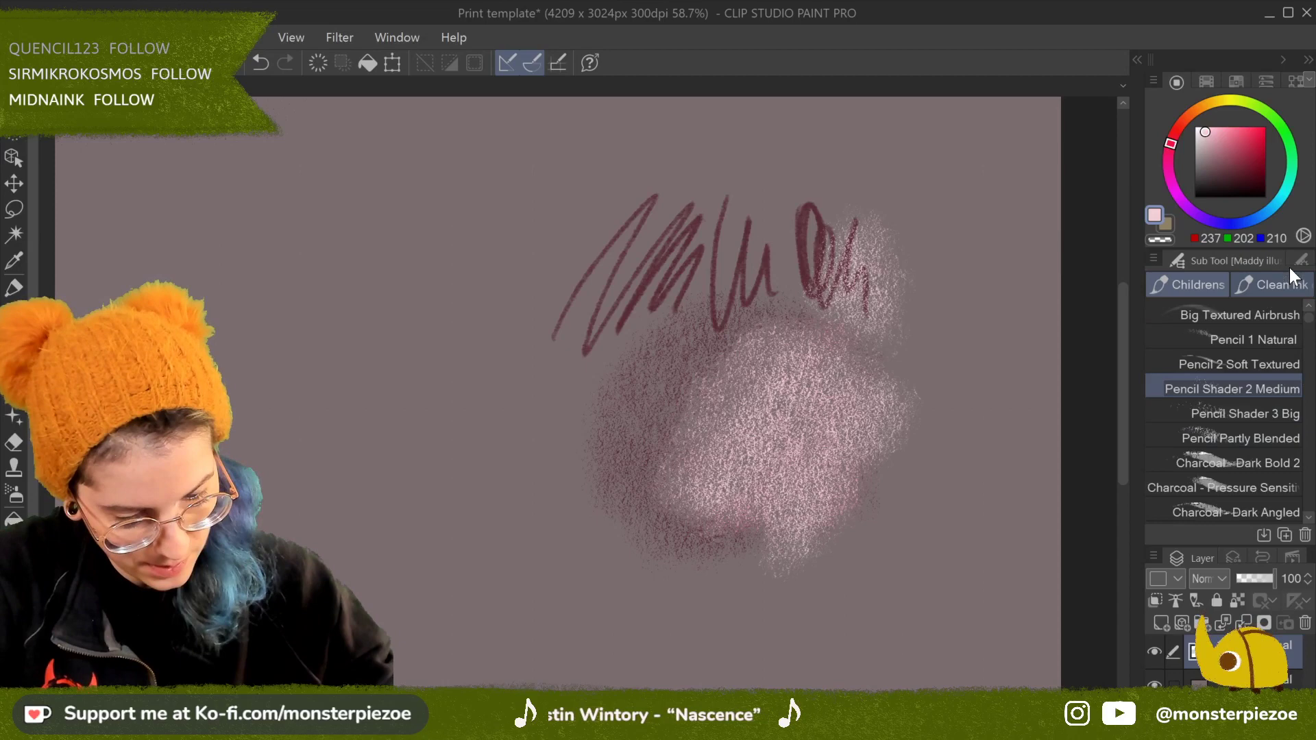
click(1286, 285)
click(1201, 282)
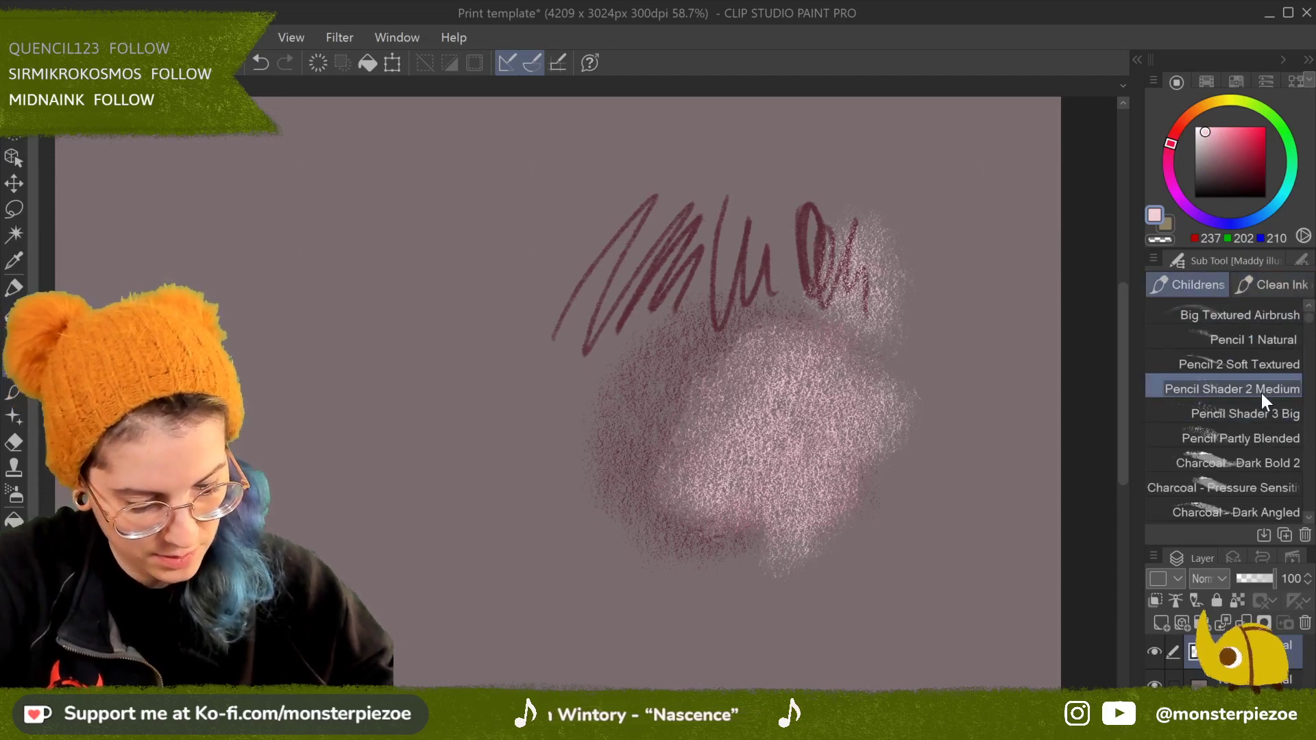
click(1267, 411)
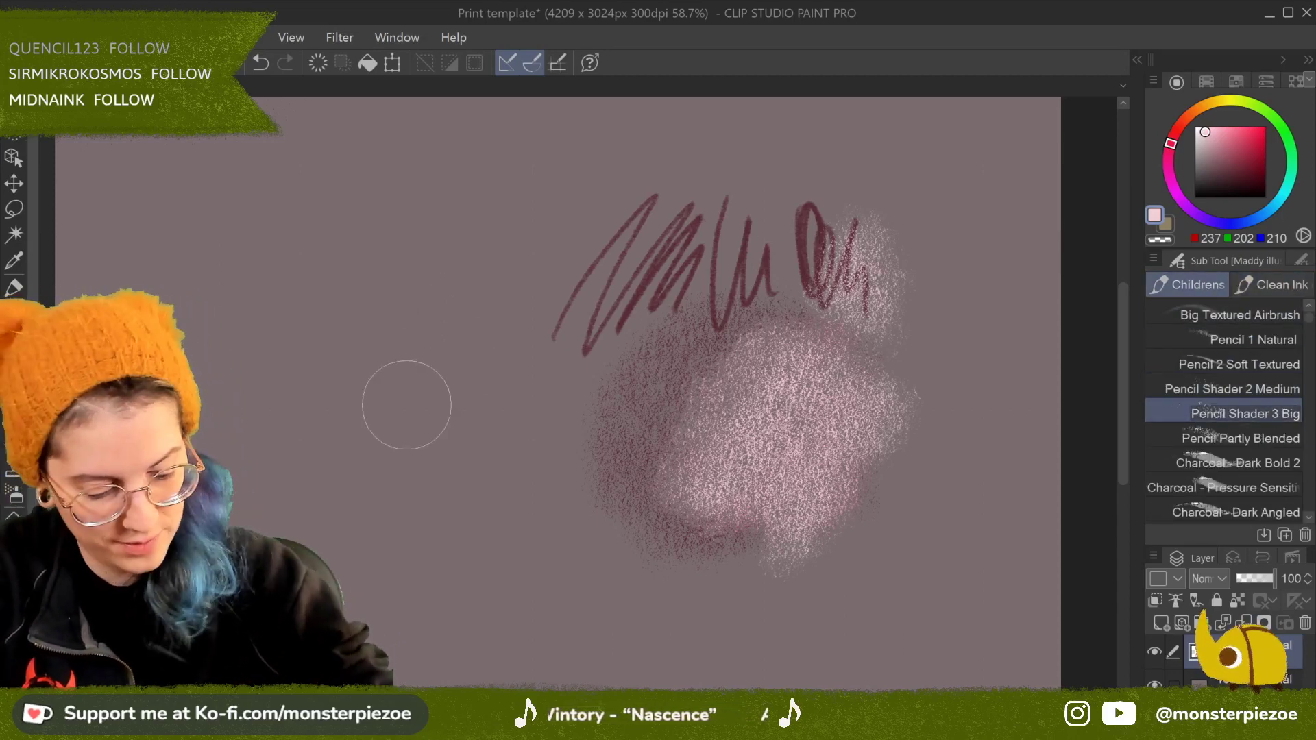
Step: Paint a coarse pale pink Pencil Shader 3 Big swatch beside the shaded patch and blend their lower overlap with Pencil Shader 2 Medium
mouse_move(468, 274)
mouse_down()
mouse_move(480, 412)
mouse_move(567, 384)
mouse_move(685, 480)
mouse_move(566, 384)
mouse_move(549, 562)
mouse_move(480, 583)
mouse_move(638, 562)
mouse_up()
click(1269, 391)
drag(597, 466, 726, 589)
mouse_move(557, 336)
mouse_down()
mouse_move(597, 452)
mouse_move(665, 384)
mouse_up()
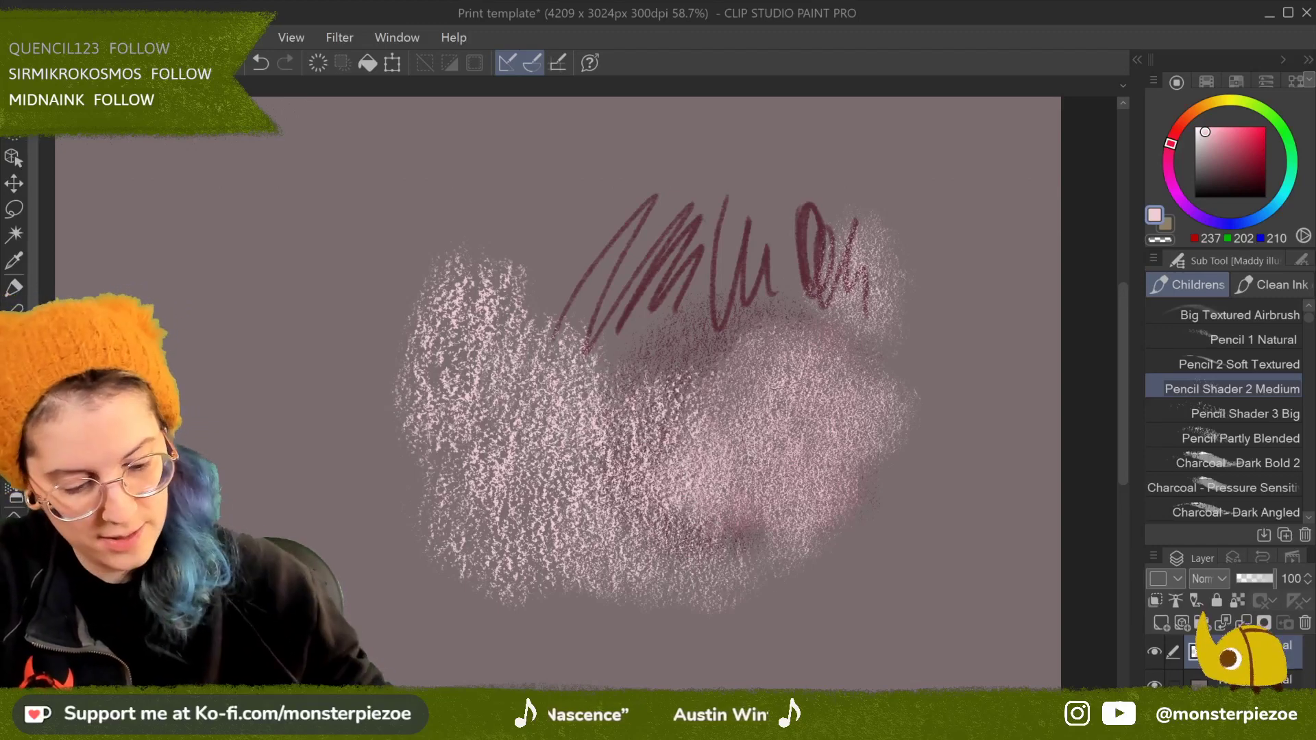
Step: Shade dusty rose (RGB 160, 82, 99) over the round patch using Pencil Shader 2 Medium followed by Pencil Shader 3 Big
mouse_move(1236, 151)
mouse_down()
mouse_move(1248, 144)
mouse_move(1231, 150)
mouse_up()
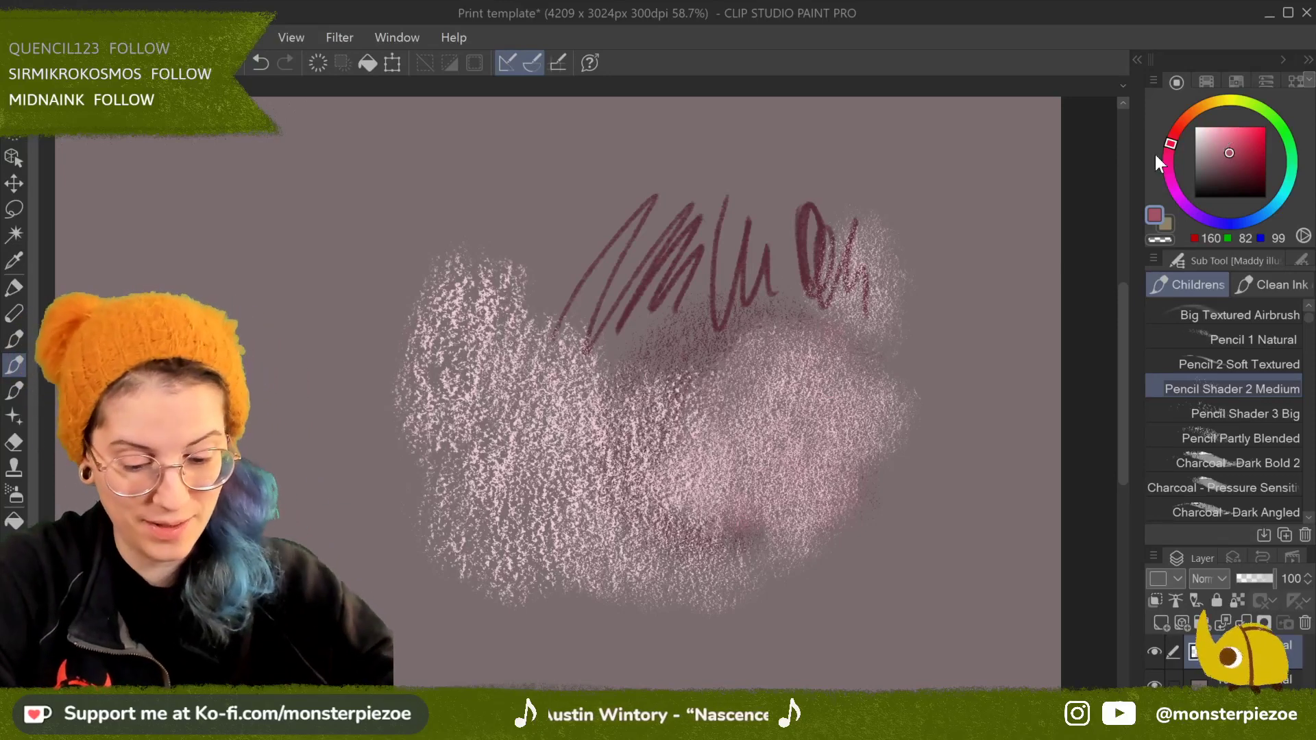
mouse_move(827, 326)
mouse_down()
mouse_move(892, 336)
mouse_move(744, 350)
mouse_up()
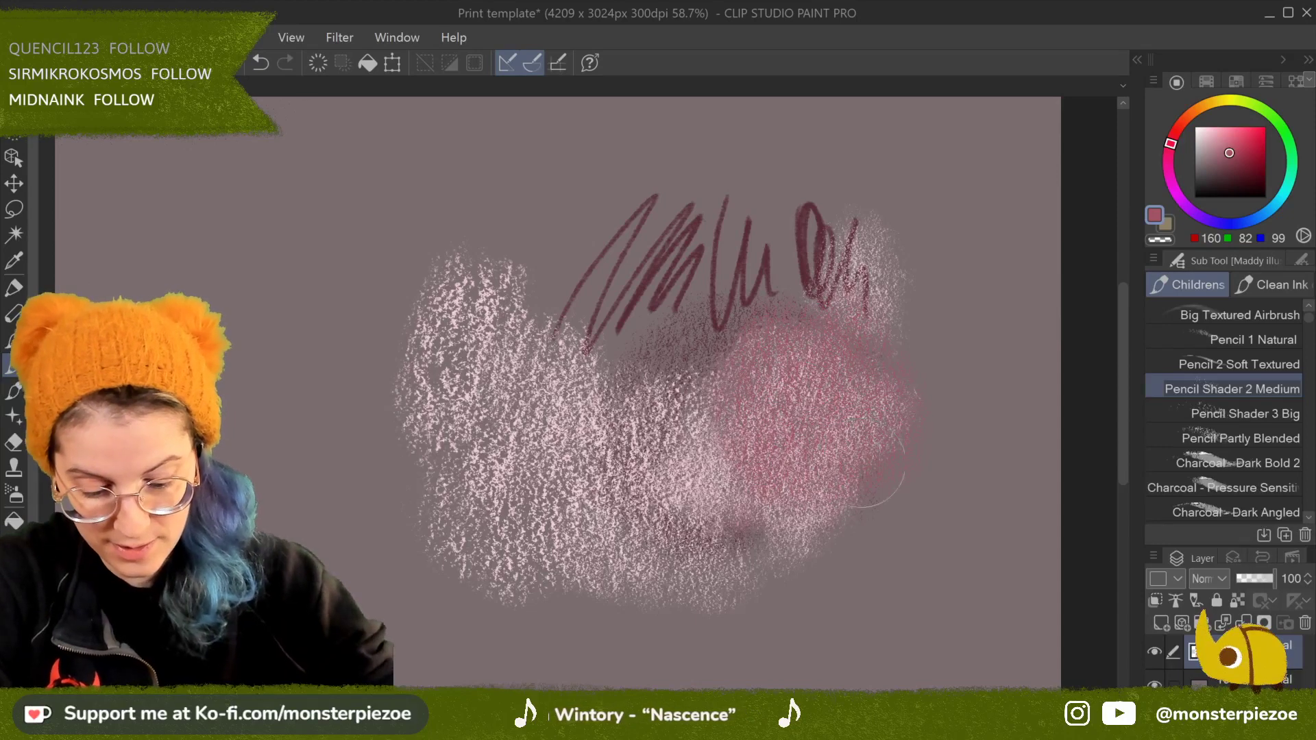
click(1285, 412)
mouse_move(761, 408)
mouse_down()
mouse_move(806, 411)
mouse_move(850, 388)
mouse_move(863, 497)
mouse_up()
drag(727, 469, 659, 439)
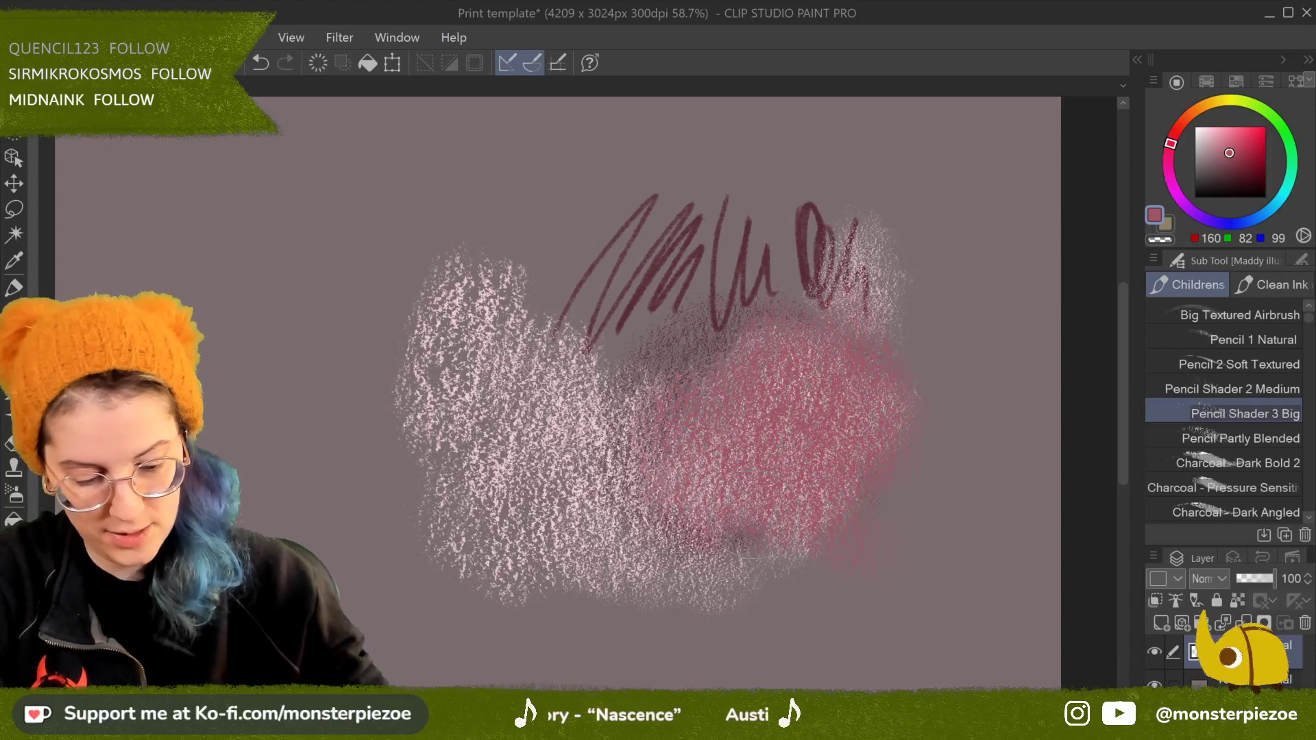
Step: Fill a solid dark red (RGB 121, 37, 55) zigzag shape over the coarse swatch's upper left with Clean Ink or Paint Marker
click(1277, 338)
click(1277, 284)
click(1277, 305)
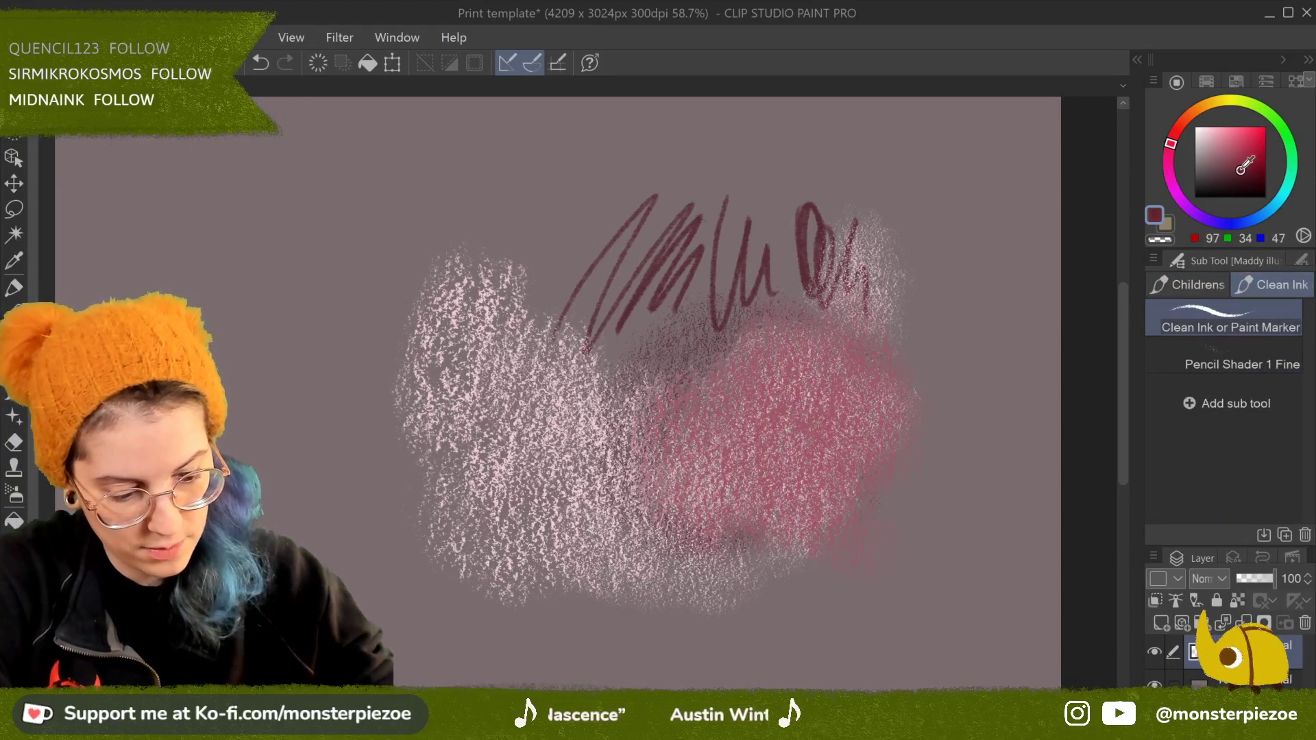
mouse_move(404, 185)
mouse_down()
mouse_move(322, 343)
mouse_move(429, 192)
mouse_move(356, 363)
mouse_move(390, 394)
mouse_move(504, 240)
mouse_up()
drag(507, 281, 418, 411)
mouse_move(374, 349)
mouse_down()
mouse_move(435, 445)
mouse_move(490, 292)
mouse_move(528, 392)
mouse_up()
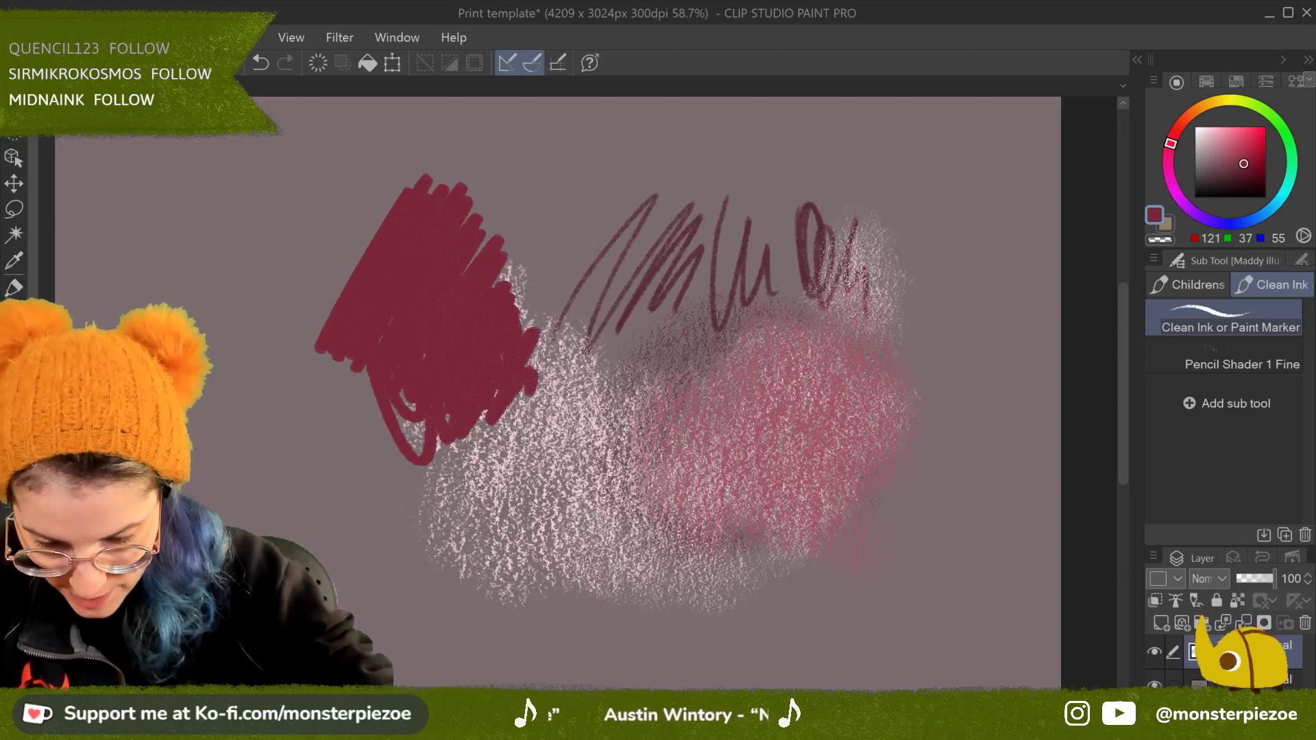
Step: Round out the solid dark red shape's sides and lower edge with Clean Ink or Paint Marker, filling most of its gaps
scroll(451, 328, up, 2)
mouse_move(545, 219)
mouse_down()
mouse_move(596, 377)
mouse_move(627, 363)
mouse_up()
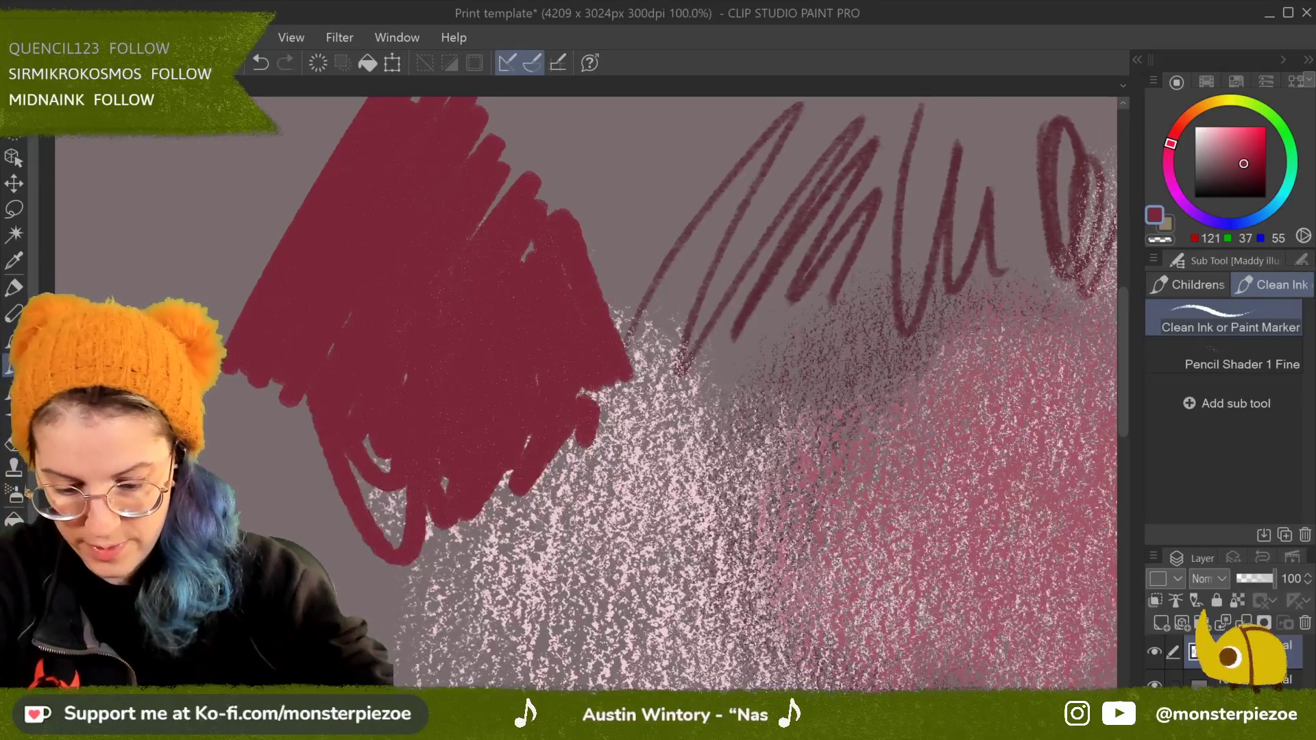
mouse_move(316, 422)
mouse_down()
mouse_move(438, 538)
mouse_move(641, 339)
mouse_move(611, 412)
mouse_up()
mouse_move(375, 497)
mouse_down()
mouse_move(249, 384)
mouse_move(295, 473)
mouse_move(309, 397)
mouse_up()
drag(322, 161, 233, 322)
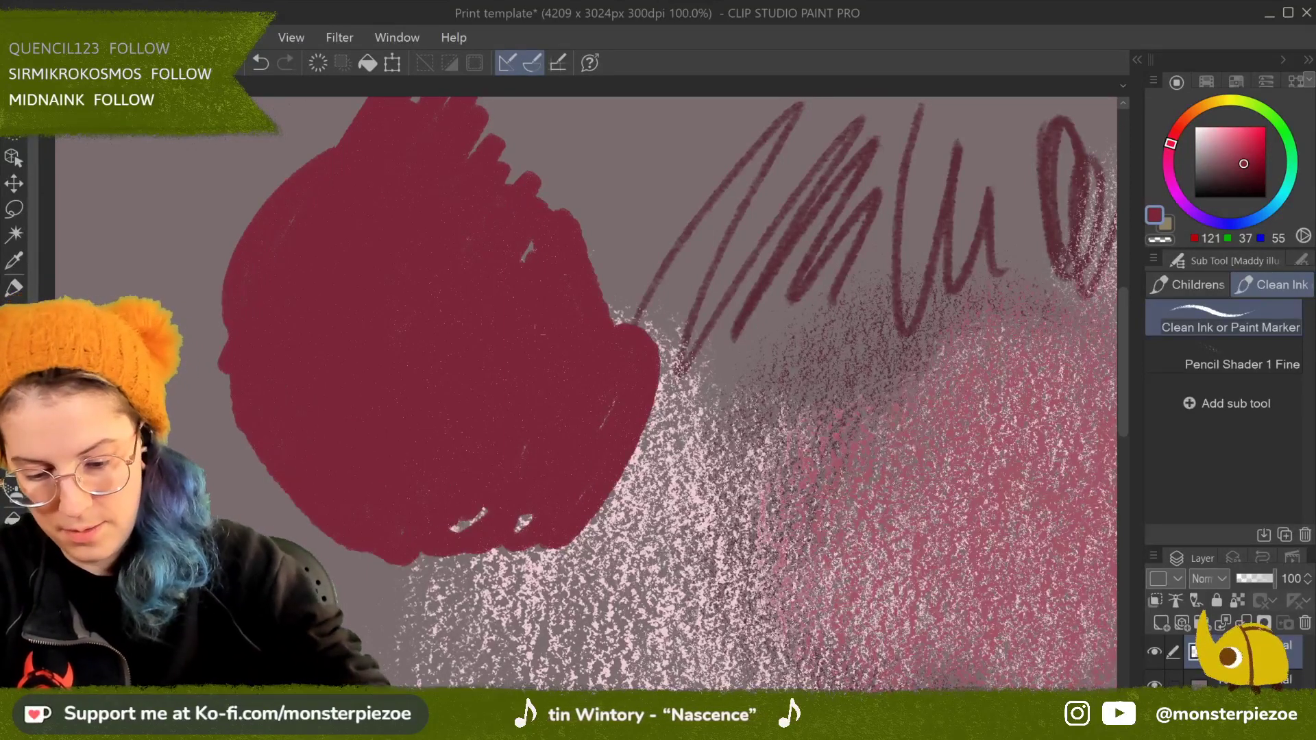
Step: Move Pencil Shader 1 Fine back into the Childrens group and place it directly below Pencil 2 Soft Textured
click(1251, 352)
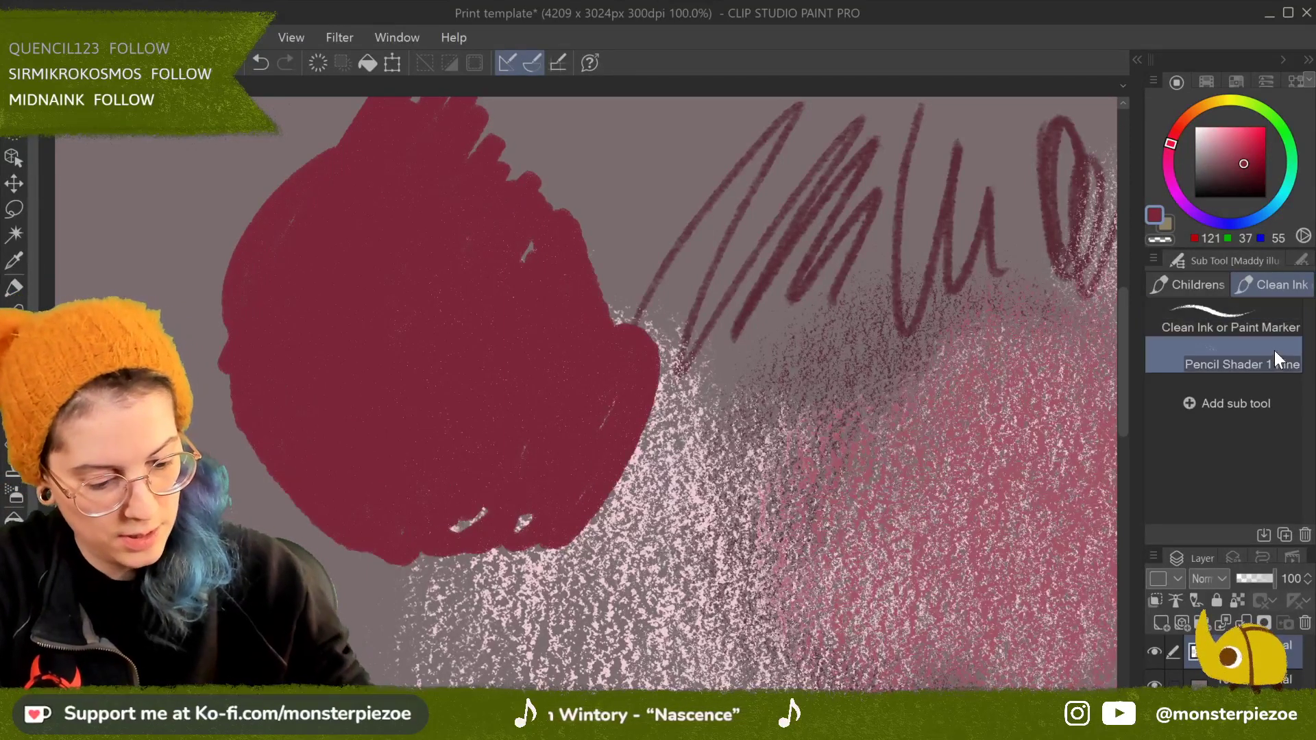
drag(1225, 354, 1201, 285)
click(1212, 284)
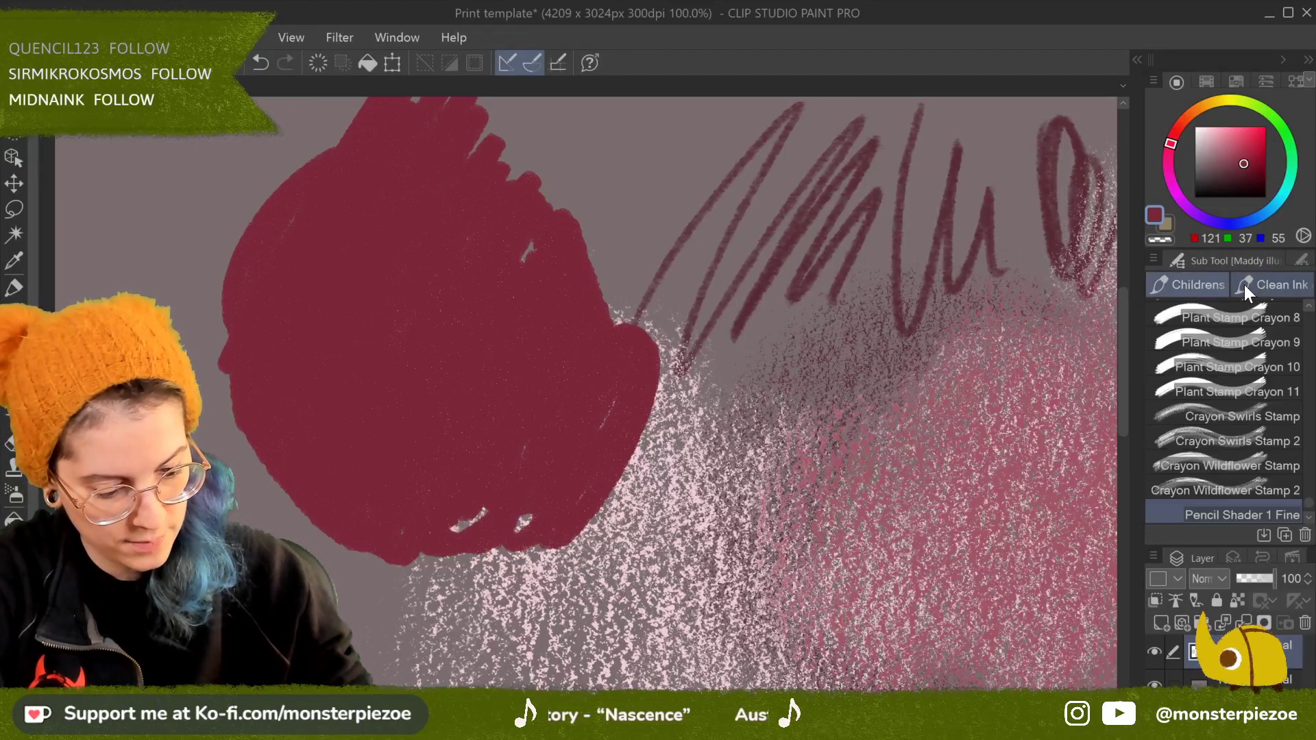
mouse_move(1289, 514)
mouse_down()
mouse_move(1272, 446)
mouse_move(1272, 305)
mouse_up()
mouse_move(1271, 301)
mouse_down()
mouse_move(1271, 381)
mouse_move(1269, 365)
mouse_up()
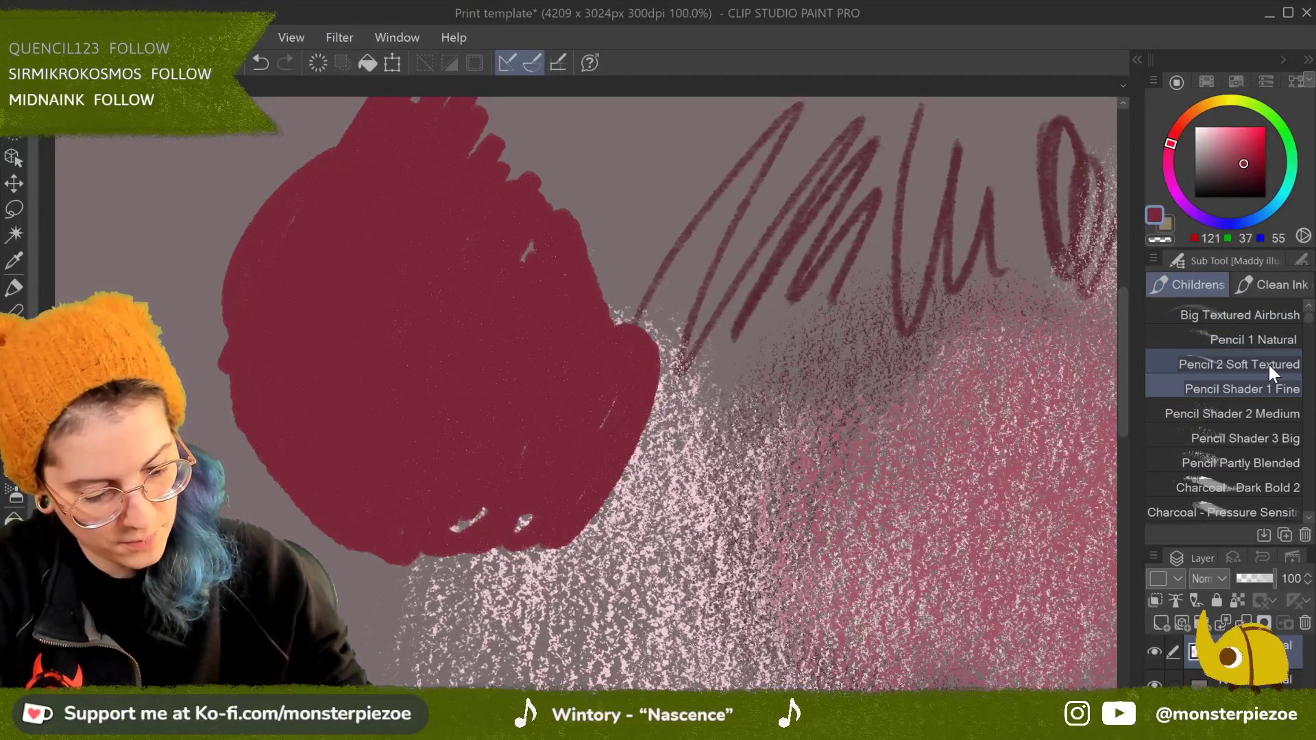
Step: Shade the solid red shape with Pencil Shader 1 Fine, adding lighter pink grain low down and dark RGB 89, 52, 60 shadow at the upper left
click(1231, 139)
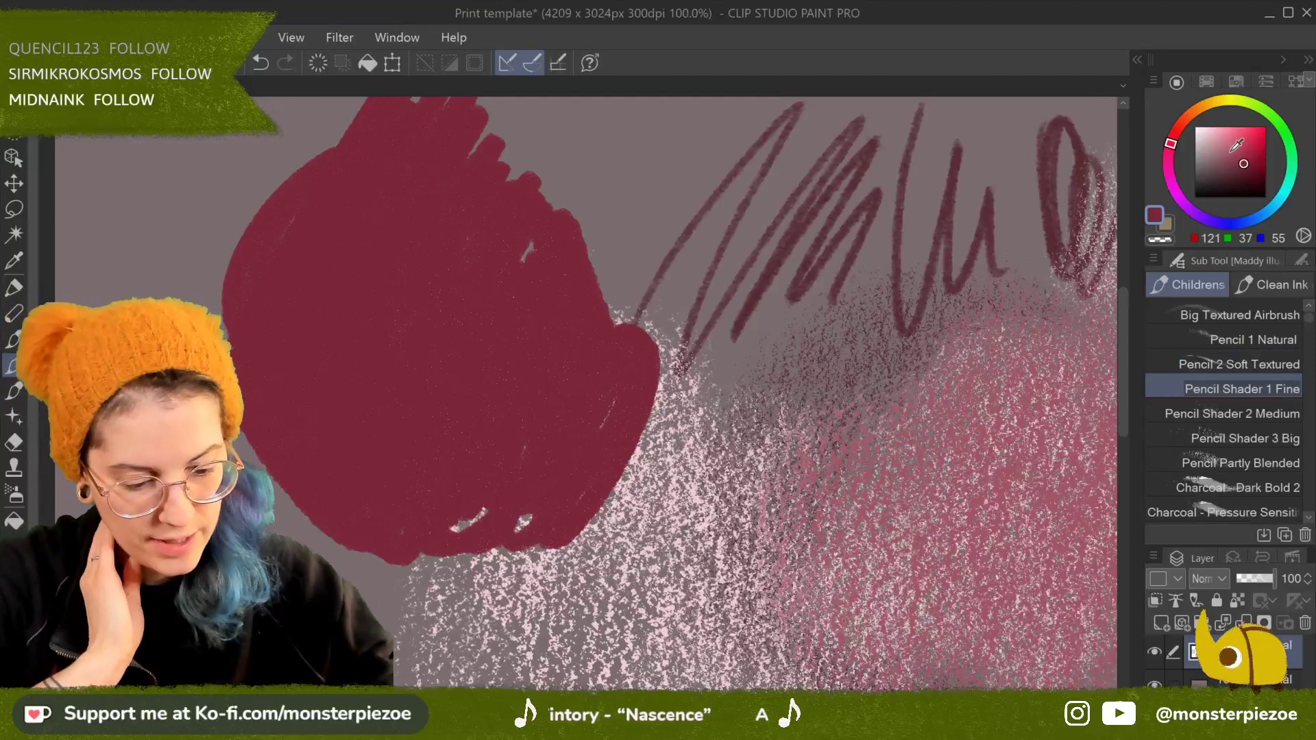
mouse_move(559, 415)
mouse_down()
mouse_move(518, 427)
mouse_move(607, 373)
mouse_move(537, 396)
mouse_move(411, 364)
mouse_move(342, 381)
mouse_move(552, 308)
mouse_move(455, 296)
mouse_move(624, 407)
mouse_up()
click(1225, 172)
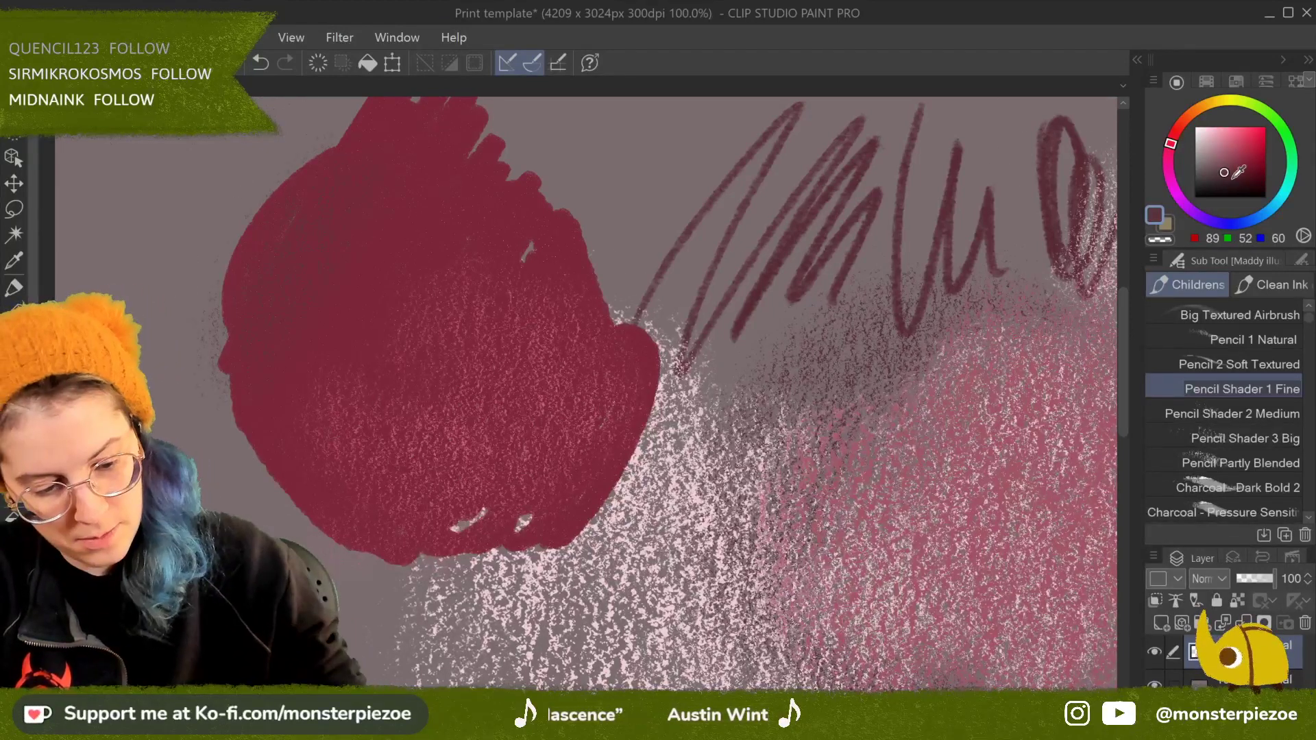
mouse_move(278, 312)
mouse_down()
mouse_move(288, 247)
mouse_move(384, 199)
mouse_move(427, 233)
mouse_up()
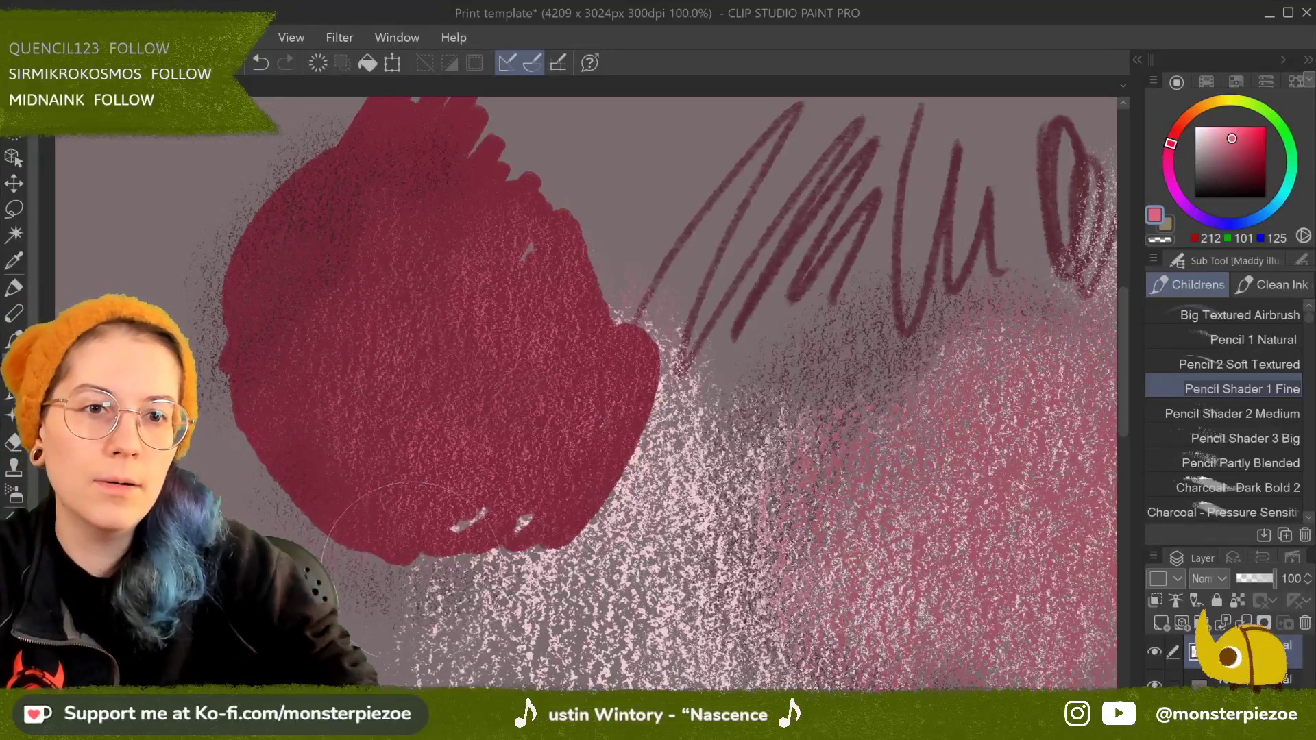
Step: Texture the red shape's lower half and right edge with Pencil Shader 3 Big in pink RGB 212, 101, 125
click(1282, 439)
drag(322, 474, 610, 425)
drag(497, 524, 655, 343)
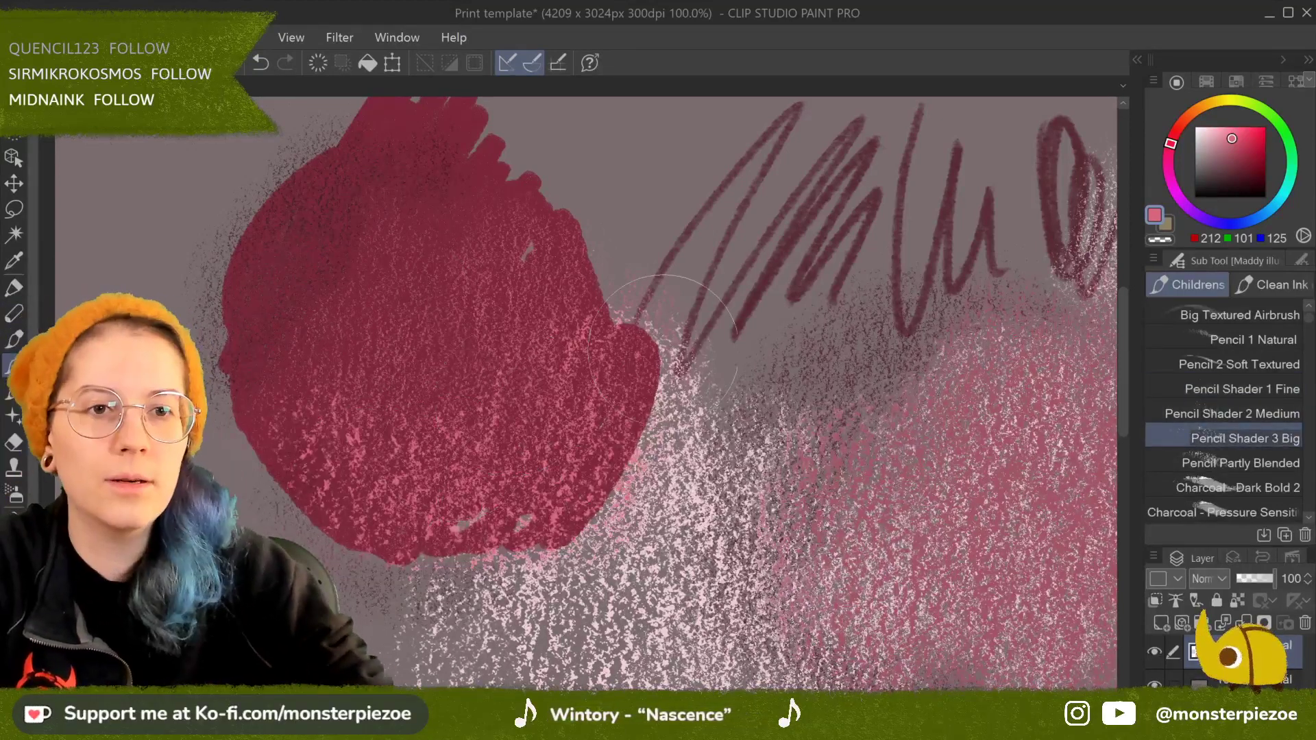
mouse_move(679, 288)
mouse_down()
mouse_move(494, 302)
mouse_move(292, 470)
mouse_up()
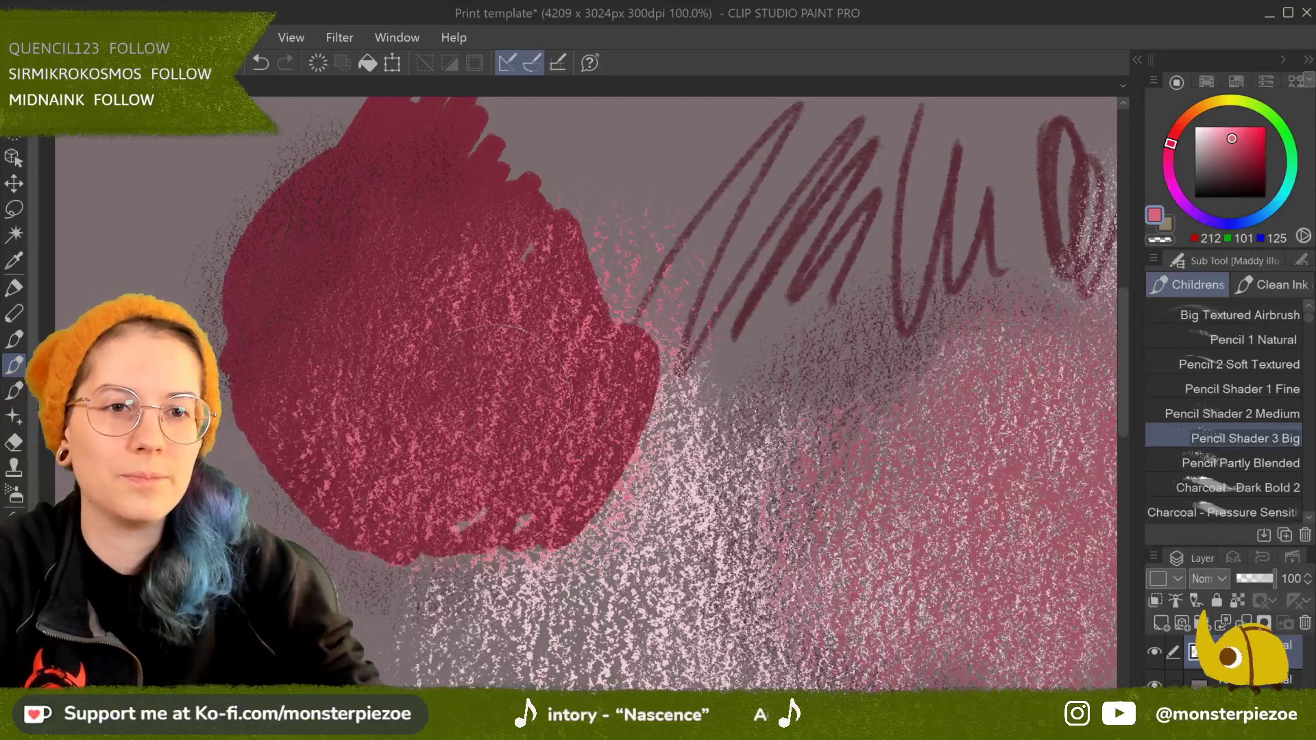
drag(527, 441, 637, 432)
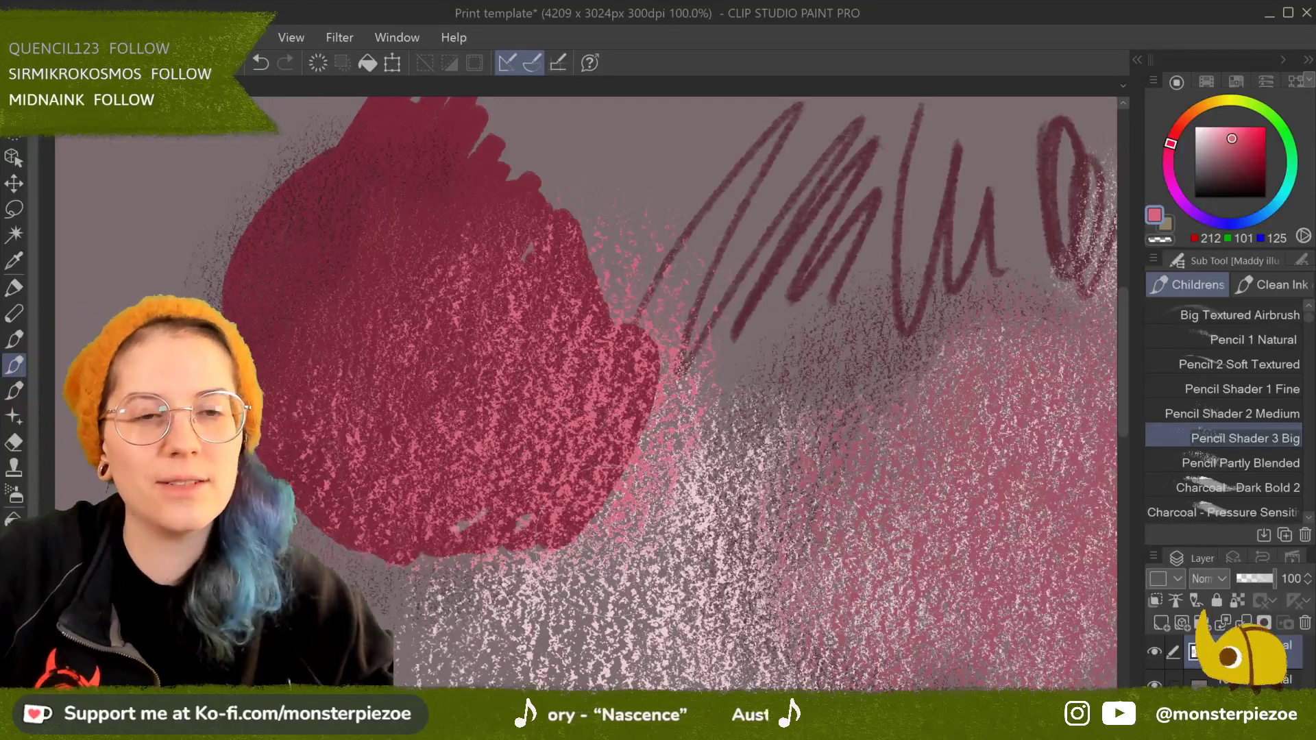
scroll(685, 391, down, 4)
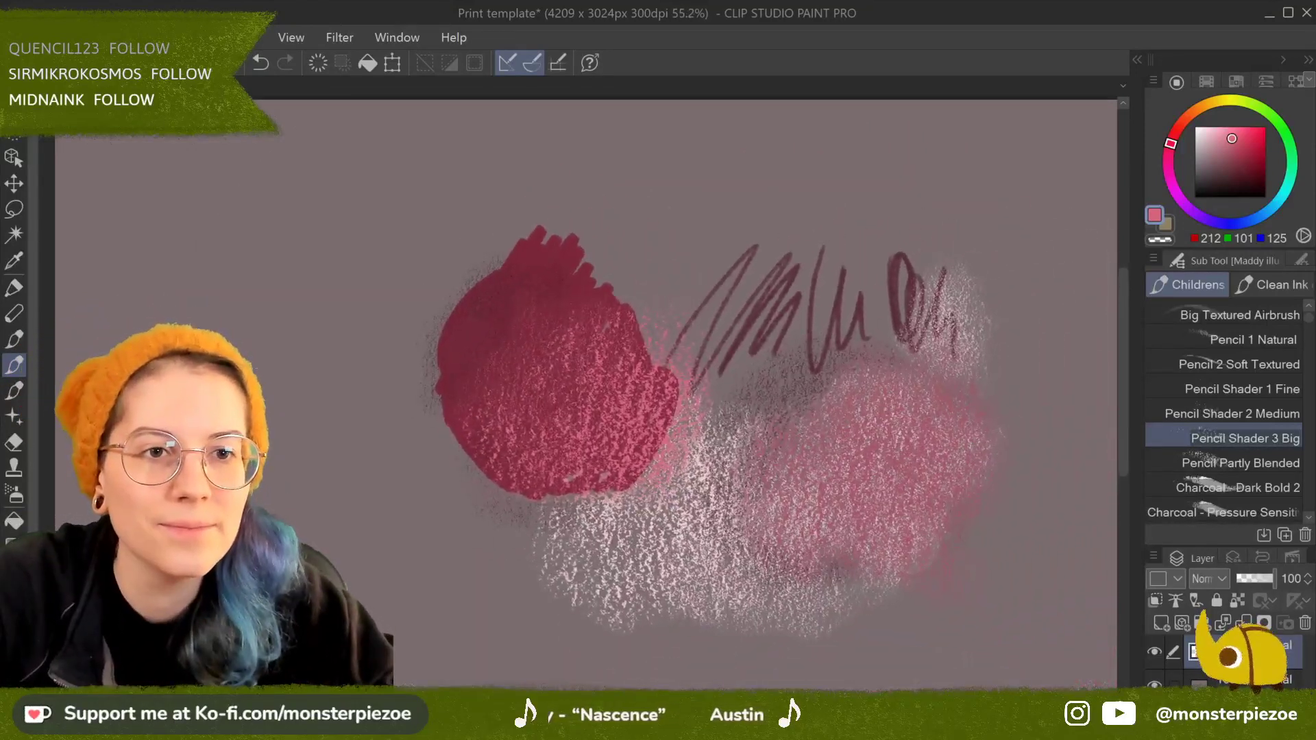
scroll(1032, 418, up, 2)
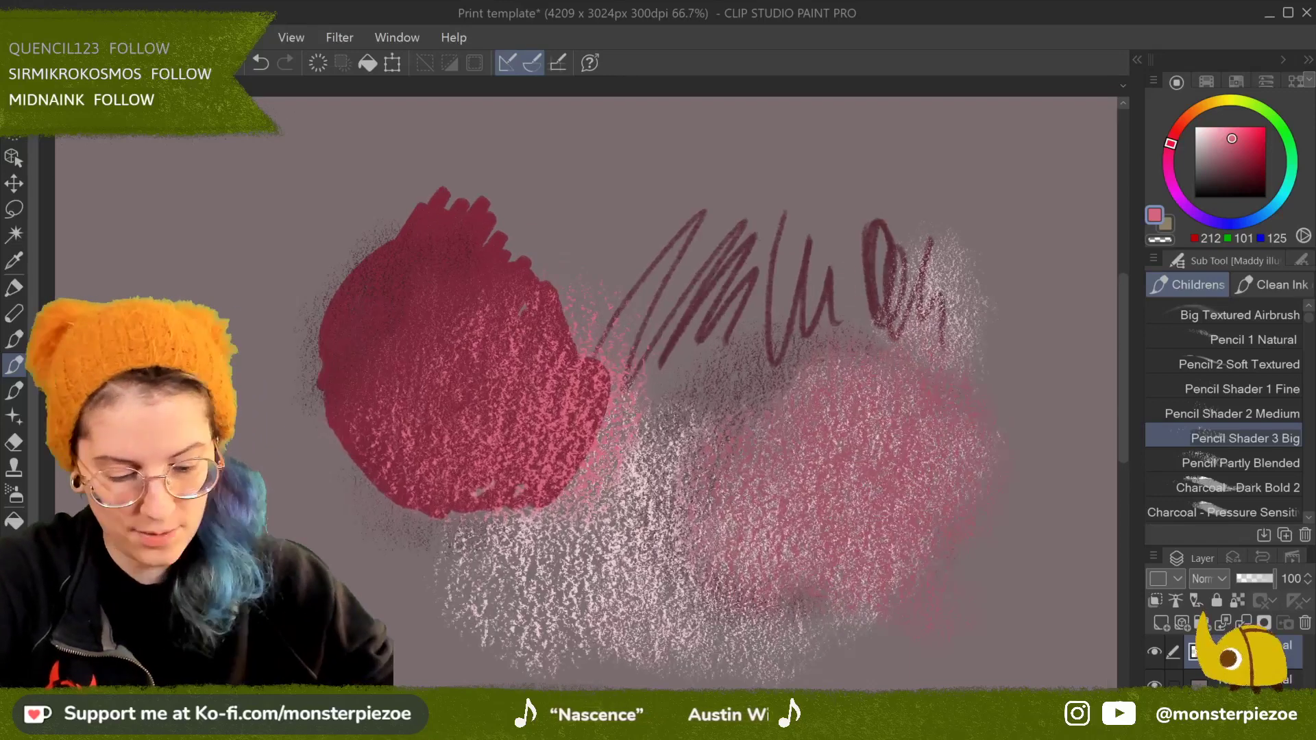
Step: Move Clean Ink or Paint Marker to the start of the Childrens Illustration brushes and duplicate it as Clean Ink or Paint Marker 2
click(1275, 284)
mouse_move(1234, 327)
mouse_down()
mouse_move(1205, 281)
mouse_move(1237, 501)
mouse_move(1244, 284)
mouse_move(1240, 299)
mouse_up()
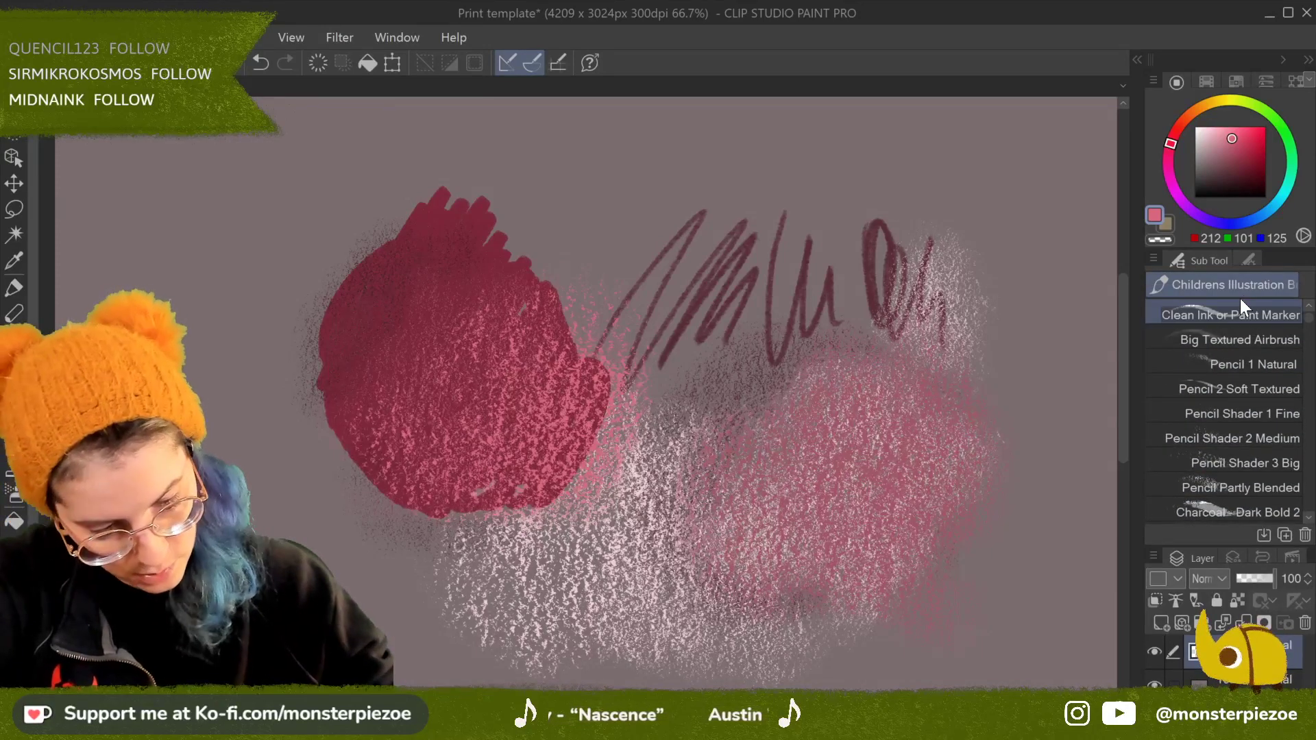
right_click(1262, 311)
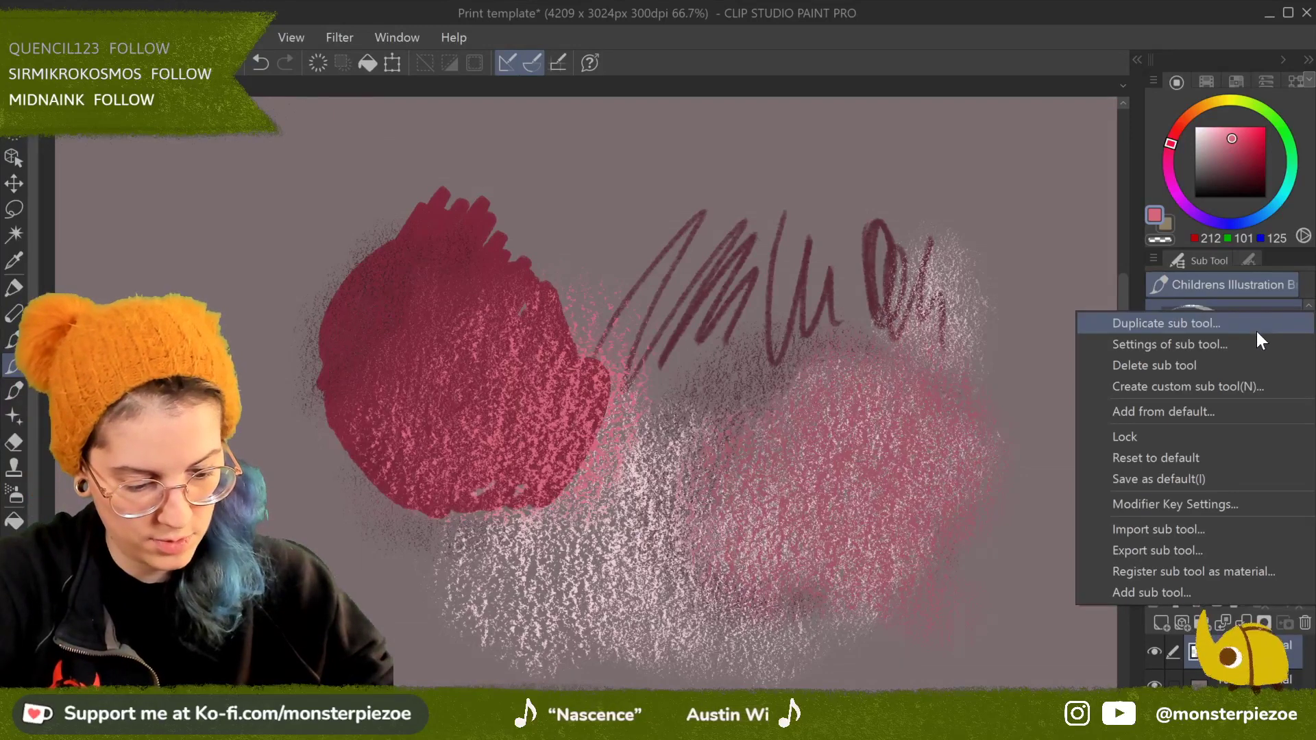
click(1259, 324)
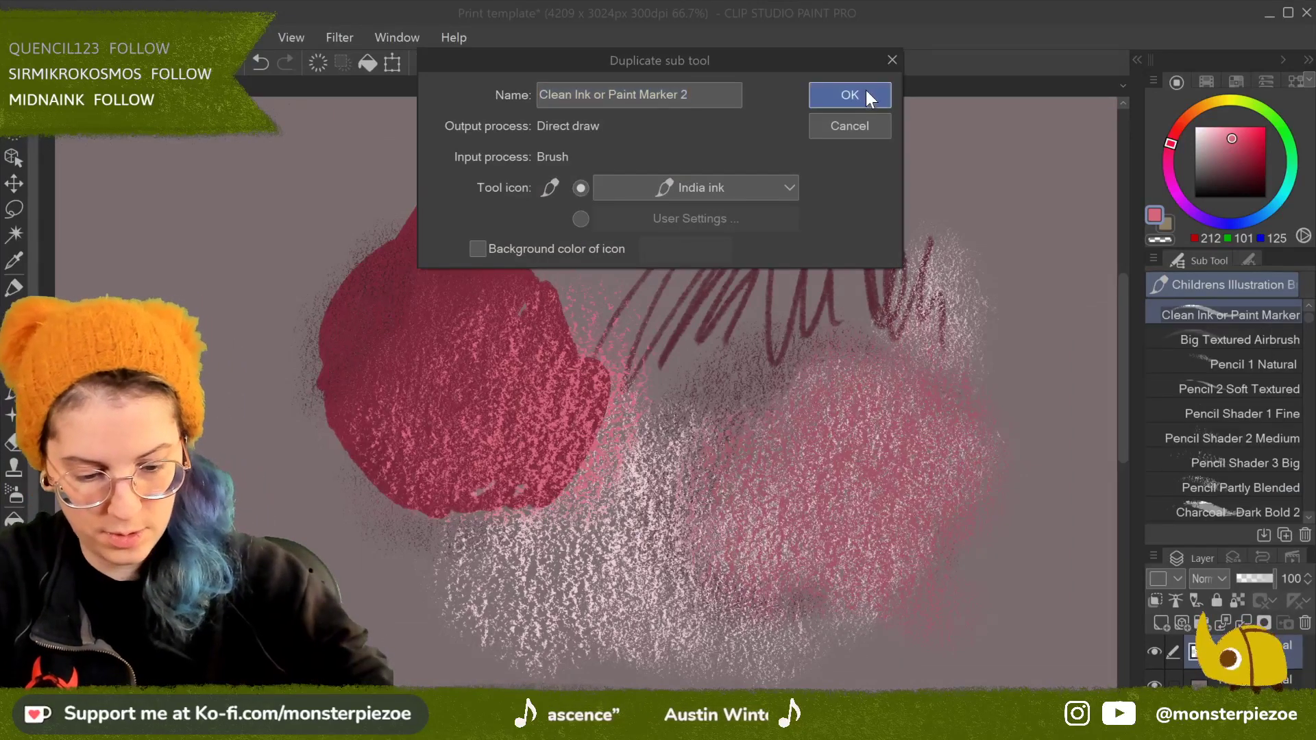
click(866, 93)
Step: Split Clean Ink or Paint Marker 2 out of the Childrens group into a separate brush group and open that group
mouse_move(1245, 509)
mouse_down()
mouse_move(1241, 291)
mouse_move(1286, 297)
mouse_up()
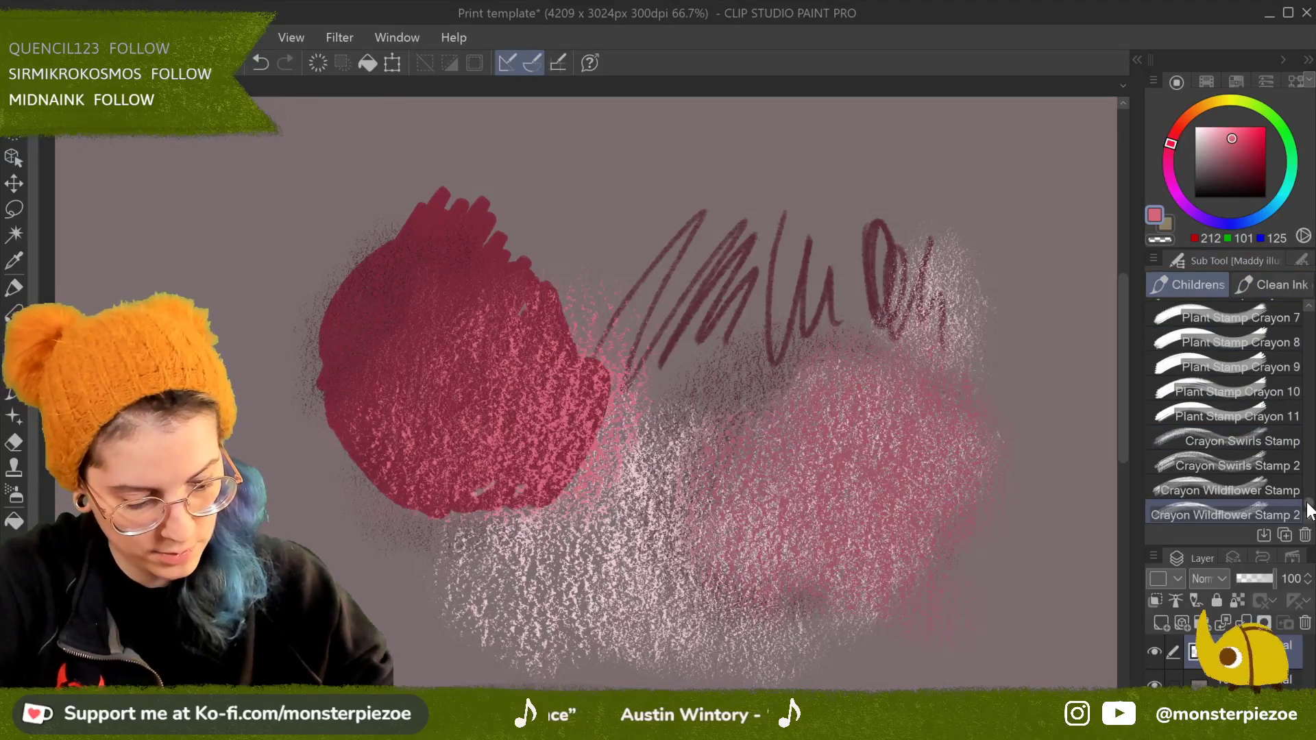
scroll(1268, 383, up, 10)
click(1284, 284)
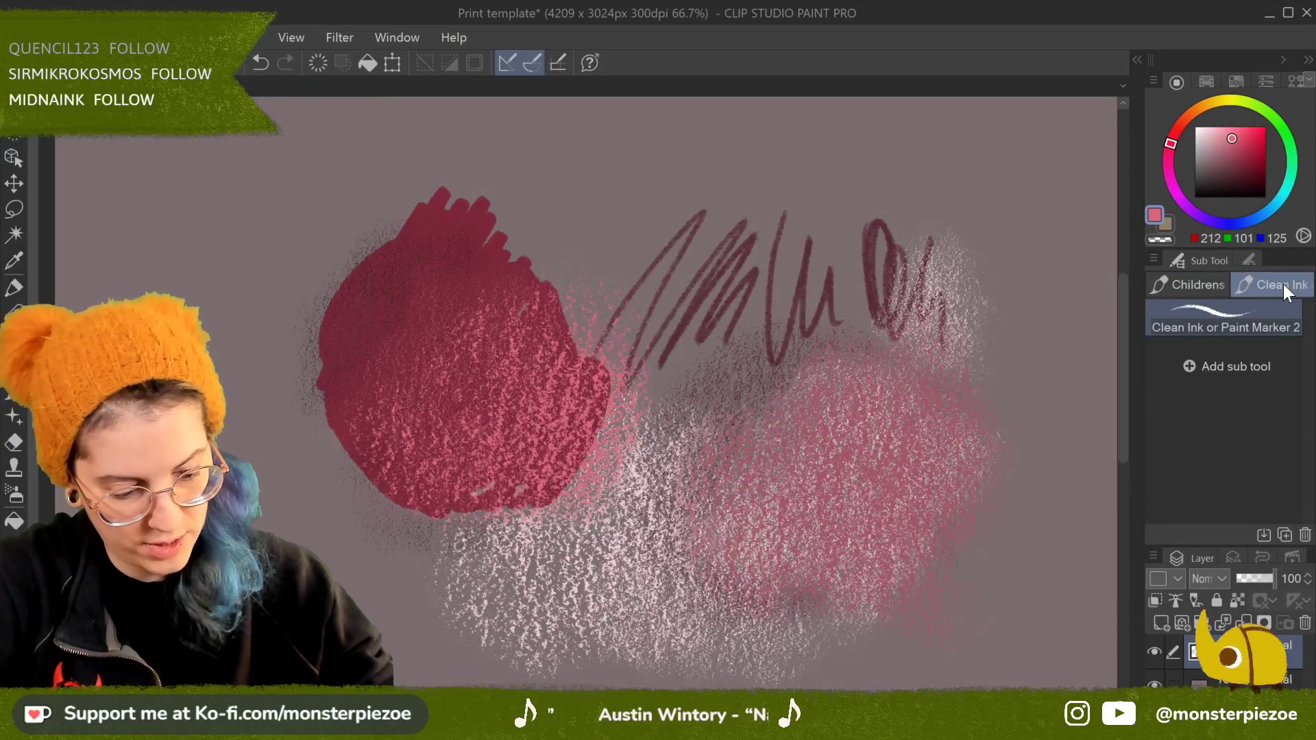
Step: Rename the brush group containing Clean Ink or Paint Marker 2 to Faves, using the On-Screen Keyboard
right_click(1284, 284)
click(1220, 296)
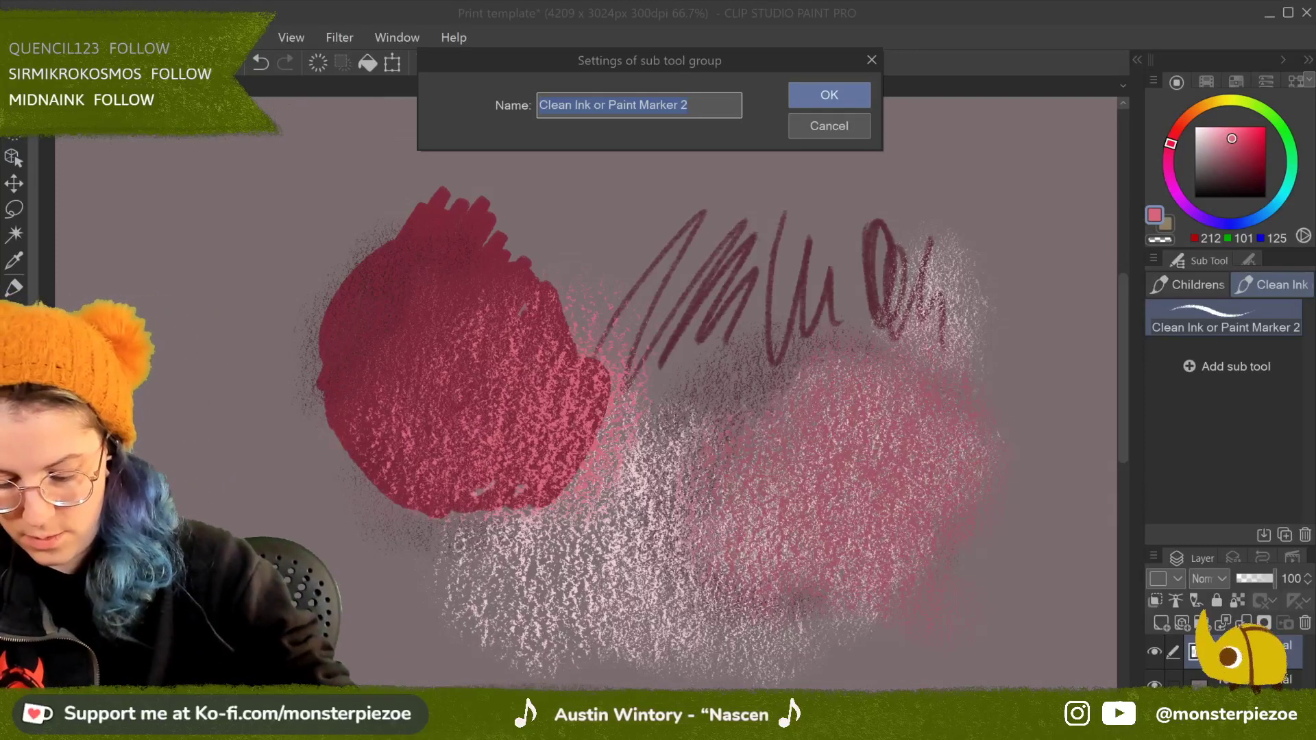
key(ctrl+super+o)
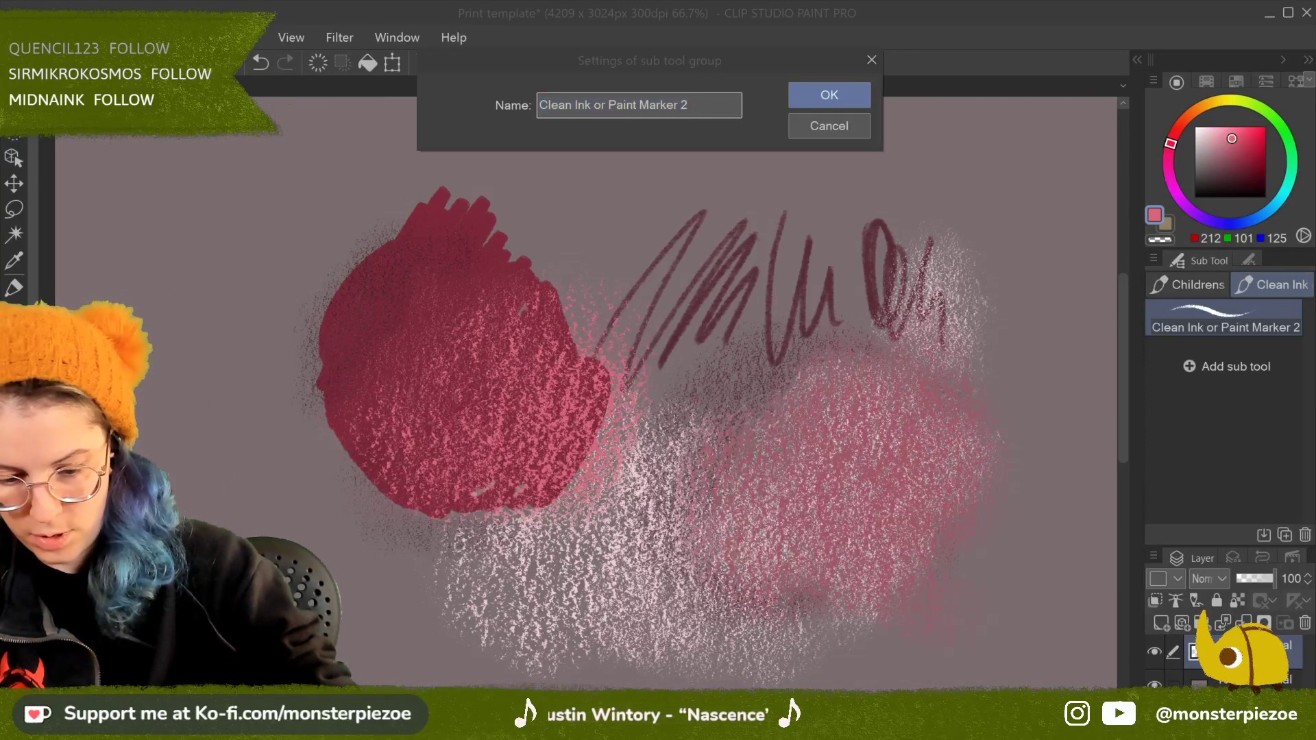
drag(711, 105, 682, 105)
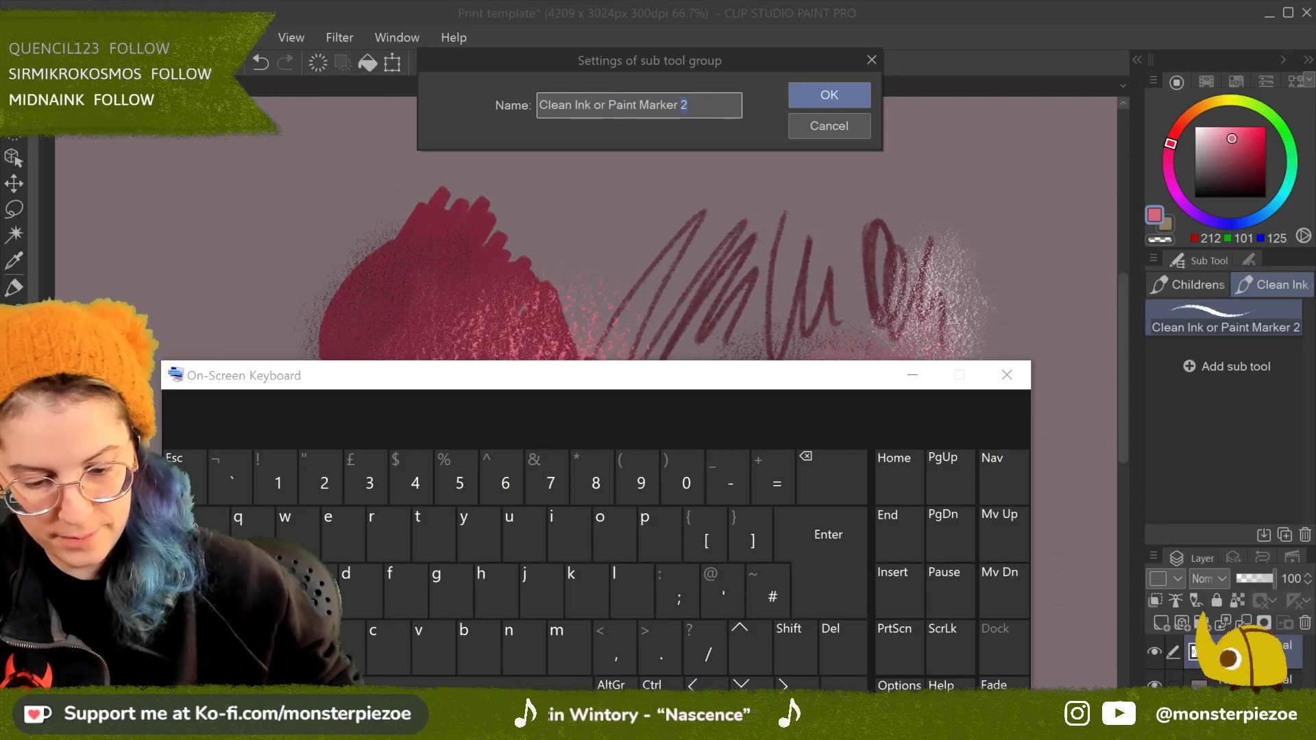
key(BackSpace)
key(BackSpace)
key(BackSpace)
key(BackSpace)
key(BackSpace)
key(BackSpace)
key(BackSpace)
key(BackSpace)
key(BackSpace)
key(BackSpace)
key(BackSpace)
key(BackSpace)
key(BackSpace)
key(BackSpace)
key(BackSpace)
key(BackSpace)
key(BackSpace)
key(BackSpace)
key(BackSpace)
key(BackSpace)
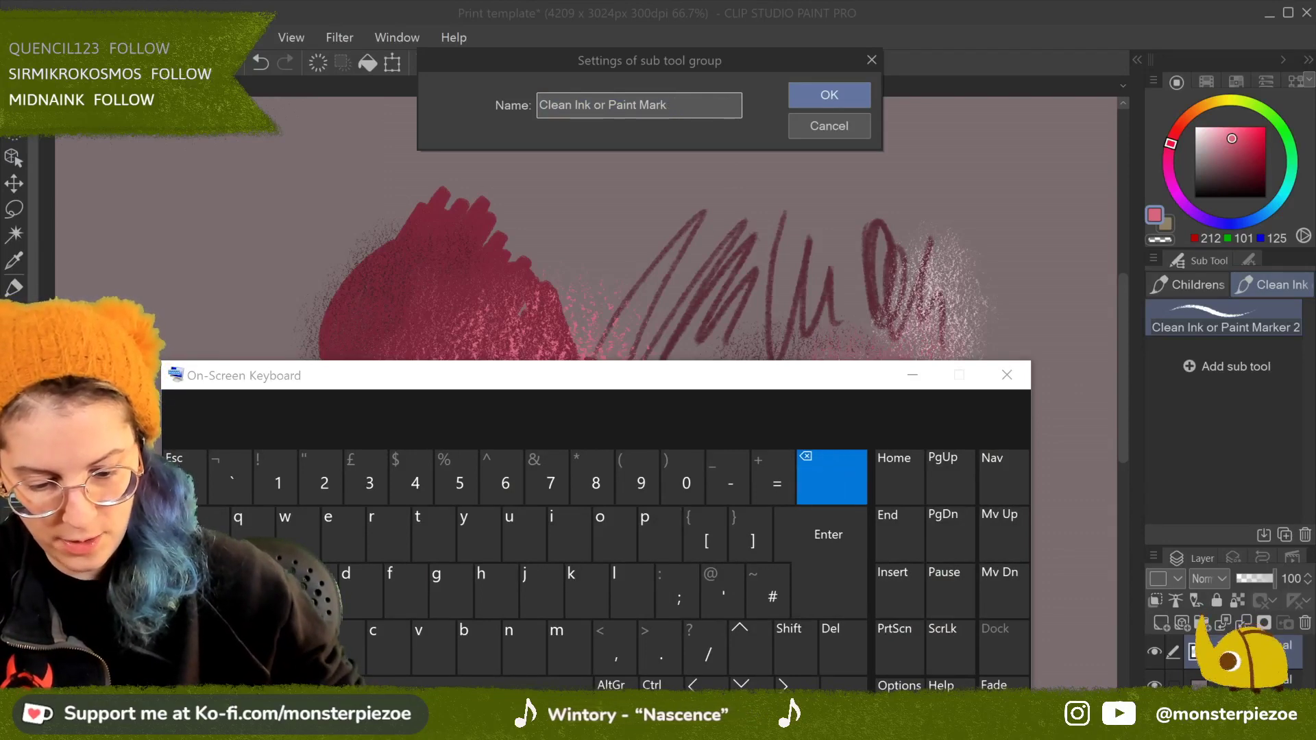
key(BackSpace)
key(BackSpace)
key(BackSpace)
key(BackSpace)
text(FV)
key(BackSpace)
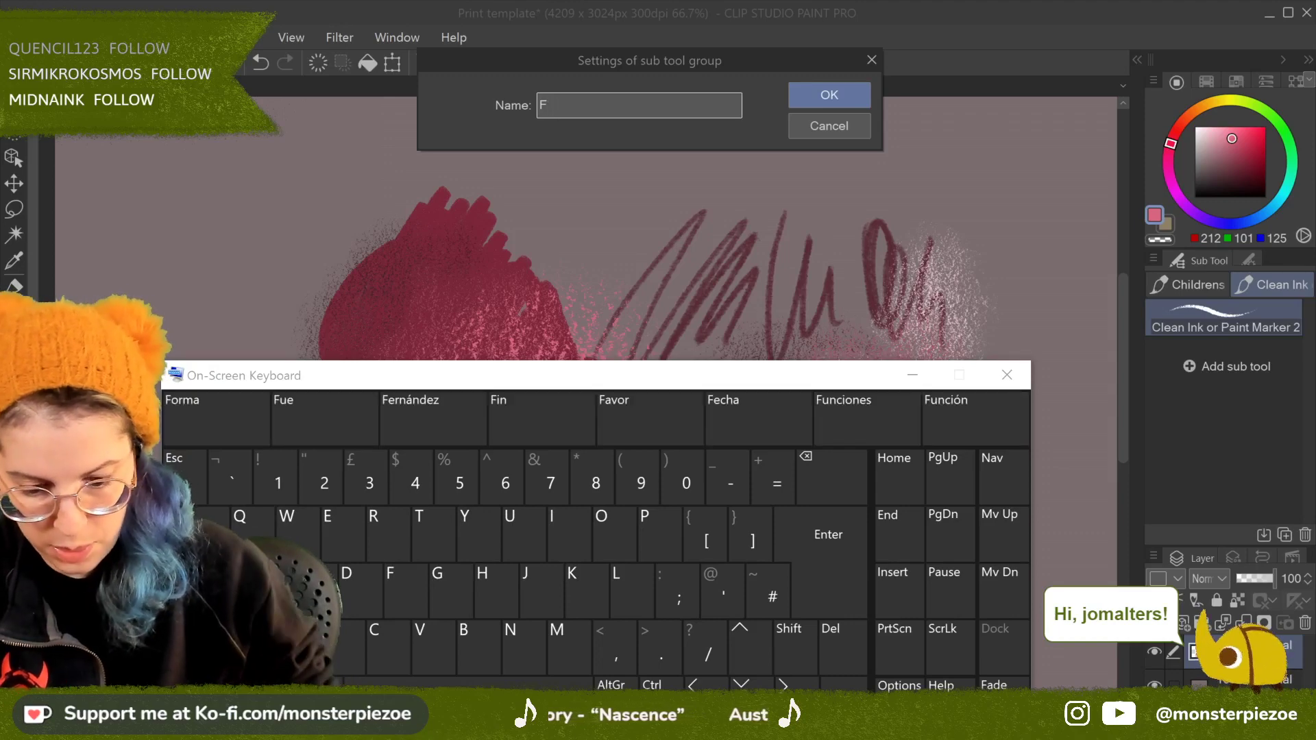
text(aves)
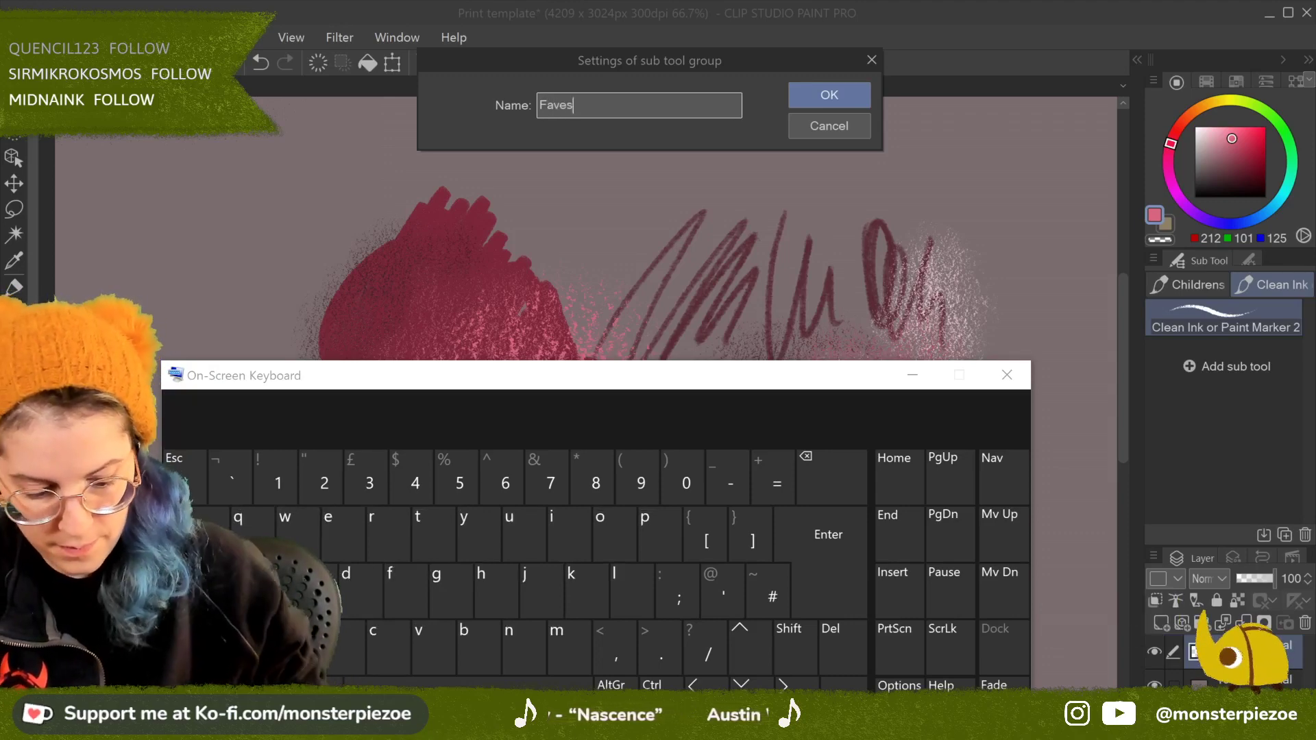
key(Return)
click(1007, 375)
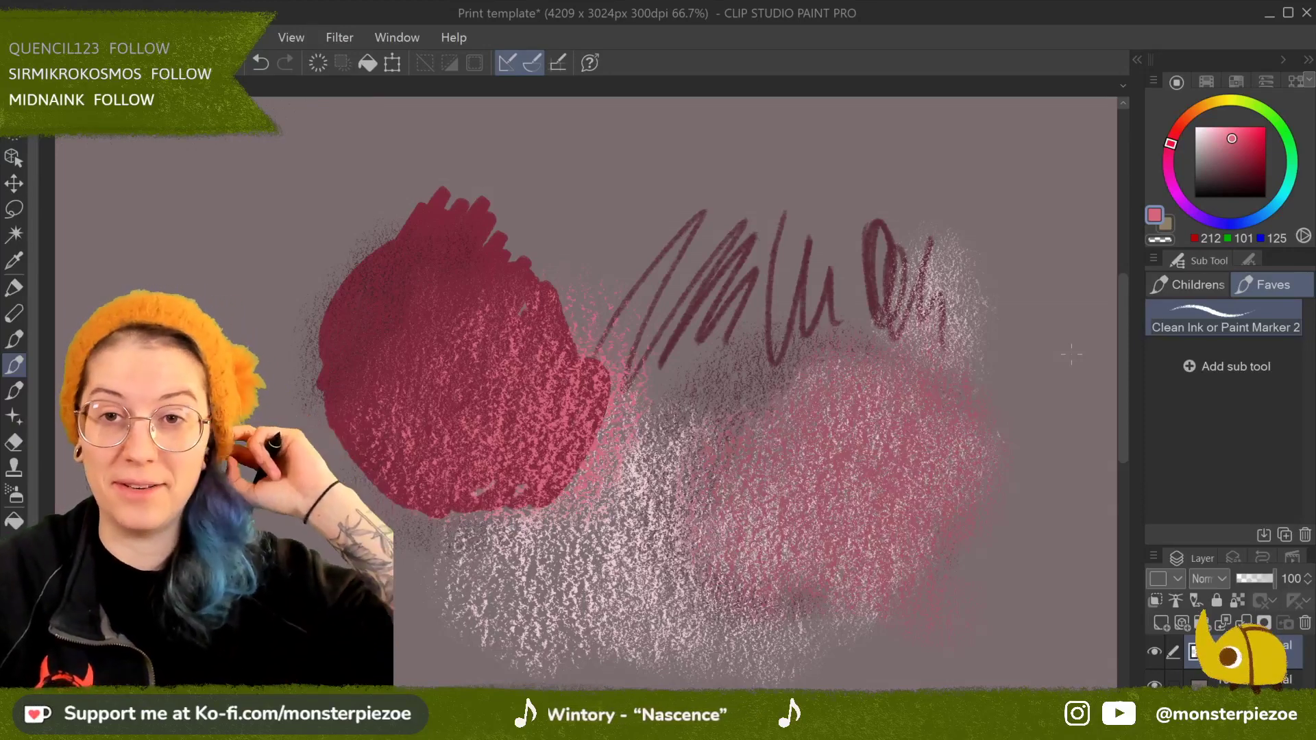
Step: Select Pencil 2 Soft Textured in the Childrens brush group
click(1215, 285)
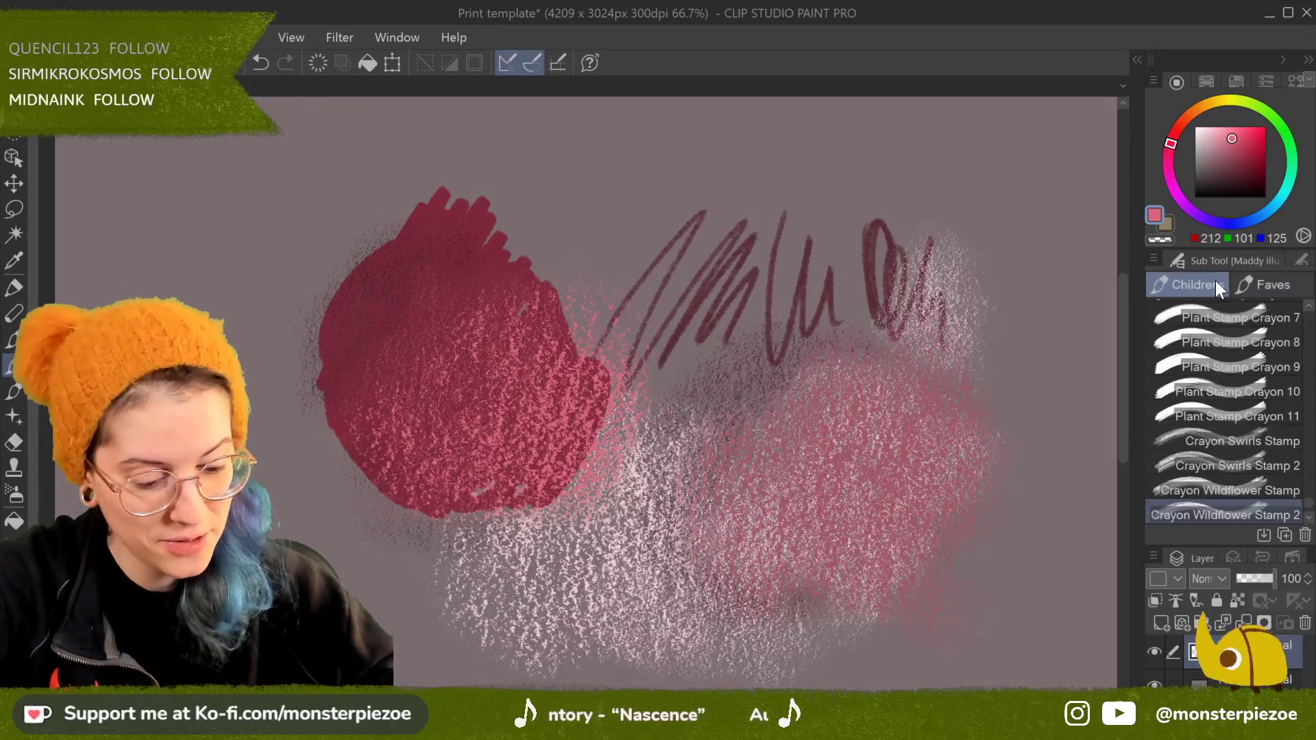
scroll(1227, 411, up, 2)
scroll(1227, 411, up, 3)
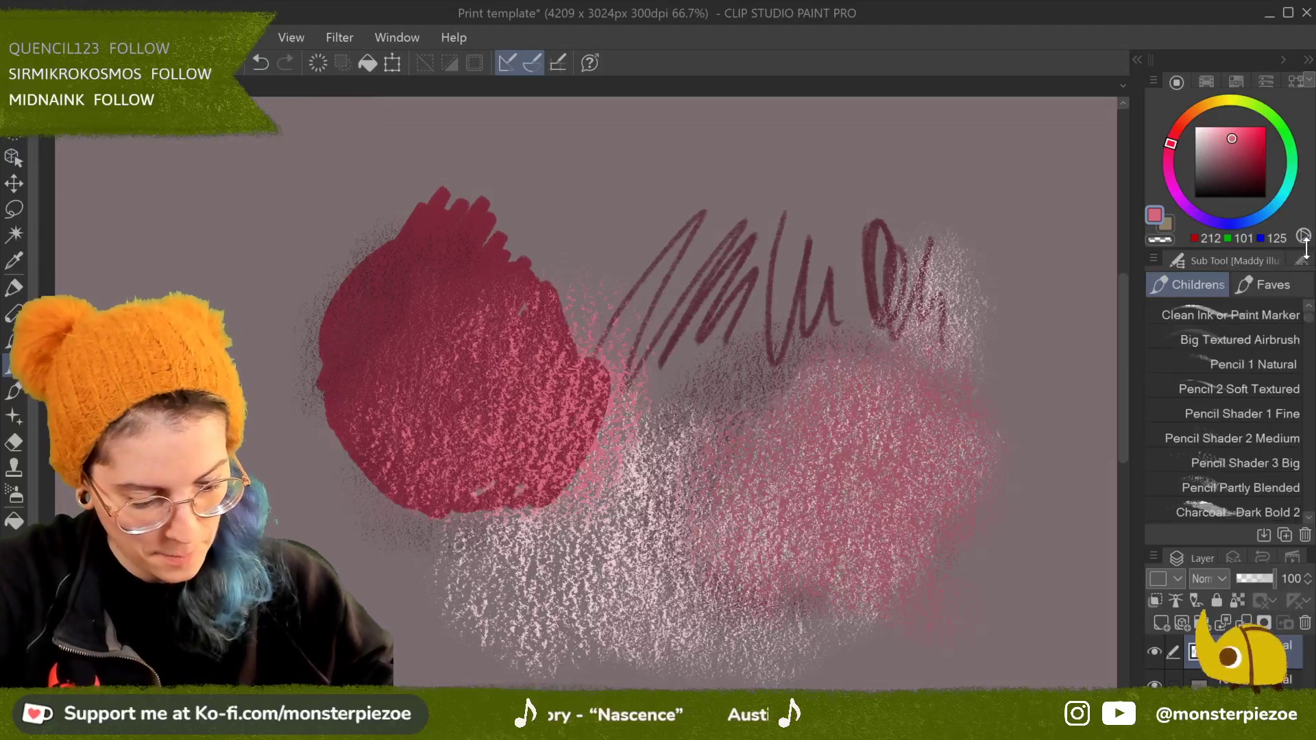
click(1272, 339)
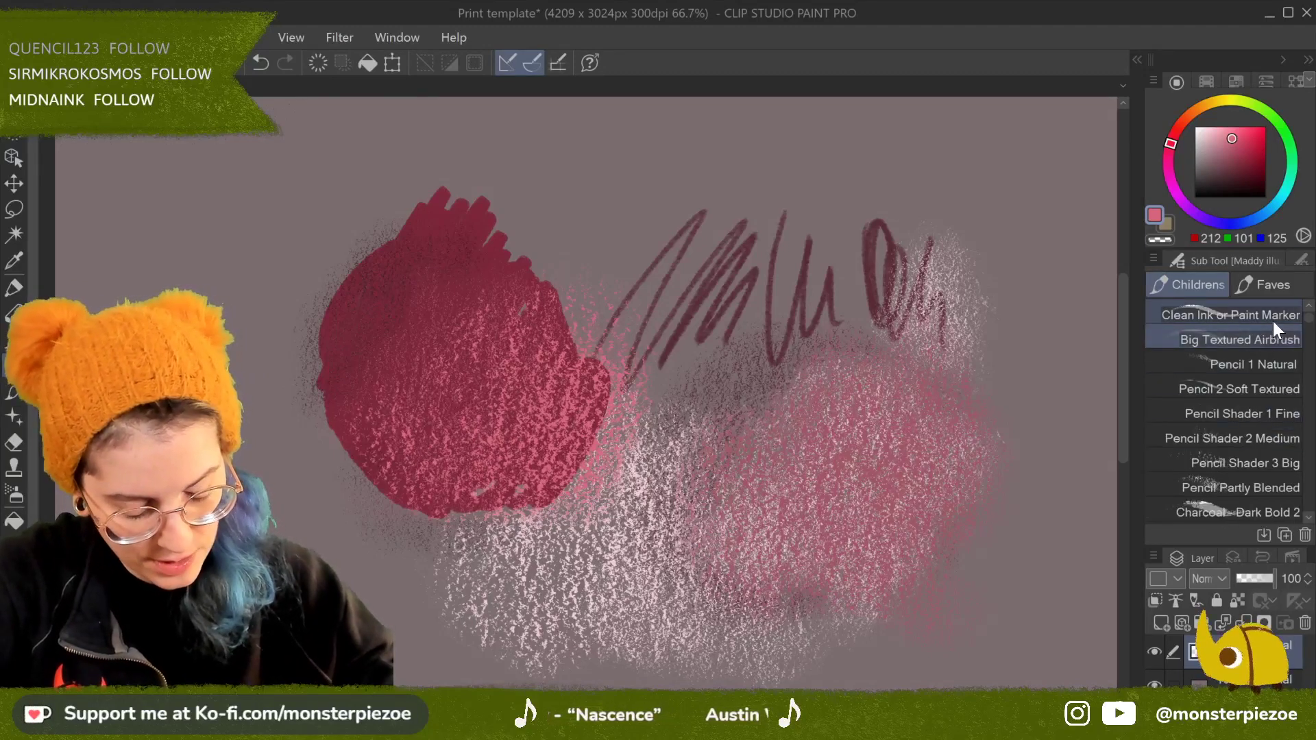
click(1257, 363)
click(1280, 388)
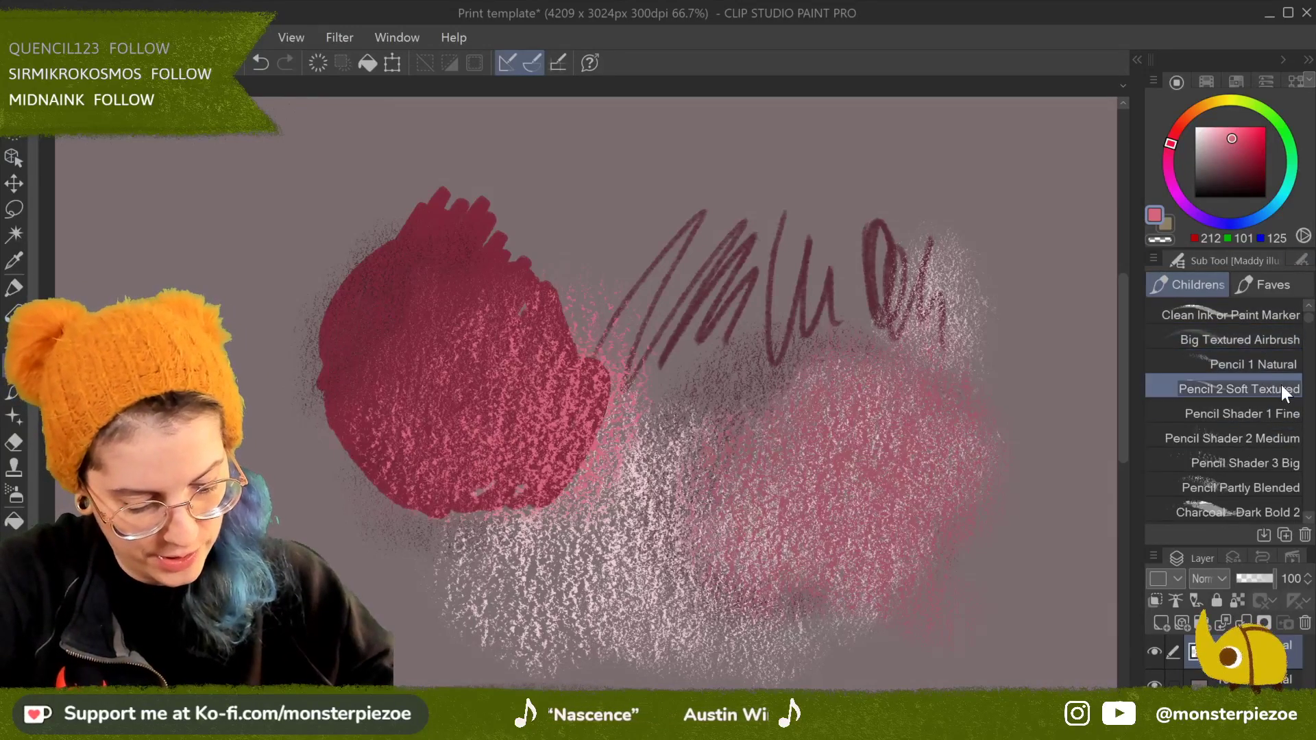
Step: Select Pencil Shader 1 Fine in the Childrens group and set the drawing colour to dark maroon, RGB 87, 38, 48
click(1258, 413)
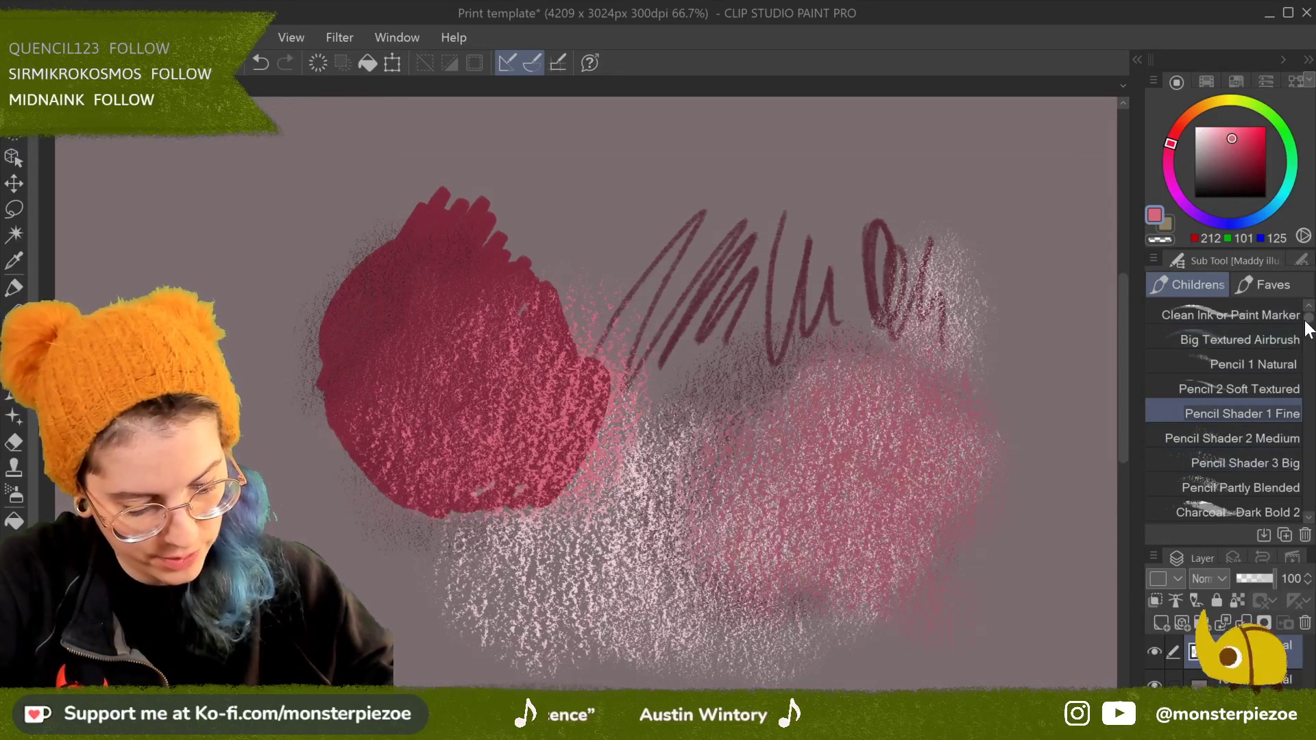
scroll(1289, 346, down, 3)
scroll(1296, 339, up, 1)
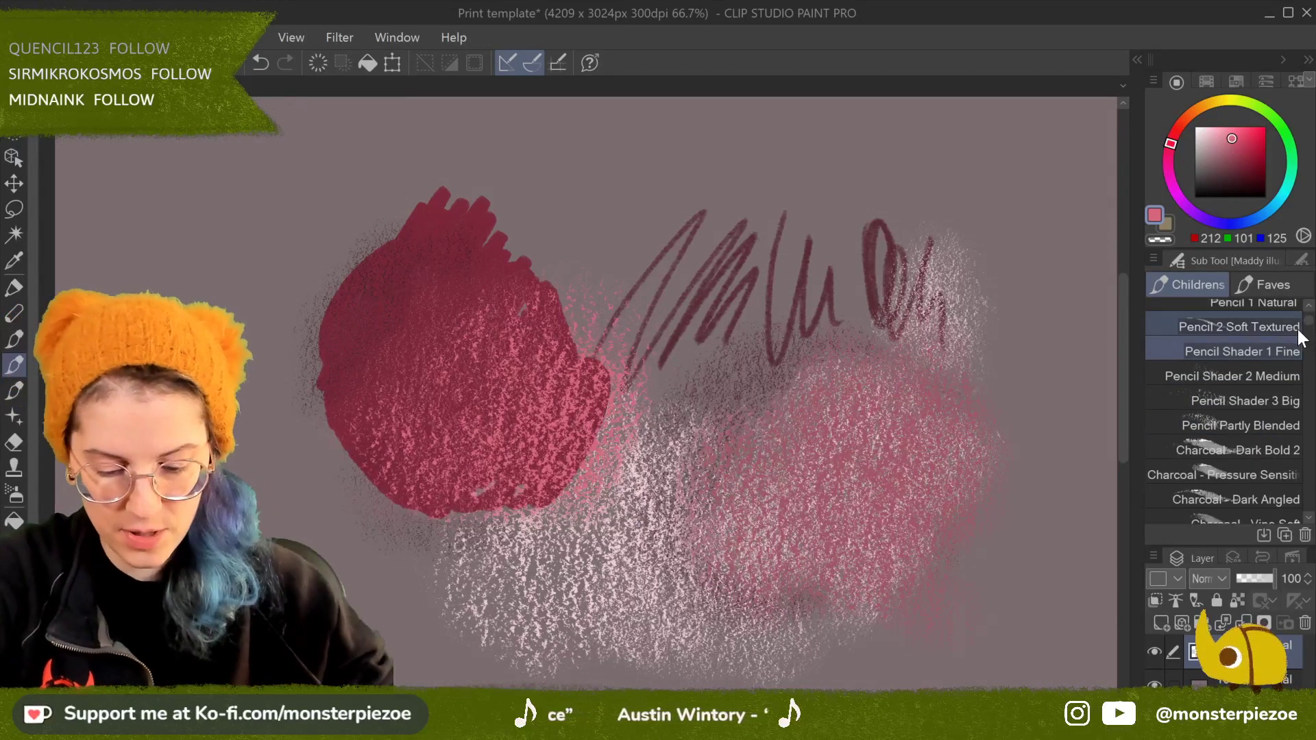
drag(412, 445, 878, 199)
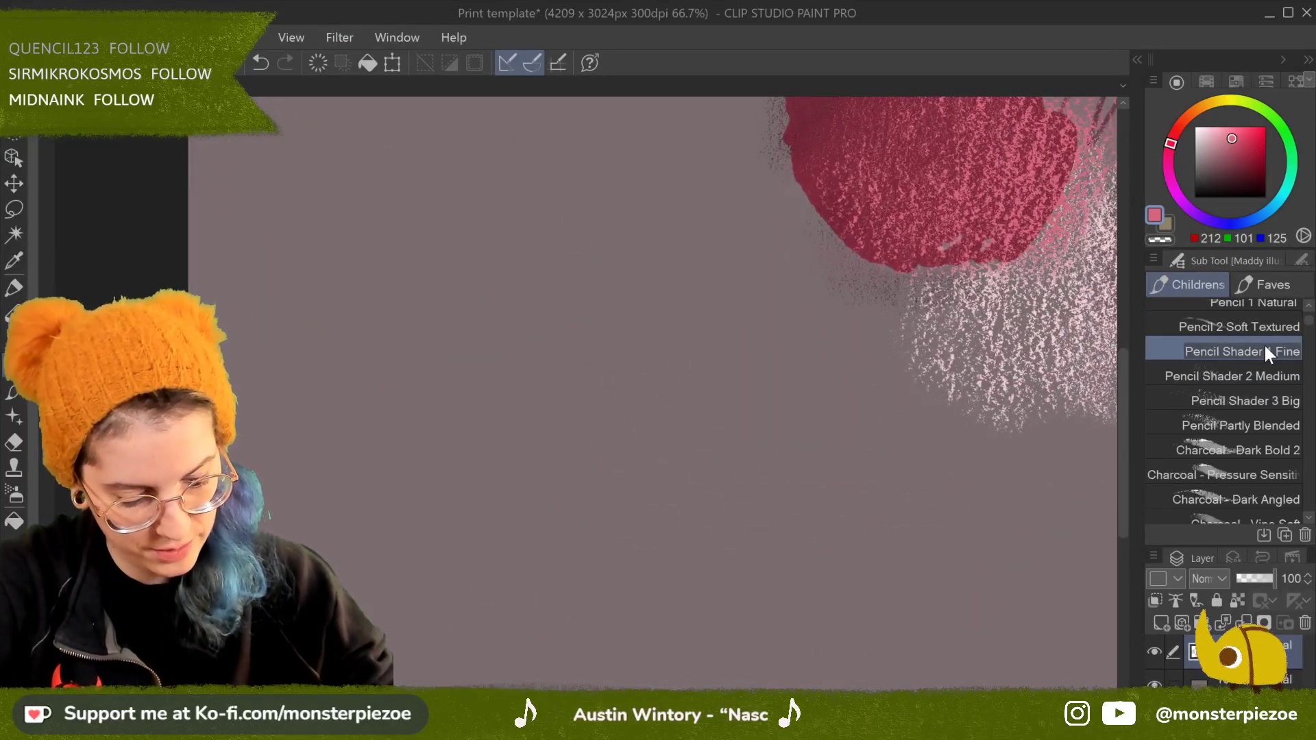
click(1234, 173)
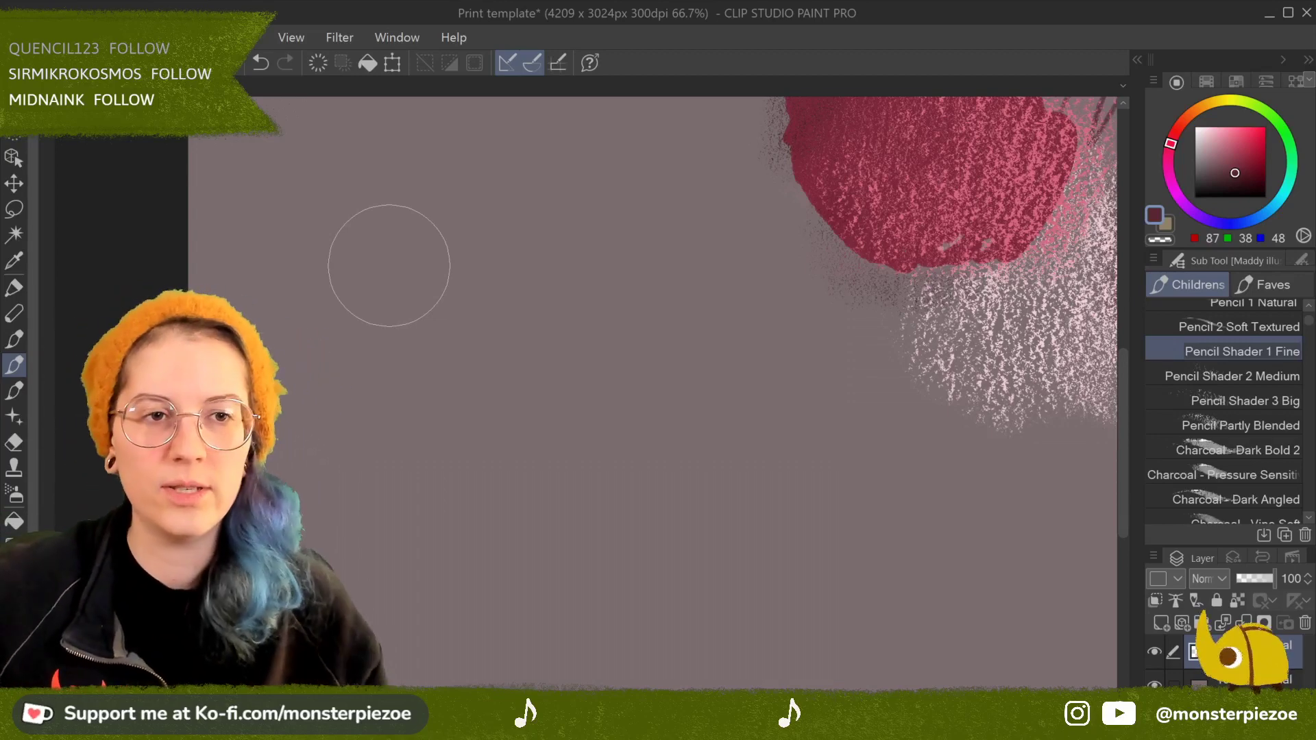
scroll(879, 466, down, 3)
drag(879, 329, 502, 393)
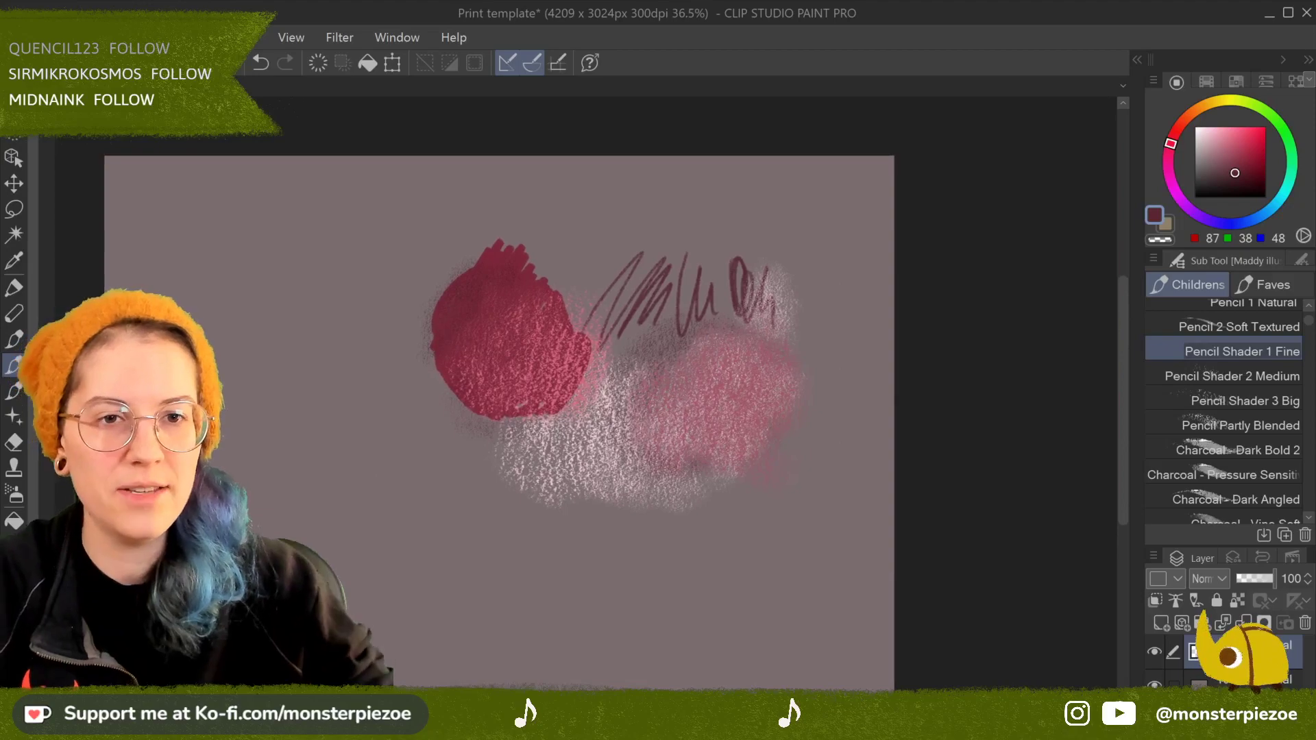
scroll(772, 383, up, 3)
drag(583, 384, 846, 336)
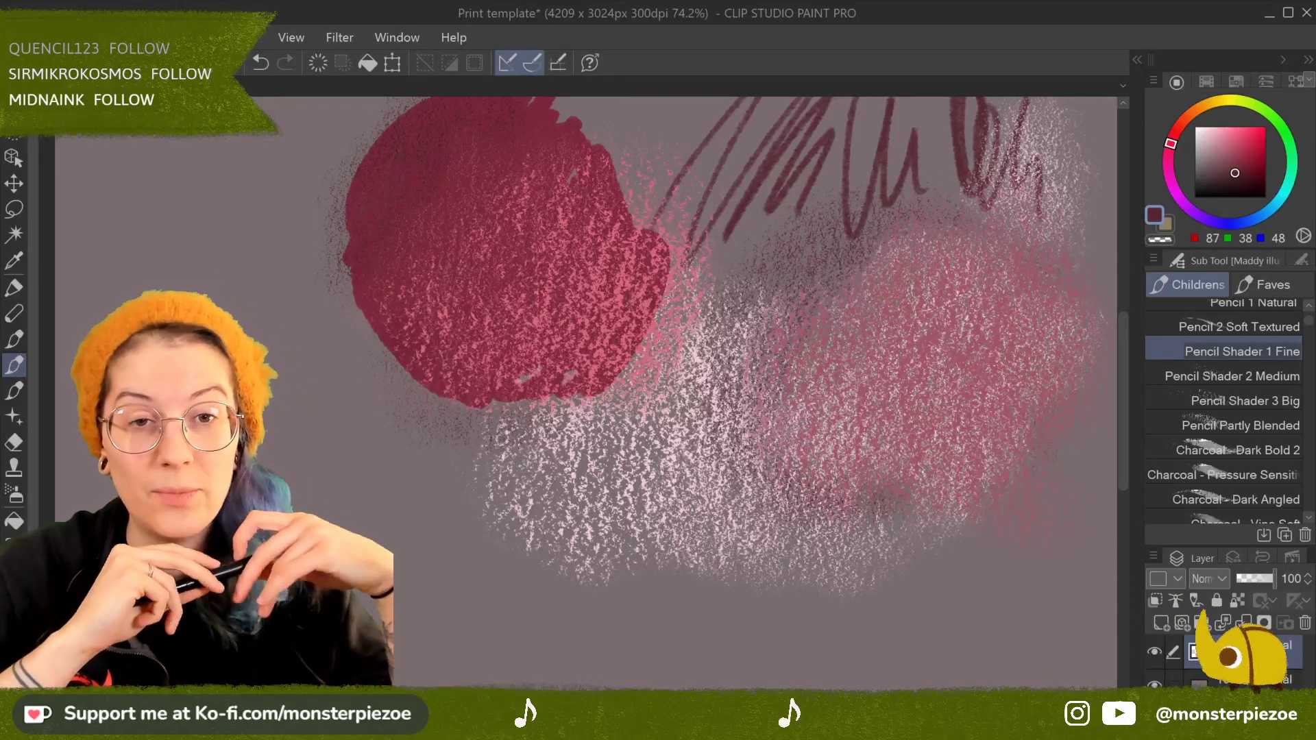
drag(658, 384, 741, 349)
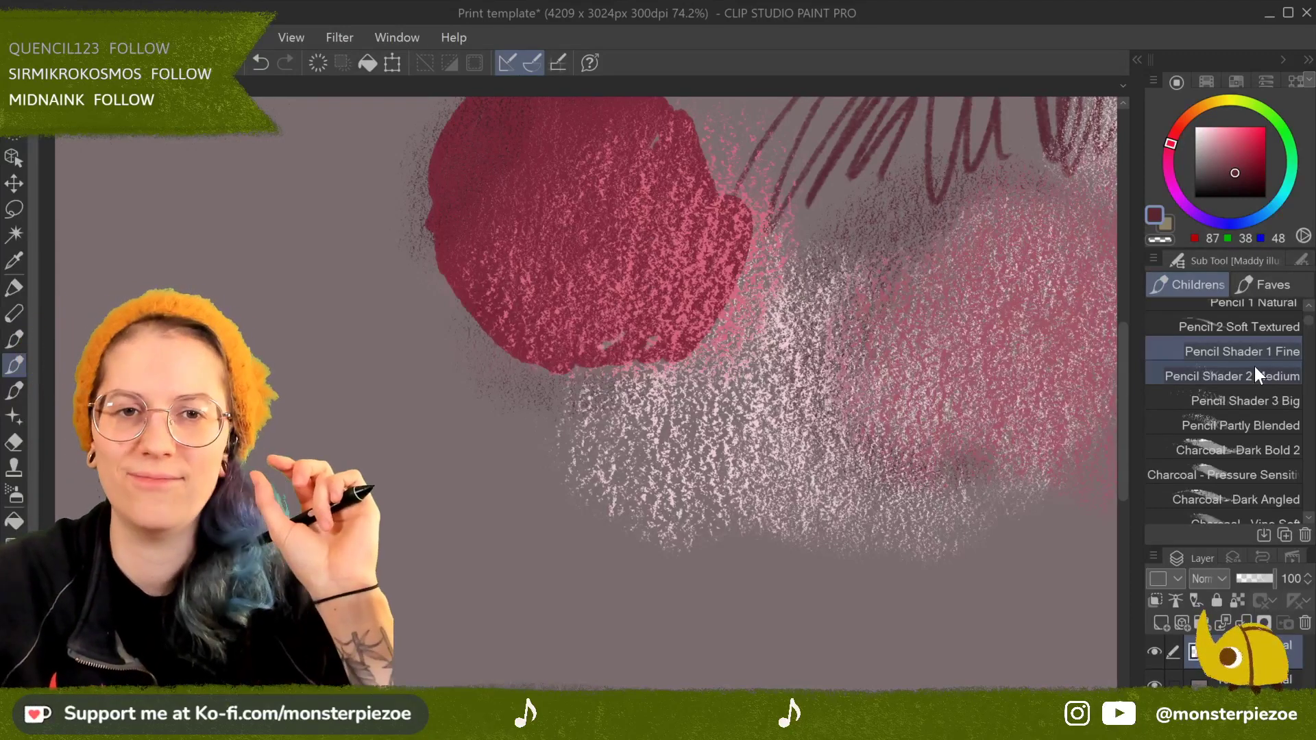
mouse_move(584, 401)
mouse_down()
mouse_move(715, 349)
mouse_move(833, 360)
mouse_up()
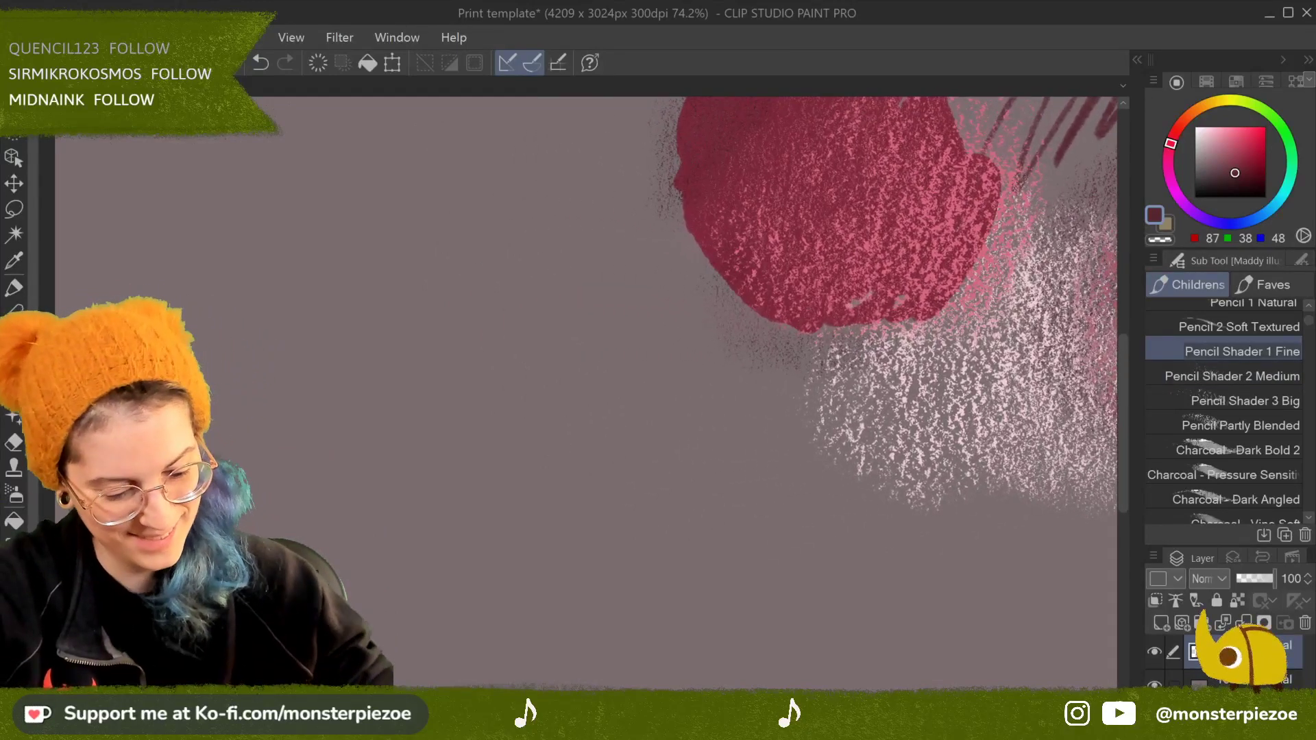
Step: Paint a row of three round swatches with Pencil Shader 1 Fine, 2 Medium and 3 Big in deep maroon, RGB 71, 23, 33
scroll(1310, 327, up, 3)
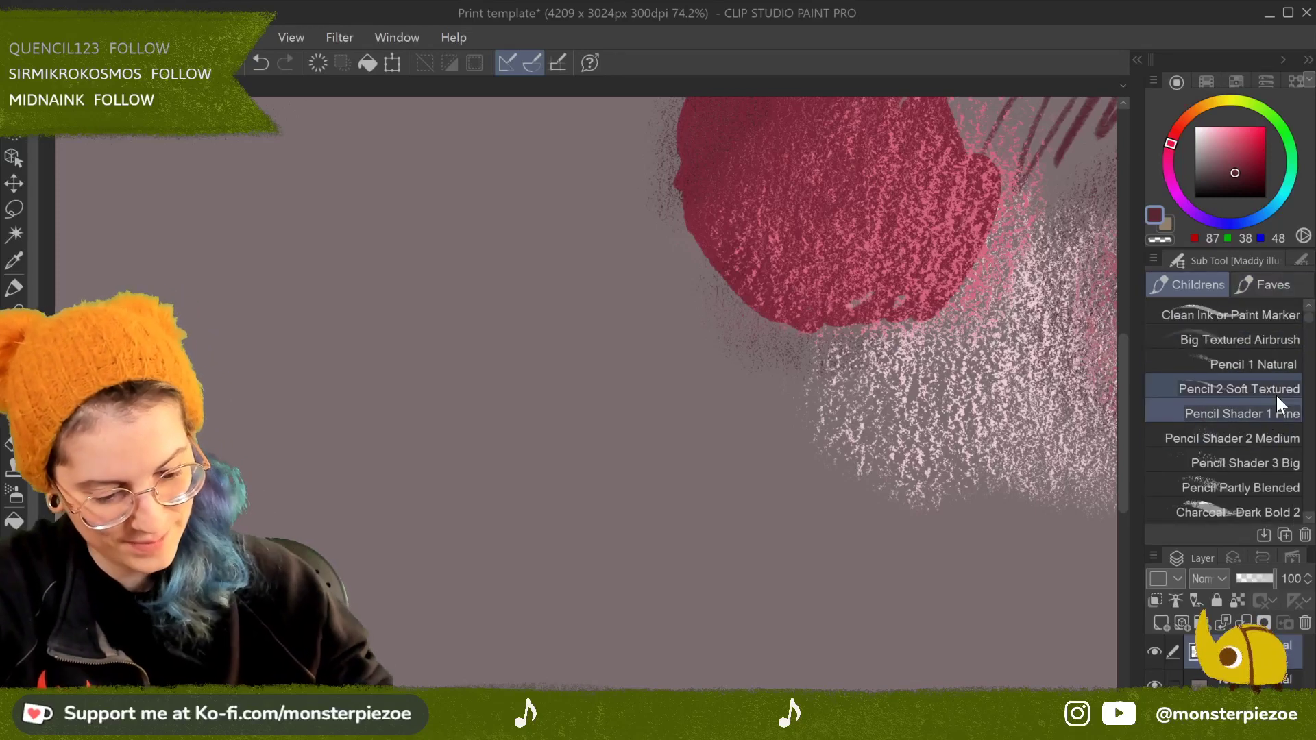
click(1246, 175)
mouse_move(235, 220)
mouse_down()
mouse_move(253, 243)
mouse_move(220, 207)
mouse_move(274, 234)
mouse_move(206, 245)
mouse_move(229, 200)
mouse_move(253, 264)
mouse_move(220, 233)
mouse_up()
click(1261, 432)
mouse_move(411, 235)
mouse_down()
mouse_move(412, 216)
mouse_move(422, 261)
mouse_up()
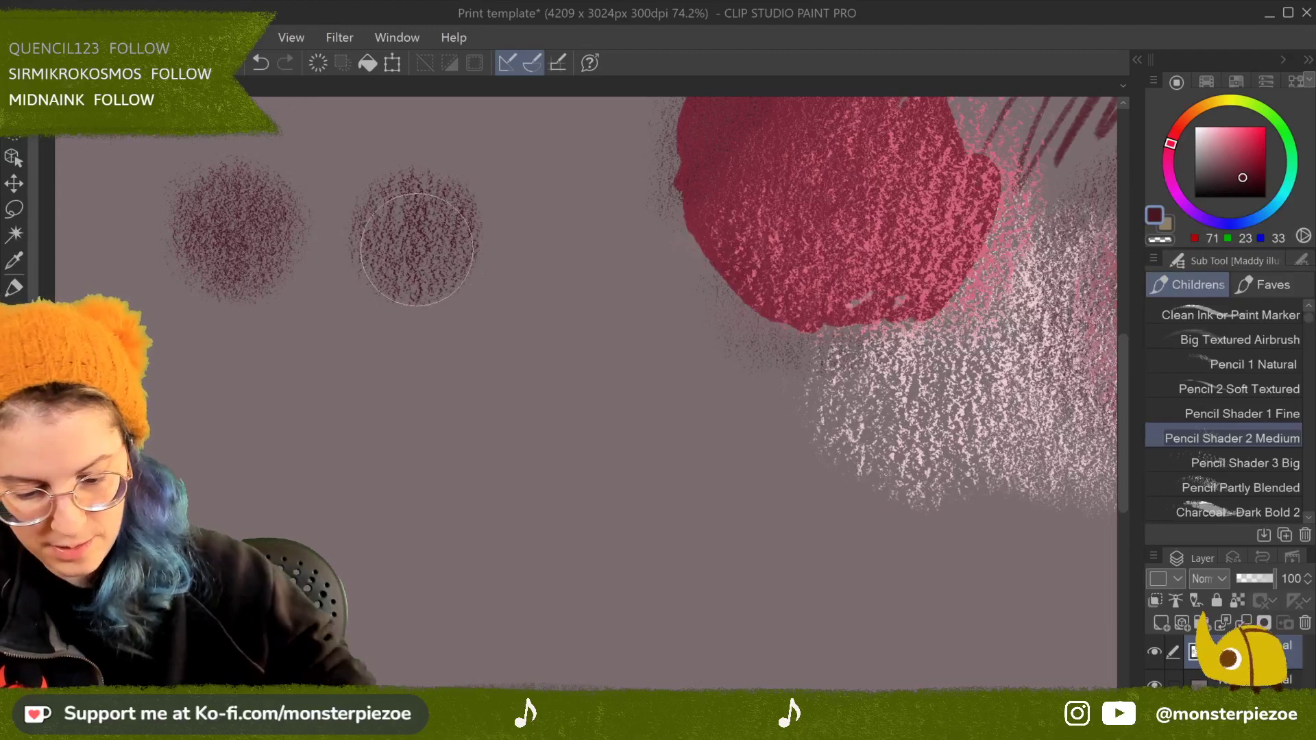
click(1241, 463)
mouse_move(579, 220)
mouse_down()
mouse_move(603, 227)
mouse_move(614, 256)
mouse_up()
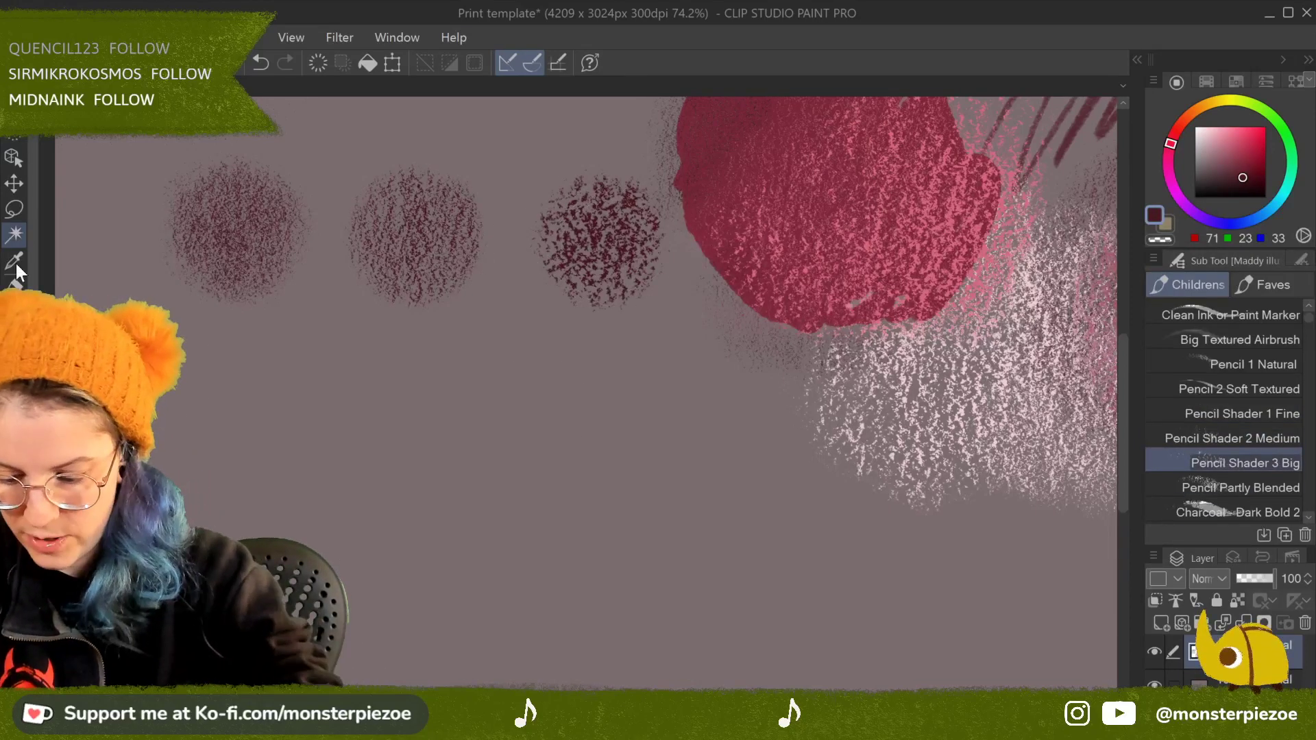
Step: Switch to the Faves group of the Maddy gouache brushes and paint a round Drybrush Fine 2 swatch below the first pencil shader swatch
click(14, 339)
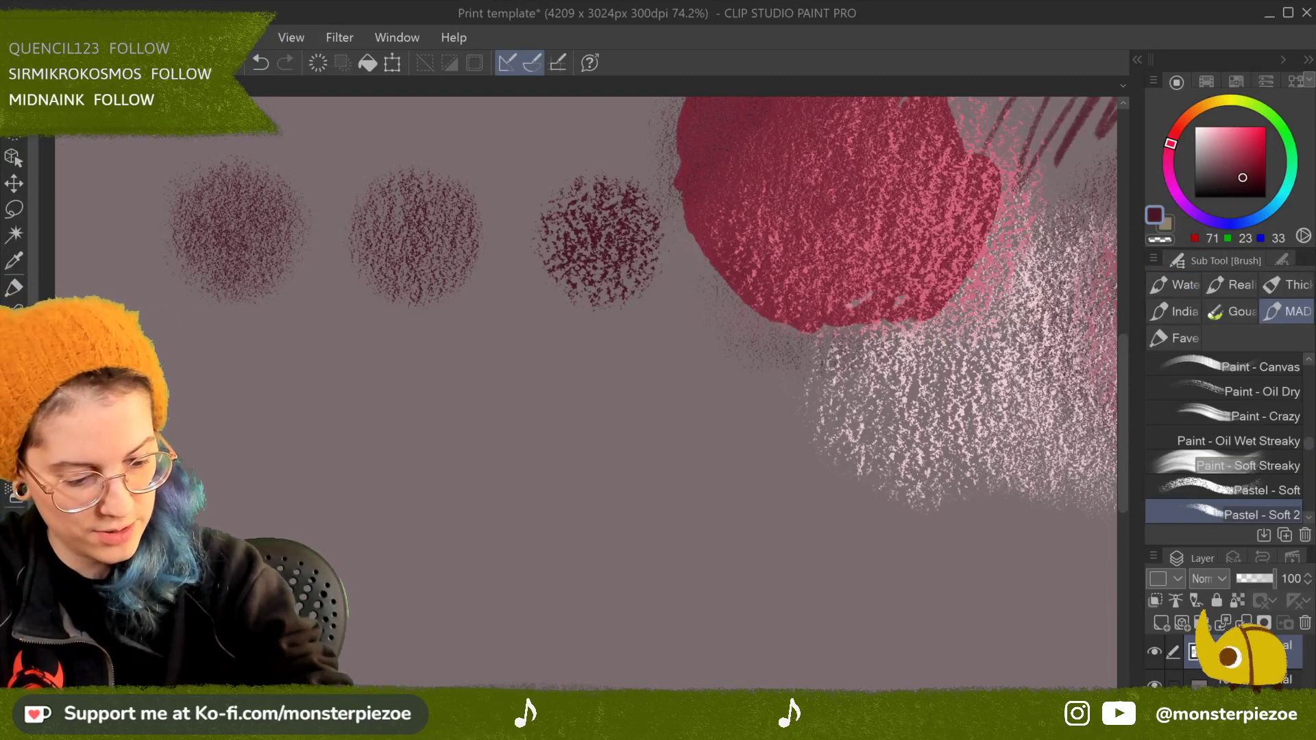
click(13, 364)
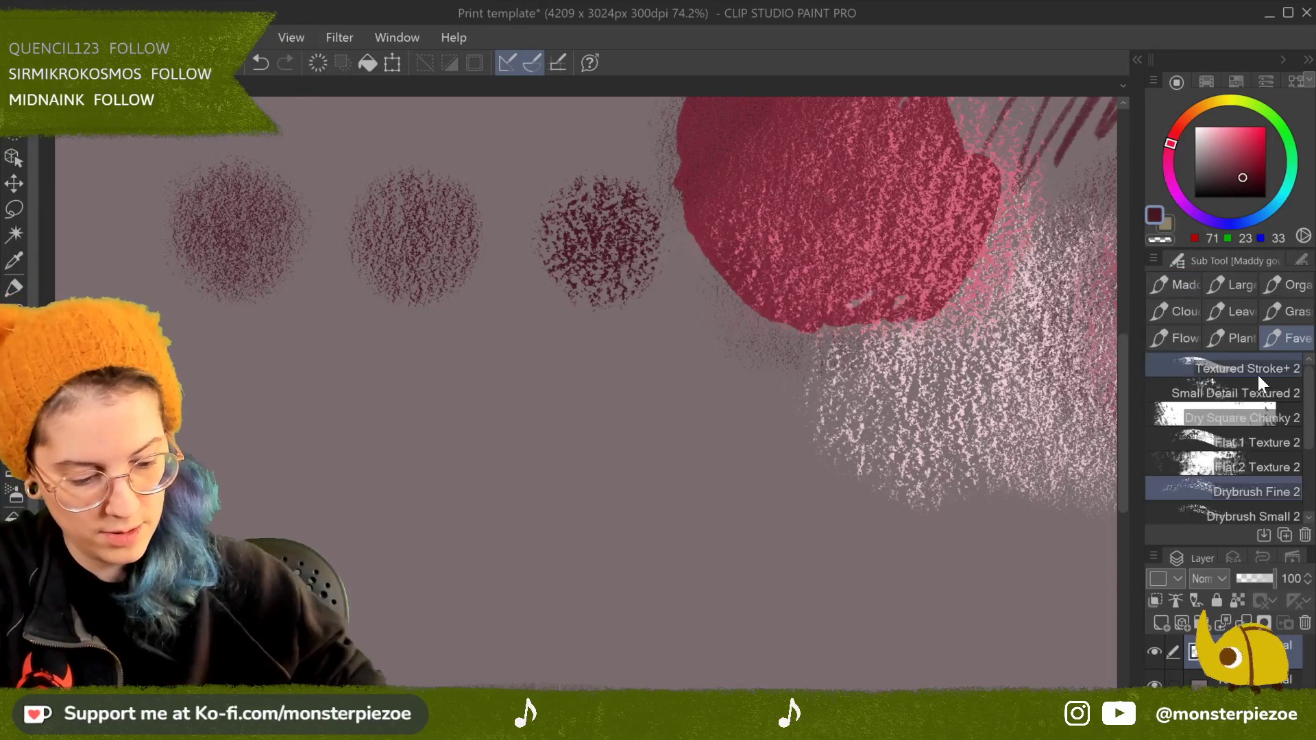
scroll(1300, 438, down, 3)
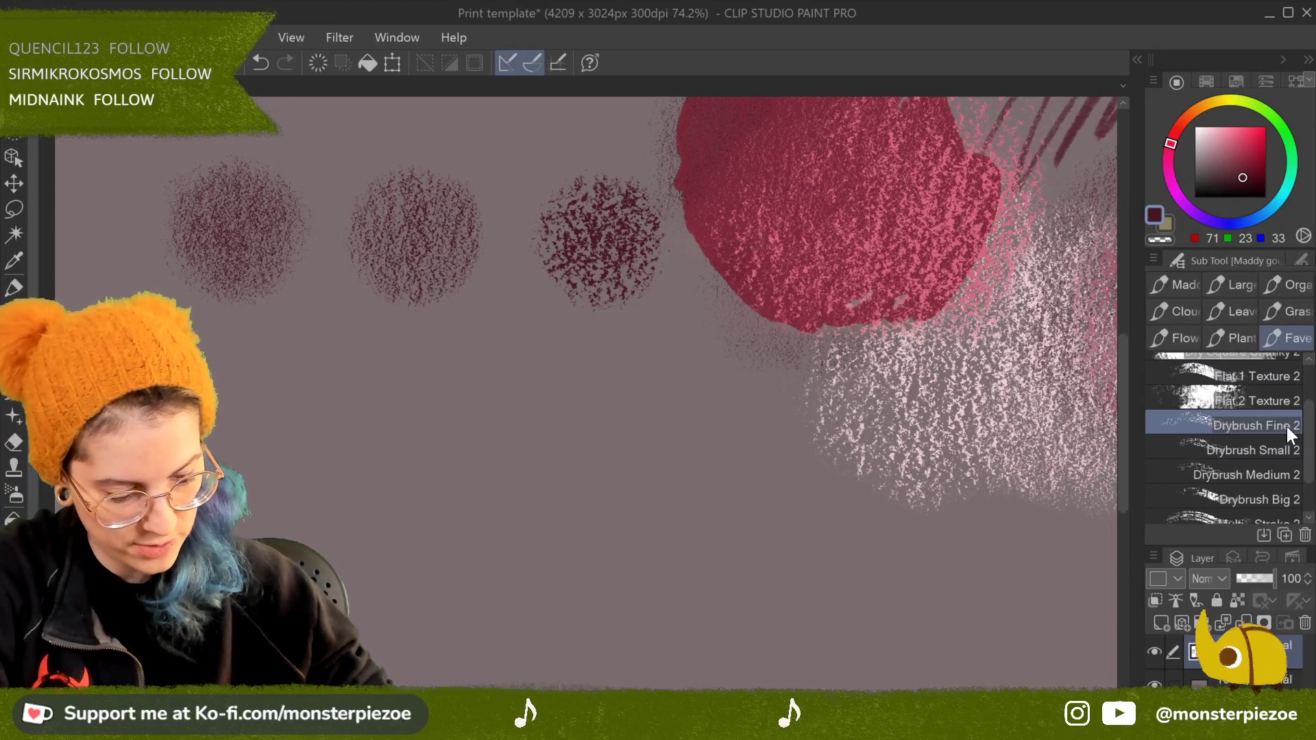
scroll(1308, 449, down, 1)
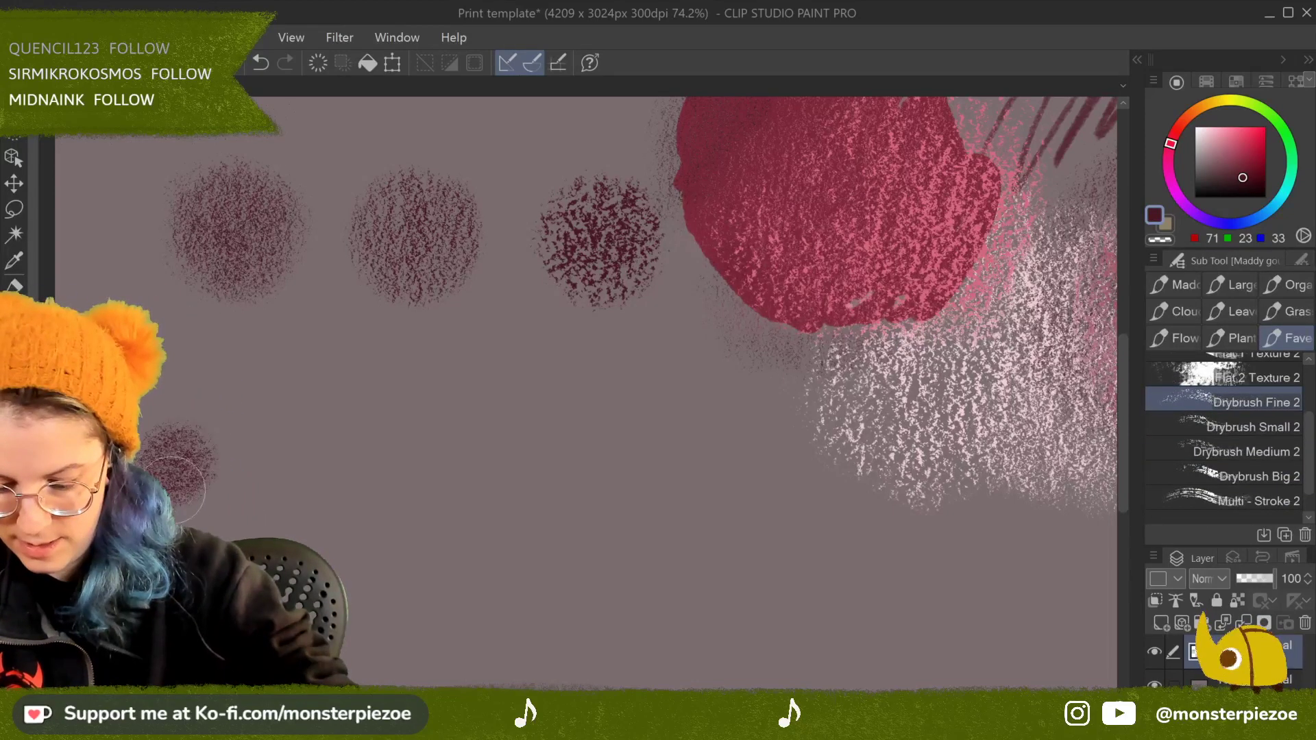
Step: Paint round swatches with Drybrush Small 2, Drybrush Medium 2 and Drybrush Big 2, continuing the row beneath the pencil shader swatches
click(1280, 428)
mouse_move(353, 483)
mouse_down()
mouse_move(363, 441)
mouse_move(364, 480)
mouse_up()
click(1280, 451)
mouse_move(543, 470)
mouse_down()
mouse_move(515, 488)
mouse_move(581, 449)
mouse_move(569, 508)
mouse_move(545, 510)
mouse_move(555, 500)
mouse_move(573, 522)
mouse_up()
click(1281, 474)
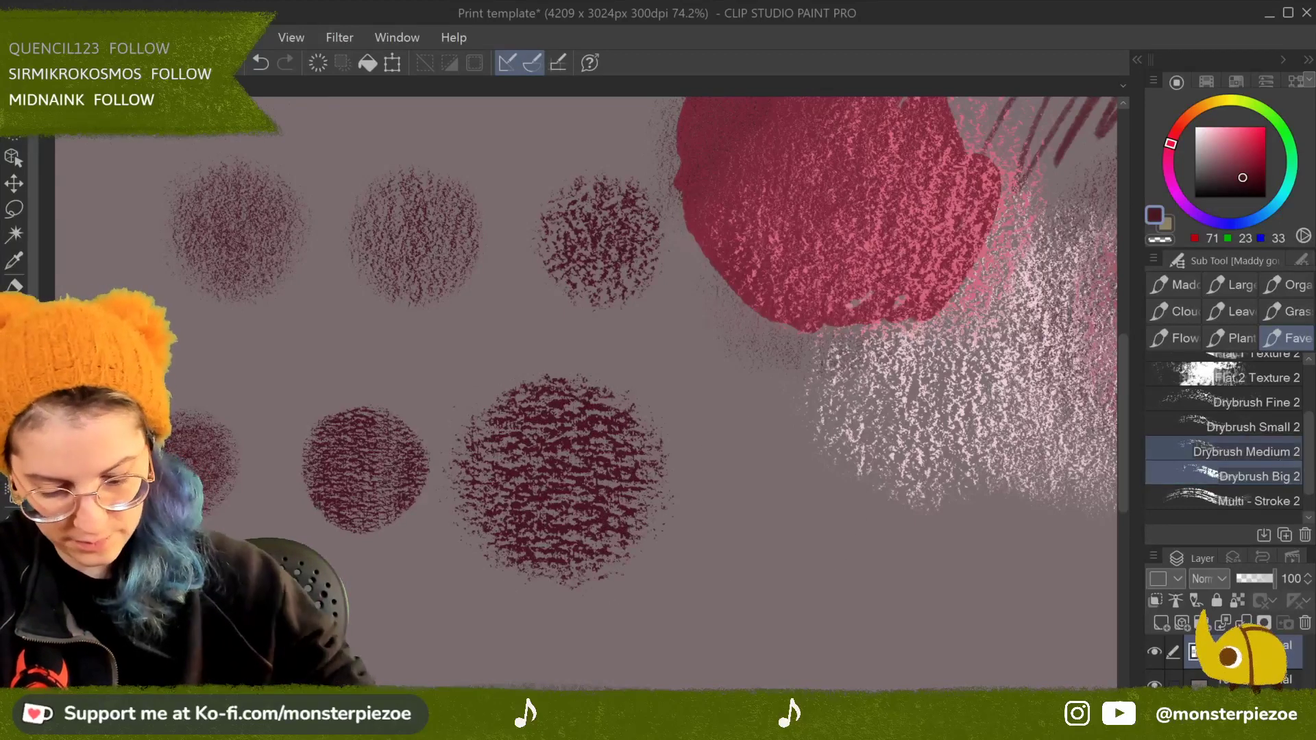
mouse_move(758, 500)
mouse_down()
mouse_move(807, 502)
mouse_move(782, 480)
mouse_move(789, 439)
mouse_move(737, 521)
mouse_up()
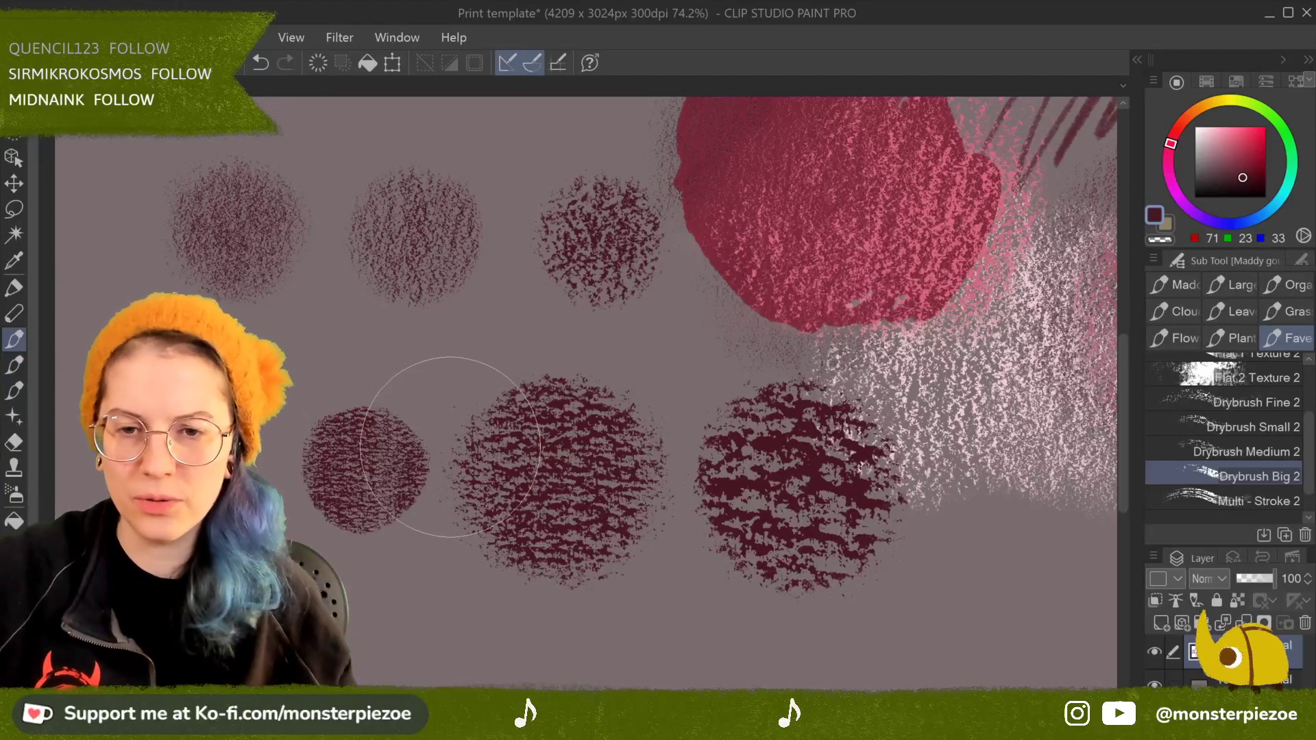
Step: Compare the texture of the pencil shader swatches with the drybrush swatches, both close up and across the whole canvas
scroll(917, 590, down, 3)
drag(964, 570, 892, 584)
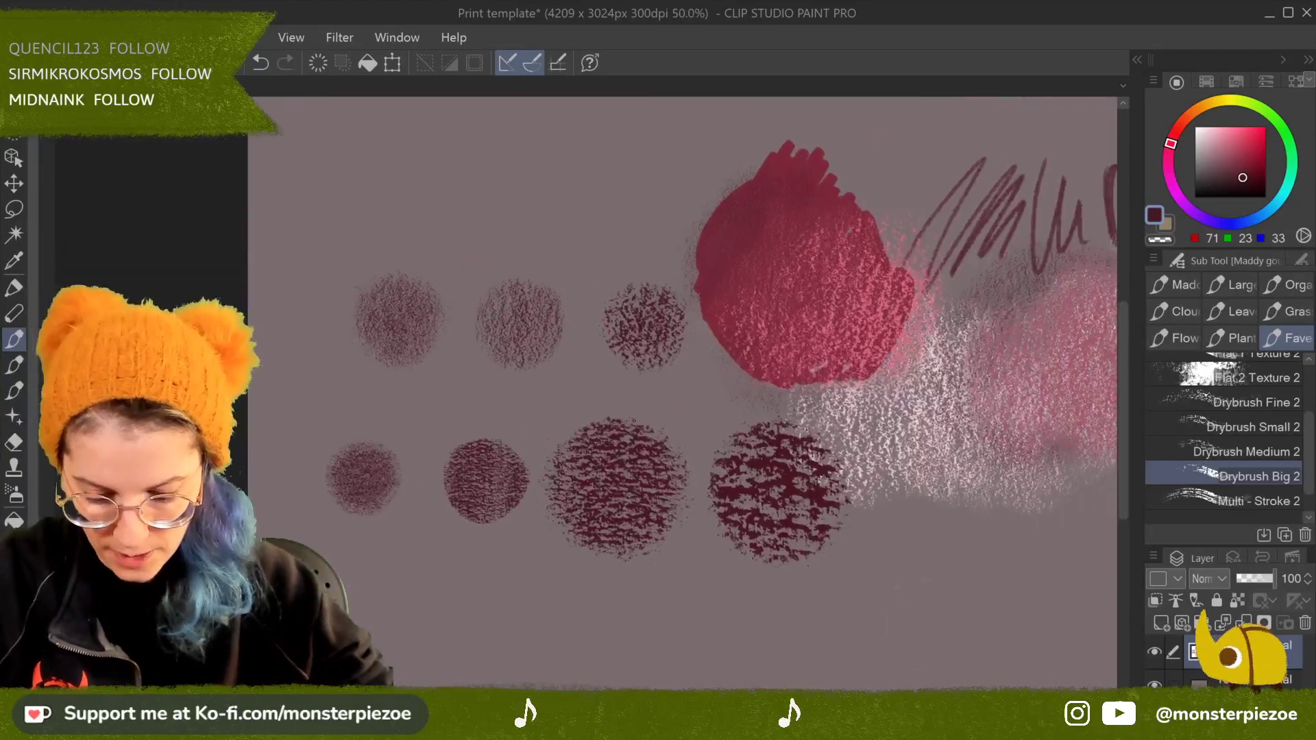
scroll(891, 584, down, 3)
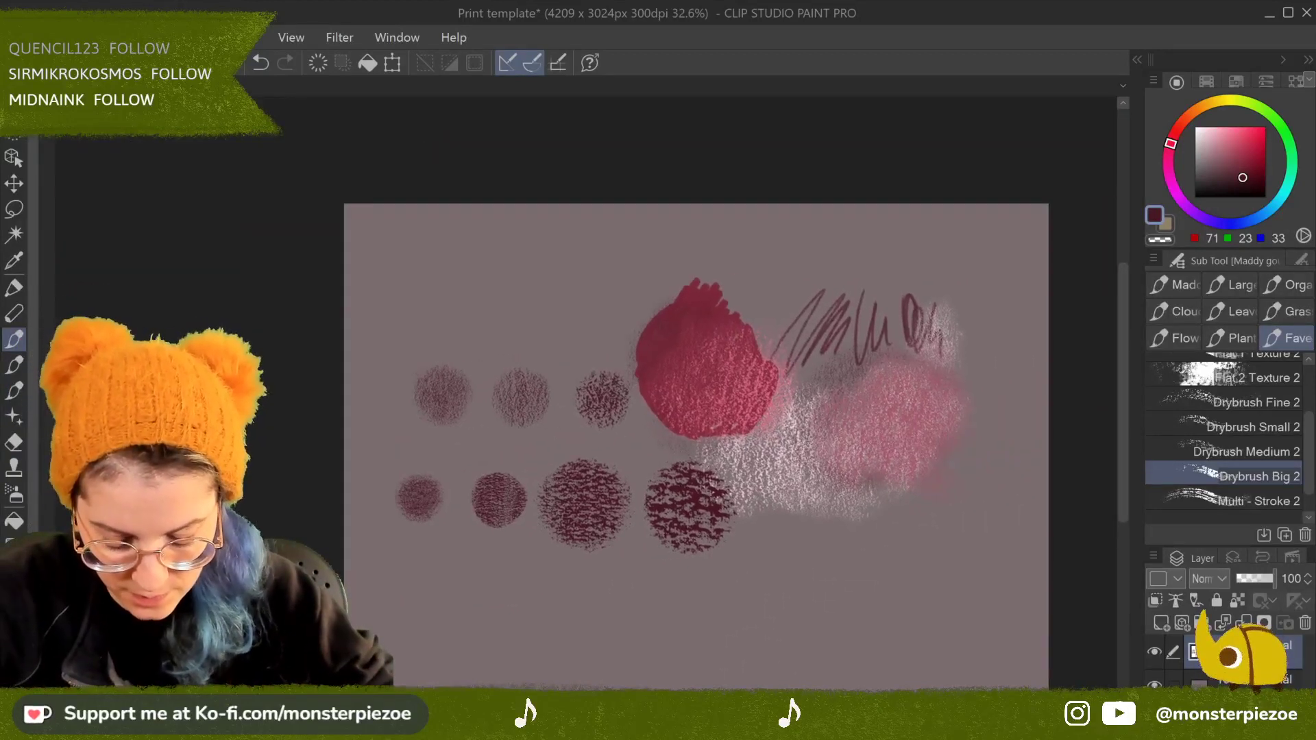
drag(823, 548, 959, 557)
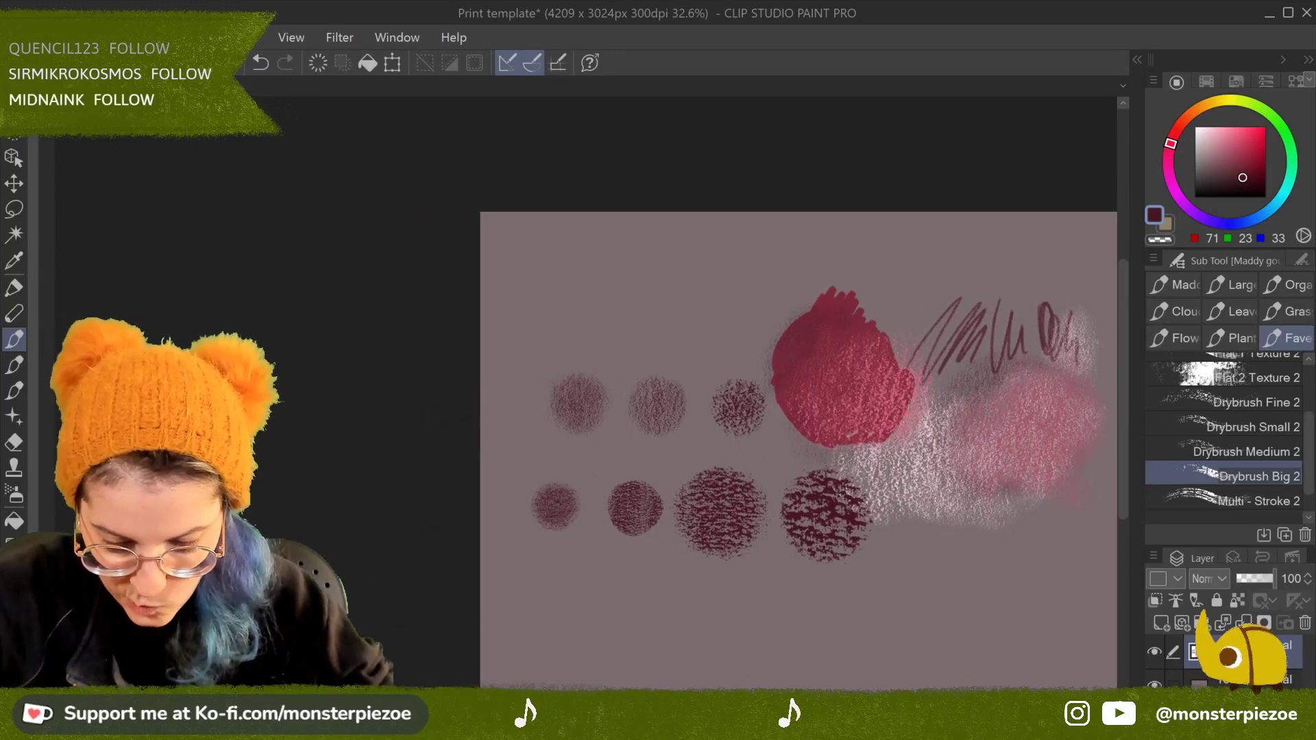
scroll(585, 512, up, 4)
drag(891, 480, 714, 505)
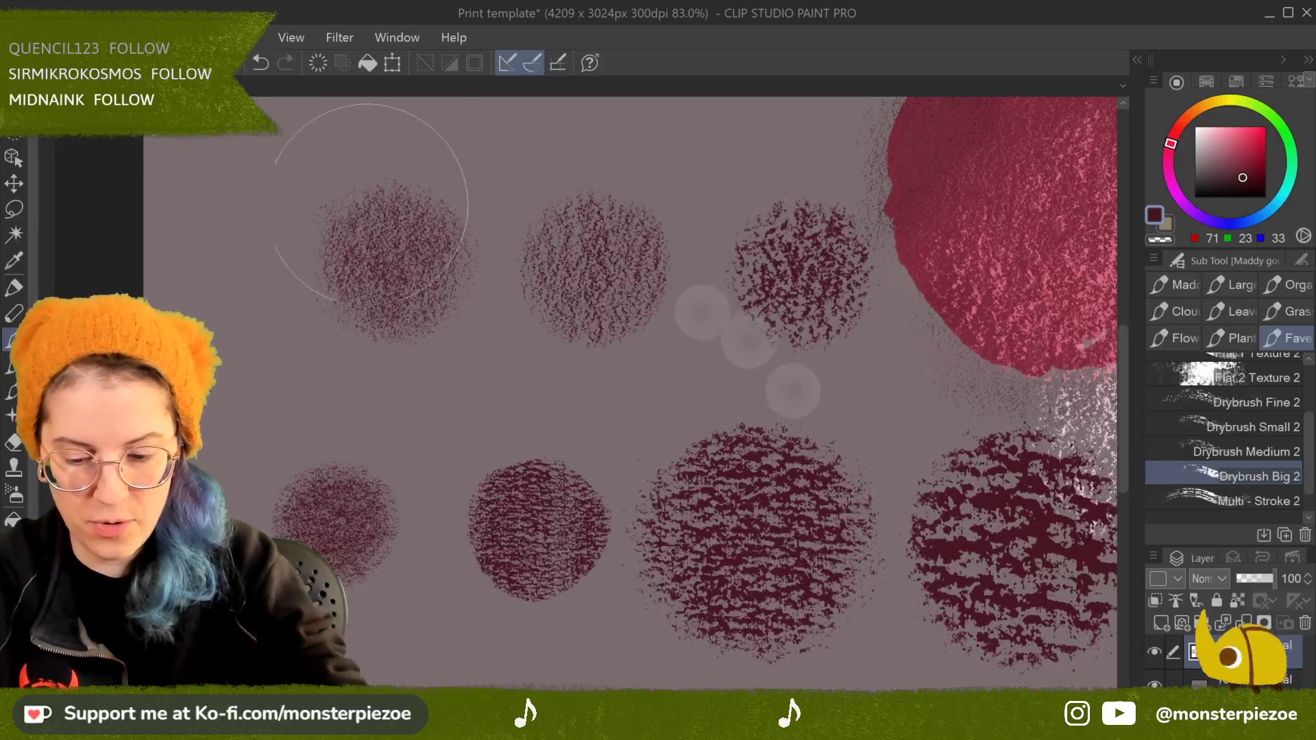
mouse_move(908, 421)
mouse_down()
mouse_move(811, 320)
mouse_move(1013, 341)
mouse_move(965, 441)
mouse_move(814, 444)
mouse_move(834, 422)
mouse_move(826, 410)
mouse_move(885, 373)
mouse_move(841, 395)
mouse_up()
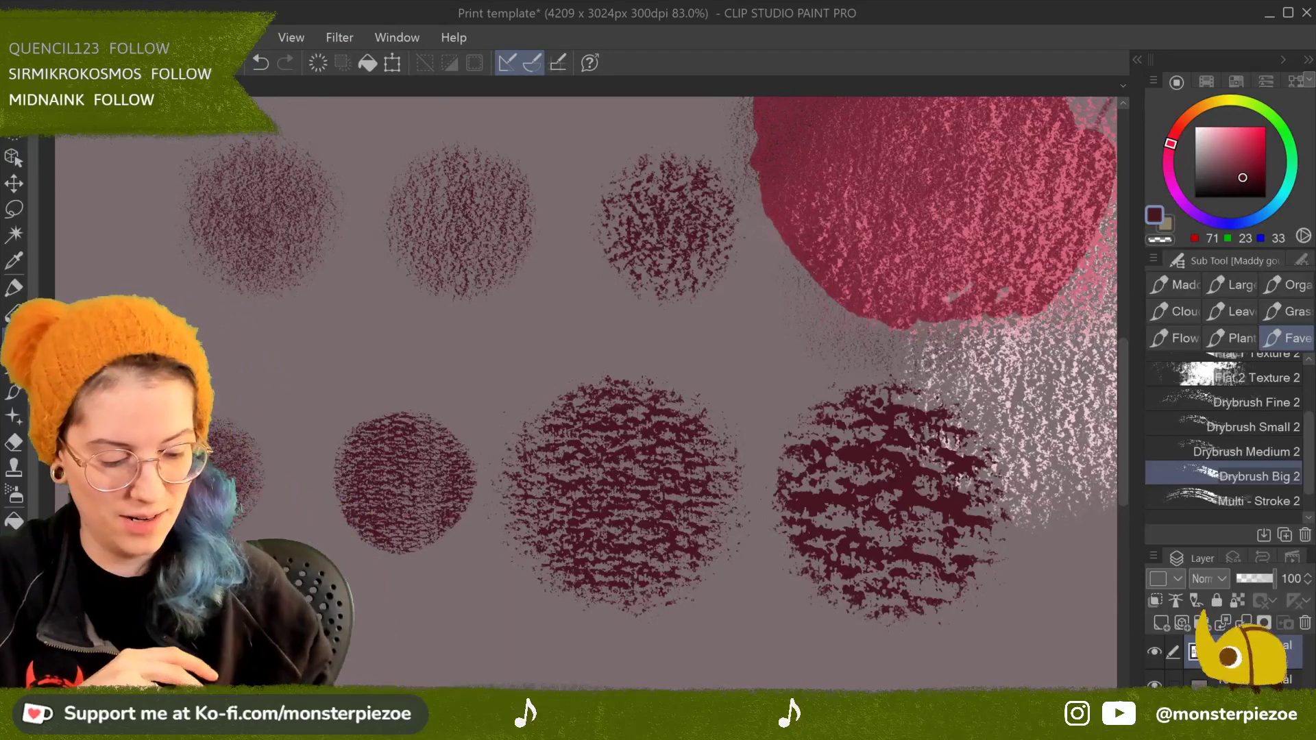
scroll(926, 442, down, 3)
drag(857, 394, 584, 424)
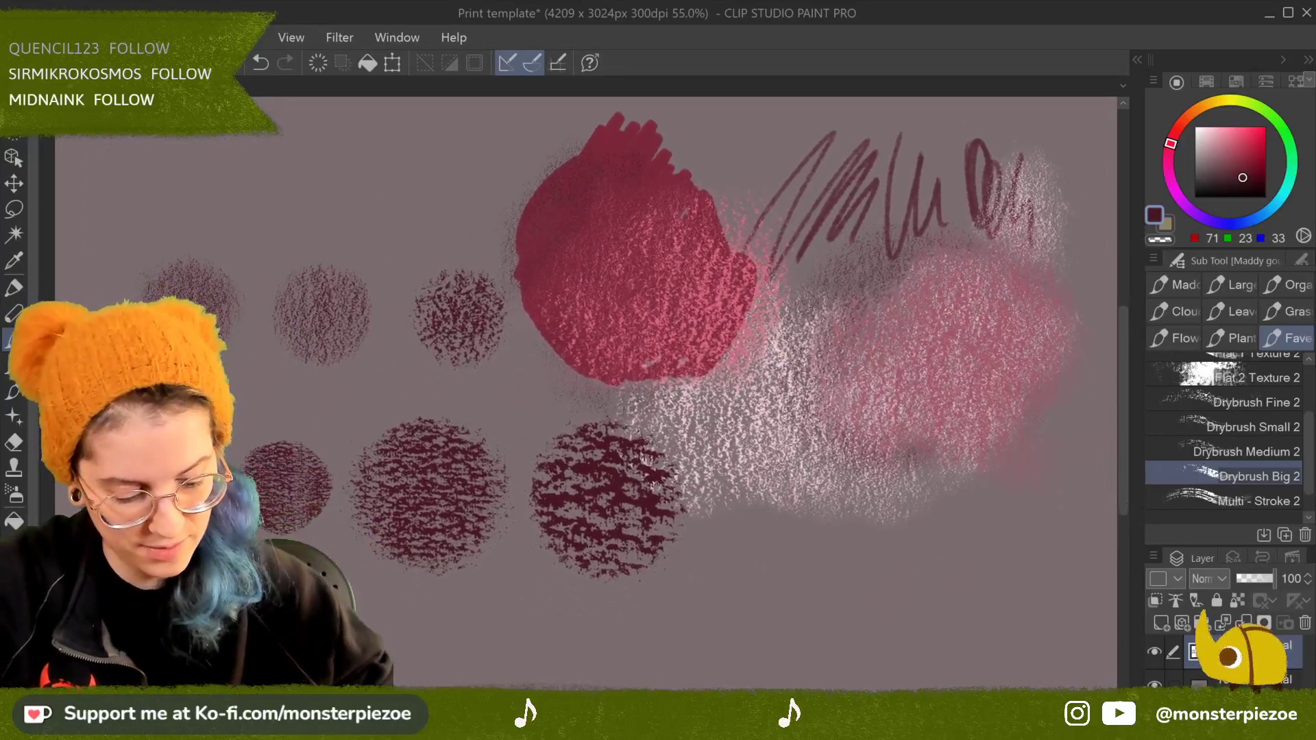
Step: Clear all swatches from the layer and undo the clearing
click(322, 62)
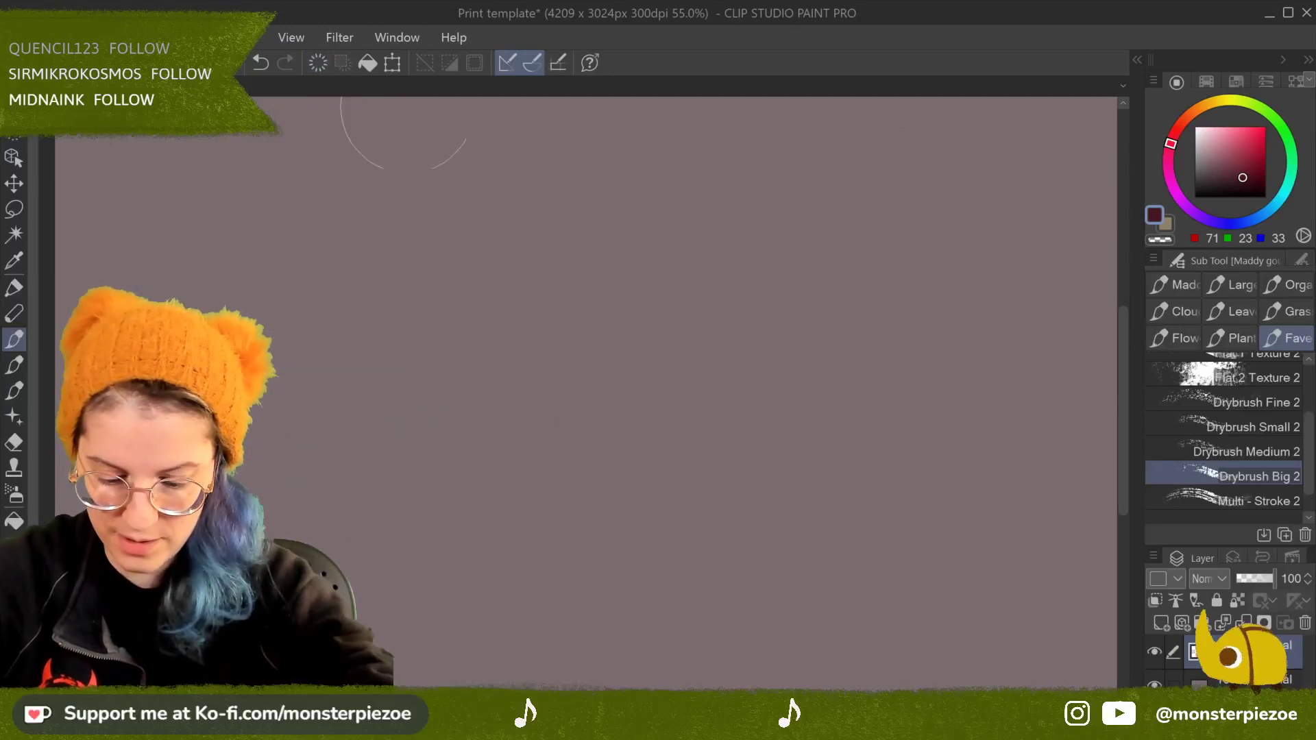
click(264, 63)
drag(617, 439, 578, 318)
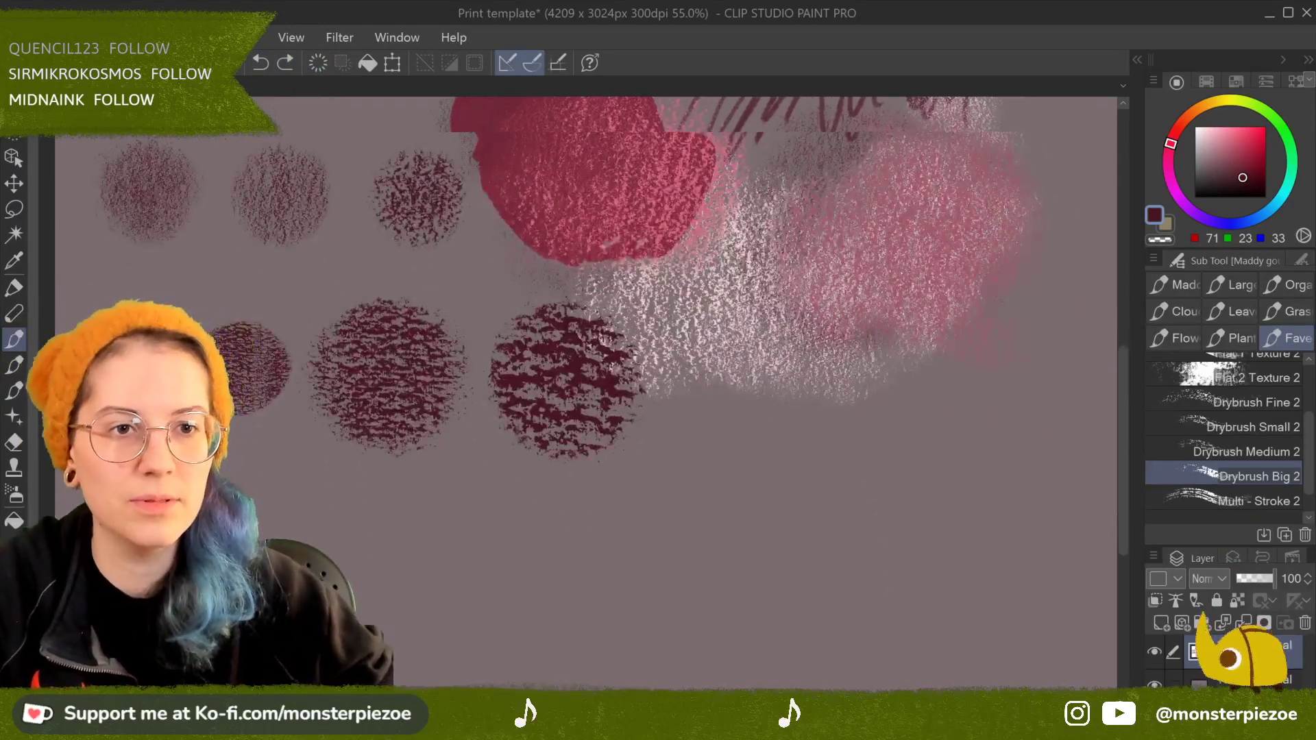
drag(658, 384, 555, 407)
Step: Duplicate Pencil Shader 1 Fine from the Childrens group as Pencil Shader 1 Fine 2 and move the copy into Faves
key(p)
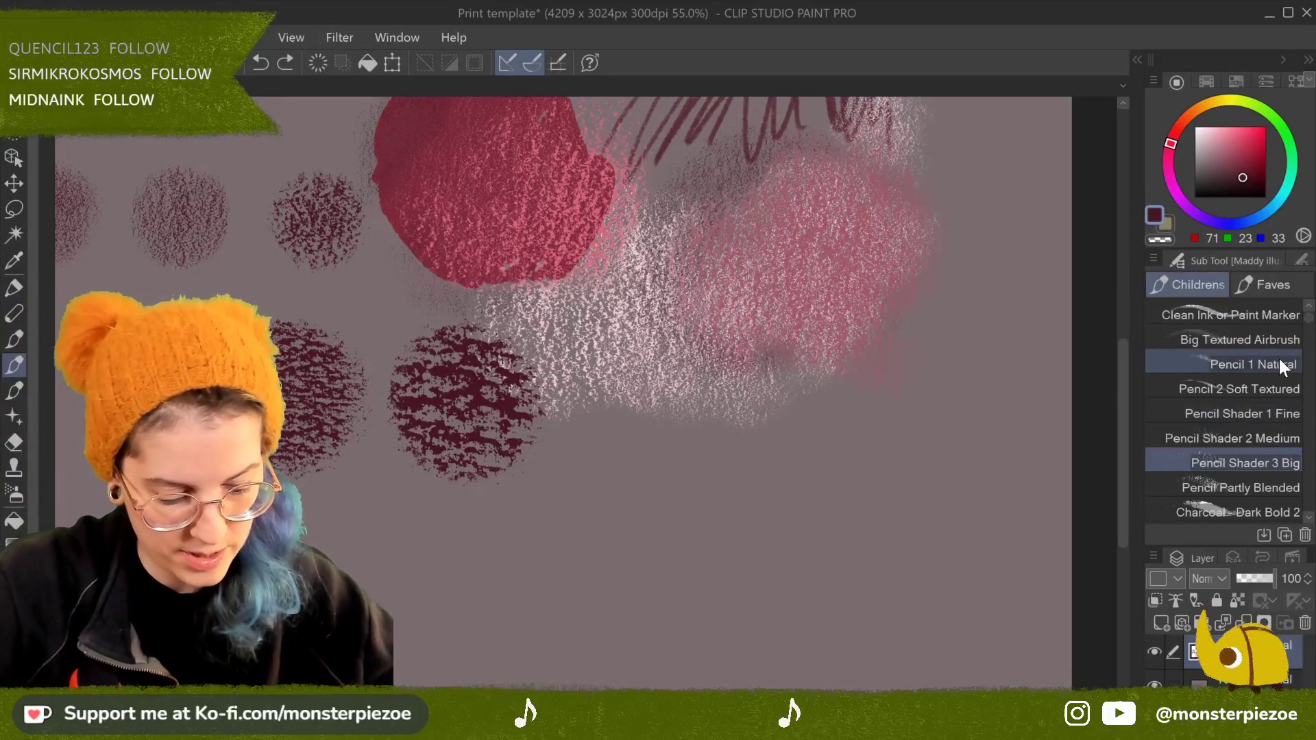
click(1282, 411)
right_click(1281, 411)
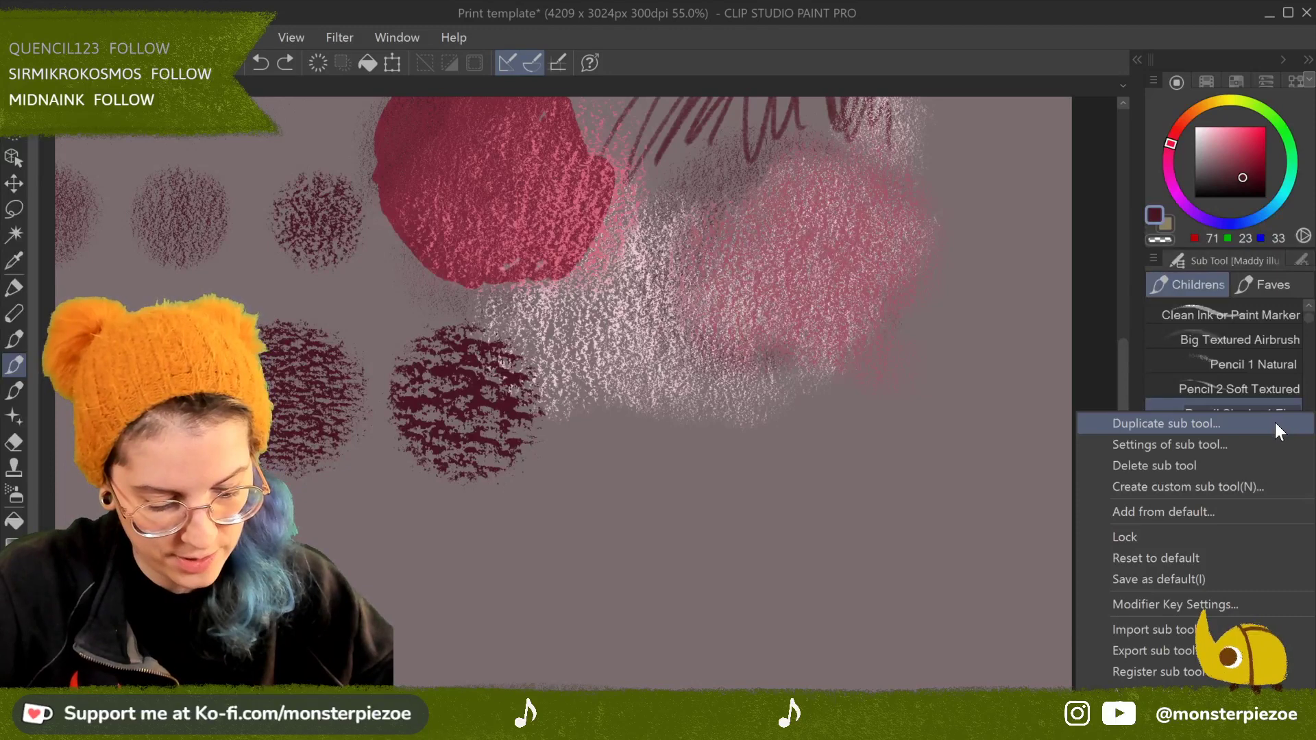
click(1276, 422)
click(873, 97)
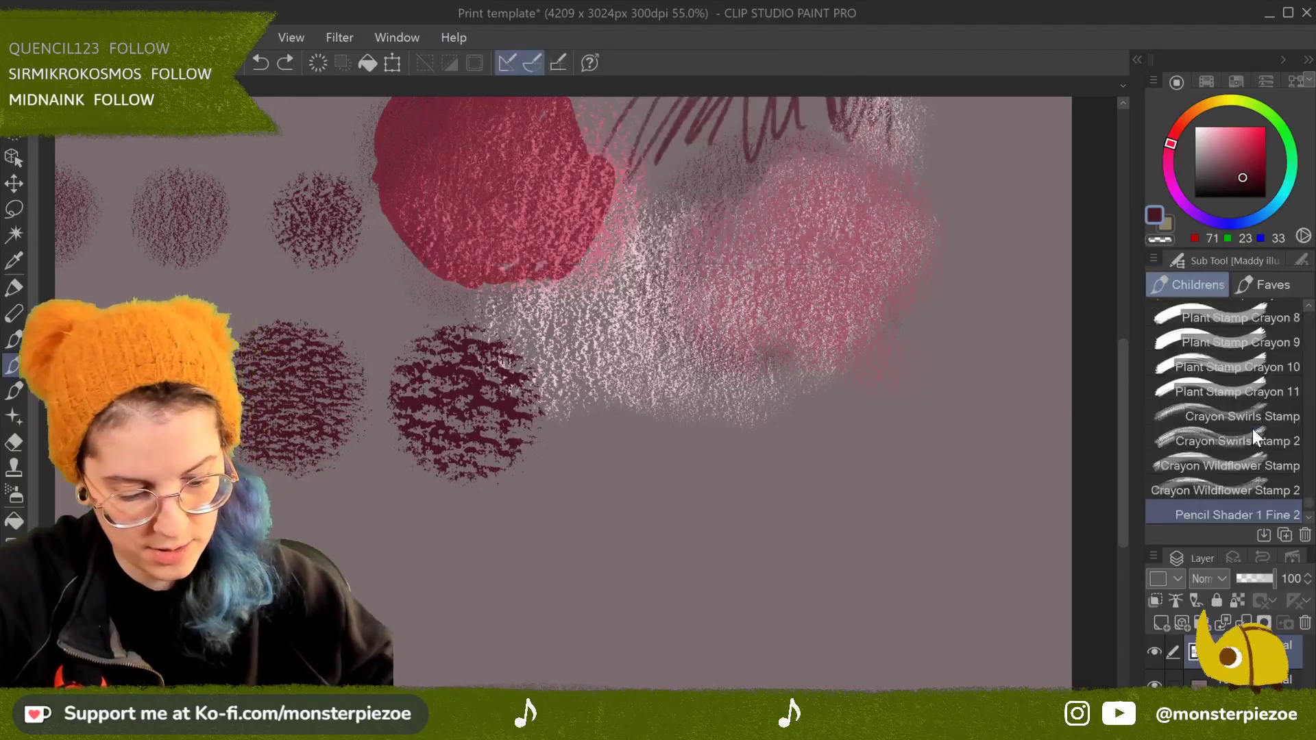
drag(1278, 516, 1273, 287)
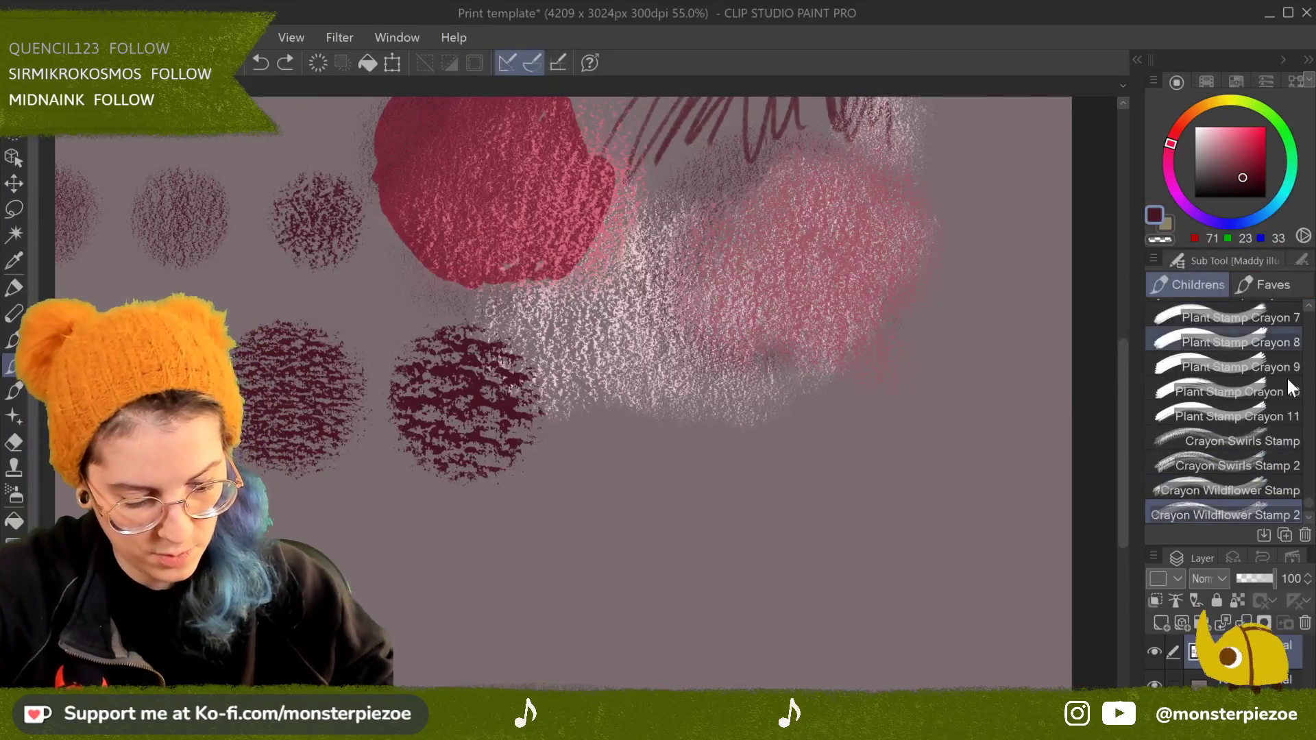
Step: Duplicate Pencil Shader 2 Medium from the Childrens group and move the copy into Faves
drag(1309, 504, 1309, 318)
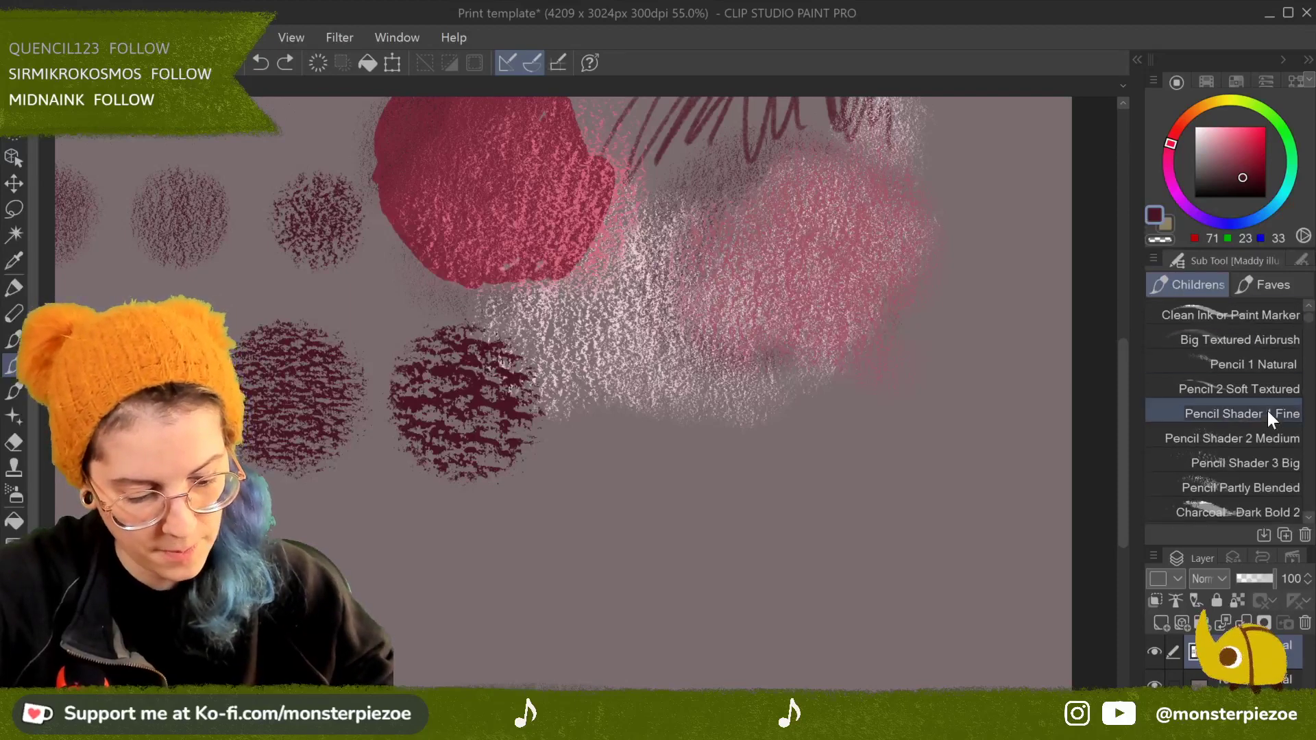
right_click(1269, 436)
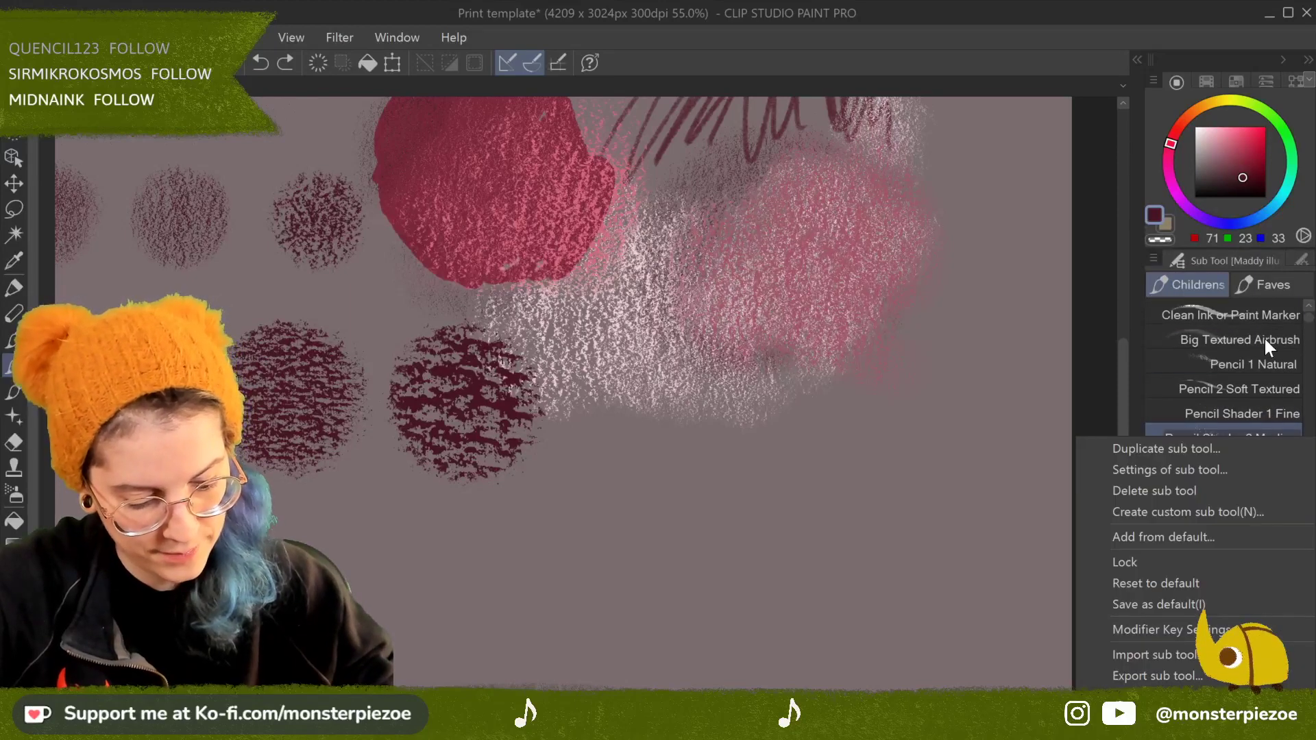
click(1257, 452)
click(869, 98)
mouse_move(1269, 517)
mouse_down()
mouse_move(1277, 268)
mouse_move(1275, 282)
mouse_up()
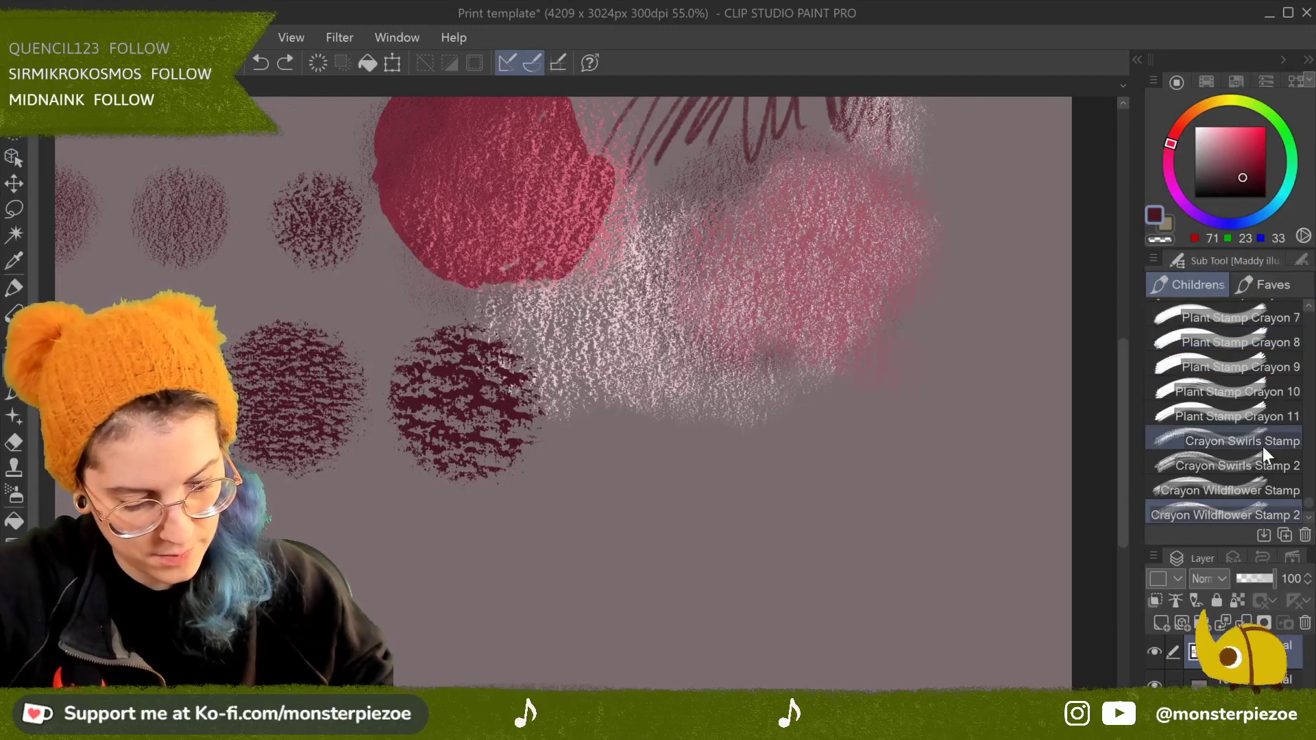
Step: Duplicate Pencil Shader 3 Big from the Childrens group as Pencil Shader 3 Big 2 and move the copy into Faves
drag(1311, 489, 1310, 320)
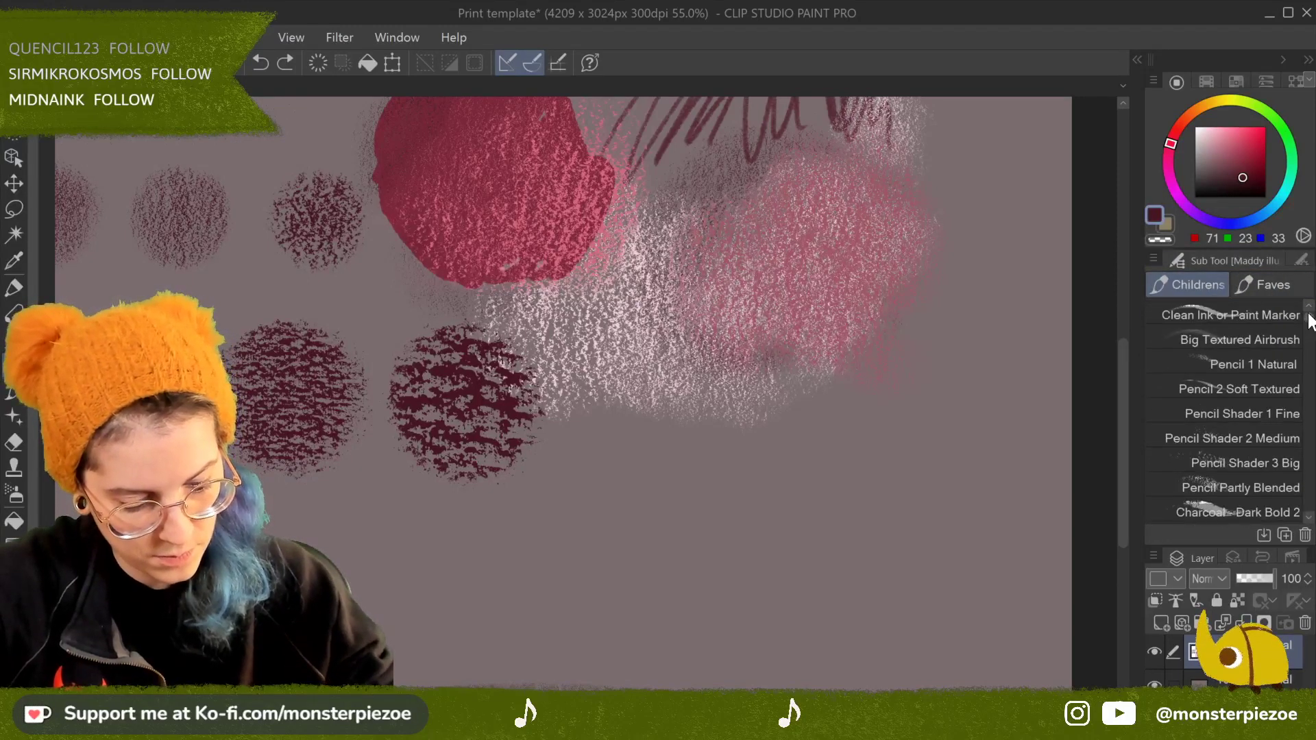
click(1273, 437)
click(1282, 460)
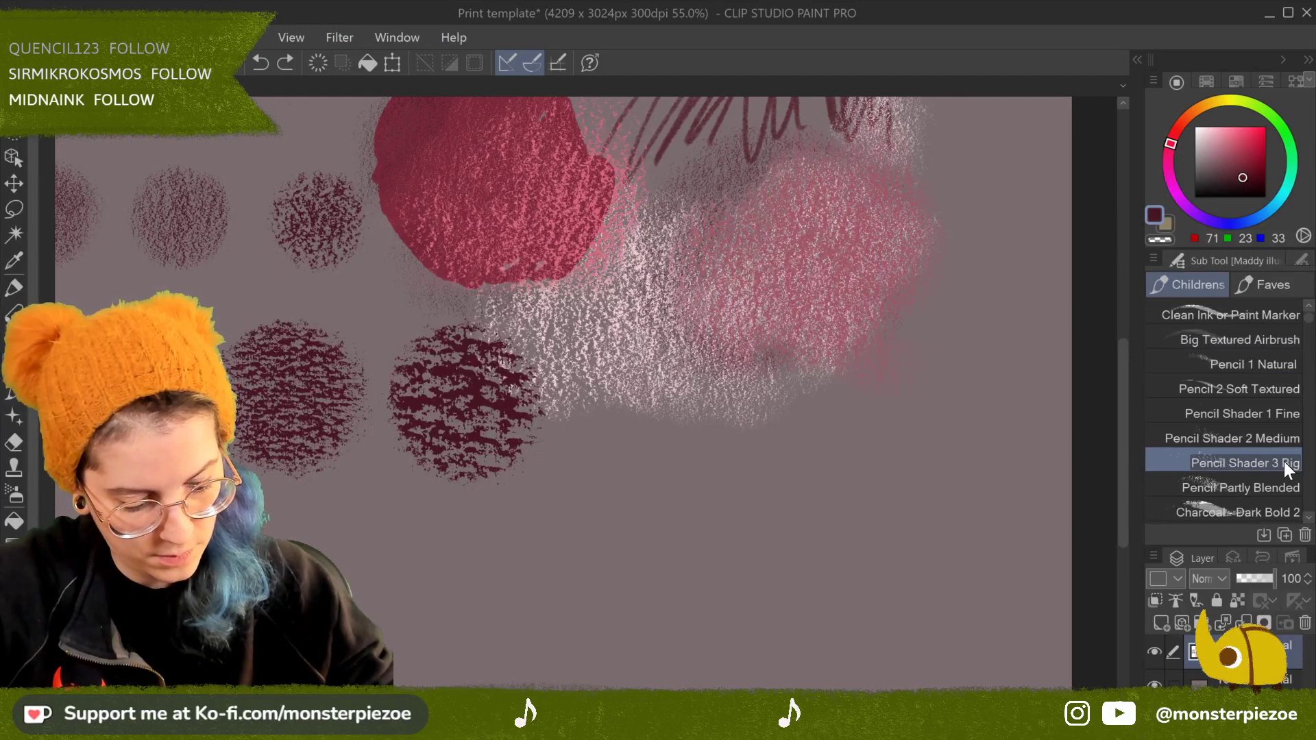
right_click(1285, 462)
click(1255, 180)
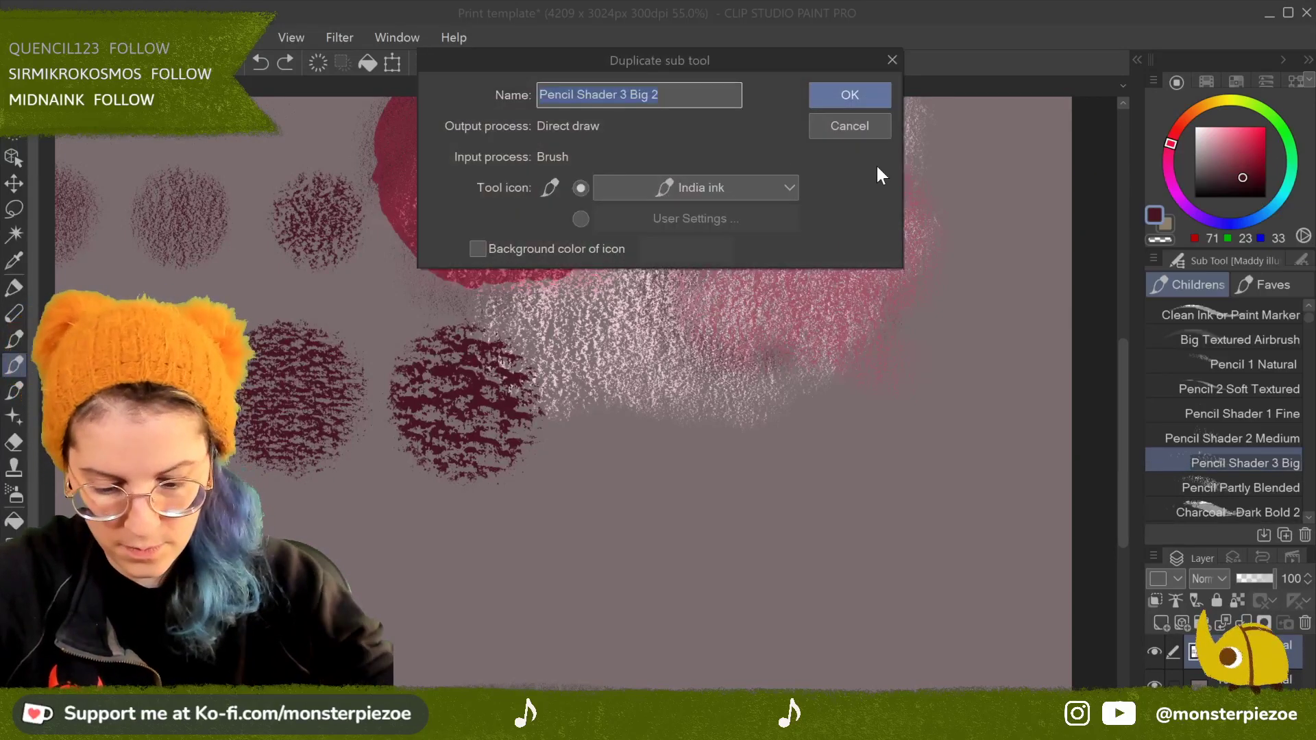
click(872, 96)
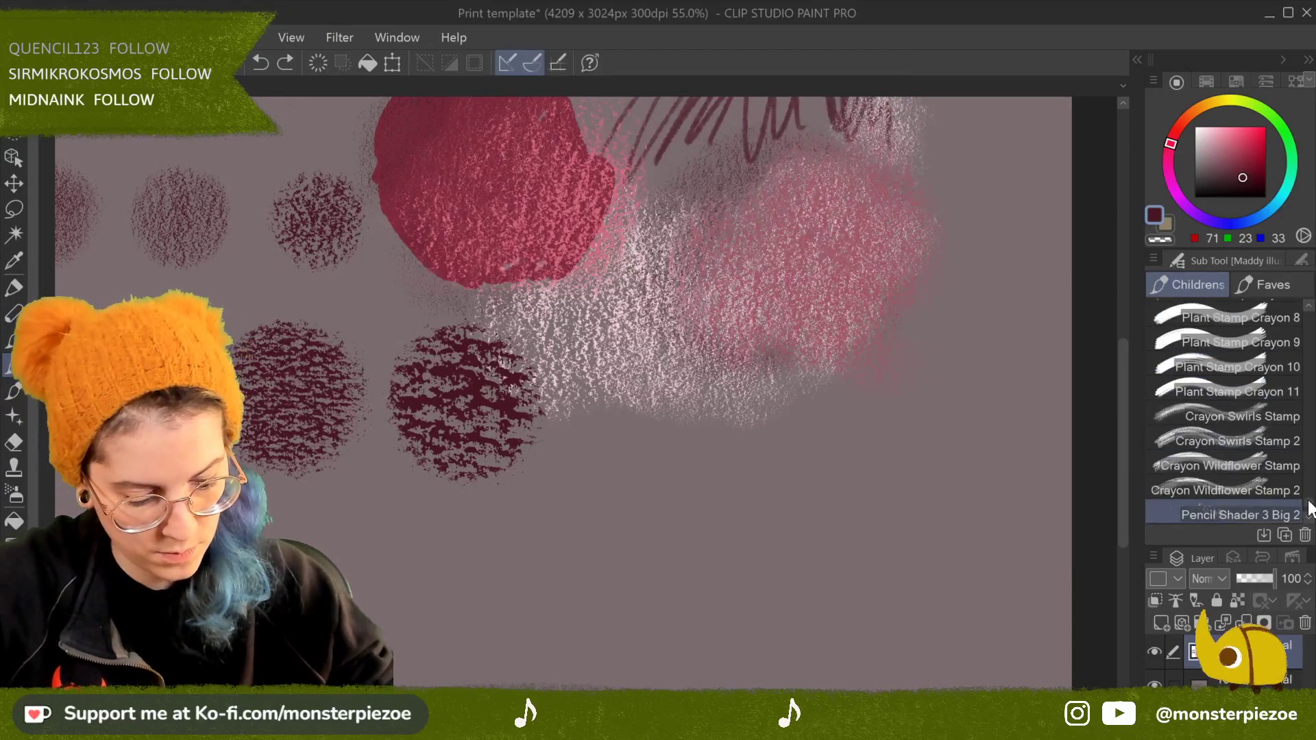
drag(1269, 510, 1278, 286)
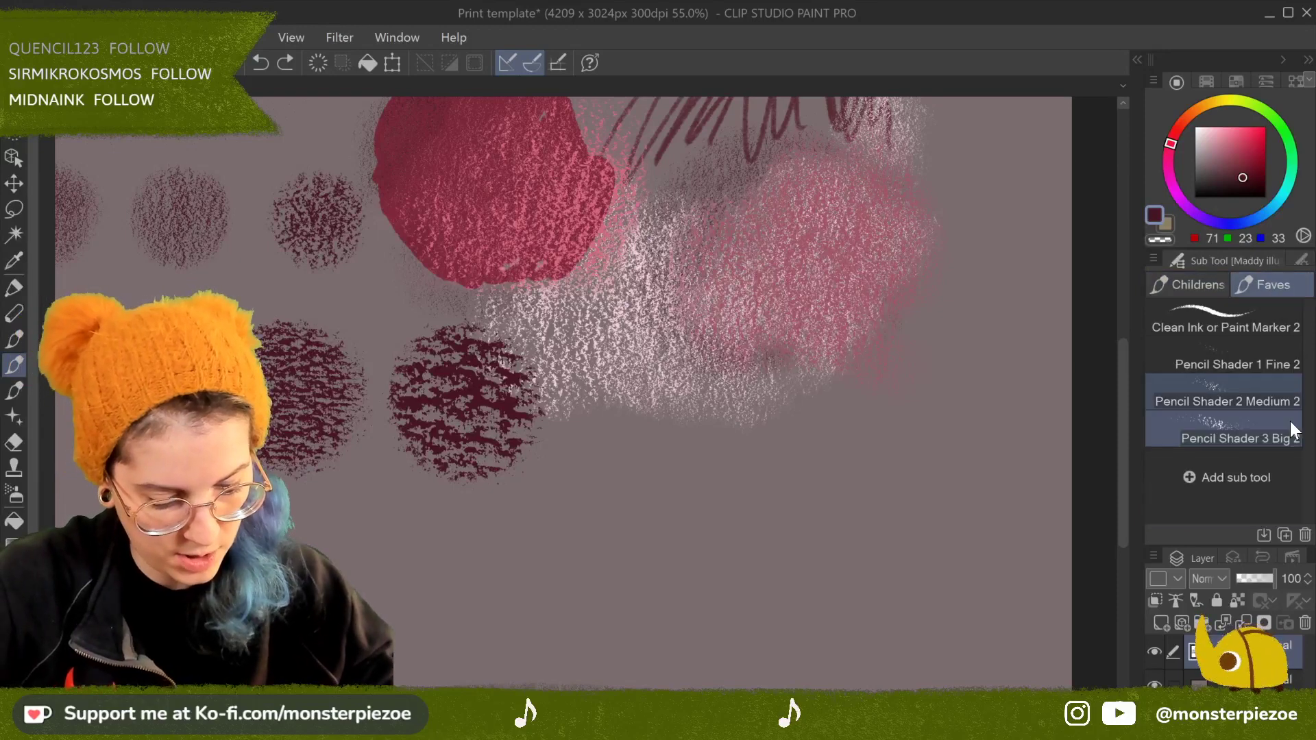
Step: Scribble a dense dark maroon swatch with Clean Ink or Paint Marker 2 in the empty area below the pink pencil shading
click(1257, 315)
mouse_move(818, 510)
mouse_down()
mouse_move(912, 401)
mouse_move(949, 439)
mouse_move(933, 534)
mouse_up()
mouse_move(944, 472)
mouse_down()
mouse_move(970, 452)
mouse_move(893, 526)
mouse_up()
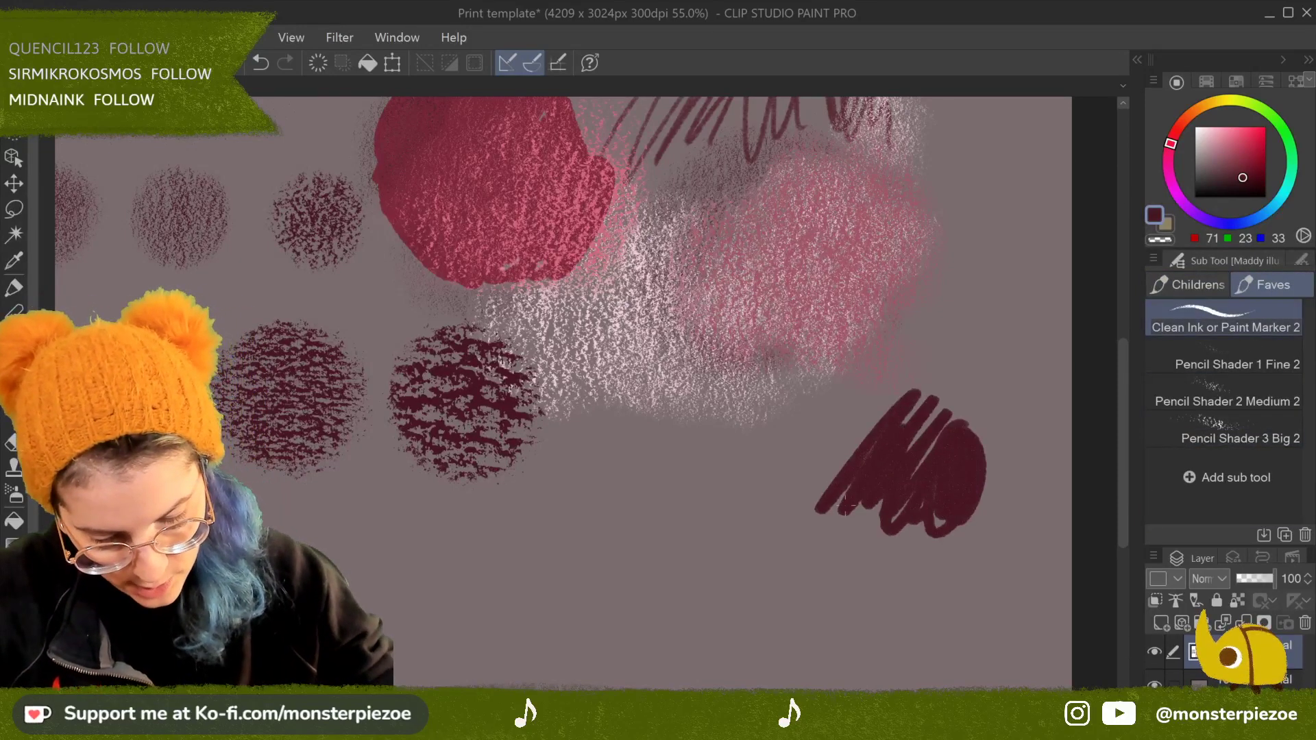
Step: Layer pink, pale pink and very dark maroon marker strokes over the maroon scribble to show how opaquely the colours overlap
drag(1236, 149, 1232, 137)
mouse_move(910, 413)
mouse_down()
mouse_move(930, 492)
mouse_move(971, 487)
mouse_move(861, 482)
mouse_move(893, 468)
mouse_move(889, 540)
mouse_move(929, 541)
mouse_up()
mouse_move(787, 507)
mouse_down()
mouse_move(868, 388)
mouse_move(946, 339)
mouse_move(973, 423)
mouse_move(1022, 353)
mouse_up()
mouse_move(905, 395)
mouse_down()
mouse_move(949, 334)
mouse_move(934, 393)
mouse_move(986, 335)
mouse_up()
mouse_move(915, 312)
mouse_down()
mouse_move(899, 382)
mouse_move(964, 308)
mouse_up()
mouse_move(977, 408)
mouse_down()
mouse_move(1001, 339)
mouse_move(1005, 367)
mouse_move(959, 474)
mouse_up()
click(1249, 184)
mouse_move(998, 370)
mouse_down()
mouse_move(970, 476)
mouse_move(1025, 473)
mouse_up()
drag(1070, 404, 932, 381)
Step: Examine the grain and edges of the layered marker strokes up close and alongside the neighbouring swatches
scroll(931, 381, up, 5)
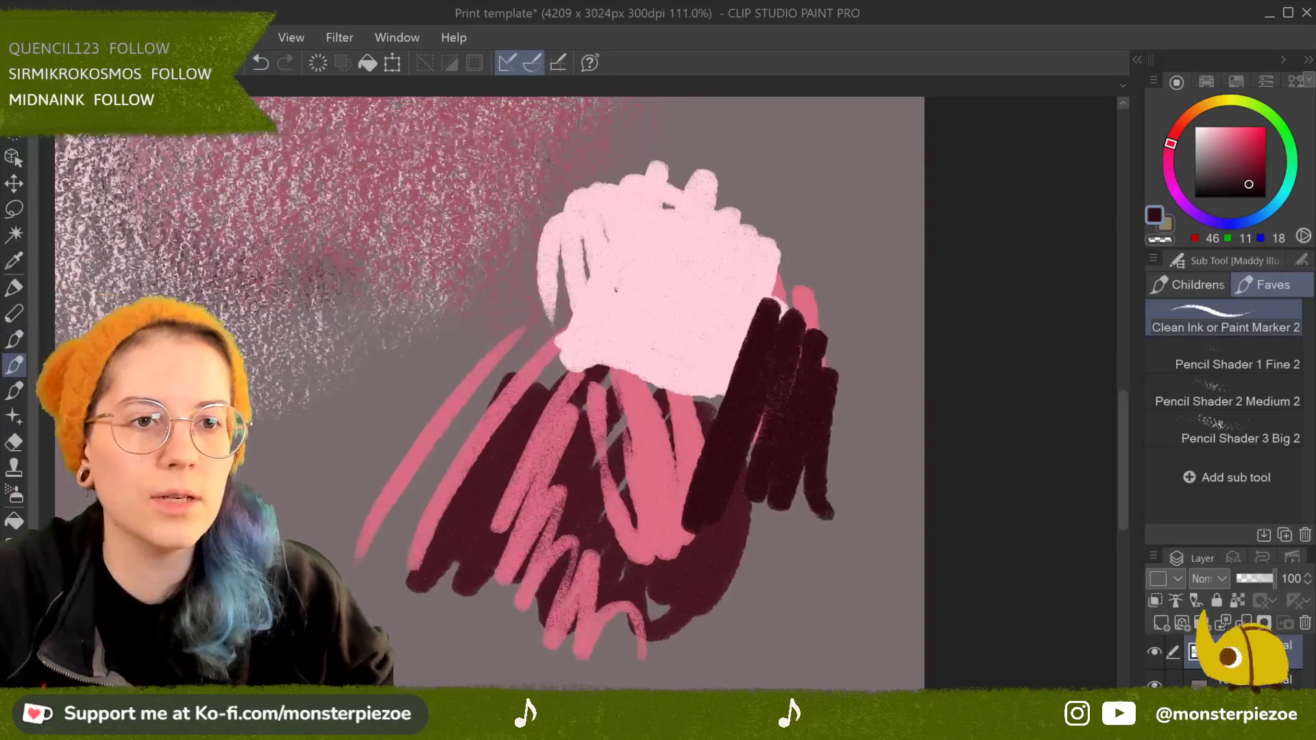
scroll(846, 392, up, 6)
scroll(833, 408, up, 1)
mouse_move(686, 514)
mouse_down()
mouse_move(690, 353)
mouse_move(760, 268)
mouse_move(810, 285)
mouse_up()
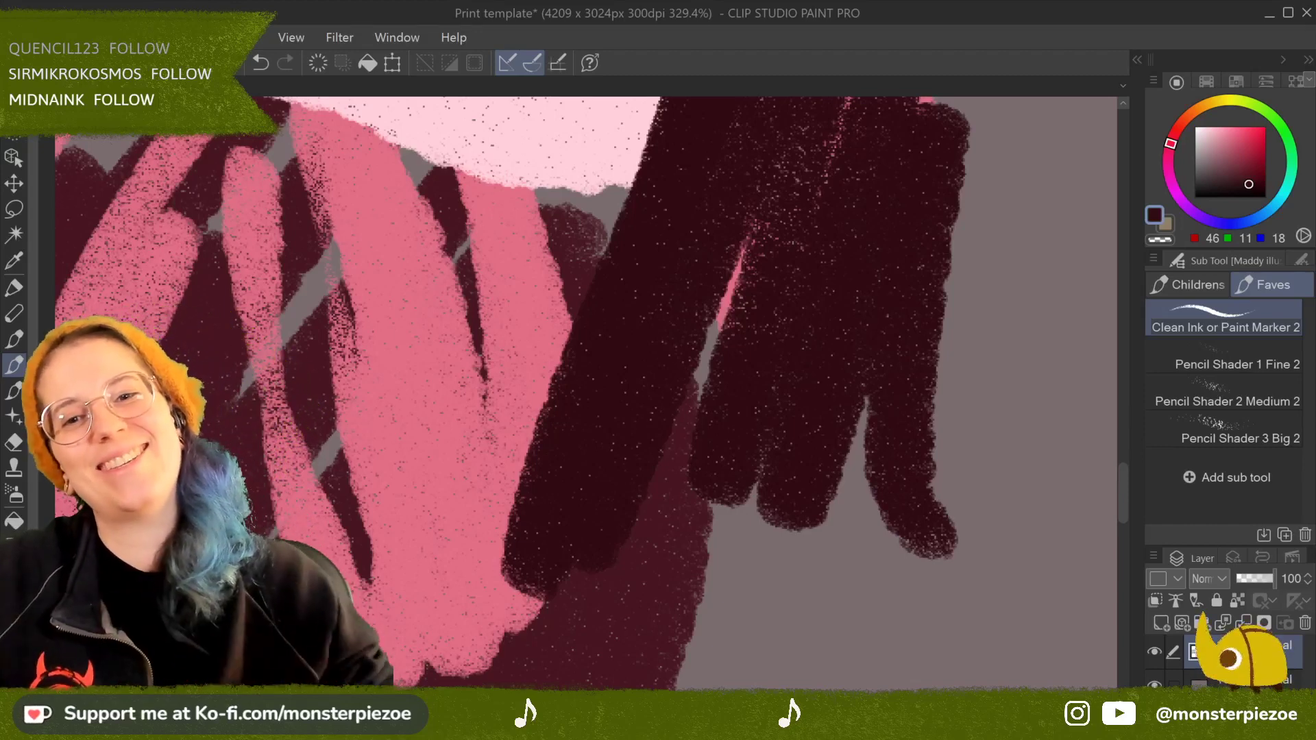
scroll(888, 394, down, 4)
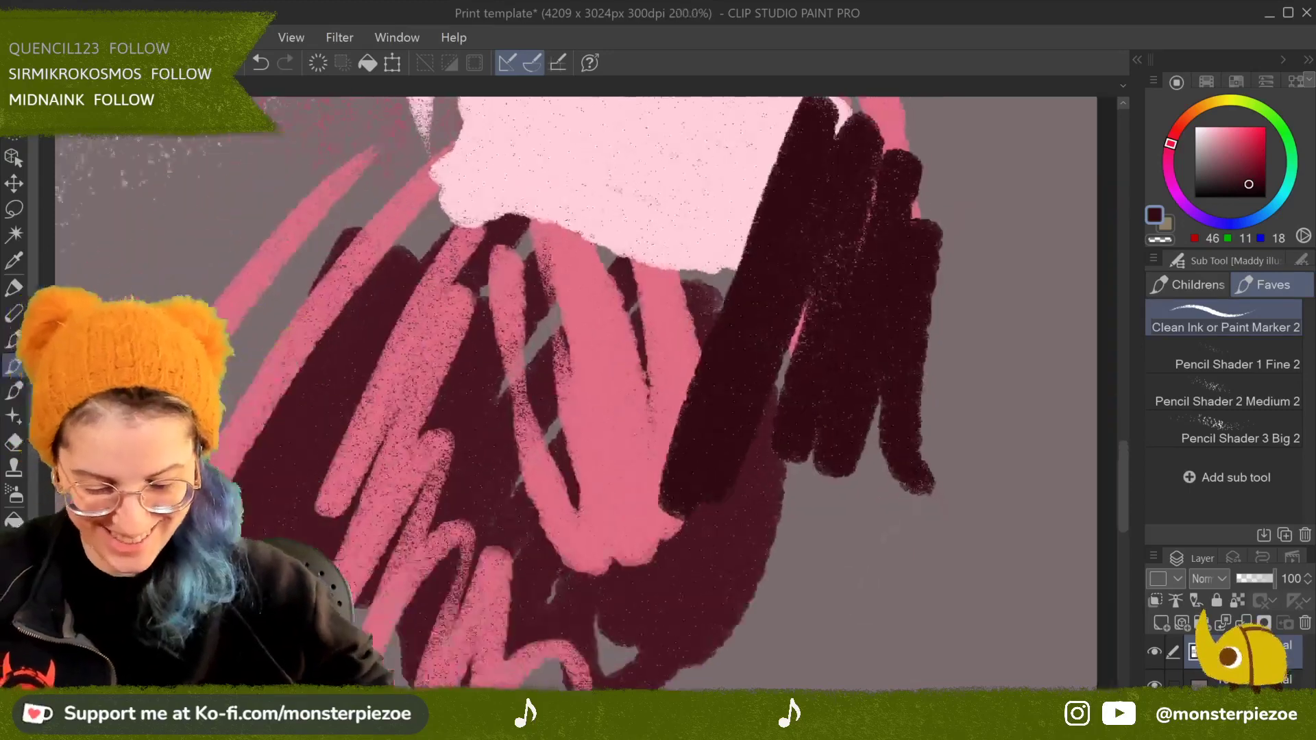
drag(888, 395, 955, 453)
scroll(882, 424, down, 3)
scroll(583, 391, down, 4)
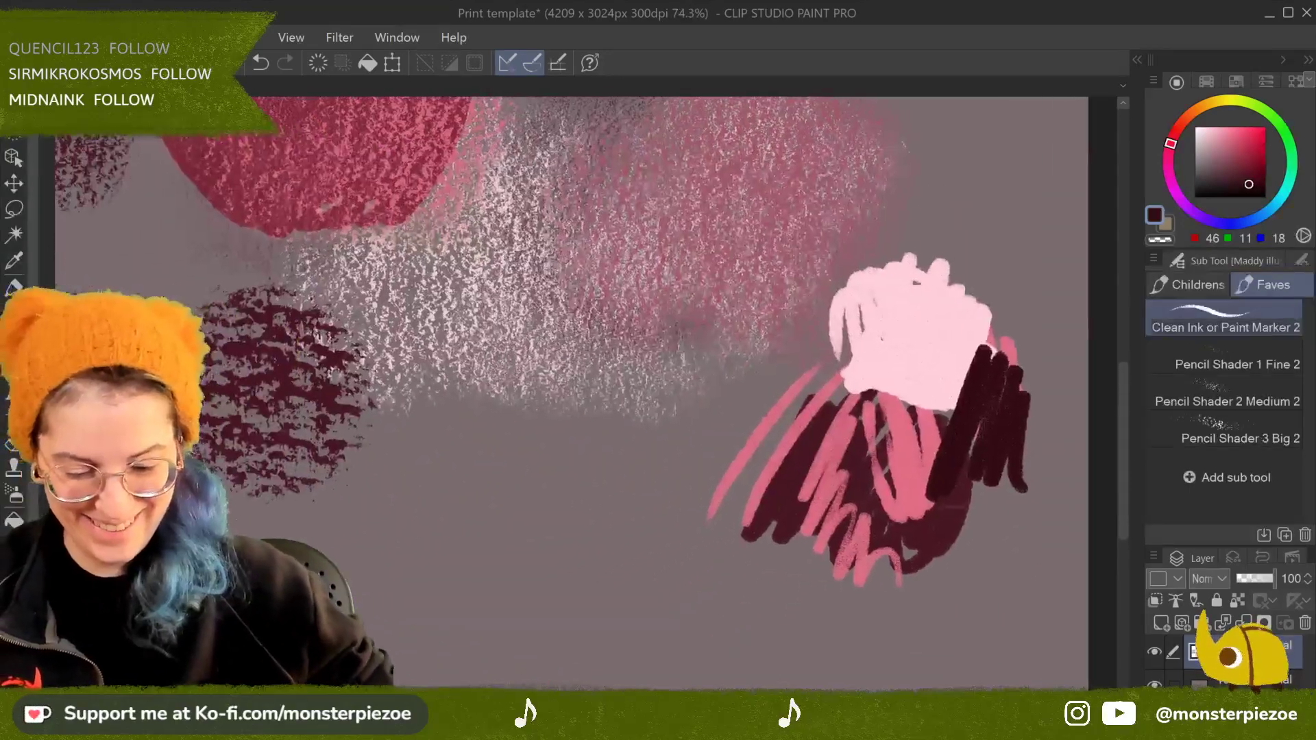
drag(686, 398, 644, 398)
Step: Cover most of the large textured red circle with dark maroon strokes using Clean Ink or Paint Marker 2
mouse_move(504, 132)
mouse_down()
mouse_move(538, 124)
mouse_move(579, 166)
mouse_move(610, 141)
mouse_move(584, 277)
mouse_up()
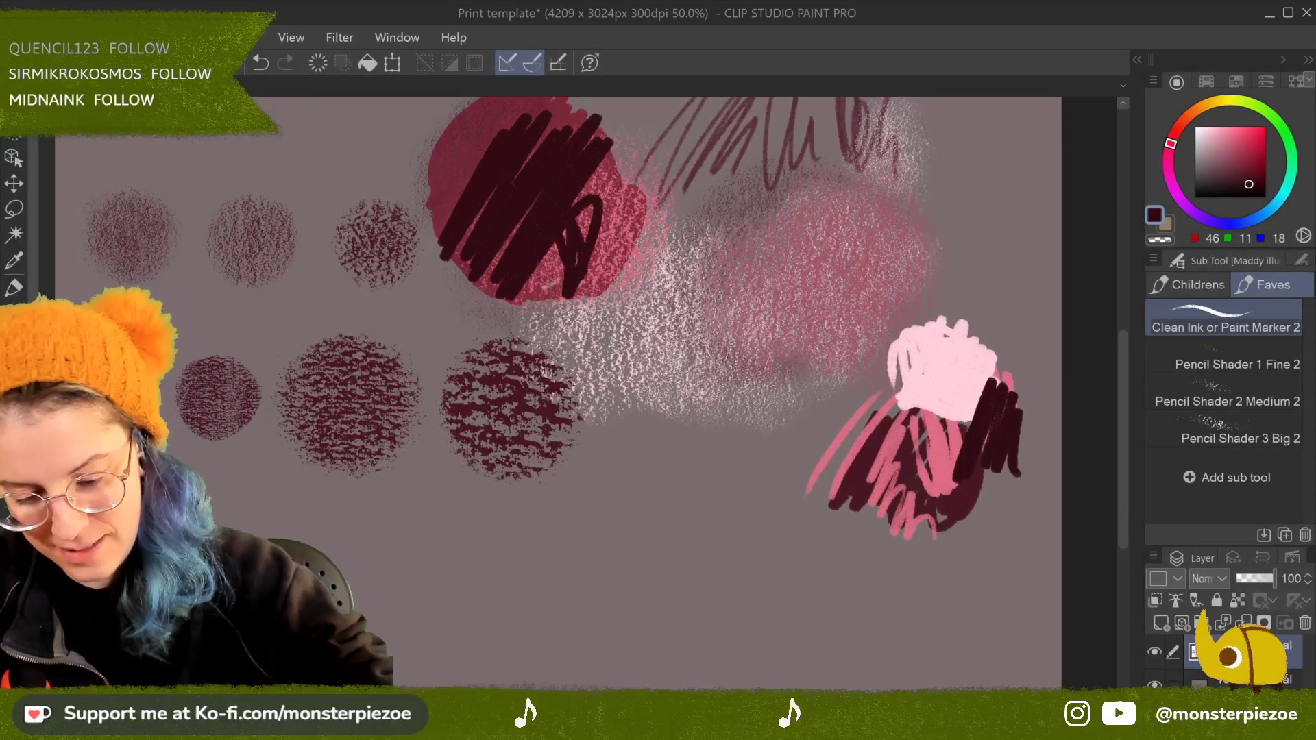
mouse_move(589, 165)
mouse_down()
mouse_move(621, 270)
mouse_move(611, 180)
mouse_up()
drag(612, 237, 588, 305)
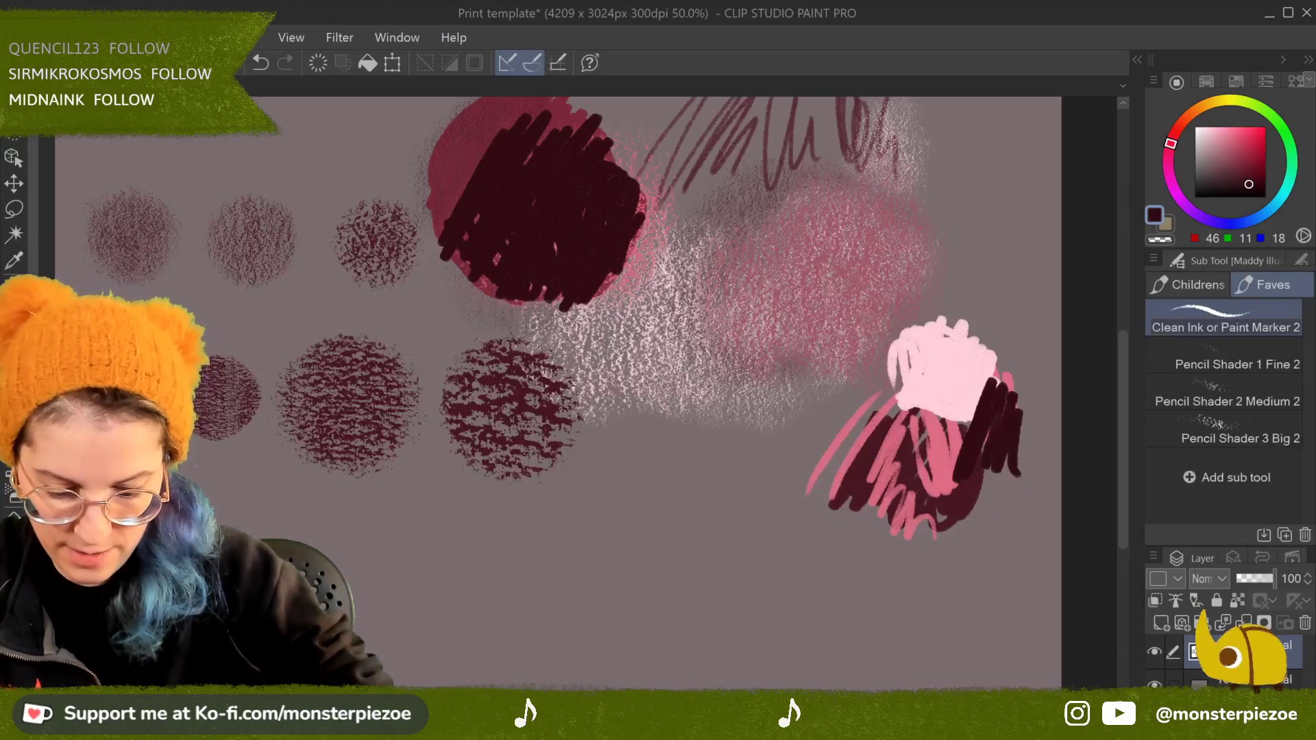
drag(463, 261, 566, 305)
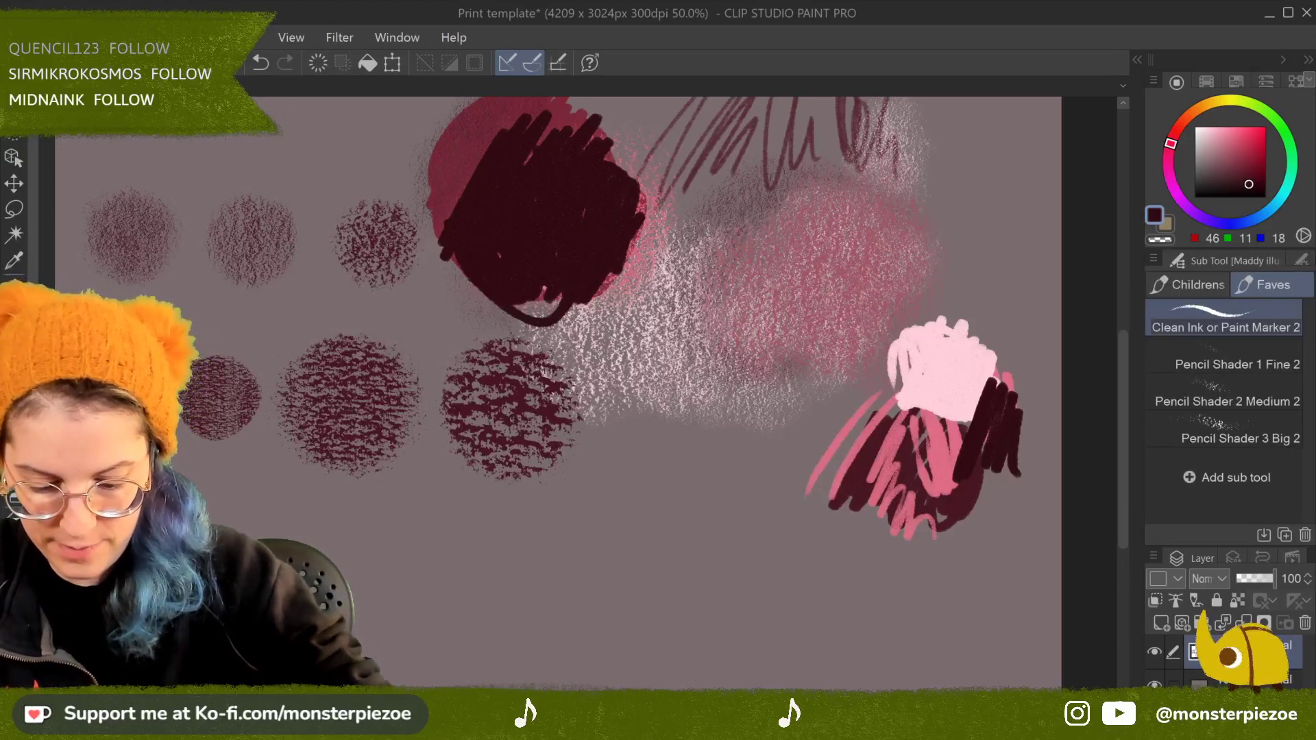
drag(473, 205, 528, 137)
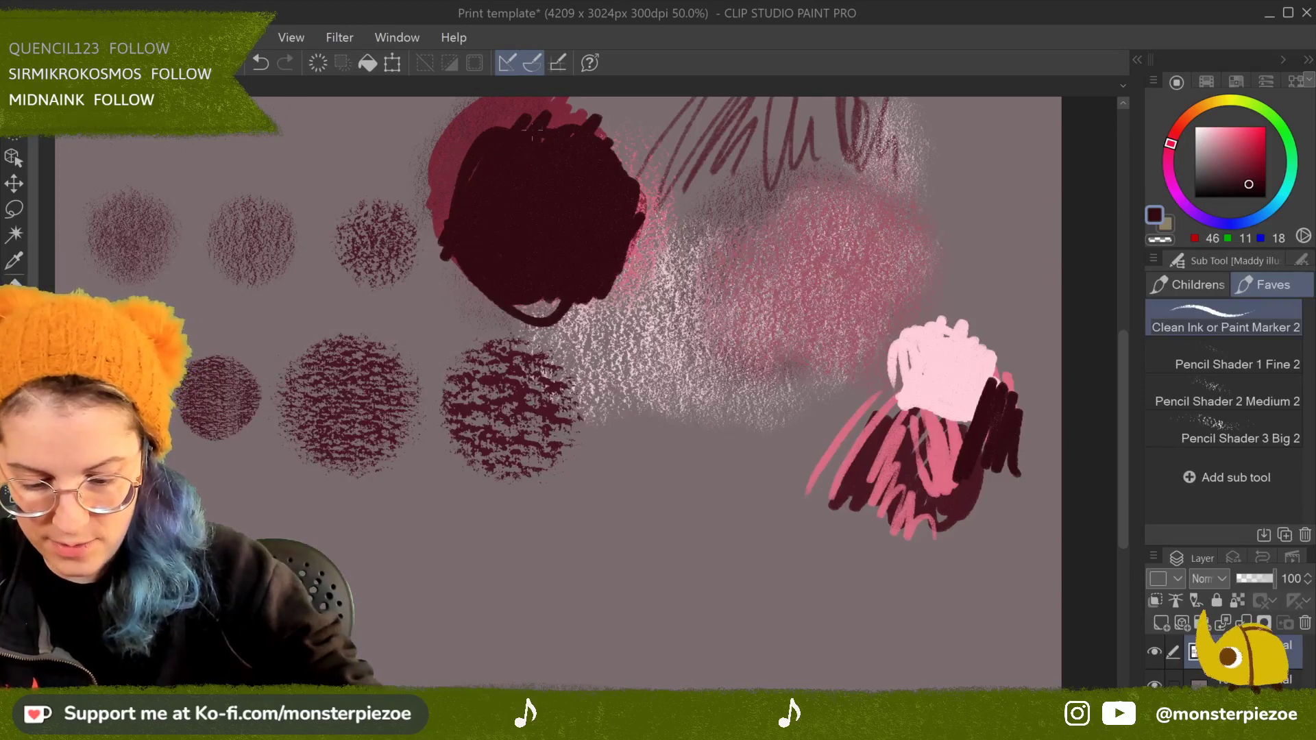
Step: Choose Pencil Partly Blended from the Childrens group and build up a large dark maroon swatch above the covered red circle
click(1207, 286)
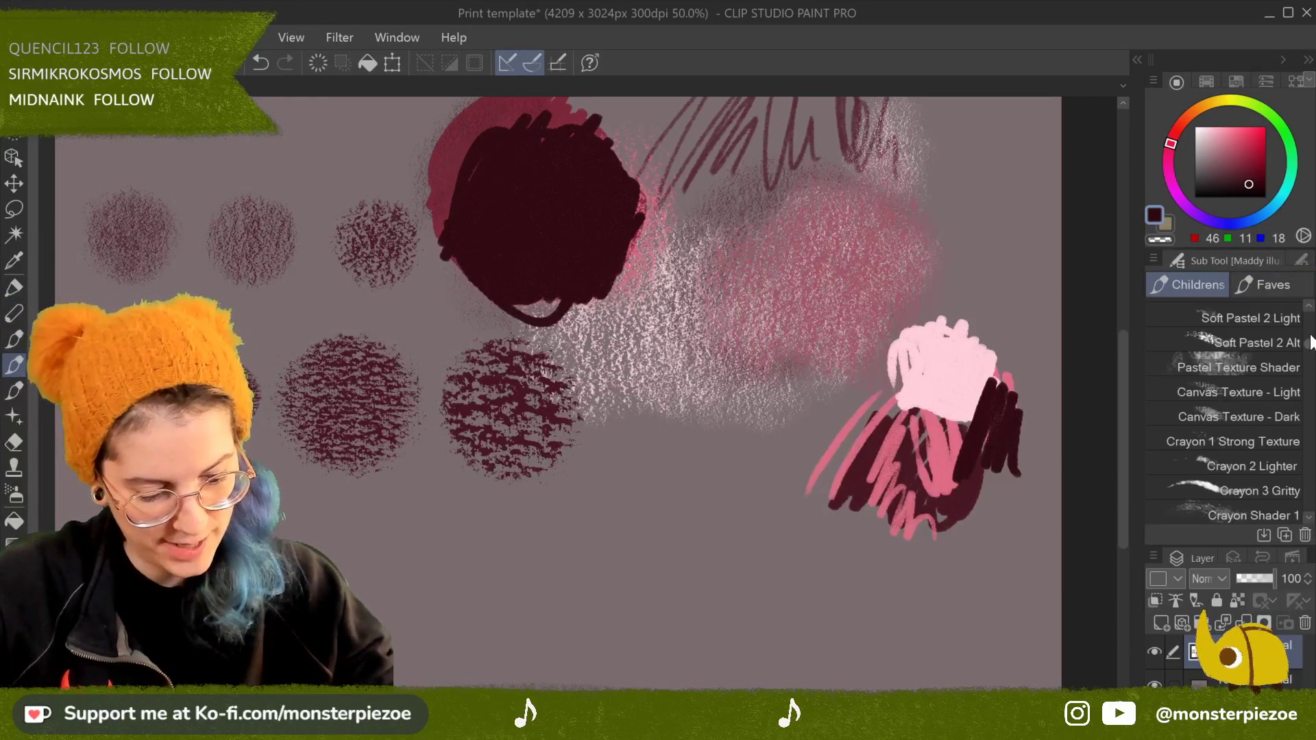
scroll(1306, 341, down, 10)
scroll(1306, 446, down, 12)
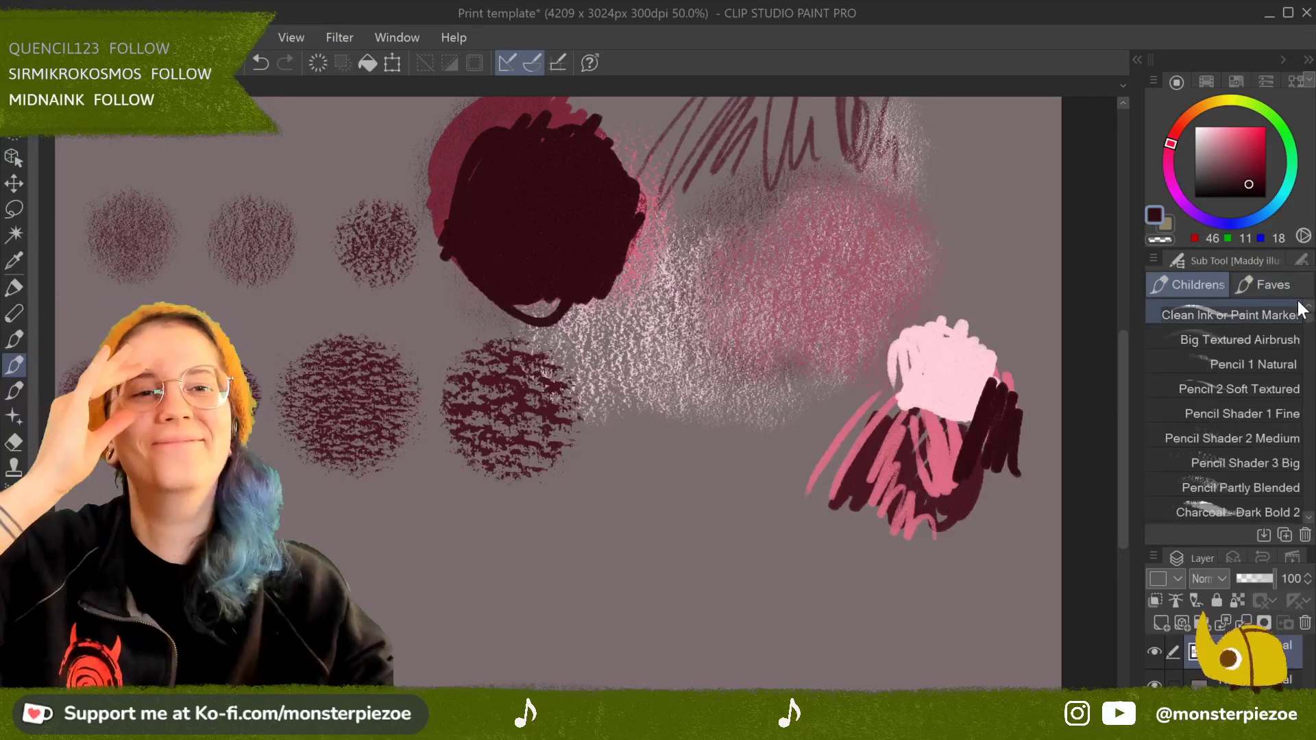
drag(624, 230, 594, 385)
scroll(645, 348, up, 3)
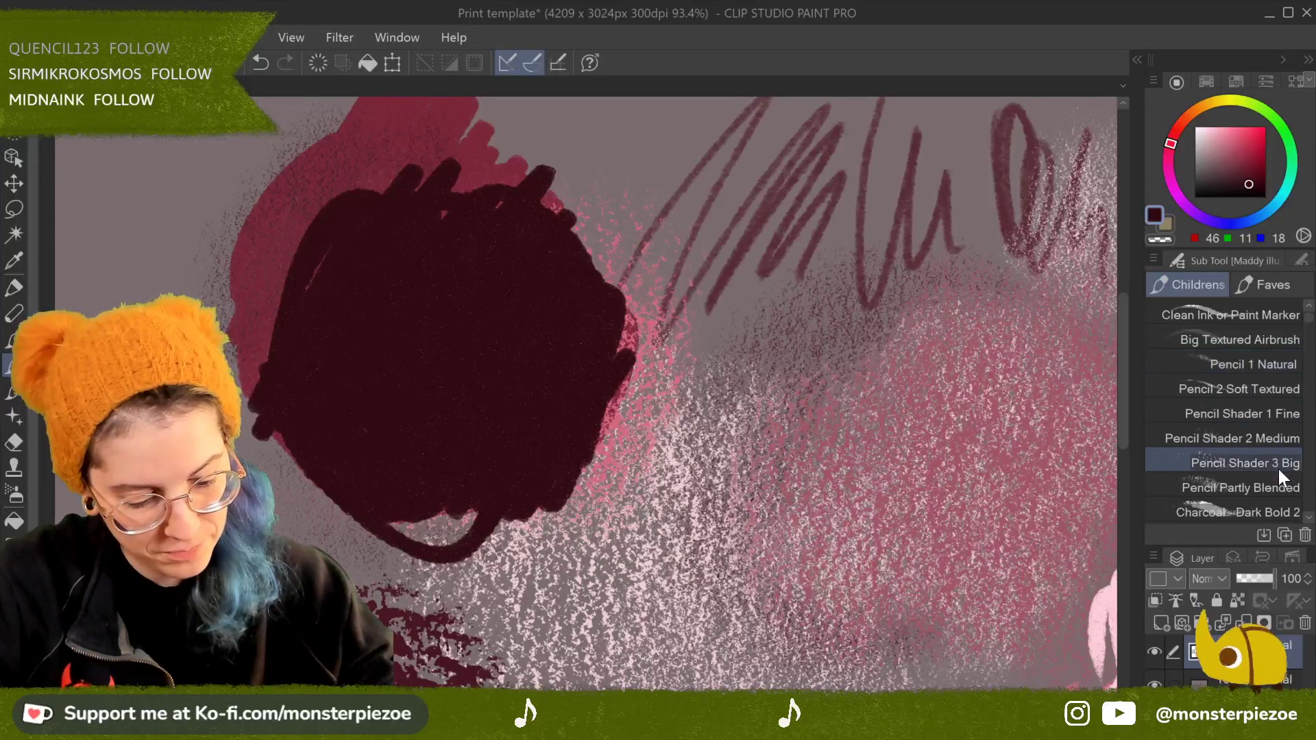
click(1278, 488)
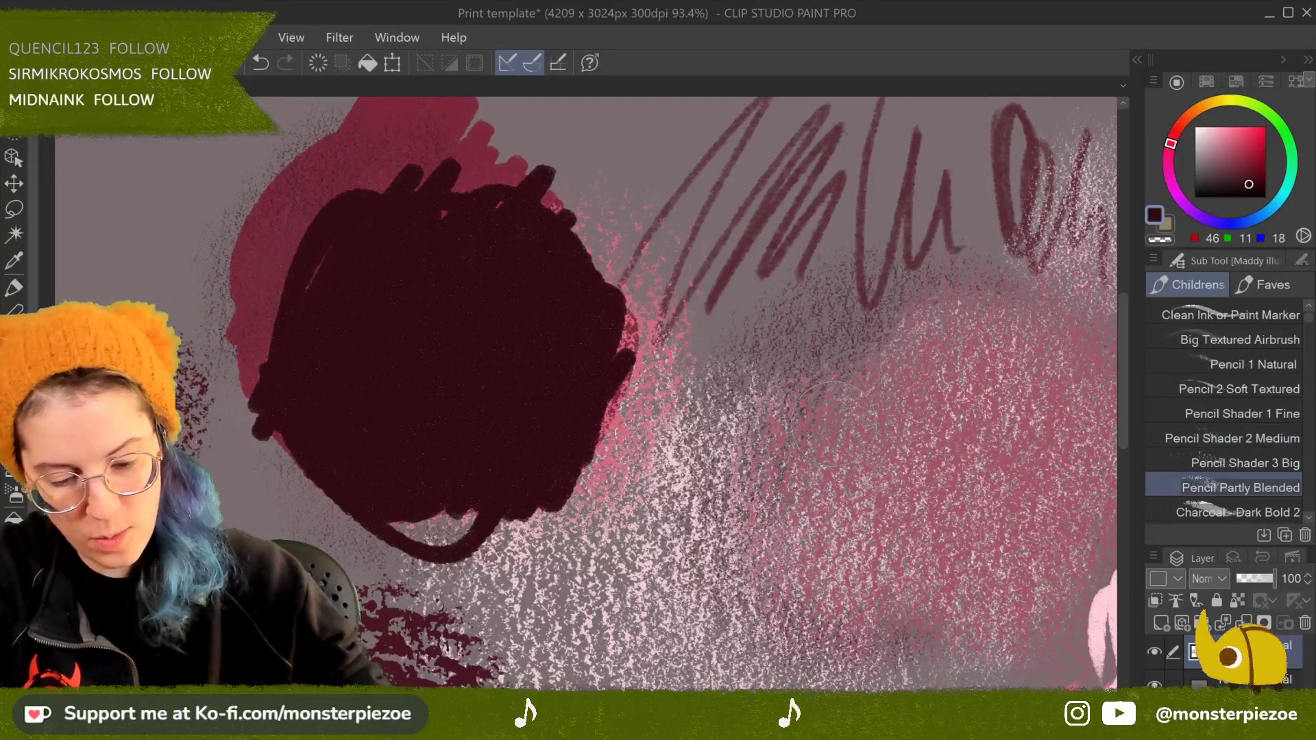
scroll(834, 425, down, 4)
mouse_move(524, 363)
mouse_down()
mouse_move(597, 288)
mouse_move(604, 315)
mouse_move(555, 356)
mouse_move(514, 329)
mouse_move(613, 305)
mouse_move(617, 363)
mouse_move(614, 325)
mouse_move(549, 384)
mouse_move(568, 348)
mouse_move(695, 310)
mouse_up()
scroll(590, 319, up, 3)
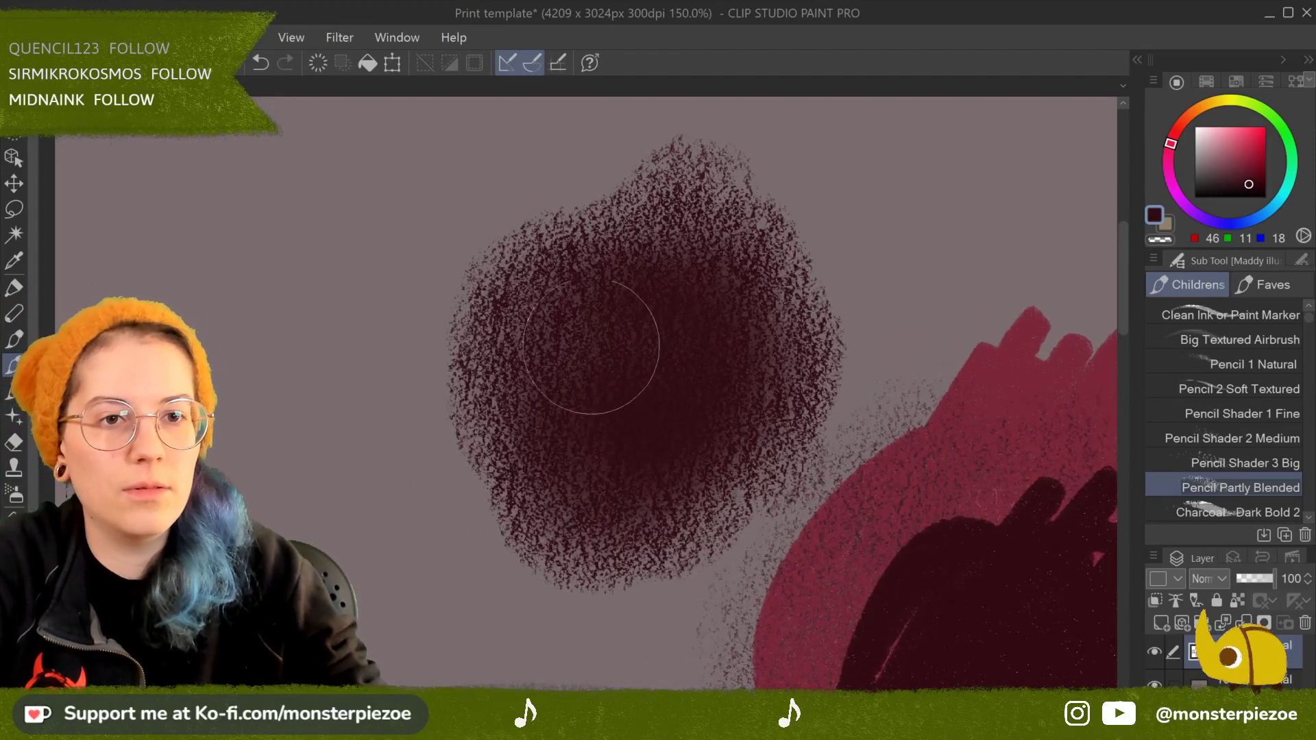
Step: Extend the large Pencil Partly Blended swatch on both sides and add a smaller round swatch beside it
drag(543, 339, 504, 404)
mouse_move(377, 194)
mouse_down()
mouse_move(348, 262)
mouse_move(378, 216)
mouse_move(334, 268)
mouse_move(380, 209)
mouse_move(353, 265)
mouse_move(346, 198)
mouse_move(393, 272)
mouse_move(318, 231)
mouse_move(397, 233)
mouse_move(388, 260)
mouse_move(347, 270)
mouse_move(328, 248)
mouse_move(408, 253)
mouse_move(348, 228)
mouse_move(311, 230)
mouse_up()
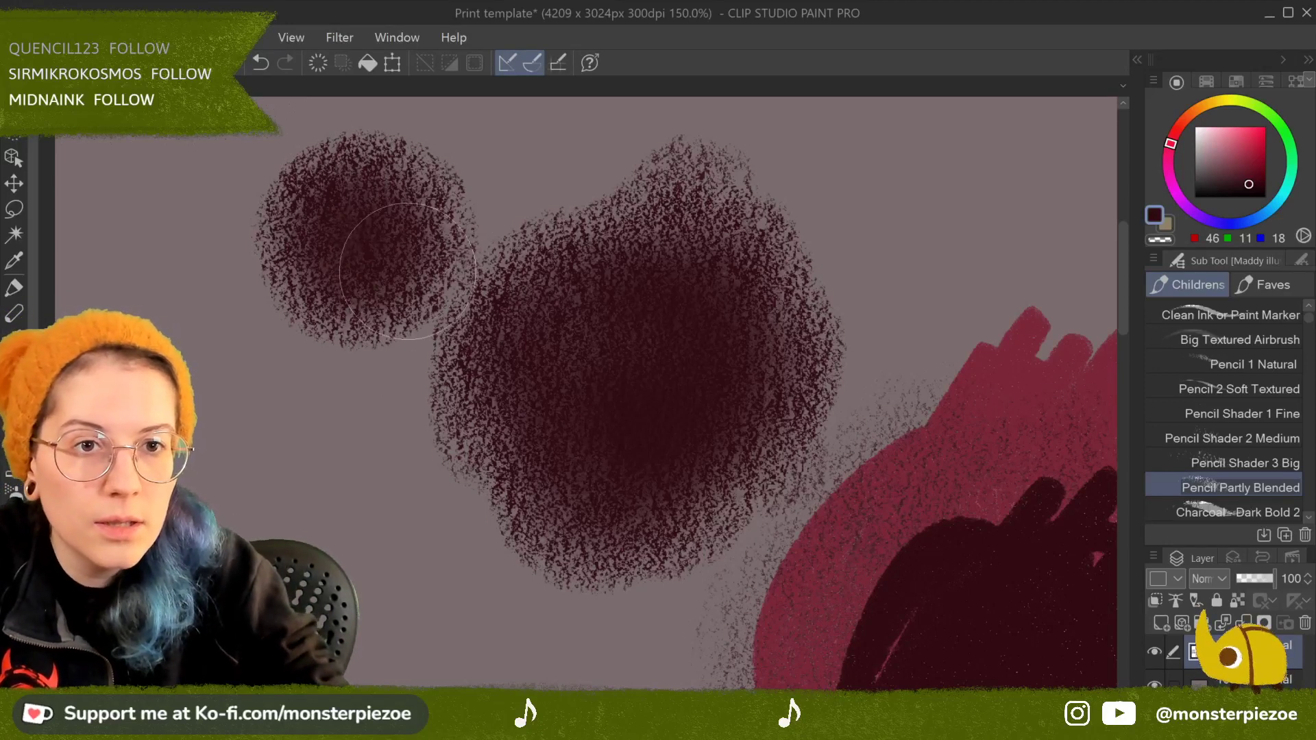
mouse_move(810, 287)
mouse_down()
mouse_move(817, 321)
mouse_move(834, 319)
mouse_move(820, 291)
mouse_move(809, 351)
mouse_move(824, 298)
mouse_move(831, 317)
mouse_move(885, 221)
mouse_move(939, 322)
mouse_up()
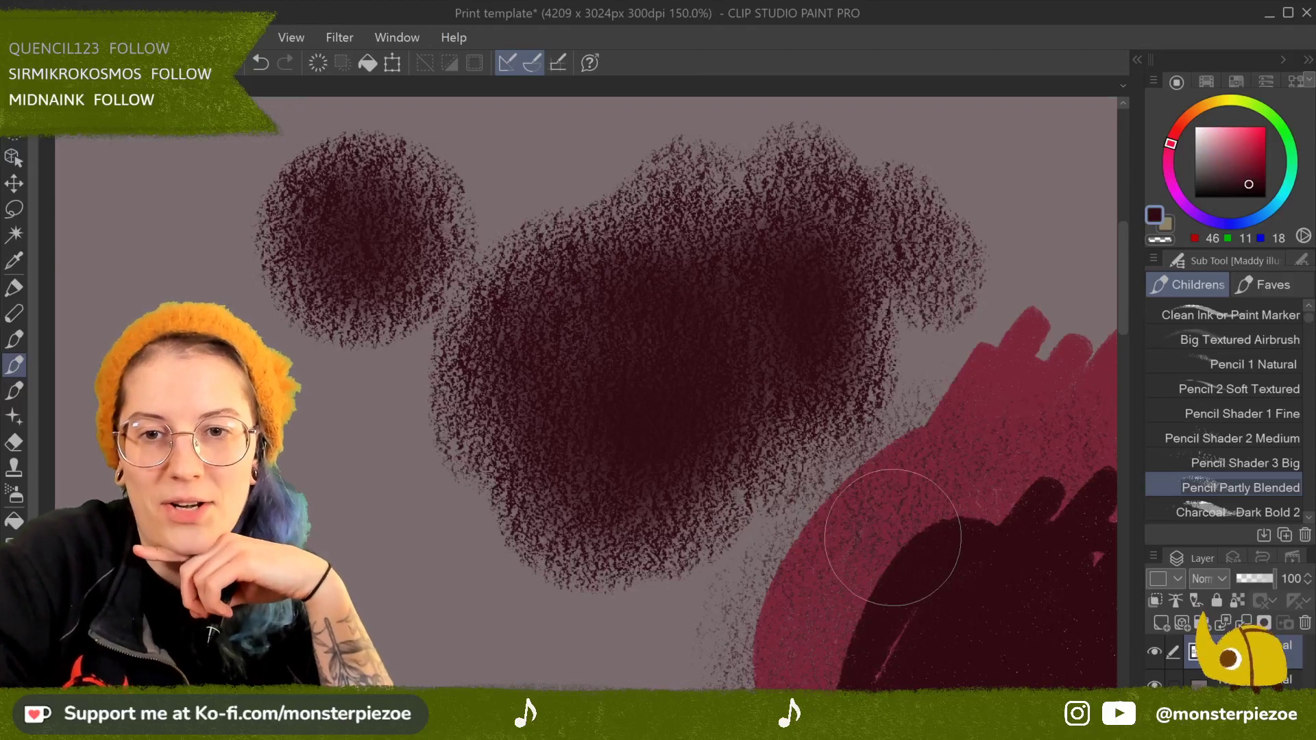
drag(893, 538, 653, 488)
scroll(891, 507, down, 3)
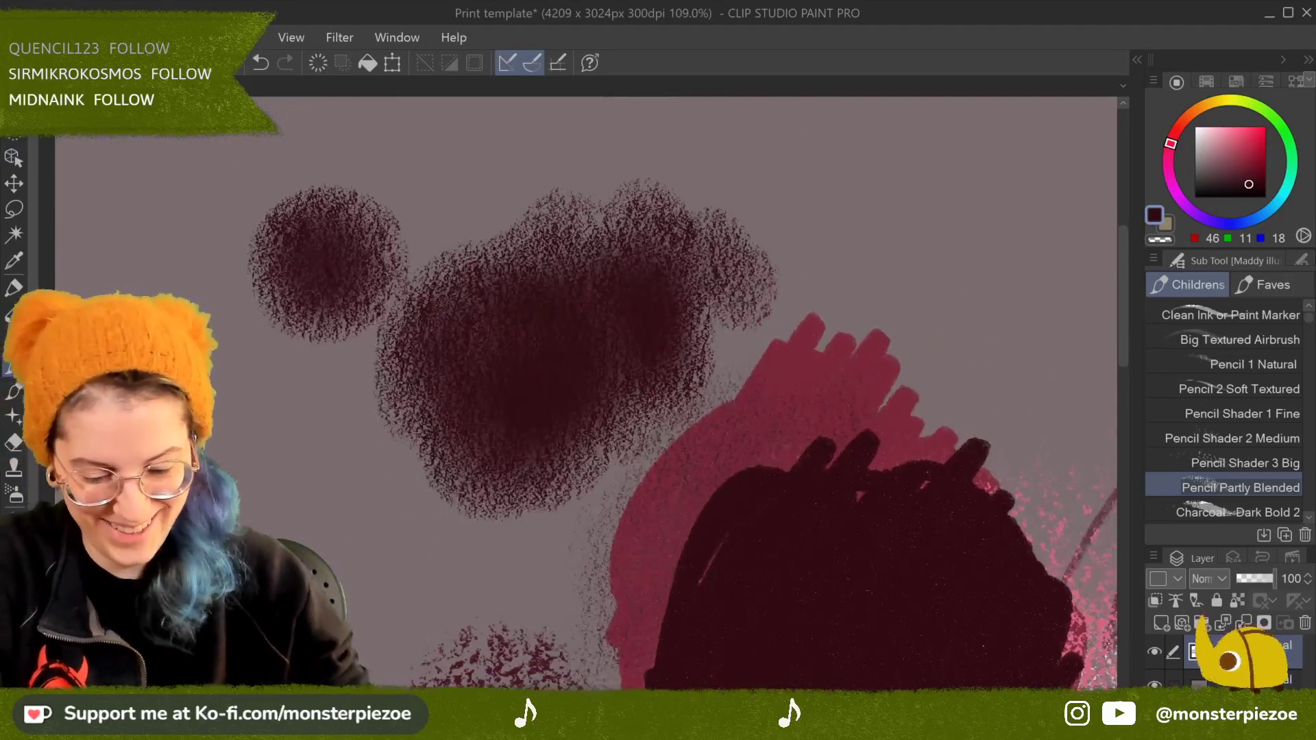
drag(891, 507, 797, 446)
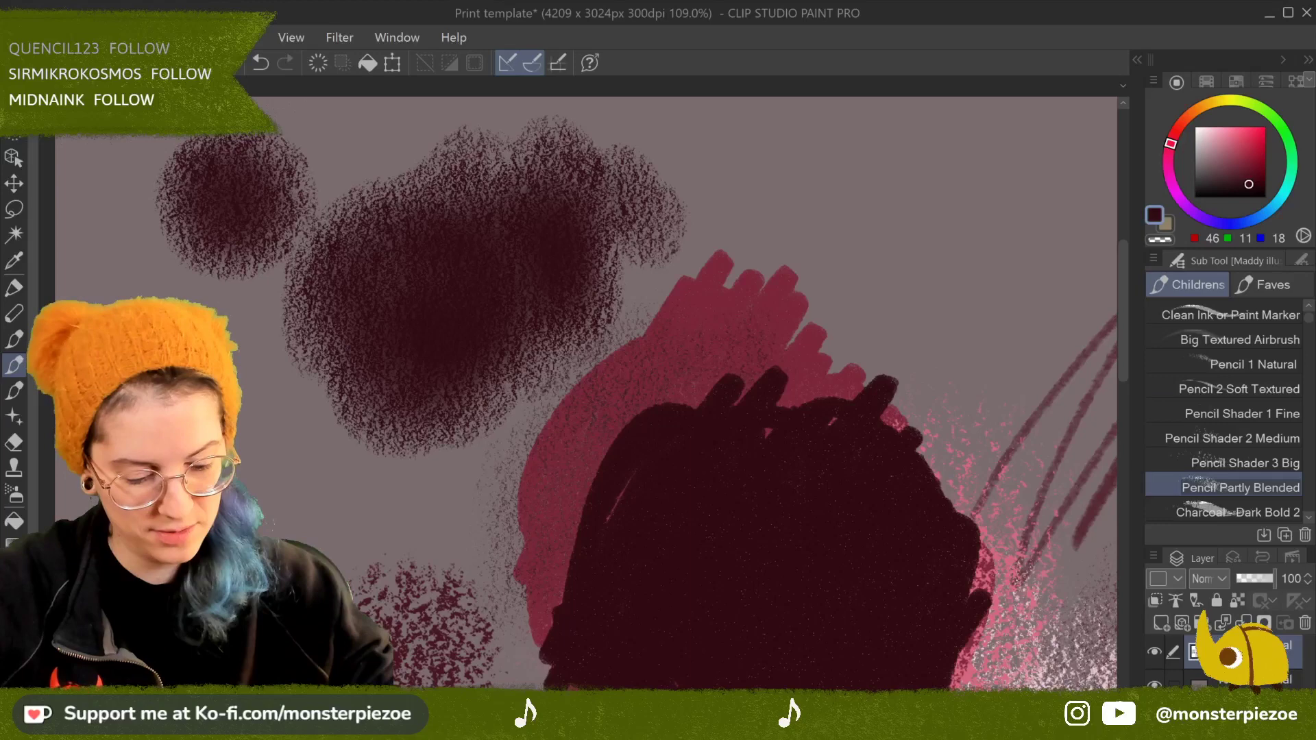
Step: Paint a dark maroon patch and several separate bold strokes along the canvas's upper part with Charcoal - Dark Bold 2
click(1278, 507)
mouse_move(727, 308)
mouse_down()
mouse_move(793, 211)
mouse_move(883, 282)
mouse_up()
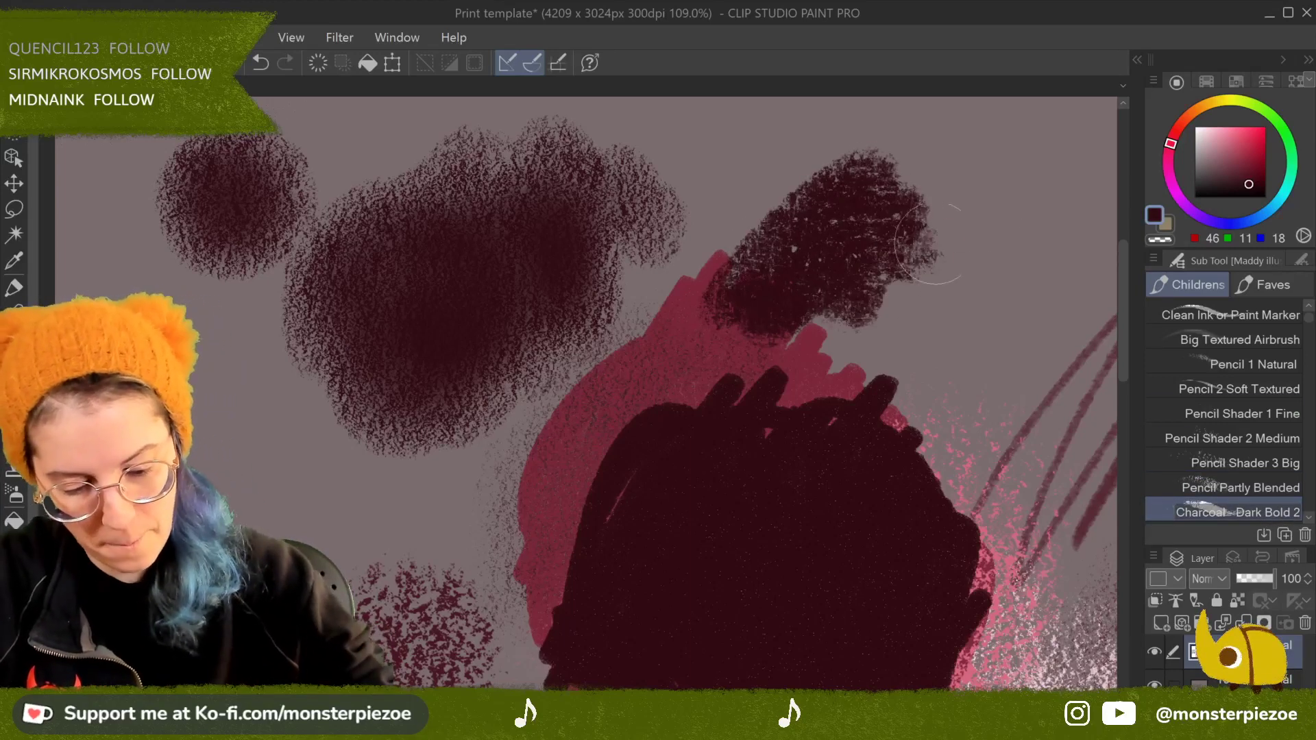
scroll(939, 369, down, 3)
mouse_move(982, 314)
mouse_down()
mouse_move(711, 274)
mouse_move(730, 252)
mouse_move(884, 196)
mouse_up()
drag(777, 282, 904, 232)
mouse_move(892, 259)
mouse_down()
mouse_move(956, 228)
mouse_move(922, 277)
mouse_up()
drag(1022, 213, 968, 292)
mouse_move(1049, 213)
mouse_down()
mouse_move(994, 311)
mouse_move(1030, 319)
mouse_up()
Step: Layer light pink and muted rose over the end charcoal strokes with Charcoal - Dark Bold 2 to show its coverage
click(1220, 136)
mouse_move(1037, 219)
mouse_down()
mouse_move(987, 295)
mouse_move(1033, 317)
mouse_up()
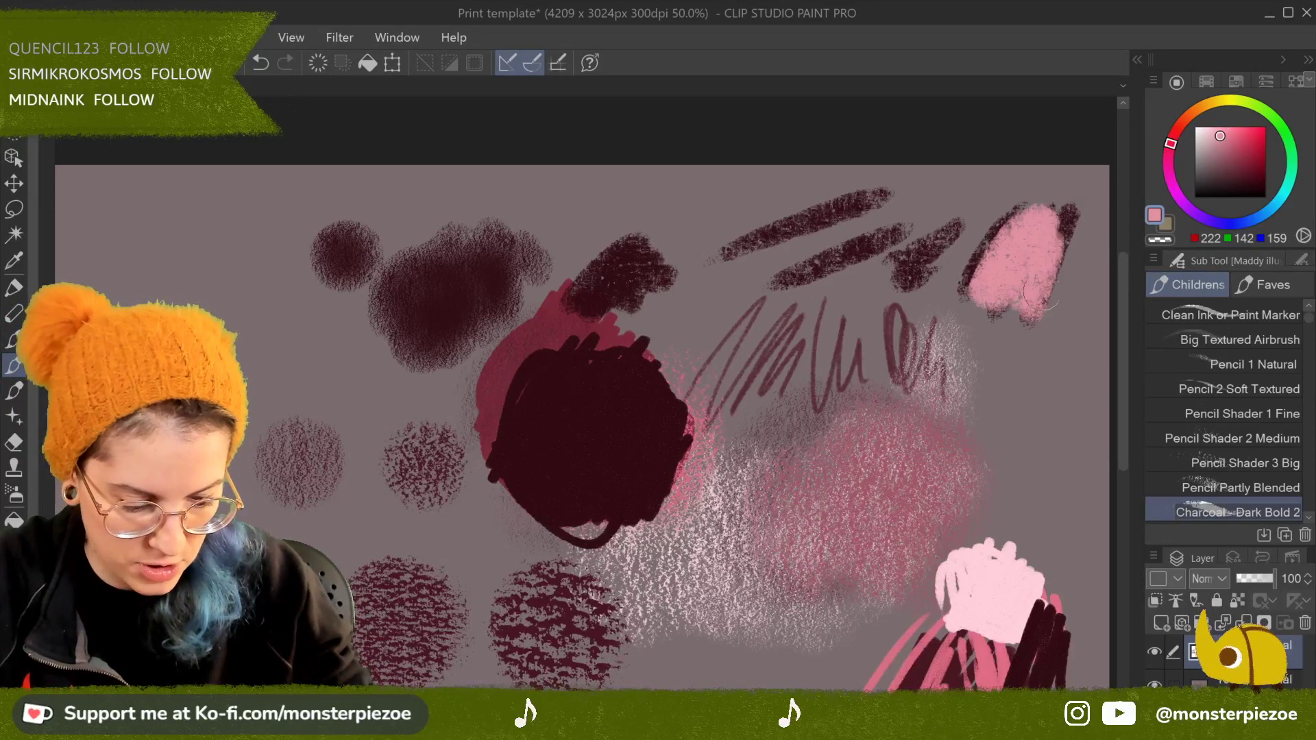
click(1230, 163)
mouse_move(1056, 206)
mouse_down()
mouse_move(1008, 301)
mouse_move(960, 206)
mouse_move(933, 299)
mouse_move(898, 315)
mouse_move(995, 343)
mouse_up()
click(1219, 138)
mouse_move(982, 273)
mouse_down()
mouse_move(946, 338)
mouse_move(1018, 355)
mouse_move(909, 364)
mouse_up()
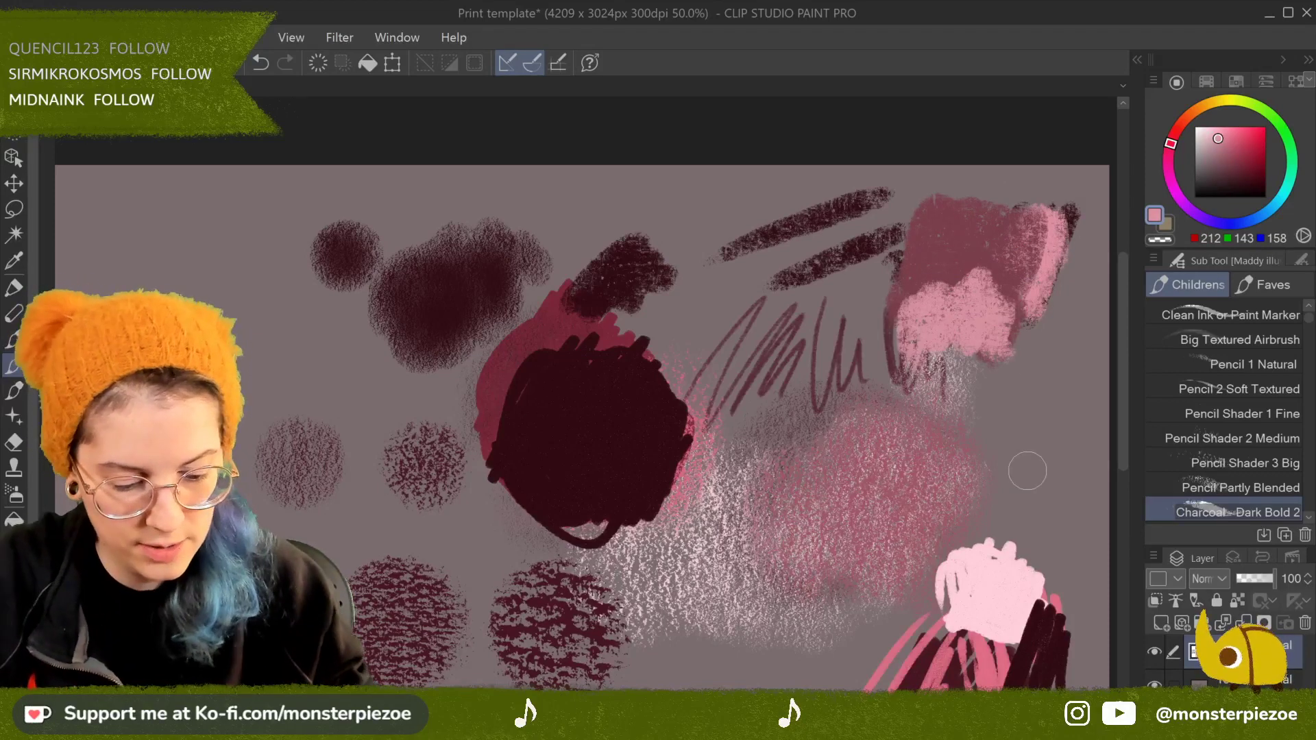
Step: Open the Faves group of the Brush tool and scribble a thin pink stroke with Blocky writing in the canvas's empty upper-left area
click(14, 340)
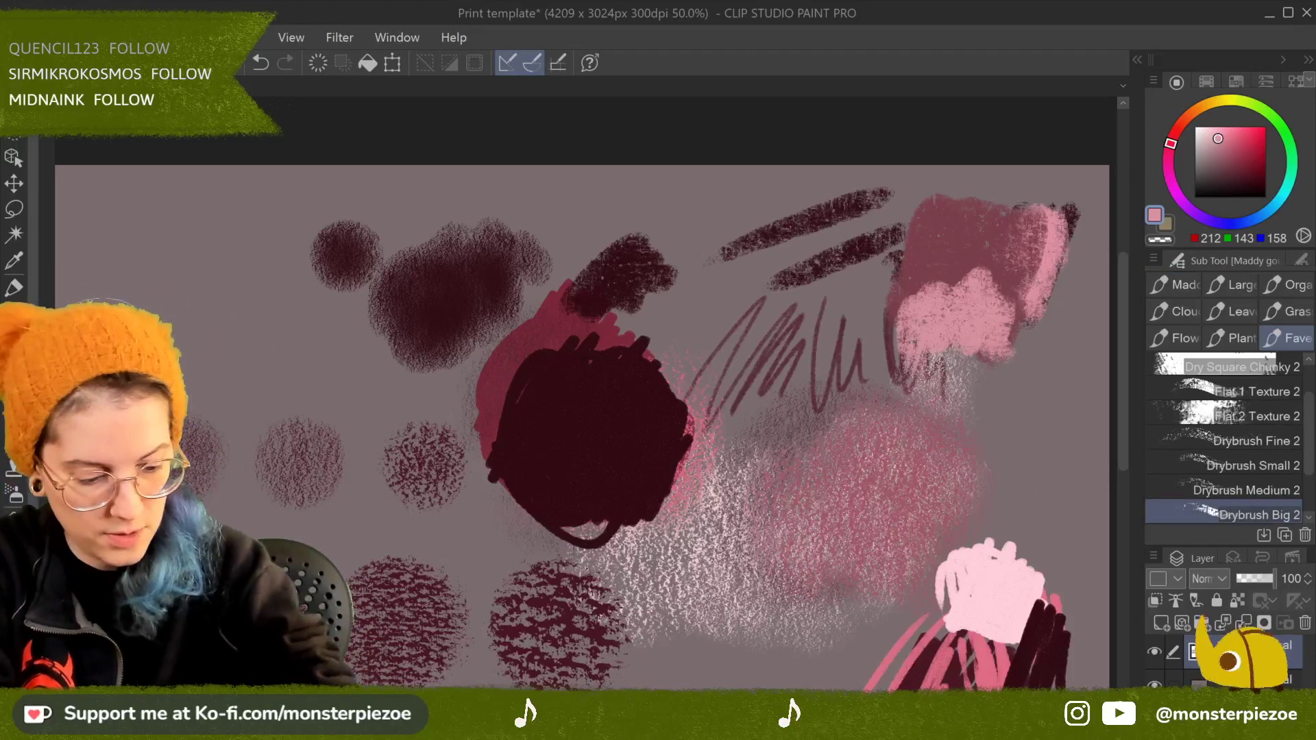
drag(1311, 414, 1312, 398)
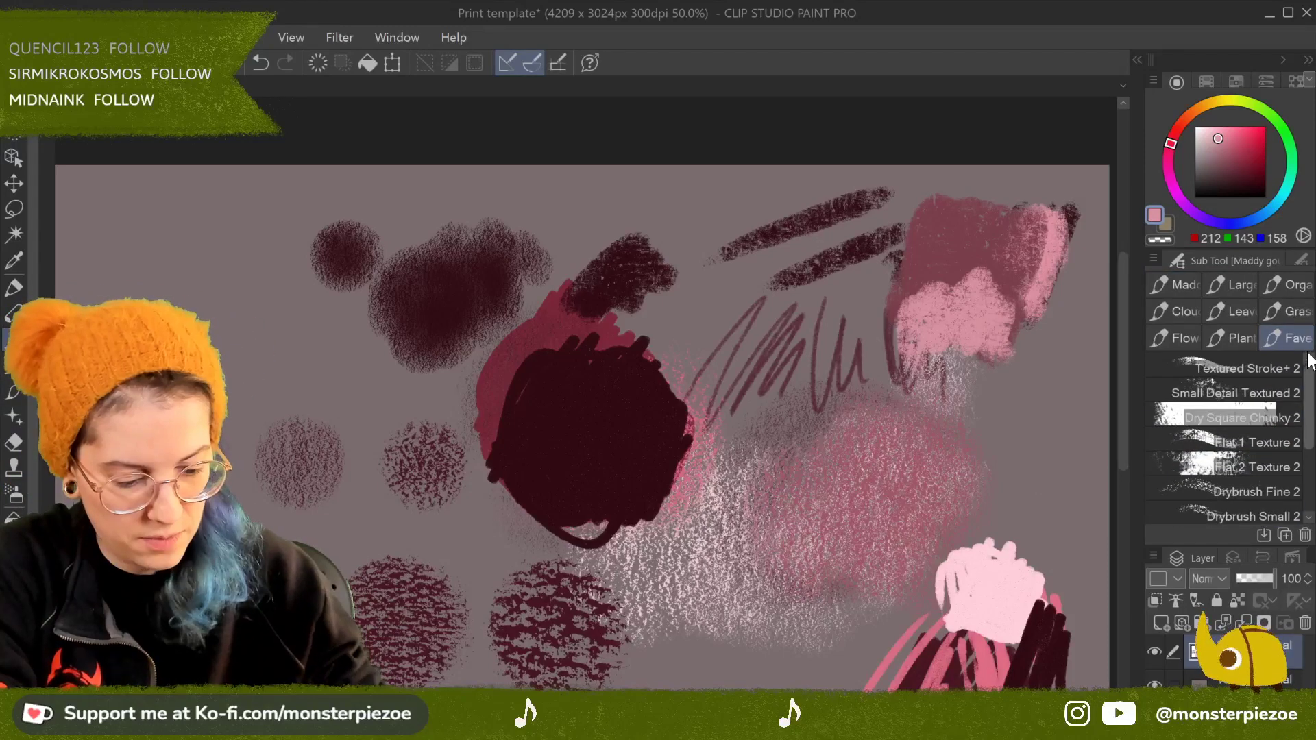
key(b)
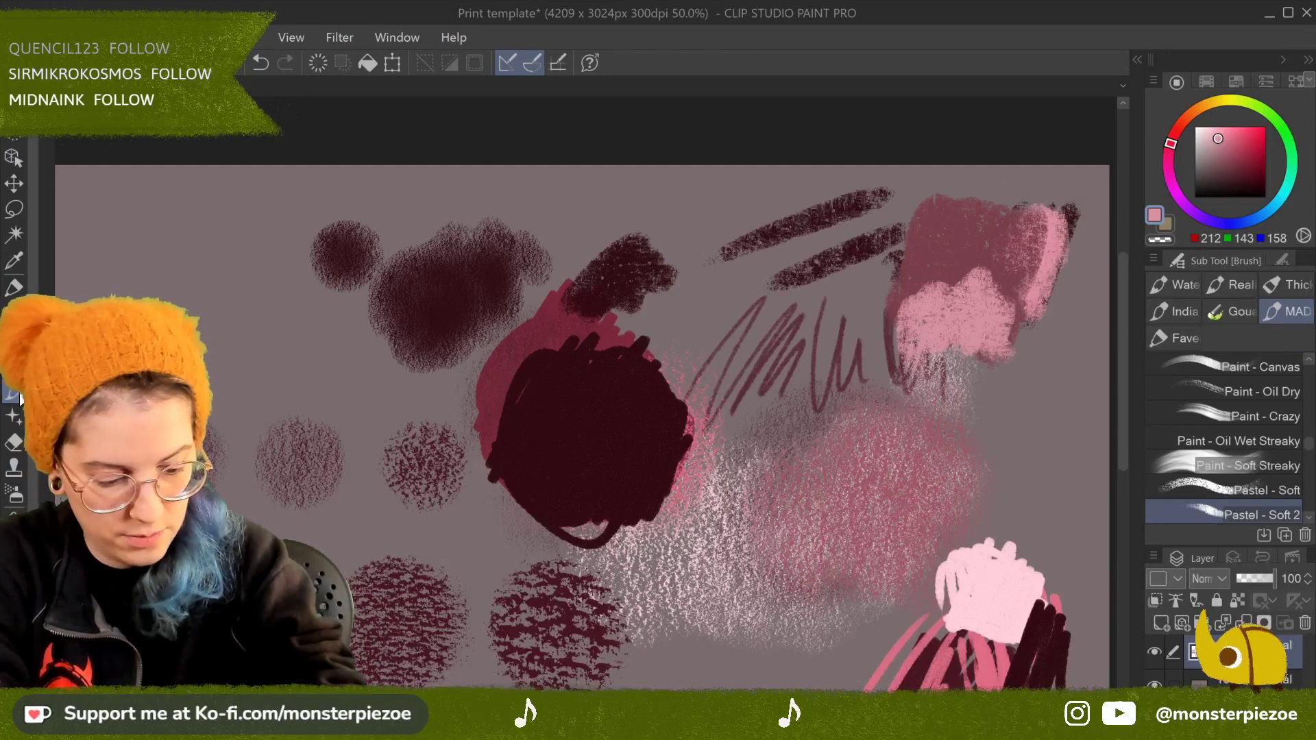
click(1186, 338)
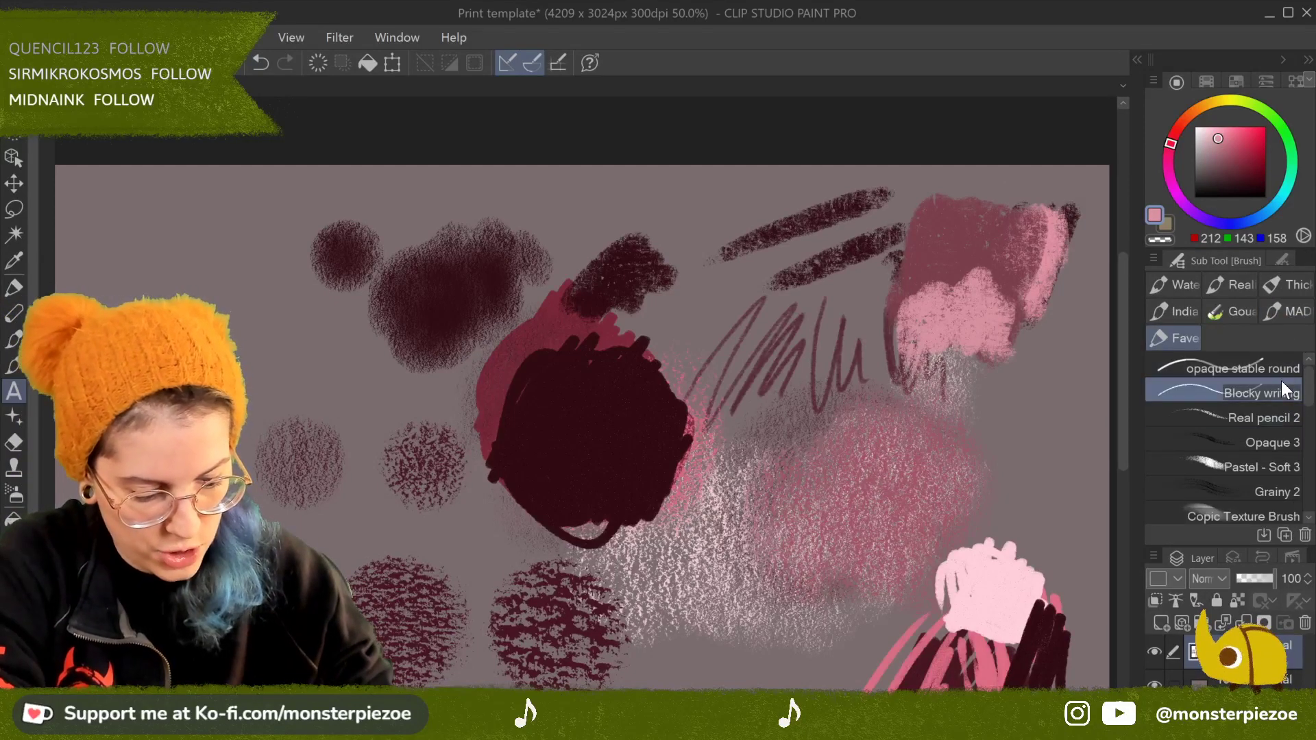
click(1280, 368)
scroll(583, 391, up, 5)
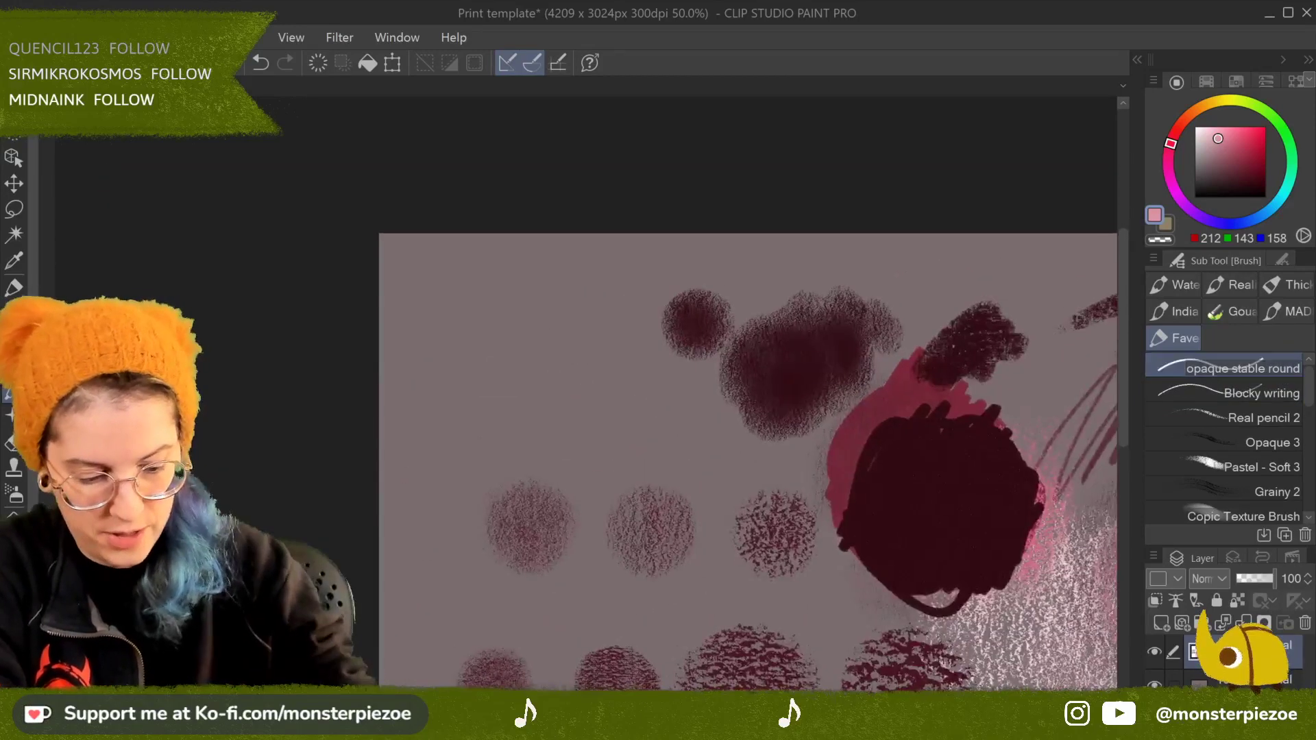
click(1291, 395)
drag(296, 195, 334, 281)
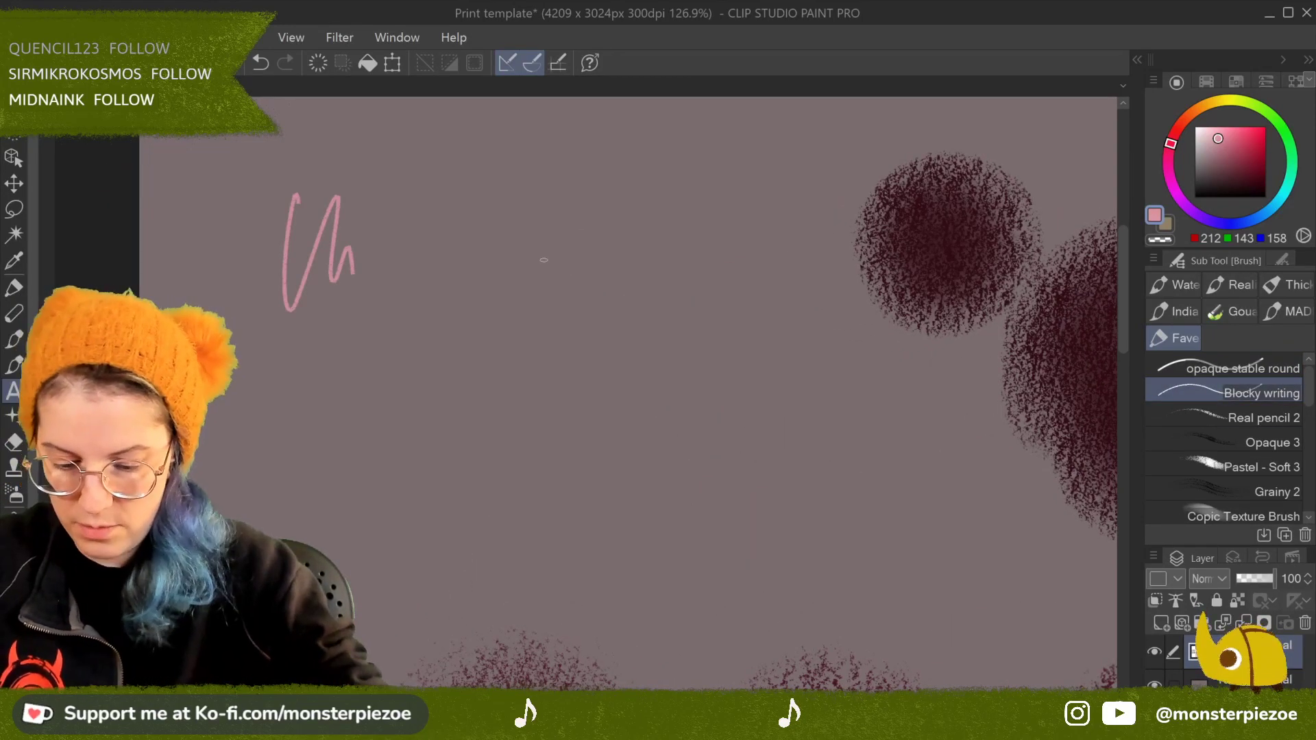
Step: Enlarge the Blocky writing brush and paint three narrow vertical pink bars and one wider bar beside the scribble
key(bracketright)
key(bracketright)
key(bracketright)
key(bracketright)
key(bracketright)
key(bracketright)
key(bracketright)
key(bracketright)
drag(397, 156, 387, 312)
drag(421, 147, 410, 293)
drag(436, 163, 430, 287)
key(bracketright)
key(bracketright)
drag(488, 166, 465, 304)
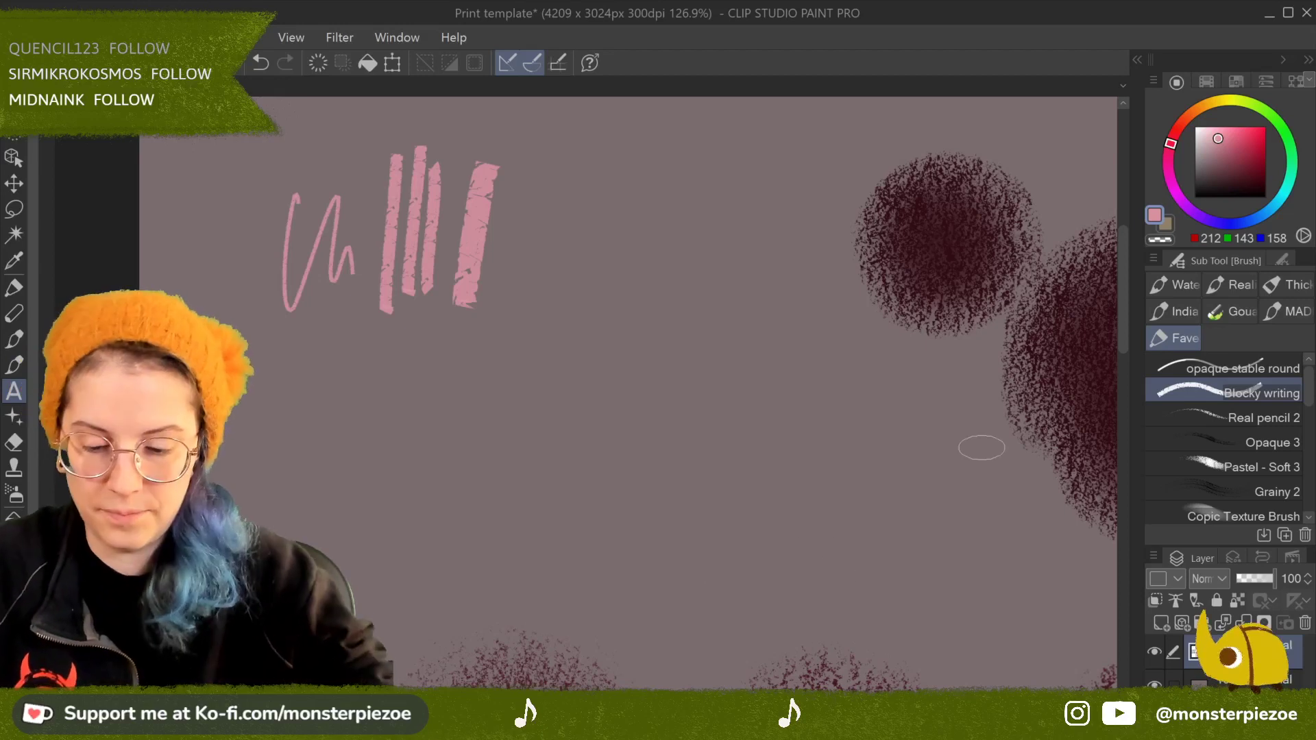
Step: Paint a grainy pink zigzag with Real pencil 2 beside the Blocky writing bars
scroll(668, 274, up, 4)
mouse_move(667, 137)
mouse_down()
mouse_move(903, 231)
mouse_move(802, 209)
mouse_up()
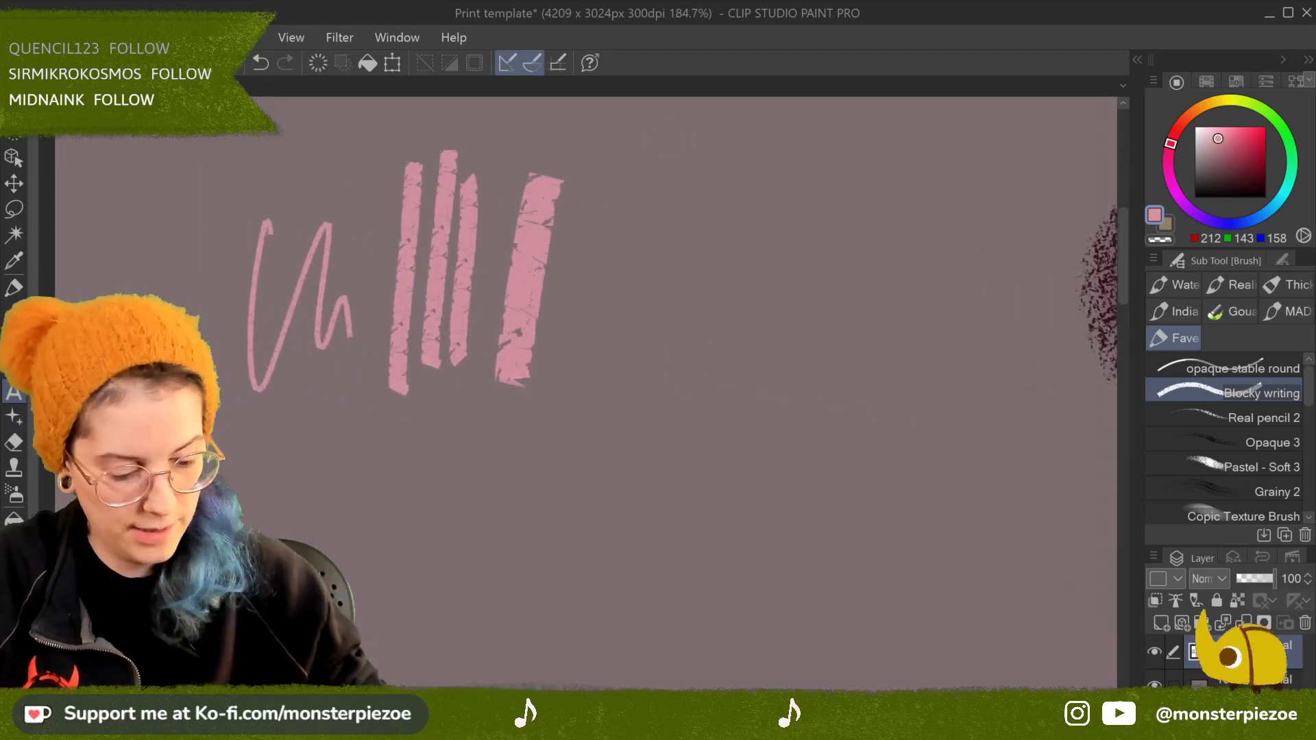
click(1241, 418)
mouse_move(681, 202)
mouse_down()
mouse_move(690, 320)
mouse_move(841, 198)
mouse_move(820, 301)
mouse_move(837, 366)
mouse_move(938, 377)
mouse_up()
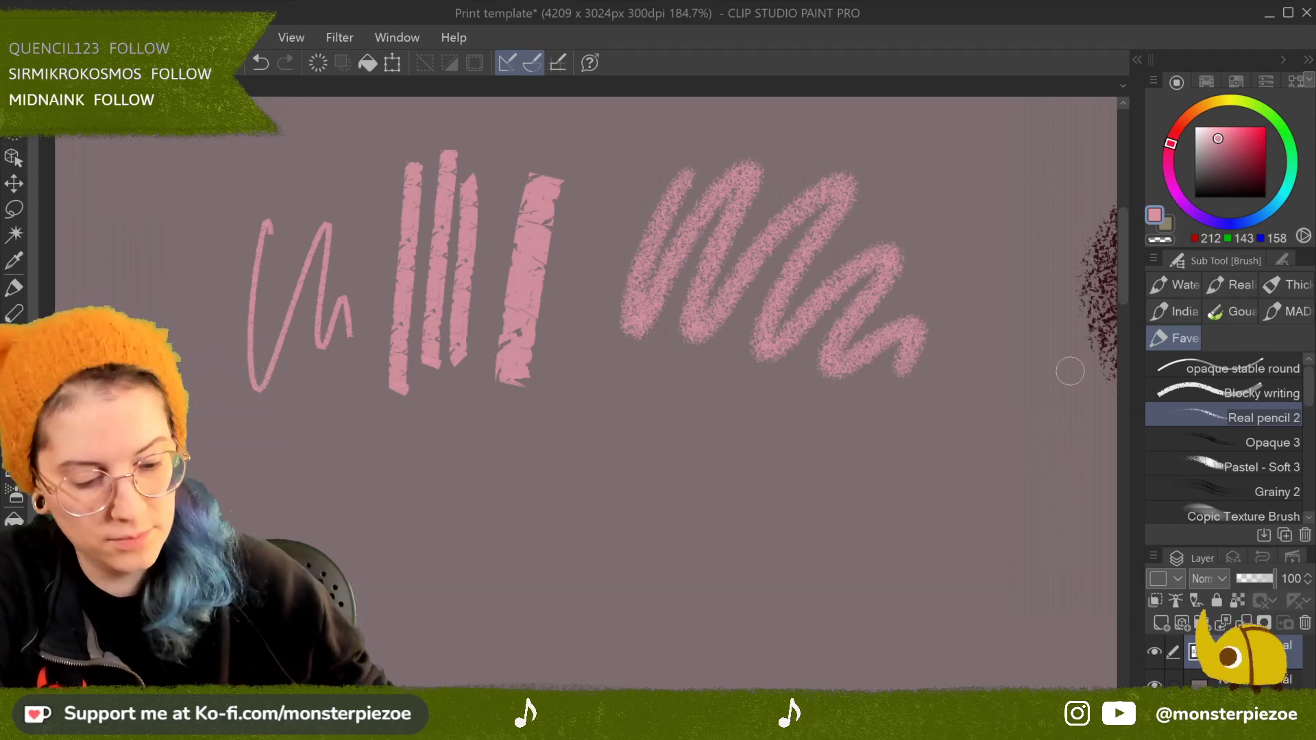
Step: Paint a pink blob with Opaque 3 below the pencil zigzag, layering darker rose along its base and blending light pink over it
click(1279, 442)
mouse_move(854, 449)
mouse_down()
mouse_move(772, 506)
mouse_move(857, 473)
mouse_move(823, 562)
mouse_move(805, 532)
mouse_move(905, 548)
mouse_move(776, 515)
mouse_move(822, 648)
mouse_move(867, 634)
mouse_up()
click(1226, 146)
mouse_move(896, 494)
mouse_down()
mouse_move(905, 450)
mouse_move(850, 453)
mouse_move(768, 494)
mouse_move(802, 548)
mouse_move(934, 607)
mouse_up()
click(1239, 159)
mouse_move(830, 583)
mouse_down()
mouse_move(788, 617)
mouse_move(727, 596)
mouse_move(923, 600)
mouse_up()
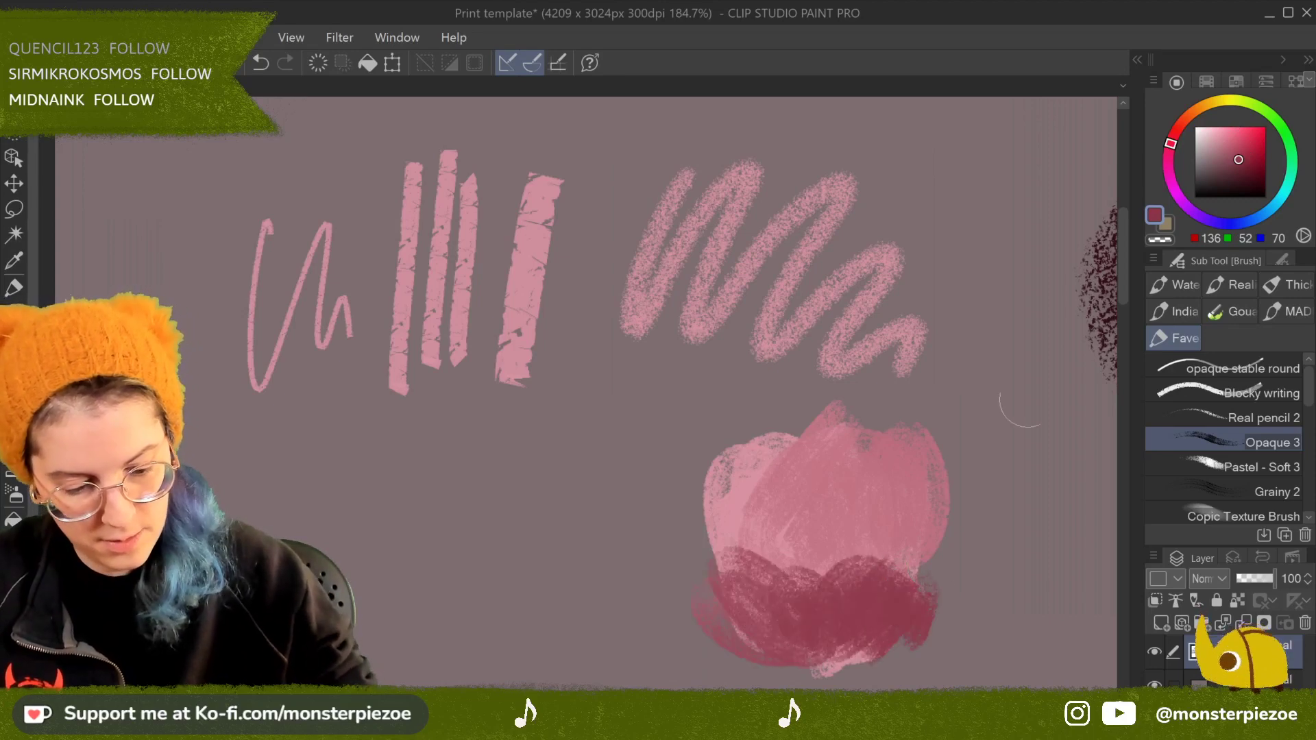
alt+click(736, 504)
mouse_move(737, 505)
mouse_down()
mouse_move(842, 552)
mouse_move(770, 536)
mouse_move(885, 597)
mouse_move(822, 631)
mouse_move(967, 549)
mouse_up()
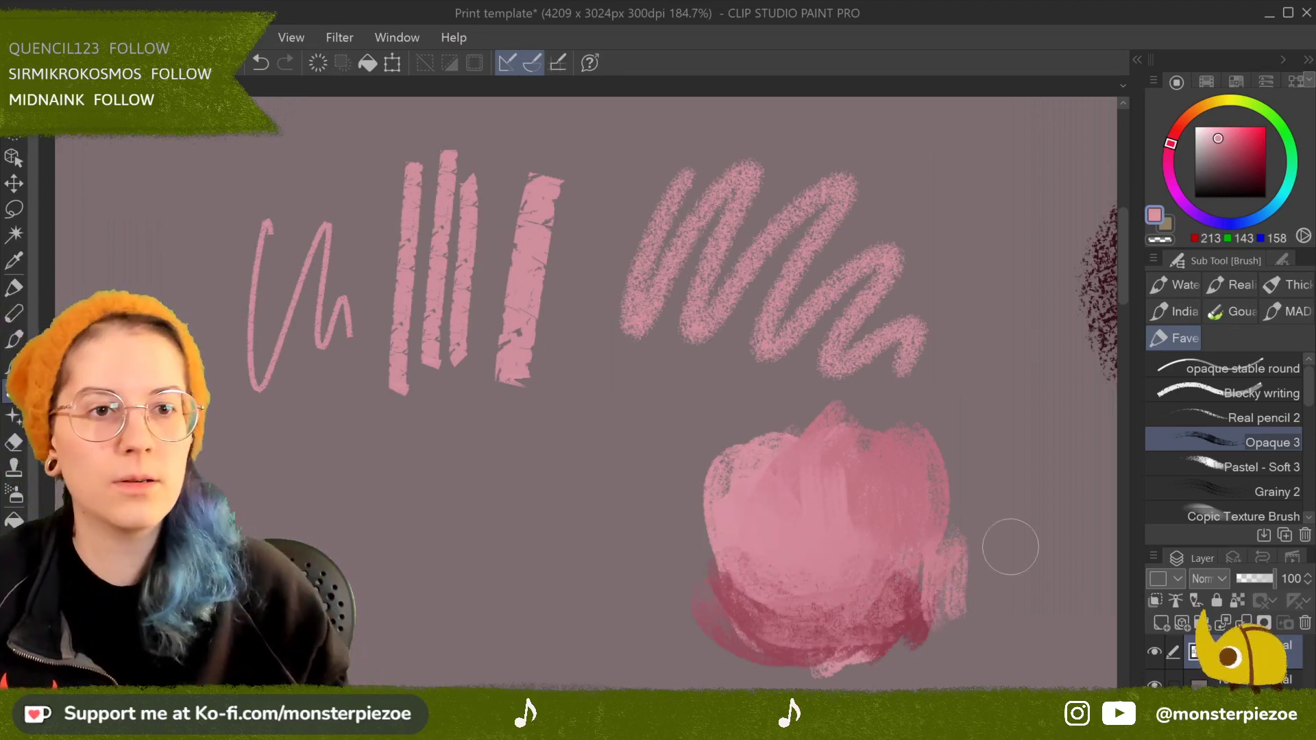
Step: Add a speckled pink blob with Pastel - Soft 3 and a patch of vertical strokes with Grainy 2 beside the Opaque 3 blob
click(1288, 461)
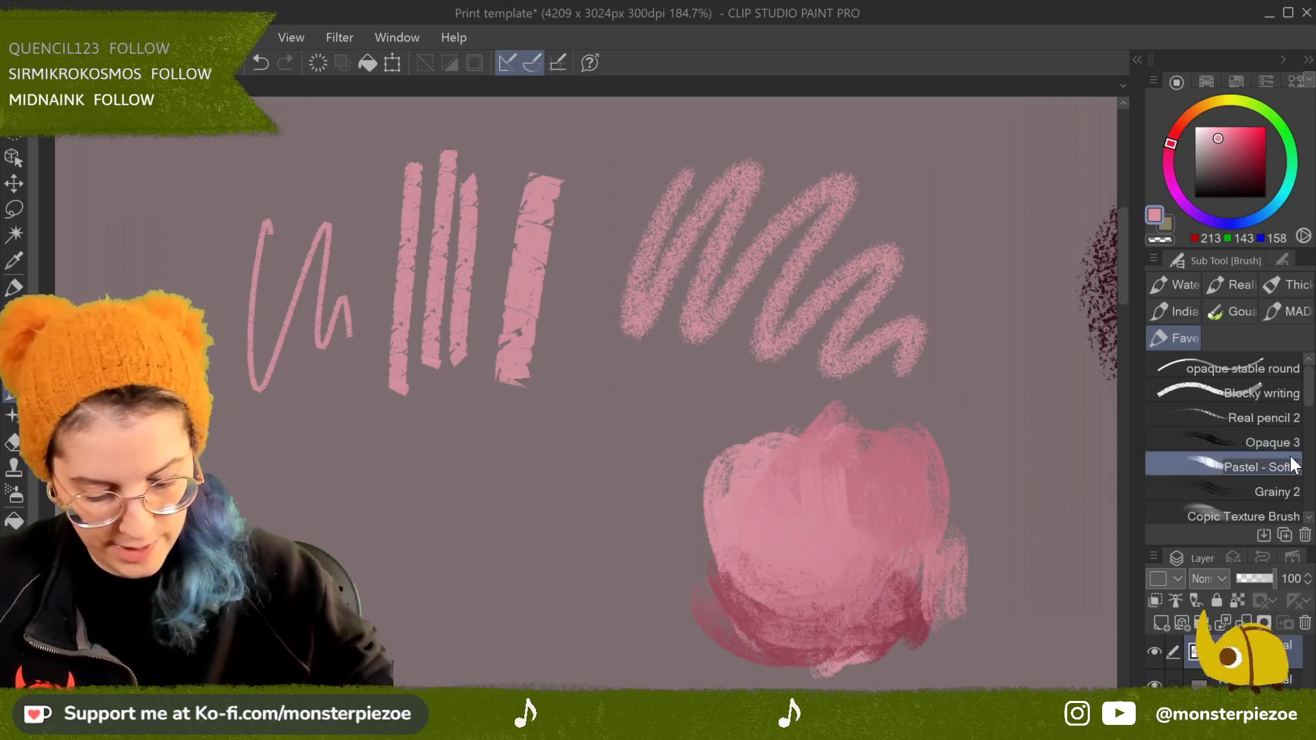
mouse_move(480, 446)
mouse_down()
mouse_move(493, 535)
mouse_move(617, 603)
mouse_up()
click(1277, 489)
drag(281, 384, 404, 507)
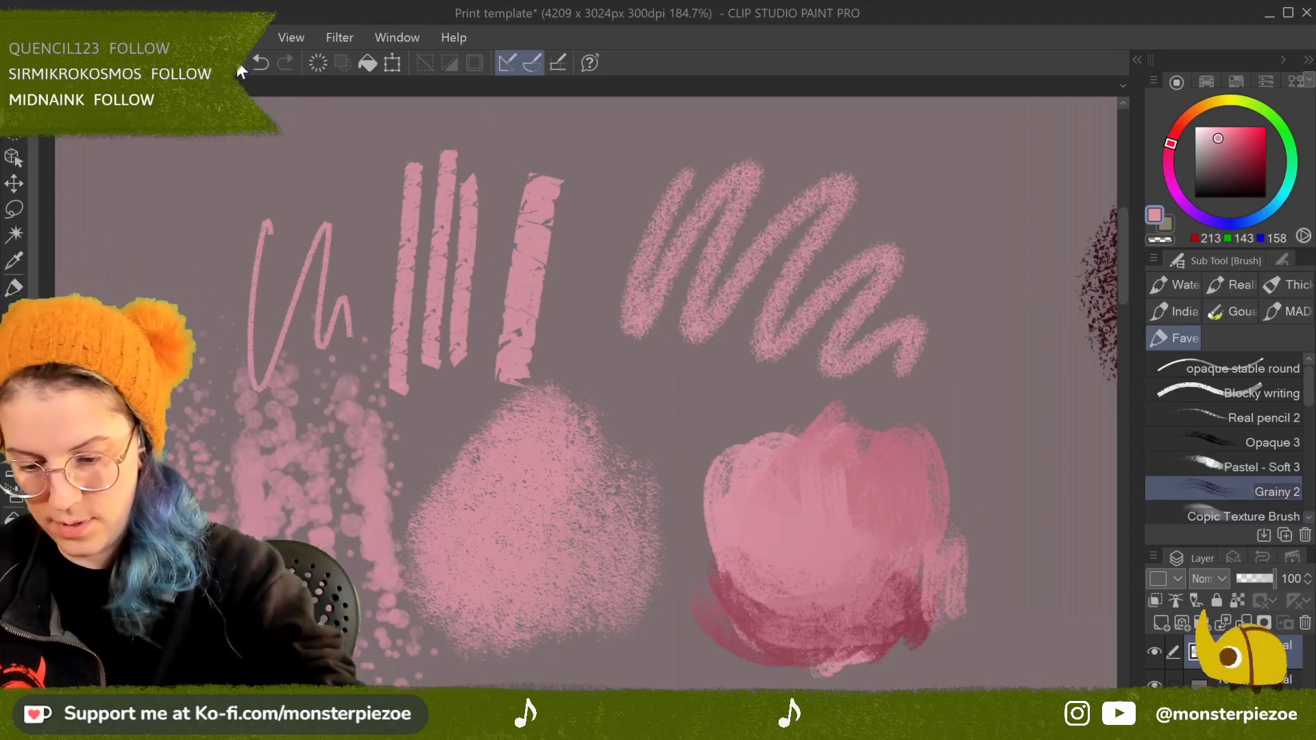
key(ctrl+z)
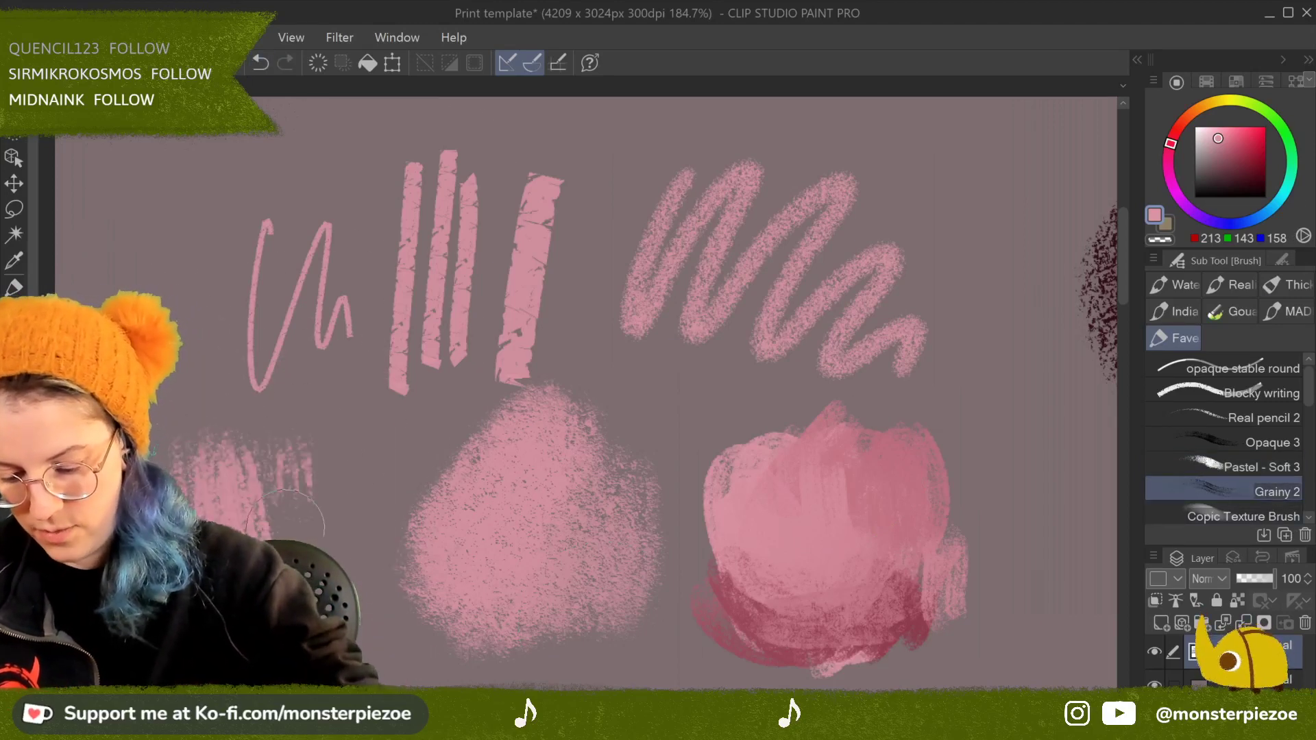
drag(282, 480, 292, 549)
drag(760, 648, 782, 615)
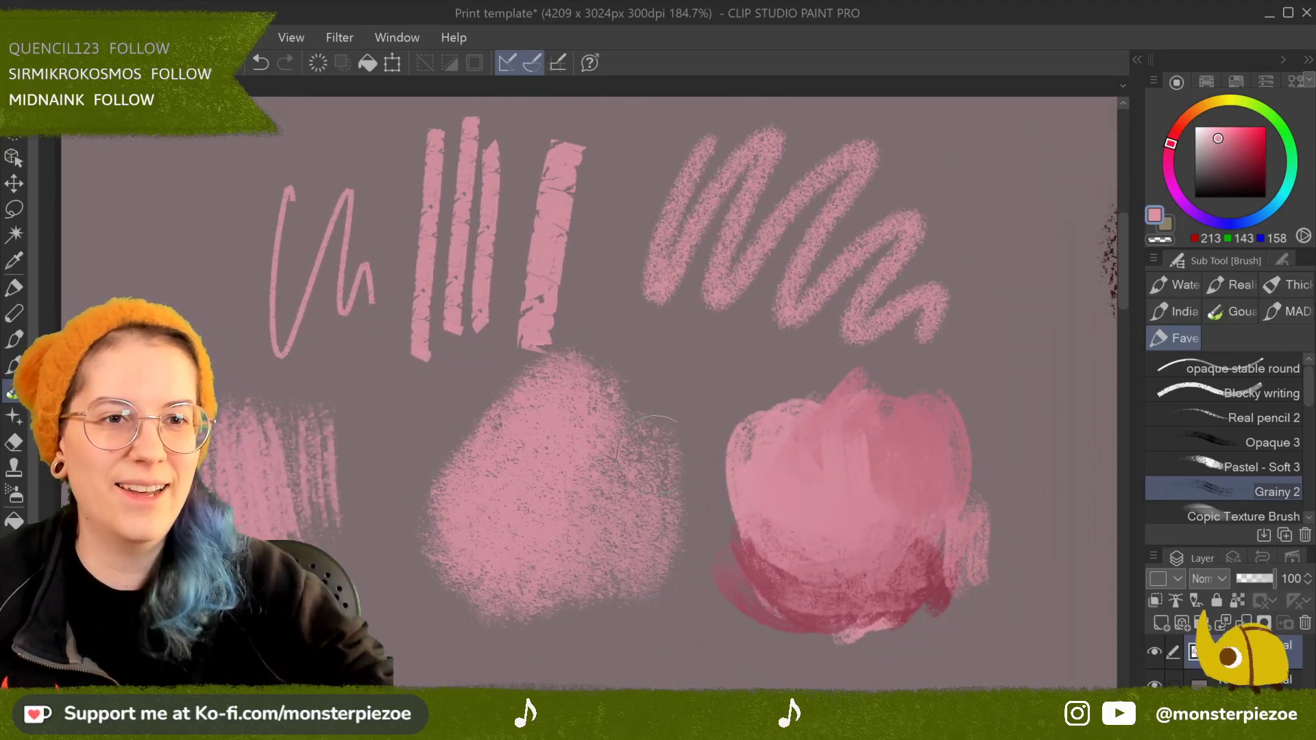
mouse_move(806, 491)
mouse_down()
mouse_move(653, 442)
mouse_move(784, 498)
mouse_up()
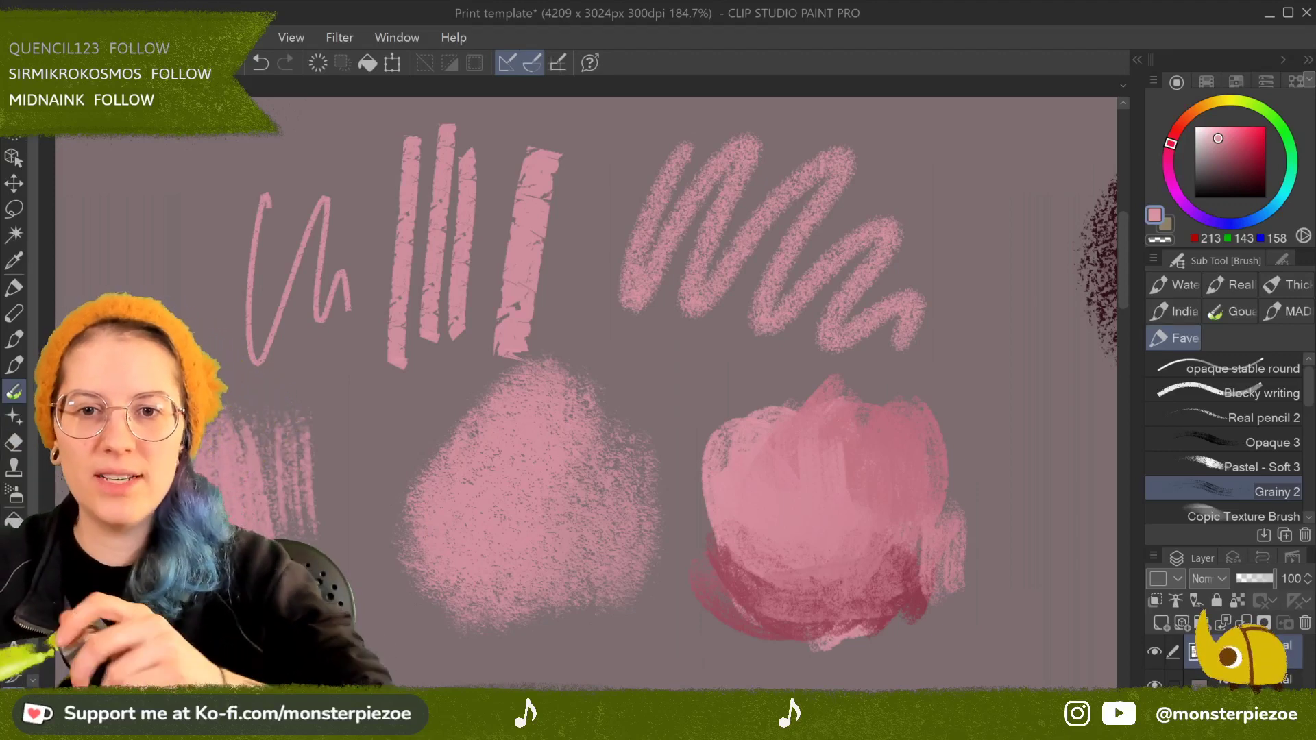
Step: Try Grainy 2 strokes and concentric rings over the pastel blob, undoing each attempt
drag(544, 550, 564, 488)
click(261, 63)
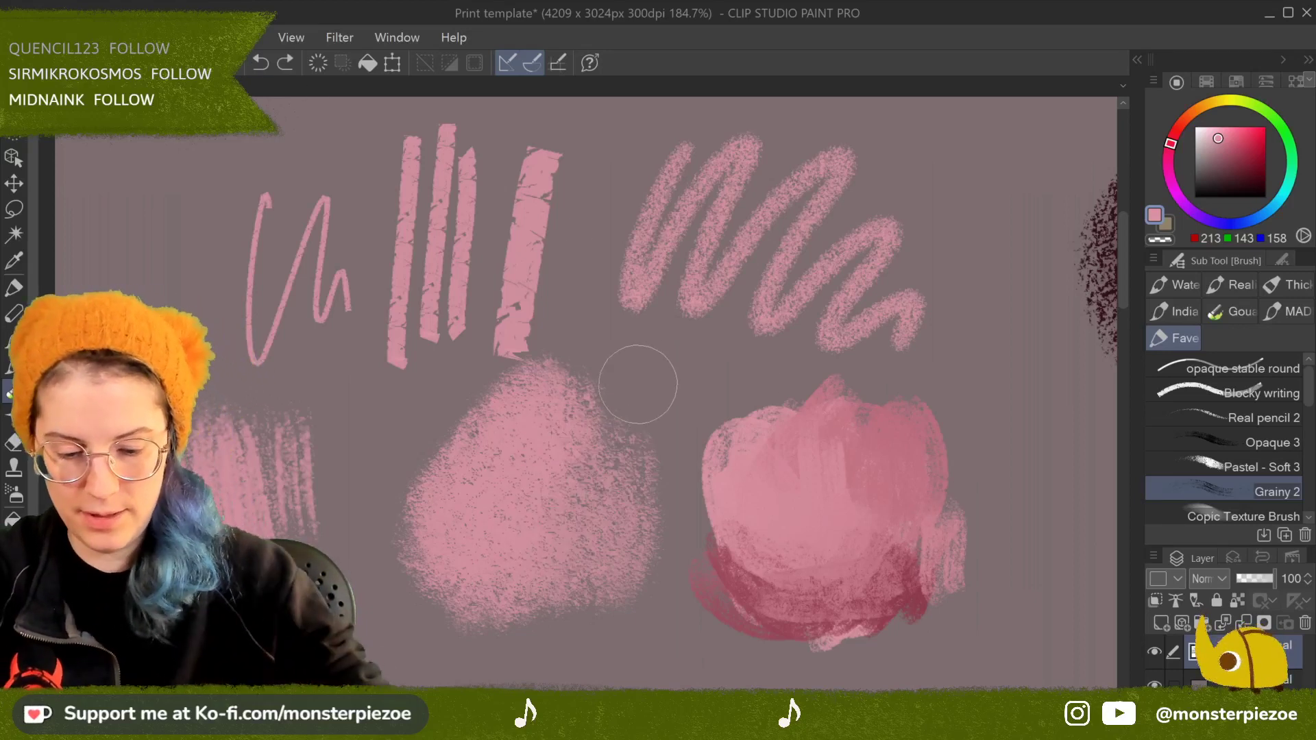
mouse_move(617, 368)
mouse_down()
mouse_move(671, 498)
mouse_move(475, 652)
mouse_move(458, 376)
mouse_move(667, 393)
mouse_up()
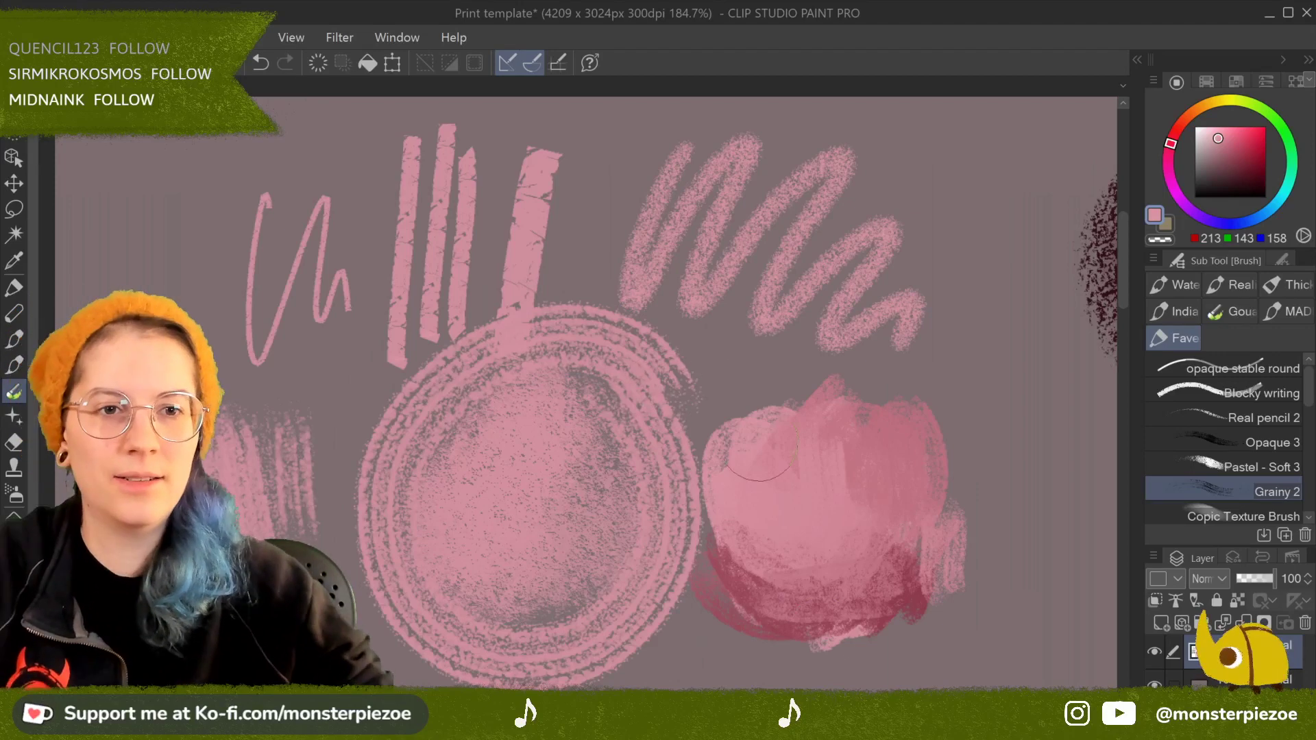
click(262, 62)
Step: Return to the Childrens brush group and browse to its charcoal brushes
mouse_move(934, 541)
mouse_down()
mouse_move(869, 492)
mouse_move(772, 525)
mouse_up()
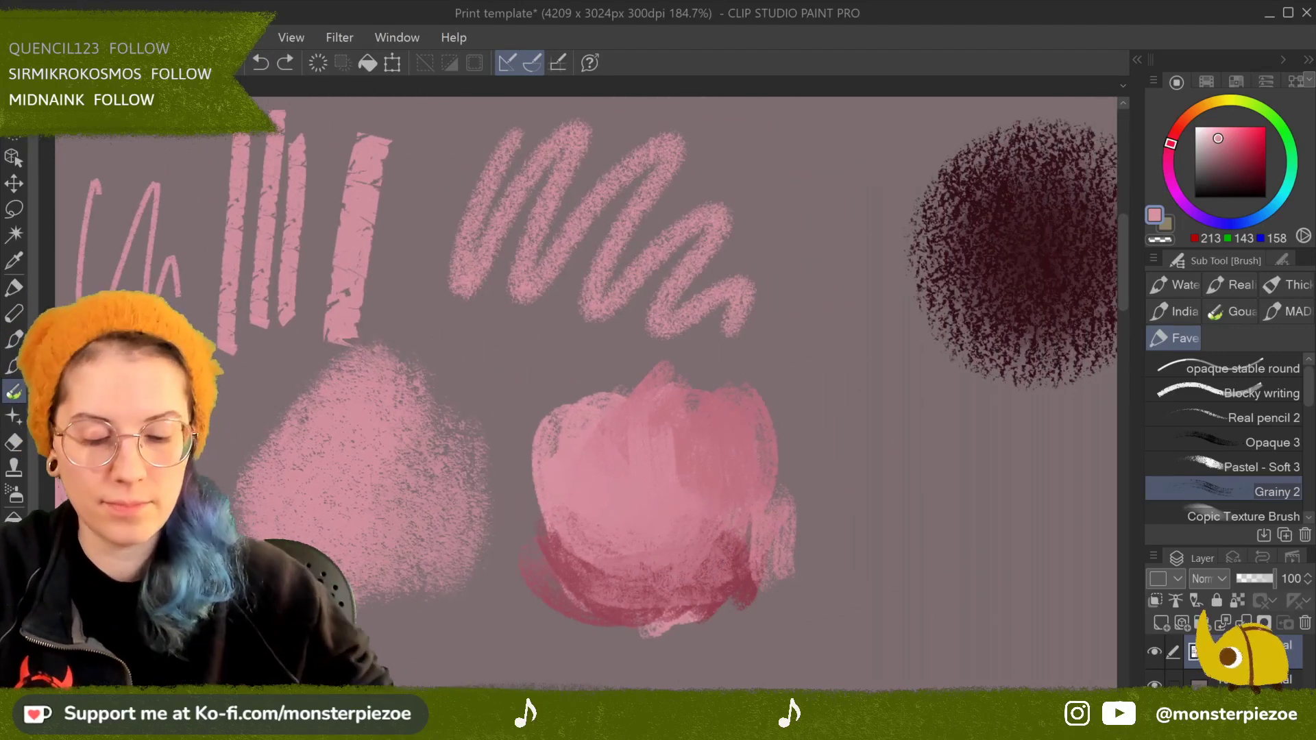
scroll(883, 455, down, 3)
drag(883, 454, 460, 268)
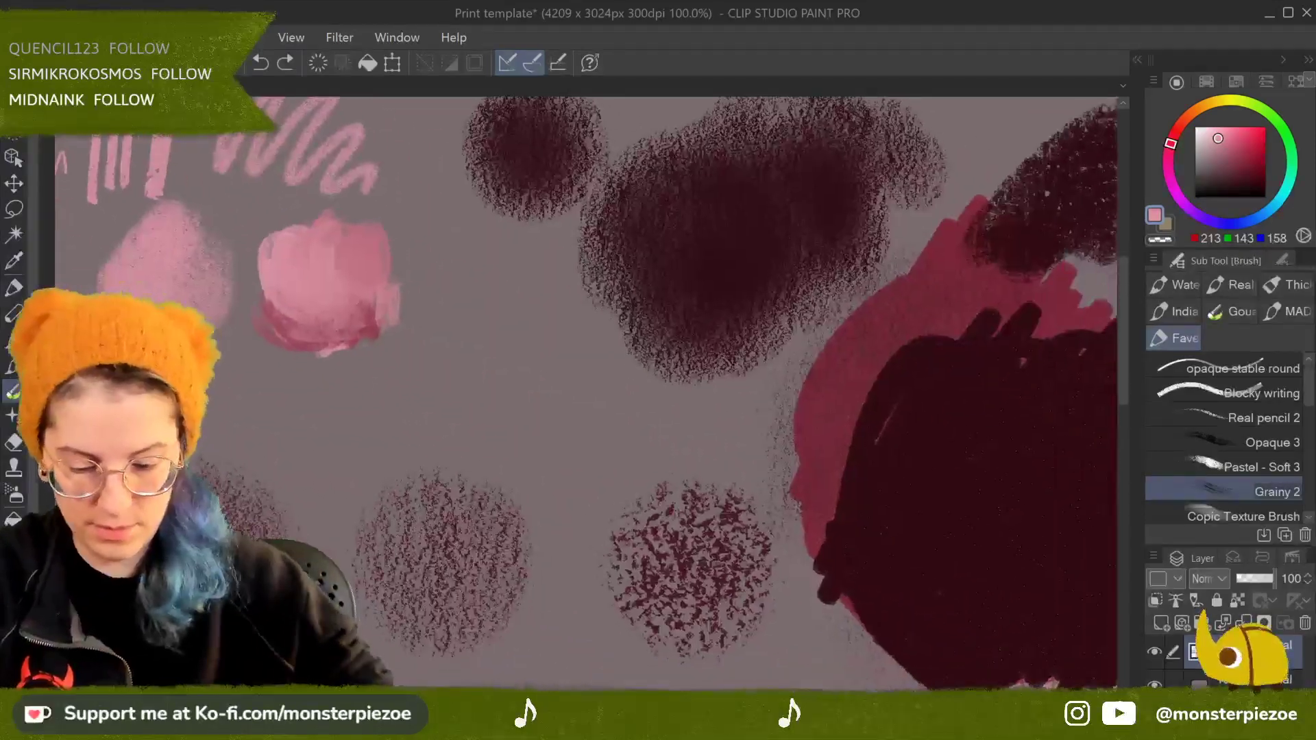
scroll(912, 504, down, 2)
drag(912, 504, 792, 423)
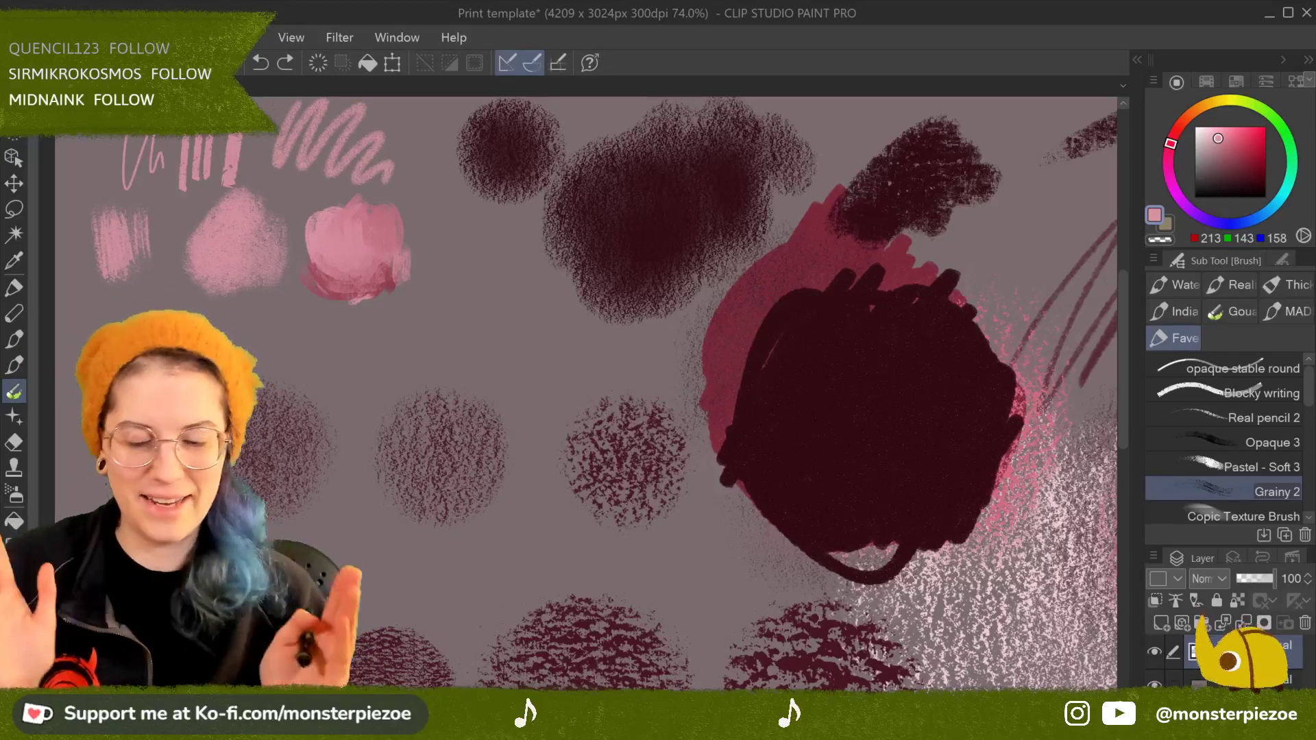
key(b)
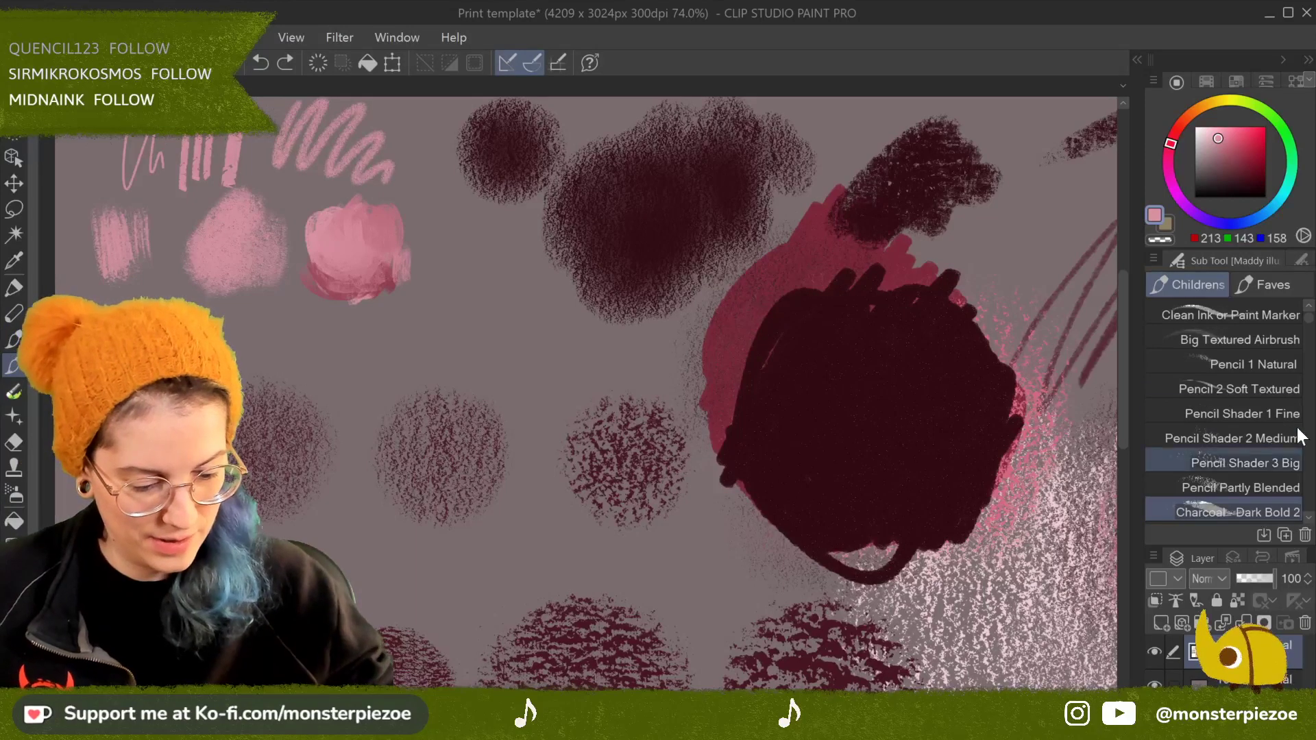
drag(1310, 316, 1311, 329)
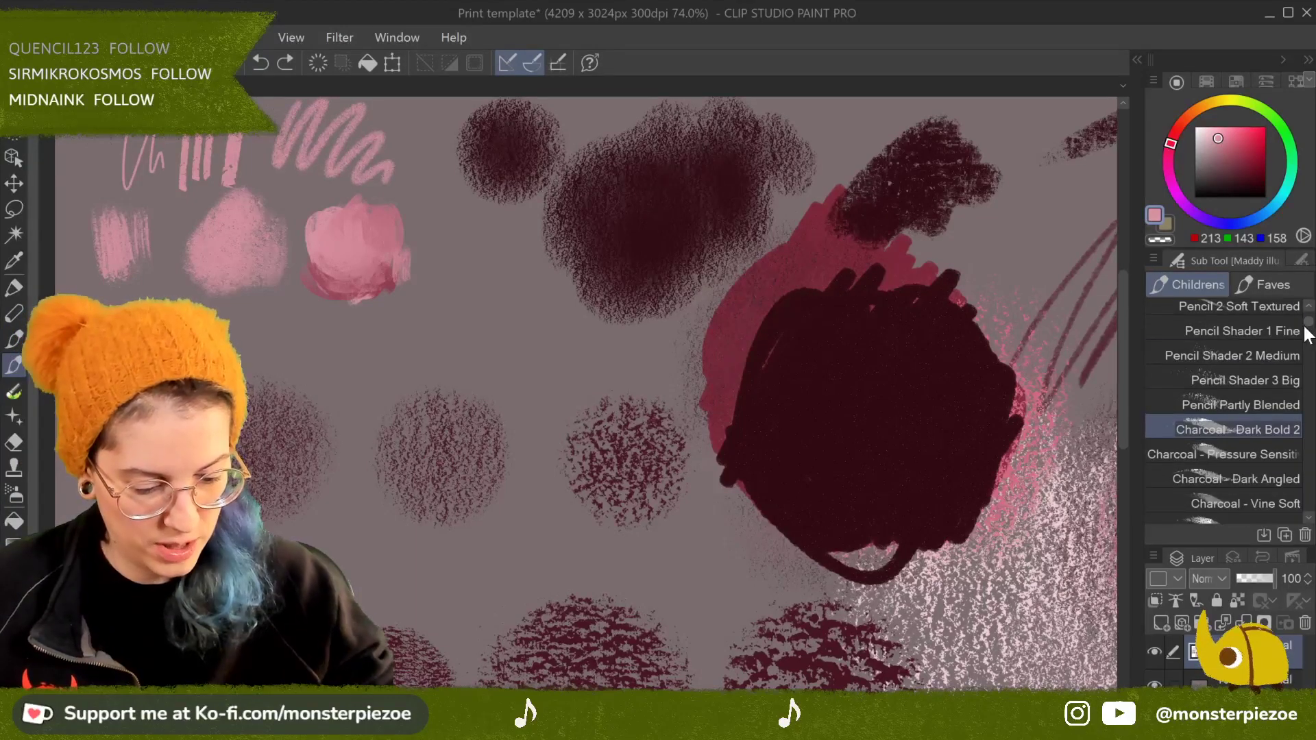
click(1308, 518)
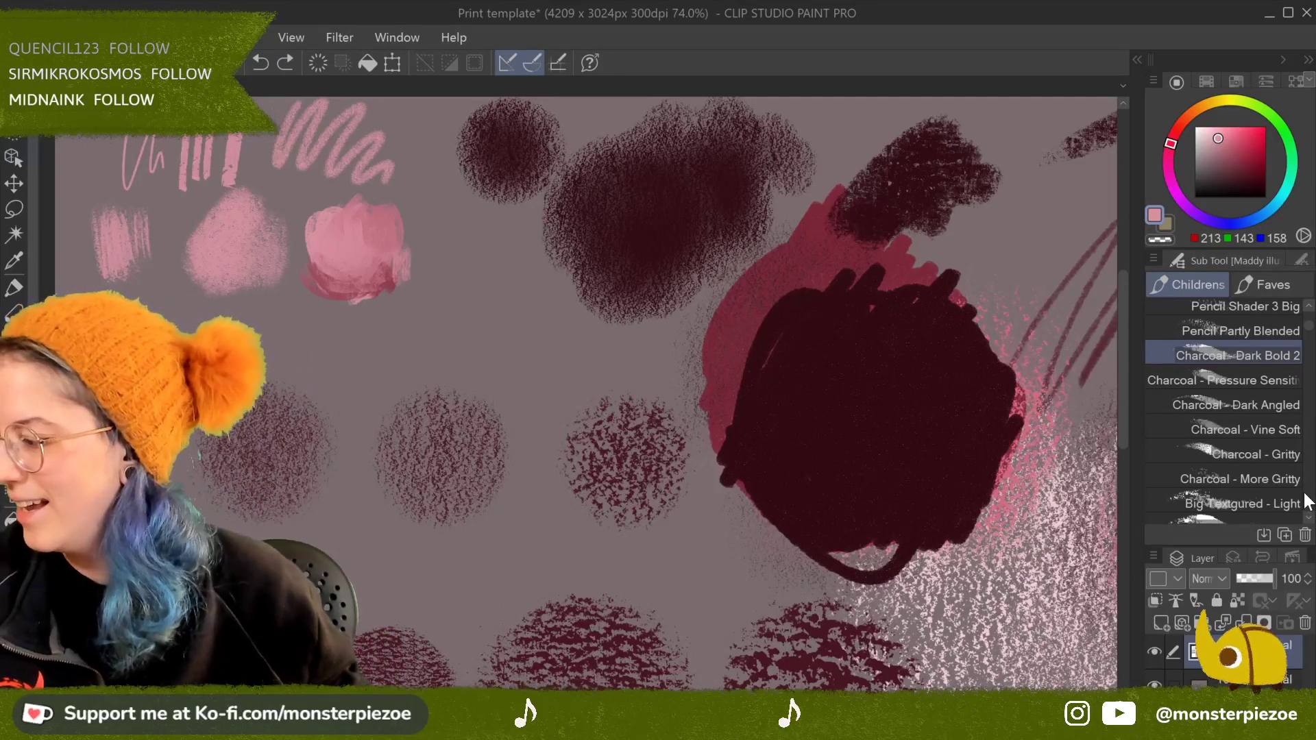
Step: Layer muted rose, bright pink and dark maroon strokes with Charcoal - Dark Bold 2 across the large dark swatches
click(1225, 157)
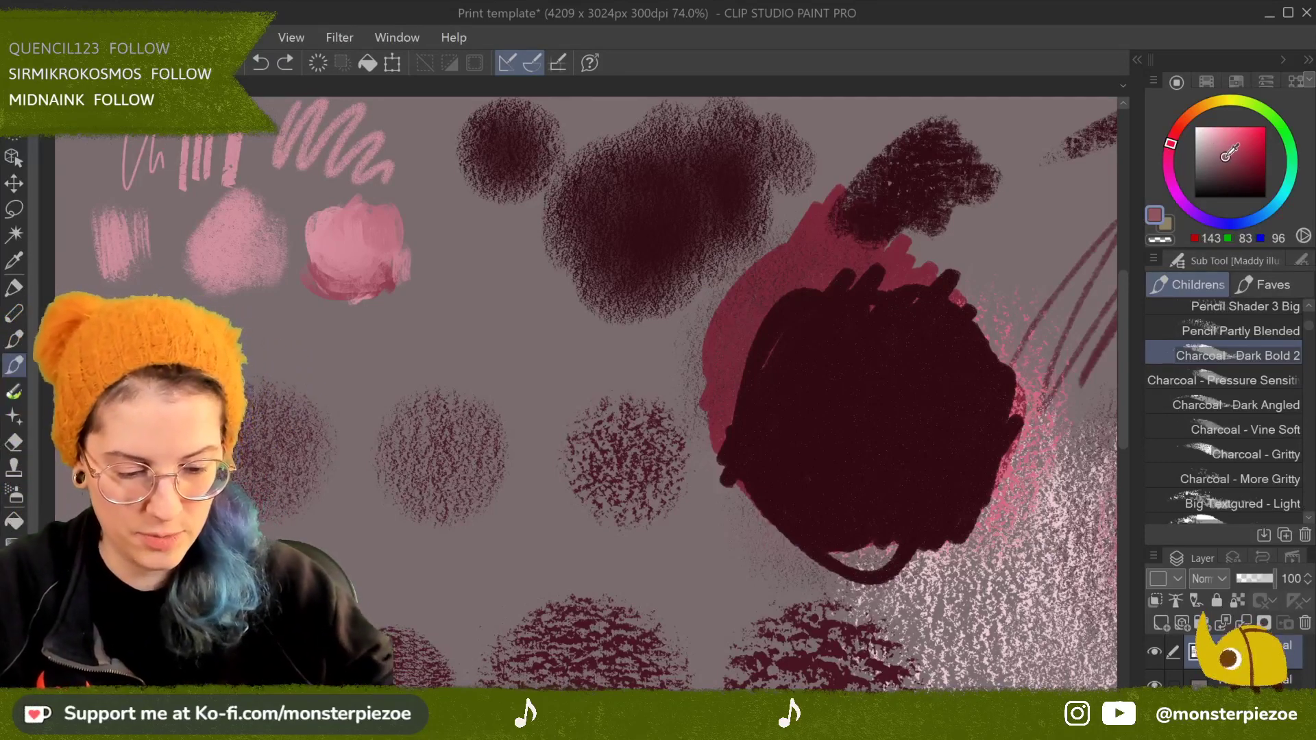
mouse_move(768, 350)
mouse_down()
mouse_move(713, 356)
mouse_move(734, 412)
mouse_move(774, 419)
mouse_move(728, 444)
mouse_move(618, 425)
mouse_move(648, 340)
mouse_move(630, 308)
mouse_move(713, 411)
mouse_move(713, 315)
mouse_move(803, 300)
mouse_move(590, 342)
mouse_move(548, 288)
mouse_move(542, 439)
mouse_move(630, 435)
mouse_up()
click(1228, 140)
mouse_move(799, 377)
mouse_down()
mouse_move(835, 329)
mouse_move(768, 445)
mouse_move(727, 428)
mouse_up()
click(1241, 173)
mouse_move(748, 384)
mouse_down()
mouse_move(809, 322)
mouse_move(832, 464)
mouse_up()
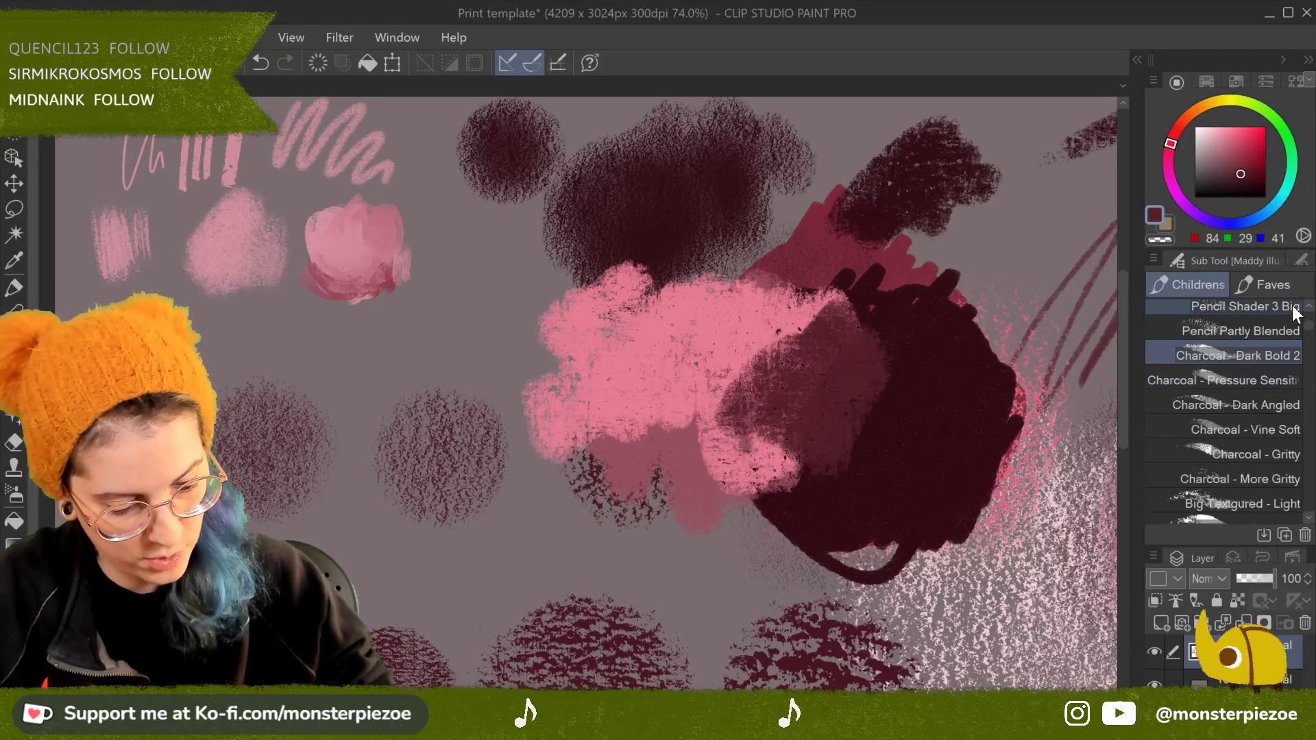
Step: Paint dark maroon bars and a broad patch with Charcoal - Pressure Sensitive around the textured circles
click(1265, 381)
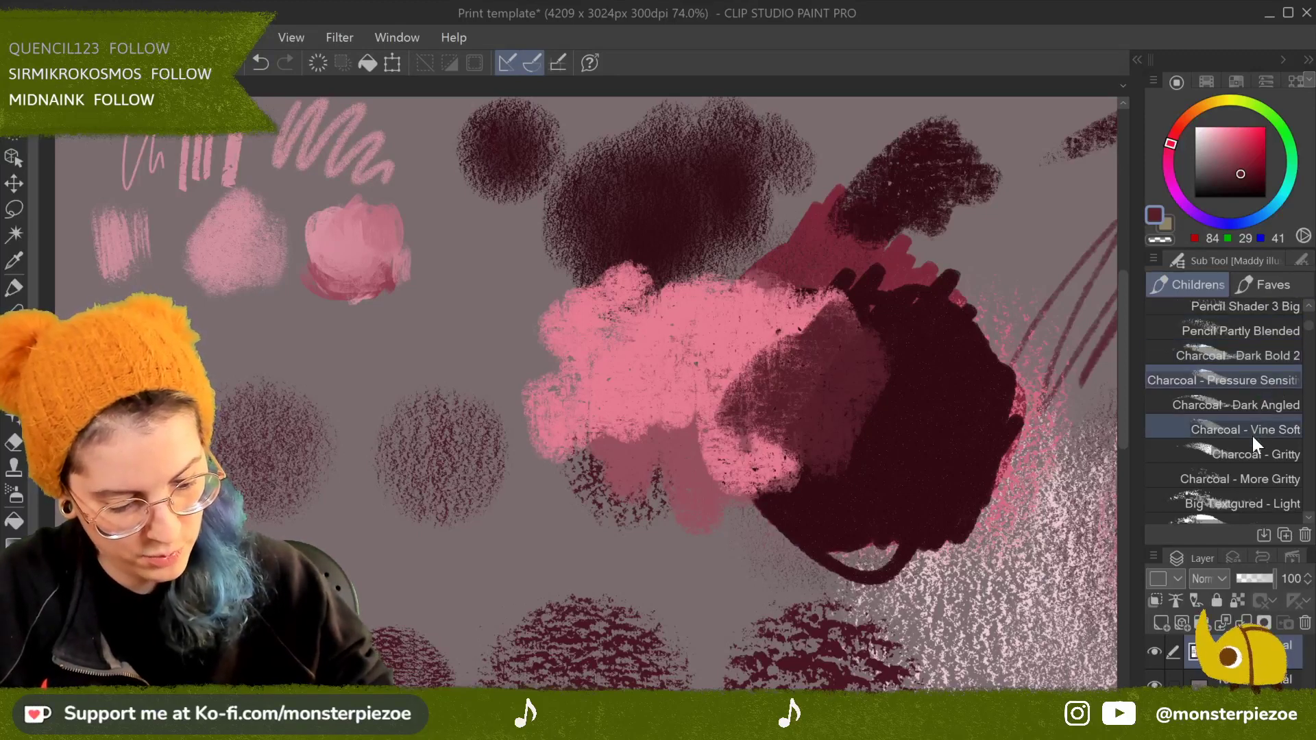
mouse_move(964, 255)
mouse_down()
mouse_move(997, 298)
mouse_move(1035, 301)
mouse_up()
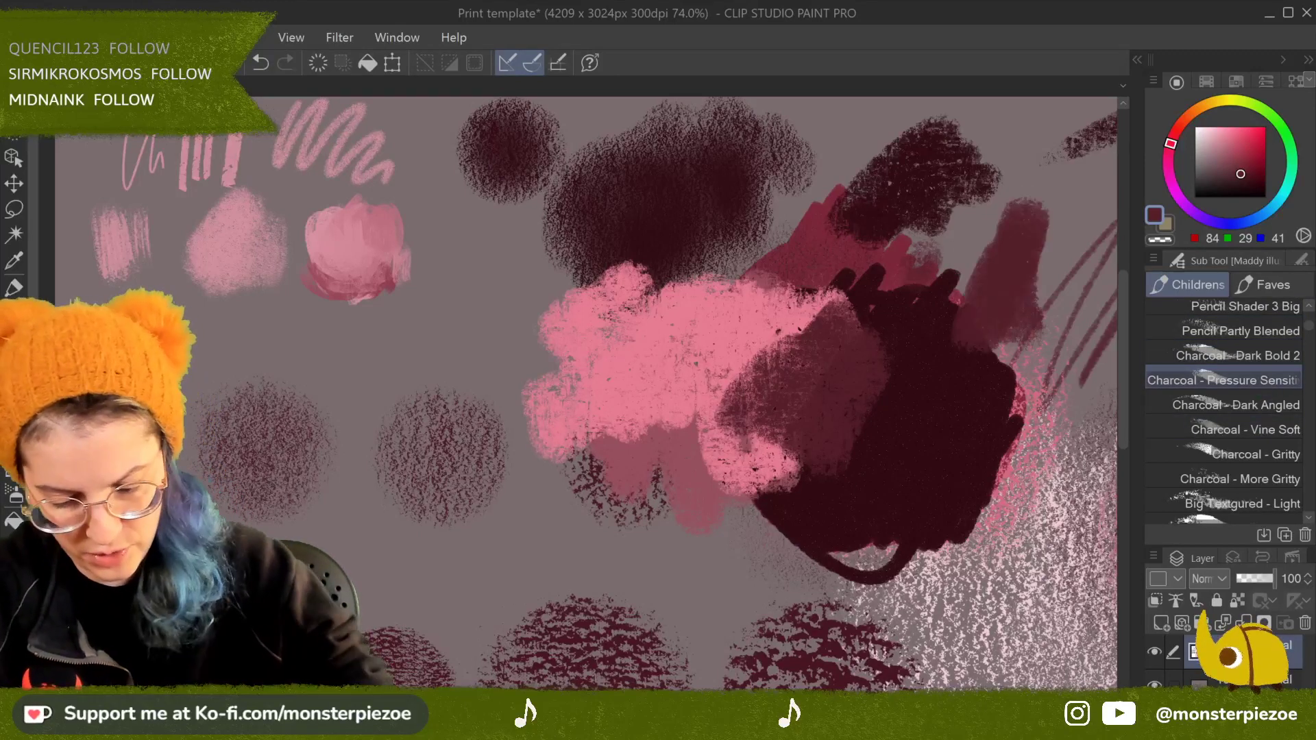
drag(376, 360, 511, 264)
drag(471, 352, 339, 529)
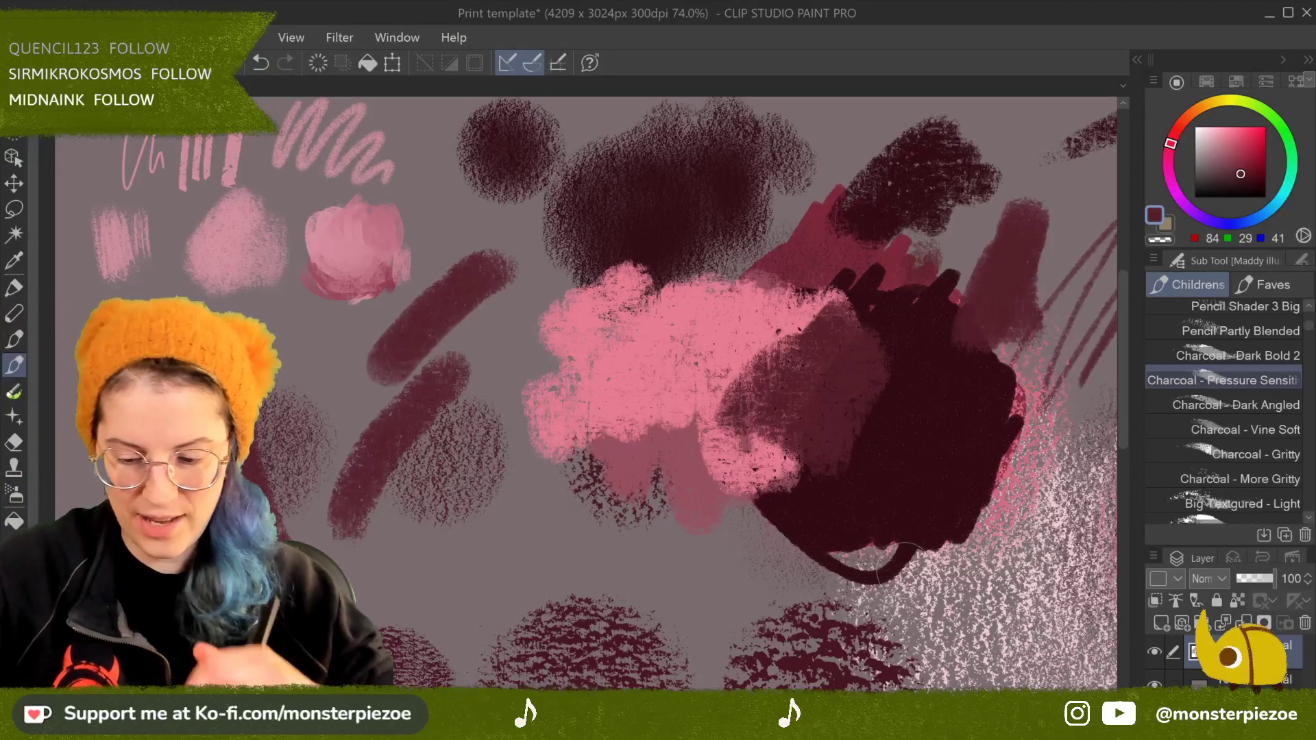
mouse_move(456, 470)
mouse_down()
mouse_move(466, 556)
mouse_move(534, 521)
mouse_move(548, 541)
mouse_up()
mouse_move(440, 526)
mouse_down()
mouse_move(442, 563)
mouse_move(576, 548)
mouse_move(564, 517)
mouse_move(671, 582)
mouse_move(687, 552)
mouse_up()
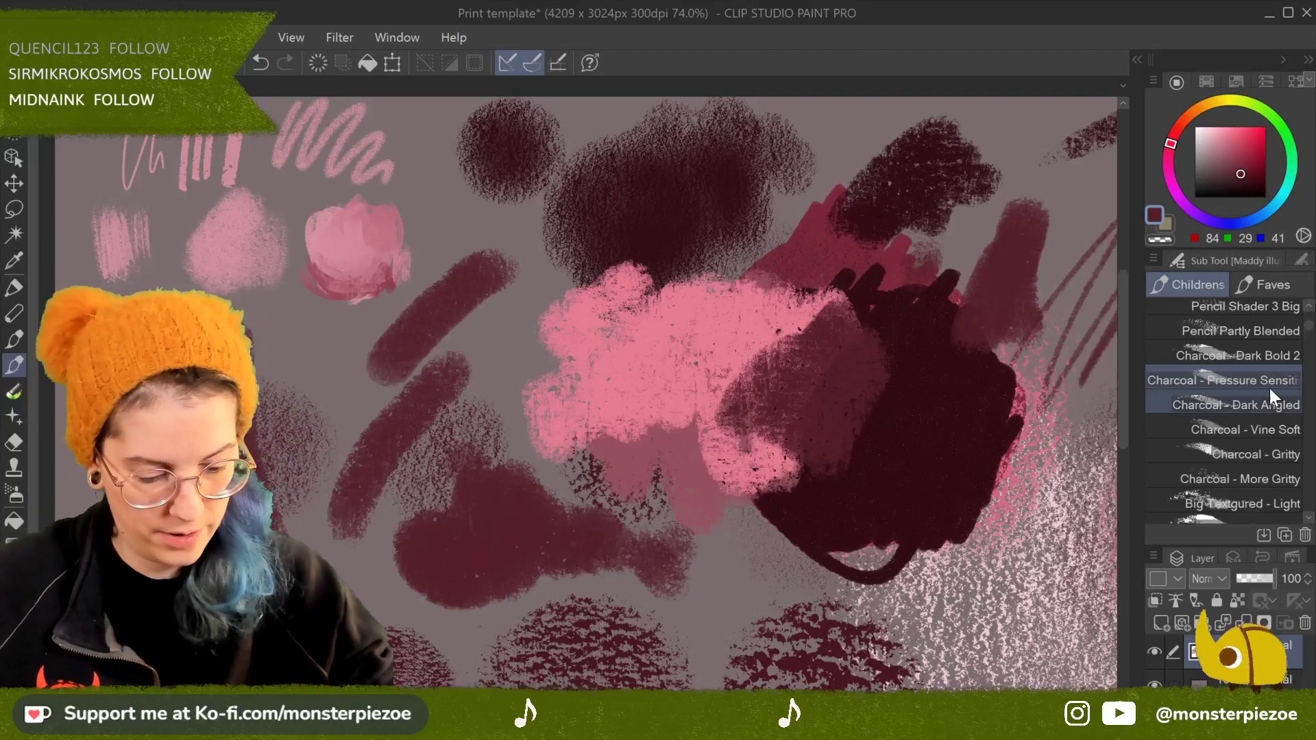
Step: Add a maroon patch on the large dark blob and light pink strokes above it with Charcoal - Dark Bold 2
click(1270, 353)
mouse_move(885, 504)
mouse_down()
mouse_move(905, 480)
mouse_move(971, 487)
mouse_up()
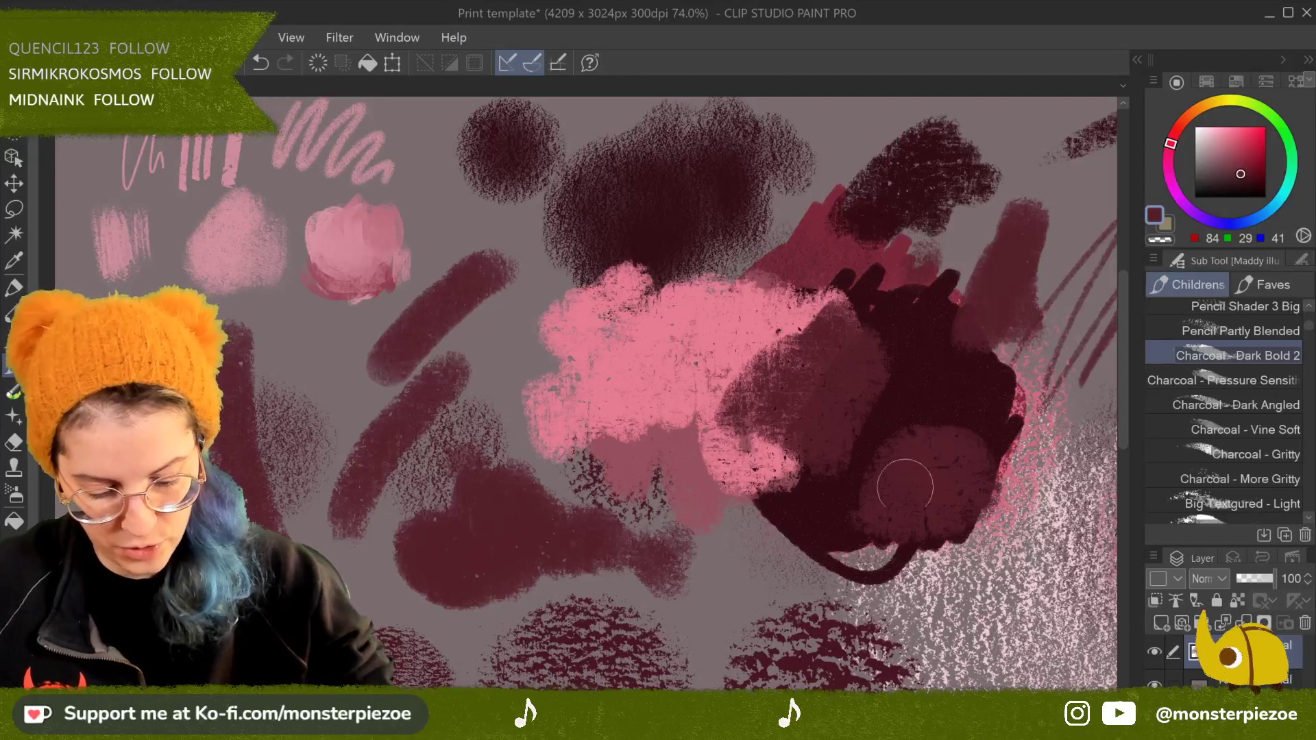
click(1219, 134)
mouse_move(936, 167)
mouse_down()
mouse_move(855, 132)
mouse_move(782, 194)
mouse_move(1030, 145)
mouse_move(974, 207)
mouse_move(1063, 305)
mouse_up()
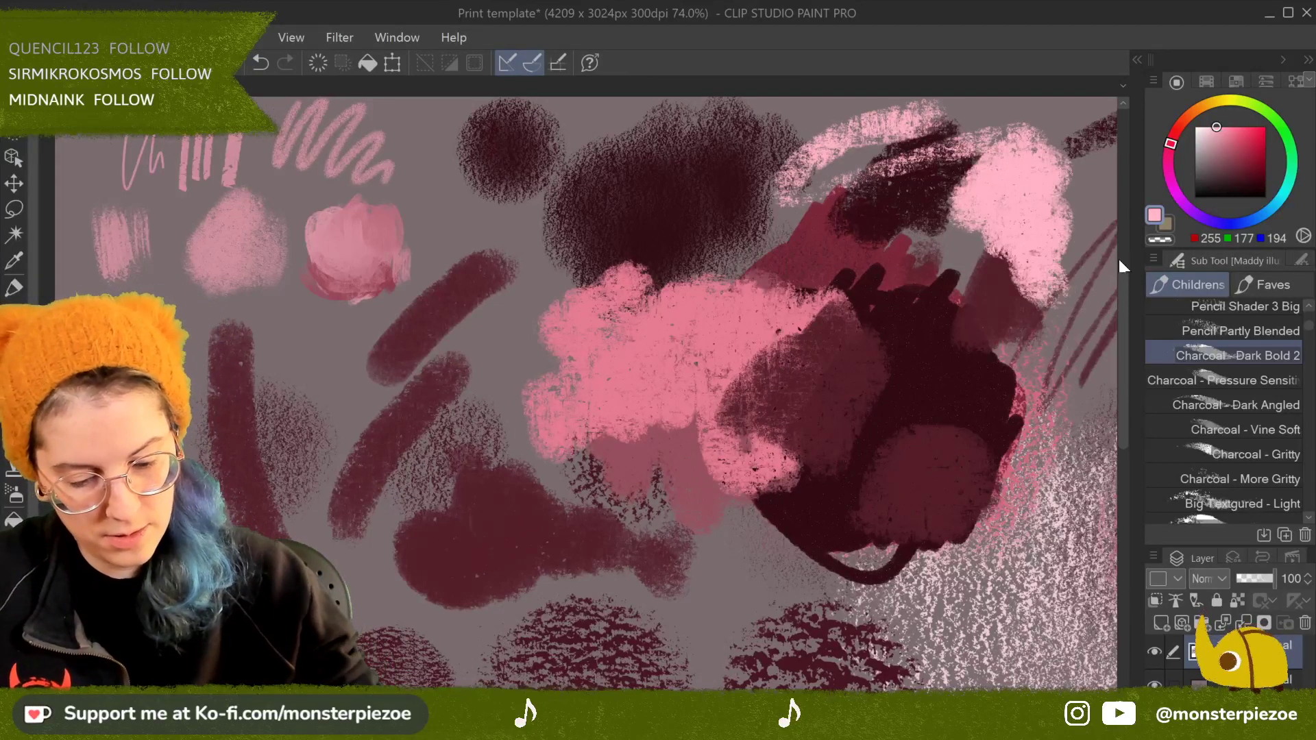
drag(835, 332, 1227, 133)
Step: Paint diagonal light pink strokes with Charcoal - Pressure Sensitive in the empty area below the textured circles
mouse_move(491, 675)
mouse_down()
mouse_move(489, 648)
mouse_move(603, 583)
mouse_move(679, 582)
mouse_move(713, 638)
mouse_move(751, 629)
mouse_up()
mouse_move(860, 502)
mouse_down()
mouse_move(723, 327)
mouse_move(319, 393)
mouse_up()
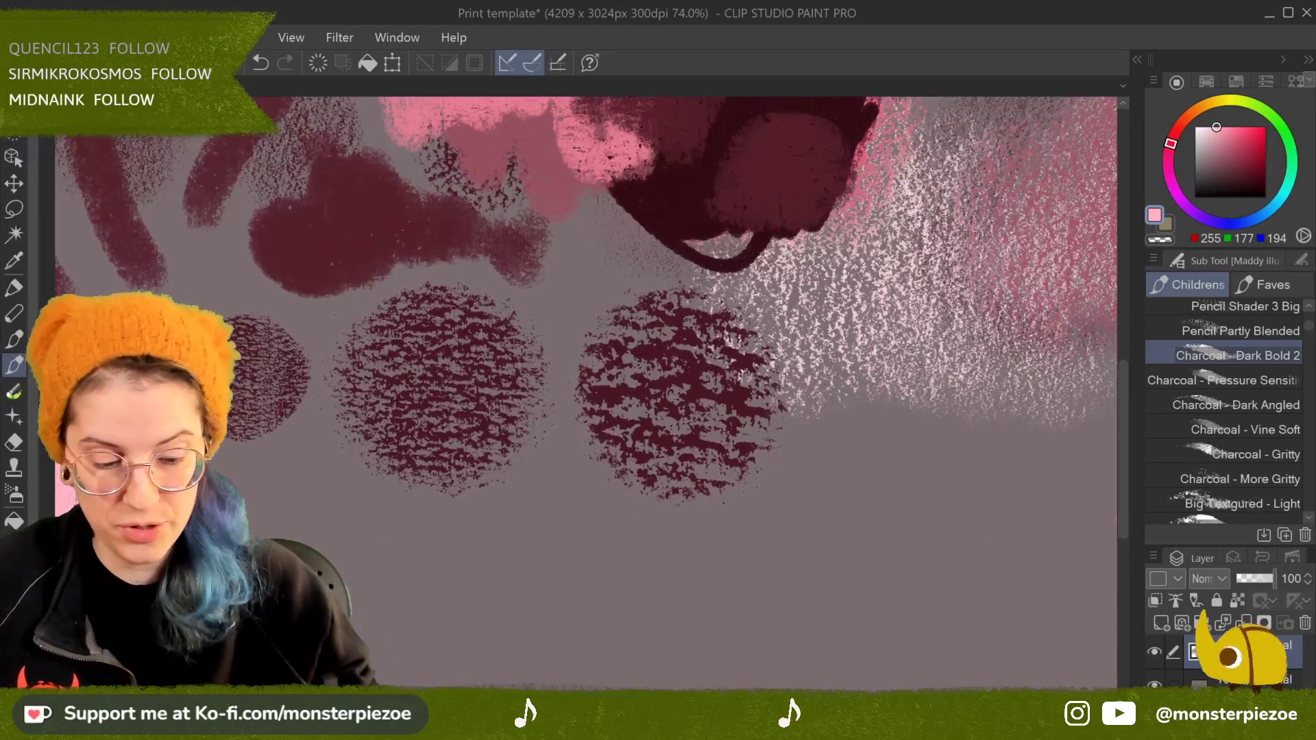
click(1262, 377)
click(709, 600)
mouse_move(747, 569)
mouse_down()
mouse_move(891, 439)
mouse_move(769, 612)
mouse_up()
drag(991, 463, 870, 618)
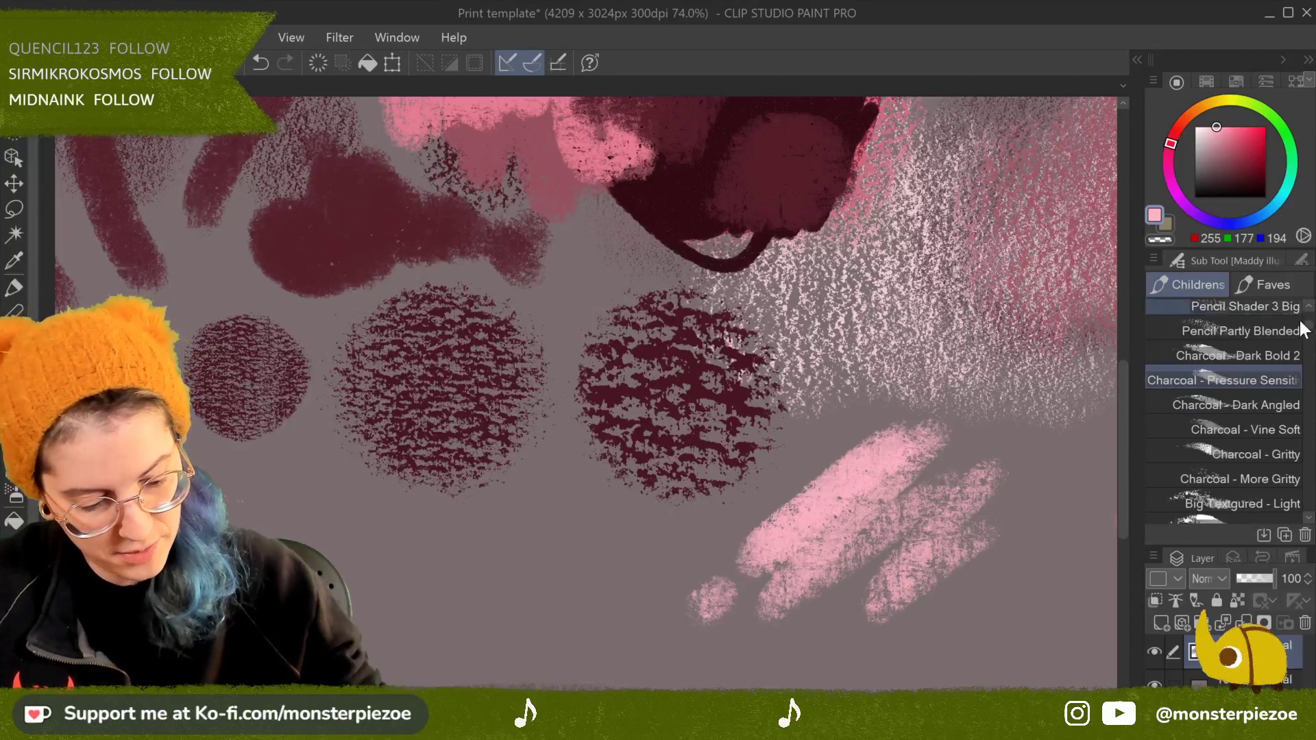
Step: Build up more light pink strokes along the lower canvas, mixing faint grainy marks with dense solid patches
drag(455, 640, 648, 521)
mouse_move(528, 668)
mouse_down()
mouse_move(649, 566)
mouse_move(610, 634)
mouse_move(650, 630)
mouse_move(730, 580)
mouse_up()
mouse_move(364, 569)
mouse_down()
mouse_move(507, 490)
mouse_move(404, 604)
mouse_move(508, 644)
mouse_up()
mouse_move(1025, 507)
mouse_down()
mouse_move(912, 658)
mouse_move(1049, 549)
mouse_move(1069, 638)
mouse_move(1062, 679)
mouse_up()
mouse_move(878, 614)
mouse_down()
mouse_move(795, 655)
mouse_move(939, 600)
mouse_up()
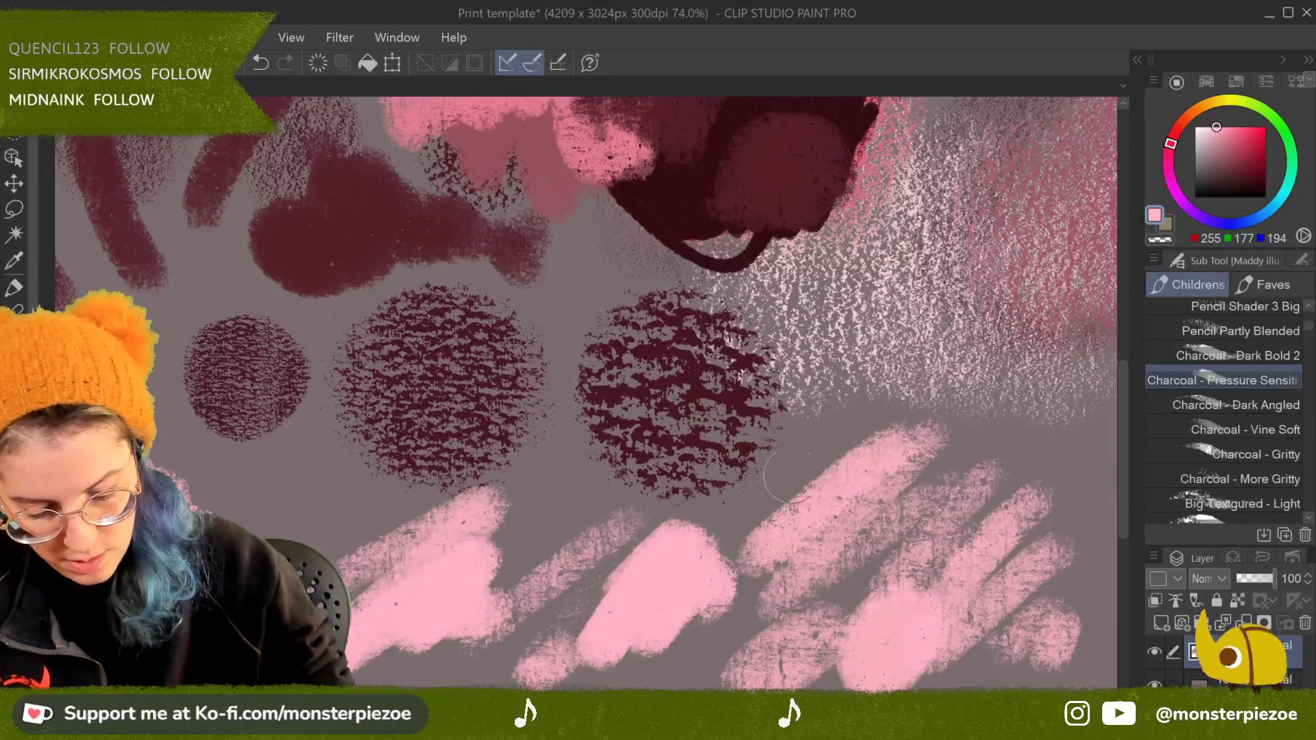
Step: Extend light pink charcoal strokes over the speckled white area and add a grainy wavy line and dabs below the coloured scribble
drag(761, 490, 787, 426)
drag(797, 487, 886, 439)
mouse_move(967, 452)
mouse_down()
mouse_move(1005, 312)
mouse_move(679, 375)
mouse_up()
drag(813, 208, 802, 235)
drag(758, 371, 755, 386)
drag(868, 180, 799, 449)
mouse_move(771, 159)
mouse_down()
mouse_move(719, 295)
mouse_move(706, 627)
mouse_move(867, 508)
mouse_move(975, 600)
mouse_move(1043, 590)
mouse_move(1070, 637)
mouse_up()
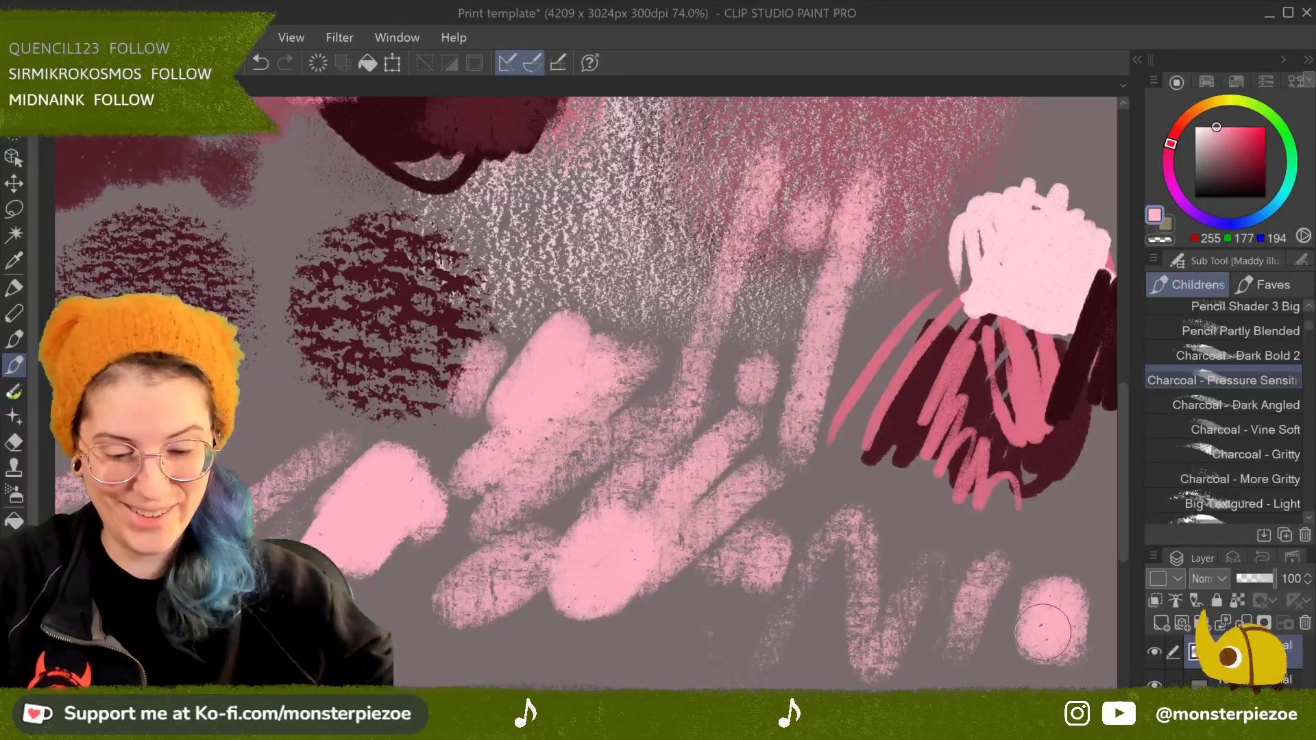
Step: Clear all the brush swatches from the current layer
scroll(1043, 632, down, 5)
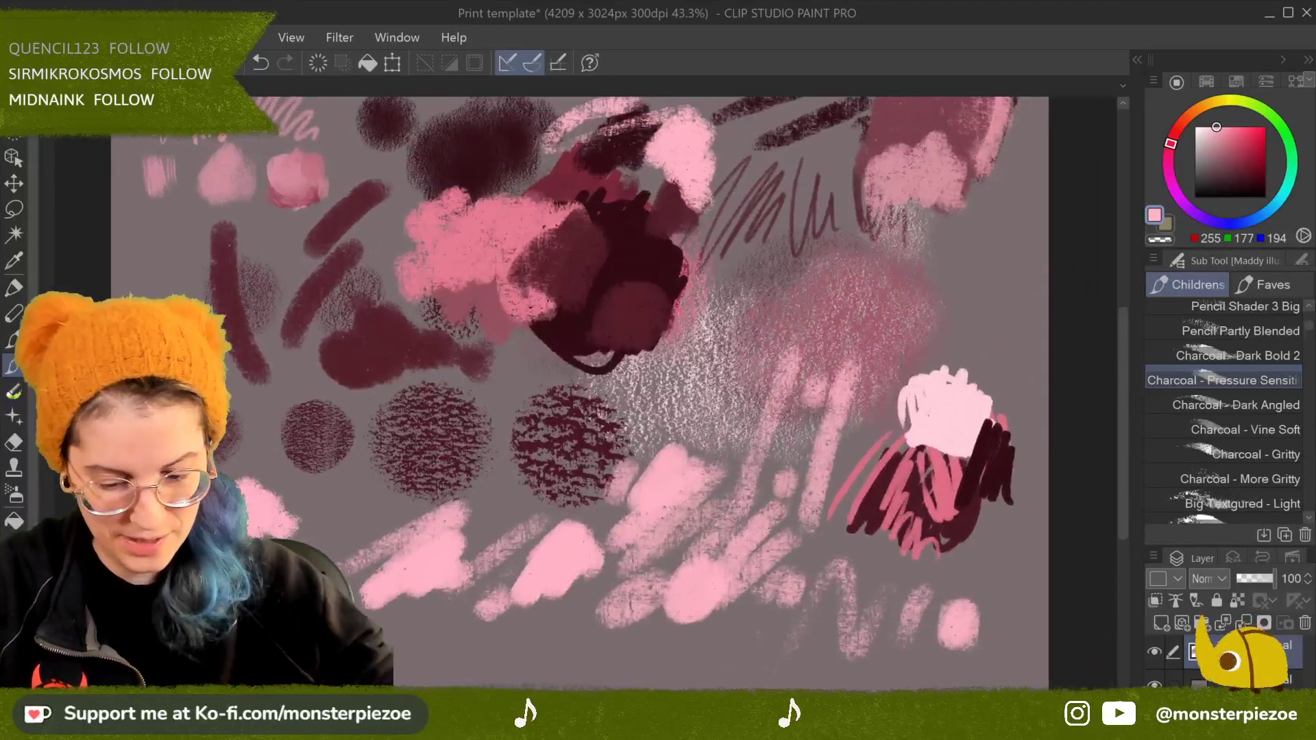
click(320, 64)
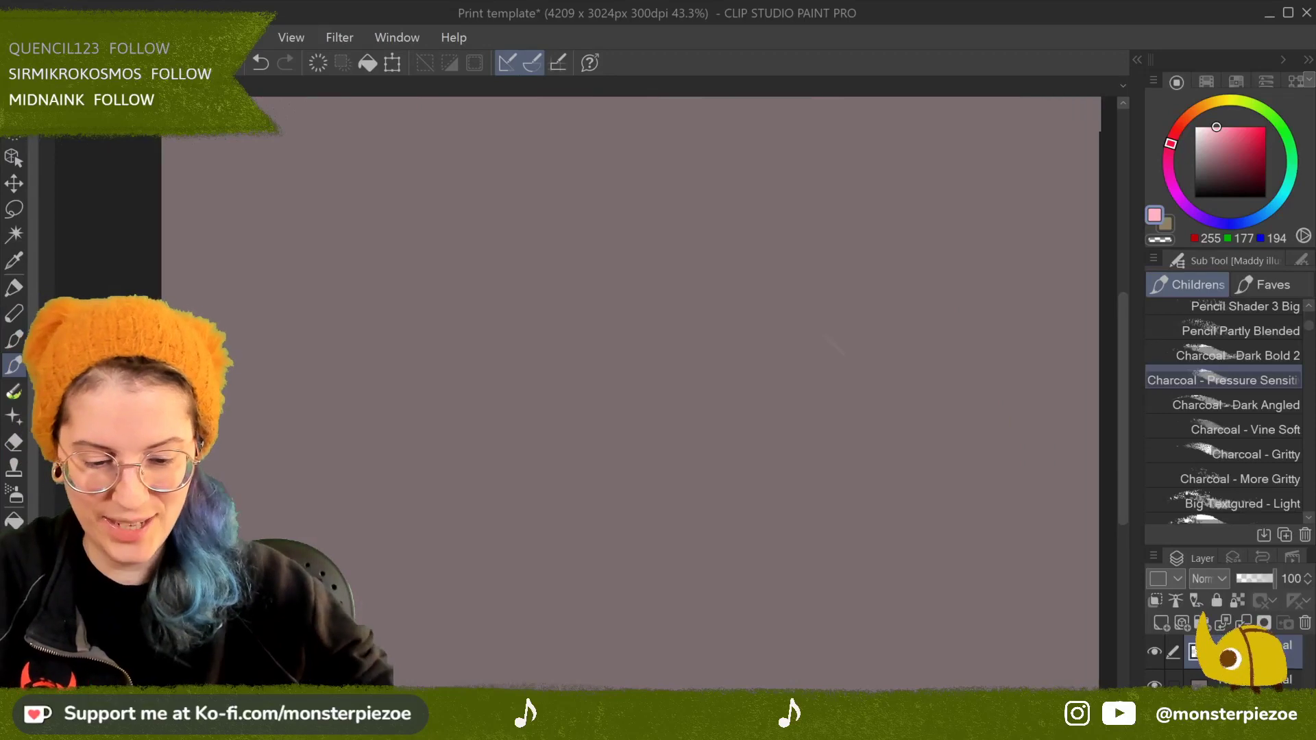
scroll(900, 452, down, 2)
scroll(654, 452, up, 3)
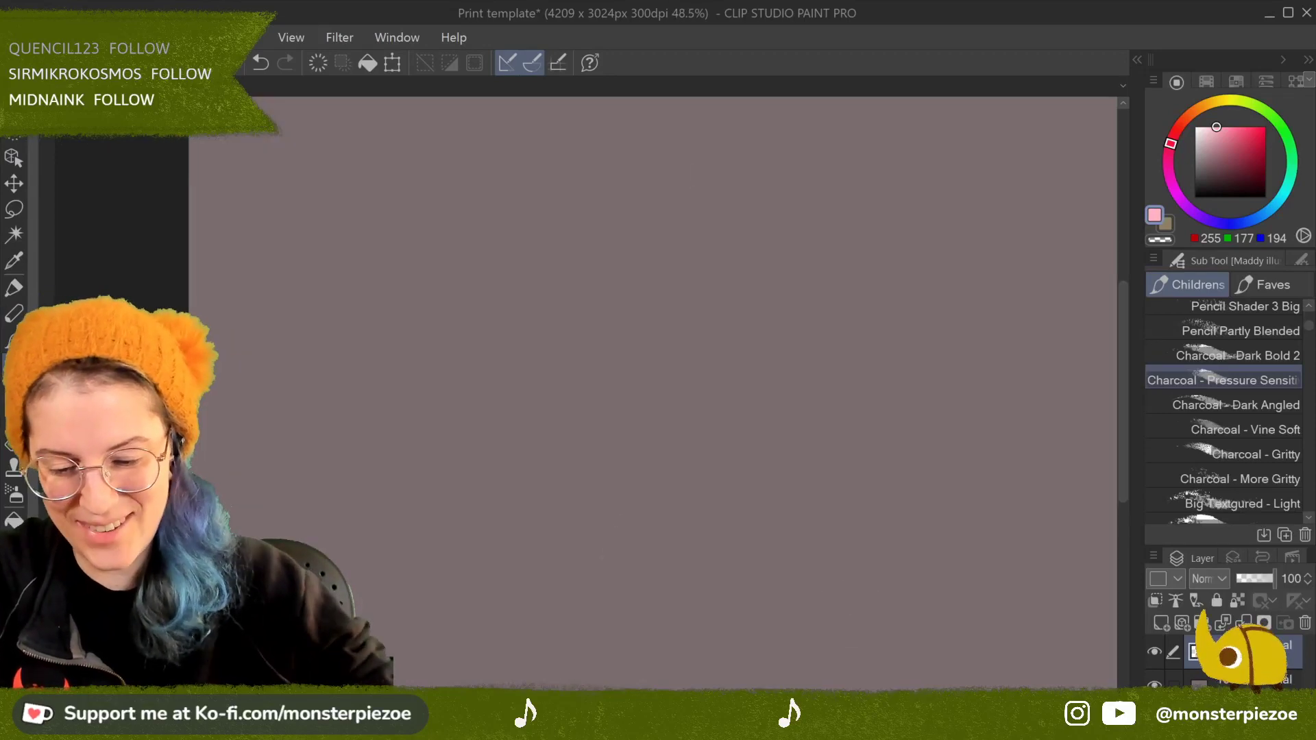
scroll(655, 411, down, 1)
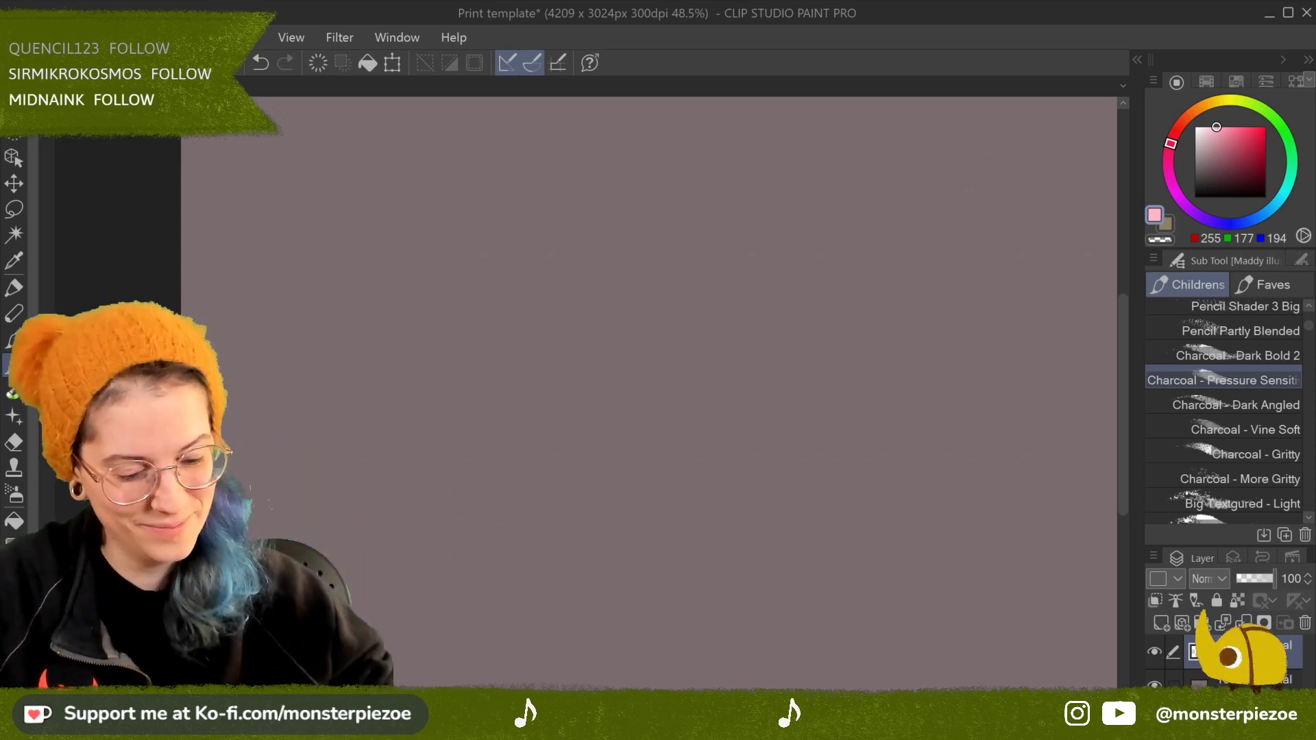
Step: Duplicate the Charcoal - Dark Bold 2 brush and move the copy into the Faves group
click(1280, 352)
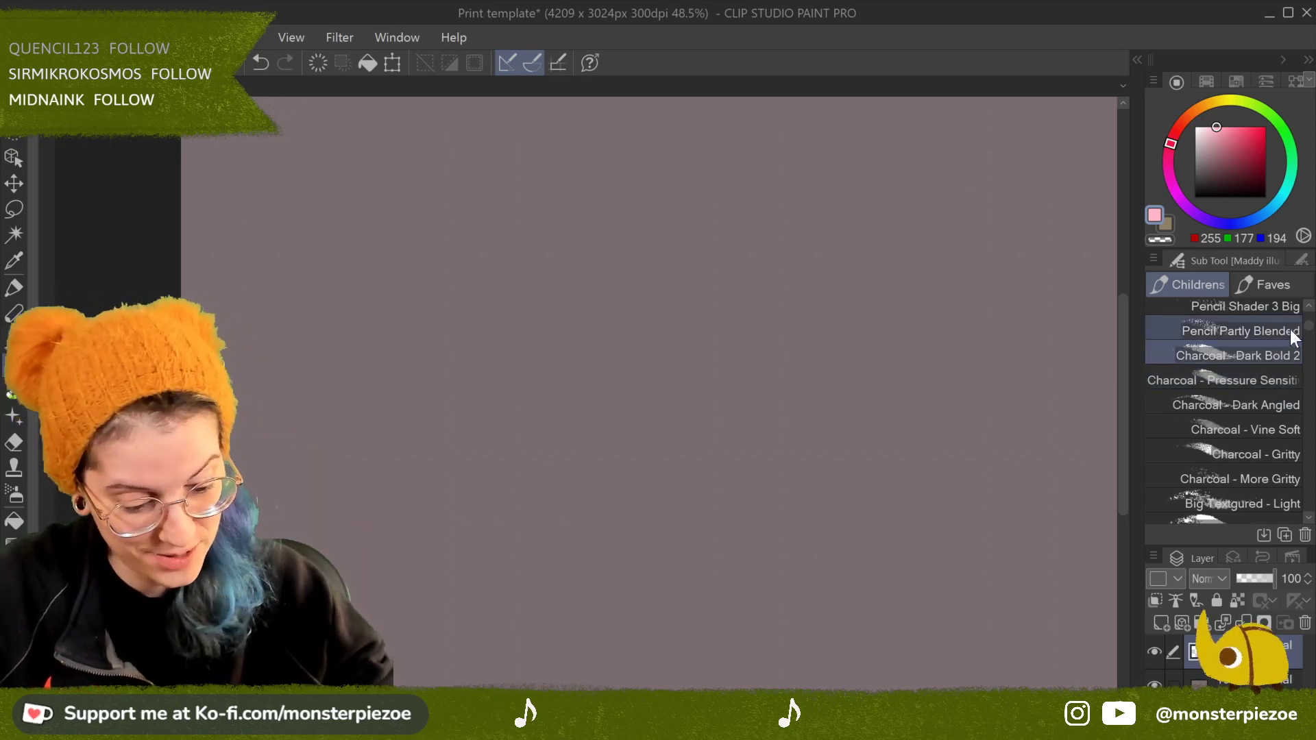
right_click(1279, 354)
click(1277, 362)
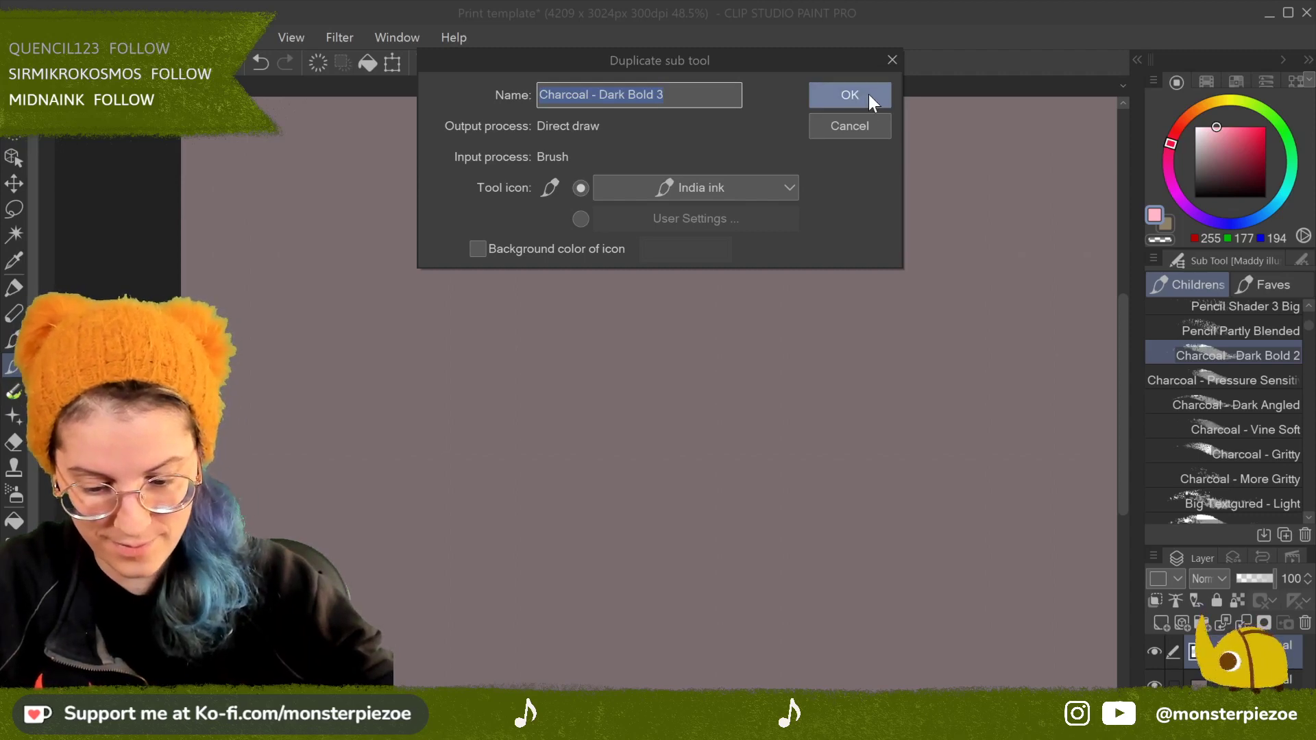
click(850, 95)
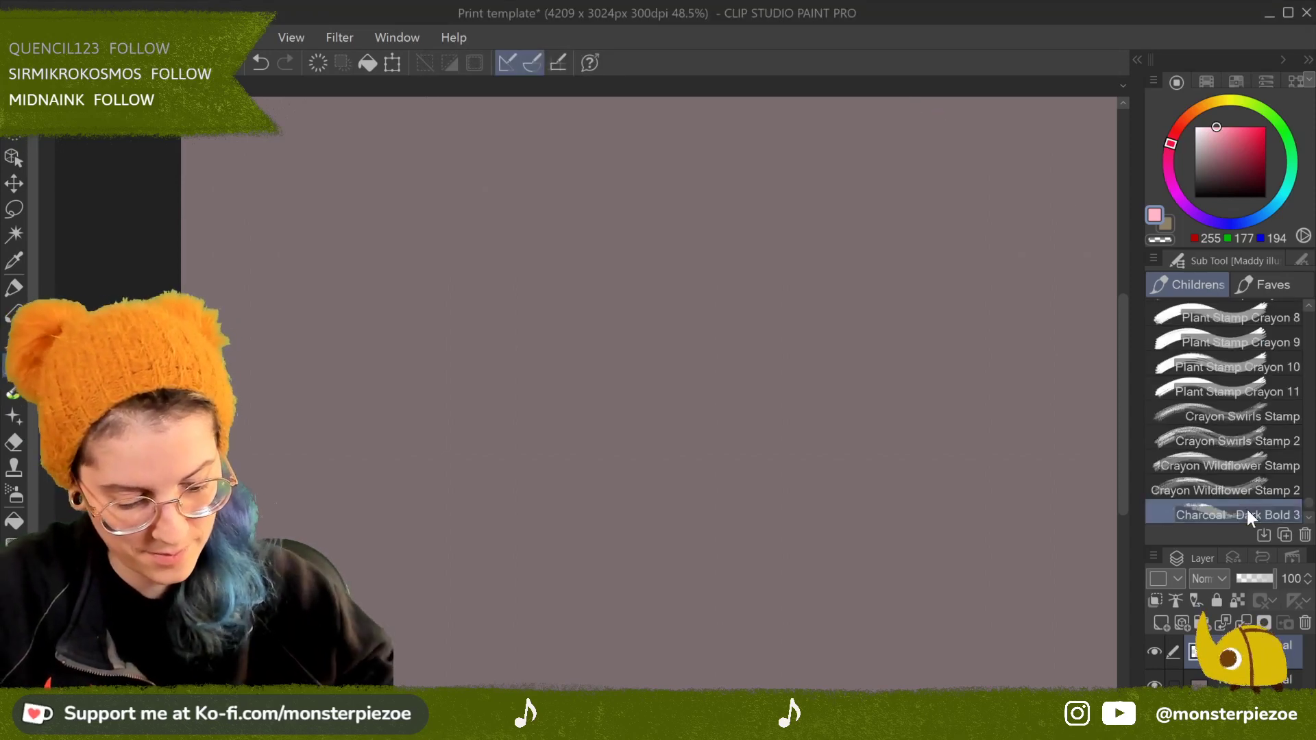
drag(1265, 509, 1282, 285)
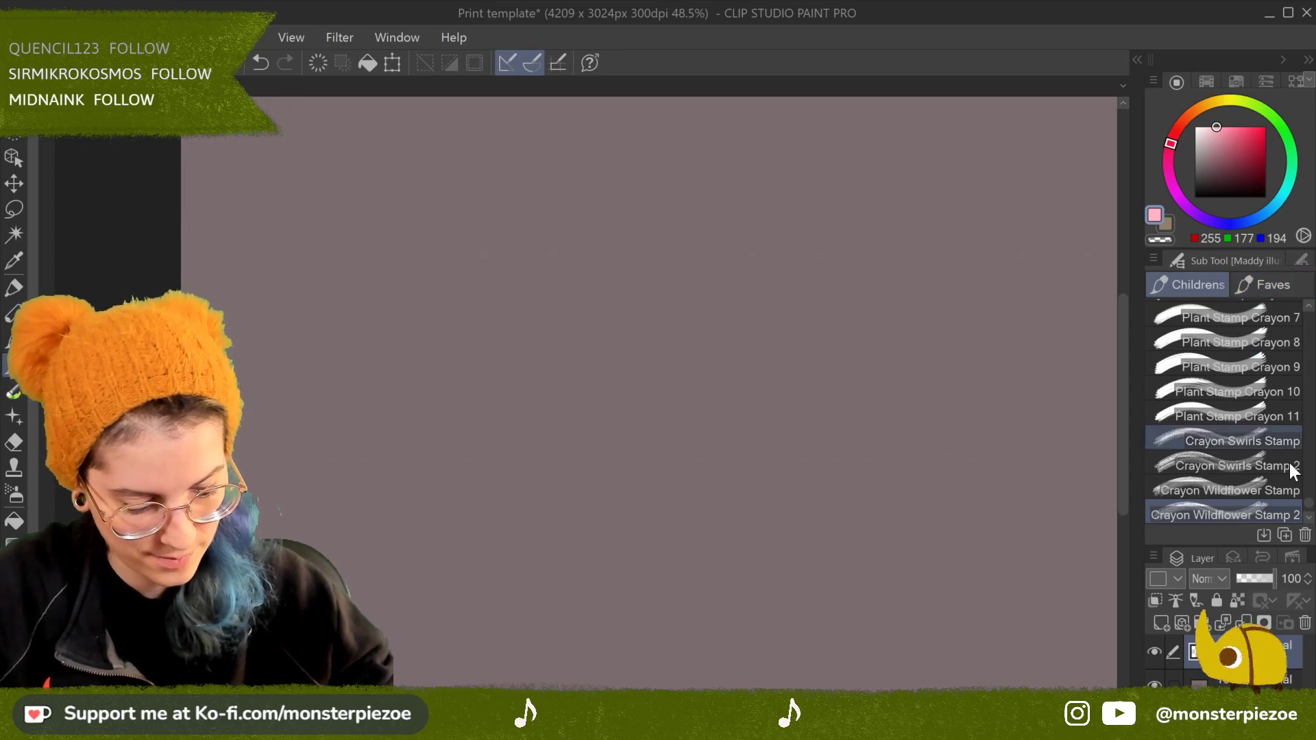
Step: Paint a light pink patch with the Childrens group's Charcoal - Dark Bold 2 brush and cover part of it in dark red (108, 37, 52)
drag(1311, 510, 1310, 305)
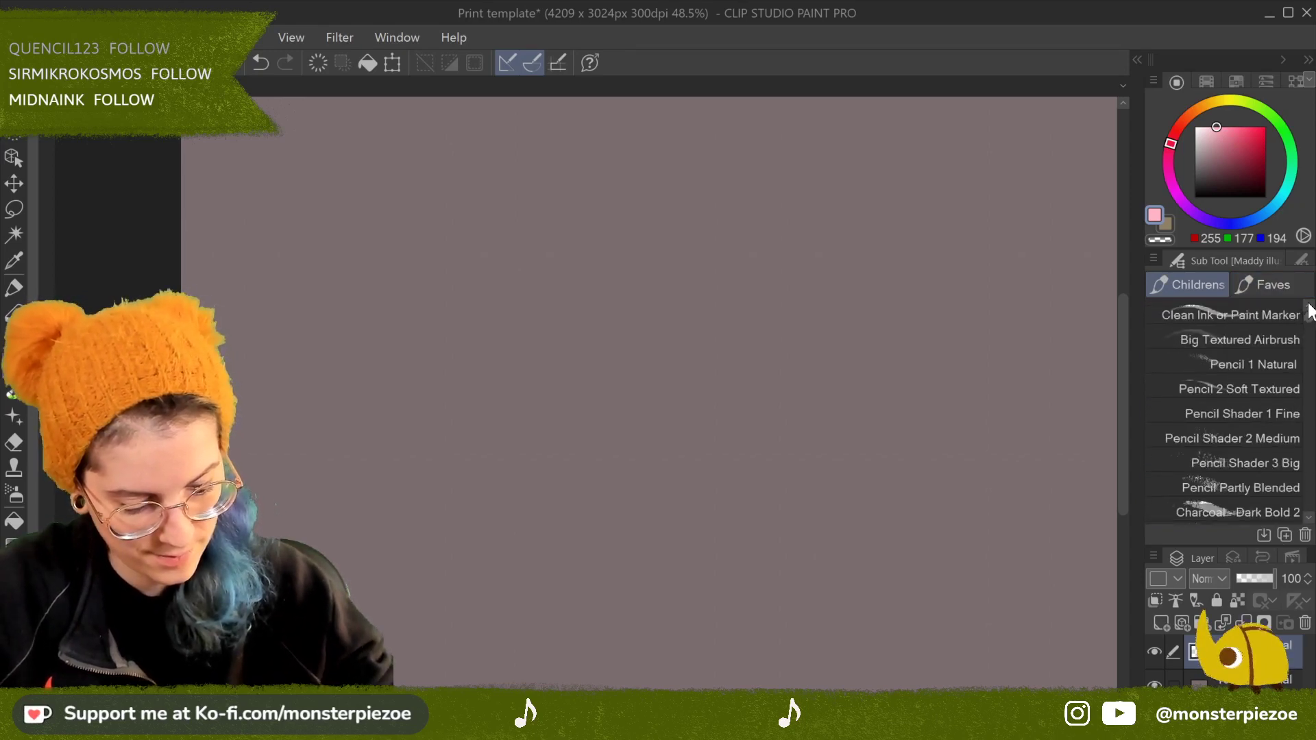
click(1310, 517)
click(1310, 518)
click(1310, 517)
click(1280, 287)
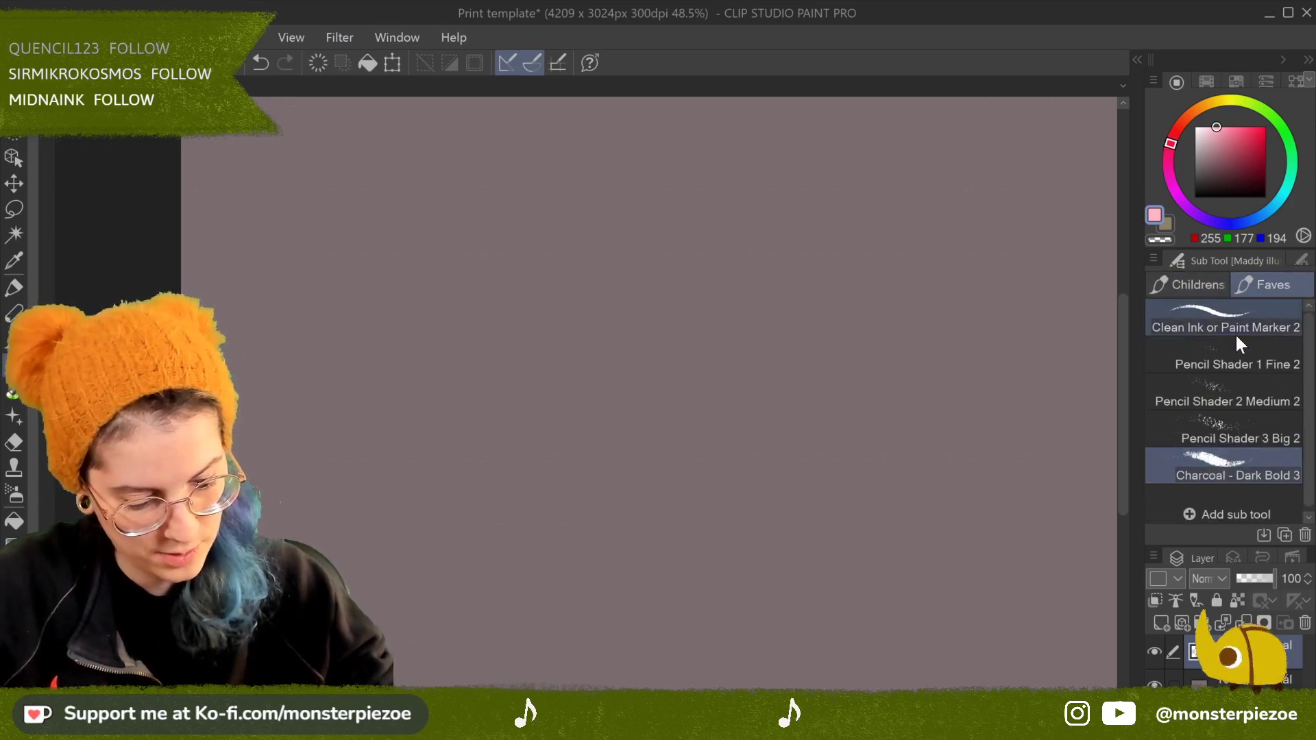
click(1221, 288)
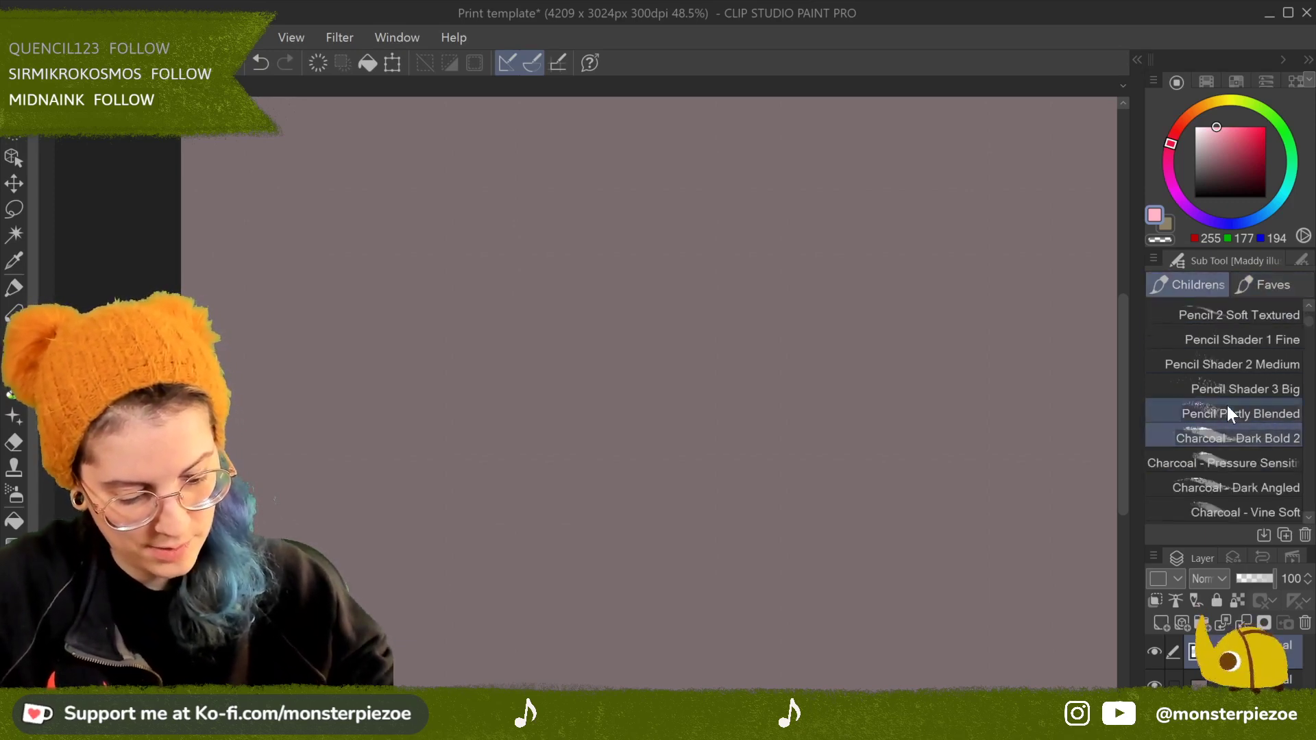
mouse_move(803, 237)
mouse_down()
mouse_move(719, 400)
mouse_move(819, 295)
mouse_move(824, 344)
mouse_move(845, 326)
mouse_move(845, 343)
mouse_move(918, 348)
mouse_move(909, 305)
mouse_move(879, 359)
mouse_move(906, 317)
mouse_move(936, 350)
mouse_up()
click(1241, 167)
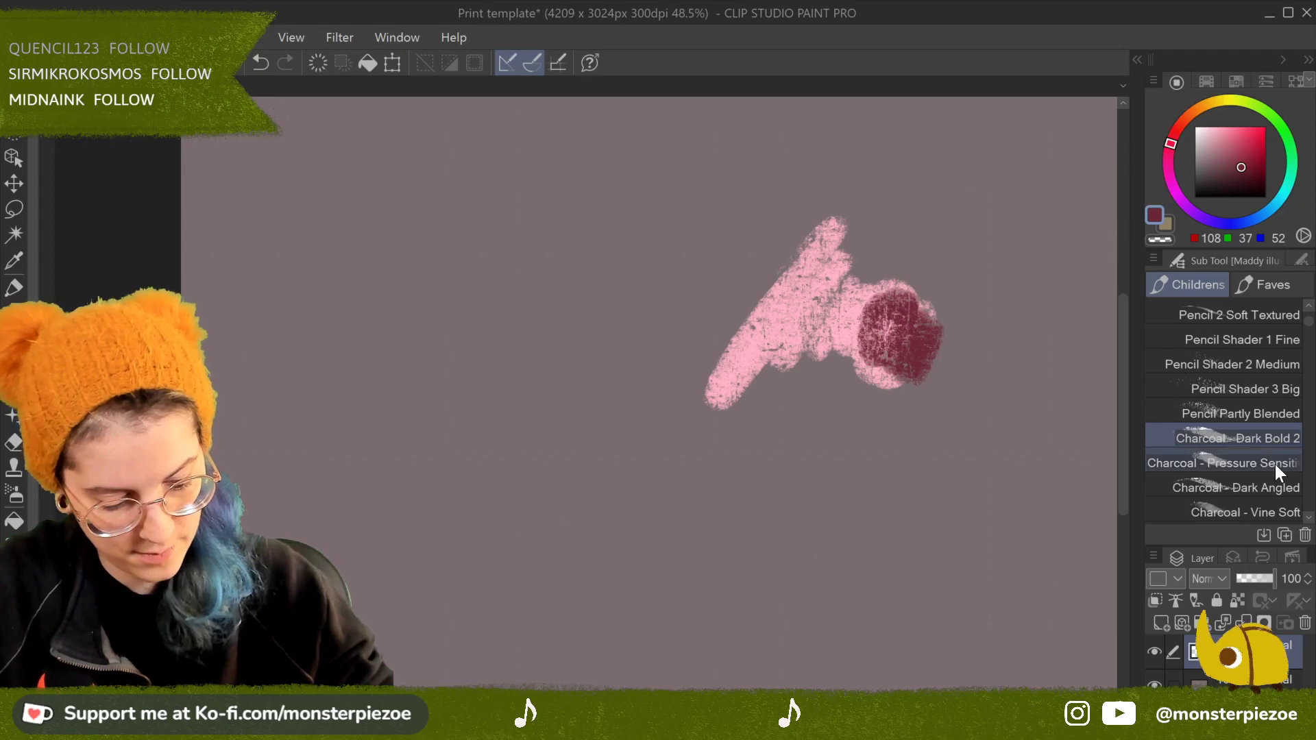
Step: Paint dark red Charcoal - Pressure Sensitive strokes over the pink patch and add grainy scribbles beside and below it
click(1228, 463)
mouse_move(747, 363)
mouse_down()
mouse_move(843, 240)
mouse_move(744, 332)
mouse_move(739, 273)
mouse_up()
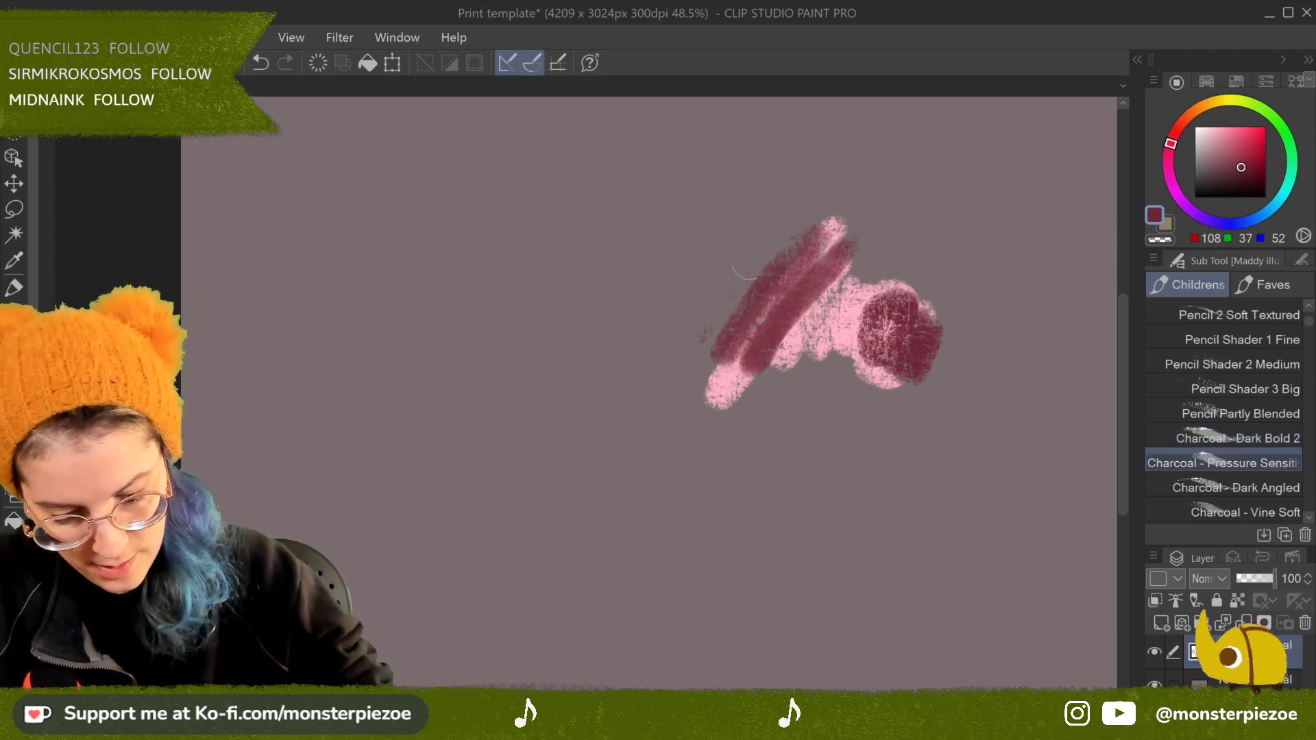
drag(877, 409, 1046, 393)
drag(963, 323, 1036, 346)
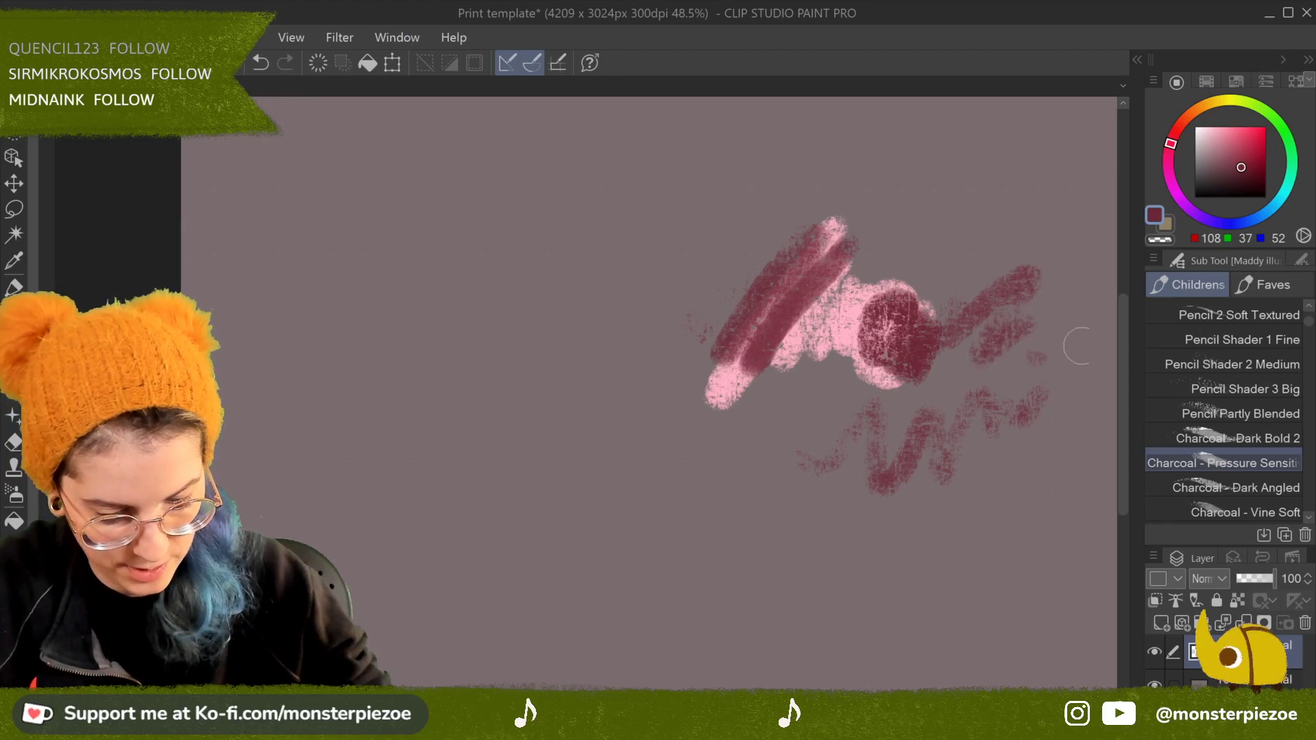
Step: Scribble dense dark red Charcoal - Dark Angled strokes around the pink patch and add a long looping stroke to its left
click(1267, 487)
drag(879, 454, 831, 519)
mouse_move(943, 450)
mouse_down()
mouse_move(908, 472)
mouse_move(978, 522)
mouse_up()
mouse_move(792, 472)
mouse_down()
mouse_move(802, 528)
mouse_move(727, 418)
mouse_move(624, 480)
mouse_move(658, 322)
mouse_move(710, 230)
mouse_move(788, 219)
mouse_move(899, 157)
mouse_move(959, 144)
mouse_move(998, 192)
mouse_move(1063, 147)
mouse_move(1105, 237)
mouse_up()
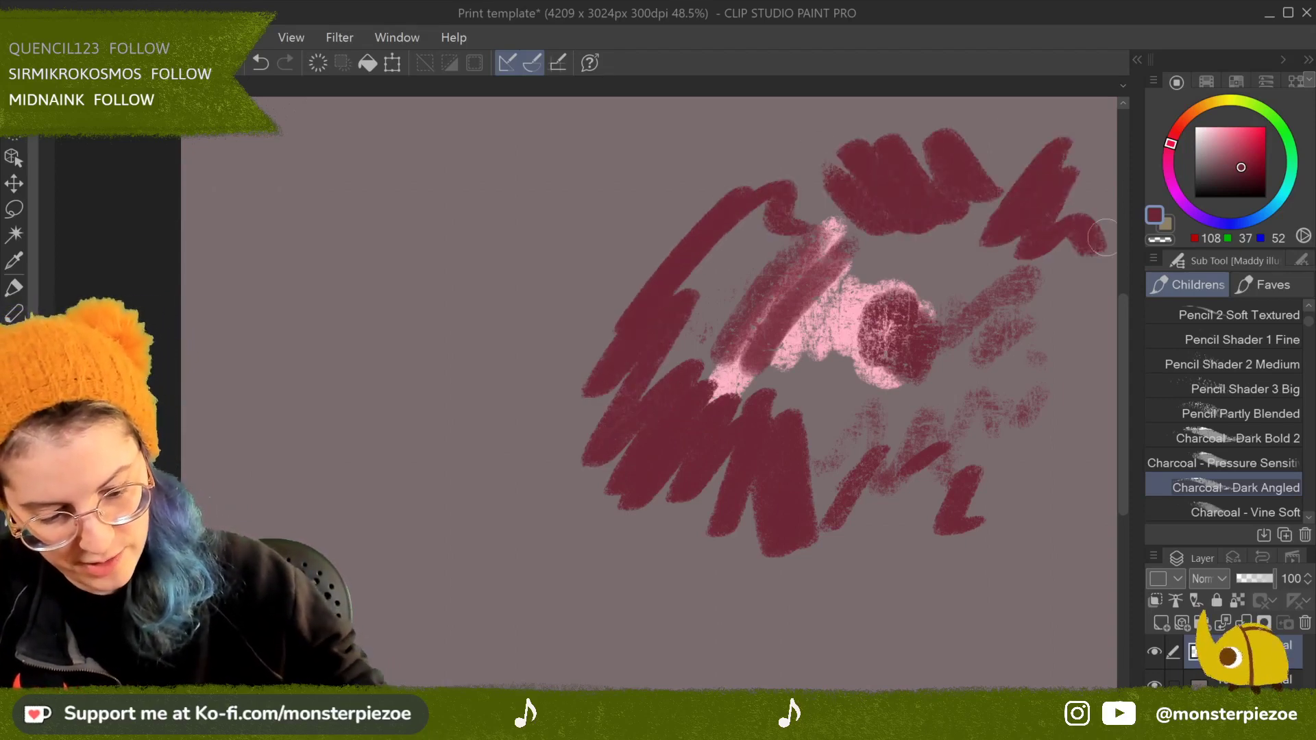
mouse_move(392, 415)
mouse_down()
mouse_move(596, 196)
mouse_move(494, 501)
mouse_move(610, 384)
mouse_up()
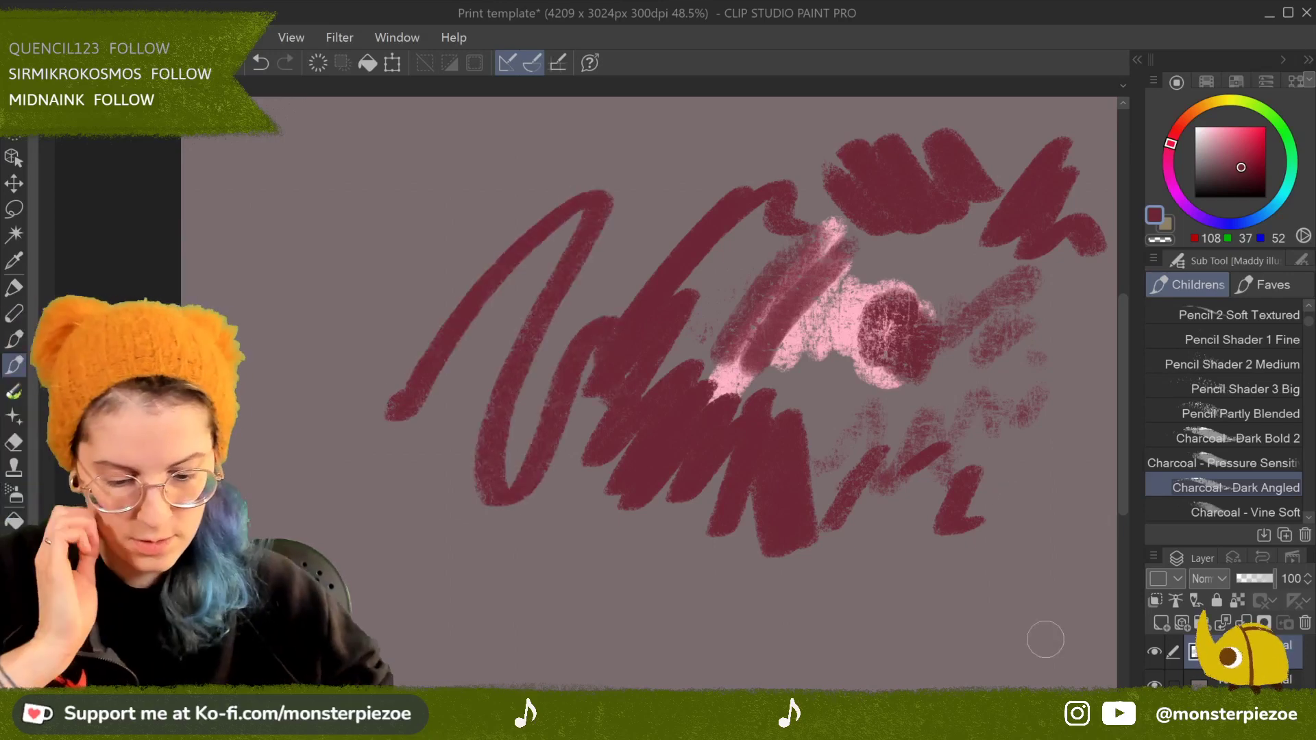
Step: Build up three soft dark red patches with Charcoal - Vine Soft, one above and two below the scribbles
click(1281, 520)
mouse_move(641, 219)
mouse_down()
mouse_move(679, 219)
mouse_move(675, 175)
mouse_move(669, 198)
mouse_up()
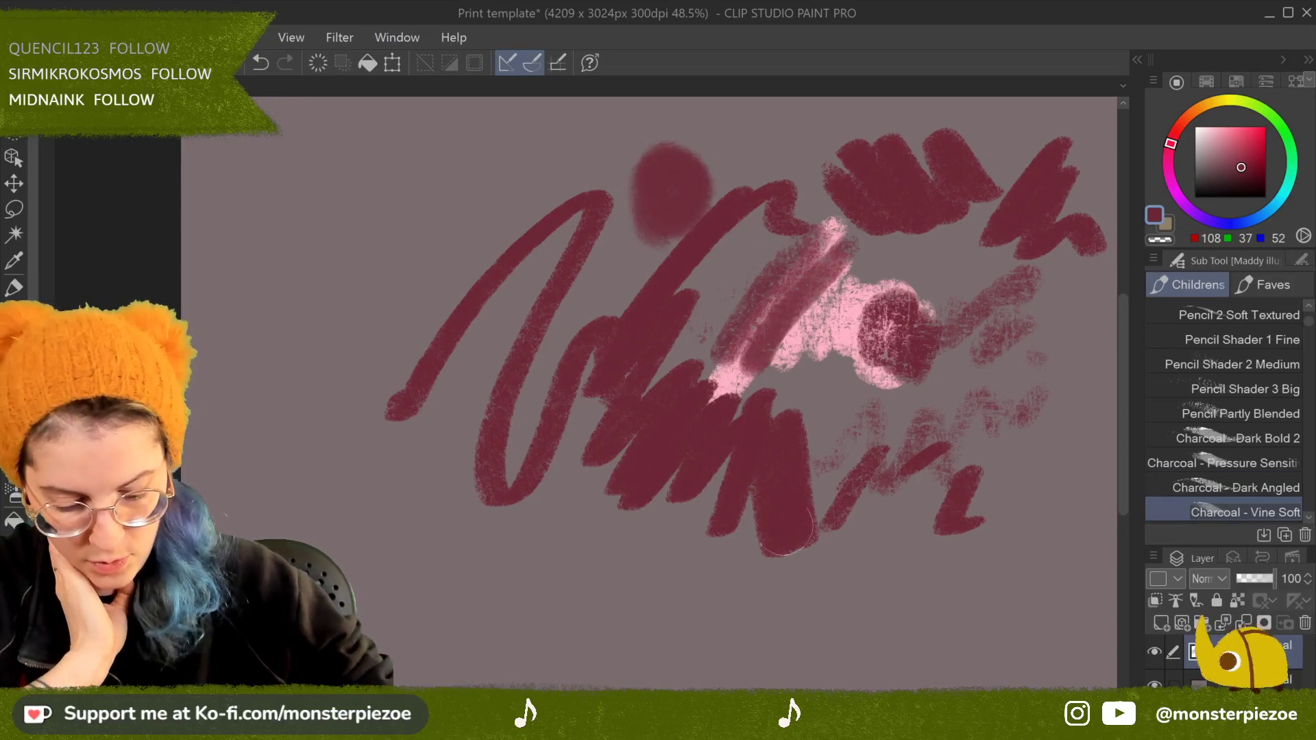
mouse_move(768, 624)
mouse_down()
mouse_move(729, 583)
mouse_move(761, 521)
mouse_move(786, 591)
mouse_up()
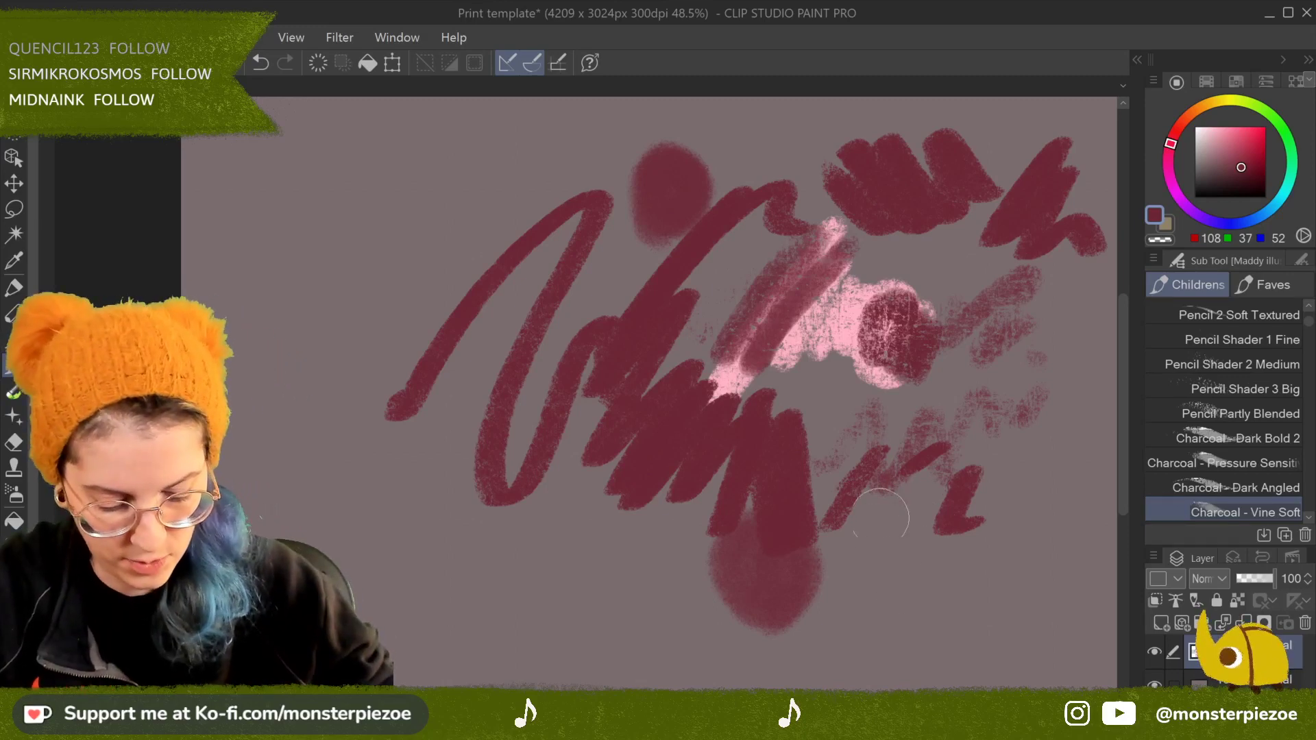
mouse_move(919, 555)
mouse_down()
mouse_move(873, 537)
mouse_move(939, 499)
mouse_move(910, 505)
mouse_move(912, 535)
mouse_up()
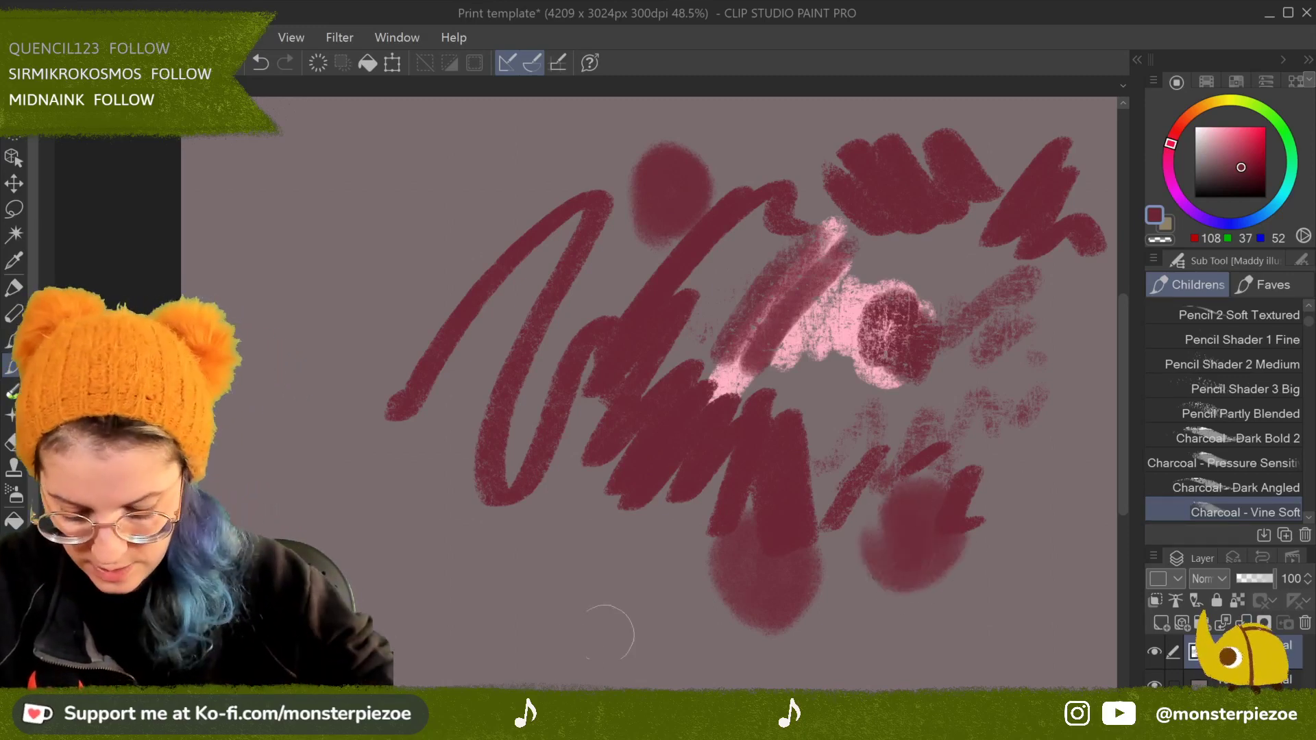
Step: Switch to Wacom Tablet Properties and test the Pro Pen 2 with Tip Feel at its softest setting
key(alt+Tab)
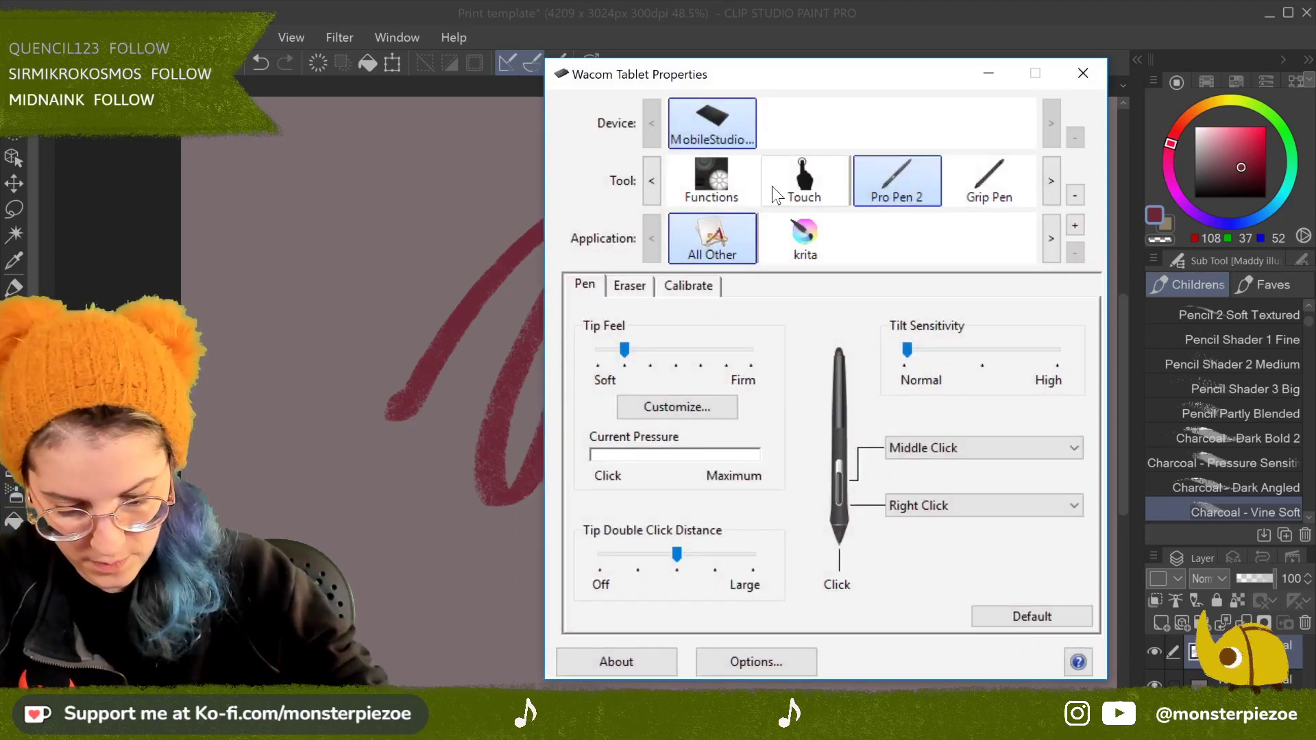
drag(624, 349, 600, 350)
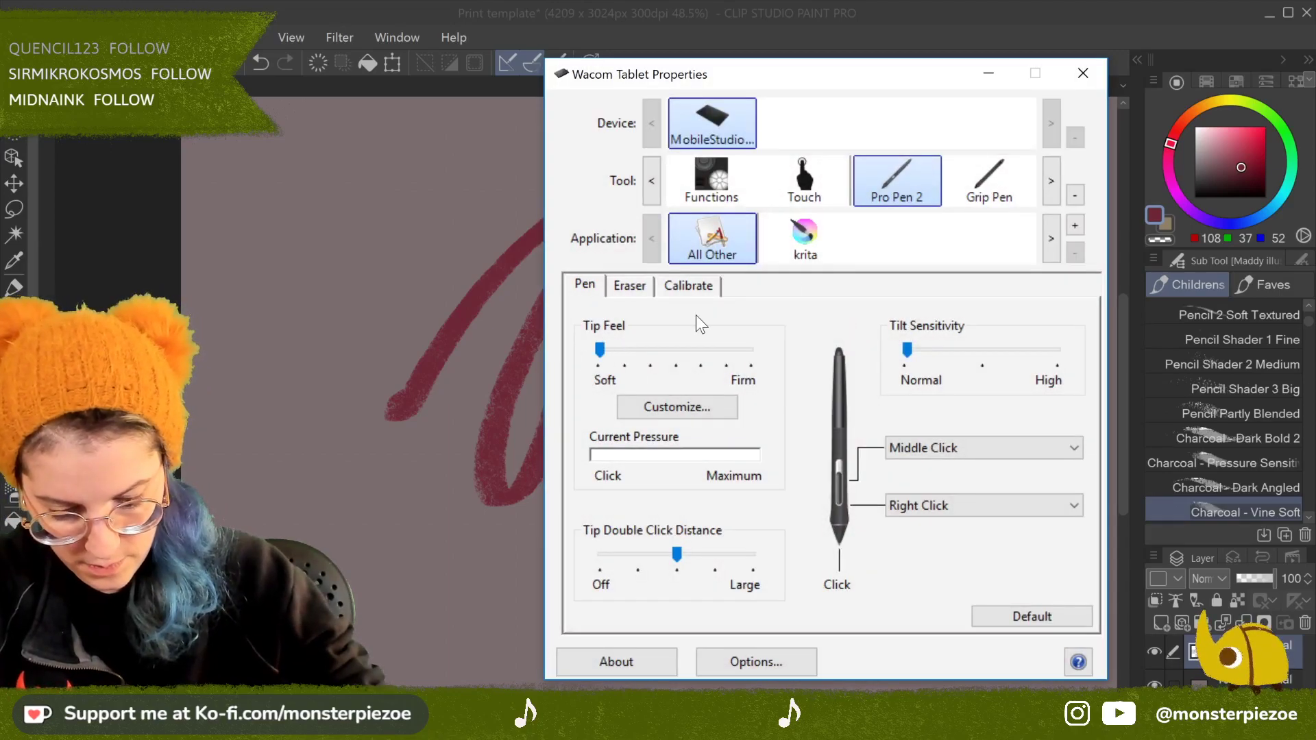
click(685, 374)
click(688, 372)
click(687, 370)
Step: Set the Pro Pen 2's Tip Feel to the third mark from Soft, review its pressure curve, and close the tablet properties
drag(629, 351, 648, 351)
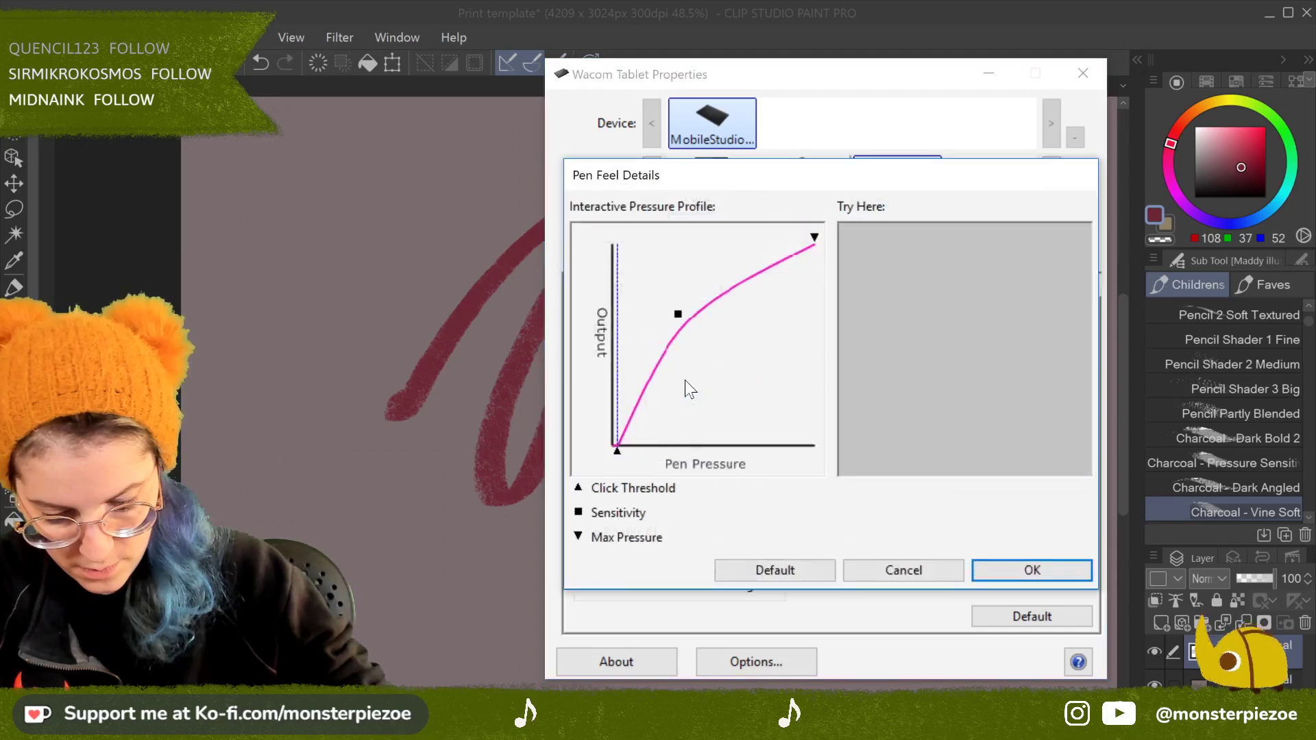
click(681, 403)
click(1008, 569)
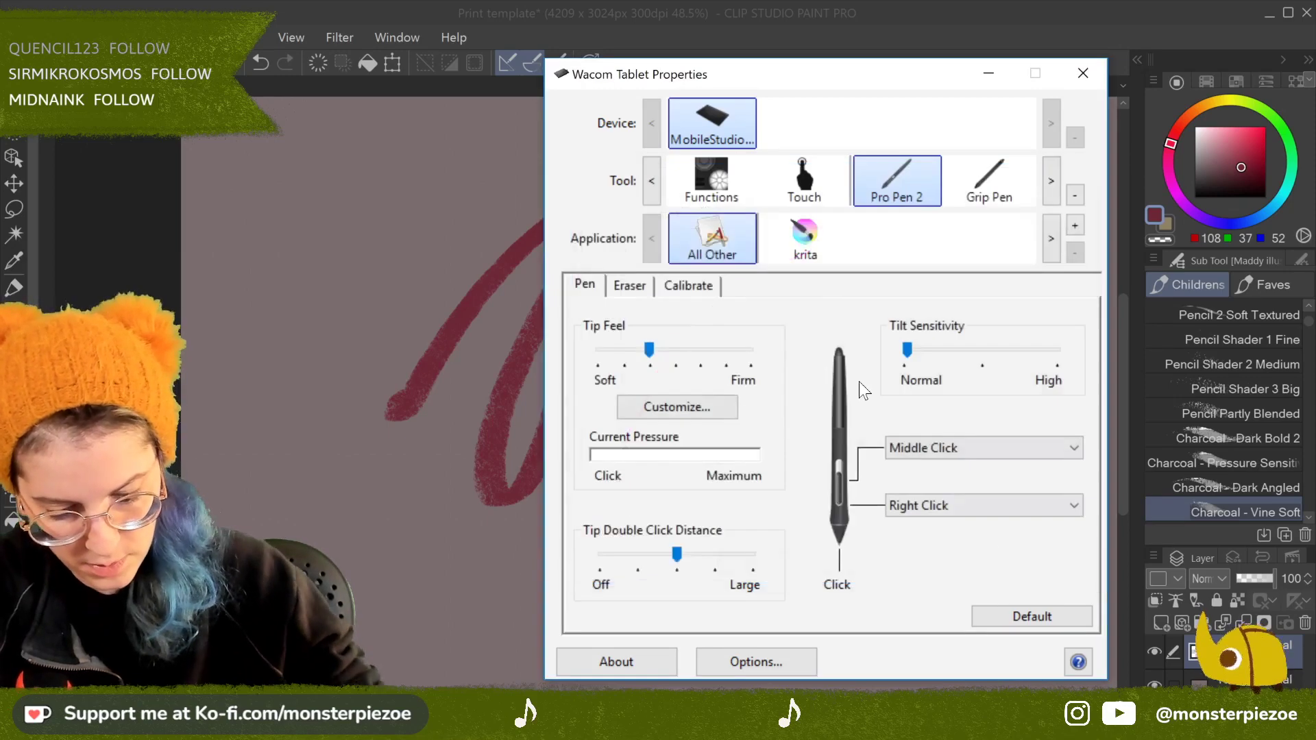
click(772, 401)
click(775, 405)
click(780, 409)
click(786, 403)
click(781, 395)
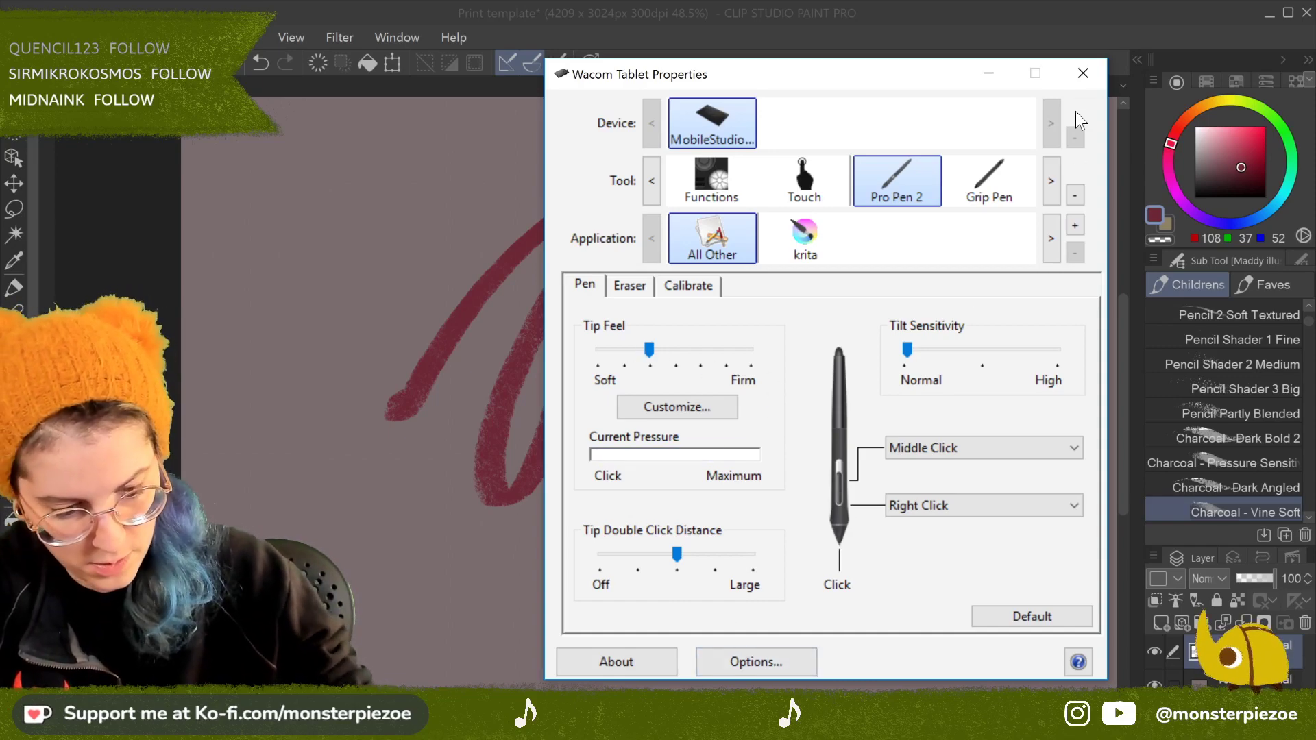
click(1083, 73)
Step: Add a dark red Vine Soft patch at the lower left, pale pink (248, 201, 211) patches over the scribbles, and a pale pink Pressure Sensitive zigzag
mouse_move(590, 513)
mouse_down()
mouse_move(627, 538)
mouse_move(606, 529)
mouse_move(614, 513)
mouse_move(597, 526)
mouse_move(587, 546)
mouse_move(596, 574)
mouse_move(565, 521)
mouse_move(675, 569)
mouse_up()
click(1208, 129)
mouse_move(588, 200)
mouse_down()
mouse_move(577, 280)
mouse_move(548, 240)
mouse_move(593, 188)
mouse_move(600, 203)
mouse_move(572, 234)
mouse_move(629, 241)
mouse_move(654, 228)
mouse_move(647, 272)
mouse_move(675, 267)
mouse_move(635, 227)
mouse_move(604, 269)
mouse_move(622, 271)
mouse_move(613, 239)
mouse_move(582, 241)
mouse_move(655, 249)
mouse_move(686, 289)
mouse_move(677, 335)
mouse_move(742, 239)
mouse_move(764, 278)
mouse_up()
mouse_move(870, 434)
mouse_down()
mouse_move(826, 469)
mouse_move(865, 406)
mouse_move(854, 384)
mouse_move(781, 439)
mouse_move(788, 398)
mouse_move(850, 357)
mouse_move(838, 452)
mouse_move(912, 371)
mouse_move(926, 425)
mouse_move(798, 398)
mouse_move(932, 390)
mouse_up()
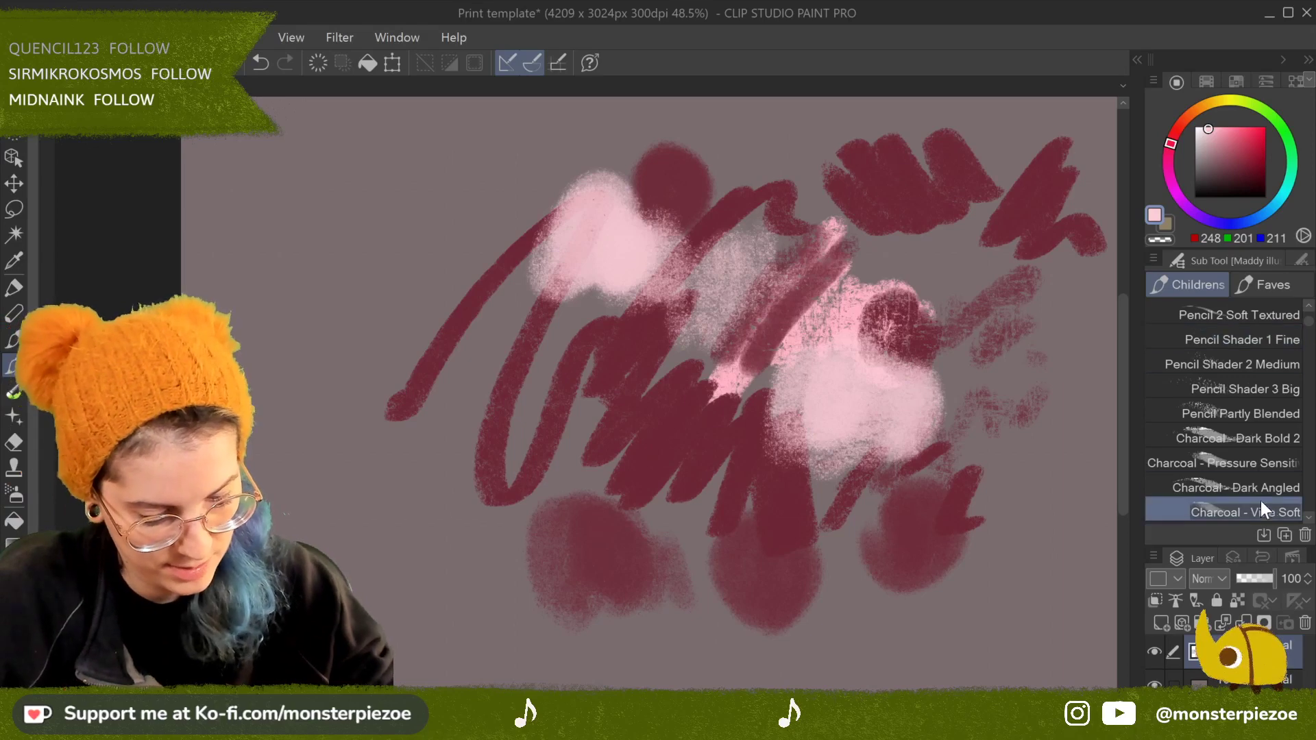
click(1274, 462)
mouse_move(979, 473)
mouse_down()
mouse_move(1035, 521)
mouse_move(1063, 582)
mouse_move(1008, 638)
mouse_up()
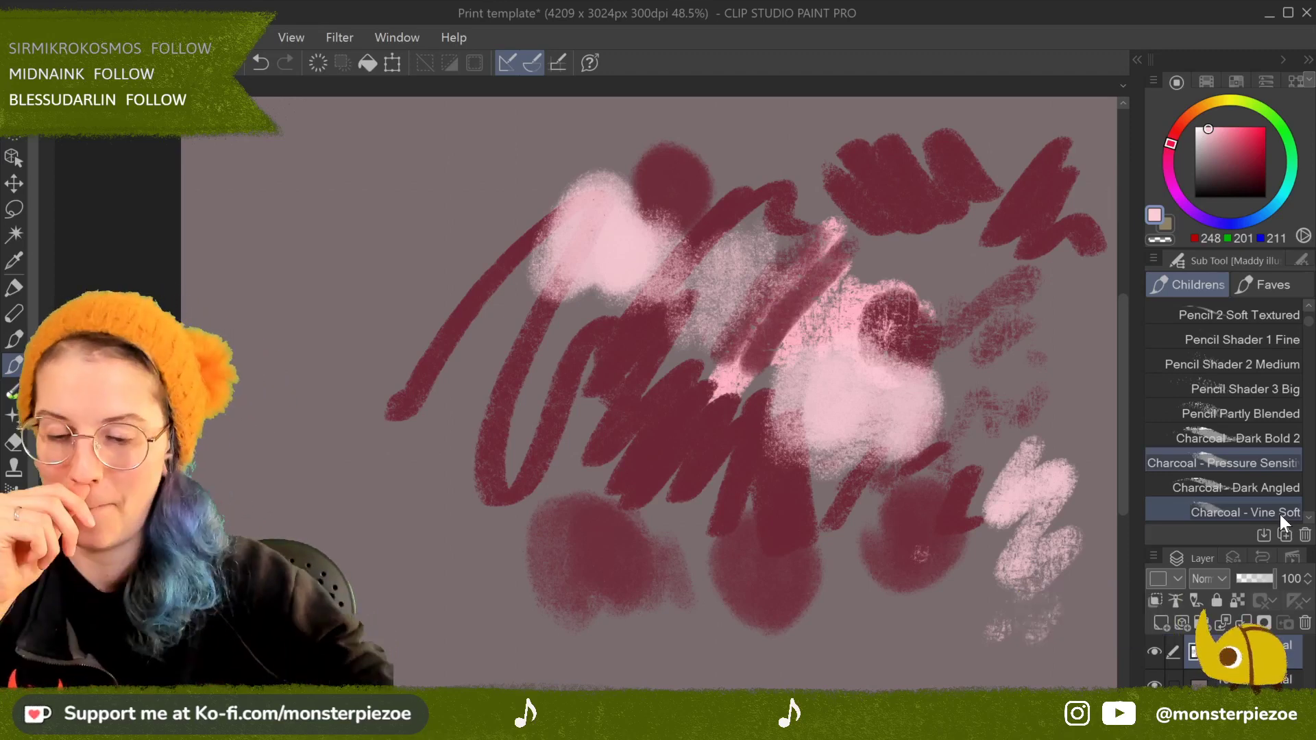
Step: Open the recent file February2022Print, examine the brush textures across the whole vegetable illustration, and close it again
click(17, 37)
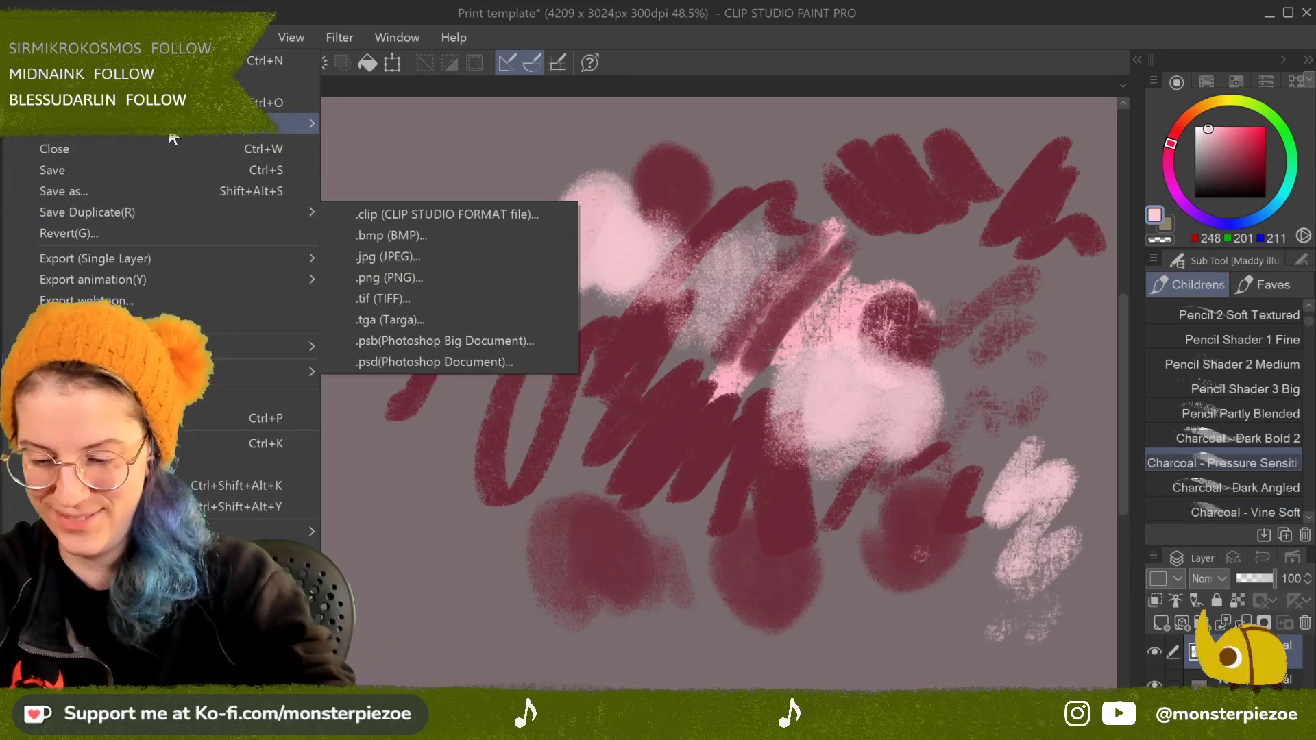
mouse_move(180, 131)
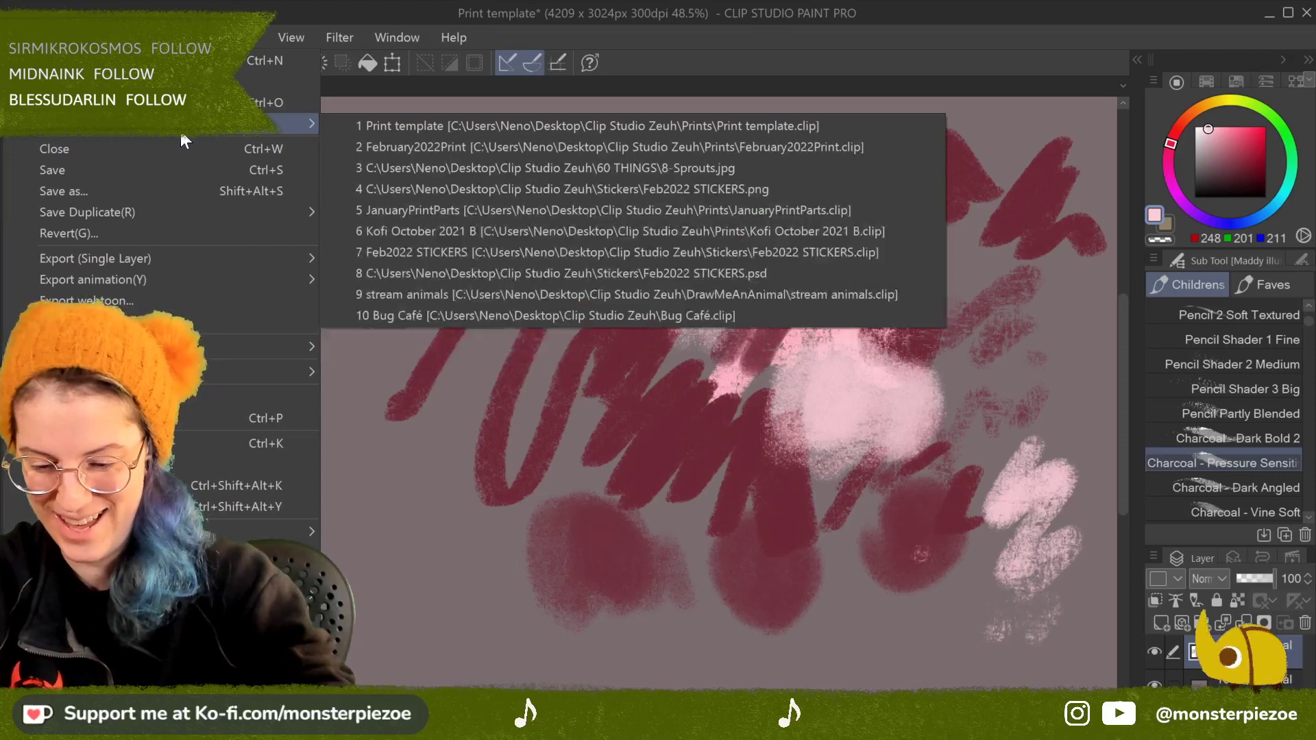
click(806, 147)
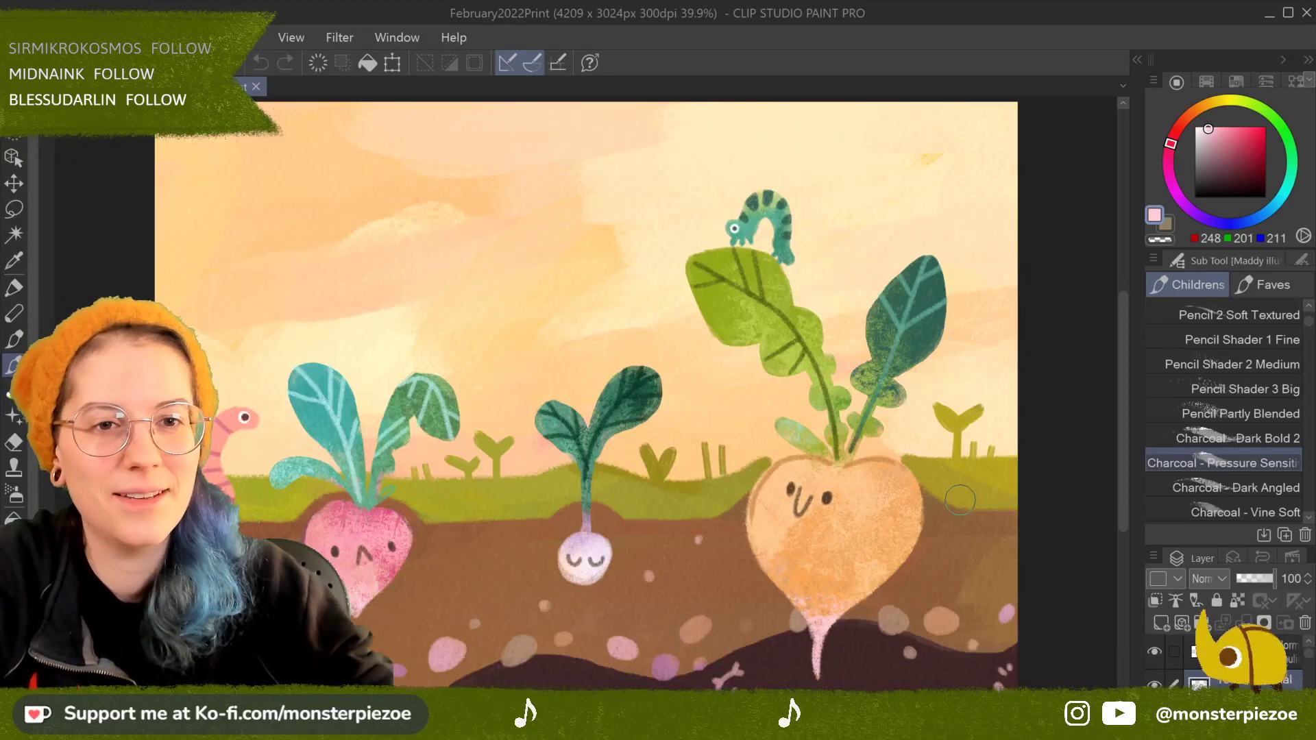
scroll(960, 500, down, 2)
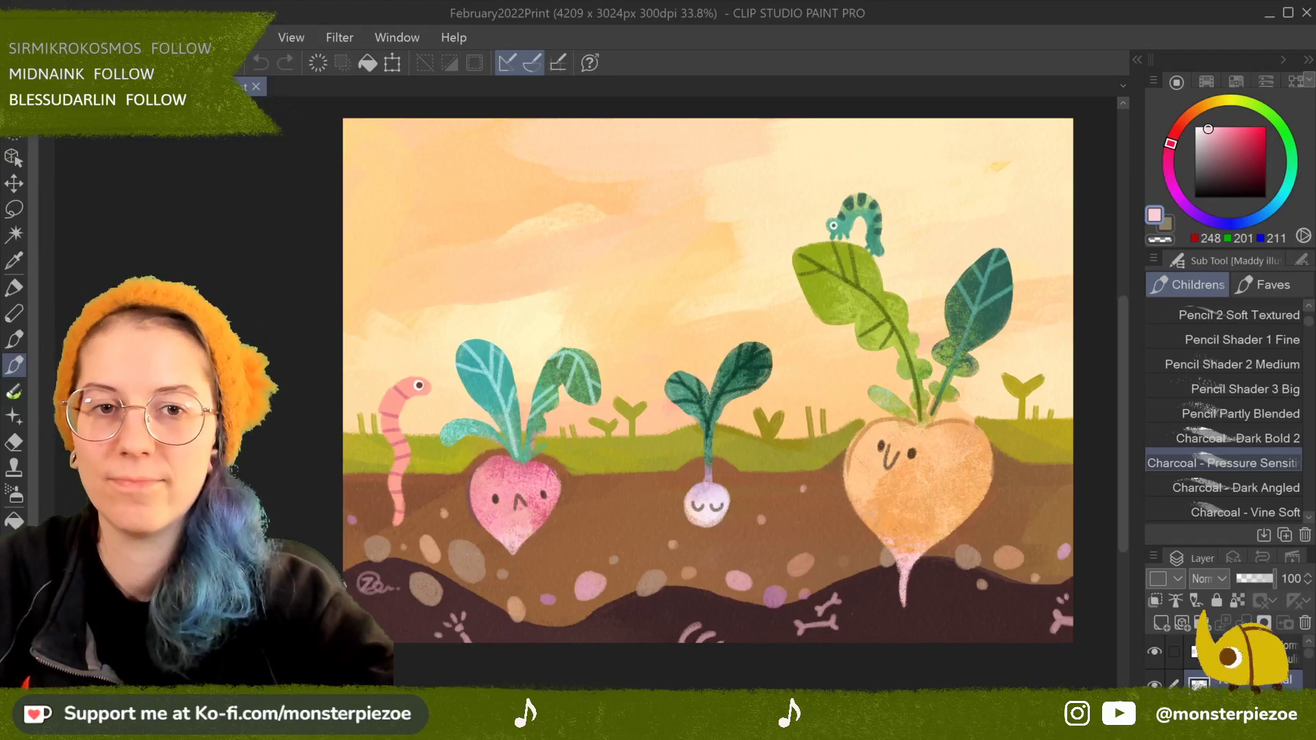
key(ctrl+w)
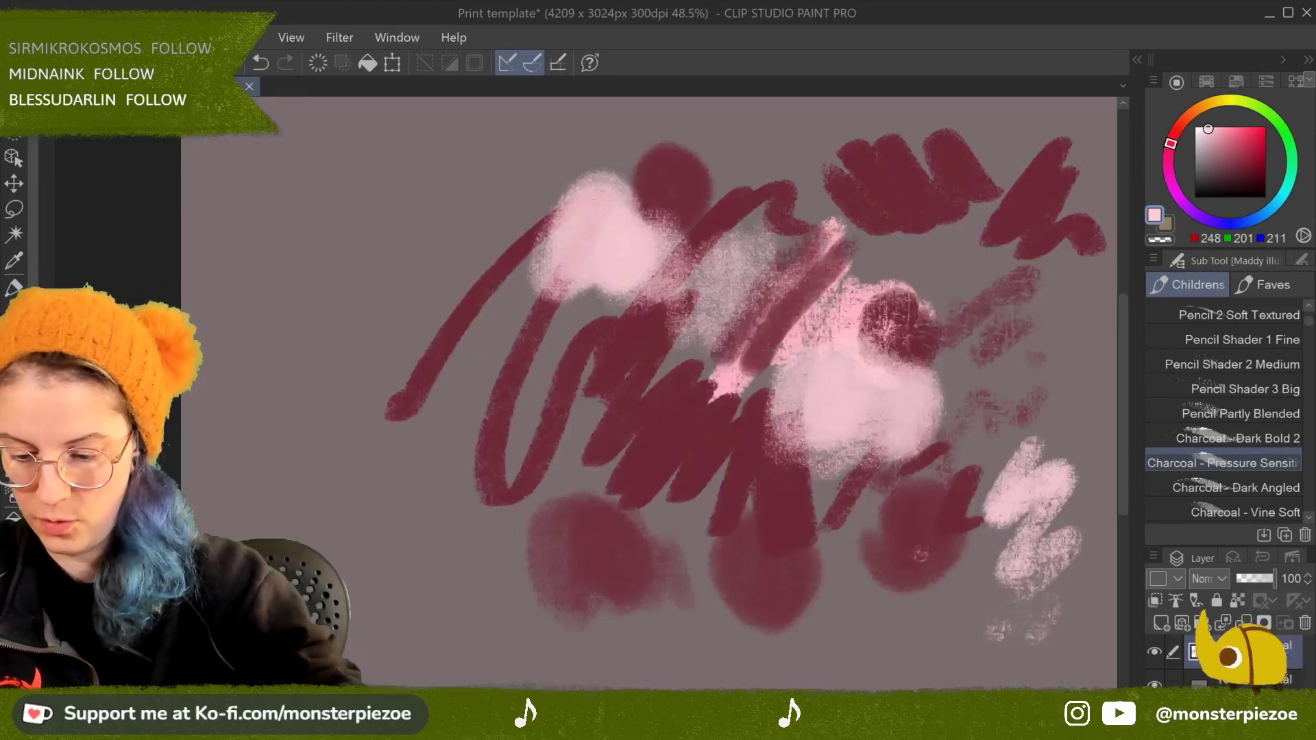
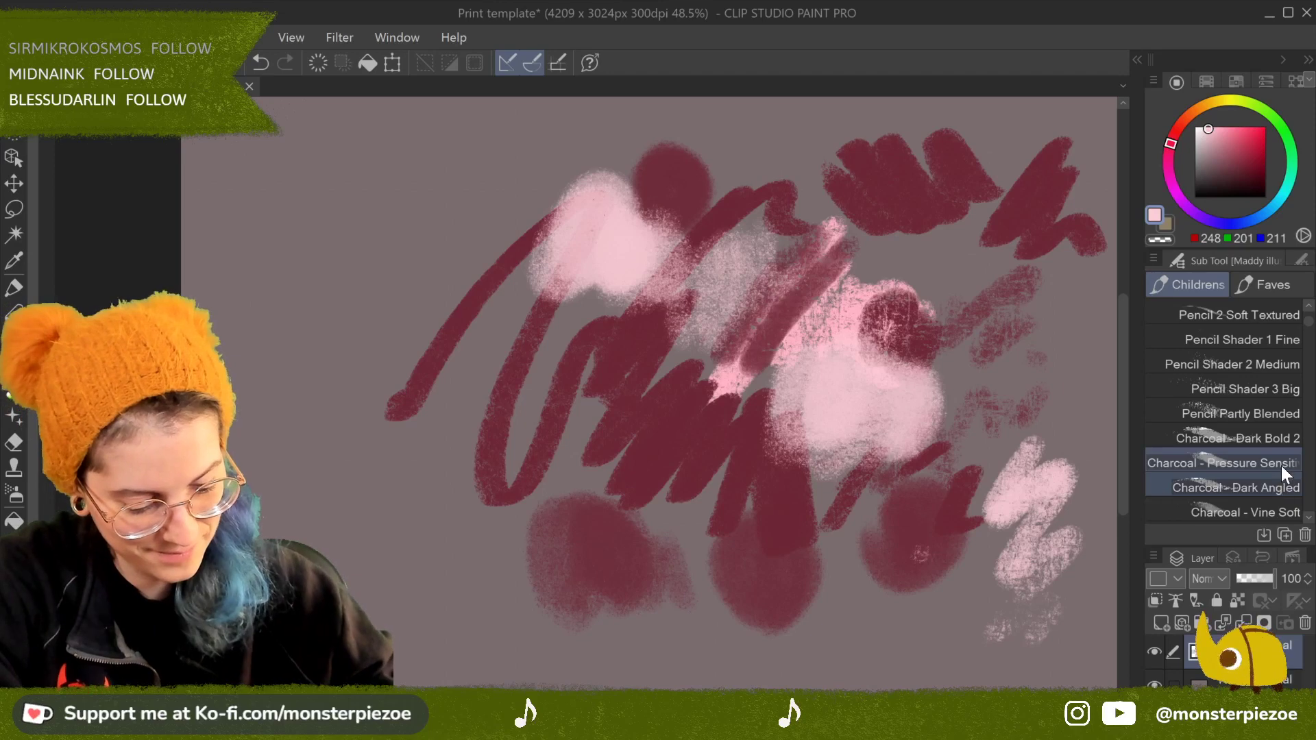
Step: Review the Charcoal - Pressure Sensitive brush's properties and the Faves group's last brushes, returning to the Childrens group
click(1296, 259)
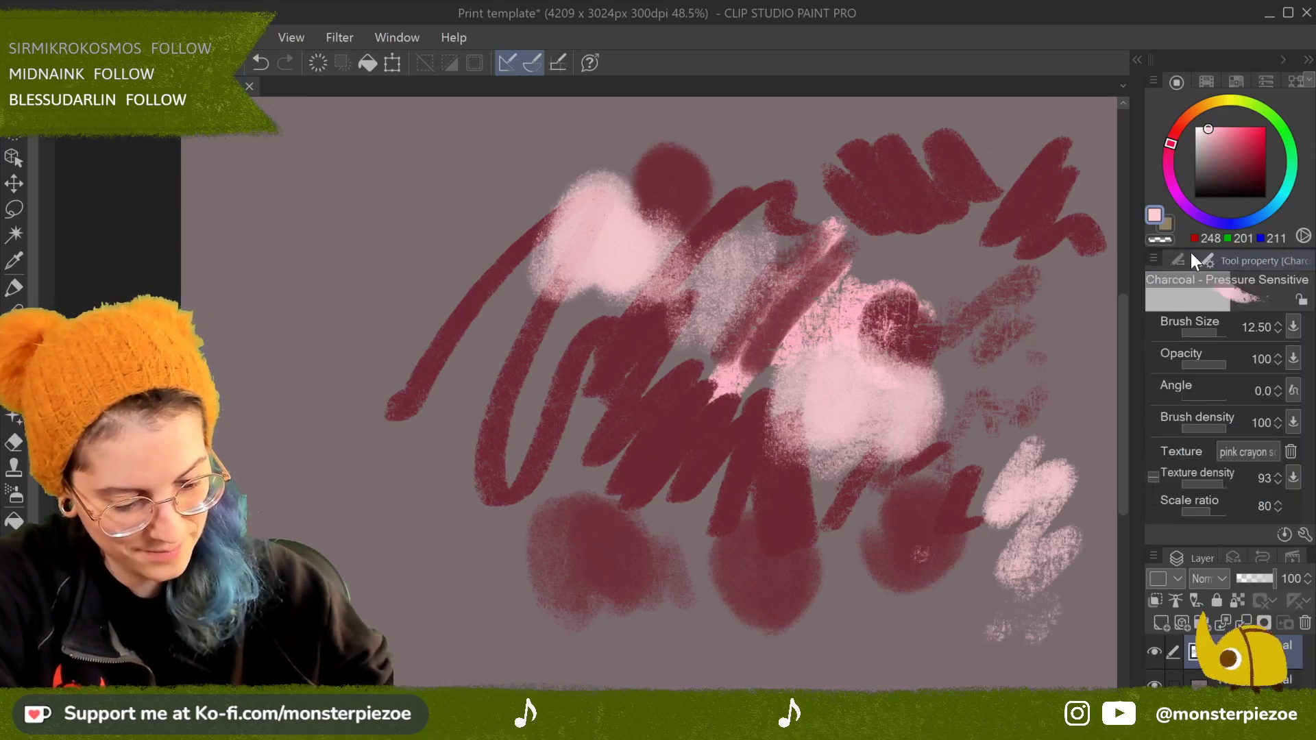
click(1193, 259)
click(1272, 285)
click(1277, 472)
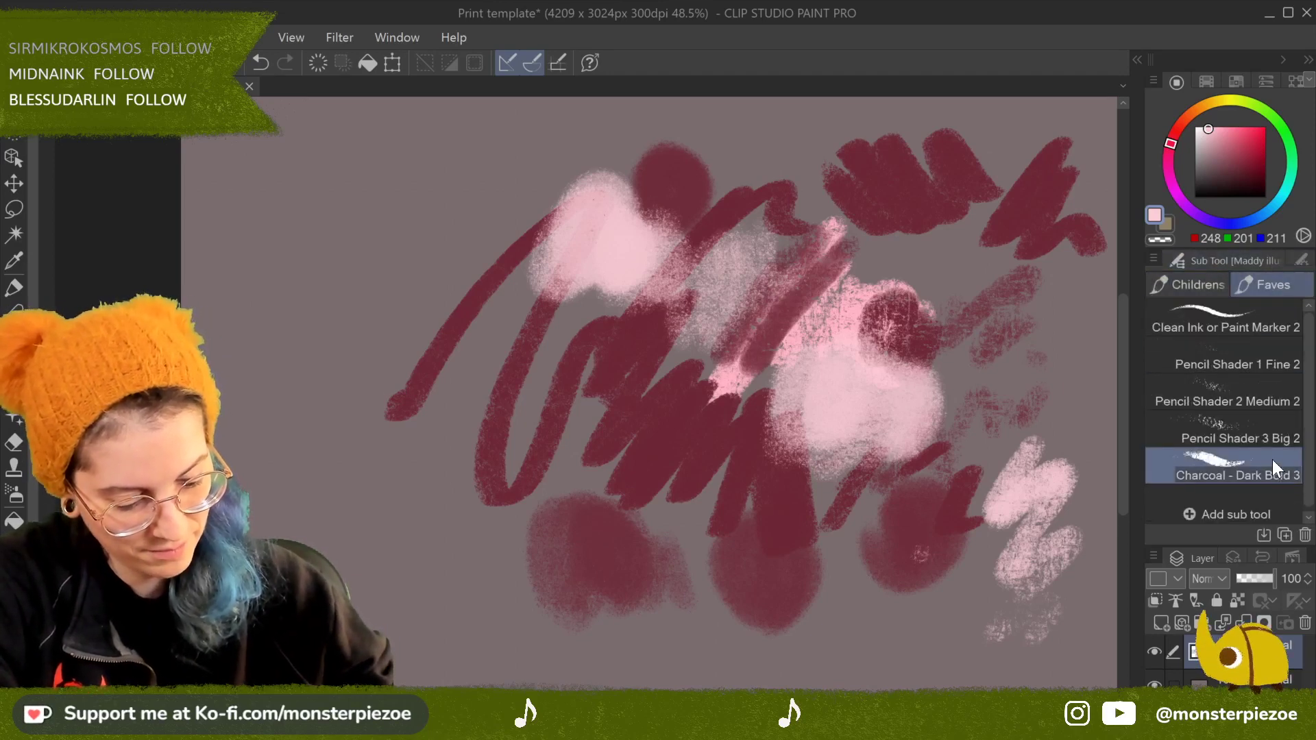
click(1212, 288)
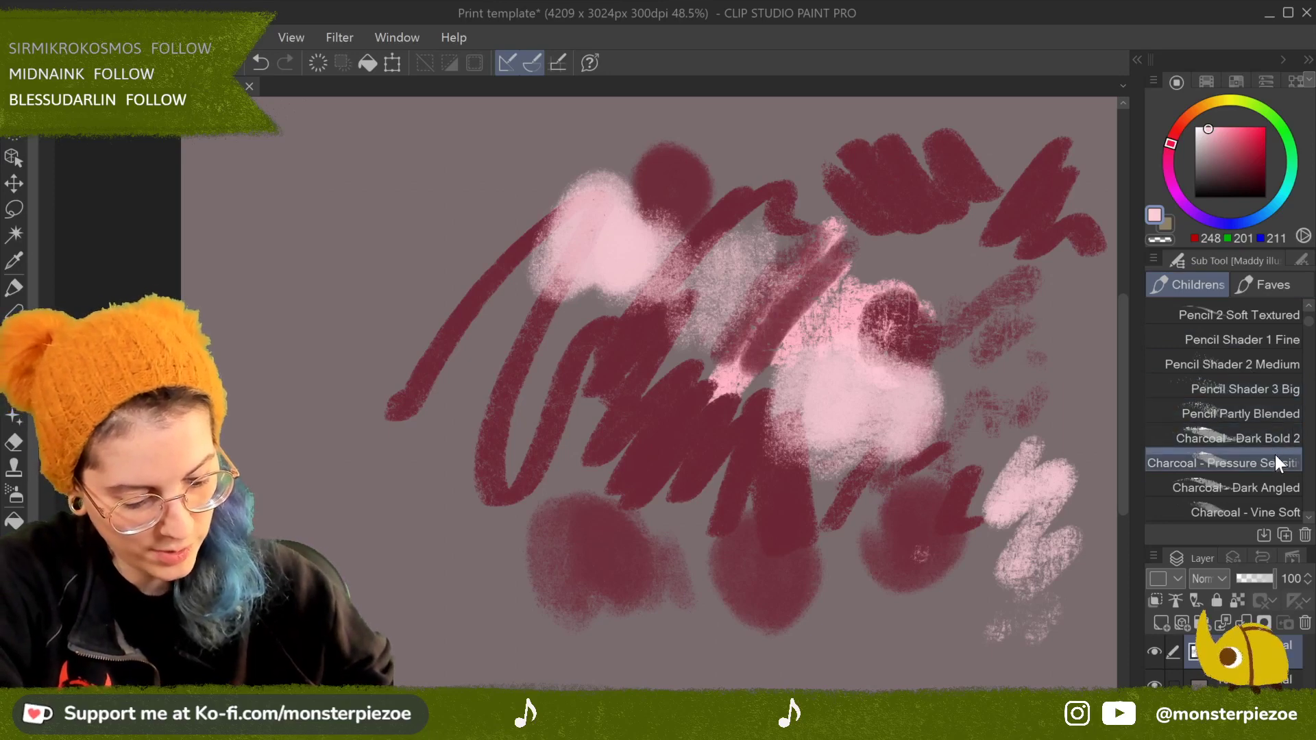
Step: With Charcoal - Vine Soft, paint several pale pink (248, 201, 211) soft patches on the empty area beside the scribbles' left side
click(1279, 508)
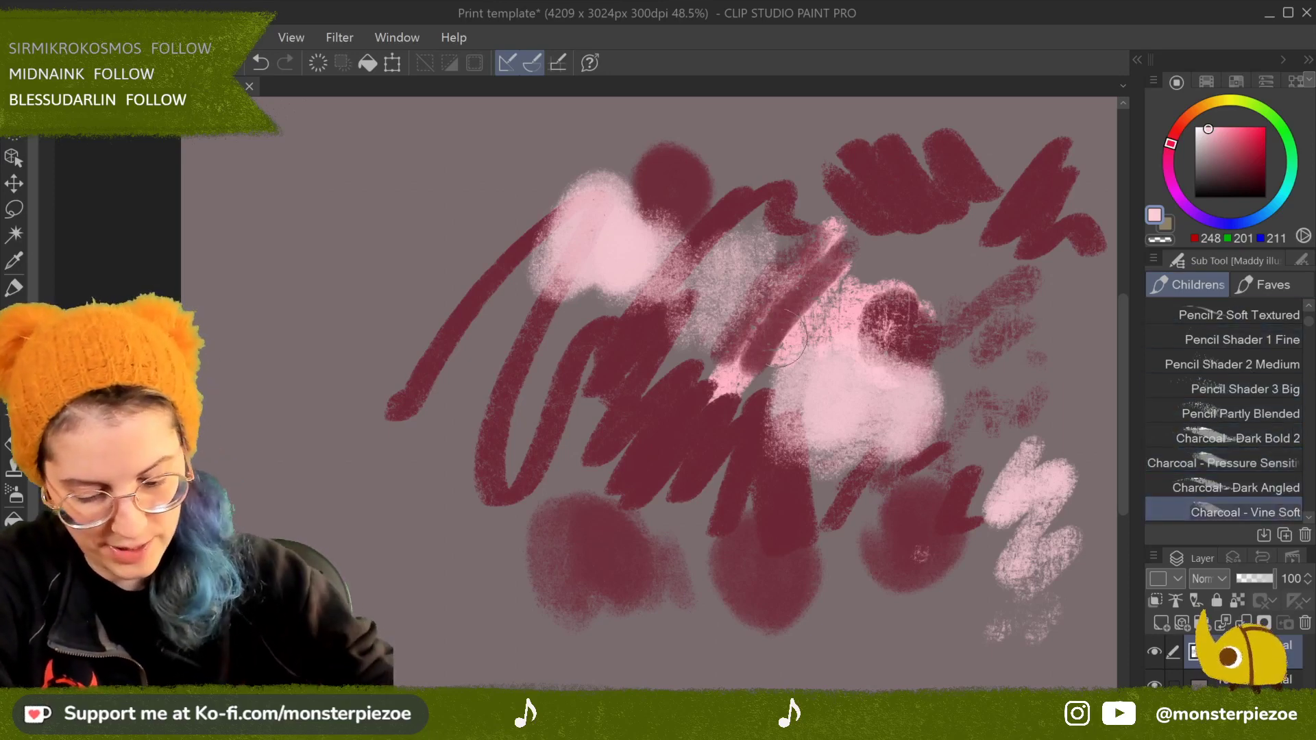
mouse_move(350, 319)
mouse_down()
mouse_move(365, 220)
mouse_move(394, 266)
mouse_move(355, 239)
mouse_move(348, 269)
mouse_move(422, 234)
mouse_move(425, 277)
mouse_move(444, 239)
mouse_move(456, 266)
mouse_move(410, 307)
mouse_move(407, 391)
mouse_move(391, 374)
mouse_move(396, 384)
mouse_move(420, 350)
mouse_move(444, 264)
mouse_move(429, 247)
mouse_move(405, 294)
mouse_up()
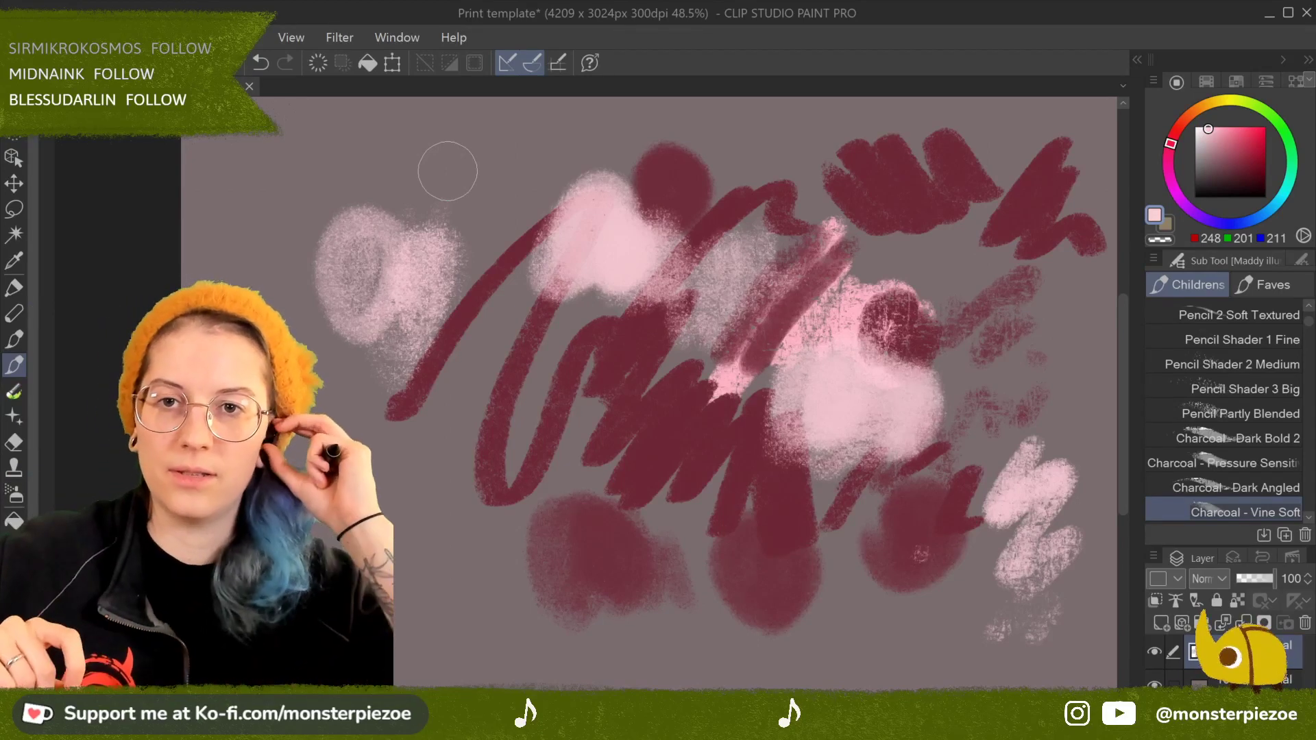
mouse_move(456, 370)
mouse_down()
mouse_move(422, 467)
mouse_move(439, 401)
mouse_up()
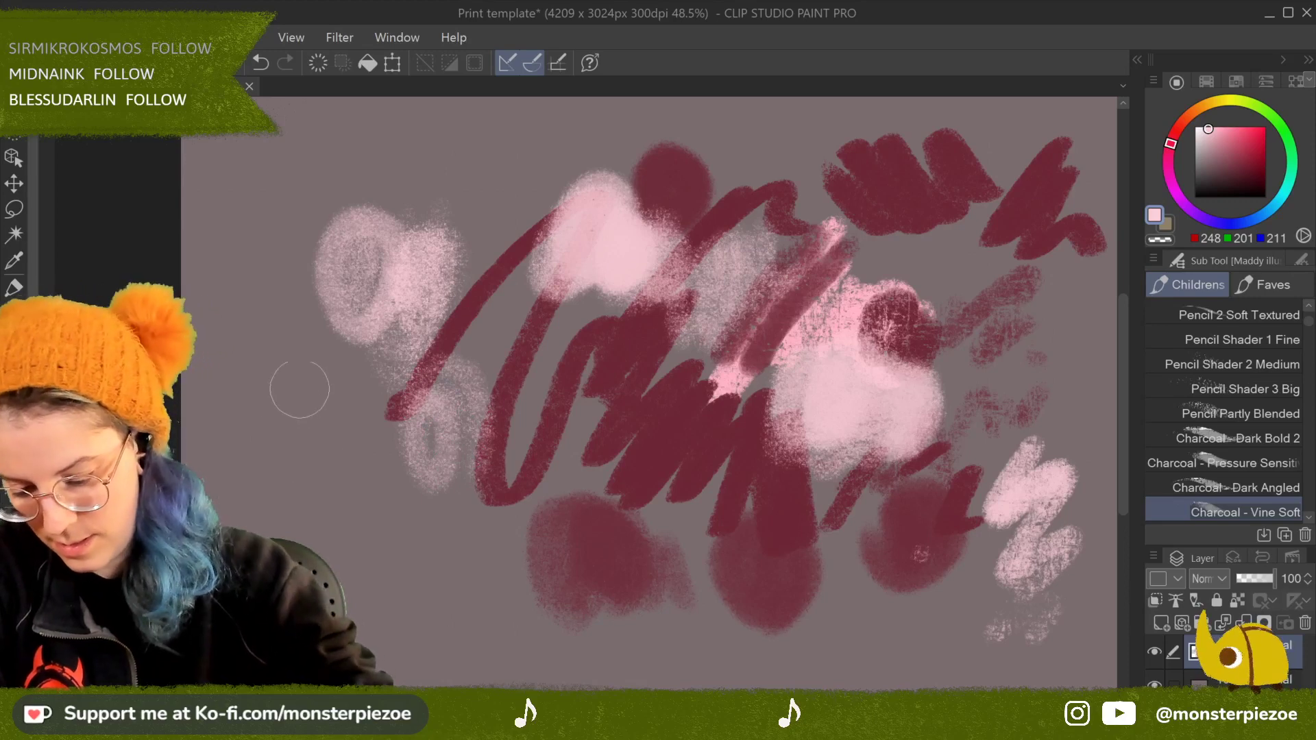
mouse_move(297, 395)
mouse_down()
mouse_move(294, 447)
mouse_move(332, 378)
mouse_move(320, 498)
mouse_move(361, 499)
mouse_move(383, 528)
mouse_move(355, 447)
mouse_move(346, 508)
mouse_up()
mouse_move(334, 456)
mouse_down()
mouse_move(298, 398)
mouse_move(312, 443)
mouse_move(350, 484)
mouse_up()
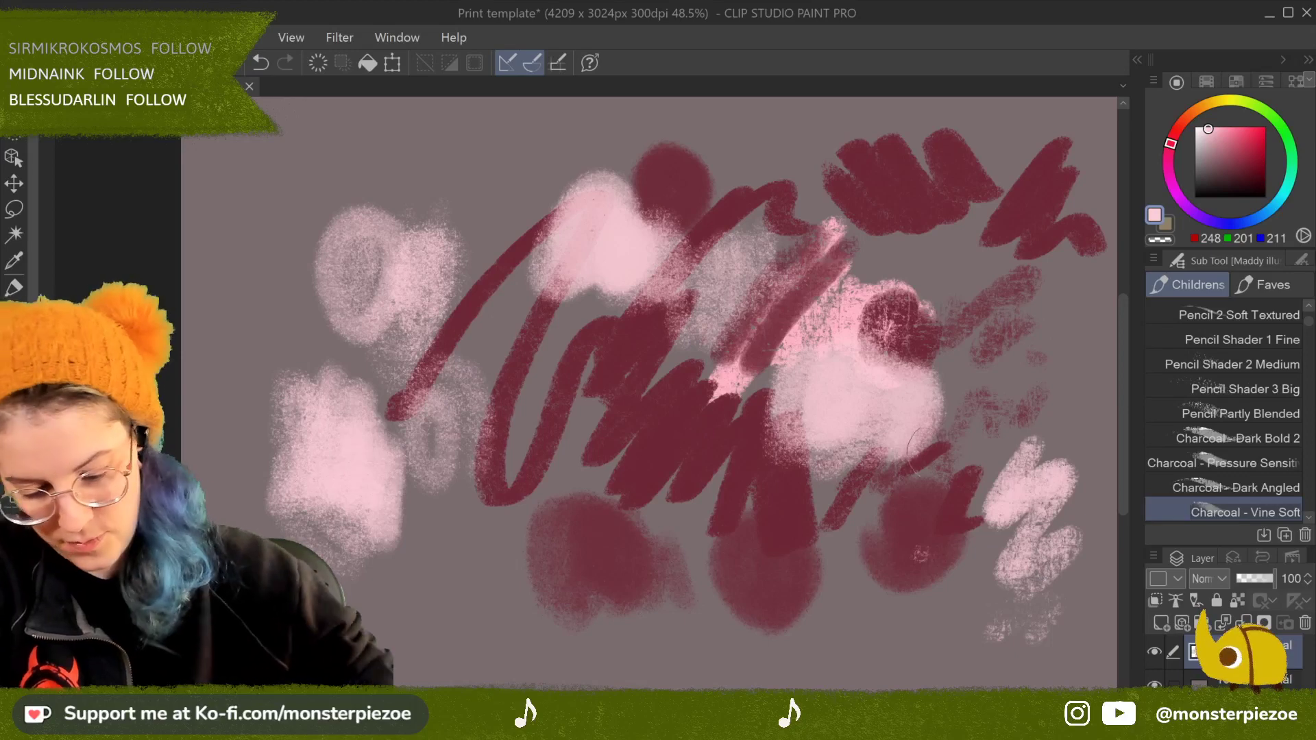
Step: Duplicate the Charcoal - Vine Soft brush as Charcoal - Vine Soft 2 and move the duplicate into the Faves group
right_click(1273, 512)
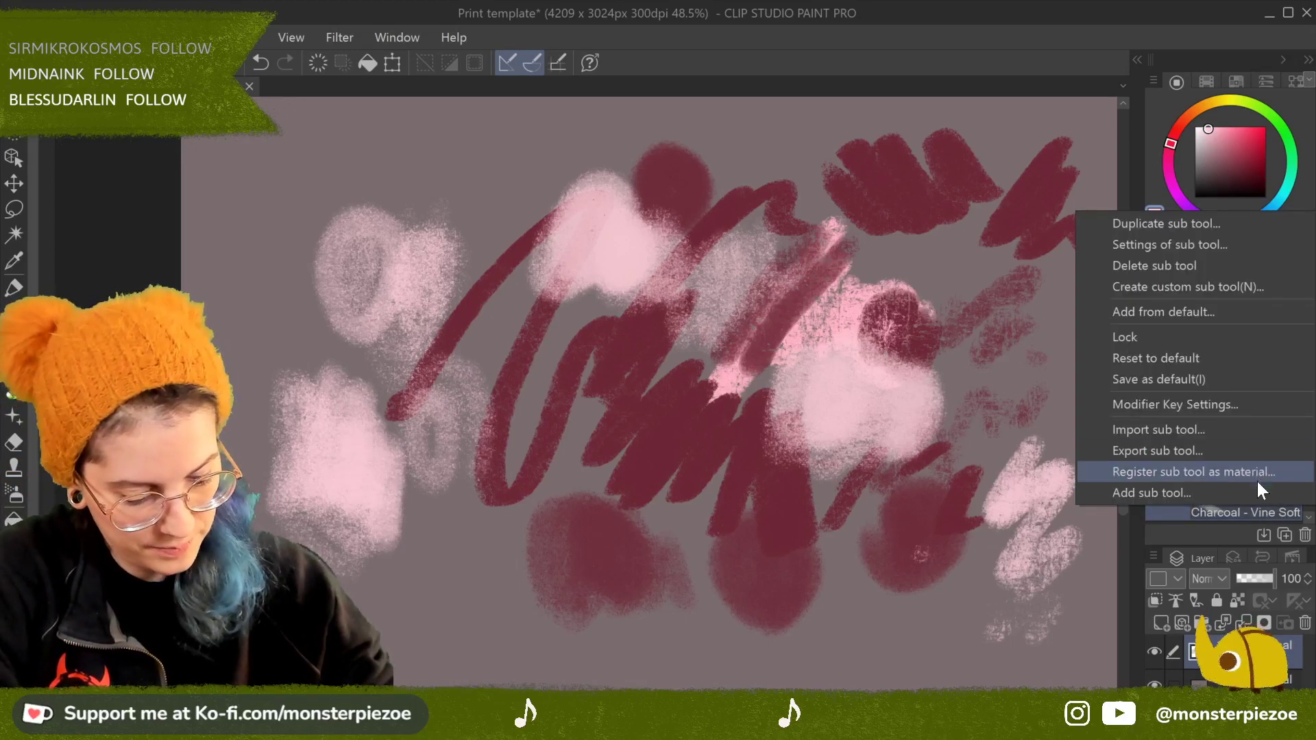
click(1256, 222)
click(850, 95)
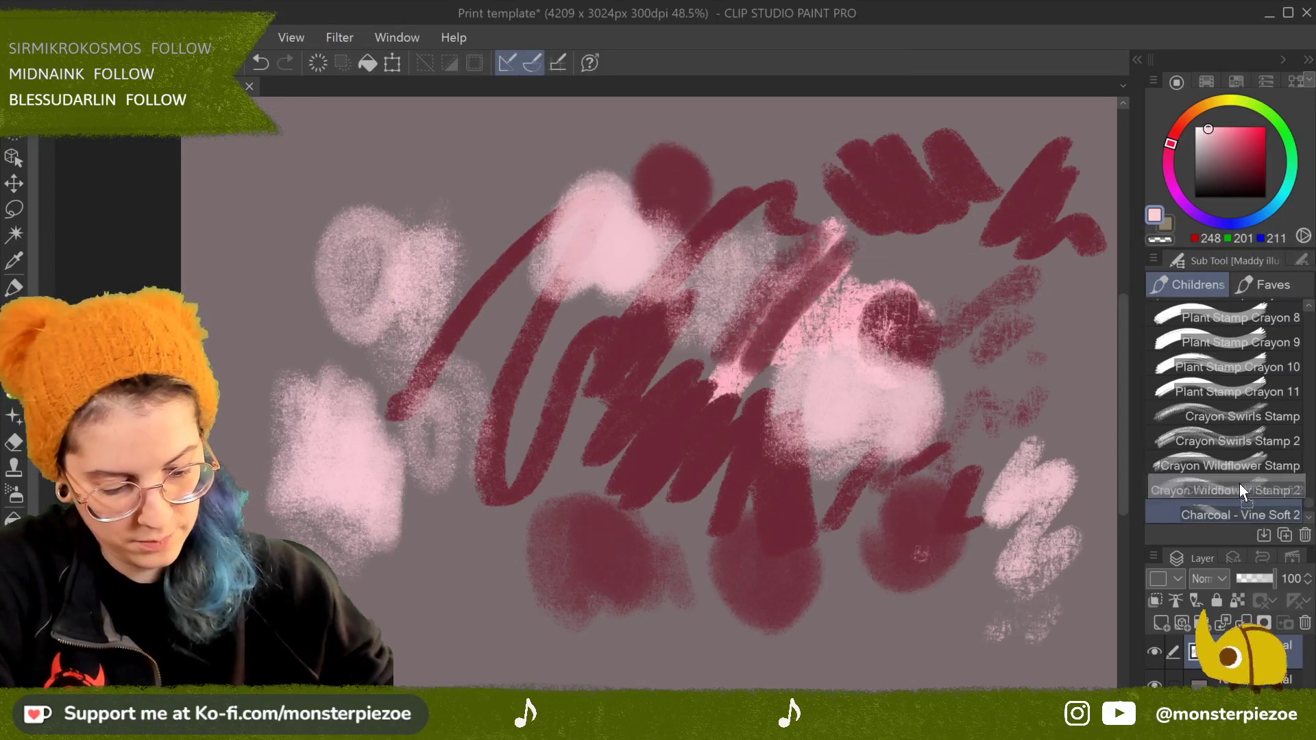
drag(1308, 509, 1306, 319)
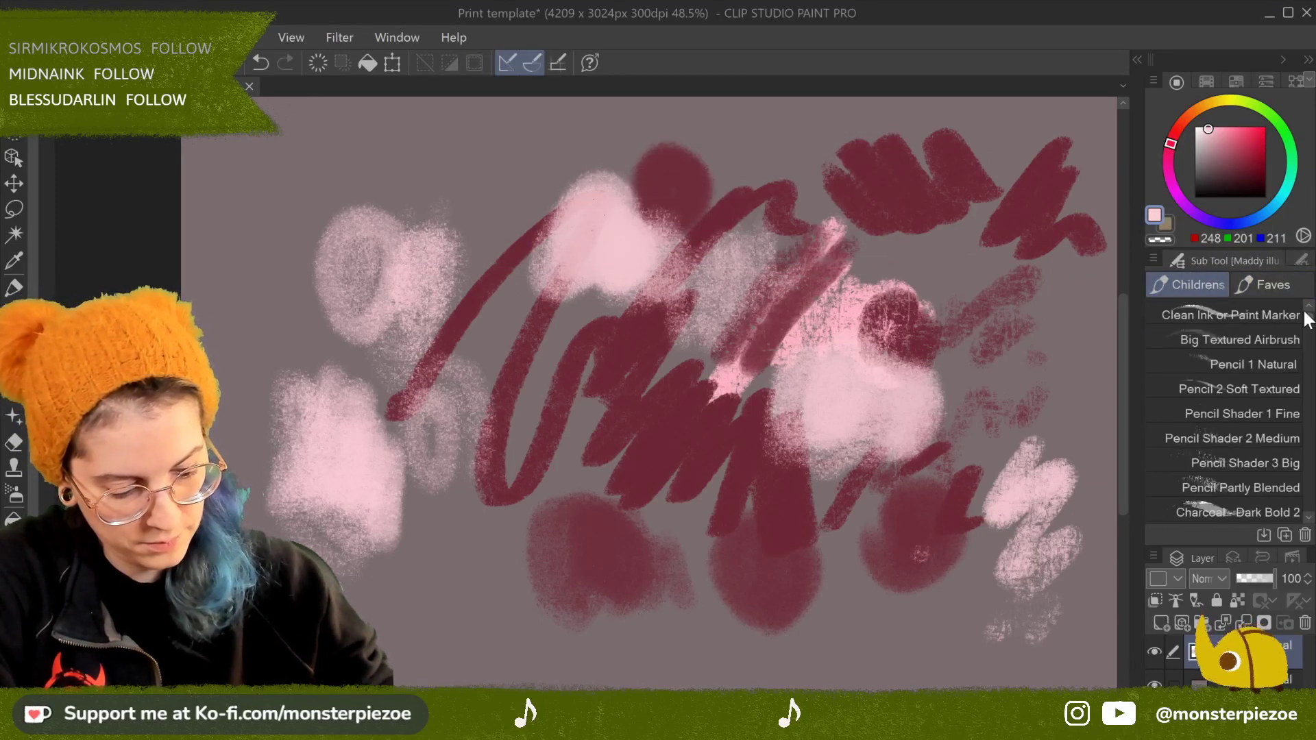
Step: With Charcoal - Gritty, paint a pale pink patch below the scribbles and another over the lower-left dark red patch
click(1309, 519)
click(1308, 518)
click(1309, 519)
click(1309, 519)
click(1309, 518)
click(1308, 519)
click(1286, 460)
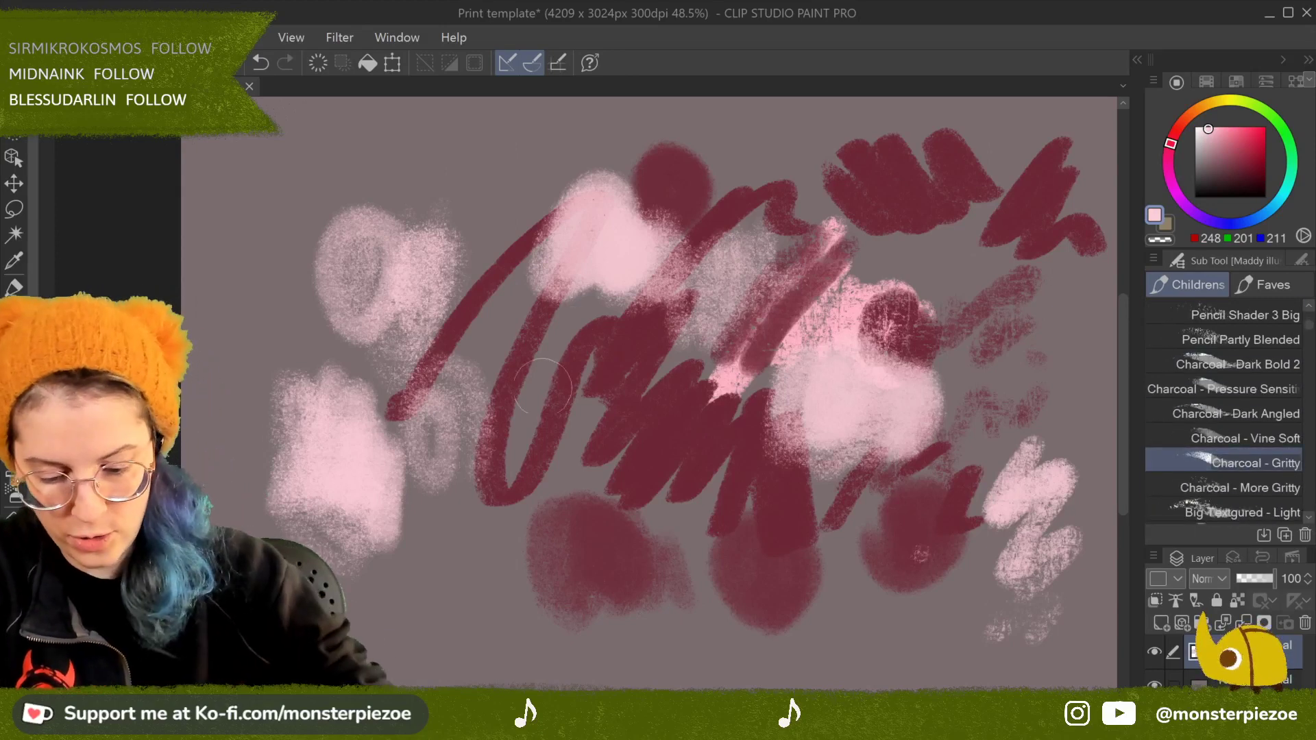
mouse_move(493, 597)
mouse_down()
mouse_move(498, 632)
mouse_move(416, 576)
mouse_move(405, 604)
mouse_move(386, 588)
mouse_move(404, 637)
mouse_up()
mouse_move(528, 603)
mouse_down()
mouse_move(557, 651)
mouse_move(588, 604)
mouse_move(606, 638)
mouse_move(633, 572)
mouse_move(678, 591)
mouse_up()
Step: With Charcoal - More Gritty, paint pale pink over the lower middle red patch and dark red (86, 34, 45) across the central scribbles
click(1240, 487)
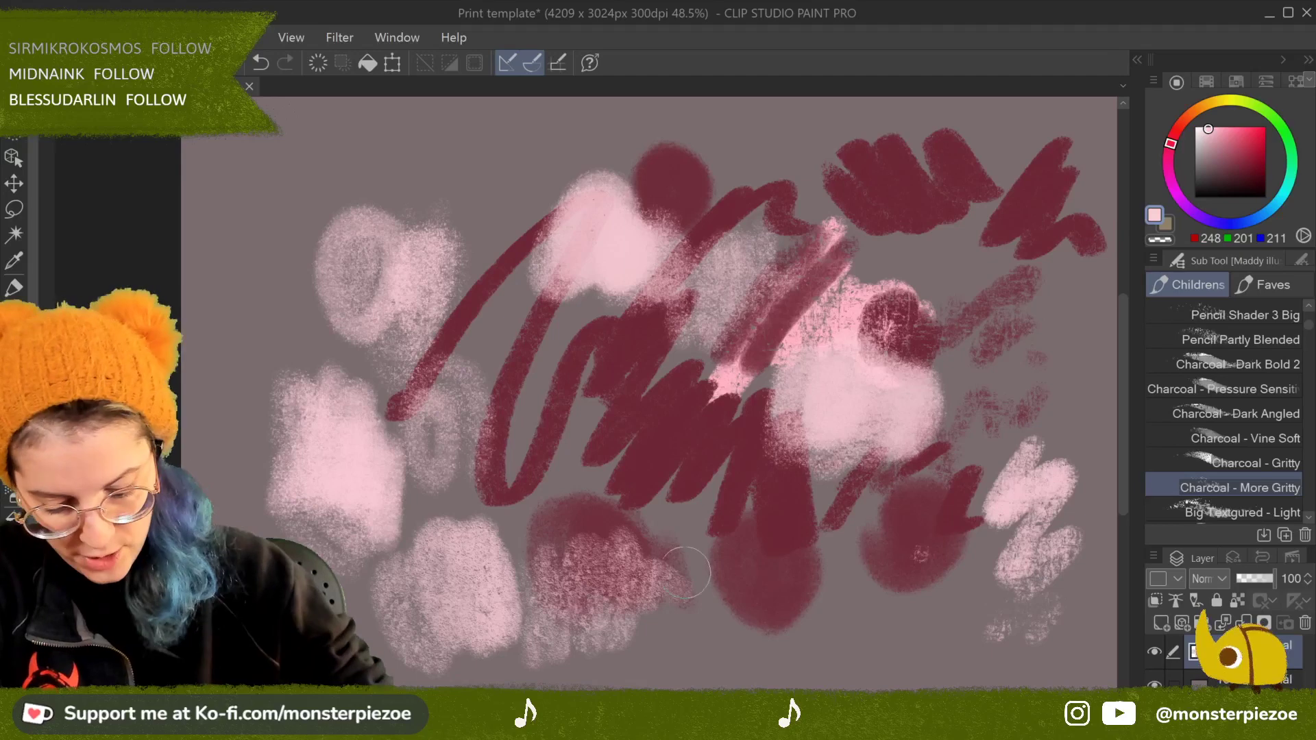
mouse_move(698, 572)
mouse_down()
mouse_move(727, 589)
mouse_move(850, 604)
mouse_up()
alt+click(928, 580)
mouse_move(823, 240)
mouse_down()
mouse_move(741, 342)
mouse_move(706, 420)
mouse_move(790, 439)
mouse_up()
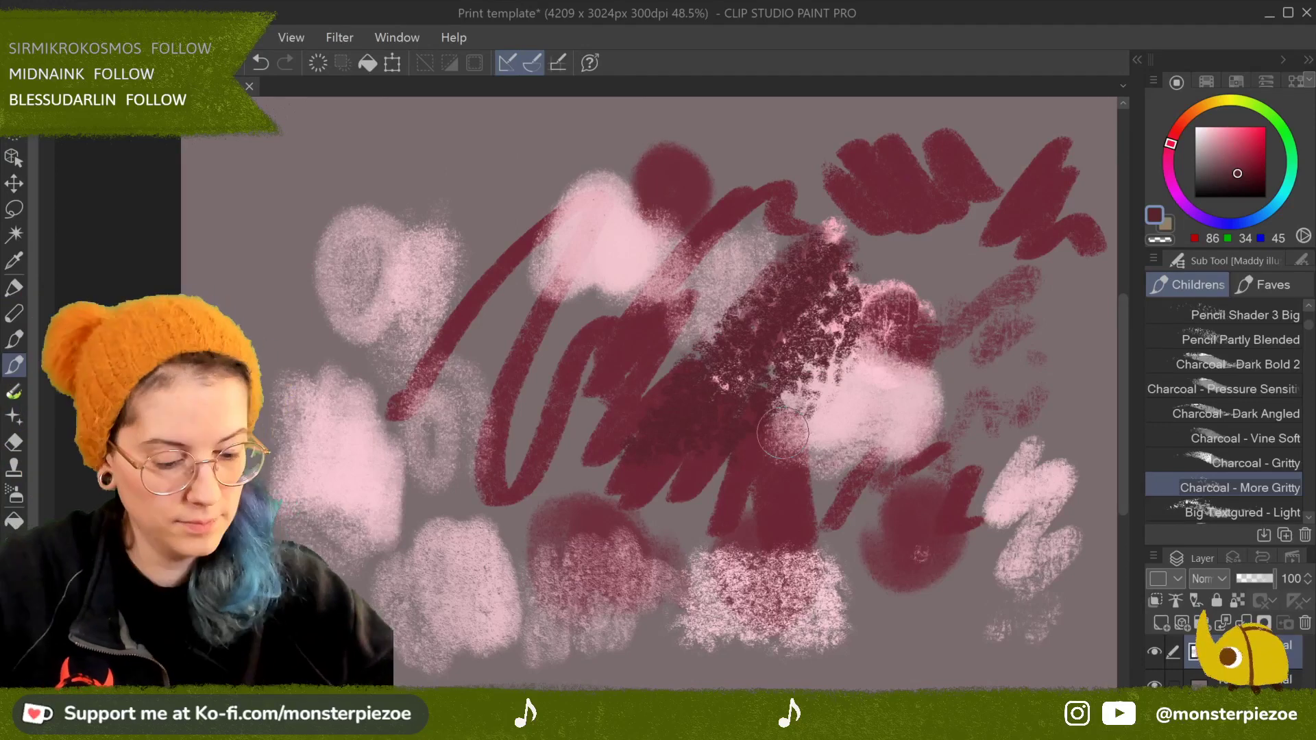
Step: Clear the layer and paint a Charcoal - More Gritty blob in dark red (86, 34, 45), pink and muted red (132, 59, 75)
click(323, 60)
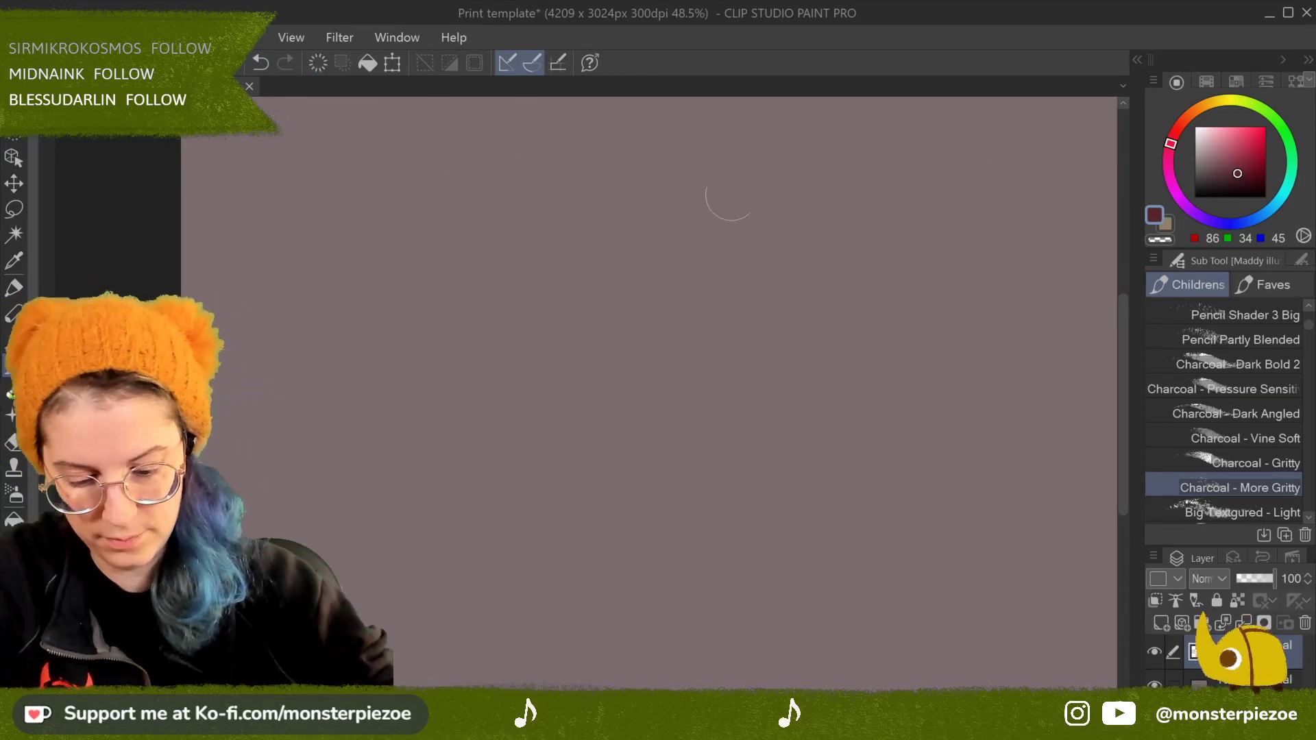
mouse_move(761, 187)
mouse_down()
mouse_move(697, 316)
mouse_move(794, 182)
mouse_move(775, 273)
mouse_move(798, 270)
mouse_move(843, 222)
mouse_move(743, 226)
mouse_move(714, 243)
mouse_move(706, 216)
mouse_move(691, 280)
mouse_move(723, 255)
mouse_move(746, 305)
mouse_up()
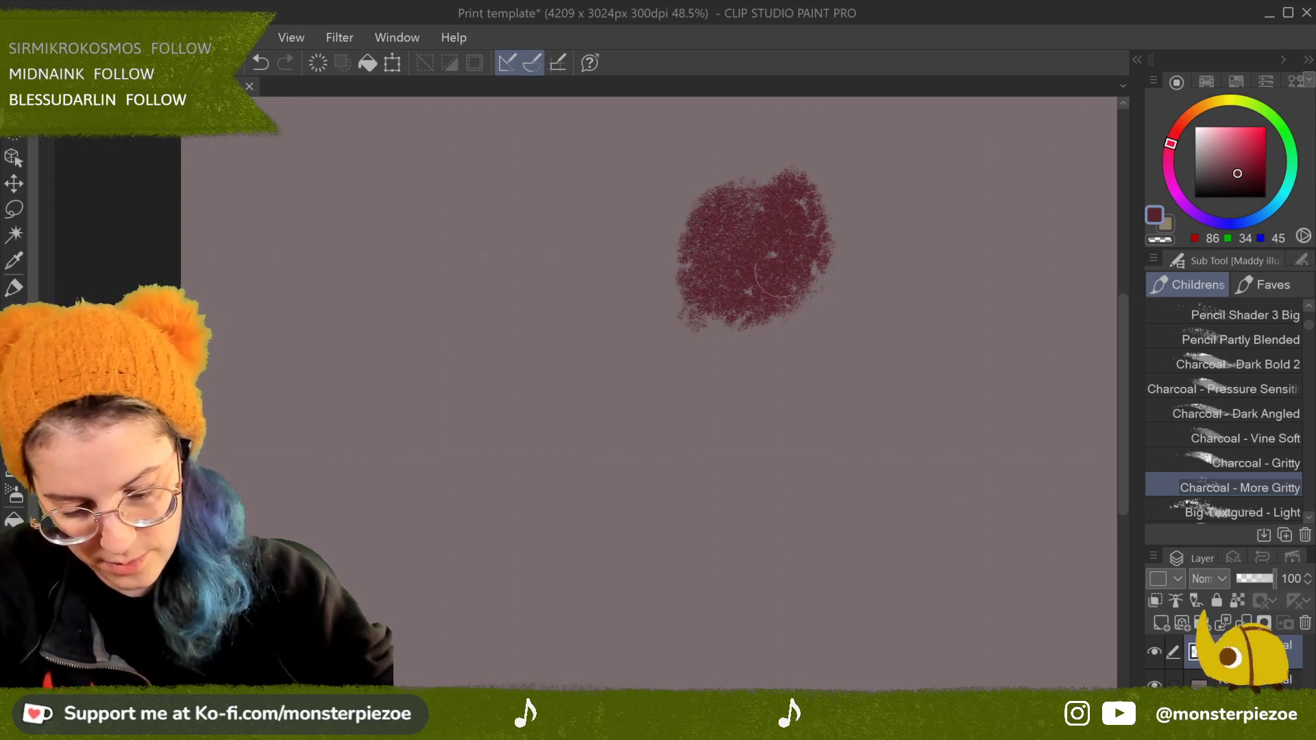
mouse_move(820, 328)
mouse_down()
mouse_move(858, 222)
mouse_move(849, 234)
mouse_move(880, 202)
mouse_move(822, 233)
mouse_move(830, 260)
mouse_move(768, 308)
mouse_move(823, 346)
mouse_move(768, 330)
mouse_up()
click(1223, 129)
drag(848, 294, 881, 322)
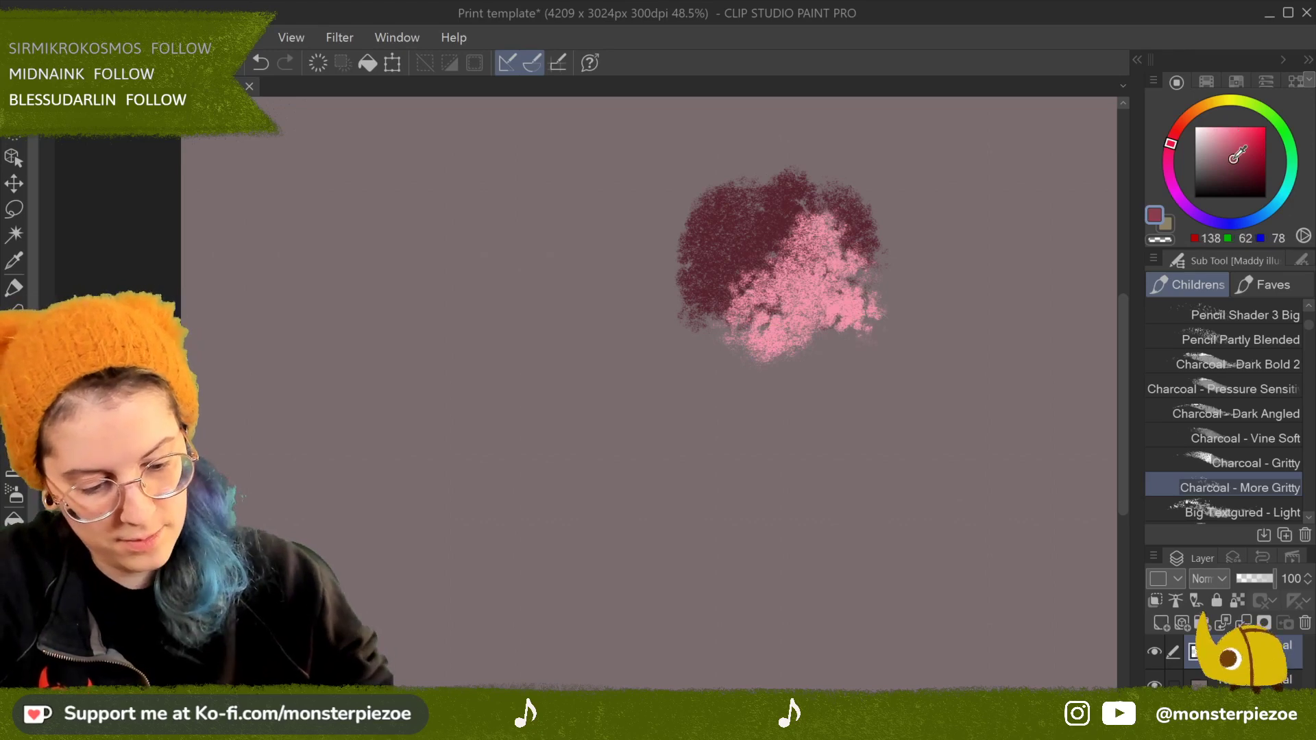
mouse_move(788, 216)
mouse_down()
mouse_move(754, 288)
mouse_move(830, 294)
mouse_move(795, 227)
mouse_up()
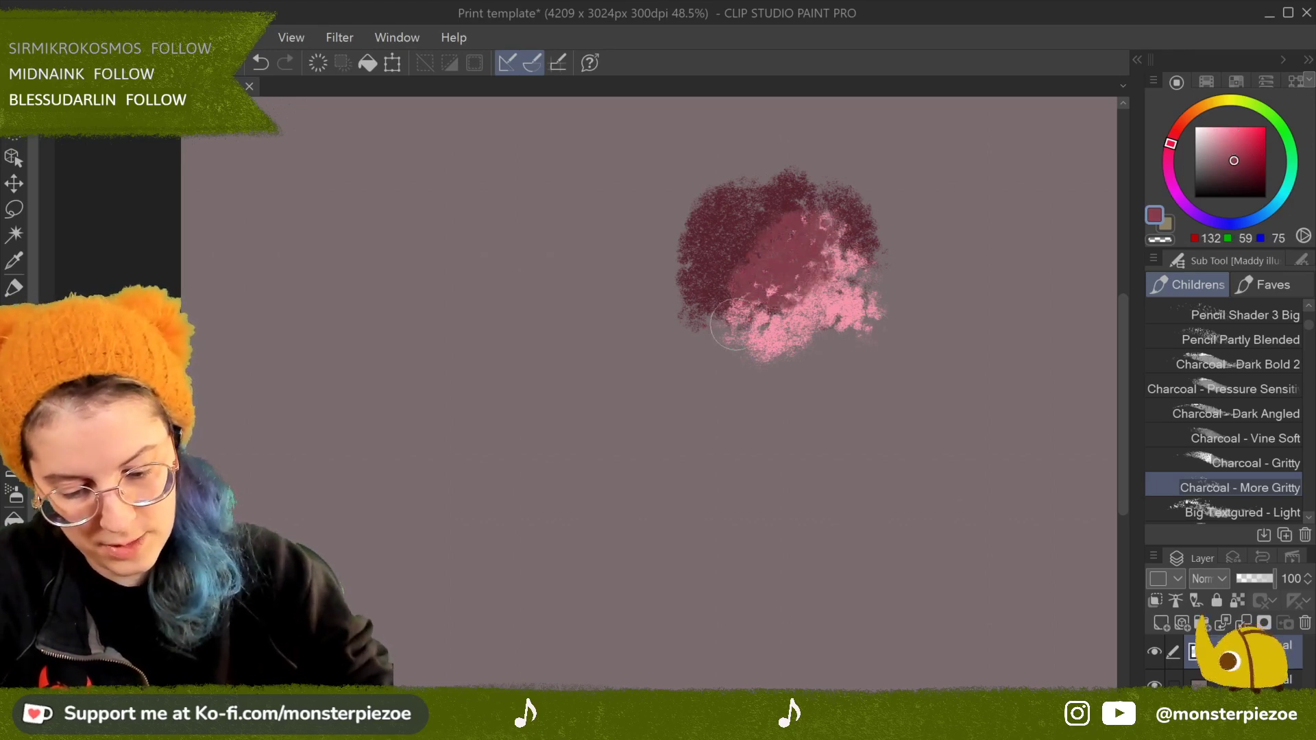
mouse_move(916, 369)
mouse_down()
mouse_move(919, 439)
mouse_move(906, 383)
mouse_up()
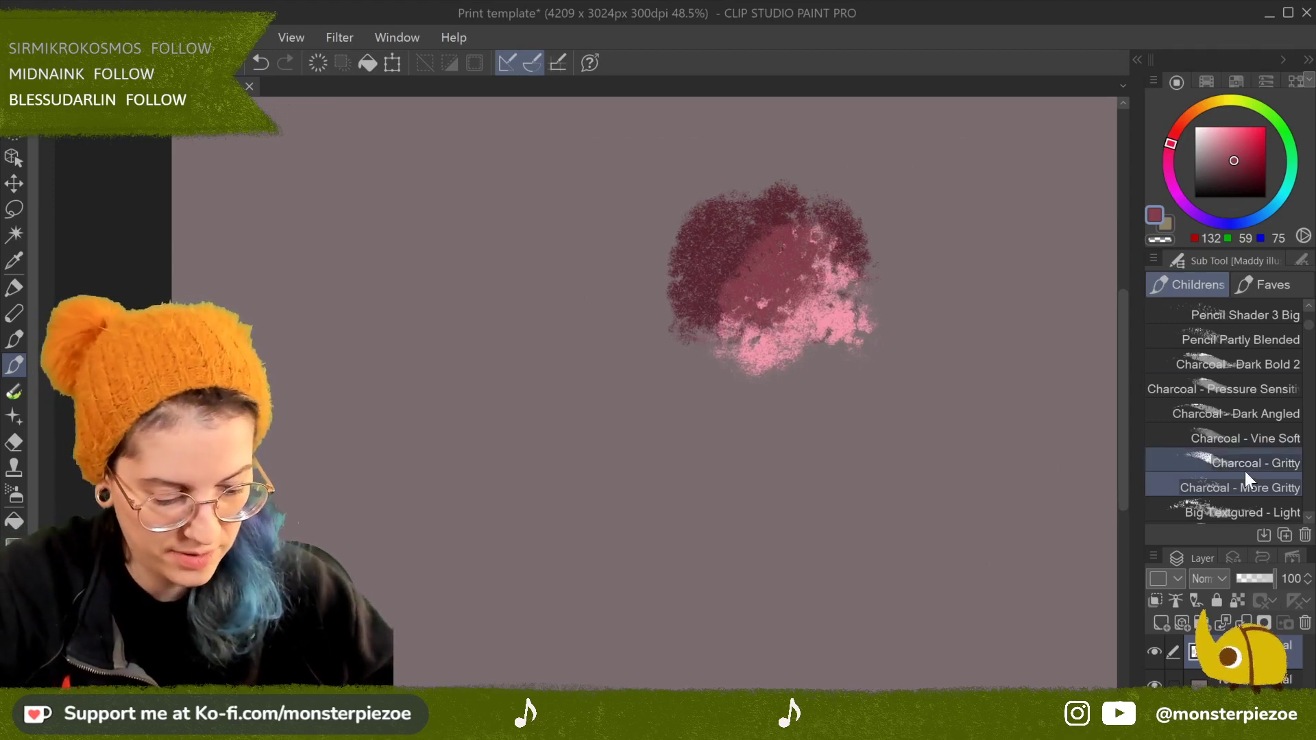
Step: Duplicate the Charcoal - More Gritty brush and move the duplicate into the Faves group
right_click(1259, 484)
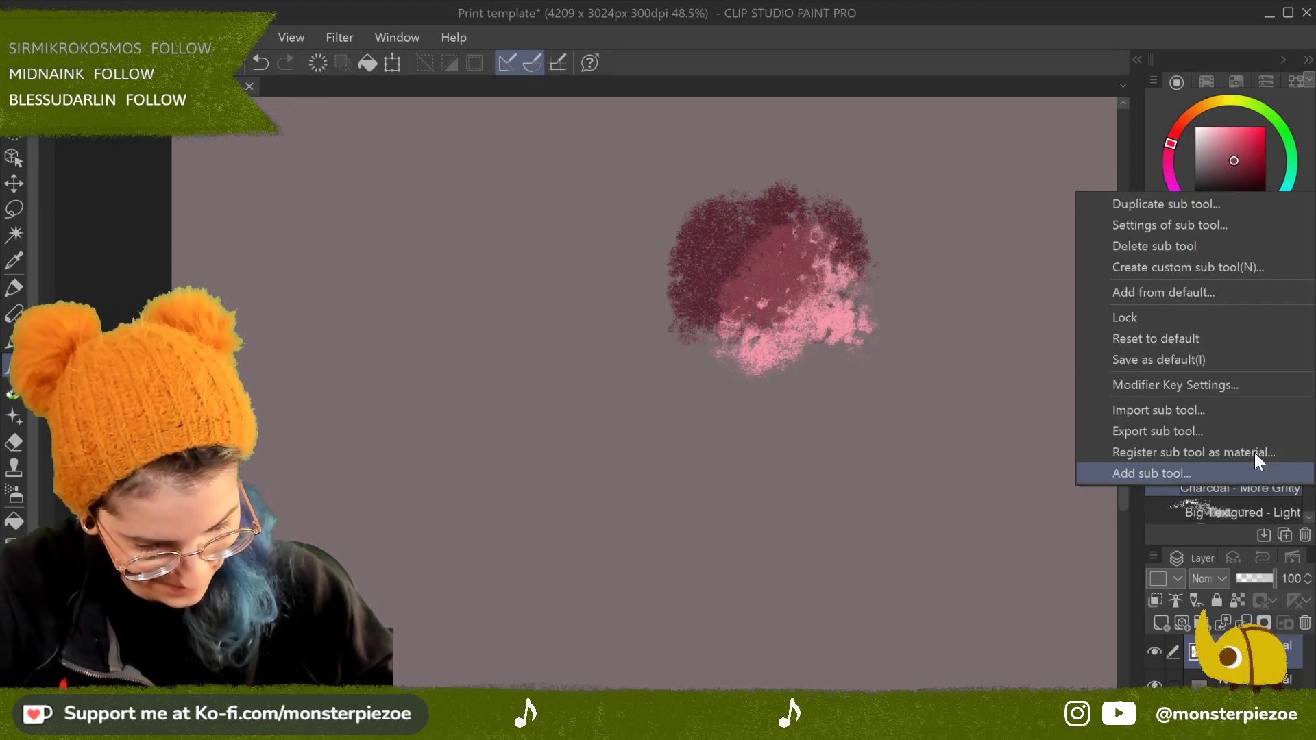
click(1252, 201)
click(868, 97)
drag(1231, 516, 1268, 286)
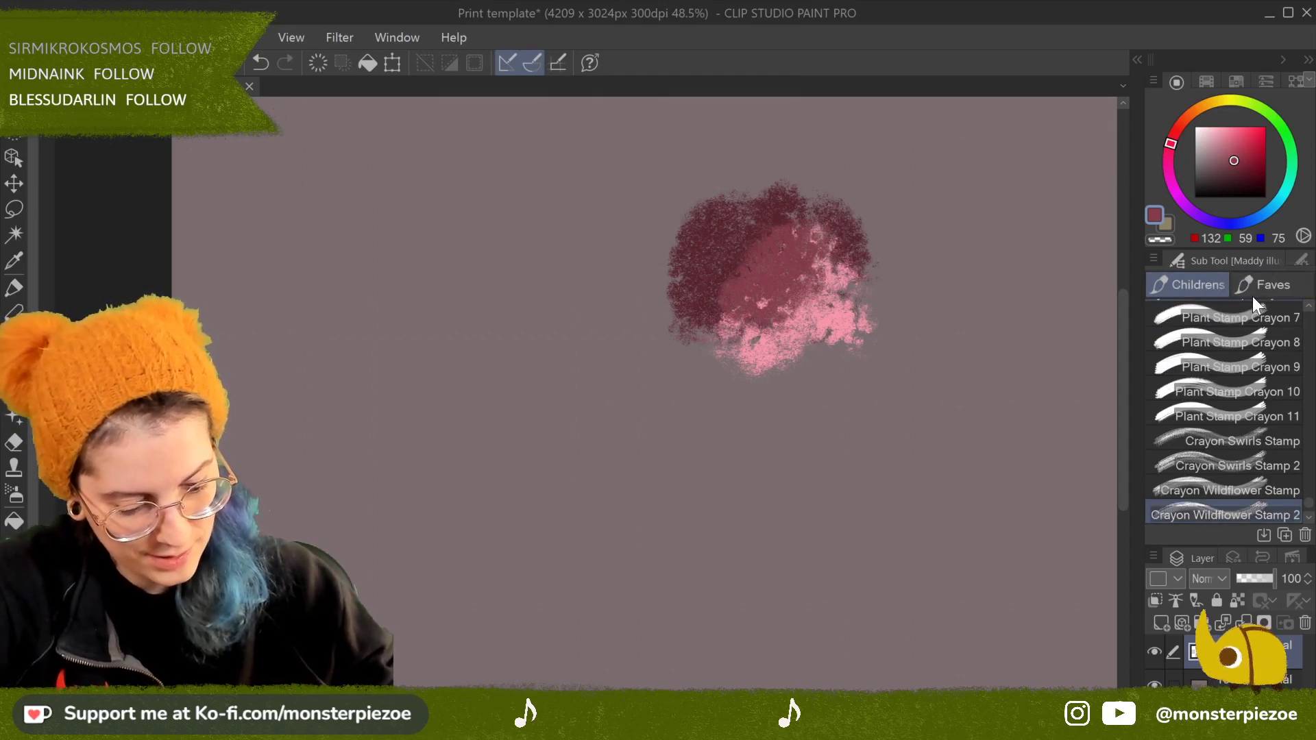
Step: With Big Textured - Light, fill a large muted red (132, 59, 75) textured patch to the lower right of the gritty blob
drag(1310, 503, 1310, 334)
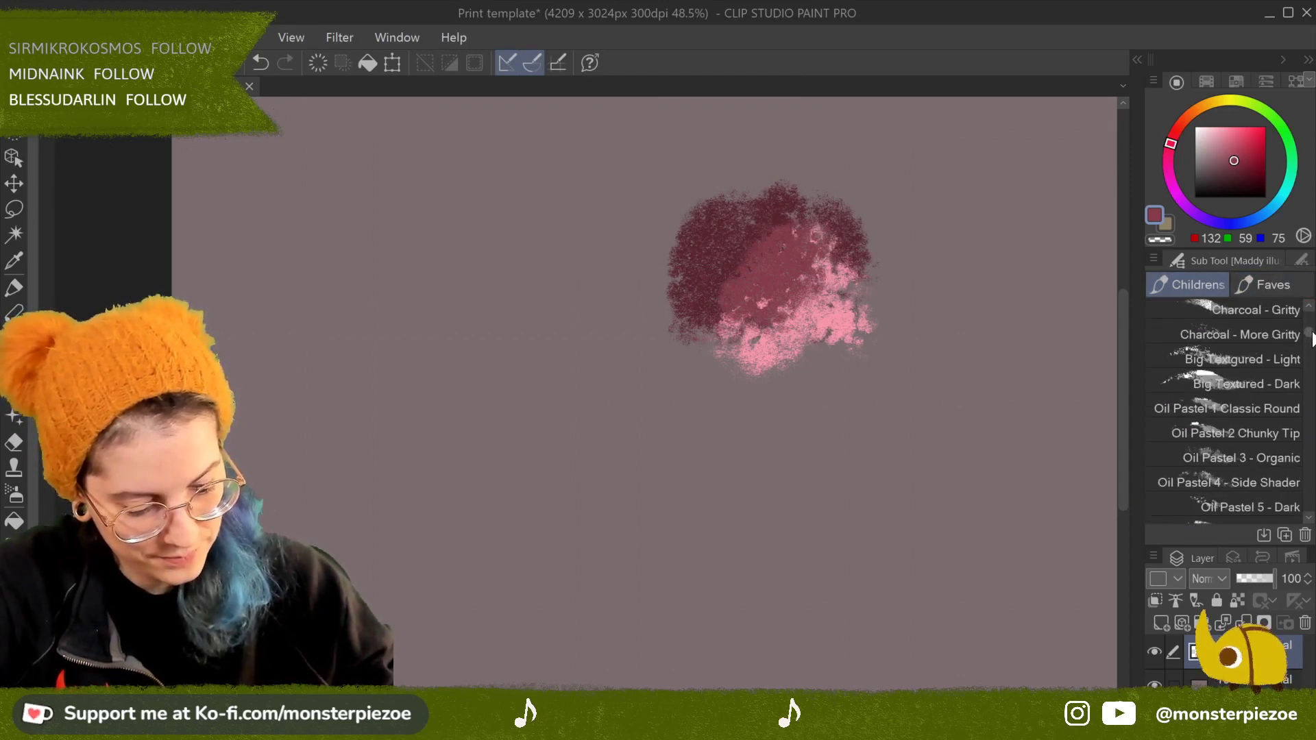
click(1281, 361)
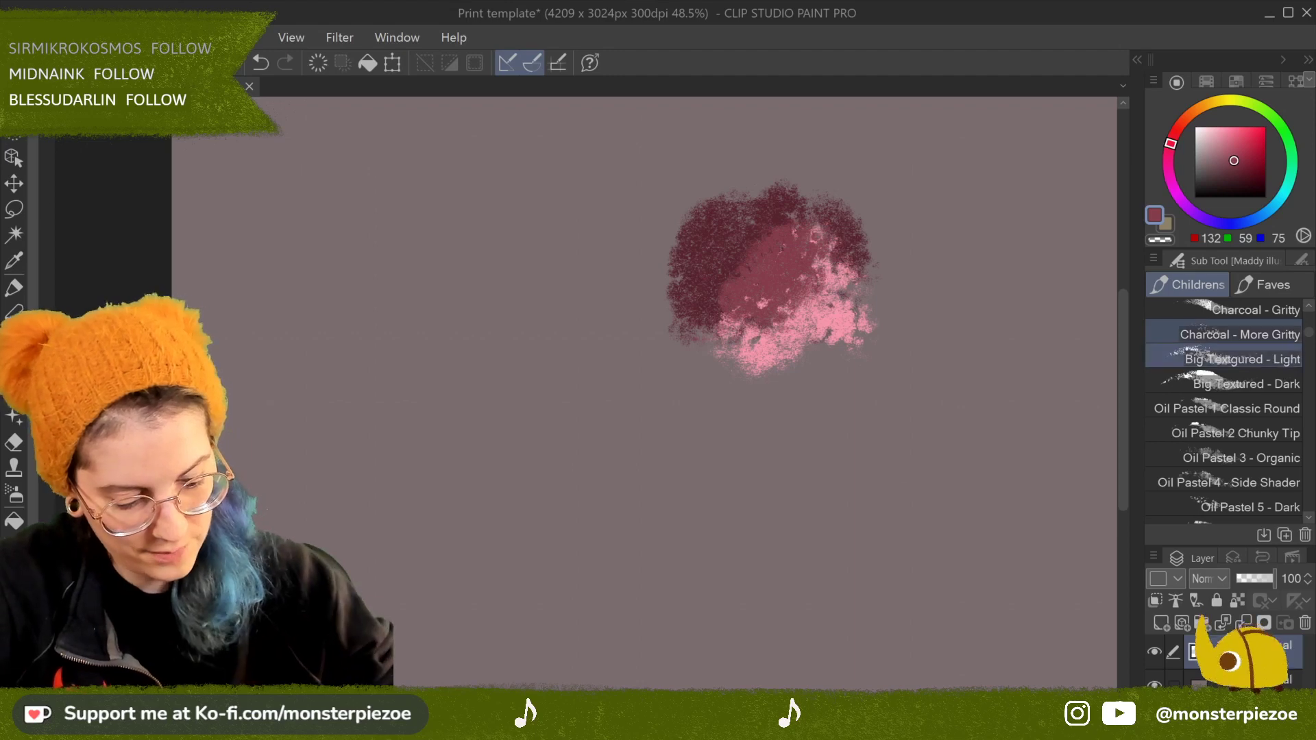
mouse_move(761, 514)
mouse_down()
mouse_move(926, 374)
mouse_move(840, 518)
mouse_move(940, 497)
mouse_move(813, 486)
mouse_move(799, 398)
mouse_up()
mouse_move(904, 474)
mouse_down()
mouse_move(985, 427)
mouse_move(967, 490)
mouse_move(986, 393)
mouse_move(919, 323)
mouse_up()
Step: With Big Textured - Dark in deep red (74, 23, 34), paint a diagonal bar, a large filled patch and loose strokes around the gritty blob
click(1290, 381)
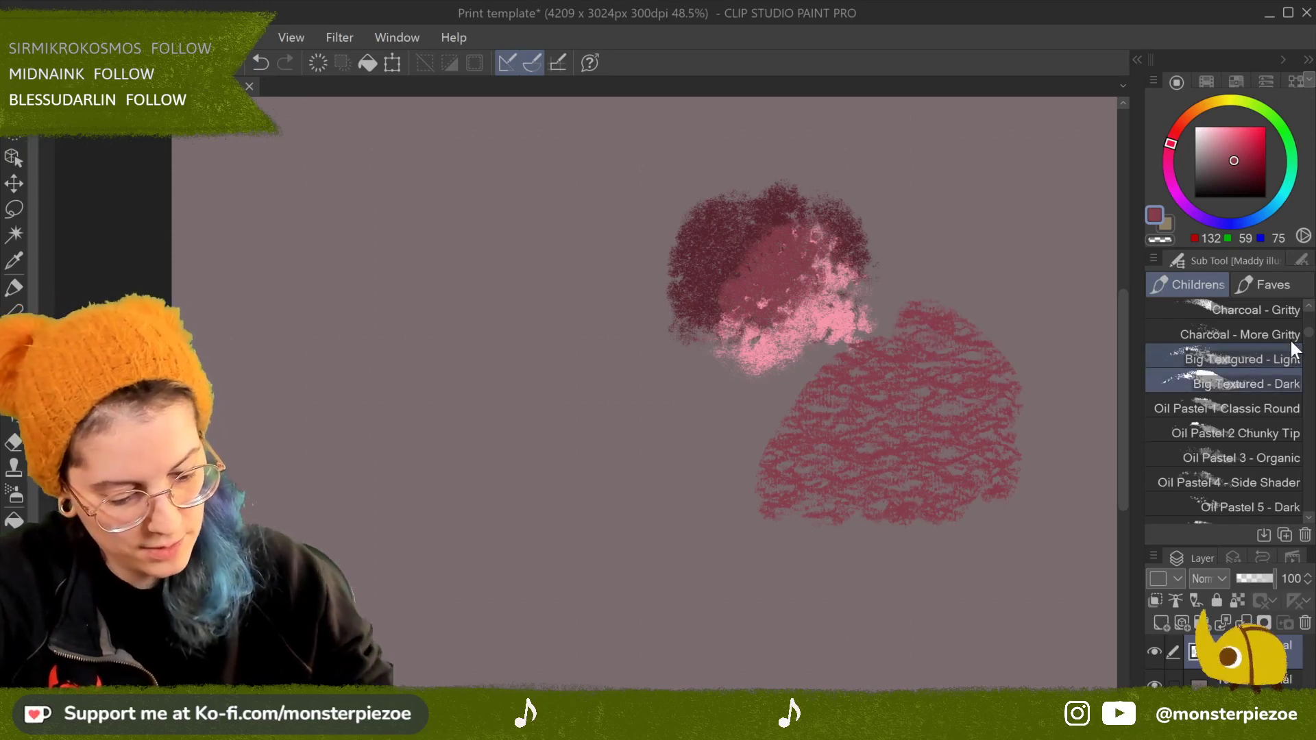
drag(941, 321, 789, 446)
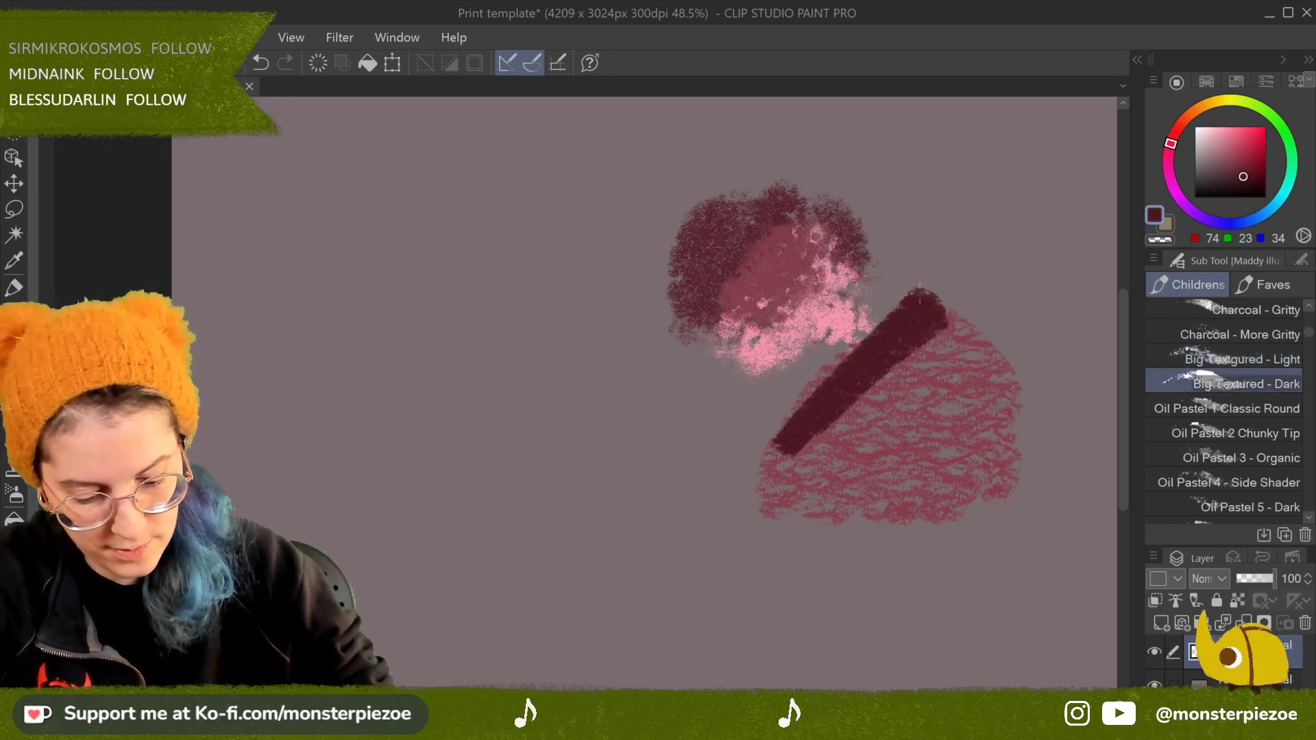
drag(847, 340, 720, 449)
mouse_move(676, 377)
mouse_down()
mouse_move(583, 541)
mouse_move(713, 412)
mouse_move(631, 583)
mouse_move(713, 370)
mouse_up()
mouse_move(737, 451)
mouse_down()
mouse_move(738, 394)
mouse_move(771, 410)
mouse_up()
mouse_move(570, 271)
mouse_down()
mouse_move(574, 333)
mouse_move(630, 291)
mouse_move(664, 337)
mouse_up()
drag(605, 145, 389, 358)
drag(576, 166, 501, 316)
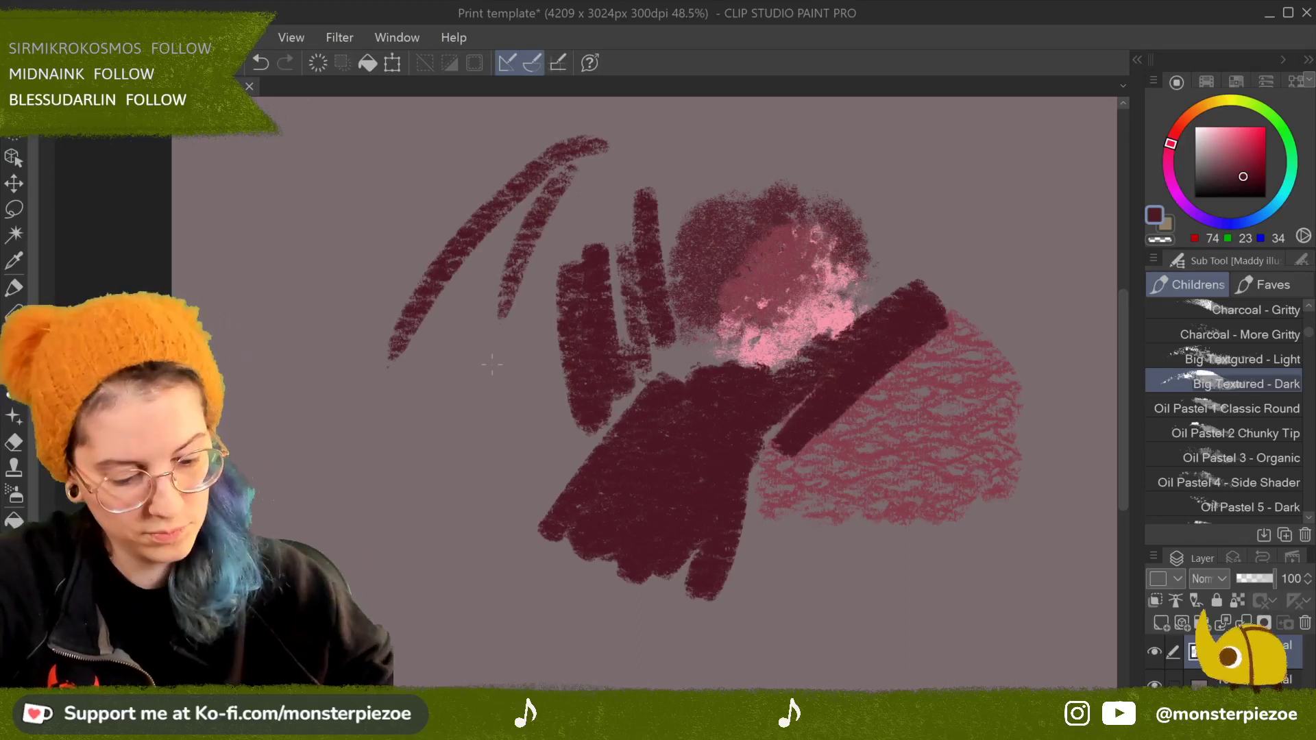
Step: With Oil Pastel 1 Classic Round, paint a deep red patch at the lower right and layer pink and red strokes at the upper right
drag(939, 541, 861, 617)
mouse_move(942, 514)
mouse_down()
mouse_move(873, 567)
mouse_move(883, 519)
mouse_up()
drag(1217, 132, 1218, 115)
key(super+a)
click(895, 163)
mouse_move(946, 151)
mouse_down()
mouse_move(991, 118)
mouse_move(1044, 198)
mouse_move(1012, 271)
mouse_move(964, 291)
mouse_up()
drag(1049, 189, 1059, 317)
drag(1232, 146, 1232, 162)
mouse_move(1059, 185)
mouse_down()
mouse_move(1042, 261)
mouse_move(1028, 178)
mouse_move(1017, 208)
mouse_move(974, 240)
mouse_move(1047, 273)
mouse_move(1029, 268)
mouse_move(1049, 247)
mouse_move(1020, 225)
mouse_move(994, 282)
mouse_up()
click(1219, 133)
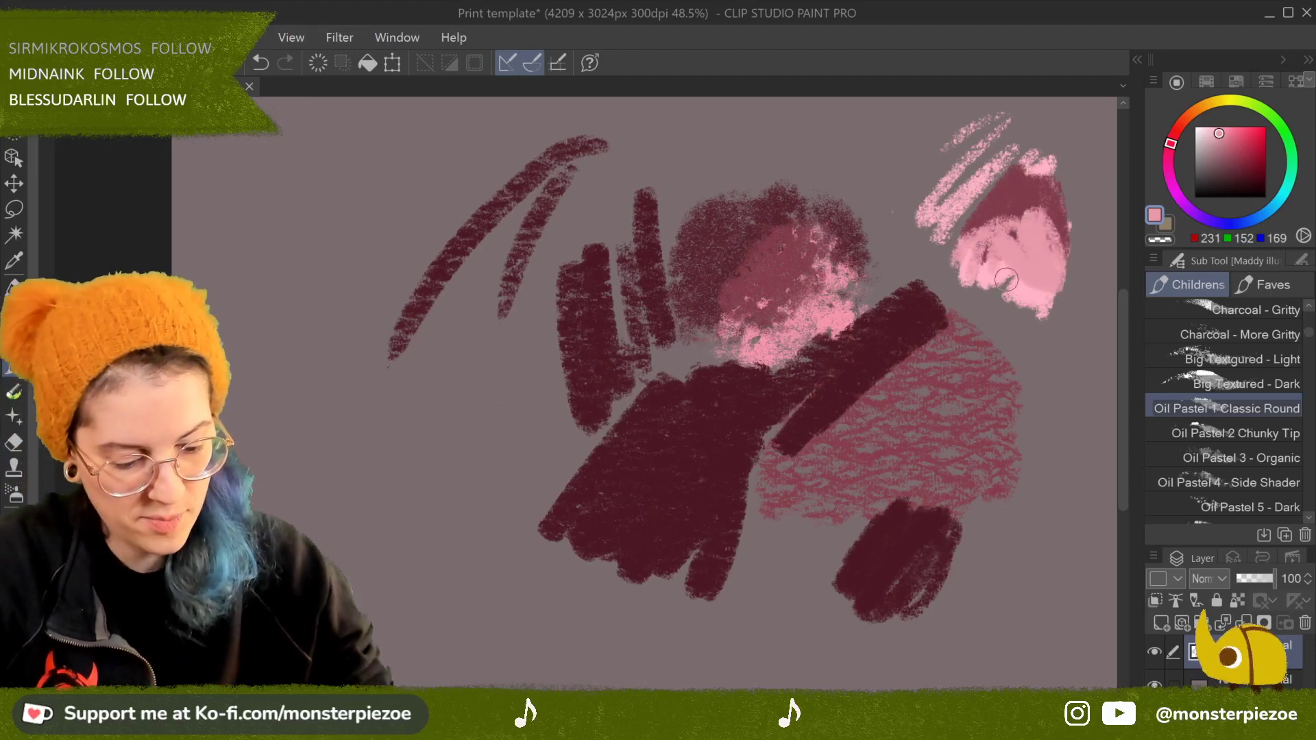
Step: In Oil Pastel 1 Classic Round's Ink settings, enable Color mixing and show Color mixing and Amount of paint in the tool properties
click(1301, 260)
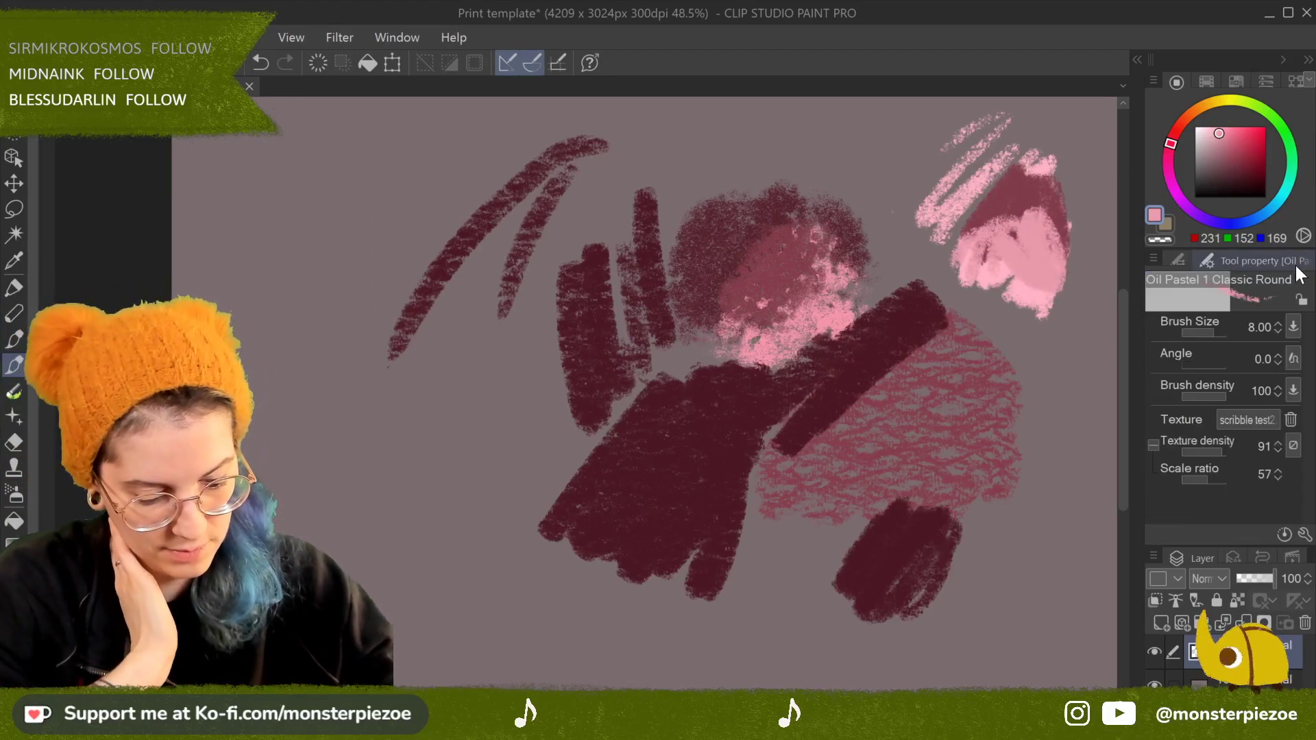
click(1303, 535)
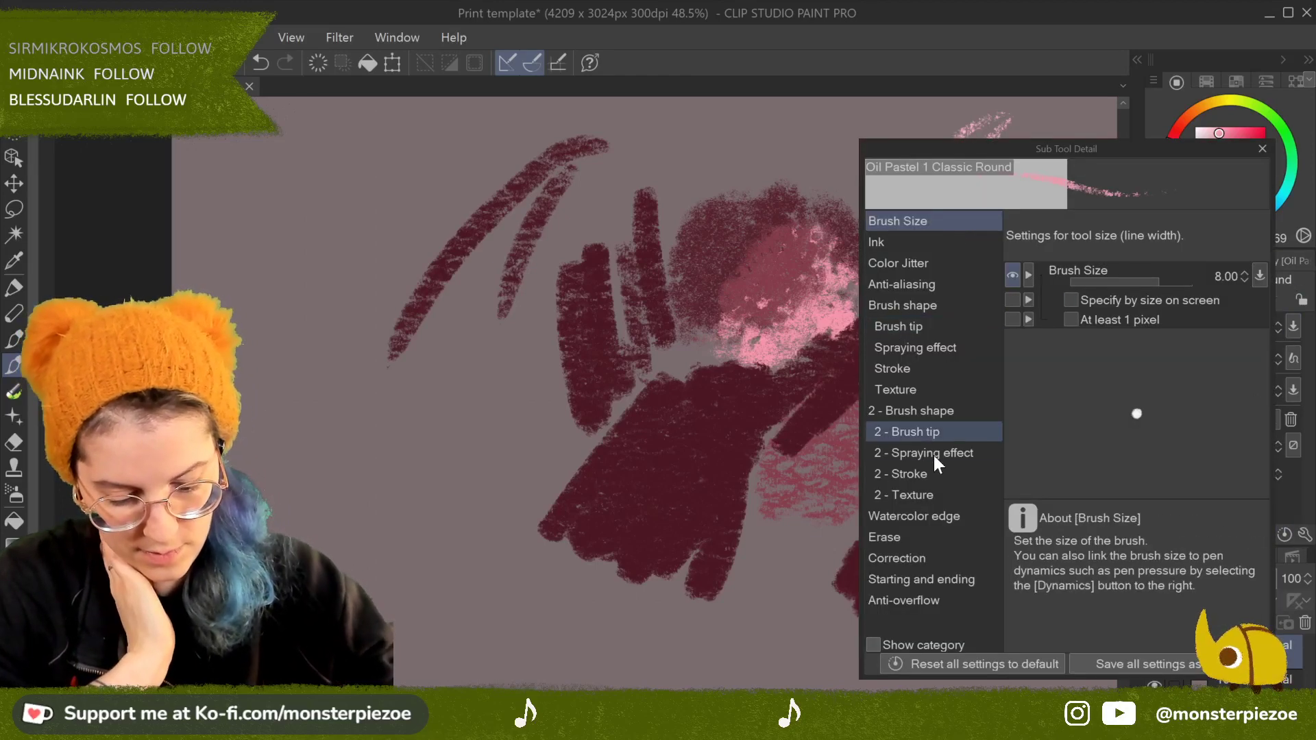
click(963, 242)
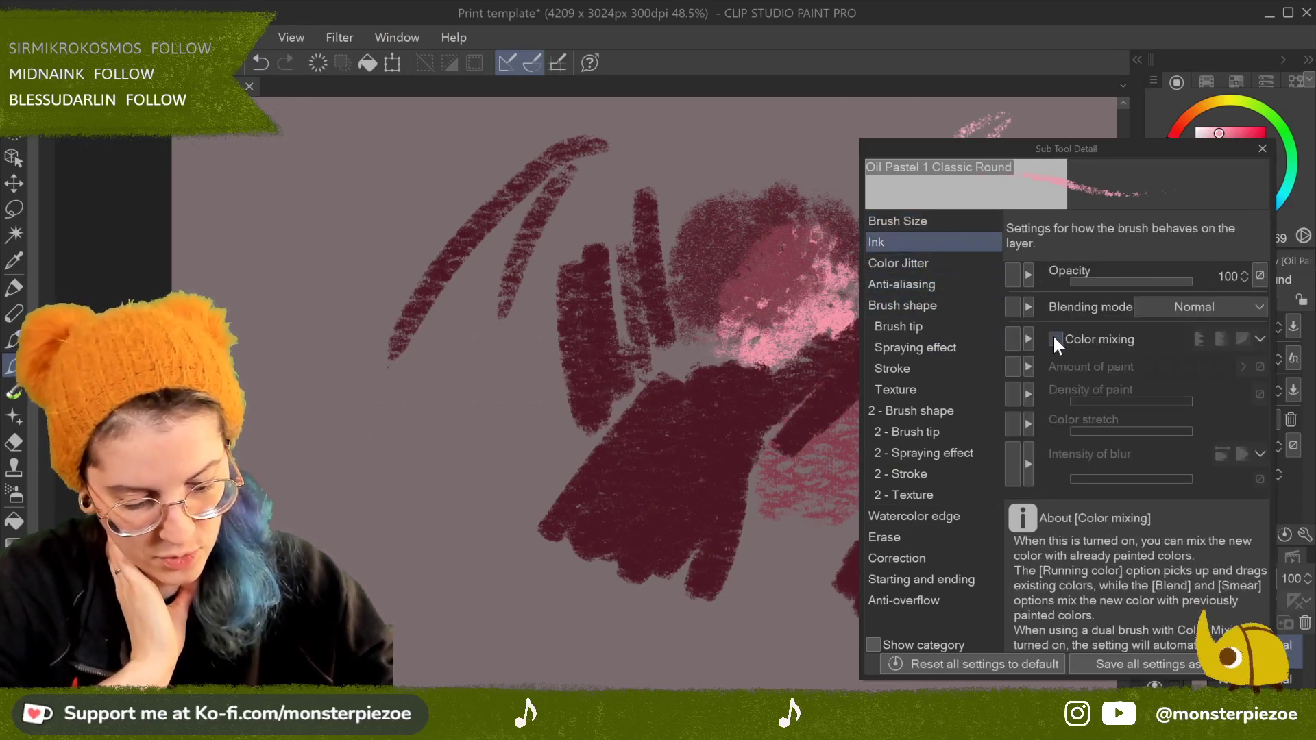
click(1013, 339)
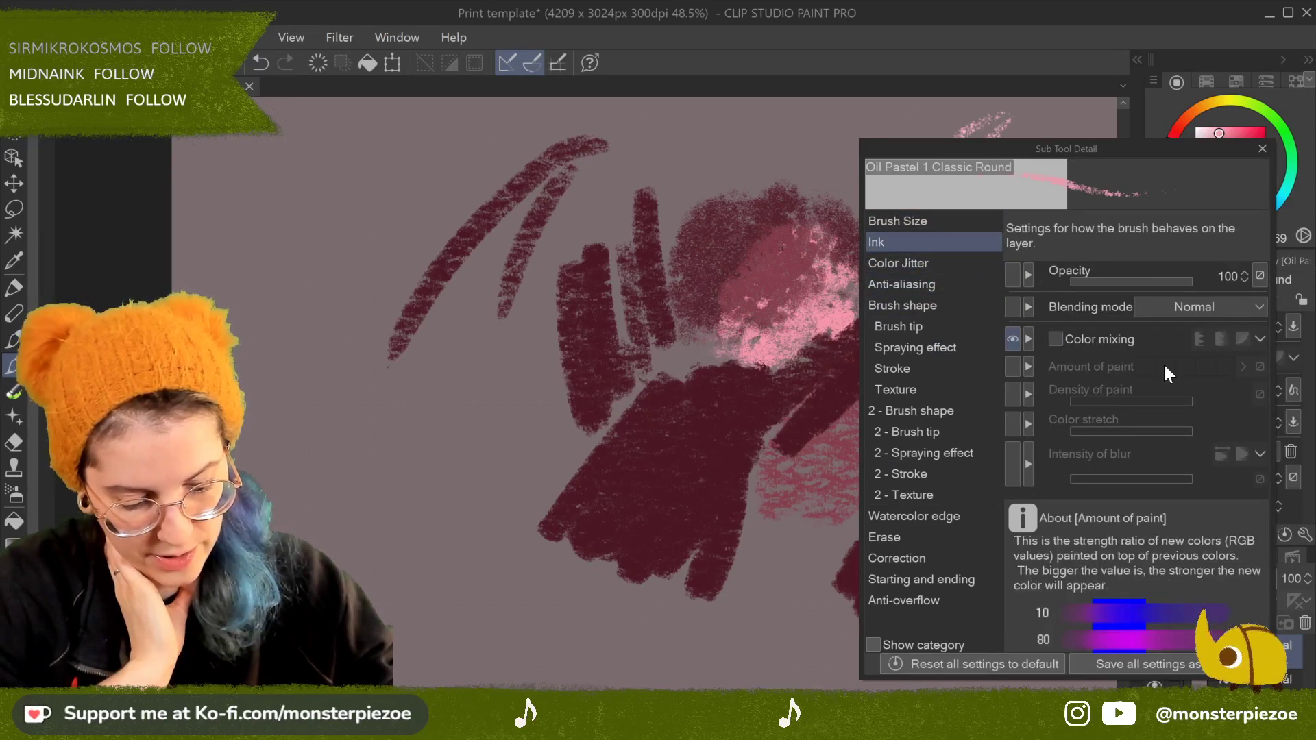
click(1059, 340)
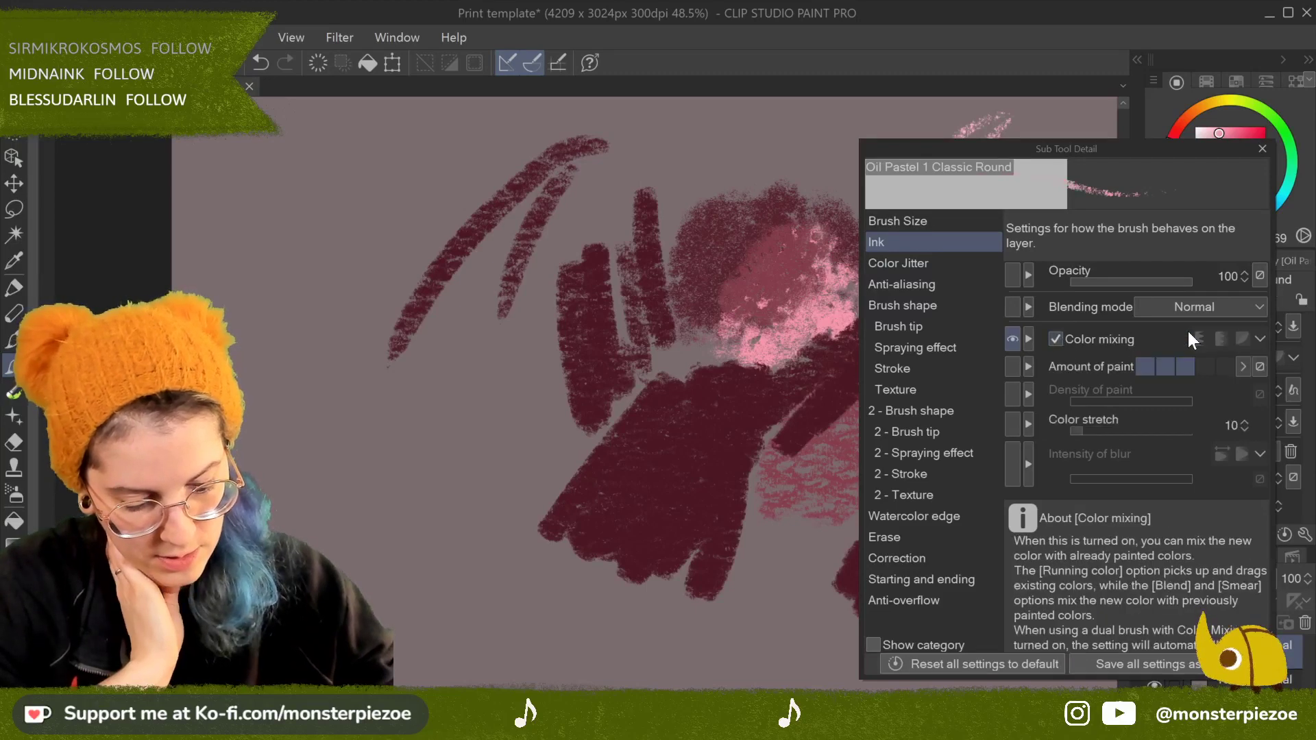
click(1013, 367)
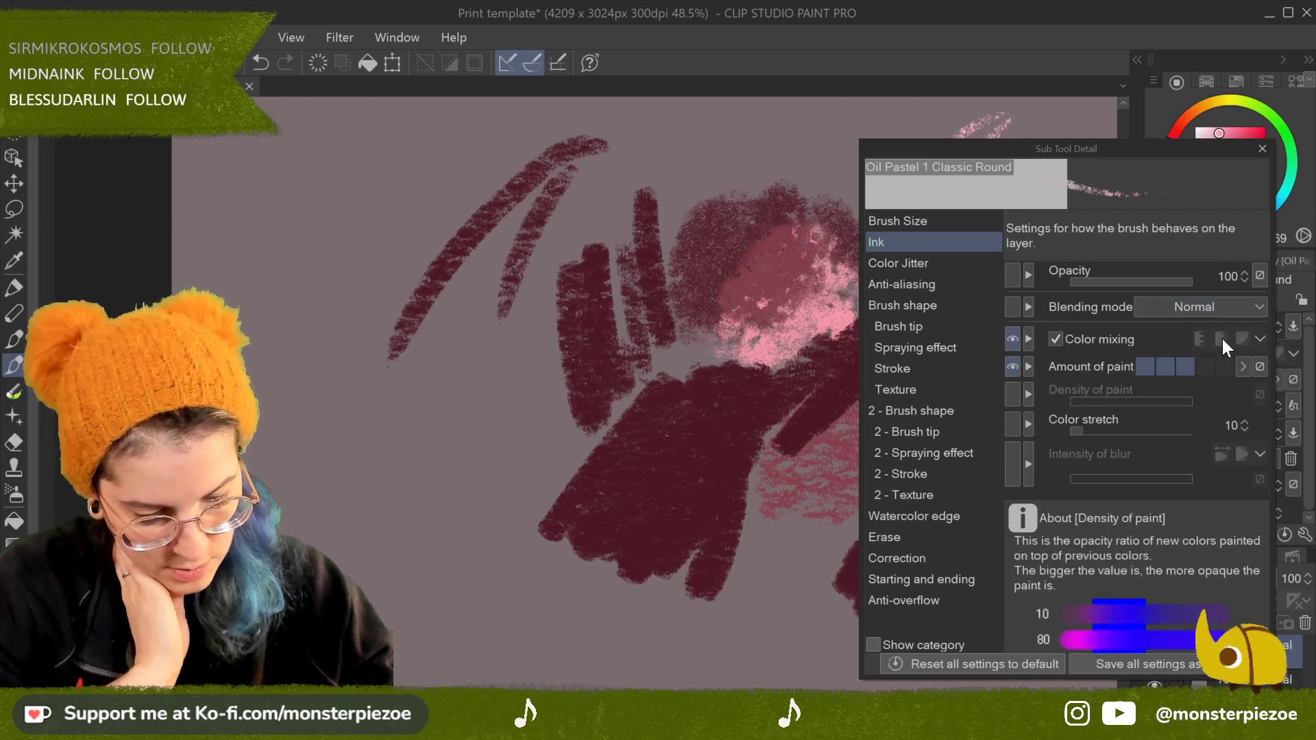
click(1261, 150)
Step: Lower the brush's amount of paint to the first level and blend muted pink (197, 112, 131) strokes through the upper-right swatch
mouse_move(1009, 187)
mouse_down()
mouse_move(988, 209)
mouse_move(1000, 255)
mouse_move(1038, 173)
mouse_move(1072, 244)
mouse_up()
click(1229, 382)
mouse_move(1020, 302)
mouse_down()
mouse_move(1075, 278)
mouse_move(1070, 301)
mouse_move(1237, 161)
mouse_move(1026, 310)
mouse_move(1005, 255)
mouse_move(994, 282)
mouse_move(1014, 291)
mouse_move(1059, 242)
mouse_up()
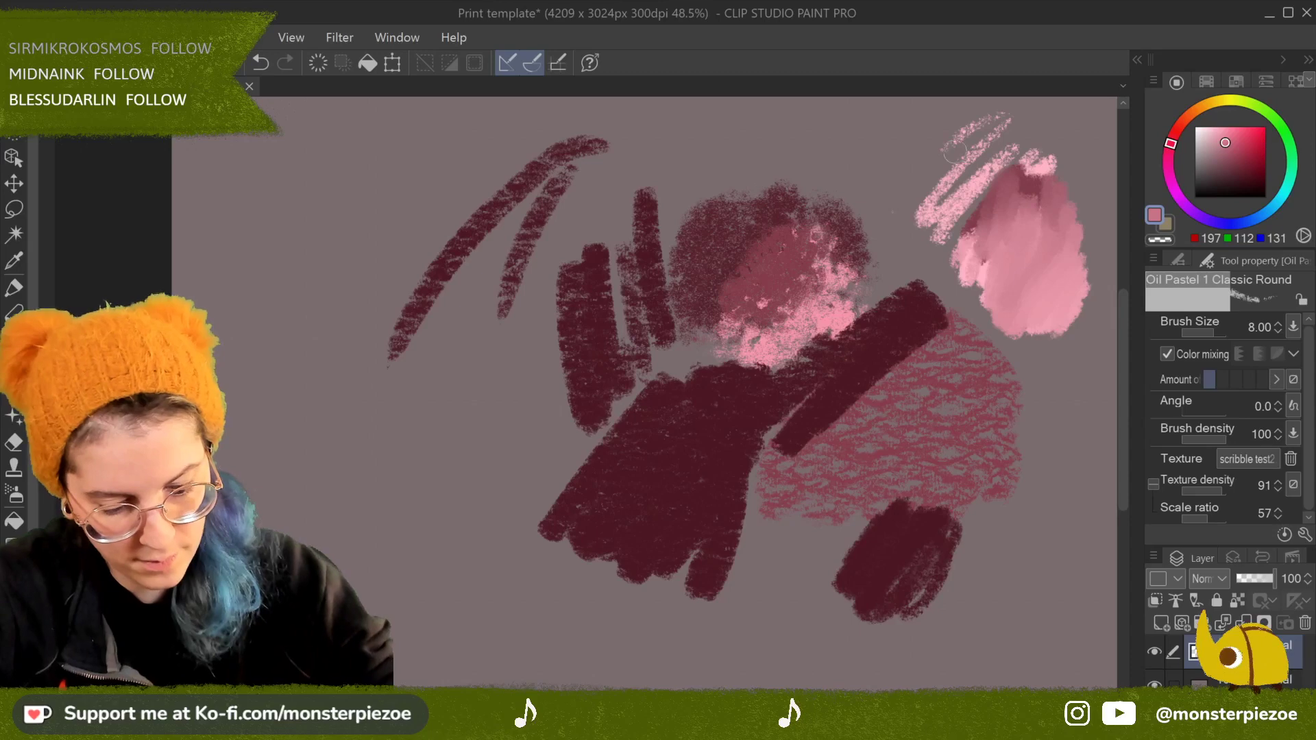
drag(922, 161, 1002, 174)
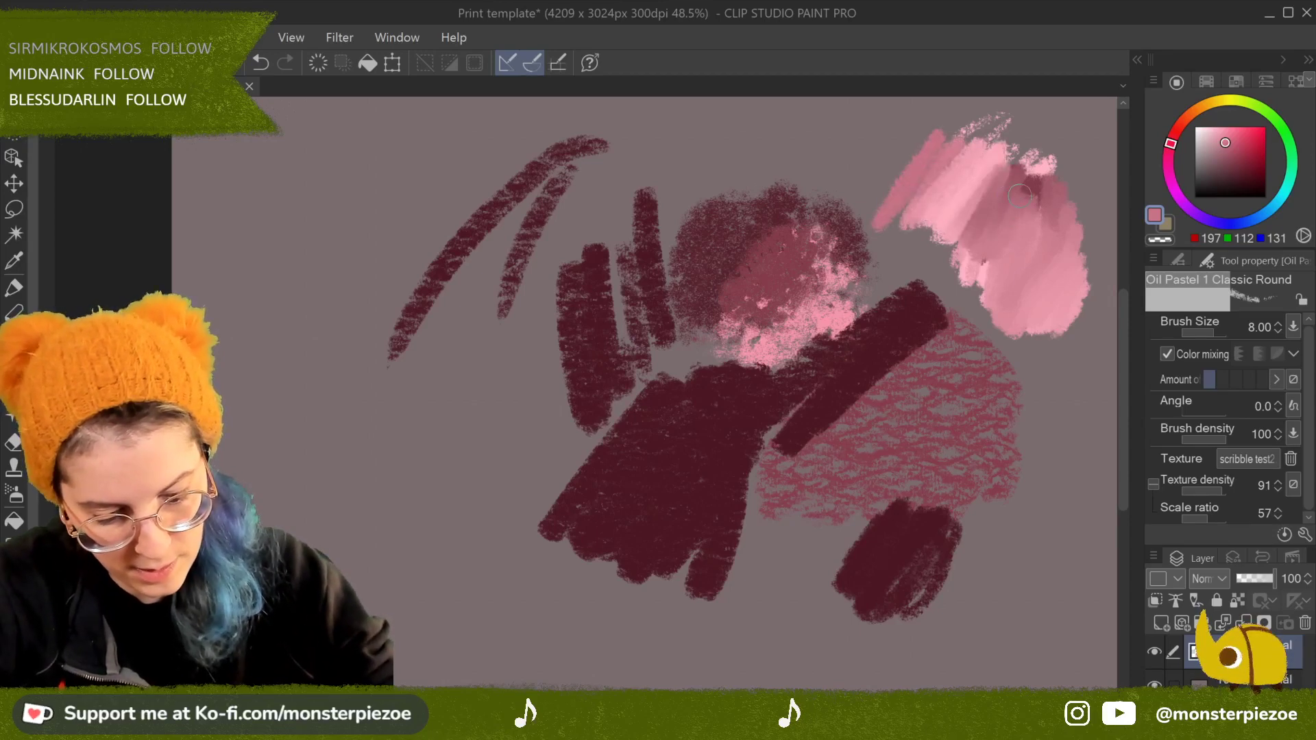
drag(992, 366, 954, 406)
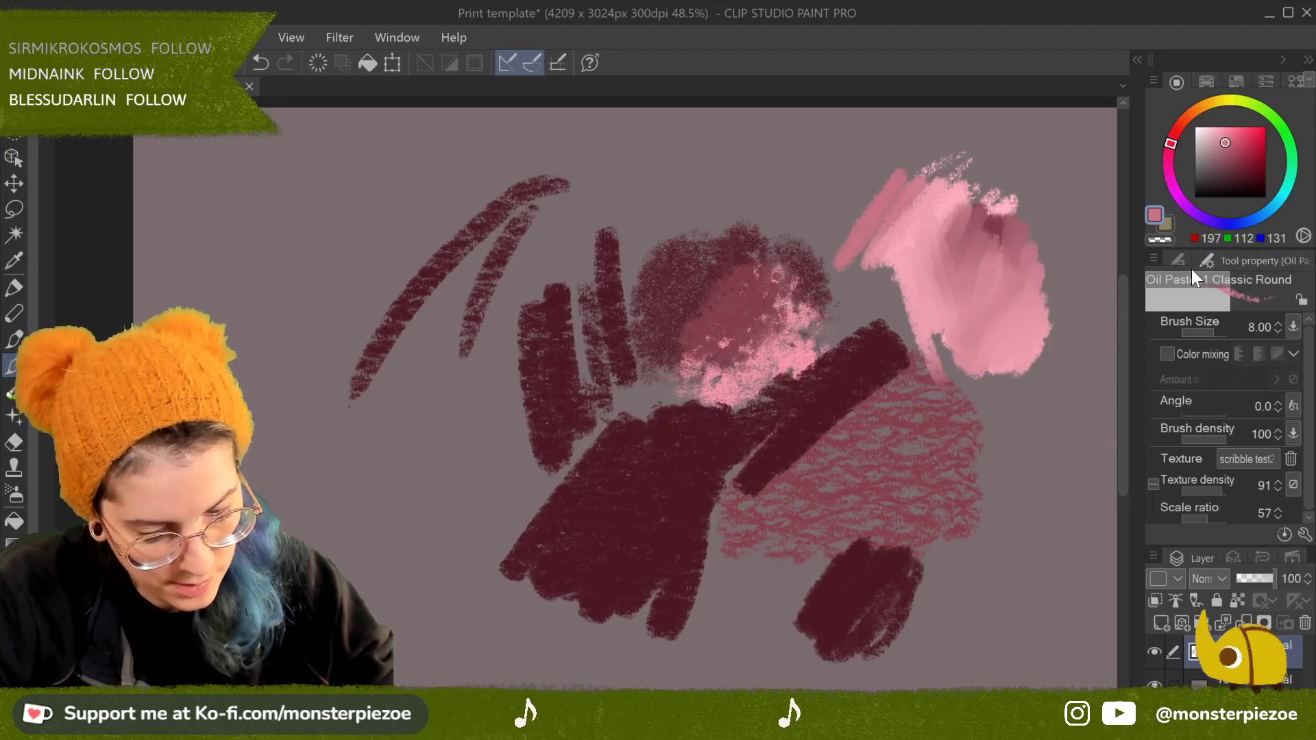
Step: With Oil Pastel 2 Chunky Tip, paint a solid dark brown-red (52, 31, 36) patch in the empty area left of the deep red swatches
click(1179, 261)
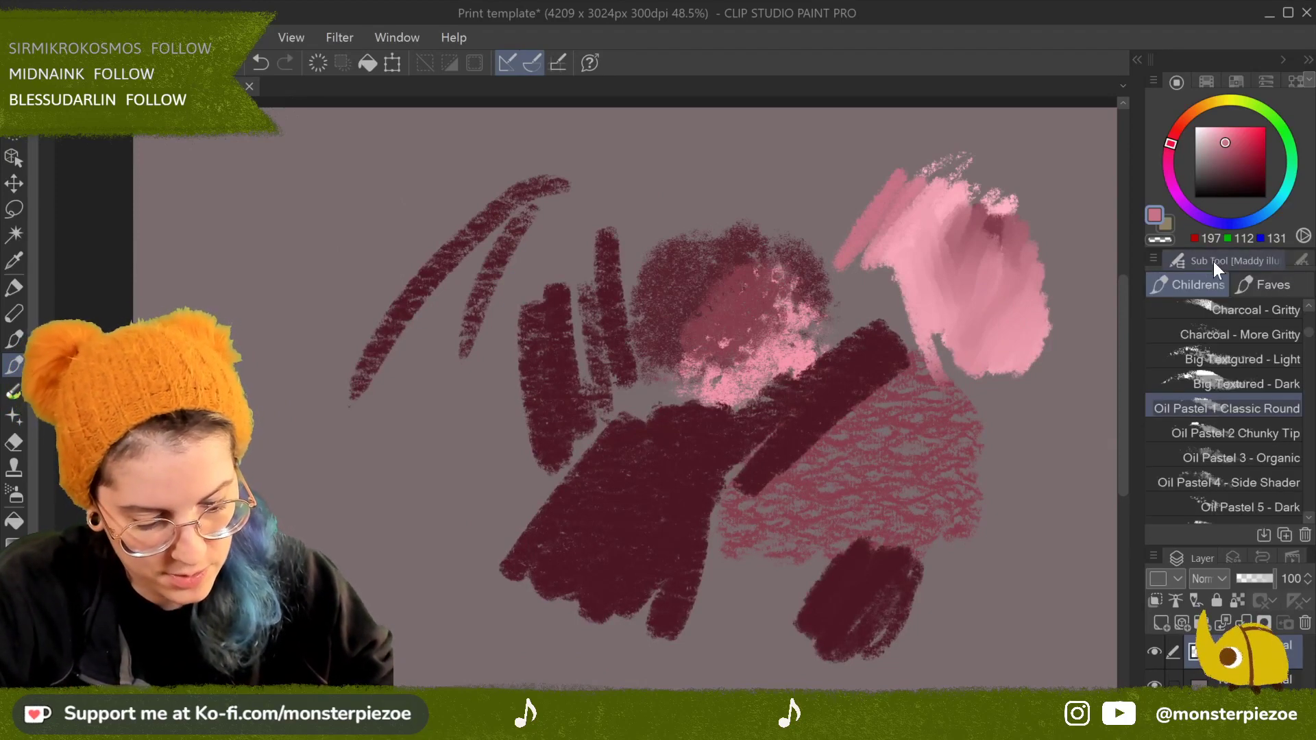
click(1257, 427)
mouse_move(997, 534)
mouse_down()
mouse_move(1024, 401)
mouse_move(1058, 445)
mouse_up()
drag(754, 391, 1070, 309)
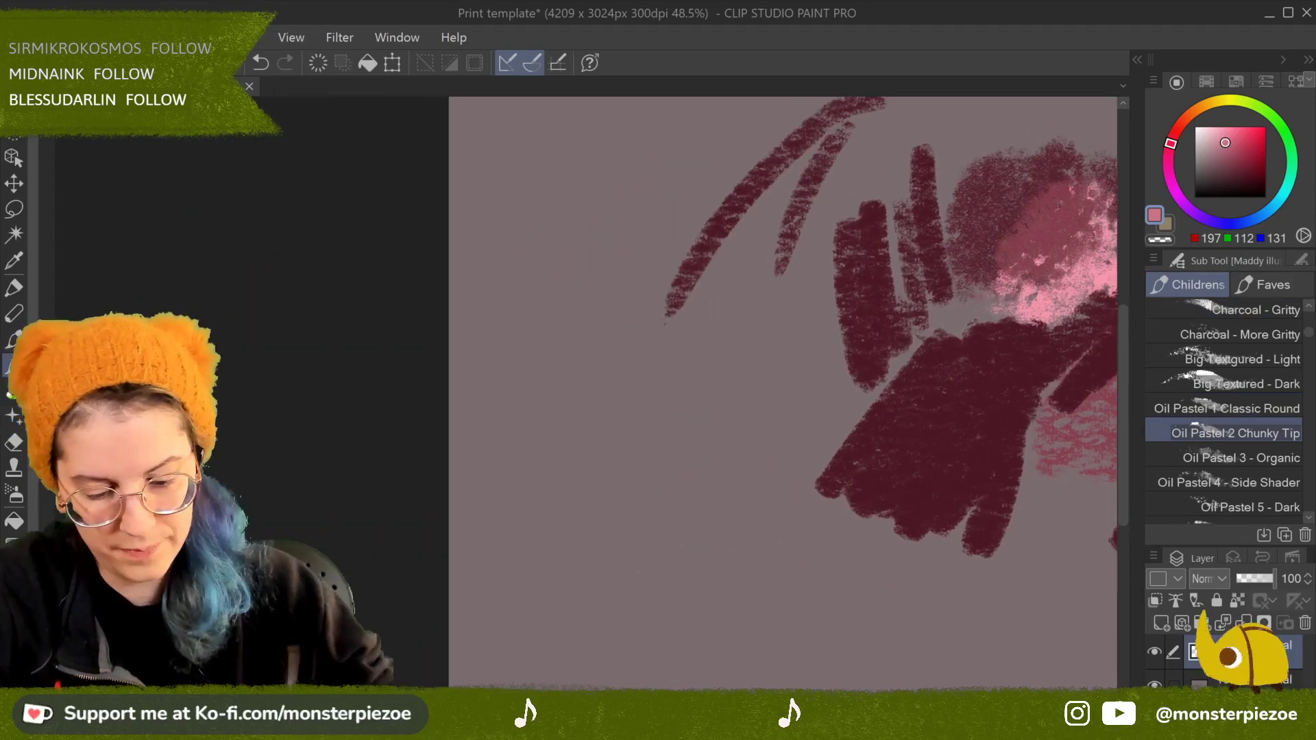
drag(744, 336, 672, 490)
mouse_move(789, 329)
mouse_down()
mouse_move(706, 480)
mouse_move(727, 473)
mouse_up()
drag(805, 370, 761, 494)
mouse_move(754, 367)
mouse_down()
mouse_move(699, 483)
mouse_move(676, 483)
mouse_up()
drag(692, 398, 655, 494)
drag(676, 431, 689, 400)
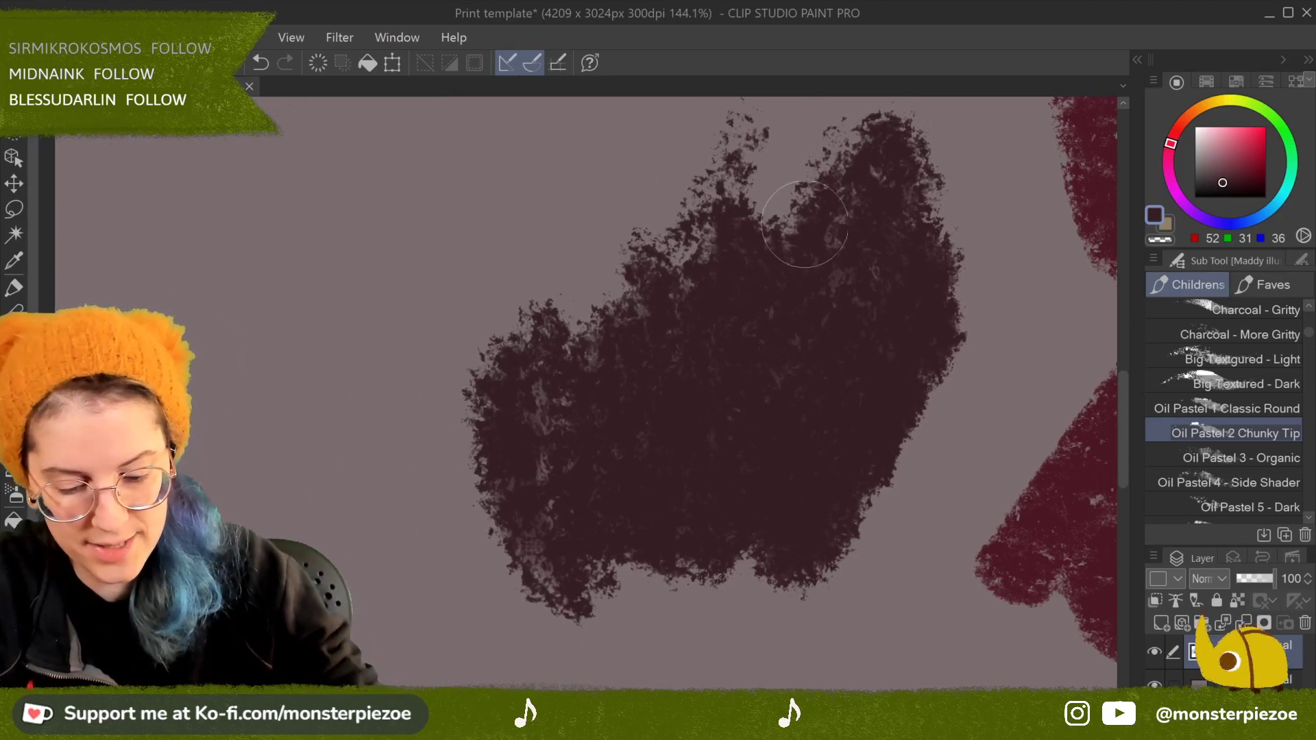
Step: Layer a muted rose (121, 74, 84) area and a deep red (67, 17, 27) area inside the dark Chunky Tip patch
click(1222, 163)
mouse_move(617, 411)
mouse_down()
mouse_move(641, 377)
mouse_move(686, 356)
mouse_move(720, 444)
mouse_move(761, 356)
mouse_move(590, 418)
mouse_move(537, 464)
mouse_move(758, 466)
mouse_move(838, 420)
mouse_up()
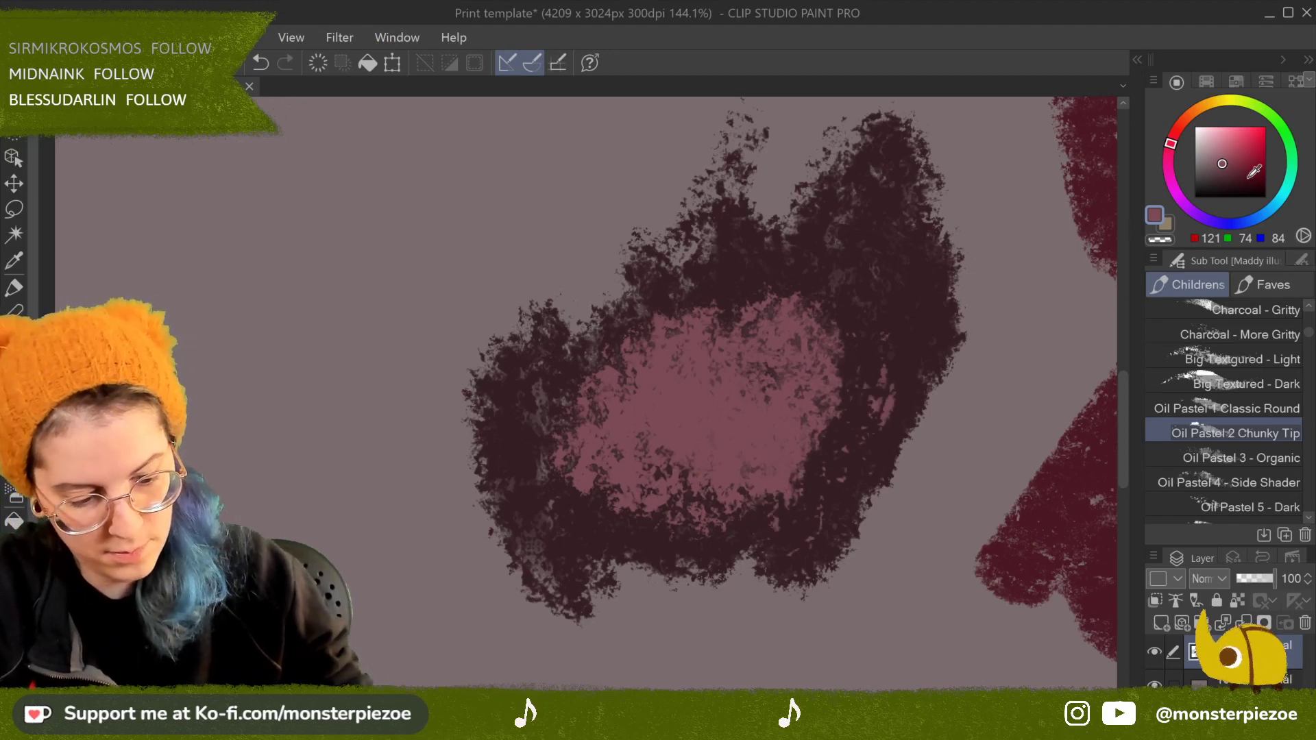
click(1248, 178)
mouse_move(768, 480)
mouse_down()
mouse_move(796, 330)
mouse_move(770, 412)
mouse_move(760, 576)
mouse_up()
drag(914, 503, 706, 509)
scroll(953, 480, down, 2)
drag(953, 480, 704, 467)
scroll(891, 439, down, 2)
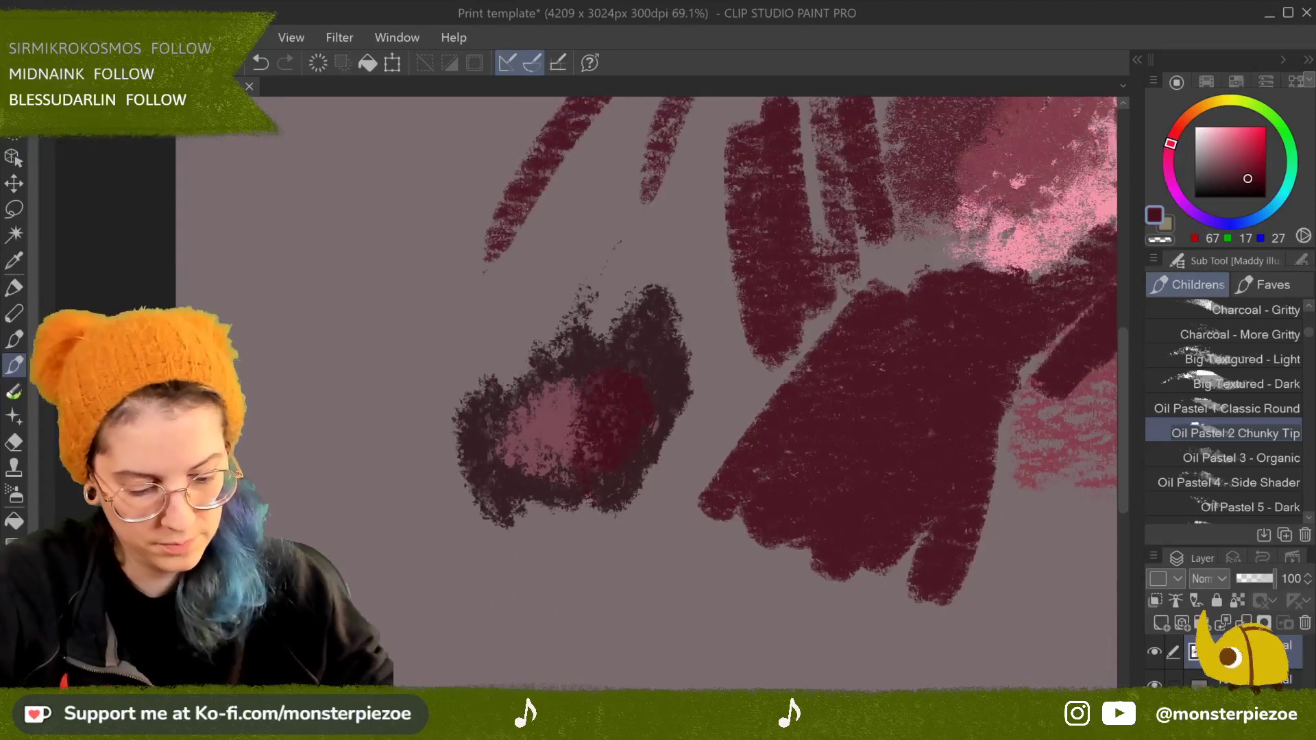
Step: With Oil Pastel 3 - Organic, paint a deep red patch below the dark swatch and layer light pink and muted rose over it
click(1272, 451)
mouse_move(597, 626)
mouse_down()
mouse_move(629, 582)
mouse_move(653, 580)
mouse_move(667, 599)
mouse_move(712, 575)
mouse_move(706, 612)
mouse_move(664, 569)
mouse_move(615, 552)
mouse_move(587, 569)
mouse_move(708, 606)
mouse_move(724, 578)
mouse_move(712, 581)
mouse_move(682, 498)
mouse_move(689, 530)
mouse_move(740, 592)
mouse_move(720, 525)
mouse_move(734, 548)
mouse_move(747, 531)
mouse_move(707, 604)
mouse_move(707, 553)
mouse_move(737, 498)
mouse_move(771, 610)
mouse_up()
drag(726, 412, 673, 392)
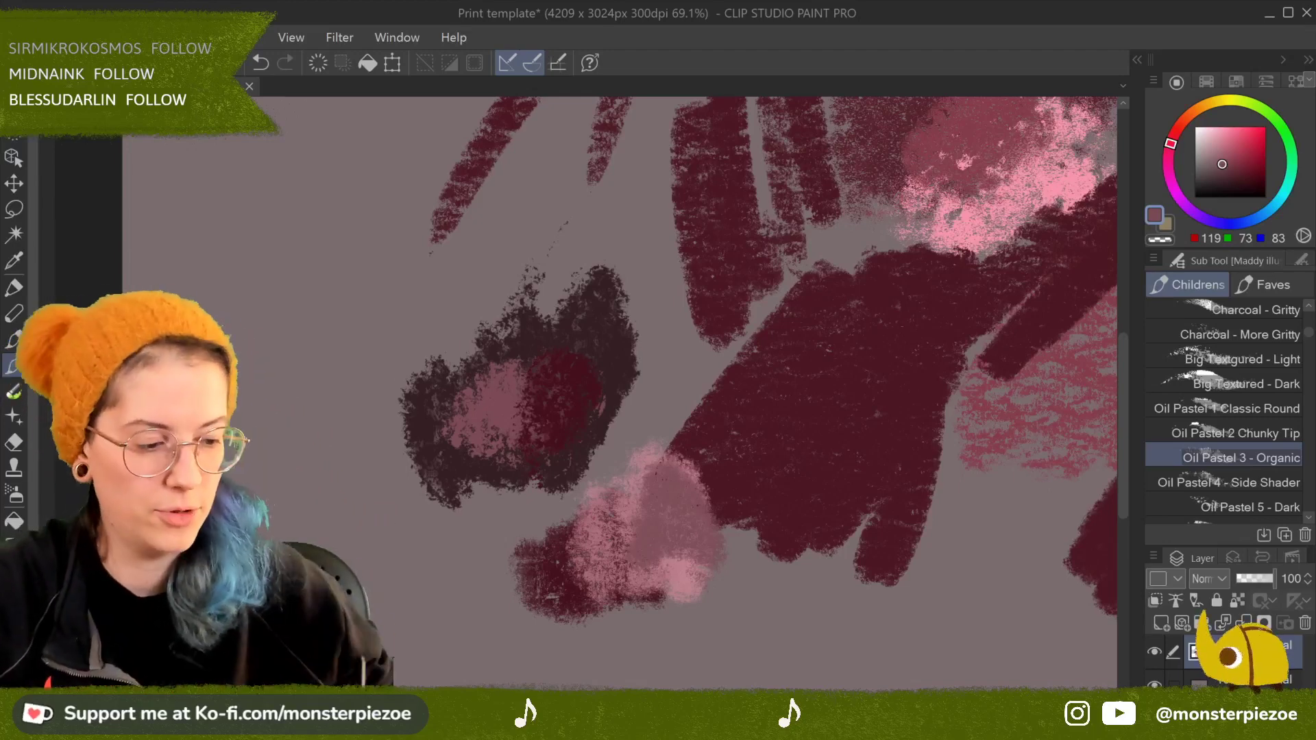
Step: With Oil Pastel 4 - Side Shader, shade muted rose (119, 73, 83) over the large deep red patch and paint separate light pink (242, 161, 178) swatches
click(1281, 480)
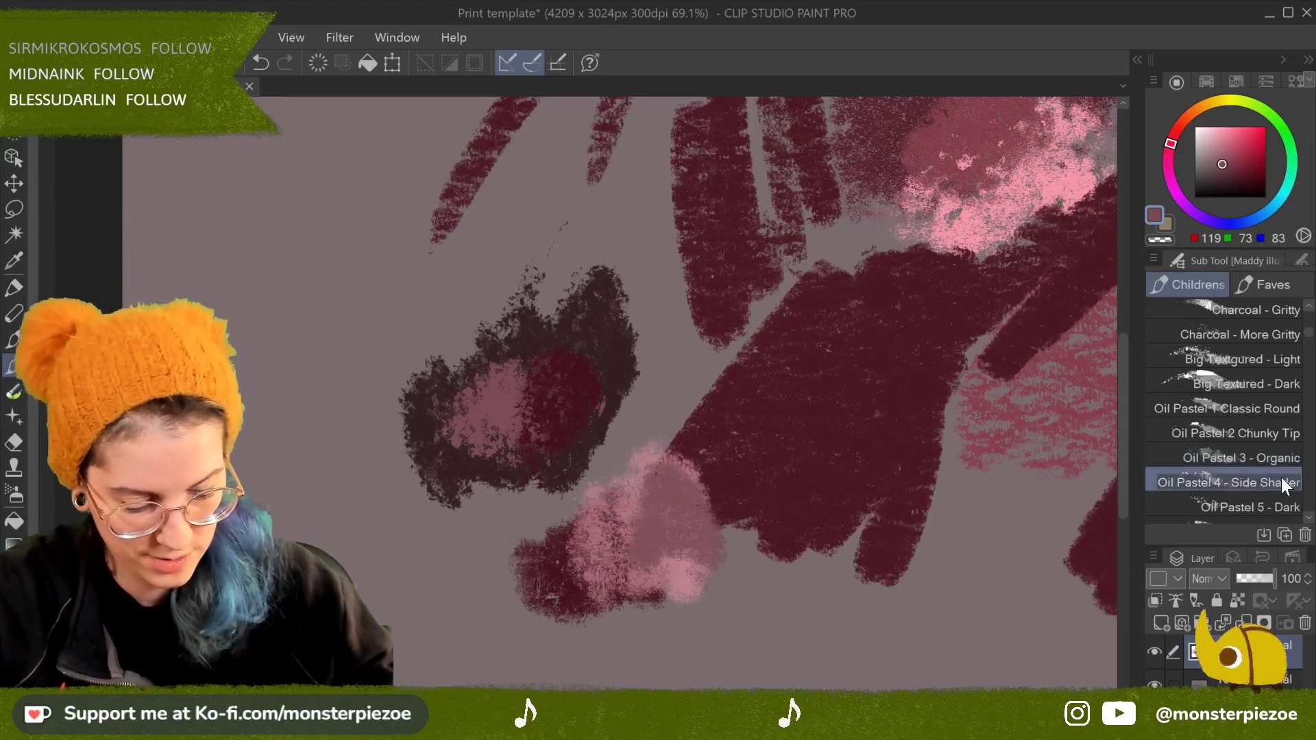
mouse_move(773, 427)
mouse_down()
mouse_move(811, 426)
mouse_move(850, 398)
mouse_up()
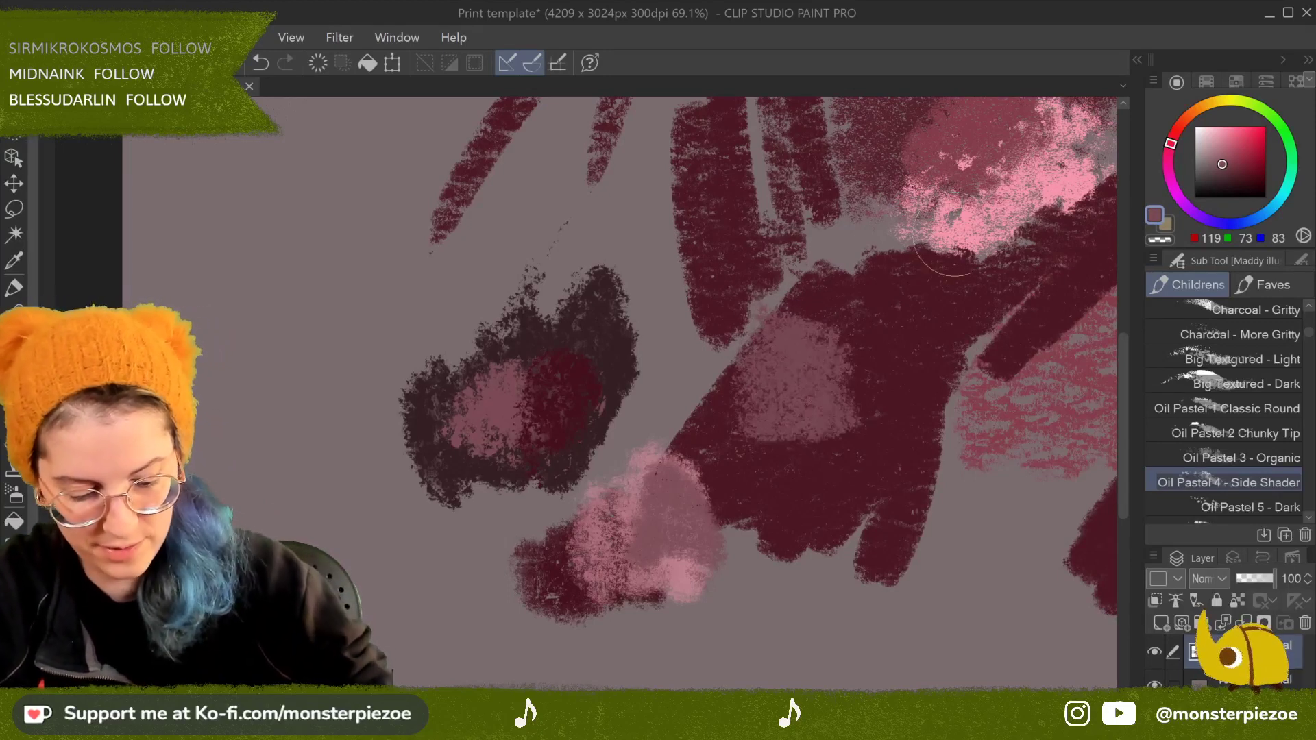
drag(955, 234, 1198, 202)
mouse_move(506, 226)
mouse_down()
mouse_move(479, 384)
mouse_move(548, 288)
mouse_move(573, 413)
mouse_up()
mouse_move(555, 343)
mouse_down()
mouse_move(532, 234)
mouse_move(528, 377)
mouse_move(619, 292)
mouse_move(593, 354)
mouse_move(547, 375)
mouse_move(554, 280)
mouse_move(507, 297)
mouse_move(484, 405)
mouse_move(512, 413)
mouse_move(521, 368)
mouse_move(545, 397)
mouse_move(565, 362)
mouse_move(564, 398)
mouse_move(615, 357)
mouse_up()
drag(559, 547, 606, 442)
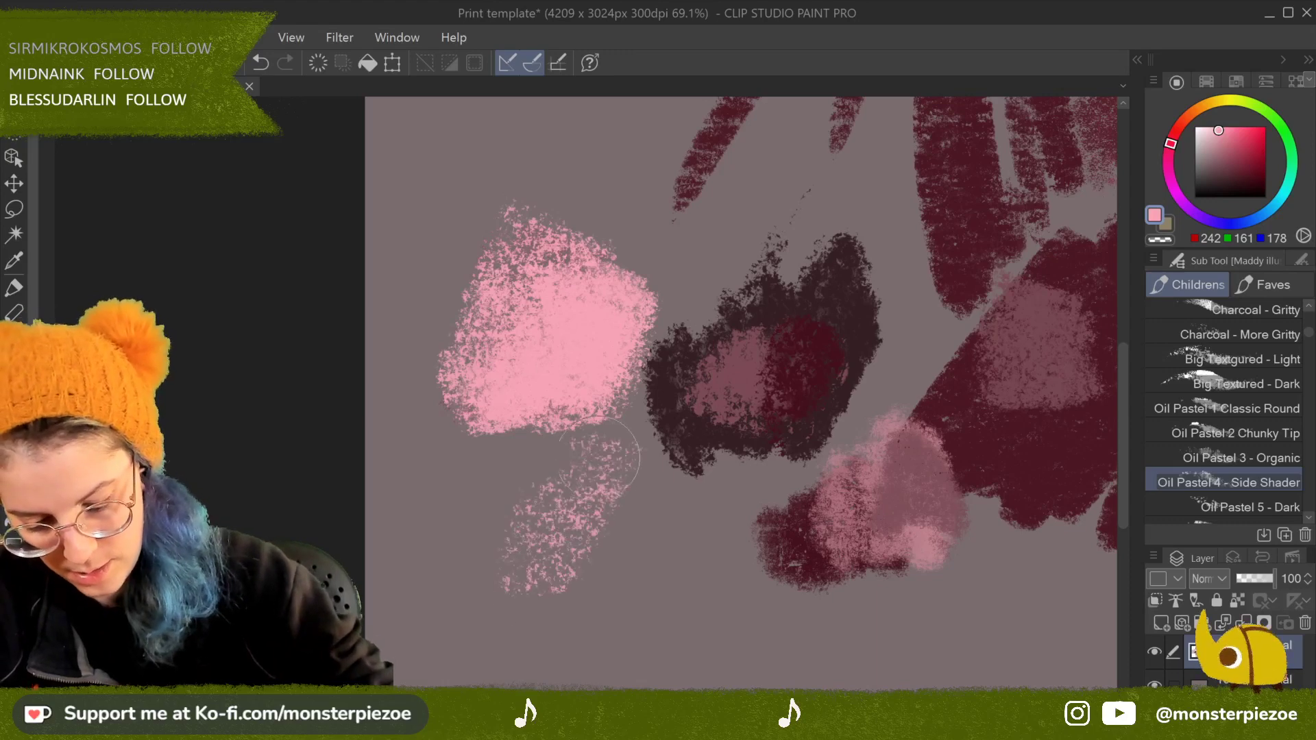
mouse_move(657, 610)
mouse_down()
mouse_move(681, 650)
mouse_move(682, 608)
mouse_move(655, 592)
mouse_move(738, 595)
mouse_move(721, 581)
mouse_move(730, 572)
mouse_move(749, 615)
mouse_move(778, 627)
mouse_move(813, 625)
mouse_up()
Step: With Oil Pastel 3 - Organic, paint a round light pink swatch below the large red patch and overlap it with yellow (227, 235, 127)
mouse_move(975, 539)
mouse_down()
mouse_move(845, 450)
mouse_move(774, 428)
mouse_move(795, 548)
mouse_move(850, 480)
mouse_move(773, 469)
mouse_up()
click(1282, 448)
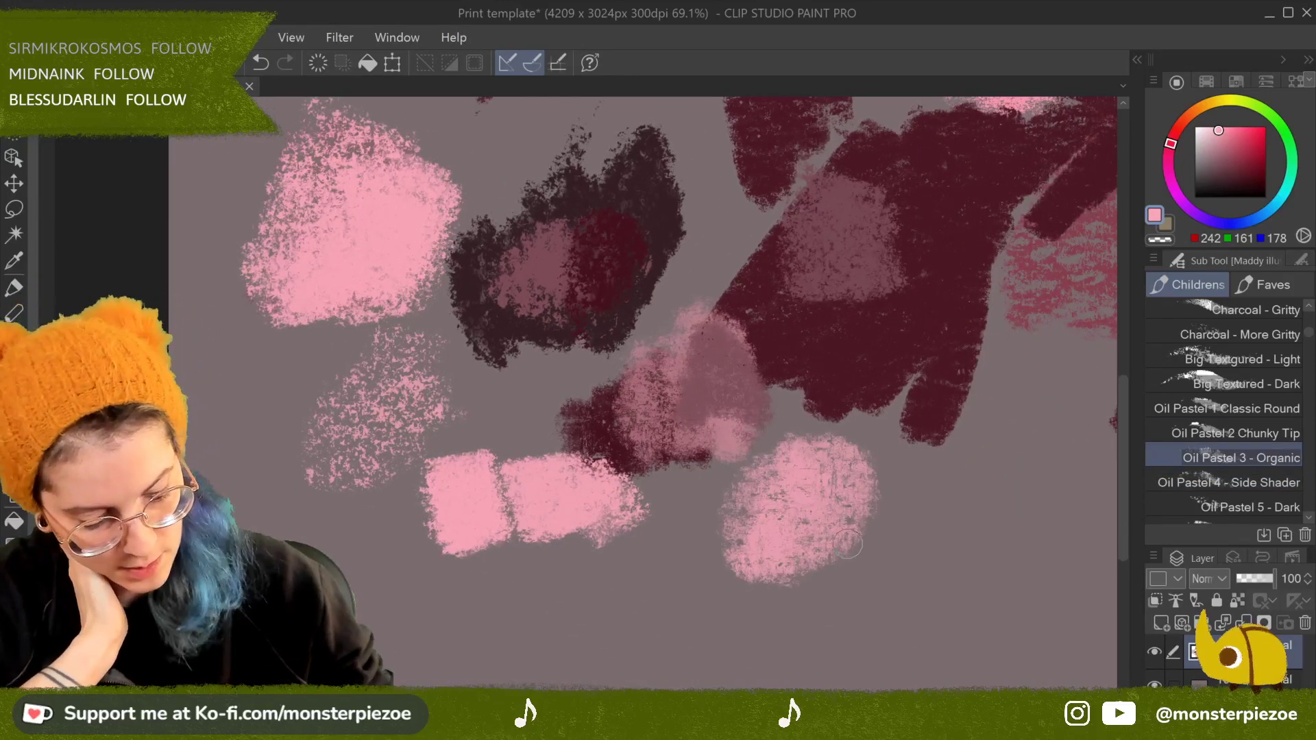
mouse_move(891, 493)
mouse_down()
mouse_move(934, 494)
mouse_move(925, 530)
mouse_move(893, 563)
mouse_move(906, 503)
mouse_move(845, 535)
mouse_up()
mouse_move(891, 473)
mouse_down()
mouse_move(878, 519)
mouse_move(920, 485)
mouse_move(930, 499)
mouse_move(874, 512)
mouse_move(909, 516)
mouse_up()
click(1234, 101)
click(1227, 132)
mouse_move(888, 454)
mouse_down()
mouse_move(866, 492)
mouse_move(907, 455)
mouse_move(903, 557)
mouse_move(891, 526)
mouse_move(876, 525)
mouse_move(875, 539)
mouse_move(962, 473)
mouse_move(905, 631)
mouse_up()
drag(974, 507, 718, 469)
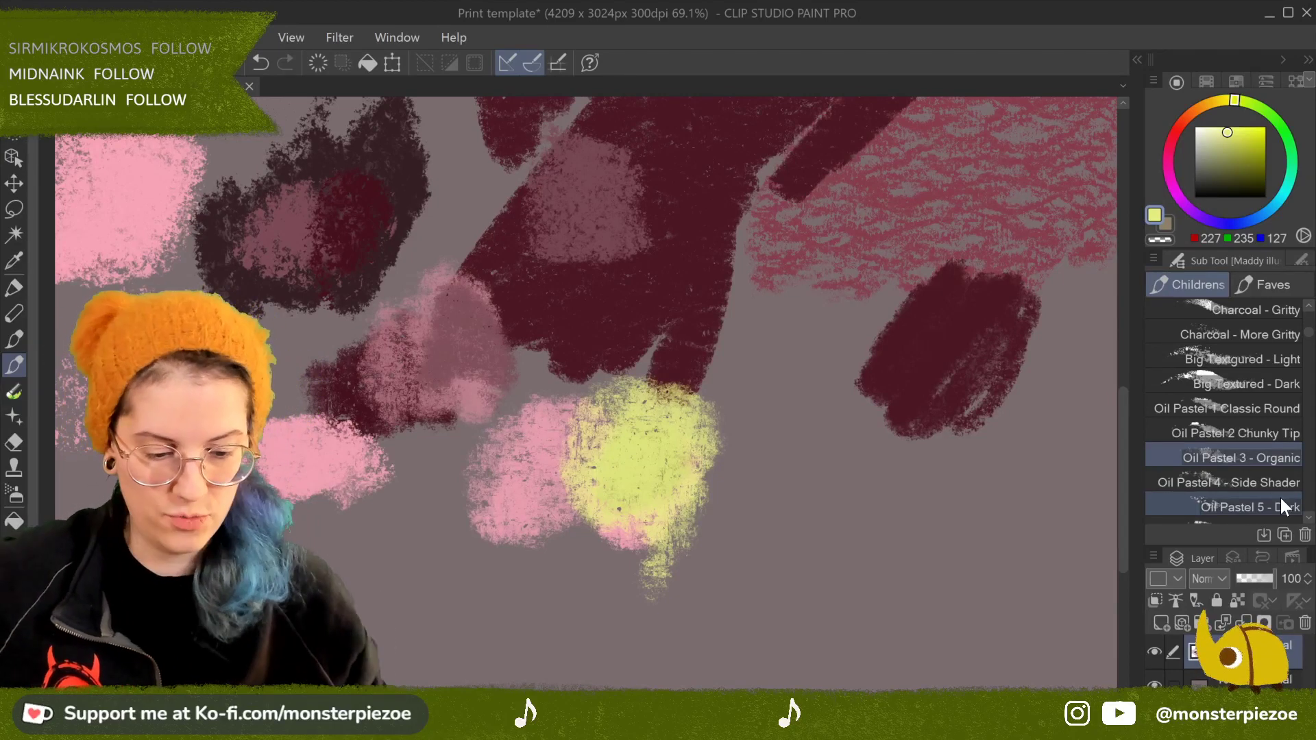
Step: Paint a dark olive (31, 33, 7) patch overlapping the deep red oil pastel swatch, plus a small dark olive blob below it
click(1219, 169)
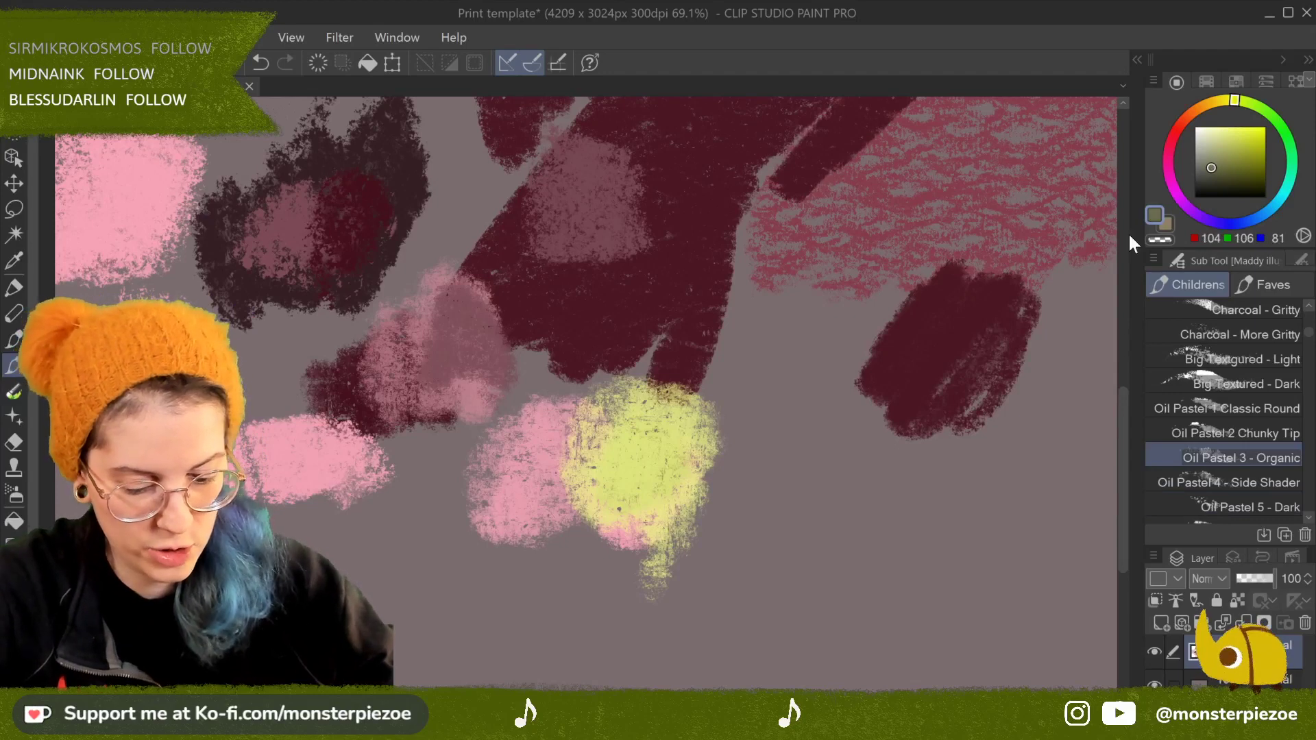
click(1235, 182)
mouse_move(854, 298)
mouse_down()
mouse_move(782, 370)
mouse_move(857, 411)
mouse_move(891, 382)
mouse_up()
mouse_move(885, 288)
mouse_down()
mouse_move(830, 370)
mouse_move(909, 362)
mouse_up()
drag(845, 280, 796, 384)
mouse_move(809, 480)
mouse_down()
mouse_move(833, 552)
mouse_move(857, 480)
mouse_move(905, 550)
mouse_up()
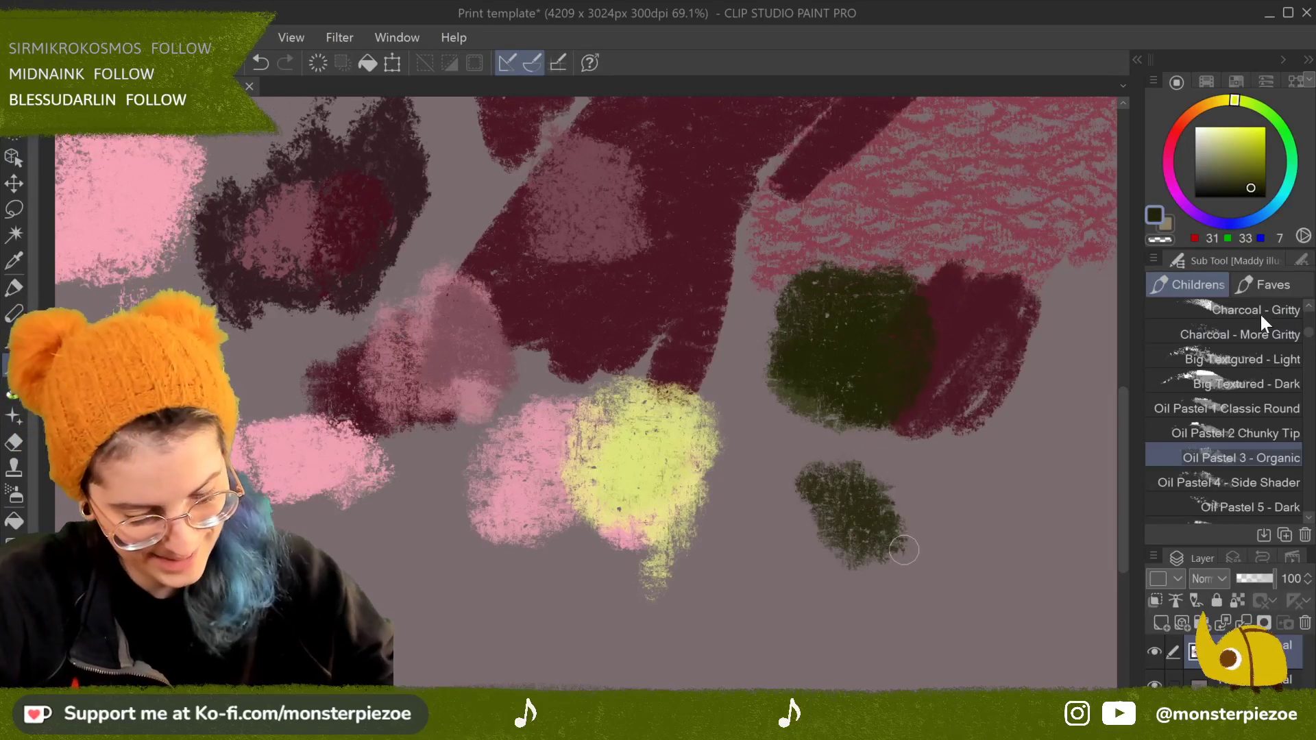
Step: With Oil Pastel 5 - Dark, paint a wide dark olive patch and layer mid olive green (129, 134, 65) over it
click(1254, 507)
mouse_move(939, 484)
mouse_down()
mouse_move(946, 521)
mouse_move(1015, 535)
mouse_move(884, 569)
mouse_move(855, 510)
mouse_move(946, 523)
mouse_move(999, 602)
mouse_move(857, 569)
mouse_move(924, 616)
mouse_up()
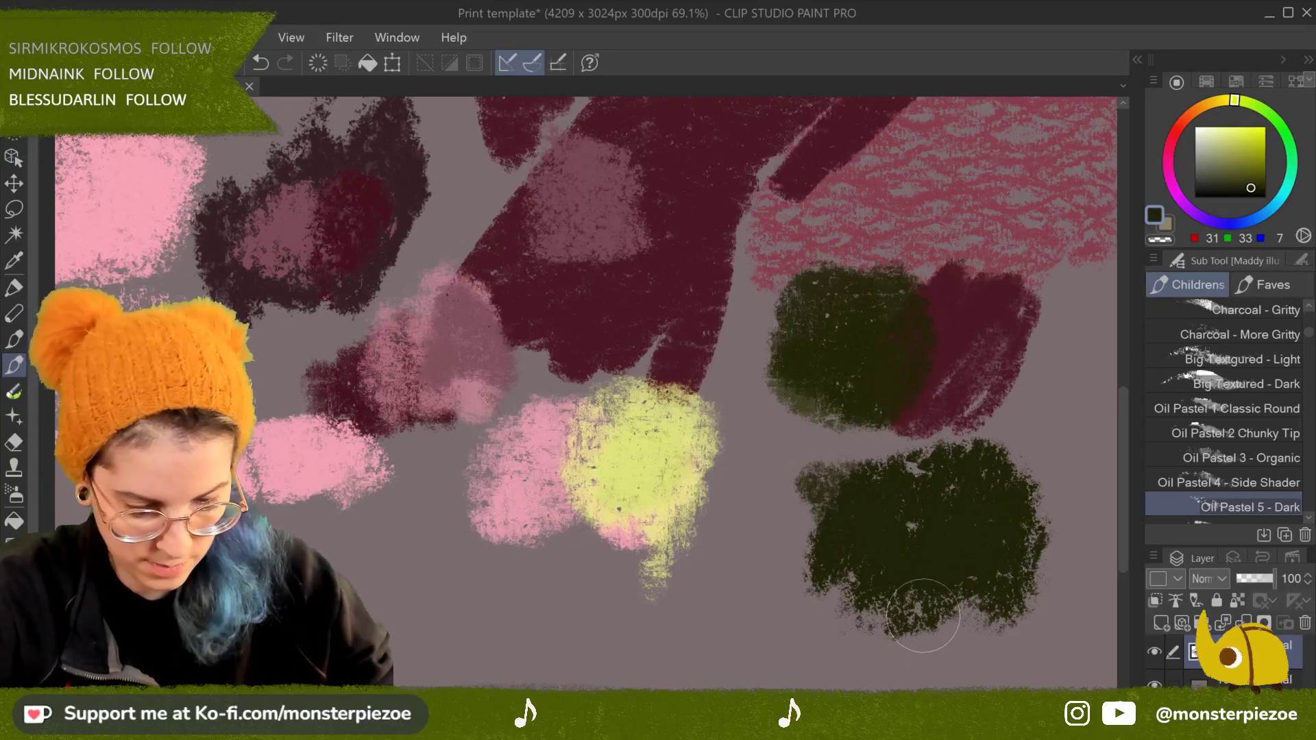
click(1232, 160)
mouse_move(884, 549)
mouse_down()
mouse_move(977, 507)
mouse_move(1022, 525)
mouse_move(902, 517)
mouse_move(885, 550)
mouse_move(854, 556)
mouse_move(898, 500)
mouse_move(960, 548)
mouse_up()
drag(857, 528, 621, 377)
scroll(779, 506, up, 4)
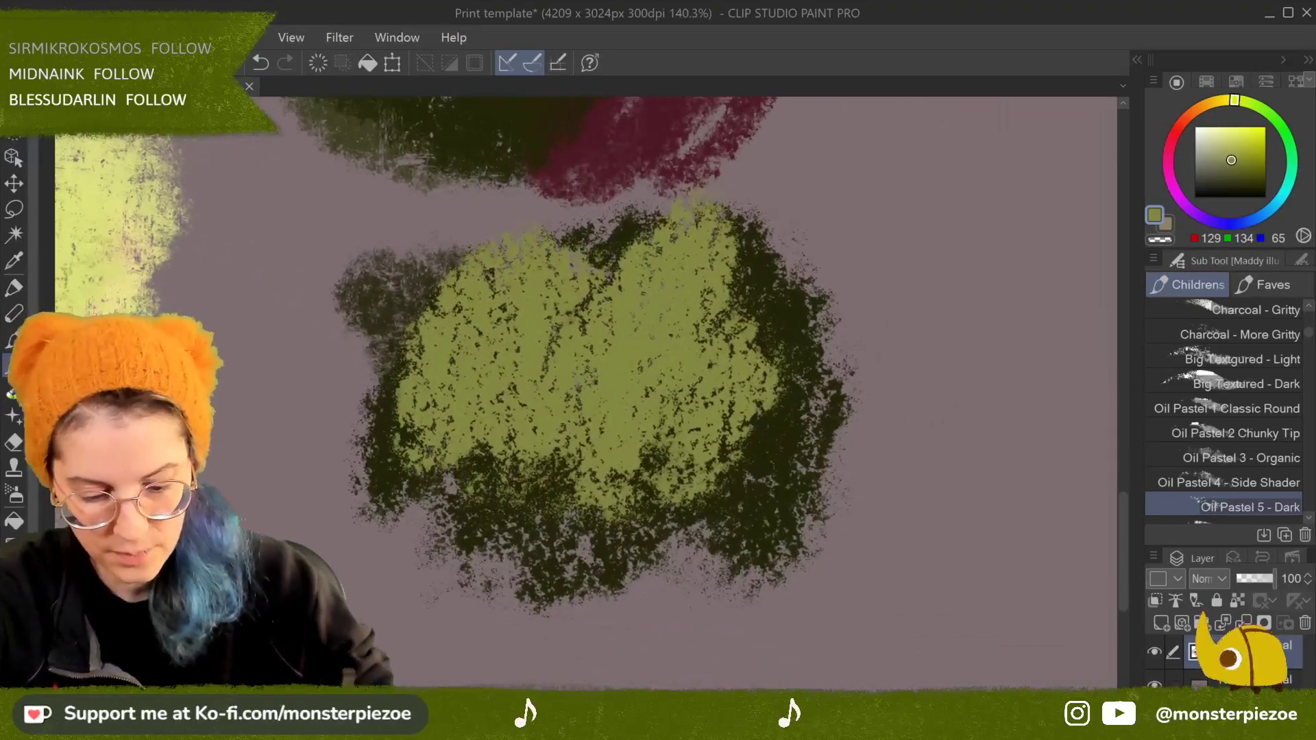
Step: Paint a textured pale yellow (244, 250, 160) swatch with a trailing stroke beside the olive patch
mouse_move(892, 275)
mouse_down()
mouse_move(957, 223)
mouse_move(916, 313)
mouse_move(978, 261)
mouse_move(960, 315)
mouse_move(979, 259)
mouse_move(985, 305)
mouse_move(919, 281)
mouse_move(960, 347)
mouse_move(919, 355)
mouse_move(1046, 358)
mouse_move(981, 306)
mouse_move(948, 463)
mouse_move(1057, 402)
mouse_move(991, 506)
mouse_move(1004, 542)
mouse_move(617, 674)
mouse_up()
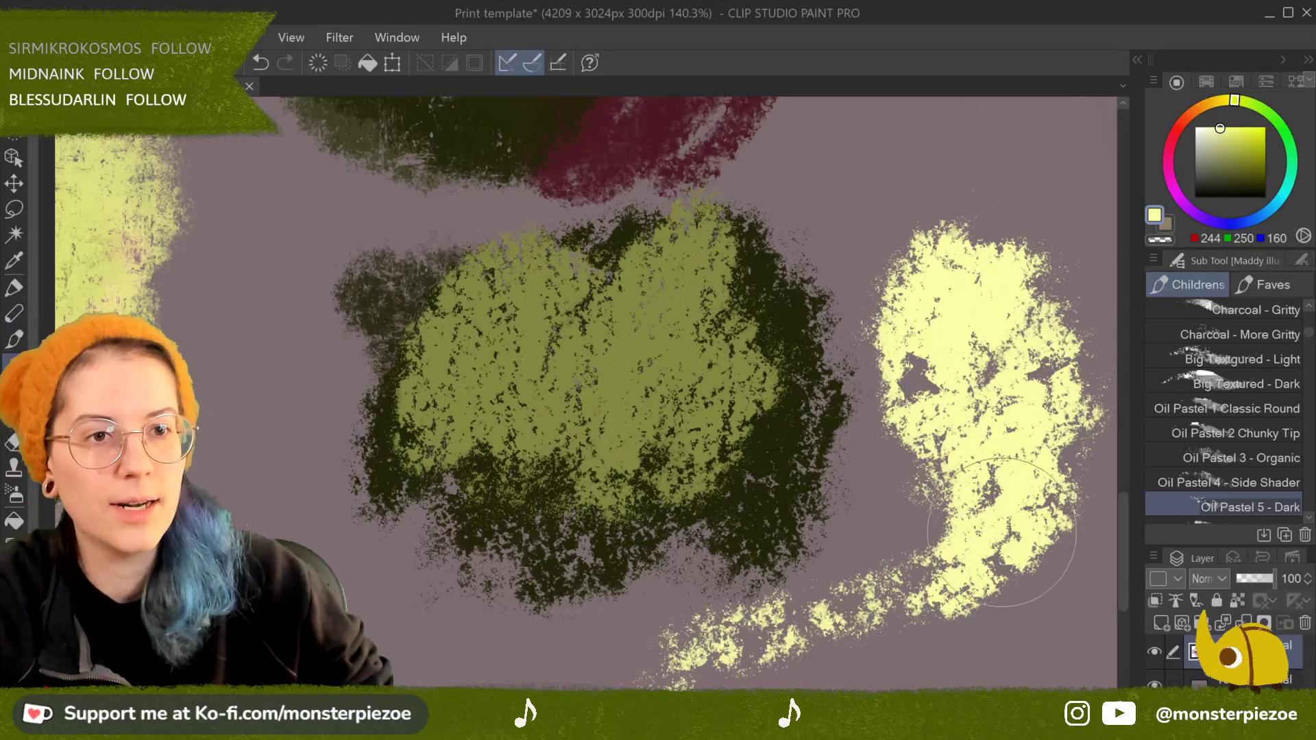
mouse_move(997, 460)
mouse_down()
mouse_move(878, 534)
mouse_move(865, 507)
mouse_move(894, 528)
mouse_up()
mouse_move(922, 461)
mouse_down()
mouse_move(888, 452)
mouse_move(885, 418)
mouse_up()
drag(1041, 442, 914, 410)
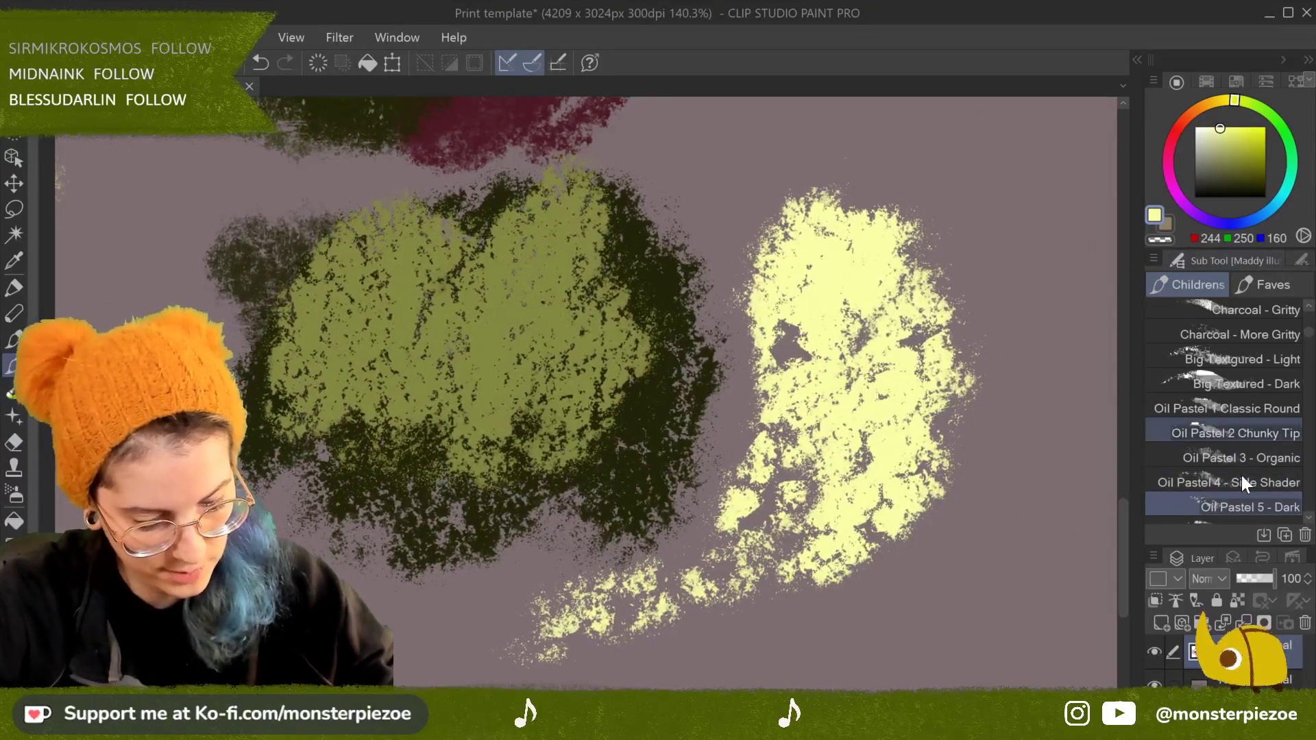
Step: Duplicate the Oil Pastel 5 - Dark brush as Oil Pastel 5 - Dark 2 and move the copy to Faves
right_click(1250, 500)
click(1240, 212)
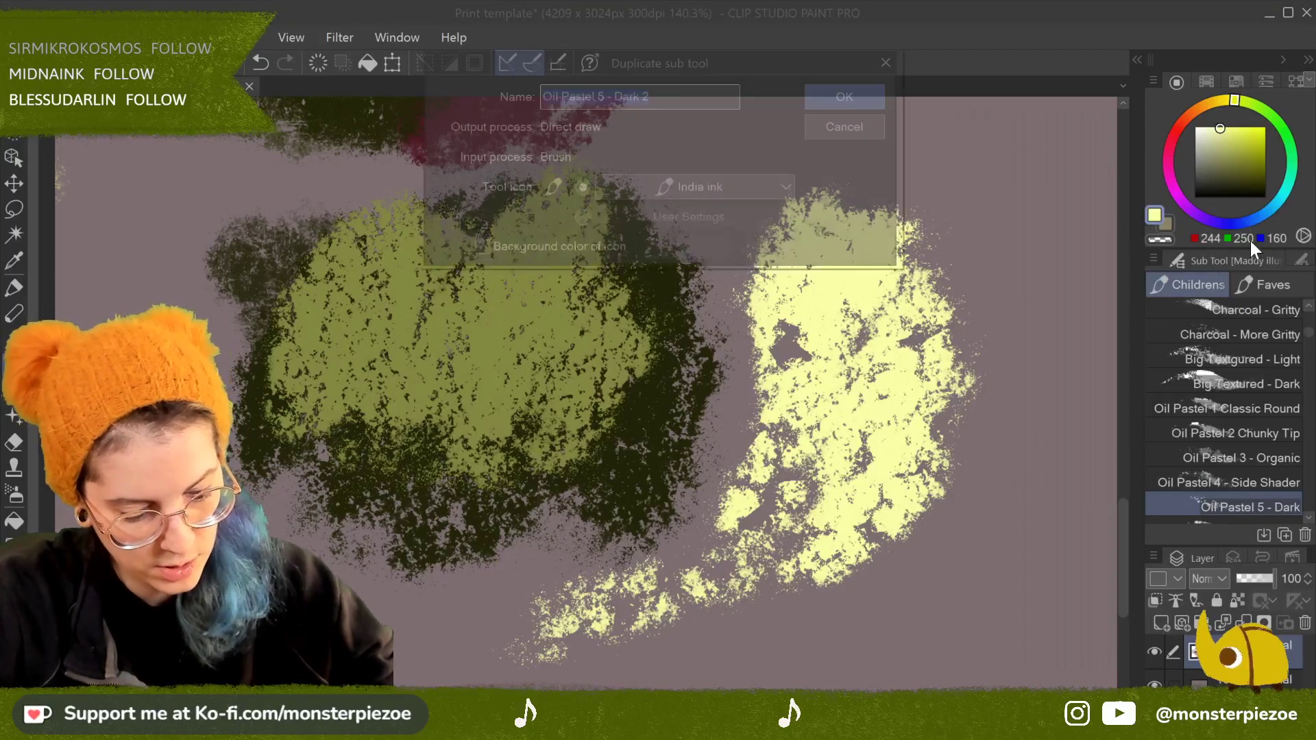
click(857, 97)
drag(1267, 511, 1290, 374)
Step: With Soft Pastel 1 Classic, paint a pale yellow (244, 250, 160) patch to the right of the oil pastel swatches
mouse_move(1308, 504)
mouse_down()
mouse_move(1311, 326)
mouse_move(1311, 346)
mouse_up()
click(1283, 397)
drag(850, 370, 530, 388)
mouse_move(781, 243)
mouse_down()
mouse_move(781, 322)
mouse_move(801, 377)
mouse_up()
scroll(942, 380, down, 2)
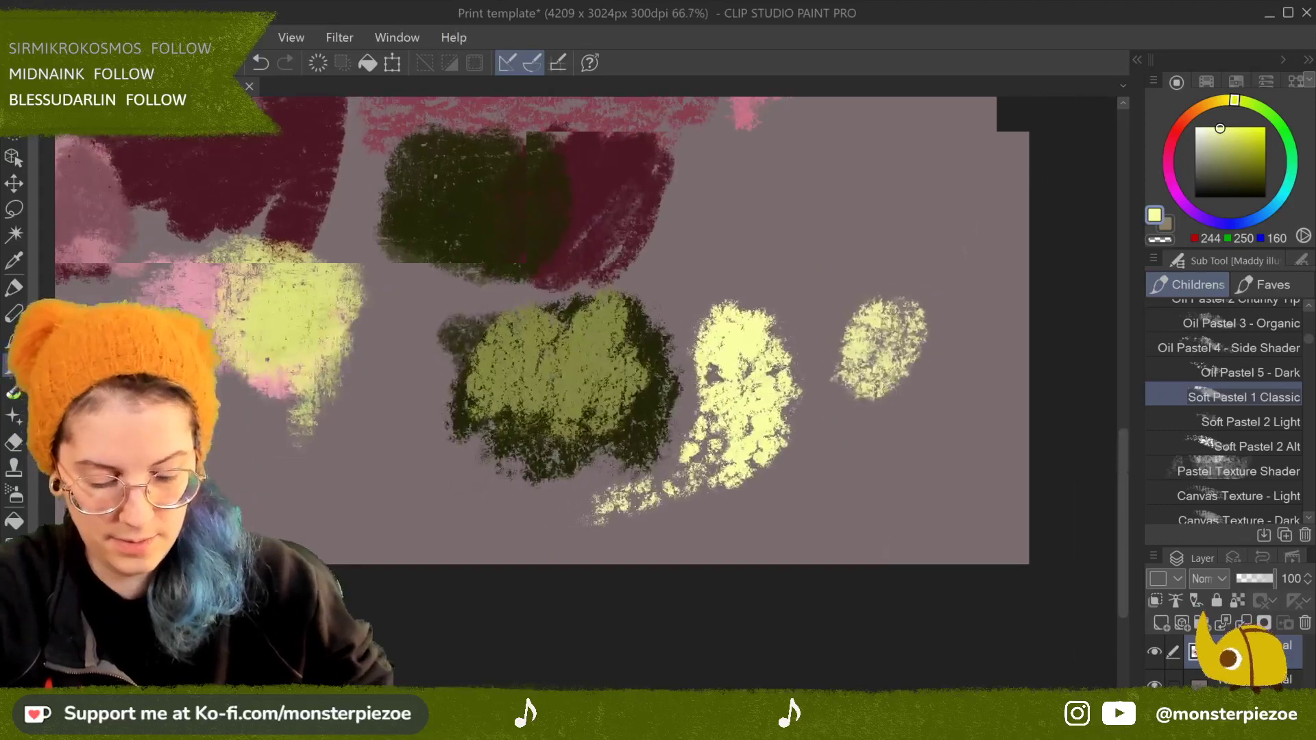
drag(939, 381, 807, 461)
mouse_move(747, 341)
mouse_down()
mouse_move(797, 396)
mouse_move(823, 357)
mouse_move(850, 384)
mouse_move(774, 422)
mouse_up()
Step: Layer muted olive (123, 127, 80) and dark olive (24, 26, 5) strokes over the pale yellow soft pastel patch
click(1225, 160)
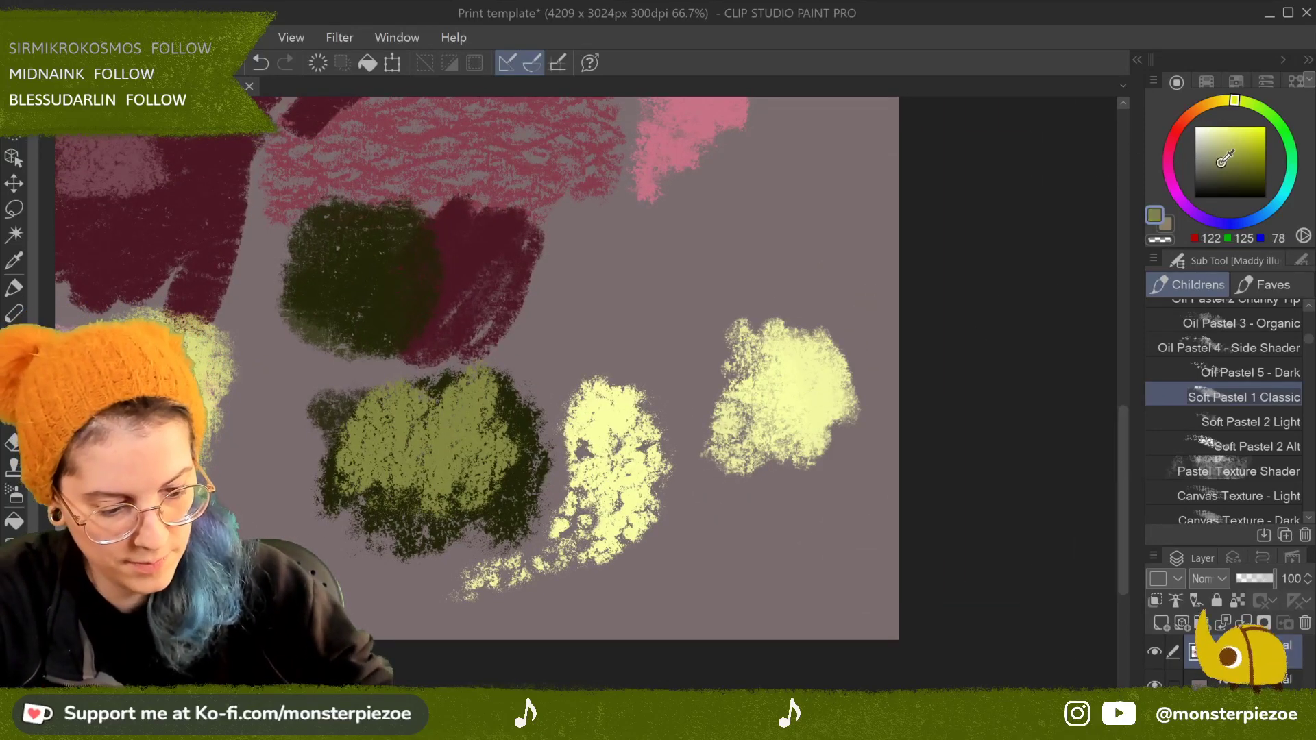
mouse_move(796, 333)
mouse_down()
mouse_move(819, 411)
mouse_move(831, 405)
mouse_up()
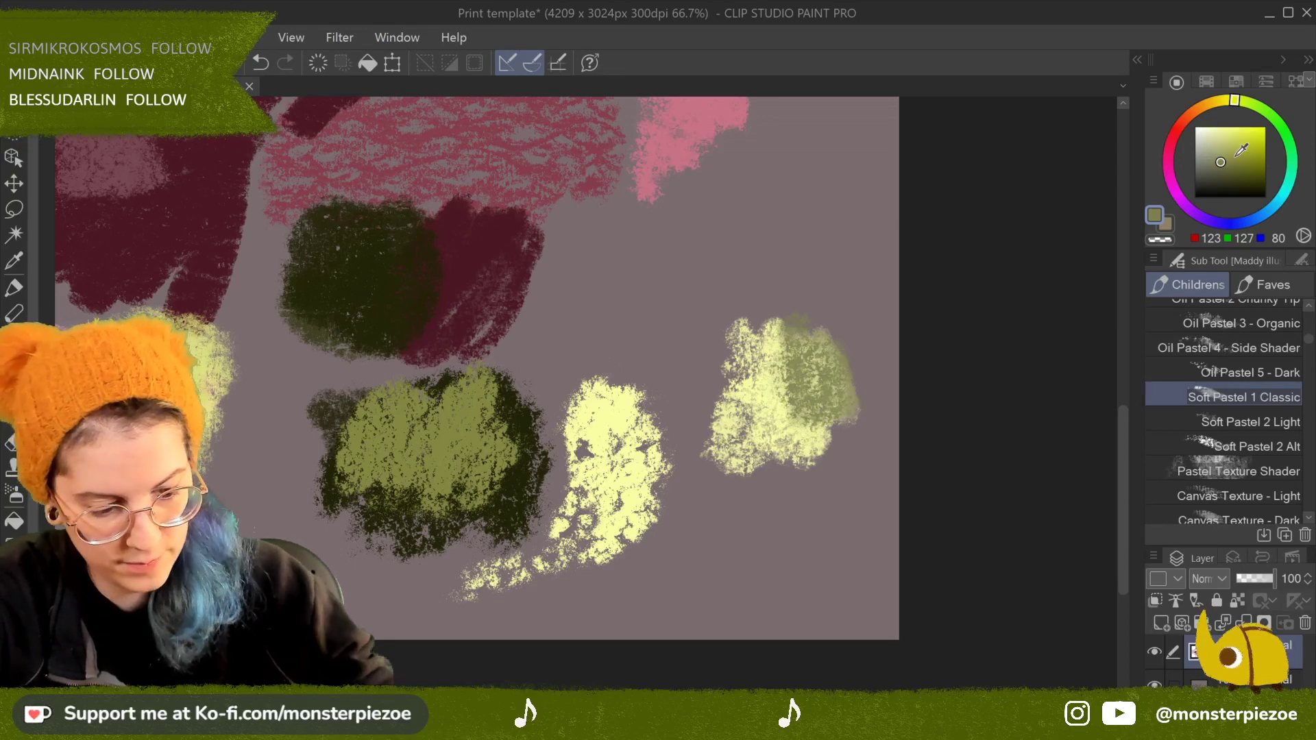
mouse_move(772, 370)
mouse_down()
mouse_move(751, 350)
mouse_move(672, 395)
mouse_move(727, 315)
mouse_move(706, 288)
mouse_move(823, 370)
mouse_up()
drag(685, 425, 703, 405)
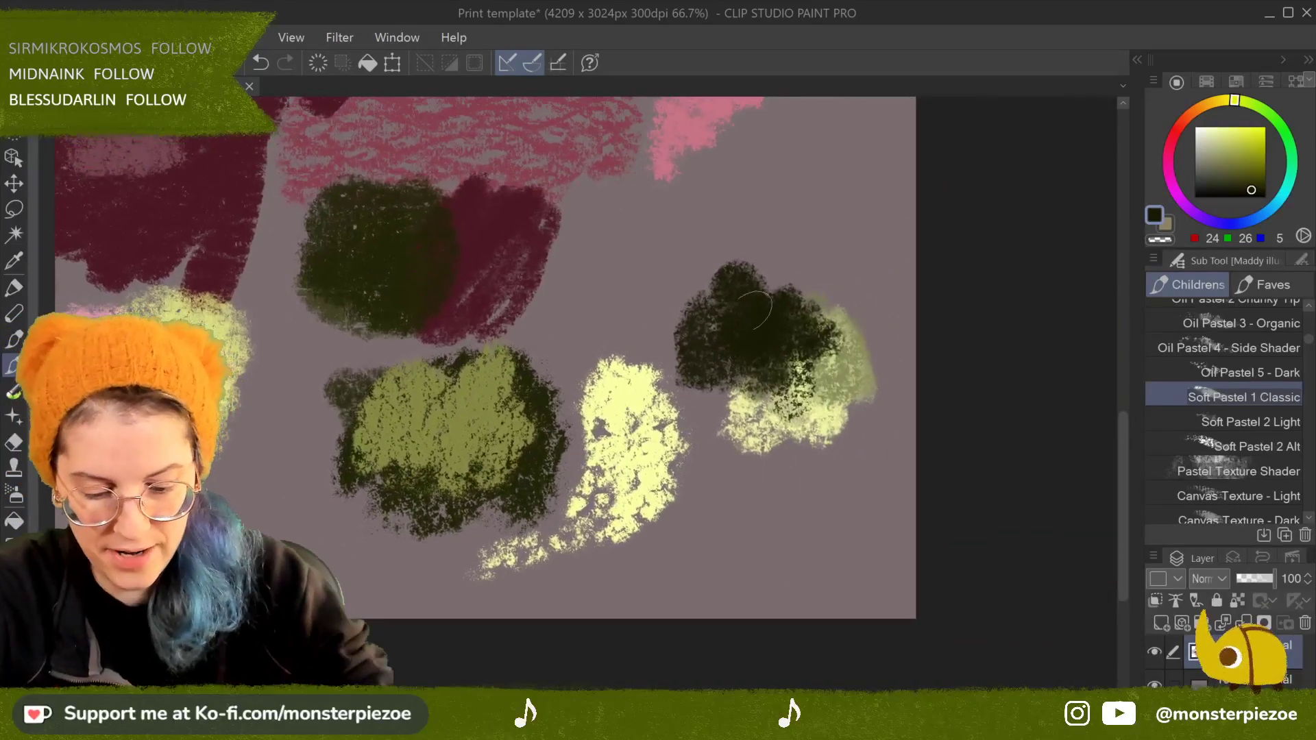
Step: Paint a separate round dark olive (24, 26, 5) soft pastel swatch above the layered patch
scroll(724, 364, up, 5)
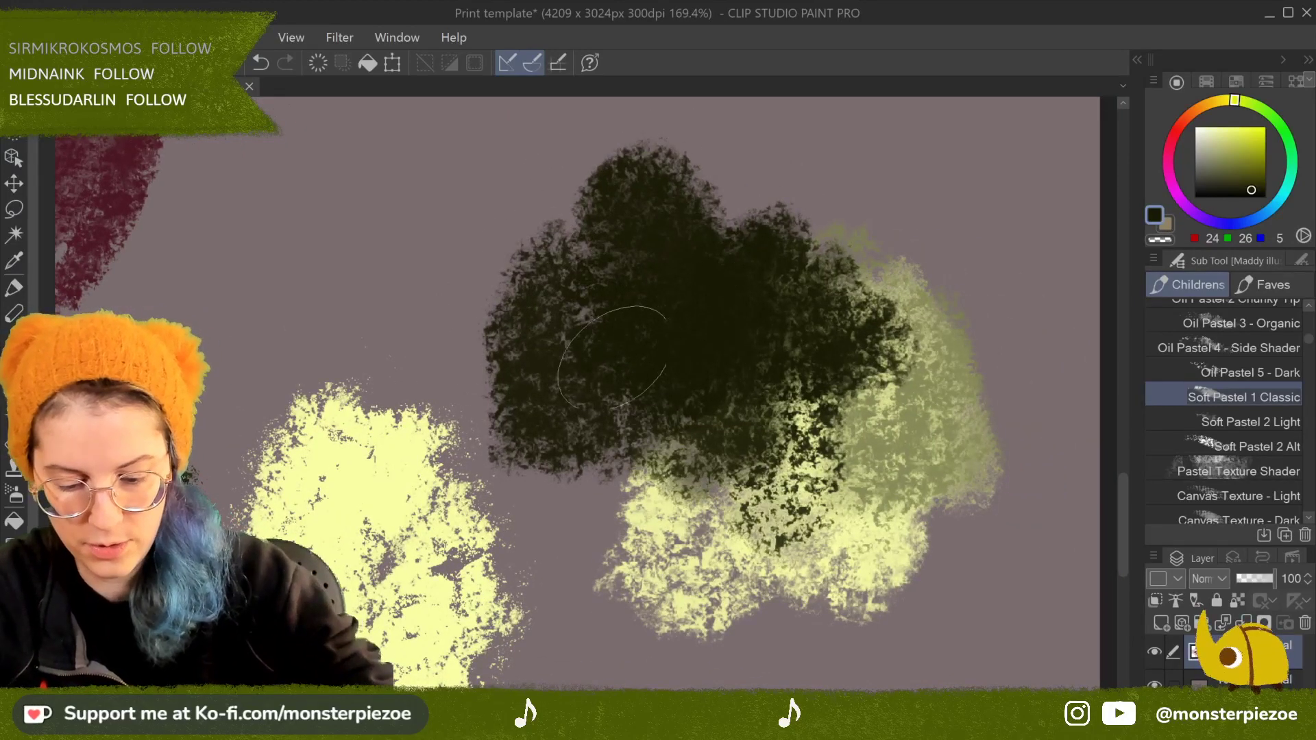
drag(707, 404, 598, 629)
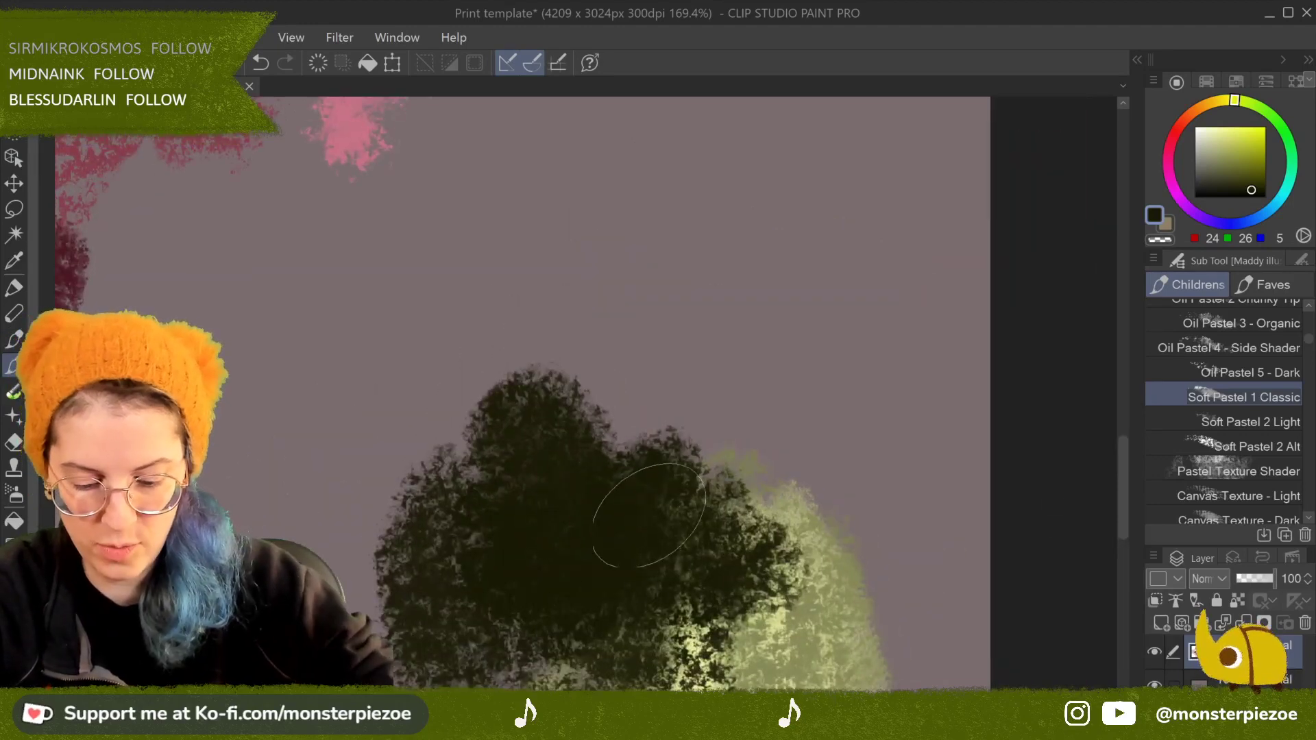
mouse_move(740, 203)
mouse_down()
mouse_move(771, 182)
mouse_move(788, 226)
mouse_move(652, 284)
mouse_move(682, 319)
mouse_move(864, 219)
mouse_move(850, 357)
mouse_move(727, 275)
mouse_move(826, 328)
mouse_up()
mouse_move(747, 227)
mouse_down()
mouse_move(850, 295)
mouse_move(689, 302)
mouse_move(821, 288)
mouse_up()
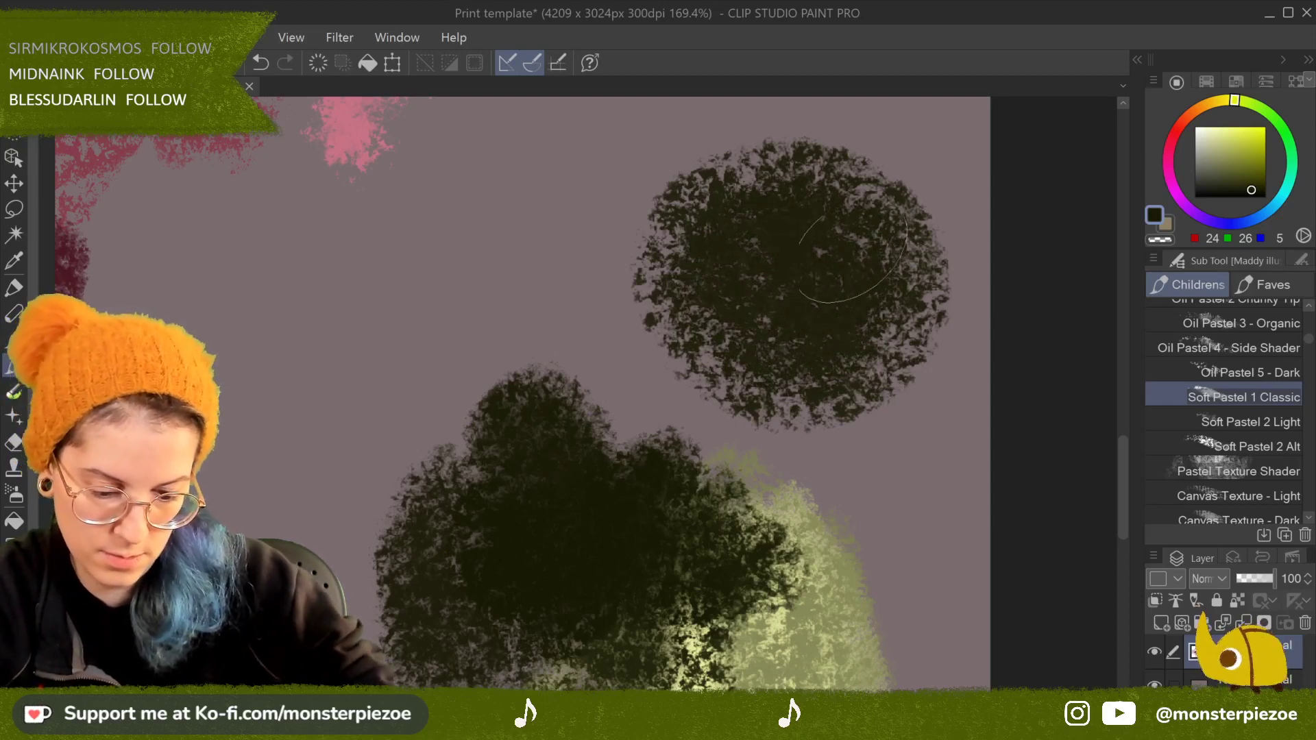
Step: Compare the pastel swatches up close and clear them all from the layer
scroll(874, 353, down, 5)
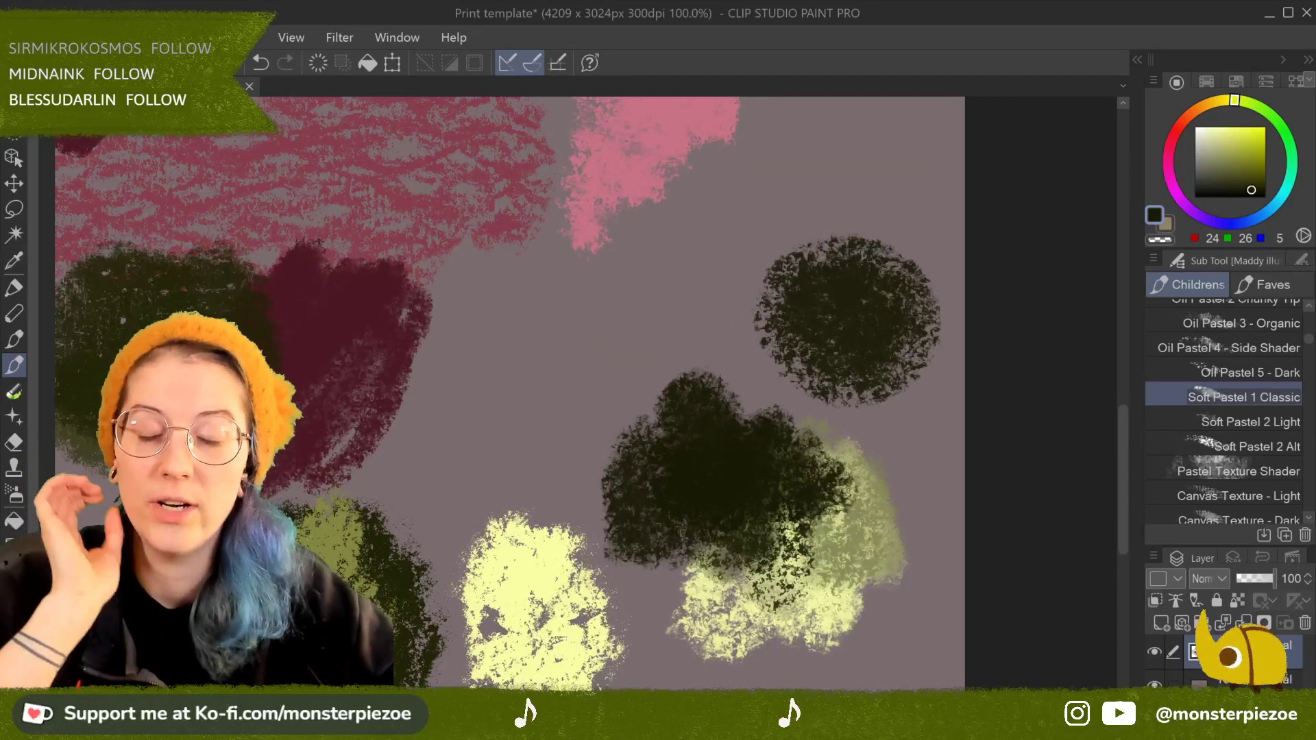
drag(590, 549, 555, 384)
scroll(548, 507, up, 1)
drag(521, 508, 795, 351)
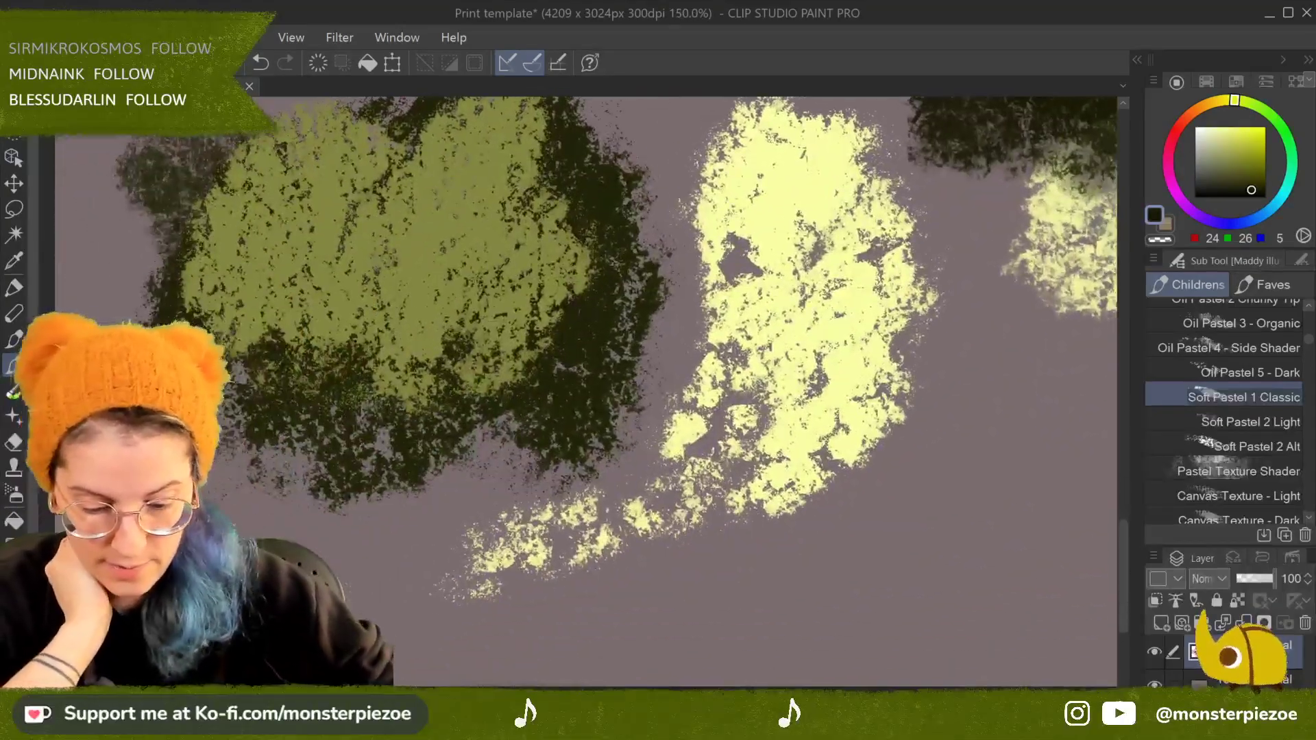
scroll(535, 652, down, 4)
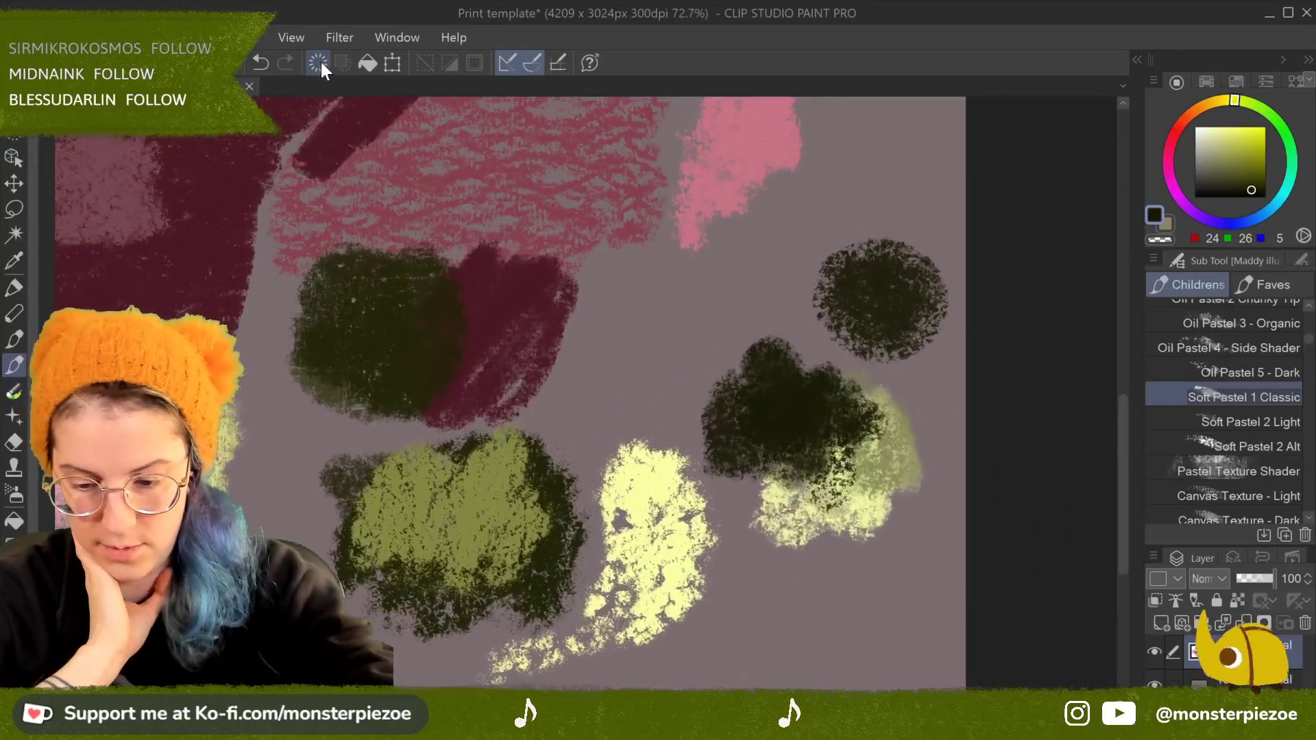
click(320, 64)
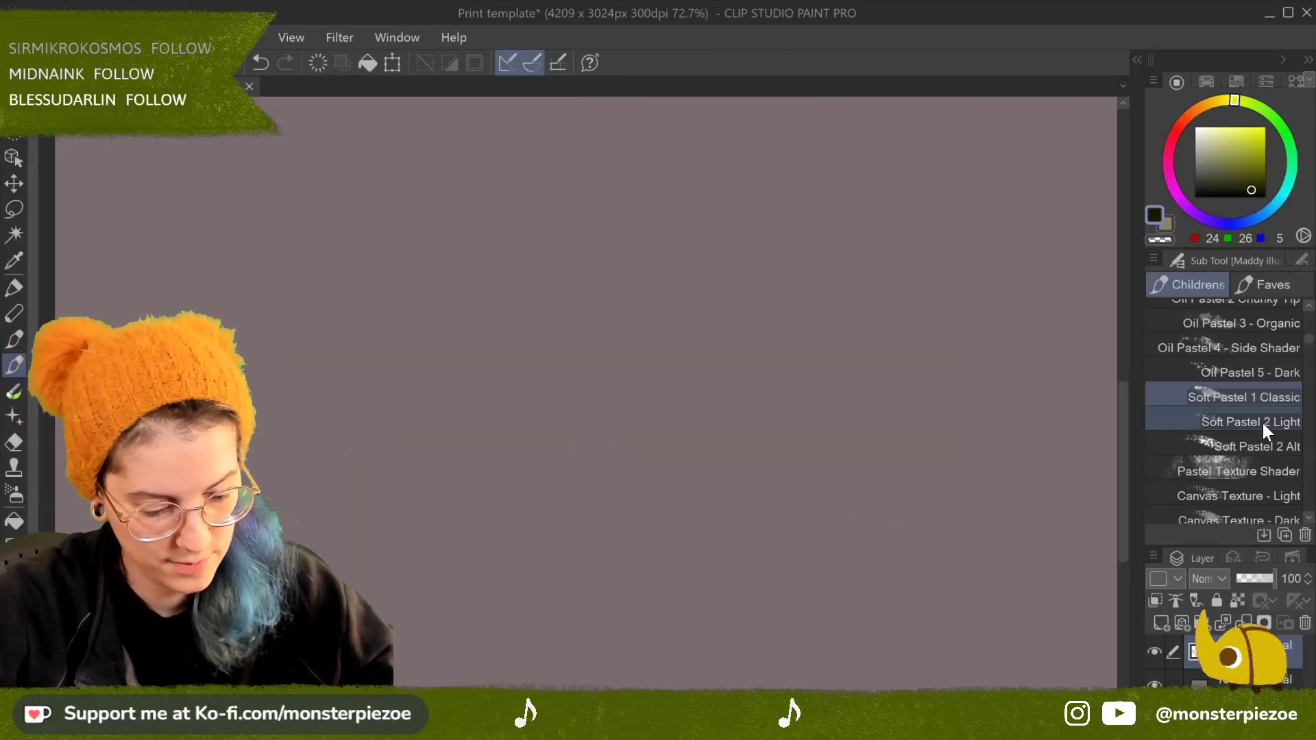
Step: With Soft Pastel 2 Light, build up a slanted oval swatch in dark olive (24, 26, 5) on the empty canvas
click(1261, 424)
mouse_move(718, 294)
mouse_down()
mouse_move(693, 391)
mouse_move(788, 233)
mouse_move(696, 322)
mouse_up()
drag(748, 255, 771, 246)
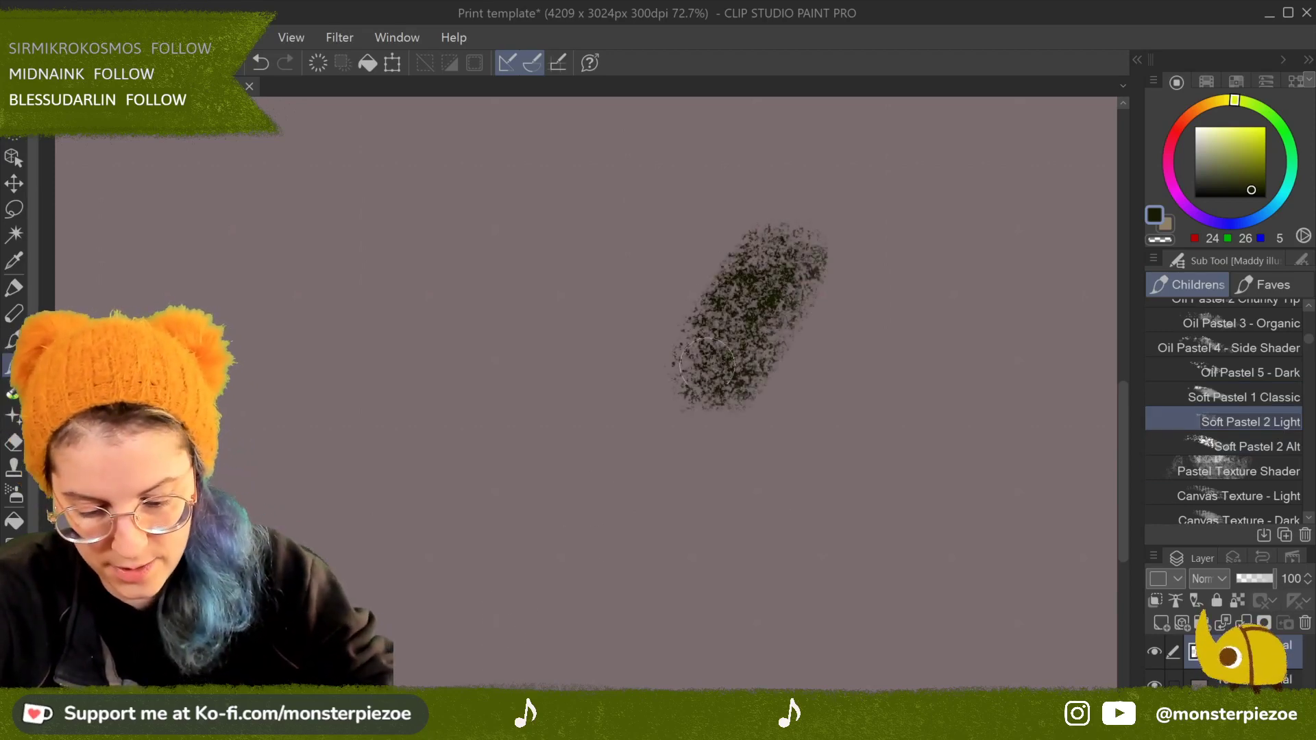
mouse_move(765, 271)
mouse_down()
mouse_move(788, 302)
mouse_move(734, 408)
mouse_move(709, 380)
mouse_up()
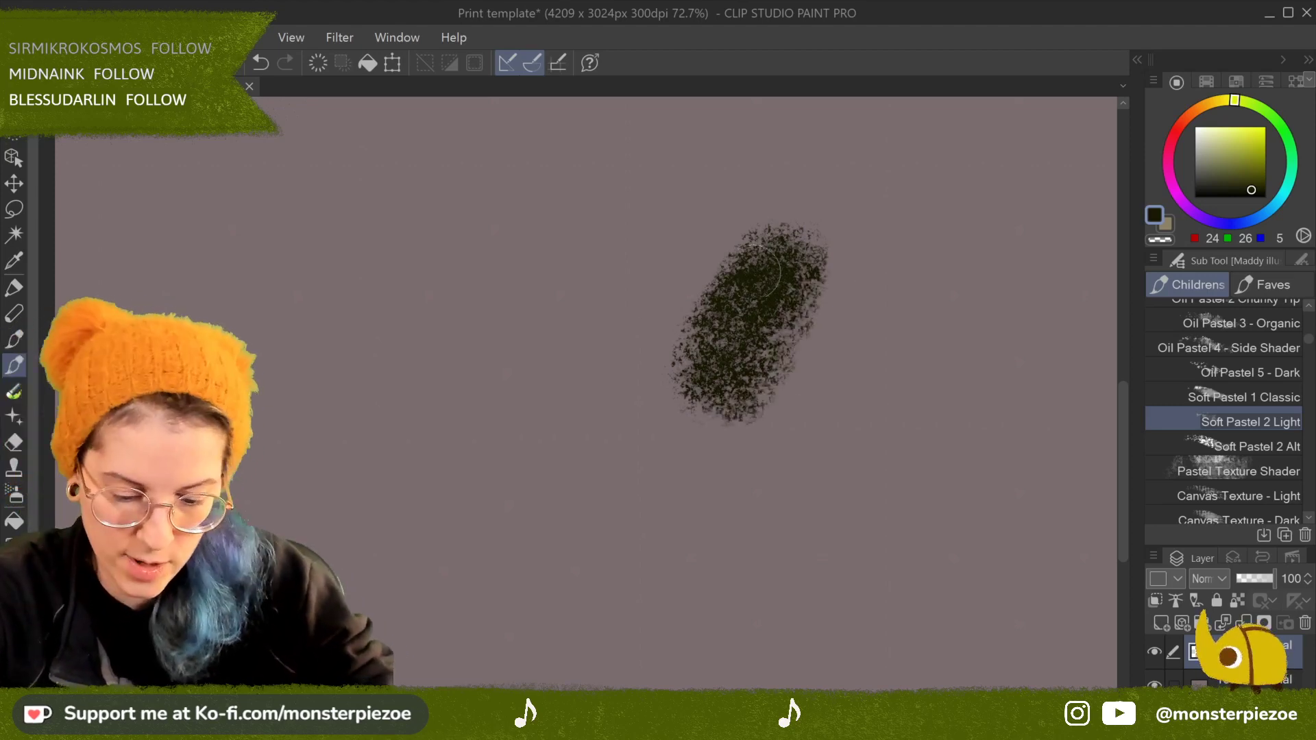
Step: With Soft Pastel 2 Alt, paint a denser dark olive (24, 26, 5) patch beside the slanted oval swatch
click(1269, 437)
mouse_move(958, 367)
mouse_down()
mouse_move(905, 383)
mouse_move(960, 308)
mouse_move(912, 411)
mouse_move(1021, 288)
mouse_move(1063, 371)
mouse_move(998, 326)
mouse_move(977, 412)
mouse_up()
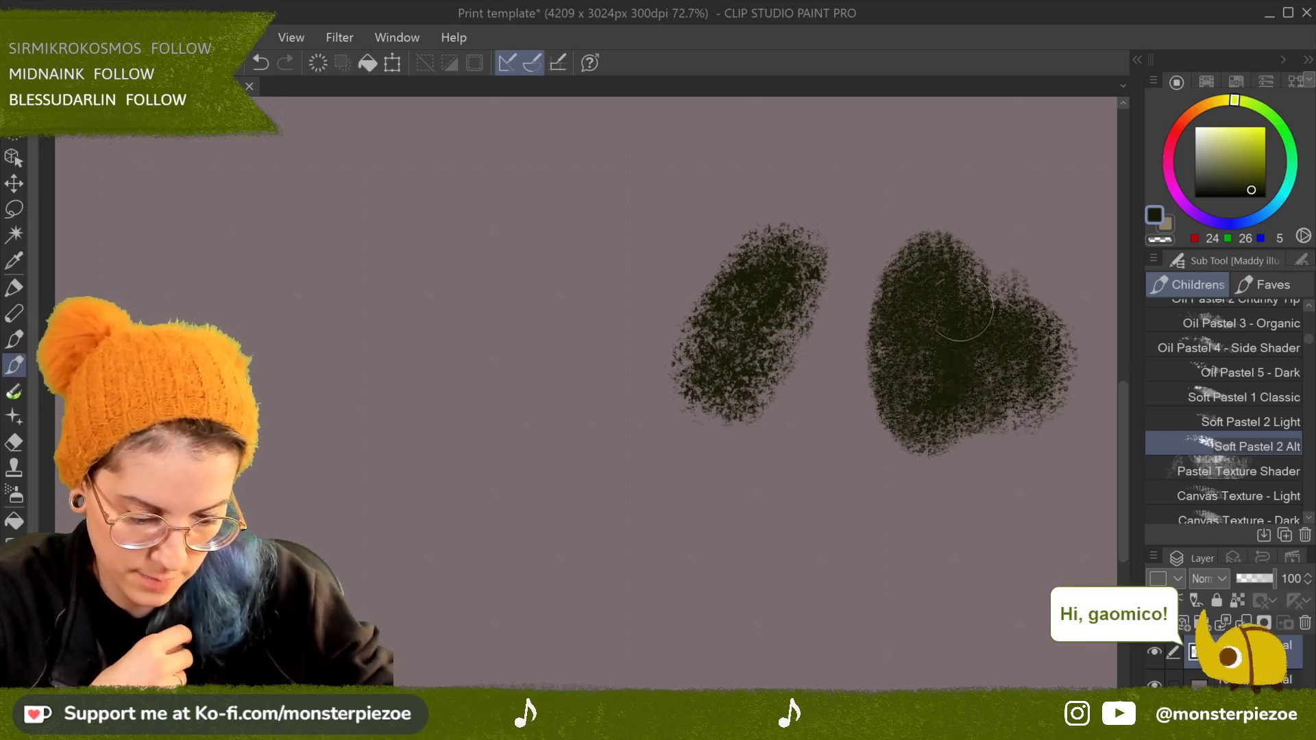
mouse_move(959, 288)
mouse_down()
mouse_move(918, 329)
mouse_move(1001, 345)
mouse_move(915, 329)
mouse_move(930, 433)
mouse_up()
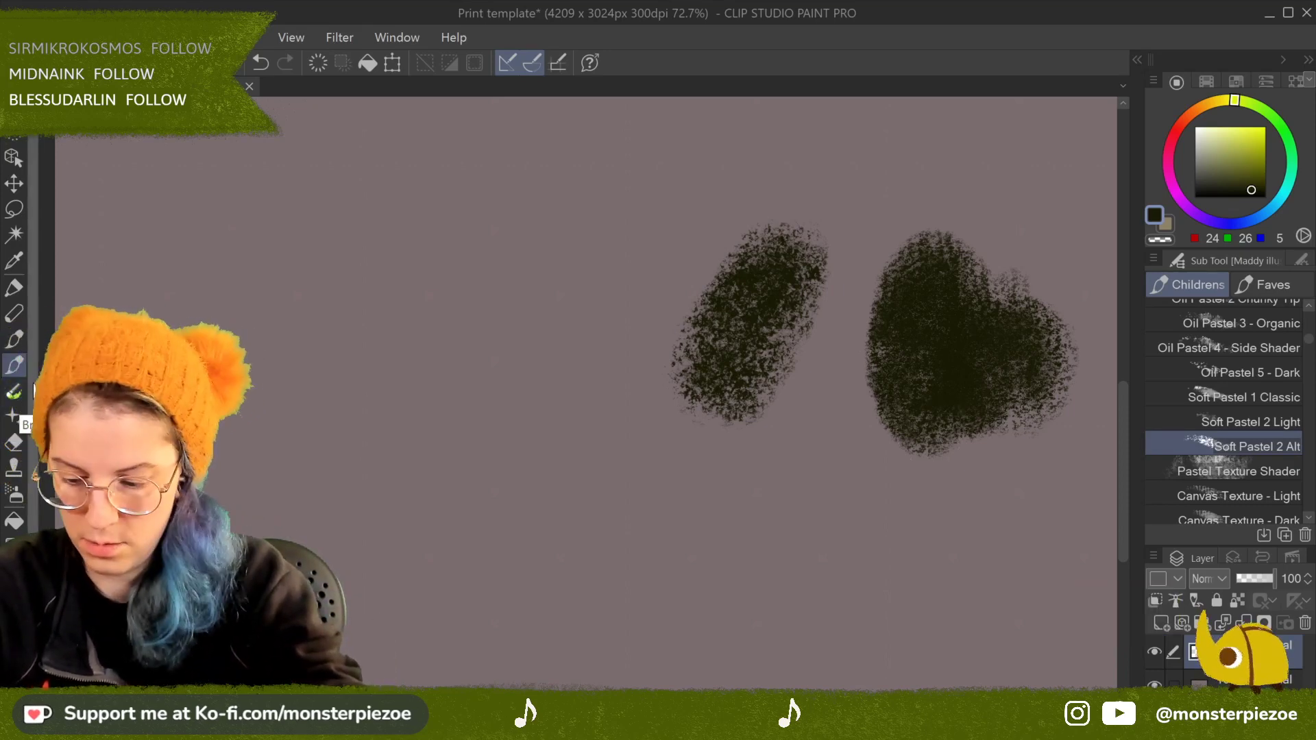
Step: Switch to the favourite brush Pastel - Soft 3 and paint a green ring-shaped swatch above the dense olive patch
click(16, 395)
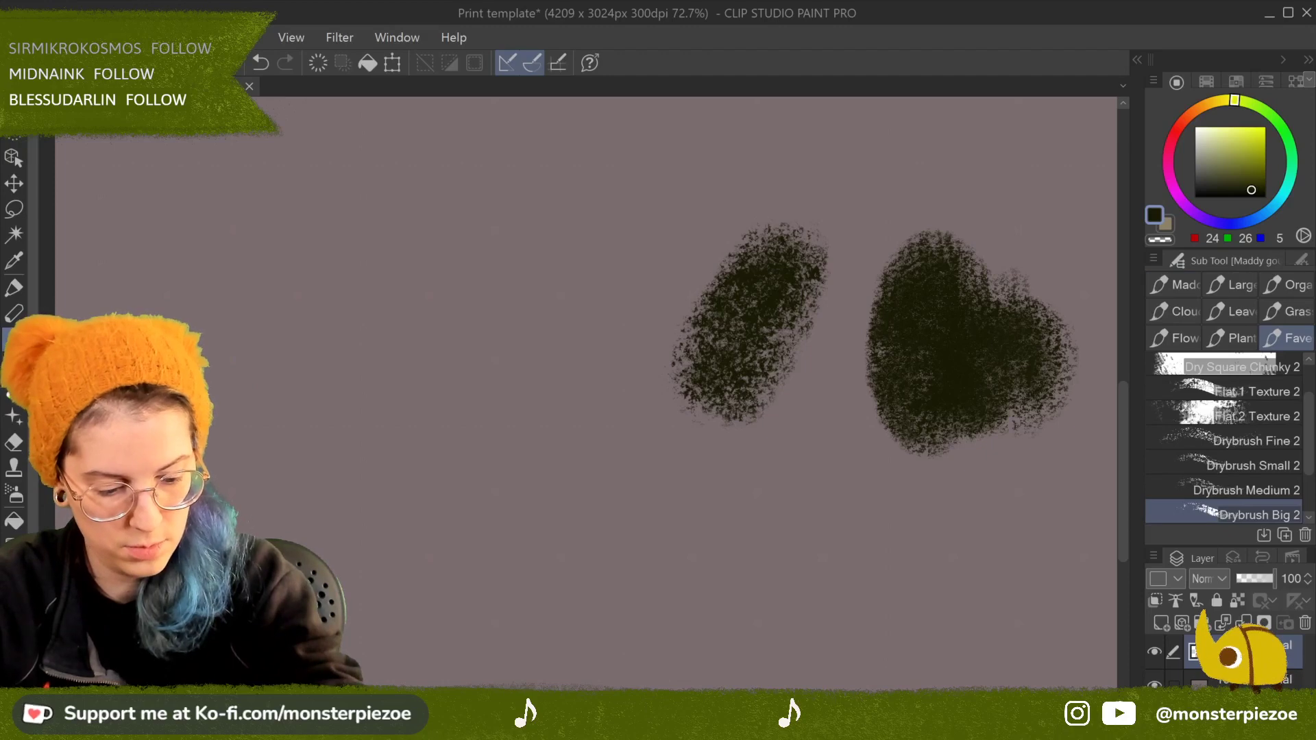
click(14, 393)
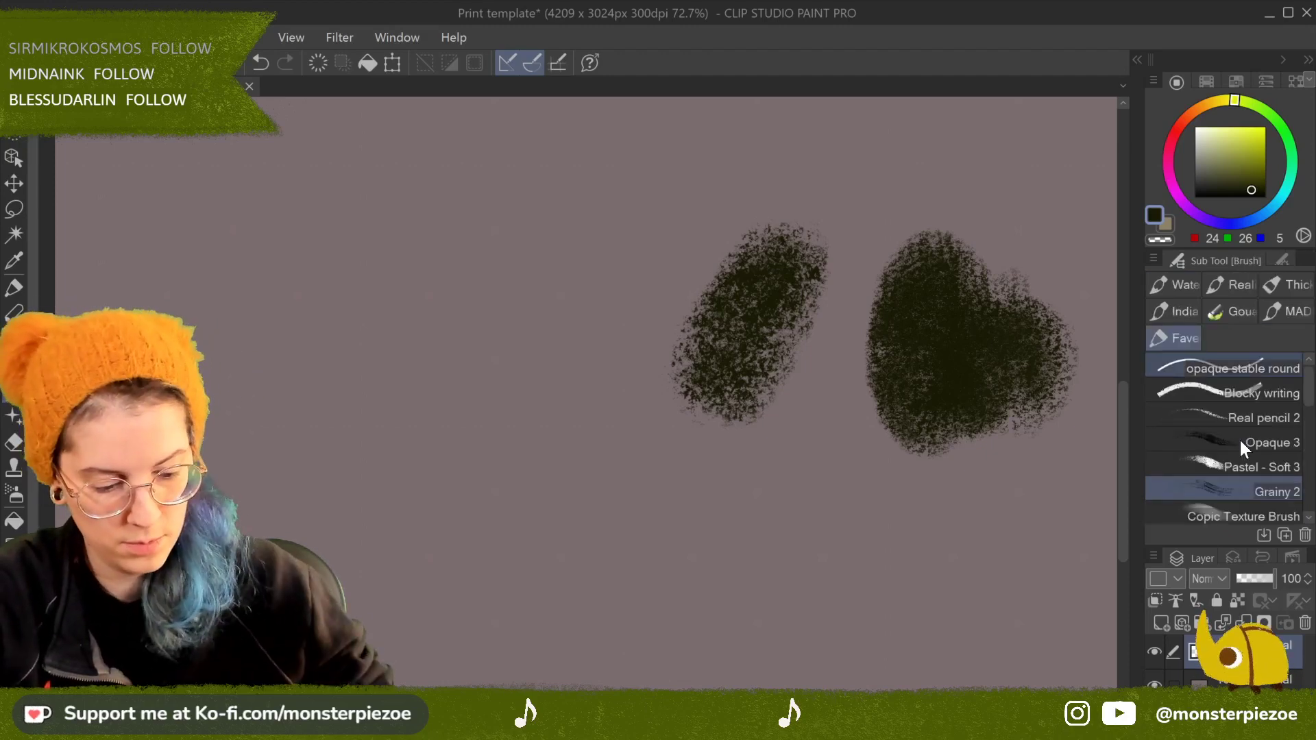
click(1265, 466)
key(super+a)
click(885, 146)
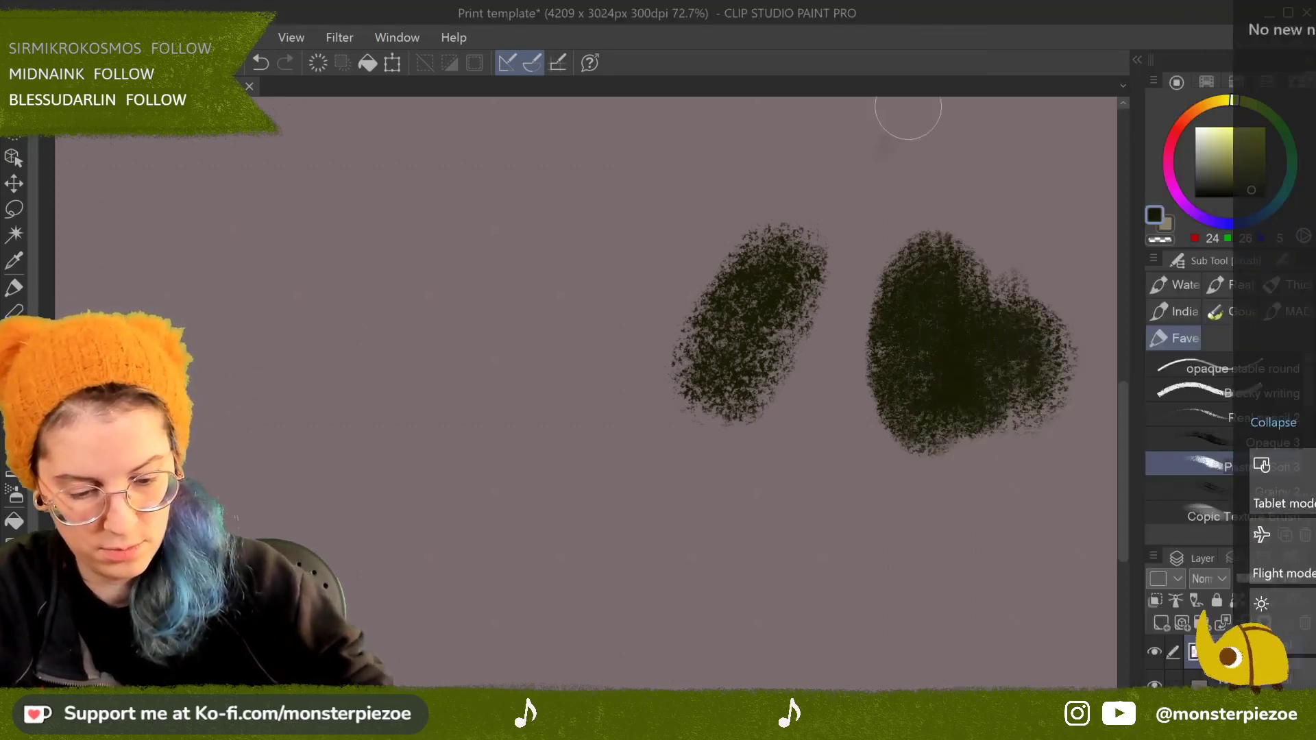
mouse_move(1027, 199)
mouse_down()
mouse_move(1034, 149)
mouse_move(1021, 210)
mouse_up()
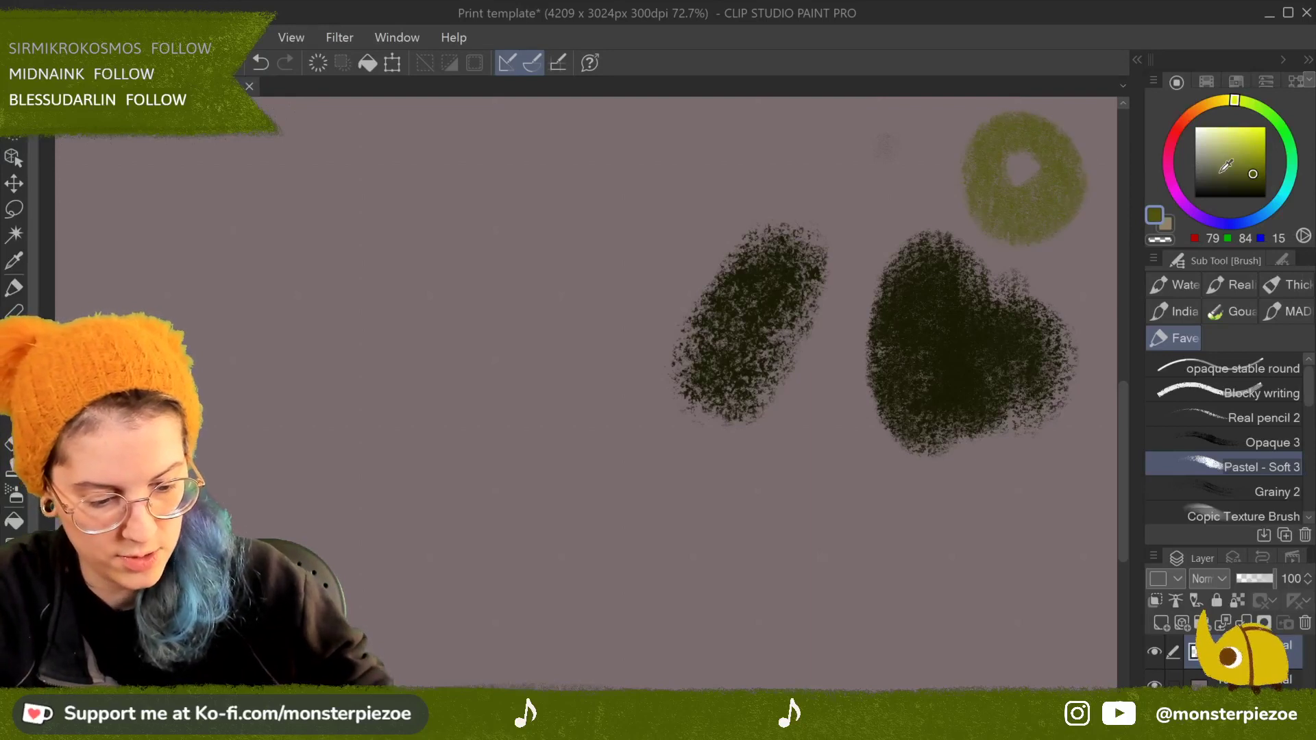
Step: Sample dark olive (24, 25, 5) from the dense patch and replace the green ring with a filled round swatch
alt+click(949, 360)
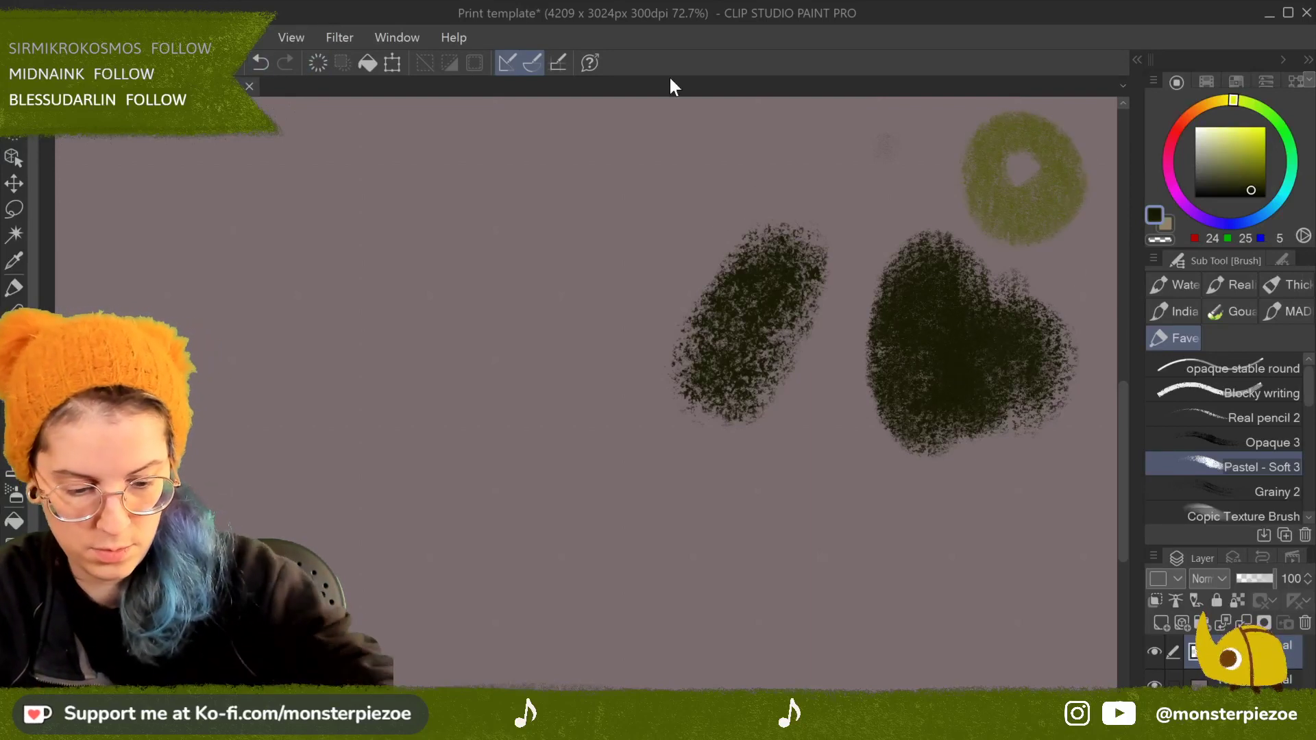
click(262, 63)
mouse_move(1008, 196)
mouse_down()
mouse_move(1020, 225)
mouse_move(987, 149)
mouse_move(1058, 161)
mouse_move(1037, 200)
mouse_move(1016, 156)
mouse_move(1007, 168)
mouse_move(1067, 191)
mouse_move(1014, 139)
mouse_move(1064, 216)
mouse_move(966, 161)
mouse_move(1066, 161)
mouse_up()
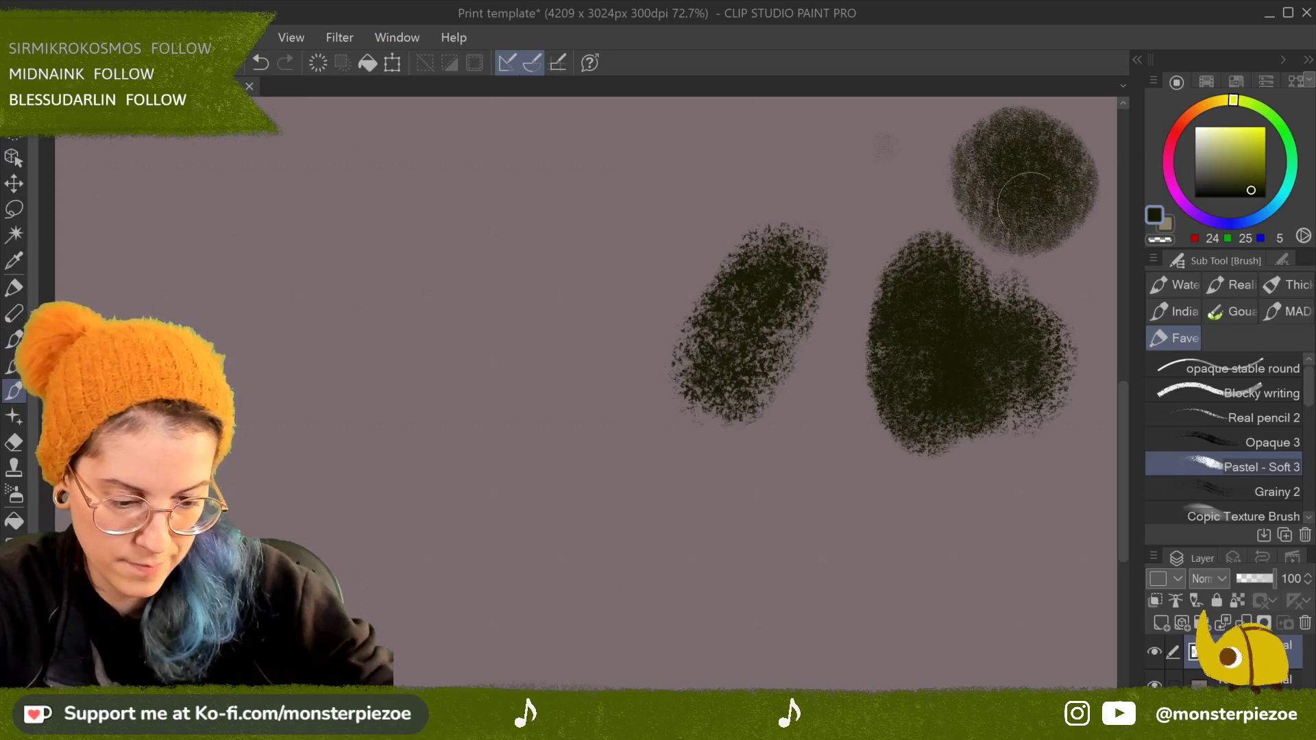
Step: With Pastel Texture Shader in dark olive (25, 26, 3), shade over the oval and dense patches and build a soft patch below them
drag(1074, 218, 963, 252)
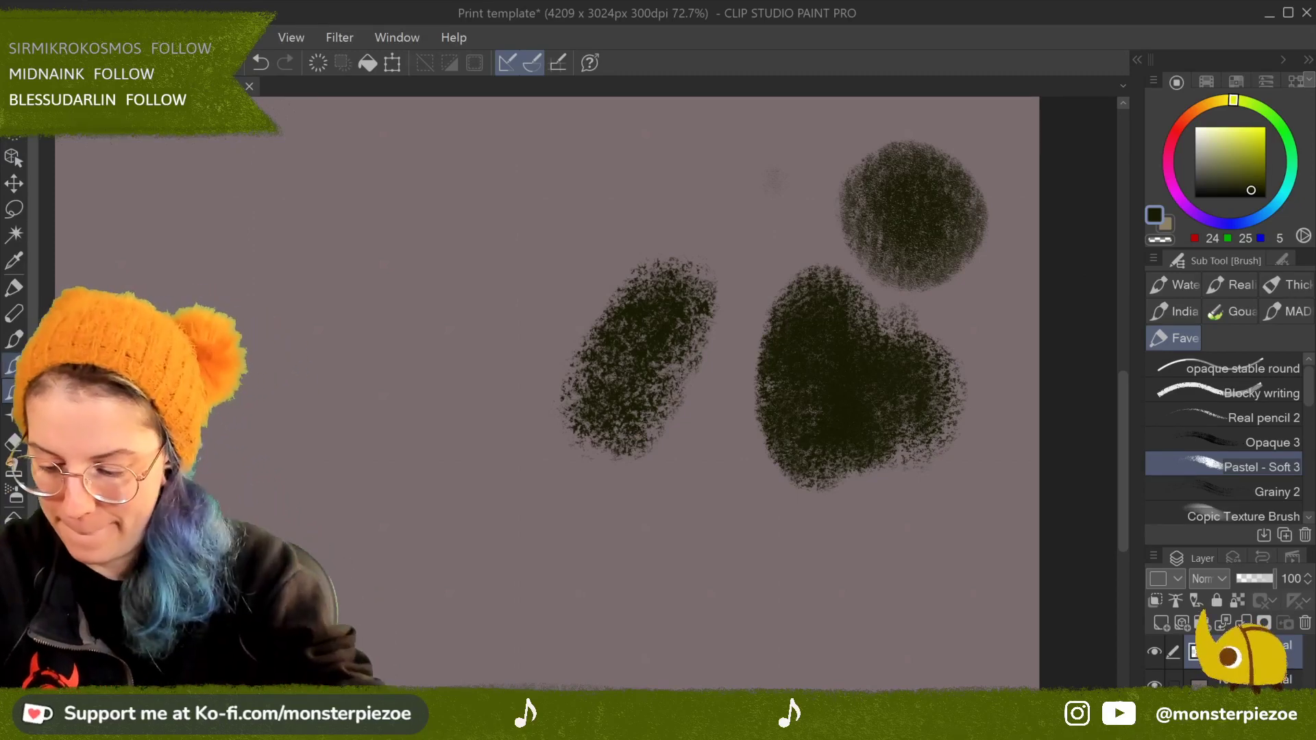
click(17, 369)
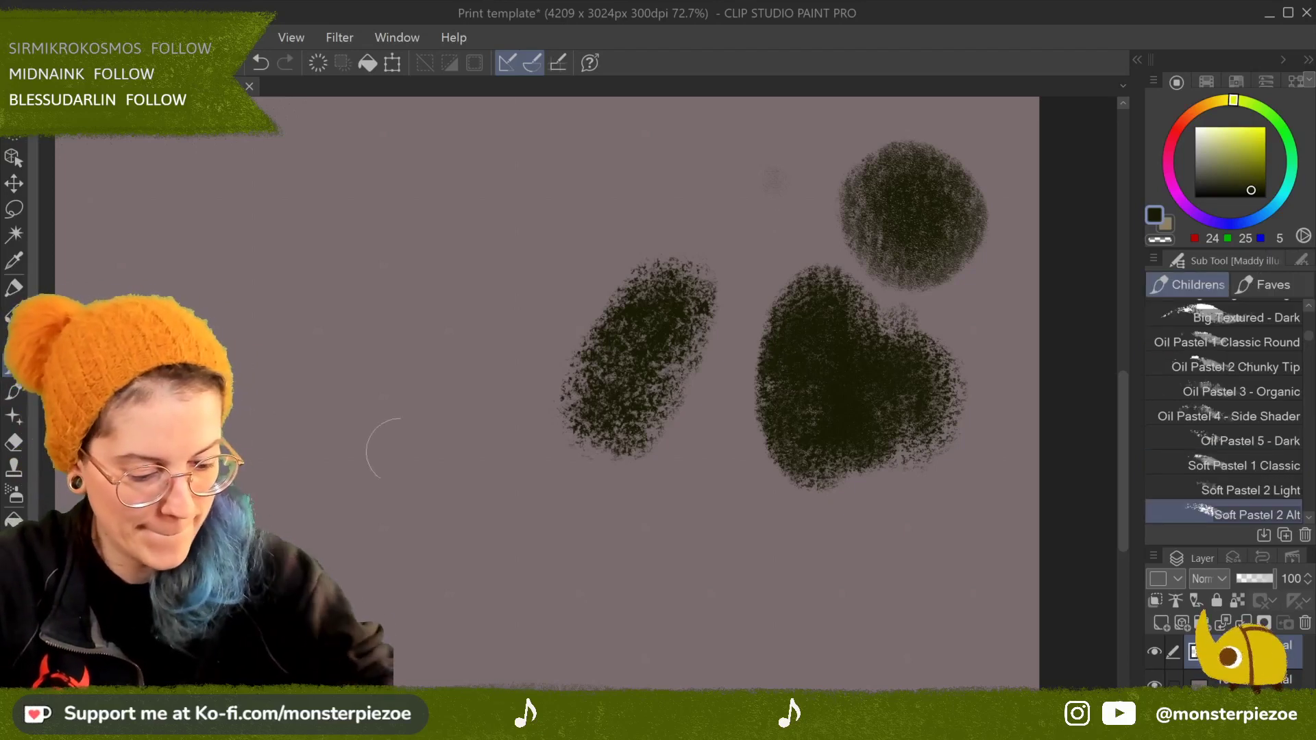
scroll(1306, 518, down, 4)
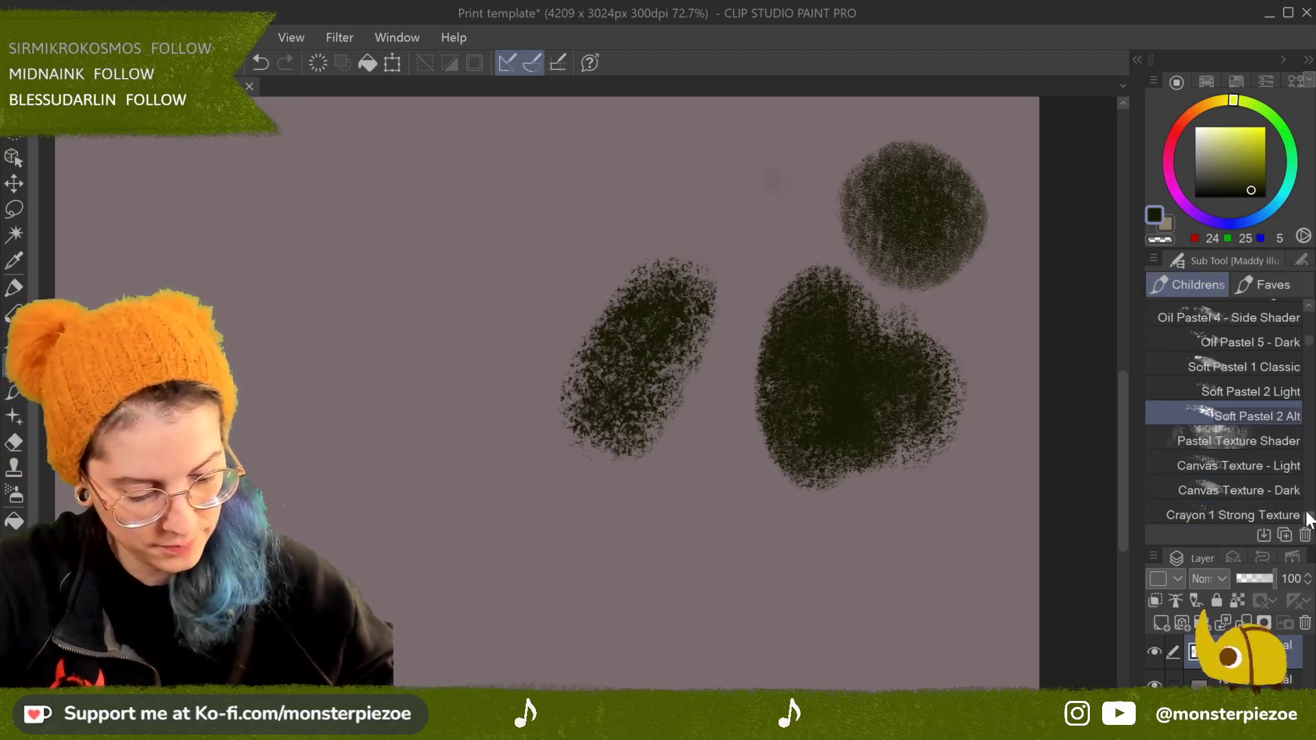
click(1257, 190)
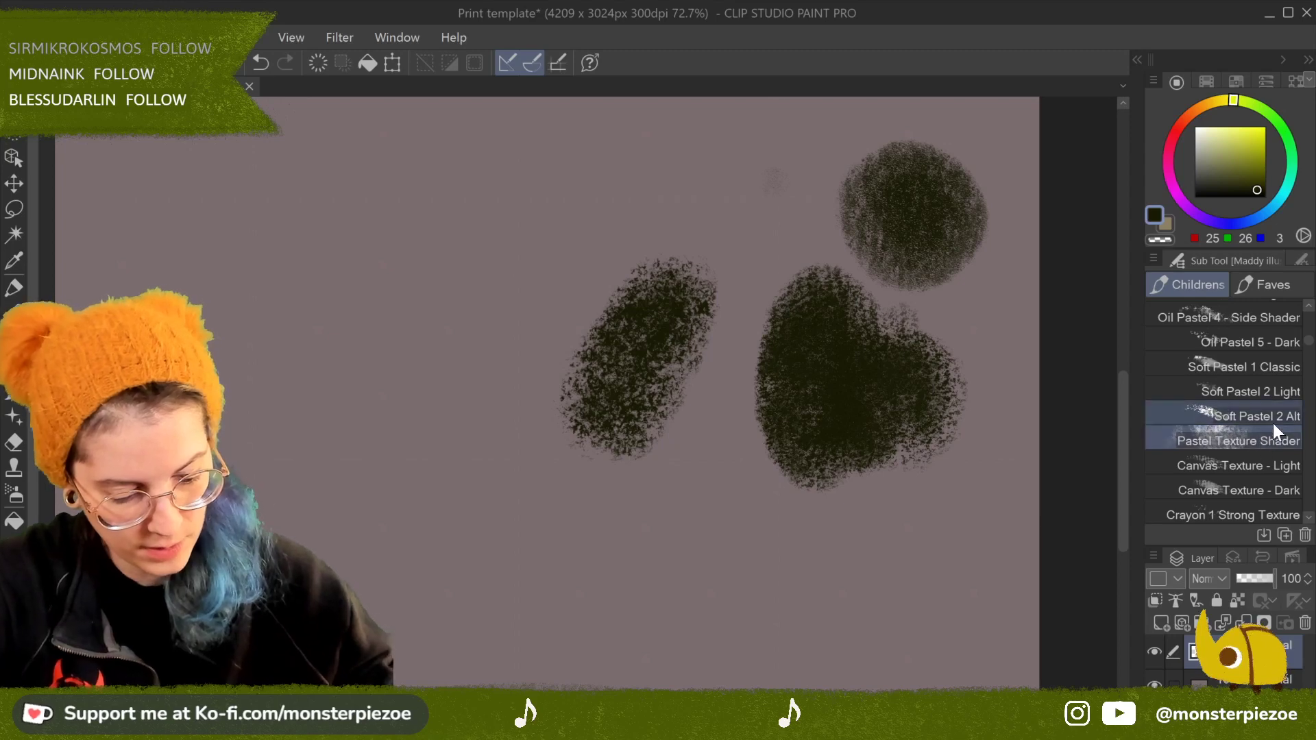
click(1261, 438)
drag(572, 182, 548, 254)
mouse_move(658, 274)
mouse_down()
mouse_move(617, 294)
mouse_move(603, 239)
mouse_move(656, 337)
mouse_up()
mouse_move(752, 307)
mouse_down()
mouse_move(754, 329)
mouse_move(799, 306)
mouse_move(768, 425)
mouse_move(604, 590)
mouse_move(658, 603)
mouse_move(706, 583)
mouse_move(715, 546)
mouse_move(784, 551)
mouse_move(651, 589)
mouse_move(686, 562)
mouse_move(785, 541)
mouse_up()
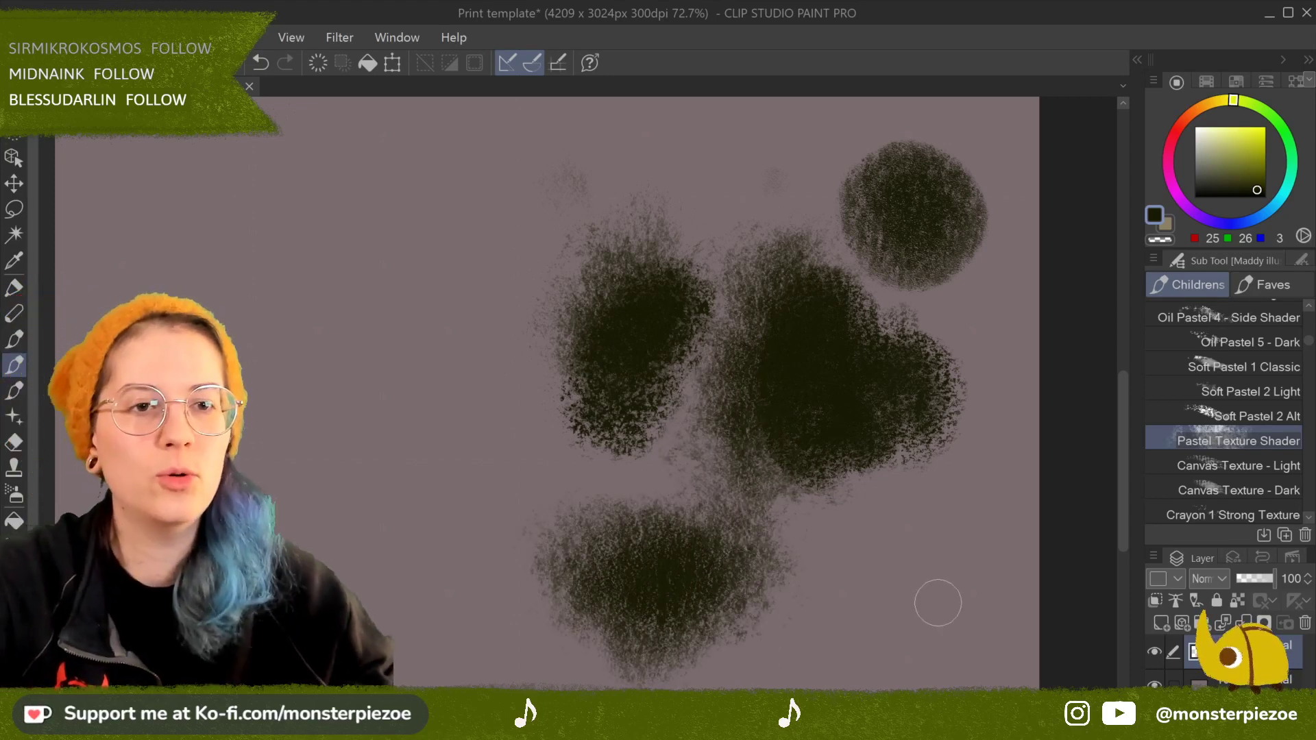
Step: Darken the centre of the lower Pastel Texture Shader patch and shade a second patch to its right
mouse_move(938, 603)
mouse_down()
mouse_move(857, 544)
mouse_move(818, 491)
mouse_up()
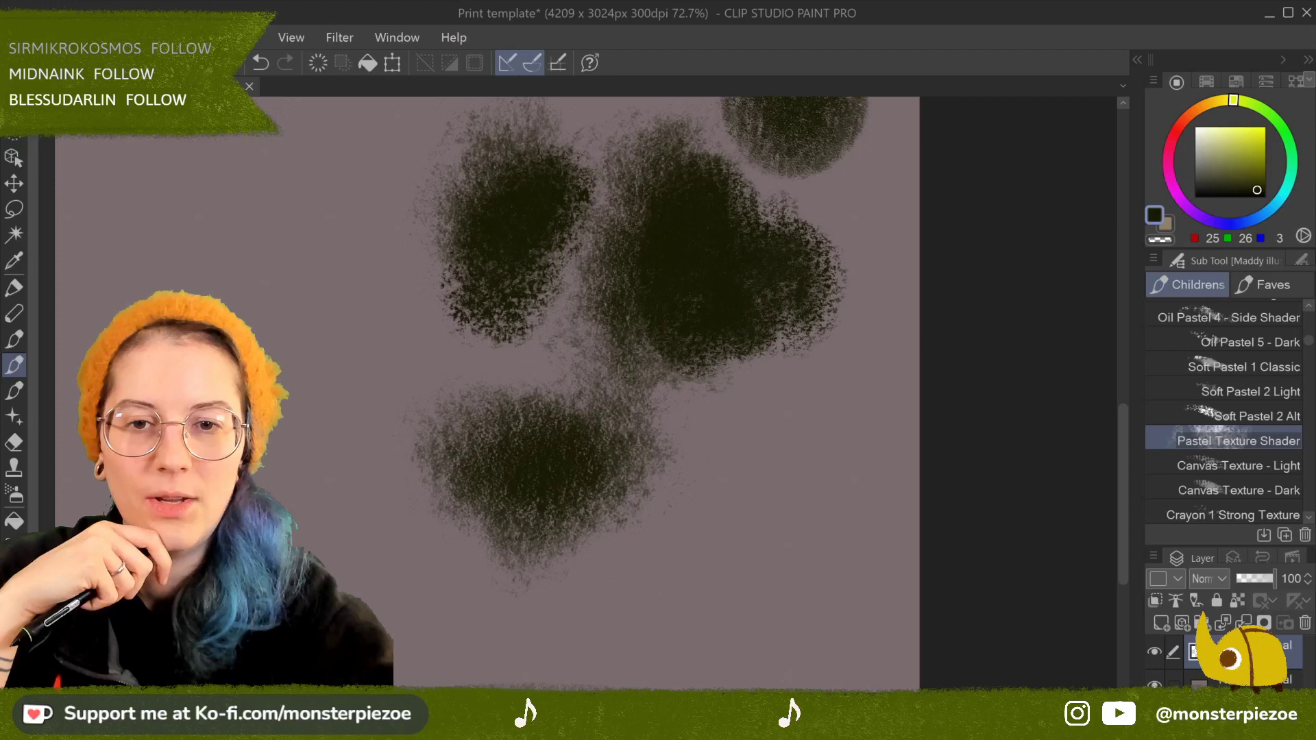
mouse_move(582, 370)
mouse_down()
mouse_move(728, 371)
mouse_move(787, 393)
mouse_up()
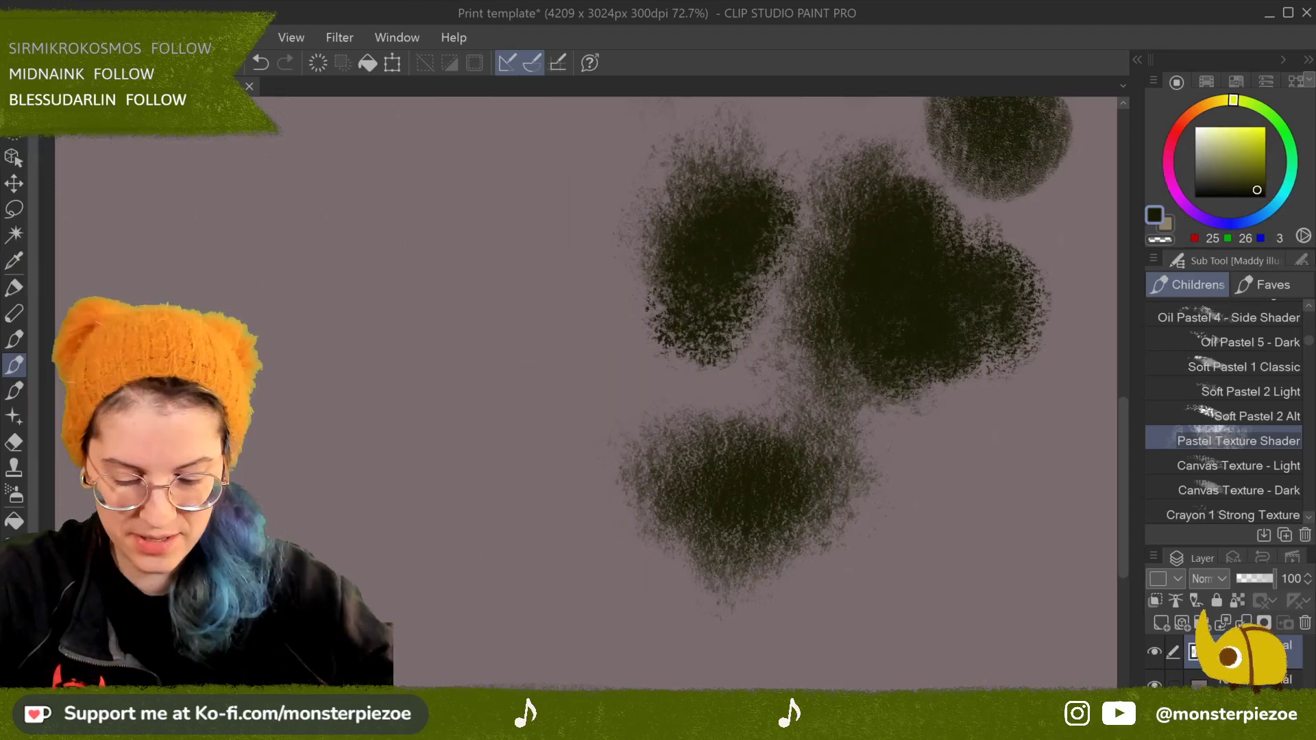
mouse_move(719, 466)
mouse_down()
mouse_move(779, 505)
mouse_move(680, 467)
mouse_up()
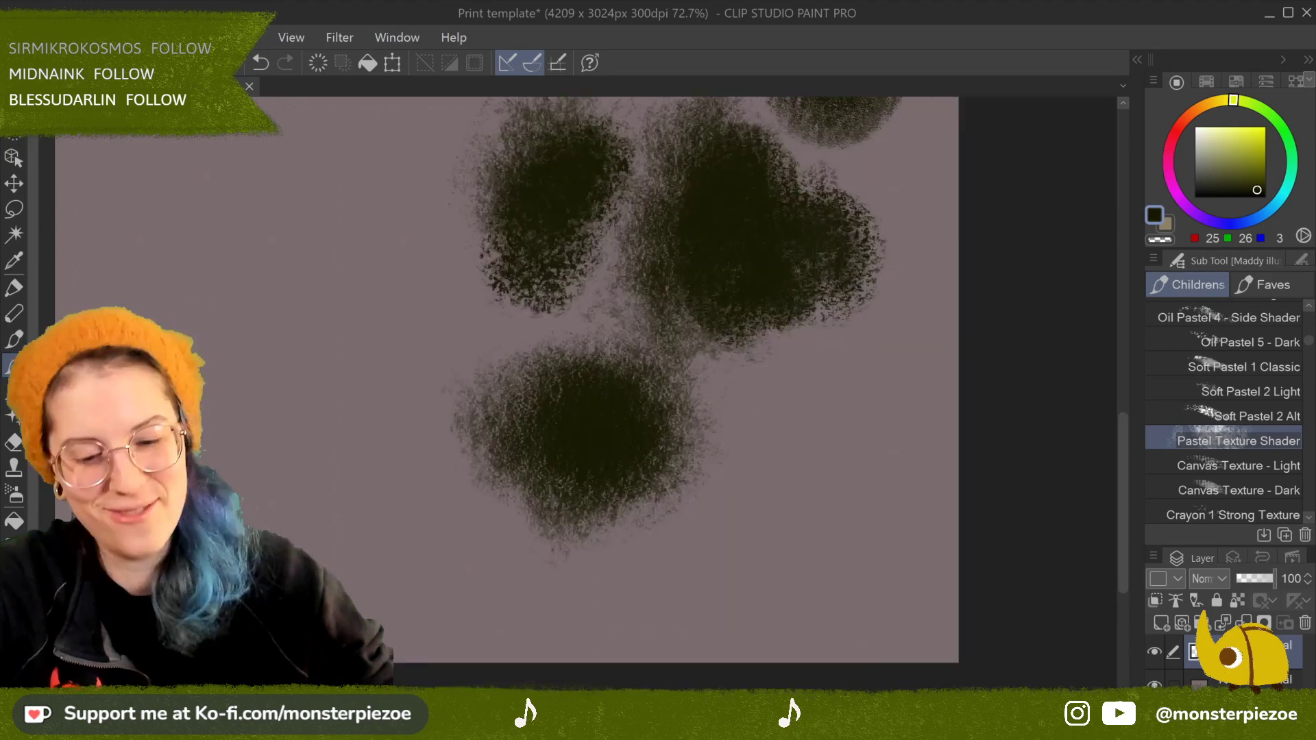
mouse_move(797, 439)
mouse_down()
mouse_move(841, 383)
mouse_move(808, 488)
mouse_move(704, 503)
mouse_move(806, 429)
mouse_move(794, 448)
mouse_move(866, 486)
mouse_up()
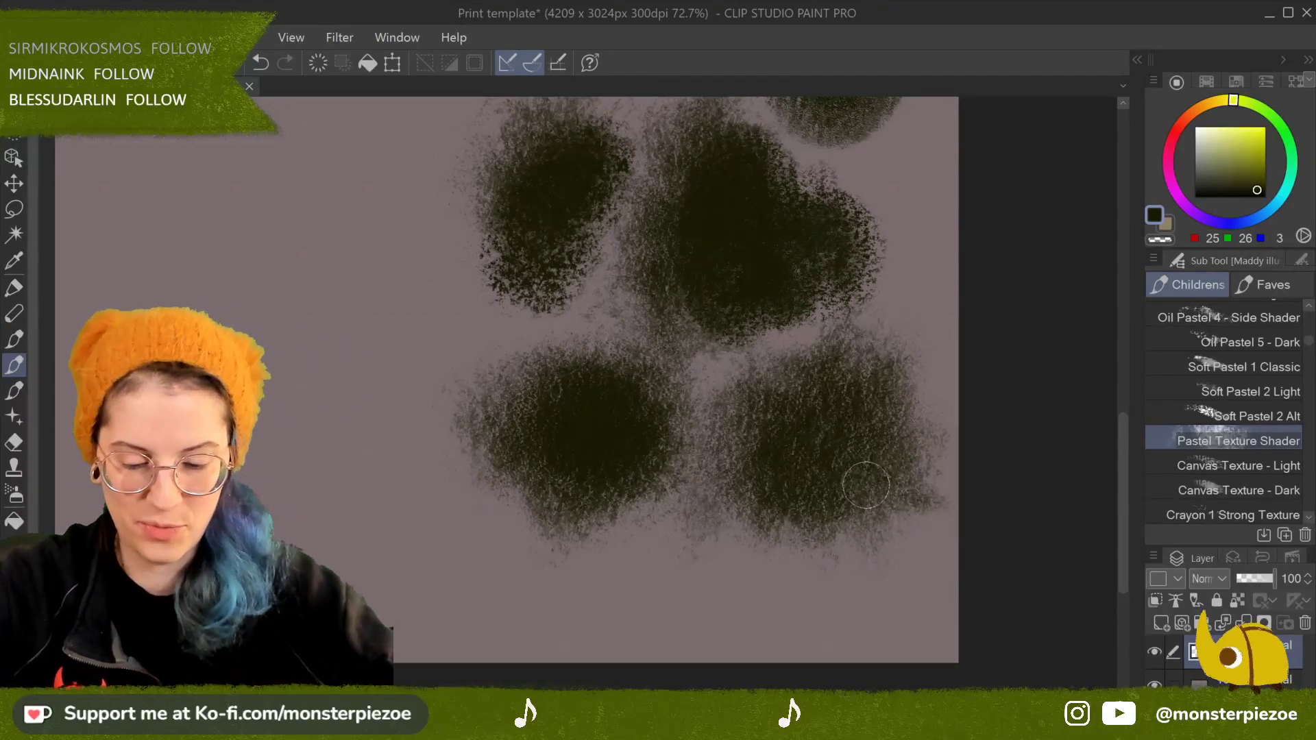
Step: With Canvas Texture - Light, paint a rounded dark olive swatch on the empty area left of the oval patch
drag(866, 485, 1013, 539)
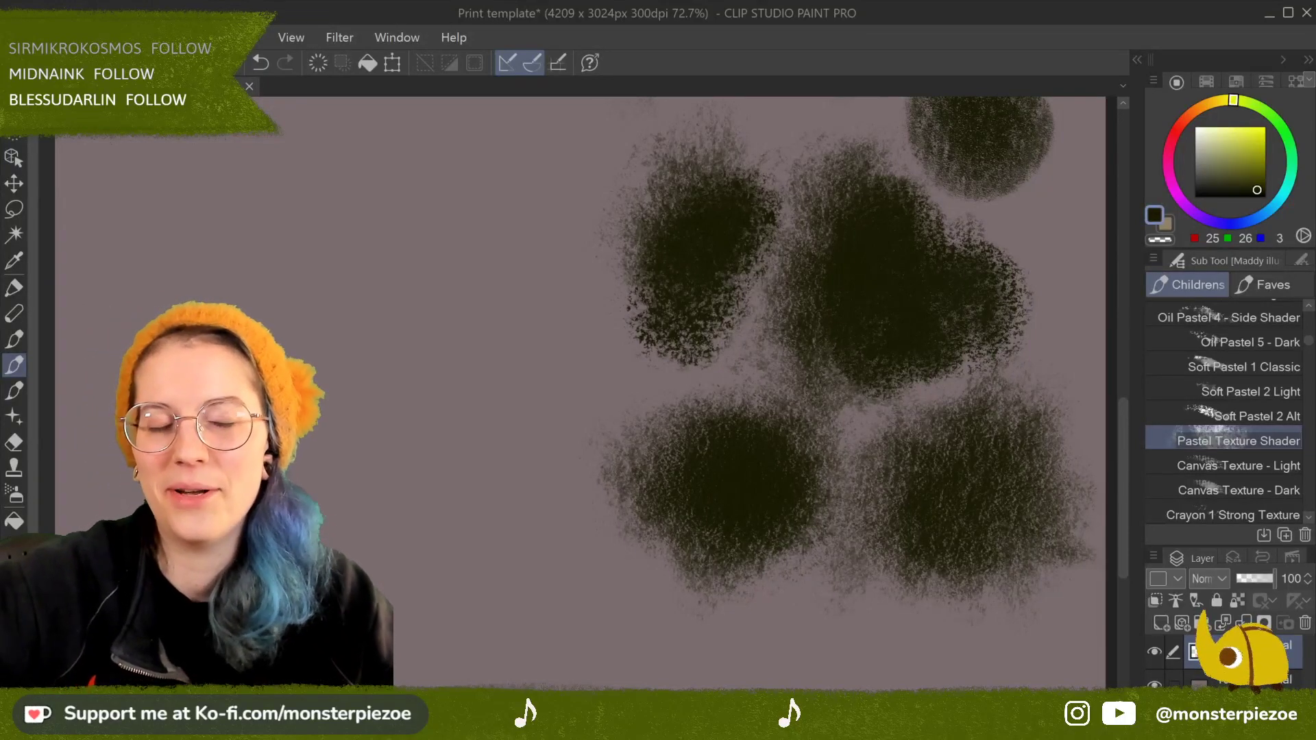
drag(822, 384, 871, 345)
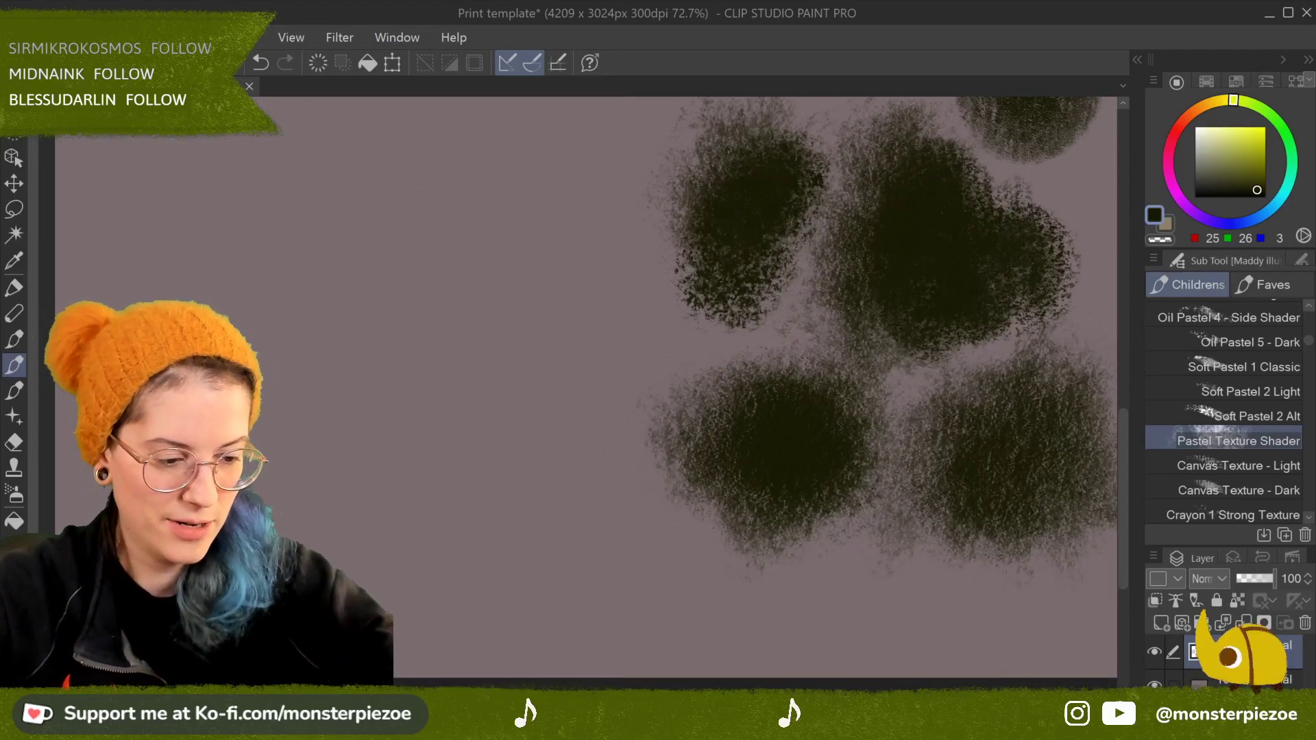
click(1271, 468)
mouse_move(584, 352)
mouse_down()
mouse_move(581, 310)
mouse_move(598, 340)
mouse_move(620, 294)
mouse_move(636, 334)
mouse_move(523, 378)
mouse_move(563, 392)
mouse_move(572, 324)
mouse_move(556, 314)
mouse_move(588, 376)
mouse_move(554, 369)
mouse_move(569, 386)
mouse_move(558, 381)
mouse_move(582, 390)
mouse_move(594, 336)
mouse_move(561, 345)
mouse_move(602, 378)
mouse_move(617, 305)
mouse_move(579, 290)
mouse_move(542, 369)
mouse_move(621, 351)
mouse_up()
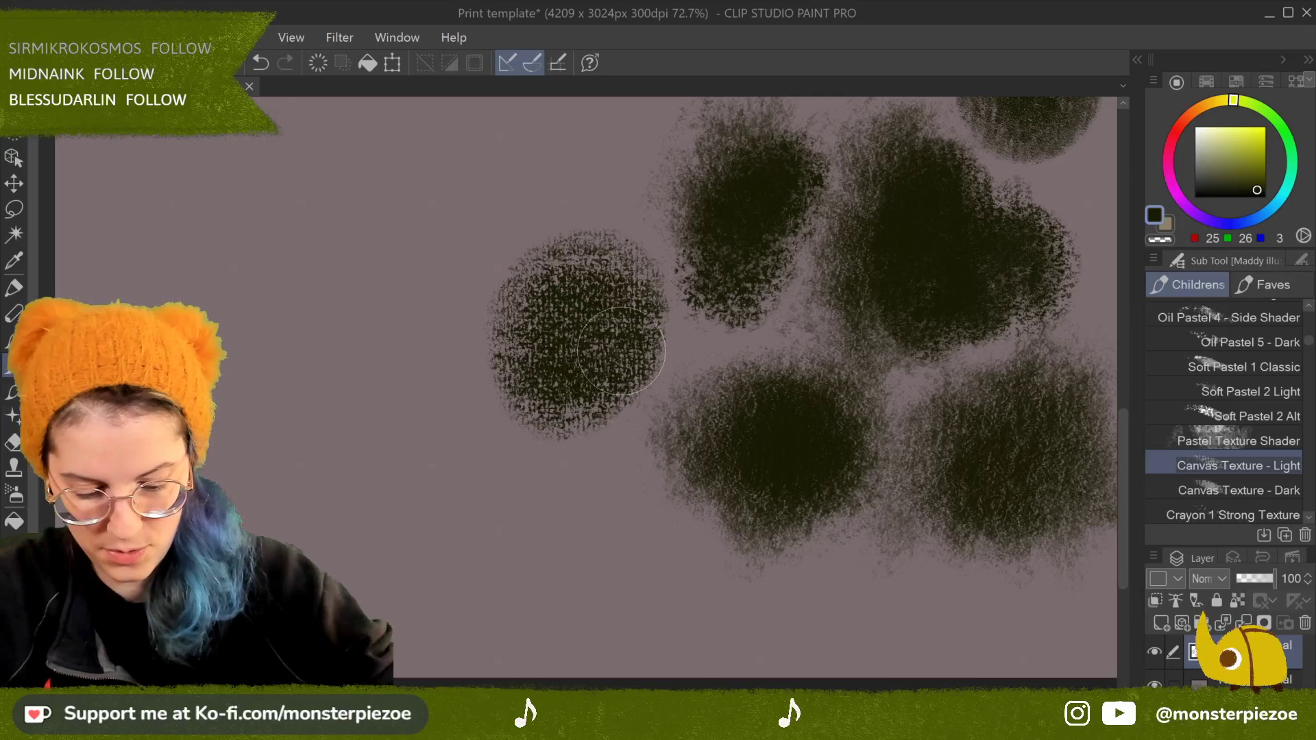
Step: With Canvas Texture - Dark, paint a denser dark olive swatch below the Canvas Texture - Light one
click(1277, 488)
mouse_move(587, 479)
mouse_down()
mouse_move(597, 493)
mouse_move(648, 458)
mouse_up()
mouse_move(549, 526)
mouse_down()
mouse_move(624, 545)
mouse_move(634, 565)
mouse_move(682, 535)
mouse_move(700, 589)
mouse_move(682, 553)
mouse_move(588, 586)
mouse_move(549, 528)
mouse_move(554, 516)
mouse_move(661, 555)
mouse_up()
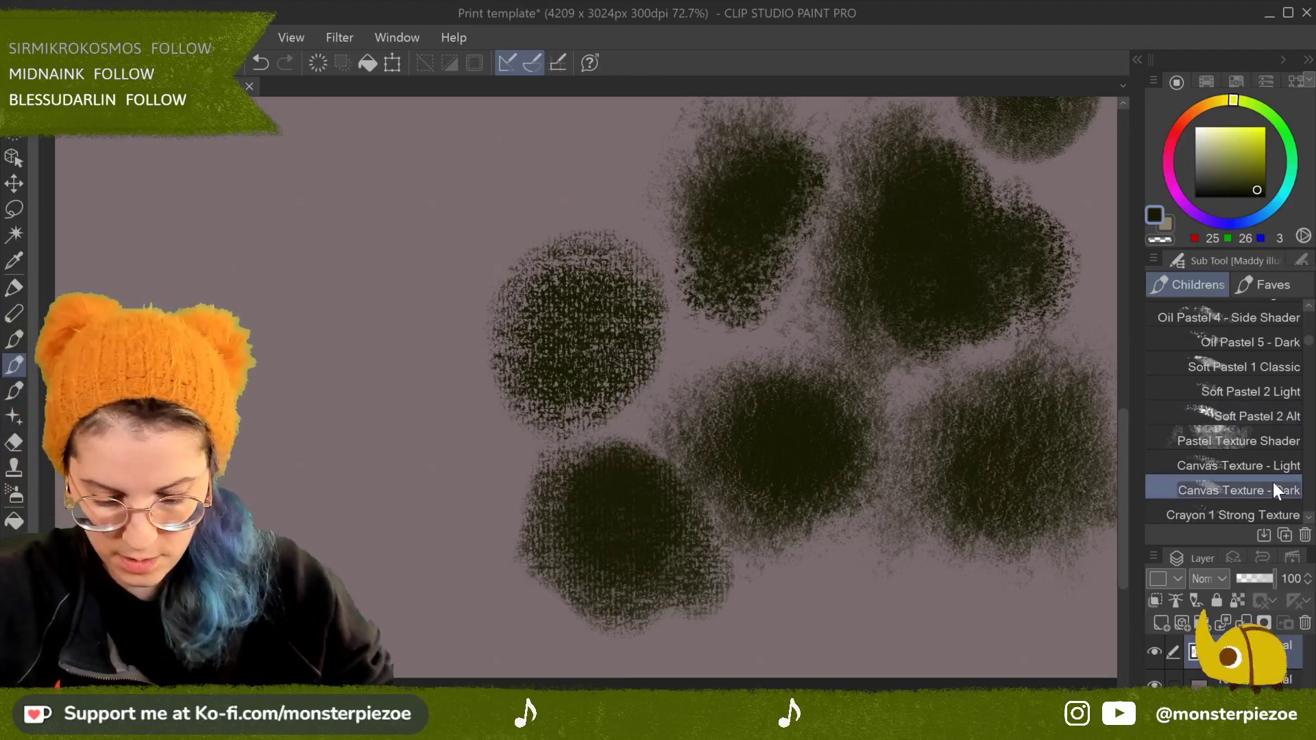
Step: Layer yellow-green (175, 181, 72) canvas texture over the Canvas Texture - Dark swatch and the neighbouring pastel patch
click(1236, 148)
mouse_move(675, 519)
mouse_down()
mouse_move(655, 528)
mouse_move(625, 482)
mouse_up()
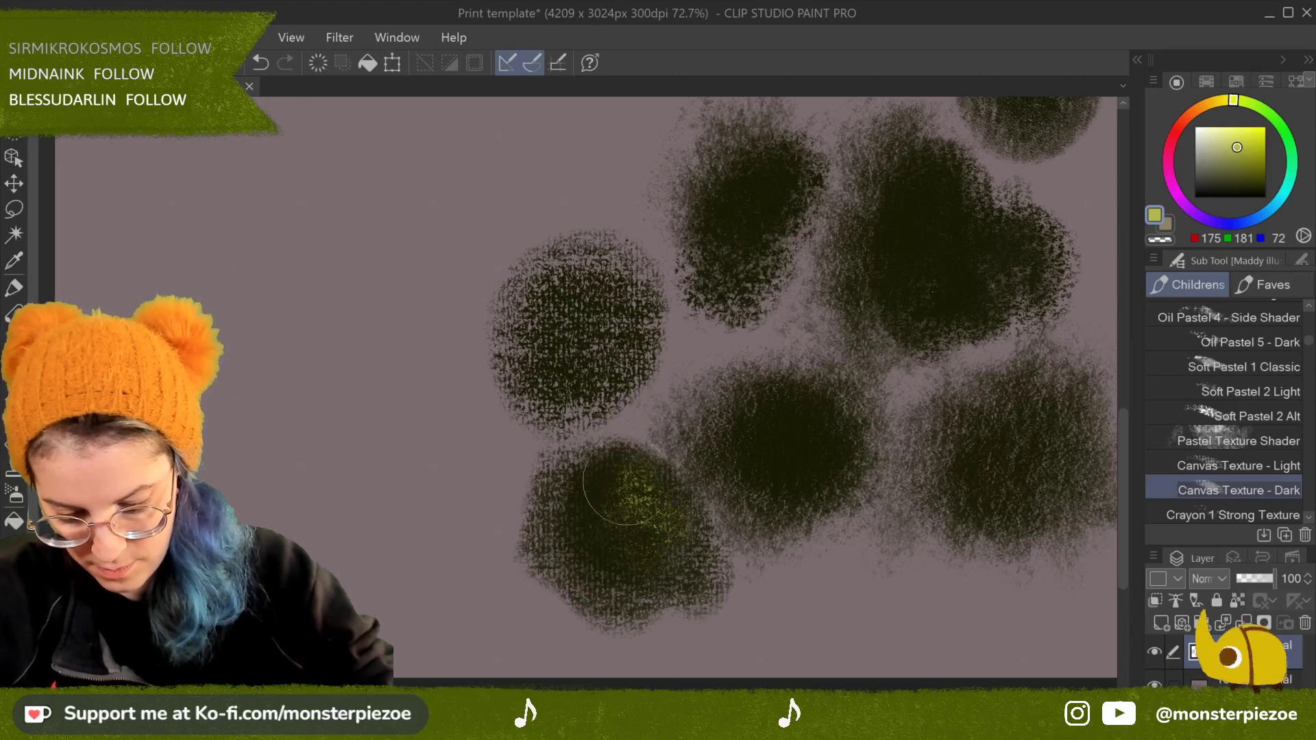
mouse_move(601, 588)
mouse_down()
mouse_move(683, 541)
mouse_move(600, 560)
mouse_move(658, 550)
mouse_move(707, 594)
mouse_move(611, 534)
mouse_move(596, 551)
mouse_move(619, 527)
mouse_move(658, 531)
mouse_up()
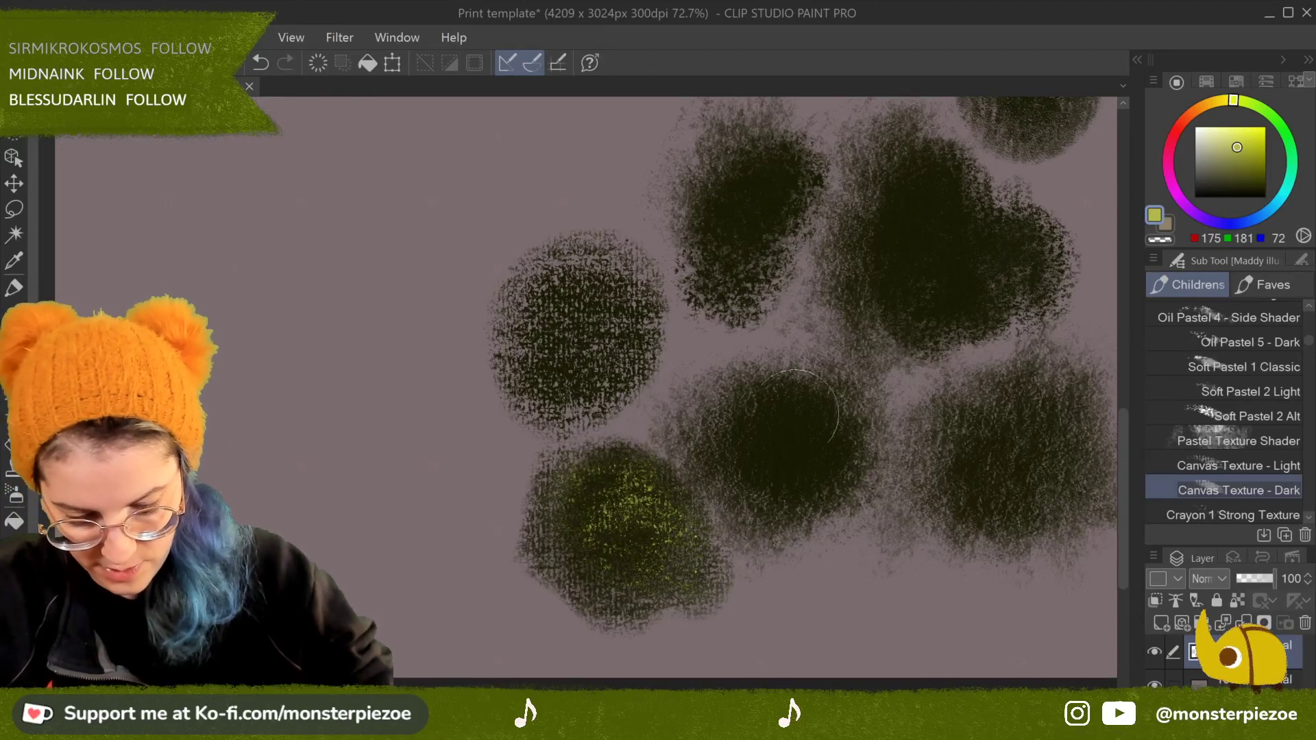
mouse_move(809, 477)
mouse_down()
mouse_move(727, 473)
mouse_move(830, 432)
mouse_move(836, 480)
mouse_up()
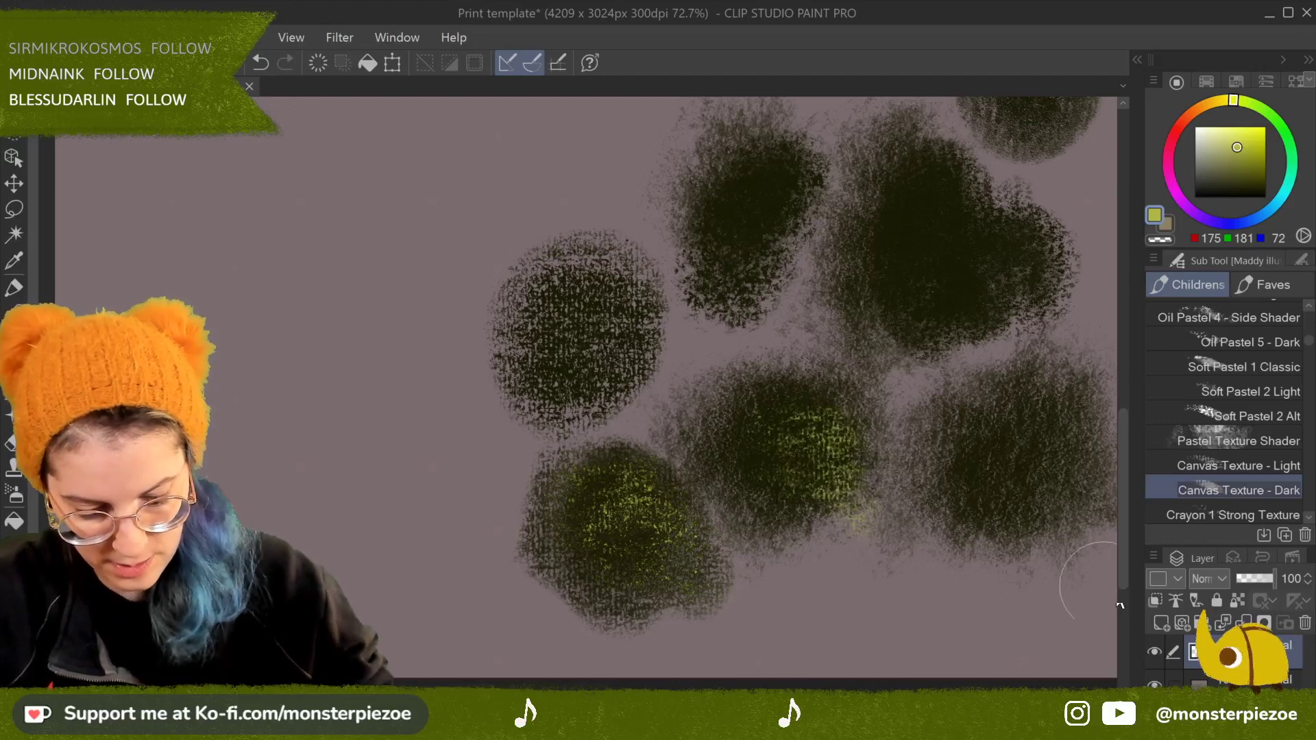
Step: Duplicate the Canvas Texture - Dark brush as Canvas Texture - Dark 2 and move the copy into the Faves group
drag(949, 639, 877, 625)
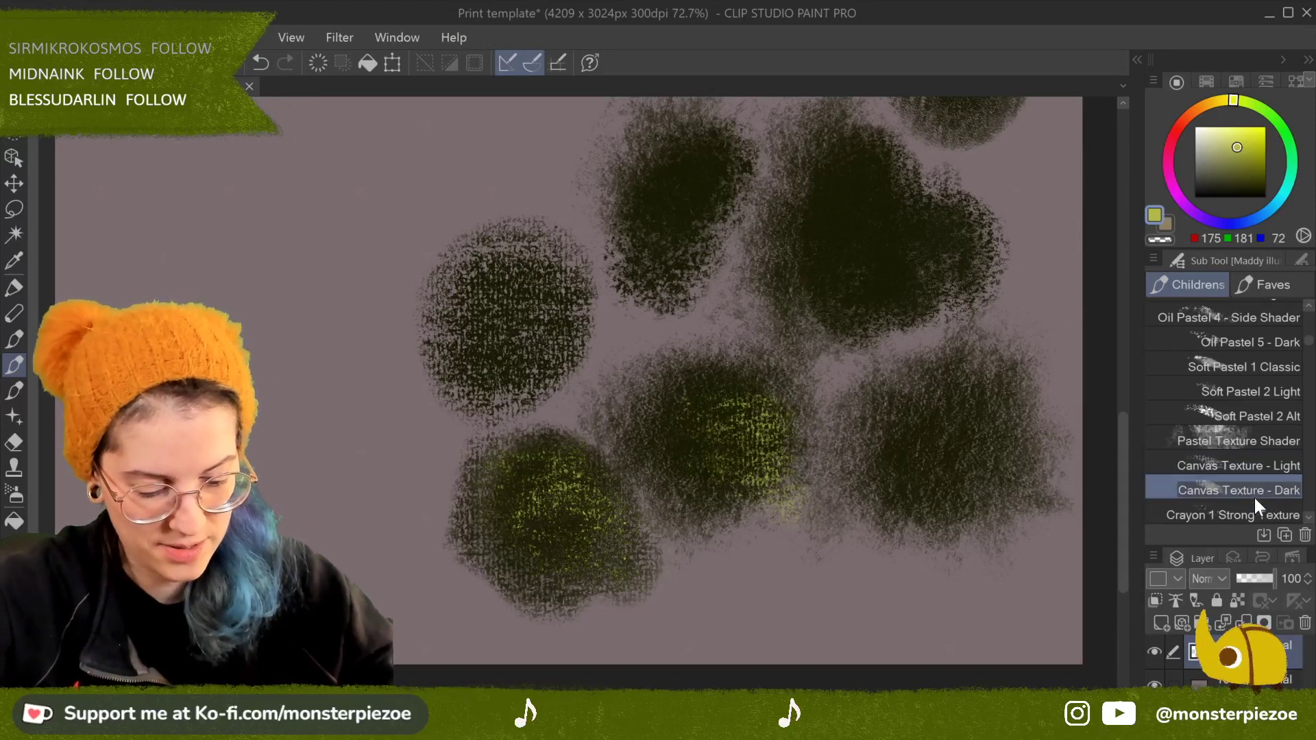
right_click(1278, 488)
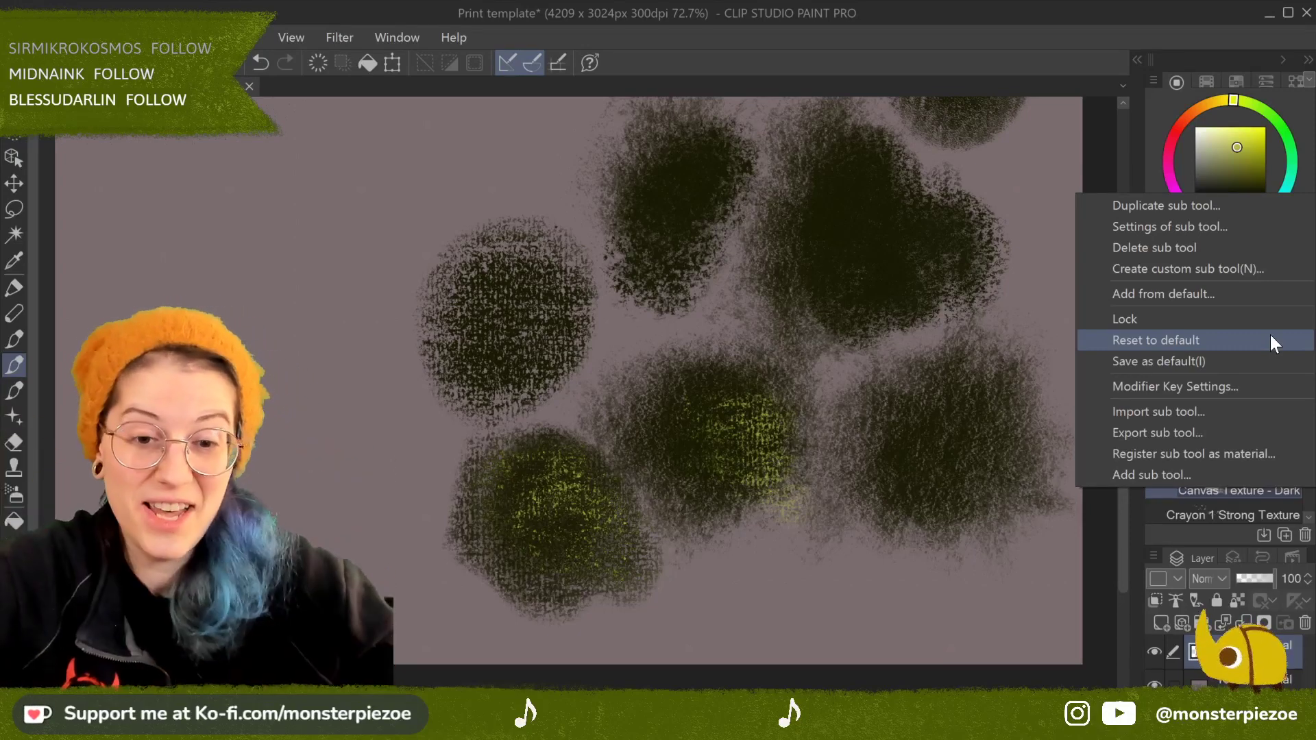
click(1257, 204)
click(852, 97)
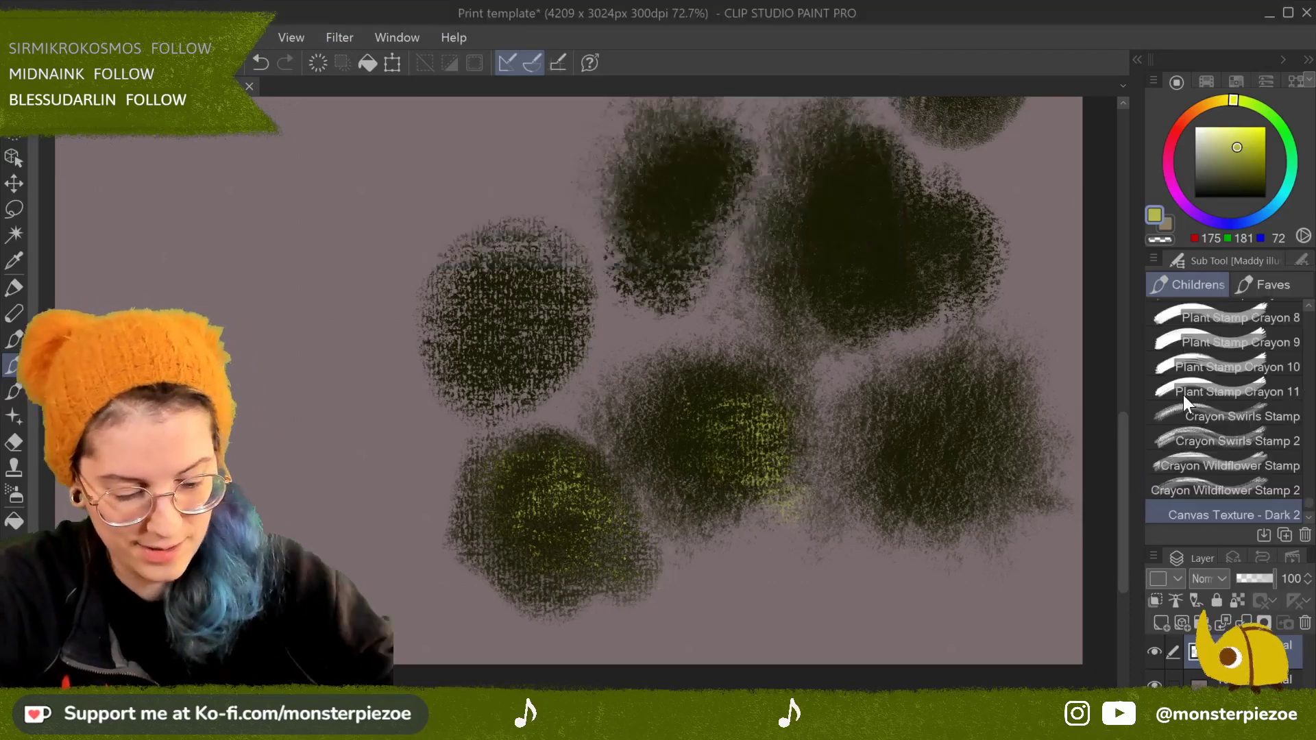
drag(1234, 511, 1281, 280)
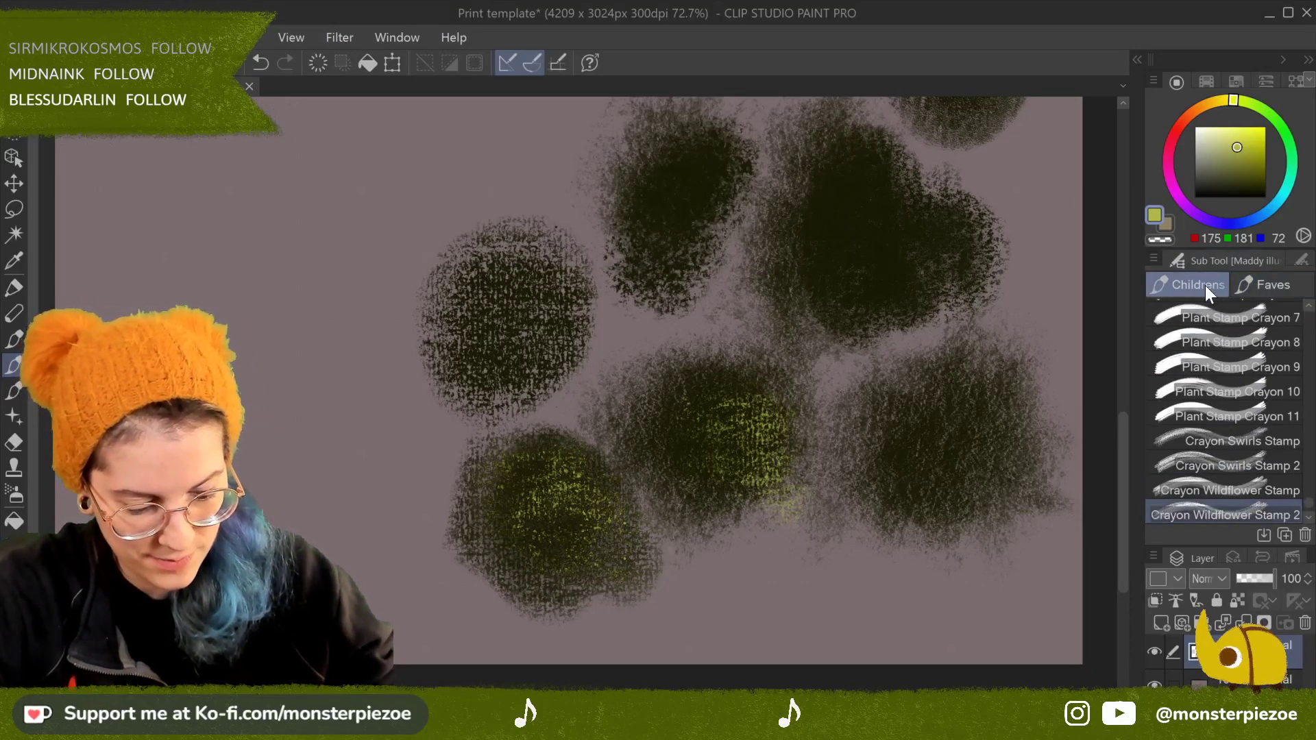
Step: With Crayon 1 Strong Texture, paint a yellow-green (175, 181, 72) patch with thin slanted streaks beneath it, left of the swatches
drag(1309, 509, 1311, 313)
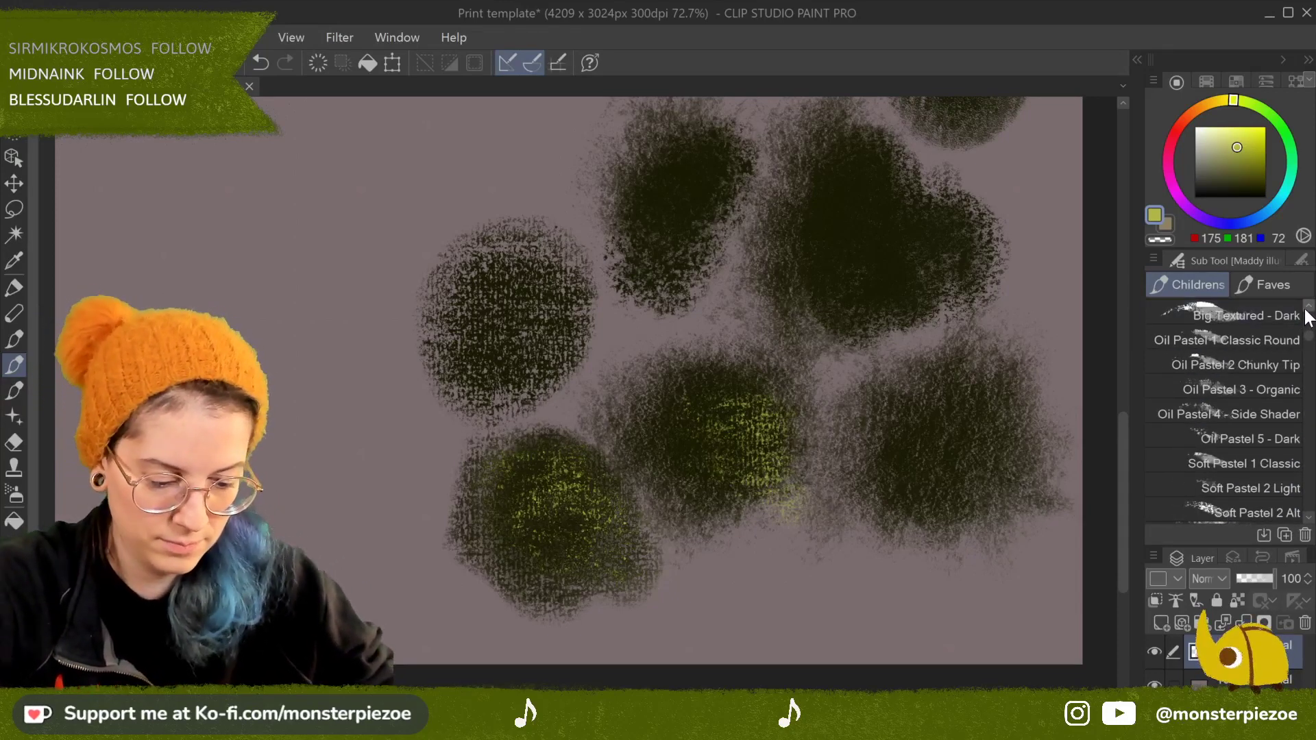
click(1309, 517)
click(1309, 517)
click(1310, 517)
click(1310, 517)
click(1311, 518)
click(1310, 517)
click(1312, 518)
click(1313, 518)
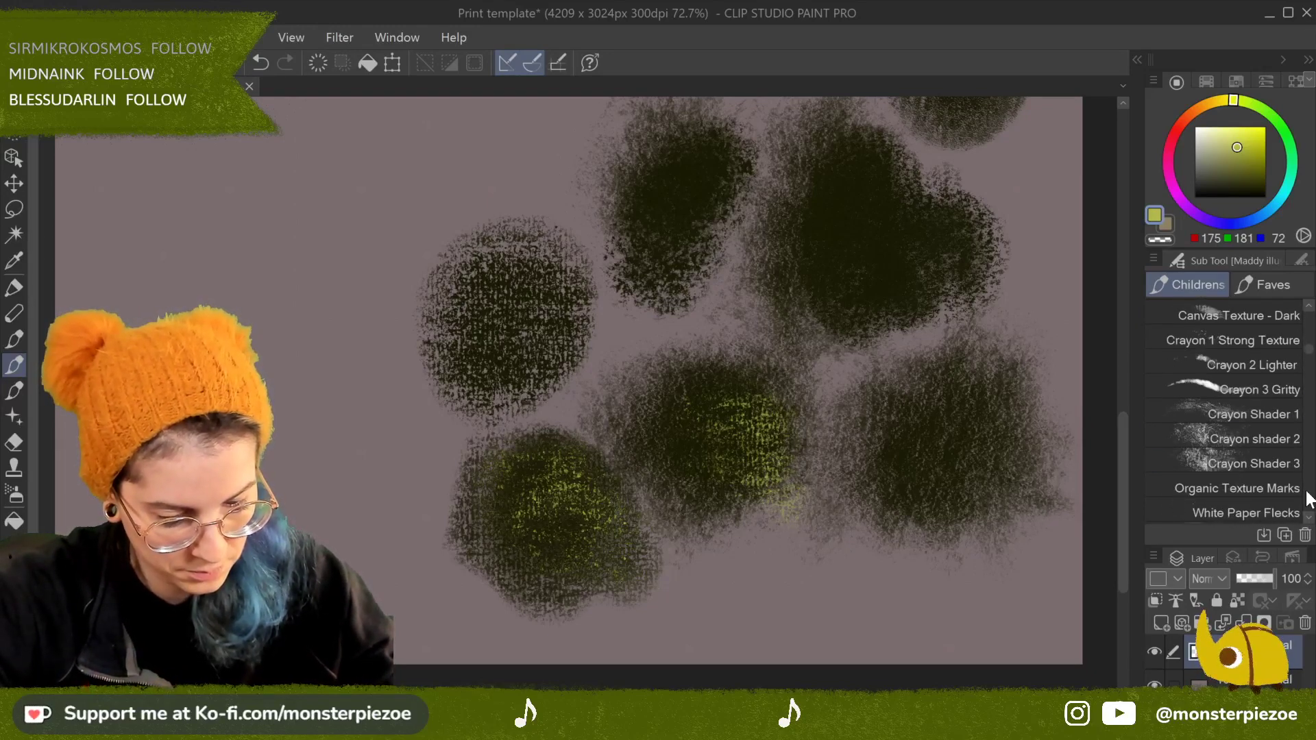
click(1311, 307)
click(1309, 308)
click(1280, 368)
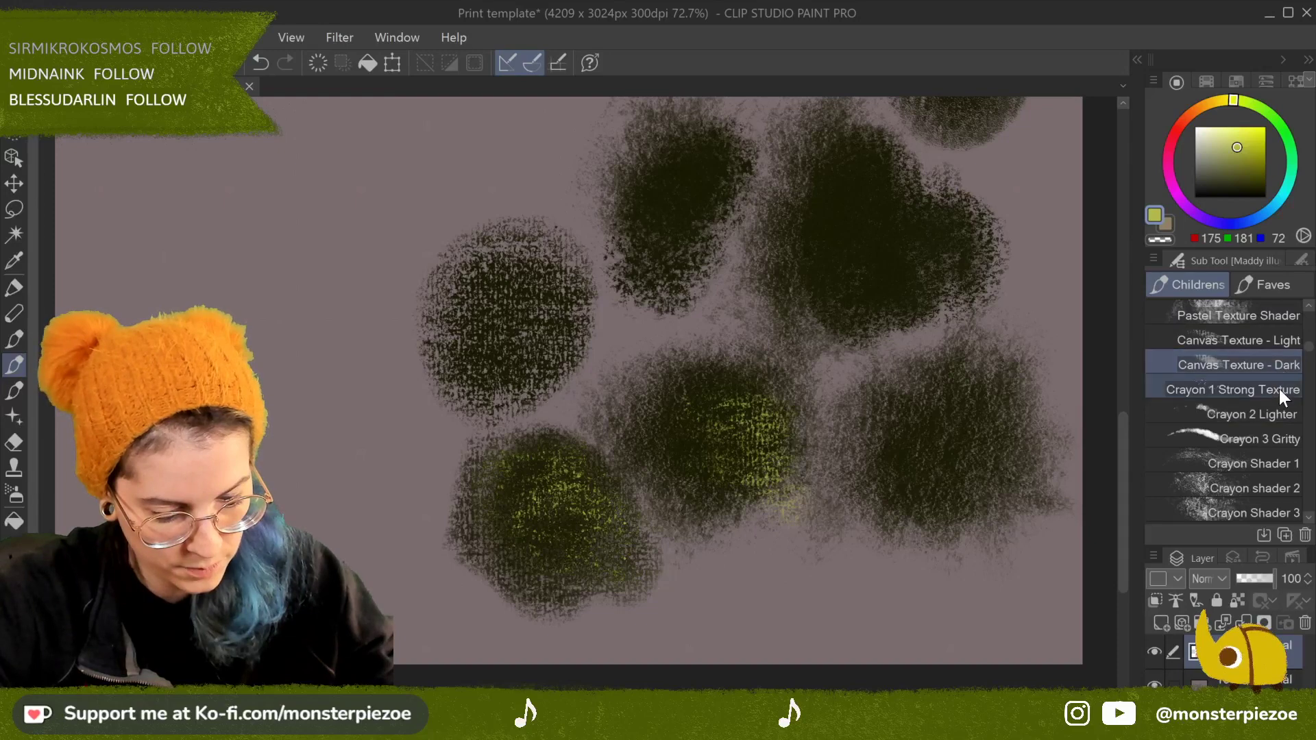
click(1269, 389)
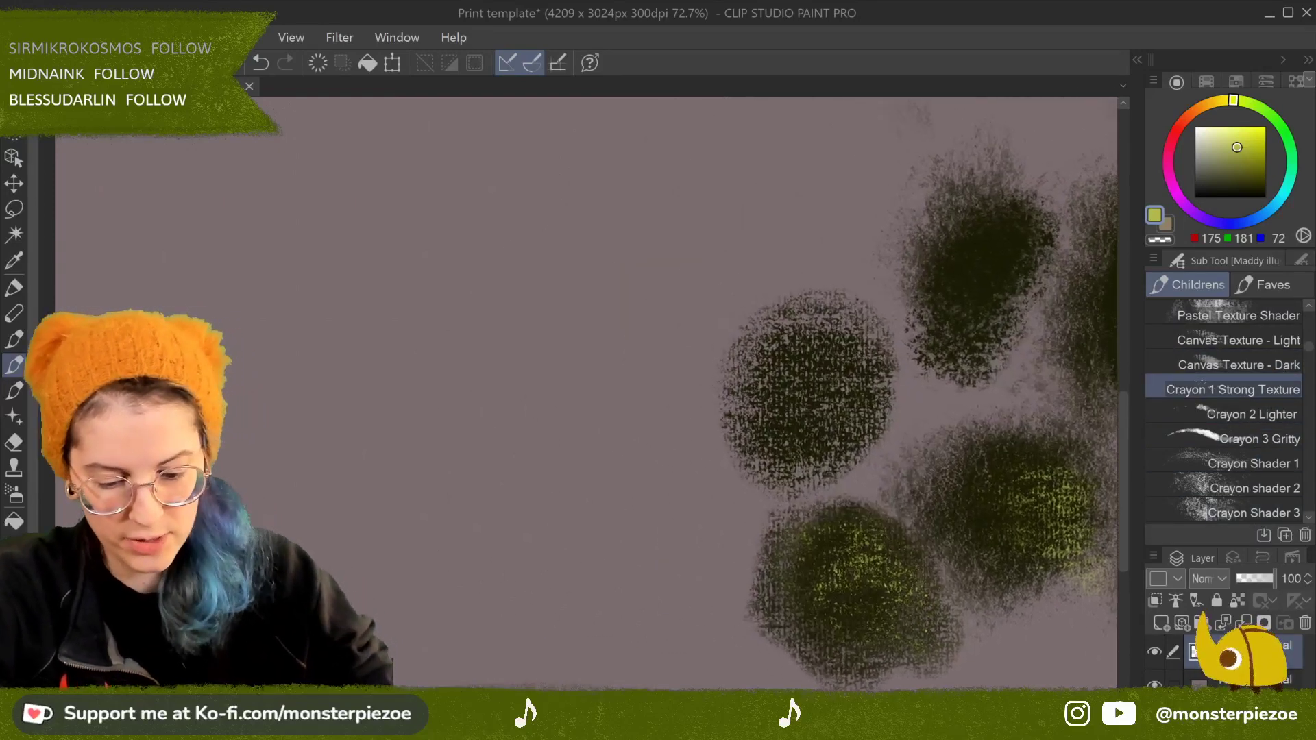
mouse_move(658, 233)
mouse_down()
mouse_move(634, 254)
mouse_move(619, 327)
mouse_move(665, 301)
mouse_move(743, 287)
mouse_move(801, 230)
mouse_move(577, 329)
mouse_up()
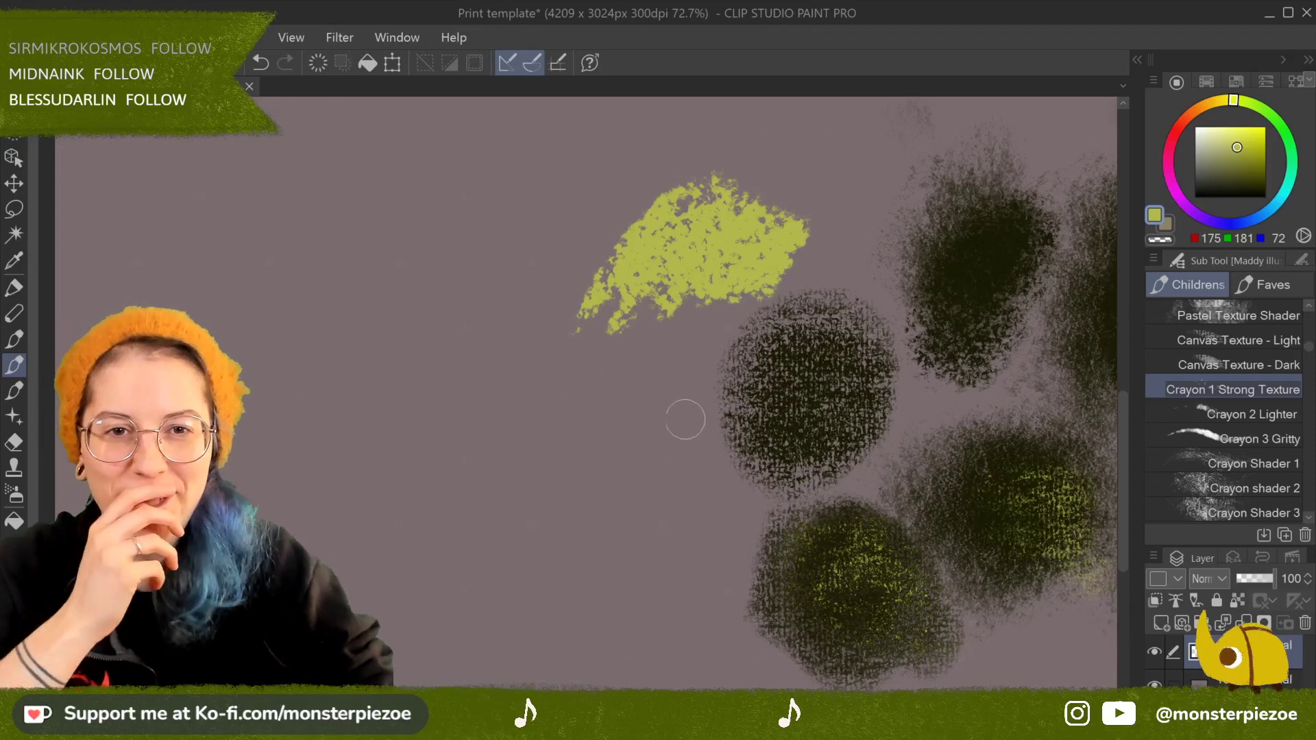
drag(700, 324, 622, 508)
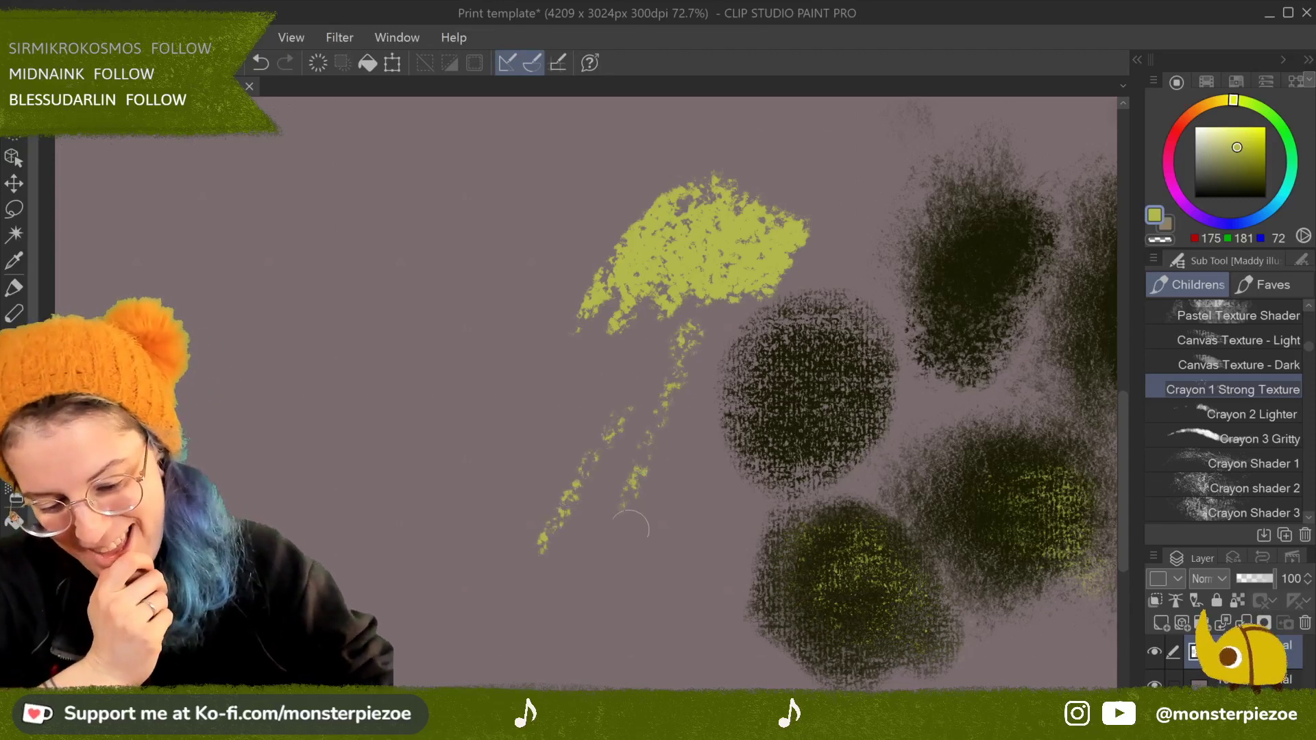
Step: Add slanted yellow-green (175, 181, 72) streaks beside the crayon marks with Crayon 2 Lighter and Crayon 3 Gritty
click(1277, 414)
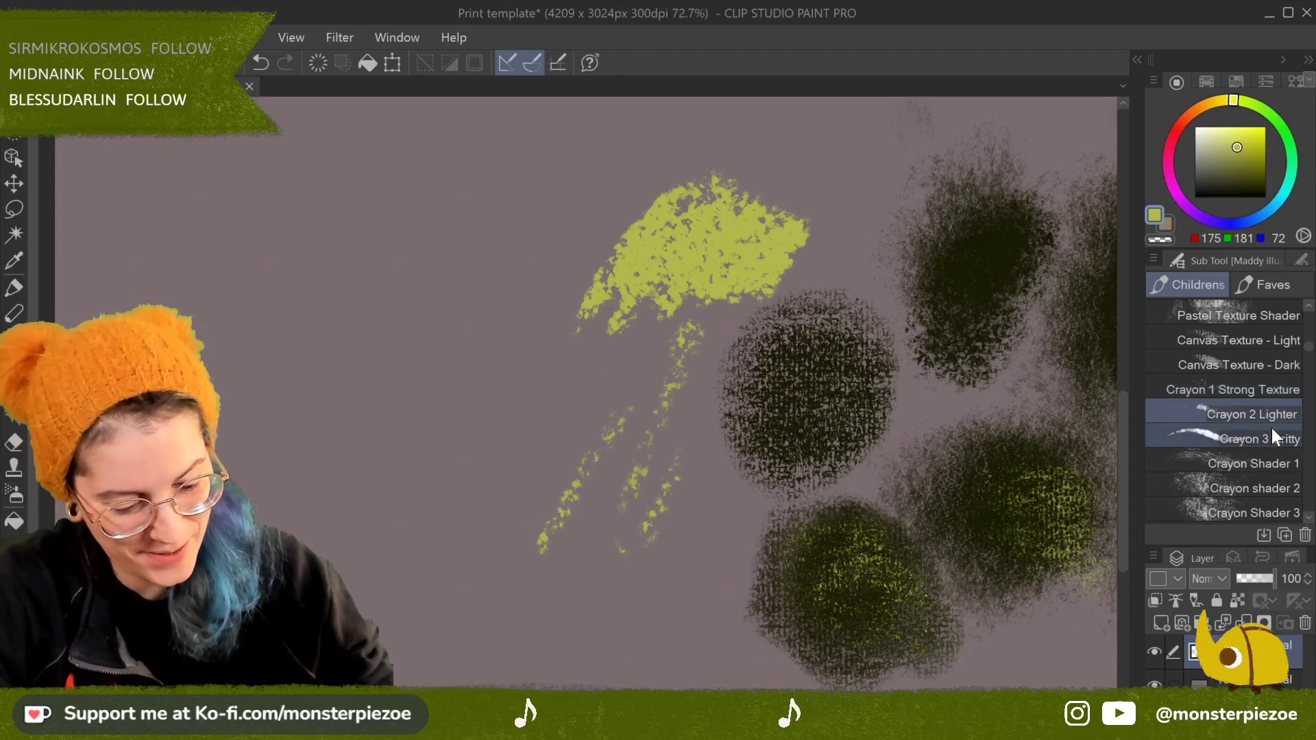
drag(583, 367, 456, 562)
drag(521, 466, 482, 611)
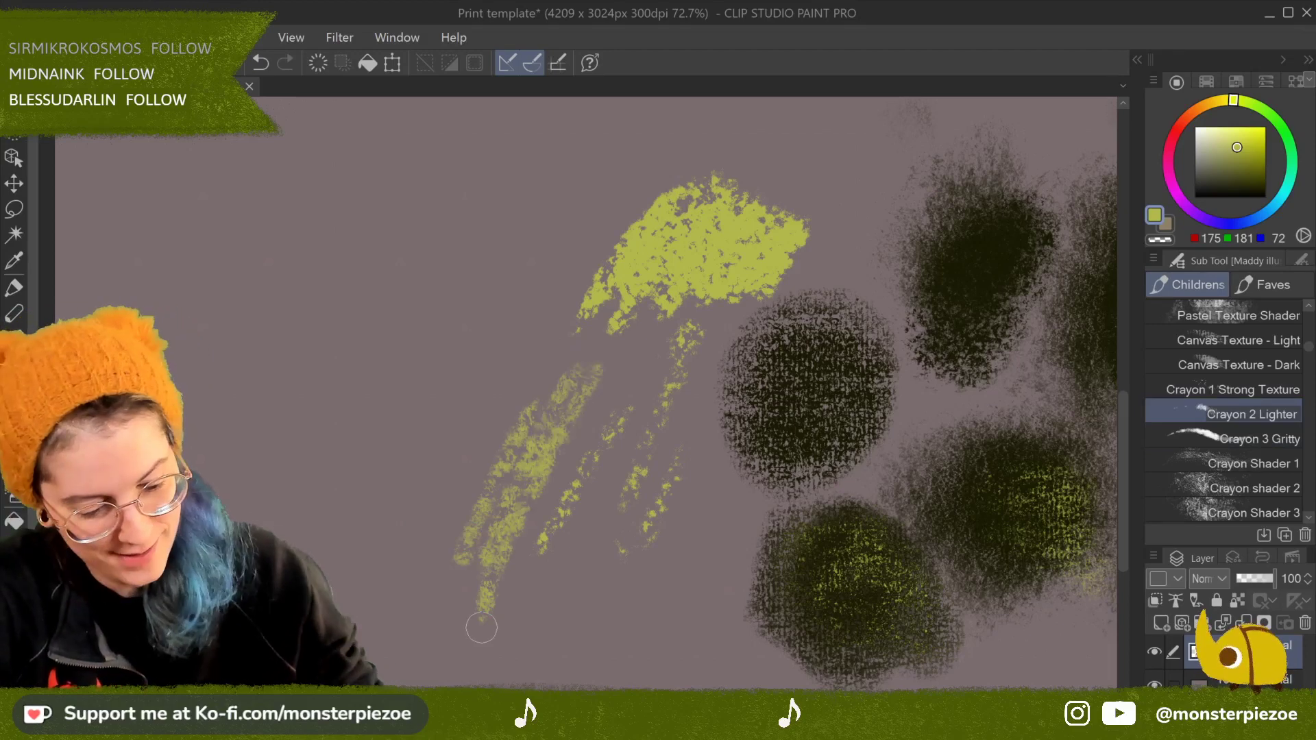
click(1260, 439)
drag(492, 367, 545, 308)
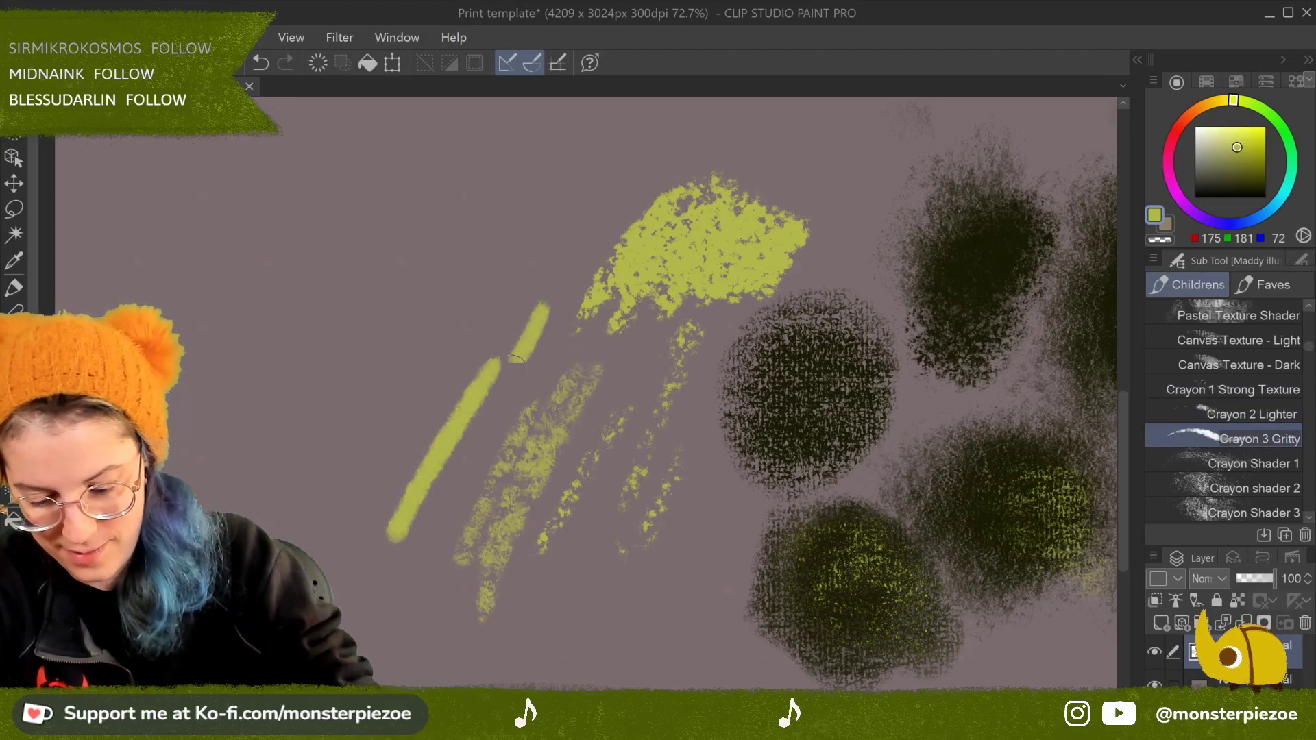
Step: Add zigzag yellow-green (175, 181, 72) strokes with Crayon 3 Gritty above, beside and over the slanted crayon streaks
drag(470, 470, 545, 206)
drag(439, 340, 575, 268)
mouse_move(619, 351)
mouse_down()
mouse_move(657, 411)
mouse_move(710, 433)
mouse_move(720, 477)
mouse_move(790, 527)
mouse_up()
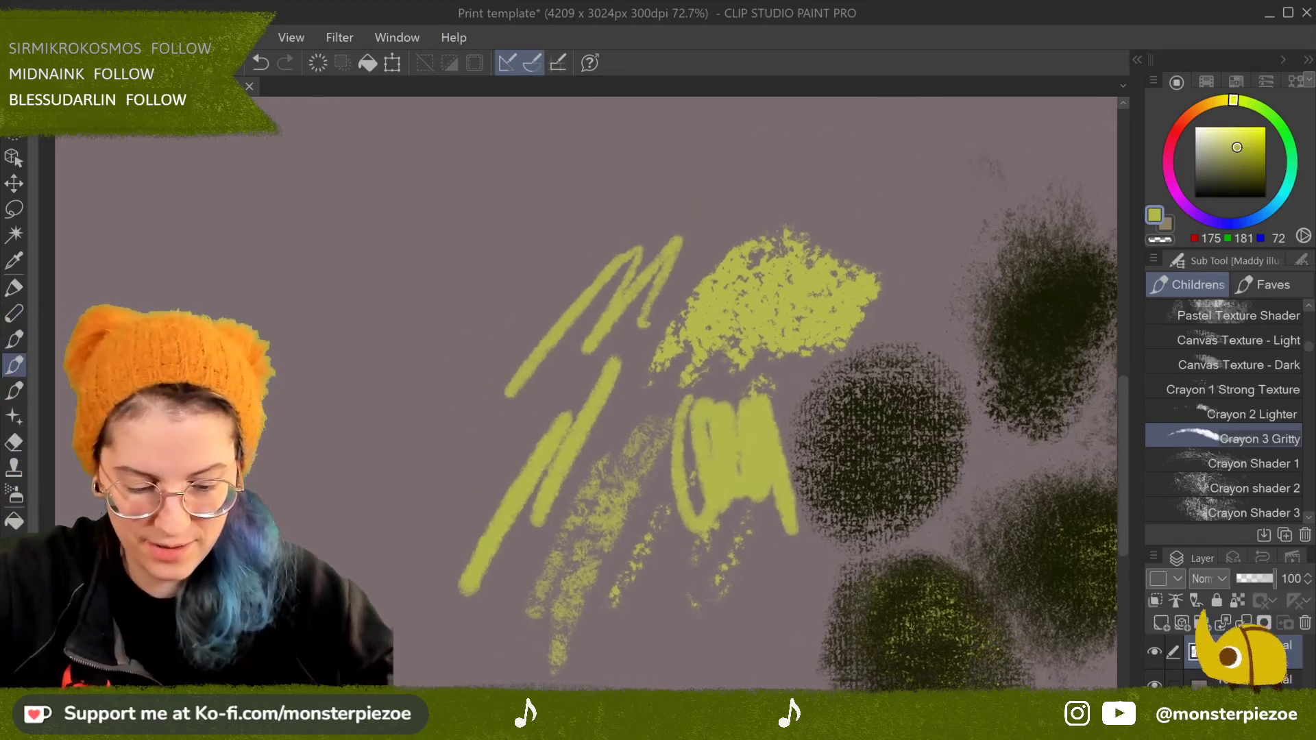
Step: Layer dark olive (35, 37, 5) Crayon 1 Strong Texture over the yellow-green crayon patch
click(1276, 388)
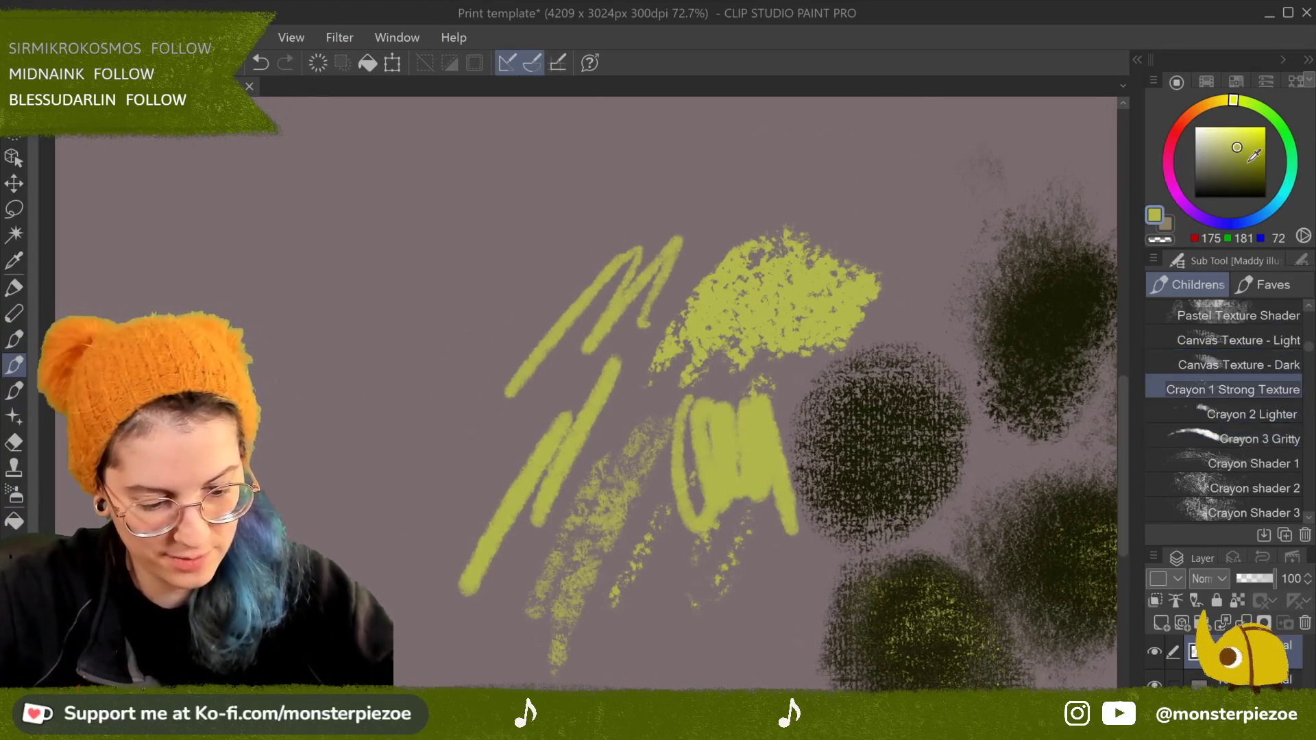
click(1259, 182)
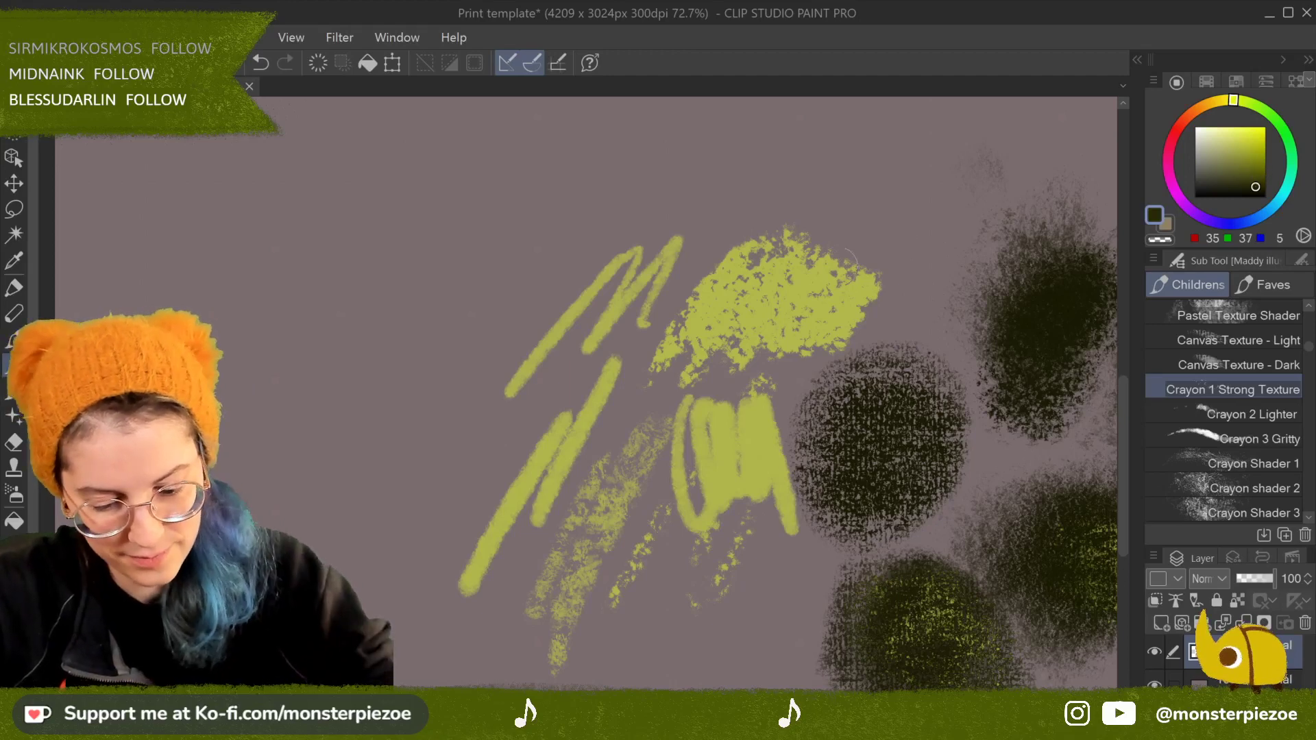
mouse_move(753, 302)
mouse_down()
mouse_move(865, 269)
mouse_move(811, 334)
mouse_move(699, 240)
mouse_move(685, 253)
mouse_up()
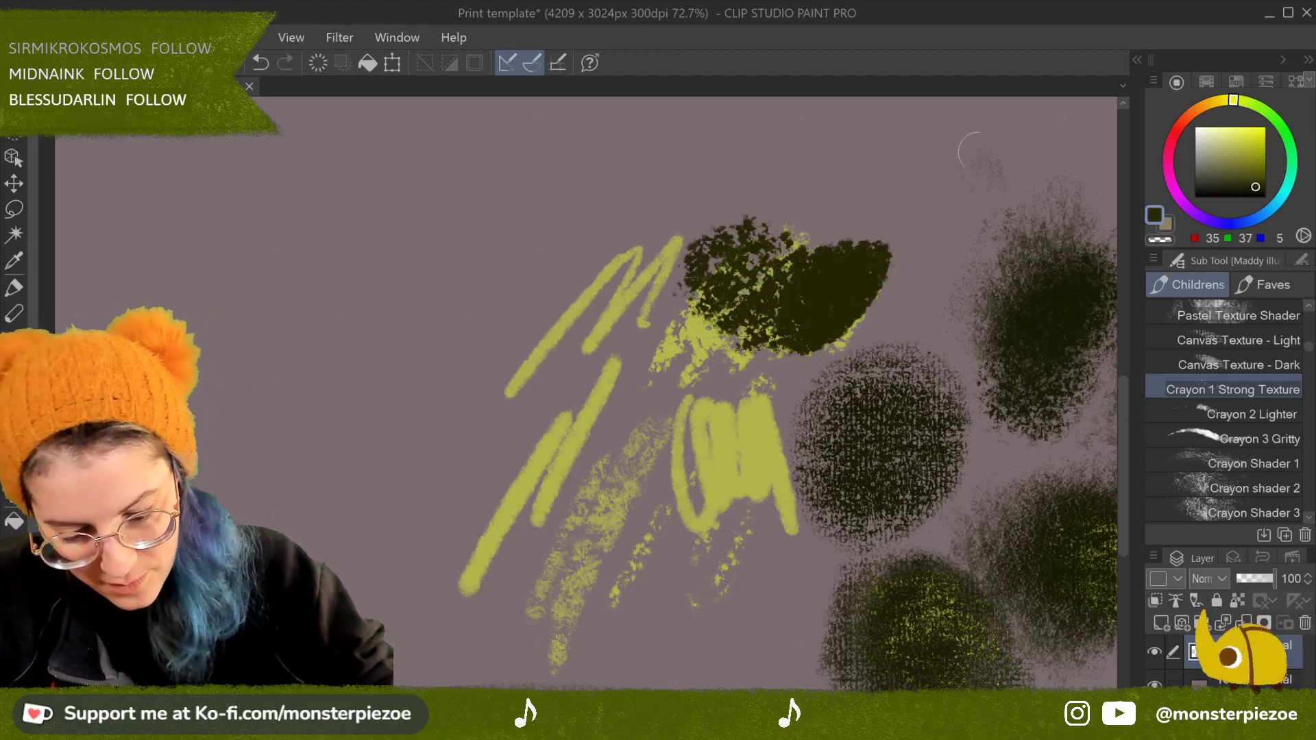
mouse_move(811, 350)
mouse_down()
mouse_move(853, 320)
mouse_move(885, 275)
mouse_move(885, 343)
mouse_up()
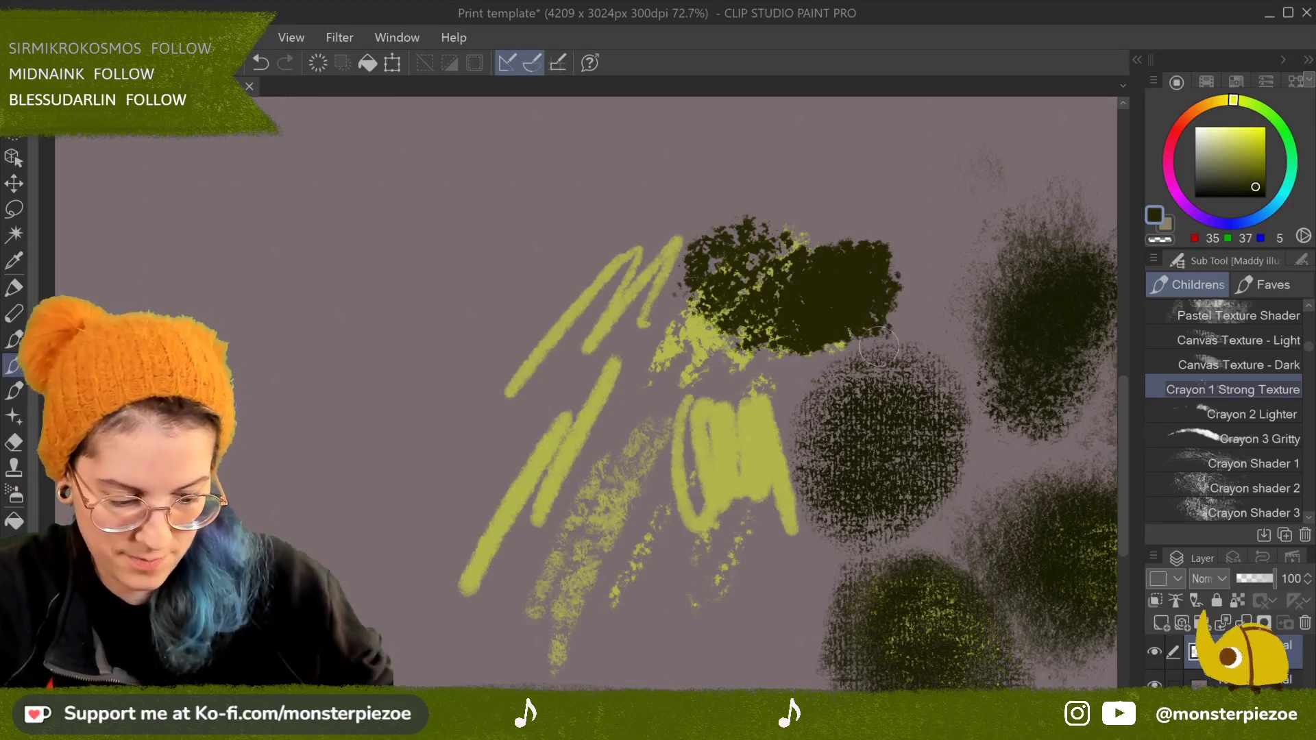
Step: Paint a dark olive Crayon 2 Lighter patch just above the layered Crayon 1 Strong Texture swatch
click(1255, 414)
mouse_move(847, 219)
mouse_down()
mouse_move(802, 144)
mouse_move(857, 130)
mouse_move(891, 213)
mouse_move(855, 225)
mouse_move(790, 360)
mouse_up()
scroll(823, 301, up, 5)
mouse_move(808, 273)
mouse_down()
mouse_move(877, 199)
mouse_move(960, 288)
mouse_move(955, 441)
mouse_move(884, 350)
mouse_move(838, 336)
mouse_move(860, 312)
mouse_move(880, 388)
mouse_up()
scroll(880, 387, down, 5)
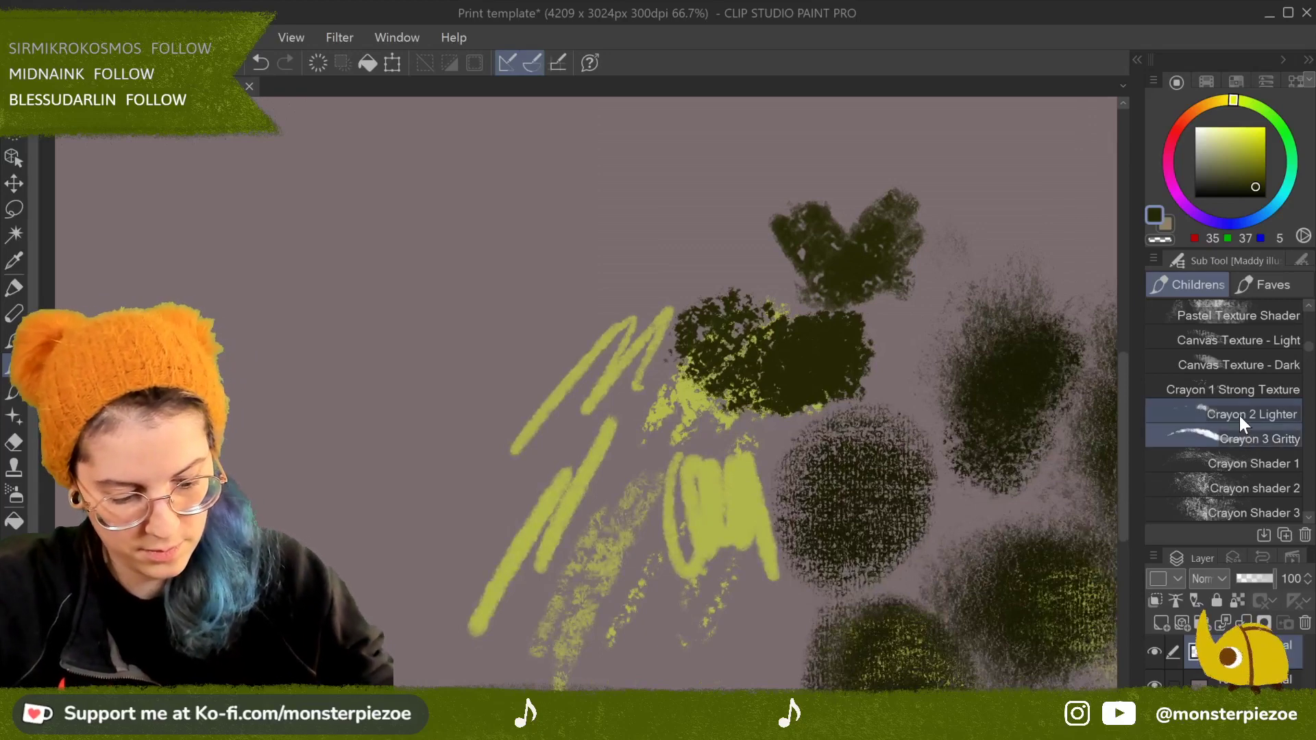
Step: Add short slanted dark olive strokes with Crayon 3 Gritty around and above the Crayon 2 Lighter patch
mouse_move(716, 141)
mouse_down()
mouse_move(703, 261)
mouse_move(751, 244)
mouse_up()
drag(831, 144, 847, 202)
drag(799, 125, 847, 204)
drag(853, 113, 901, 209)
drag(913, 134, 963, 226)
scroll(1000, 337, down, 2)
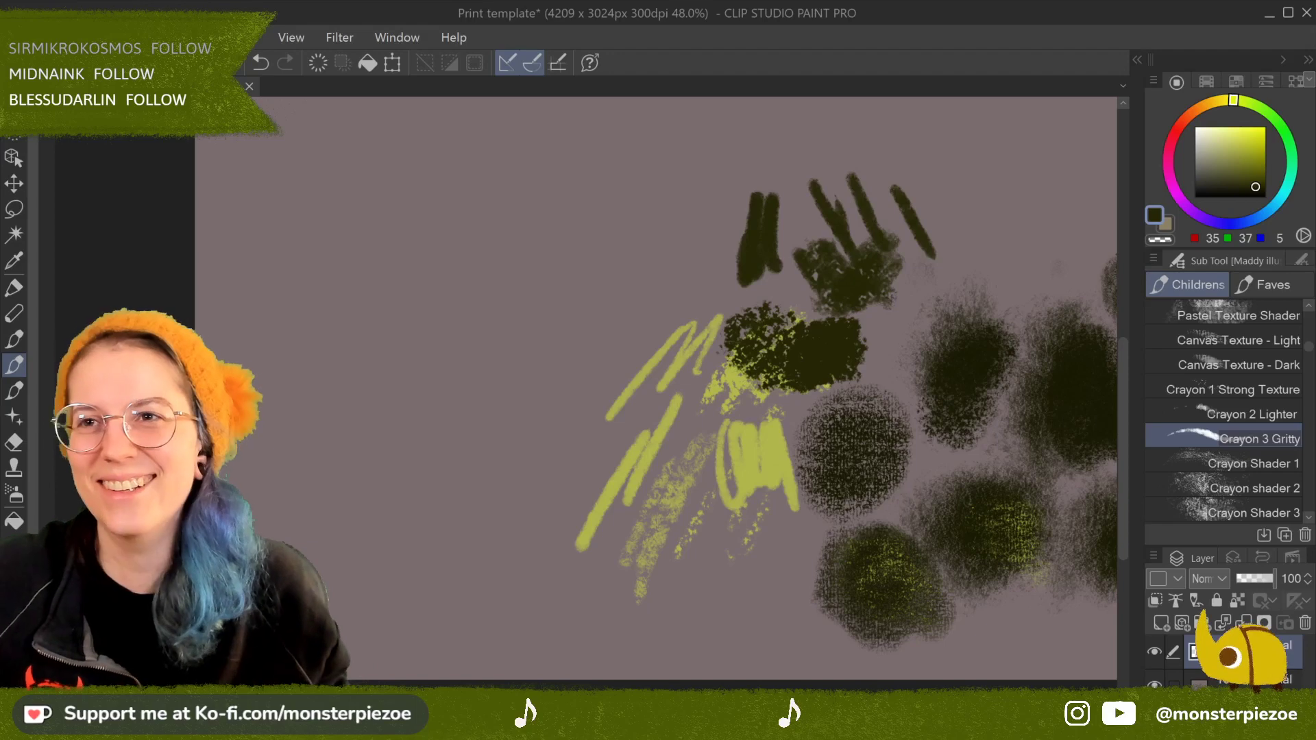
Step: Paint a large dark olive Crayon shader 2 swatch over the upper ends of the yellow-green streaks
click(1283, 479)
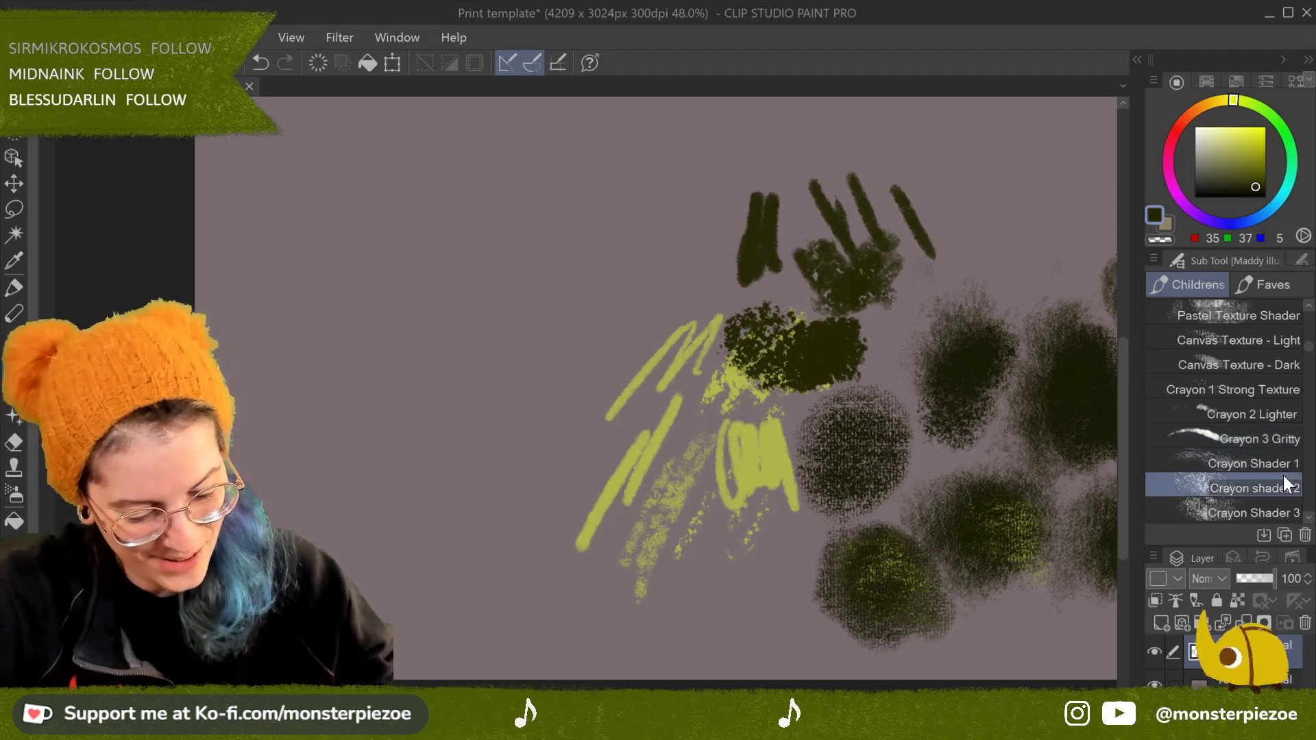
scroll(711, 371, up, 2)
mouse_move(641, 212)
mouse_down()
mouse_move(643, 271)
mouse_move(706, 226)
mouse_move(644, 247)
mouse_move(573, 199)
mouse_move(638, 283)
mouse_move(658, 343)
mouse_move(823, 301)
mouse_move(910, 242)
mouse_move(721, 210)
mouse_up()
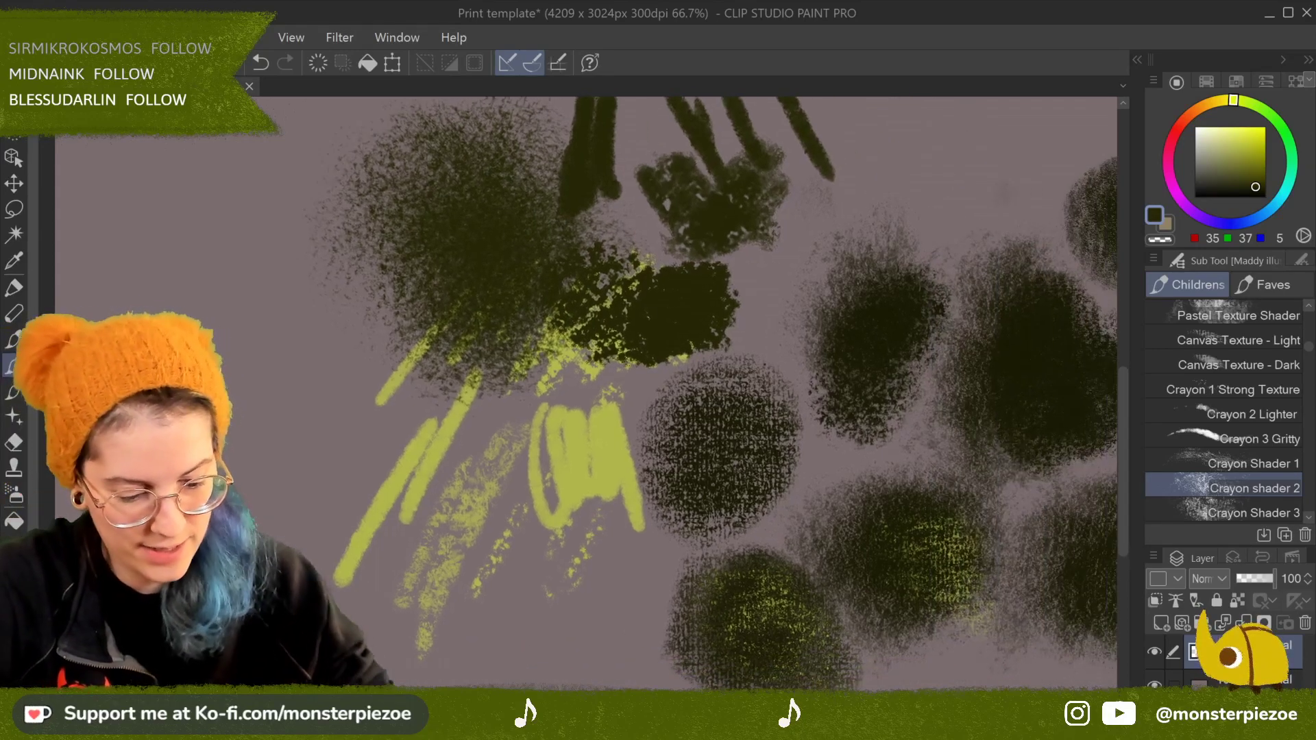
Step: Try a dark olive Pastel Texture Shader patch to the left of the large Crayon shader 2 swatch
click(1275, 312)
mouse_move(198, 250)
mouse_down()
mouse_move(322, 324)
mouse_move(347, 444)
mouse_move(662, 463)
mouse_up()
scroll(679, 298, up, 5)
scroll(692, 264, down, 1)
drag(691, 264, 515, 297)
scroll(691, 395, up, 1)
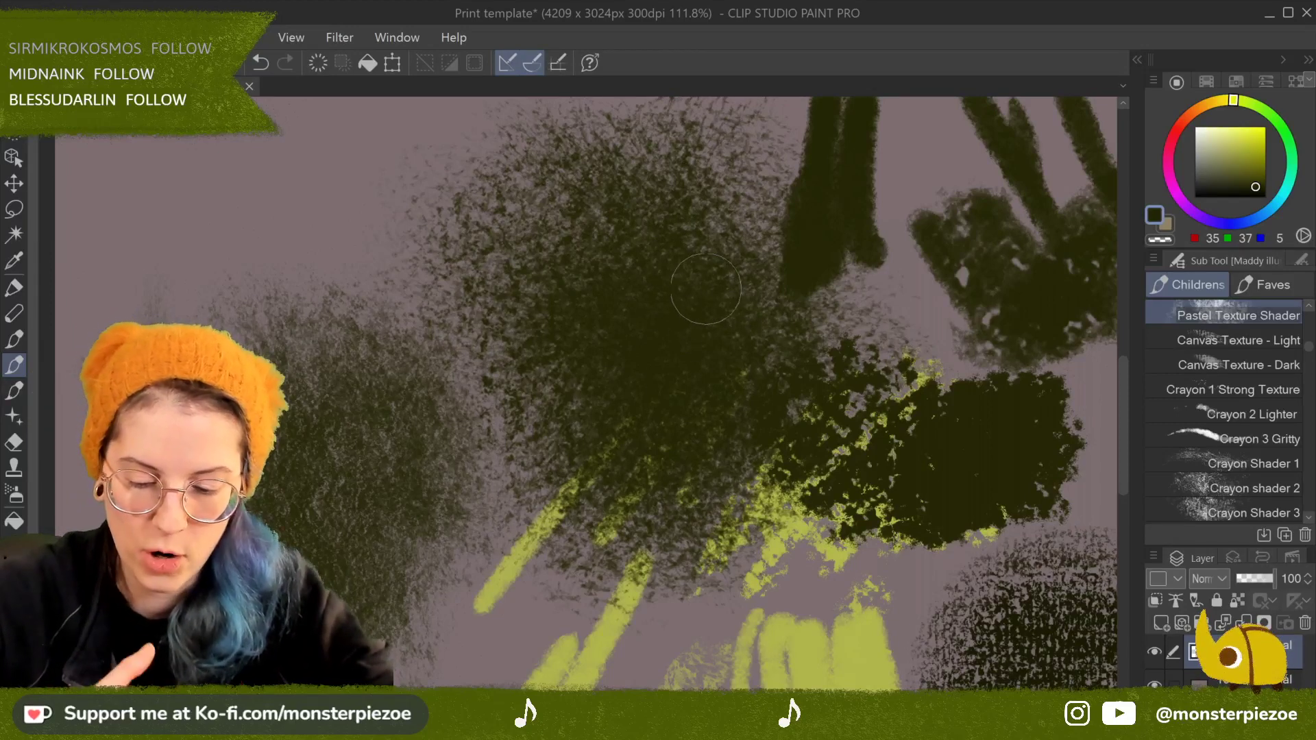
click(261, 65)
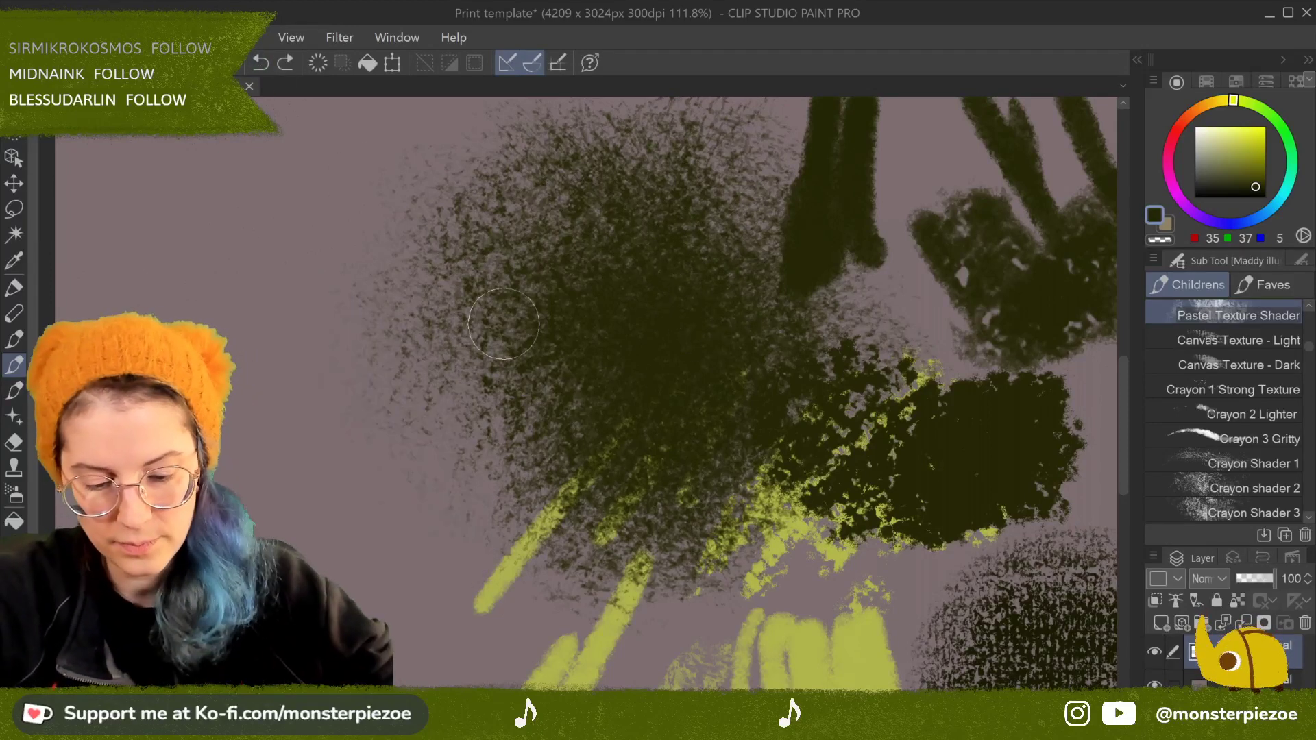
Step: Paint a second dark olive Crayon shader 2 swatch to the lower left of the first, overlapping the yellow-green streaks
scroll(953, 411, down, 2)
drag(953, 411, 861, 274)
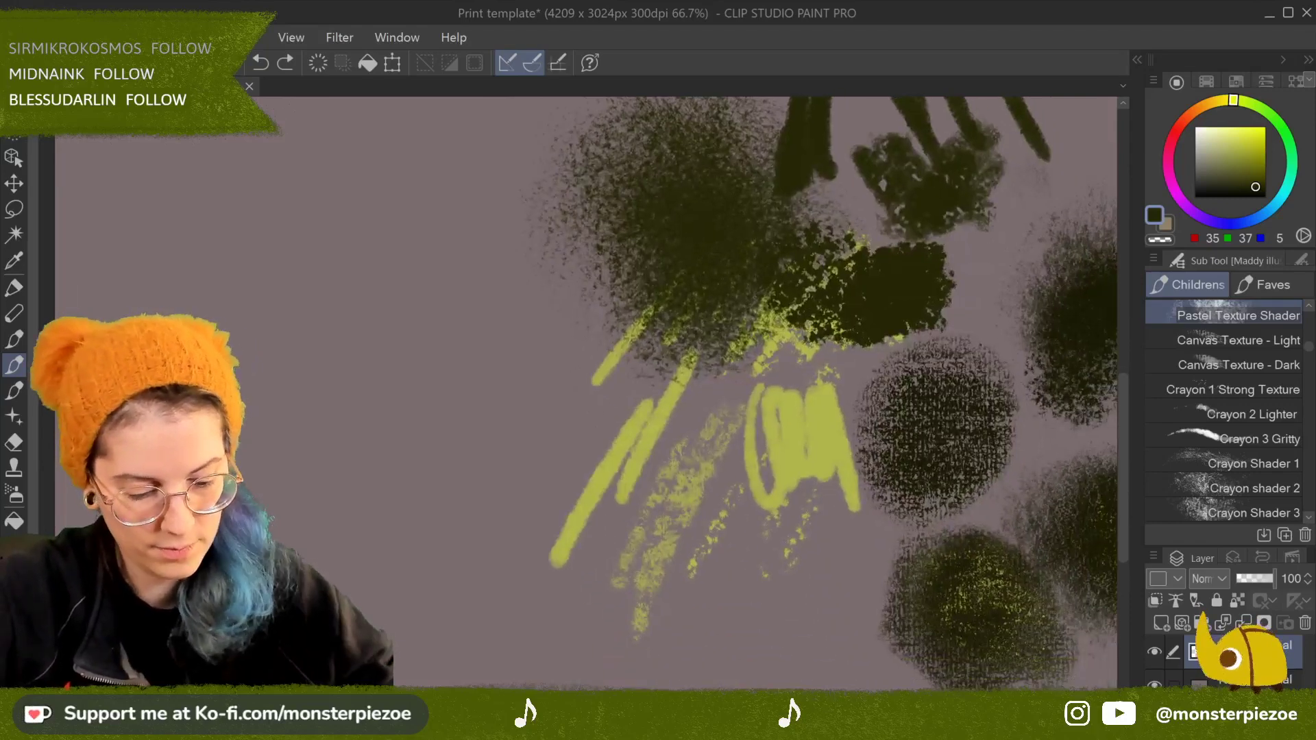
click(1288, 340)
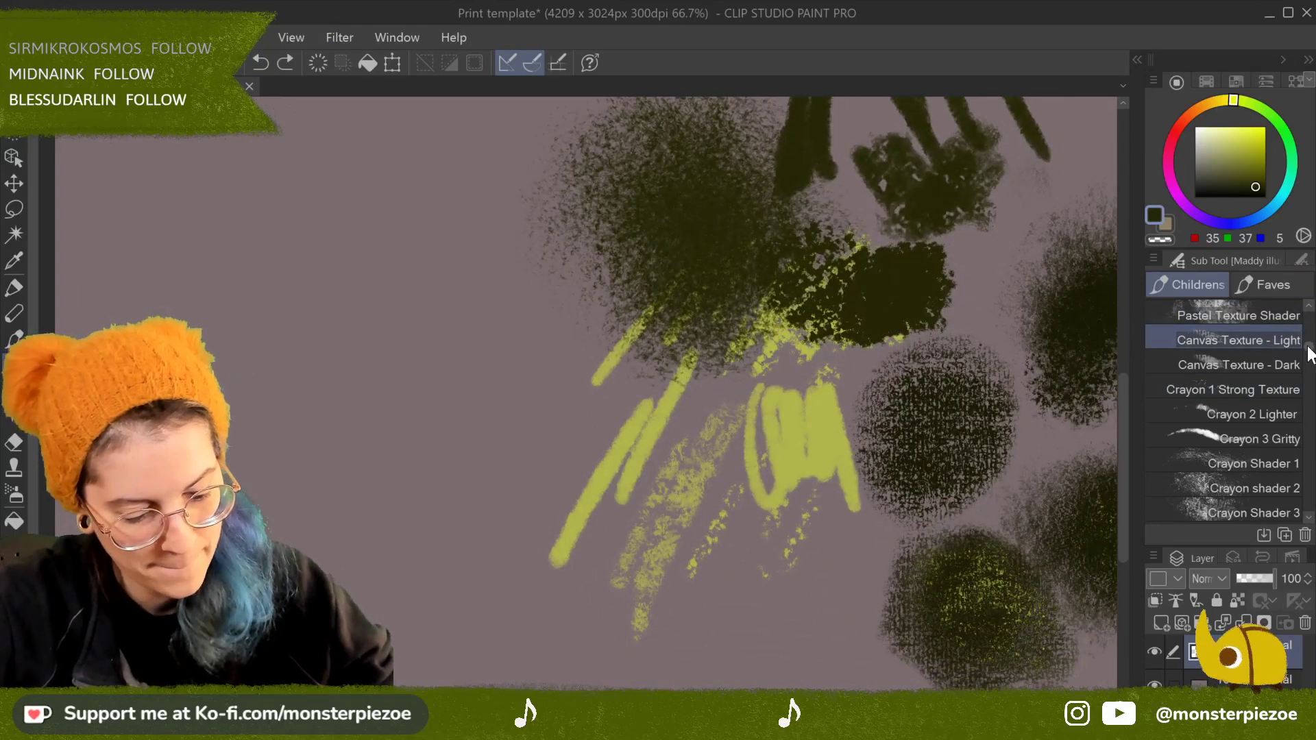
scroll(1310, 354, up, 3)
scroll(1309, 353, down, 6)
scroll(1311, 354, down, 1)
click(1284, 374)
mouse_move(446, 275)
mouse_down()
mouse_move(441, 323)
mouse_move(455, 229)
mouse_move(501, 384)
mouse_move(527, 273)
mouse_move(638, 357)
mouse_move(603, 494)
mouse_up()
Step: Paint dark olive Crayon Shader 3 swatches at the lower left of the canvas, below the Crayon shader 2 swatches
click(1279, 394)
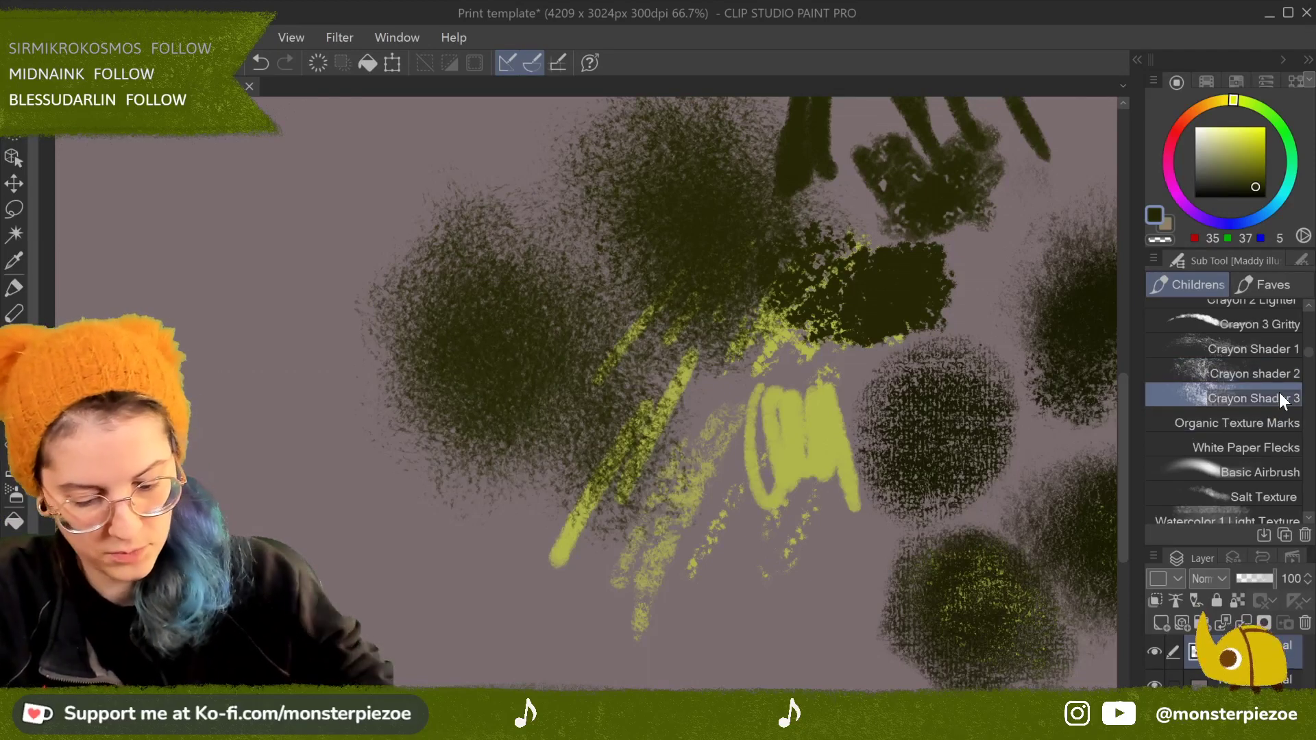
mouse_move(329, 473)
mouse_down()
mouse_move(302, 484)
mouse_move(335, 439)
mouse_move(279, 388)
mouse_move(447, 618)
mouse_up()
mouse_move(823, 274)
mouse_down()
mouse_move(511, 475)
mouse_move(283, 645)
mouse_move(326, 607)
mouse_move(390, 407)
mouse_up()
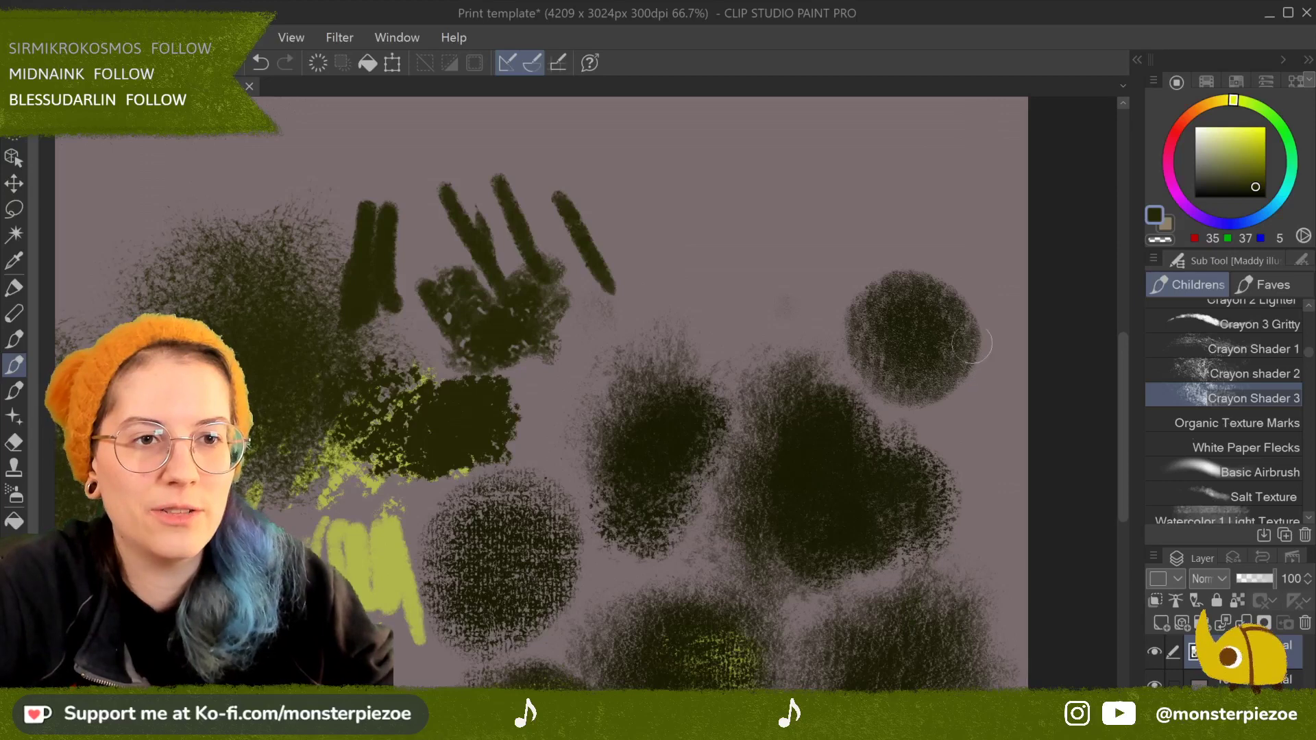
scroll(920, 343, left, 8)
scroll(921, 343, down, 3)
mouse_move(582, 428)
mouse_down()
mouse_move(572, 531)
mouse_move(670, 573)
mouse_up()
drag(464, 580, 713, 625)
Step: Paint a dark olive Crayon Shader 3 swatch above the small round swatch near the canvas's right edge for comparison
scroll(724, 635, right, 8)
scroll(724, 634, up, 3)
scroll(862, 356, up, 4)
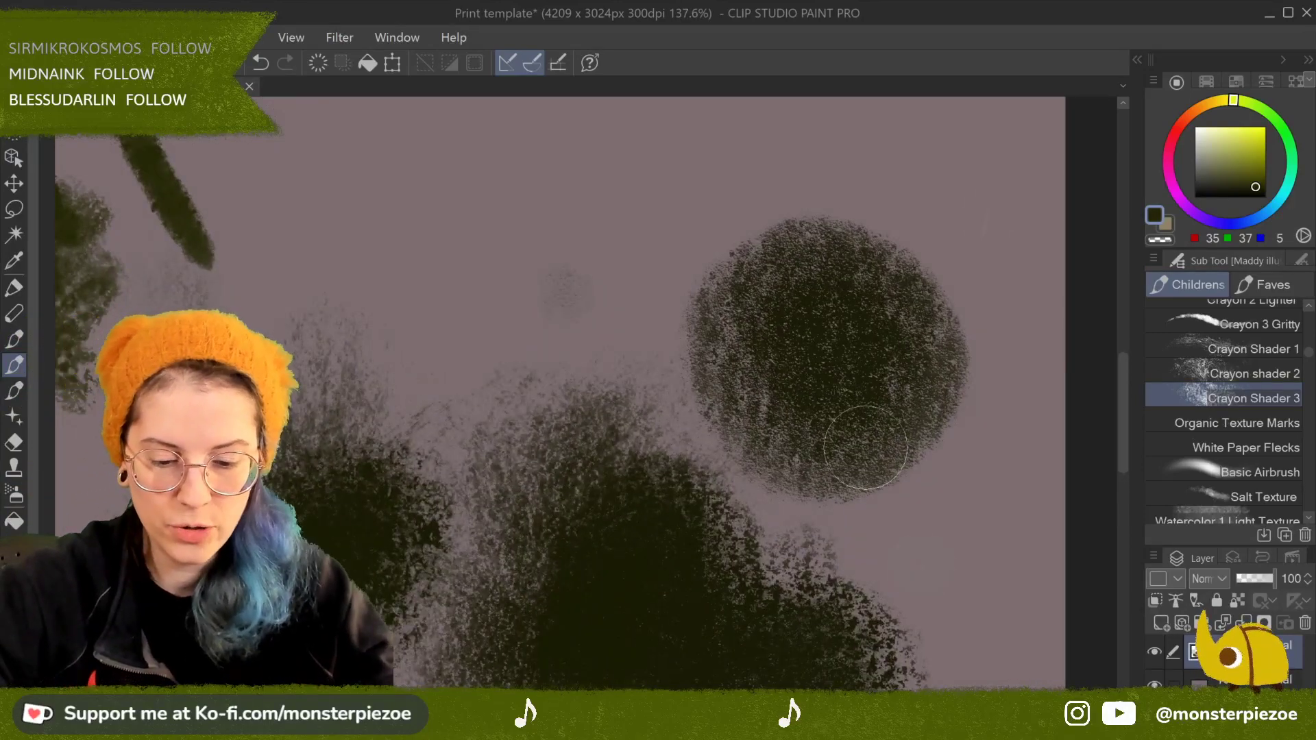
scroll(865, 449, down, 4)
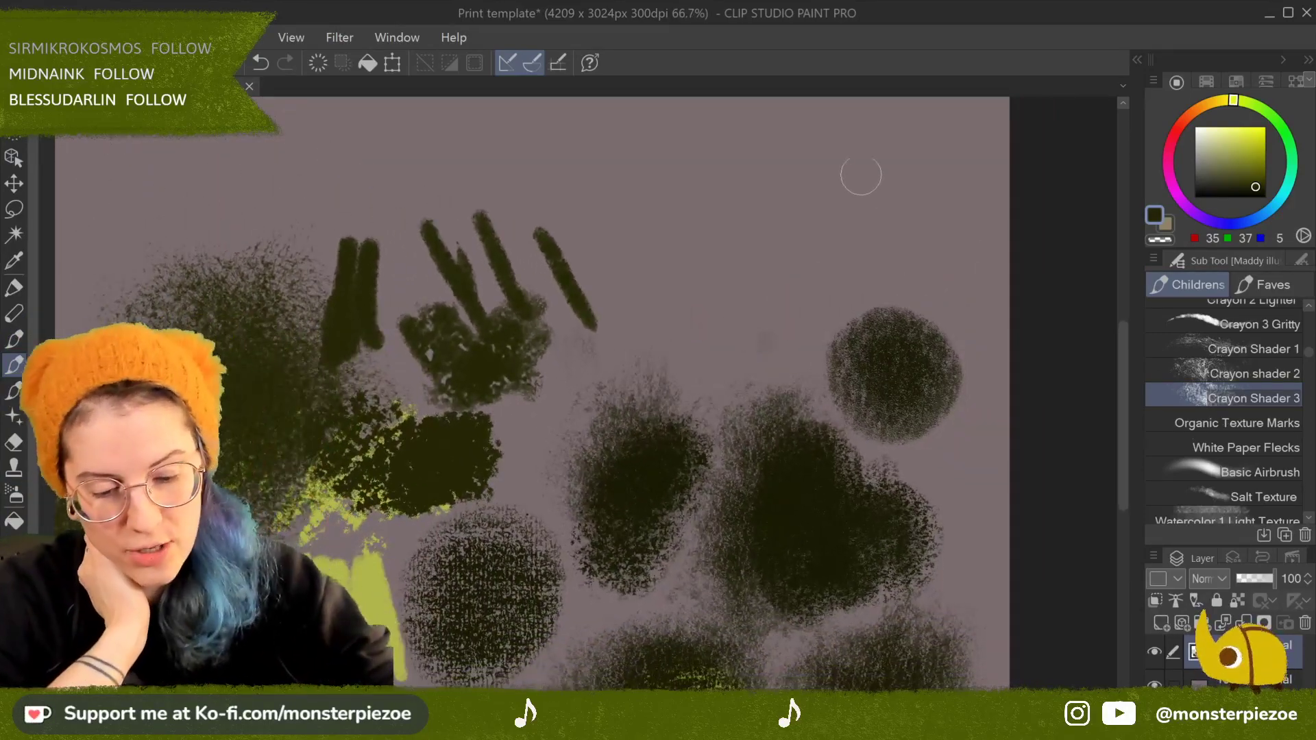
mouse_move(864, 177)
mouse_down()
mouse_move(884, 154)
mouse_move(916, 204)
mouse_move(946, 181)
mouse_move(953, 211)
mouse_move(925, 163)
mouse_move(938, 213)
mouse_move(972, 194)
mouse_up()
mouse_move(852, 202)
mouse_down()
mouse_move(849, 261)
mouse_move(923, 246)
mouse_move(855, 210)
mouse_move(869, 224)
mouse_move(931, 201)
mouse_move(971, 243)
mouse_move(891, 242)
mouse_move(935, 195)
mouse_move(966, 235)
mouse_up()
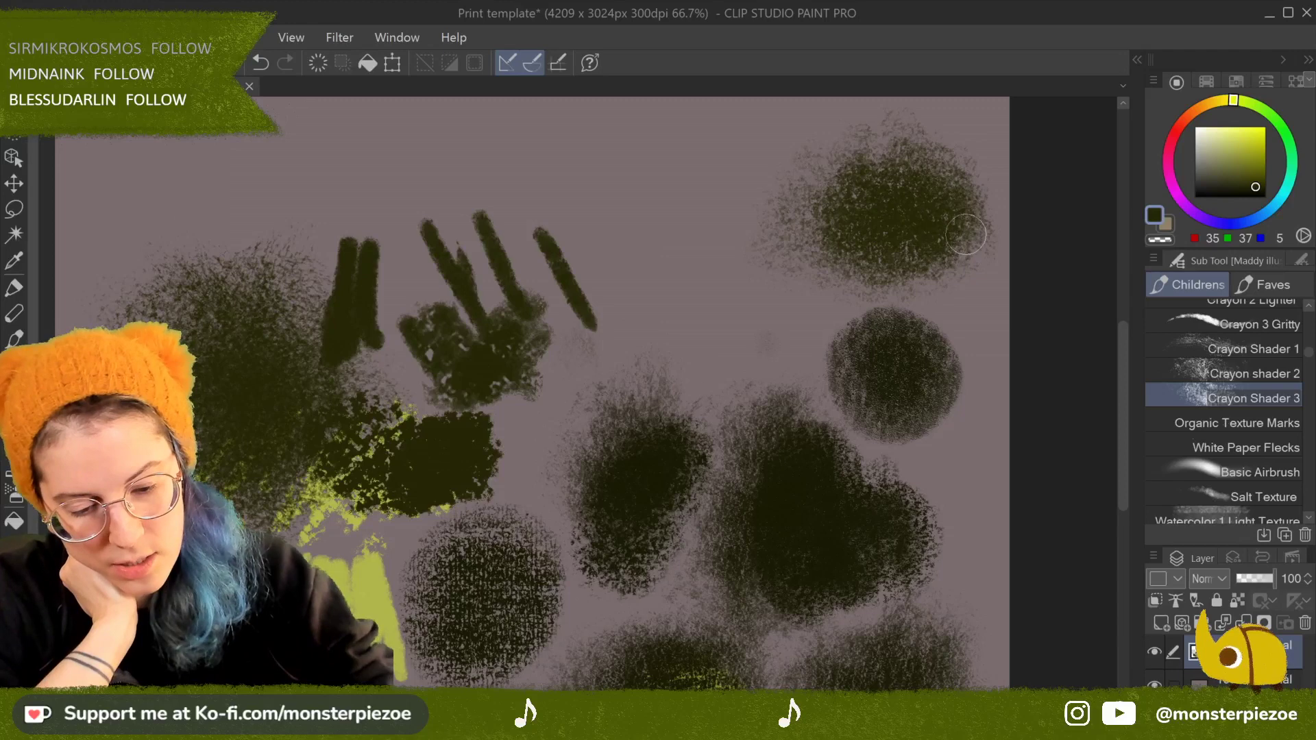
mouse_move(866, 194)
mouse_down()
mouse_move(782, 240)
mouse_move(850, 295)
mouse_move(946, 260)
mouse_move(742, 209)
mouse_move(874, 264)
mouse_up()
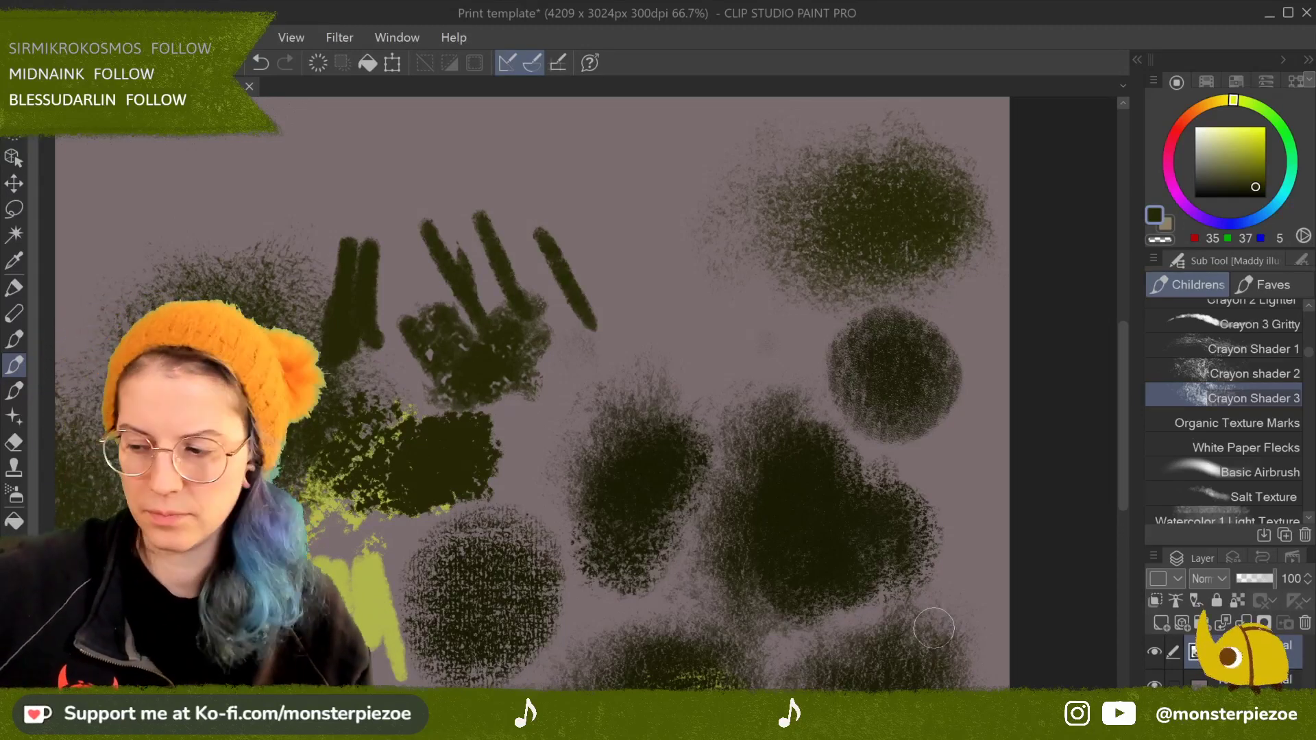
Step: Shade a lighter Crayon Shader 3 patch below the yellow-green crayon streaks
scroll(892, 277, down, 2)
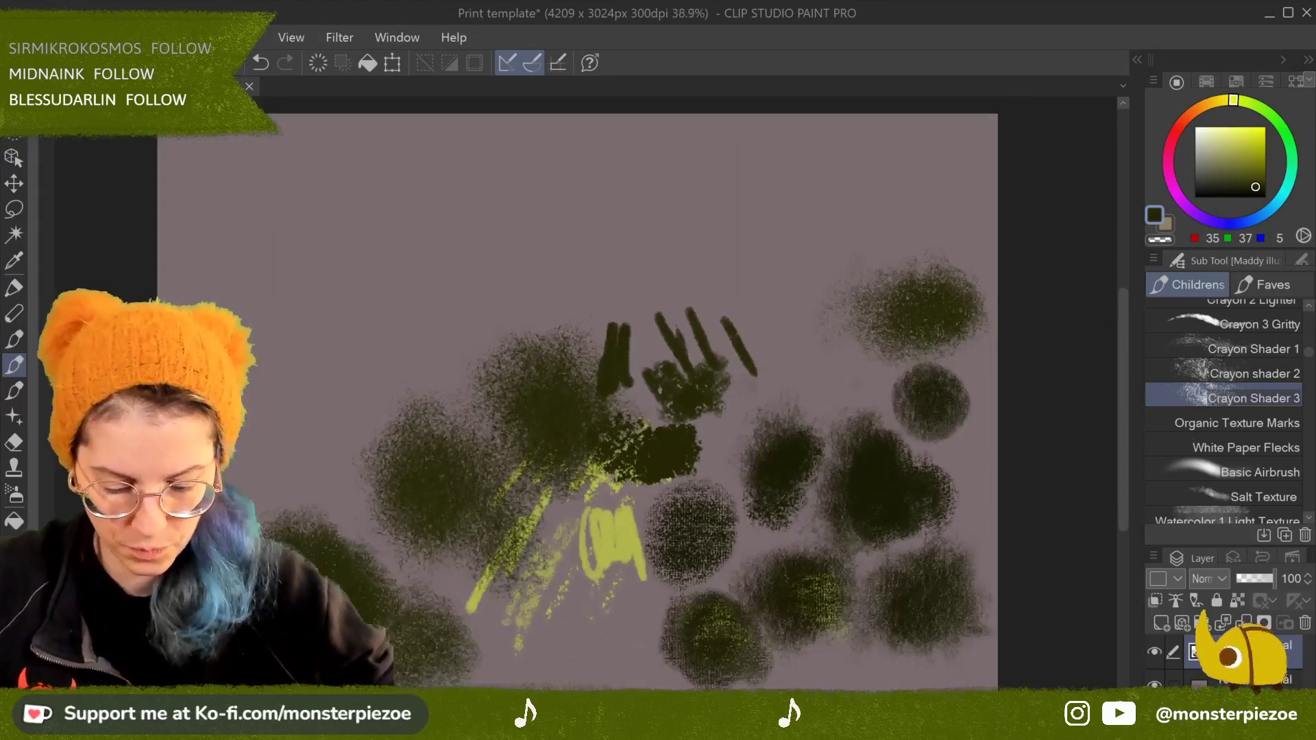
scroll(603, 482, up, 1)
mouse_move(575, 507)
mouse_down()
mouse_move(604, 534)
mouse_move(706, 528)
mouse_up()
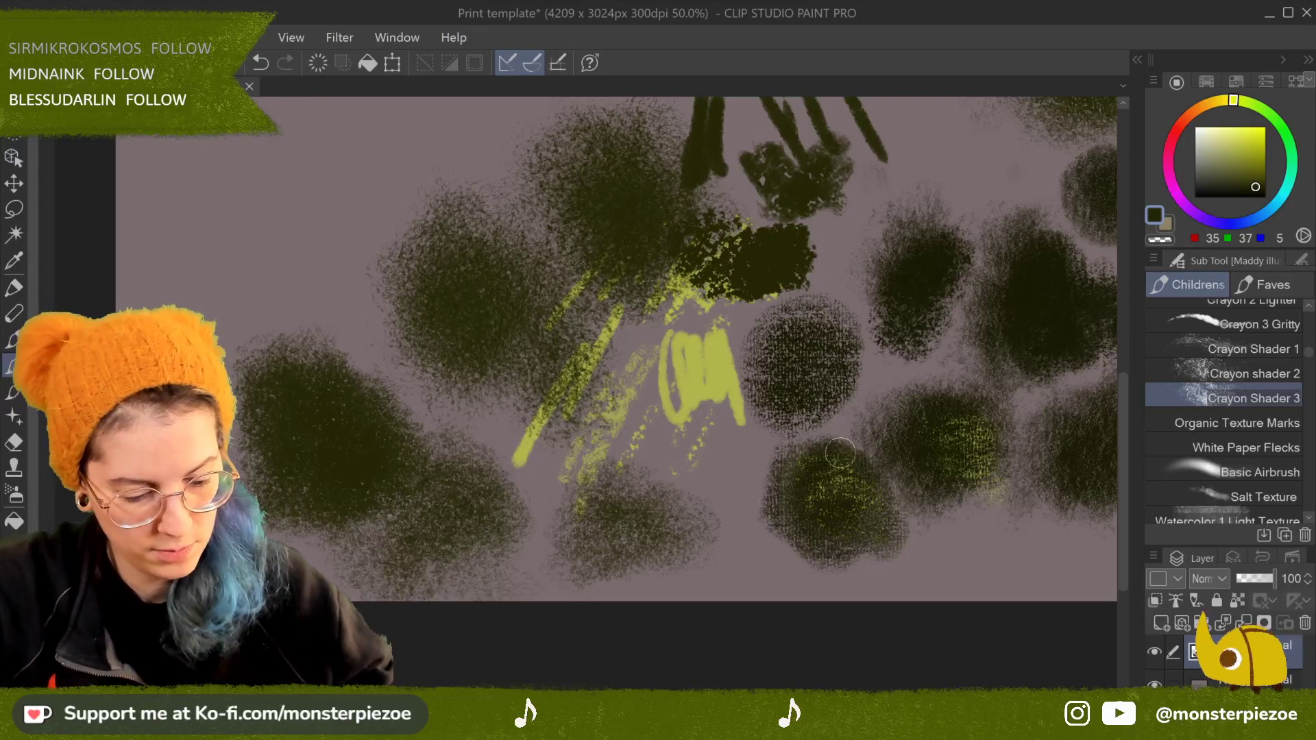
Step: Duplicate the Crayon Shader 3 brush and move the copy into the Faves group
right_click(1277, 395)
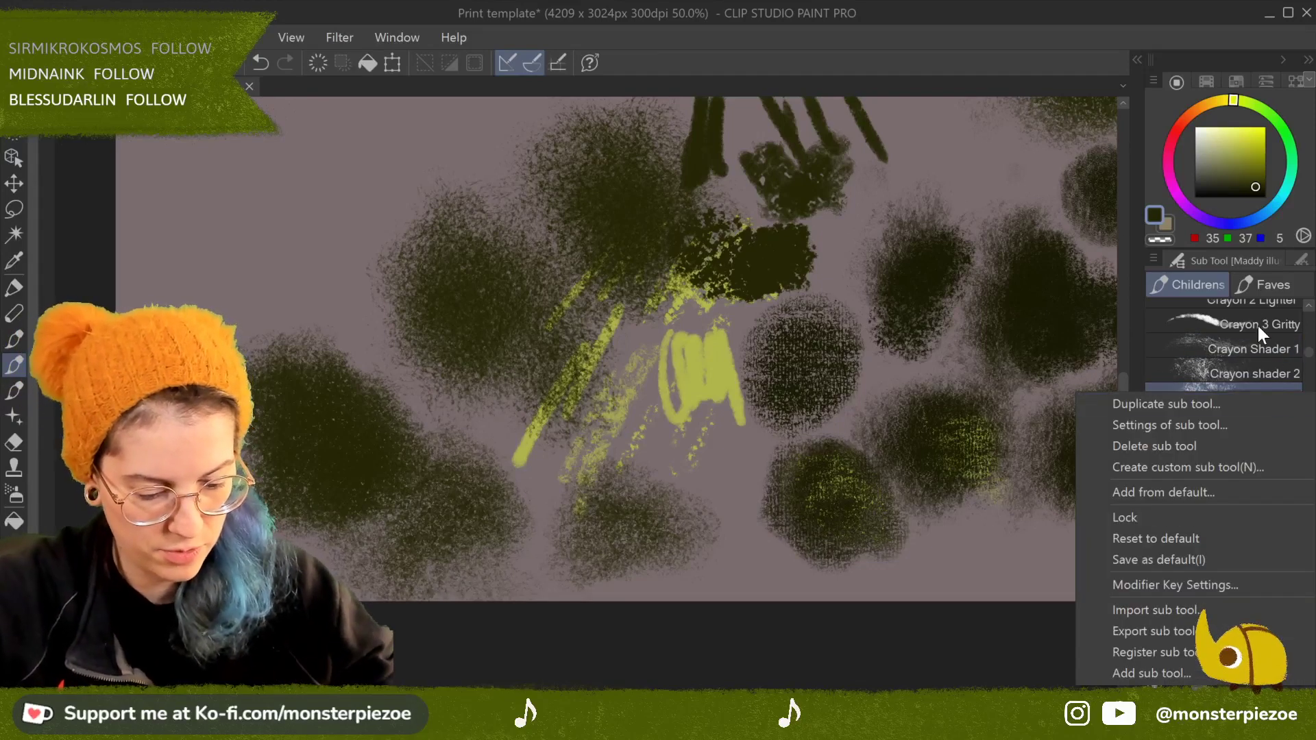
click(1262, 406)
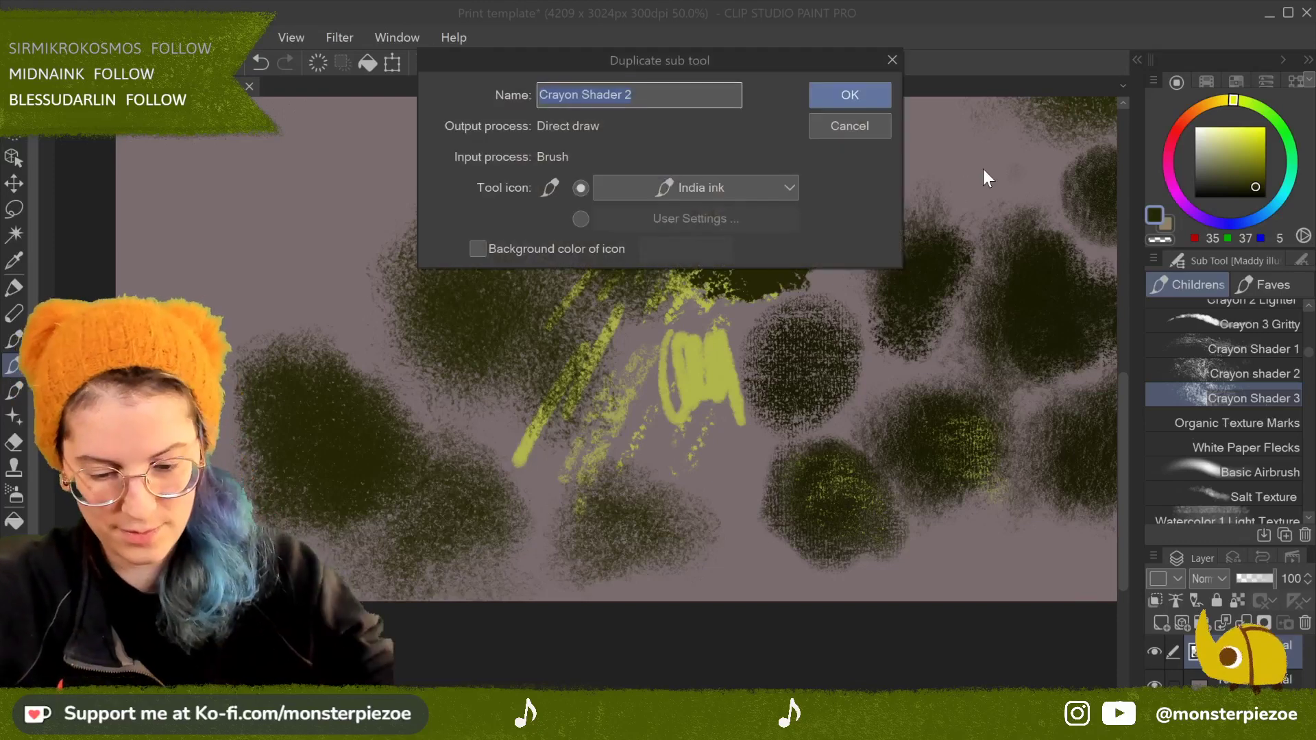
drag(1260, 513, 1290, 255)
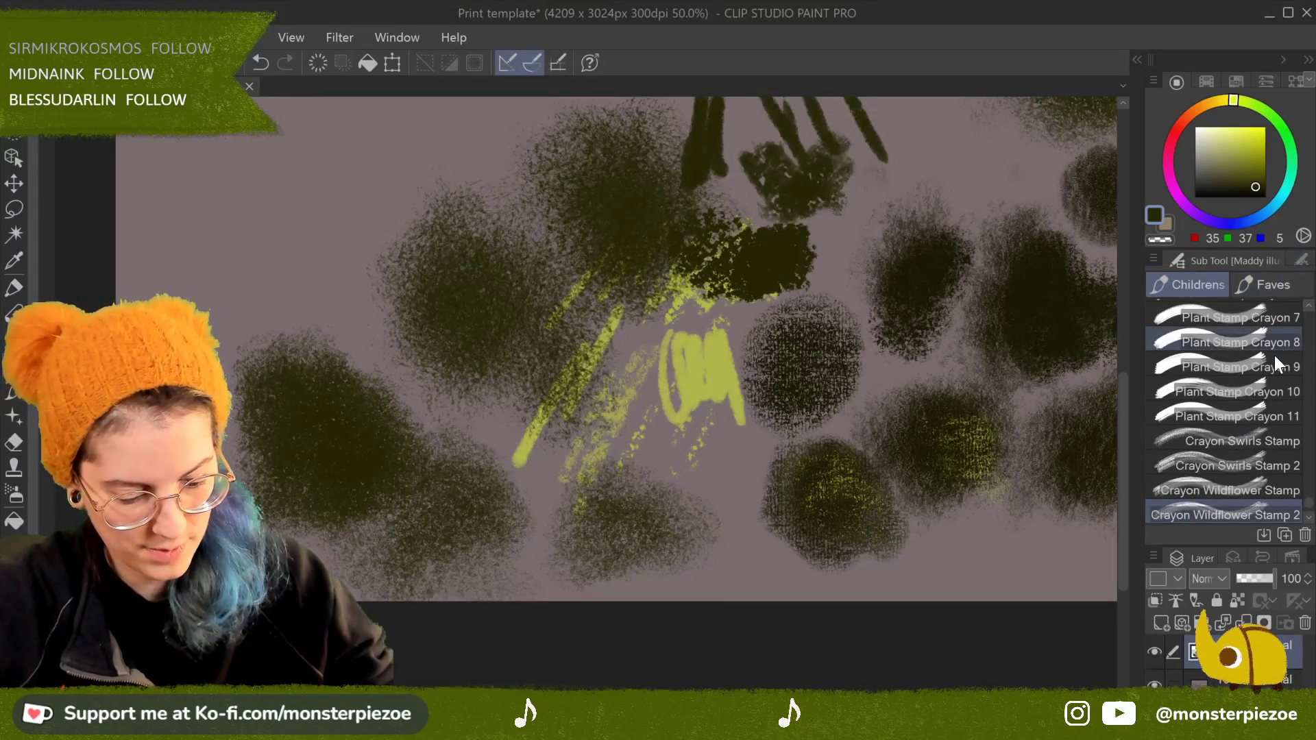
Step: Paint dark olive comparison swatches along the canvas's left side with Crayon Shader 1, Crayon shader 2 and Crayon Shader 3
scroll(1308, 363, up, 10)
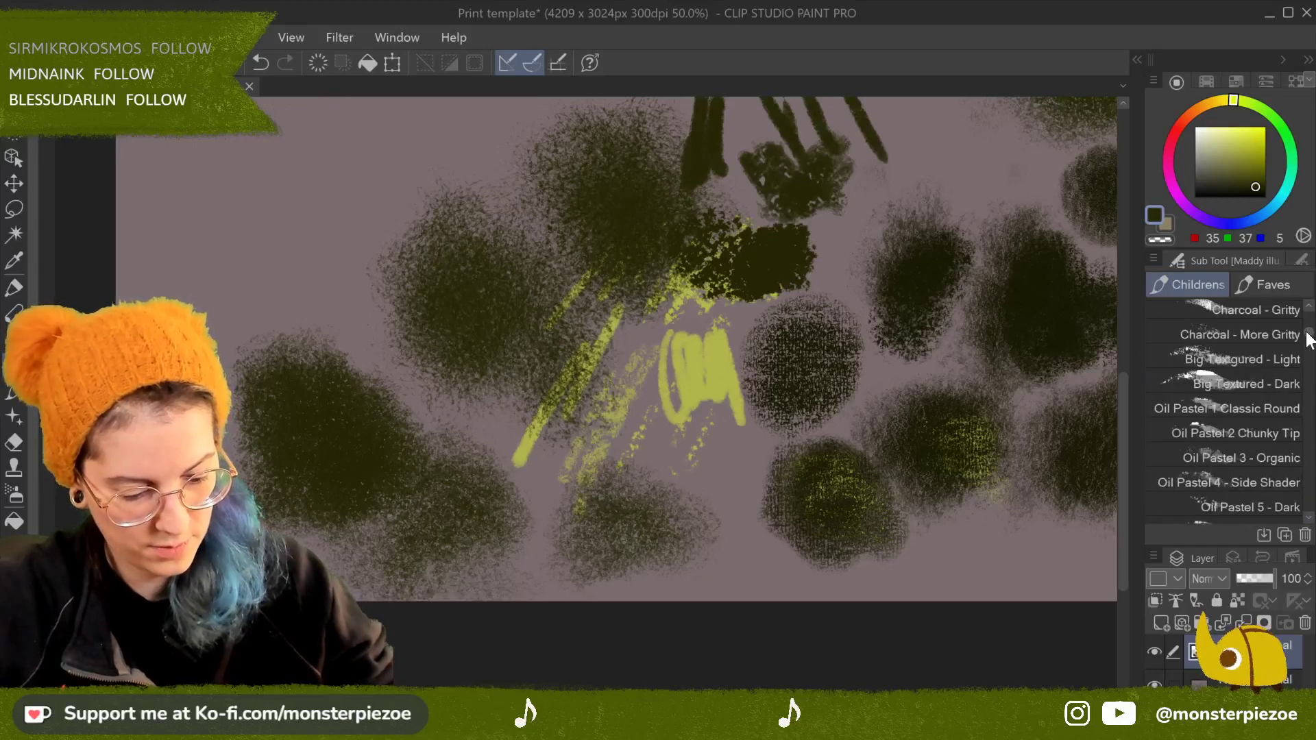
scroll(1308, 347, down, 6)
click(1280, 362)
mouse_move(274, 165)
mouse_down()
mouse_move(320, 173)
mouse_move(316, 159)
mouse_move(325, 204)
mouse_move(303, 198)
mouse_move(281, 225)
mouse_up()
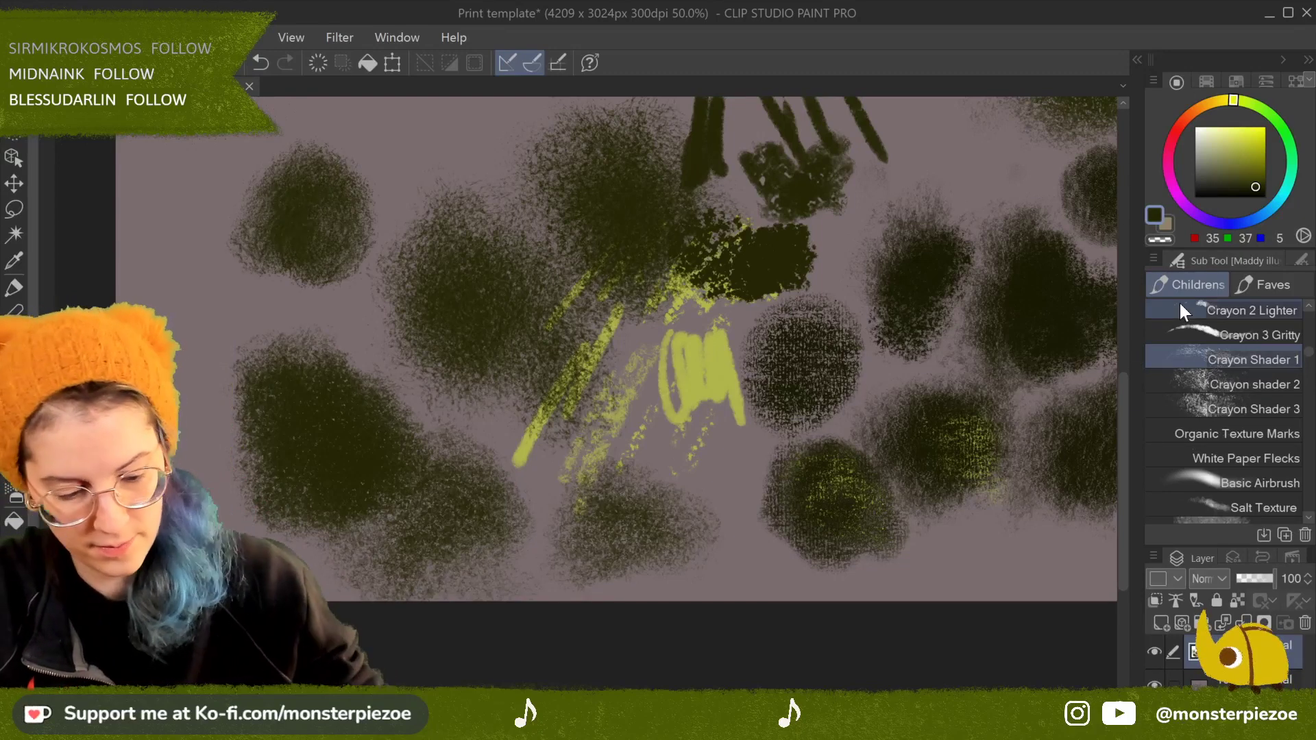
click(1278, 384)
mouse_move(137, 205)
mouse_down()
mouse_move(192, 247)
mouse_move(158, 260)
mouse_up()
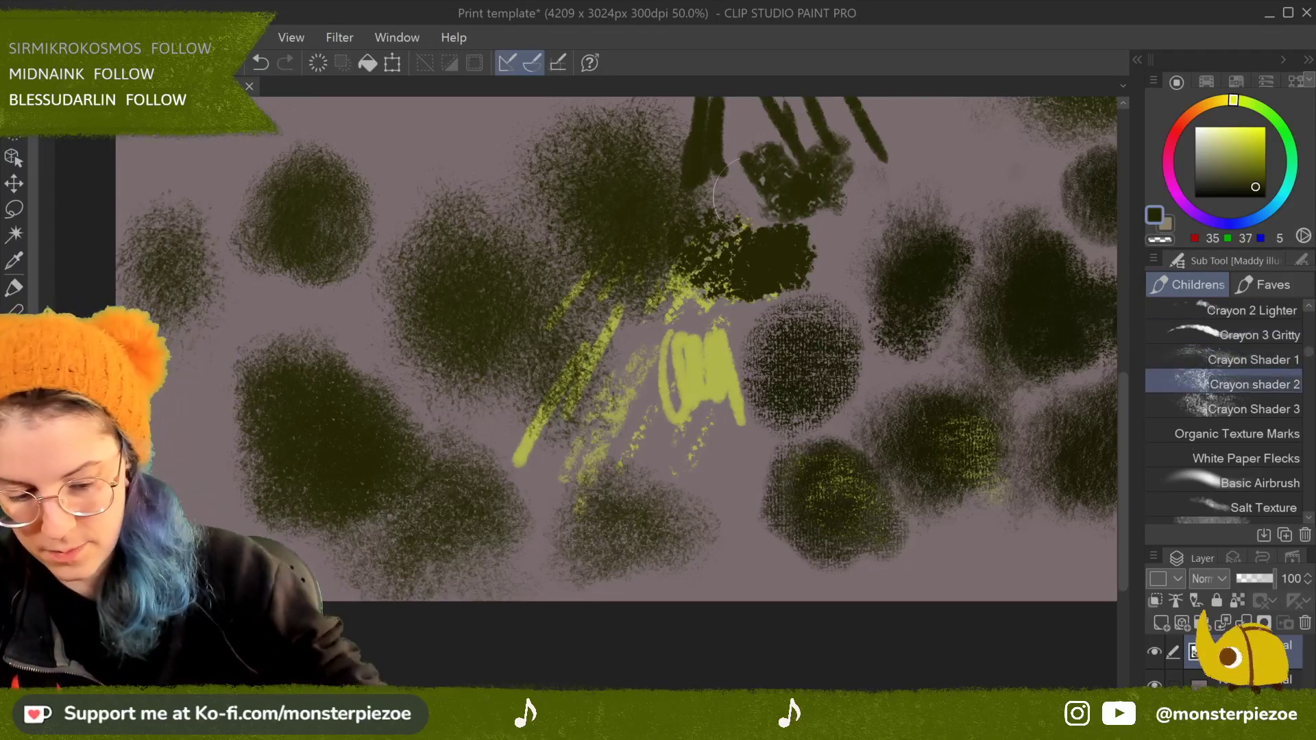
click(1267, 410)
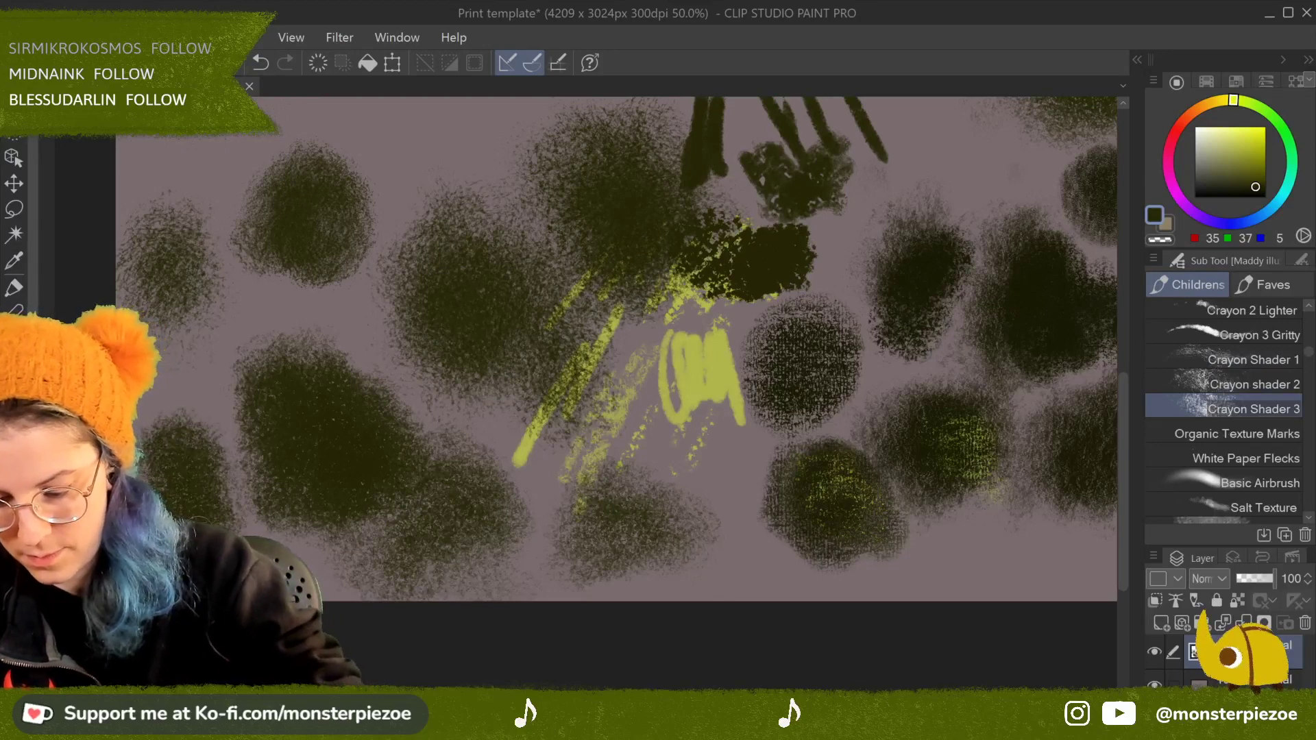
drag(802, 642, 983, 734)
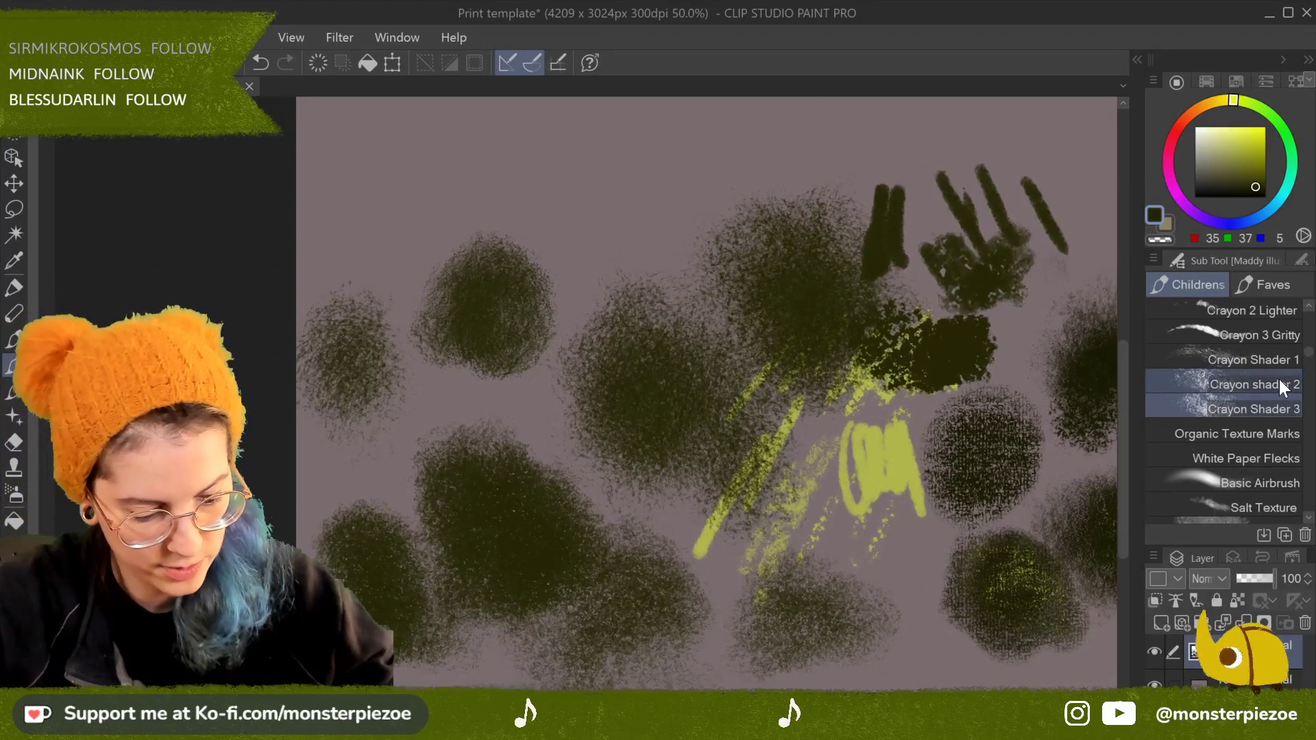
Step: Duplicate the Crayon Shader 1 brush and move the copy into the Faves group
click(1288, 357)
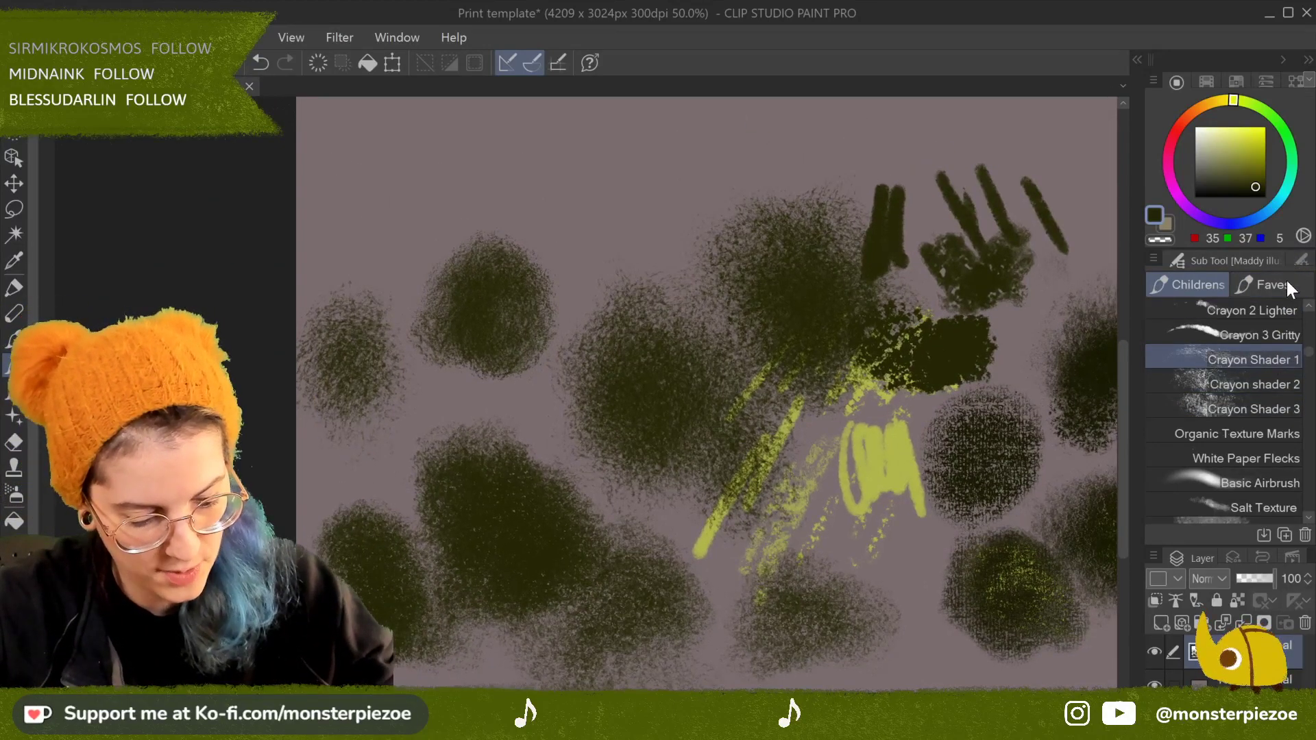
right_click(1258, 355)
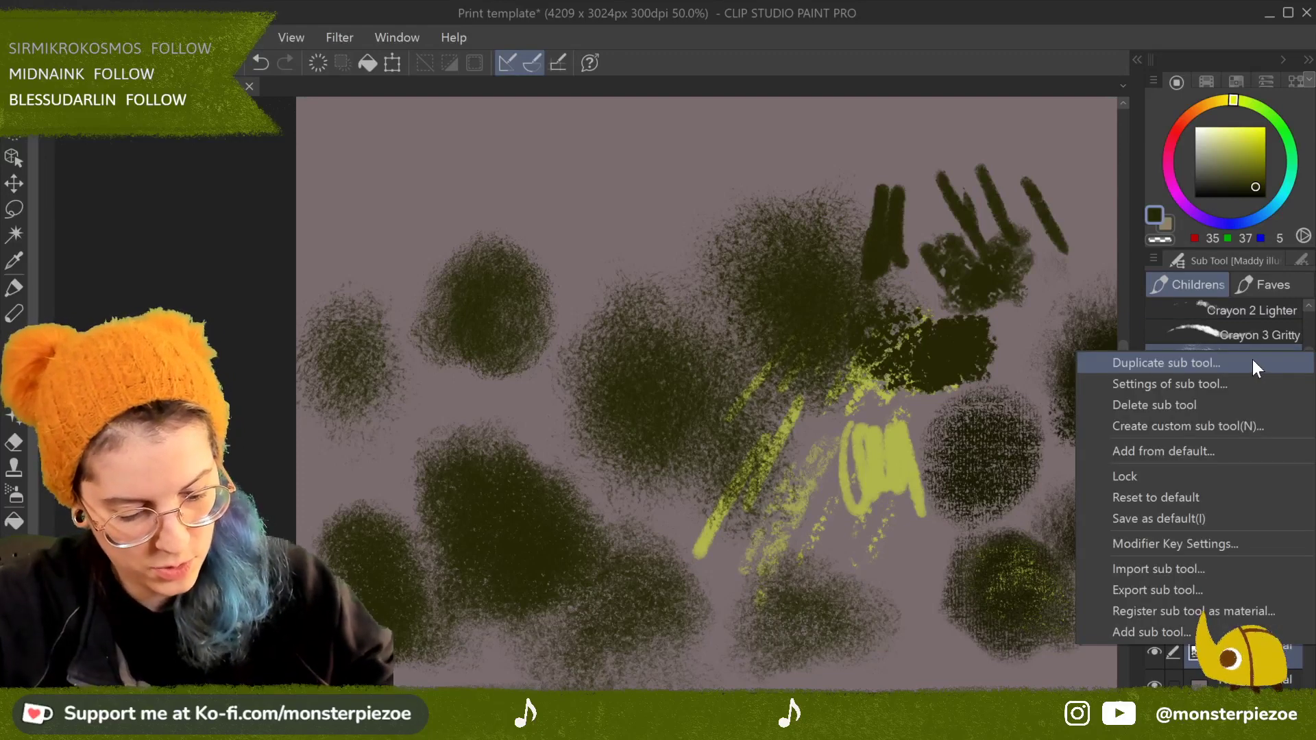
click(1255, 363)
click(862, 94)
drag(1234, 506, 1271, 282)
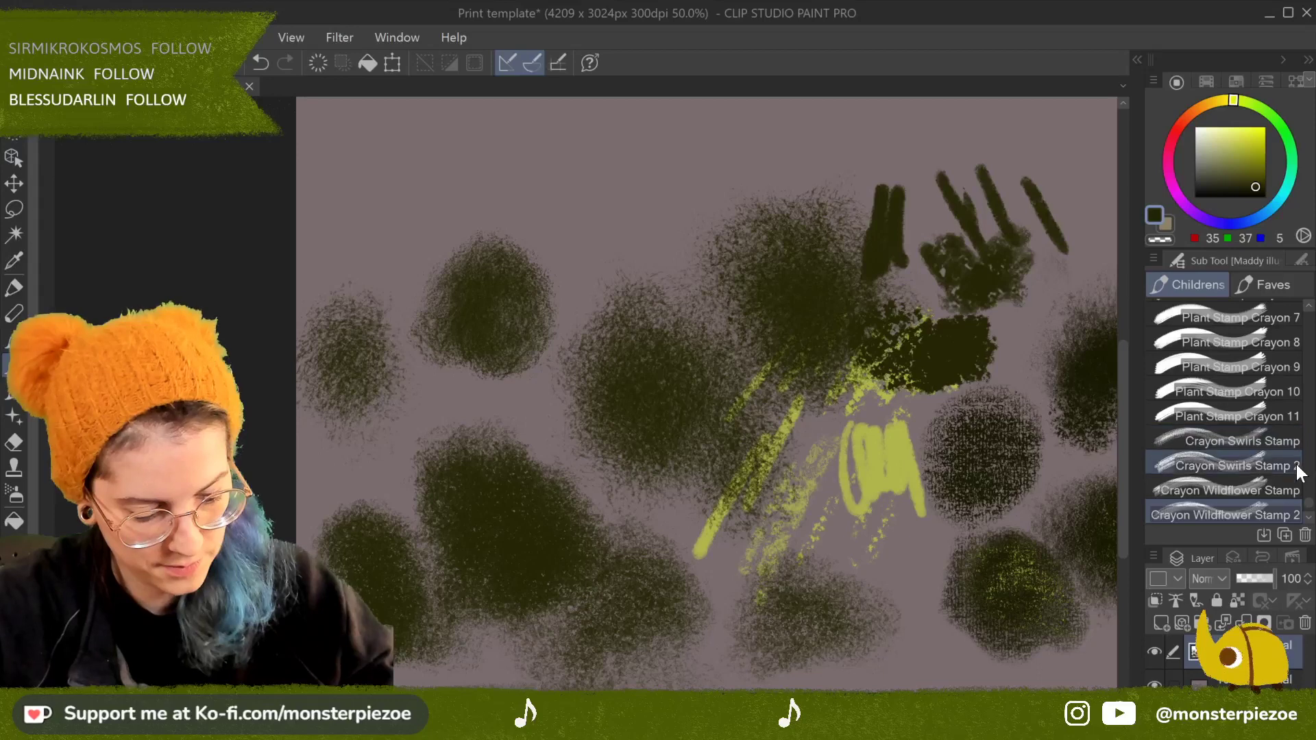
Step: Paint scattered dark olive marks with the Organic Texture Marks brush above and between the crayon shader swatches
drag(1310, 503, 1310, 346)
click(1302, 357)
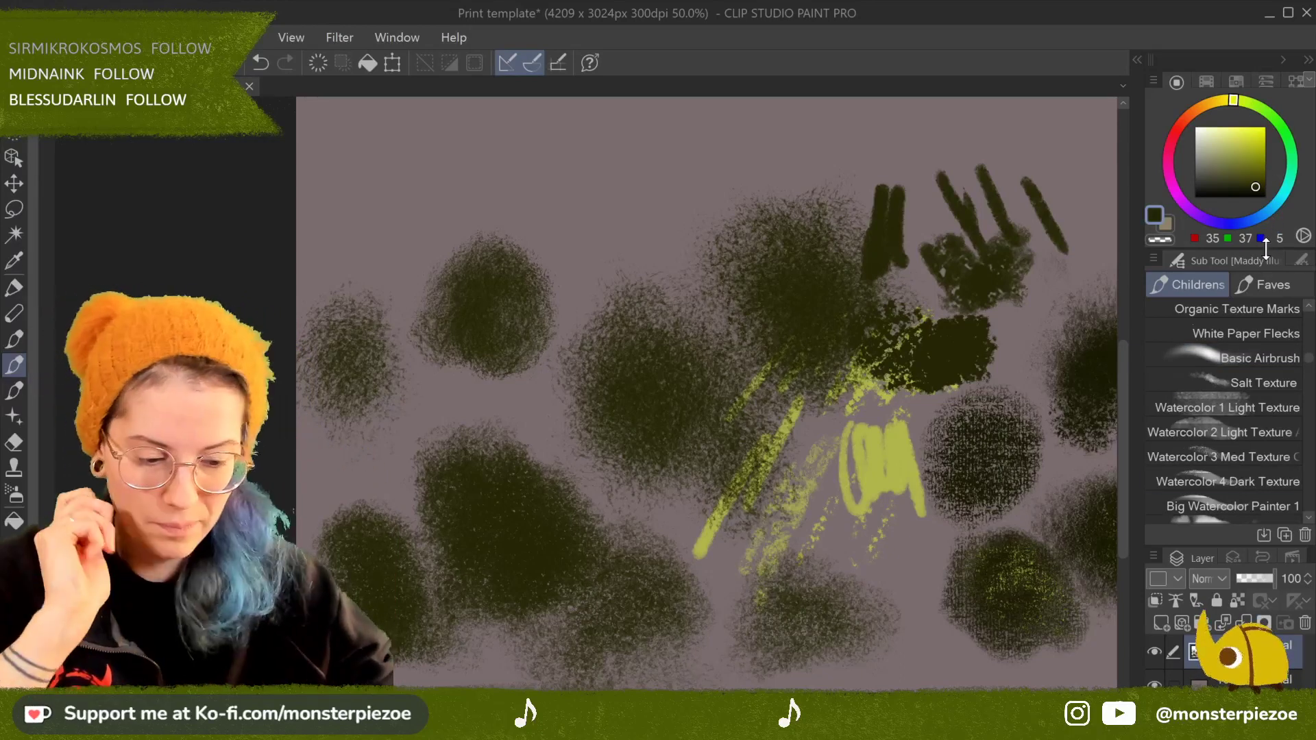
scroll(1311, 367, down, 2)
drag(1311, 367, 1313, 354)
scroll(1303, 357, down, 6)
click(1290, 374)
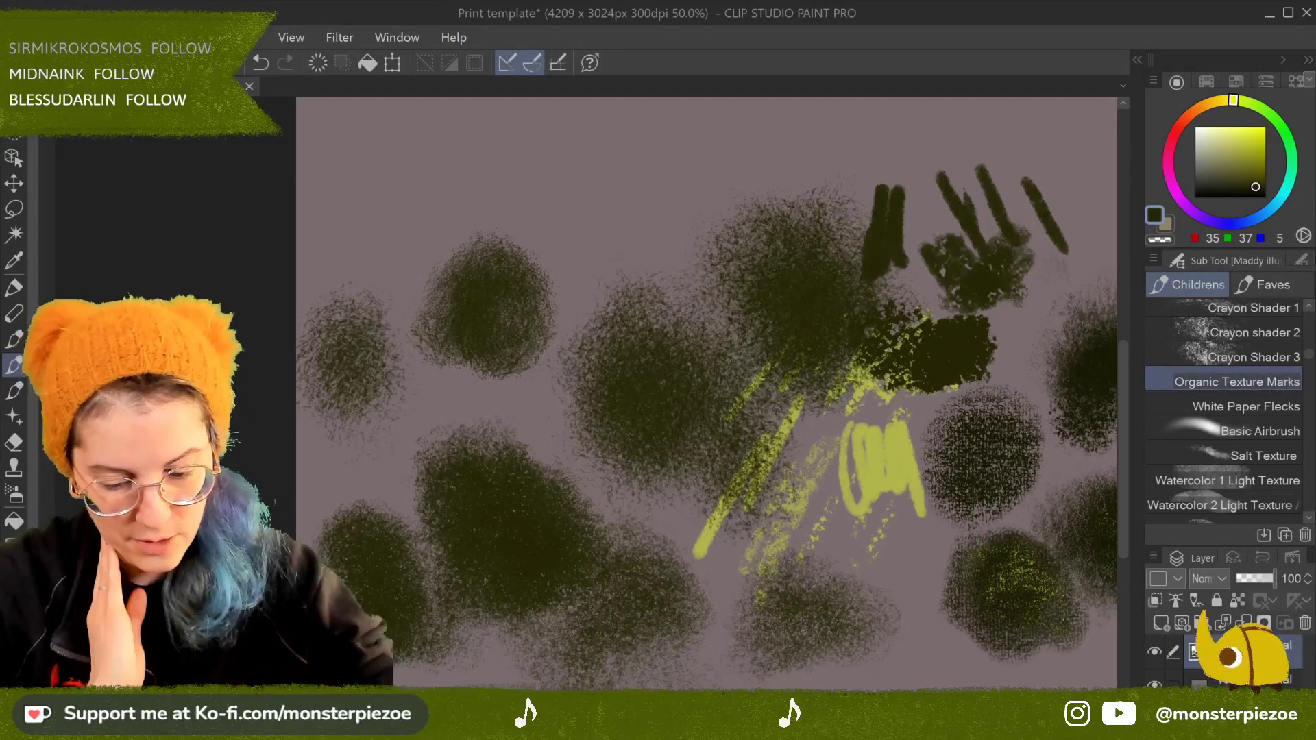
drag(678, 130, 689, 172)
mouse_move(567, 211)
mouse_down()
mouse_move(643, 240)
mouse_move(590, 180)
mouse_move(685, 226)
mouse_move(747, 164)
mouse_move(835, 206)
mouse_move(727, 391)
mouse_up()
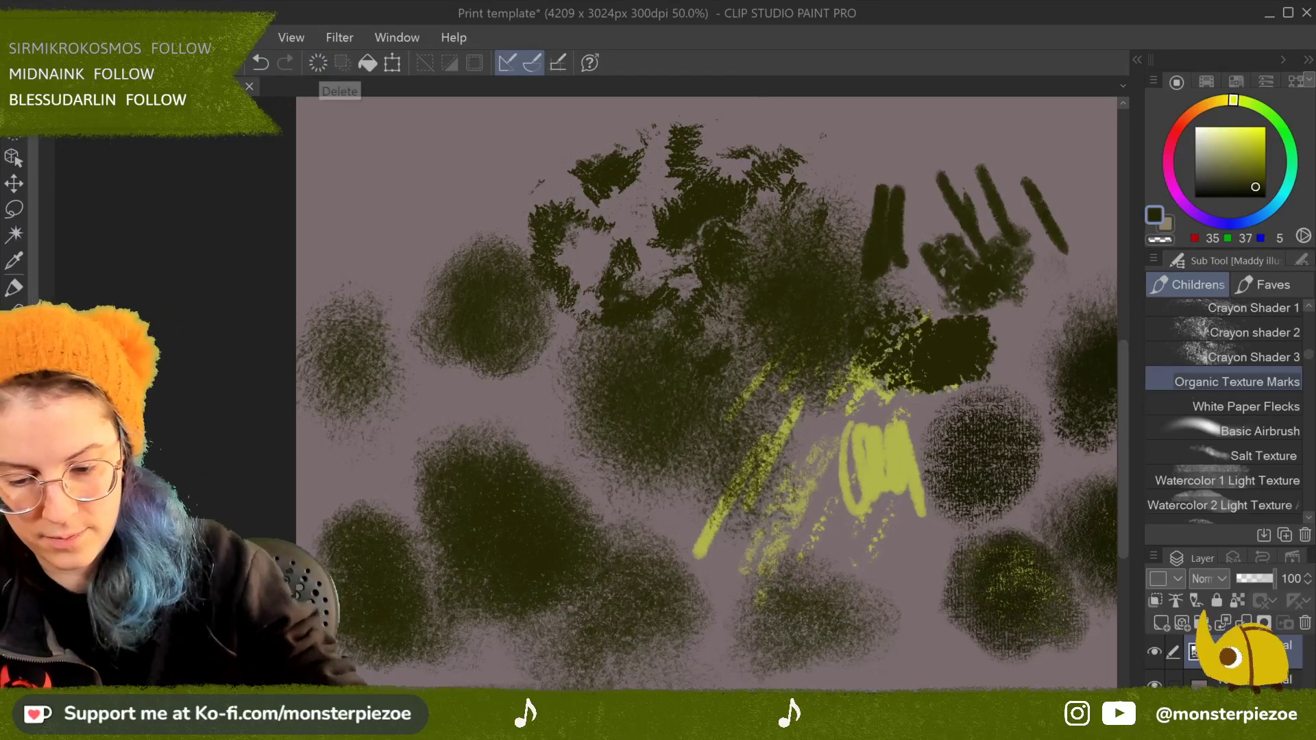
Step: Clear the swatches from the layer and paint scattered dark olive marks with the Organic Texture Marks brush
click(317, 62)
mouse_move(504, 246)
mouse_down()
mouse_move(590, 220)
mouse_move(617, 315)
mouse_move(613, 274)
mouse_move(729, 379)
mouse_up()
mouse_move(575, 480)
mouse_down()
mouse_move(678, 411)
mouse_move(744, 514)
mouse_up()
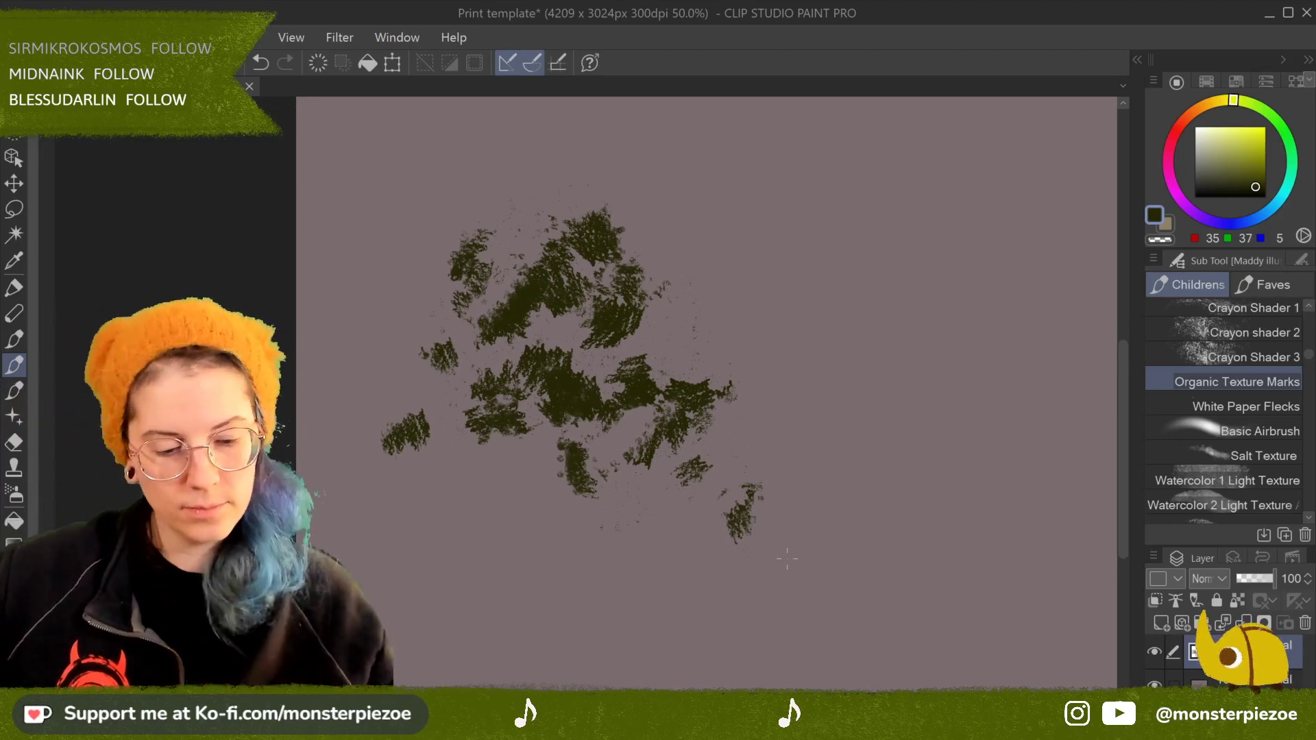
Step: Layer medium olive (RGB 66, 69, 10) Organic Texture Marks over and around the dark olive marks to form a foliage-like clump
click(1255, 178)
drag(579, 300, 562, 330)
drag(672, 291, 629, 374)
drag(564, 416, 528, 444)
drag(598, 345, 545, 400)
drag(692, 268, 655, 335)
mouse_move(609, 304)
mouse_down()
mouse_move(583, 360)
mouse_move(471, 408)
mouse_up()
mouse_move(545, 291)
mouse_down()
mouse_move(477, 333)
mouse_move(499, 385)
mouse_up()
drag(662, 312, 604, 380)
drag(663, 398, 598, 449)
drag(694, 426, 656, 467)
drag(780, 399, 716, 426)
drag(691, 456, 636, 507)
drag(429, 439, 387, 470)
drag(452, 504, 527, 521)
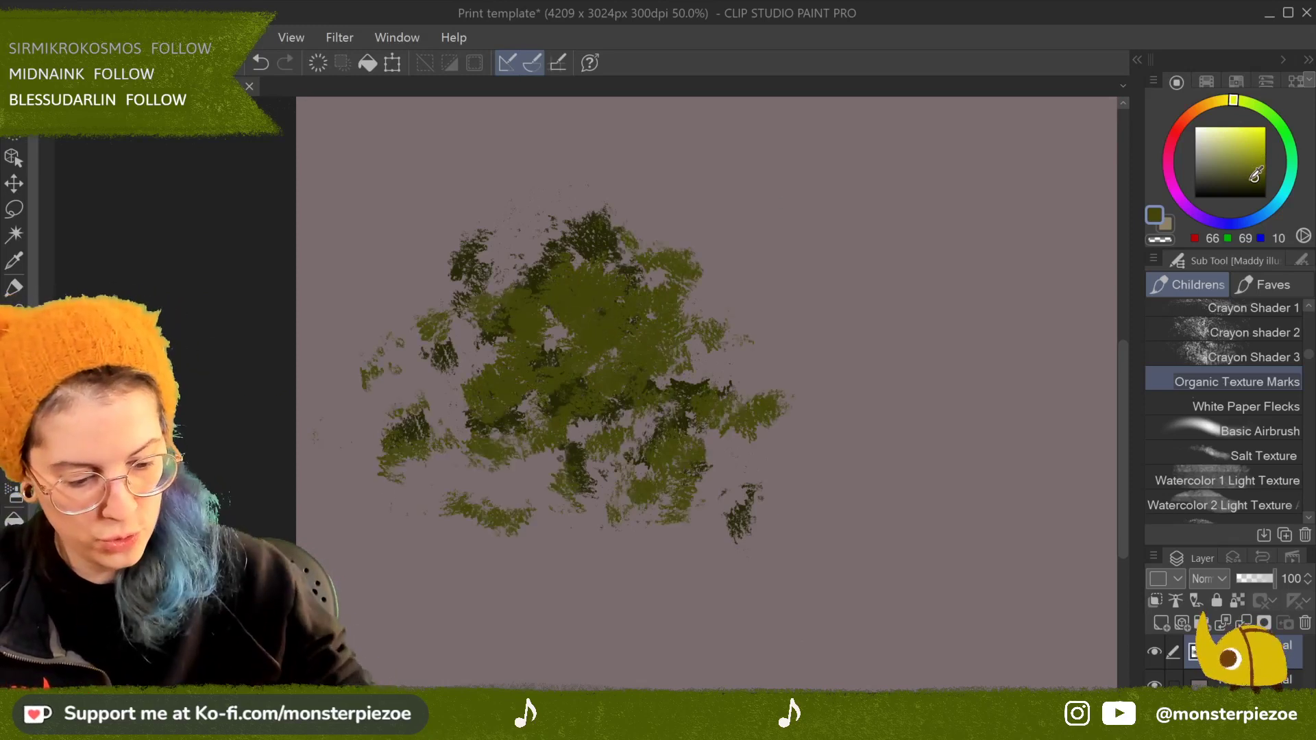
Step: Add dark olive (RGB 39, 41, 7) Organic Texture Marks through the clump's centre and along its right side
drag(555, 288, 611, 373)
drag(709, 373, 741, 418)
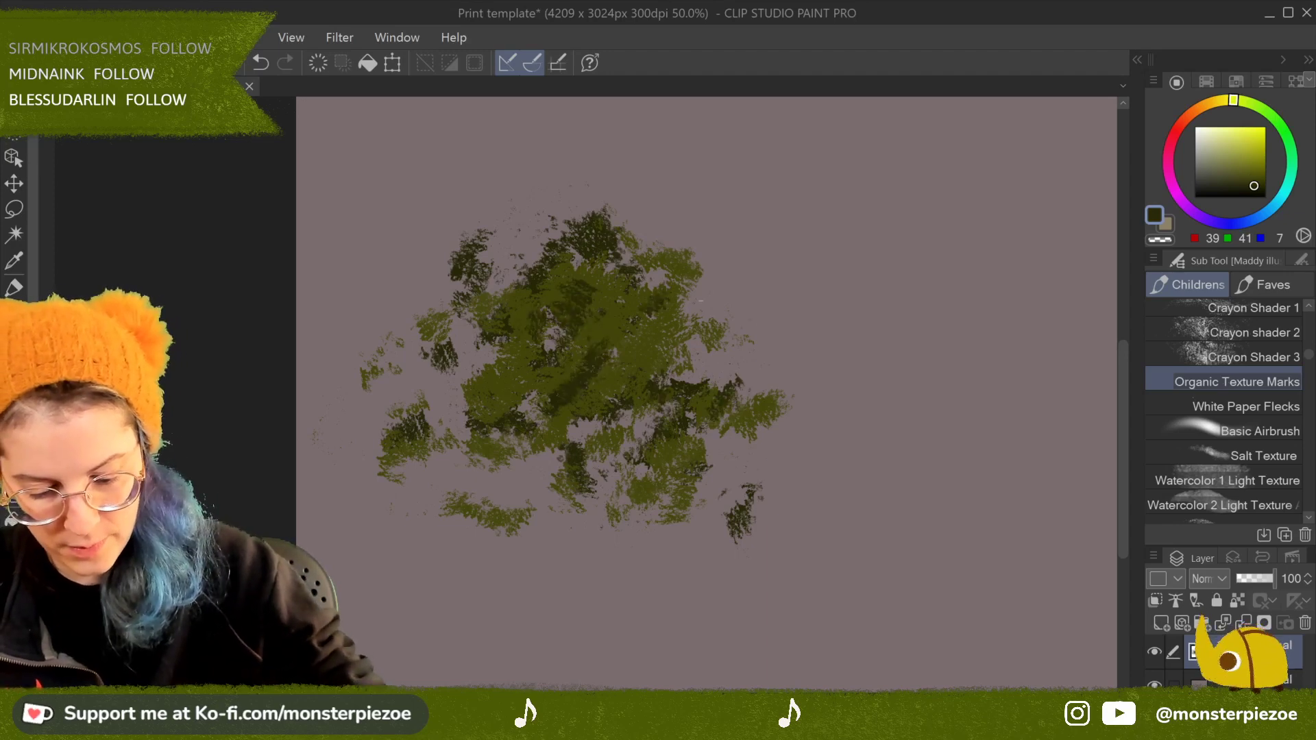
drag(559, 264, 600, 302)
drag(720, 312, 751, 353)
drag(655, 299, 696, 350)
mouse_move(706, 322)
mouse_down()
mouse_move(744, 432)
mouse_move(778, 418)
mouse_up()
drag(789, 442, 806, 473)
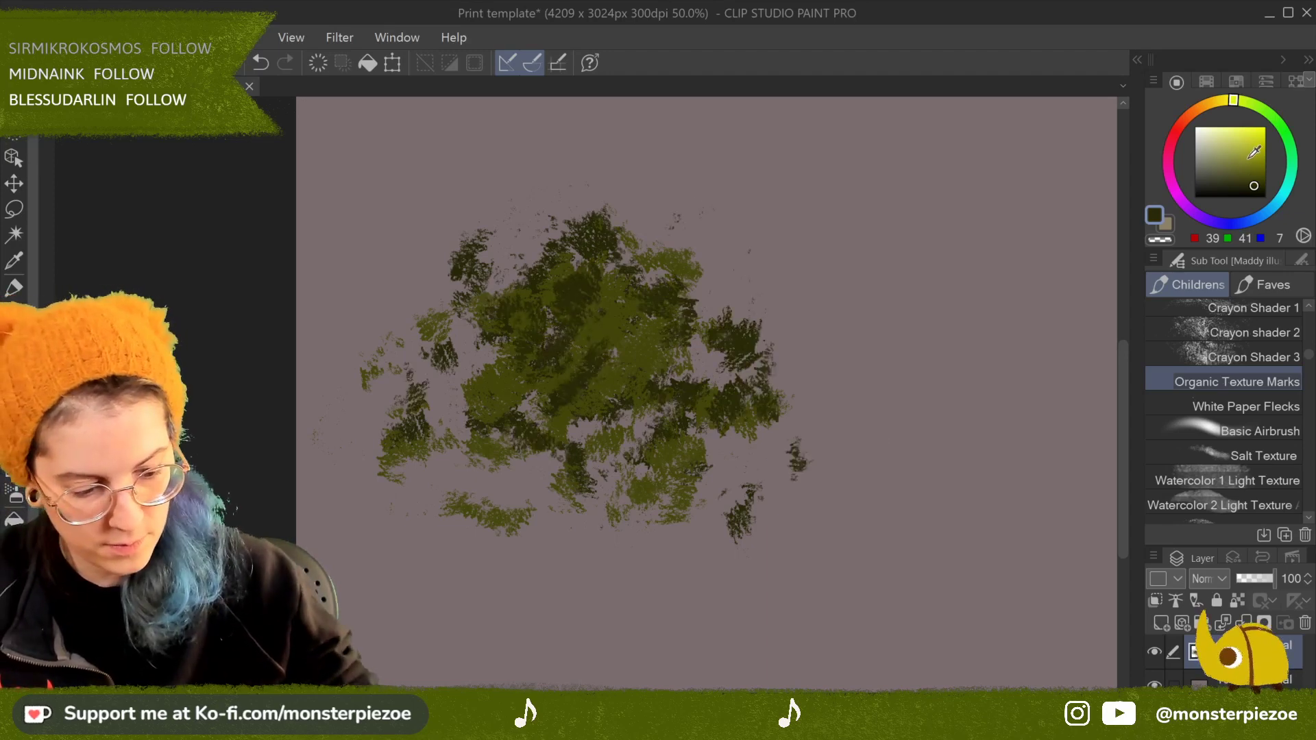
Step: Cover most of the clump with light yellow-green (RGB 130, 134, 47) Organic Texture Marks
drag(510, 271, 559, 236)
mouse_move(398, 415)
mouse_down()
mouse_move(429, 367)
mouse_move(549, 292)
mouse_up()
drag(655, 264, 679, 243)
drag(563, 257, 614, 213)
drag(466, 398, 493, 374)
drag(487, 432, 607, 281)
drag(419, 360, 473, 319)
drag(534, 408, 624, 350)
drag(576, 438, 665, 367)
drag(689, 415, 743, 353)
drag(610, 511, 693, 446)
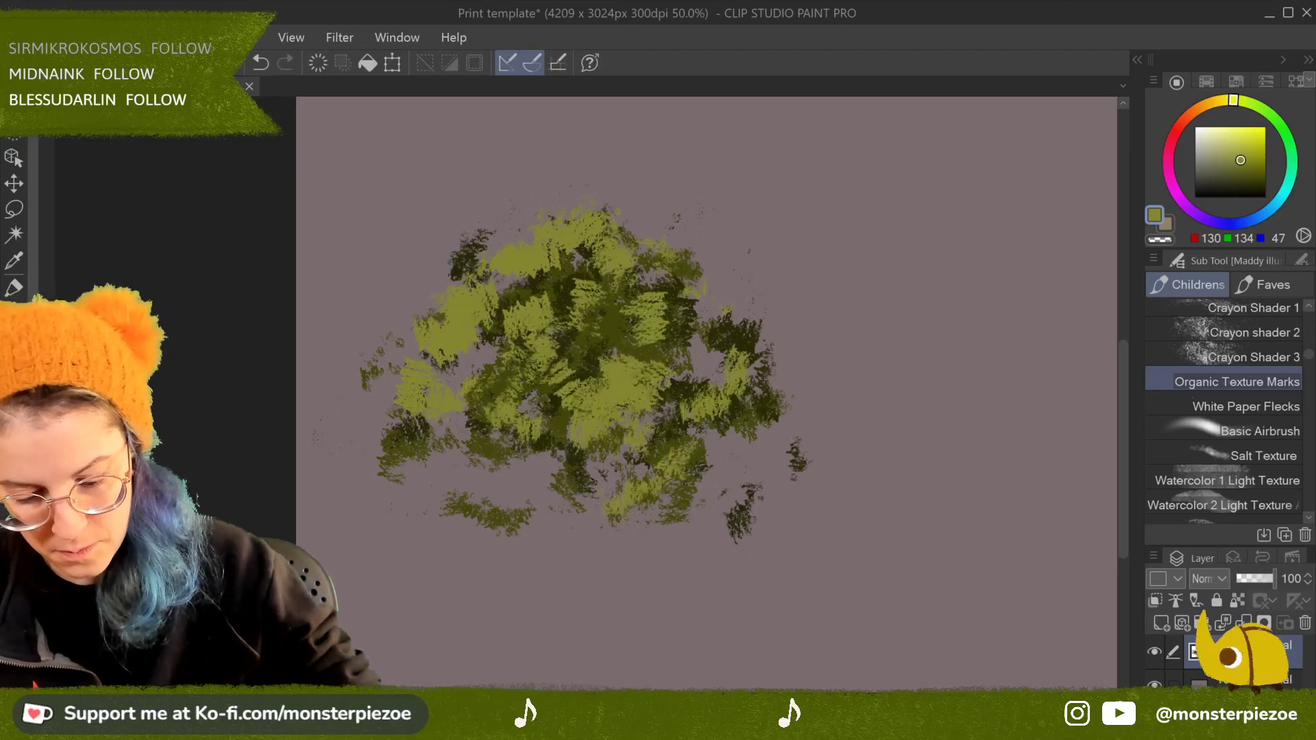
drag(473, 370, 549, 308)
drag(449, 435, 508, 371)
drag(528, 438, 573, 401)
drag(535, 284, 572, 248)
drag(597, 364, 638, 330)
drag(559, 356, 607, 310)
drag(486, 480, 566, 425)
drag(610, 333, 650, 288)
mouse_move(577, 501)
mouse_down()
mouse_move(616, 442)
mouse_move(771, 360)
mouse_up()
drag(709, 504, 768, 425)
drag(733, 366, 778, 322)
drag(756, 422, 790, 373)
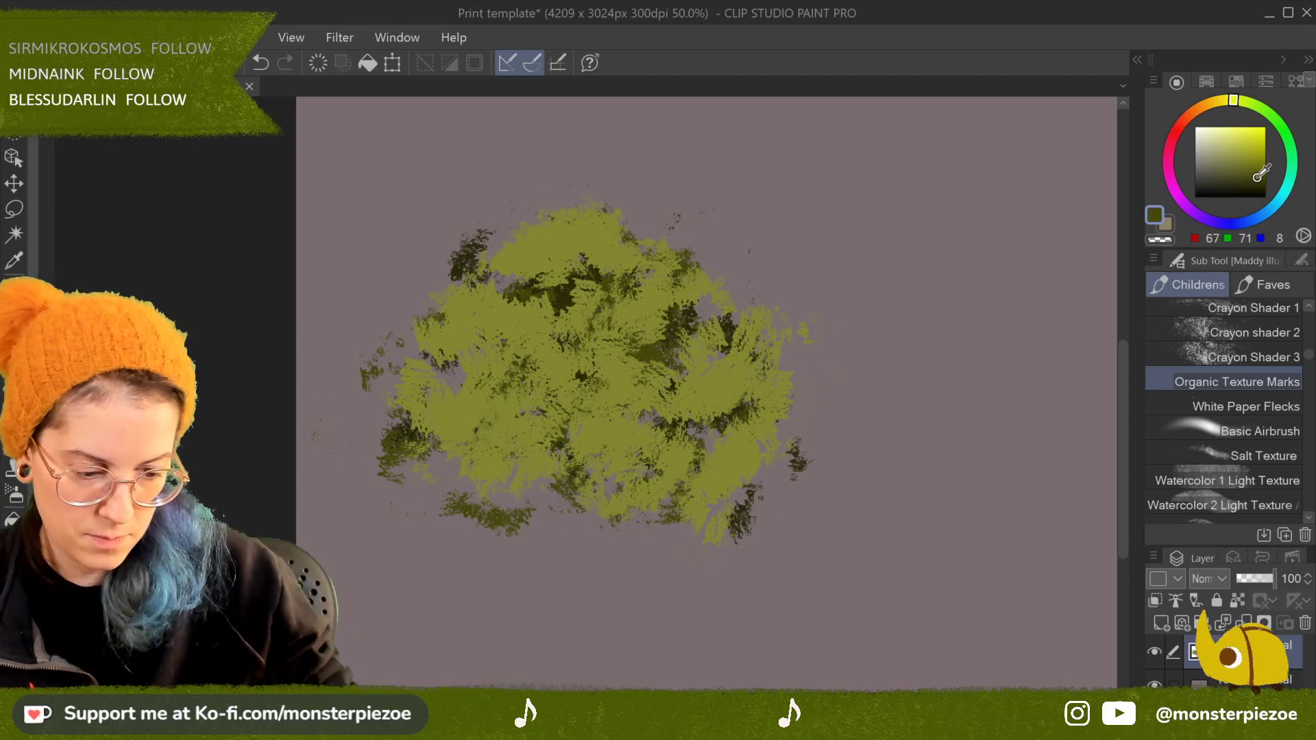
Step: Break up the light areas with medium olive (RGB 69, 72, 8) Organic Texture Marks across the clump and its right edge
drag(477, 418, 518, 376)
drag(454, 443, 511, 411)
drag(488, 411, 617, 330)
drag(528, 355, 573, 312)
drag(686, 312, 727, 279)
drag(631, 501, 720, 429)
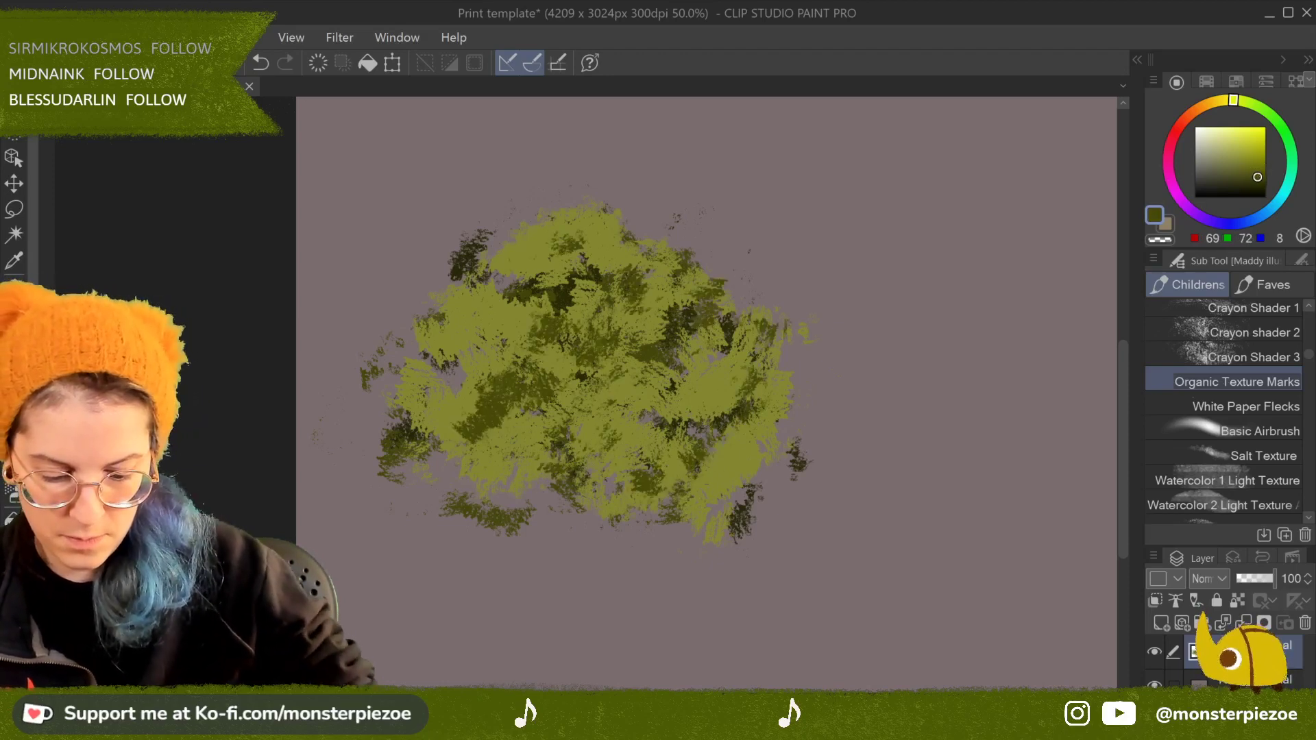
drag(694, 356, 792, 316)
drag(759, 426, 796, 389)
drag(484, 291, 528, 250)
drag(545, 247, 593, 223)
mouse_move(495, 501)
mouse_down()
mouse_move(545, 463)
mouse_move(629, 327)
mouse_up()
drag(564, 286, 616, 228)
drag(680, 442, 737, 339)
drag(702, 557, 740, 493)
drag(748, 428, 789, 387)
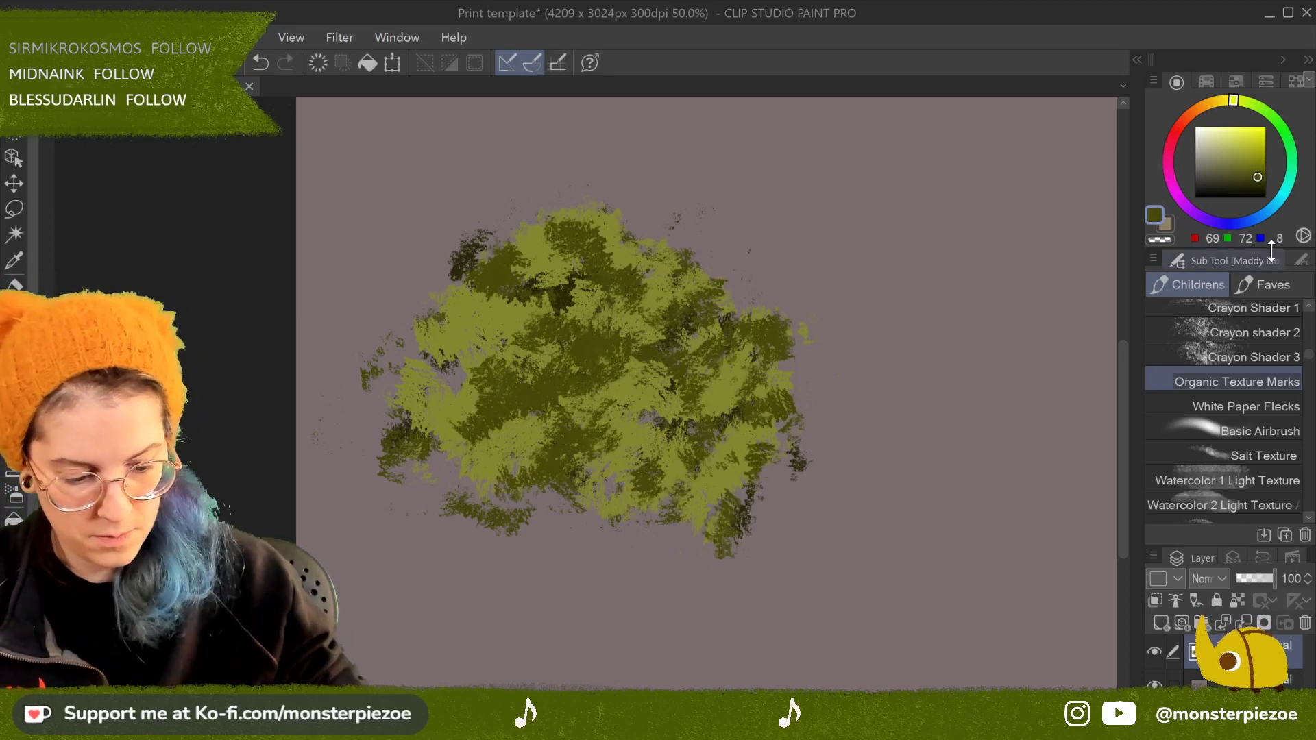
Step: Paint near-black olive (RGB 21, 22, 6) shadow marks throughout the foliage clump, plus a small separate mark to its right
drag(574, 496, 614, 458)
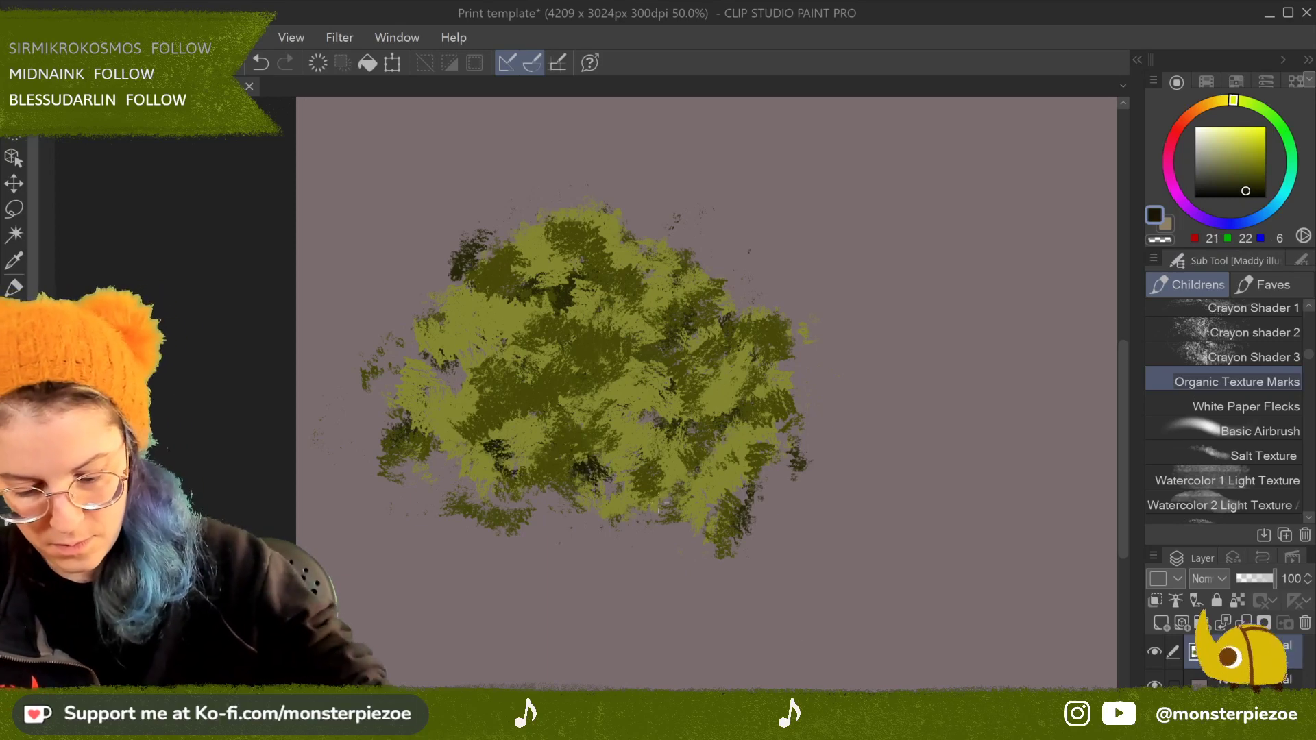
drag(406, 424, 454, 346)
drag(519, 281, 556, 231)
drag(430, 446, 526, 307)
drag(629, 397, 664, 358)
drag(449, 333, 477, 284)
drag(413, 407, 444, 374)
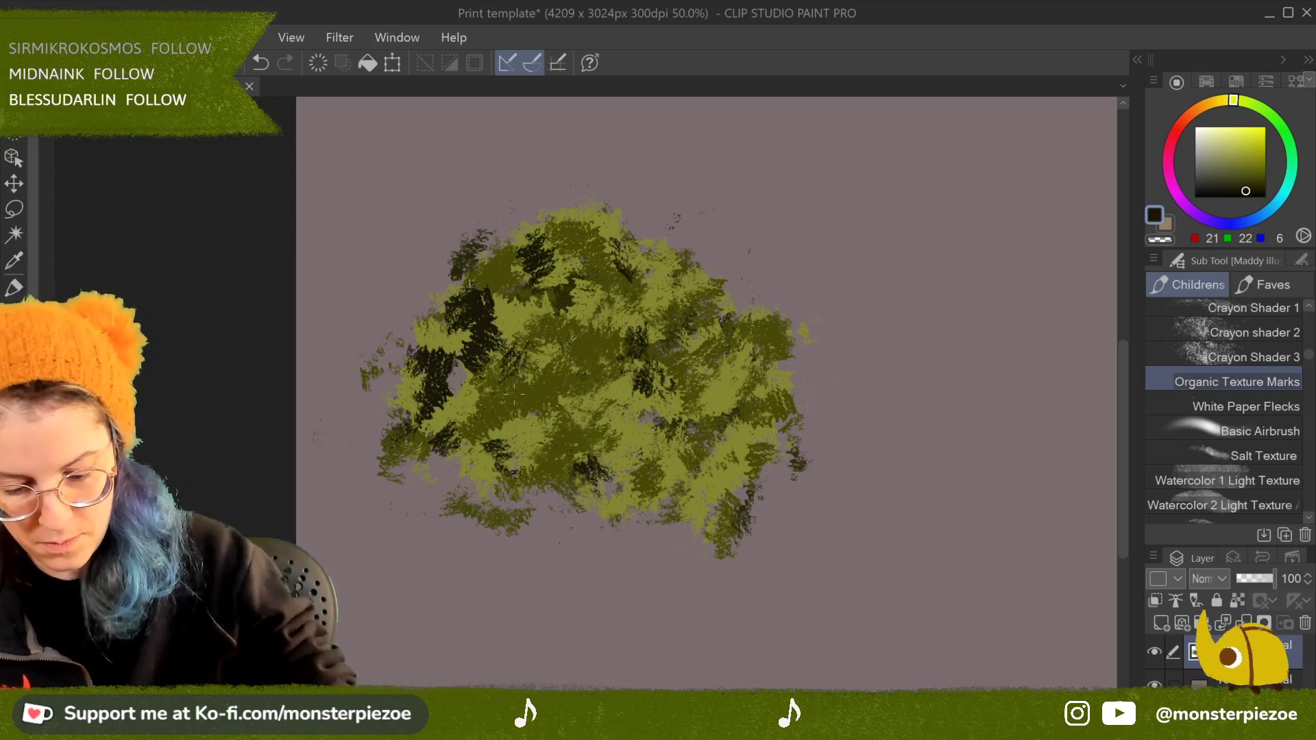
drag(648, 502, 689, 457)
drag(487, 494, 531, 462)
drag(601, 419, 656, 329)
drag(548, 432, 642, 342)
drag(574, 490, 658, 405)
drag(706, 490, 802, 373)
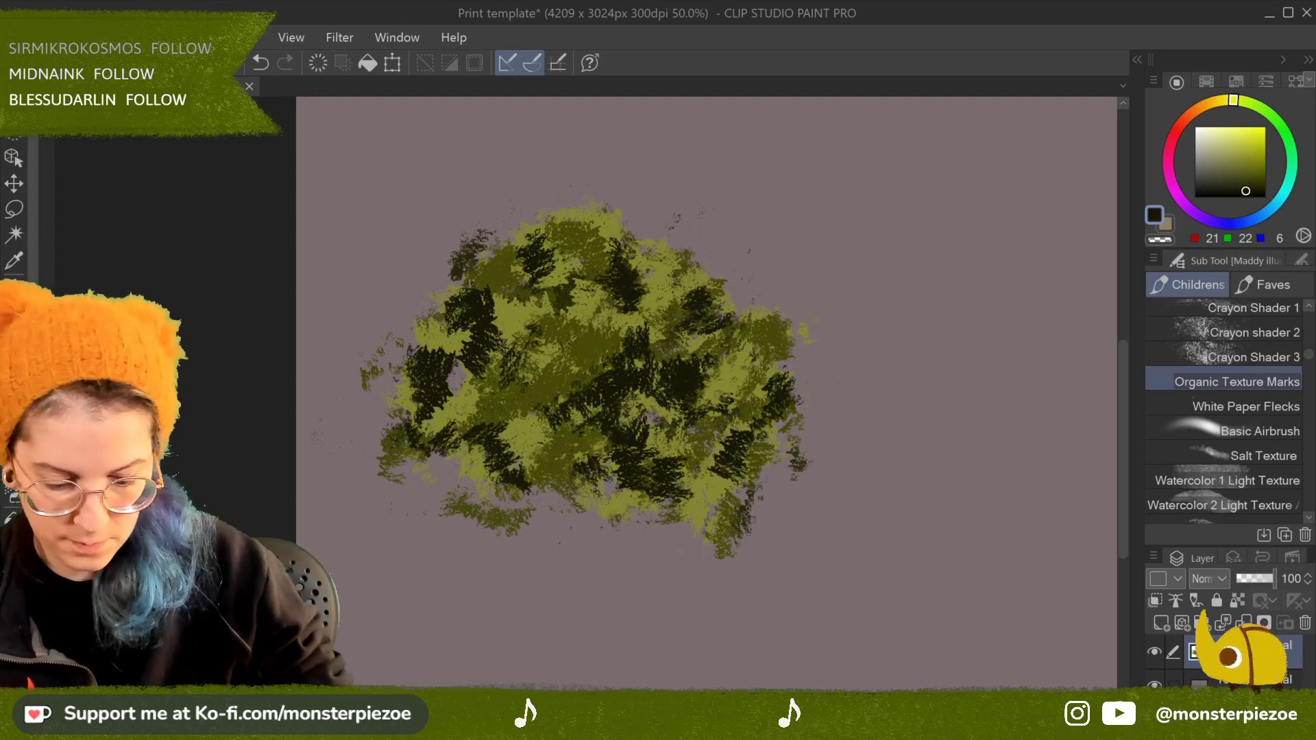
drag(751, 471, 810, 434)
drag(848, 461, 892, 425)
Step: Inspect the layered organic texture up close, and clear it from the layer
scroll(648, 381, up, 5)
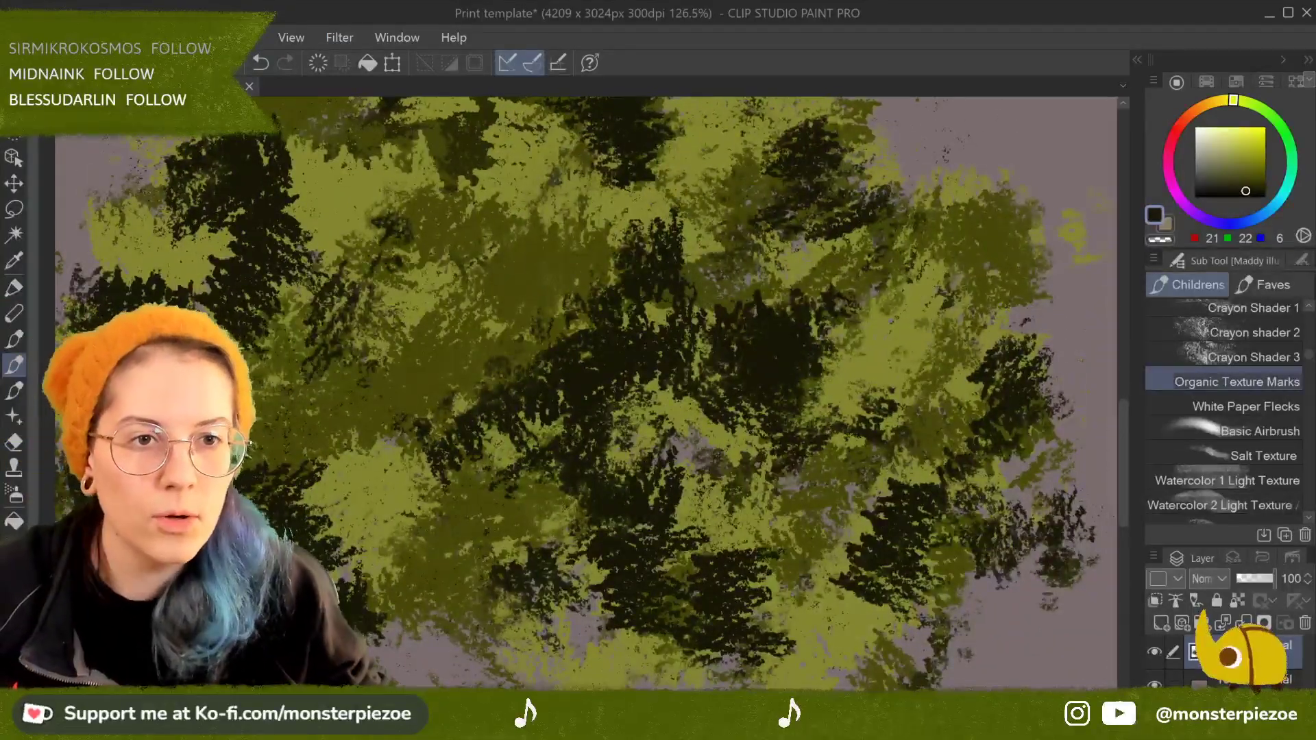
scroll(863, 415, down, 3)
drag(864, 414, 628, 382)
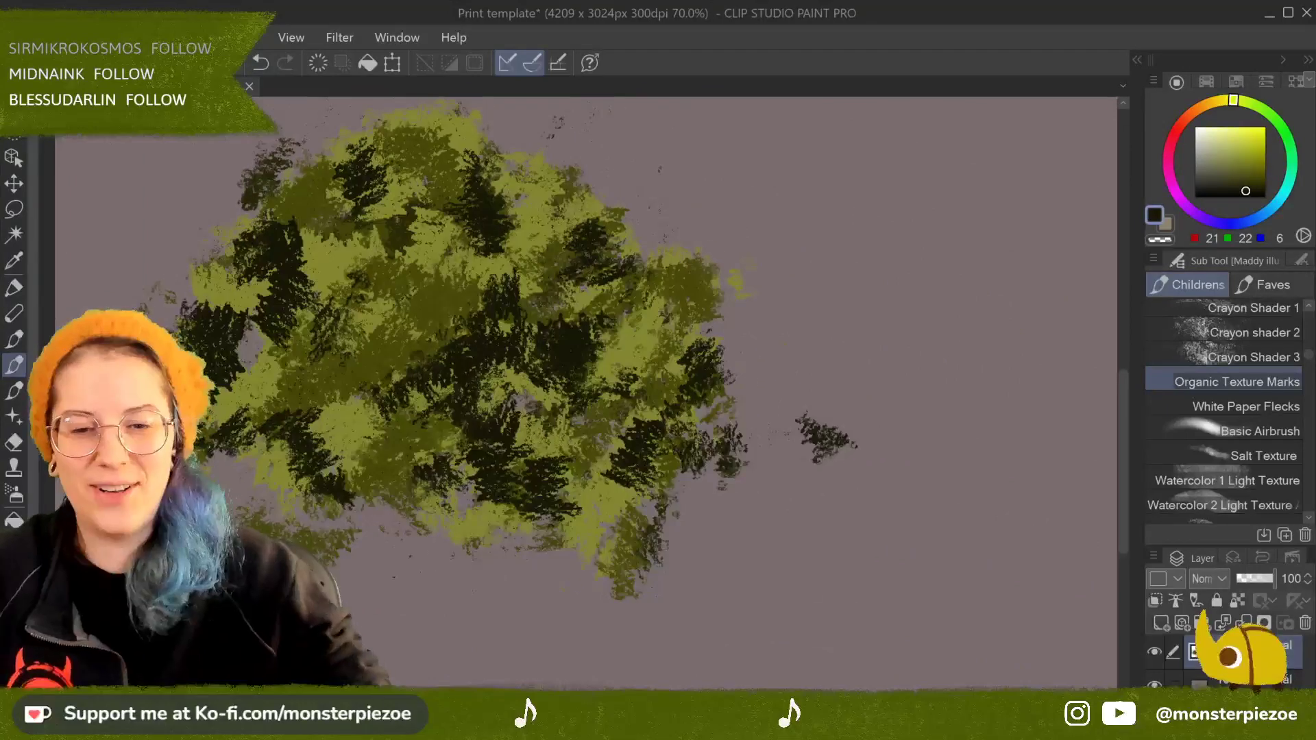
click(316, 62)
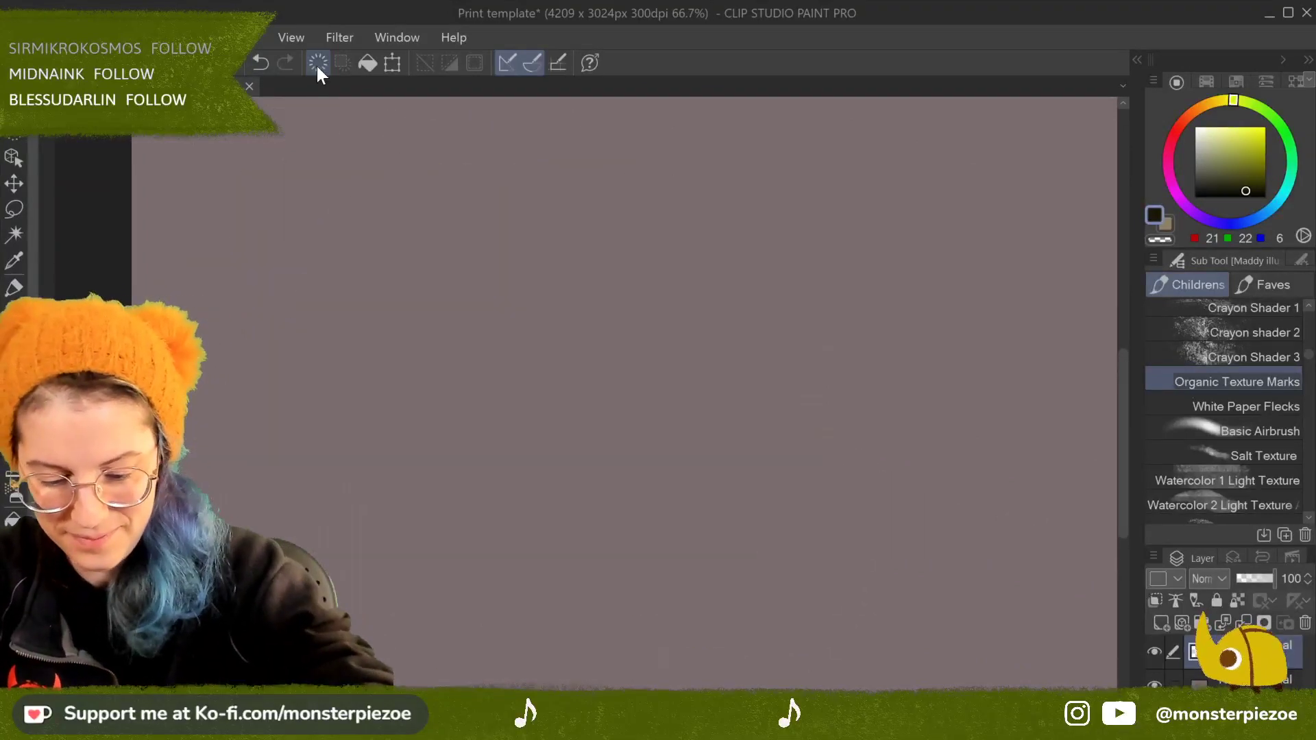
drag(789, 384, 827, 384)
scroll(877, 446, down, 3)
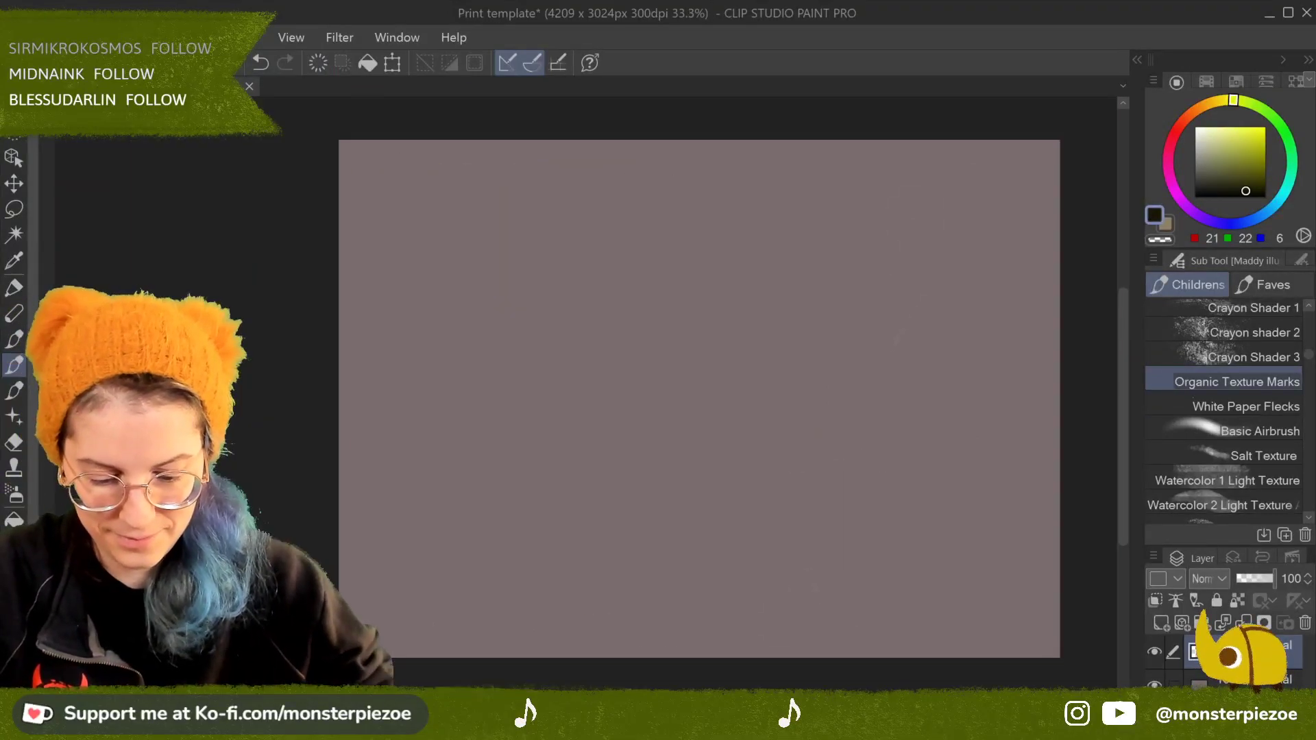
scroll(879, 470, up, 2)
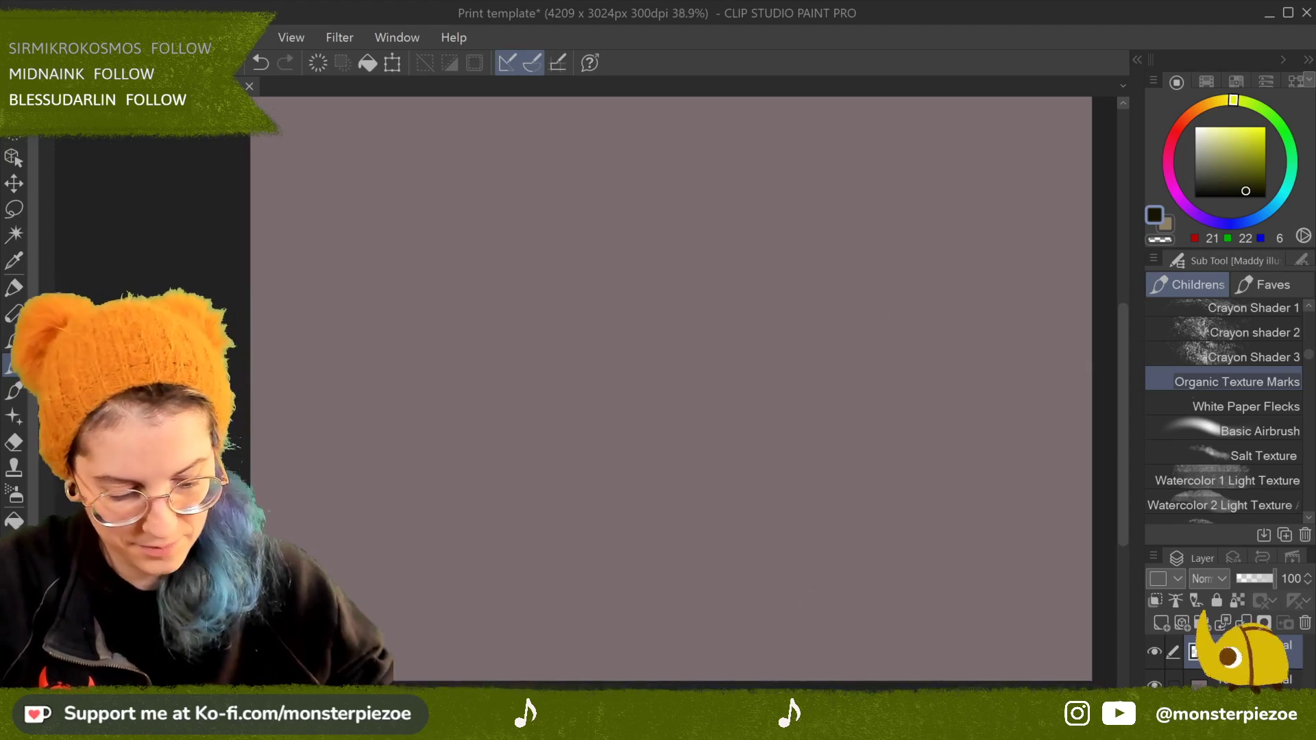
Step: Scatter pale yellow (RGB 252, 255, 201) flecks across the canvas with the White Paper Flecks brush
click(1262, 406)
mouse_move(646, 294)
mouse_down()
mouse_move(593, 369)
mouse_move(647, 358)
mouse_move(629, 391)
mouse_move(685, 373)
mouse_move(713, 445)
mouse_up()
click(1217, 126)
mouse_move(747, 218)
mouse_down()
mouse_move(587, 233)
mouse_move(523, 329)
mouse_move(604, 283)
mouse_move(670, 162)
mouse_move(664, 229)
mouse_move(541, 332)
mouse_move(519, 427)
mouse_move(655, 383)
mouse_move(678, 307)
mouse_move(557, 388)
mouse_move(509, 474)
mouse_move(572, 537)
mouse_move(688, 538)
mouse_move(788, 514)
mouse_move(929, 441)
mouse_move(871, 444)
mouse_up()
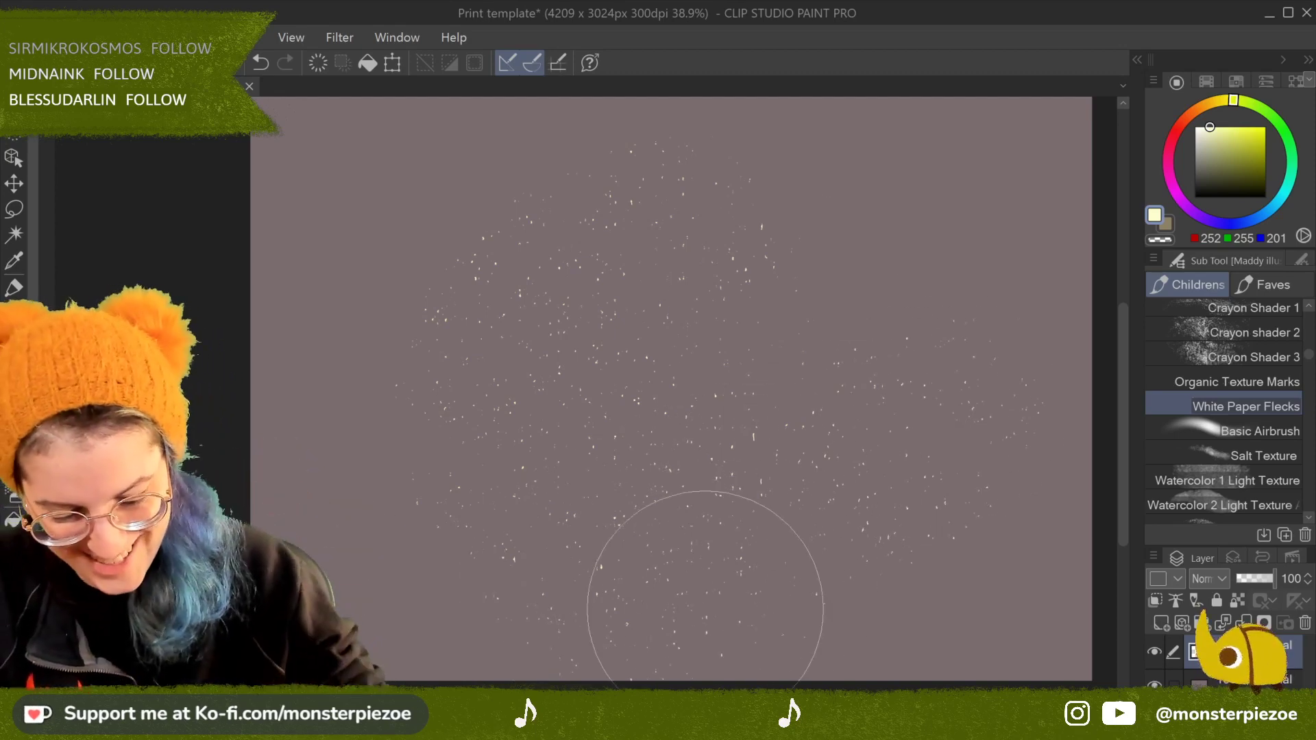
Step: Reduce the White Paper Flecks brush size and add a patch of flecks in the canvas's upper-right area
key(bracketleft)
key(bracketleft)
key(bracketleft)
key(bracketleft)
key(bracketleft)
key(bracketleft)
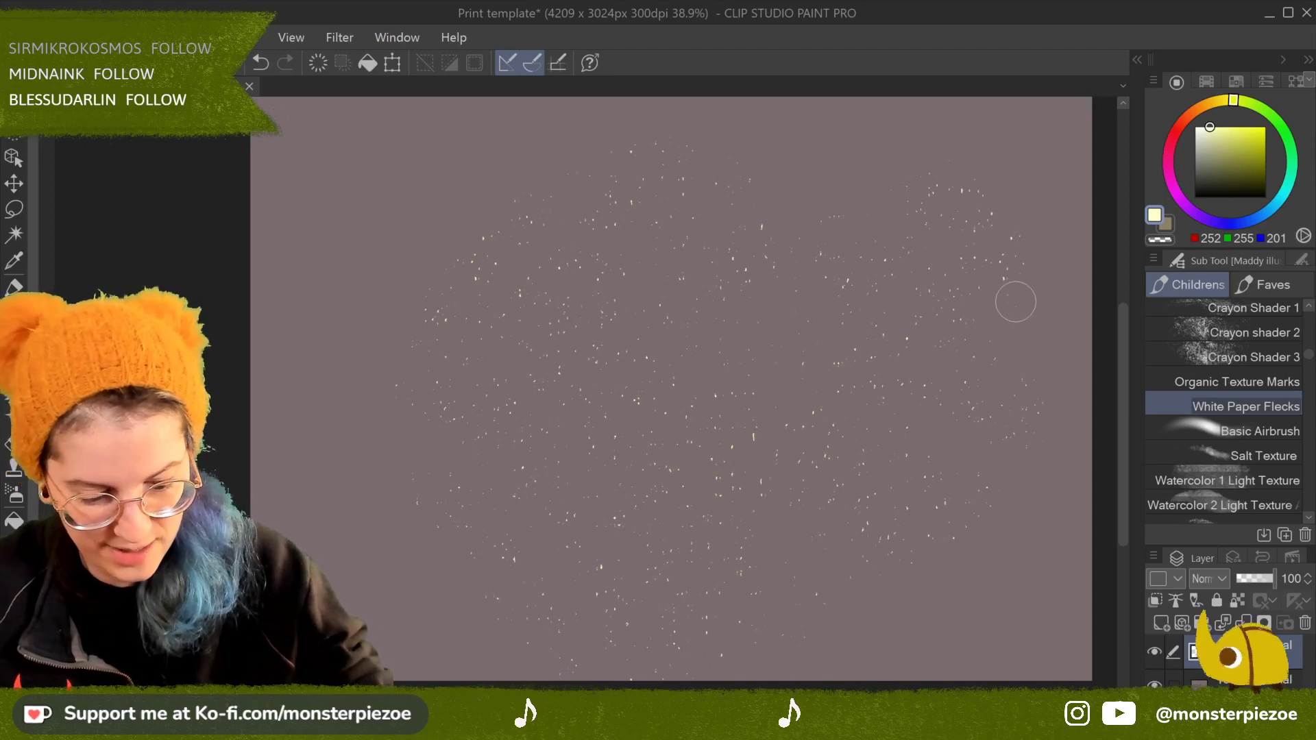
scroll(1016, 301, up, 3)
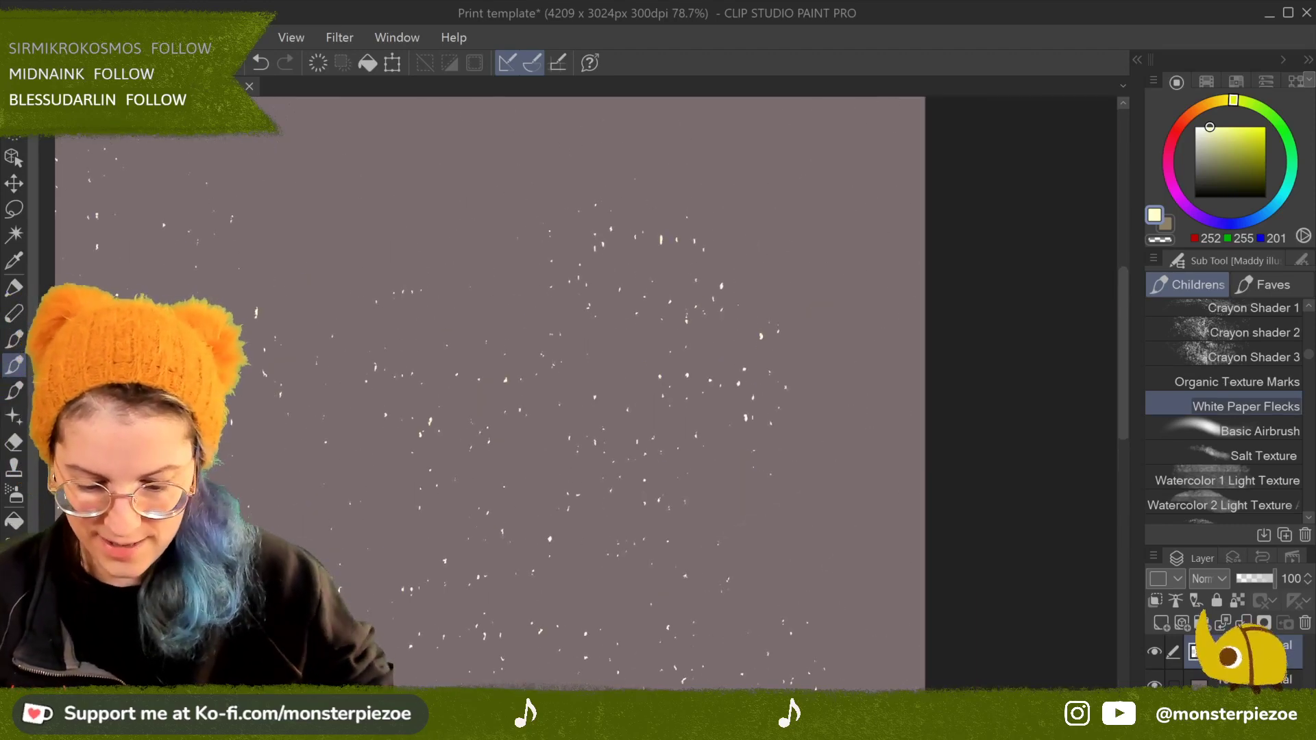
scroll(1006, 302, down, 4)
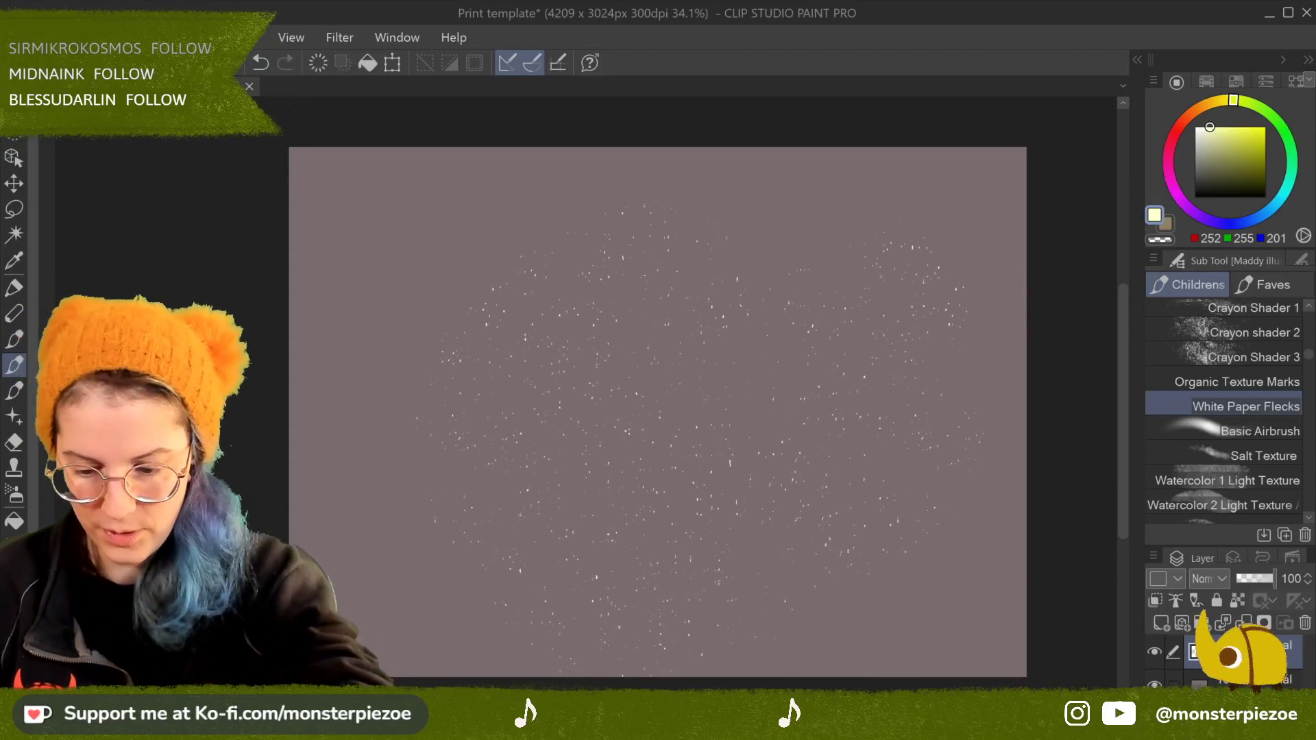
Step: Clear the flecks and paint three soft pale yellow patches with the Basic Airbrush
click(1283, 428)
mouse_move(728, 295)
mouse_down()
mouse_move(668, 343)
mouse_move(681, 323)
mouse_up()
mouse_move(795, 394)
mouse_down()
mouse_move(885, 271)
mouse_move(821, 299)
mouse_move(891, 288)
mouse_move(820, 418)
mouse_move(819, 382)
mouse_up()
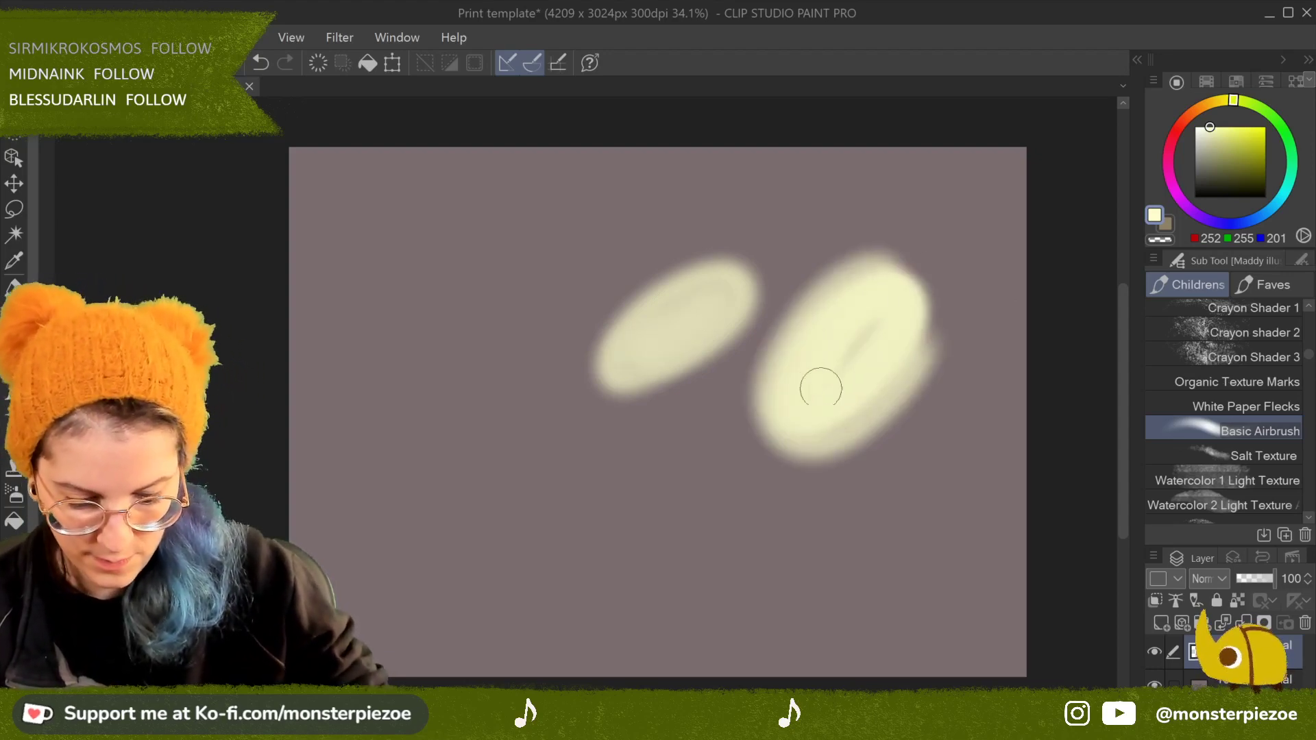
mouse_move(987, 341)
mouse_down()
mouse_move(840, 588)
mouse_move(973, 388)
mouse_move(980, 432)
mouse_move(928, 520)
mouse_move(960, 528)
mouse_up()
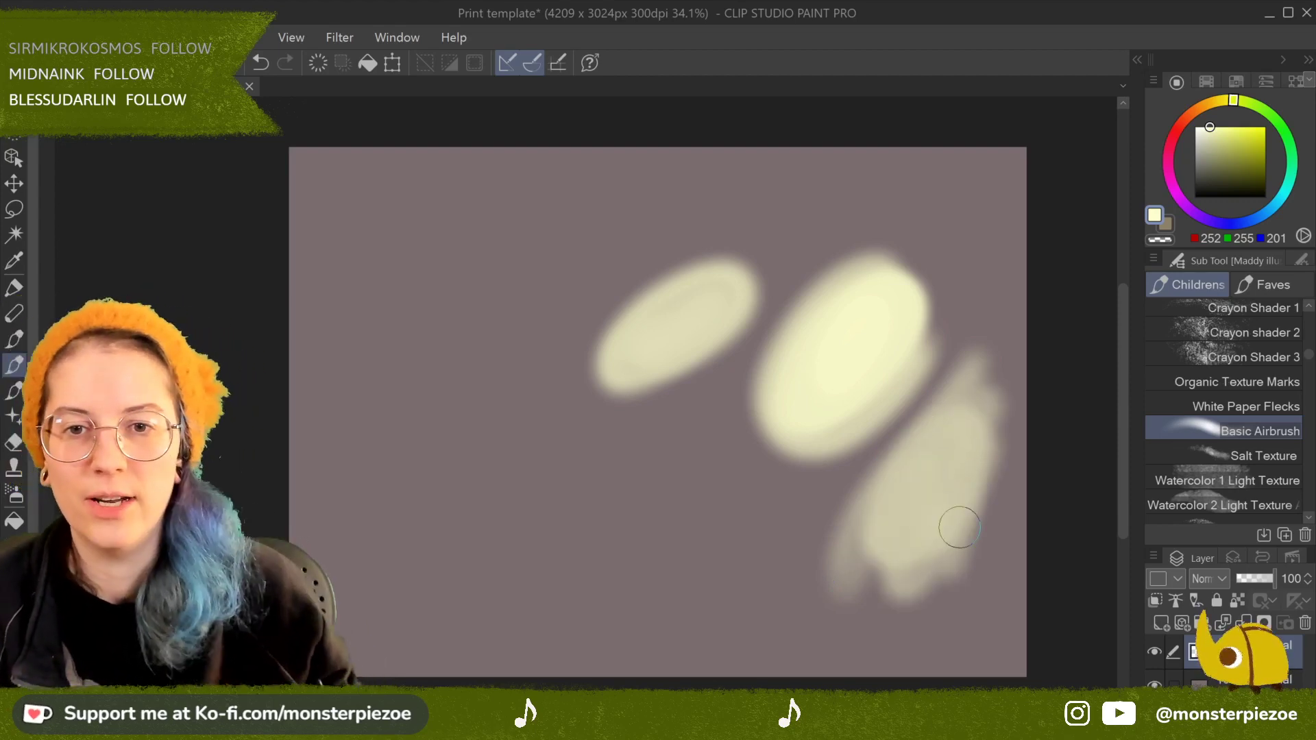
Step: Clear the airbrush patches and paint a mottled pale yellow area with the Salt Texture brush
click(1279, 456)
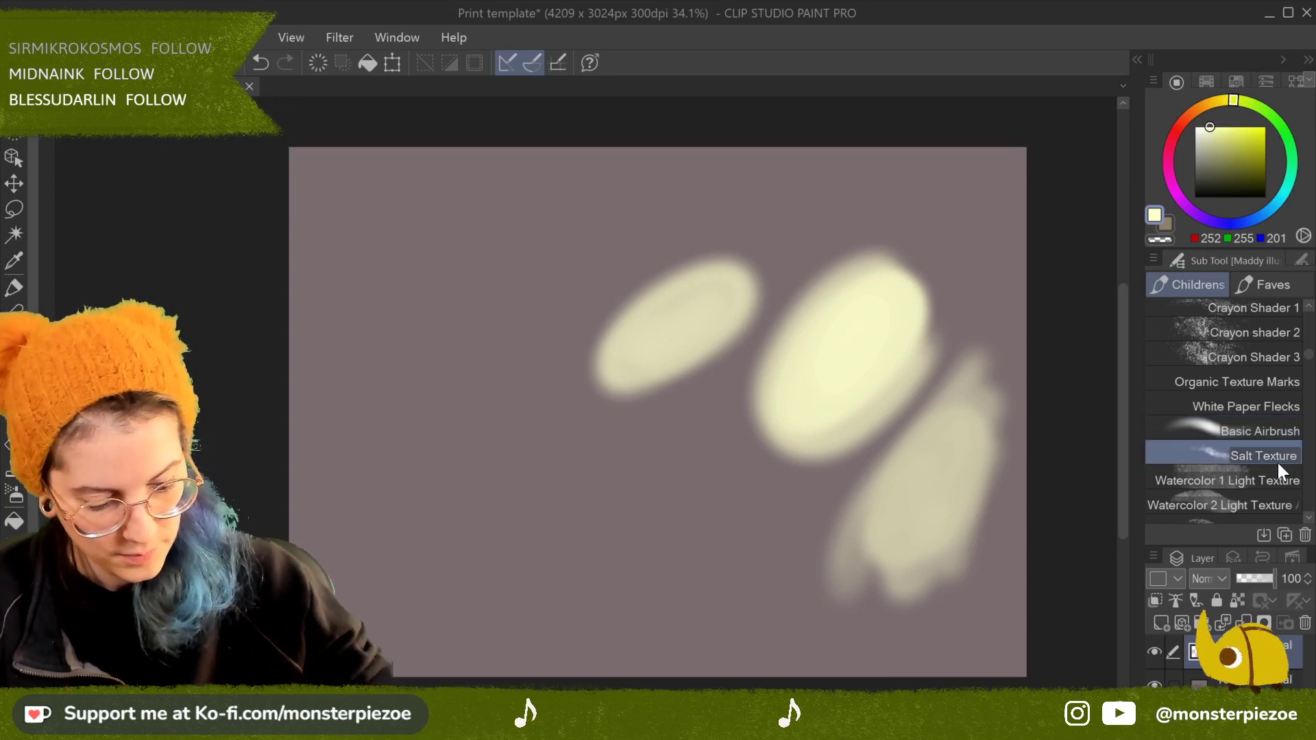
click(430, 247)
mouse_move(429, 247)
mouse_down()
mouse_move(524, 308)
mouse_move(583, 236)
mouse_move(628, 315)
mouse_up()
click(310, 68)
mouse_move(543, 280)
mouse_down()
mouse_move(590, 346)
mouse_move(549, 253)
mouse_move(696, 426)
mouse_move(731, 299)
mouse_move(679, 390)
mouse_move(734, 329)
mouse_move(596, 439)
mouse_move(711, 348)
mouse_move(732, 449)
mouse_up()
Step: Examine the salt texture up close and build up a denser pale yellow area on its right side
scroll(702, 323, up, 2)
mouse_move(702, 323)
mouse_down()
mouse_move(757, 300)
mouse_move(732, 322)
mouse_up()
scroll(780, 370, up, 3)
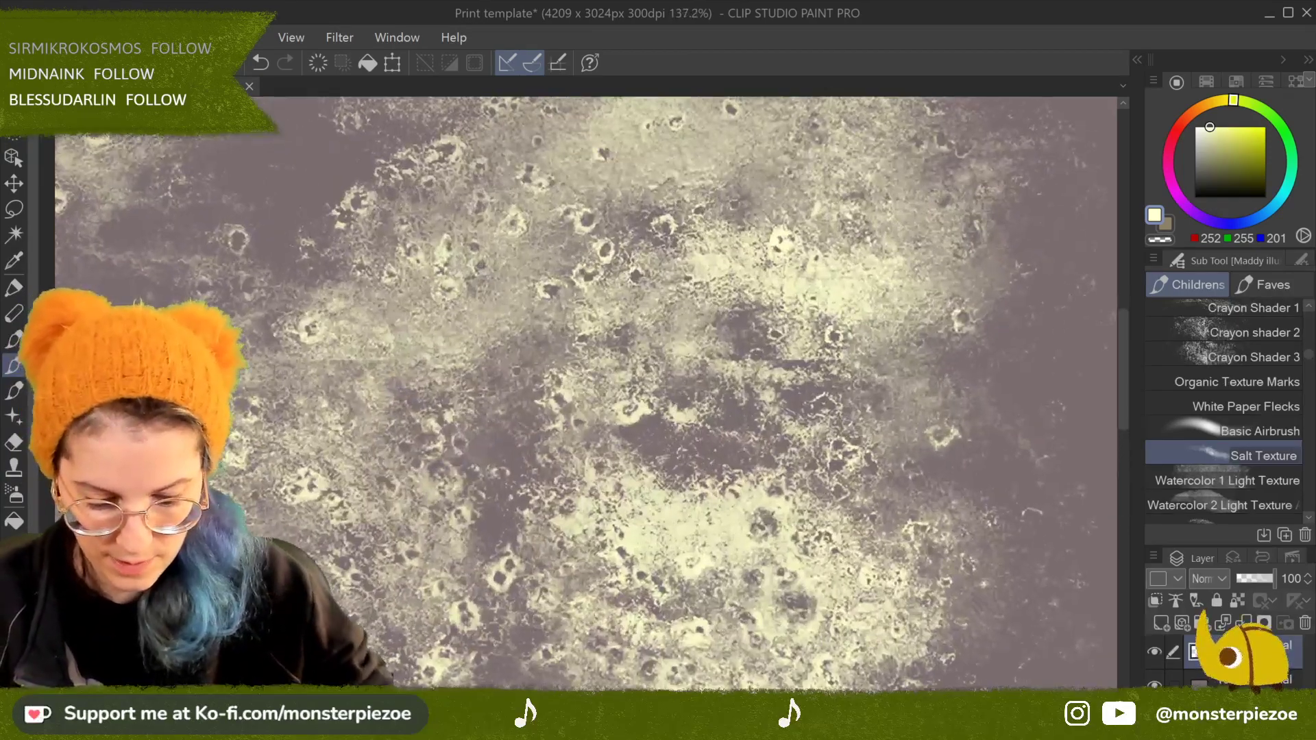
scroll(686, 384, down, 3)
mouse_move(868, 397)
mouse_down()
mouse_move(946, 370)
mouse_move(974, 384)
mouse_move(918, 331)
mouse_move(810, 289)
mouse_up()
drag(891, 329, 579, 342)
scroll(857, 349, down, 1)
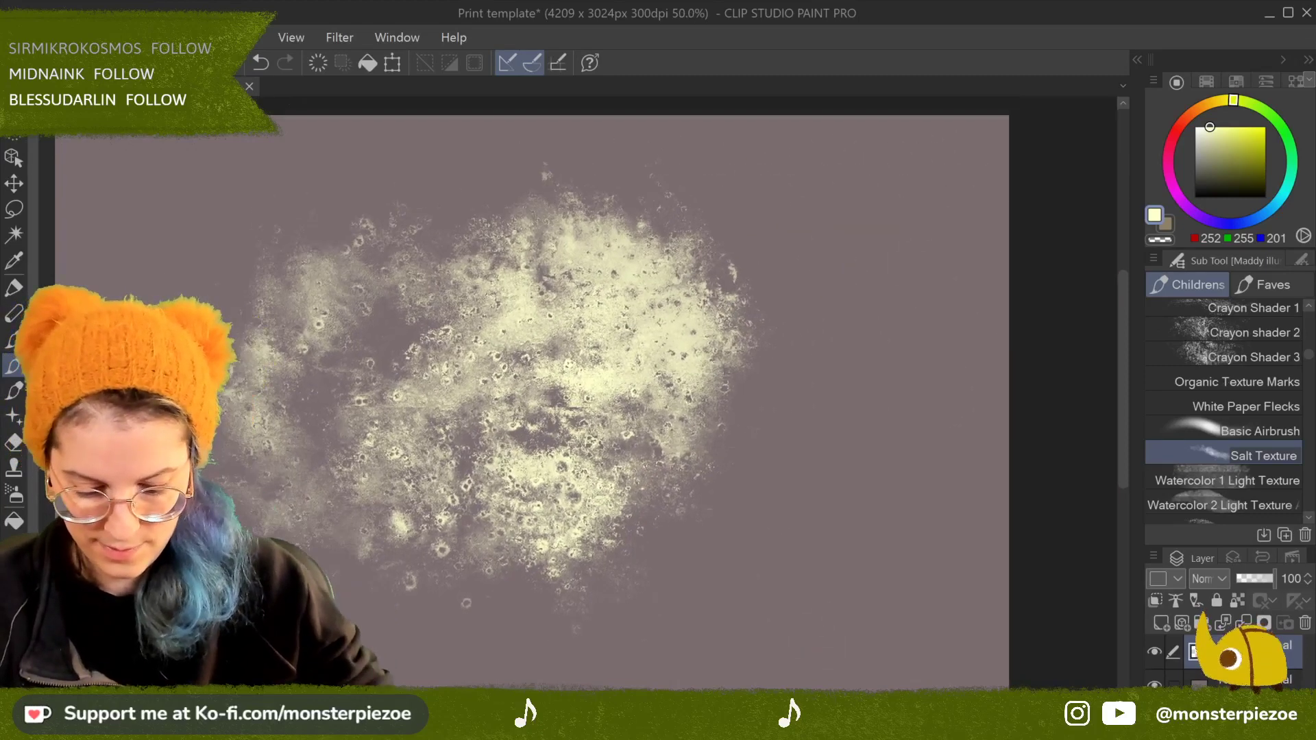
scroll(659, 384, down, 1)
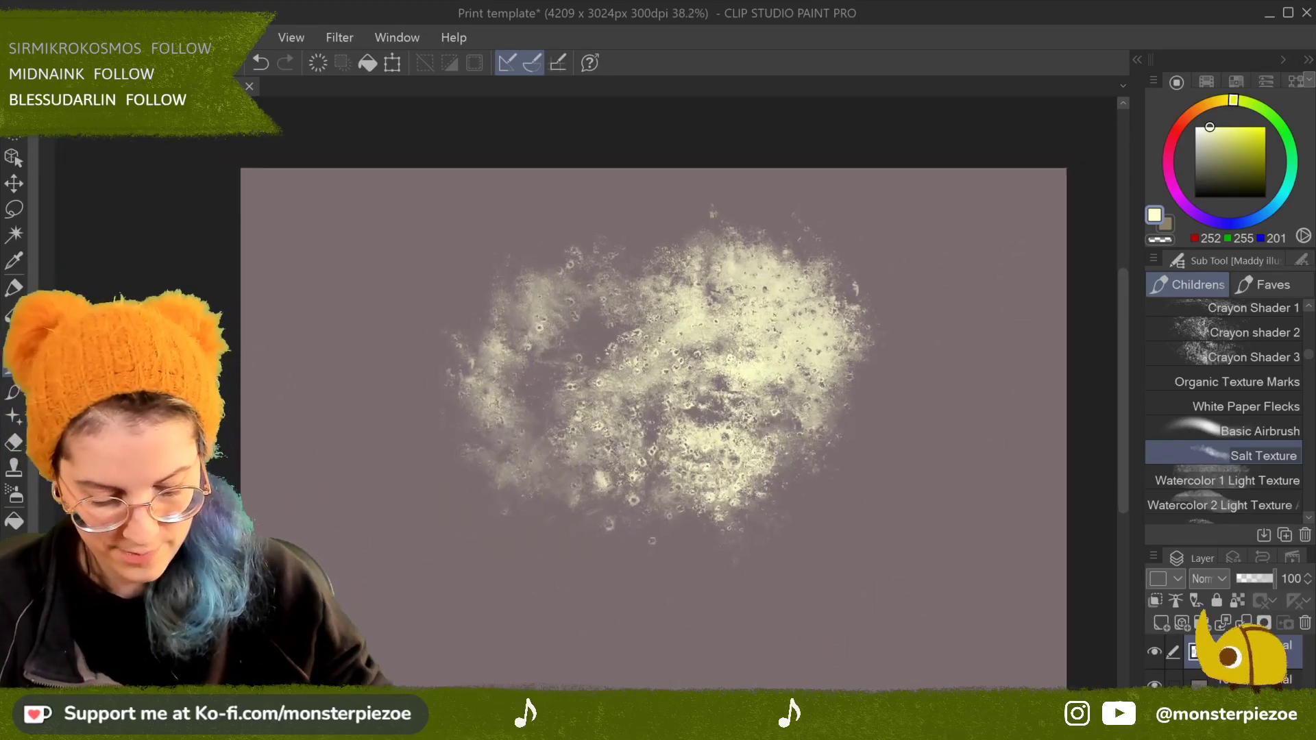
Step: Clear the salt texture and paint a pale yellow patch with the Watercolor 1 Light Texture brush
click(1276, 478)
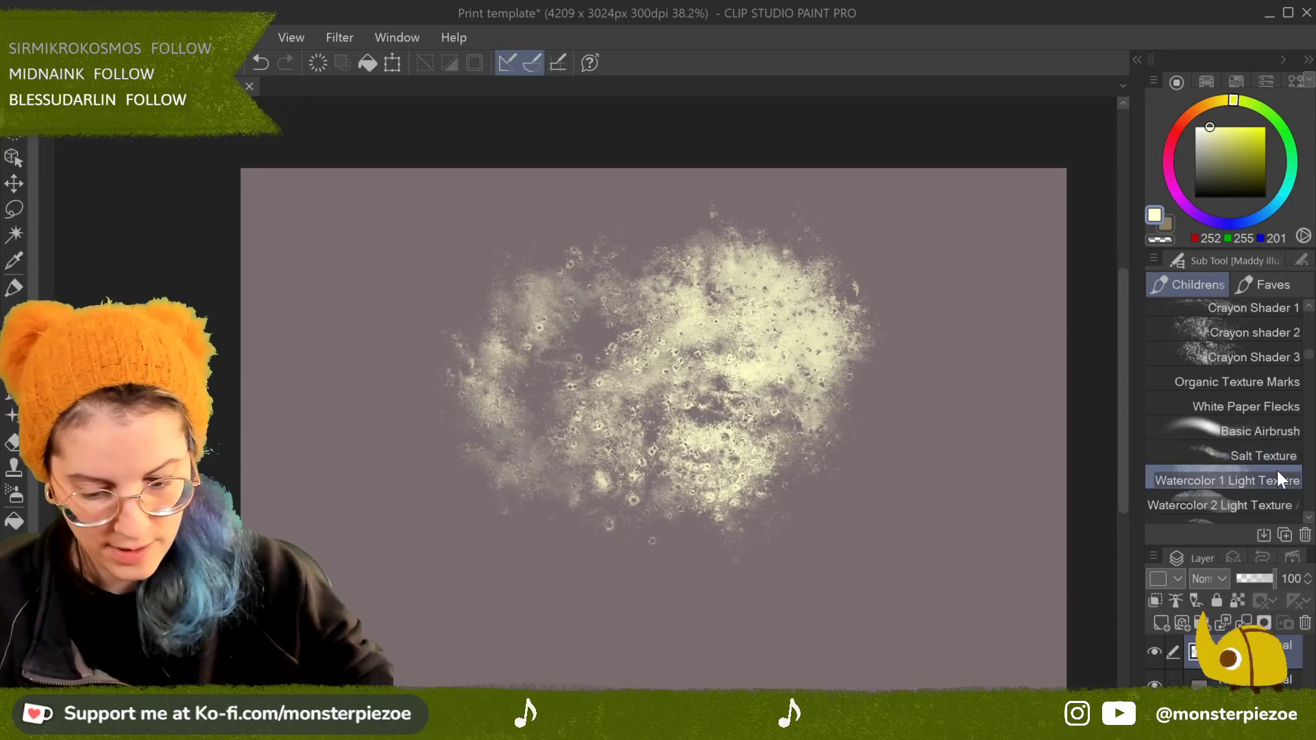
click(319, 63)
mouse_move(744, 271)
mouse_down()
mouse_move(689, 312)
mouse_move(767, 356)
mouse_move(843, 363)
mouse_move(796, 439)
mouse_move(719, 422)
mouse_move(843, 388)
mouse_up()
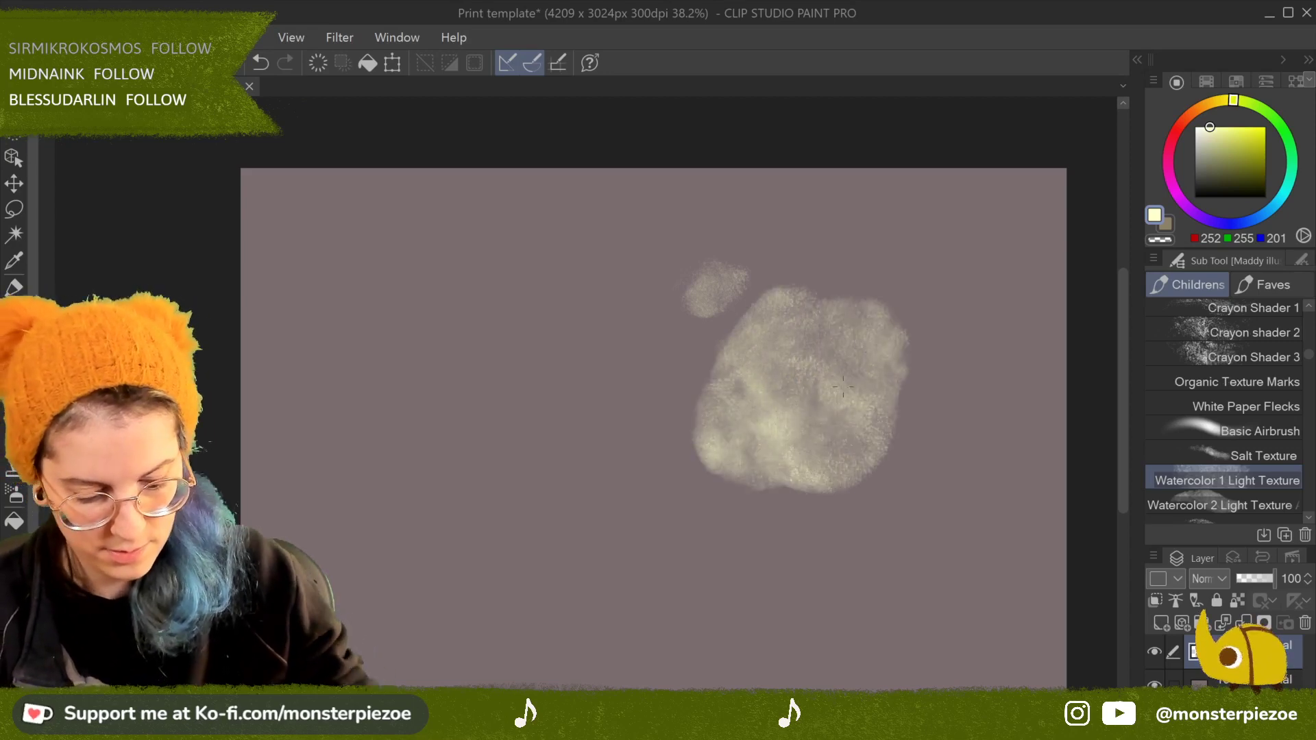
Step: Glaze overlapping olive patches, including dark olive (RGB 37, 39, 5), over the pale patch and its right side with Watercolor 1 Light Texture
mouse_move(703, 361)
mouse_down()
mouse_move(802, 329)
mouse_move(829, 411)
mouse_move(877, 467)
mouse_move(852, 359)
mouse_up()
mouse_move(898, 396)
mouse_down()
mouse_move(953, 449)
mouse_move(823, 528)
mouse_move(843, 545)
mouse_up()
click(1258, 182)
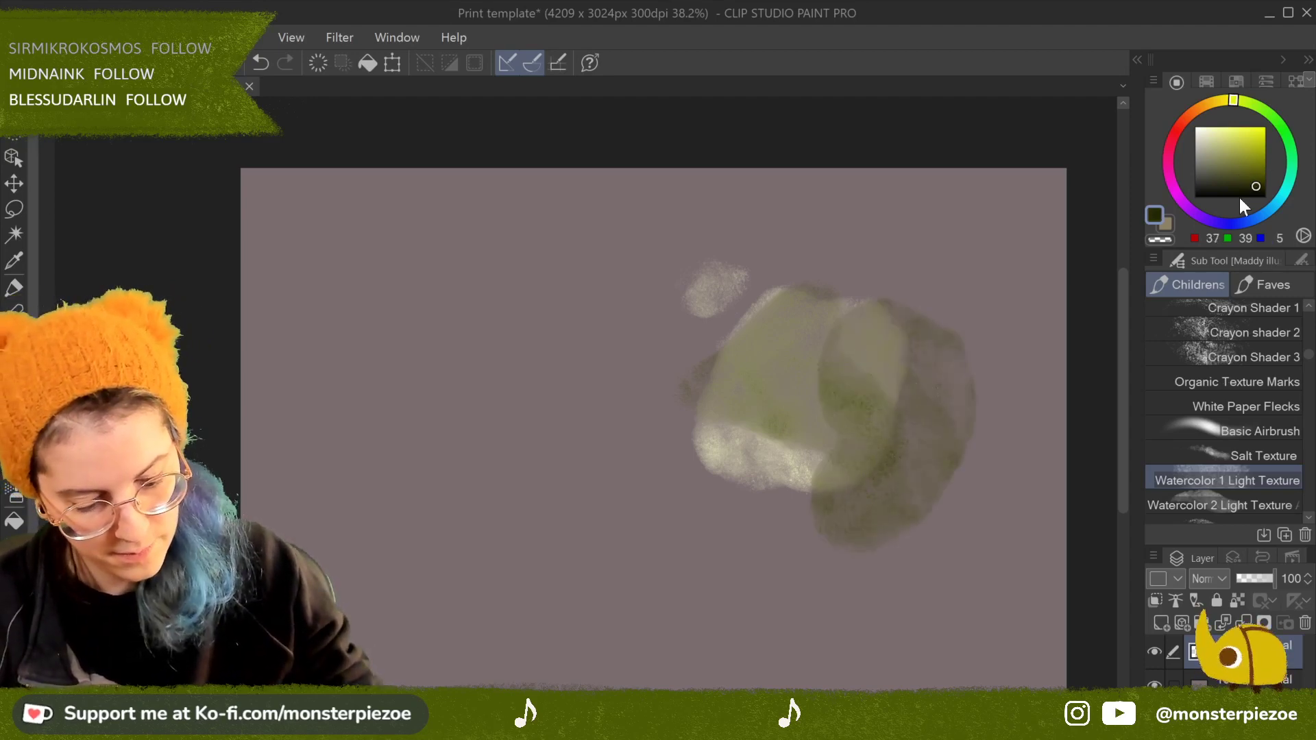
mouse_move(904, 381)
mouse_down()
mouse_move(891, 480)
mouse_move(947, 435)
mouse_up()
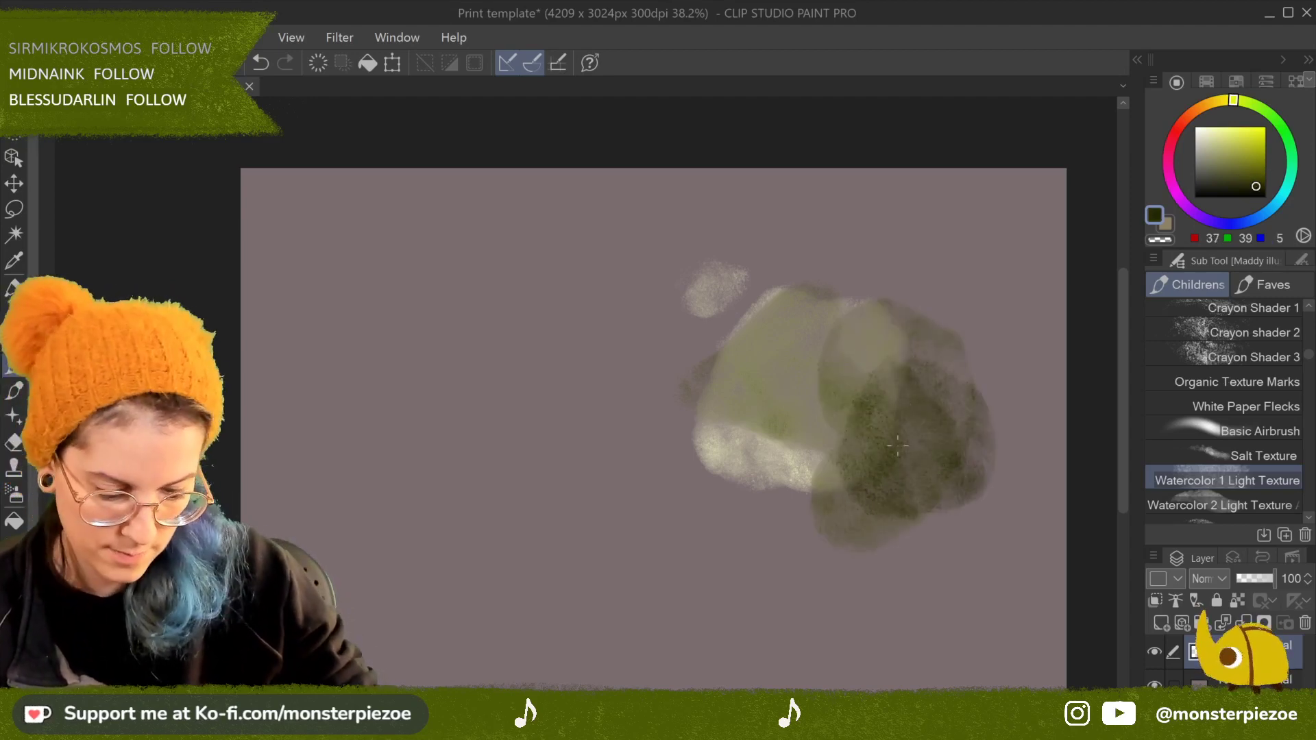
drag(878, 487, 913, 328)
drag(843, 359, 869, 375)
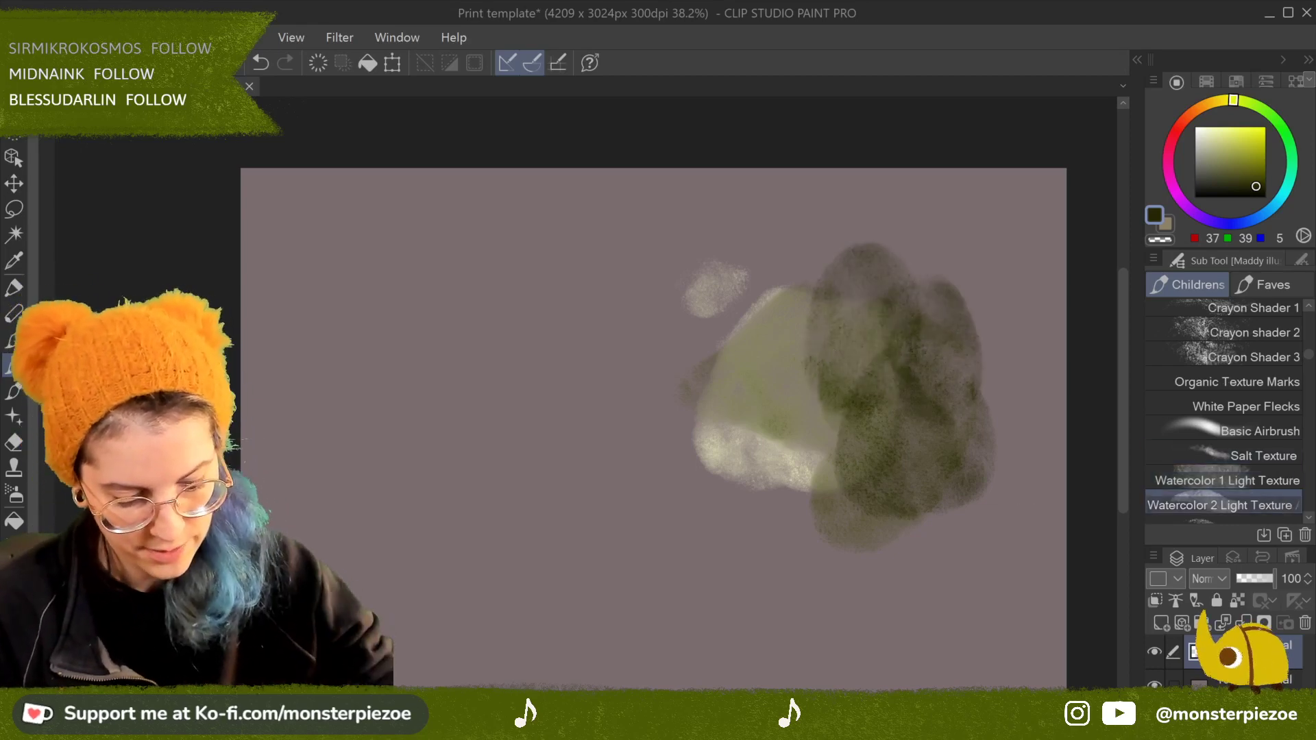
Step: Widen the brush list and paint dark olive comparison patches with Watercolor 2 Light Texture Alt, with Watercolor 1 Light Texture patches above them
click(1261, 504)
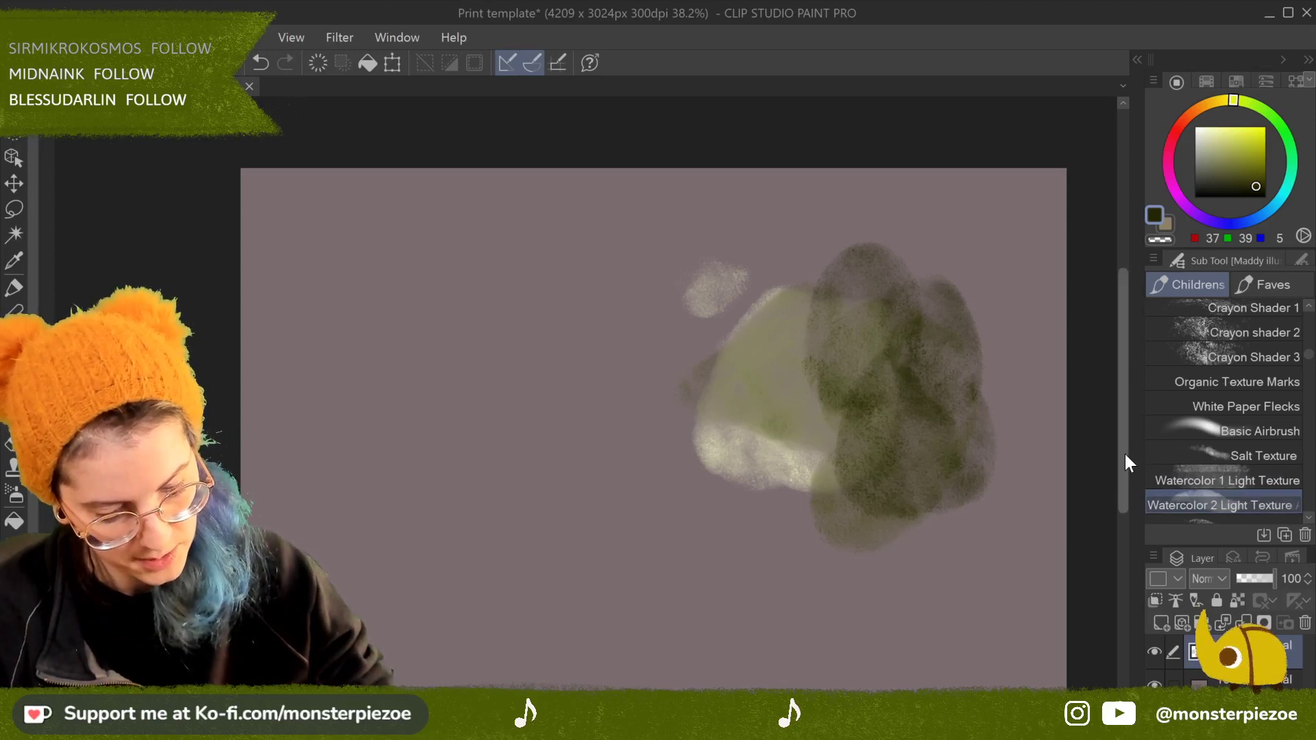
drag(1142, 449, 1061, 446)
mouse_move(718, 520)
mouse_down()
mouse_move(778, 513)
mouse_move(733, 485)
mouse_up()
mouse_move(742, 518)
mouse_down()
mouse_move(679, 453)
mouse_move(658, 494)
mouse_move(624, 466)
mouse_move(614, 404)
mouse_move(658, 454)
mouse_move(727, 473)
mouse_move(741, 503)
mouse_up()
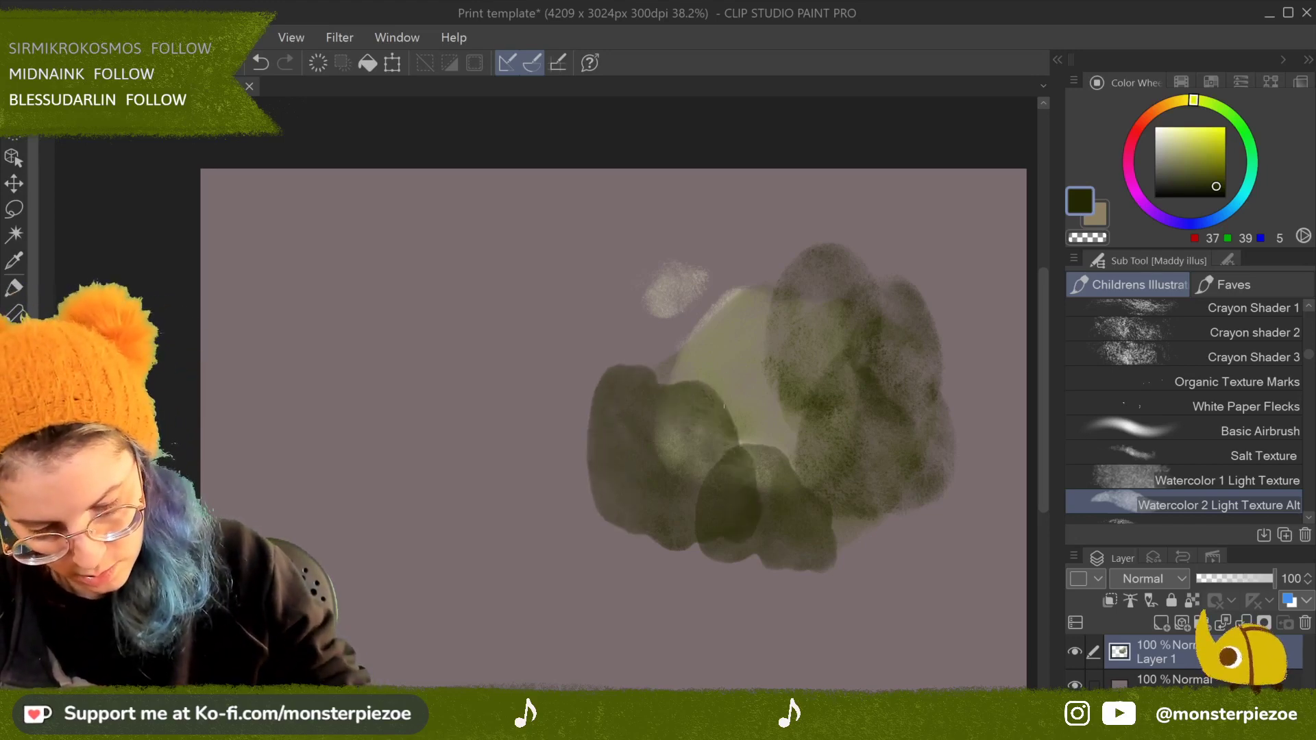
drag(717, 423, 721, 388)
click(1258, 479)
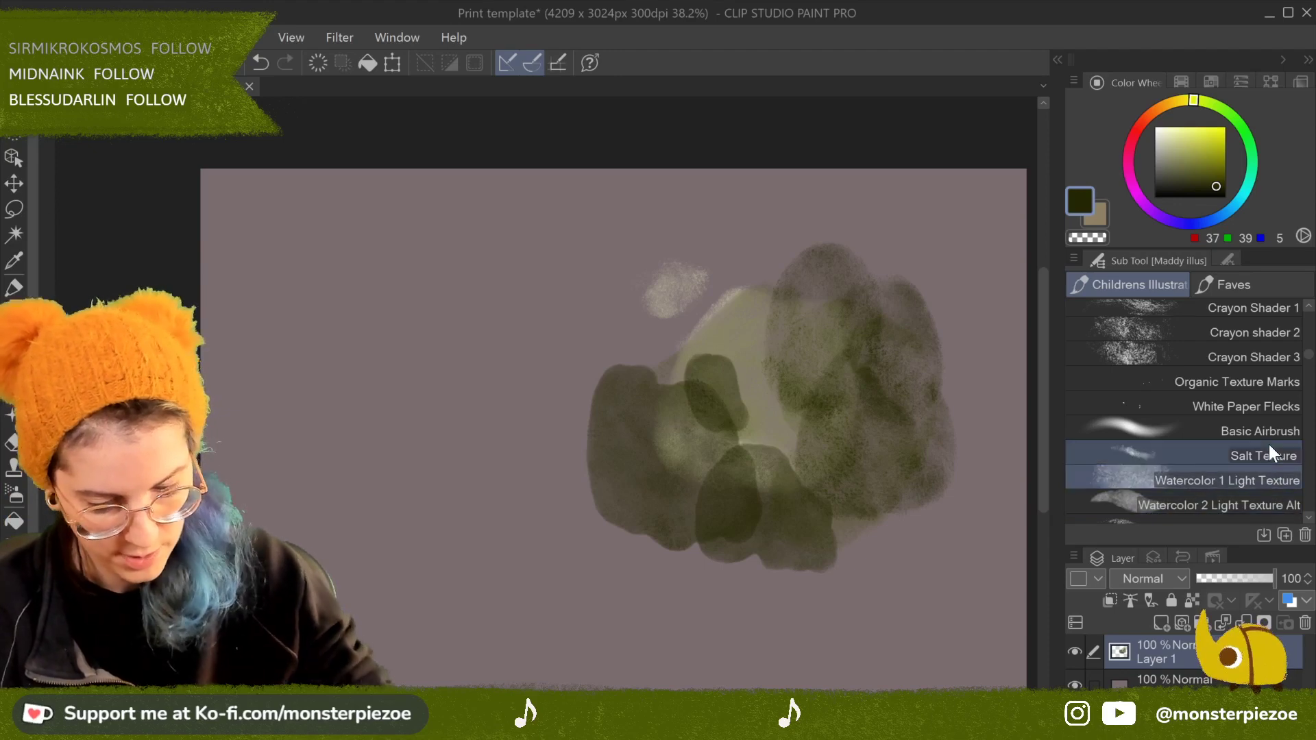
mouse_move(614, 350)
mouse_down()
mouse_move(750, 261)
mouse_move(782, 288)
mouse_up()
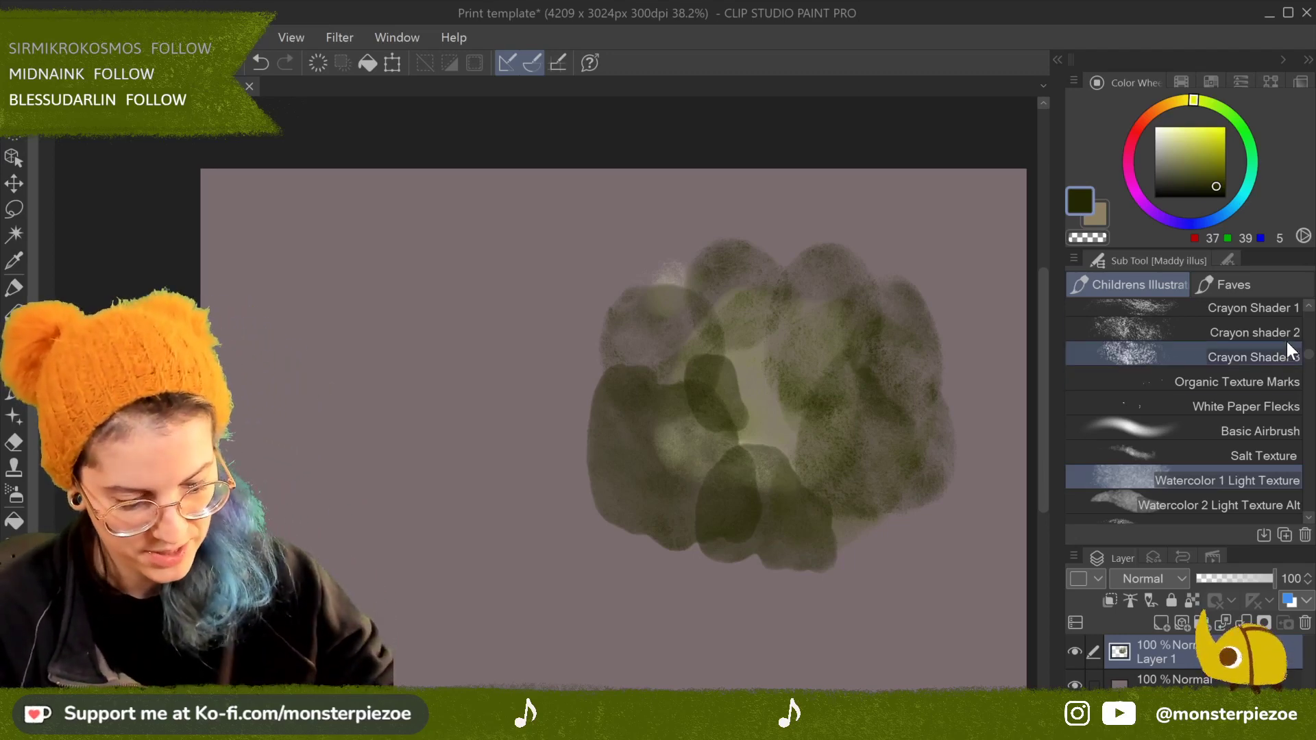
Step: Paint yellow (RGB 222, 227, 114) Salt Texture on the bare canvas and over the olive patches, and inspect the layering up close
click(1284, 447)
click(1190, 135)
mouse_move(377, 258)
mouse_down()
mouse_move(421, 294)
mouse_move(500, 322)
mouse_up()
mouse_move(917, 485)
mouse_down()
mouse_move(790, 332)
mouse_move(798, 446)
mouse_move(884, 370)
mouse_move(896, 322)
mouse_move(887, 362)
mouse_move(831, 373)
mouse_up()
drag(883, 316, 908, 386)
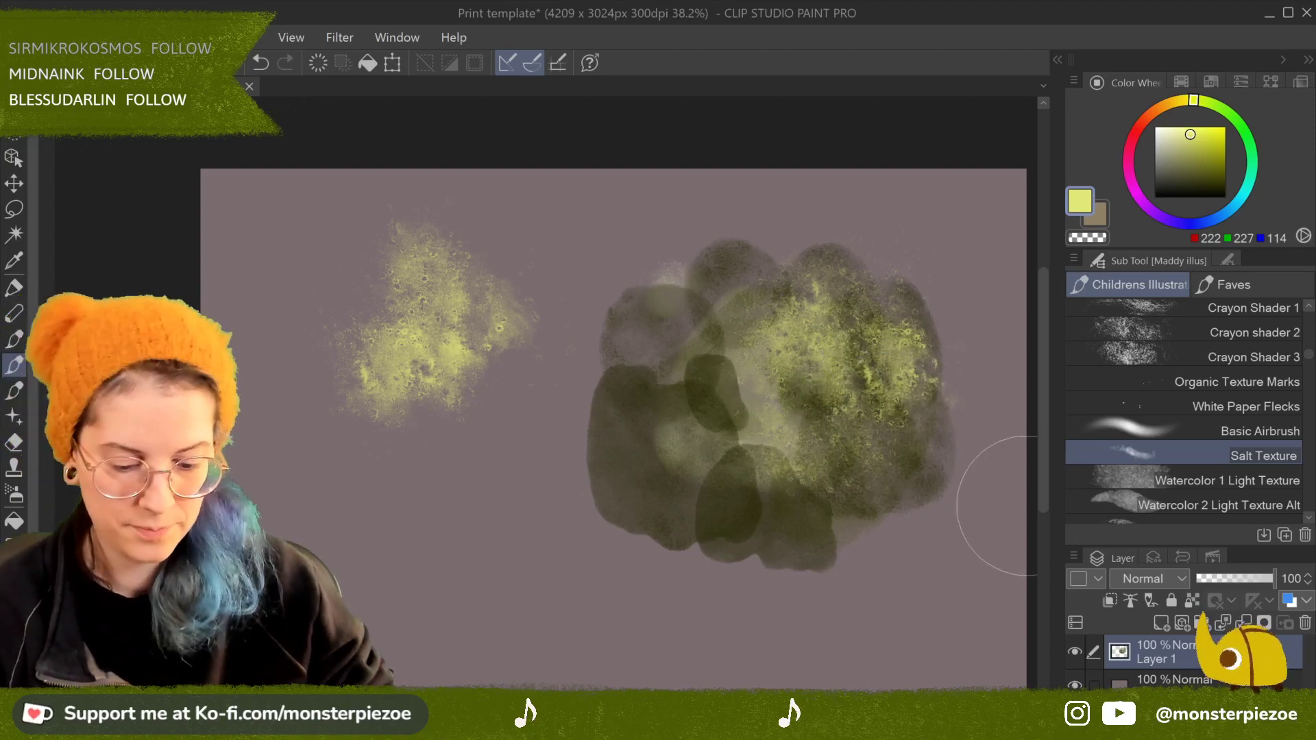
drag(896, 475, 936, 470)
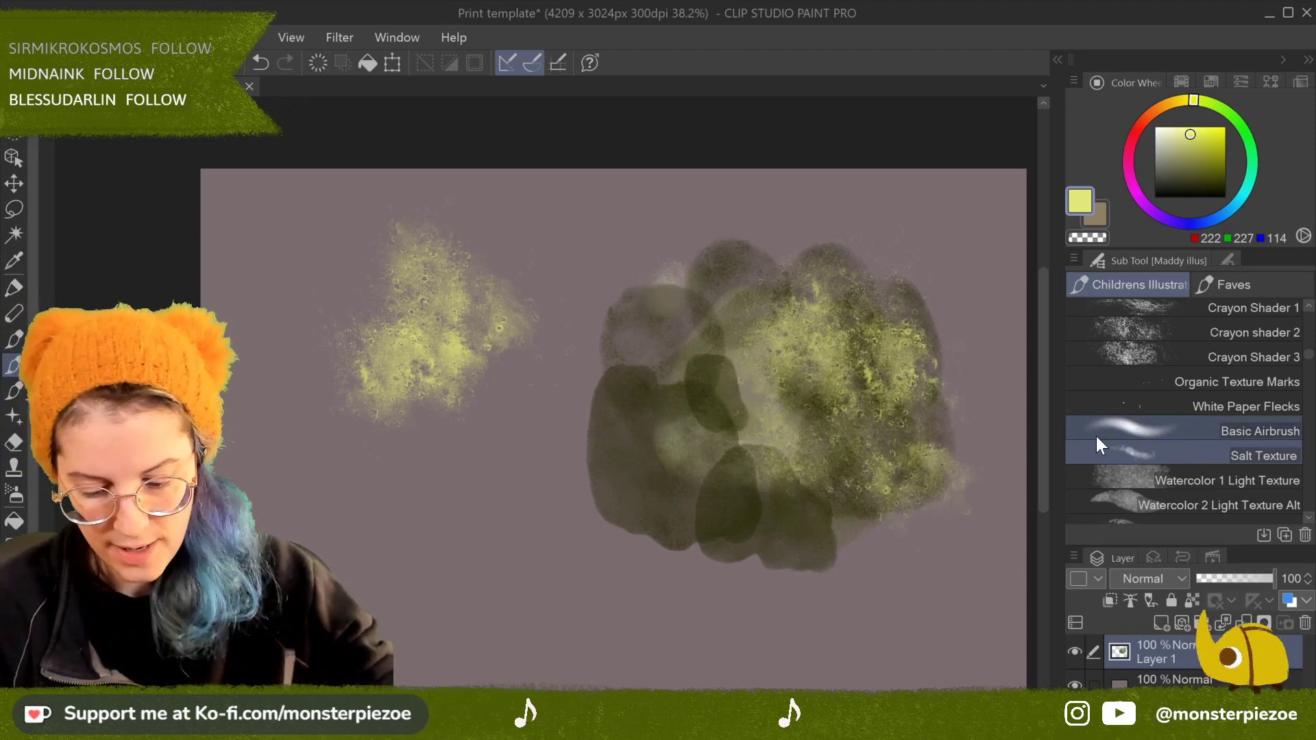
scroll(918, 384, up, 4)
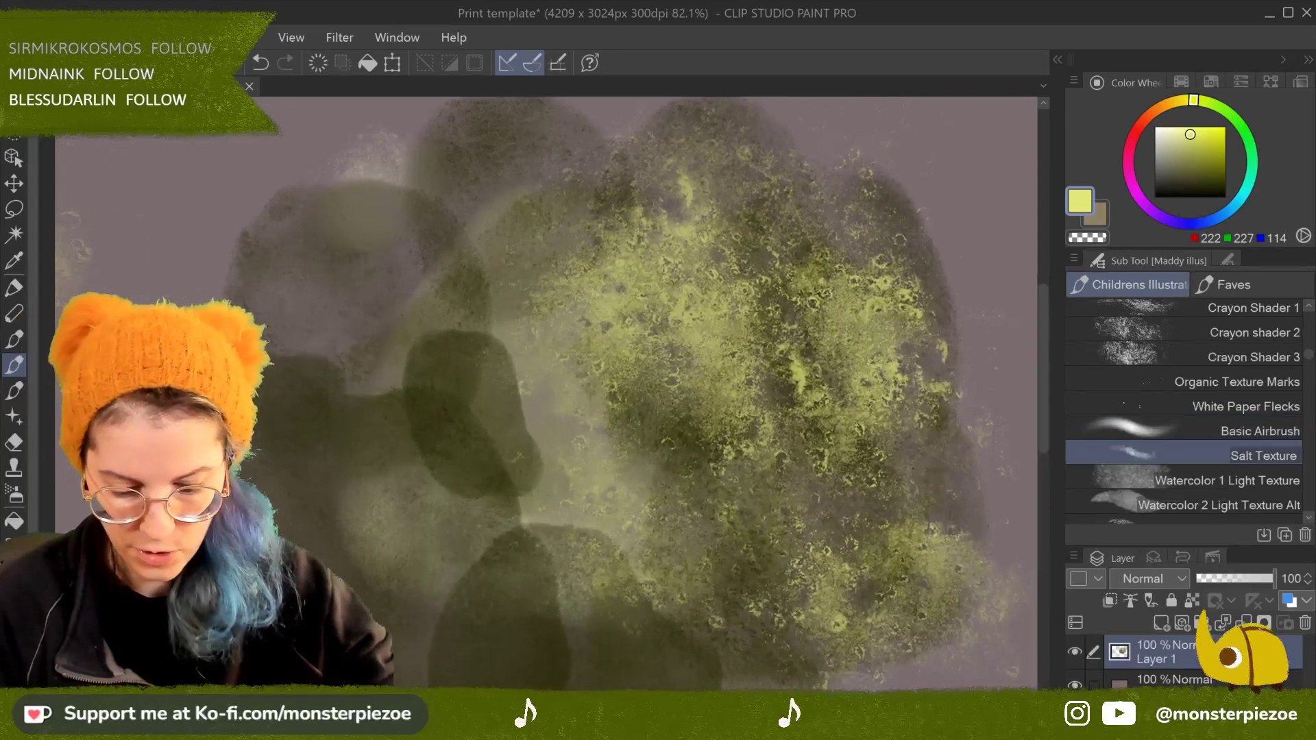
scroll(617, 394, down, 4)
drag(617, 394, 632, 326)
Step: Fill the background layer with pale cream (RGB 220, 222, 194) and clear the swatches from Layer 1
click(1174, 681)
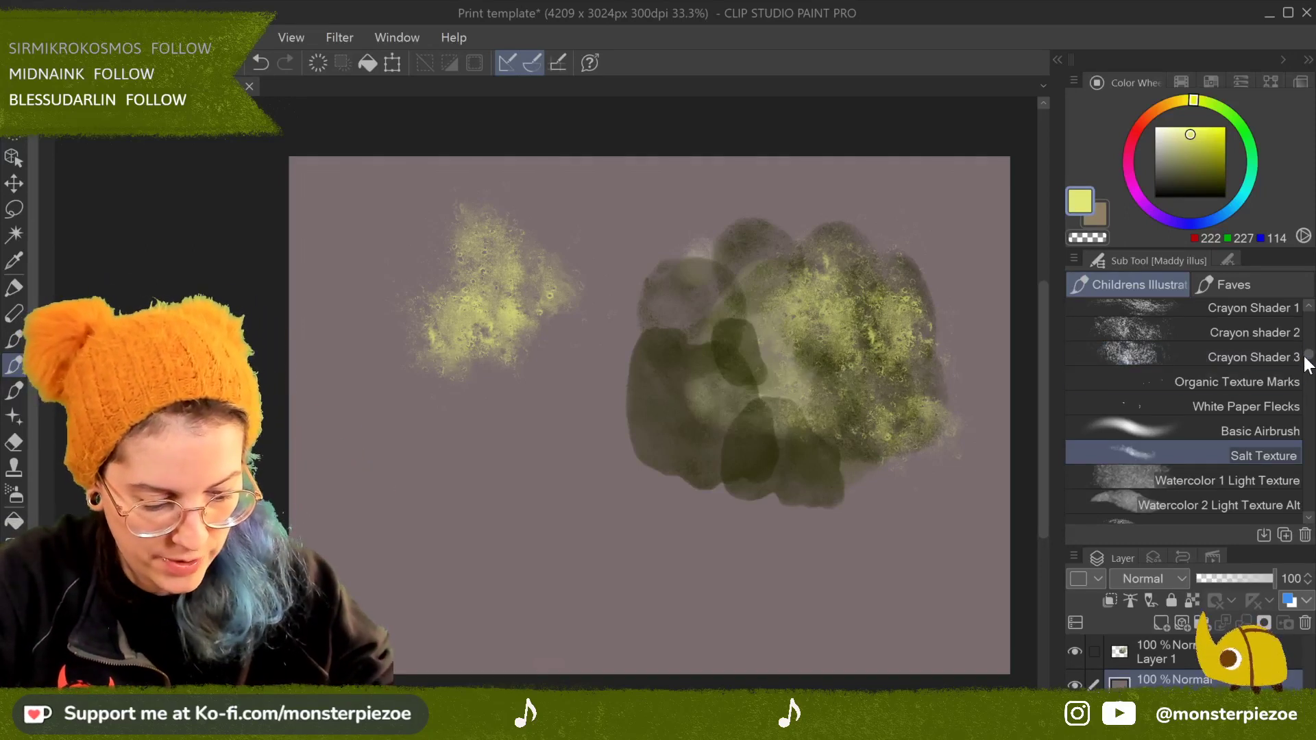
scroll(1311, 364, down, 5)
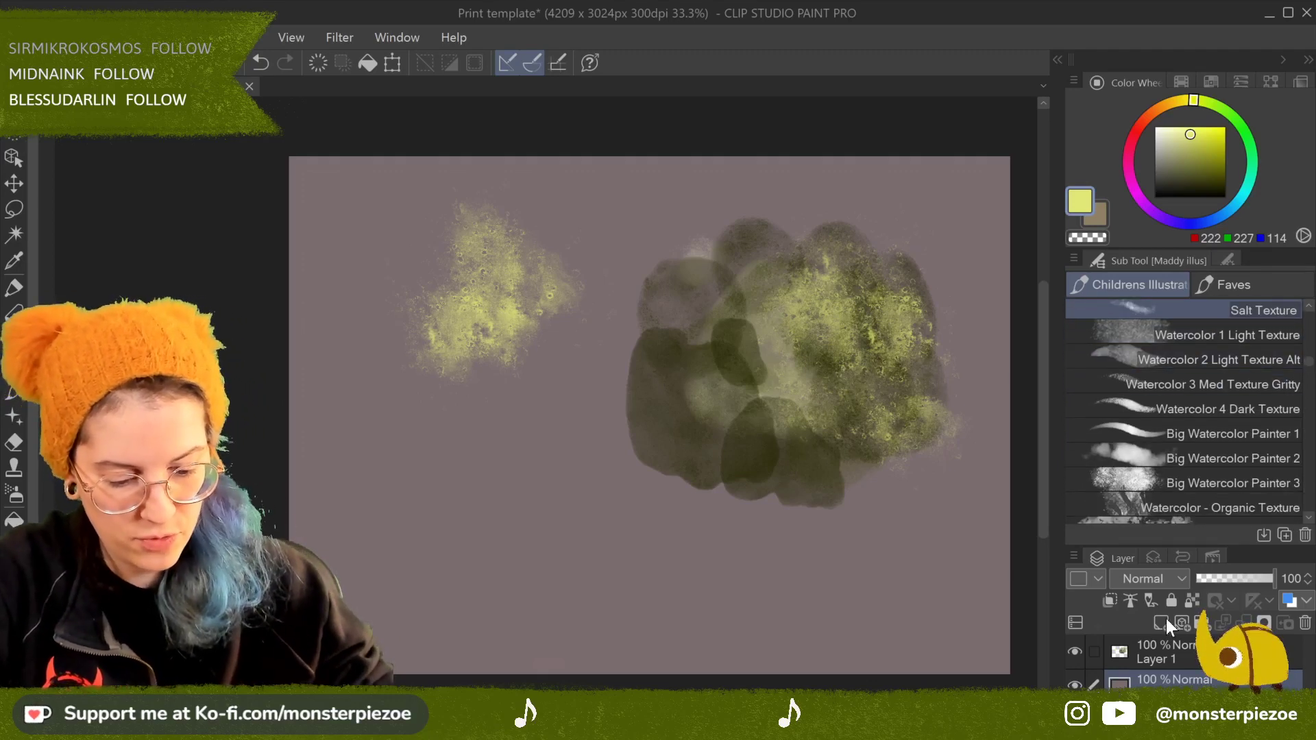
click(1163, 140)
click(1164, 135)
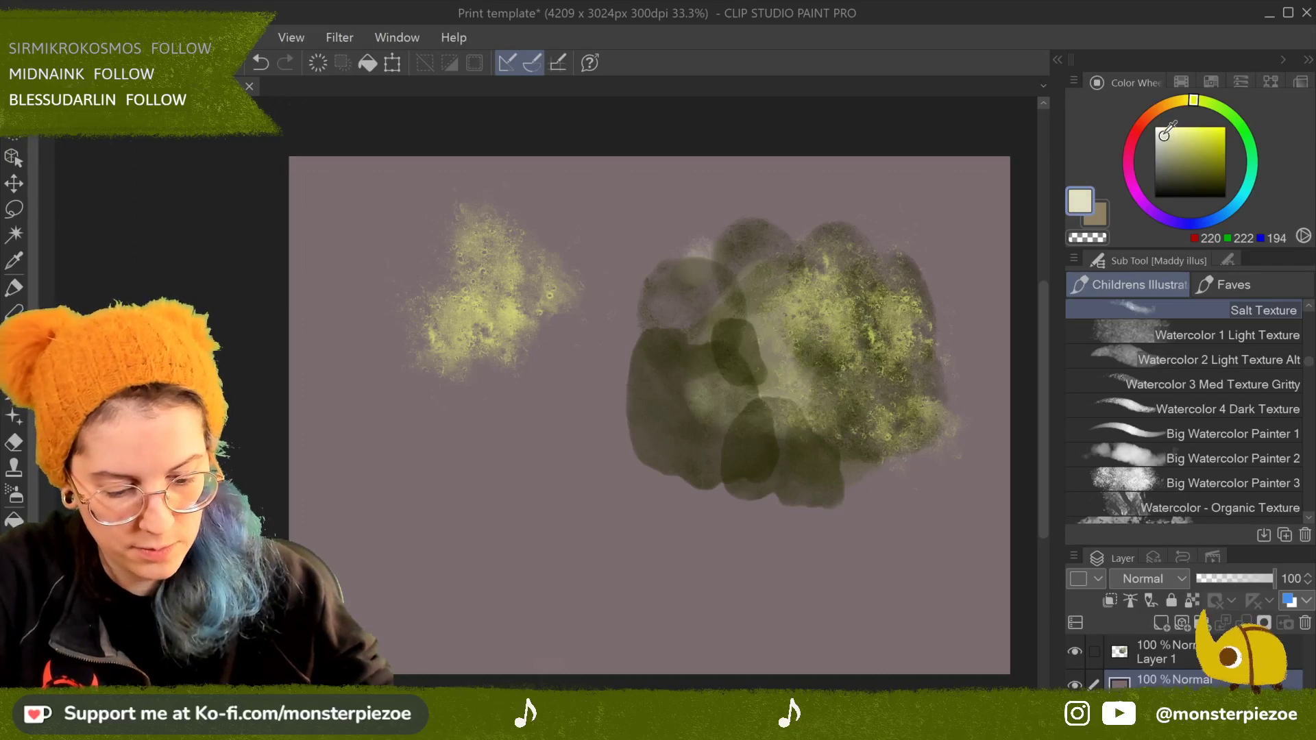
click(368, 64)
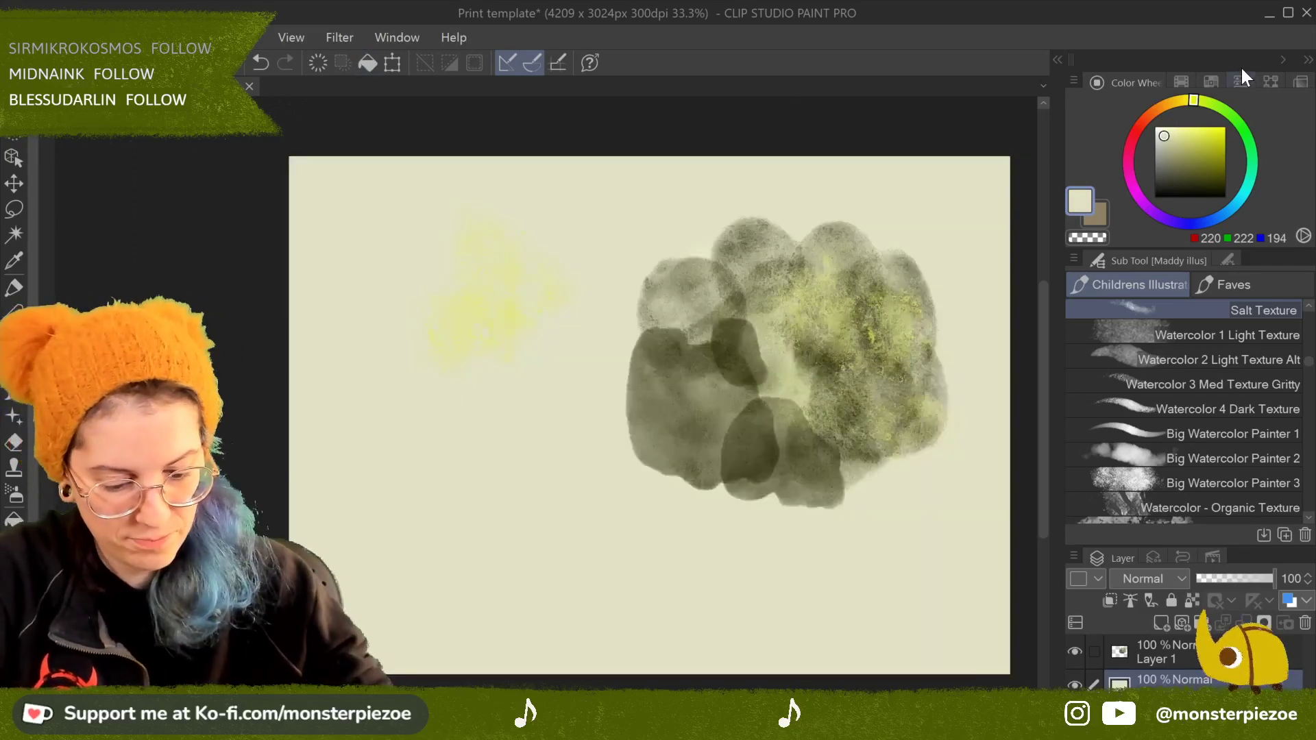
click(1234, 650)
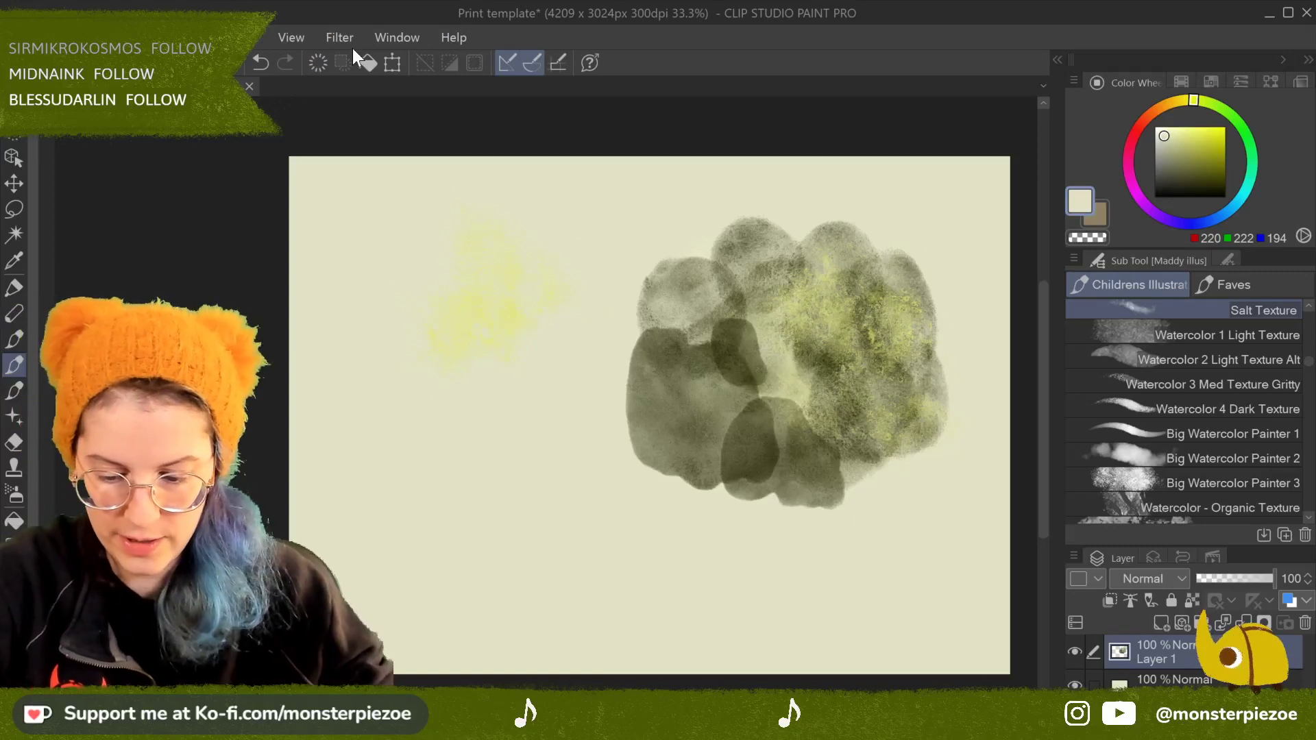
click(341, 63)
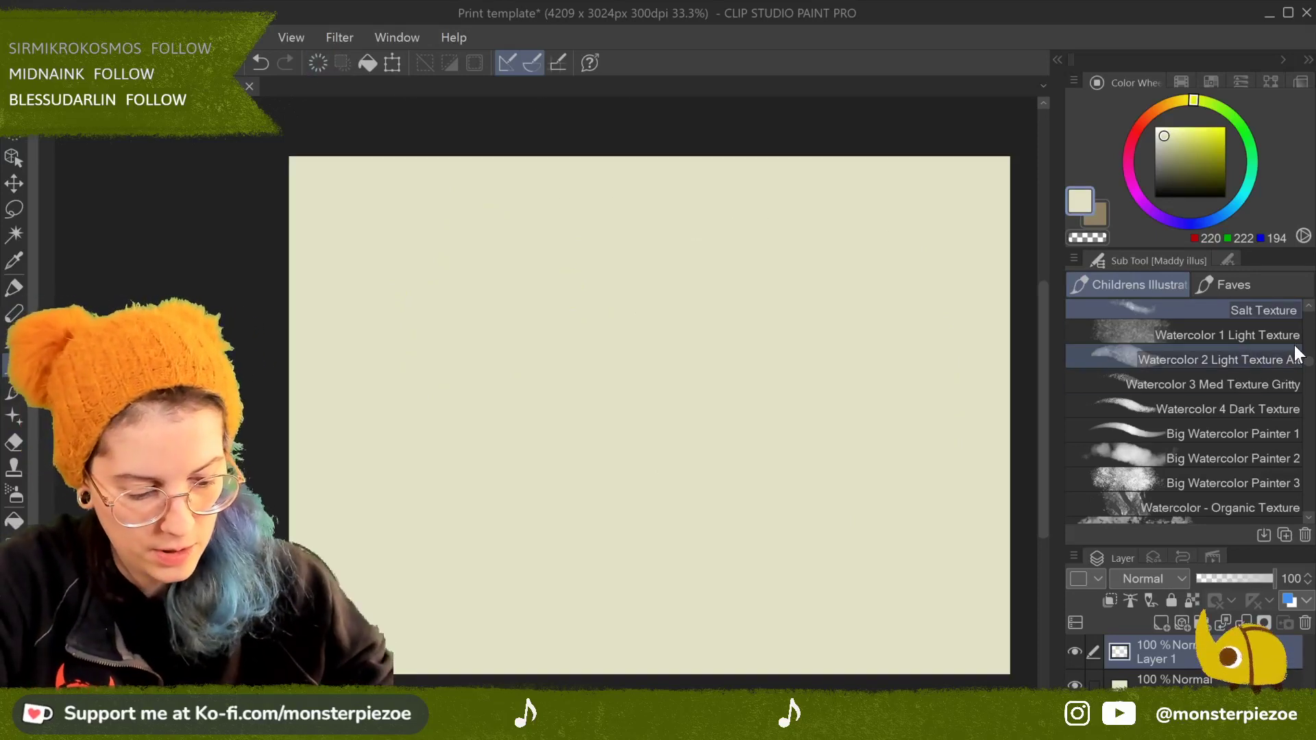
Step: Paint layered olive patches with Watercolor 1 Light Texture, including RGB 72, 74, 30, and a smaller overlapping patch below with Watercolor 2 Light Texture Alt
click(1273, 335)
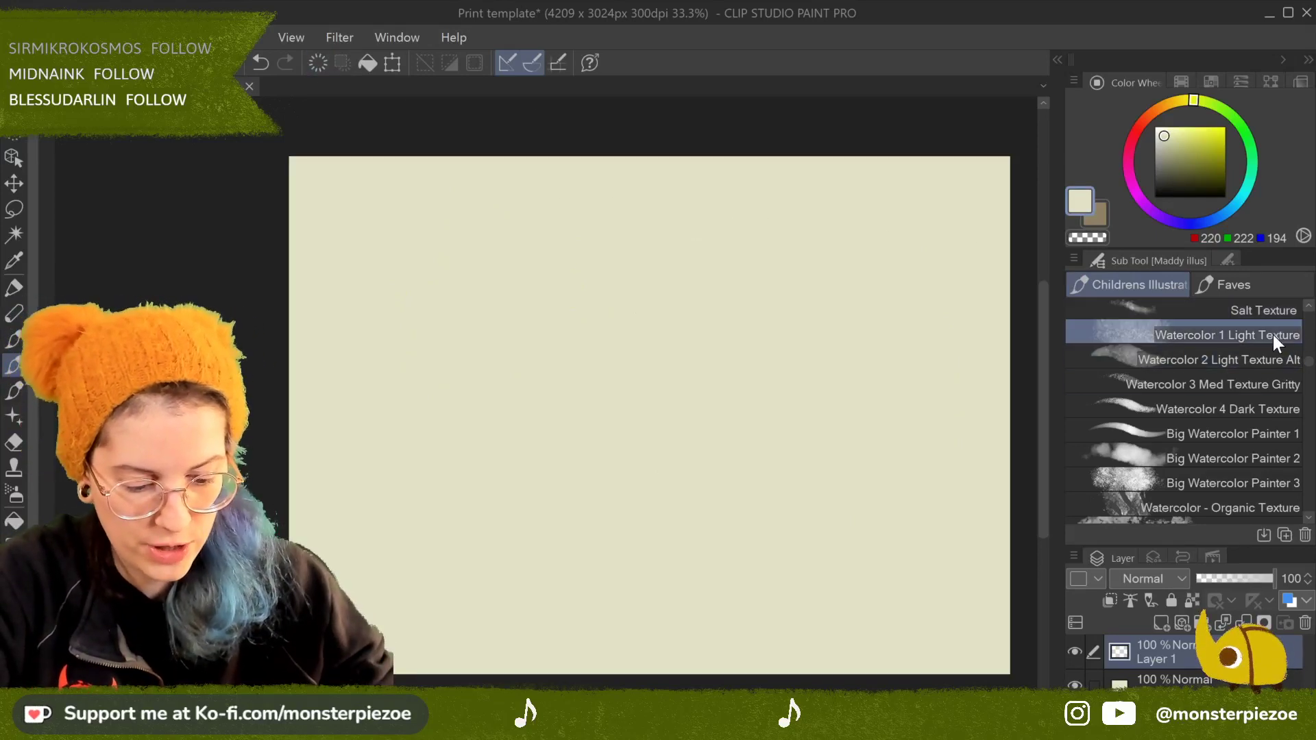
mouse_move(854, 233)
mouse_down()
mouse_move(788, 302)
mouse_move(854, 347)
mouse_move(874, 246)
mouse_move(817, 330)
mouse_move(868, 279)
mouse_move(844, 332)
mouse_move(855, 314)
mouse_move(879, 332)
mouse_move(877, 371)
mouse_move(826, 372)
mouse_move(840, 391)
mouse_move(848, 381)
mouse_move(852, 437)
mouse_move(903, 381)
mouse_move(927, 394)
mouse_move(930, 360)
mouse_move(944, 378)
mouse_move(923, 352)
mouse_move(892, 353)
mouse_move(909, 342)
mouse_move(859, 407)
mouse_move(862, 369)
mouse_move(870, 399)
mouse_move(908, 355)
mouse_move(904, 320)
mouse_move(842, 392)
mouse_move(849, 369)
mouse_move(838, 399)
mouse_move(886, 375)
mouse_move(886, 388)
mouse_move(870, 371)
mouse_move(892, 360)
mouse_move(857, 418)
mouse_move(921, 351)
mouse_move(939, 404)
mouse_up()
click(1198, 176)
mouse_move(865, 321)
mouse_down()
mouse_move(798, 356)
mouse_move(778, 343)
mouse_move(846, 442)
mouse_up()
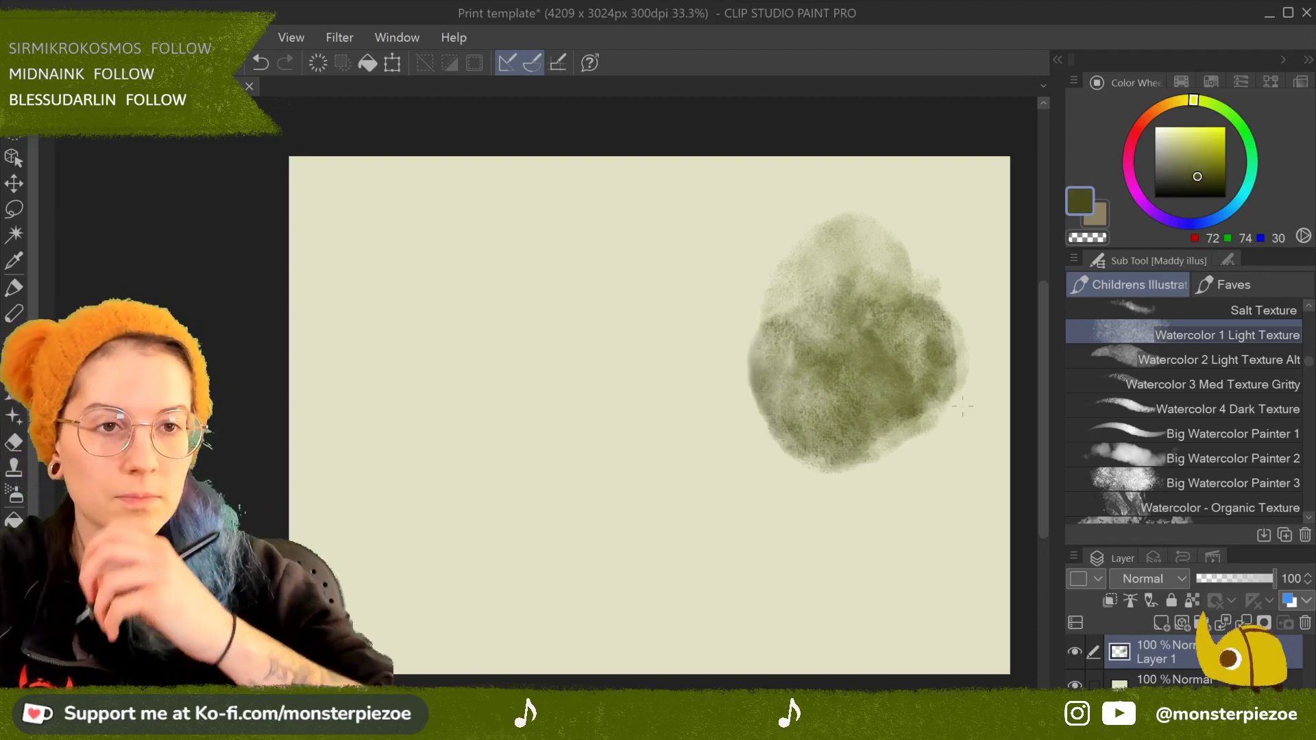
click(1260, 361)
mouse_move(794, 530)
mouse_down()
mouse_move(815, 581)
mouse_move(839, 526)
mouse_move(822, 578)
mouse_move(831, 542)
mouse_move(851, 540)
mouse_move(846, 575)
mouse_move(851, 547)
mouse_move(834, 521)
mouse_move(845, 556)
mouse_move(865, 531)
mouse_up()
Step: Paint dark olive comparison swatches with Watercolor 3 Med Texture Gritty and, beneath it, Watercolor 4 Dark Texture
click(1268, 383)
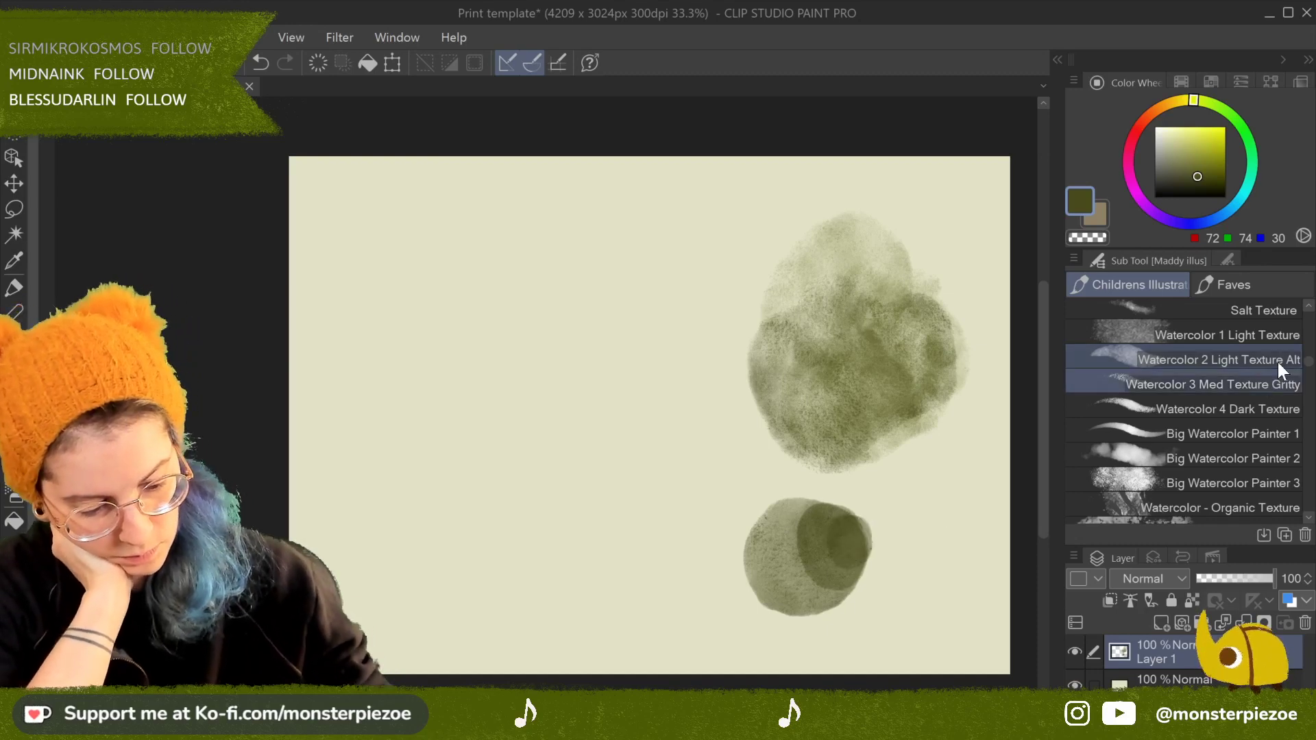
mouse_move(569, 297)
mouse_down()
mouse_move(640, 211)
mouse_move(567, 358)
mouse_move(654, 235)
mouse_move(594, 373)
mouse_move(667, 281)
mouse_move(631, 360)
mouse_move(683, 329)
mouse_move(657, 395)
mouse_move(699, 303)
mouse_move(659, 327)
mouse_move(679, 349)
mouse_move(649, 373)
mouse_move(644, 328)
mouse_move(693, 338)
mouse_move(740, 282)
mouse_up()
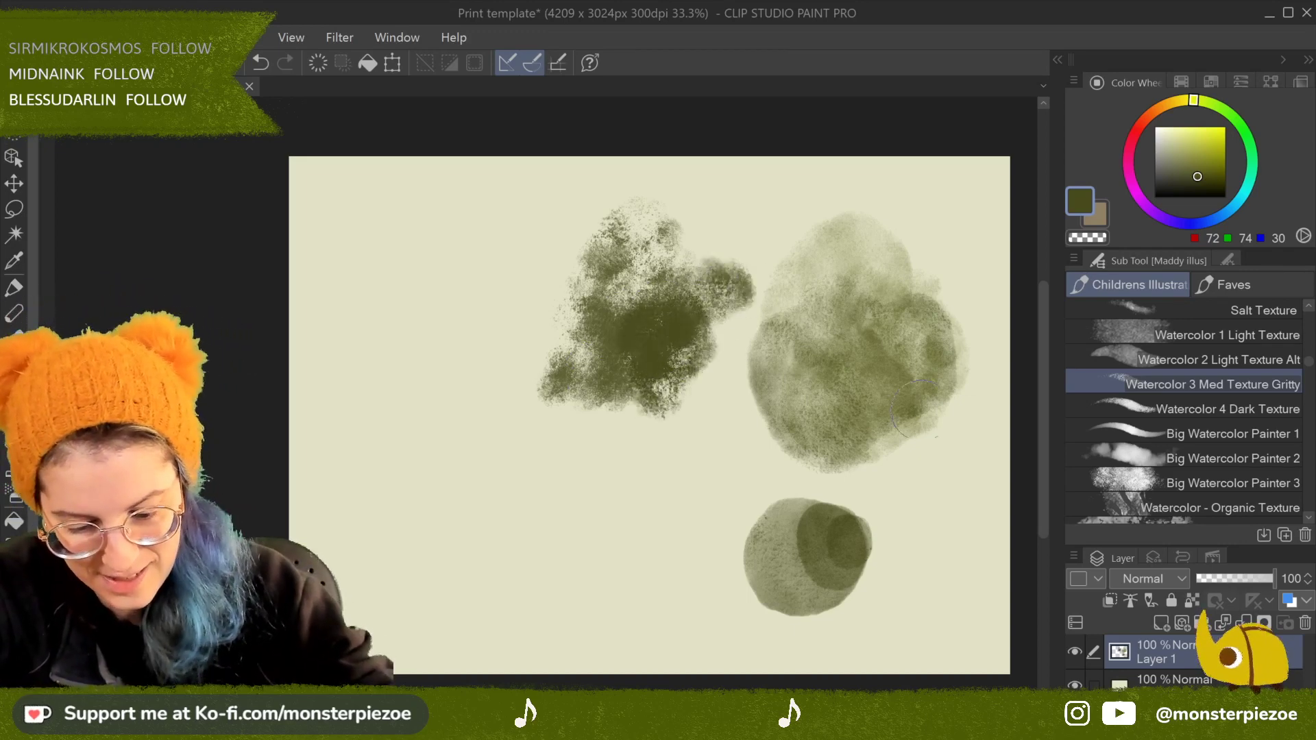
click(1259, 409)
mouse_move(665, 456)
mouse_down()
mouse_move(686, 432)
mouse_move(713, 494)
mouse_move(623, 480)
mouse_move(662, 446)
mouse_move(655, 493)
mouse_move(631, 464)
mouse_move(604, 548)
mouse_move(689, 538)
mouse_move(726, 480)
mouse_move(713, 528)
mouse_move(651, 480)
mouse_up()
Step: Paint a yellow-green (RGB 178, 183, 85) Watercolor 4 Dark Texture patch and layer olive (RGB 104, 108, 35) over it
click(1194, 146)
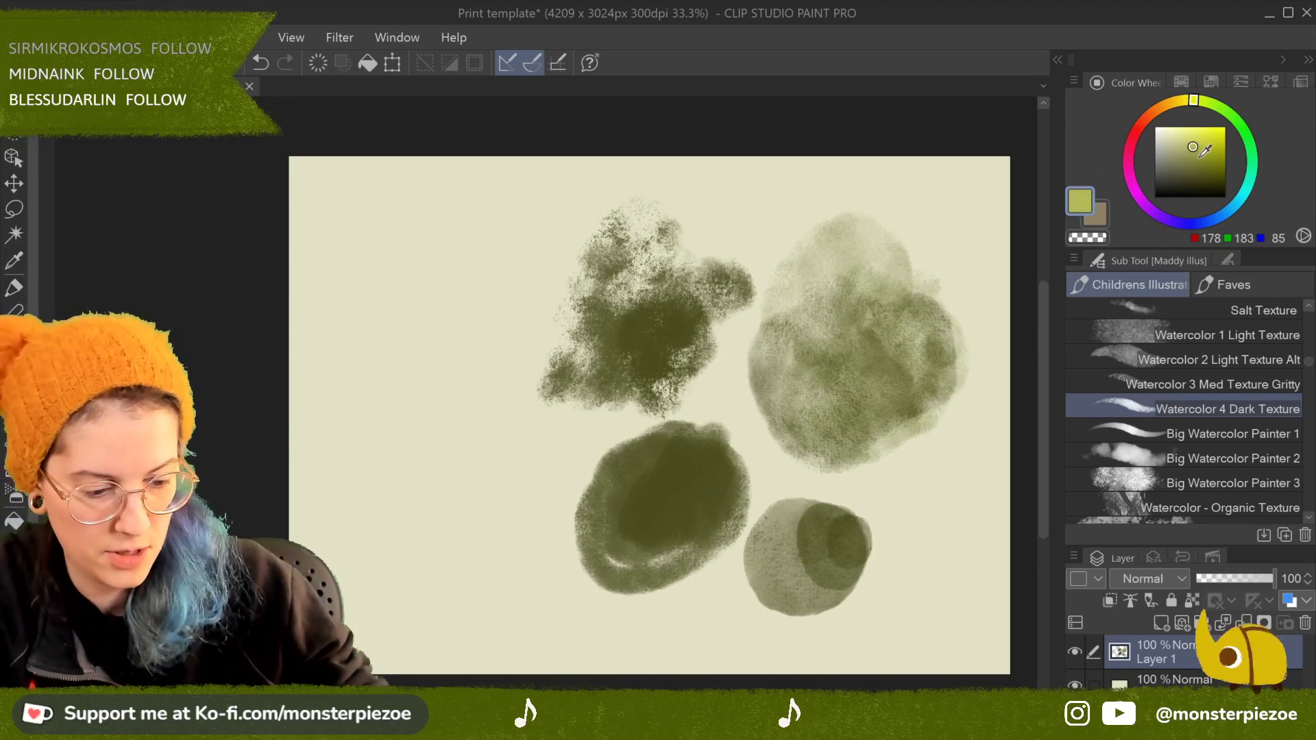
mouse_move(455, 244)
mouse_down()
mouse_move(461, 320)
mouse_move(478, 323)
mouse_move(534, 257)
mouse_move(530, 289)
mouse_move(522, 222)
mouse_move(541, 254)
mouse_move(528, 288)
mouse_move(519, 247)
mouse_move(471, 306)
mouse_move(467, 277)
mouse_move(516, 270)
mouse_move(526, 225)
mouse_move(569, 233)
mouse_up()
click(1202, 167)
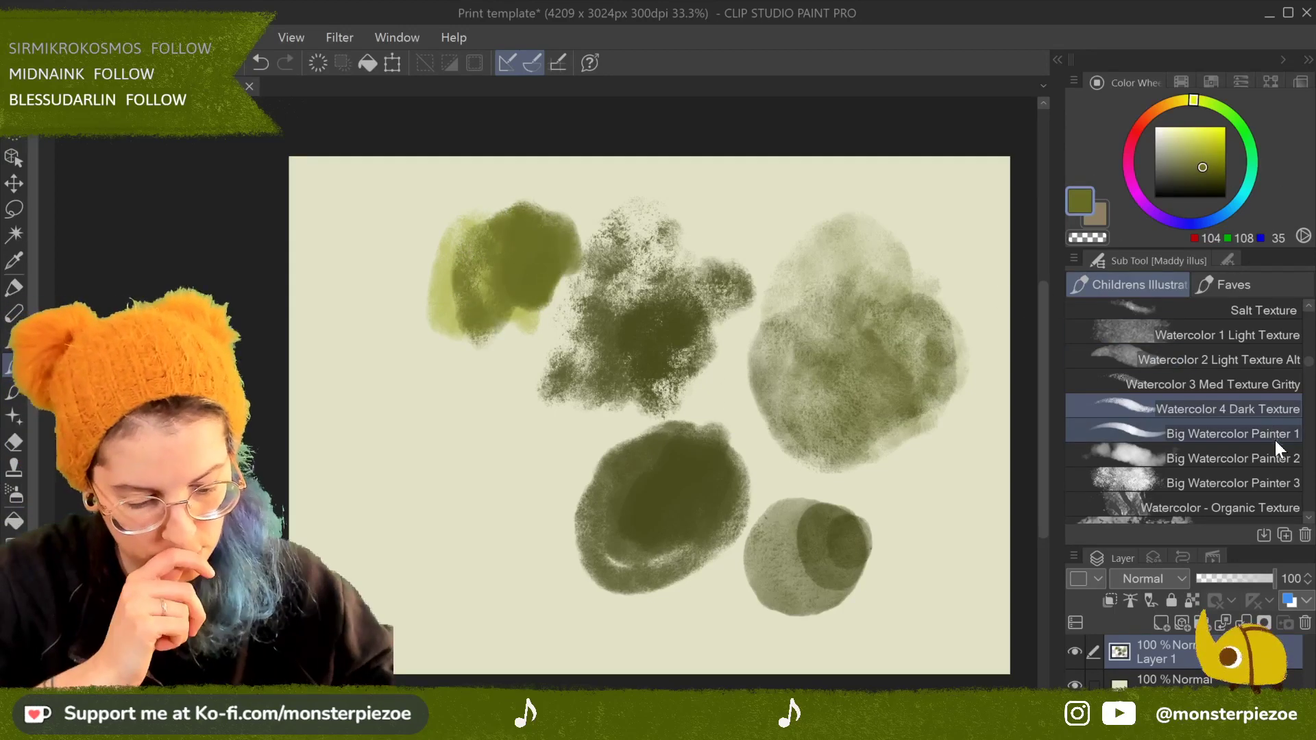
Step: Paint olive swatches with Big Watercolor Painter 1, 2 and 3 in the remaining free areas of the canvas
click(1255, 434)
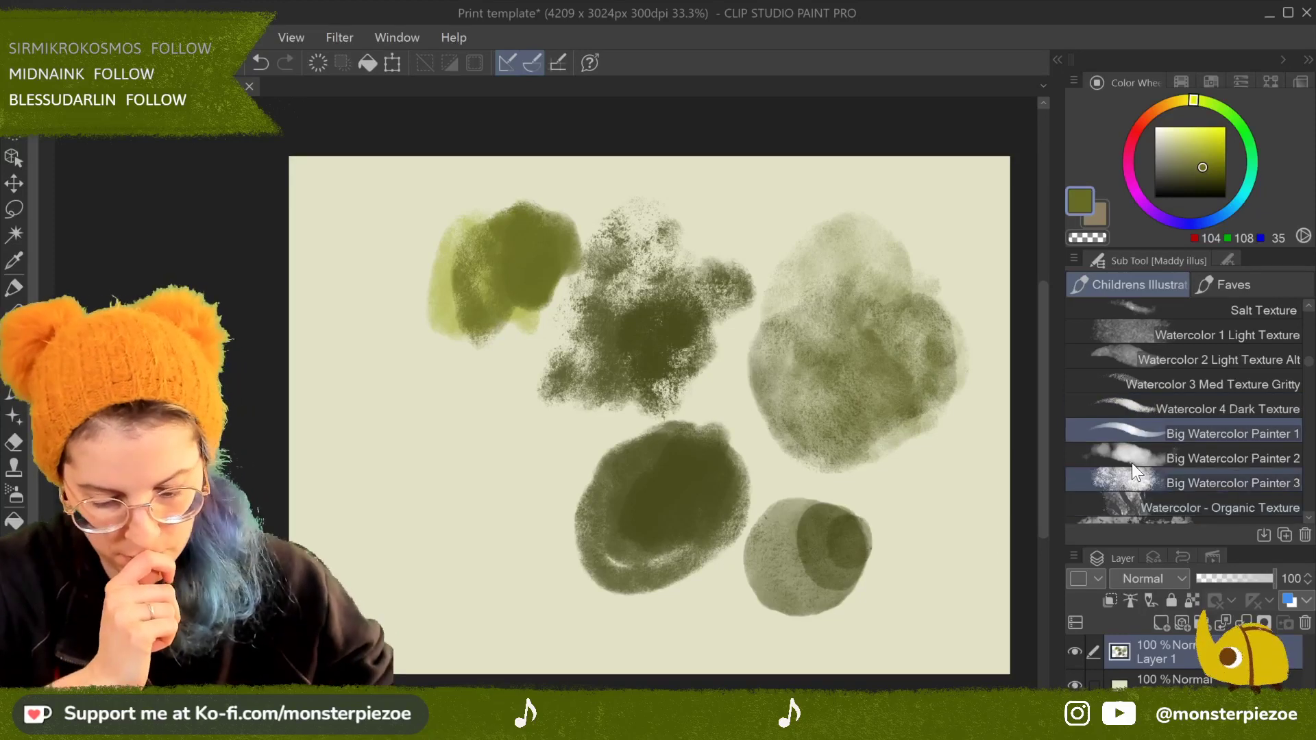
mouse_move(391, 529)
mouse_down()
mouse_move(421, 435)
mouse_move(461, 449)
mouse_move(501, 438)
mouse_move(445, 576)
mouse_move(499, 541)
mouse_move(480, 473)
mouse_move(442, 501)
mouse_move(453, 571)
mouse_move(387, 504)
mouse_move(438, 549)
mouse_move(441, 514)
mouse_move(467, 603)
mouse_move(524, 621)
mouse_up()
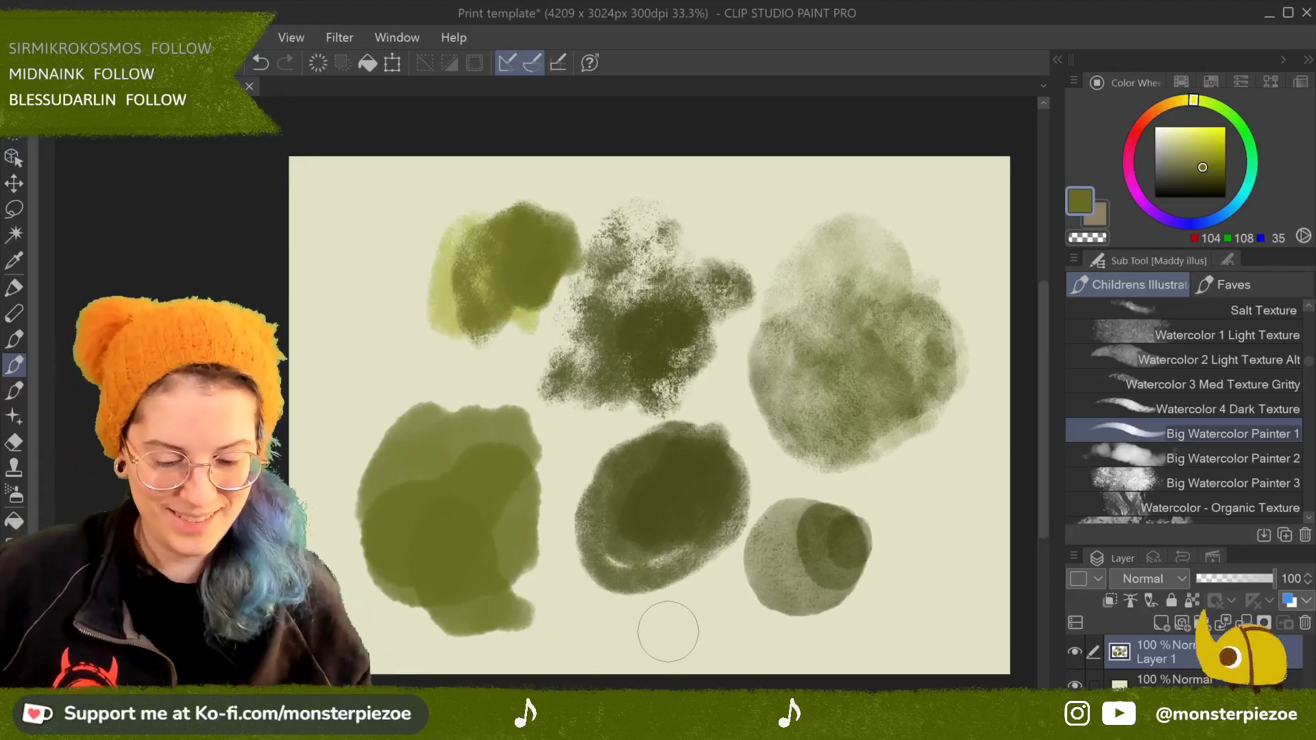
click(1268, 455)
mouse_move(329, 303)
mouse_down()
mouse_move(367, 367)
mouse_move(395, 278)
mouse_move(338, 293)
mouse_move(361, 367)
mouse_move(404, 314)
mouse_move(372, 259)
mouse_move(394, 336)
mouse_move(386, 263)
mouse_move(362, 318)
mouse_move(393, 291)
mouse_move(395, 332)
mouse_move(420, 349)
mouse_move(439, 284)
mouse_move(421, 316)
mouse_move(446, 343)
mouse_up()
click(1282, 480)
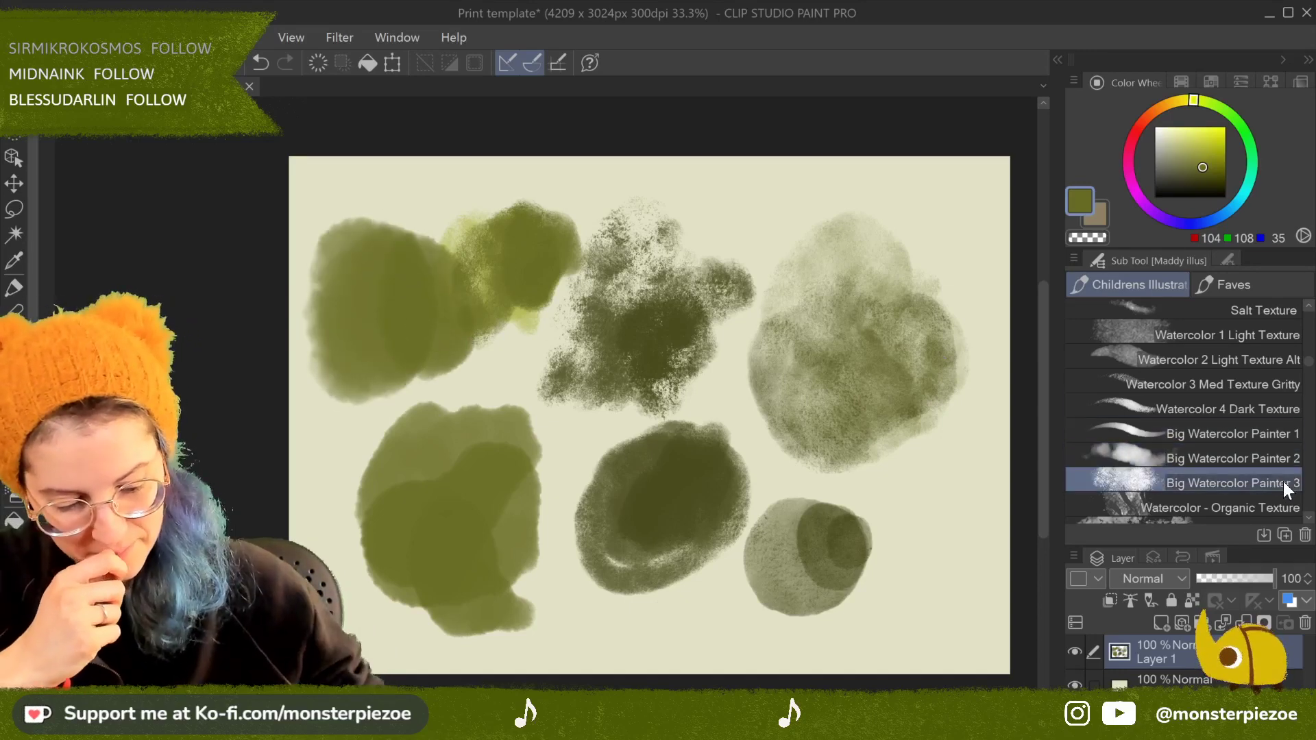
mouse_move(912, 438)
mouse_down()
mouse_move(887, 484)
mouse_move(946, 479)
mouse_move(918, 569)
mouse_move(967, 562)
mouse_up()
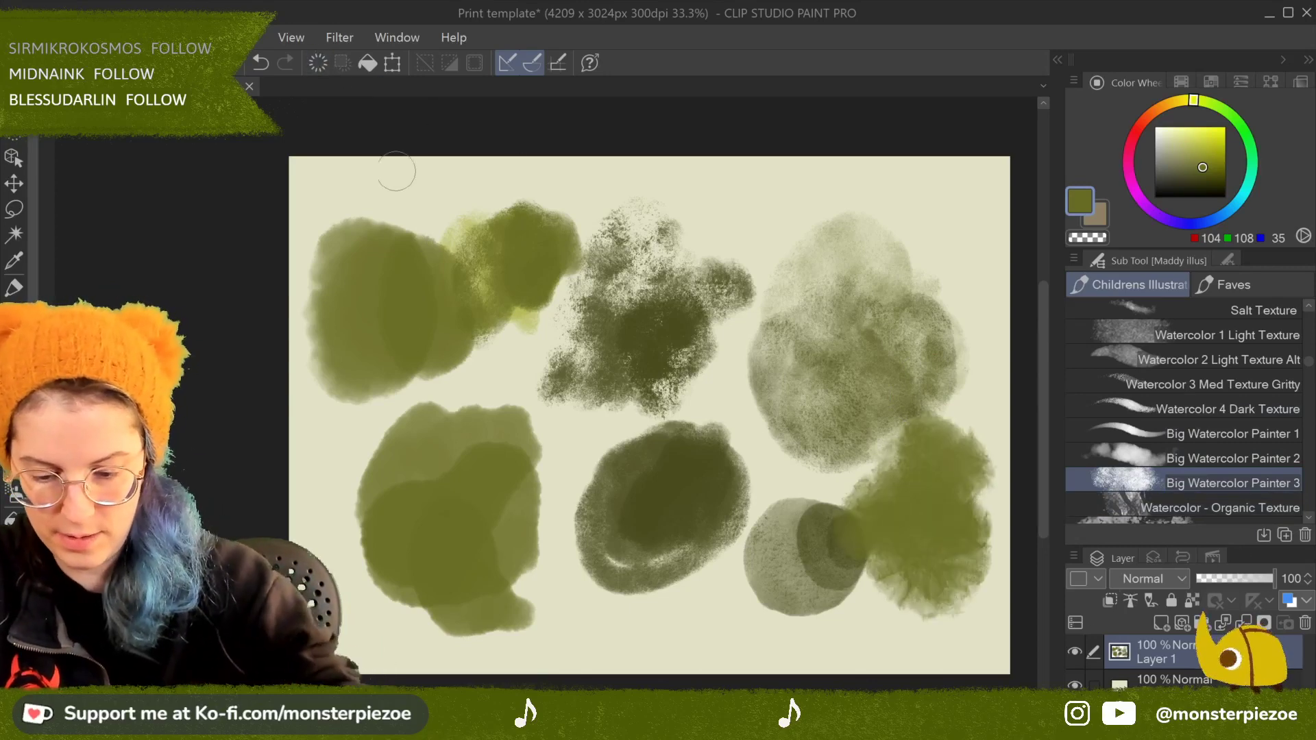
Step: Clear the swatches and paint olive, yellow-green and grey (RGB 124, 125, 102) patches with Big Watercolor Painter 3
click(320, 61)
click(385, 259)
mouse_move(367, 340)
mouse_down()
mouse_move(368, 384)
mouse_move(390, 233)
mouse_move(480, 343)
mouse_move(479, 303)
mouse_move(522, 343)
mouse_move(464, 343)
mouse_move(421, 288)
mouse_up()
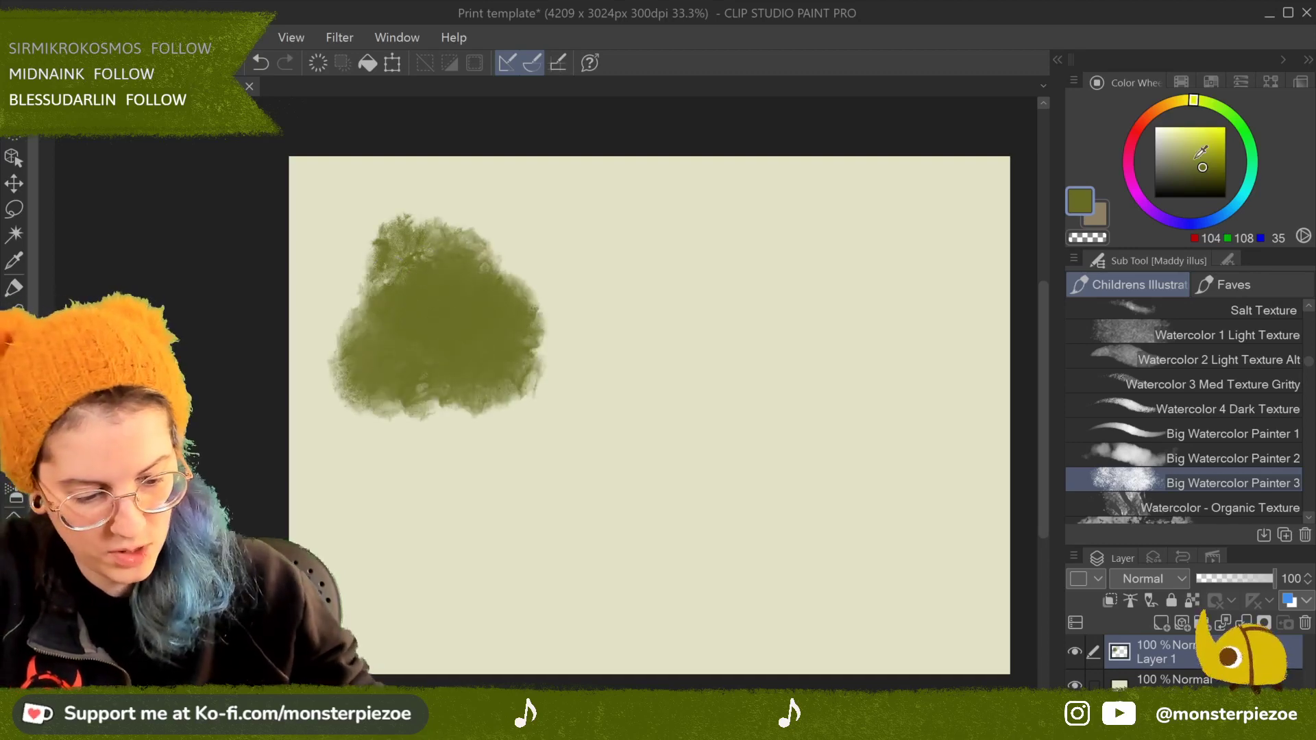
mouse_move(584, 209)
mouse_down()
mouse_move(547, 312)
mouse_move(569, 337)
mouse_up()
mouse_move(1177, 139)
mouse_down()
mouse_move(1162, 134)
mouse_move(1169, 163)
mouse_up()
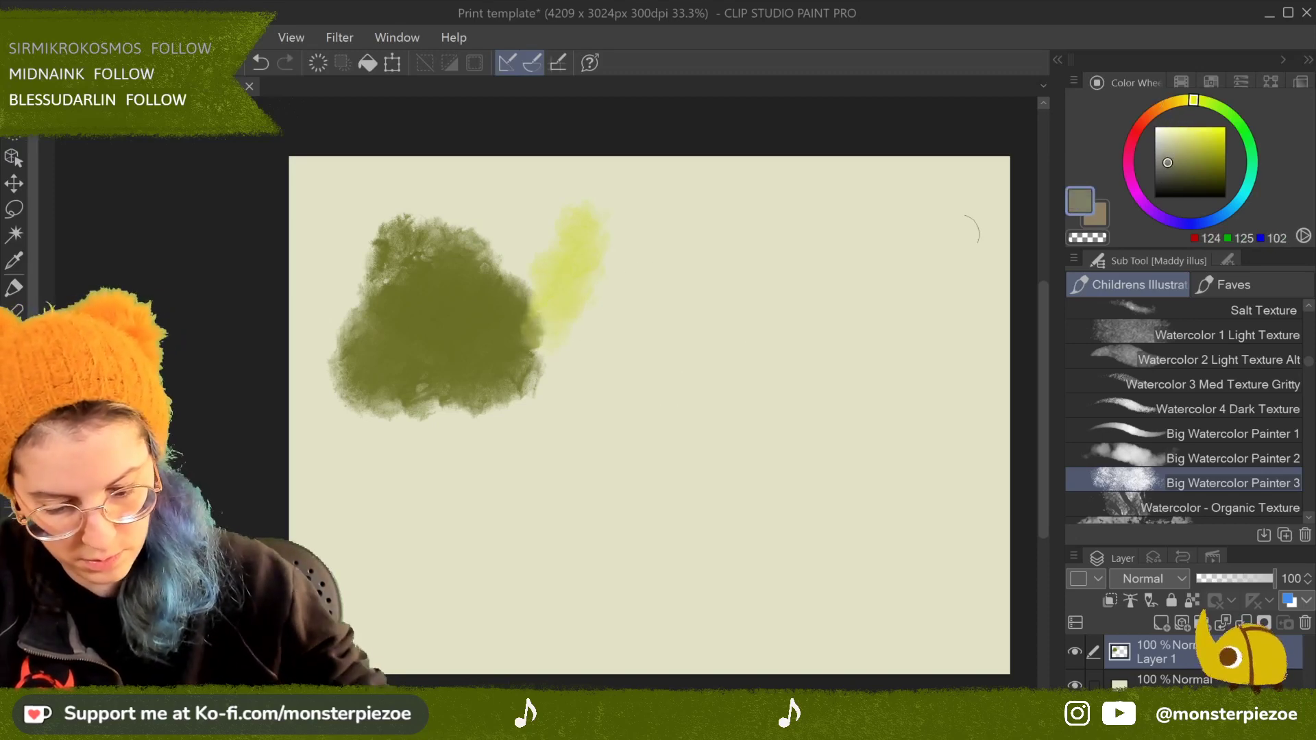
mouse_move(652, 262)
mouse_down()
mouse_move(647, 291)
mouse_move(700, 236)
mouse_move(687, 301)
mouse_move(740, 288)
mouse_move(727, 272)
mouse_move(727, 289)
mouse_move(764, 317)
mouse_move(749, 292)
mouse_move(663, 350)
mouse_move(679, 332)
mouse_move(708, 349)
mouse_move(683, 360)
mouse_move(594, 352)
mouse_move(688, 391)
mouse_up()
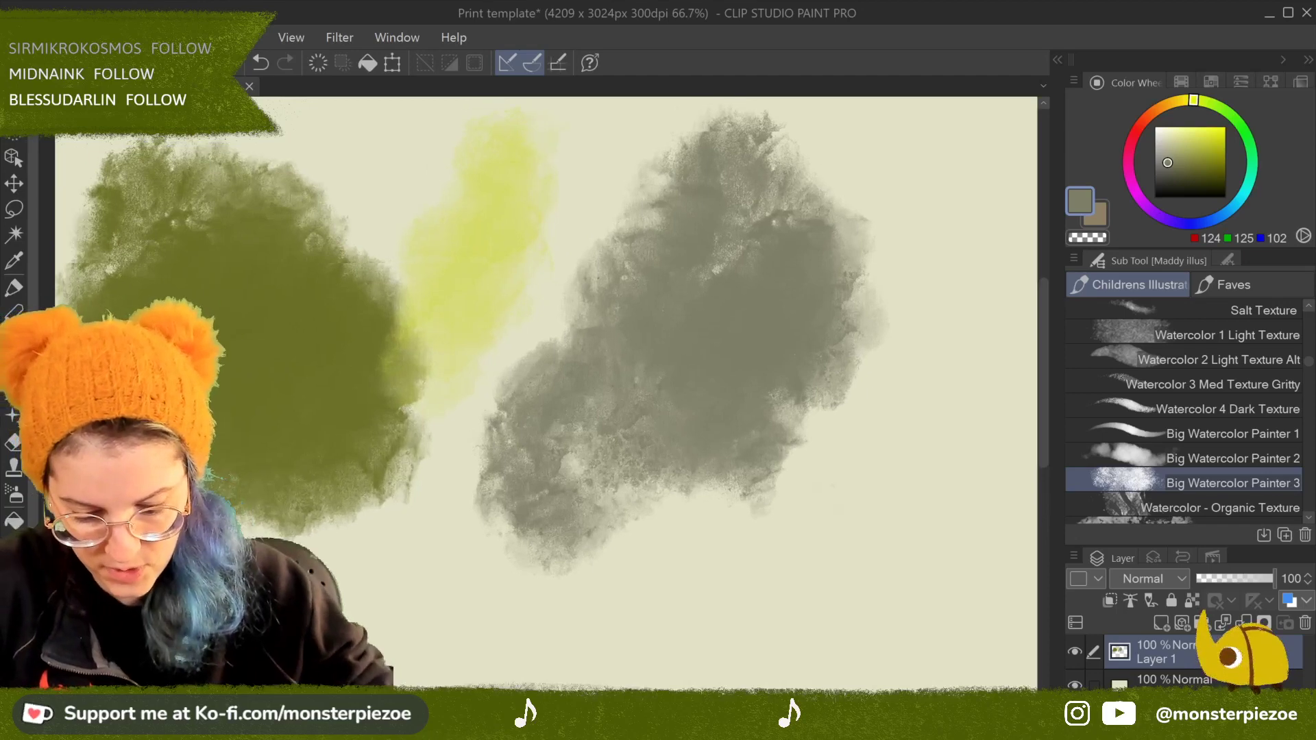
Step: Extend the grey Big Watercolor Painter 3 patch to its lower right with overlapping textured strokes, working close up
scroll(546, 393, up, 2)
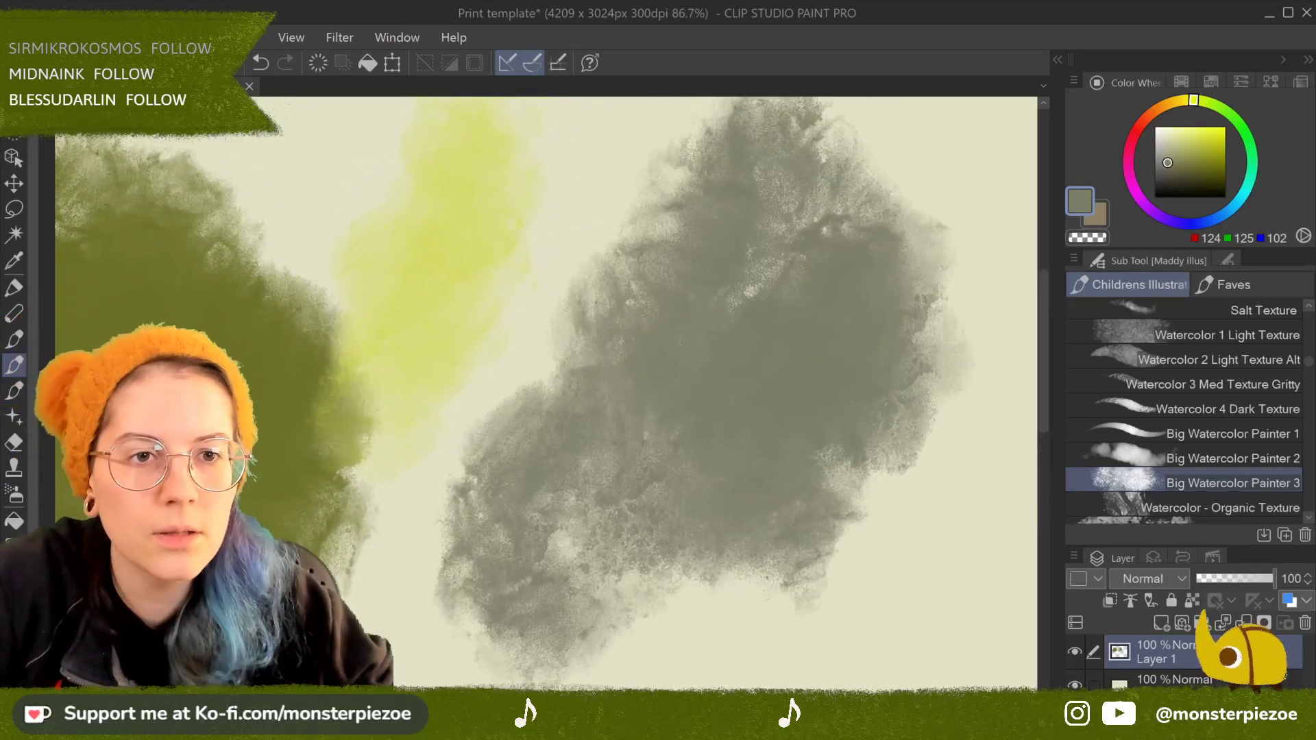
drag(547, 393, 503, 346)
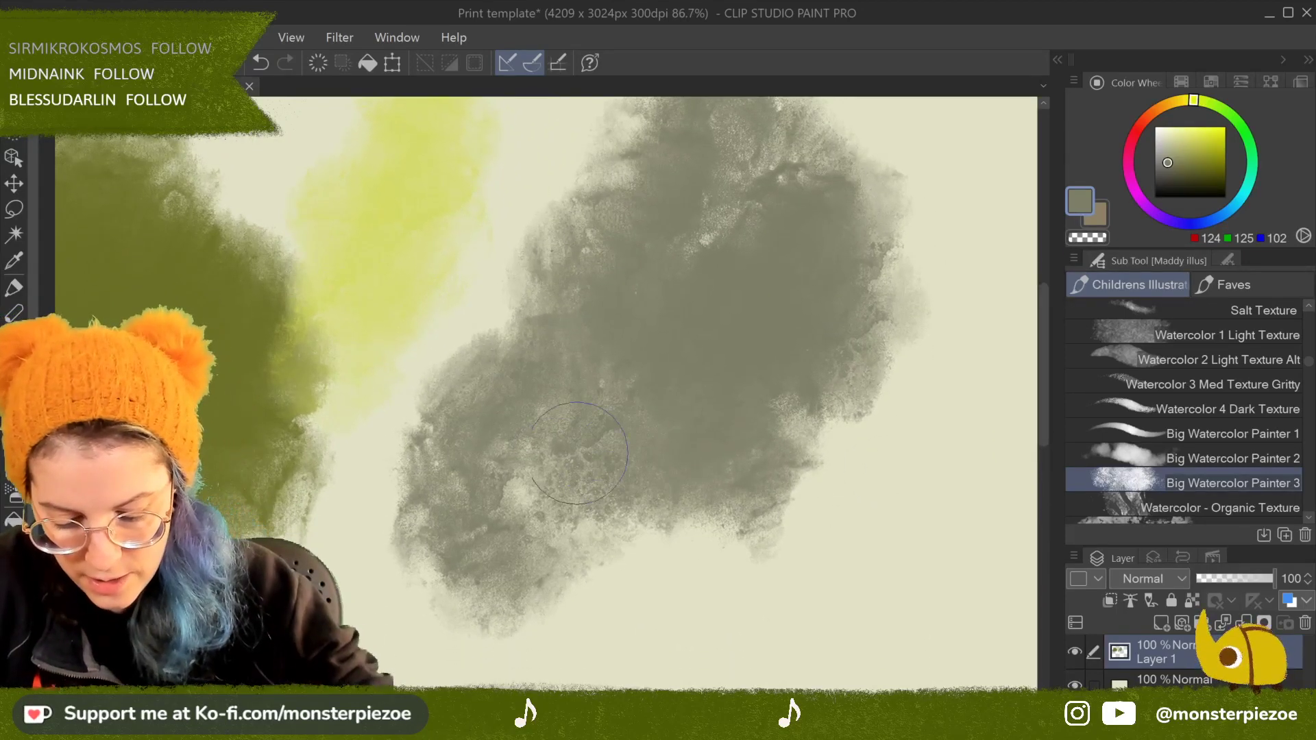
mouse_move(769, 538)
mouse_down()
mouse_move(771, 486)
mouse_move(846, 412)
mouse_move(854, 560)
mouse_move(918, 497)
mouse_move(941, 565)
mouse_move(936, 370)
mouse_up()
mouse_move(1004, 475)
mouse_down()
mouse_move(1022, 524)
mouse_move(850, 620)
mouse_up()
mouse_move(1035, 451)
mouse_down()
mouse_move(736, 379)
mouse_move(768, 445)
mouse_move(817, 489)
mouse_up()
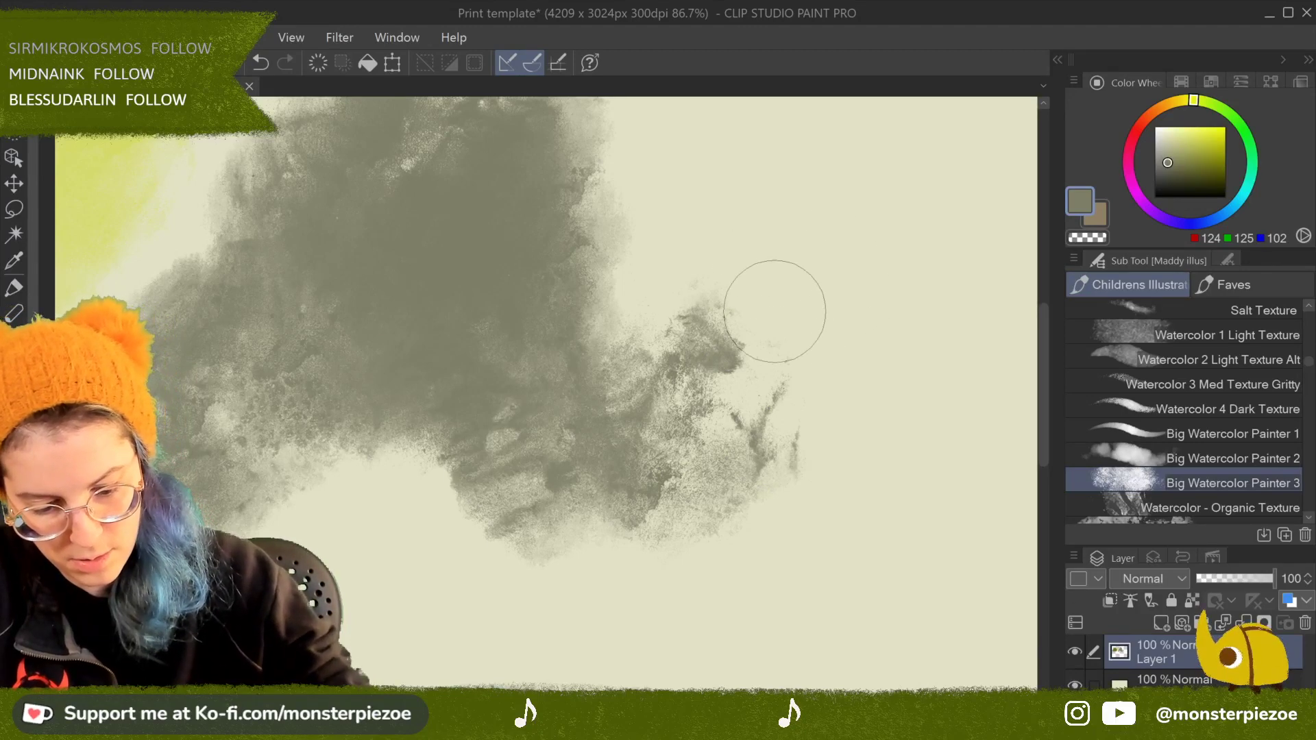
drag(781, 318, 762, 312)
mouse_move(805, 491)
mouse_down()
mouse_move(784, 475)
mouse_move(724, 554)
mouse_up()
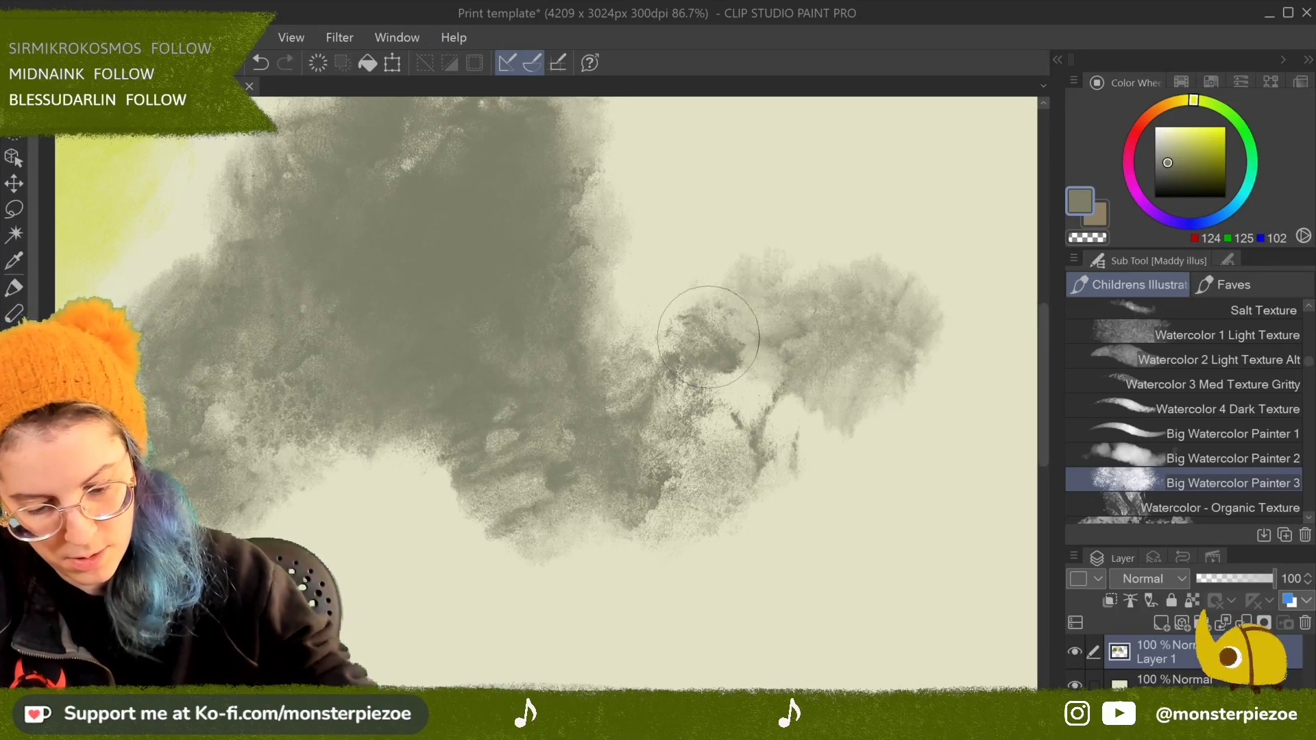
mouse_move(670, 294)
mouse_down()
mouse_move(664, 258)
mouse_move(784, 214)
mouse_move(658, 291)
mouse_move(713, 425)
mouse_up()
drag(779, 514, 733, 475)
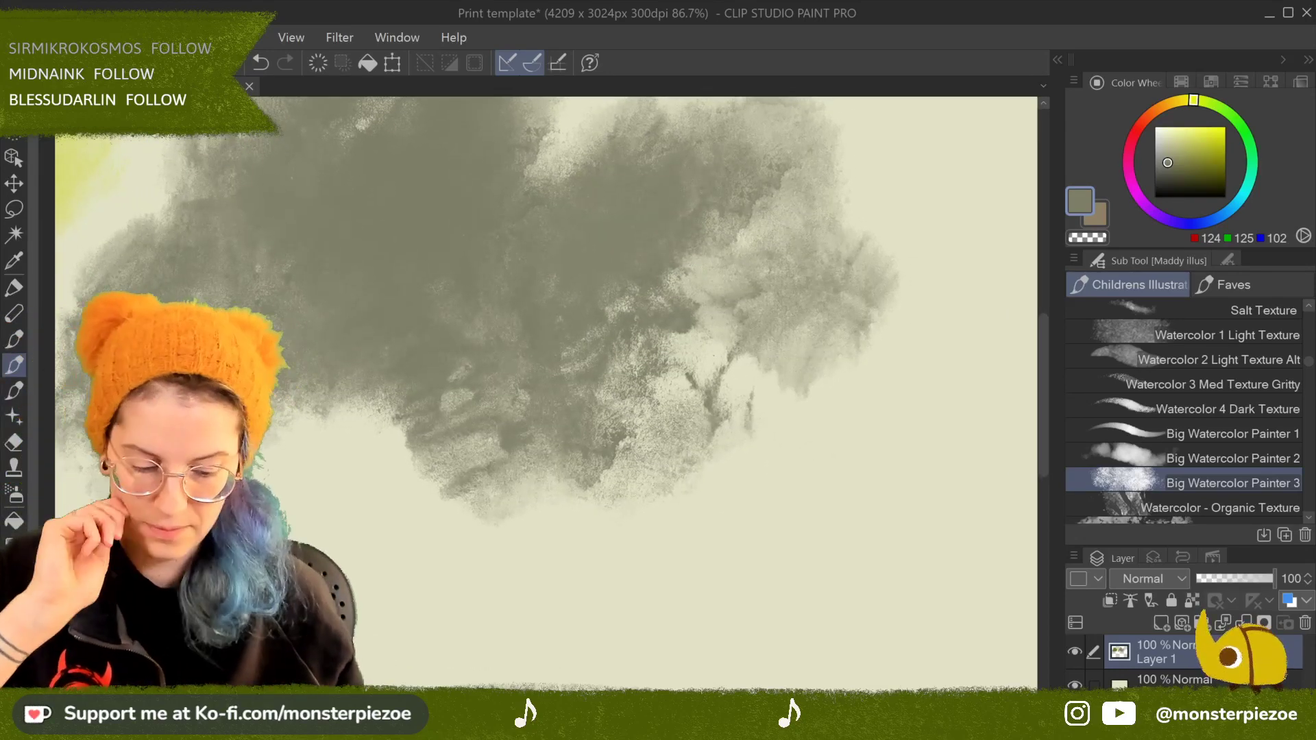
Step: Duplicate the Big Watercolor Painter 3 brush under its suggested name and move the copy into the Faves group
right_click(1253, 483)
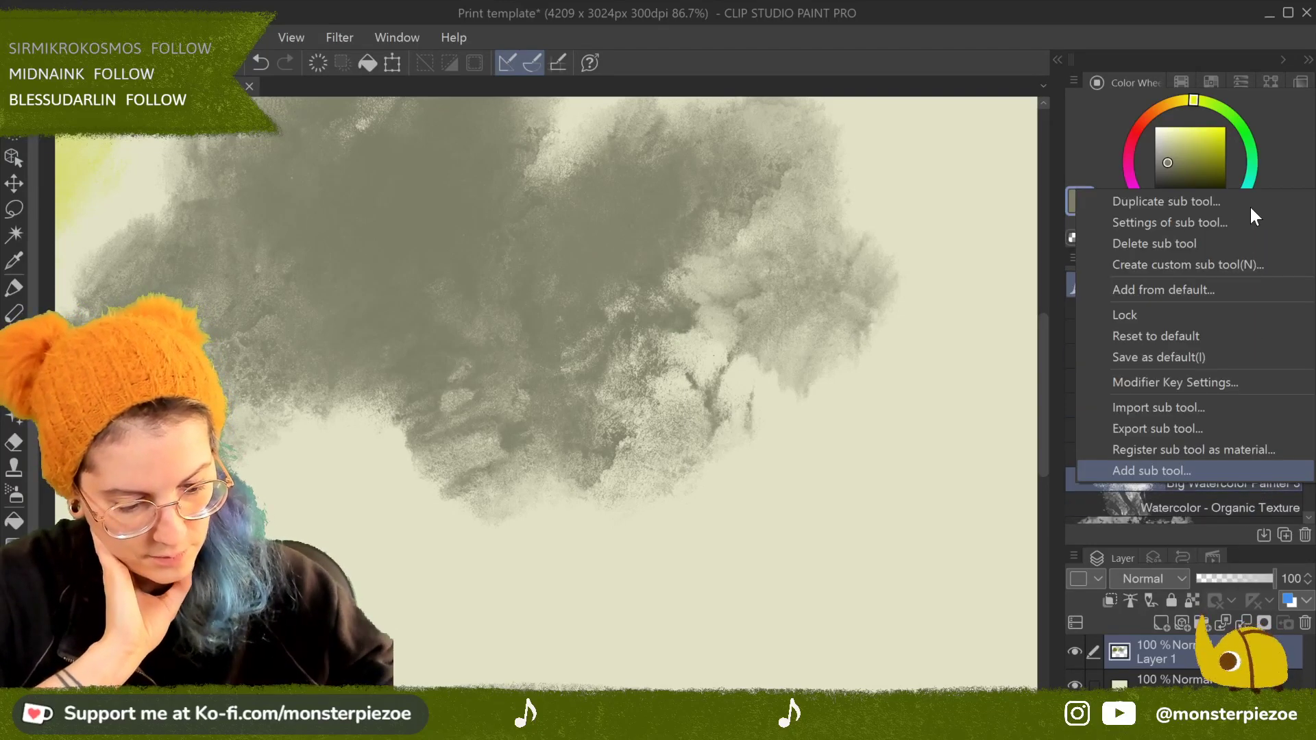
click(1230, 203)
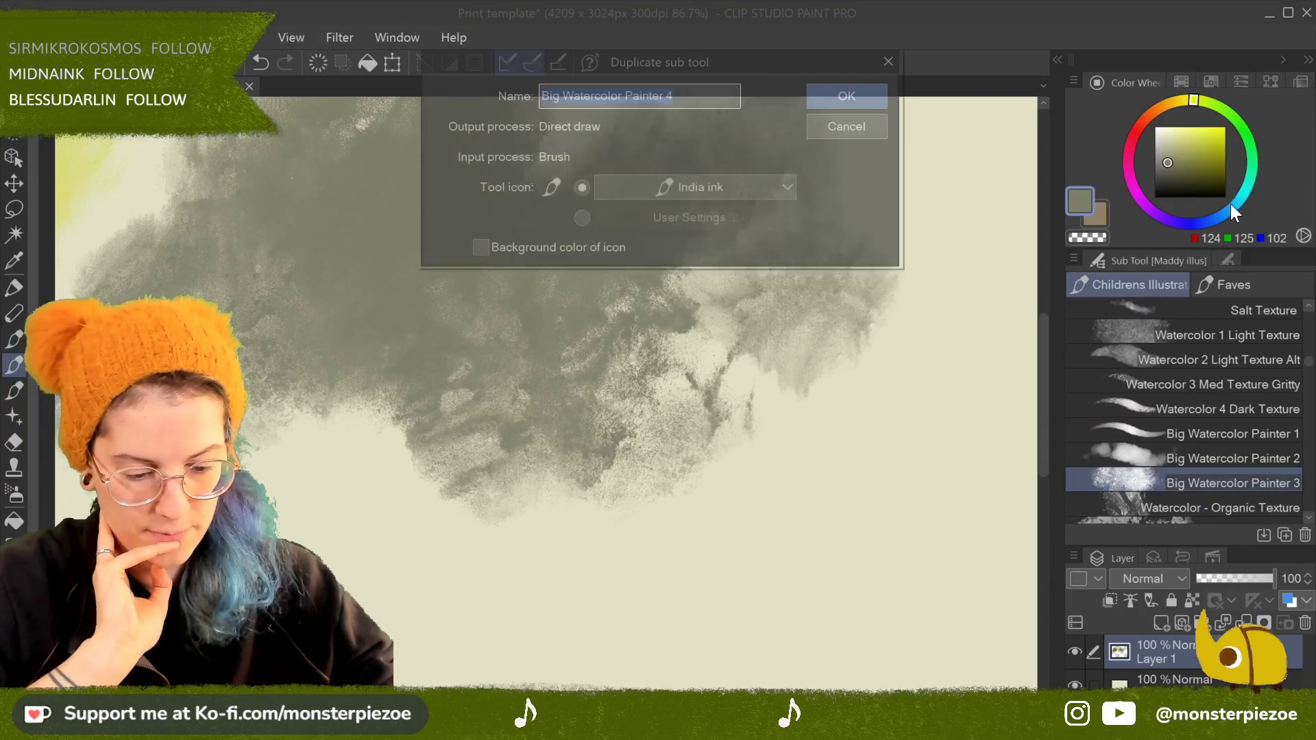
click(850, 94)
drag(1210, 504, 1251, 278)
mouse_move(1310, 503)
mouse_down()
mouse_move(1313, 356)
mouse_move(1314, 373)
mouse_up()
Step: Paint a large round patch in muted olive (RGB 91, 93, 58) with Watercolor - Organic Texture, right of the grey area
click(1287, 449)
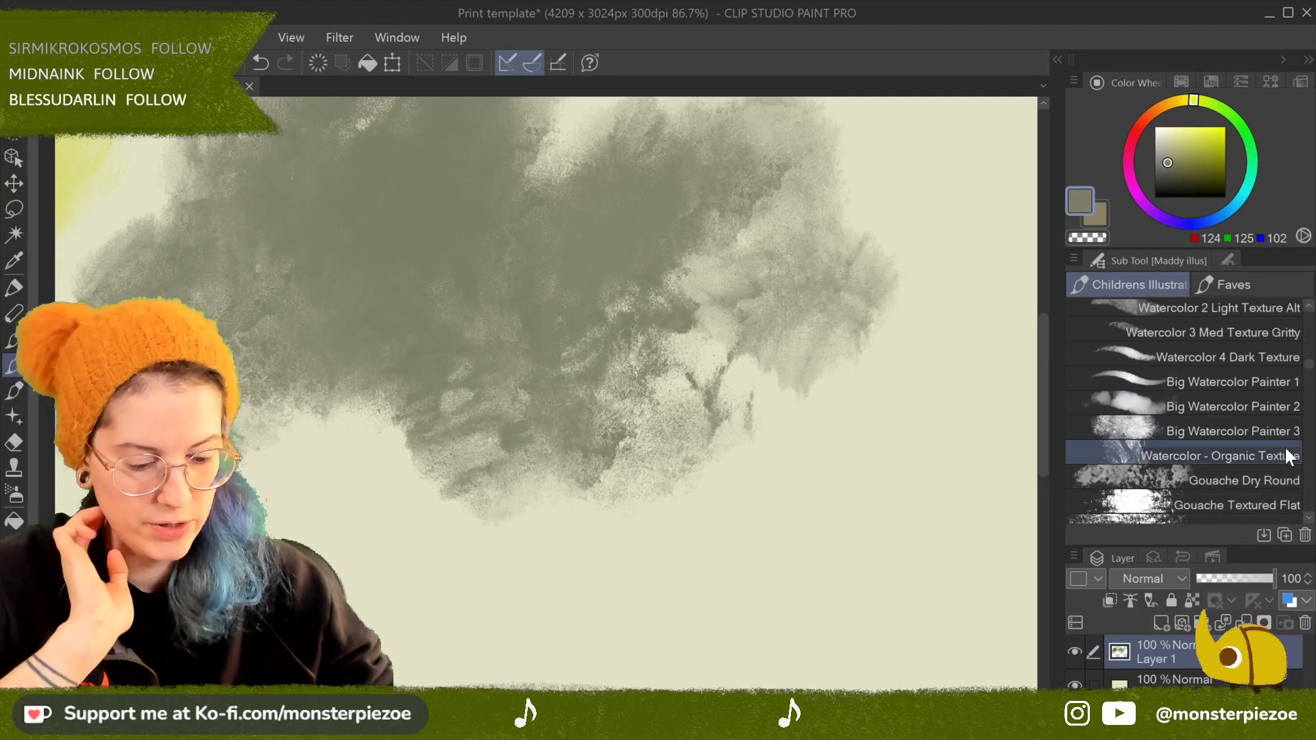
drag(823, 288, 604, 346)
drag(466, 370, 418, 445)
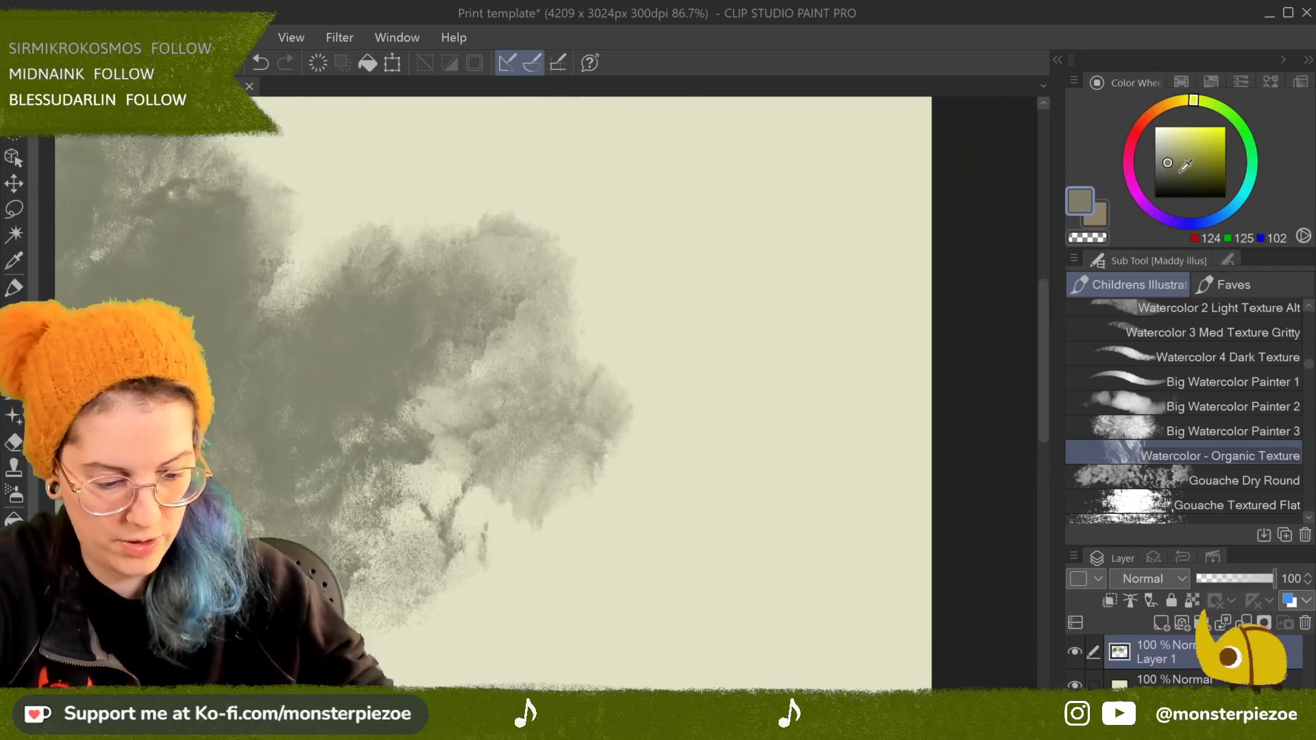
mouse_move(742, 172)
mouse_down()
mouse_move(685, 220)
mouse_move(678, 339)
mouse_move(713, 308)
mouse_move(820, 314)
mouse_move(685, 384)
mouse_move(576, 240)
mouse_move(644, 328)
mouse_up()
mouse_move(713, 384)
mouse_down()
mouse_move(658, 196)
mouse_move(761, 411)
mouse_move(815, 439)
mouse_move(838, 432)
mouse_move(720, 521)
mouse_move(631, 507)
mouse_move(754, 329)
mouse_move(857, 384)
mouse_move(855, 437)
mouse_up()
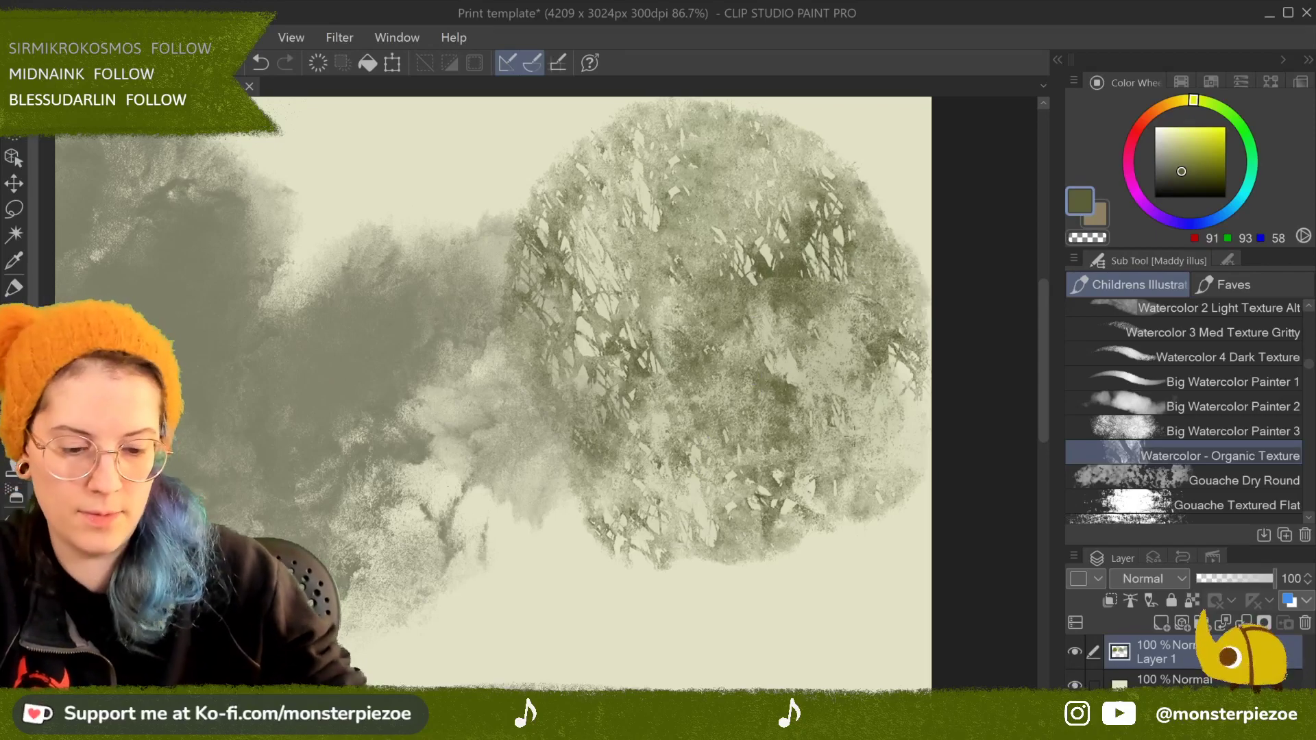
drag(856, 561, 738, 587)
Step: Dab dark olive (RGB 54, 56, 21) Watercolor - Organic Texture accents over the grey watercolor area
scroll(629, 343, up, 3)
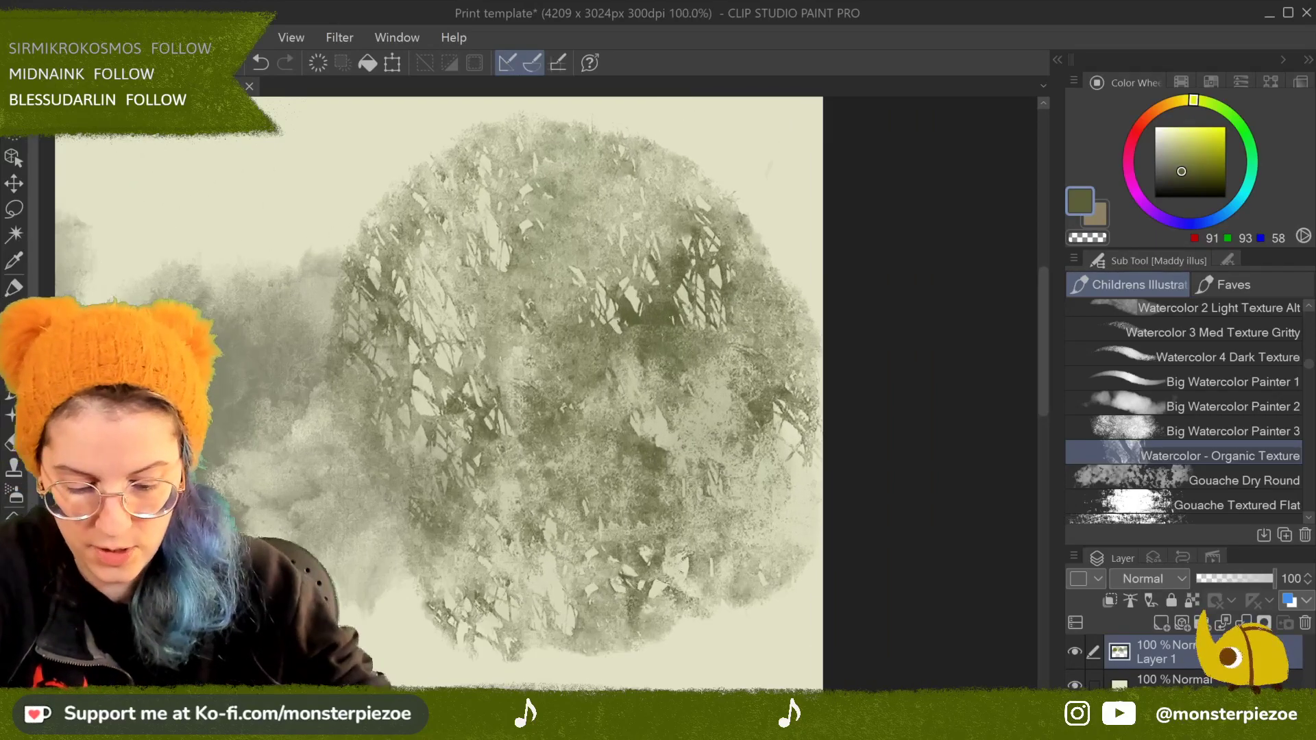
drag(628, 343, 700, 364)
scroll(686, 357, down, 4)
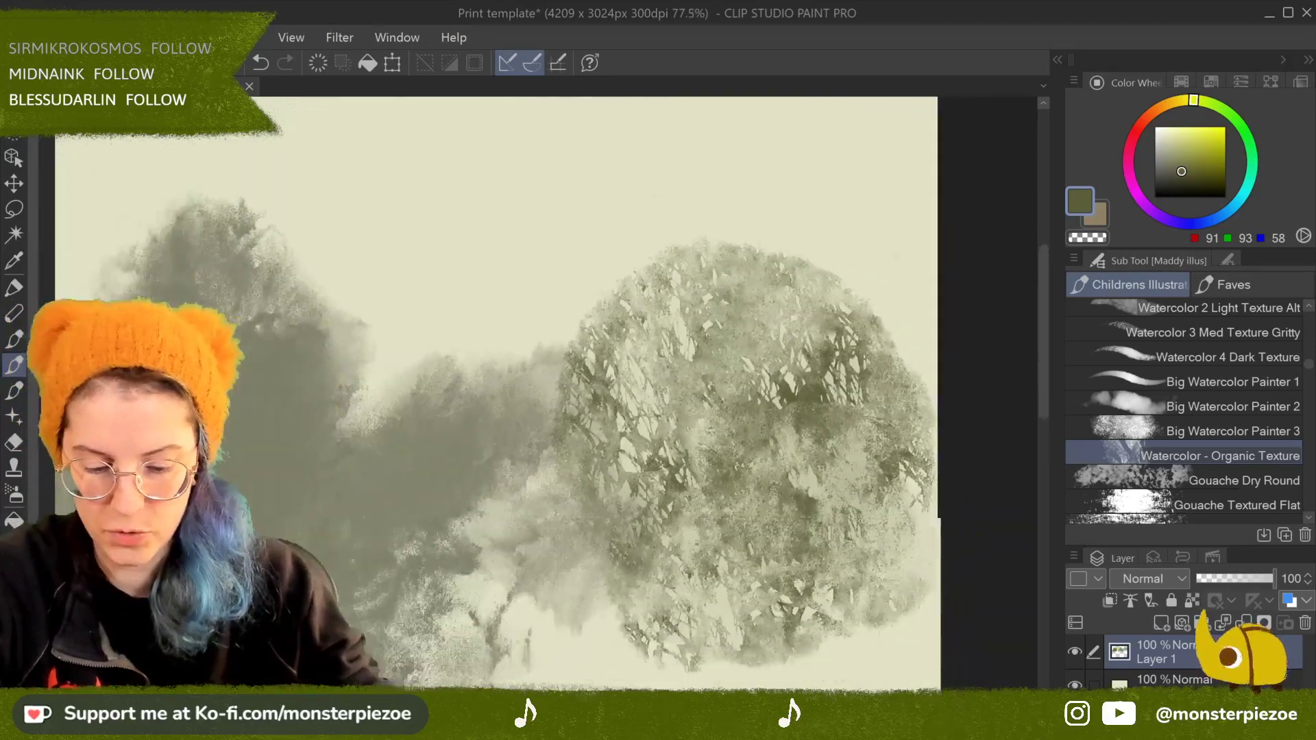
drag(686, 446, 710, 305)
drag(575, 366, 579, 348)
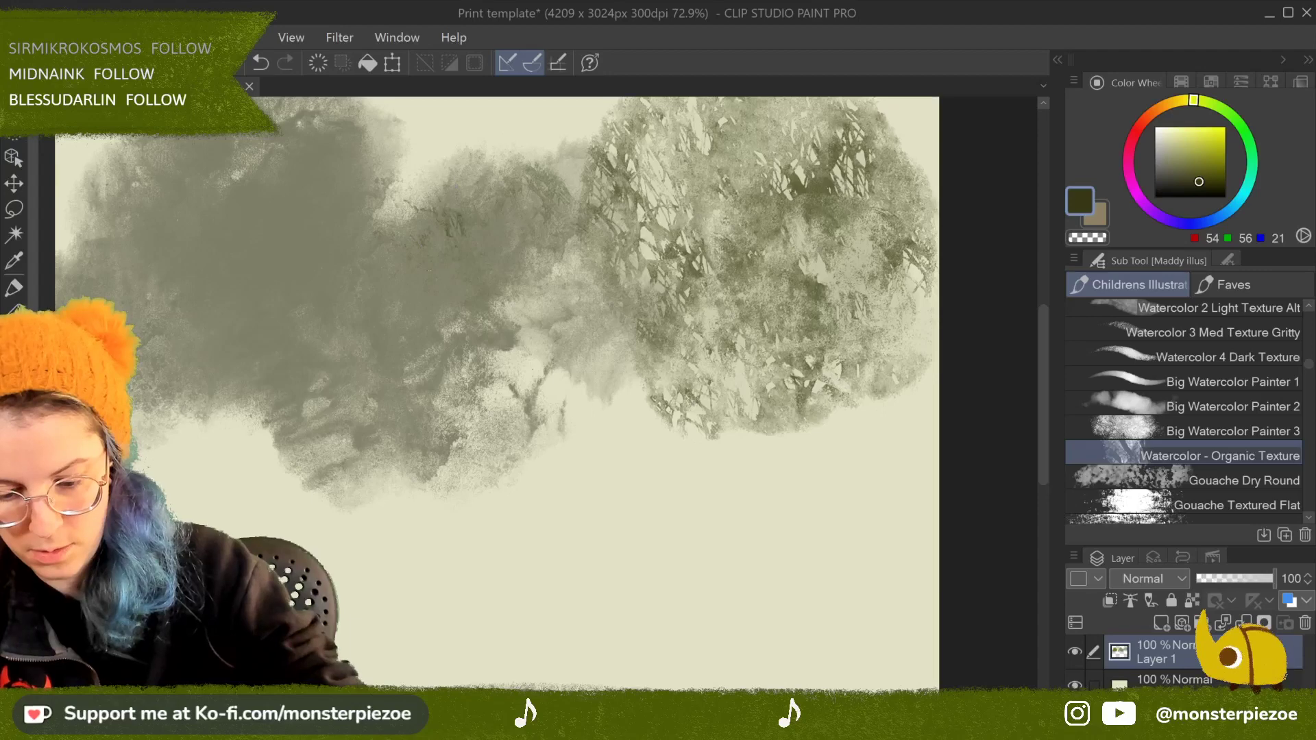
drag(615, 260, 862, 275)
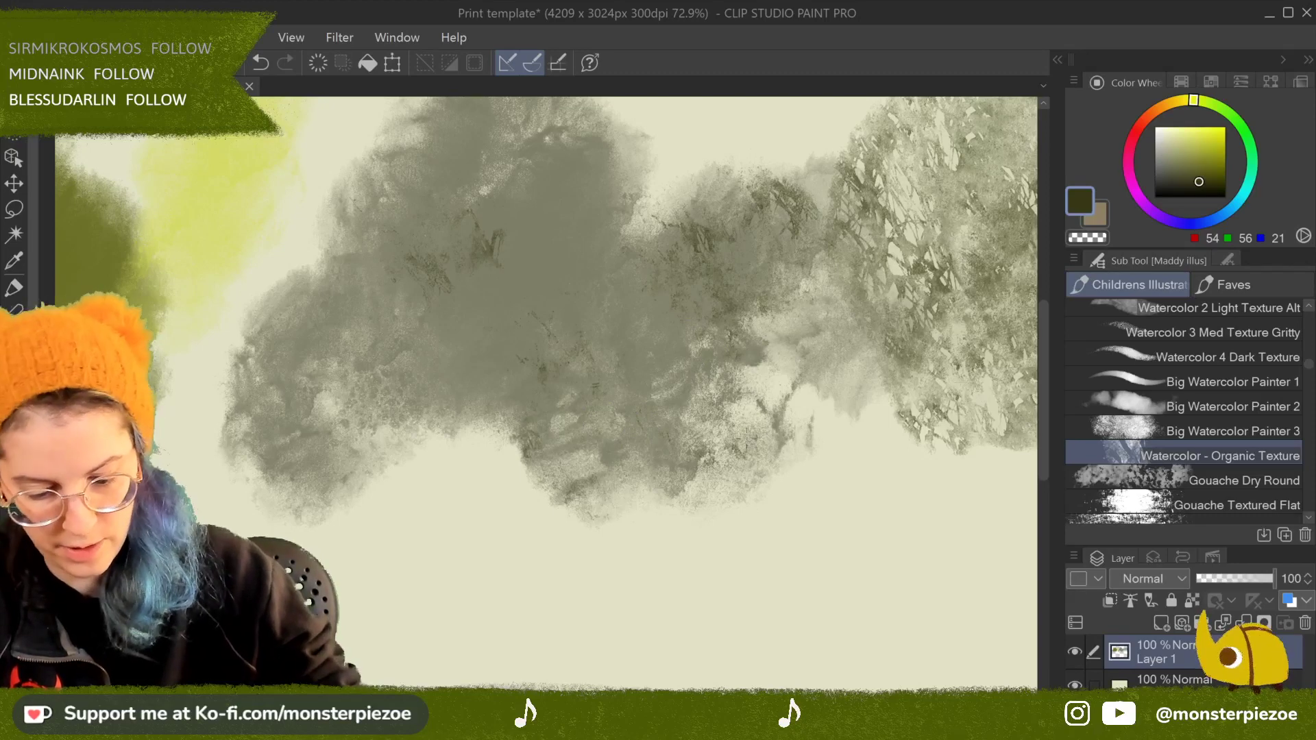
drag(782, 469, 702, 480)
drag(782, 438, 664, 374)
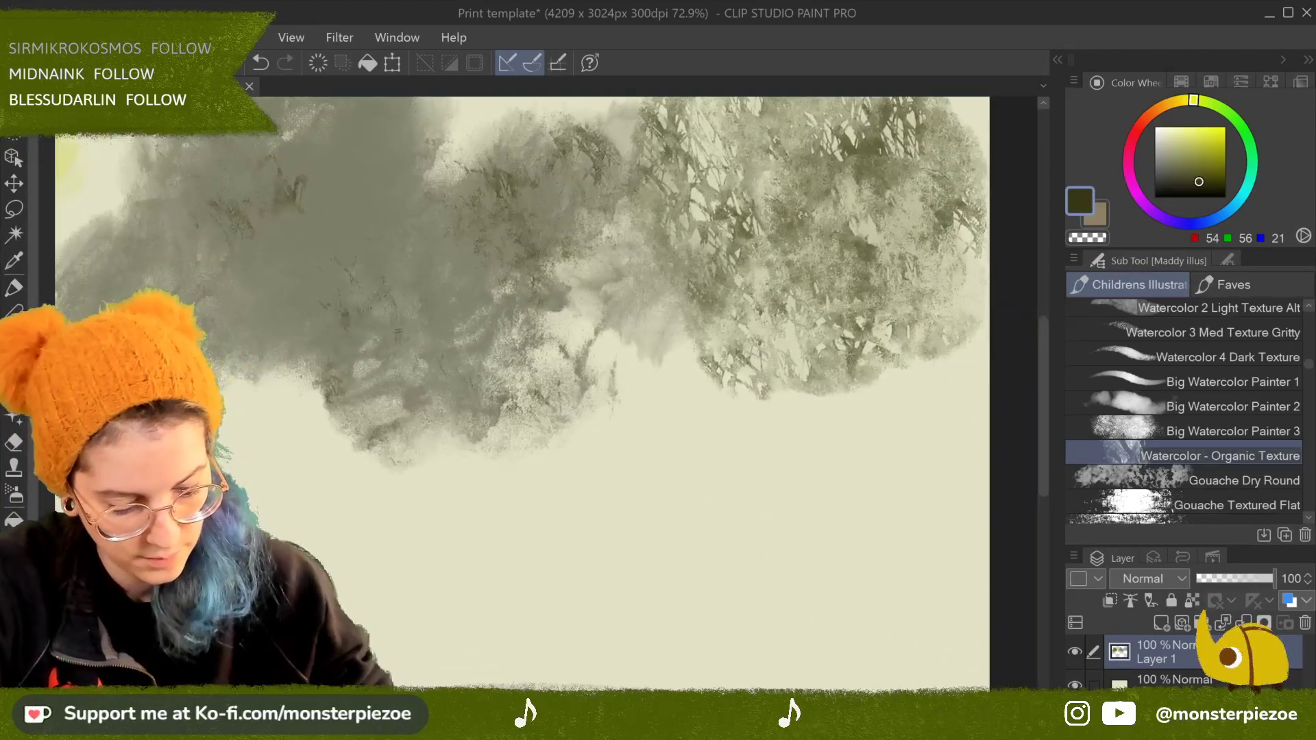
Step: Paint a broad dark olive (RGB 54, 56, 21) patch with Gouache Dry Round in the empty area below the textured circle
click(1271, 482)
scroll(1308, 518, down, 3)
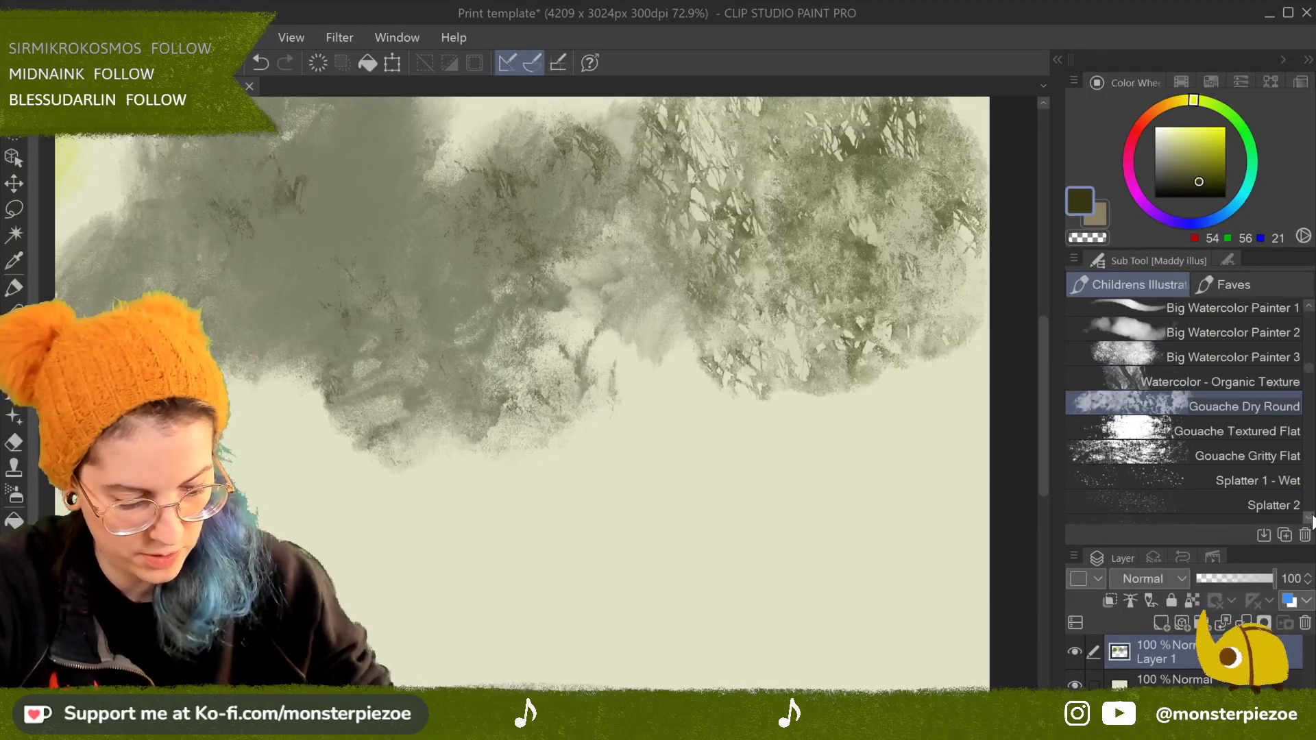
click(1311, 517)
click(1311, 518)
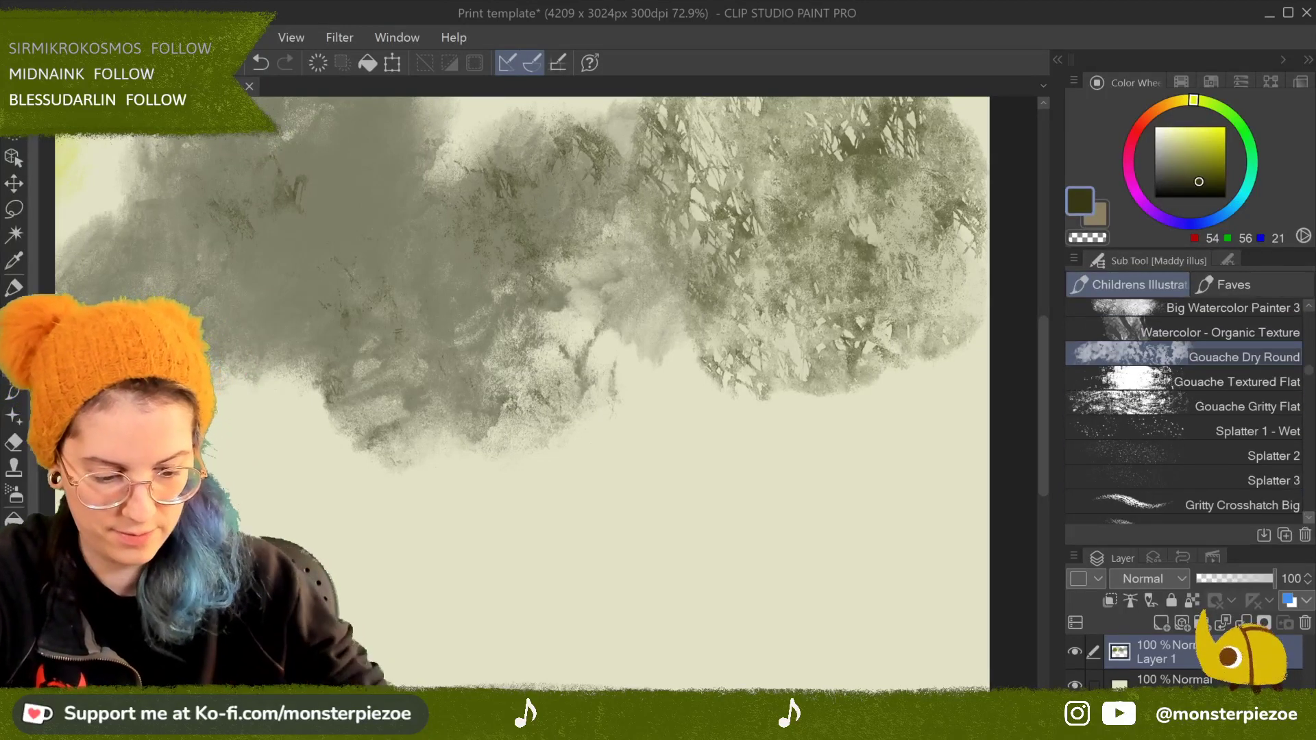
drag(768, 439, 558, 348)
mouse_move(534, 429)
mouse_down()
mouse_move(590, 391)
mouse_move(535, 370)
mouse_move(609, 352)
mouse_move(686, 535)
mouse_move(559, 548)
mouse_move(549, 371)
mouse_move(658, 466)
mouse_move(720, 494)
mouse_move(674, 444)
mouse_move(713, 479)
mouse_move(617, 548)
mouse_move(473, 445)
mouse_move(456, 468)
mouse_move(576, 404)
mouse_up()
mouse_move(308, 480)
mouse_down()
mouse_move(411, 604)
mouse_move(397, 480)
mouse_move(473, 548)
mouse_move(384, 439)
mouse_move(589, 648)
mouse_up()
Step: Layer yellow-green, olive (RGB 100, 104, 30) and dark olive (RGB 48, 50, 9) strokes over the Gouache Dry Round patch
click(1190, 147)
mouse_move(418, 576)
mouse_down()
mouse_move(576, 405)
mouse_move(672, 384)
mouse_move(733, 494)
mouse_up()
mouse_move(665, 394)
mouse_down()
mouse_move(596, 466)
mouse_move(604, 600)
mouse_up()
drag(548, 479, 679, 396)
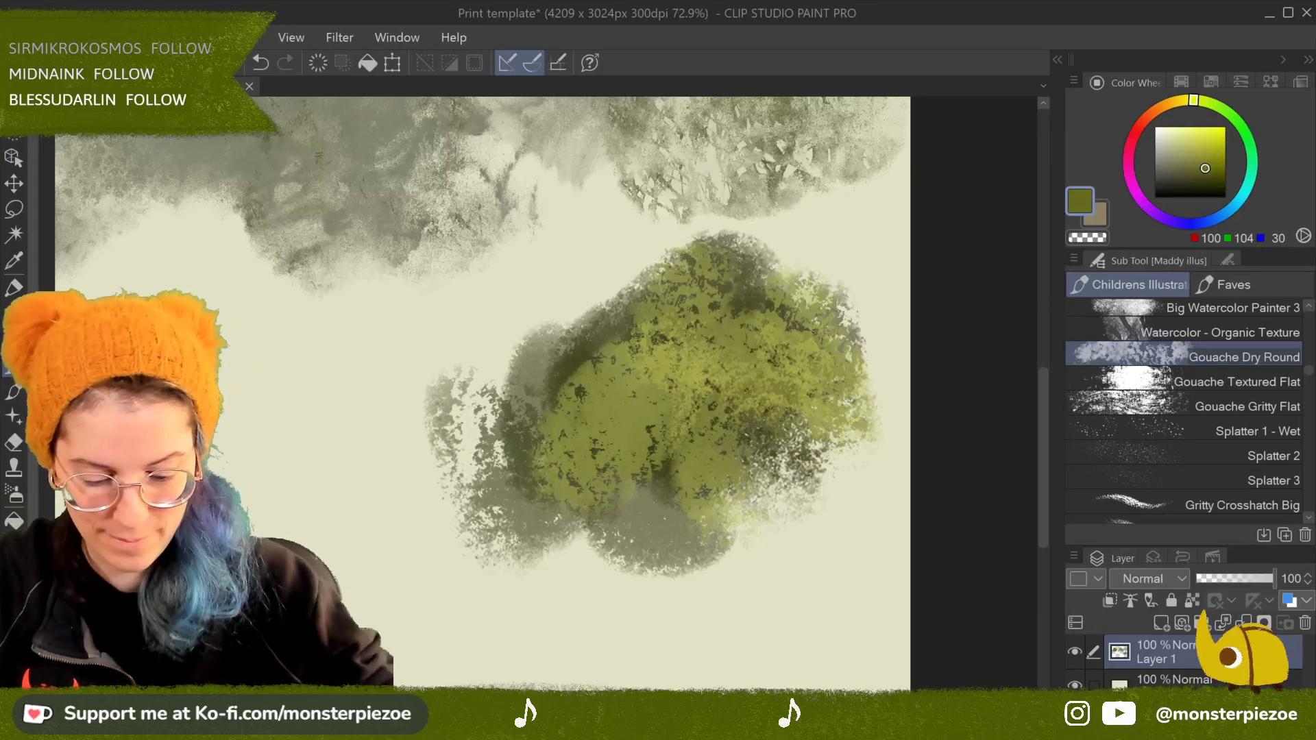
drag(776, 362, 820, 416)
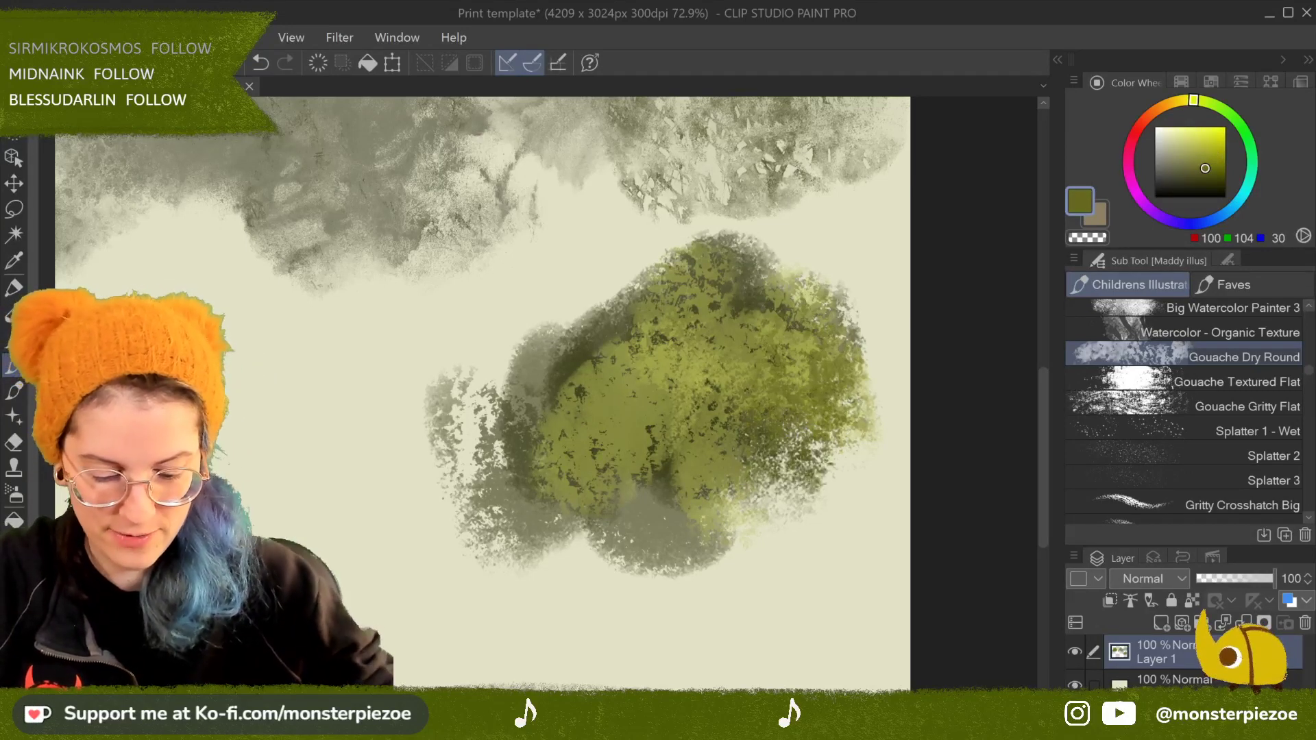
click(1212, 184)
mouse_move(810, 365)
mouse_down()
mouse_move(806, 399)
mouse_move(795, 371)
mouse_move(746, 411)
mouse_up()
mouse_move(679, 343)
mouse_down()
mouse_move(789, 493)
mouse_move(802, 411)
mouse_move(857, 439)
mouse_up()
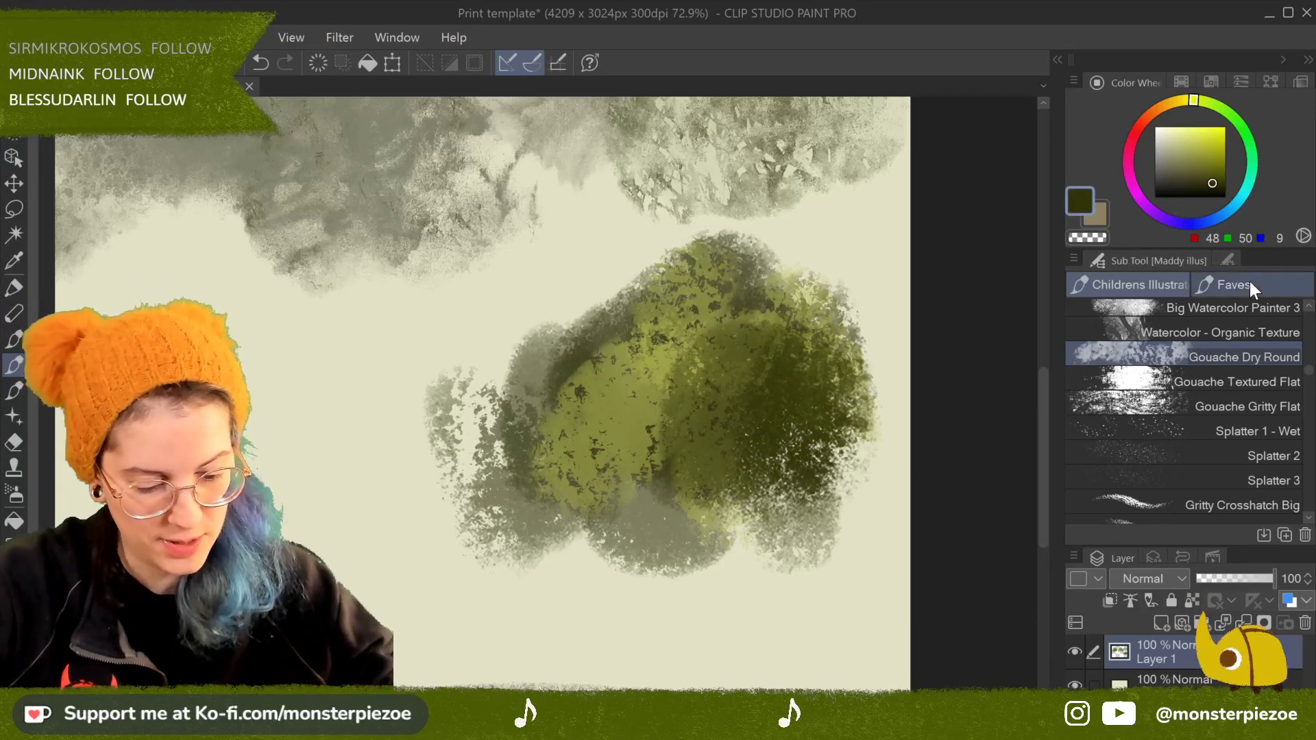
Step: Paint overlapping Gouache Textured Flat patches in dark olive (RGB 48, 50, 9), yellow-green (181, 186, 81) and olive (98, 100, 47) beside the dry round swatch
click(1266, 381)
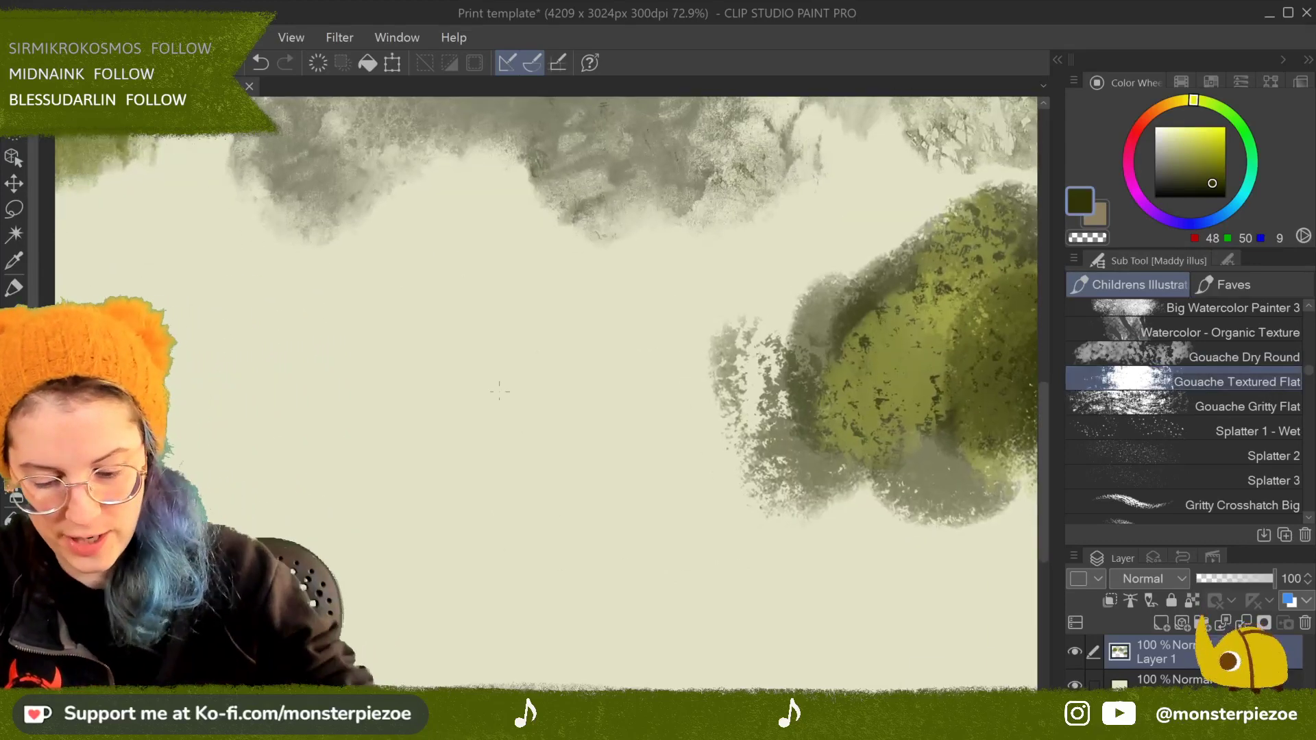
mouse_move(500, 392)
mouse_down()
mouse_move(586, 305)
mouse_move(650, 357)
mouse_move(699, 322)
mouse_move(658, 473)
mouse_move(713, 411)
mouse_up()
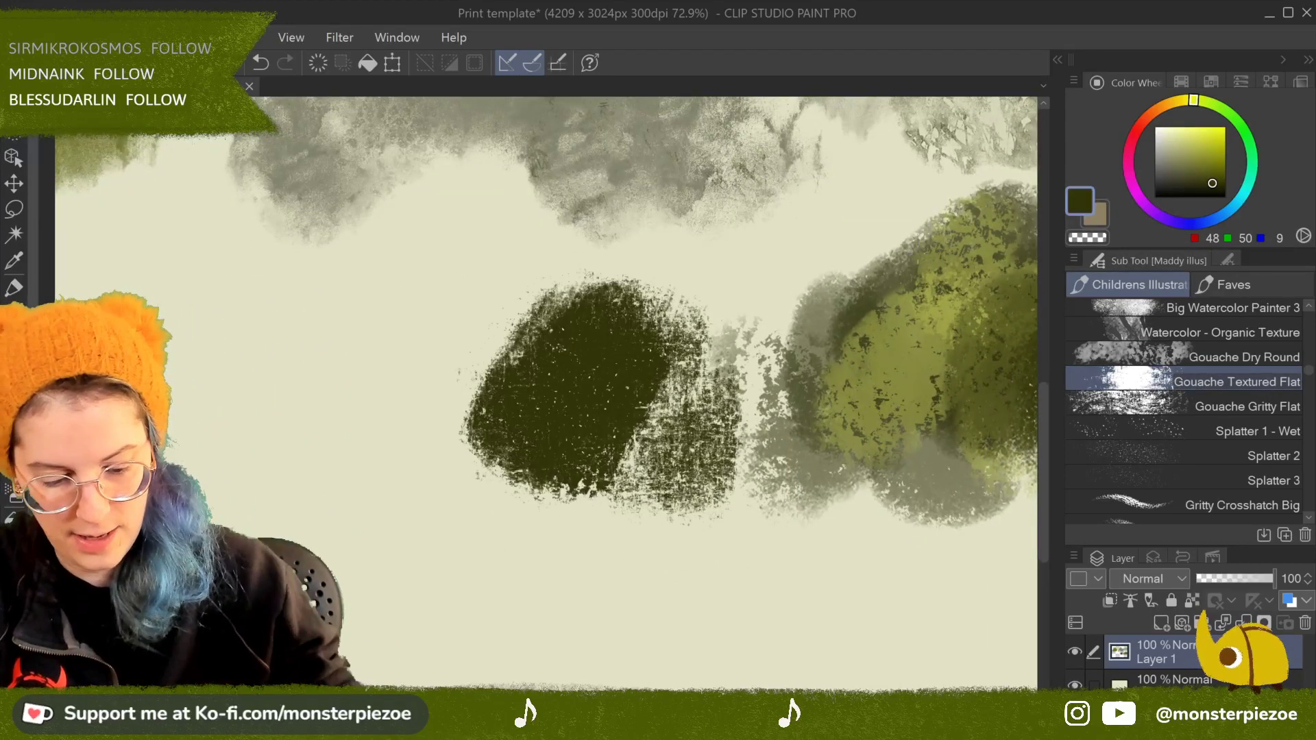
click(1198, 144)
mouse_move(630, 357)
mouse_down()
mouse_move(686, 288)
mouse_move(781, 356)
mouse_up()
drag(569, 295, 500, 432)
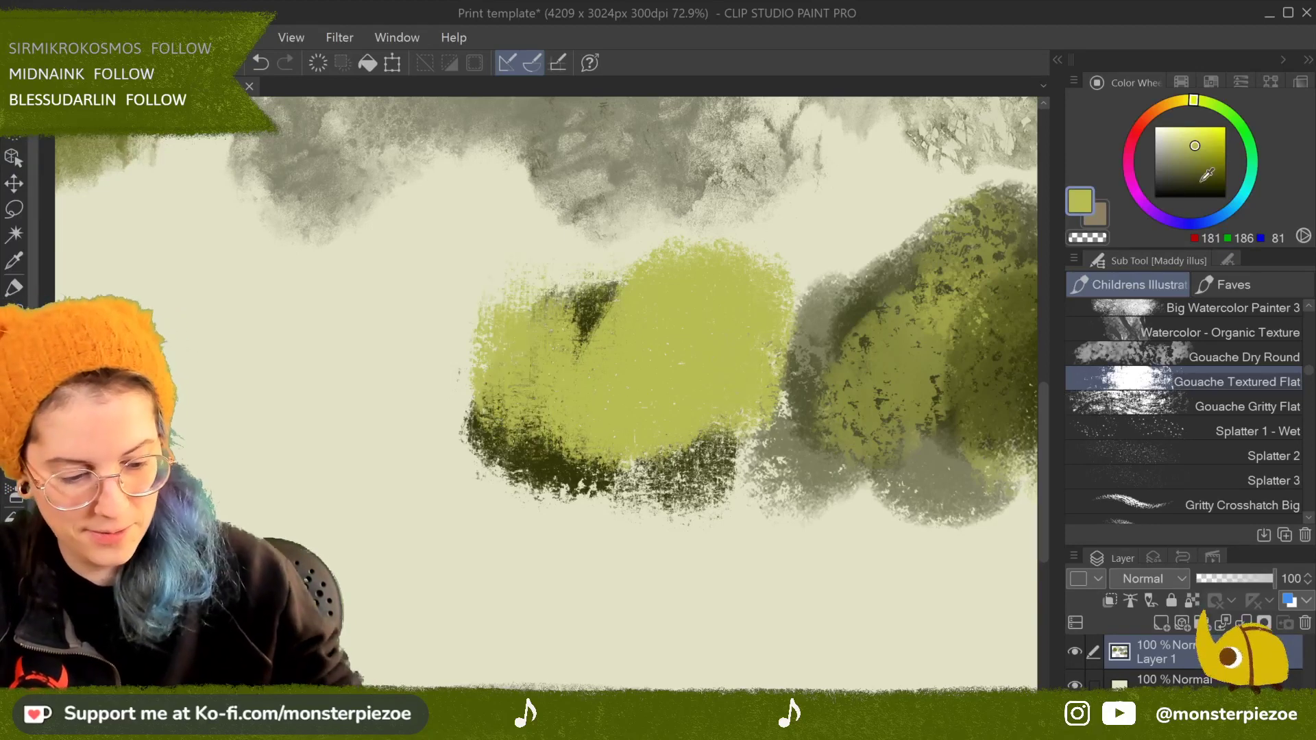
mouse_move(599, 422)
mouse_down()
mouse_move(686, 384)
mouse_move(754, 411)
mouse_move(798, 480)
mouse_up()
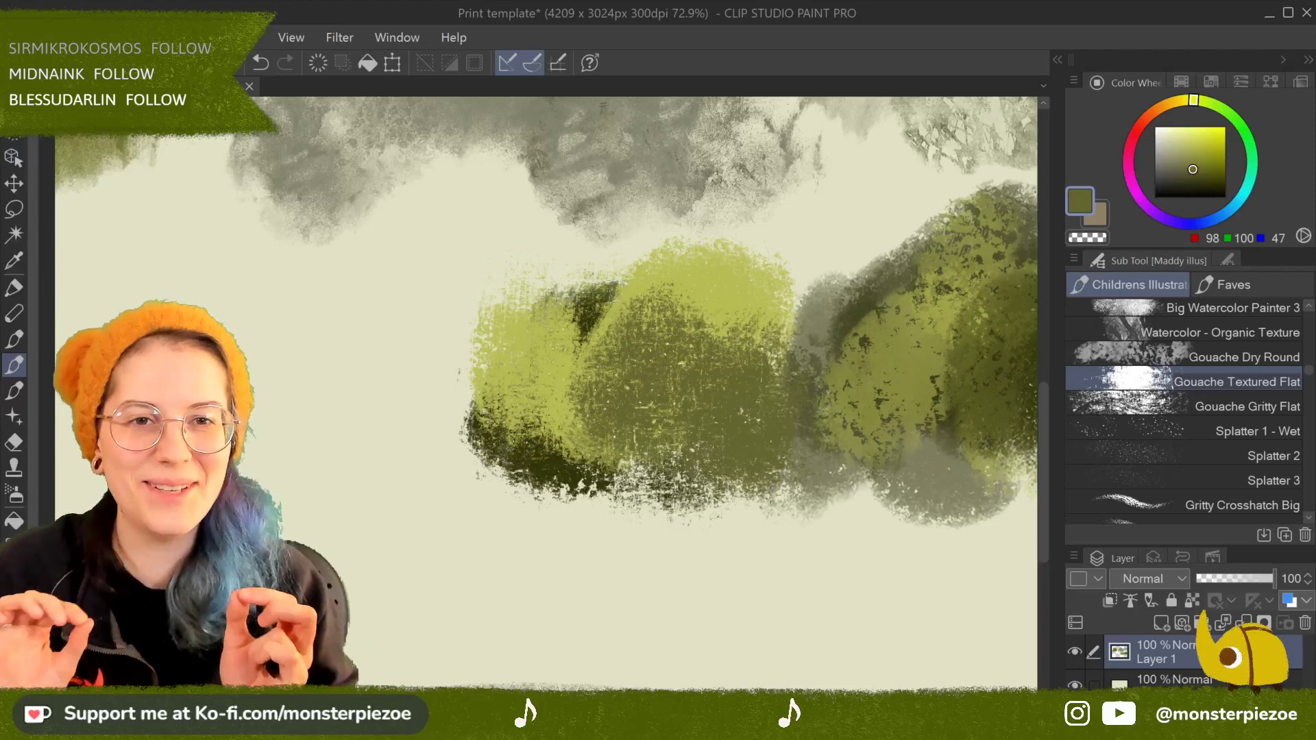
mouse_move(796, 257)
mouse_down()
mouse_move(865, 426)
mouse_move(648, 435)
mouse_up()
scroll(891, 425, down, 1)
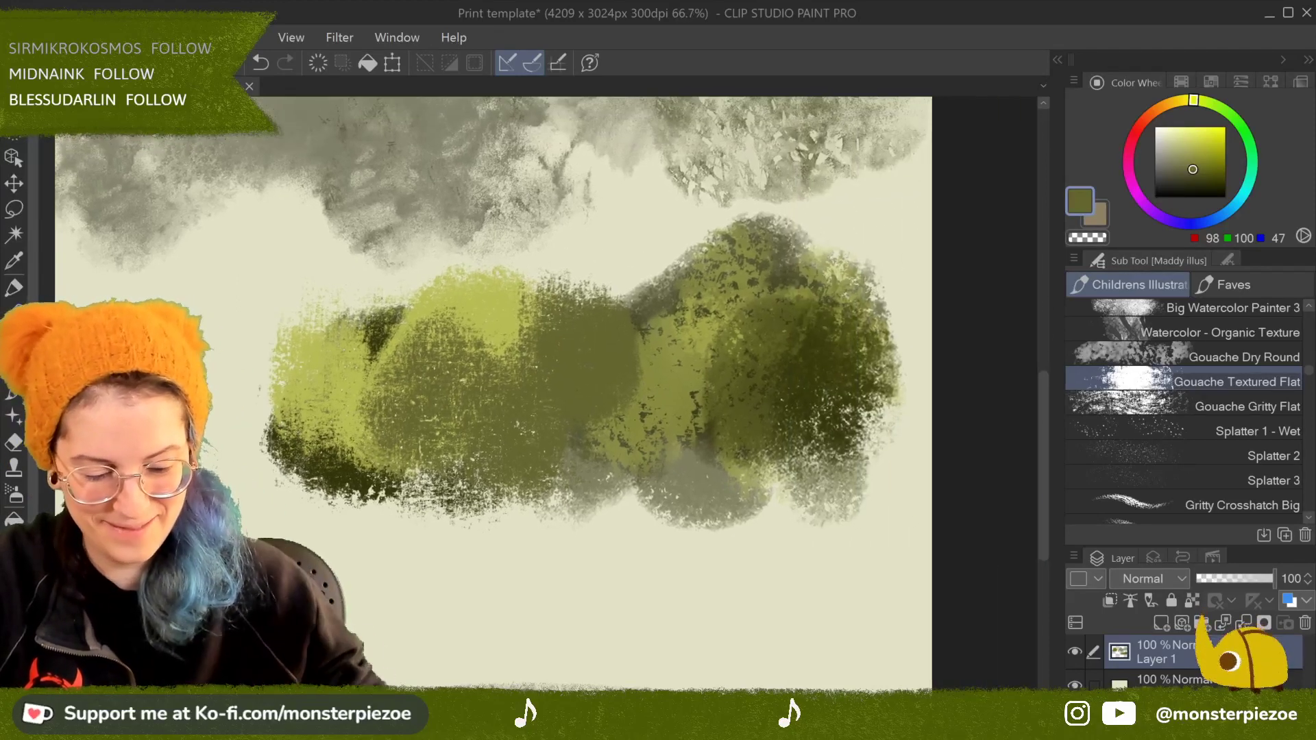
Step: Paint loose grainy olive strokes with Gouache Gritty Flat beneath the Gouache Textured Flat patches
click(1279, 407)
mouse_move(411, 589)
mouse_down()
mouse_move(644, 549)
mouse_move(733, 541)
mouse_move(747, 555)
mouse_up()
mouse_move(617, 521)
mouse_down()
mouse_move(685, 522)
mouse_move(891, 617)
mouse_up()
drag(853, 556, 888, 593)
mouse_move(583, 549)
mouse_down()
mouse_move(535, 312)
mouse_move(916, 404)
mouse_up()
drag(472, 382, 583, 378)
Step: Paint a round olive Gouache Gritty Flat patch with a yellow-green centre, lower left of the Textured Flat patches
mouse_move(444, 396)
mouse_down()
mouse_move(576, 323)
mouse_move(521, 384)
mouse_move(480, 384)
mouse_move(569, 389)
mouse_move(494, 480)
mouse_move(411, 411)
mouse_move(397, 329)
mouse_move(370, 384)
mouse_up()
mouse_move(438, 288)
mouse_down()
mouse_move(377, 336)
mouse_move(383, 363)
mouse_move(446, 288)
mouse_up()
mouse_move(480, 227)
mouse_down()
mouse_move(651, 137)
mouse_move(754, 343)
mouse_move(734, 240)
mouse_move(446, 192)
mouse_up()
mouse_move(720, 301)
mouse_down()
mouse_move(521, 206)
mouse_move(644, 226)
mouse_move(647, 254)
mouse_up()
mouse_move(446, 192)
mouse_down()
mouse_move(686, 260)
mouse_move(603, 548)
mouse_move(706, 425)
mouse_move(720, 342)
mouse_move(685, 452)
mouse_move(521, 425)
mouse_move(561, 339)
mouse_up()
scroll(761, 425, down, 5)
mouse_move(642, 360)
mouse_down()
mouse_move(552, 374)
mouse_move(700, 405)
mouse_move(672, 466)
mouse_up()
Step: Layer dark olive (RGB 68, 71, 12) and pale yellow (RGB 249, 255, 142) Gouache Gritty Flat strokes over the round patch
click(1213, 174)
click(1214, 177)
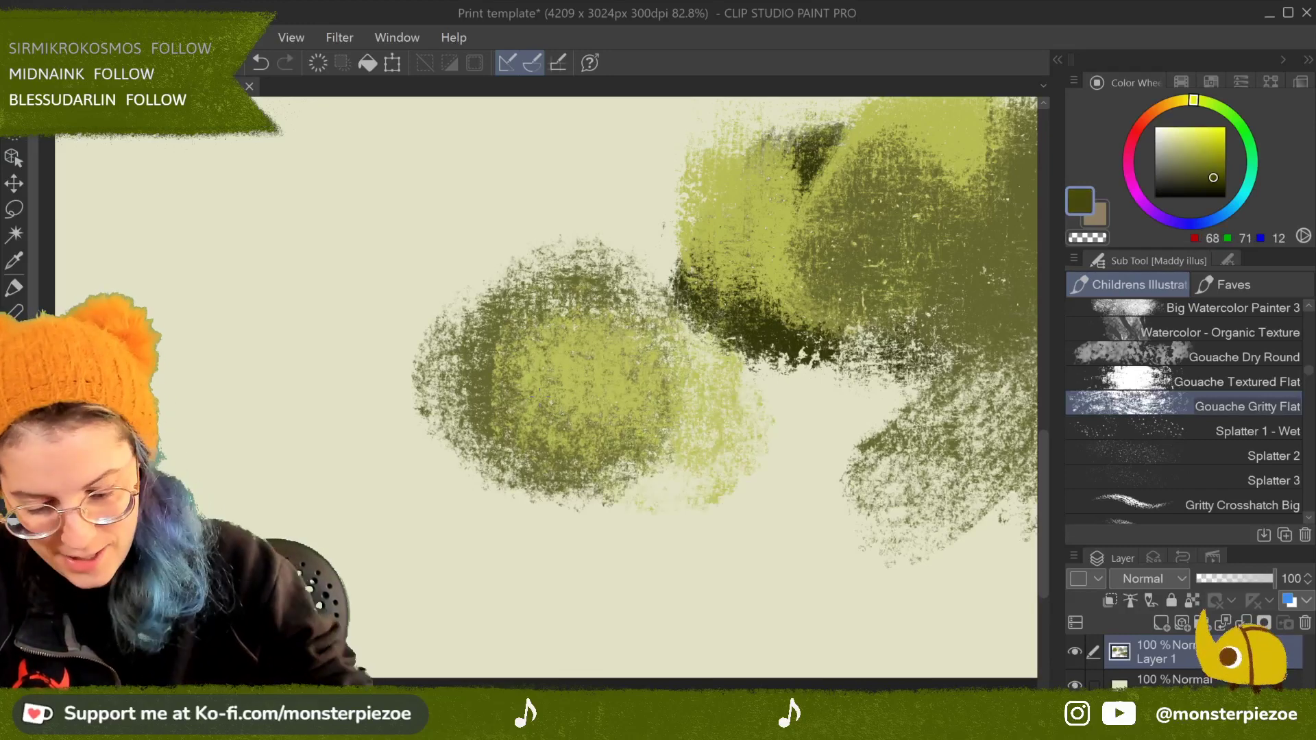
mouse_move(466, 425)
mouse_down()
mouse_move(672, 411)
mouse_move(583, 330)
mouse_up()
mouse_move(603, 411)
mouse_down()
mouse_move(720, 493)
mouse_move(768, 439)
mouse_move(686, 521)
mouse_up()
mouse_move(617, 493)
mouse_down()
mouse_move(658, 548)
mouse_move(788, 384)
mouse_move(720, 363)
mouse_move(685, 384)
mouse_up()
click(1187, 127)
mouse_move(582, 371)
mouse_down()
mouse_move(686, 384)
mouse_move(741, 274)
mouse_up()
drag(720, 343, 600, 361)
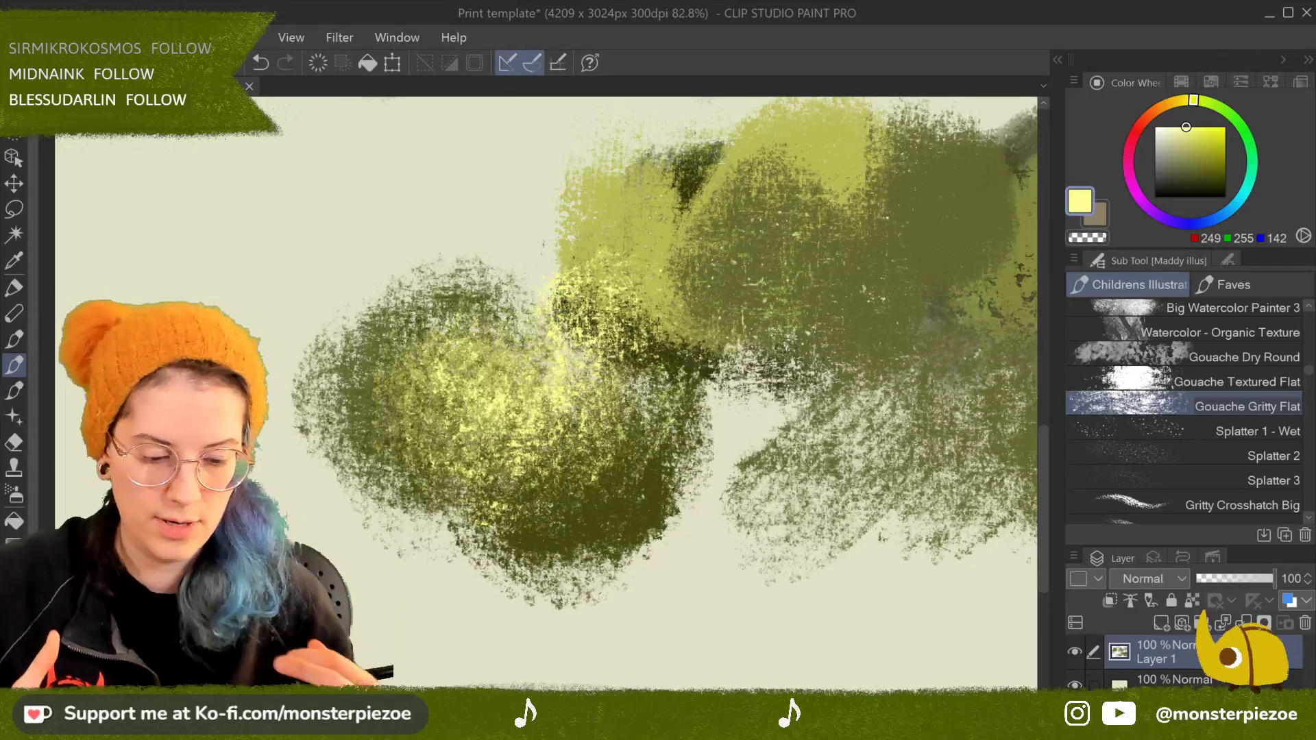
click(1270, 355)
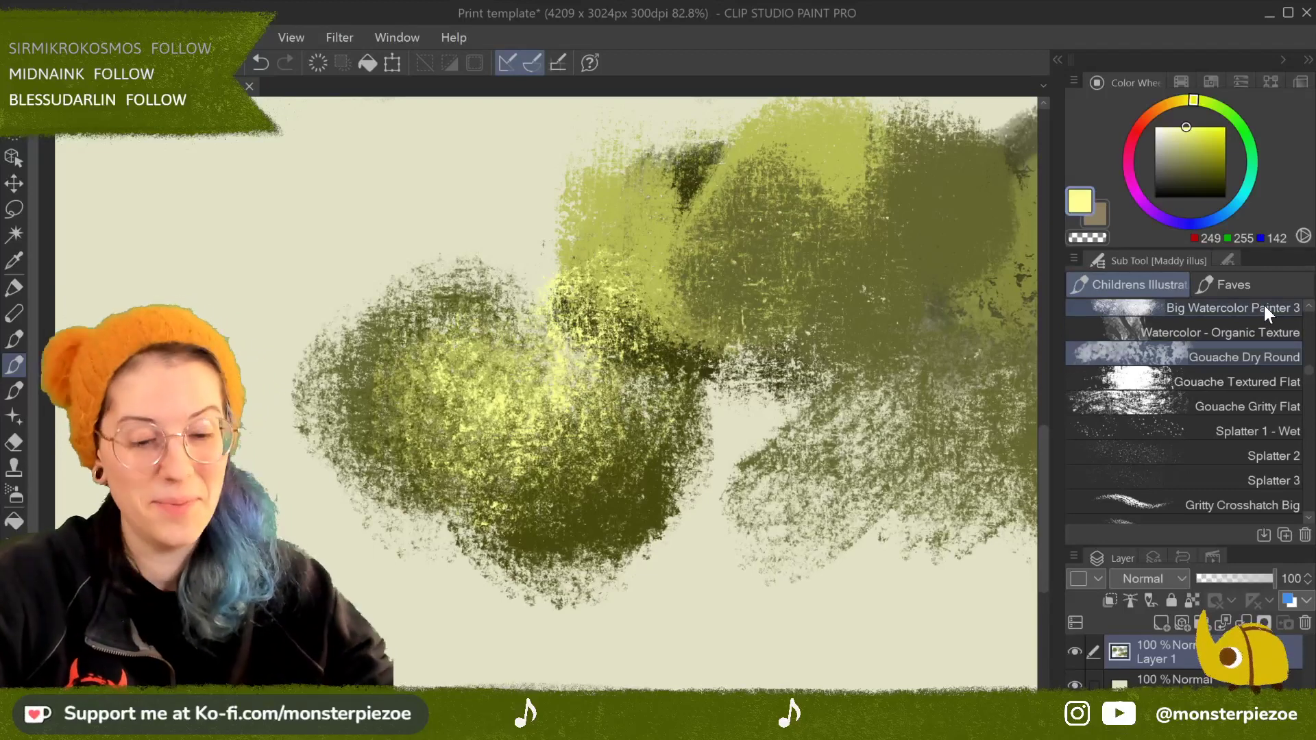
right_click(1265, 356)
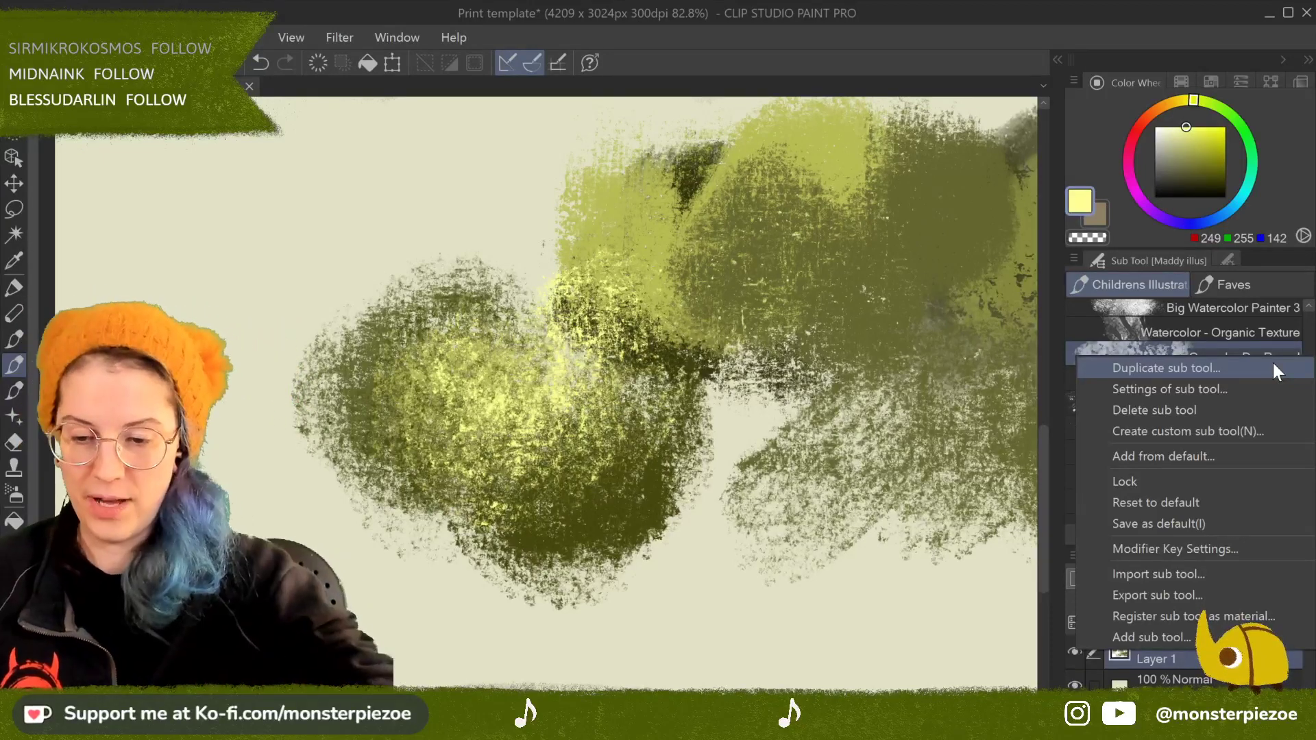
key(Escape)
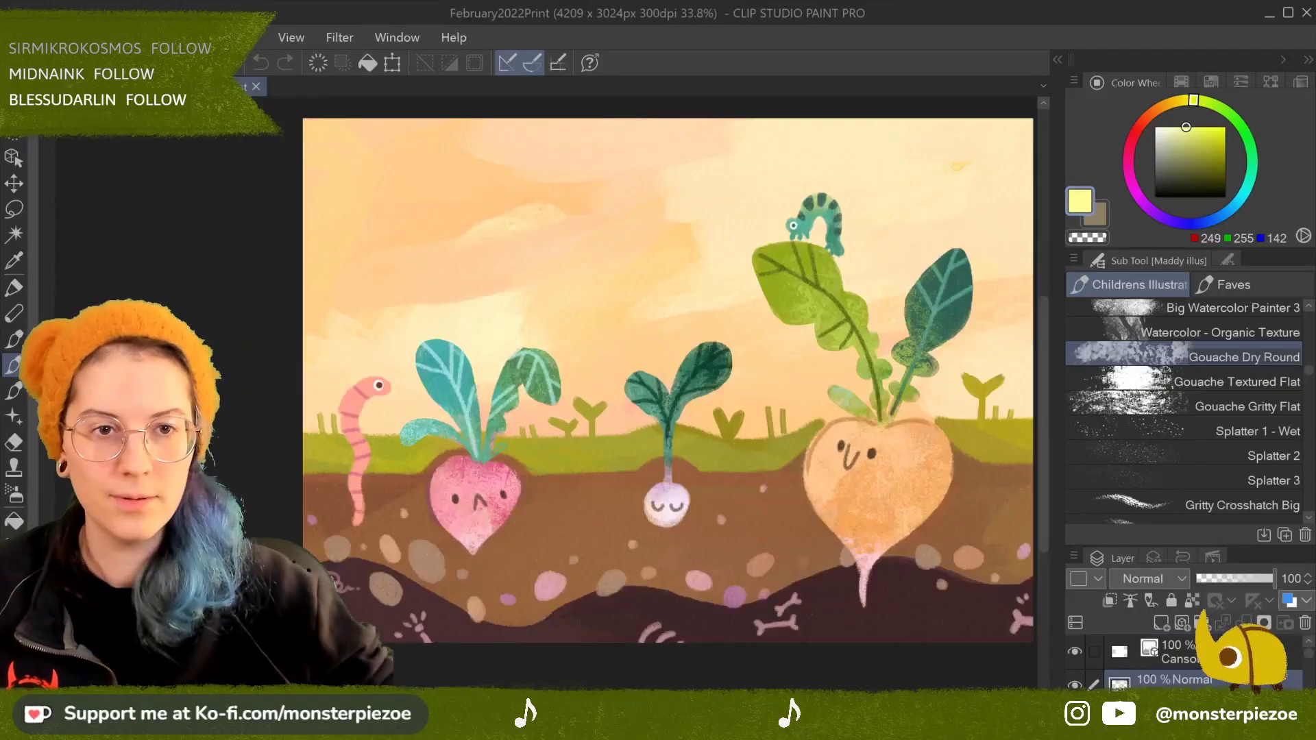
mouse_move(669, 381)
mouse_down()
mouse_move(598, 371)
mouse_move(624, 389)
mouse_move(653, 390)
mouse_move(653, 375)
mouse_up()
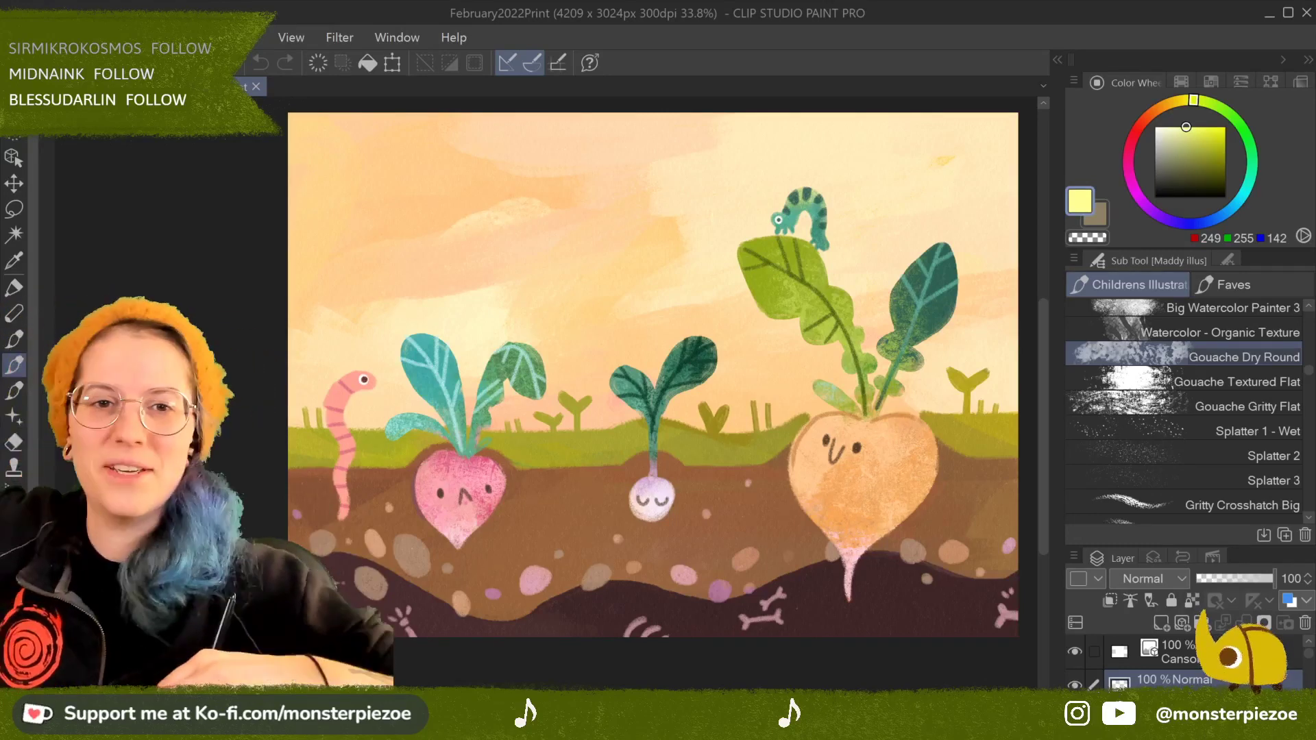
Step: Open the recent file Feb2022 STICKERS.clip and look over the vegetable stickers
click(17, 37)
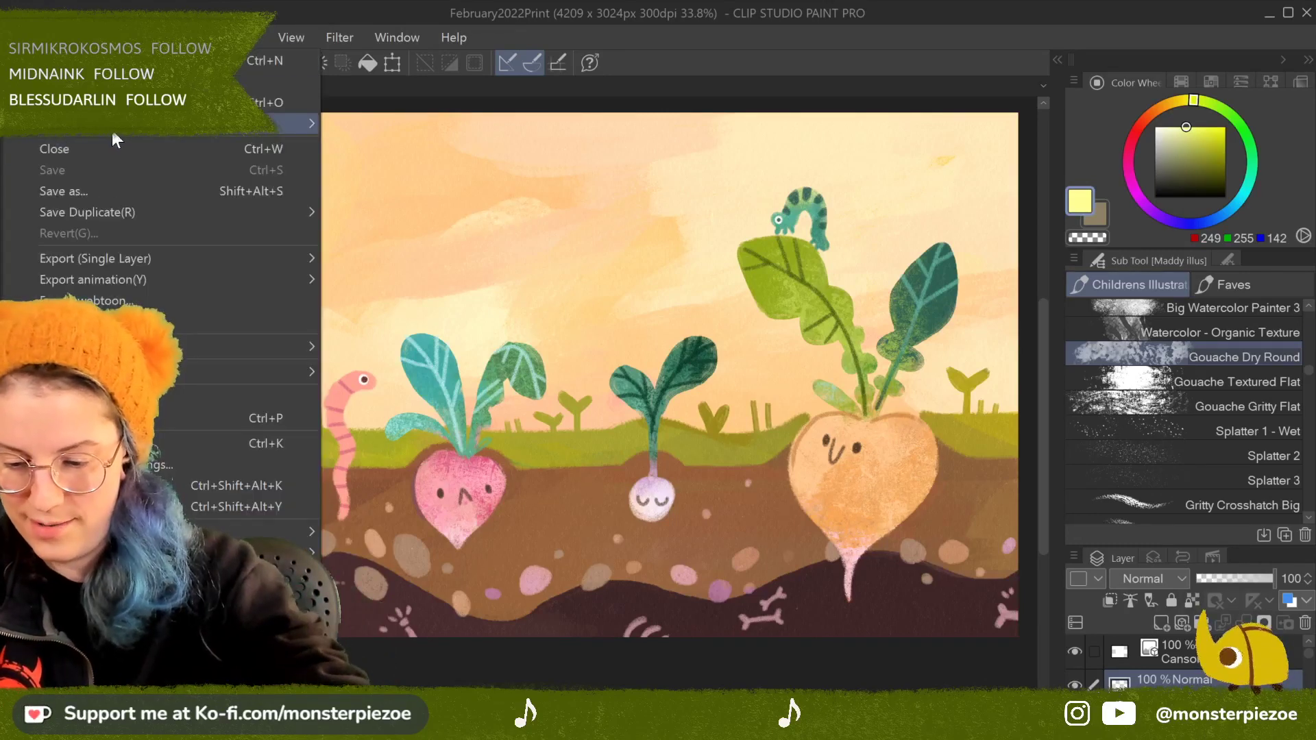
mouse_move(117, 124)
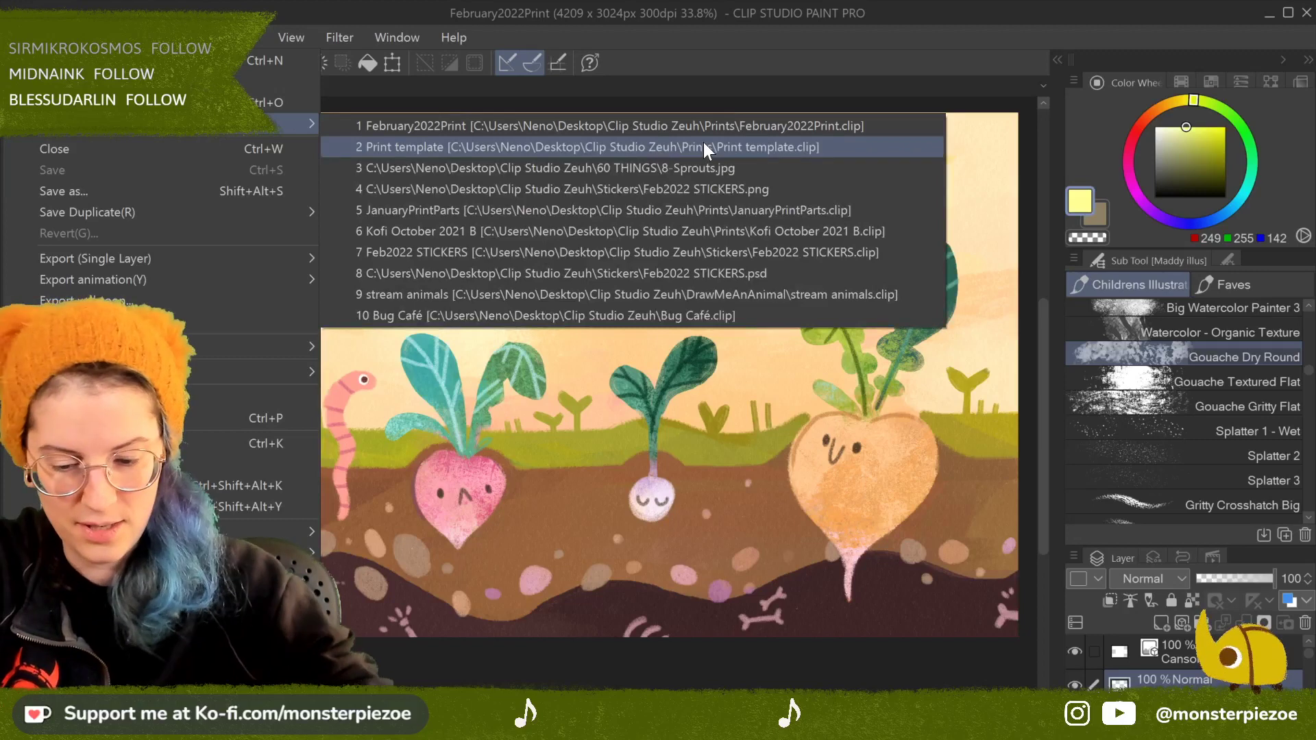
click(716, 259)
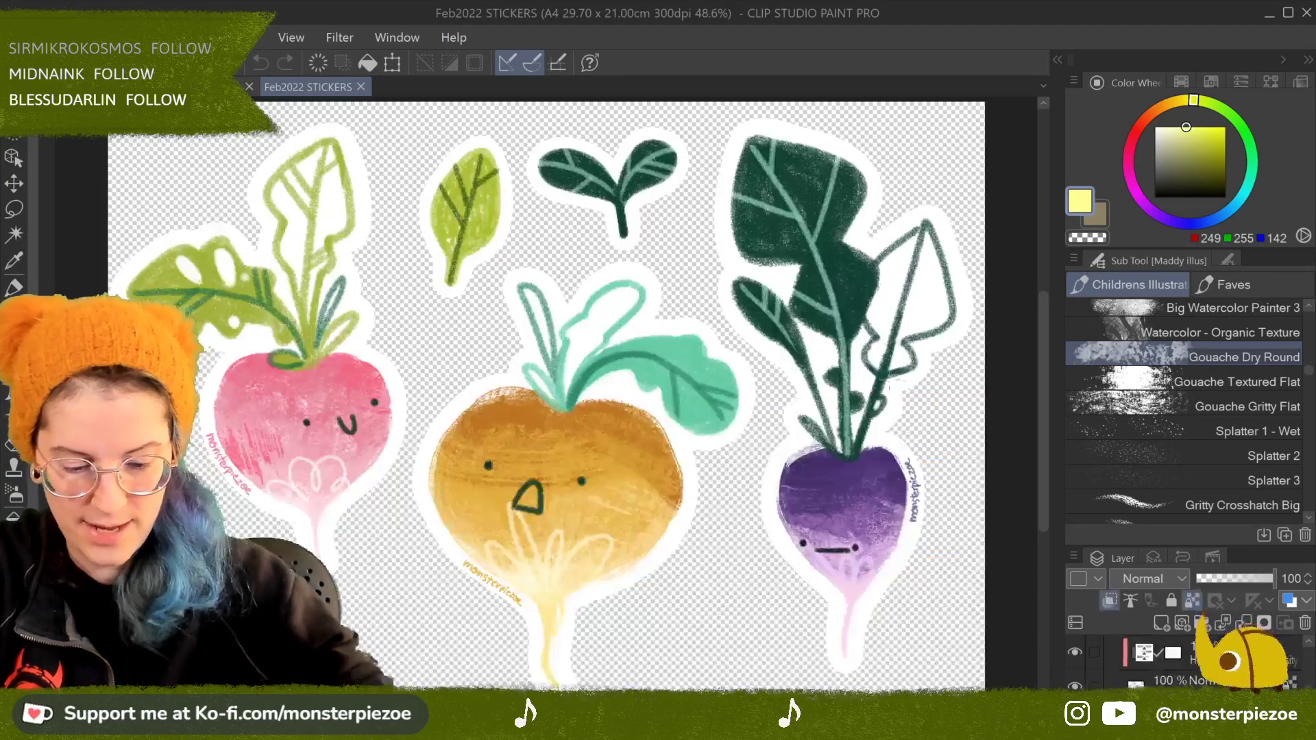
scroll(805, 421, down, 3)
drag(804, 422, 858, 406)
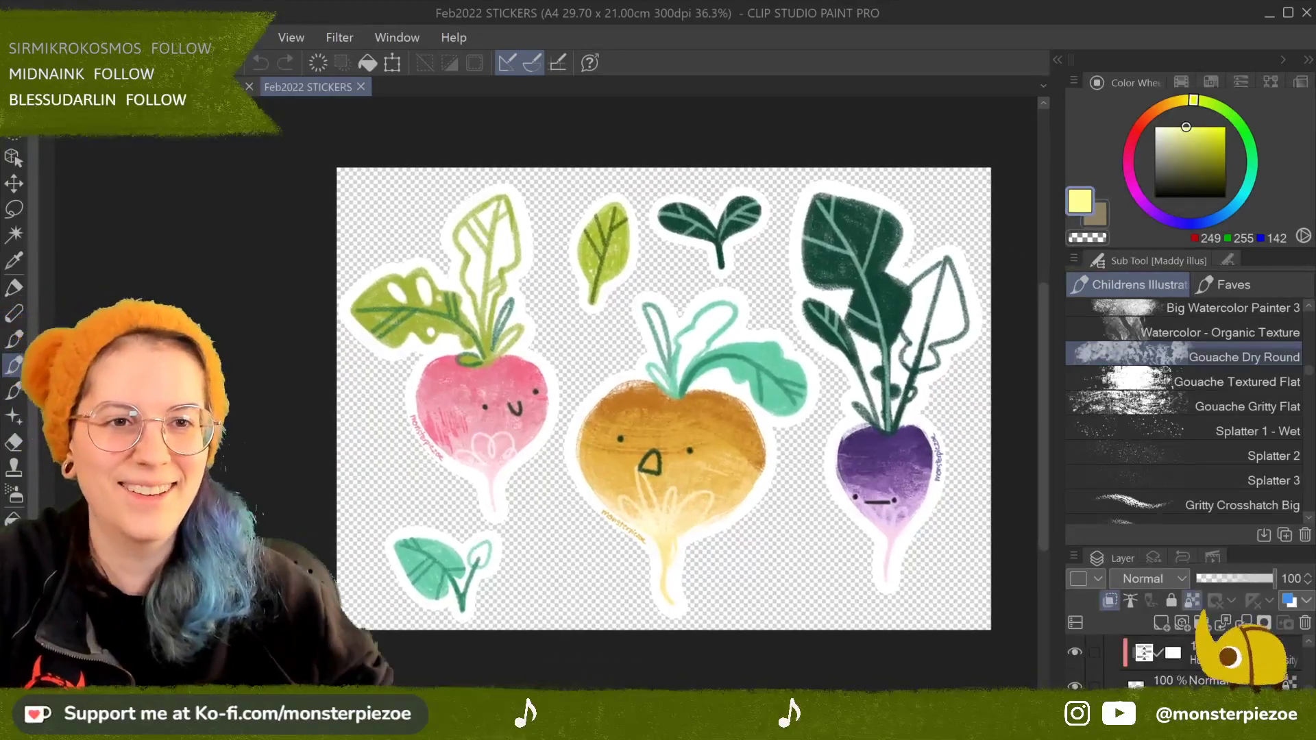
Step: Show the grey background layer behind the stickers and return to the Print template document
drag(1311, 676, 1311, 706)
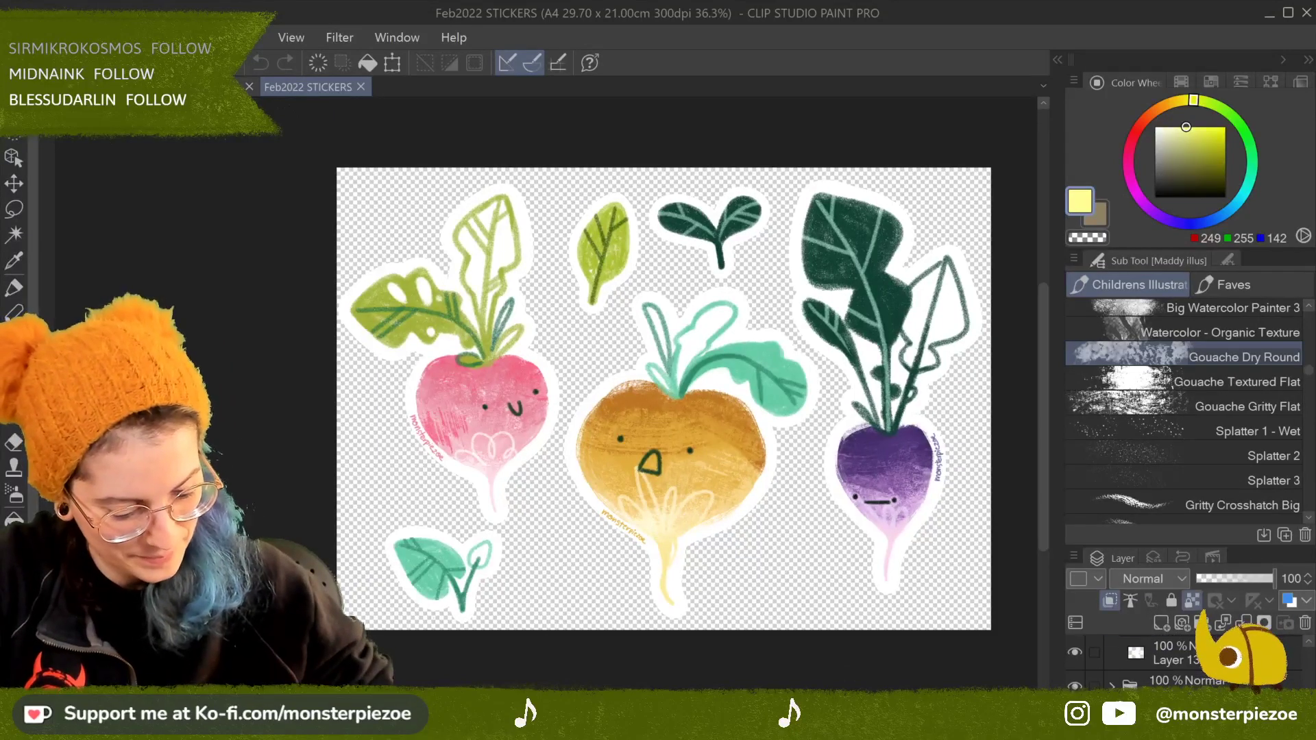
click(1075, 719)
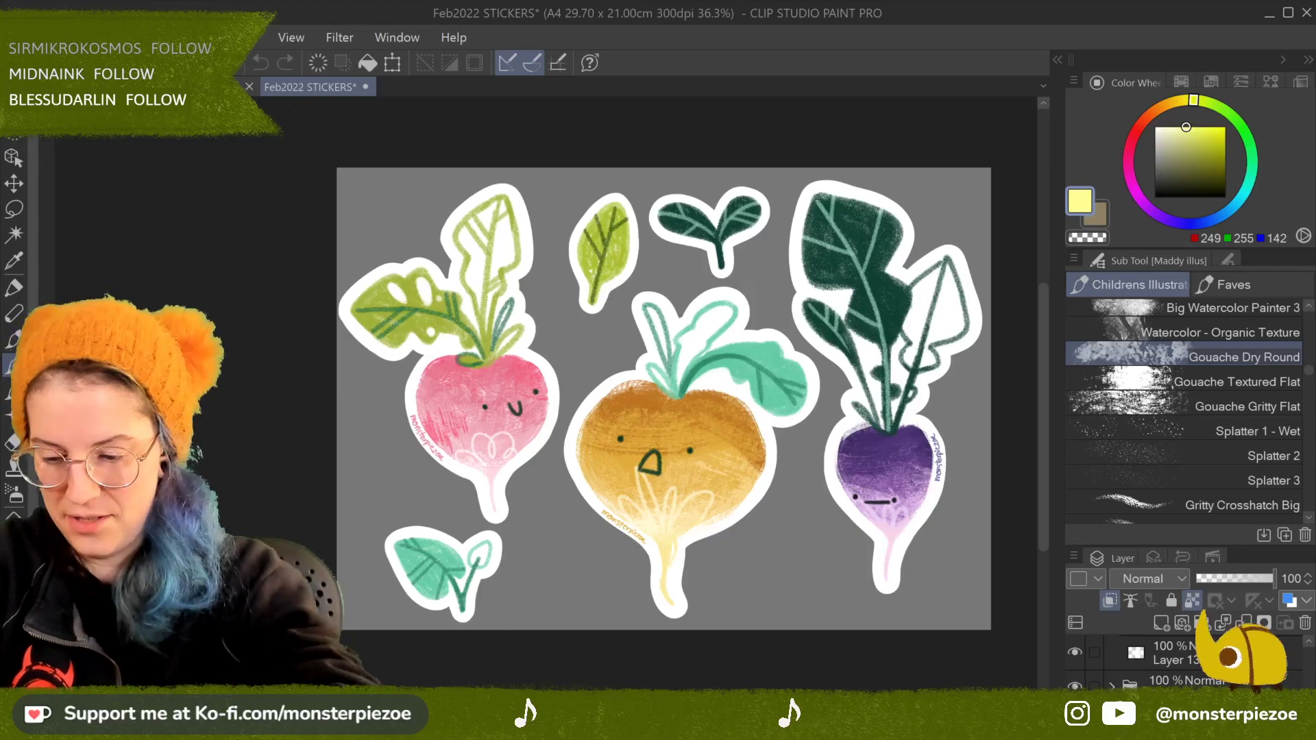
click(206, 87)
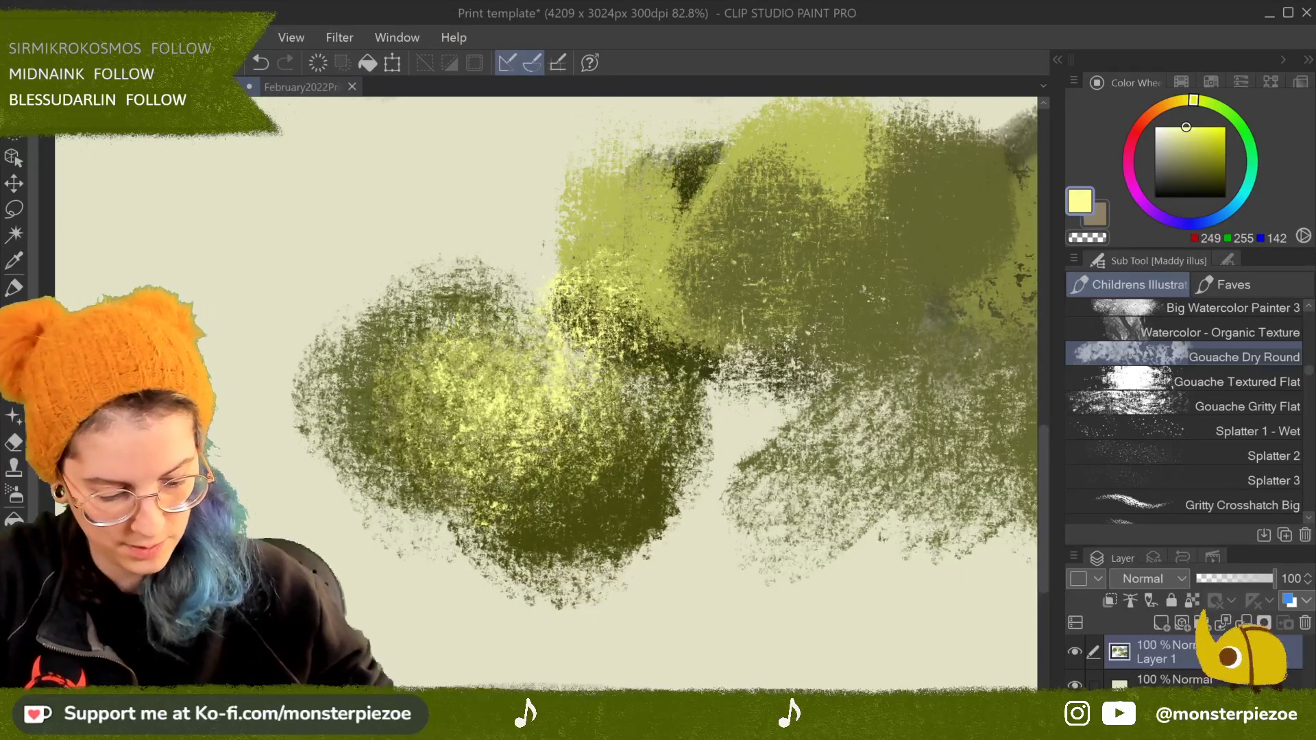
Step: Duplicate the Gouache Dry Round brush under its suggested name and move the copy into the Faves group
right_click(1277, 360)
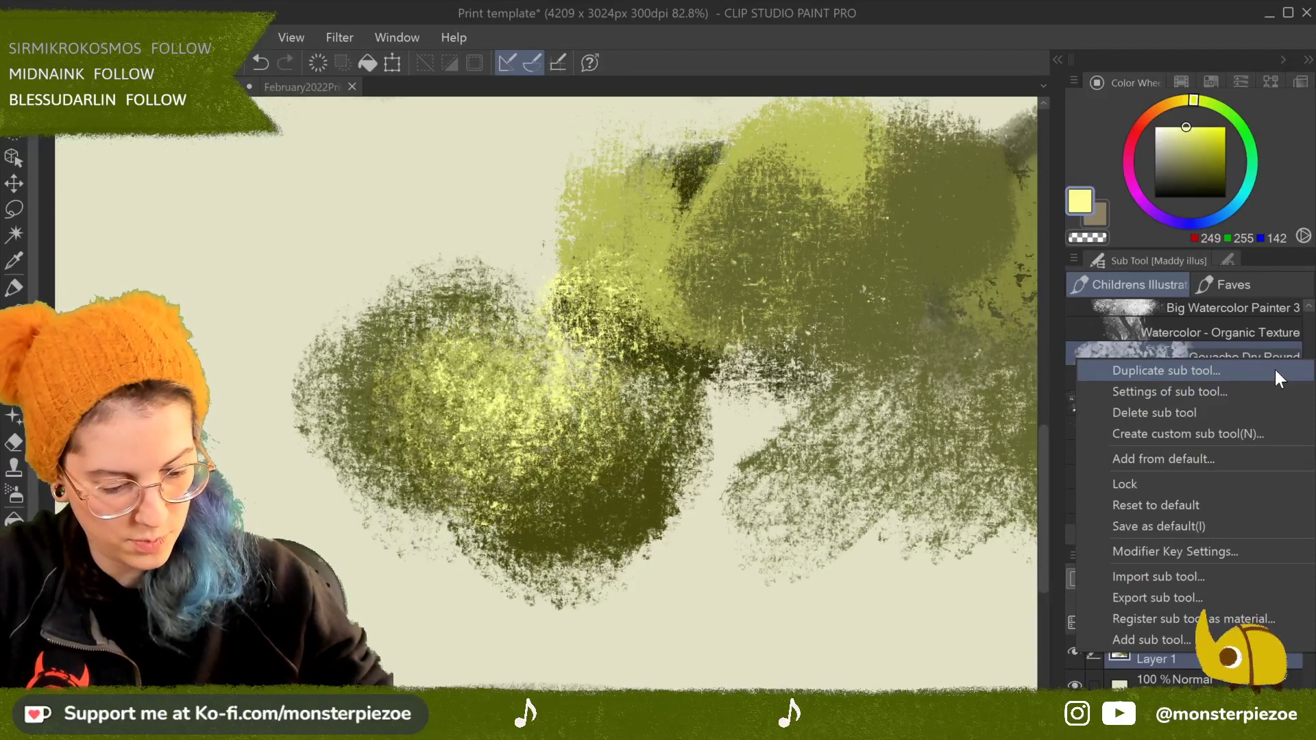
click(1275, 369)
click(852, 88)
drag(1252, 514, 1266, 286)
Step: Duplicate the Gouache Textured Flat brush under its suggested name and move the copy into the Faves group
drag(1309, 510, 1309, 376)
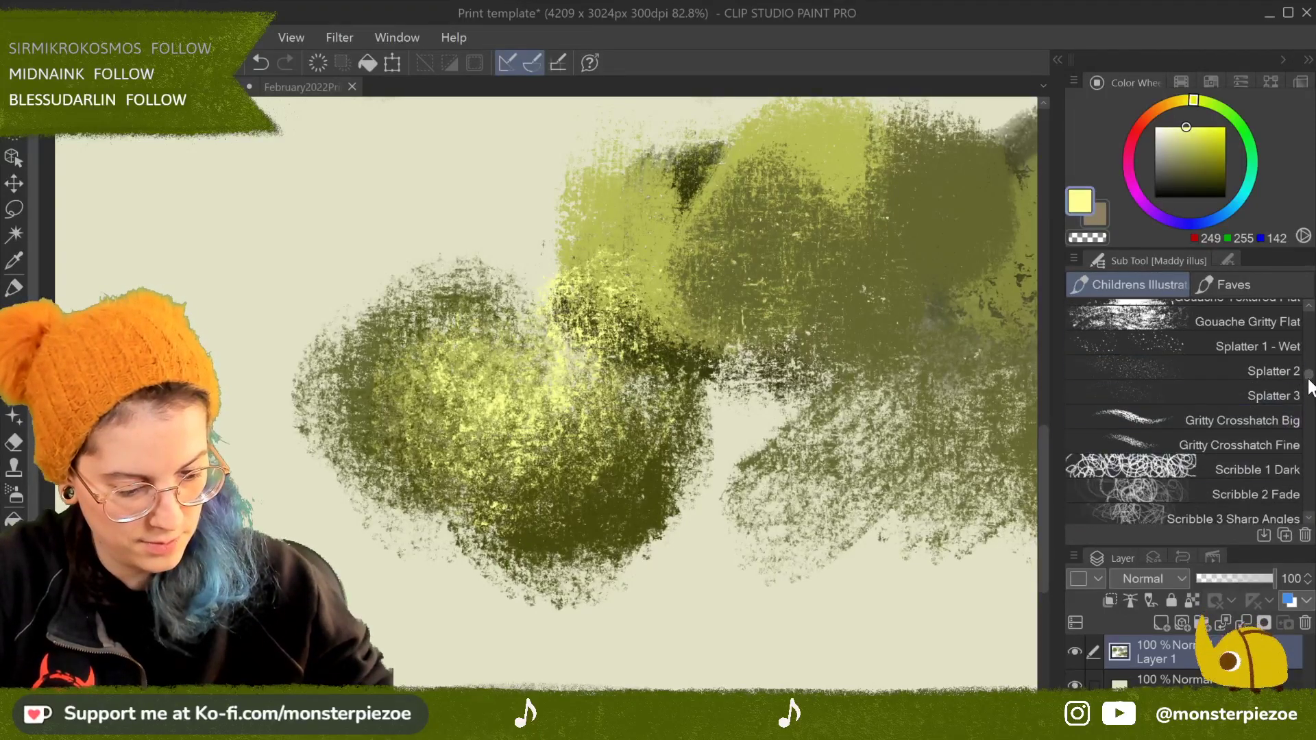
scroll(1311, 386, up, 3)
right_click(1282, 387)
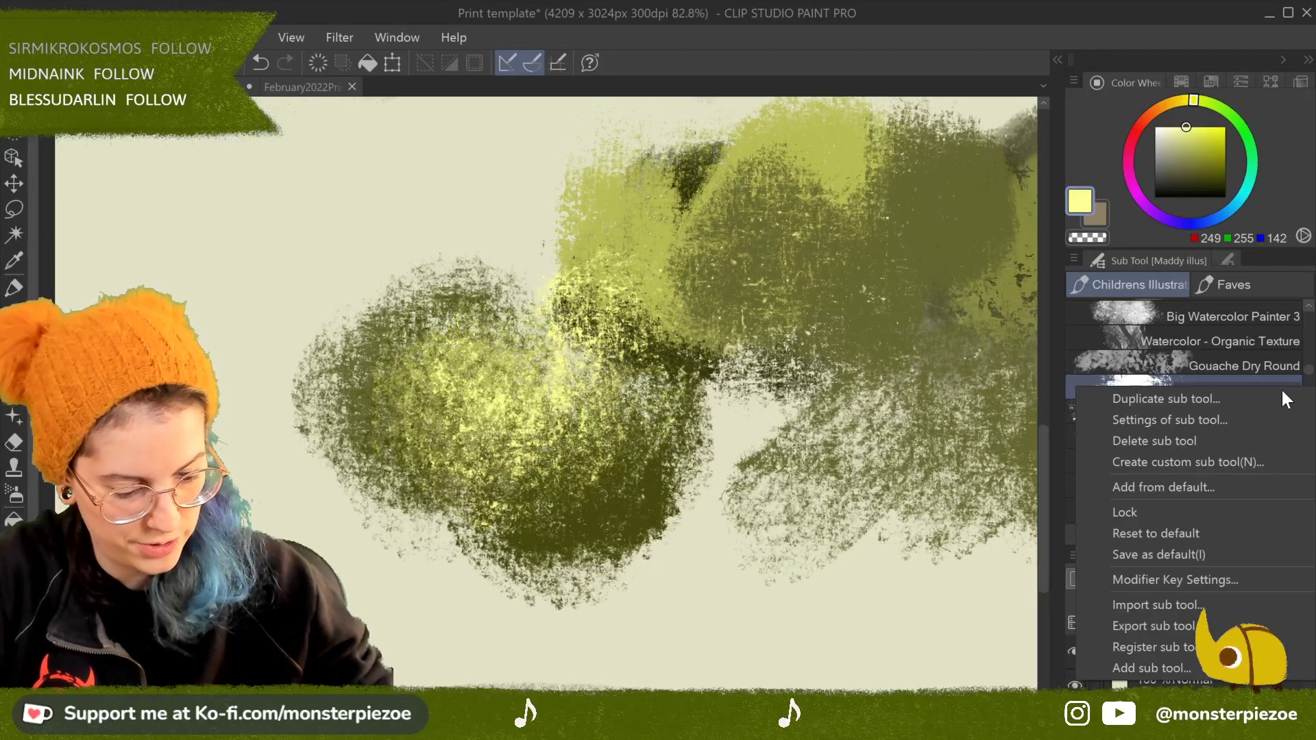
click(1276, 399)
click(871, 100)
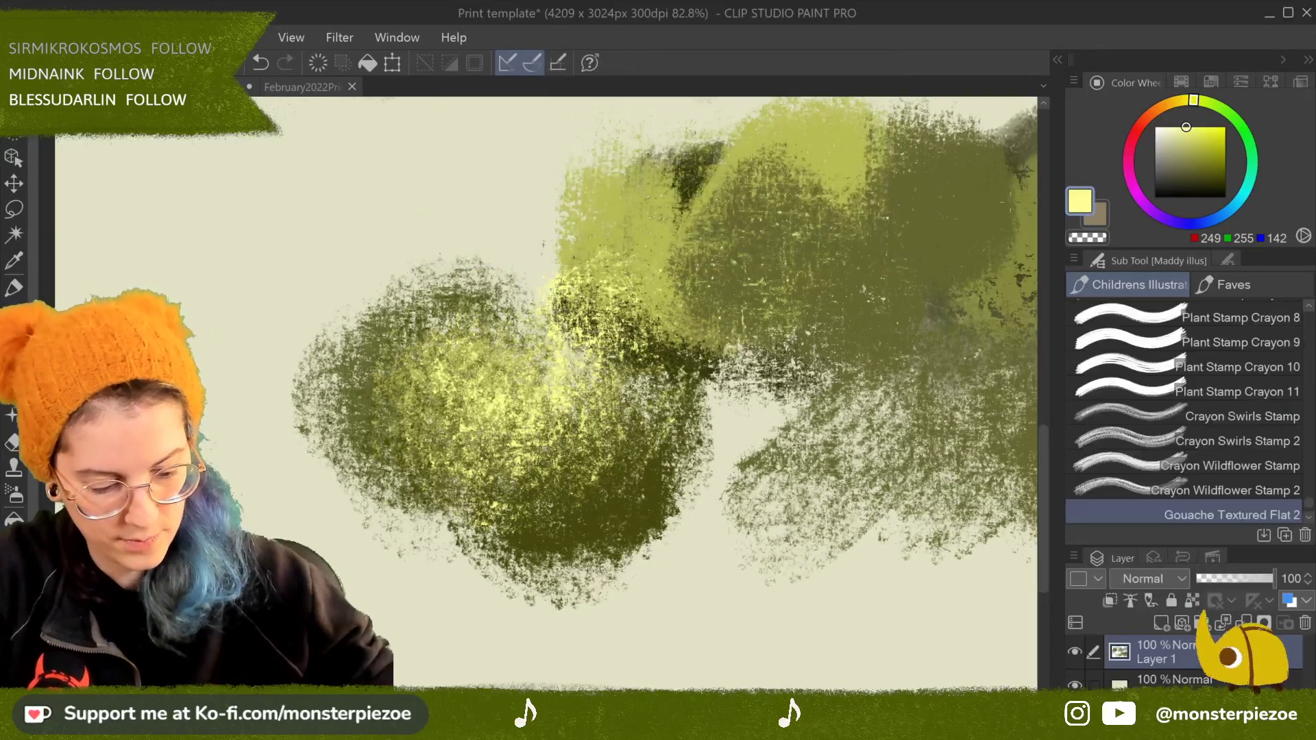
drag(1211, 513, 1252, 285)
Step: Duplicate the Gouache Gritty Flat brush under its suggested name and move the copy into the Faves group
drag(1309, 511, 1311, 369)
click(1279, 415)
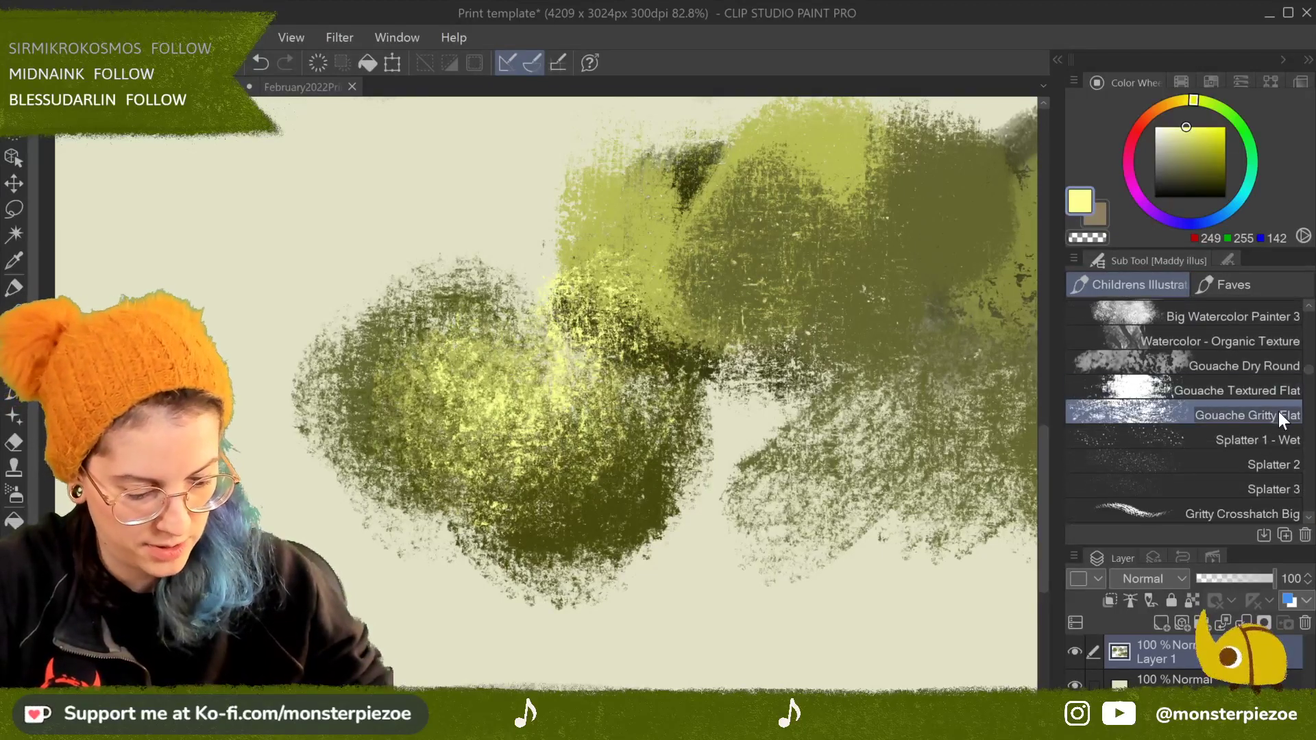
right_click(1278, 409)
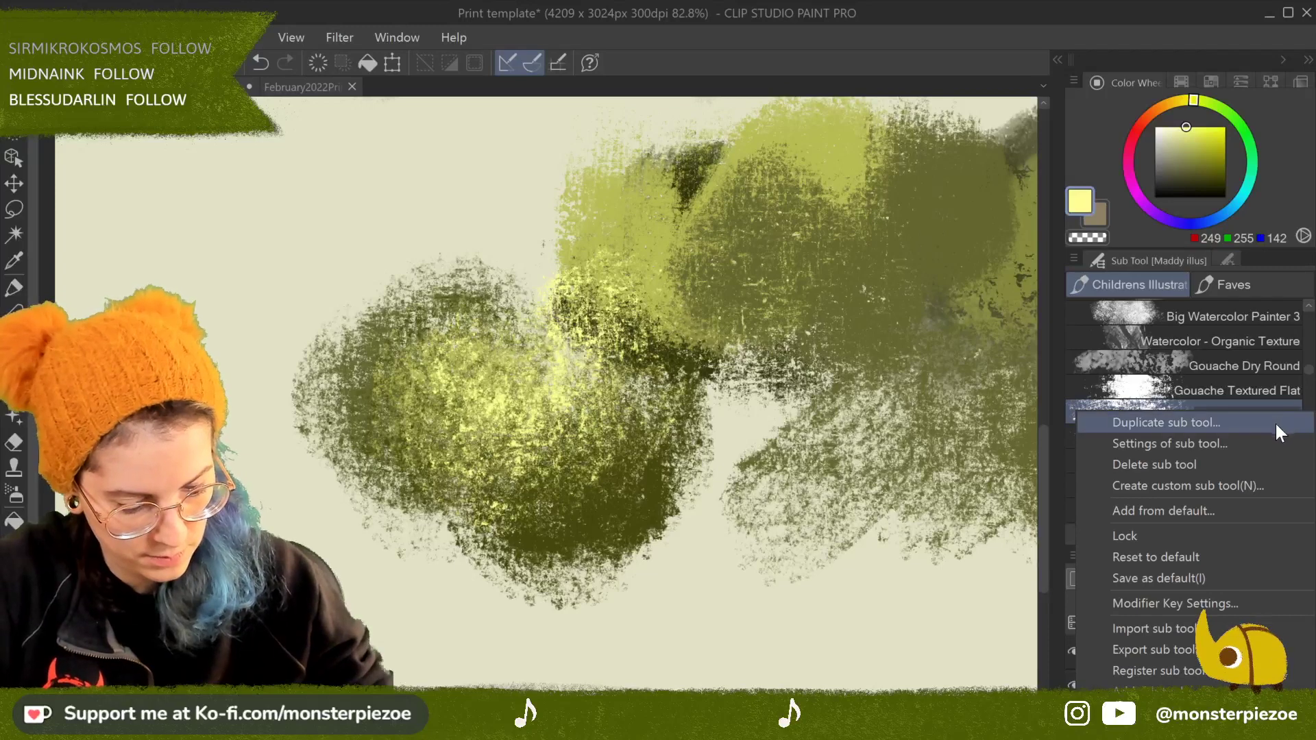
click(1277, 424)
click(822, 94)
drag(1222, 509, 1260, 285)
Step: Open the Faves group and look through the collected favourite brushes
click(1260, 285)
drag(1310, 412, 1309, 440)
scroll(1311, 446, up, 5)
scroll(1311, 452, down, 5)
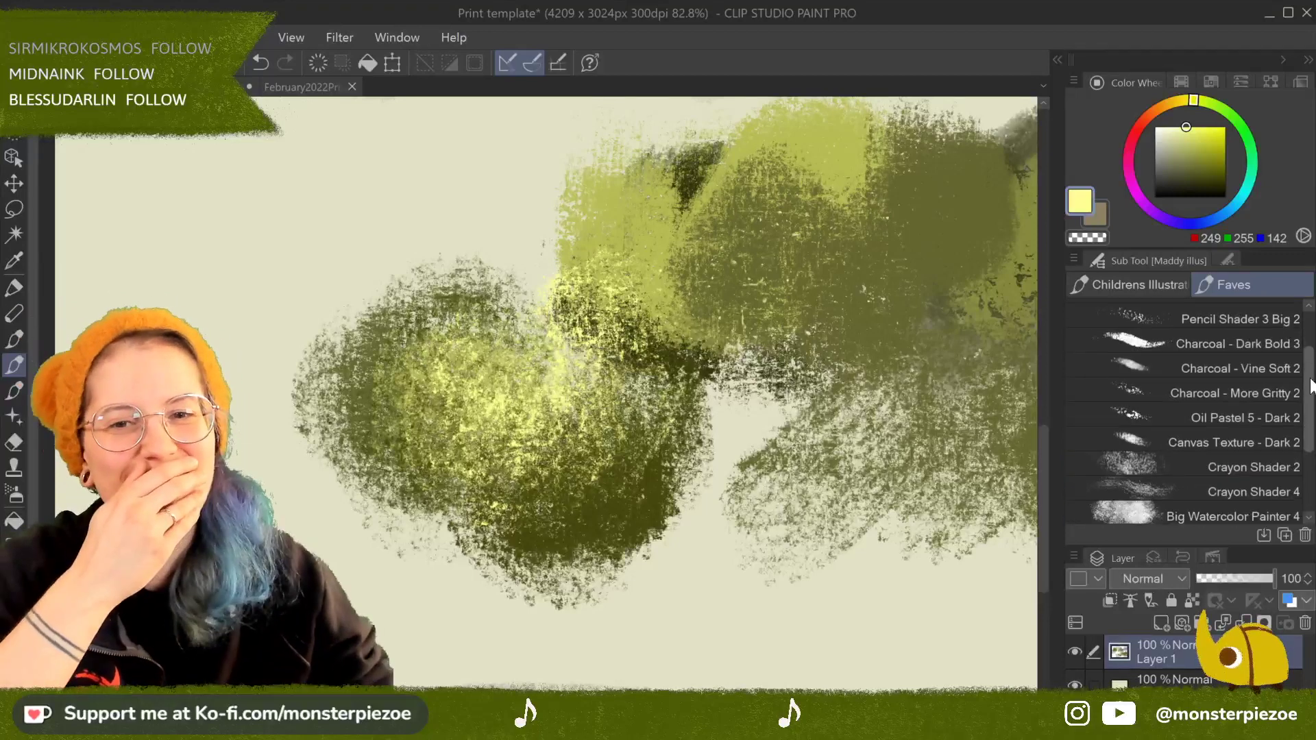
drag(1311, 460, 1305, 318)
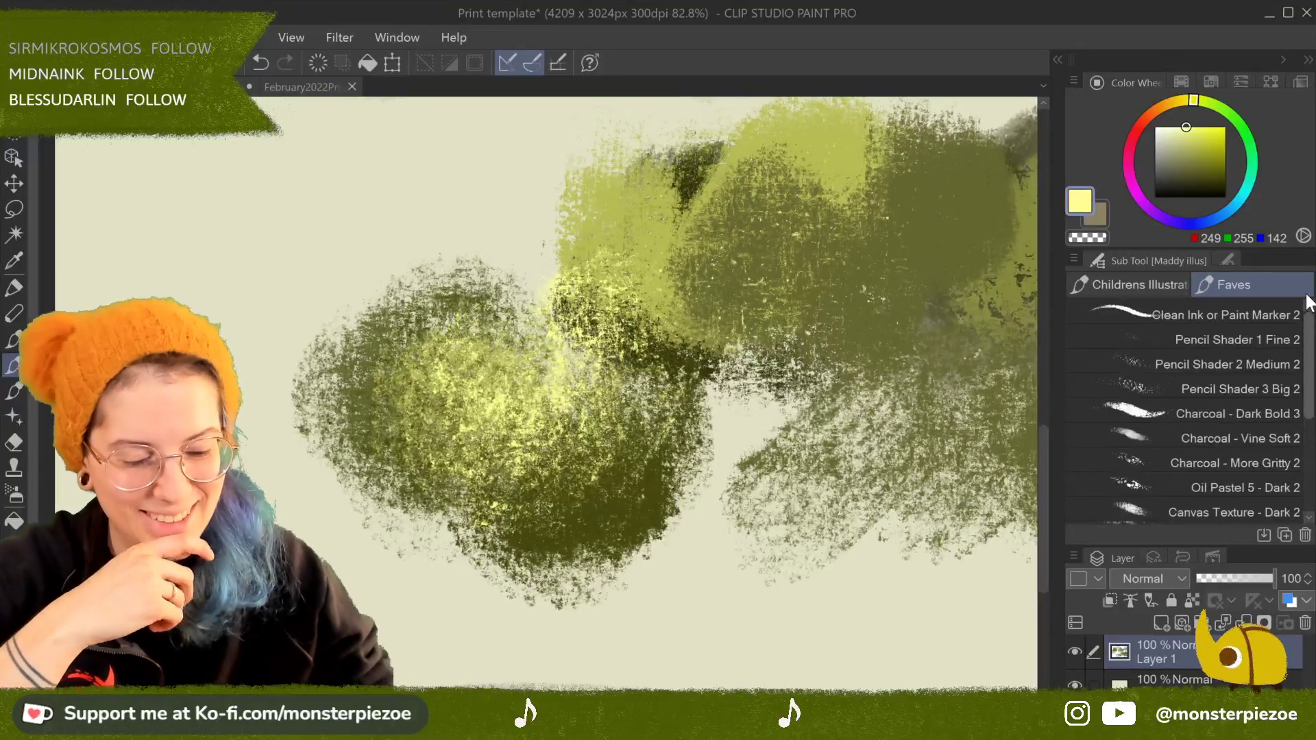
Step: From the Childrens Illustration group, take the Splatter 1 - Wet brush, sample the dark olive from the swatch, and scatter droplets across the canvas
click(1183, 287)
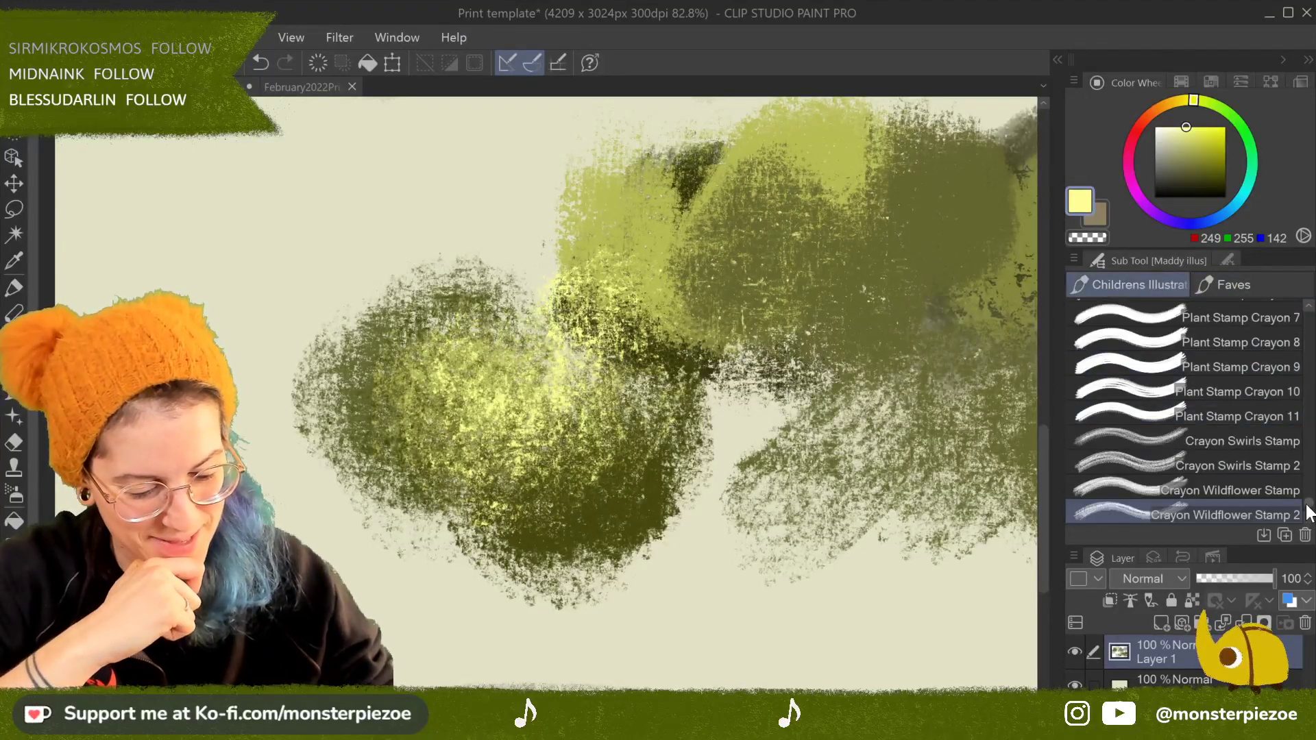
drag(1310, 506, 1310, 384)
click(1290, 382)
alt+click(634, 506)
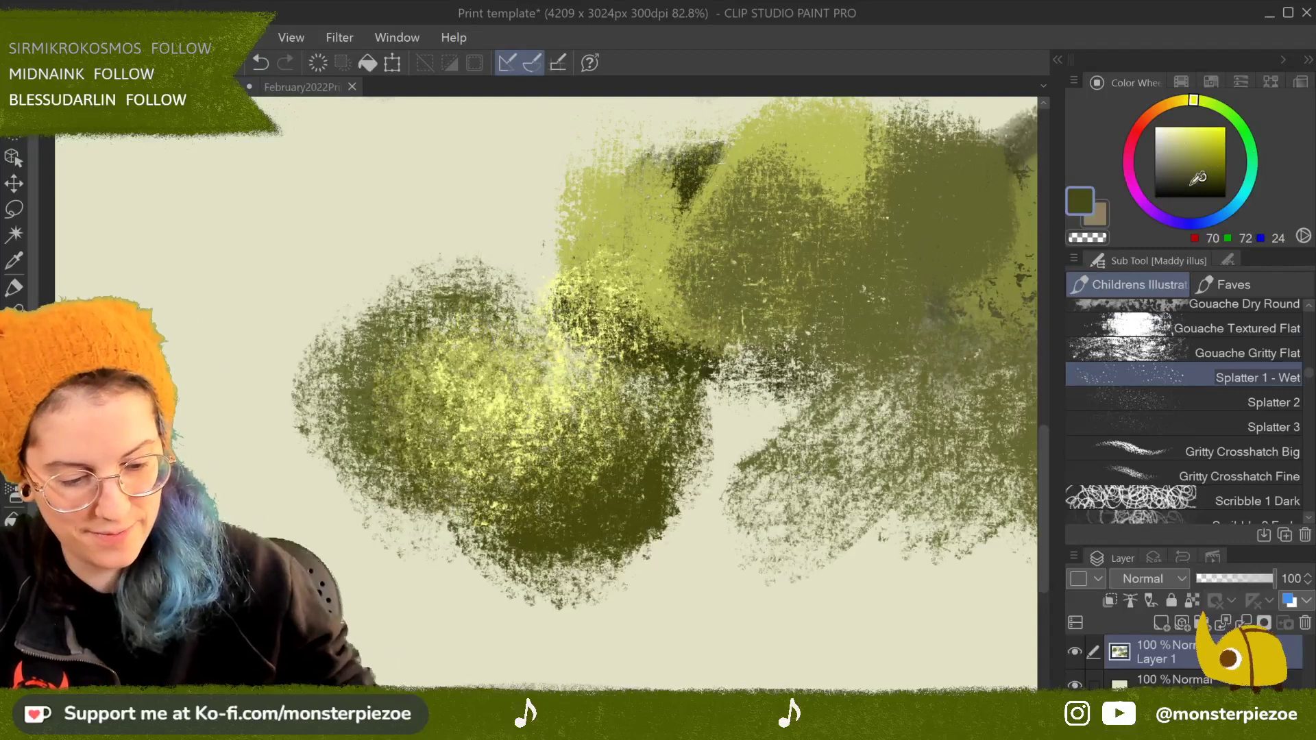
drag(330, 224, 379, 271)
scroll(575, 473, down, 4)
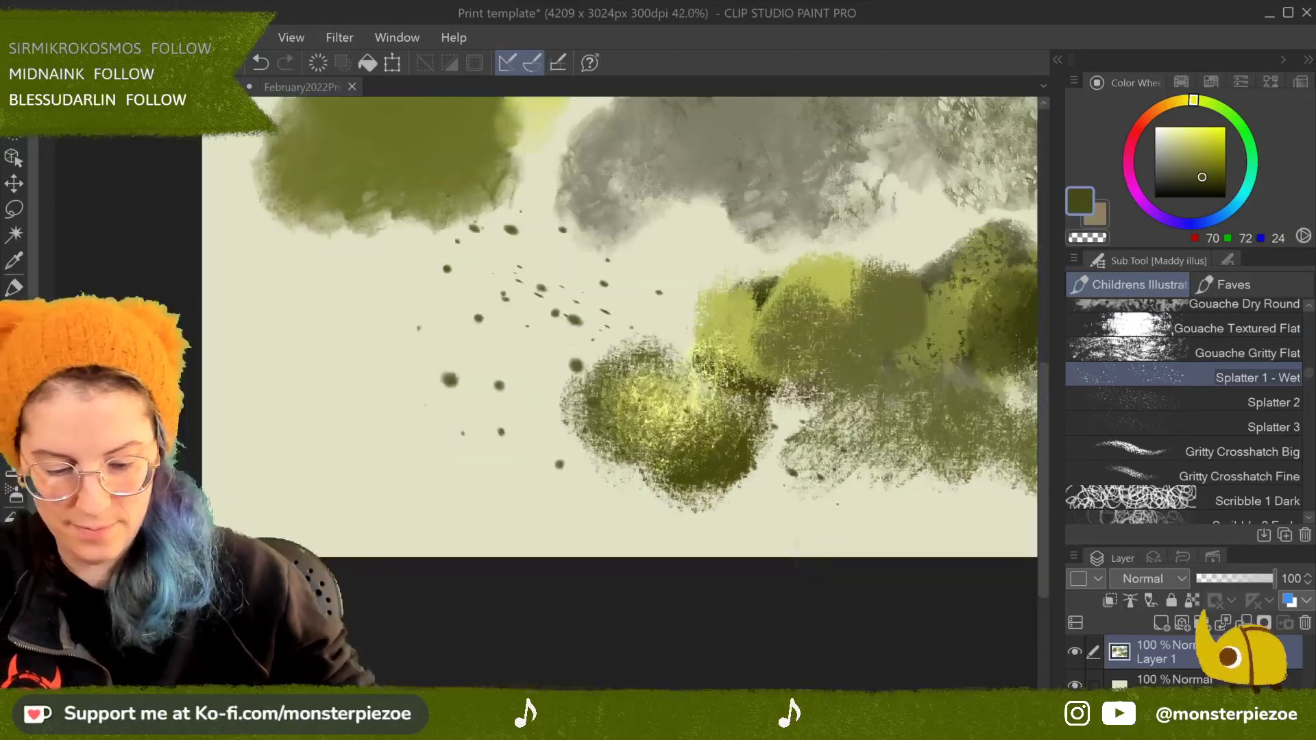
drag(603, 349, 679, 326)
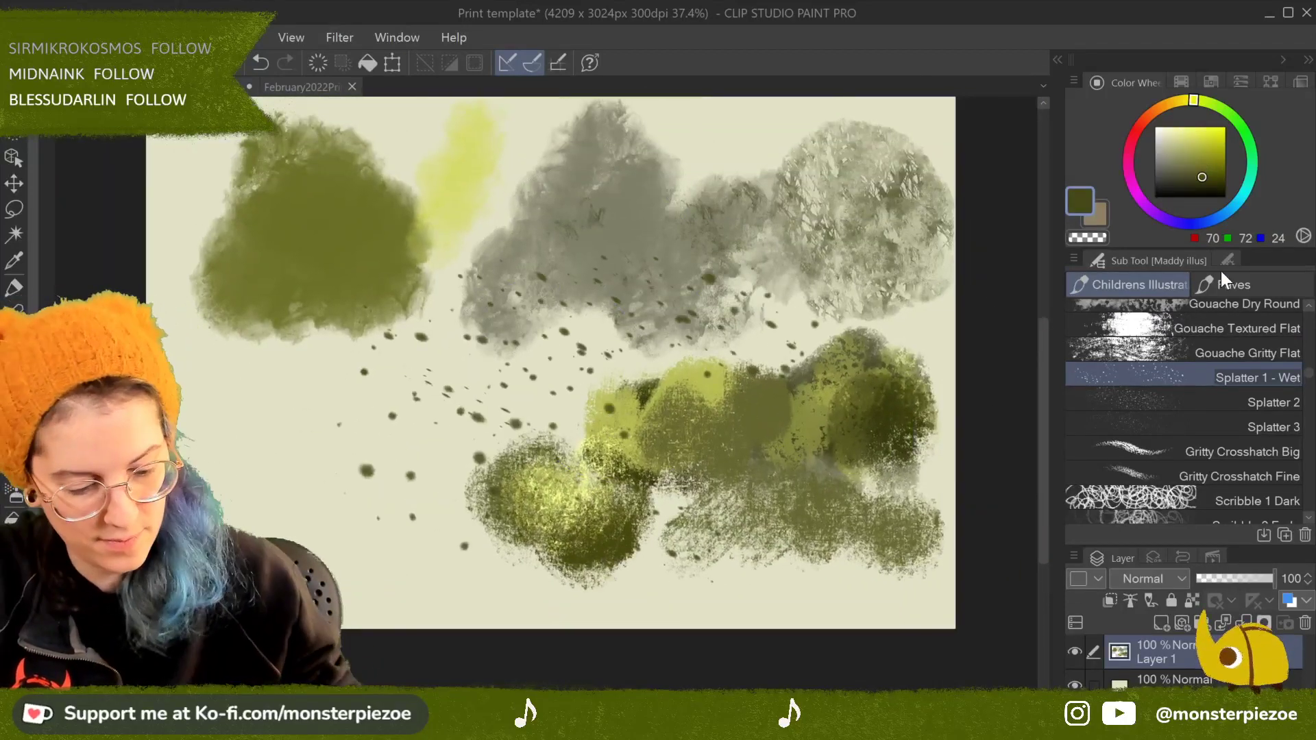
Step: Scatter finer dark olive speckles over the swatches and empty areas with Splatter 2, and choose the Splatter 3 brush
click(1272, 406)
mouse_move(809, 206)
mouse_down()
mouse_move(769, 322)
mouse_move(827, 309)
mouse_up()
mouse_move(363, 425)
mouse_down()
mouse_move(242, 465)
mouse_move(295, 411)
mouse_up()
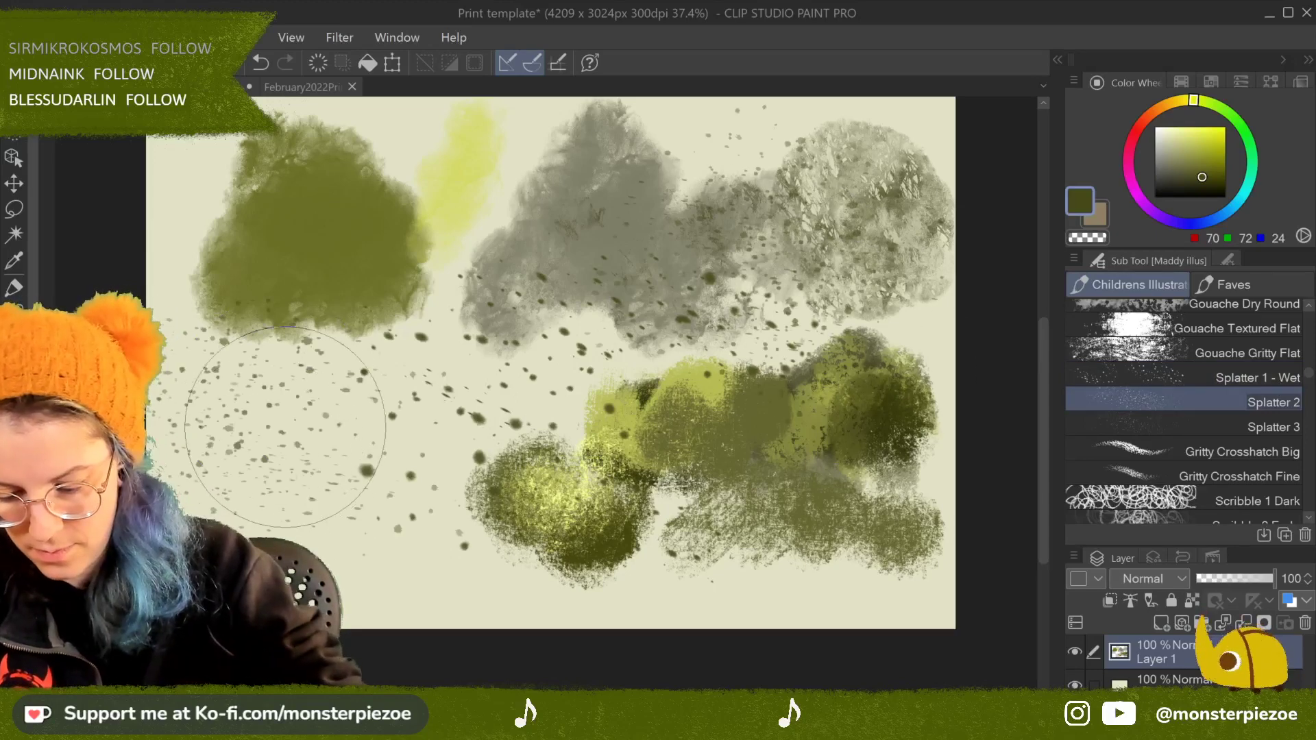
click(1275, 426)
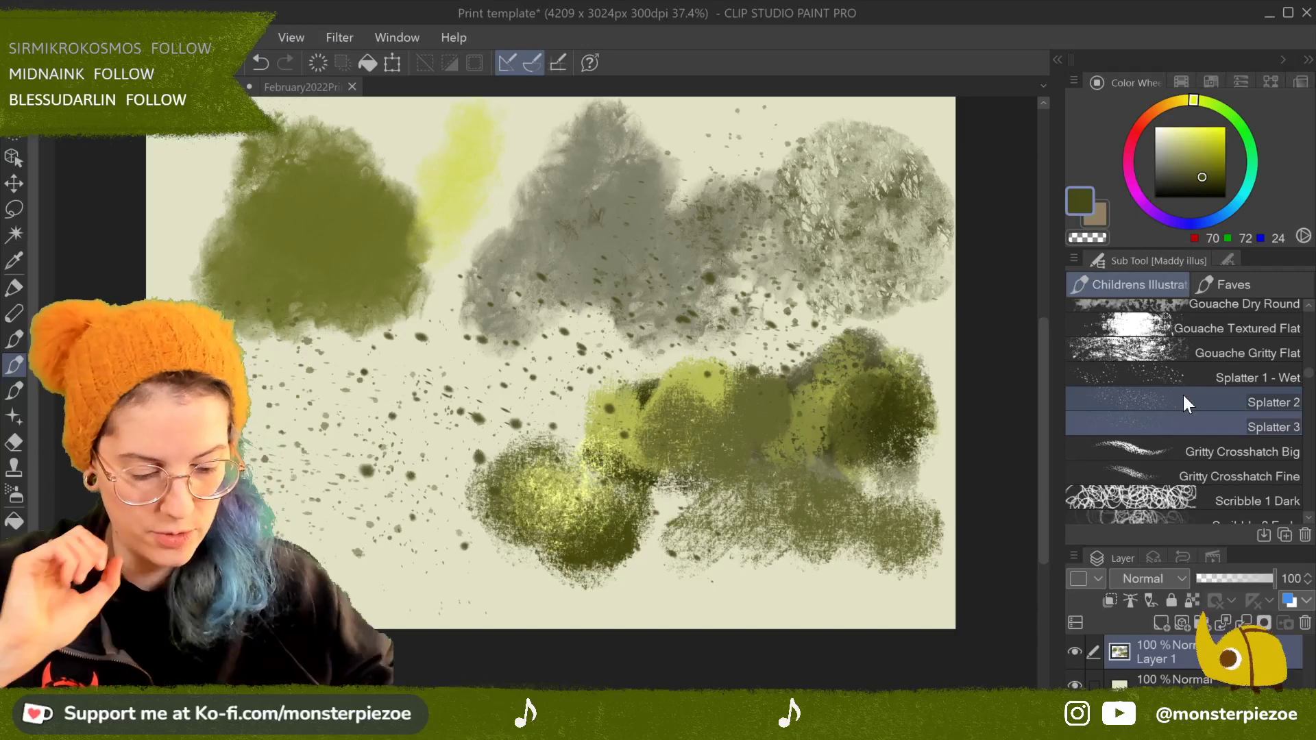
Step: Clear Layer 1 and paint a thin curved line, dense patches and a zigzag stroke with the Gritty Crosshatch Big brush
click(317, 62)
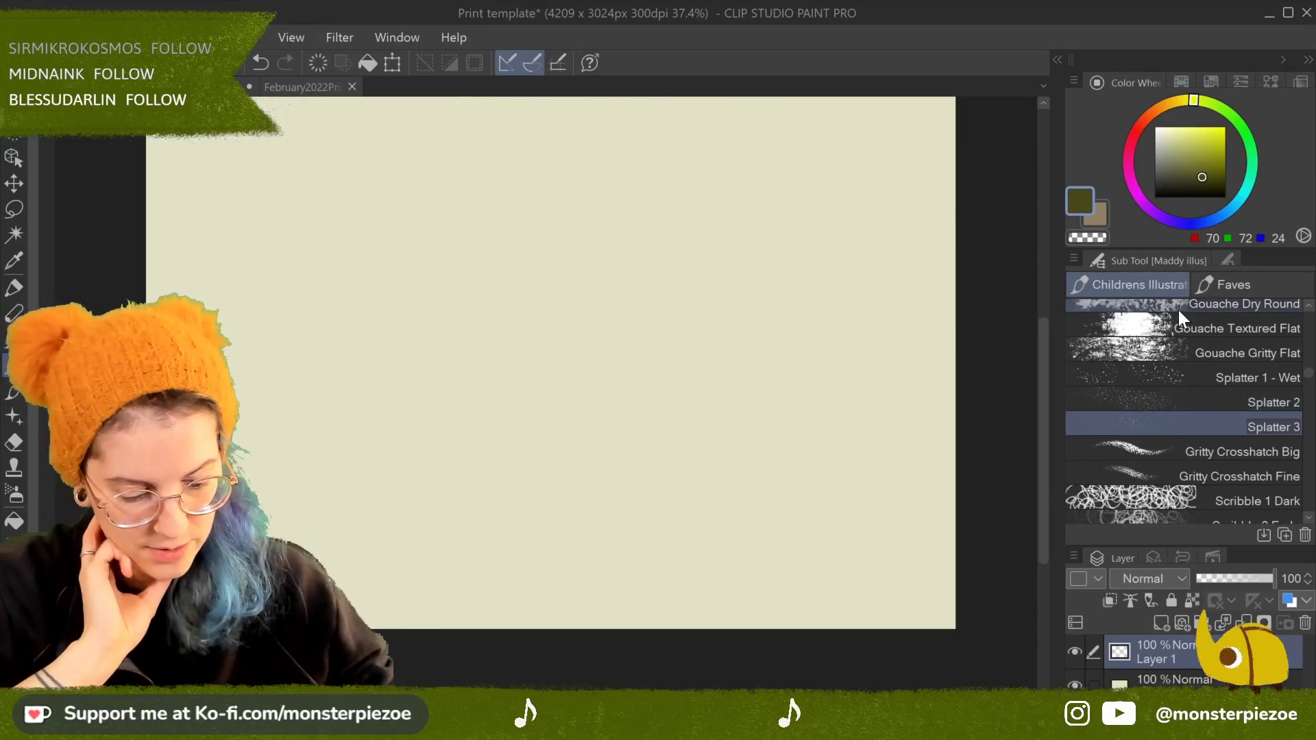
click(1283, 451)
scroll(852, 357, up, 2)
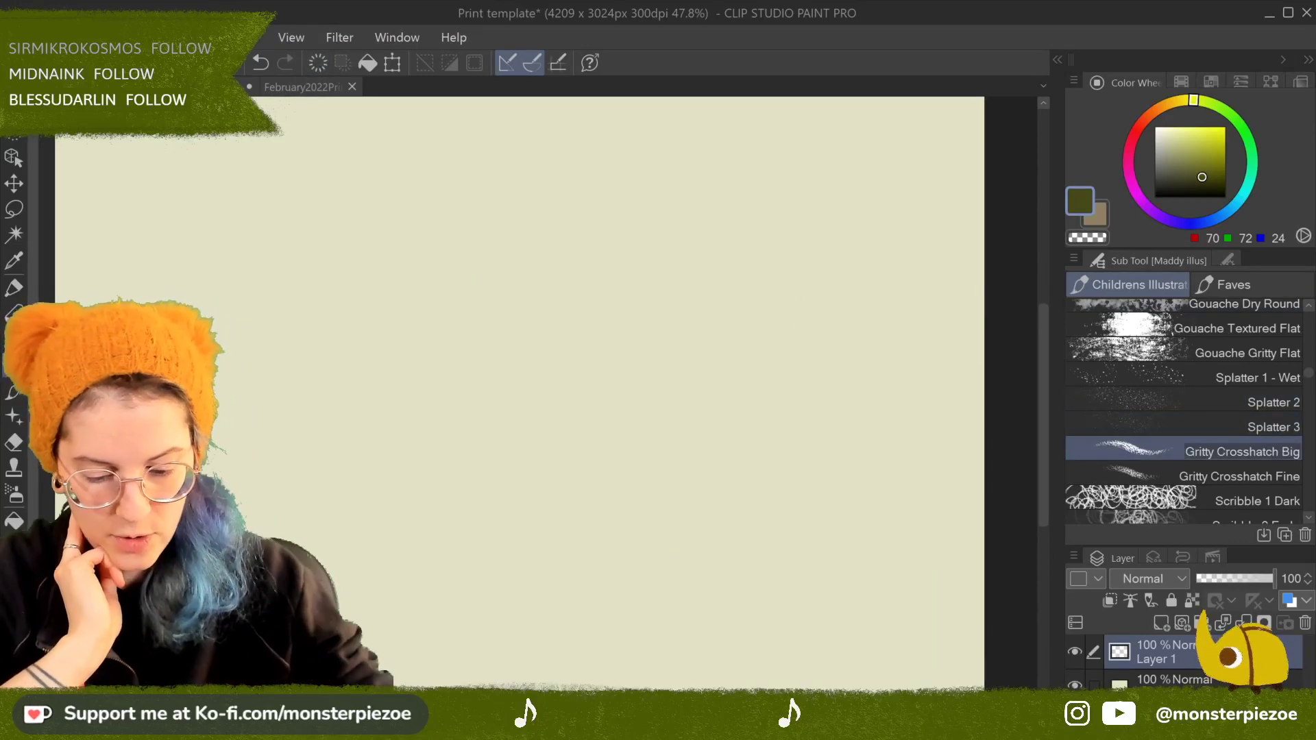
mouse_move(547, 395)
mouse_down()
mouse_move(595, 343)
mouse_move(652, 329)
mouse_move(696, 376)
mouse_move(837, 353)
mouse_move(837, 391)
mouse_move(905, 314)
mouse_move(770, 186)
mouse_move(455, 256)
mouse_move(370, 332)
mouse_up()
mouse_move(564, 494)
mouse_down()
mouse_move(670, 549)
mouse_move(895, 624)
mouse_up()
mouse_move(843, 504)
mouse_down()
mouse_move(720, 549)
mouse_move(789, 490)
mouse_move(763, 441)
mouse_move(823, 446)
mouse_move(864, 480)
mouse_move(726, 480)
mouse_move(668, 465)
mouse_move(706, 562)
mouse_move(836, 555)
mouse_move(946, 453)
mouse_move(905, 370)
mouse_move(898, 439)
mouse_move(964, 452)
mouse_up()
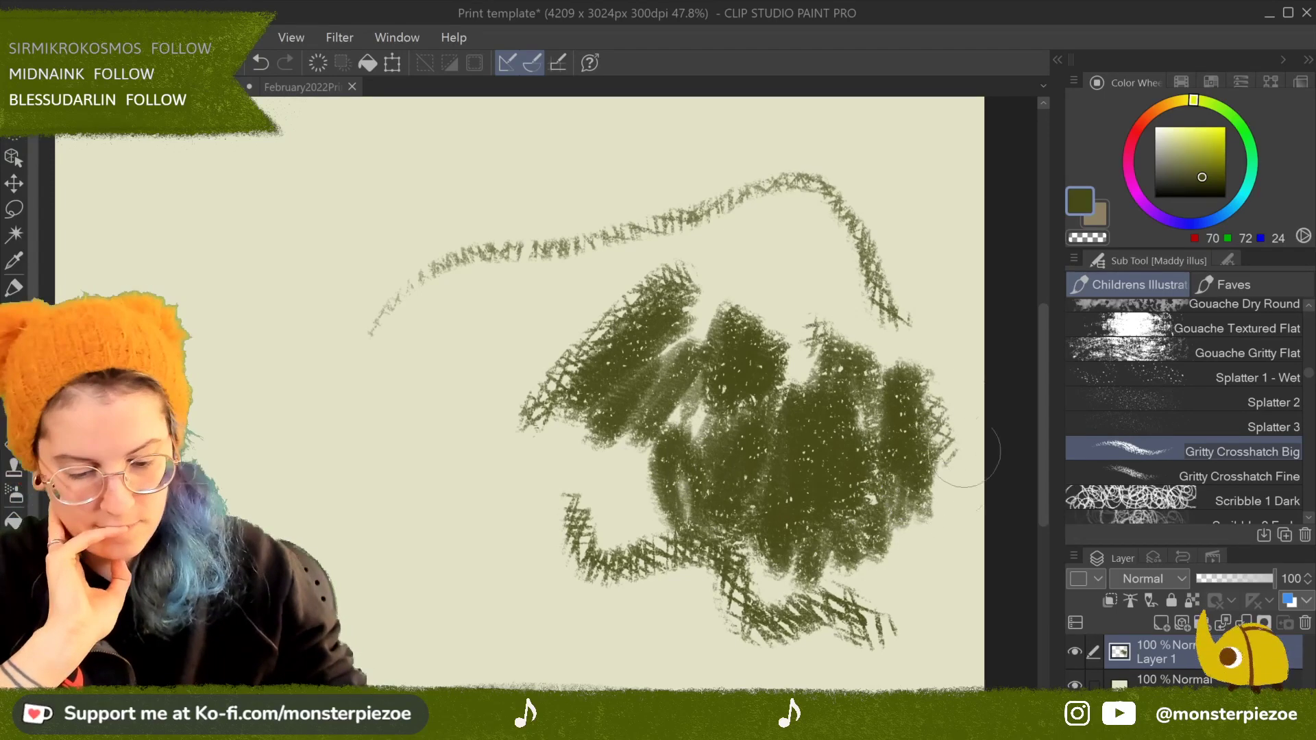
Step: Paint a filled dark olive circle with crosshatched edges and lighter connecting strokes beside the dense patches
mouse_move(367, 426)
mouse_down()
mouse_move(405, 413)
mouse_move(386, 507)
mouse_move(464, 432)
mouse_move(464, 476)
mouse_move(380, 473)
mouse_move(458, 423)
mouse_move(425, 517)
mouse_move(428, 400)
mouse_move(462, 521)
mouse_move(408, 406)
mouse_move(398, 504)
mouse_up()
mouse_move(449, 462)
mouse_down()
mouse_move(394, 471)
mouse_move(442, 502)
mouse_up()
mouse_move(509, 529)
mouse_down()
mouse_move(583, 446)
mouse_move(569, 480)
mouse_move(607, 391)
mouse_move(589, 343)
mouse_move(508, 301)
mouse_move(569, 350)
mouse_move(596, 288)
mouse_move(658, 373)
mouse_up()
mouse_move(402, 401)
mouse_down()
mouse_move(429, 460)
mouse_move(482, 497)
mouse_move(673, 477)
mouse_move(604, 422)
mouse_move(497, 487)
mouse_move(487, 474)
mouse_move(506, 446)
mouse_up()
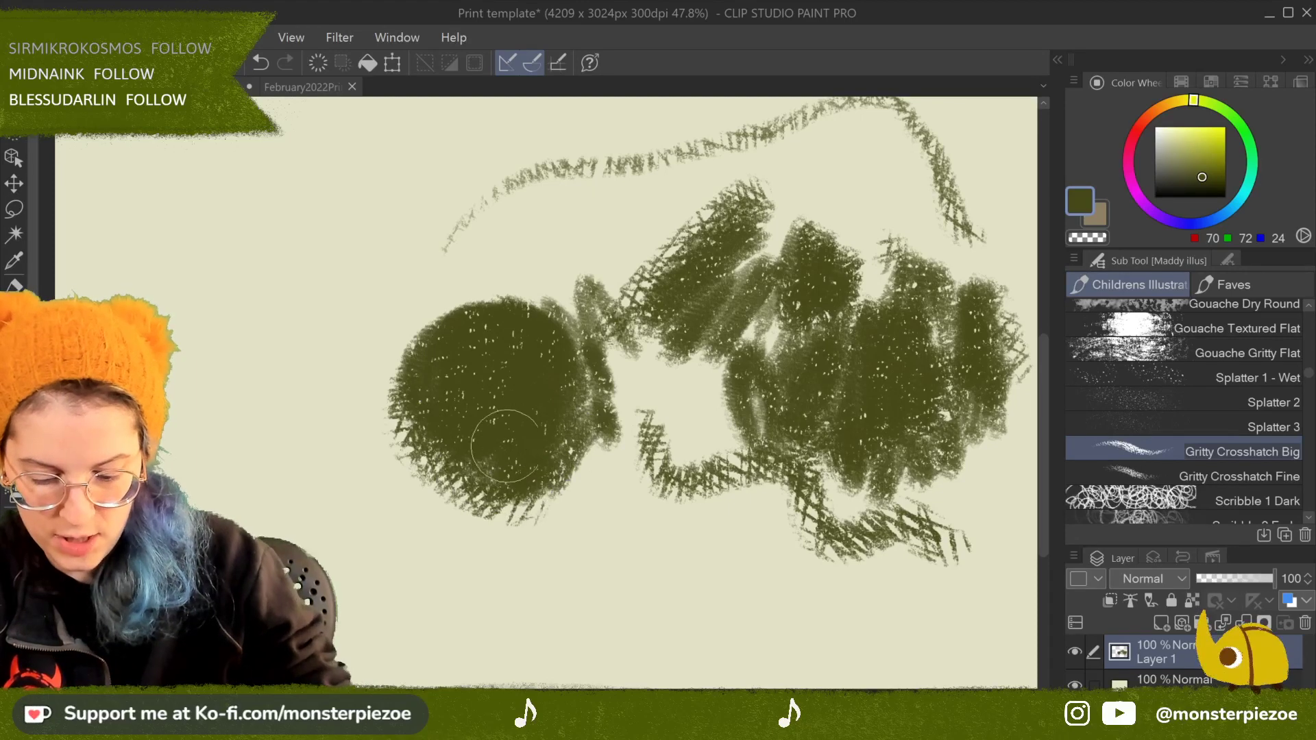
Step: Set the colour to pale yellow-green (RGB 211, 216, 106), layer it over the dark circle and paint a short stripe below
click(1191, 137)
mouse_move(473, 384)
mouse_down()
mouse_move(521, 412)
mouse_move(549, 384)
mouse_move(541, 349)
mouse_move(559, 383)
mouse_move(589, 364)
mouse_move(590, 437)
mouse_up()
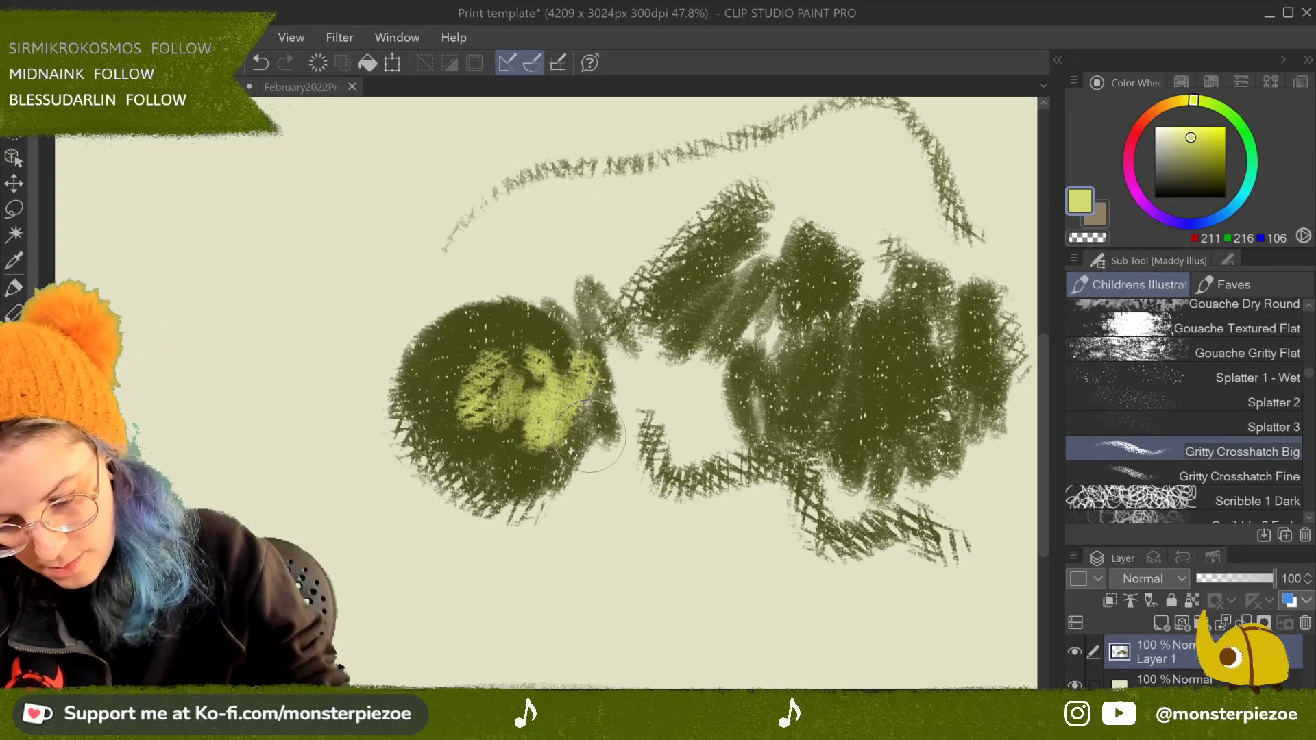
mouse_move(628, 542)
mouse_down()
mouse_move(641, 596)
mouse_move(617, 518)
mouse_move(641, 606)
mouse_up()
Step: Set the colour to dark olive (RGB 66, 69, 20) and paint broad and thin diagonal crosshatch strokes plus a solid stripe
drag(1199, 165, 1205, 179)
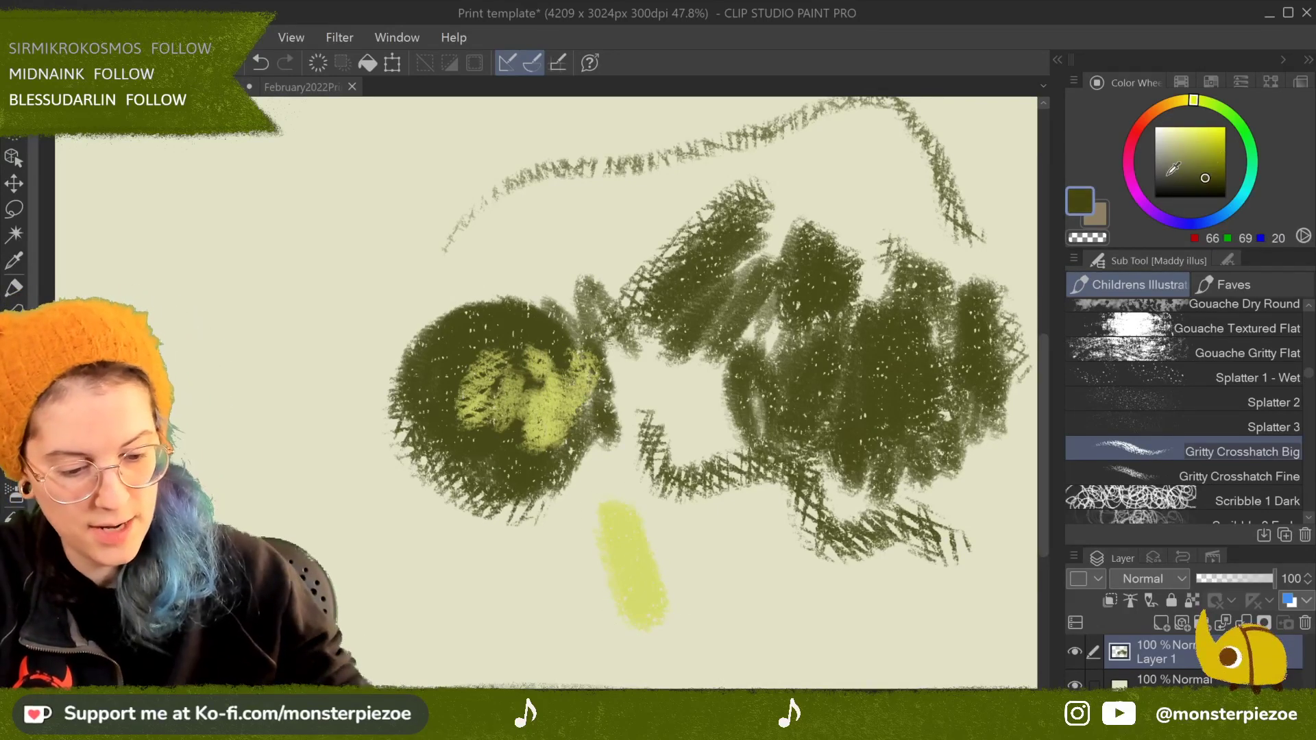
mouse_move(146, 398)
mouse_down()
mouse_move(368, 216)
mouse_move(405, 202)
mouse_up()
mouse_move(365, 320)
mouse_down()
mouse_move(269, 479)
mouse_move(351, 282)
mouse_up()
mouse_move(418, 344)
mouse_down()
mouse_move(443, 443)
mouse_move(430, 316)
mouse_up()
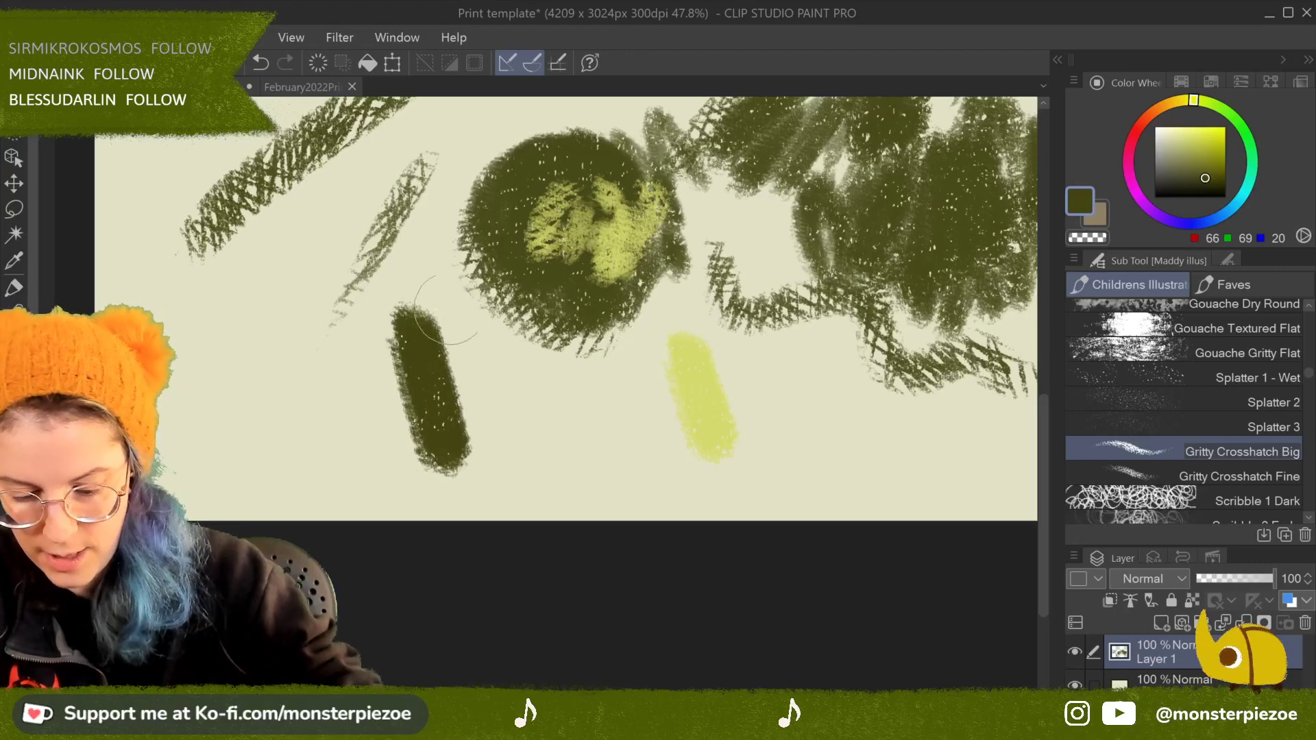
Step: Add another short dark stripe and build up crosshatched patches around and over the yellow-green stripe
mouse_move(514, 389)
mouse_down()
mouse_move(562, 475)
mouse_move(513, 376)
mouse_move(549, 446)
mouse_up()
mouse_move(631, 396)
mouse_down()
mouse_move(664, 403)
mouse_move(634, 356)
mouse_move(672, 459)
mouse_move(718, 394)
mouse_move(674, 359)
mouse_move(624, 377)
mouse_up()
mouse_move(727, 384)
mouse_down()
mouse_move(774, 322)
mouse_move(809, 426)
mouse_move(857, 329)
mouse_move(822, 387)
mouse_move(761, 384)
mouse_move(747, 288)
mouse_move(820, 306)
mouse_move(833, 412)
mouse_move(871, 323)
mouse_move(754, 411)
mouse_move(885, 449)
mouse_up()
drag(1015, 248, 834, 318)
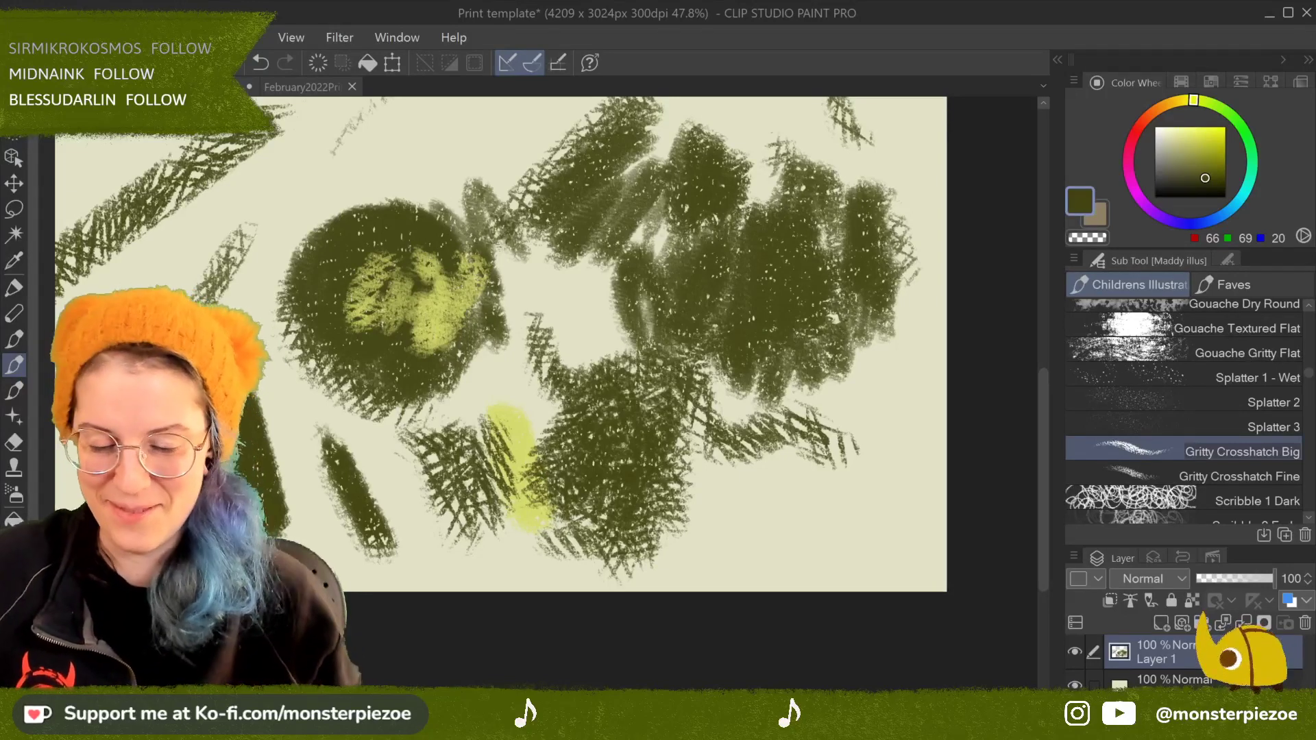
drag(548, 309, 610, 411)
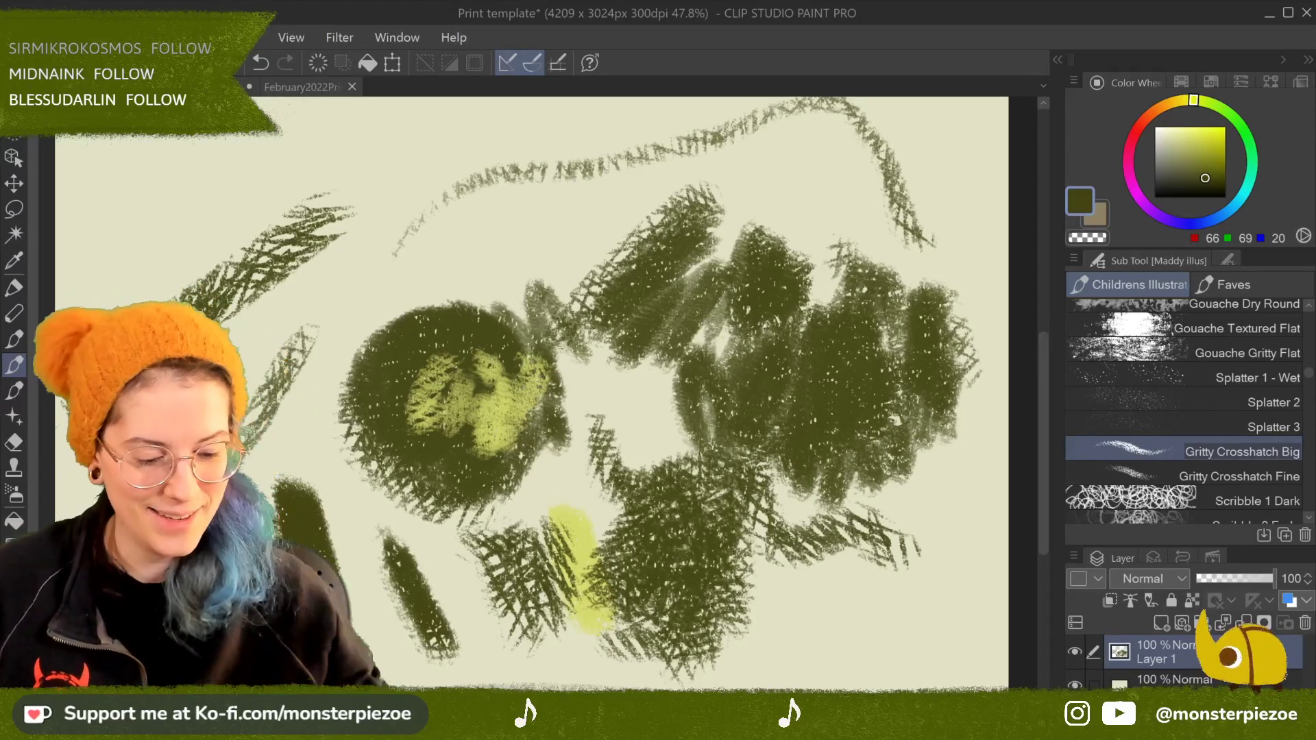
Step: Open the Faves group and review the whole list of collected brushes from the ink marker to the gouache copies
click(1244, 278)
scroll(1302, 397, up, 3)
scroll(1311, 473, down, 3)
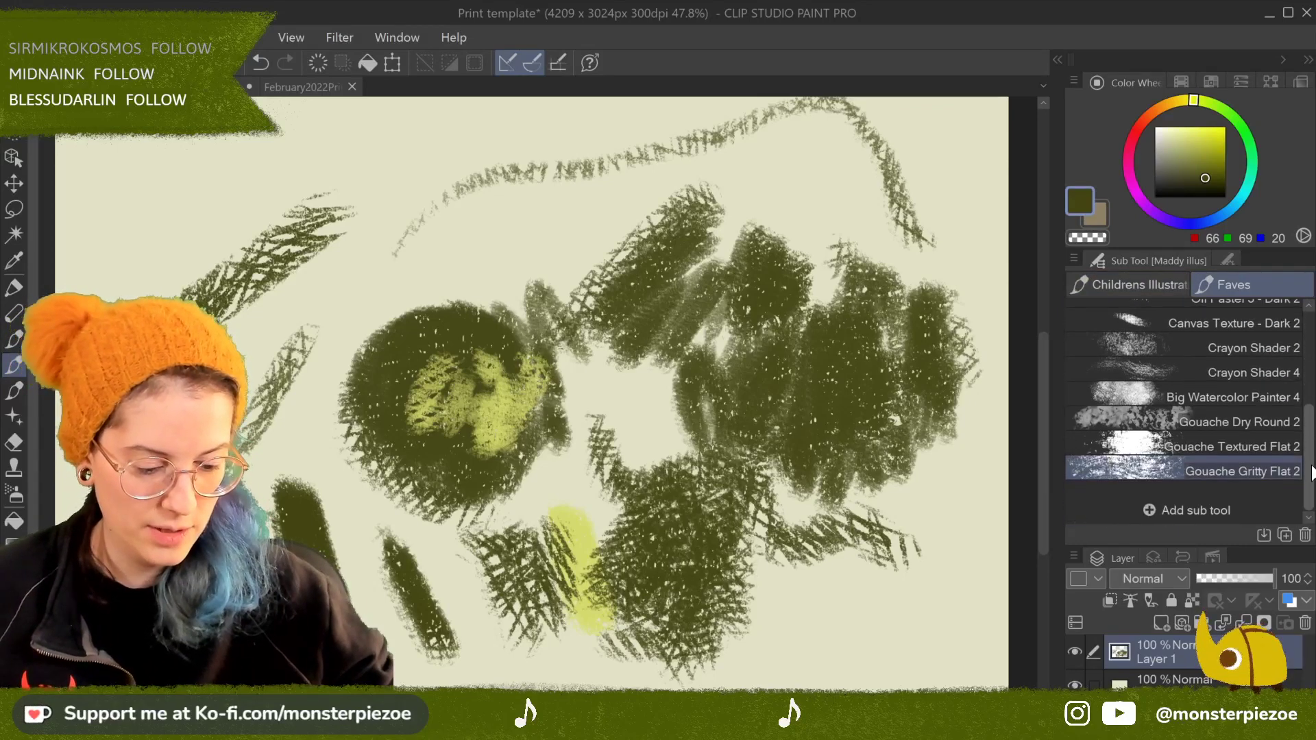
scroll(1311, 473, up, 6)
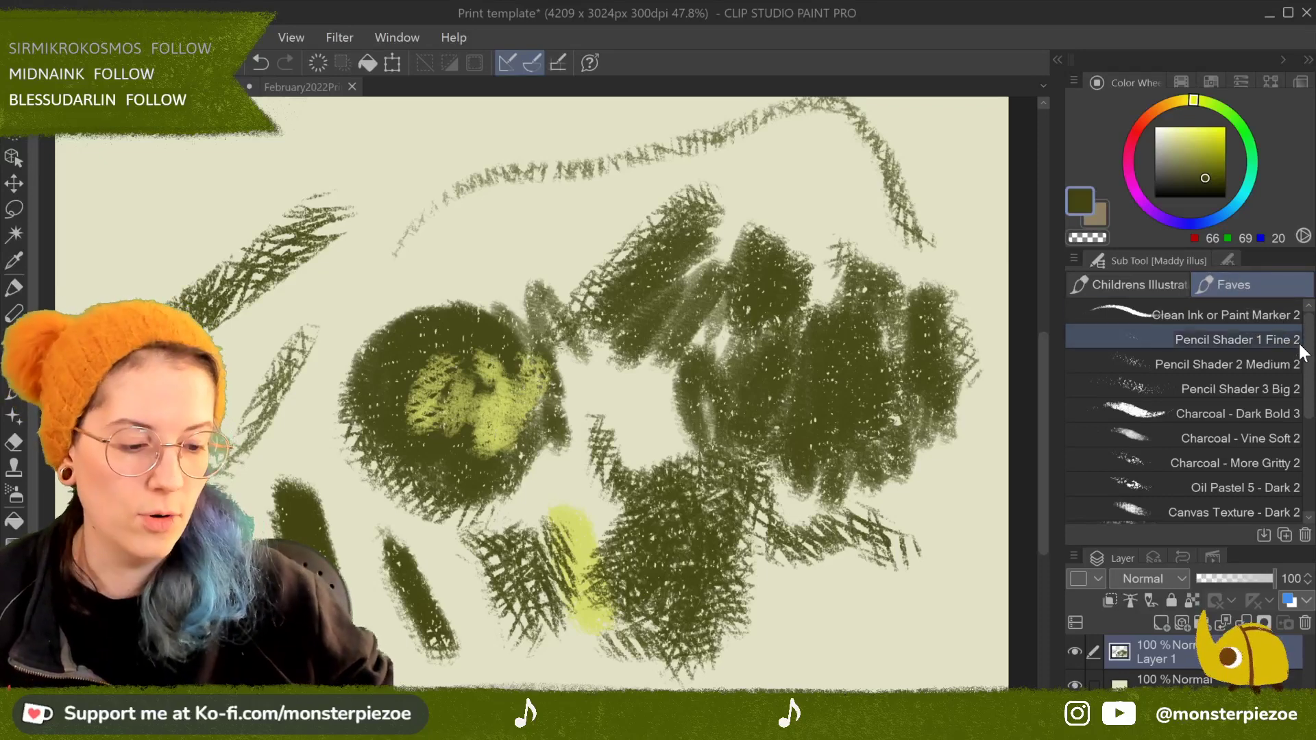
scroll(1310, 480, down, 6)
scroll(1311, 484, up, 6)
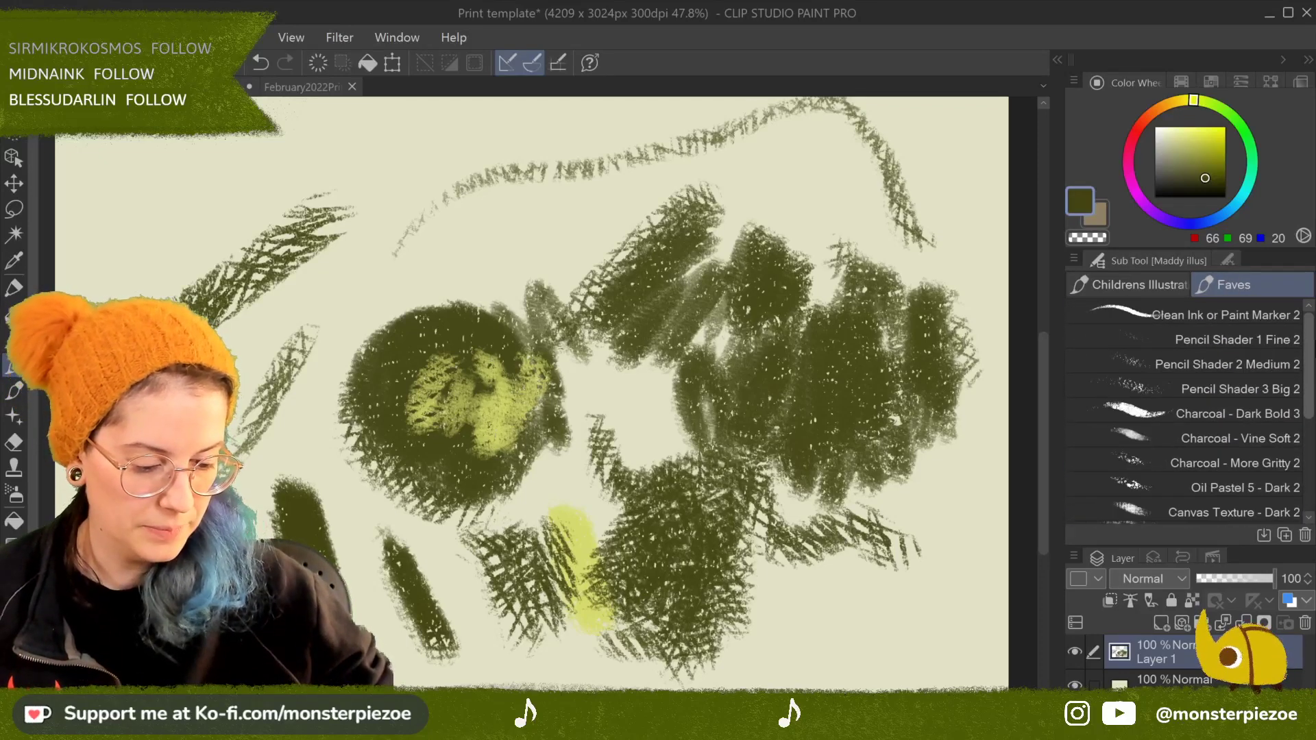
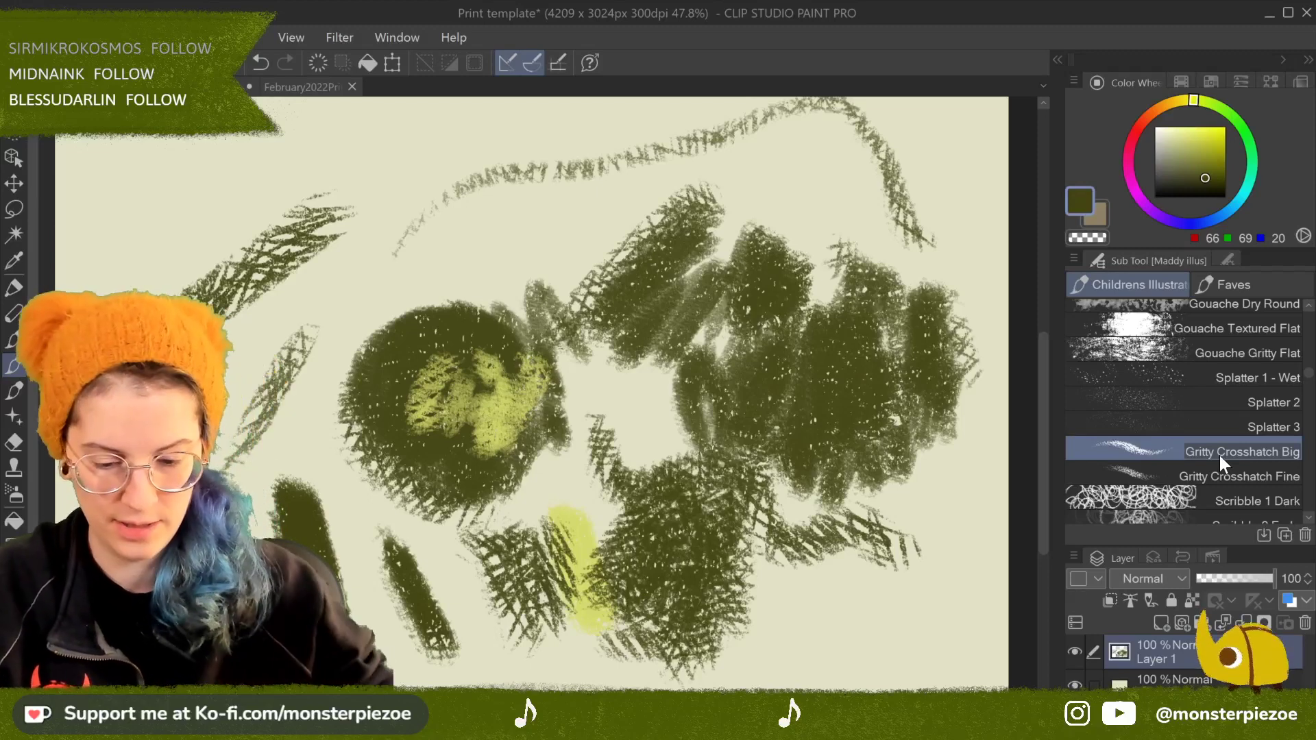
Step: Paint a large cloudy olive patch above the crosshatch swatches with Big Watercolor Painter 3 and inspect its texture up close
scroll(878, 405, down, 1)
drag(685, 384, 725, 453)
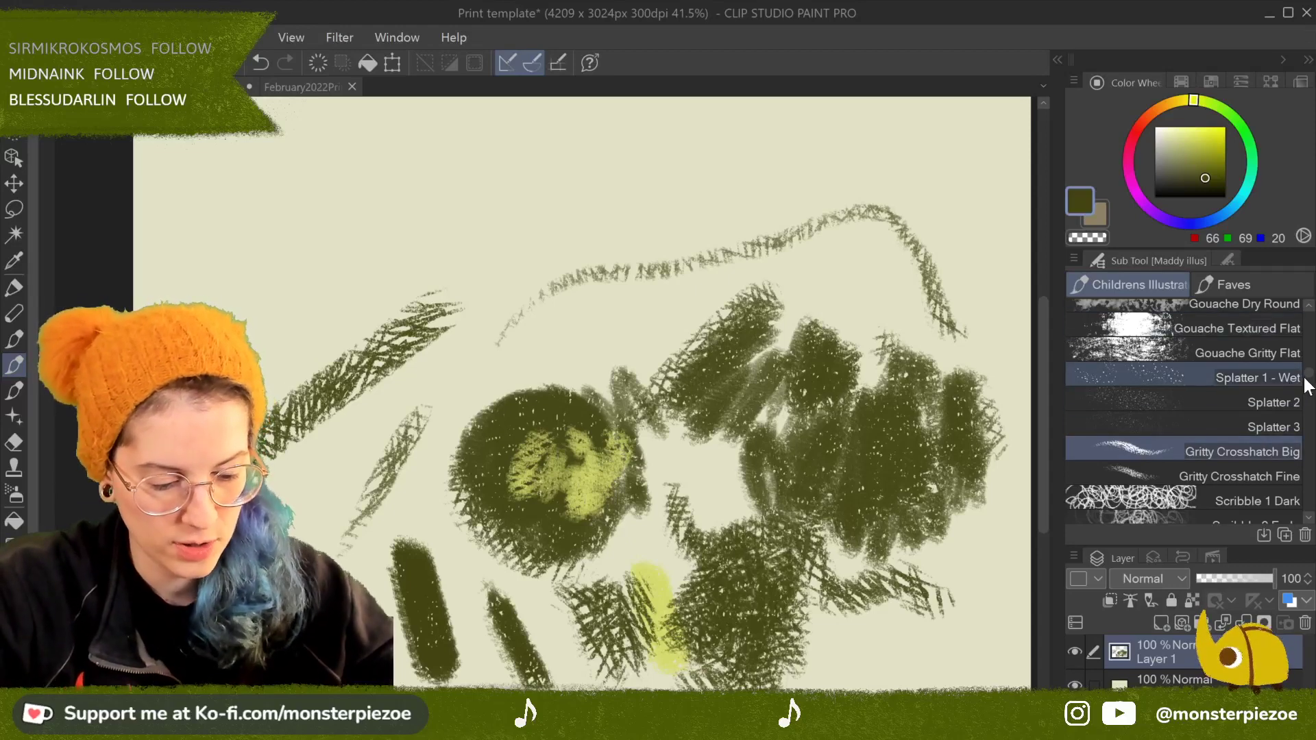
scroll(1311, 377, up, 3)
scroll(1311, 377, up, 3)
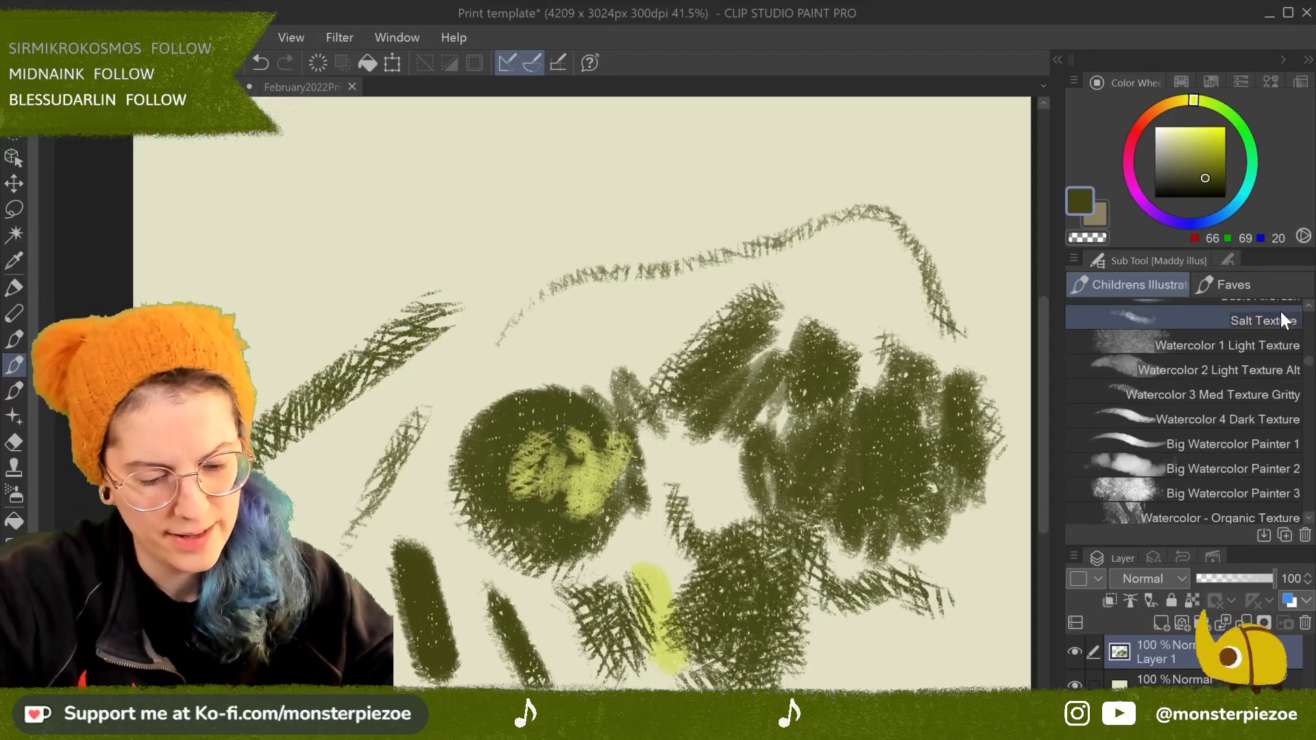
click(1295, 421)
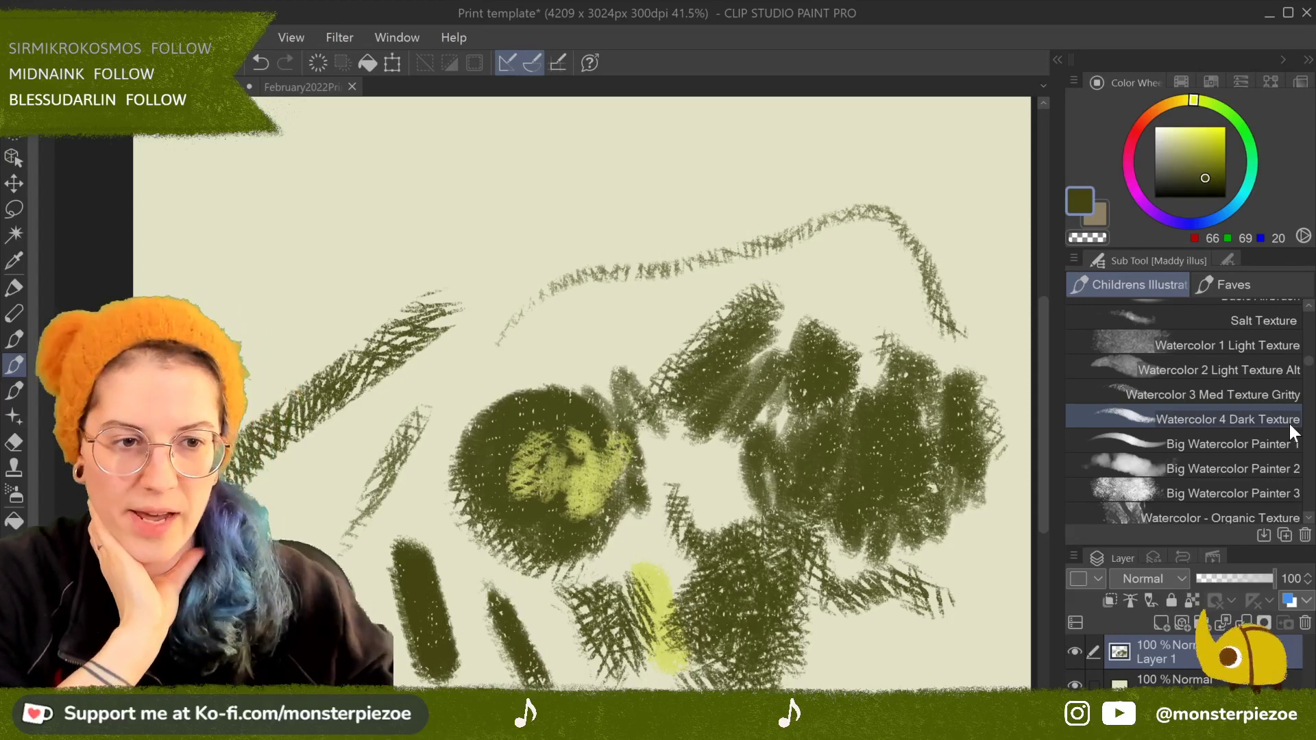
click(1248, 493)
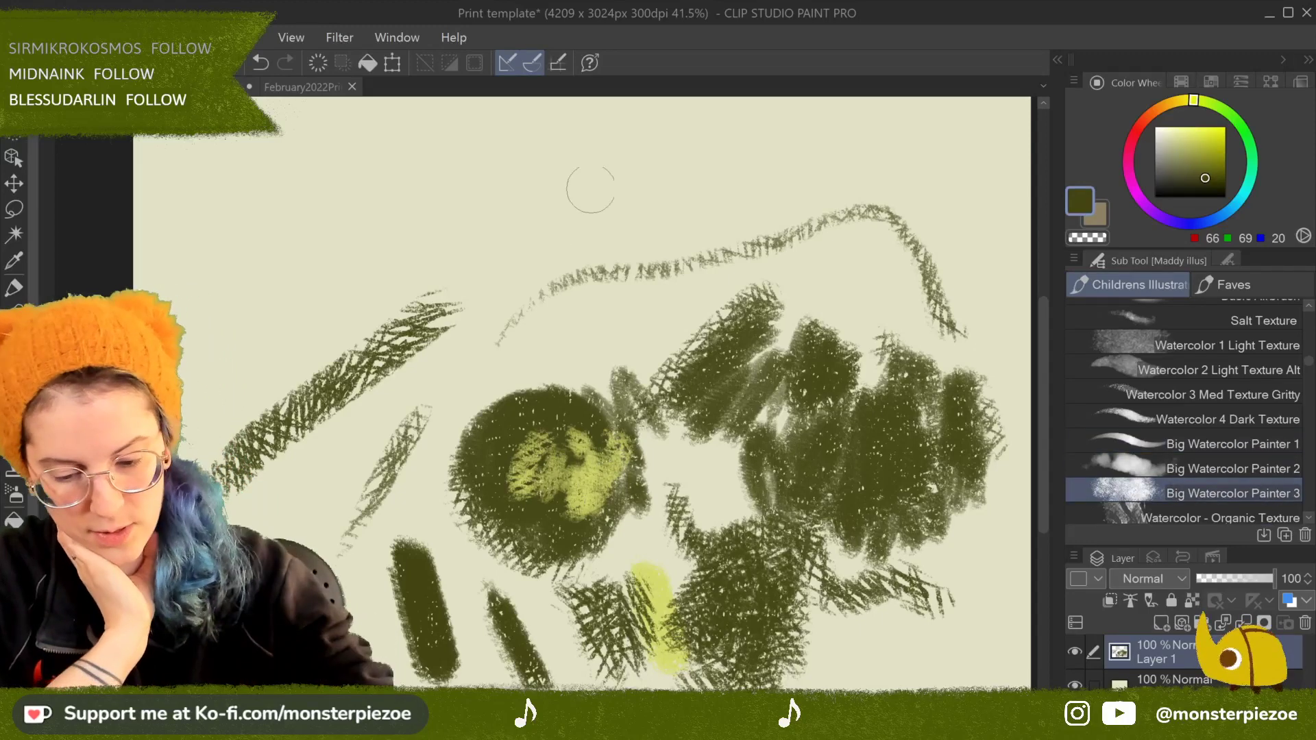
mouse_move(569, 171)
mouse_down()
mouse_move(489, 235)
mouse_move(595, 171)
mouse_move(550, 251)
mouse_move(535, 187)
mouse_move(604, 264)
mouse_move(653, 195)
mouse_move(694, 169)
mouse_move(615, 256)
mouse_move(661, 257)
mouse_move(686, 279)
mouse_move(596, 295)
mouse_move(615, 224)
mouse_move(570, 318)
mouse_move(707, 294)
mouse_move(747, 218)
mouse_move(714, 177)
mouse_move(727, 162)
mouse_move(774, 174)
mouse_move(809, 234)
mouse_up()
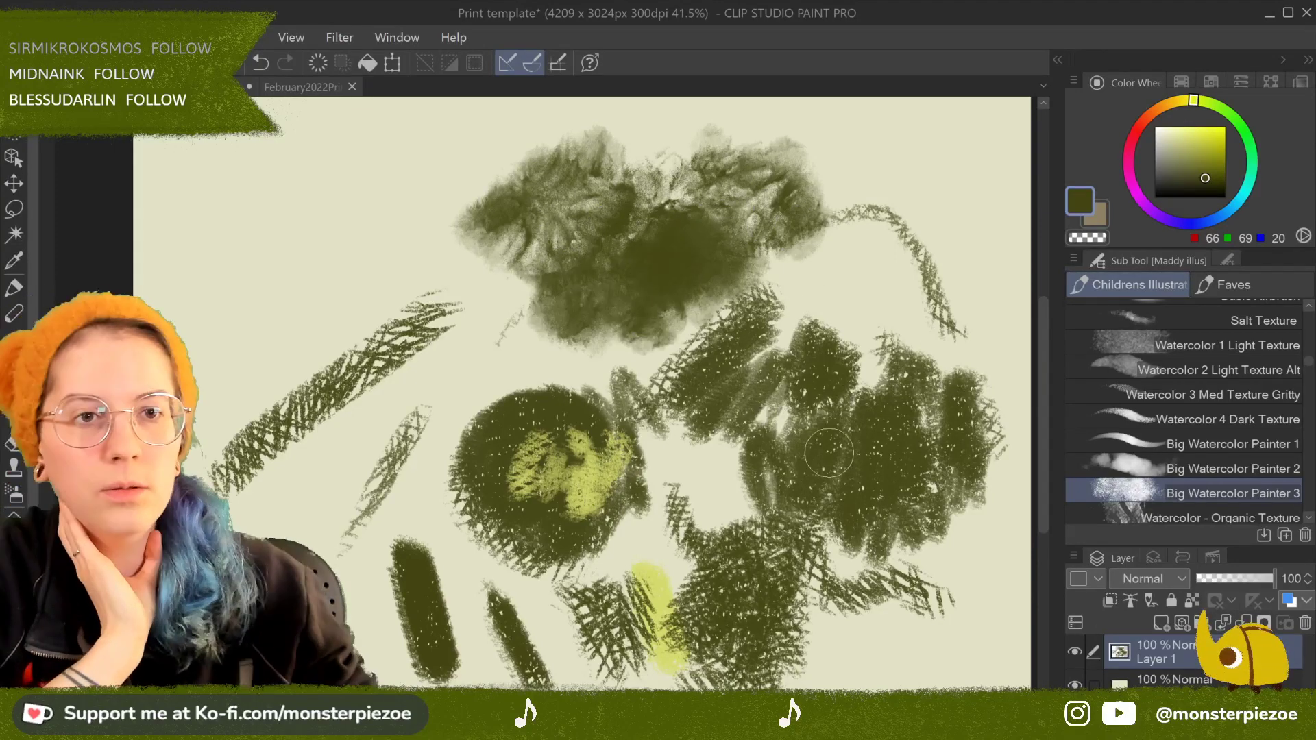
scroll(644, 288, up, 5)
scroll(651, 405, up, 2)
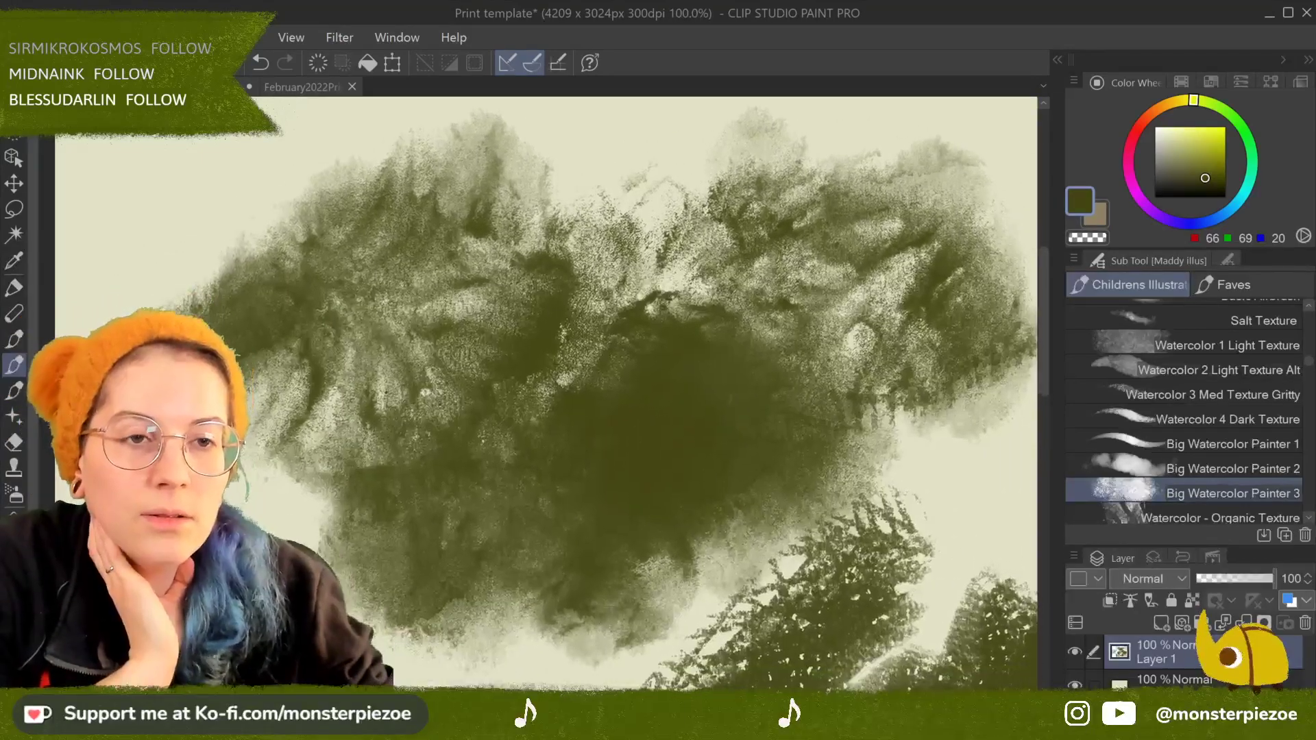
drag(651, 405, 609, 291)
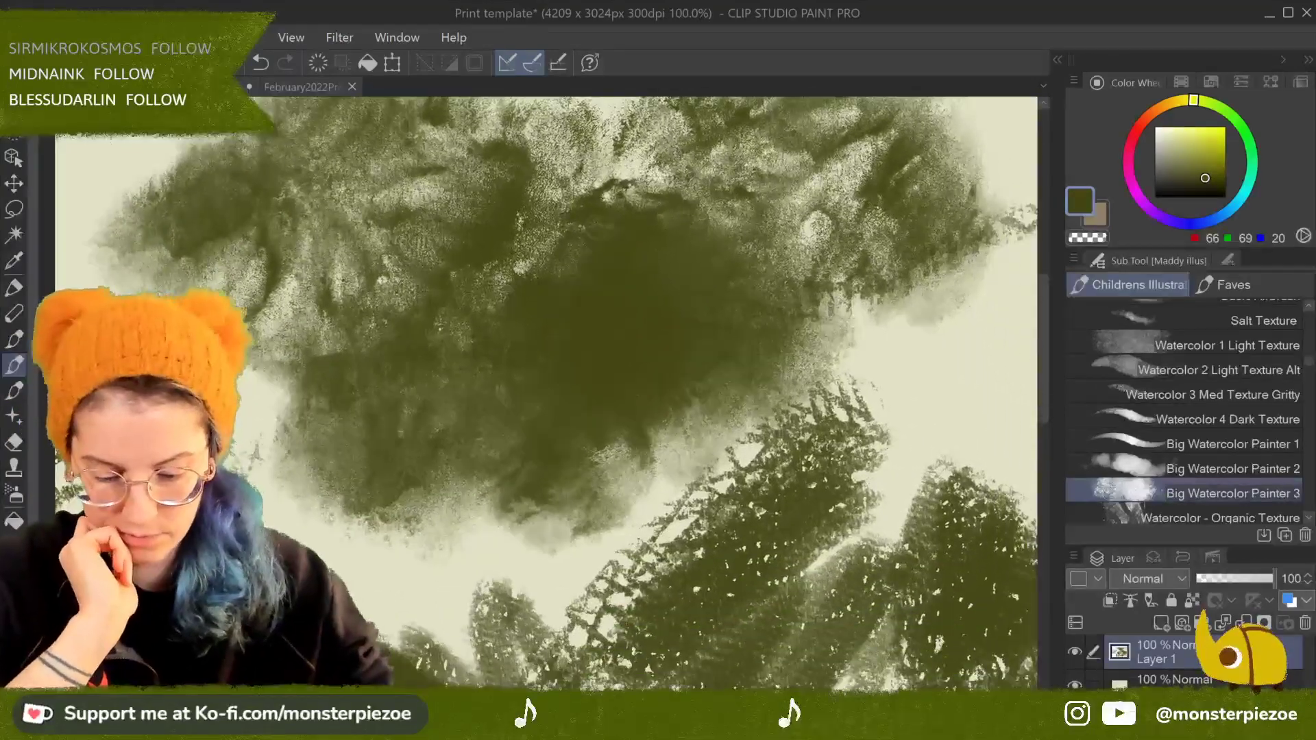
scroll(754, 370, down, 2)
mouse_move(651, 528)
mouse_down()
mouse_move(604, 305)
mouse_move(658, 240)
mouse_move(713, 254)
mouse_move(659, 411)
mouse_up()
Step: Paint a crosshatched stripe and a dense patch beside the cloudy swatch with Gritty Crosshatch Big
click(1310, 519)
scroll(1311, 527, down, 7)
scroll(1311, 521, down, 5)
click(1265, 369)
mouse_move(368, 185)
mouse_down()
mouse_move(392, 227)
mouse_move(356, 329)
mouse_move(418, 371)
mouse_up()
Step: Paint several soft grainy patches around the crosshatch and cloudy swatches with Gritty Crosshatch Fine
click(1254, 395)
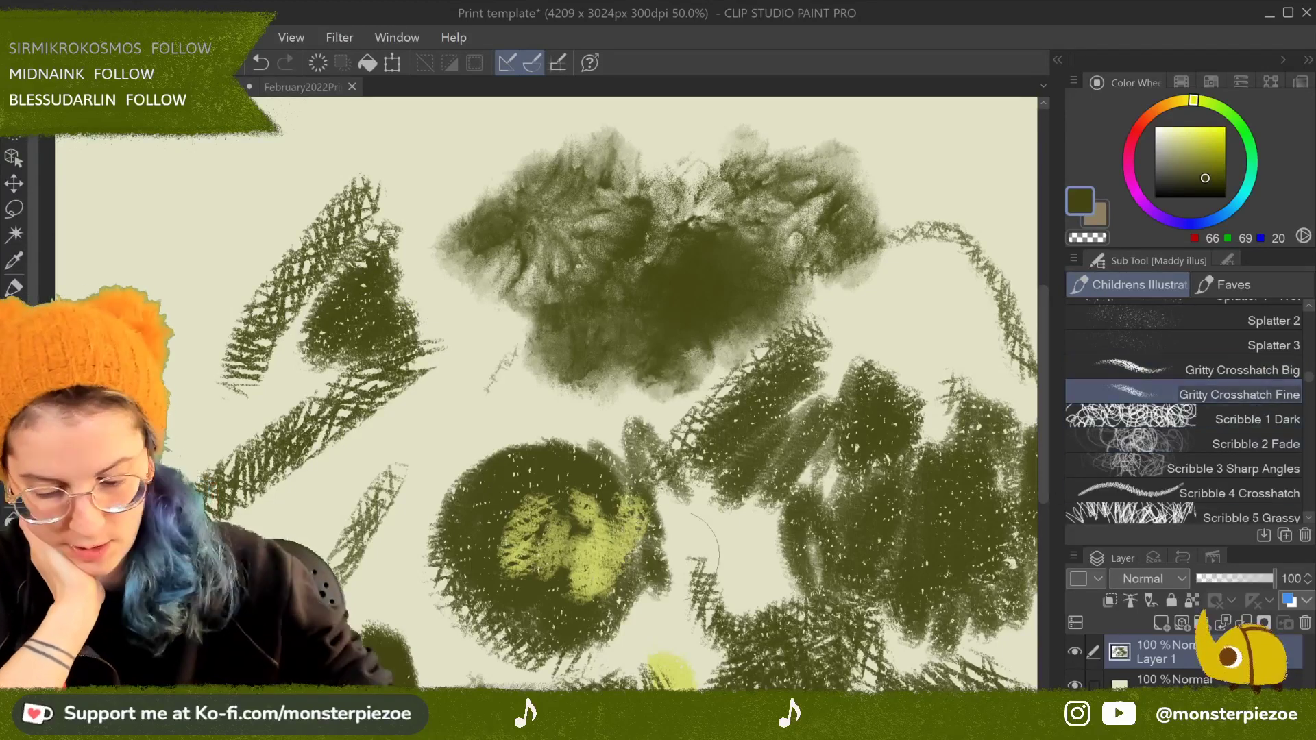
mouse_move(244, 194)
mouse_down()
mouse_move(172, 261)
mouse_move(329, 150)
mouse_move(274, 329)
mouse_up()
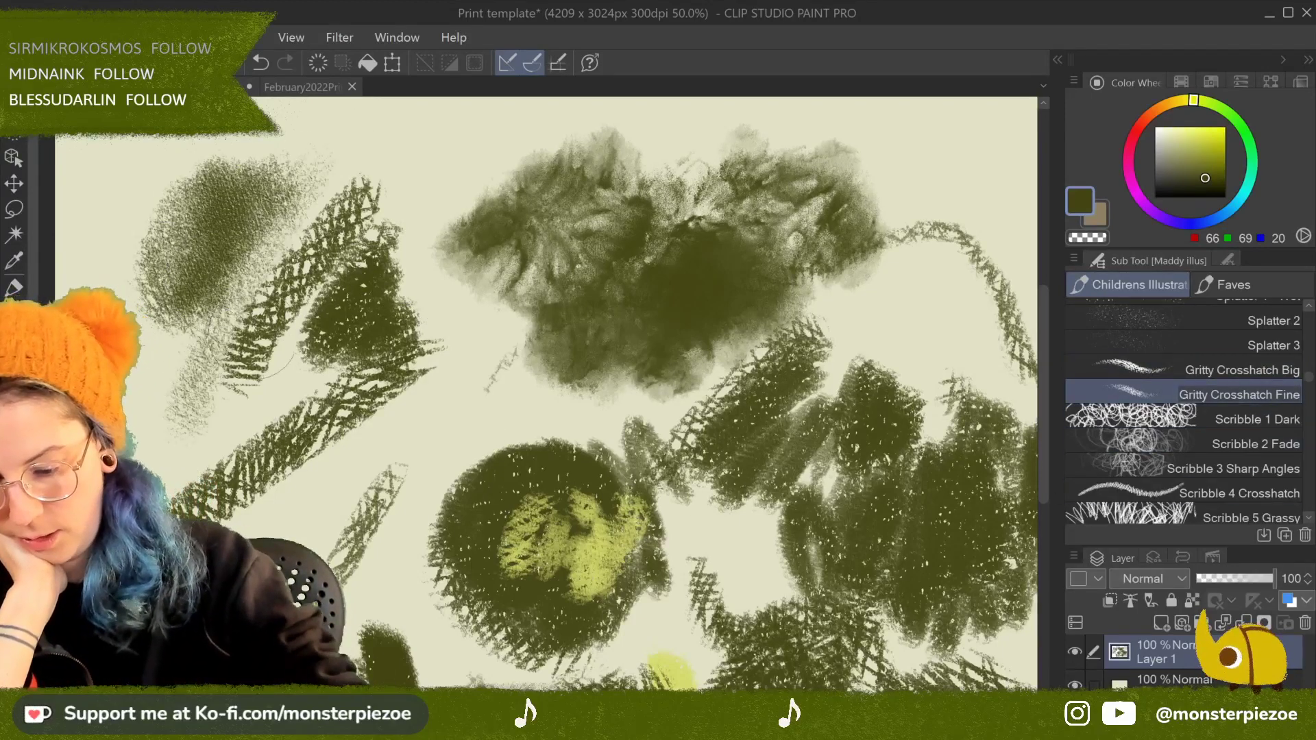
drag(198, 301, 137, 376)
mouse_move(329, 473)
mouse_down()
mouse_move(480, 336)
mouse_move(432, 446)
mouse_move(504, 393)
mouse_move(496, 450)
mouse_move(422, 466)
mouse_move(452, 533)
mouse_move(408, 557)
mouse_up()
mouse_move(884, 282)
mouse_down()
mouse_move(906, 317)
mouse_move(989, 268)
mouse_up()
drag(925, 492, 900, 492)
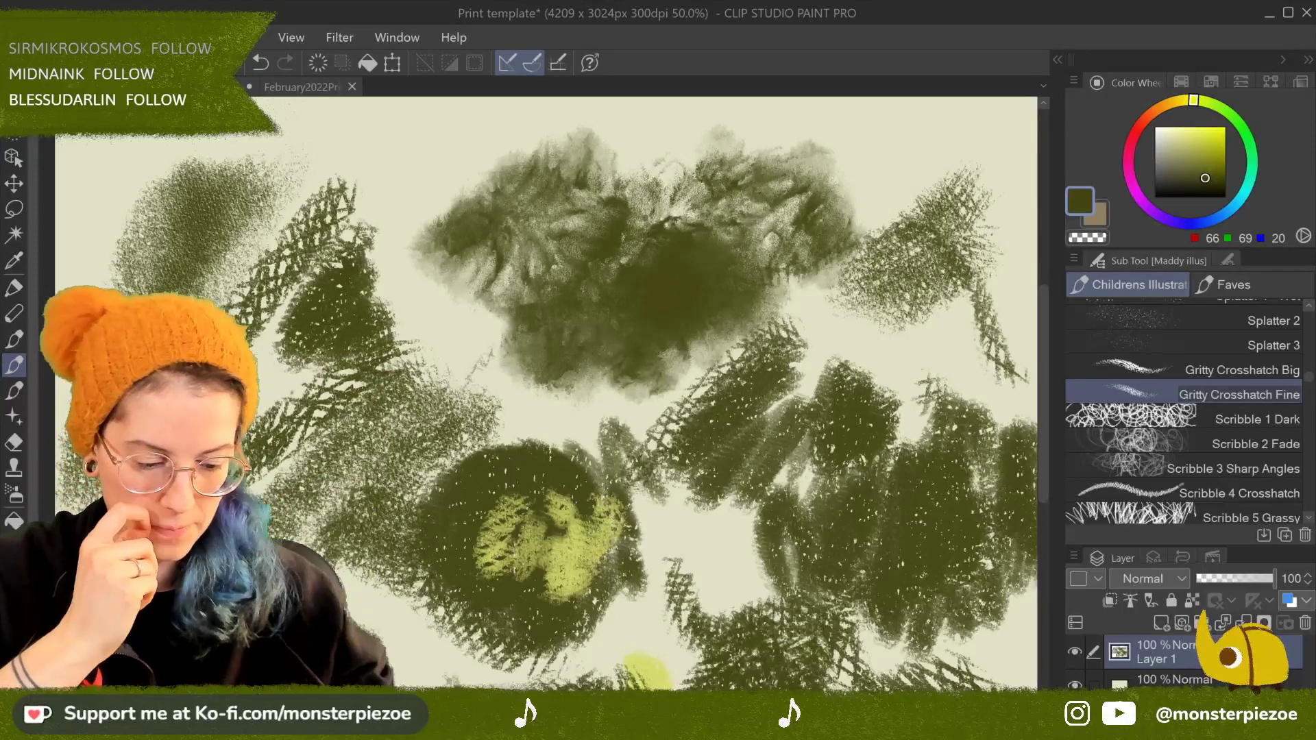
Step: Clear the layer and paint a dense looping patch plus a long curved trail with Scribble 1 Dark
click(318, 65)
click(1245, 415)
mouse_move(516, 258)
mouse_down()
mouse_move(552, 250)
mouse_move(501, 325)
mouse_move(612, 296)
mouse_move(580, 277)
mouse_move(548, 328)
mouse_move(559, 274)
mouse_move(662, 263)
mouse_move(715, 304)
mouse_move(812, 315)
mouse_move(869, 255)
mouse_move(892, 274)
mouse_up()
mouse_move(960, 125)
mouse_down()
mouse_move(953, 267)
mouse_move(823, 542)
mouse_move(442, 458)
mouse_up()
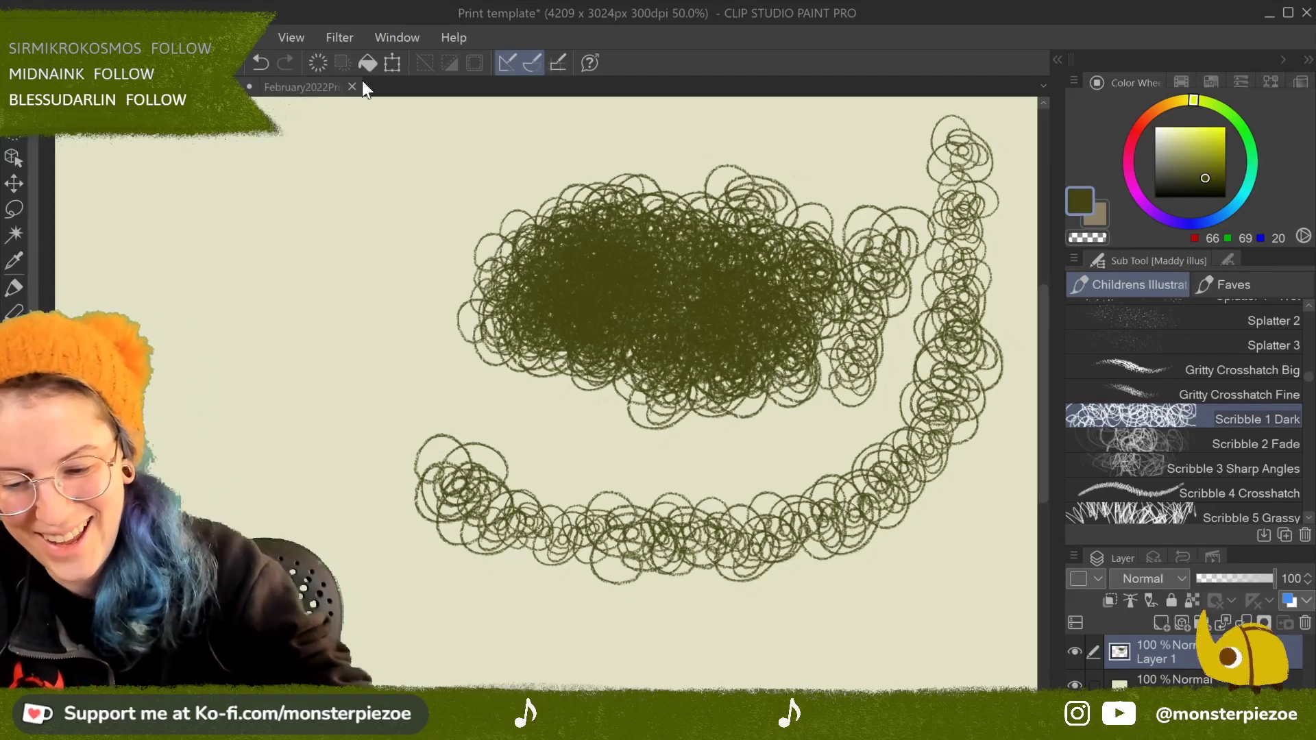
Step: Clear the layer, paint a new Scribble 1 Dark patch and overlap its lower edge with Scribble 2 Fade
click(317, 62)
mouse_move(779, 247)
mouse_down()
mouse_move(823, 288)
mouse_move(727, 329)
mouse_move(617, 329)
mouse_move(686, 219)
mouse_move(822, 343)
mouse_move(755, 404)
mouse_up()
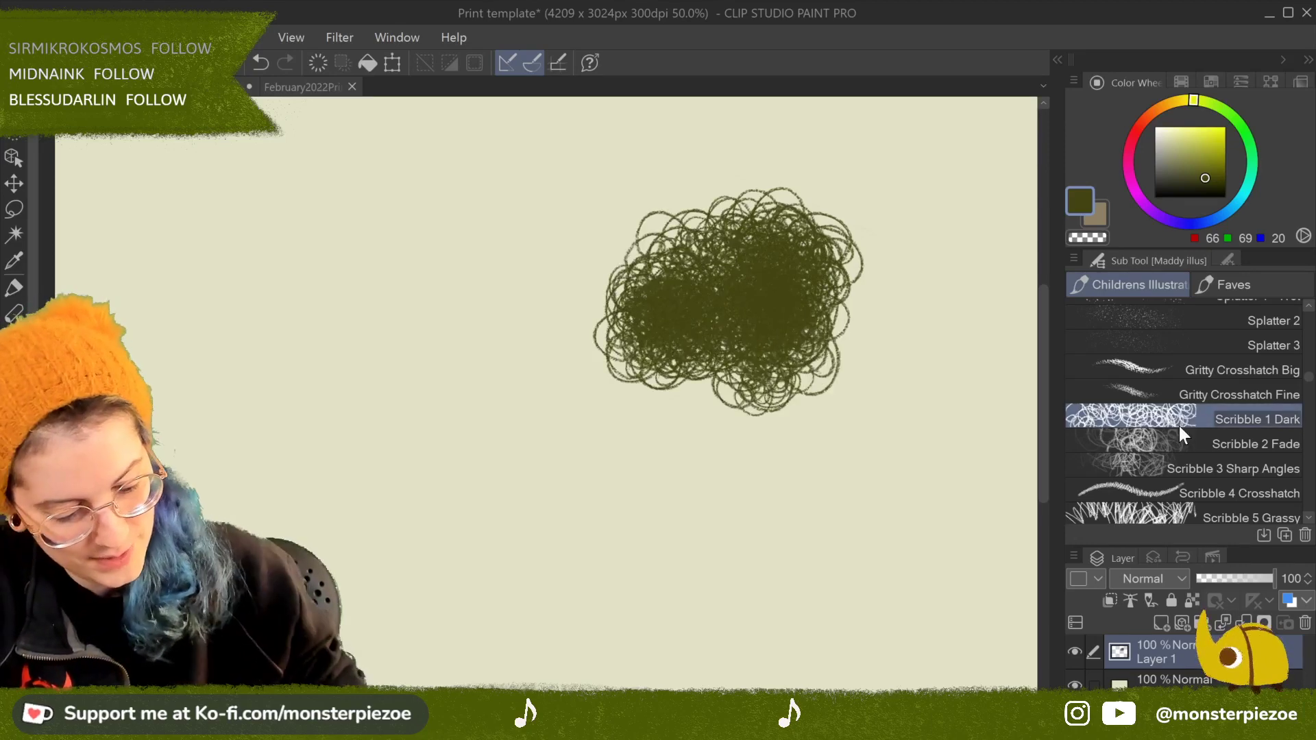
click(1267, 439)
mouse_move(892, 281)
mouse_down()
mouse_move(905, 384)
mouse_move(754, 460)
mouse_move(658, 384)
mouse_up()
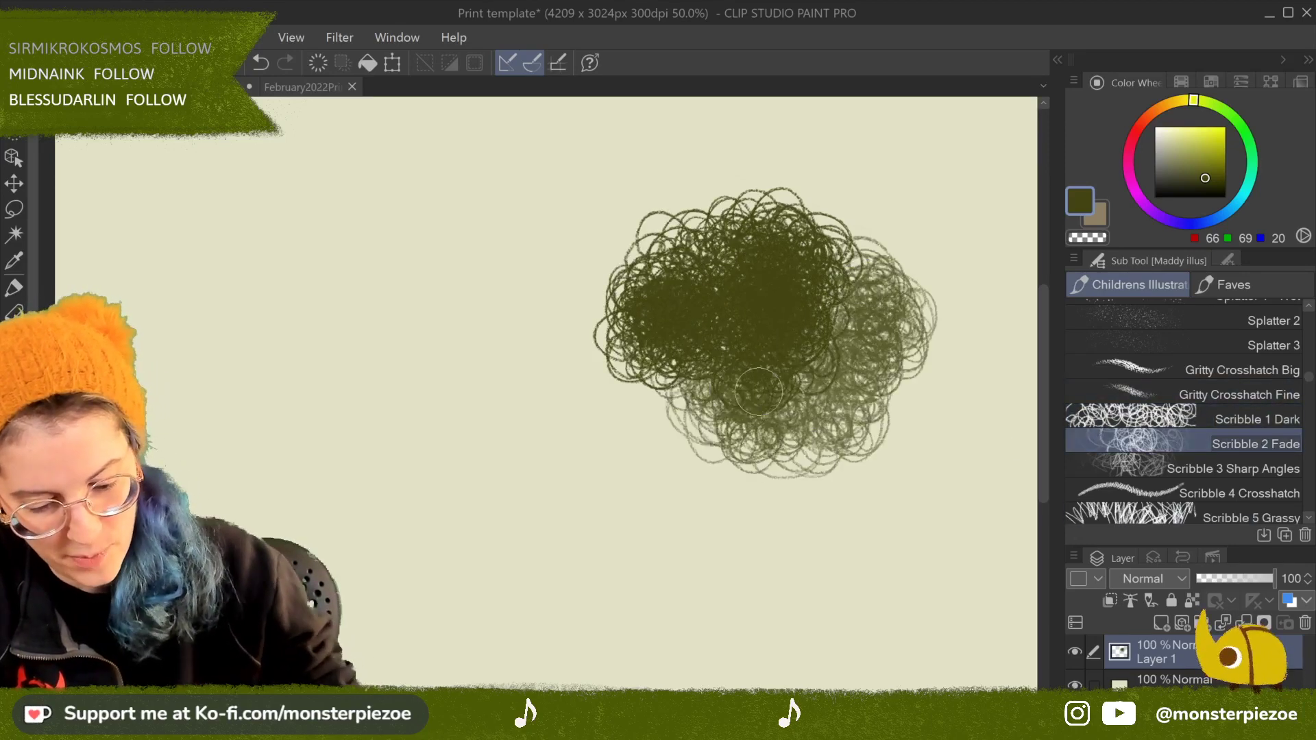
Step: Layer Scribble 3 Sharp Angles over the patch and extend it downward with Scribble 1 Dark and Scribble 2 Fade loops
click(1260, 466)
mouse_move(816, 144)
mouse_down()
mouse_move(918, 294)
mouse_move(795, 226)
mouse_move(844, 404)
mouse_move(699, 164)
mouse_move(665, 274)
mouse_move(590, 329)
mouse_move(748, 370)
mouse_move(658, 446)
mouse_move(617, 411)
mouse_up()
click(1263, 413)
click(1269, 440)
mouse_move(754, 453)
mouse_down()
mouse_move(713, 534)
mouse_move(788, 603)
mouse_up()
mouse_move(751, 514)
mouse_down()
mouse_move(788, 459)
mouse_move(908, 538)
mouse_up()
drag(823, 421, 690, 437)
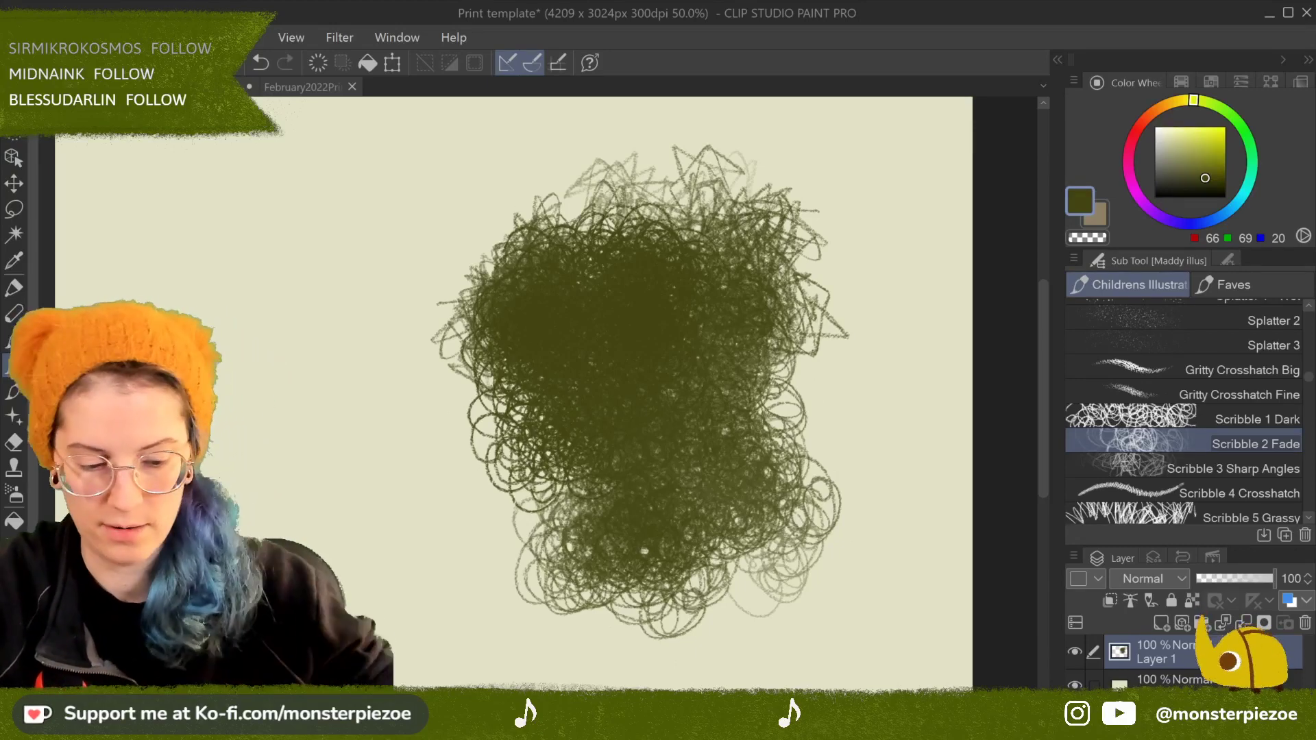
Step: Find the standard watercolor brushes and paint overlapping rounded washes beside the scribble patch with Wet wash
click(15, 340)
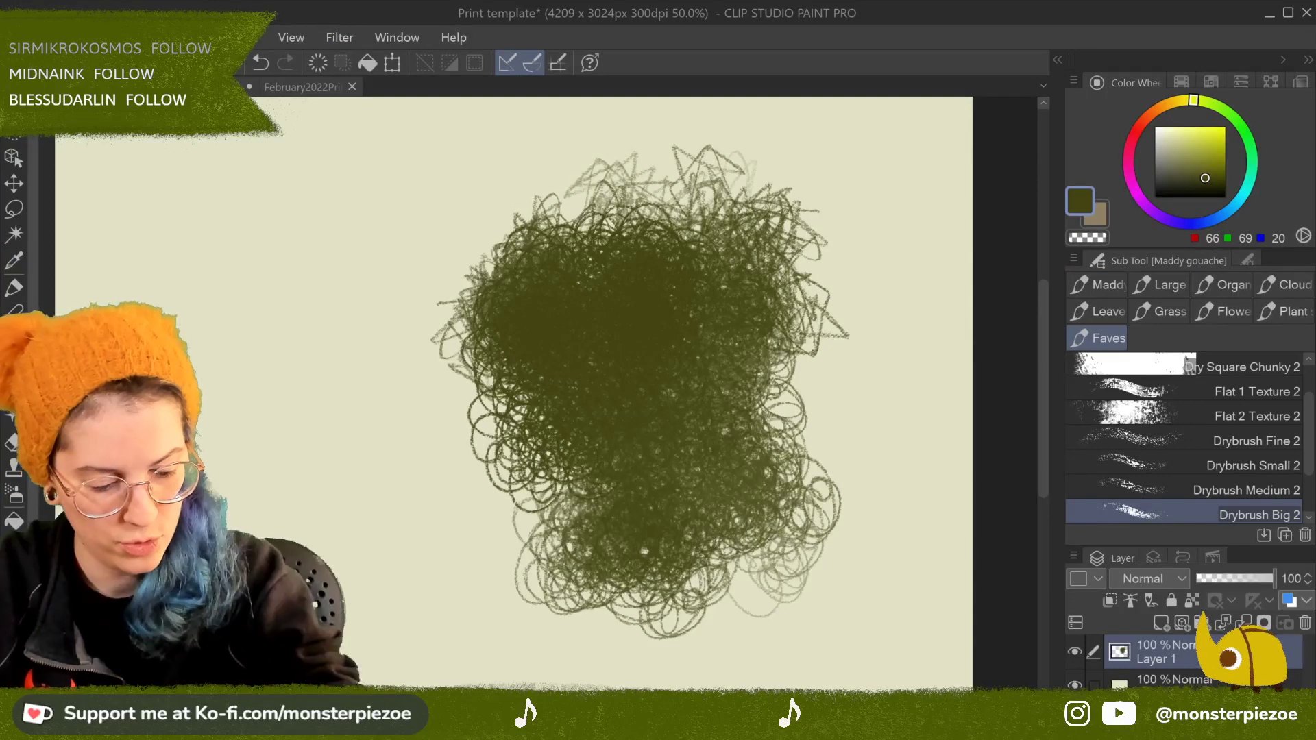
click(14, 287)
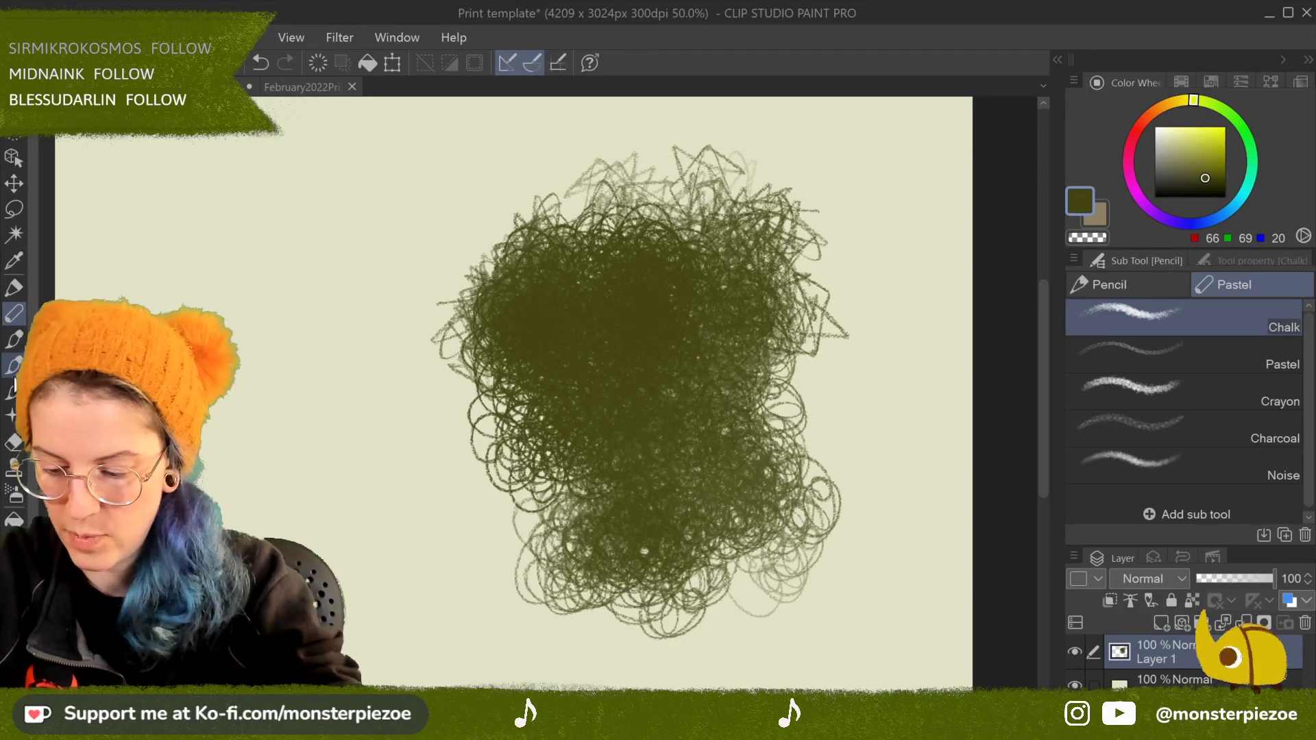
click(15, 370)
key(b)
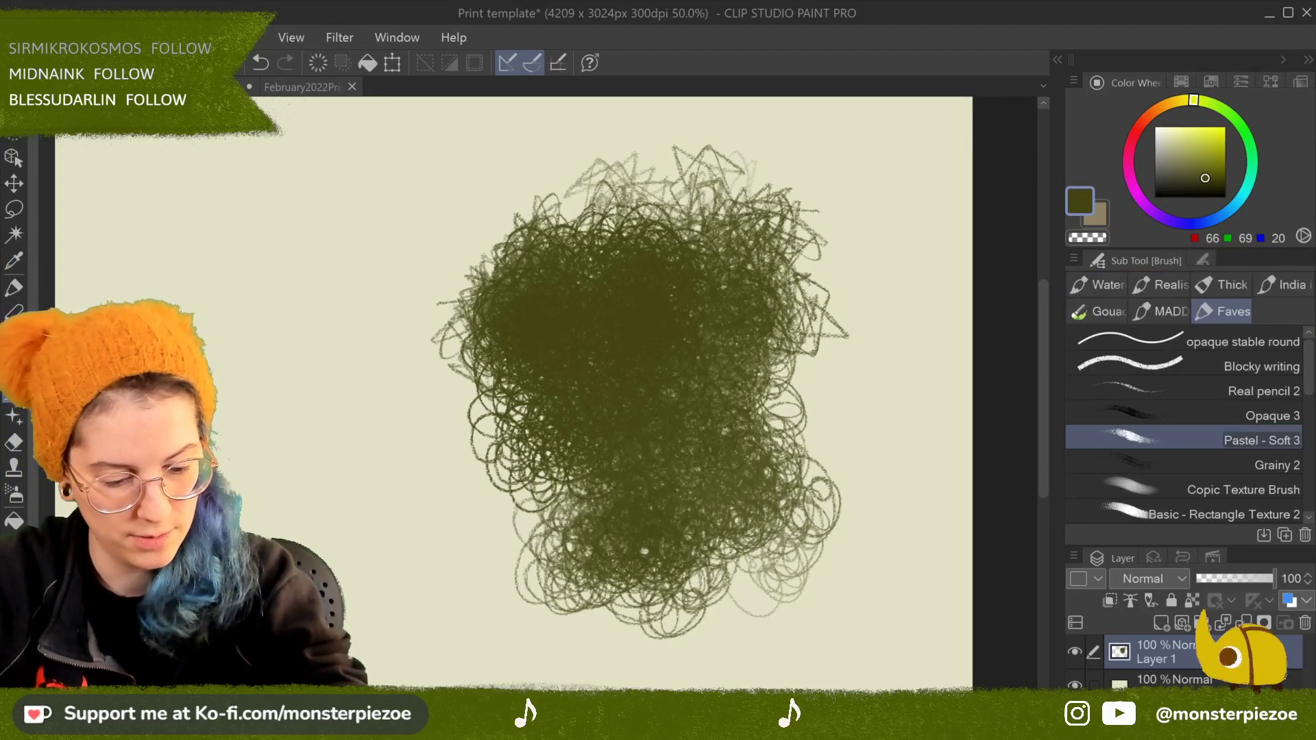
click(1156, 286)
click(1105, 282)
drag(1301, 447, 1311, 496)
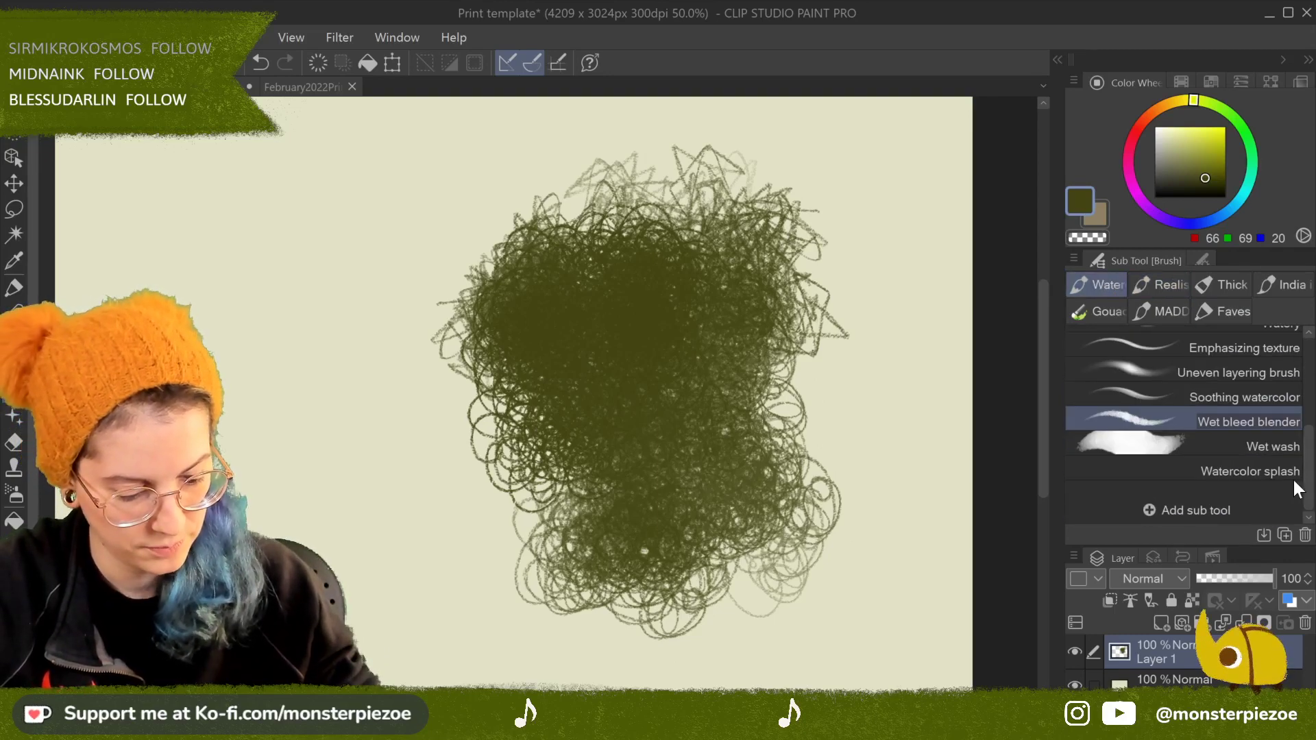
click(1278, 447)
mouse_move(257, 357)
mouse_down()
mouse_move(263, 281)
mouse_move(313, 233)
mouse_move(351, 260)
mouse_move(298, 343)
mouse_move(296, 309)
mouse_move(321, 258)
mouse_move(272, 346)
mouse_move(361, 250)
mouse_move(308, 351)
mouse_move(381, 273)
mouse_move(345, 336)
mouse_move(357, 374)
mouse_up()
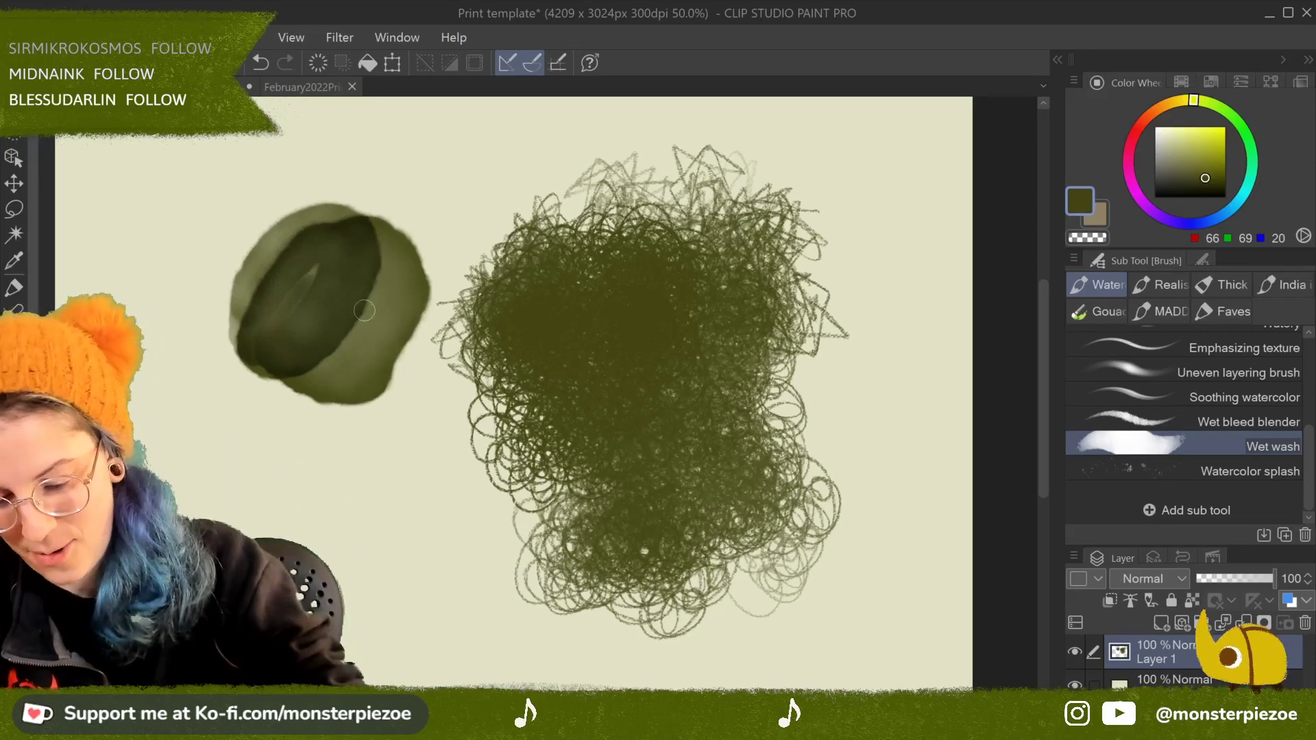
Step: Drag out the wash edge with Wet bleed blender and add speckled Watercolor splash texture below it
click(1276, 420)
mouse_move(371, 391)
mouse_down()
mouse_move(412, 384)
mouse_move(323, 425)
mouse_move(411, 308)
mouse_move(291, 393)
mouse_move(419, 219)
mouse_move(413, 370)
mouse_move(318, 469)
mouse_move(365, 365)
mouse_move(360, 411)
mouse_move(323, 363)
mouse_move(343, 329)
mouse_move(388, 447)
mouse_move(592, 517)
mouse_up()
click(1255, 471)
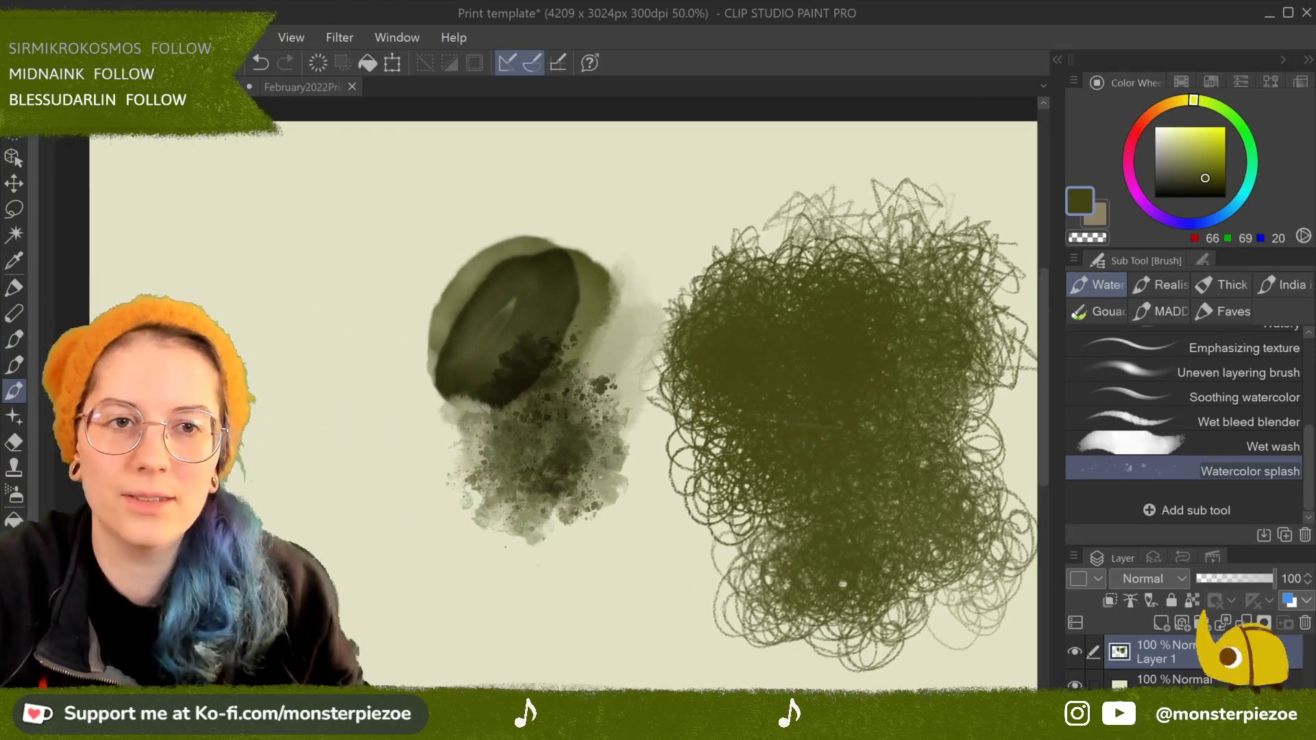
scroll(521, 405, up, 4)
scroll(576, 398, down, 5)
scroll(638, 377, down, 1)
drag(638, 377, 599, 314)
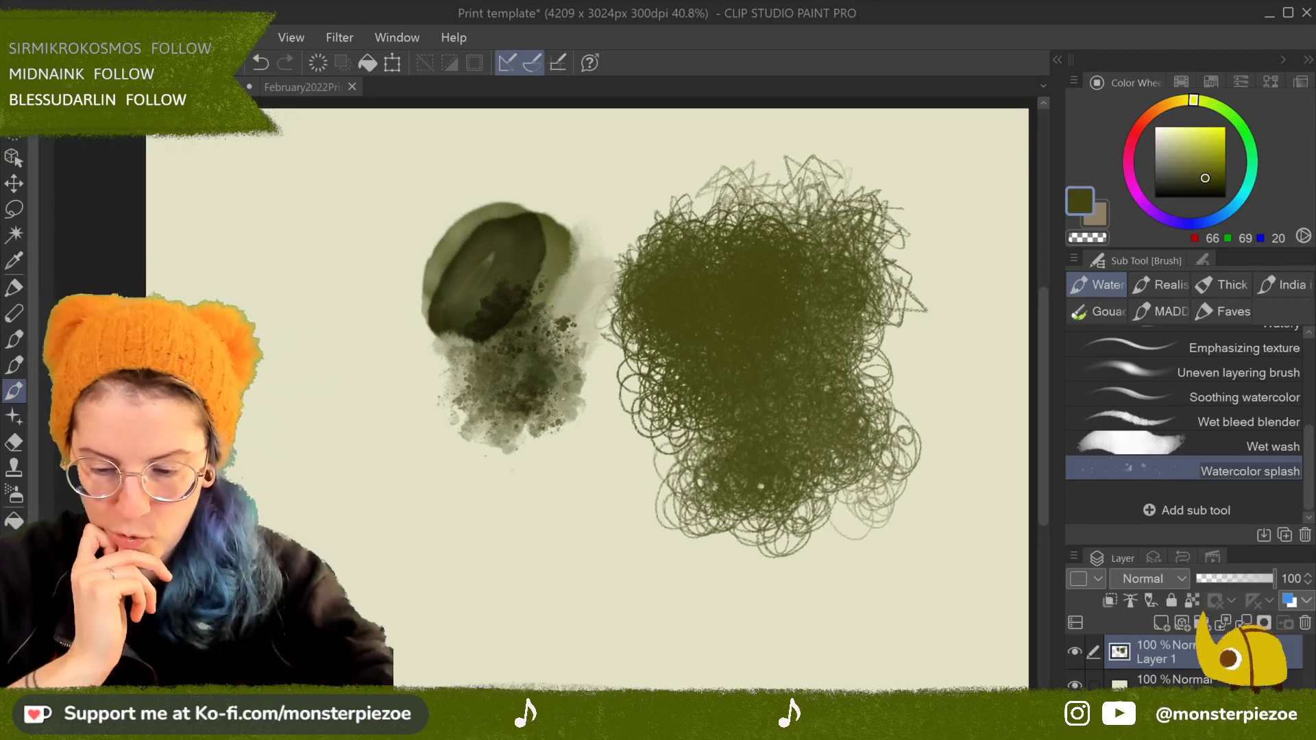
Step: Clear the layer and browse the children's illustration brushes from the scribbles down to the crosshatch patterns
key(Delete)
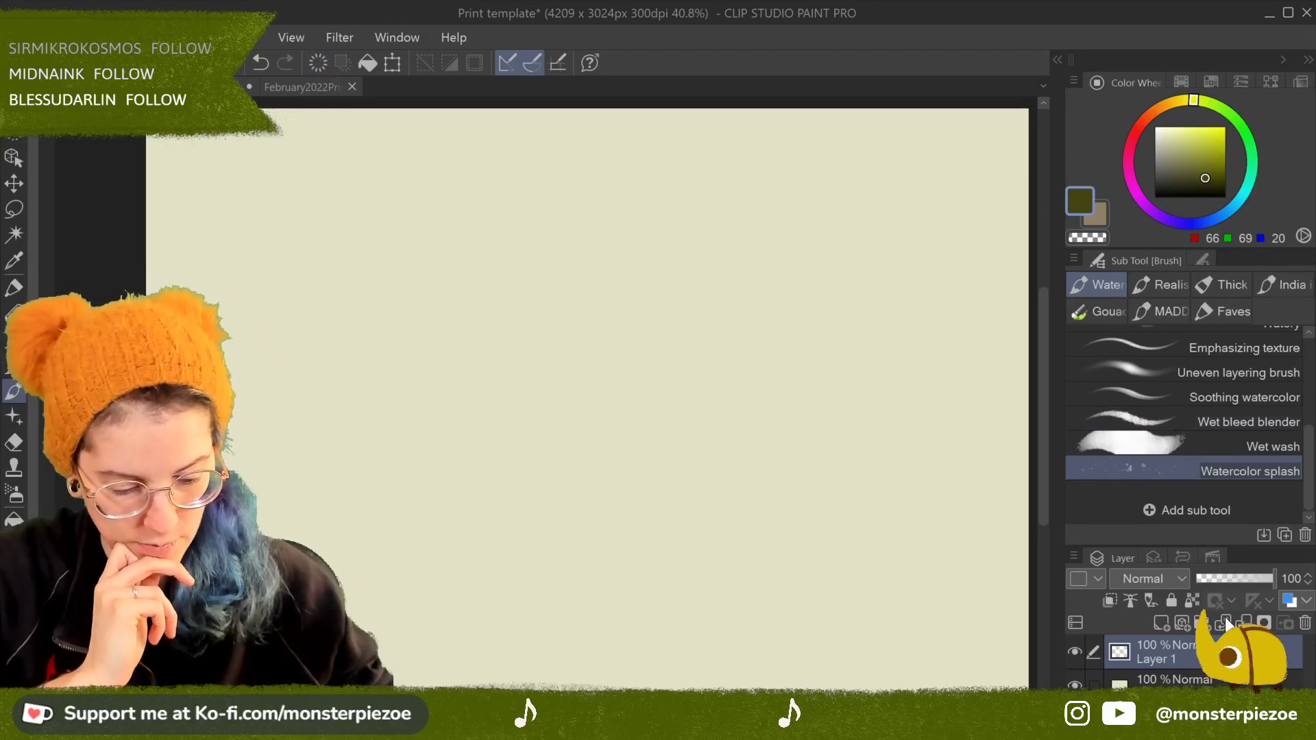
click(13, 368)
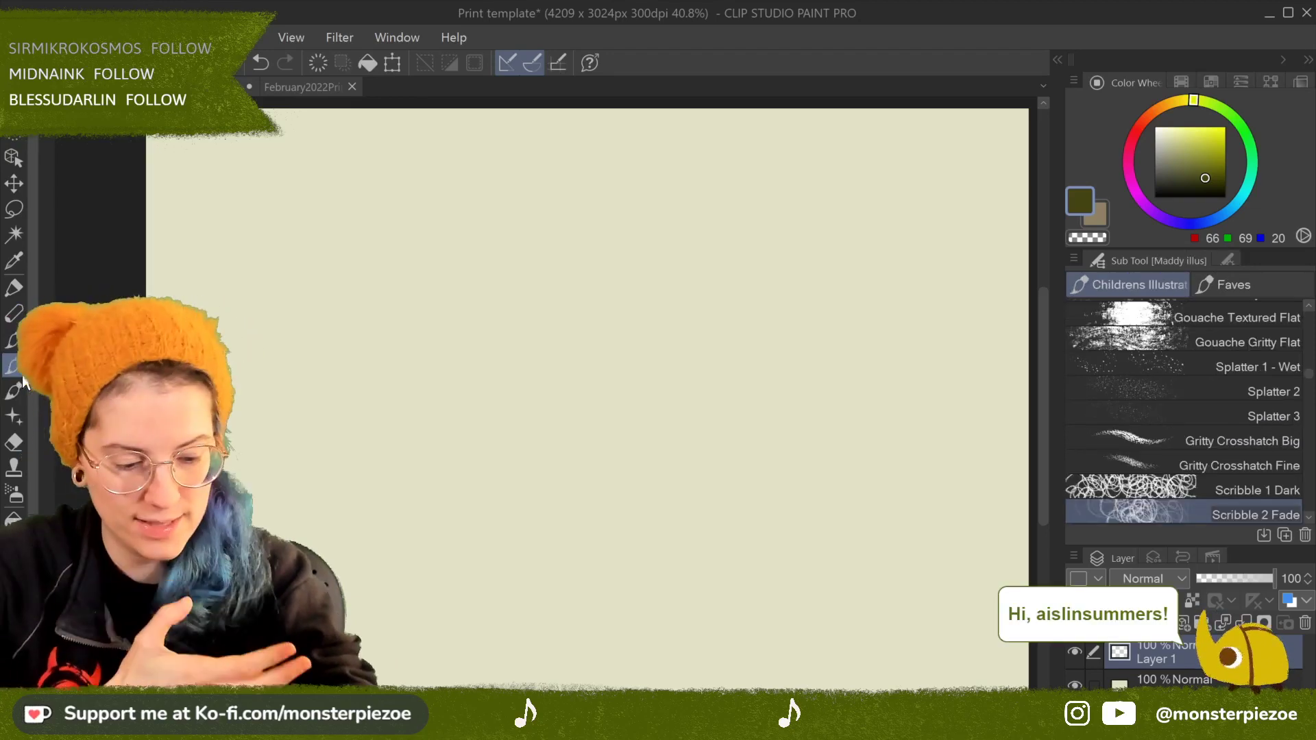
scroll(1308, 521, down, 3)
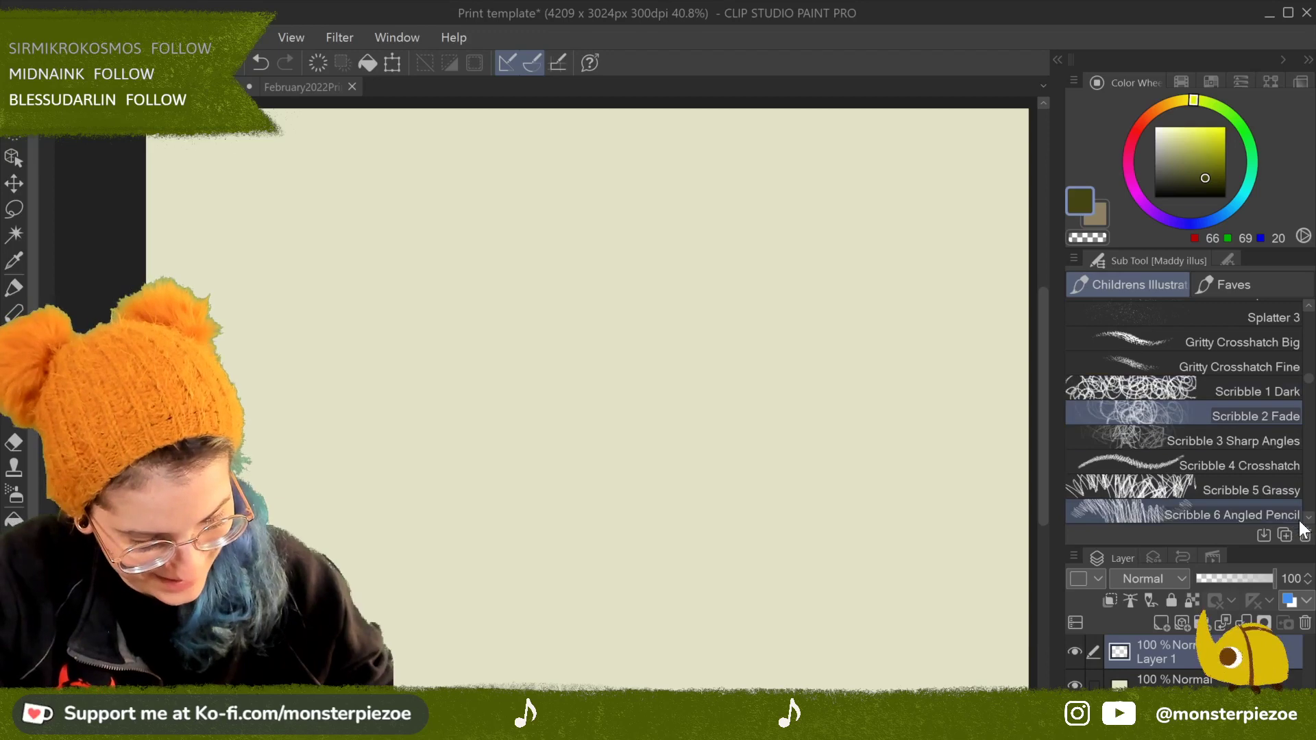
scroll(1302, 524, down, 1)
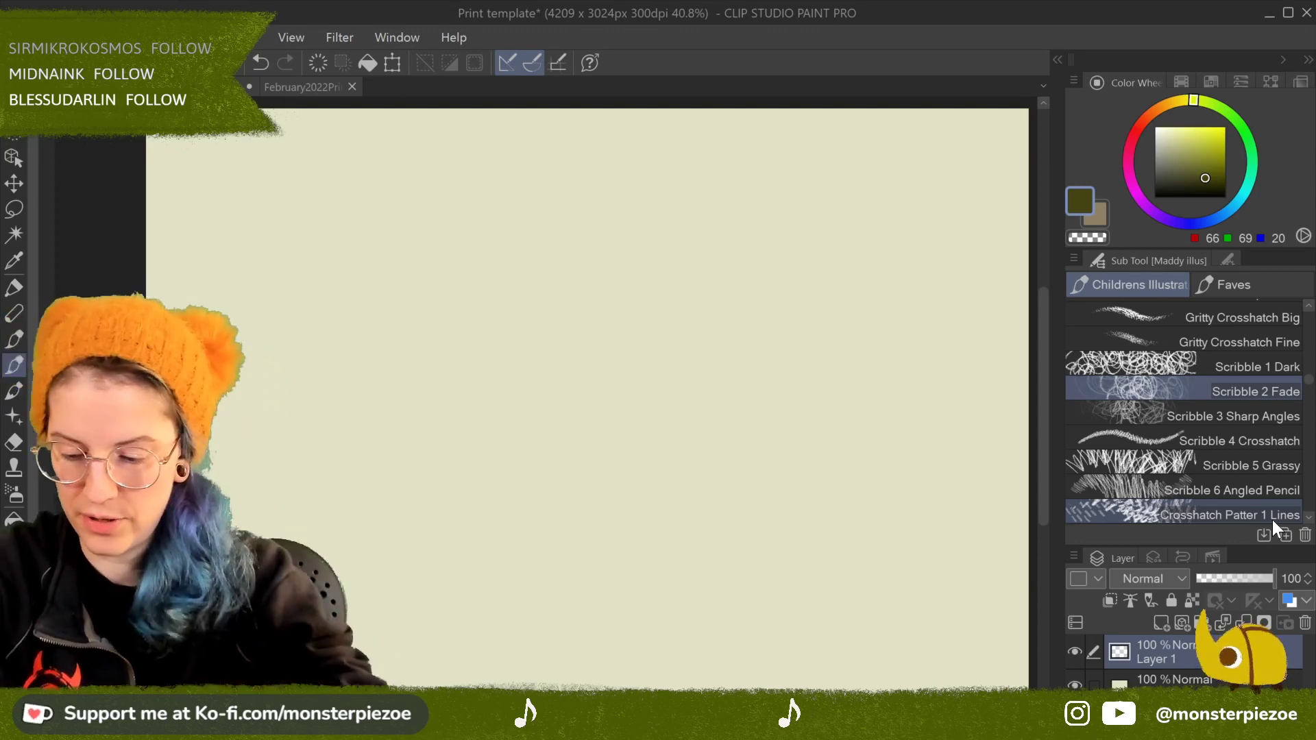
Step: Return to the standard watercolor brushes and paint two overlapping round washes with Wet wash on the empty canvas
click(15, 336)
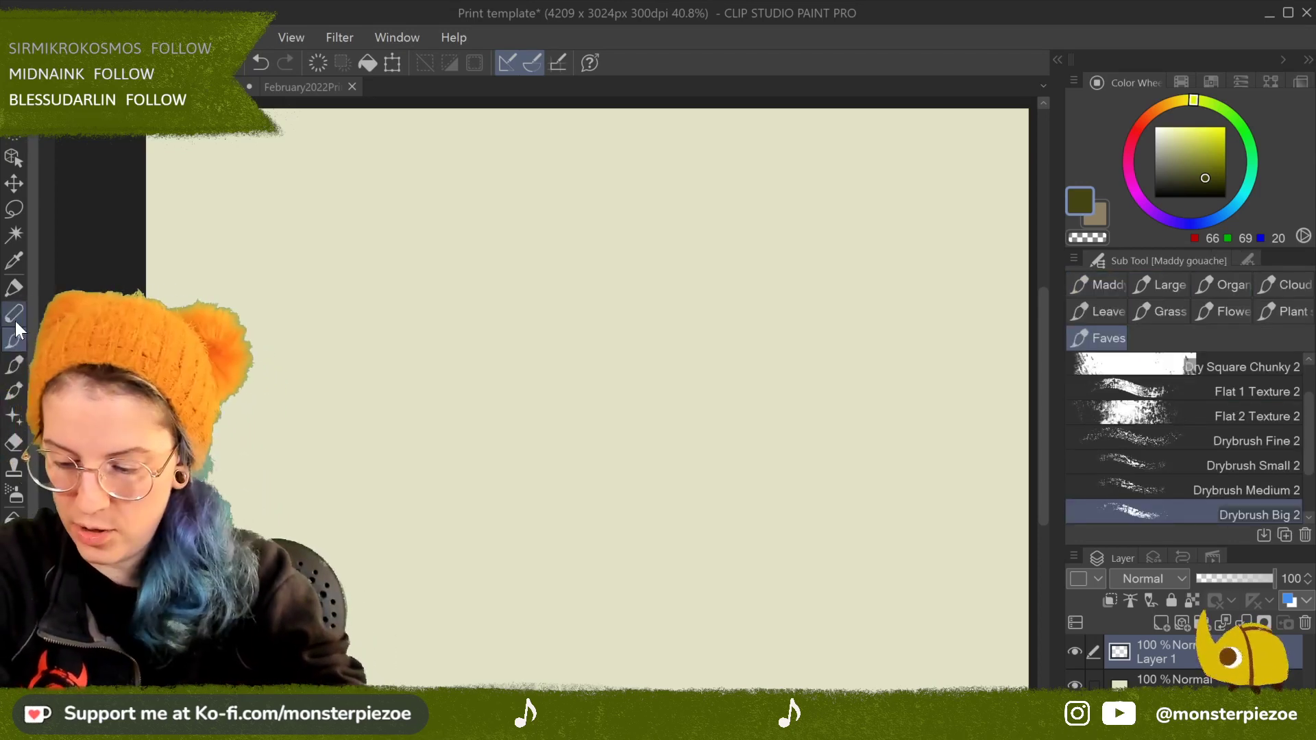
click(15, 321)
click(15, 362)
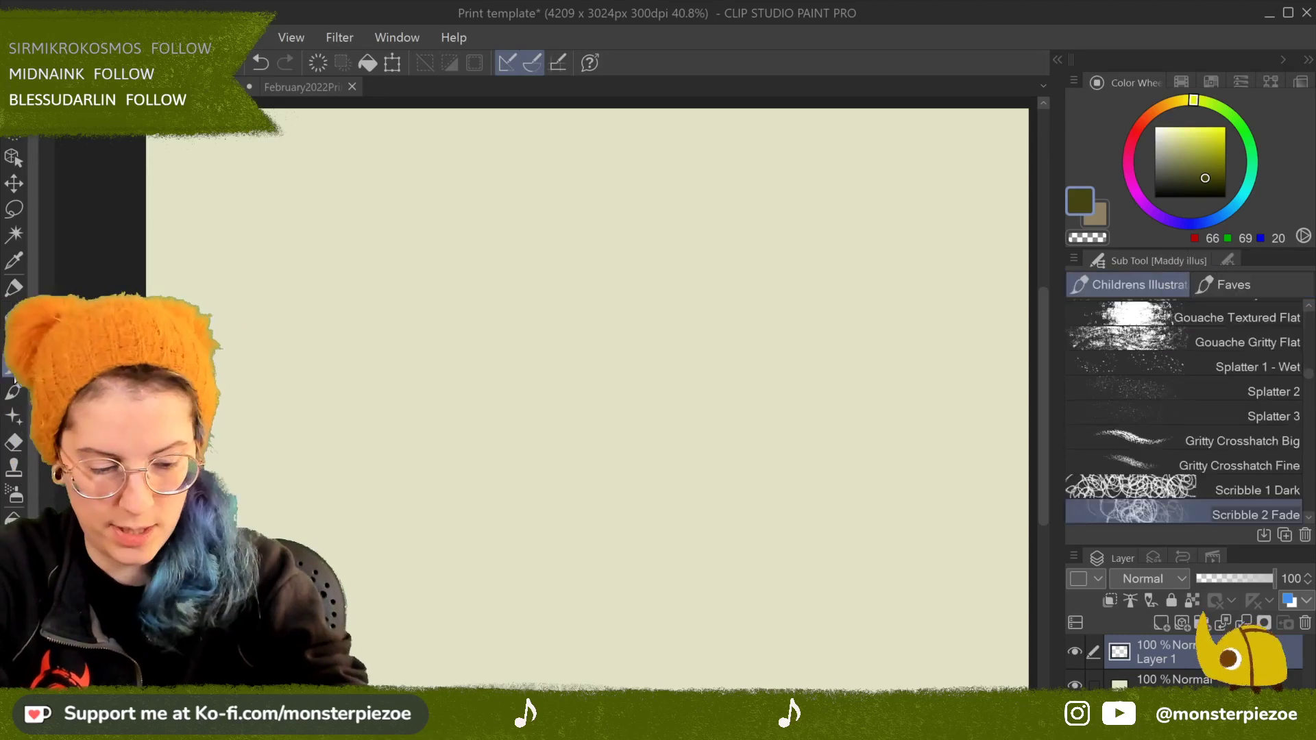
click(15, 389)
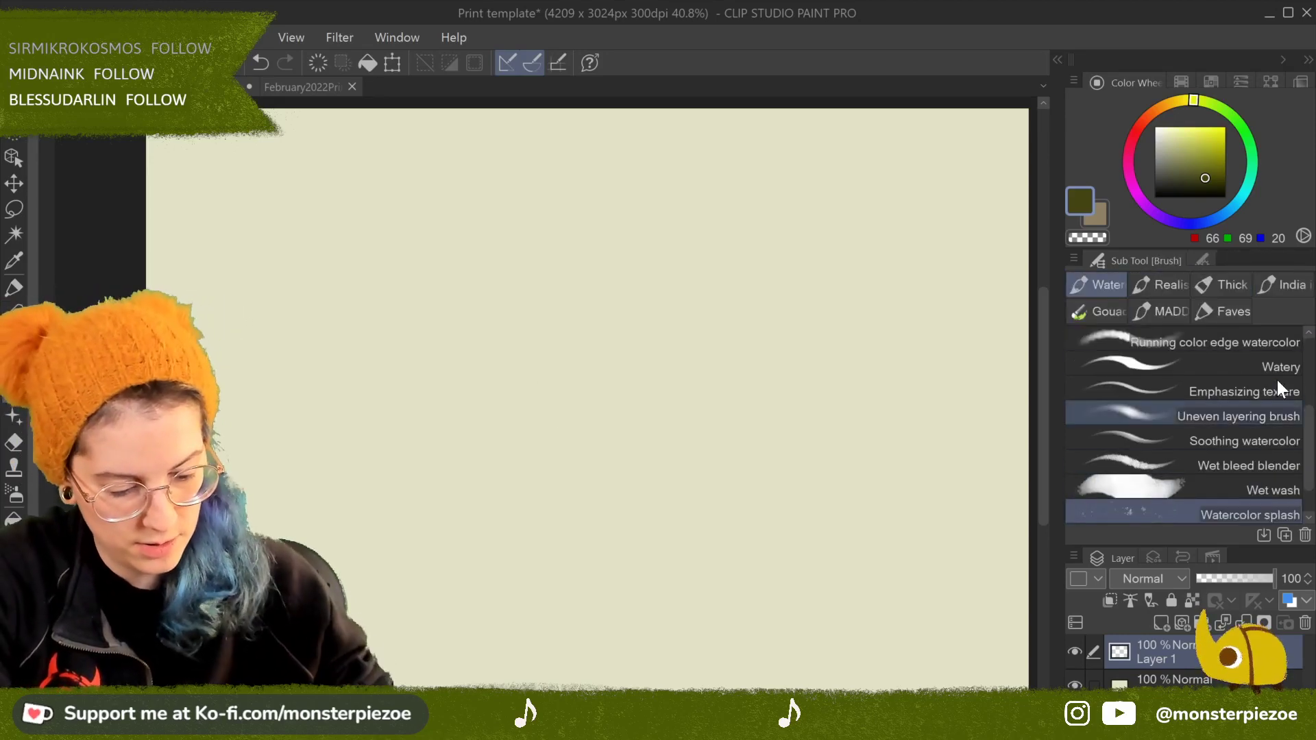
scroll(1306, 418, up, 1)
scroll(1311, 419, up, 4)
click(1289, 350)
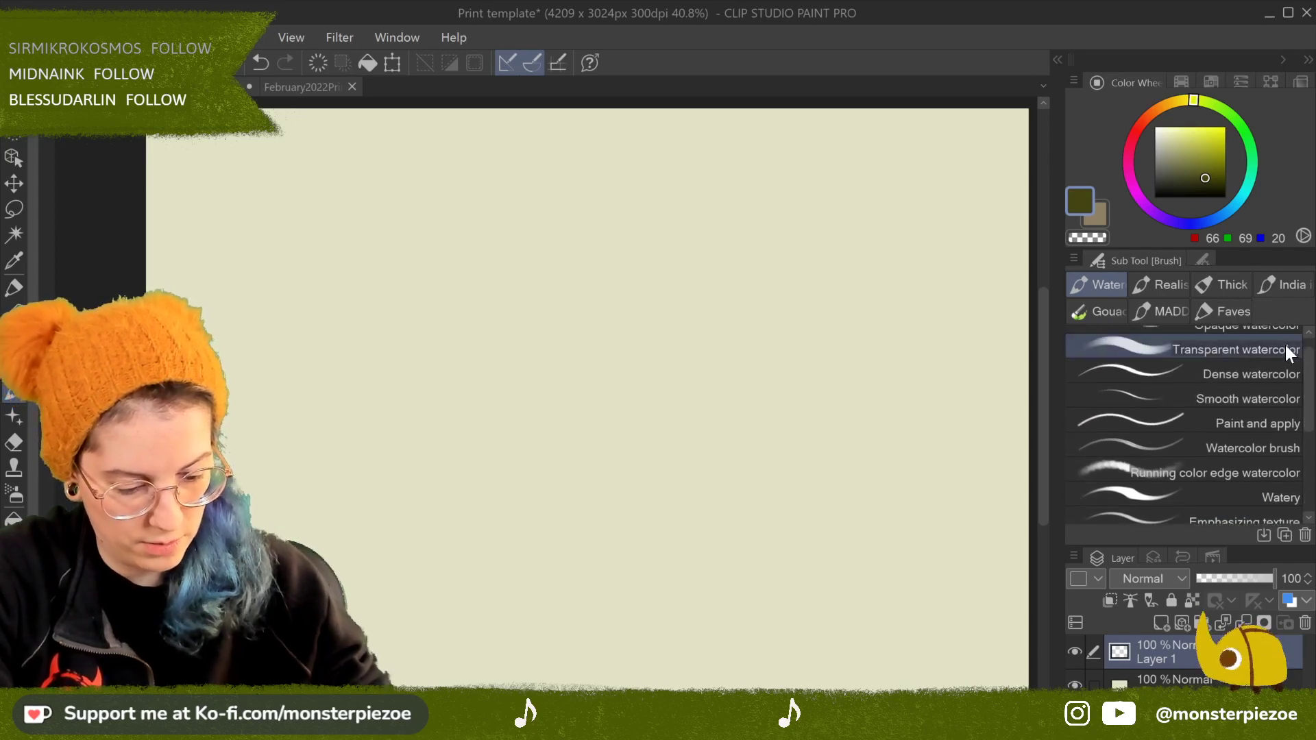
scroll(1288, 442, down, 7)
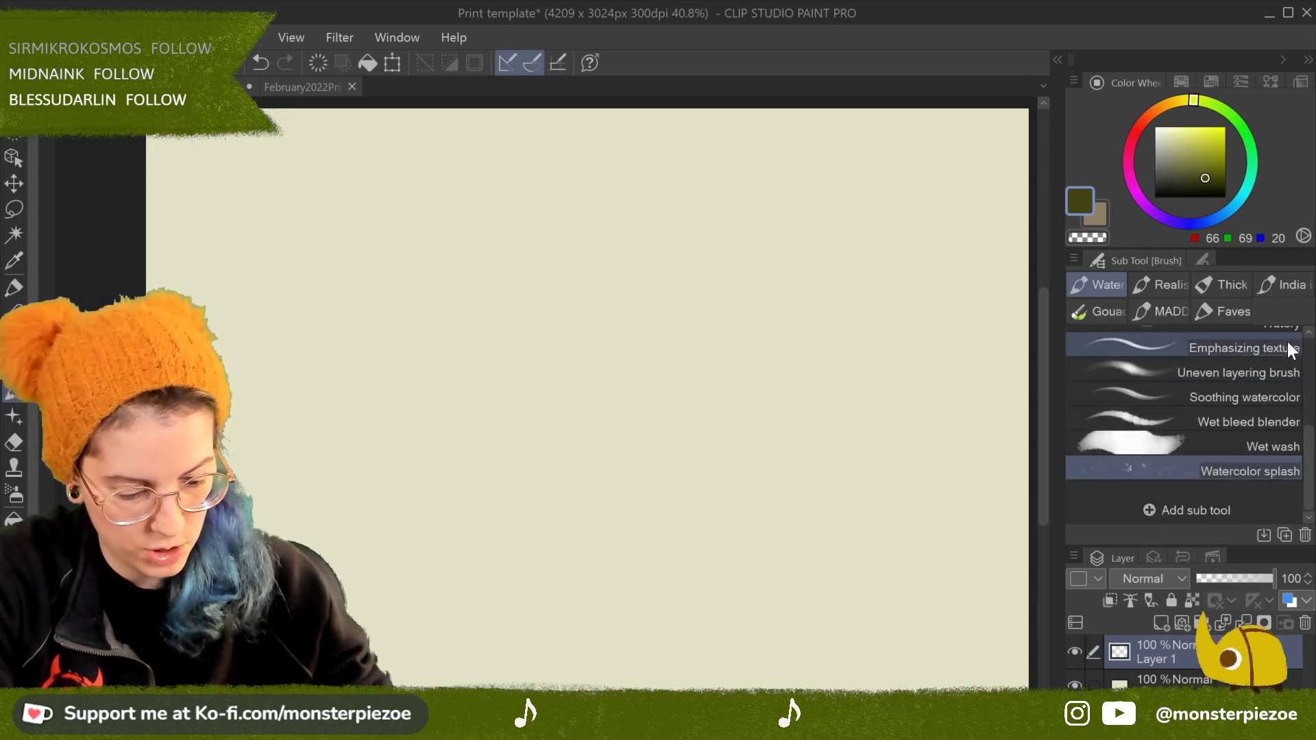
click(1265, 440)
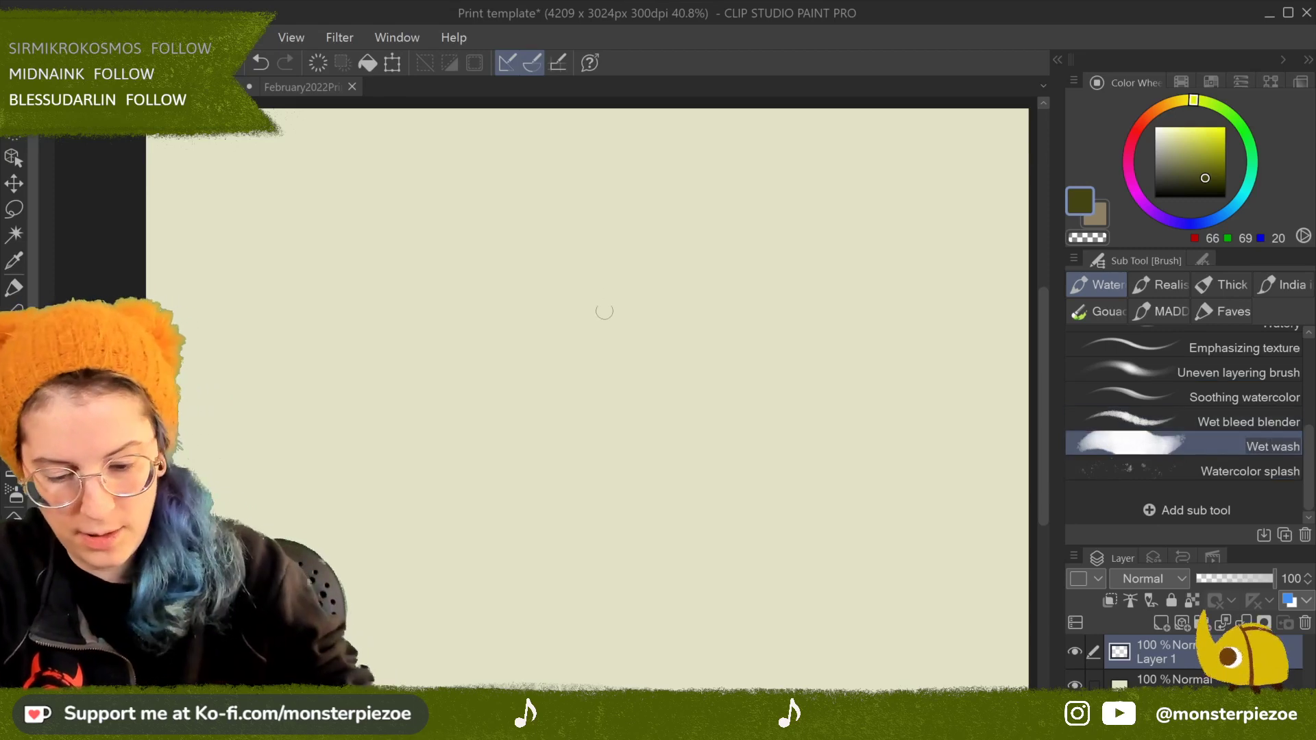
mouse_move(617, 257)
mouse_down()
mouse_move(565, 304)
mouse_move(551, 349)
mouse_move(605, 381)
mouse_move(647, 357)
mouse_move(667, 316)
mouse_move(637, 273)
mouse_move(582, 350)
mouse_move(625, 322)
mouse_move(681, 345)
mouse_move(666, 380)
mouse_move(698, 382)
mouse_move(703, 334)
mouse_move(669, 327)
mouse_move(645, 351)
mouse_move(664, 401)
mouse_move(704, 399)
mouse_move(724, 360)
mouse_move(700, 322)
mouse_move(647, 334)
mouse_move(638, 387)
mouse_up()
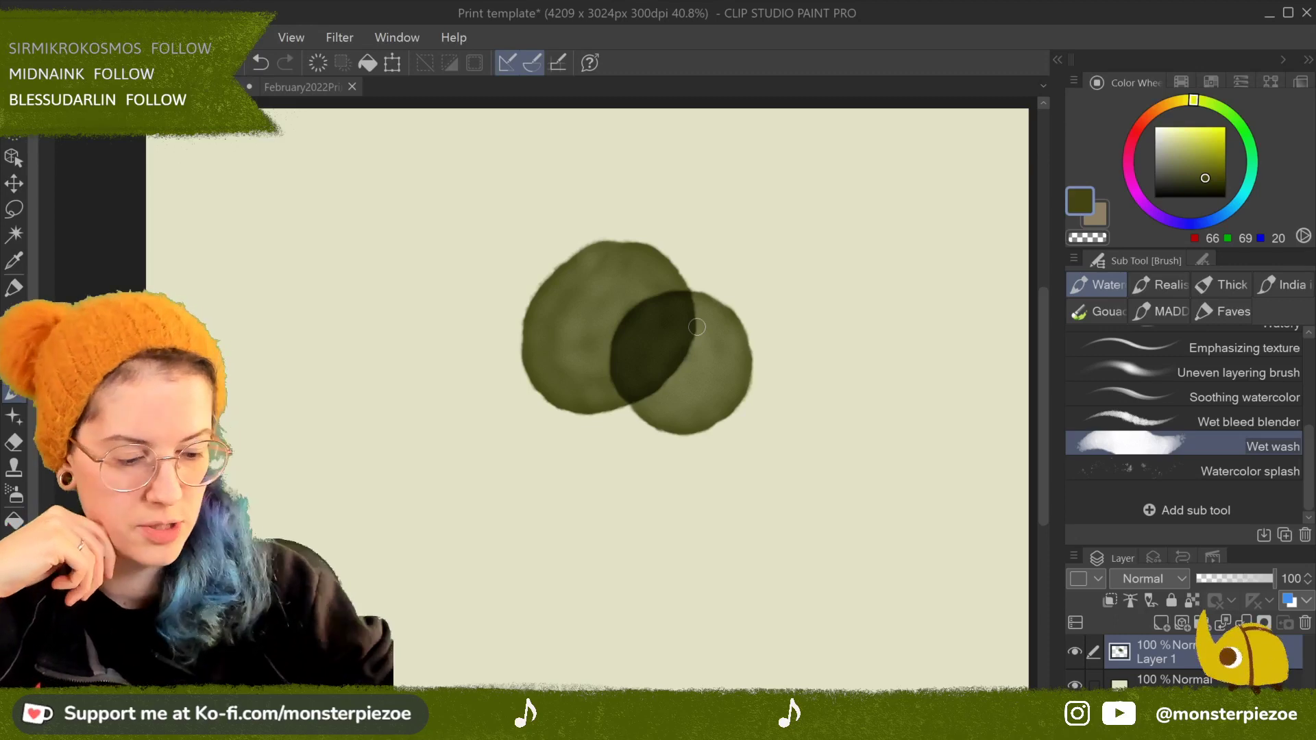
Step: Clear the wash circles from the layer and switch back to the children's illustration brushes
click(317, 63)
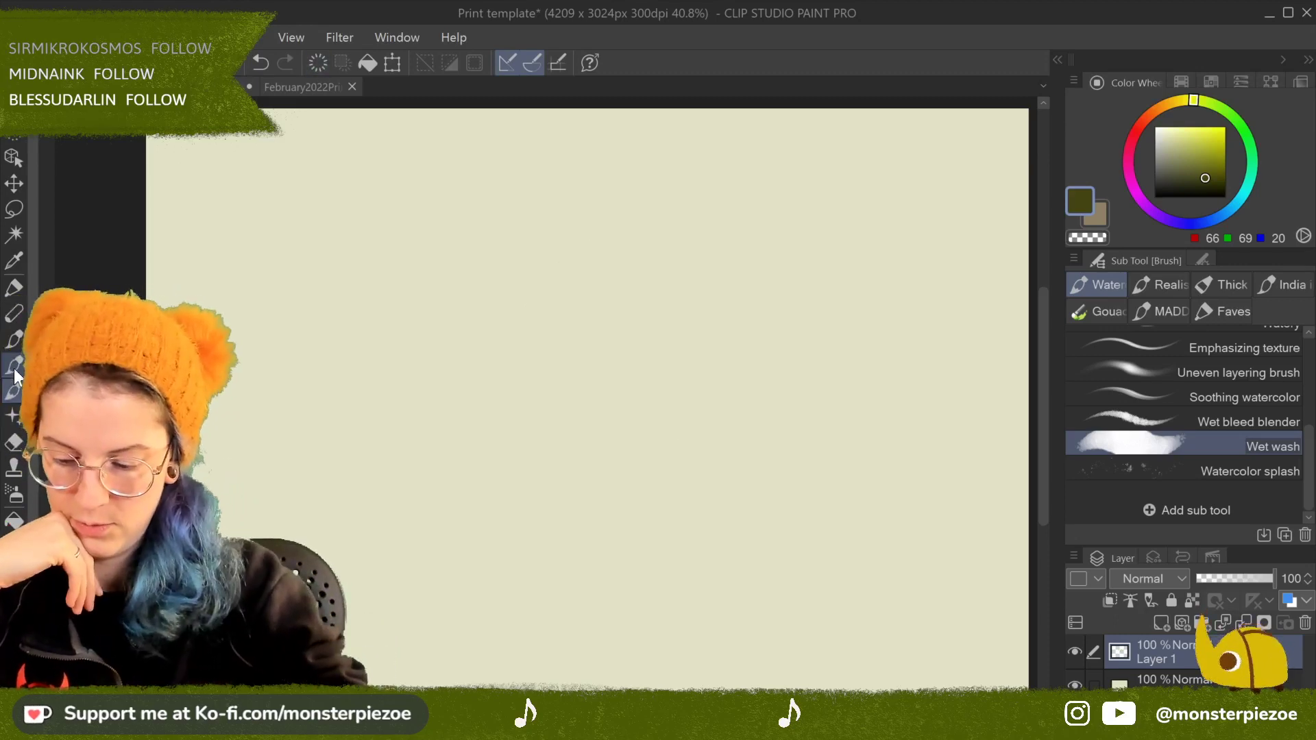
click(14, 367)
click(14, 416)
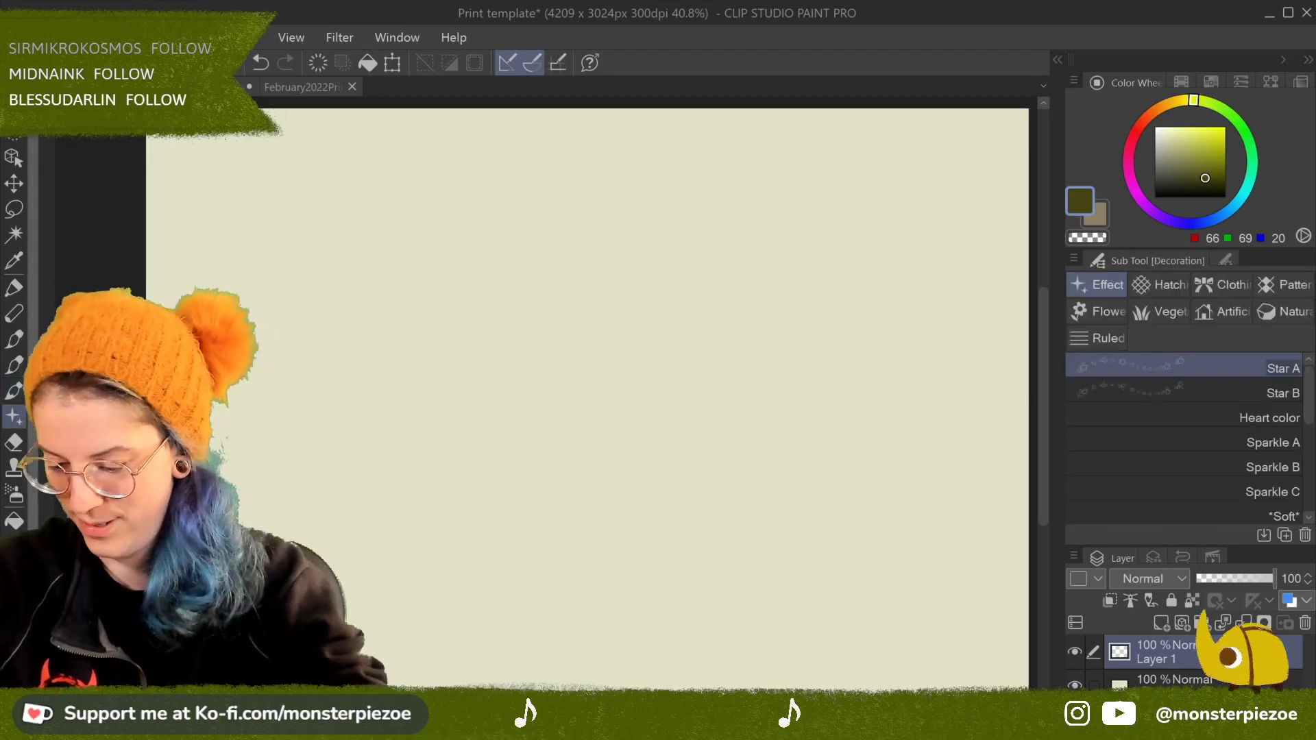
click(15, 367)
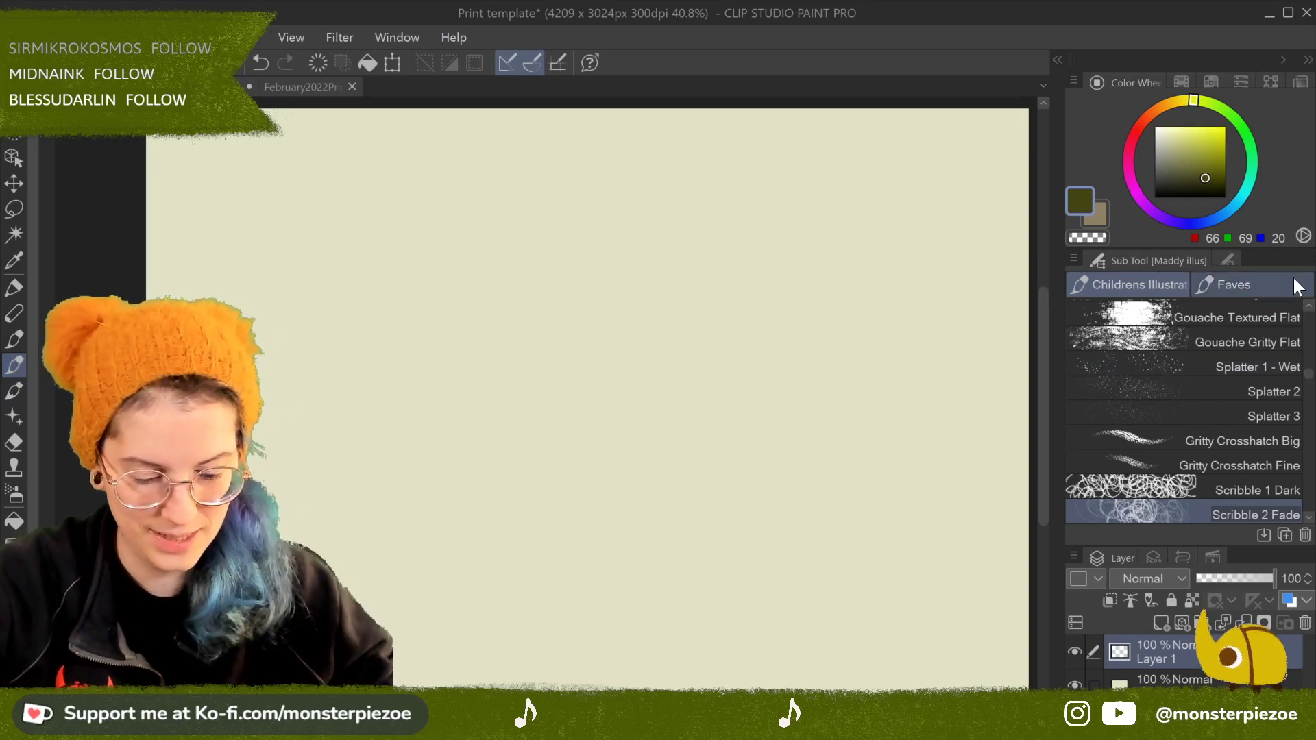
Step: Paint a dense round patch and several diagonal strokes beside it with the Scribble 4 Crosshatch brush
click(1310, 519)
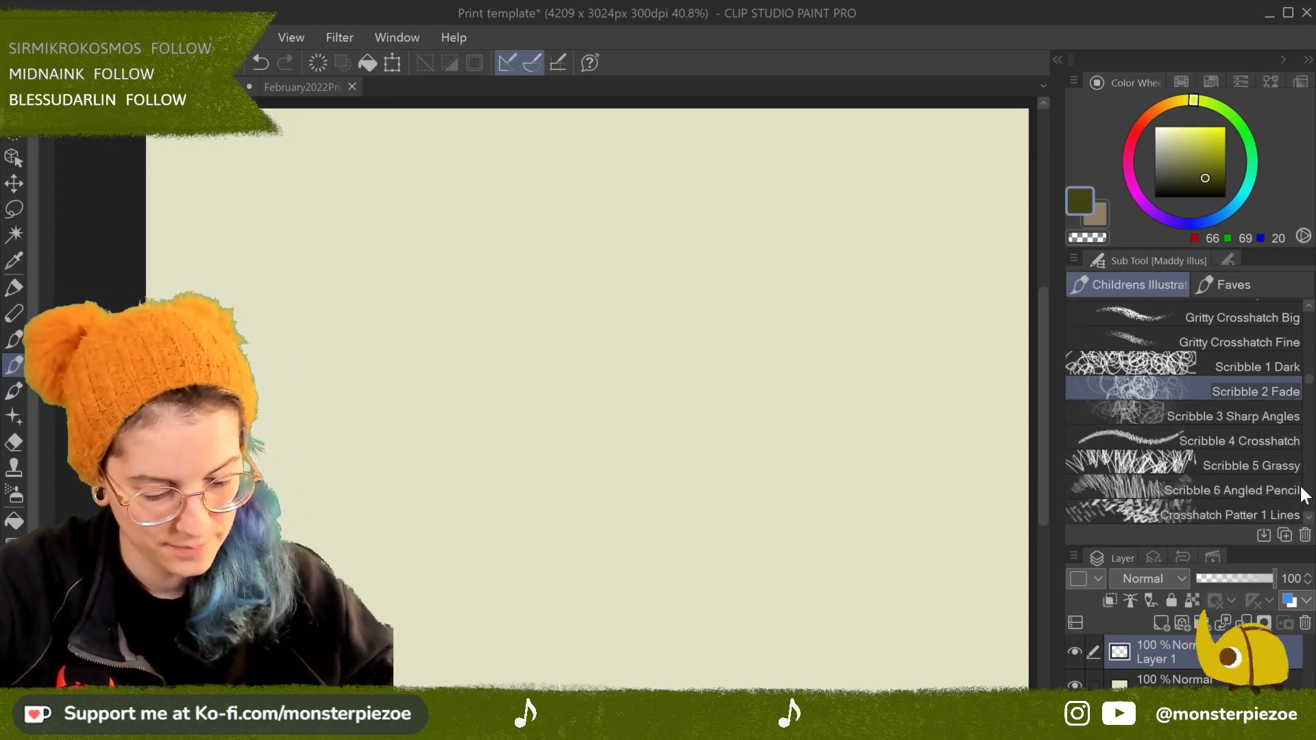
click(1260, 436)
mouse_move(556, 356)
mouse_down()
mouse_move(637, 257)
mouse_move(646, 286)
mouse_move(686, 285)
mouse_move(600, 359)
mouse_move(596, 318)
mouse_move(650, 380)
mouse_move(671, 384)
mouse_move(658, 329)
mouse_up()
drag(651, 528, 678, 484)
drag(898, 213, 719, 470)
drag(806, 401, 734, 453)
mouse_move(925, 271)
mouse_down()
mouse_move(794, 462)
mouse_move(769, 520)
mouse_up()
drag(852, 162, 723, 395)
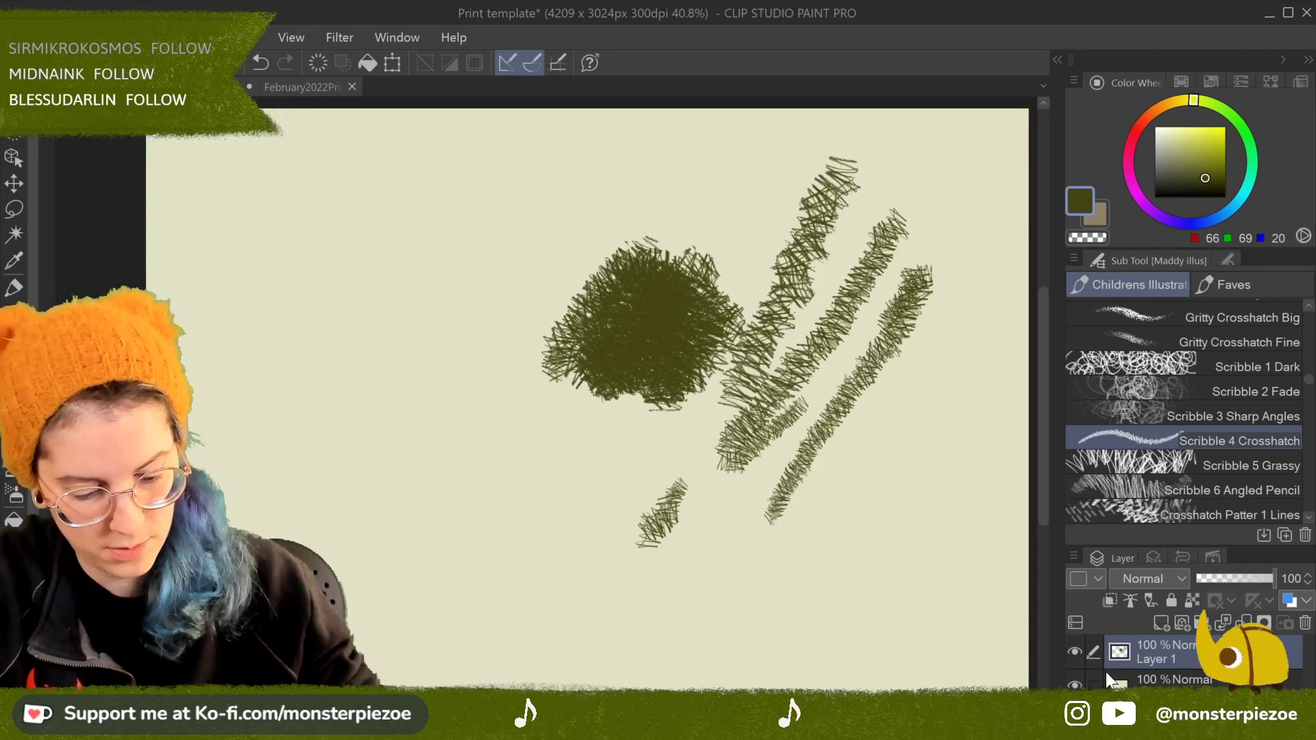
Step: Scribble over the diagonal strokes with Scribble 5 Grassy and paint a wide strip of grass below them
click(1244, 465)
mouse_move(829, 271)
mouse_down()
mouse_move(761, 452)
mouse_move(686, 412)
mouse_move(765, 387)
mouse_move(877, 288)
mouse_move(948, 372)
mouse_up()
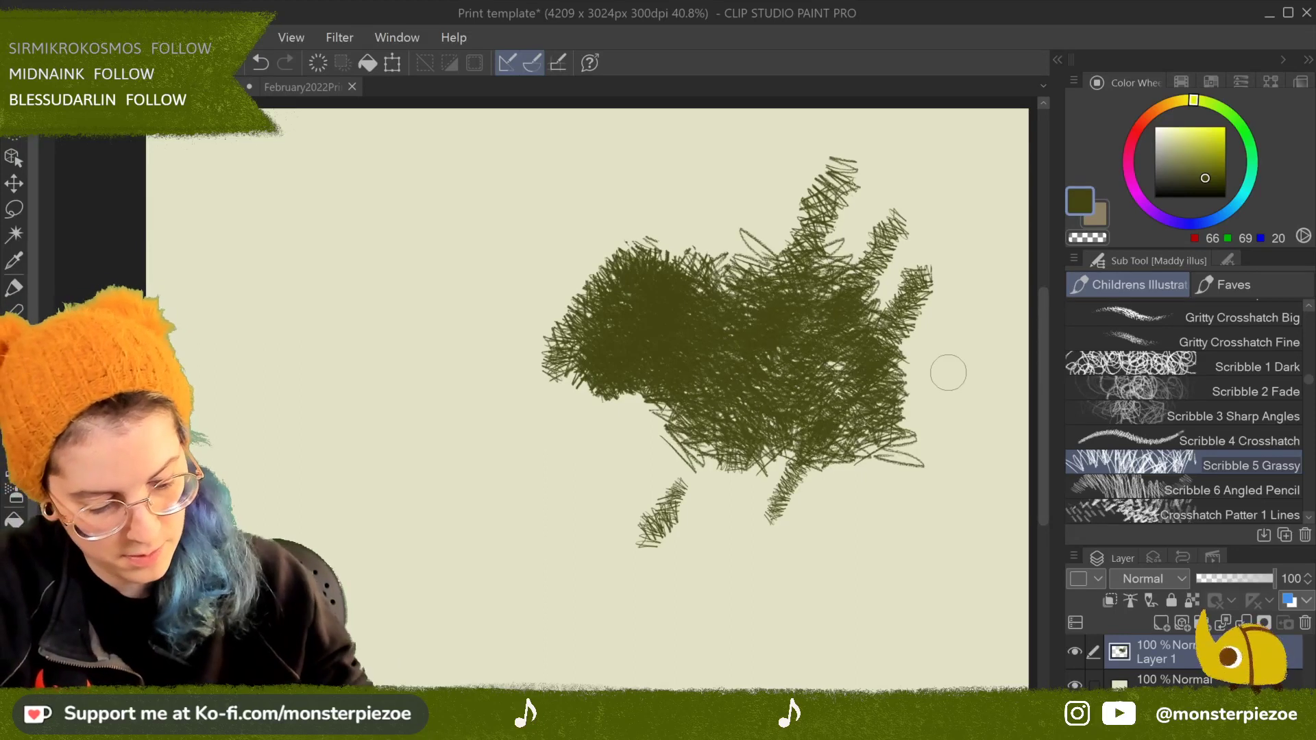
mouse_move(434, 521)
mouse_down()
mouse_move(538, 504)
mouse_move(732, 506)
mouse_up()
mouse_move(355, 542)
mouse_down()
mouse_move(775, 521)
mouse_move(397, 534)
mouse_move(381, 548)
mouse_move(781, 566)
mouse_move(397, 570)
mouse_move(771, 580)
mouse_move(446, 586)
mouse_up()
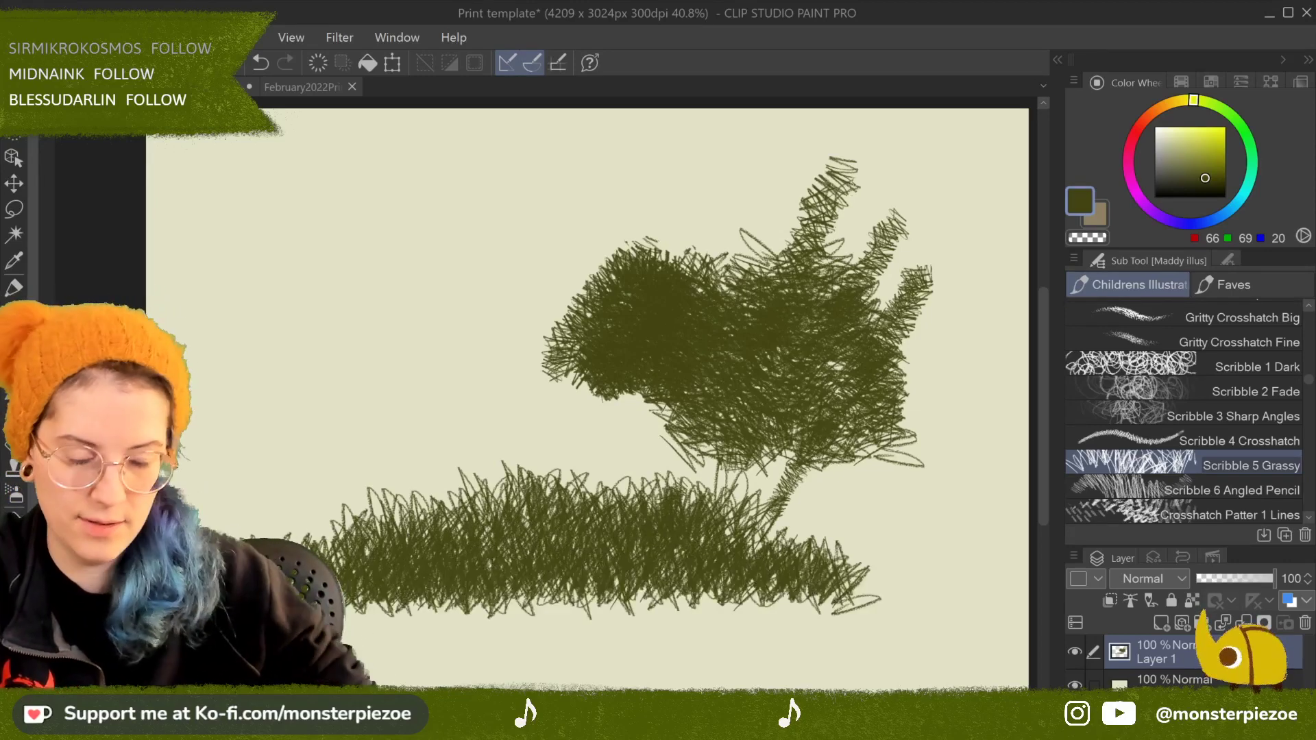
drag(881, 594, 916, 507)
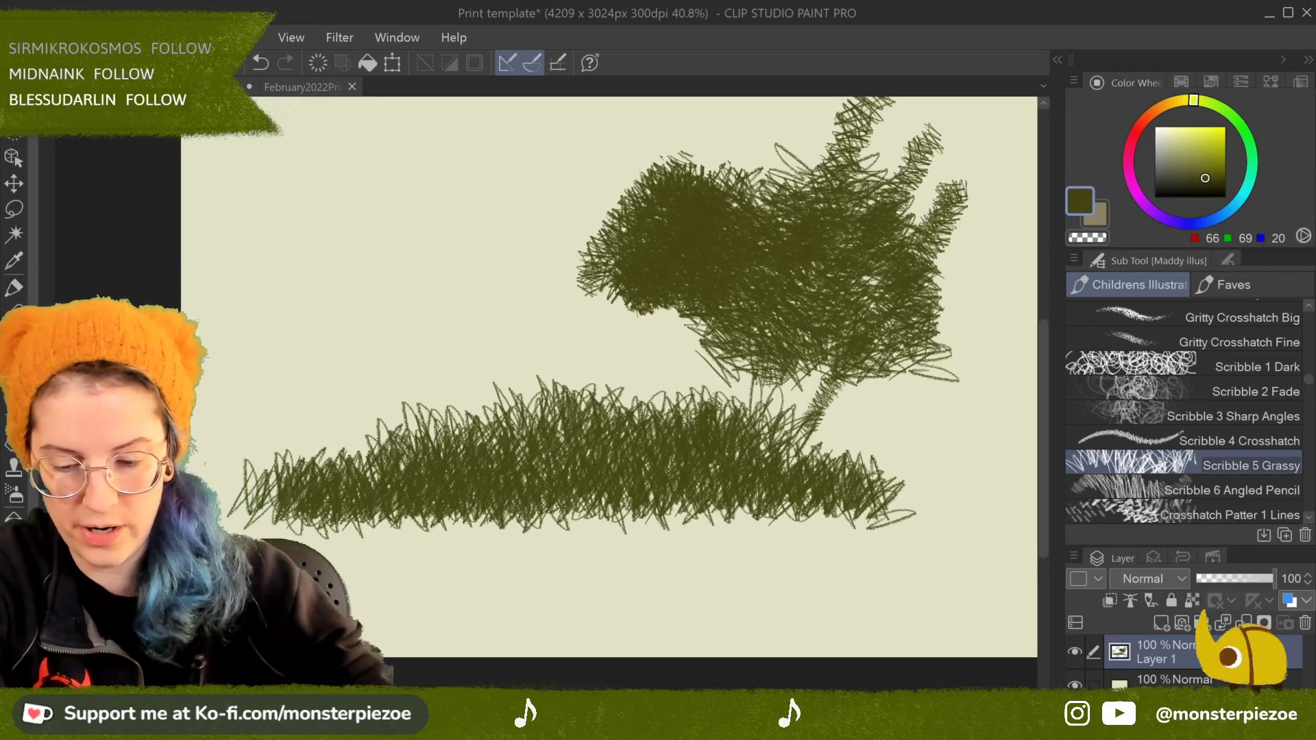
Step: Clear the layer and paint a dense patch with slanted bands below it using Scribble 6 Angled Pencil
click(317, 62)
click(1277, 491)
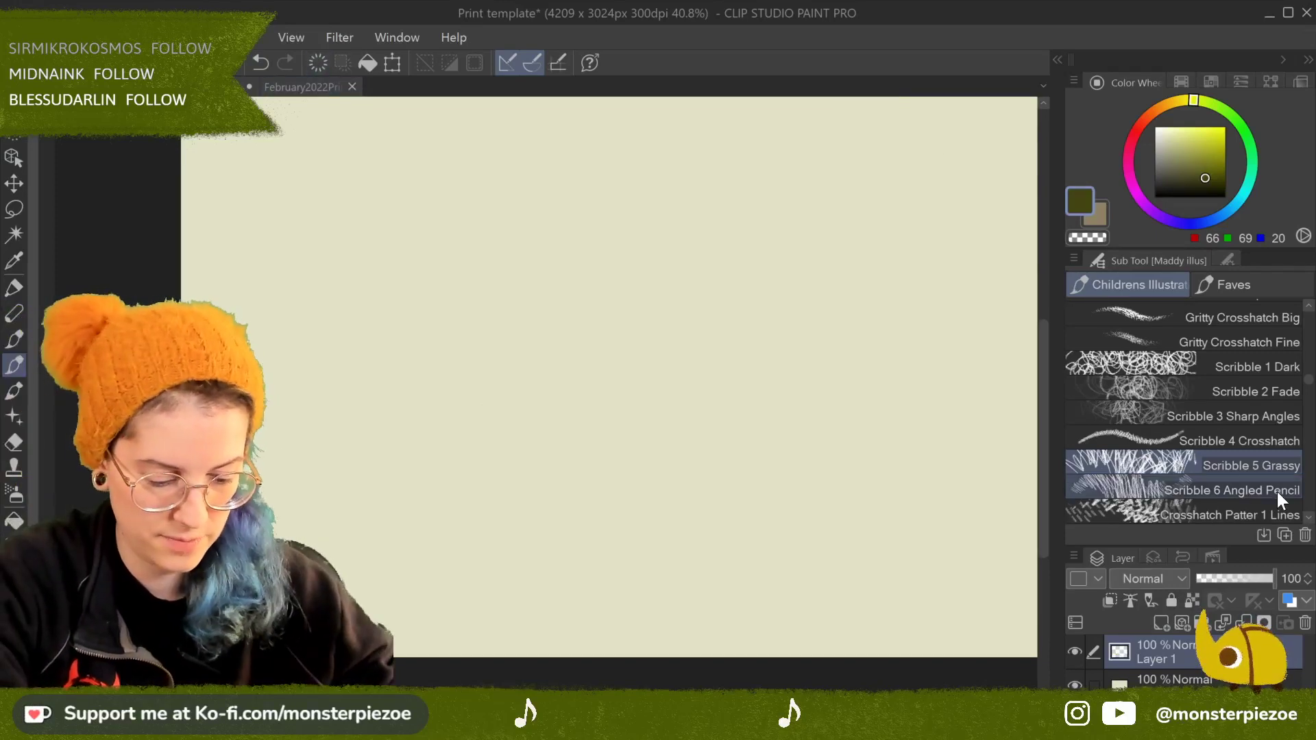
click(1309, 518)
scroll(1309, 518, down, 4)
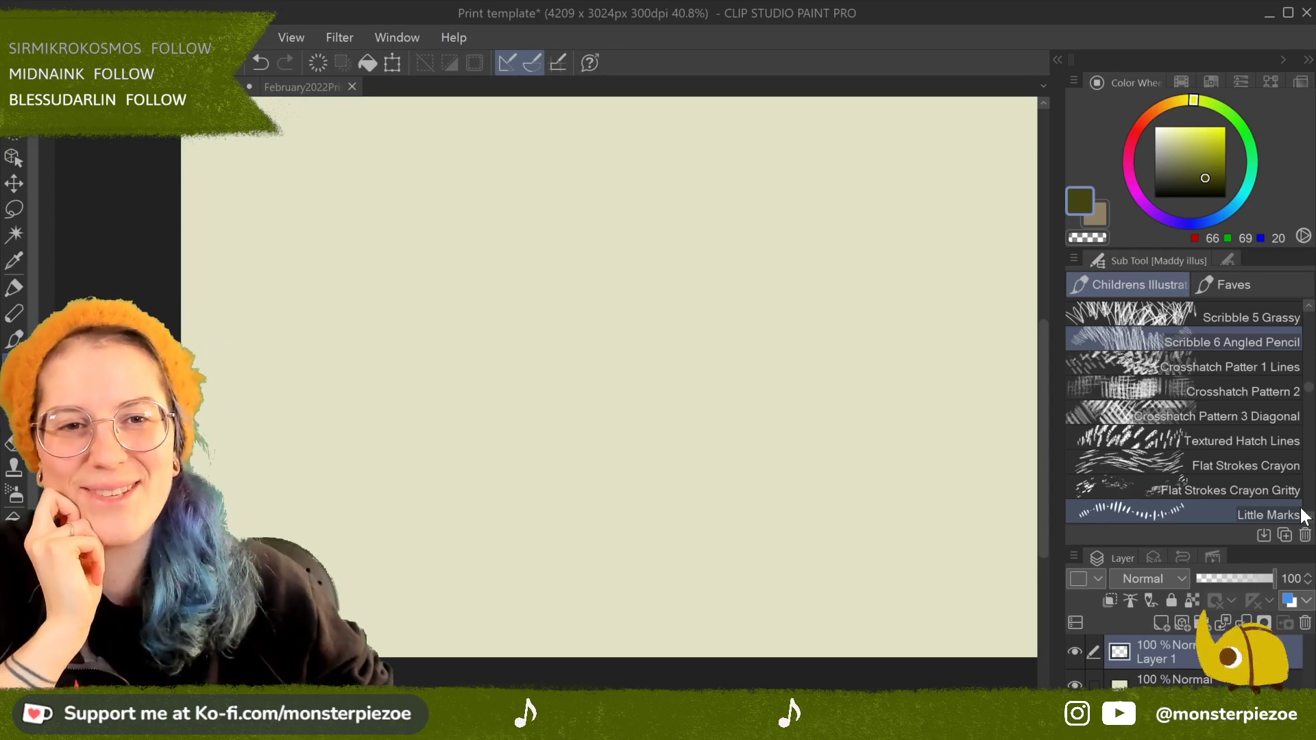
mouse_move(593, 323)
mouse_down()
mouse_move(657, 277)
mouse_move(676, 307)
mouse_move(584, 331)
mouse_move(693, 298)
mouse_move(683, 343)
mouse_move(766, 268)
mouse_move(705, 391)
mouse_move(776, 249)
mouse_move(664, 334)
mouse_move(682, 239)
mouse_move(655, 286)
mouse_move(780, 269)
mouse_move(701, 317)
mouse_move(652, 388)
mouse_move(722, 261)
mouse_up()
mouse_move(723, 216)
mouse_down()
mouse_move(668, 233)
mouse_move(735, 237)
mouse_up()
mouse_move(576, 445)
mouse_down()
mouse_move(912, 388)
mouse_move(686, 459)
mouse_up()
drag(453, 414, 854, 561)
drag(914, 293, 661, 469)
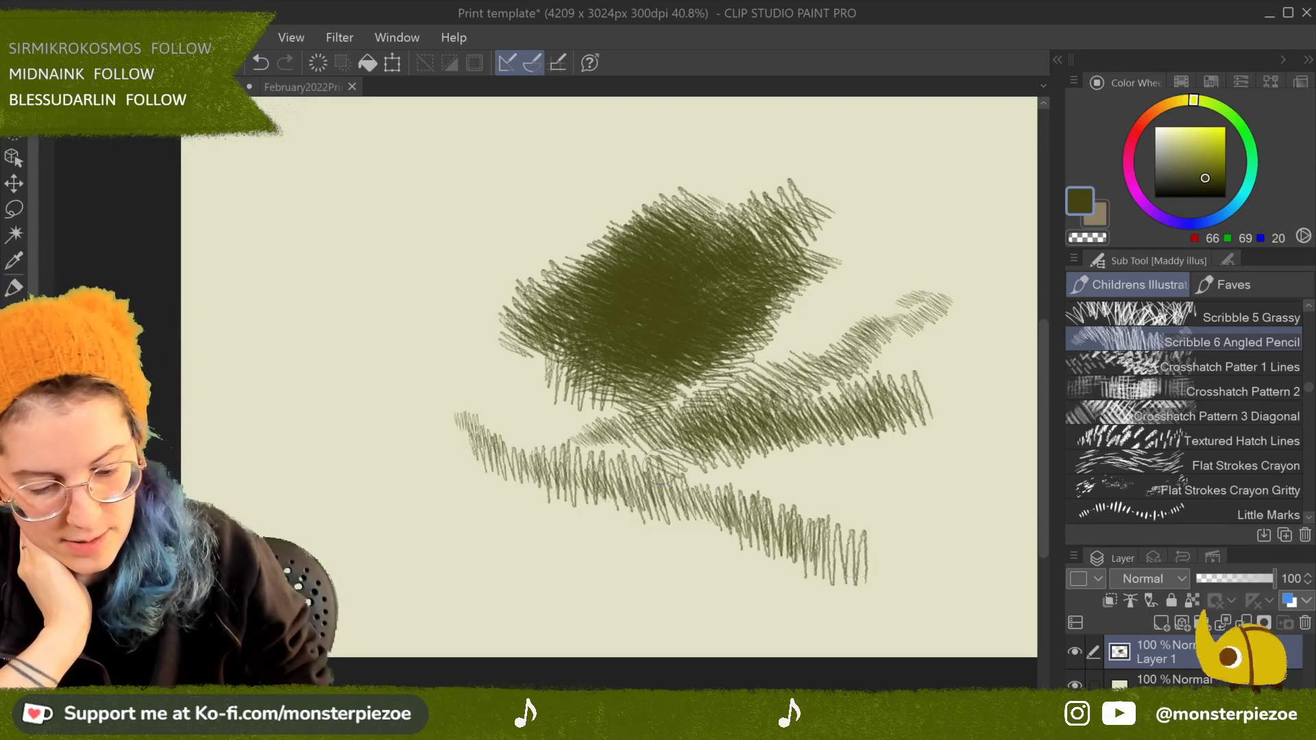
Step: Surround the dense patch with more curved bands of angled pencil hatching across the whole canvas
mouse_move(292, 246)
mouse_down()
mouse_move(521, 302)
mouse_move(694, 269)
mouse_up()
mouse_move(516, 176)
mouse_down()
mouse_move(640, 138)
mouse_move(885, 183)
mouse_move(711, 268)
mouse_up()
mouse_move(268, 347)
mouse_down()
mouse_move(452, 500)
mouse_move(541, 597)
mouse_up()
drag(373, 322, 552, 374)
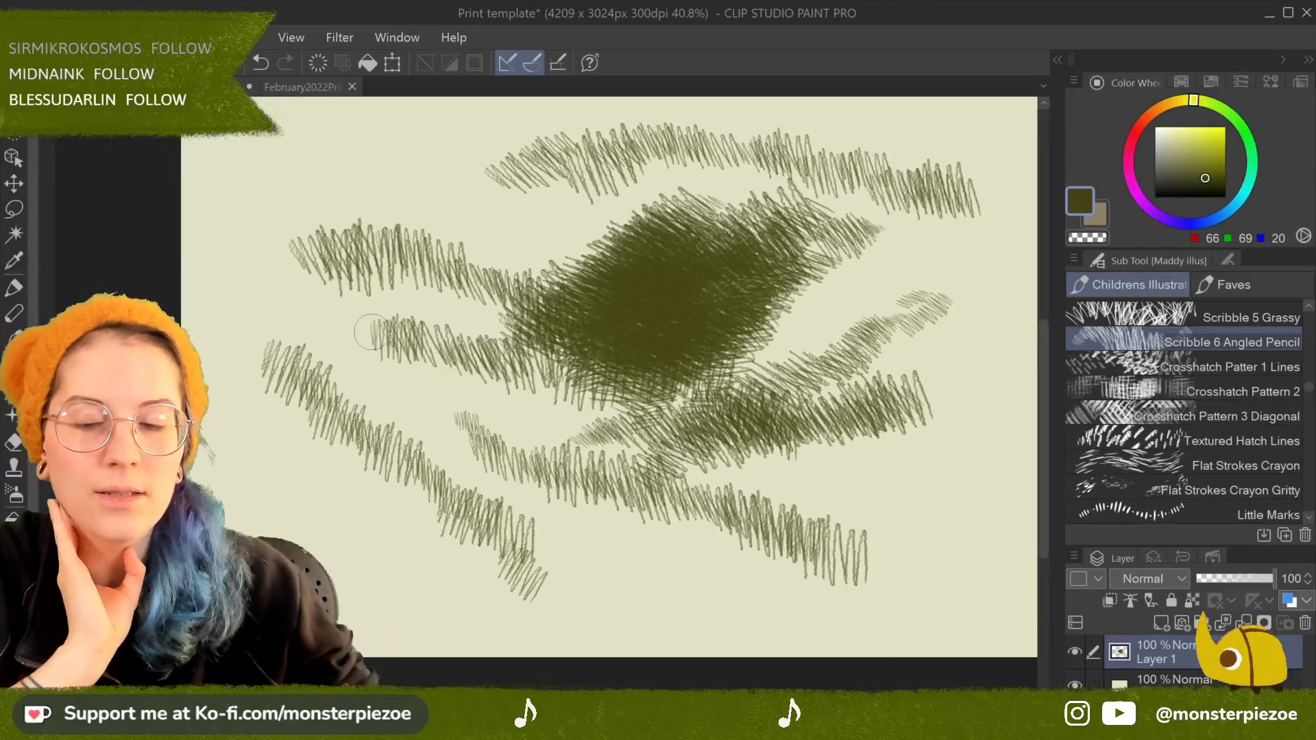
mouse_move(539, 525)
mouse_down()
mouse_move(690, 585)
mouse_move(860, 628)
mouse_up()
drag(970, 460, 655, 473)
mouse_move(820, 274)
mouse_down()
mouse_move(922, 295)
mouse_move(997, 343)
mouse_move(1018, 428)
mouse_up()
drag(267, 168, 507, 312)
drag(374, 149, 524, 295)
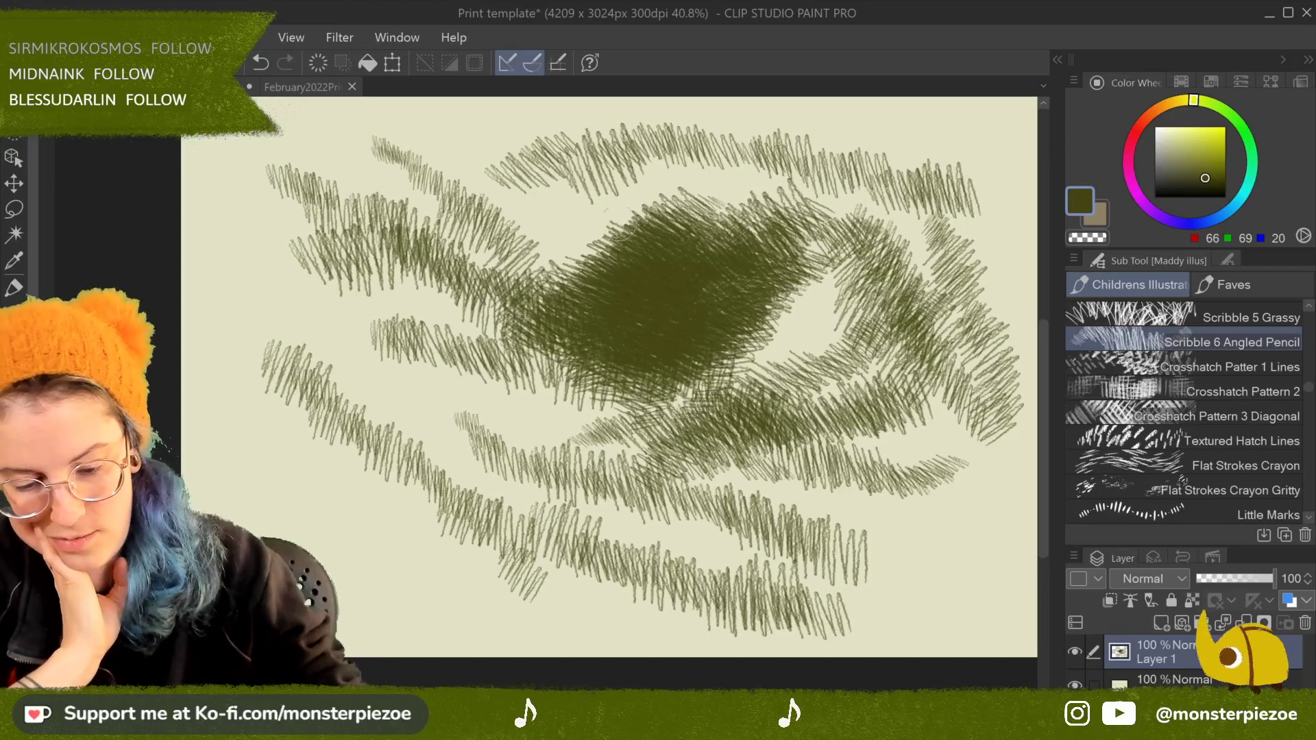
drag(634, 240, 332, 319)
drag(308, 494, 610, 548)
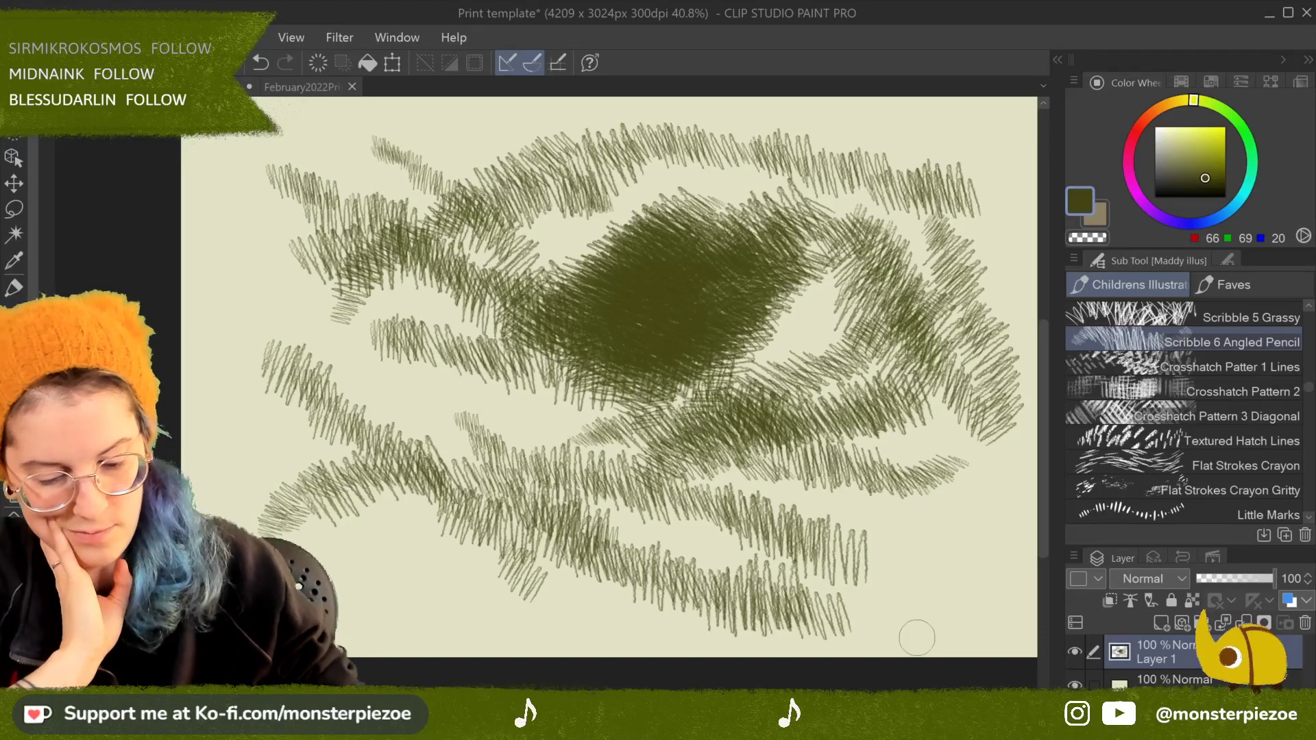
Step: Clear the hatching from the layer and build up a large textured patch with Crosshatch Patter 1 Lines
click(354, 68)
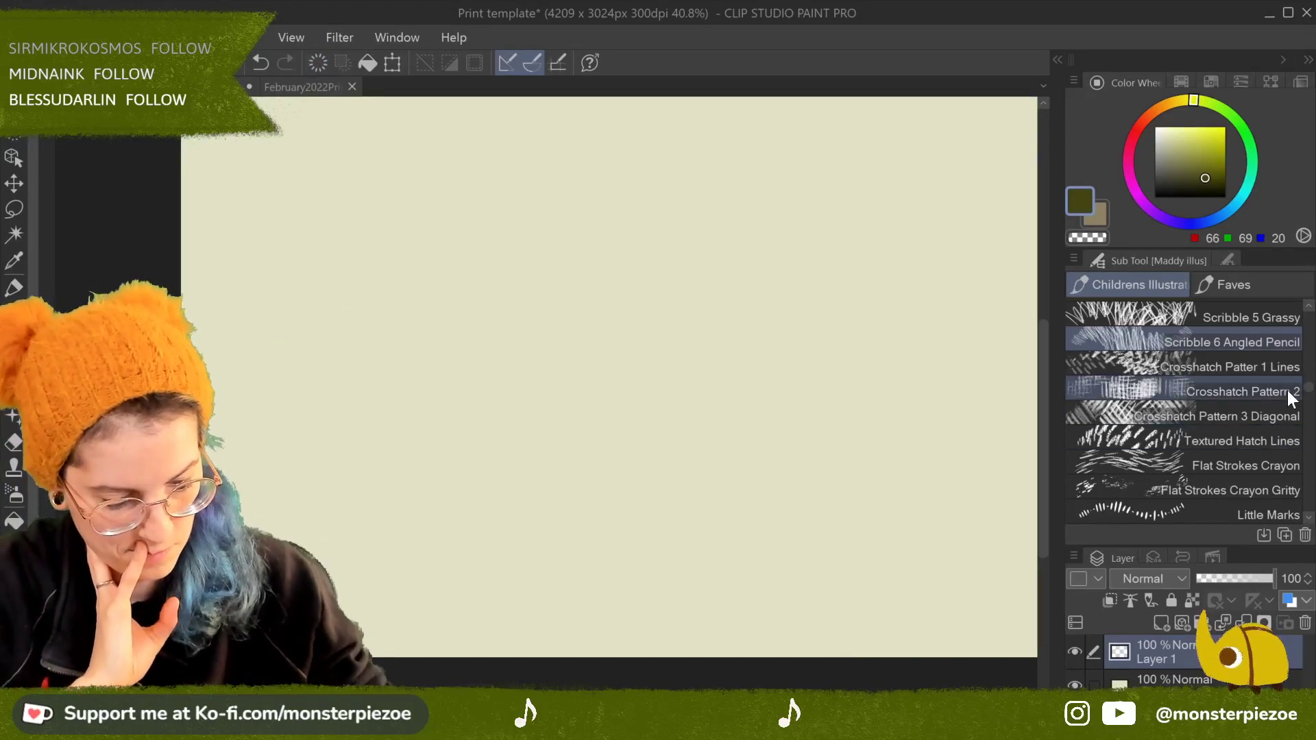
click(1285, 368)
mouse_move(544, 385)
mouse_down()
mouse_move(748, 237)
mouse_move(569, 363)
mouse_move(665, 255)
mouse_move(549, 323)
mouse_move(603, 356)
mouse_move(692, 370)
mouse_move(650, 332)
mouse_up()
mouse_move(681, 393)
mouse_down()
mouse_move(775, 326)
mouse_move(726, 401)
mouse_move(802, 309)
mouse_move(757, 350)
mouse_move(673, 365)
mouse_move(695, 400)
mouse_up()
scroll(754, 200, up, 5)
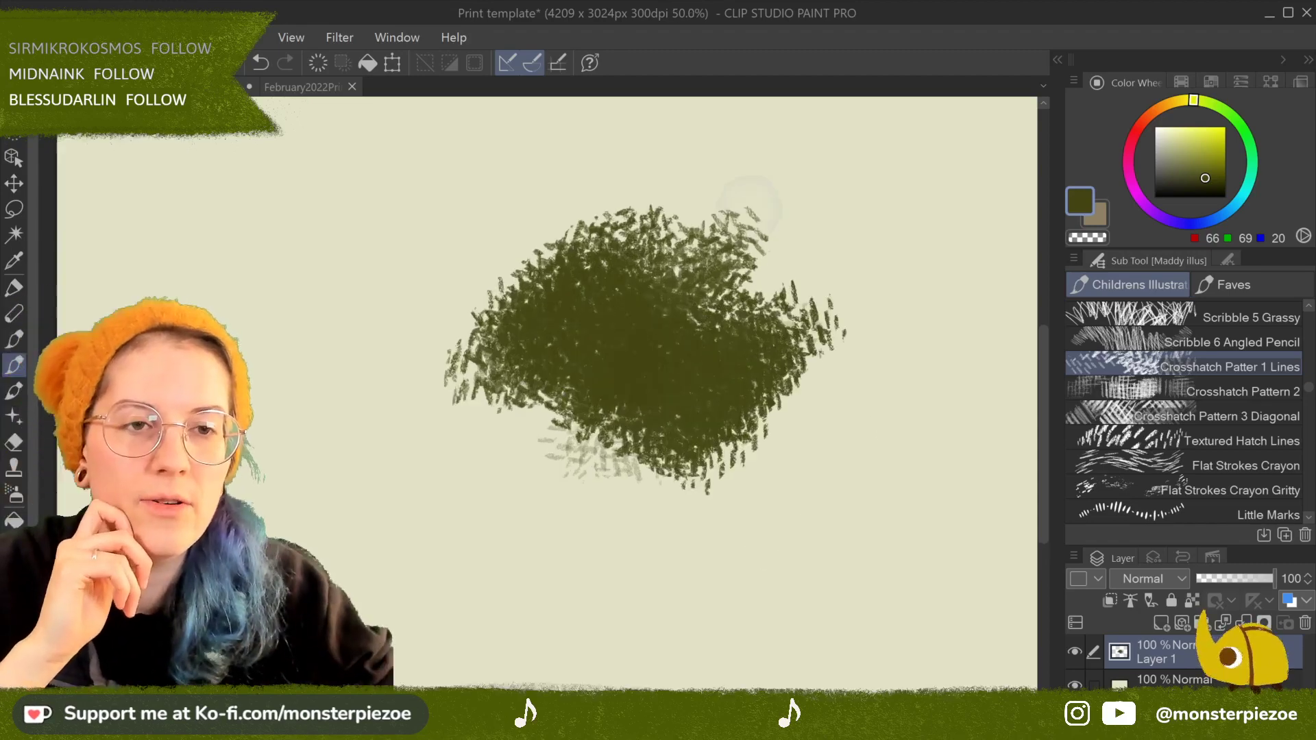
drag(732, 318, 809, 340)
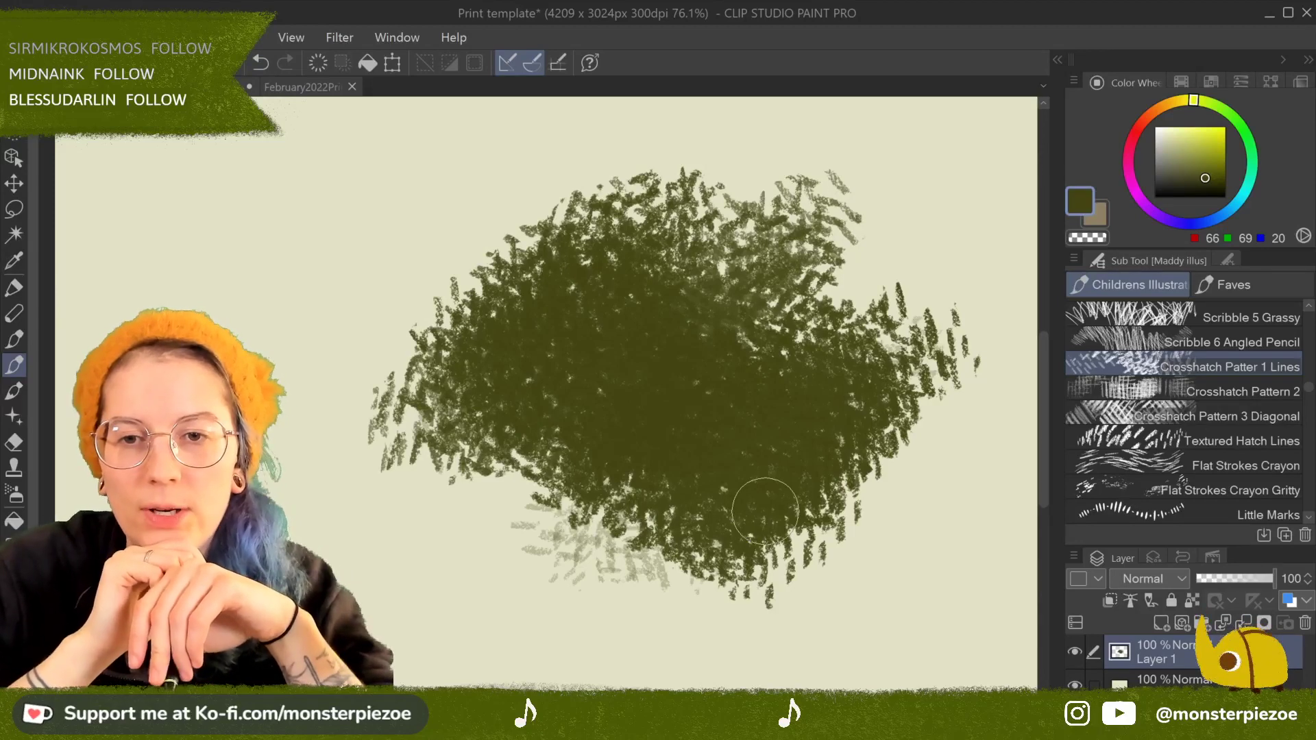
Step: Add comparison swatches of Scribble 6 Angled Pencil and Scribble 5 Grassy to the left of the textured patch
click(1260, 343)
mouse_move(316, 281)
mouse_down()
mouse_move(271, 226)
mouse_move(411, 261)
mouse_move(336, 274)
mouse_up()
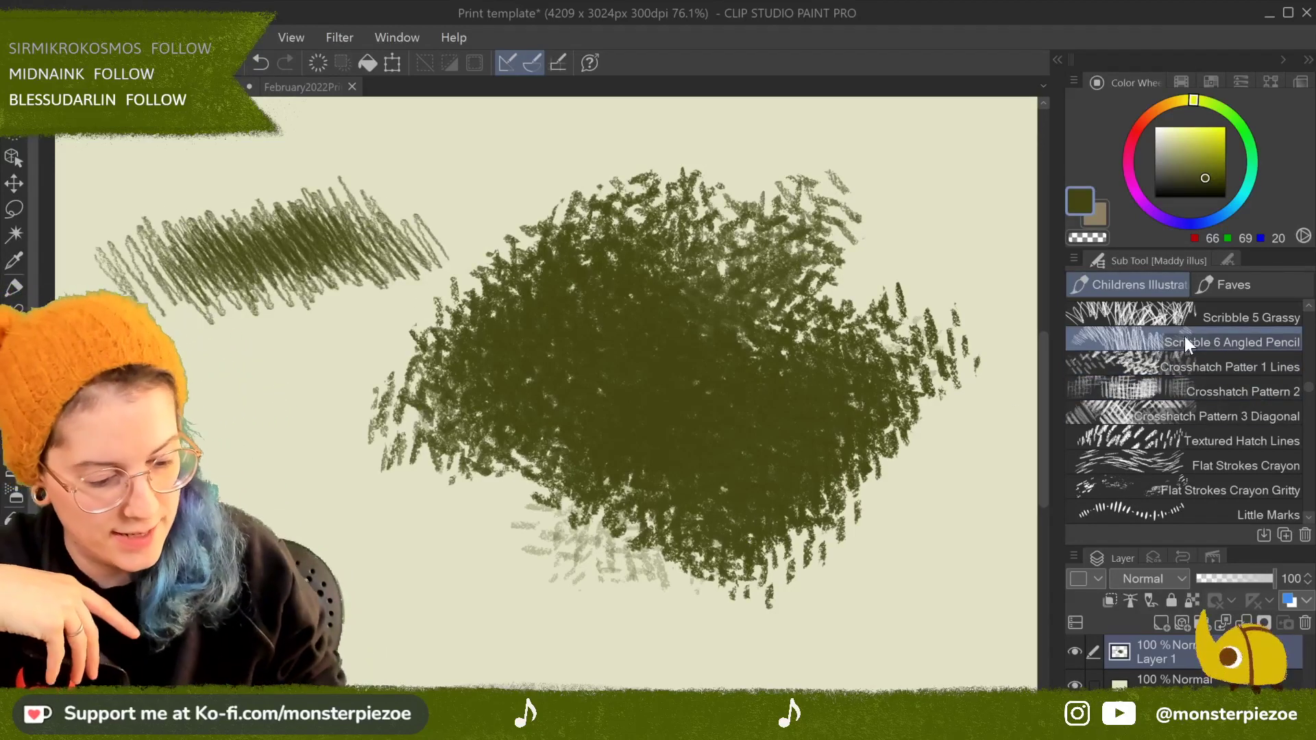
click(1257, 315)
mouse_move(257, 405)
mouse_down()
mouse_move(206, 418)
mouse_move(288, 446)
mouse_move(309, 480)
mouse_move(240, 481)
mouse_move(413, 483)
mouse_move(795, 455)
mouse_move(442, 453)
mouse_up()
scroll(549, 391, down, 1)
Step: Duplicate the Crosshatch Patter 1 Lines brush and move the copy into the Faves group
click(1267, 363)
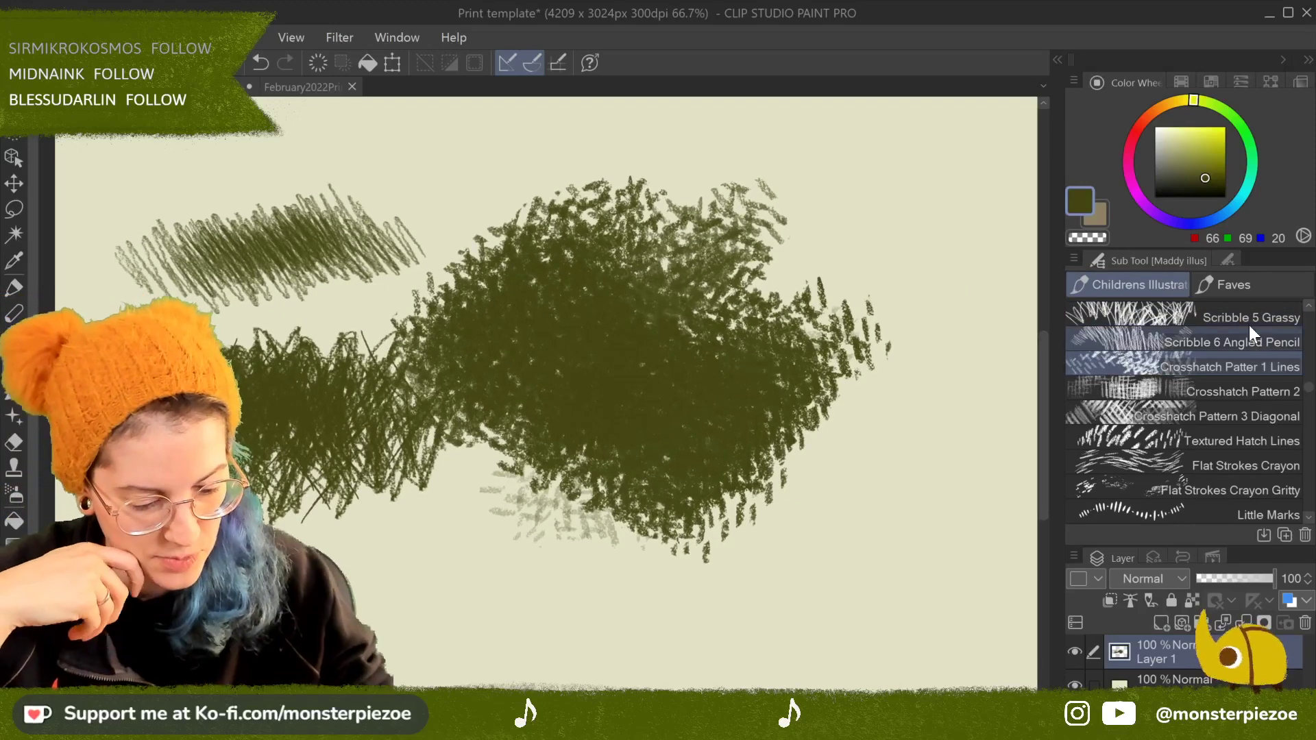
right_click(1276, 364)
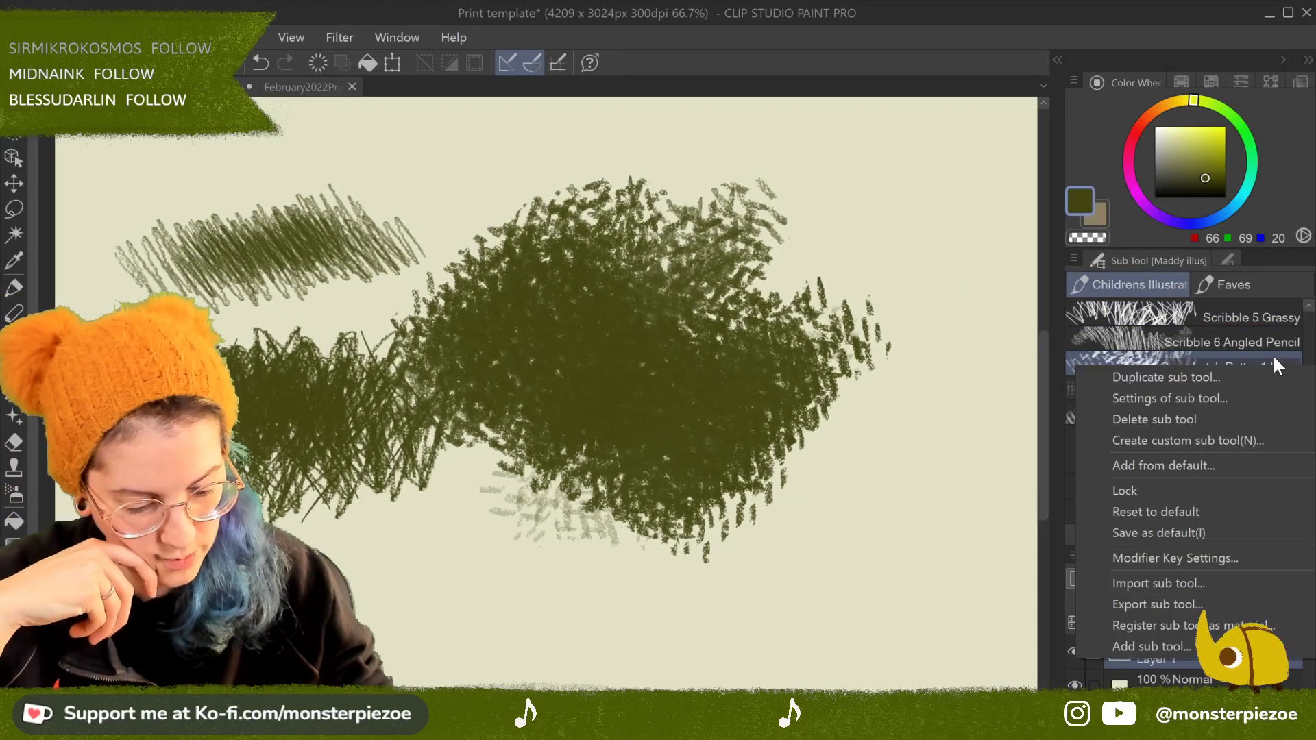
click(1267, 385)
click(849, 95)
drag(1228, 515, 1237, 286)
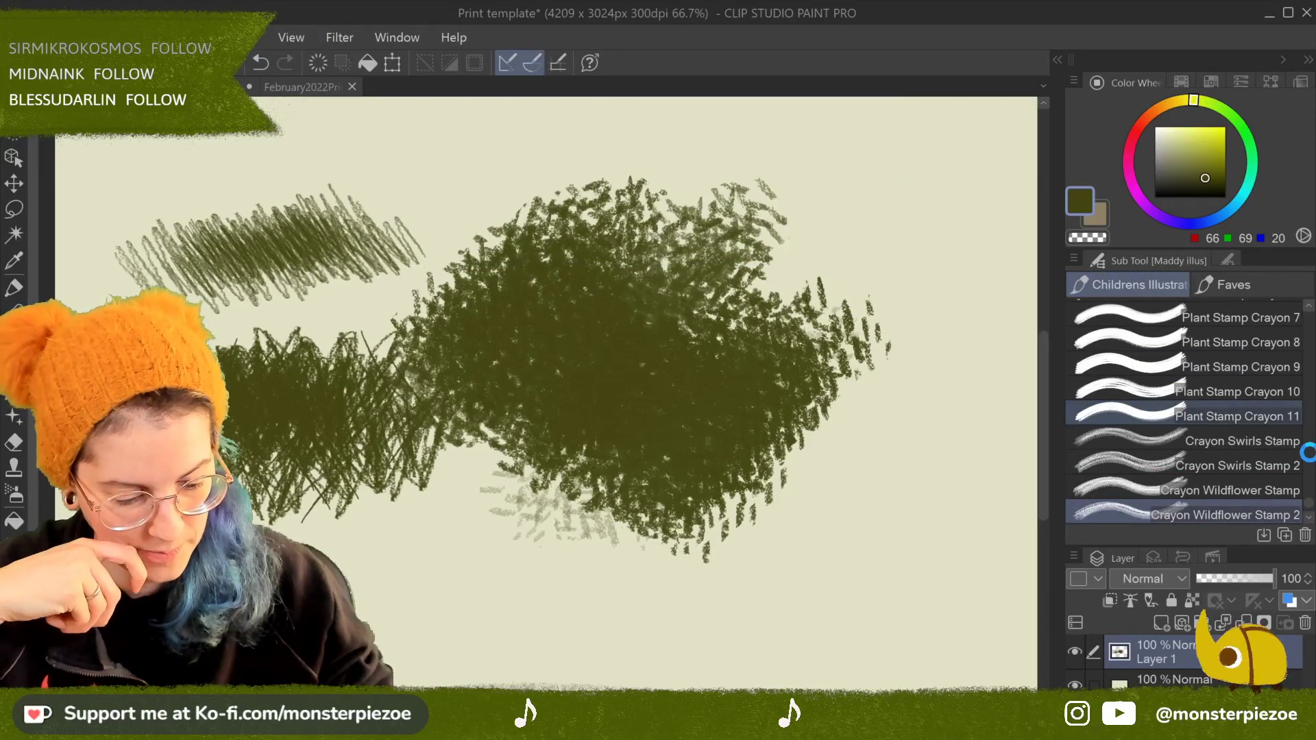
Step: Paint an overlapping woven patch with Crosshatch Pattern 2 to the right of the existing swatches
drag(1306, 506, 1303, 385)
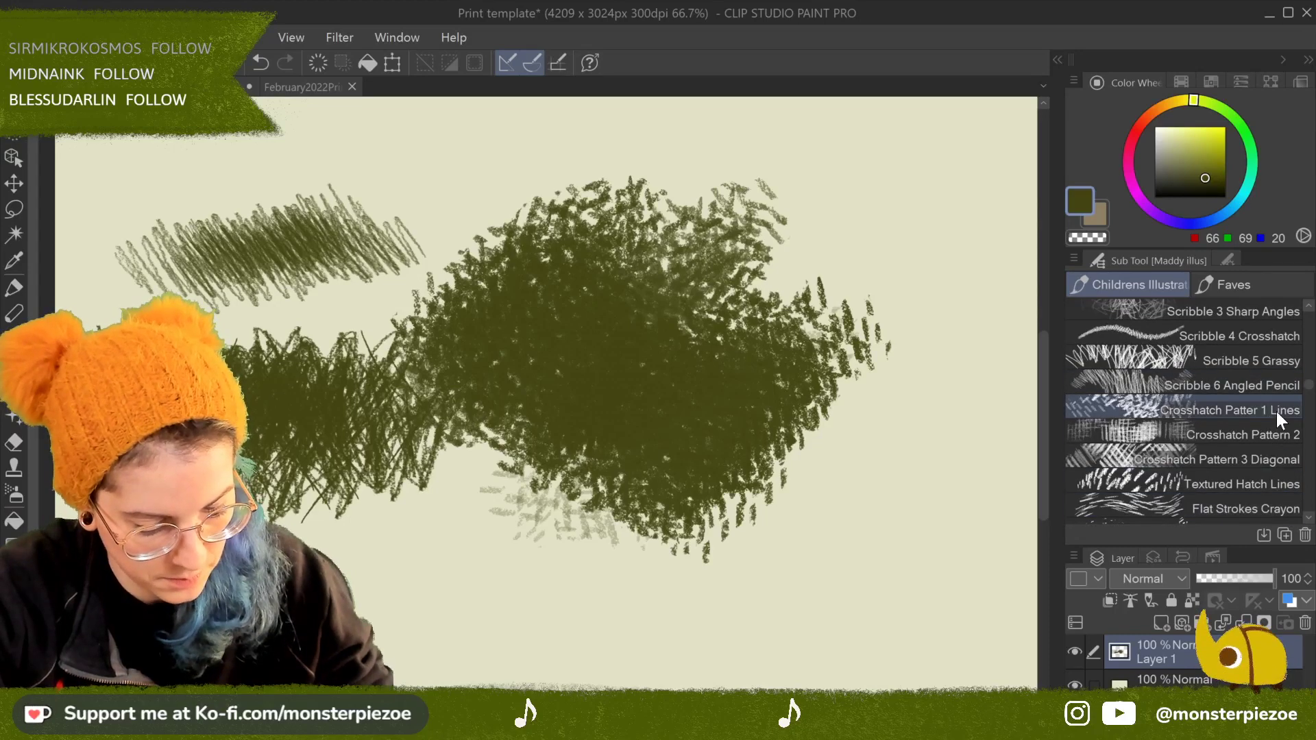
click(1269, 428)
drag(850, 438, 939, 535)
mouse_move(844, 521)
mouse_down()
mouse_move(885, 549)
mouse_move(746, 560)
mouse_up()
scroll(873, 481, down, 4)
mouse_move(754, 480)
mouse_down()
mouse_move(857, 521)
mouse_move(919, 508)
mouse_move(892, 425)
mouse_move(848, 449)
mouse_move(861, 516)
mouse_up()
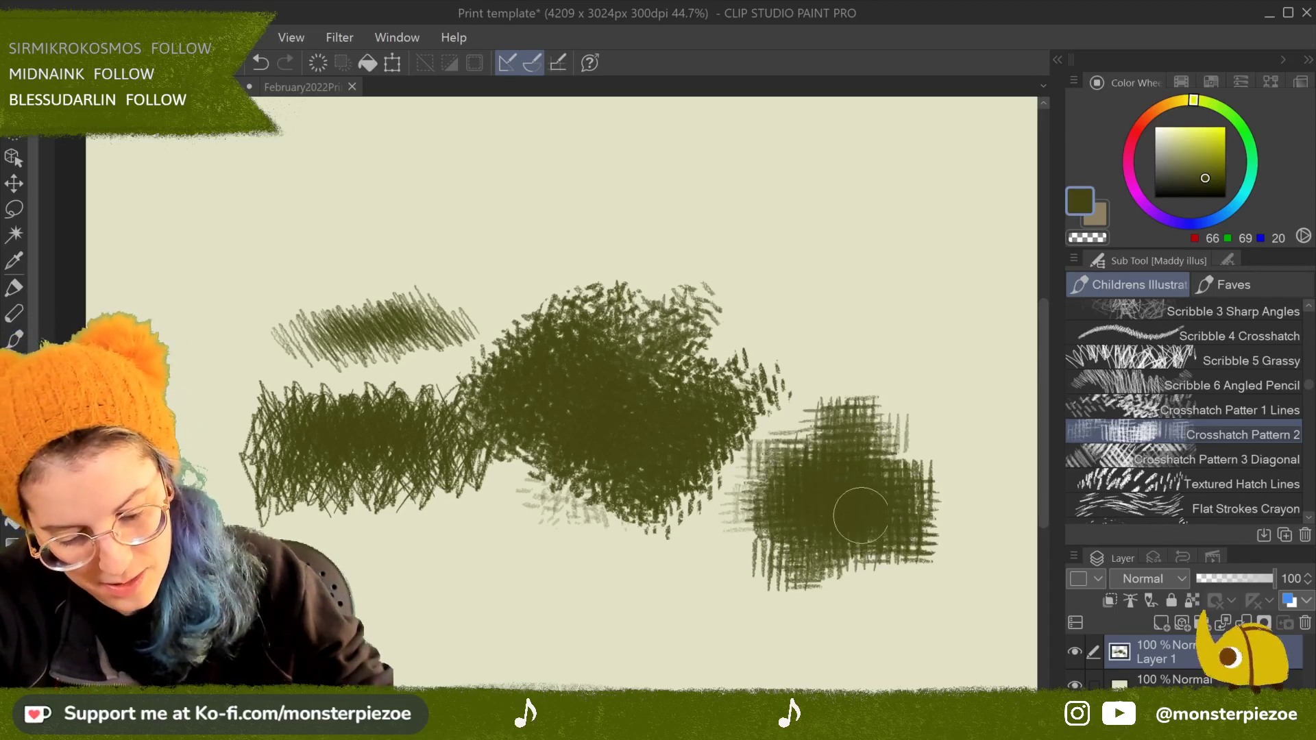
mouse_move(921, 369)
mouse_down()
mouse_move(946, 548)
mouse_move(973, 356)
mouse_move(891, 412)
mouse_move(931, 409)
mouse_move(991, 497)
mouse_up()
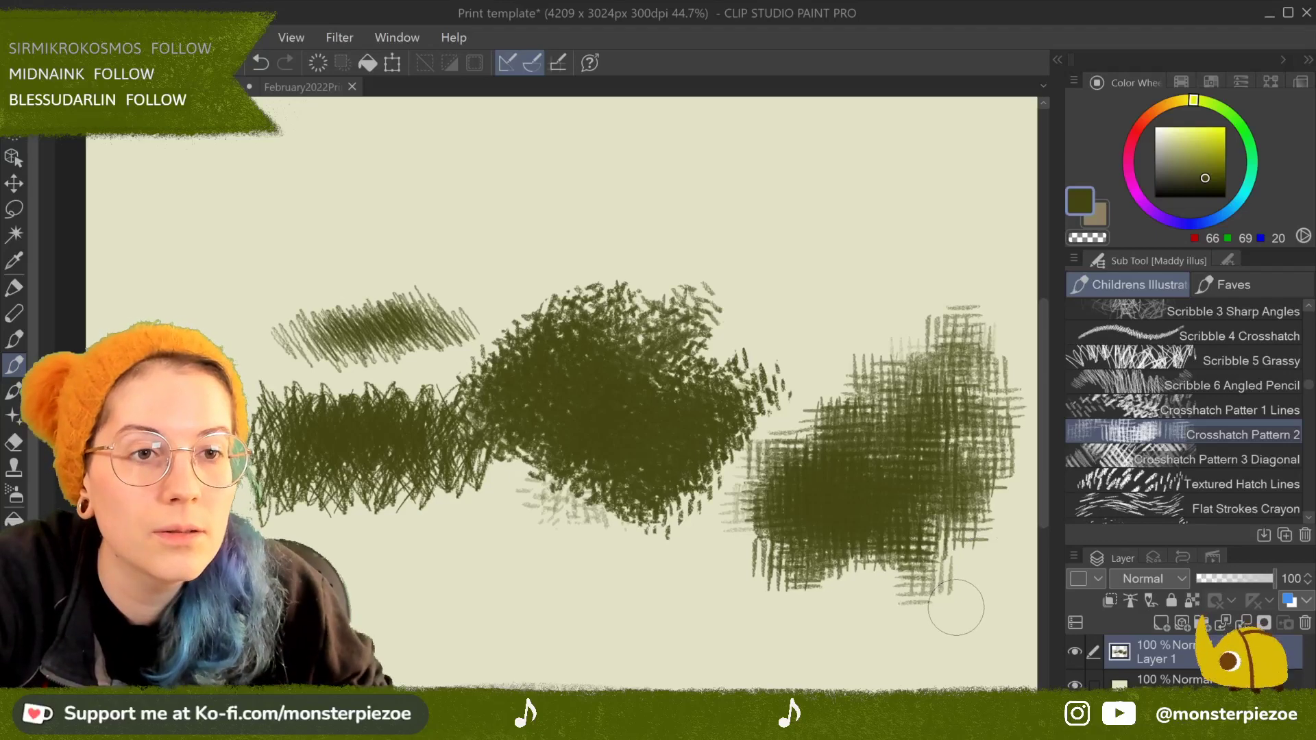
mouse_move(944, 440)
mouse_down()
mouse_move(895, 380)
mouse_move(826, 354)
mouse_move(801, 388)
mouse_move(859, 444)
mouse_up()
Step: Clear all the swatches and paint a single woven patch with Crosshatch Pattern 2 on the empty canvas
click(318, 63)
mouse_move(739, 211)
mouse_down()
mouse_move(709, 233)
mouse_move(760, 250)
mouse_move(733, 350)
mouse_move(713, 308)
mouse_move(727, 404)
mouse_move(631, 288)
mouse_move(740, 299)
mouse_up()
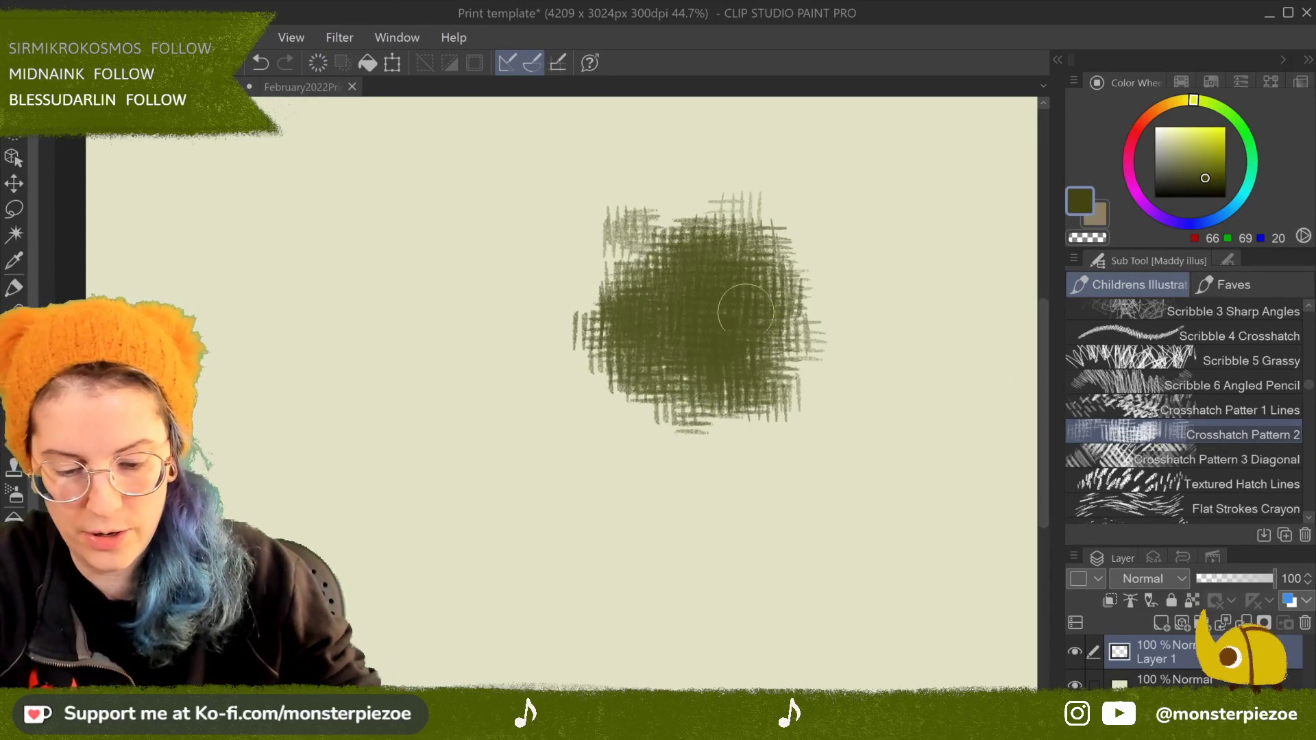
drag(734, 581, 839, 478)
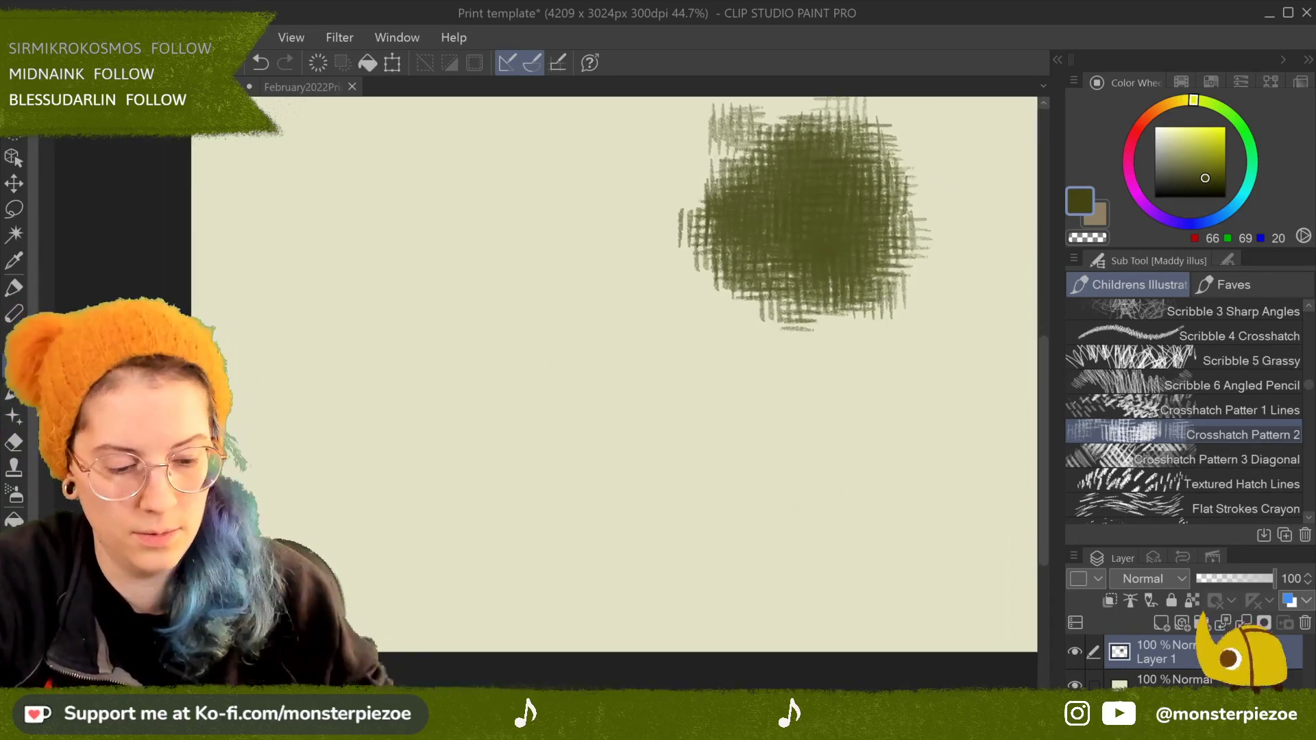
Step: Extend and layer the woven patch by alternating Crosshatch Pattern 3 Diagonal with Crosshatch Pattern 2
click(1227, 460)
mouse_move(596, 418)
mouse_down()
mouse_move(727, 288)
mouse_move(836, 329)
mouse_move(727, 288)
mouse_move(891, 274)
mouse_move(923, 360)
mouse_up()
click(1246, 439)
mouse_move(864, 189)
mouse_down()
mouse_move(870, 223)
mouse_move(791, 242)
mouse_move(665, 312)
mouse_move(615, 363)
mouse_up()
click(1241, 458)
drag(884, 309, 988, 151)
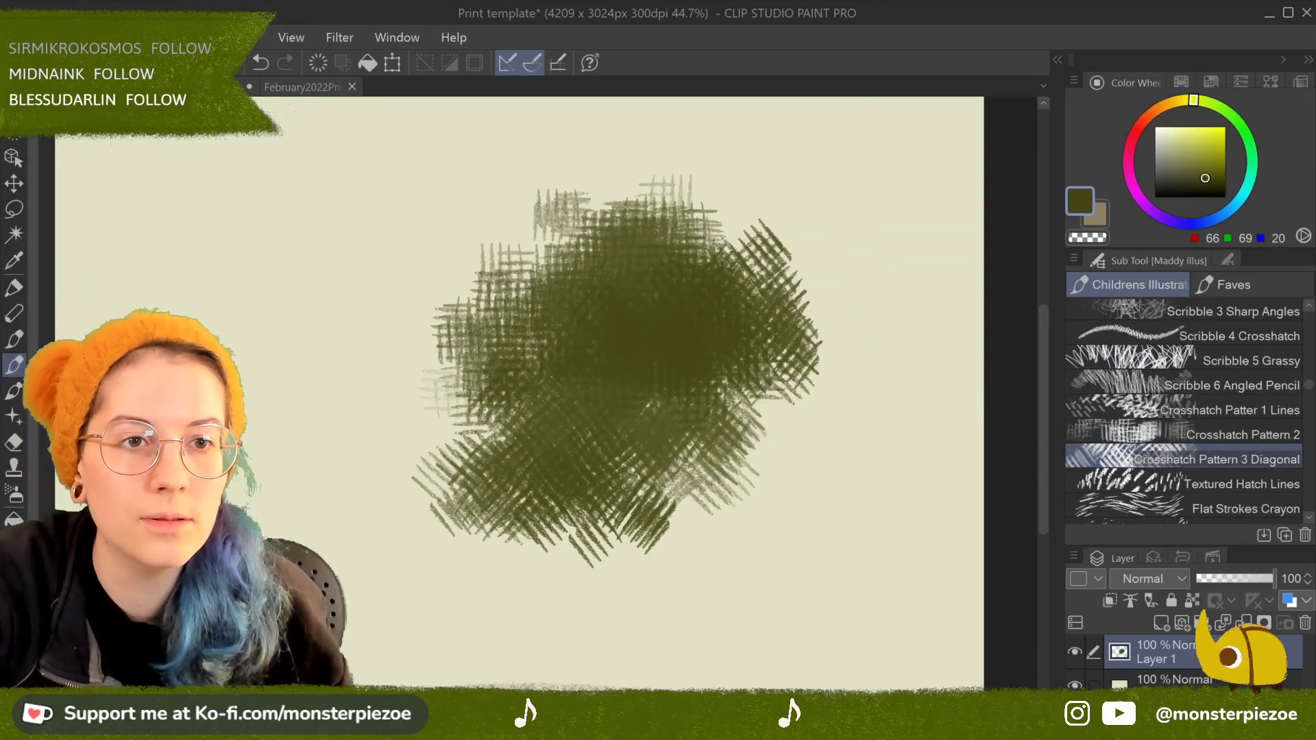
drag(591, 189, 480, 282)
click(1238, 435)
mouse_move(452, 206)
mouse_down()
mouse_move(573, 223)
mouse_move(506, 256)
mouse_up()
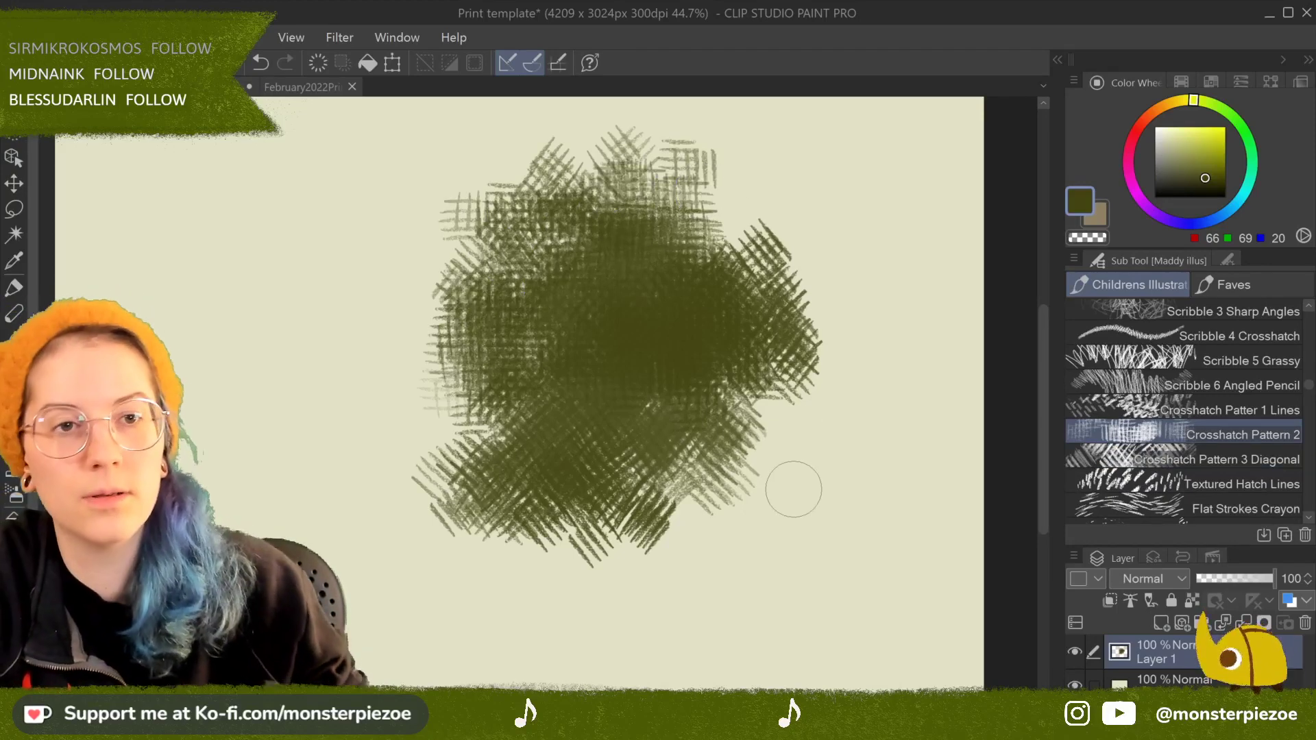
drag(793, 490, 796, 462)
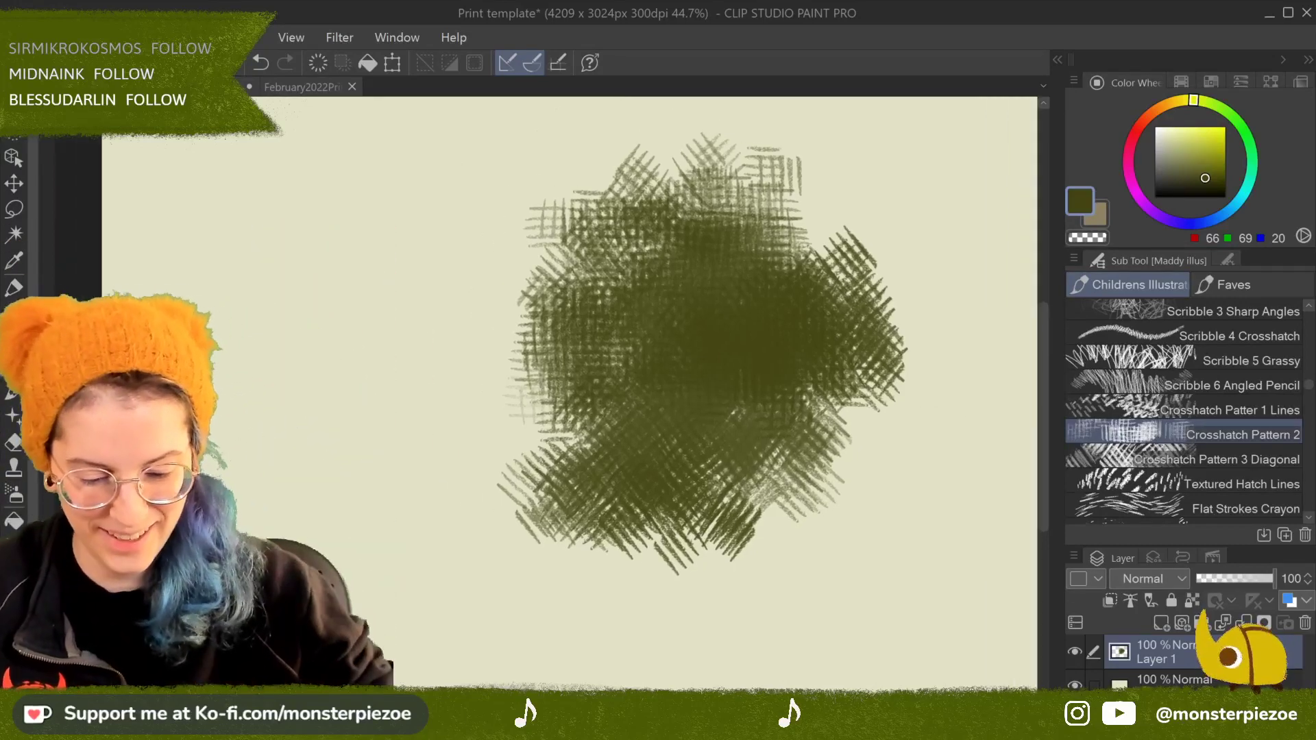
Step: Paint clusters and a swirl of short marks with Textured Hatch Lines to the left of and below the crosshatched patch
scroll(685, 343, down, 2)
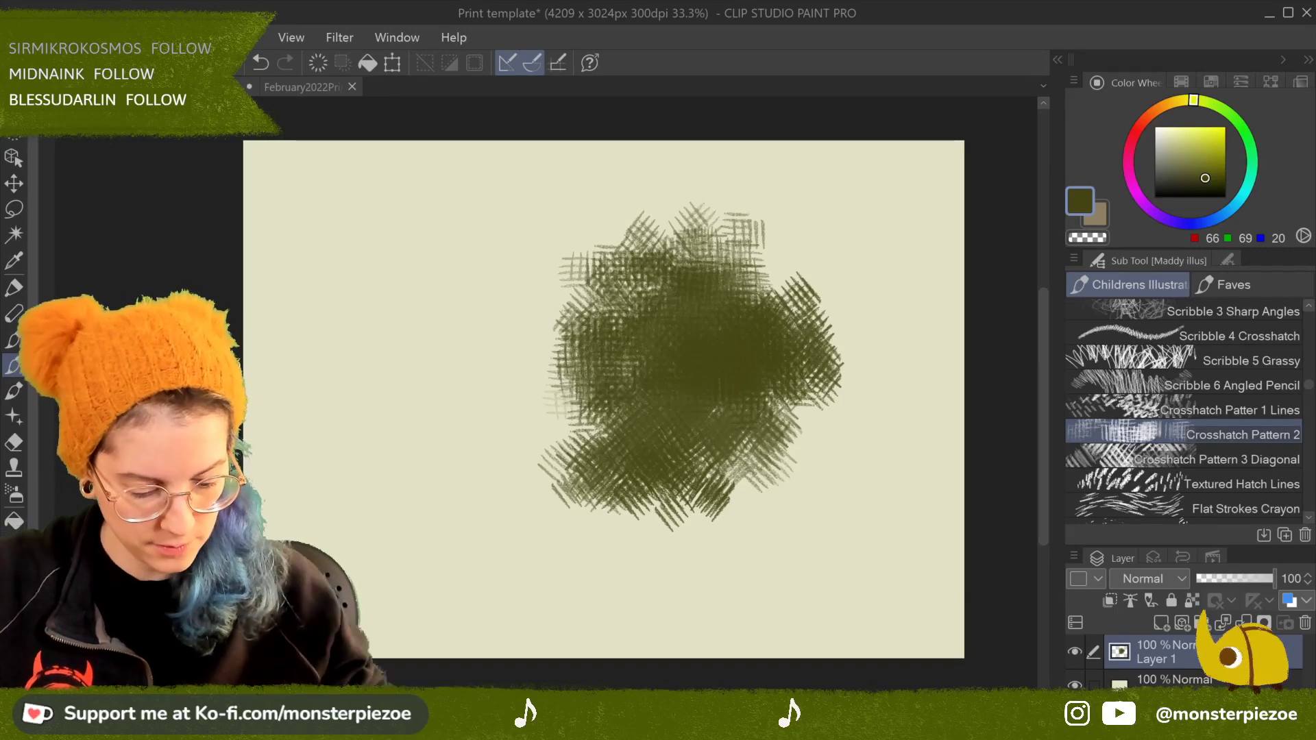
click(1240, 480)
mouse_move(384, 398)
mouse_down()
mouse_move(480, 273)
mouse_move(445, 370)
mouse_move(483, 384)
mouse_move(411, 357)
mouse_move(514, 328)
mouse_up()
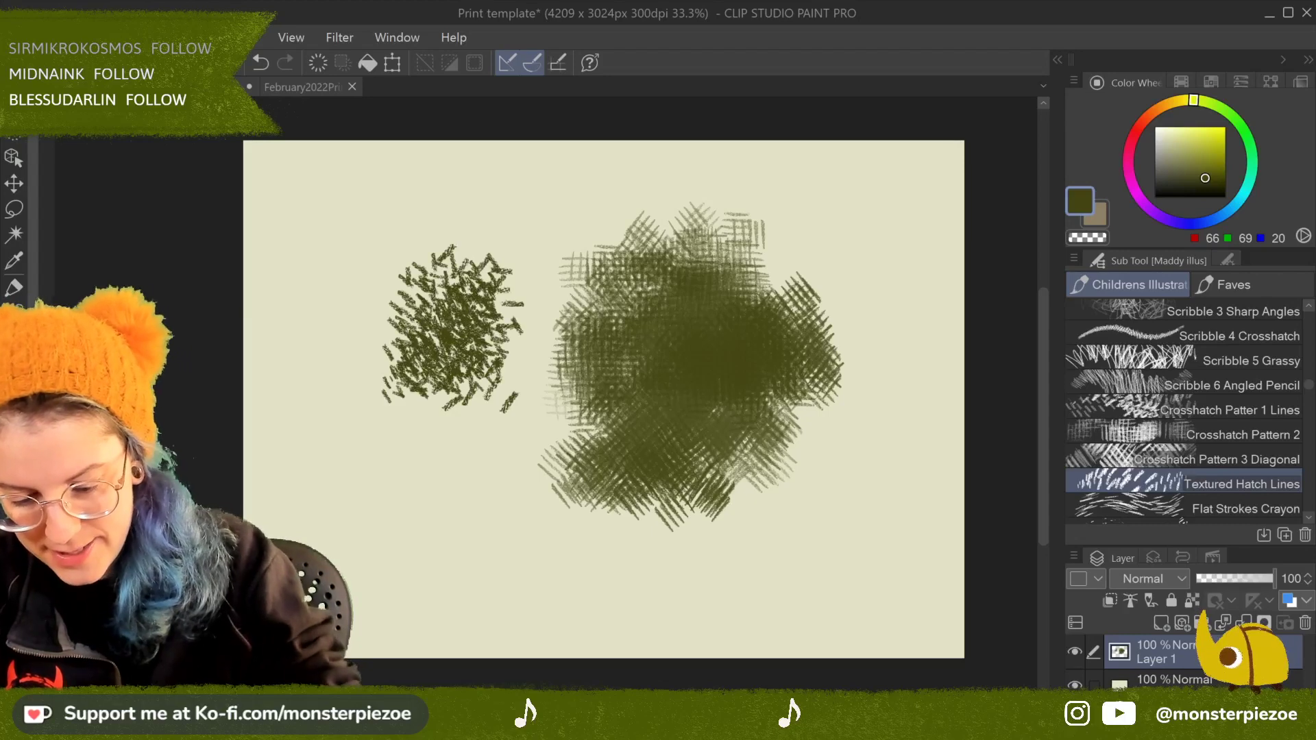
mouse_move(475, 214)
mouse_down()
mouse_move(573, 207)
mouse_move(575, 240)
mouse_up()
mouse_move(363, 484)
mouse_down()
mouse_move(418, 549)
mouse_move(329, 473)
mouse_move(398, 521)
mouse_up()
mouse_move(329, 469)
mouse_down()
mouse_move(332, 514)
mouse_move(367, 528)
mouse_move(391, 444)
mouse_move(446, 452)
mouse_move(448, 569)
mouse_move(528, 514)
mouse_move(560, 530)
mouse_move(538, 635)
mouse_move(652, 578)
mouse_up()
mouse_move(480, 583)
mouse_down()
mouse_move(542, 562)
mouse_move(569, 604)
mouse_move(473, 617)
mouse_up()
Step: Add a row of textured hatch marks beneath the crosshatched patch and continue them up along its right side
drag(670, 566, 867, 541)
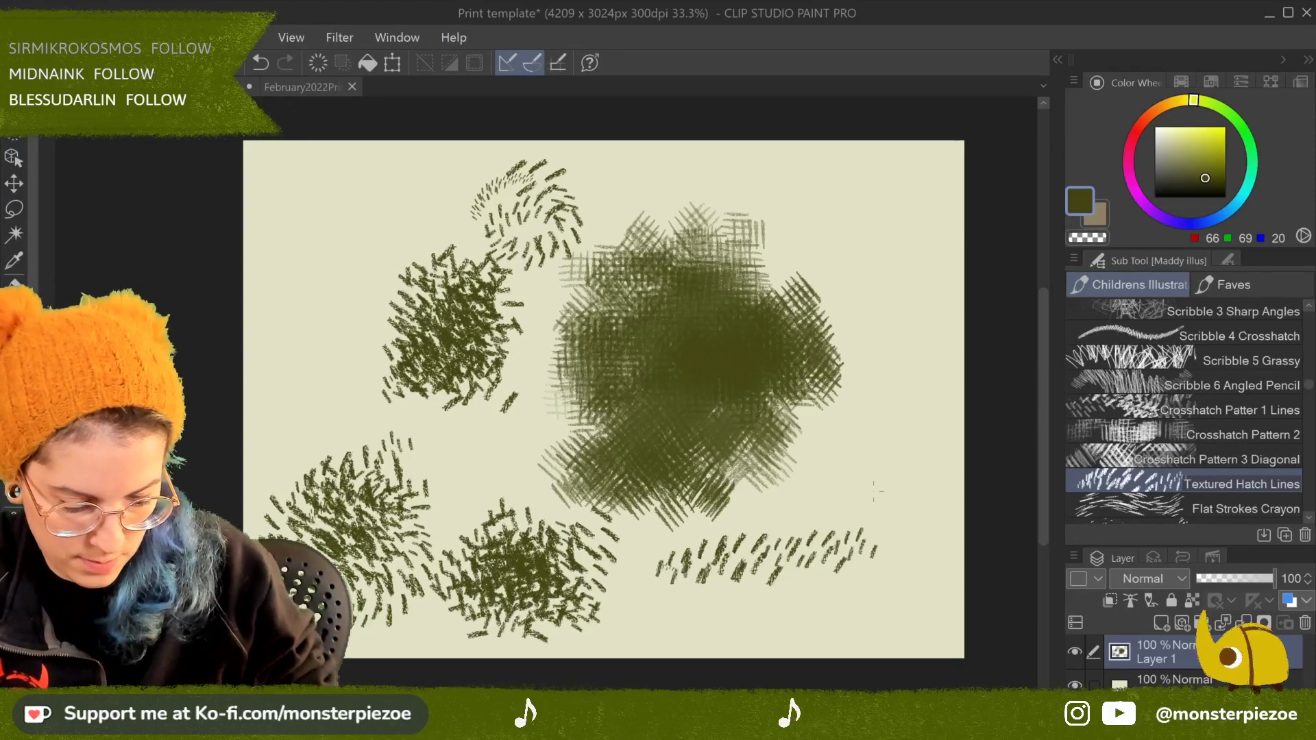
drag(862, 489, 891, 516)
drag(840, 442, 882, 399)
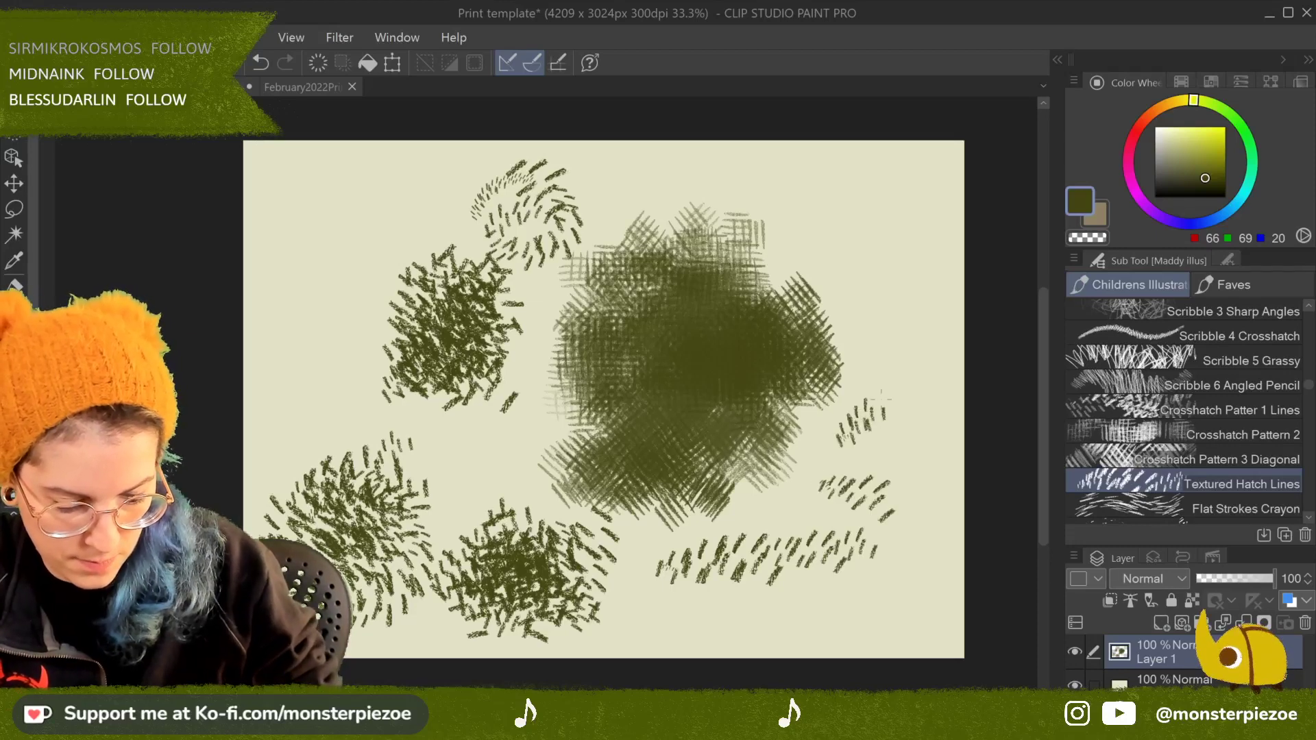
mouse_move(898, 447)
mouse_down()
mouse_move(944, 410)
mouse_move(940, 447)
mouse_up()
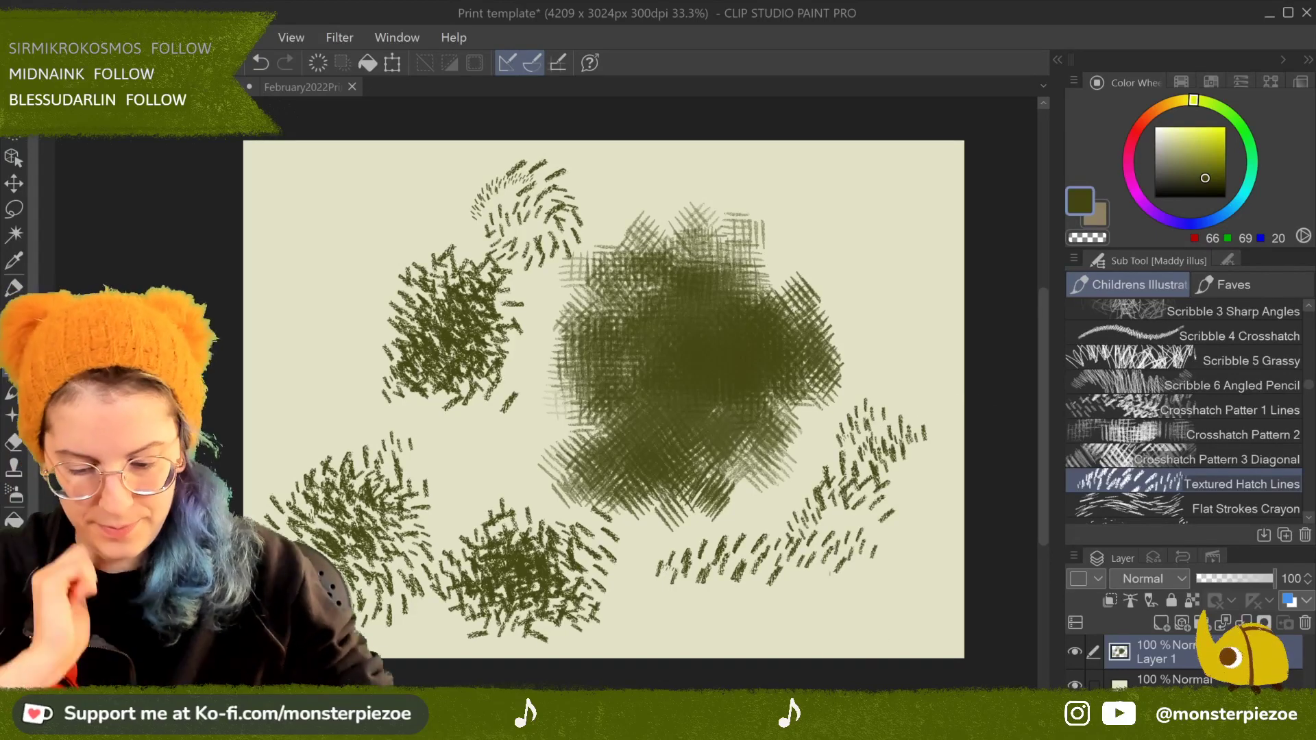
Step: Clear the layer and paint a dense sweeping shape with a wavy band above it using Flat Strokes Crayon
click(321, 60)
click(1262, 508)
mouse_move(529, 435)
mouse_down()
mouse_move(802, 325)
mouse_move(832, 257)
mouse_move(761, 401)
mouse_move(867, 279)
mouse_move(805, 408)
mouse_move(803, 300)
mouse_move(749, 356)
mouse_move(746, 365)
mouse_move(789, 369)
mouse_move(809, 355)
mouse_move(713, 438)
mouse_up()
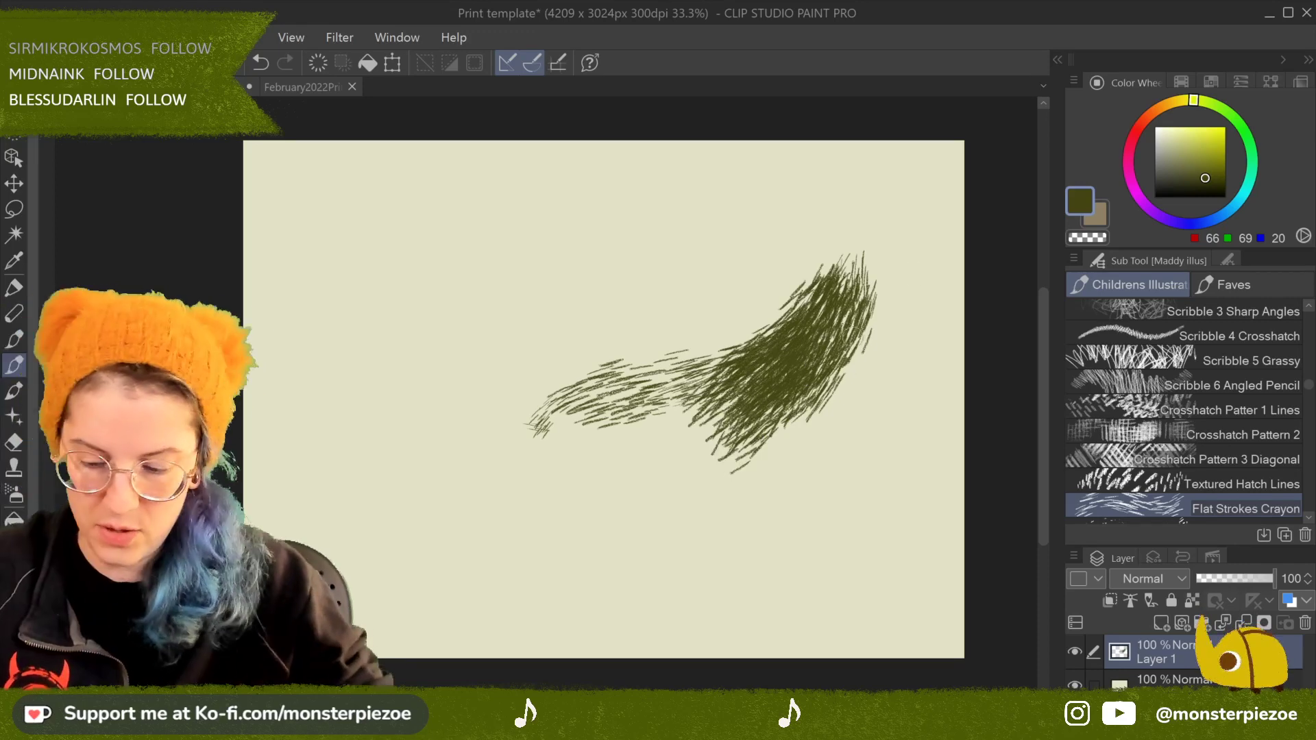
mouse_move(851, 381)
mouse_down()
mouse_move(892, 329)
mouse_move(857, 439)
mouse_move(809, 446)
mouse_move(864, 330)
mouse_move(828, 386)
mouse_move(855, 456)
mouse_up()
drag(876, 358, 857, 382)
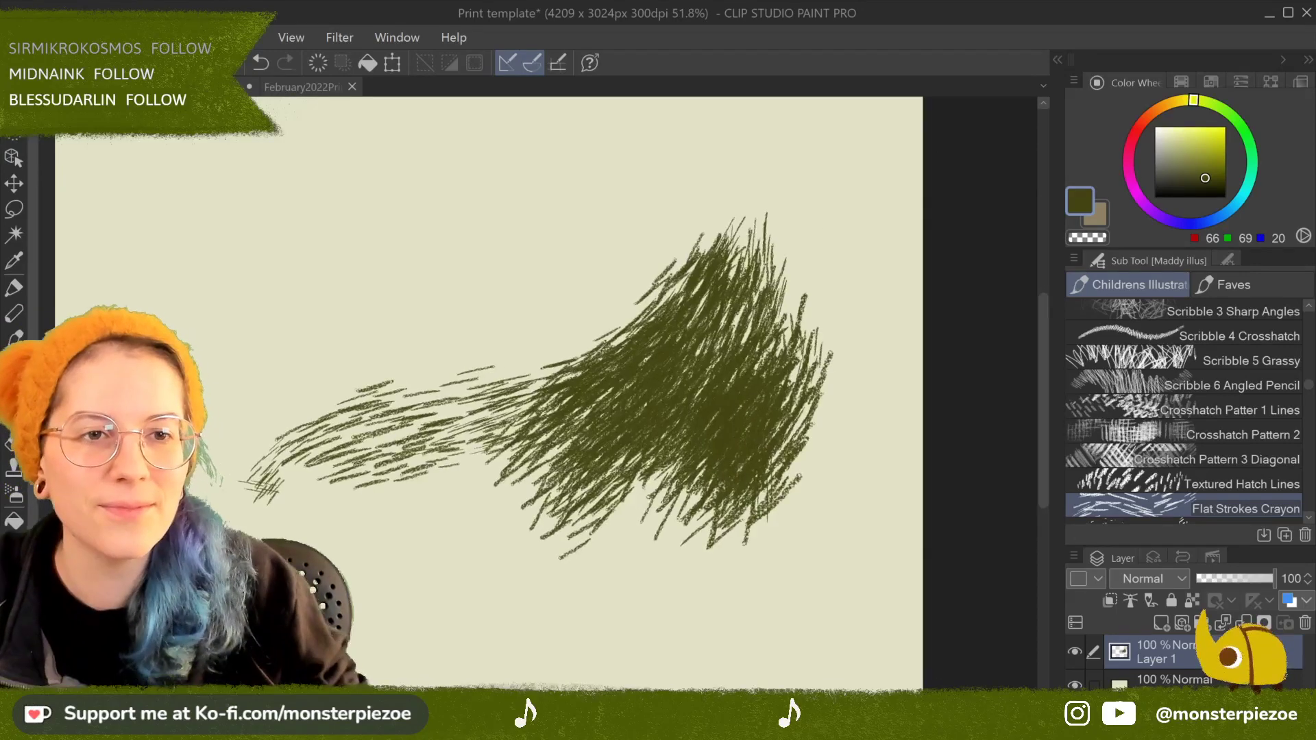
mouse_move(162, 360)
mouse_down()
mouse_move(255, 270)
mouse_move(544, 308)
mouse_move(692, 204)
mouse_move(877, 212)
mouse_up()
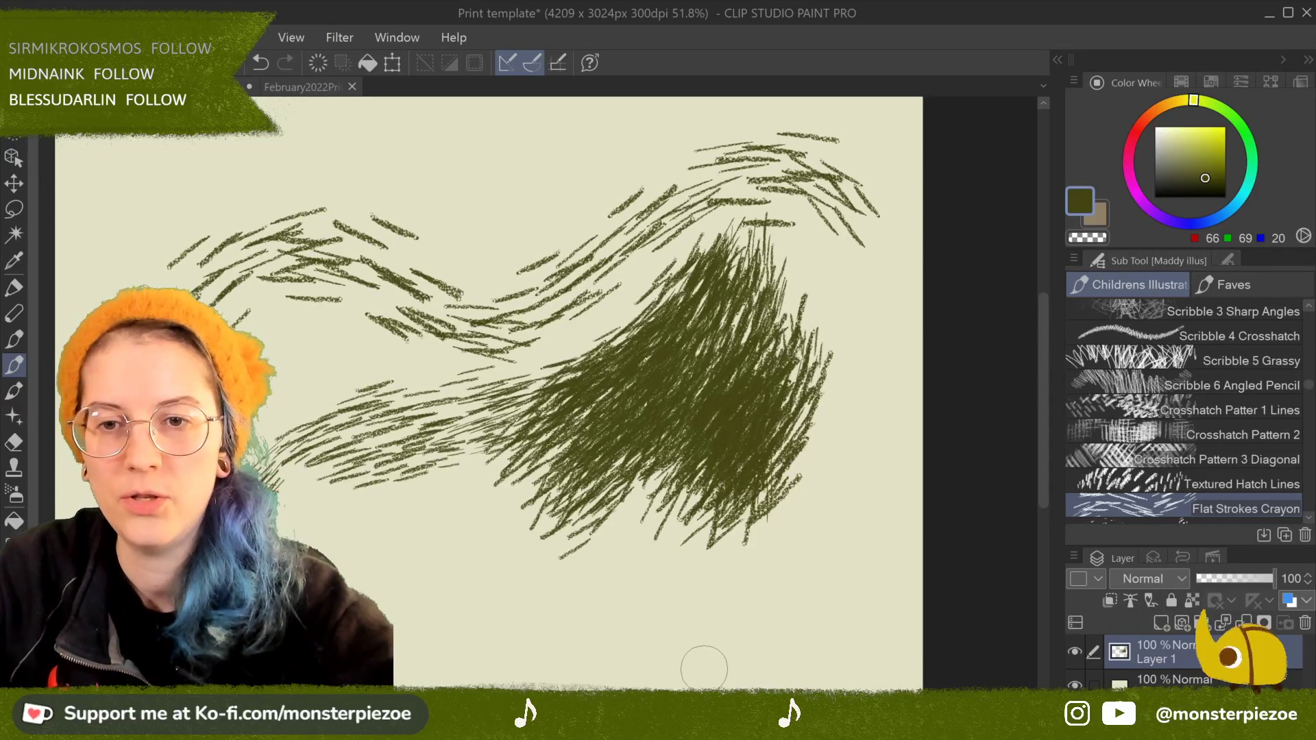
Step: Clear the layer and paint a dense patch of slanted strokes with Flat Strokes Crayon Gritty
click(319, 64)
click(1310, 521)
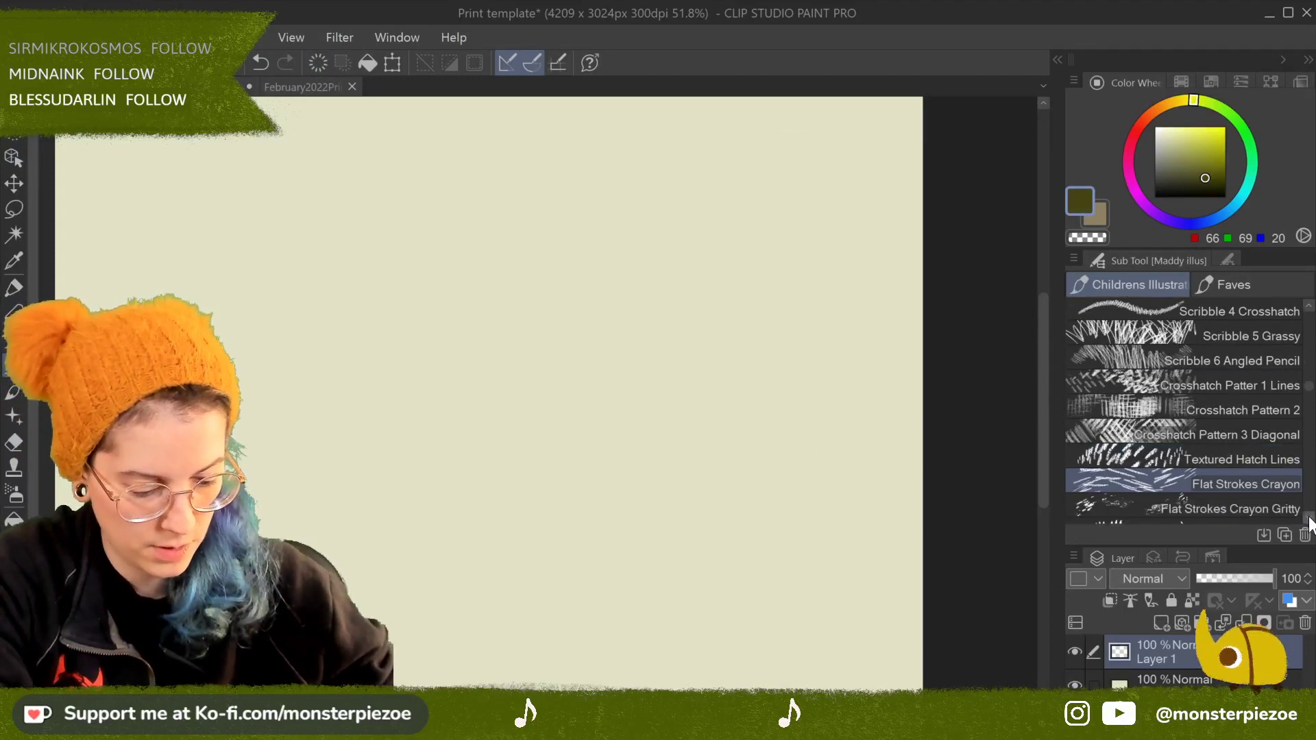
scroll(1310, 524, down, 3)
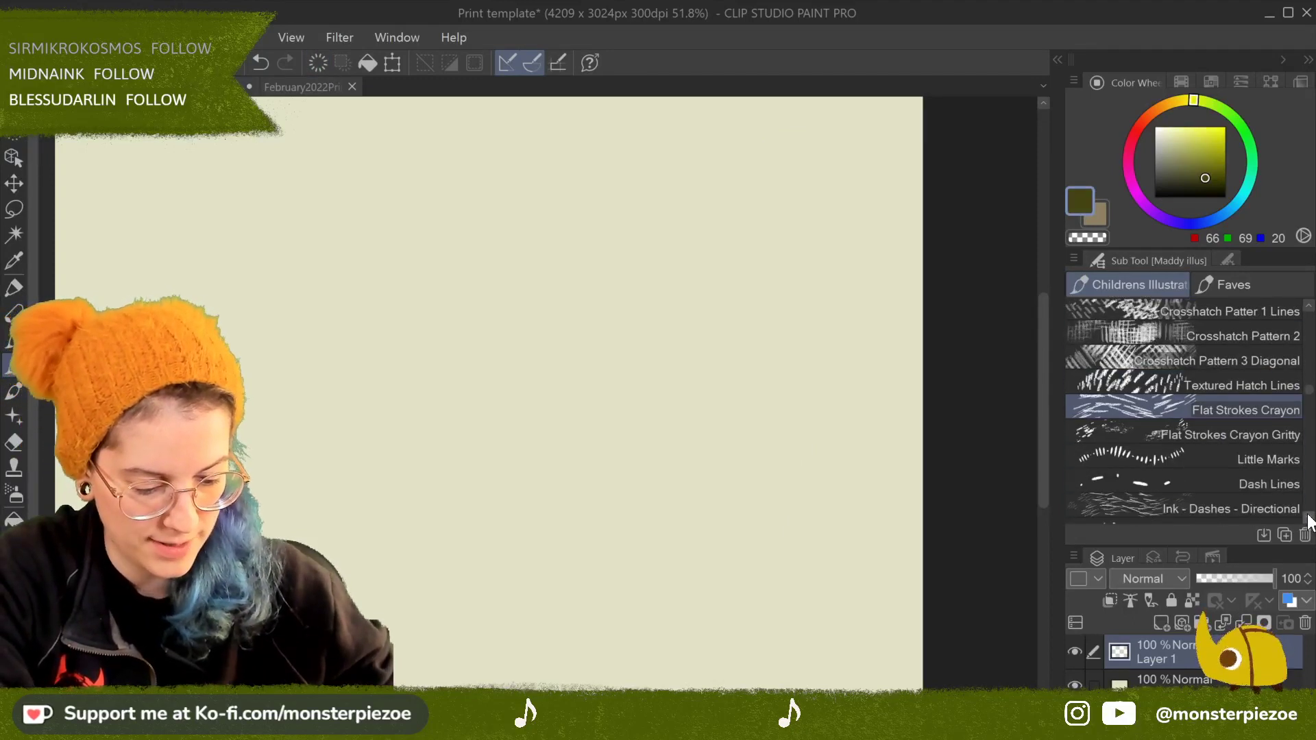
click(1280, 434)
mouse_move(693, 274)
mouse_down()
mouse_move(583, 366)
mouse_move(722, 267)
mouse_move(569, 390)
mouse_move(629, 410)
mouse_move(802, 258)
mouse_move(719, 413)
mouse_move(707, 370)
mouse_move(759, 292)
mouse_move(840, 293)
mouse_move(799, 376)
mouse_move(841, 336)
mouse_move(817, 387)
mouse_move(838, 301)
mouse_move(766, 442)
mouse_move(823, 315)
mouse_move(813, 356)
mouse_move(744, 442)
mouse_move(776, 363)
mouse_move(728, 435)
mouse_move(737, 390)
mouse_move(783, 328)
mouse_move(771, 322)
mouse_move(693, 386)
mouse_move(661, 380)
mouse_up()
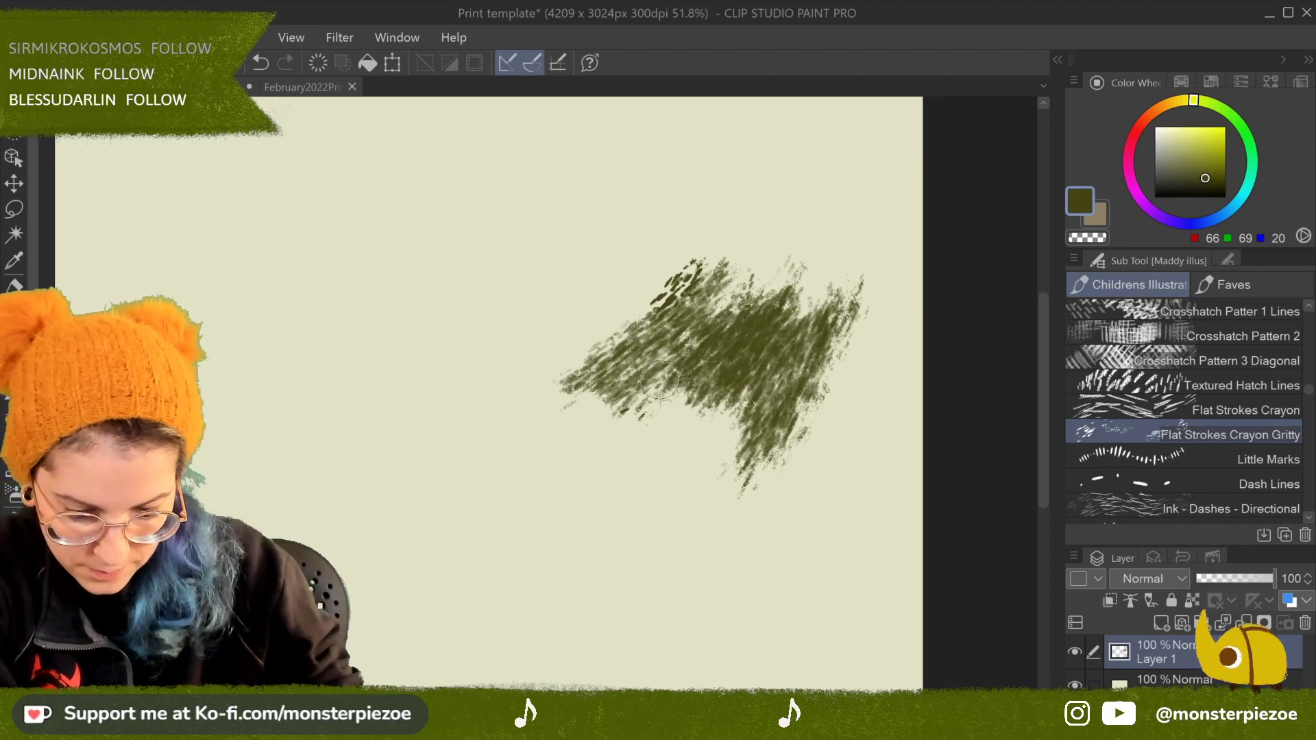
scroll(805, 302, up, 3)
mouse_move(892, 425)
mouse_down()
mouse_move(859, 344)
mouse_move(857, 365)
mouse_up()
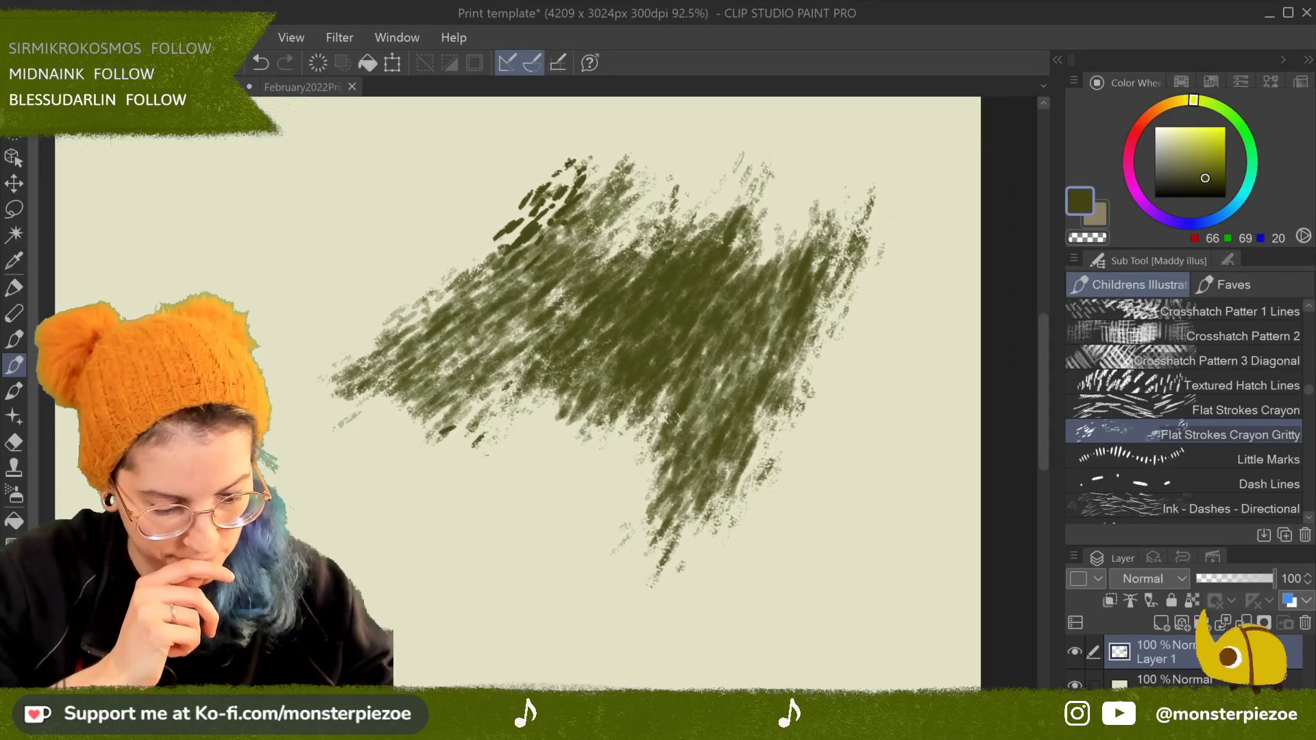
Step: Paint a tight cluster to the lower right of the crayon patch and scattered marks to its left with Little Marks
click(1269, 460)
mouse_move(799, 528)
mouse_down()
mouse_move(835, 545)
mouse_move(854, 579)
mouse_up()
mouse_move(833, 508)
mouse_down()
mouse_move(887, 566)
mouse_move(868, 507)
mouse_move(813, 522)
mouse_move(854, 565)
mouse_move(884, 547)
mouse_up()
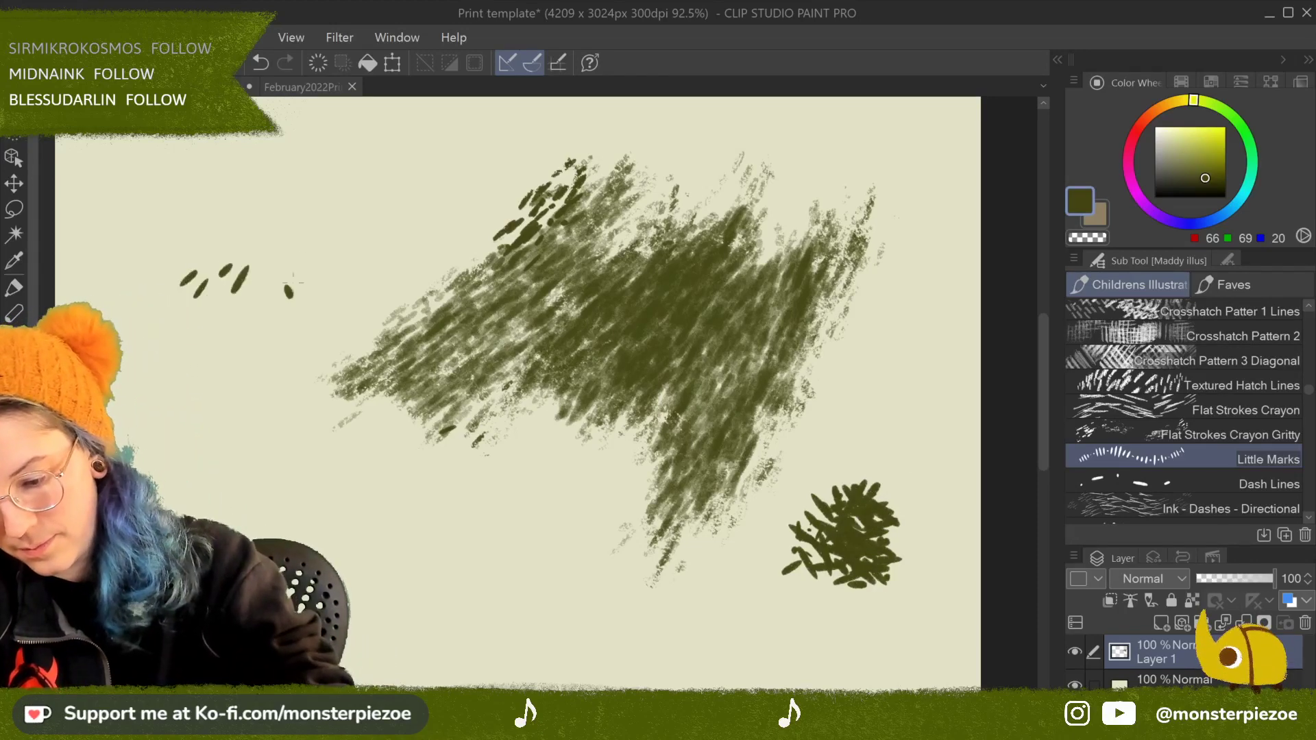
drag(377, 248, 364, 275)
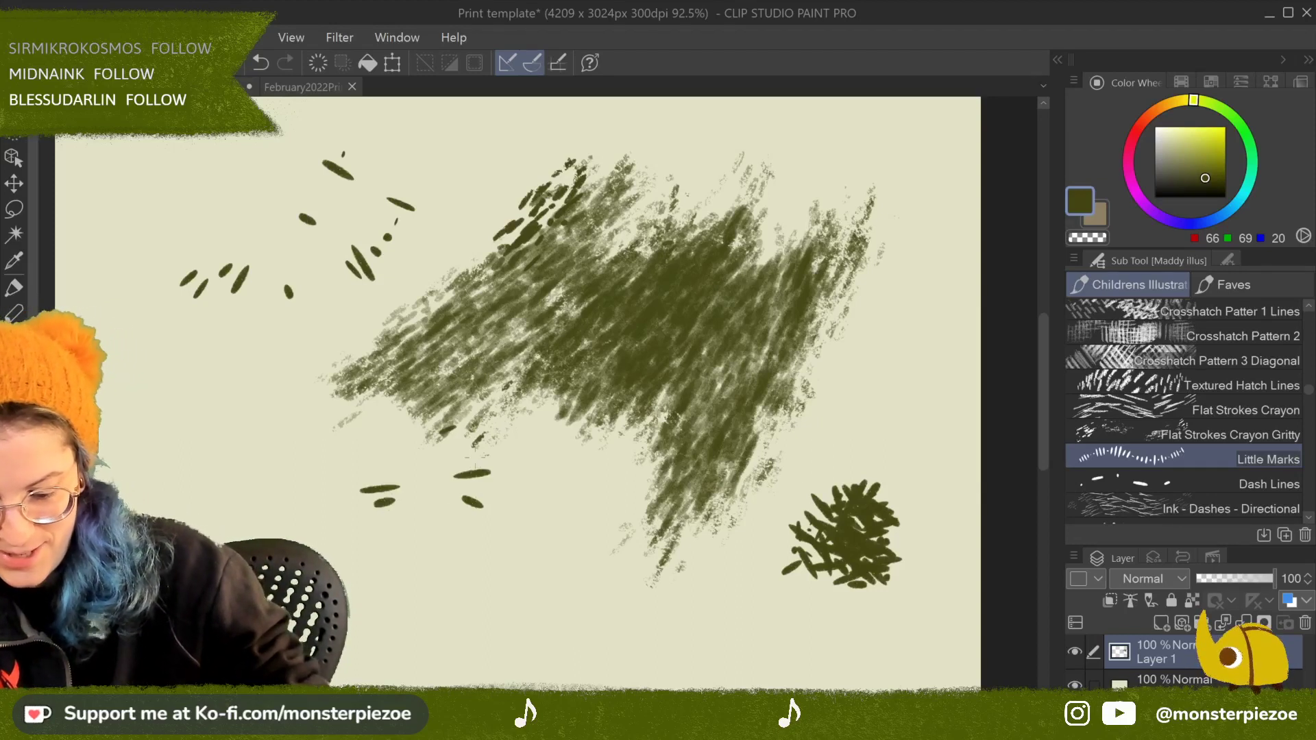
Step: Draw a cat's eyes, nose and ears around the whisker-like marks with Clean Ink or Paint Marker 2 from the Faves group
click(1273, 485)
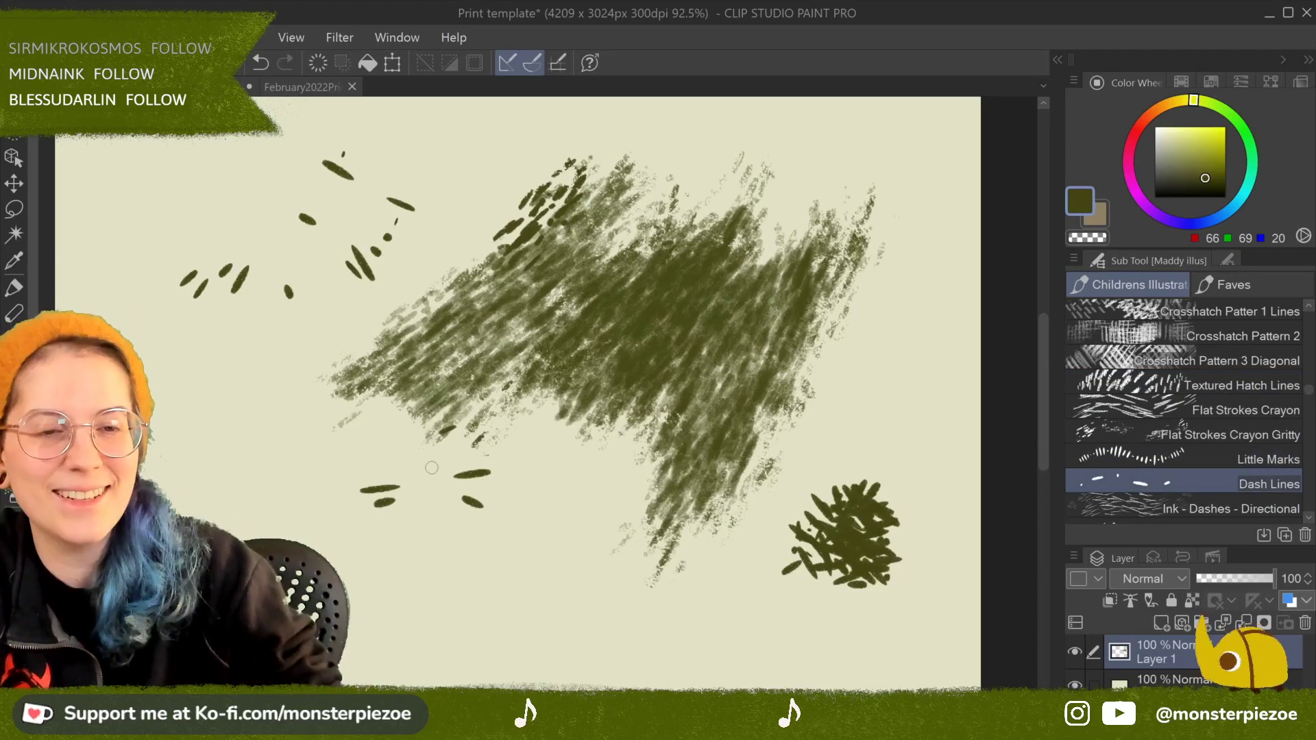
click(1252, 286)
scroll(1288, 405, up, 5)
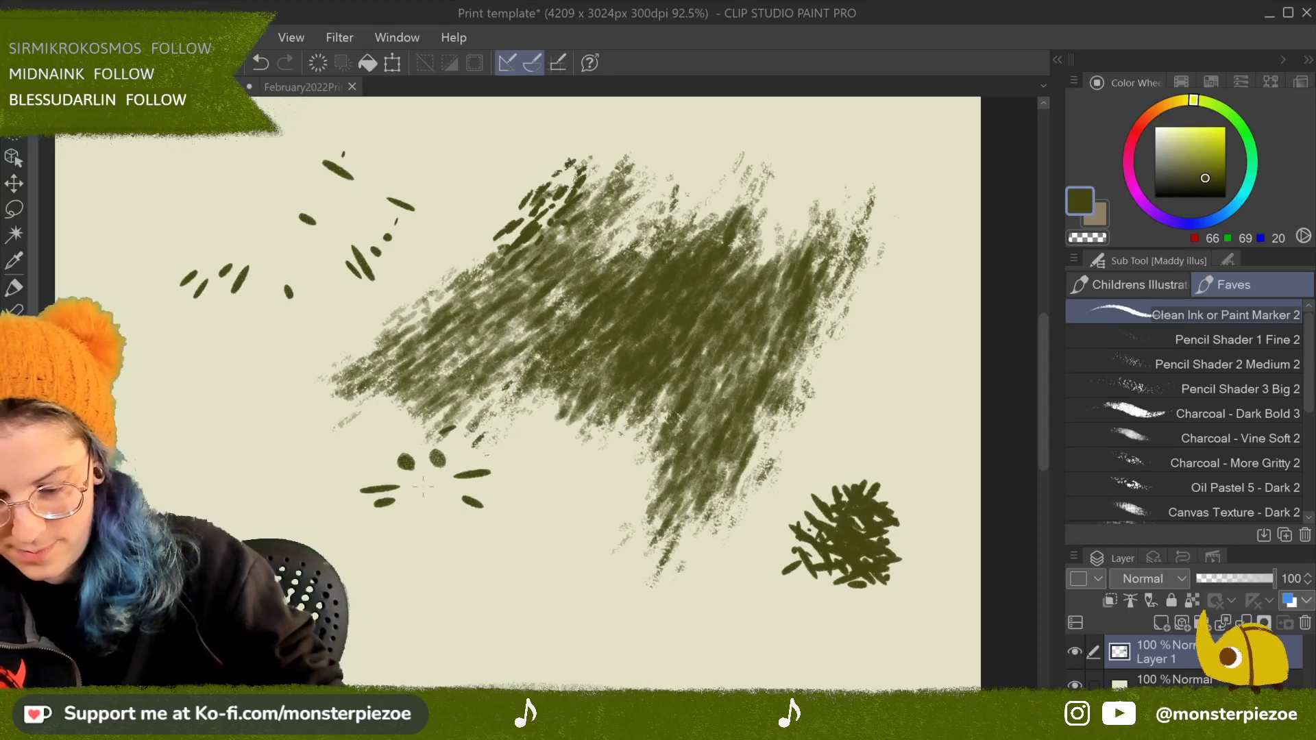
mouse_move(374, 468)
mouse_down()
mouse_move(372, 404)
mouse_move(462, 409)
mouse_move(483, 458)
mouse_up()
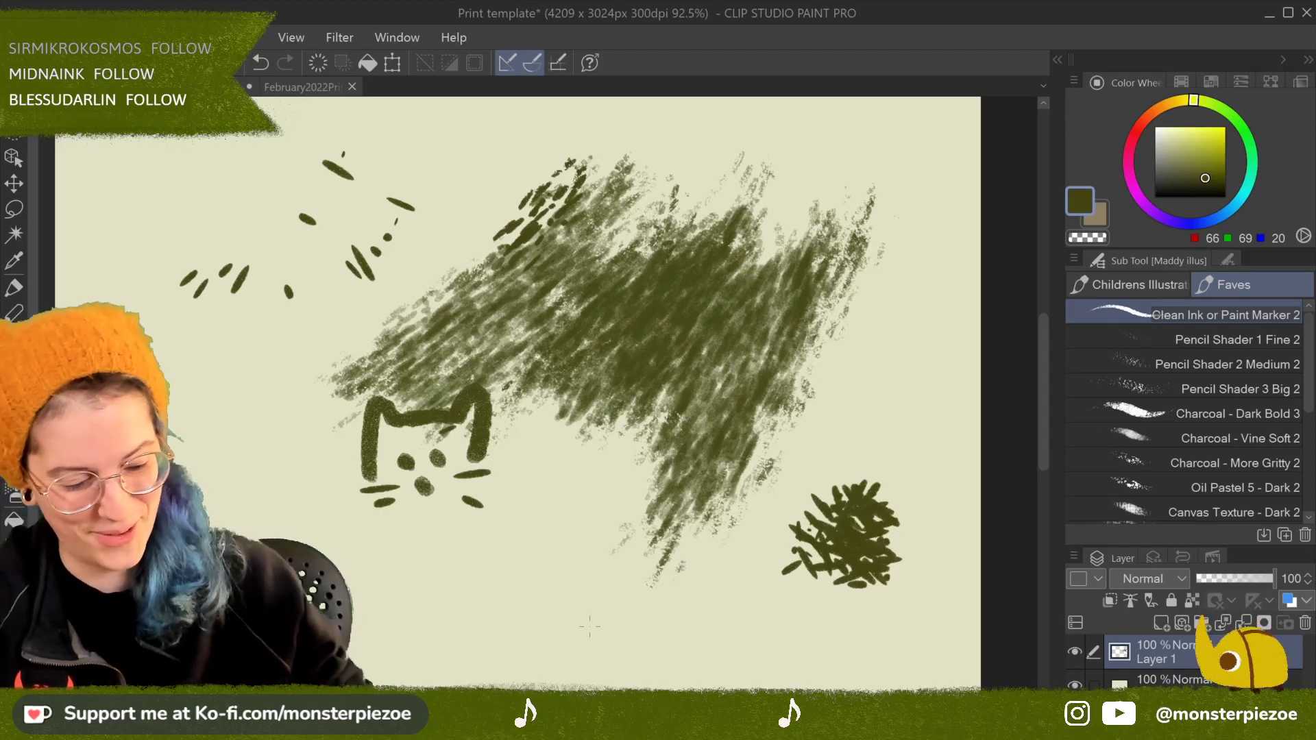
Step: Switch to the Brush tool's Faves group and draw a zigzag below the crayon patch with Real pencil 2
click(13, 288)
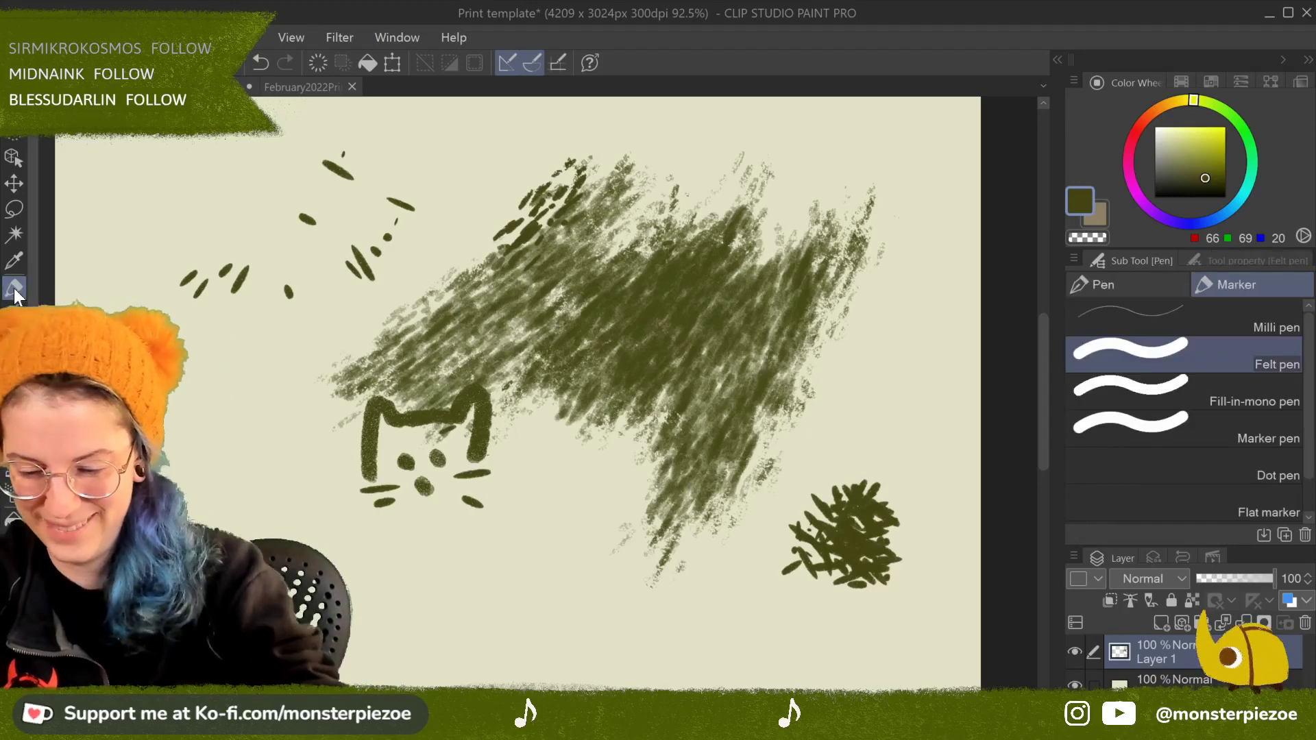
click(13, 337)
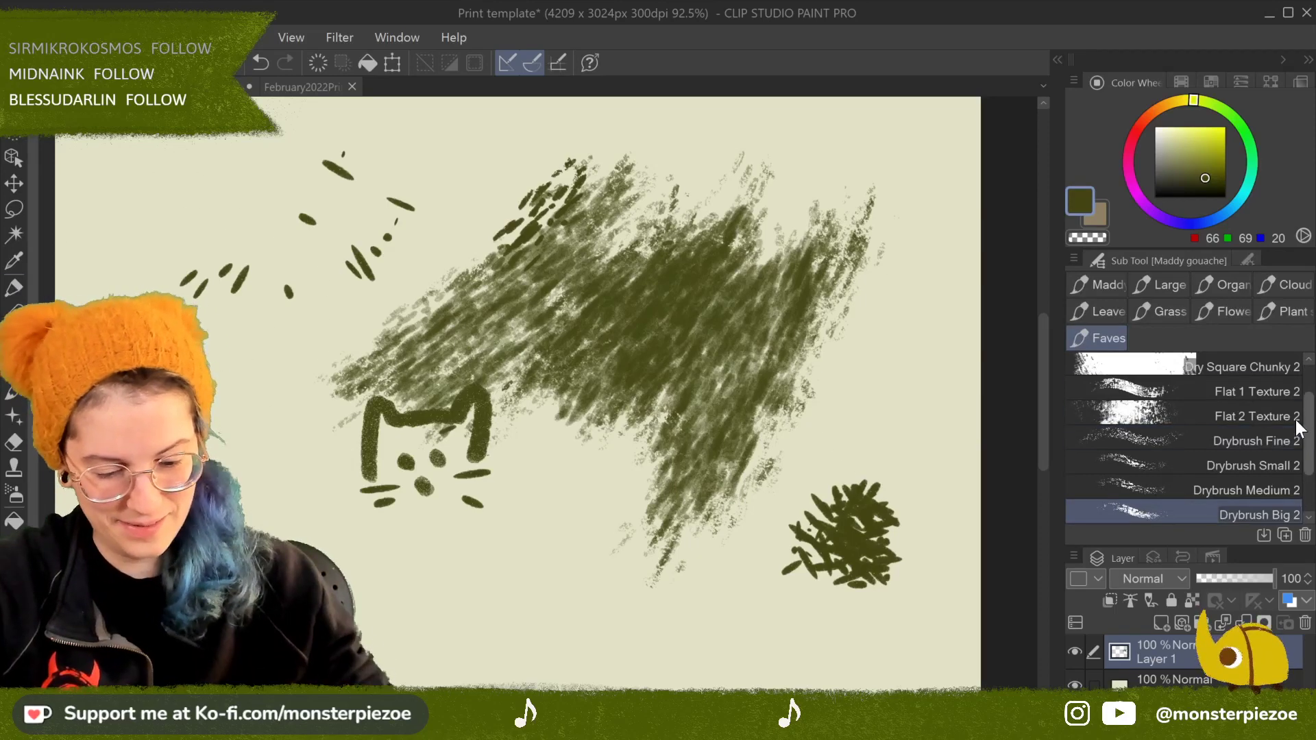
click(12, 396)
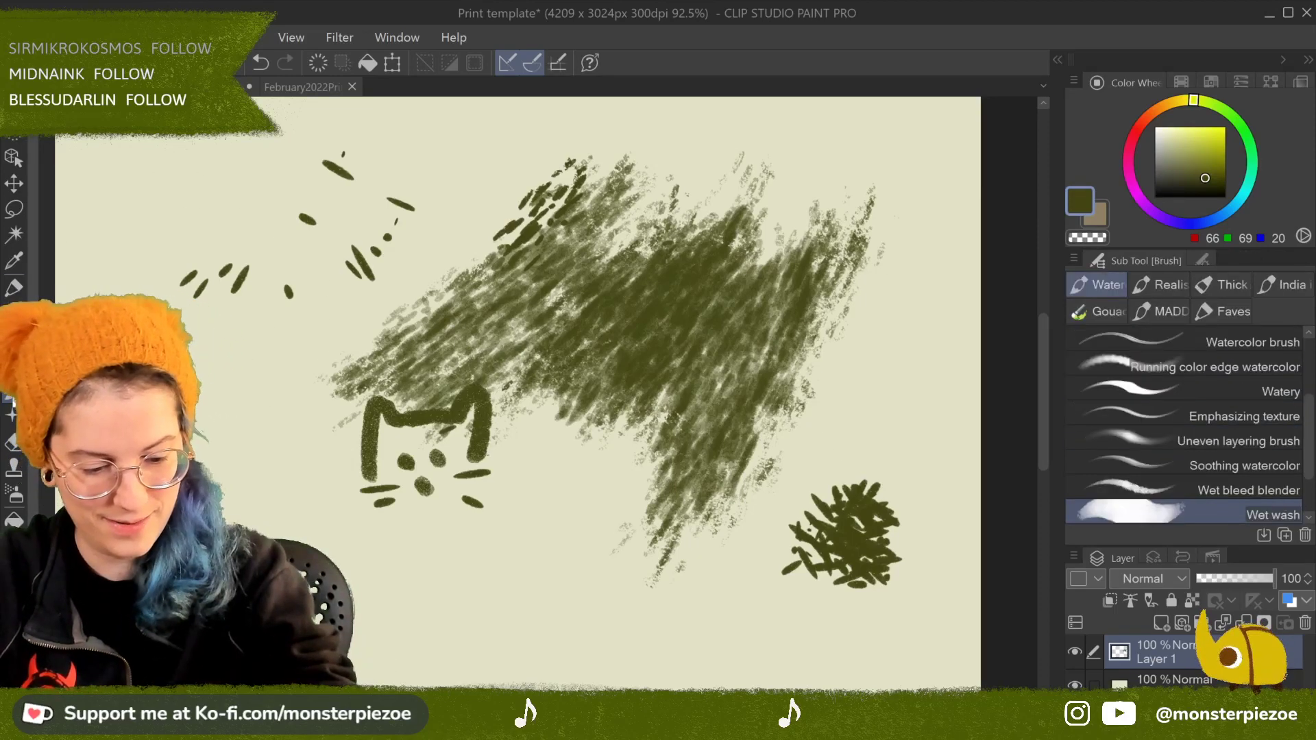
click(1226, 312)
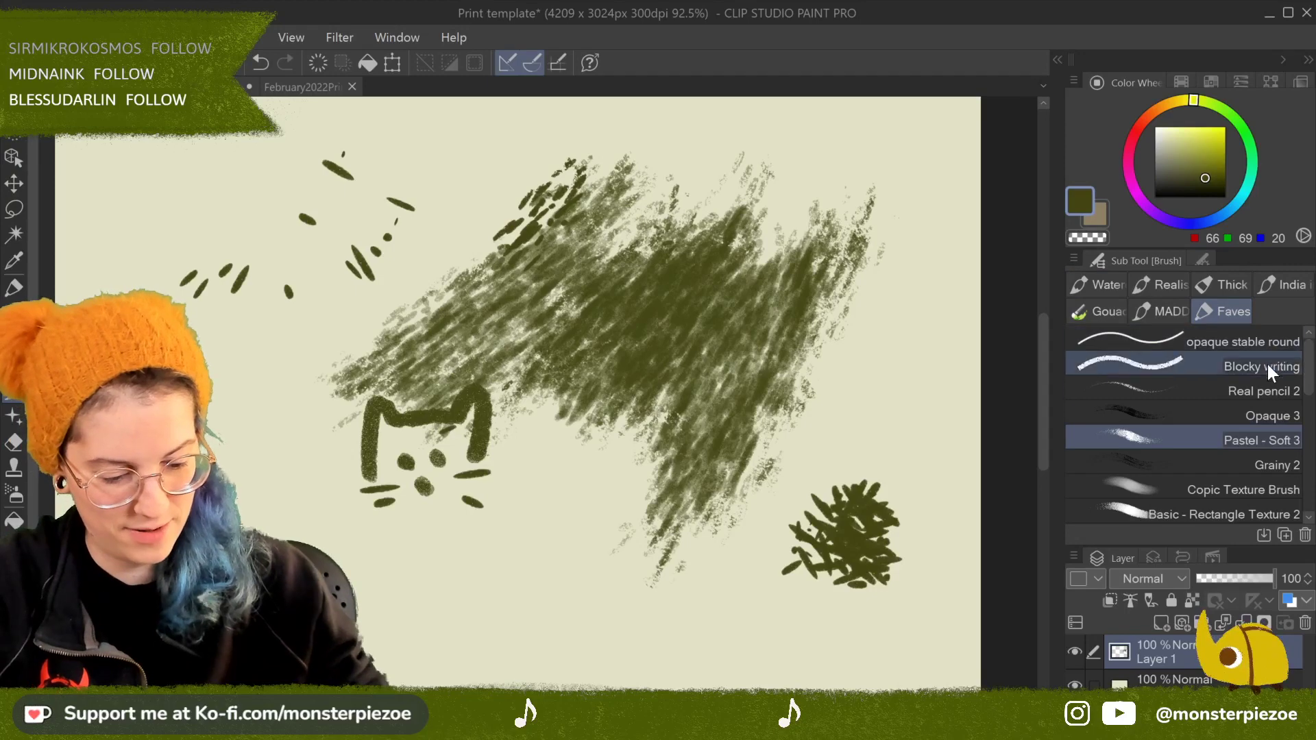
click(1268, 390)
mouse_move(568, 506)
mouse_down()
mouse_move(541, 604)
mouse_move(626, 524)
mouse_move(630, 615)
mouse_up()
drag(617, 478, 629, 325)
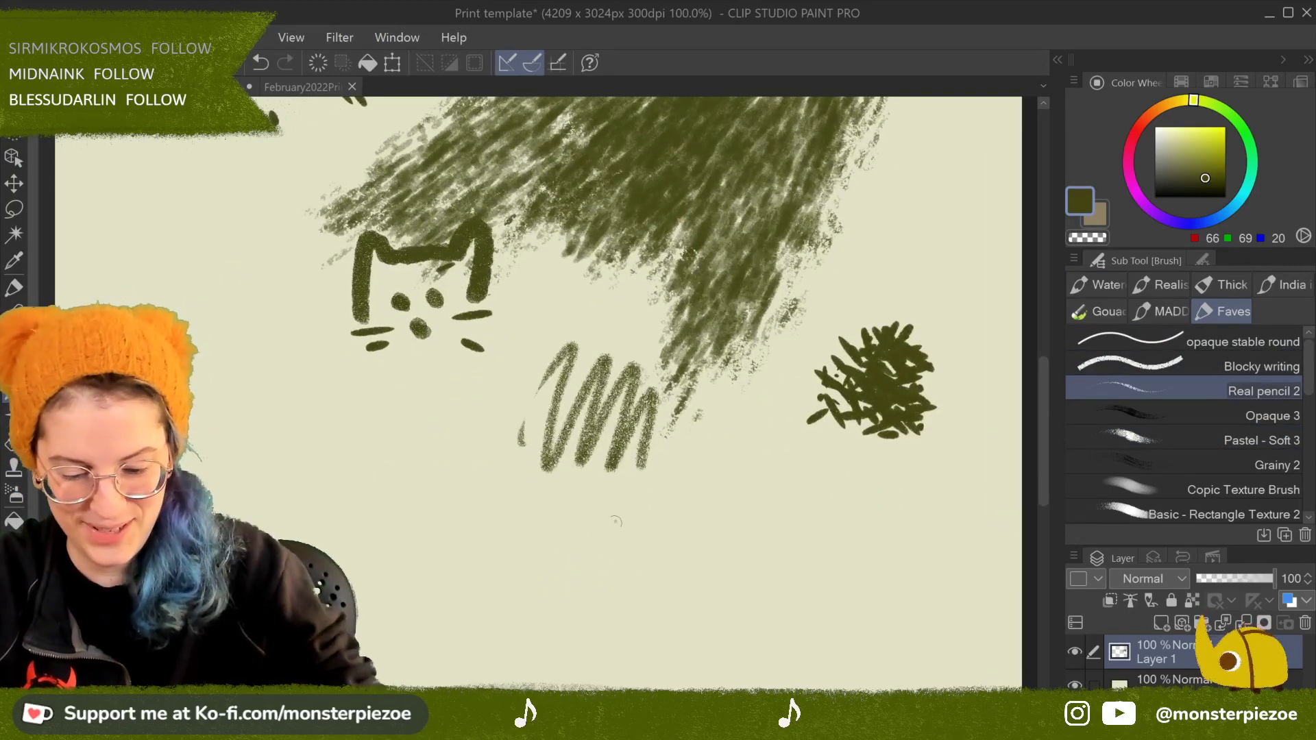
Step: Add two diagonal lines, a slanted scribble and a fan of near-vertical lines beside the zigzag with Real pencil 2
drag(616, 523, 759, 392)
drag(665, 517, 755, 425)
mouse_move(674, 554)
mouse_down()
mouse_move(686, 564)
mouse_move(788, 502)
mouse_move(762, 552)
mouse_up()
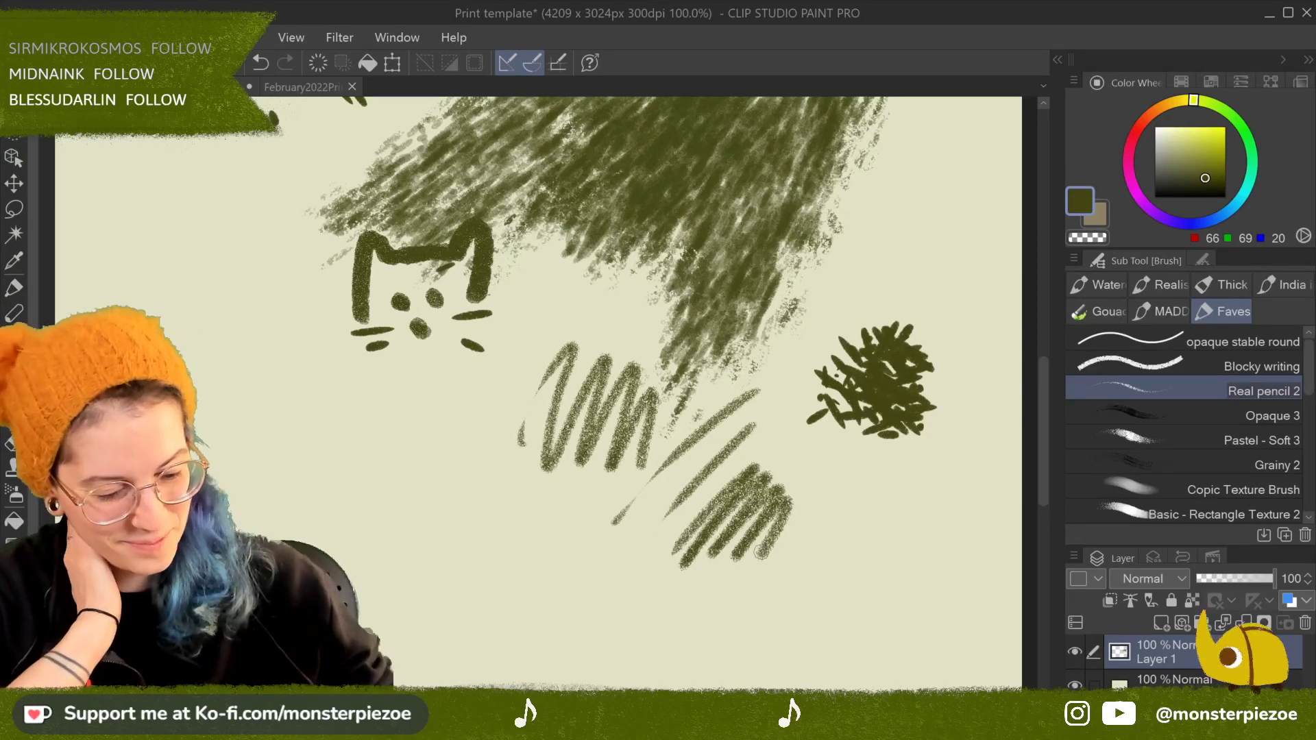
mouse_move(802, 458)
mouse_down()
mouse_move(803, 554)
mouse_move(827, 458)
mouse_move(878, 480)
mouse_up()
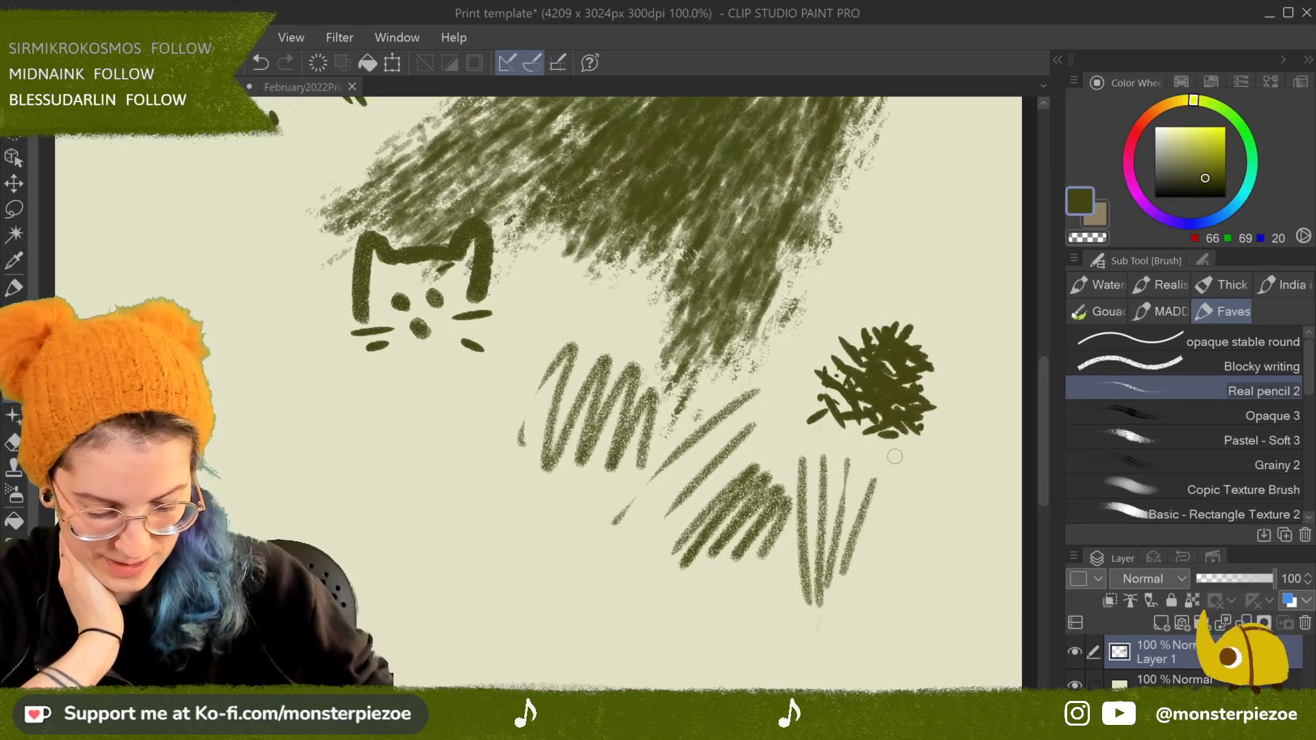
Step: Examine the grain of the Real pencil 2 strokes up close and beside the neighbouring marks
scroll(826, 523, up, 4)
scroll(850, 356, down, 3)
mouse_move(617, 308)
mouse_down()
mouse_move(644, 446)
mouse_move(585, 545)
mouse_move(703, 460)
mouse_up()
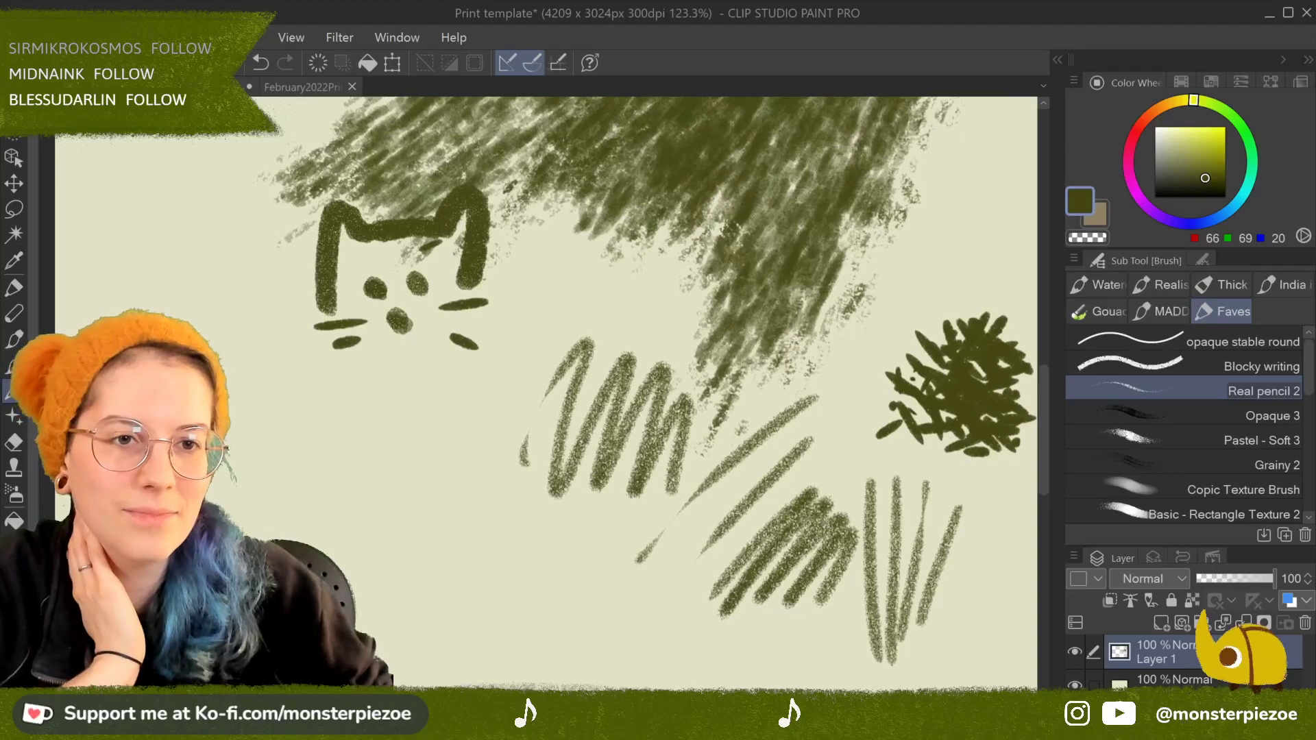
scroll(631, 459, up, 4)
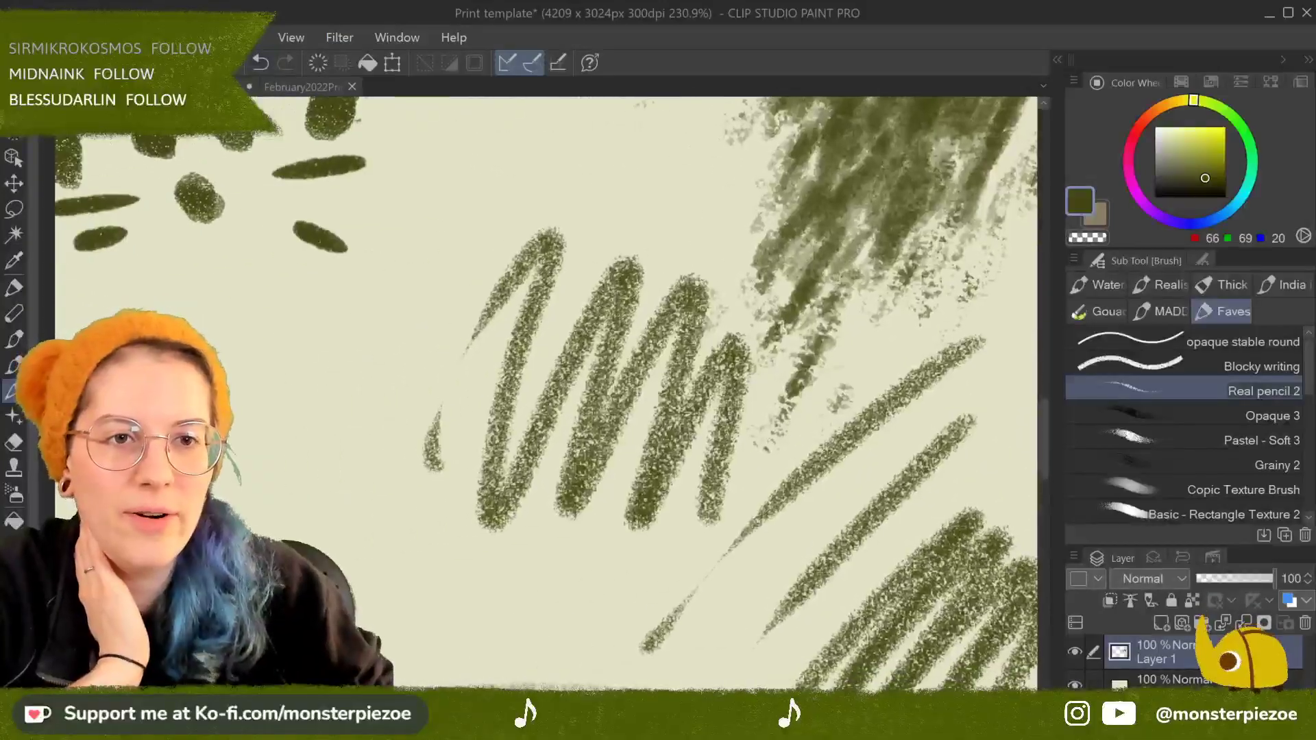
scroll(631, 459, down, 1)
scroll(631, 459, down, 1)
scroll(849, 411, down, 3)
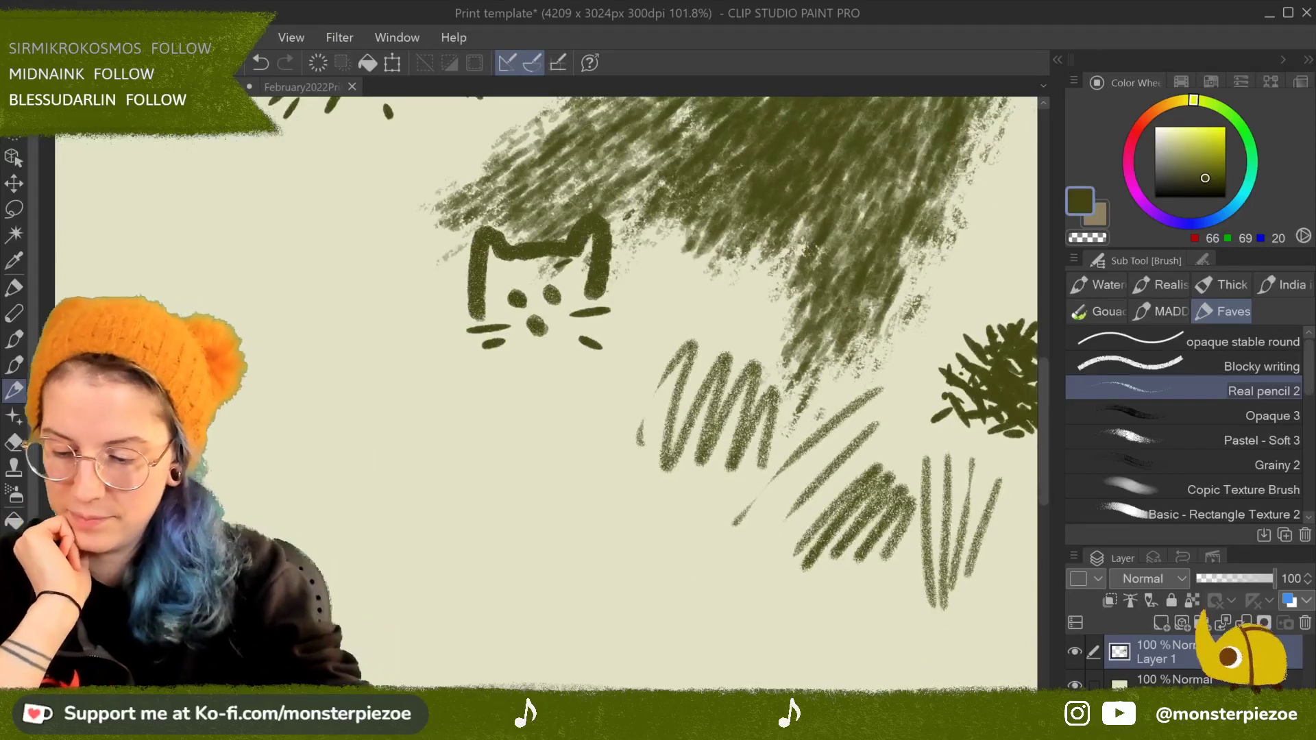
Step: Return to the Maddy illus Faves and paint swatches below the cat with Charcoal - Dark Bold 3 and Oil Pastel 5 - Dark 2
key(b)
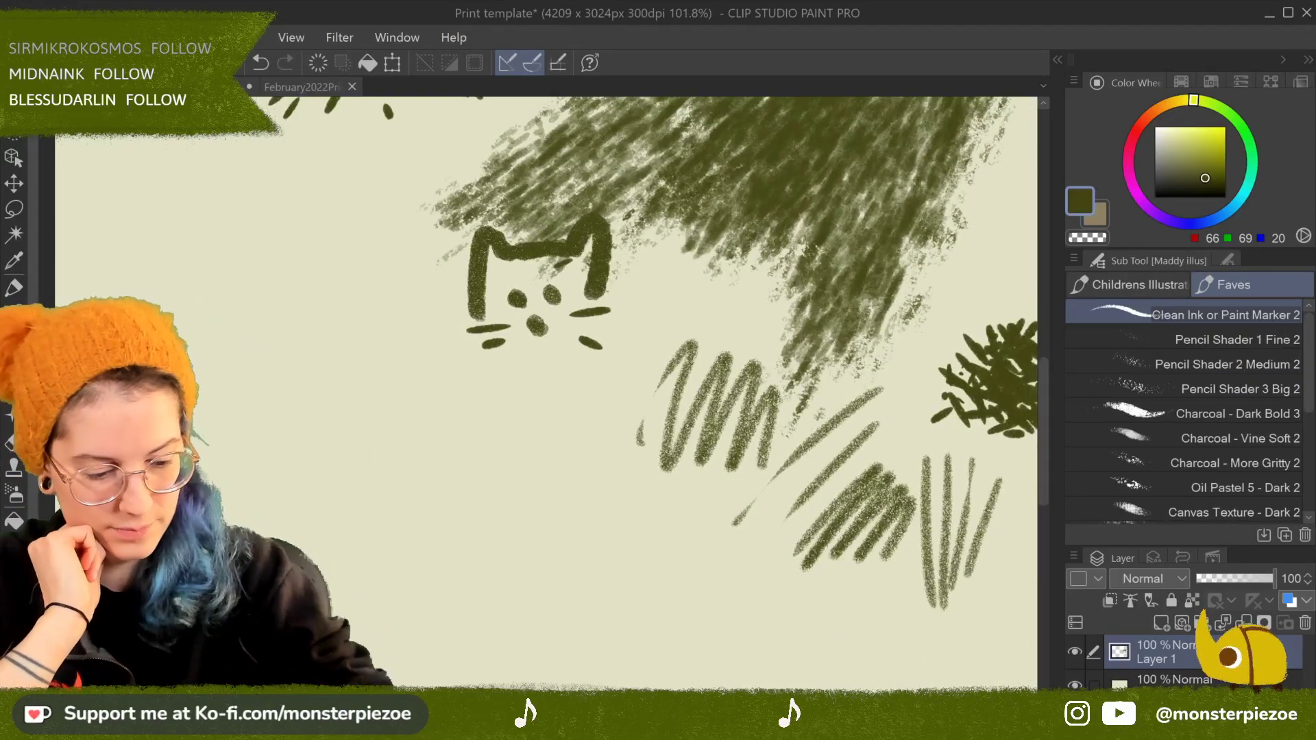
click(1262, 339)
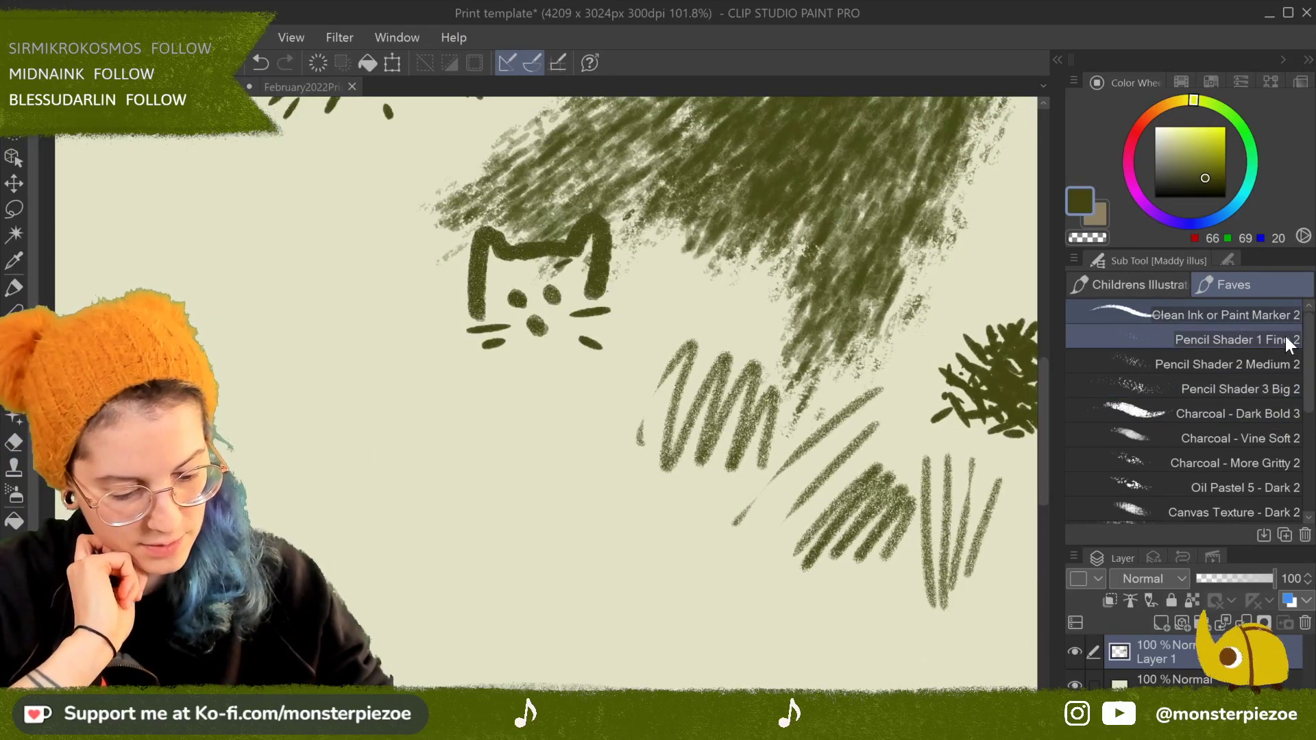
scroll(1284, 390, down, 1)
click(1281, 394)
mouse_move(538, 503)
mouse_down()
mouse_move(552, 490)
mouse_move(604, 590)
mouse_move(668, 507)
mouse_move(685, 590)
mouse_up()
click(1274, 421)
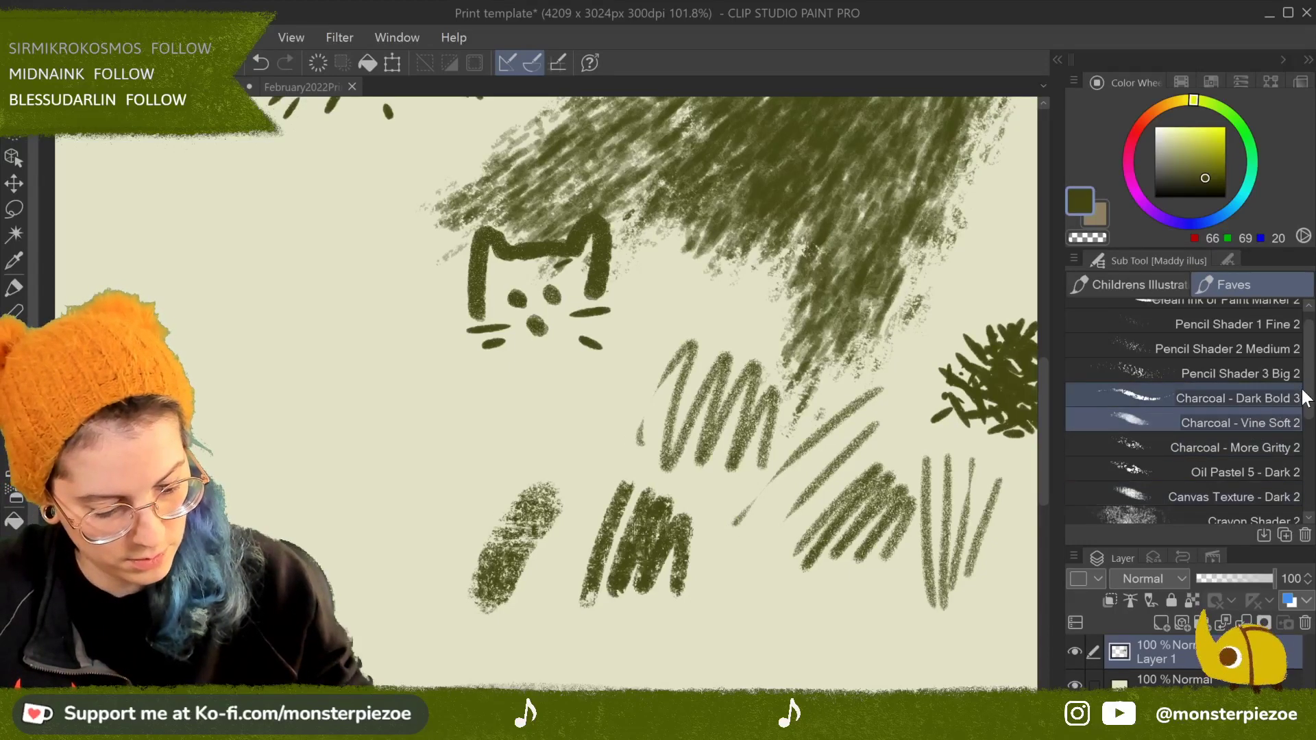
click(1267, 470)
mouse_move(432, 487)
mouse_down()
mouse_move(425, 455)
mouse_move(521, 415)
mouse_move(549, 445)
mouse_up()
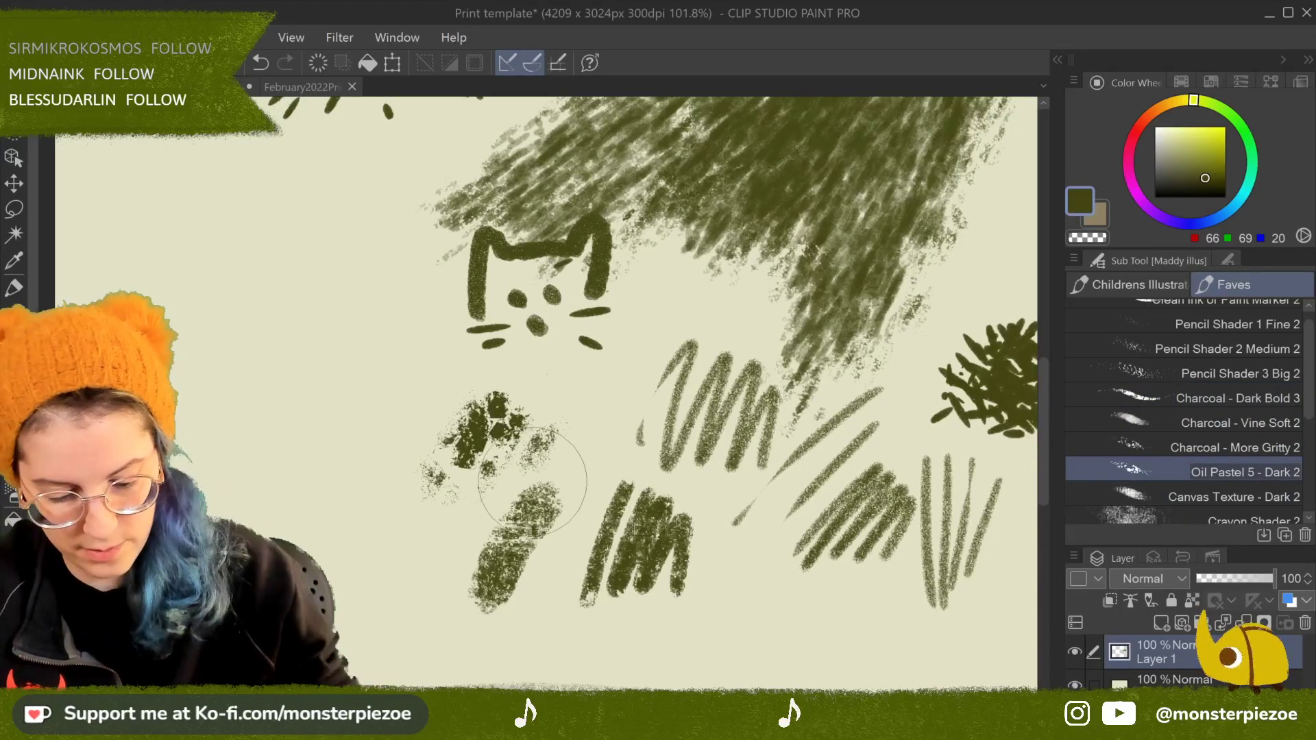
Step: Draw three curved strokes and a short dab beside the oil pastel swatch with Clean Ink or Paint Marker 2
scroll(1234, 363, up, 1)
click(1228, 315)
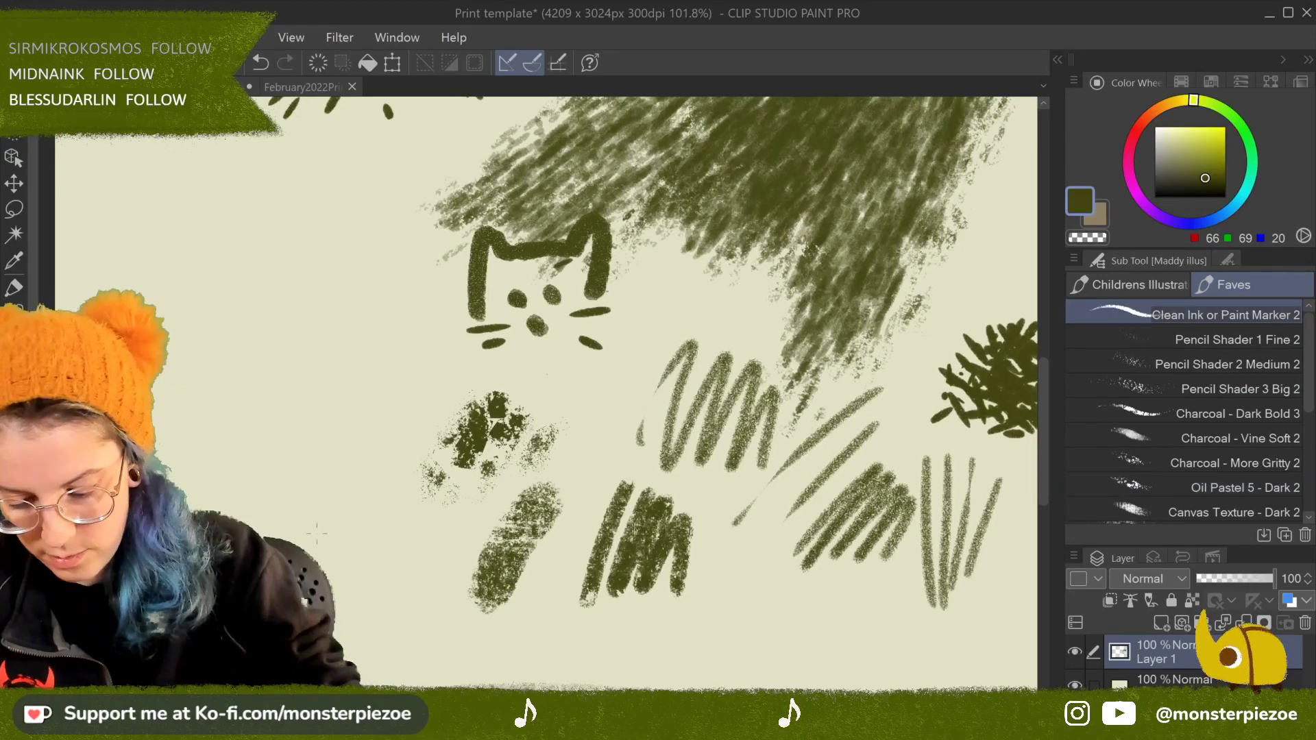
drag(317, 531, 382, 386)
drag(358, 504, 404, 377)
drag(405, 452, 432, 363)
drag(438, 422, 483, 389)
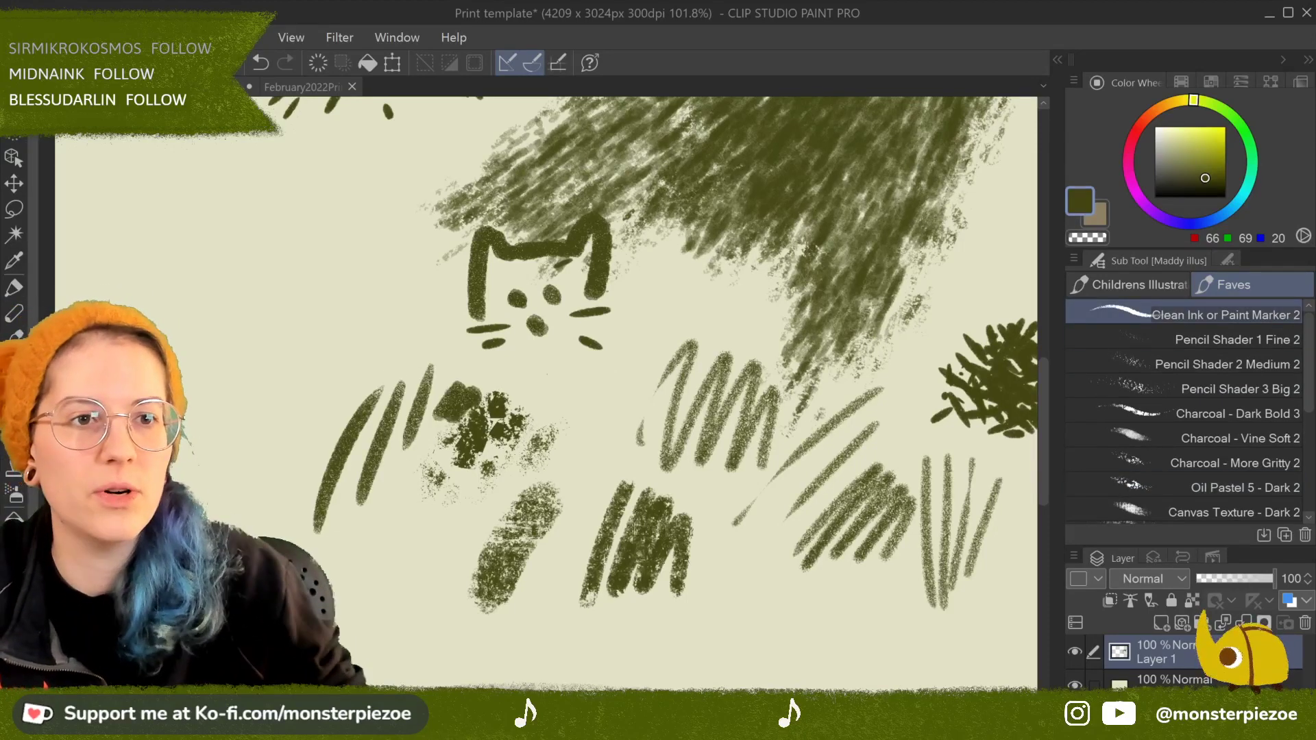
Step: Draw a zigzag with Pencil 2 Soft Textured and a soft patch with Pencil 1 Natural, both from the children's illustration group
click(1126, 285)
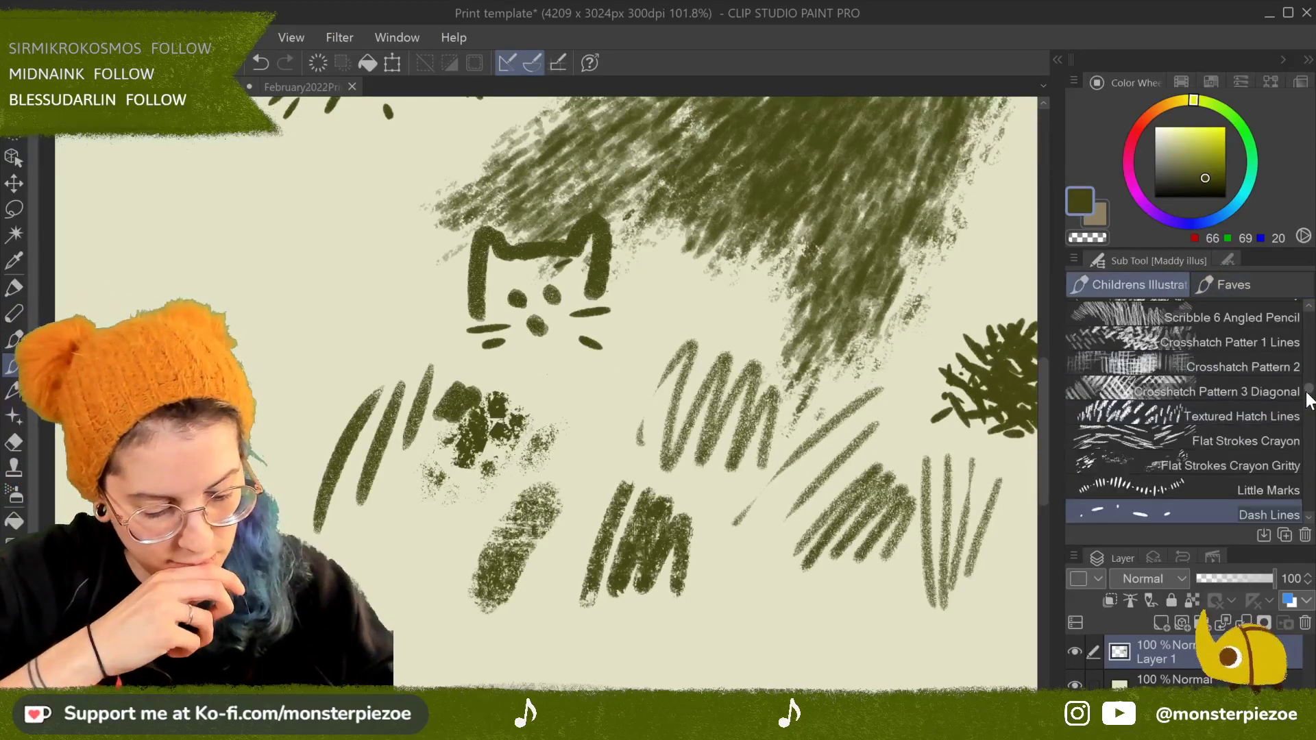
drag(1309, 401, 1306, 312)
click(1278, 365)
click(1281, 337)
click(1278, 388)
mouse_move(740, 669)
mouse_down()
mouse_move(774, 658)
mouse_move(813, 658)
mouse_up()
click(1238, 362)
mouse_move(678, 641)
mouse_down()
mouse_move(751, 569)
mouse_move(774, 589)
mouse_up()
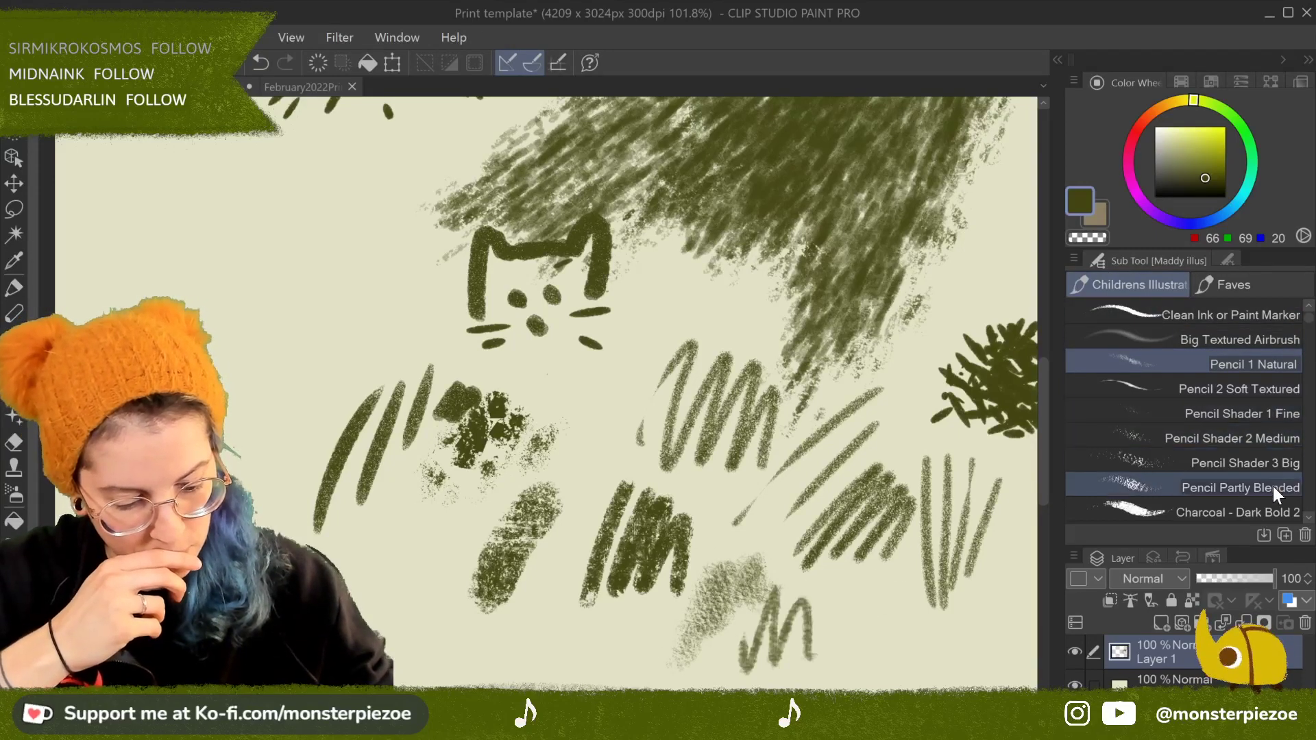
Step: Paint two grainy patches to the left of the cat with Charcoal - Dark Bold 2
click(1278, 513)
mouse_move(255, 401)
mouse_down()
mouse_move(266, 340)
mouse_move(322, 230)
mouse_up()
drag(346, 322, 359, 264)
Step: Paint a series of test strokes around the cat drawing with Charcoal - Pressure Sensitive
scroll(1307, 521, down, 4)
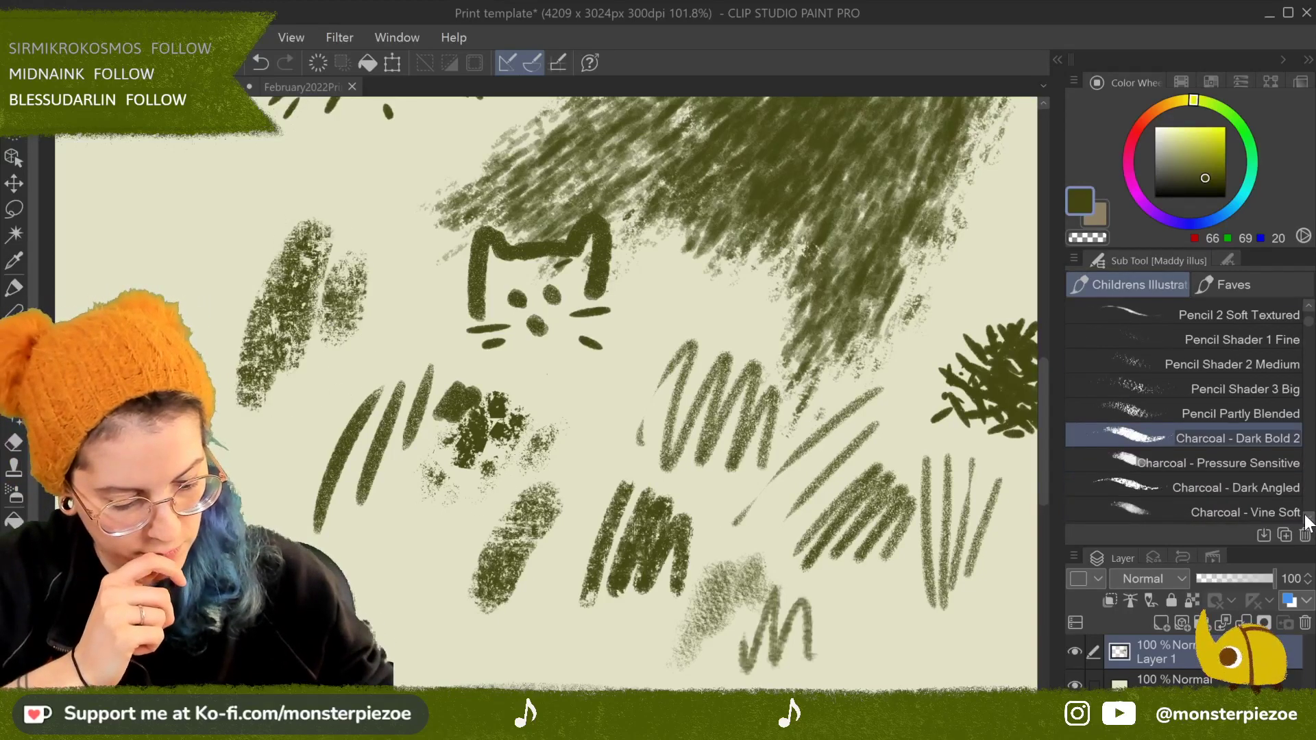
scroll(1307, 521, down, 1)
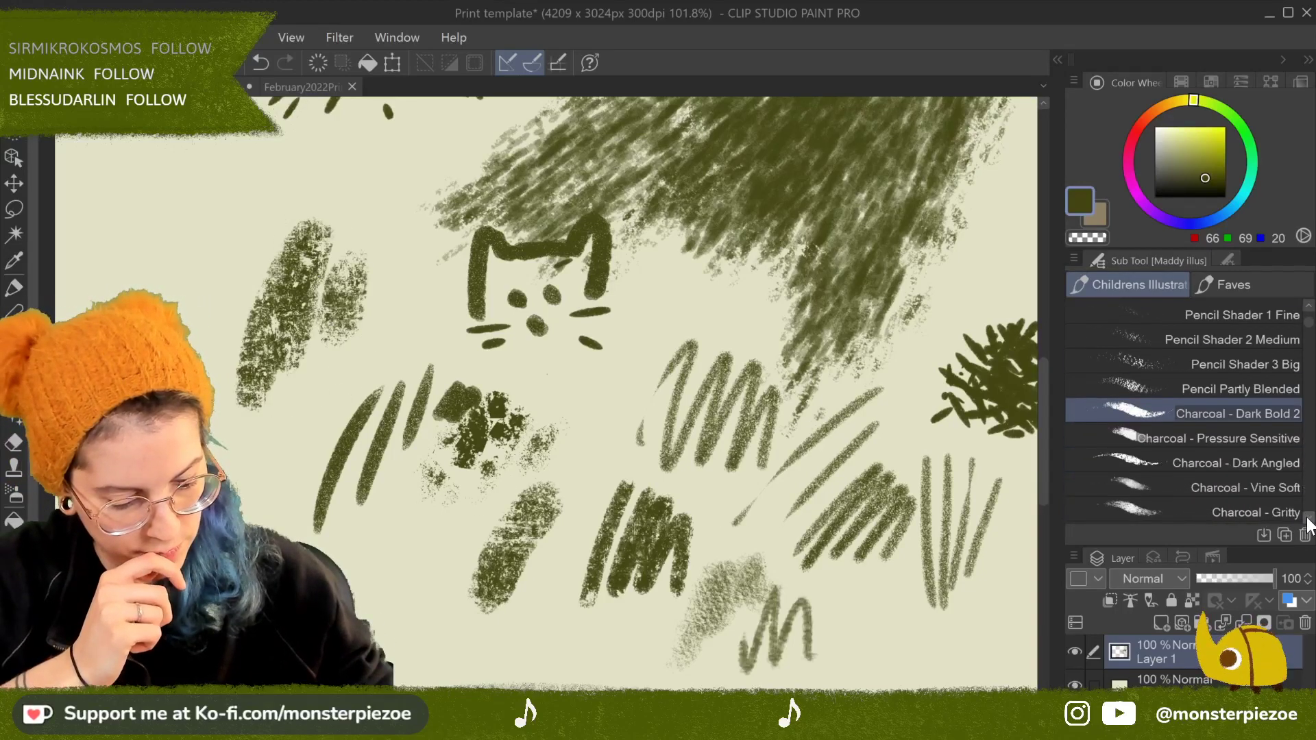
click(1278, 442)
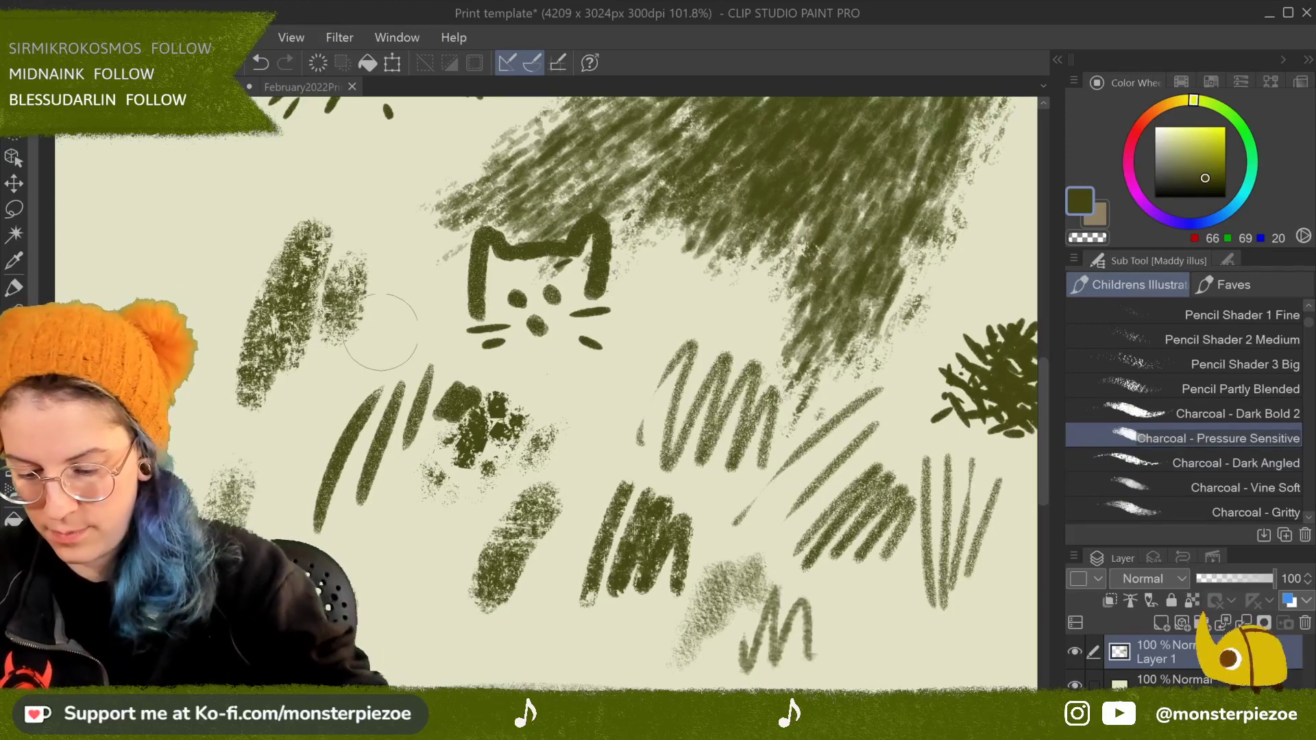
mouse_move(404, 253)
mouse_down()
mouse_move(411, 308)
mouse_move(432, 322)
mouse_up()
drag(390, 168, 368, 250)
drag(418, 144, 396, 232)
mouse_move(429, 172)
mouse_down()
mouse_move(442, 137)
mouse_move(497, 144)
mouse_up()
Step: Draw zigzag scribbles beneath the fan of pencil lines with Charcoal - Pressure Sensitive
mouse_move(838, 595)
mouse_down()
mouse_move(857, 679)
mouse_move(895, 647)
mouse_up()
mouse_move(892, 603)
mouse_down()
mouse_move(931, 641)
mouse_move(982, 652)
mouse_move(1008, 639)
mouse_move(944, 583)
mouse_move(761, 484)
mouse_up()
key(ctrl+plus)
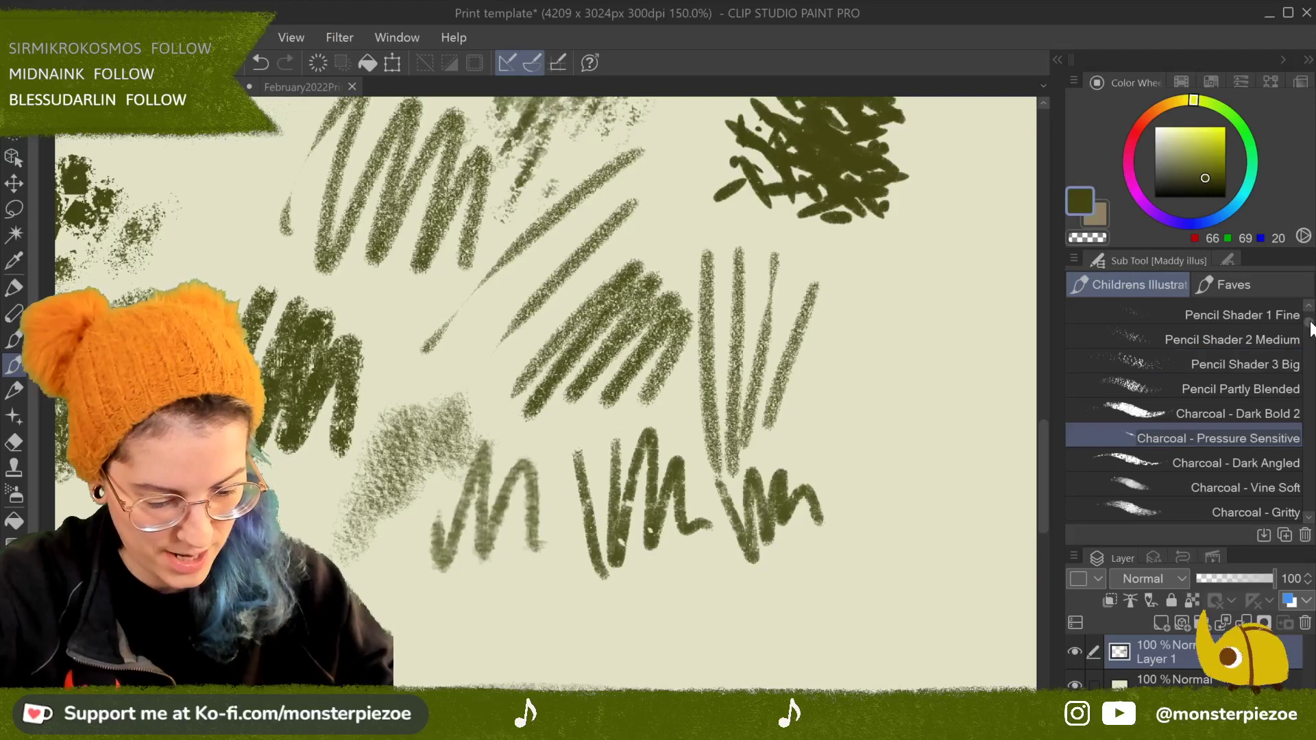
Step: Paint a large, soft-edged round patch to the right of the fan of pencil lines with Pastel Texture Shader
scroll(1311, 518, down, 7)
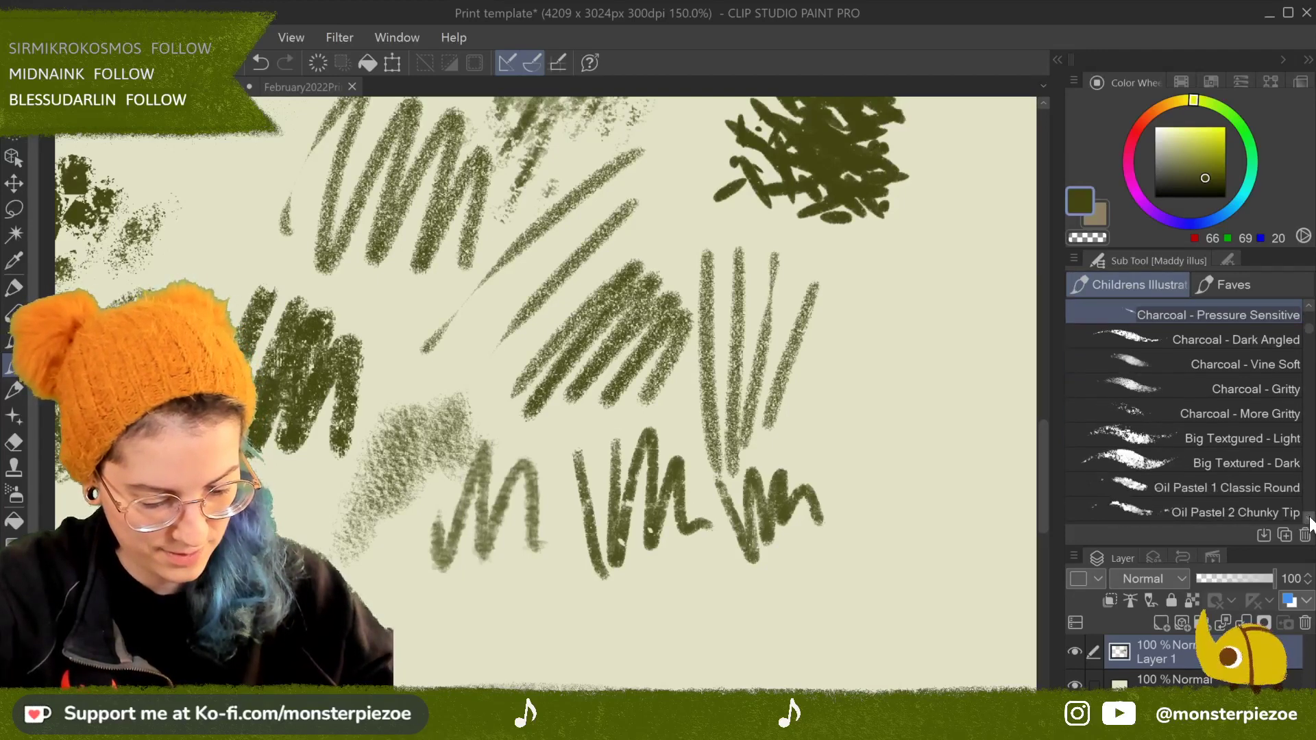
scroll(1311, 523, down, 6)
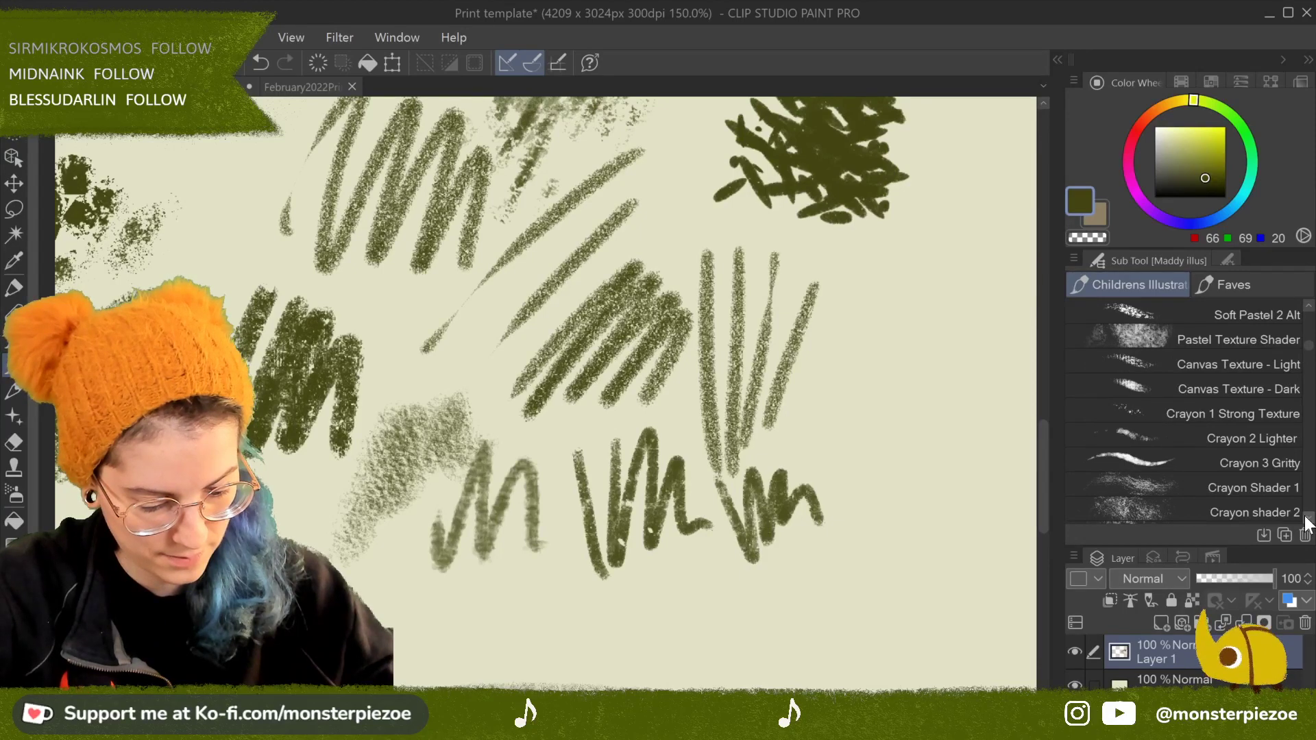
click(1234, 336)
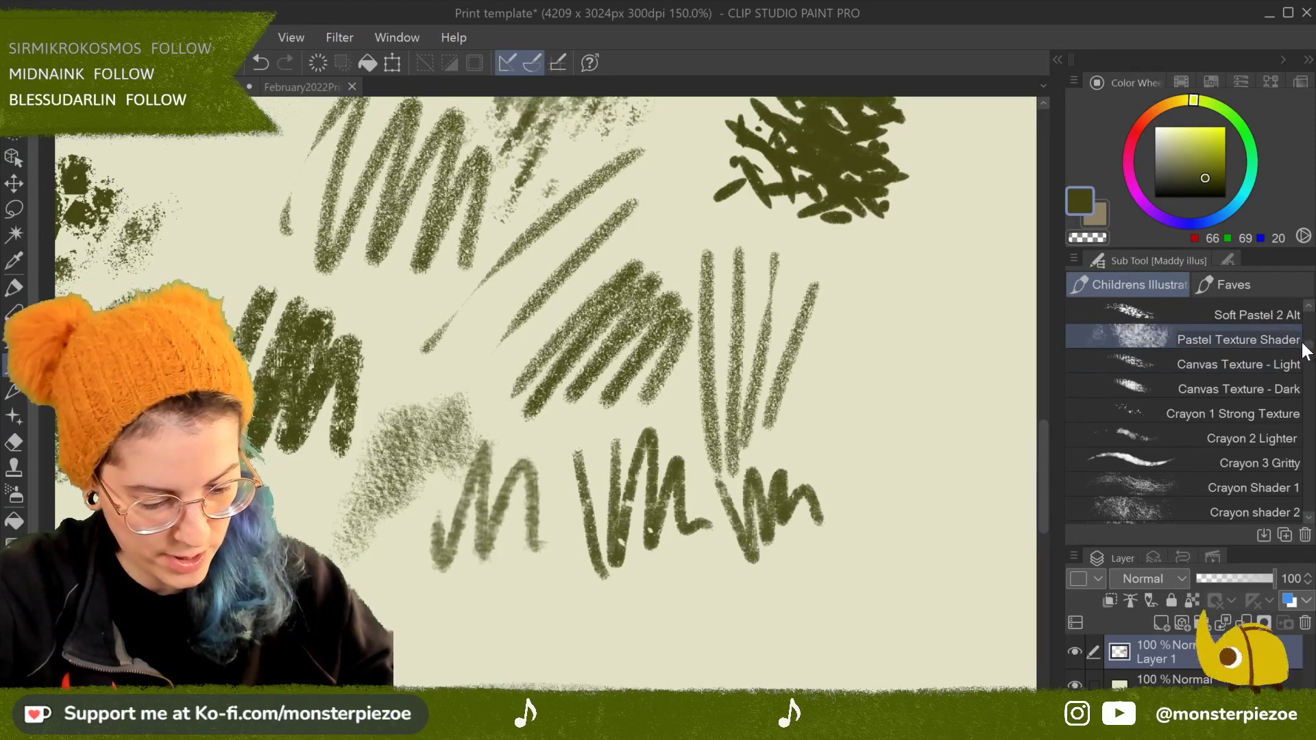
mouse_move(878, 377)
mouse_down()
mouse_move(1010, 284)
mouse_move(891, 442)
mouse_move(918, 463)
mouse_move(757, 391)
mouse_up()
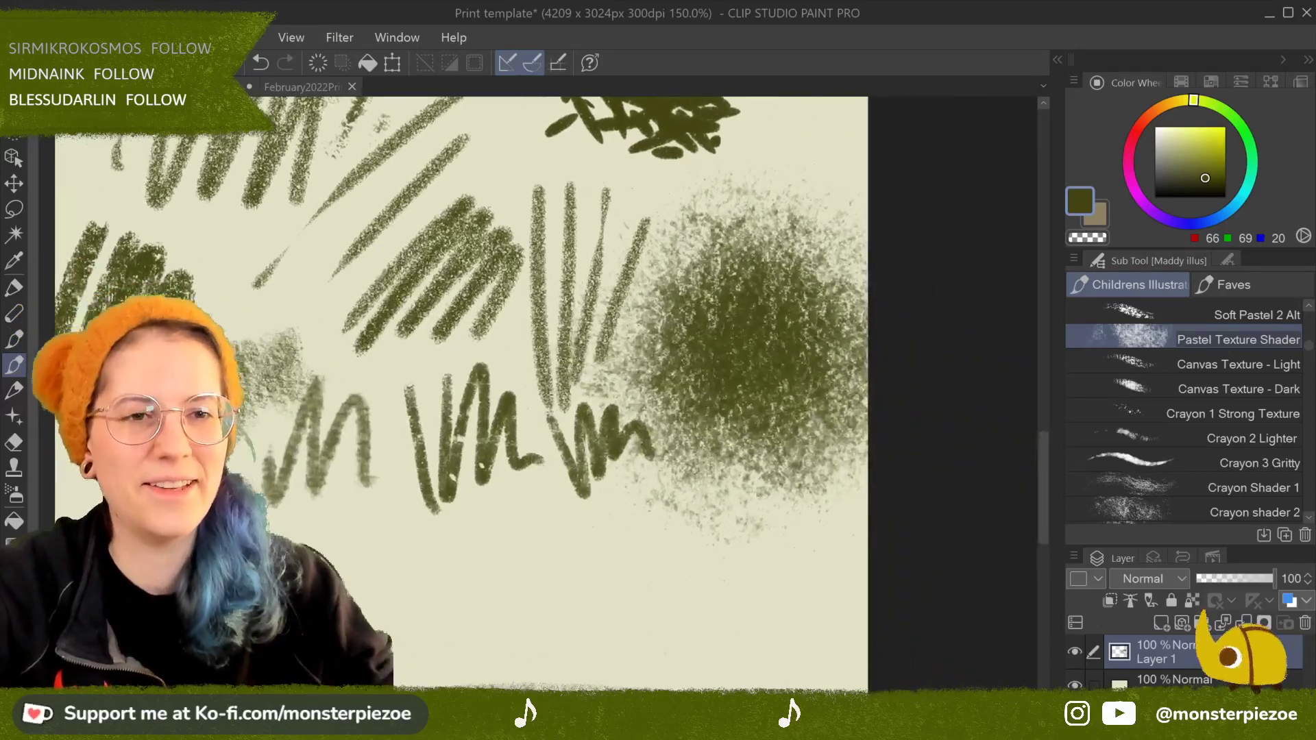
Step: Paint a rising row of short tick marks beneath the zigzag scribbles with Little Marks
key(ctrl+minus)
mouse_move(617, 384)
mouse_down()
mouse_move(867, 476)
mouse_move(966, 300)
mouse_up()
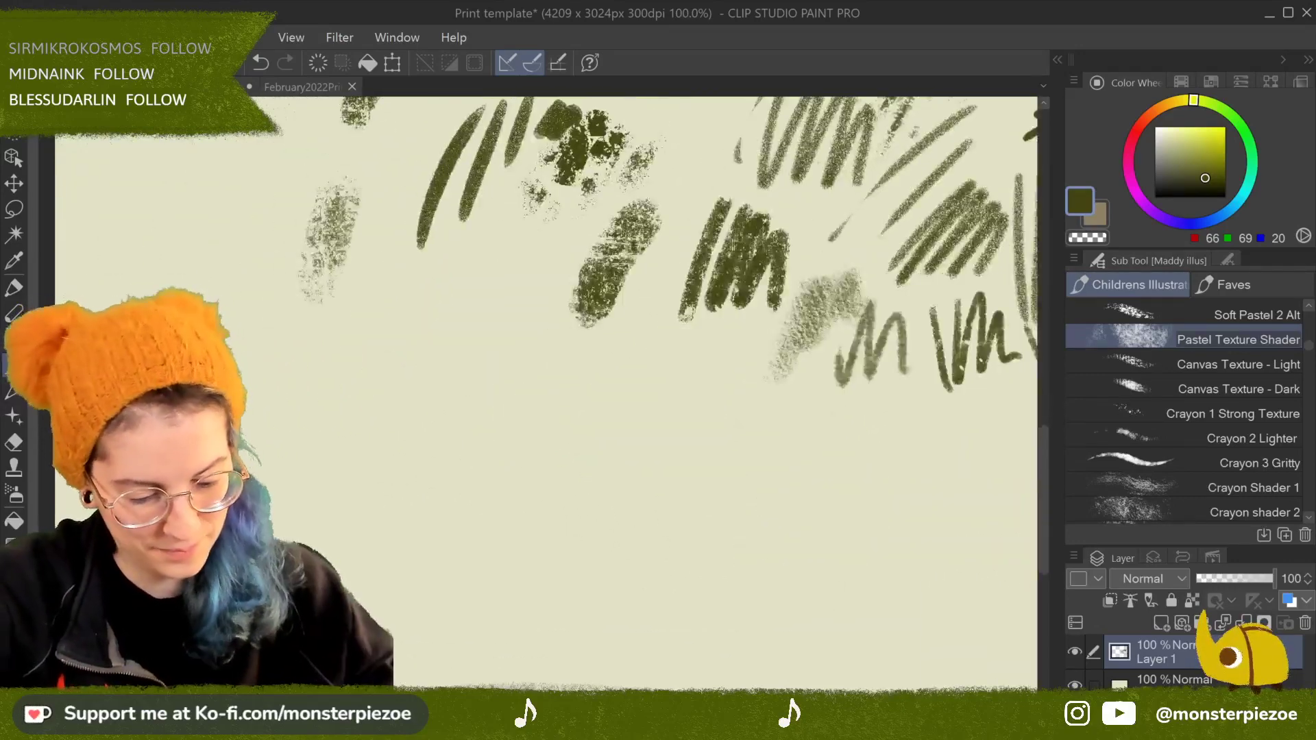
drag(1309, 346, 1311, 403)
click(1296, 416)
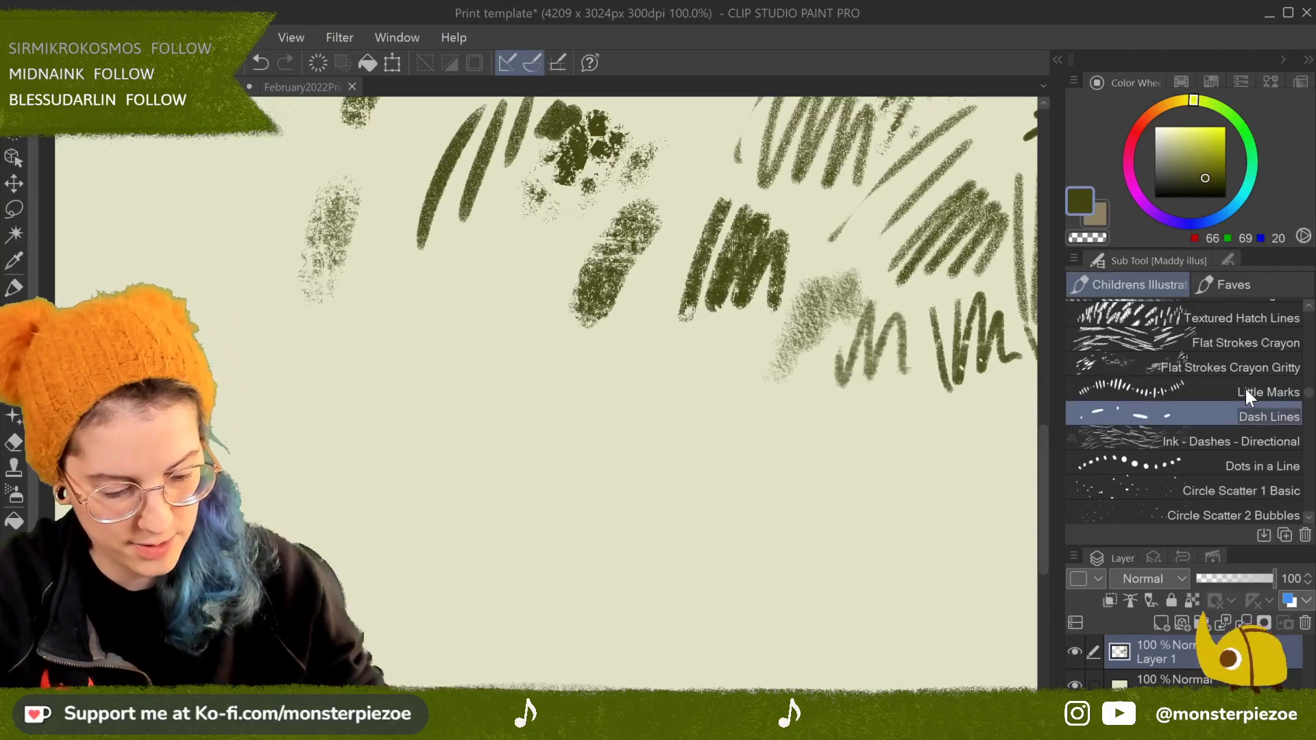
click(1207, 388)
mouse_move(586, 576)
mouse_down()
mouse_move(795, 472)
mouse_move(908, 442)
mouse_up()
Step: Fill the area below the tick marks with short, thick dashes in varying directions using Dash Lines
click(1274, 418)
mouse_move(617, 629)
mouse_down()
mouse_move(885, 505)
mouse_move(956, 523)
mouse_move(884, 514)
mouse_move(694, 604)
mouse_up()
drag(871, 506, 936, 479)
mouse_move(694, 603)
mouse_down()
mouse_move(742, 570)
mouse_move(762, 584)
mouse_up()
drag(834, 564, 850, 546)
drag(792, 641, 811, 617)
drag(906, 537, 968, 501)
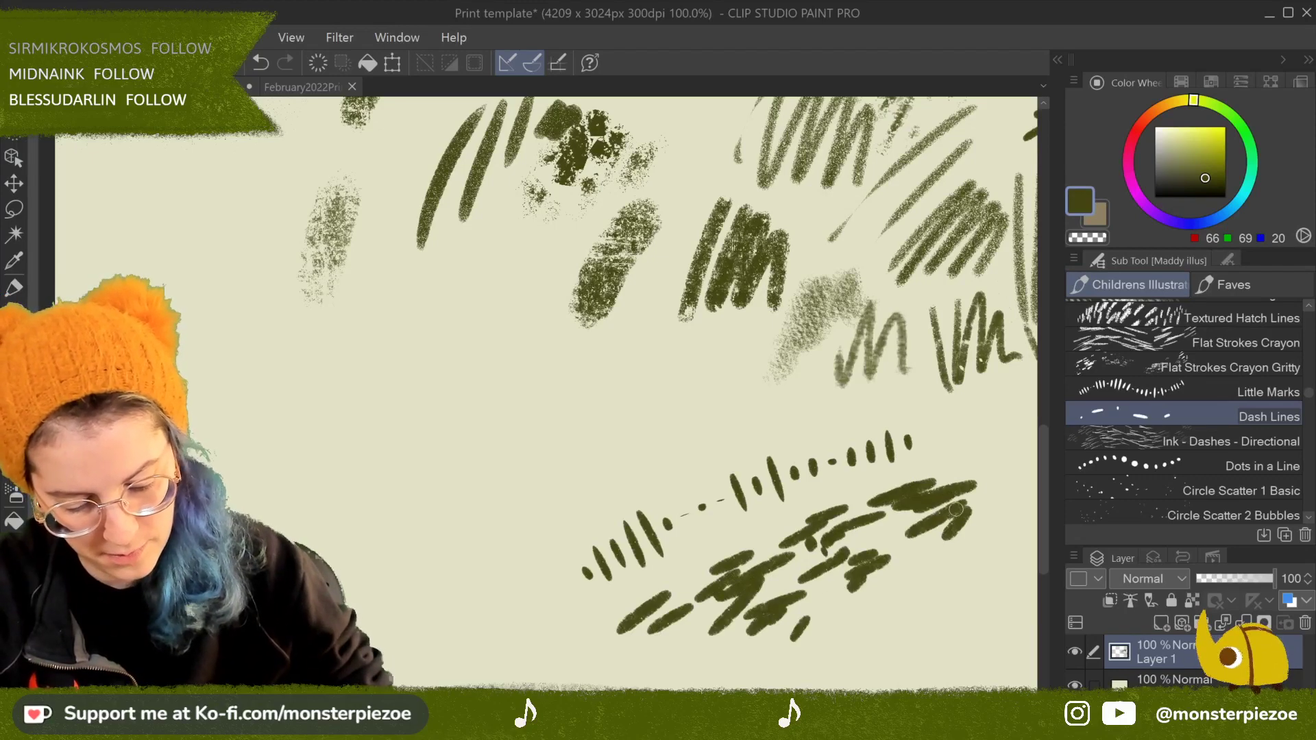
drag(842, 616, 822, 672)
drag(888, 578, 900, 562)
drag(966, 535, 946, 558)
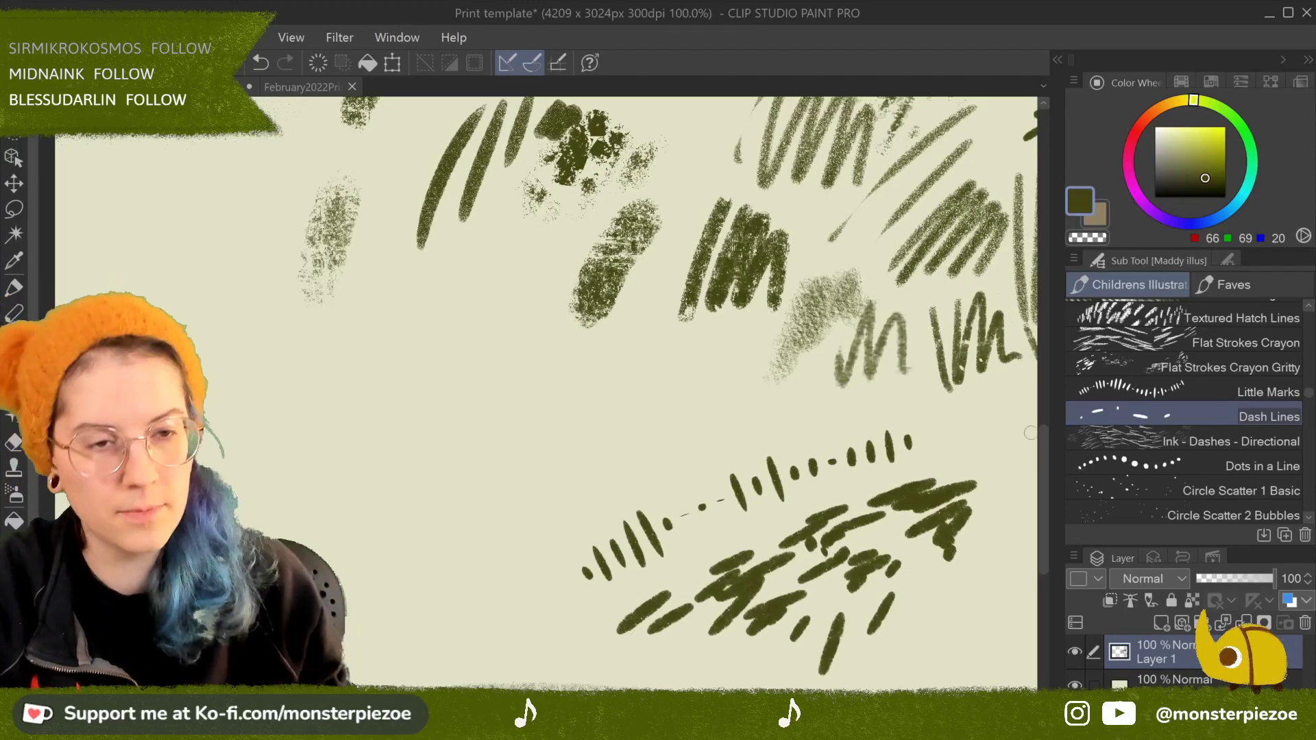
Step: Build up a dense diagonal patch of fine hatching to the left of the tick marks with Ink - Dashes - Directional
scroll(1030, 433, down, 2)
click(1280, 432)
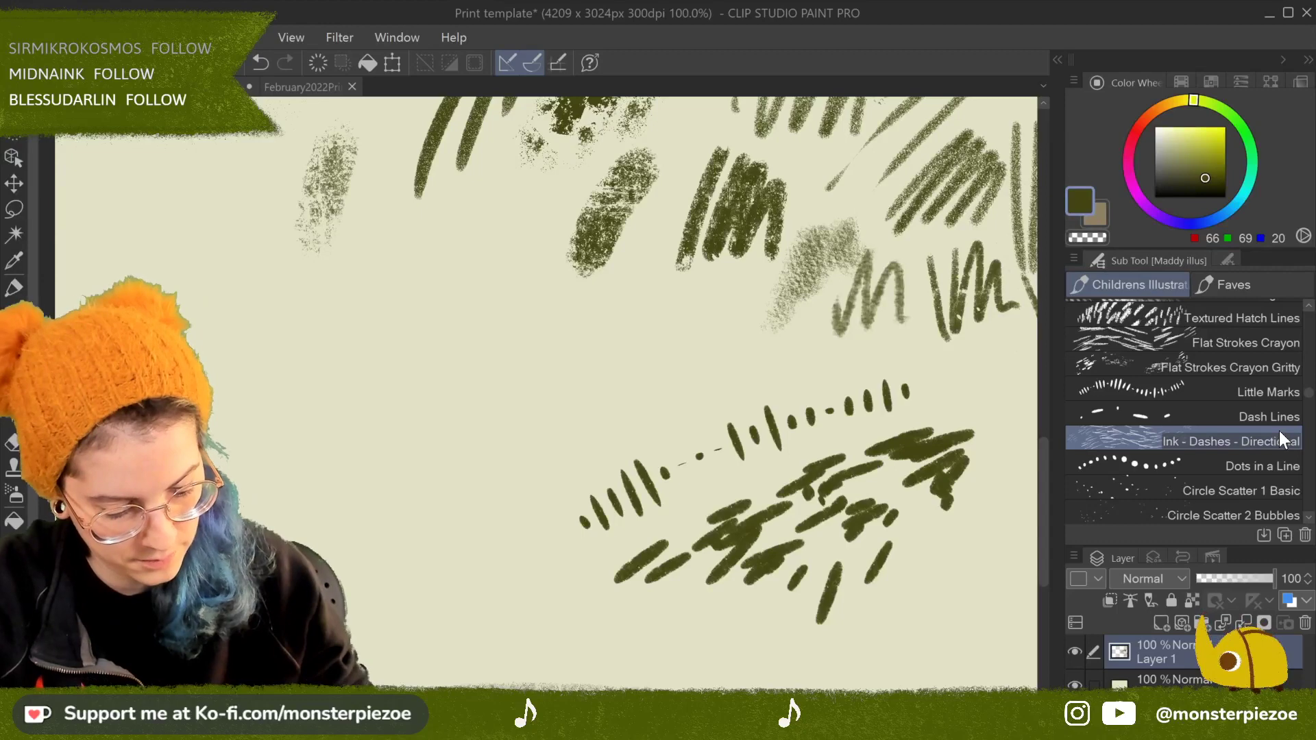
mouse_move(717, 335)
mouse_down()
mouse_move(463, 484)
mouse_move(555, 402)
mouse_move(437, 521)
mouse_move(462, 477)
mouse_move(652, 340)
mouse_move(427, 525)
mouse_move(463, 470)
mouse_move(432, 552)
mouse_move(660, 320)
mouse_move(442, 572)
mouse_move(672, 345)
mouse_move(472, 550)
mouse_up()
scroll(548, 624, down, 4)
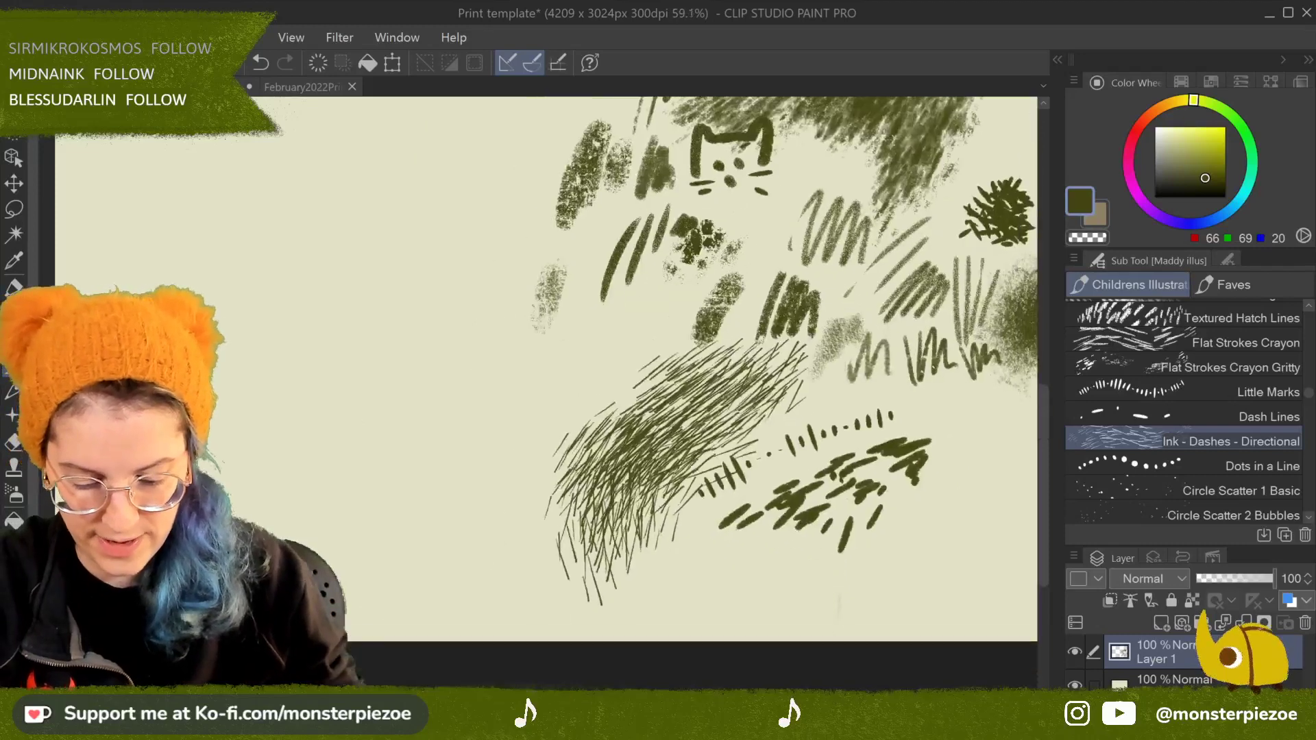
mouse_move(614, 438)
mouse_down()
mouse_move(503, 564)
mouse_move(527, 555)
mouse_up()
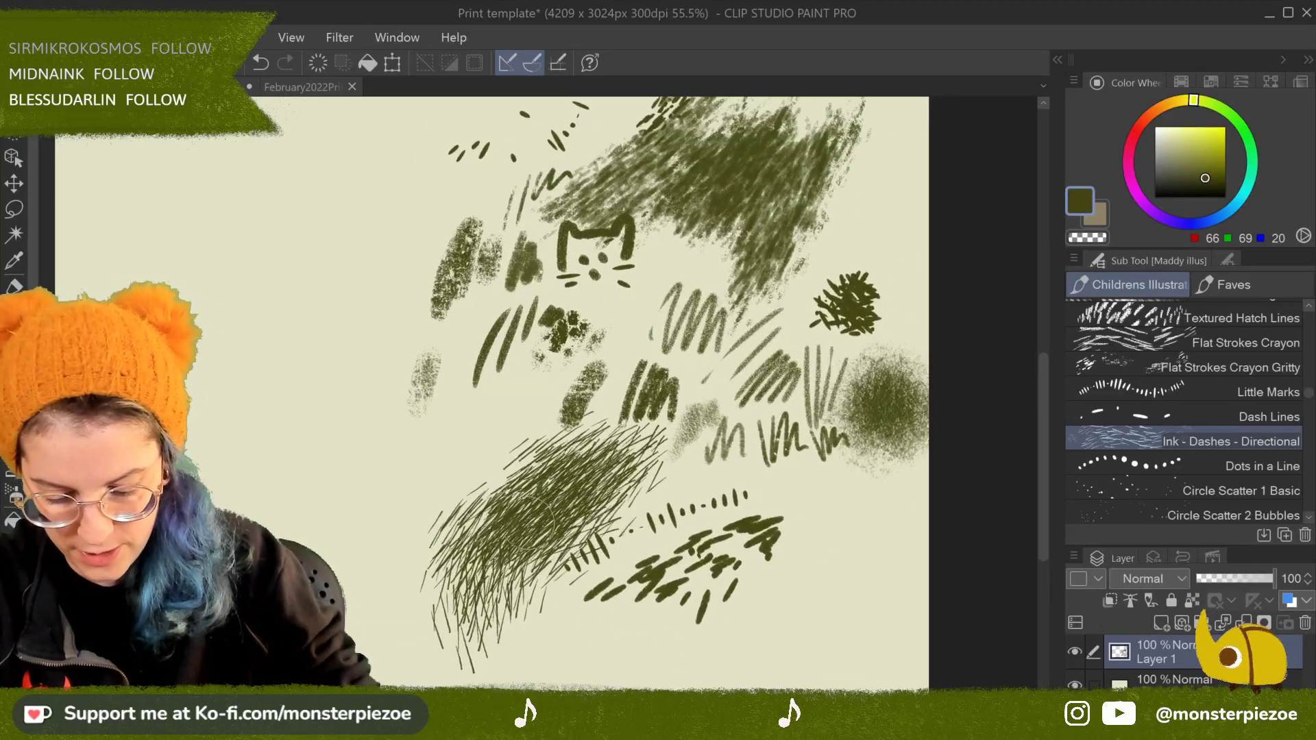
drag(576, 484, 439, 576)
drag(545, 449, 456, 555)
drag(531, 504, 473, 579)
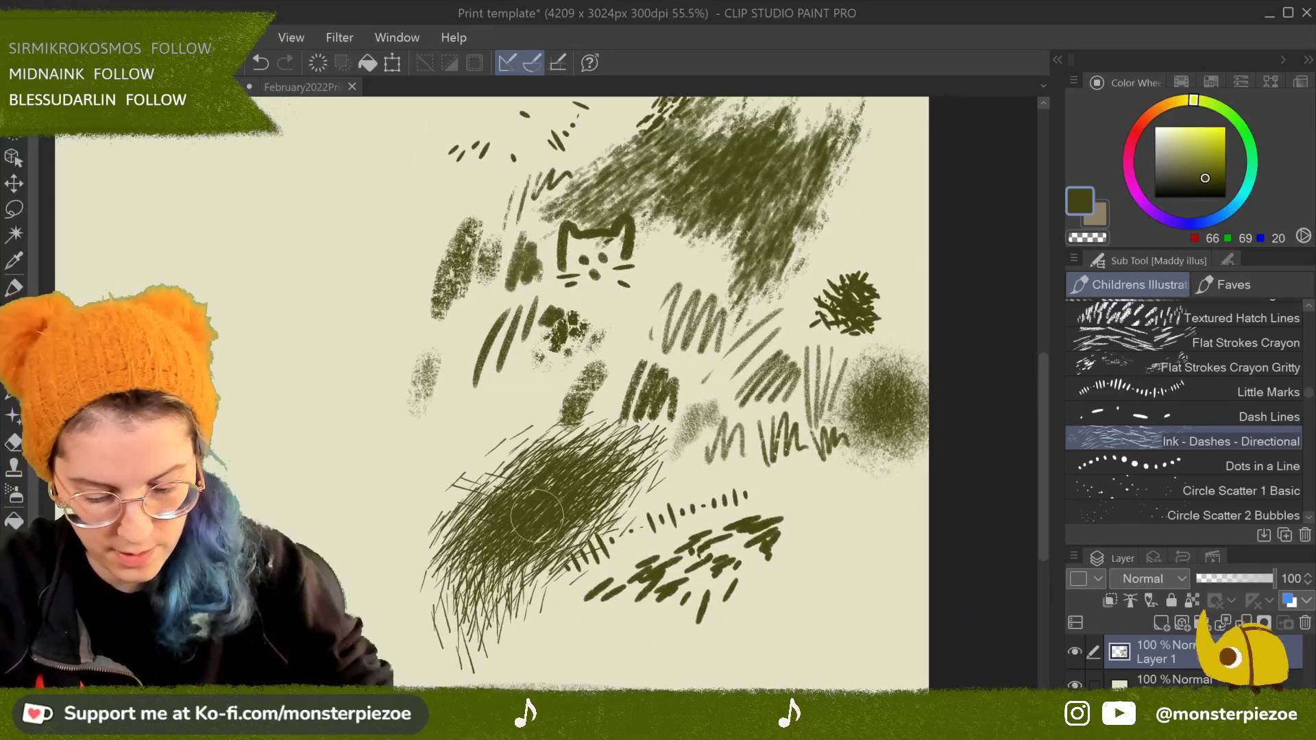
Step: Hatch a second patch of fine directional strokes from beside the cat's face down over the pencil scribbles with Ink - Dashes - Directional
mouse_move(751, 259)
mouse_down()
mouse_move(694, 296)
mouse_move(677, 389)
mouse_up()
drag(775, 276, 686, 408)
drag(778, 255, 715, 350)
drag(717, 317, 671, 420)
drag(727, 267, 693, 371)
drag(747, 247, 713, 321)
drag(725, 345, 682, 387)
drag(725, 235, 712, 296)
drag(730, 319, 710, 387)
drag(705, 247, 686, 305)
drag(700, 311, 687, 387)
drag(769, 280, 713, 396)
drag(762, 329, 737, 394)
drag(771, 271, 743, 336)
mouse_move(728, 392)
mouse_down()
mouse_move(697, 434)
mouse_move(769, 415)
mouse_up()
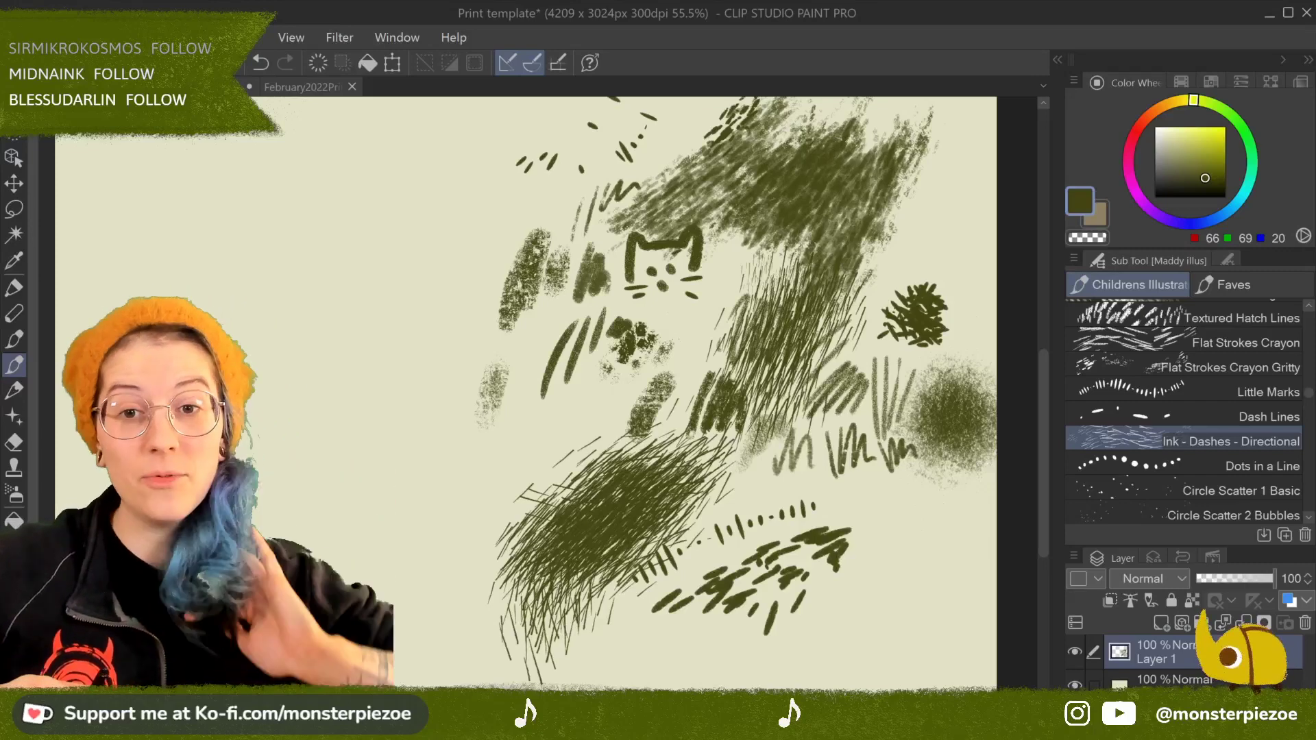
Step: Paint dotted lines to the right of the thick dashes and a dotted curve to the left of the cat with Dots in a Line
click(1255, 466)
drag(1056, 654, 815, 658)
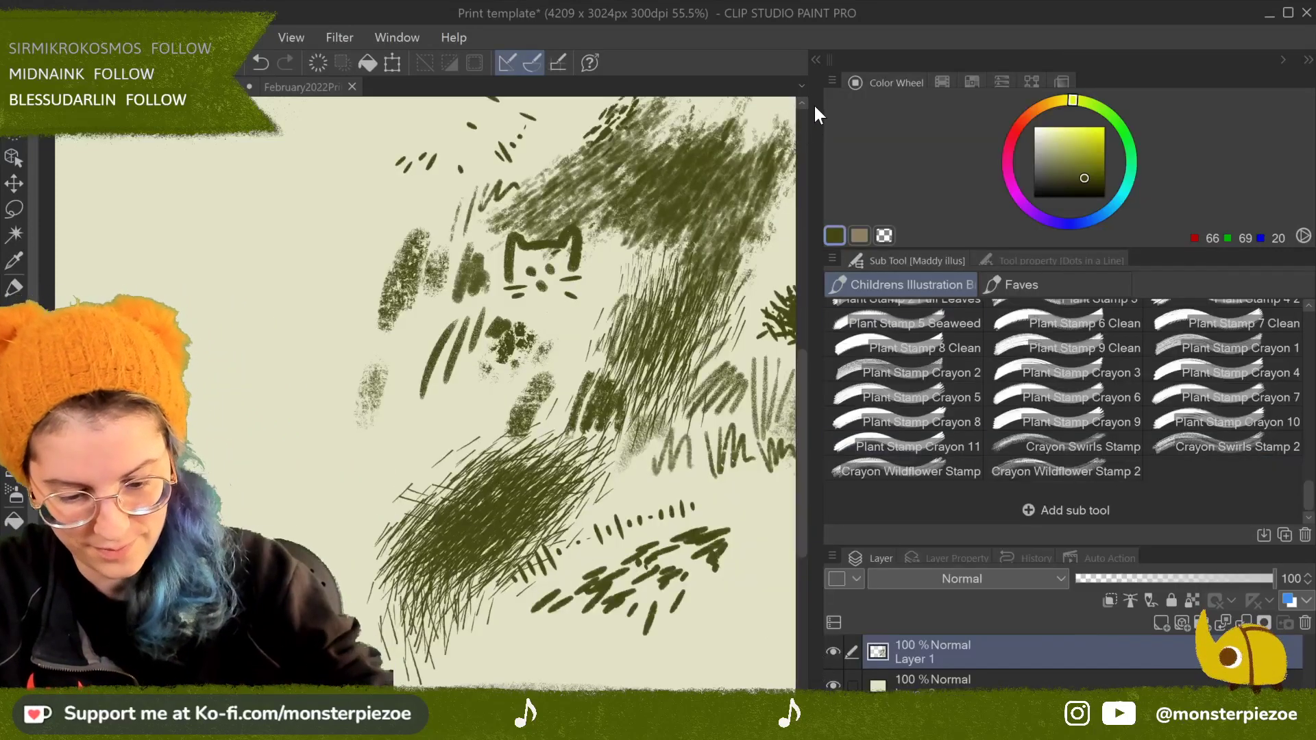
drag(817, 133, 1195, 144)
scroll(1311, 521, down, 5)
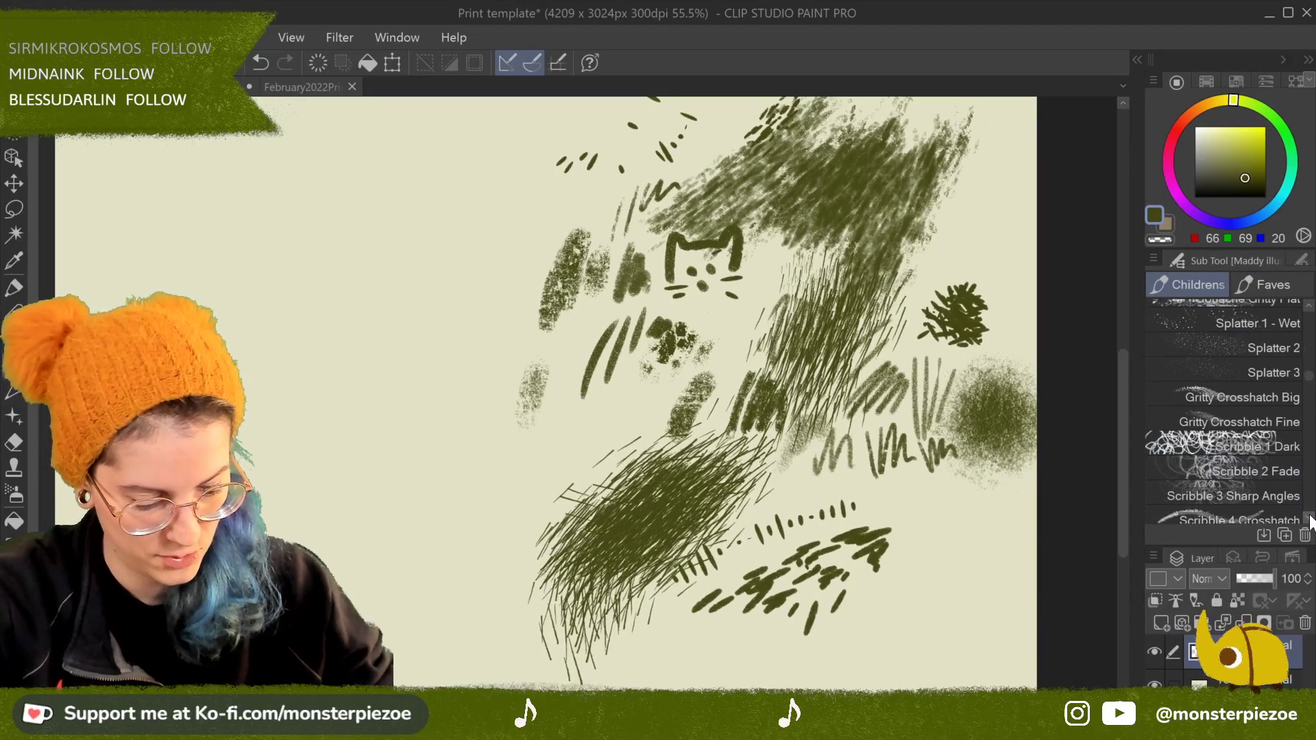
scroll(1312, 521, down, 10)
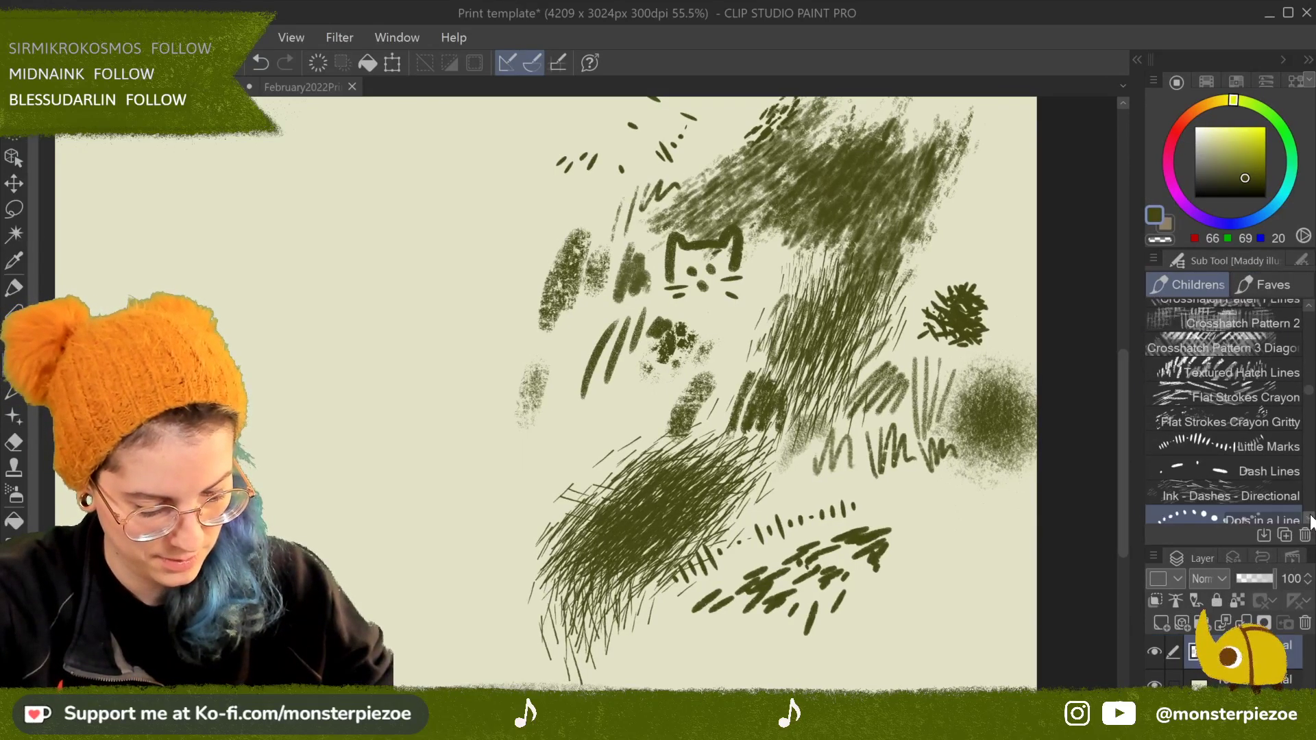
scroll(1311, 521, down, 1)
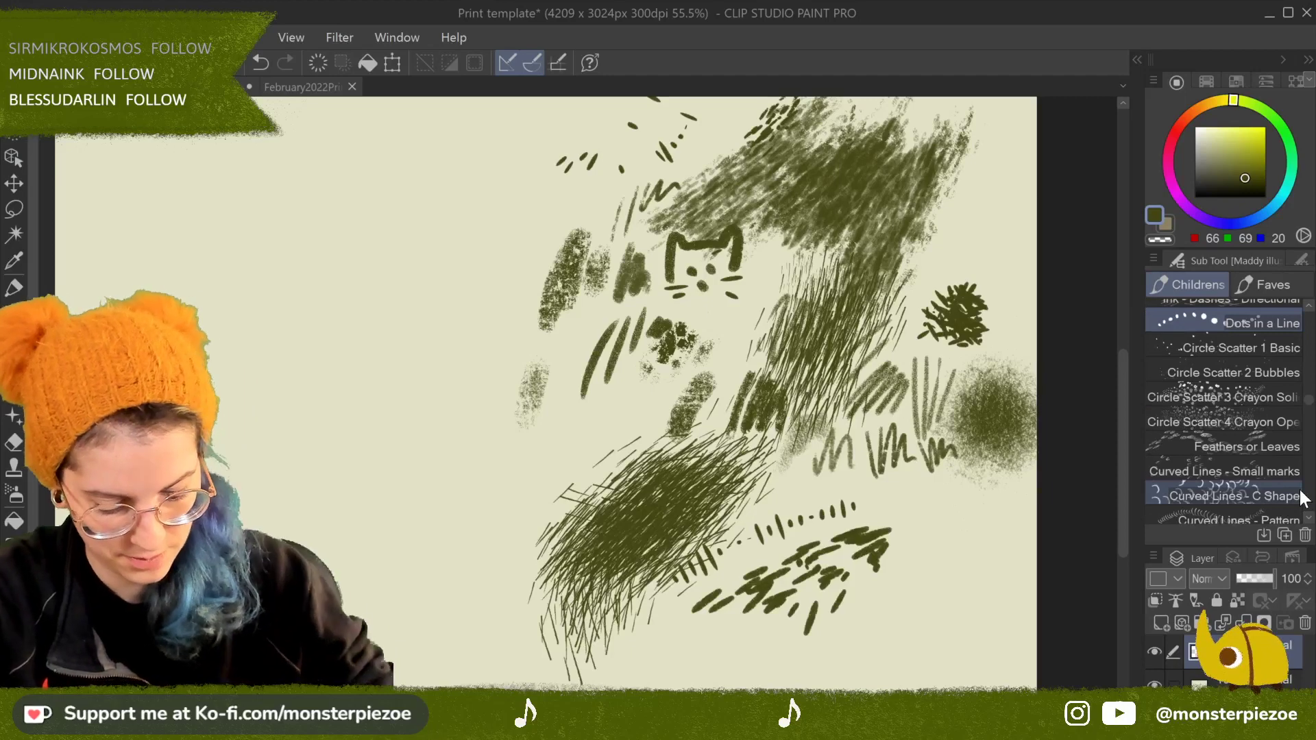
drag(857, 653, 946, 501)
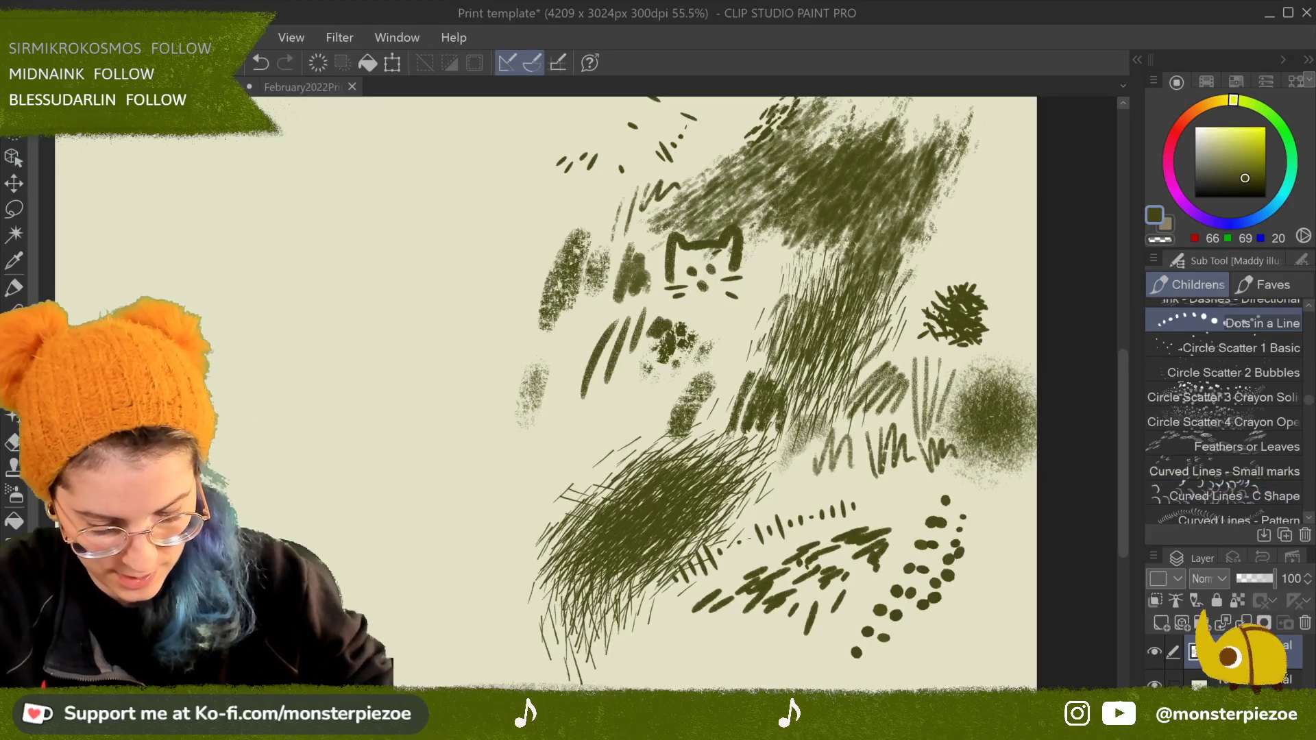
drag(484, 323, 499, 446)
drag(506, 307, 516, 320)
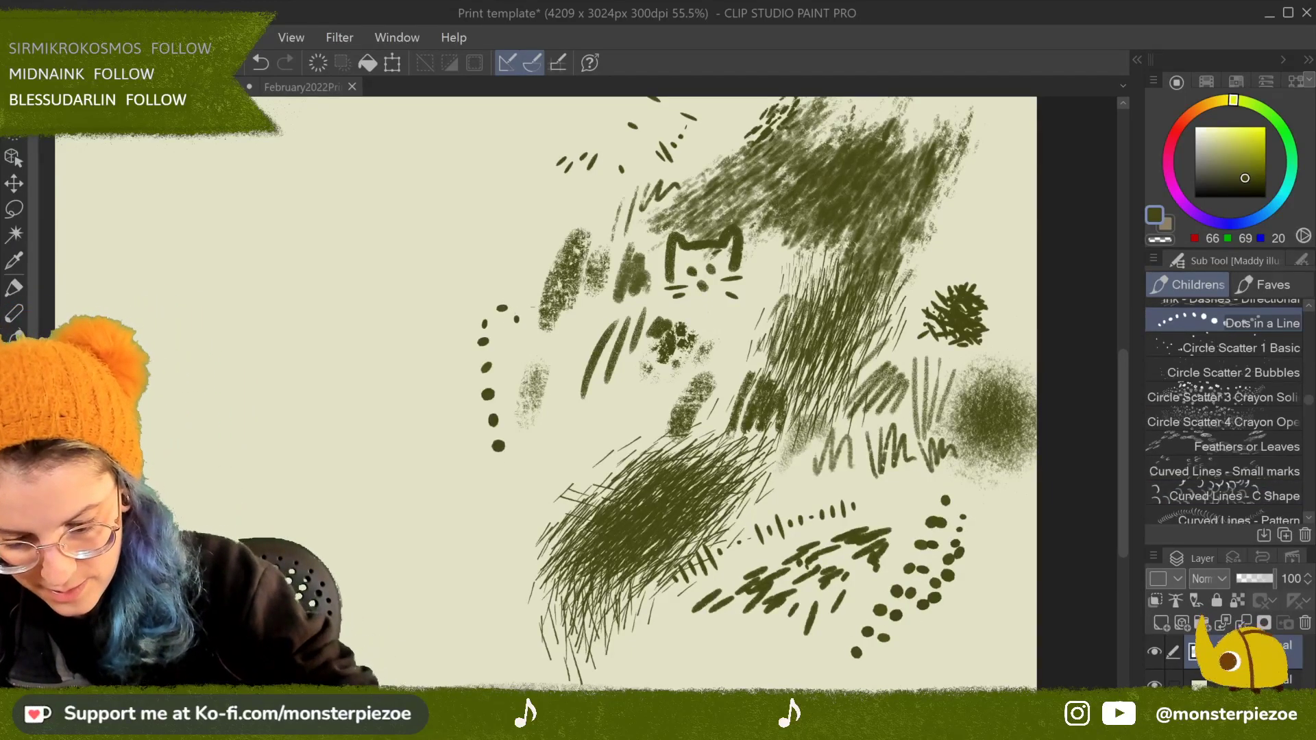
Step: Build a cluster of overlapping dots beneath the three curved strokes below the cat with Dots in a Line
scroll(541, 408, up, 5)
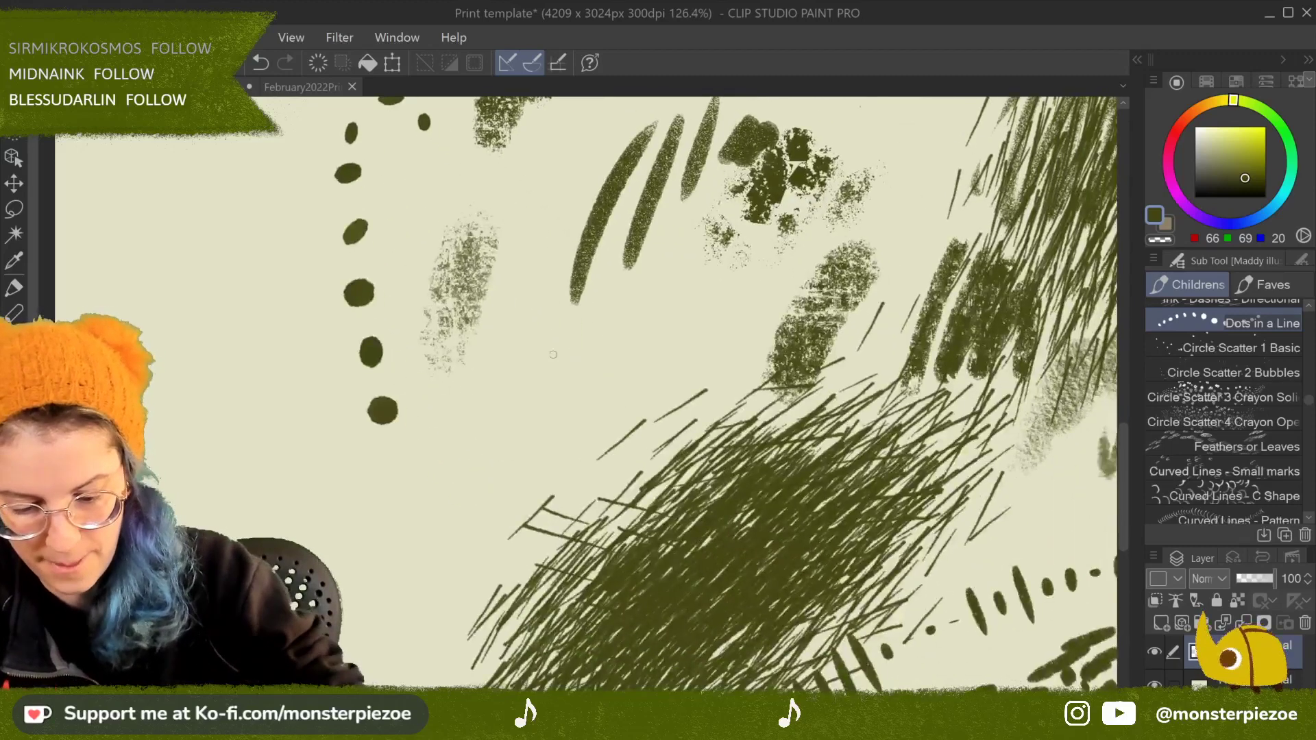
click(554, 345)
click(602, 349)
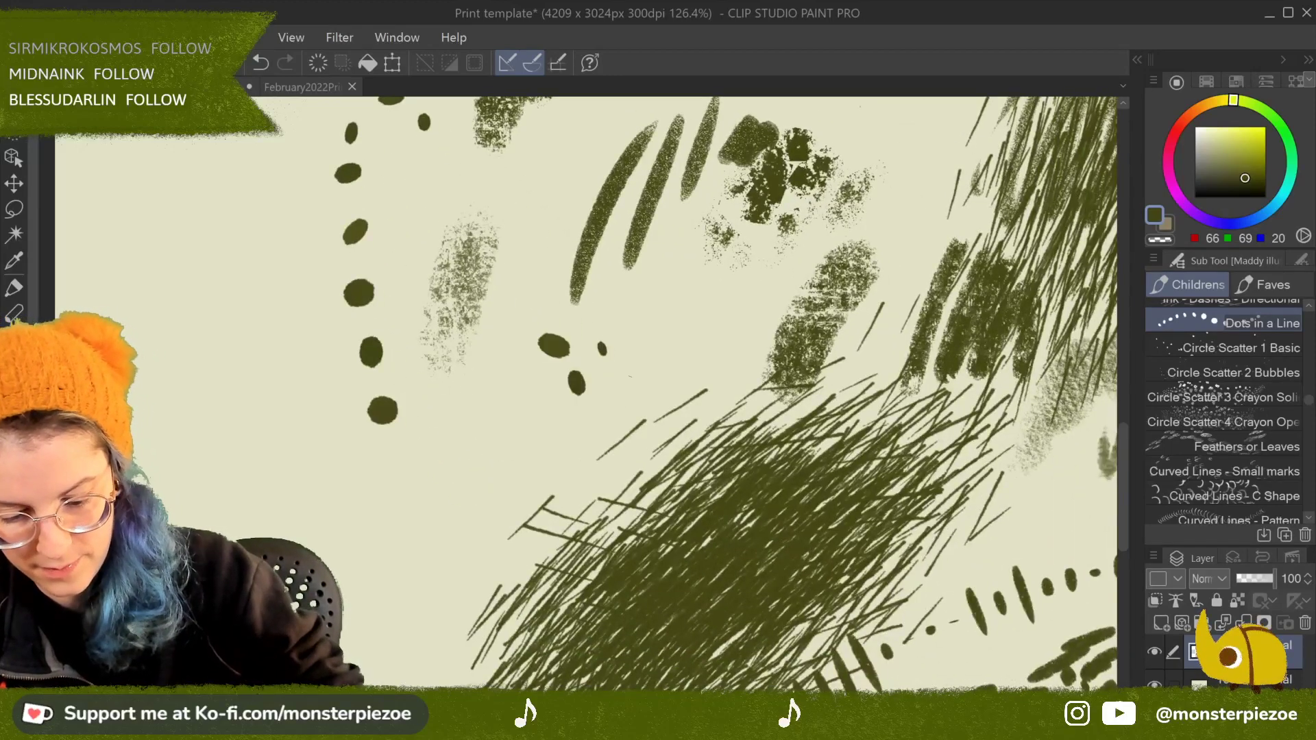
drag(635, 349, 617, 291)
click(551, 264)
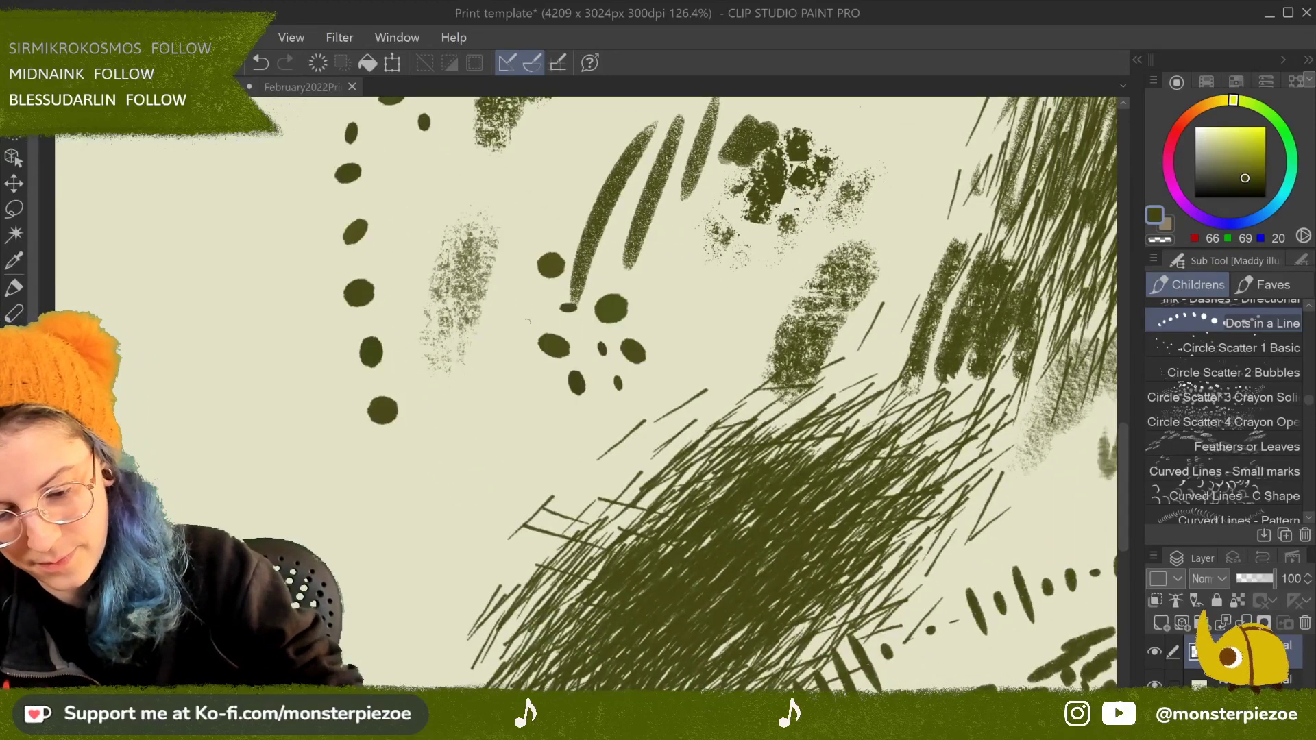
click(512, 383)
mouse_move(557, 422)
mouse_down()
mouse_move(542, 319)
mouse_move(617, 294)
mouse_move(679, 299)
mouse_move(651, 312)
mouse_up()
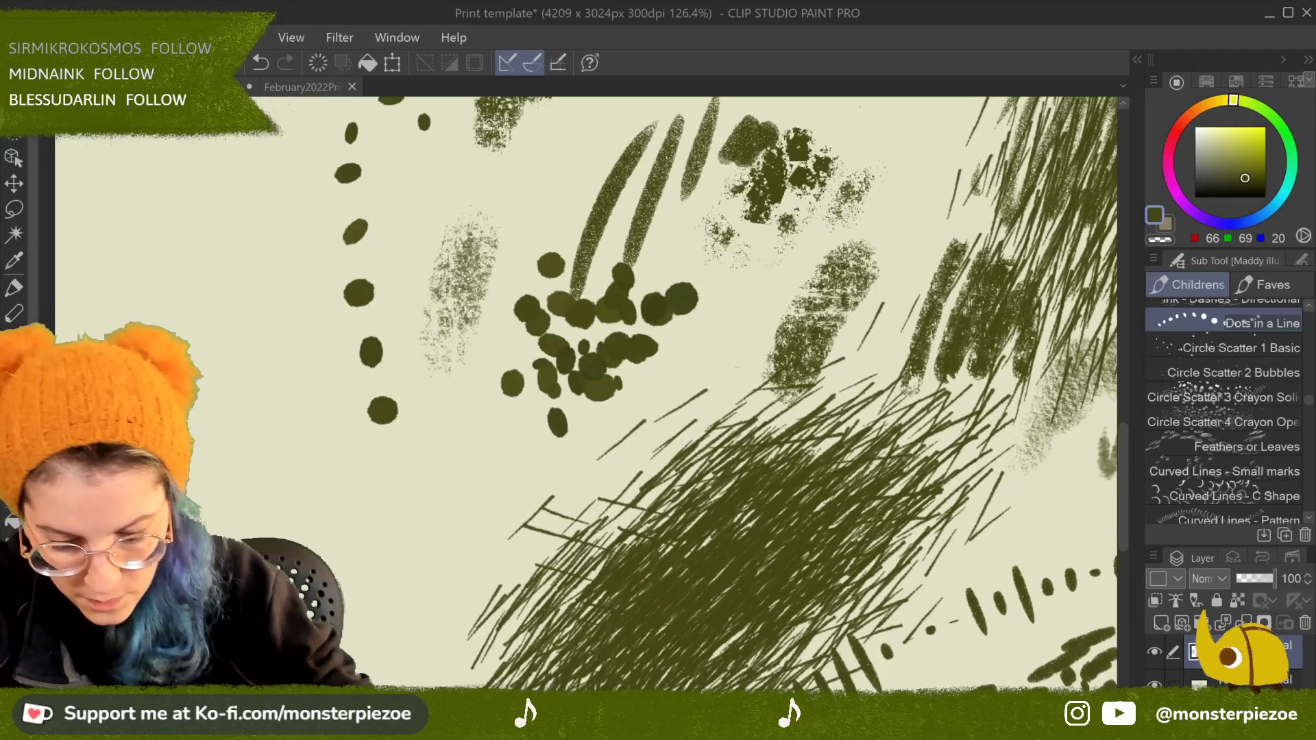
scroll(738, 373, up, 5)
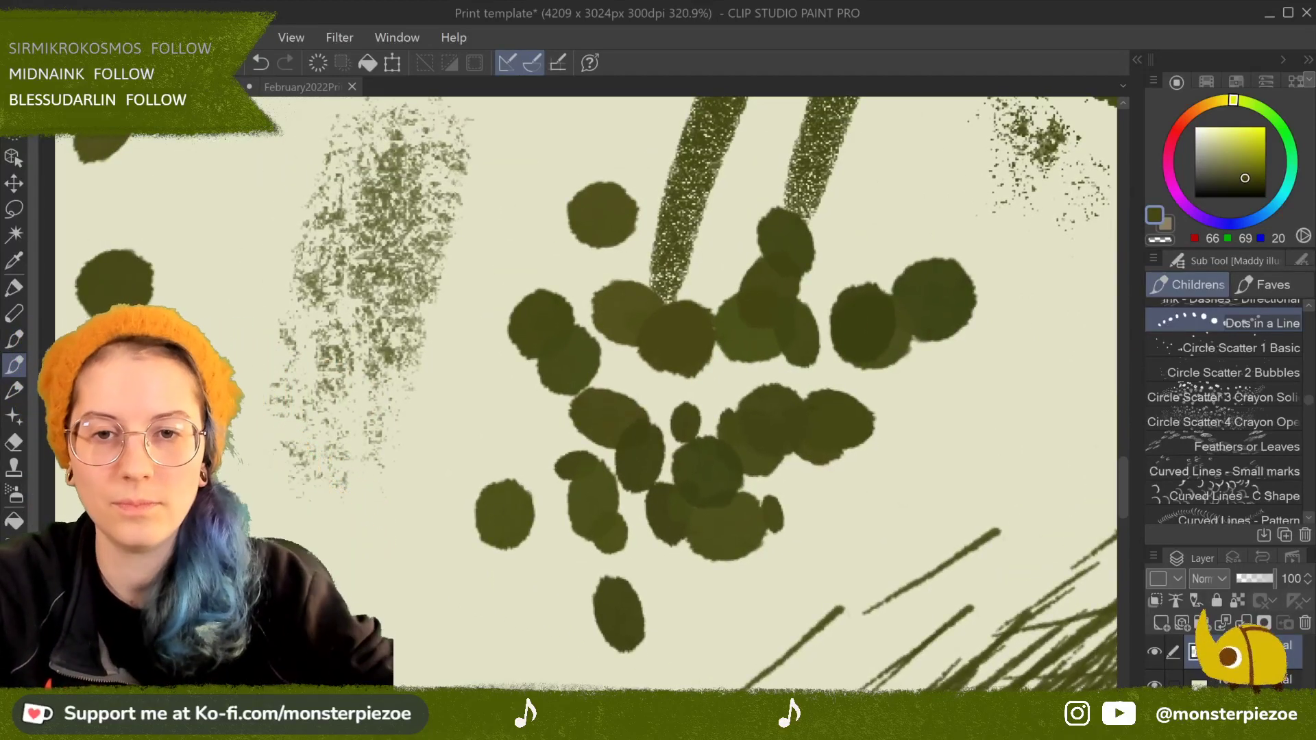
scroll(718, 466, down, 10)
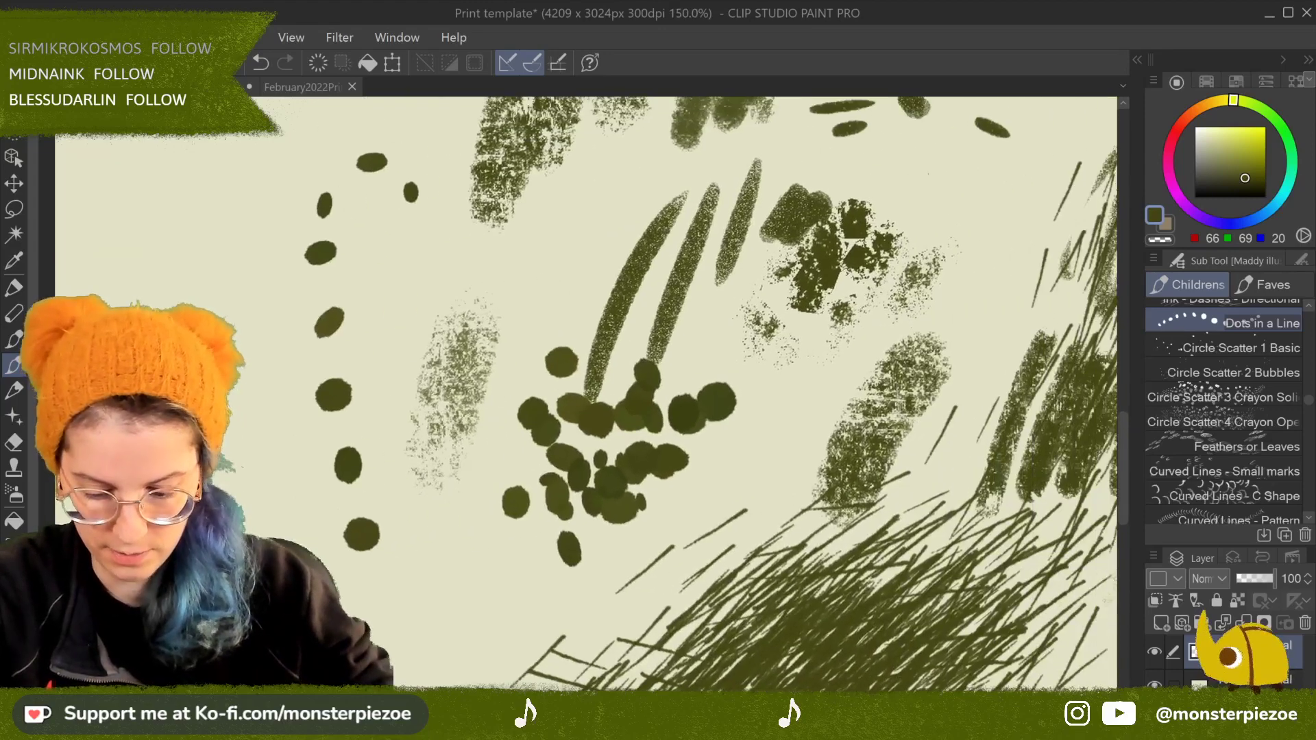
Step: Scatter a loose cluster of small dots beneath the thick dashes with Circle Scatter 1 Basic
mouse_move(791, 426)
mouse_down()
mouse_move(772, 482)
mouse_move(790, 488)
mouse_move(618, 345)
mouse_move(568, 235)
mouse_up()
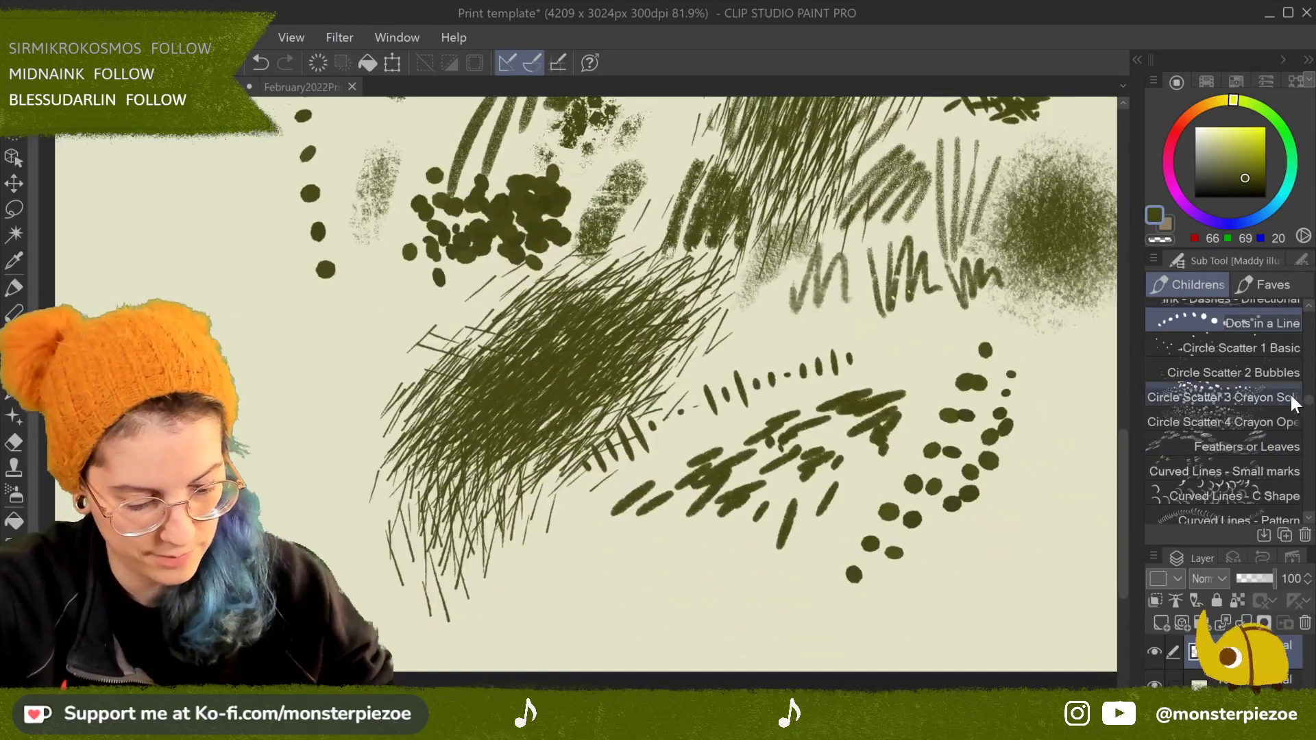
click(1285, 347)
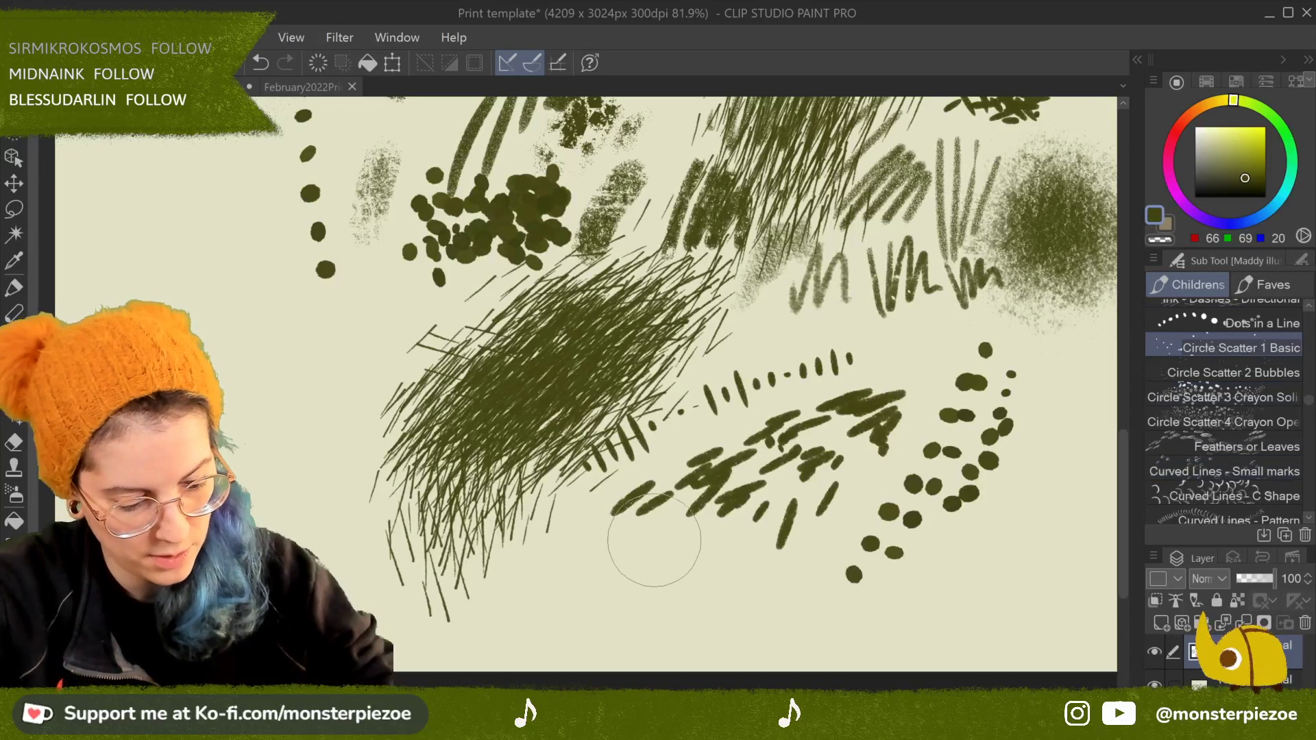
mouse_move(678, 556)
mouse_down()
mouse_move(672, 533)
mouse_move(706, 590)
mouse_move(693, 603)
mouse_move(678, 562)
mouse_move(651, 589)
mouse_move(658, 548)
mouse_move(720, 552)
mouse_move(761, 580)
mouse_move(731, 553)
mouse_move(772, 447)
mouse_up()
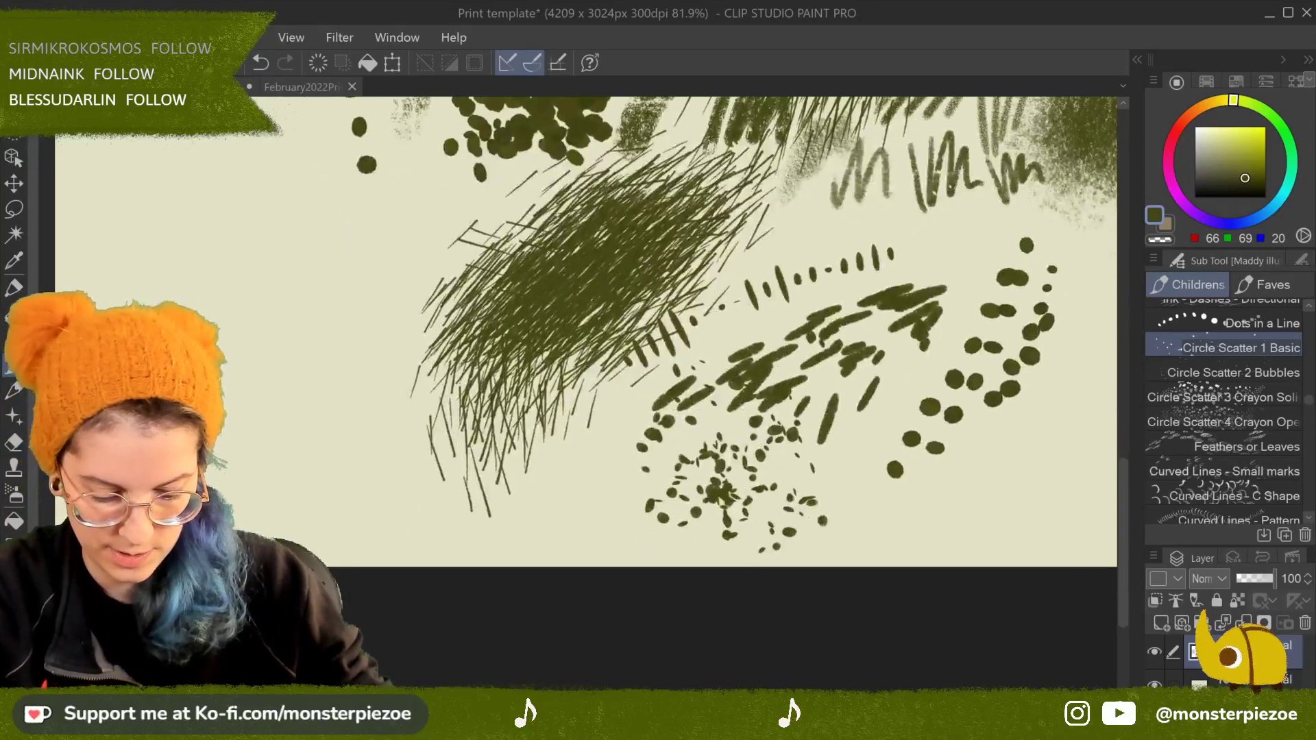
Step: Scatter hollow bubbles beside the dotted lines and across the empty area up and left of the cat with Circle Scatter 2 Bubbles
click(1277, 369)
mouse_move(999, 485)
mouse_down()
mouse_move(1072, 470)
mouse_move(1032, 471)
mouse_up()
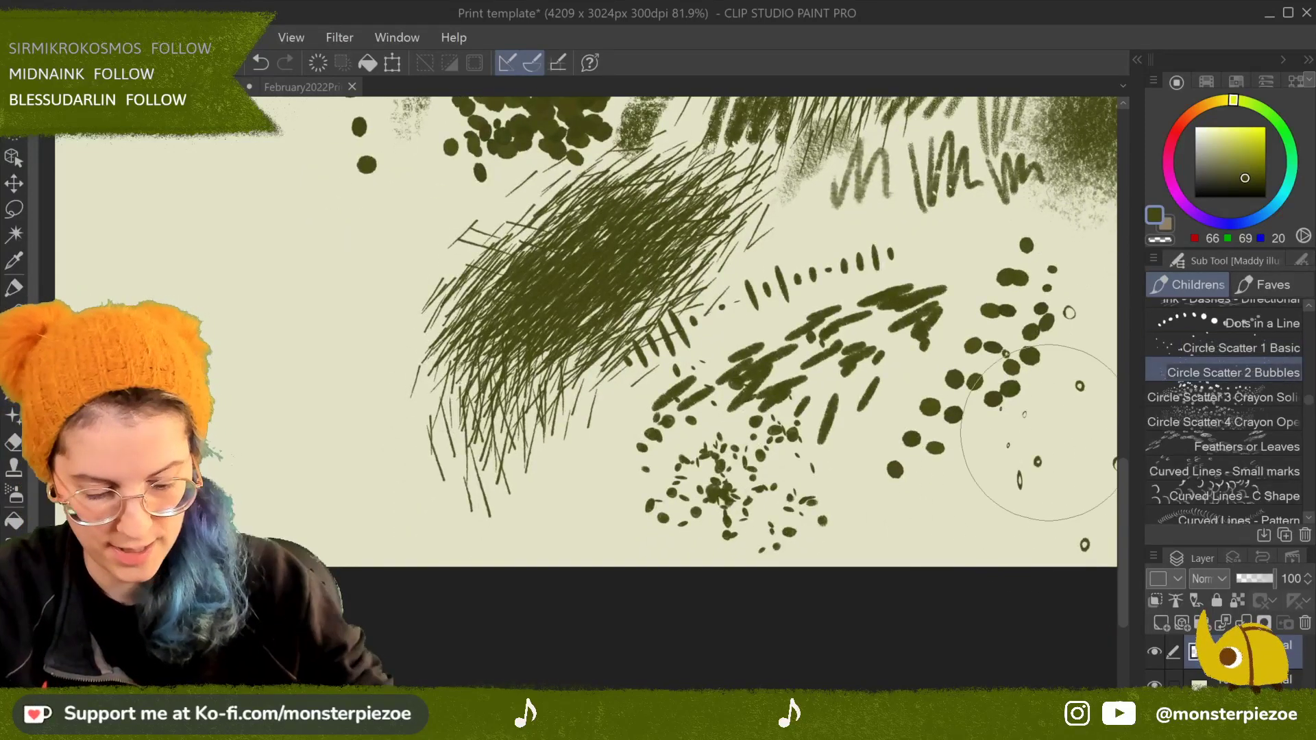
key(ctrl+minus)
drag(789, 288, 963, 605)
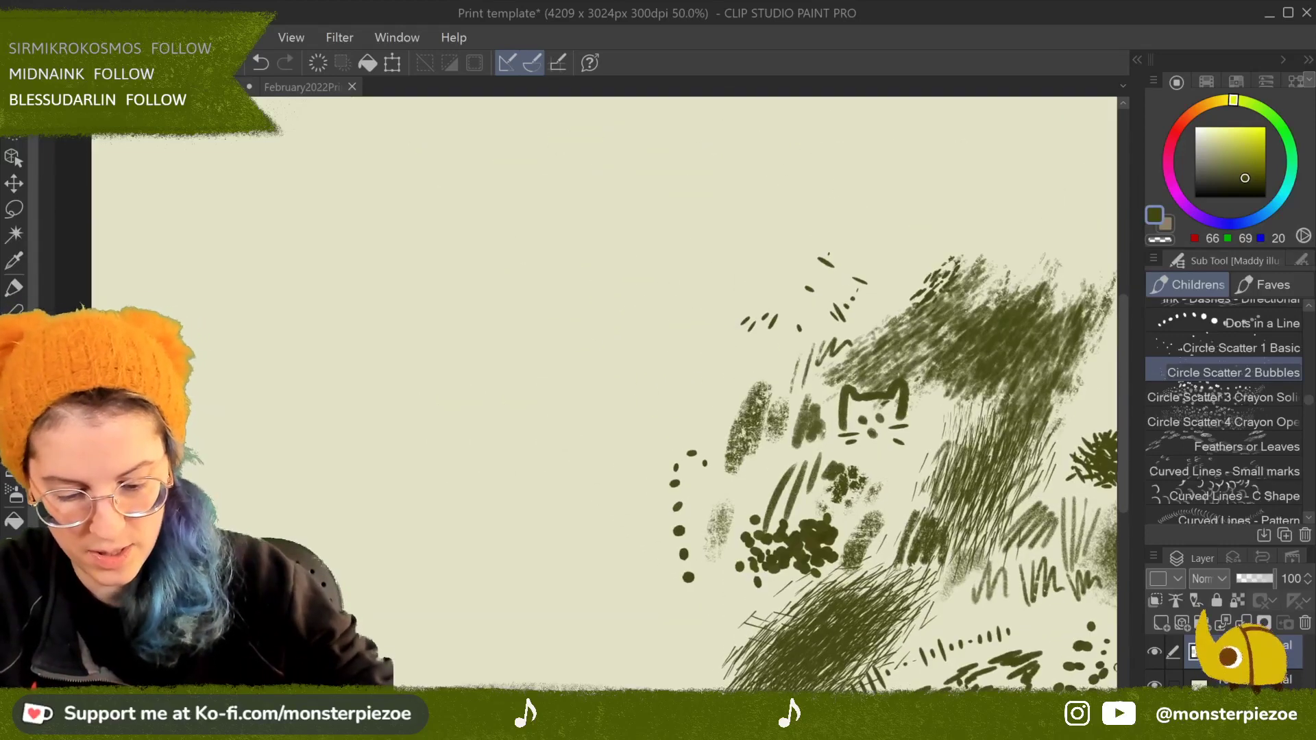
mouse_move(656, 231)
mouse_down()
mouse_move(635, 317)
mouse_move(611, 343)
mouse_move(679, 273)
mouse_move(654, 332)
mouse_move(703, 233)
mouse_move(678, 333)
mouse_move(681, 299)
mouse_up()
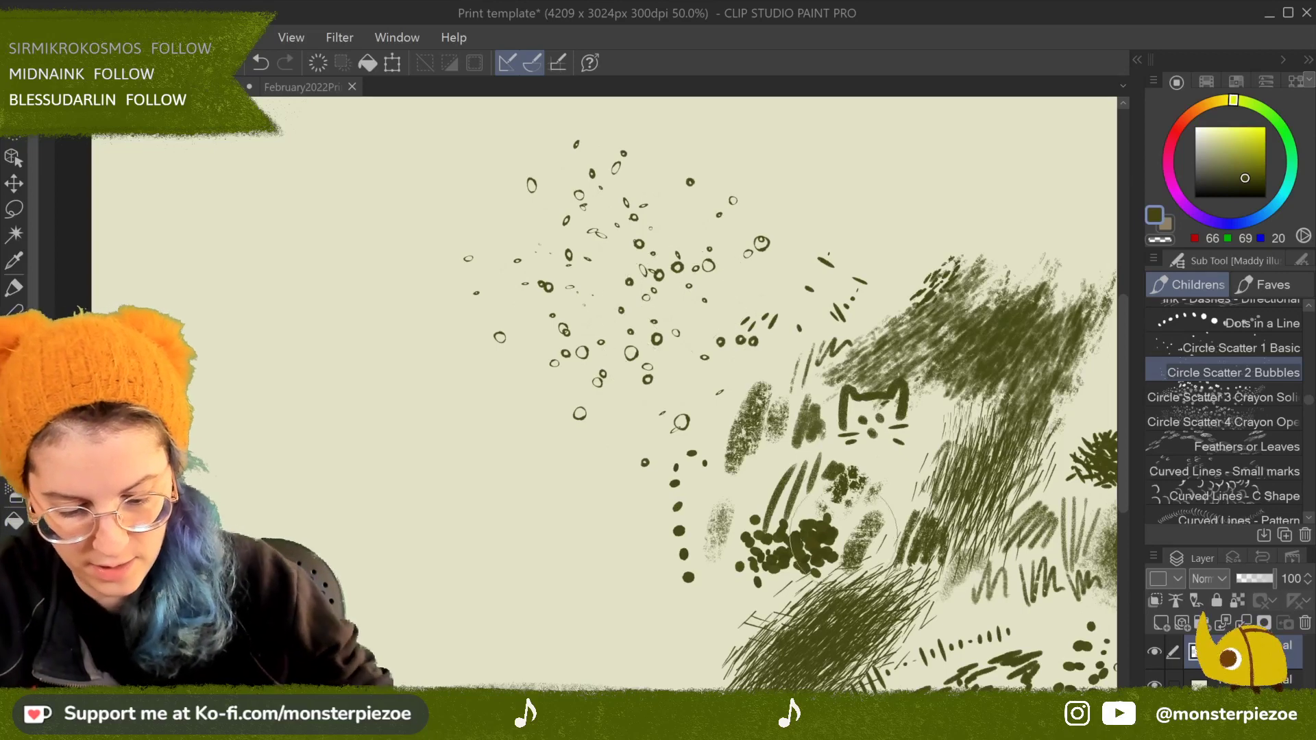
scroll(517, 158, up, 3)
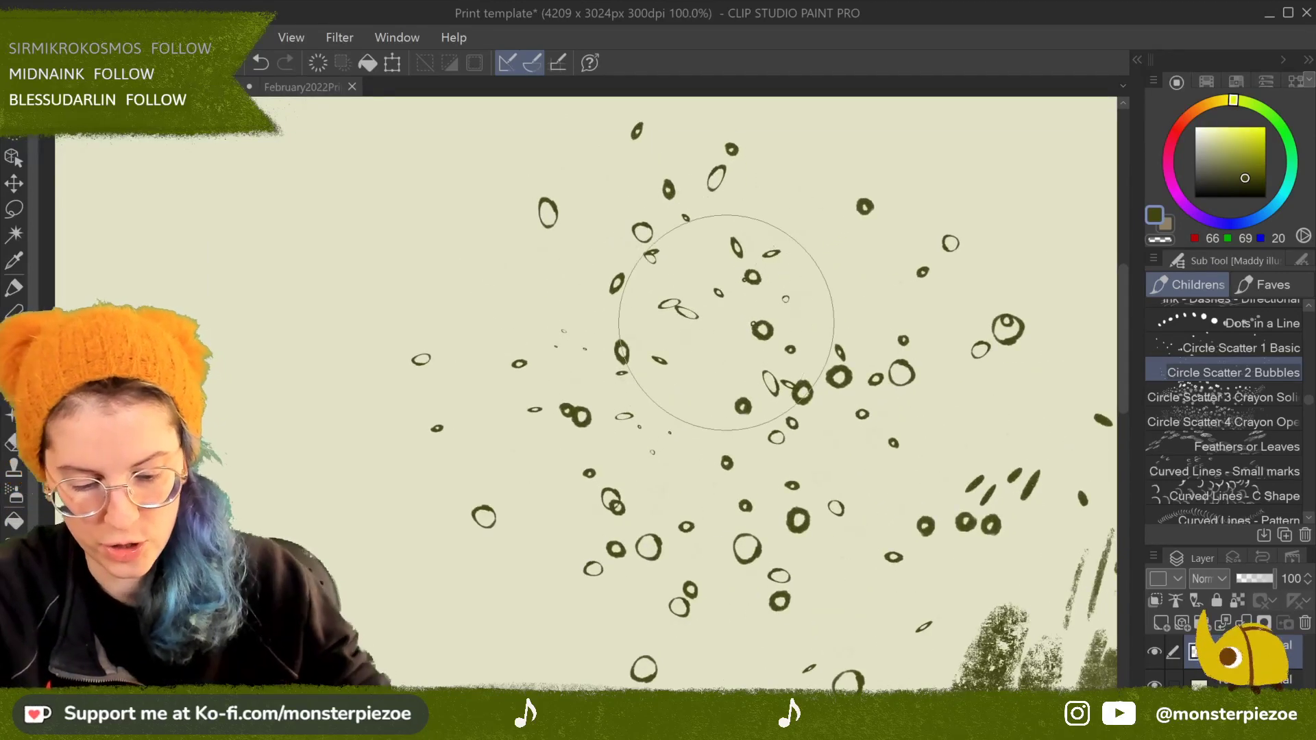
scroll(706, 326, down, 1)
scroll(727, 322, down, 1)
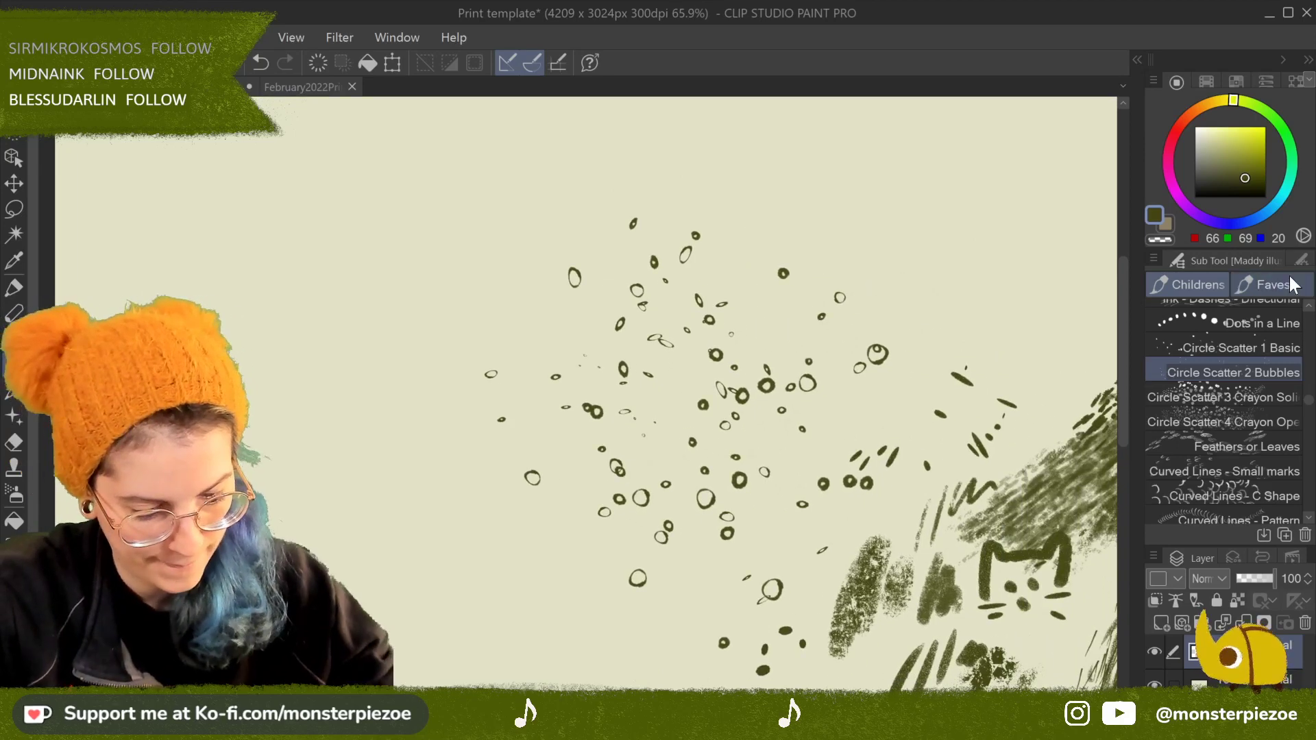
Step: Examine the Spraying effect and Stroke settings in the sub tool details of Circle Scatter 1 Basic
click(1283, 346)
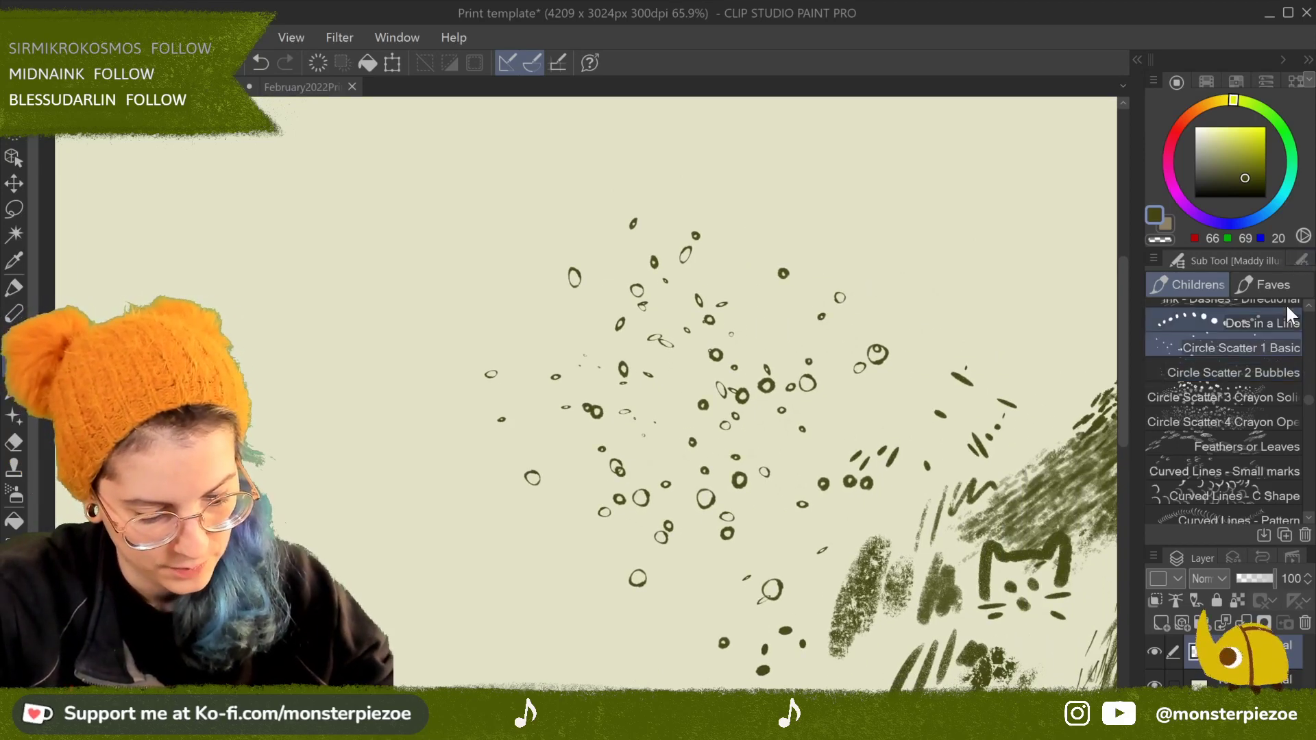
click(1302, 261)
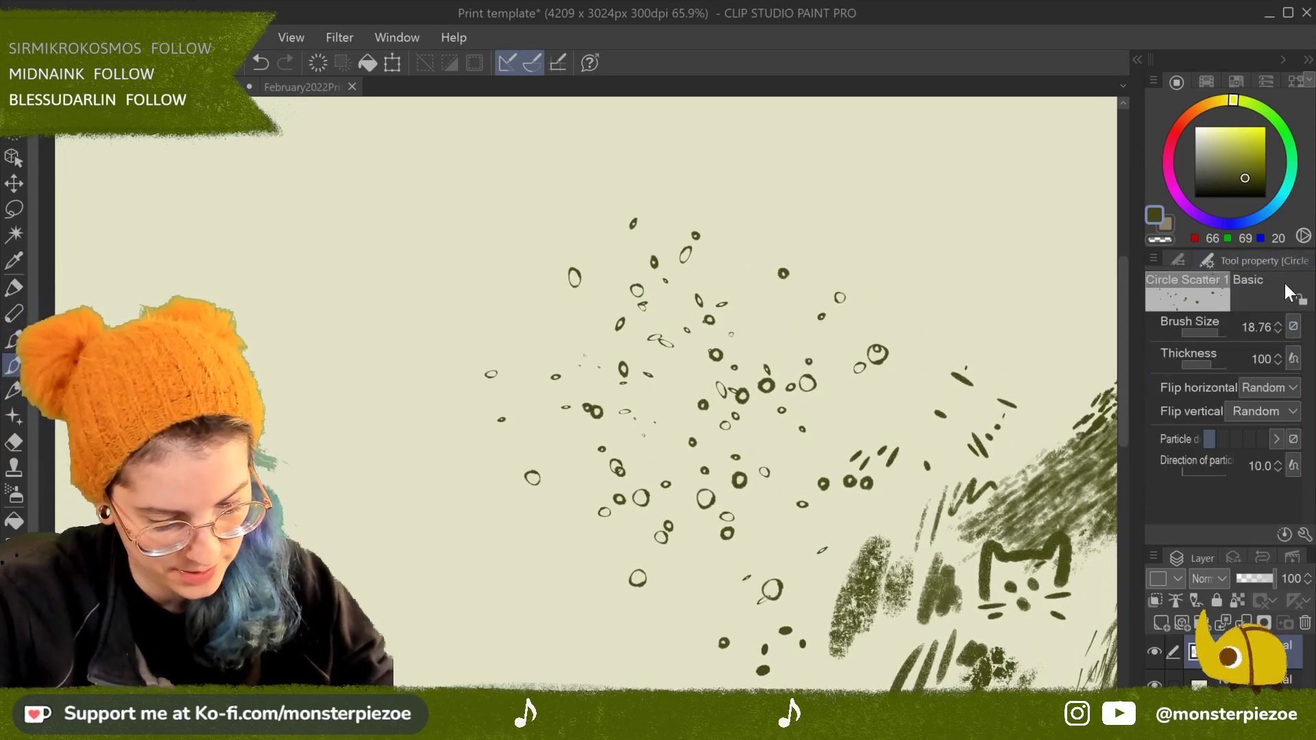
click(1304, 536)
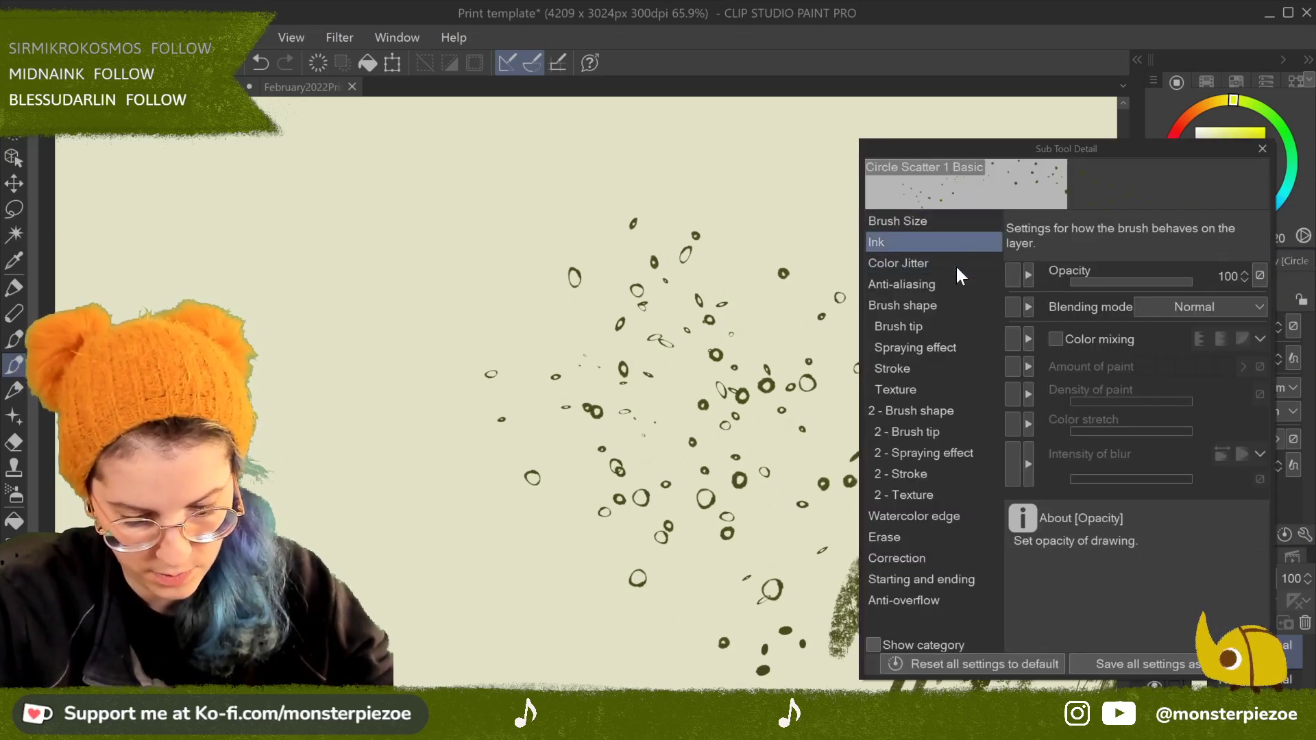
click(953, 368)
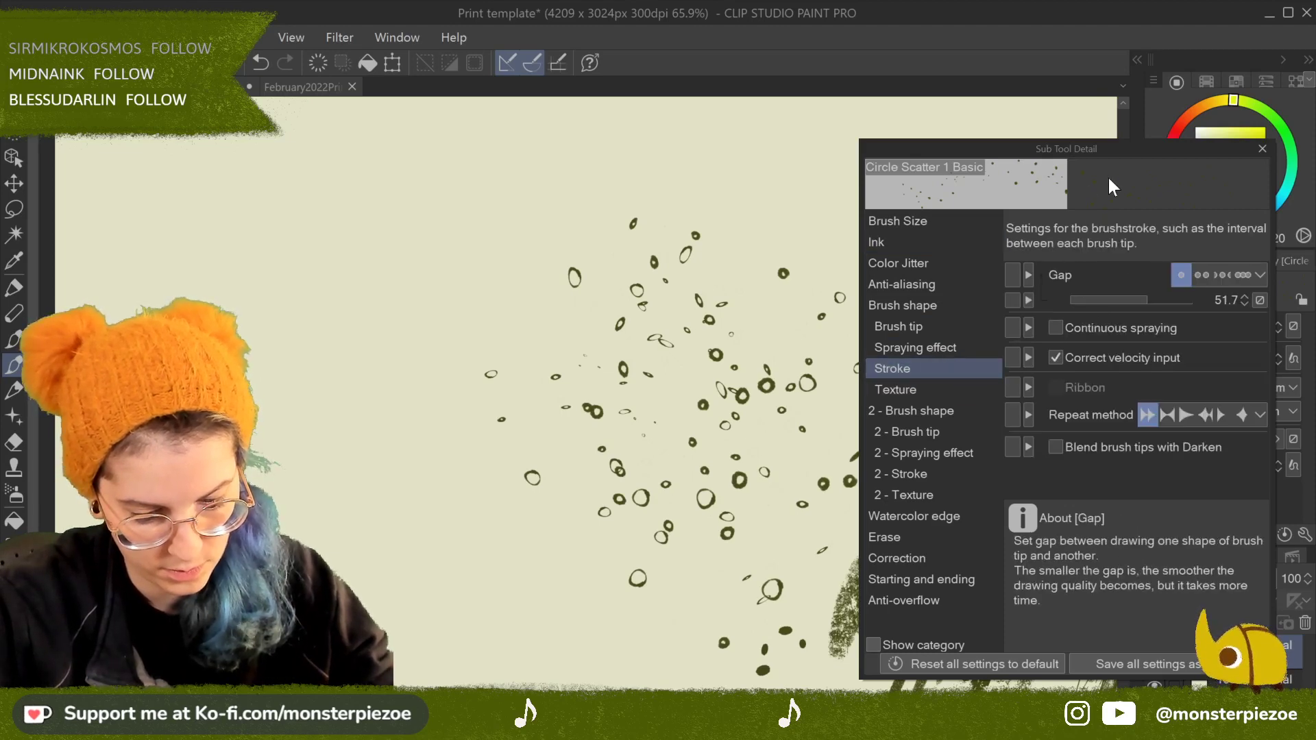
click(944, 348)
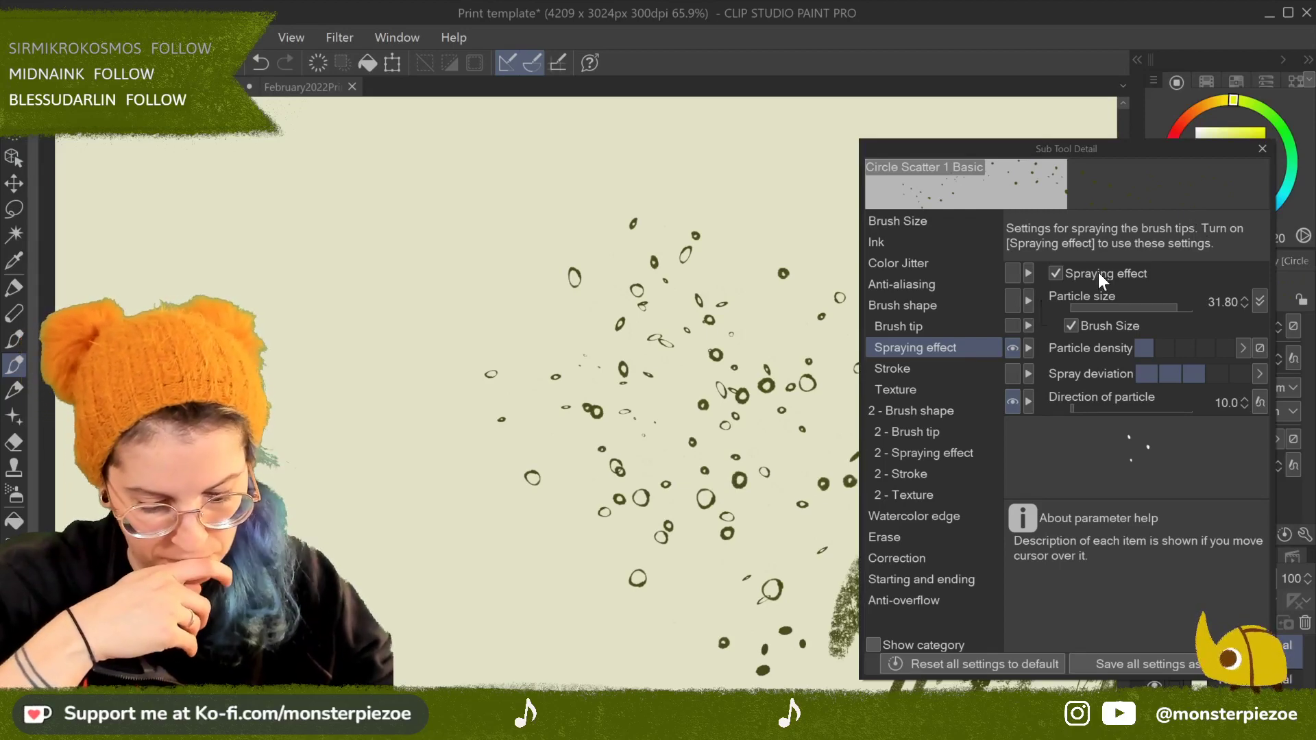
click(957, 369)
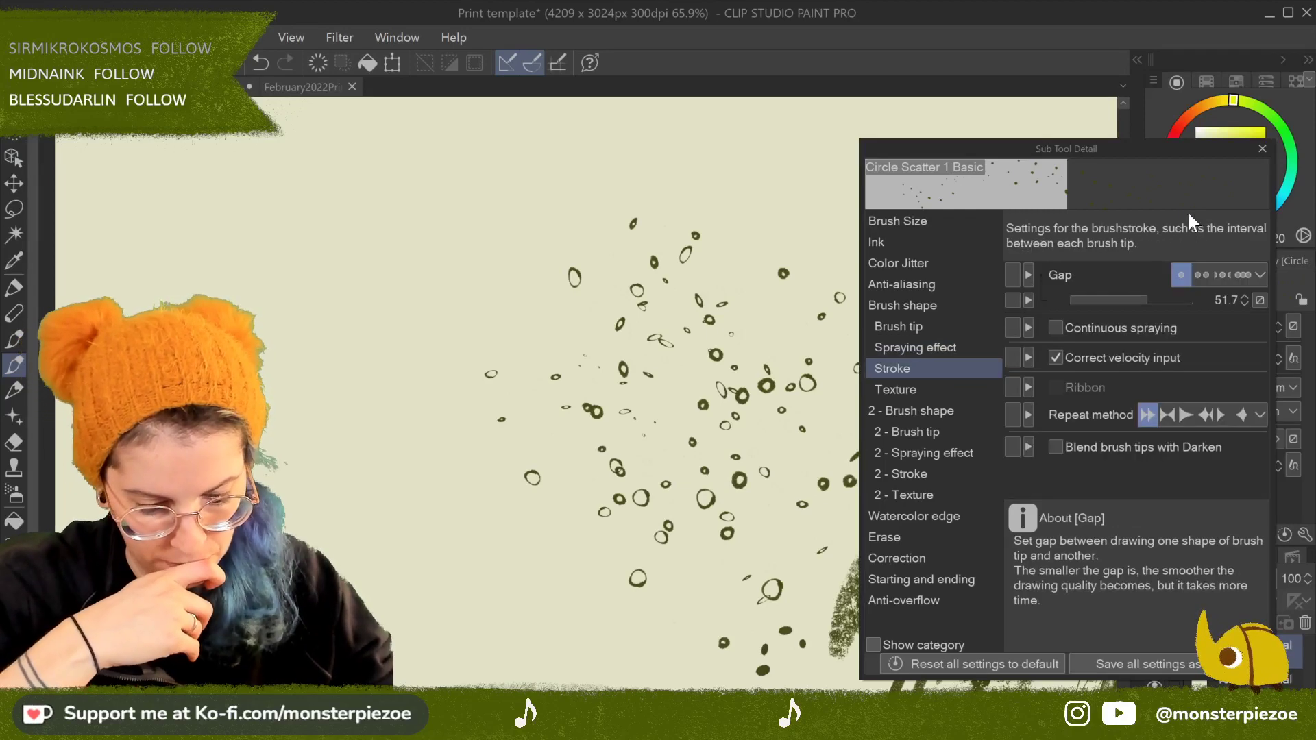
Step: Examine the dual brush, Brush shape, Brush tip and Spraying effect settings of Circle Scatter 1 Basic
click(964, 348)
click(958, 411)
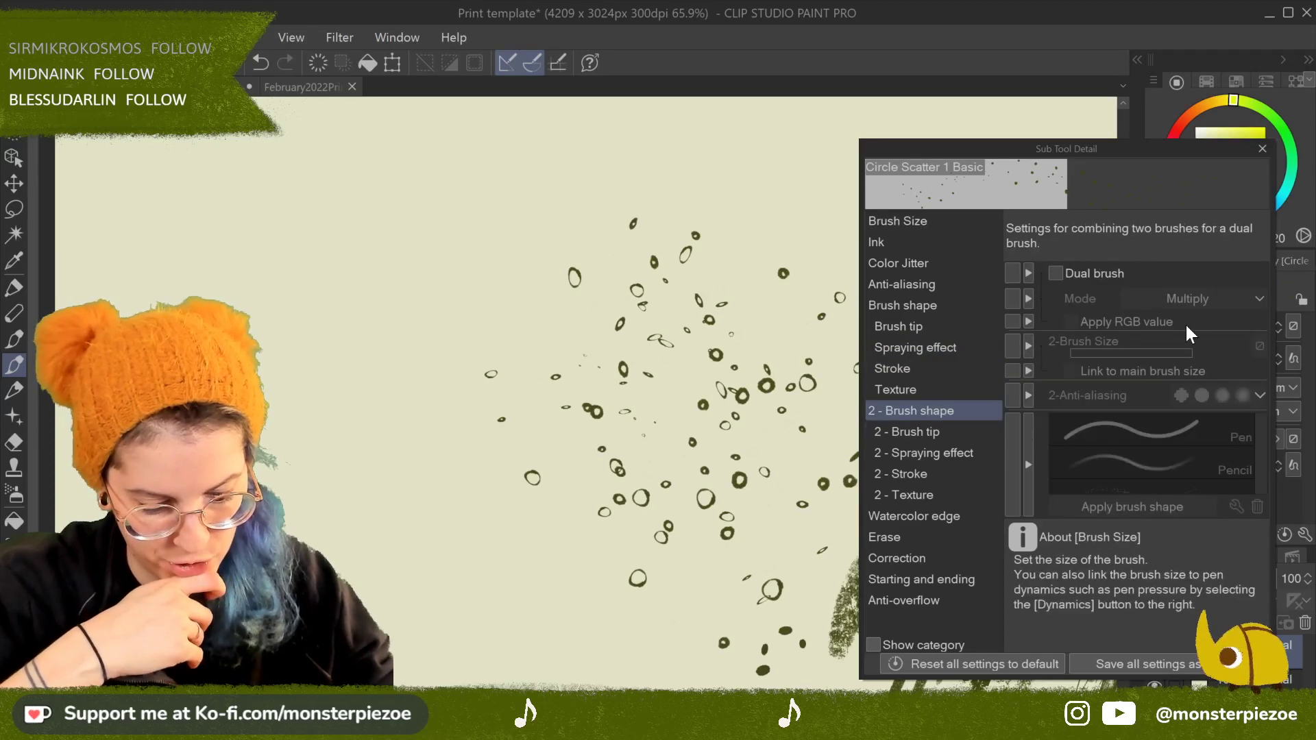
click(944, 433)
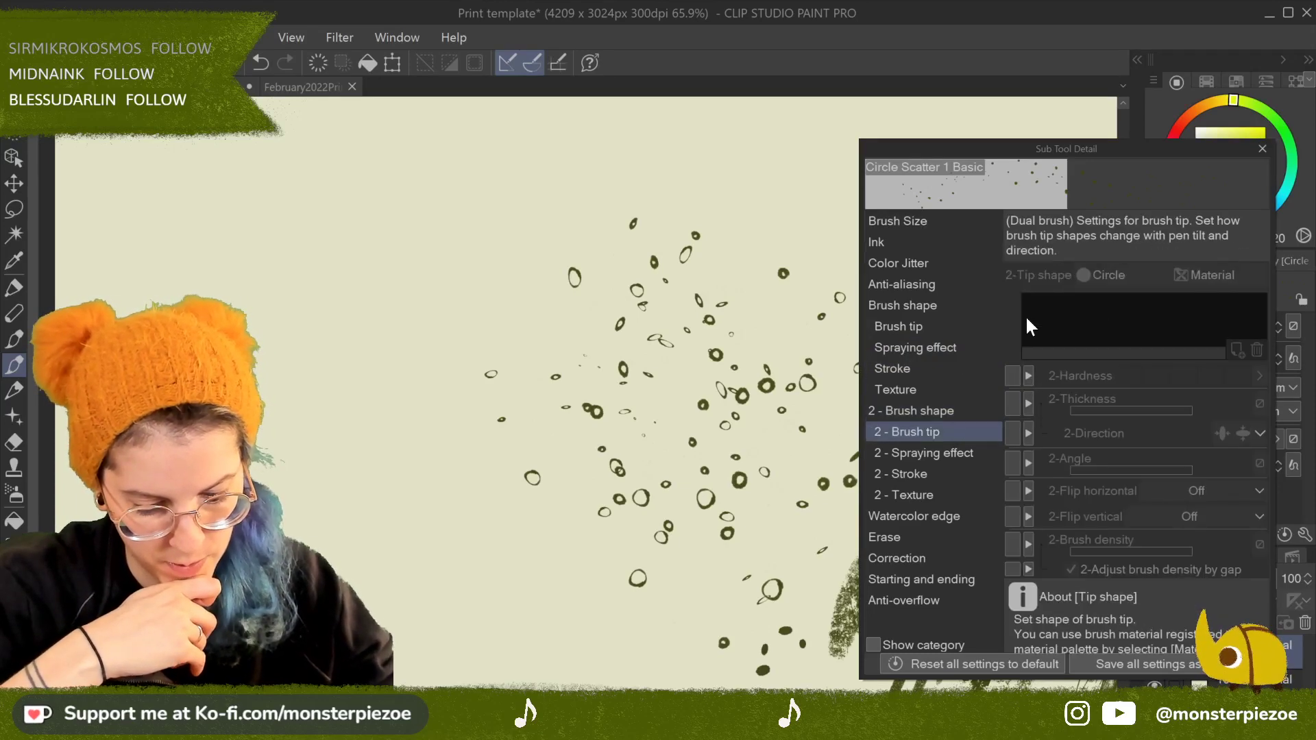
click(981, 305)
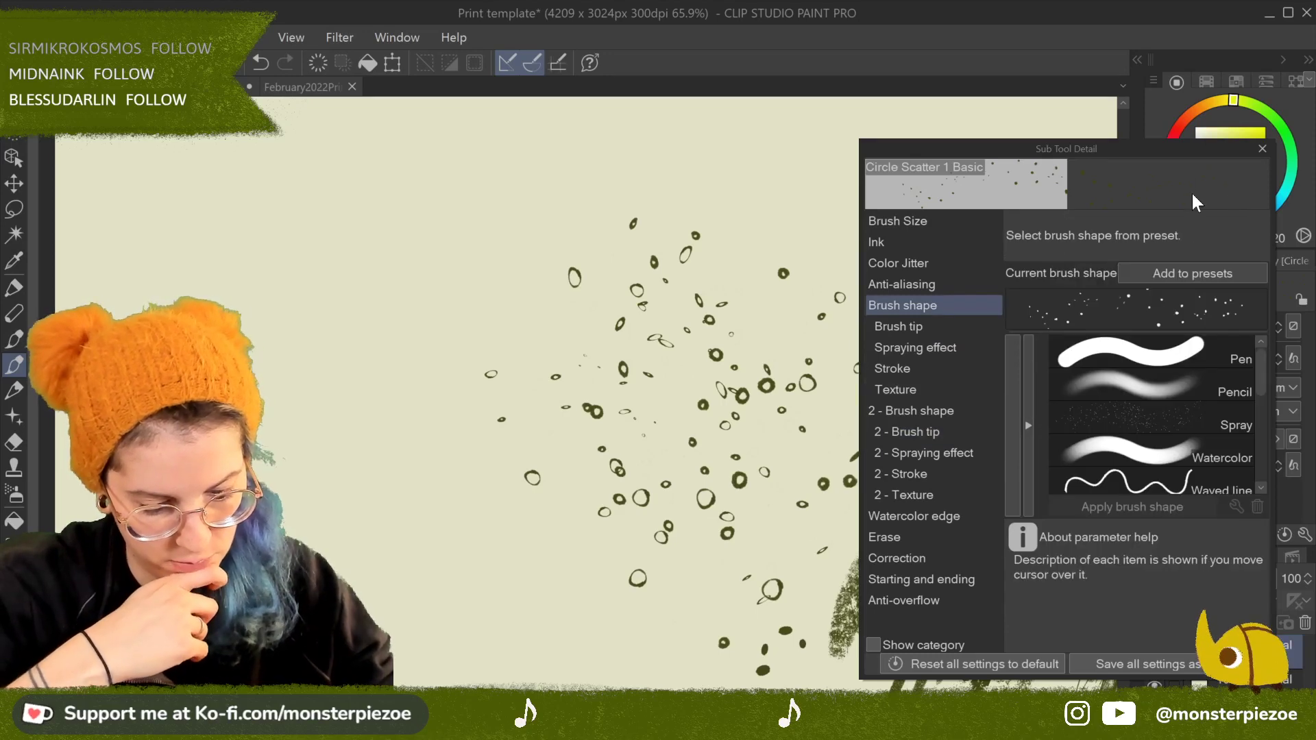
click(961, 326)
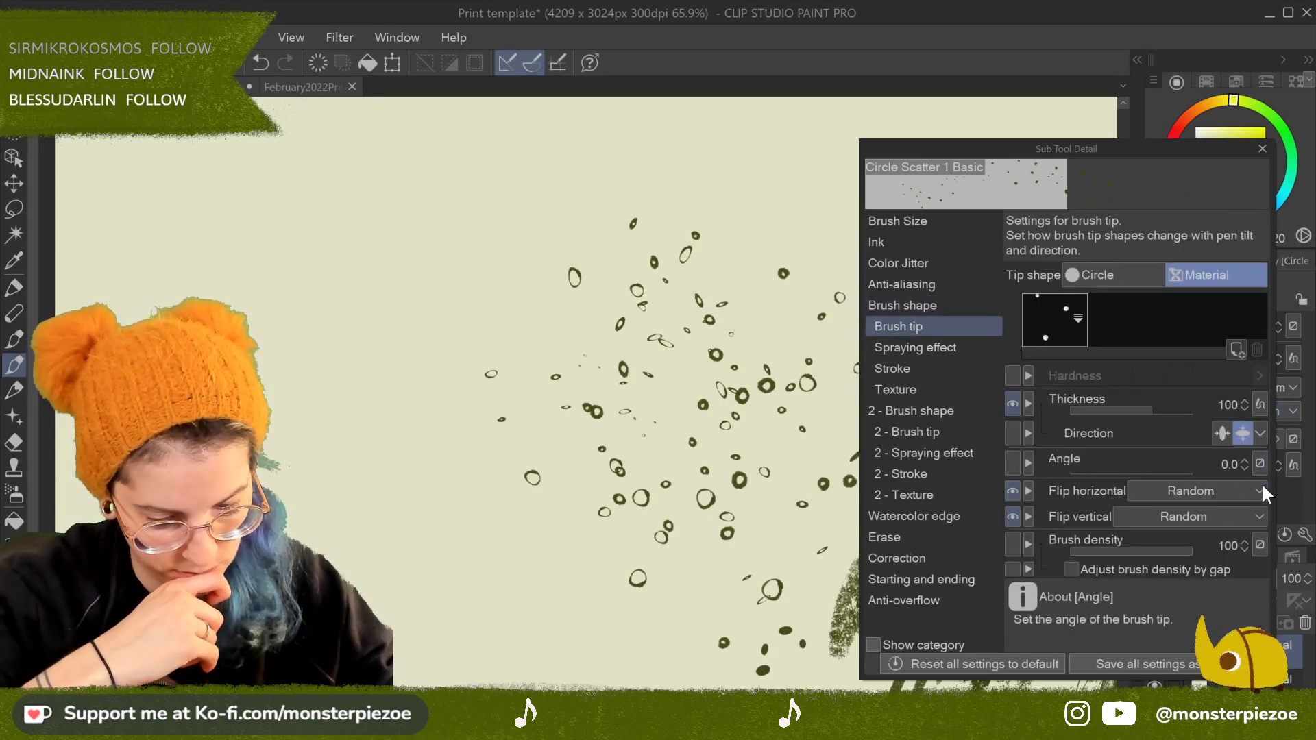
click(966, 351)
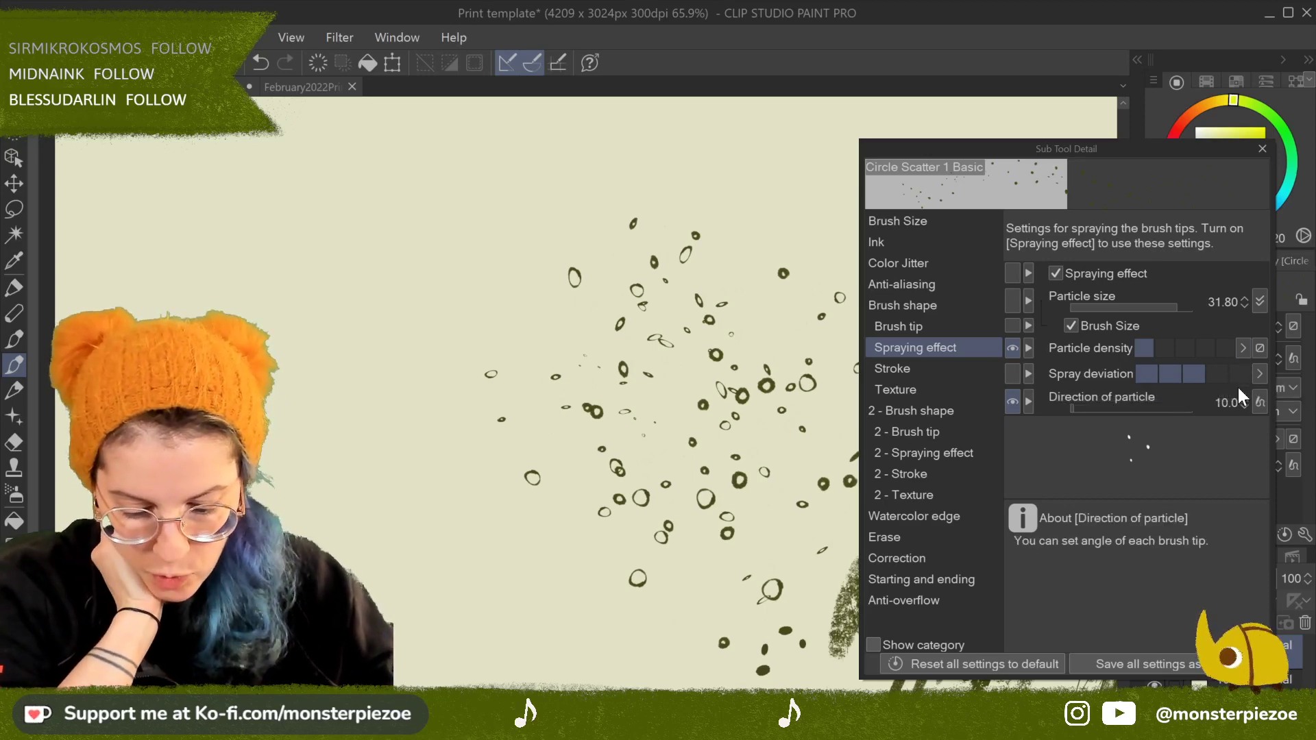
Step: Lower the Spray deviation to its first level and scatter test dots beside the existing bubbles
scroll(700, 405, up, 6)
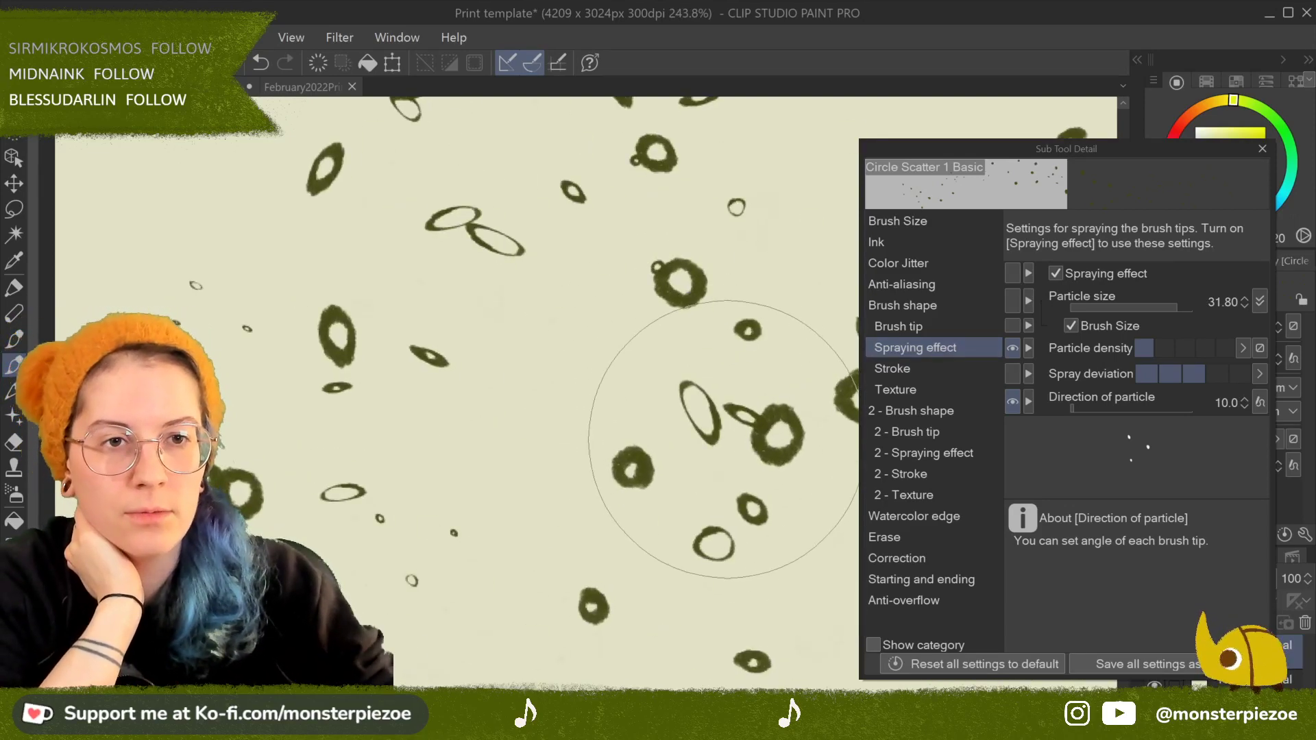
scroll(724, 439, down, 5)
drag(692, 418, 676, 456)
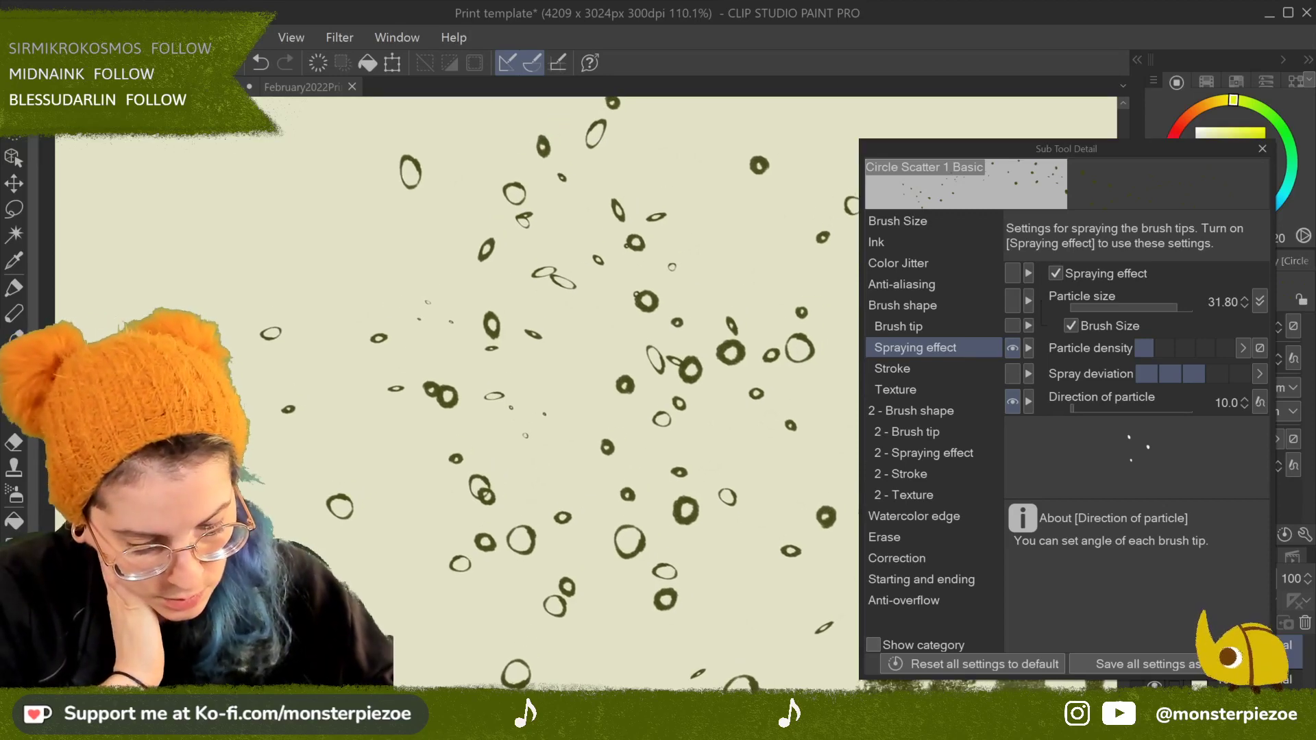
click(1143, 375)
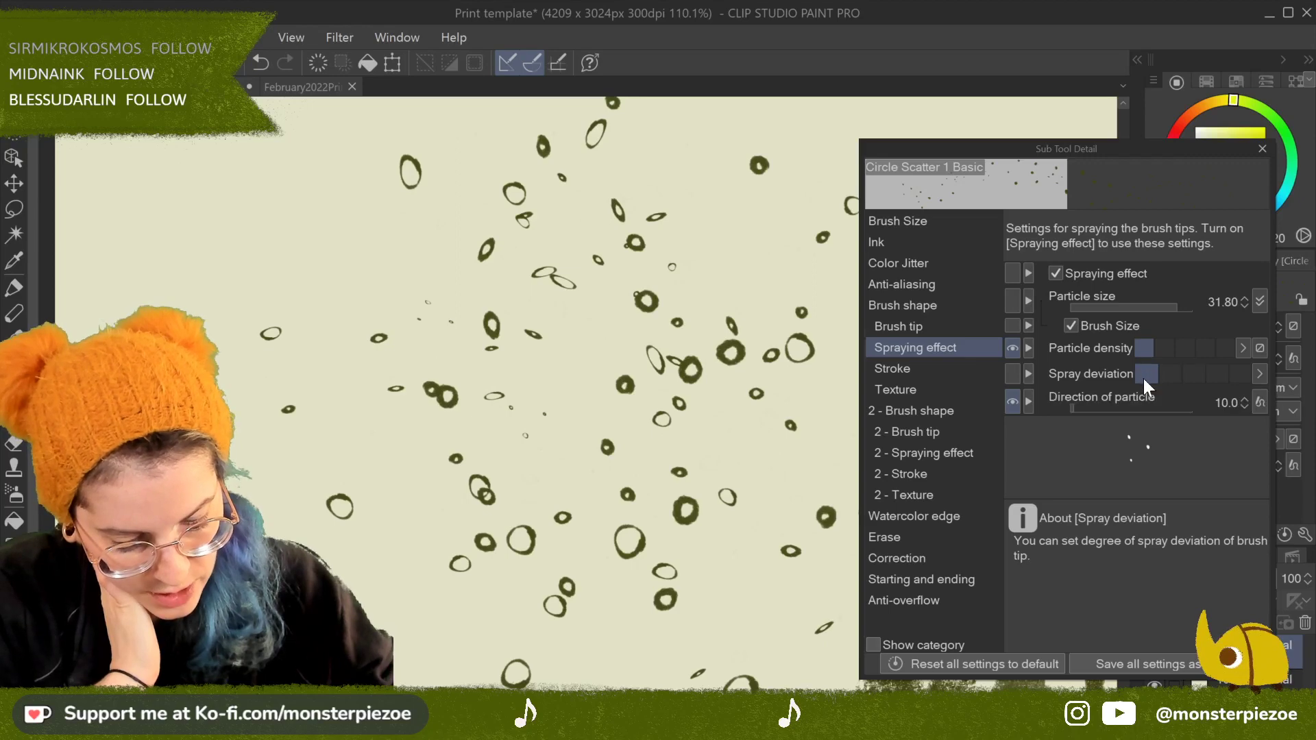
mouse_move(407, 376)
mouse_down()
mouse_move(499, 417)
mouse_move(559, 363)
mouse_up()
drag(479, 306, 805, 499)
mouse_move(439, 275)
mouse_down()
mouse_move(405, 387)
mouse_move(553, 308)
mouse_move(469, 308)
mouse_up()
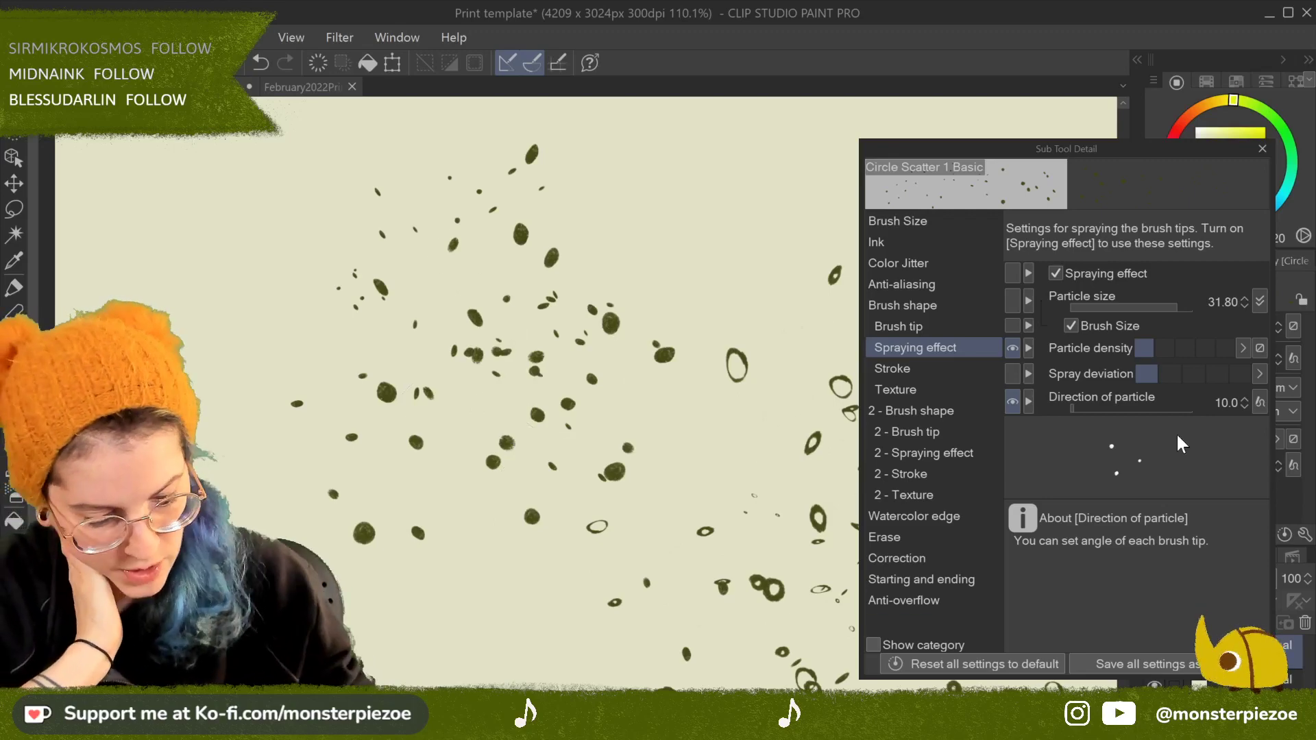
Step: Raise the Spray deviation to three levels, scatter another test cluster and clear the layer
click(1197, 374)
mouse_move(521, 285)
mouse_down()
mouse_move(696, 315)
mouse_move(726, 368)
mouse_up()
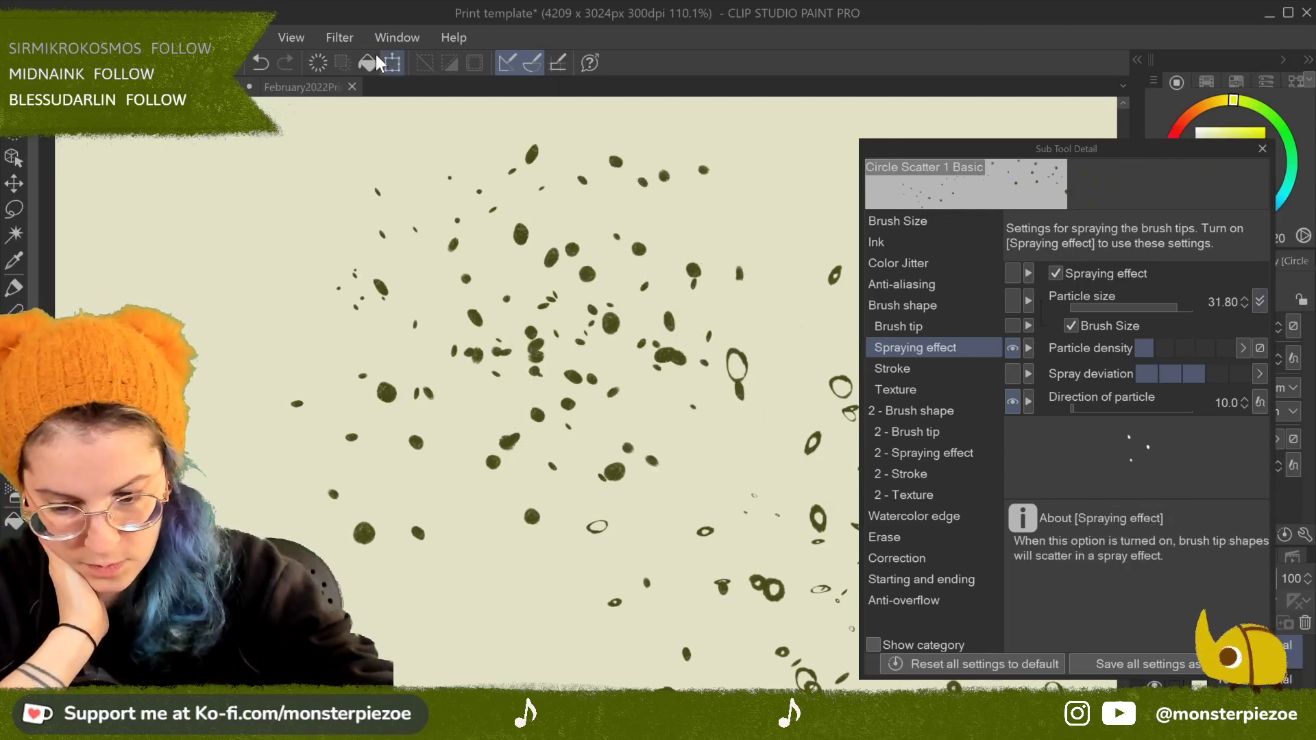
click(318, 65)
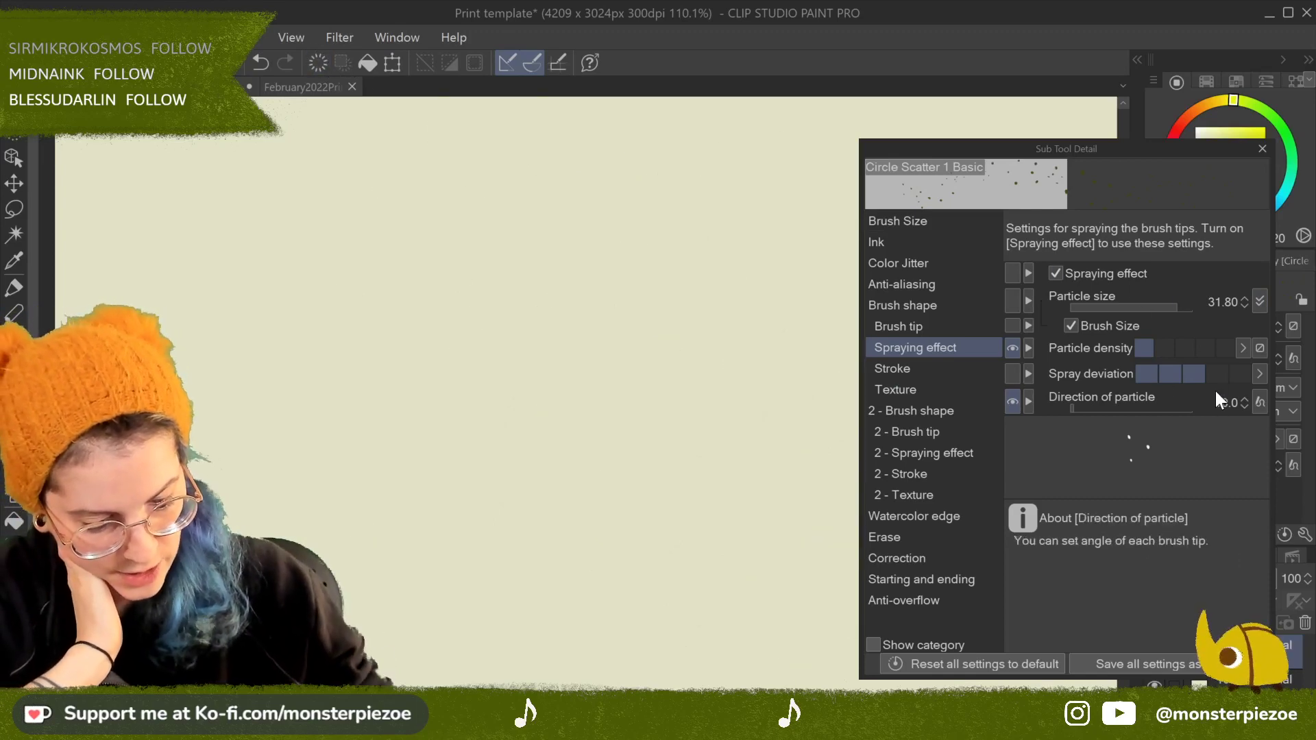
Step: Set the Direction of particle to 0.0 and scatter test dots across the empty canvas
click(1014, 403)
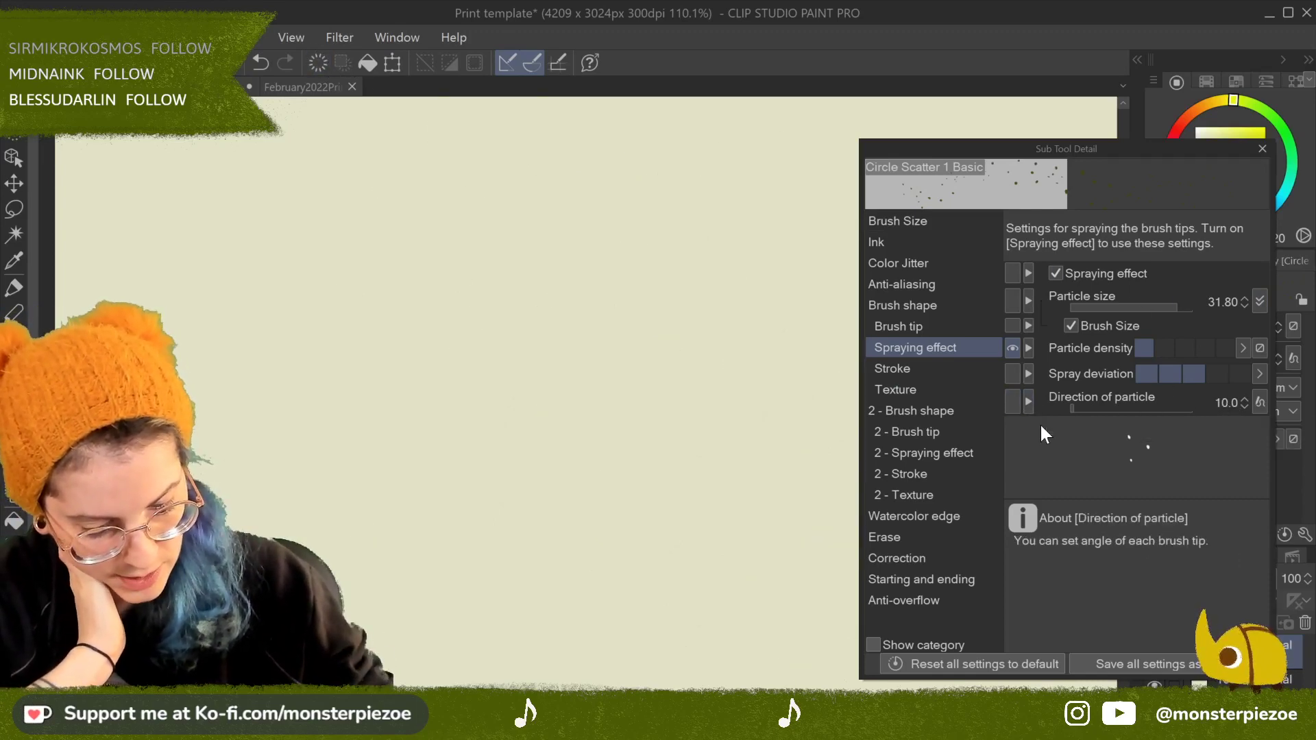
click(1013, 403)
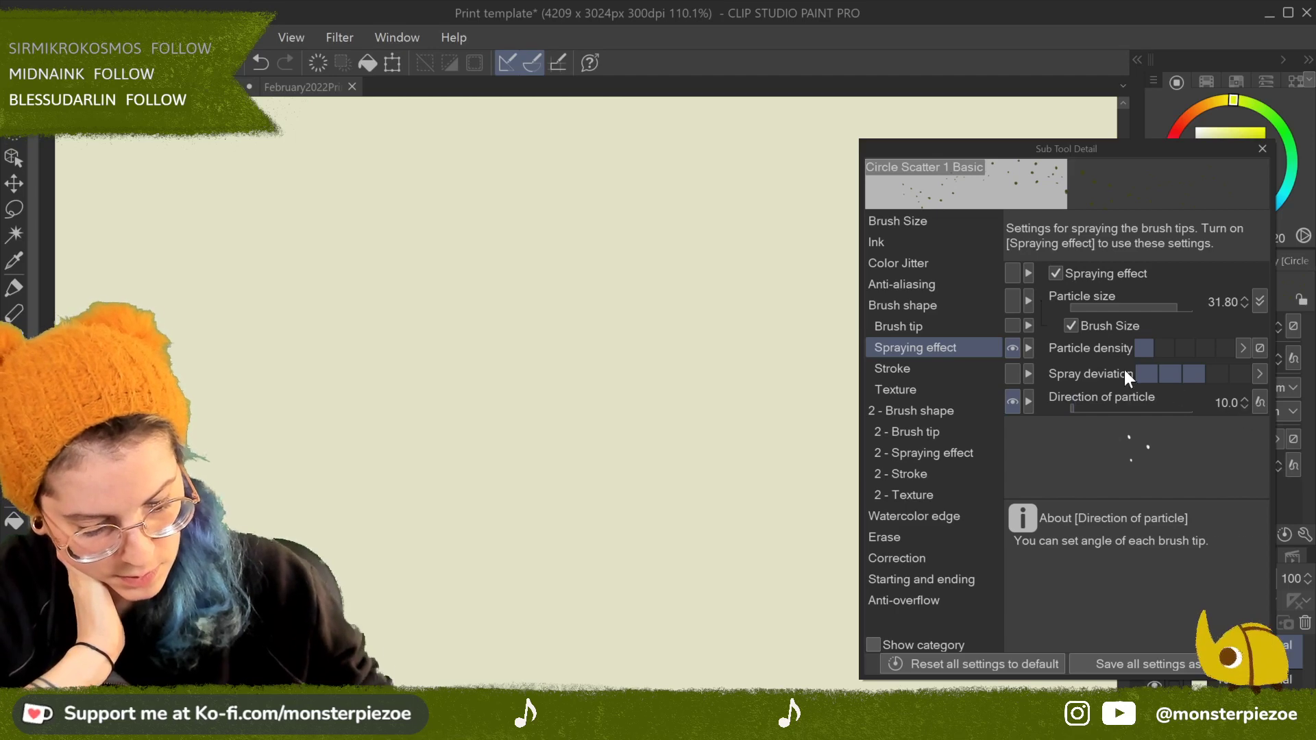
mouse_move(508, 359)
mouse_down()
mouse_move(469, 485)
mouse_move(523, 339)
mouse_move(593, 407)
mouse_up()
drag(1074, 408, 1052, 410)
mouse_move(658, 524)
mouse_down()
mouse_move(687, 585)
mouse_move(686, 571)
mouse_move(755, 624)
mouse_move(812, 545)
mouse_move(758, 602)
mouse_move(846, 379)
mouse_up()
mouse_move(580, 392)
mouse_down()
mouse_move(528, 426)
mouse_move(505, 423)
mouse_move(586, 430)
mouse_move(634, 569)
mouse_move(505, 620)
mouse_move(456, 664)
mouse_up()
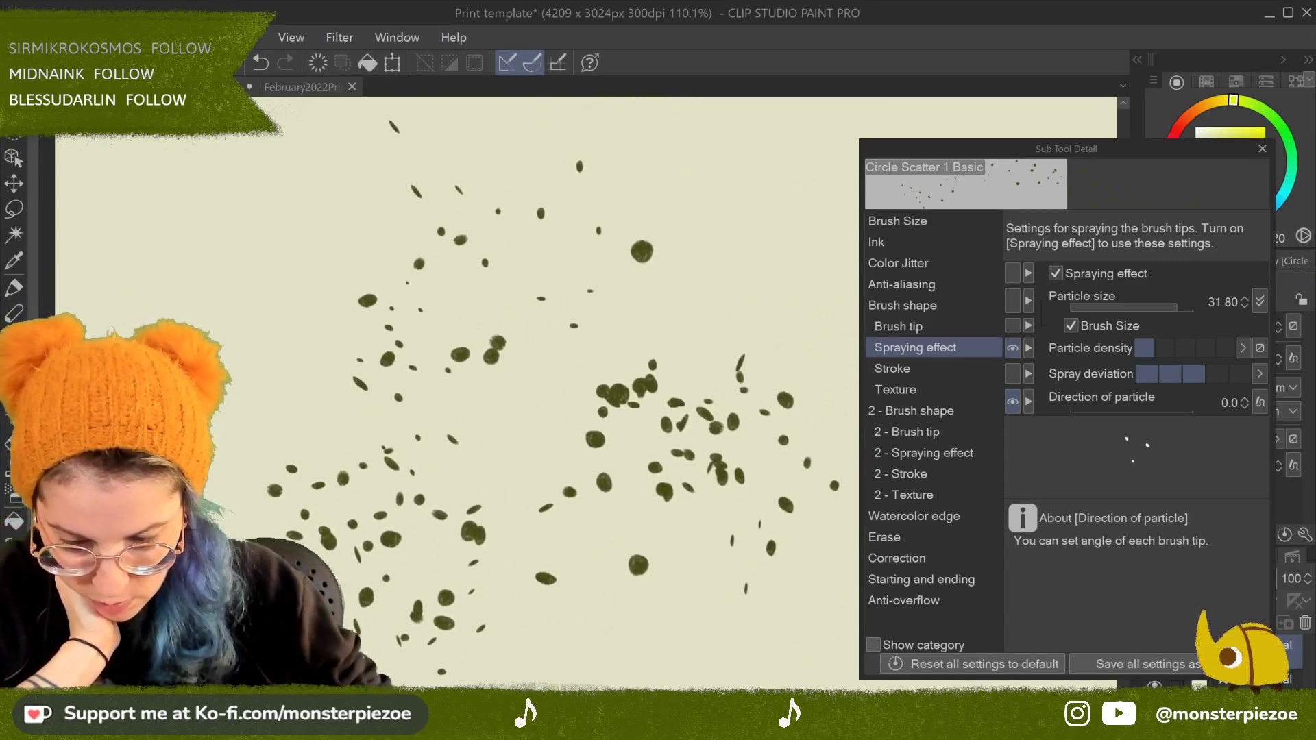
Step: Test a Direction of particle of 222.4 with scattered dots, and after clearing the layer scatter a fresh cluster
mouse_move(569, 671)
mouse_down()
mouse_move(655, 630)
mouse_move(617, 602)
mouse_move(609, 617)
mouse_up()
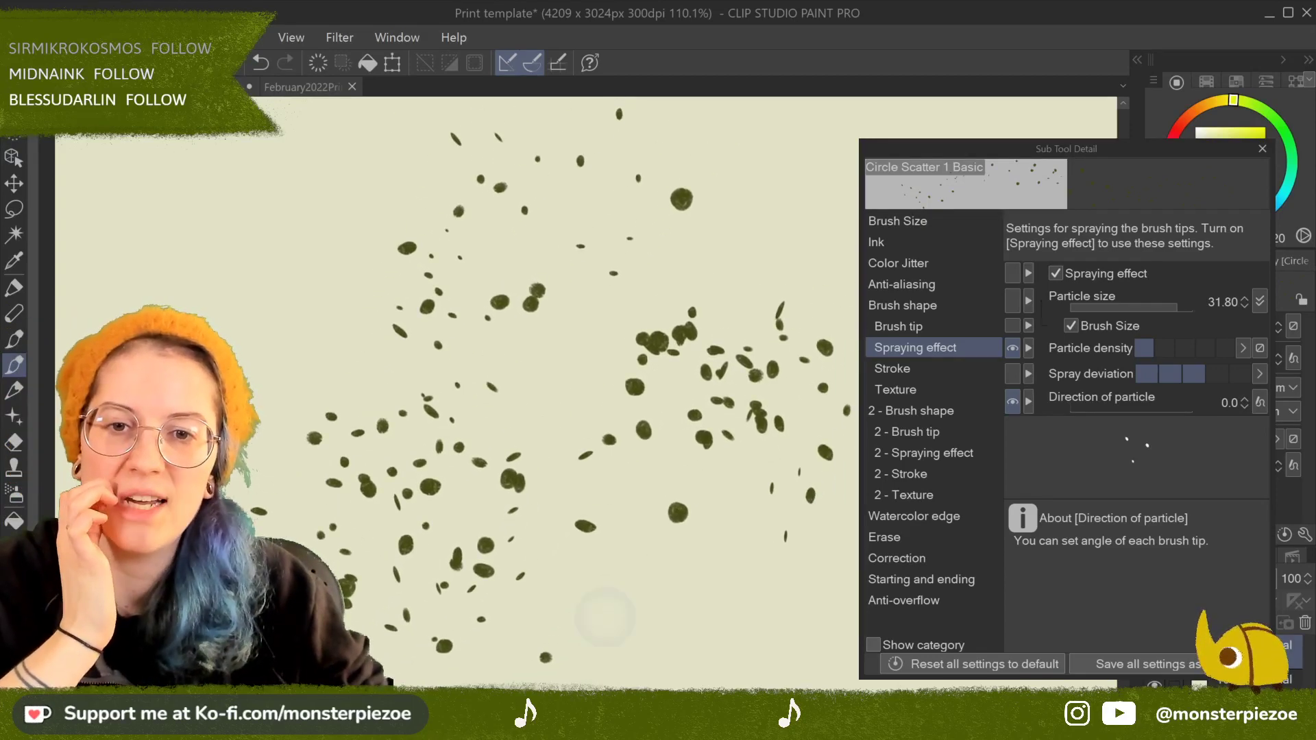
scroll(718, 467, down, 1)
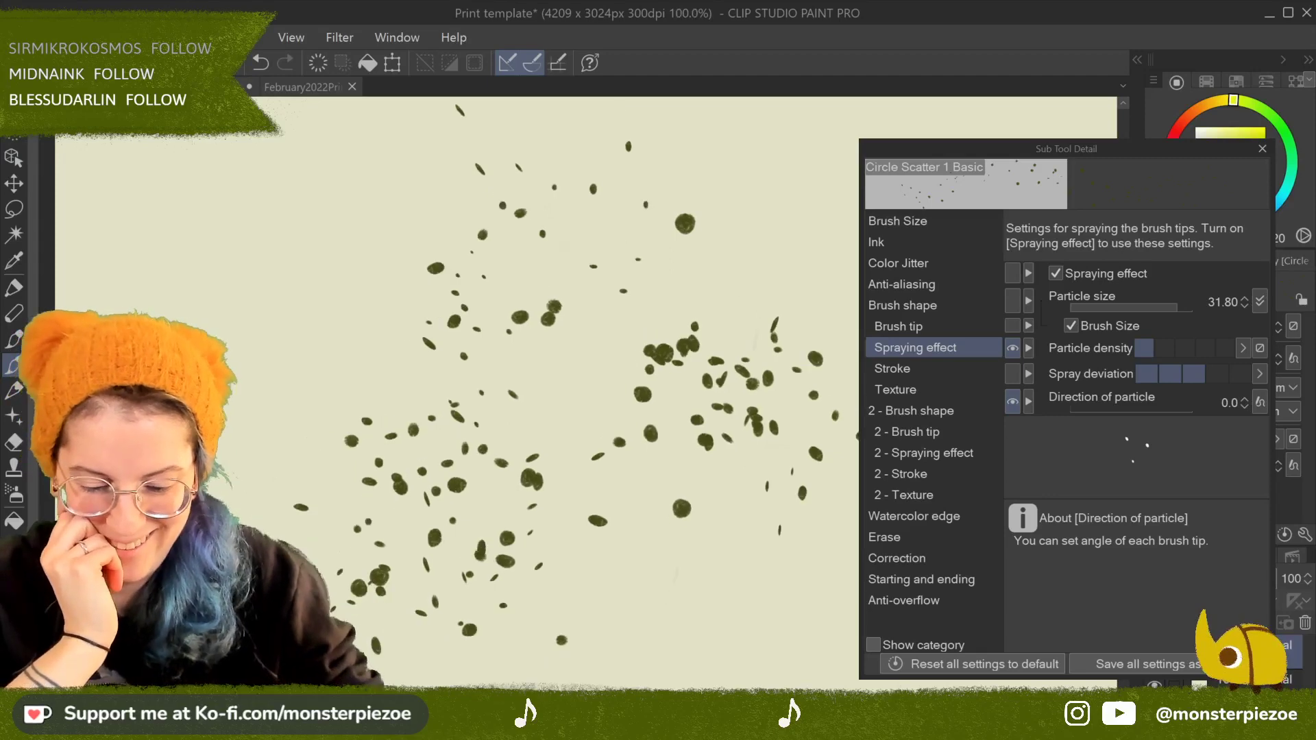
key(ctrl+0)
scroll(611, 467, up, 5)
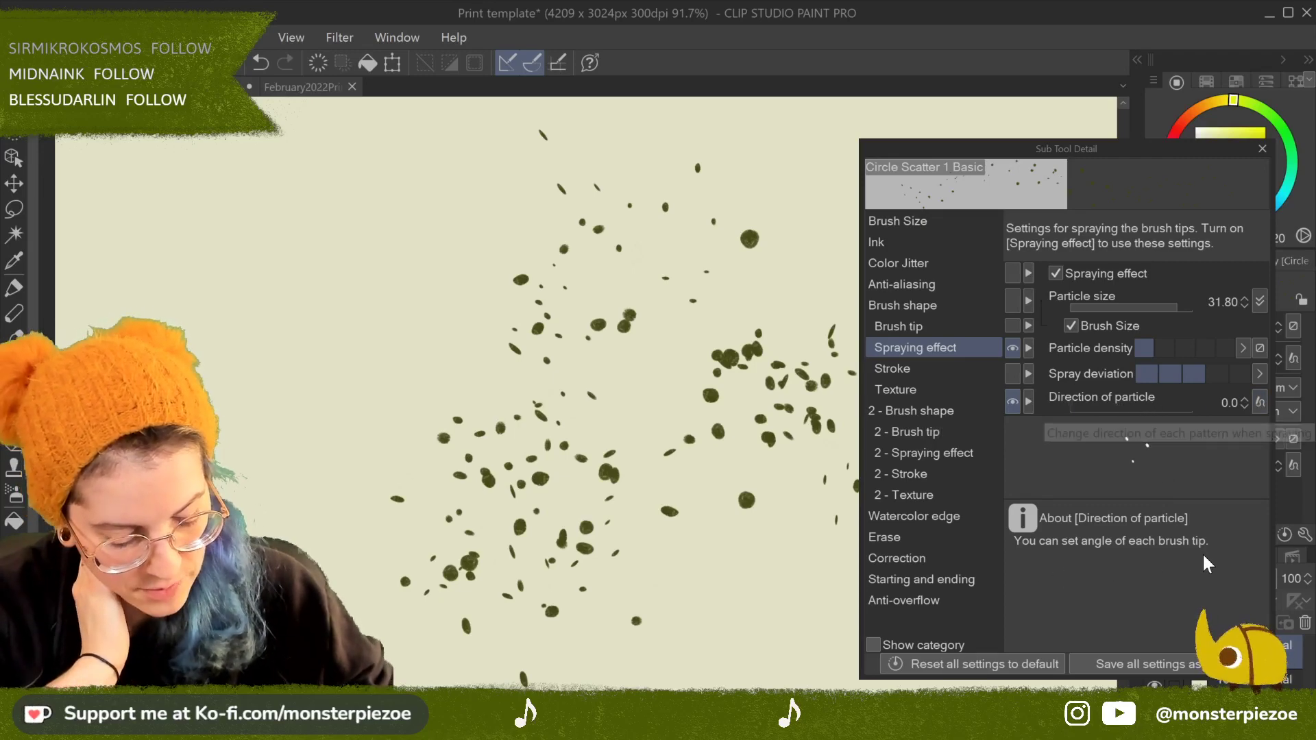
click(1145, 408)
mouse_move(292, 316)
mouse_down()
mouse_move(393, 254)
mouse_move(267, 377)
mouse_move(394, 244)
mouse_up()
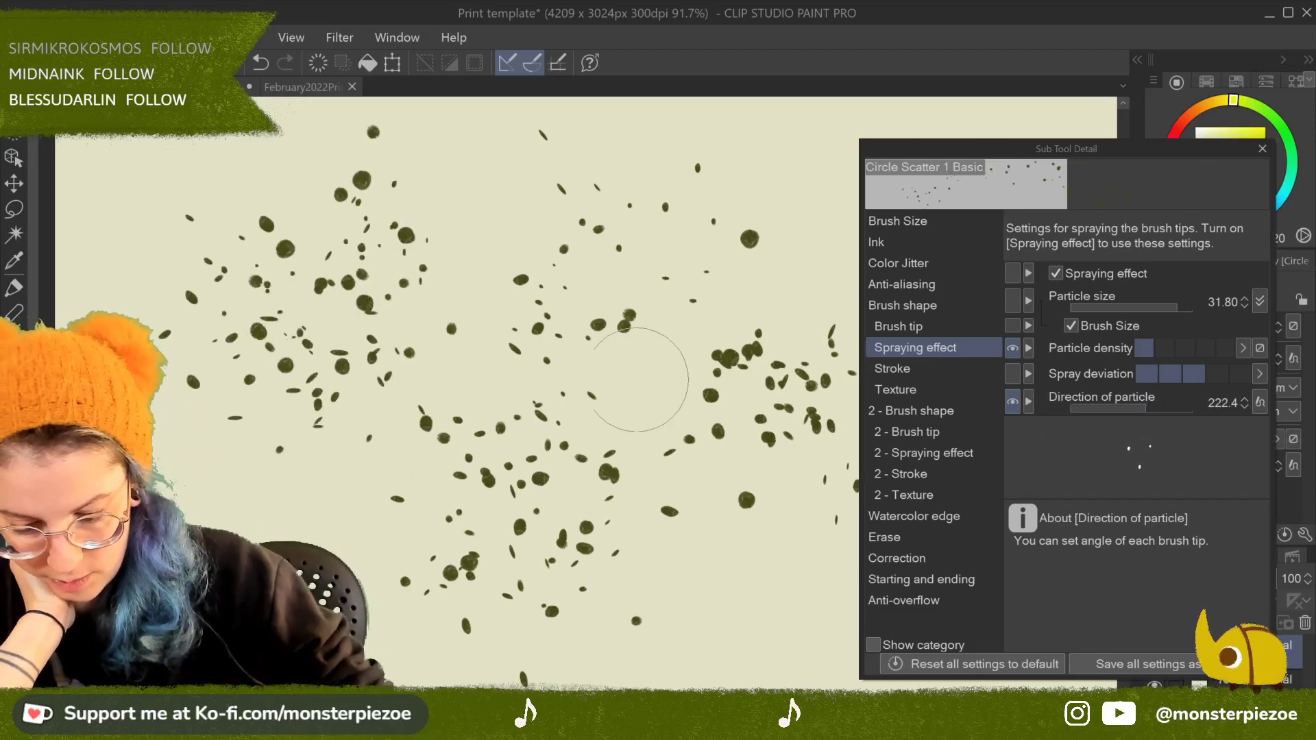
click(319, 61)
mouse_move(279, 206)
mouse_down()
mouse_move(323, 283)
mouse_move(264, 200)
mouse_move(366, 277)
mouse_move(314, 183)
mouse_move(259, 302)
mouse_move(346, 306)
mouse_up()
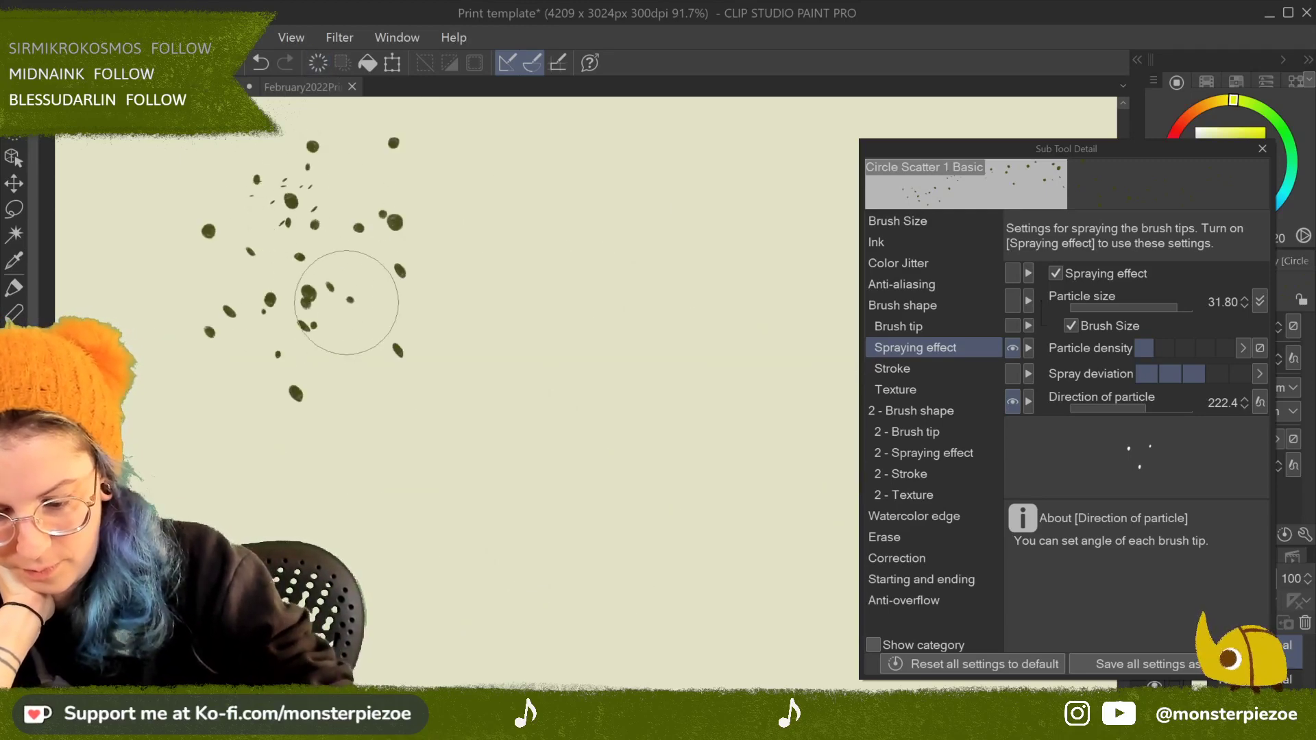
Step: Compare scattered clusters at a Direction of particle of 0.0 and 360.0, and return the setting to 0.0
drag(1158, 410, 1083, 425)
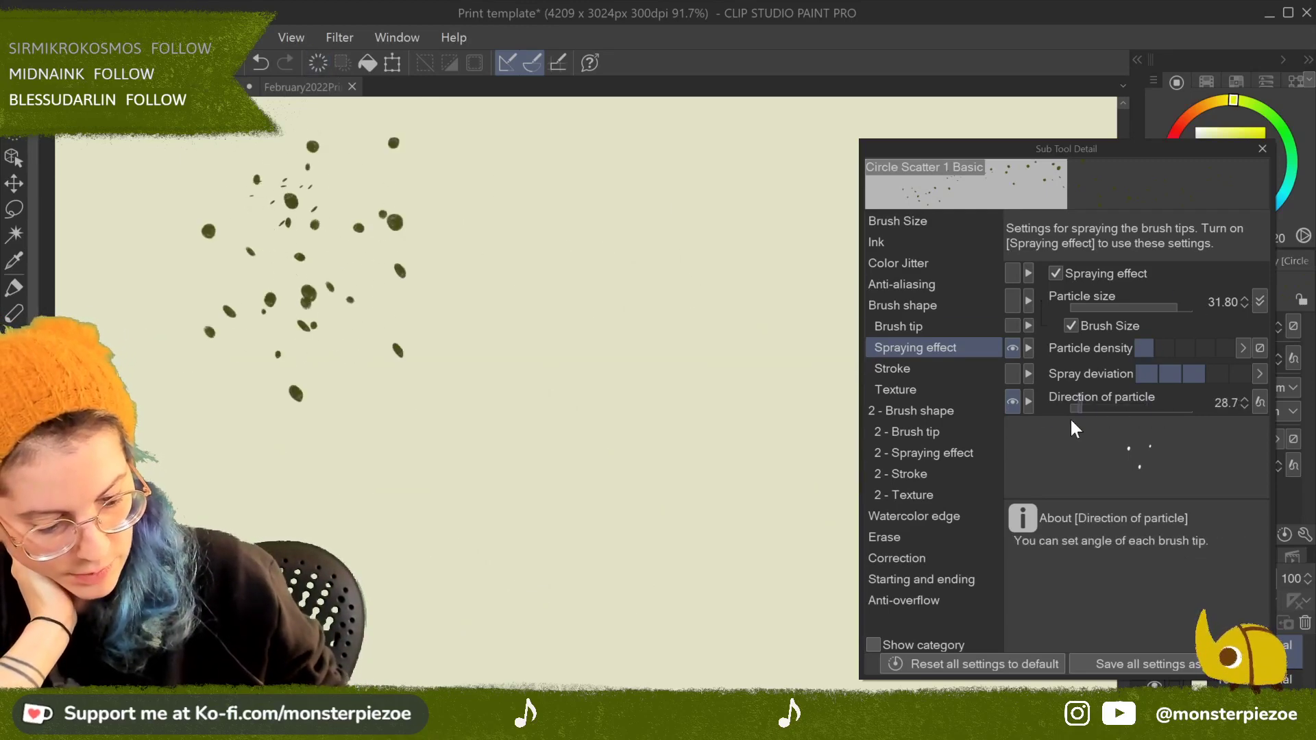
mouse_move(692, 420)
mouse_down()
mouse_move(602, 360)
mouse_move(590, 228)
mouse_move(704, 329)
mouse_move(540, 307)
mouse_move(697, 276)
mouse_move(638, 377)
mouse_move(648, 212)
mouse_move(670, 371)
mouse_move(627, 411)
mouse_up()
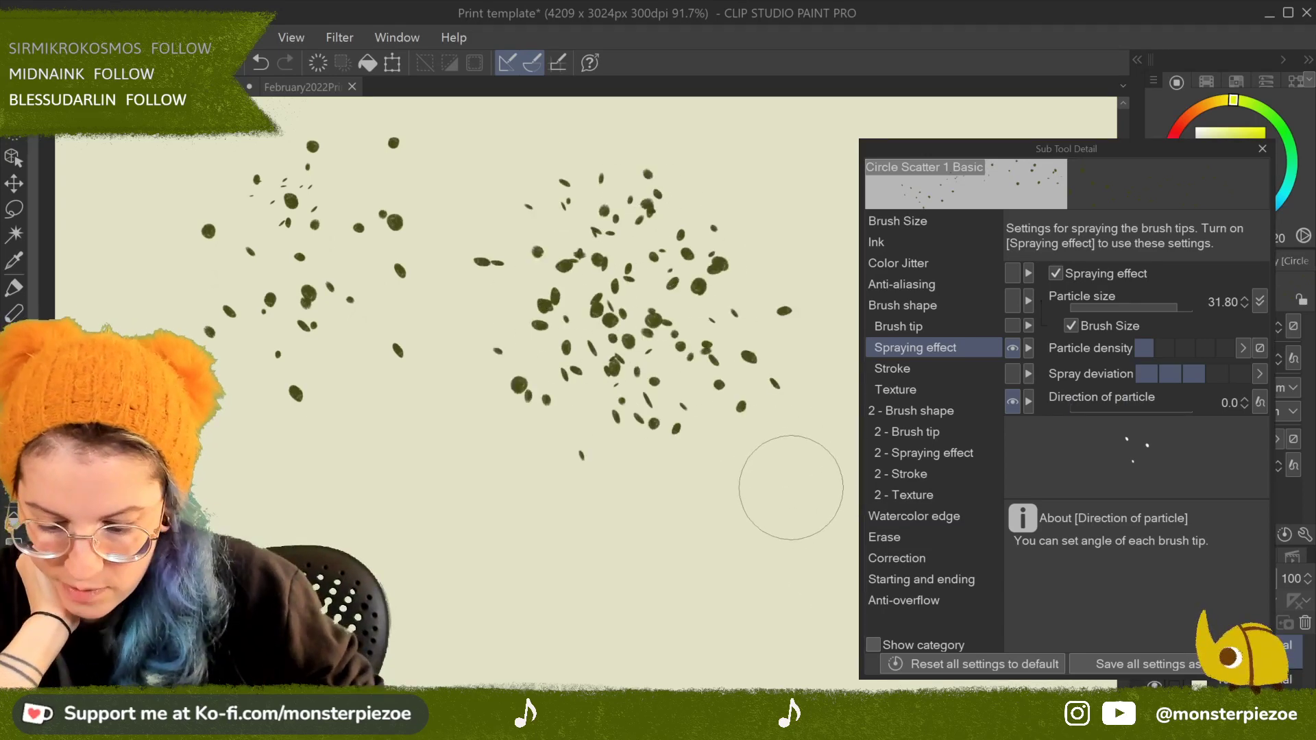
click(1196, 409)
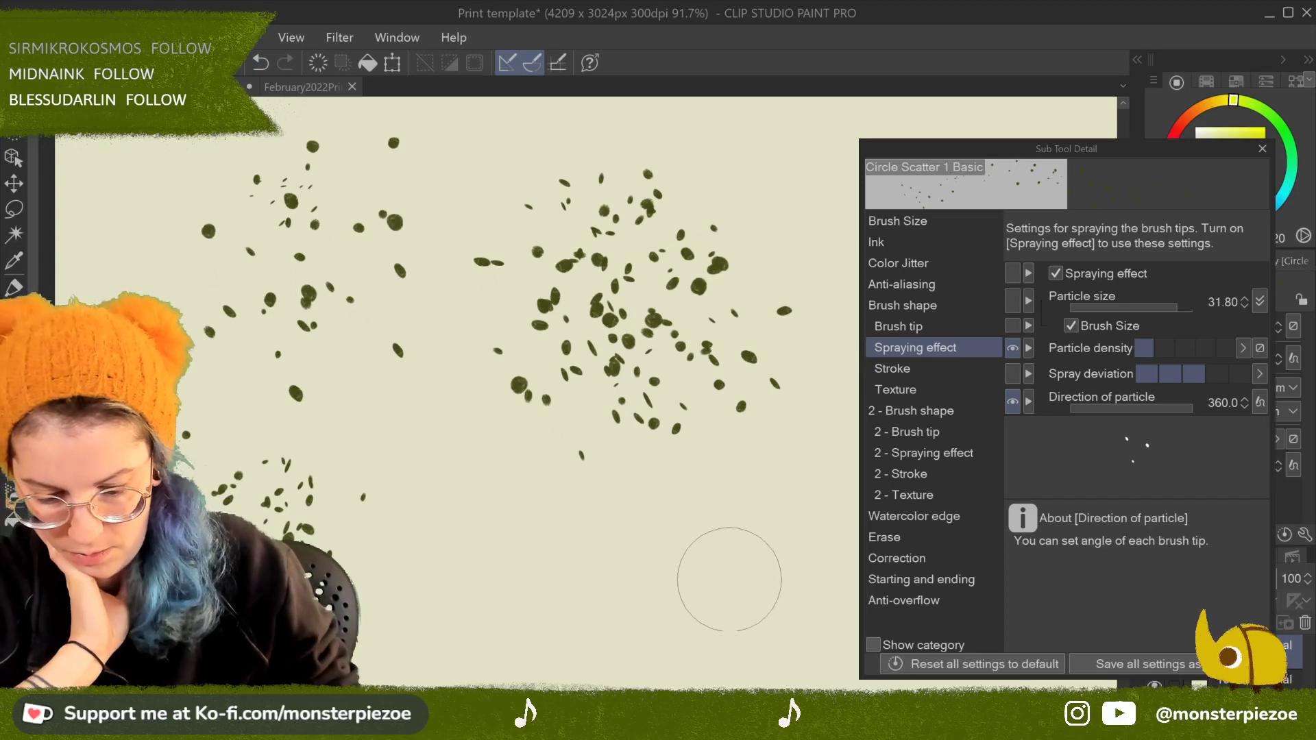
drag(1197, 411, 1071, 410)
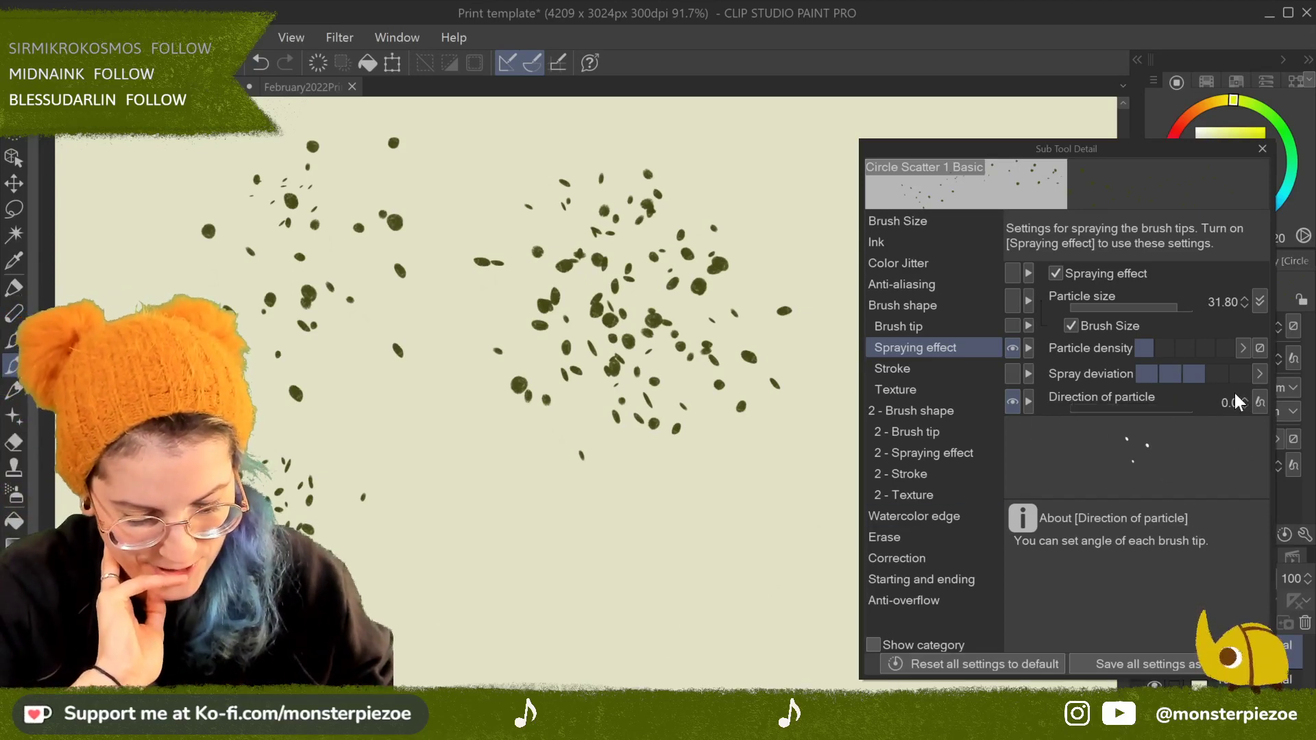
Step: Raise the Particle density to two levels, scatter large and small dots beneath the dense cluster, and close the sub tool details
click(1169, 348)
mouse_move(658, 493)
mouse_down()
mouse_move(617, 529)
mouse_move(631, 570)
mouse_move(781, 551)
mouse_move(806, 528)
mouse_up()
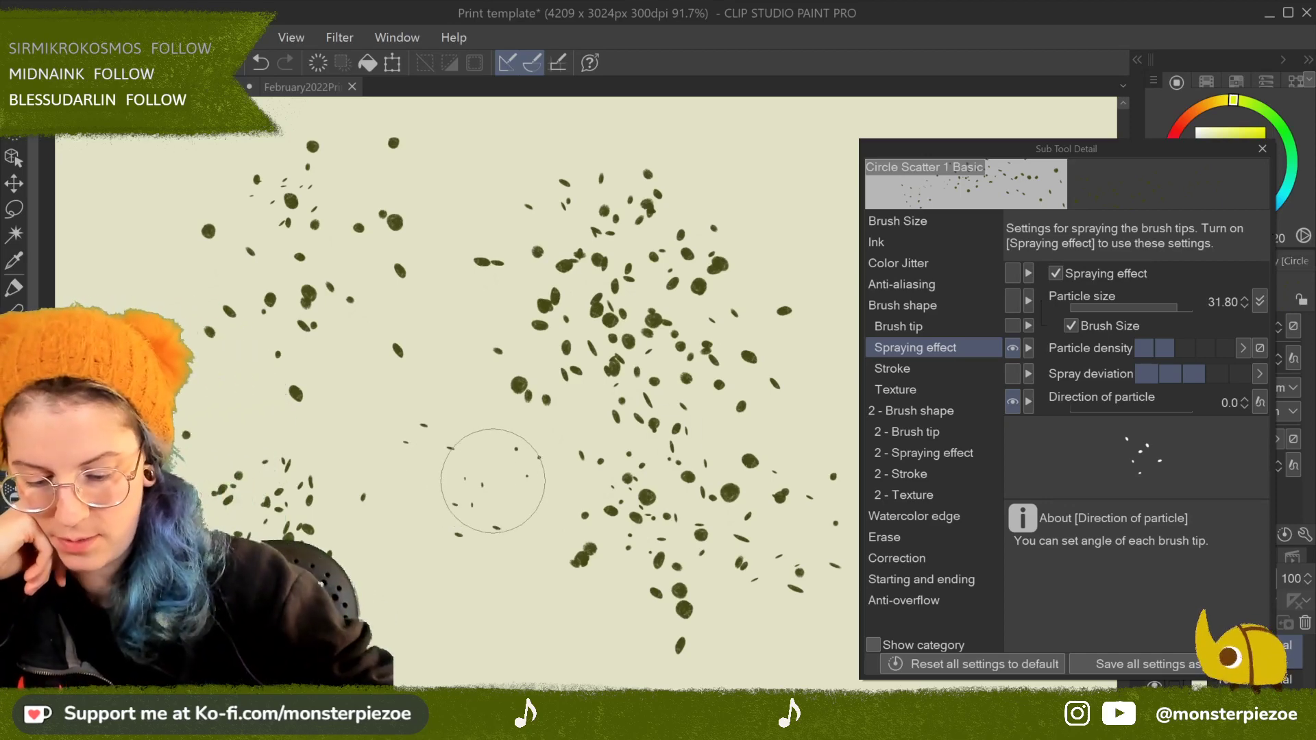
mouse_move(482, 430)
mouse_down()
mouse_move(526, 519)
mouse_move(528, 594)
mouse_up()
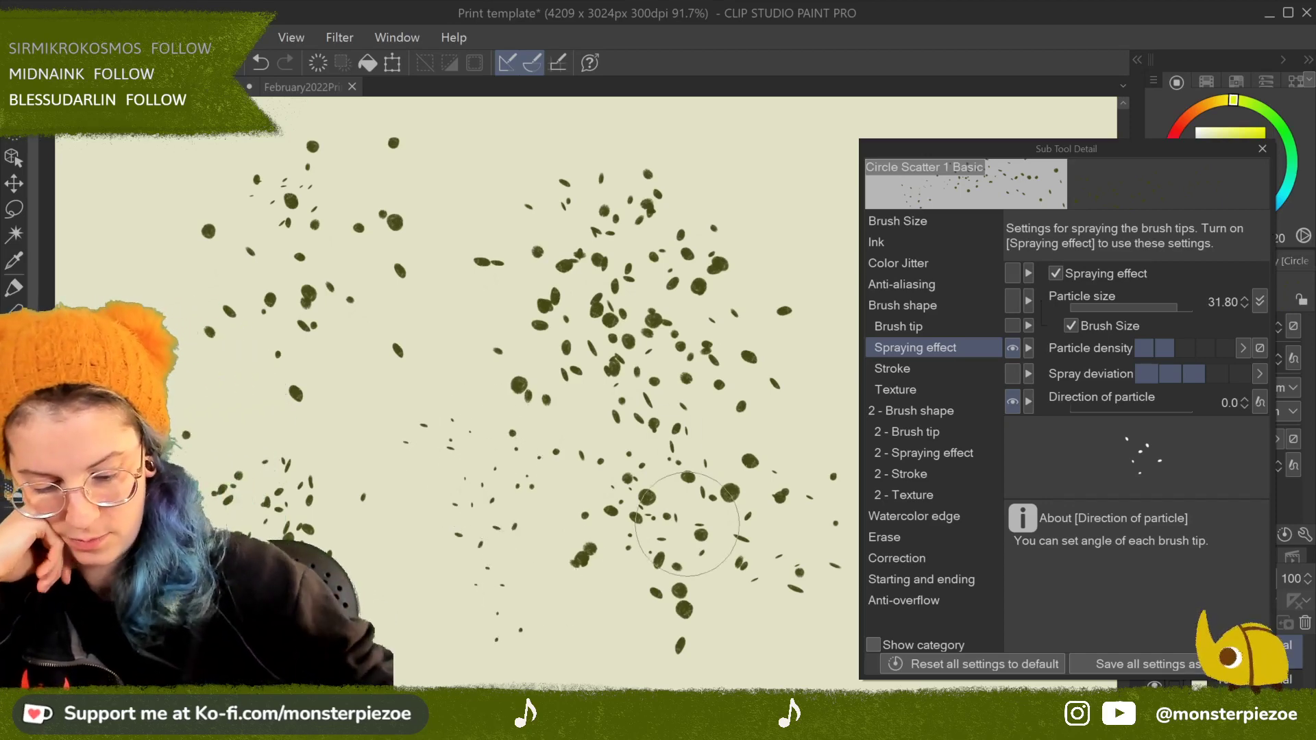
click(794, 502)
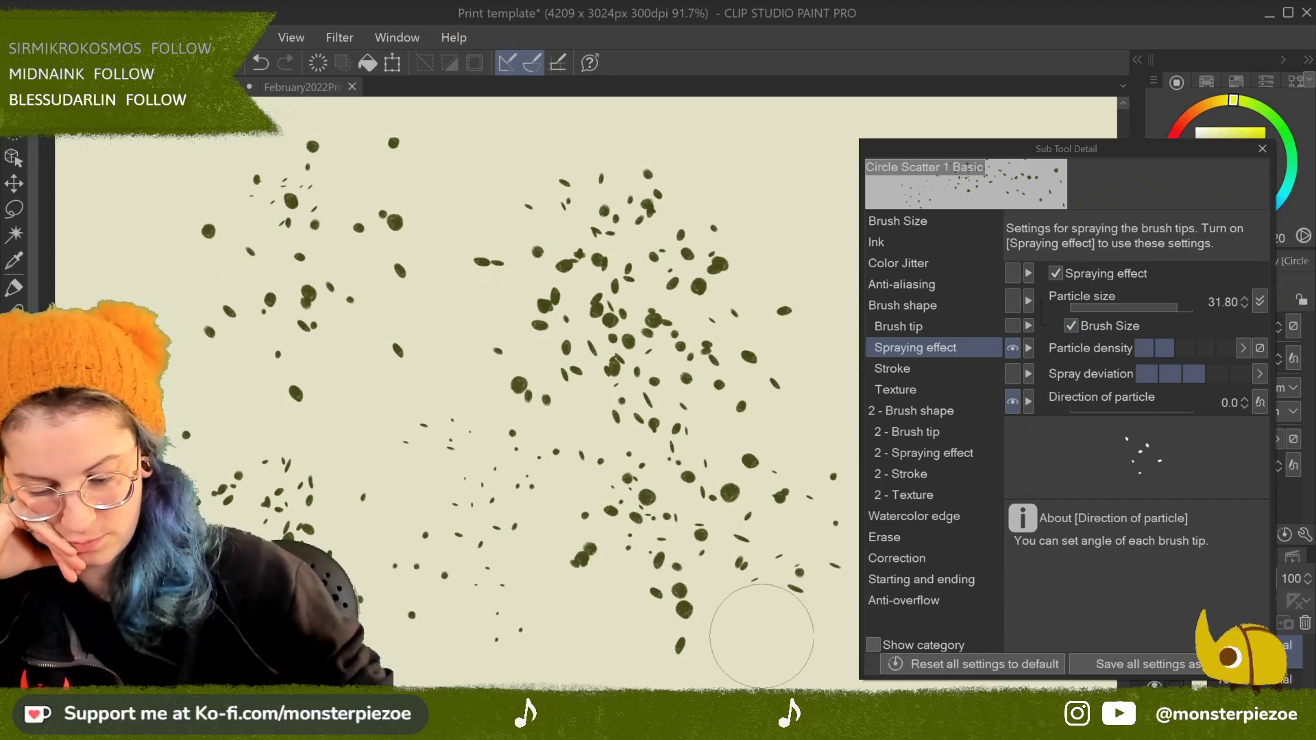
click(1262, 149)
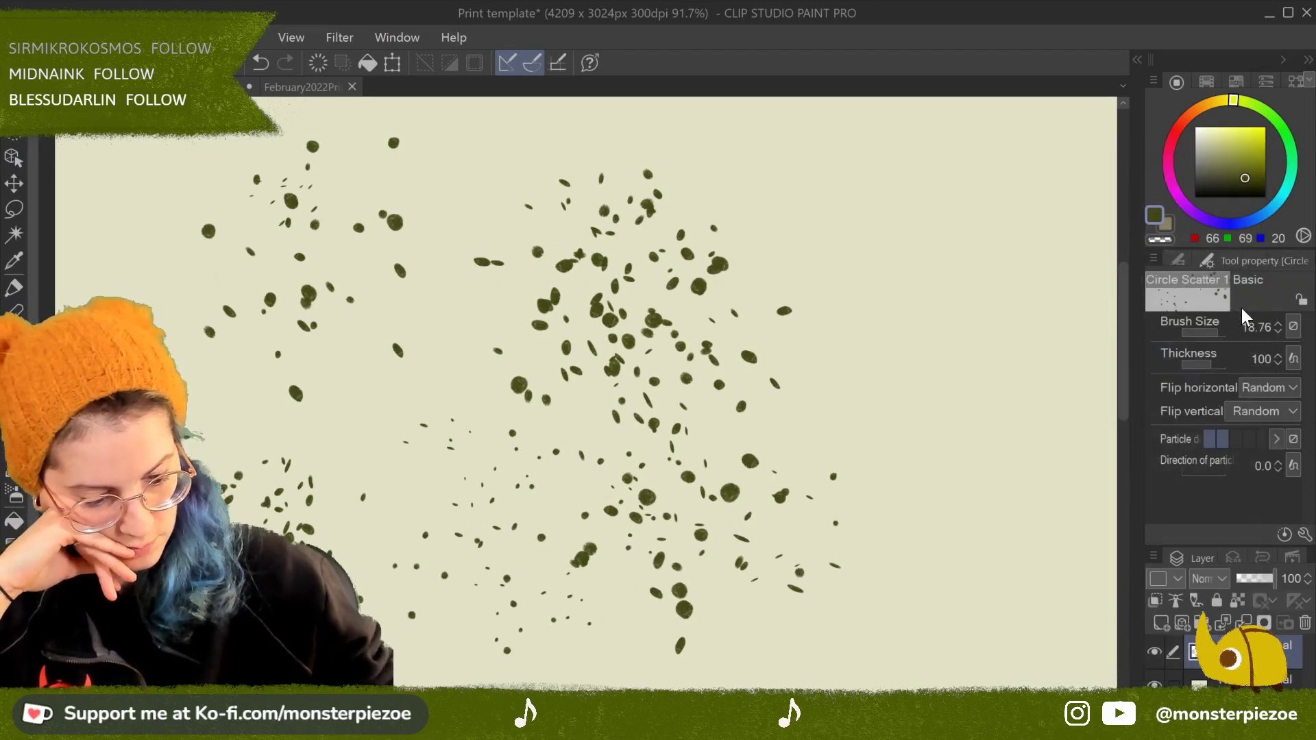
Step: Show the sub tool brushes as a grid of thumbnails and widen the palette to fit five per row
click(1197, 257)
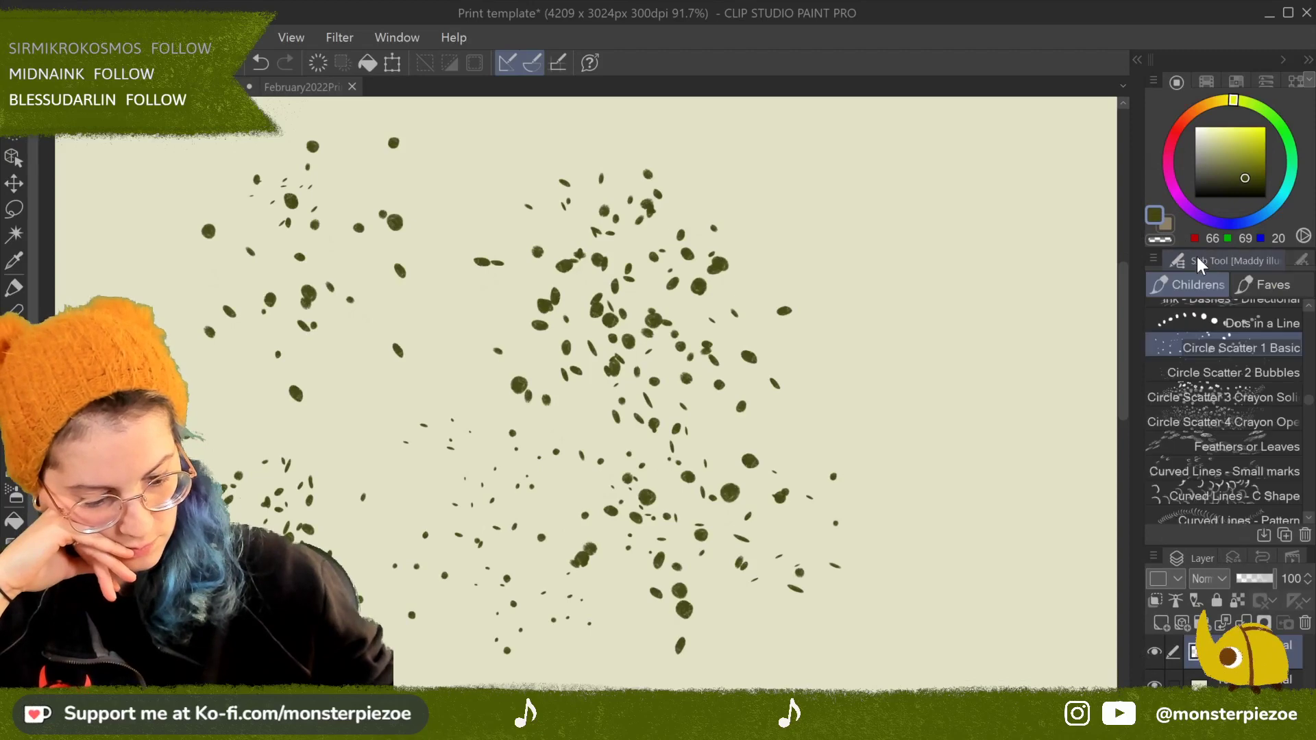
right_click(1275, 343)
click(1156, 255)
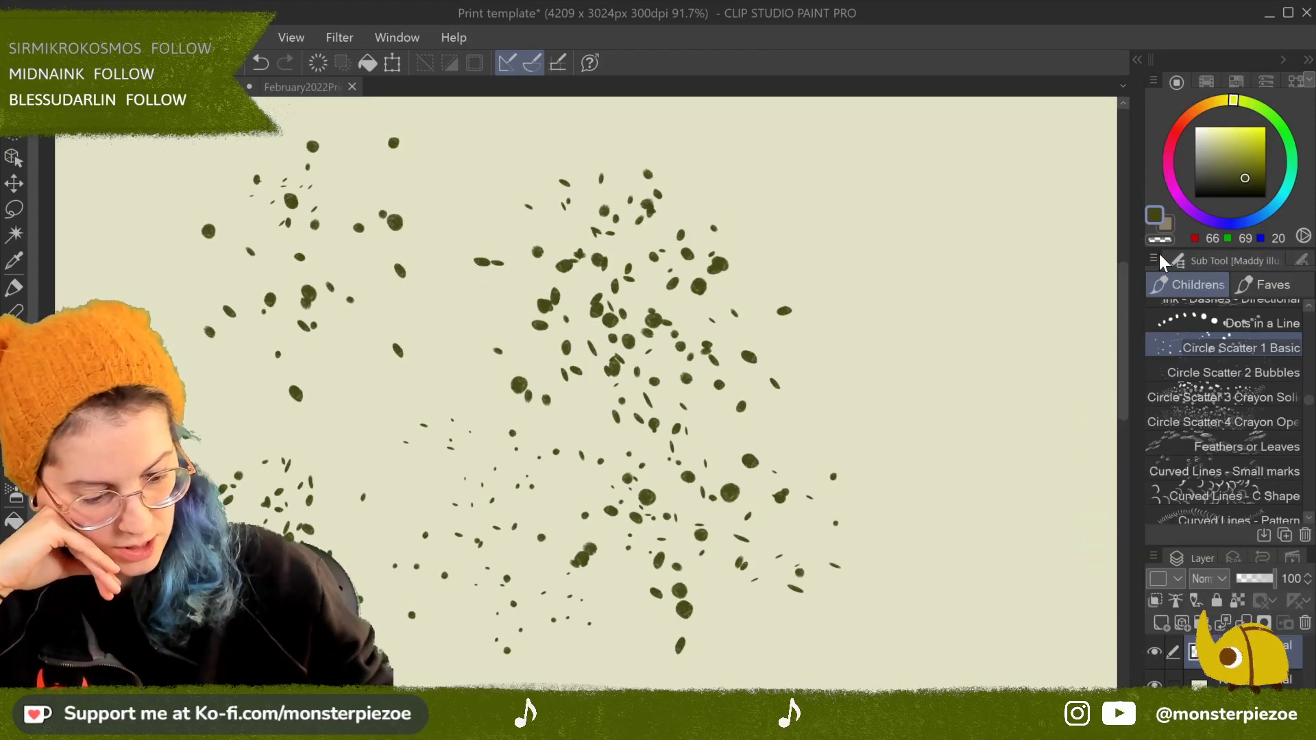
click(1156, 256)
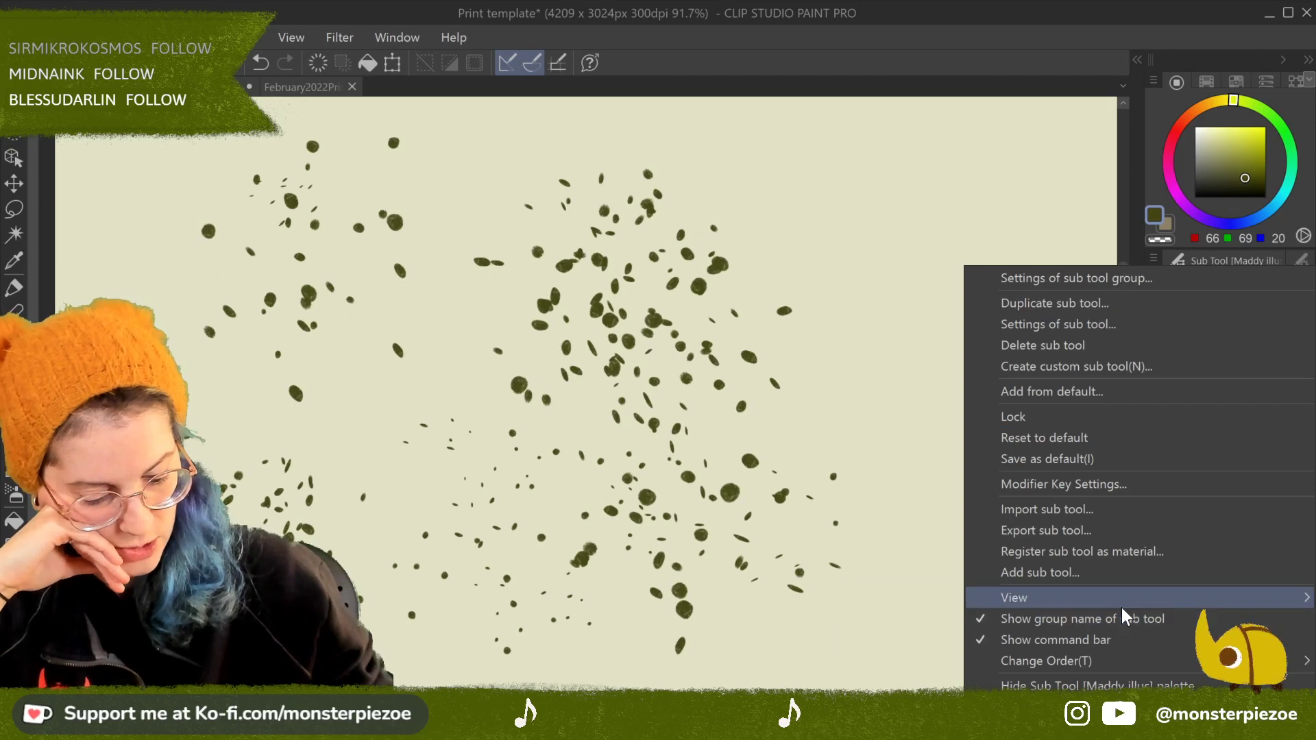
mouse_move(1122, 606)
click(920, 641)
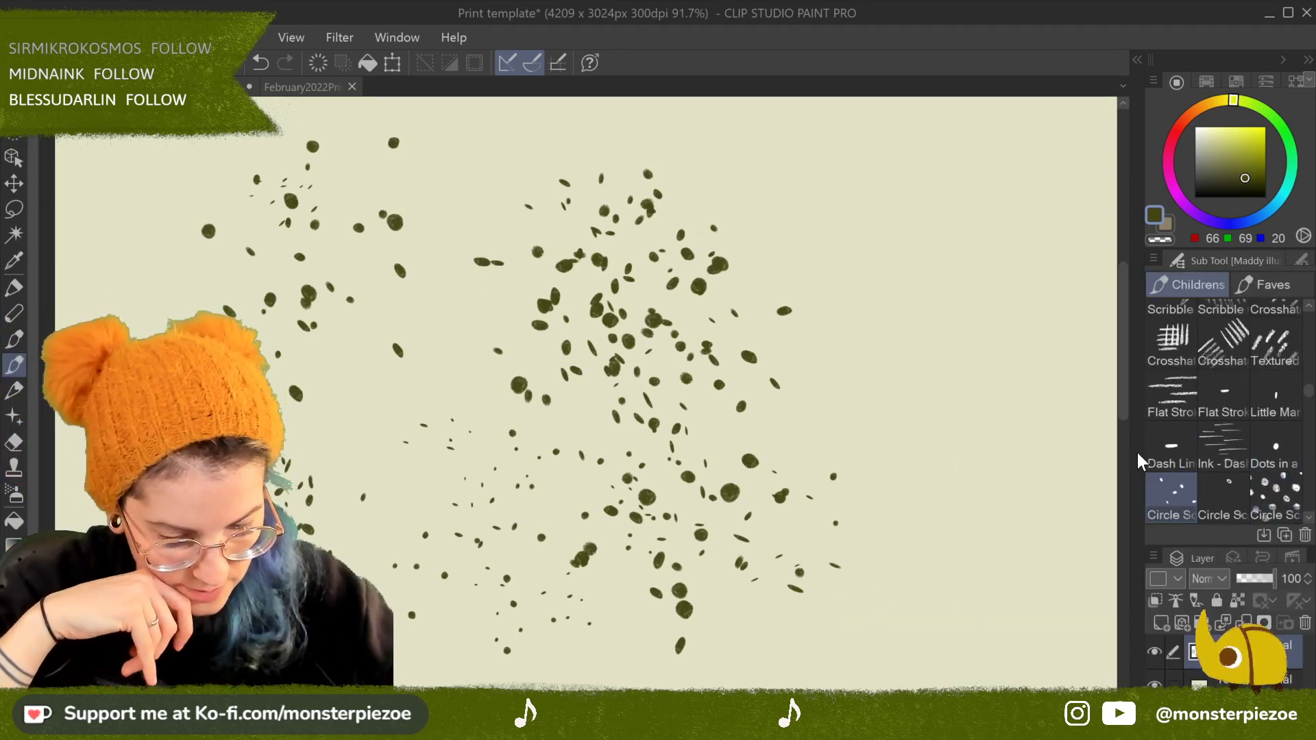
drag(1141, 468, 1029, 467)
scroll(1170, 420, down, 5)
drag(1308, 449, 1309, 397)
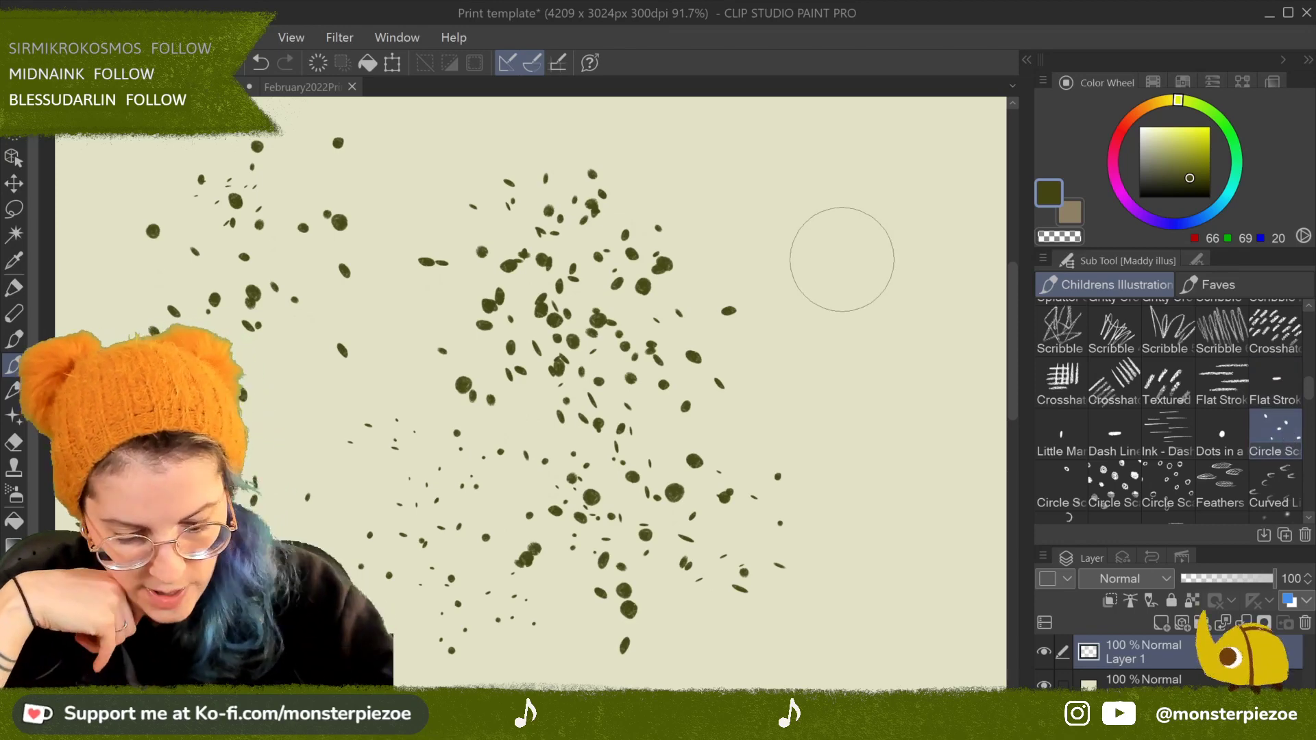
Step: Scatter small dots in the empty area right of the clusters with Circle Scatter 1 Basic, and bubbles beneath them with Circle Scatter 2 Bubbles
mouse_move(857, 269)
mouse_down()
mouse_move(858, 240)
mouse_move(903, 277)
mouse_up()
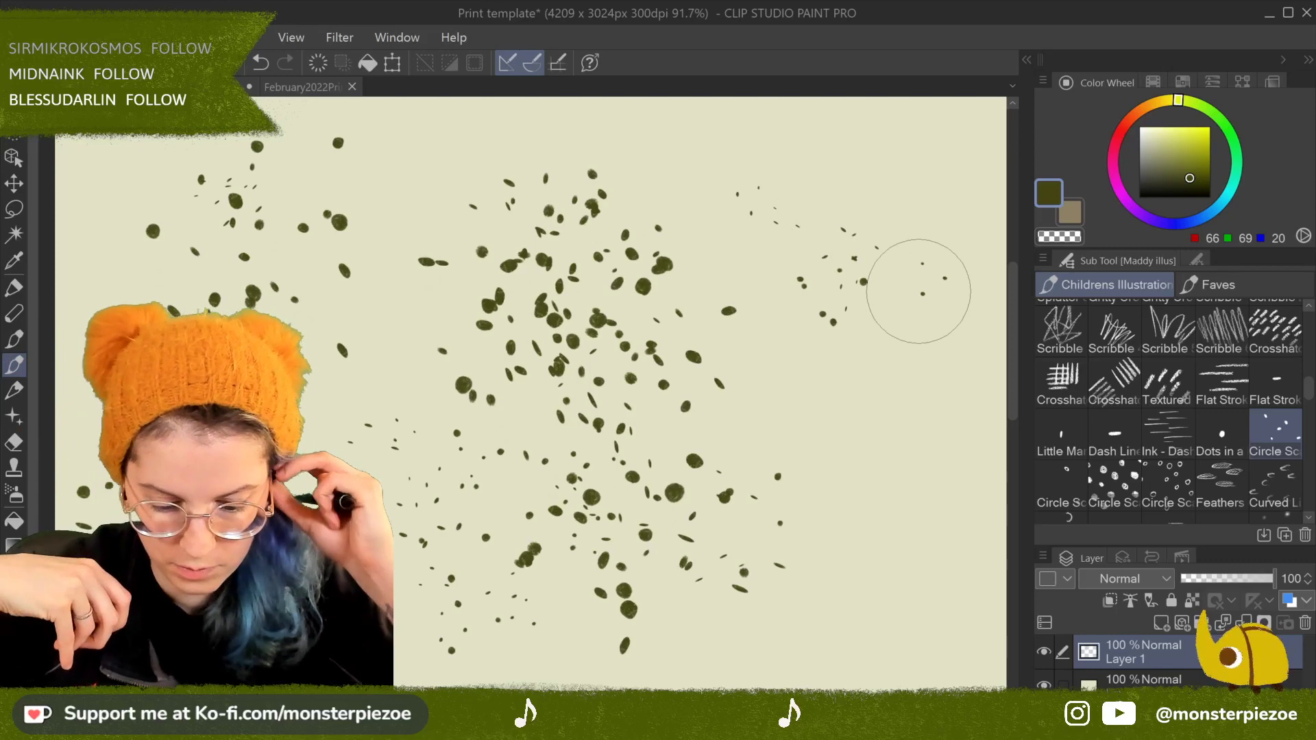
click(1062, 483)
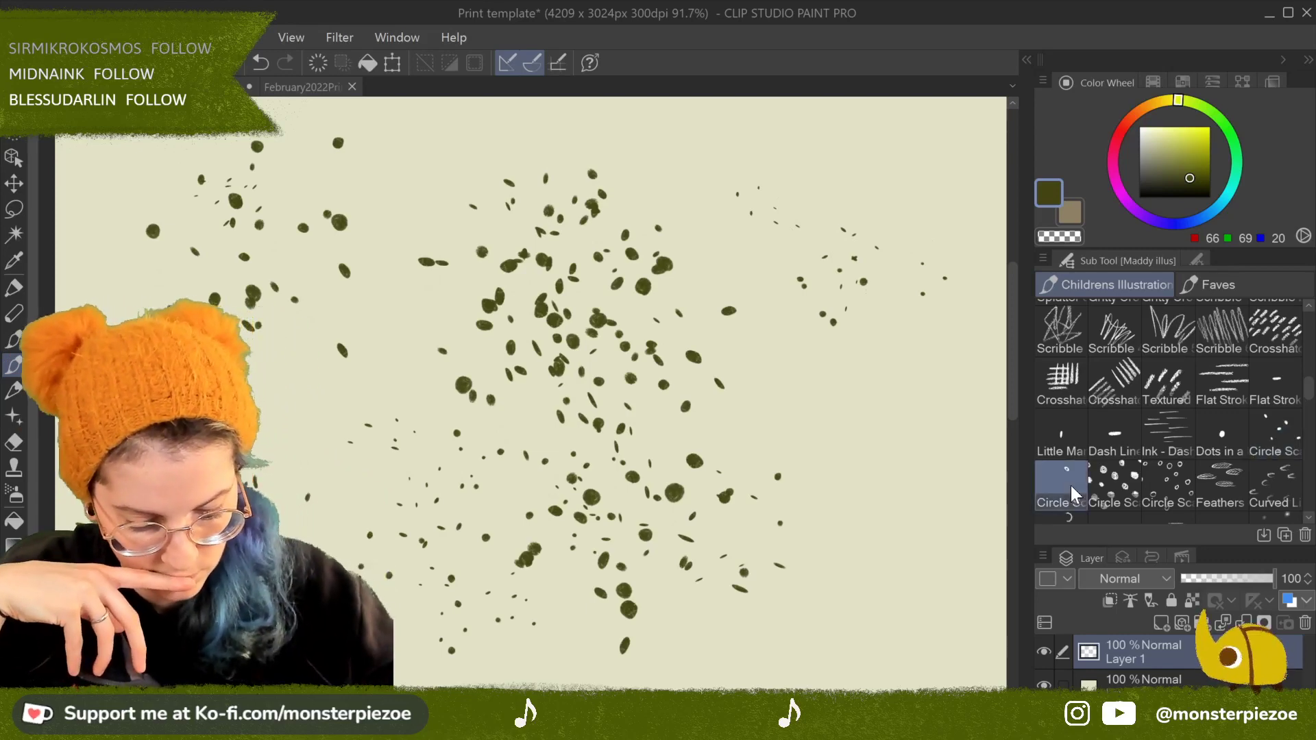
mouse_move(809, 411)
mouse_down()
mouse_move(833, 425)
mouse_move(873, 387)
mouse_move(817, 385)
mouse_move(937, 469)
mouse_up()
scroll(665, 366, down, 5)
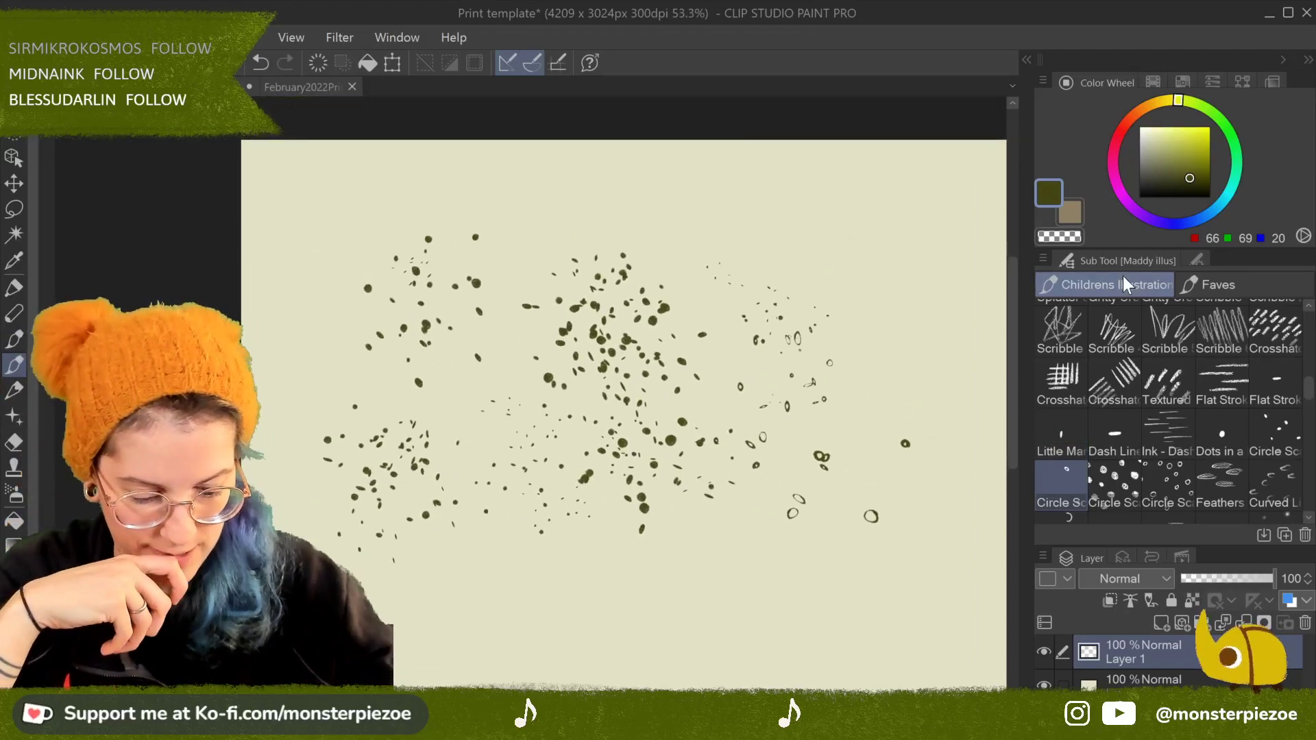
Step: Show the sub tool brushes as named stroke previews and narrow the palette to a single column at the circle scatter brushes
click(1042, 258)
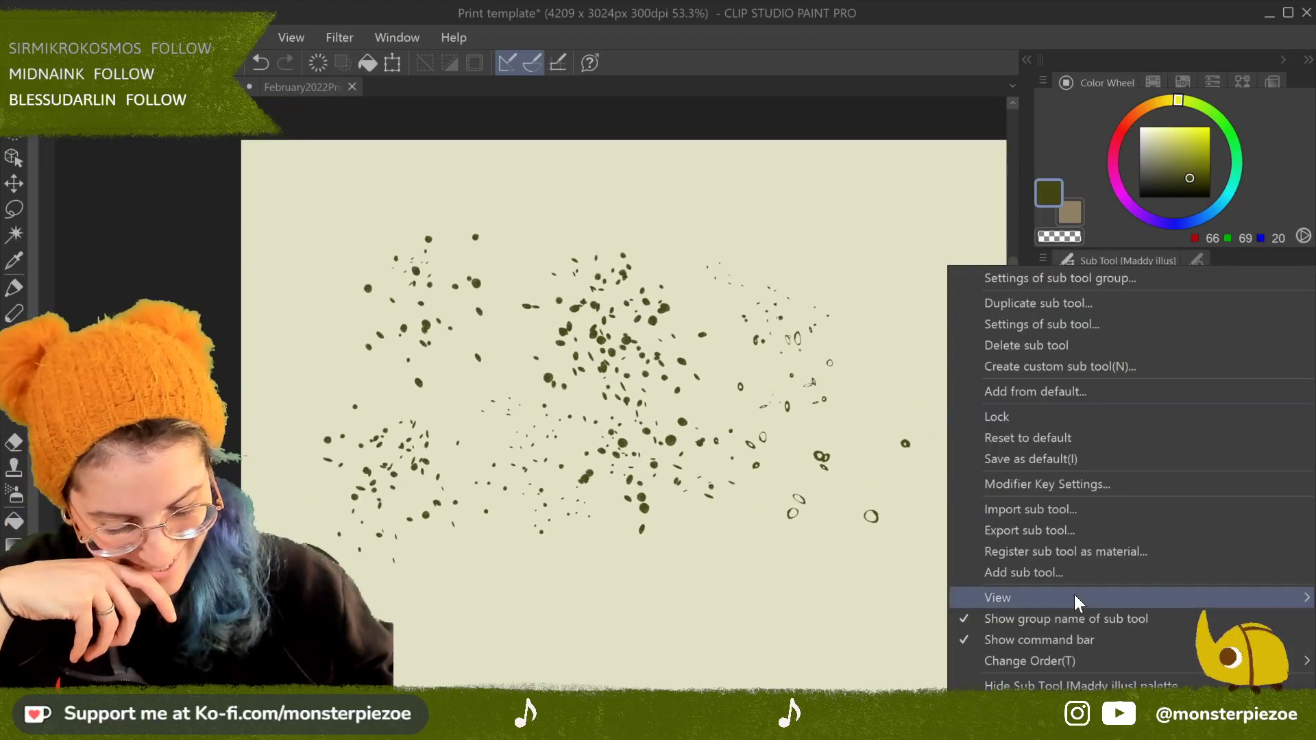
mouse_move(1088, 599)
click(891, 600)
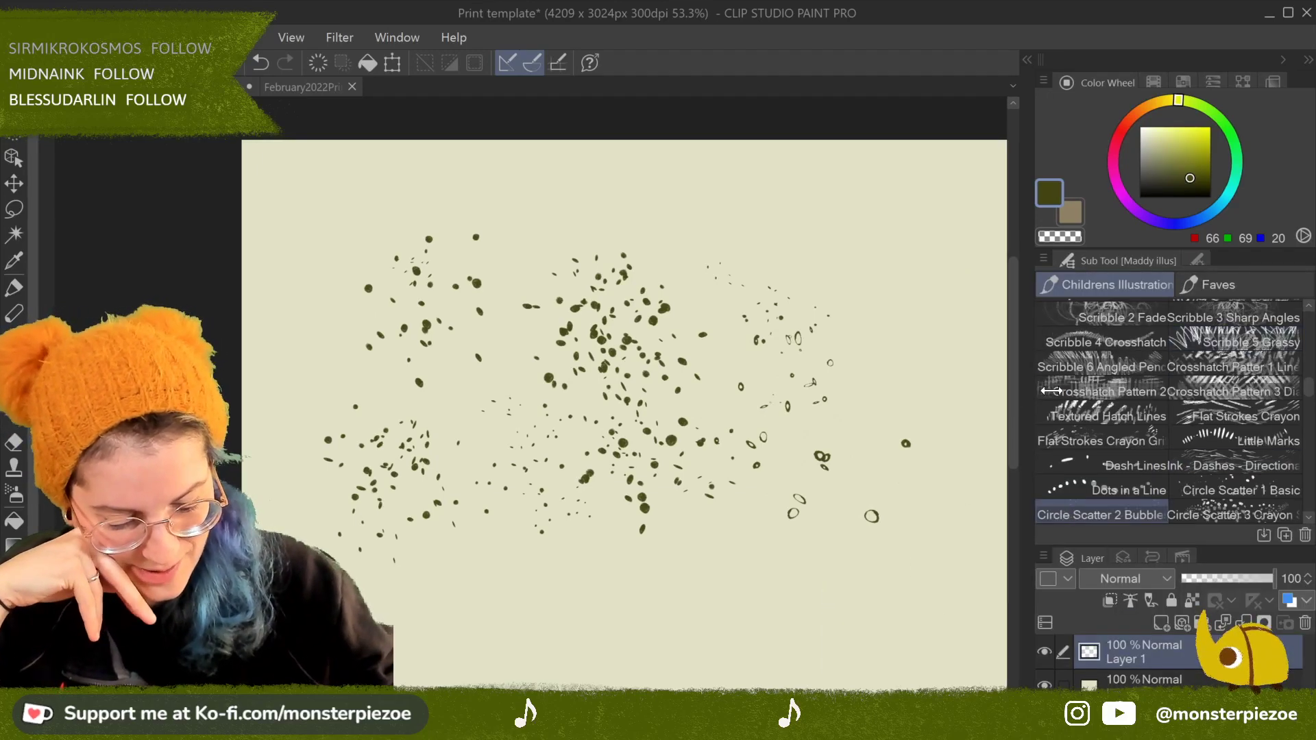
drag(1029, 395, 1138, 384)
click(1285, 367)
drag(1310, 351, 1313, 396)
scroll(1234, 412, down, 5)
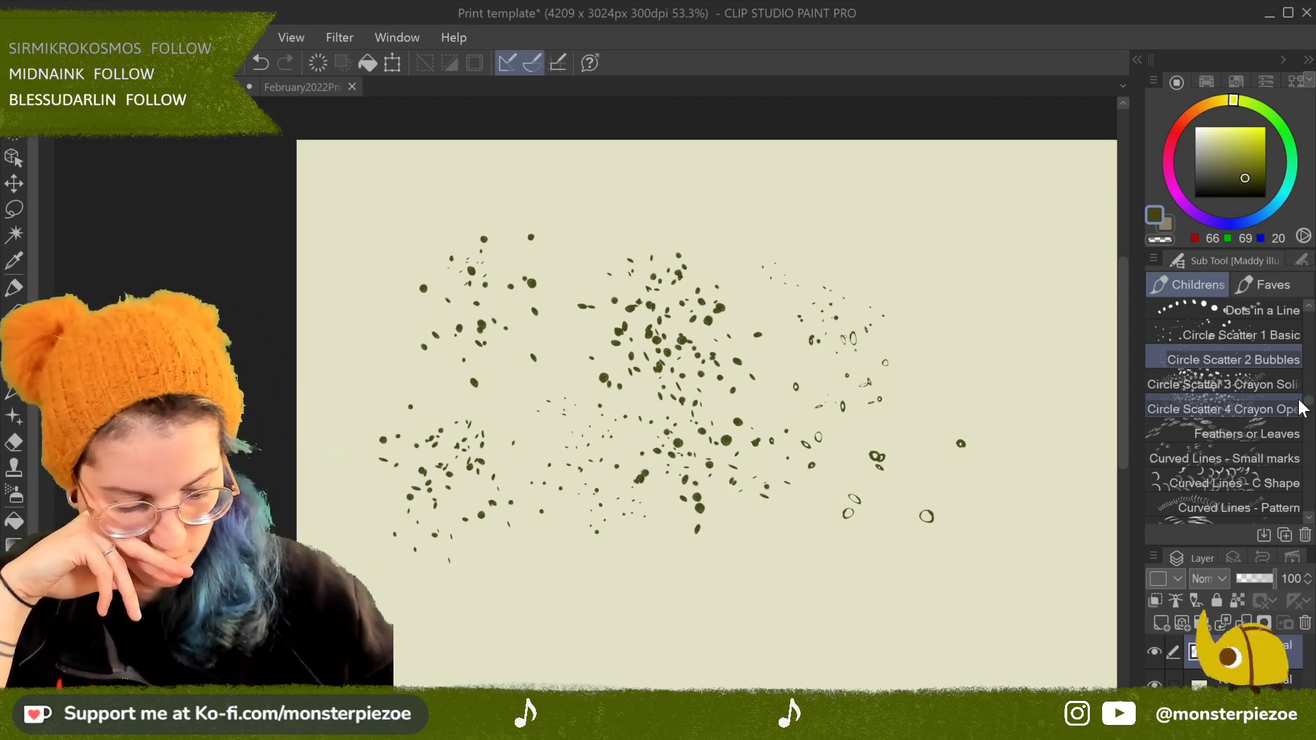
Step: Scatter dots in the empty upper area right of the clusters with Circle Scatter 1 Basic
click(1279, 336)
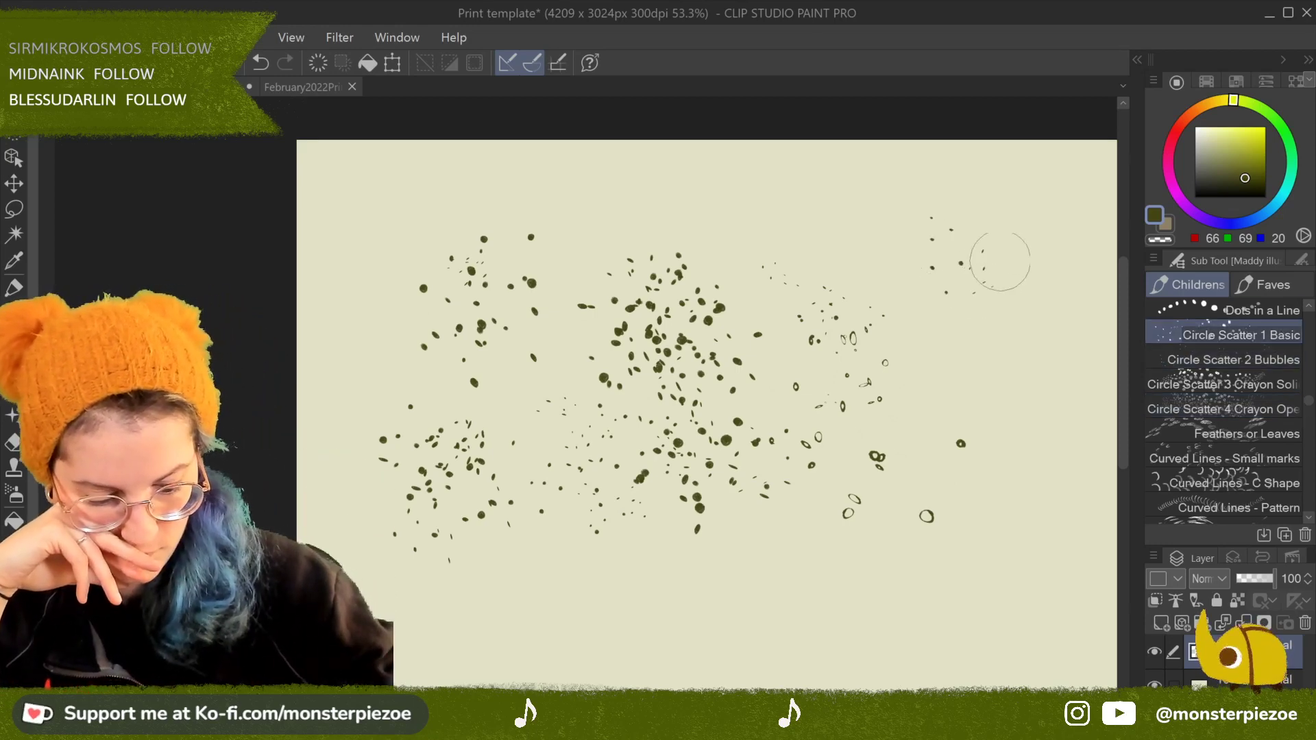
mouse_move(1020, 273)
mouse_down()
mouse_move(1021, 325)
mouse_move(973, 317)
mouse_move(697, 372)
mouse_up()
scroll(981, 302, up, 5)
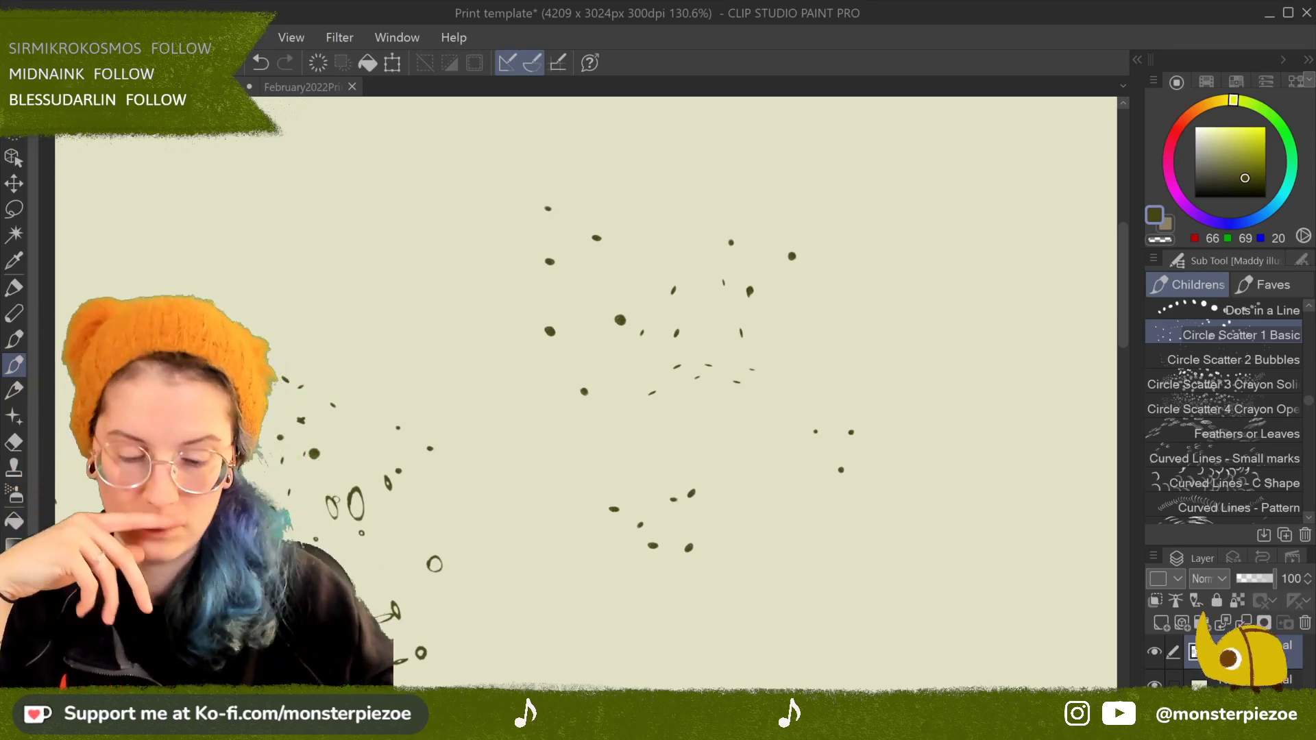
Step: Disable the Spraying effect of Circle Scatter 1 Basic, paint dots beside the new scatter, and enable the effect again
click(1300, 261)
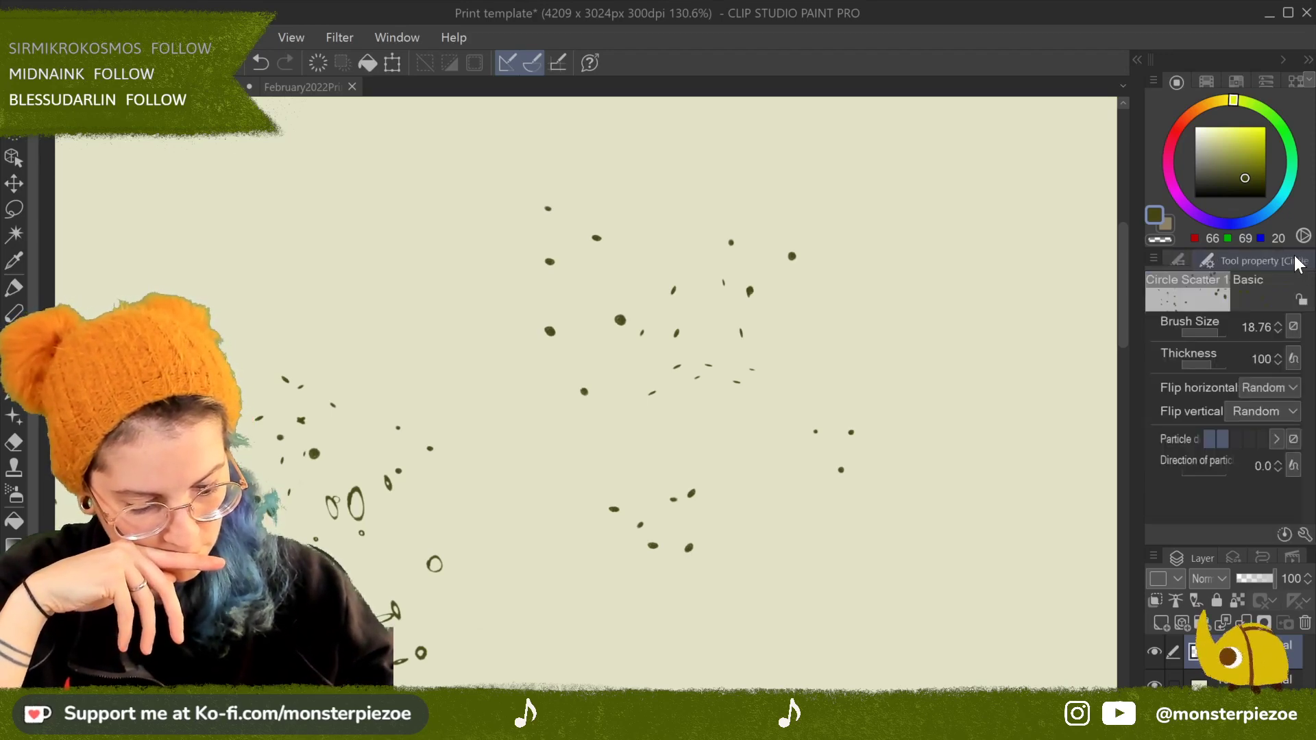
click(1305, 535)
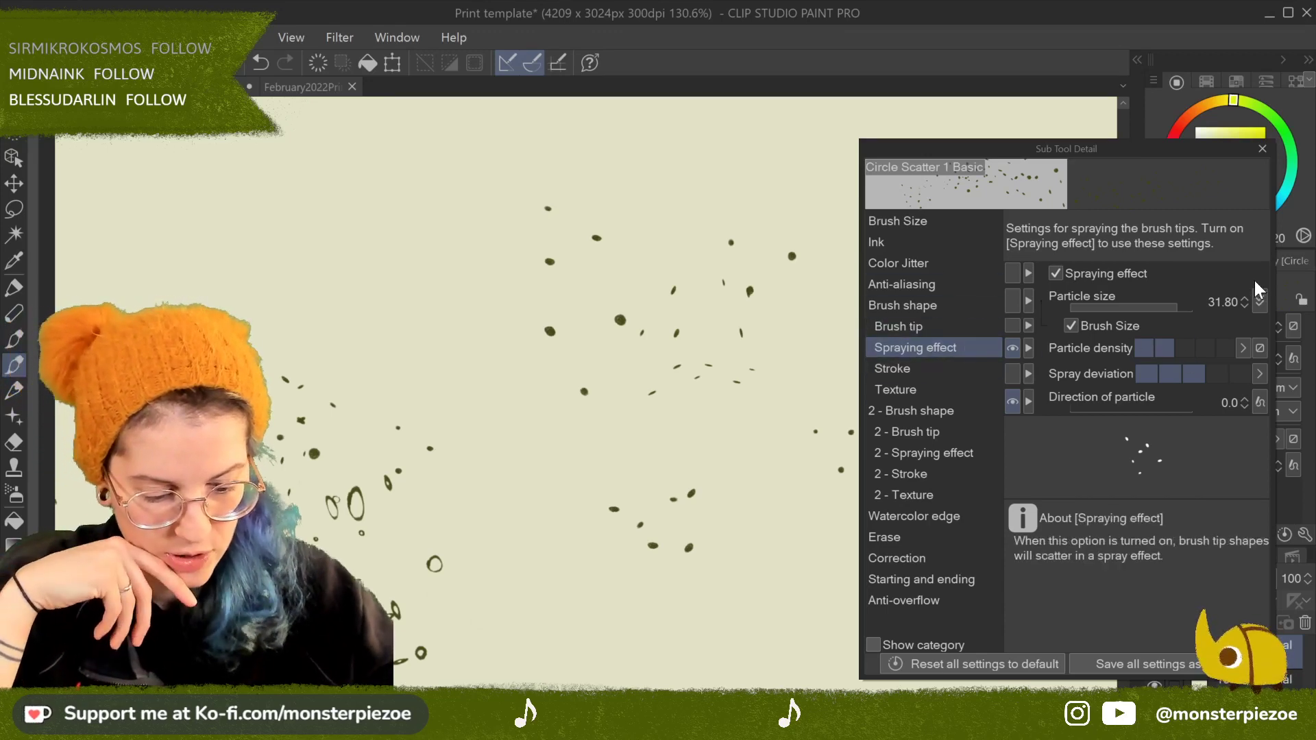
click(1056, 273)
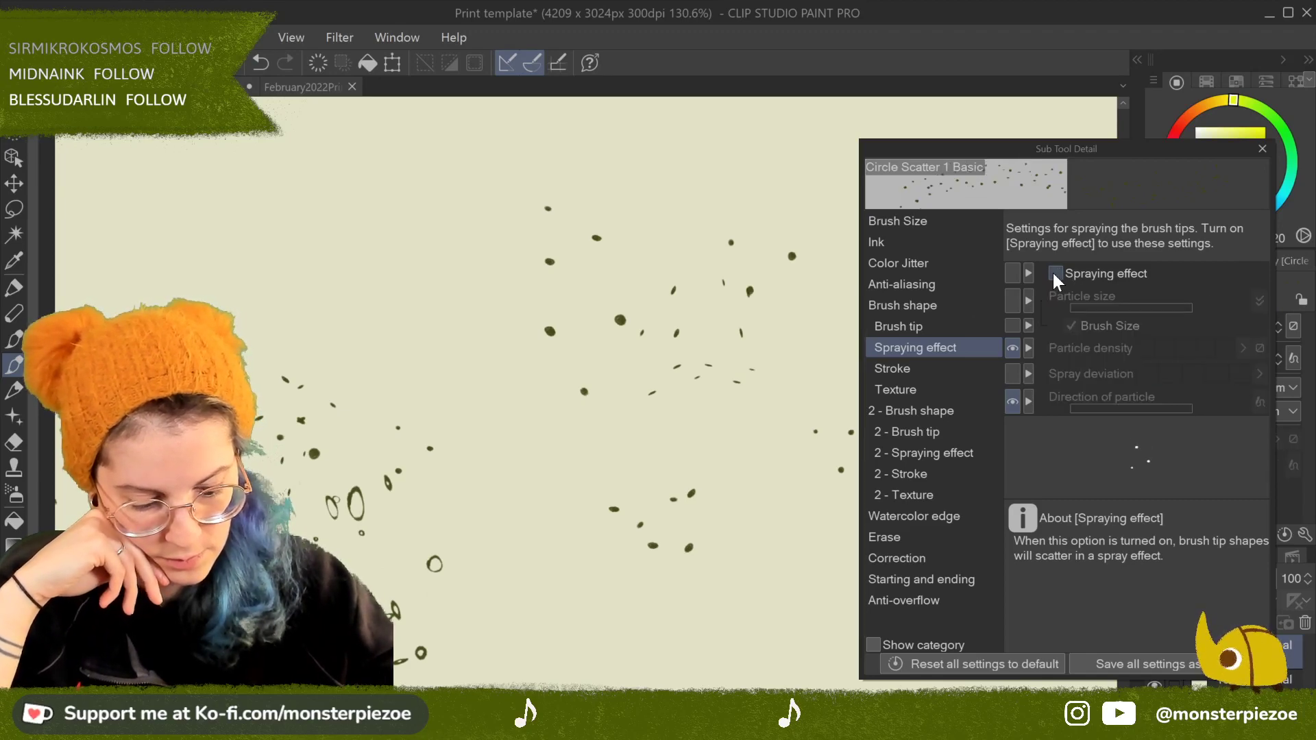
mouse_move(469, 244)
mouse_down()
mouse_move(480, 334)
mouse_move(539, 254)
mouse_move(469, 351)
mouse_move(618, 339)
mouse_up()
click(617, 339)
click(1056, 274)
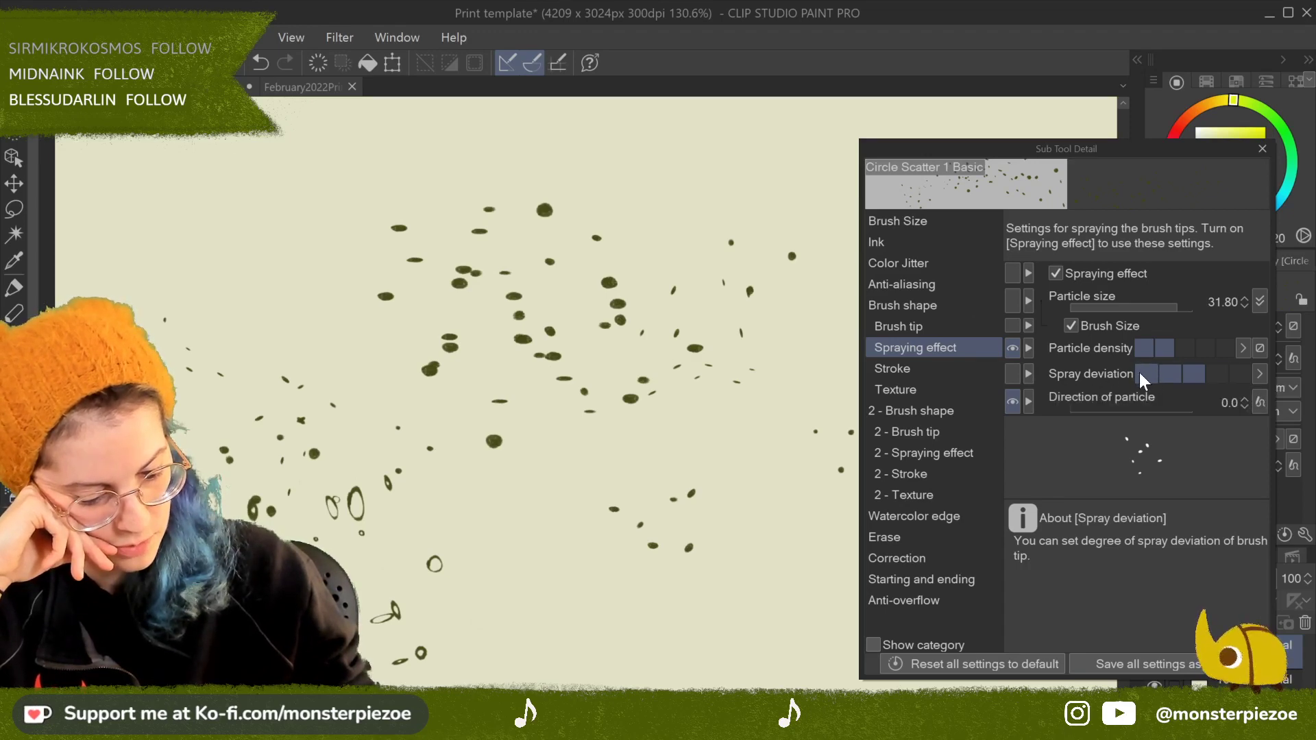
Step: Lower the Spray deviation to one level, scatter dots of varied sizes right of the flat dots, and close the sub tool details
right_click(1055, 351)
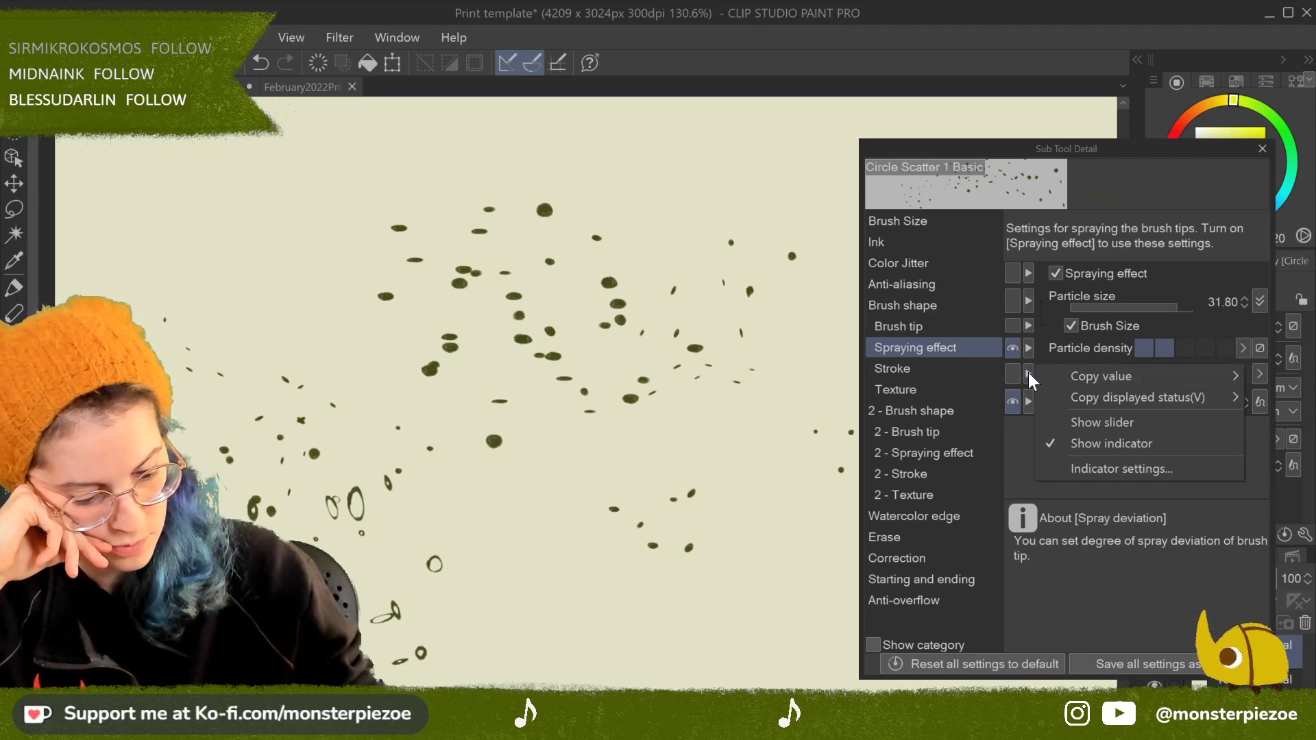
click(1172, 591)
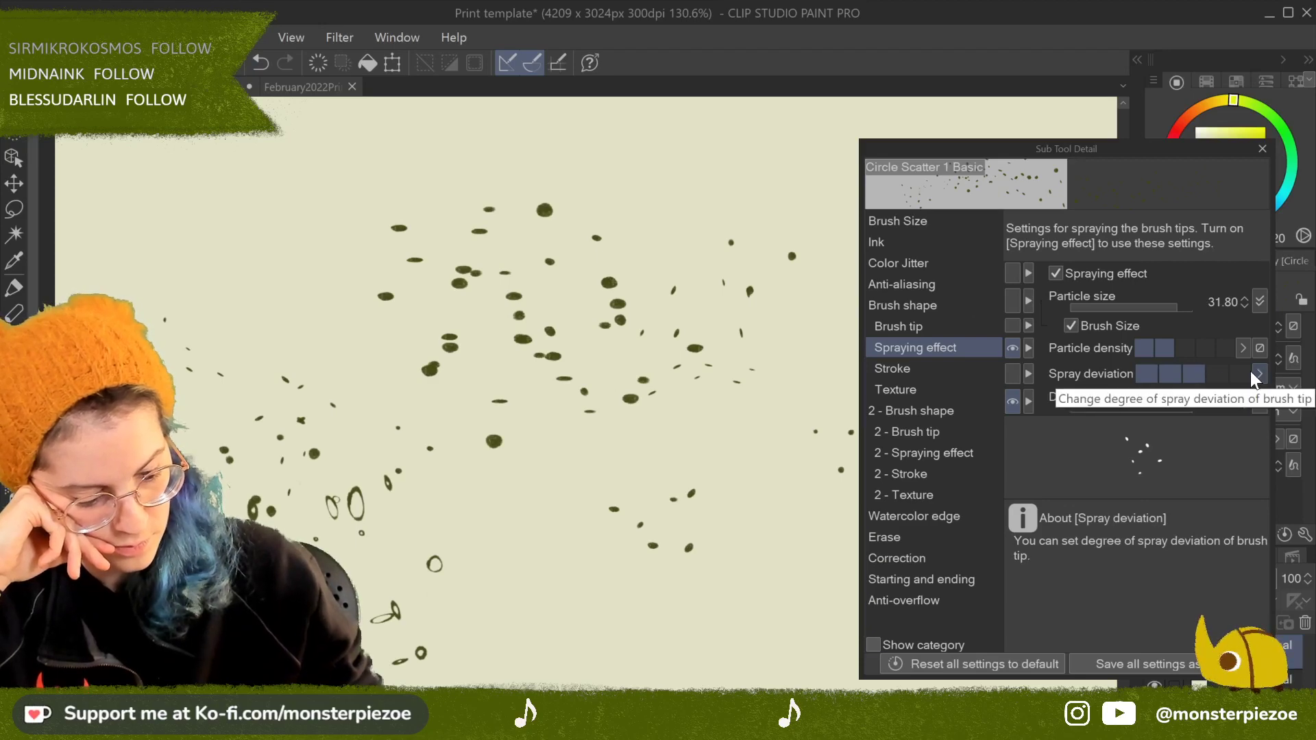
click(1142, 376)
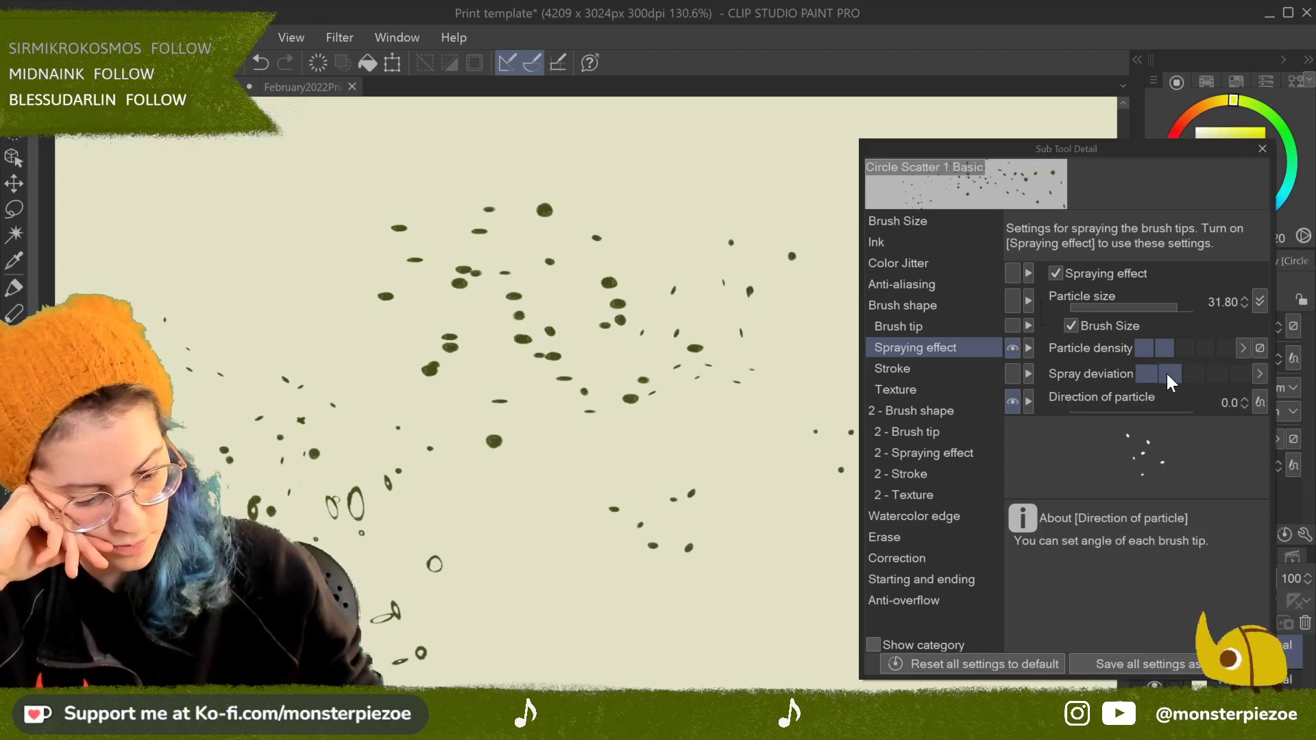
click(1223, 373)
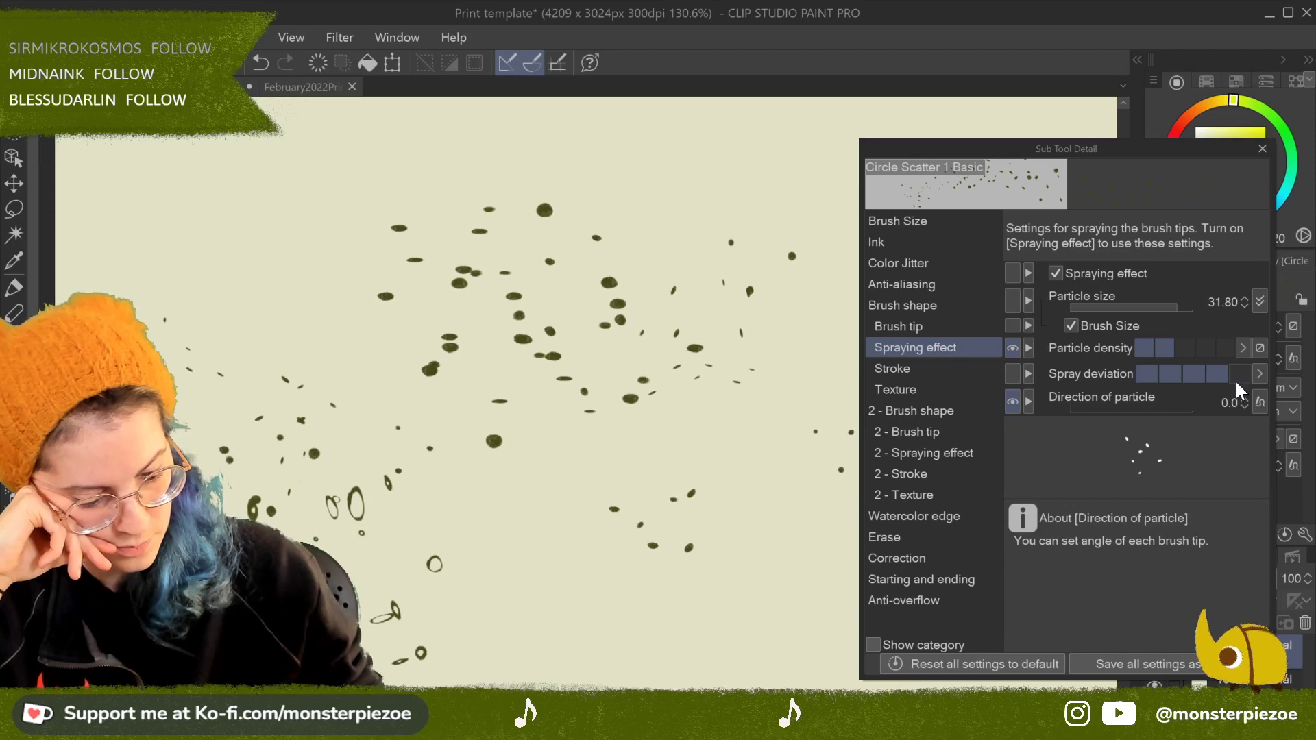
click(1150, 377)
mouse_move(651, 165)
mouse_down()
mouse_move(700, 323)
mouse_move(529, 517)
mouse_up()
mouse_move(639, 383)
mouse_down()
mouse_move(770, 378)
mouse_move(603, 315)
mouse_up()
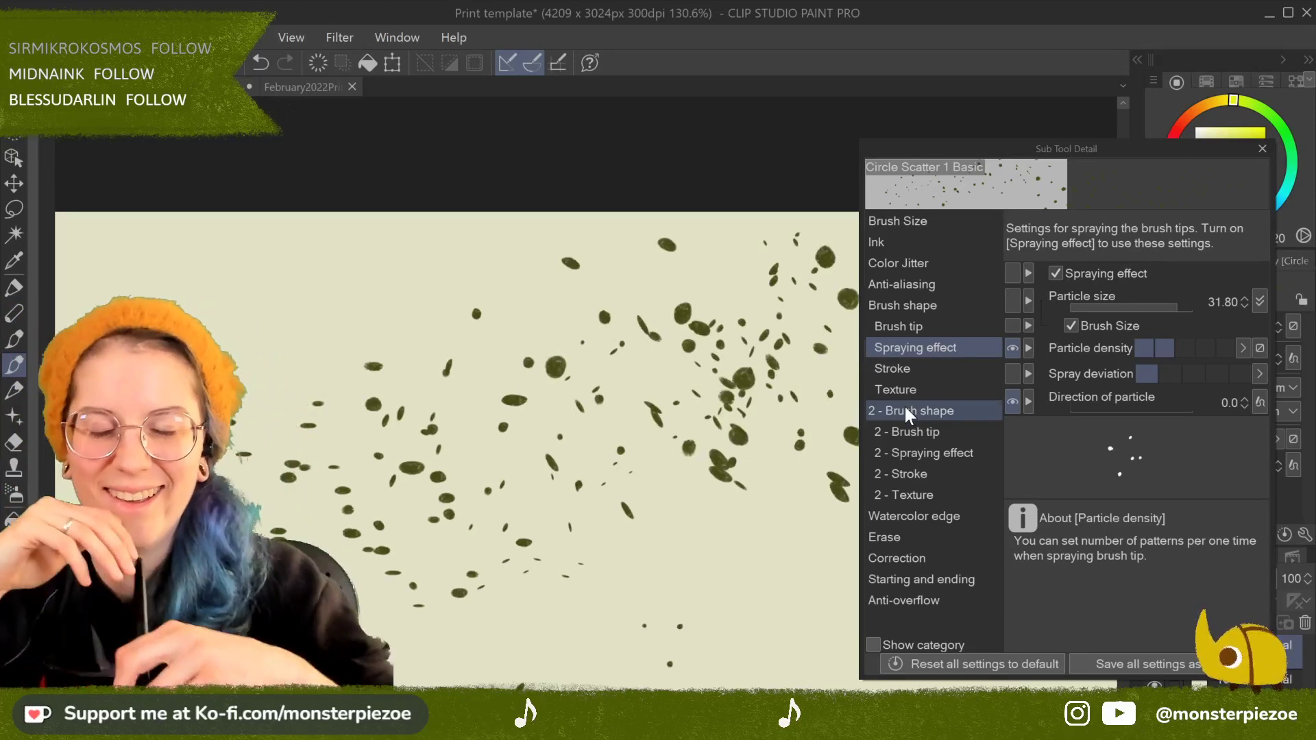
click(1263, 149)
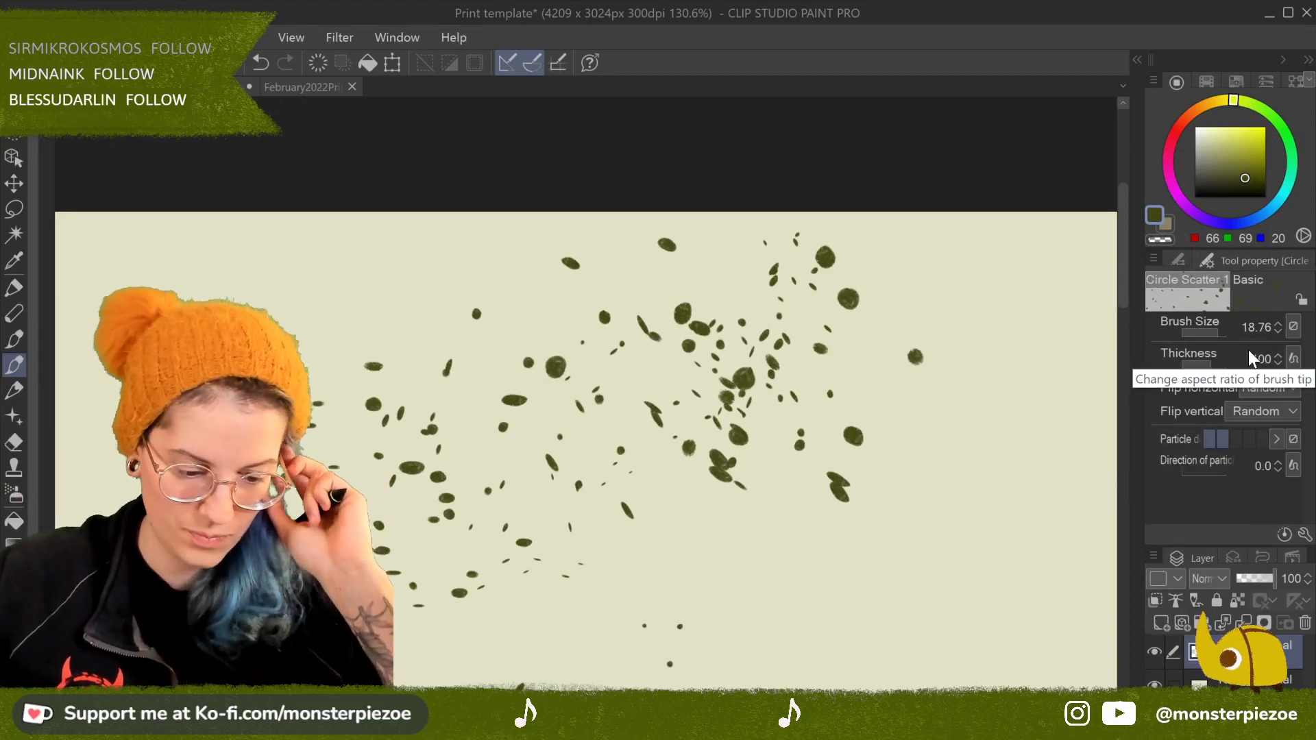
Step: Scatter a cluster of crayon-textured dots at the right end of the small dots with Circle Scatter 3 Crayon Solid
click(1180, 261)
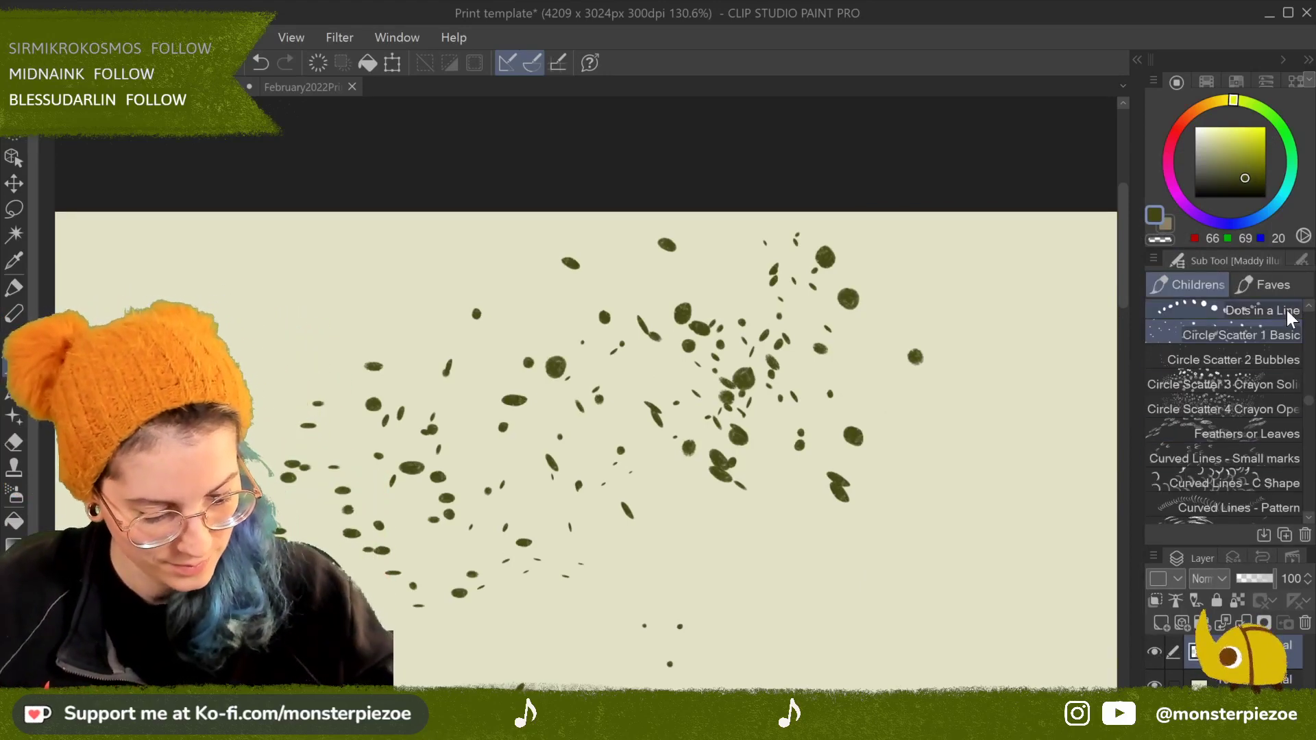
click(1283, 389)
mouse_move(976, 441)
mouse_down()
mouse_move(946, 441)
mouse_move(972, 473)
mouse_move(897, 285)
mouse_up()
drag(960, 589, 808, 258)
key(ctrl+minus)
scroll(973, 473, down, 2)
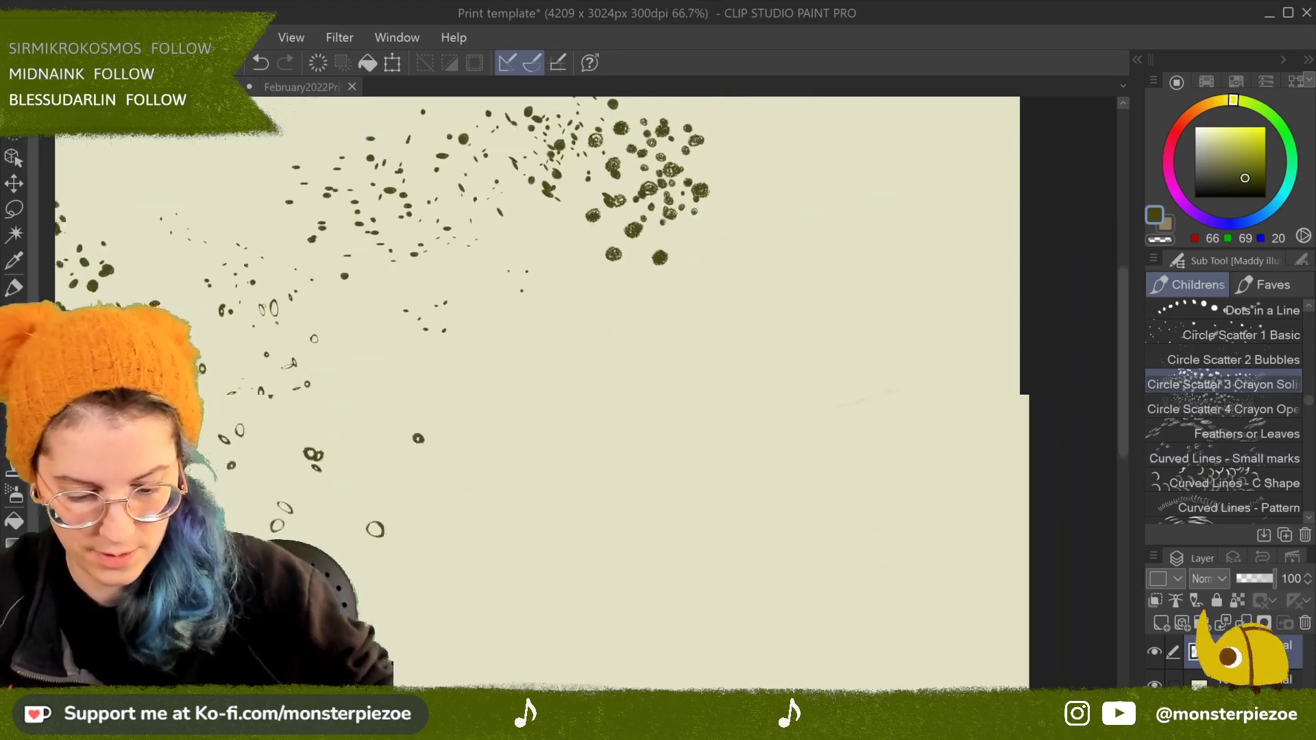
Step: Build a dense cluster of crayon dots in the empty area below, and add light dabs of tiny dots and larger dots around it
mouse_move(679, 302)
mouse_down()
mouse_move(749, 324)
mouse_move(686, 398)
mouse_move(823, 411)
mouse_move(829, 384)
mouse_move(707, 416)
mouse_move(727, 453)
mouse_move(791, 406)
mouse_up()
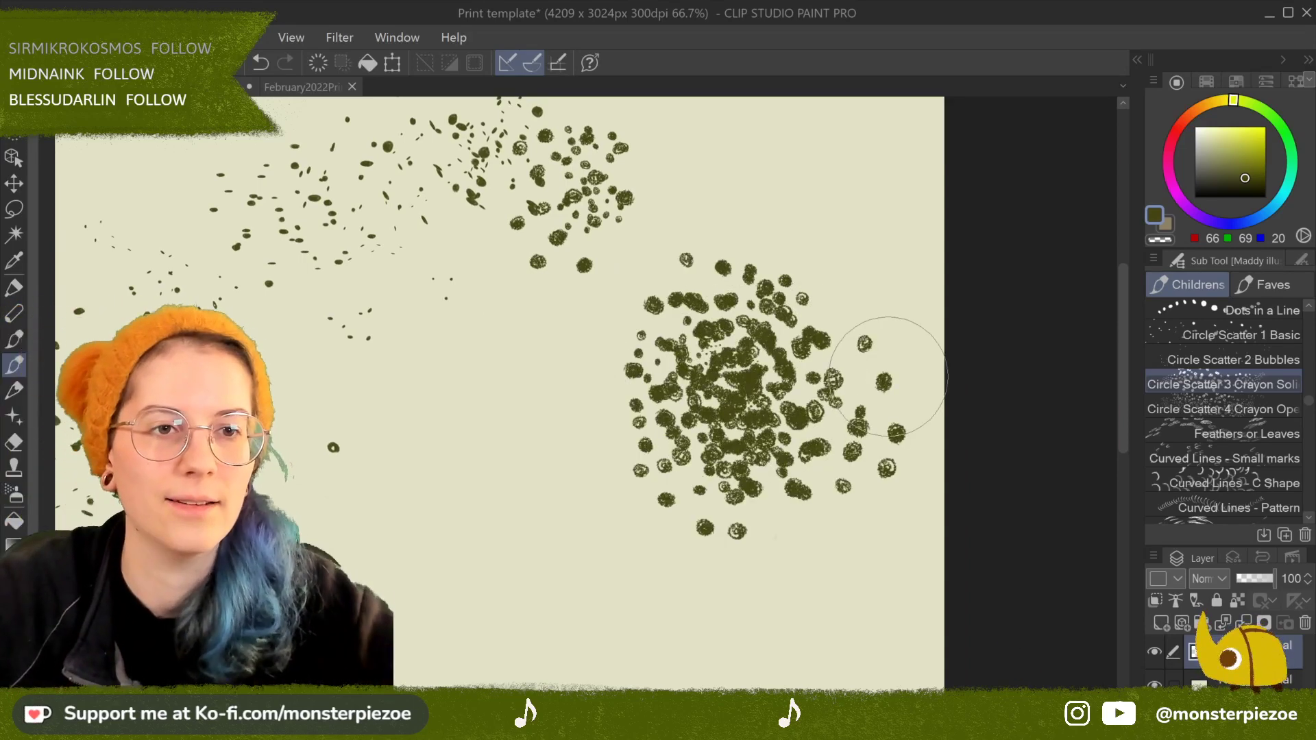
scroll(889, 377, up, 4)
scroll(533, 389, down, 4)
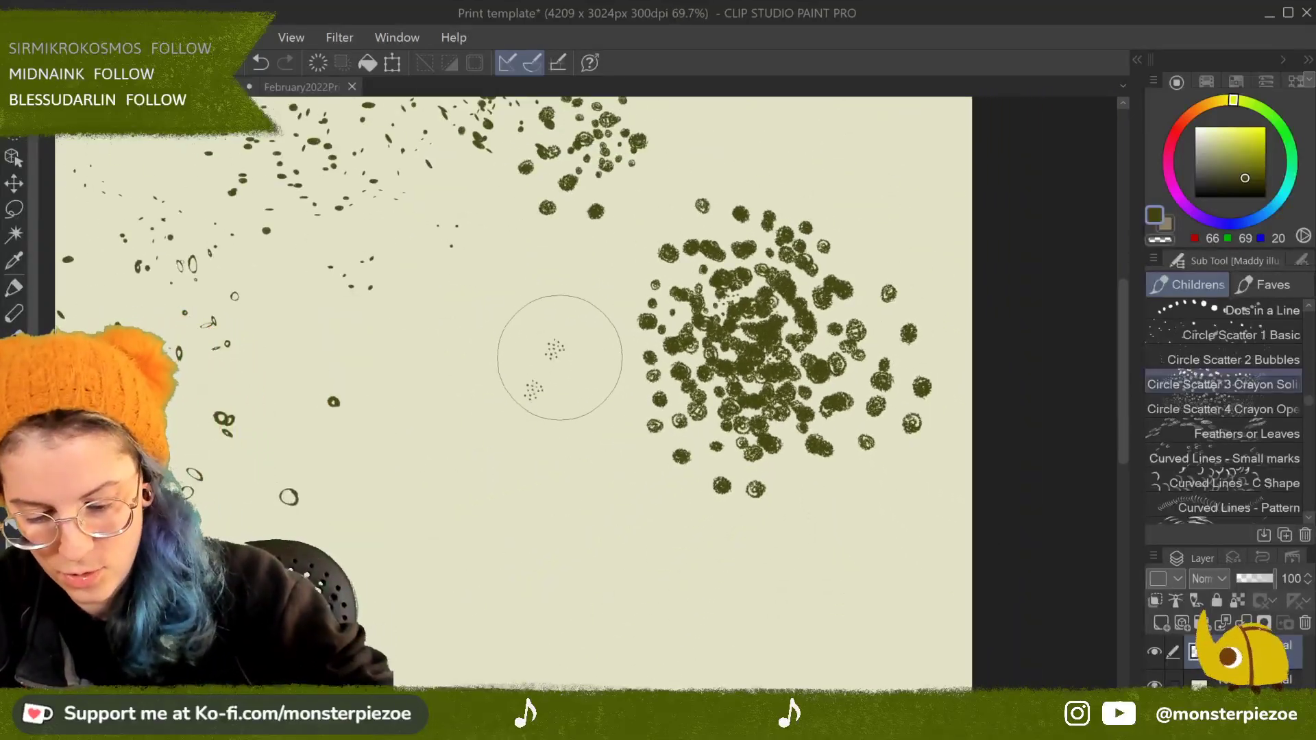
drag(569, 393, 621, 384)
drag(696, 514, 726, 547)
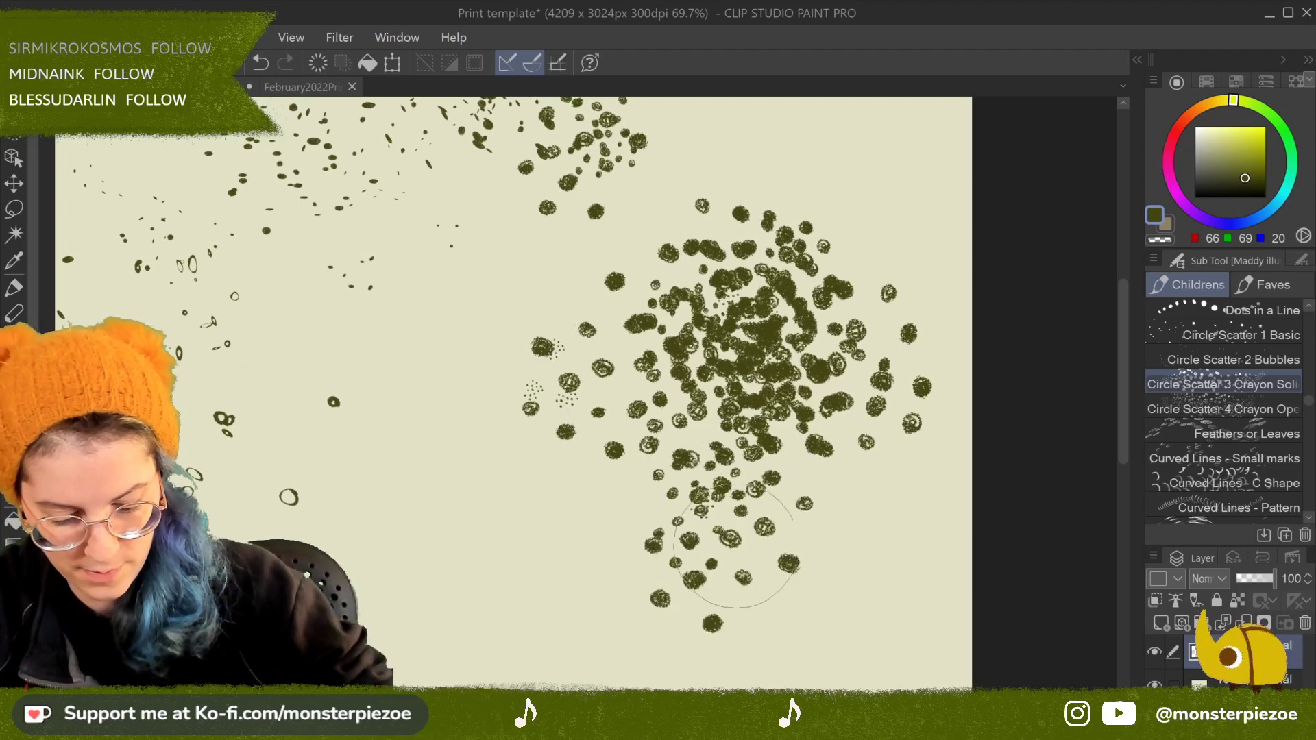
click(836, 473)
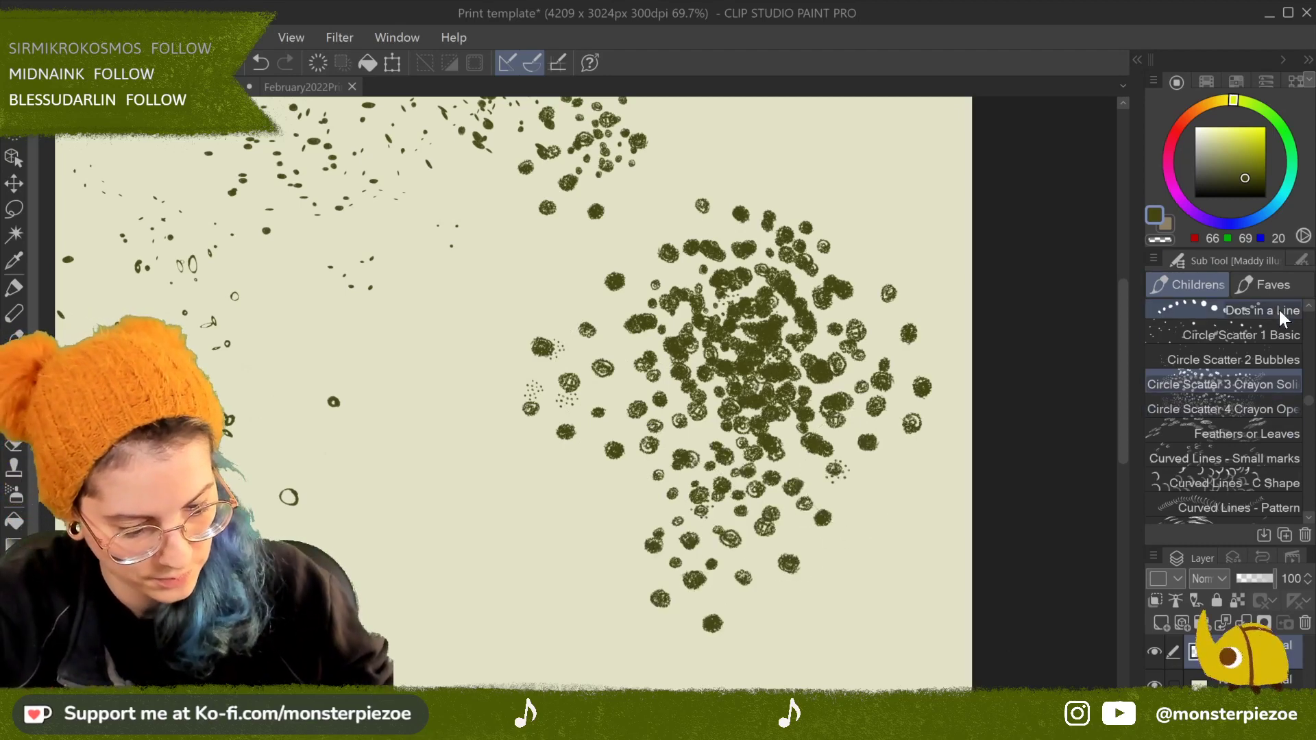
Step: Set the pen pressure Minimum value of Circle Scatter 3 Crayon Solid's brush size to 8 and scatter test dots beside the dense cluster
click(1295, 263)
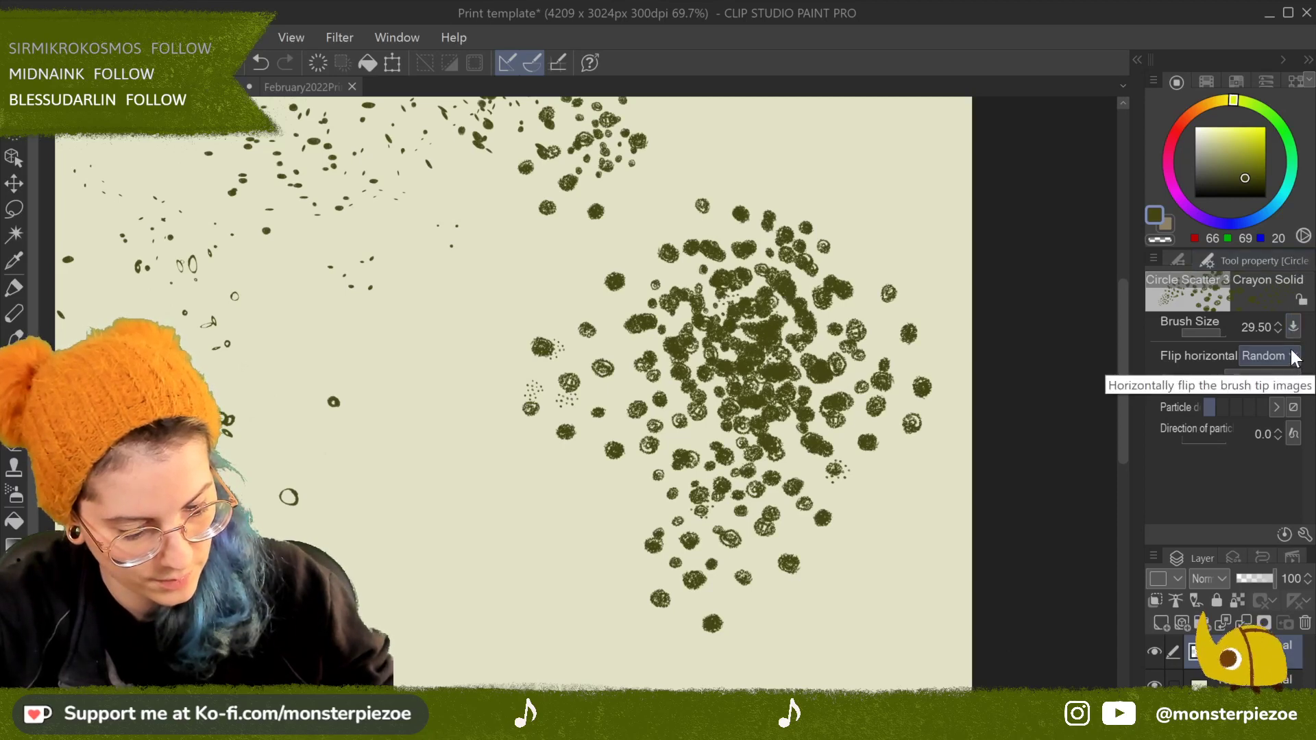
click(1304, 535)
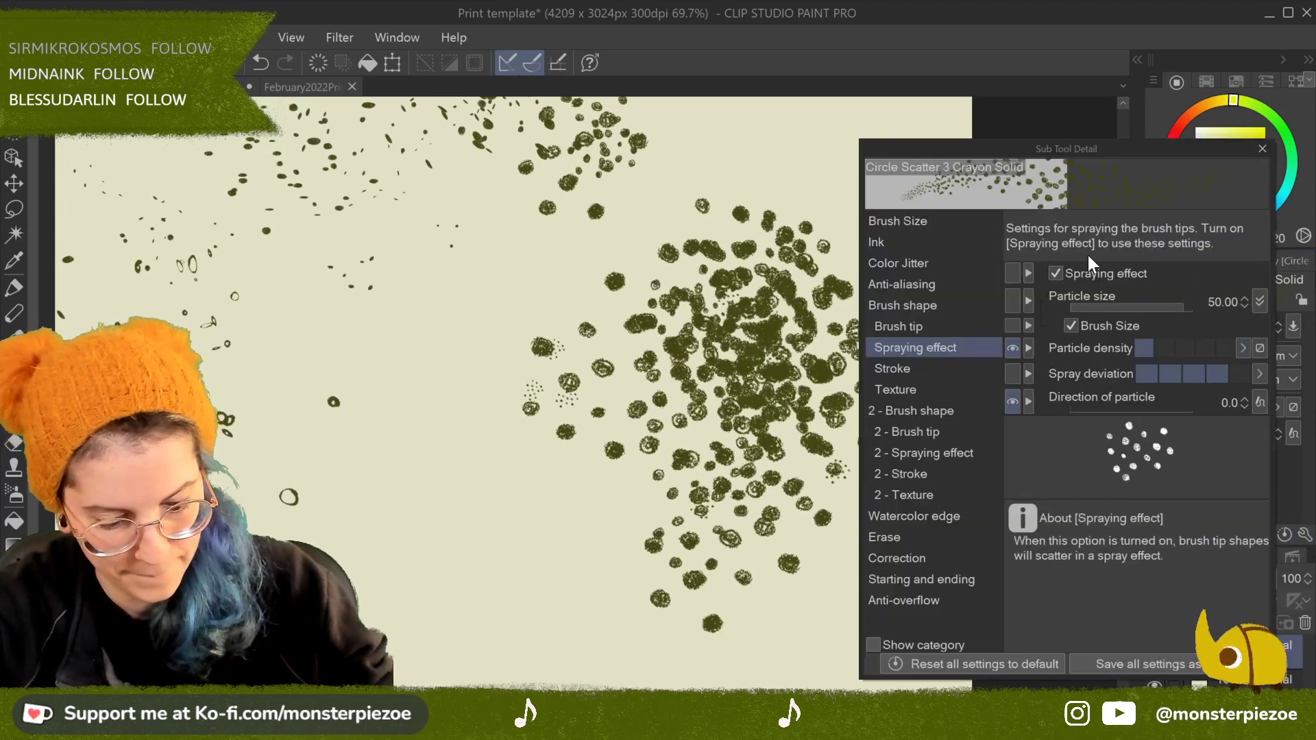
click(969, 218)
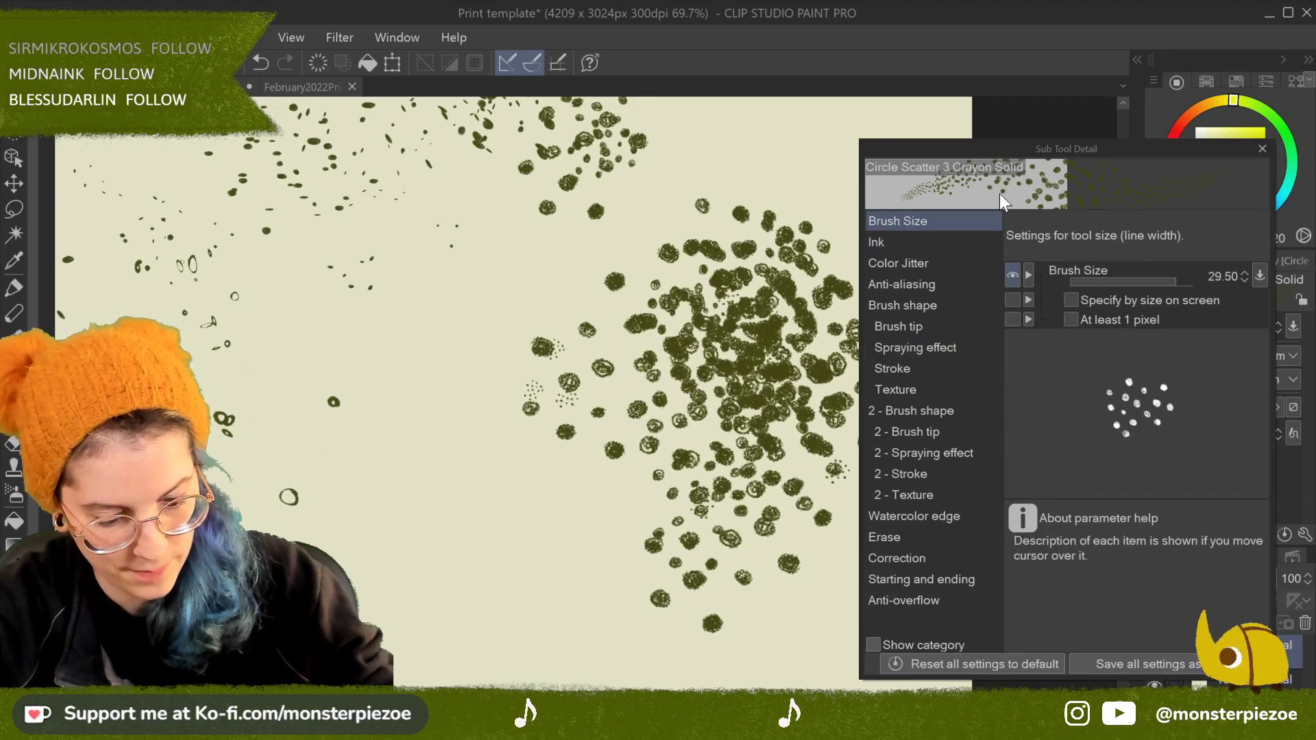
click(1259, 275)
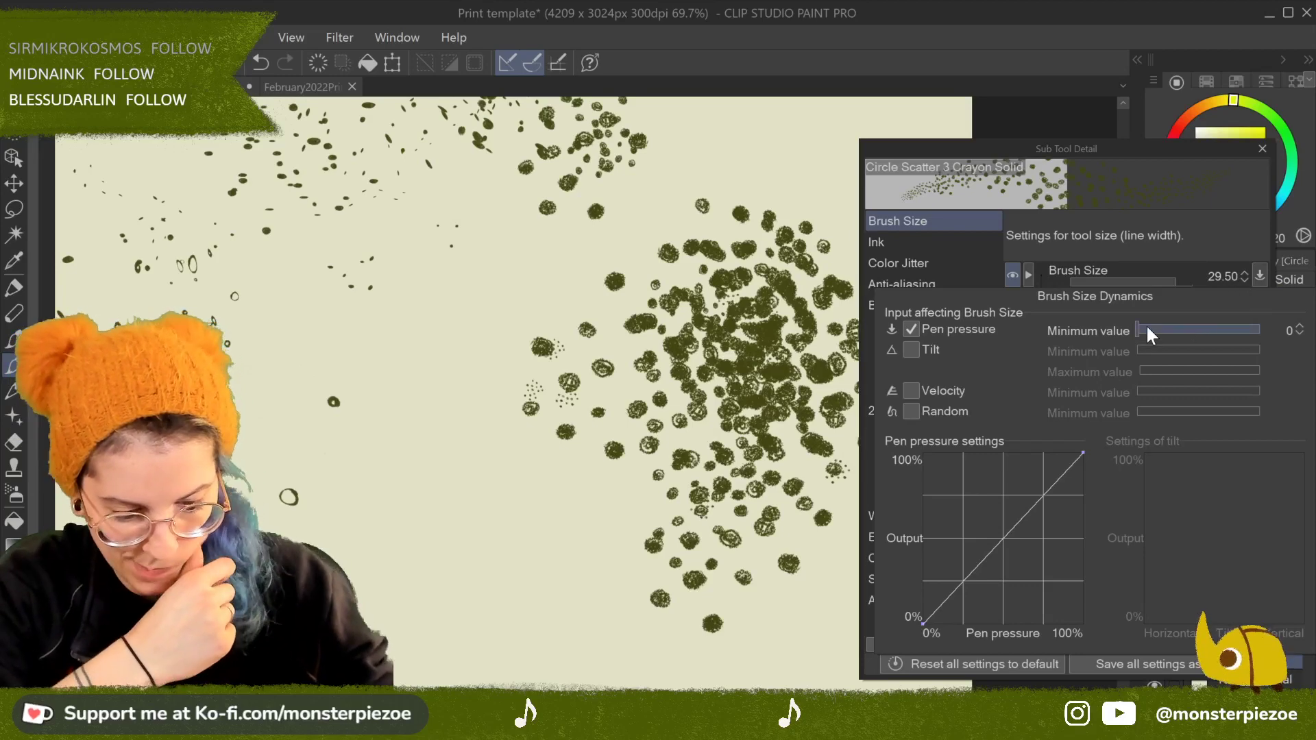
click(1186, 330)
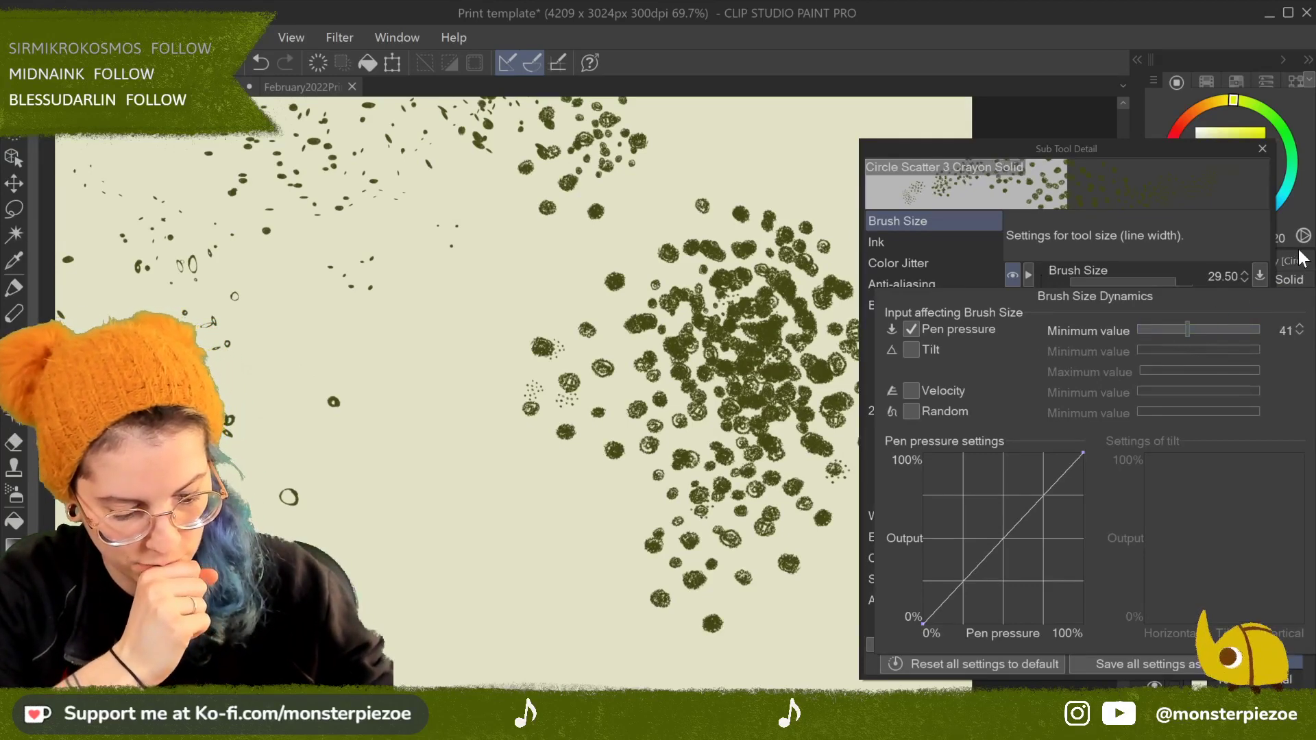
drag(1164, 342, 1147, 360)
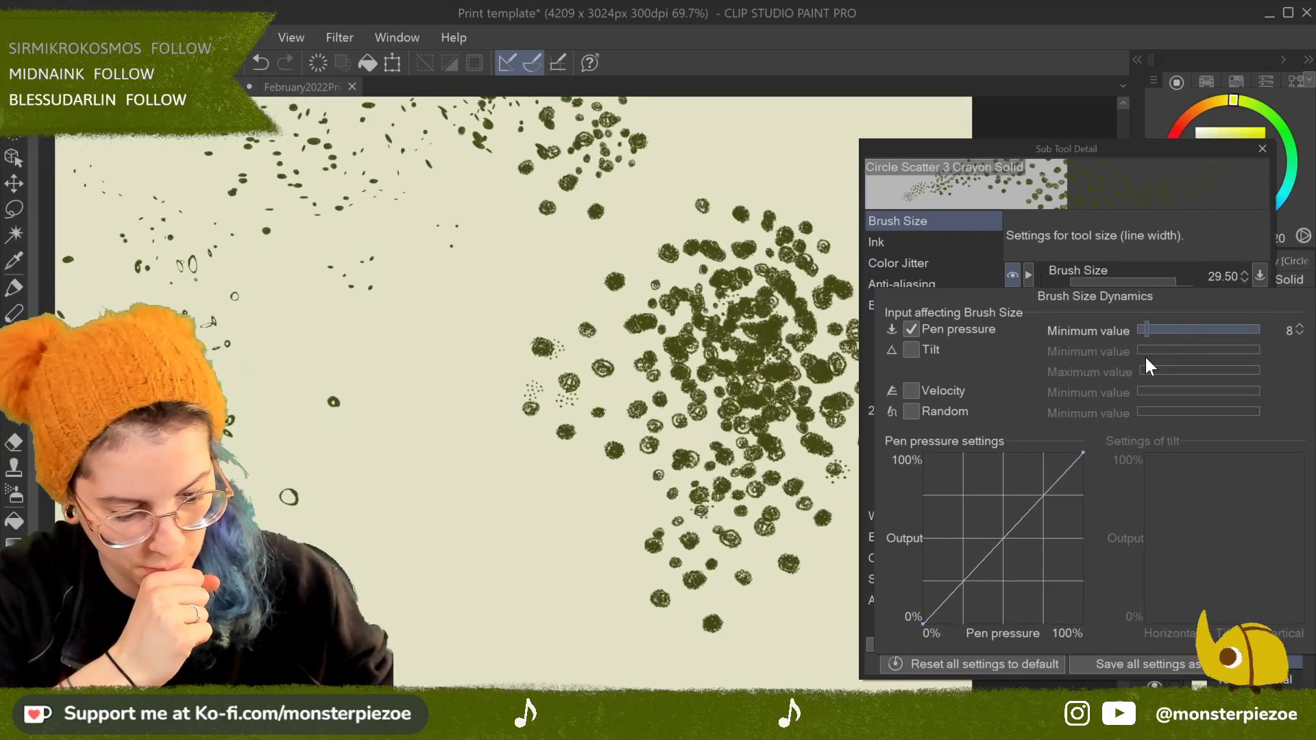
drag(521, 519, 596, 536)
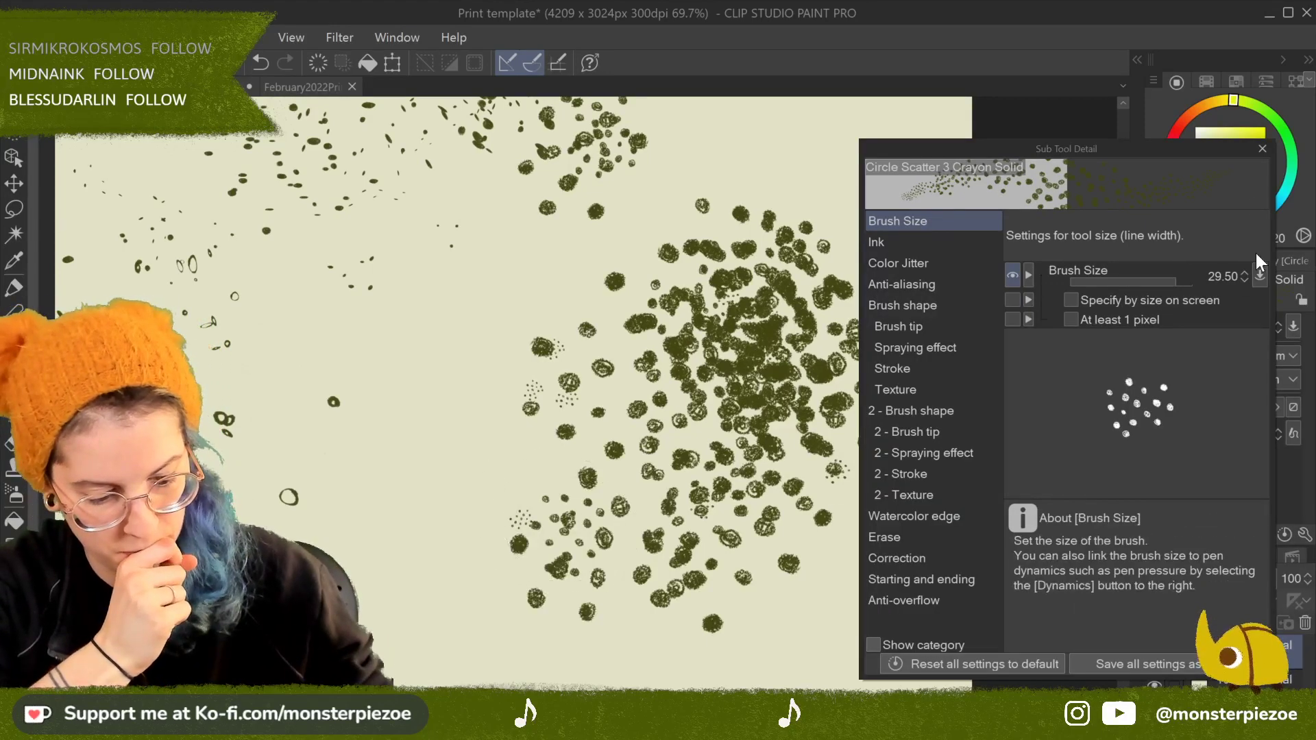
Step: Raise the brush size's pen pressure Minimum value to 33 and dab a small group of dots left of the test scatter
click(1260, 275)
drag(1148, 328, 1181, 306)
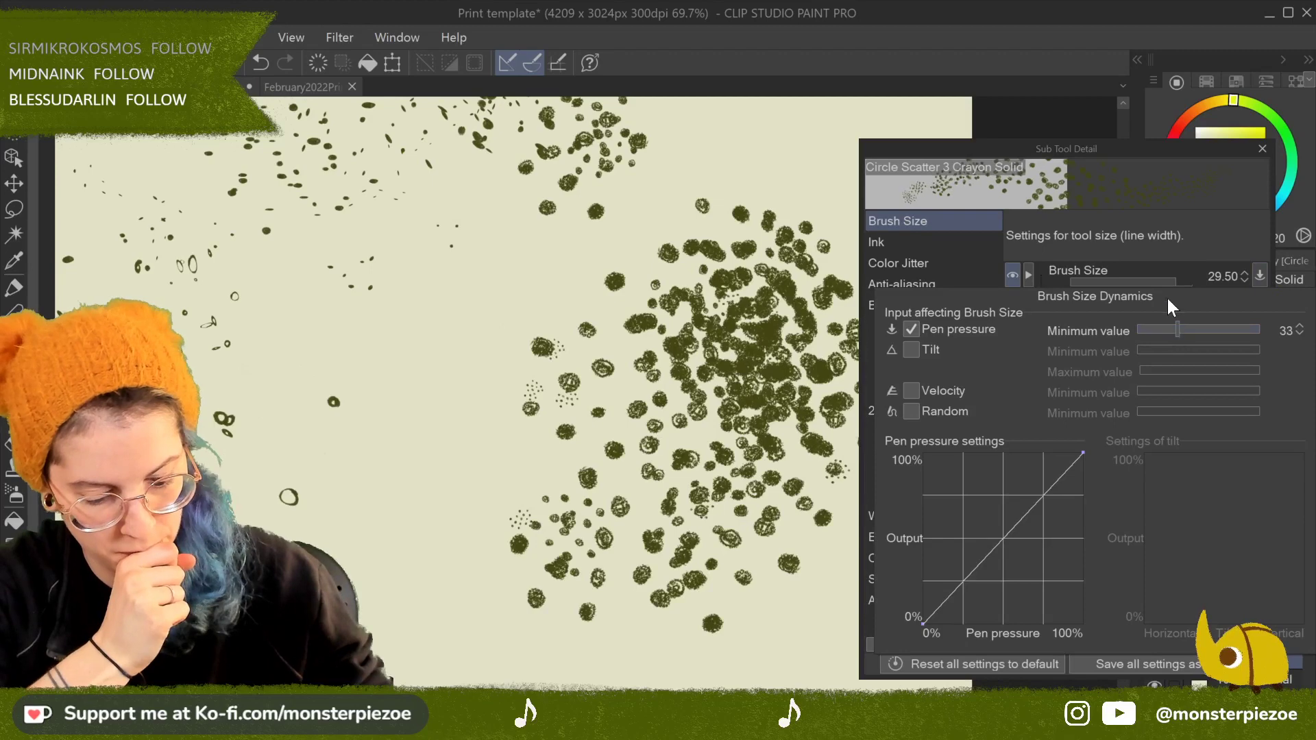
click(422, 473)
click(449, 473)
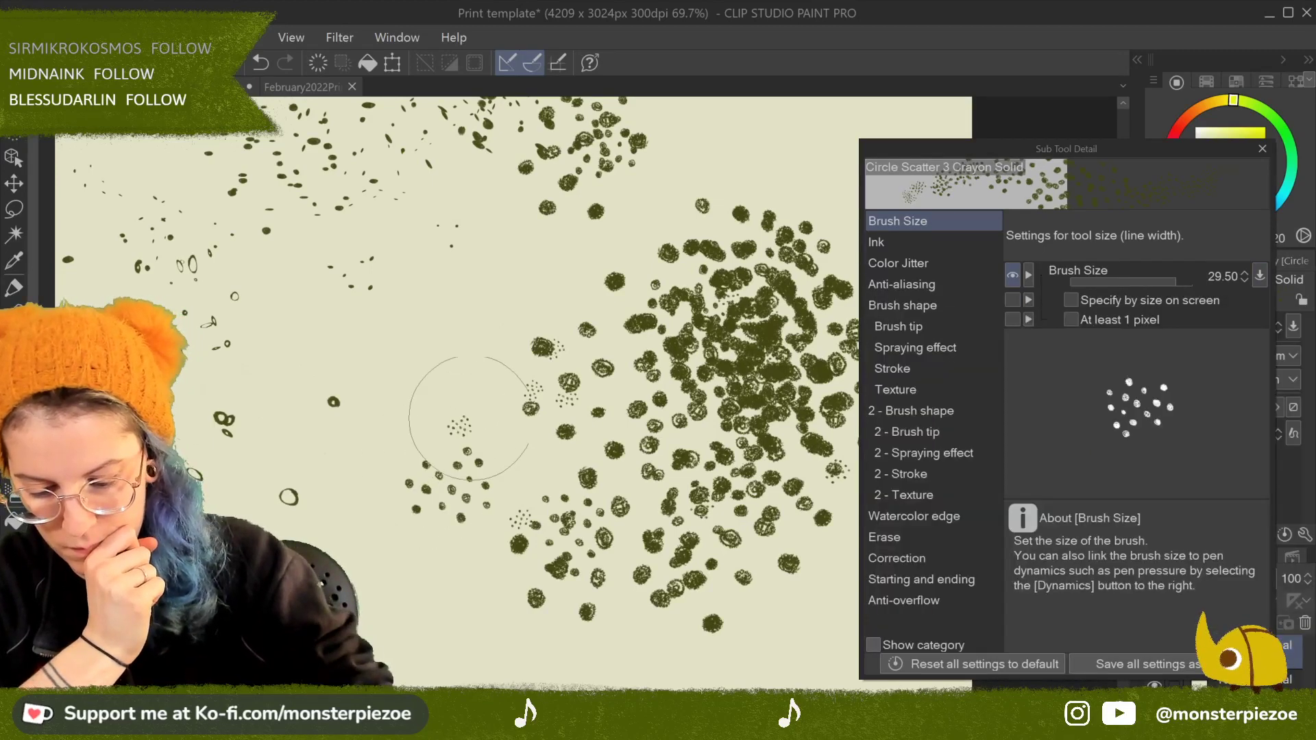
Step: Return the brush size's pen pressure Minimum value to 0 and close the sub tool details
click(1260, 277)
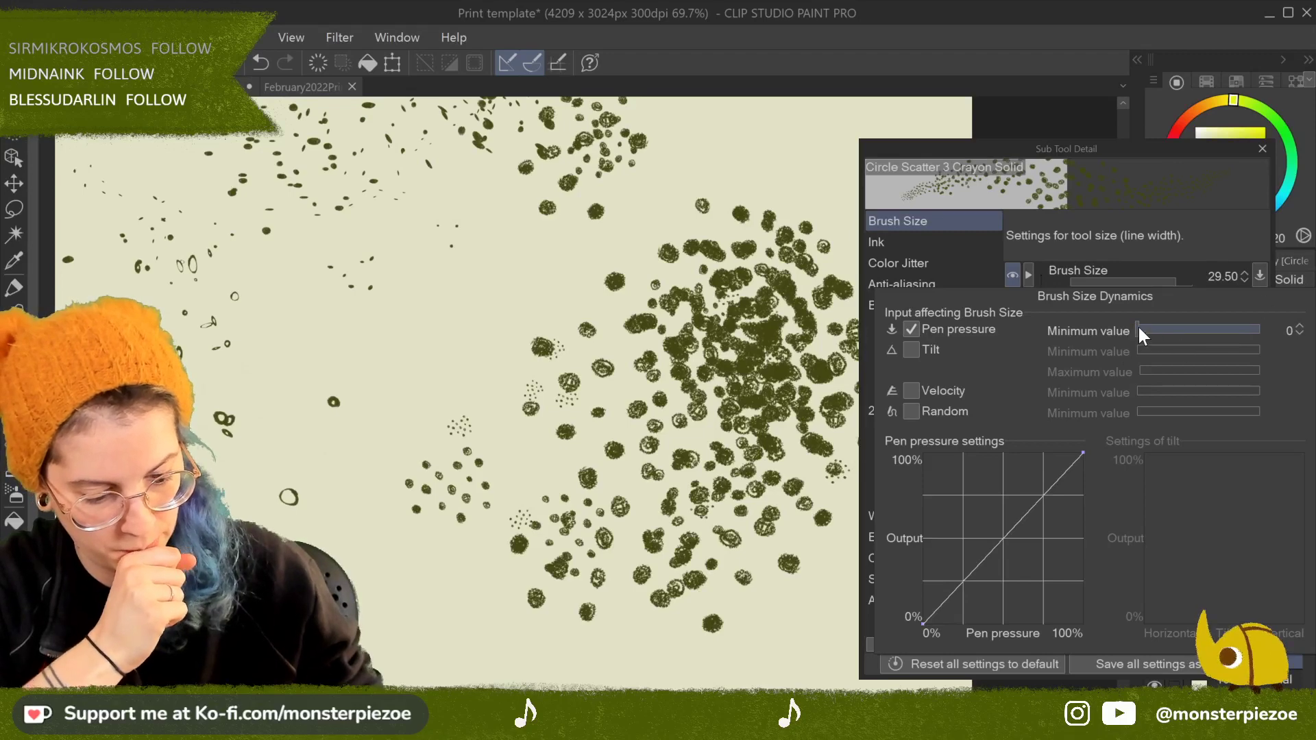
drag(1193, 332, 1285, 334)
drag(1145, 348, 1088, 418)
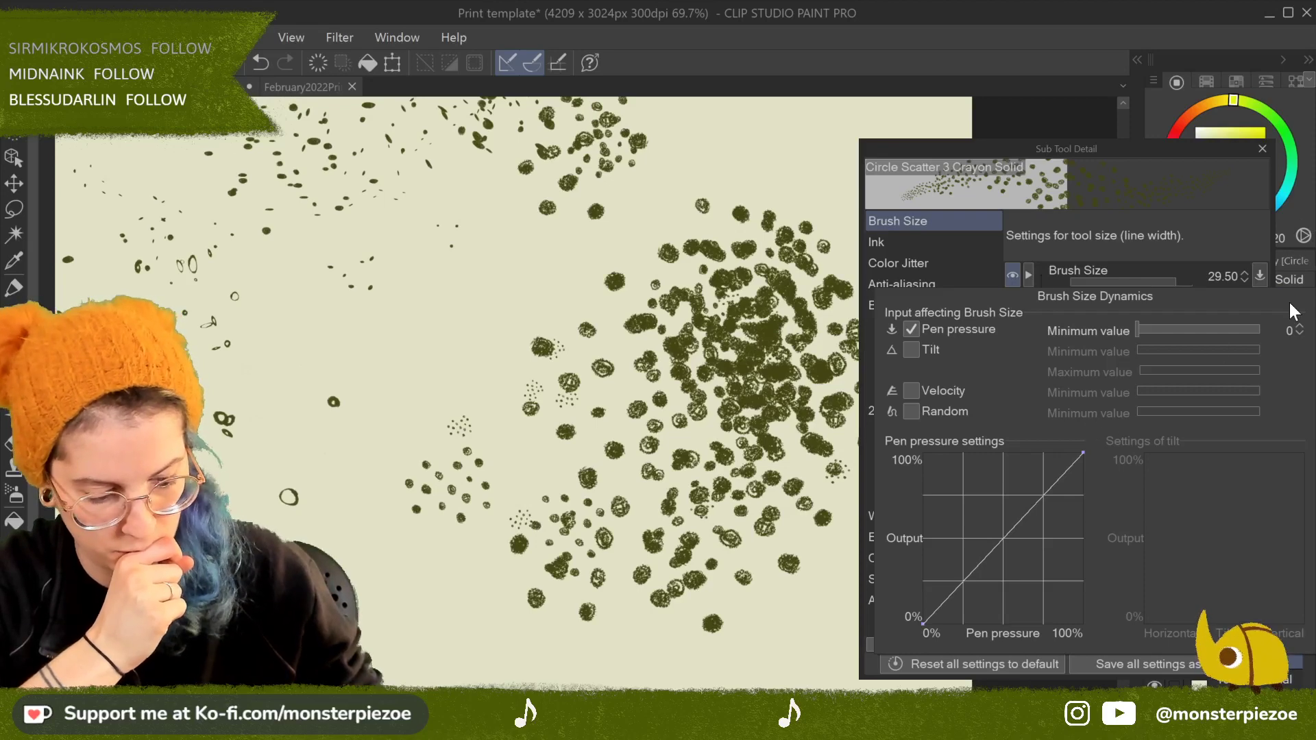
click(1256, 194)
click(1262, 149)
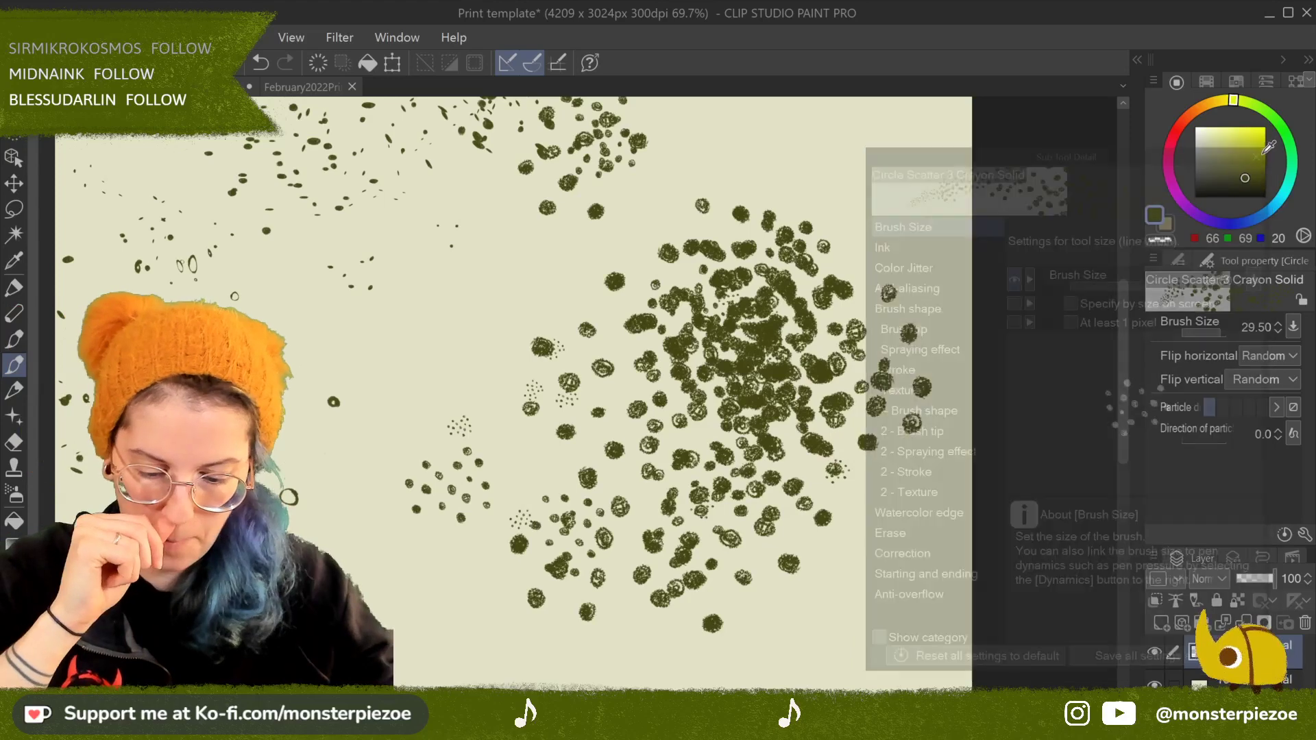
Step: Scatter a wide oval patch of crayon dots beneath the dense cluster, and display the list of sub tool brushes again
scroll(835, 455, down, 4)
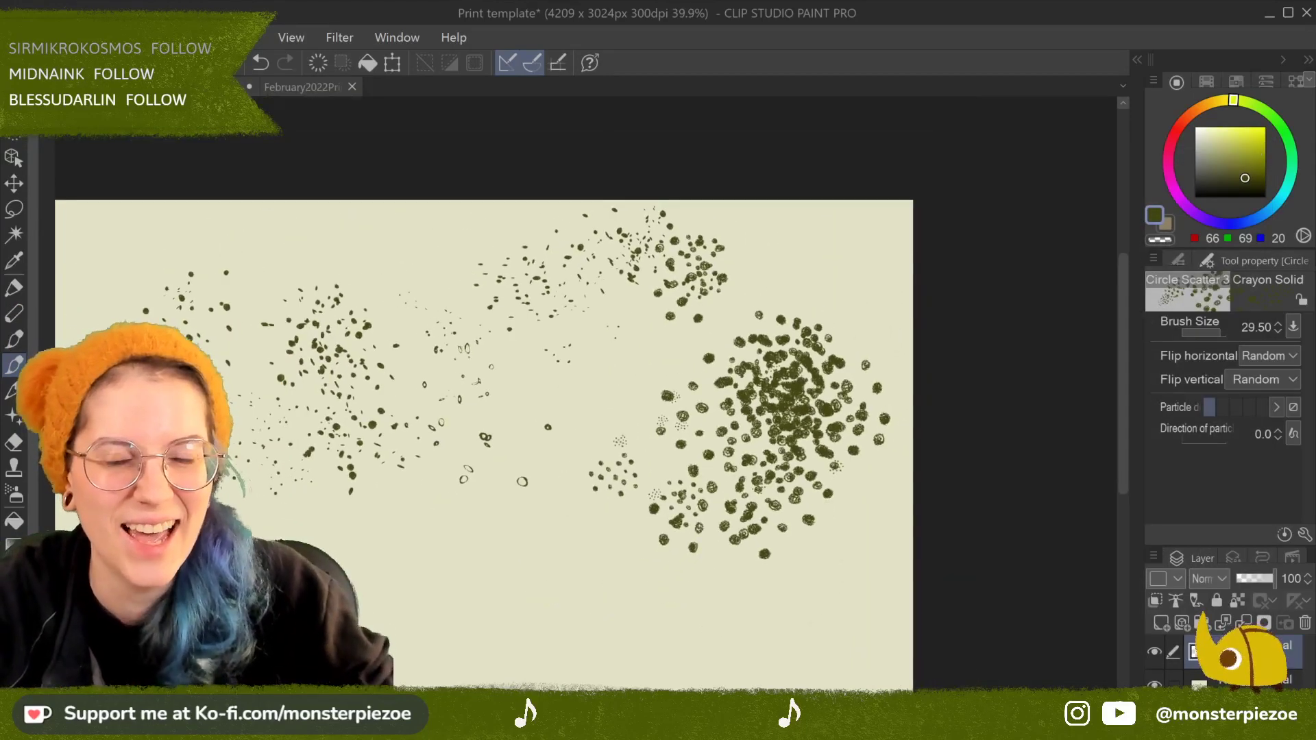
scroll(763, 466, down, 2)
mouse_move(761, 464)
mouse_down()
mouse_move(780, 508)
mouse_move(759, 508)
mouse_move(800, 528)
mouse_move(836, 479)
mouse_move(839, 533)
mouse_move(703, 508)
mouse_move(724, 544)
mouse_move(765, 536)
mouse_move(774, 525)
mouse_move(749, 536)
mouse_move(761, 492)
mouse_up()
click(1182, 260)
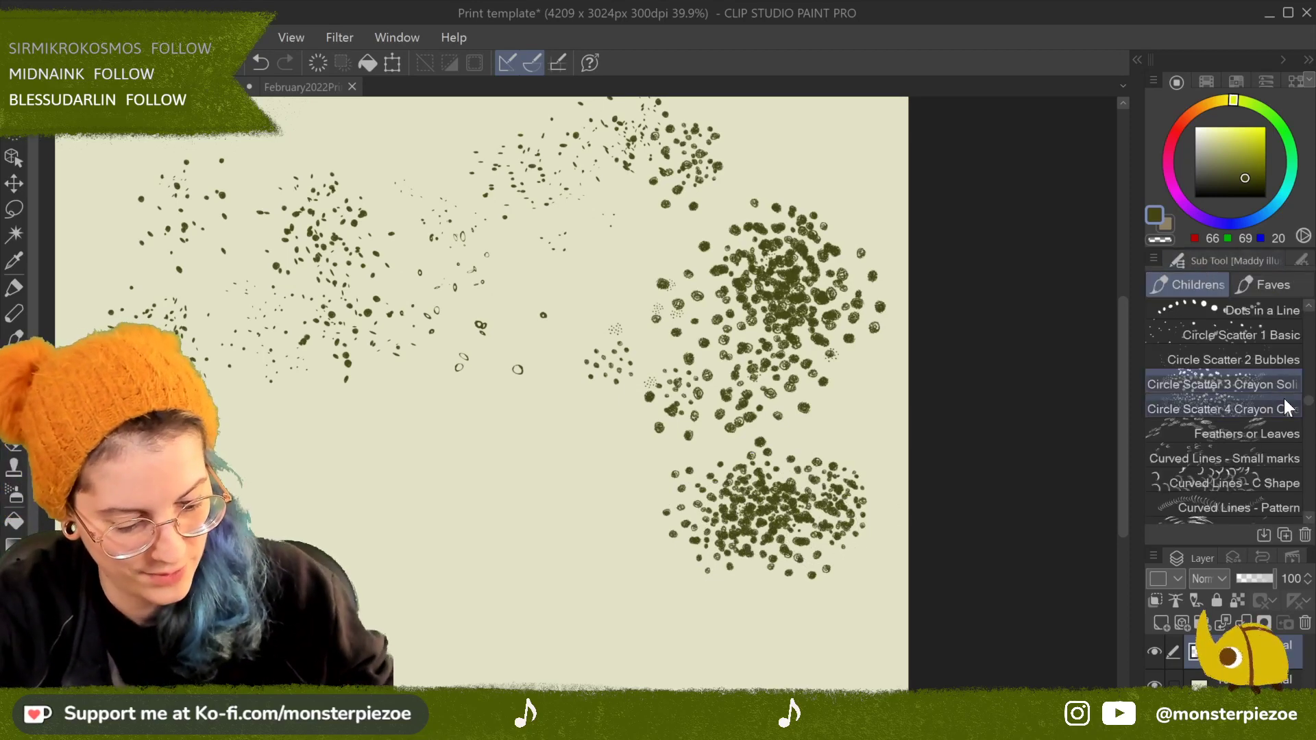
Step: Scatter a patch of open crayon rings with Circle Scatter 4 Crayon Open beside the solid oval patch
click(1264, 404)
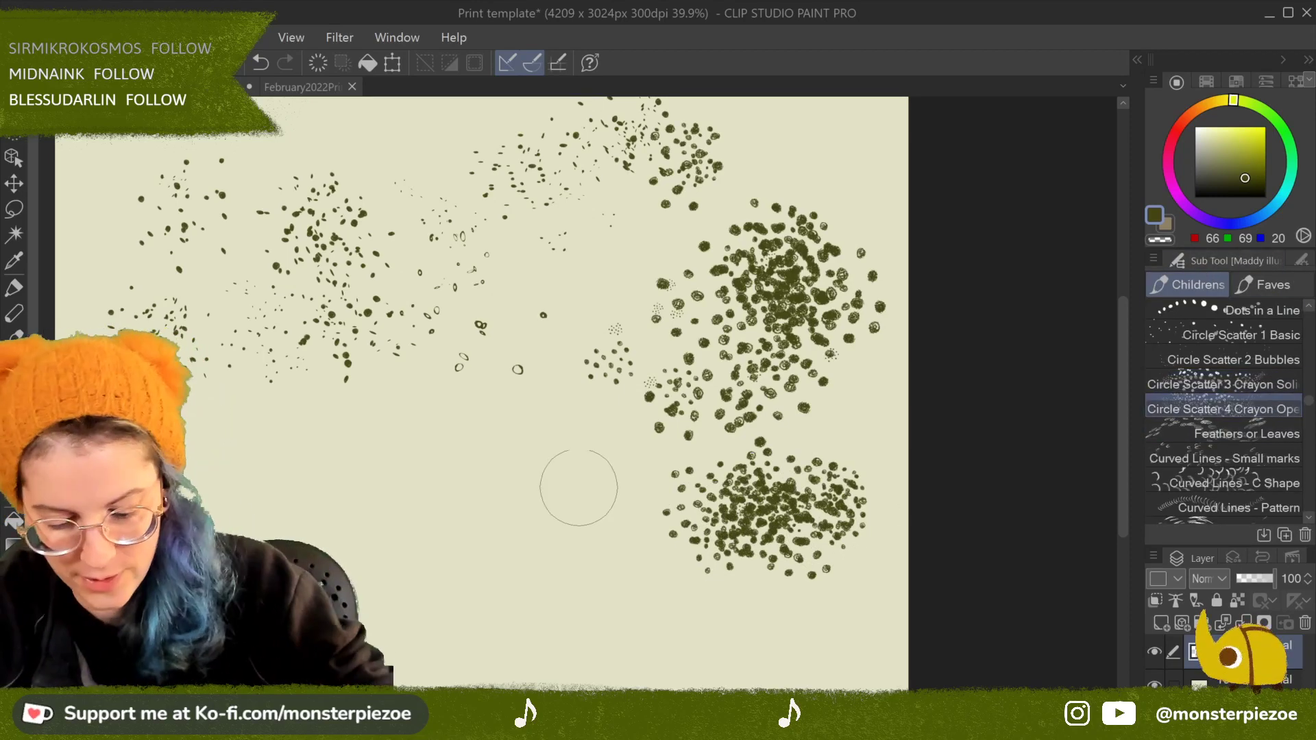
mouse_move(600, 517)
mouse_down()
mouse_move(631, 477)
mouse_move(658, 491)
mouse_move(703, 484)
mouse_up()
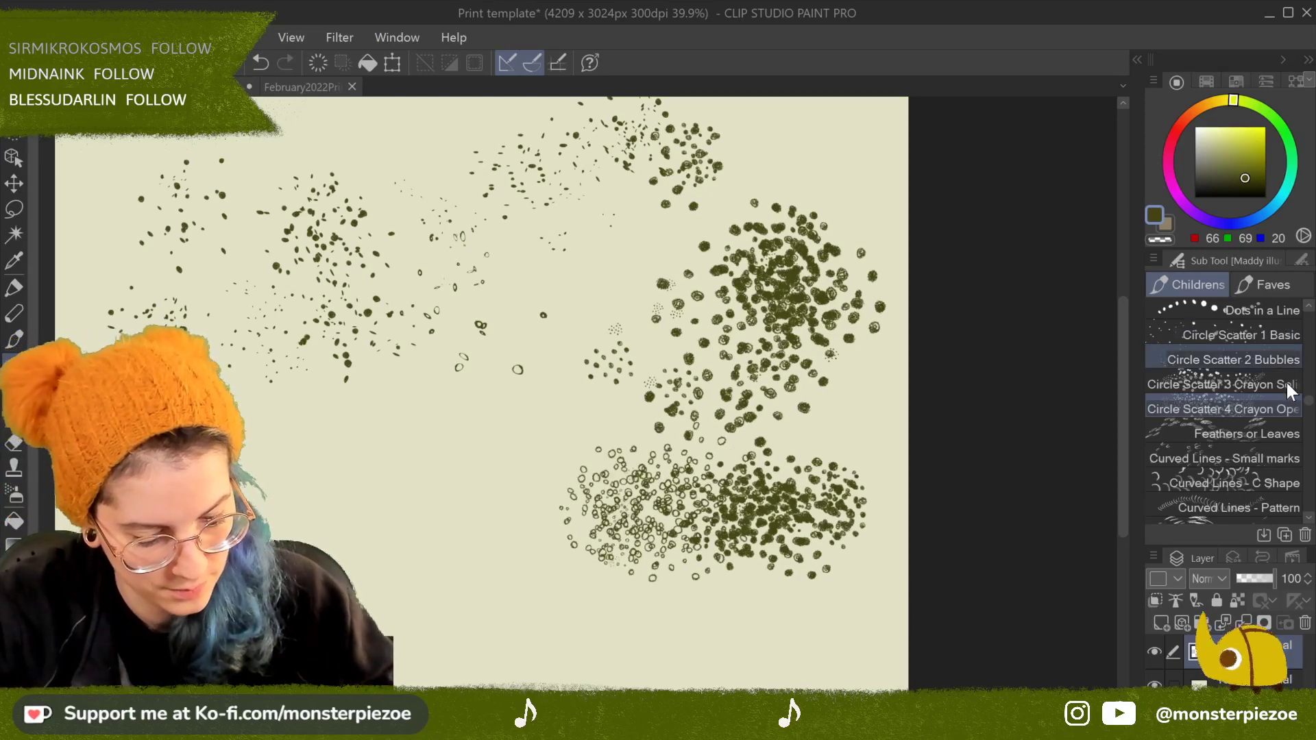
Step: Clear the canvas and paint two diagonal clusters of leaf marks with the Feathers or Leaves brush
click(1275, 438)
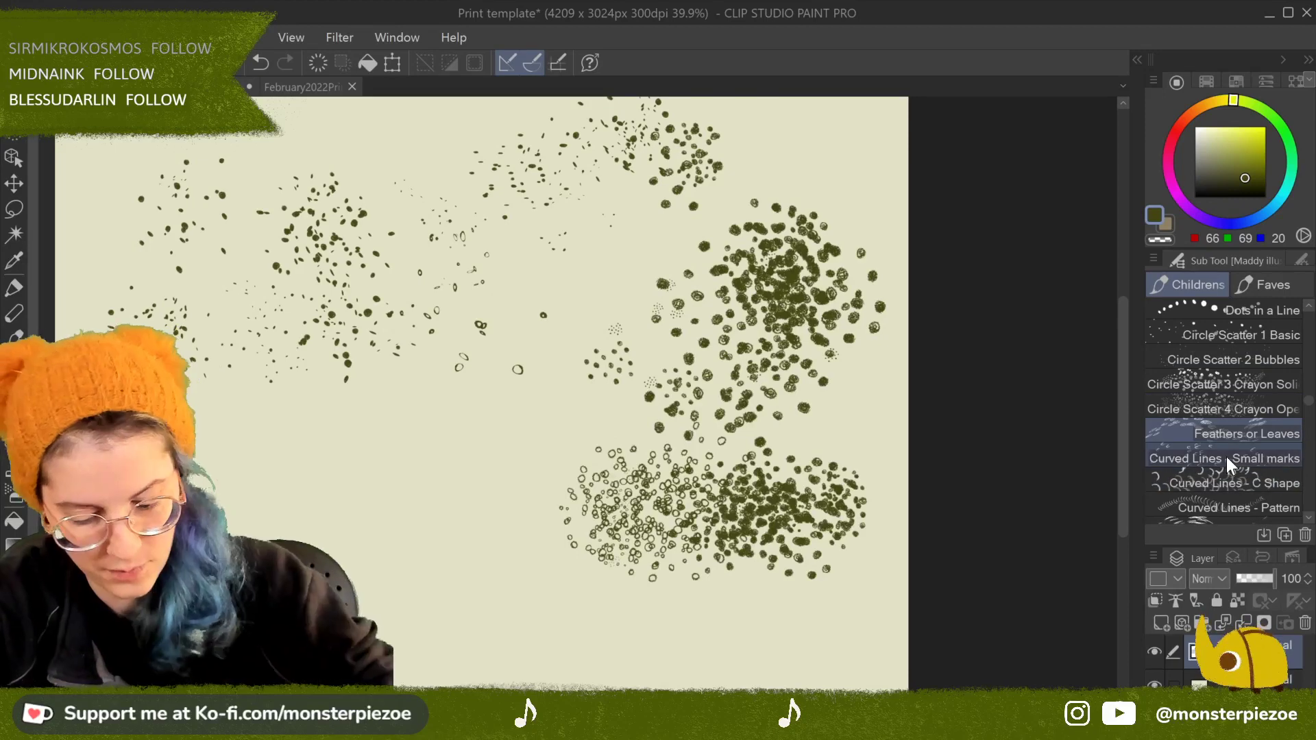
drag(845, 369, 1068, 353)
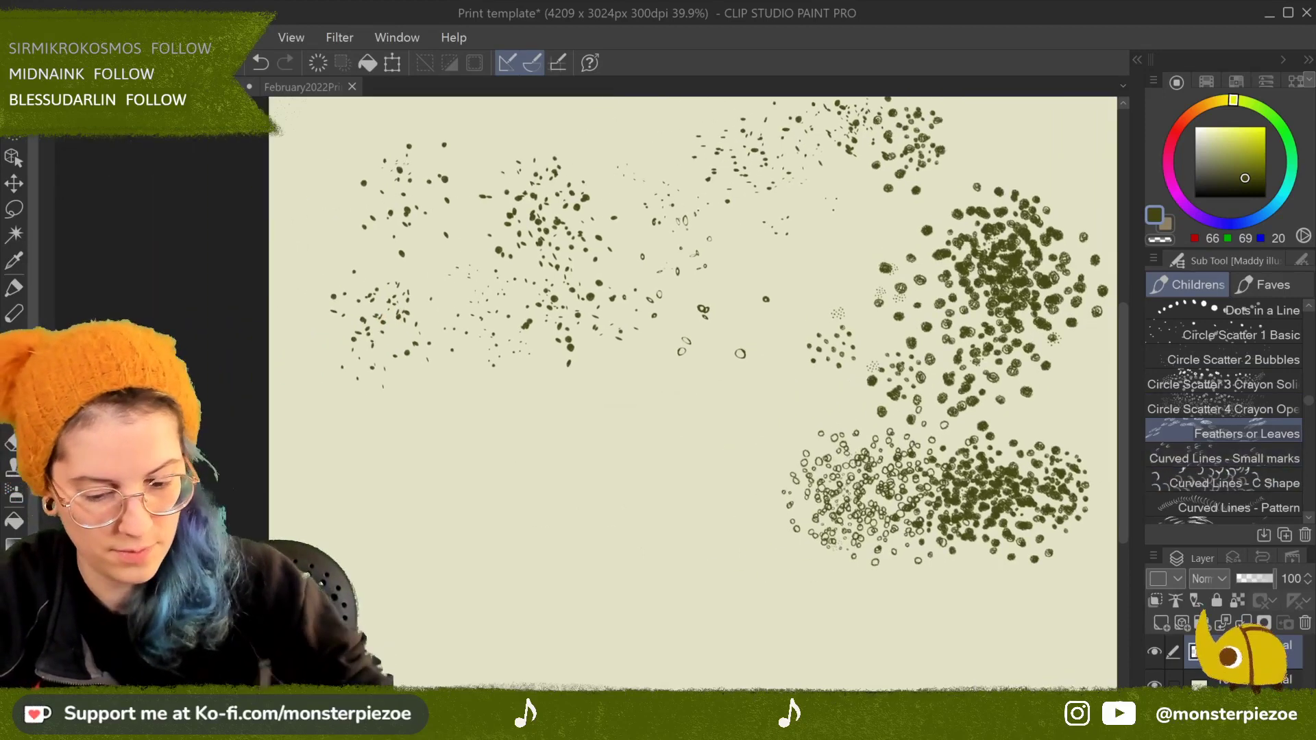
click(369, 65)
drag(830, 268, 695, 345)
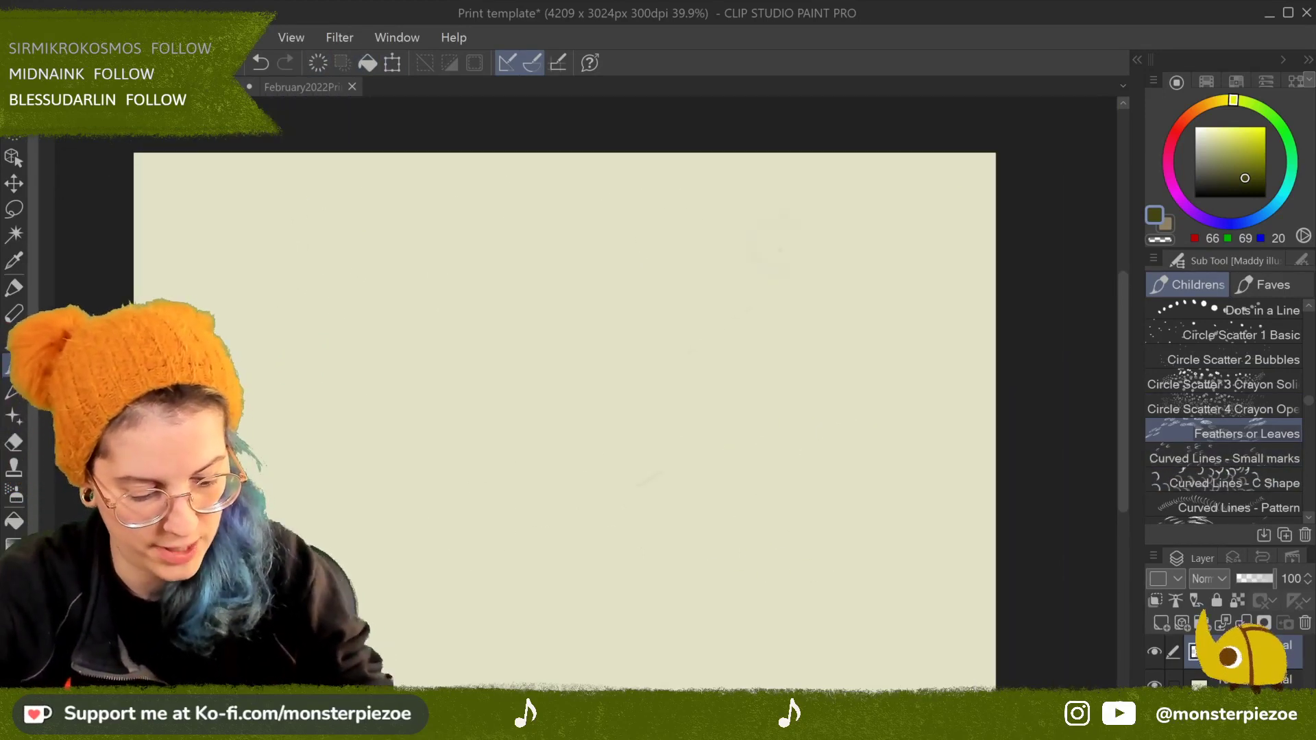
mouse_move(656, 386)
mouse_down()
mouse_move(811, 259)
mouse_move(757, 470)
mouse_move(786, 480)
mouse_move(723, 317)
mouse_up()
scroll(838, 449, up, 4)
mouse_move(802, 306)
mouse_down()
mouse_move(700, 468)
mouse_move(846, 339)
mouse_move(874, 349)
mouse_move(731, 490)
mouse_move(893, 351)
mouse_move(854, 428)
mouse_move(873, 289)
mouse_move(694, 529)
mouse_move(797, 292)
mouse_move(665, 499)
mouse_move(765, 296)
mouse_move(668, 514)
mouse_move(782, 319)
mouse_move(672, 541)
mouse_move(817, 391)
mouse_move(727, 480)
mouse_up()
mouse_move(788, 439)
mouse_down()
mouse_move(857, 426)
mouse_move(819, 576)
mouse_up()
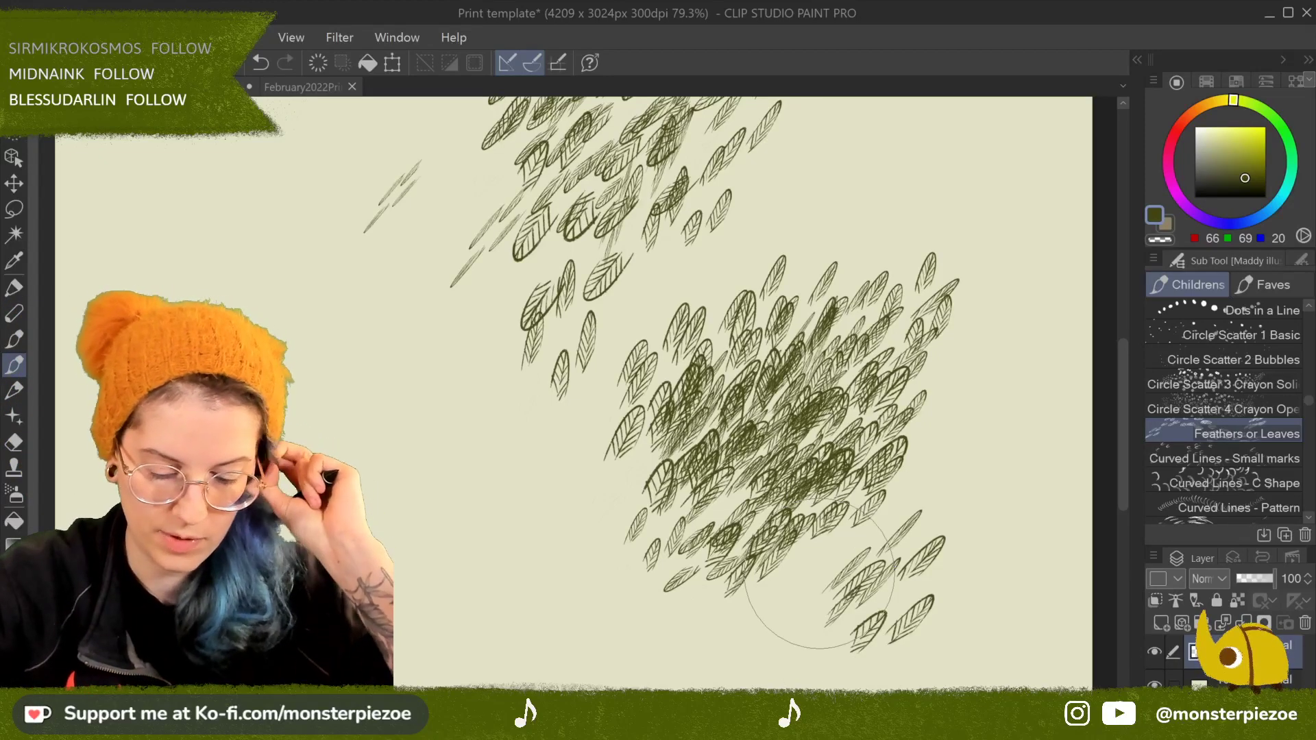
Step: Scatter small arch marks with Curved Lines - Small marks beside the leaf cluster
click(1255, 457)
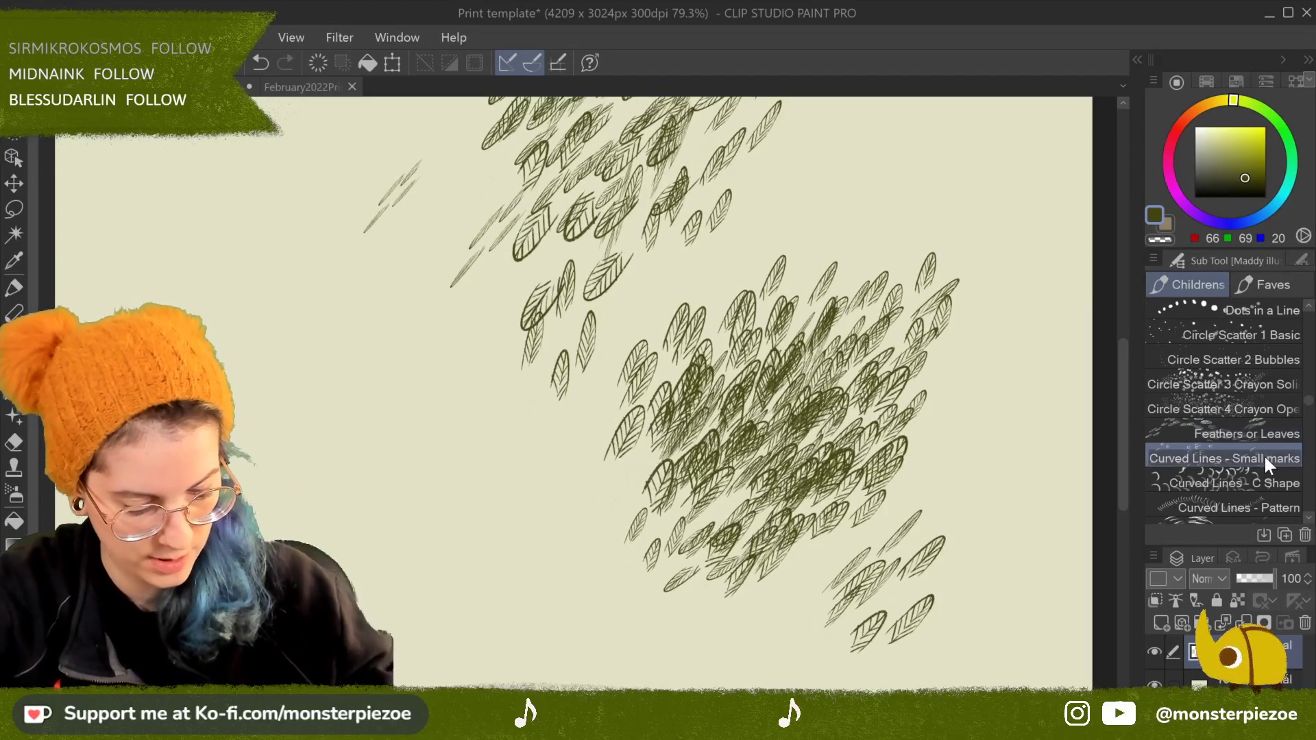
drag(547, 449, 652, 497)
drag(628, 384, 692, 547)
mouse_move(644, 332)
mouse_down()
mouse_move(603, 309)
mouse_move(682, 342)
mouse_move(762, 528)
mouse_move(686, 412)
mouse_move(549, 357)
mouse_move(630, 371)
mouse_move(888, 589)
mouse_move(905, 497)
mouse_up()
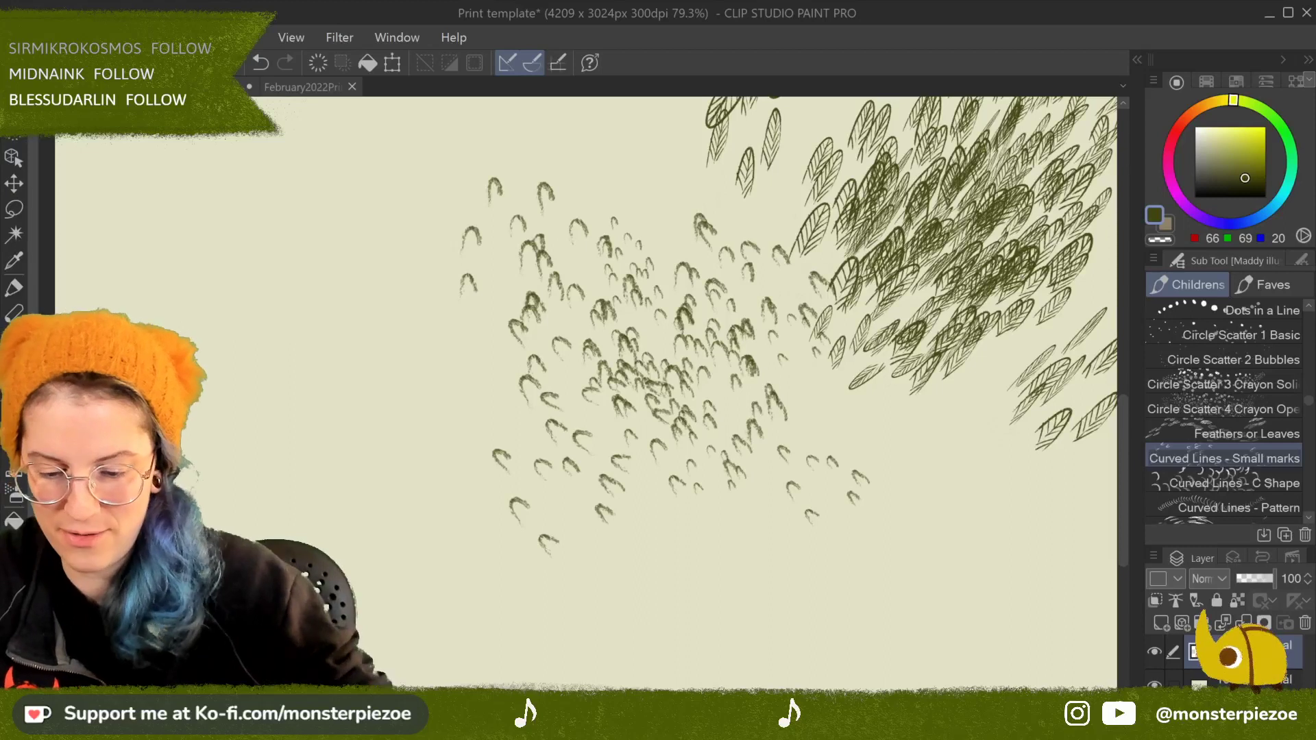
Step: Clear the canvas and spread small arch marks over a loose triangular area with the same brush
click(317, 63)
drag(578, 182, 613, 526)
drag(682, 206, 726, 260)
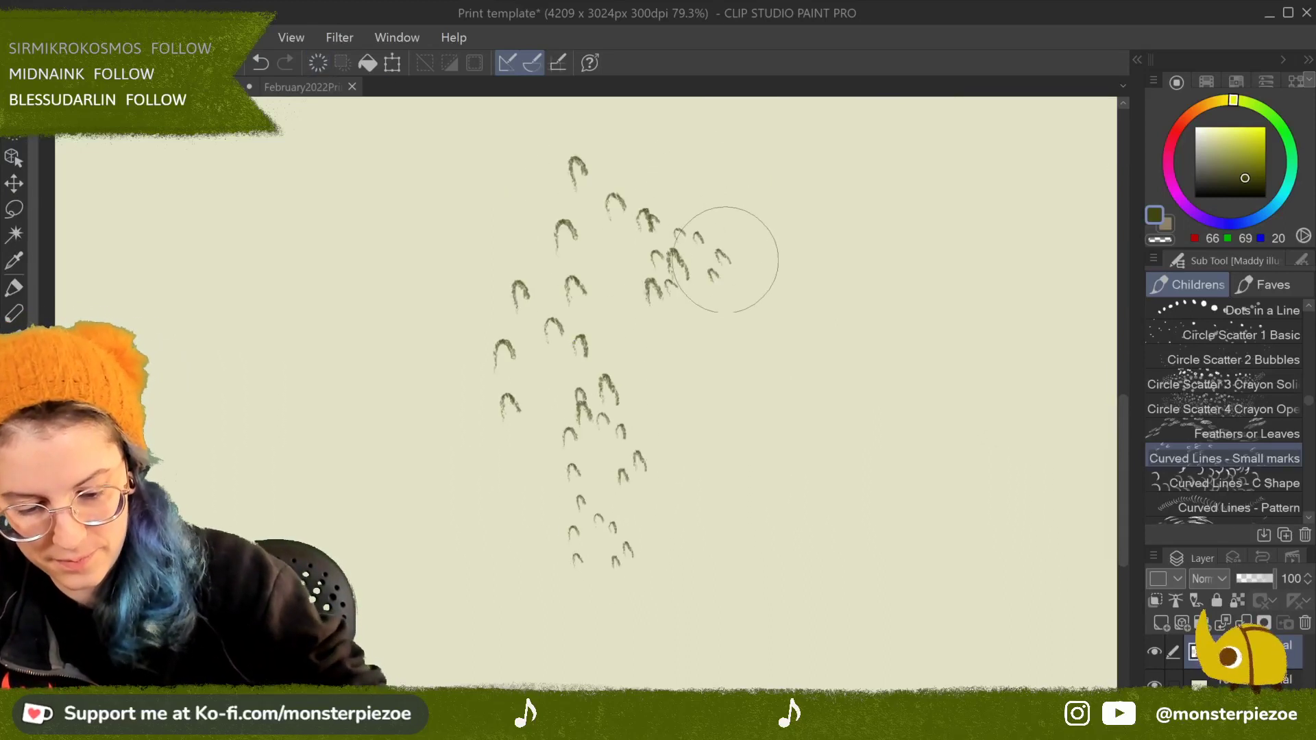
click(677, 332)
click(577, 296)
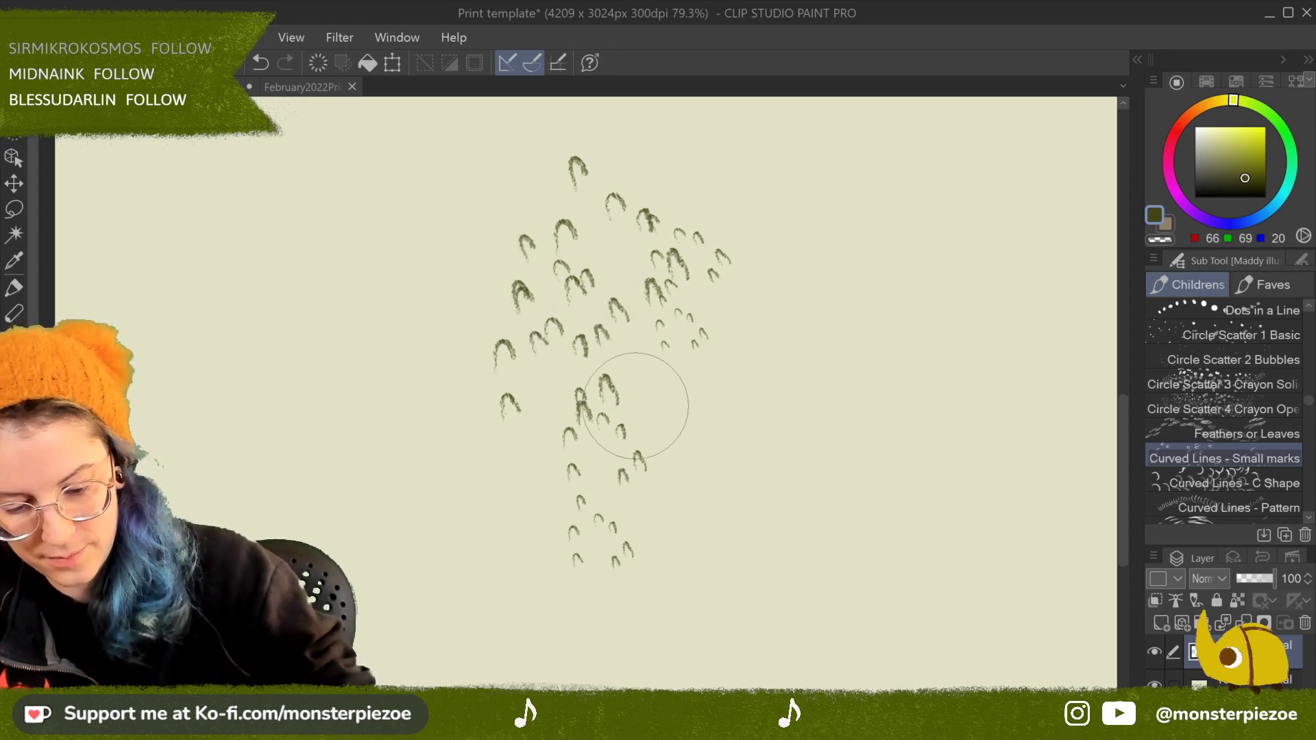
mouse_move(683, 365)
mouse_down()
mouse_move(703, 451)
mouse_move(759, 356)
mouse_move(748, 328)
mouse_move(779, 451)
mouse_up()
mouse_move(699, 492)
mouse_down()
mouse_move(705, 593)
mouse_move(765, 368)
mouse_move(752, 381)
mouse_move(815, 388)
mouse_move(792, 329)
mouse_move(822, 403)
mouse_move(865, 420)
mouse_move(675, 485)
mouse_move(698, 519)
mouse_move(735, 483)
mouse_move(607, 428)
mouse_move(531, 416)
mouse_move(560, 600)
mouse_up()
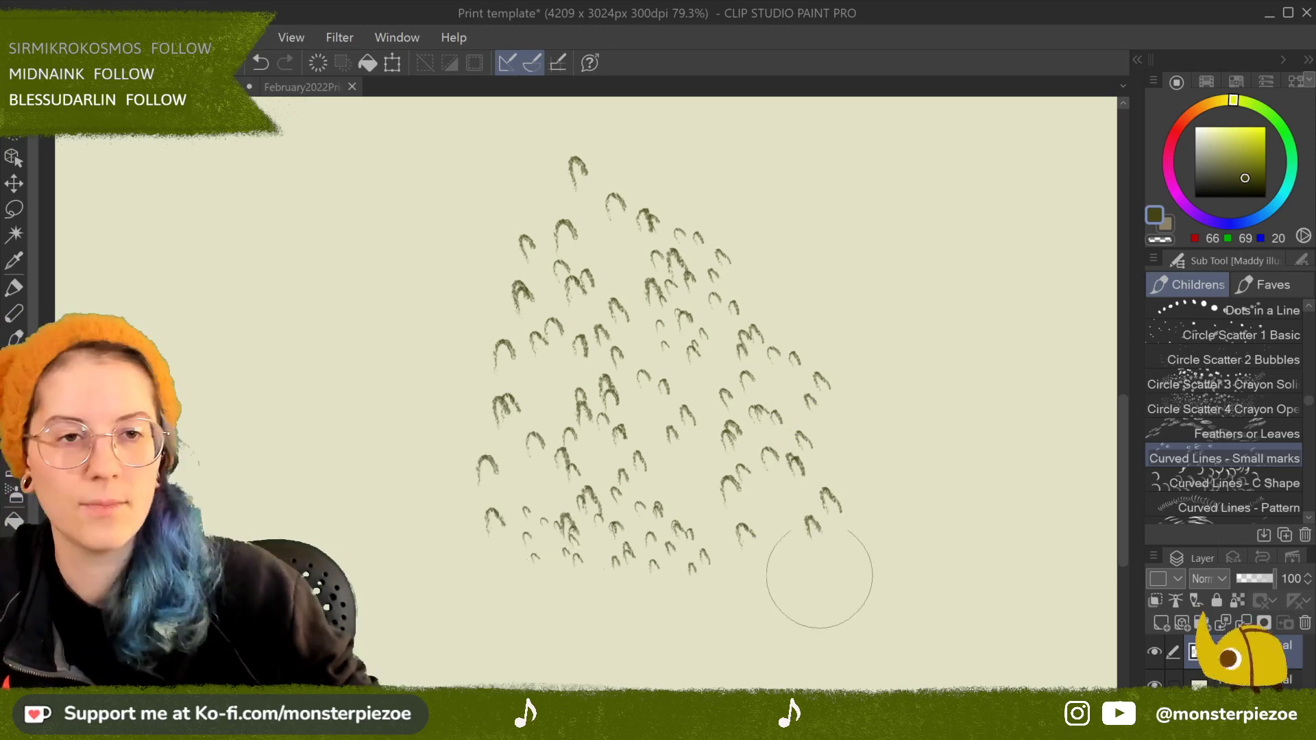
Step: Clear the canvas and cover a wide area with C-shaped marks using Curved Lines - C Shape, varying the stroke direction
click(319, 65)
click(1247, 477)
mouse_move(634, 274)
mouse_down()
mouse_move(605, 351)
mouse_move(644, 576)
mouse_up()
mouse_move(740, 290)
mouse_down()
mouse_move(759, 494)
mouse_move(694, 641)
mouse_up()
mouse_move(480, 405)
mouse_down()
mouse_move(479, 494)
mouse_move(511, 617)
mouse_up()
mouse_move(867, 480)
mouse_down()
mouse_move(876, 397)
mouse_move(855, 306)
mouse_move(857, 343)
mouse_up()
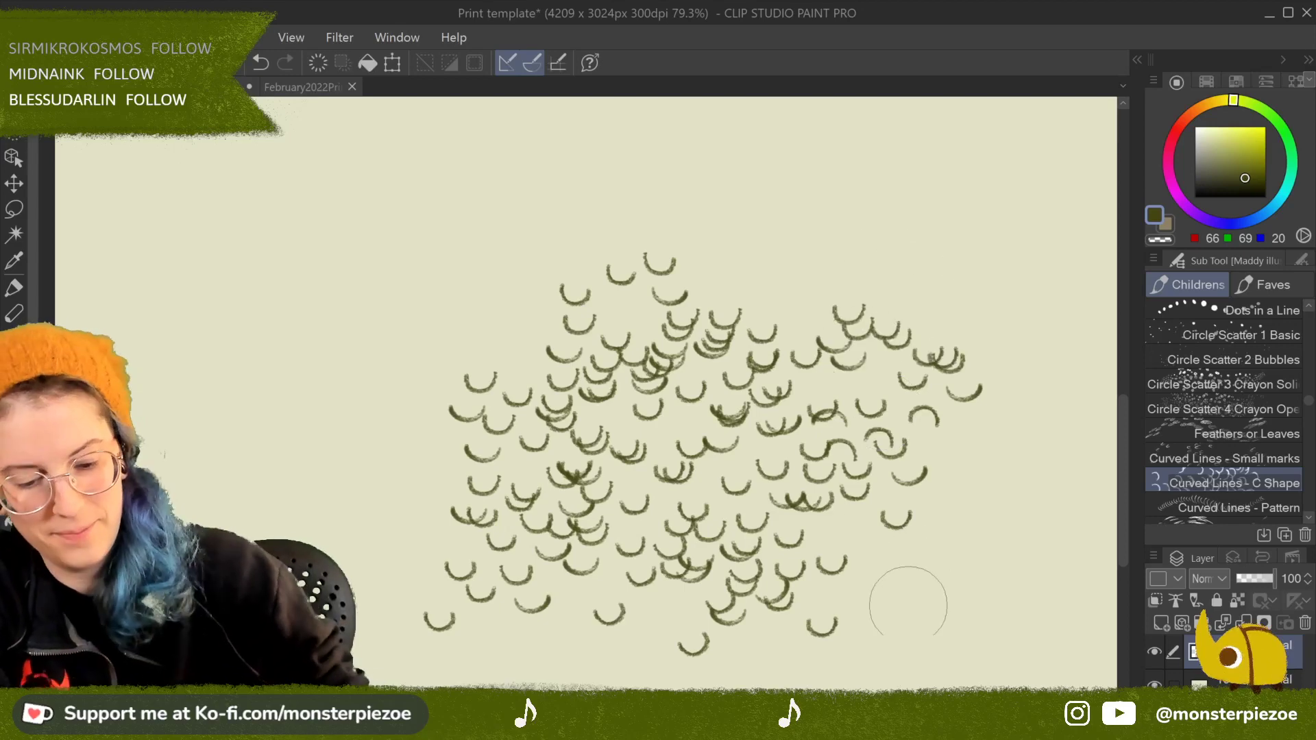
mouse_move(824, 299)
mouse_down()
mouse_move(898, 250)
mouse_move(976, 359)
mouse_move(934, 329)
mouse_up()
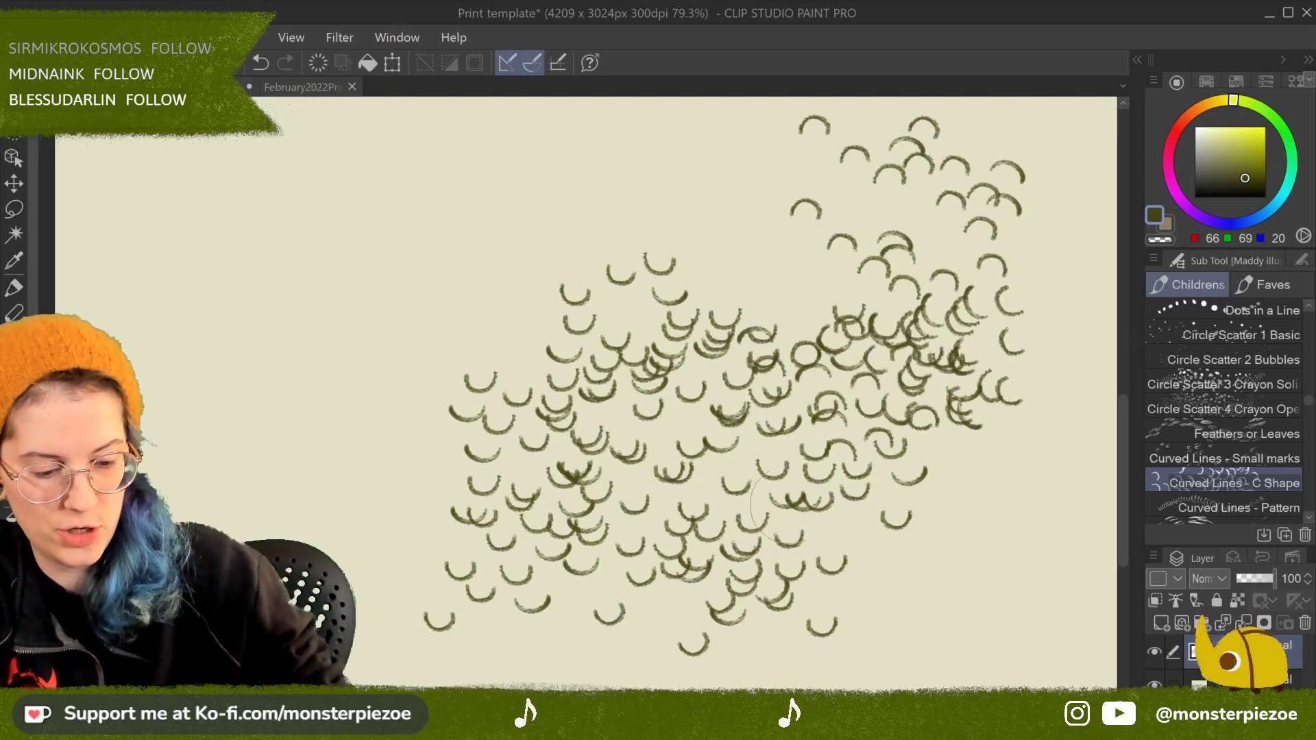
mouse_move(413, 222)
mouse_down()
mouse_move(323, 343)
mouse_move(440, 352)
mouse_move(500, 627)
mouse_up()
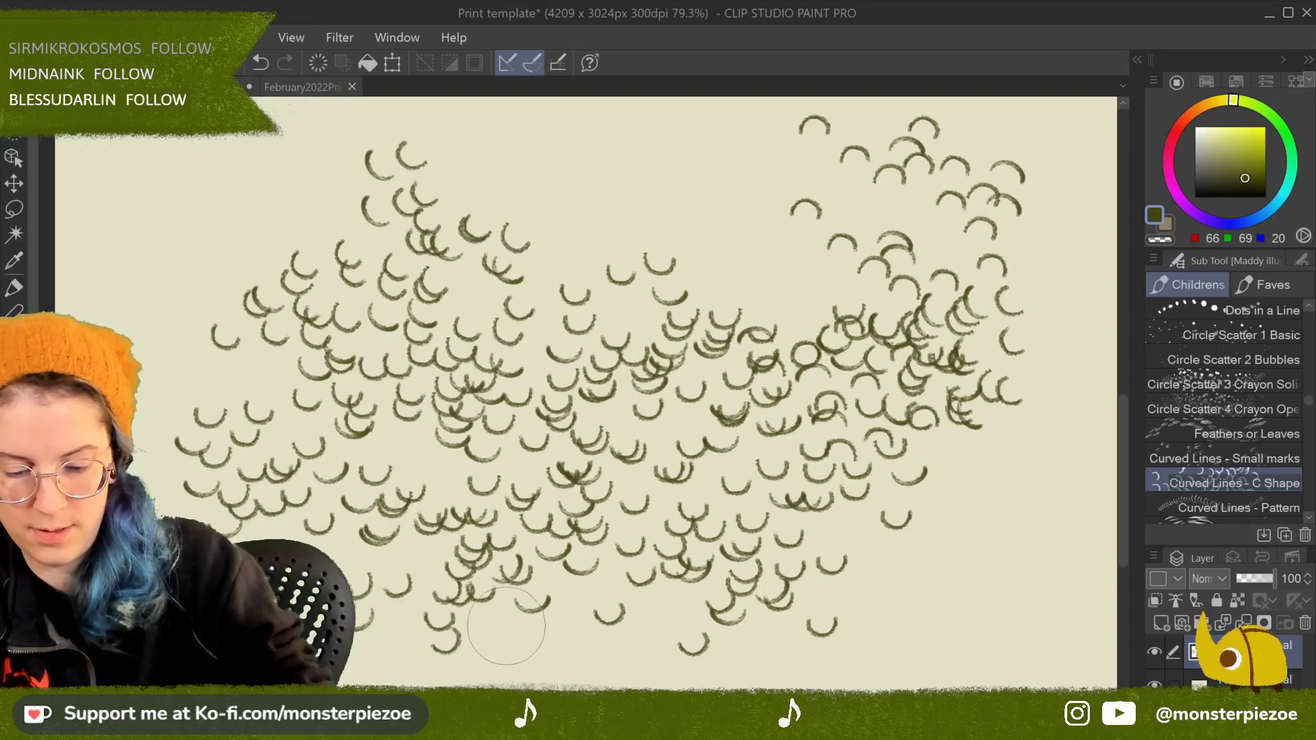
Step: Clear the canvas and draw adjoining diagonal rows of stacked arcs with Curved Lines - Pattern
click(317, 62)
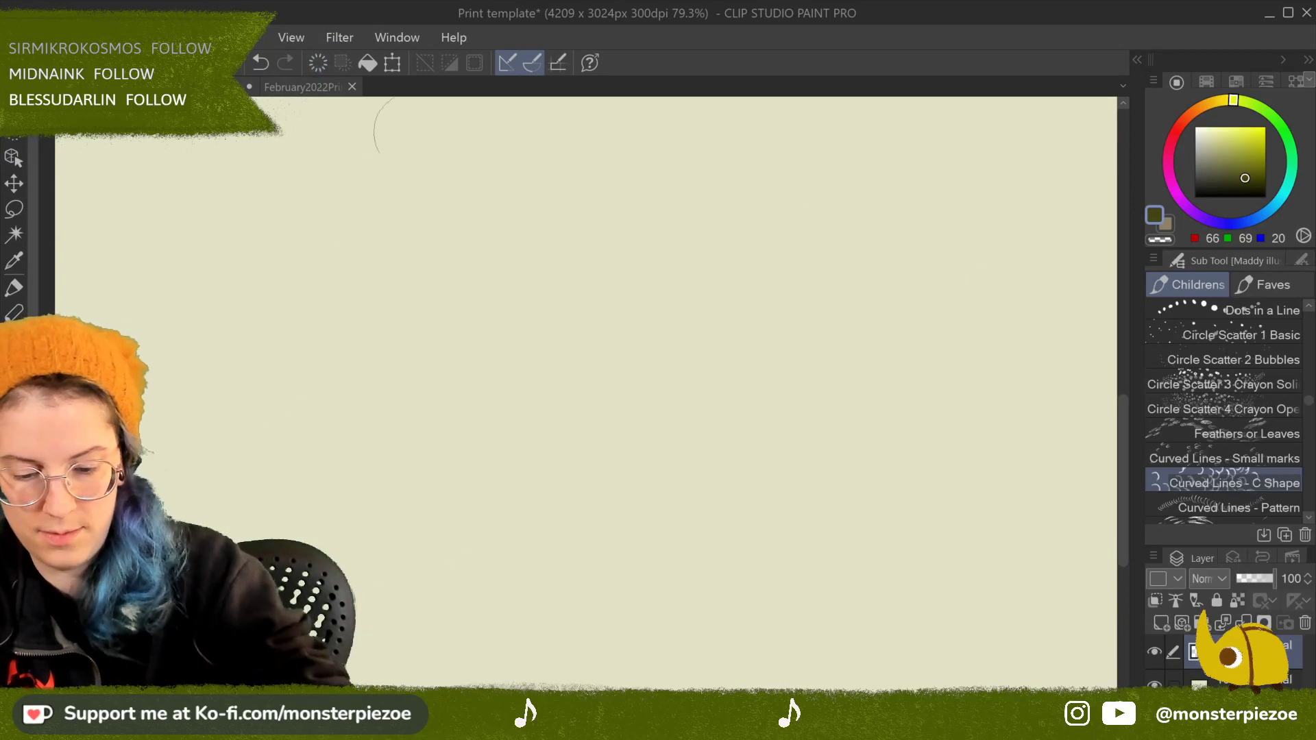
click(1273, 506)
drag(823, 240, 625, 388)
mouse_move(878, 266)
mouse_down()
mouse_move(828, 333)
mouse_move(602, 537)
mouse_up()
mouse_move(842, 346)
mouse_down()
mouse_move(661, 492)
mouse_move(622, 582)
mouse_up()
drag(792, 425, 711, 532)
drag(875, 348, 792, 492)
drag(950, 301, 884, 412)
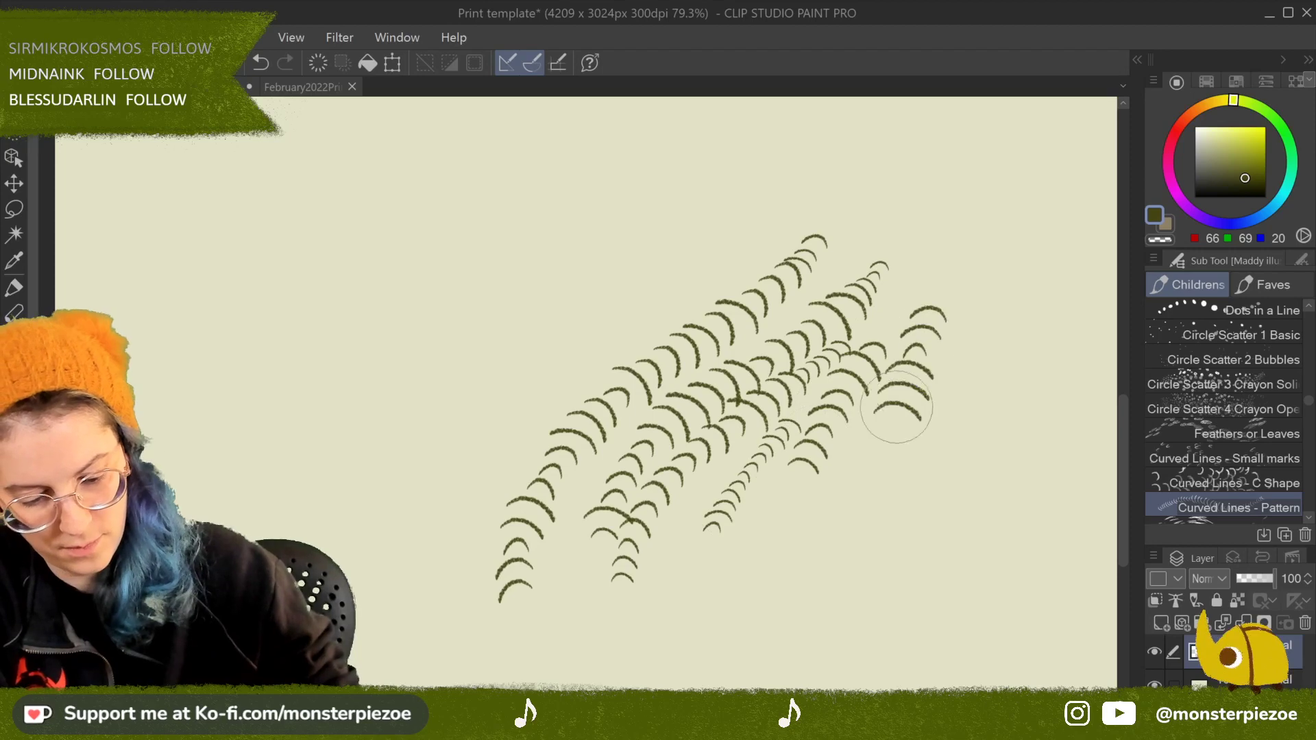
drag(987, 274, 943, 415)
Step: Add more arc rows above the existing ones, a wavy horizontal row, and a small group of separate arches
scroll(1298, 514, down, 3)
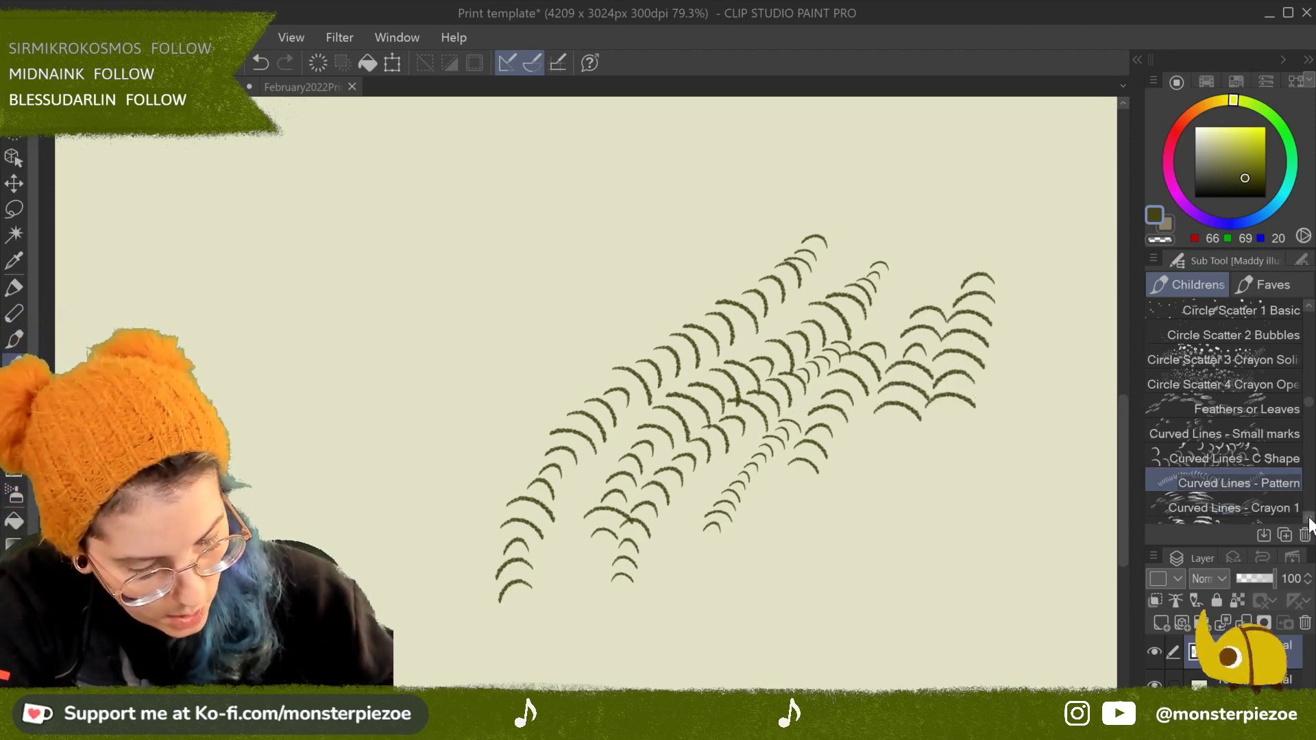
scroll(1308, 521, down, 1)
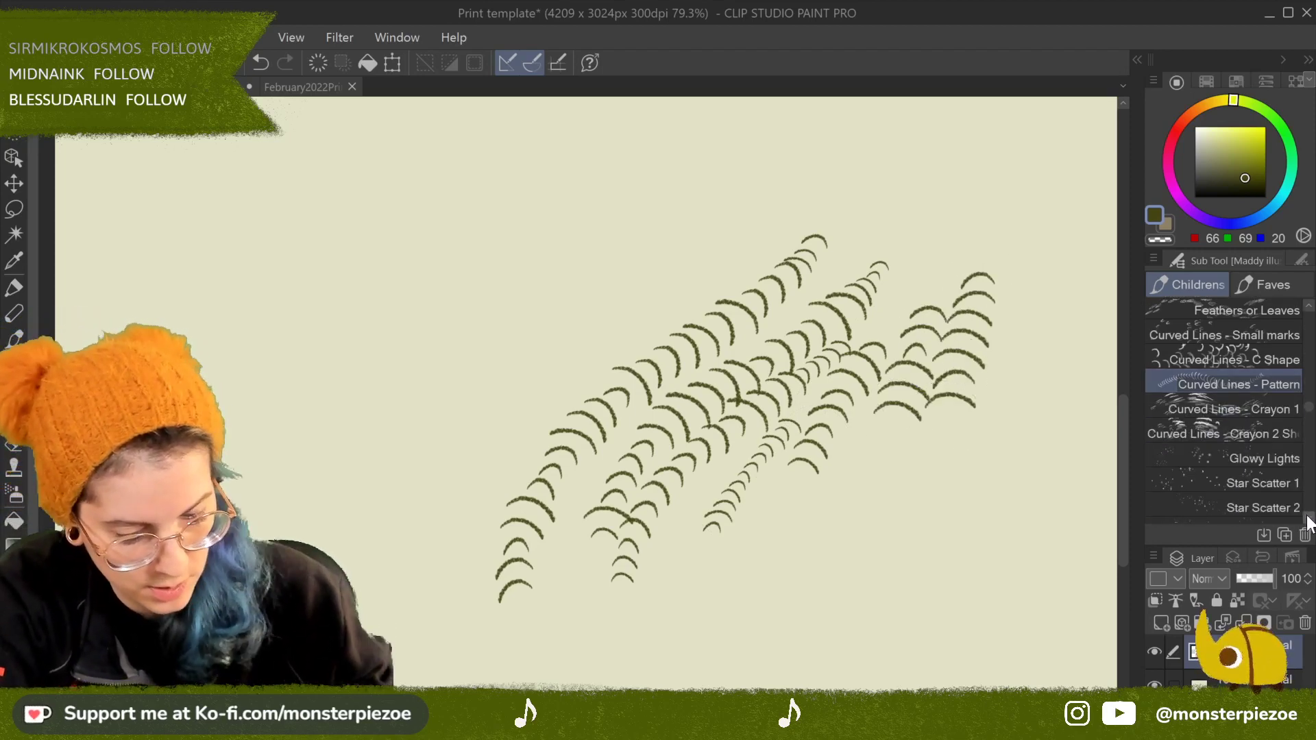
mouse_move(761, 195)
mouse_down()
mouse_move(576, 353)
mouse_move(699, 305)
mouse_up()
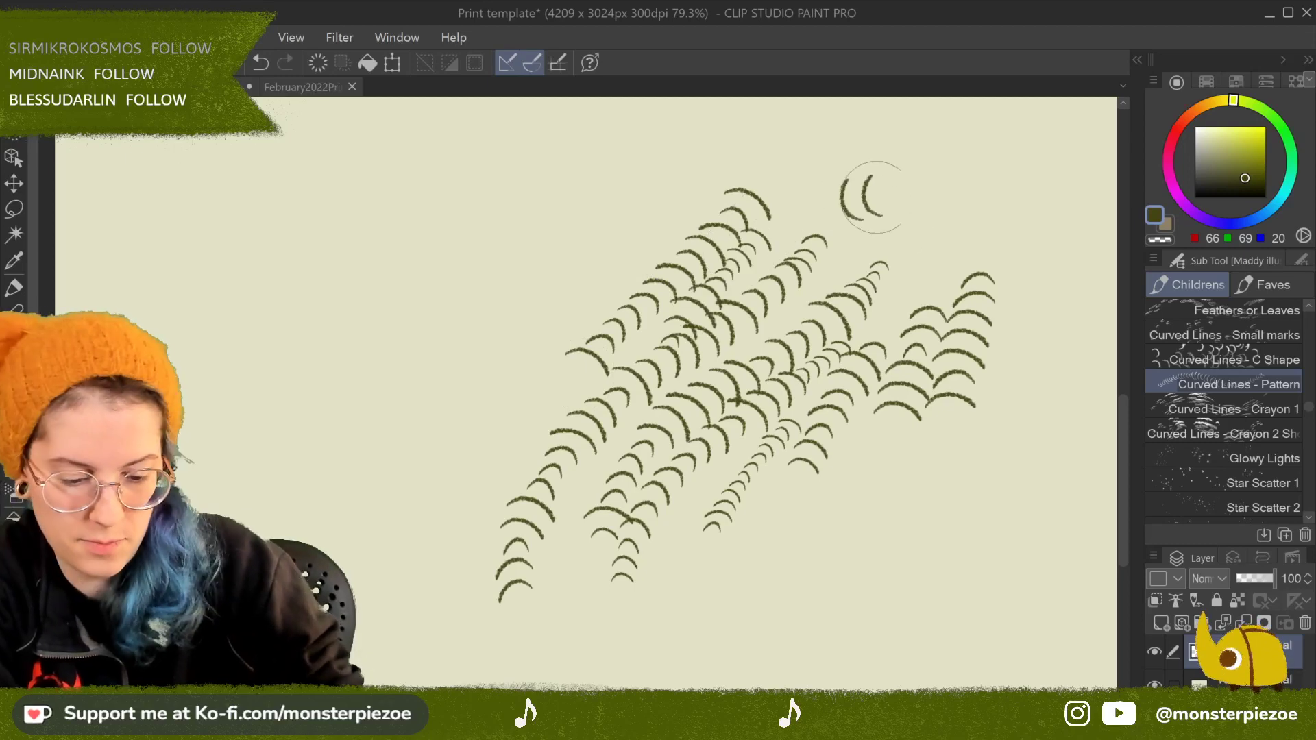
drag(855, 201, 1039, 148)
mouse_move(535, 191)
mouse_down()
mouse_move(565, 212)
mouse_move(549, 226)
mouse_move(603, 213)
mouse_move(602, 153)
mouse_move(562, 180)
mouse_move(584, 140)
mouse_up()
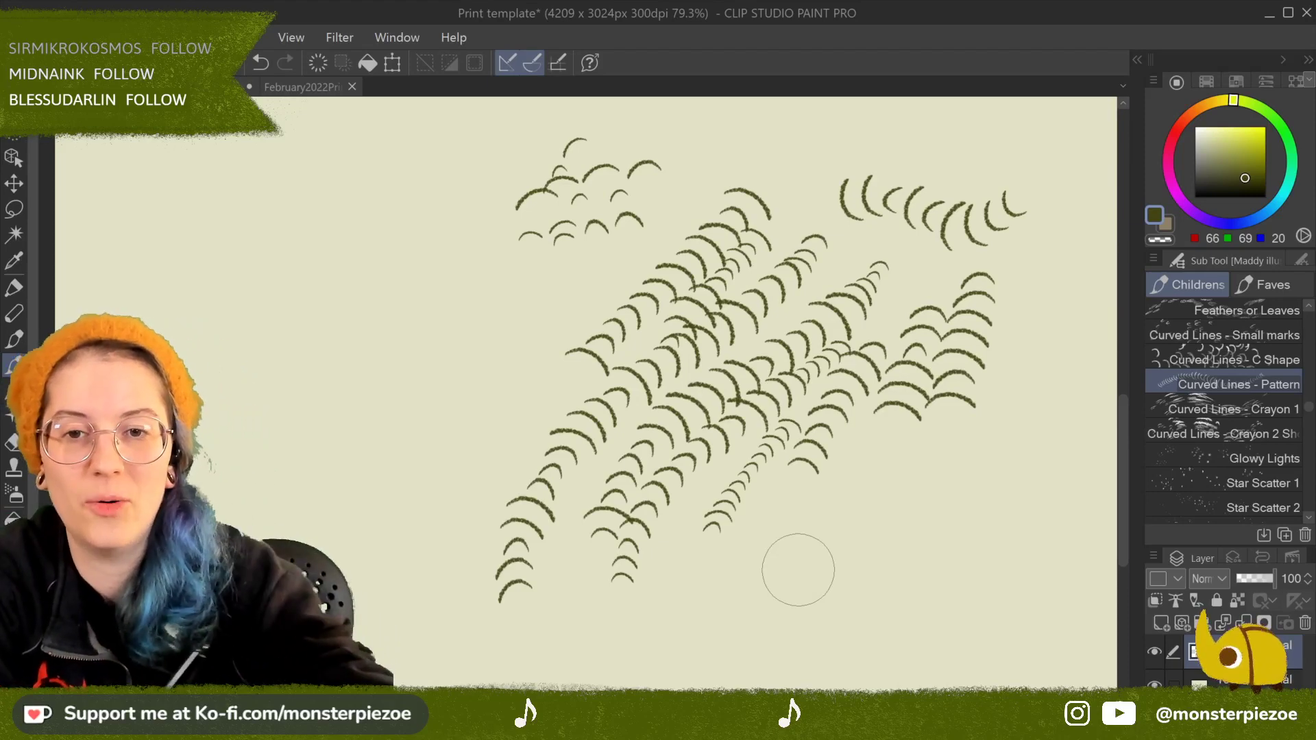
Step: Clear the canvas and paint a dense diagonal mass of long strokes with Curved Lines - Crayon 1
click(320, 64)
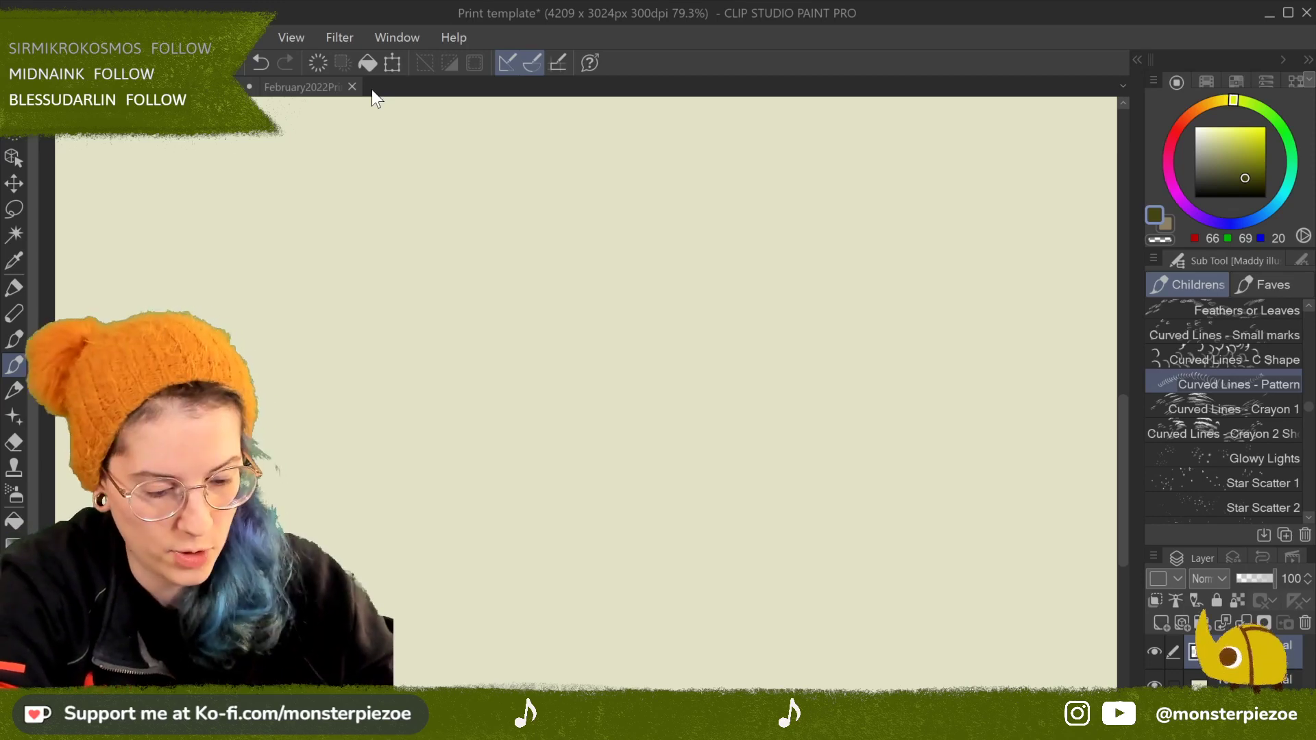
click(1278, 399)
mouse_move(896, 205)
mouse_down()
mouse_move(713, 382)
mouse_move(696, 360)
mouse_move(788, 411)
mouse_move(770, 506)
mouse_move(882, 382)
mouse_move(866, 388)
mouse_move(1008, 274)
mouse_move(823, 452)
mouse_up()
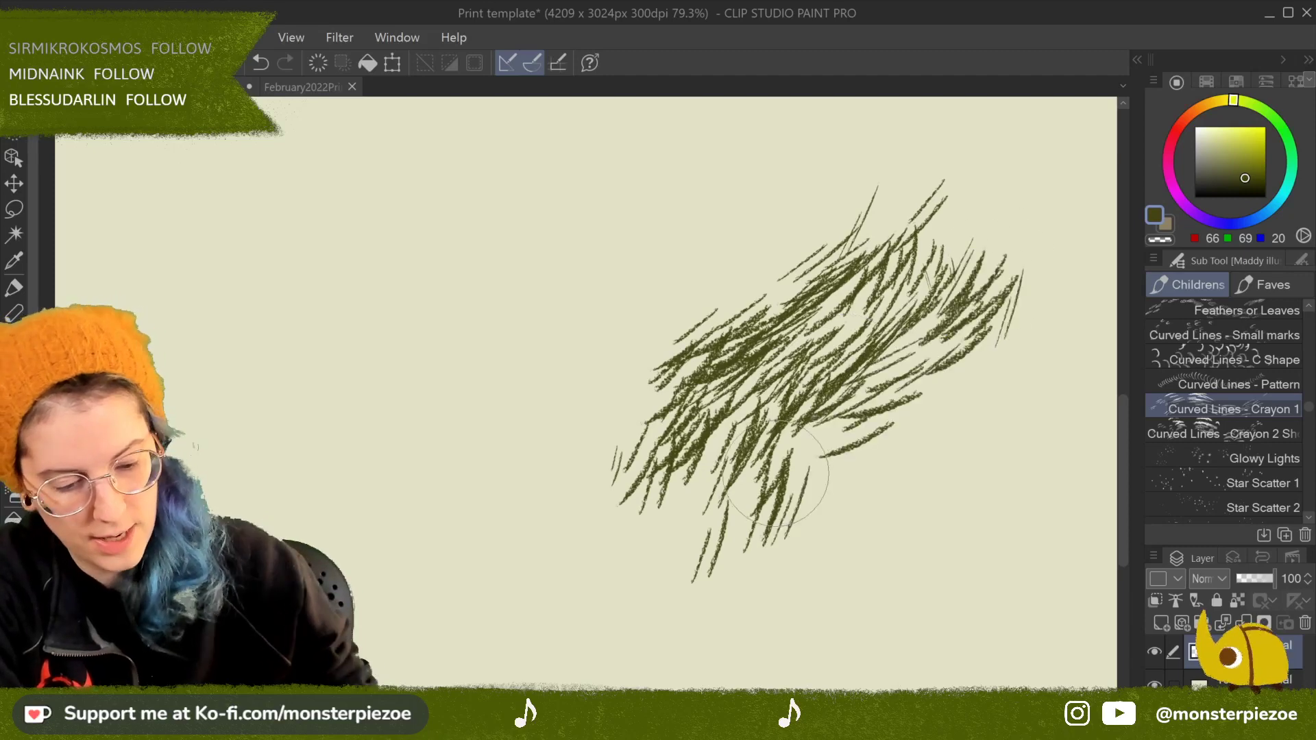
Step: Add groups of short curved crayon marks around the long strokes with Curved Lines - Crayon 2
click(1227, 434)
mouse_move(974, 412)
mouse_down()
mouse_move(996, 411)
mouse_move(967, 515)
mouse_move(885, 521)
mouse_up()
mouse_move(275, 220)
mouse_down()
mouse_move(338, 258)
mouse_move(558, 253)
mouse_move(732, 272)
mouse_up()
mouse_move(276, 406)
mouse_down()
mouse_move(642, 443)
mouse_move(611, 382)
mouse_up()
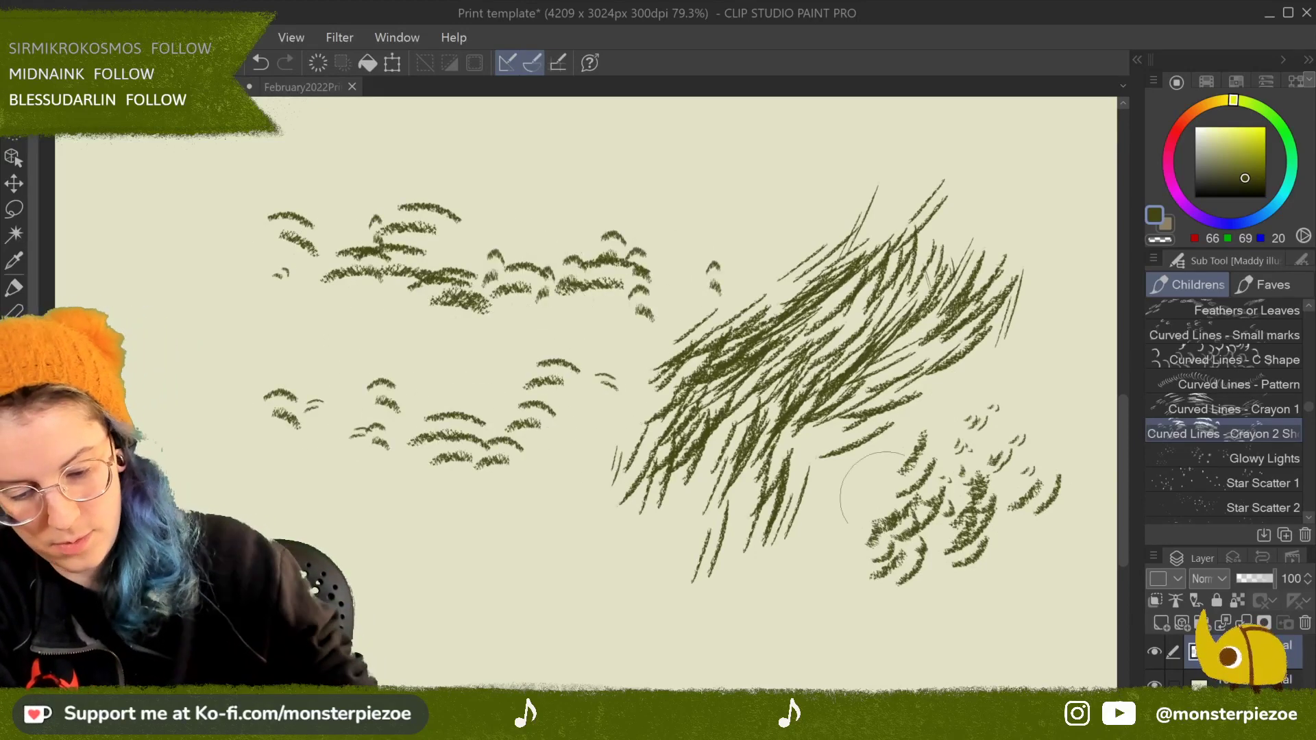
drag(581, 456, 467, 658)
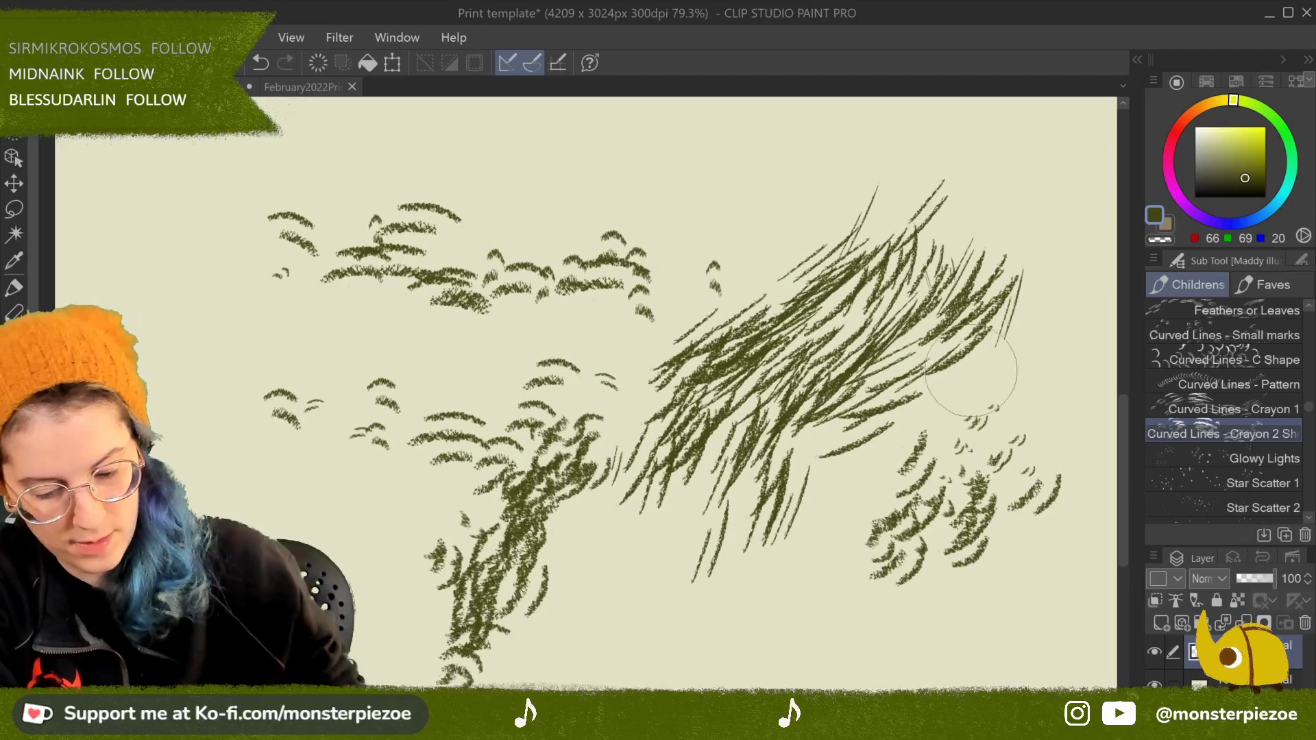
Step: Paint straight diagonal strokes above and below the existing curved strokes with Flat Strokes Crayon for comparison
scroll(1310, 401, up, 5)
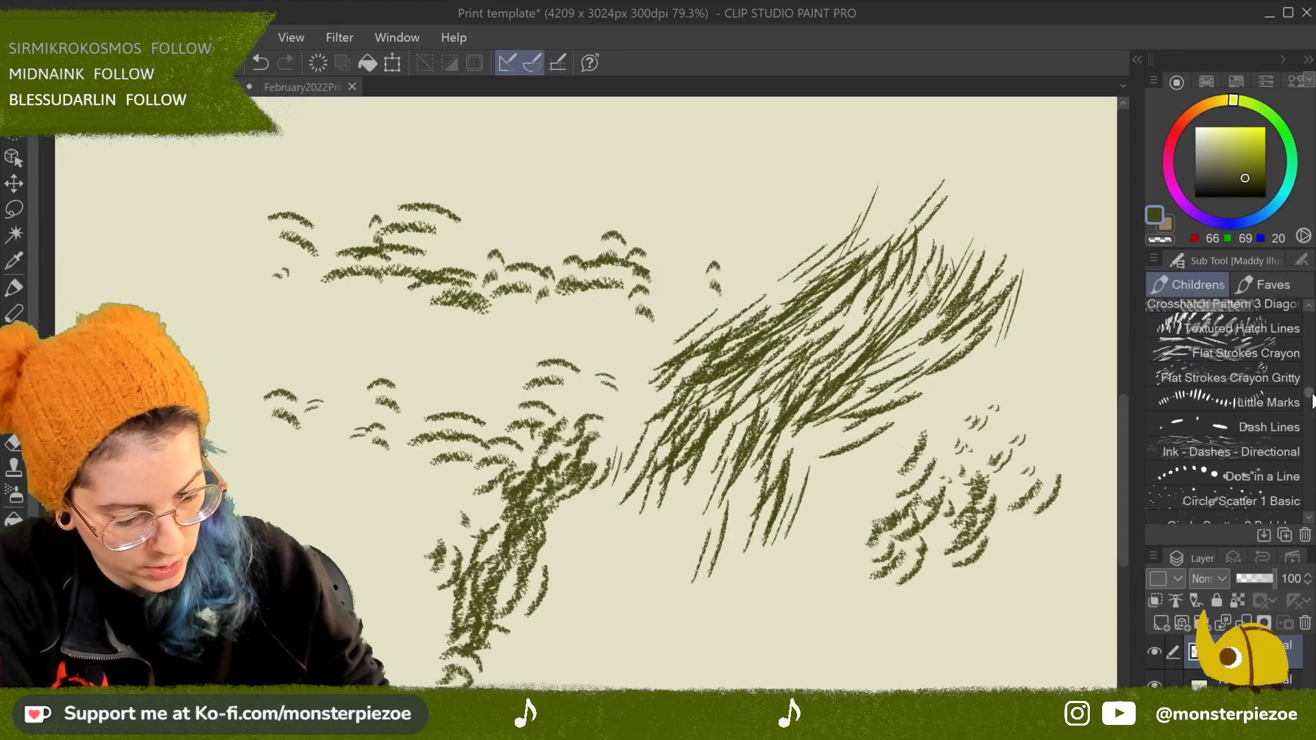
scroll(1309, 399, up, 4)
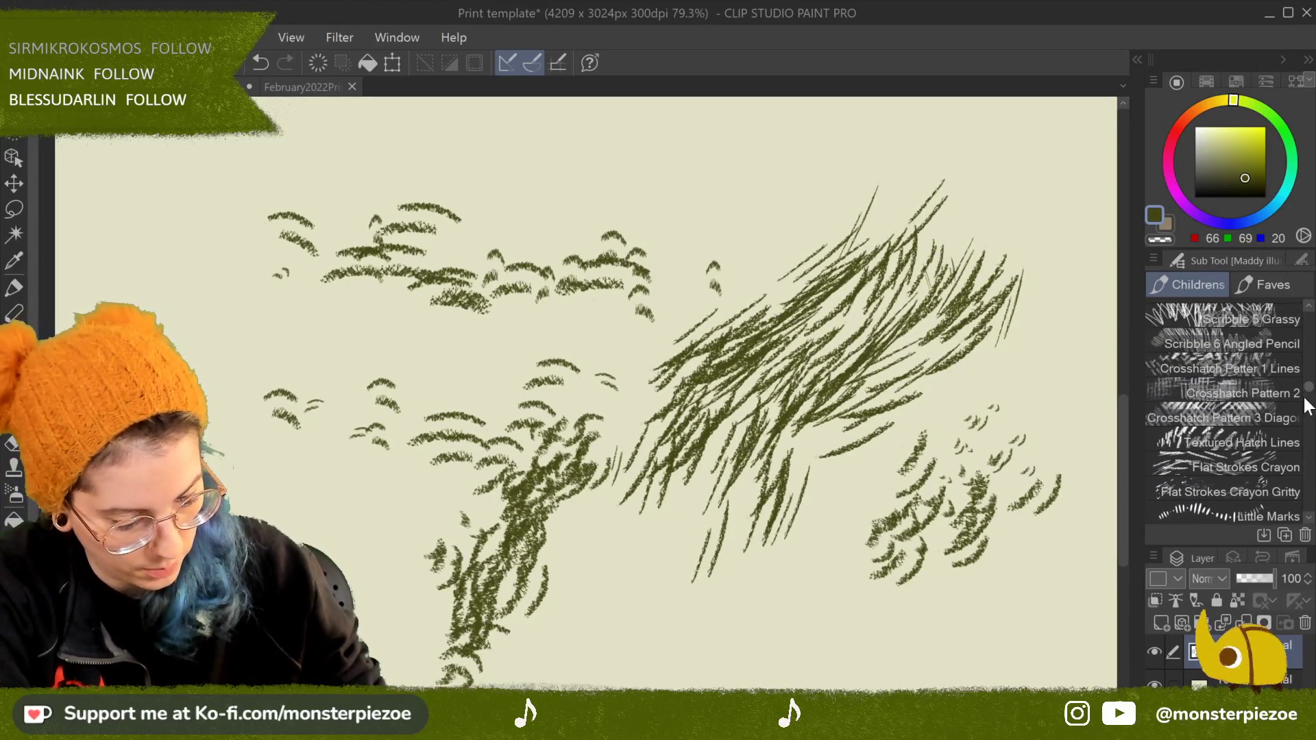
click(1274, 465)
mouse_move(840, 161)
mouse_down()
mouse_move(785, 199)
mouse_move(869, 183)
mouse_up()
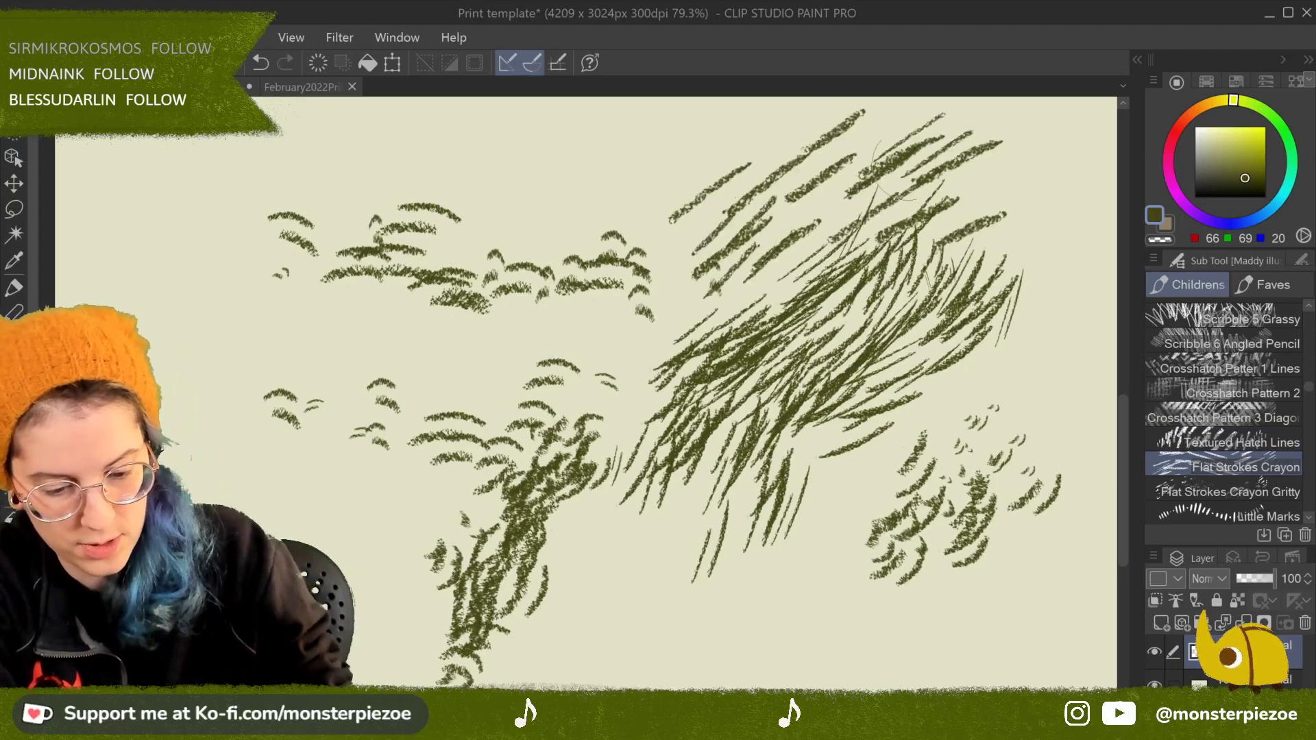
drag(573, 610, 648, 569)
drag(549, 668, 717, 586)
drag(644, 648, 778, 583)
drag(675, 686, 815, 607)
mouse_move(871, 639)
mouse_down()
mouse_move(724, 567)
mouse_move(1015, 458)
mouse_up()
drag(685, 593, 960, 483)
drag(754, 621, 1025, 511)
drag(809, 662, 1049, 557)
Step: Clear the canvas and paint sweeping curved bands of short marks with Curved Lines - Crayon 2
click(339, 68)
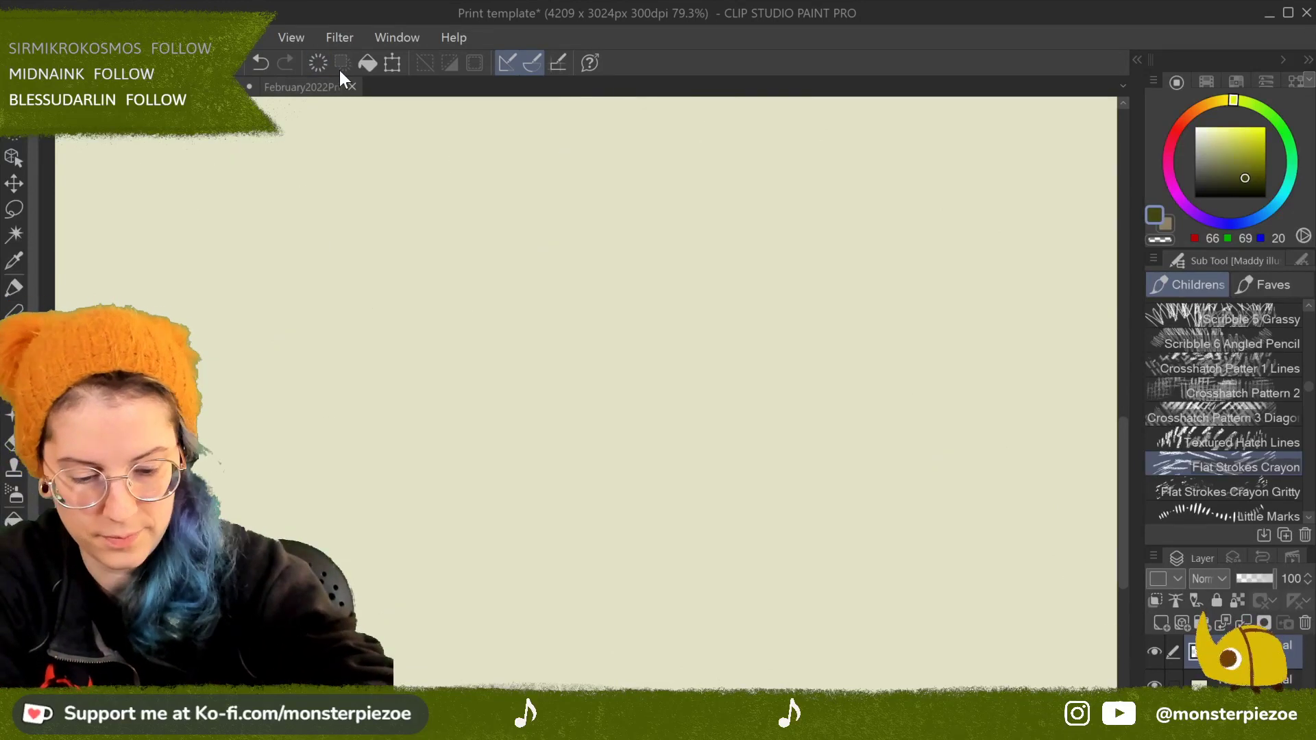
key(ctrl+minus)
key(ctrl+minus)
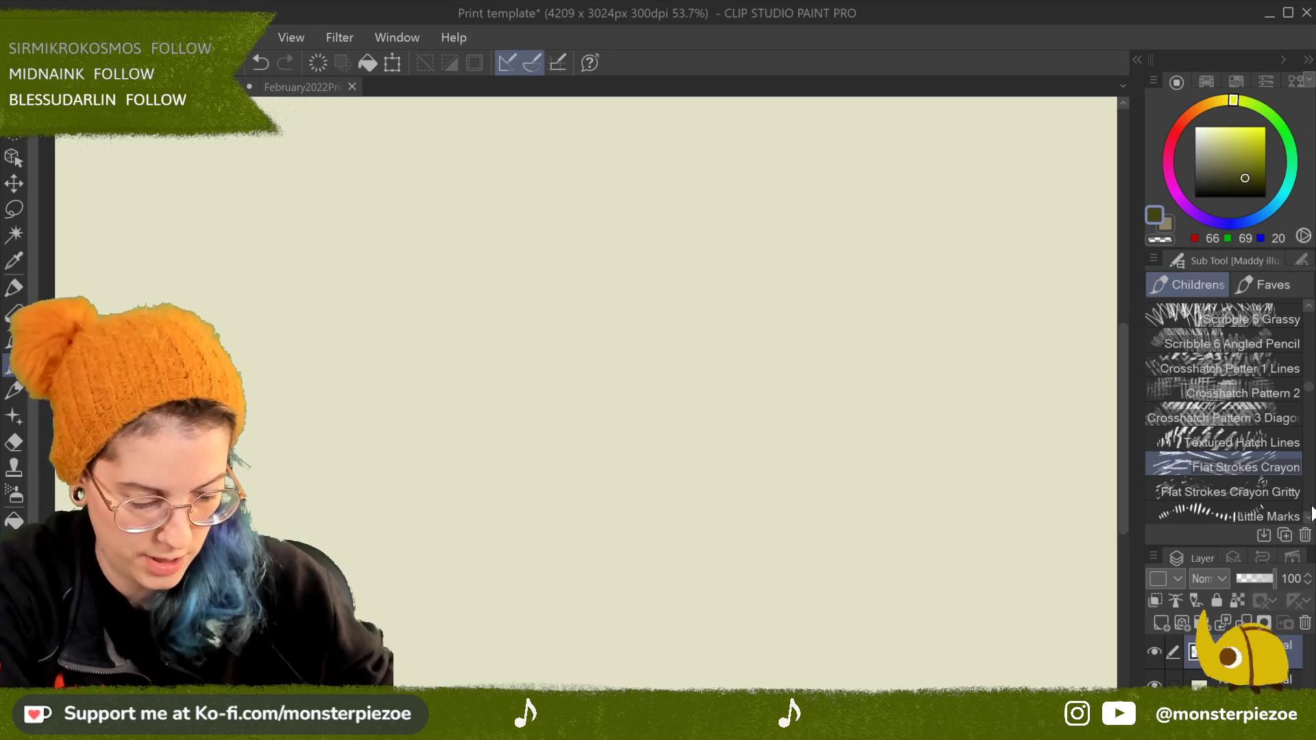
click(1310, 518)
scroll(1311, 522, down, 4)
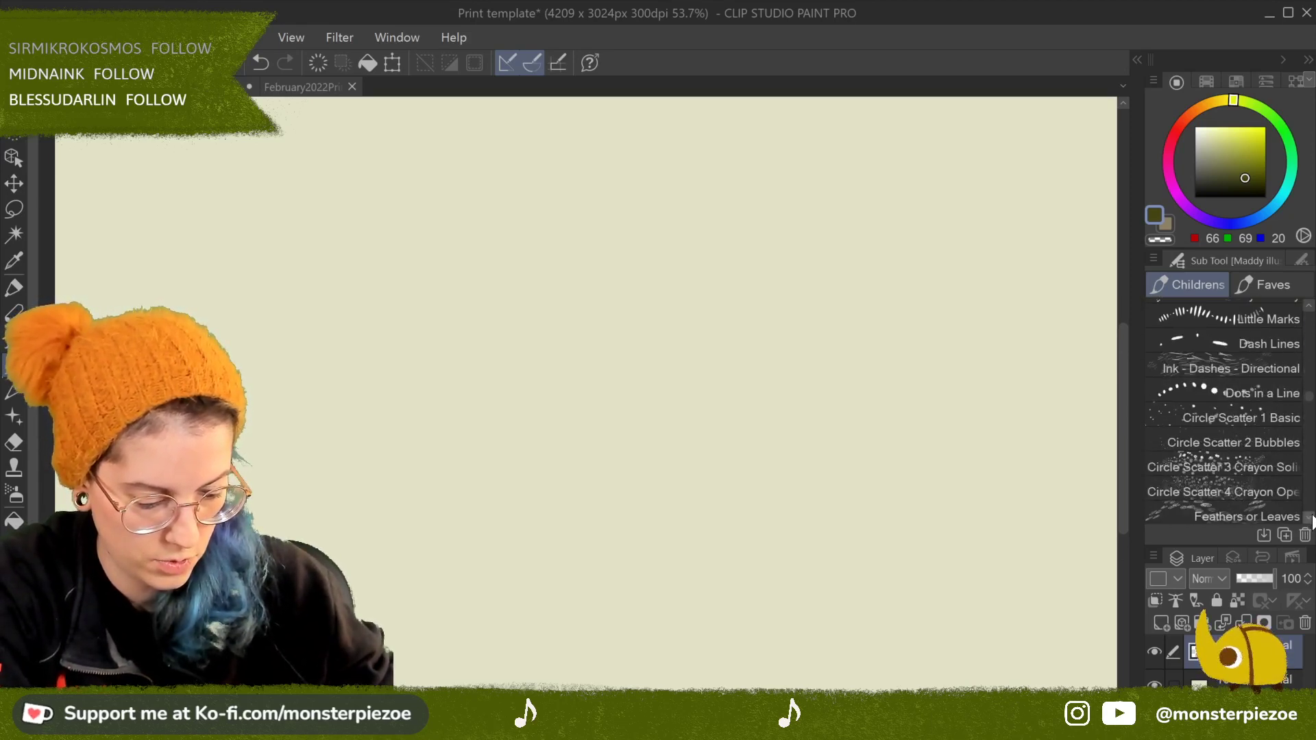
scroll(1311, 523, down, 3)
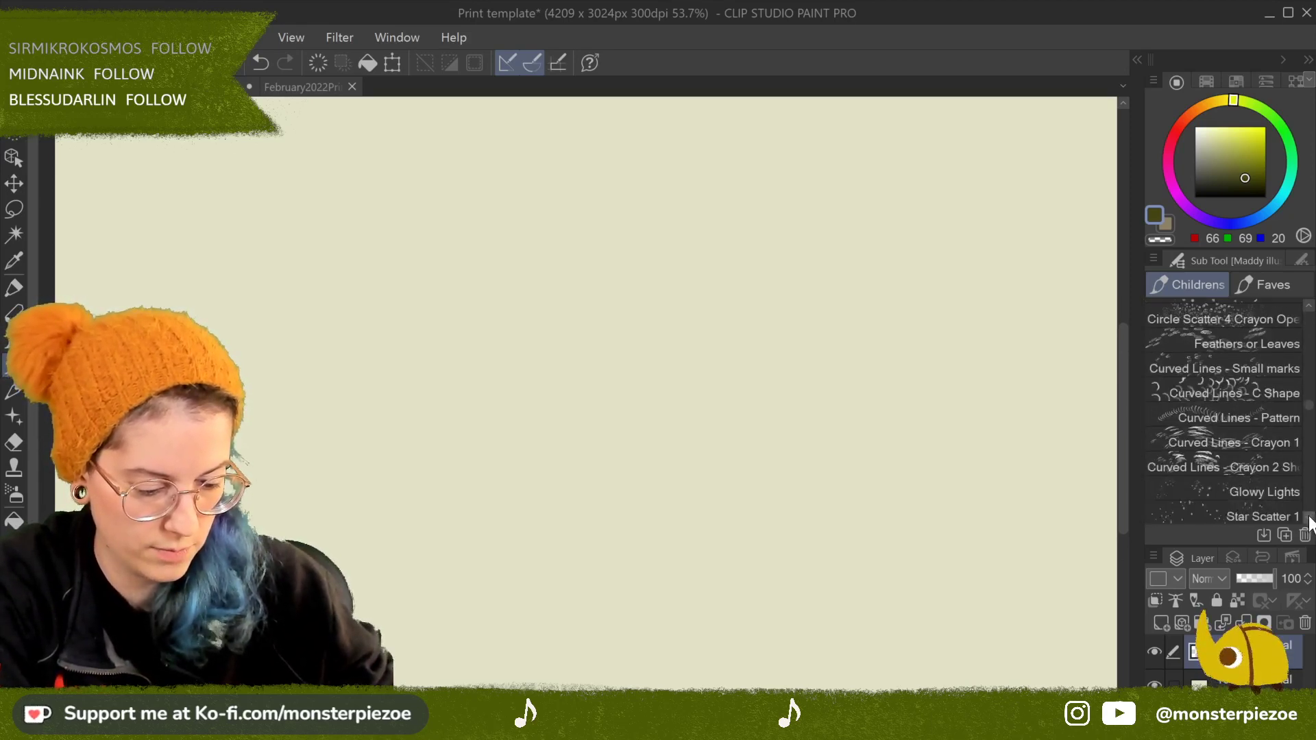
click(1279, 414)
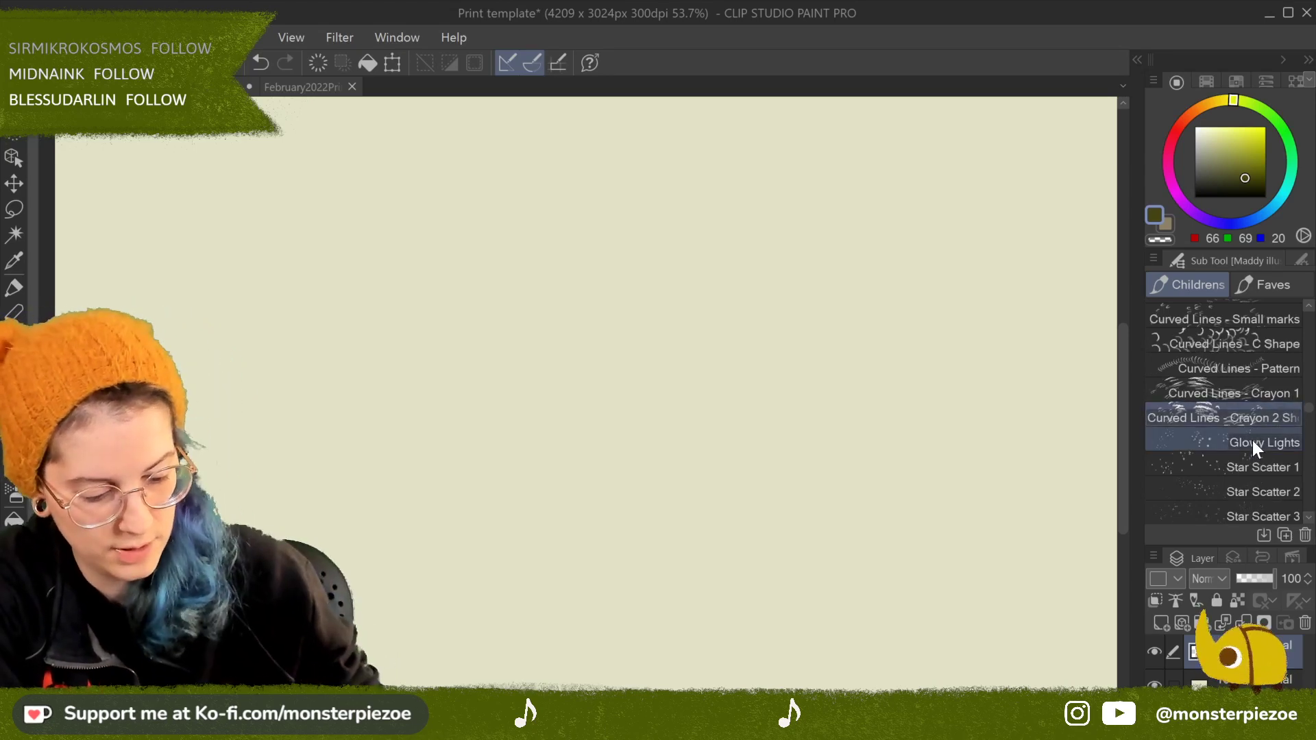
mouse_move(902, 233)
mouse_down()
mouse_move(773, 382)
mouse_move(922, 323)
mouse_move(832, 397)
mouse_move(560, 457)
mouse_up()
mouse_move(970, 301)
mouse_down()
mouse_move(959, 363)
mouse_move(838, 442)
mouse_move(709, 488)
mouse_up()
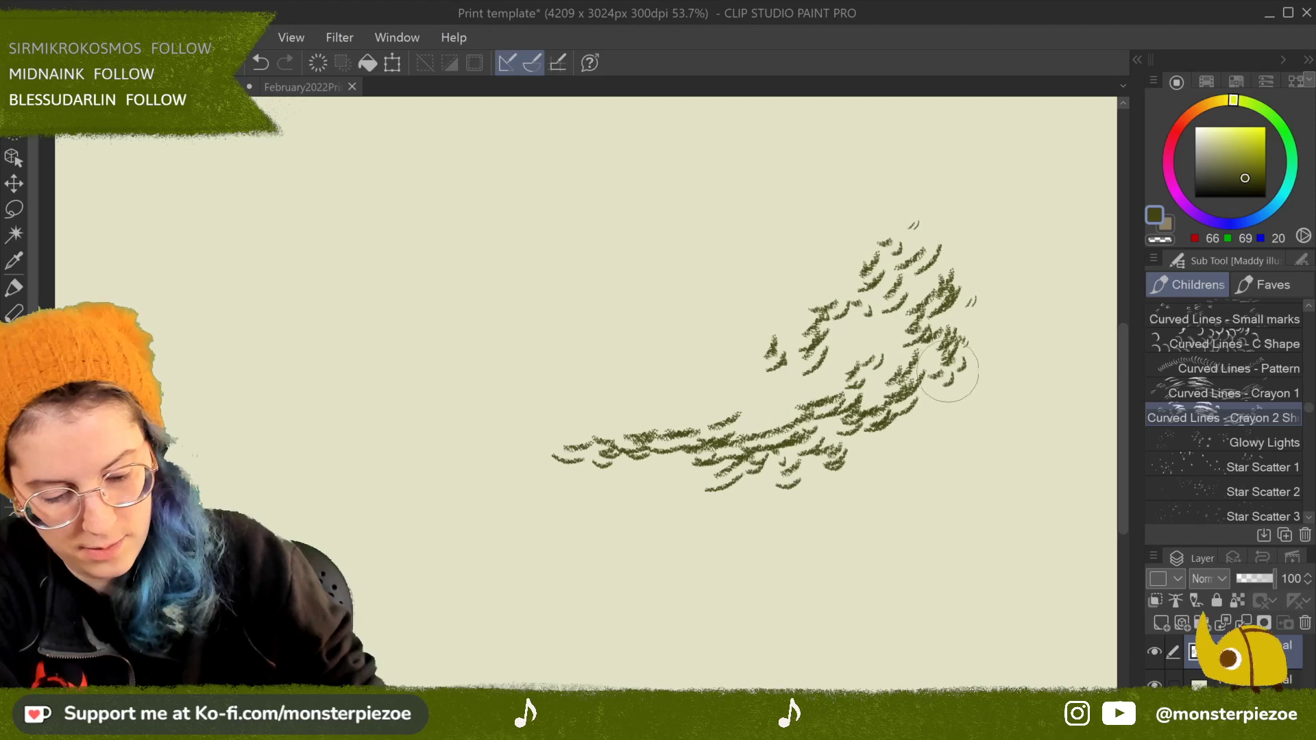
Step: Build up the outer side of the curved band with further short crayon marks following its bend
drag(974, 380, 816, 490)
mouse_move(987, 267)
mouse_down()
mouse_move(968, 384)
mouse_move(912, 459)
mouse_move(816, 497)
mouse_up()
drag(1048, 321, 991, 414)
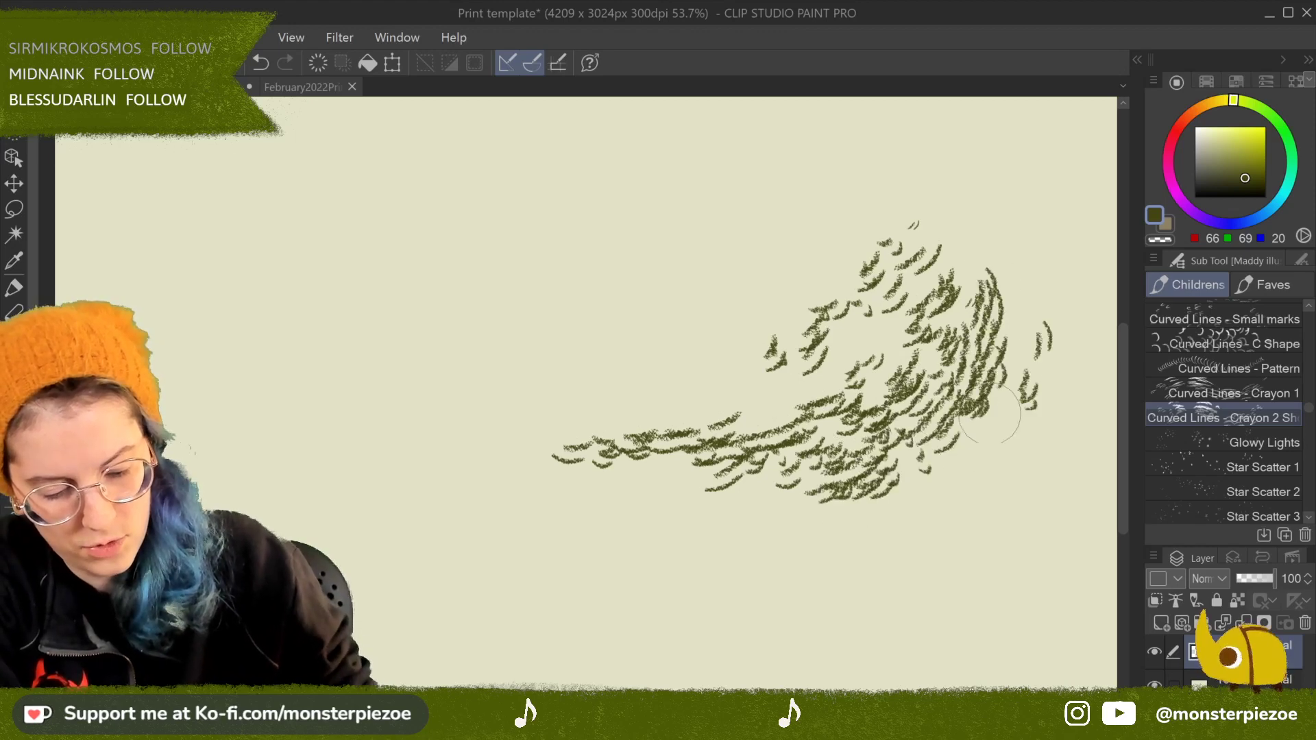
drag(1036, 289, 1047, 350)
Step: Fill the hollow and outer edge of the band with short crayon marks to form a dense feathery mass
drag(1040, 531, 974, 530)
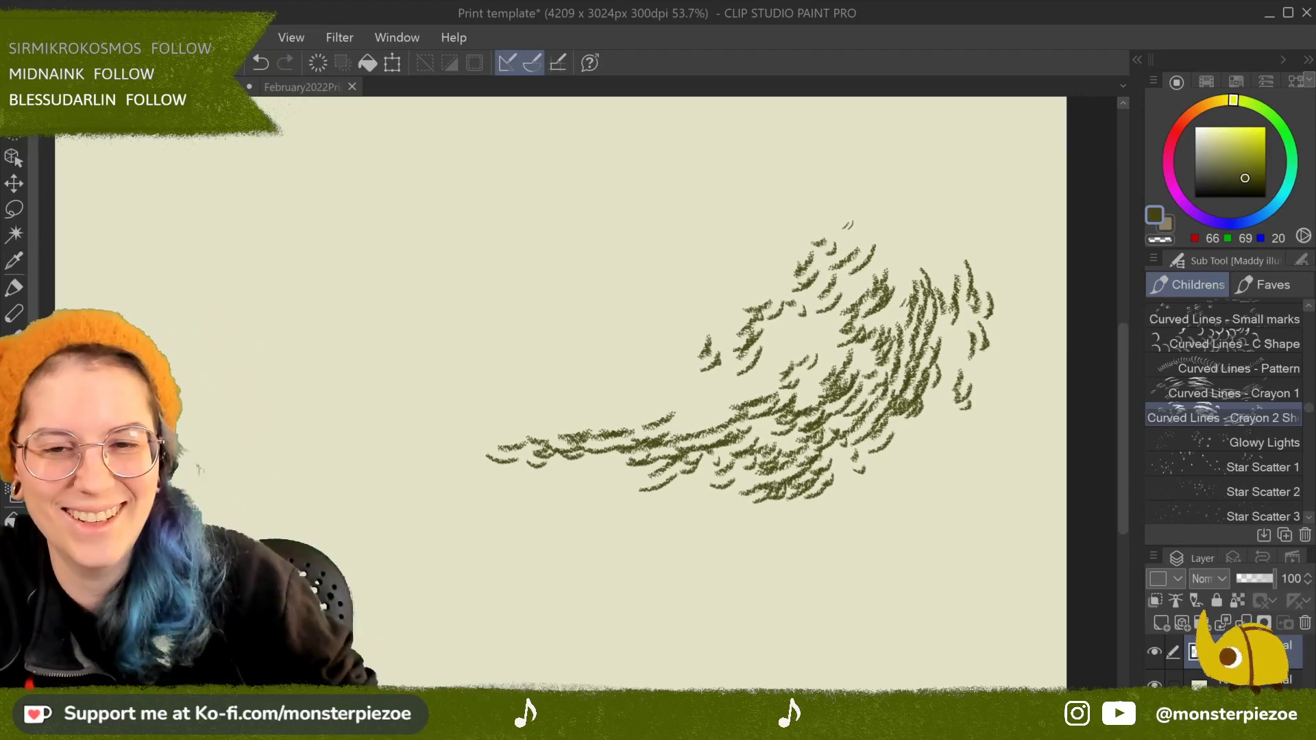
drag(768, 336, 830, 384)
drag(699, 370, 740, 425)
mouse_move(788, 233)
mouse_down()
mouse_move(891, 275)
mouse_move(955, 279)
mouse_move(857, 425)
mouse_up()
mouse_move(960, 322)
mouse_down()
mouse_move(878, 508)
mouse_move(892, 508)
mouse_up()
mouse_move(1014, 322)
mouse_down()
mouse_move(966, 411)
mouse_move(963, 479)
mouse_up()
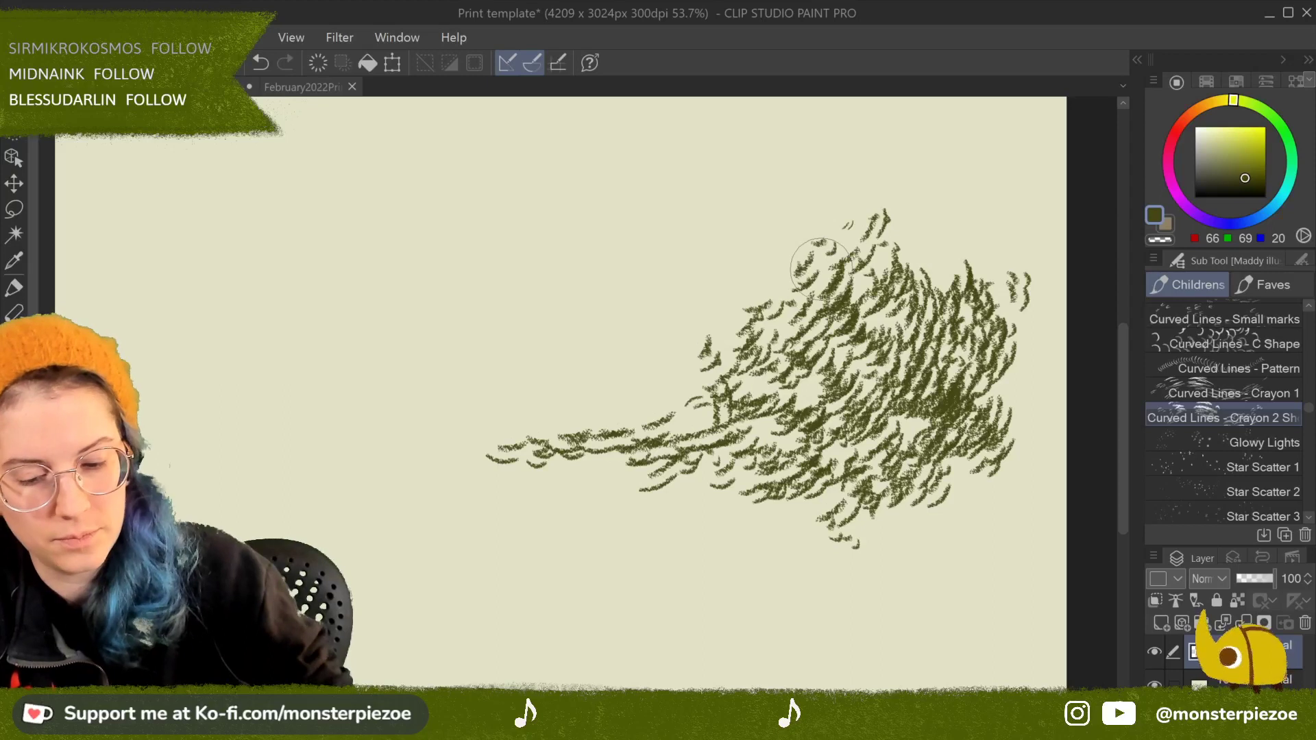
Step: Clear the canvas and dab one small, roughly round patch of short curved crayon marks
click(319, 63)
mouse_move(873, 205)
mouse_down()
mouse_move(803, 310)
mouse_move(907, 235)
mouse_move(860, 324)
mouse_move(956, 293)
mouse_move(855, 391)
mouse_up()
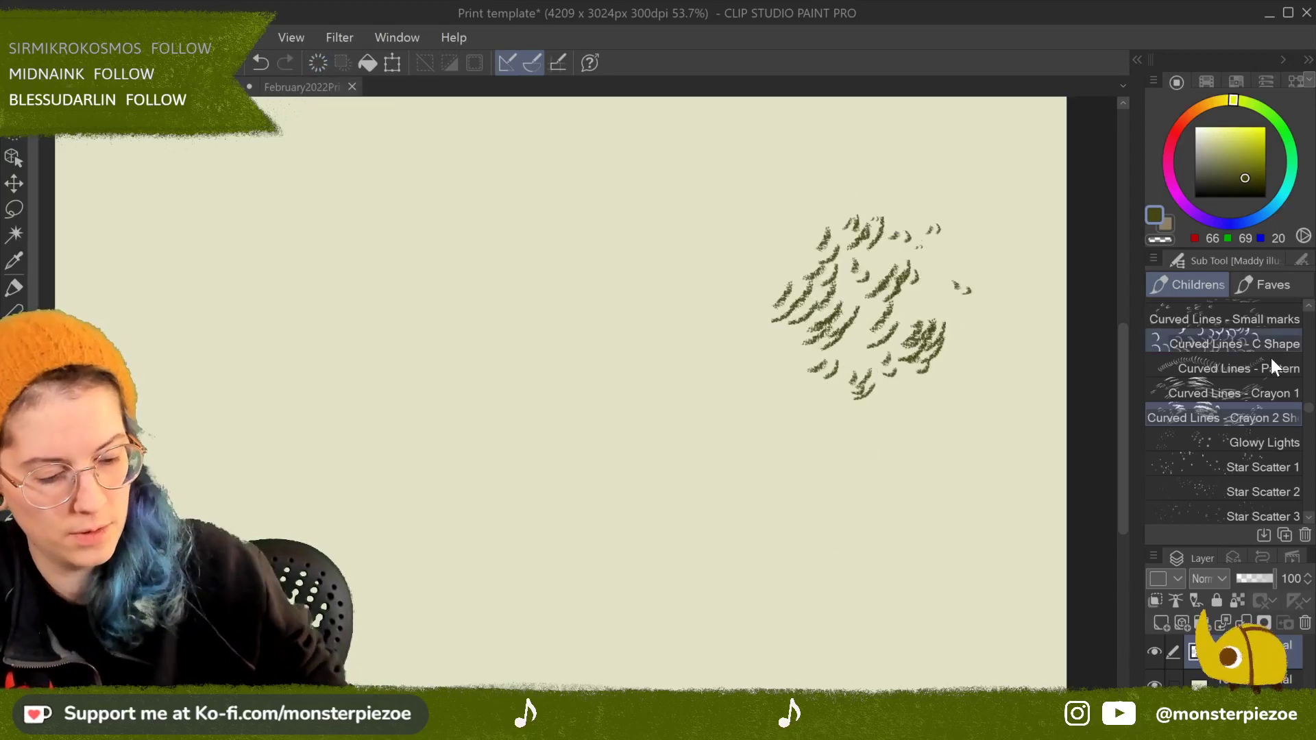
Step: Draw a simple bird with eyes, beak, wing, tail and two legs around the patch using Clean Ink or Paint Marker 2 from the favourites
click(1274, 285)
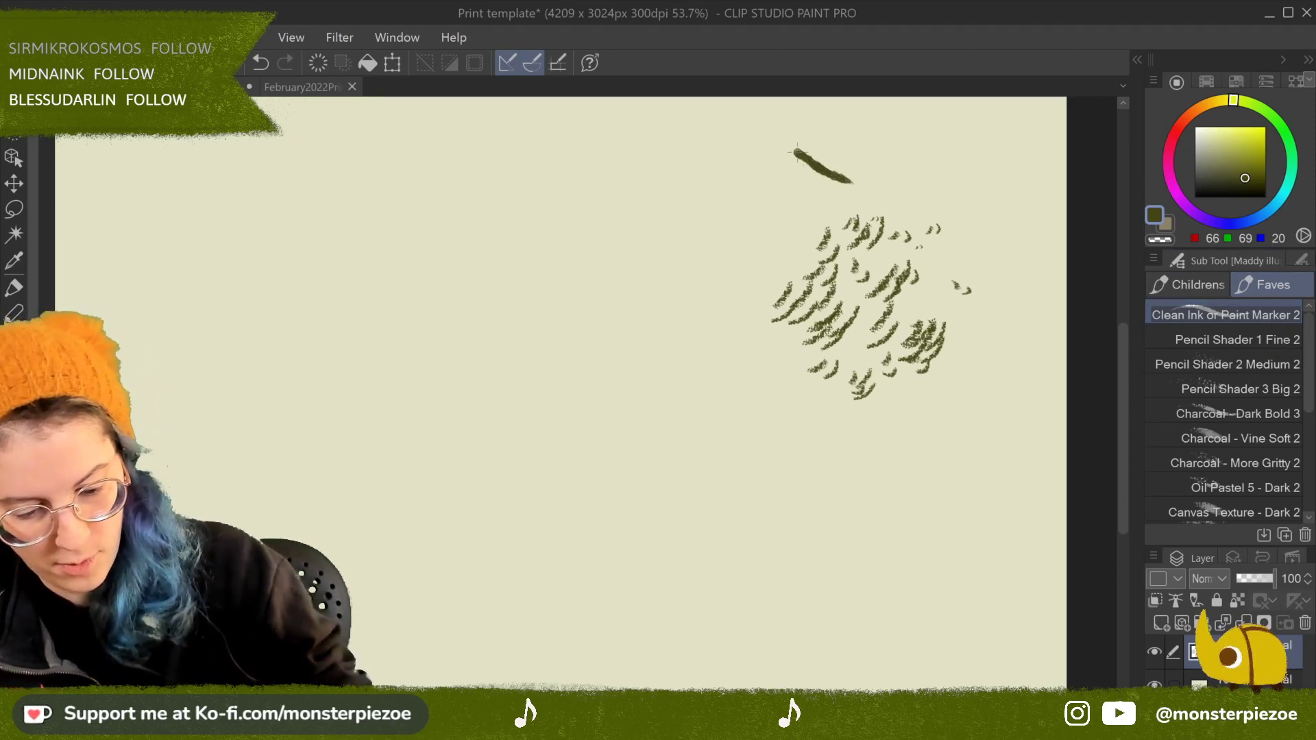
mouse_move(797, 148)
mouse_down()
mouse_move(702, 159)
mouse_move(662, 183)
mouse_up()
drag(671, 288, 714, 265)
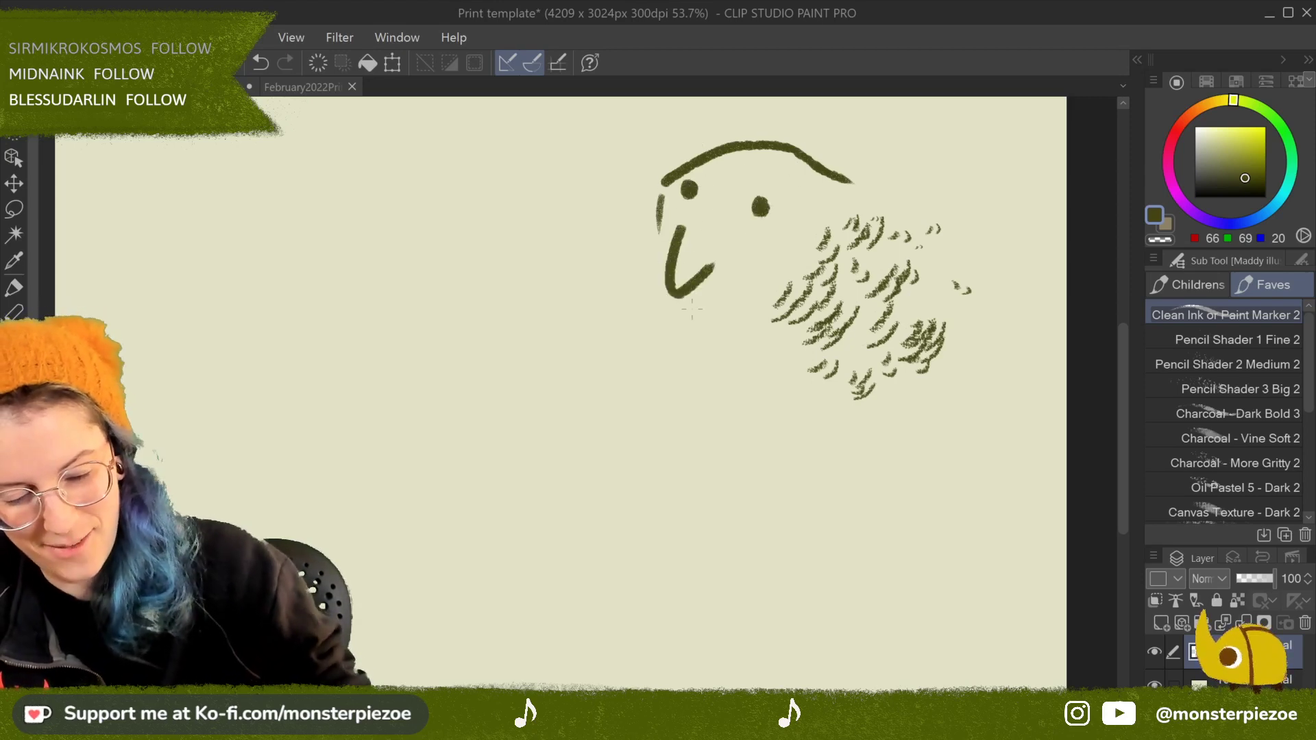
drag(694, 306, 813, 412)
drag(883, 361, 936, 298)
mouse_move(850, 182)
mouse_down()
mouse_move(1065, 329)
mouse_move(994, 449)
mouse_up()
mouse_move(795, 403)
mouse_down()
mouse_move(957, 437)
mouse_move(775, 526)
mouse_up()
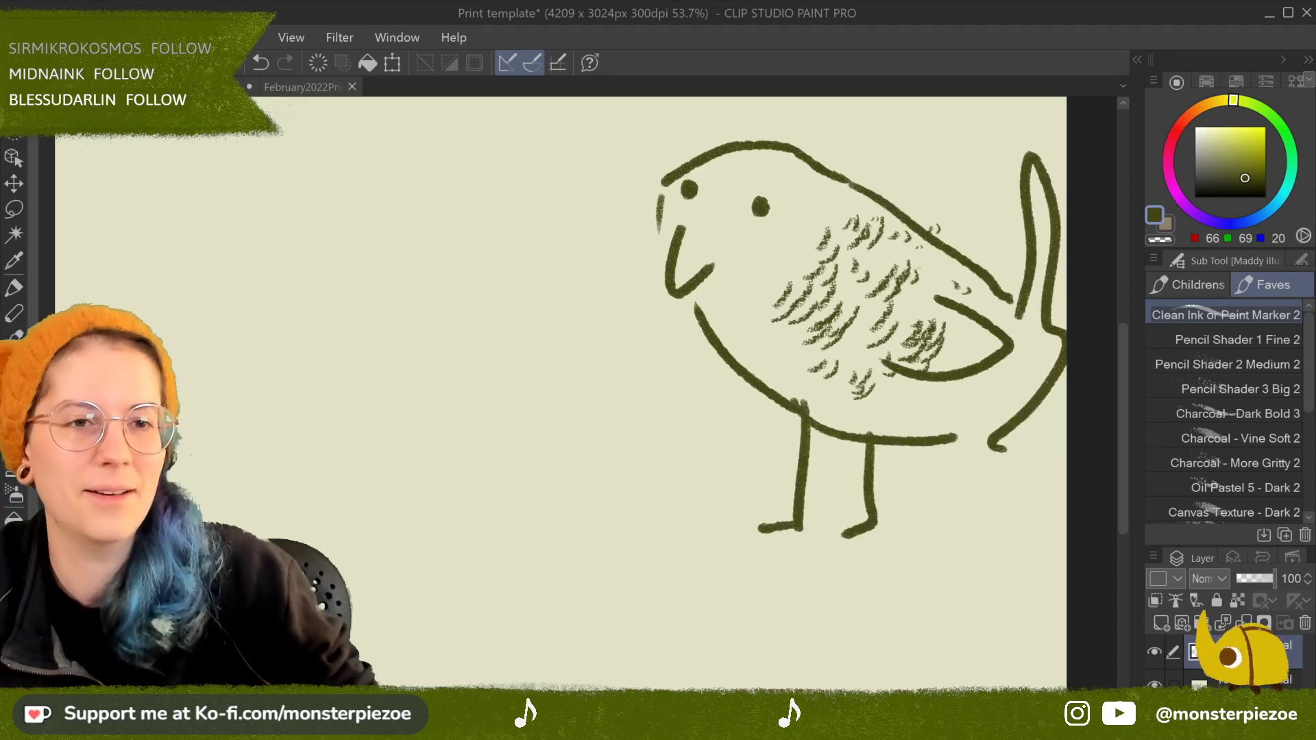
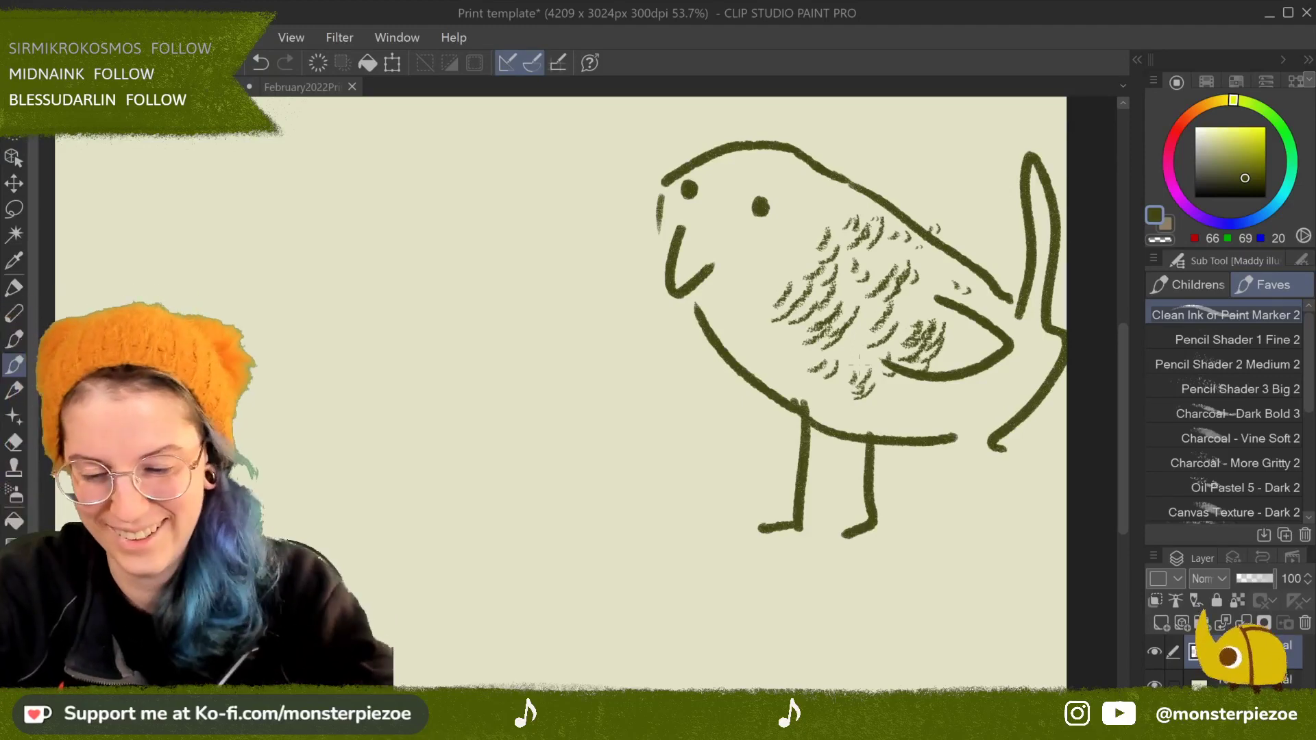
Step: Clear the bird drawing and choose the Glowy Lights brush from the Childrens set
click(327, 63)
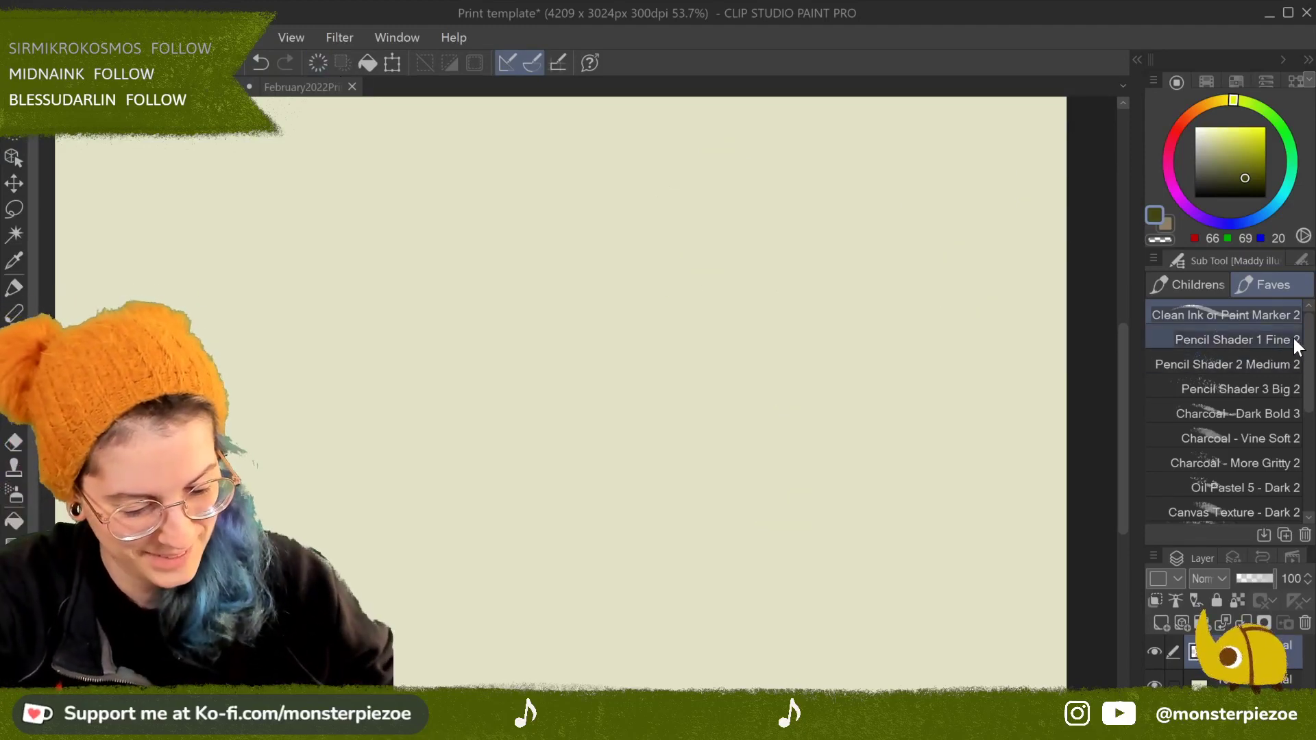
click(1199, 284)
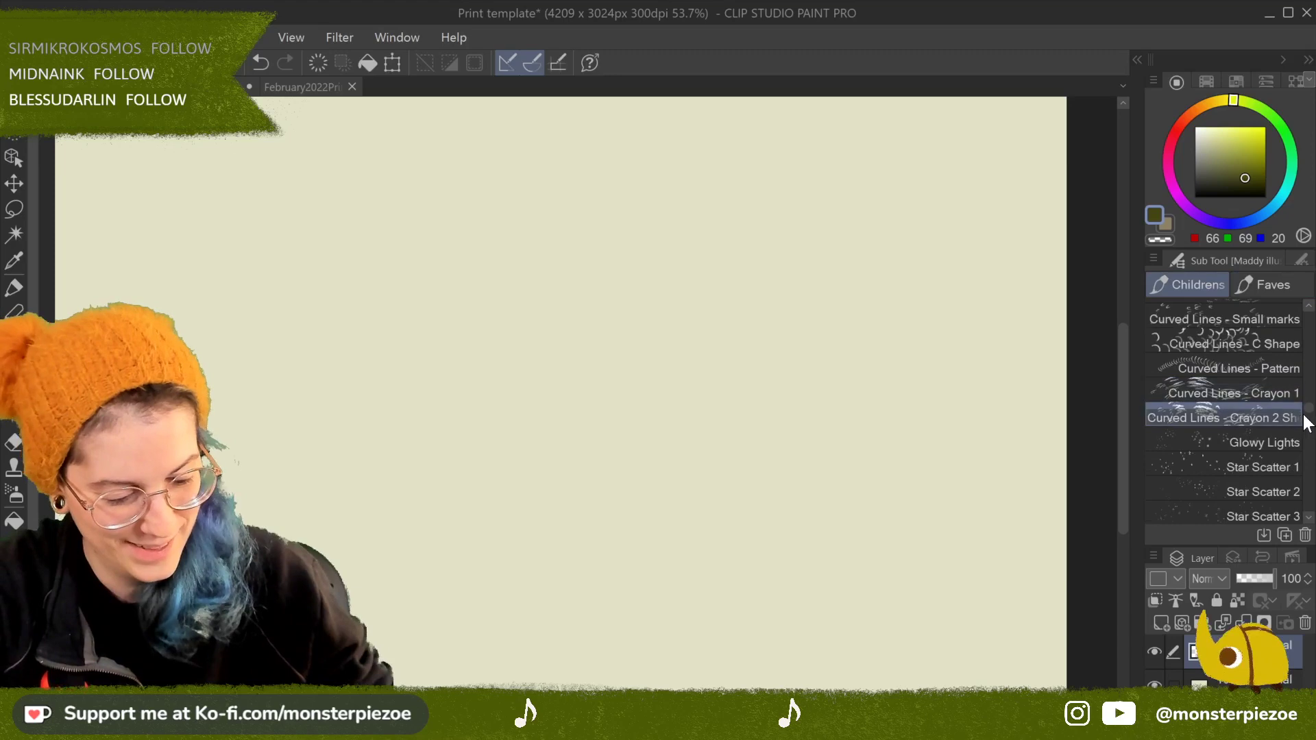
click(1286, 439)
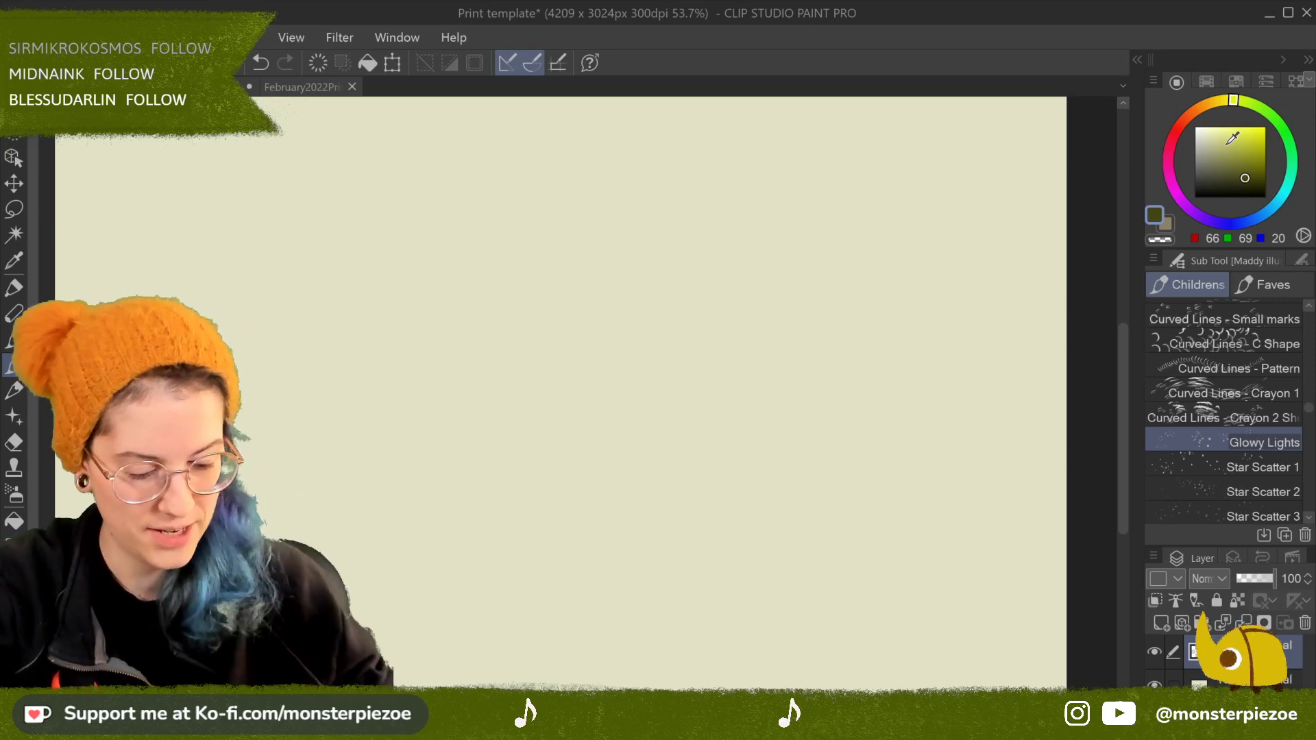
Step: Fill the background layer with dark navy blue (RGB 29, 35, 44)
mouse_move(1283, 143)
mouse_down()
mouse_move(1290, 167)
mouse_move(1273, 216)
mouse_move(1255, 222)
mouse_up()
click(1237, 179)
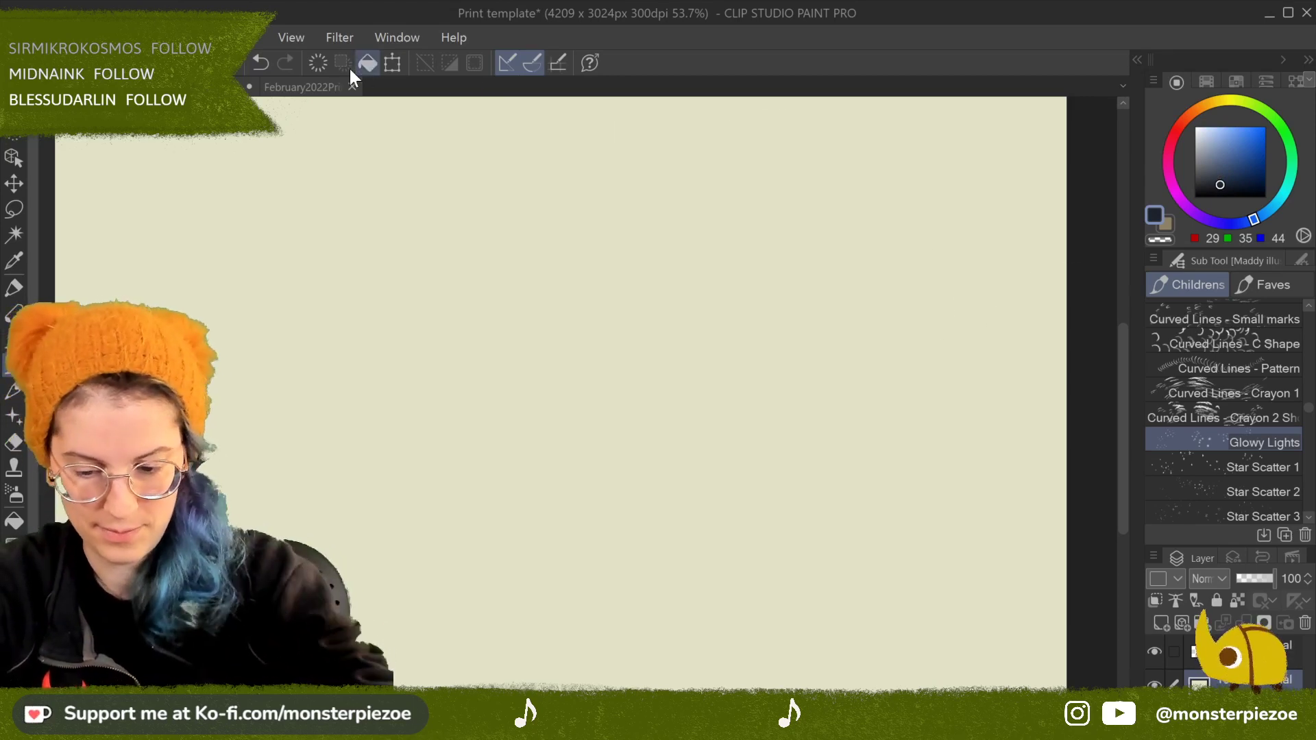
click(369, 62)
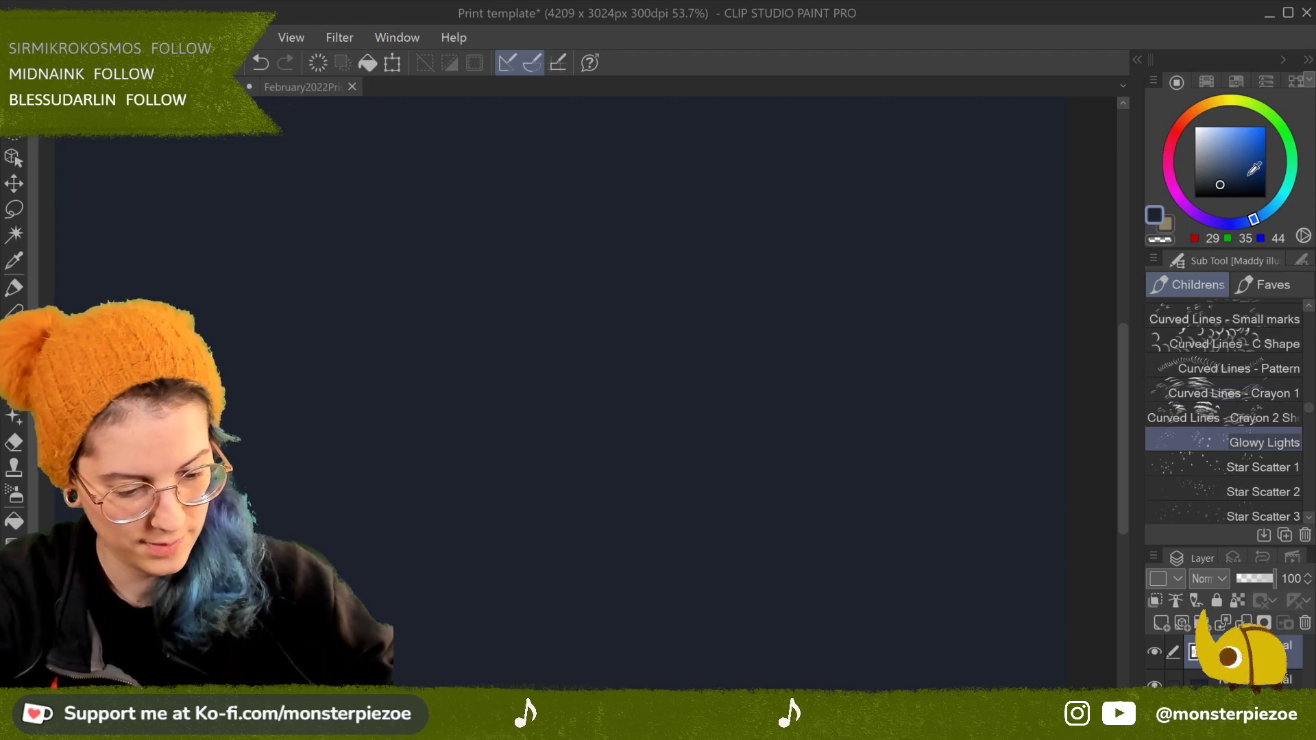
Step: Scatter pale yellow (RGB 235, 226, 159) glowing lights across the upper layer with the Glowy Lights brush
click(1234, 100)
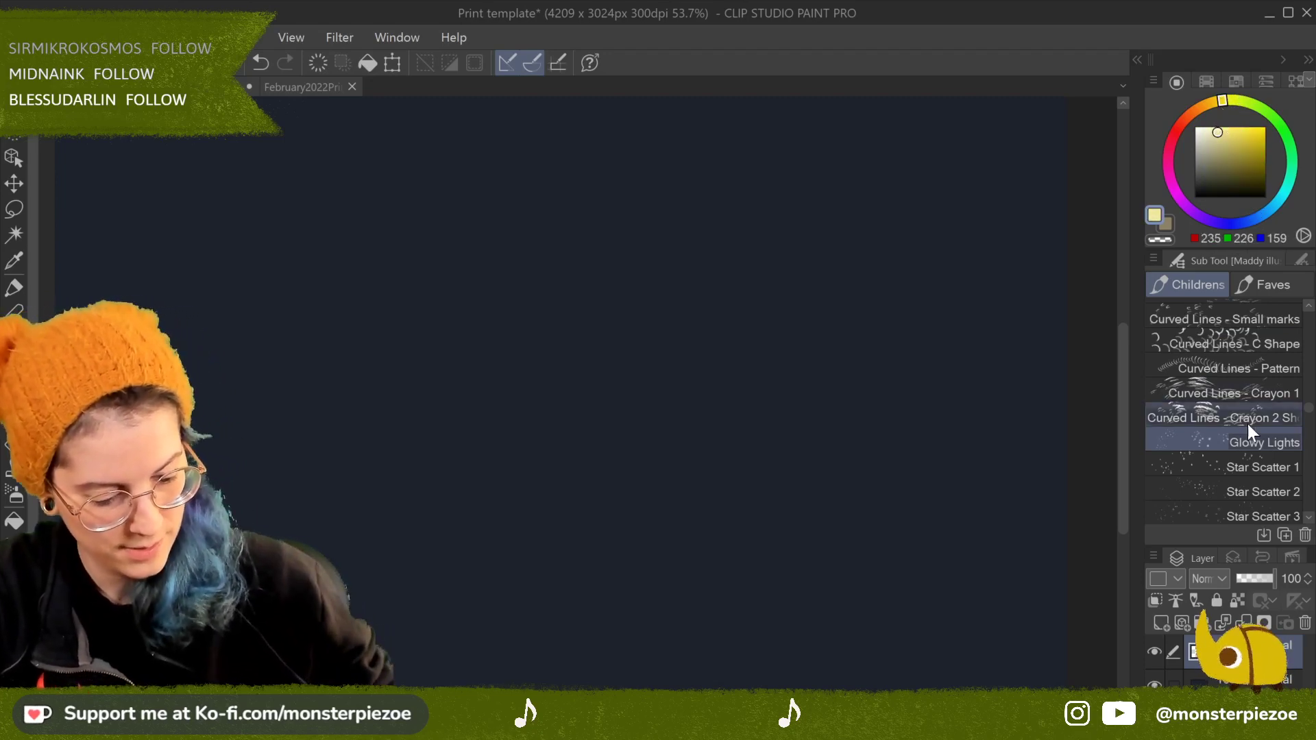
click(1309, 518)
click(1308, 518)
click(1309, 518)
click(1309, 519)
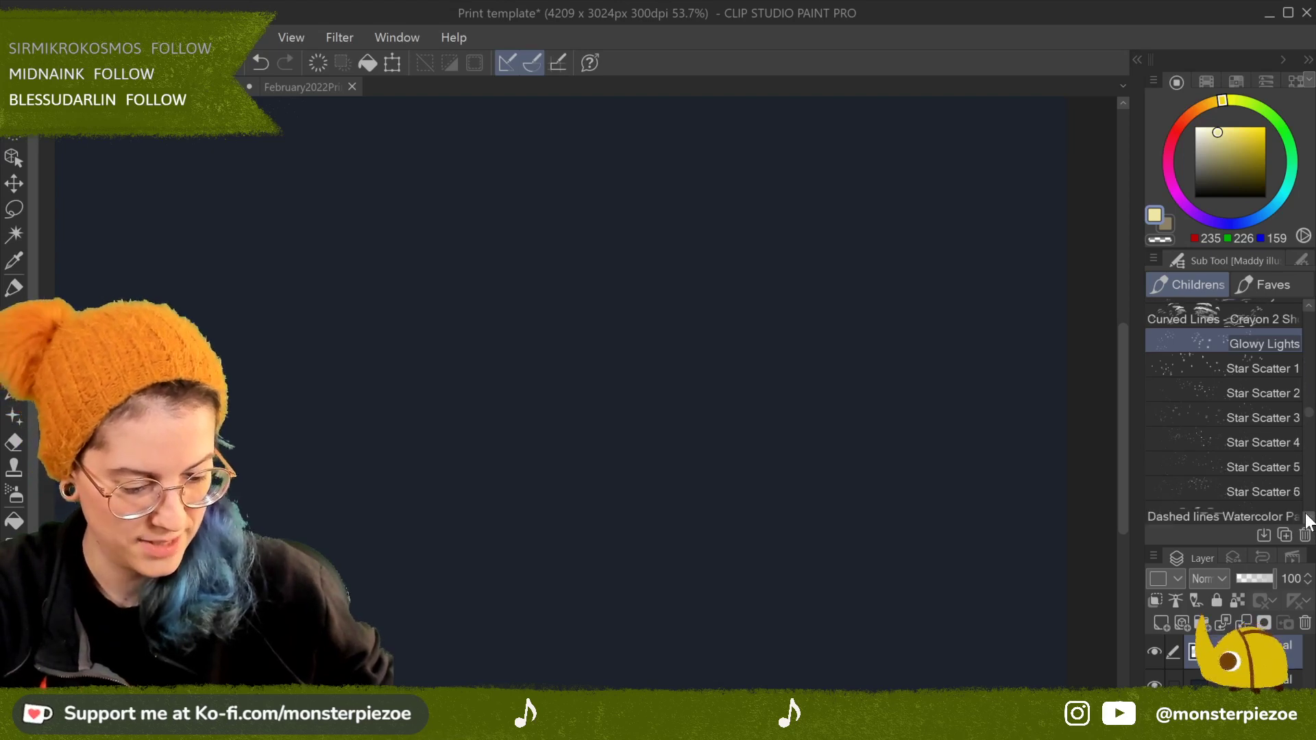
click(452, 273)
mouse_move(595, 275)
mouse_down()
mouse_move(671, 271)
mouse_move(769, 237)
mouse_move(761, 310)
mouse_move(983, 318)
mouse_move(919, 191)
mouse_move(907, 190)
mouse_move(971, 266)
mouse_move(992, 333)
mouse_up()
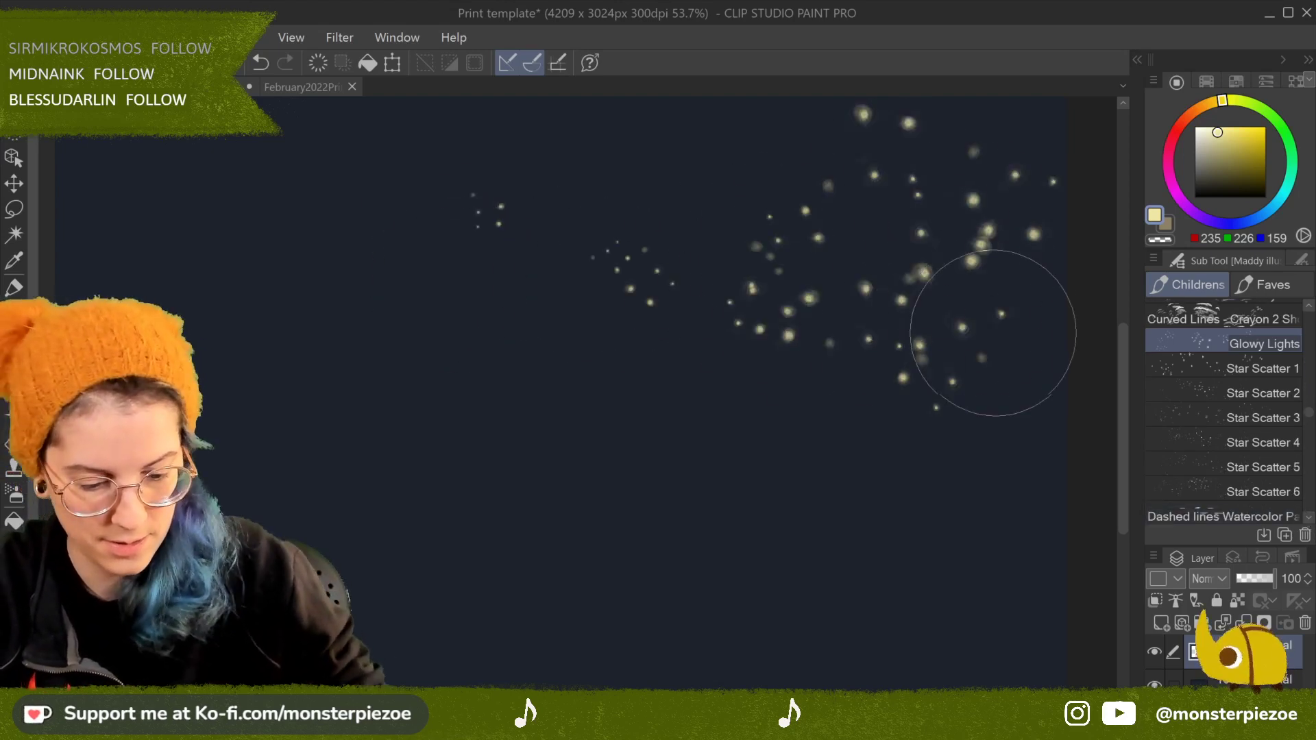
scroll(877, 258, up, 3)
scroll(878, 275, down, 8)
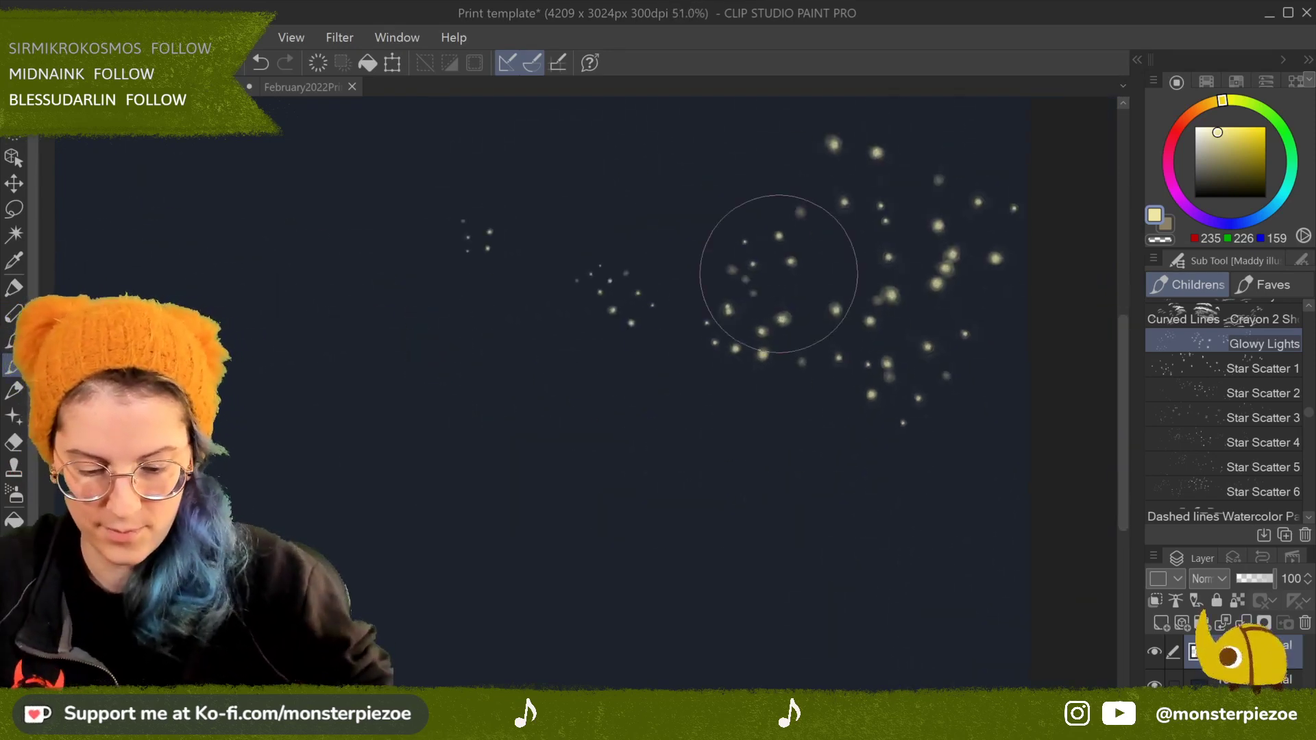
Step: Enlarge the brush and scatter bigger glowing lights beside and above the first trail
key(bracketright)
key(bracketright)
key(bracketright)
key(bracketright)
mouse_move(692, 313)
mouse_down()
mouse_move(475, 320)
mouse_move(533, 334)
mouse_move(576, 325)
mouse_move(795, 391)
mouse_up()
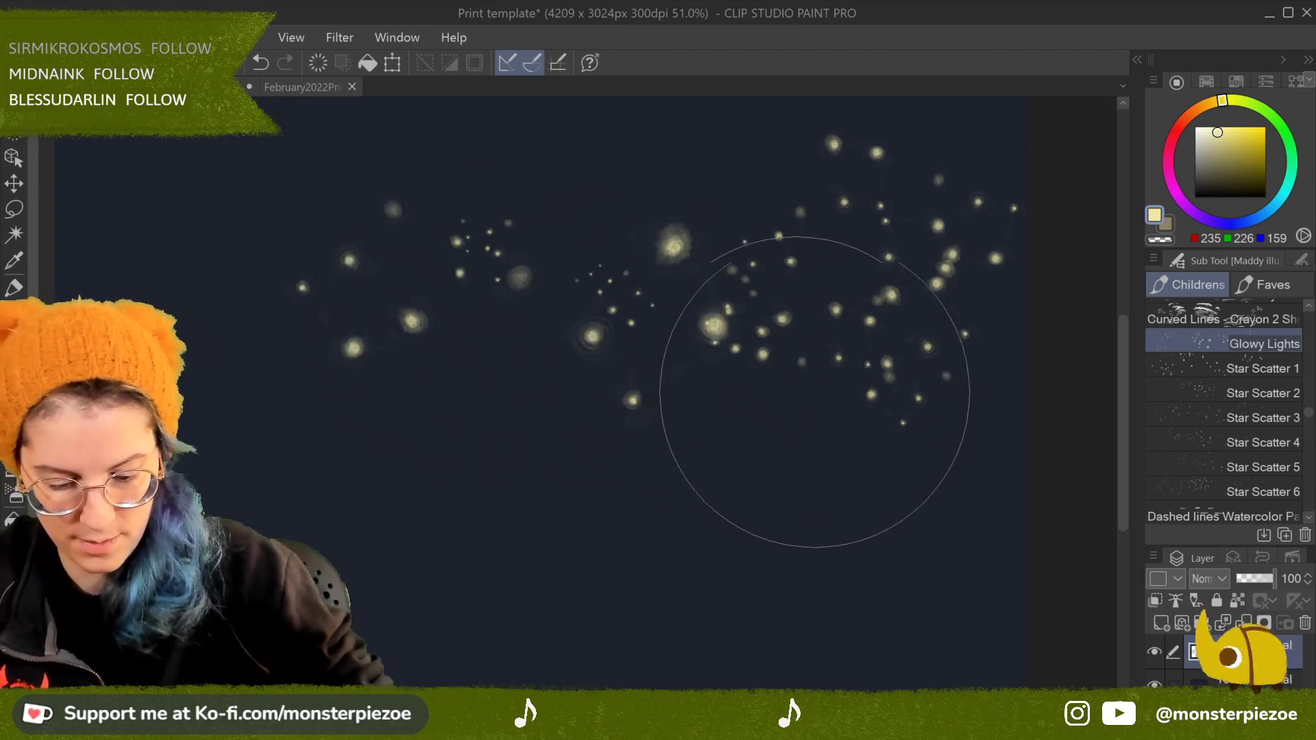
mouse_move(903, 447)
mouse_down()
mouse_move(1086, 510)
mouse_move(1165, 588)
mouse_up()
drag(722, 244, 939, 266)
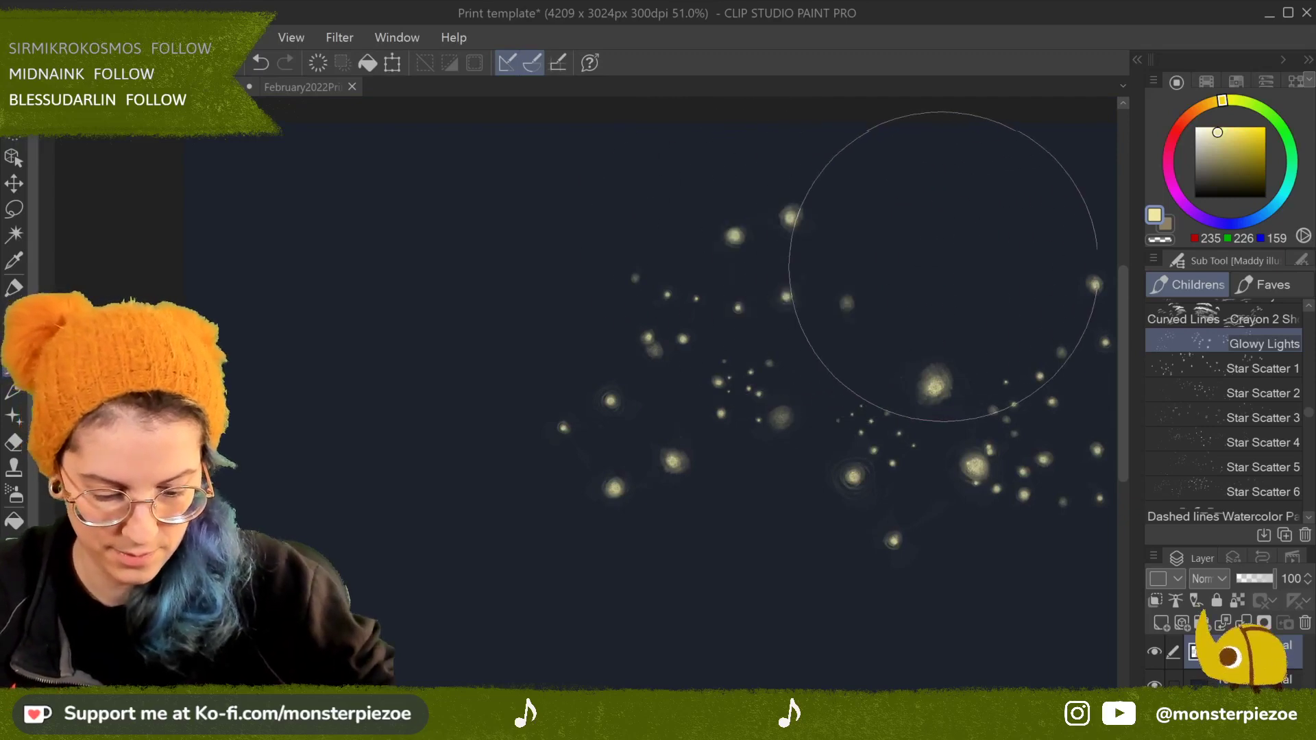
Step: Examine the soft texture and halo rings of the larger glowing lights up close
scroll(934, 574, up, 5)
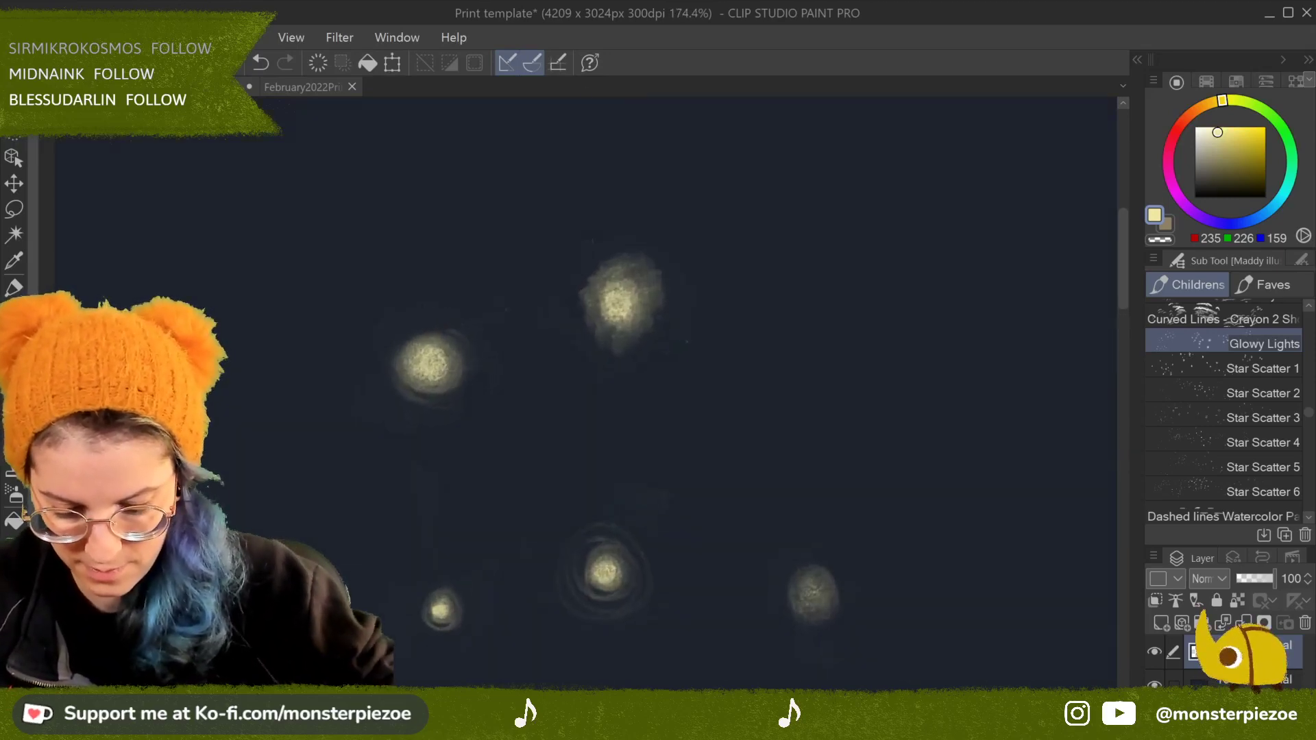
drag(891, 535, 1000, 428)
drag(921, 622, 836, 588)
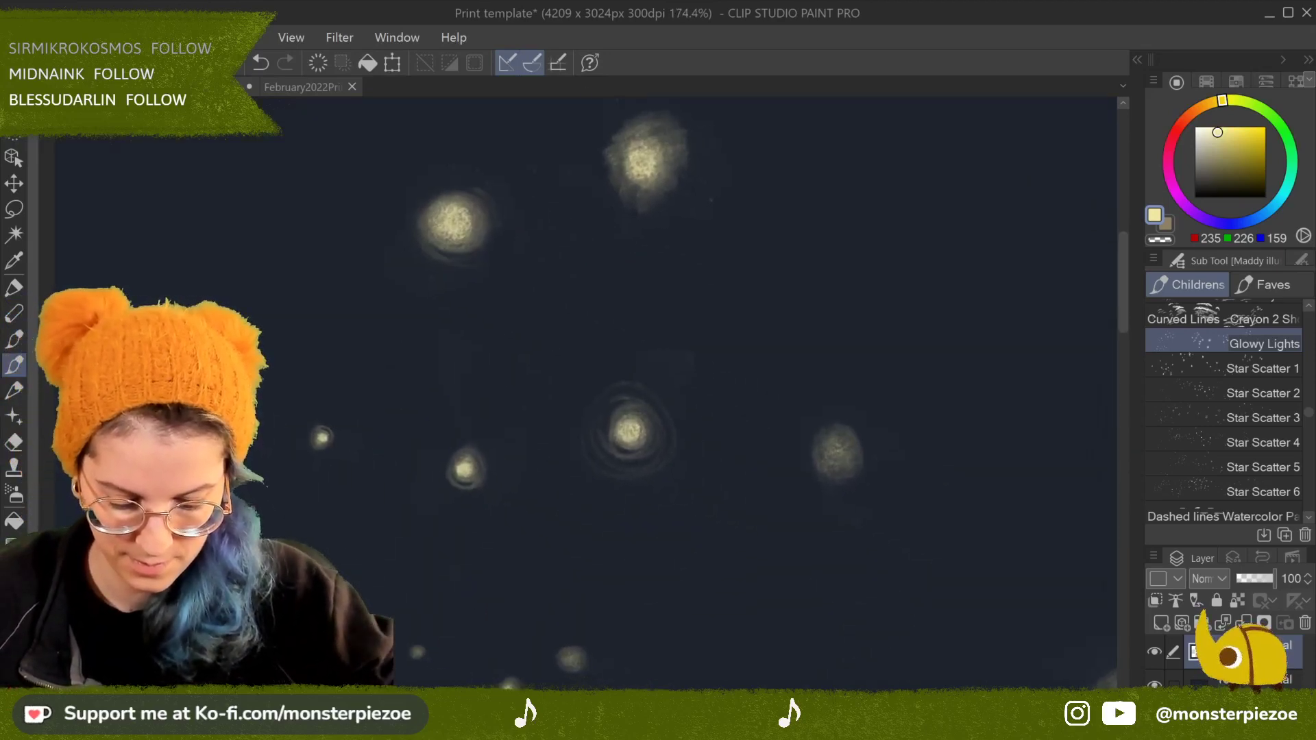
drag(808, 351, 918, 369)
scroll(917, 368, up, 3)
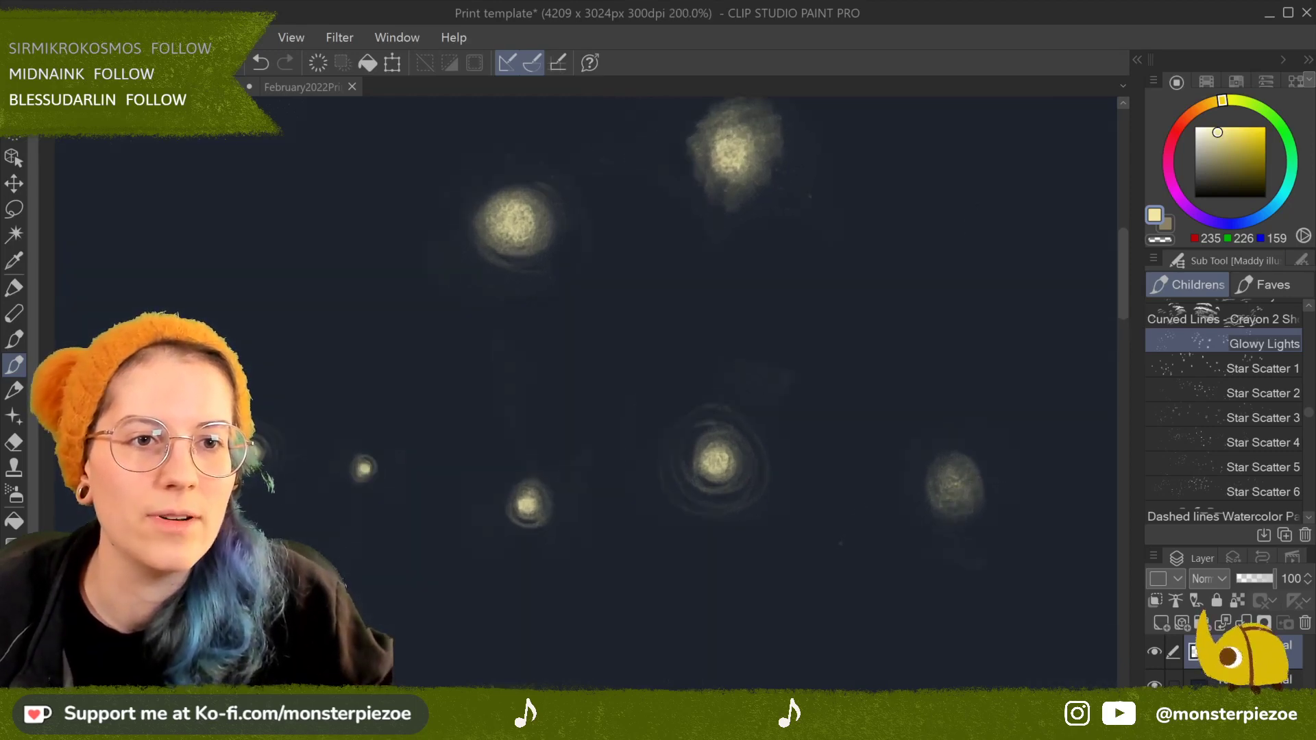
scroll(880, 364, down, 1)
drag(855, 473, 859, 537)
scroll(923, 370, down, 2)
drag(981, 307, 976, 335)
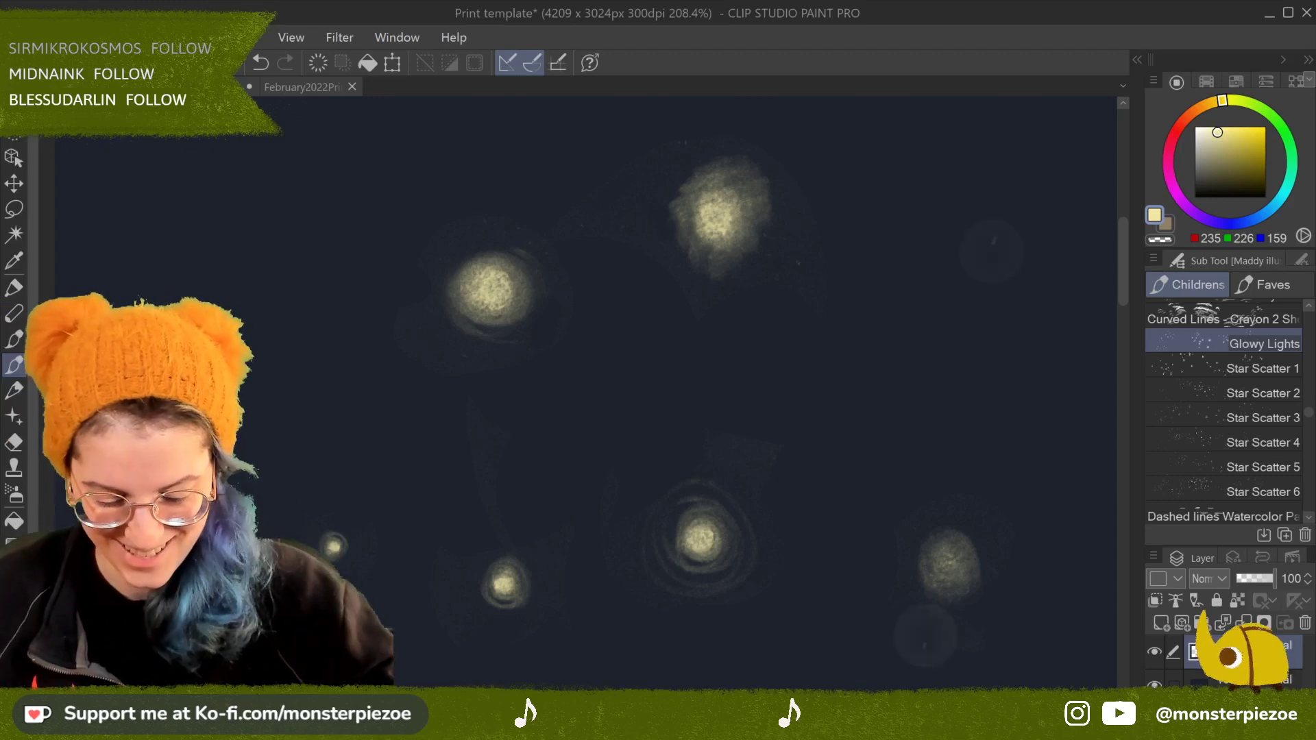
scroll(761, 212, down, 3)
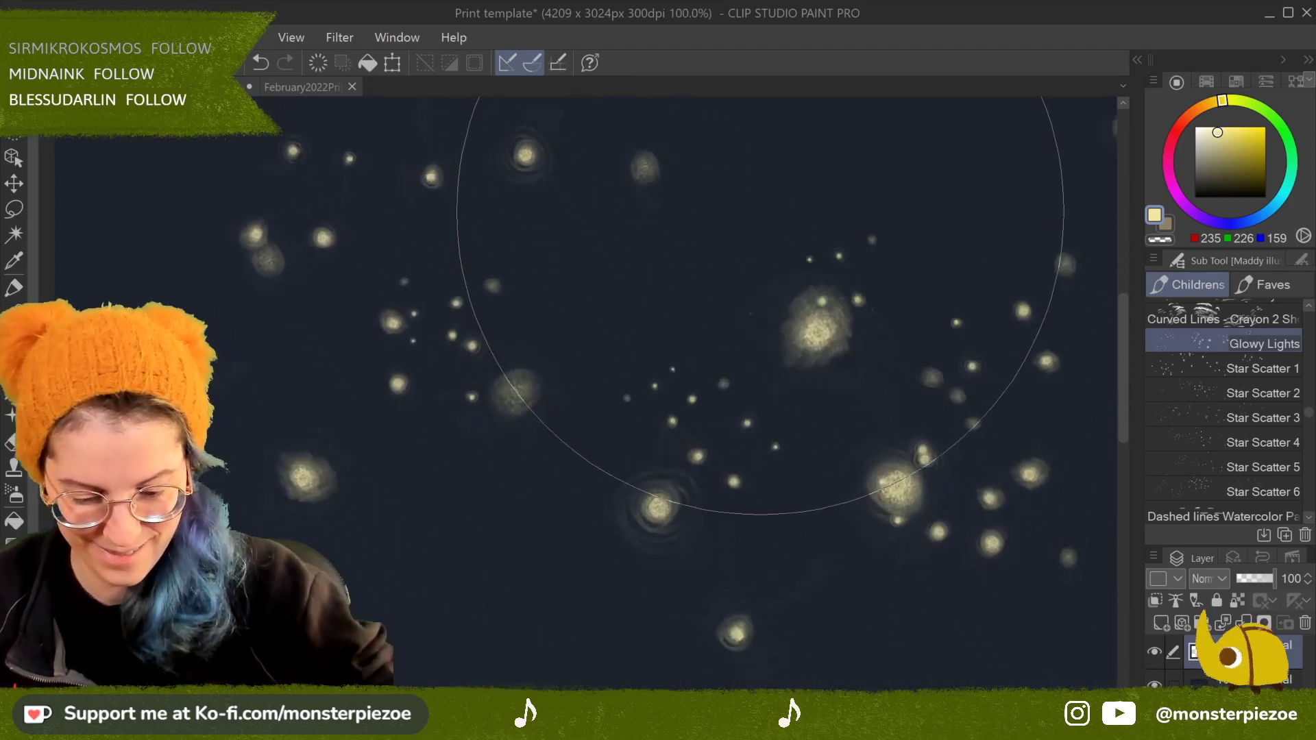
Step: Dab more clusters of large and small glowing lights into the empty dark areas around the existing scatter
click(870, 235)
click(453, 582)
drag(758, 492, 837, 266)
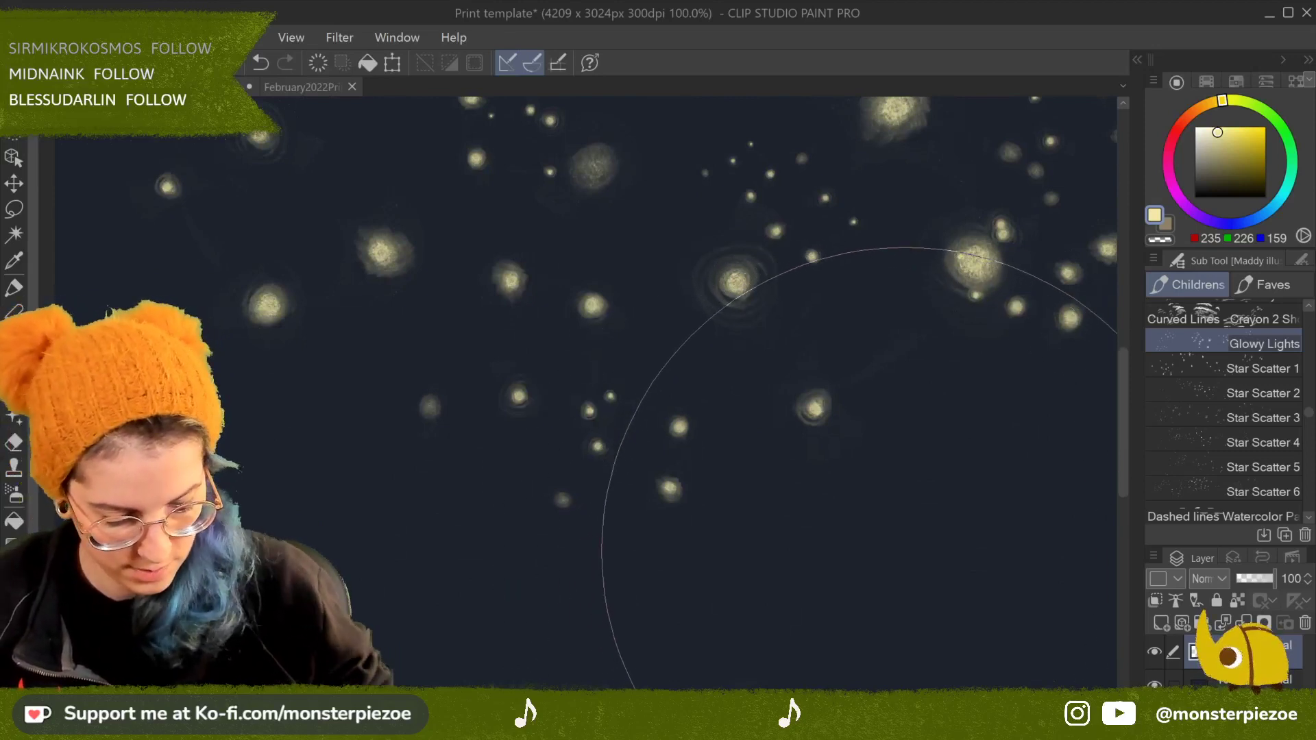
drag(809, 488, 1143, 551)
drag(651, 343, 1058, 511)
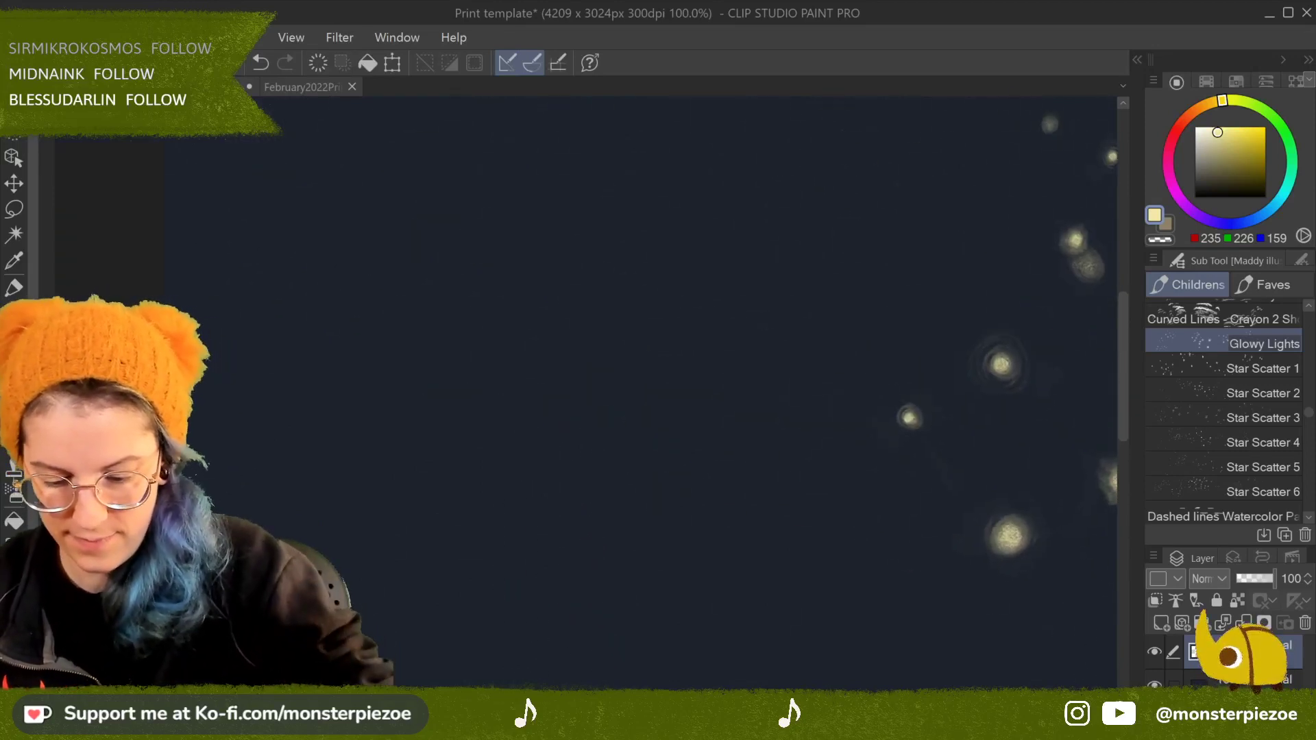
click(617, 352)
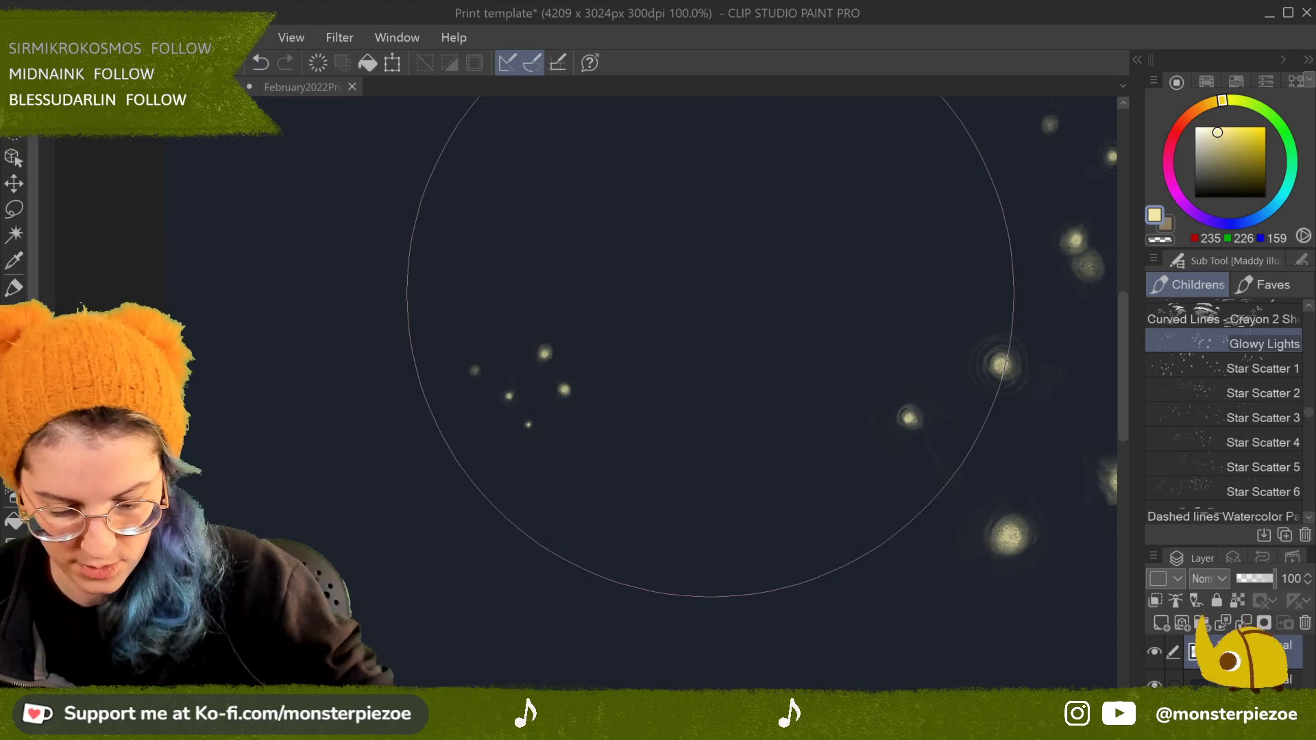
click(710, 343)
click(815, 274)
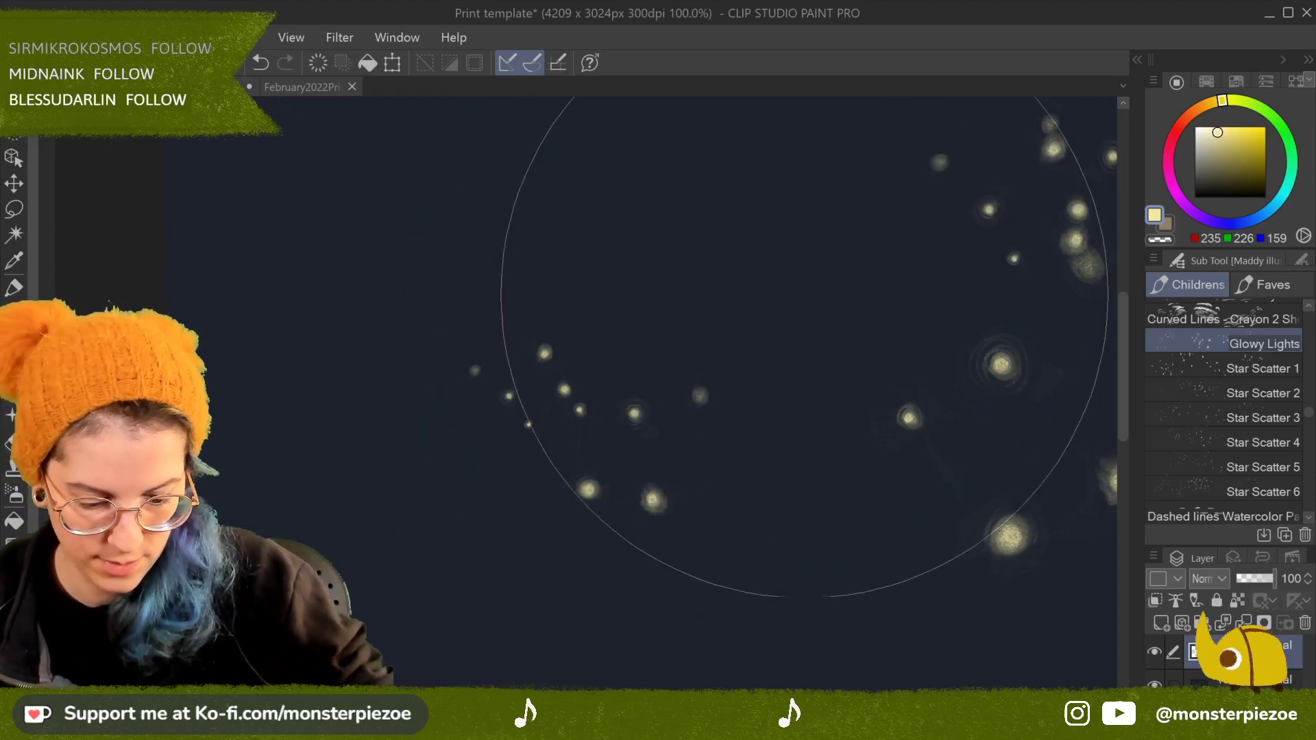
Step: Examine a small cluster of lights near the canvas's lower edge up close and compare it with the whole scatter
drag(853, 438, 924, 19)
scroll(581, 487, up, 6)
mouse_move(602, 286)
mouse_down()
mouse_move(752, 455)
mouse_move(713, 311)
mouse_up()
scroll(753, 455, up, 2)
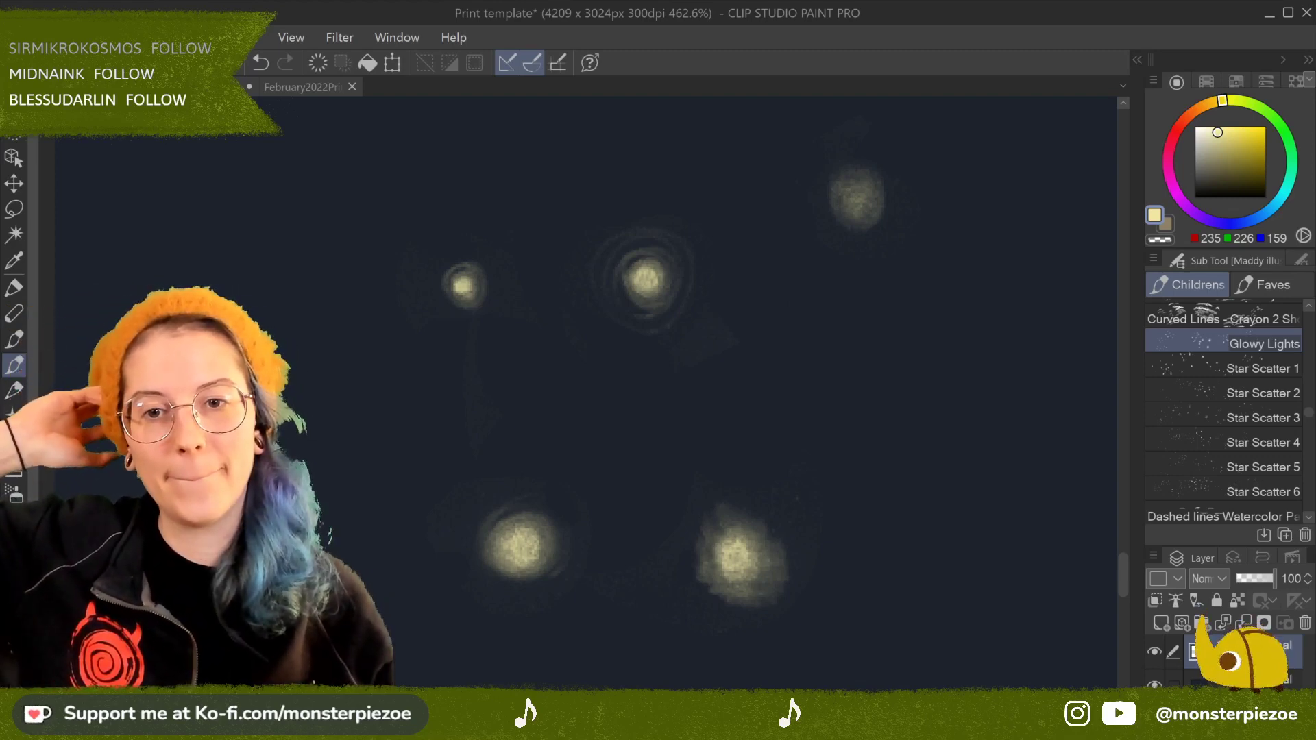
drag(1007, 320, 675, 458)
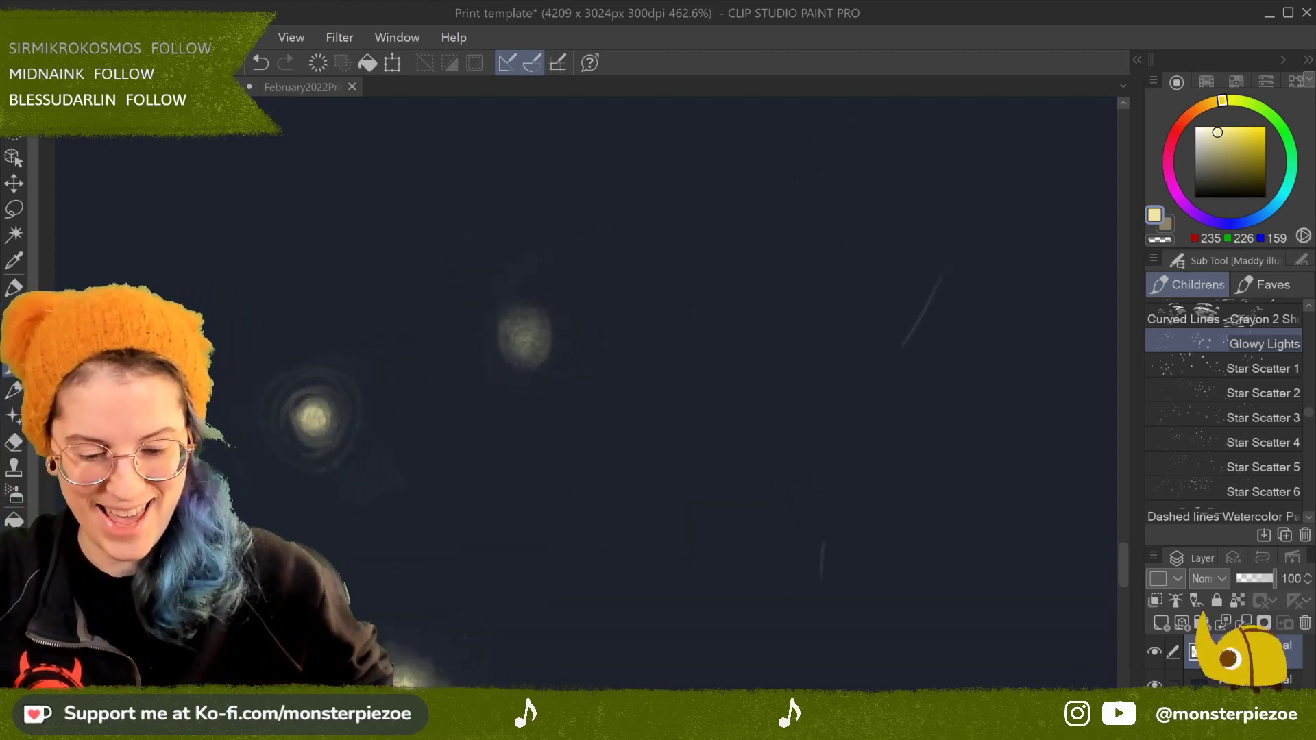
scroll(918, 402, down, 2)
drag(1038, 372, 711, 493)
scroll(590, 390, down, 5)
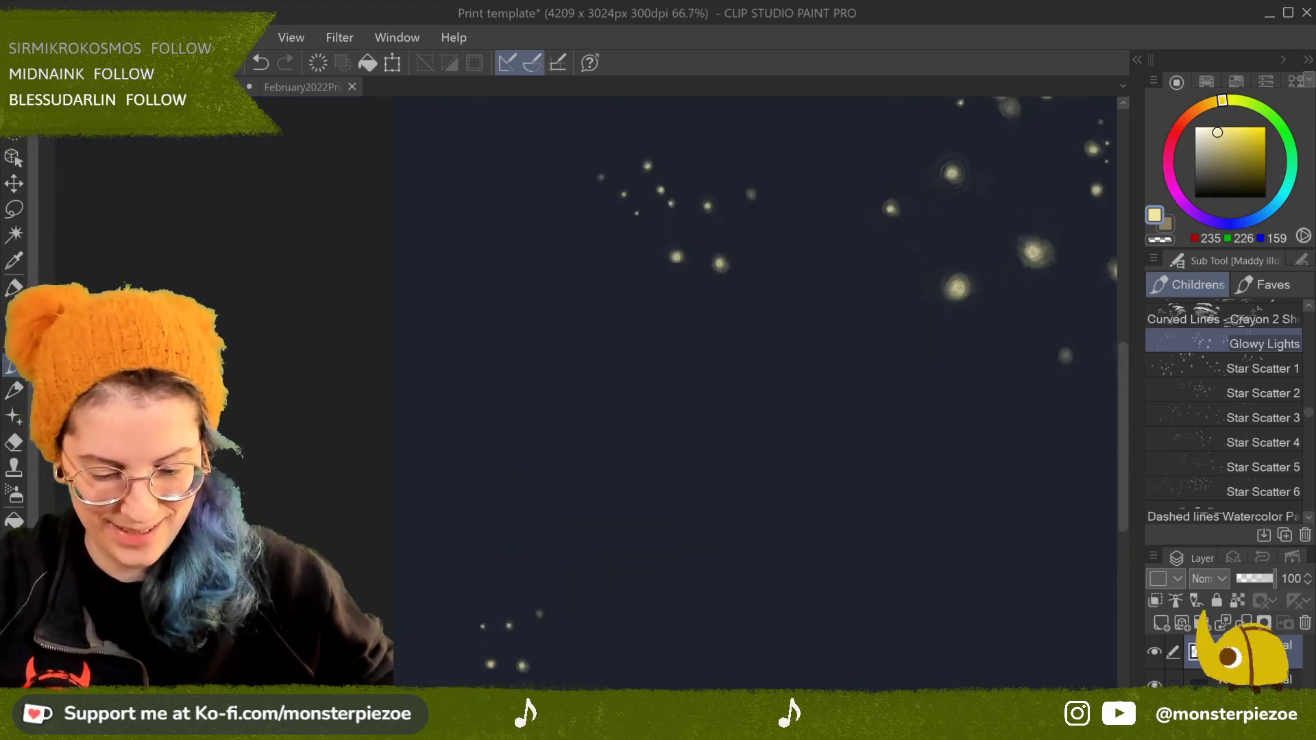
drag(720, 384, 678, 344)
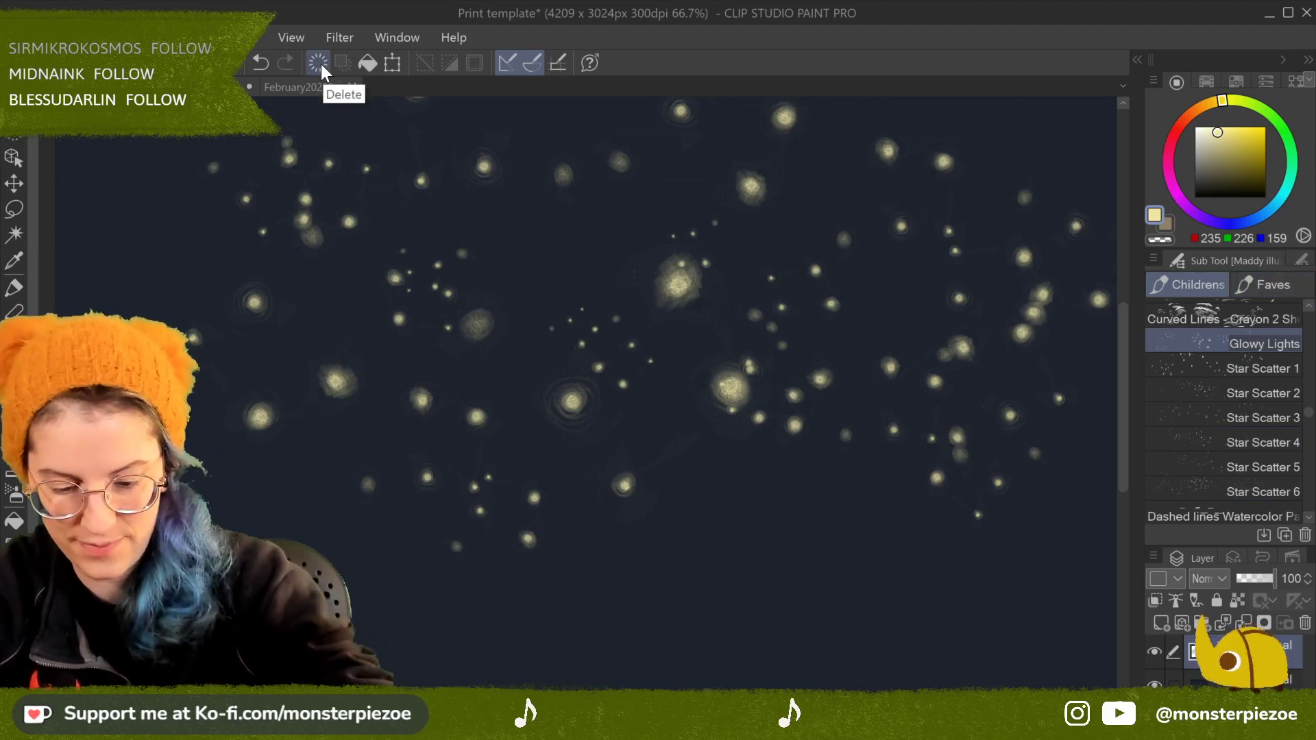
Step: Duplicate the Glowy Lights brush as Glowy Lights 2 and move the copy to the Faves group
right_click(1266, 338)
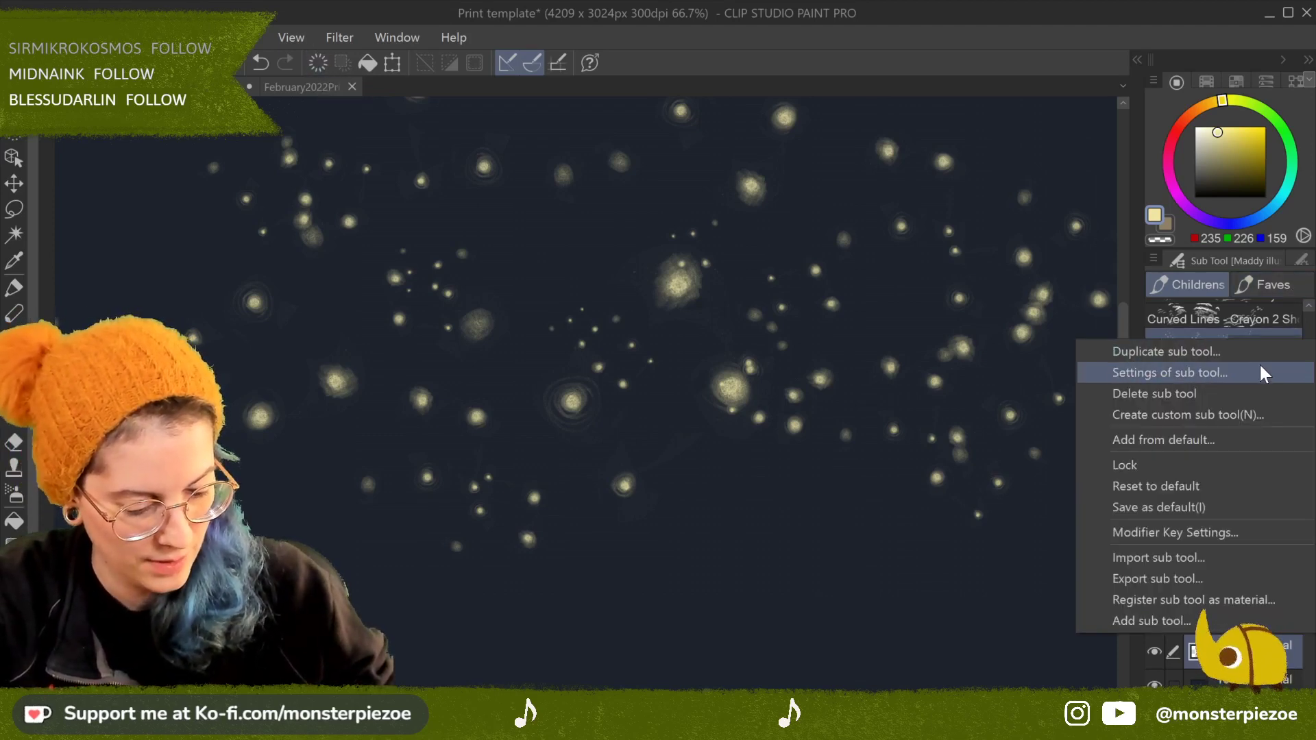
click(1260, 354)
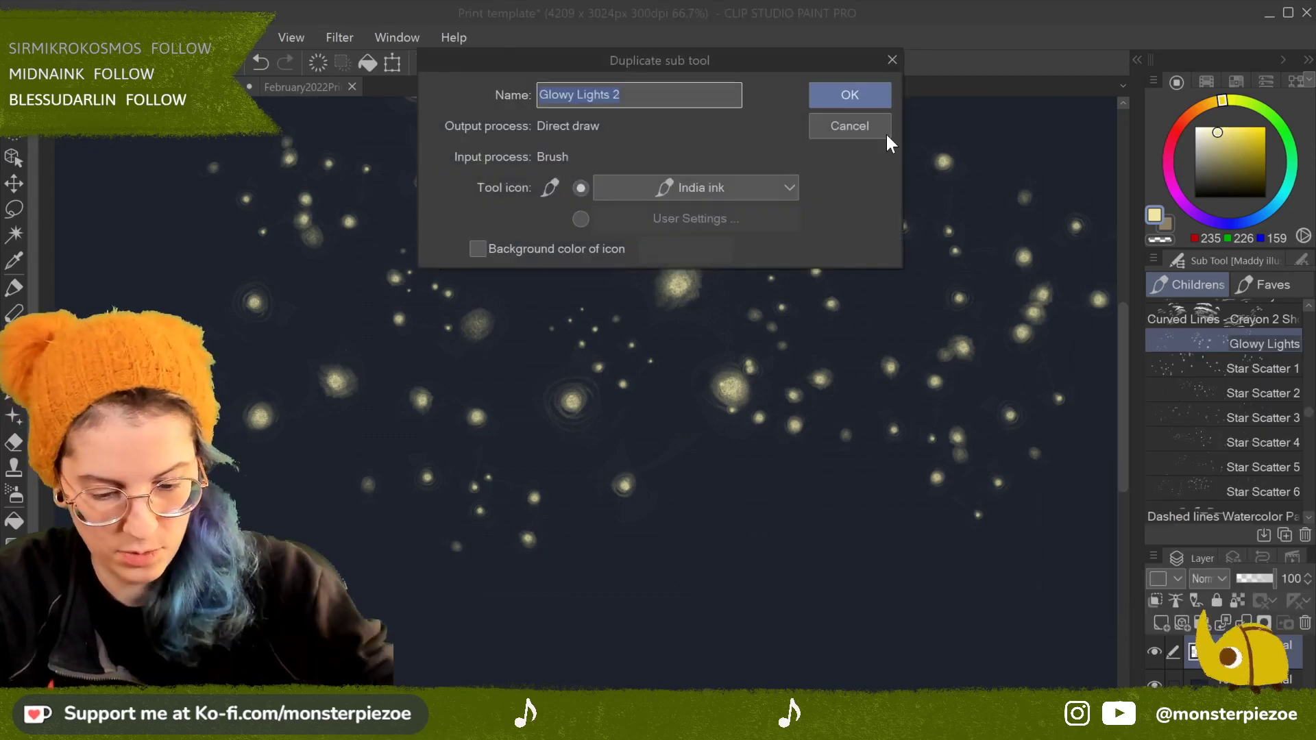
key(Return)
drag(1244, 513, 1266, 288)
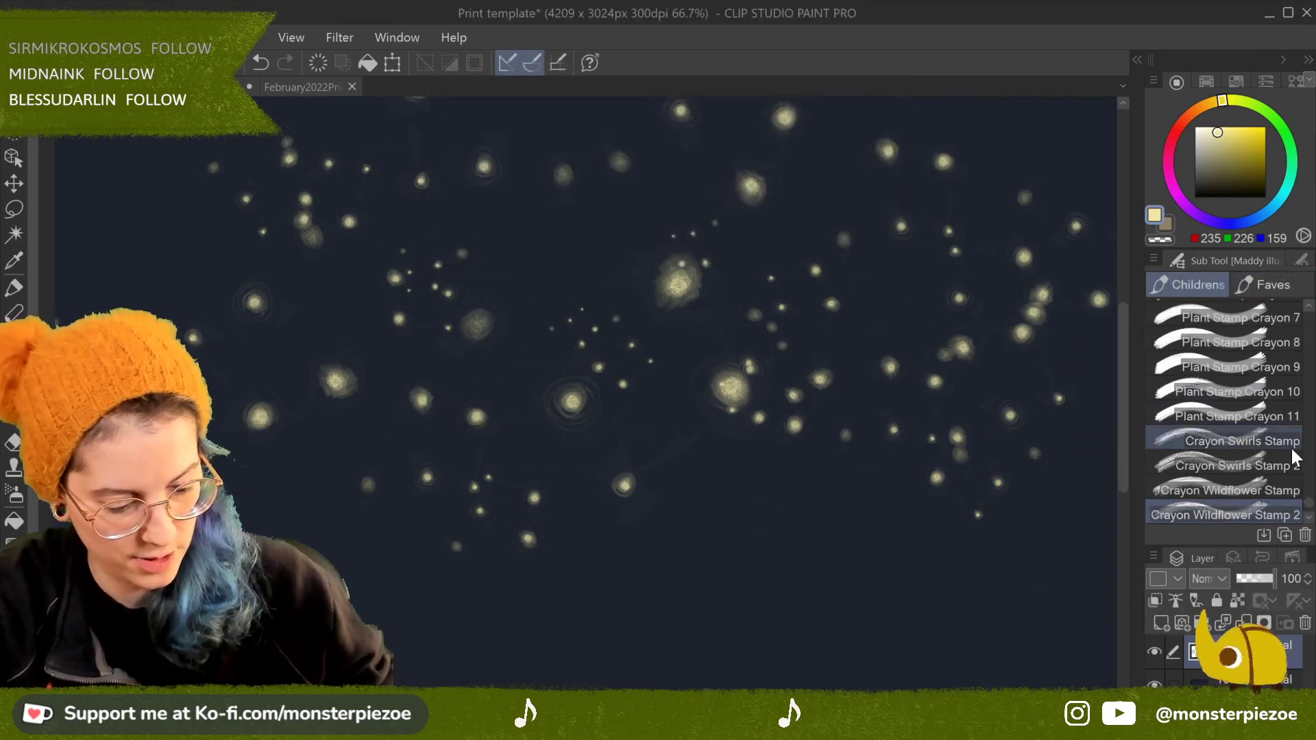
Step: Clear the glowing lights and scatter small four-pointed stars across the dark background with Star Scatter 1
mouse_move(1309, 511)
mouse_down()
mouse_move(1306, 385)
mouse_move(1305, 412)
mouse_up()
click(1286, 369)
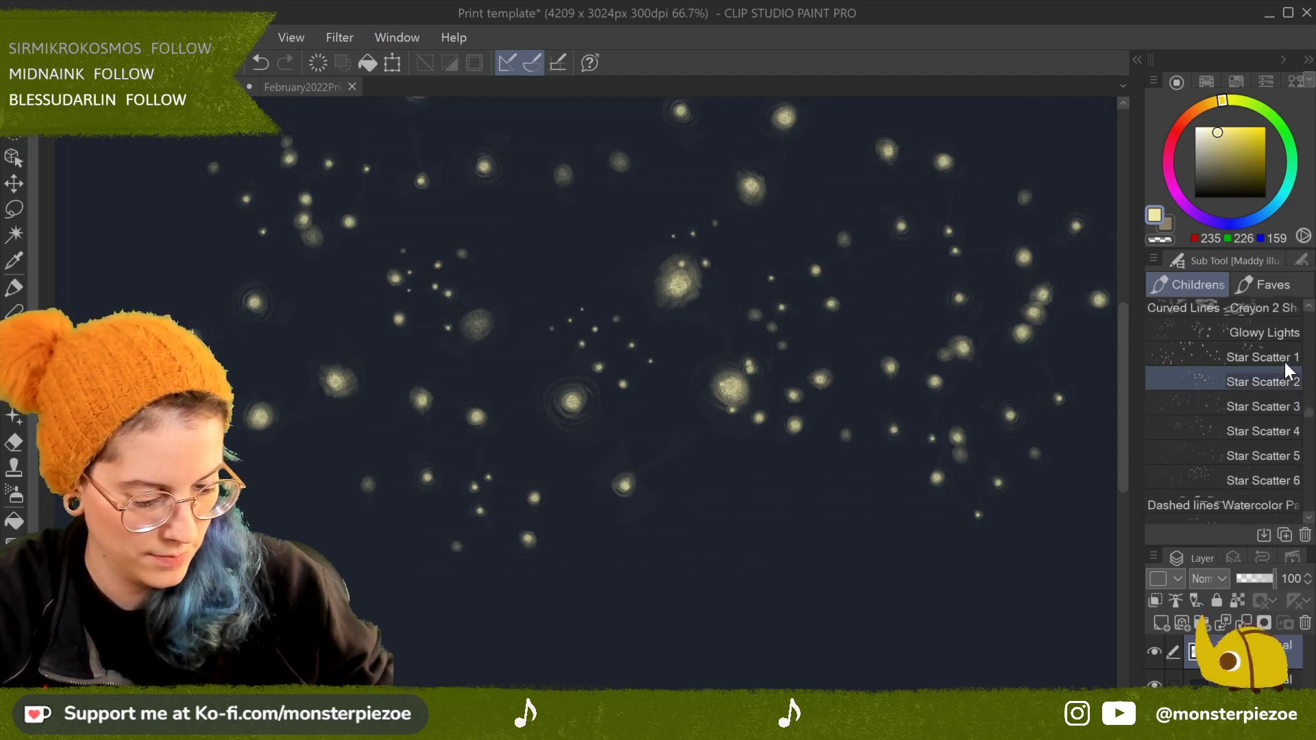
click(327, 61)
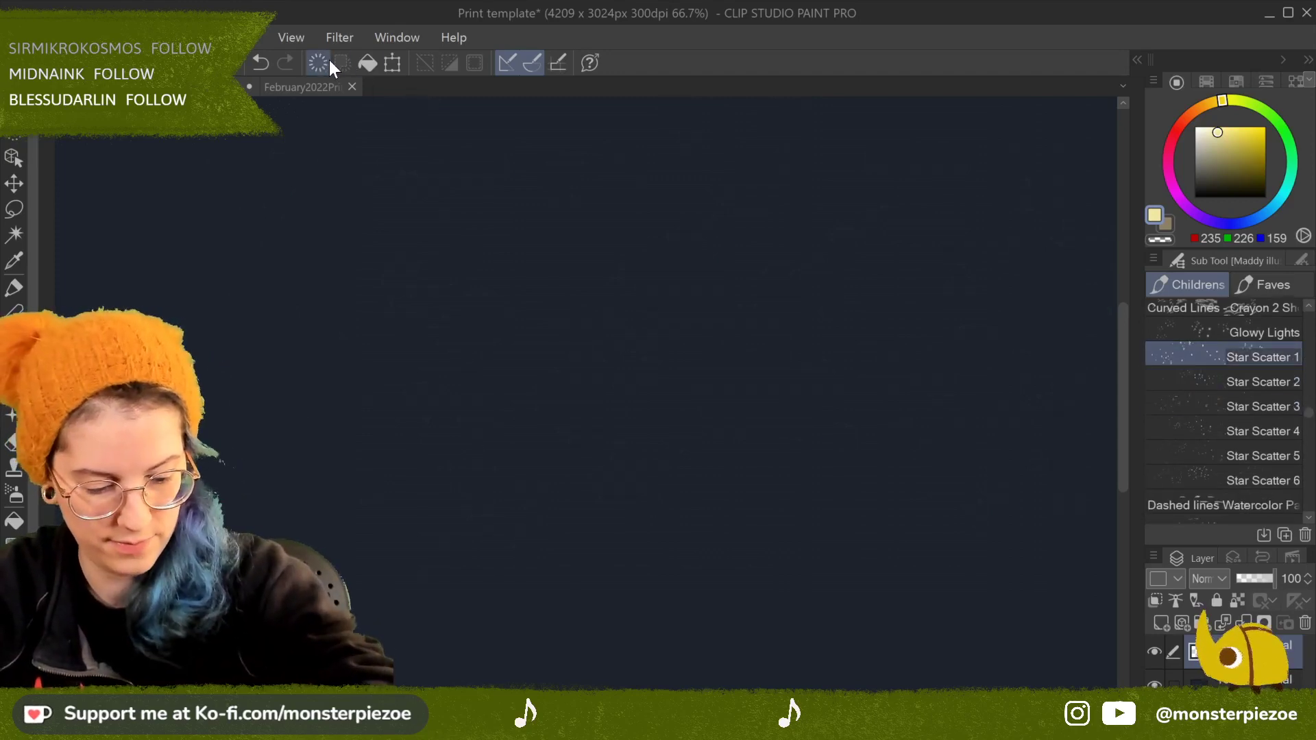
mouse_move(610, 279)
mouse_down()
mouse_move(635, 307)
mouse_move(836, 300)
mouse_move(863, 280)
mouse_move(964, 266)
mouse_move(973, 232)
mouse_move(995, 274)
mouse_up()
Step: Inspect the hand-drawn stars up close and add two more trails of them above and beside the first
scroll(984, 521, up, 5)
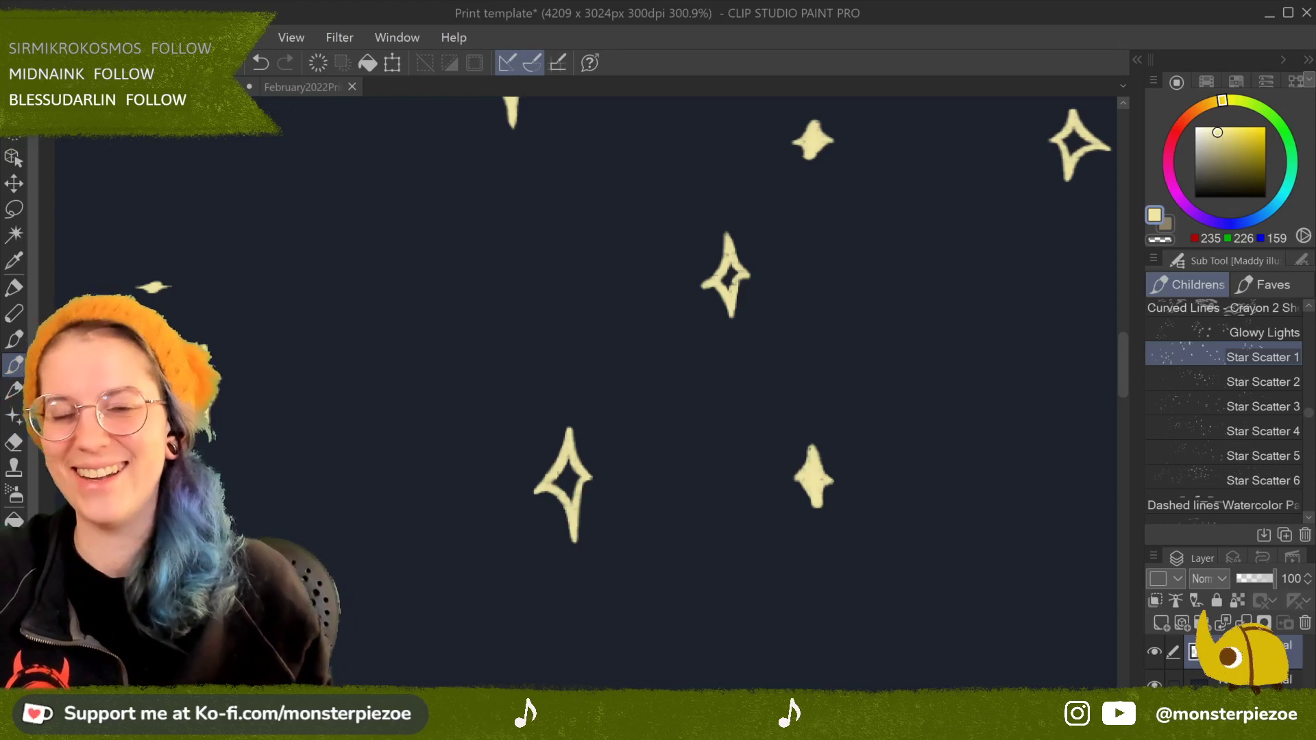
scroll(754, 384, down, 5)
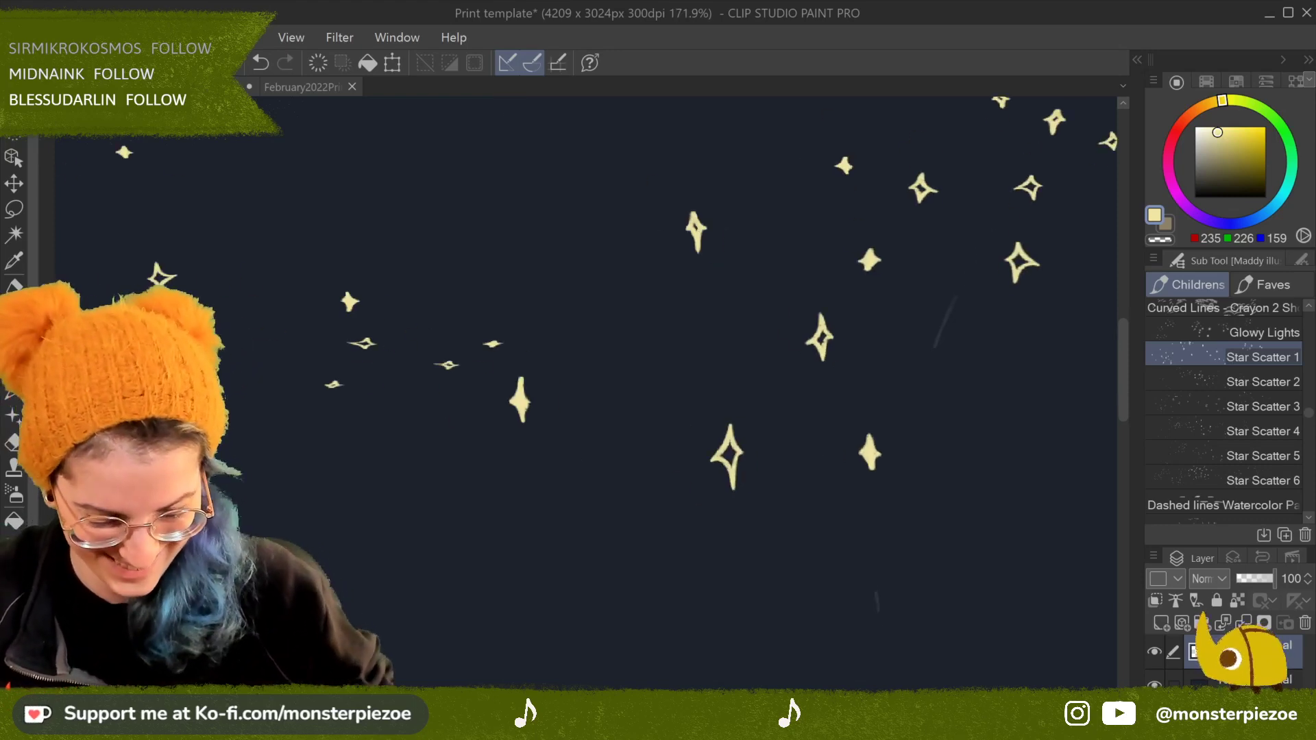
drag(714, 221, 843, 213)
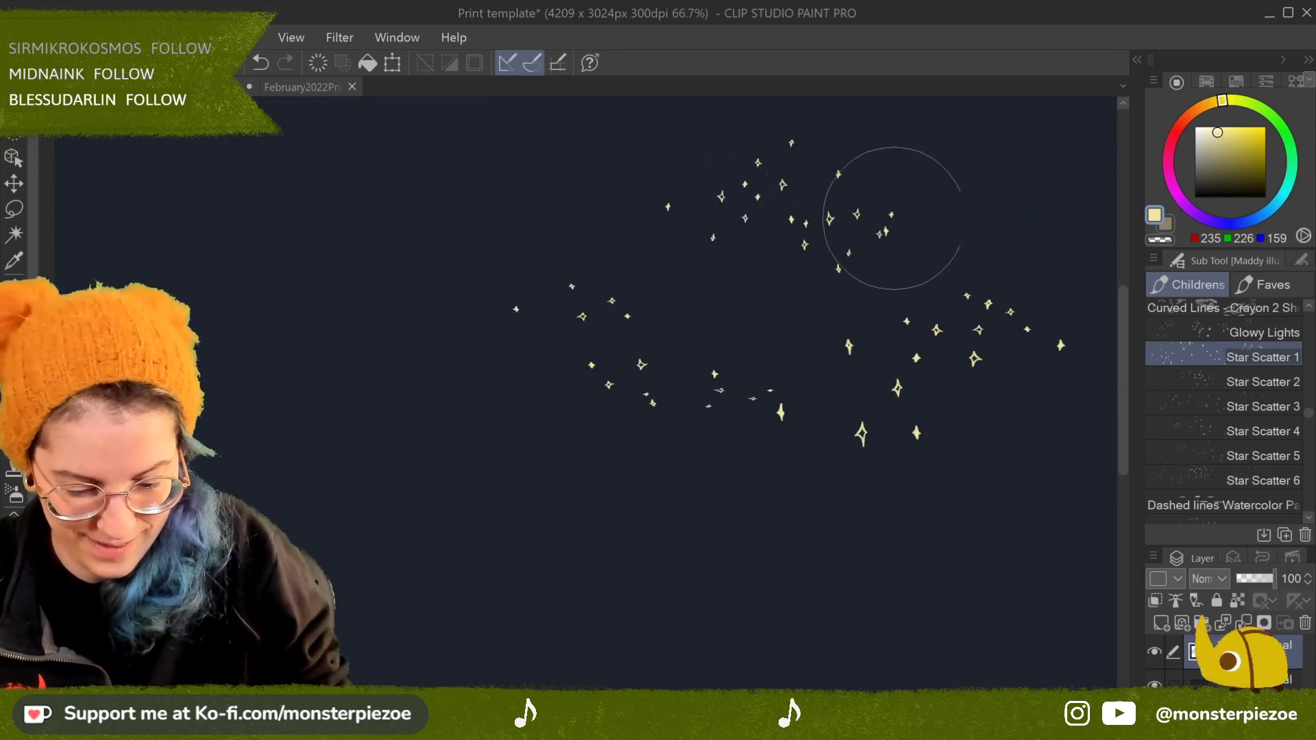
drag(361, 395, 637, 393)
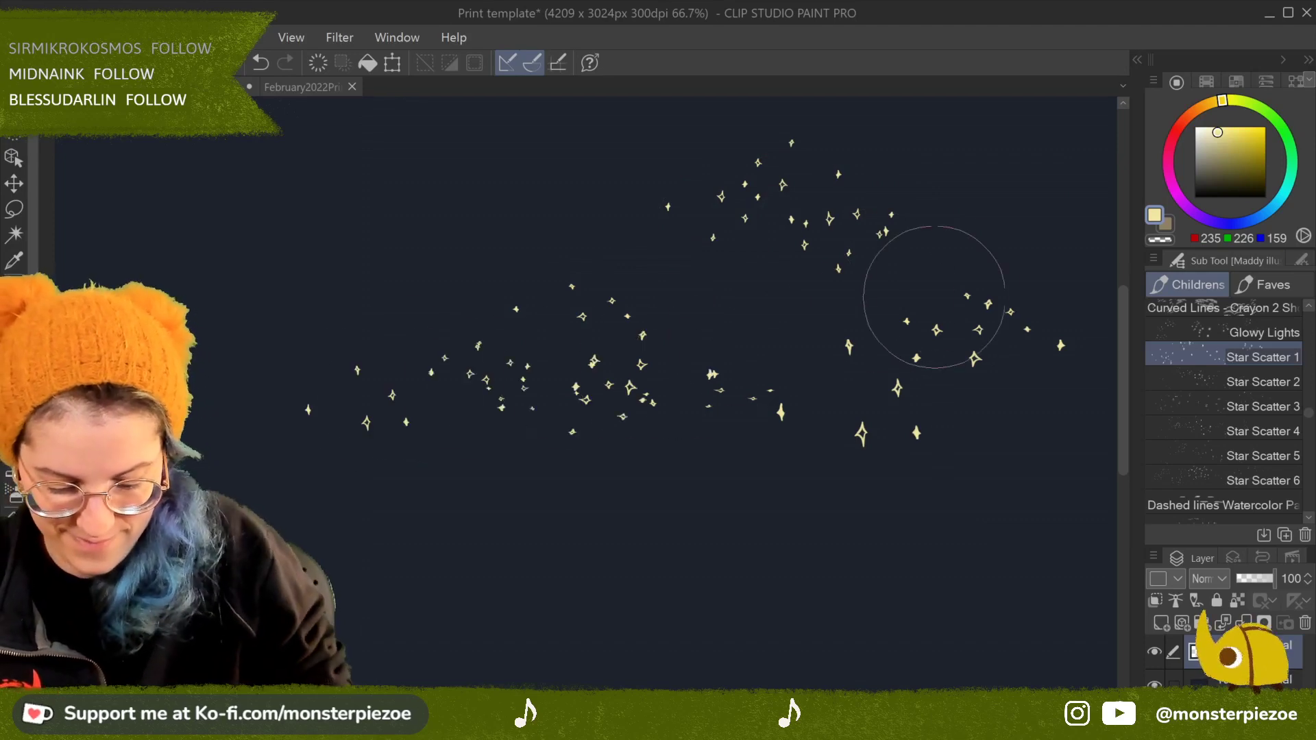
Step: Clear the stars, brush one gently rising trail with Star Scatter 1 and view its star shapes up close
click(318, 62)
drag(412, 363, 796, 267)
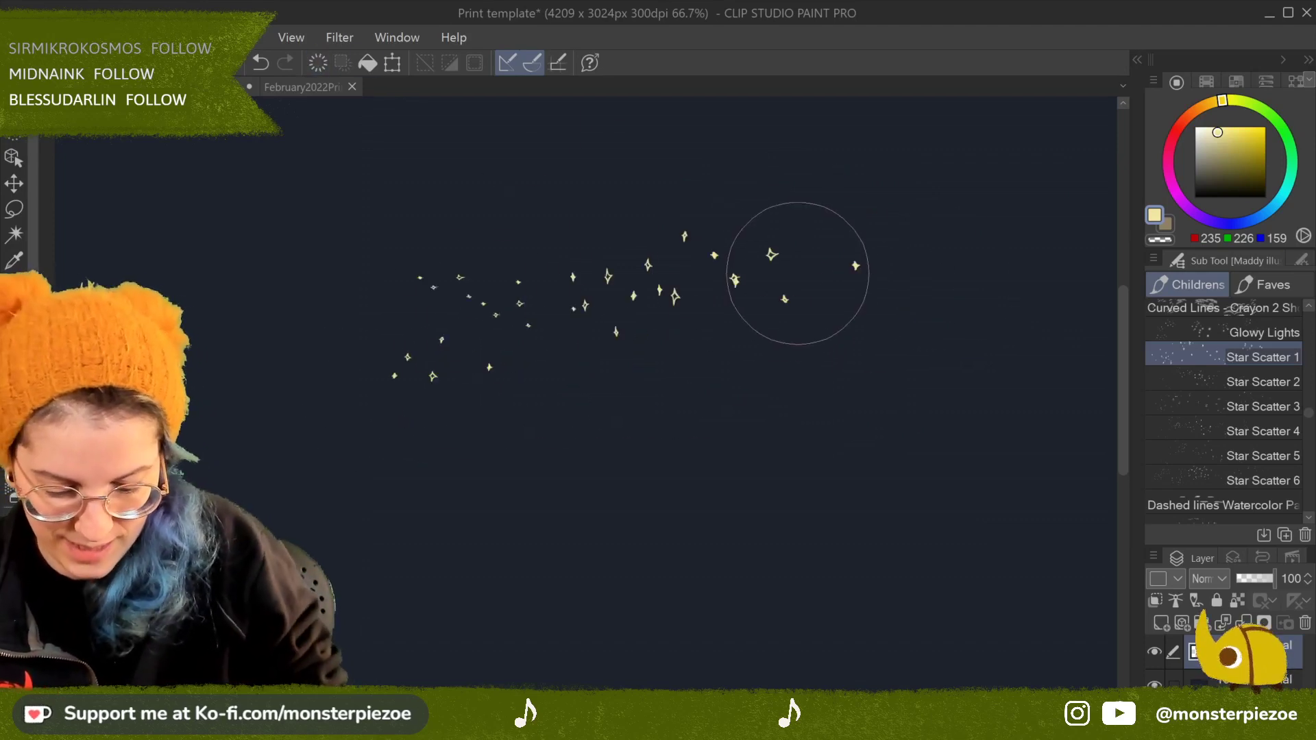
scroll(752, 243, up, 5)
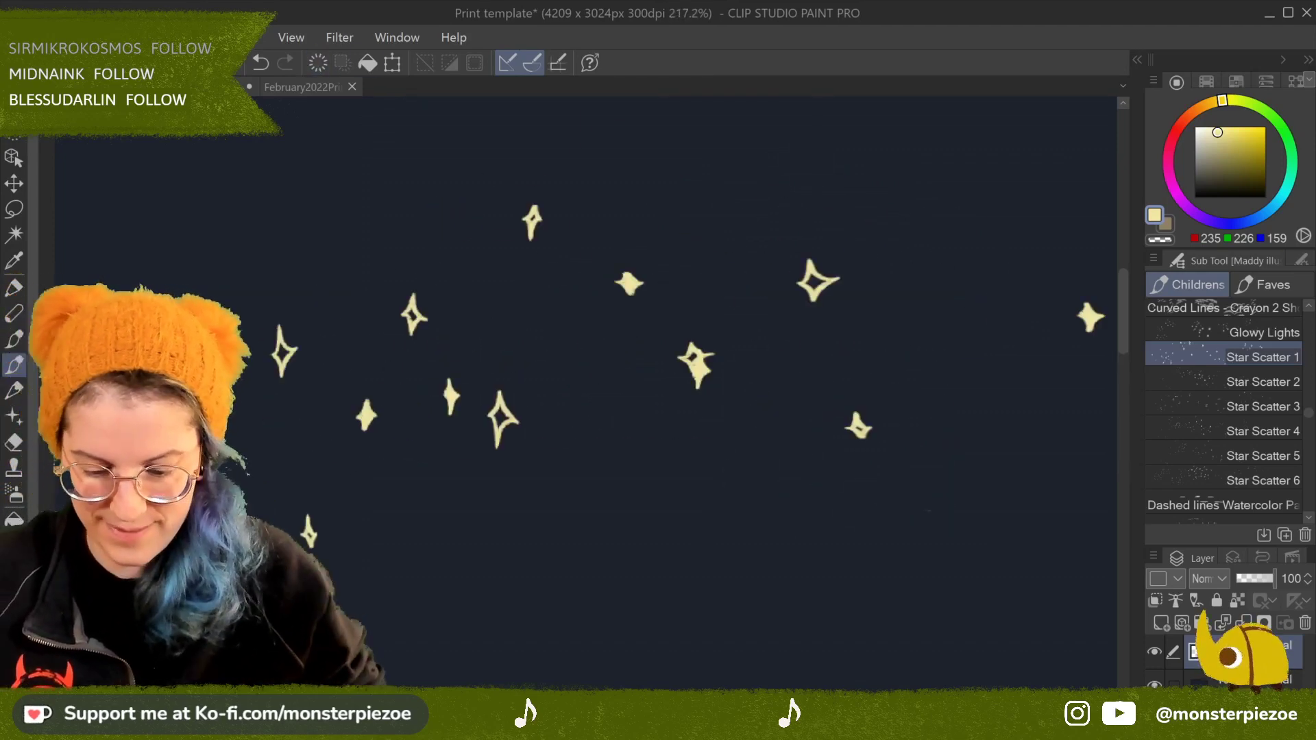
Step: Brush trails of hand-drawn, outlined five-pointed stars with Star Scatter 2 below the four-pointed stars and inspect them up close
scroll(891, 432, down, 4)
drag(891, 521, 726, 355)
click(1281, 379)
mouse_move(686, 418)
mouse_down()
mouse_move(535, 429)
mouse_move(740, 476)
mouse_up()
mouse_move(854, 372)
mouse_down()
mouse_move(761, 382)
mouse_move(990, 382)
mouse_up()
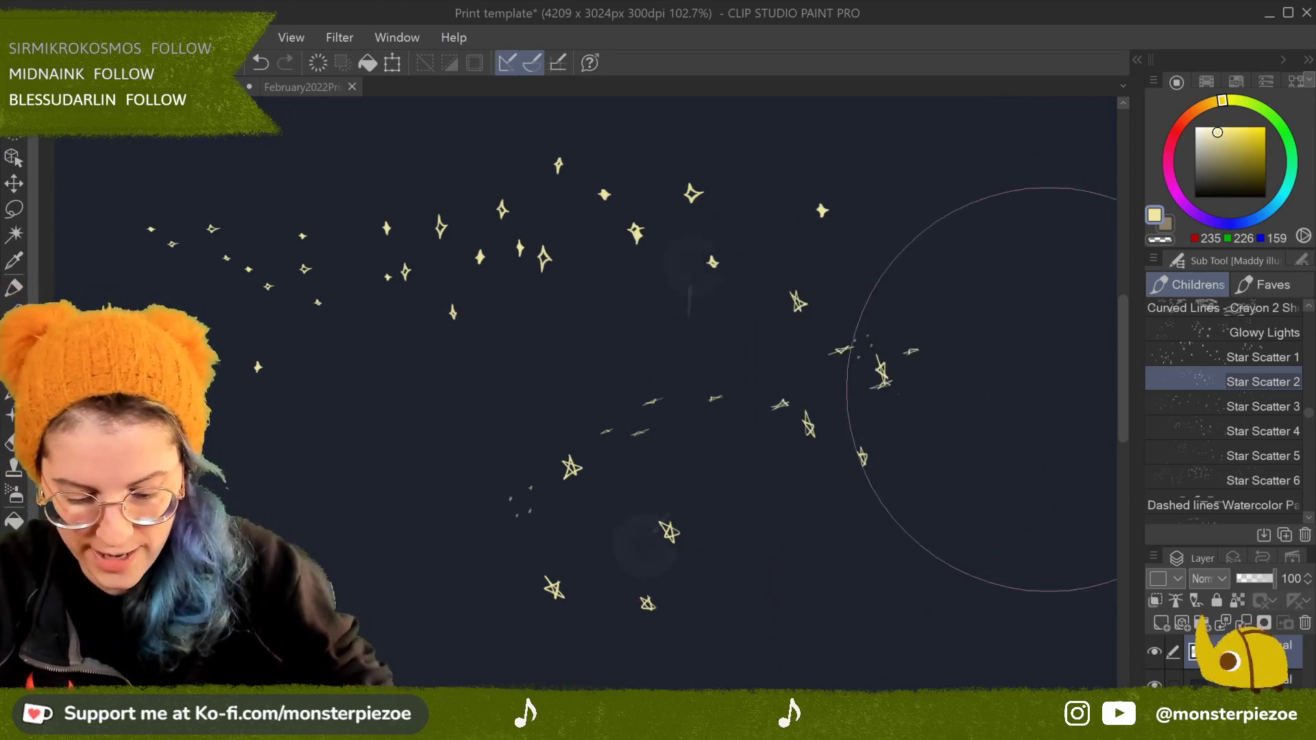
scroll(686, 428, up, 4)
scroll(686, 398, down, 3)
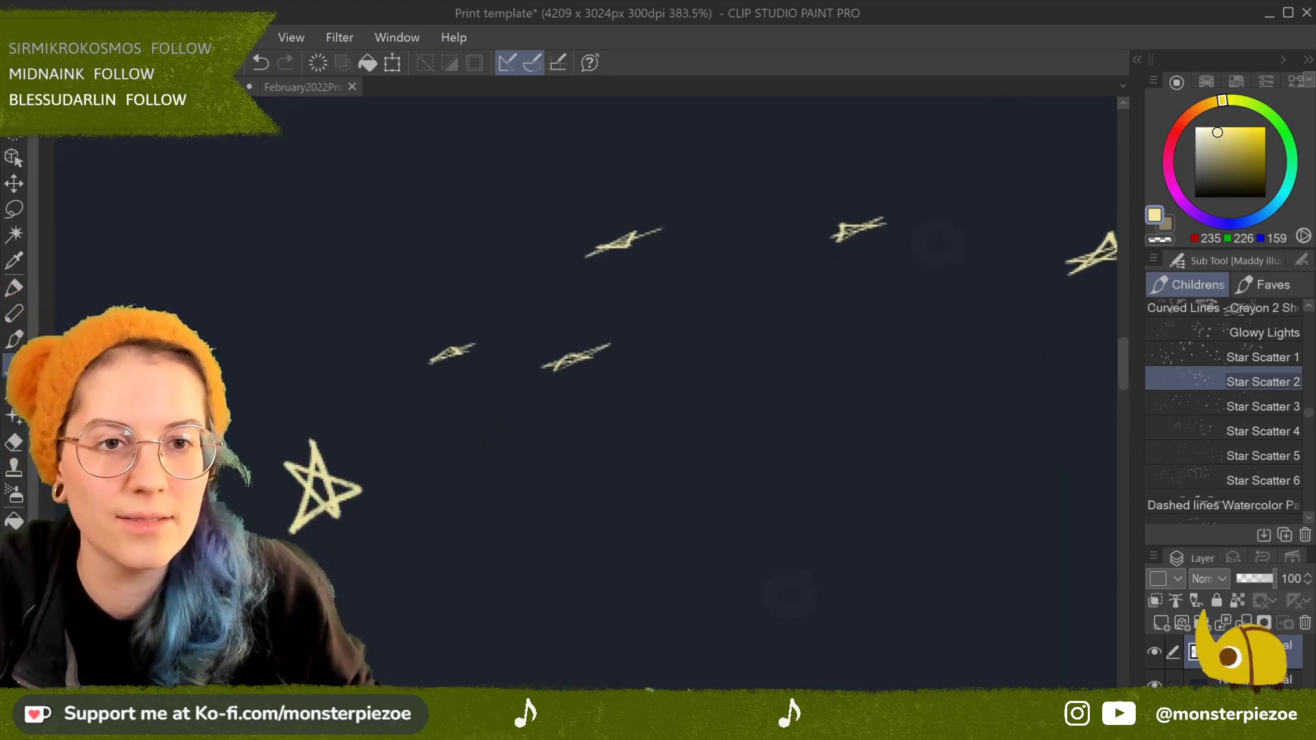
scroll(663, 467, up, 3)
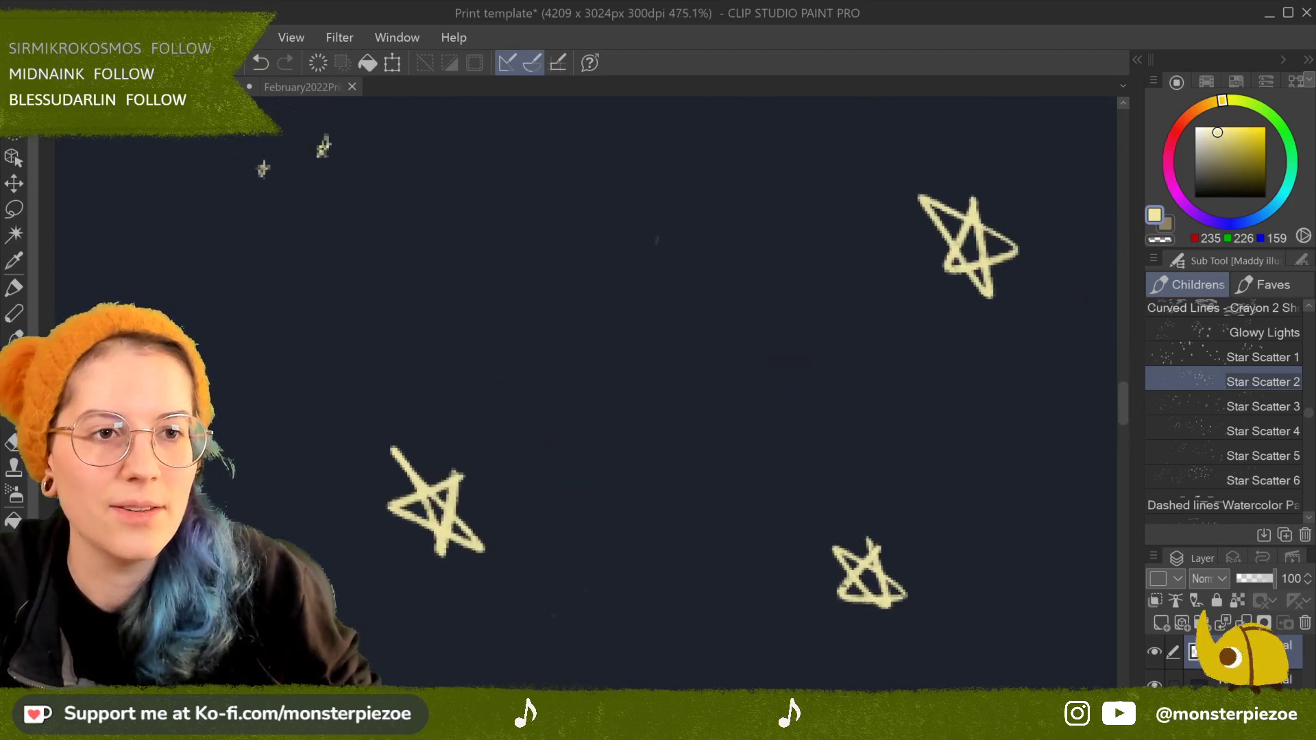
scroll(799, 408, down, 3)
scroll(686, 384, down, 4)
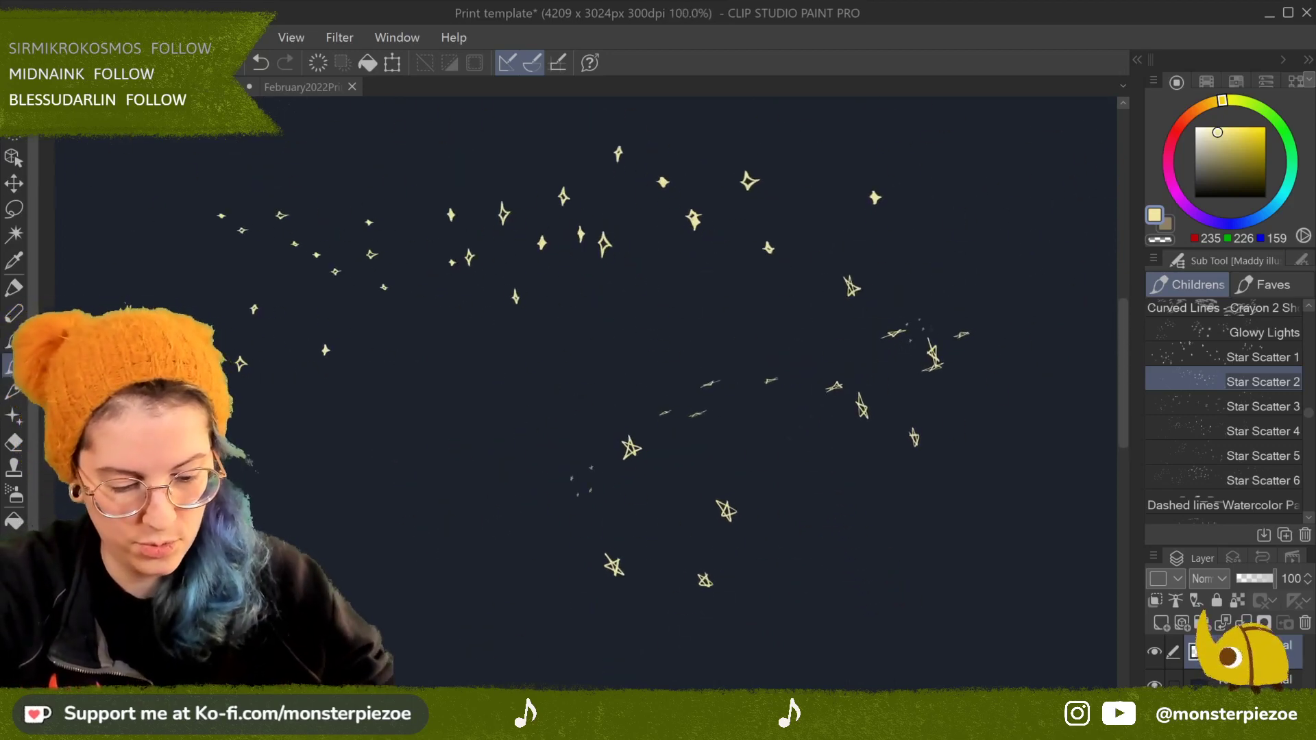
Step: Scatter dashed cross-shaped sparkles with Star Scatter 3 over the stars, then clear the canvas and brush a fresh short trail of them
click(1281, 406)
mouse_move(734, 330)
mouse_down()
mouse_move(440, 365)
mouse_move(454, 337)
mouse_move(502, 321)
mouse_move(671, 306)
mouse_move(866, 243)
mouse_up()
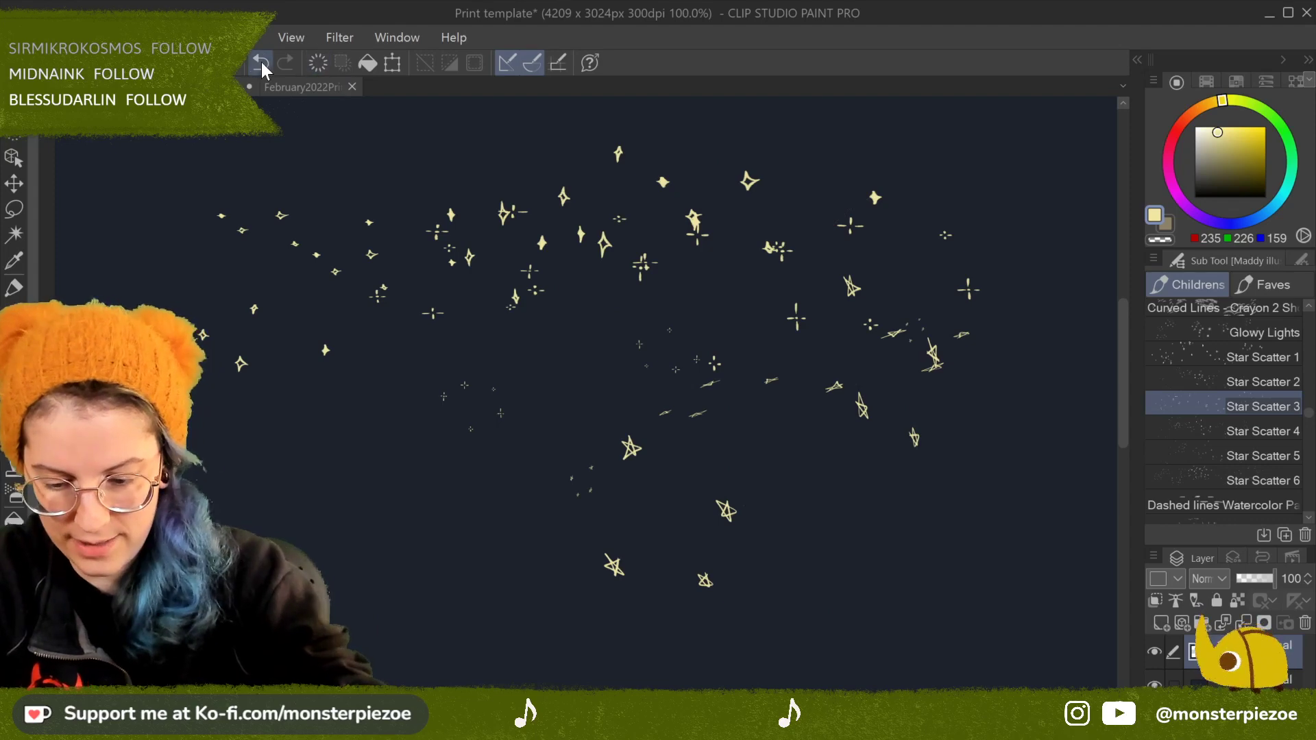
click(318, 62)
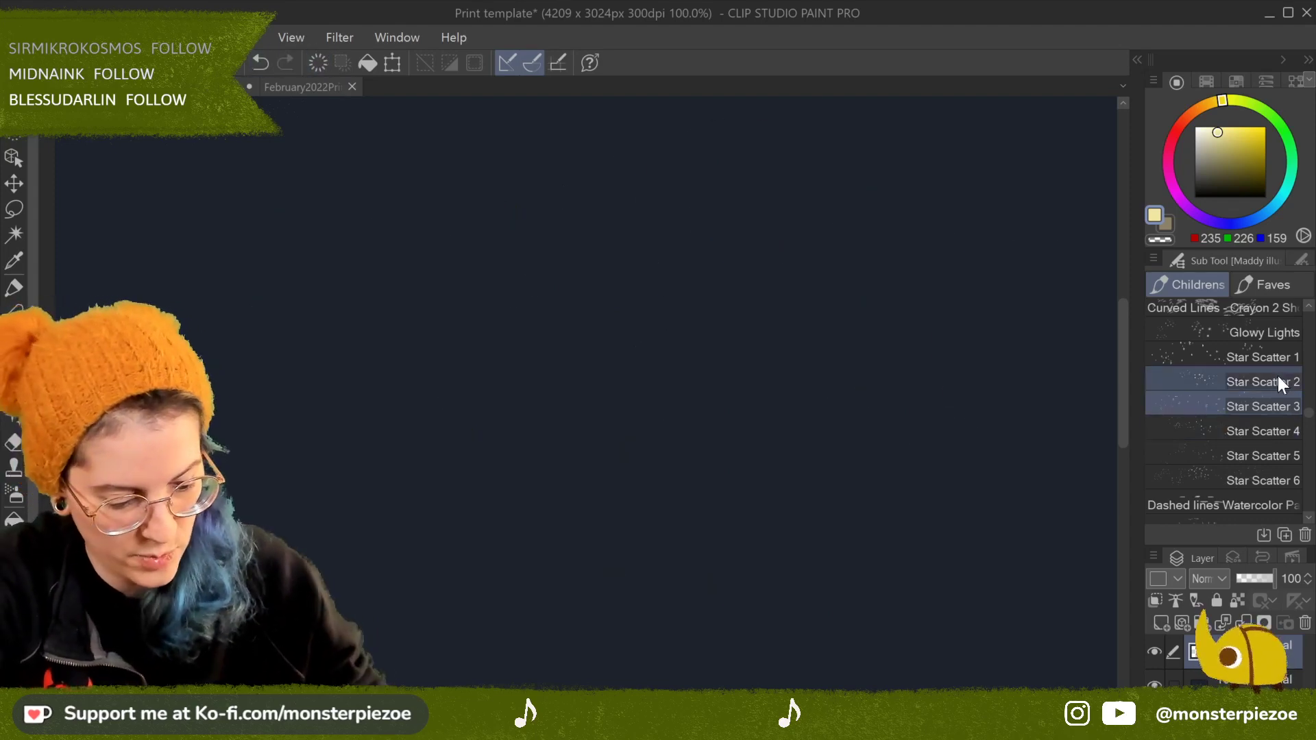
mouse_move(587, 364)
mouse_down()
mouse_move(452, 379)
mouse_move(750, 374)
mouse_up()
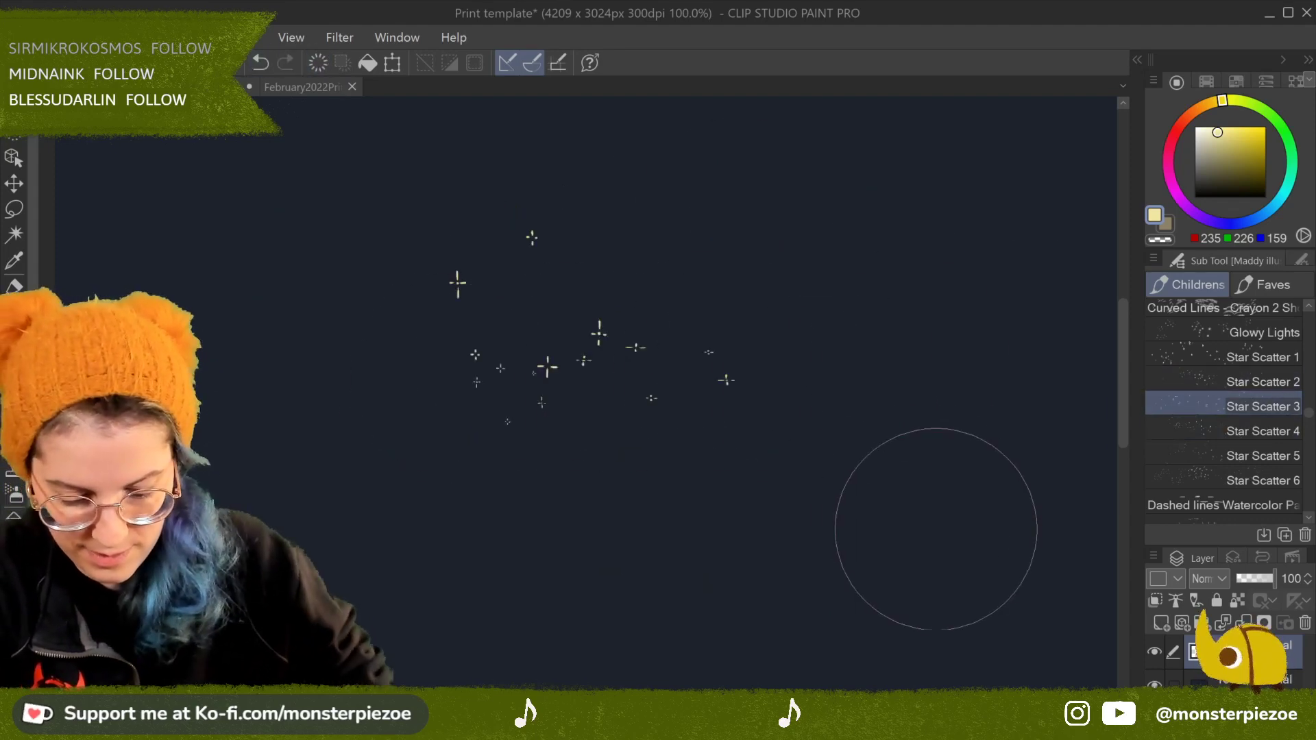
Step: Add four-pointed stars above the sparkles with Star Scatter 1 and view both star styles together up close
click(1240, 351)
drag(617, 257, 883, 249)
scroll(594, 291, up, 5)
drag(594, 291, 645, 245)
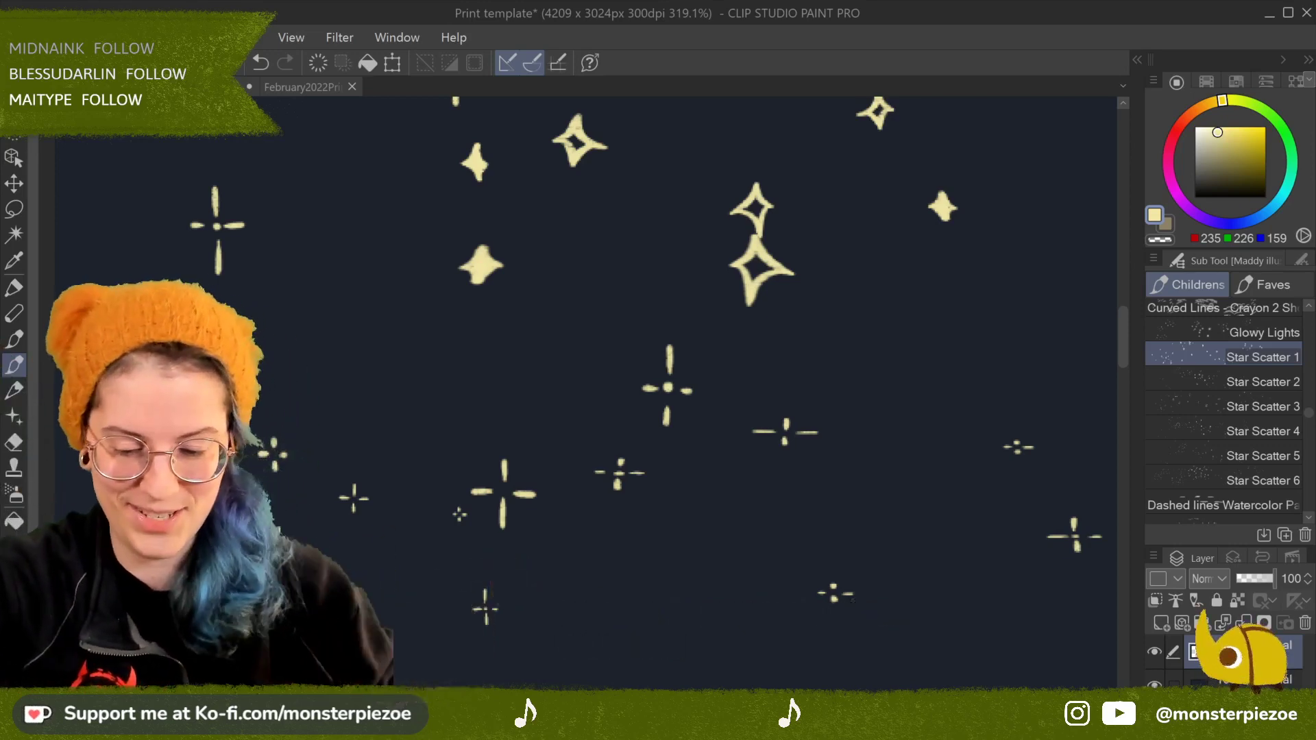
scroll(586, 393, down, 3)
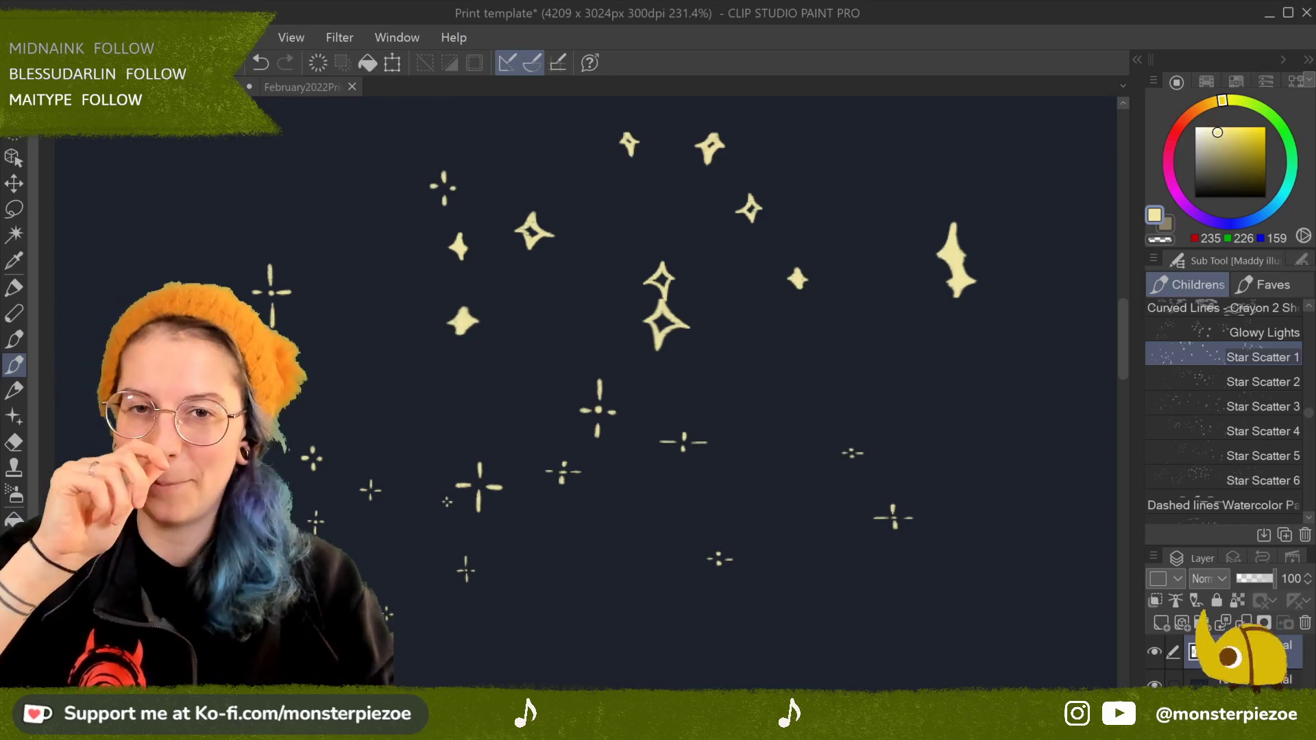
Step: Look at the February2022Print and Feb2022 STICKERS artworks and return to the dark Print template canvas
click(317, 83)
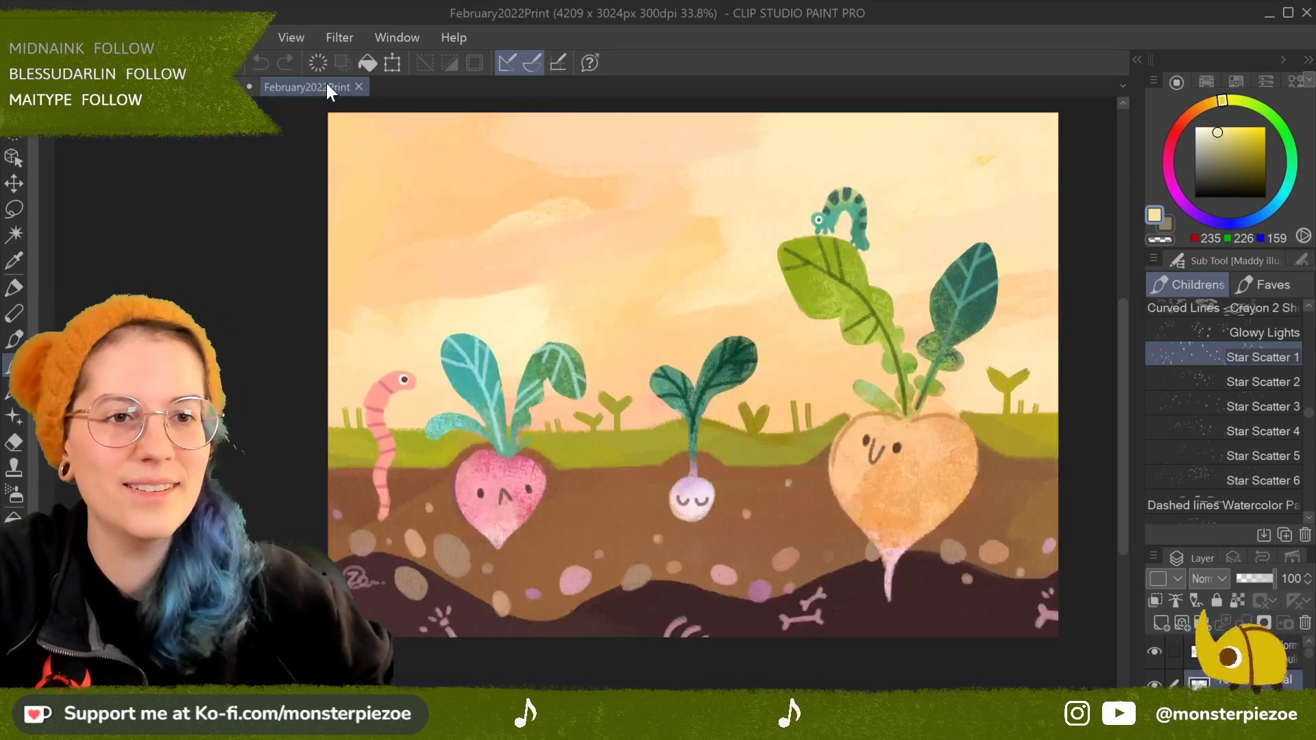
mouse_move(692, 384)
mouse_down()
mouse_move(729, 374)
mouse_move(706, 391)
mouse_up()
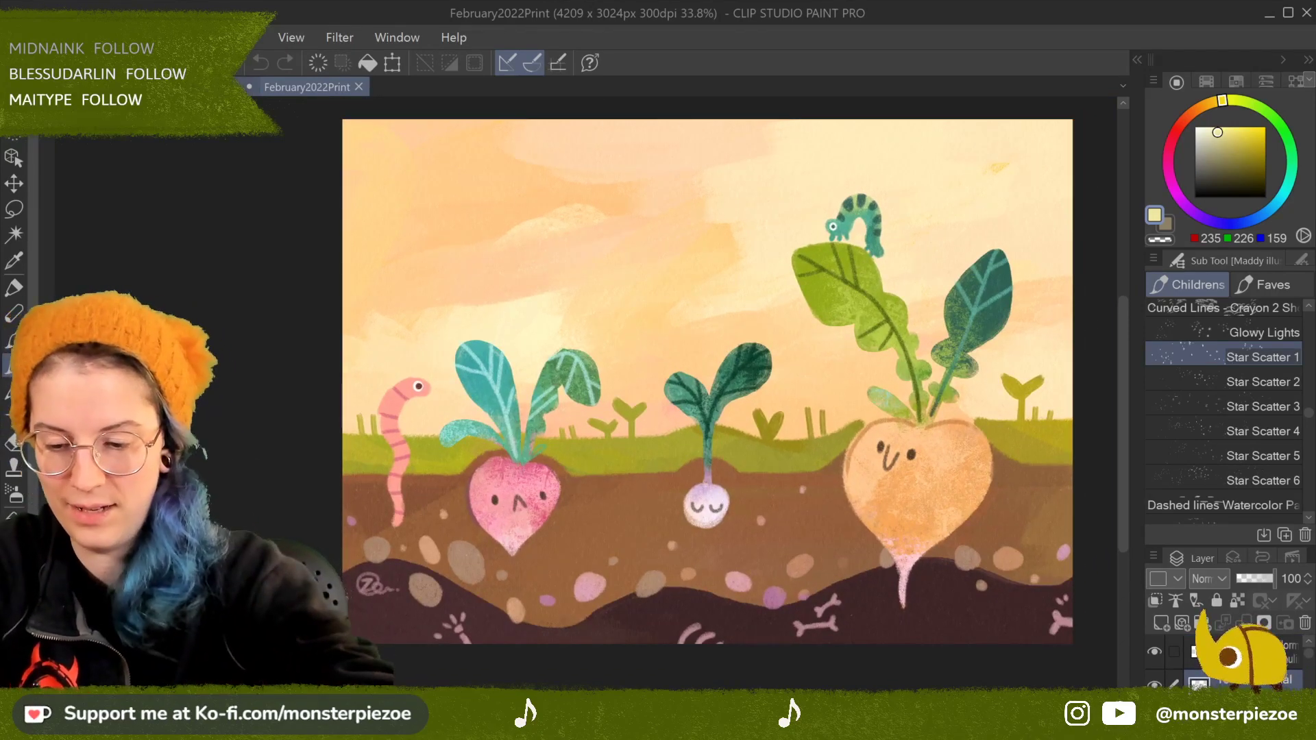
click(233, 88)
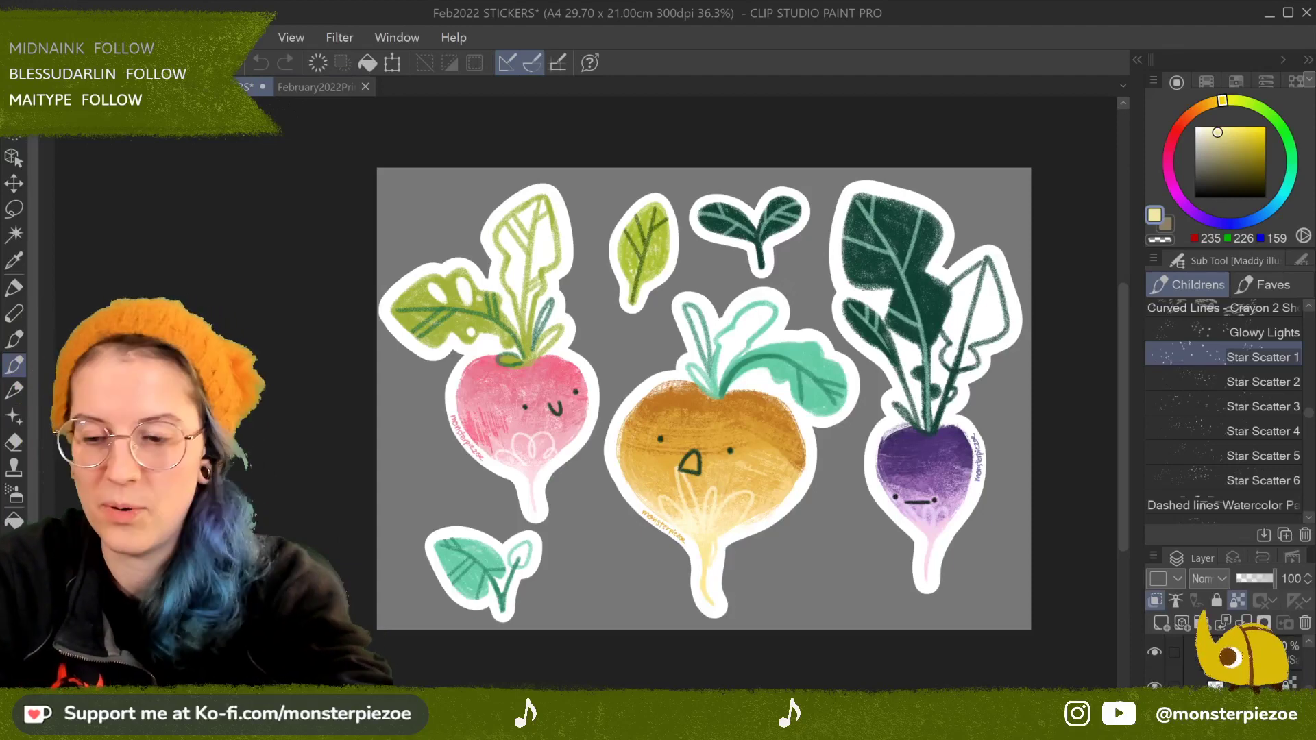
key(ctrl+Tab)
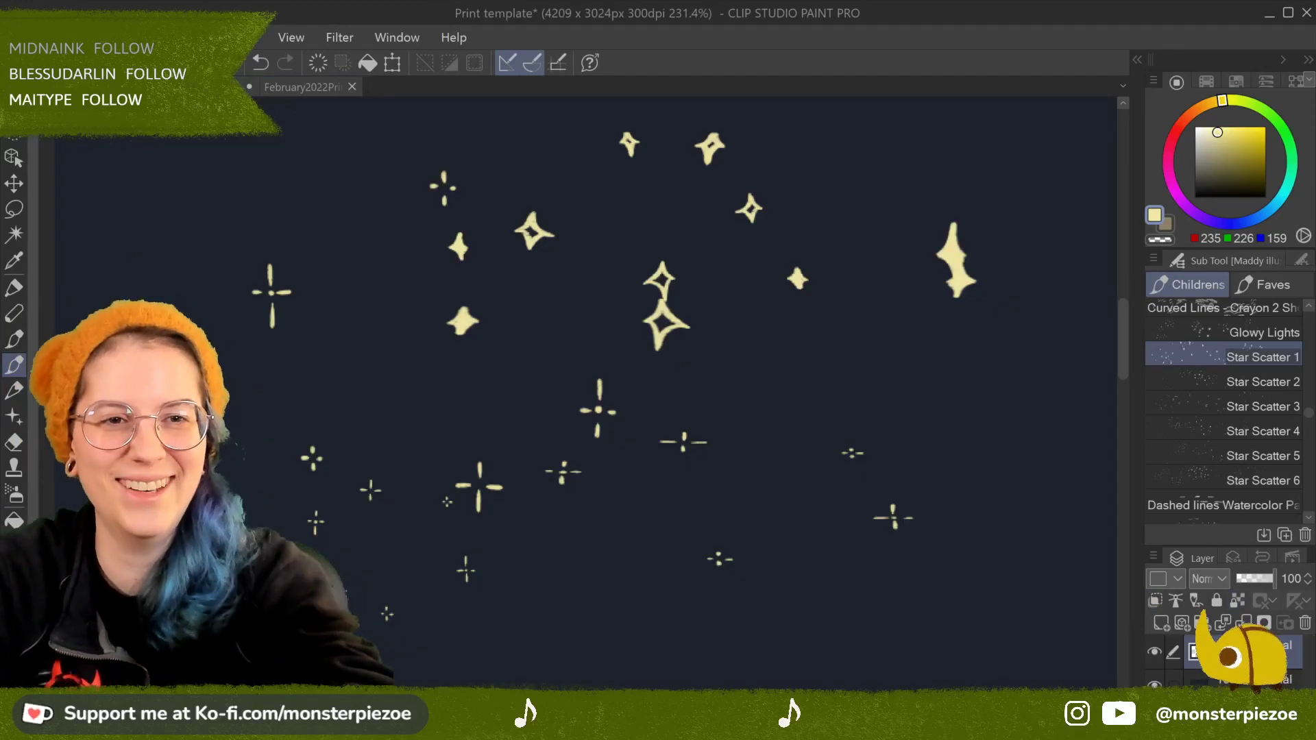
drag(659, 384, 687, 399)
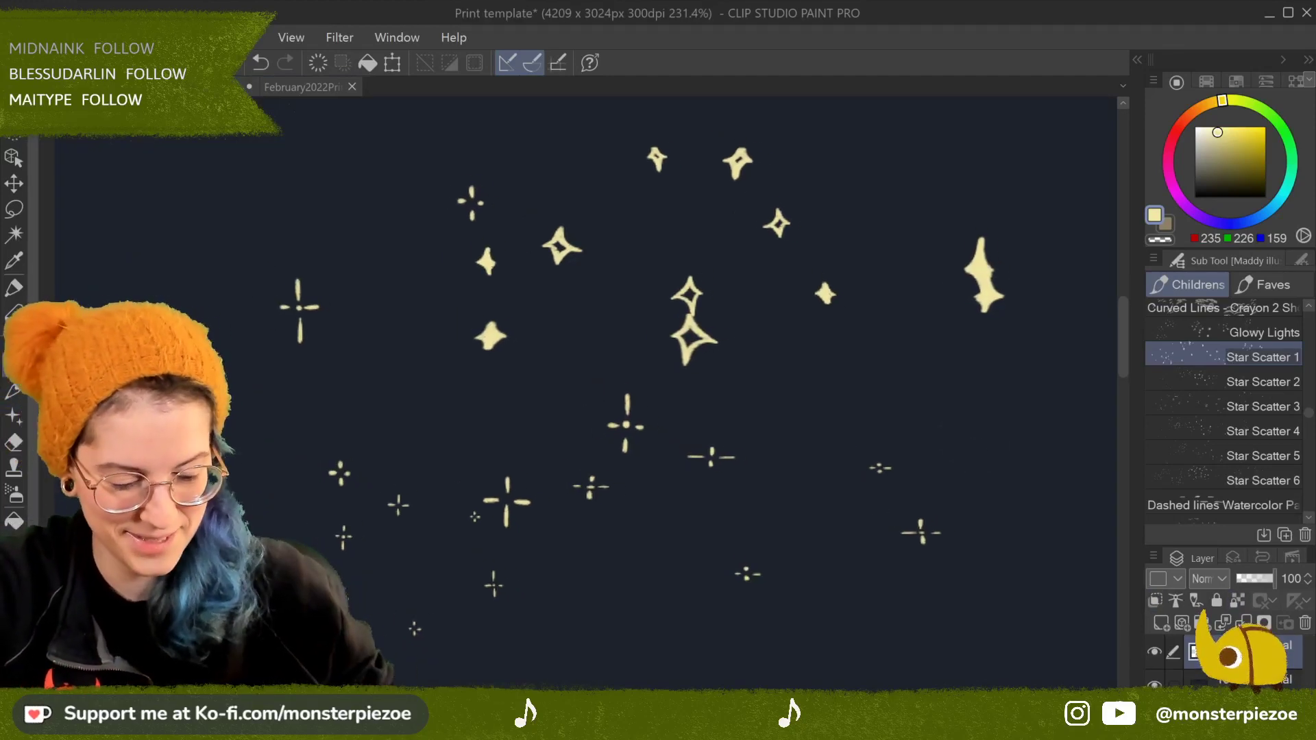
Step: Add tiny sparkles with Star Scatter 3 and solid five-pointed stars with Star Scatter 4 among the existing stars
click(1281, 404)
drag(877, 444, 950, 431)
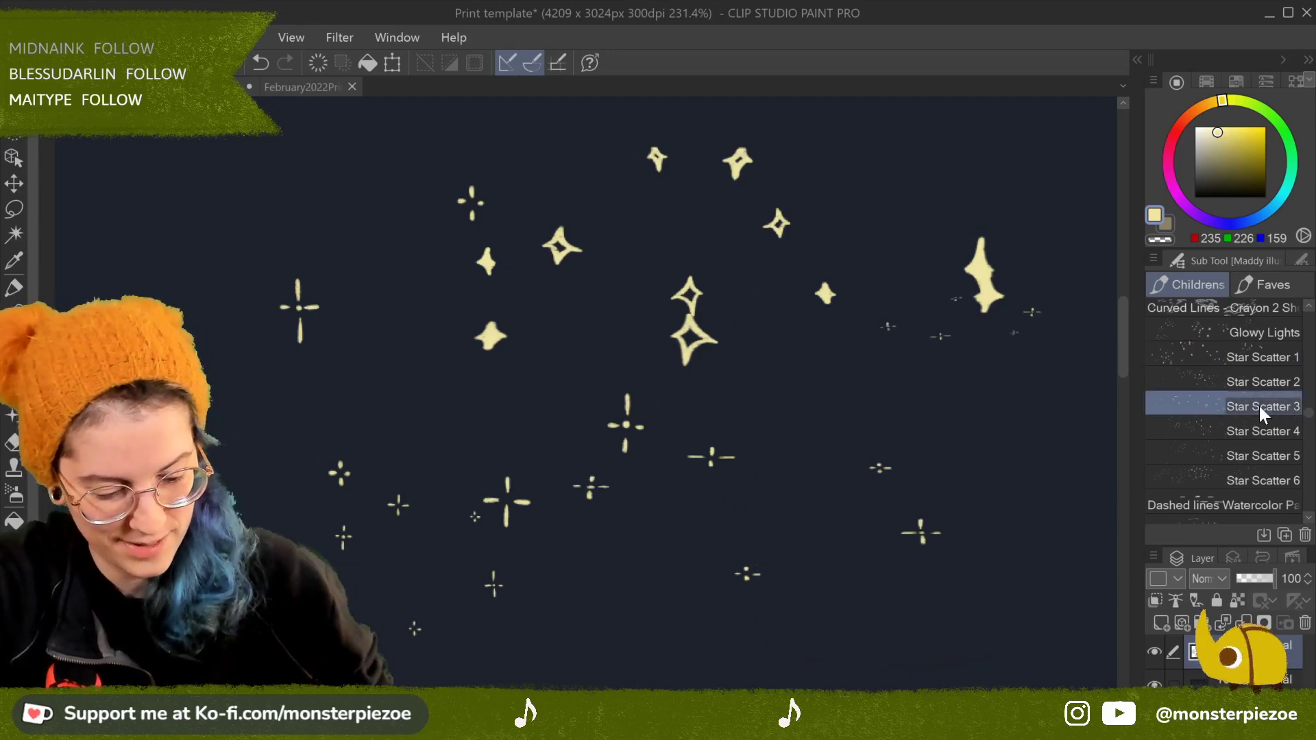
click(1261, 430)
drag(693, 246, 624, 223)
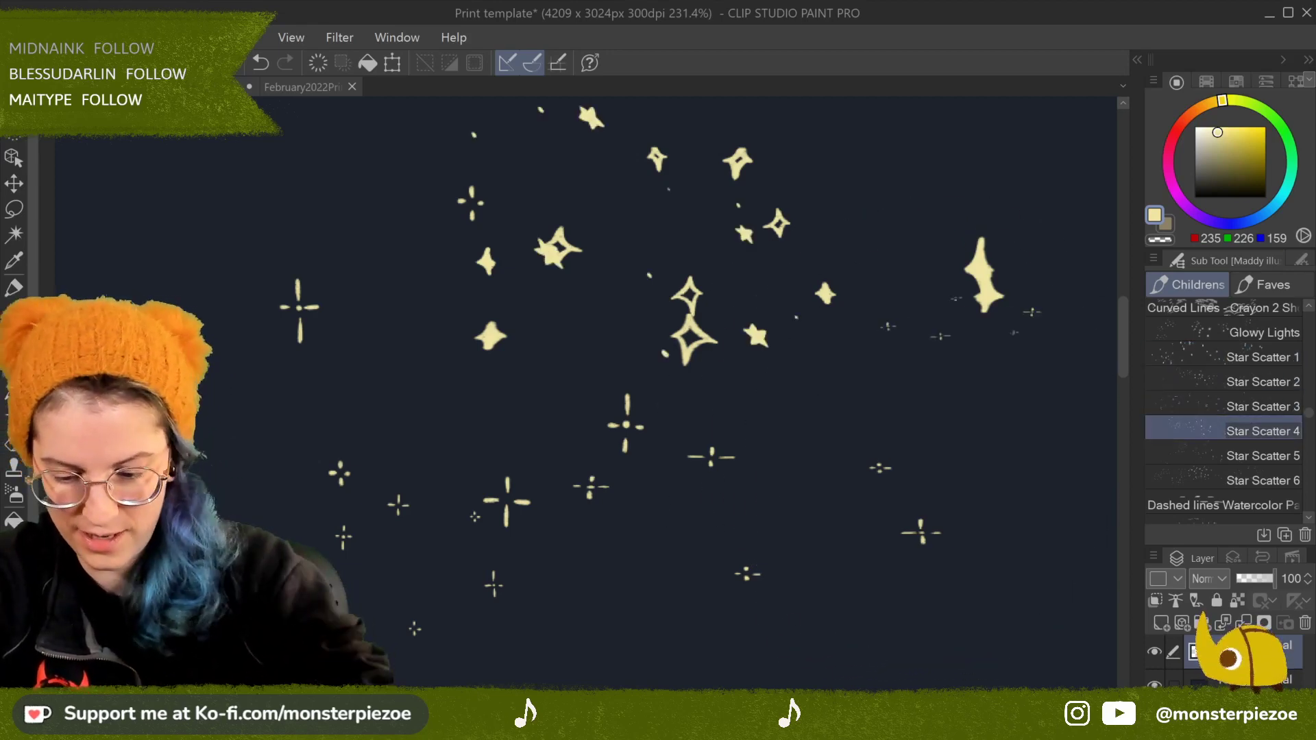
Step: Clear the canvas and brush several clusters of solid stars and dots with Star Scatter 4 on the empty background
click(318, 63)
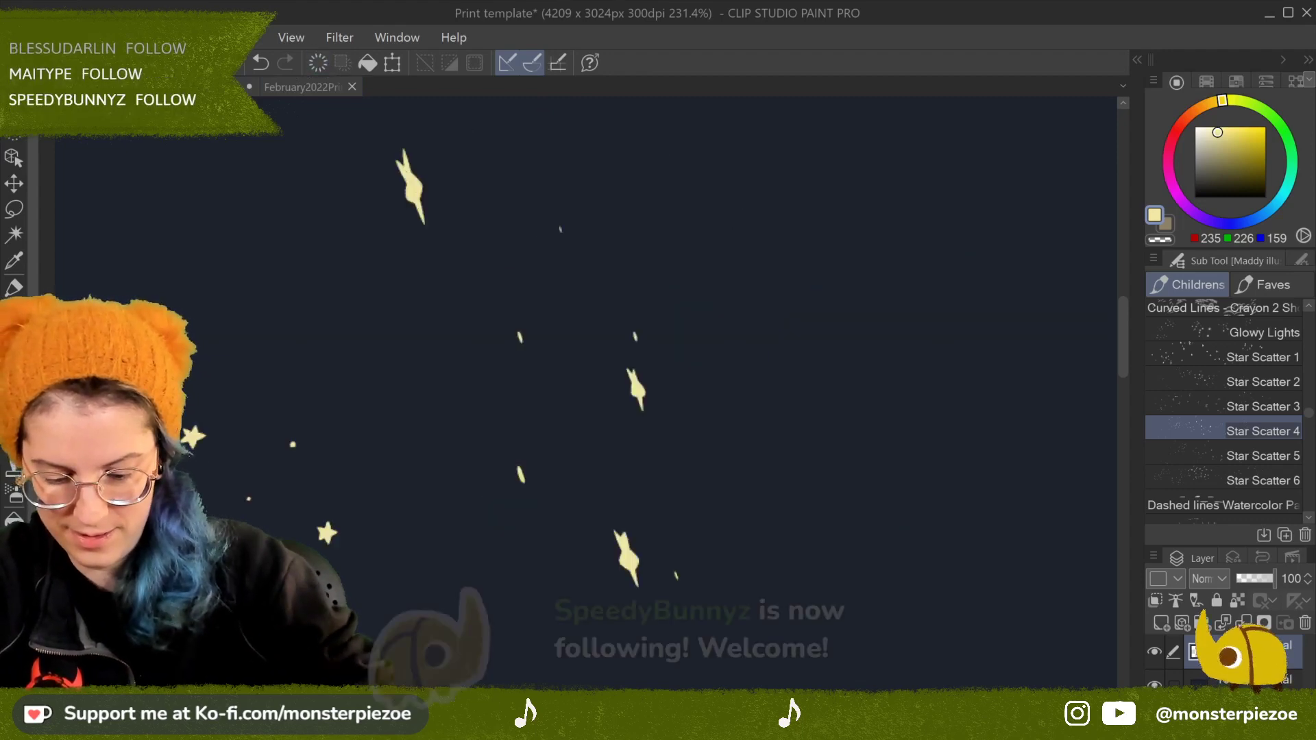
scroll(923, 434, down, 4)
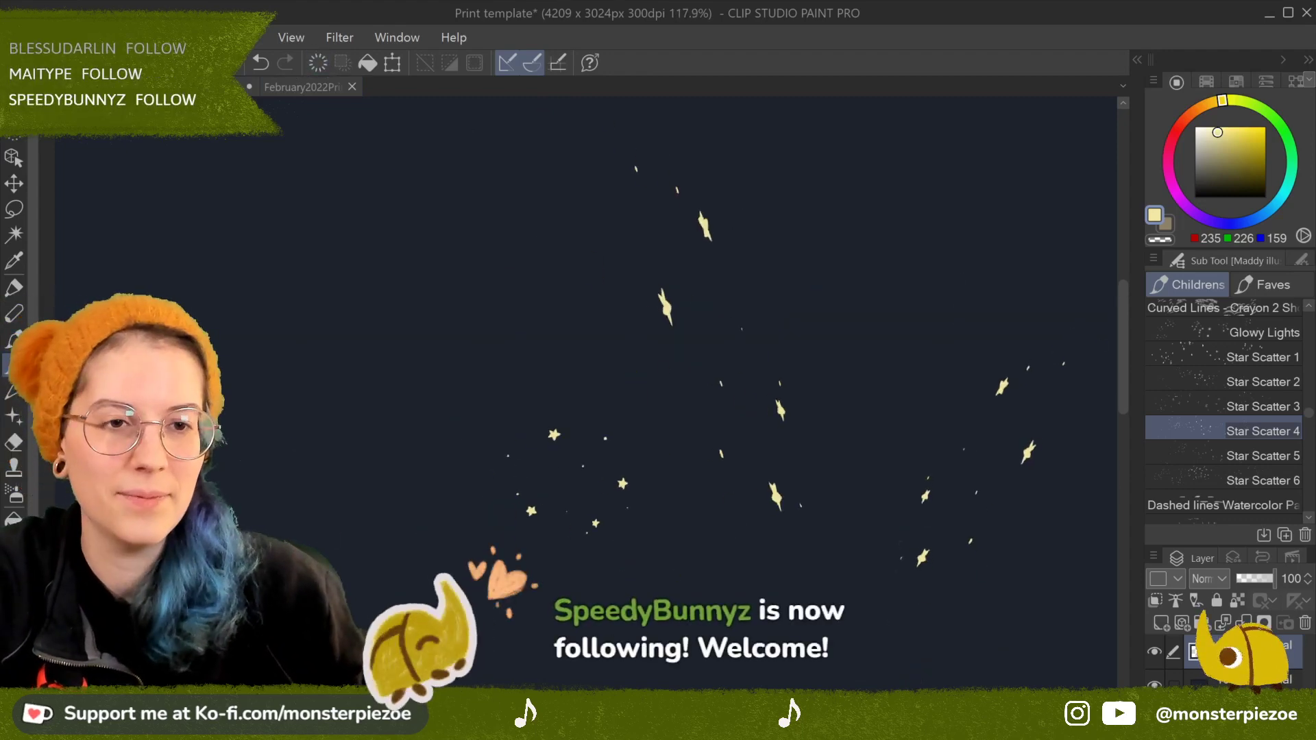
scroll(909, 449, down, 1)
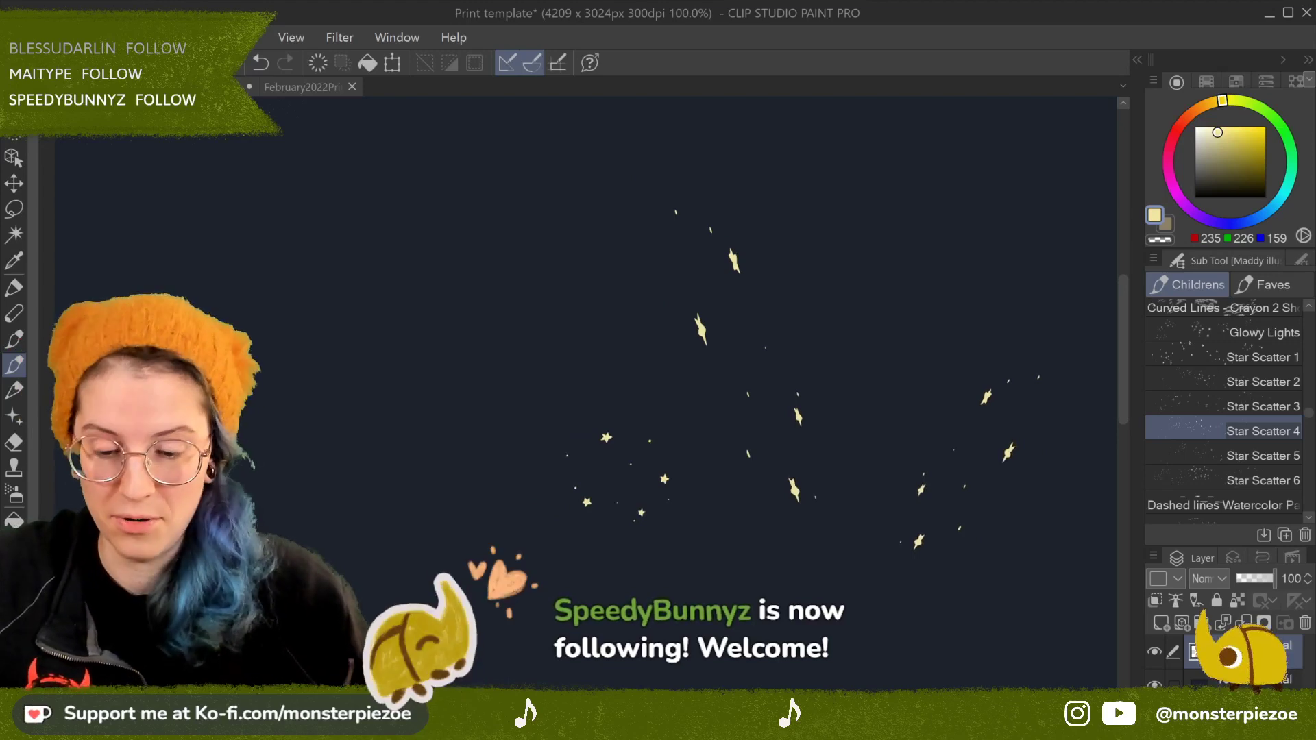
Step: Clear the clusters, scatter solid stars and dots again with Star Scatter 4 at a large brush size, and inspect them up close
click(323, 61)
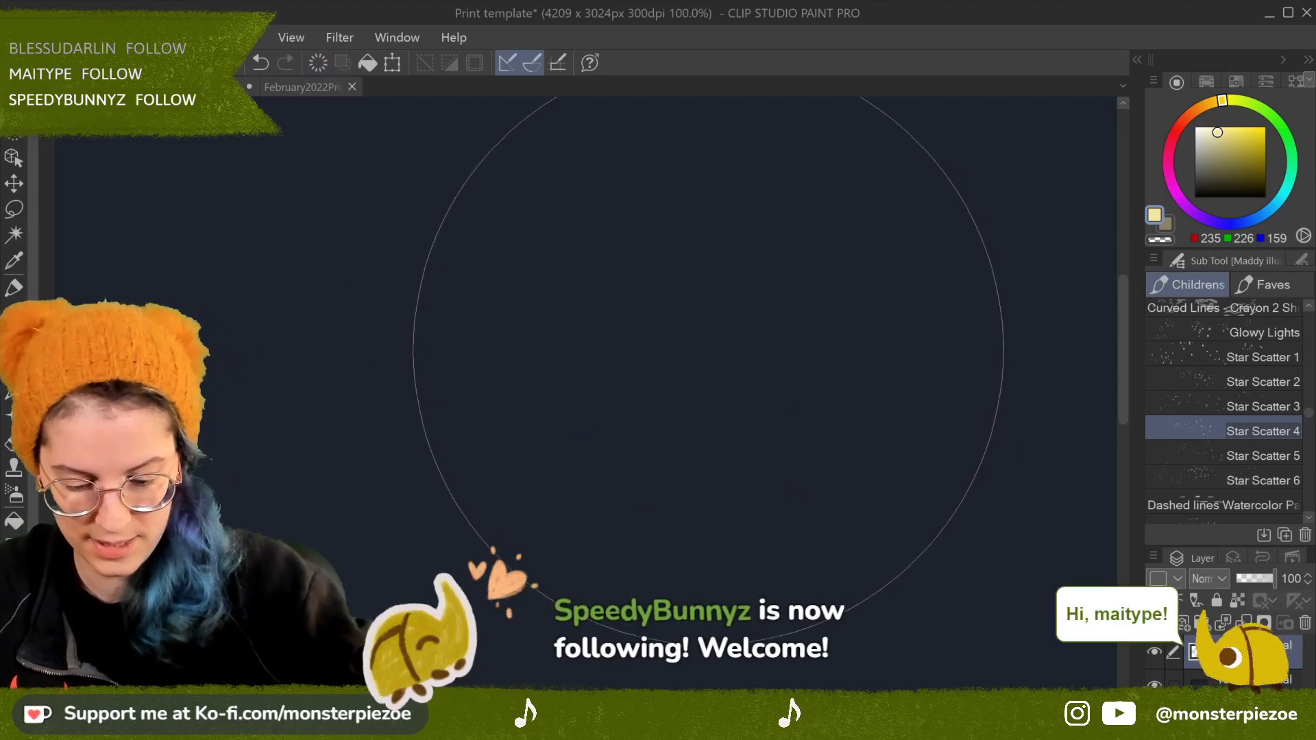
click(741, 325)
click(758, 535)
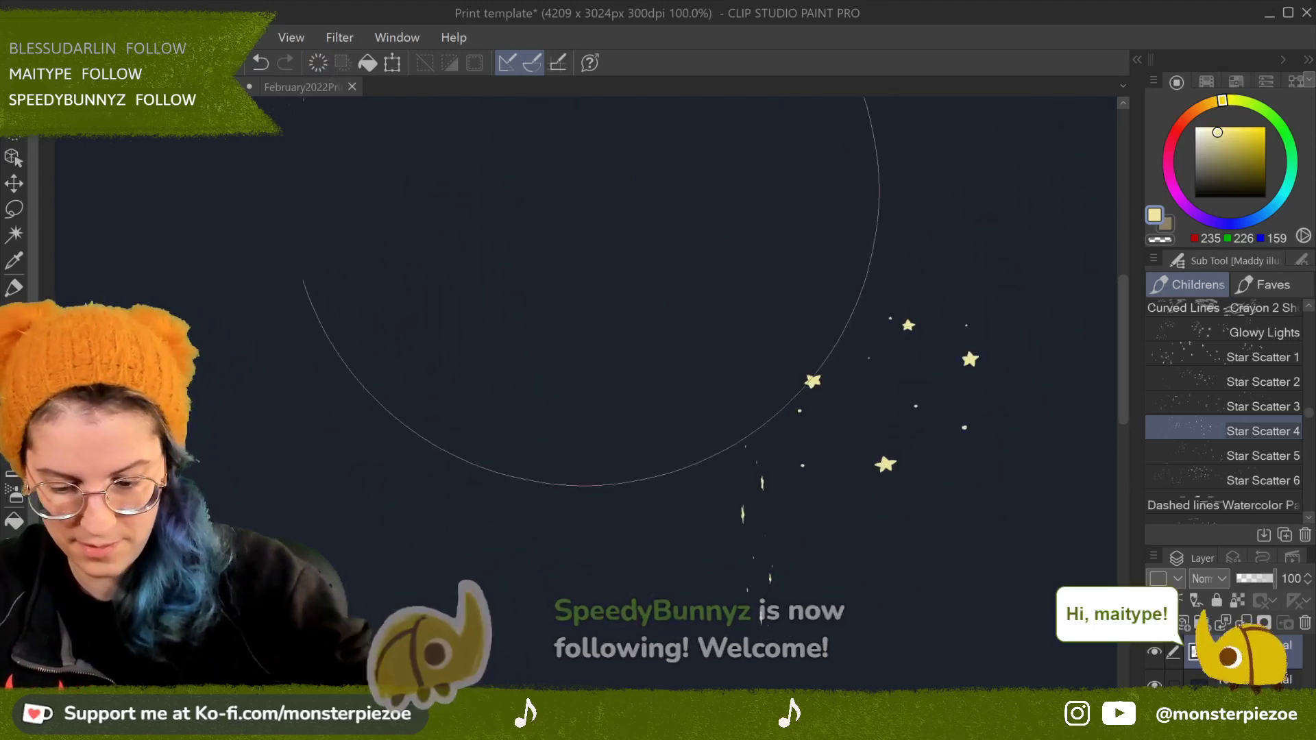
click(676, 312)
scroll(795, 280, up, 4)
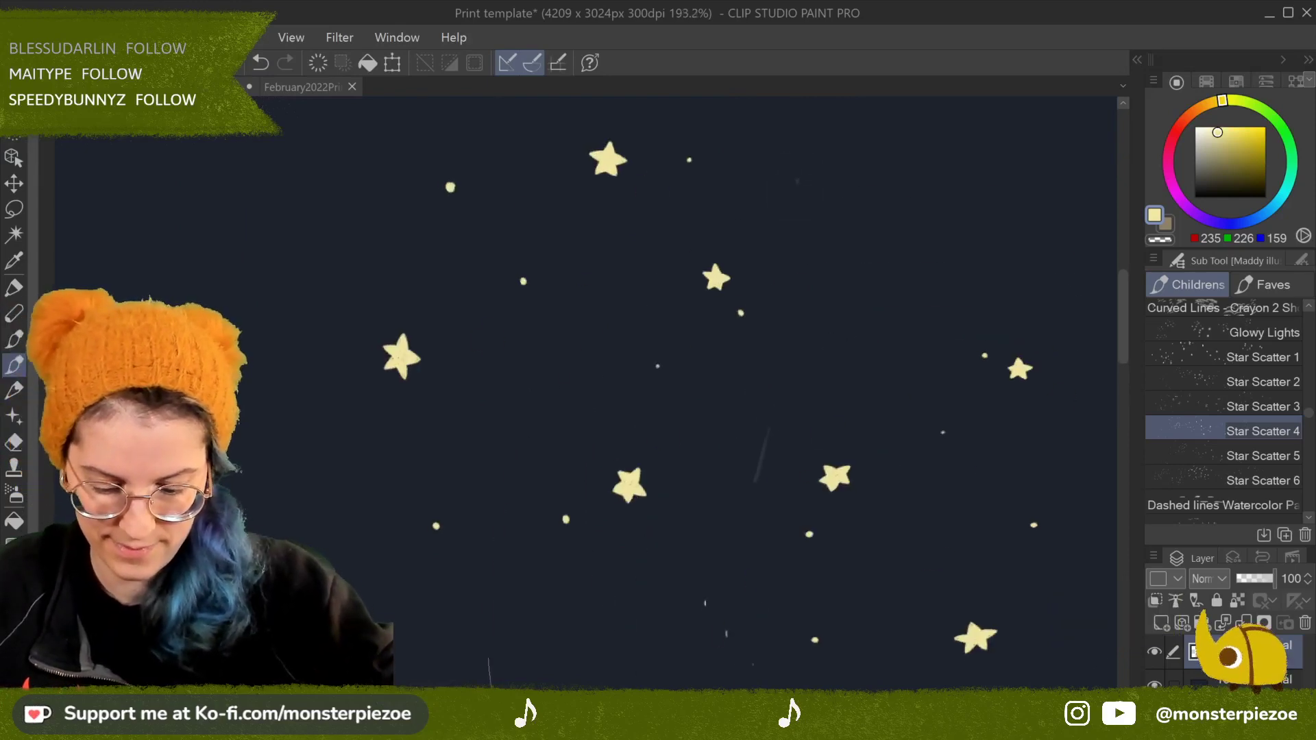
scroll(502, 188, down, 4)
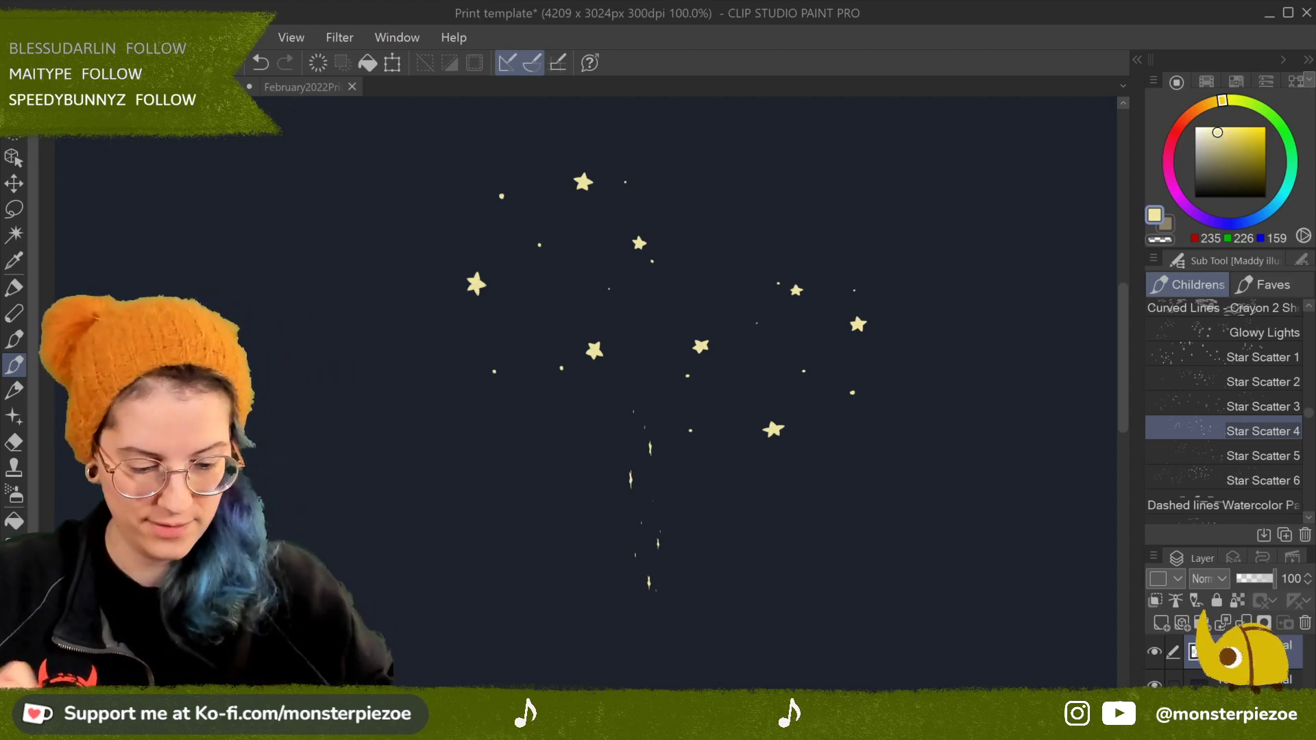
Step: Brush outlined stars with Star Scatter 5 at the lower left and mixed stars, rings and crosses with Star Scatter 6 at the right
click(1259, 456)
mouse_move(397, 501)
mouse_down()
mouse_move(411, 471)
mouse_move(478, 445)
mouse_move(556, 500)
mouse_up()
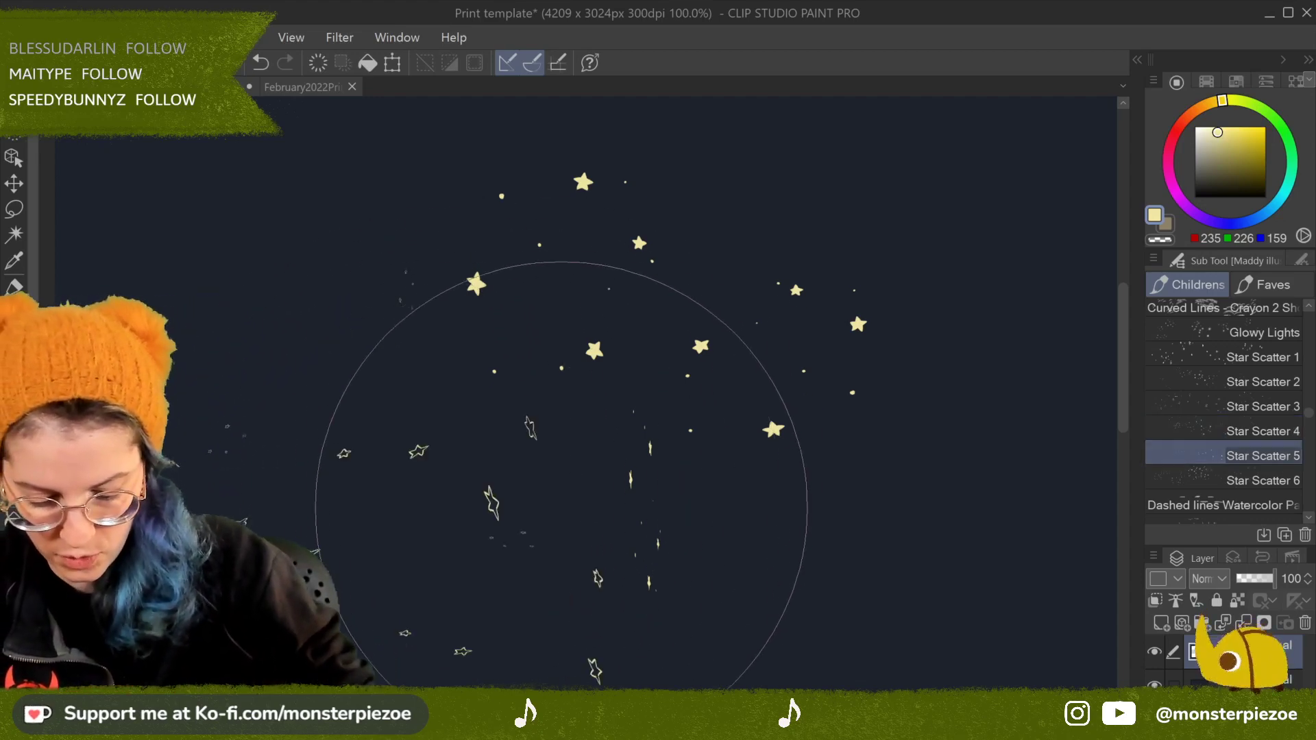
click(1262, 480)
mouse_move(899, 529)
mouse_down()
mouse_move(946, 593)
mouse_move(890, 593)
mouse_move(909, 292)
mouse_up()
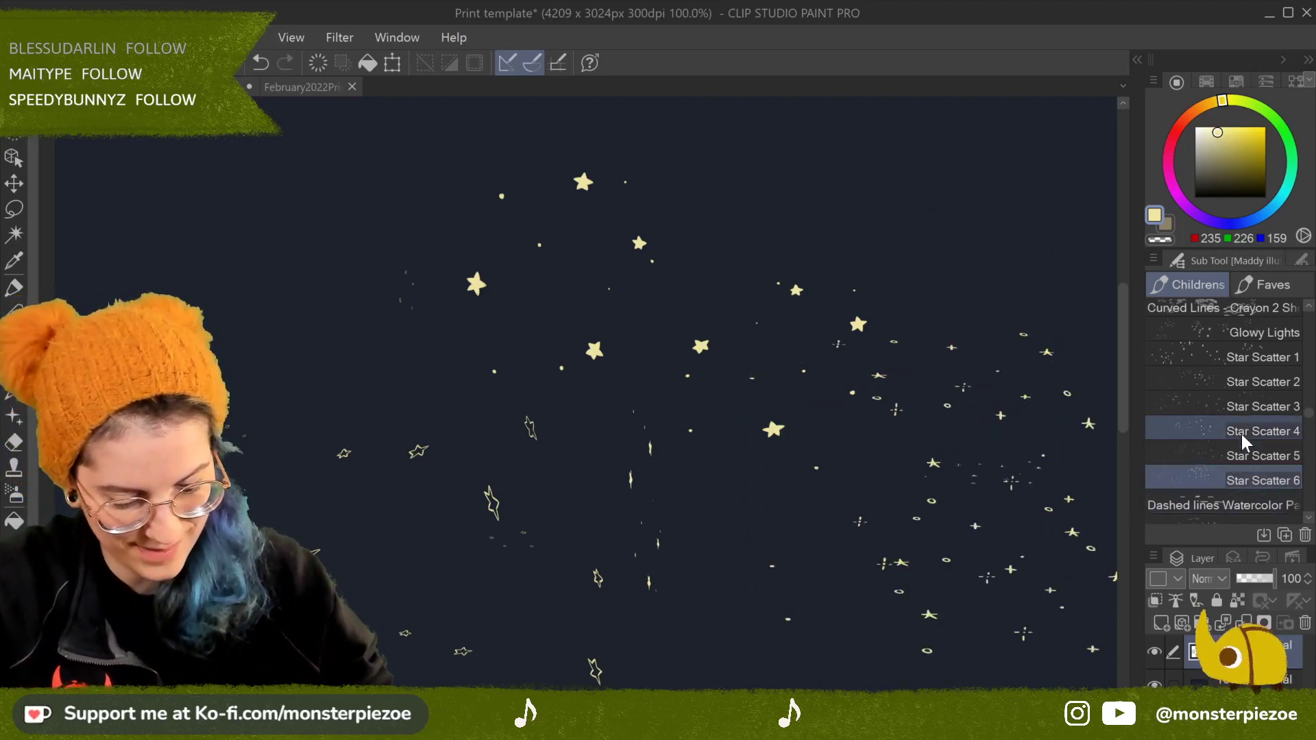
Step: Clear the canvas, brush a wide band of mixed stars, rings and crosses with Star Scatter 6 and inspect the shapes along it
click(322, 64)
drag(323, 397, 1042, 382)
scroll(560, 423, up, 5)
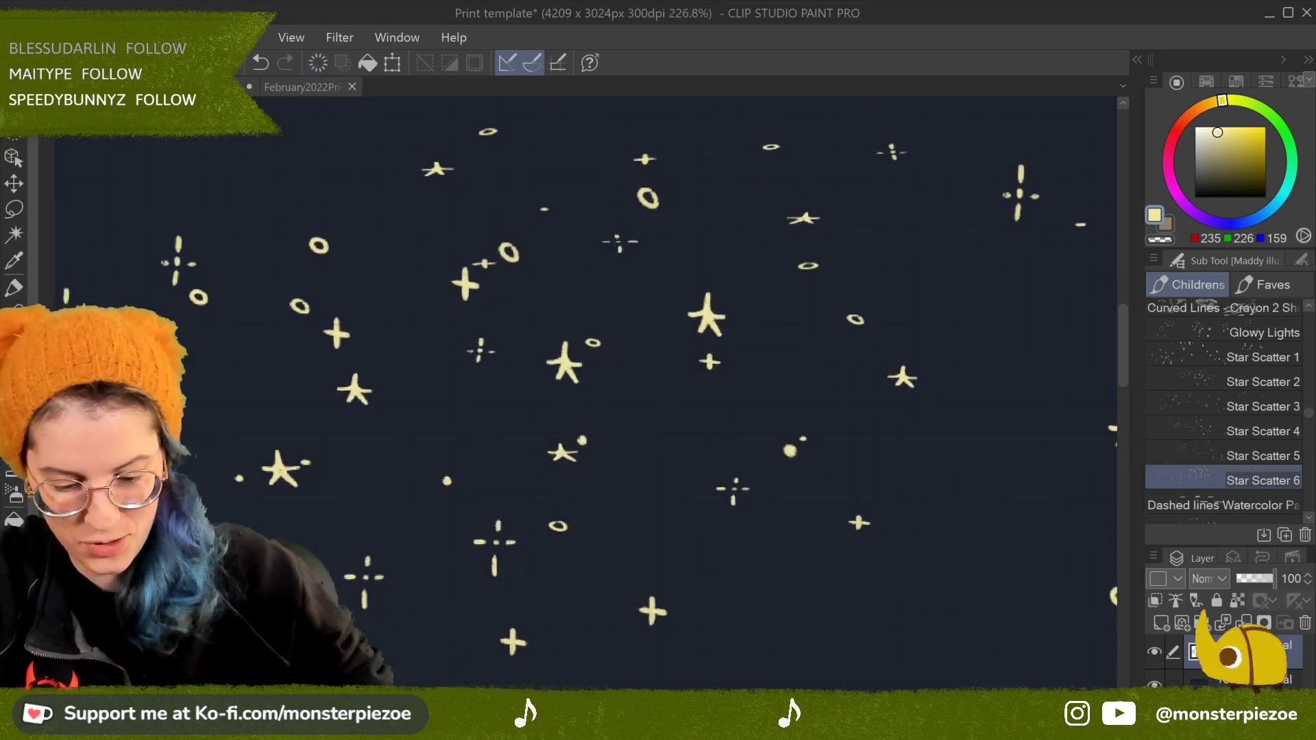
drag(977, 502, 405, 522)
scroll(587, 377, right, 1)
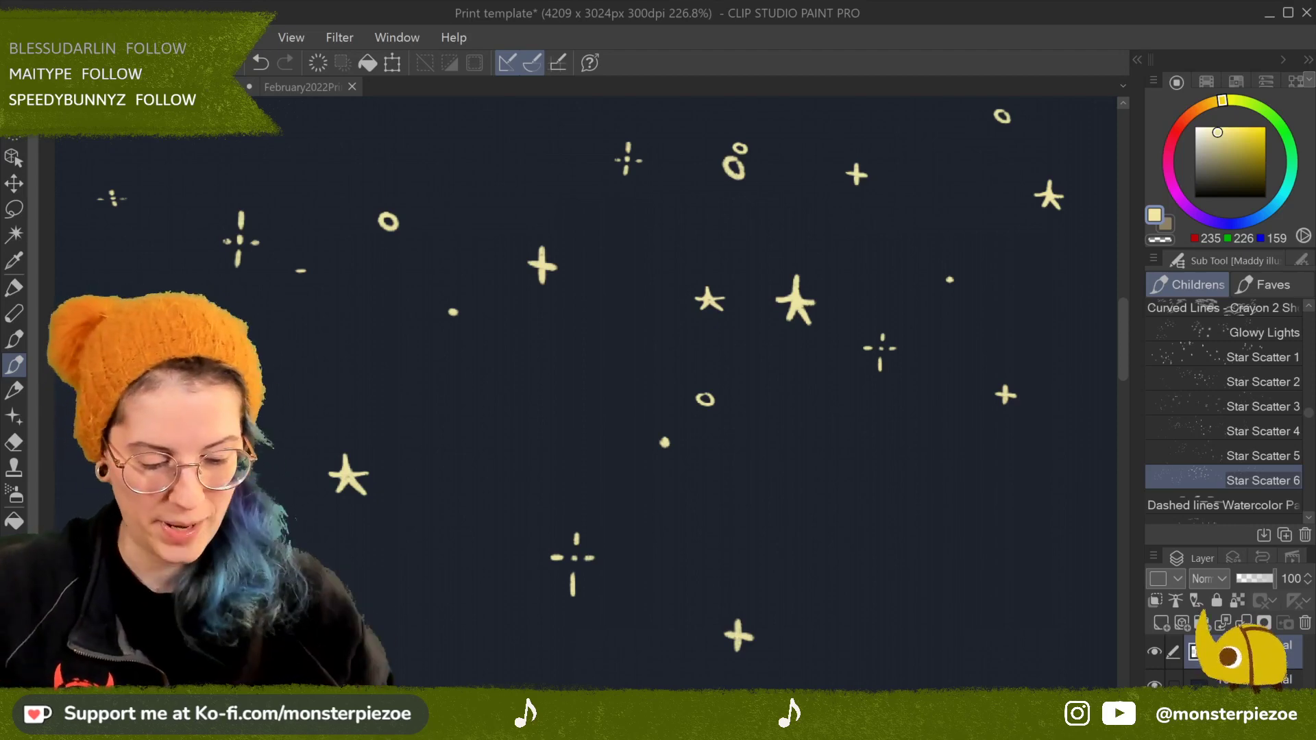
Step: Look through the brushes in the Childrens and Faves groups
scroll(1289, 504, down, 2)
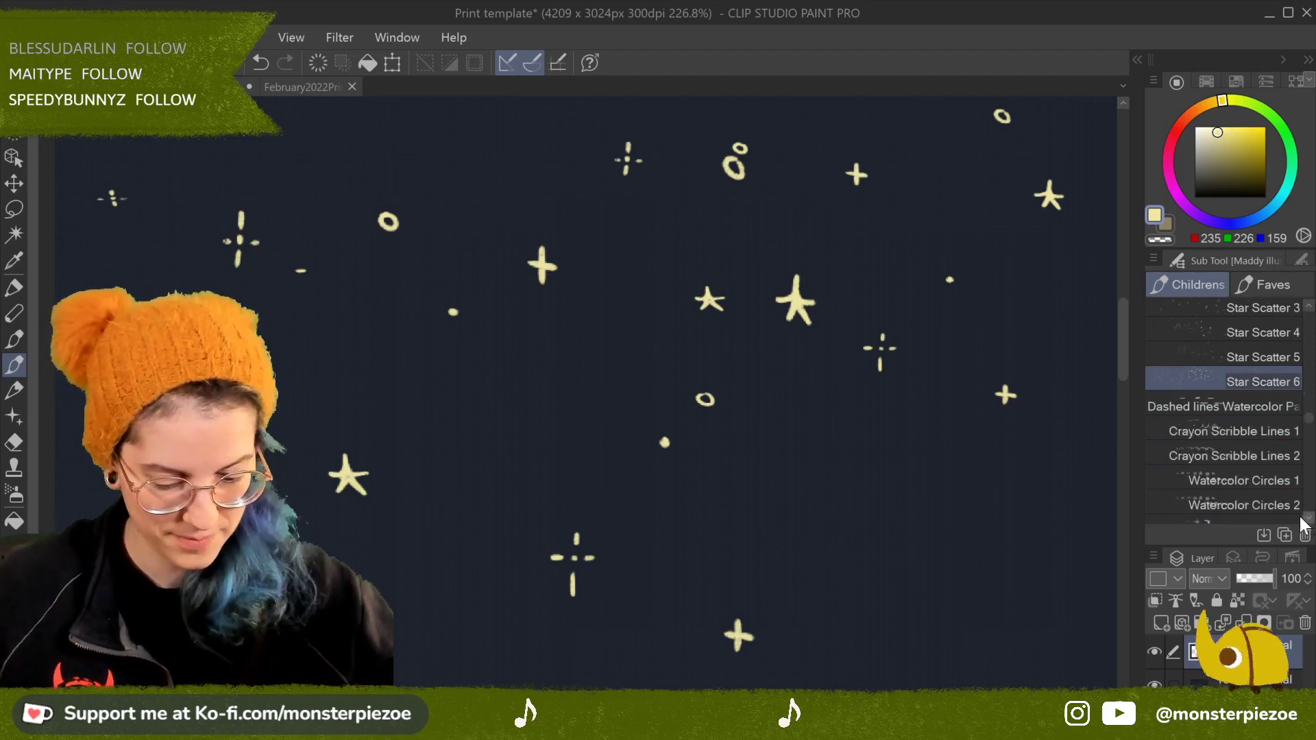
scroll(1302, 425, up, 3)
scroll(1306, 420, down, 2)
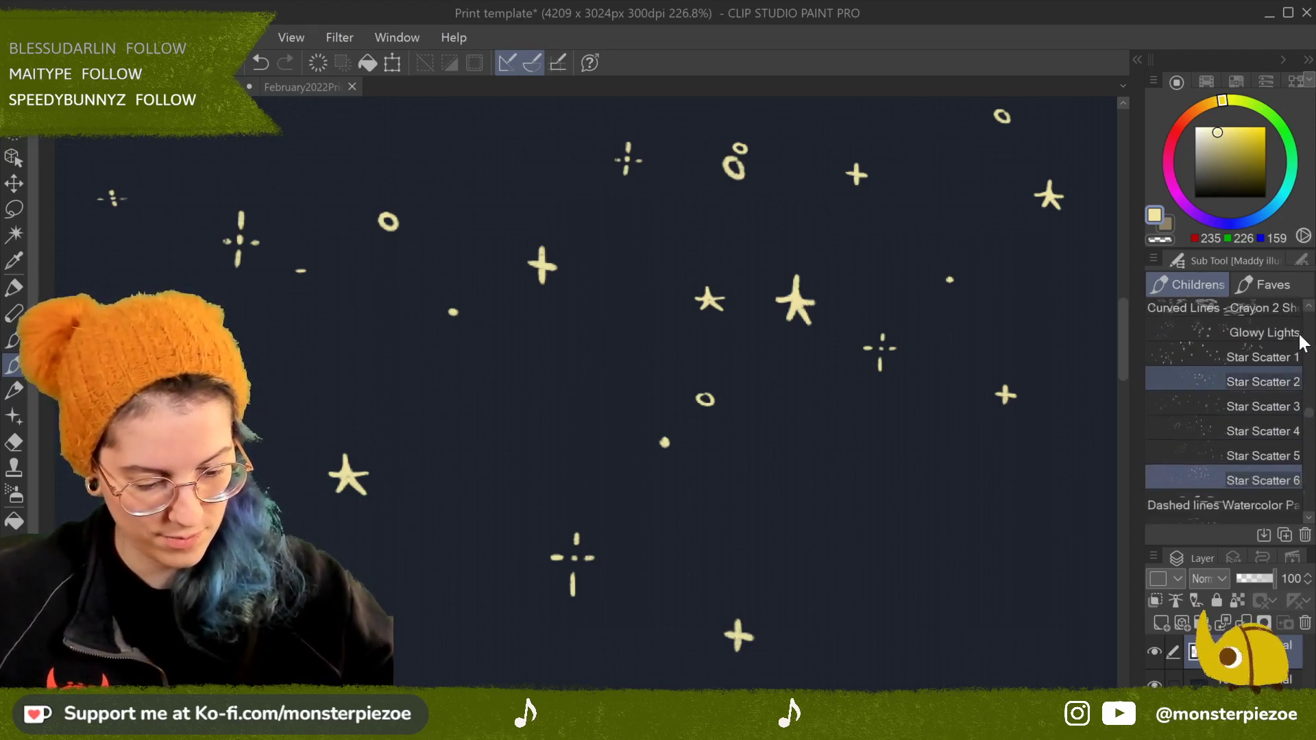
click(1273, 285)
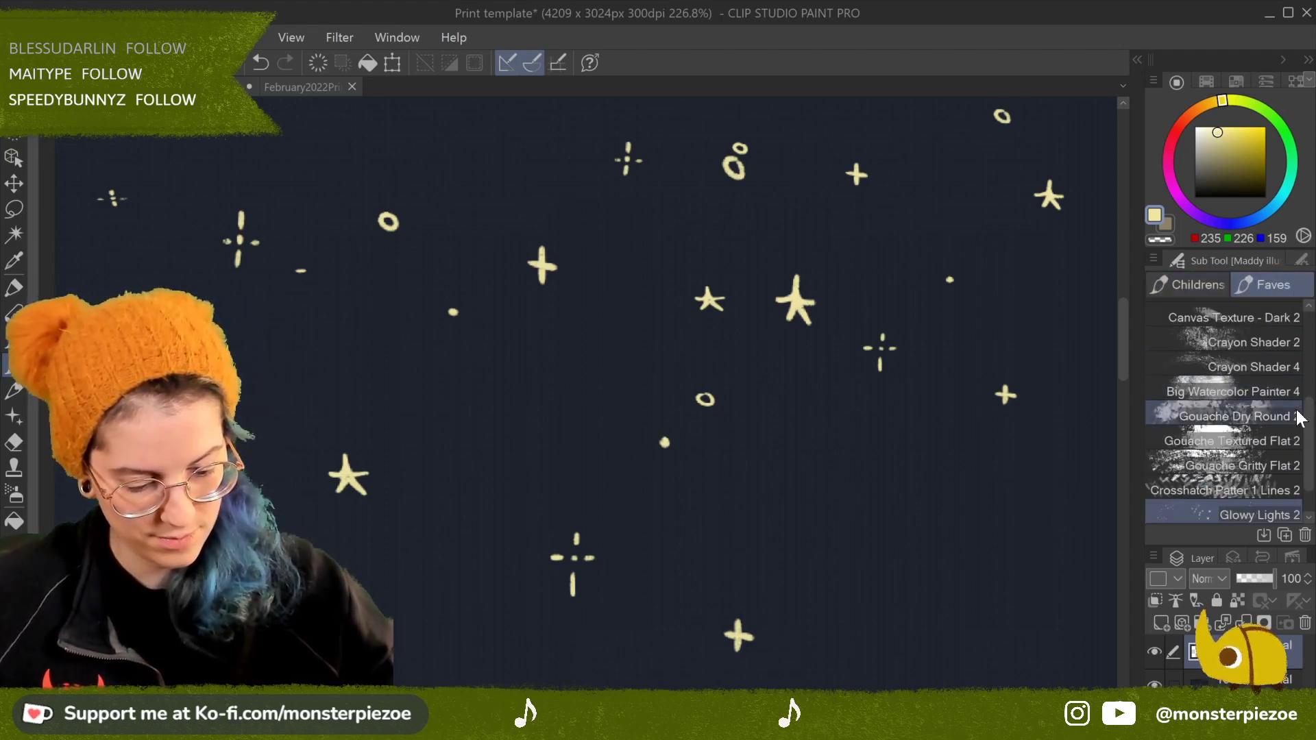
scroll(1306, 439, down, 1)
mouse_move(1310, 438)
mouse_down()
mouse_move(1310, 473)
mouse_move(1311, 349)
mouse_move(1253, 369)
mouse_up()
click(1199, 284)
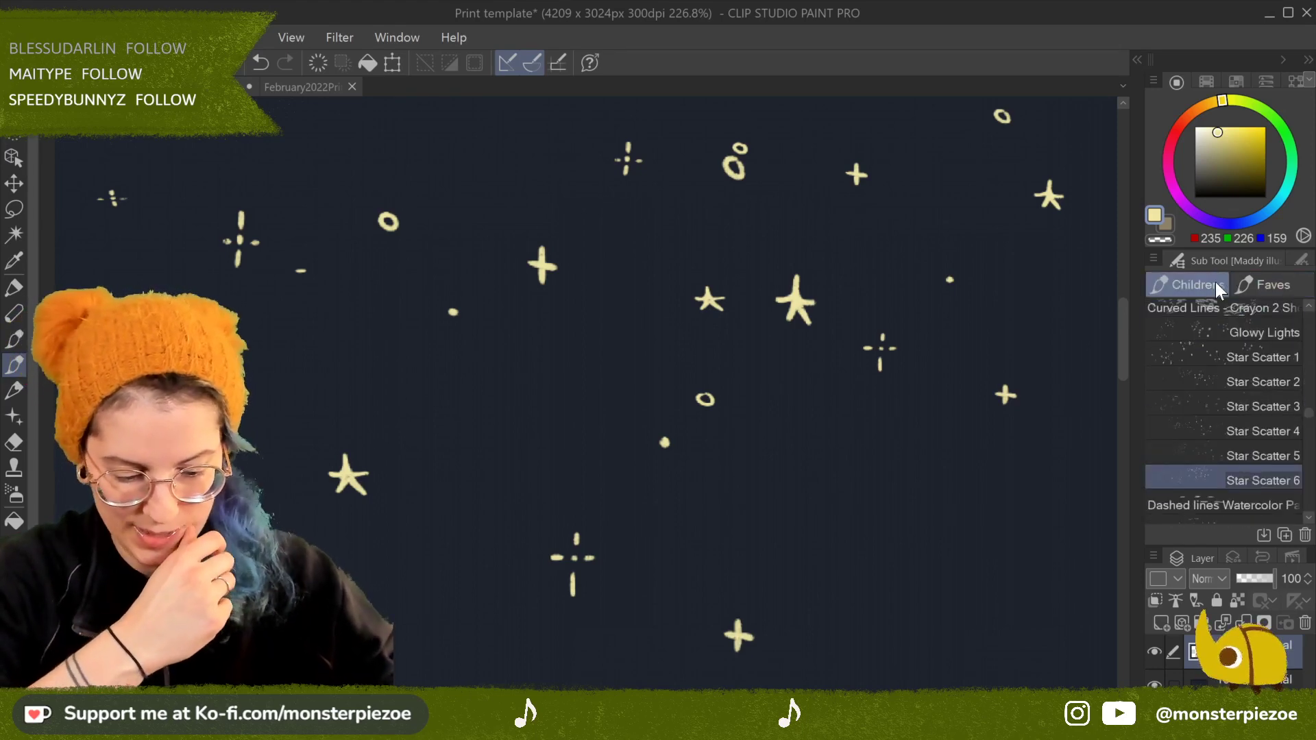
Step: Clear the canvas and stamp one small group of four-pointed stars with Star Scatter 1 at the upper left
click(1281, 356)
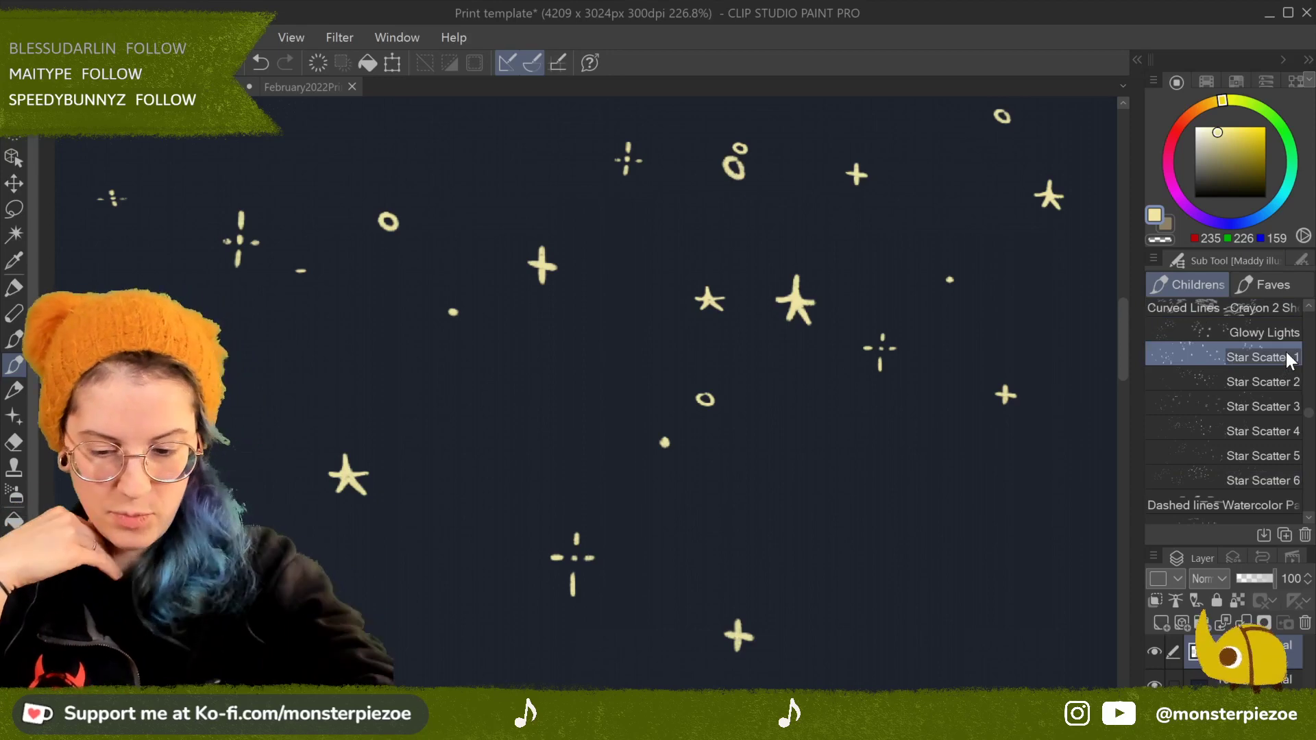
click(320, 63)
click(376, 350)
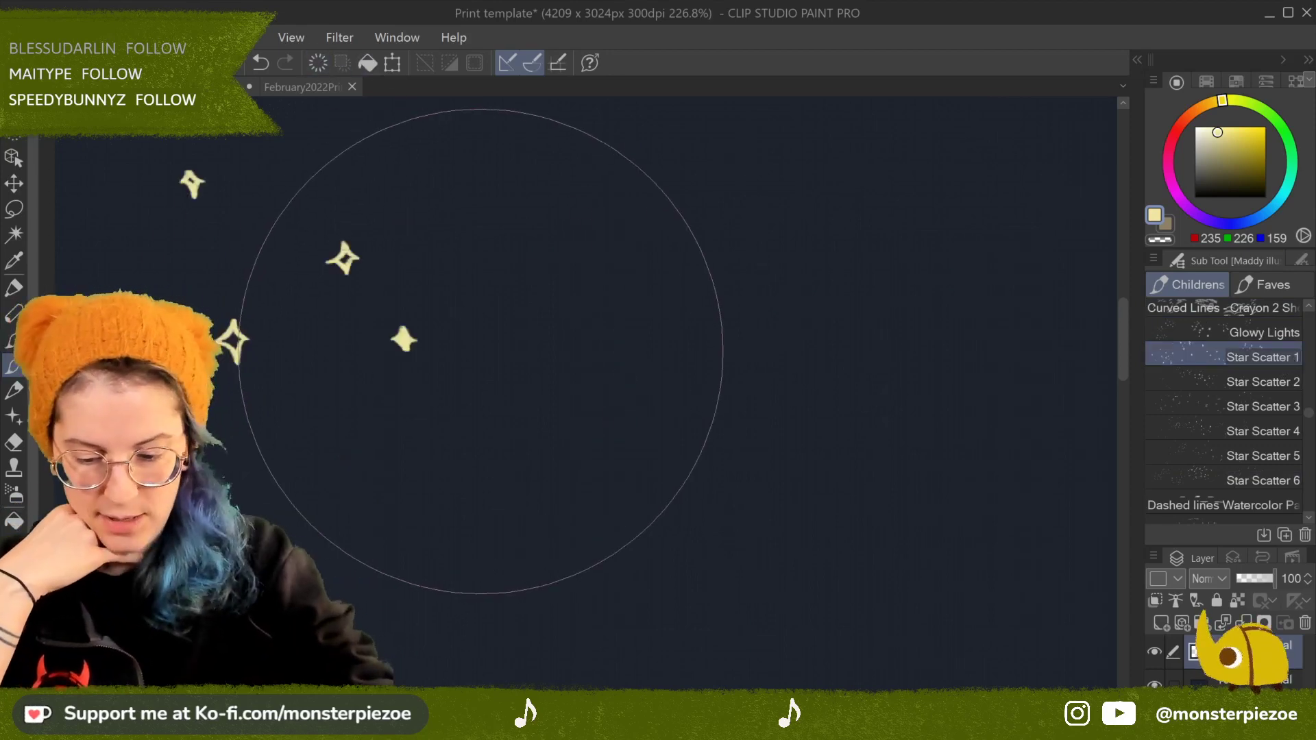
Step: Duplicate the Star Scatter 1 brush and move the copy to the Faves group
right_click(1284, 357)
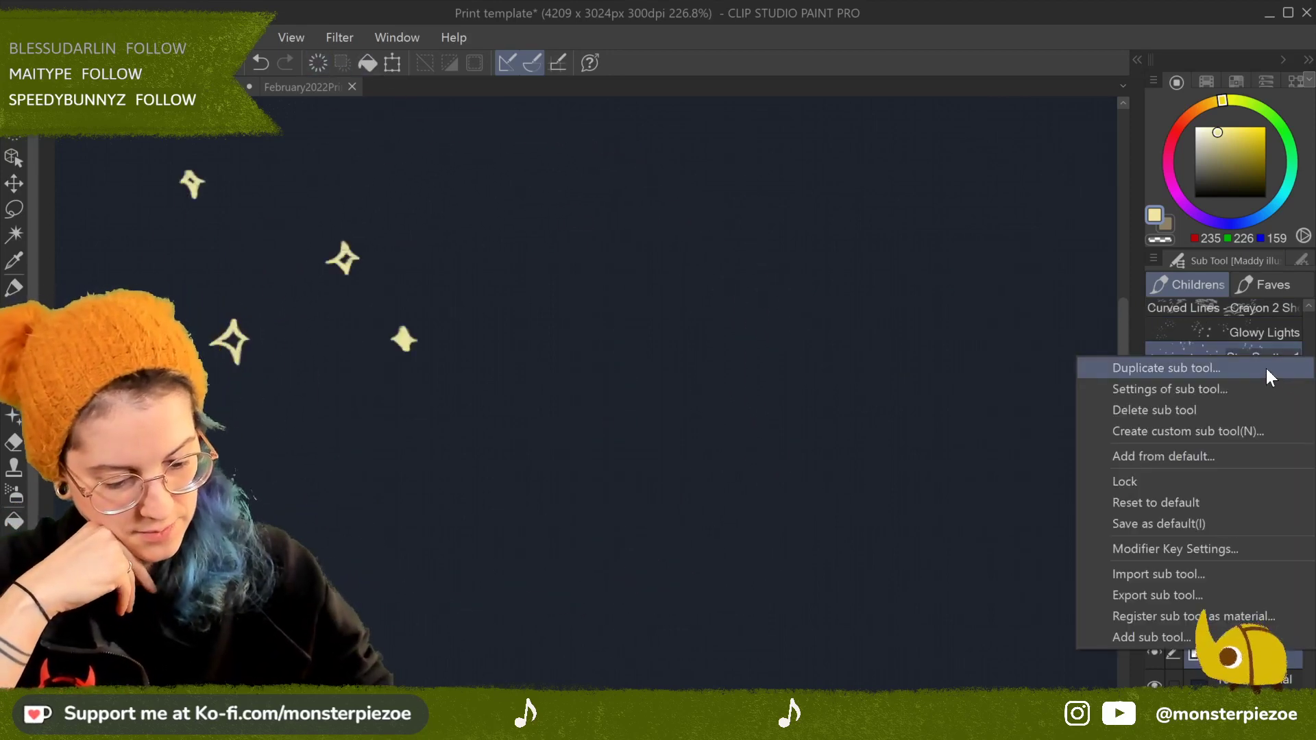
click(1267, 369)
click(879, 94)
drag(1243, 513, 1237, 277)
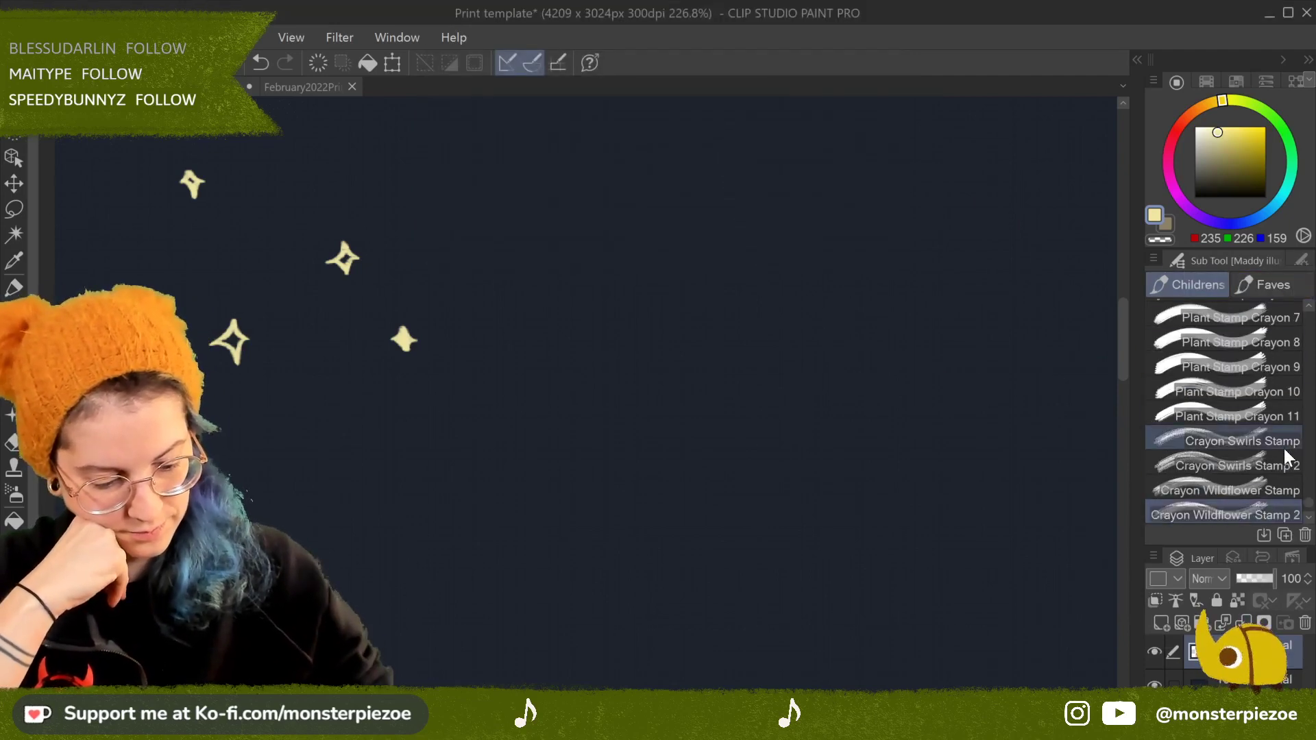
Step: Stamp scribbled stars with Star Scatter 2 and dashed crosses with Star Scatter 3 beside the four-pointed stars
mouse_move(1308, 505)
mouse_down()
mouse_move(1310, 404)
mouse_move(1304, 420)
mouse_up()
click(1286, 372)
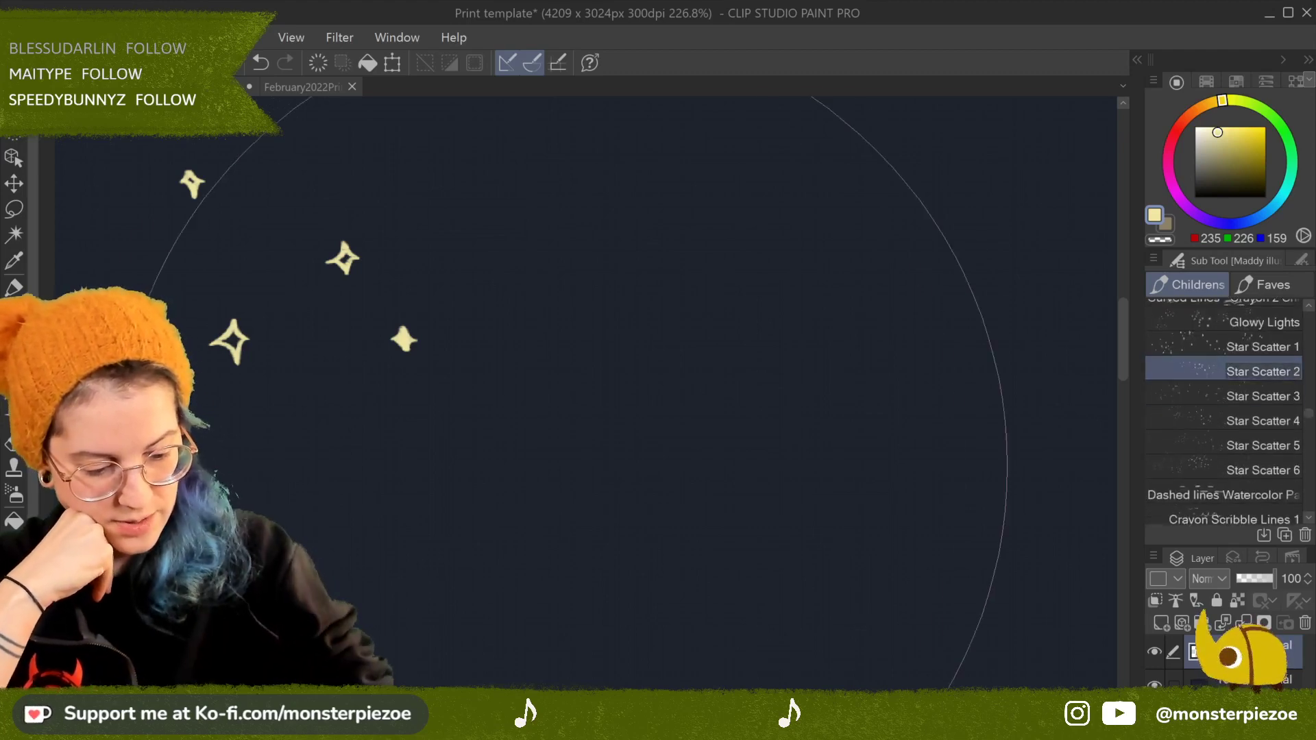
drag(524, 473, 675, 439)
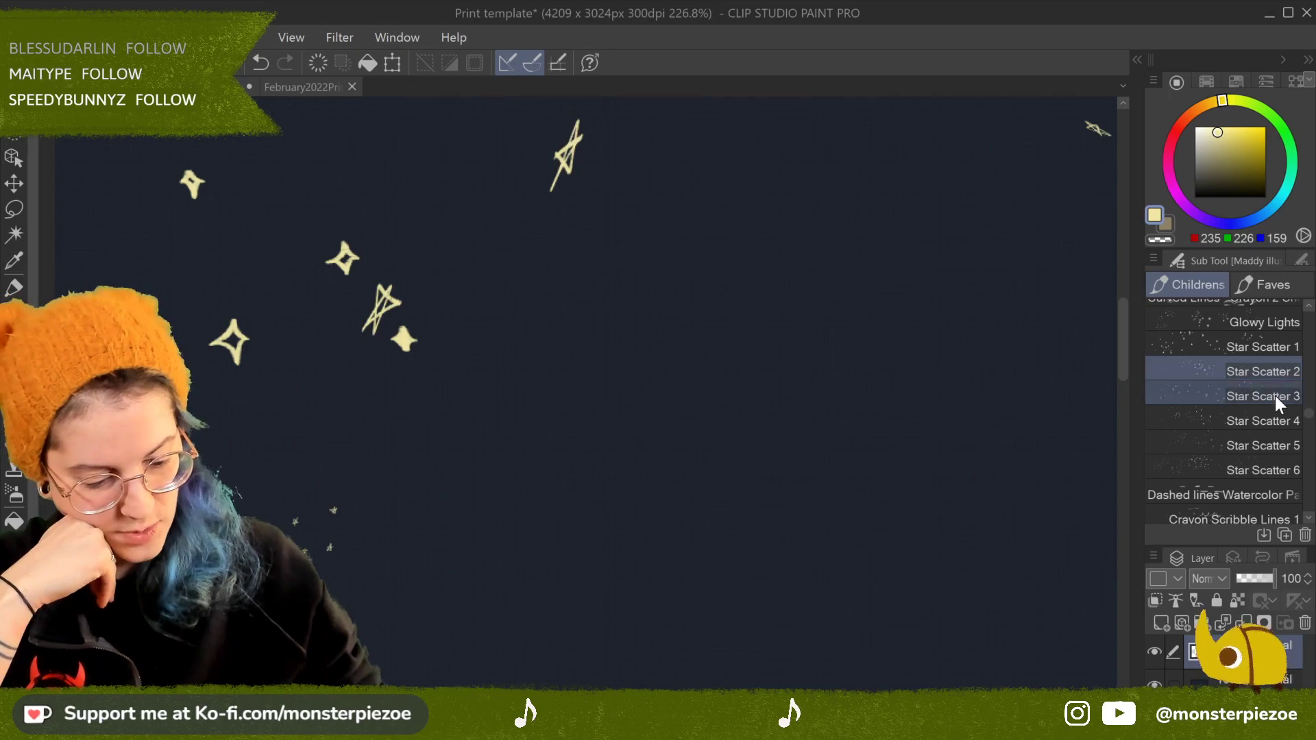
click(1159, 397)
click(637, 453)
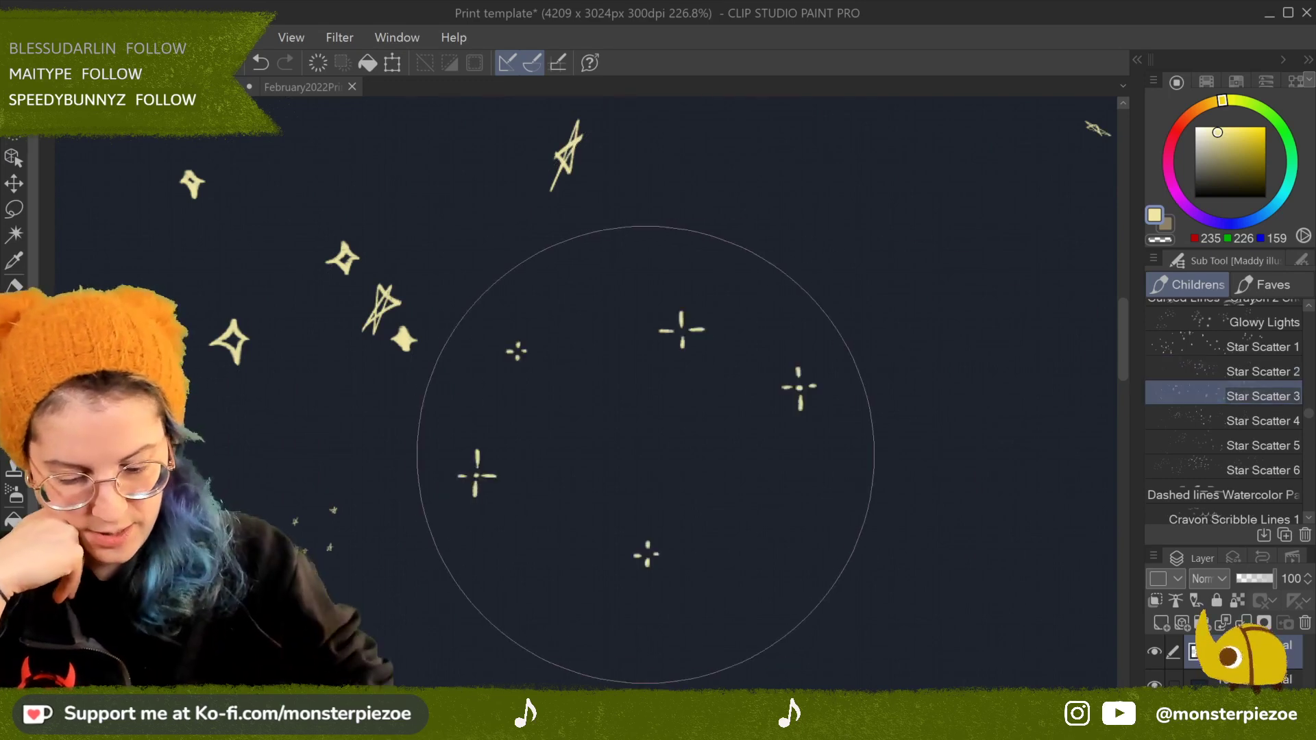
Step: Duplicate the Star Scatter 3 brush and move the copy to the Faves group
right_click(1275, 397)
click(1265, 413)
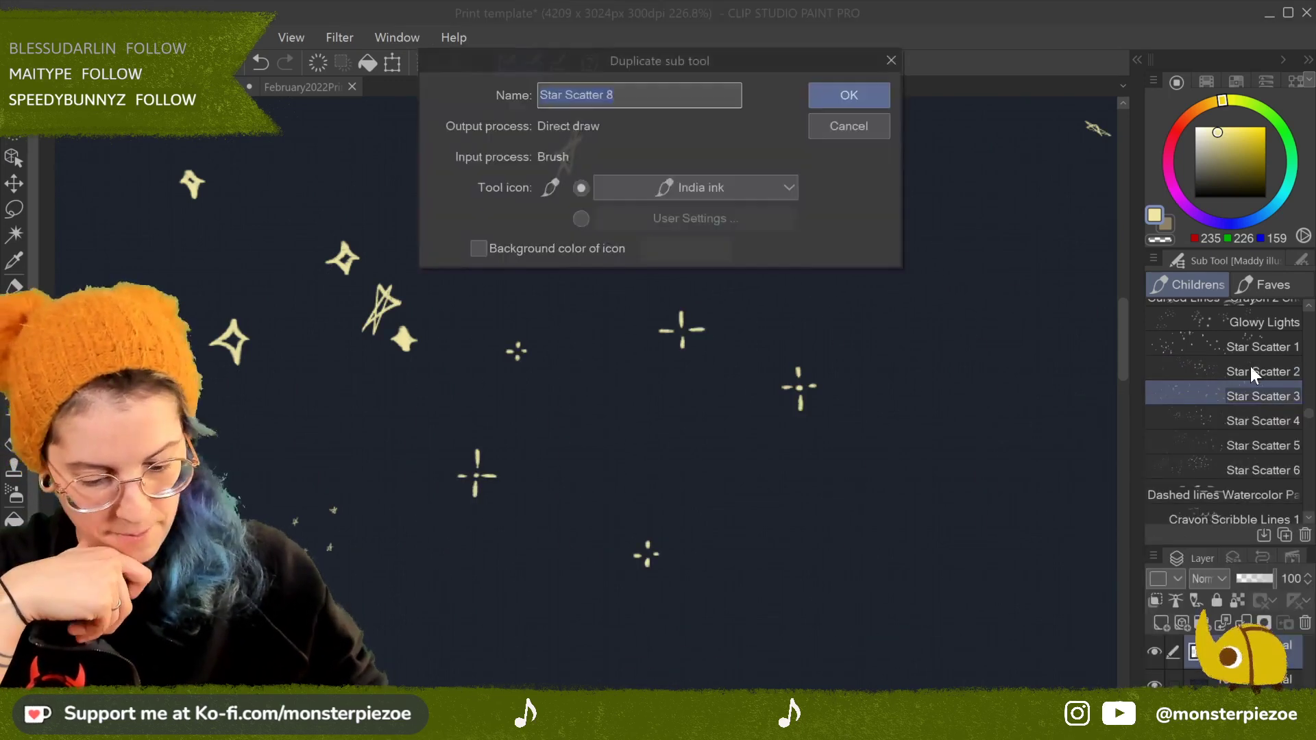
click(846, 94)
drag(1252, 507, 1286, 282)
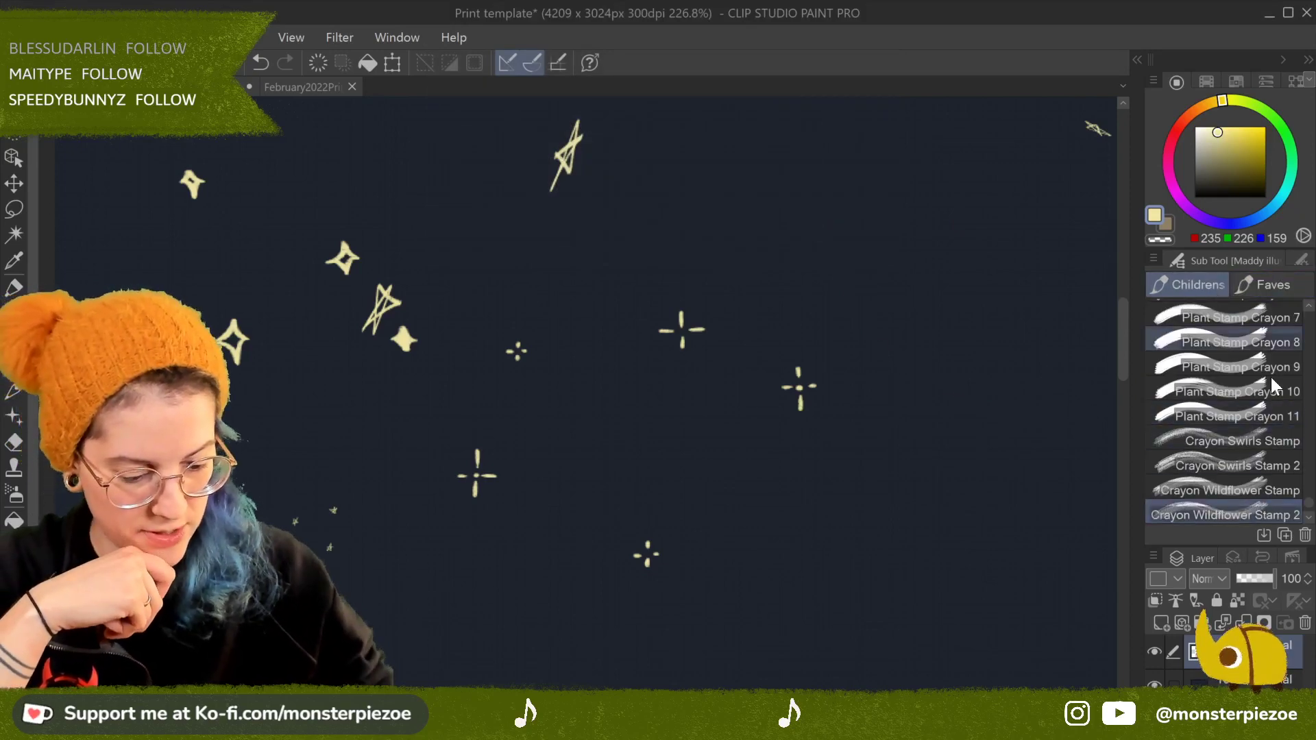
Step: Scatter solid five-pointed stars and dots with Star Scatter 4 across the right side of the canvas
drag(1311, 511, 1306, 420)
click(1289, 414)
drag(795, 665, 949, 336)
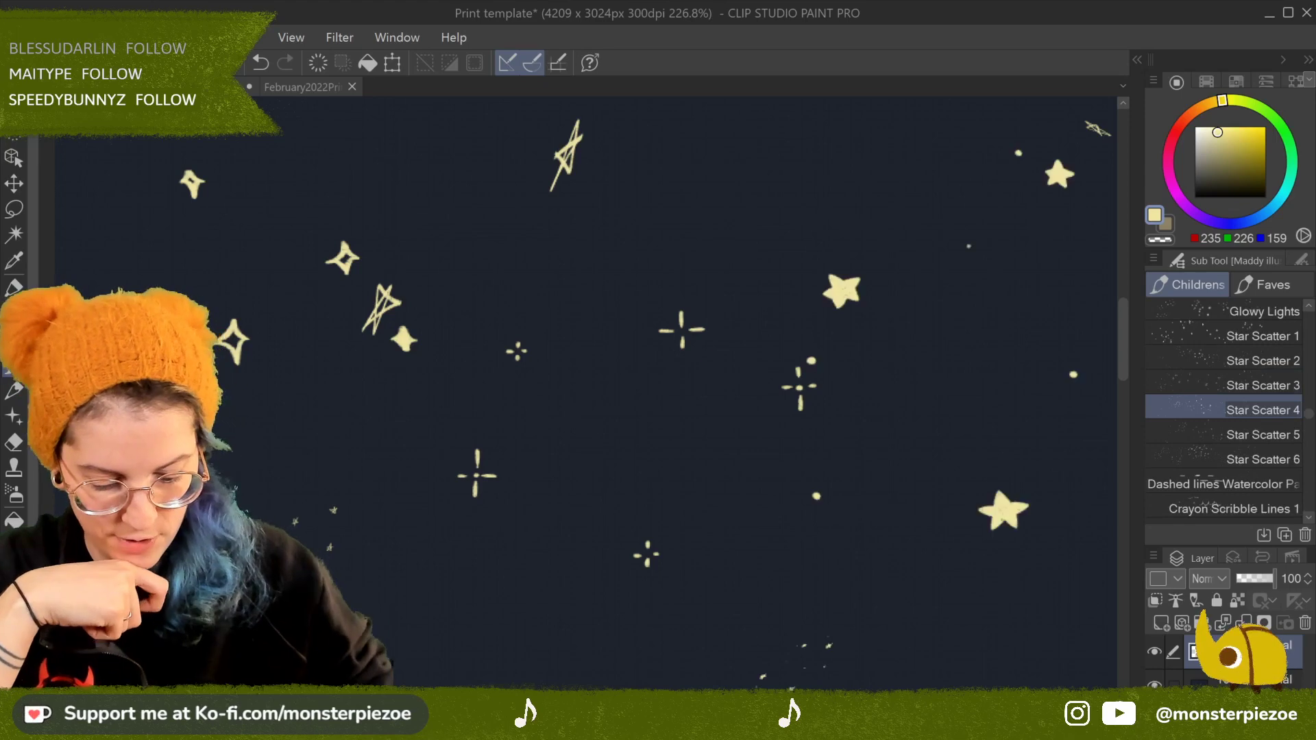
Step: Duplicate the Star Scatter 4 brush and move the copy to the Faves group
right_click(1269, 410)
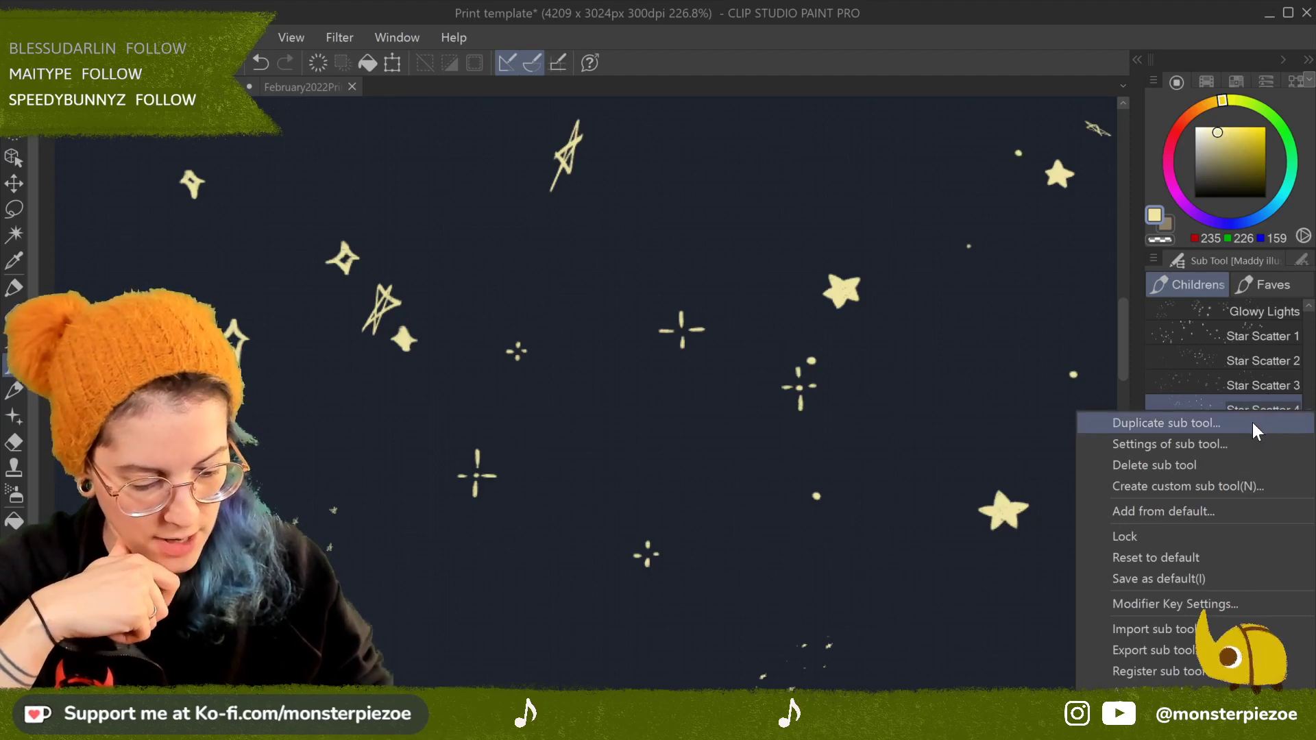
click(1253, 422)
click(872, 99)
drag(1251, 513, 1272, 300)
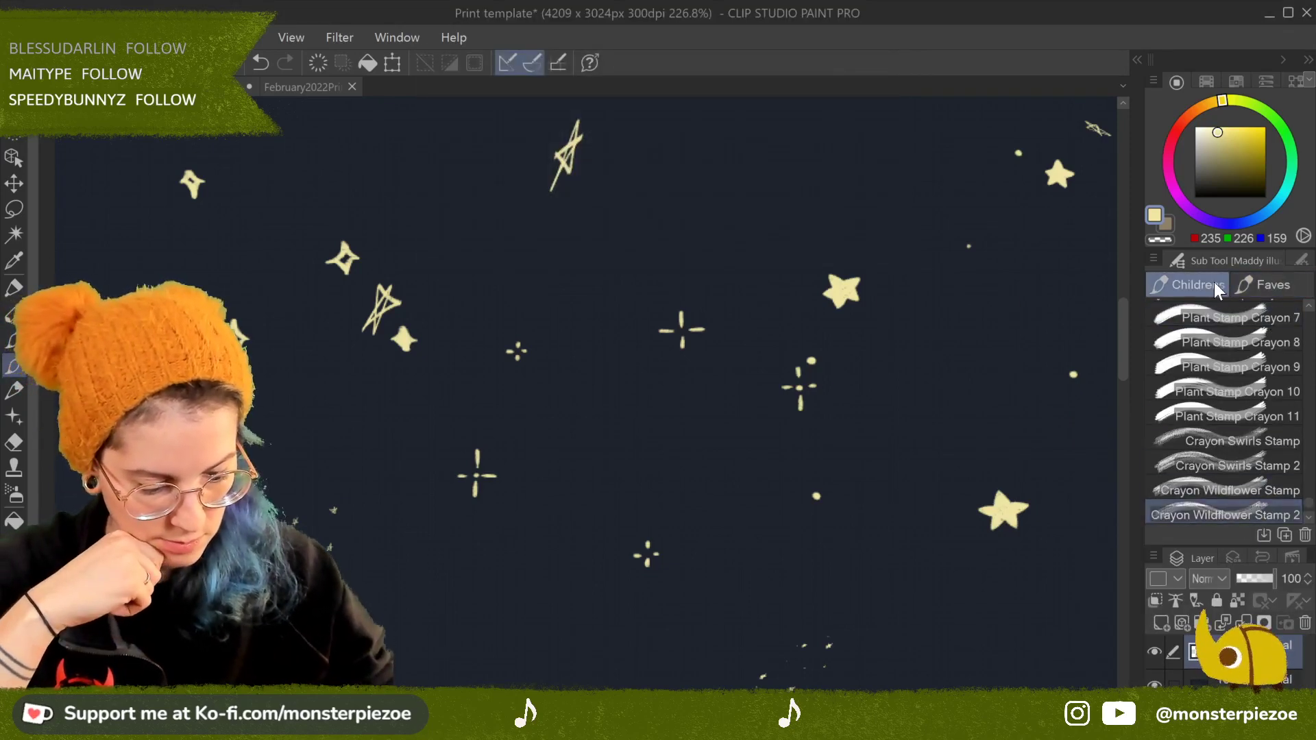
Step: Stamp one more solid star with Star Scatter 4 near the upper right of the canvas
drag(1307, 505, 1302, 420)
click(1292, 415)
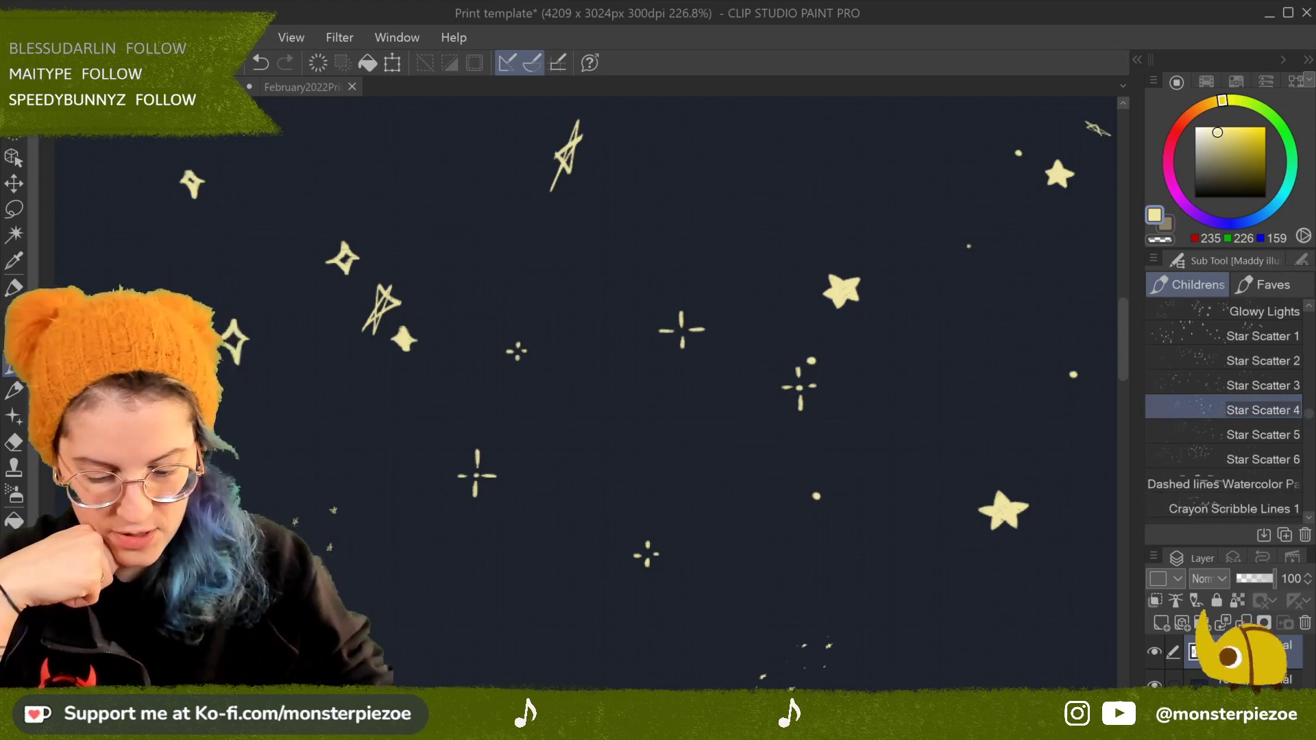
click(980, 123)
Step: Clear the canvas, scatter outlined stars with Star Scatter 5 and stamp mixed small stars, rings and crosses beside them with Star Scatter 6
click(1284, 434)
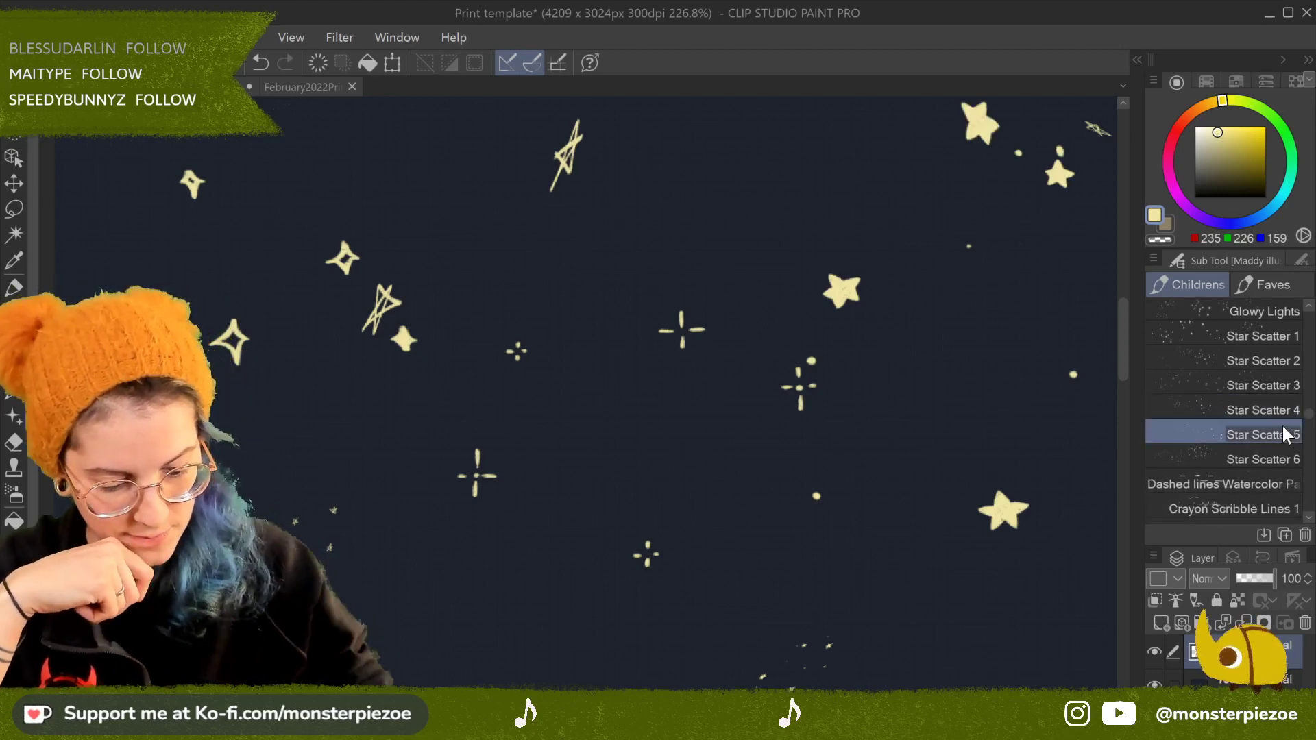
click(318, 63)
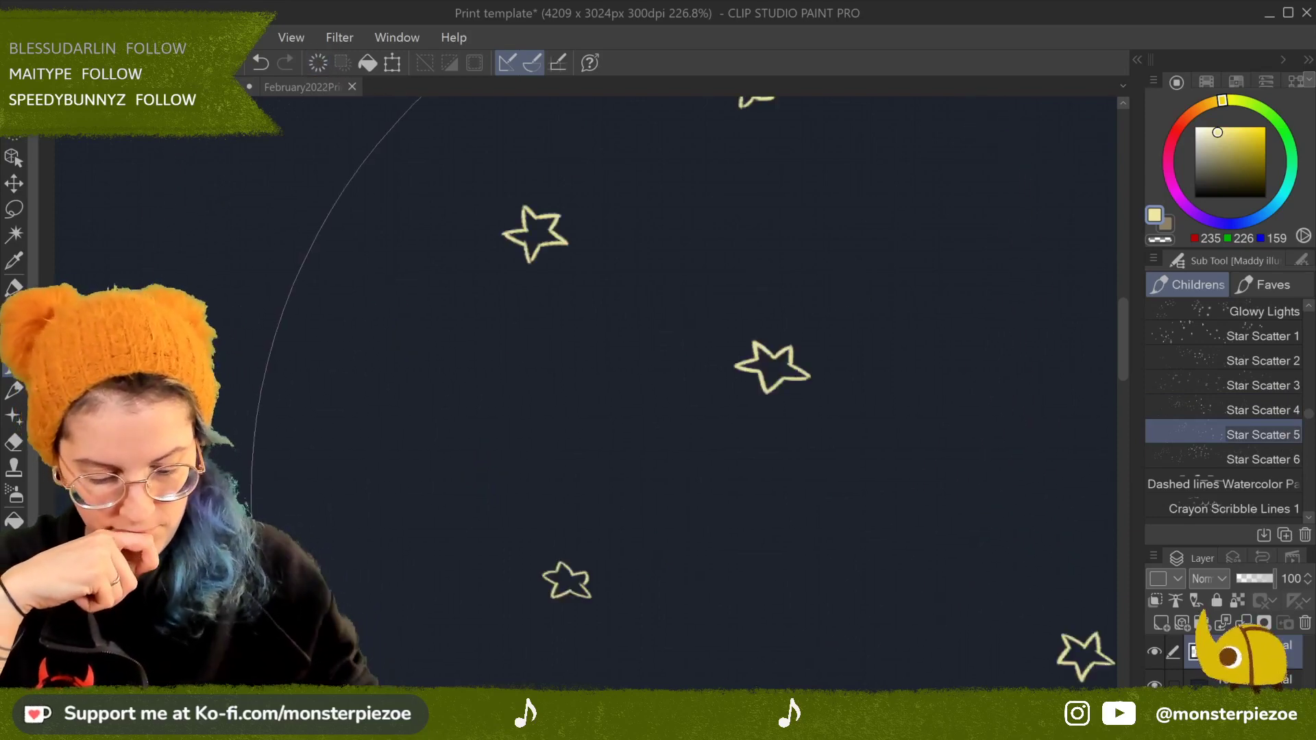
scroll(926, 415, down, 5)
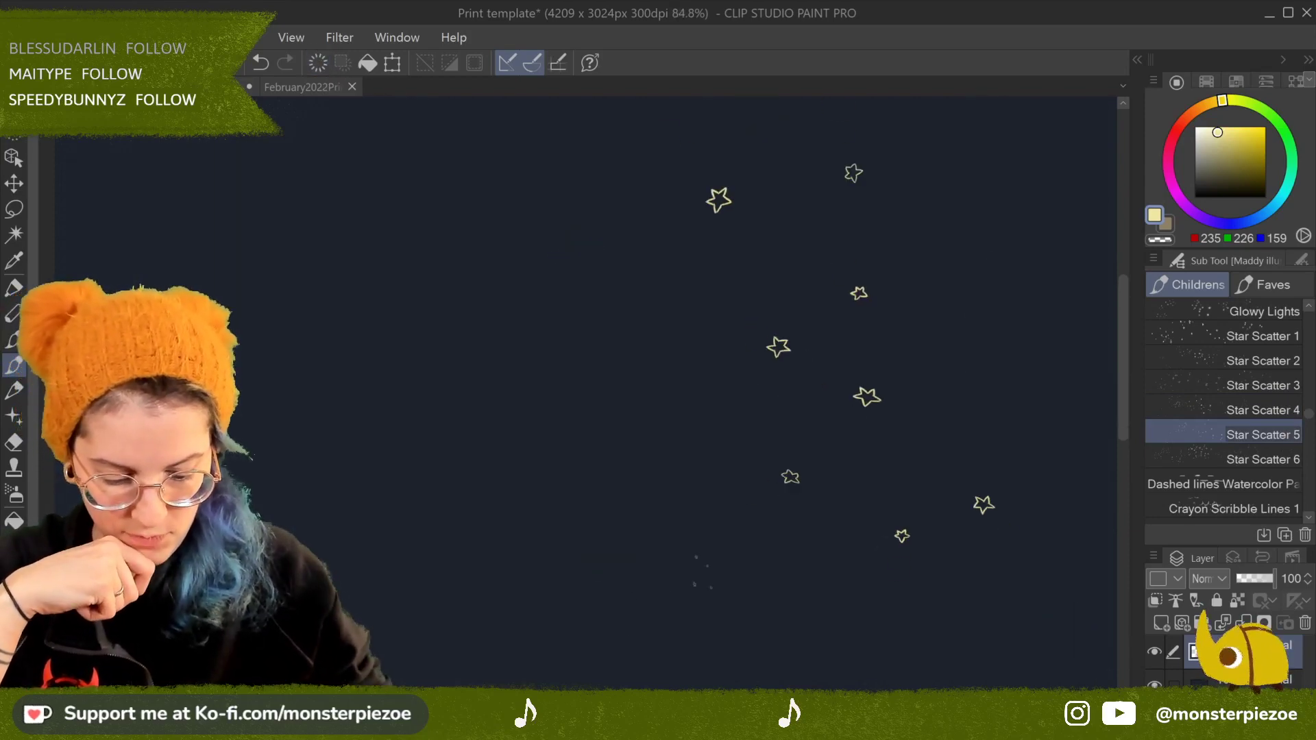
scroll(995, 474, up, 4)
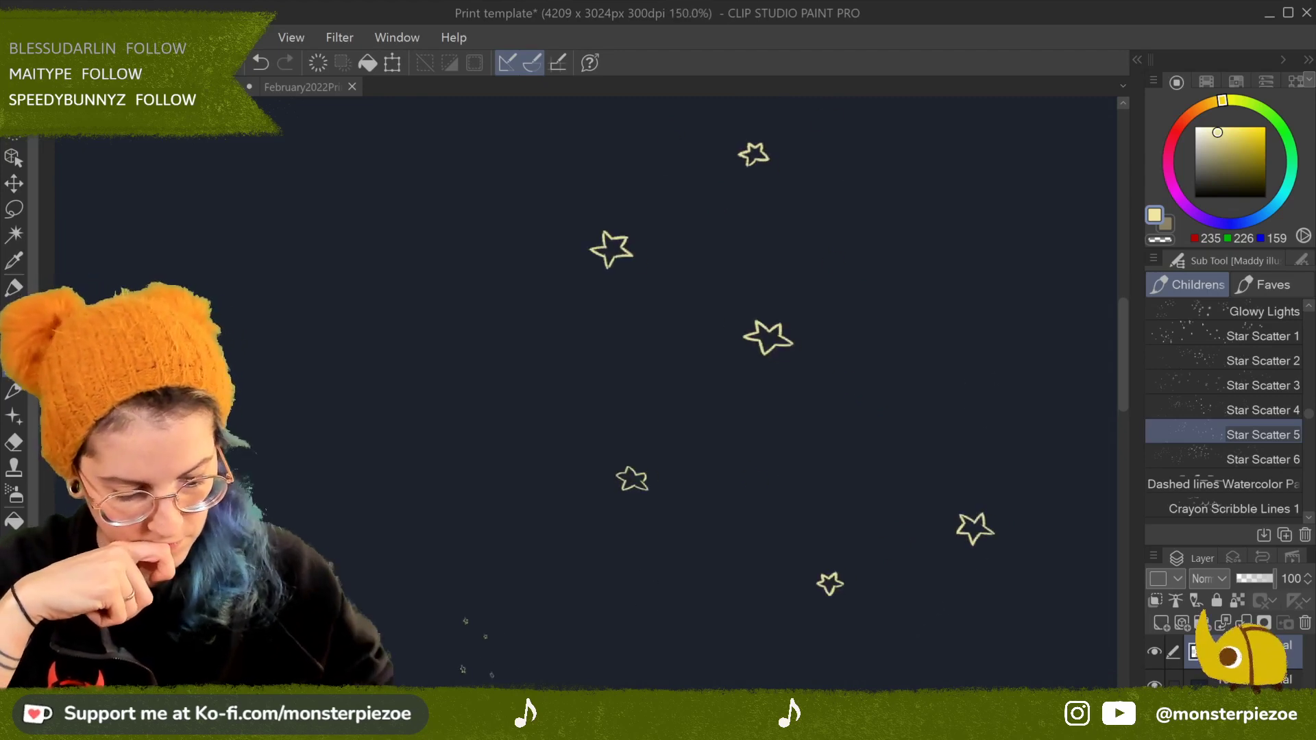
click(1273, 454)
click(274, 364)
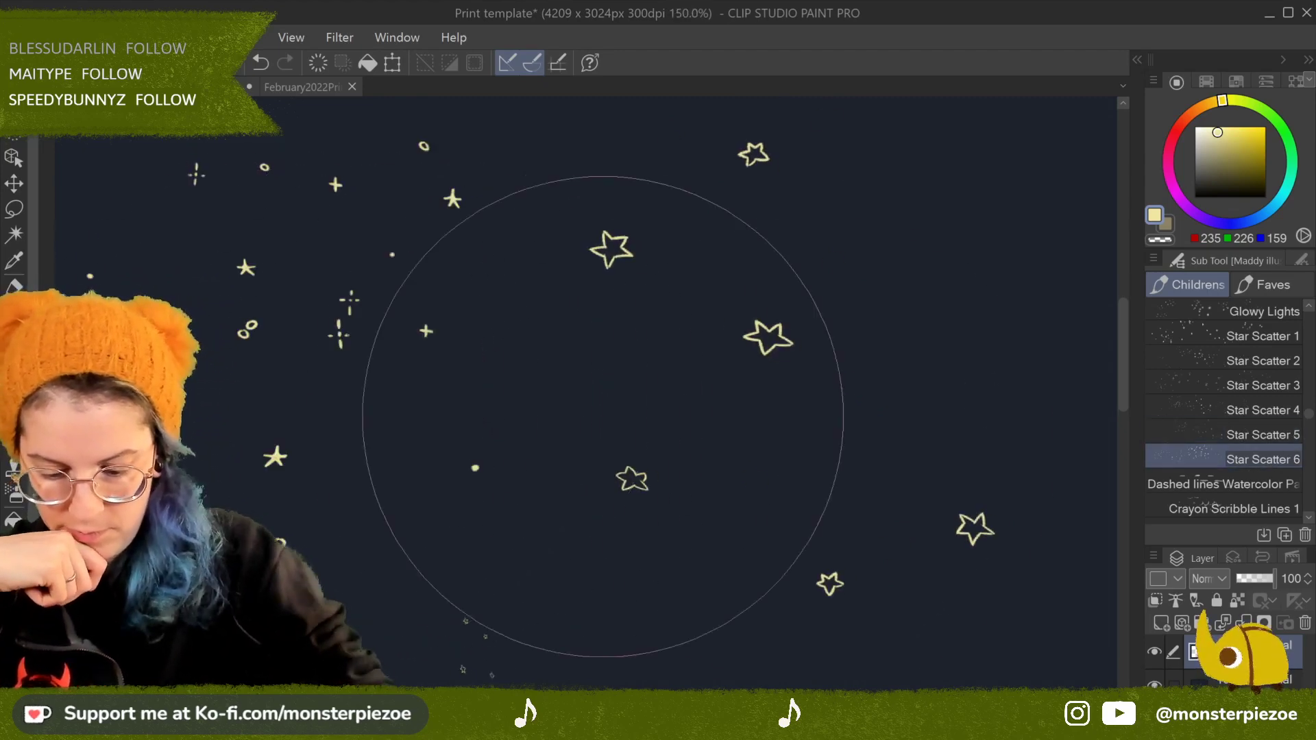
Step: Duplicate the Star Scatter 5 brush and move the copy to the Faves group
click(1277, 434)
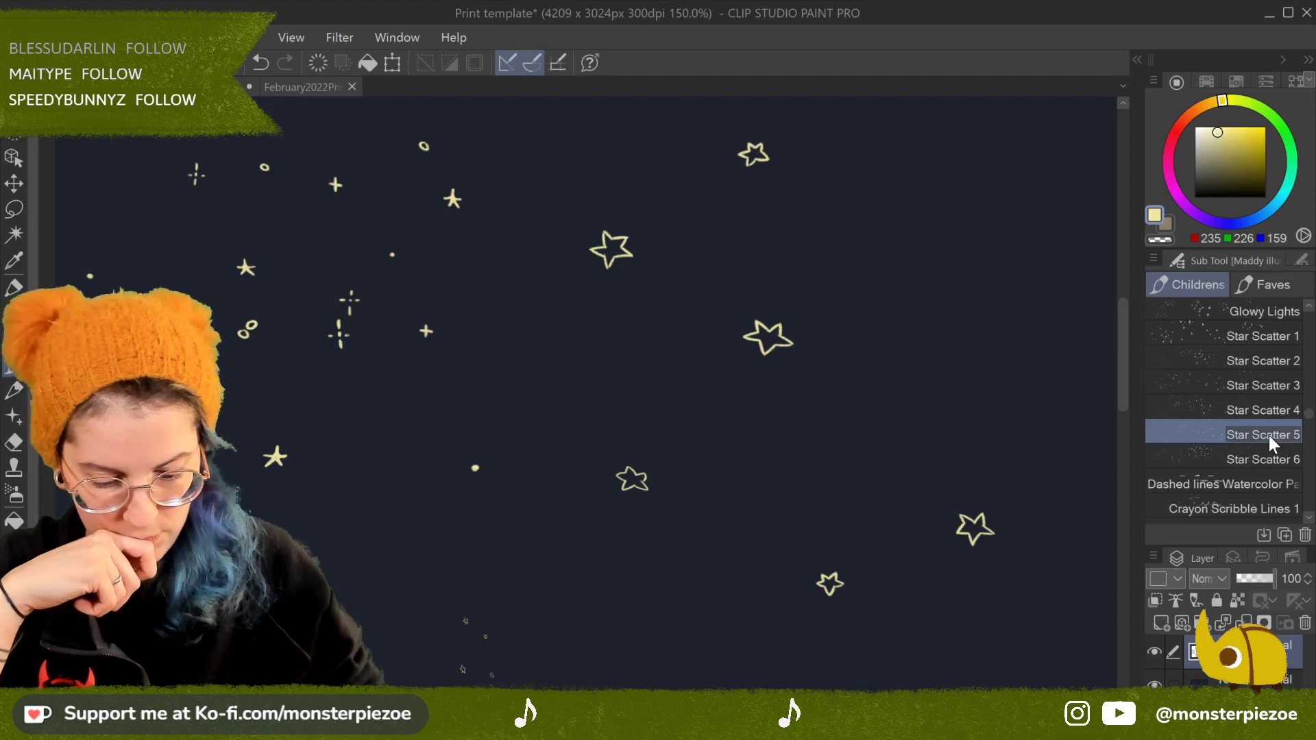
right_click(1275, 434)
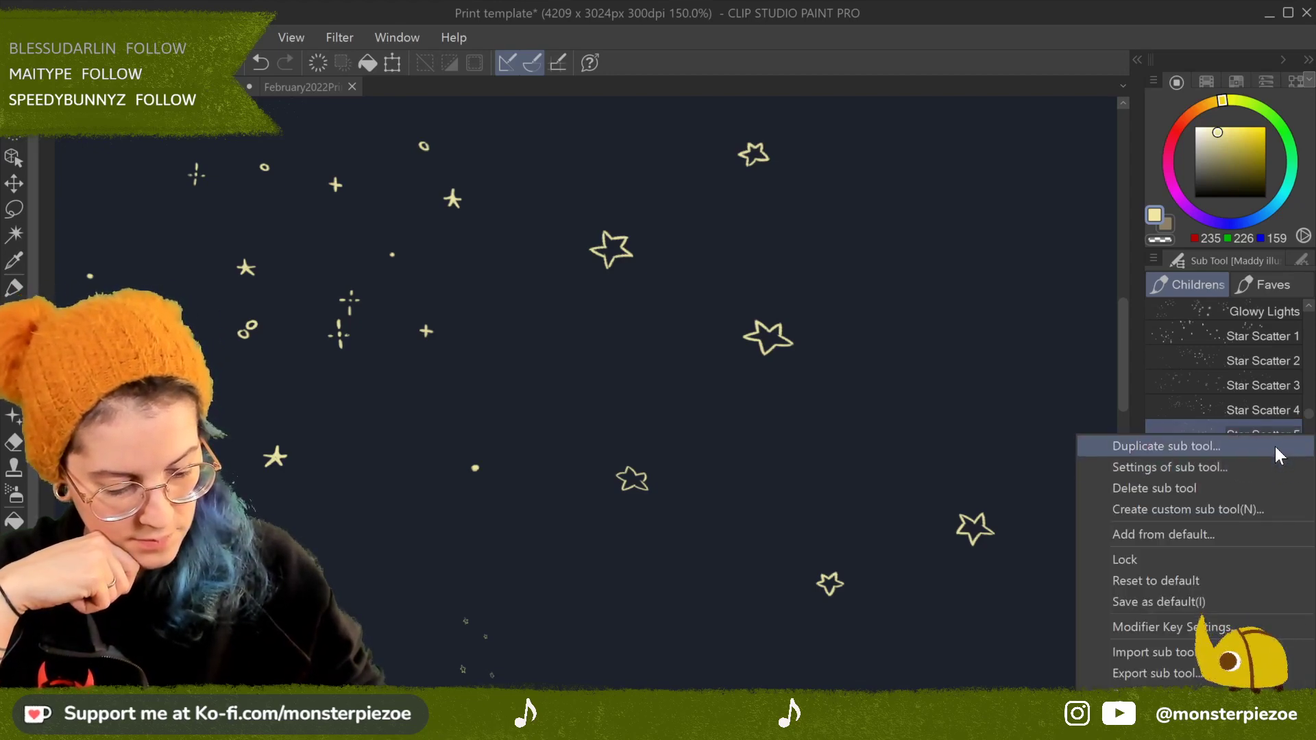
click(1275, 447)
click(858, 96)
drag(1265, 514, 1257, 291)
Step: Duplicate the Star Scatter 6 brush and move the copy to the Faves group
drag(1310, 508, 1309, 415)
scroll(1311, 415, down, 3)
click(1283, 408)
right_click(1282, 410)
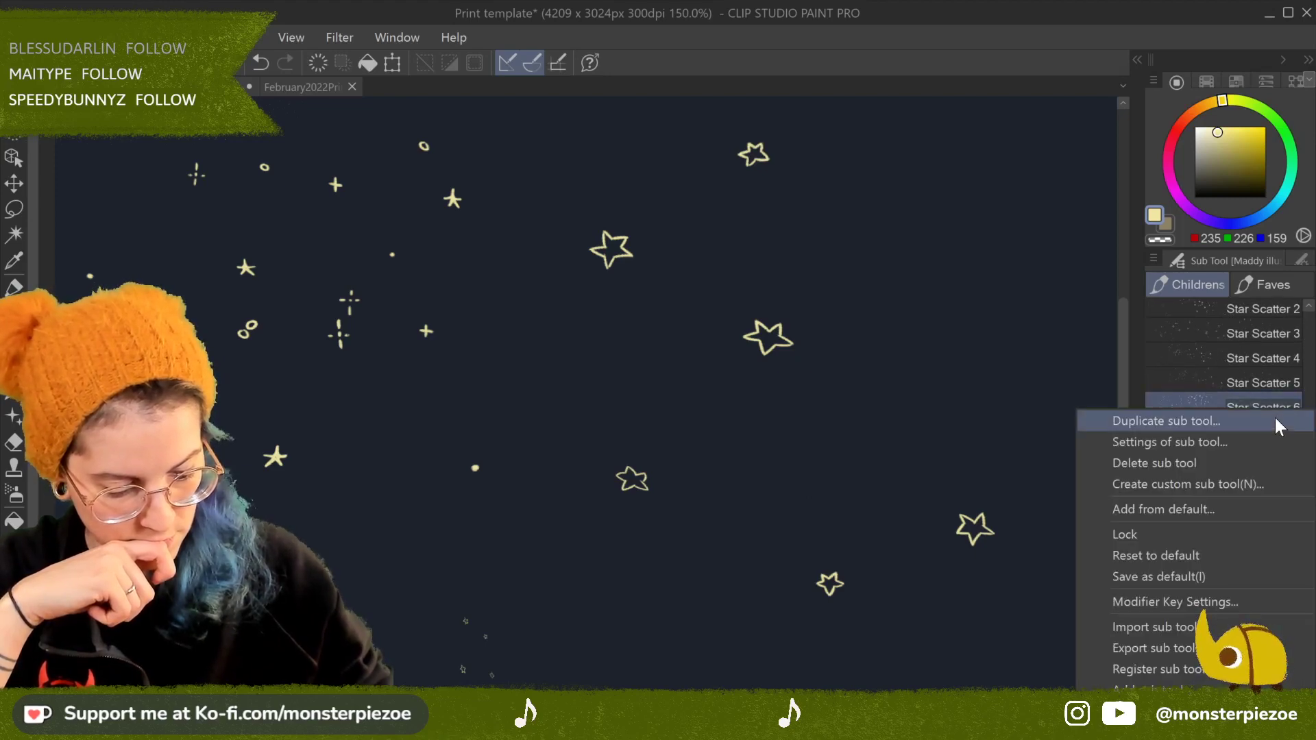
click(1278, 424)
click(863, 103)
drag(1217, 514, 1262, 286)
Step: Clear the canvas and brush a large patch of horizontal dashes with the Dashed lines Watercolor brush from the Childrens group
drag(1310, 504, 1310, 441)
click(1293, 432)
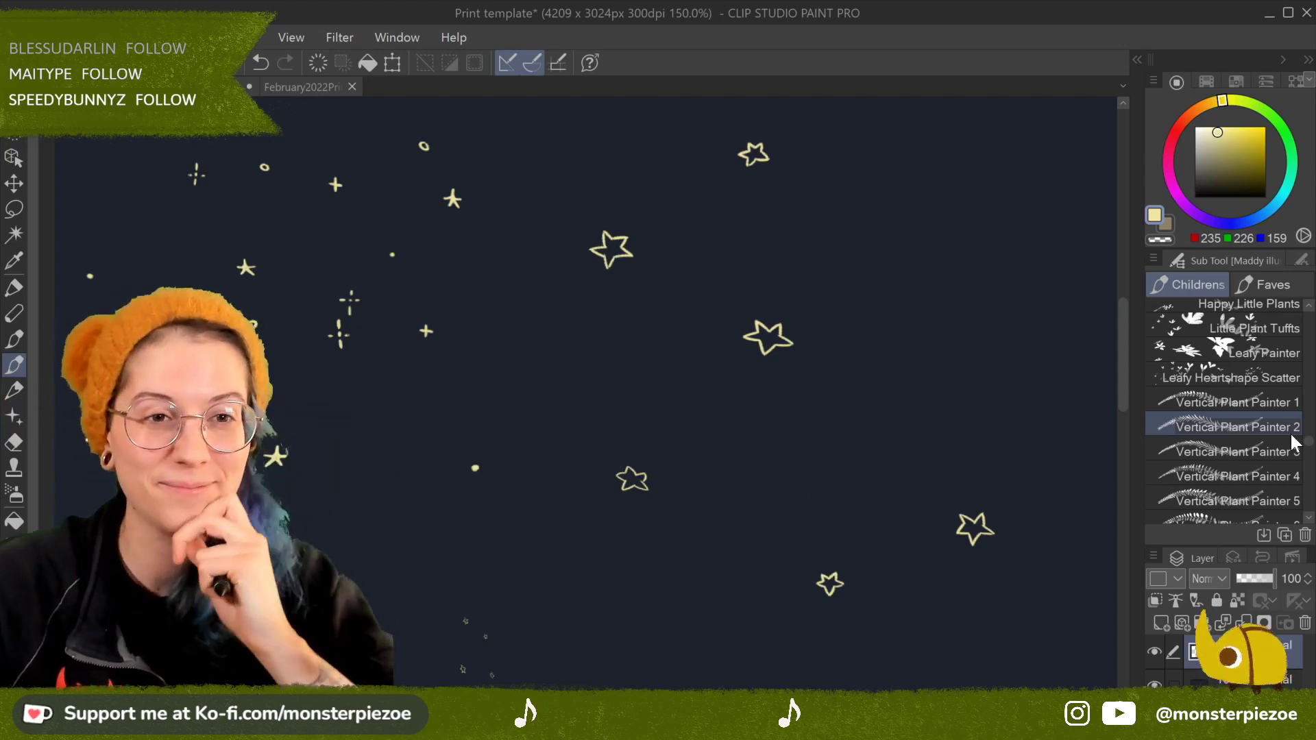
drag(1309, 440, 1310, 421)
click(1301, 434)
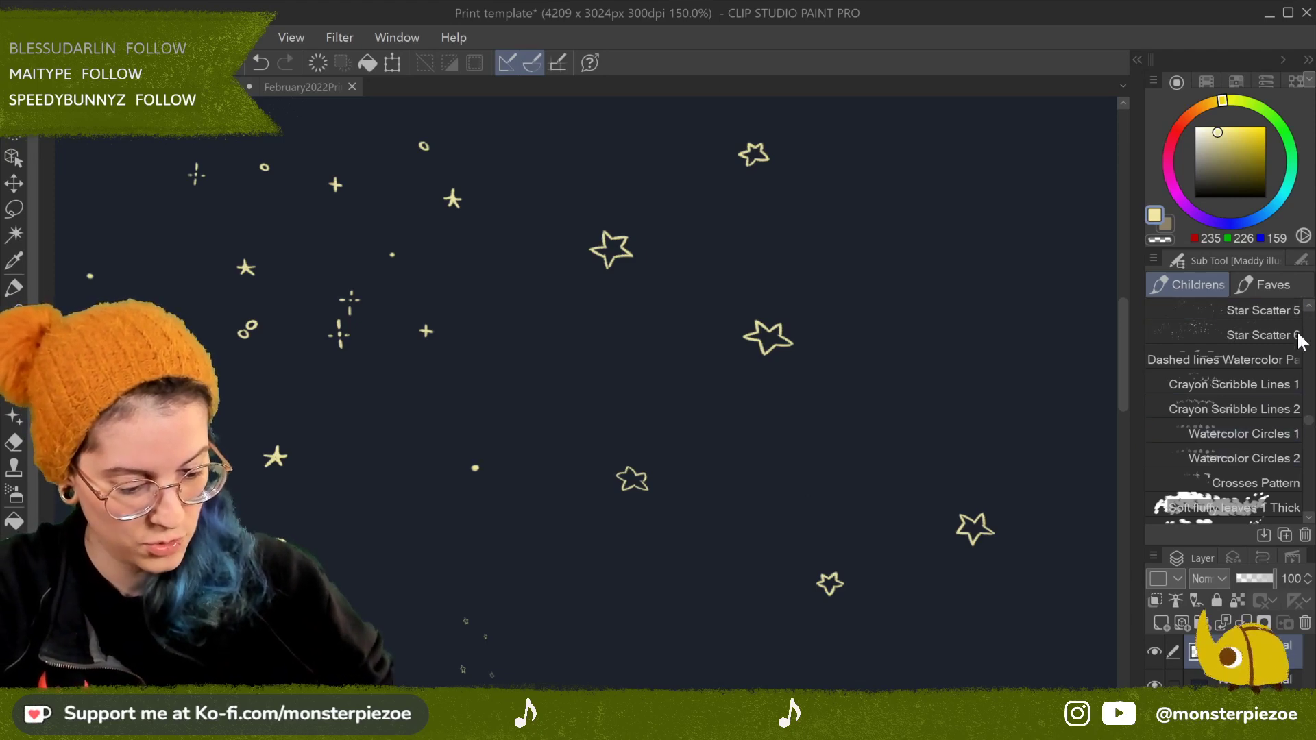
click(1269, 359)
click(319, 63)
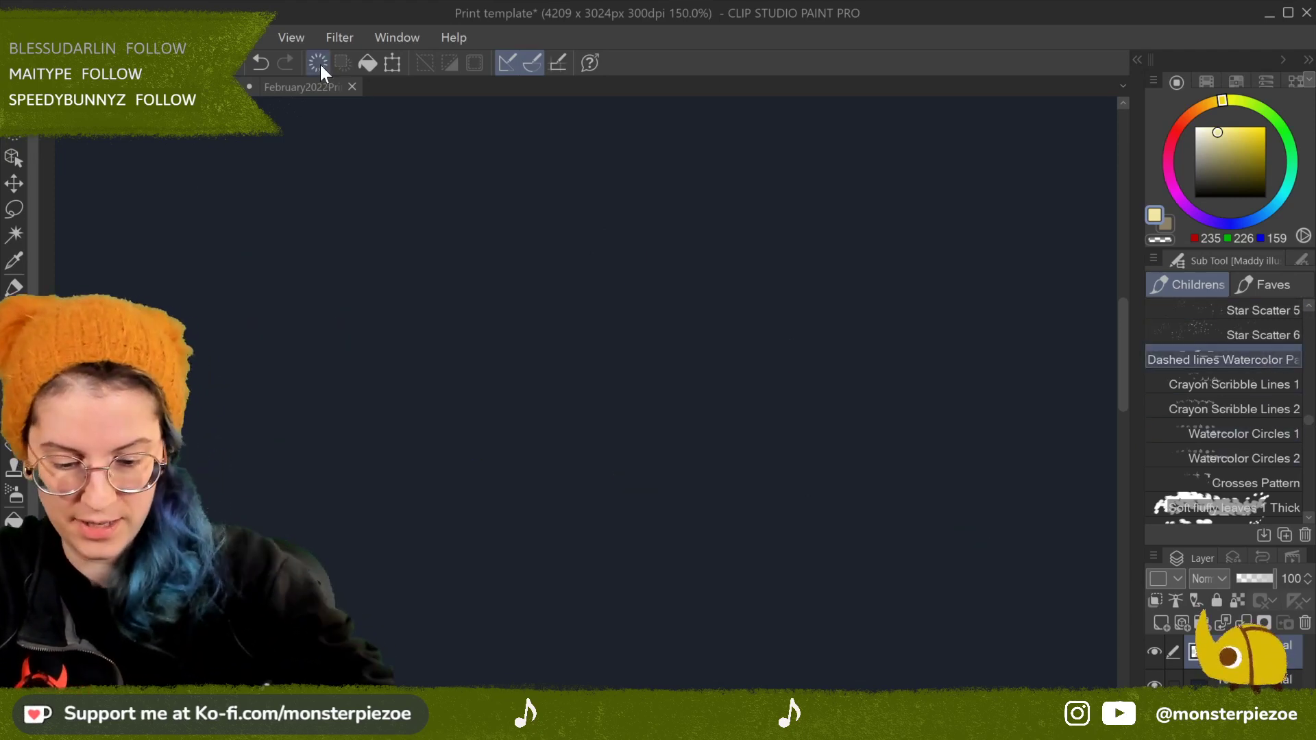
mouse_move(478, 413)
mouse_down()
mouse_move(451, 444)
mouse_move(641, 299)
mouse_move(853, 242)
mouse_move(687, 372)
mouse_move(684, 447)
mouse_move(652, 288)
mouse_move(727, 379)
mouse_move(402, 374)
mouse_move(796, 469)
mouse_move(749, 450)
mouse_move(767, 359)
mouse_move(807, 488)
mouse_move(904, 259)
mouse_move(861, 332)
mouse_move(933, 393)
mouse_move(903, 457)
mouse_move(680, 337)
mouse_move(724, 386)
mouse_move(549, 385)
mouse_move(388, 313)
mouse_move(466, 303)
mouse_move(423, 432)
mouse_move(390, 467)
mouse_move(718, 403)
mouse_move(542, 433)
mouse_move(584, 547)
mouse_move(726, 508)
mouse_move(708, 539)
mouse_move(869, 415)
mouse_move(804, 495)
mouse_move(392, 530)
mouse_up()
Step: Clear the canvas, brush two large patches of scribbled rows with Crayon Scribble Lines 1 and inspect the texture
click(1227, 385)
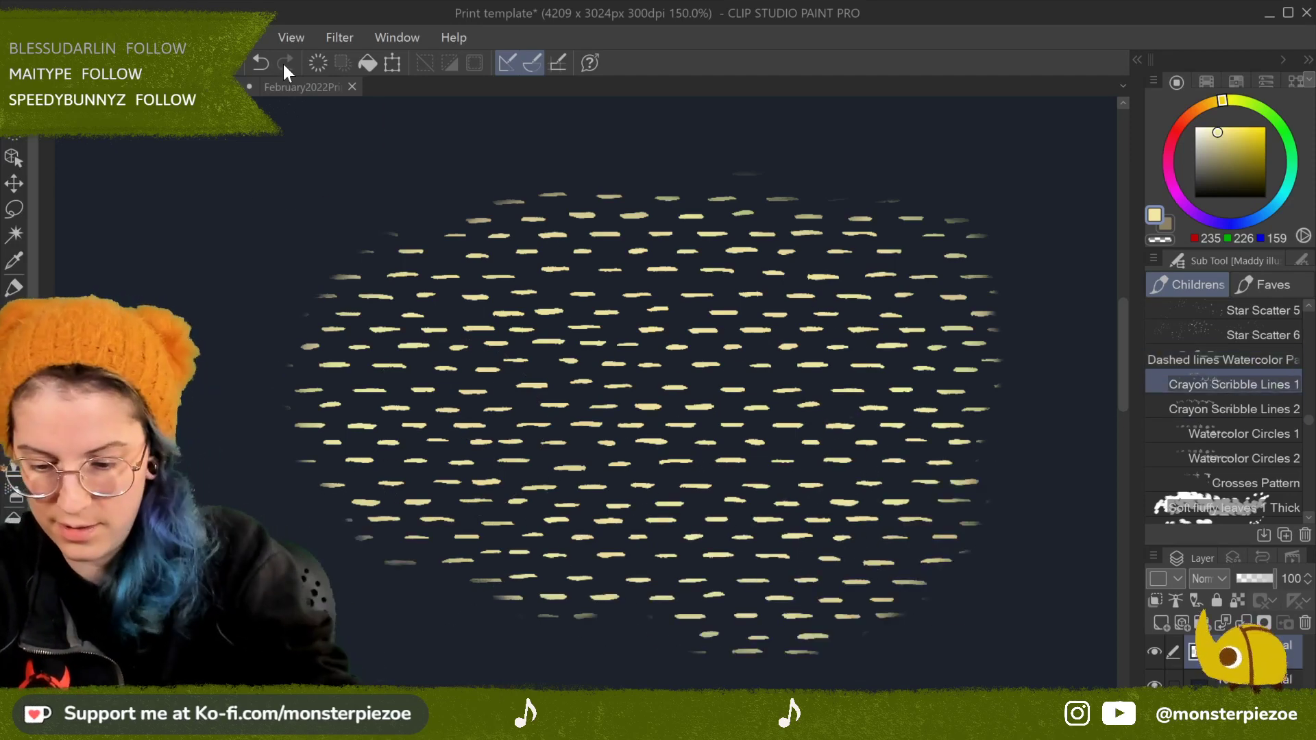
key(ctrl+z)
click(317, 62)
mouse_move(447, 484)
mouse_down()
mouse_move(642, 296)
mouse_move(629, 490)
mouse_move(771, 429)
mouse_move(804, 285)
mouse_move(474, 544)
mouse_move(747, 297)
mouse_move(382, 476)
mouse_move(795, 500)
mouse_move(864, 456)
mouse_up()
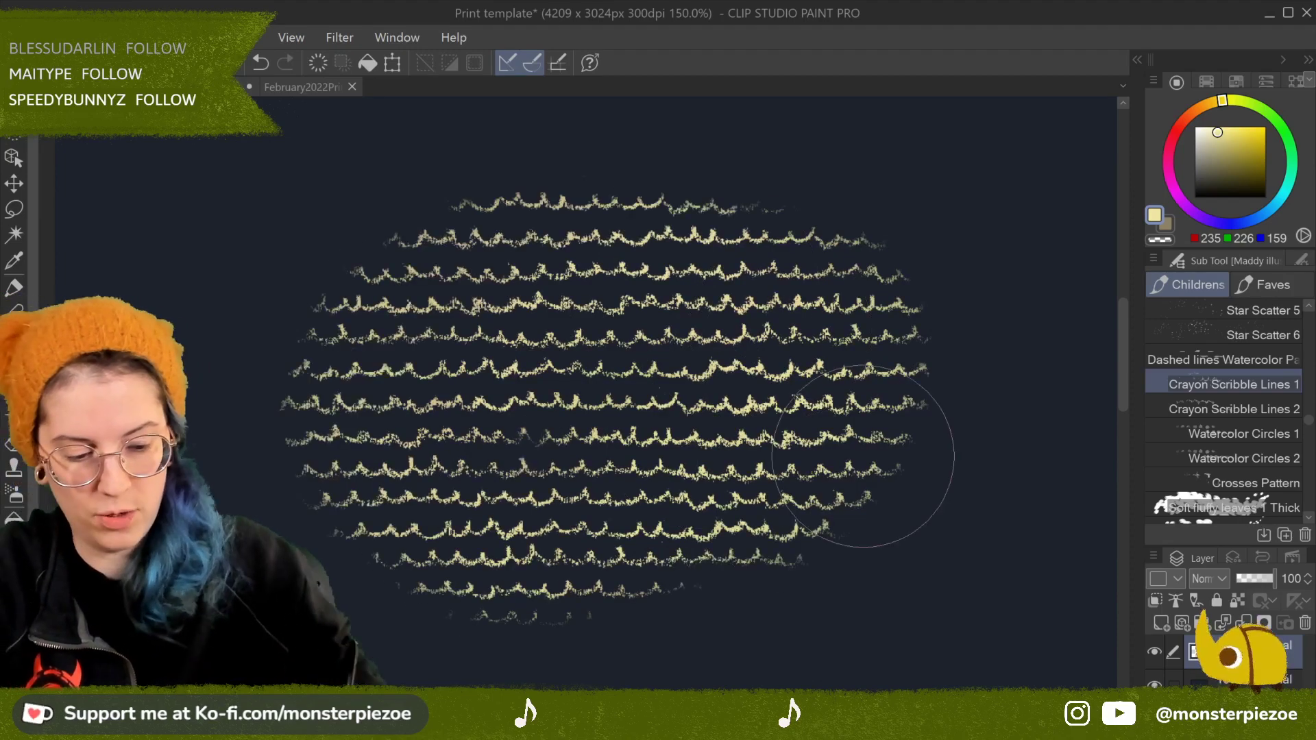
scroll(864, 456, down, 4)
mouse_move(706, 234)
mouse_down()
mouse_move(823, 206)
mouse_move(911, 288)
mouse_move(895, 298)
mouse_up()
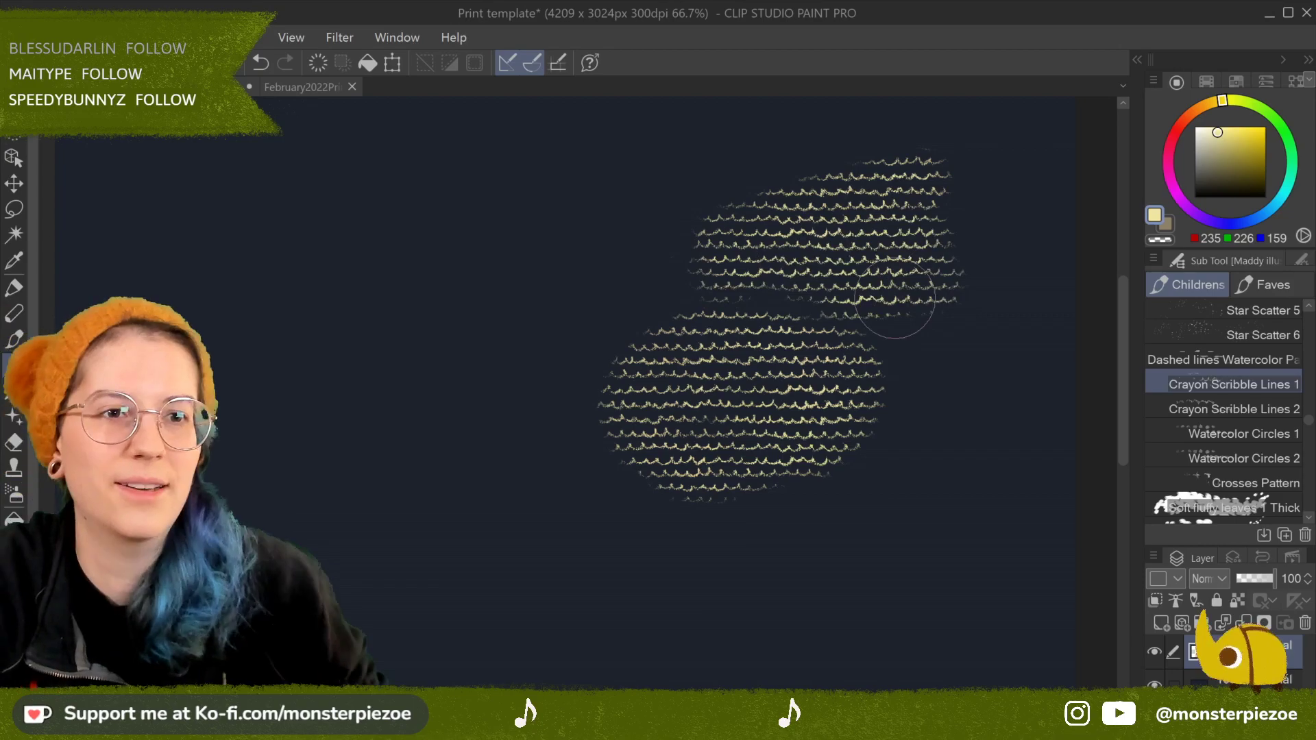
scroll(947, 303, up, 3)
scroll(946, 304, down, 2)
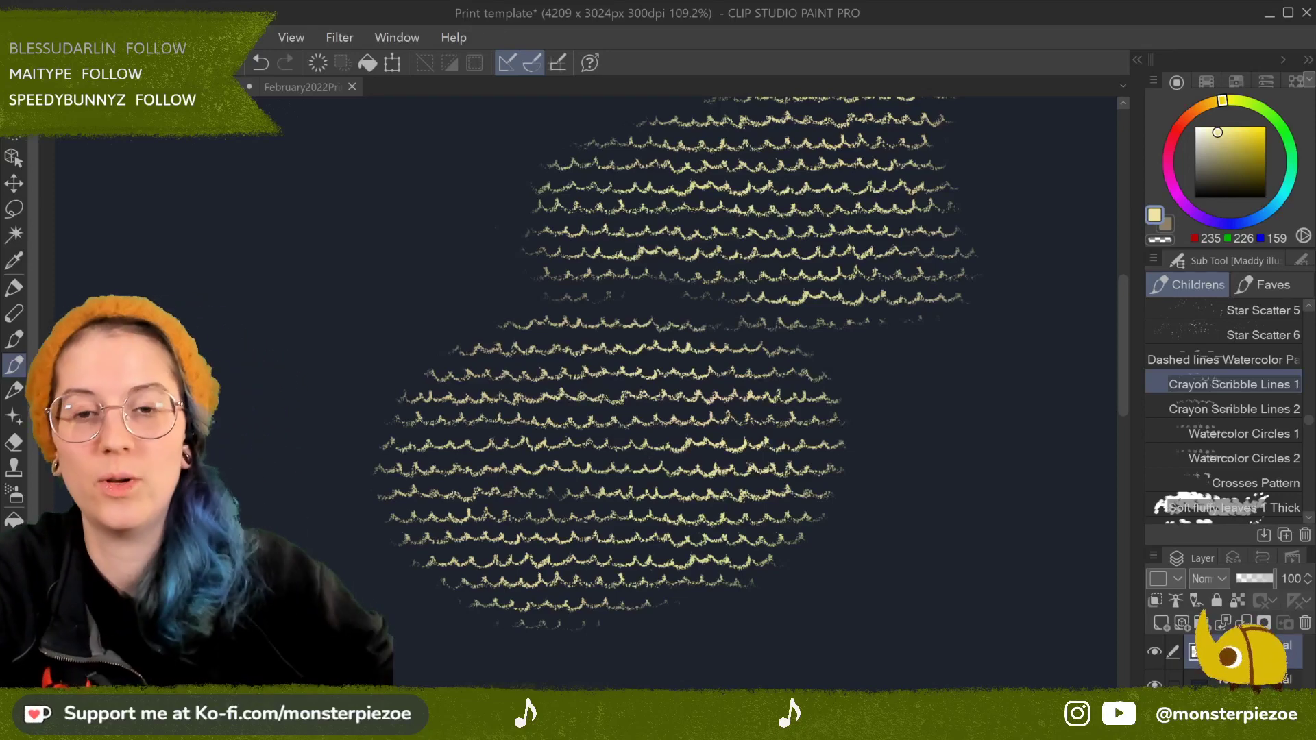
Step: Clear the canvas and brush a patch of scalloped rows in the middle with Crayon Scribble Lines 2
click(319, 64)
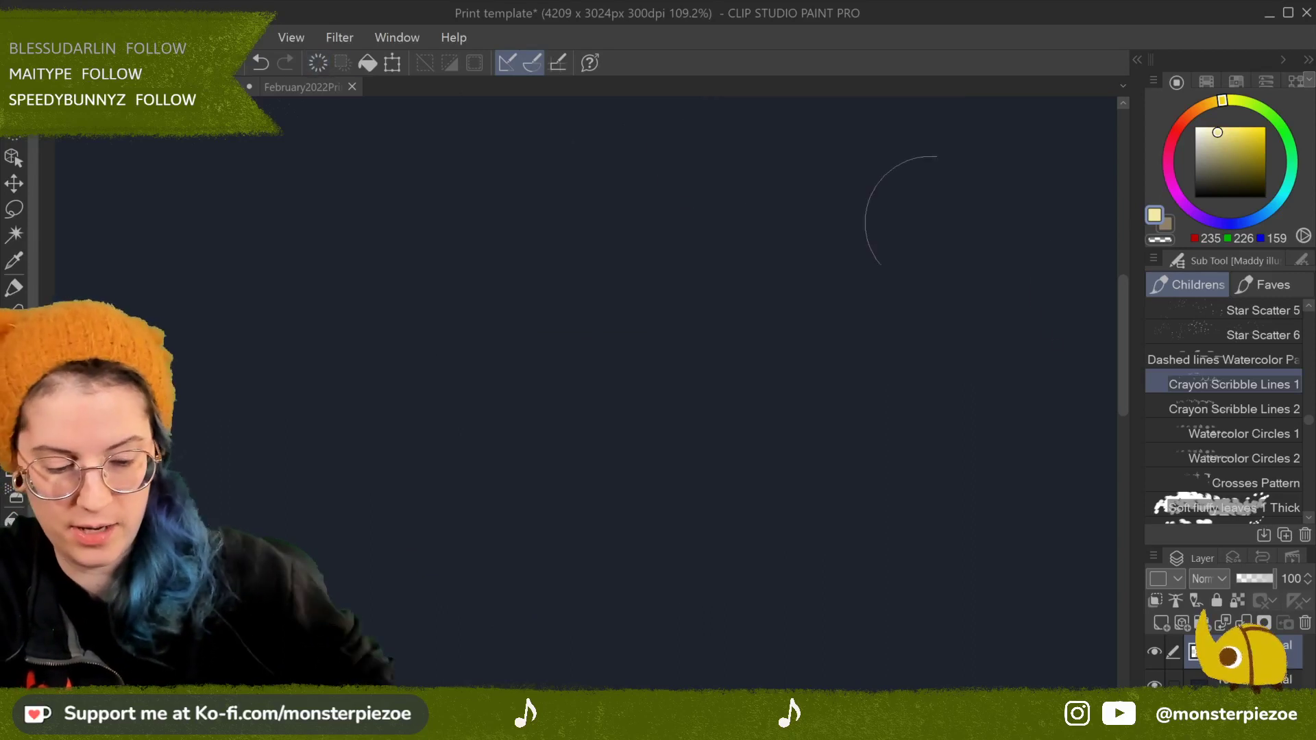
click(1269, 410)
mouse_move(617, 322)
mouse_down()
mouse_move(573, 402)
mouse_move(686, 357)
mouse_move(494, 411)
mouse_move(788, 445)
mouse_move(829, 435)
mouse_up()
Step: Clear the canvas and brush a patch of evenly spaced dots in the middle with Watercolor Circles 1
click(1279, 426)
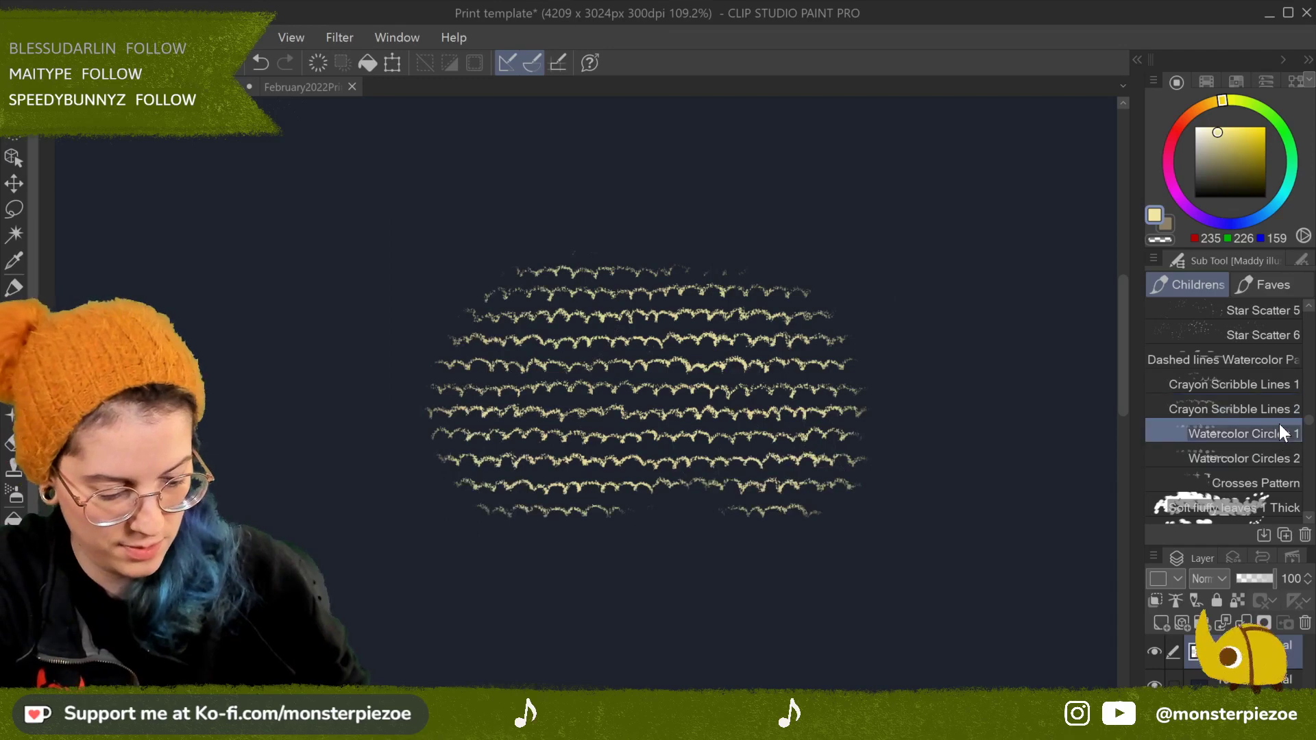
click(318, 63)
mouse_move(578, 331)
mouse_down()
mouse_move(631, 363)
mouse_move(837, 411)
mouse_move(593, 443)
mouse_move(713, 404)
mouse_up()
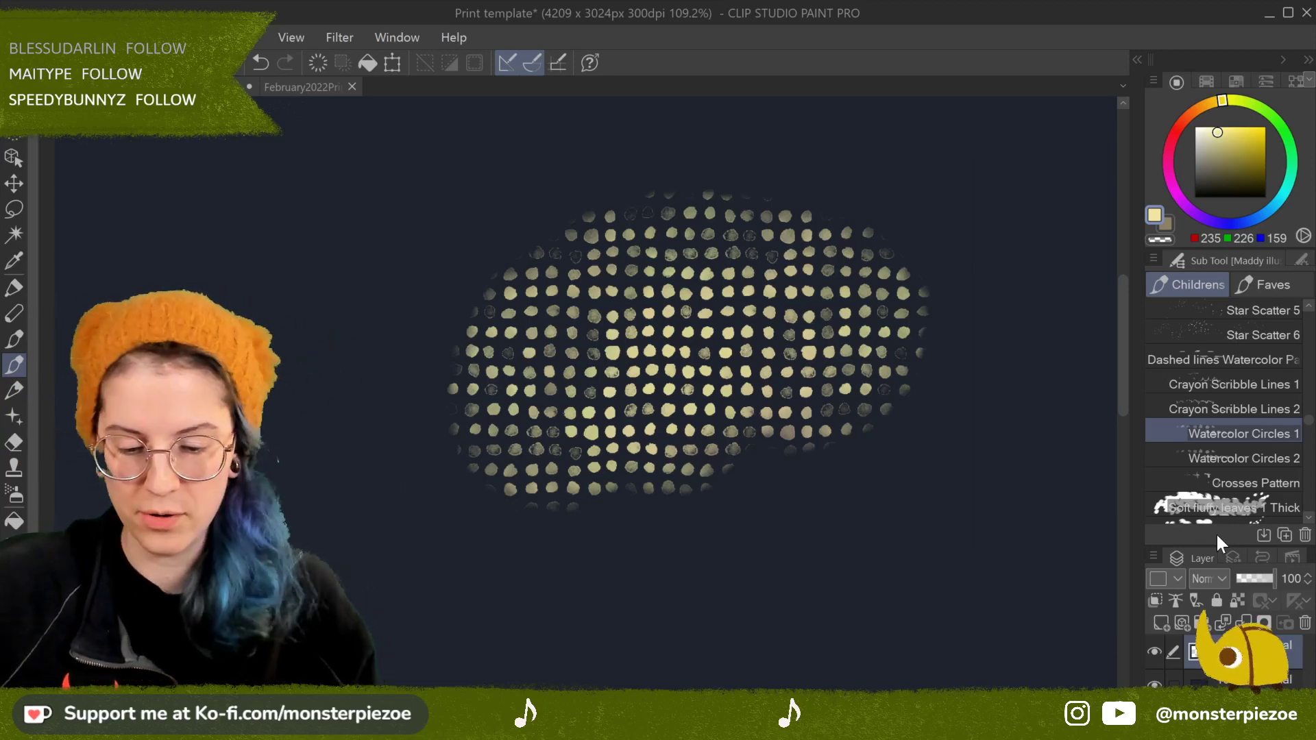
Step: Clear the canvas and scatter textured round dots across the middle with Circle Scatter 3 Crayon Solid
click(318, 63)
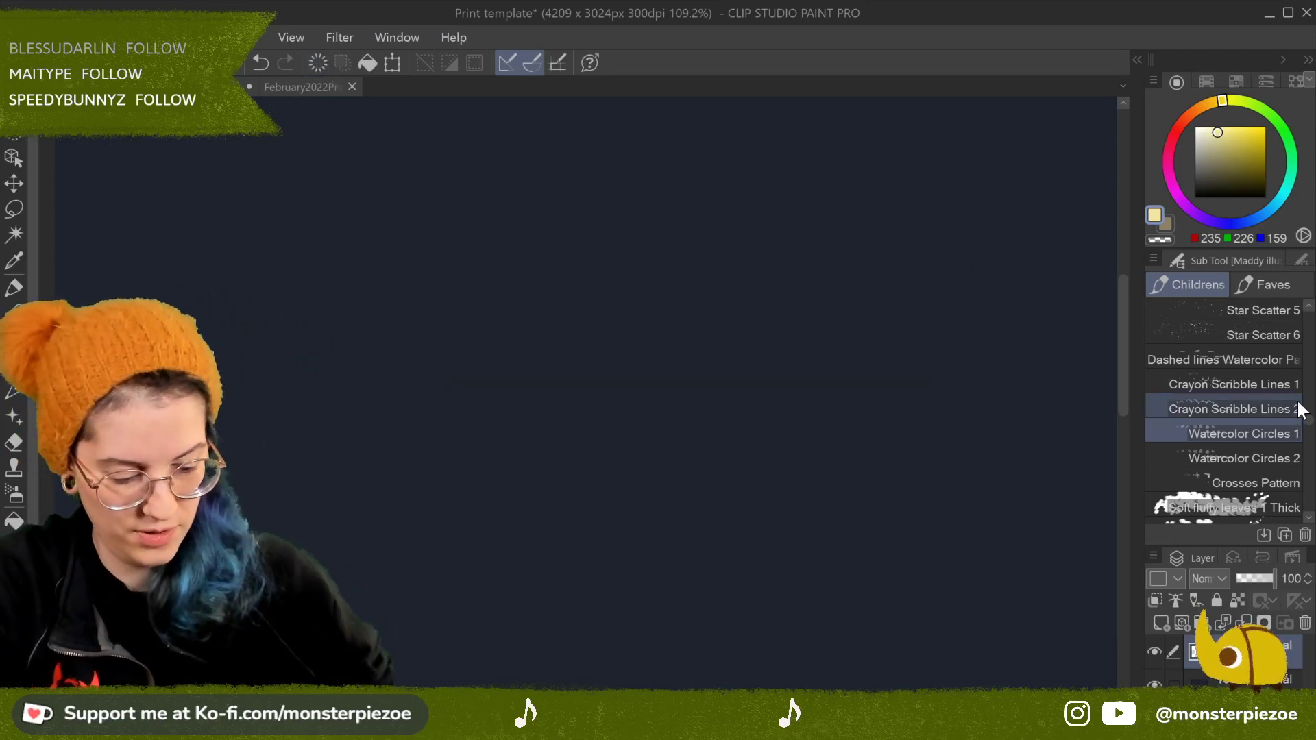
drag(1312, 426, 1311, 404)
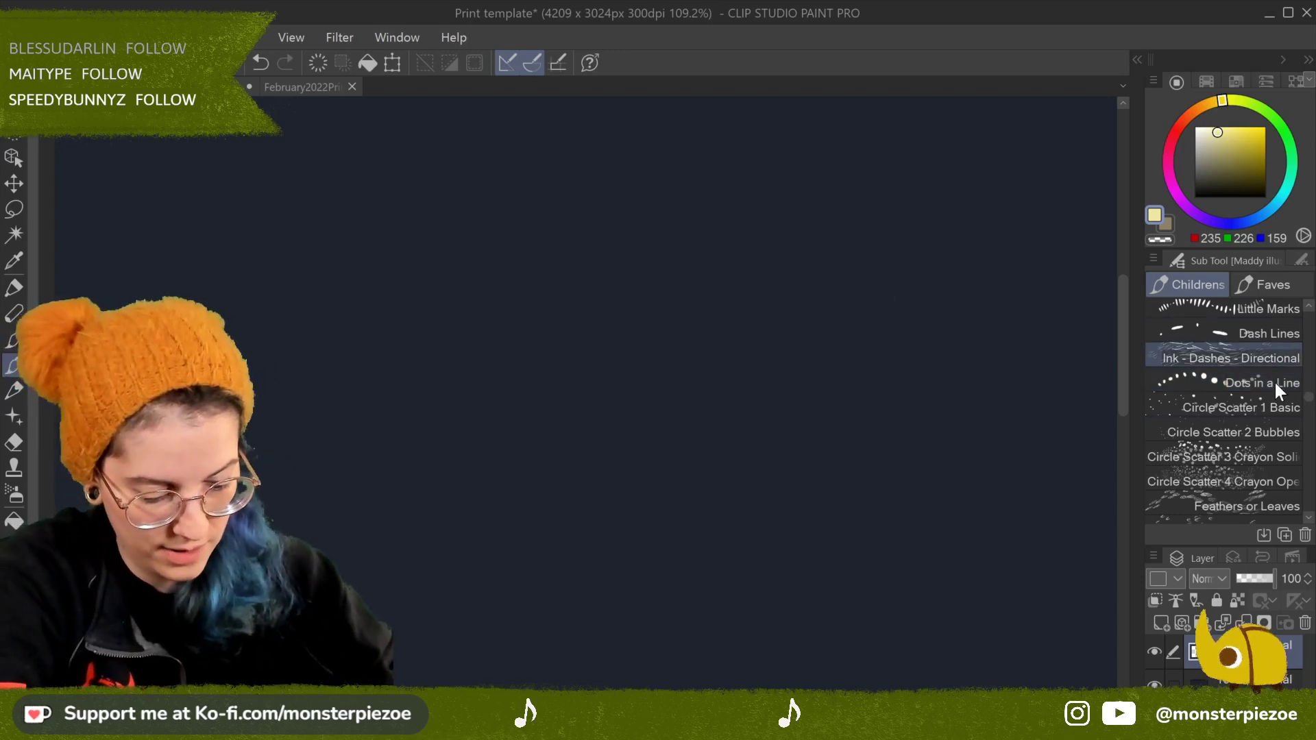
click(1266, 455)
mouse_move(689, 403)
mouse_down()
mouse_move(816, 447)
mouse_move(981, 439)
mouse_up()
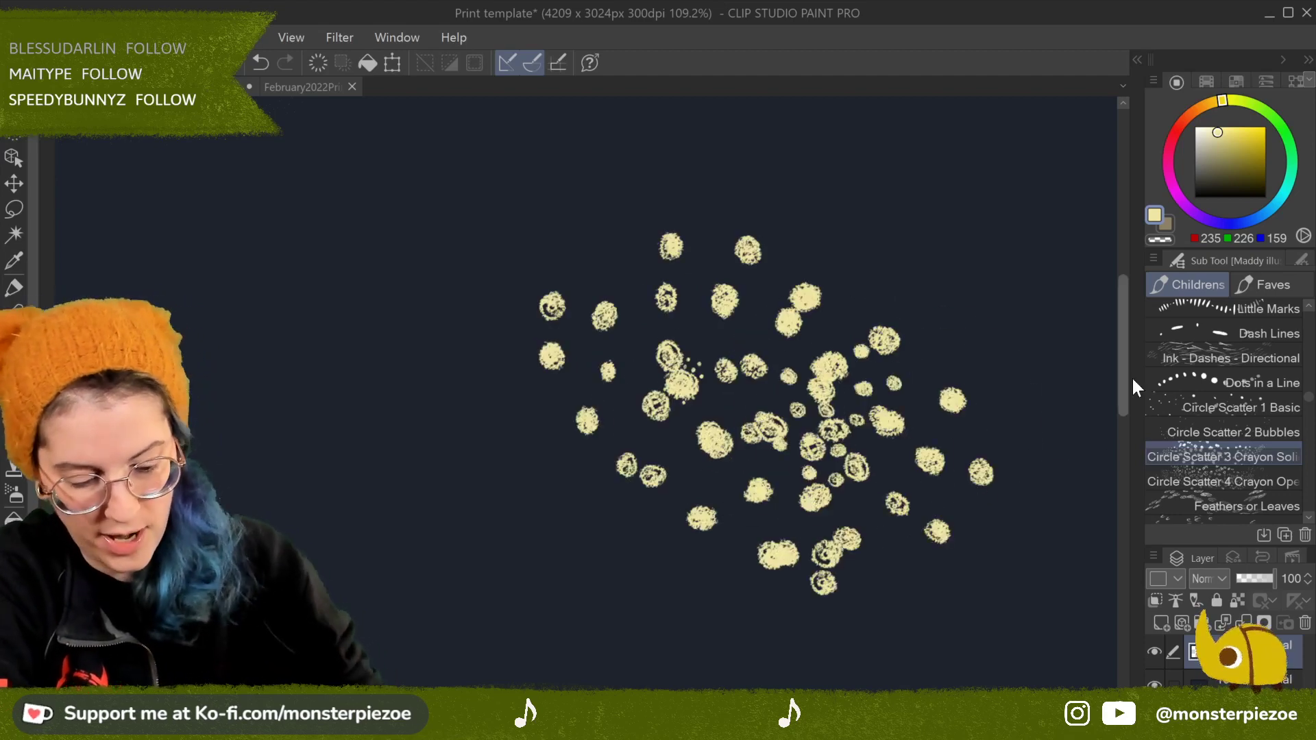
Step: Duplicate the Circle Scatter 3 Crayon Solid brush and move the copy to the Faves group
right_click(1252, 455)
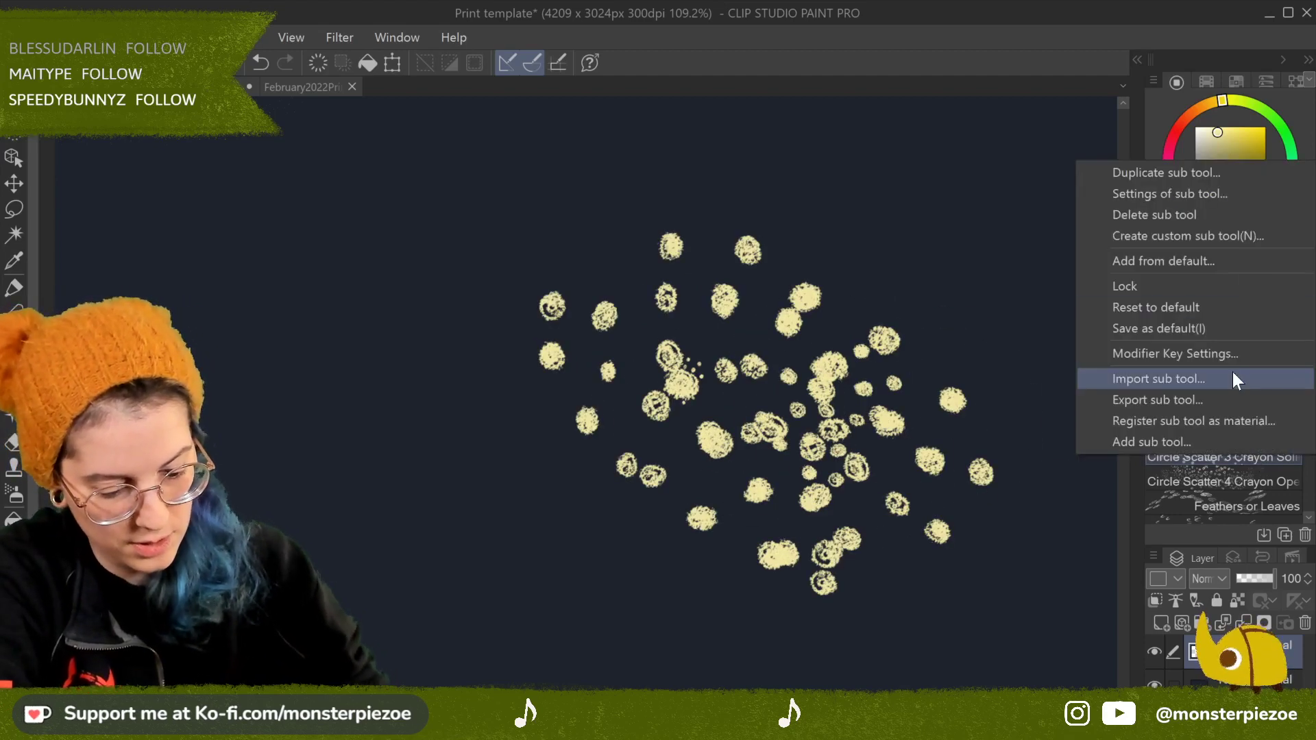
click(1232, 173)
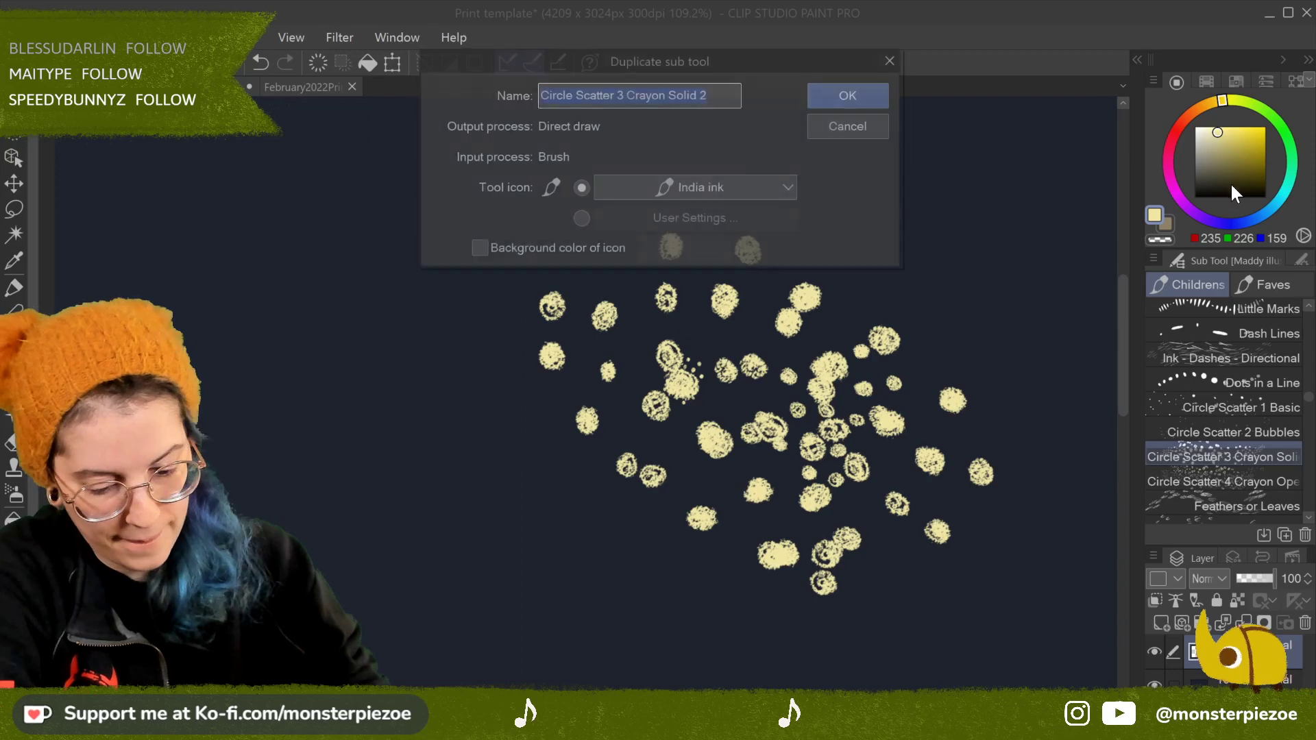
click(830, 96)
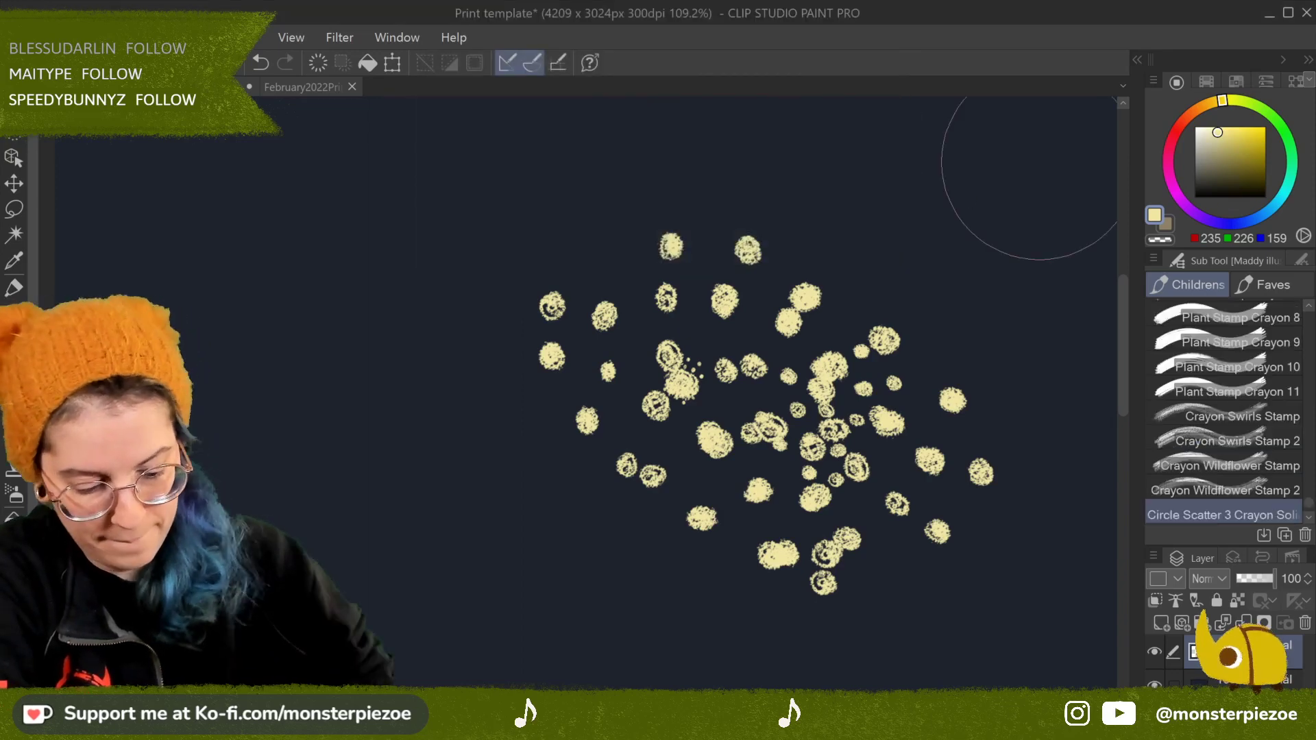
click(1260, 281)
Step: Clear the canvas and brush soft glowing lights across it with Glowy Lights 2 from the Faves group
mouse_move(1310, 449)
mouse_down()
mouse_move(1307, 318)
mouse_move(1309, 492)
mouse_move(1311, 445)
mouse_move(1310, 458)
mouse_up()
click(1282, 323)
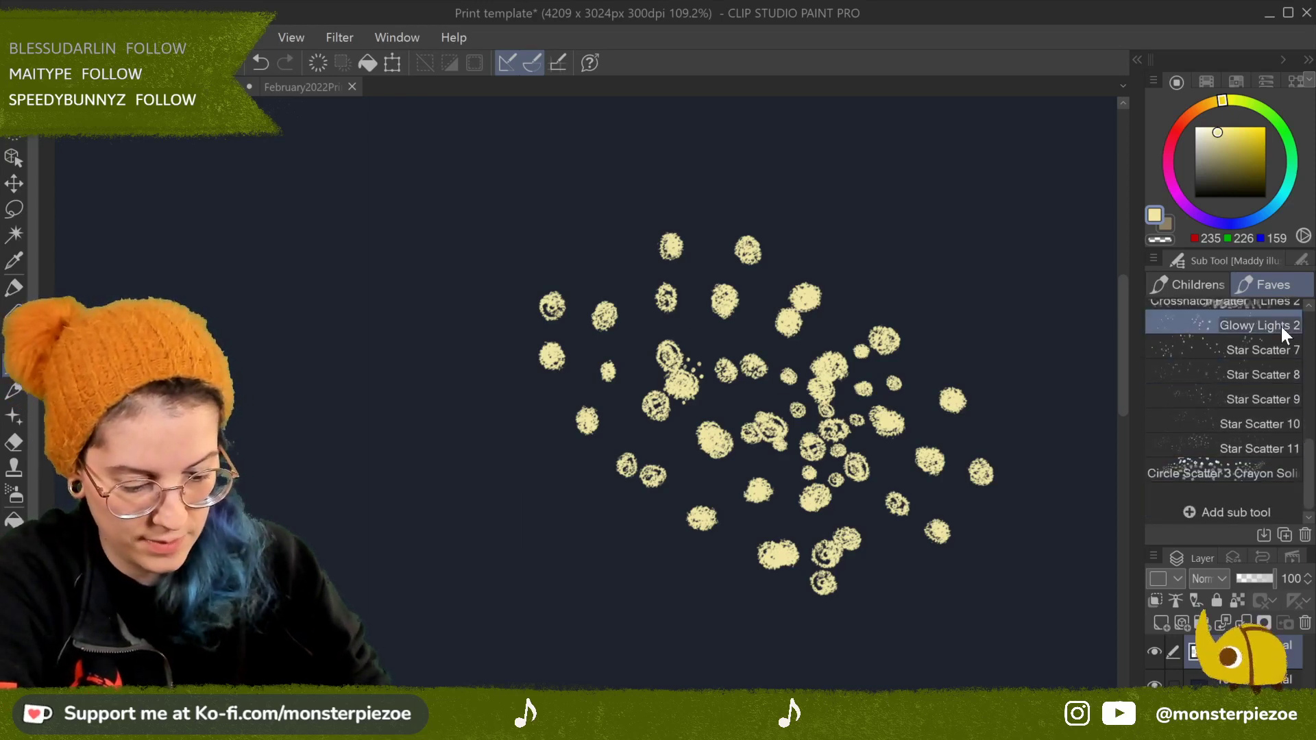
click(318, 62)
mouse_move(466, 340)
mouse_down()
mouse_move(529, 352)
mouse_move(493, 411)
mouse_move(896, 411)
mouse_up()
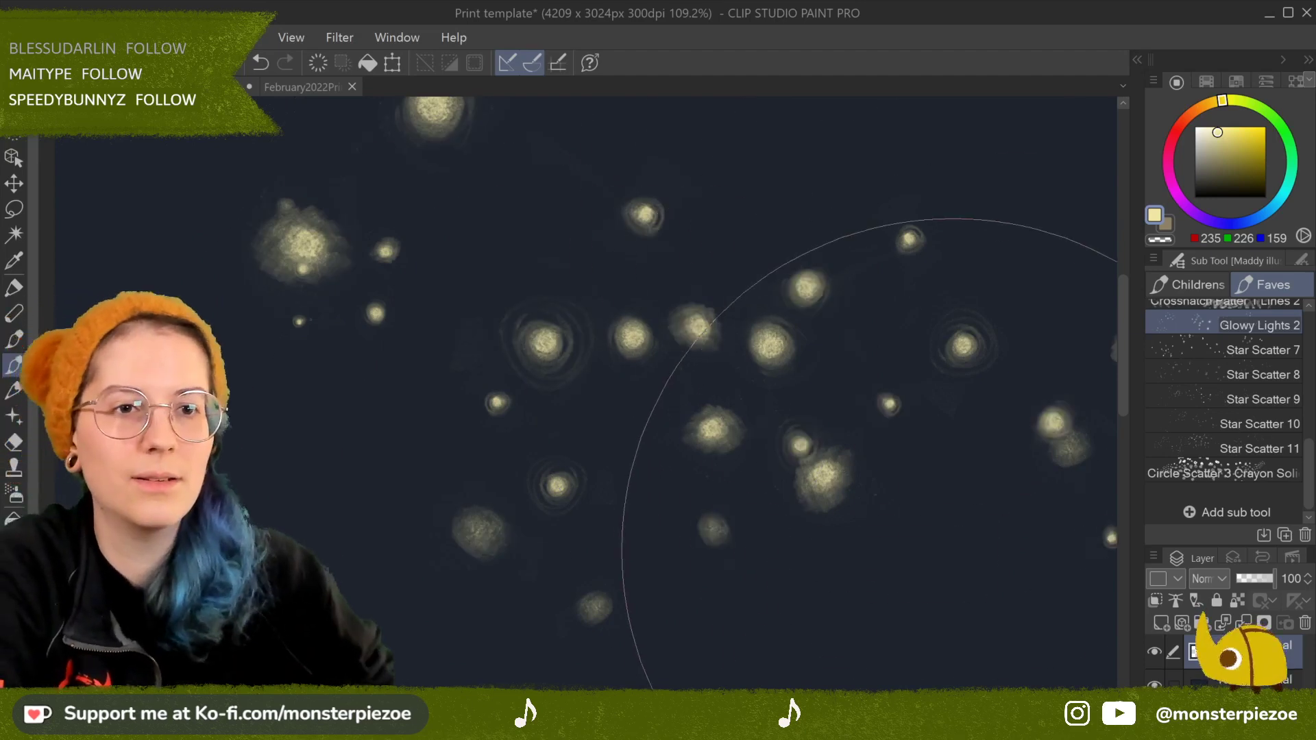
Step: Clear the canvas and brush an oval patch of dots in the middle with Watercolor Circles 1 from the Childrens group
scroll(925, 439, down, 5)
drag(946, 548, 1067, 528)
click(327, 69)
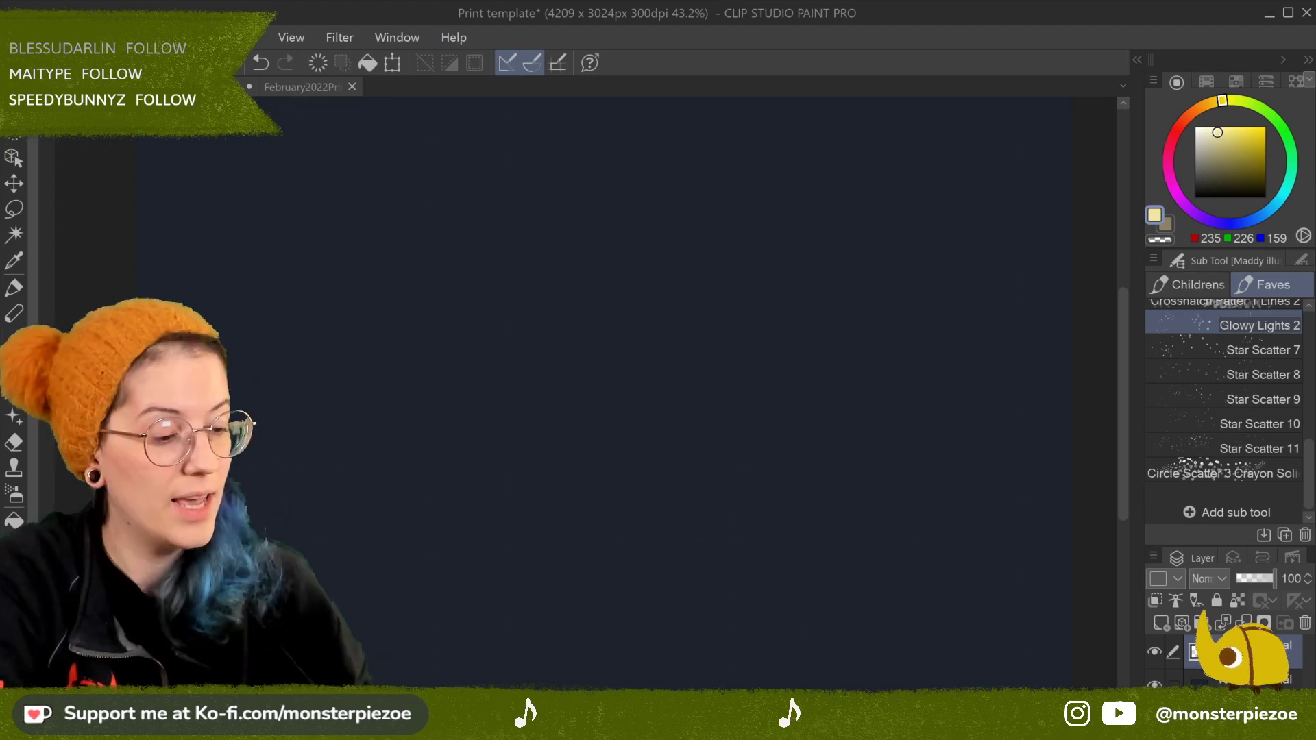
click(1219, 290)
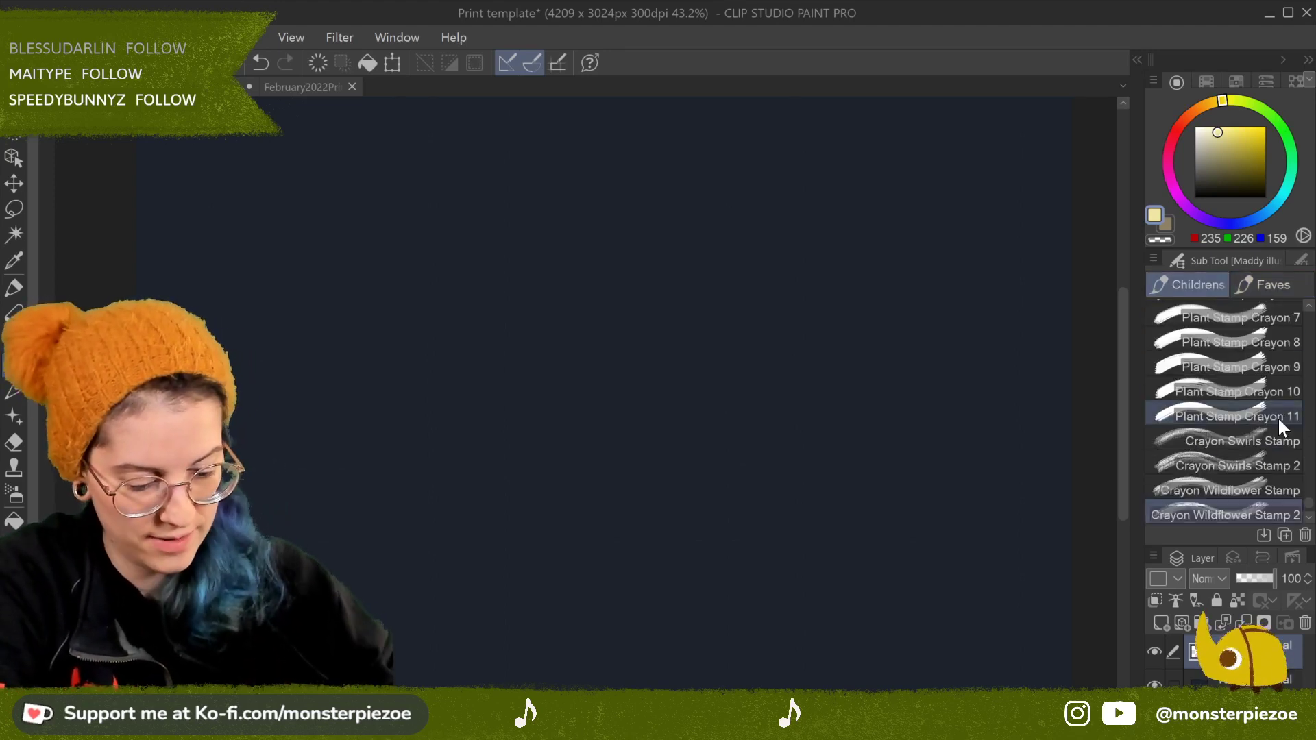
drag(1310, 507, 1306, 428)
click(1274, 413)
mouse_move(607, 401)
mouse_down()
mouse_move(667, 348)
mouse_move(726, 353)
mouse_up()
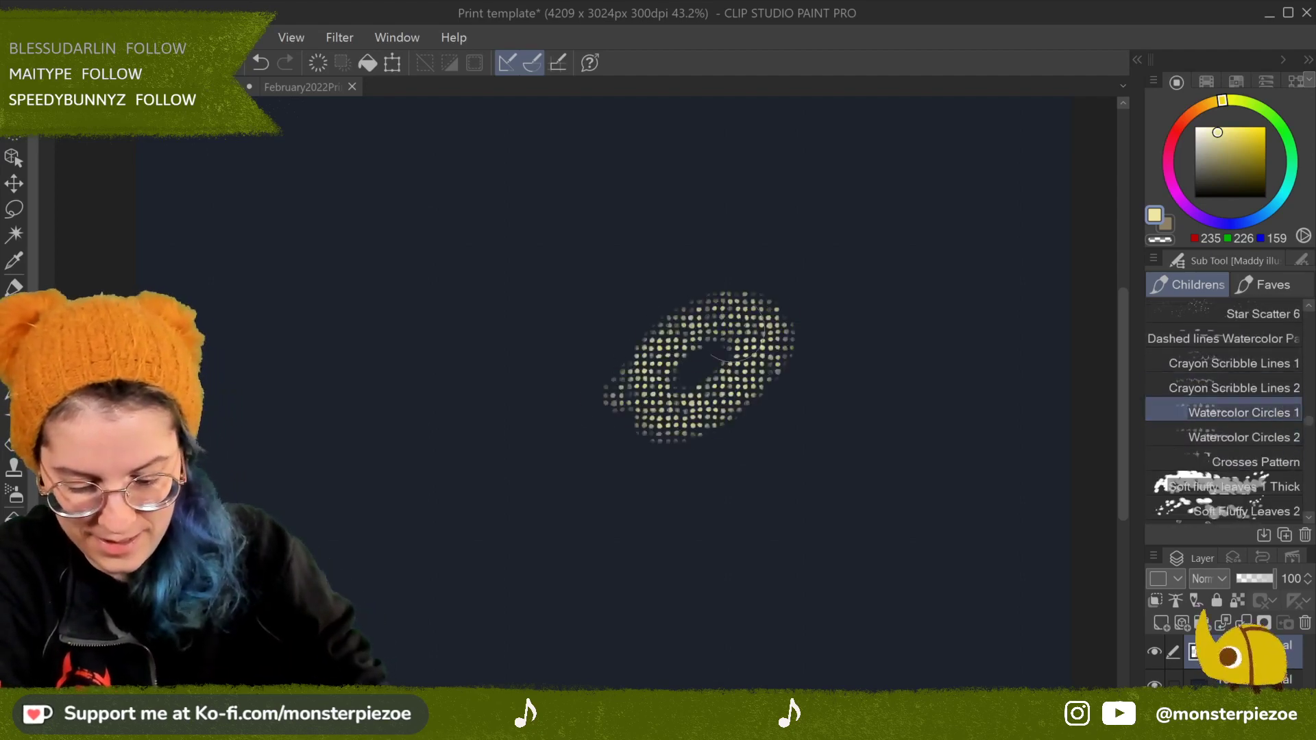
Step: Brush a second oval patch of dots to the lower right of the first with Watercolor Circles 2
click(1277, 433)
drag(833, 435, 887, 415)
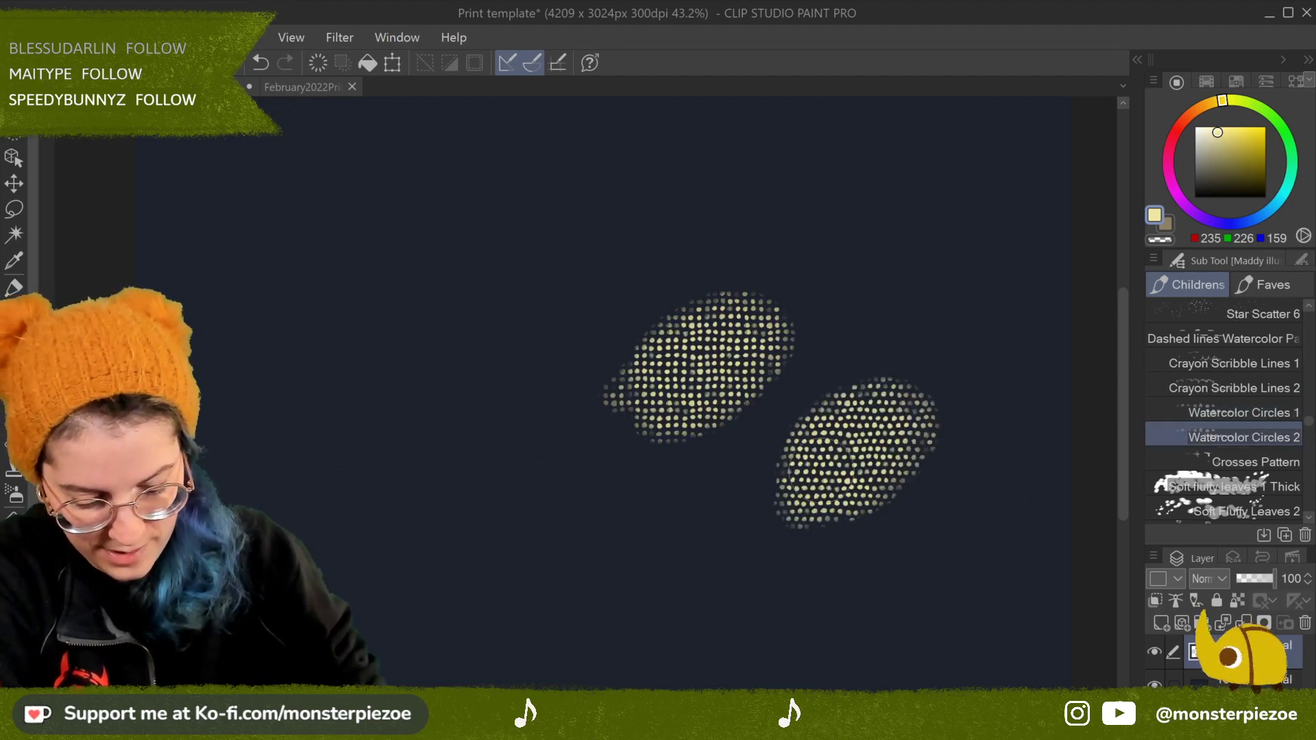
scroll(839, 477, up, 4)
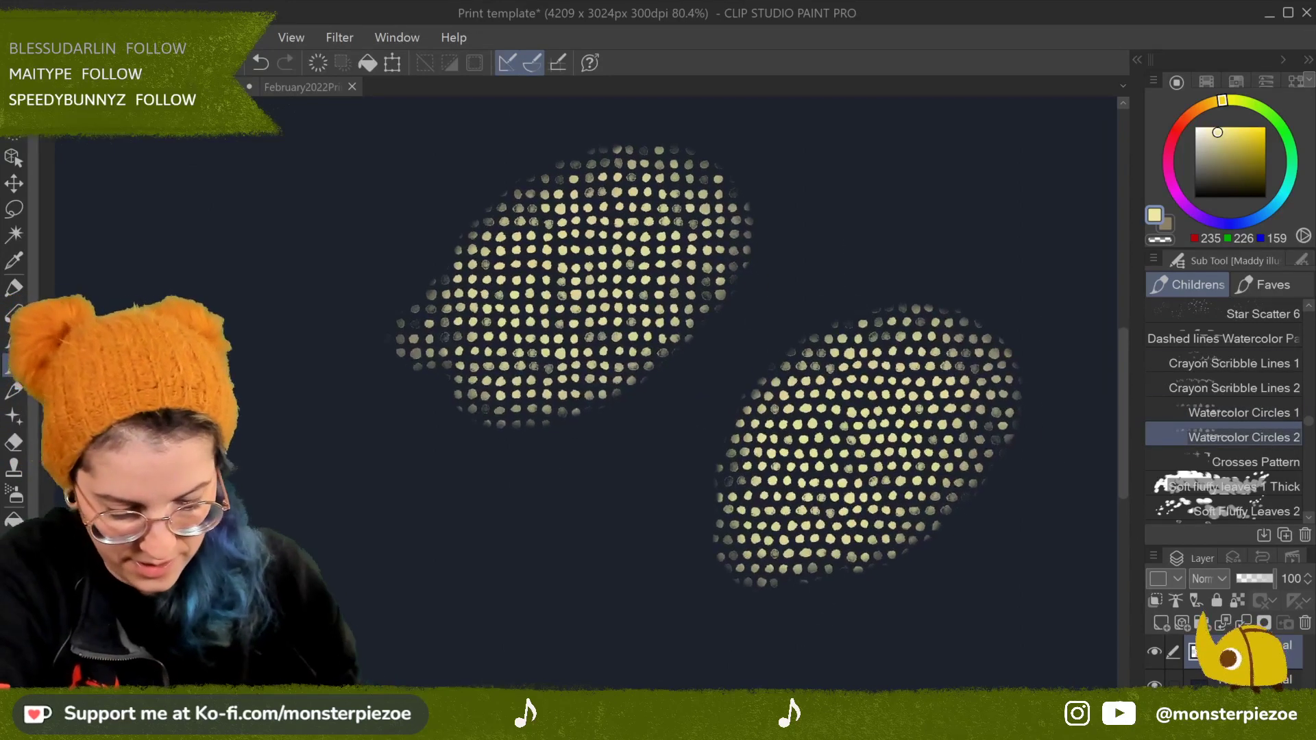
mouse_move(750, 312)
mouse_down()
mouse_move(737, 305)
mouse_move(693, 370)
mouse_move(710, 219)
mouse_up()
Step: Clear the canvas and brush two round dot patches side by side, one with Watercolor Circles 2 and one with Watercolor Circles 1
click(319, 67)
mouse_move(561, 279)
mouse_down()
mouse_move(604, 288)
mouse_move(459, 329)
mouse_move(586, 218)
mouse_move(411, 309)
mouse_move(675, 240)
mouse_up()
click(1281, 412)
mouse_move(877, 260)
mouse_down()
mouse_move(946, 384)
mouse_move(878, 206)
mouse_move(867, 333)
mouse_up()
drag(857, 248, 844, 353)
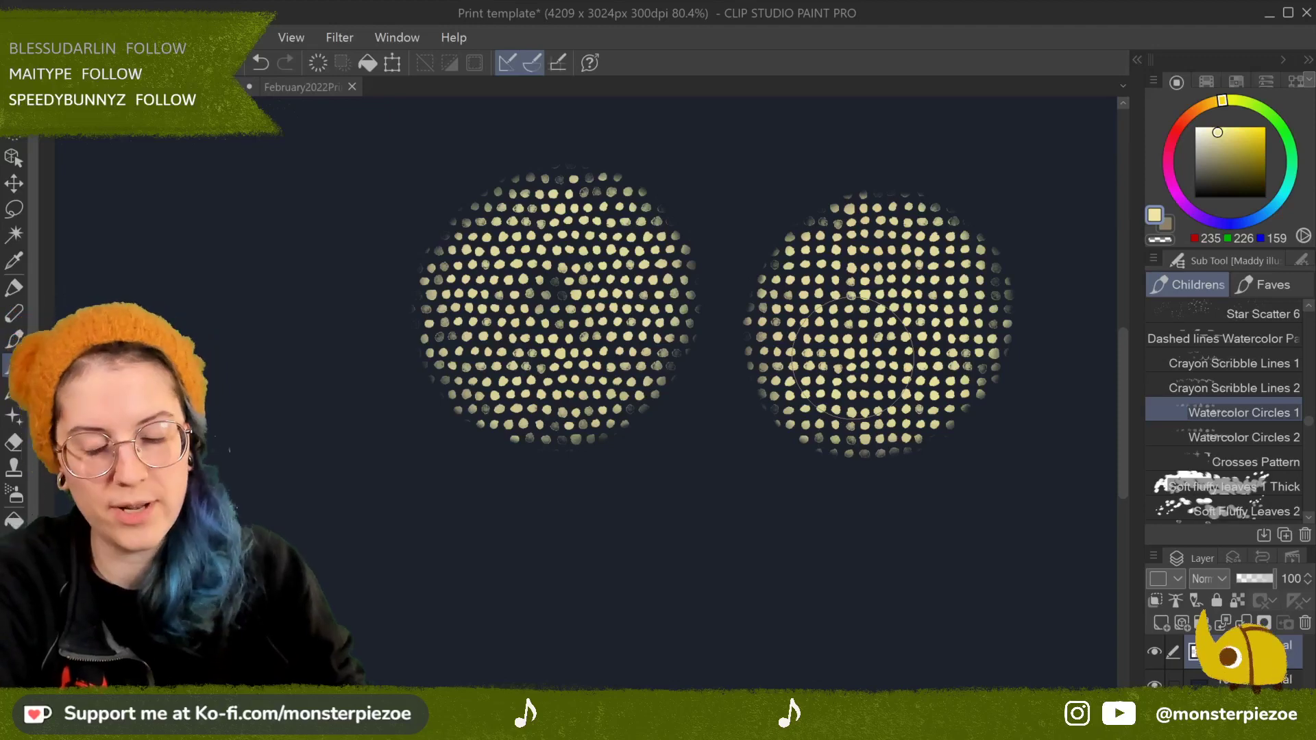
scroll(637, 310, up, 4)
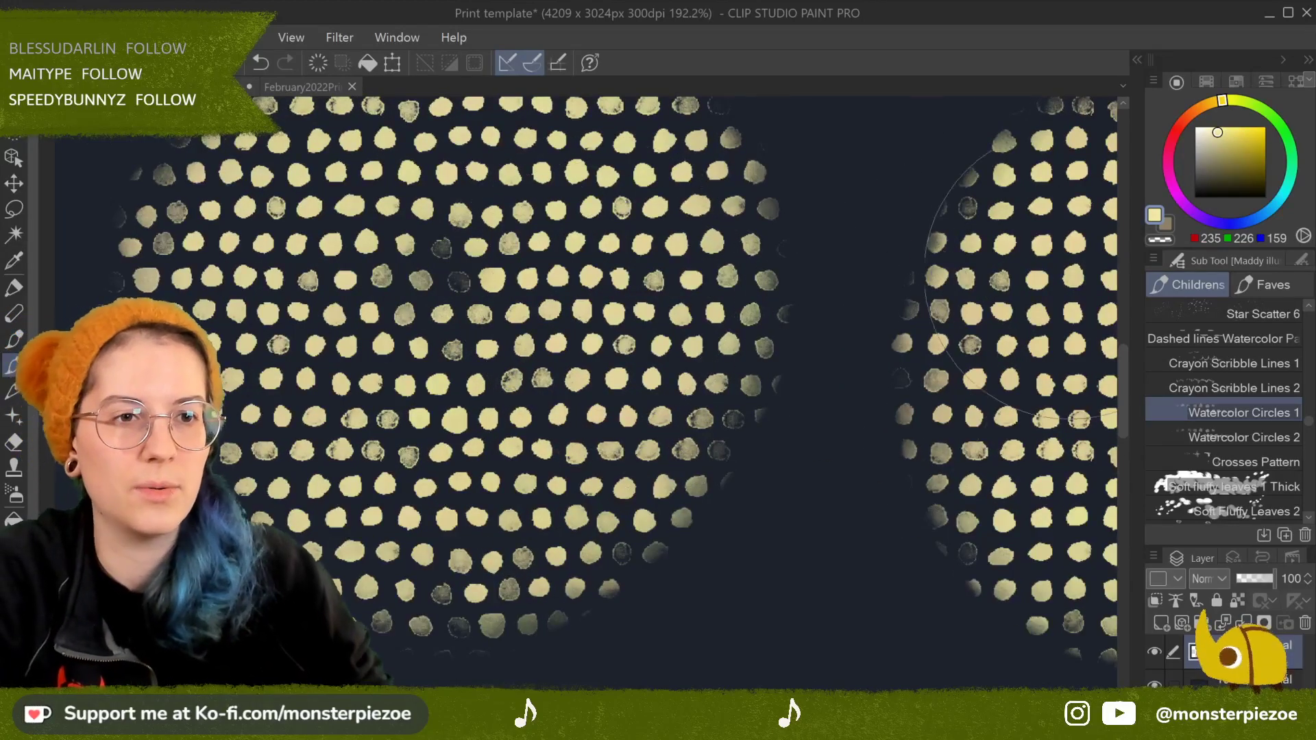
scroll(978, 476, down, 3)
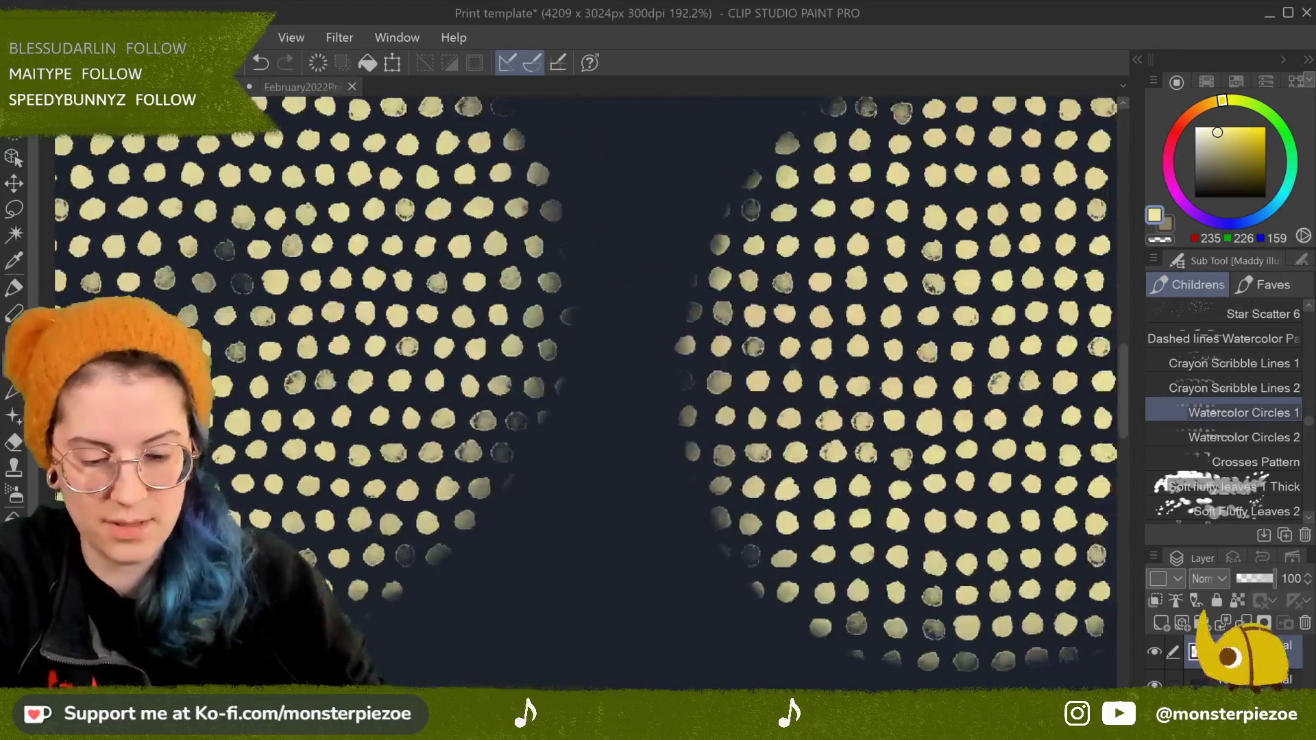
drag(685, 356, 579, 370)
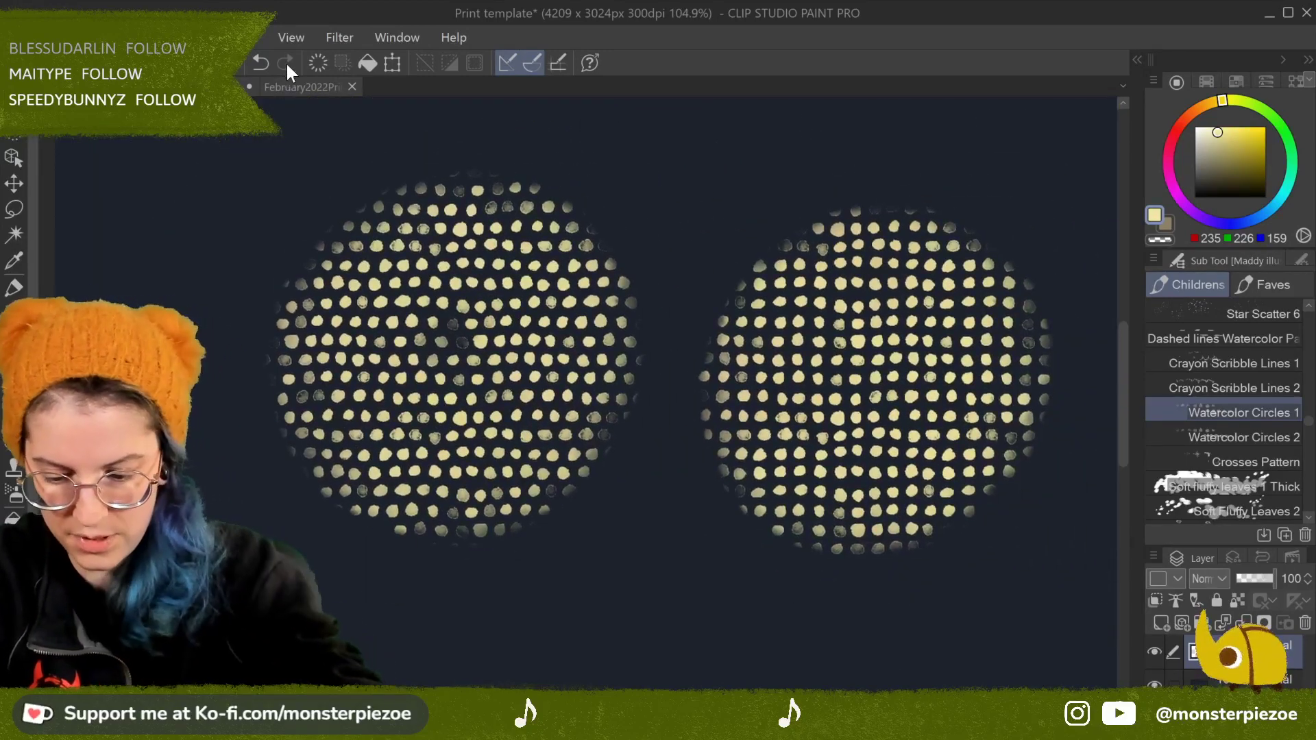
Step: Clear the canvas and brush a large round patch of small crosses with Crosses Pattern
click(320, 64)
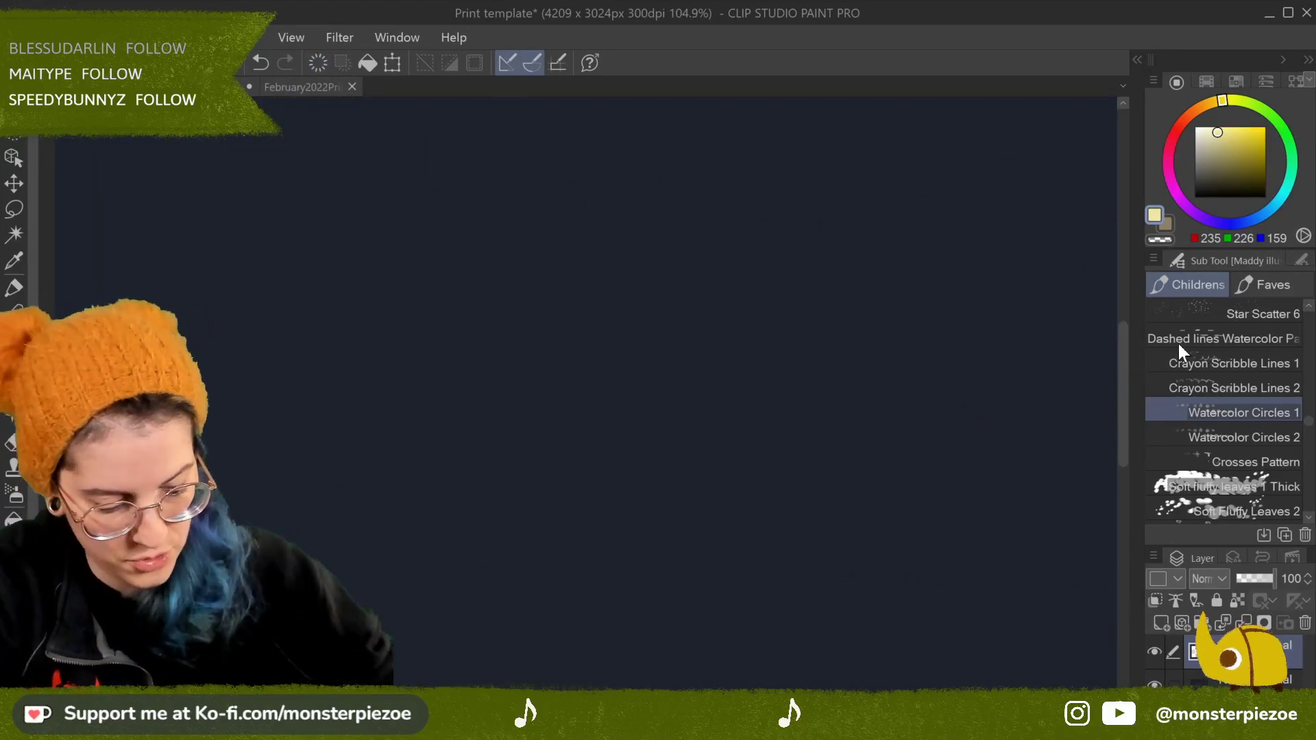
click(1277, 462)
mouse_move(471, 425)
mouse_down()
mouse_move(673, 362)
mouse_move(648, 392)
mouse_move(531, 445)
mouse_move(559, 482)
mouse_move(671, 525)
mouse_move(738, 480)
mouse_move(608, 376)
mouse_move(630, 368)
mouse_move(651, 404)
mouse_up()
mouse_move(586, 377)
mouse_down()
mouse_move(541, 295)
mouse_move(494, 439)
mouse_up()
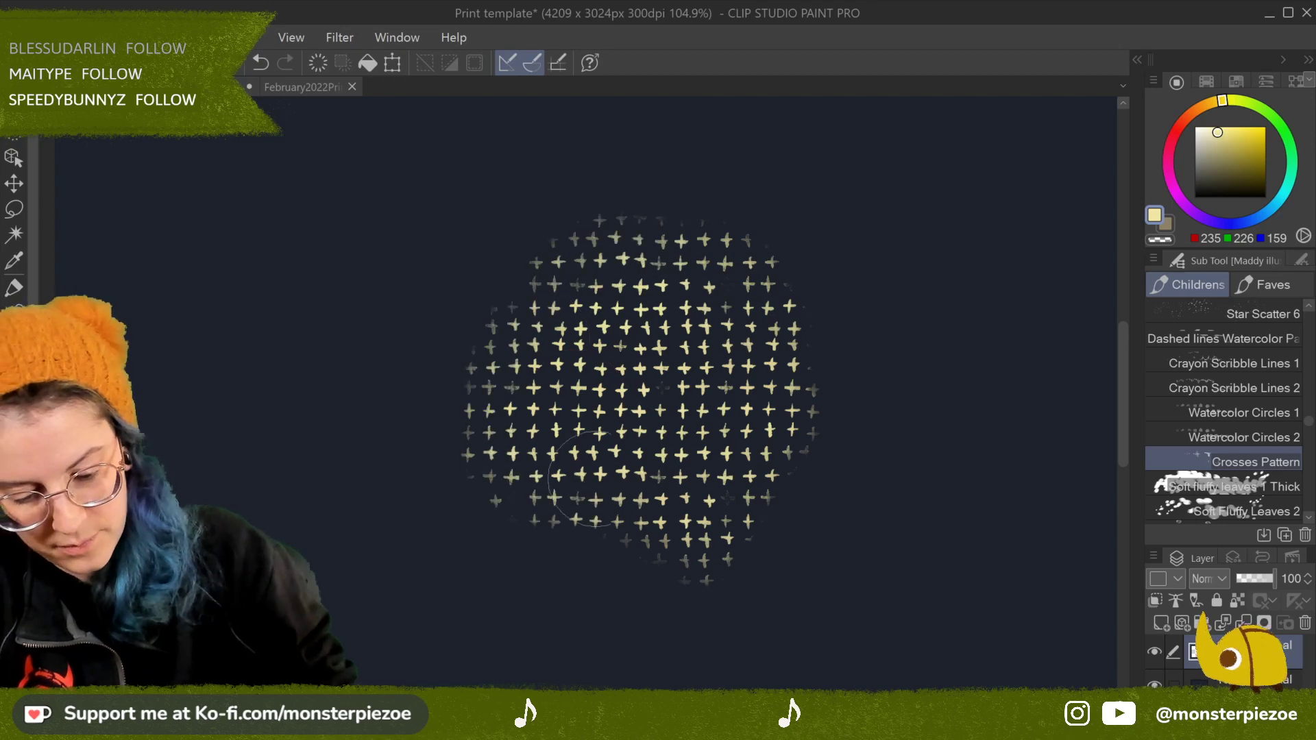
Step: Brush a Watercolor Circles 1 patch to the right of the crosses and a Watercolor Circles 2 patch above it
click(1255, 412)
mouse_move(905, 398)
mouse_down()
mouse_move(934, 441)
mouse_move(969, 411)
mouse_move(1097, 487)
mouse_up()
drag(884, 510, 720, 500)
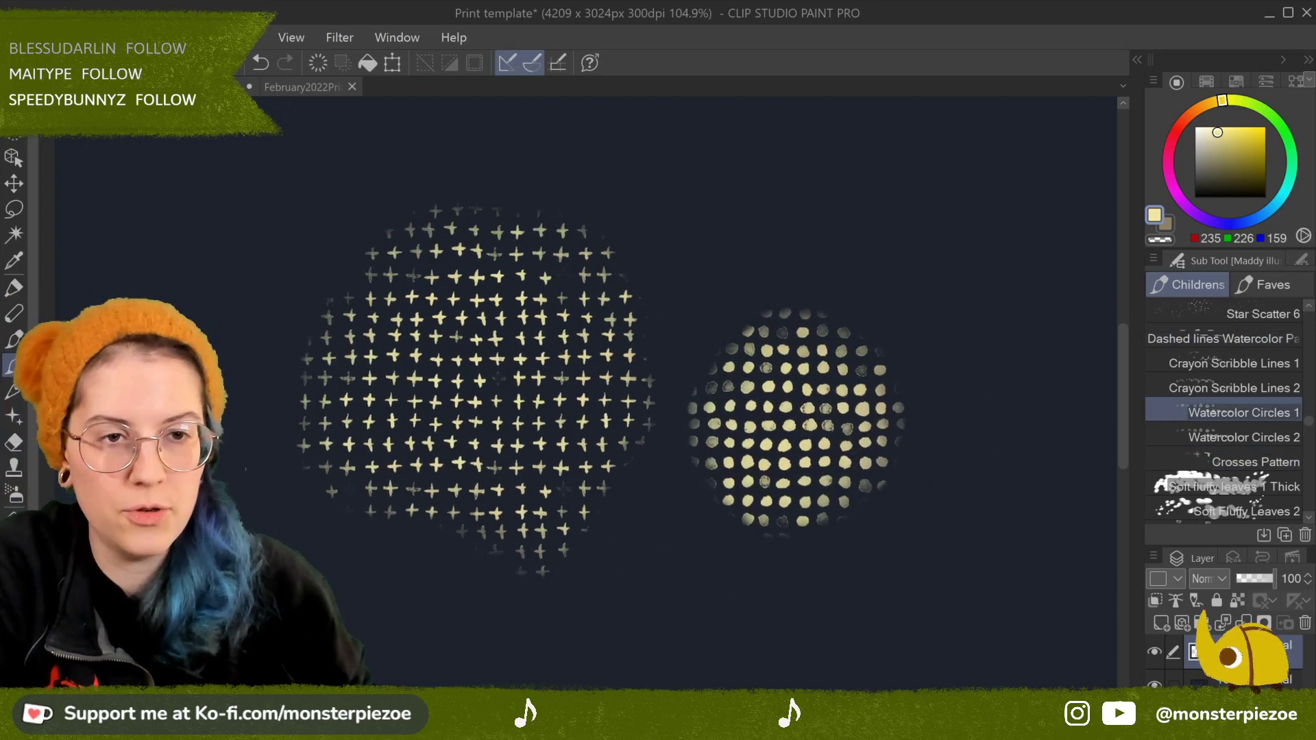
click(1261, 434)
mouse_move(809, 199)
mouse_down()
mouse_move(811, 226)
mouse_move(841, 200)
mouse_move(882, 248)
mouse_move(956, 254)
mouse_up()
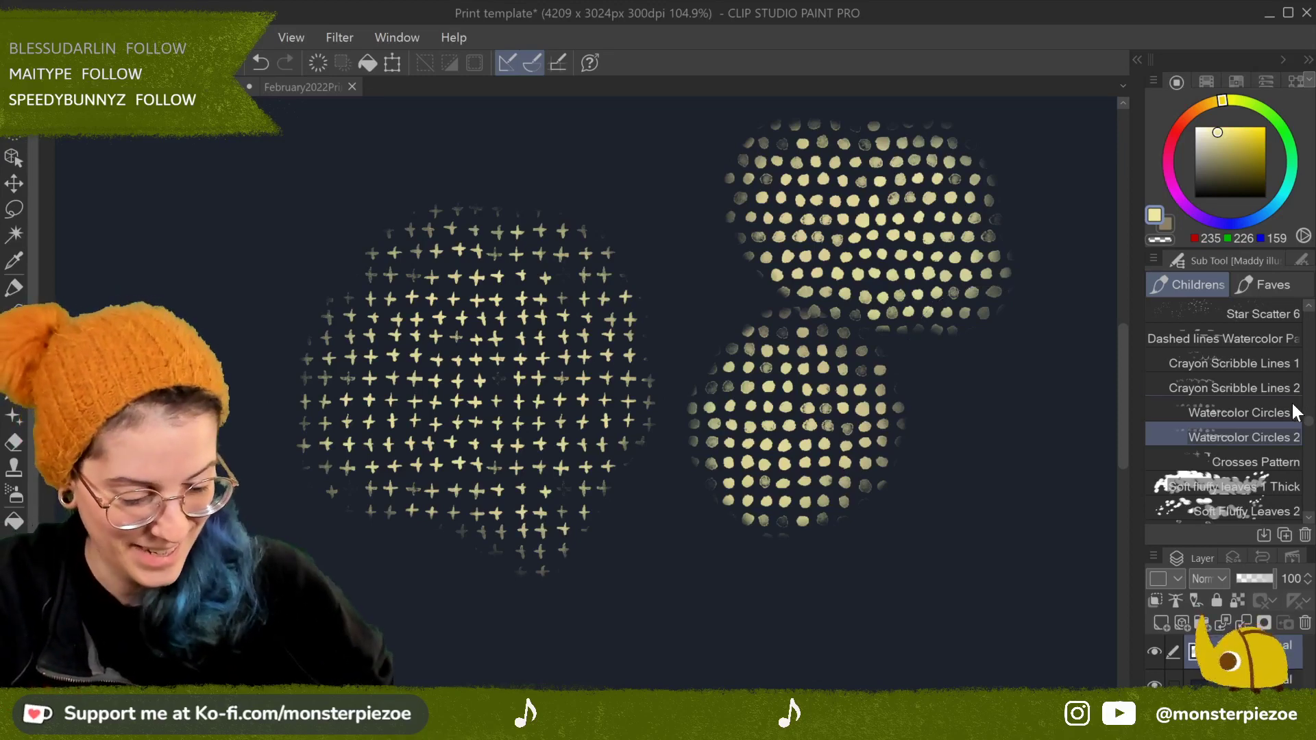
Step: Clear the canvas and brush a broad, dense mass of pale yellow leaves with Soft fluffy leaves 1 Thick
click(1285, 485)
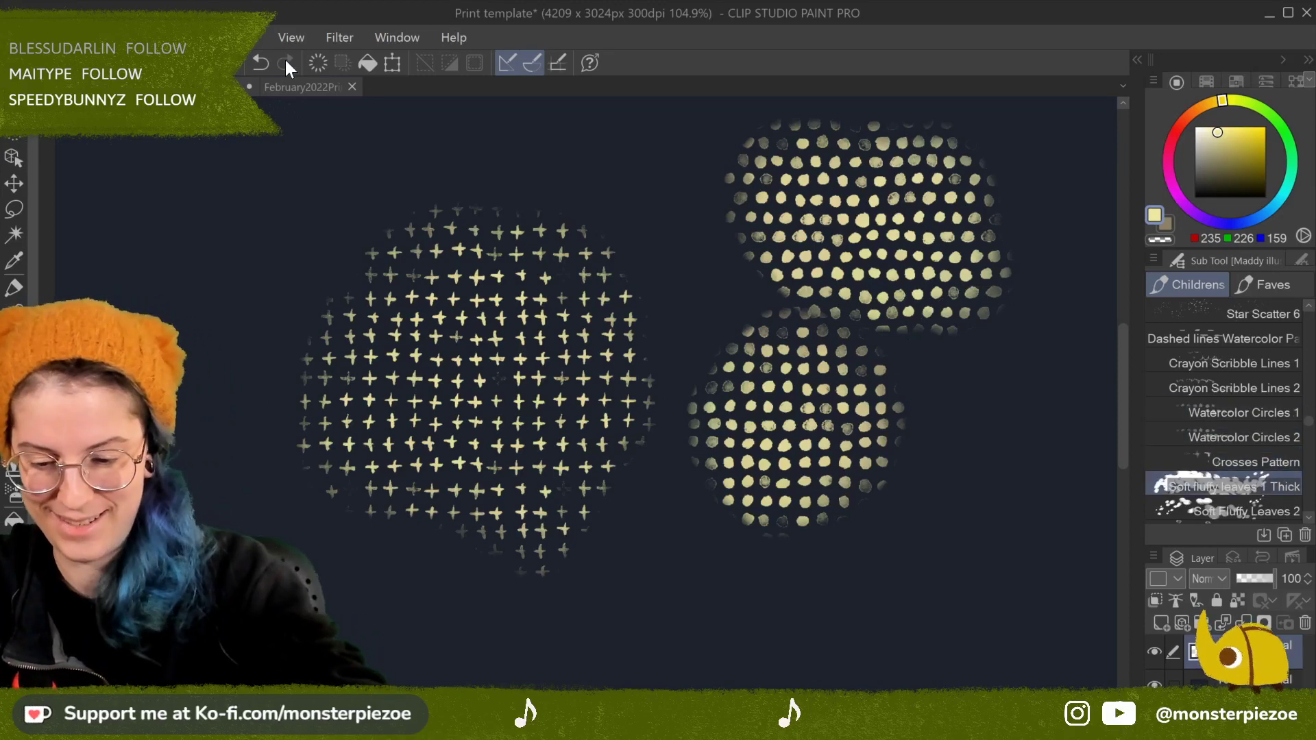
click(318, 62)
mouse_move(788, 192)
mouse_down()
mouse_move(484, 558)
mouse_move(508, 644)
mouse_up()
scroll(837, 404, down, 3)
drag(881, 294, 669, 549)
mouse_move(833, 168)
mouse_down()
mouse_move(517, 355)
mouse_move(375, 540)
mouse_move(673, 290)
mouse_move(546, 430)
mouse_move(662, 381)
mouse_move(836, 267)
mouse_move(544, 519)
mouse_up()
scroll(654, 340, up, 3)
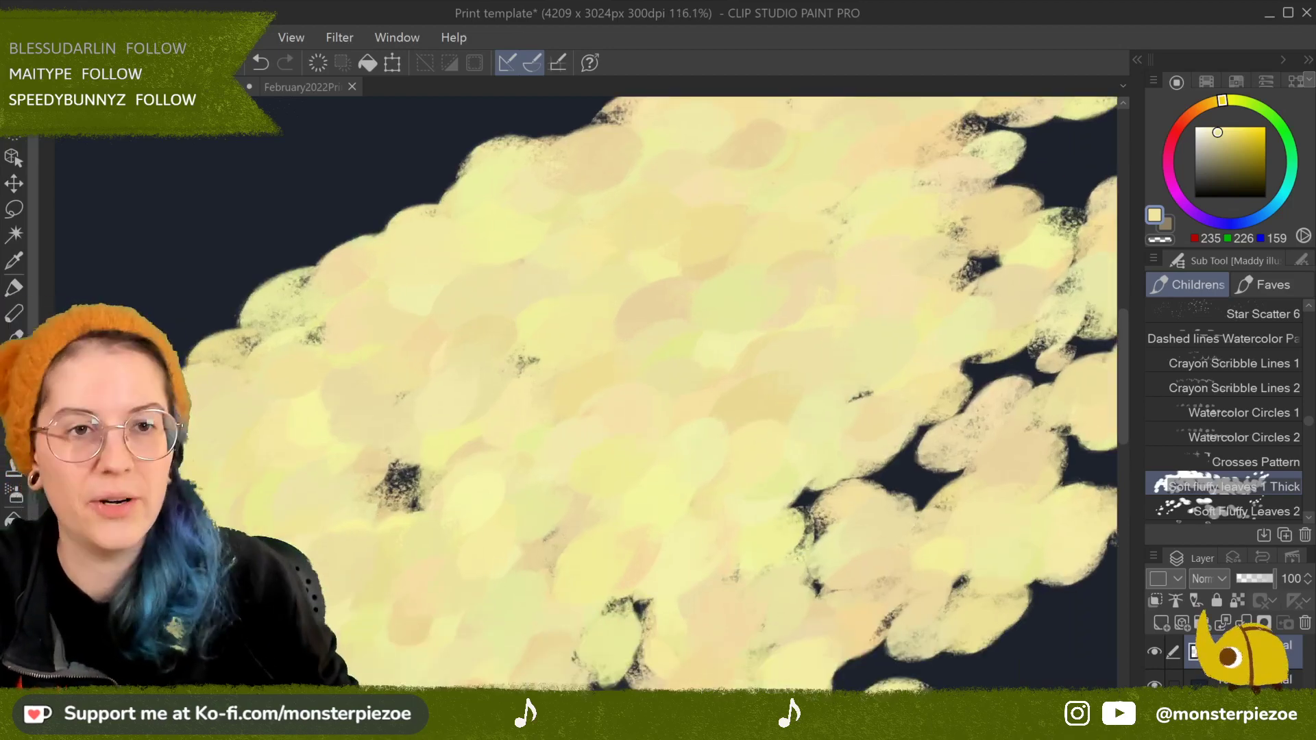
scroll(788, 412, down, 5)
mouse_move(749, 293)
mouse_down()
mouse_move(656, 395)
mouse_move(783, 310)
mouse_move(806, 320)
mouse_move(722, 403)
mouse_up()
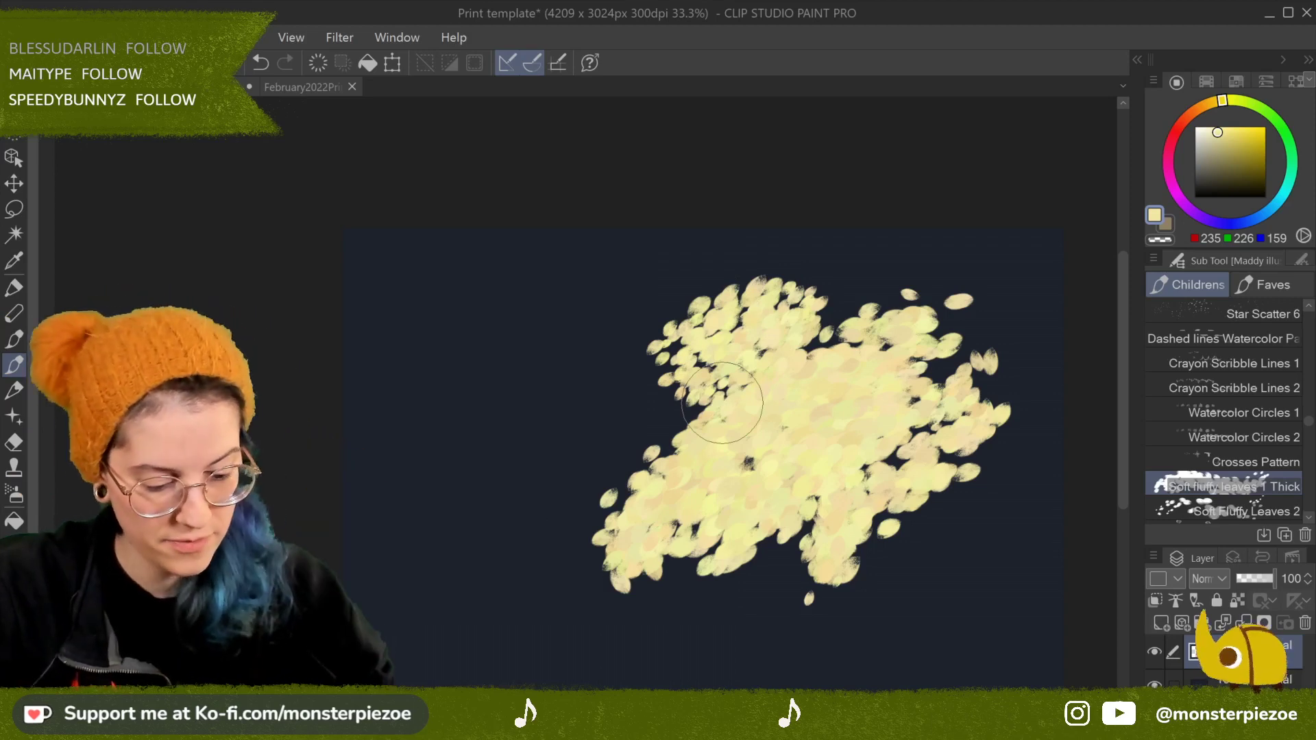
Step: Clear the canvas and brush a diagonal trail of leaves with Soft Fluffy Leaves 2 in medium green (RGB 111, 138, 65)
click(1244, 509)
drag(1230, 99, 1253, 103)
click(1229, 155)
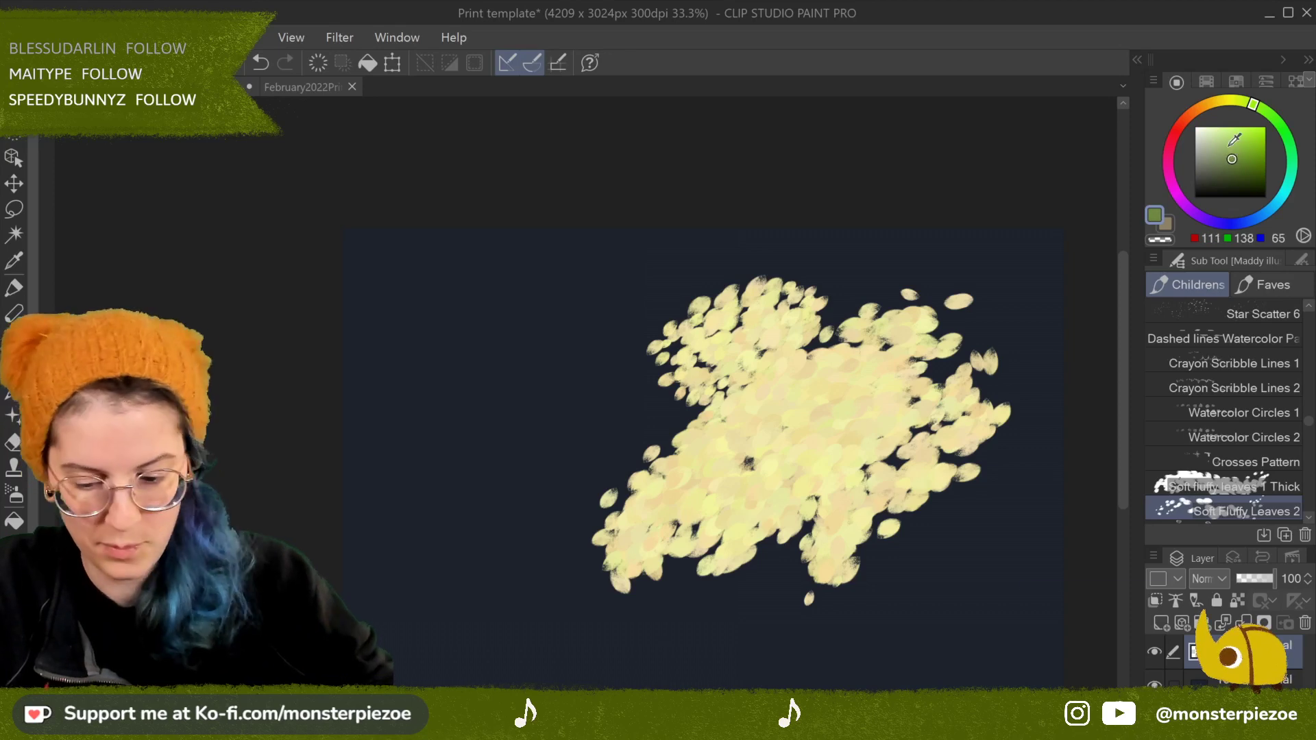
click(361, 65)
mouse_move(597, 495)
mouse_down()
mouse_move(809, 294)
mouse_move(675, 432)
mouse_move(720, 411)
mouse_move(789, 305)
mouse_up()
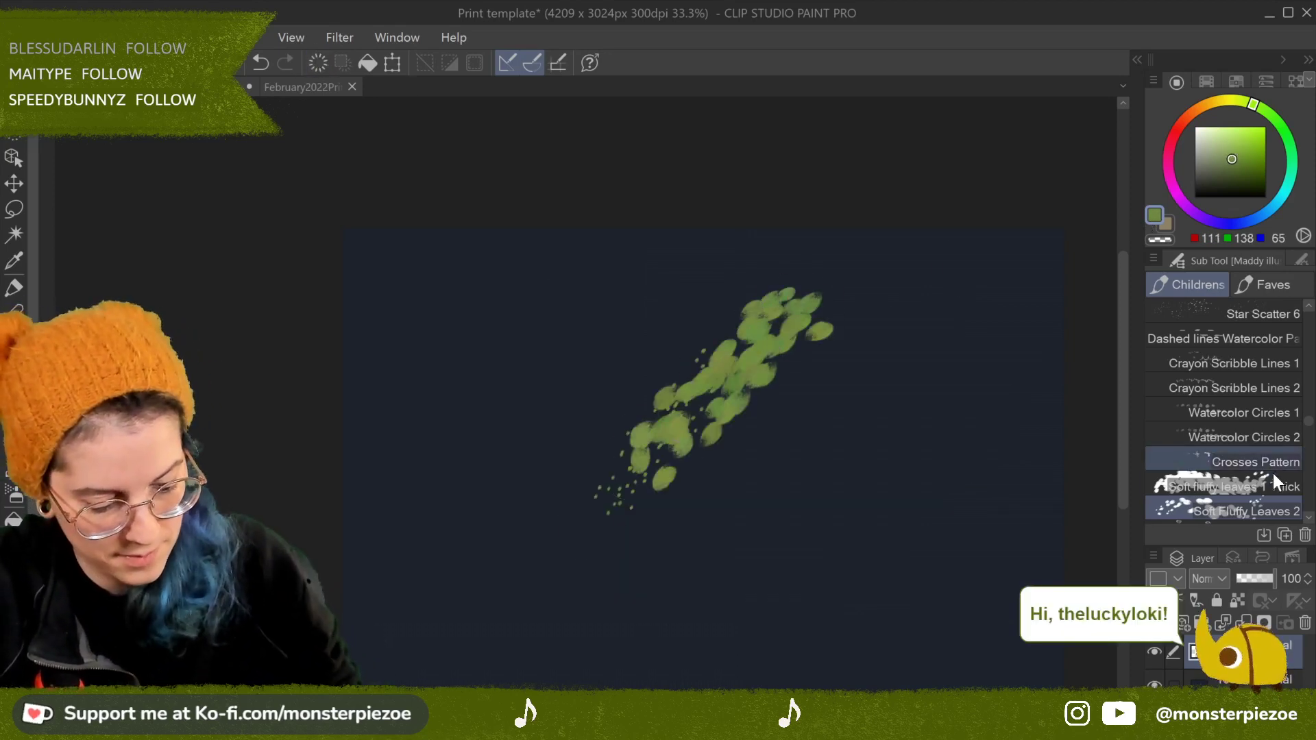
Step: Brush a dense mass of green leaves to the right of the trail with Soft fluffy leaves 1 Thick
click(1234, 486)
mouse_move(919, 316)
mouse_down()
mouse_move(902, 365)
mouse_move(798, 476)
mouse_move(934, 367)
mouse_move(851, 494)
mouse_up()
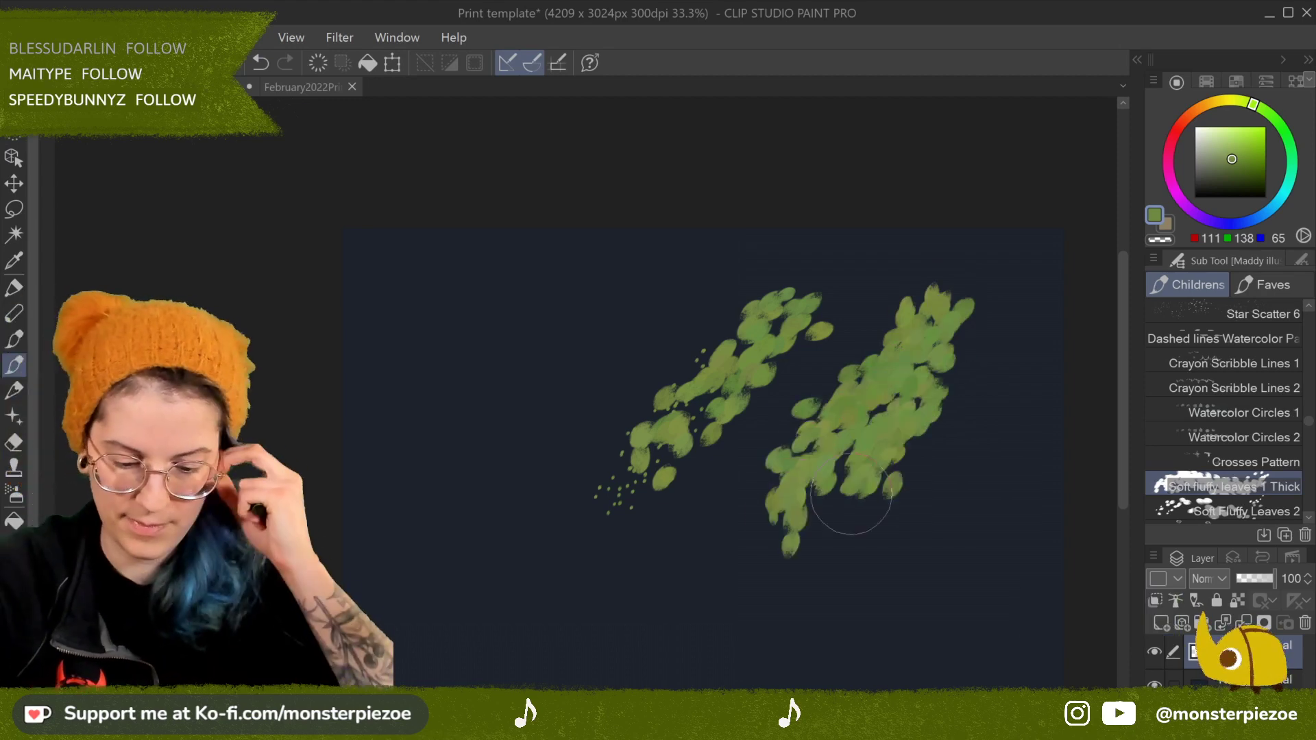
scroll(897, 420, up, 3)
scroll(904, 405, up, 1)
mouse_move(878, 329)
mouse_down()
mouse_move(812, 477)
mouse_move(878, 504)
mouse_move(982, 360)
mouse_up()
mouse_move(1018, 304)
mouse_down()
mouse_move(947, 500)
mouse_move(953, 569)
mouse_up()
Step: Scatter a few sparse green leaves to the left of the trail with Soft Fluffy Leaves 2
click(1269, 511)
mouse_move(370, 243)
mouse_down()
mouse_move(397, 258)
mouse_move(435, 241)
mouse_move(285, 359)
mouse_move(500, 294)
mouse_move(367, 352)
mouse_move(328, 405)
mouse_move(394, 395)
mouse_move(364, 379)
mouse_up()
drag(569, 473, 739, 496)
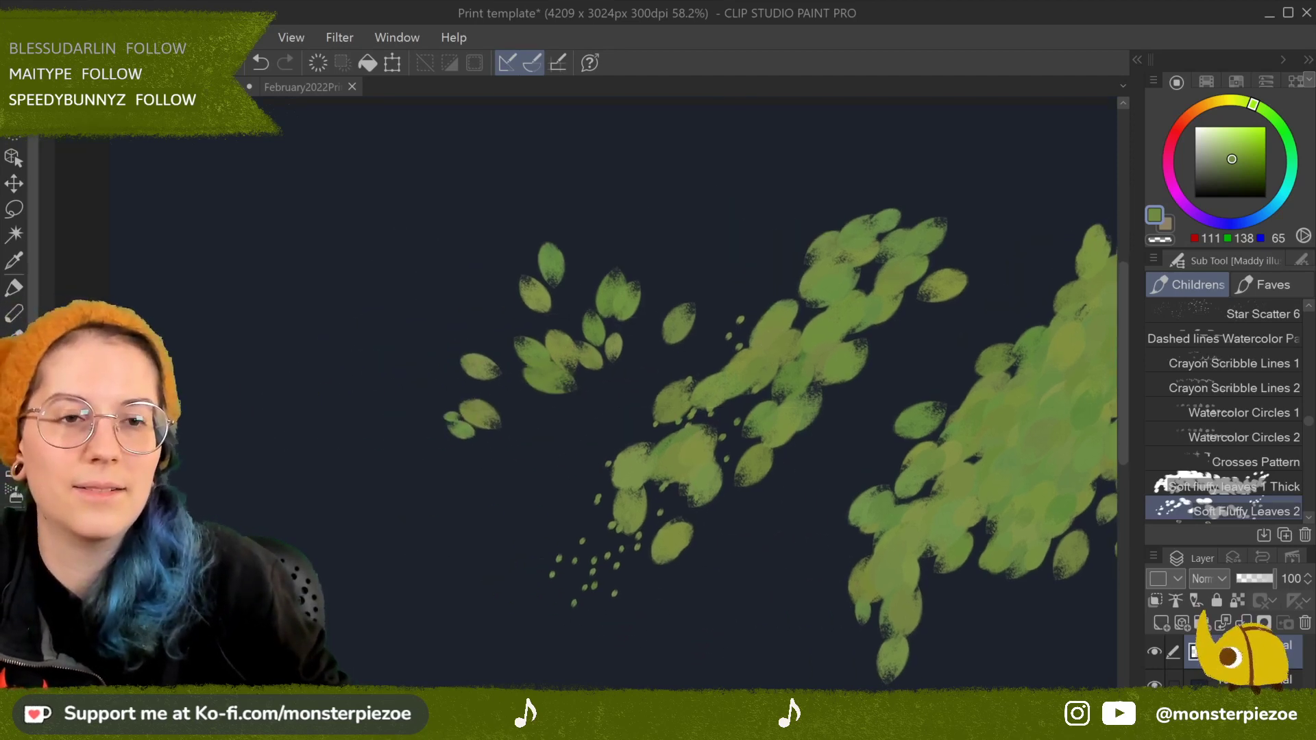
Step: Clear the canvas and build a green bush with Soft Fluffy Leaves 2 and Soft fluffy leaves 1 Thick, including pale green highlights
click(318, 63)
mouse_move(602, 323)
mouse_down()
mouse_move(584, 286)
mouse_move(642, 268)
mouse_move(642, 295)
mouse_move(709, 231)
mouse_move(677, 327)
mouse_move(782, 262)
mouse_move(805, 284)
mouse_move(795, 333)
mouse_move(751, 361)
mouse_move(750, 315)
mouse_move(725, 362)
mouse_move(622, 319)
mouse_move(500, 354)
mouse_move(543, 406)
mouse_move(587, 341)
mouse_move(846, 391)
mouse_move(737, 322)
mouse_move(727, 374)
mouse_up()
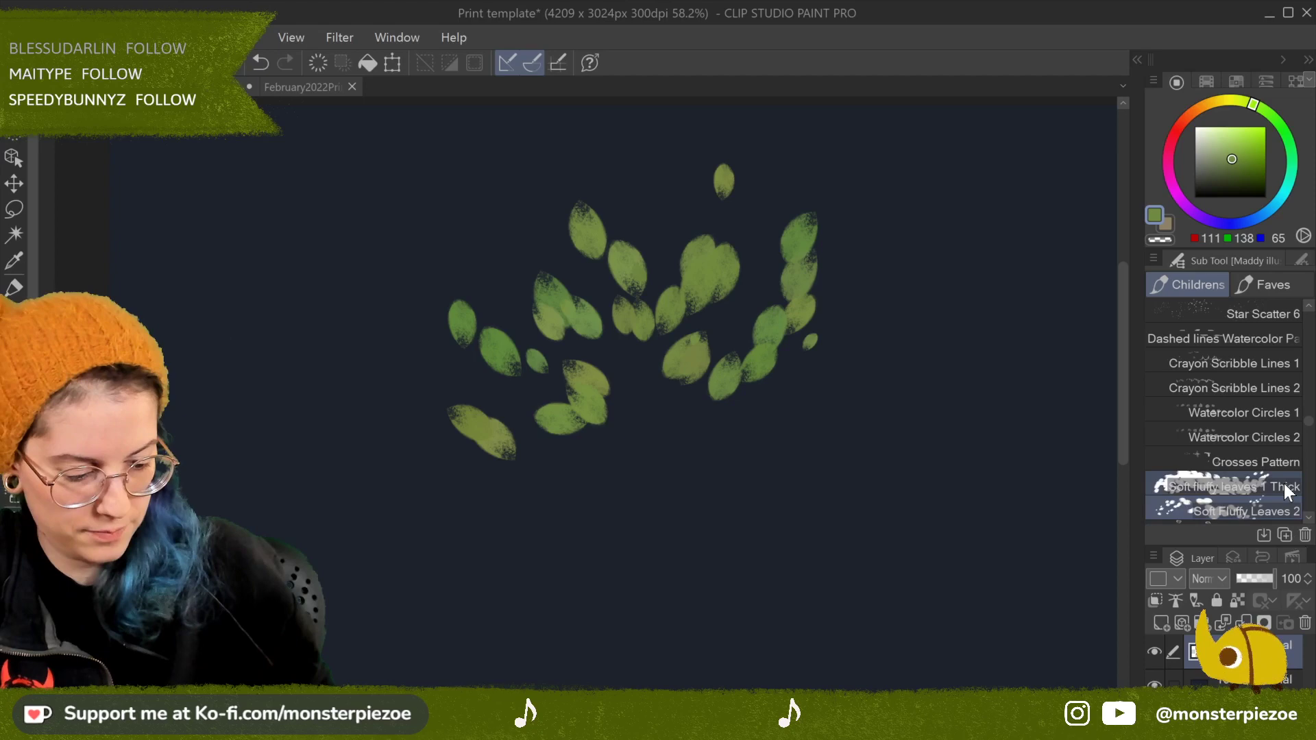
click(1275, 487)
mouse_move(672, 412)
mouse_down()
mouse_move(652, 384)
mouse_move(758, 376)
mouse_move(829, 434)
mouse_move(587, 435)
mouse_move(891, 315)
mouse_up()
click(1221, 131)
mouse_move(695, 243)
mouse_down()
mouse_move(823, 250)
mouse_move(832, 294)
mouse_move(816, 411)
mouse_move(751, 340)
mouse_move(706, 441)
mouse_move(709, 367)
mouse_up()
Step: Paint the bush's shaded base in dark olive (RGB 54, 61, 42) and dark teal (RGB 15, 43, 37) leaves
click(1238, 177)
click(1221, 176)
mouse_move(605, 399)
mouse_down()
mouse_move(485, 456)
mouse_move(542, 480)
mouse_up()
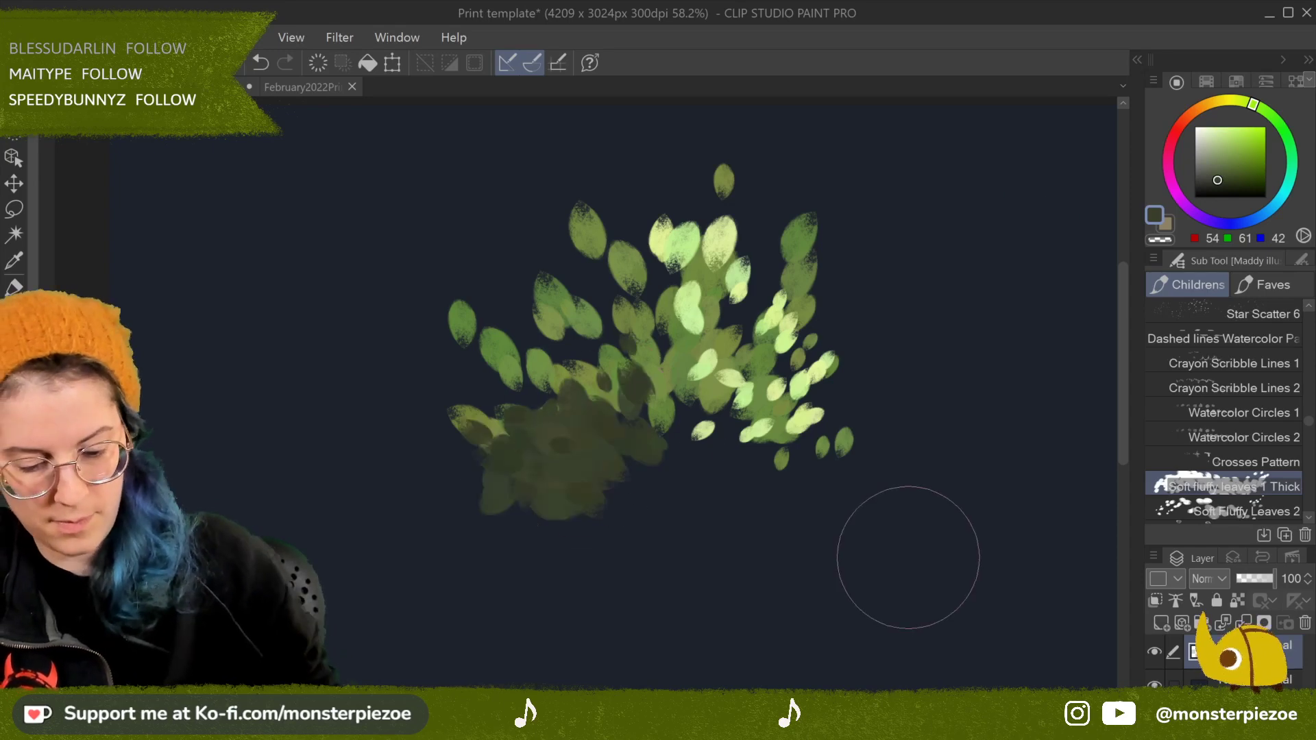
click(1289, 181)
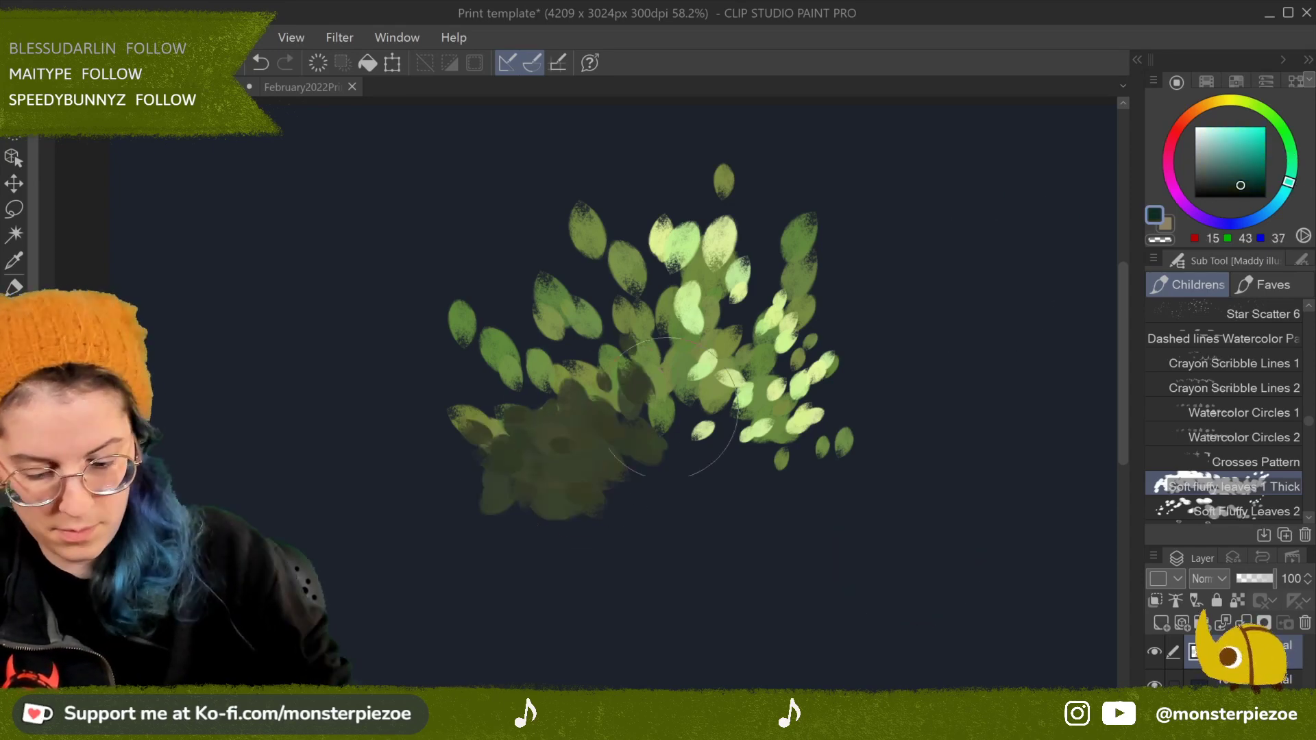
mouse_move(521, 425)
mouse_down()
mouse_move(614, 466)
mouse_move(652, 410)
mouse_move(746, 443)
mouse_up()
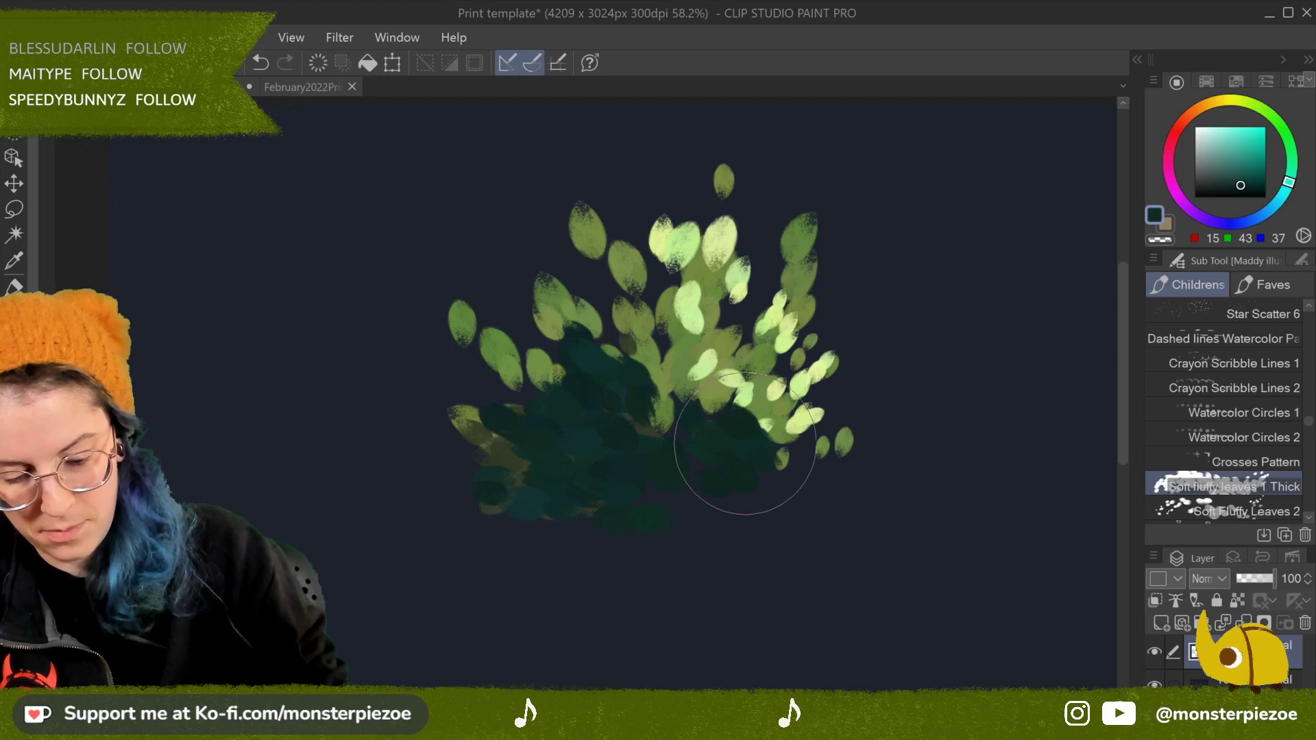
Step: Paint sunlit yellow leaves (RGB 199, 205, 94) over the upper right part of the bush
alt+click(685, 354)
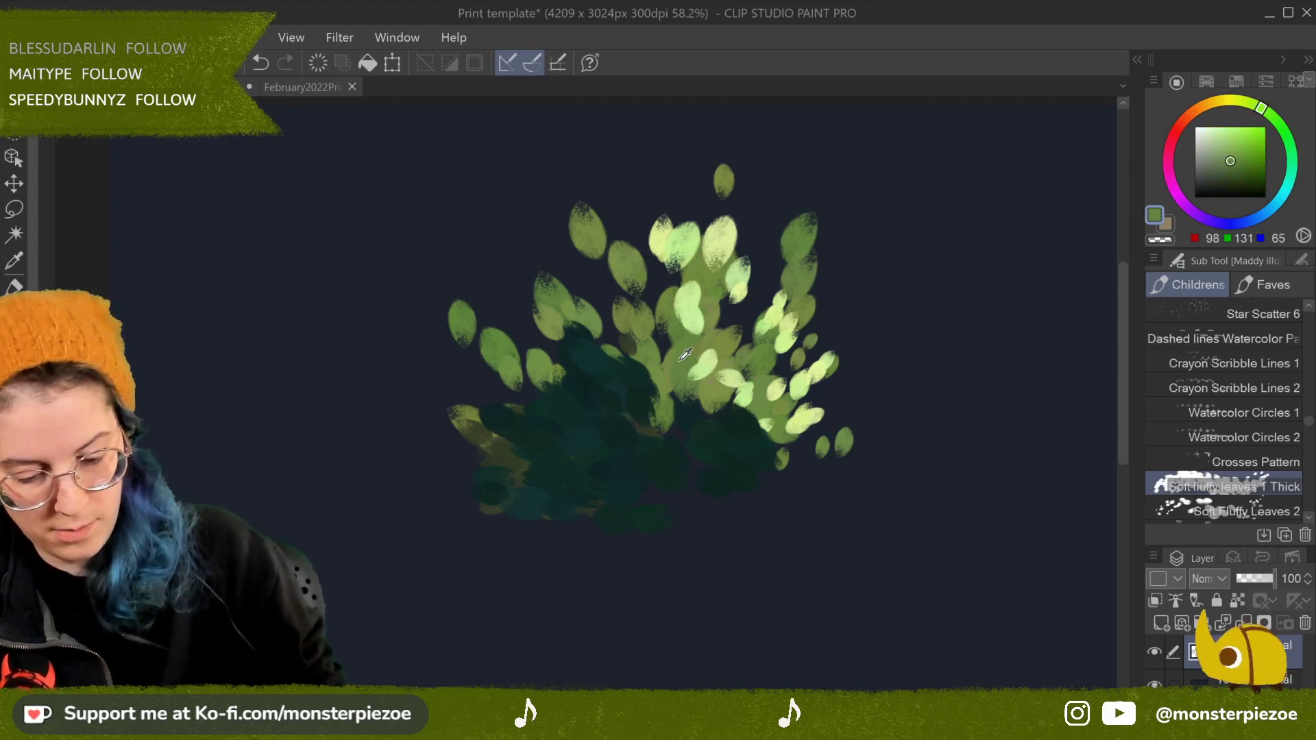
drag(1253, 111, 1233, 100)
mouse_move(675, 226)
mouse_down()
mouse_move(720, 220)
mouse_move(830, 418)
mouse_move(660, 410)
mouse_up()
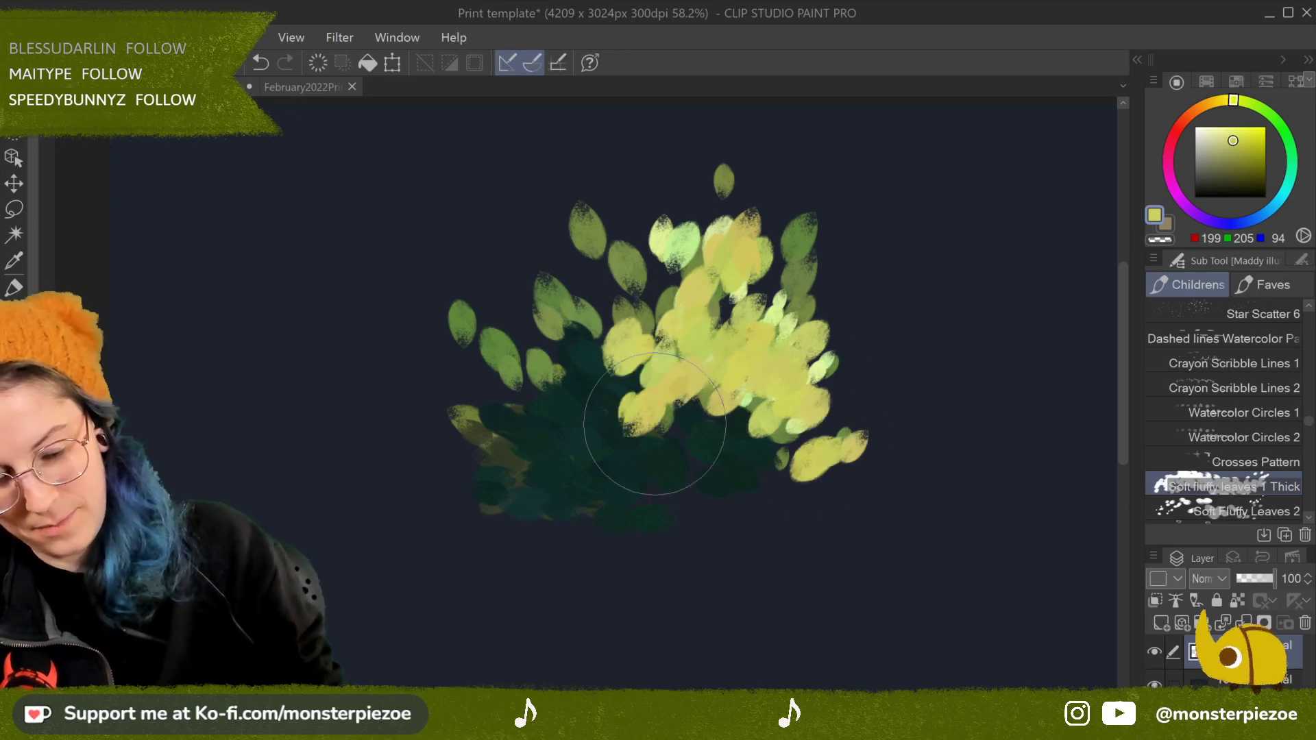
scroll(932, 403, down, 2)
drag(932, 403, 796, 428)
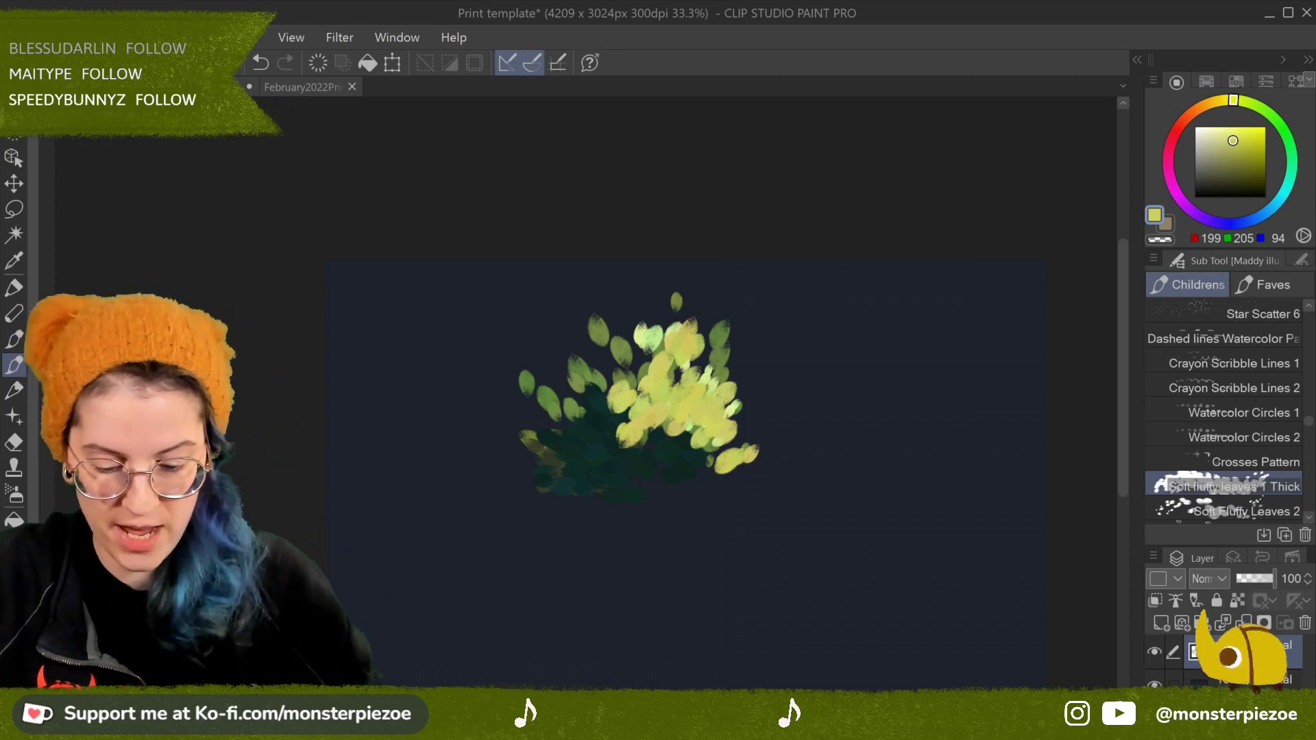
Step: Clear the canvas and brush a cluster of dark olive leaves (RGB 73, 76, 22) with Soft fluffy leaves 1 Thick
scroll(718, 414, up, 3)
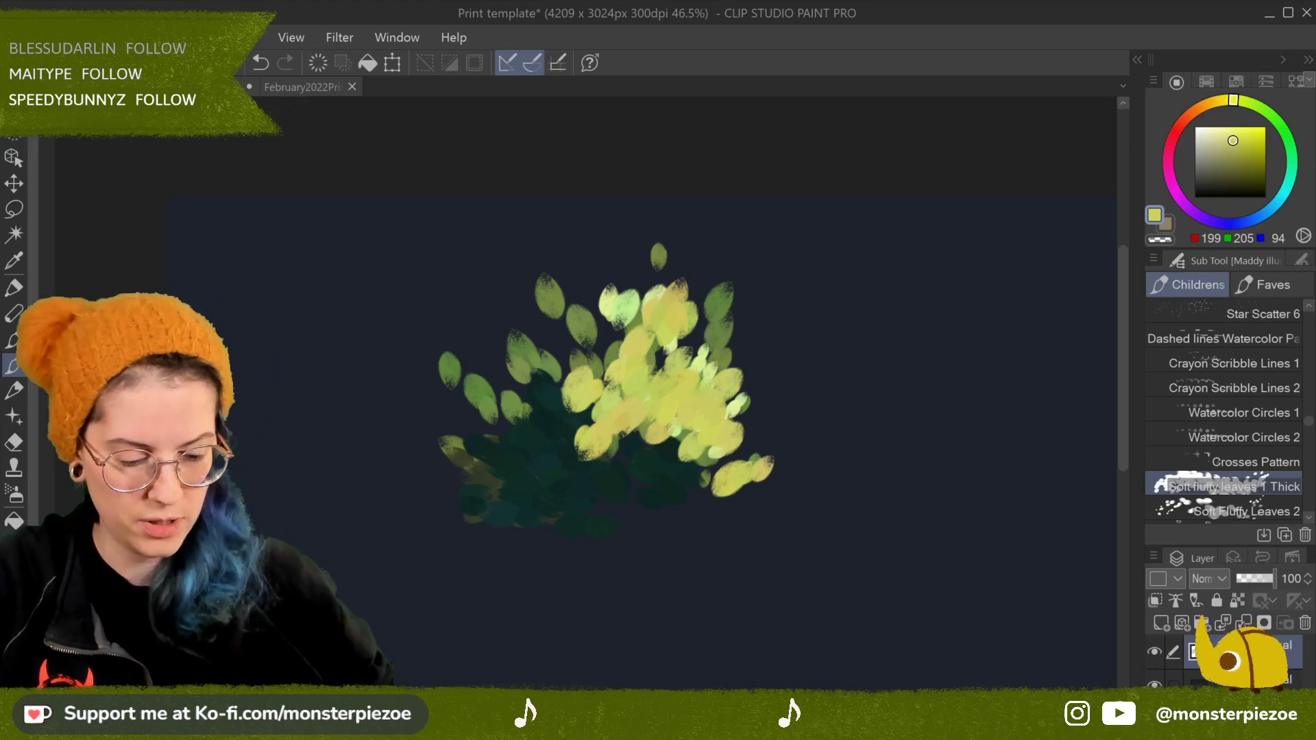
scroll(1309, 519, down, 3)
scroll(1311, 521, down, 2)
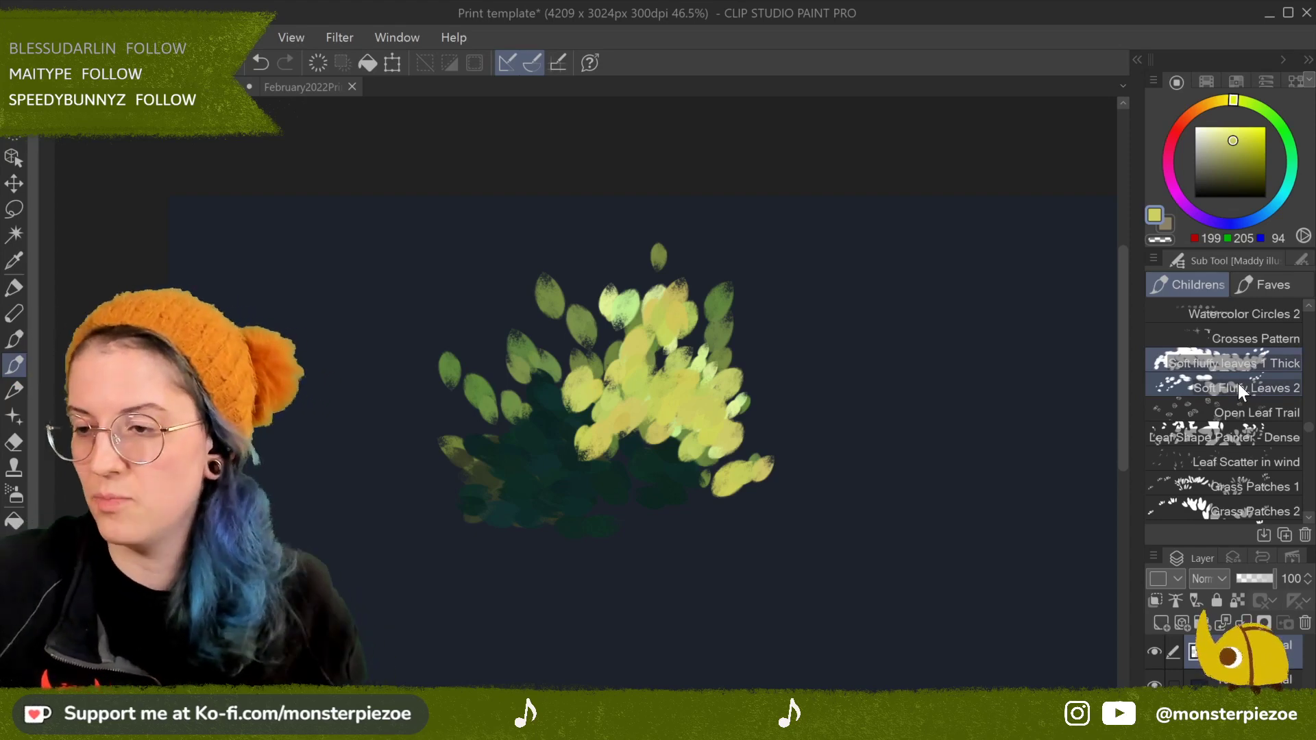
click(317, 62)
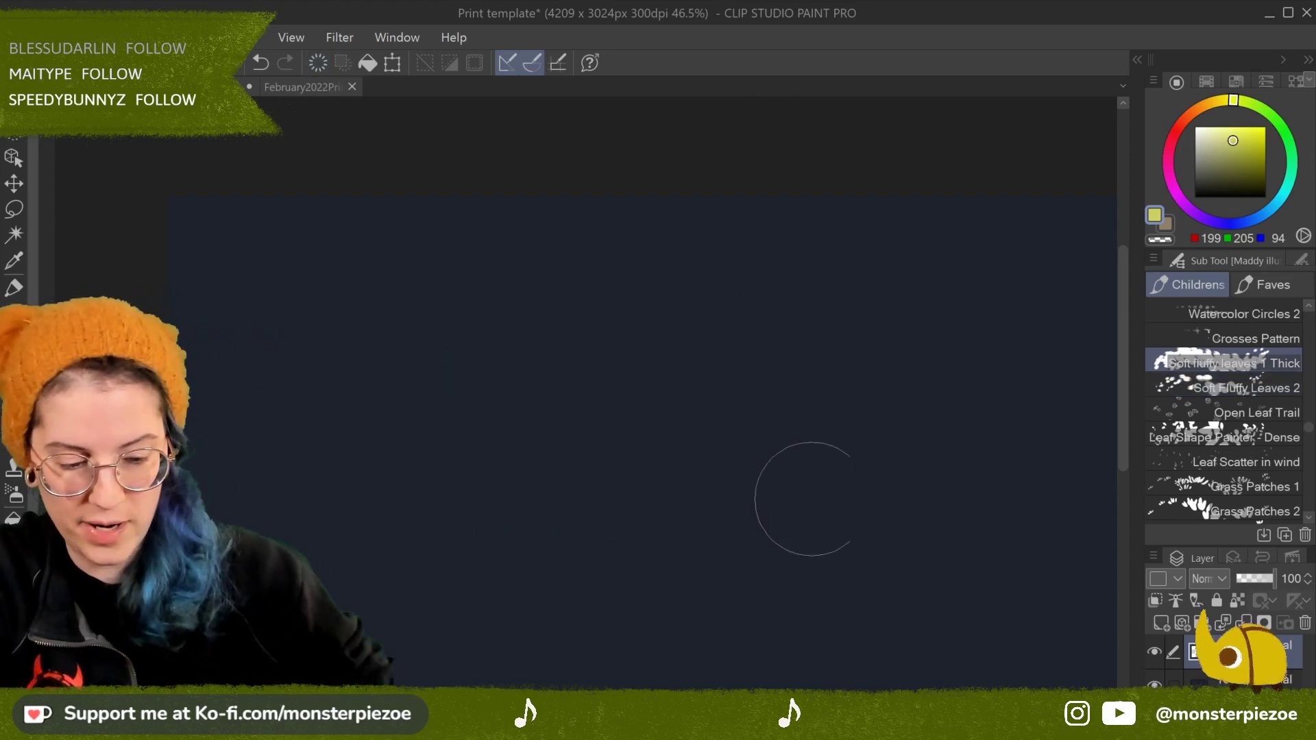
mouse_move(843, 387)
mouse_down()
mouse_move(808, 407)
mouse_move(848, 385)
mouse_move(801, 327)
mouse_move(687, 430)
mouse_move(681, 349)
mouse_move(628, 449)
mouse_move(860, 467)
mouse_move(852, 493)
mouse_move(912, 529)
mouse_up()
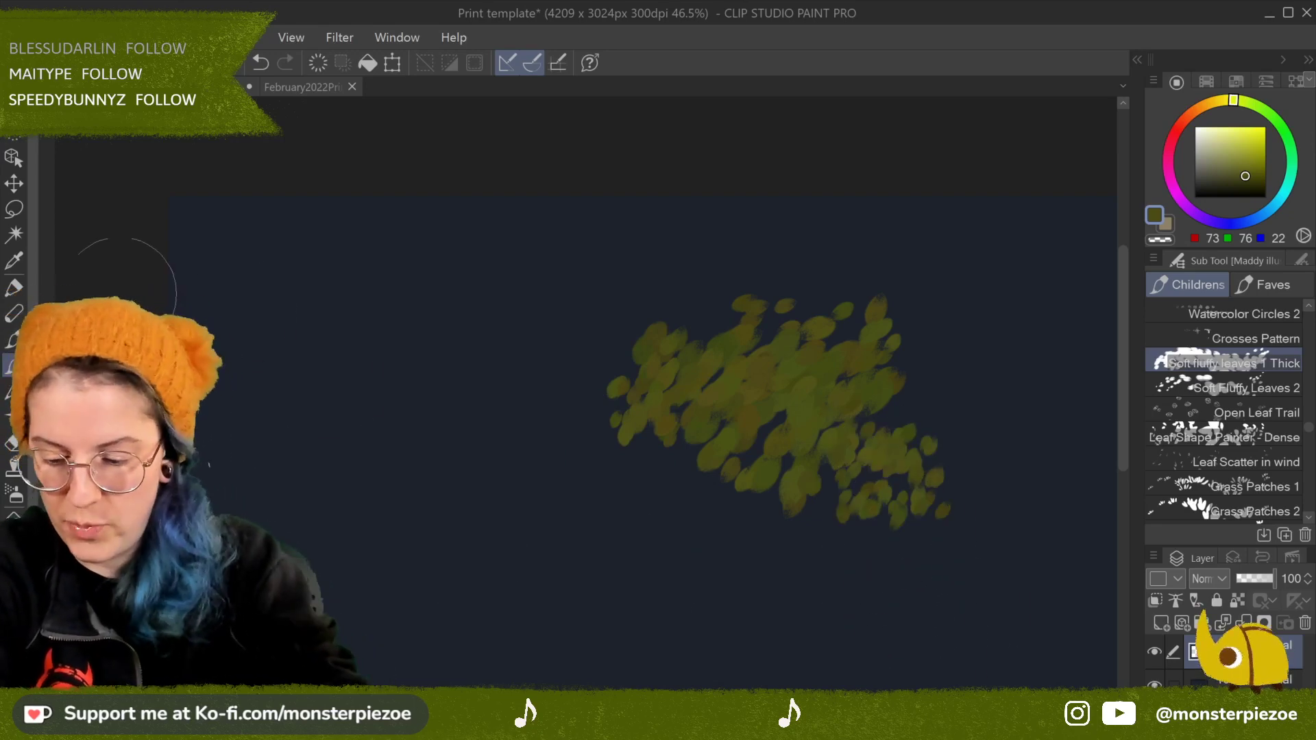
Step: Brush dark olive textured patches to the left of the leaves with Flat 2 Texture from the gouache brushes' Faves group
click(14, 377)
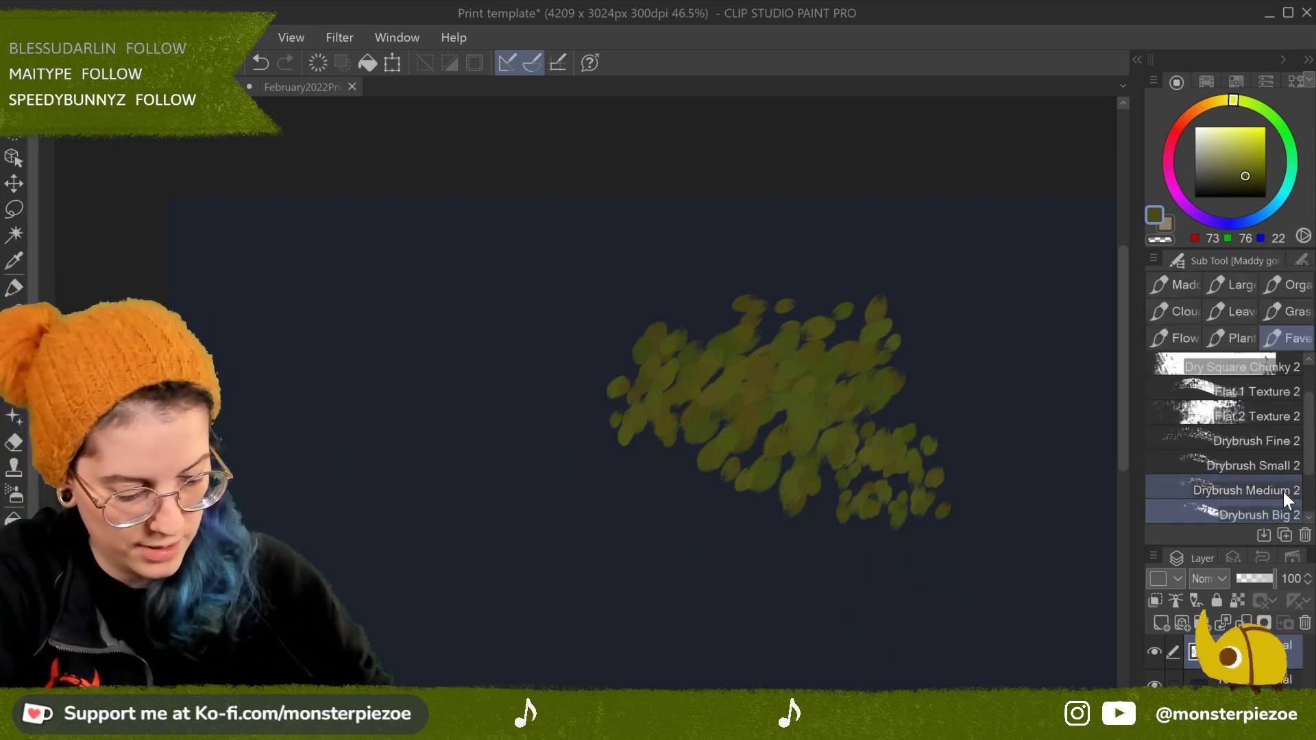
click(1290, 412)
drag(291, 473, 374, 452)
drag(411, 308, 452, 459)
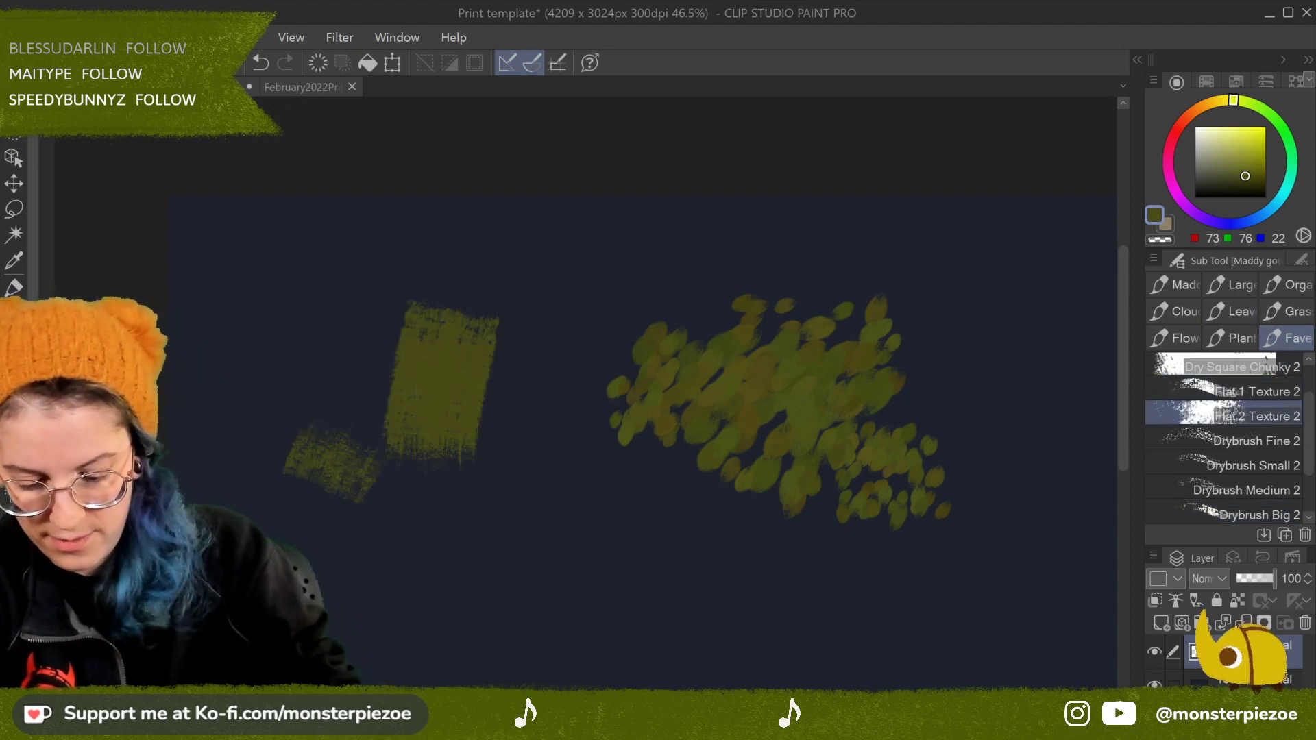
drag(483, 357, 528, 425)
mouse_move(552, 336)
mouse_down()
mouse_move(548, 364)
mouse_move(610, 302)
mouse_move(583, 404)
mouse_up()
mouse_move(575, 264)
mouse_down()
mouse_move(638, 285)
mouse_move(631, 394)
mouse_up()
Step: Brush bright yellow-green (RGB 213, 220, 88) Flat 2 Texture strokes between the olive patches and the leaves
click(1237, 137)
mouse_move(501, 248)
mouse_down()
mouse_move(578, 305)
mouse_move(644, 261)
mouse_up()
drag(548, 398, 507, 535)
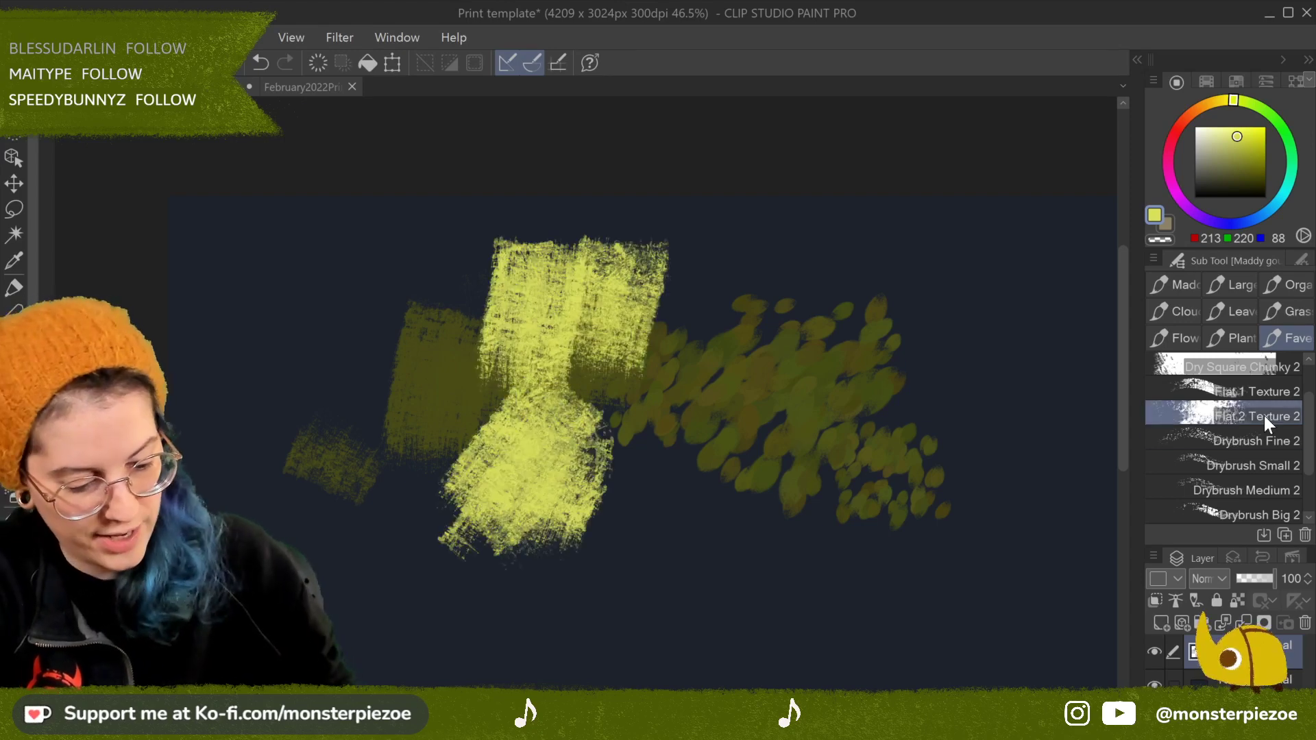
Step: Brush a grainy yellow-green patch below the leaf cluster with Drybrush Fine 2
click(1285, 443)
mouse_move(641, 484)
mouse_down()
mouse_move(652, 476)
mouse_move(685, 549)
mouse_move(720, 576)
mouse_up()
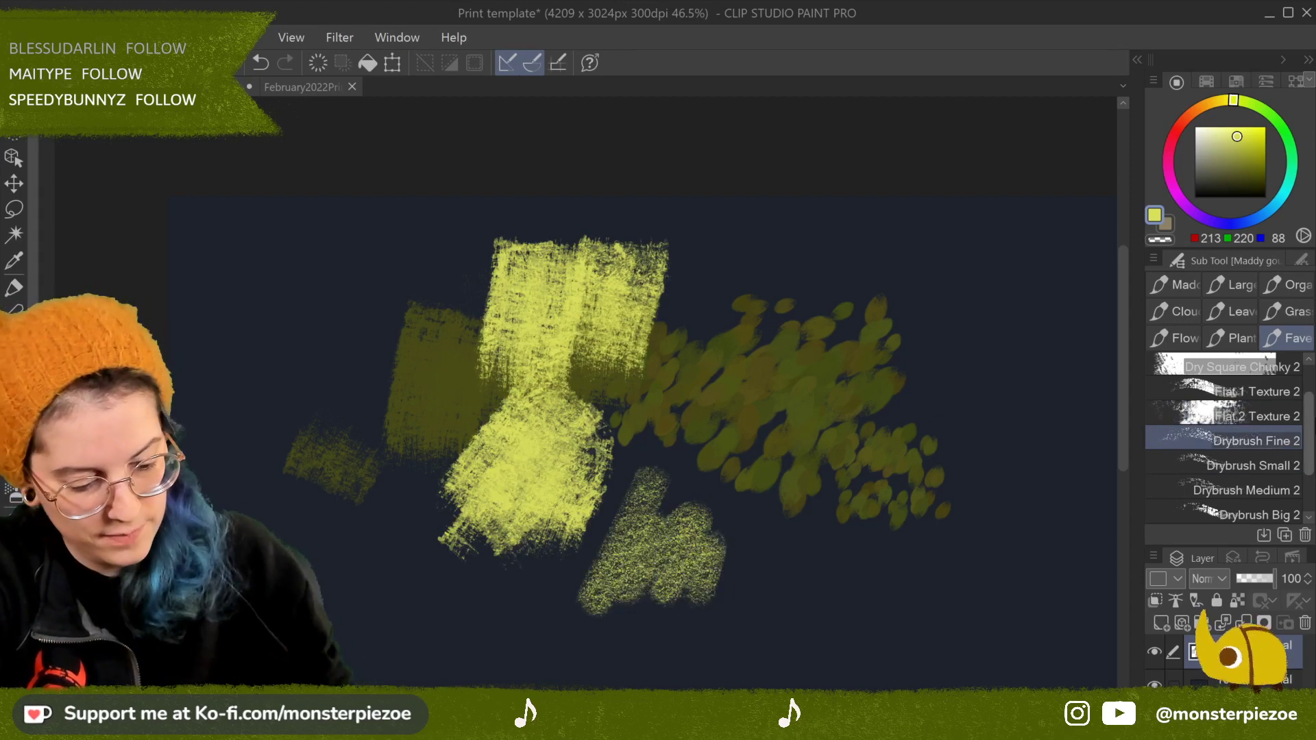
Step: Brush bright yellow-green diagonal Multi - Stroke 2 strokes to the left of the Flat 2 Texture patches
scroll(1302, 466, down, 2)
click(1255, 471)
mouse_move(446, 261)
mouse_down()
mouse_move(357, 398)
mouse_move(288, 460)
mouse_up()
drag(453, 219, 275, 439)
mouse_move(487, 288)
mouse_down()
mouse_move(274, 459)
mouse_move(432, 467)
mouse_up()
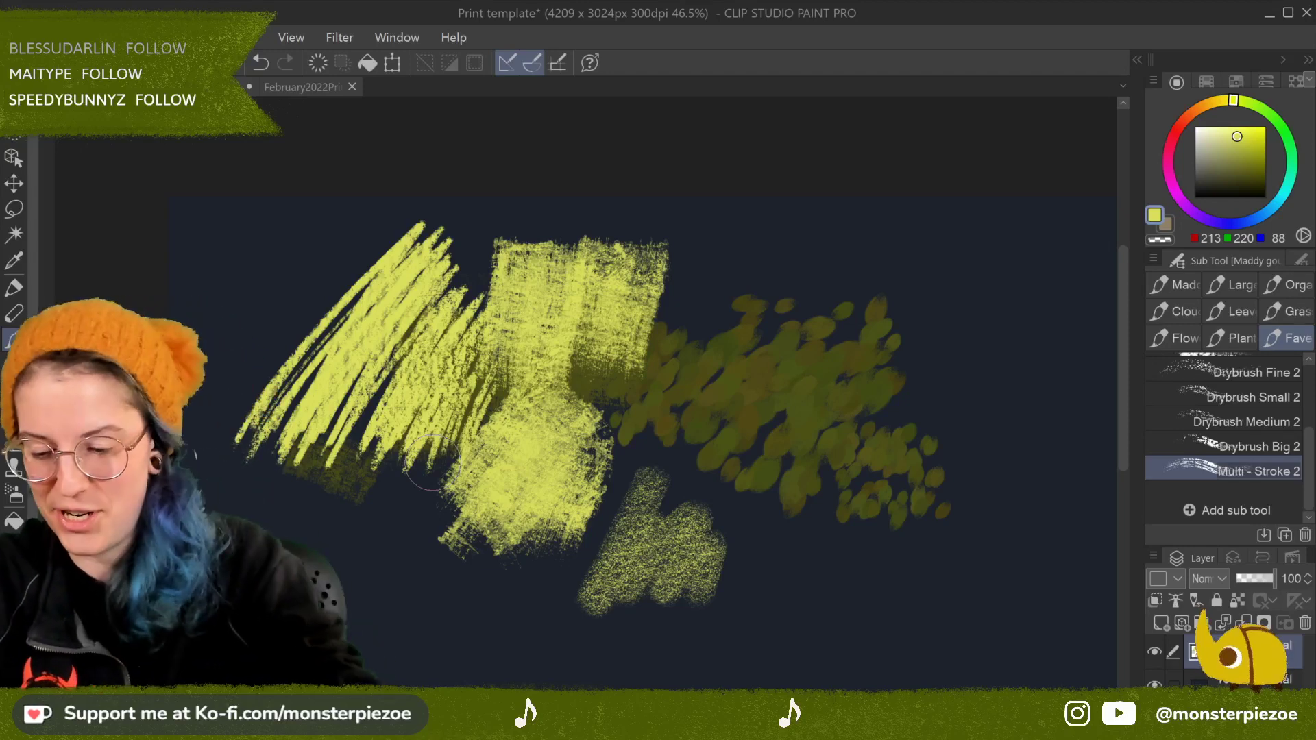
Step: Clear the canvas and brush outlined leaves in RGB 165, 171, 55 with the Childrens group's Open Leaf Trail brush
click(12, 338)
click(13, 365)
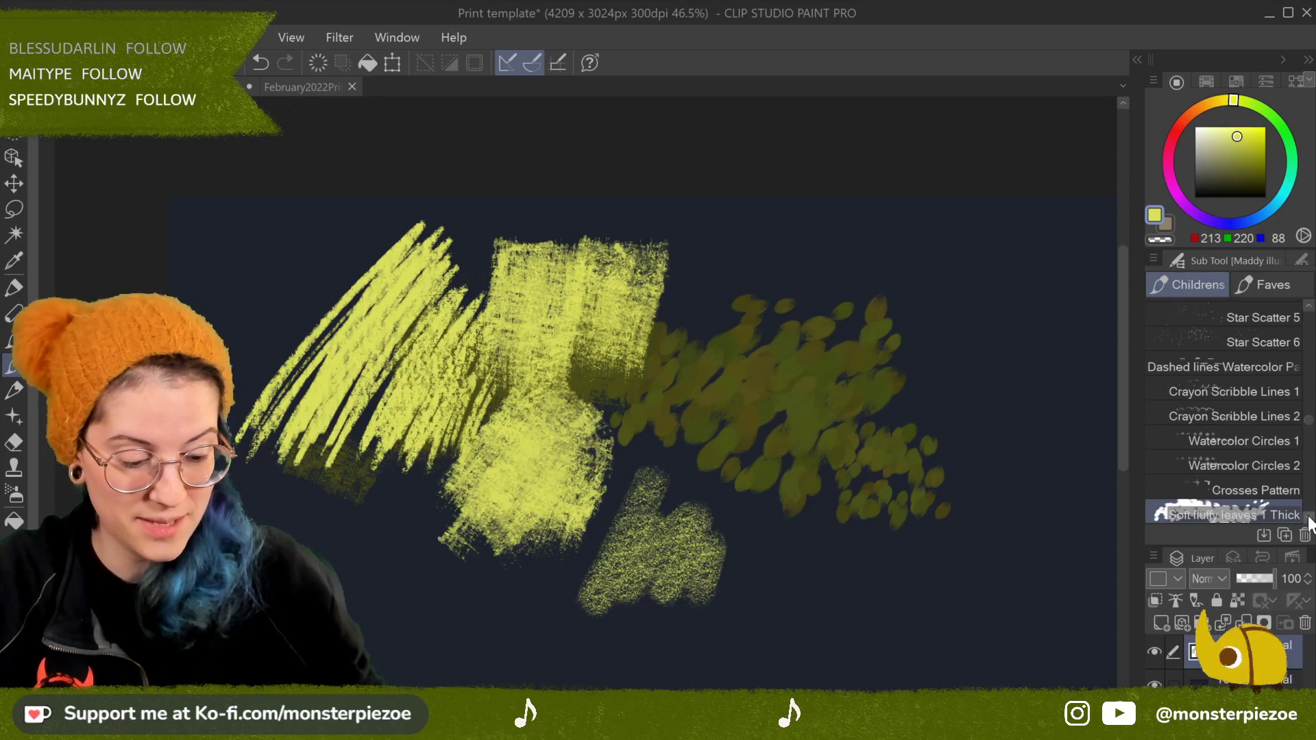
scroll(1307, 520, down, 4)
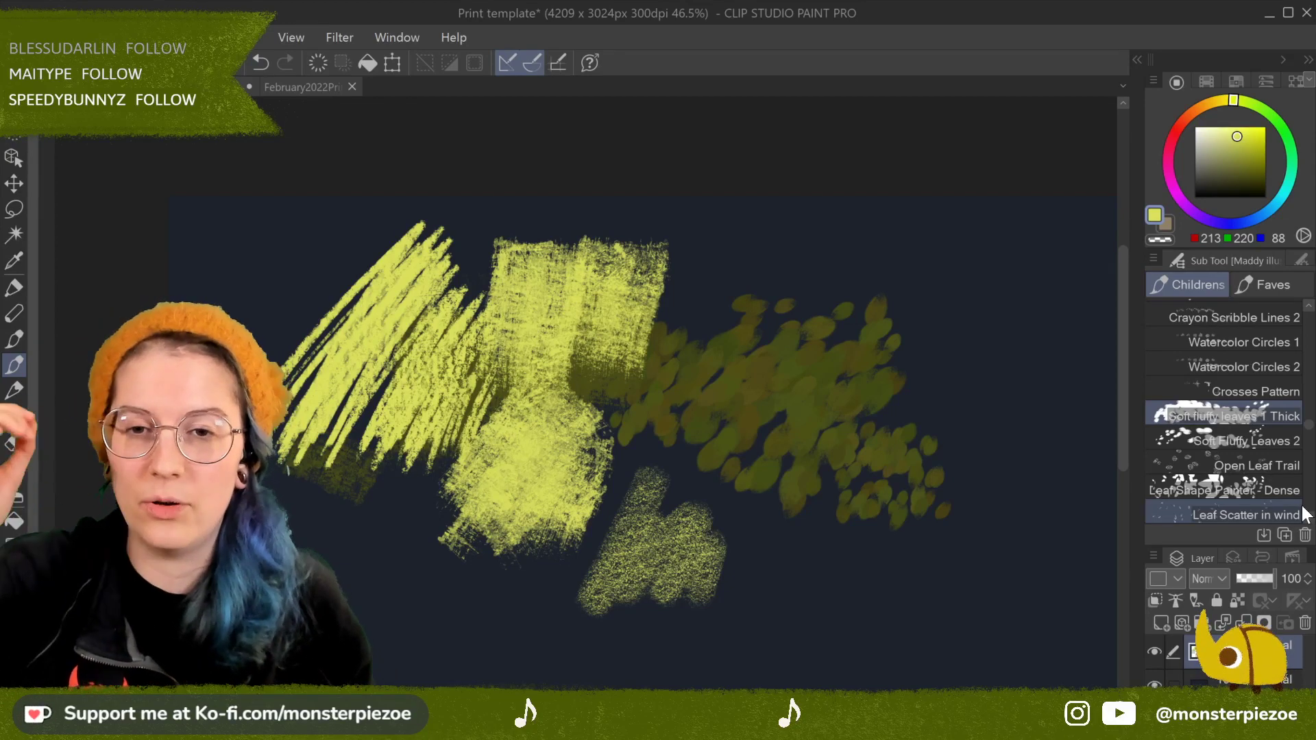
click(1281, 466)
click(1243, 148)
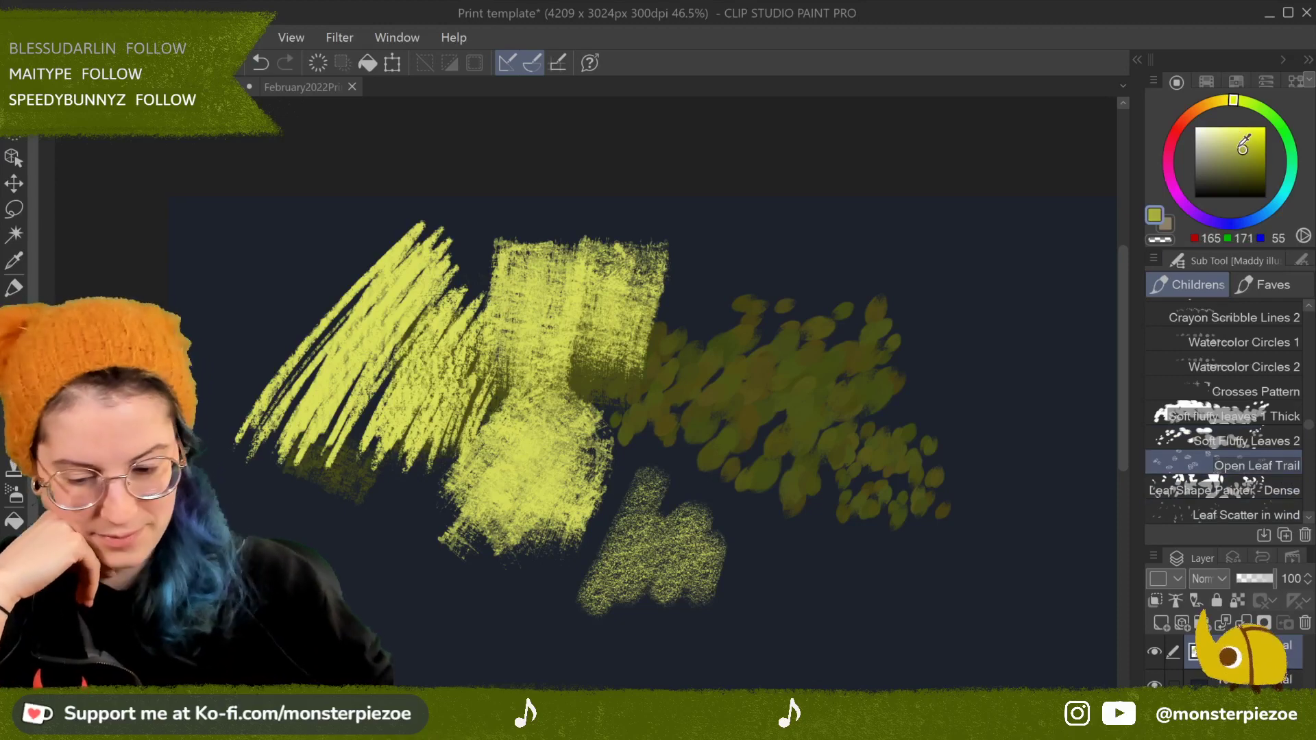
click(317, 64)
mouse_move(652, 323)
mouse_down()
mouse_move(620, 447)
mouse_move(799, 364)
mouse_move(715, 392)
mouse_move(769, 435)
mouse_move(658, 535)
mouse_move(709, 394)
mouse_move(581, 634)
mouse_up()
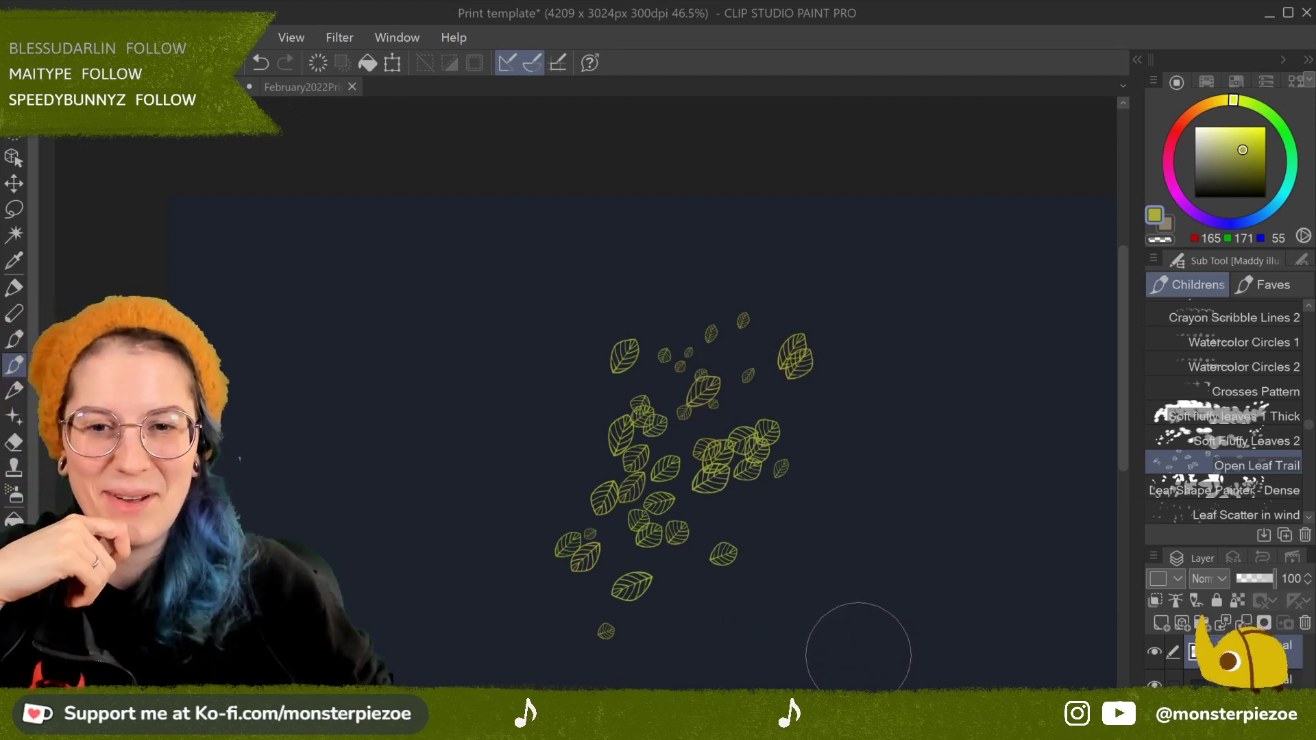
Step: Brush grainy patches above and left of the outlined leaves with Crayon Shader 4 and Crayon Shader 2 from the Faves group
click(1269, 283)
click(1285, 351)
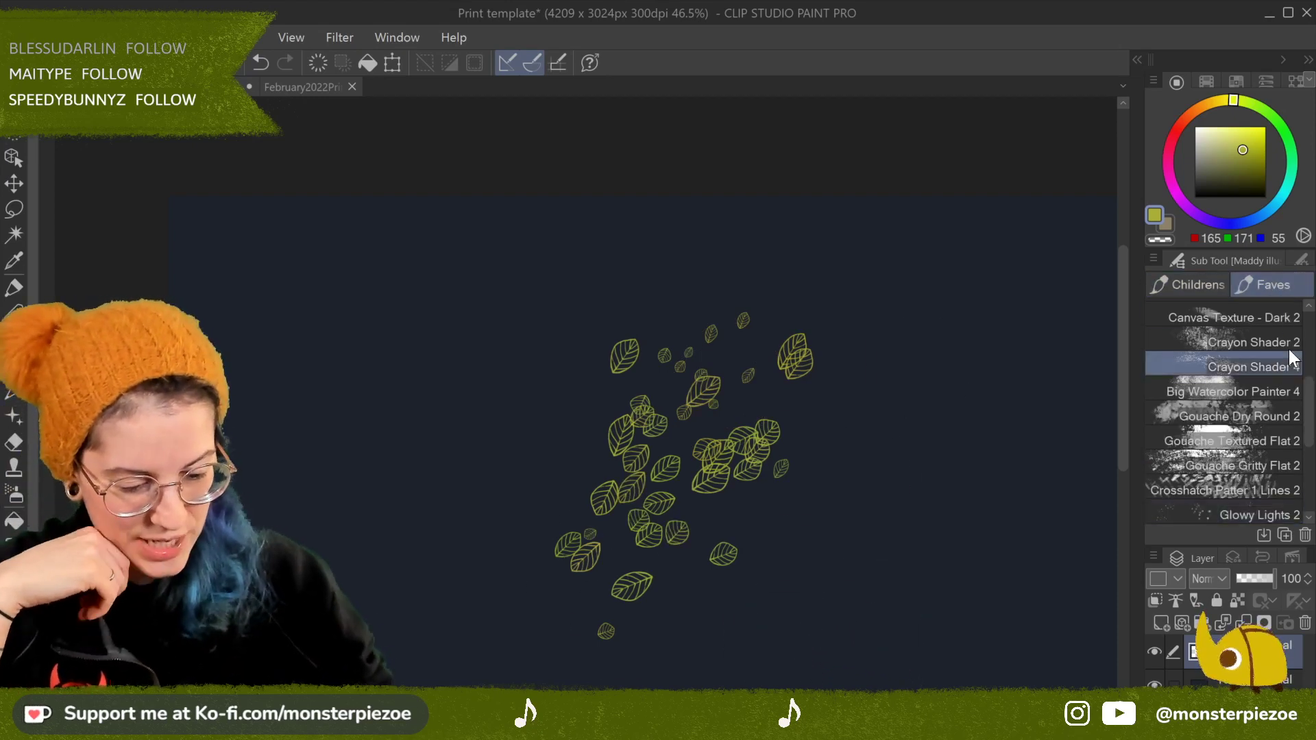
mouse_move(343, 385)
mouse_down()
mouse_move(439, 281)
mouse_move(440, 332)
mouse_move(480, 371)
mouse_move(515, 288)
mouse_move(549, 384)
mouse_move(494, 439)
mouse_up()
click(1261, 342)
mouse_move(597, 315)
mouse_down()
mouse_move(617, 274)
mouse_move(677, 333)
mouse_up()
mouse_move(590, 379)
mouse_down()
mouse_move(535, 329)
mouse_move(562, 405)
mouse_up()
Step: Brush a large Big Watercolor Painter 4 patch to the right of the leaves and a Gouache Gritty Flat 2 patch below it
click(1279, 393)
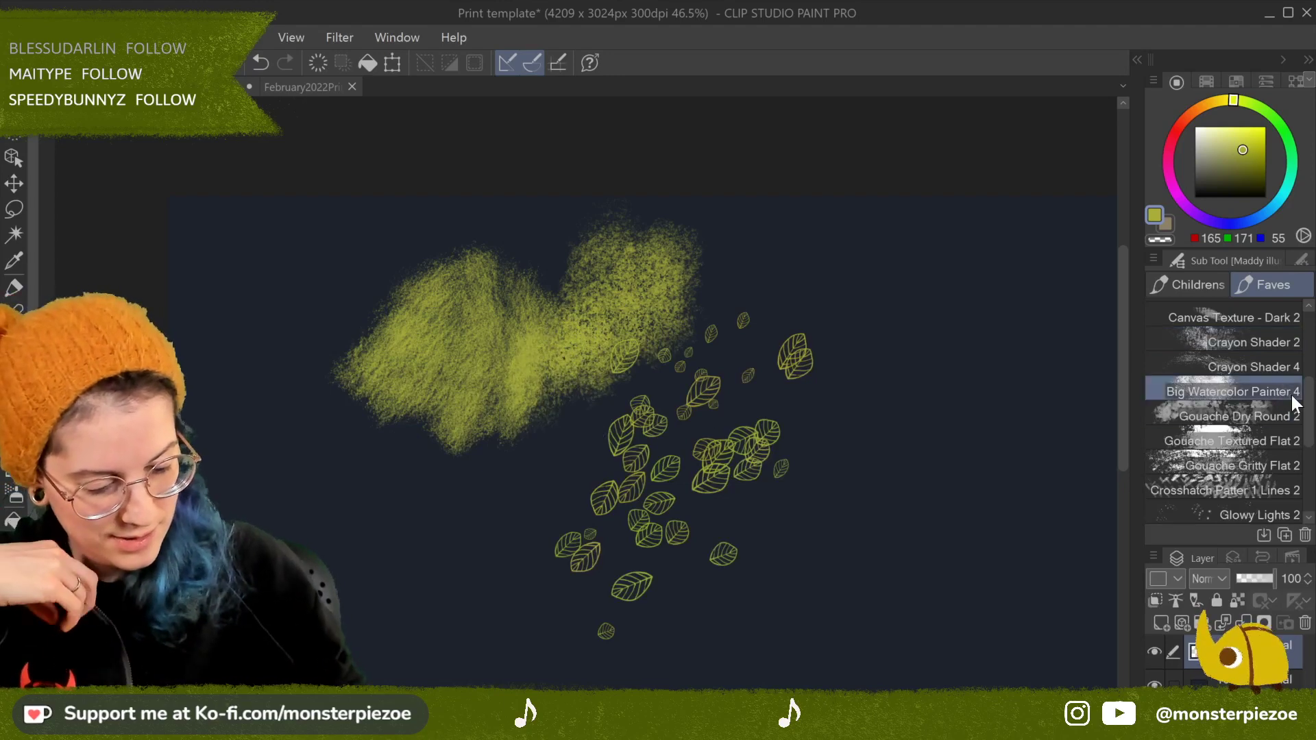
mouse_move(918, 233)
mouse_down()
mouse_move(843, 411)
mouse_move(988, 366)
mouse_move(1028, 411)
mouse_move(988, 466)
mouse_move(843, 487)
mouse_move(1008, 521)
mouse_up()
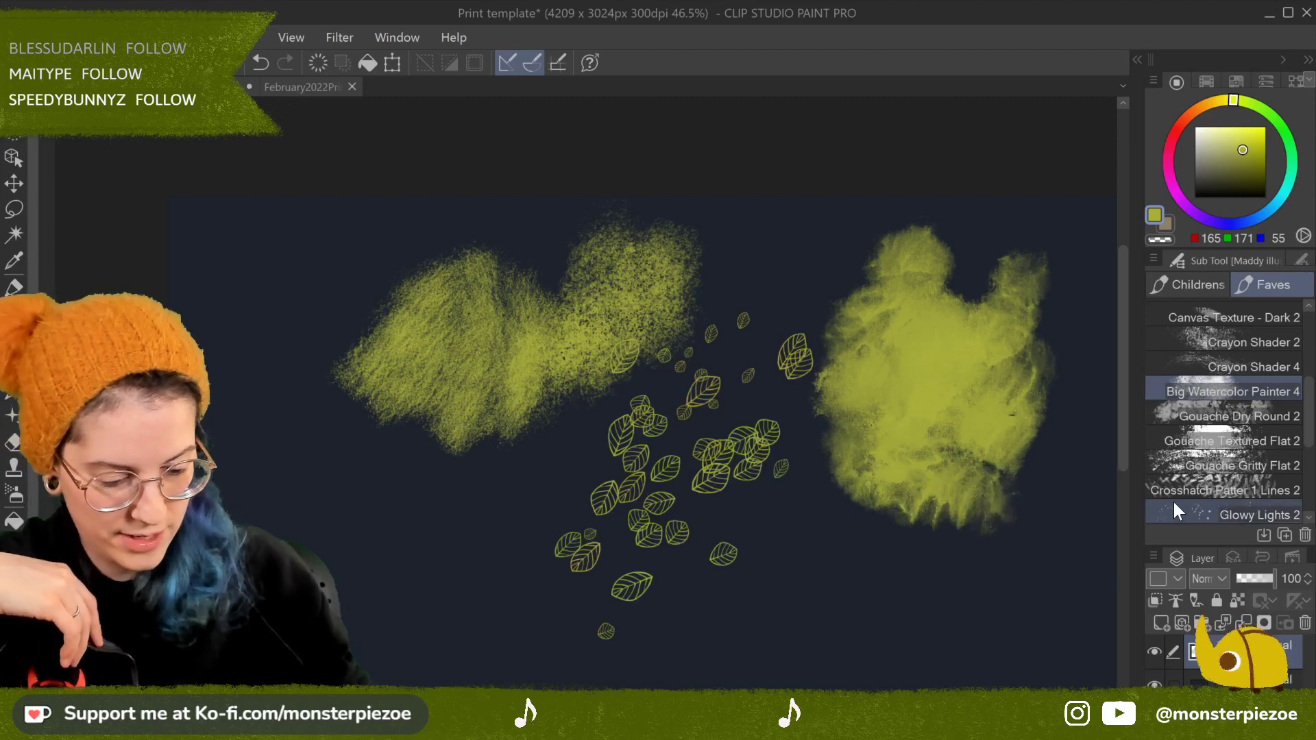
scroll(1221, 446, down, 3)
click(1277, 373)
click(805, 586)
drag(805, 586, 1008, 631)
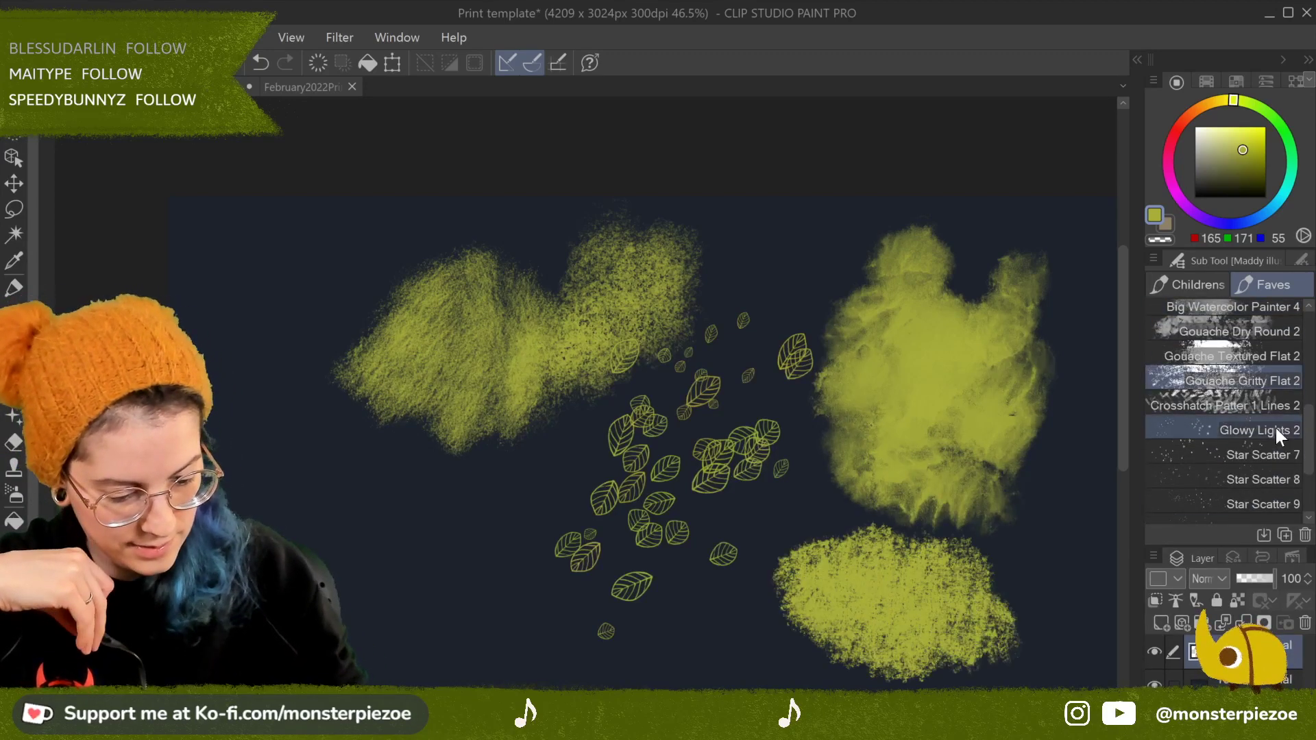
Step: Brush a crosshatched patch beside the lower gritty patch with Crosshatch Patter 1 Lines 2
click(1261, 406)
mouse_move(720, 658)
mouse_down()
mouse_move(686, 590)
mouse_move(707, 617)
mouse_move(785, 634)
mouse_move(806, 662)
mouse_up()
drag(767, 617, 714, 510)
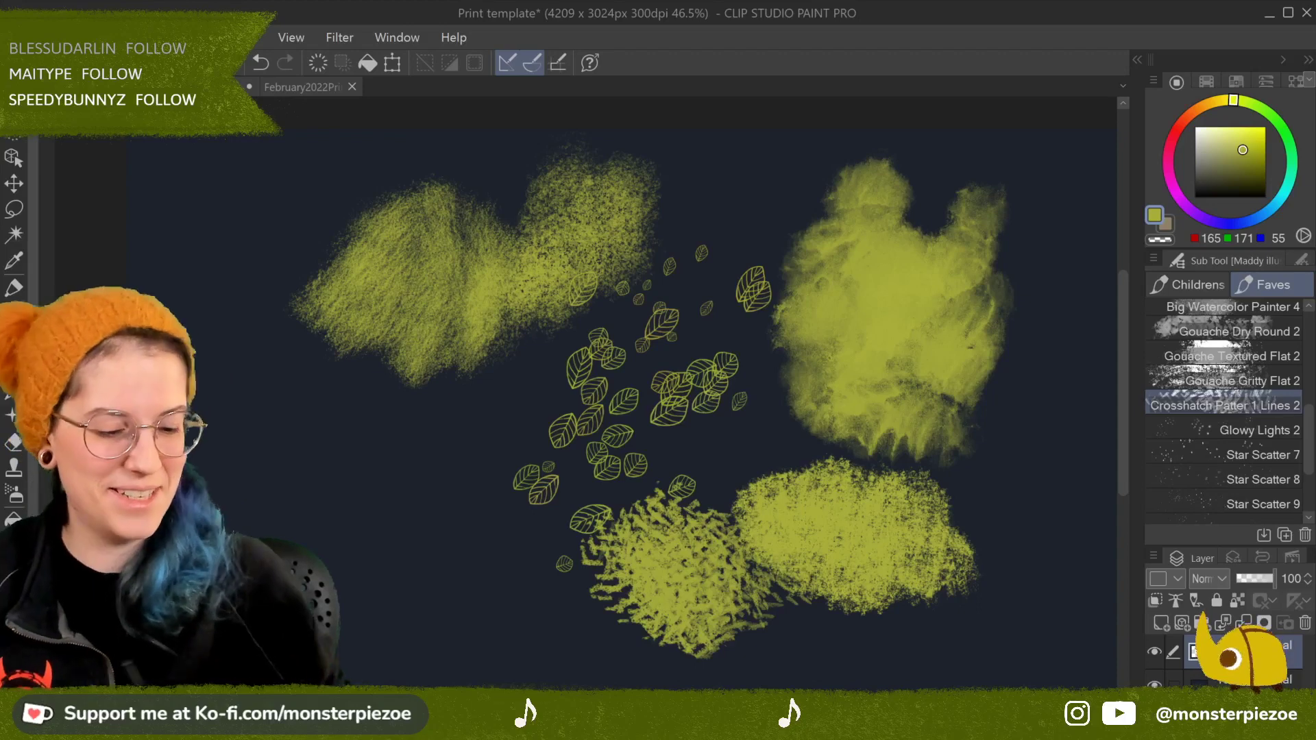
Step: Brush a large gritty patch to the lower left of the leaves with Gouache Gritty Flat 2
click(1283, 332)
click(1289, 379)
mouse_move(374, 538)
mouse_down()
mouse_move(480, 426)
mouse_move(495, 449)
mouse_move(538, 418)
mouse_move(511, 634)
mouse_up()
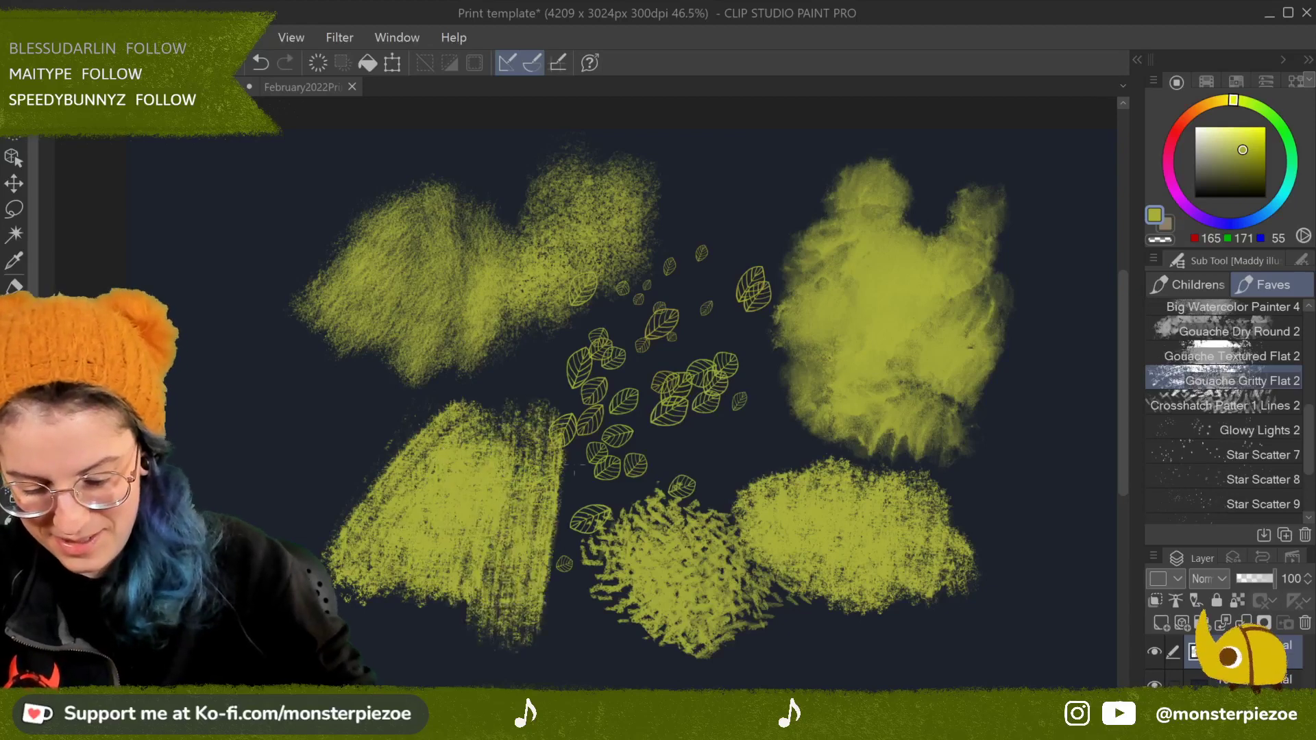
drag(596, 438, 549, 576)
drag(439, 401, 336, 514)
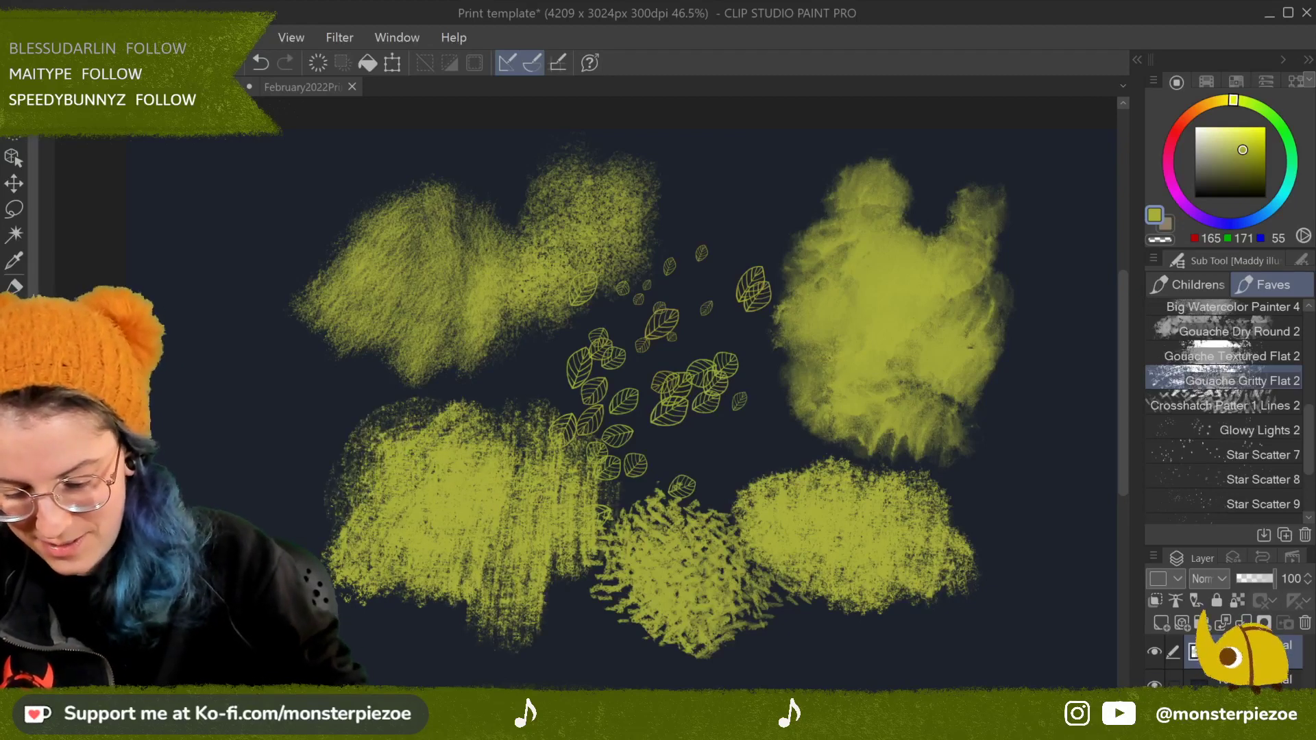
drag(518, 405, 425, 456)
drag(542, 384, 405, 465)
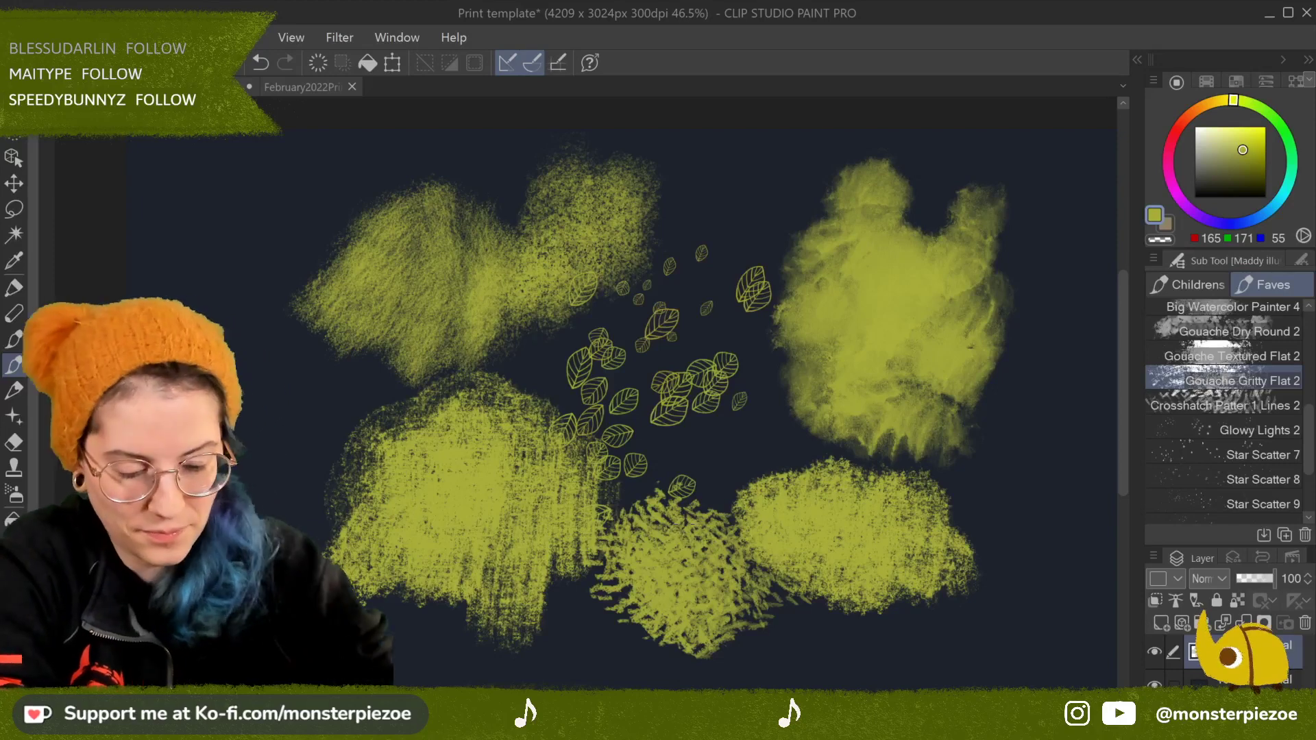
Step: Clear the canvas and brush a dense diagonal cluster of yellow-green leaves with Soft fluffy leaves 1 Thick
mouse_move(1310, 428)
mouse_down()
mouse_move(1313, 477)
mouse_move(1315, 440)
mouse_up()
click(1211, 286)
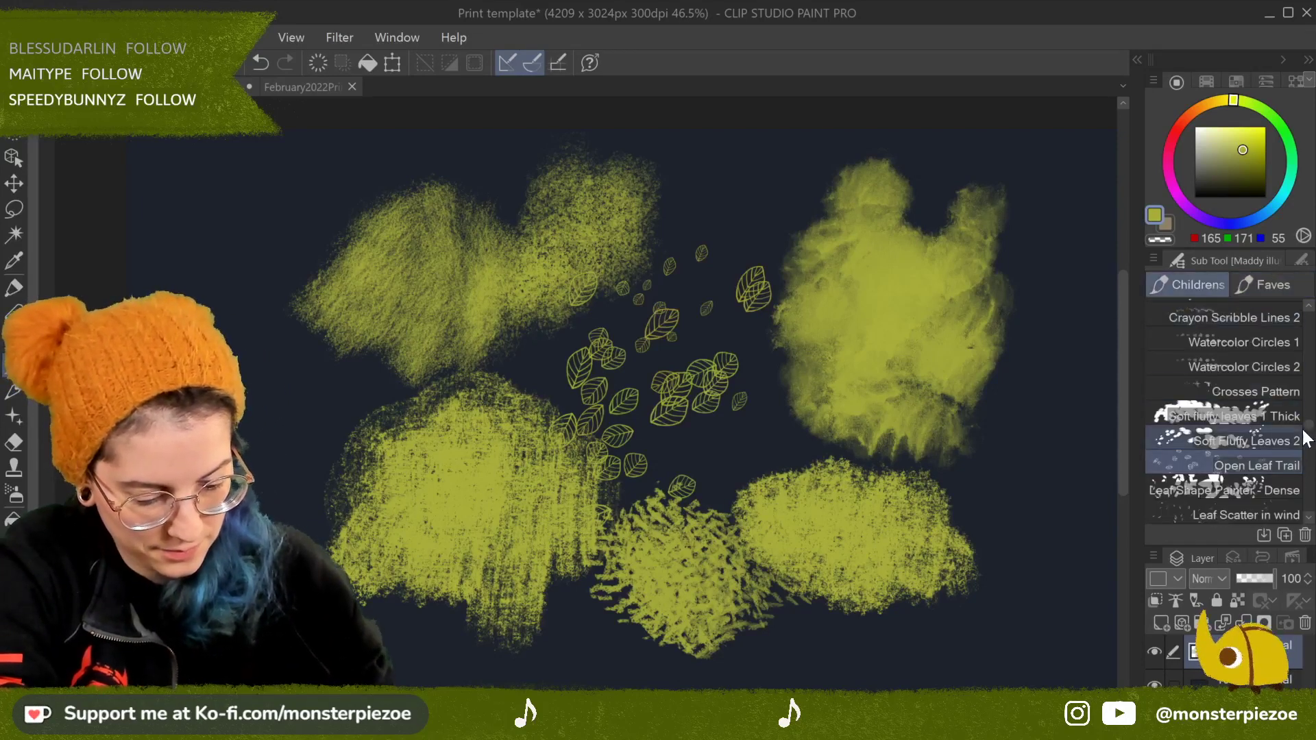
scroll(1311, 435, down, 1)
scroll(1311, 436, down, 1)
click(1288, 370)
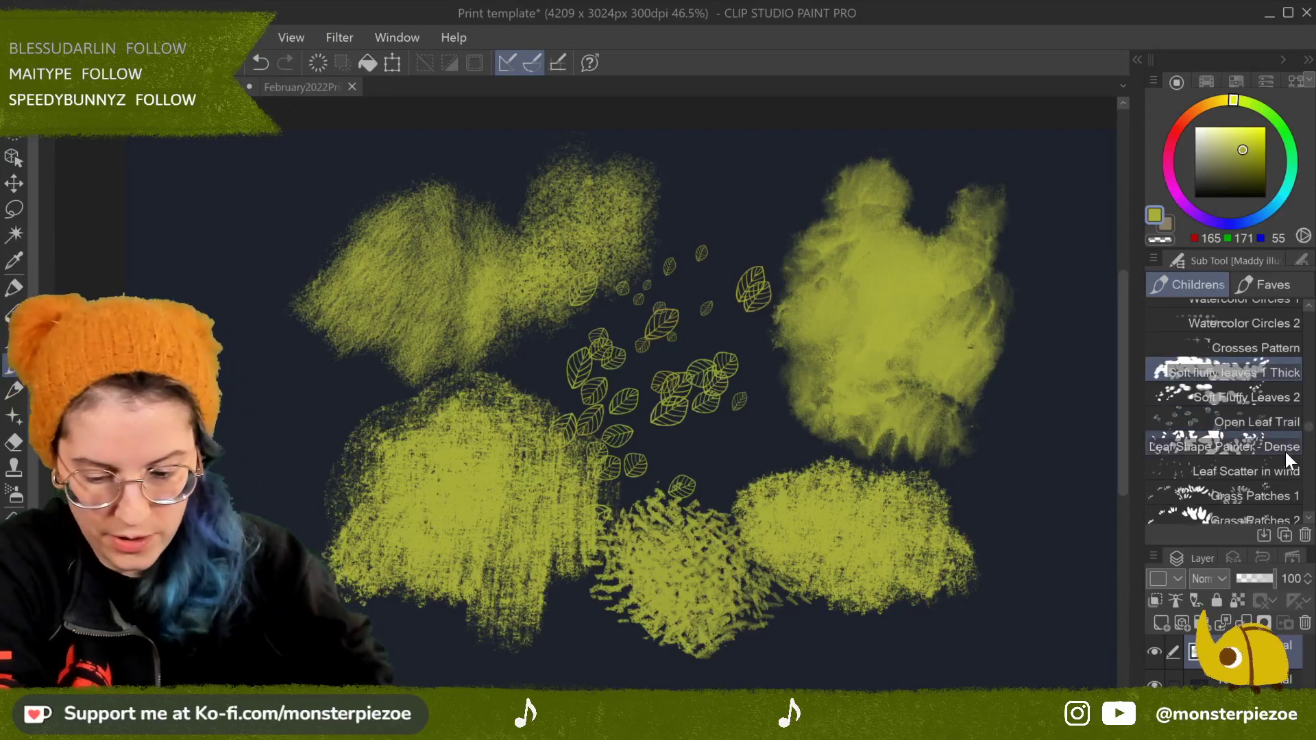
click(317, 65)
drag(929, 232, 687, 512)
mouse_move(872, 236)
mouse_down()
mouse_move(744, 325)
mouse_move(845, 375)
mouse_up()
Step: Brush scattered leaves to the left and lower right of the dense cluster with Soft Fluffy Leaves 2
click(1236, 398)
mouse_move(638, 323)
mouse_down()
mouse_move(652, 432)
mouse_move(696, 205)
mouse_move(754, 261)
mouse_up()
drag(678, 353, 712, 389)
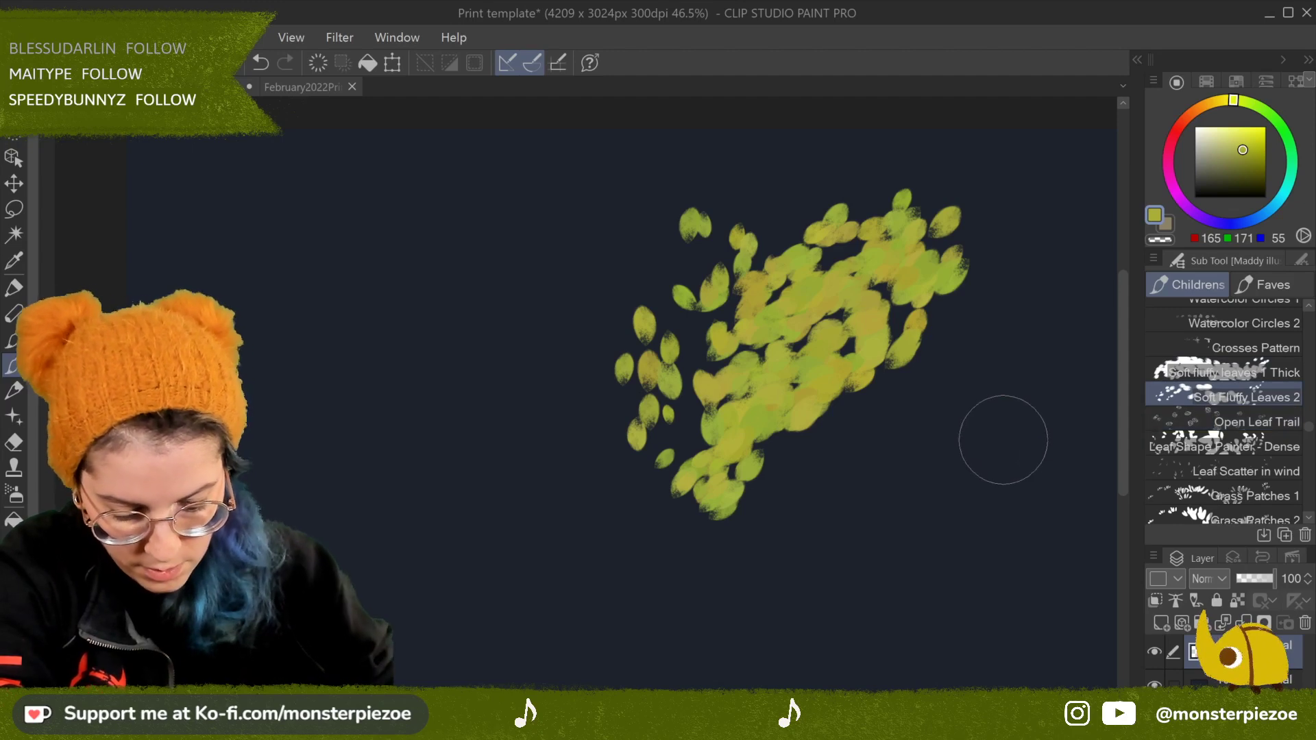
mouse_move(999, 435)
mouse_down()
mouse_move(984, 506)
mouse_move(1005, 507)
mouse_move(970, 421)
mouse_move(961, 544)
mouse_move(915, 460)
mouse_move(933, 562)
mouse_up()
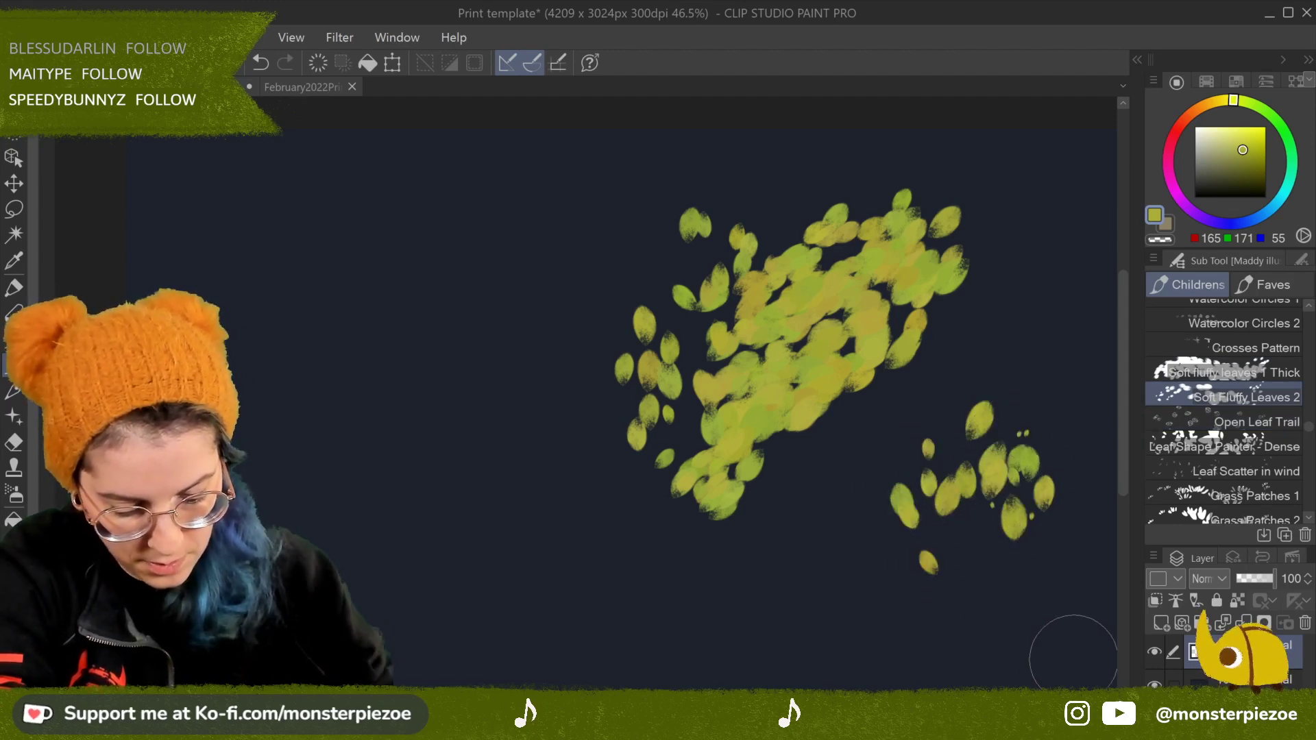
mouse_move(1062, 520)
mouse_down()
mouse_move(1075, 499)
mouse_move(1052, 545)
mouse_up()
mouse_move(906, 444)
mouse_down()
mouse_move(946, 458)
mouse_move(993, 544)
mouse_up()
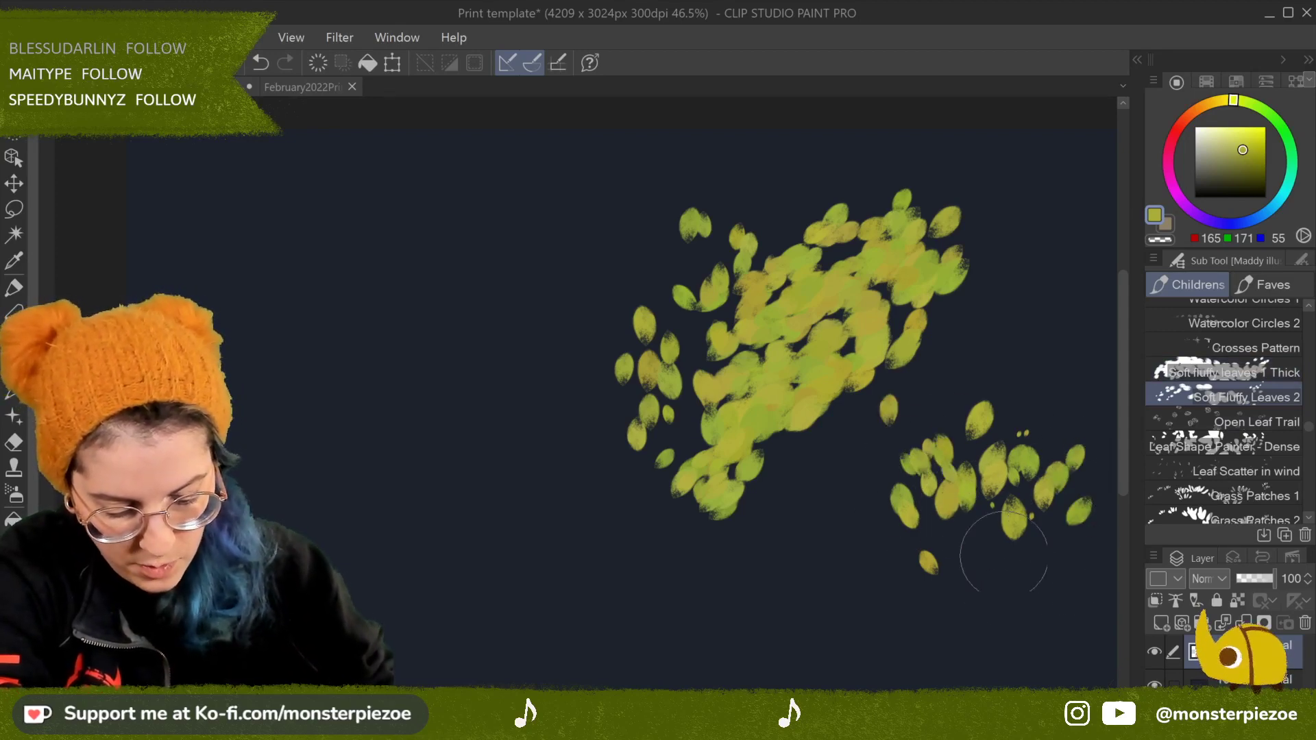
key(ctrl+plus)
key(ctrl+plus)
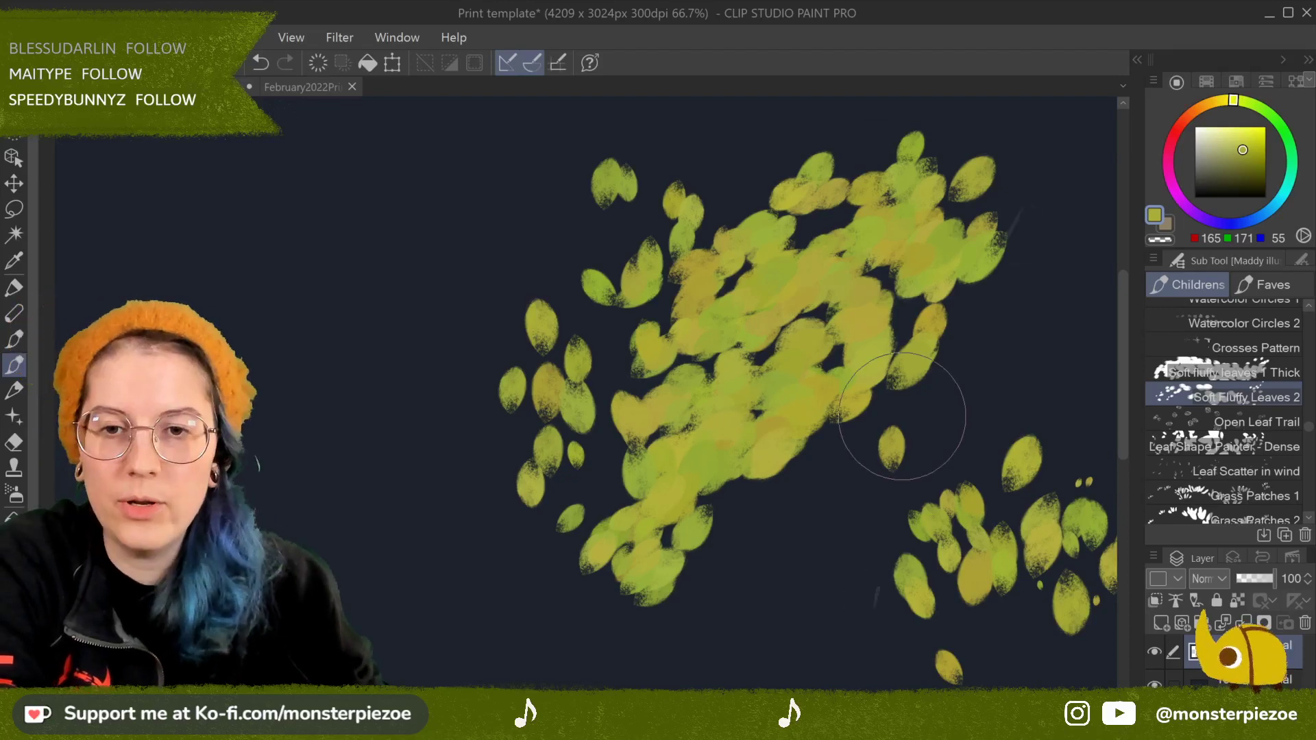
scroll(890, 441, down, 2)
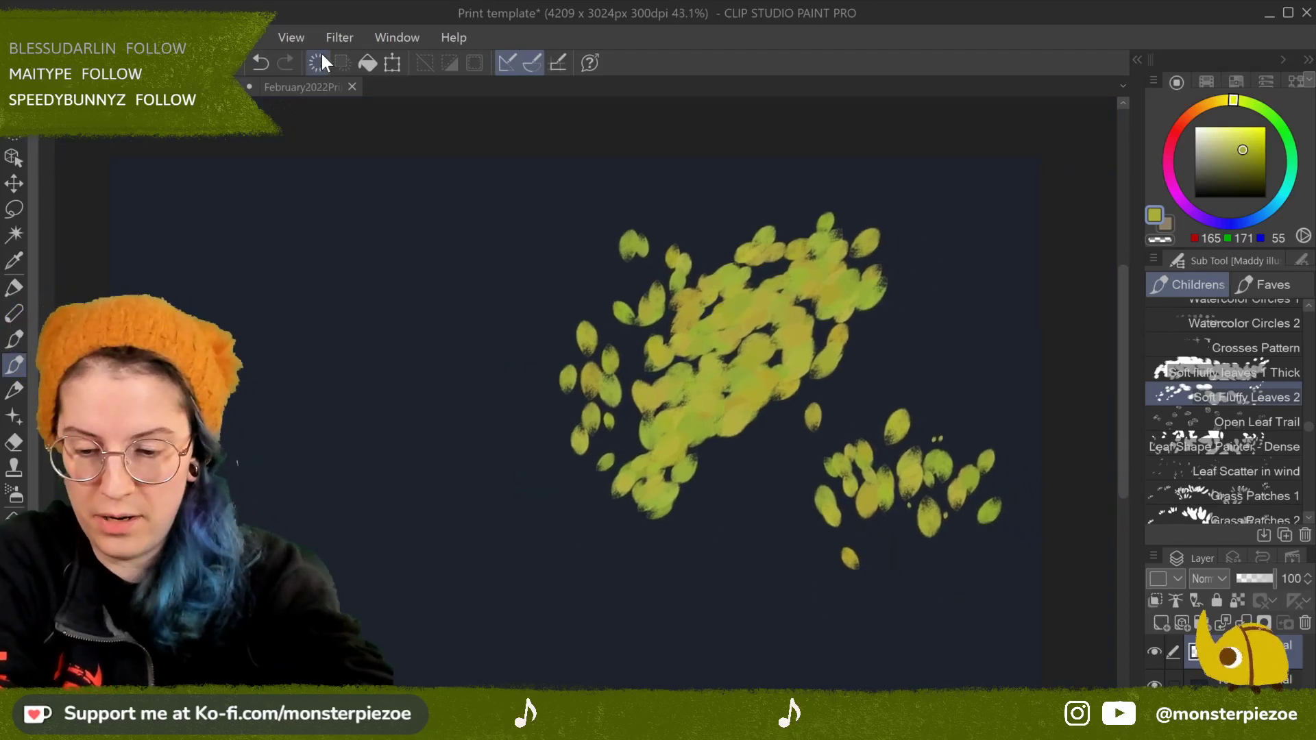
Step: Clear the canvas and brush a dense clump of yellow-green leaves with Leaf Shape Painter - Dense
click(325, 61)
click(1269, 443)
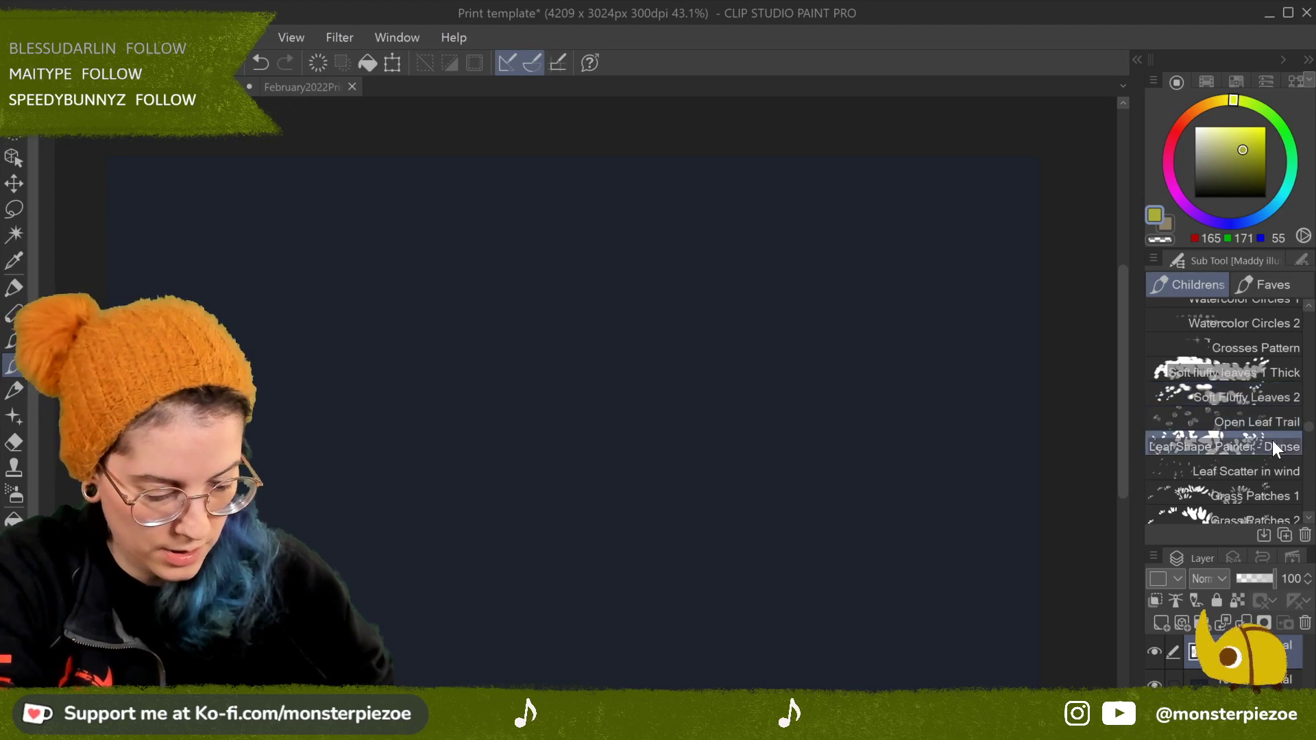
click(1311, 519)
click(1311, 519)
click(1311, 520)
click(1310, 520)
click(1310, 520)
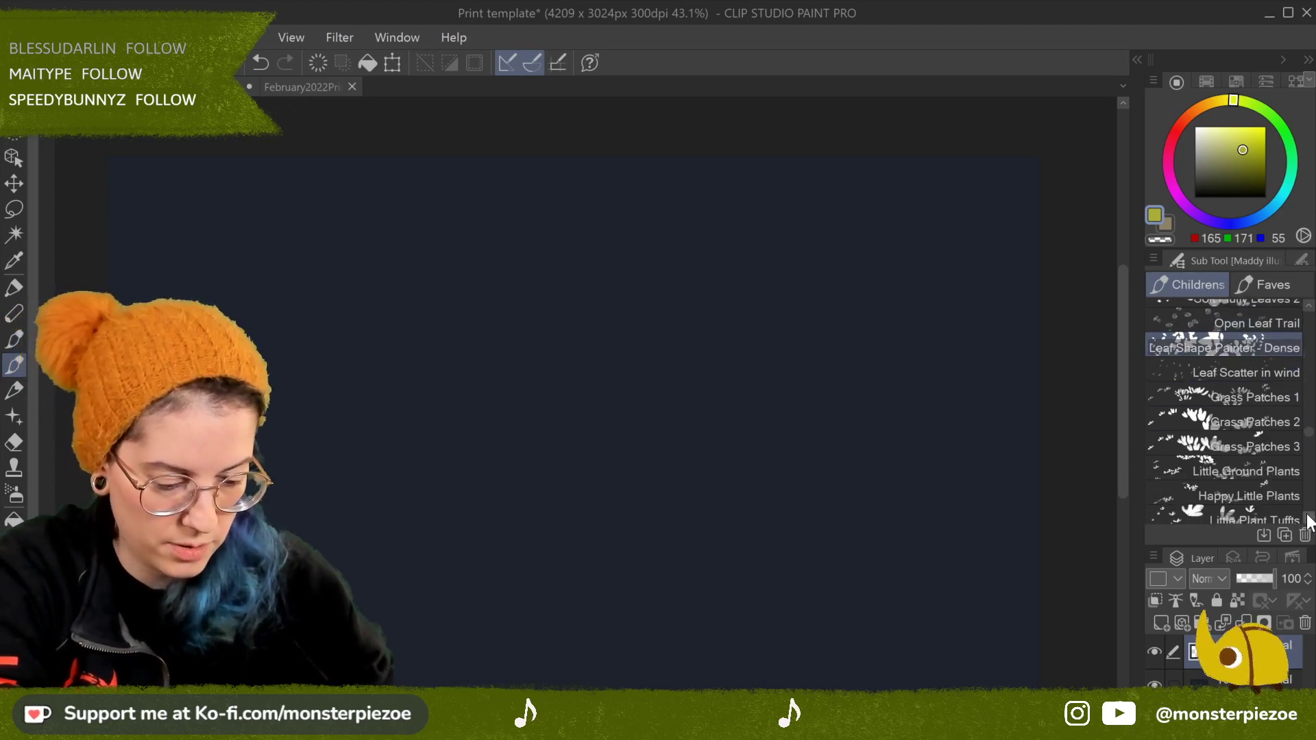
mouse_move(741, 356)
mouse_down()
mouse_move(744, 443)
mouse_move(824, 349)
mouse_move(800, 433)
mouse_move(695, 318)
mouse_move(691, 381)
mouse_move(647, 410)
mouse_move(636, 397)
mouse_move(707, 435)
mouse_move(786, 417)
mouse_move(877, 425)
mouse_move(786, 463)
mouse_move(685, 468)
mouse_move(656, 429)
mouse_move(594, 429)
mouse_up()
mouse_move(671, 326)
mouse_down()
mouse_move(687, 436)
mouse_move(832, 383)
mouse_move(899, 464)
mouse_up()
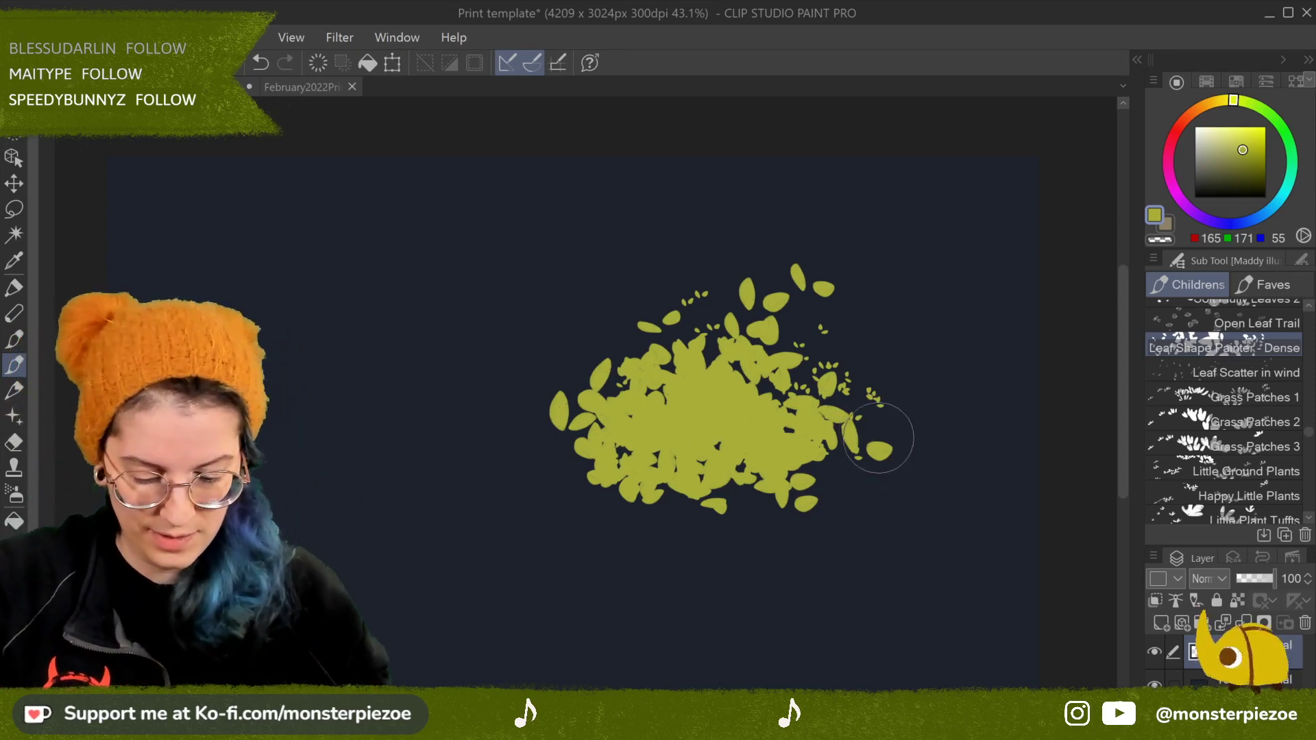
Step: Add lighter yellow-green leaves across the clump and teal leaves (RGB 29, 96, 110) over its lower left part
click(1235, 142)
mouse_move(617, 370)
mouse_down()
mouse_move(644, 390)
mouse_move(714, 368)
mouse_move(720, 382)
mouse_move(798, 385)
mouse_move(793, 414)
mouse_move(845, 404)
mouse_move(803, 465)
mouse_move(855, 343)
mouse_move(813, 381)
mouse_move(841, 418)
mouse_up()
click(1235, 169)
click(1283, 194)
click(1243, 163)
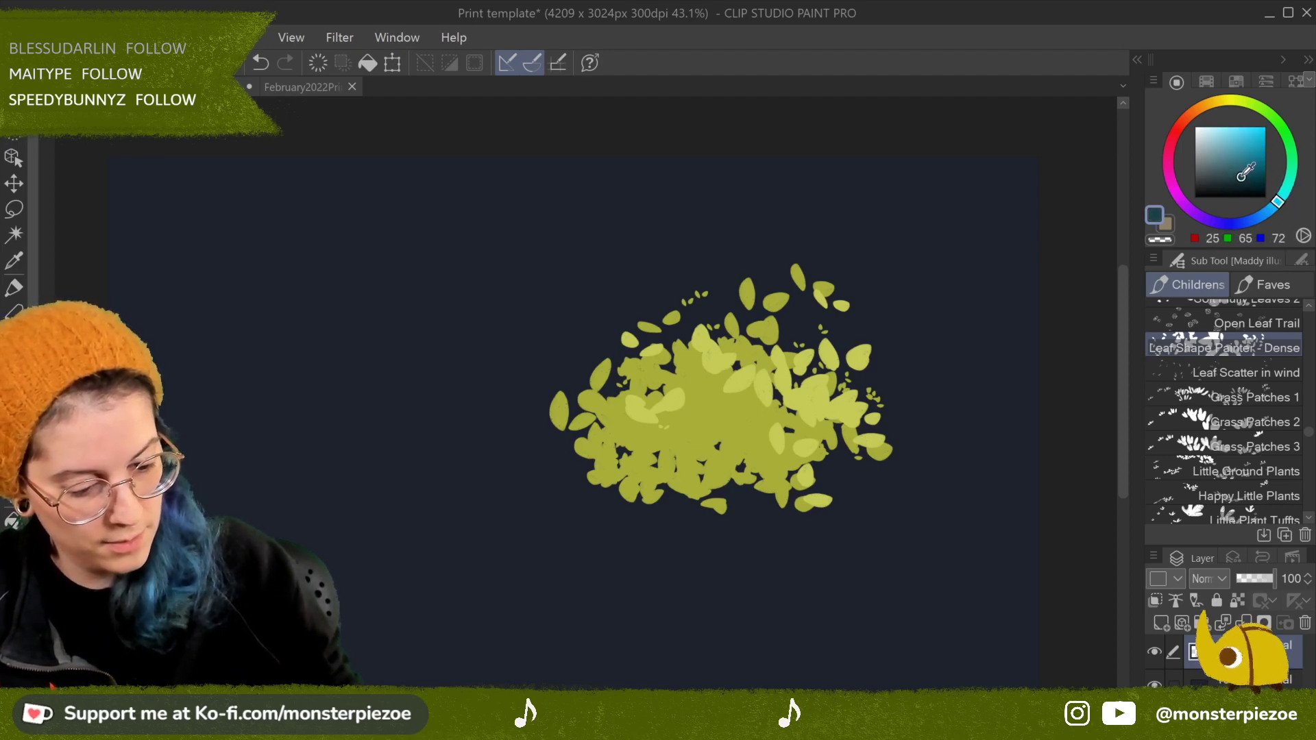
mouse_move(651, 432)
mouse_down()
mouse_move(711, 458)
mouse_move(700, 495)
mouse_up()
drag(713, 411, 734, 426)
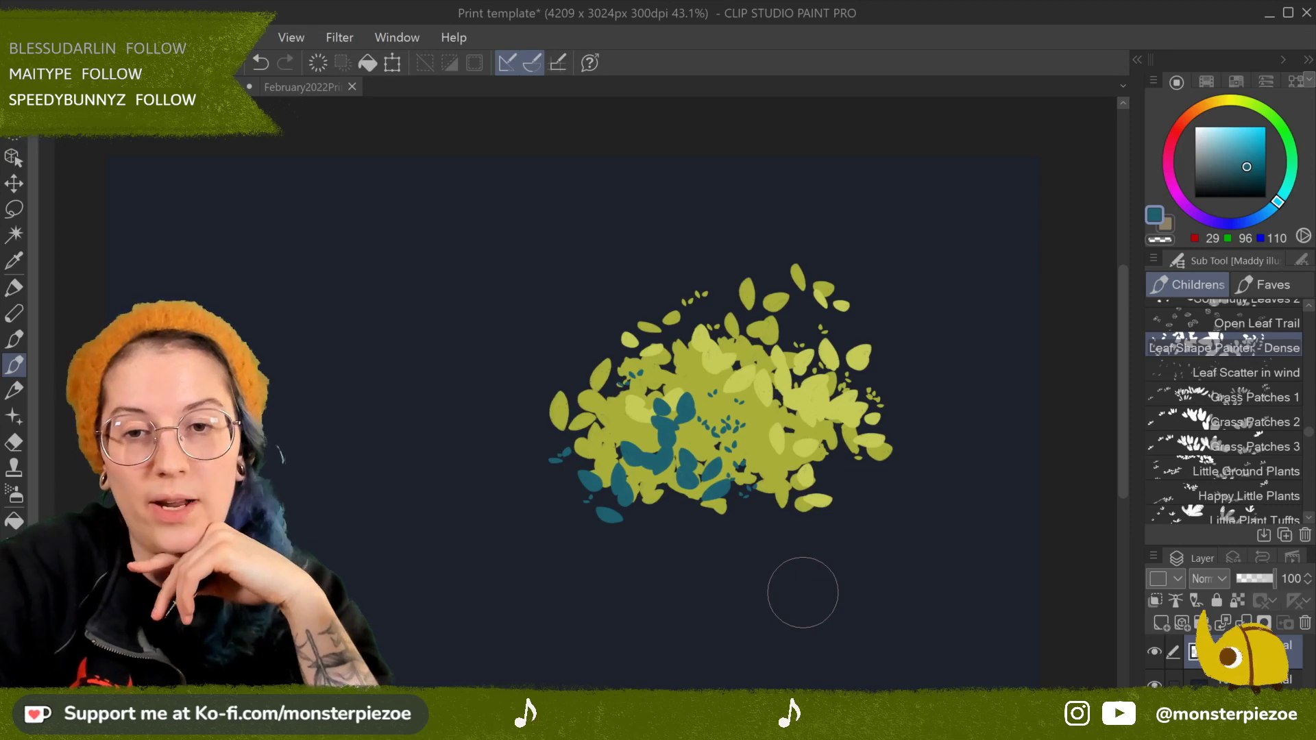
Step: Clear the canvas and brush teal windblown leaves with Leaf Scatter in wind, clearing once between two scatters
click(319, 63)
click(1289, 370)
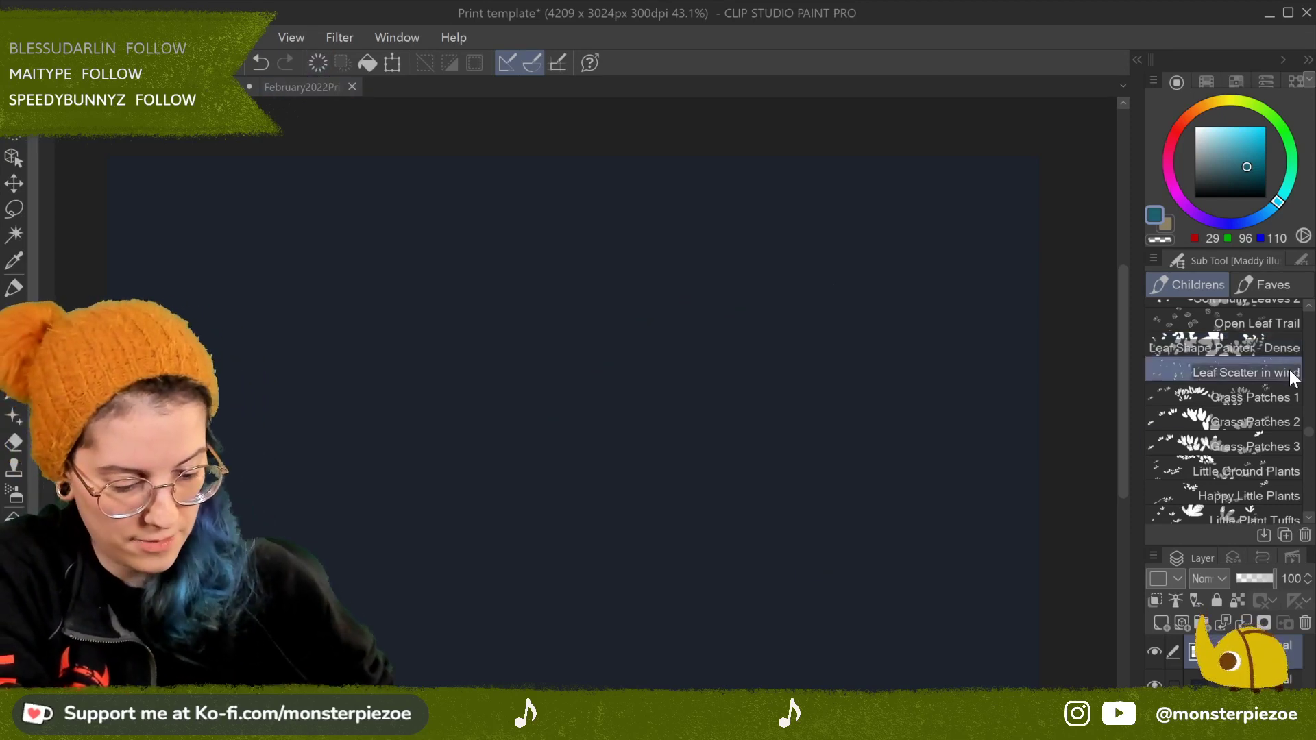
mouse_move(848, 307)
mouse_down()
mouse_move(685, 417)
mouse_move(758, 368)
mouse_move(853, 359)
mouse_move(745, 430)
mouse_move(853, 499)
mouse_move(857, 569)
mouse_up()
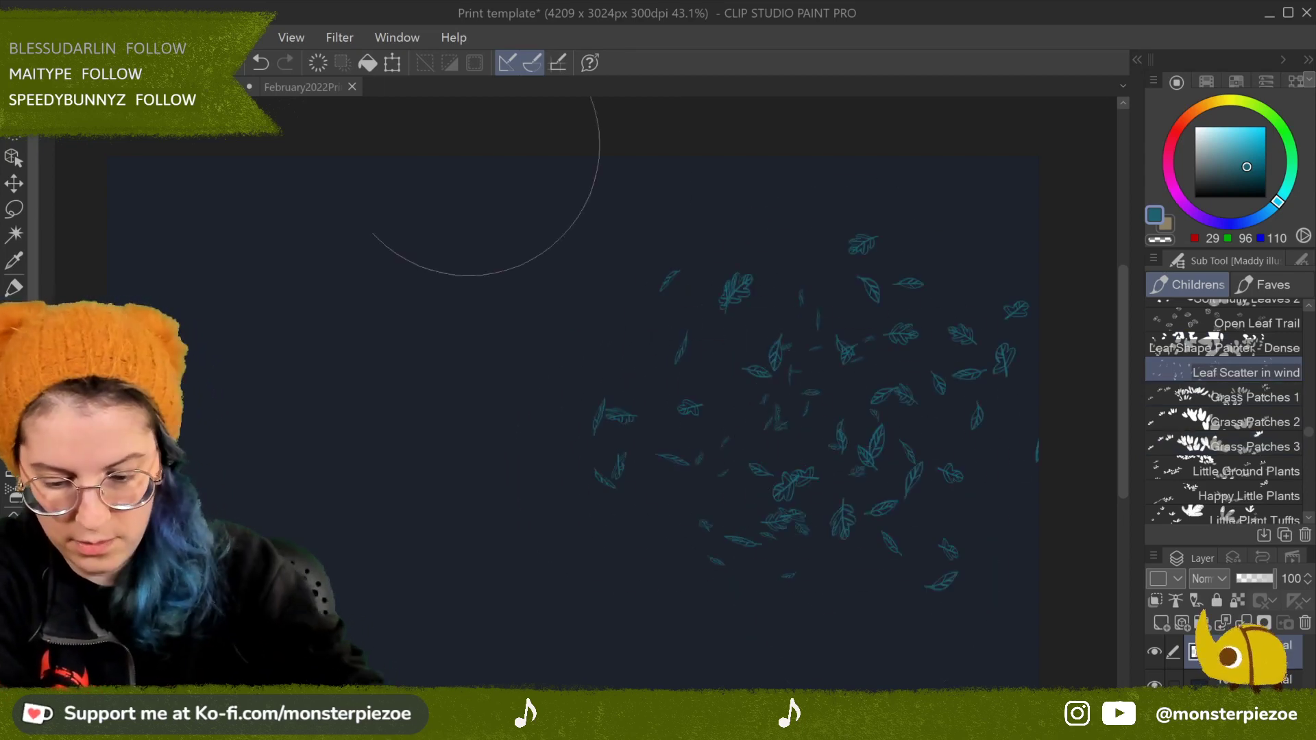
click(311, 65)
mouse_move(647, 220)
mouse_down()
mouse_move(537, 330)
mouse_move(763, 470)
mouse_move(870, 434)
mouse_up()
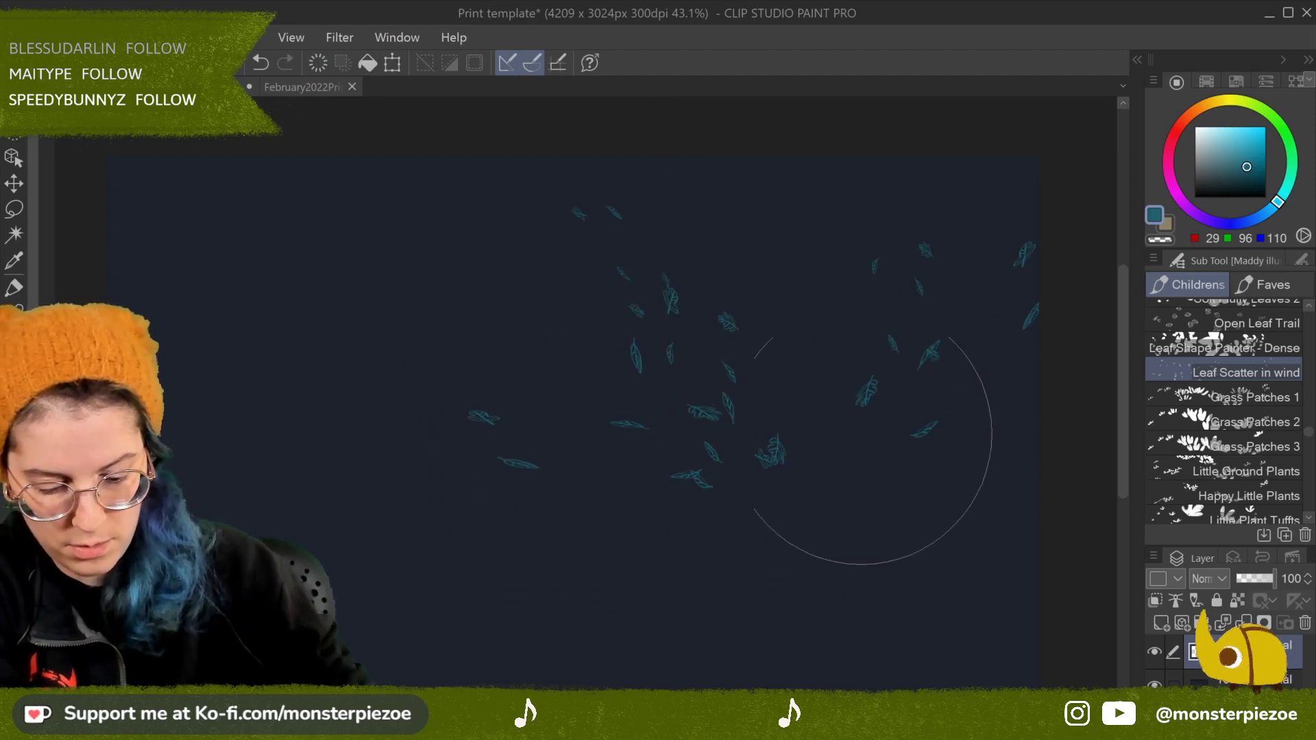
Step: Clear the canvas and brush small grass tufts in green (RGB 154, 173, 75) with Grass Patches 1
click(318, 64)
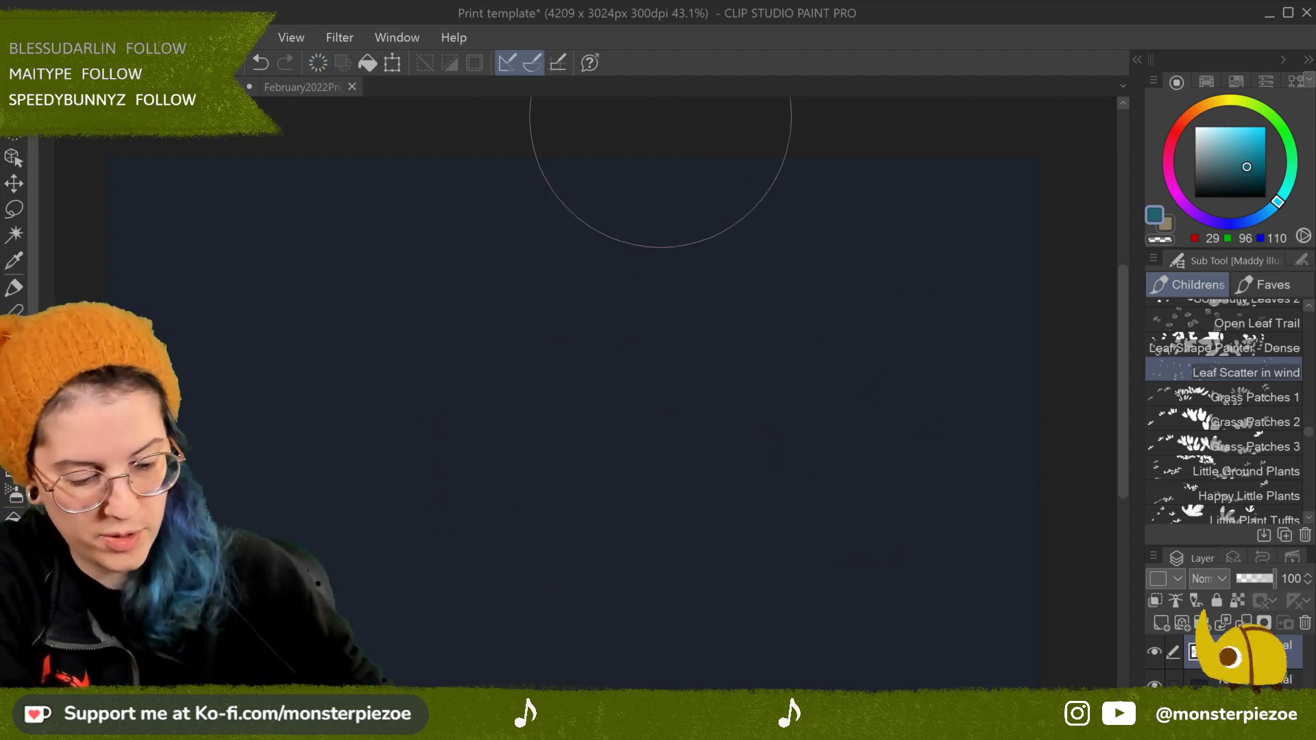
click(1278, 399)
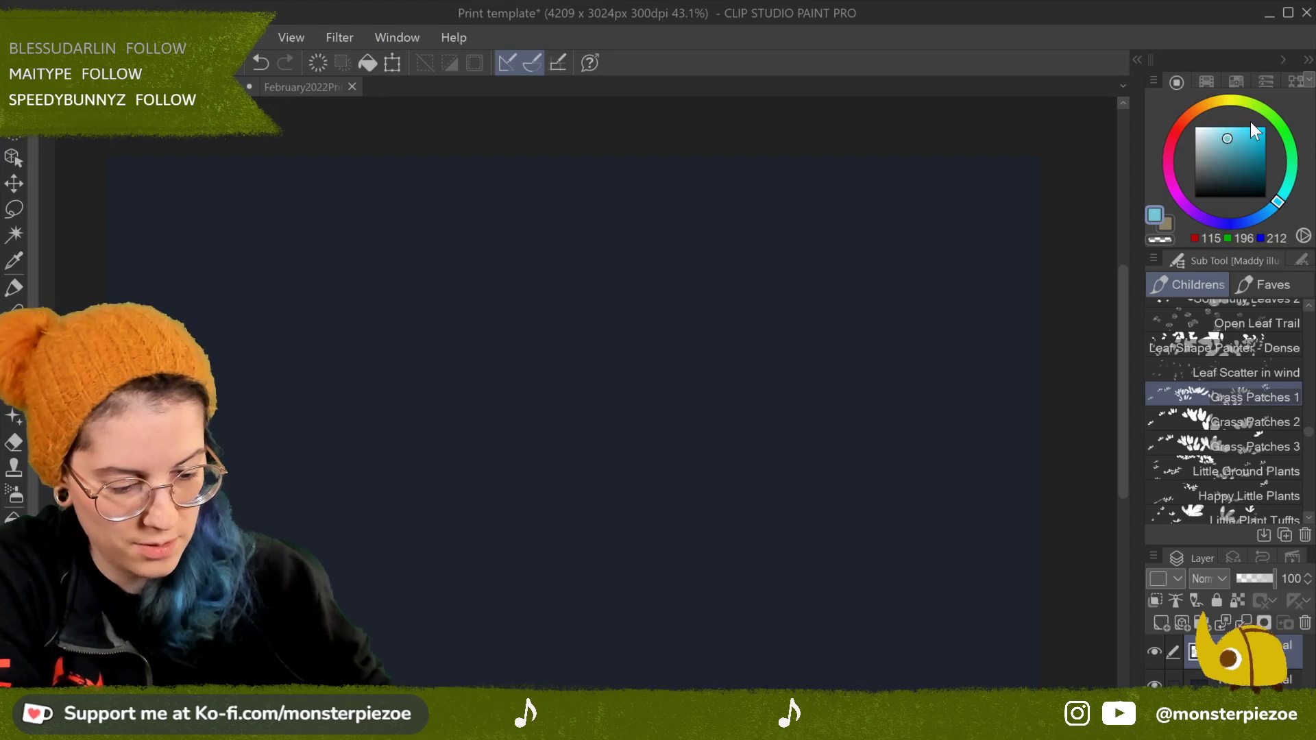
click(1257, 99)
drag(1253, 95, 1245, 102)
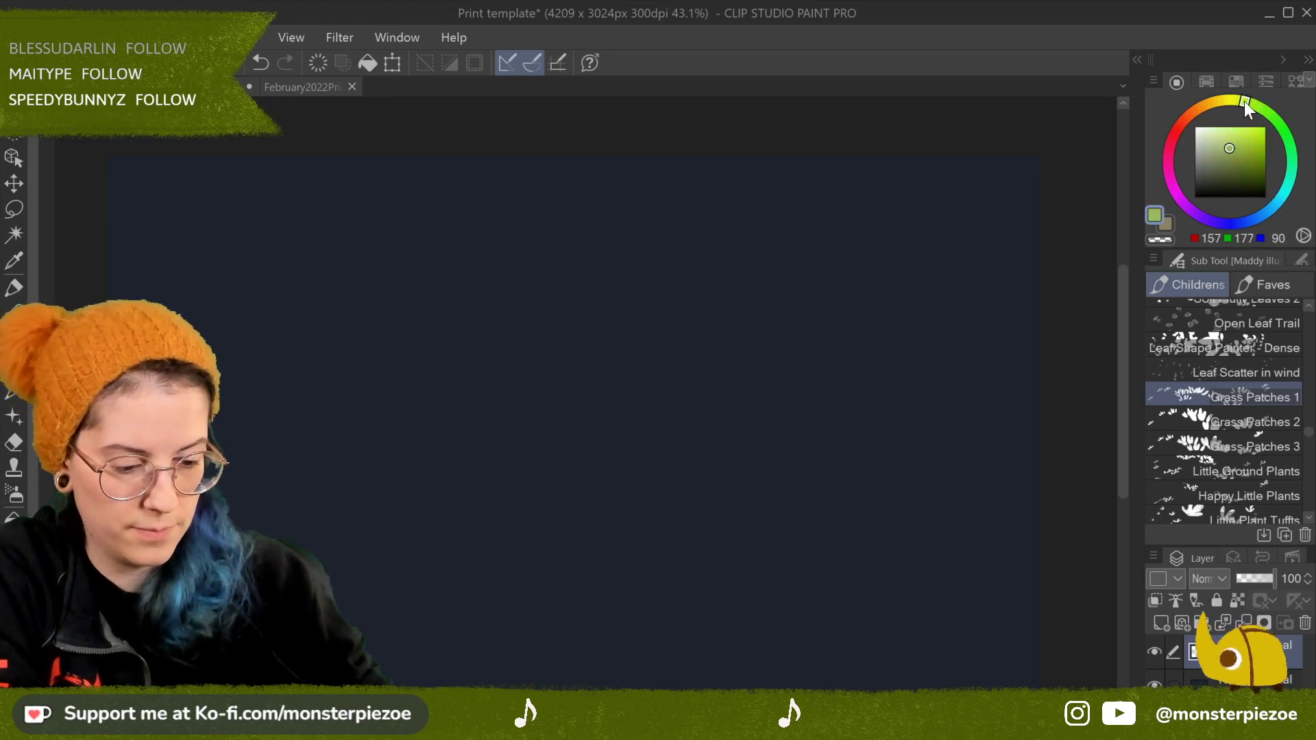
drag(1238, 100, 1243, 102)
click(1231, 138)
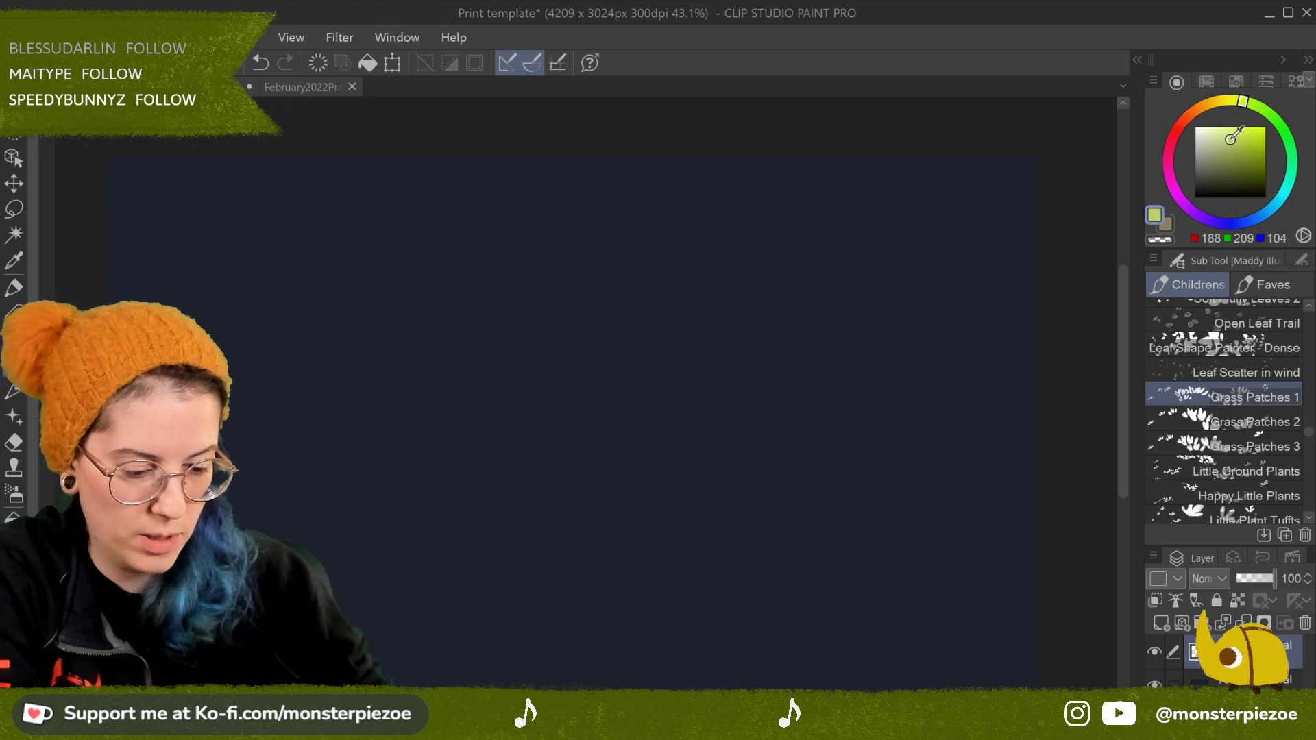
mouse_move(585, 367)
mouse_down()
mouse_move(735, 347)
mouse_move(927, 357)
mouse_move(645, 412)
mouse_up()
drag(482, 455, 824, 404)
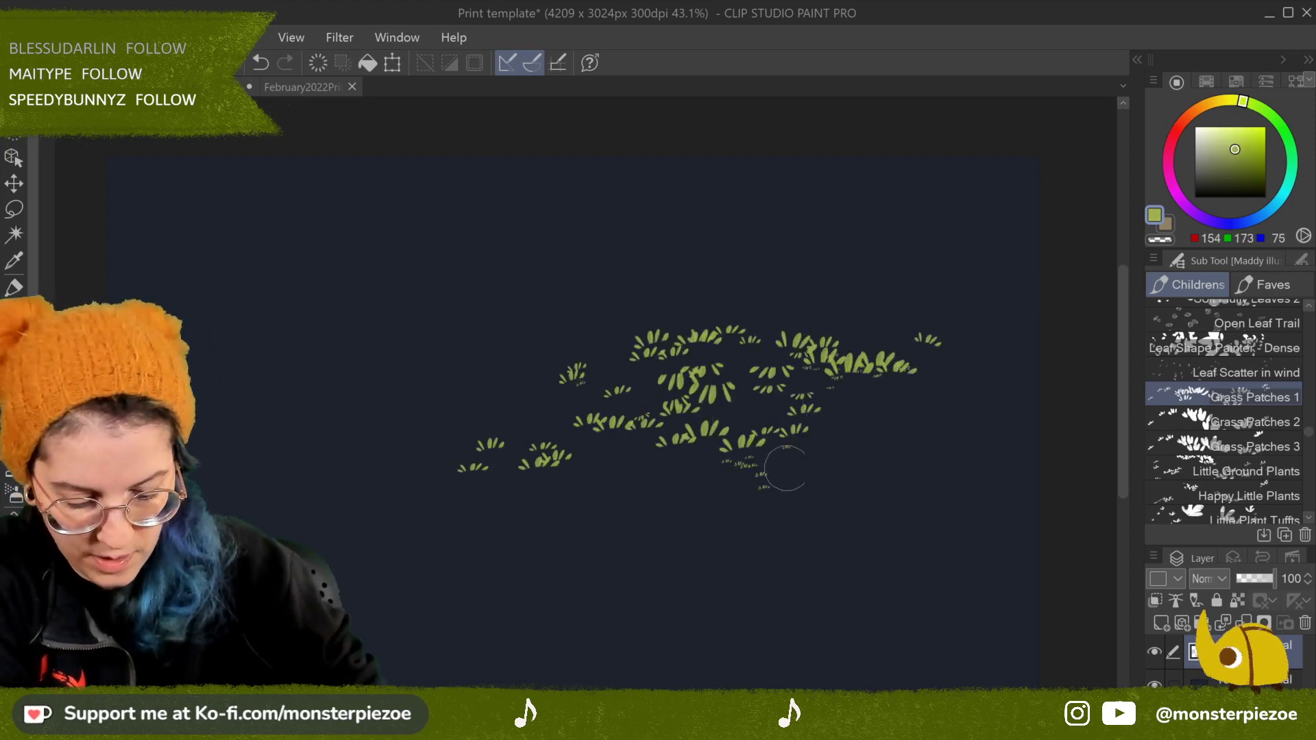
drag(763, 472, 888, 461)
Step: Clear the small tufts and brush a horizontal row of larger Grass Patches 1 blades across the lower canvas
click(325, 66)
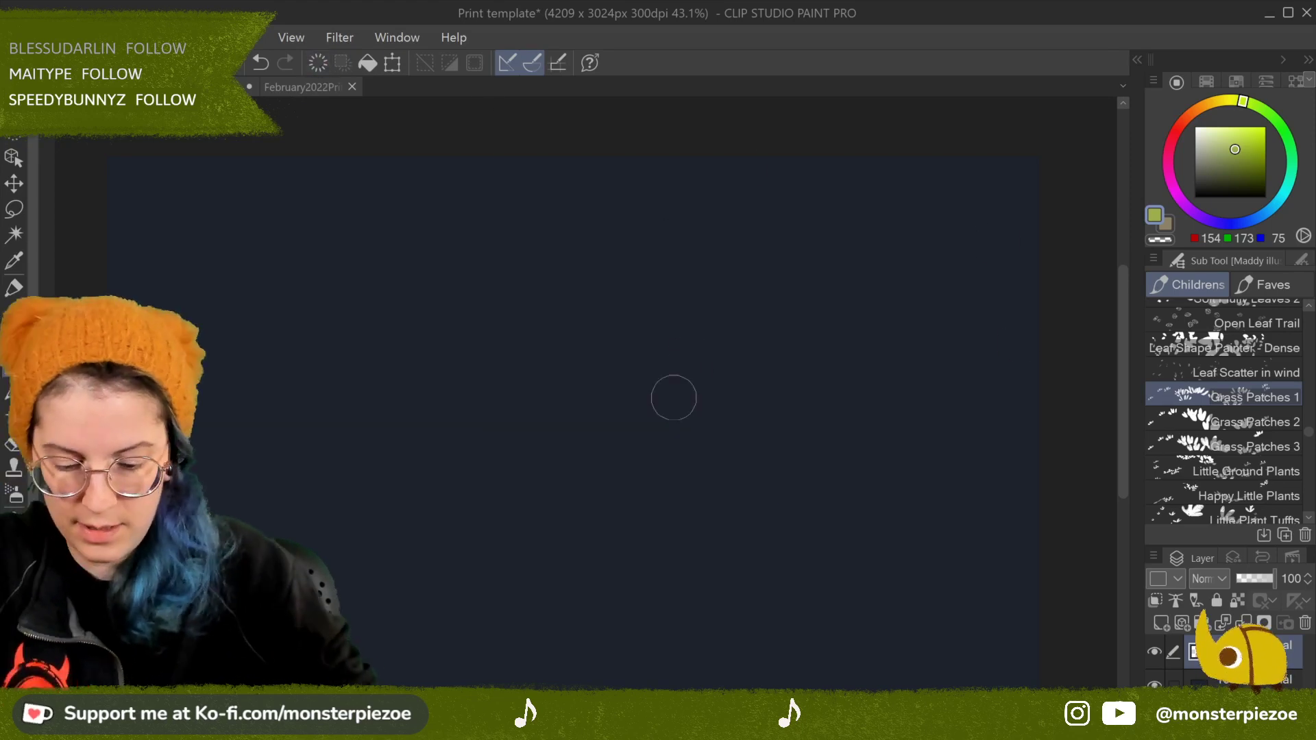
mouse_move(265, 528)
mouse_down()
mouse_move(357, 514)
mouse_move(643, 513)
mouse_move(894, 530)
mouse_up()
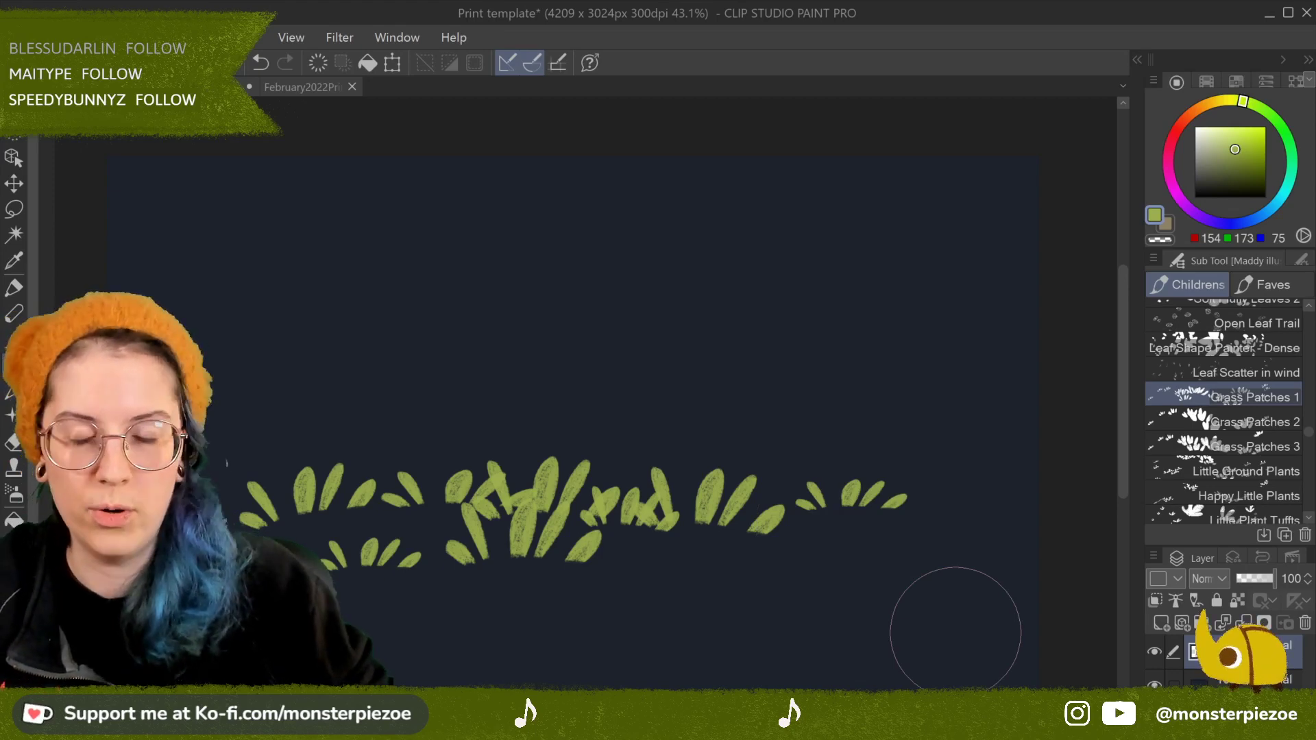
Step: Add Grass Patches 1 tufts over the right side and Grass Patches 2 tufts across the middle of the canvas
drag(956, 632, 992, 571)
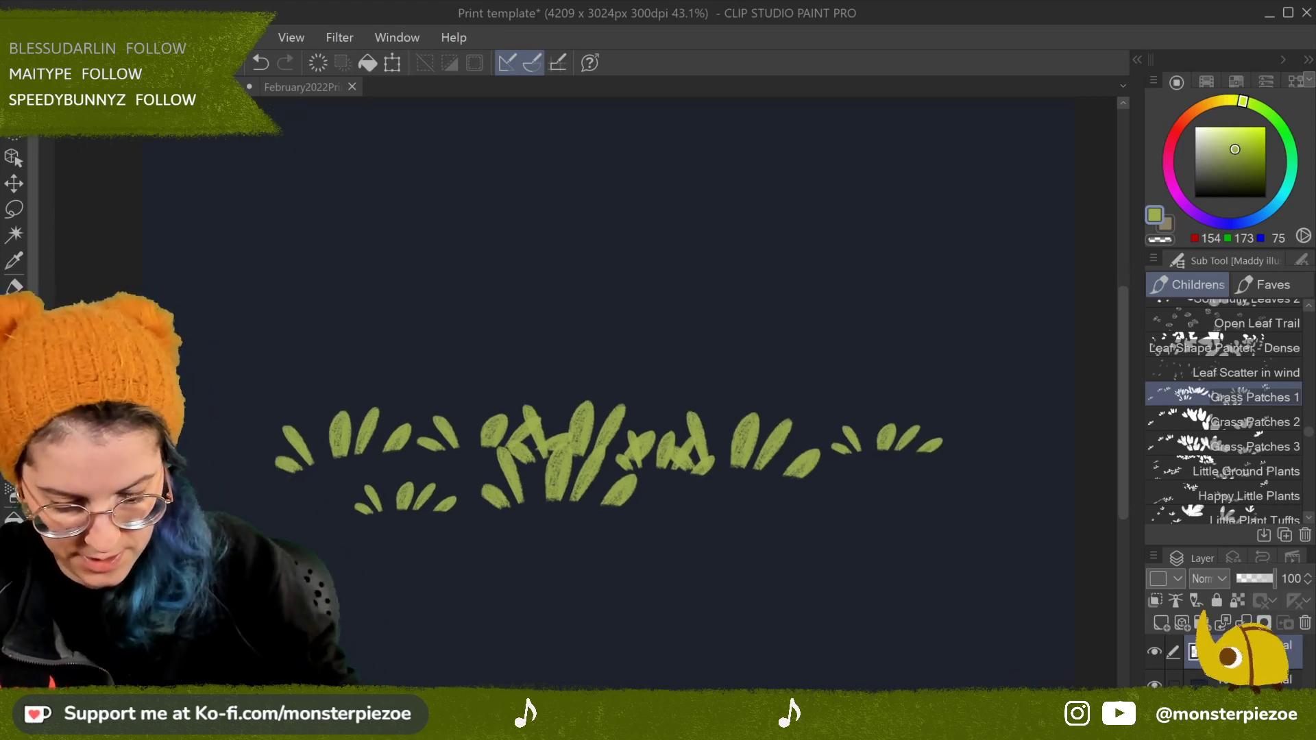
mouse_move(682, 346)
mouse_down()
mouse_move(806, 345)
mouse_move(848, 373)
mouse_move(978, 338)
mouse_up()
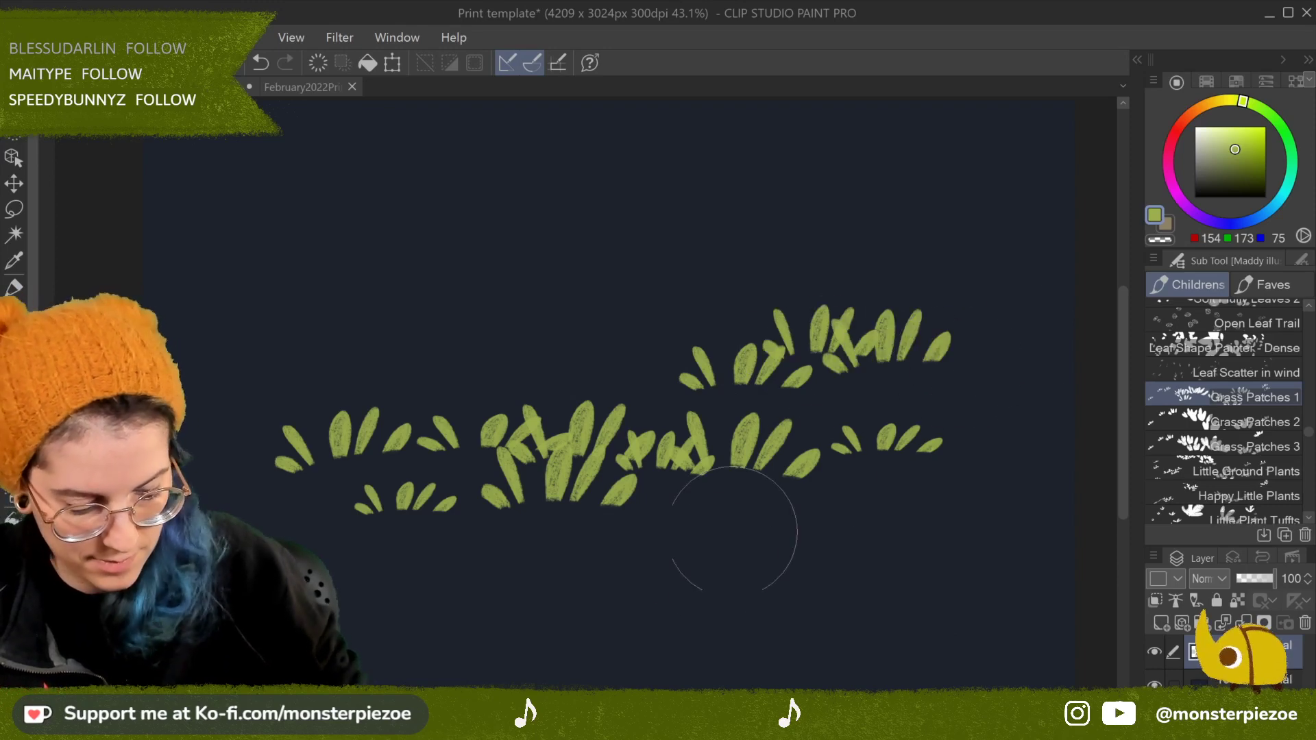
click(1269, 417)
drag(394, 355, 671, 332)
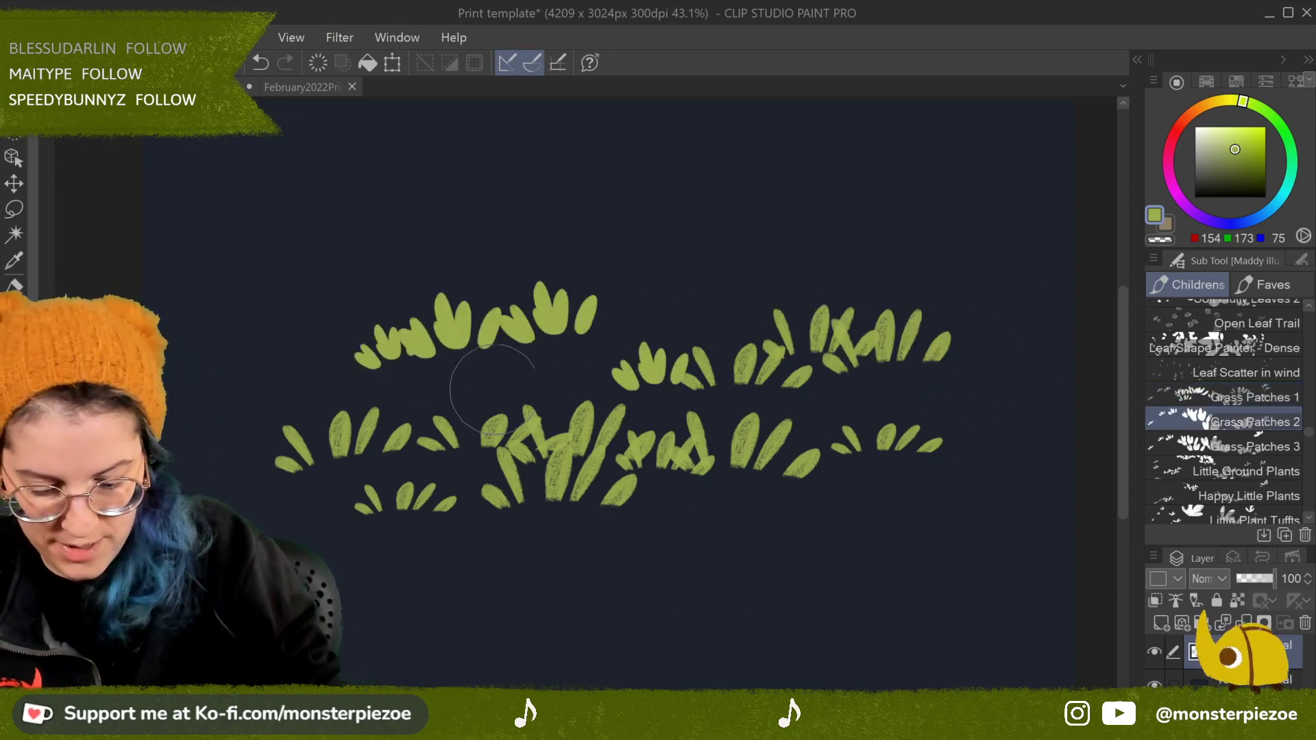
drag(495, 391, 656, 405)
Step: Brush Grass Patches 3 at the lower right and Little Ground Plants along the bottom and upper right
click(1263, 446)
mouse_move(597, 542)
mouse_down()
mouse_move(661, 555)
mouse_move(1025, 517)
mouse_up()
click(1274, 471)
mouse_move(377, 594)
mouse_down()
mouse_move(705, 576)
mouse_move(781, 597)
mouse_up()
drag(733, 330, 829, 271)
Step: Try Happy Little Plants sprigs across the upper canvas and undo them
click(1254, 496)
mouse_move(480, 261)
mouse_down()
mouse_move(515, 240)
mouse_move(865, 203)
mouse_up()
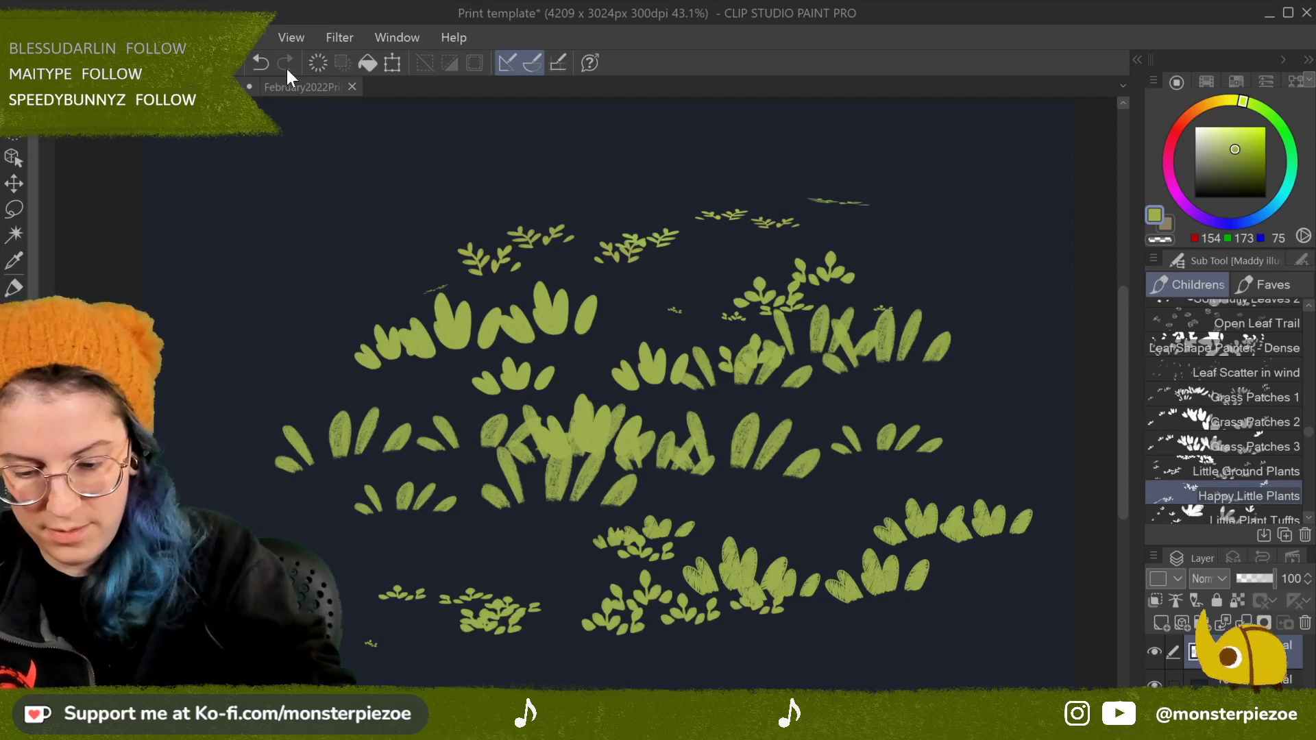
click(261, 63)
click(260, 62)
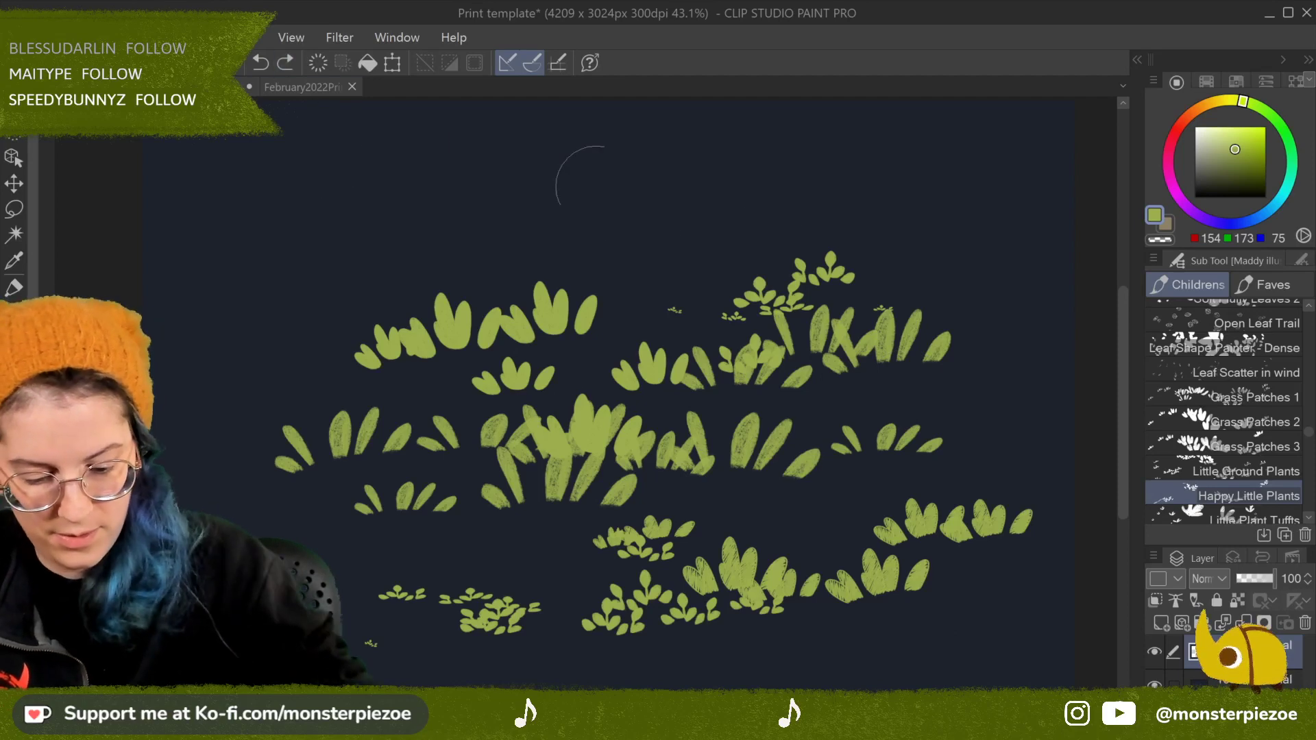
Step: Try to duplicate the Grass Patches 1 brush as Grass Patches 4
click(1280, 396)
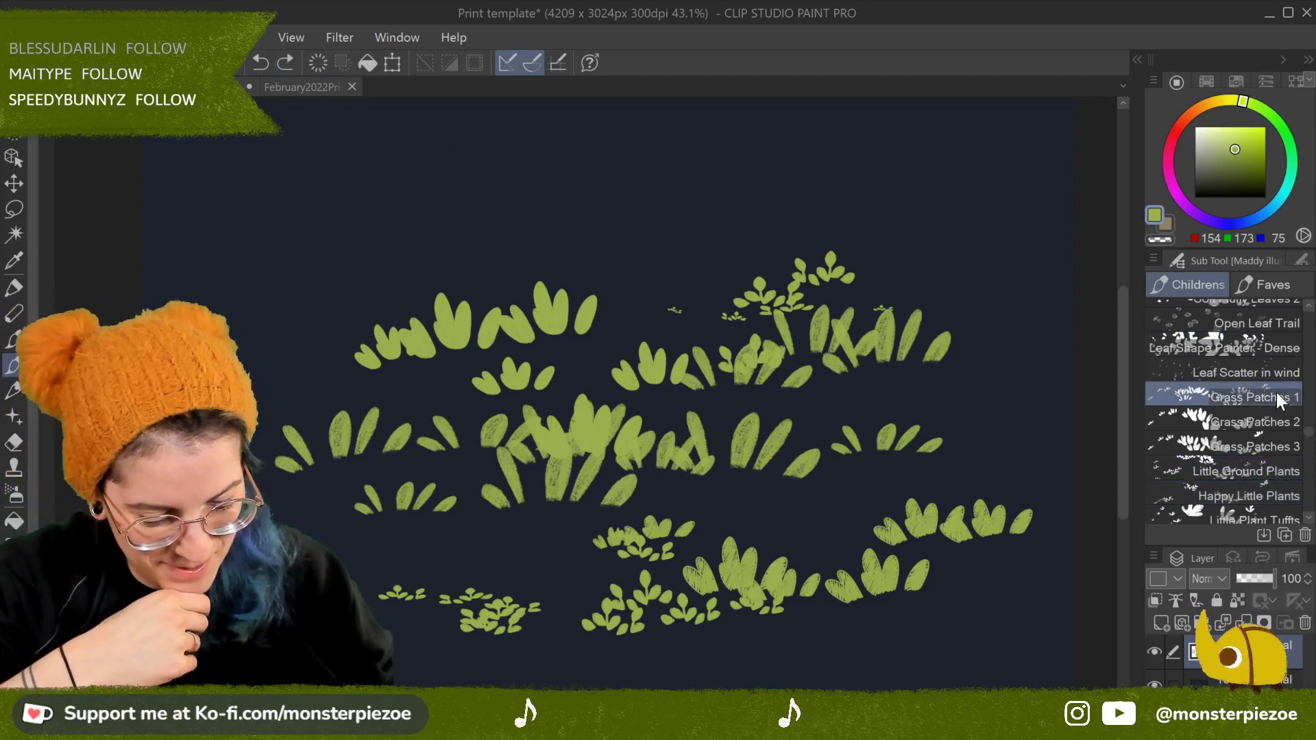
right_click(1276, 393)
click(1261, 402)
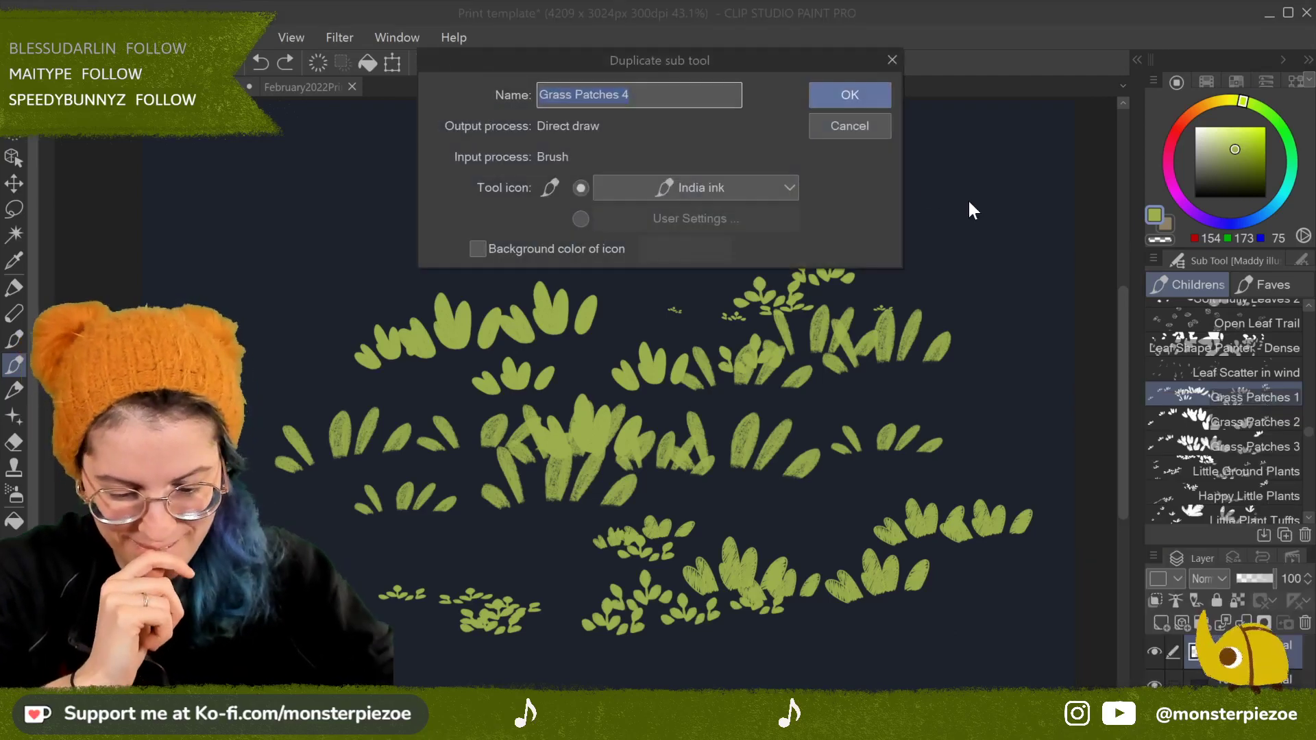
click(881, 100)
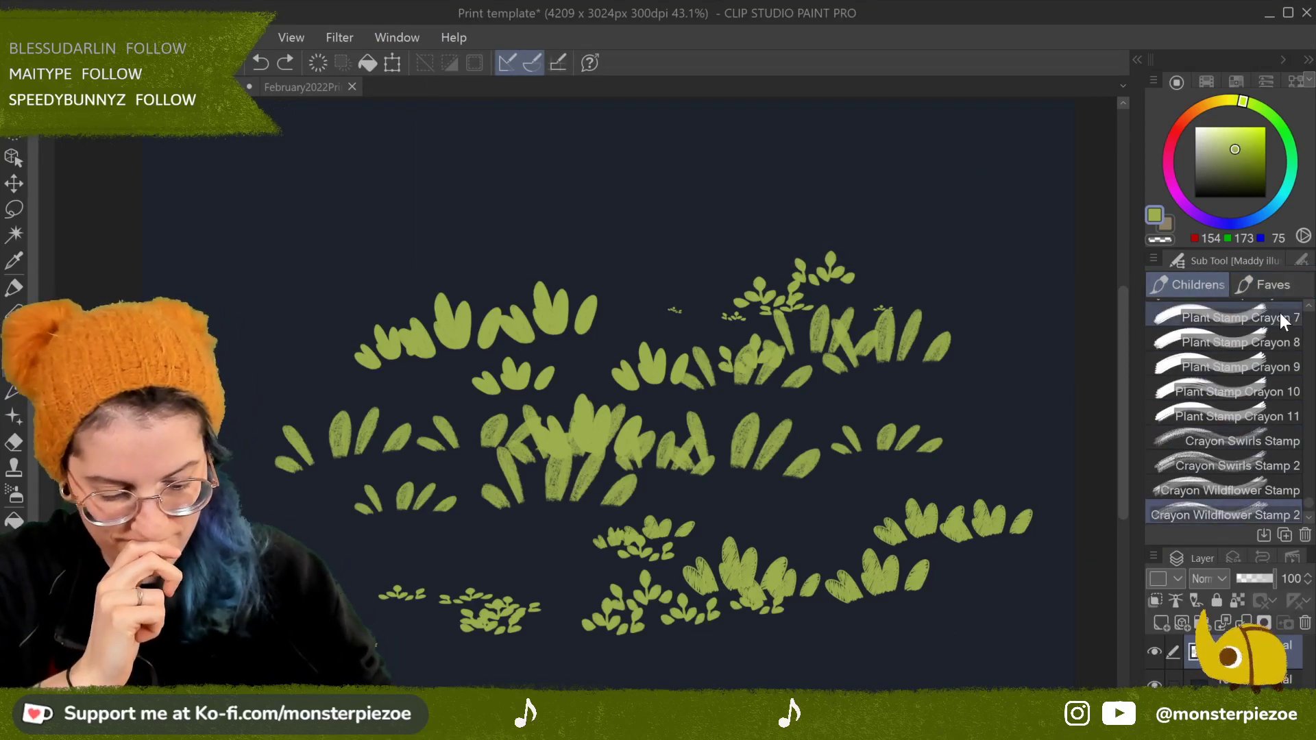
Step: Clear the canvas and build a wide, dense grass clump with Grass Patches 1 in lighter green (RGB 177, 196, 100)
mouse_move(1309, 502)
mouse_down()
mouse_move(1309, 426)
mouse_move(1311, 449)
mouse_up()
click(1269, 404)
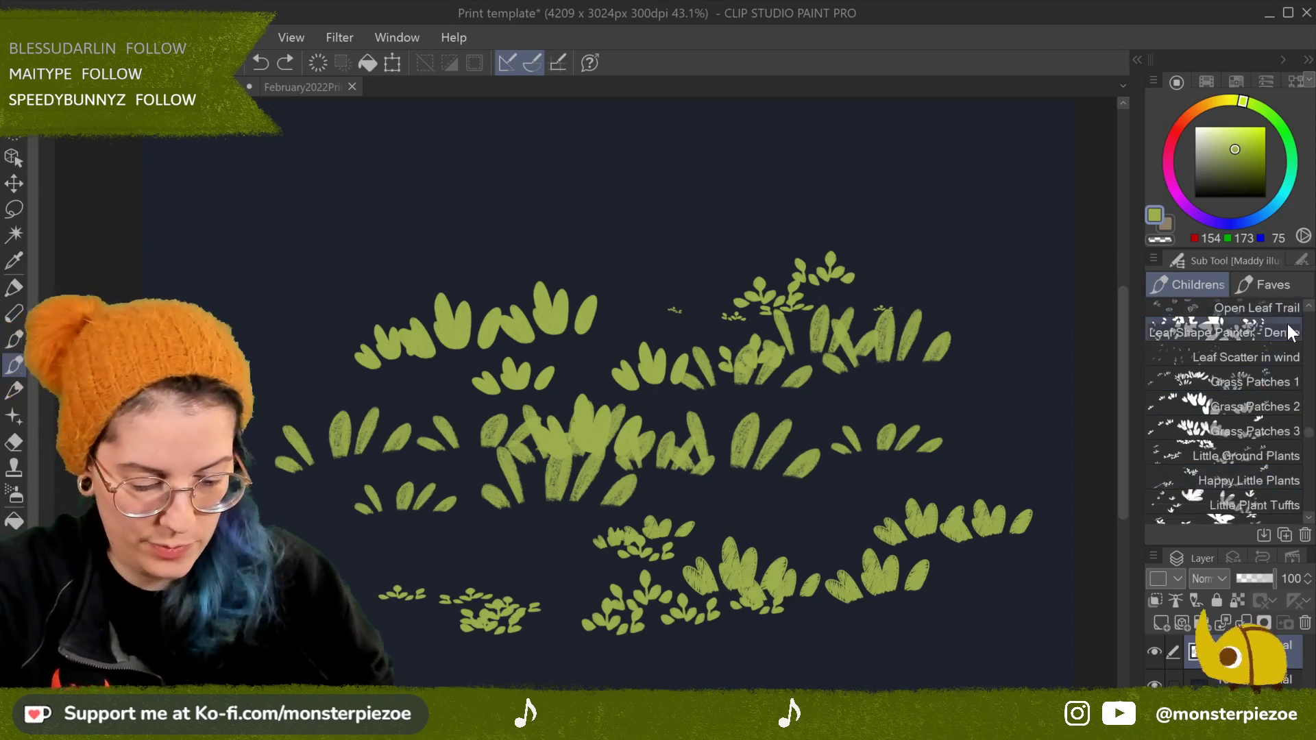
click(1269, 320)
click(1273, 382)
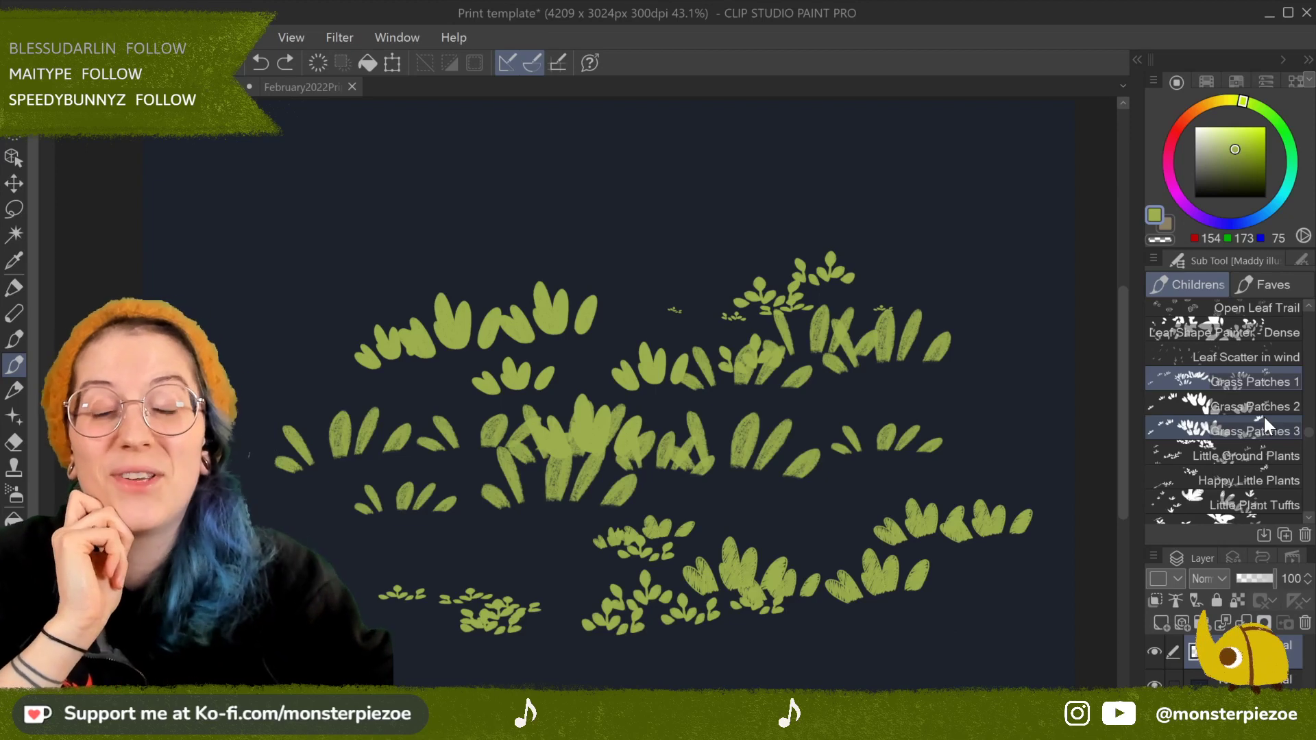
click(320, 63)
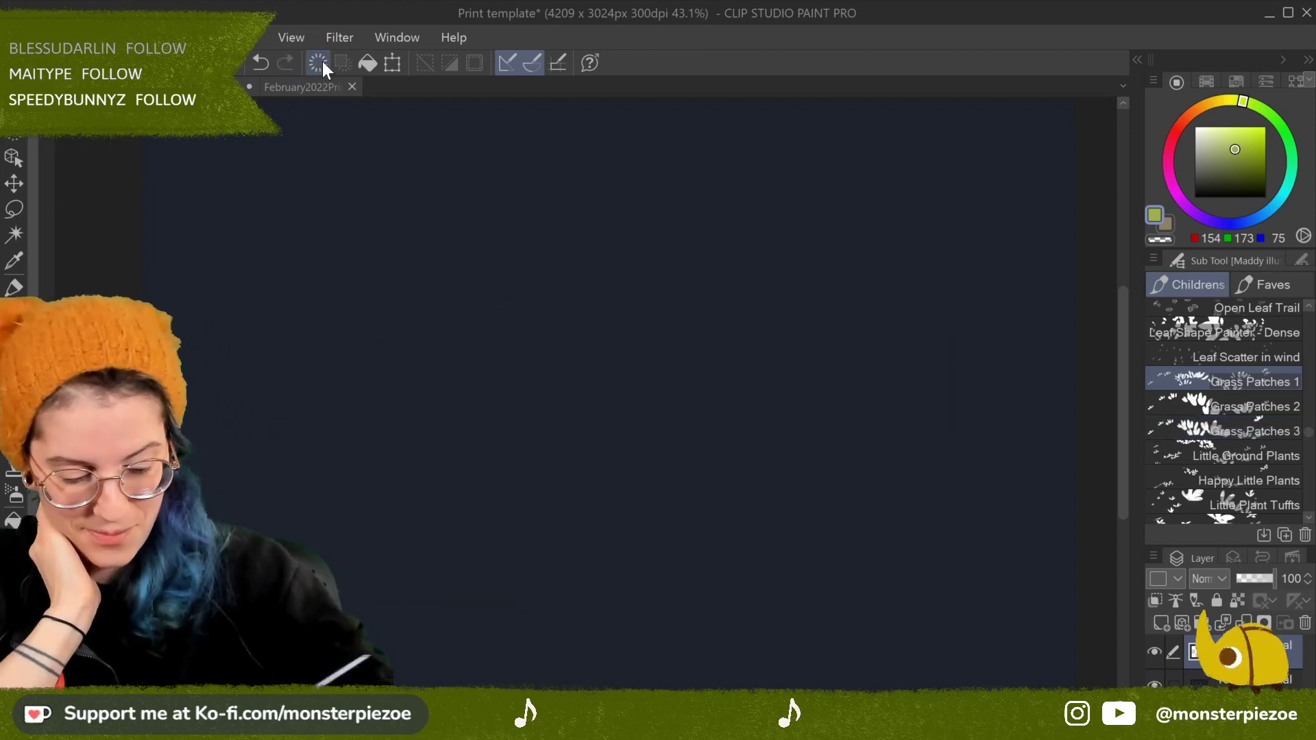
click(1309, 519)
click(1309, 519)
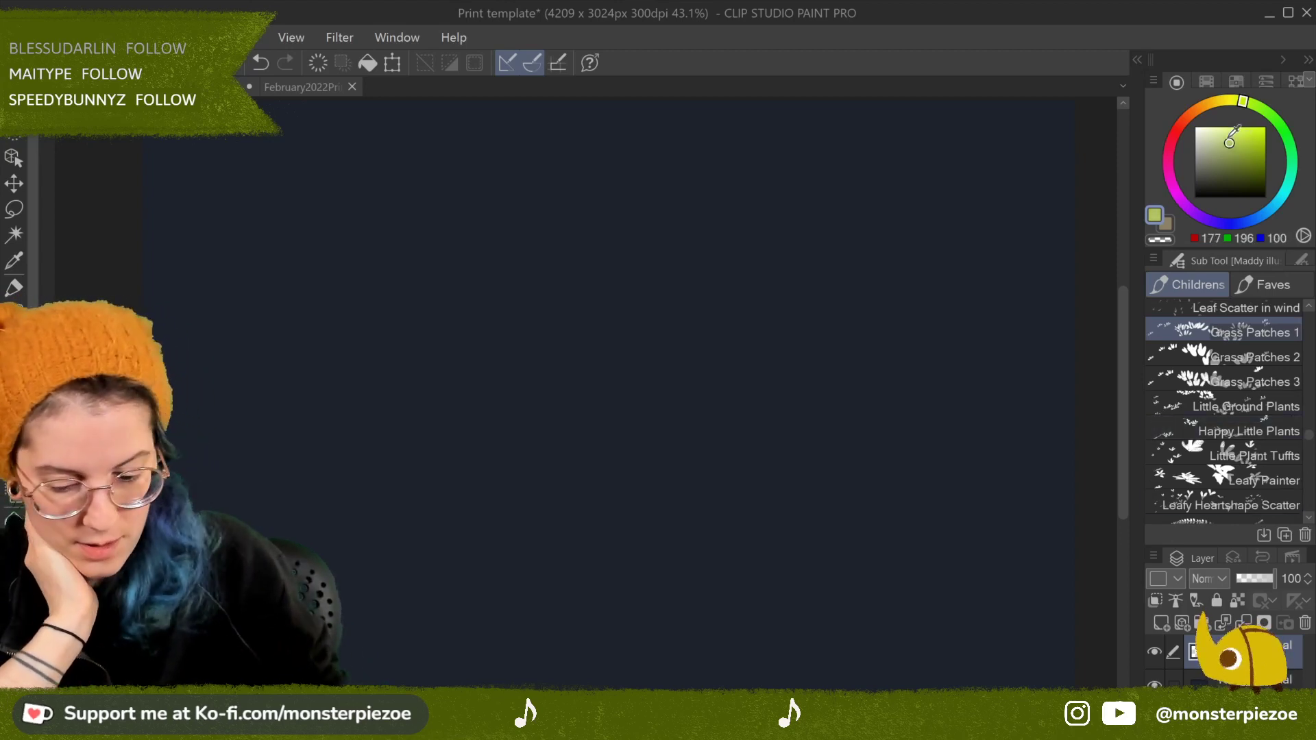
mouse_move(347, 391)
mouse_down()
mouse_move(624, 420)
mouse_move(843, 391)
mouse_move(912, 364)
mouse_up()
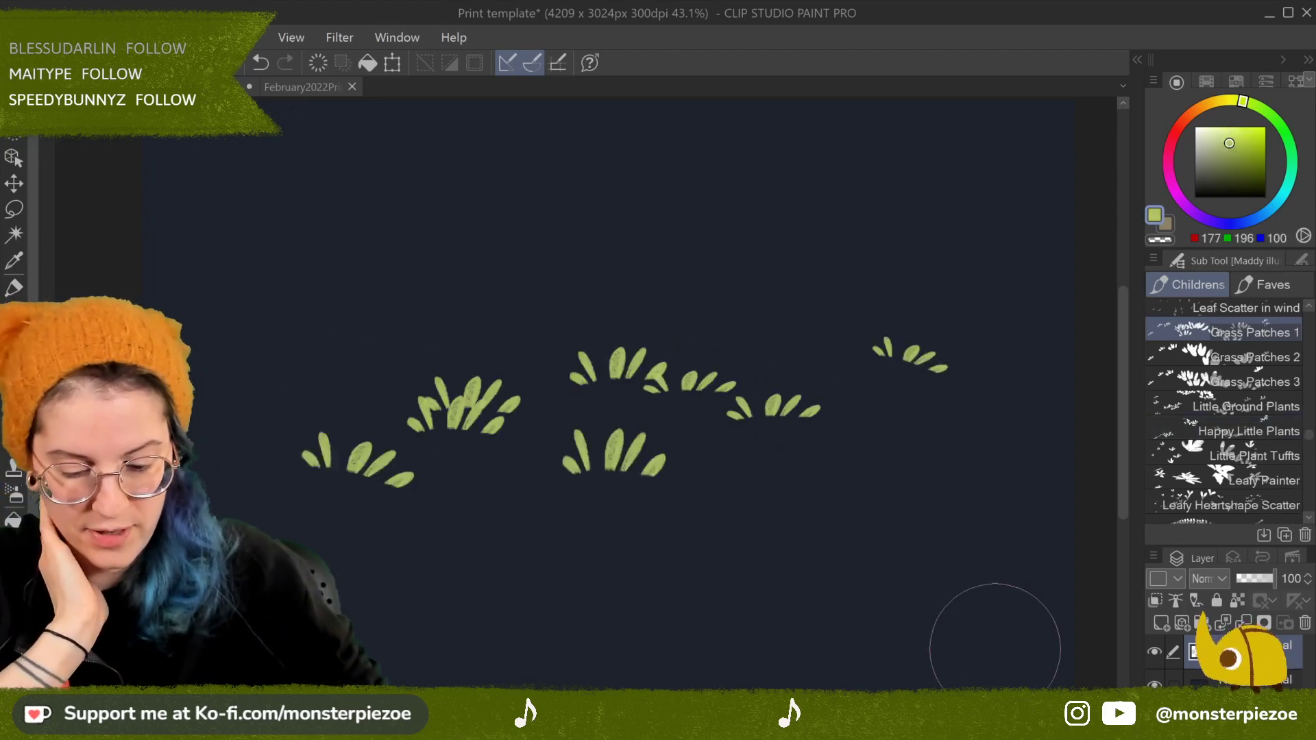
mouse_move(638, 494)
mouse_down()
mouse_move(1005, 562)
mouse_move(514, 470)
mouse_move(770, 390)
mouse_move(480, 446)
mouse_move(955, 456)
mouse_move(447, 397)
mouse_move(937, 377)
mouse_move(926, 479)
mouse_move(685, 473)
mouse_move(969, 537)
mouse_up()
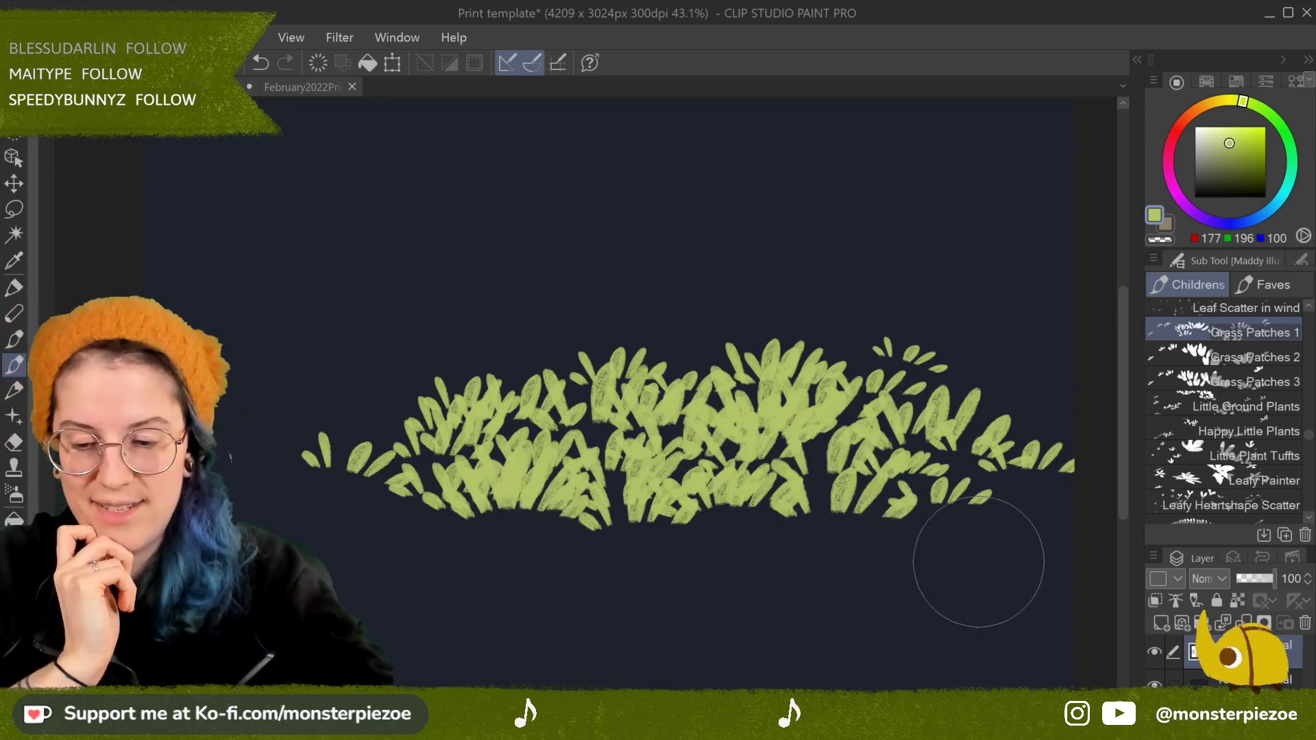
Step: Clear the clump and brush a row of Grass Patches 2 across the top with a Grass Patches 3 row beneath it
click(319, 64)
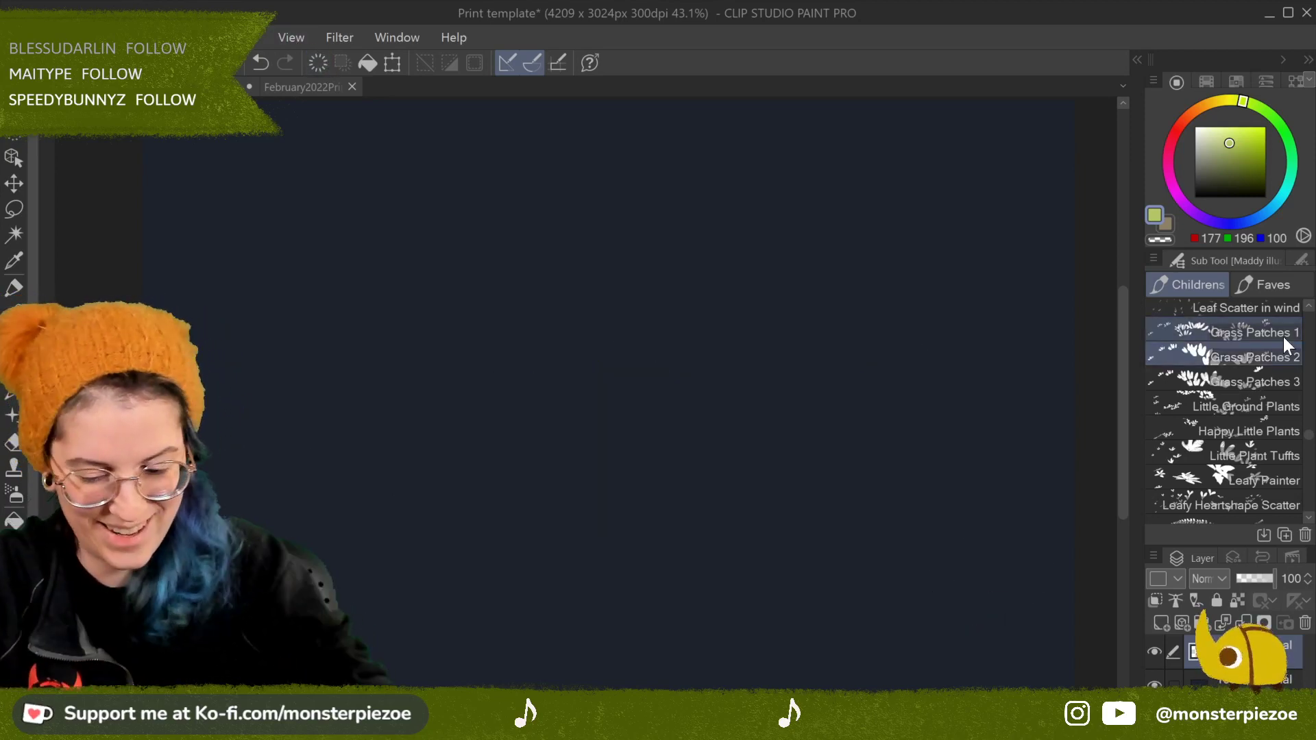
click(1274, 351)
drag(265, 191, 931, 168)
click(1269, 378)
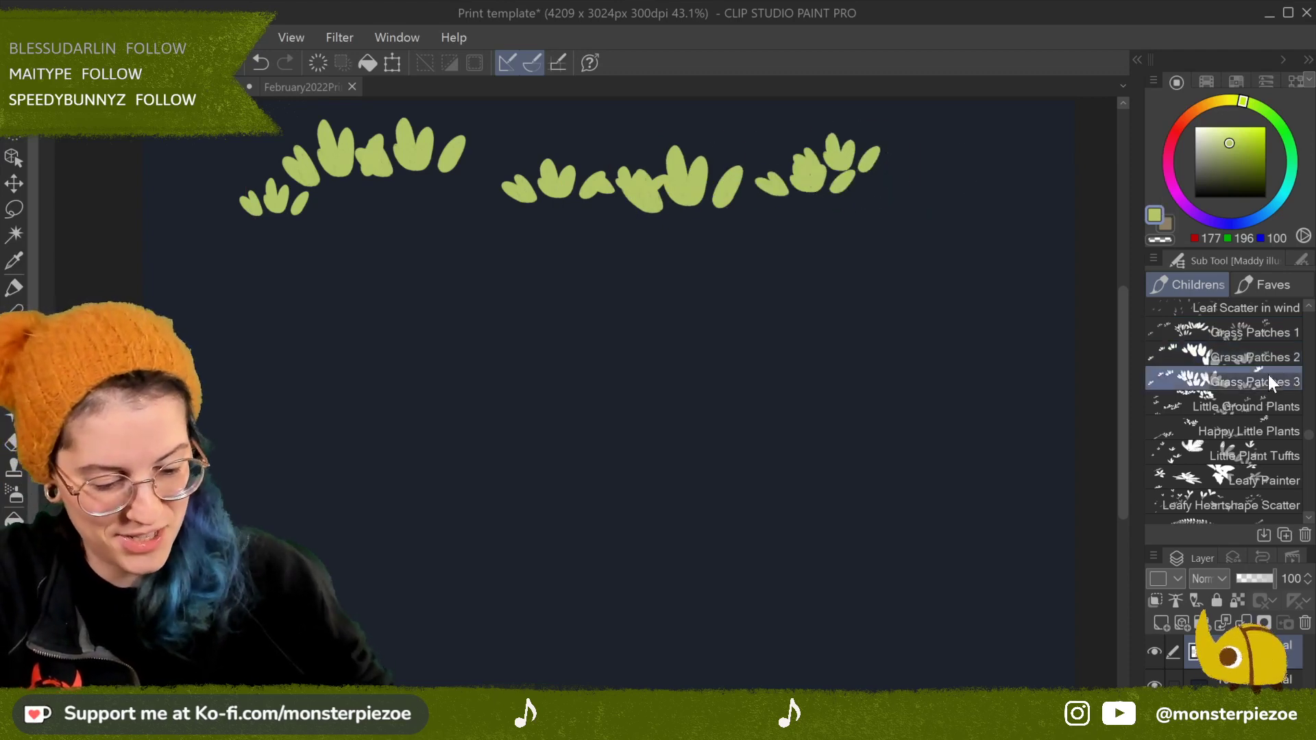
mouse_move(277, 295)
mouse_down()
mouse_move(875, 308)
mouse_move(886, 292)
mouse_up()
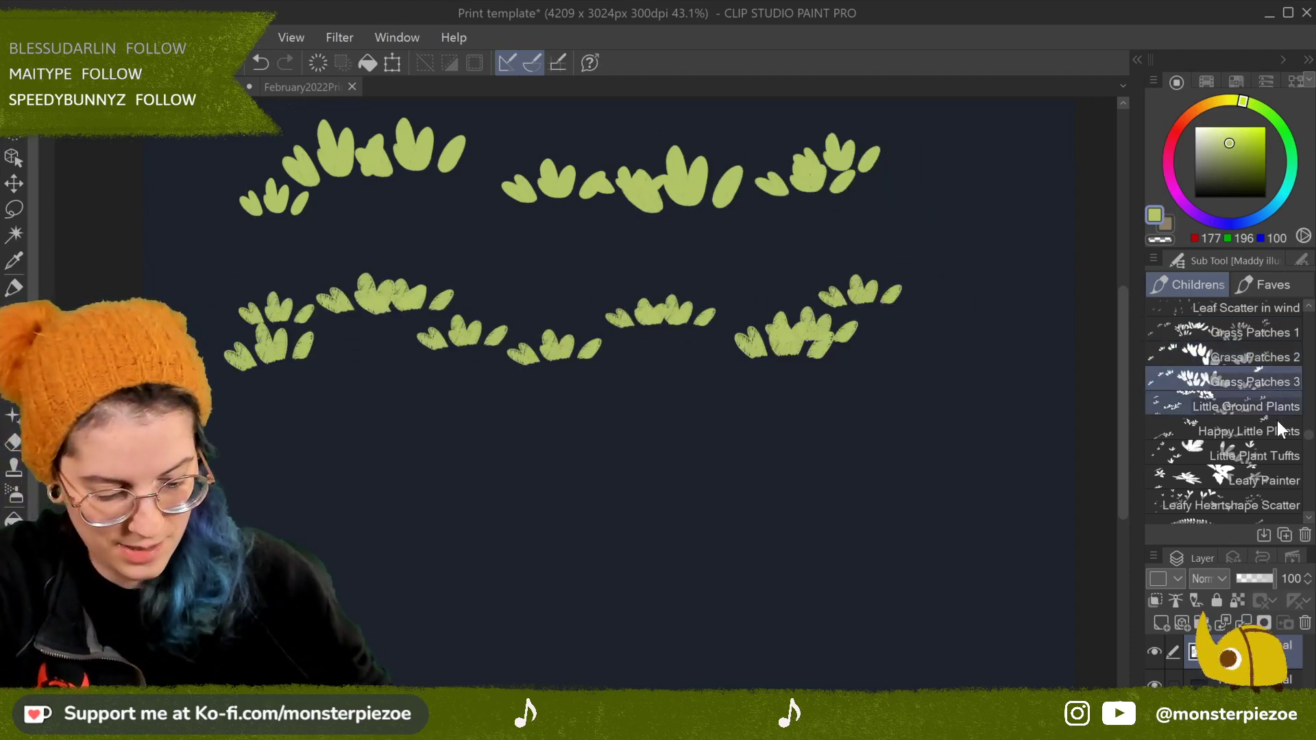
Step: Add a row of Little Ground Plants below the grass and scatter Happy Little Plants sprigs under it
click(1281, 405)
mouse_move(206, 473)
mouse_down()
mouse_move(881, 446)
mouse_move(898, 467)
mouse_up()
click(976, 434)
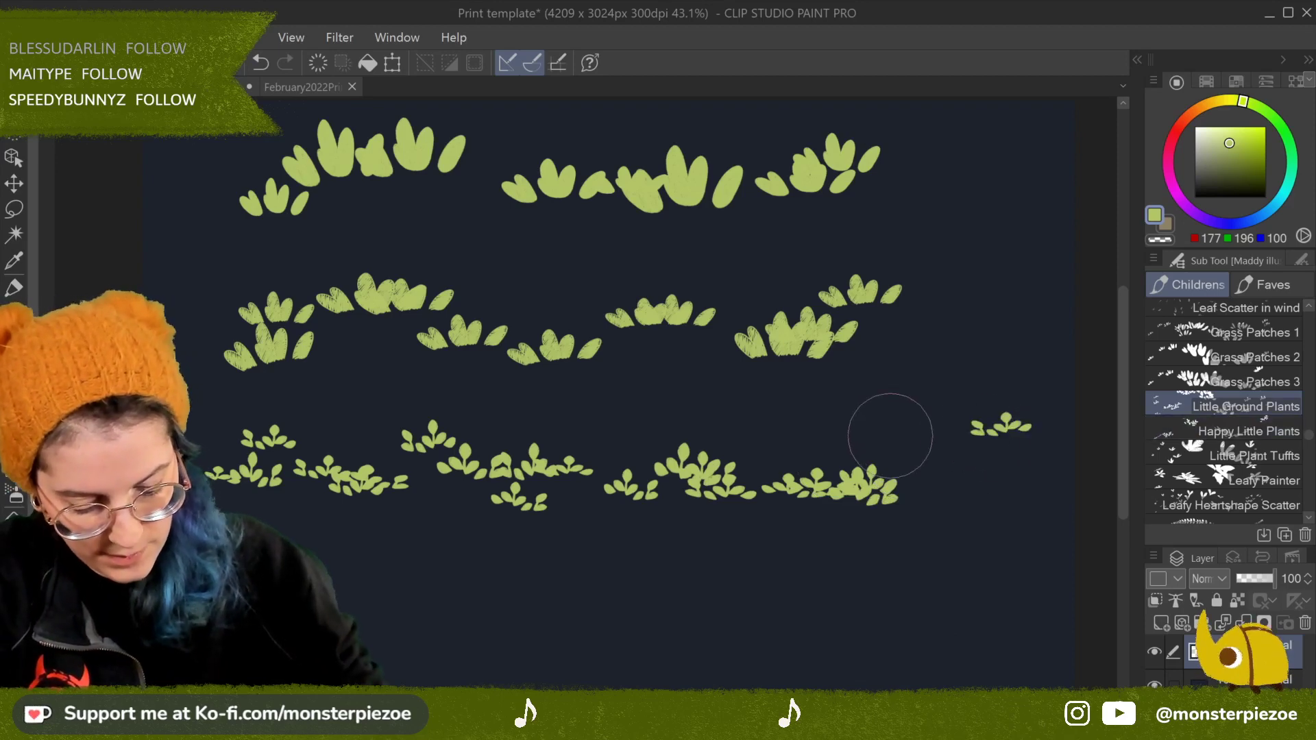
click(929, 461)
click(954, 526)
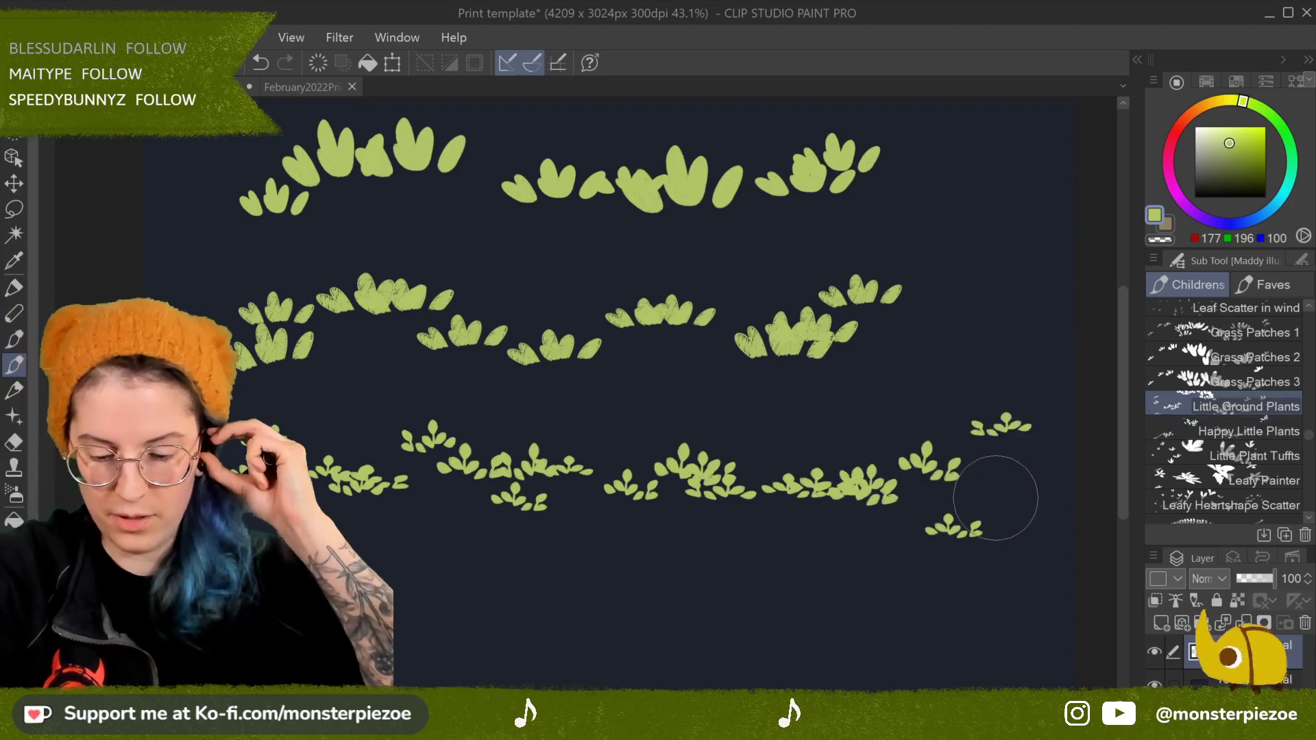
click(1293, 429)
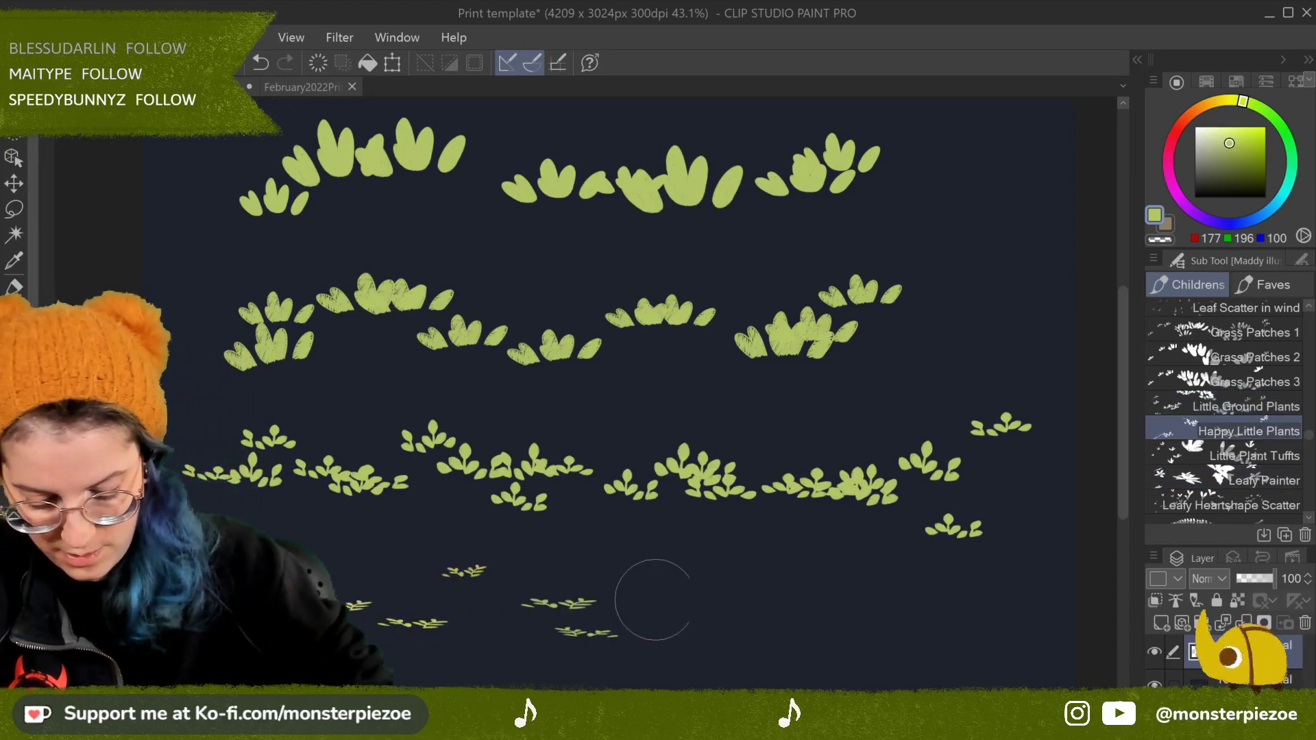
Step: Clear the canvas and brush a row of Little Plant Tuffts with Leafy Painter leaves below it on the right
key(Delete)
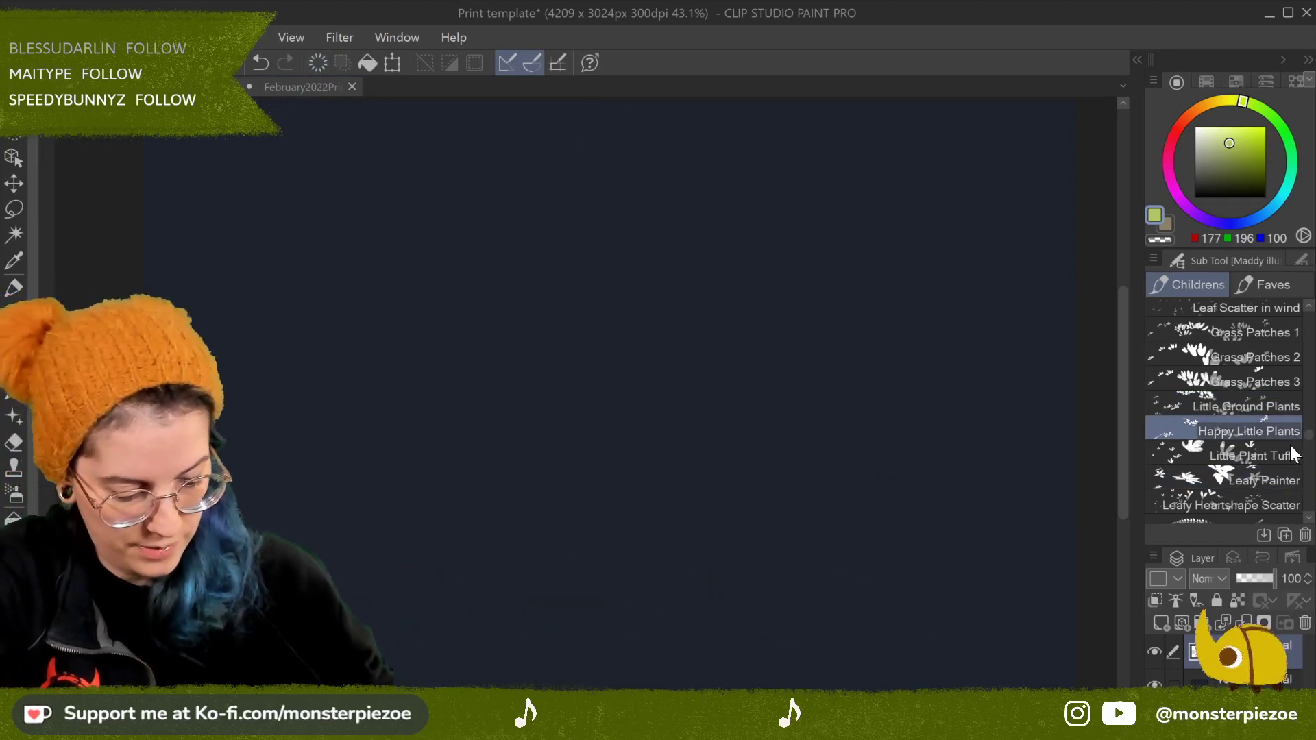
scroll(1311, 522, down, 5)
scroll(1311, 521, down, 1)
click(1282, 335)
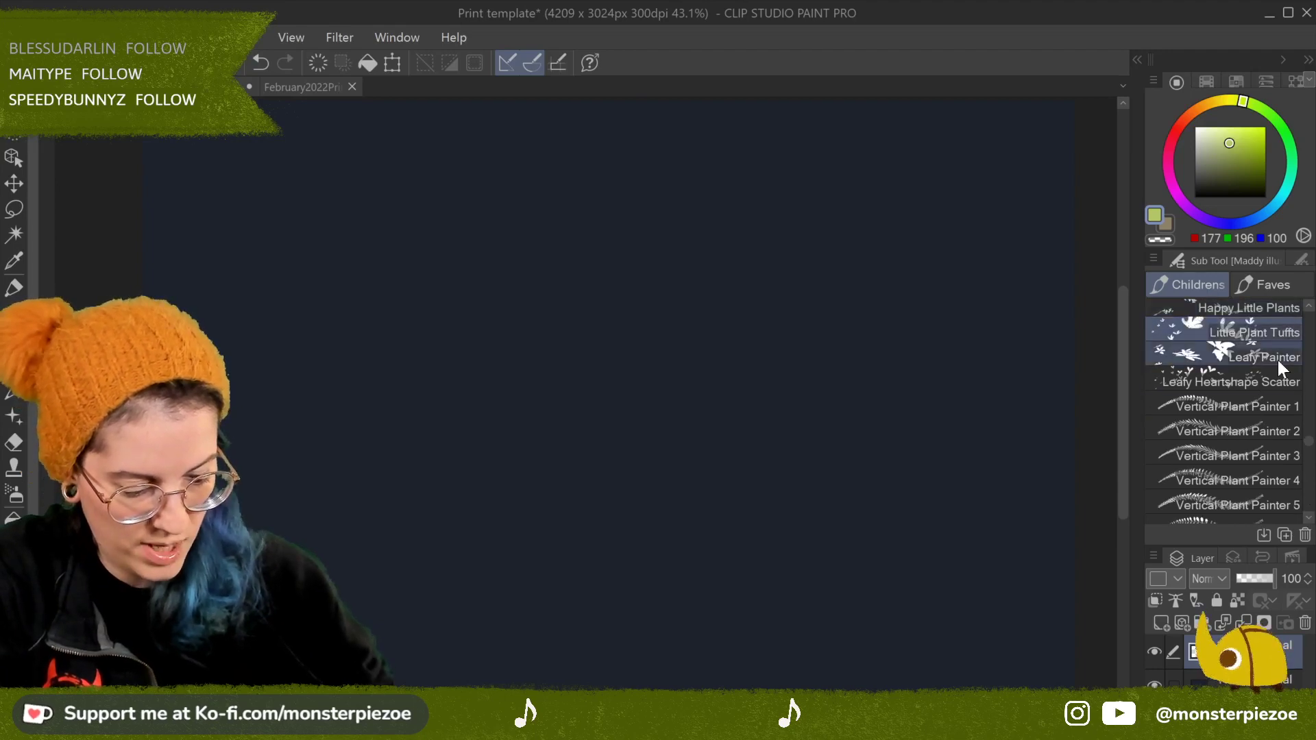
mouse_move(295, 250)
mouse_down()
mouse_move(700, 258)
mouse_move(882, 282)
mouse_move(968, 358)
mouse_up()
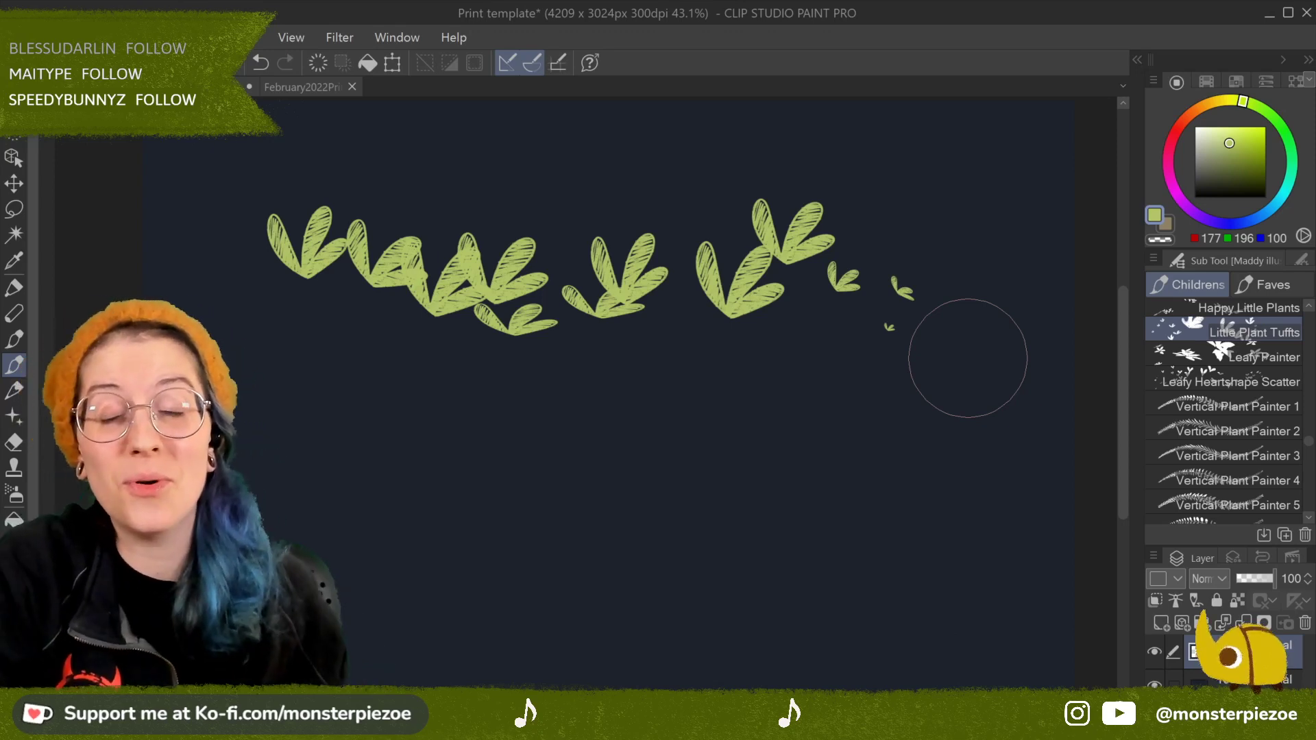
click(1272, 353)
mouse_move(525, 473)
mouse_down()
mouse_move(597, 449)
mouse_move(943, 432)
mouse_up()
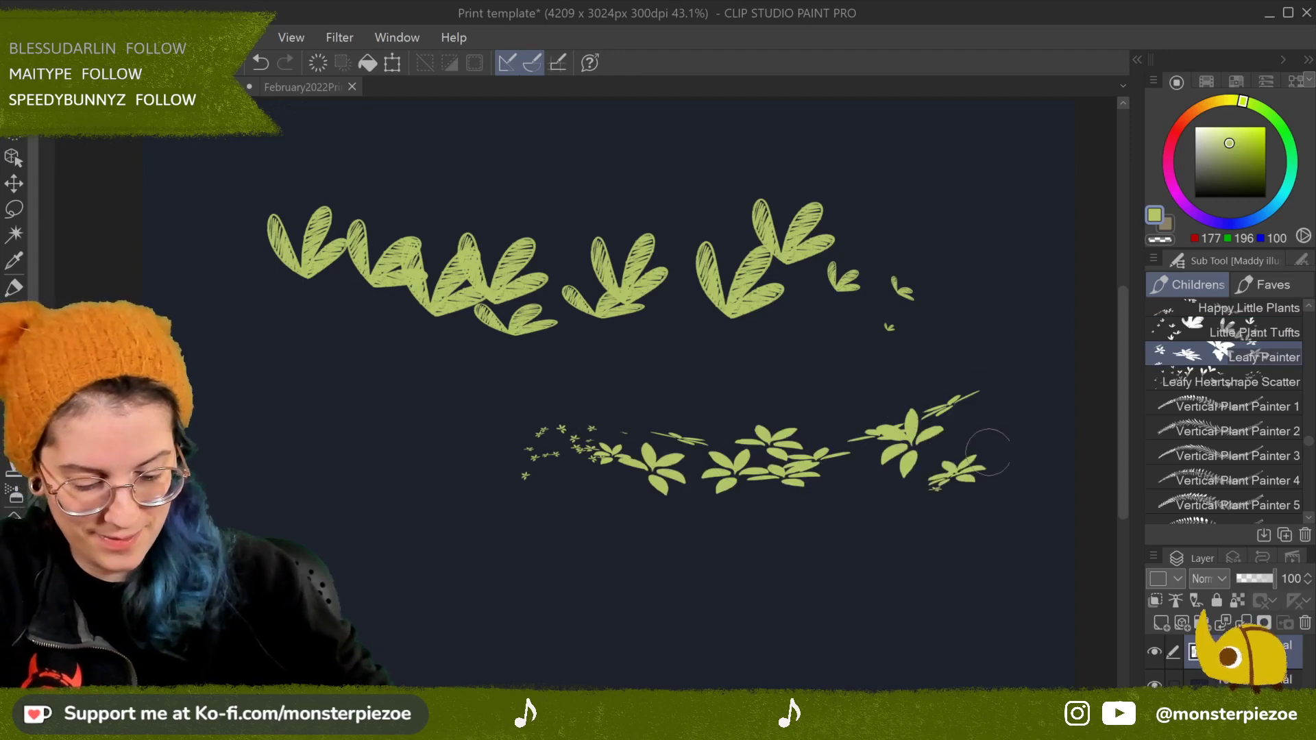
Step: Brush Leafy Heartshape Scatter on the left, then clear the canvas and brush a fresh row of it across the top
click(1265, 381)
mouse_move(199, 429)
mouse_down()
mouse_move(424, 436)
mouse_move(533, 416)
mouse_up()
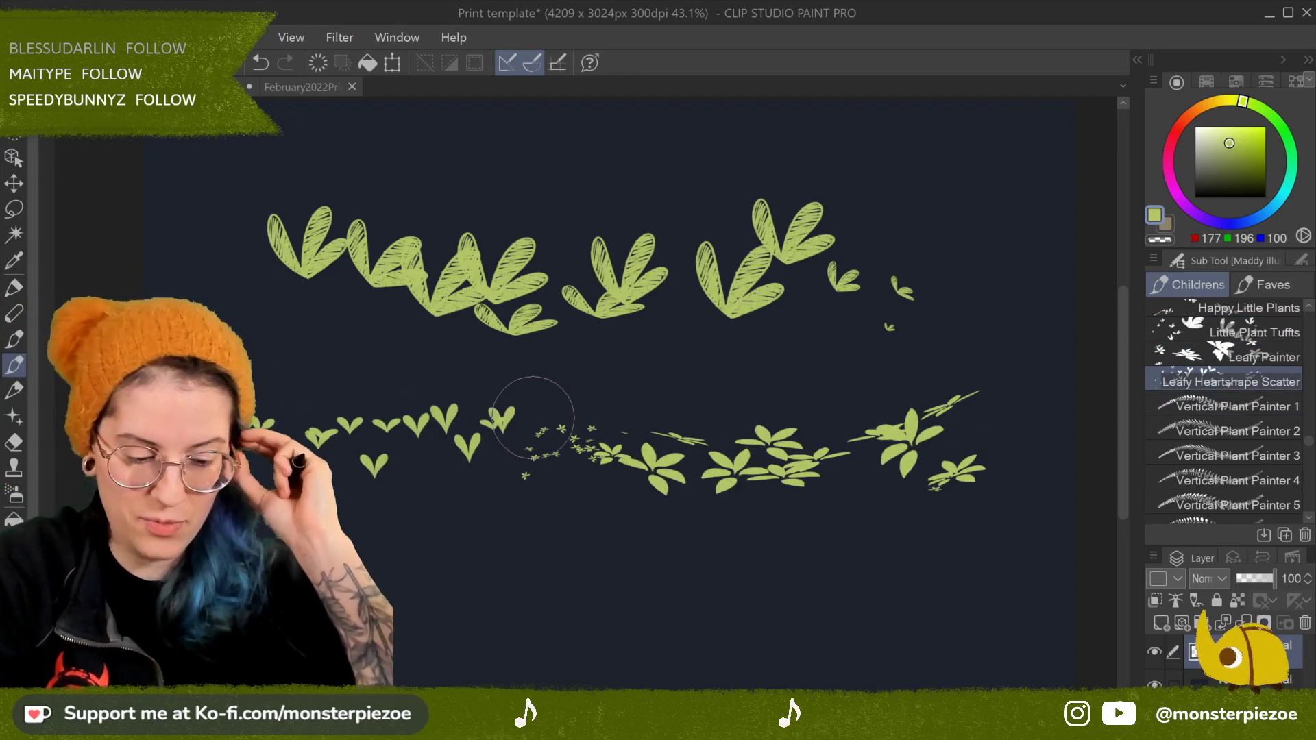
click(319, 64)
drag(418, 172, 910, 165)
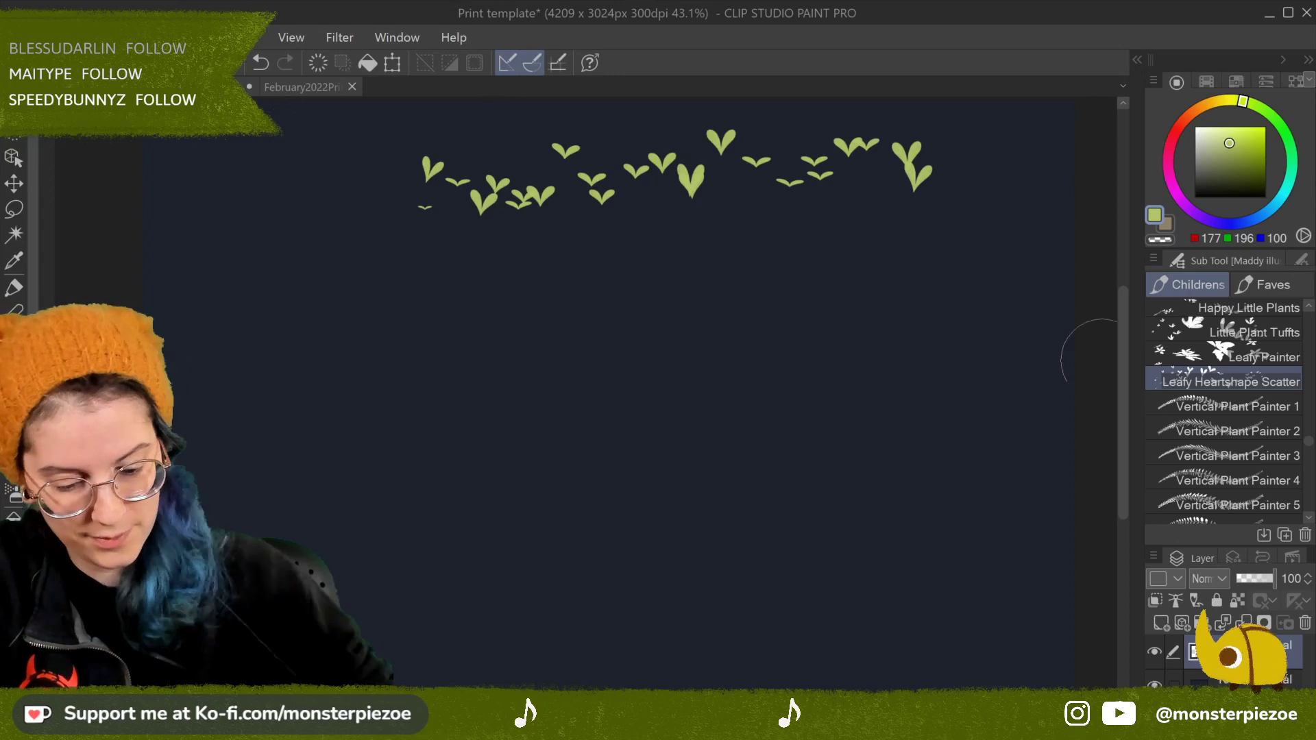
Step: Clear the canvas and paint a tall curved stem with Vertical Plant Painter 1, undoing the first attempt
click(314, 64)
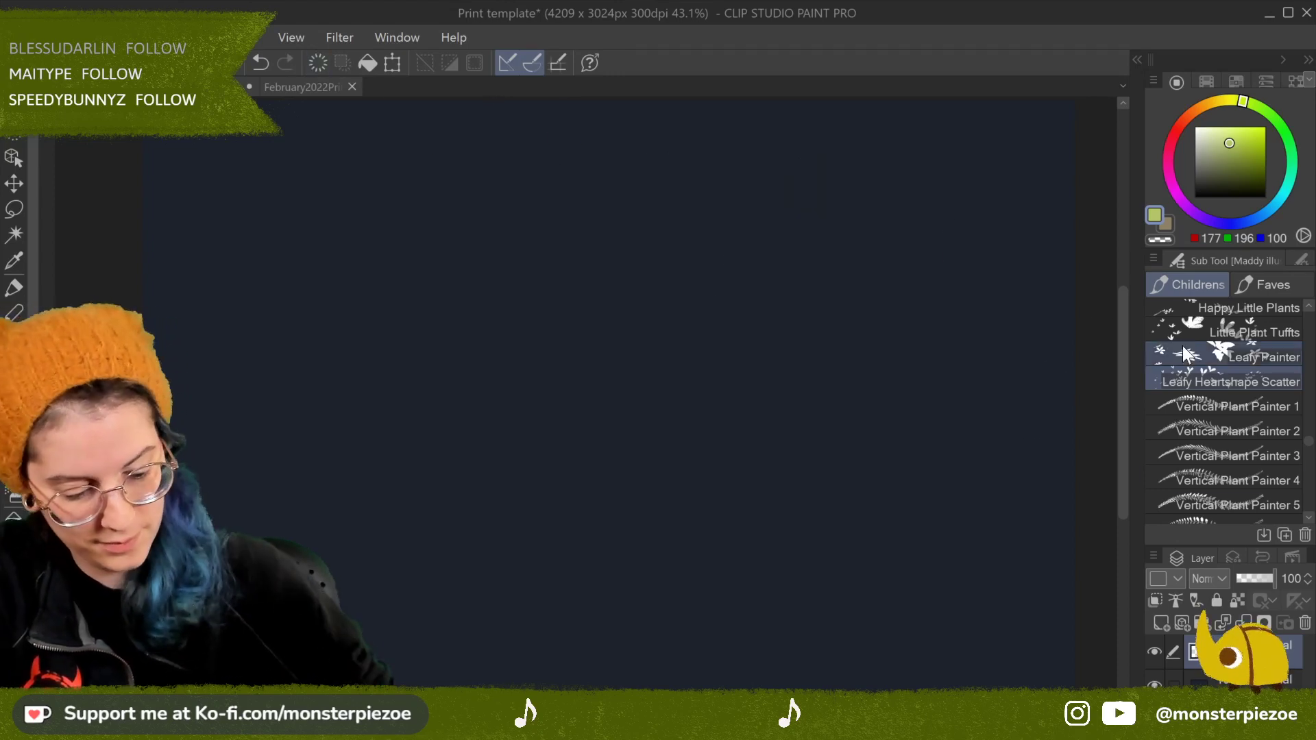
click(1272, 404)
drag(351, 595, 354, 310)
click(265, 63)
mouse_move(478, 167)
mouse_down()
mouse_move(478, 208)
mouse_move(416, 377)
mouse_move(410, 508)
mouse_up()
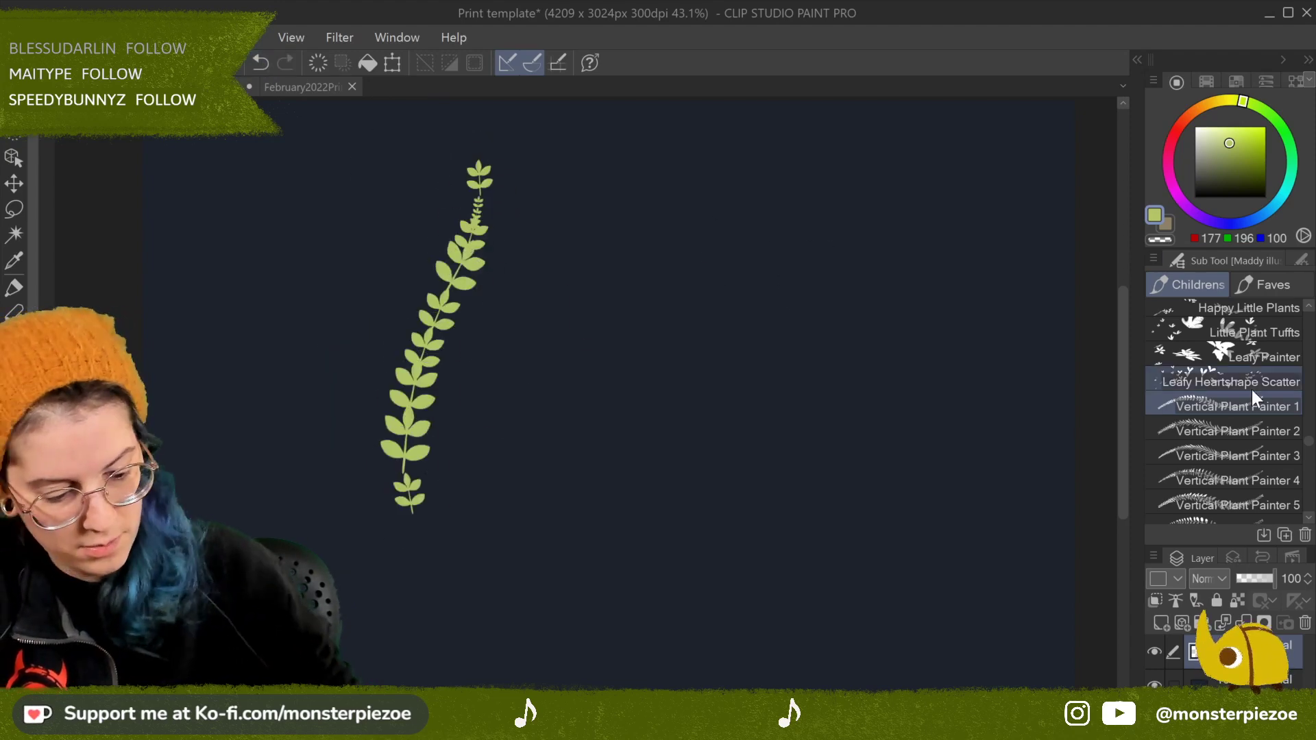
Step: Paint one tall and one short Vertical Plant Painter 2 stem, and a tall Vertical Plant Painter 3 stem beside them
click(1241, 431)
mouse_move(530, 170)
mouse_down()
mouse_move(528, 300)
mouse_move(501, 414)
mouse_move(508, 501)
mouse_up()
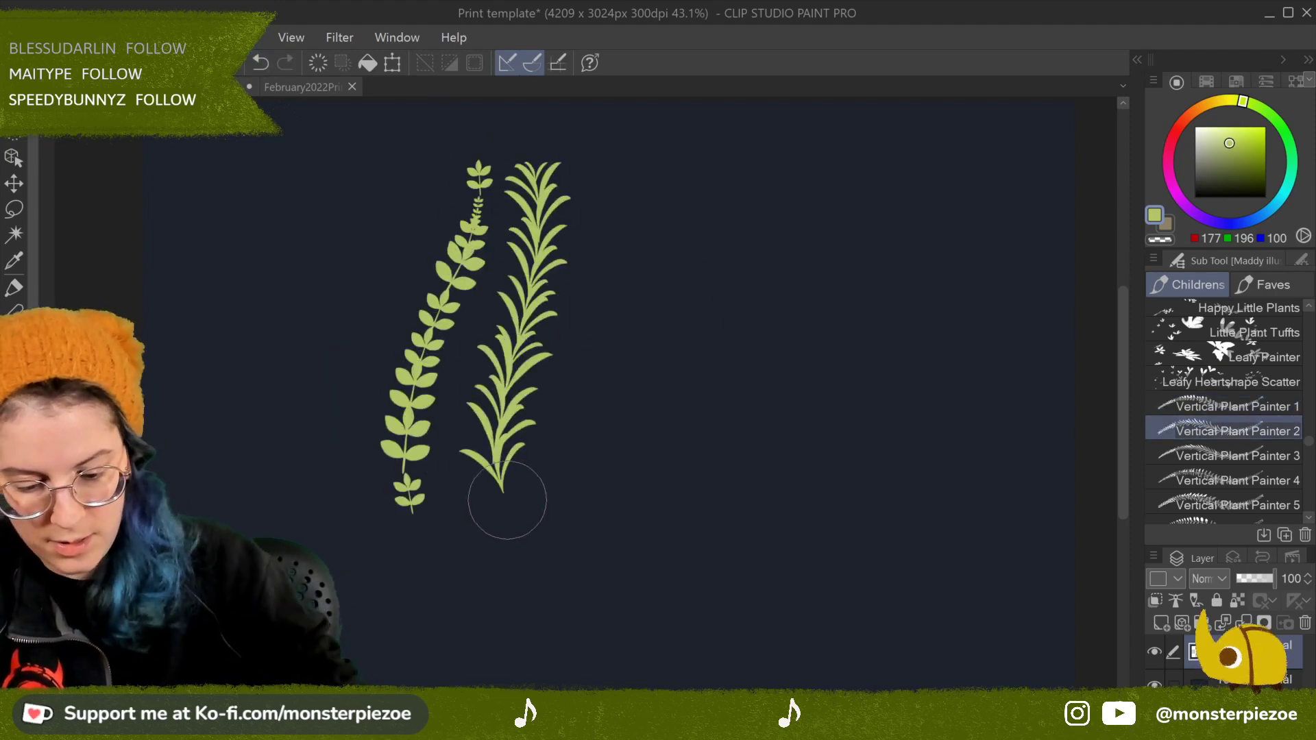
drag(615, 262, 582, 438)
click(1273, 447)
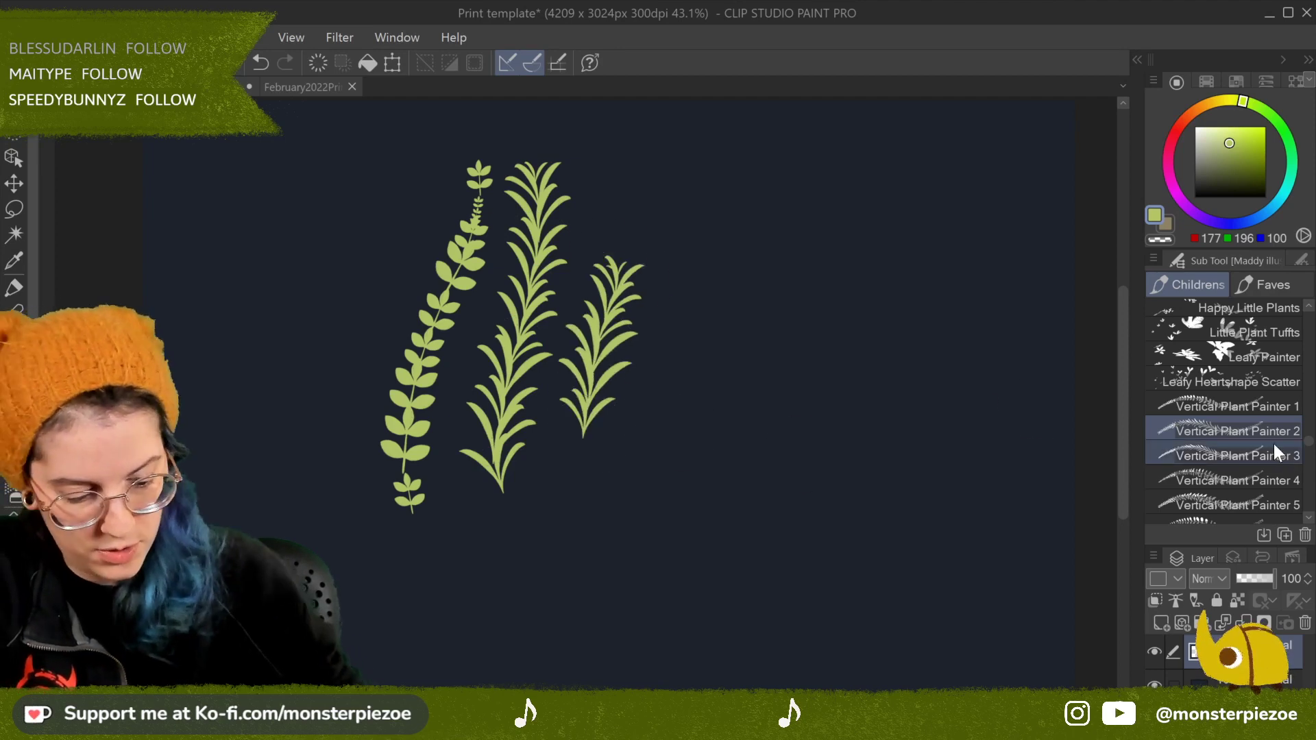
mouse_move(711, 199)
mouse_down()
mouse_move(713, 343)
mouse_move(682, 472)
mouse_up()
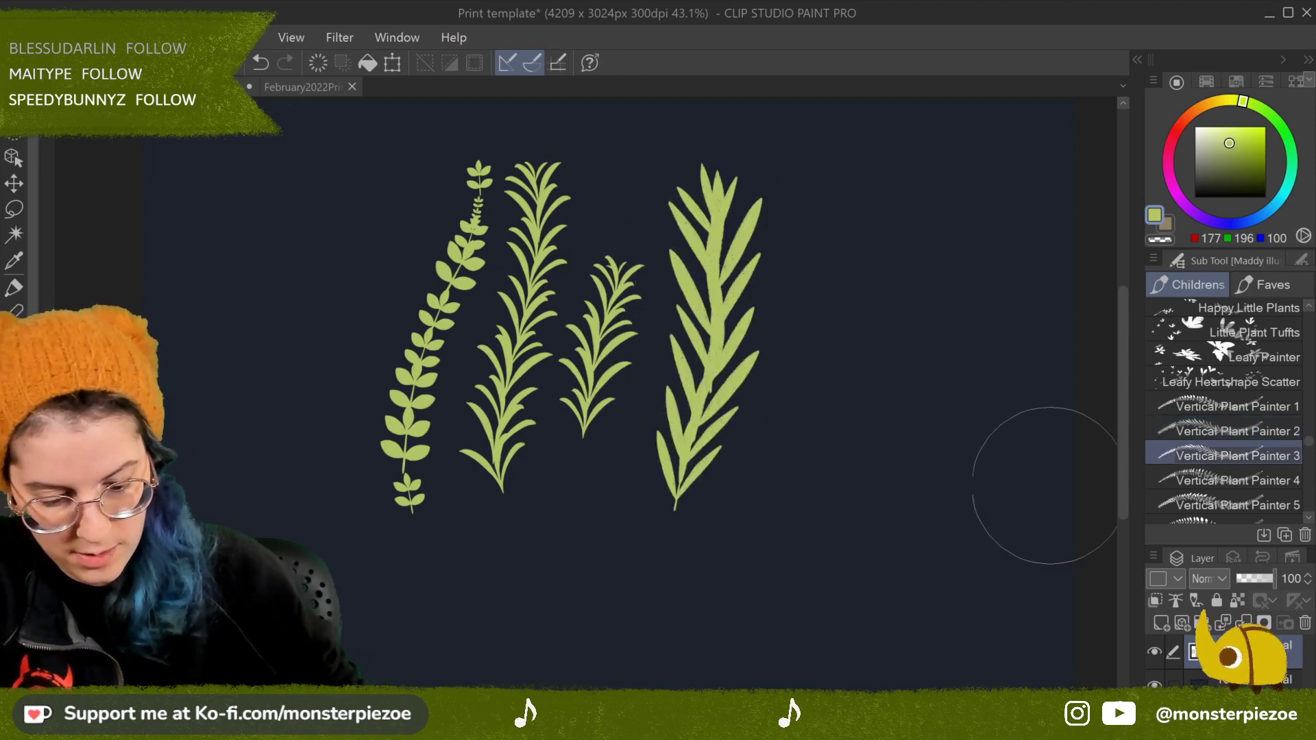
Step: Add a short Vertical Plant Painter 4 stem and a tall Vertical Plant Painter 5 stem on the right
click(1257, 481)
drag(899, 324, 884, 501)
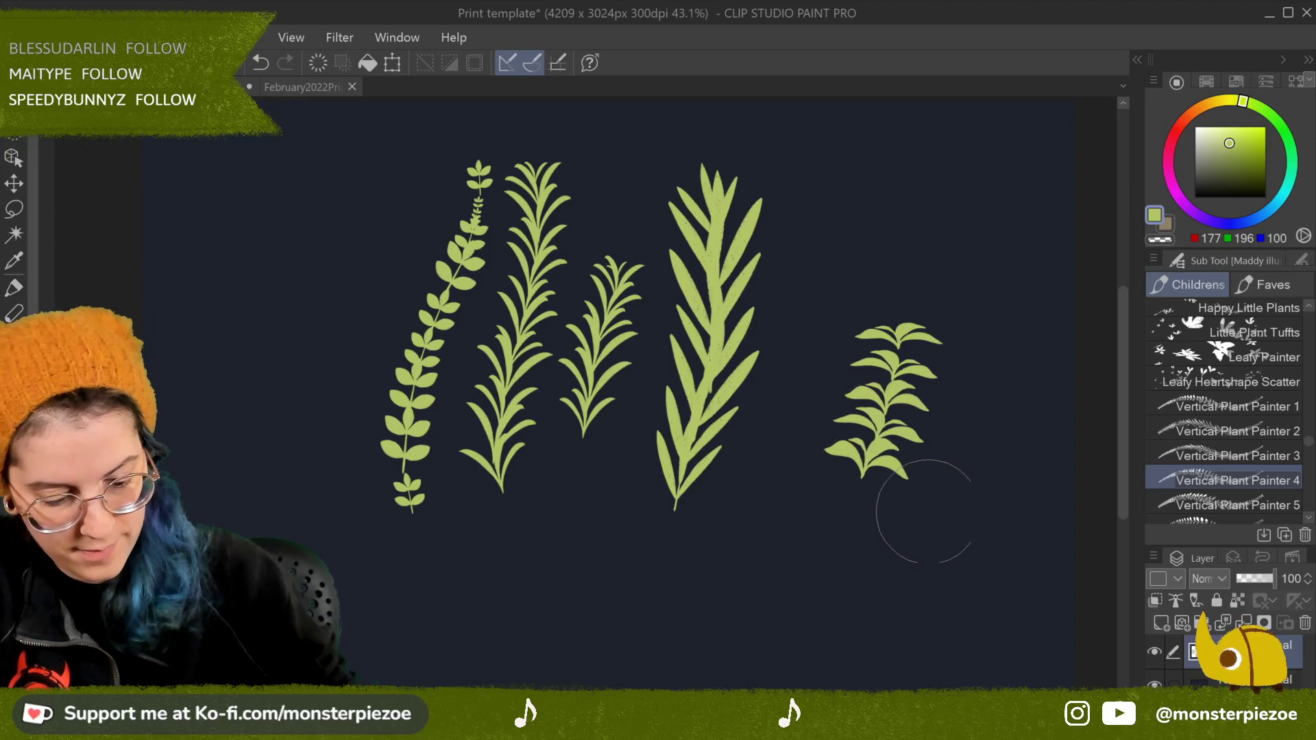
click(1253, 506)
mouse_move(991, 178)
mouse_down()
mouse_move(1011, 406)
mouse_move(994, 514)
mouse_up()
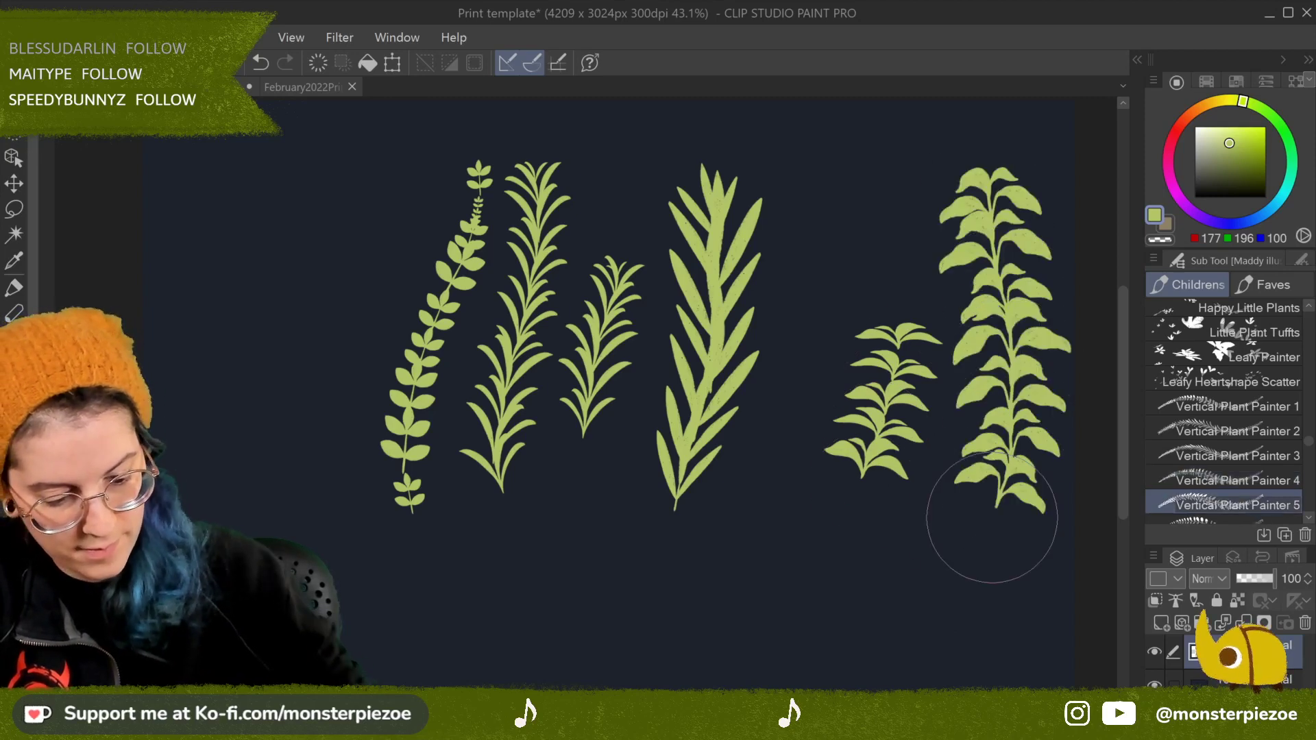
Step: Paint a leaning Vertical Plant Painter 6 stem at the far left with a few loose sprigs below it
click(1262, 521)
drag(313, 179, 235, 480)
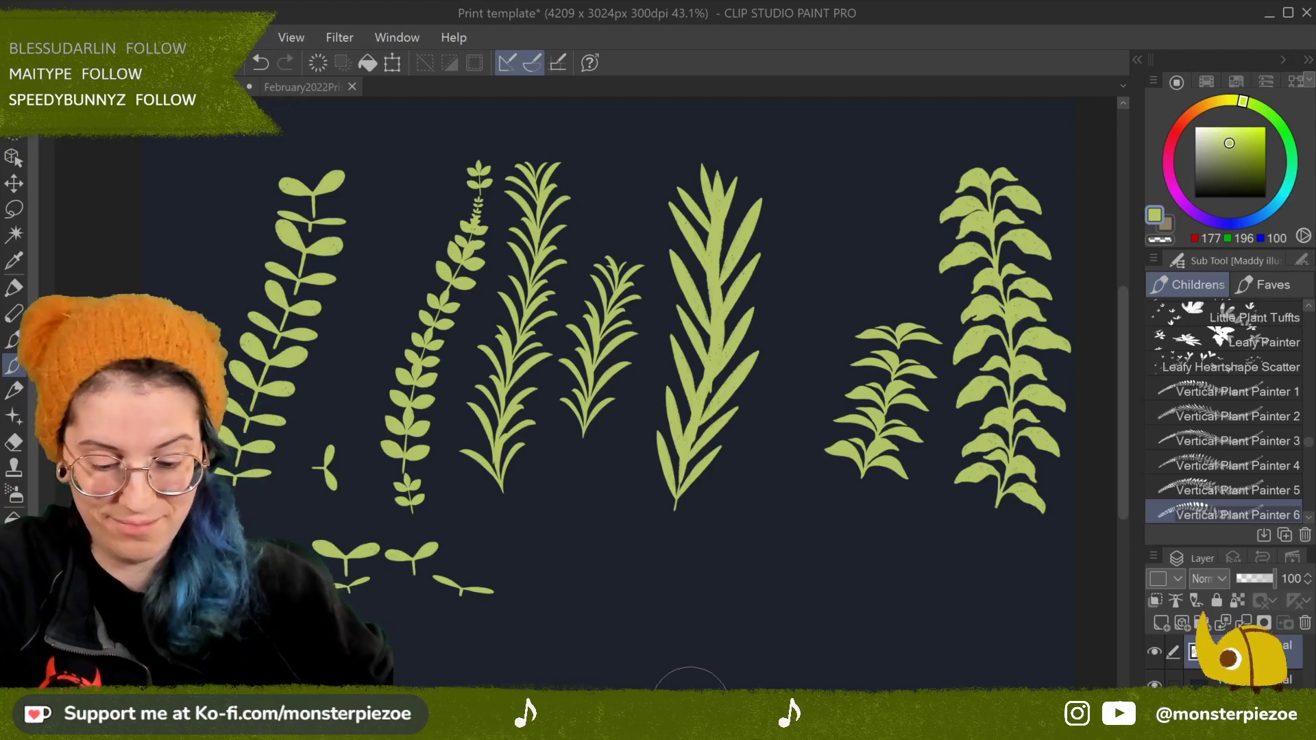
scroll(1275, 446, down, 3)
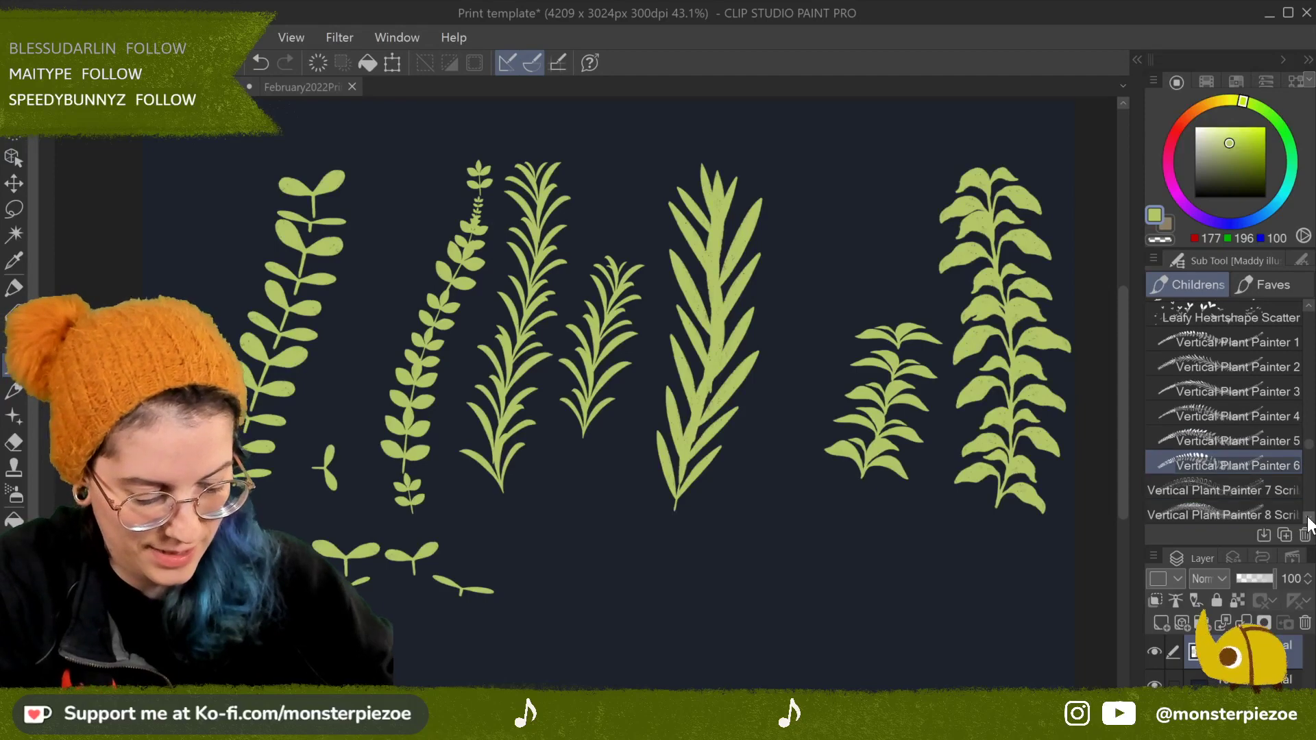
Step: Paint a tall leaning Vertical Plant Painter 7 stem between the existing stems, with four small sprigs below it
click(1289, 442)
drag(840, 153, 781, 526)
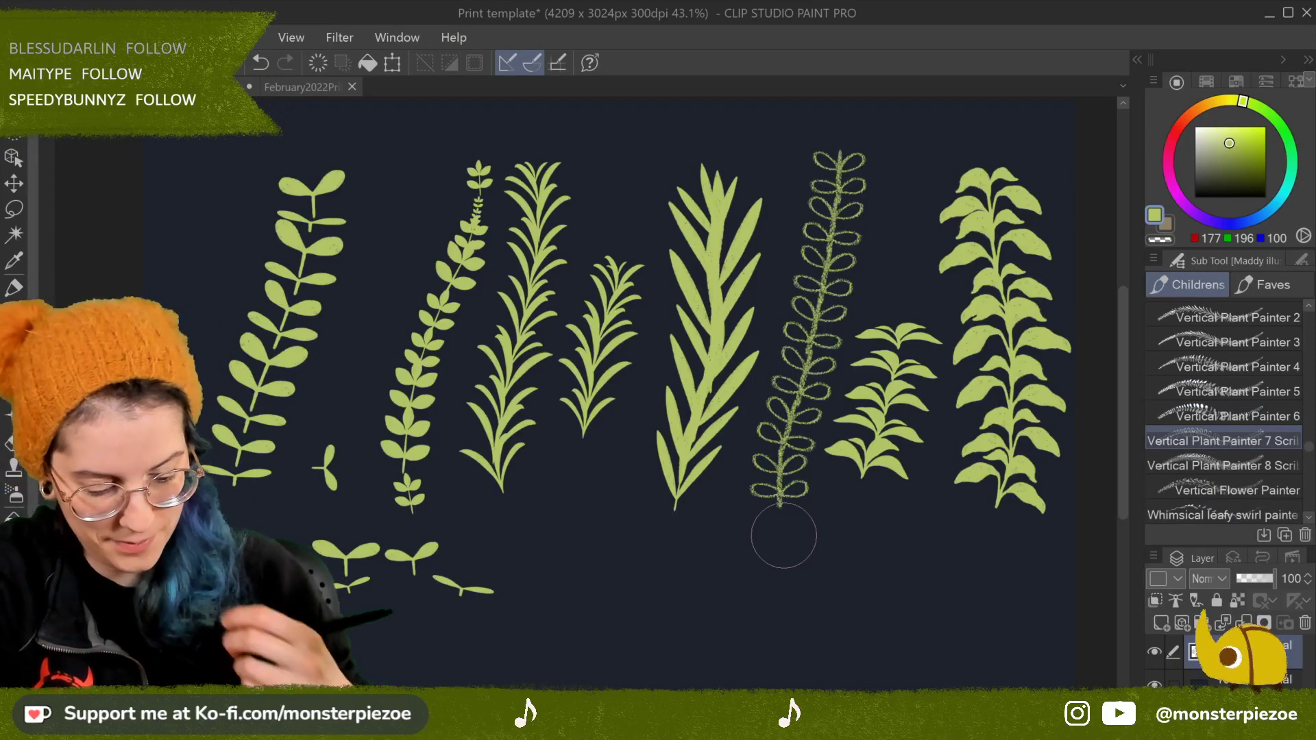
mouse_move(860, 537)
mouse_down()
mouse_move(857, 576)
mouse_move(915, 603)
mouse_up()
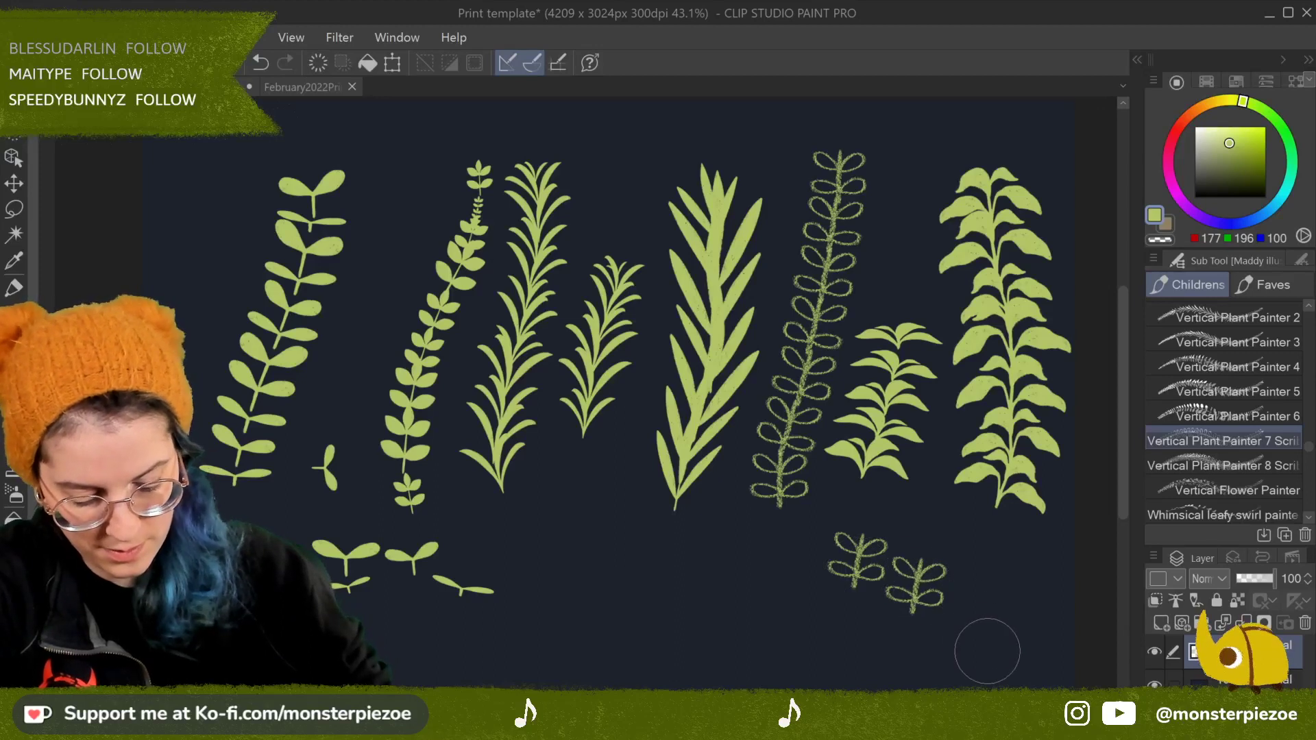
drag(745, 545, 747, 590)
drag(786, 650, 787, 675)
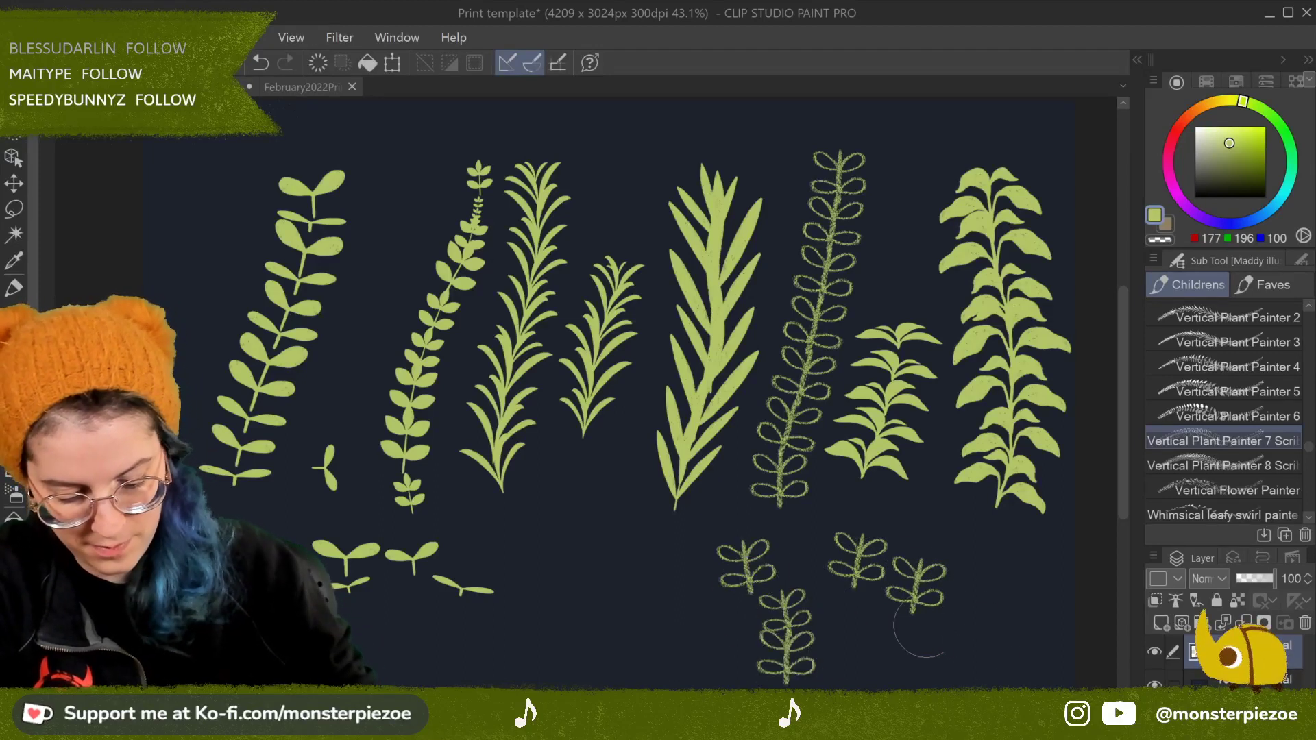
Step: Add samples of Vertical Plant Painter 8, Vertical Flower Painter and the whimsical leafy swirl painter along the lower part of the canvas
click(1277, 466)
drag(675, 511, 652, 669)
click(1261, 490)
drag(558, 529, 558, 676)
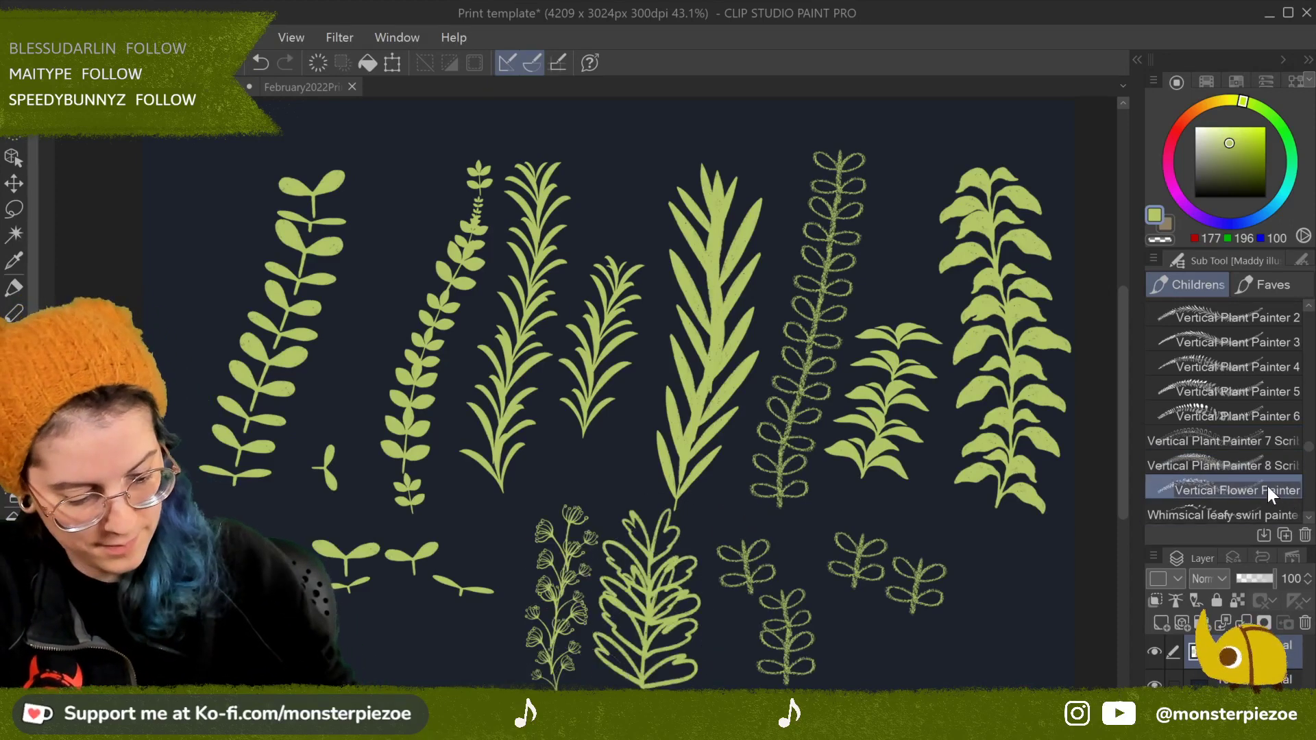
click(1207, 515)
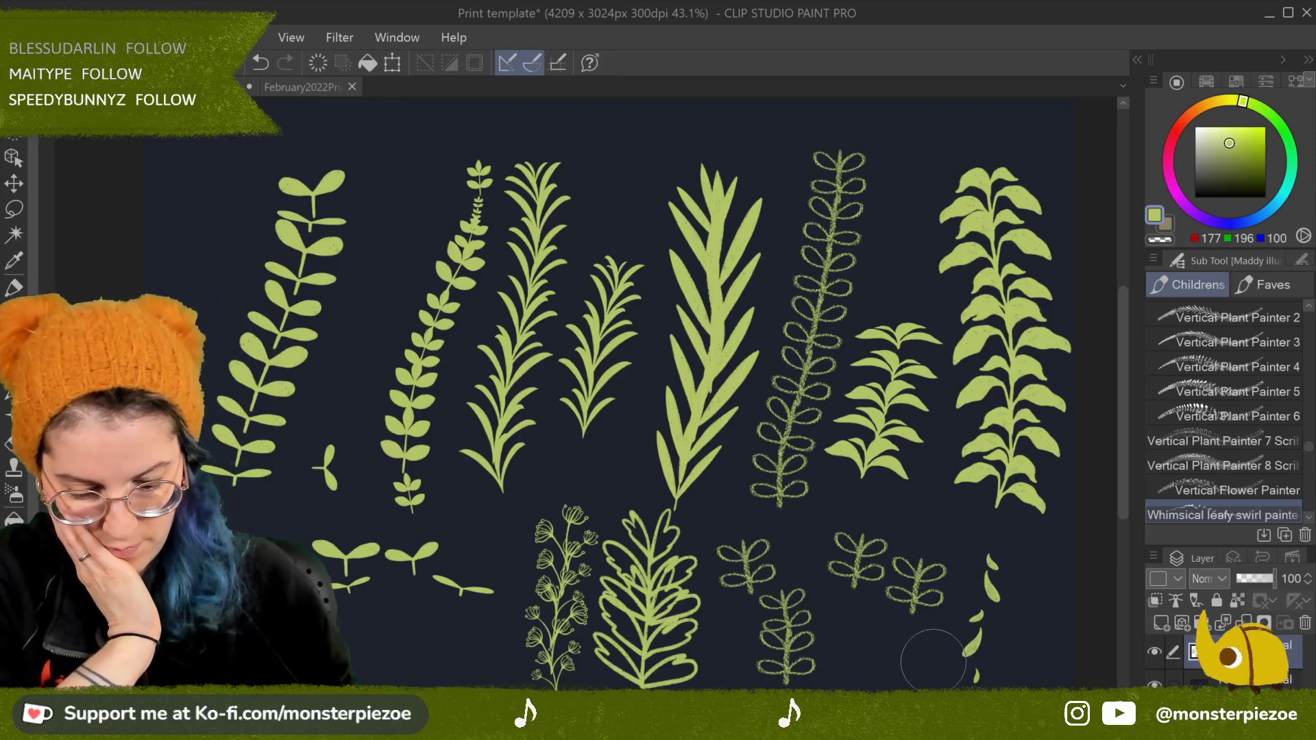
Step: Paint a short Vertical Plant Painter 4 stem at the far left and a short Vertical Plant Painter 3 stem among the tall ones
click(1234, 367)
drag(172, 204, 172, 336)
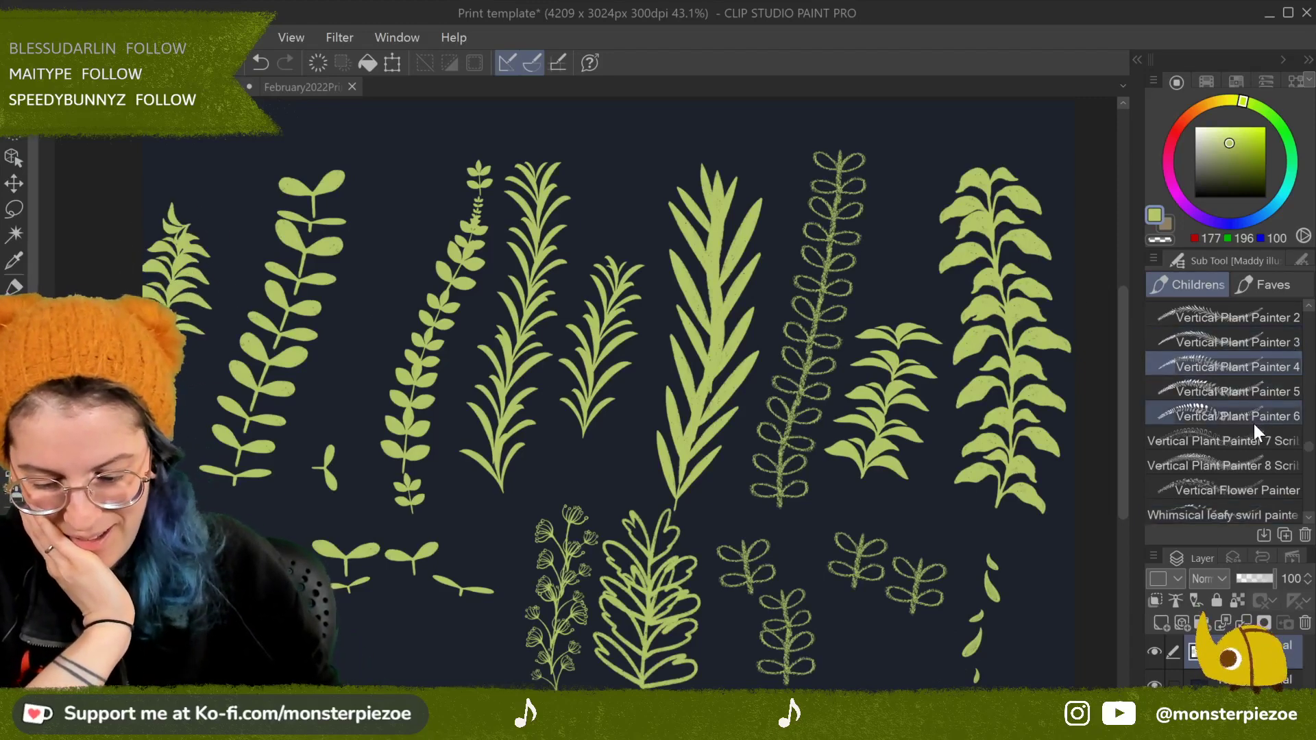
click(1276, 343)
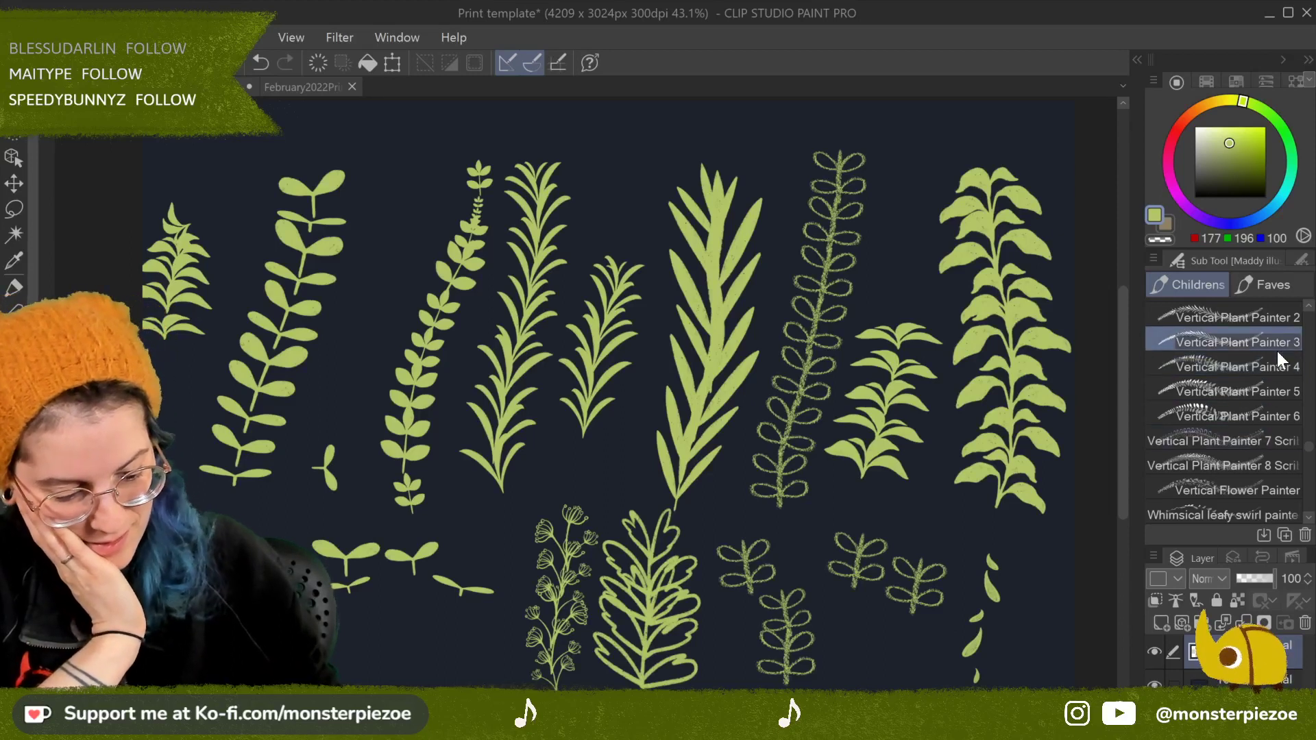
drag(741, 292, 768, 415)
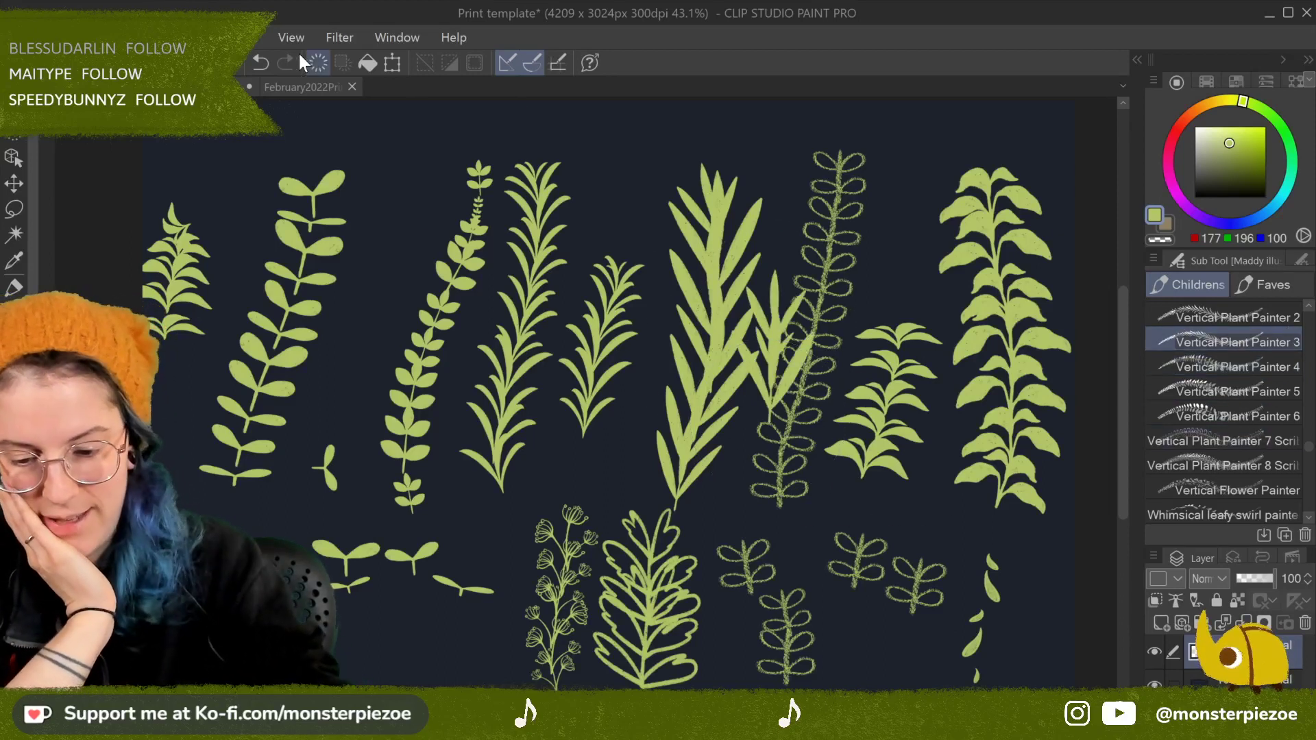
Step: Clear the canvas and paint a group of varied Vertical Plant Painter 3 sprigs, with small Vertical Plant Painter 4 sprigs at their upper right
click(328, 69)
drag(471, 221, 452, 336)
drag(536, 276, 514, 374)
mouse_move(619, 195)
mouse_down()
mouse_move(598, 385)
mouse_move(596, 439)
mouse_up()
drag(665, 309, 653, 432)
mouse_move(728, 165)
mouse_down()
mouse_move(703, 295)
mouse_move(732, 411)
mouse_up()
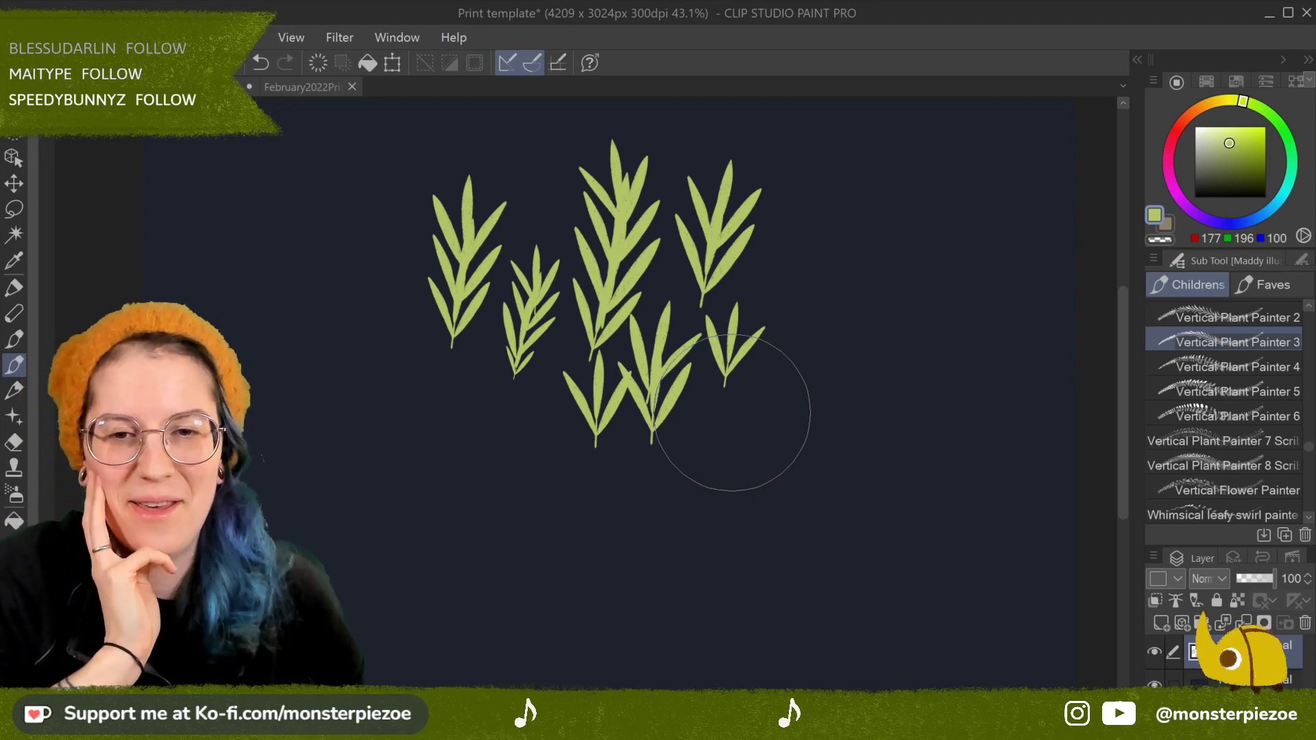
click(1270, 364)
mouse_move(834, 194)
mouse_down()
mouse_move(882, 248)
mouse_move(938, 257)
mouse_move(955, 286)
mouse_move(1013, 255)
mouse_move(1032, 291)
mouse_up()
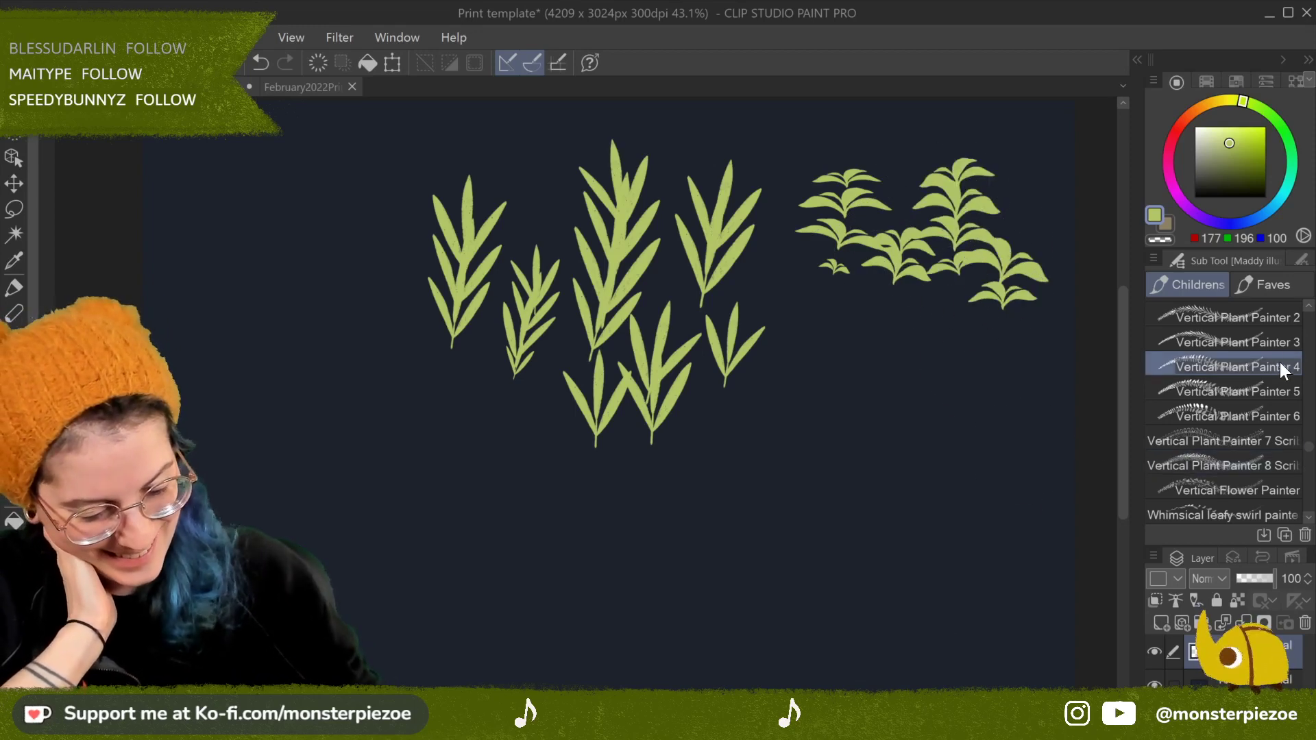
click(1282, 339)
right_click(1281, 340)
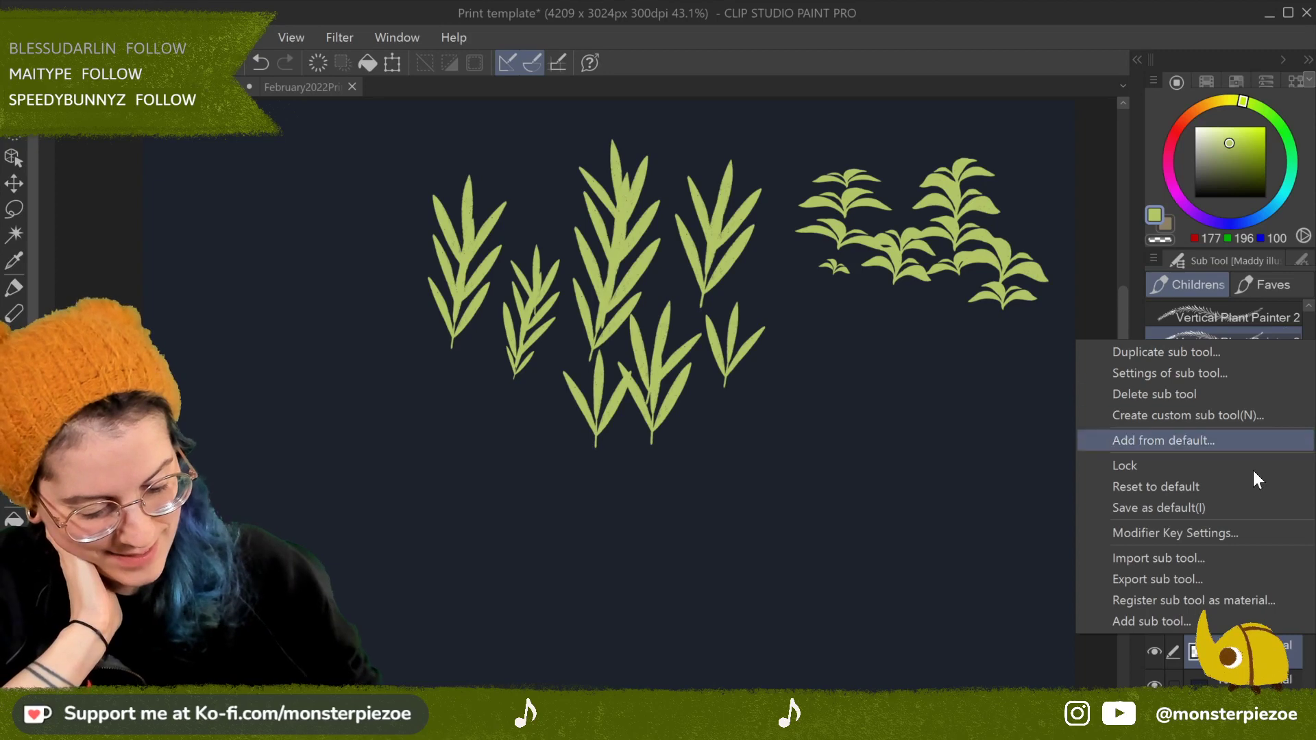
click(1253, 352)
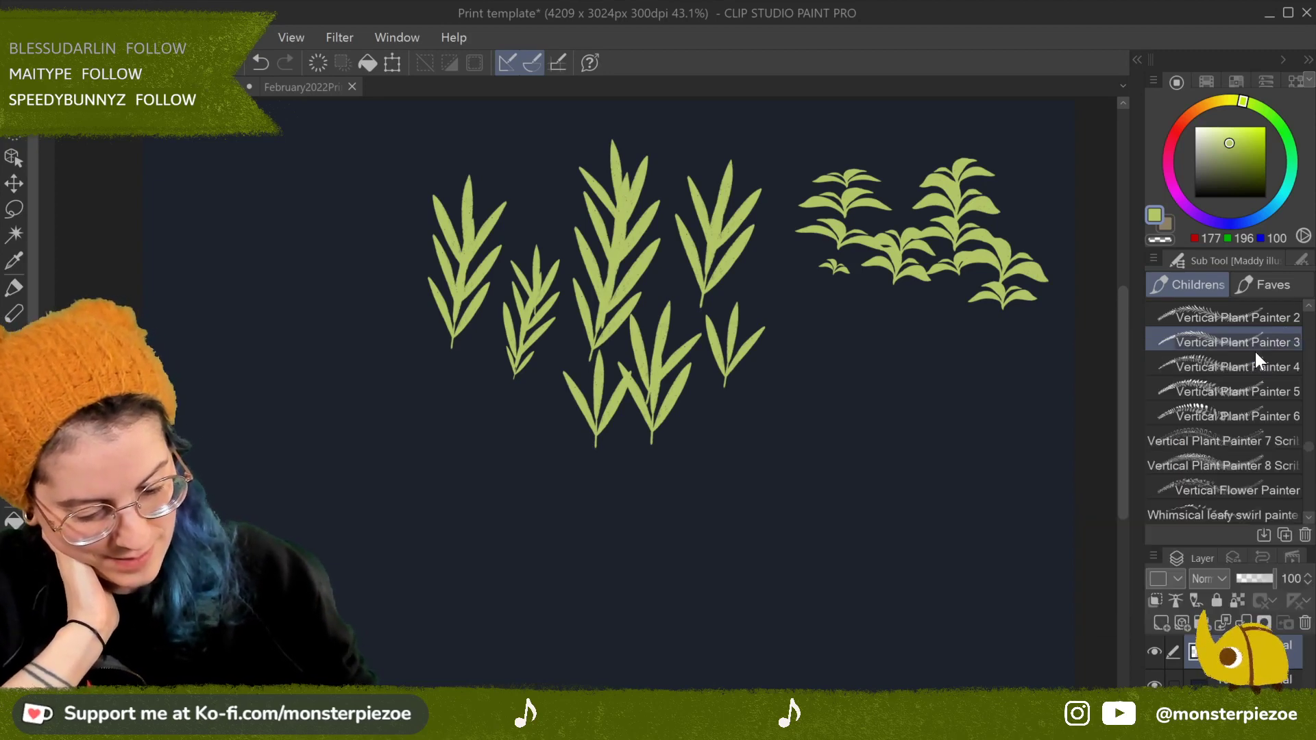
key(Escape)
Step: Paint a tall and a shorter Vertical Flower Painter stem side by side, left of the leafy sprigs
drag(1234, 518, 1264, 291)
scroll(1306, 511, down, 2)
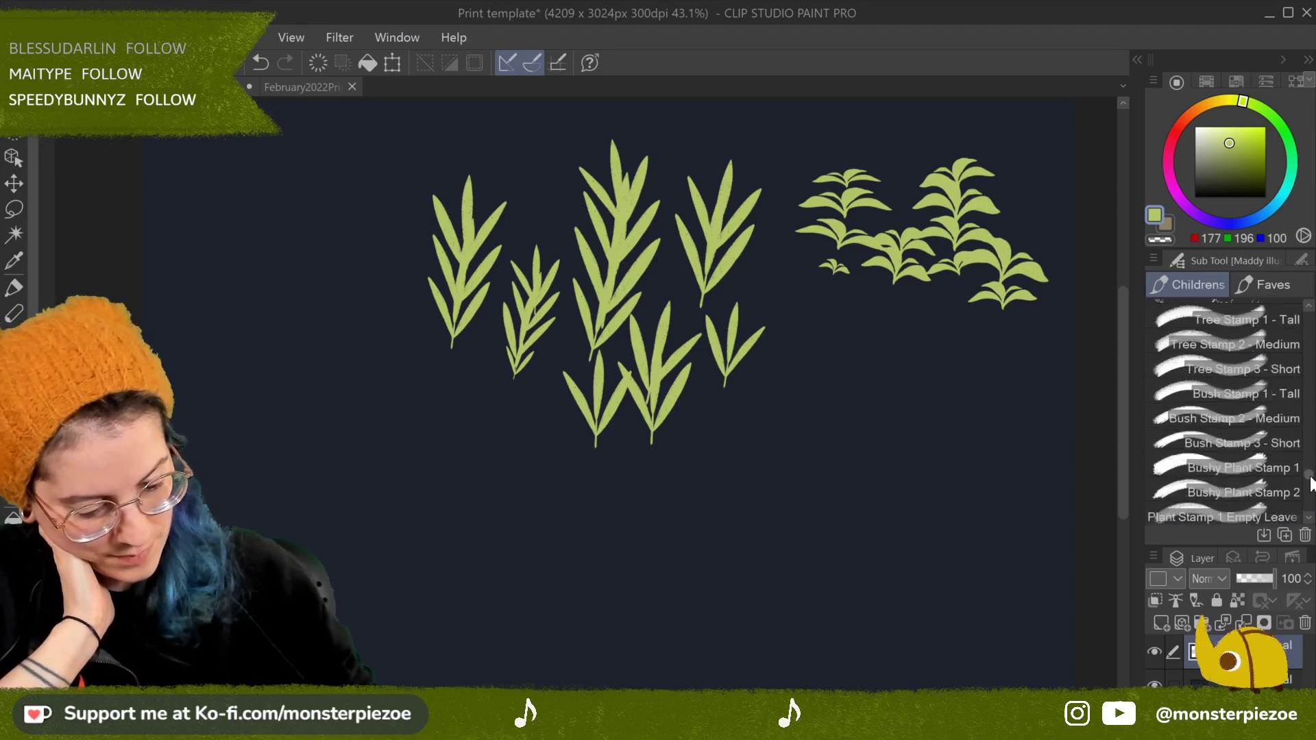
mouse_move(1311, 527)
mouse_down()
mouse_move(1312, 446)
mouse_move(1311, 457)
mouse_up()
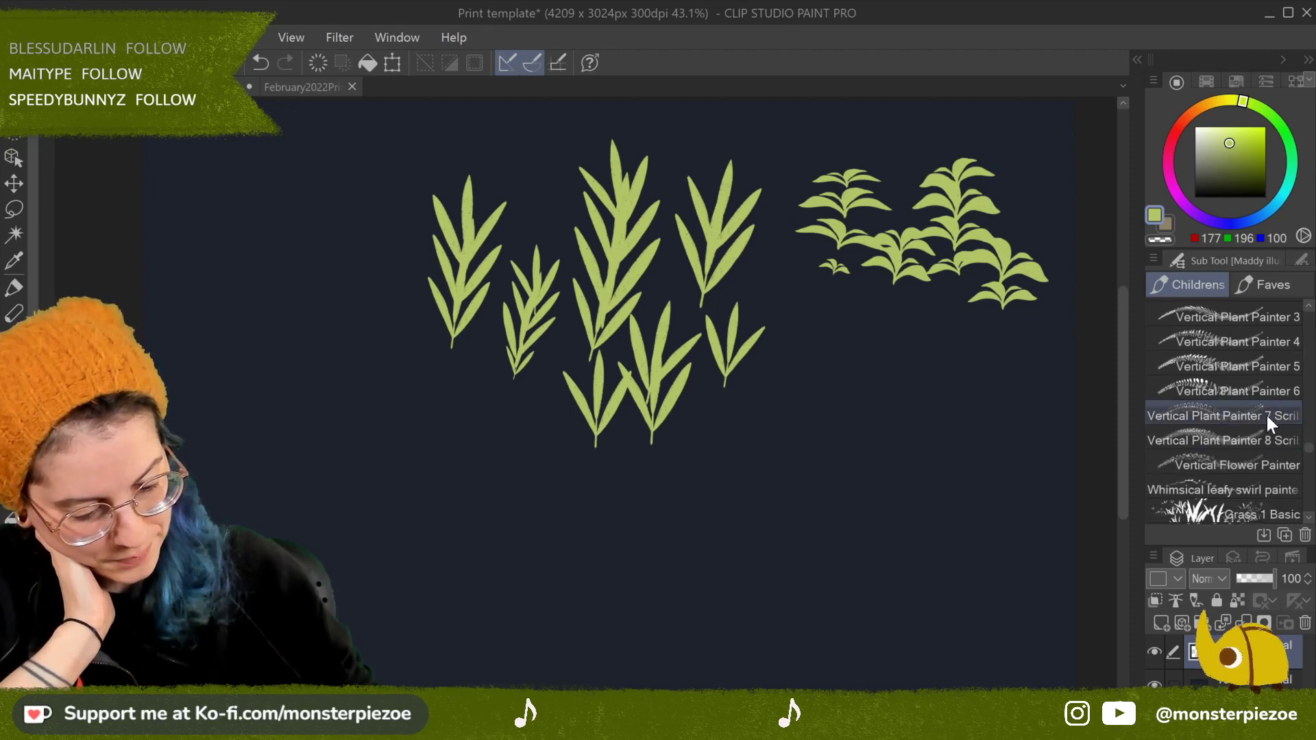
click(1276, 461)
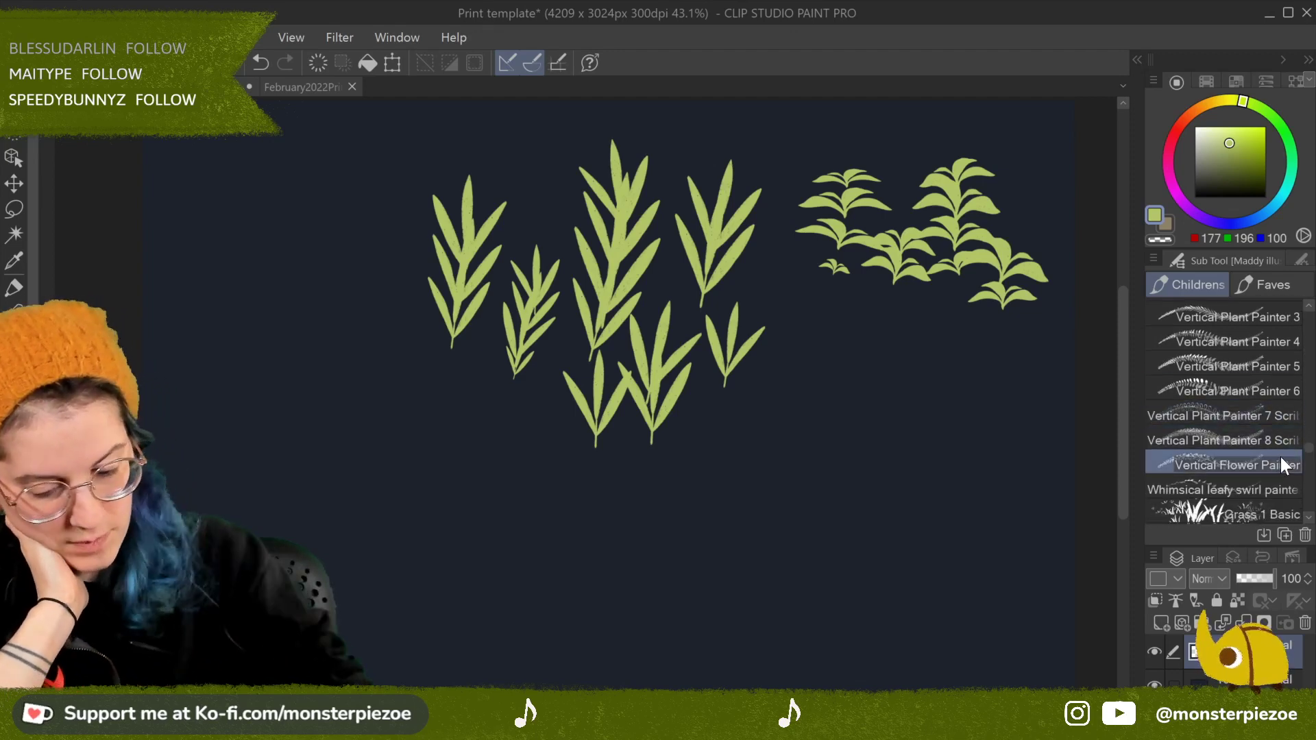
mouse_move(308, 309)
mouse_down()
mouse_move(289, 443)
mouse_move(343, 413)
mouse_move(350, 439)
mouse_up()
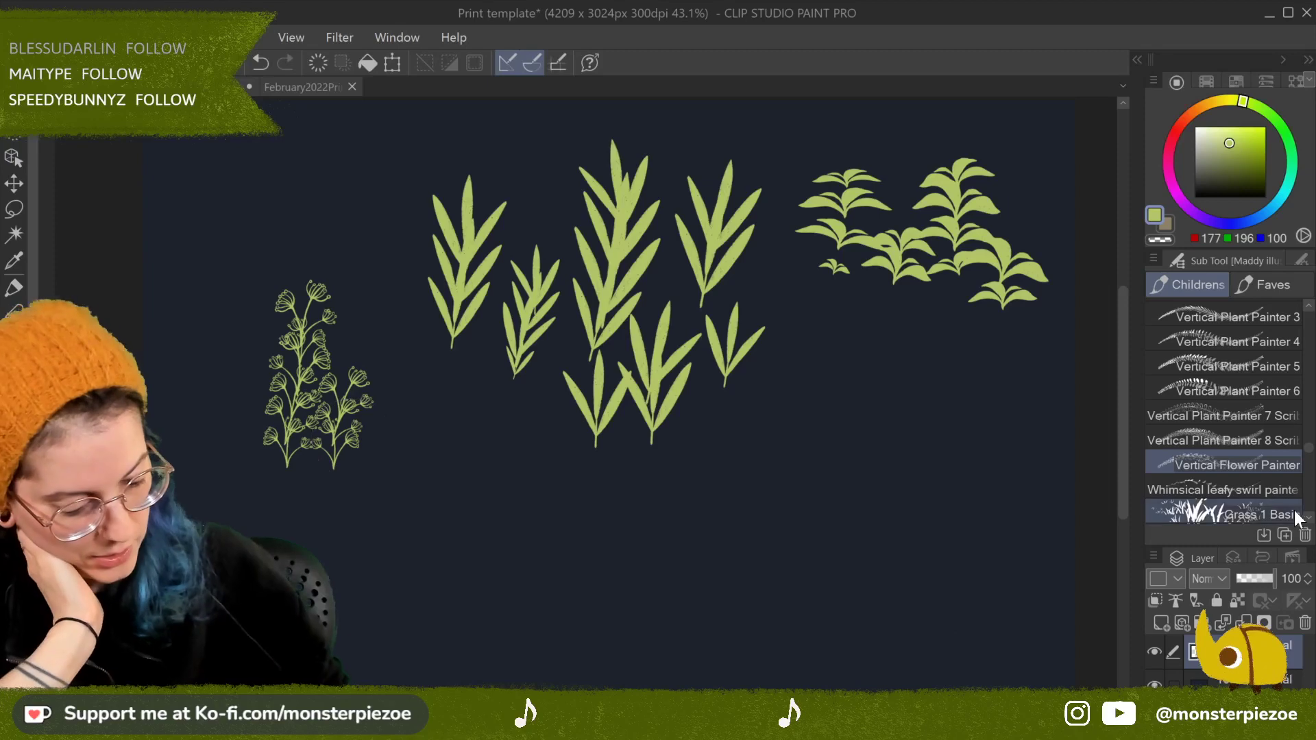
Step: Paint whimsical leafy swirl strokes as drifting leaves at the lower right, a small sprig near the flowers and a leafy column at far left
scroll(1267, 411, down, 4)
click(1269, 395)
mouse_move(1007, 381)
mouse_down()
mouse_move(950, 502)
mouse_move(965, 368)
mouse_move(911, 412)
mouse_move(909, 453)
mouse_move(974, 410)
mouse_move(861, 479)
mouse_up()
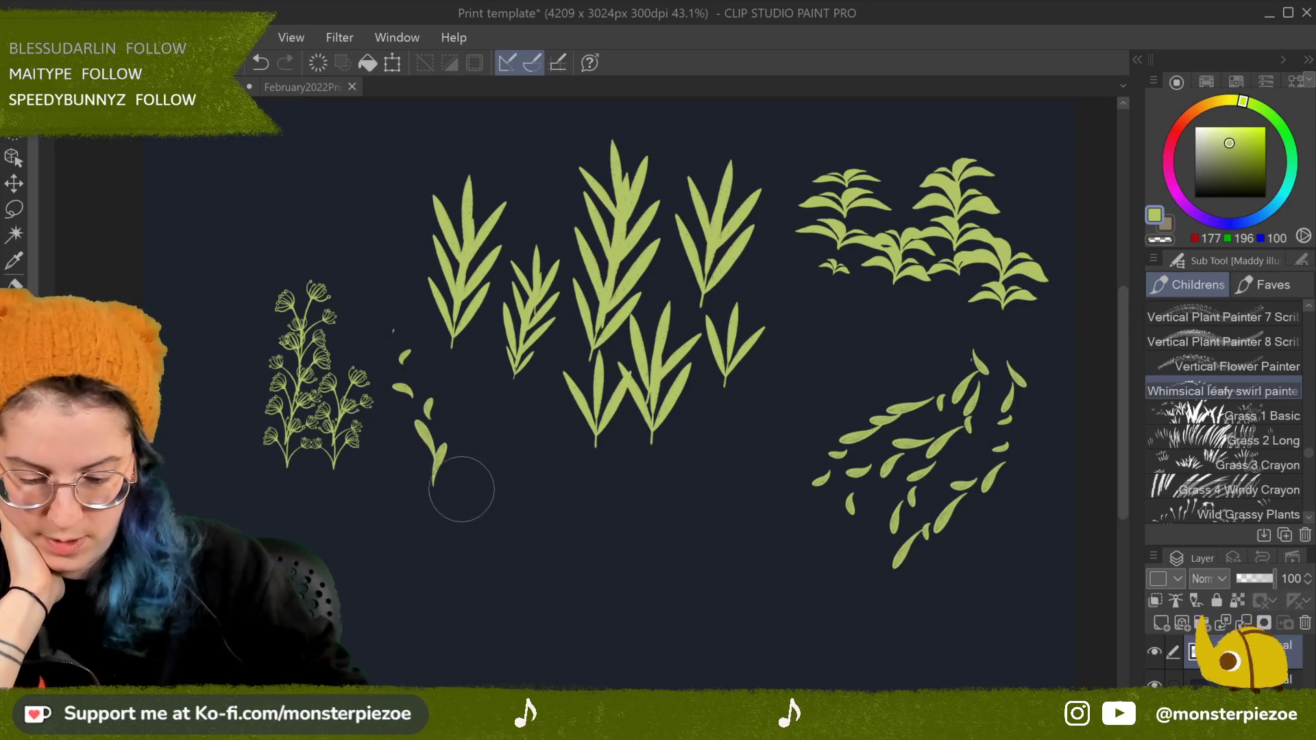
drag(461, 489, 471, 398)
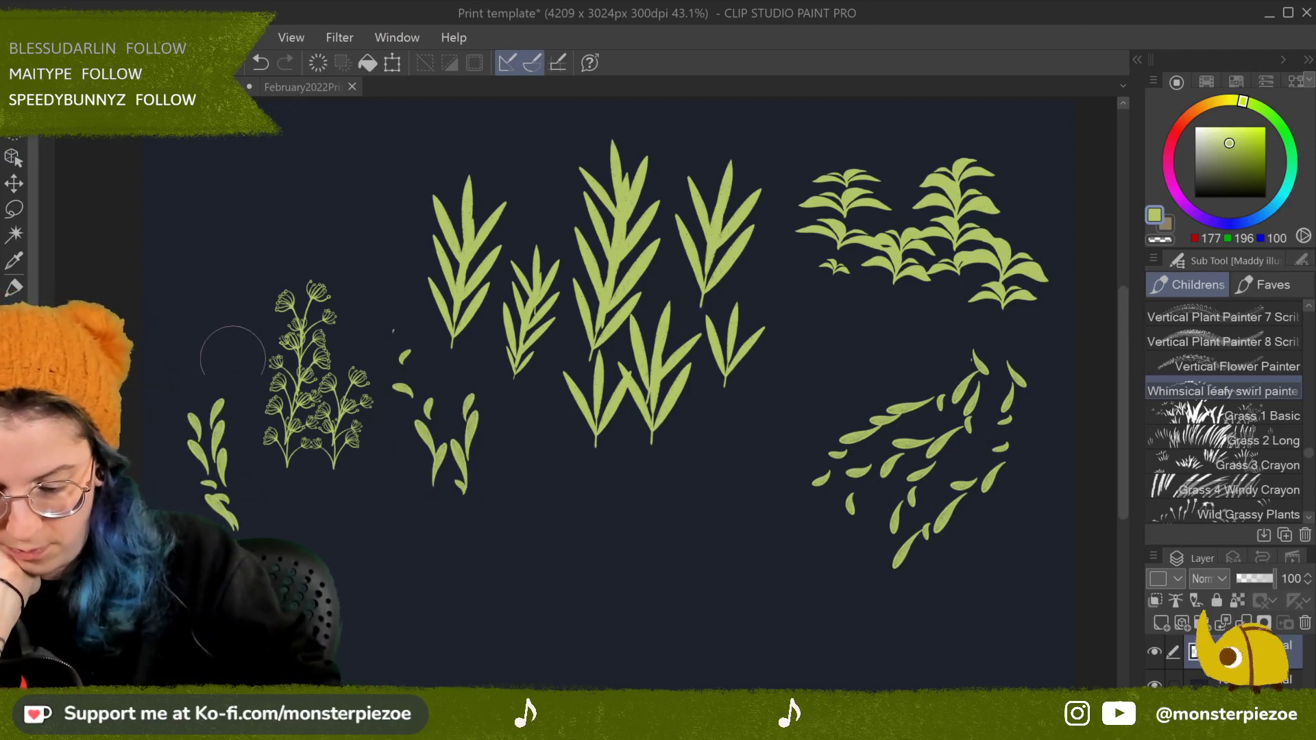
drag(211, 274, 212, 362)
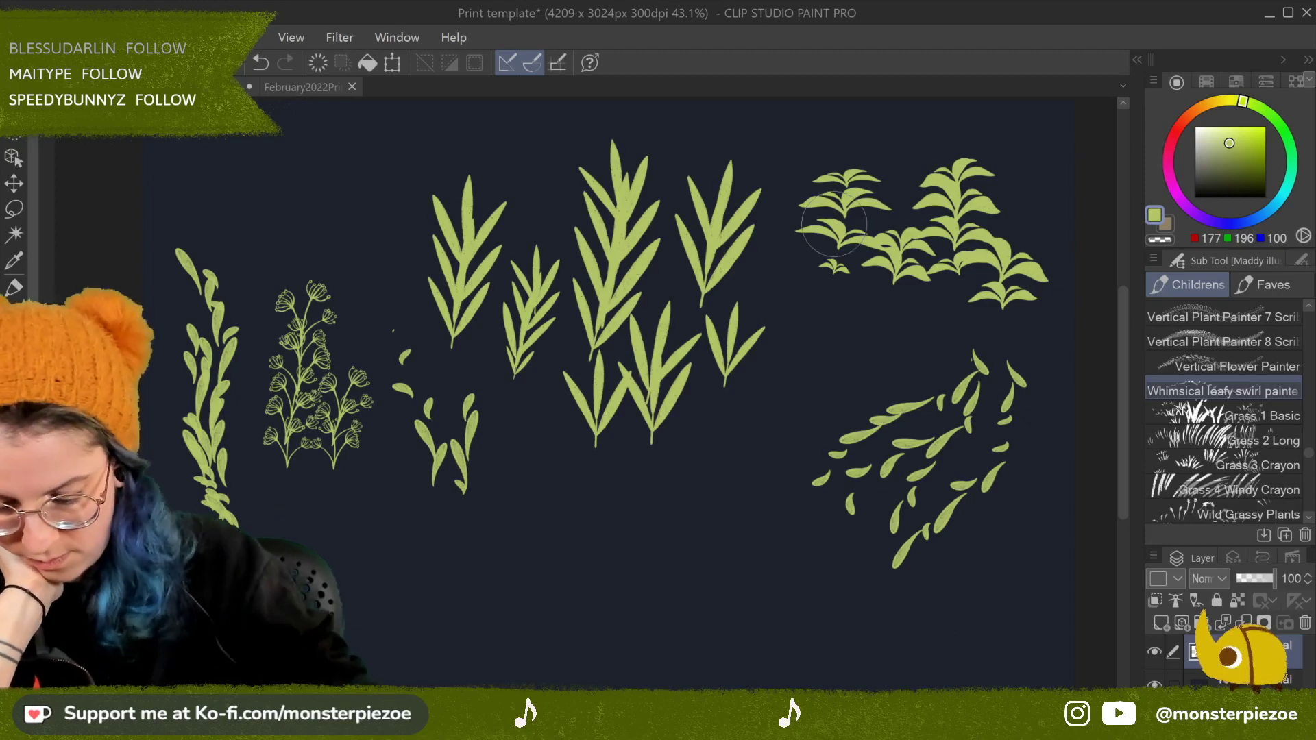
Step: Examine the texture and line detail of the painted swirl leaves, flower stems and sprigs up close
scroll(192, 394, up, 7)
drag(192, 394, 500, 347)
scroll(547, 418, up, 9)
drag(687, 312, 800, 558)
drag(888, 300, 583, 349)
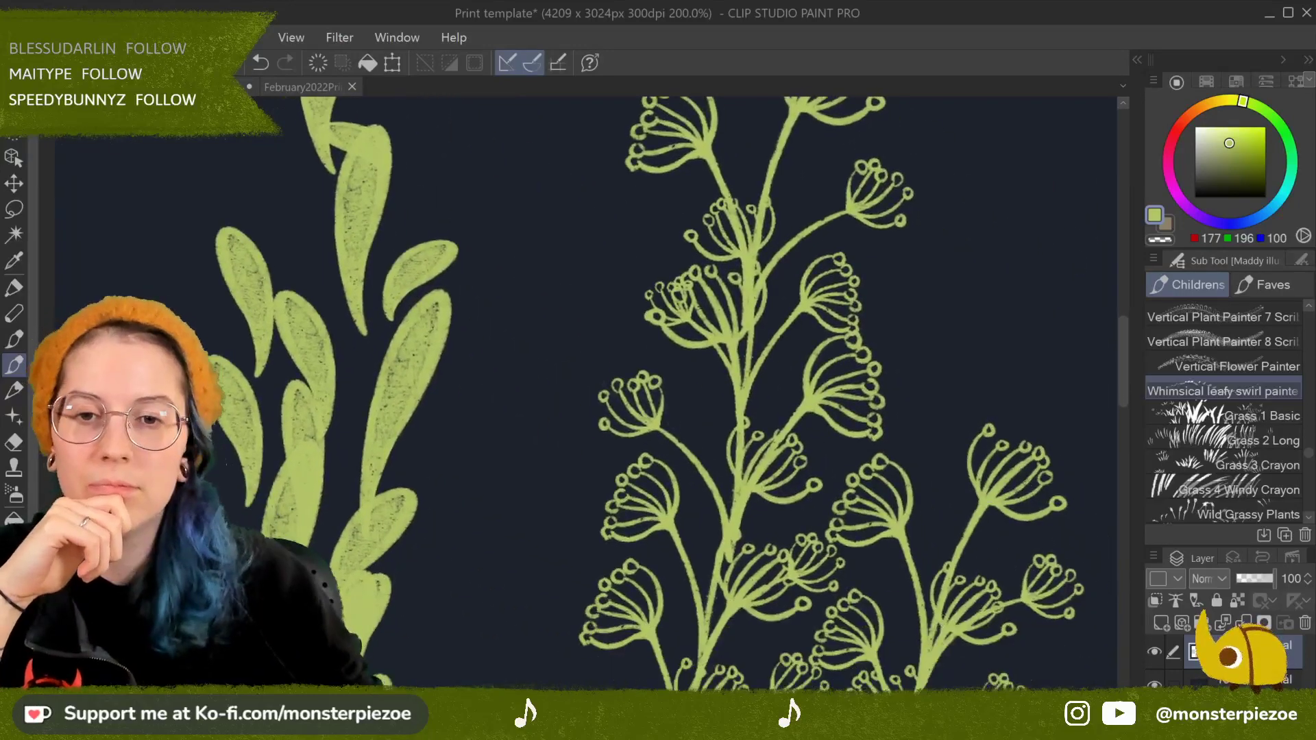
scroll(899, 438, down, 9)
drag(898, 439, 441, 323)
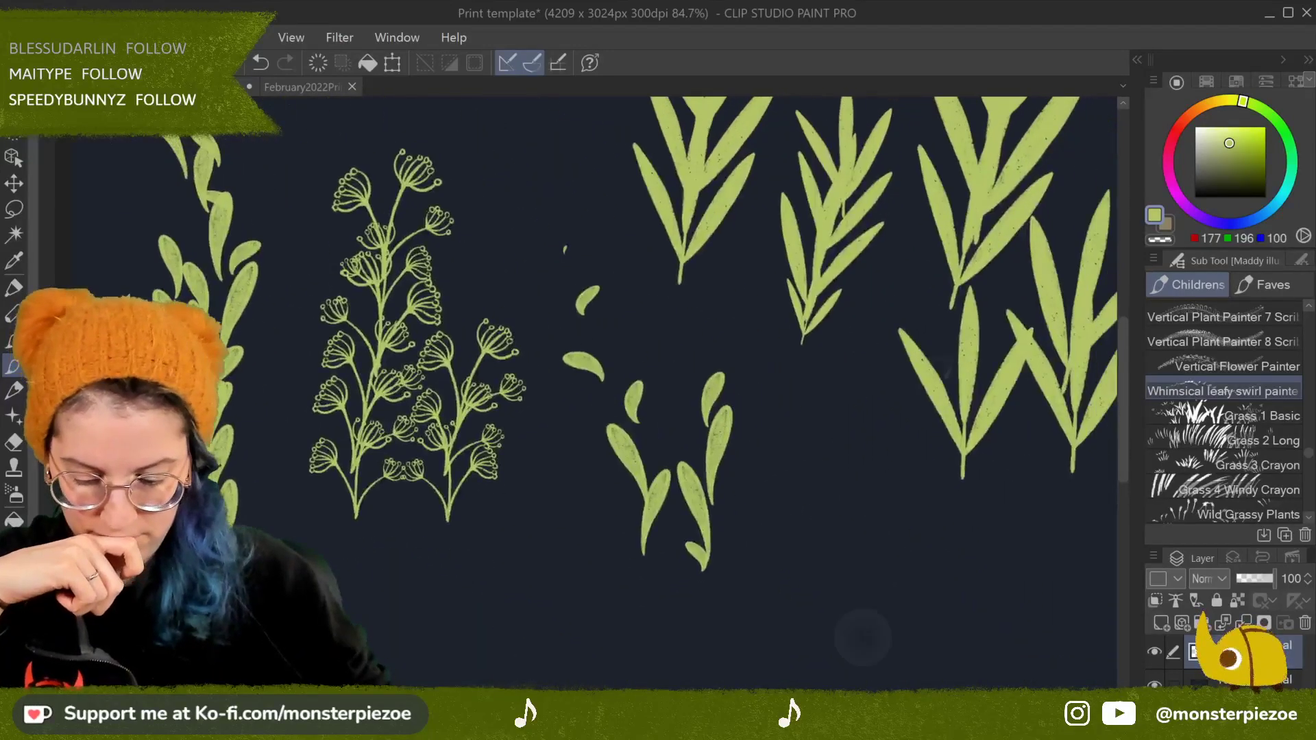
scroll(892, 468, down, 1)
drag(892, 468, 769, 401)
Step: Paint a dense Grass 1 Basic patch below the sprigs and a Grass 2 Long patch to its left
click(1263, 416)
drag(698, 563, 938, 538)
drag(656, 612, 1054, 545)
click(1281, 444)
mouse_move(784, 455)
mouse_down()
mouse_move(967, 480)
mouse_move(441, 567)
mouse_move(601, 569)
mouse_move(473, 557)
mouse_up()
scroll(994, 473, down, 3)
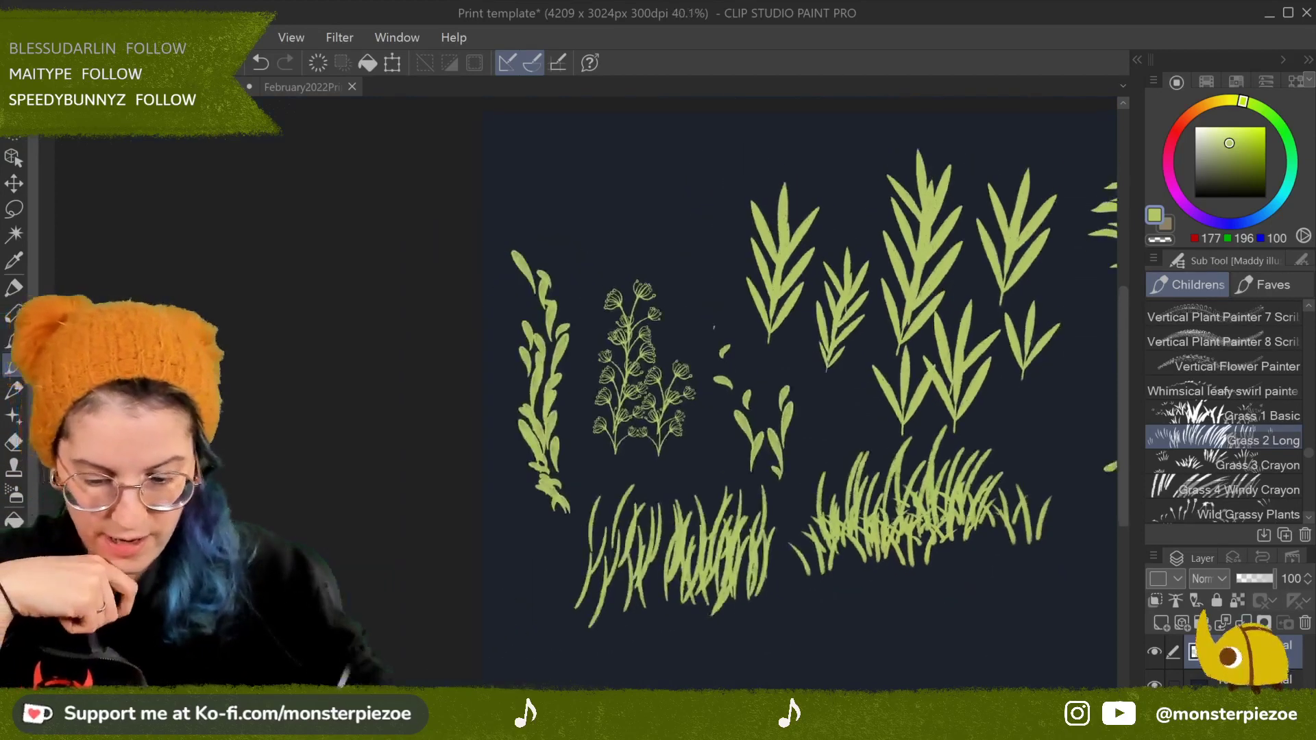
Step: Clear the canvas and paint a wide band of Grass 3 Crayon with several separate tufts to its right
click(366, 67)
click(1258, 466)
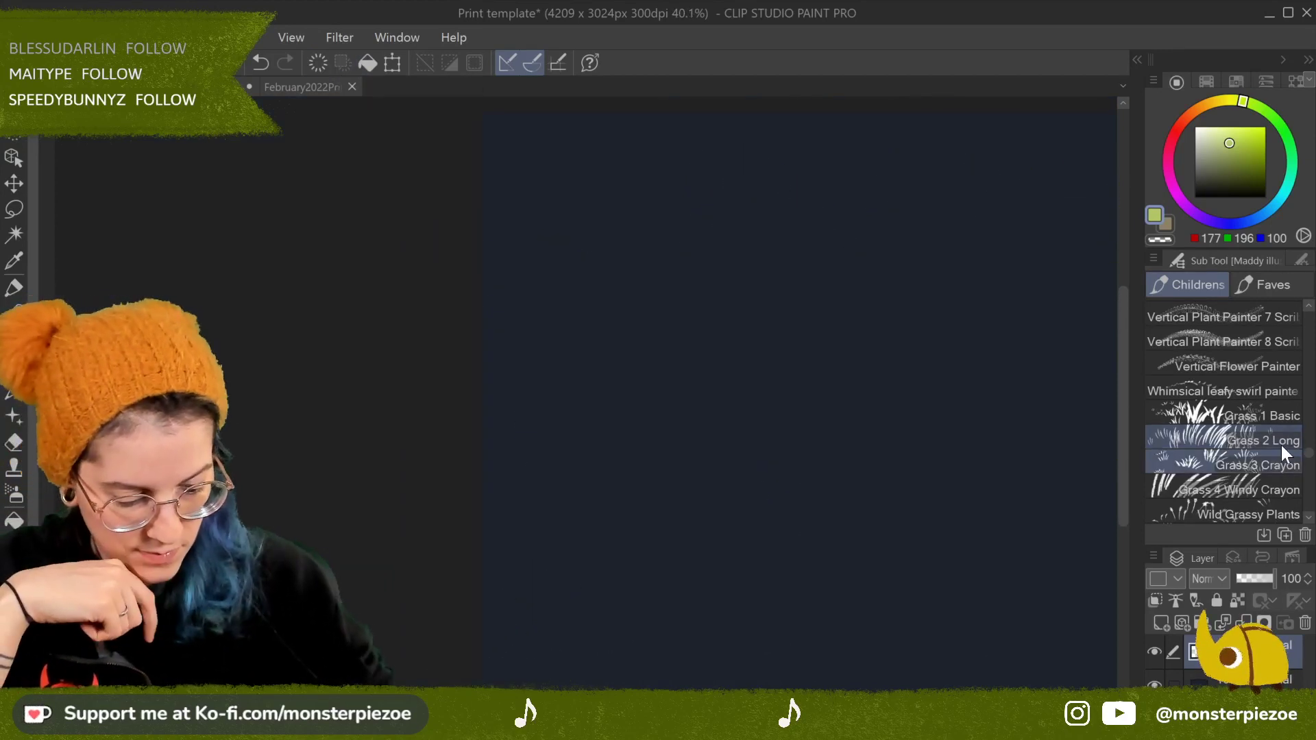
mouse_move(609, 384)
mouse_down()
mouse_move(878, 352)
mouse_move(696, 382)
mouse_up()
scroll(655, 394, up, 3)
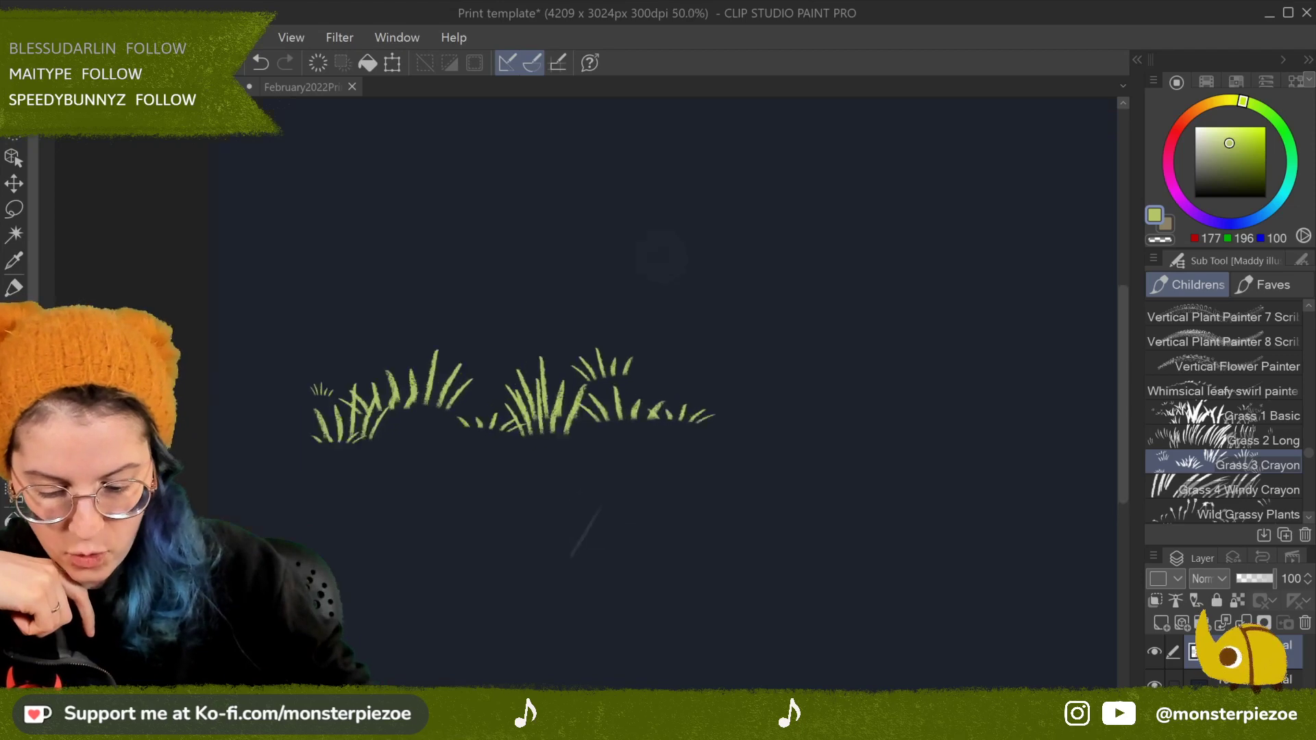
mouse_move(301, 446)
mouse_down()
mouse_move(911, 411)
mouse_move(870, 471)
mouse_move(829, 473)
mouse_up()
drag(867, 546, 946, 555)
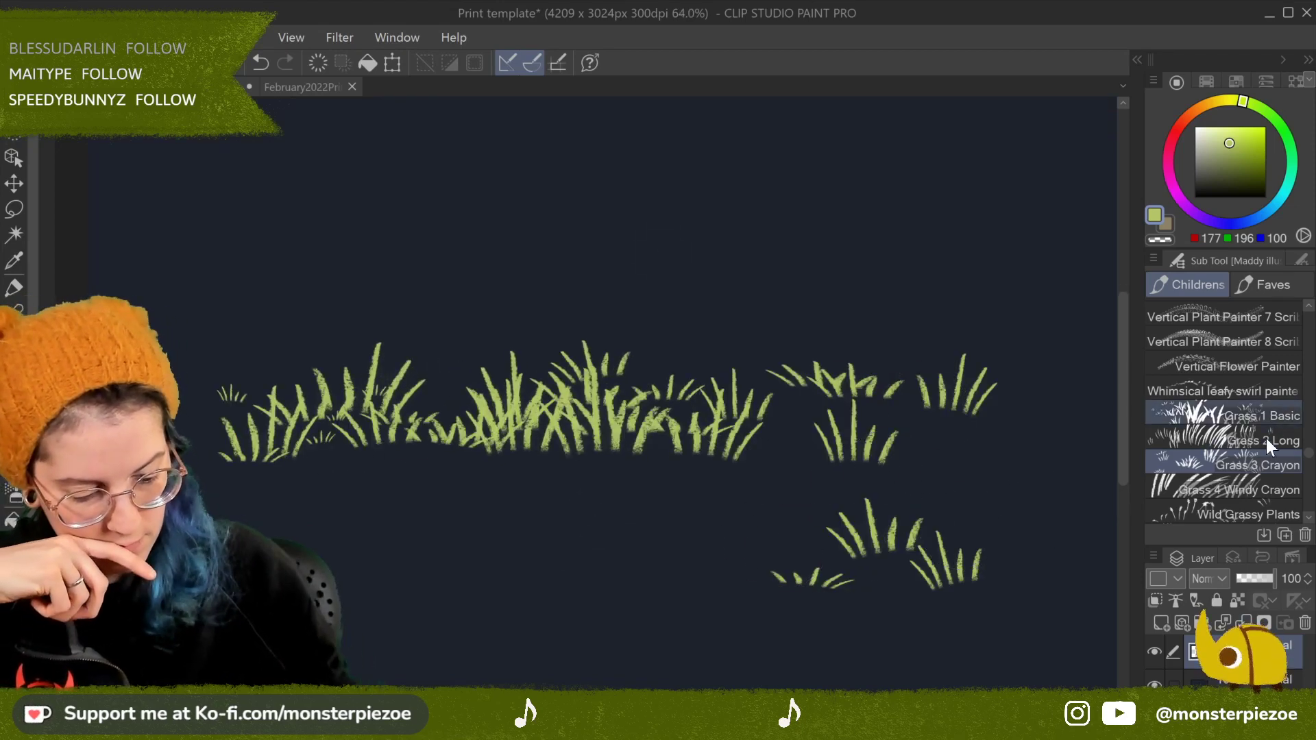
Step: Paint swept Grass 4 Windy Crayon patches below and above the crayon grass band
click(1286, 488)
mouse_move(423, 543)
mouse_down()
mouse_move(620, 538)
mouse_move(691, 552)
mouse_move(583, 603)
mouse_up()
mouse_move(668, 271)
mouse_down()
mouse_move(553, 240)
mouse_move(548, 206)
mouse_up()
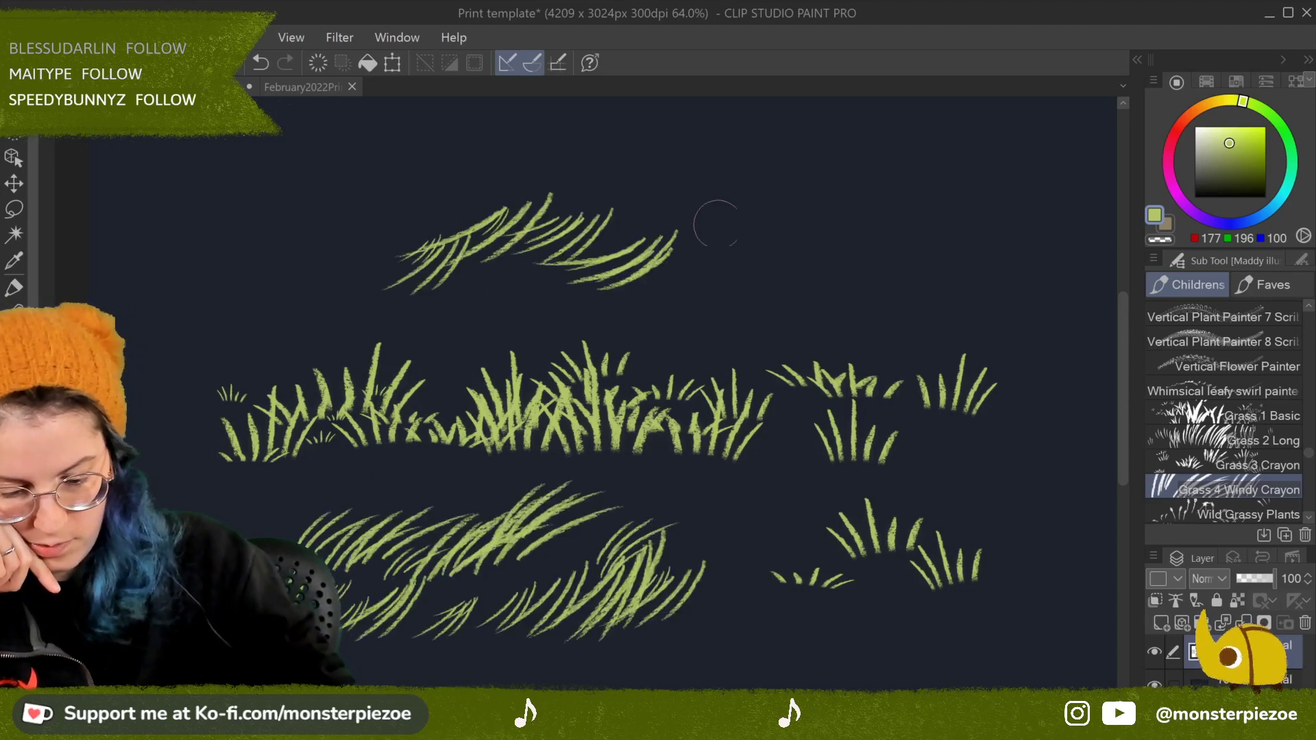
mouse_move(753, 244)
mouse_down()
mouse_move(814, 162)
mouse_move(813, 244)
mouse_move(900, 294)
mouse_up()
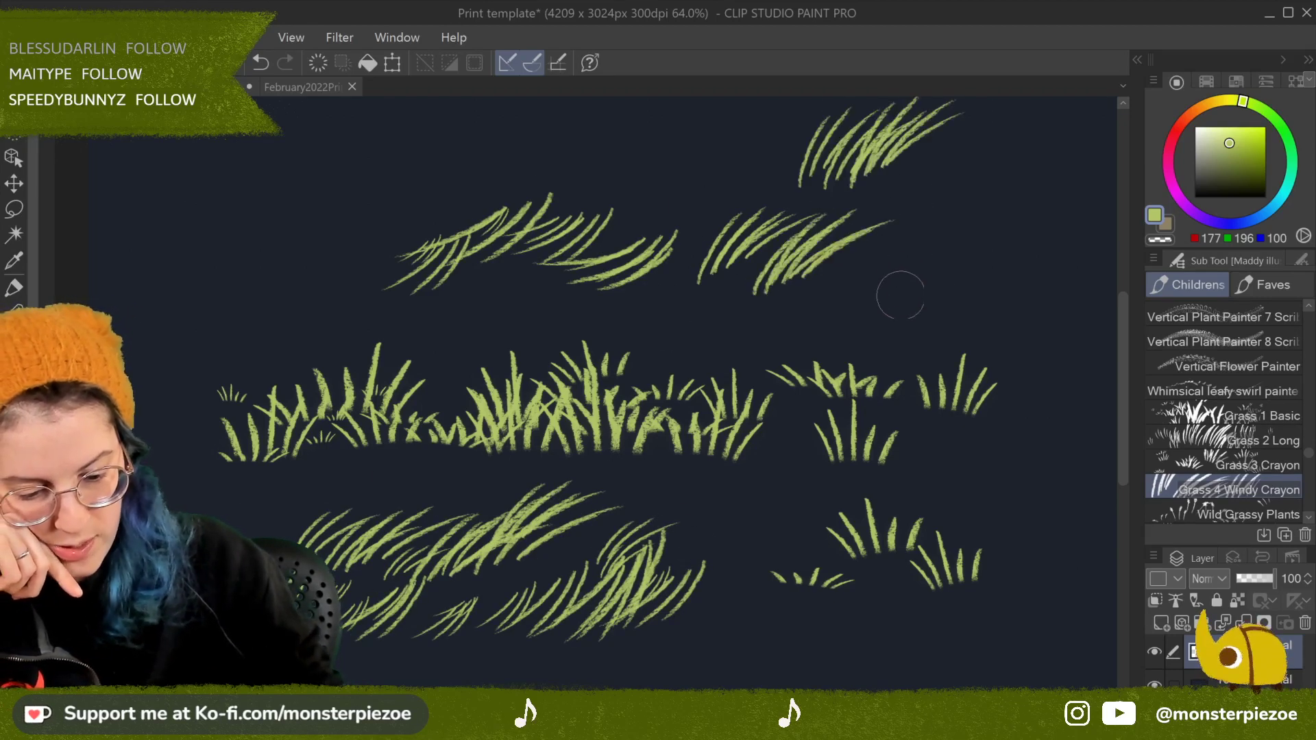
Step: Clear the canvas, paint a long row of Wild Grassy Plants across the middle and inspect its texture up close
key(Delete)
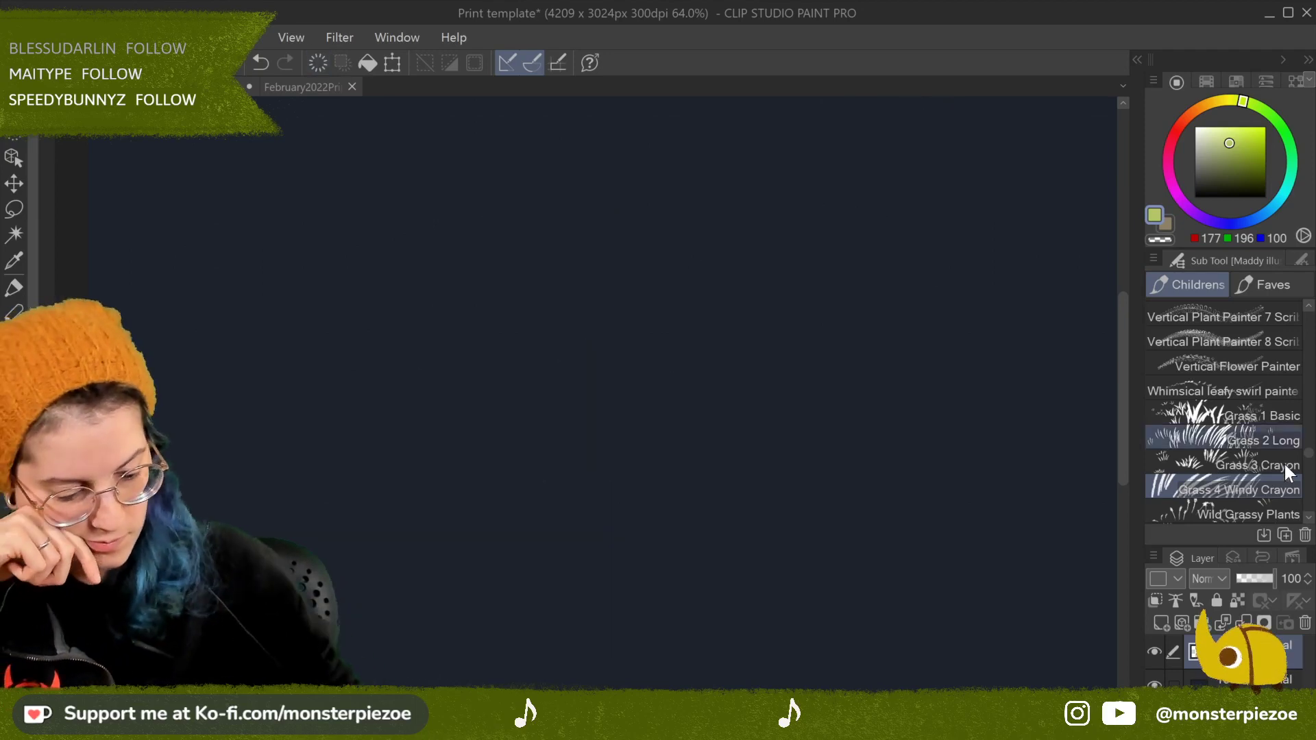
click(1285, 511)
mouse_move(307, 418)
mouse_down()
mouse_move(982, 423)
mouse_move(825, 381)
mouse_move(974, 380)
mouse_up()
scroll(867, 396, up, 2)
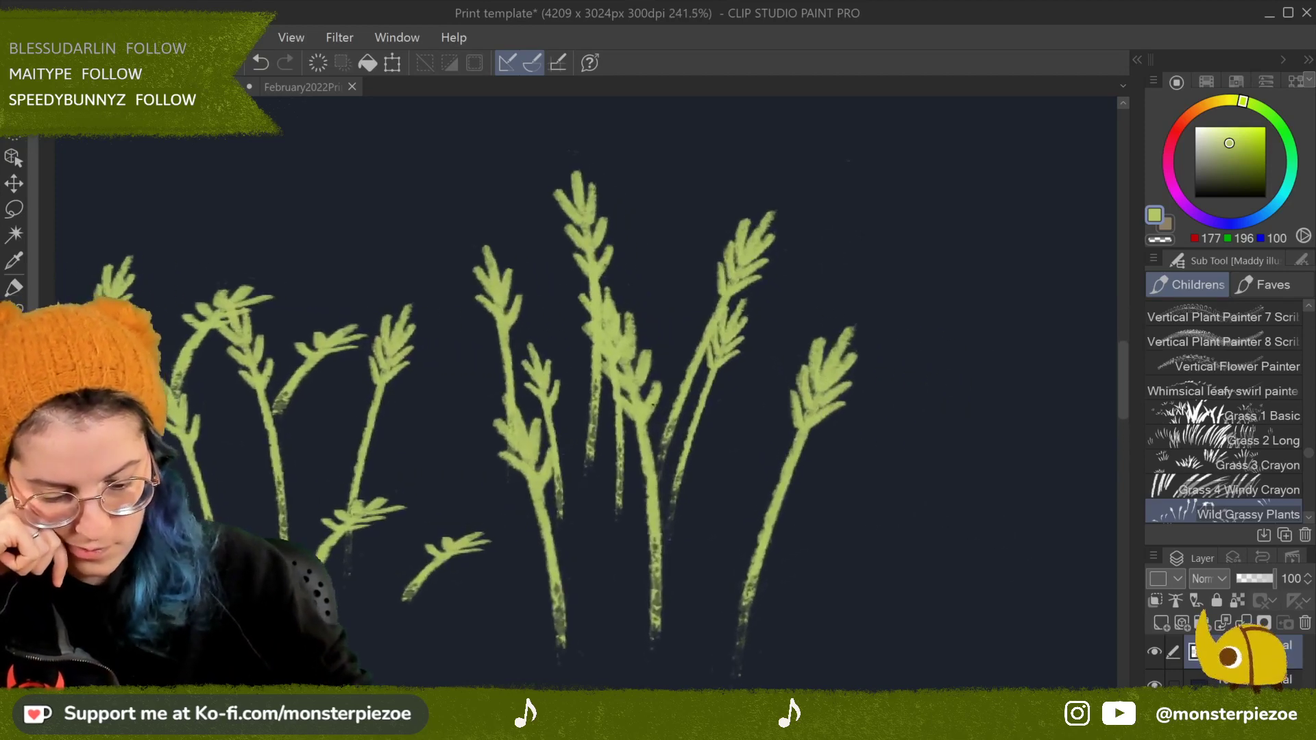
scroll(970, 537, down, 4)
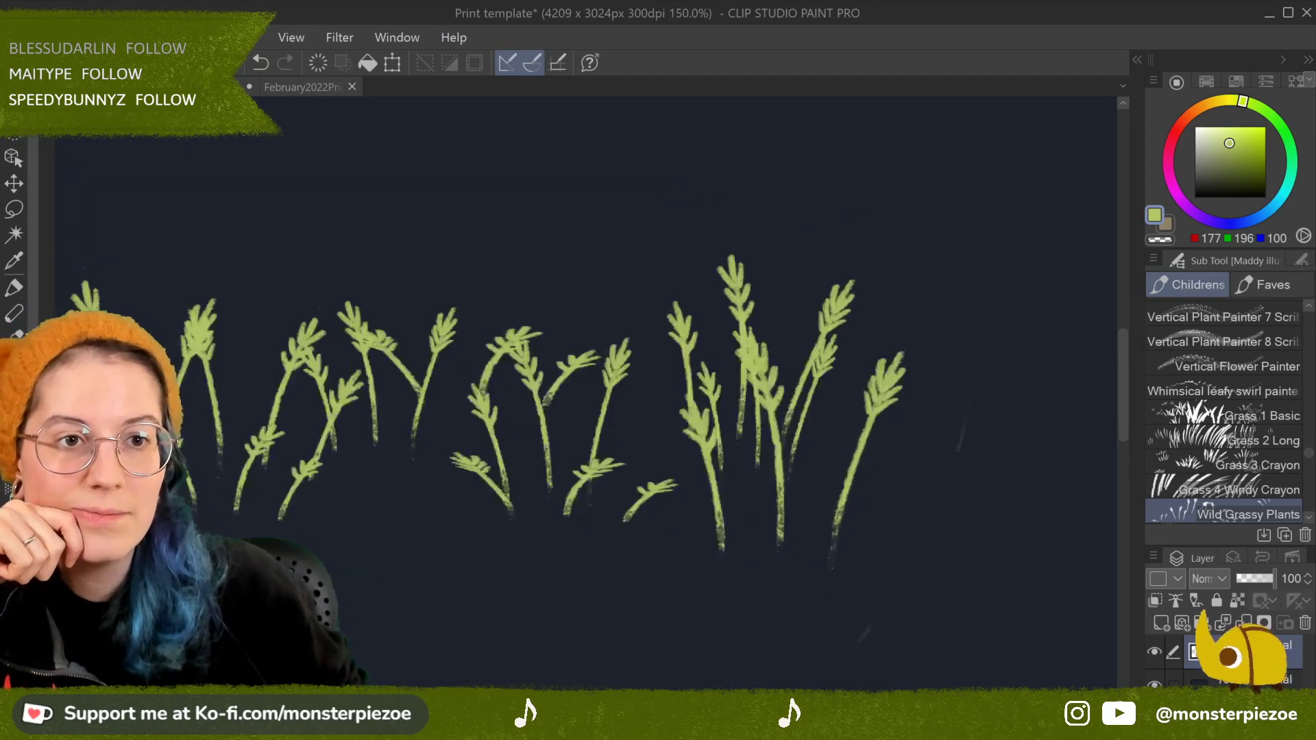
scroll(969, 537, down, 4)
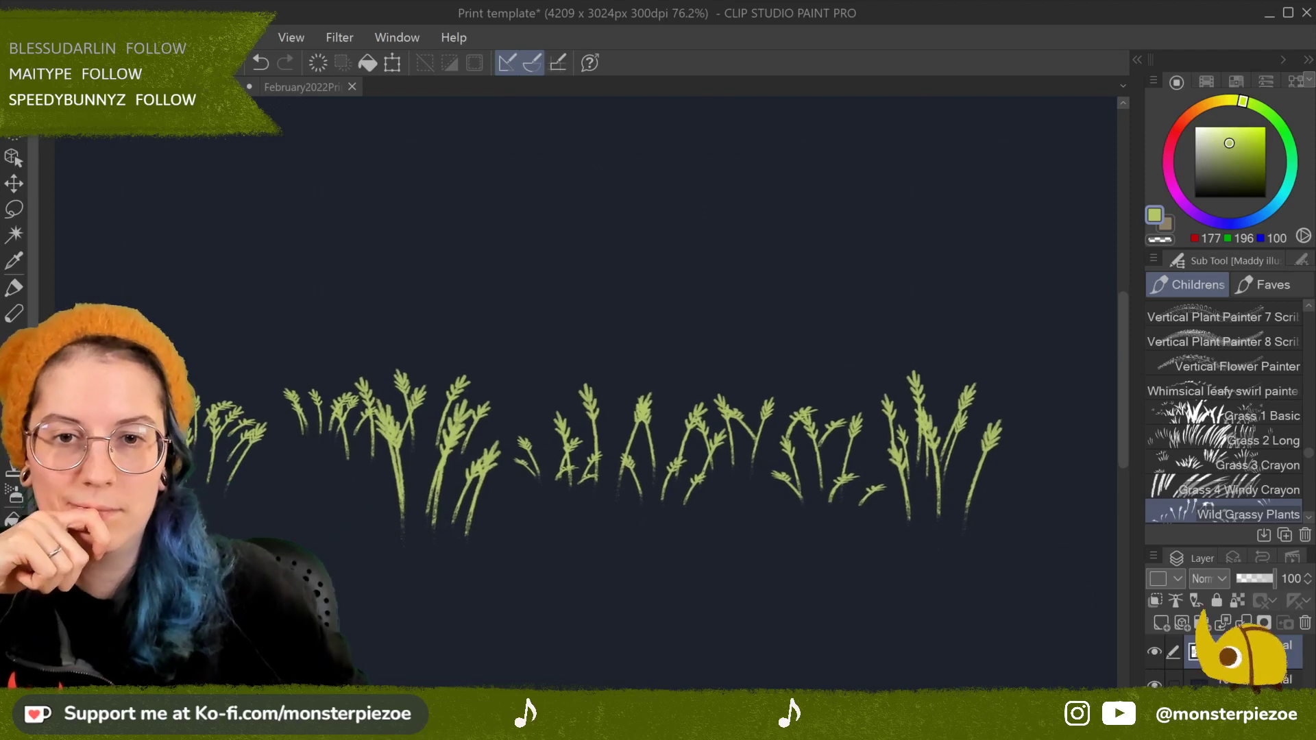
Step: Paint small Stylized Flowers 1 clusters above the grassy plants and Stylized Flowers 2 clusters above those
scroll(1288, 492, down, 2)
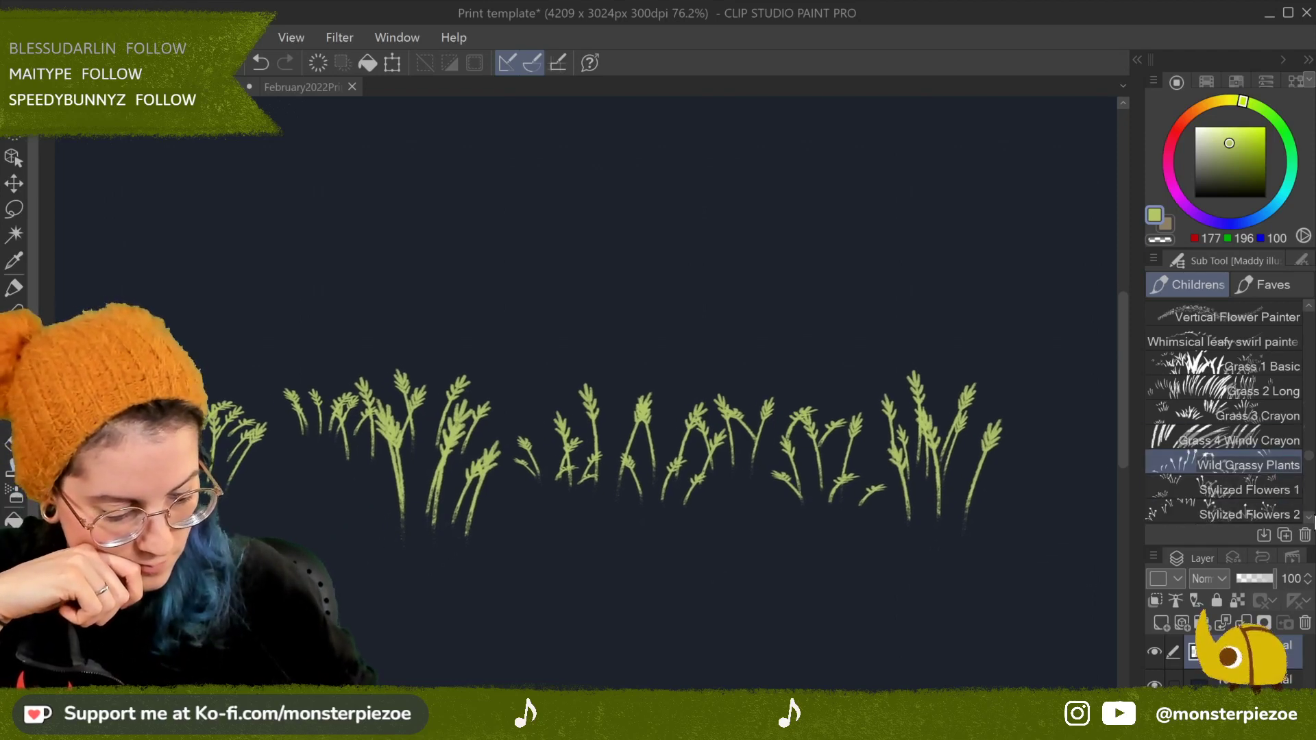
click(1287, 492)
drag(678, 317, 827, 335)
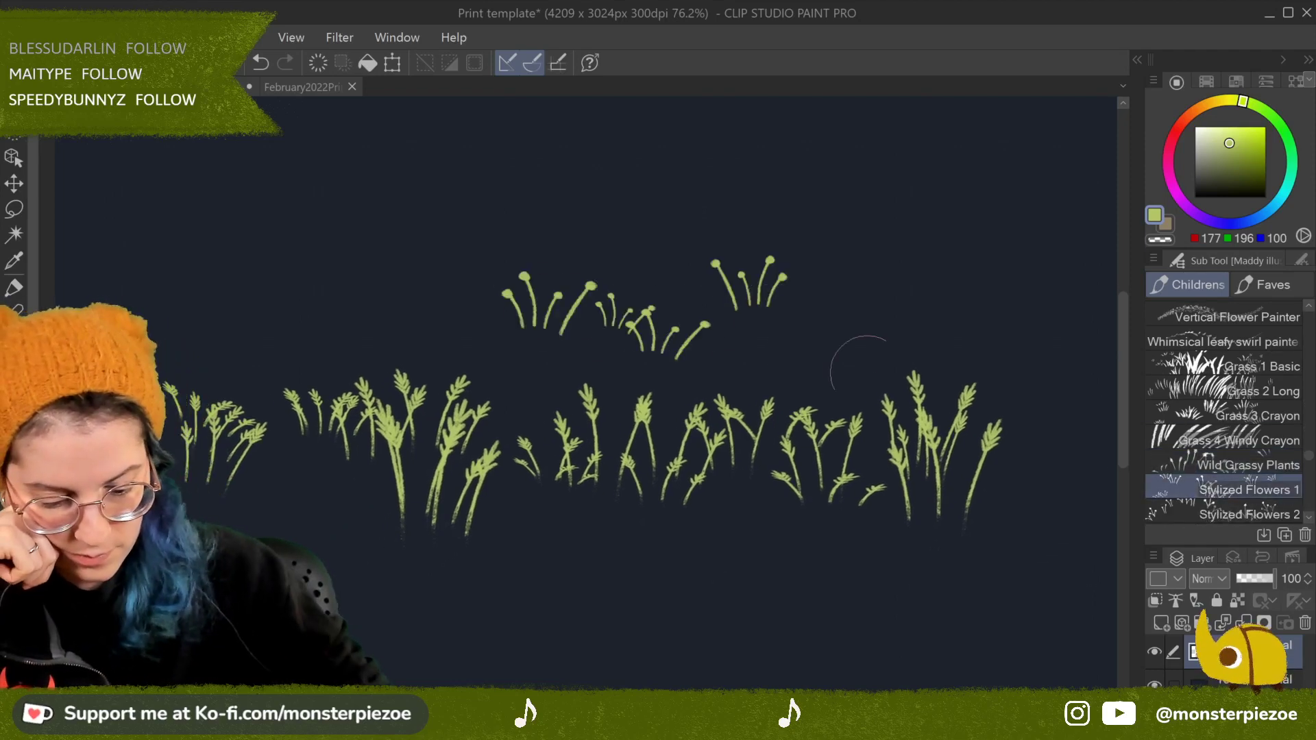
click(1248, 514)
mouse_move(363, 261)
mouse_down()
mouse_move(484, 220)
mouse_move(674, 214)
mouse_up()
scroll(892, 480, up, 3)
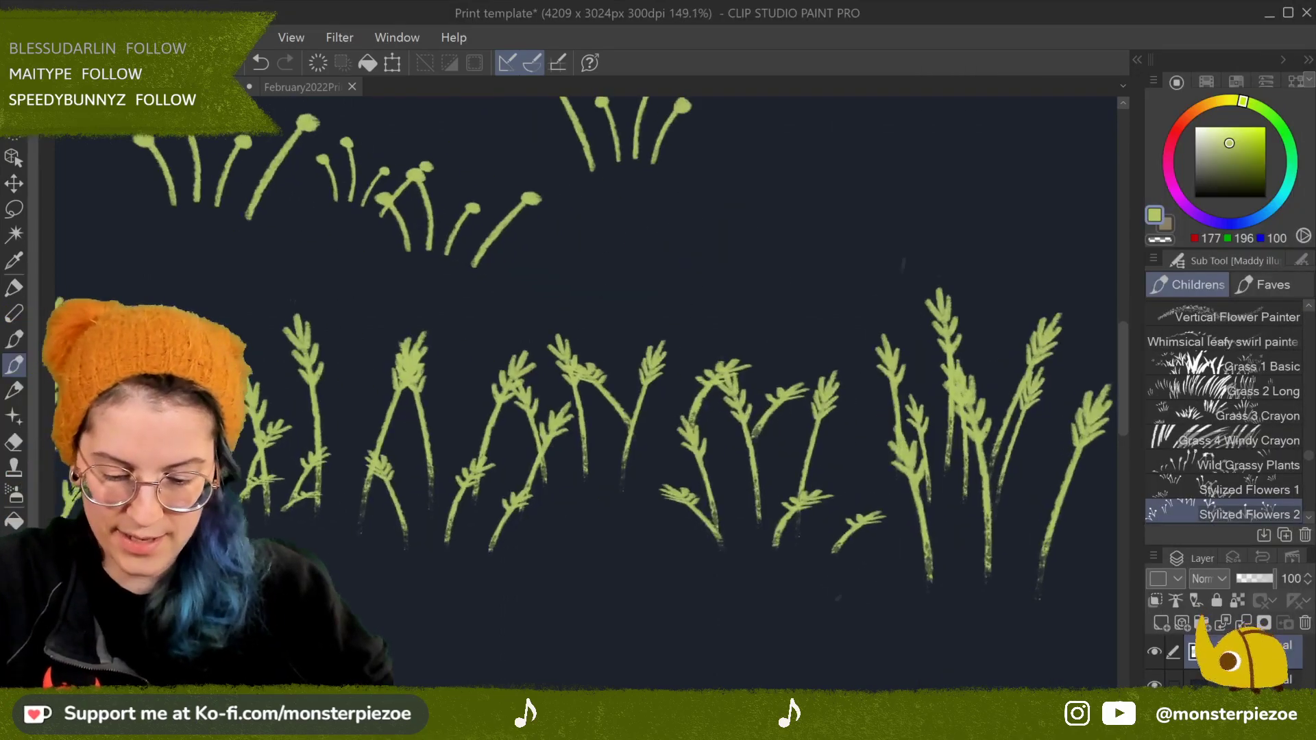
drag(940, 609, 841, 642)
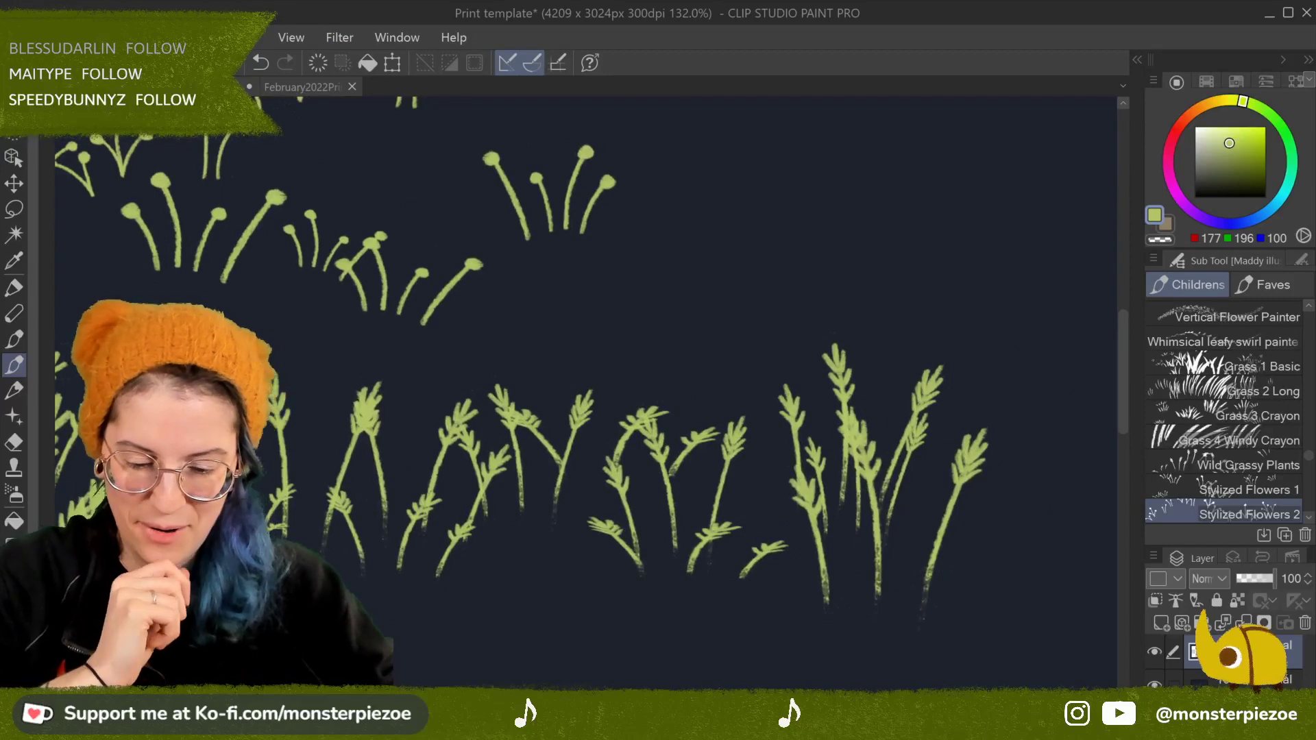
Step: Paint a row of Stylized Flowers 3 sprigs below the grassy plants and a wide Wildflowers Crayon group beneath them
scroll(923, 361, down, 5)
drag(923, 361, 916, 230)
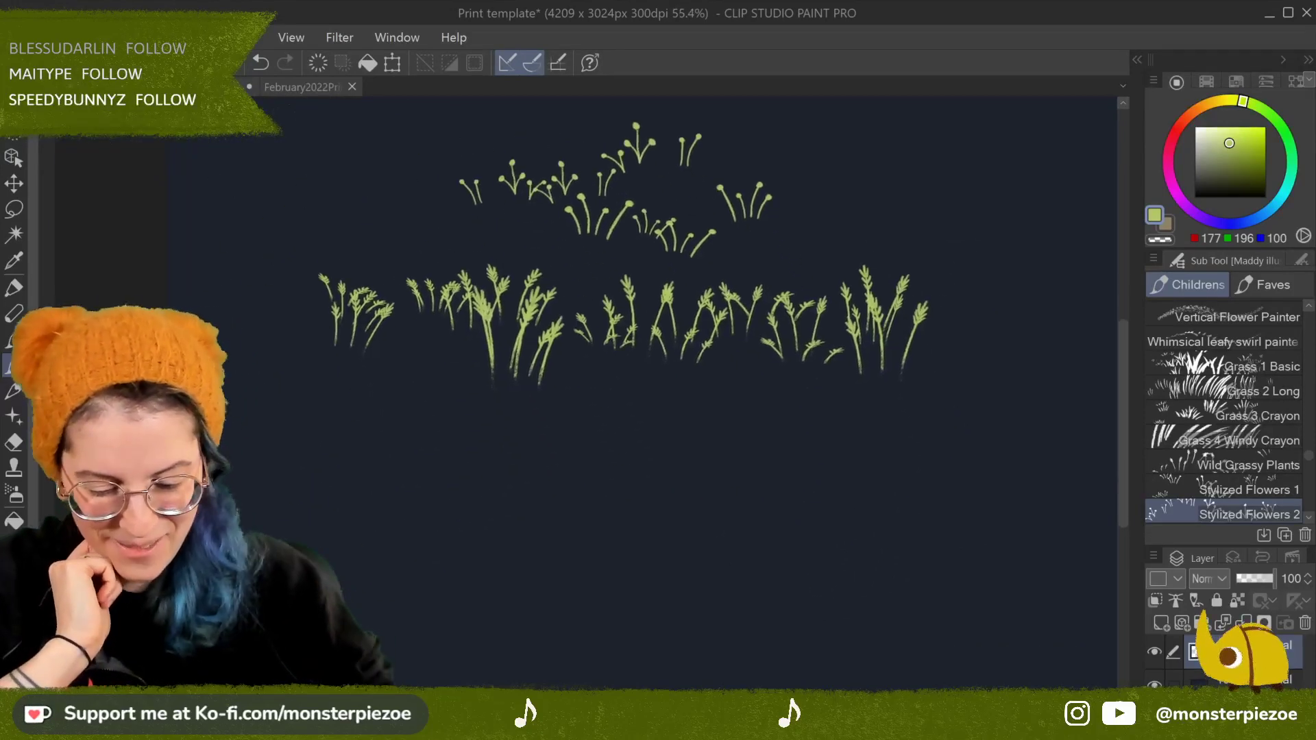
scroll(874, 351, up, 1)
scroll(1288, 514, down, 3)
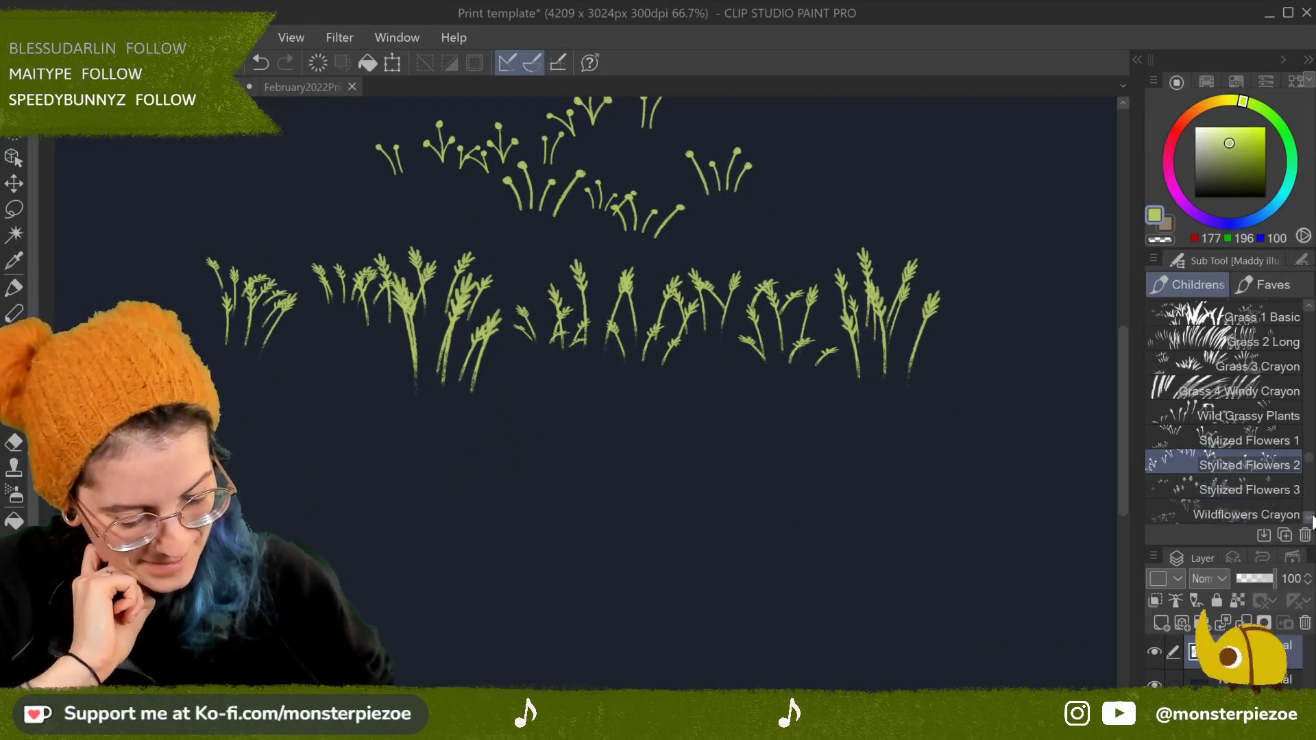
click(1248, 415)
mouse_move(455, 529)
mouse_down()
mouse_move(602, 509)
mouse_move(751, 462)
mouse_up()
click(1246, 440)
drag(356, 589, 719, 581)
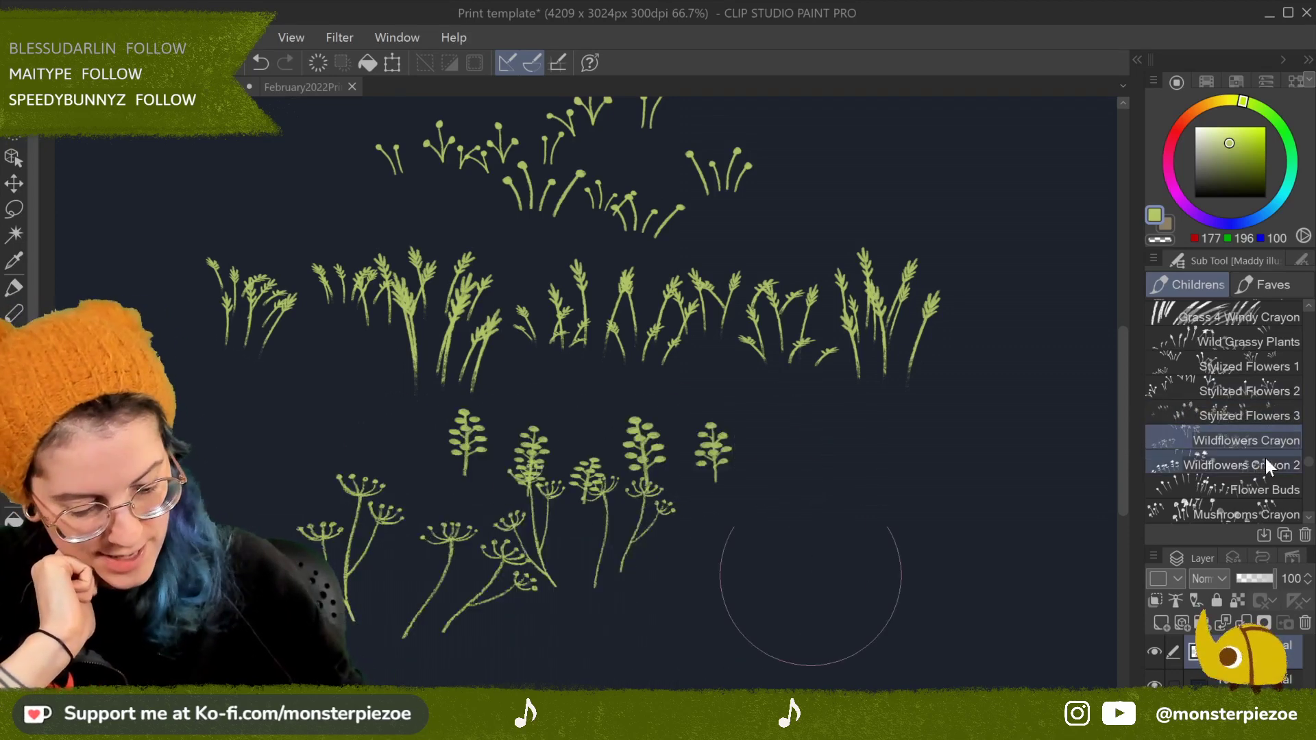
Step: Paint a short row of Wildflowers Crayon 2 to the right of the other wildflowers and inspect its texture up close
click(1234, 465)
drag(844, 548, 960, 545)
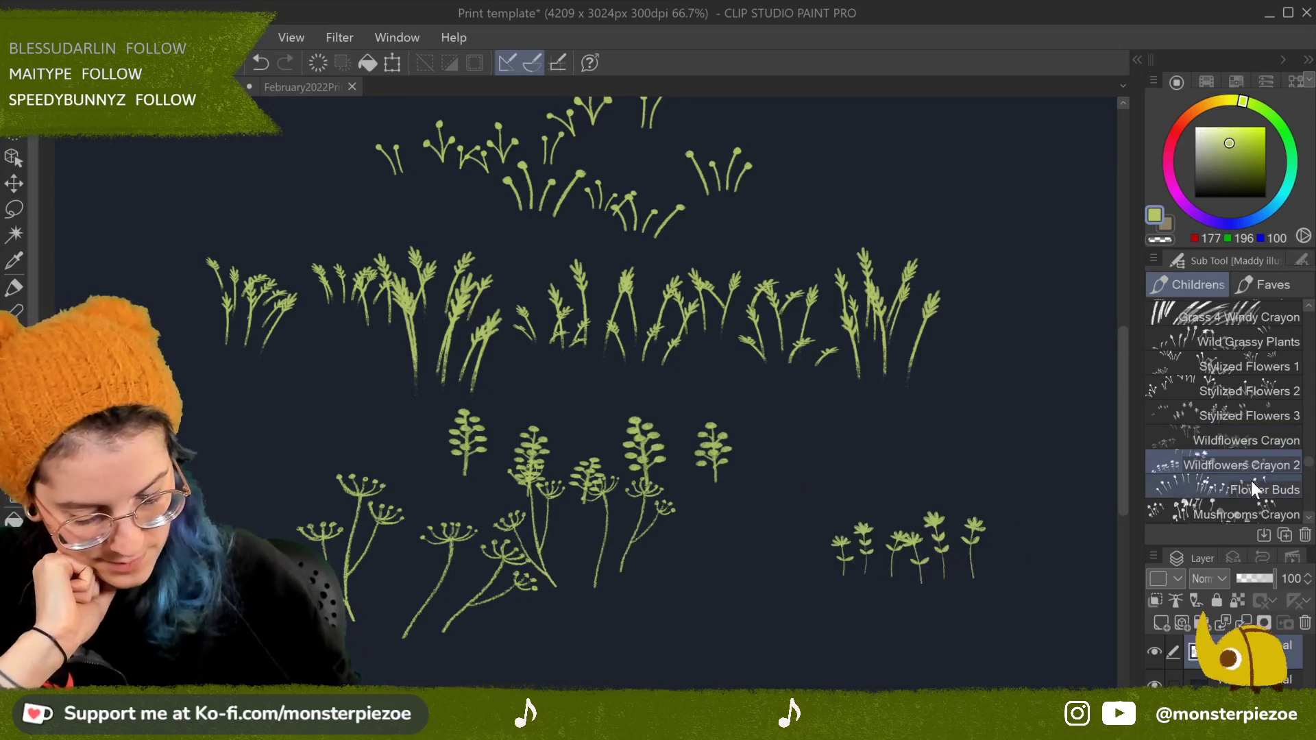
scroll(961, 535, up, 2)
drag(973, 375, 872, 243)
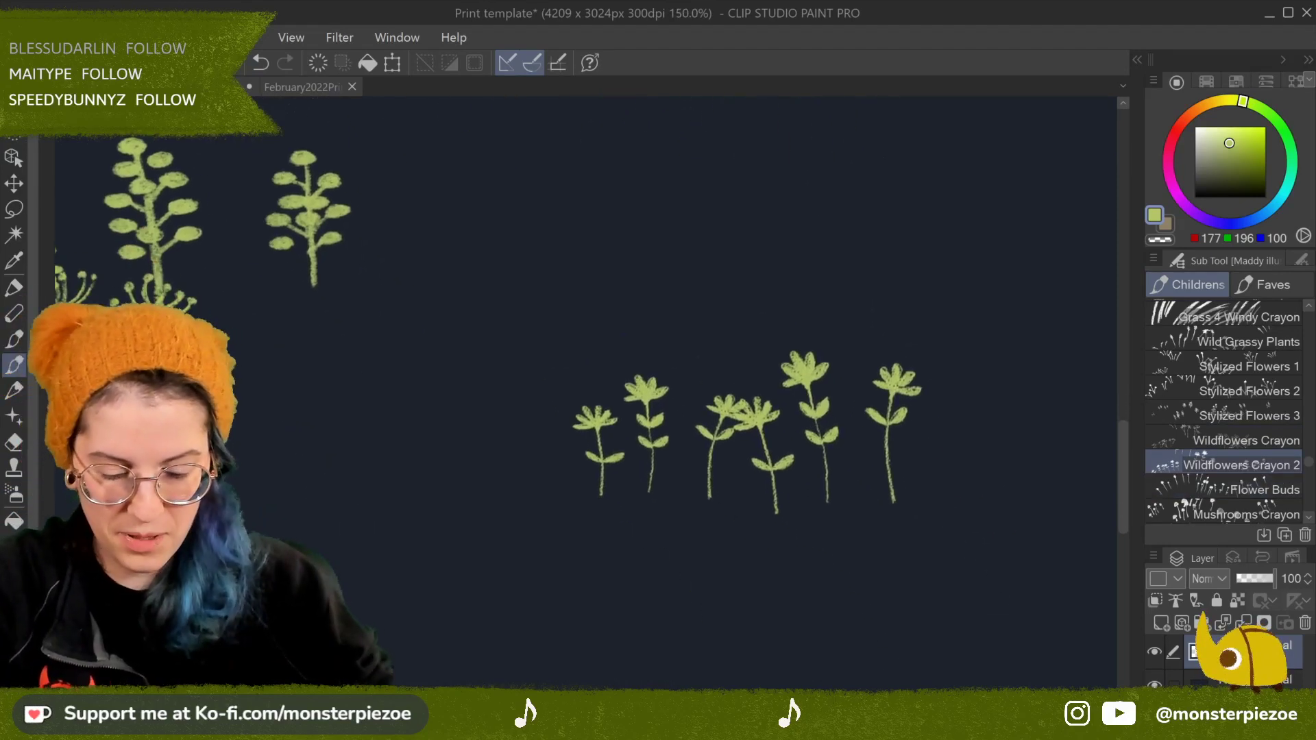
Step: Paint Flower Buds to the right of the upper stylized flowers and several Mushrooms Crayon clusters beneath them
scroll(950, 442, down, 2)
drag(998, 216, 889, 510)
click(1265, 490)
mouse_move(596, 309)
mouse_down()
mouse_move(659, 294)
mouse_move(851, 303)
mouse_up()
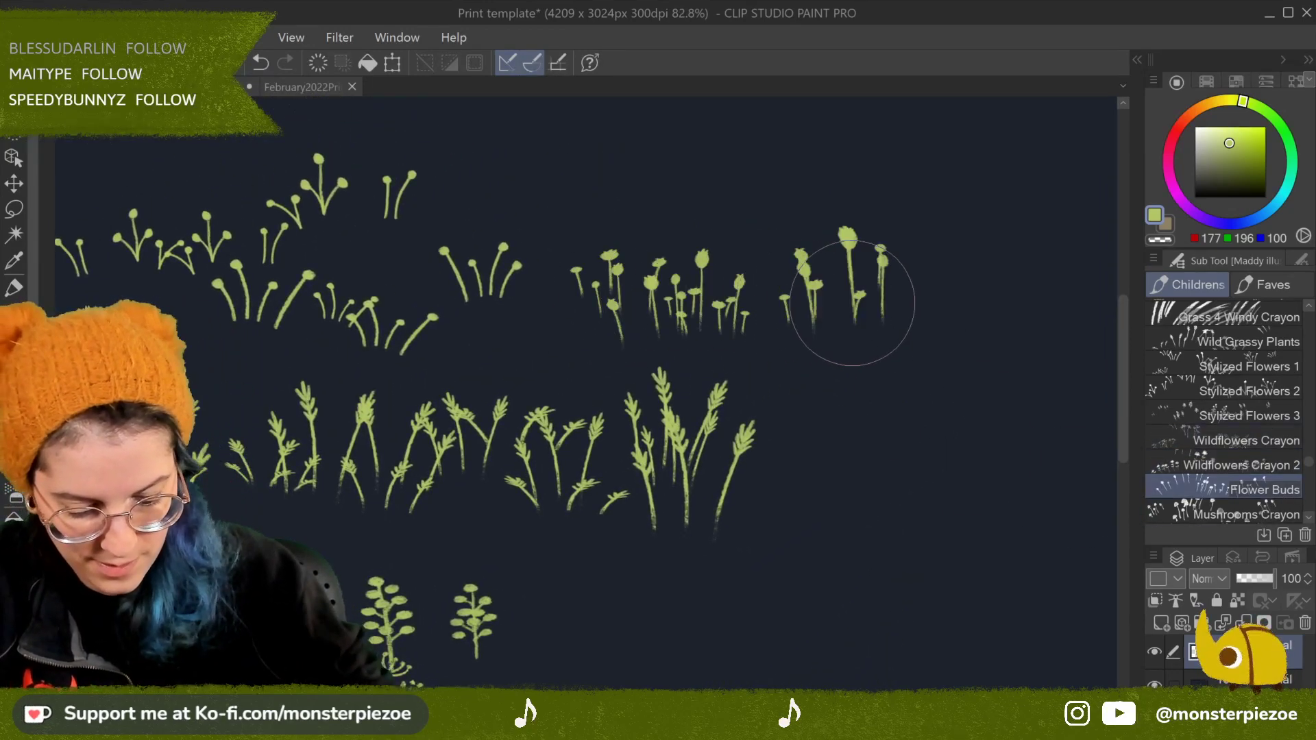
click(1234, 514)
mouse_move(788, 439)
mouse_down()
mouse_move(1019, 430)
mouse_move(809, 537)
mouse_move(990, 520)
mouse_move(1007, 543)
mouse_move(849, 375)
mouse_up()
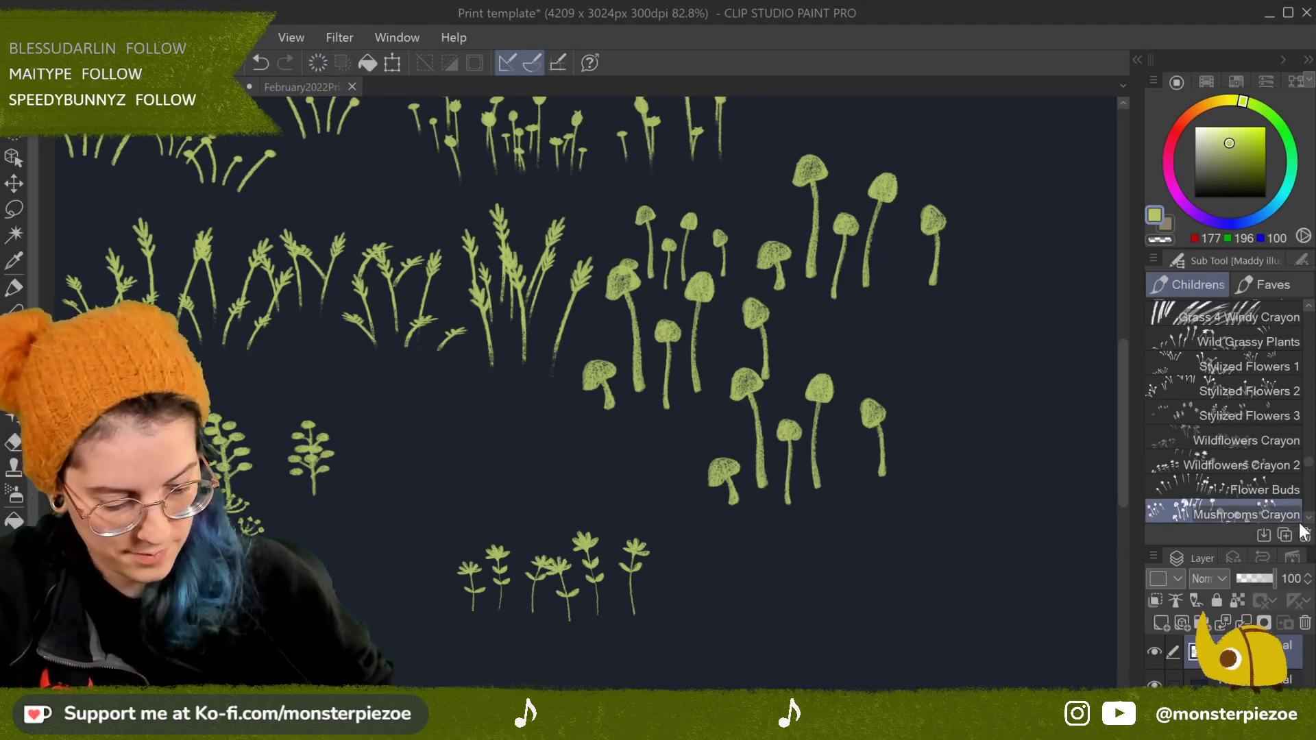
Step: Clear the canvas and place scattered Sketchy Bush painter 1 outlines across the middle
scroll(1289, 452, down, 3)
click(1294, 439)
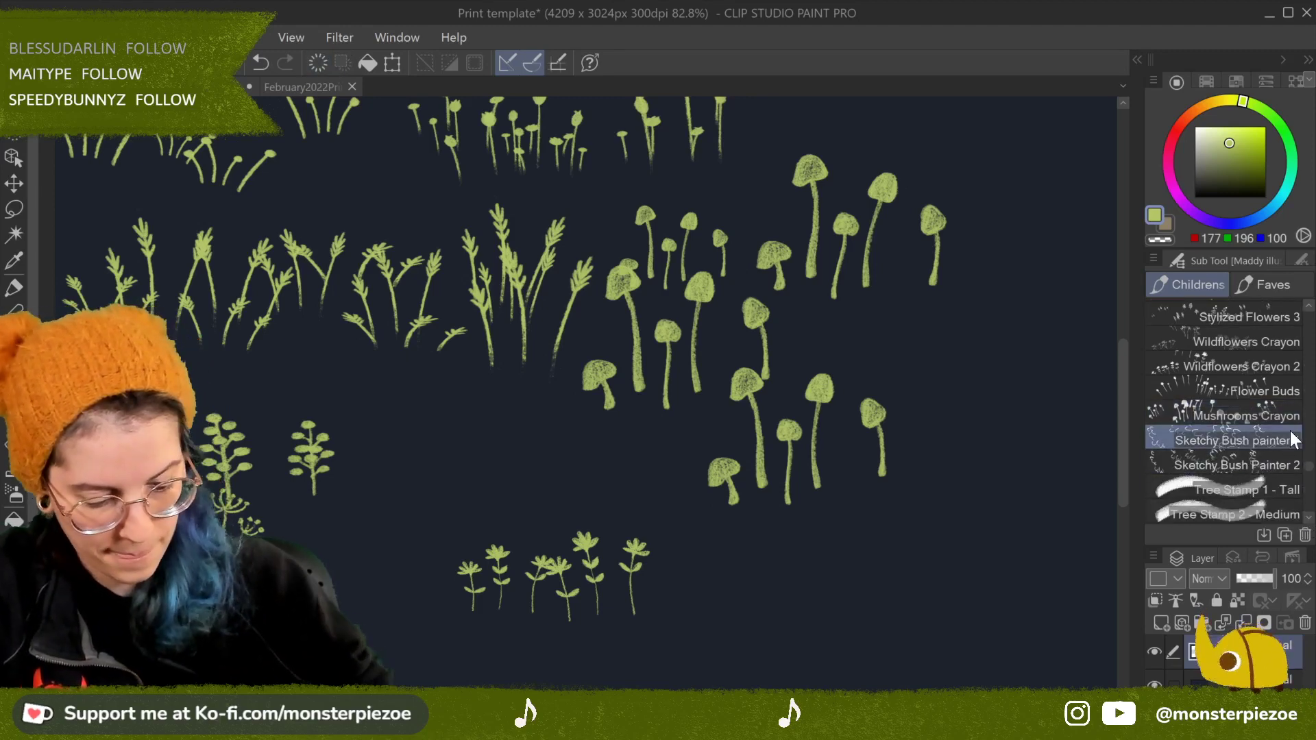
click(328, 62)
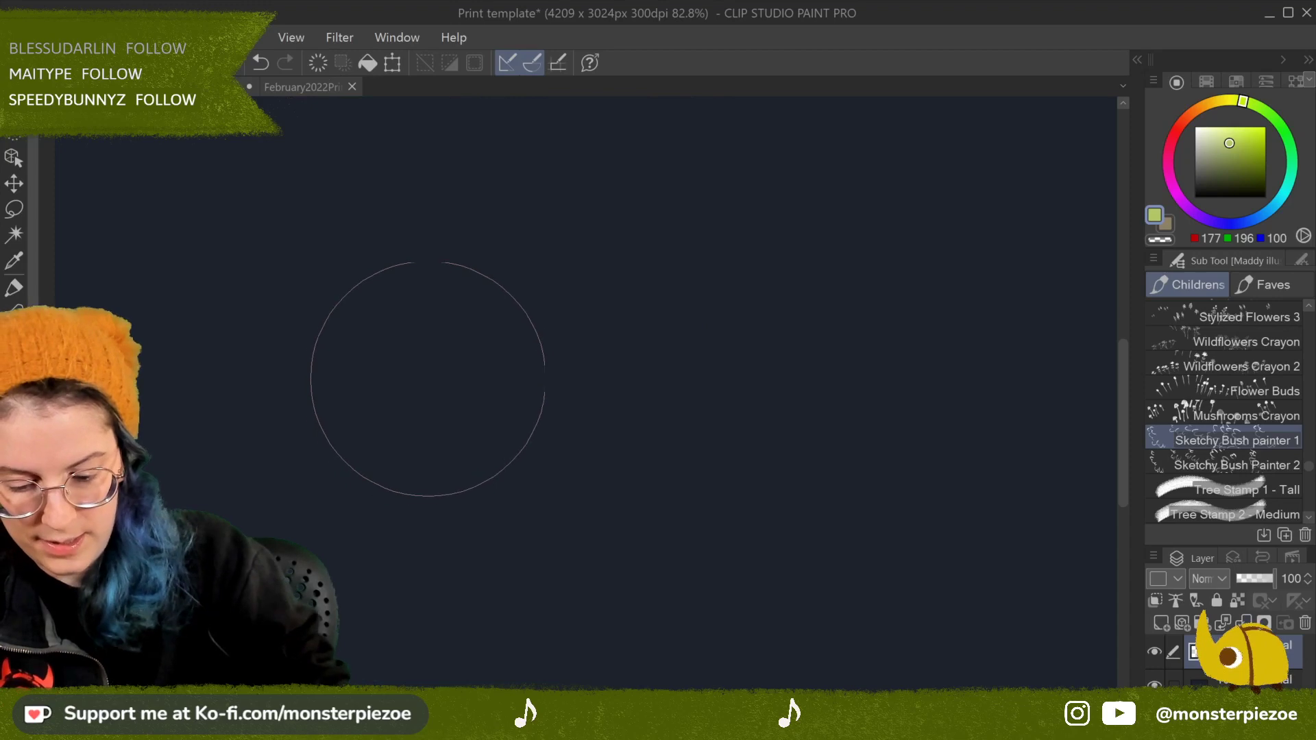
click(502, 248)
click(714, 327)
click(579, 384)
click(654, 580)
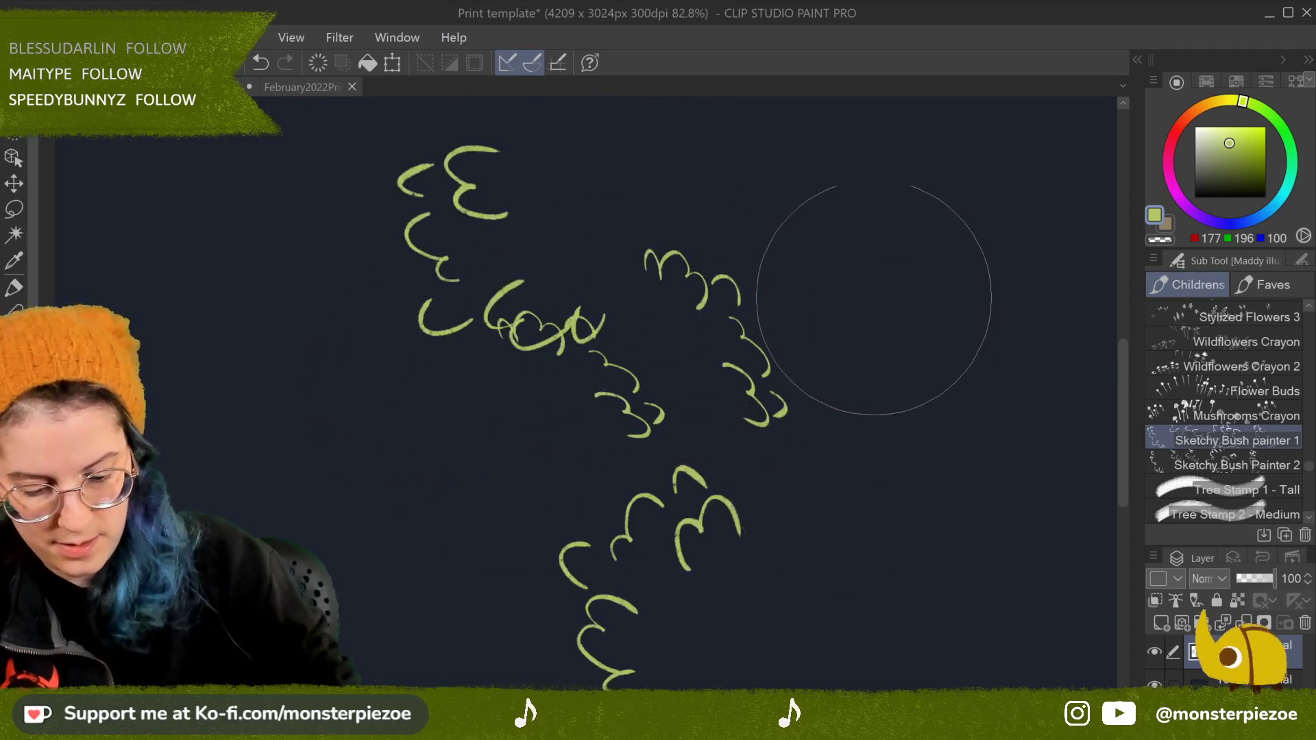
click(816, 158)
click(688, 248)
click(681, 459)
Step: Paint overlapping Sketchy Bush painter 1 curves into rounded bush outlines on the canvas's empty left half
scroll(913, 394, down, 4)
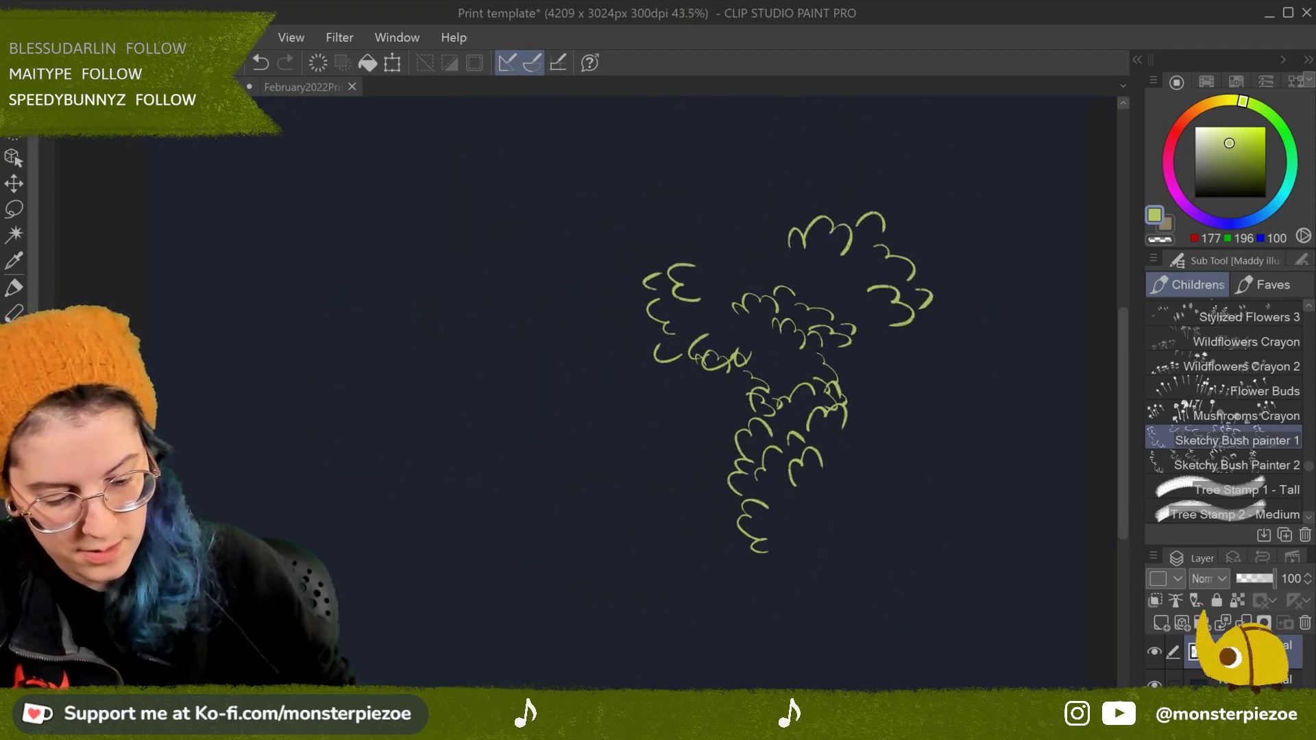
drag(357, 442, 449, 473)
mouse_move(438, 323)
mouse_down()
mouse_move(383, 403)
mouse_move(480, 411)
mouse_up()
drag(483, 412, 528, 420)
drag(473, 420, 490, 504)
mouse_move(560, 435)
mouse_down()
mouse_move(578, 478)
mouse_move(609, 430)
mouse_move(566, 328)
mouse_move(520, 287)
mouse_move(580, 277)
mouse_up()
drag(569, 204, 631, 236)
drag(438, 184, 484, 294)
mouse_move(377, 305)
mouse_down()
mouse_move(511, 360)
mouse_move(501, 504)
mouse_up()
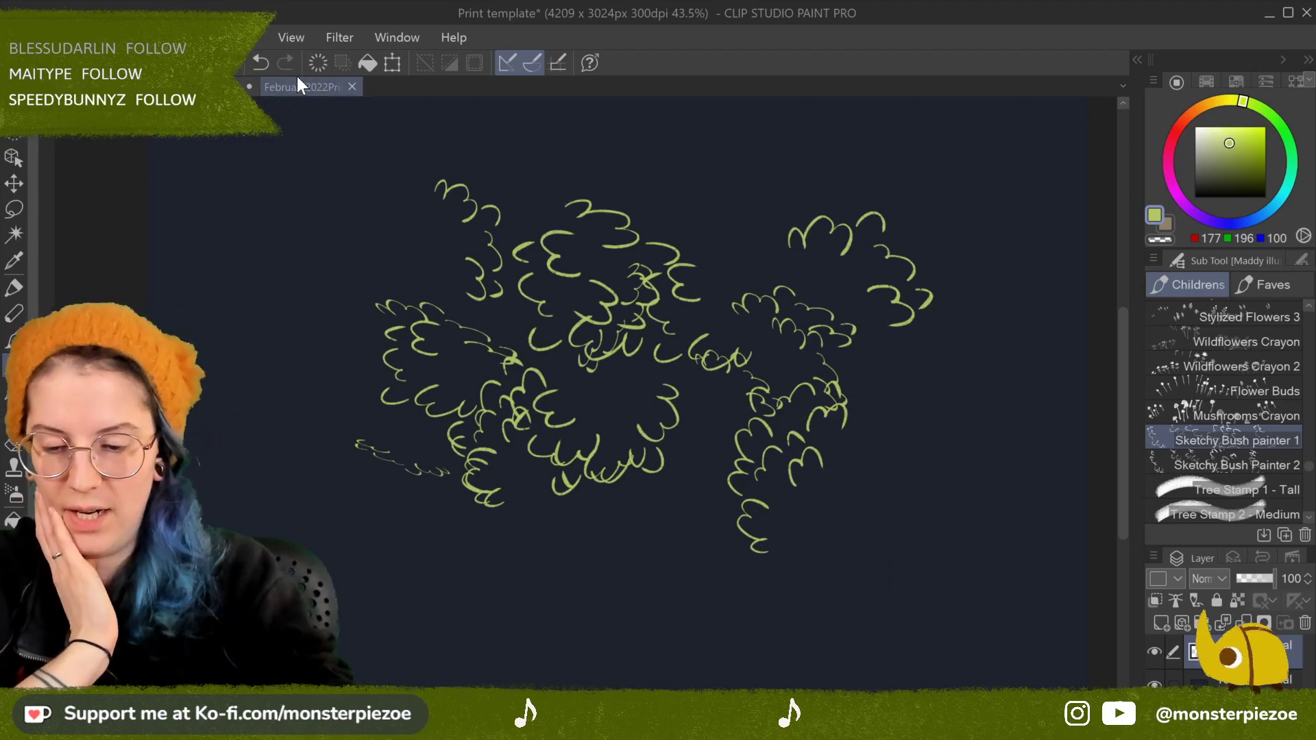
Step: Clear the canvas and paint a diagonal run of Sketchy Bush Painter 2 scallops with an extra bush arc beside it
click(318, 63)
click(1270, 465)
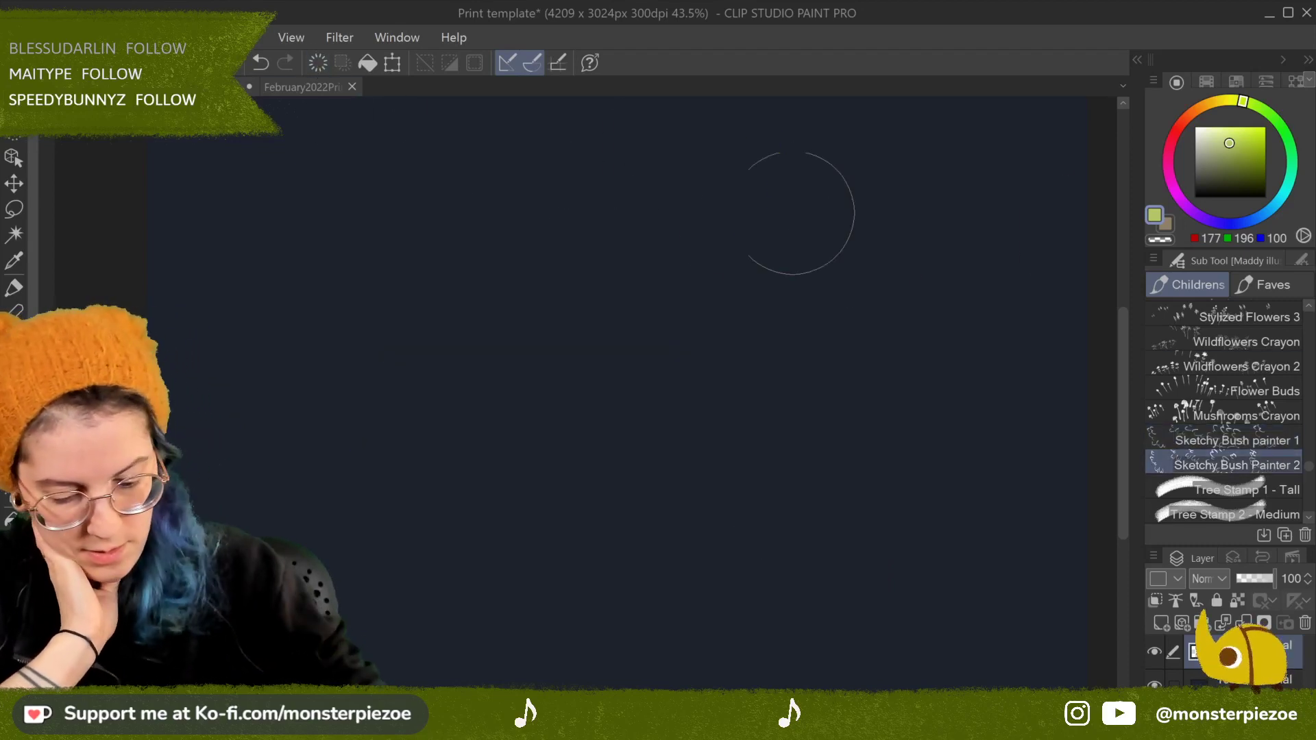
drag(775, 178, 569, 482)
click(782, 364)
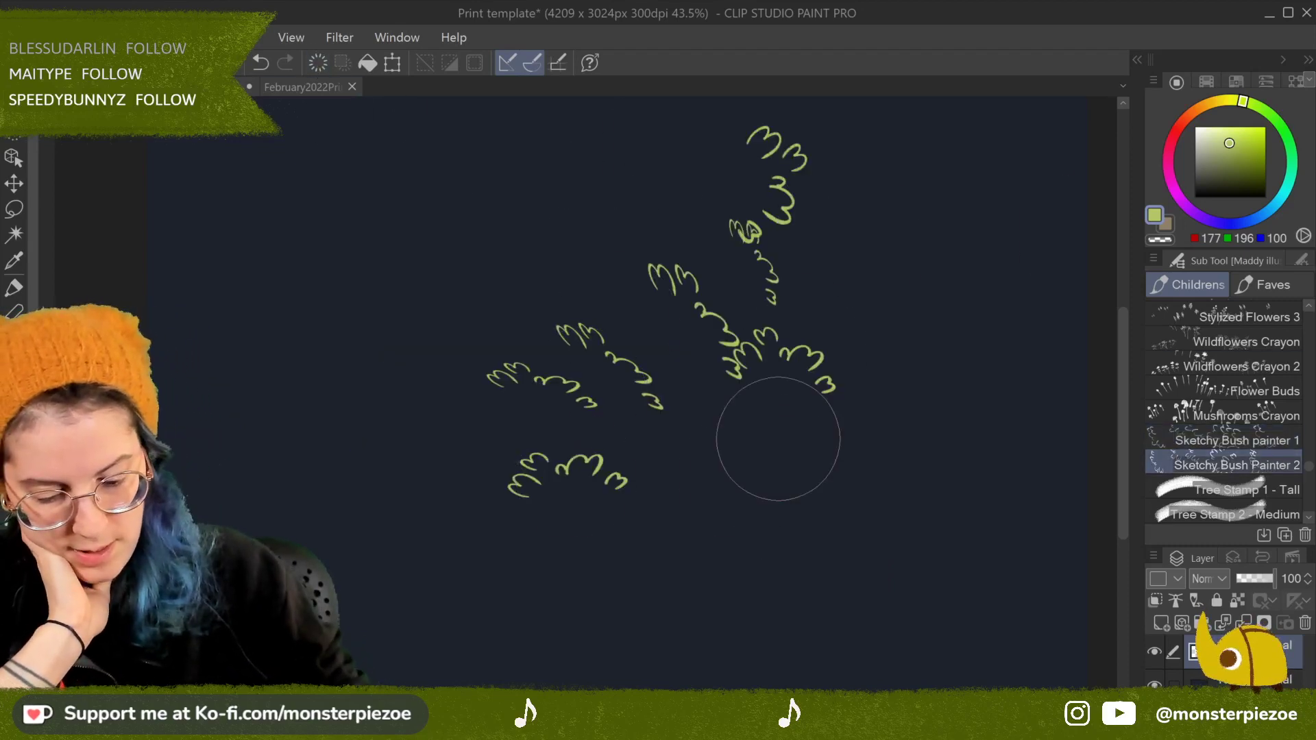
Step: Clear the canvas and stamp Tree Stamp 1 - Tall, Tree Stamp 2 - Medium and Tree Stamp 3 - Short in a row
click(324, 65)
click(1270, 491)
click(1309, 518)
scroll(1310, 525, down, 5)
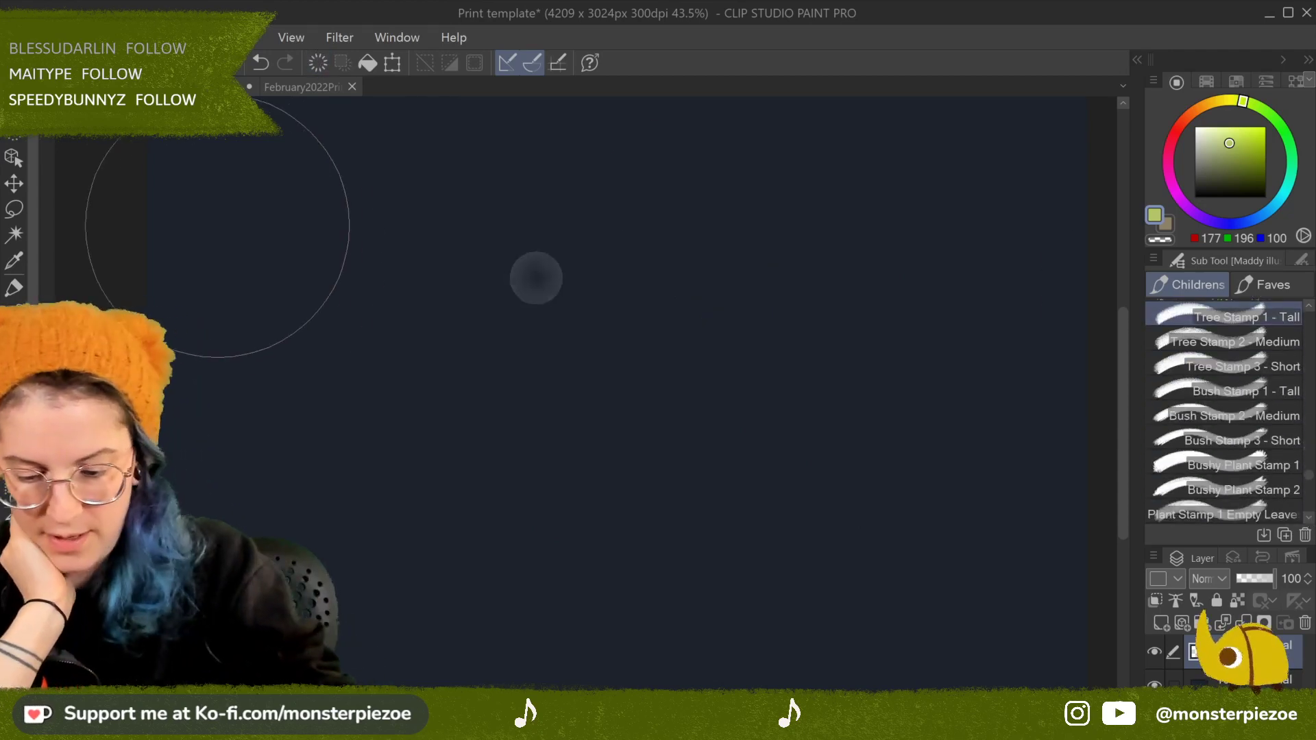
click(273, 252)
click(1281, 342)
click(473, 272)
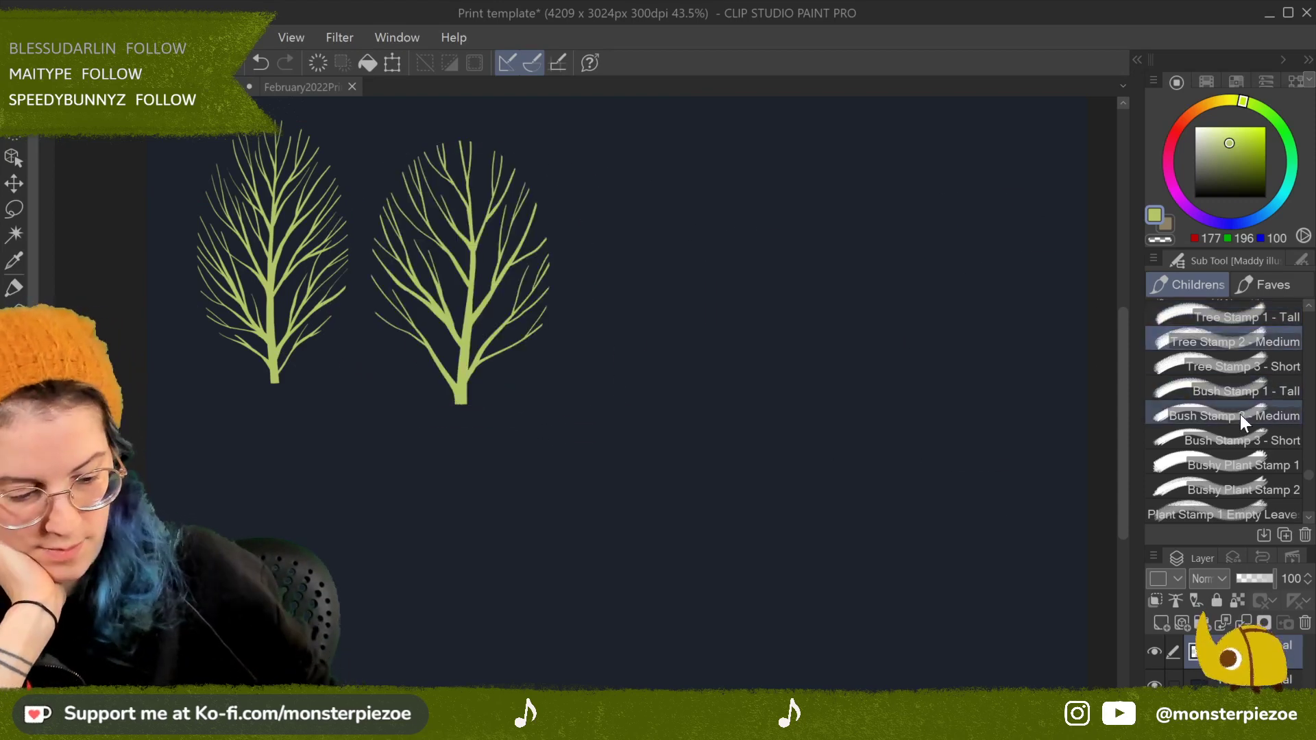
click(1234, 366)
click(705, 260)
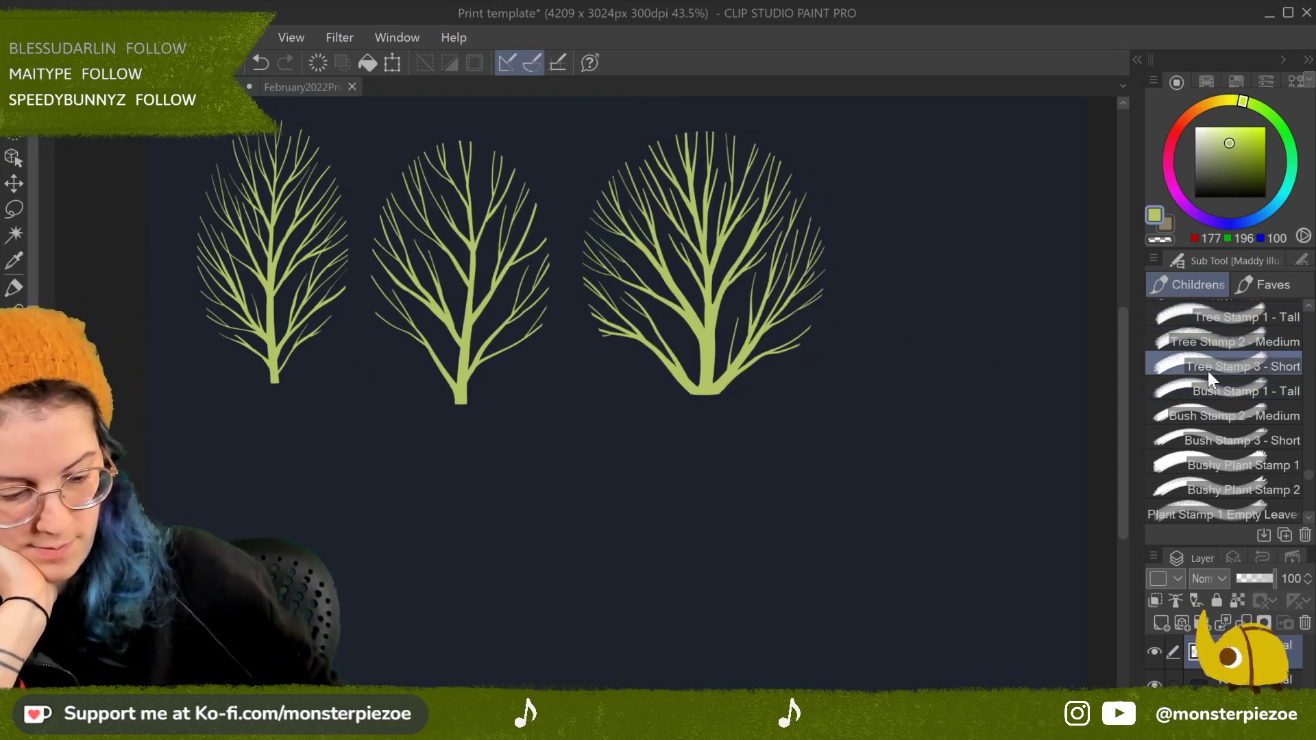
Step: Stamp Bush Stamp 1 - Tall at the end of the tree row, with Bush Stamp 2 - Medium and Bush Stamp 3 - Short below
click(1290, 391)
click(950, 270)
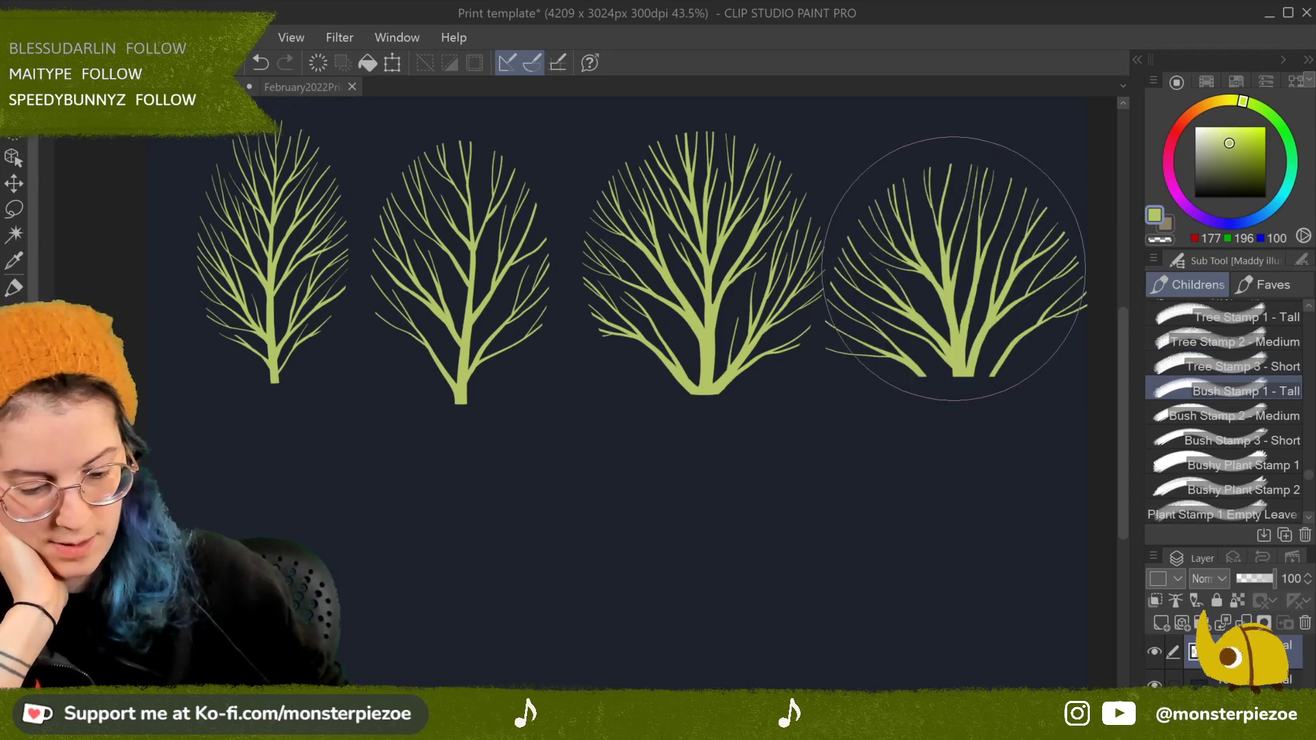
key(ctrl+minus)
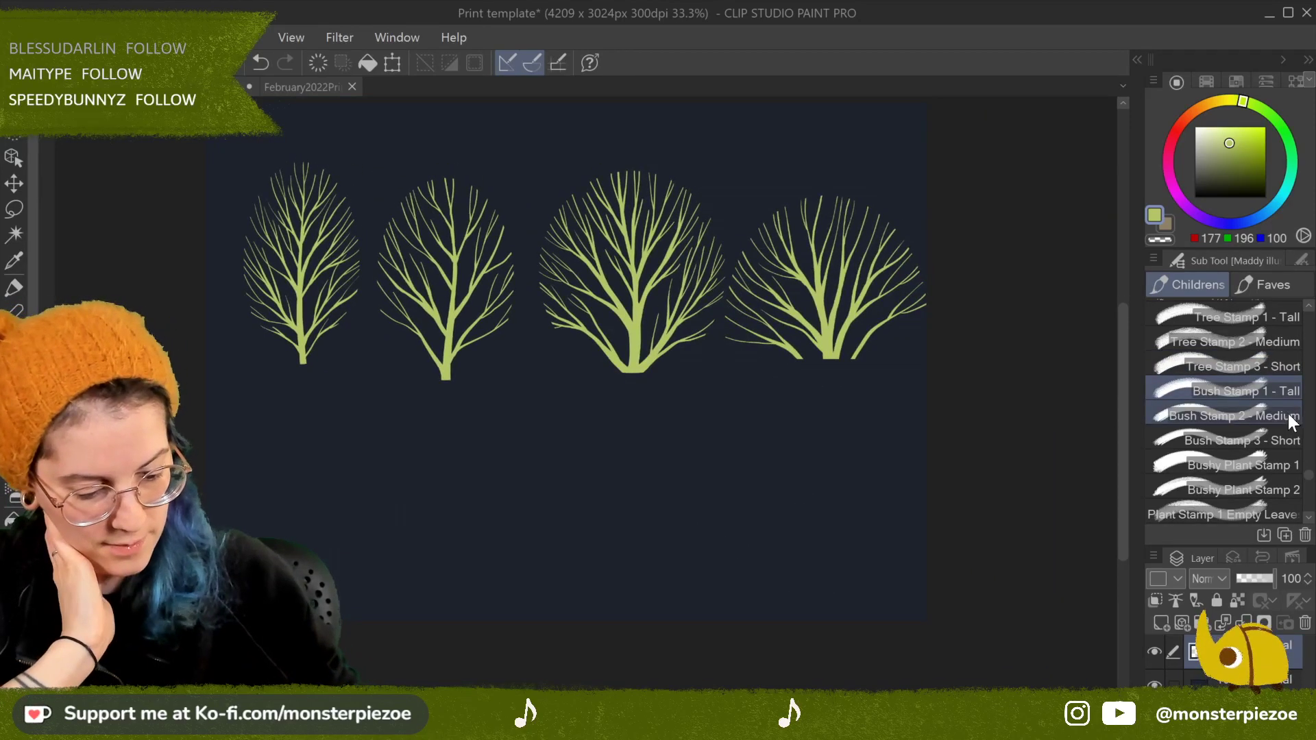
click(1287, 414)
click(312, 473)
click(1251, 441)
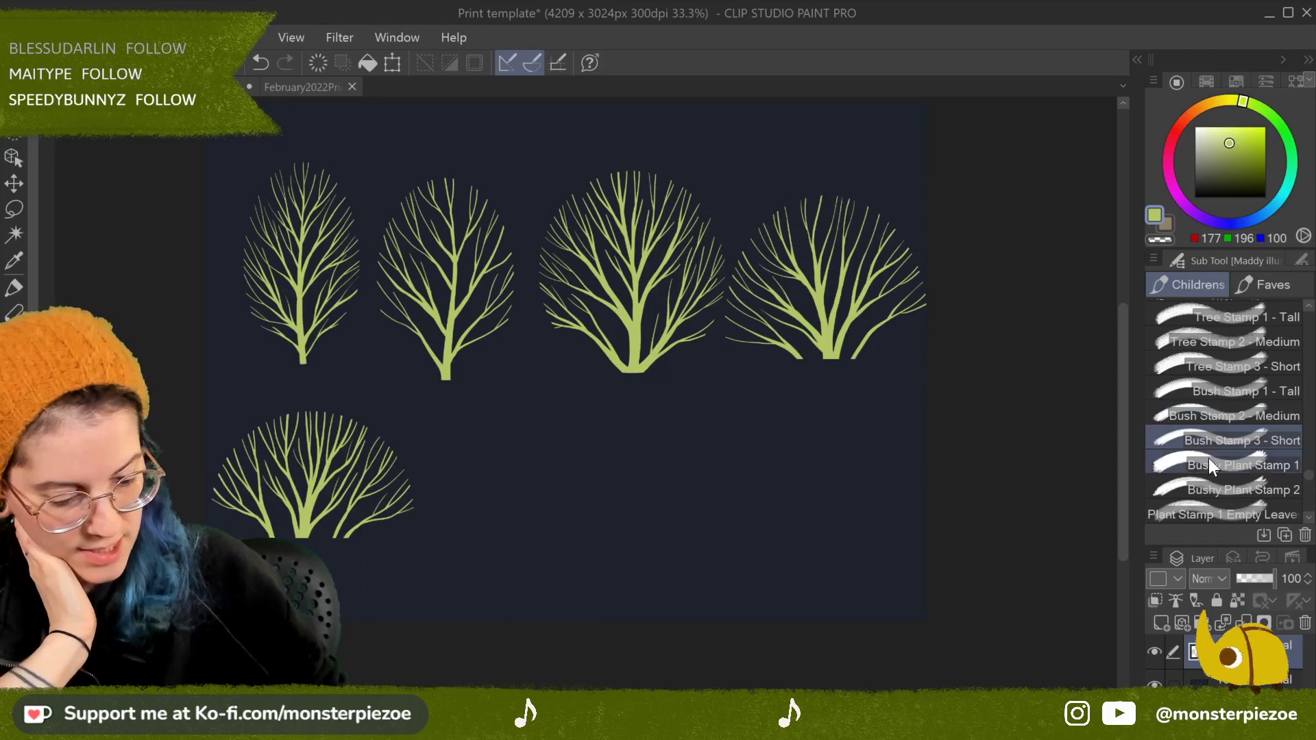
click(522, 490)
Step: Stamp Bushy Plant Stamp 1 and Bushy Plant Stamp 2 to the right of the bushes in the lower row
click(1255, 466)
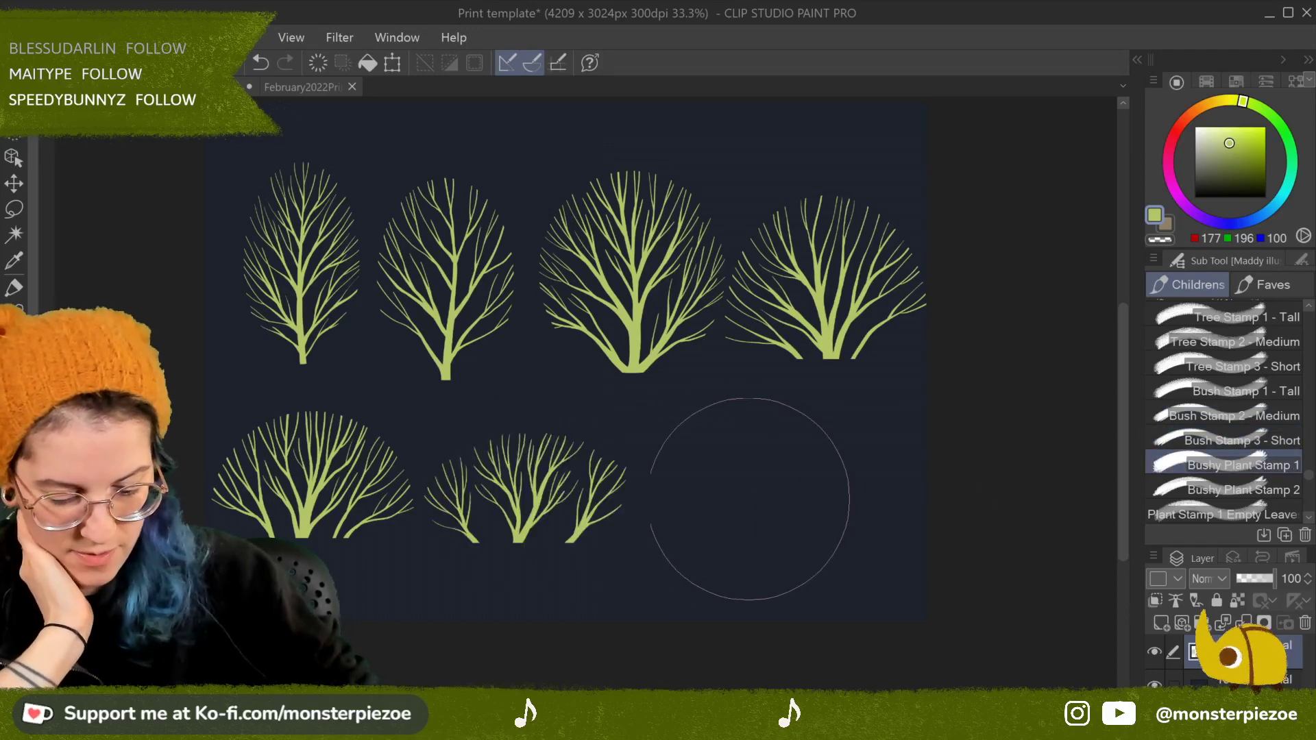
click(739, 485)
click(1254, 489)
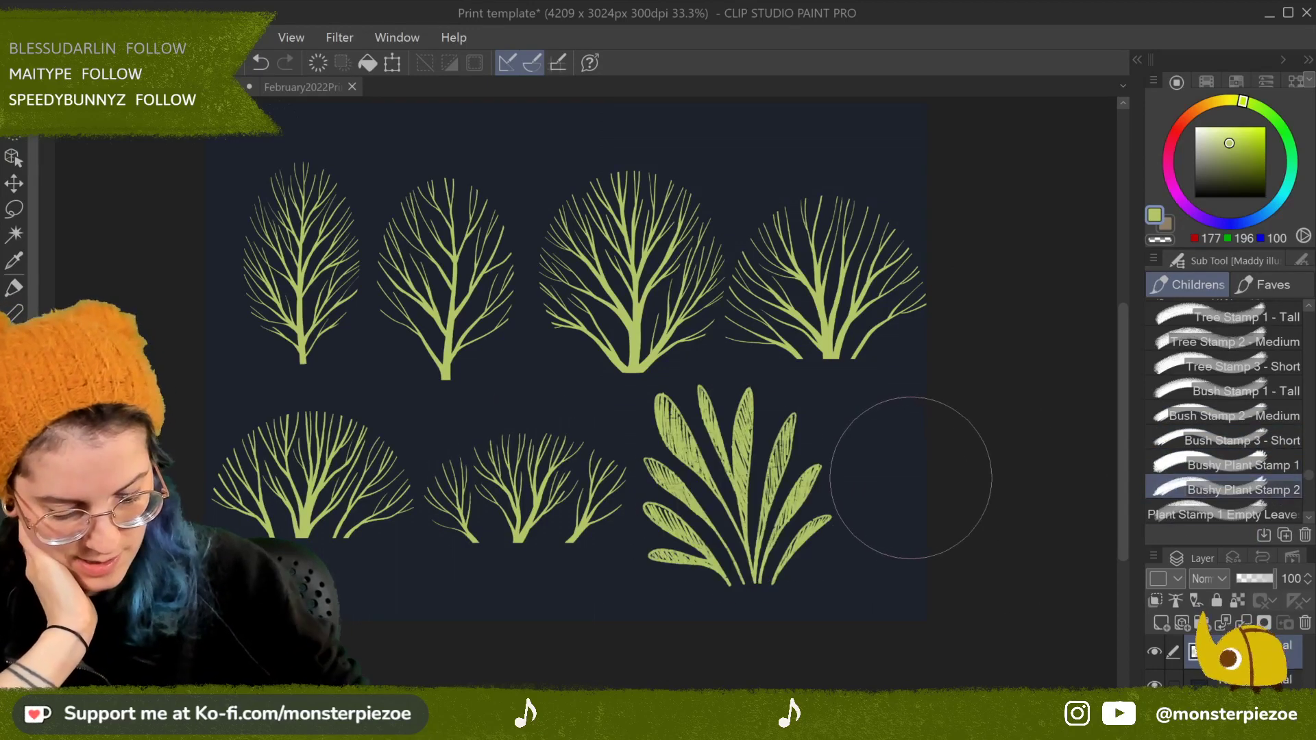
click(905, 501)
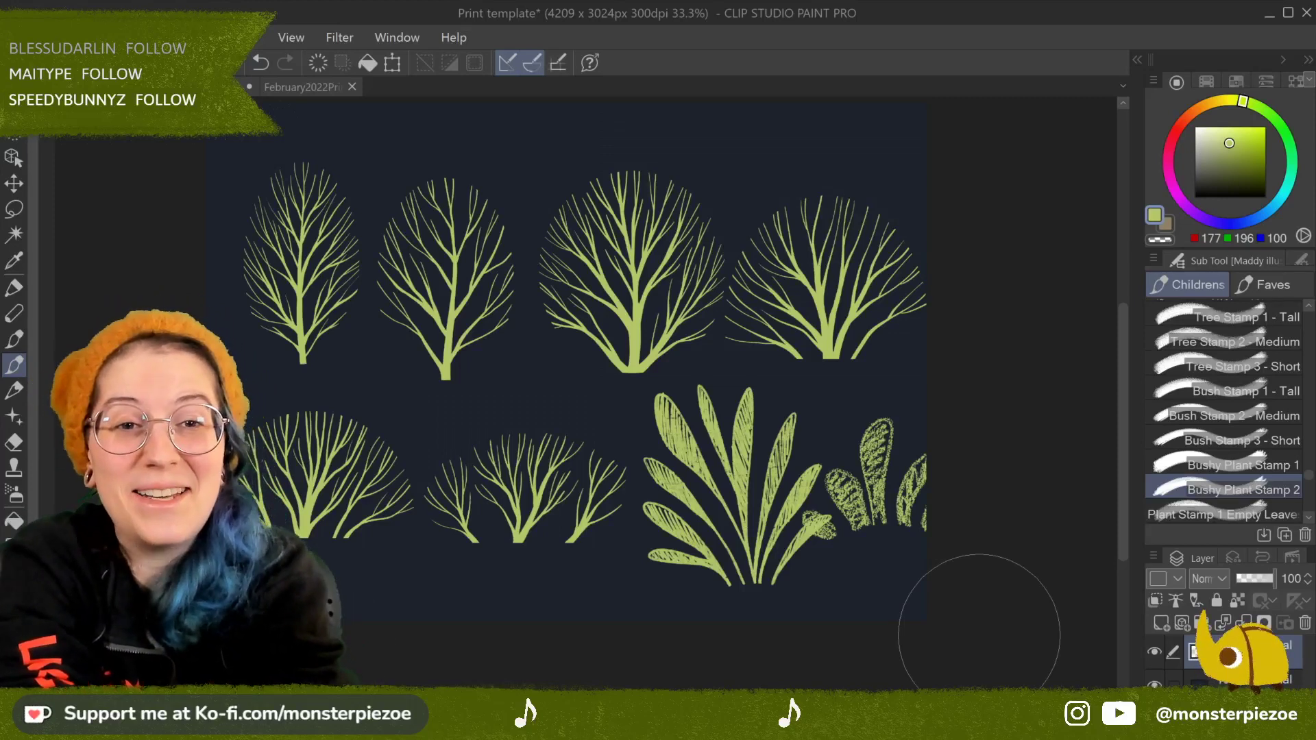
Step: Clear the canvas and place a single Bushy Plant Stamp 2 in its upper-left corner
click(324, 67)
click(281, 279)
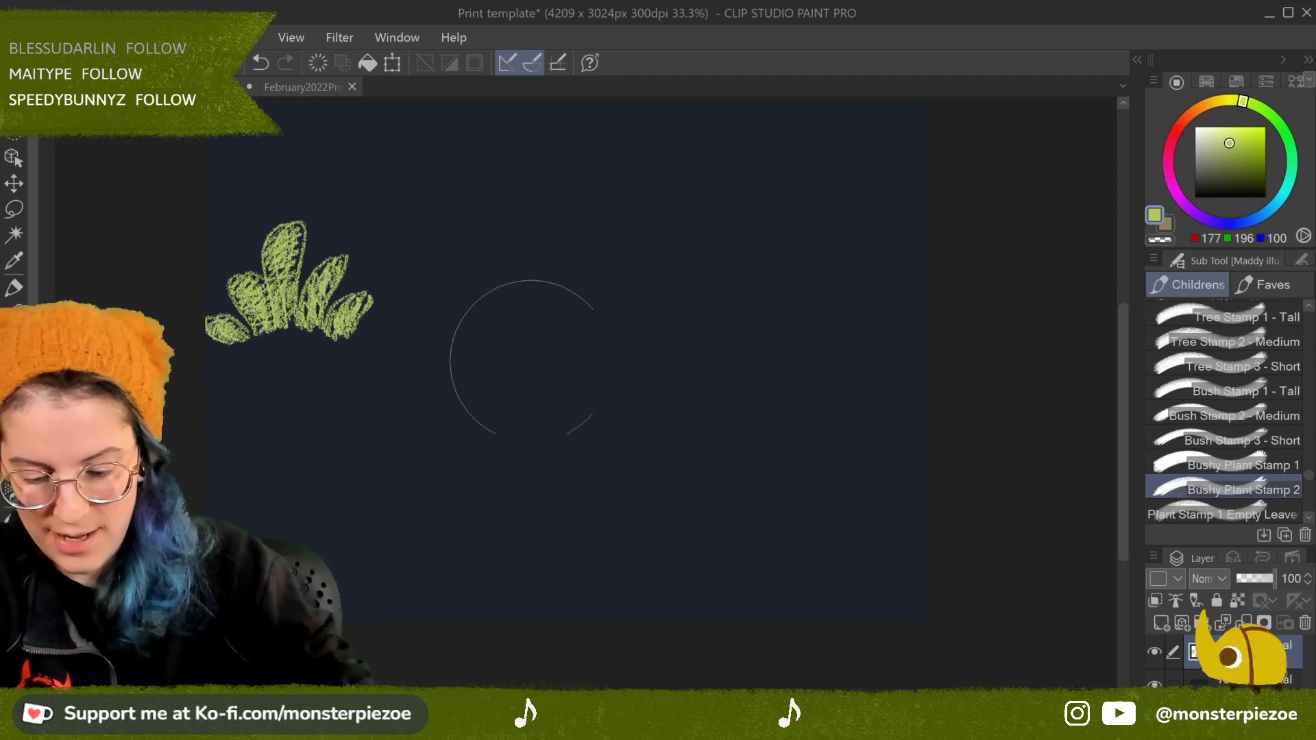
click(272, 63)
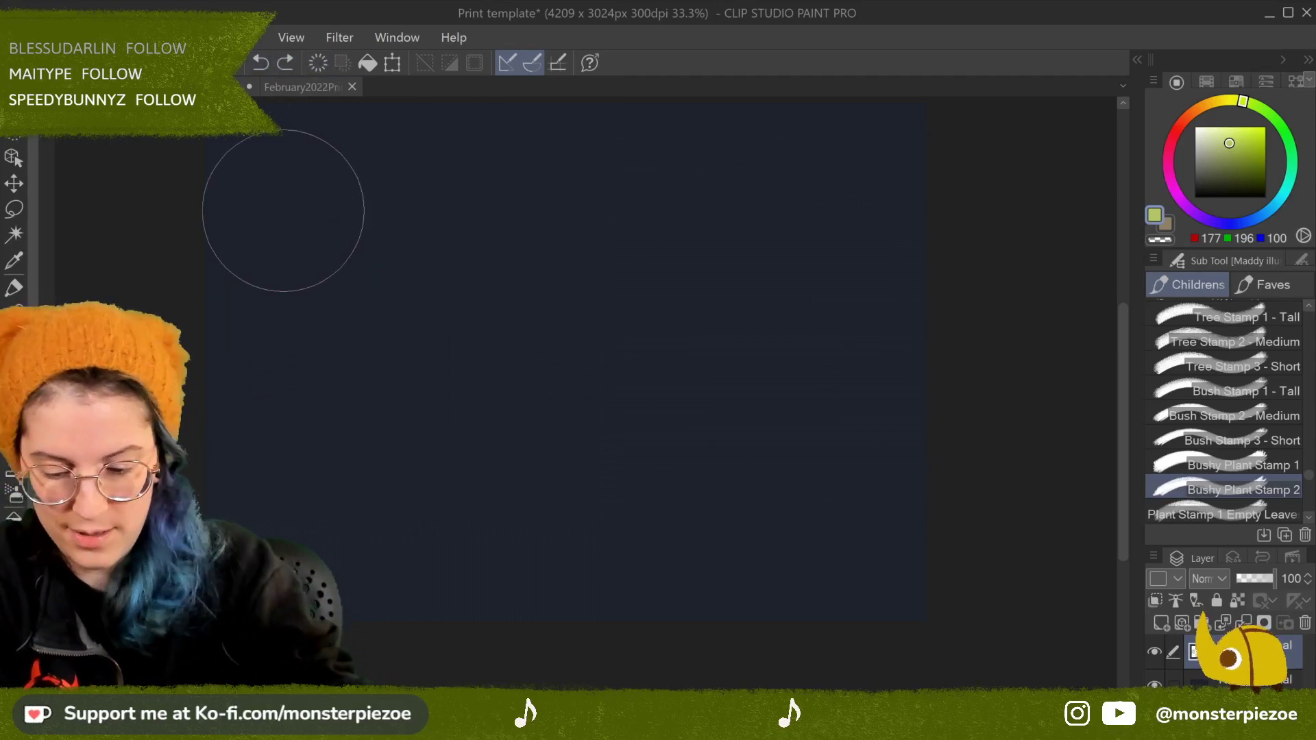
click(282, 214)
Step: Stamp the Plant Stamp 1 empty-leaf and Plant Stamp 2 Full Leaves shrubs side by side and inspect them up close
scroll(1288, 494, down, 3)
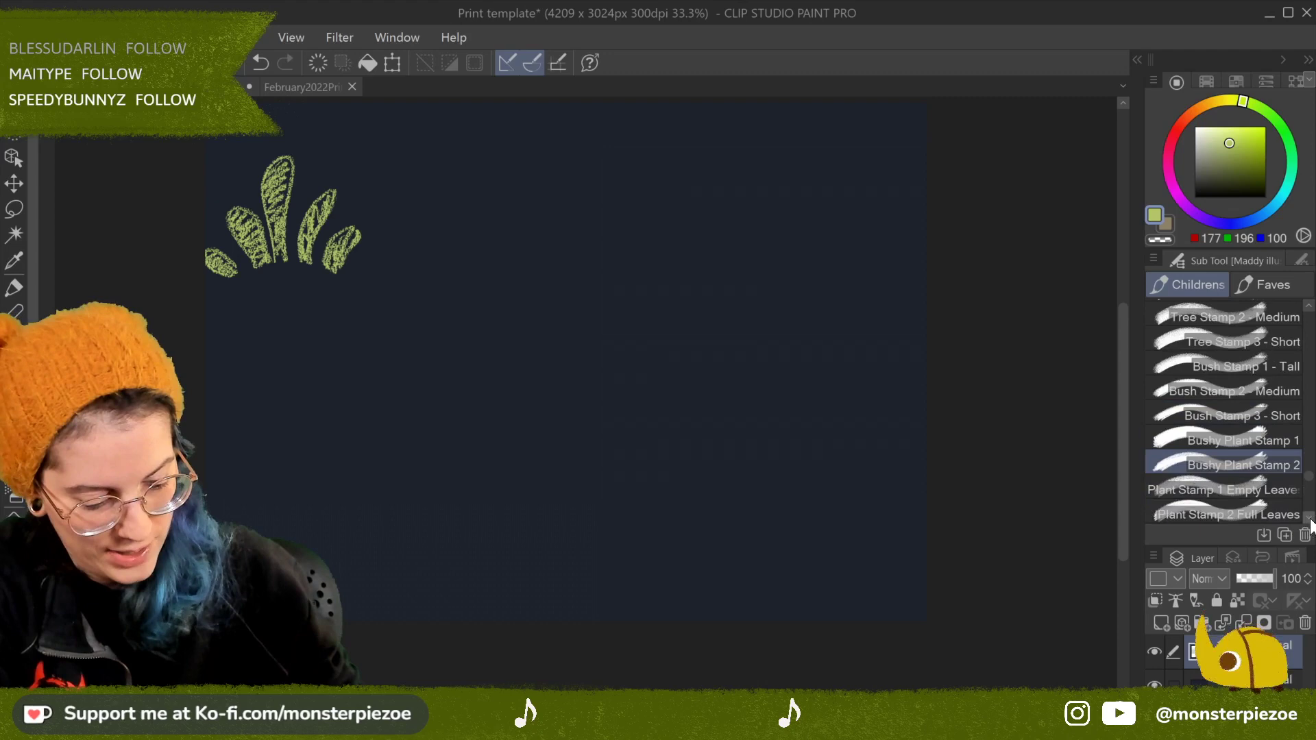
click(514, 212)
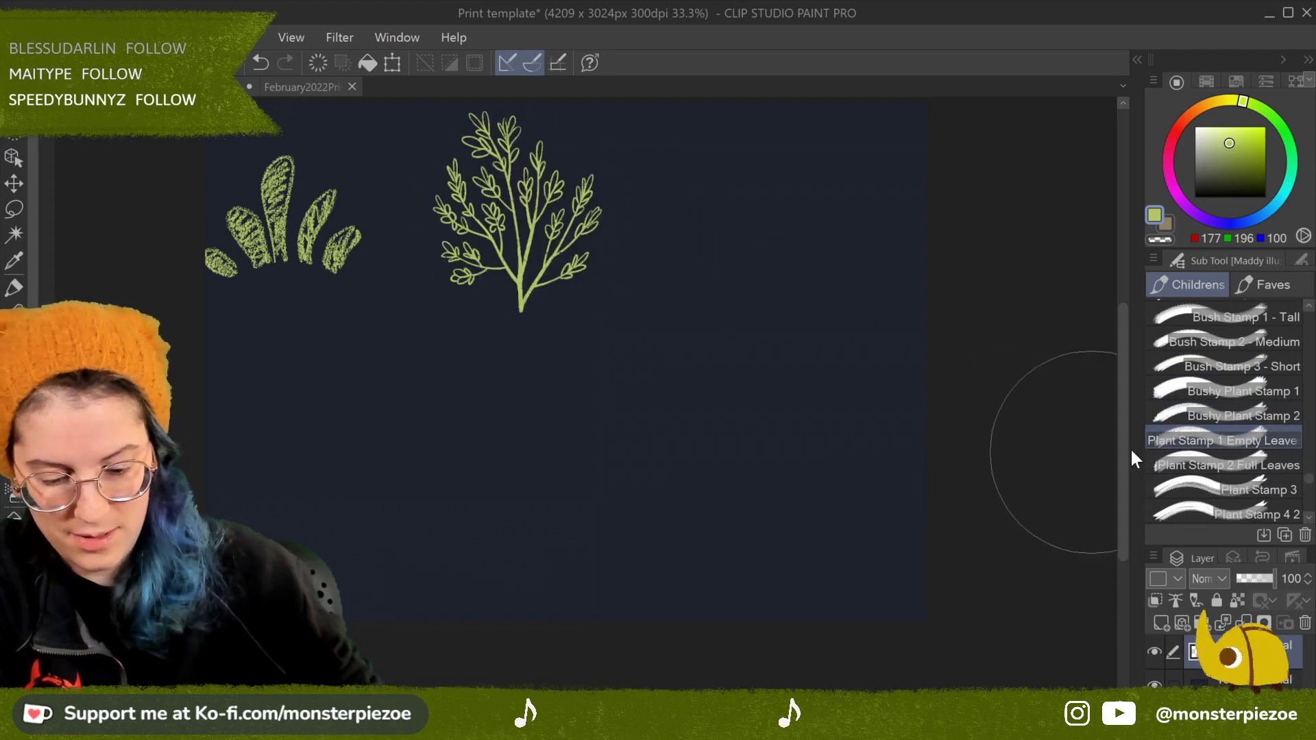
click(1269, 468)
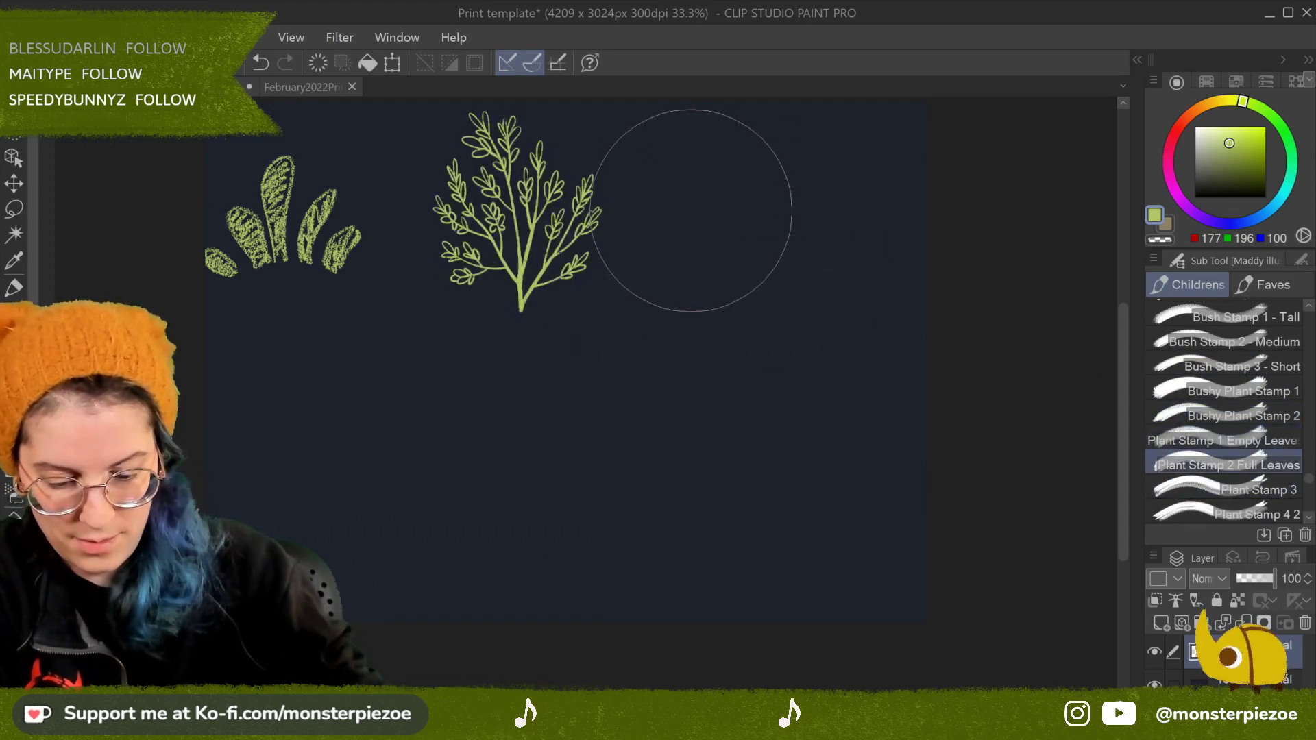
click(694, 213)
drag(762, 363, 832, 435)
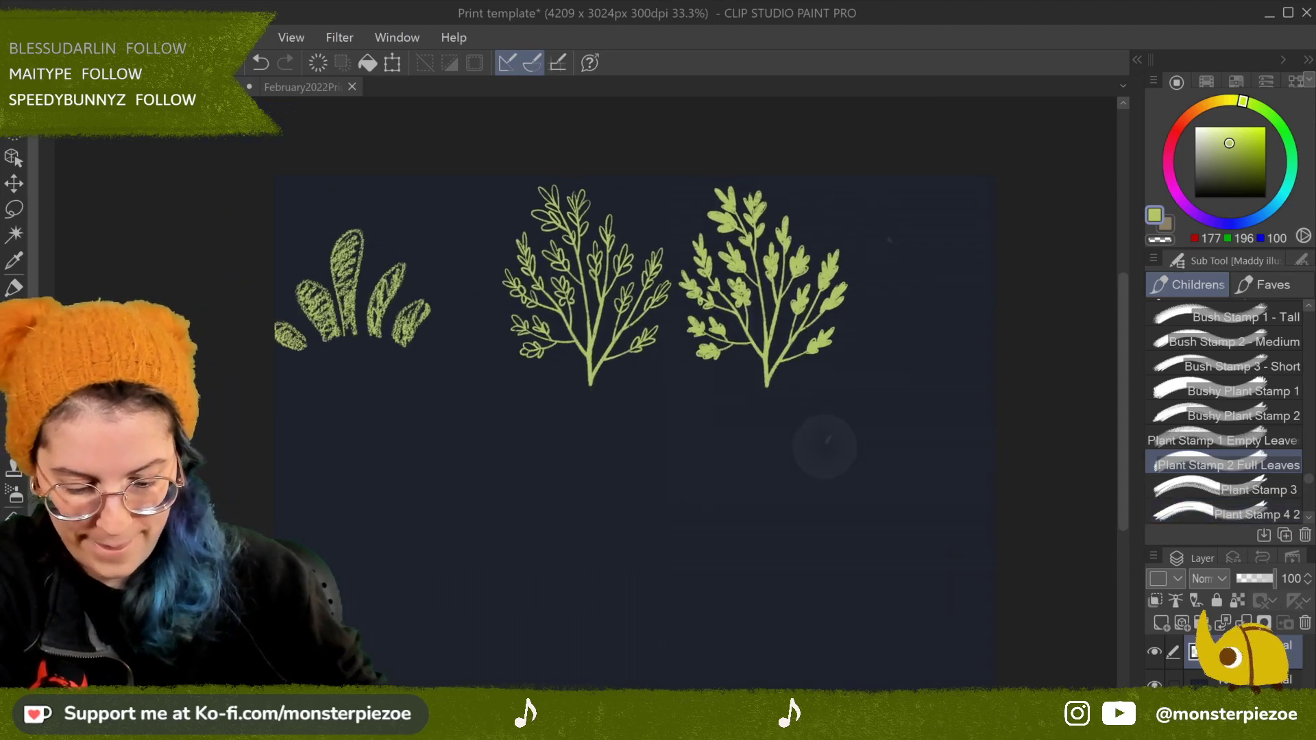
scroll(869, 328, up, 3)
scroll(885, 316, down, 3)
drag(884, 315, 897, 277)
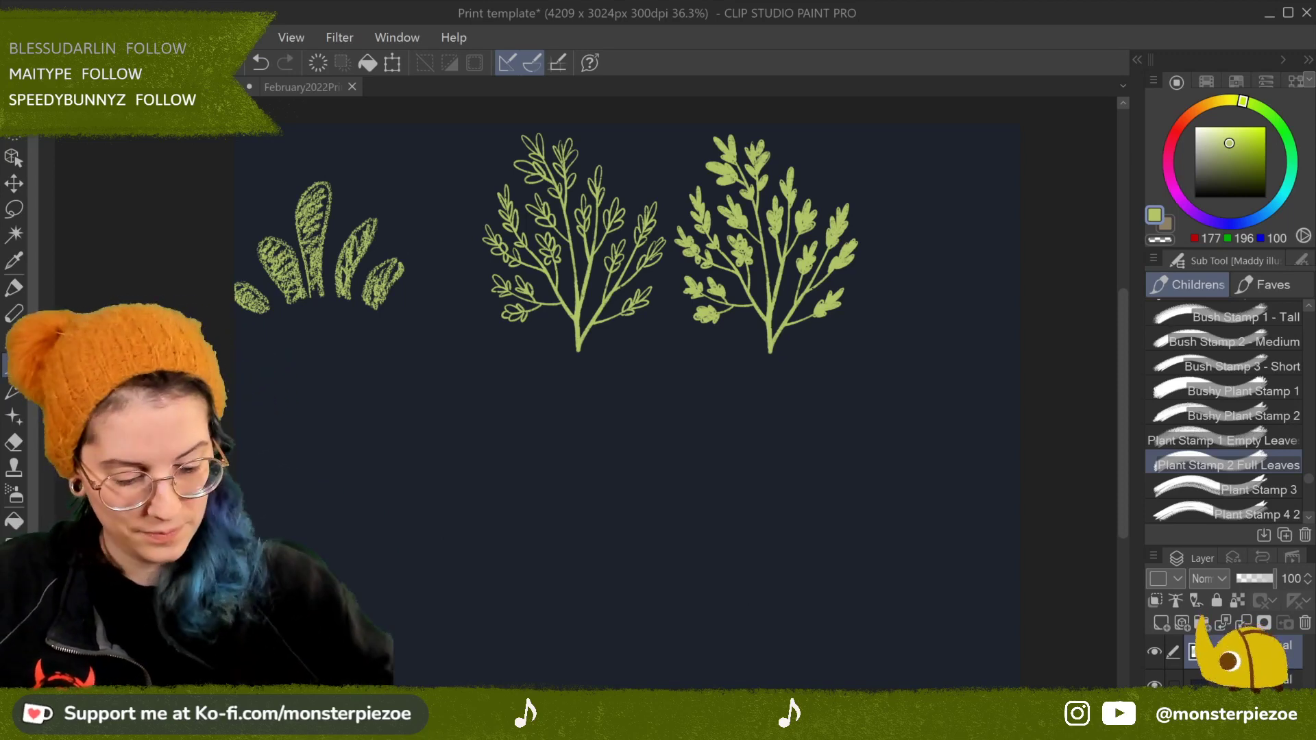
Step: Stamp Plant Stamp 3 at the right end of the top row and Plant Stamp 4 2 below the bushy plant
click(1174, 490)
click(950, 276)
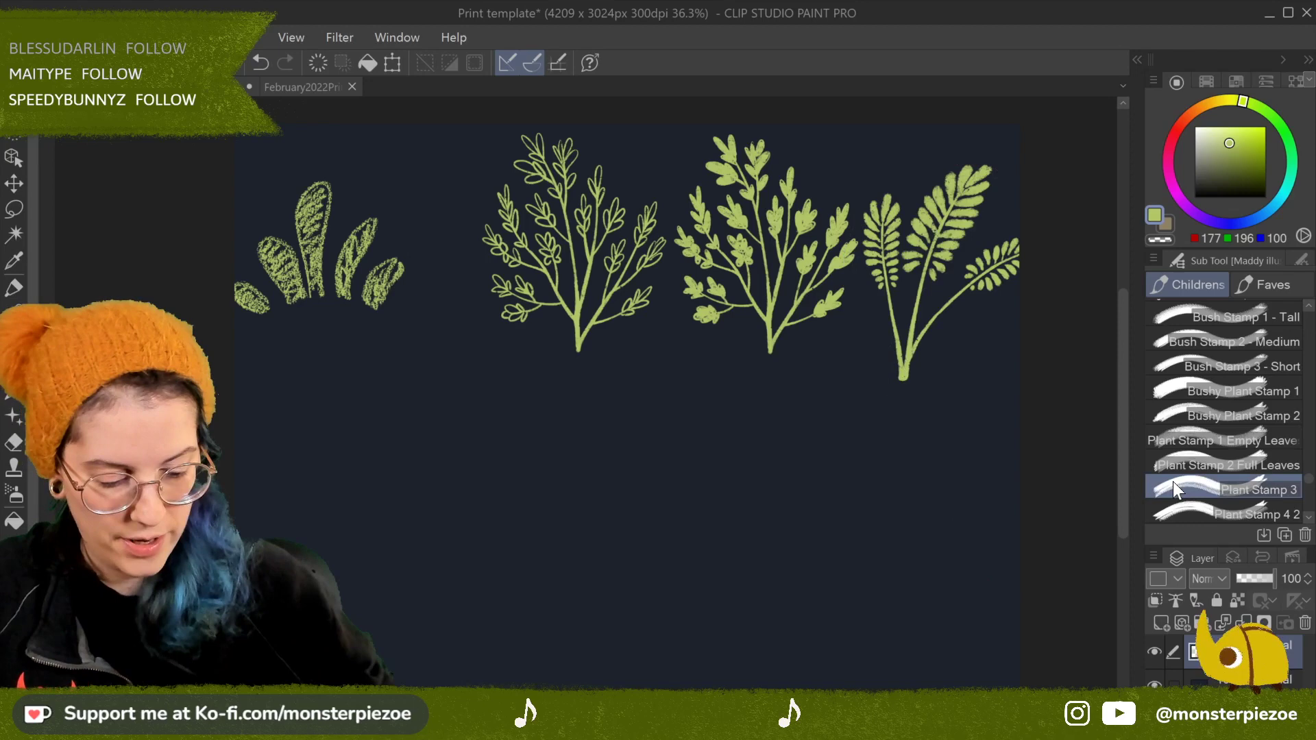
click(1234, 515)
click(329, 422)
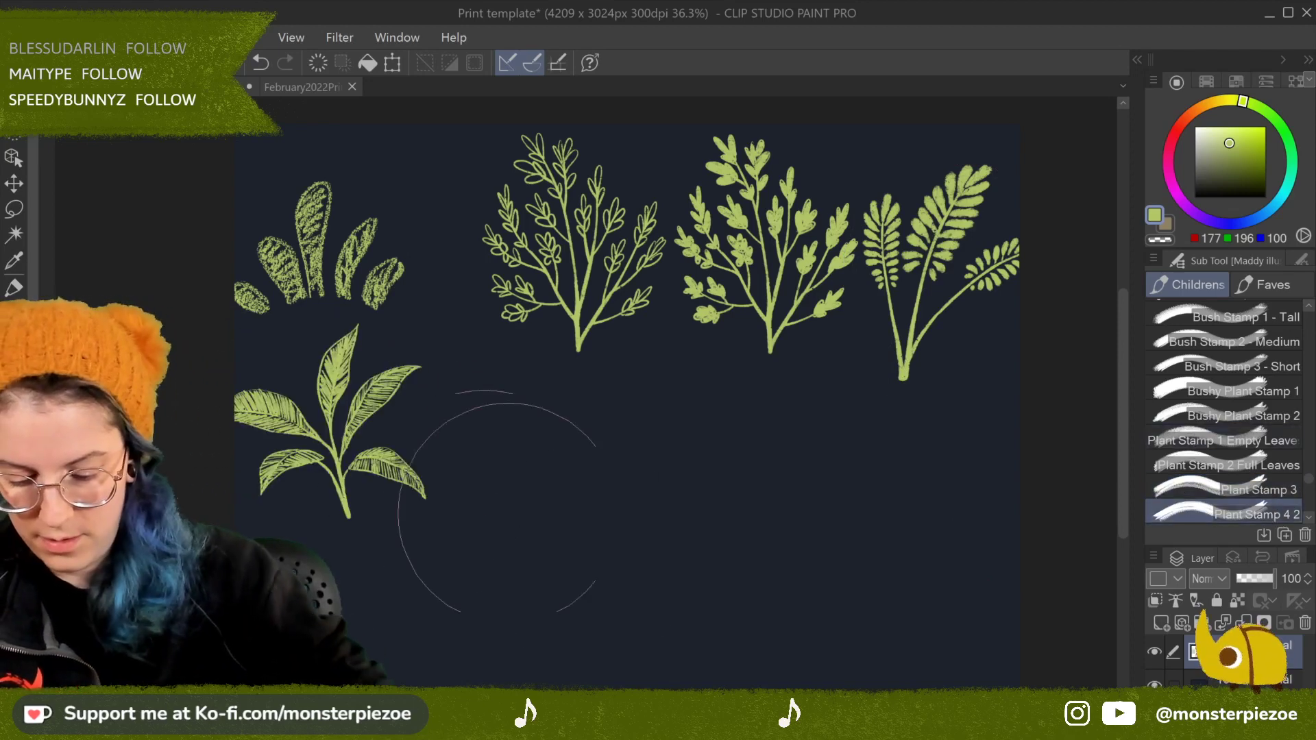
Step: Stamp Plant Stamp 5 Seaweed to the right of the large-leaved plant in the lower row
scroll(1306, 519, down, 5)
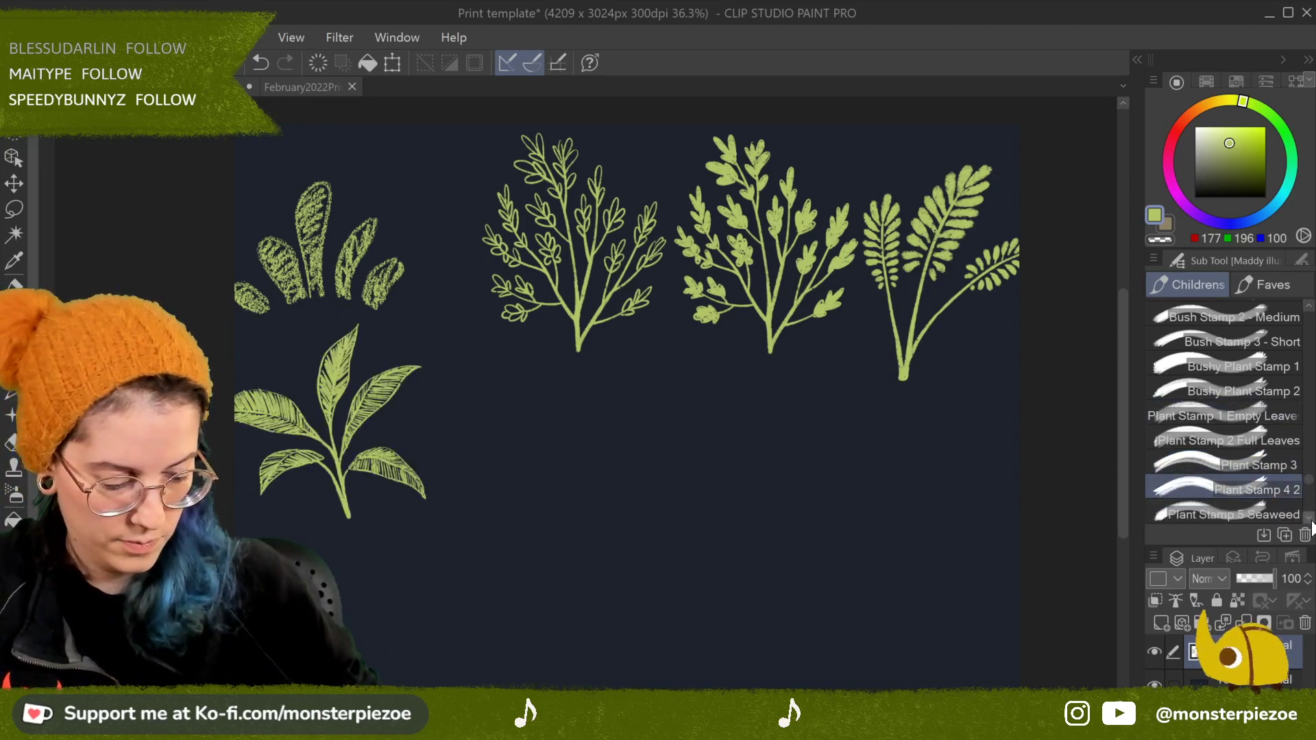
click(1234, 416)
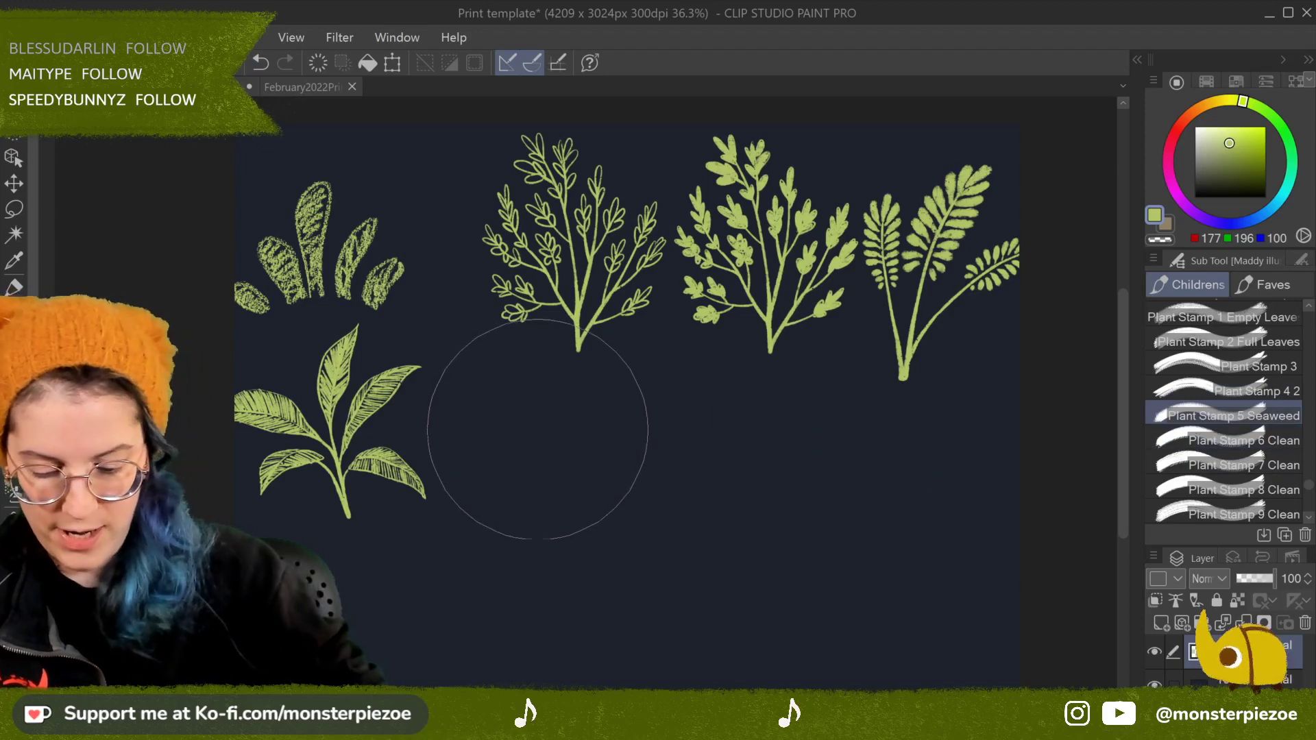
click(527, 434)
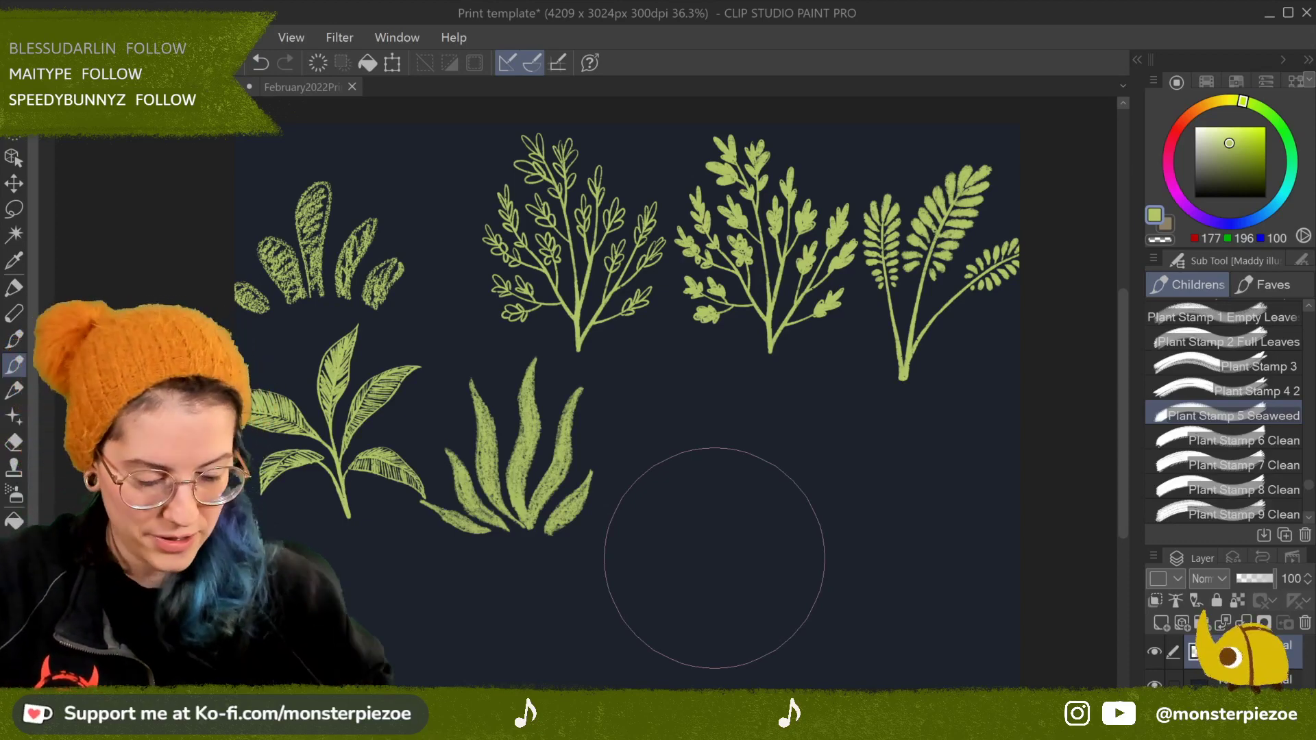
Step: Stamp Plant Stamp 6 Clean and Plant Stamp 7 Clean to the right of the seaweed in the lower row
click(1227, 440)
click(700, 480)
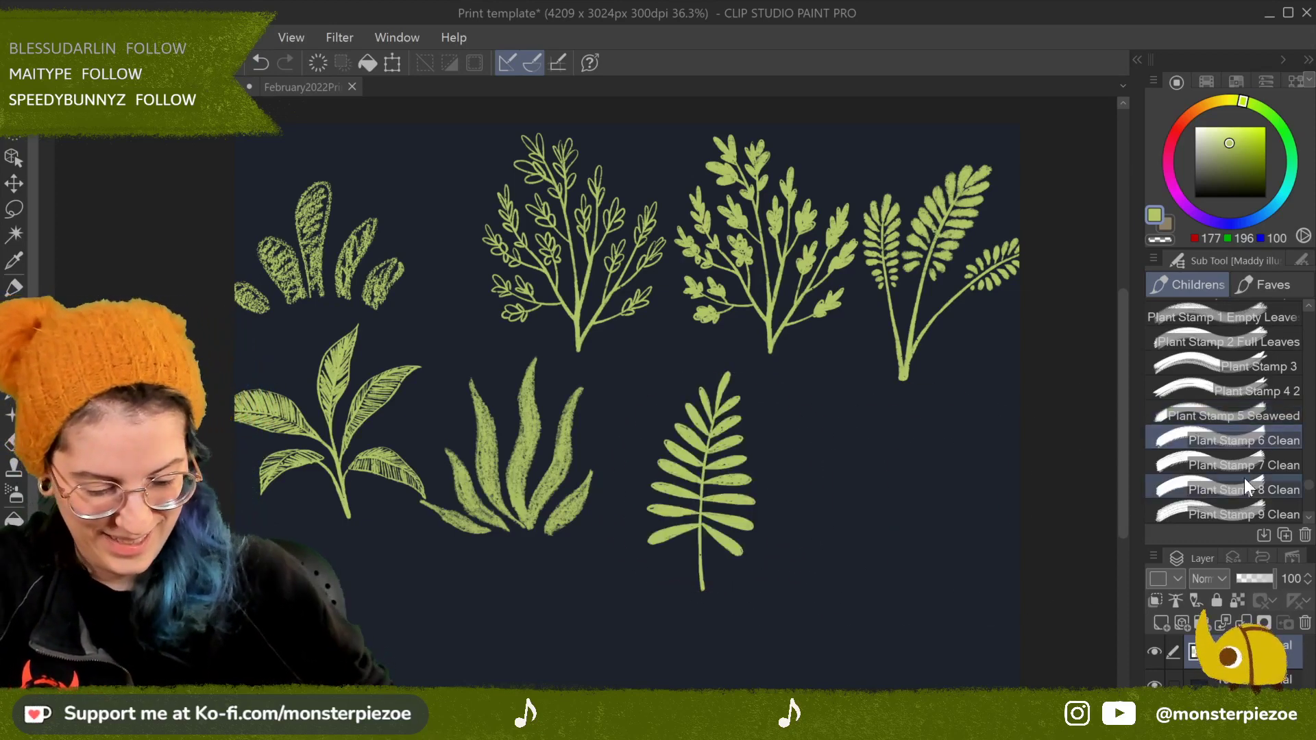
click(1227, 465)
click(842, 490)
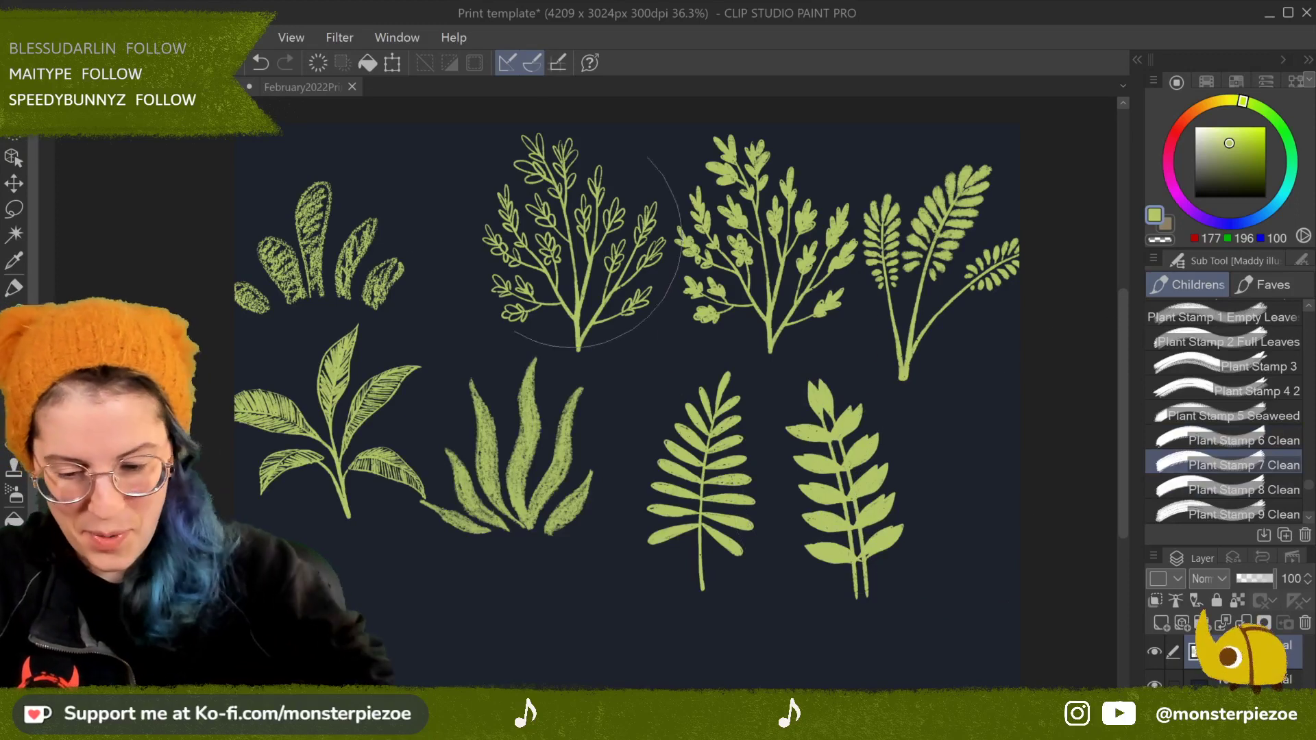
Step: Replace the doubled Plant Stamp 7 Clean sprig with a single one and stamp Plant Stamp 8 Clean beside it
click(261, 63)
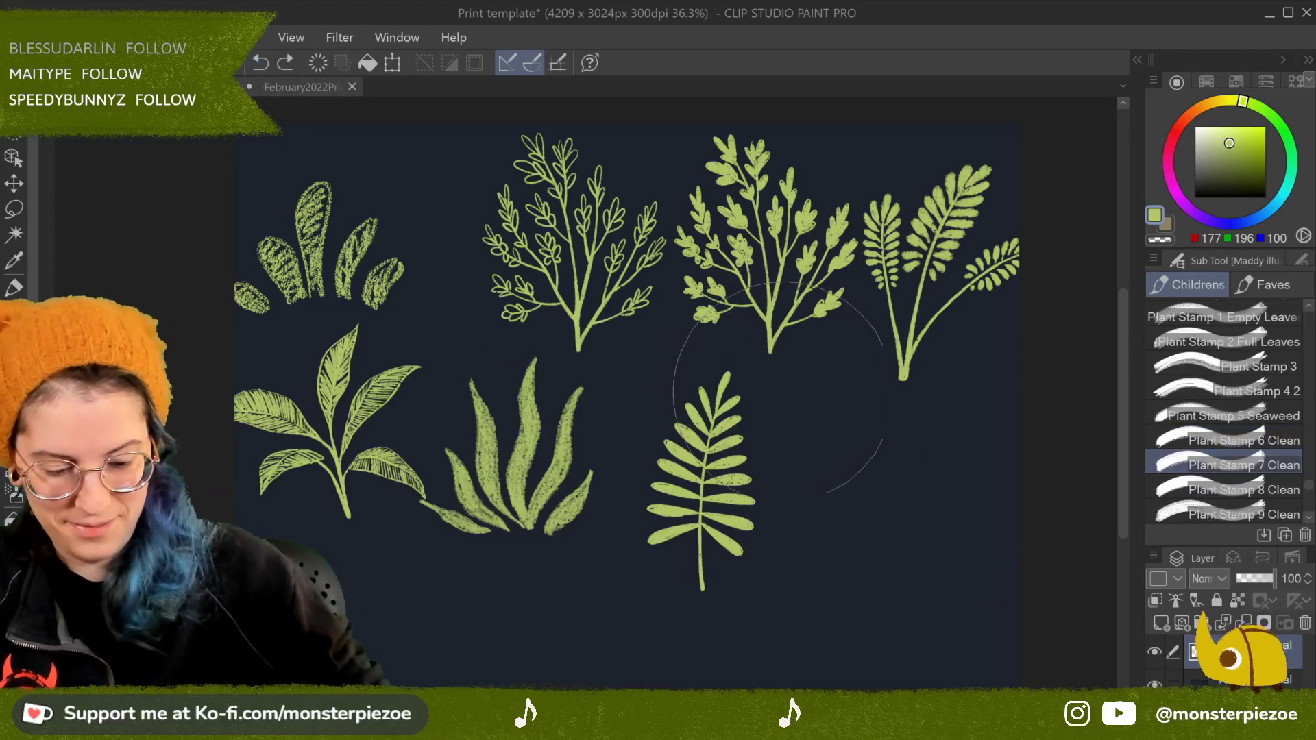
click(829, 457)
click(1227, 489)
click(956, 473)
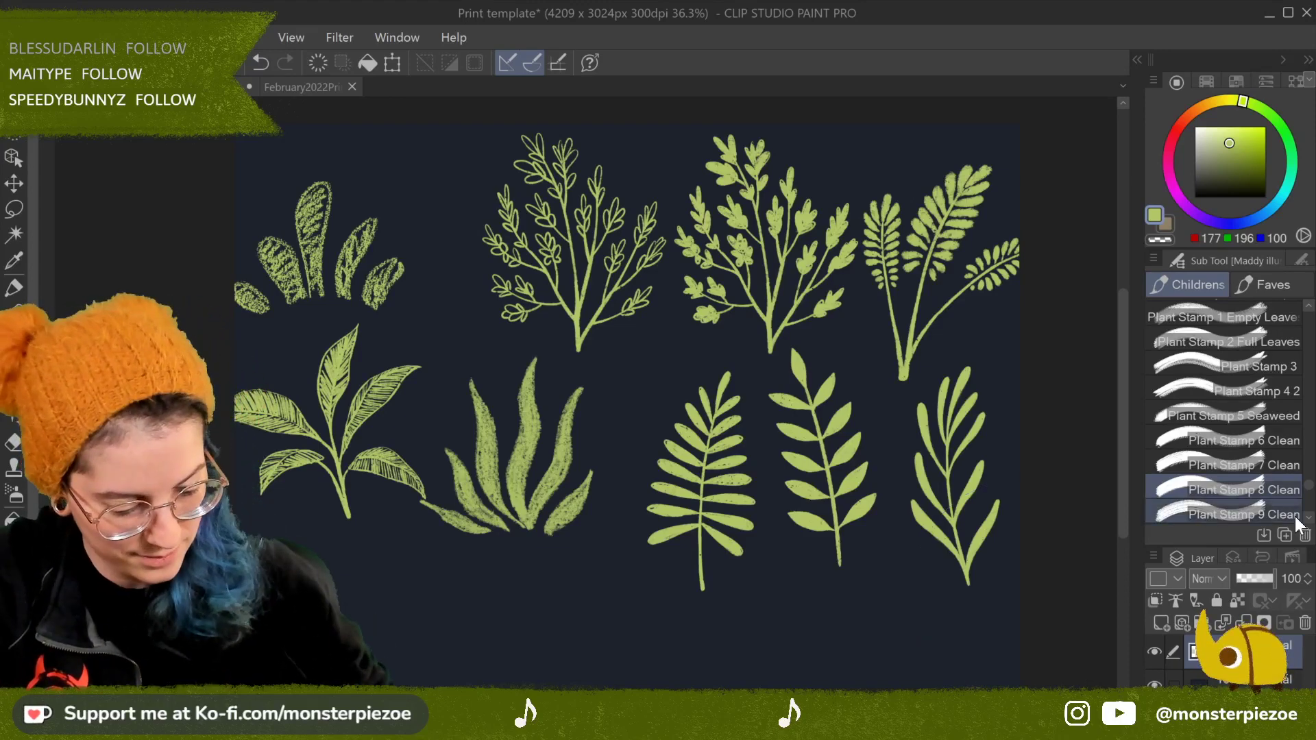
Step: Clear the canvas and stamp Plant Stamp 9 Clean in its upper-left corner
scroll(1306, 521, down, 5)
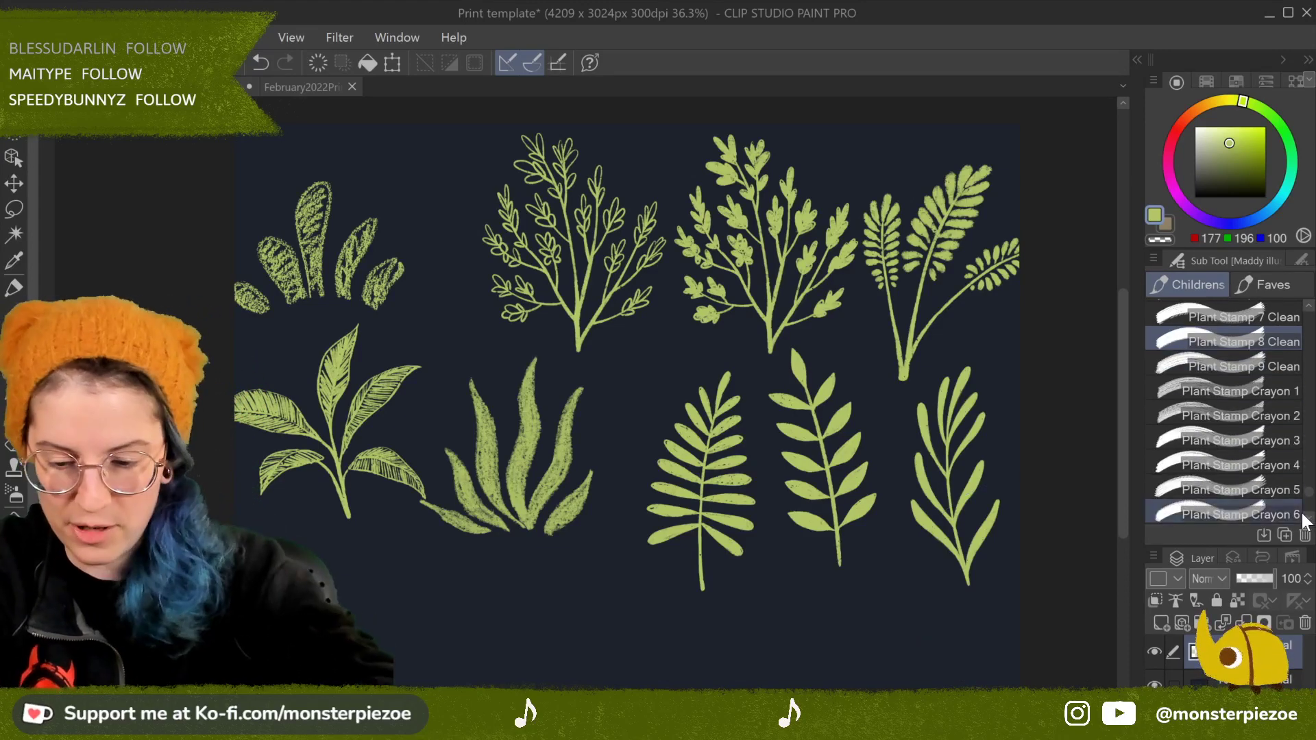
click(318, 63)
click(1273, 364)
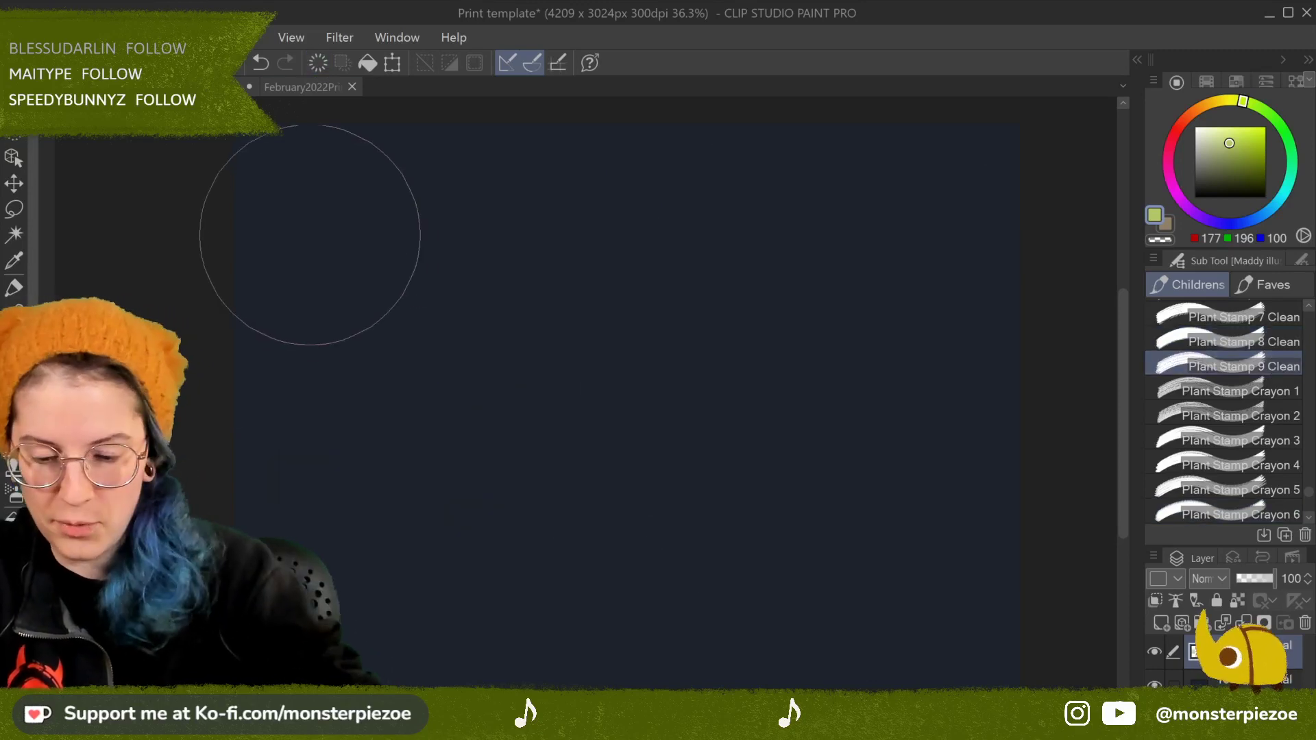
click(339, 250)
Step: Switch to Plant Stamp Crayon 1, clear the canvas again and stamp a single sprig in its upper-left area
click(1273, 389)
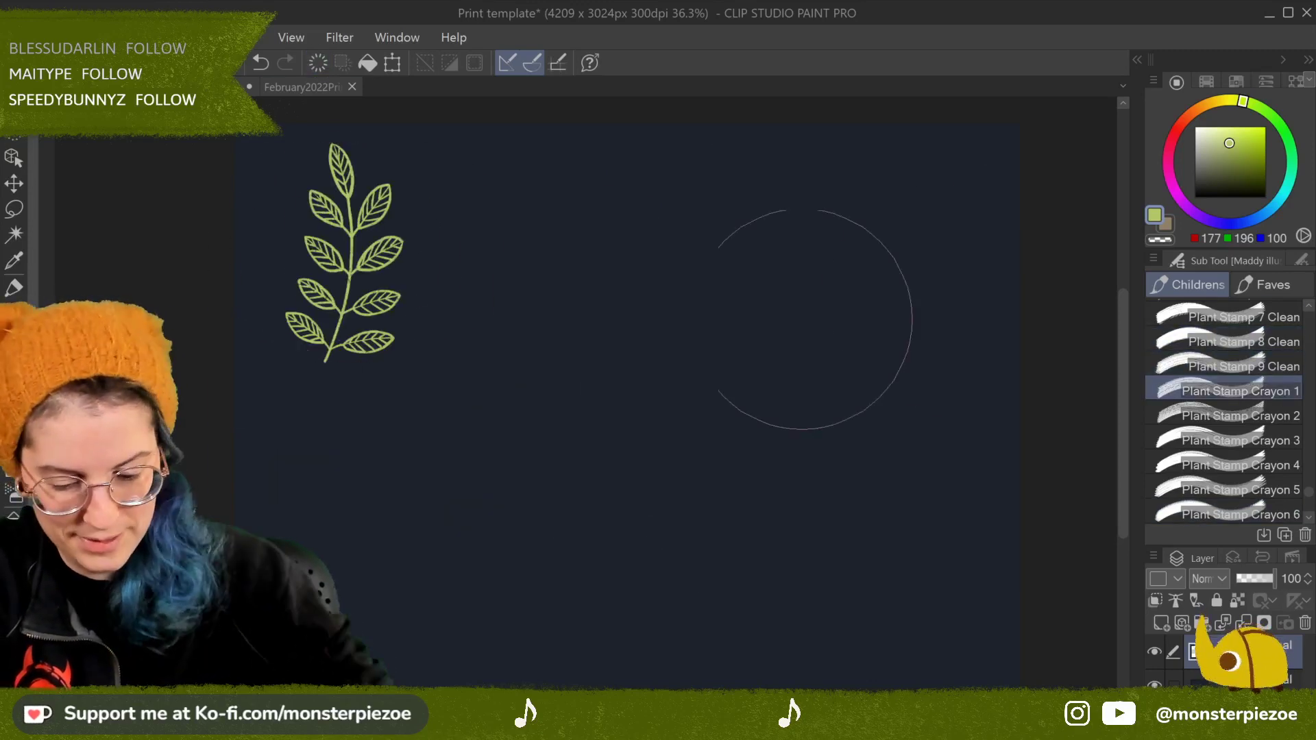
click(545, 265)
click(318, 63)
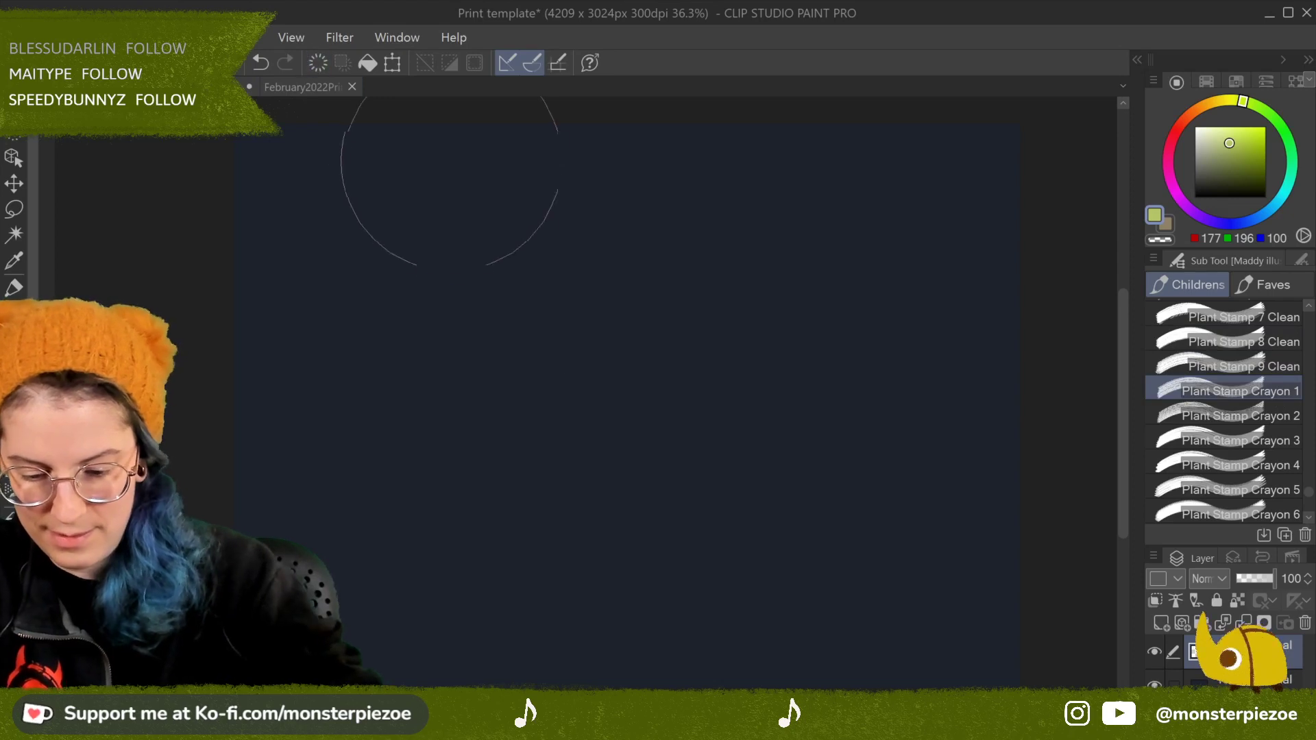
click(356, 267)
Step: Stamp Plant Stamp Crayon 2 and Plant Stamp Crayon 3 in a row to the right of the first crayon sprig
click(1286, 415)
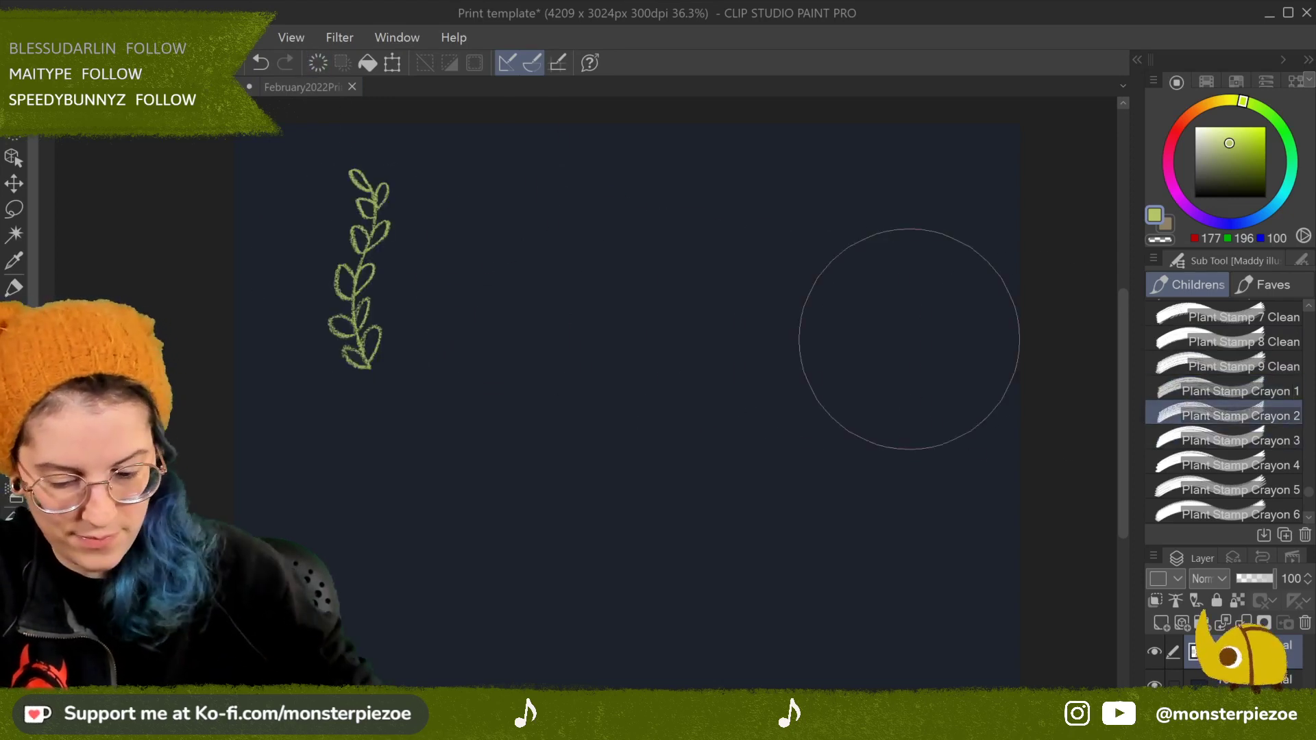
click(488, 260)
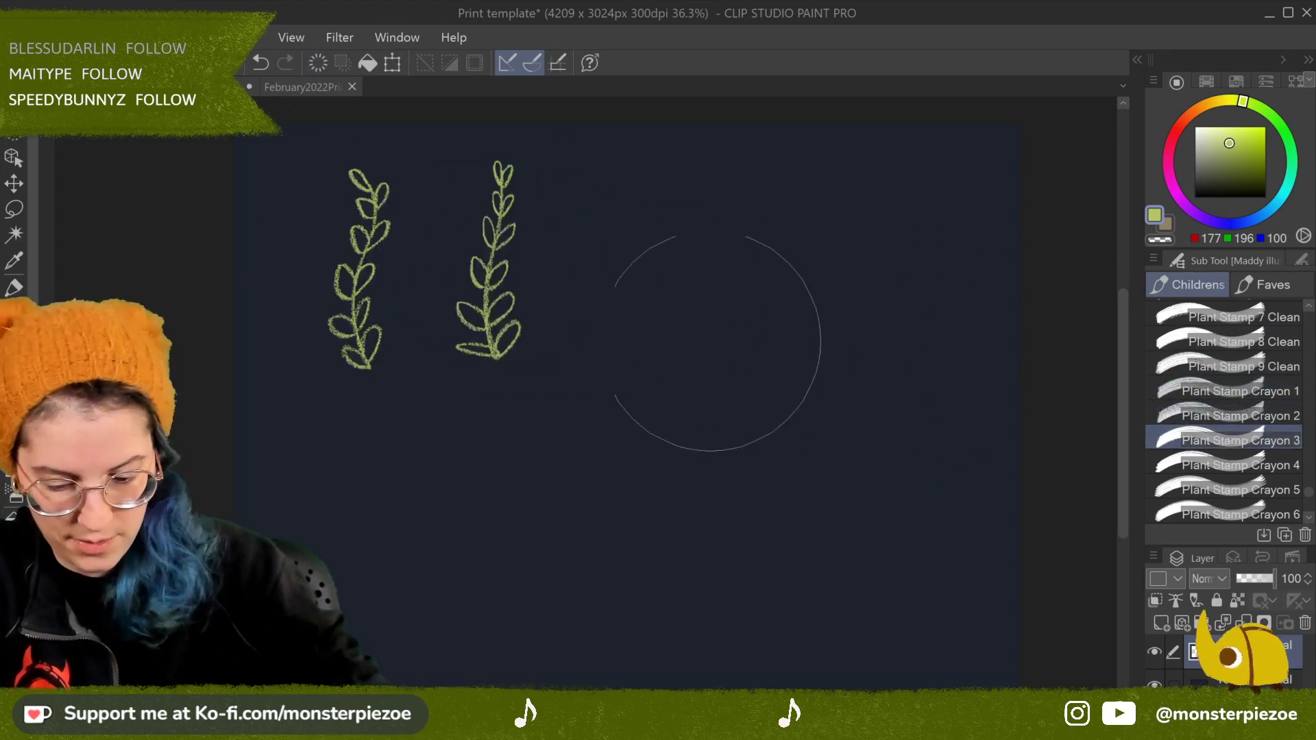
click(603, 281)
Step: Continue the top row with Plant Stamp Crayon 4 and Plant Stamp Crayon 5 at its right end
click(1241, 465)
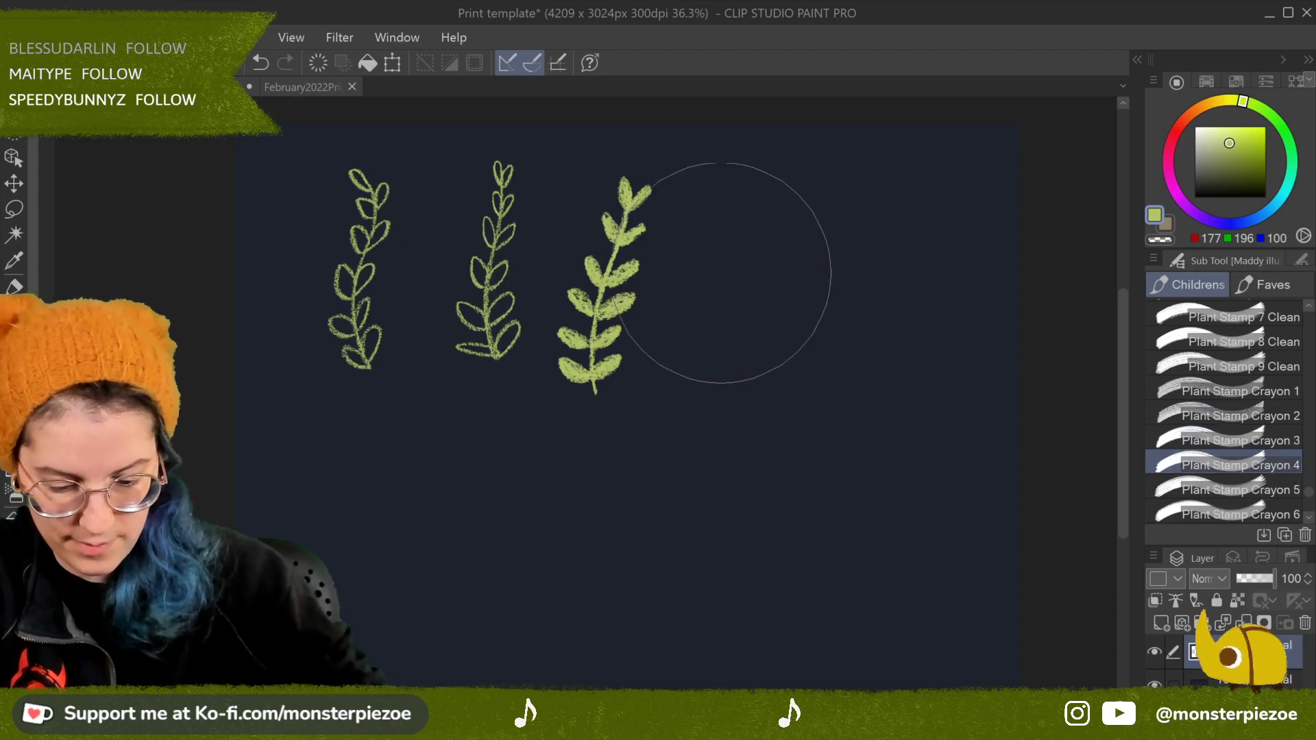
click(720, 271)
click(1241, 490)
click(873, 295)
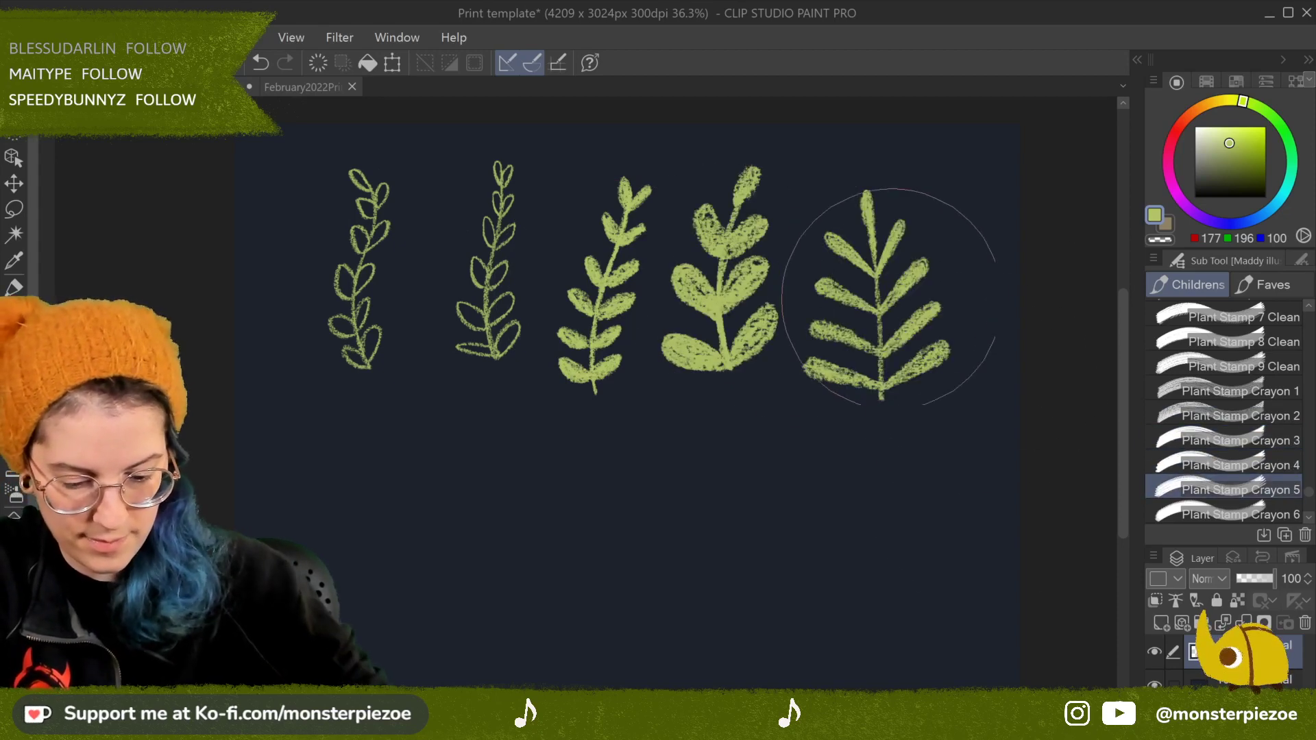
Step: Stamp Plant Stamp Crayon 6 at the canvas's left edge, starting a second row below the first crayon sprig
click(1241, 514)
click(296, 447)
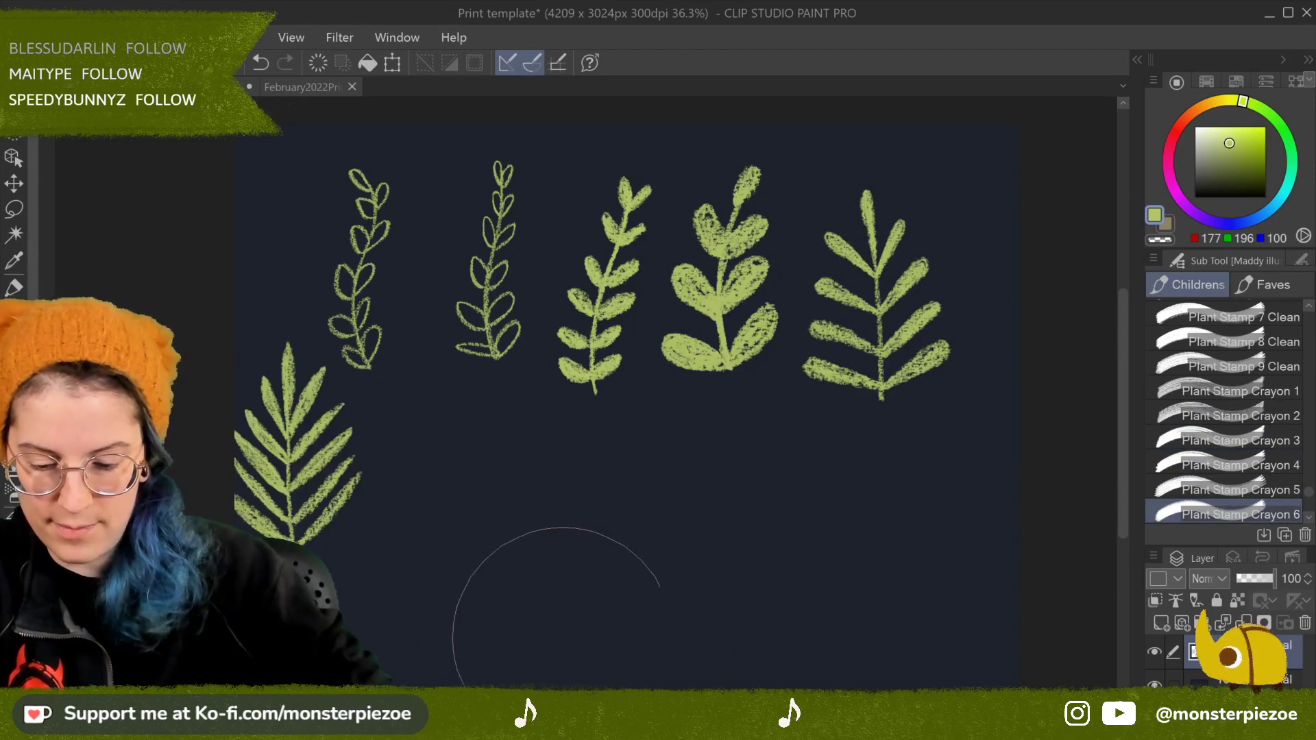
drag(617, 661, 703, 646)
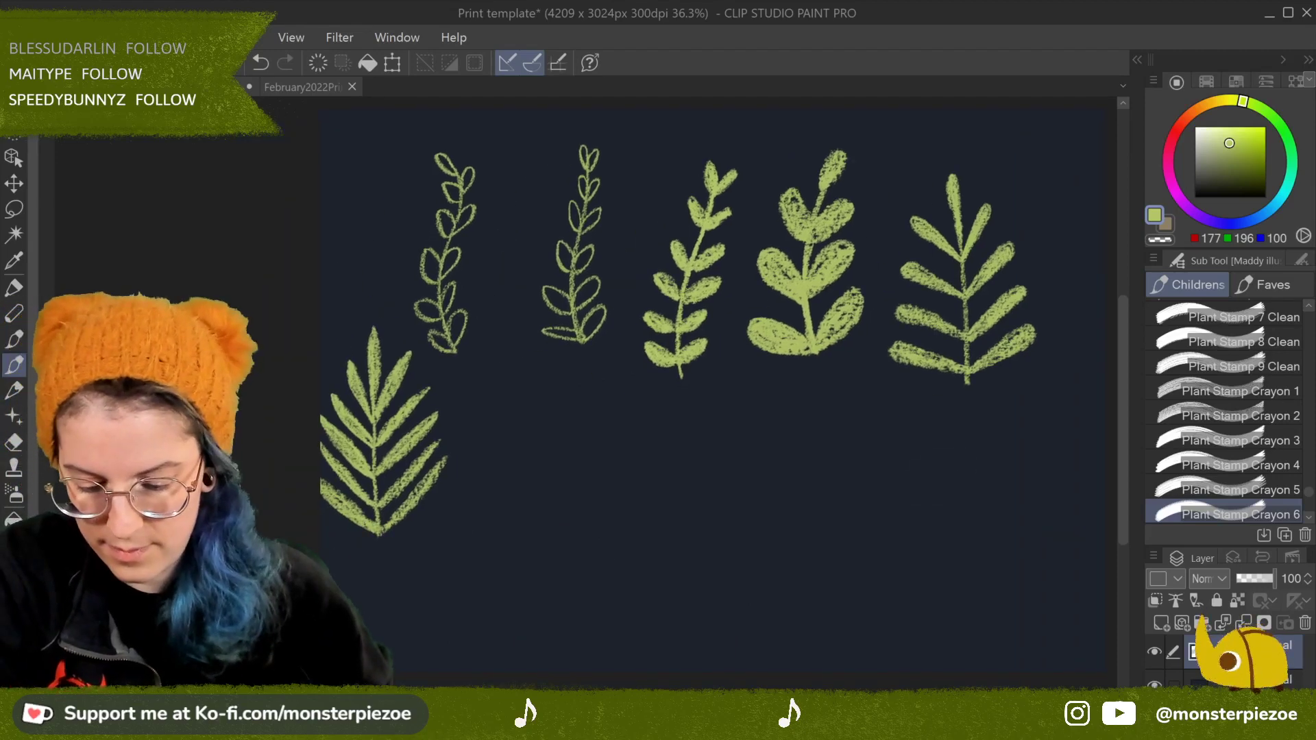
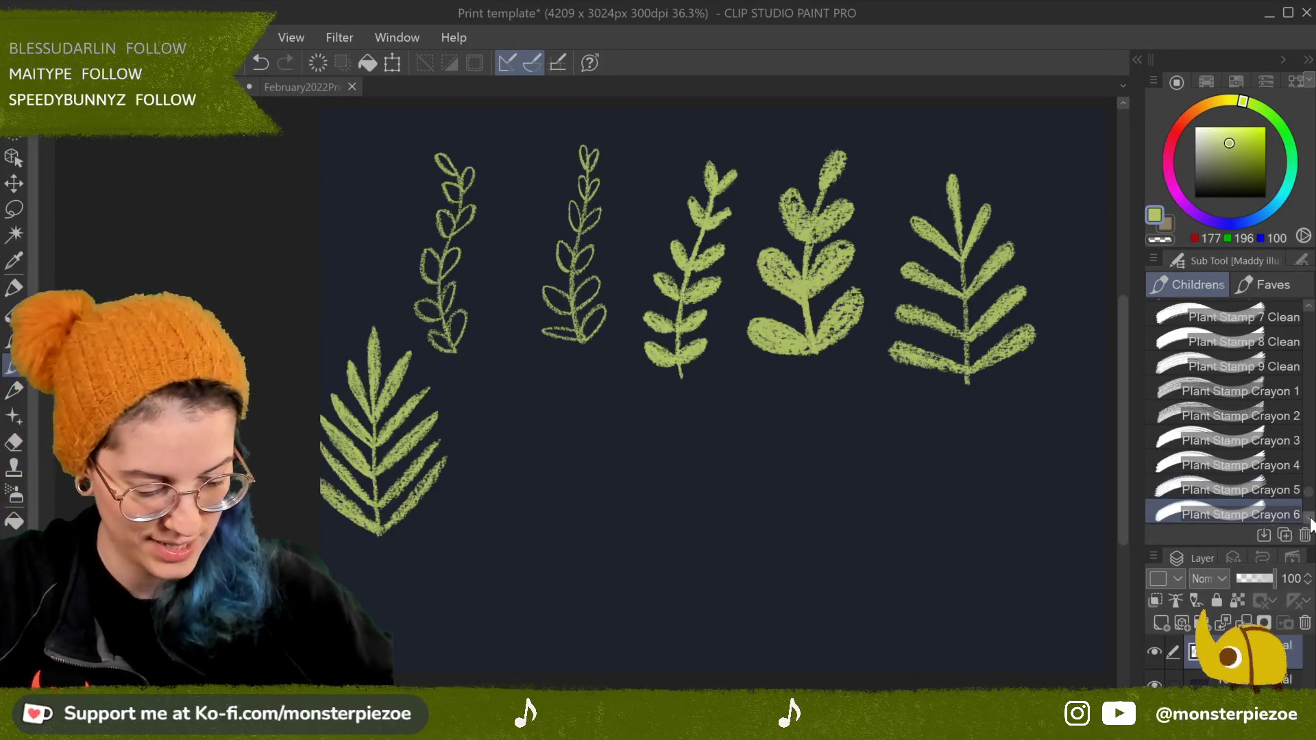
Step: Stamp Plant Stamp Crayon 7, 8 and 9 side by side beneath the existing row of plants
scroll(1279, 480, down, 3)
click(538, 476)
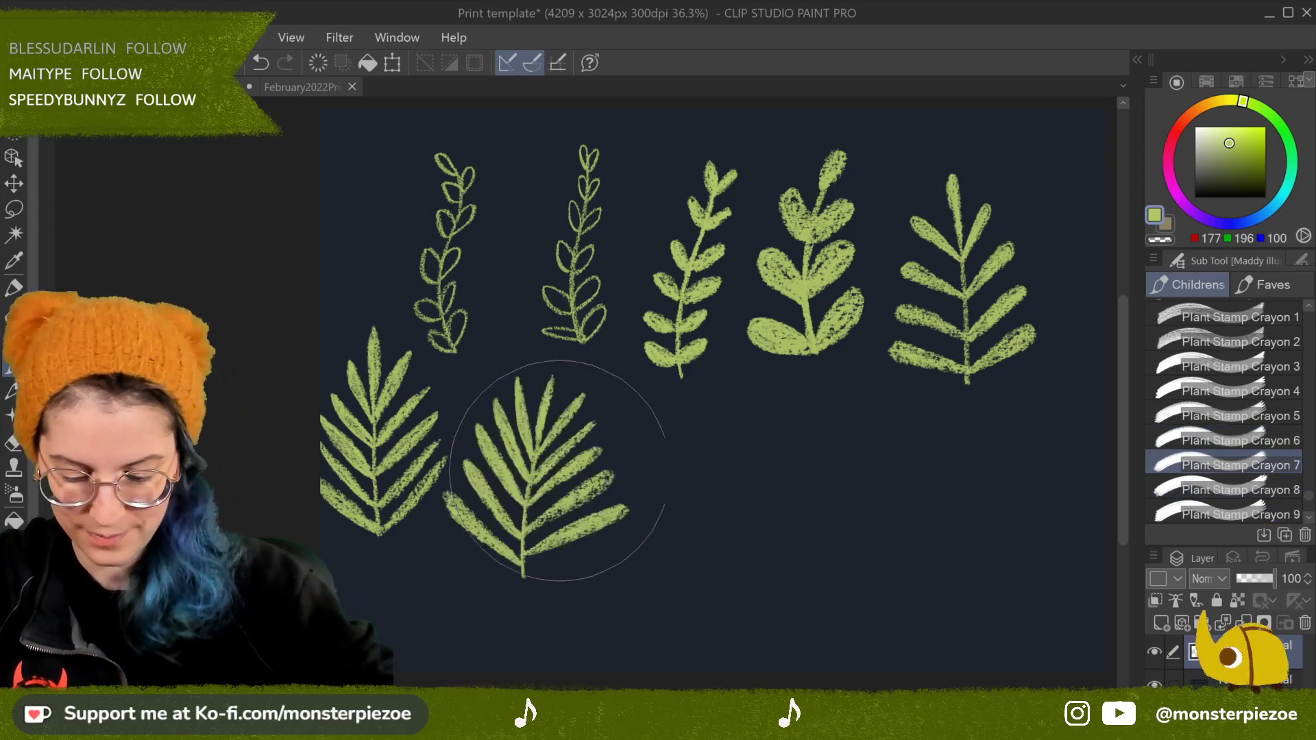
click(1260, 491)
click(737, 485)
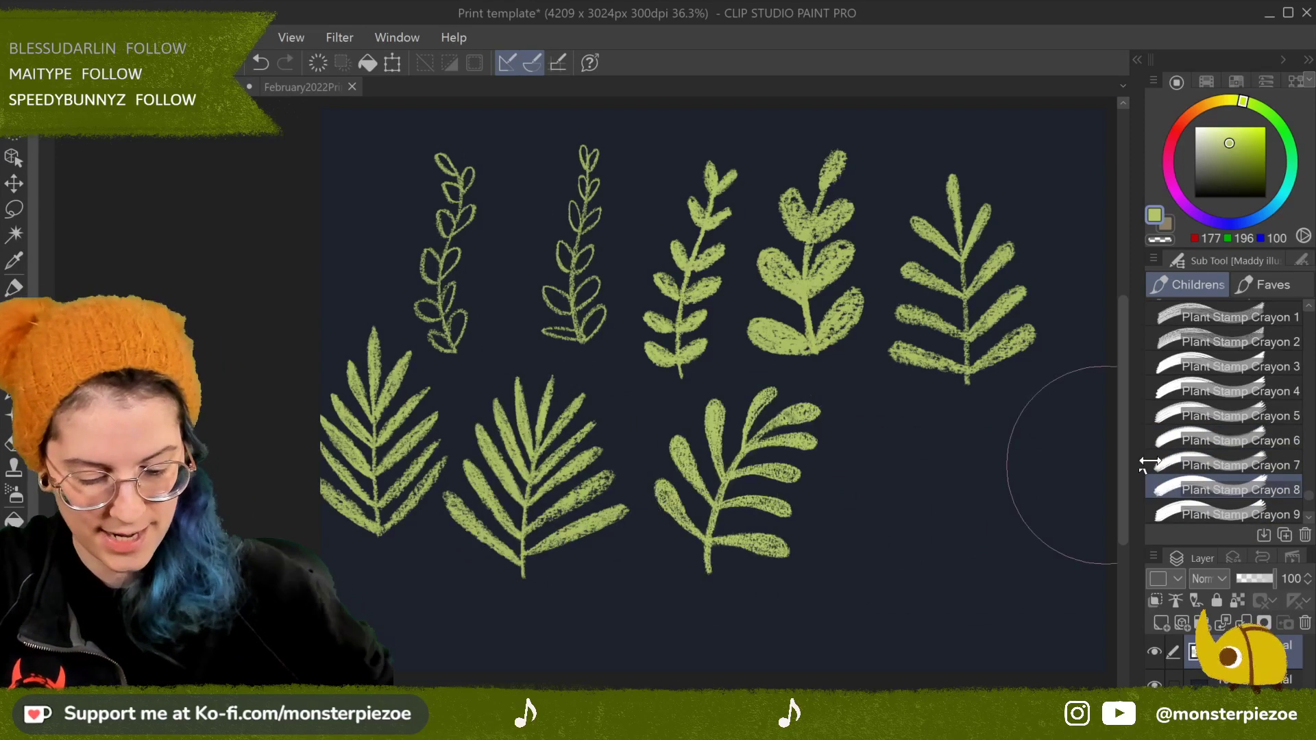
click(1281, 512)
click(915, 497)
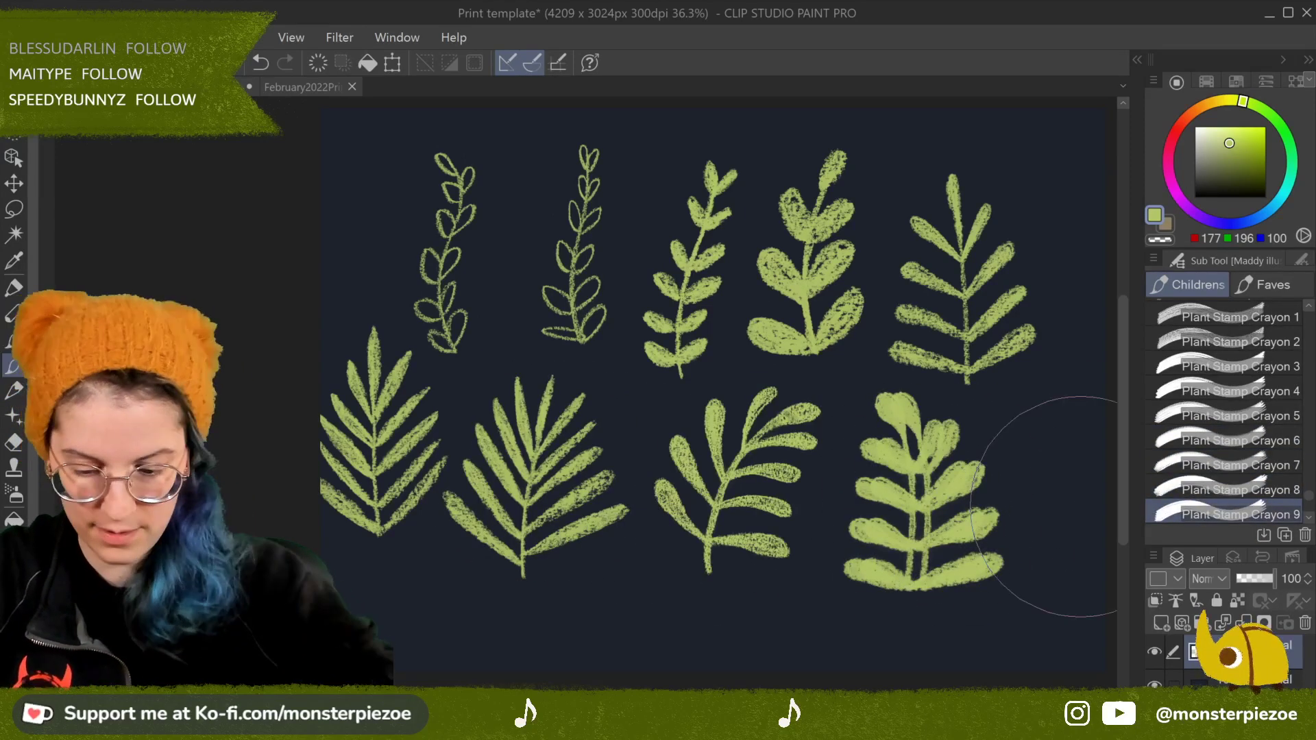
Step: Clear the layer and stamp Plant Stamp Crayon 9, 10 and 11 from right to left across the middle of the canvas
click(318, 63)
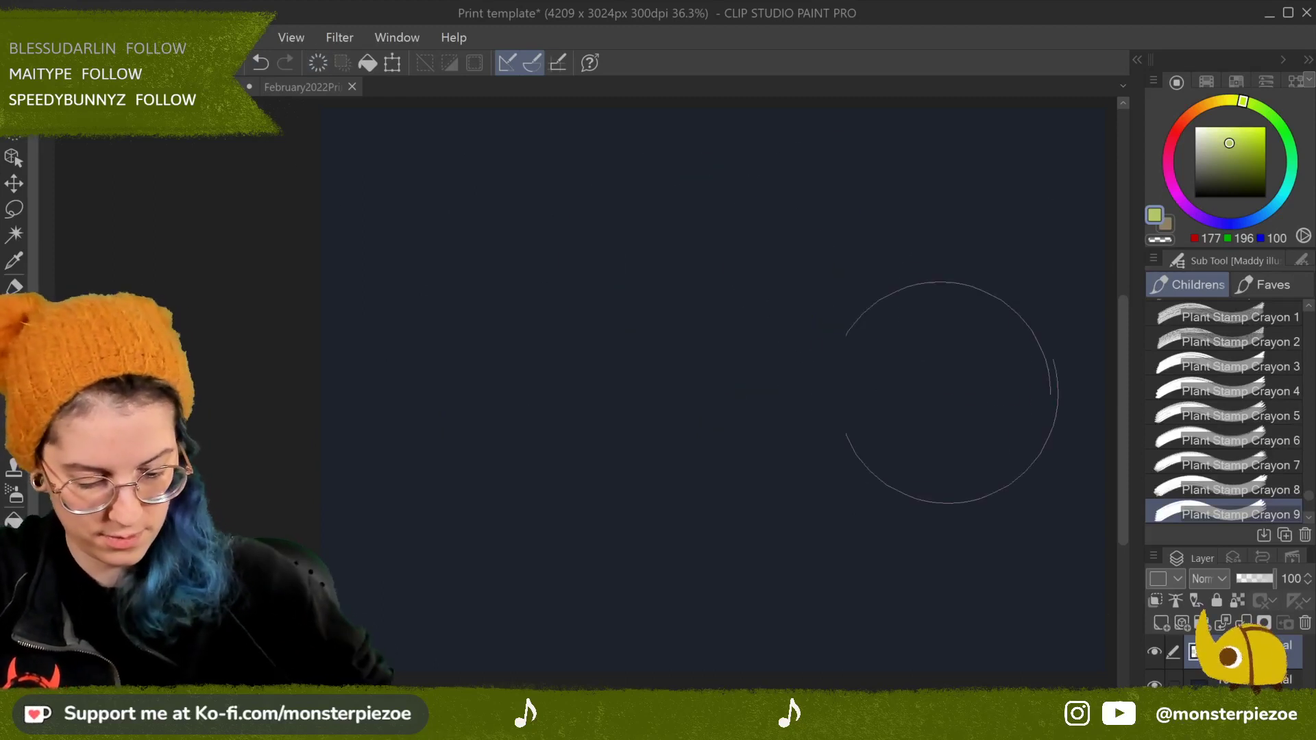
click(926, 384)
scroll(1311, 525, down, 5)
scroll(1311, 524, down, 1)
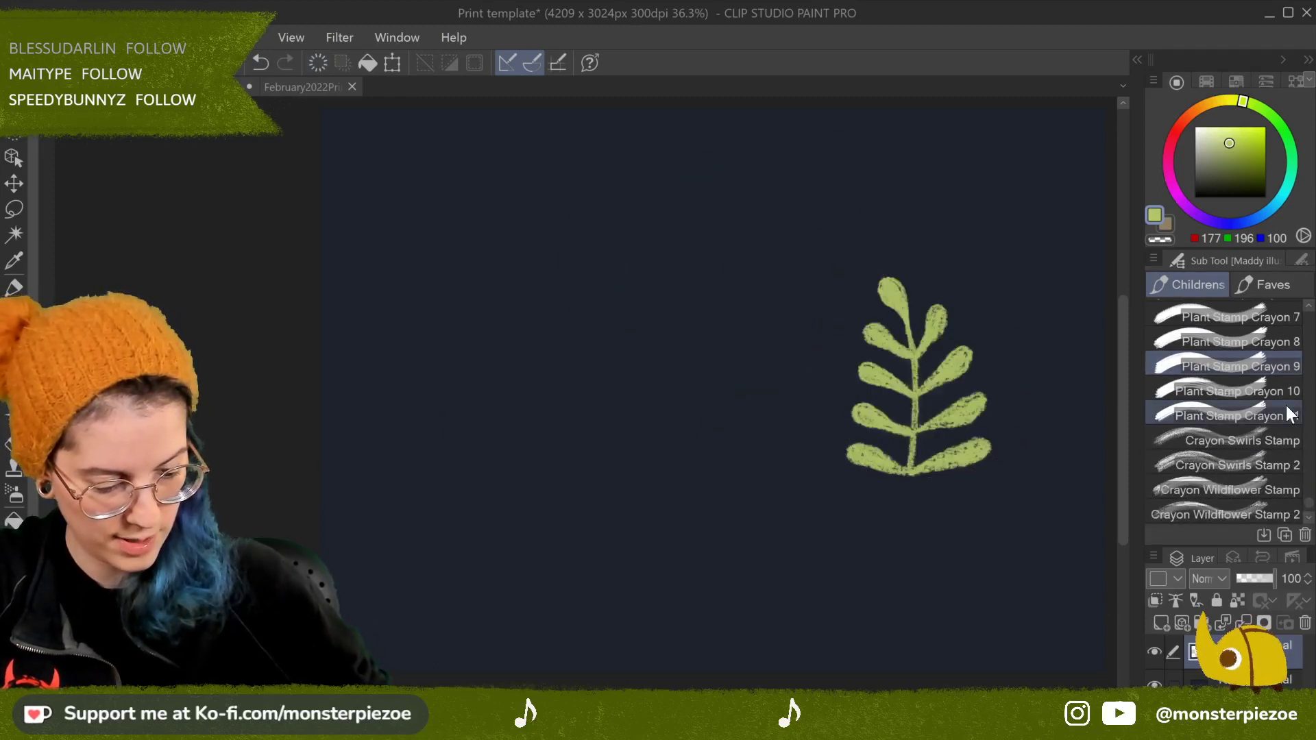
click(1282, 392)
click(727, 380)
click(1279, 413)
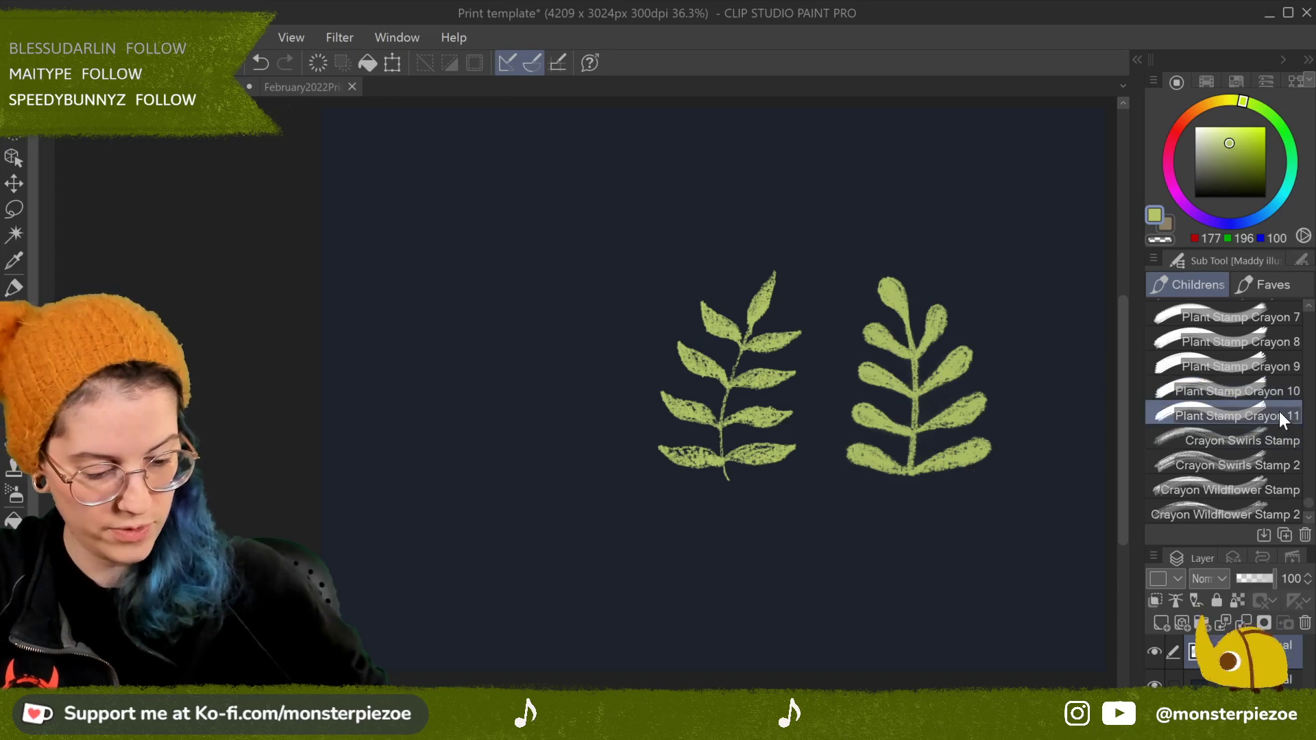
click(515, 381)
Step: Stamp Crayon Swirls Stamp above and Crayon Swirls Stamp 2 below the plant nearest the canvas's right edge
click(1261, 440)
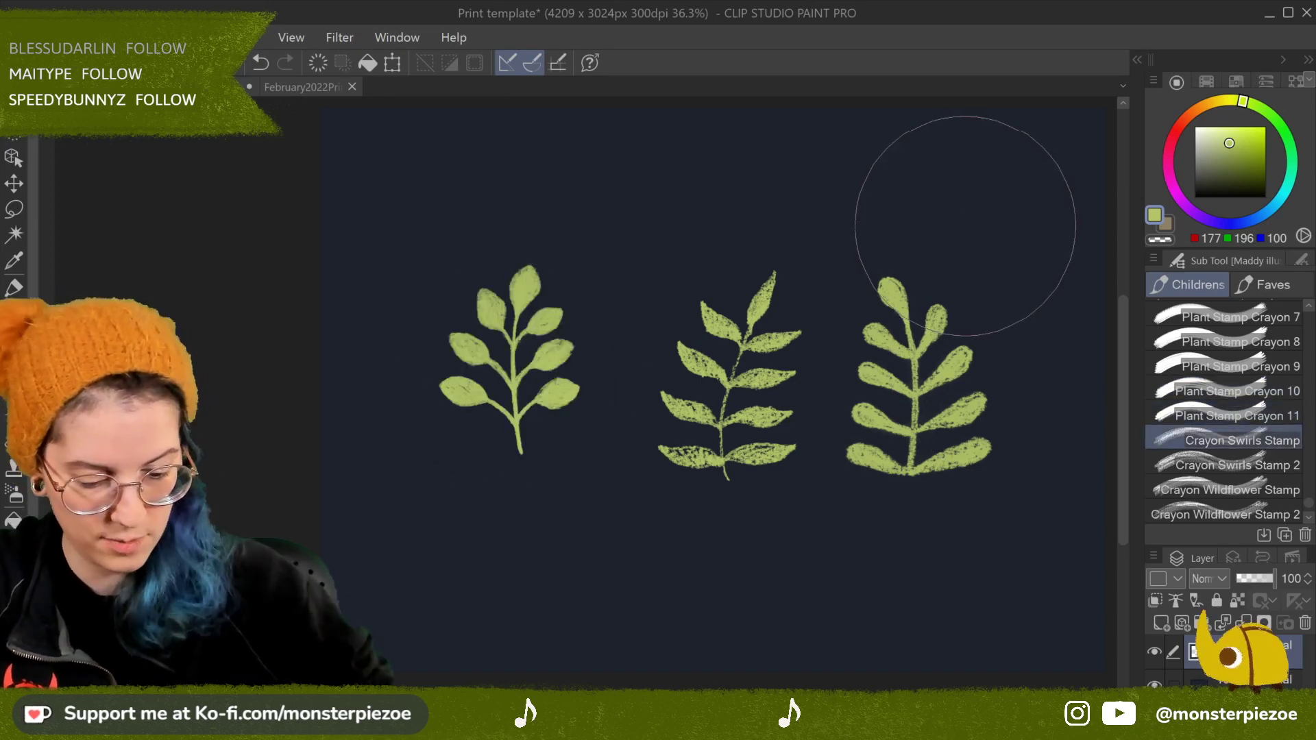
click(967, 218)
click(1265, 476)
click(995, 568)
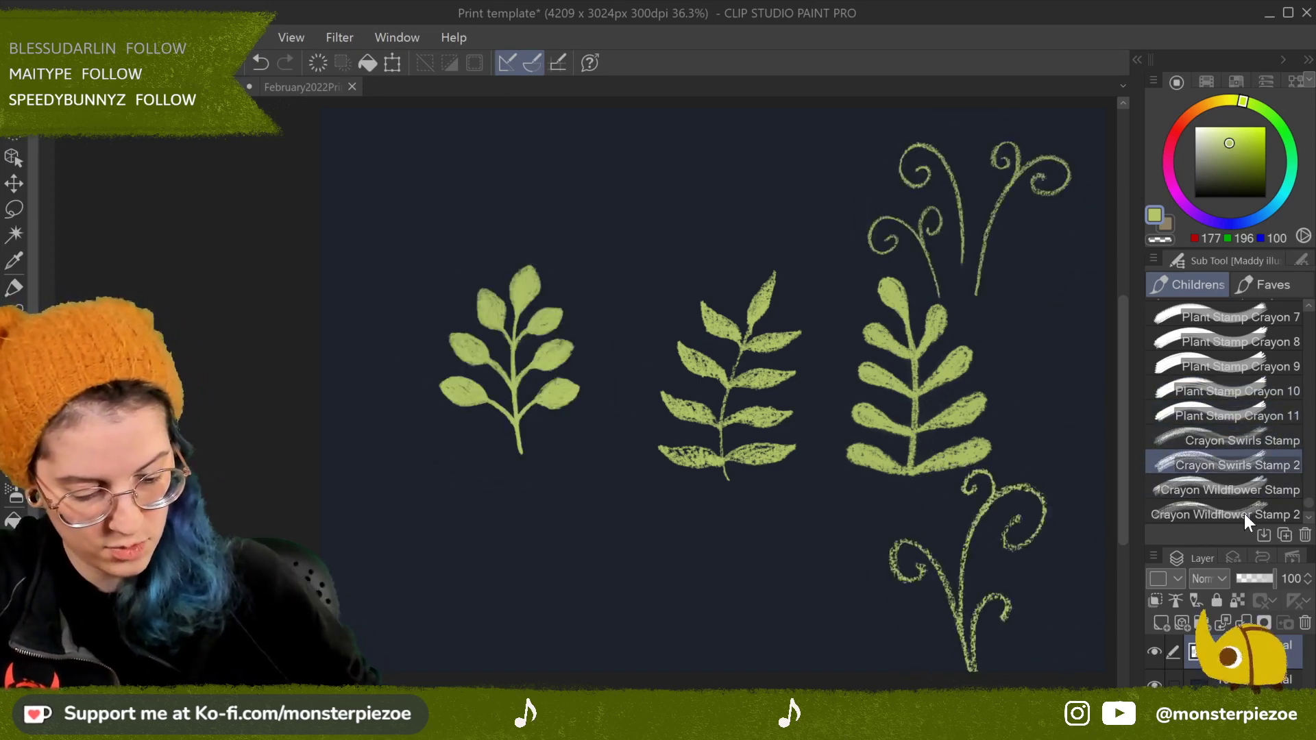
Step: Stamp Crayon Wildflower Stamp and Crayon Wildflower Stamp 2 side by side along the lower part of the canvas
click(1240, 489)
click(795, 559)
click(1257, 515)
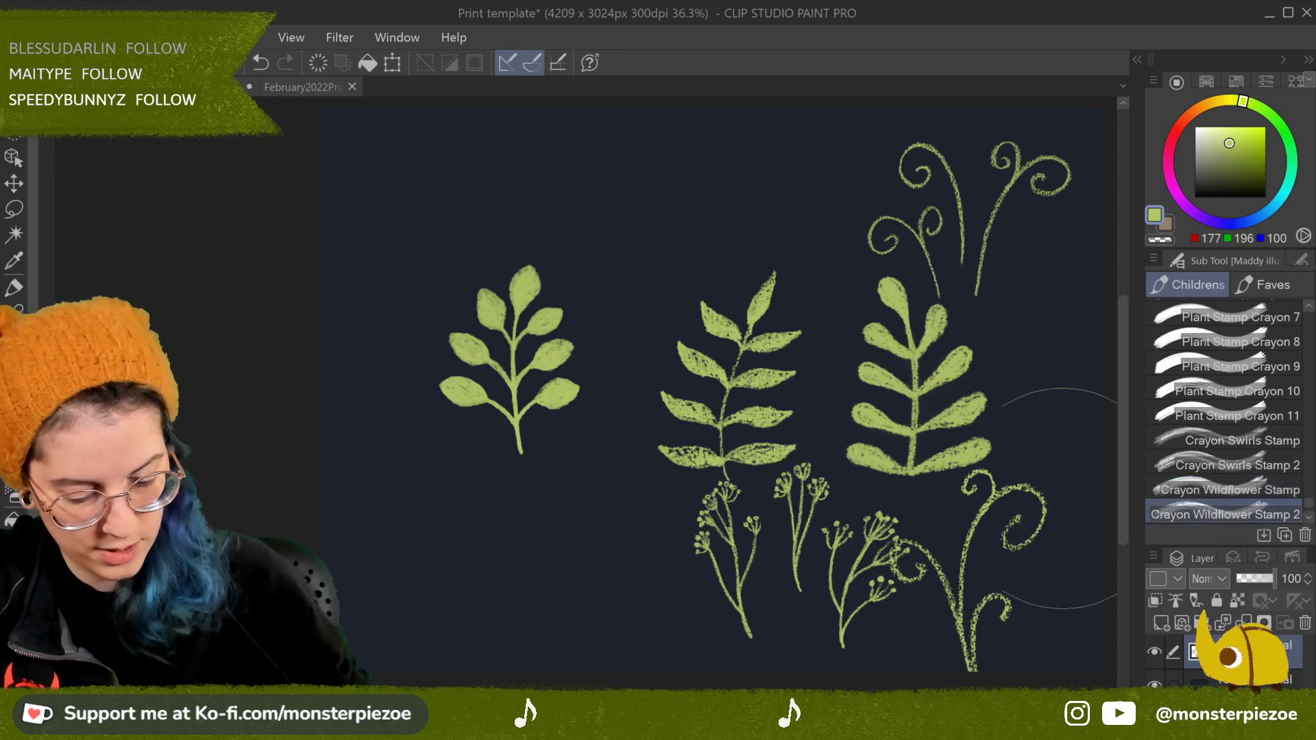
click(588, 553)
drag(1070, 470, 918, 442)
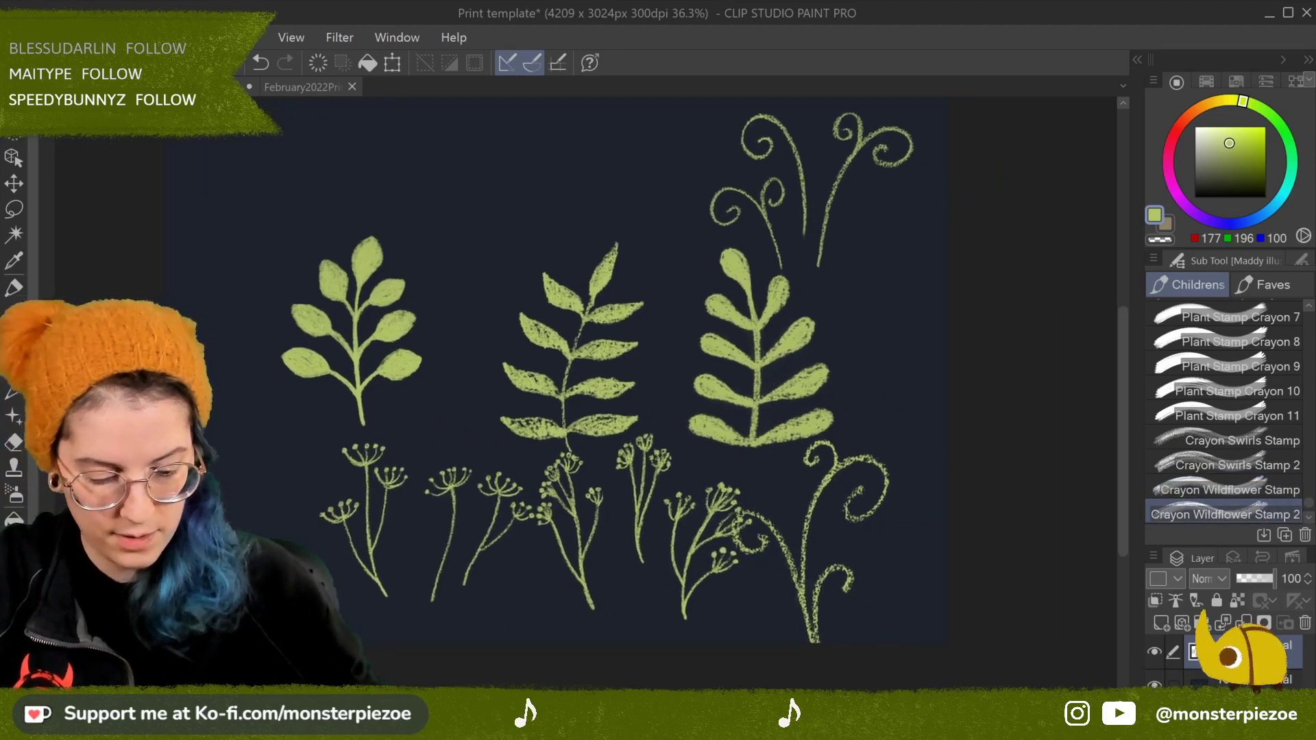
scroll(1306, 513, down, 2)
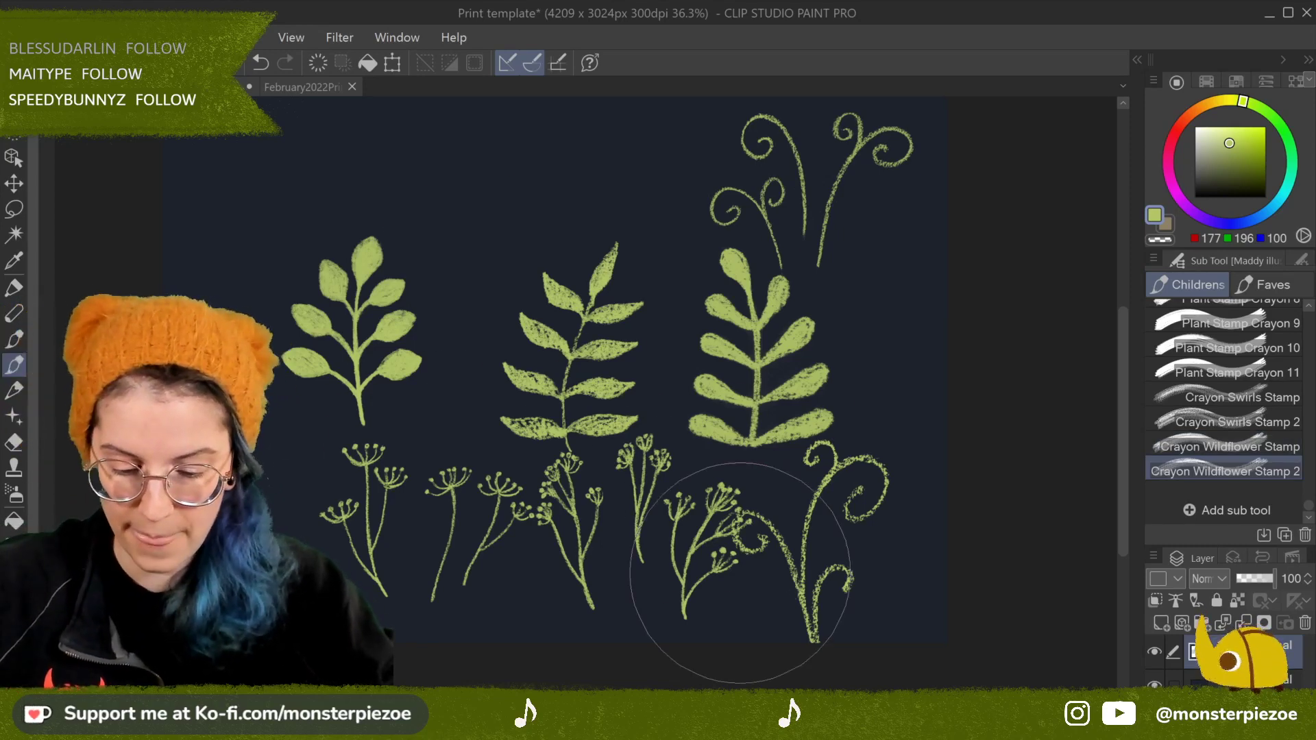
mouse_move(896, 406)
mouse_down()
mouse_move(961, 416)
mouse_move(968, 456)
mouse_up()
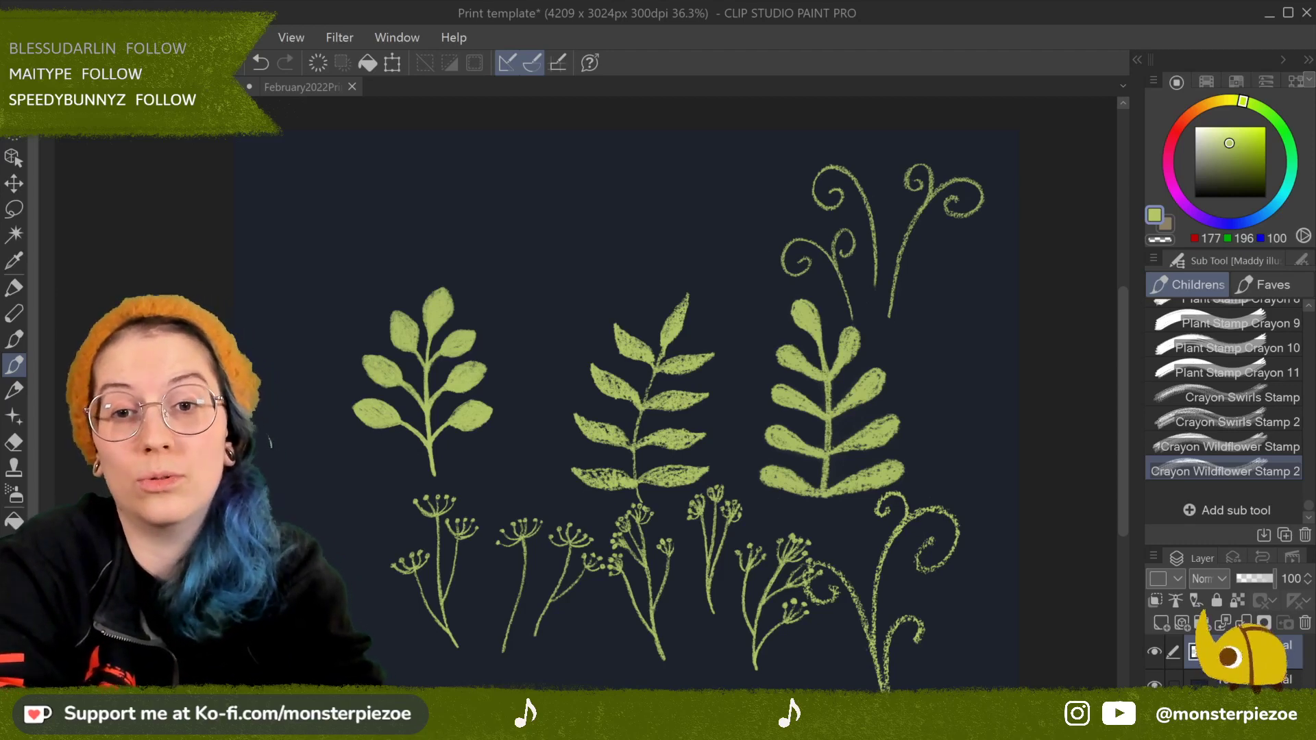
Step: Clear all the stamps from the layer and display the start of the Faves brush group
click(317, 63)
scroll(993, 442, down, 1)
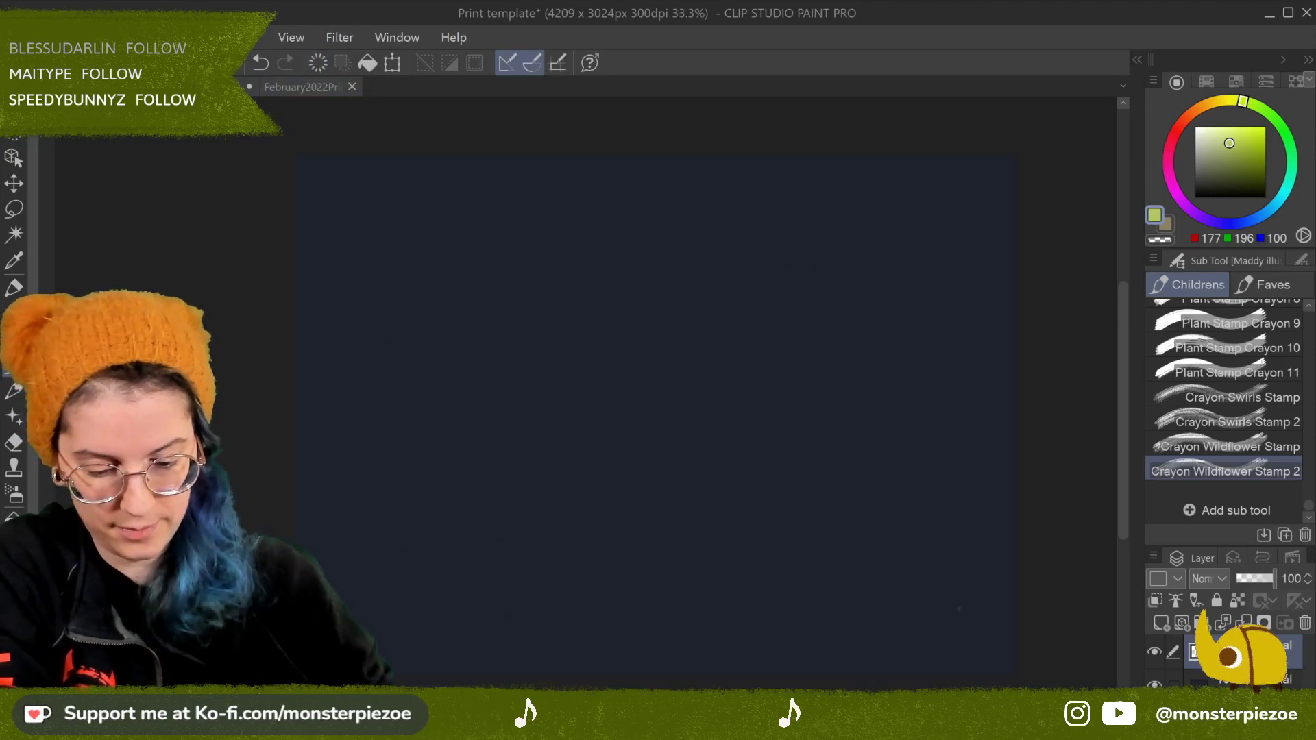
click(1266, 284)
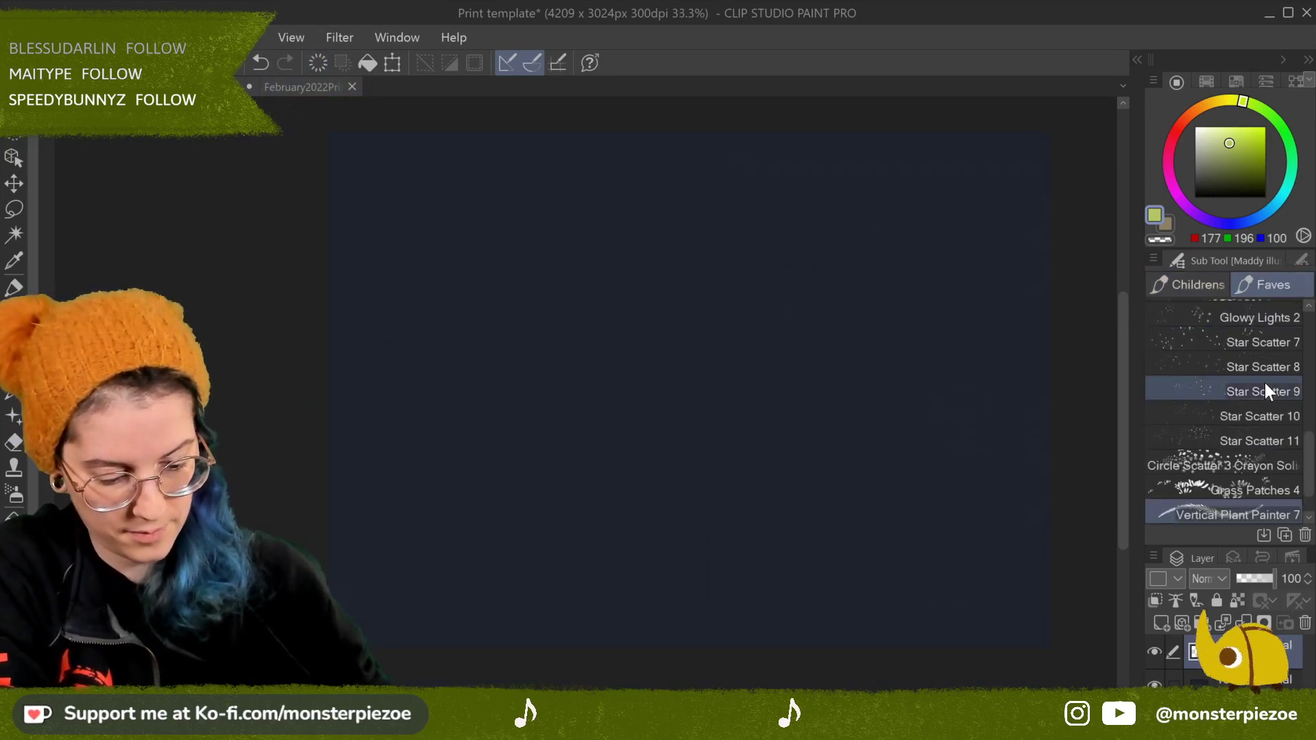
scroll(1303, 473, down, 2)
drag(1312, 488, 1298, 326)
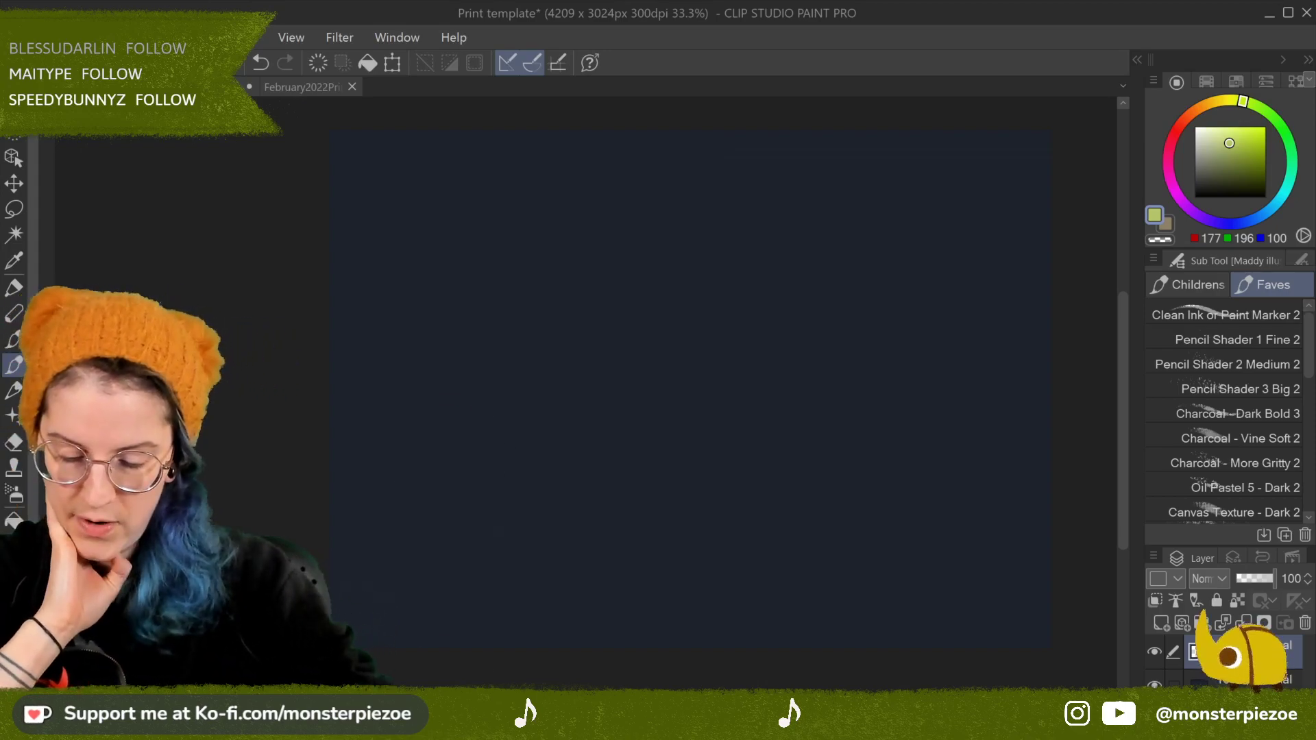
Step: Switch to the web browser and open the Unsplash site in a new tab
key(alt+Tab)
click(1013, 19)
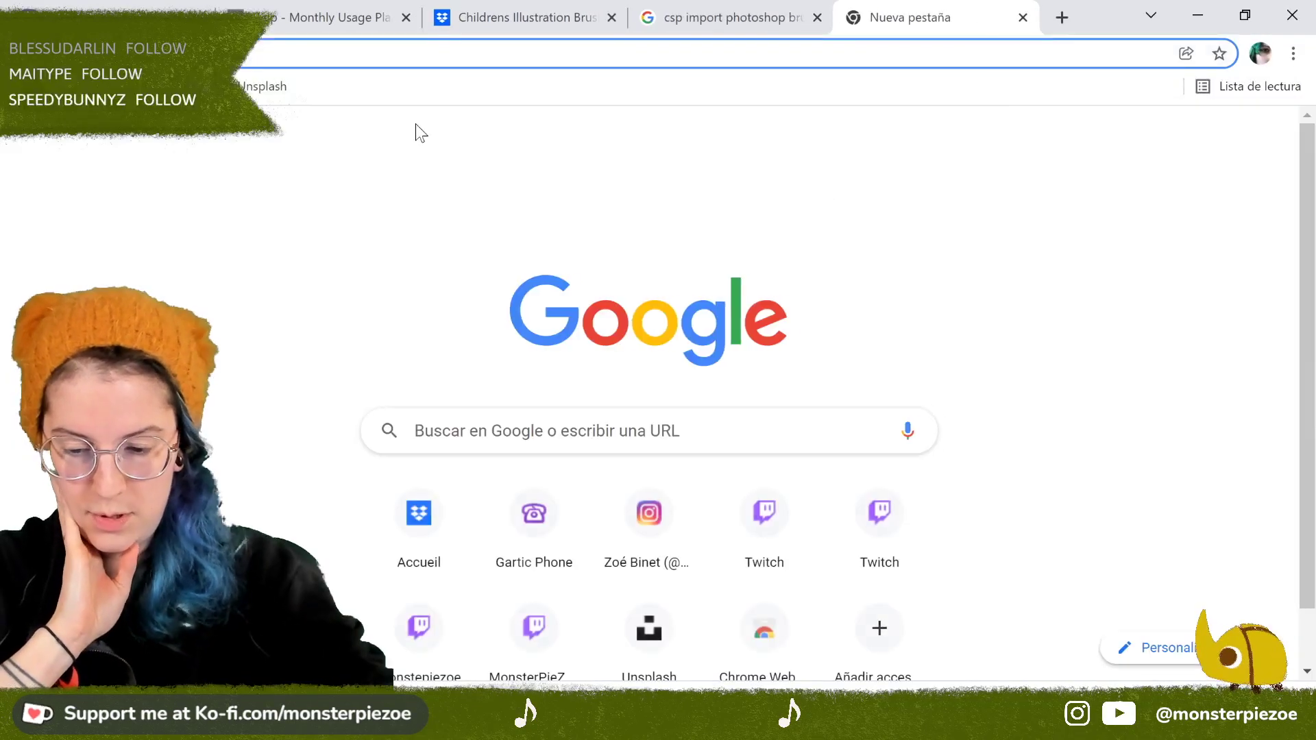
click(266, 88)
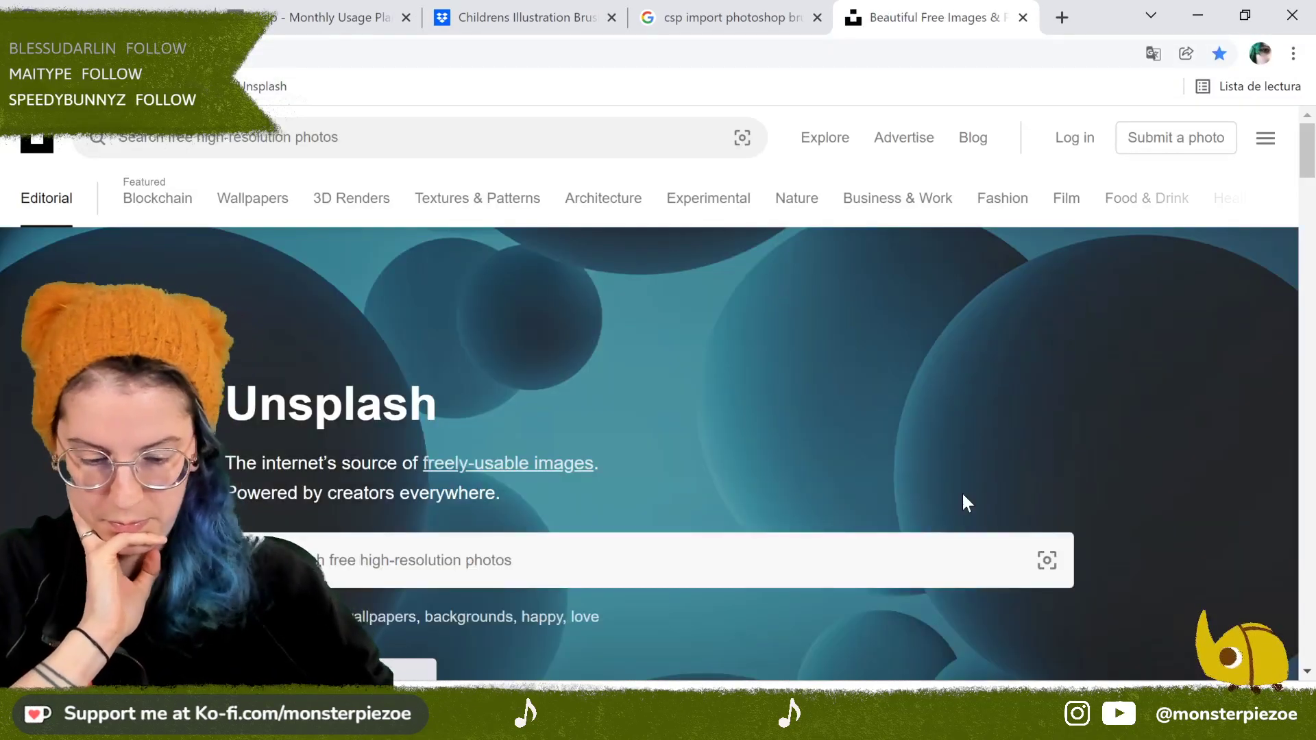
drag(1309, 151, 1311, 186)
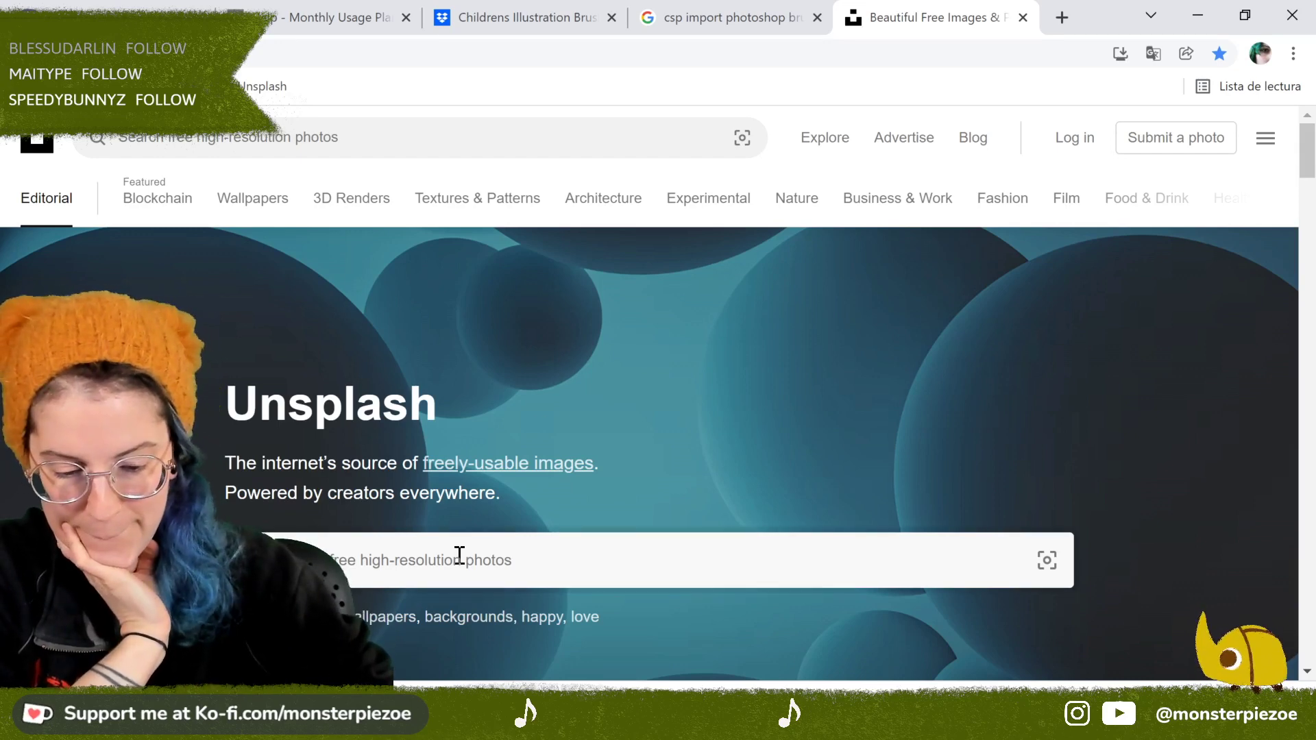
Step: Search Unsplash for "night landscape"
click(495, 546)
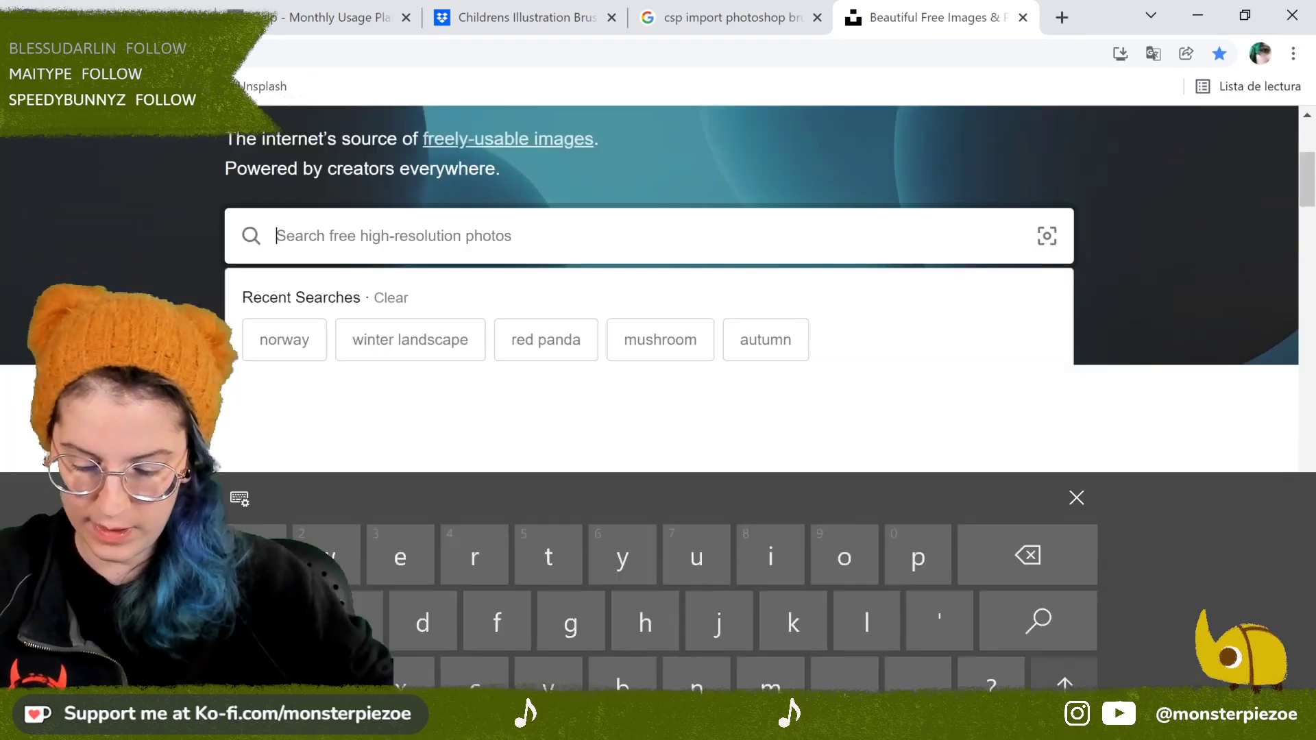
text(night )
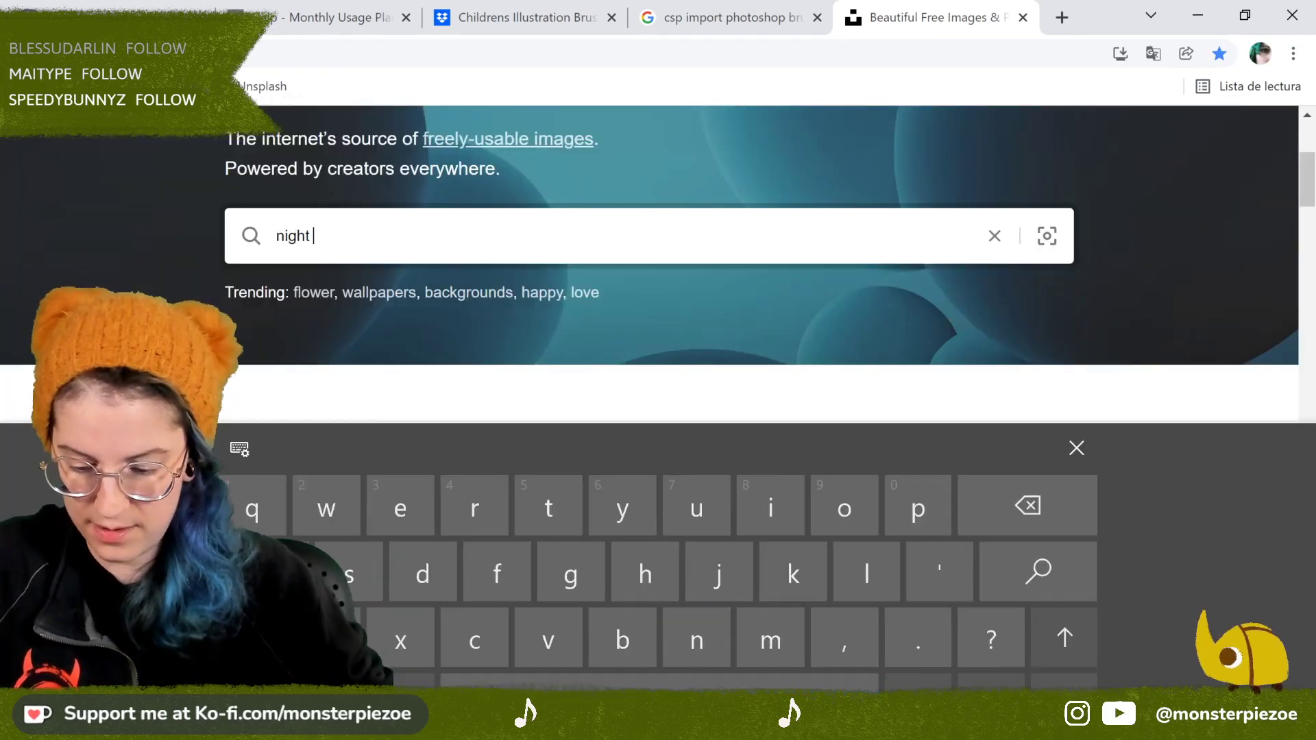
text(landsca)
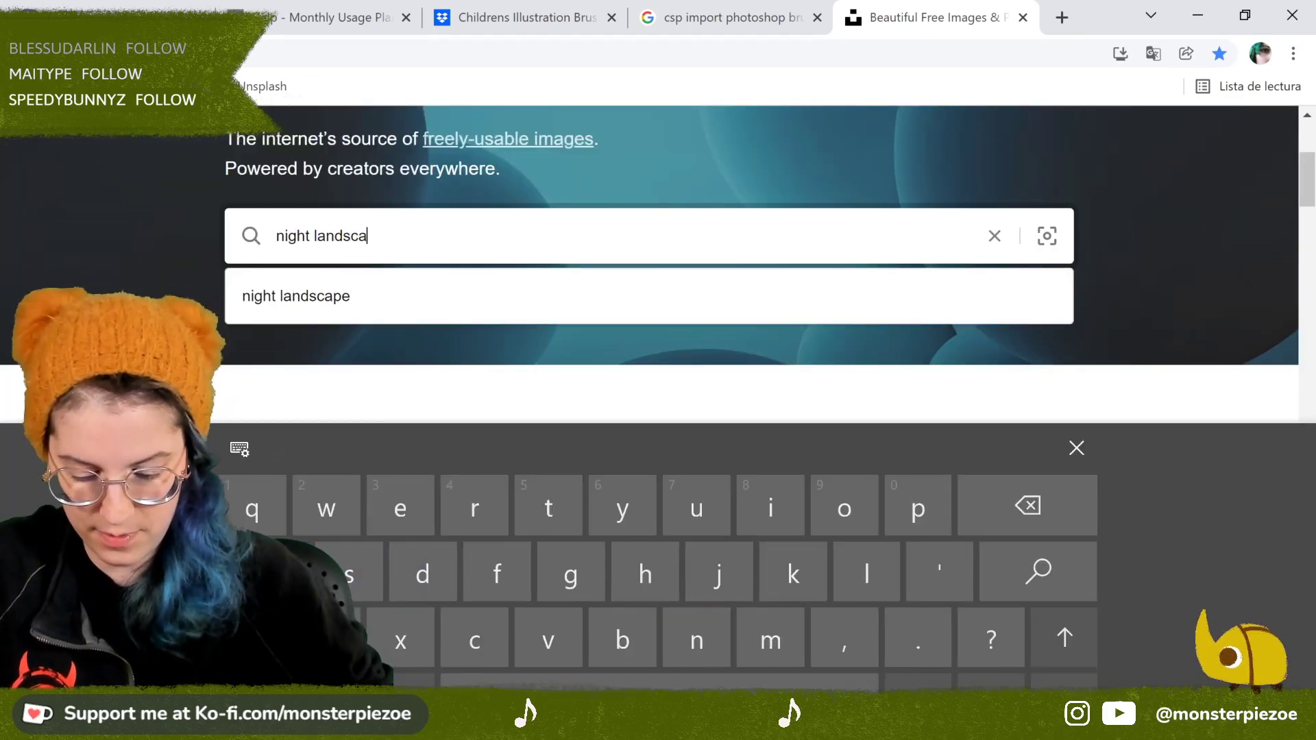
key(Return)
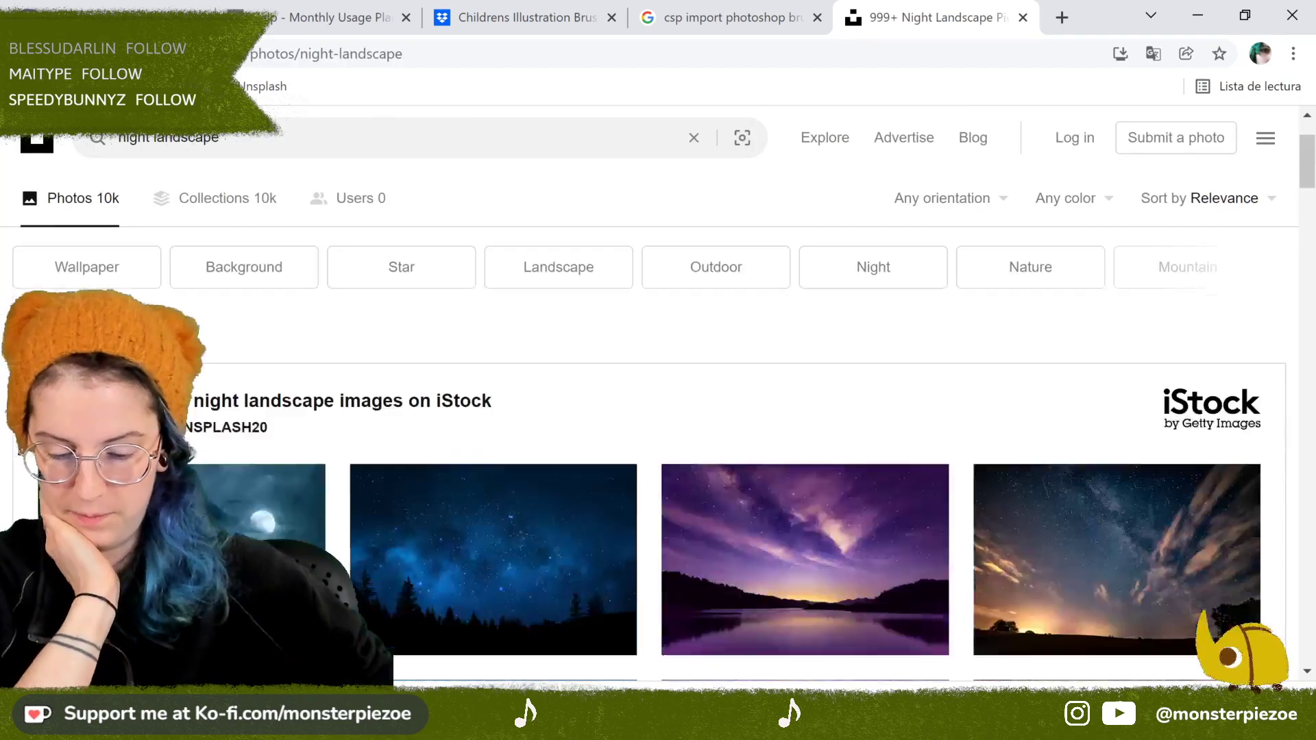
Step: Look through the night landscape photos for a suitable painting reference
scroll(658, 439, down, 3)
scroll(658, 453, down, 15)
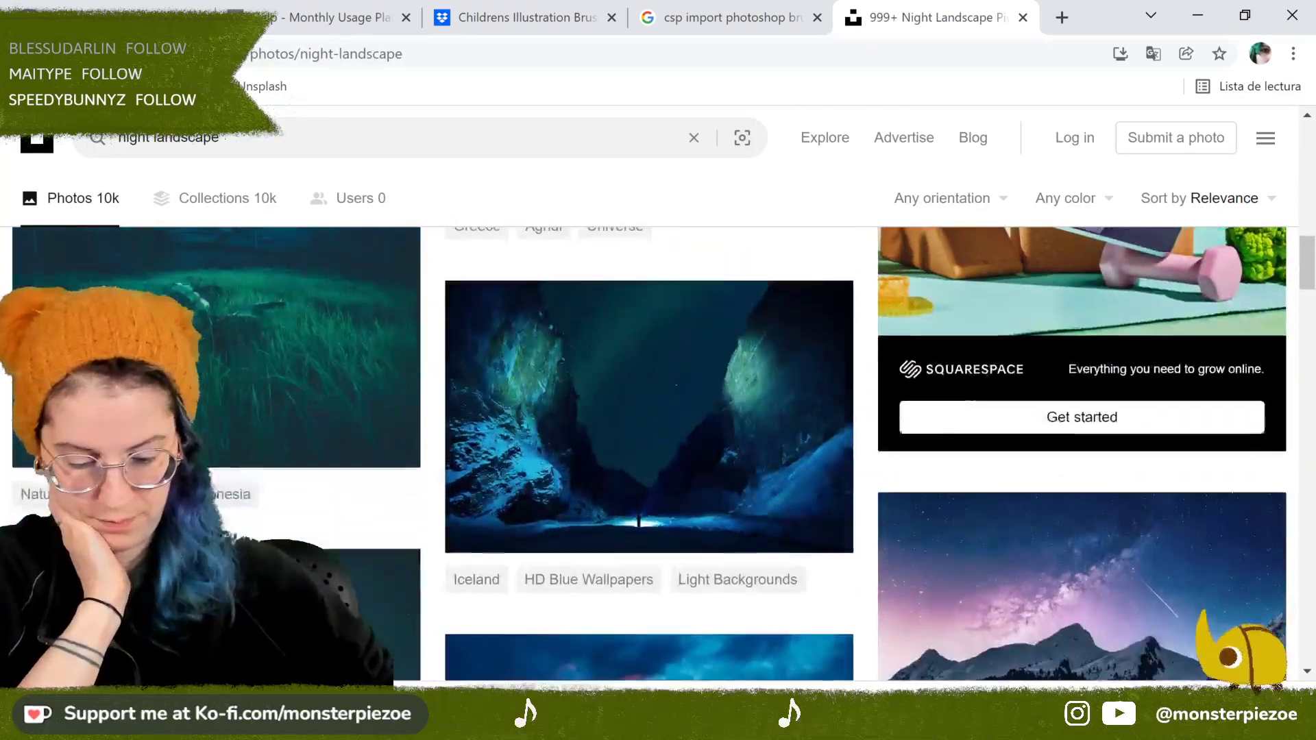
scroll(658, 453, down, 12)
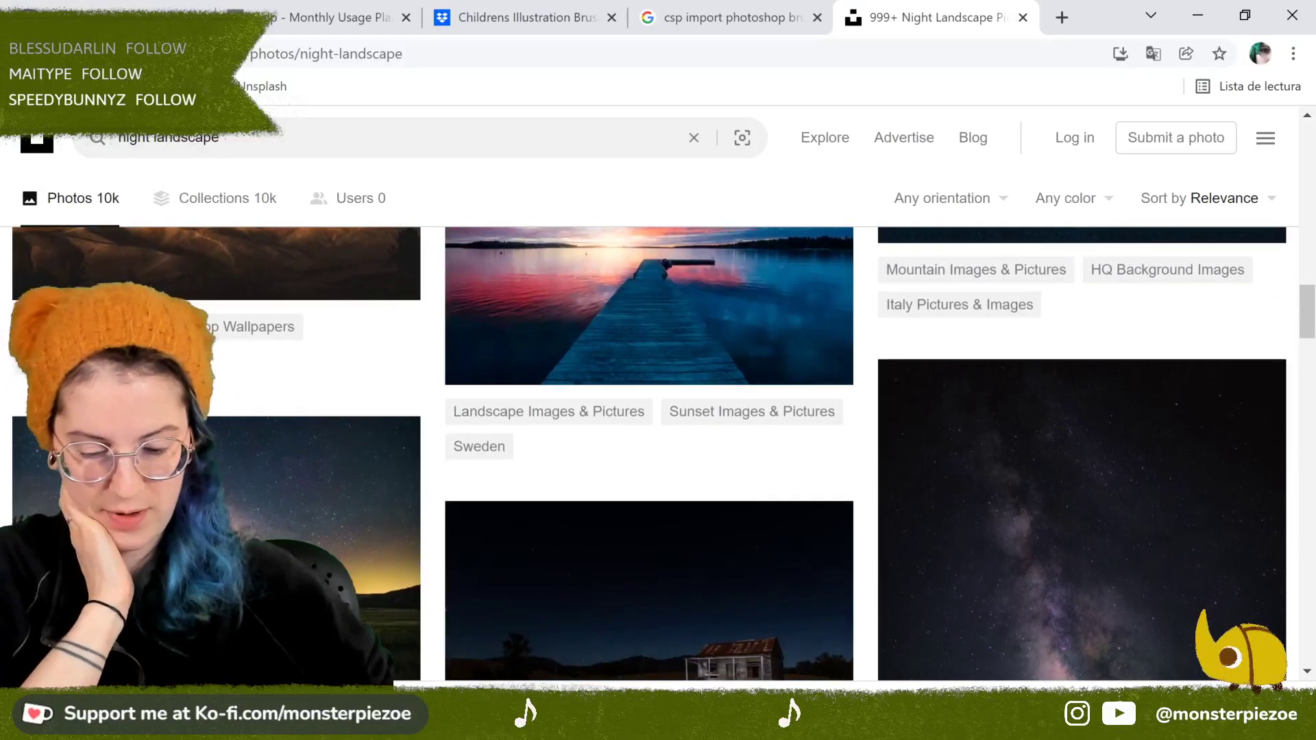
scroll(658, 452, down, 10)
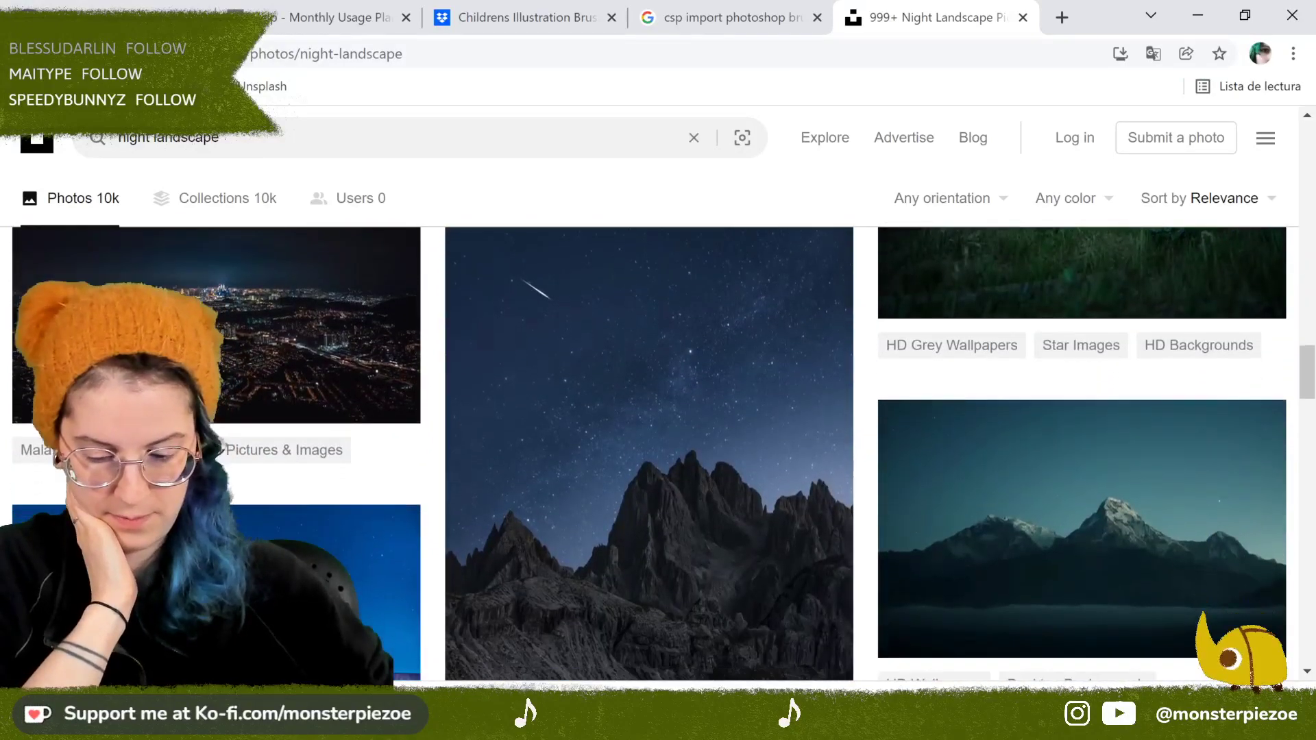
scroll(658, 453, down, 8)
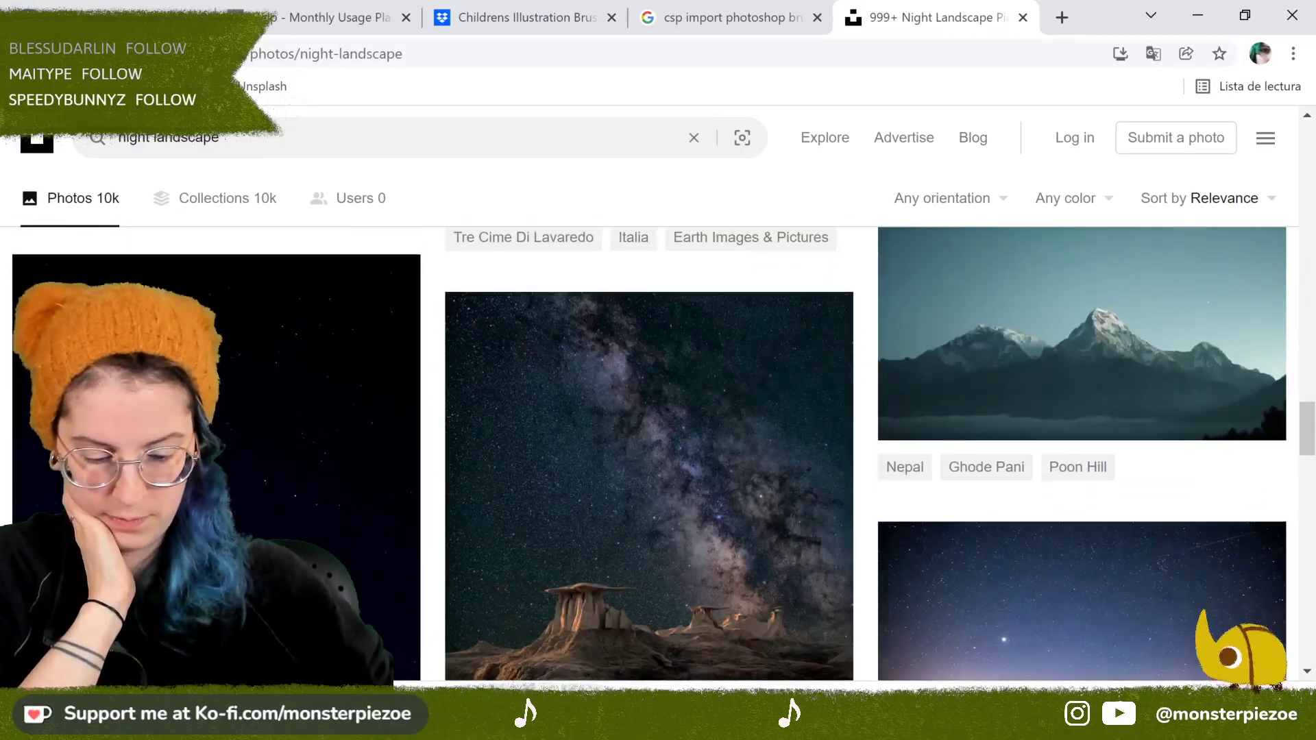
scroll(658, 453, down, 10)
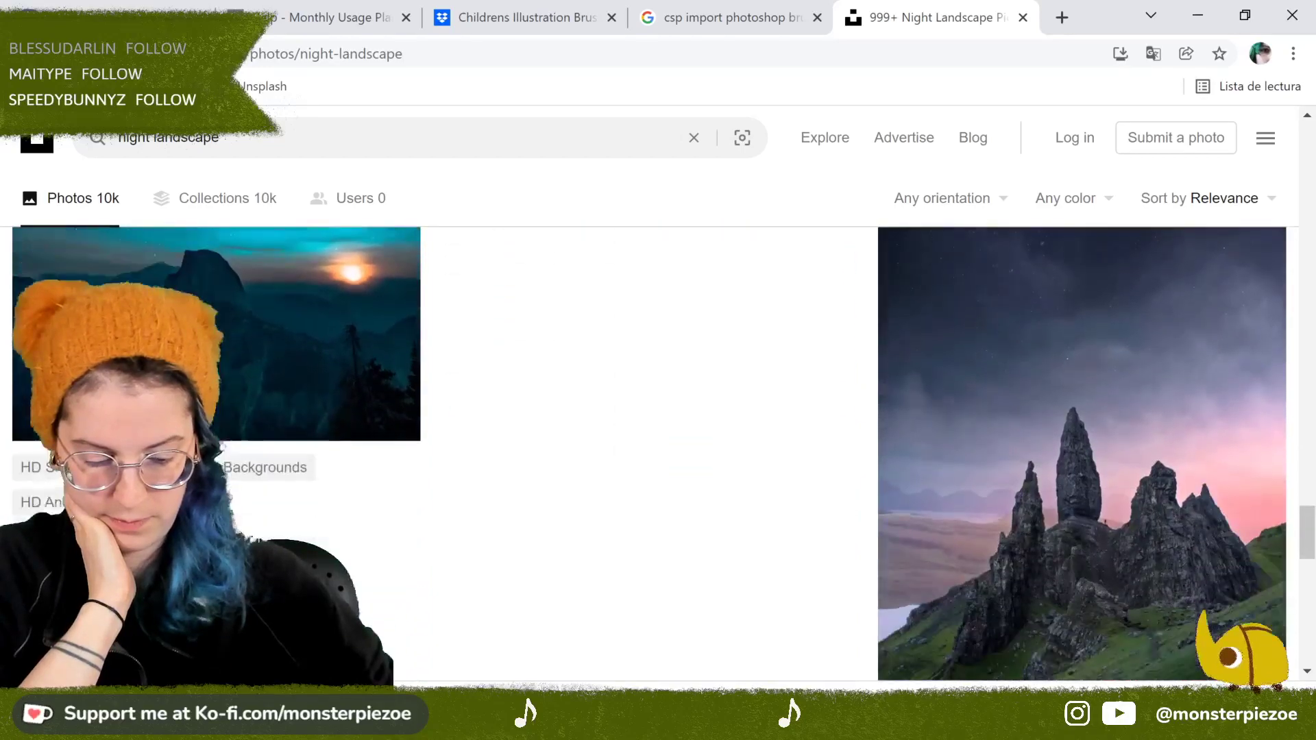
scroll(658, 452, down, 3)
scroll(659, 452, up, 4)
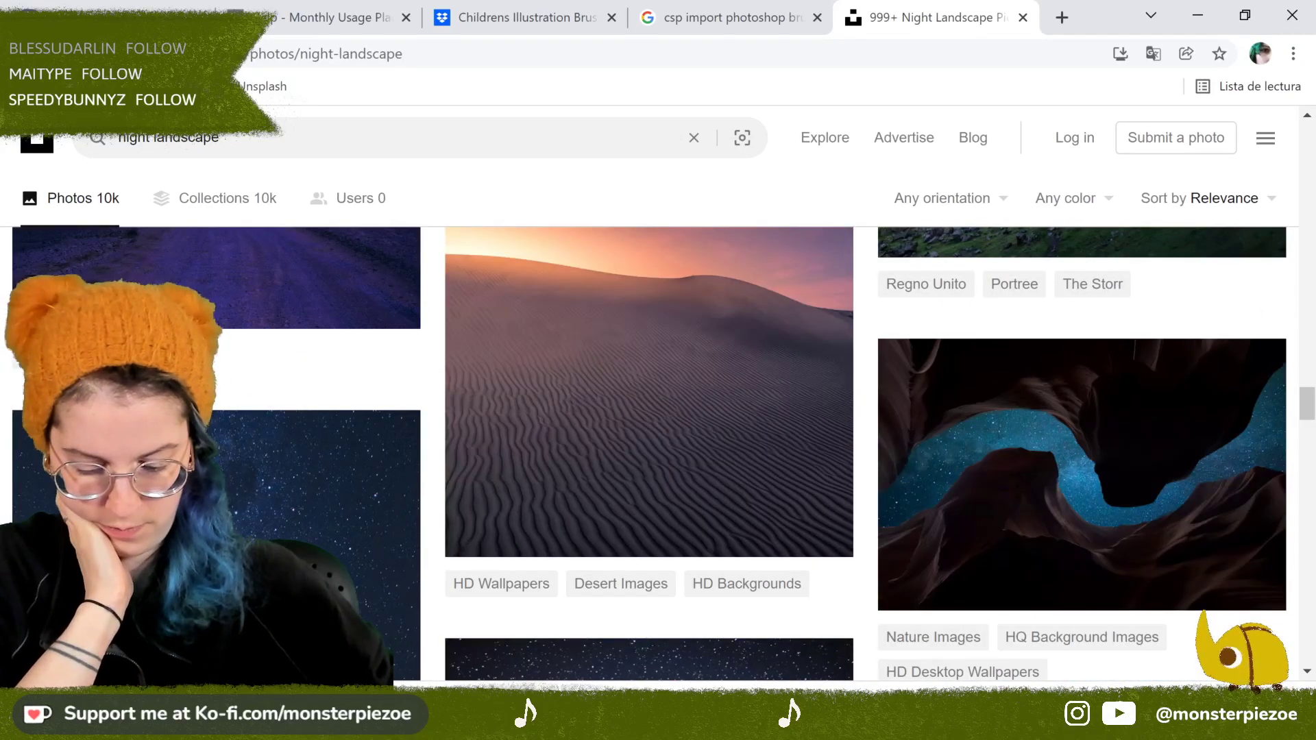
scroll(658, 452, down, 10)
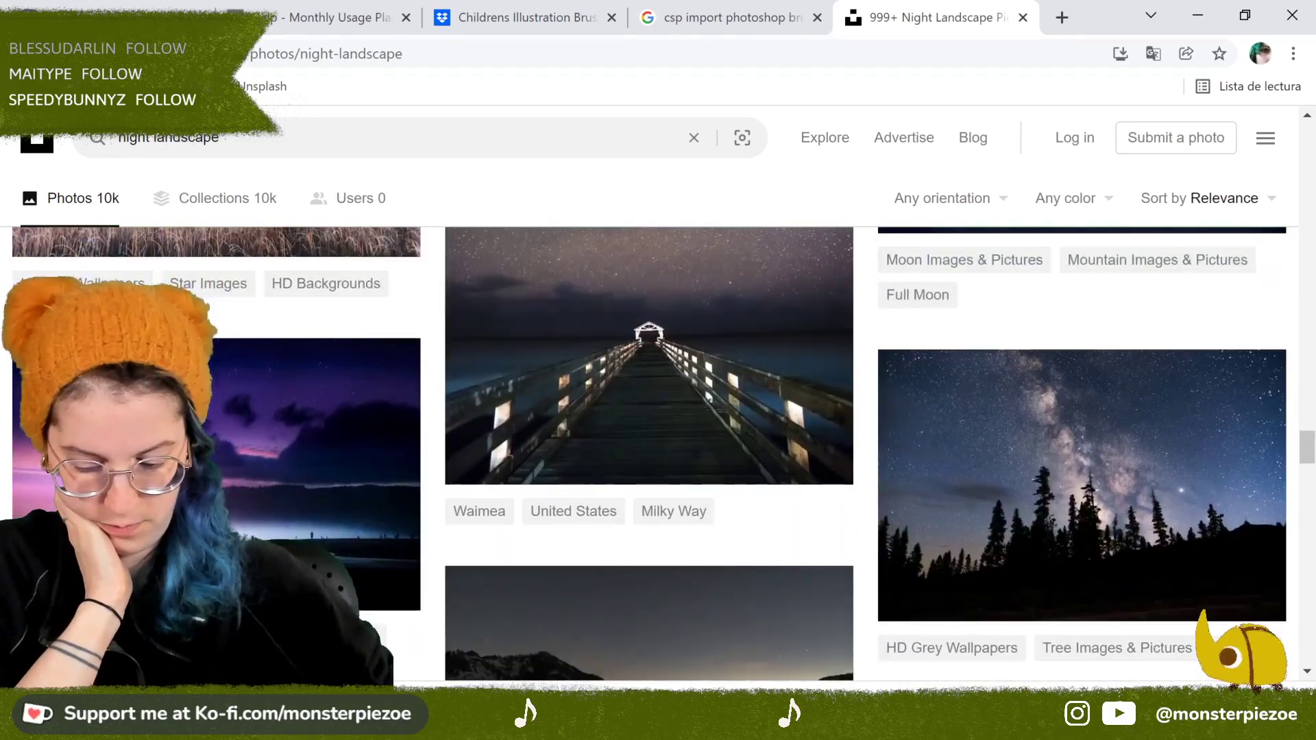
scroll(658, 453, down, 10)
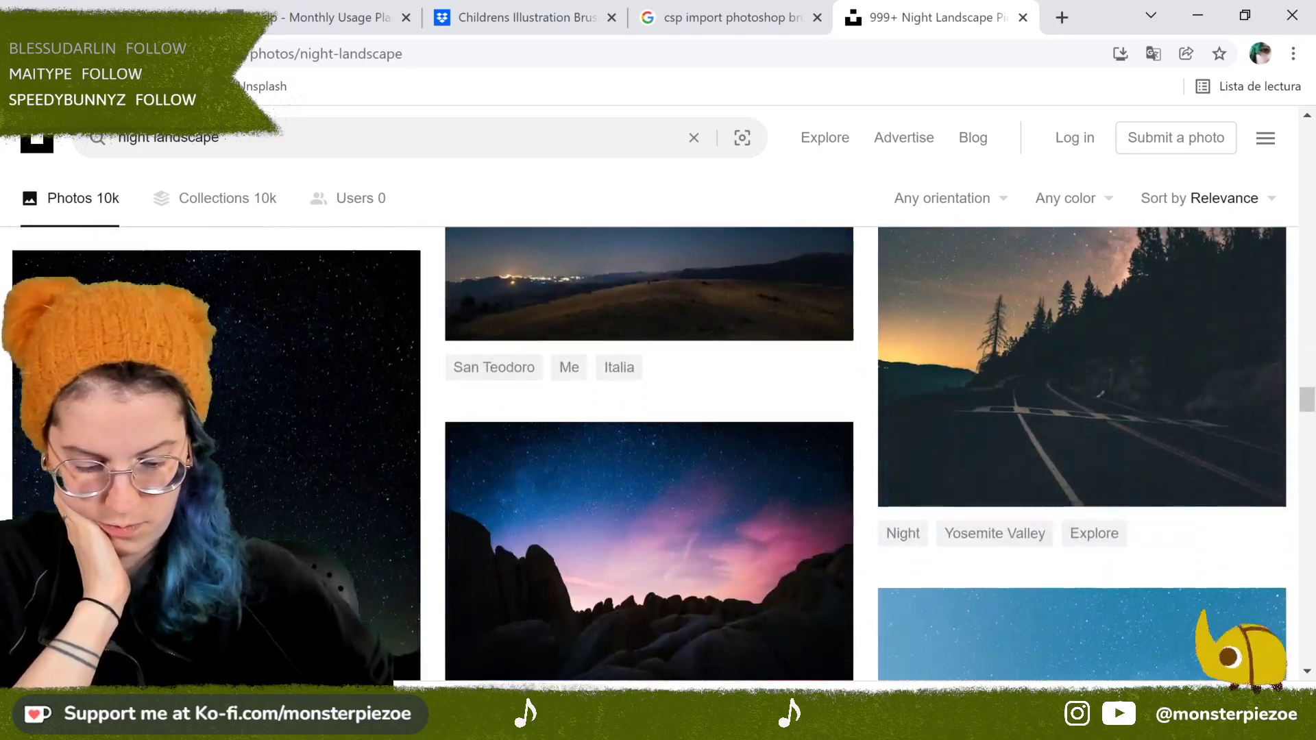
Step: Open the photo of trees under a starry night sky and look through its related photos
scroll(1111, 438, up, 3)
click(1138, 446)
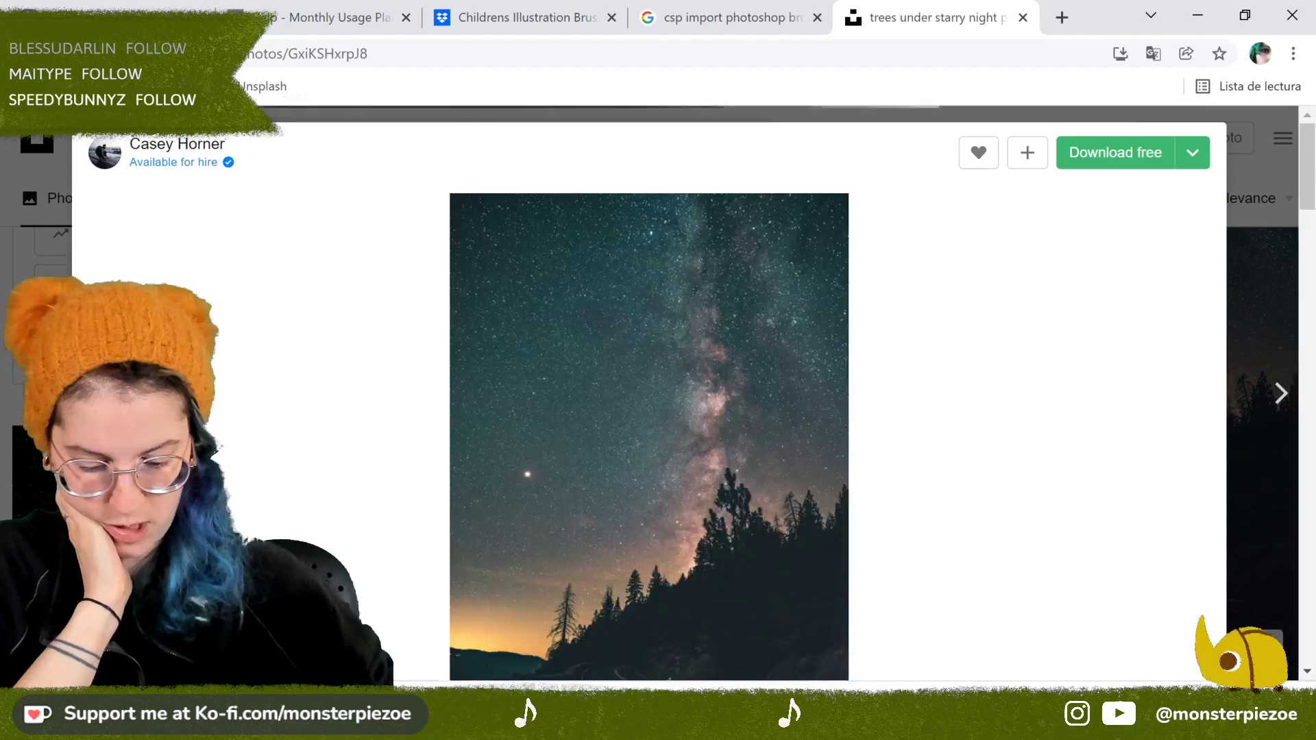
scroll(1110, 439, down, 3)
click(1261, 452)
scroll(1261, 453, down, 2)
click(1248, 446)
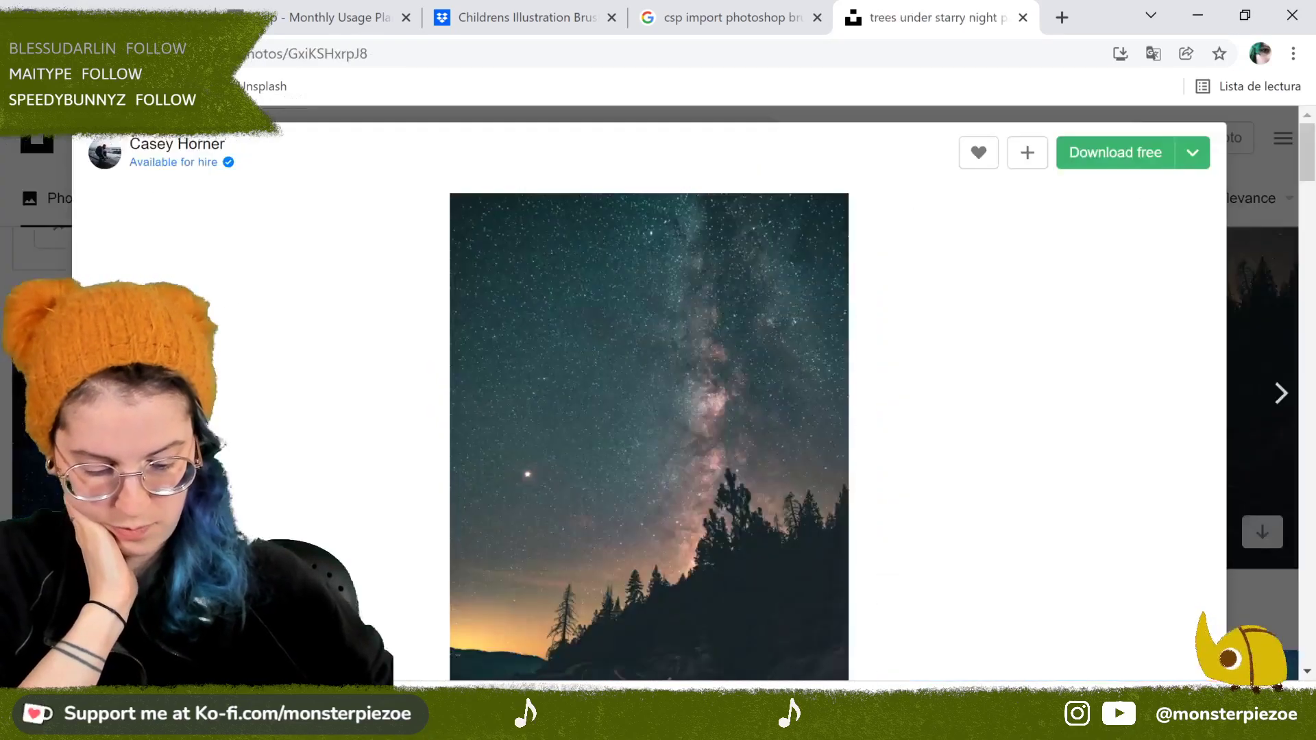
scroll(649, 411, down, 12)
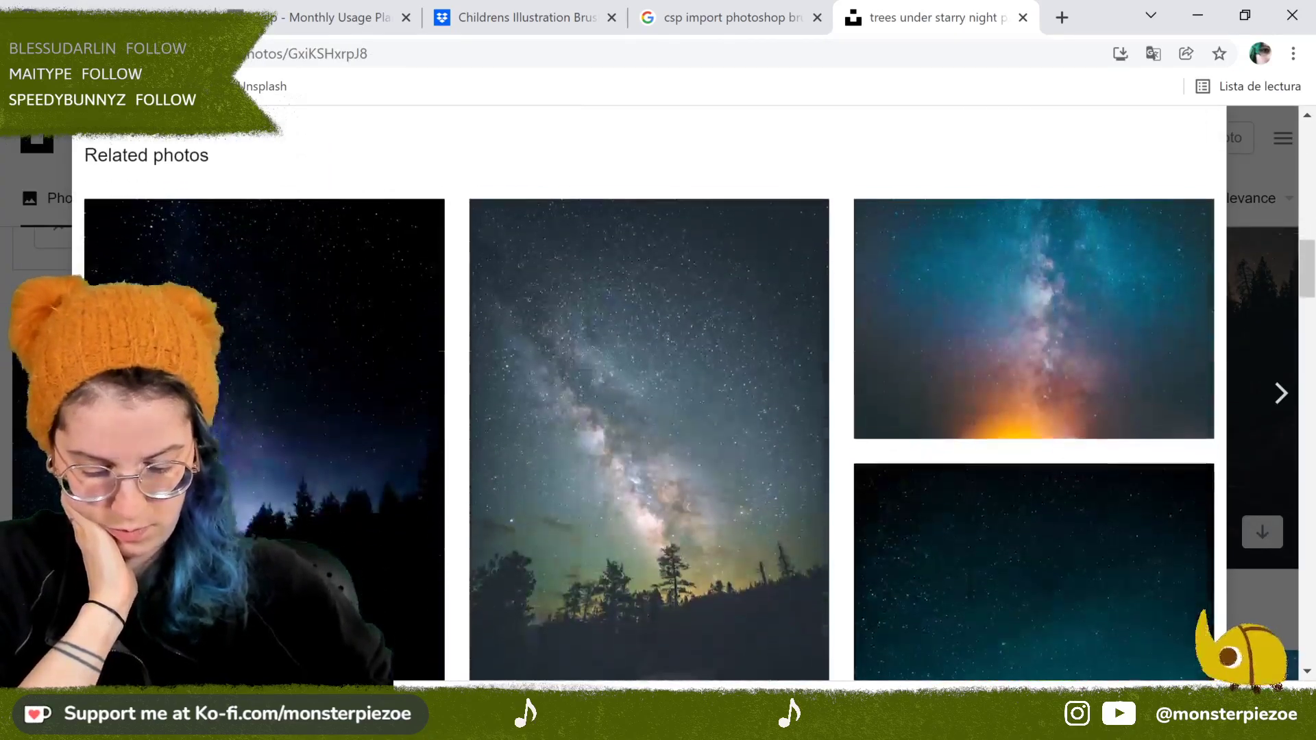
scroll(649, 395, down, 10)
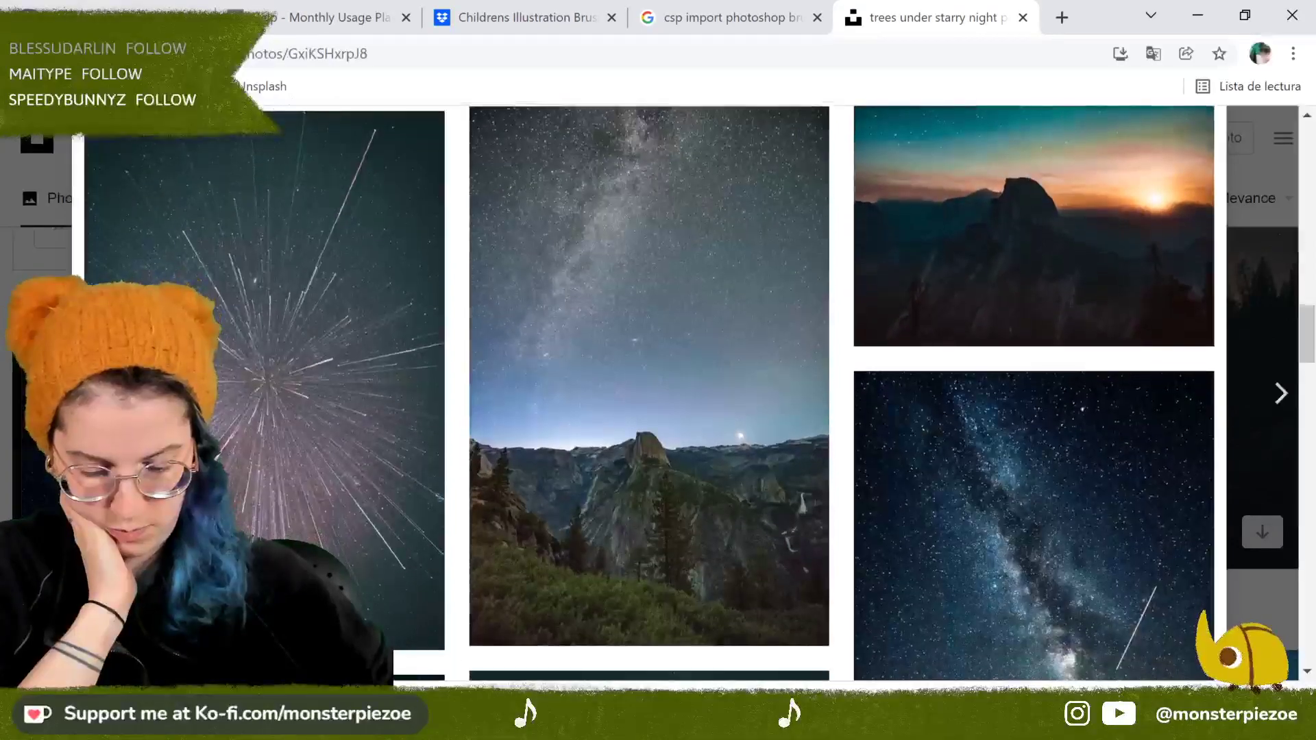
scroll(649, 394, down, 8)
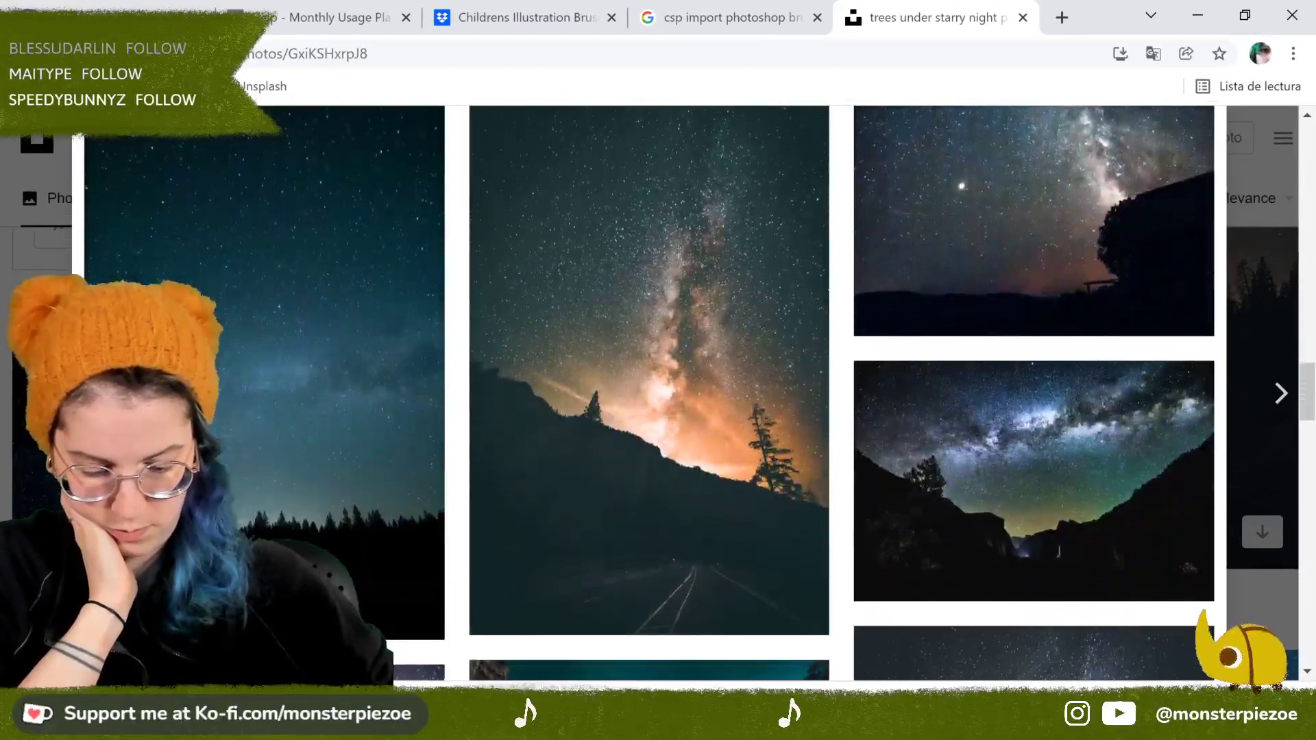
Step: Continue looking through the related photos of the starry night trees picture for a painting reference
scroll(650, 394, down, 3)
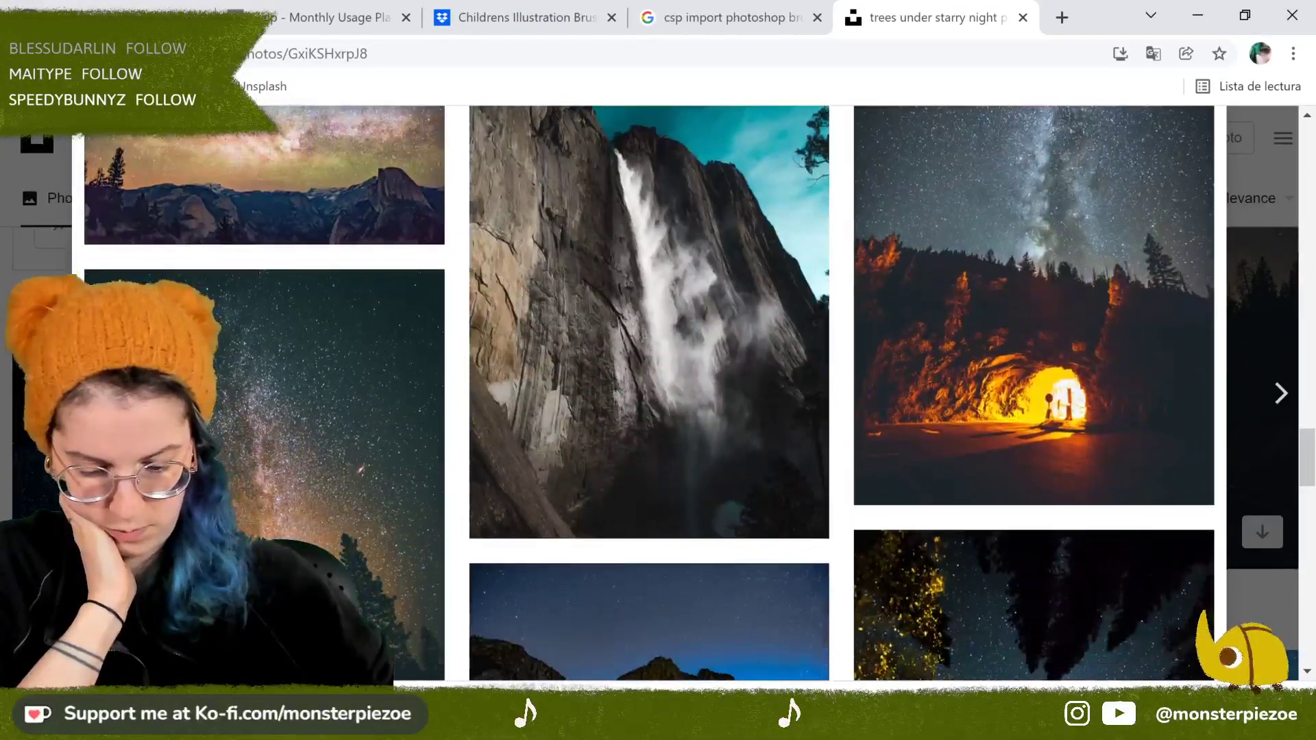
scroll(649, 394, down, 2)
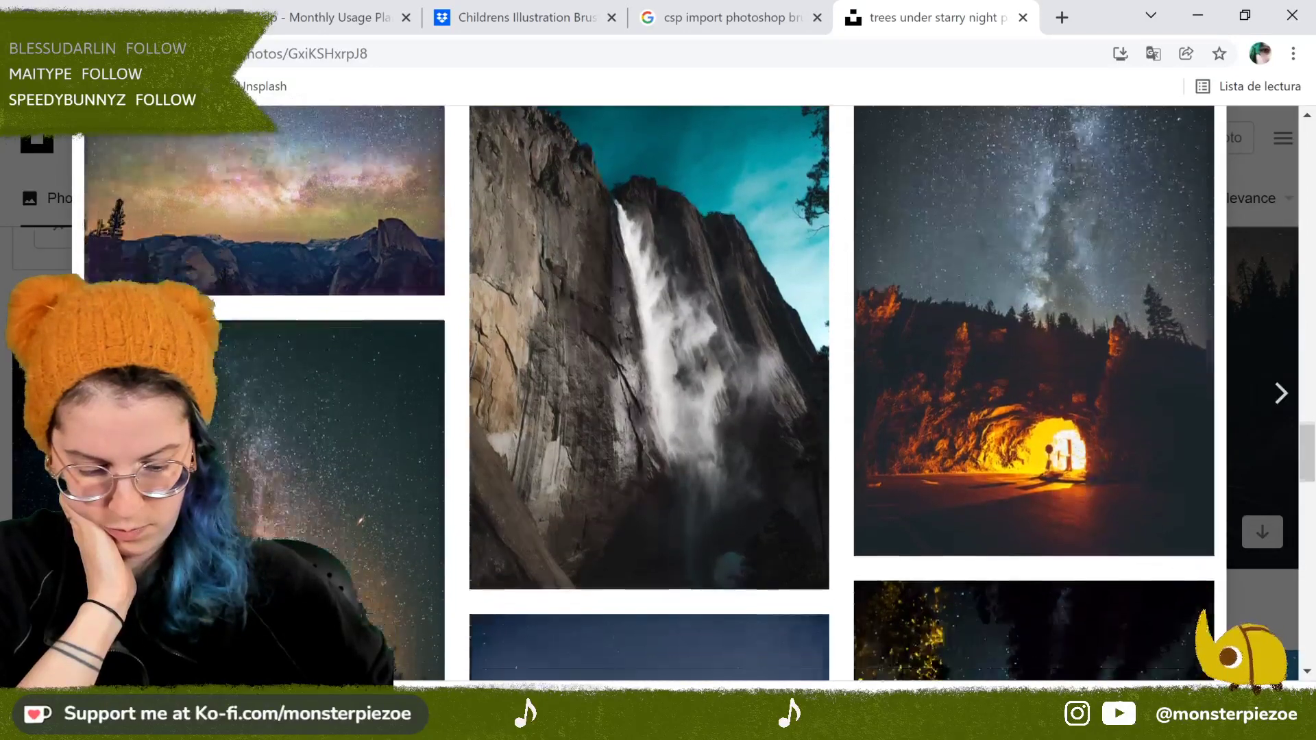
scroll(649, 394, down, 3)
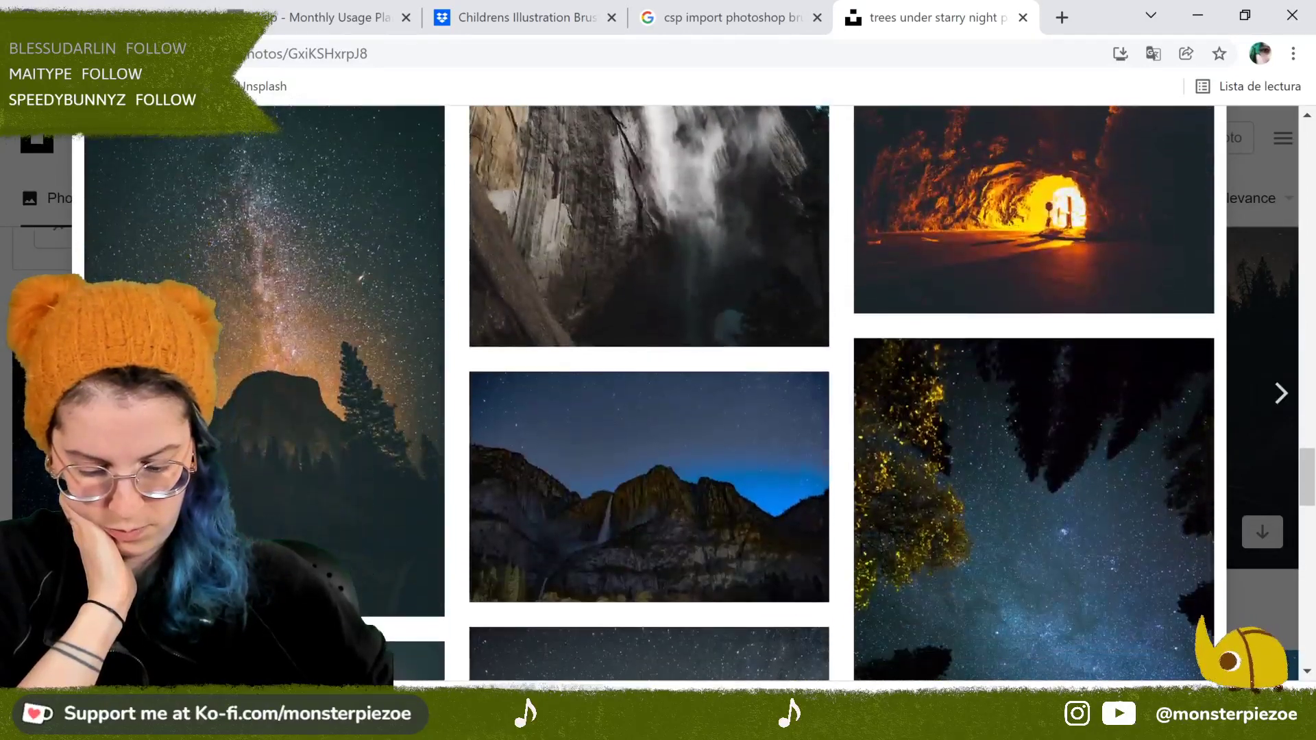
scroll(649, 394, down, 5)
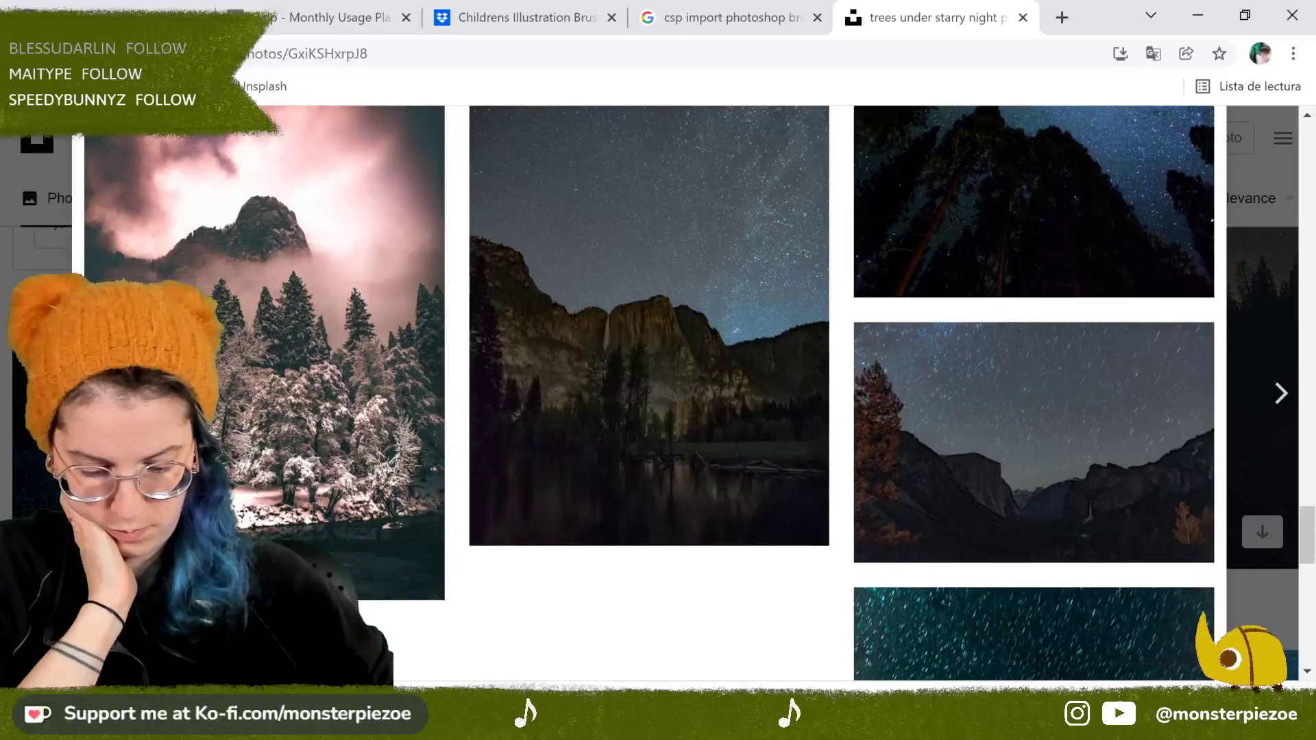
scroll(649, 394, down, 5)
scroll(649, 394, up, 9)
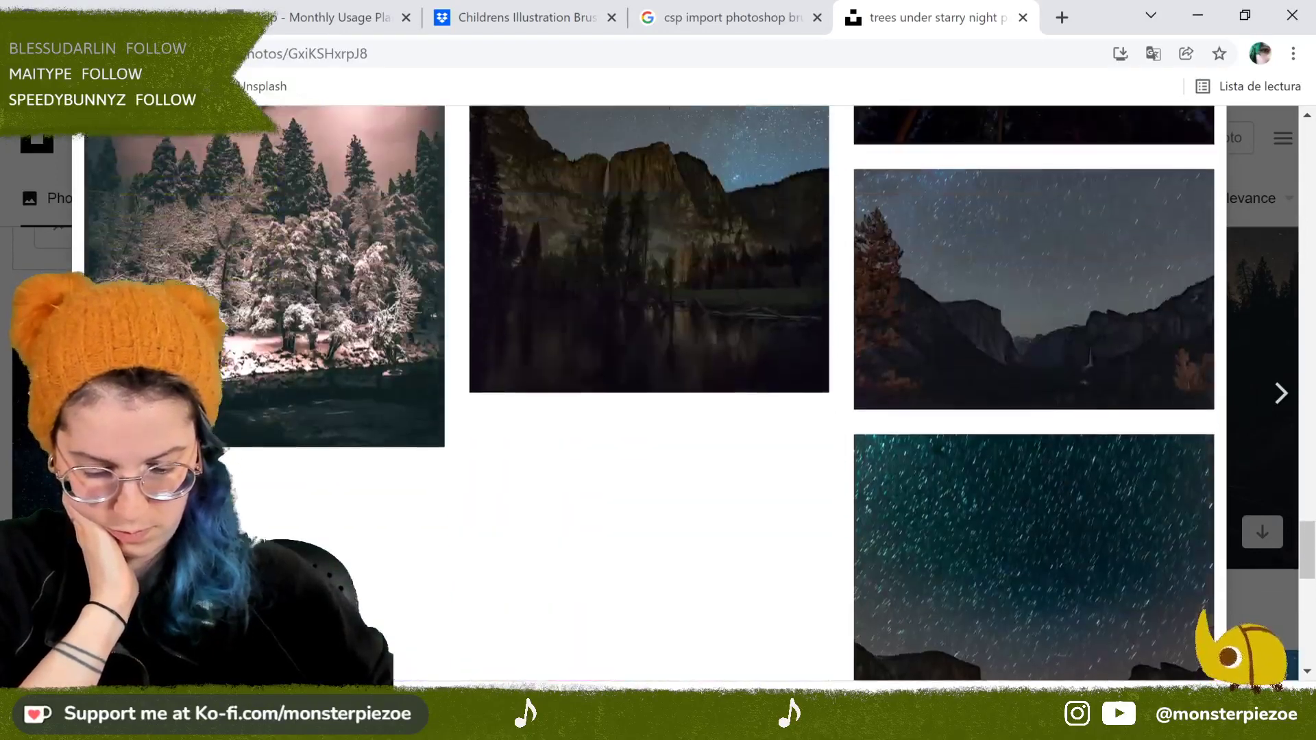
Step: Open the night photo of cliffs above a dark, reflecting lake and look through its related photos
click(723, 491)
scroll(649, 394, down, 10)
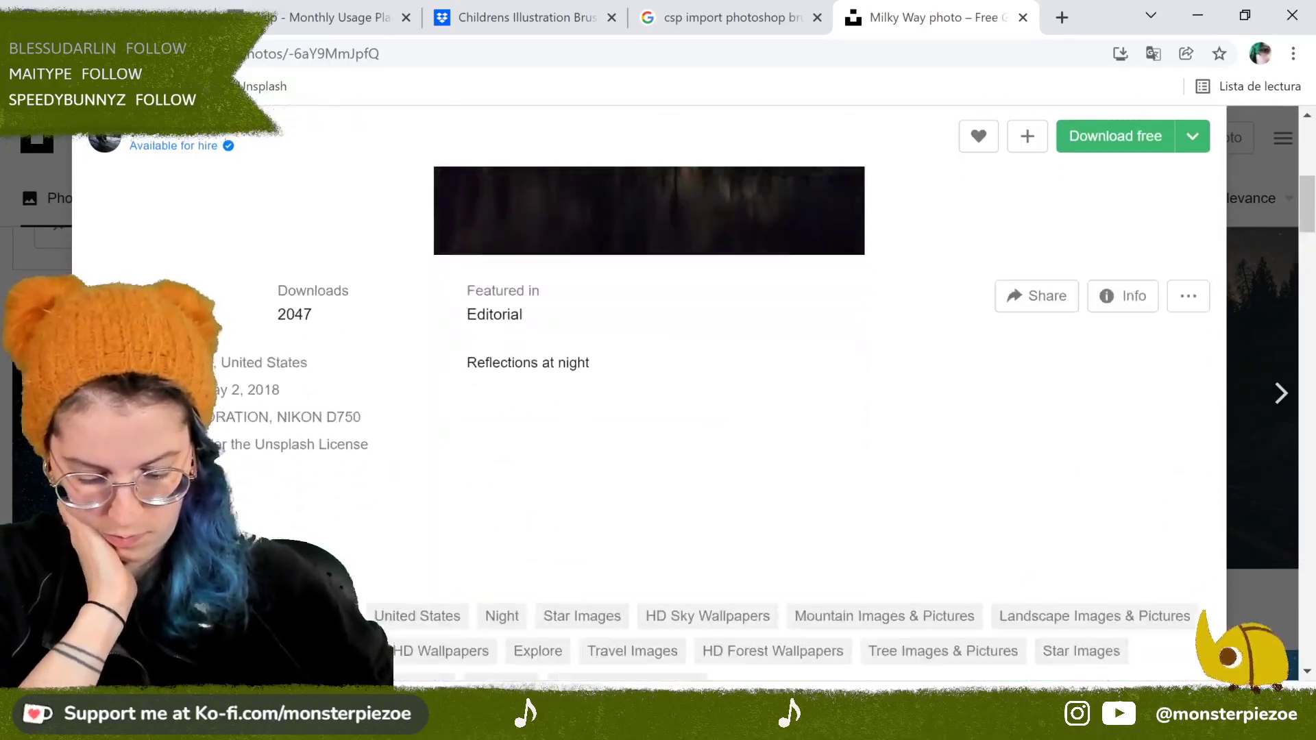
scroll(649, 394, down, 10)
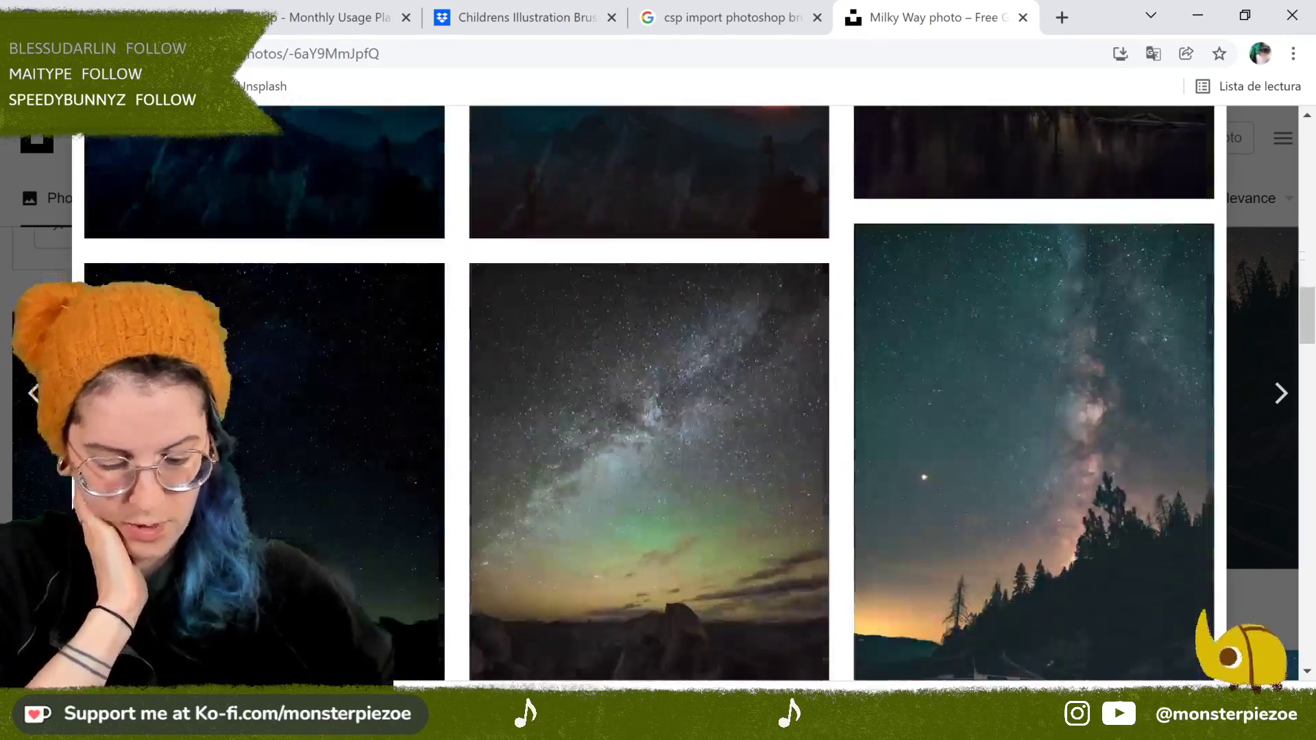
scroll(649, 394, down, 10)
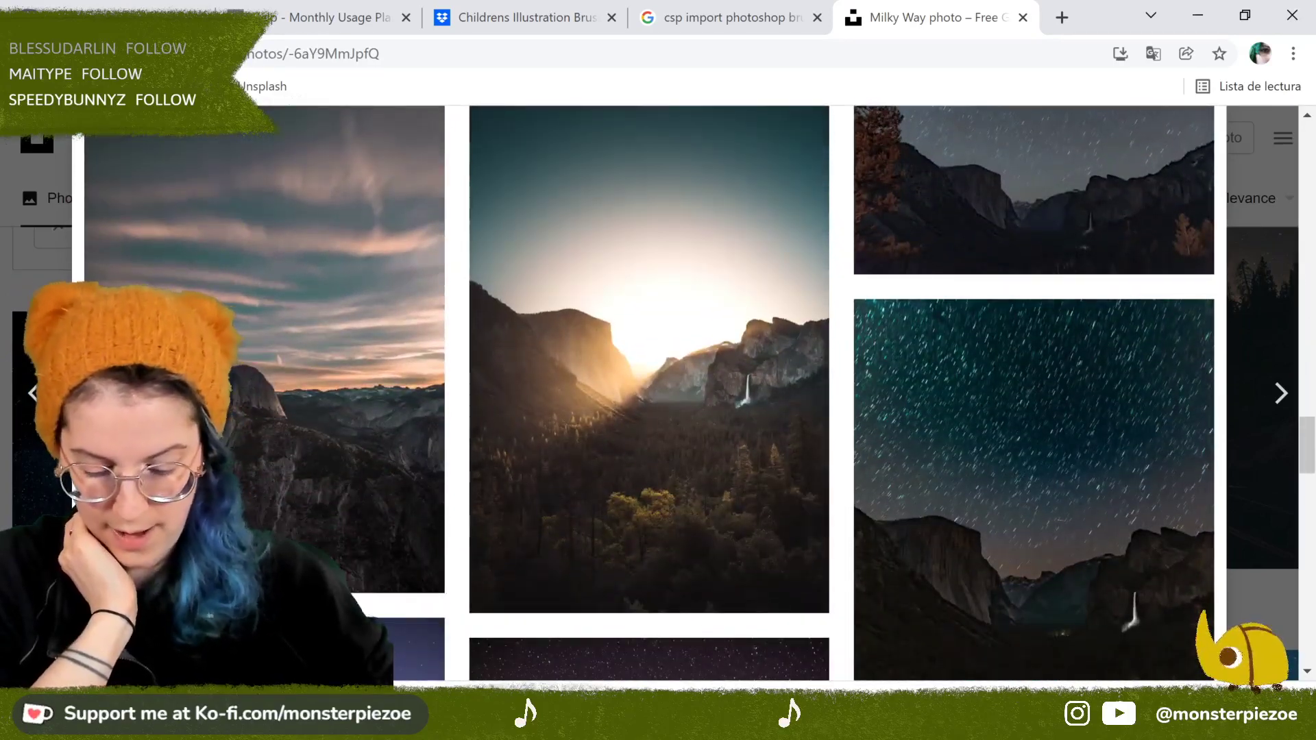
Step: Open the photo of the sun glowing behind a valley with a waterfall and look through its related photos
click(649, 394)
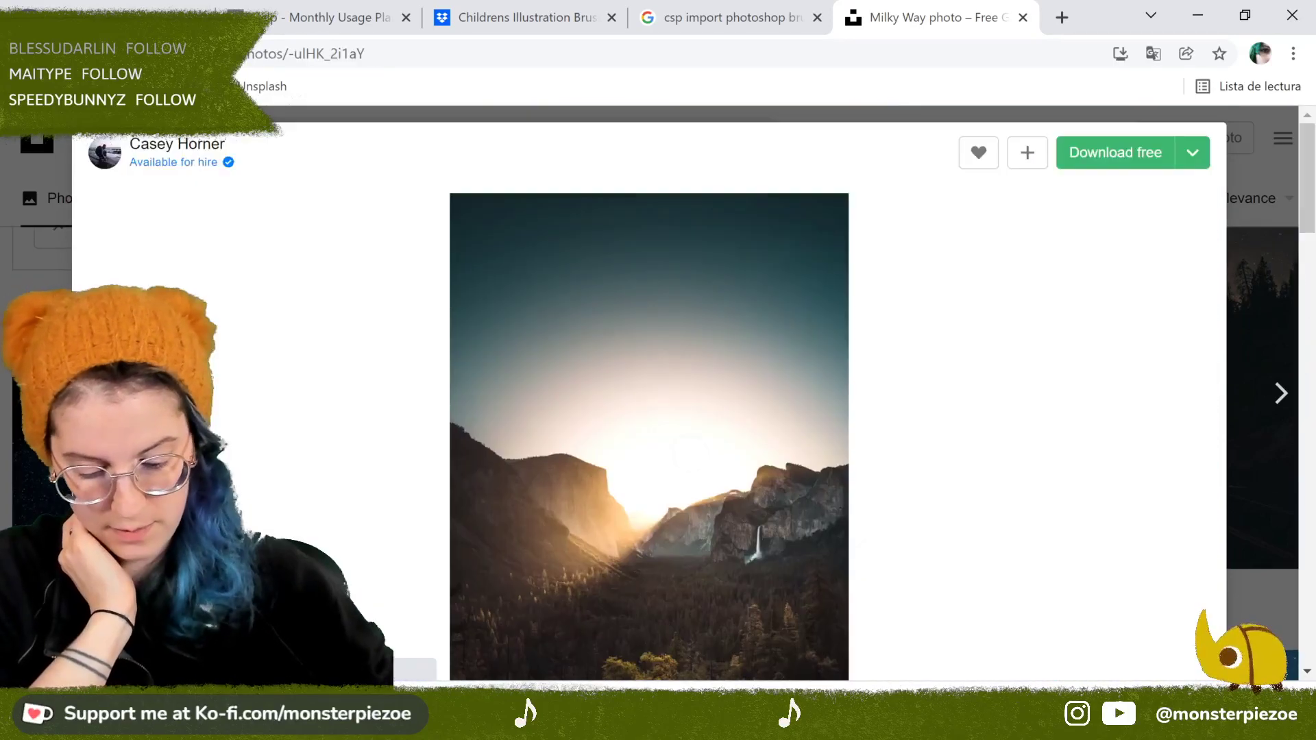
scroll(649, 394, down, 8)
scroll(74, 492, down, 6)
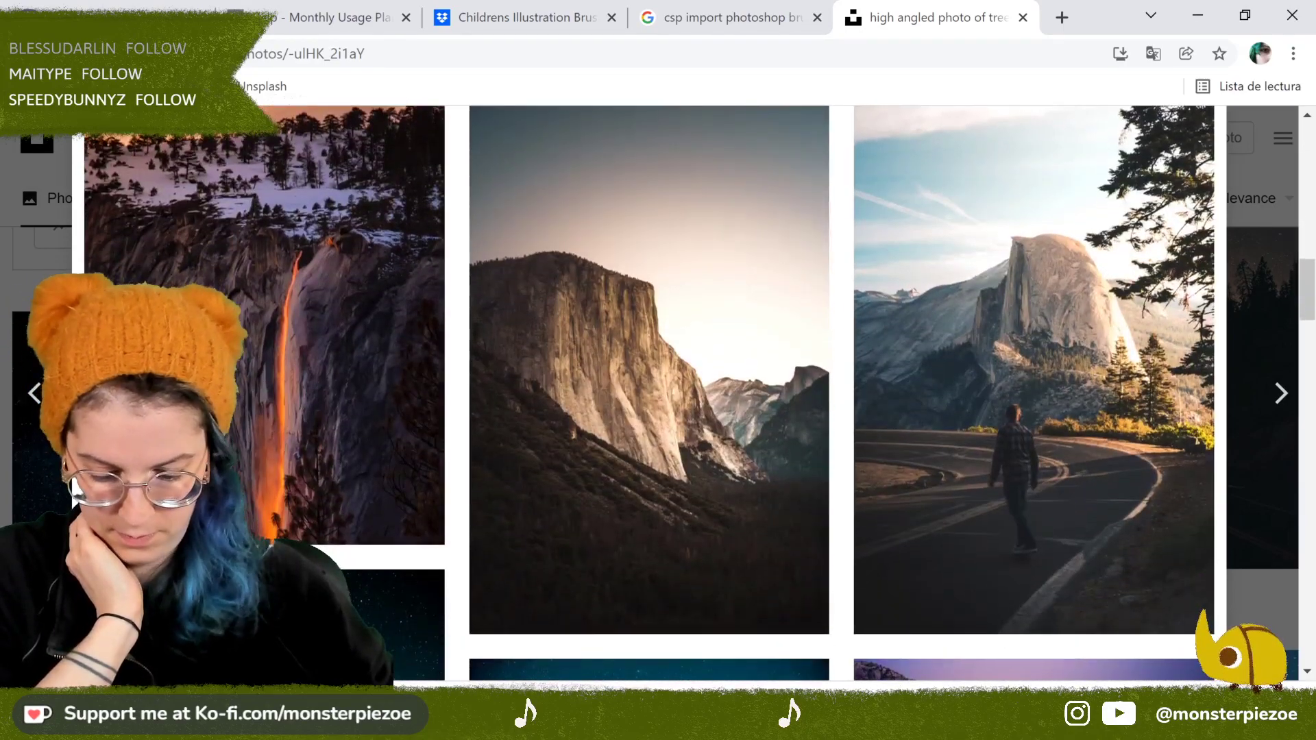
scroll(74, 492, down, 5)
scroll(74, 493, up, 5)
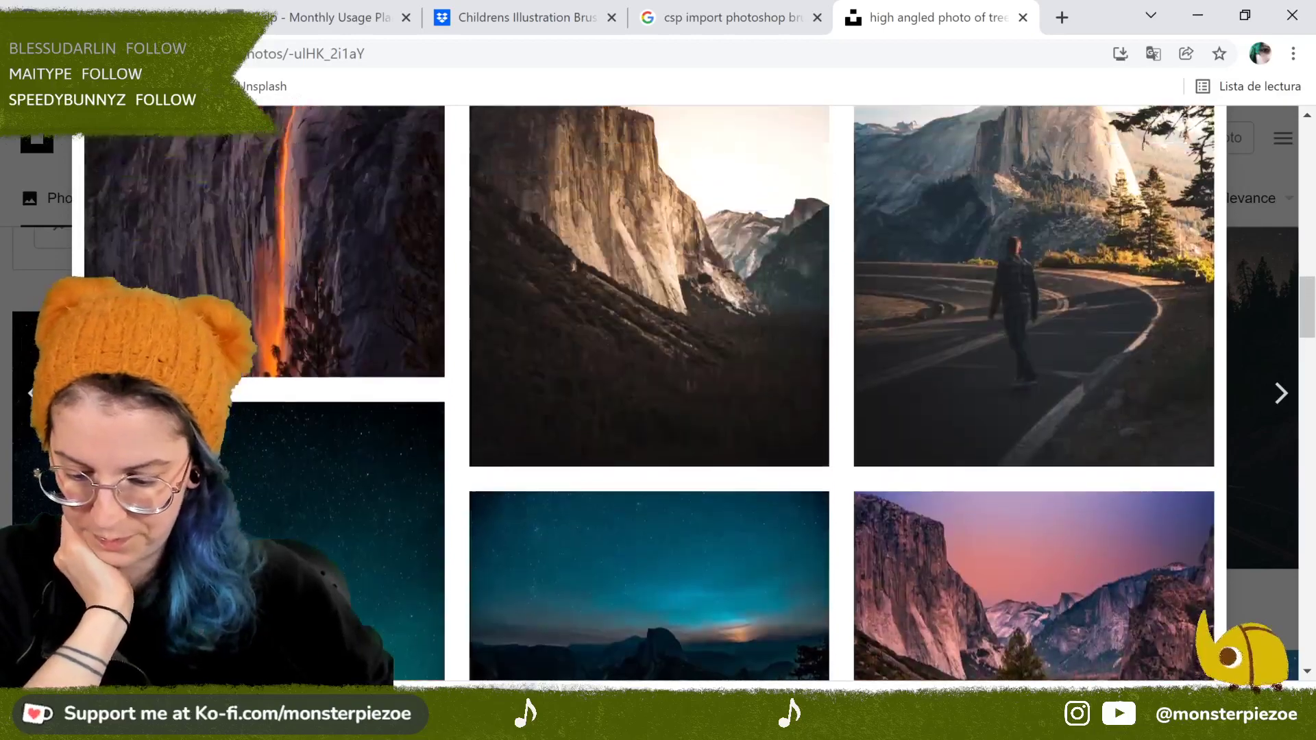
scroll(649, 394, up, 1)
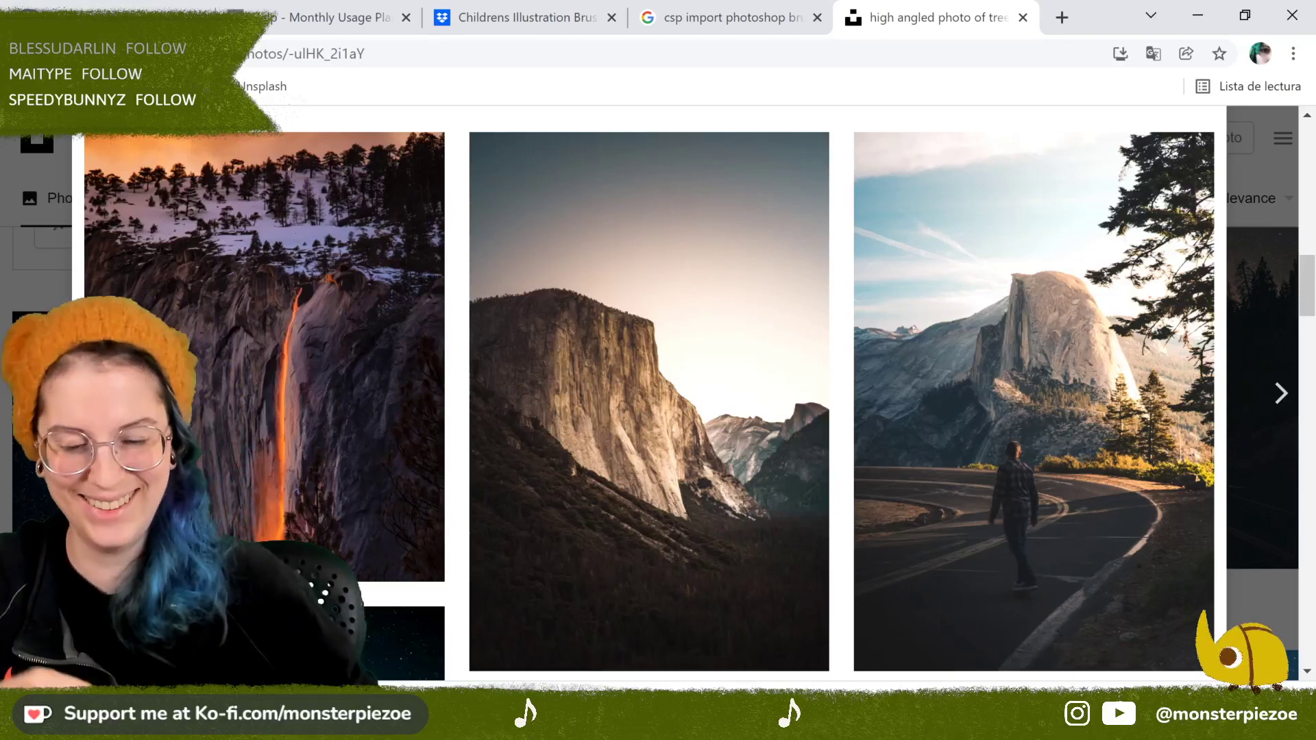
scroll(1096, 253, down, 3)
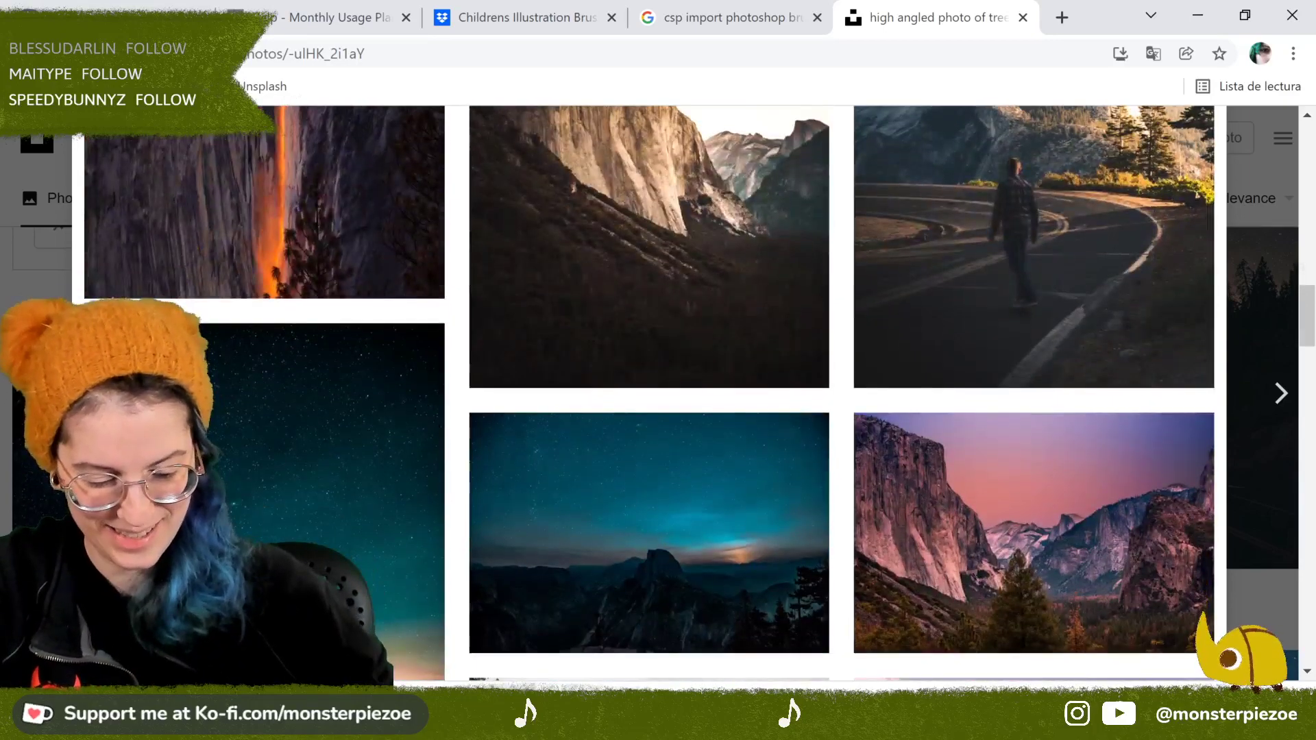
Step: Open the photo of the skateboarder on the mountain road and look through its related photos and collections
click(1096, 253)
scroll(1029, 445, down, 12)
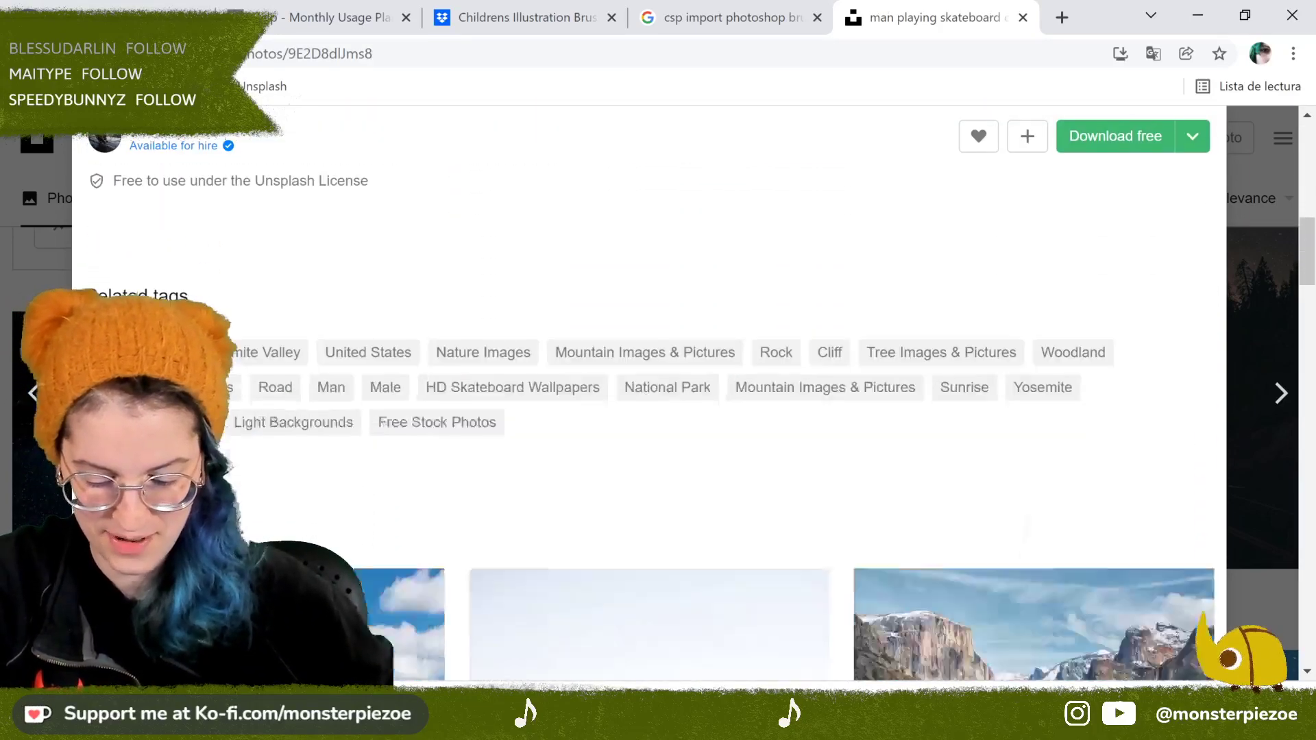
scroll(1029, 390, down, 10)
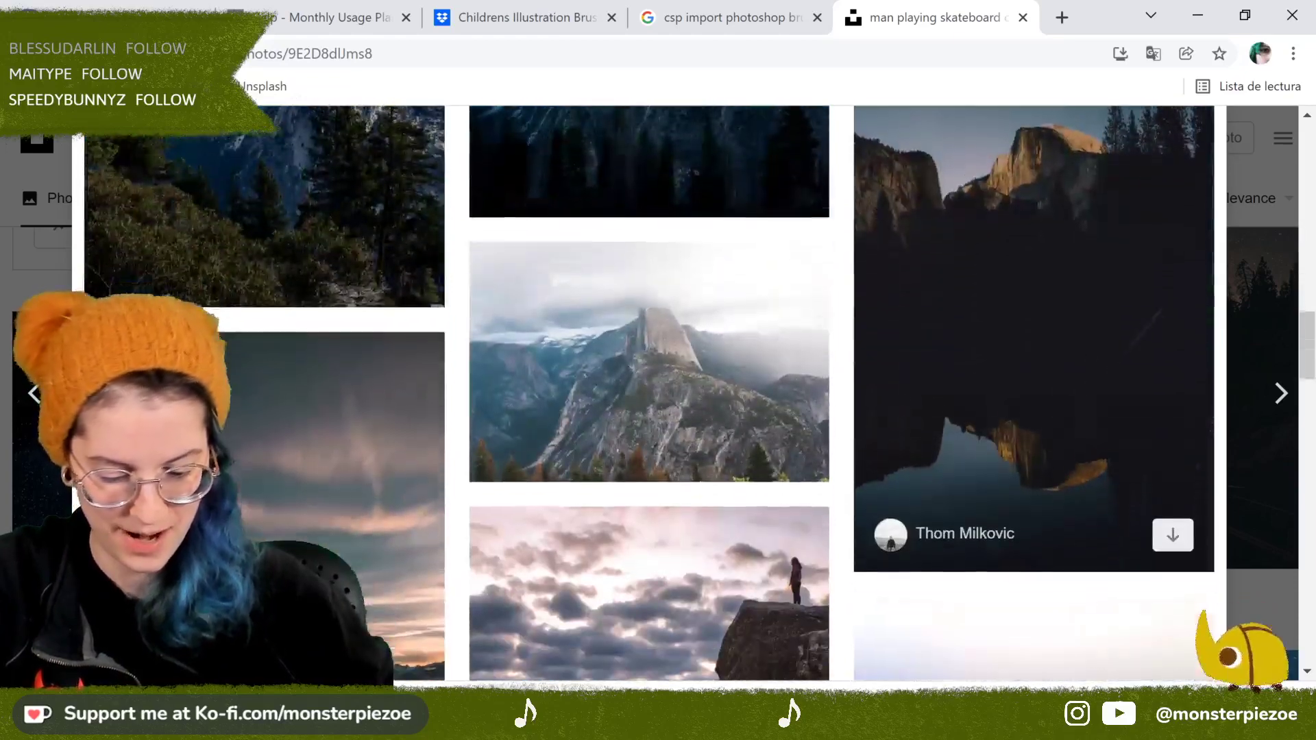
scroll(1028, 391, down, 4)
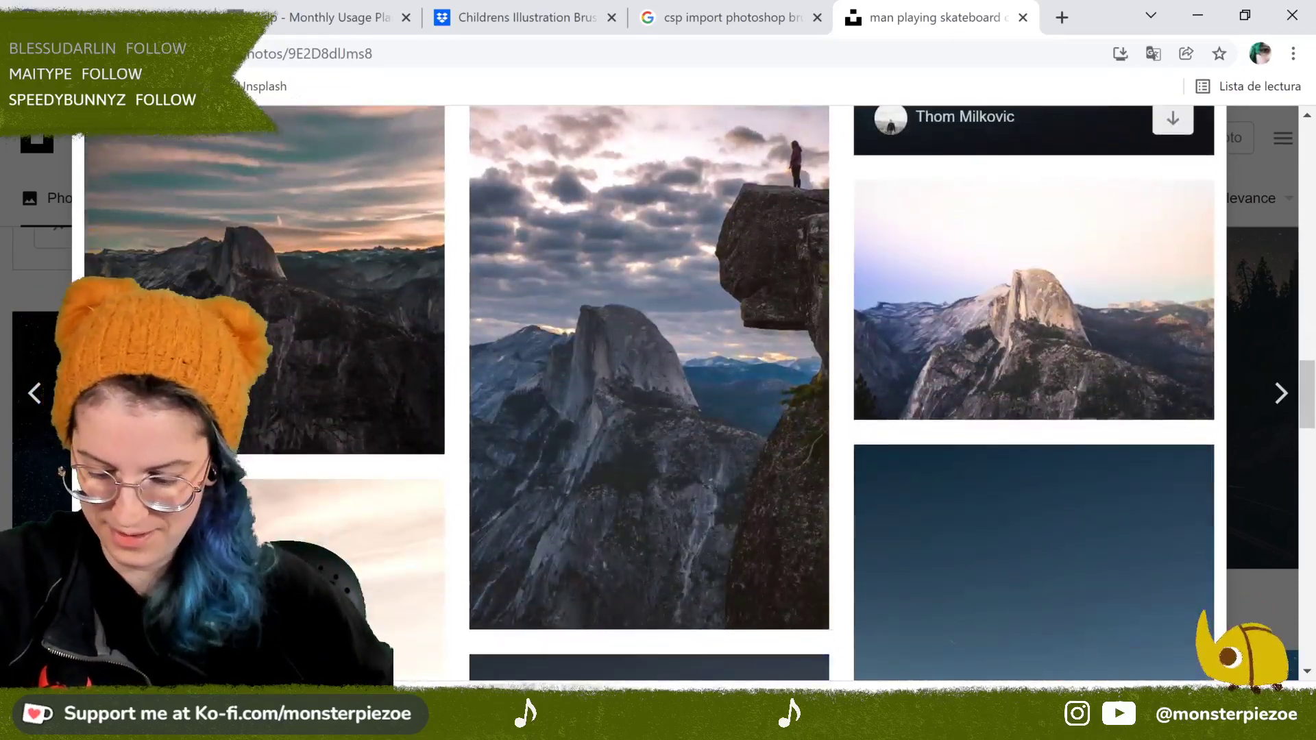
scroll(1029, 391, down, 10)
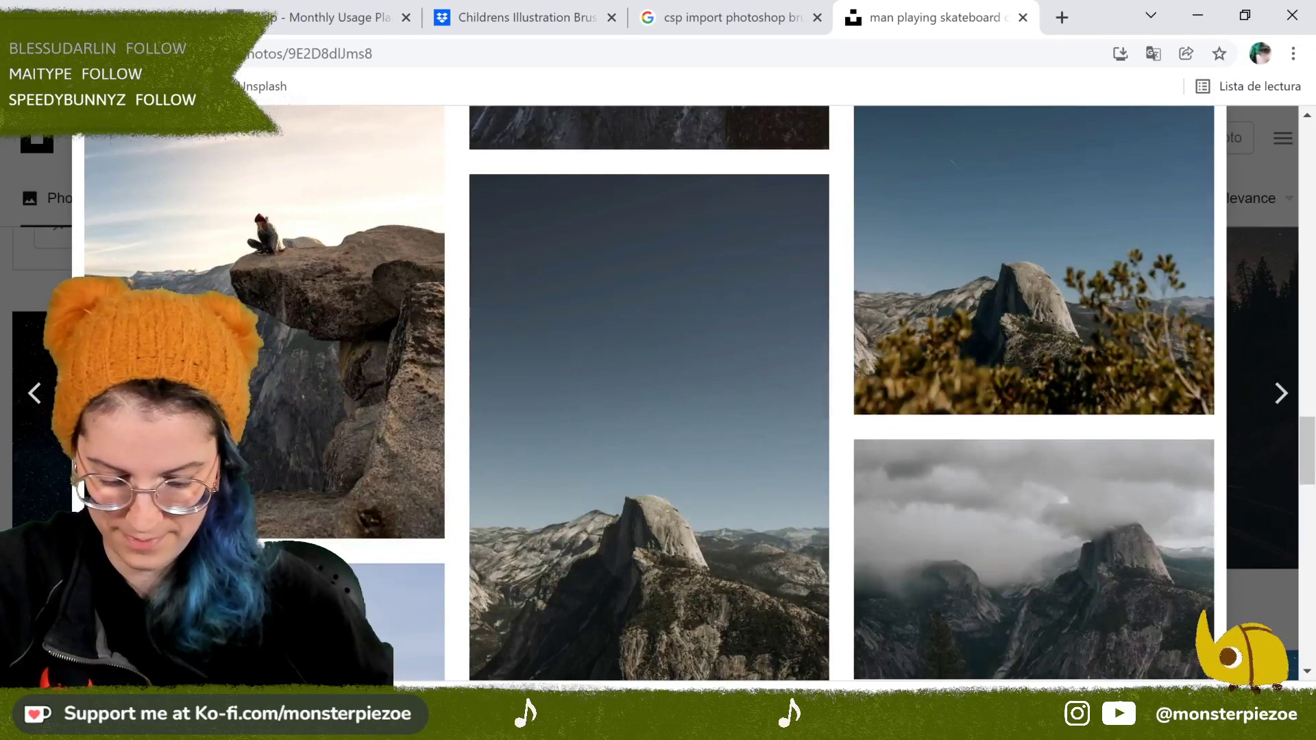
scroll(1029, 391, down, 6)
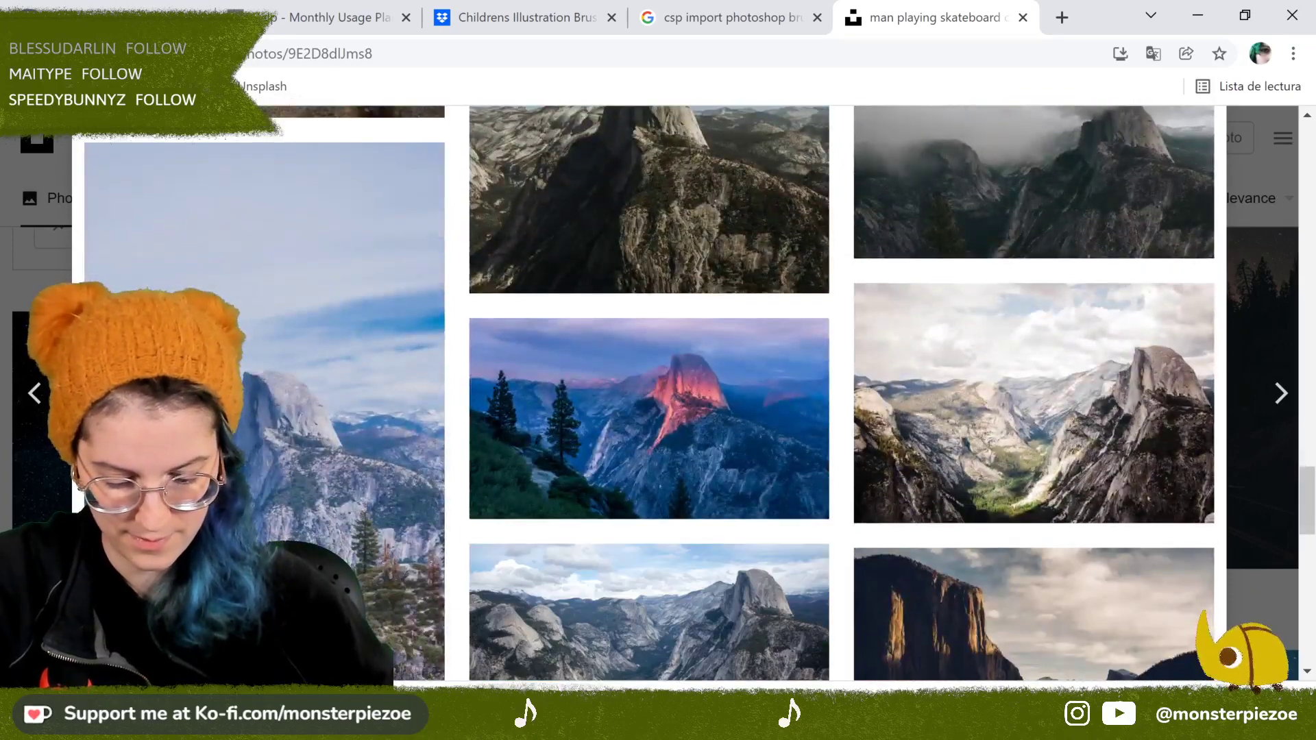
scroll(1029, 391, down, 2)
scroll(1029, 391, down, 10)
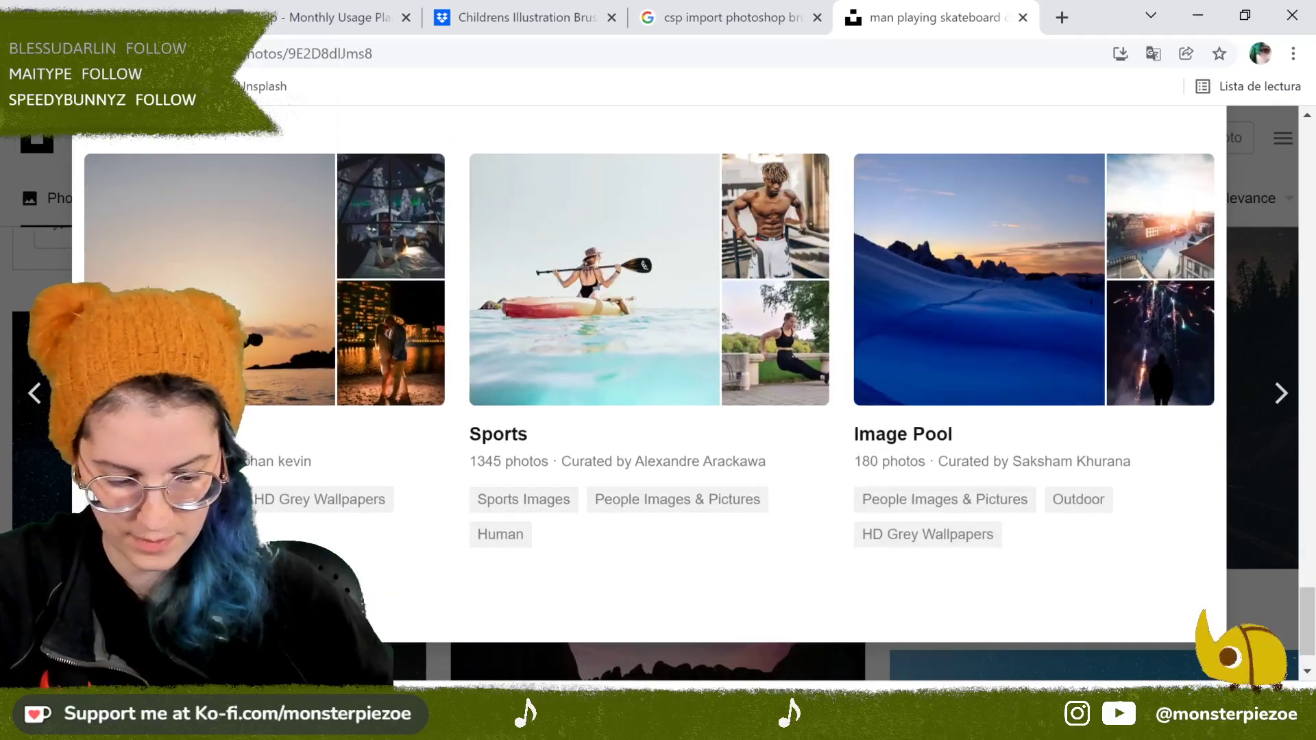
Step: Close the skateboarder photo and search Unsplash for "garden" instead
click(43, 508)
click(573, 144)
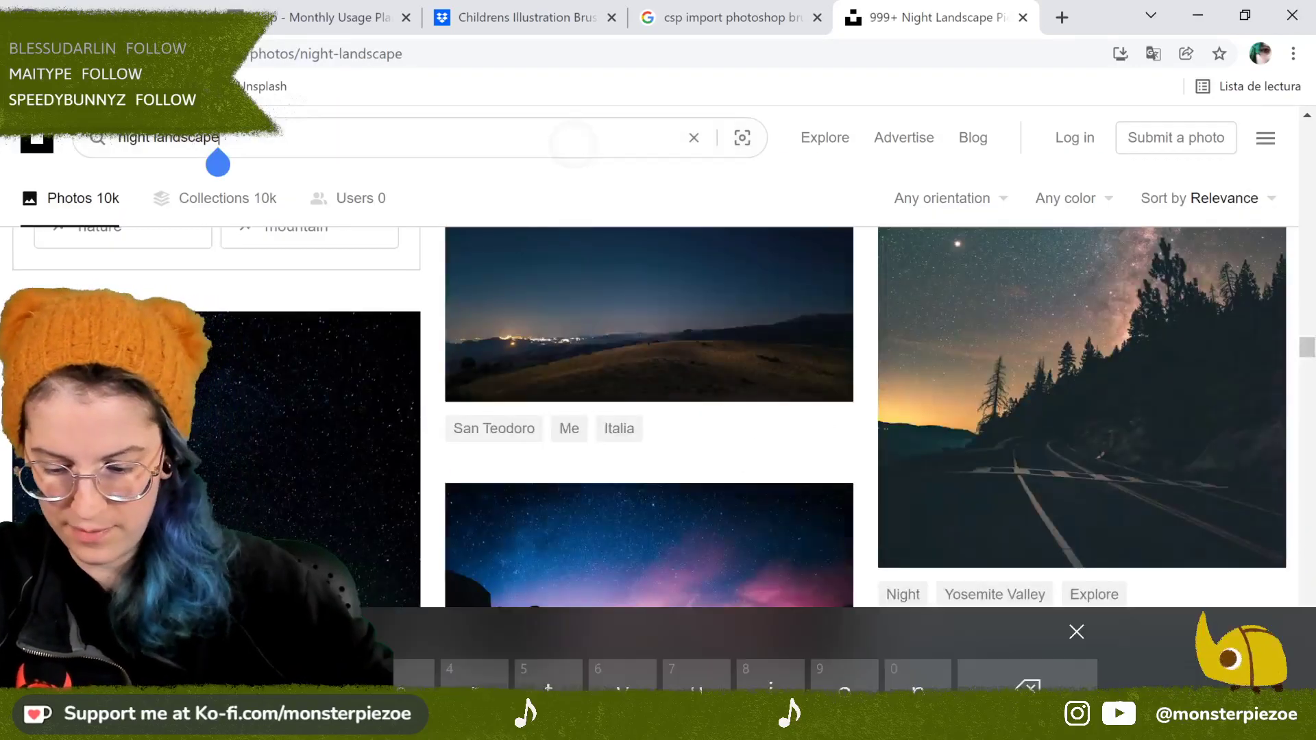
click(693, 138)
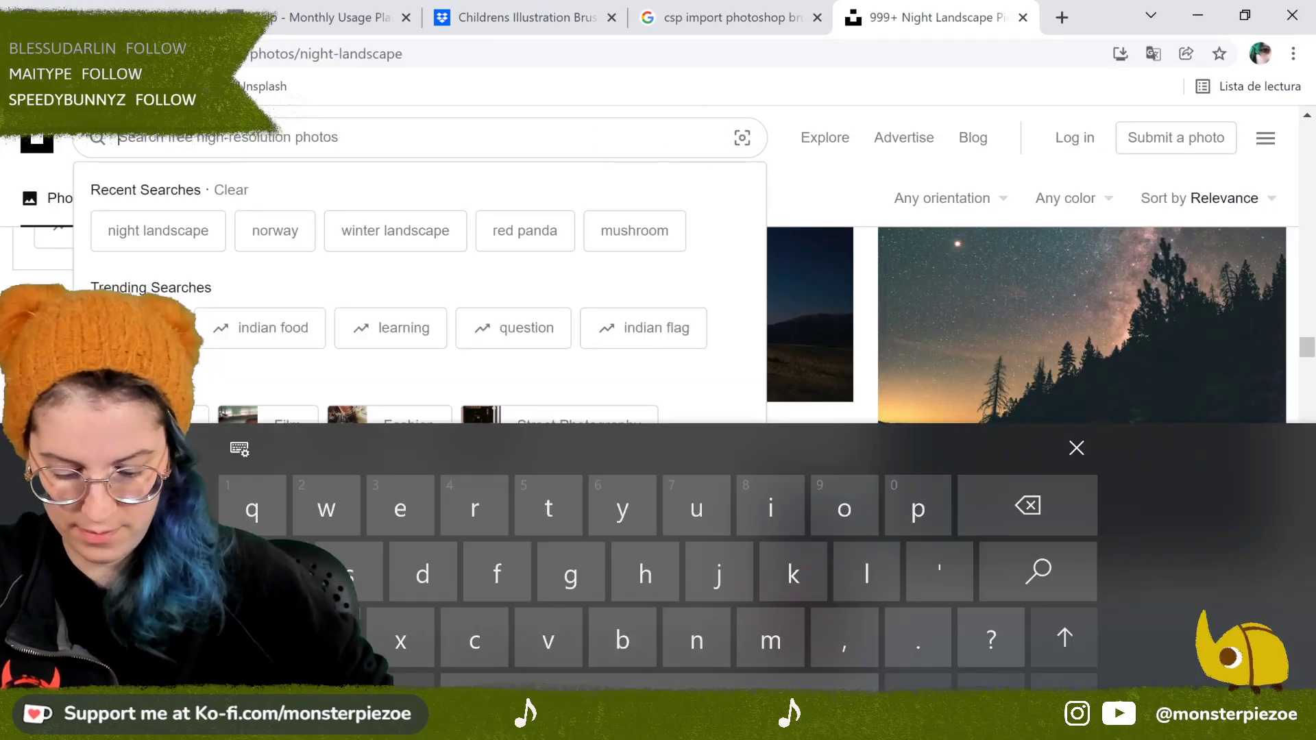
text(garden)
key(Return)
Step: Look through the garden photos for a suitable painting reference
scroll(659, 453, down, 8)
scroll(658, 452, down, 10)
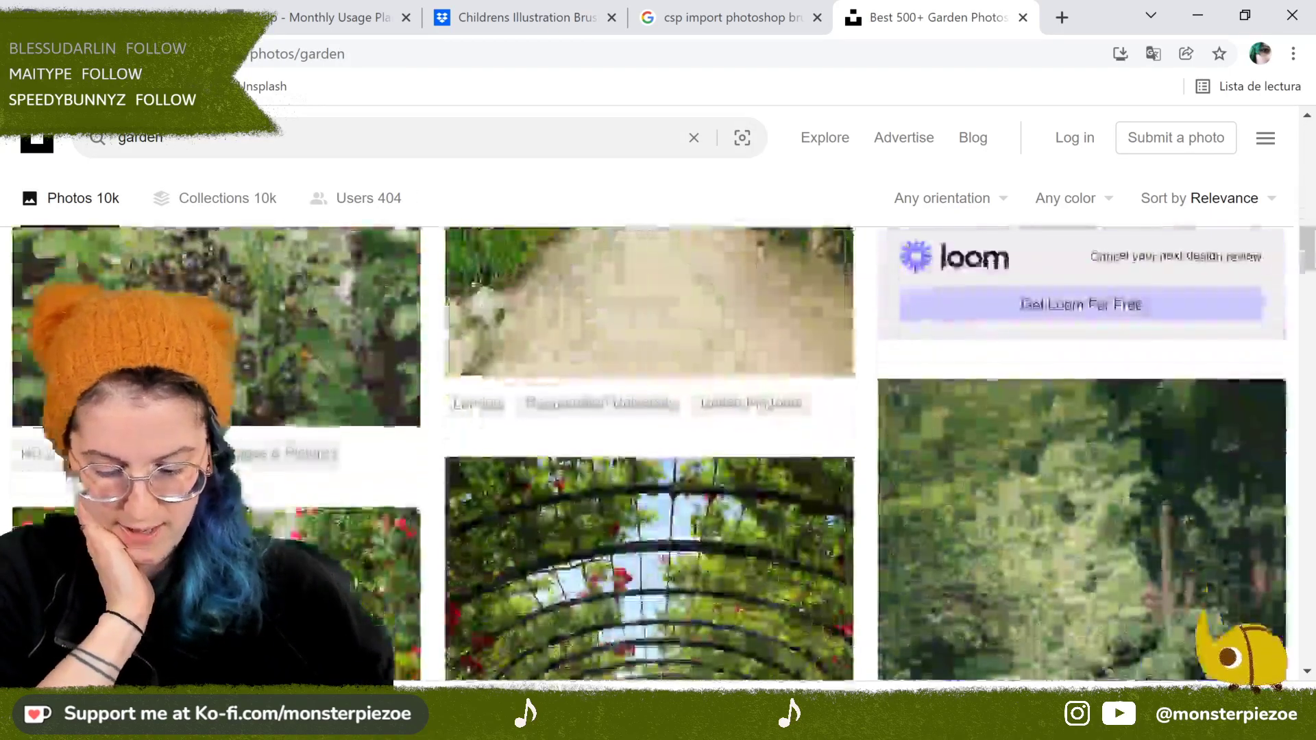
scroll(658, 452, down, 1)
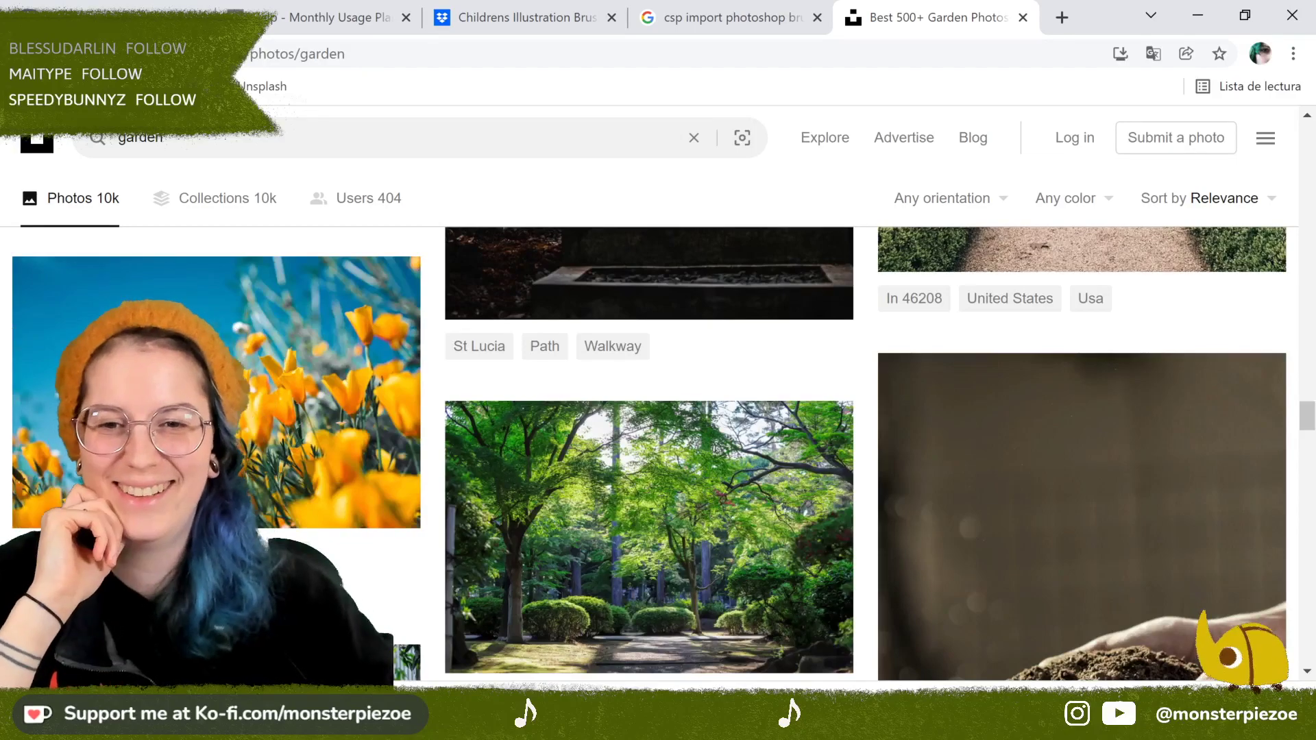
scroll(650, 452, down, 15)
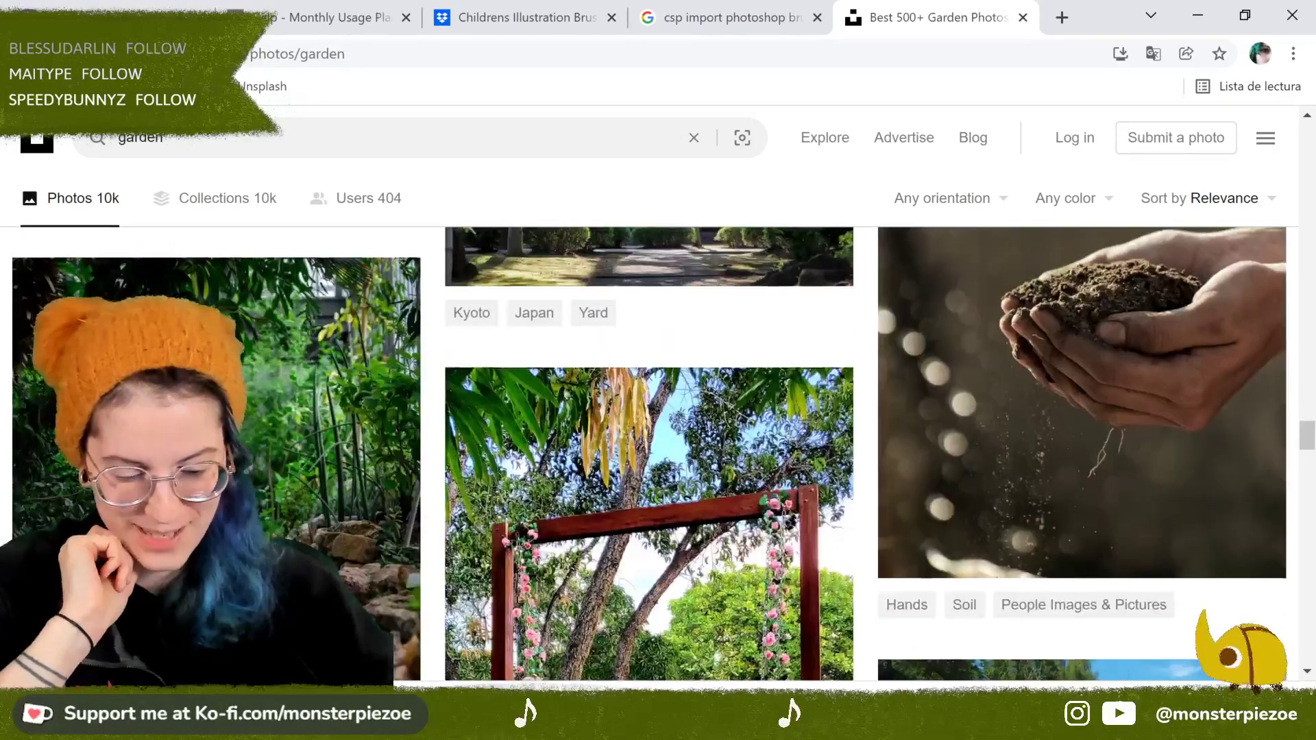
scroll(649, 453, down, 10)
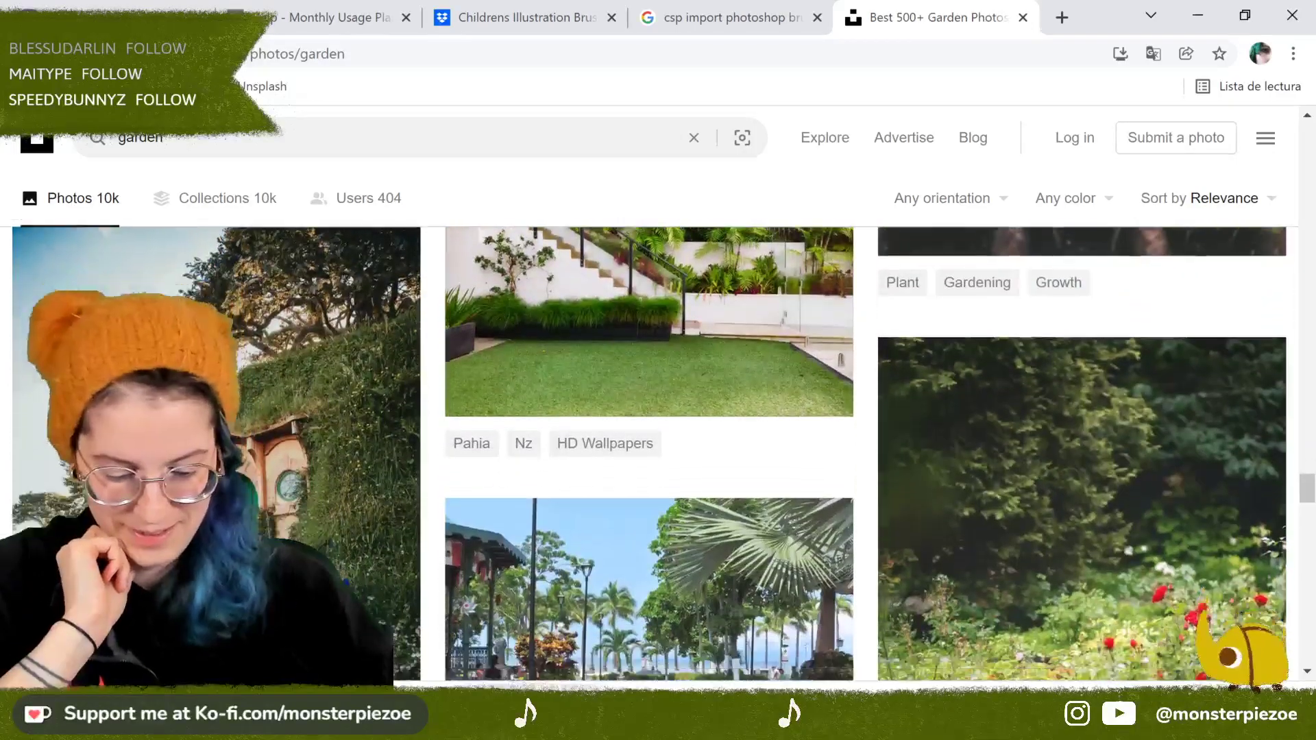
scroll(650, 452, up, 5)
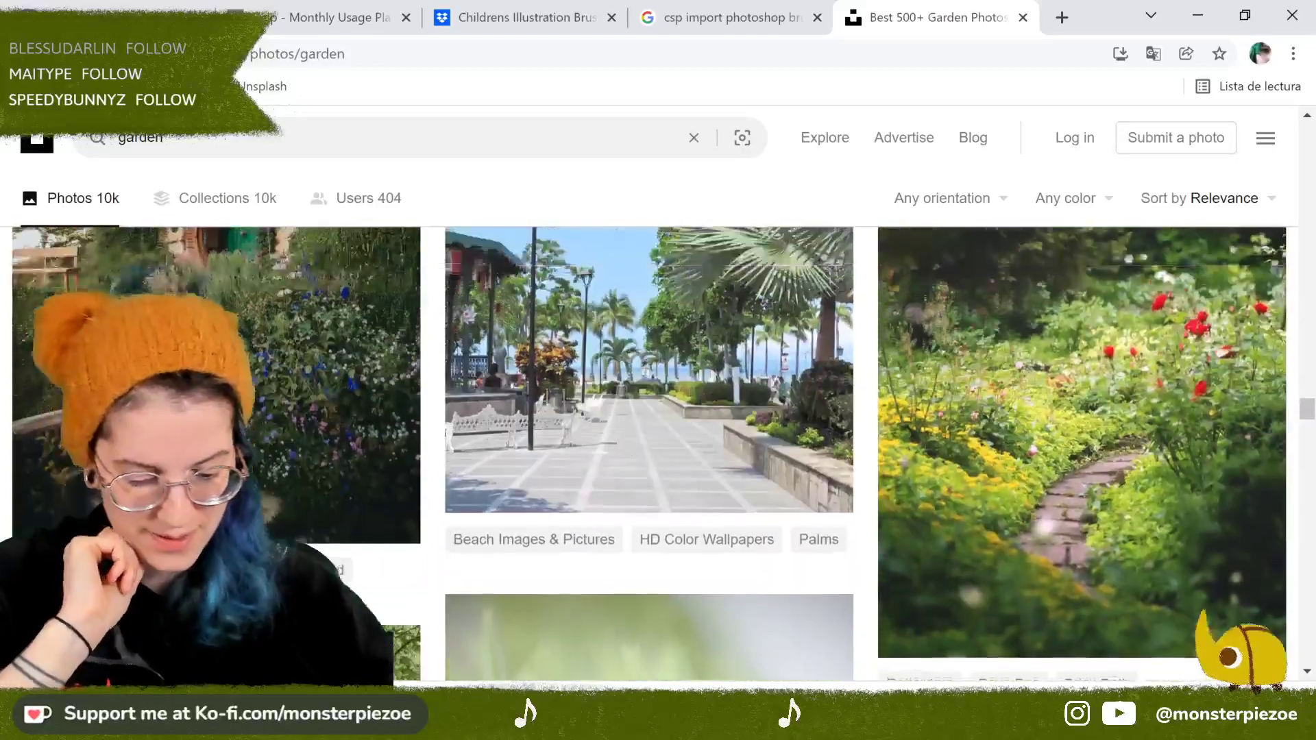
Step: Open the photo of the garden path with red and yellow flowers and look through its related photos
click(1082, 453)
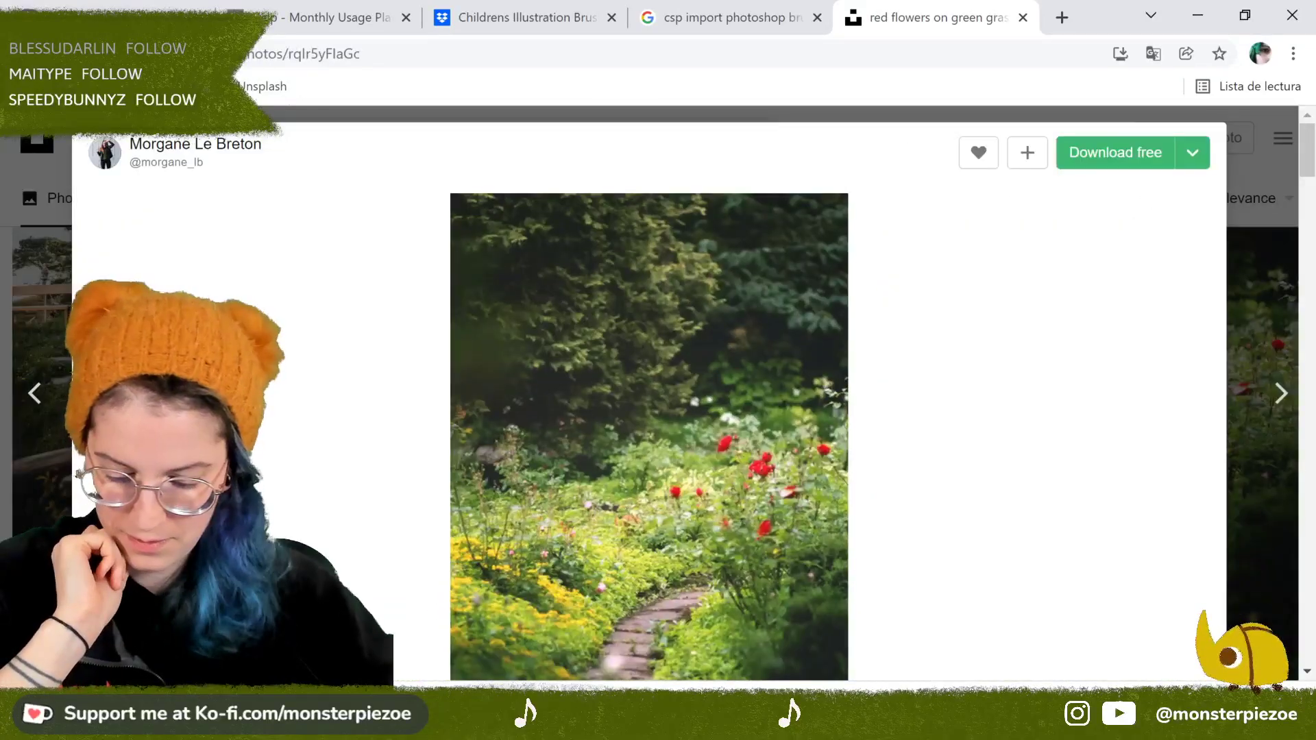
scroll(649, 384, down, 10)
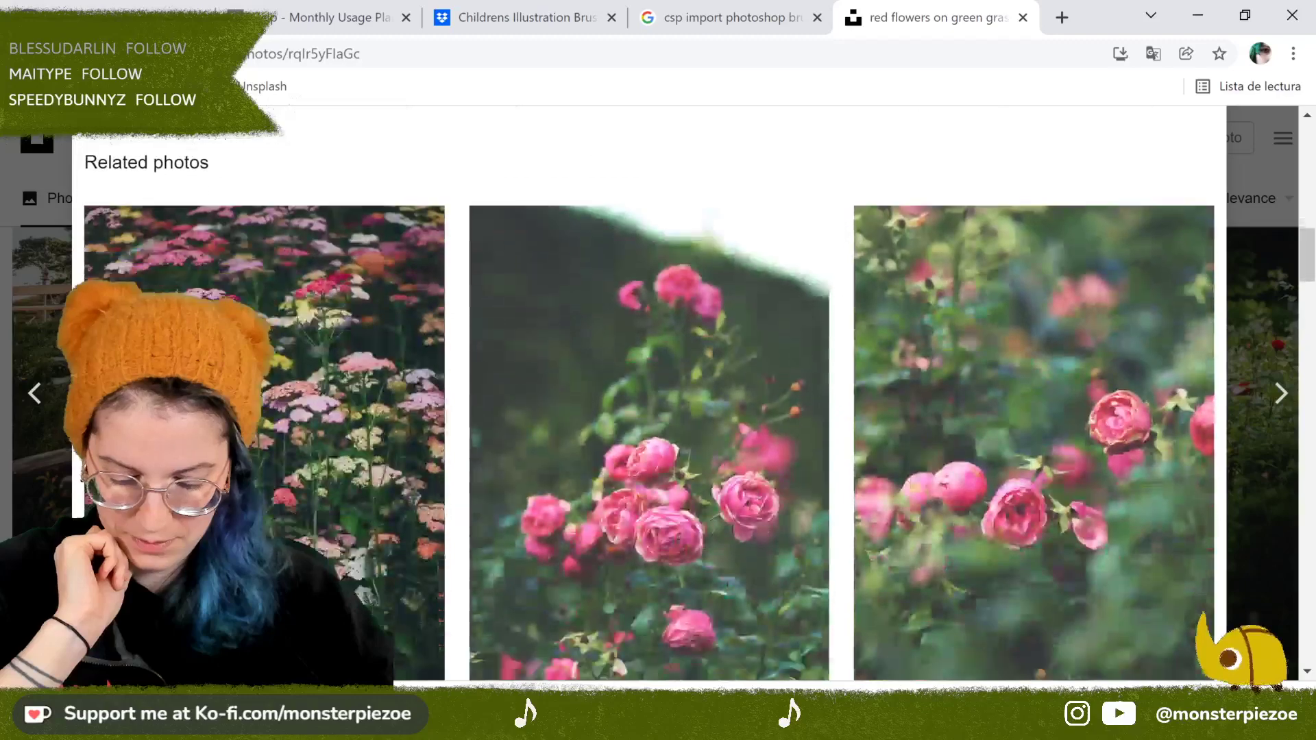
scroll(649, 384, down, 15)
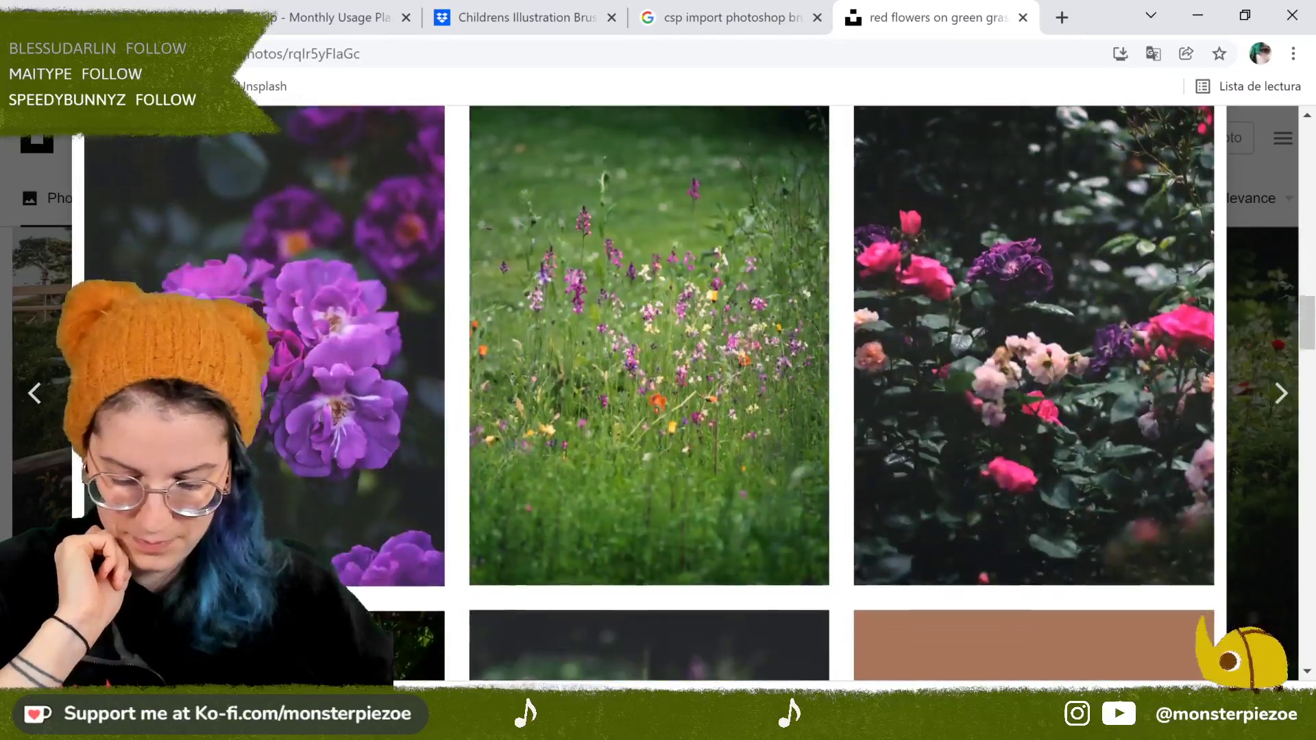
scroll(649, 384, down, 1)
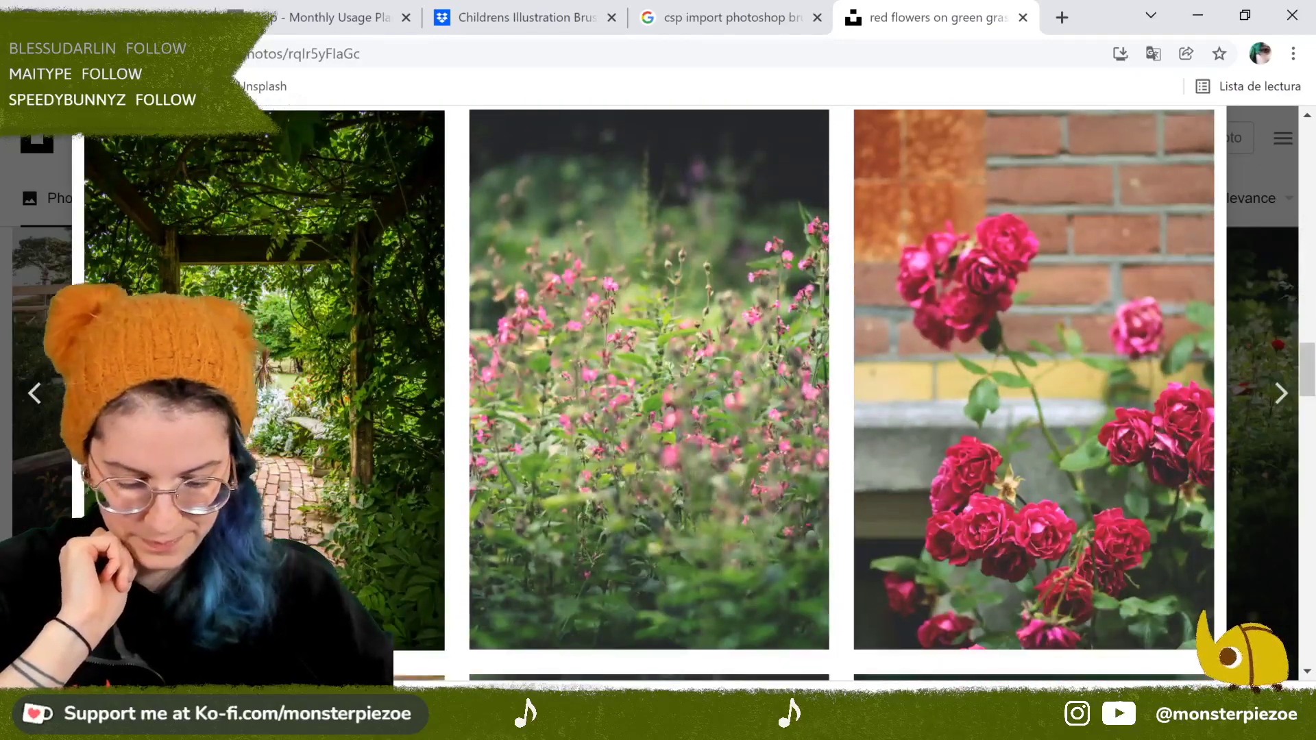
scroll(650, 384, down, 10)
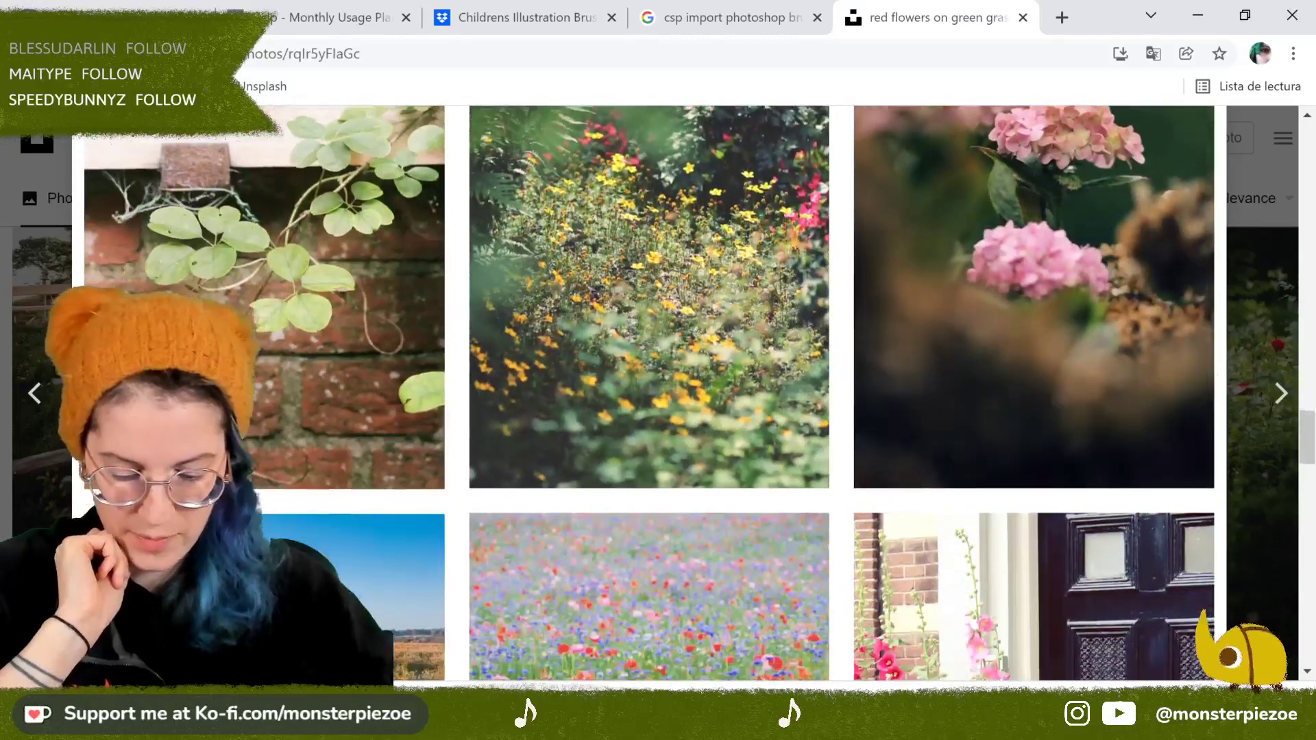
scroll(649, 384, down, 5)
scroll(649, 384, down, 1)
scroll(650, 384, up, 1)
scroll(649, 383, down, 2)
scroll(649, 383, up, 3)
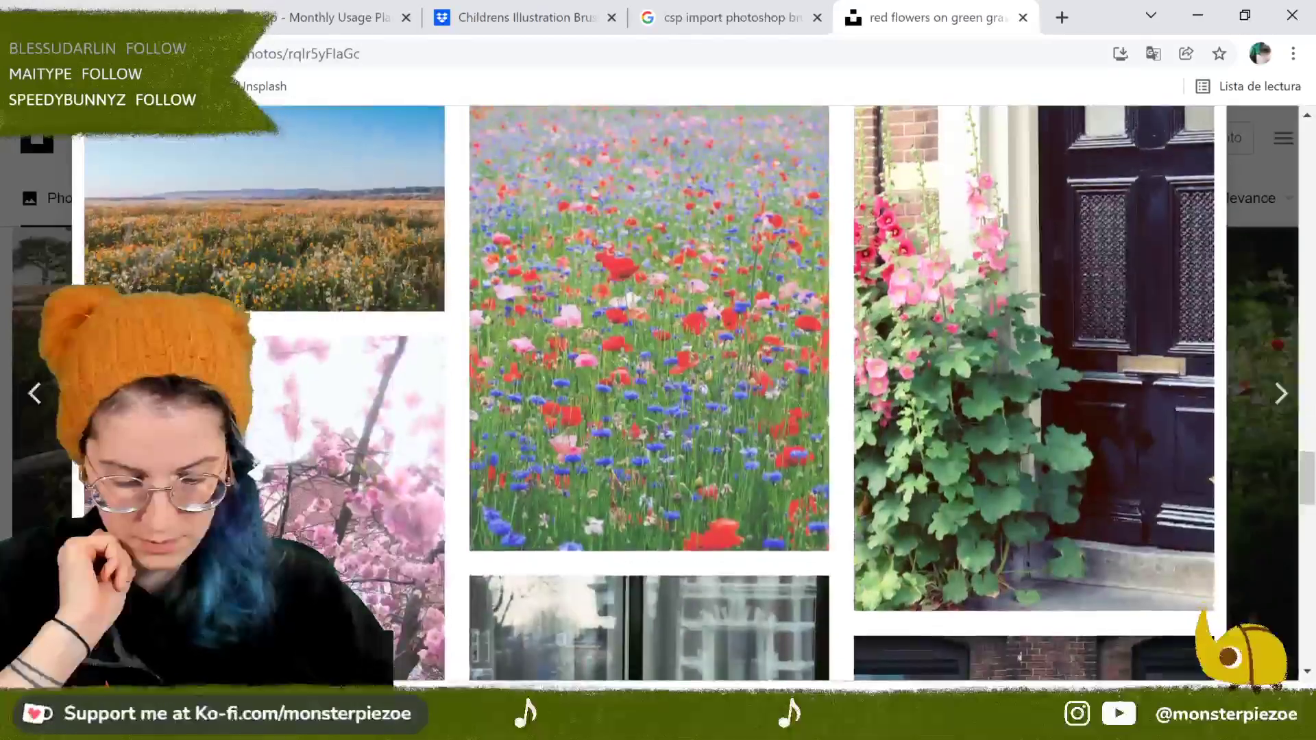
scroll(649, 384, down, 12)
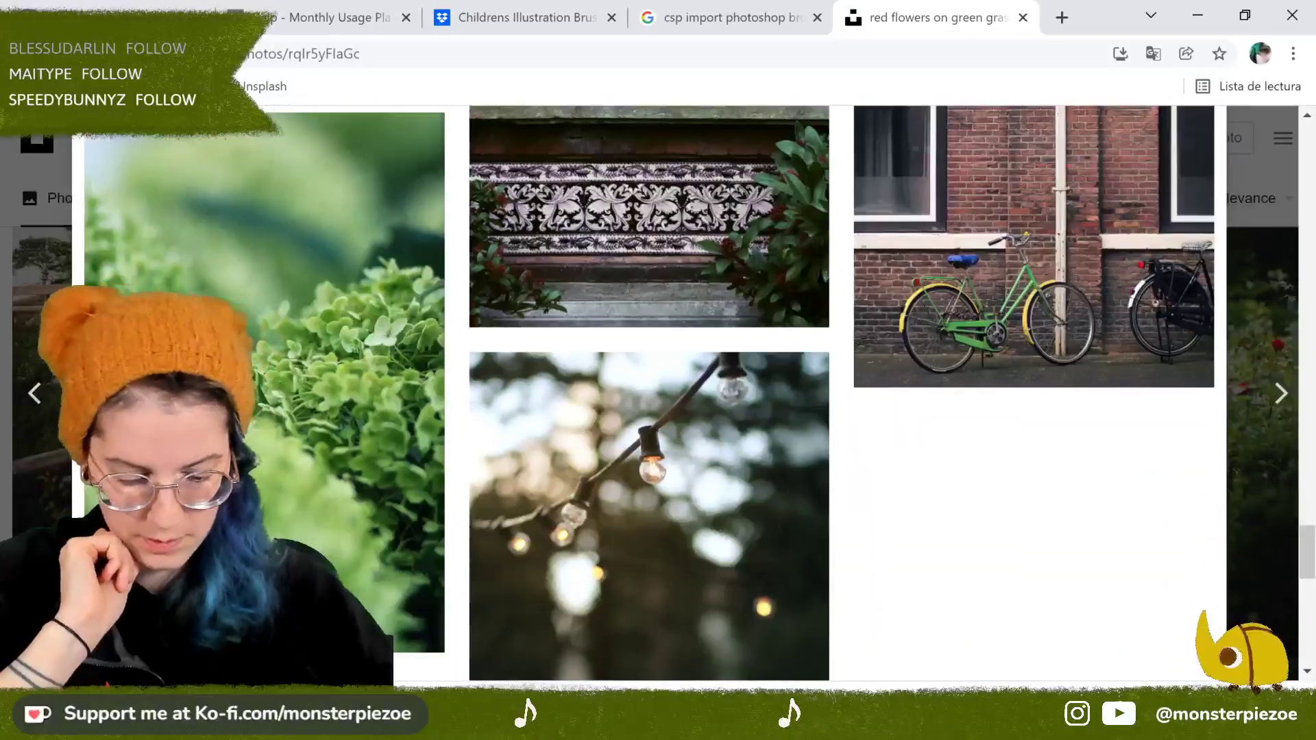
Step: Close the garden path photo and look through more of the garden results for a painting reference
click(1279, 370)
click(1266, 162)
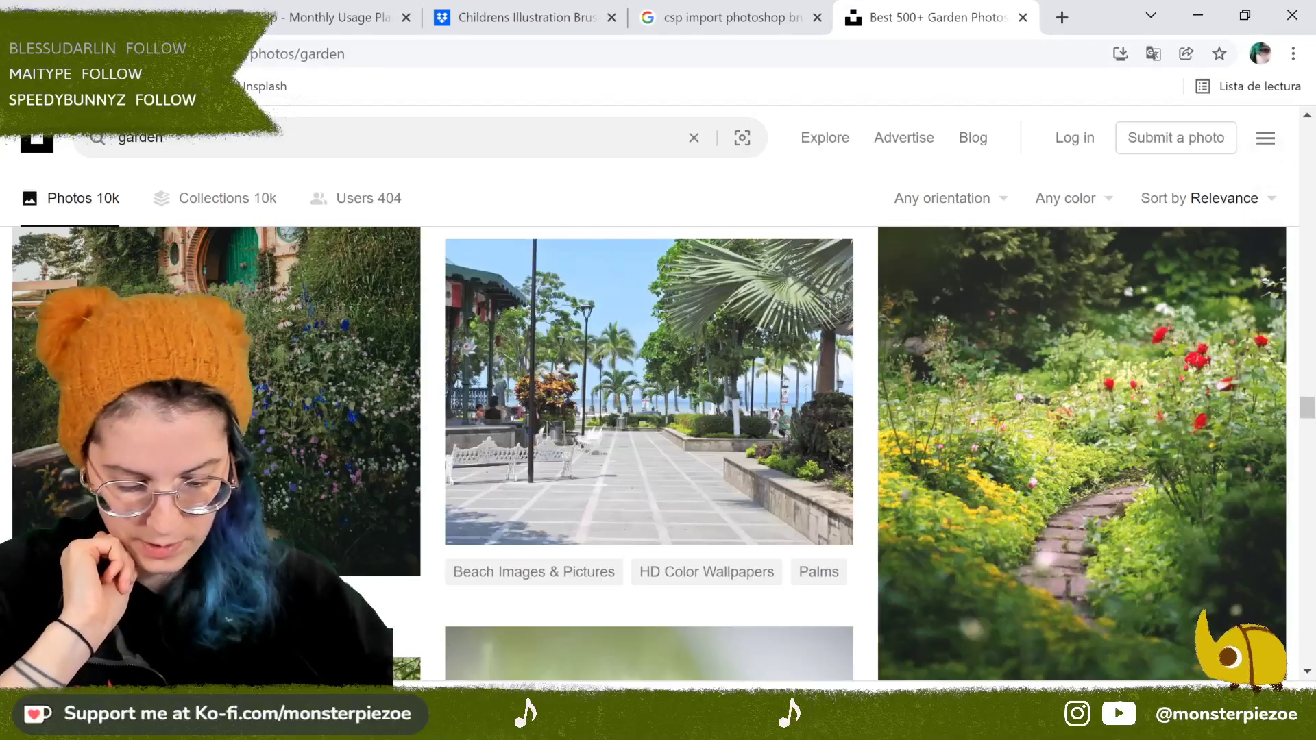
scroll(650, 411, down, 10)
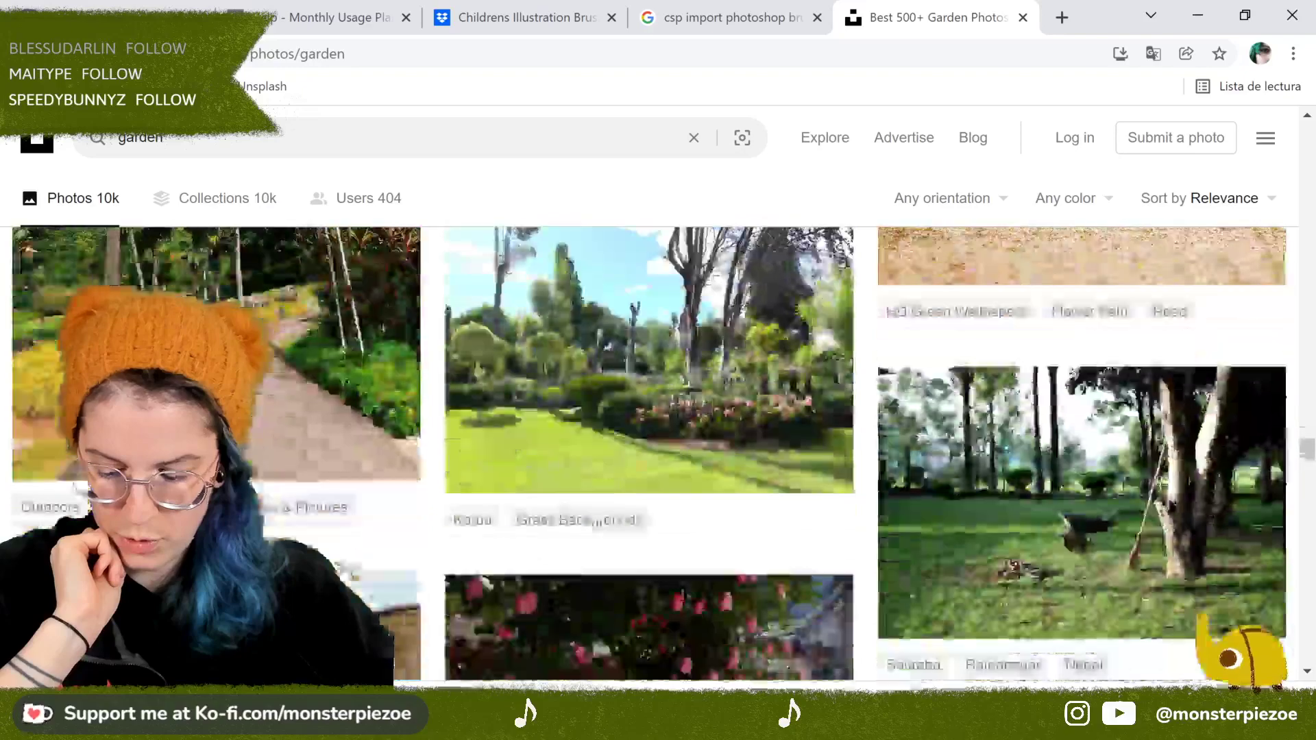
scroll(650, 453, down, 5)
scroll(649, 452, down, 5)
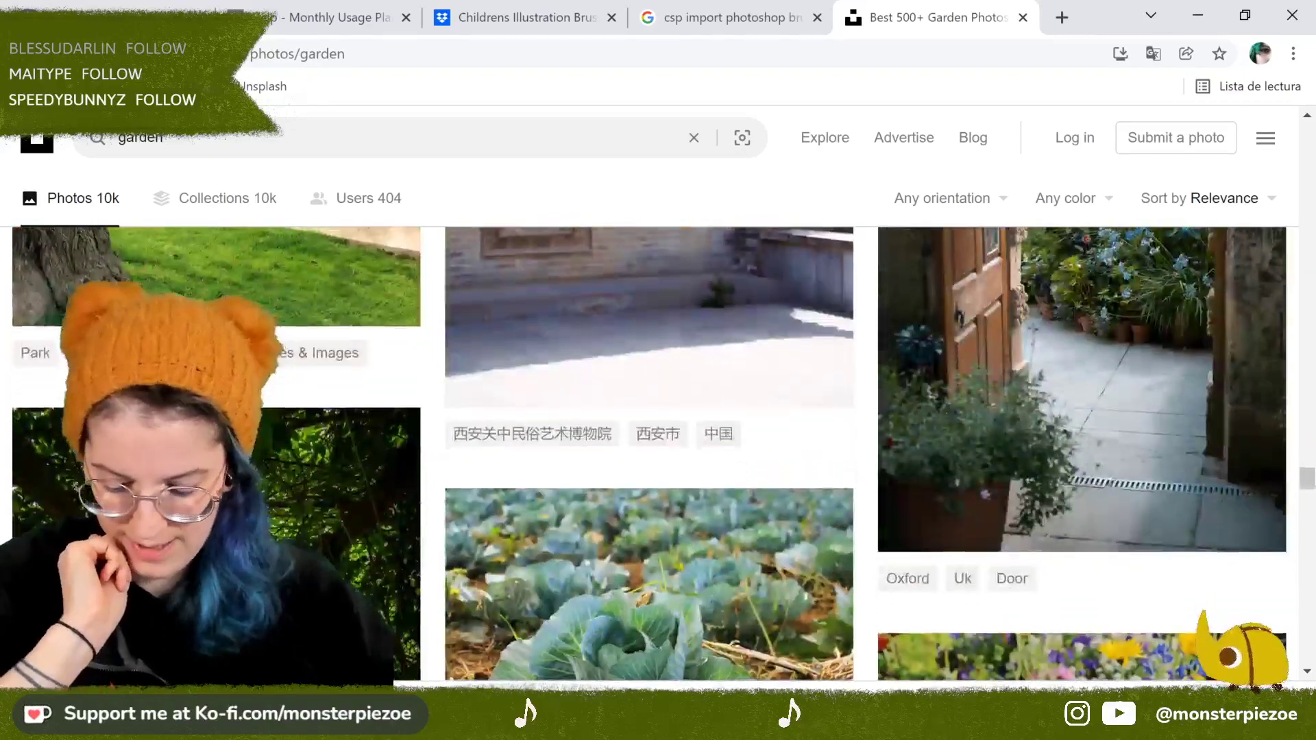
scroll(649, 453, down, 5)
scroll(649, 453, down, 4)
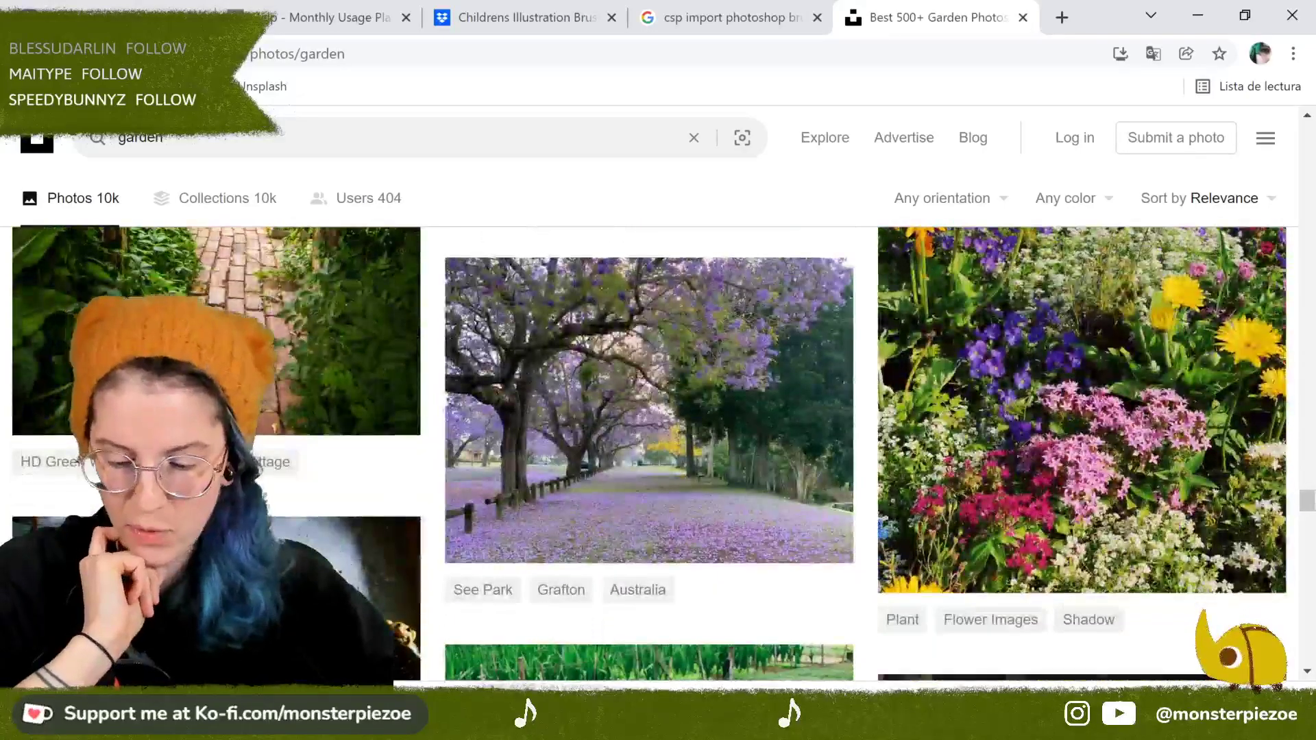
scroll(650, 452, down, 7)
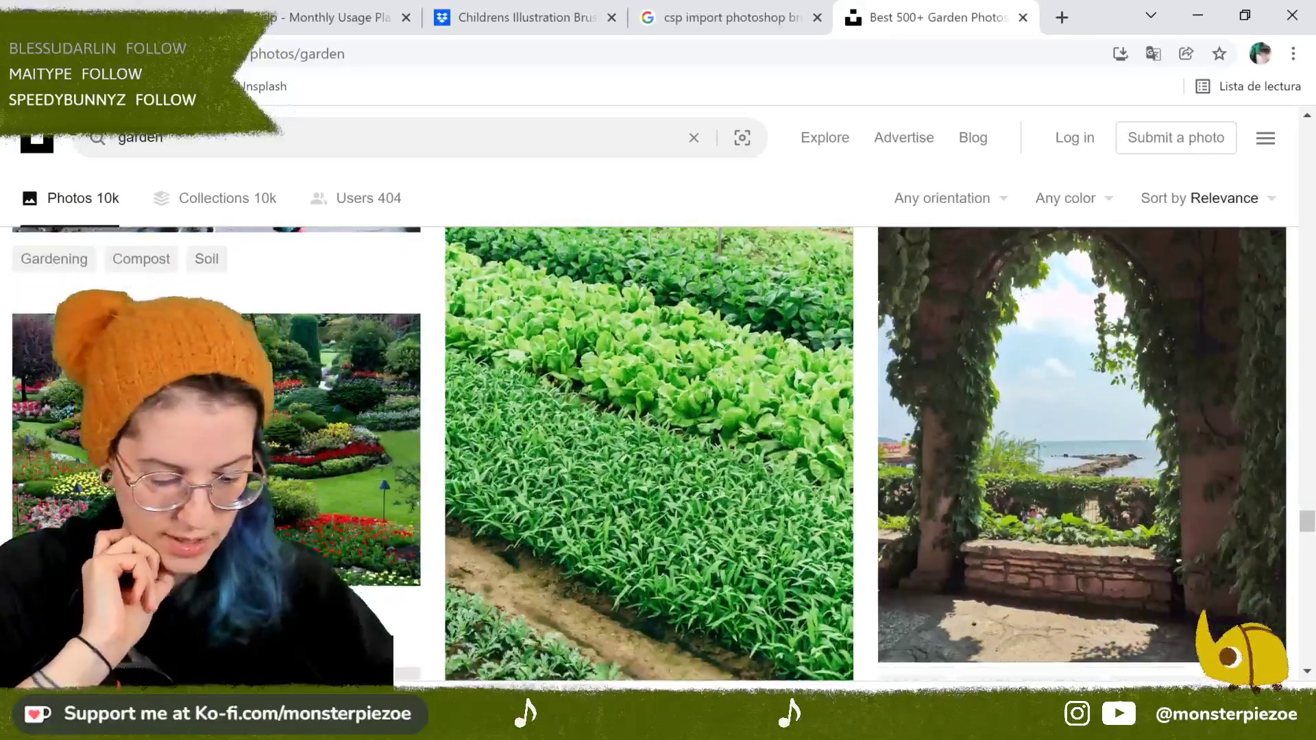
scroll(649, 453, down, 4)
scroll(649, 453, up, 1)
Step: Open the photo of the ivy-covered arch overlooking the sea, look at its first related photos and close it
click(1082, 280)
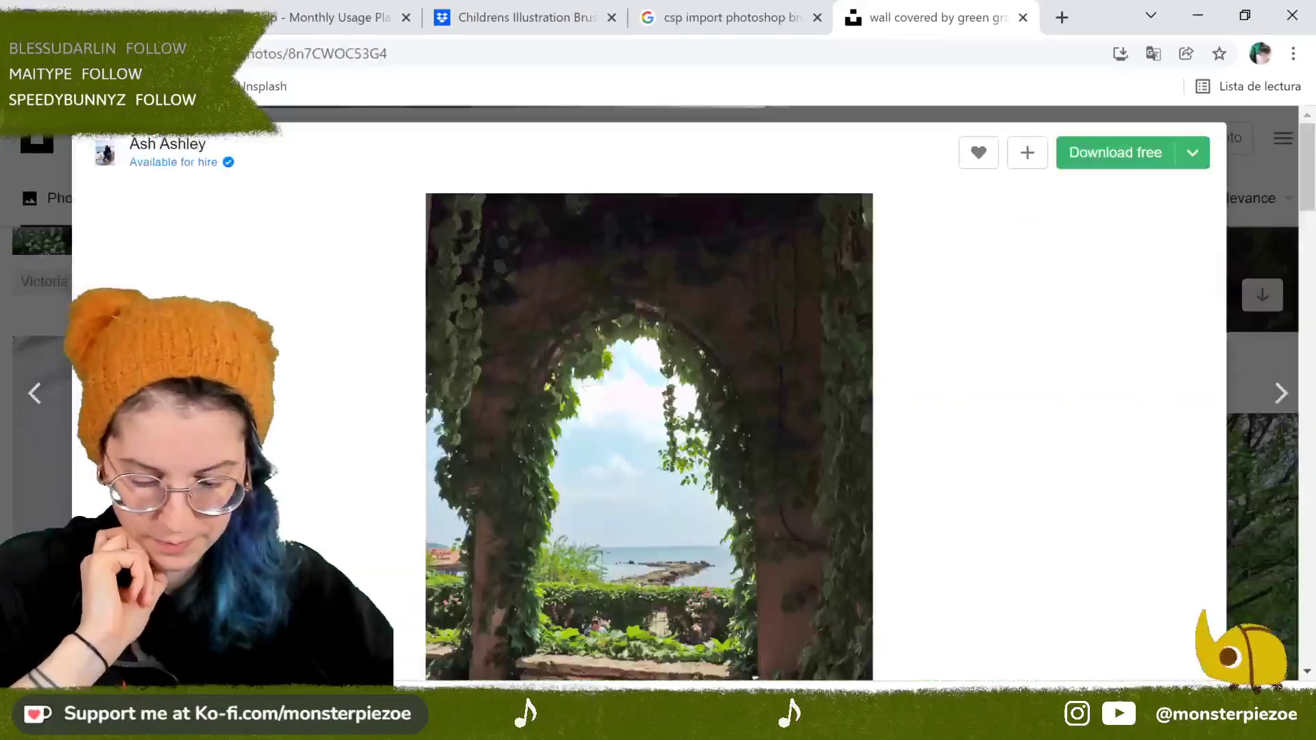
scroll(649, 411, down, 3)
scroll(649, 411, down, 10)
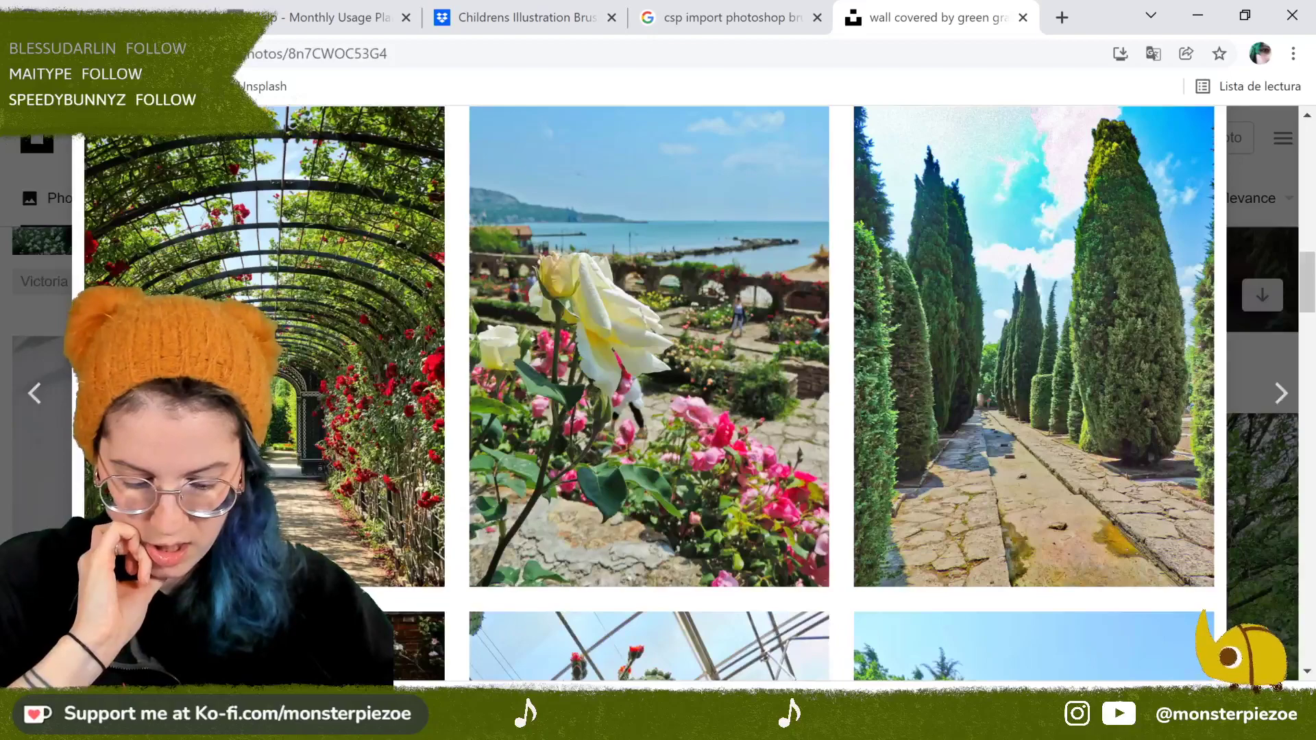
scroll(649, 395, down, 8)
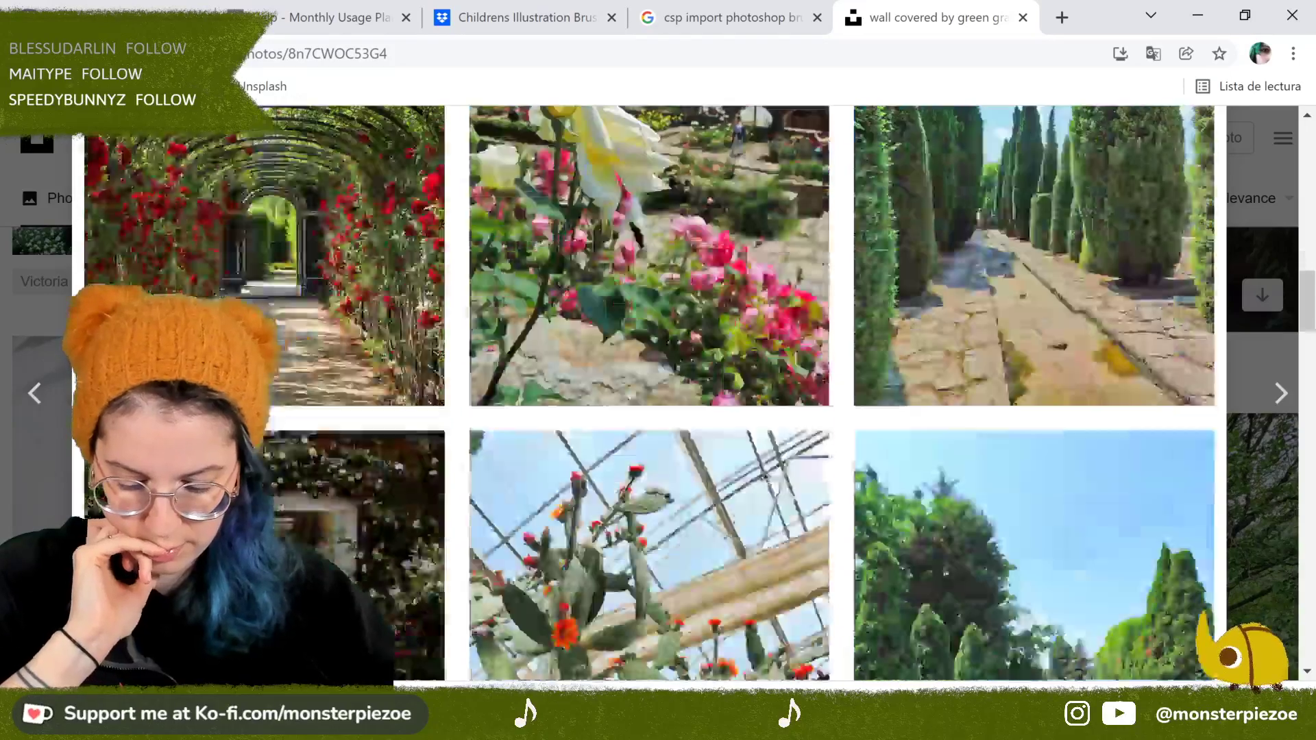
key(Escape)
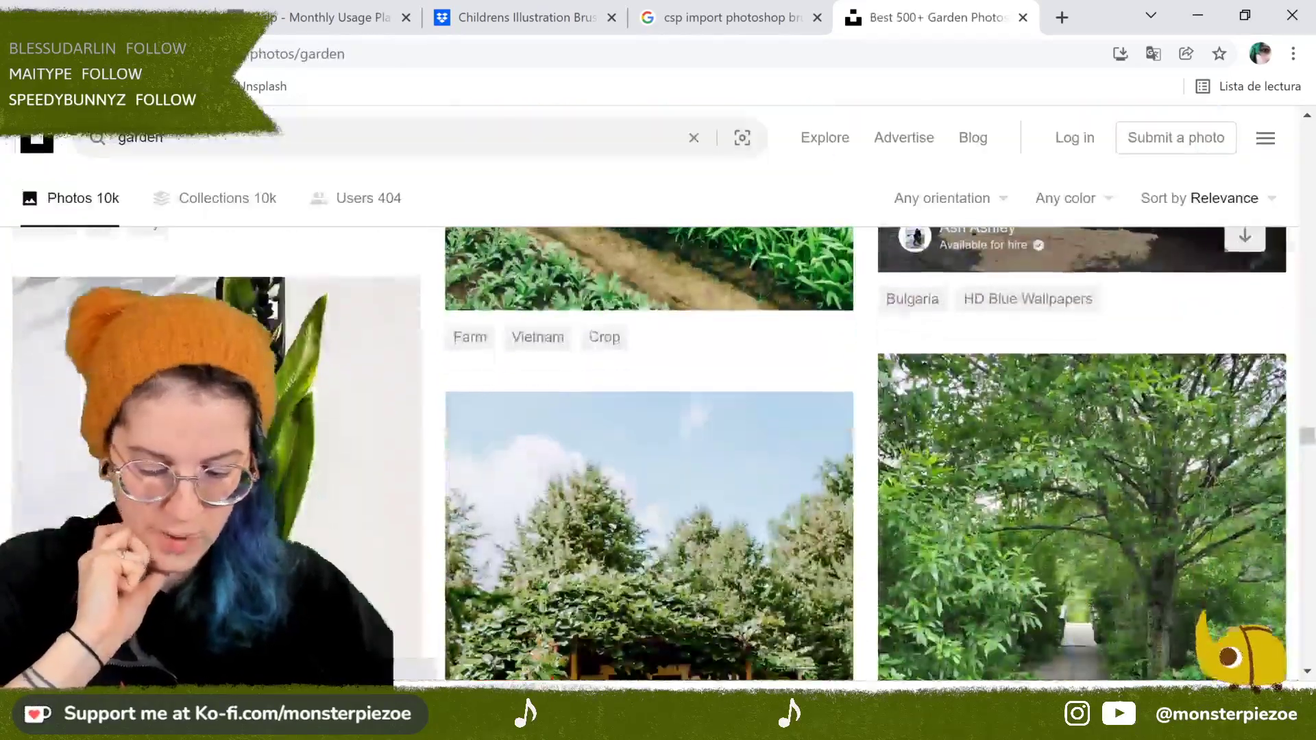
Step: Reopen the ivy-covered arch photo and look further through its related photos for a suitable reference
scroll(649, 394, up, 2)
scroll(1081, 329, up, 2)
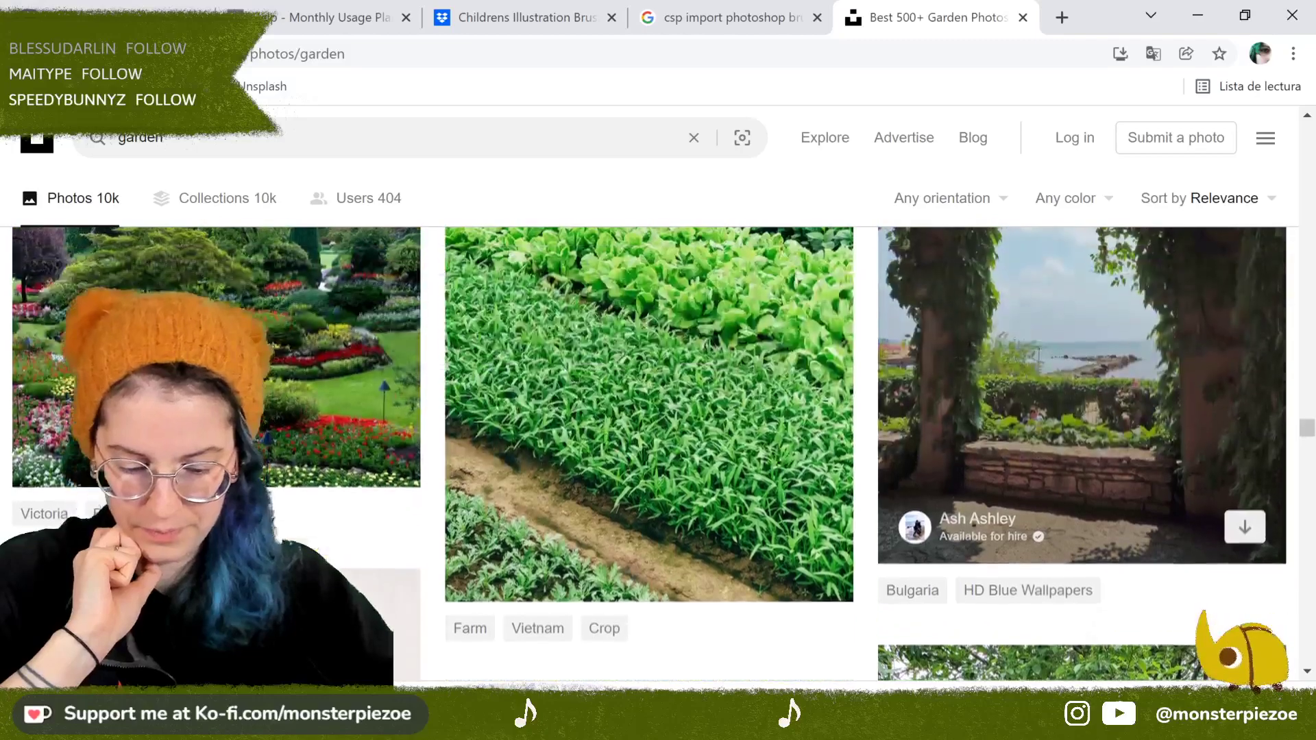
click(1082, 329)
scroll(650, 394, down, 15)
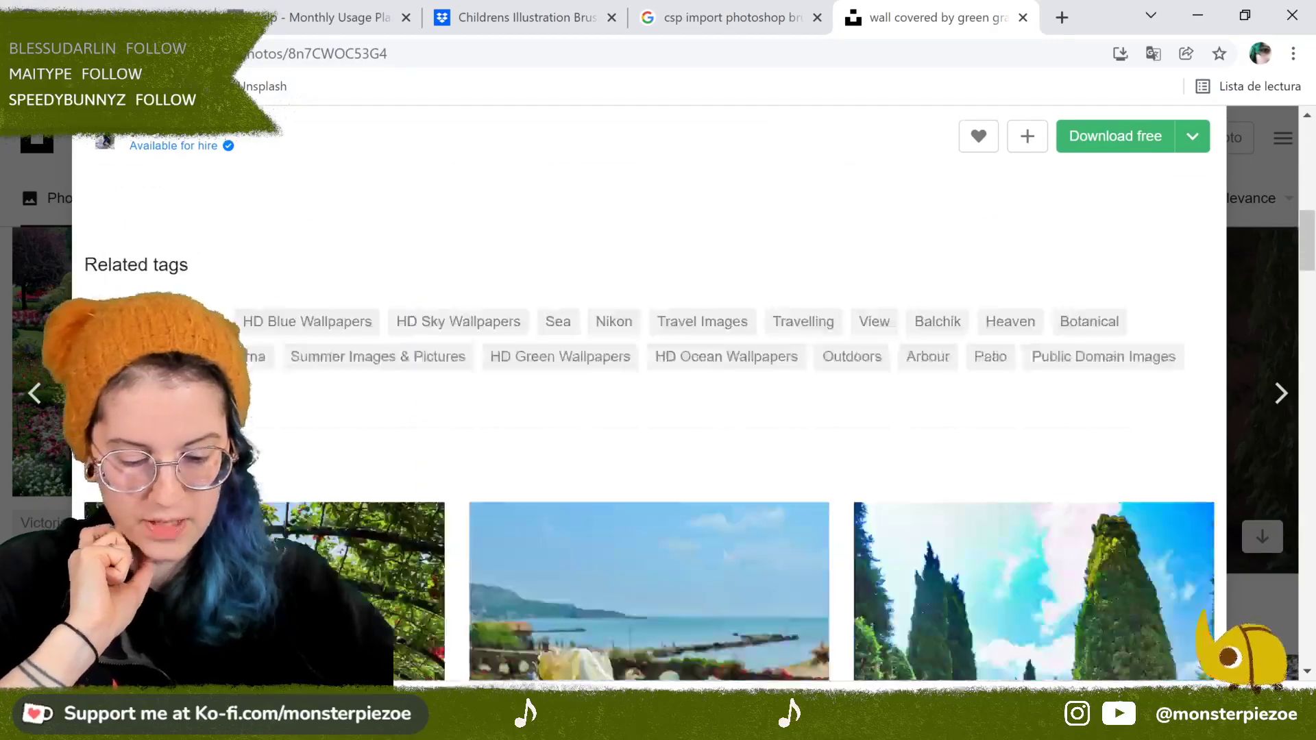
scroll(649, 394, down, 5)
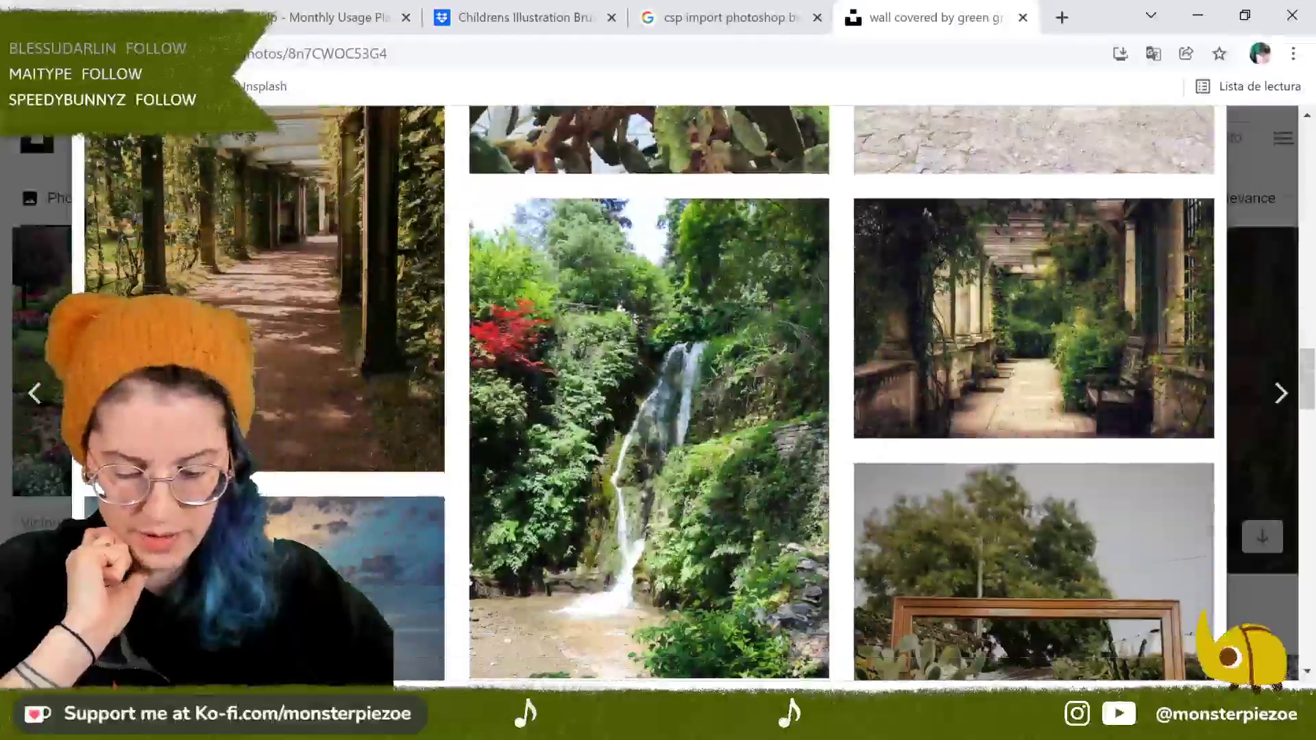
scroll(649, 394, down, 10)
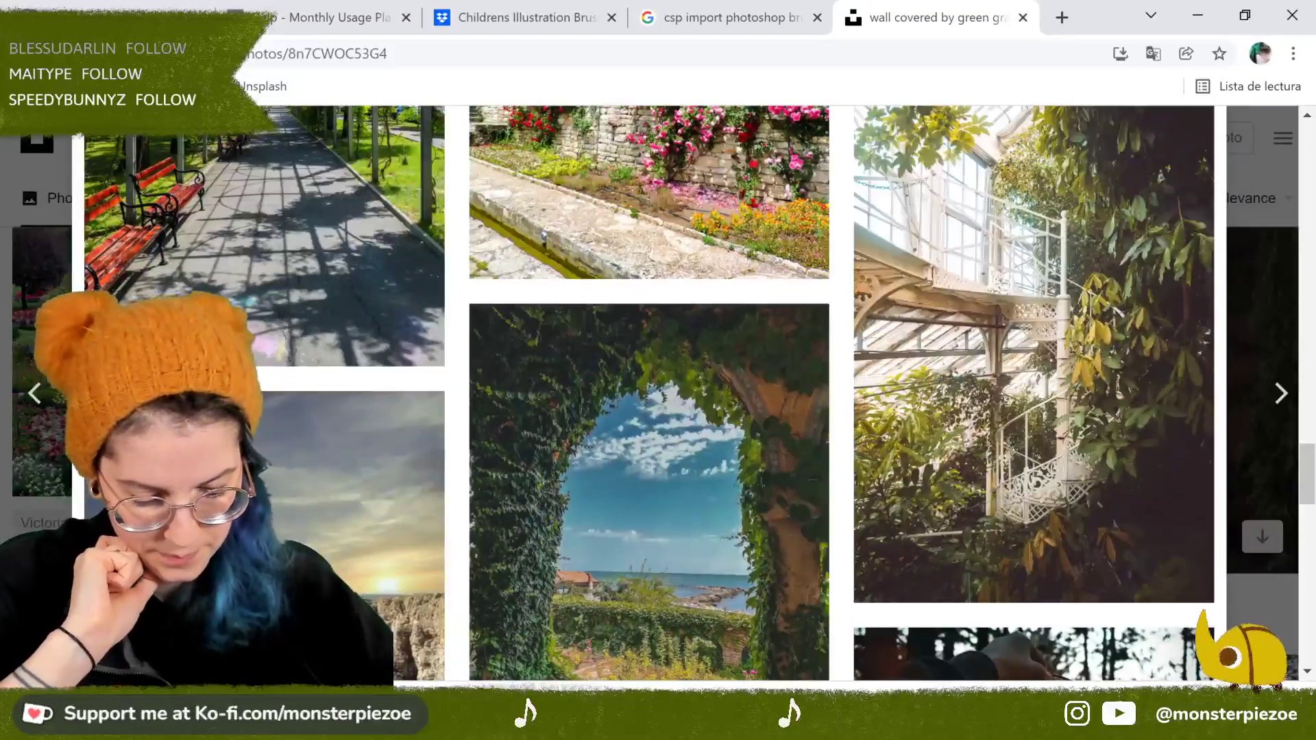
scroll(649, 394, down, 7)
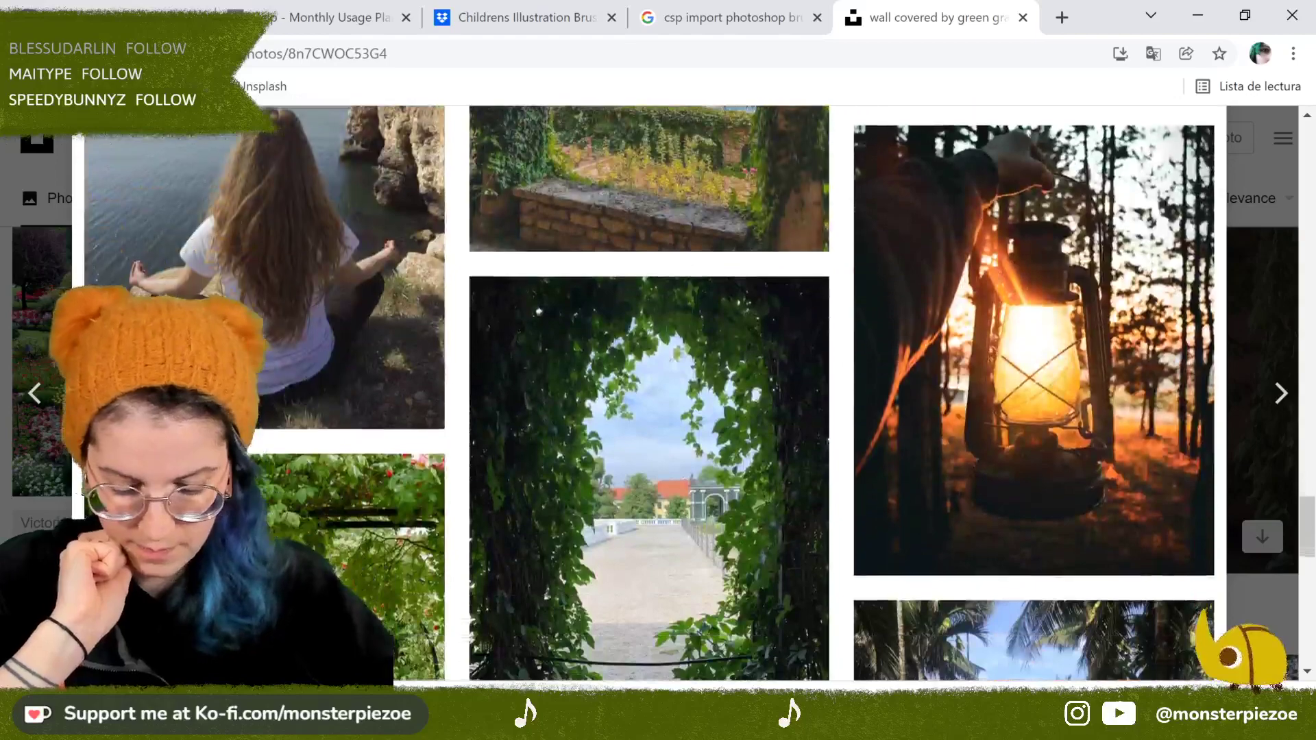
scroll(650, 394, down, 6)
scroll(649, 395, up, 6)
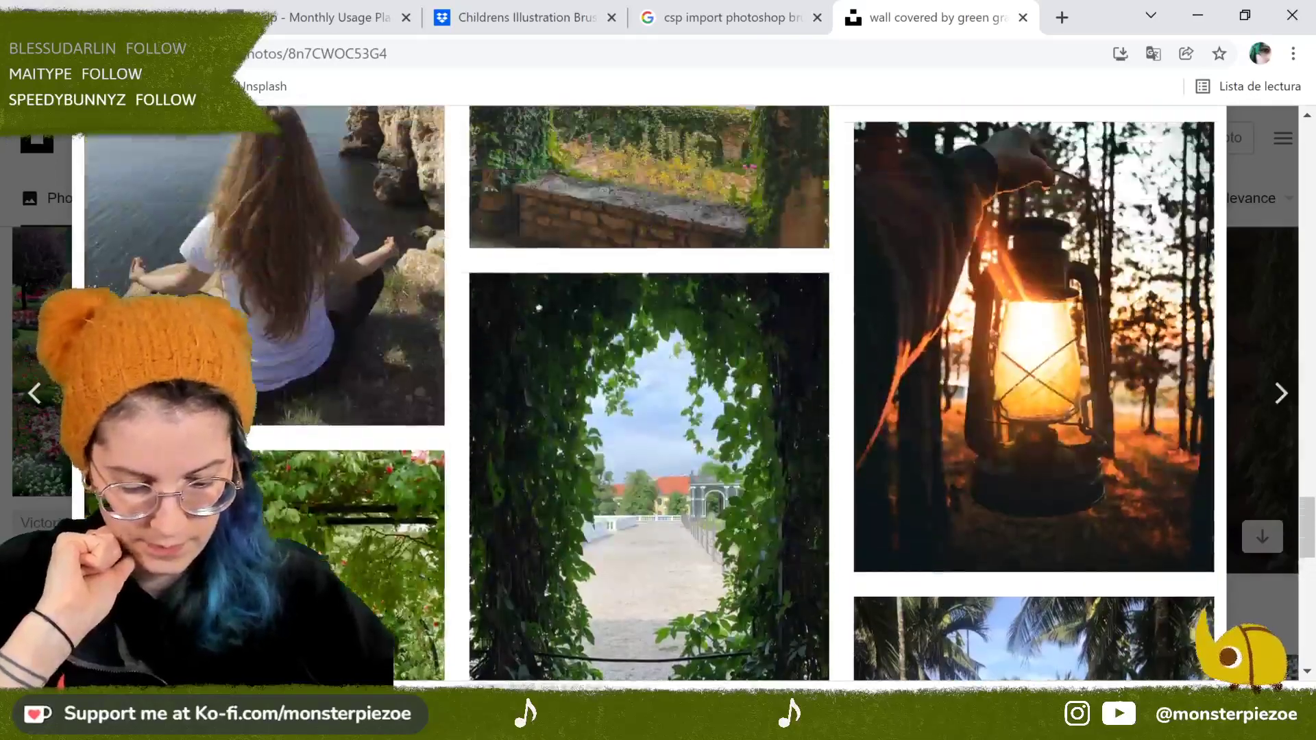
scroll(650, 394, up, 6)
Step: Open the related photo of the white spiral staircase among greenhouse plants and examine the whole image
click(1034, 302)
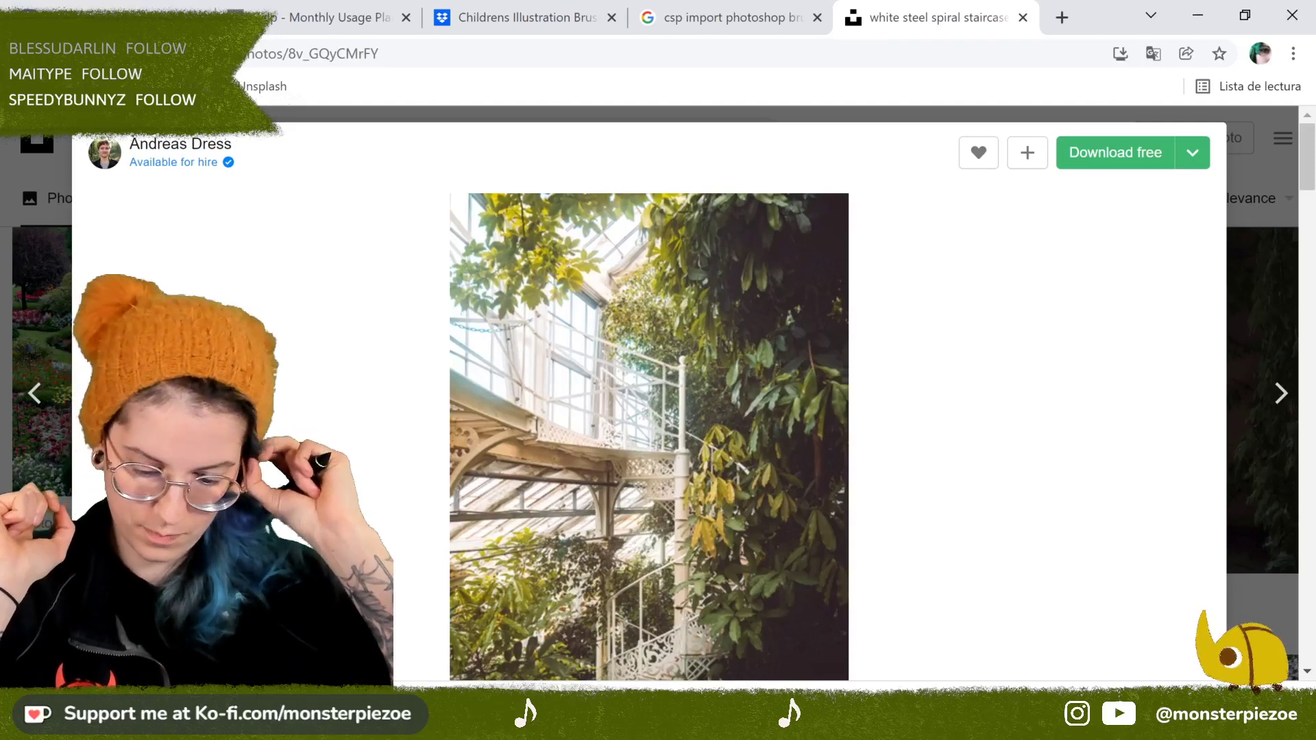
scroll(649, 394, down, 5)
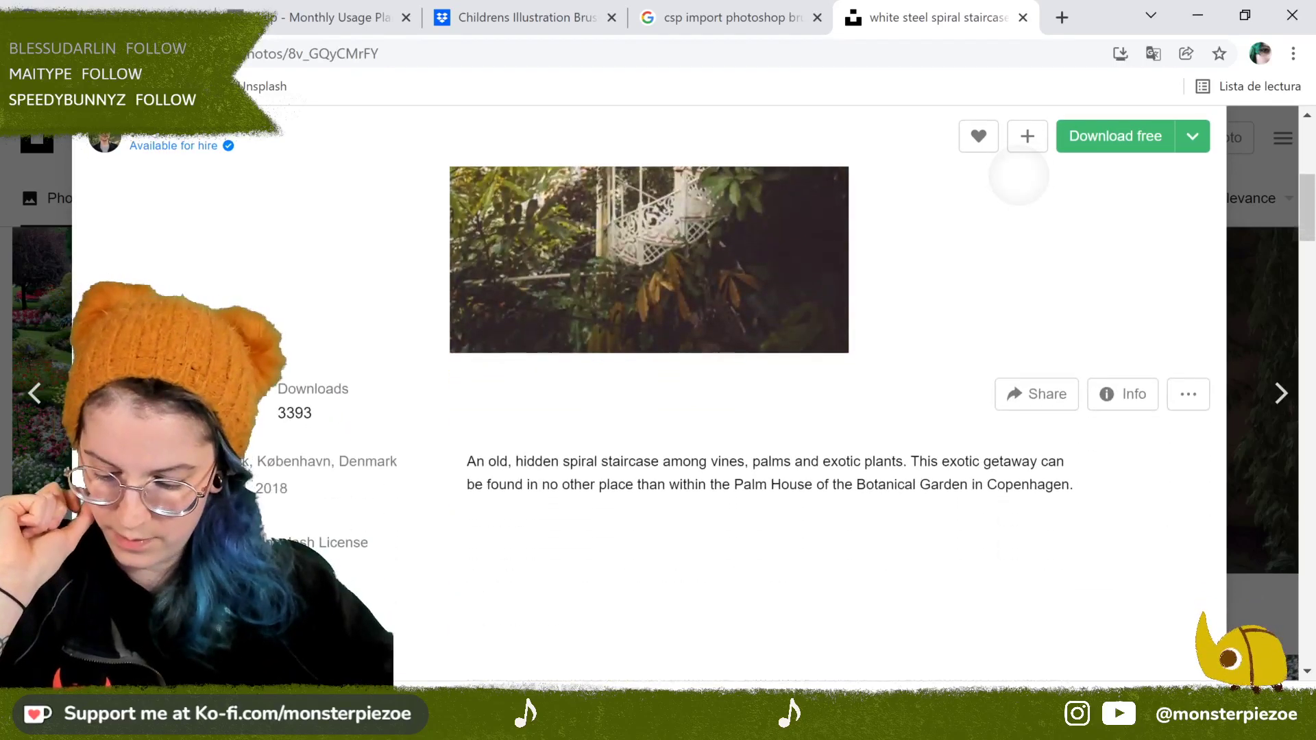
scroll(650, 395, up, 5)
scroll(874, 549, up, 1)
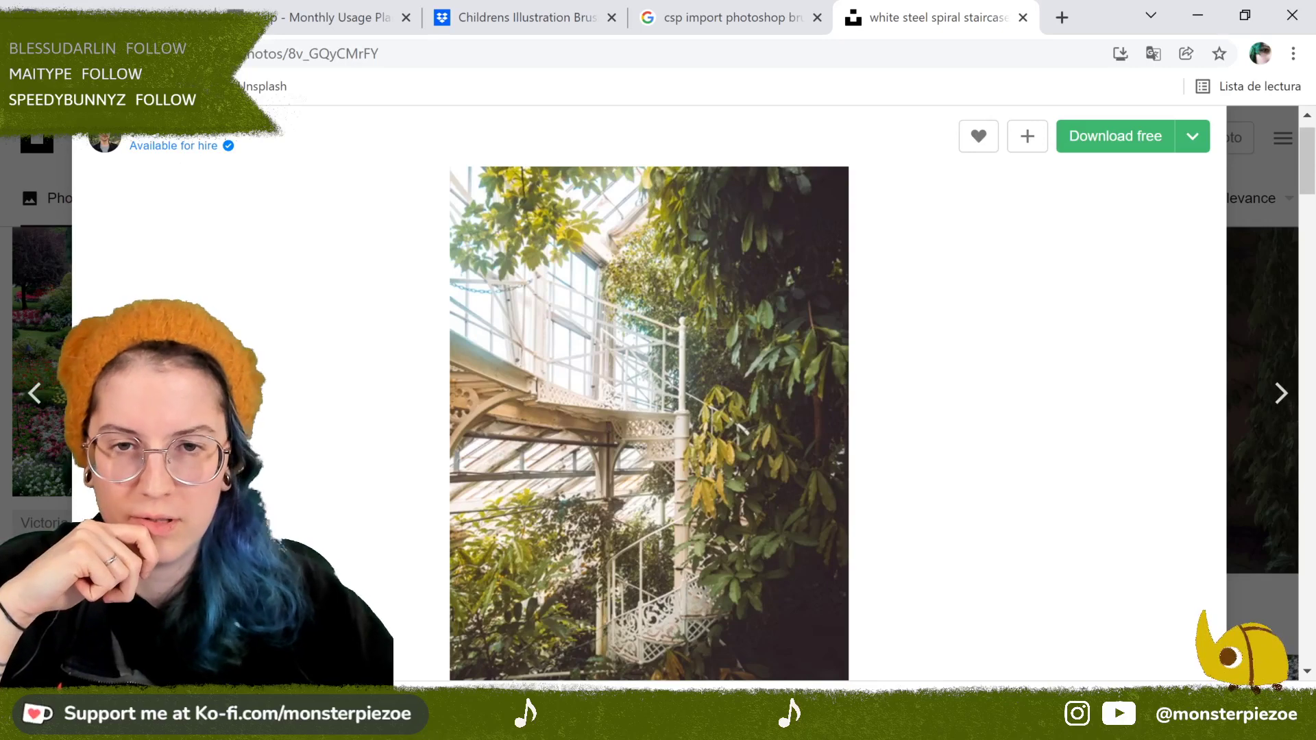
Step: Look through the photos related to the spiral staircase, review the staircase image once more and close it
scroll(649, 394, down, 5)
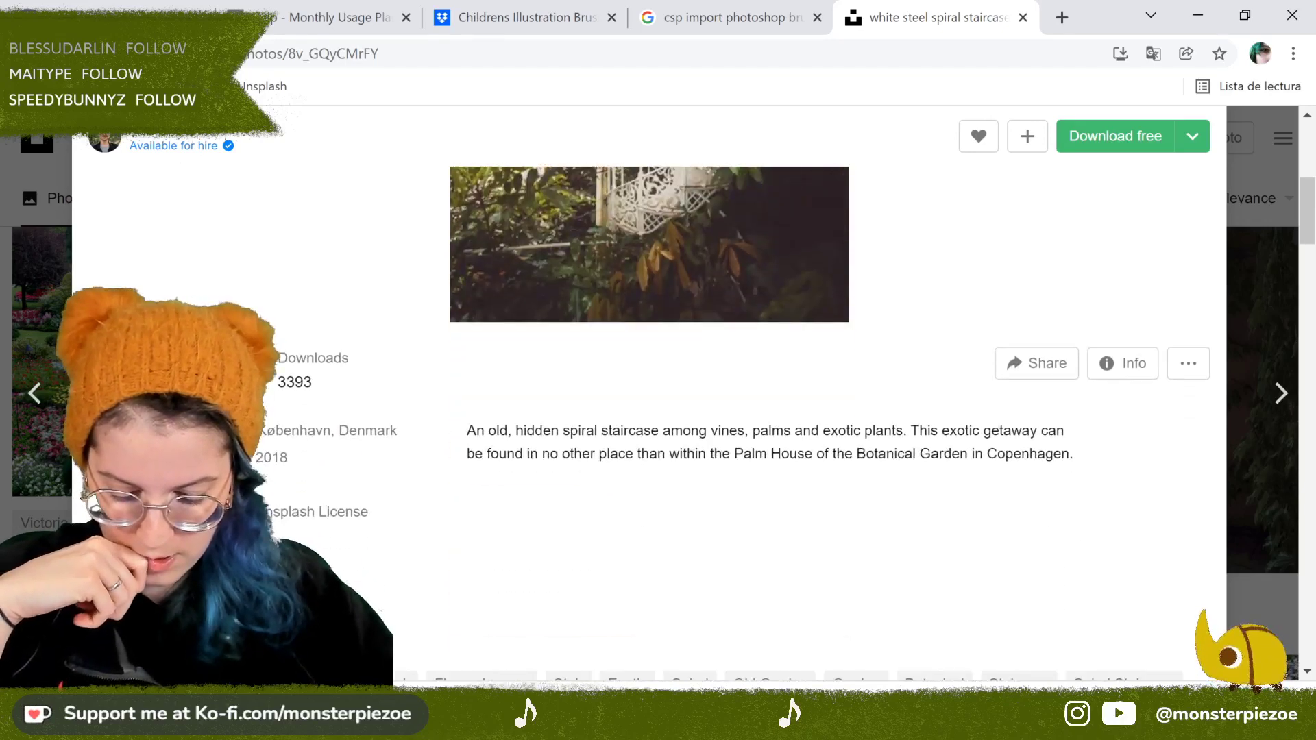
scroll(649, 394, down, 3)
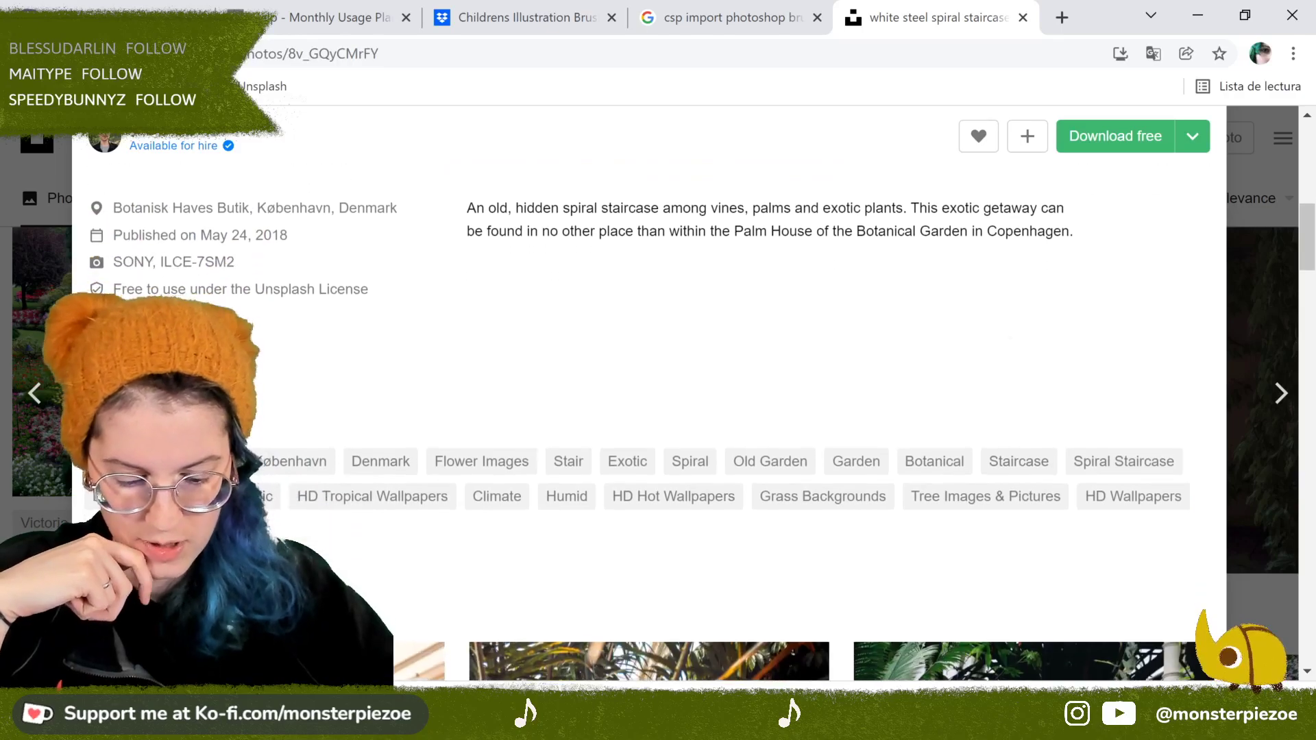
scroll(649, 394, down, 3)
scroll(649, 394, down, 5)
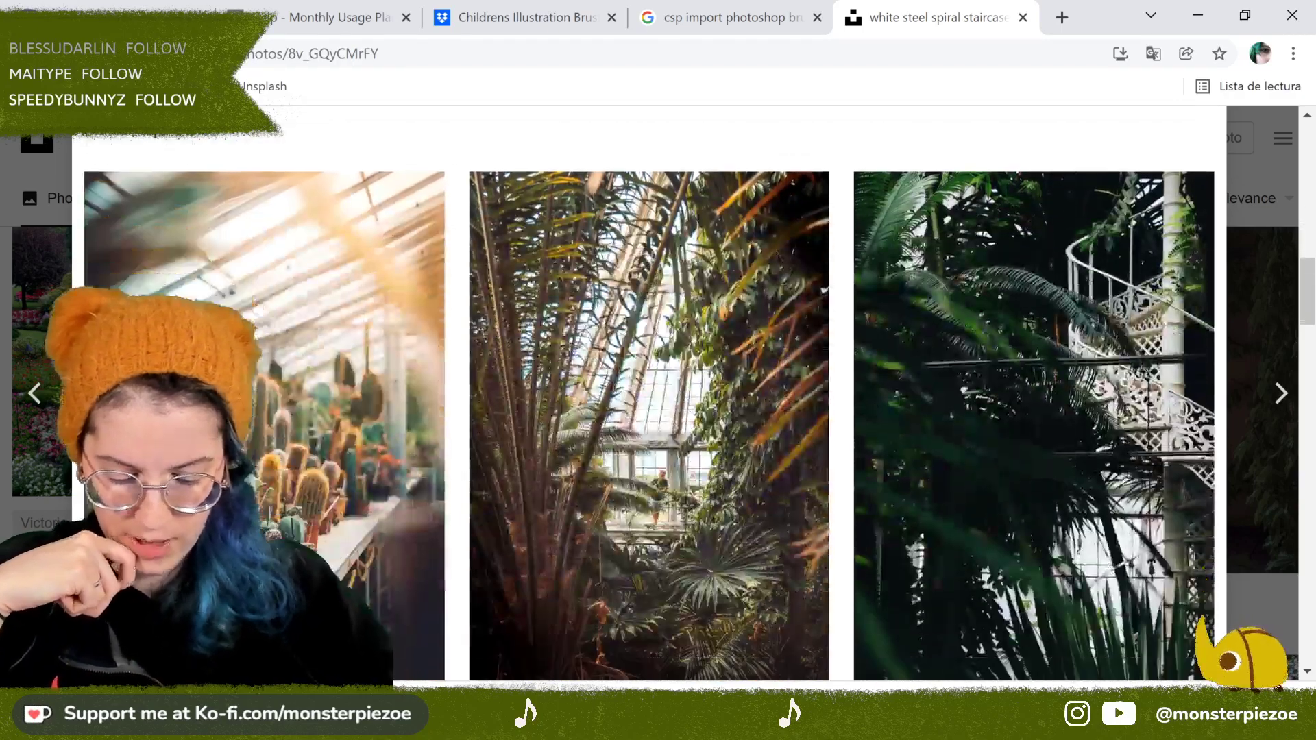
scroll(649, 394, down, 7)
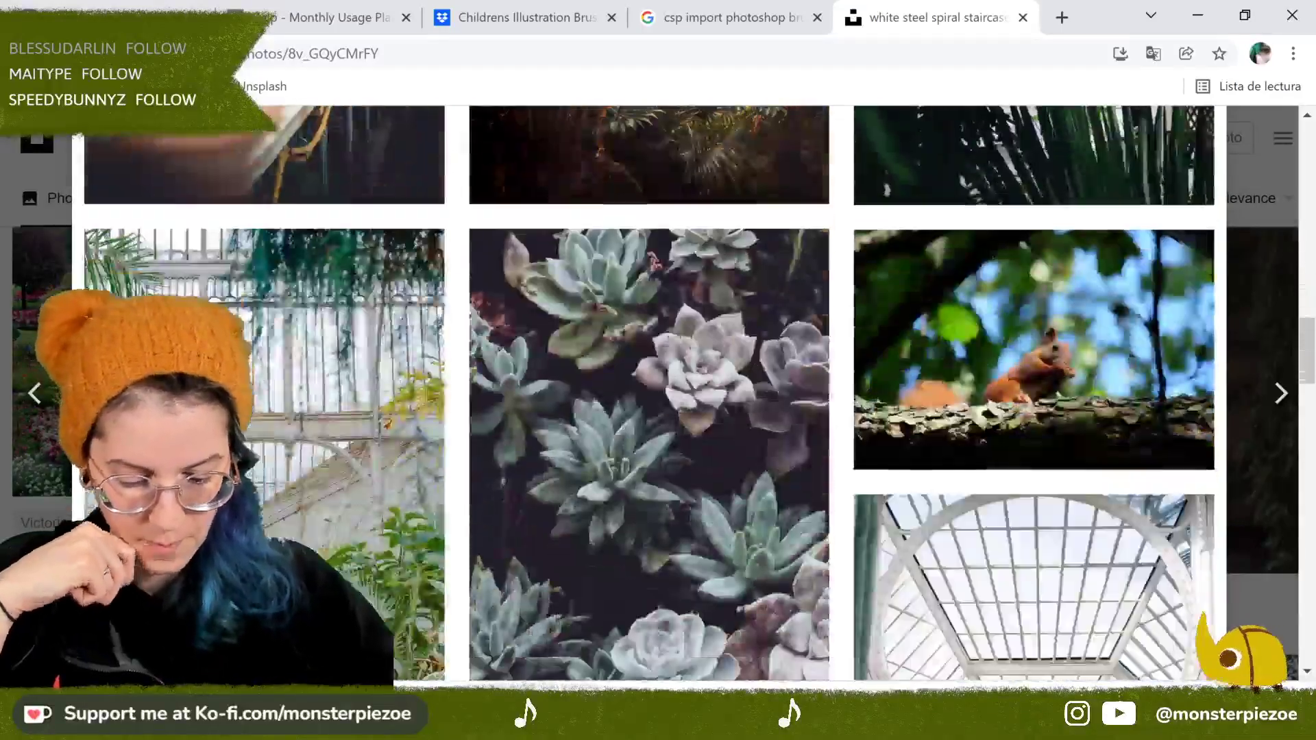
scroll(649, 394, down, 3)
scroll(649, 394, up, 2)
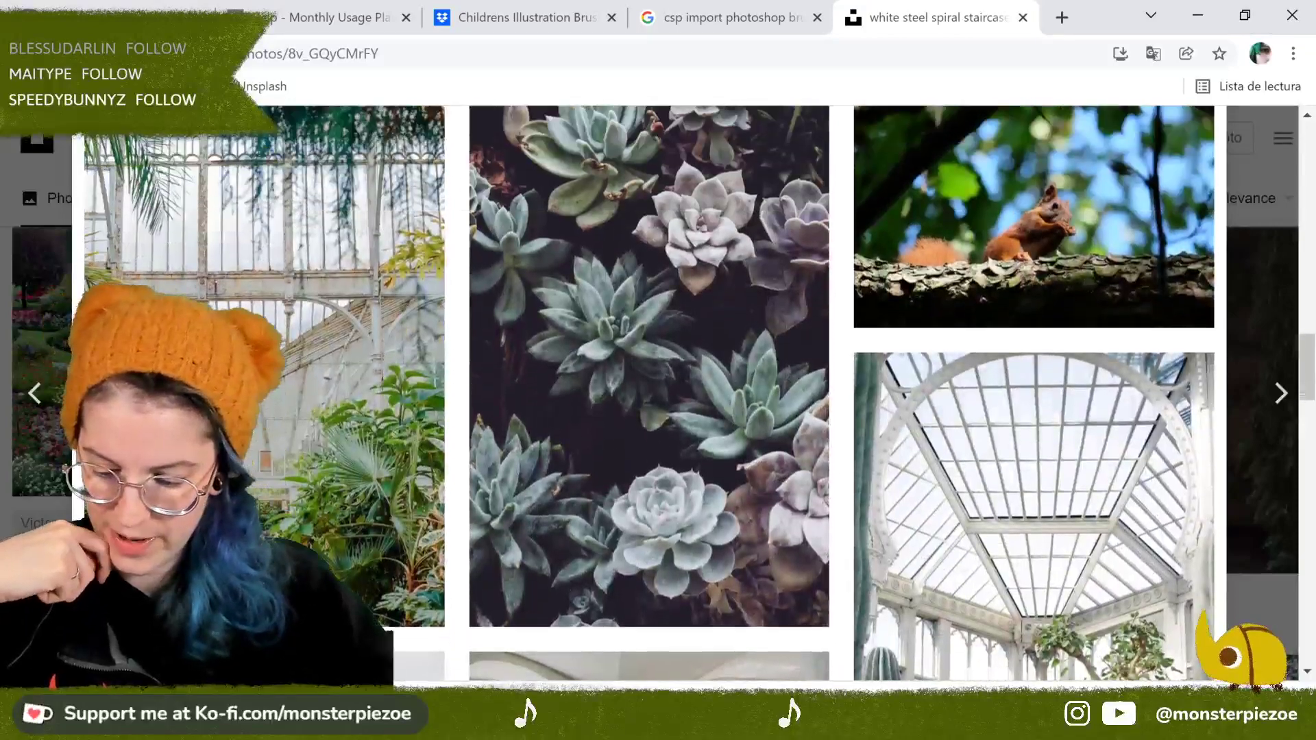
scroll(649, 394, down, 6)
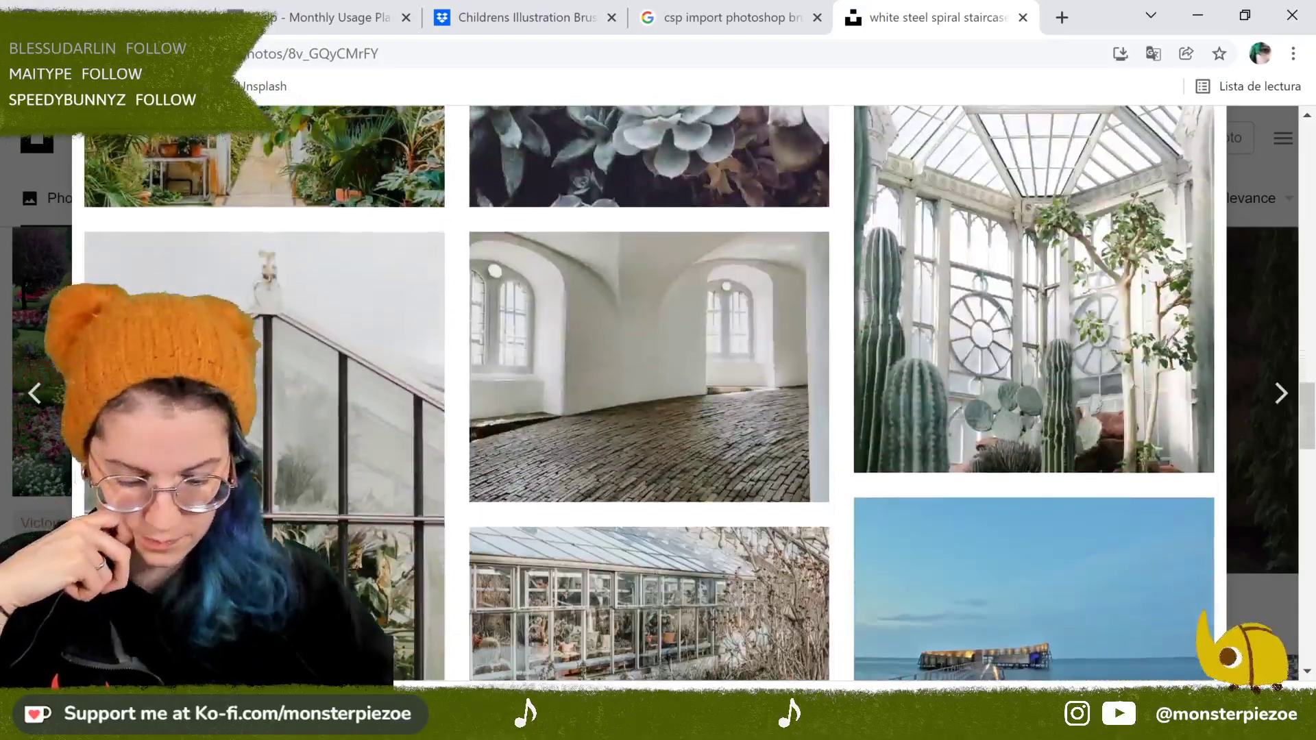
scroll(649, 394, down, 4)
scroll(649, 394, down, 6)
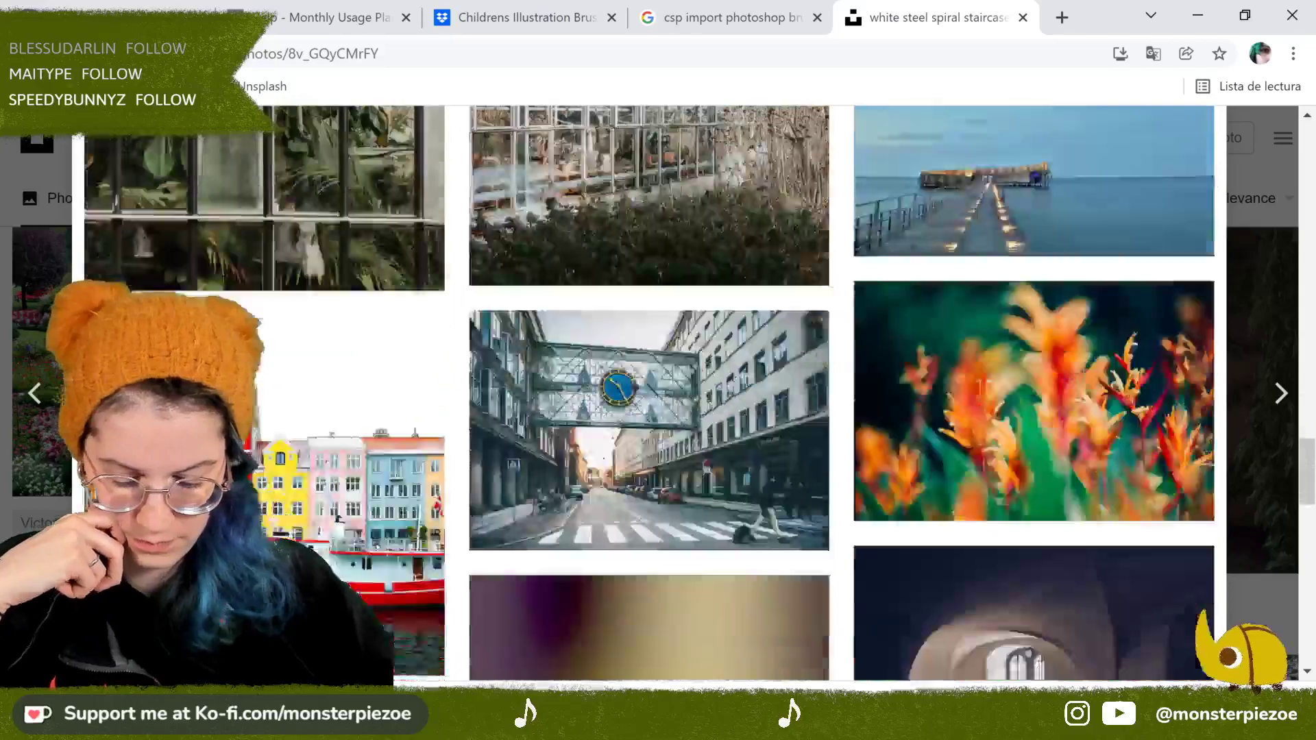
scroll(649, 395, down, 5)
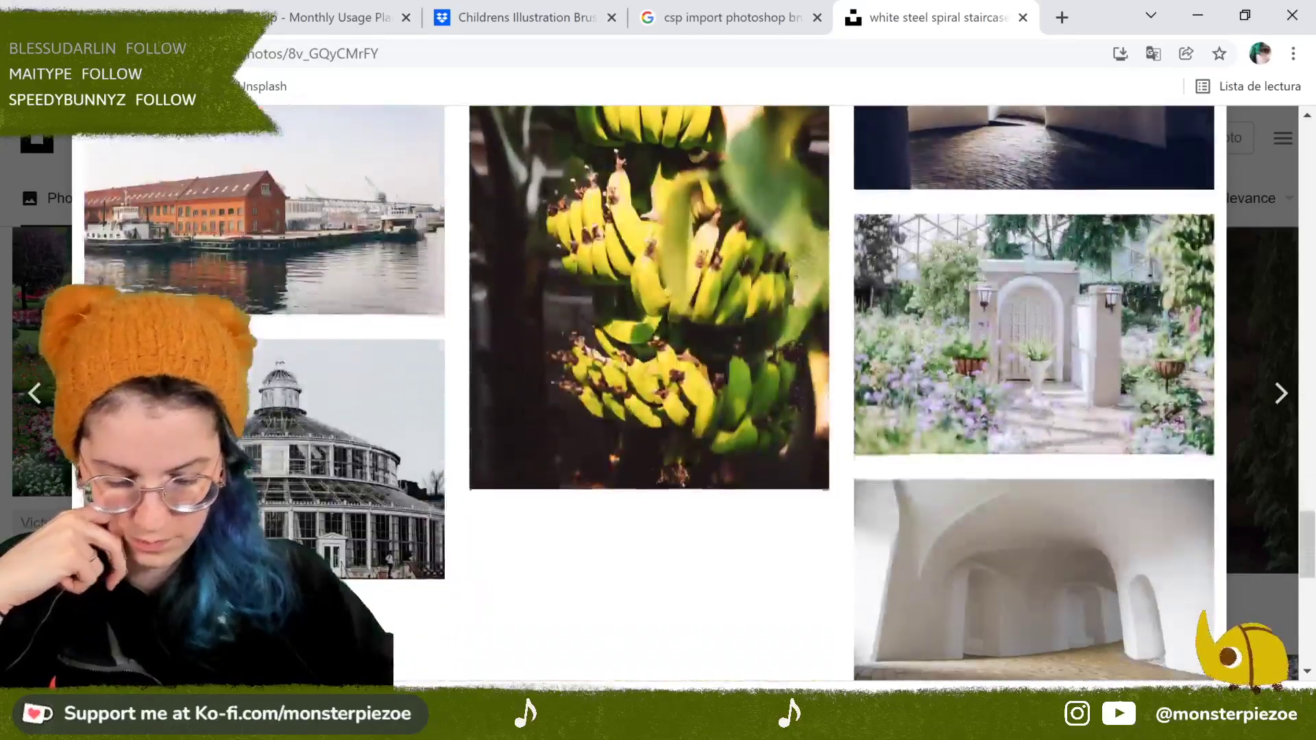
scroll(649, 394, down, 4)
scroll(649, 394, up, 20)
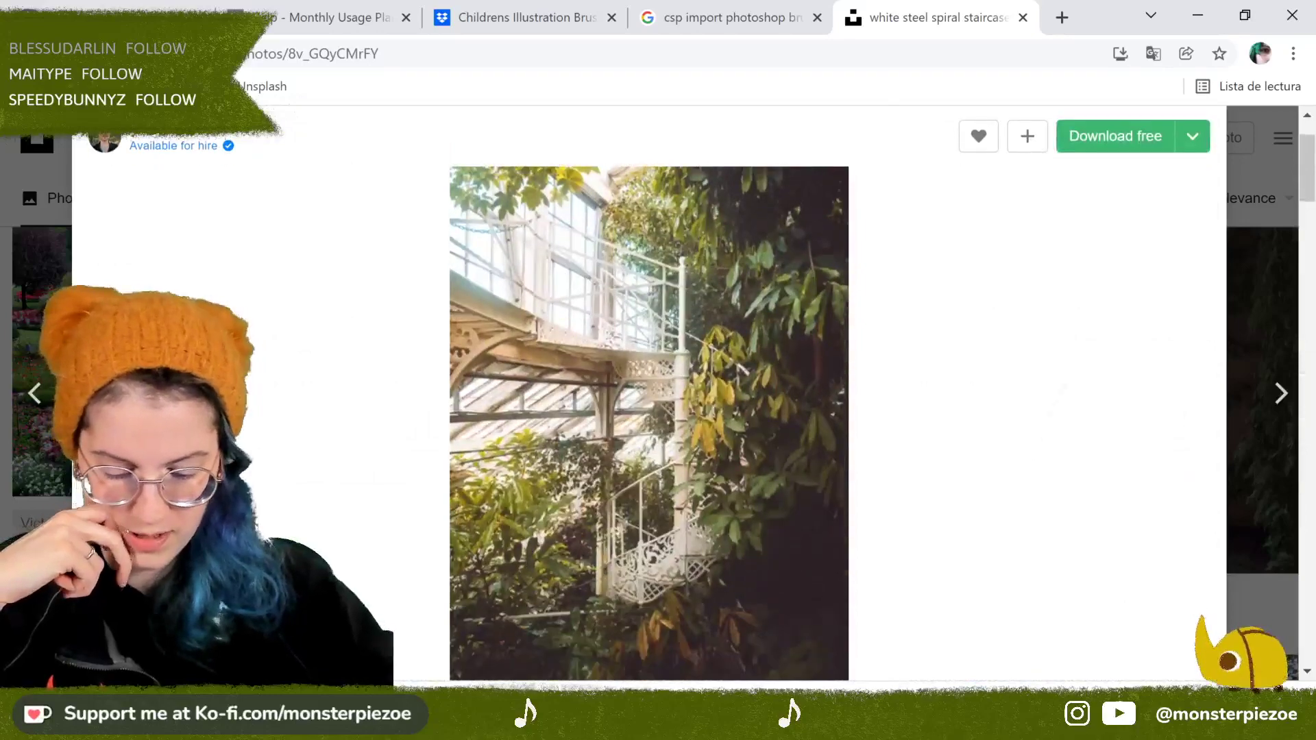
scroll(649, 394, down, 2)
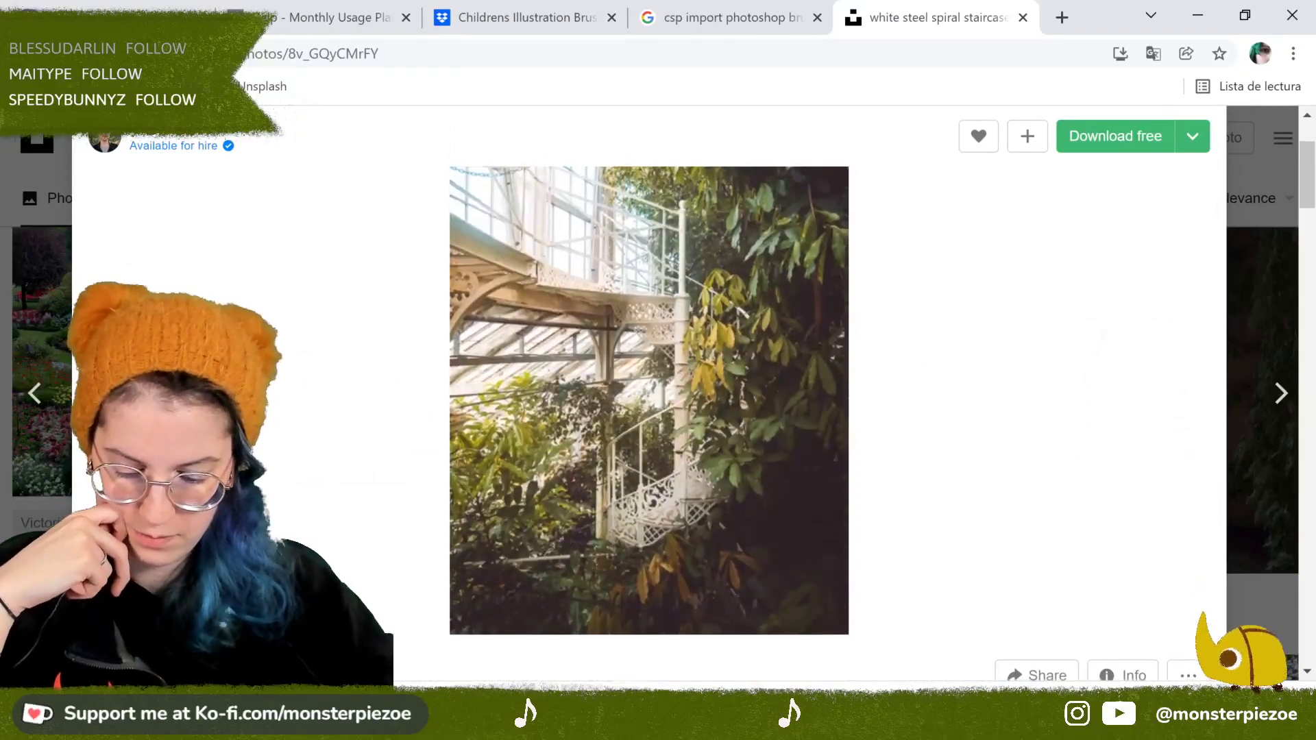
scroll(649, 394, down, 3)
key(Escape)
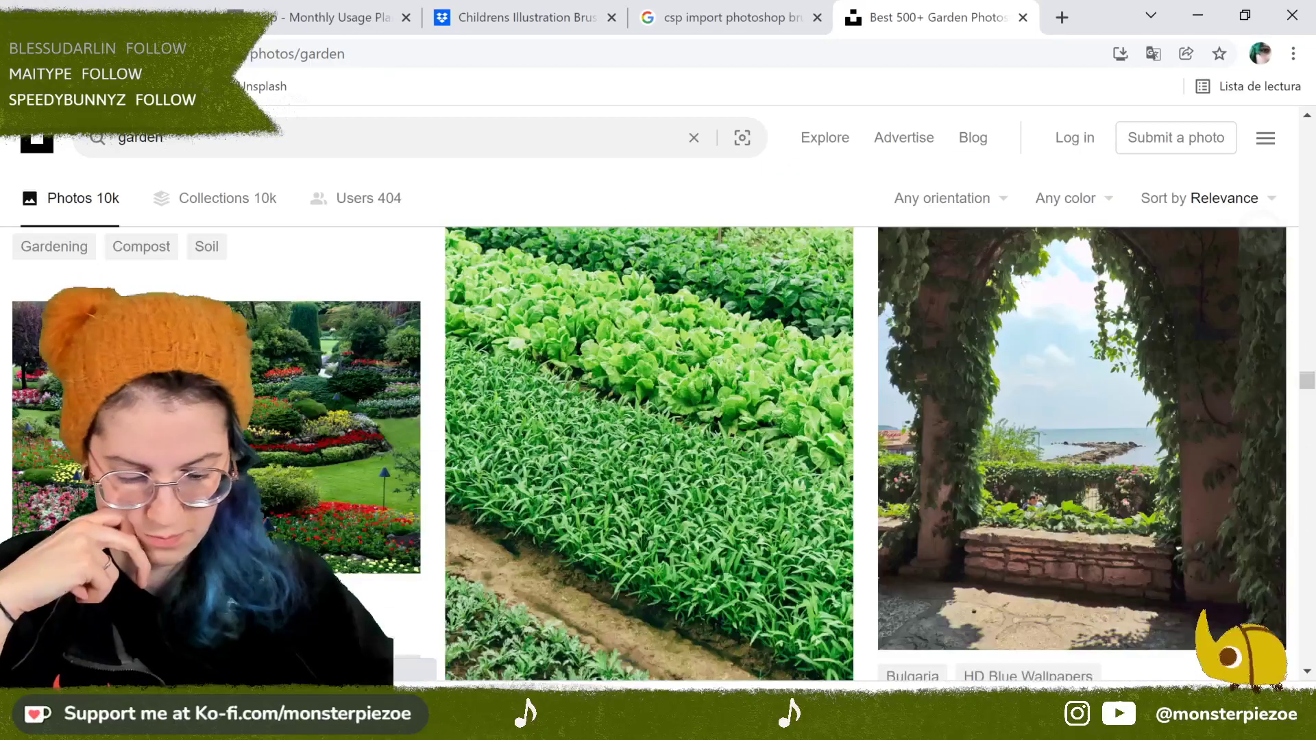
Step: Look through more garden results and open the Lago Di Como photo of purple and blue flowers beneath the trees
scroll(649, 394, down, 4)
scroll(649, 394, down, 10)
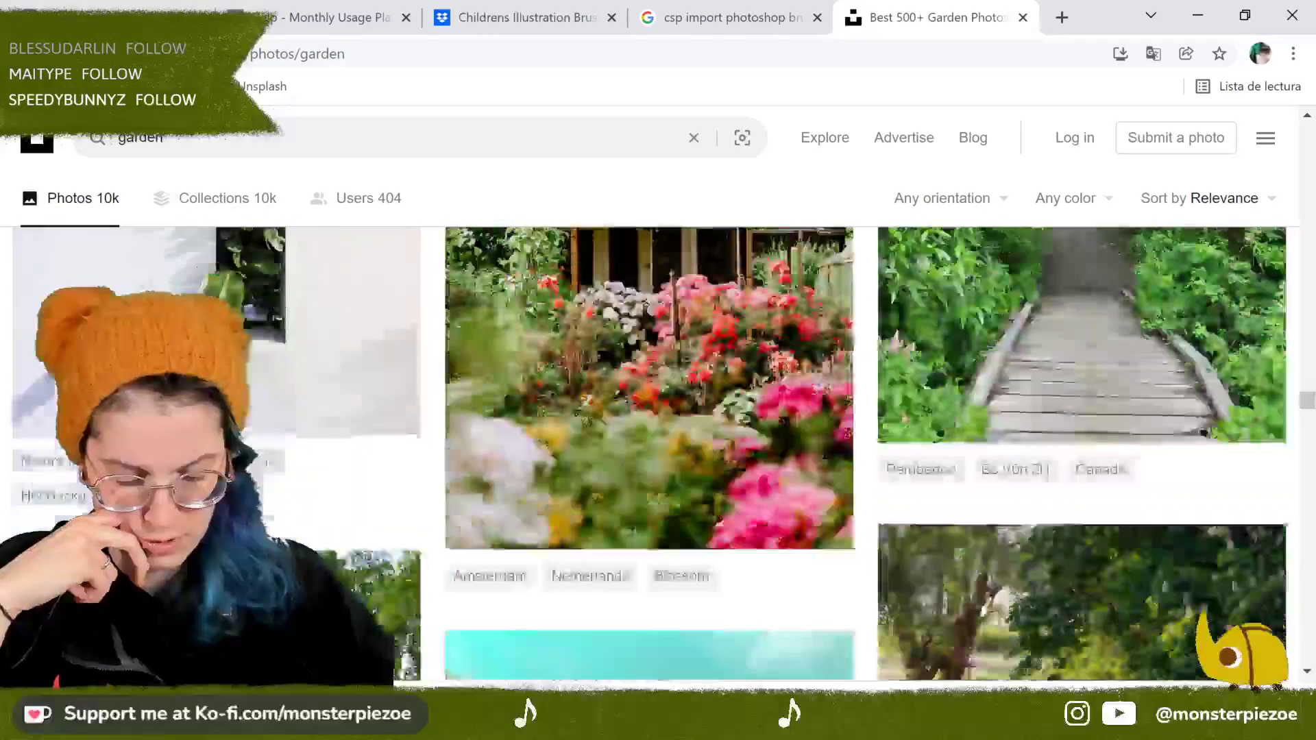
scroll(650, 394, down, 10)
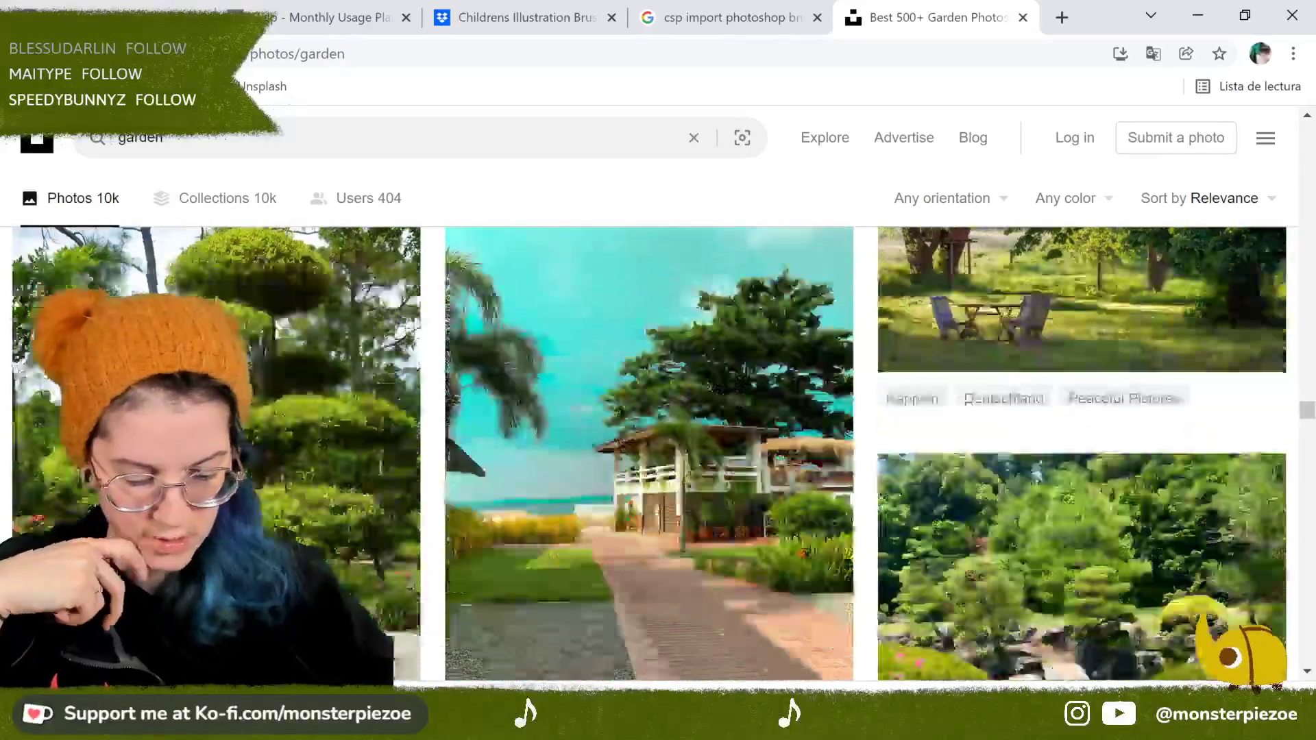
scroll(649, 394, down, 4)
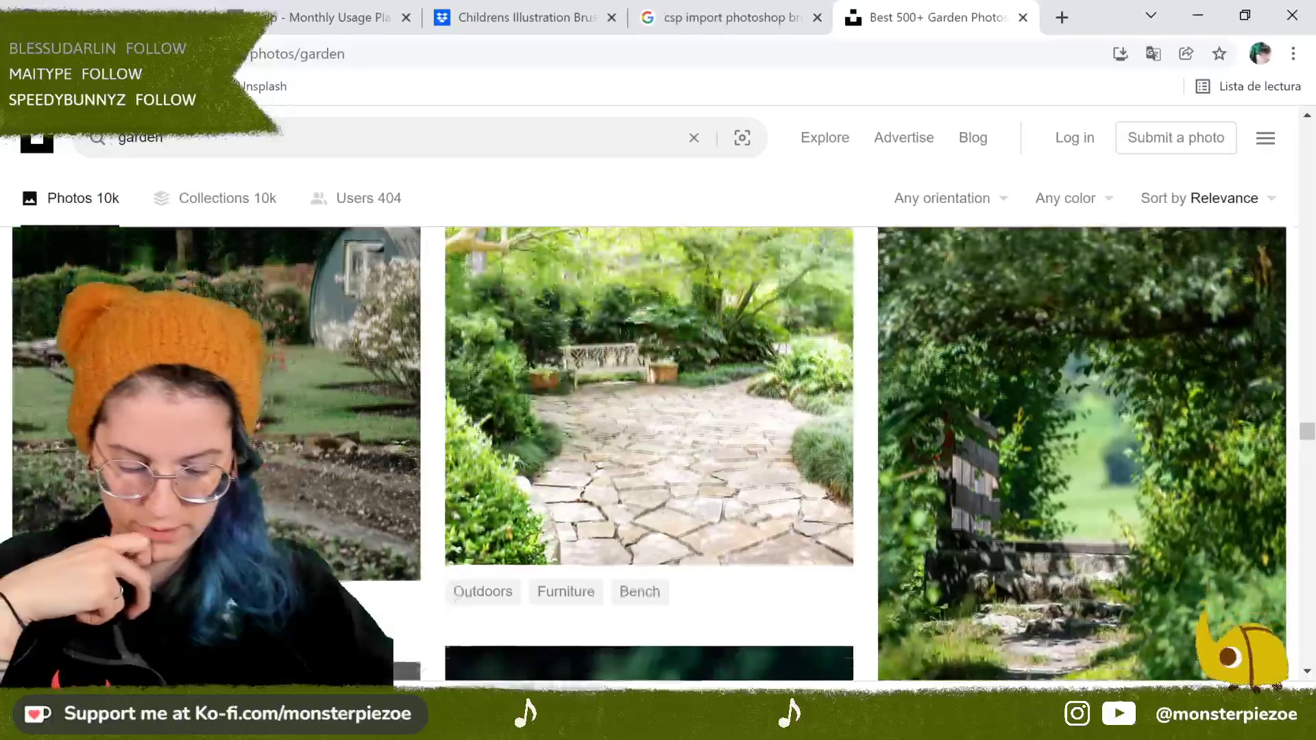
scroll(649, 452, down, 7)
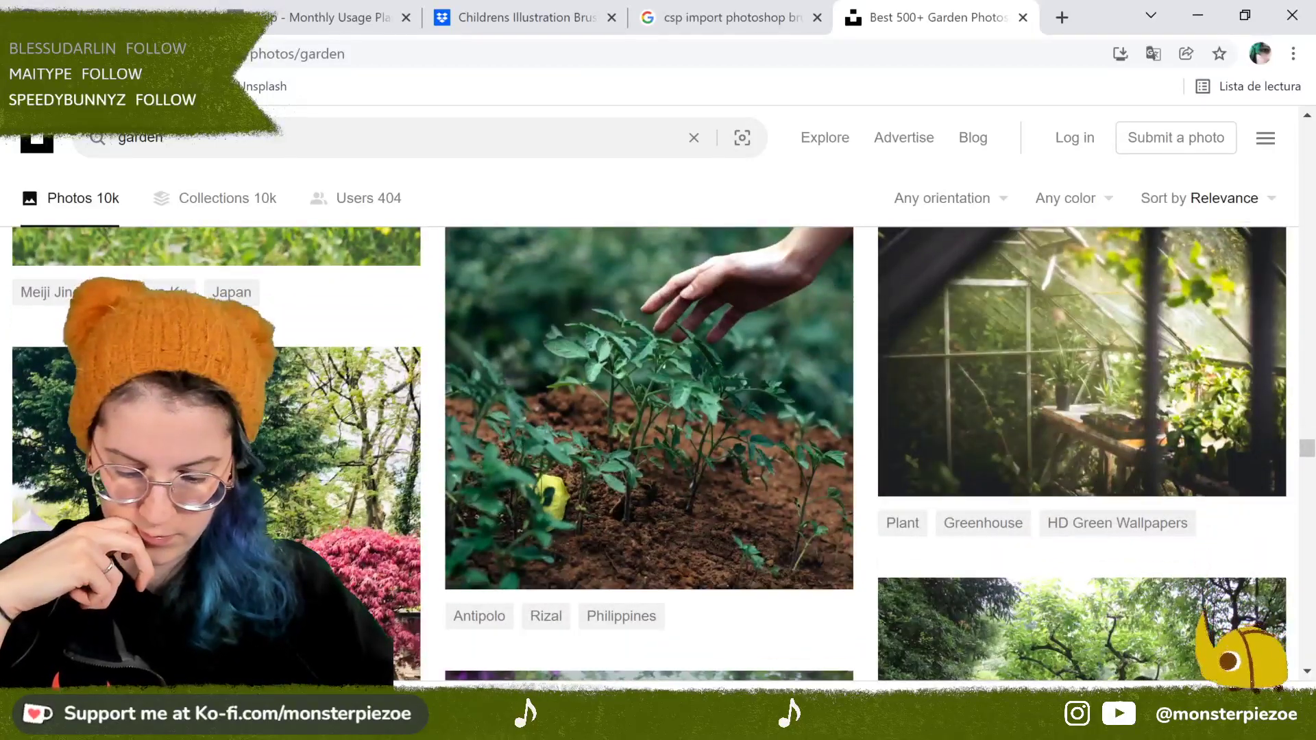
scroll(650, 452, down, 5)
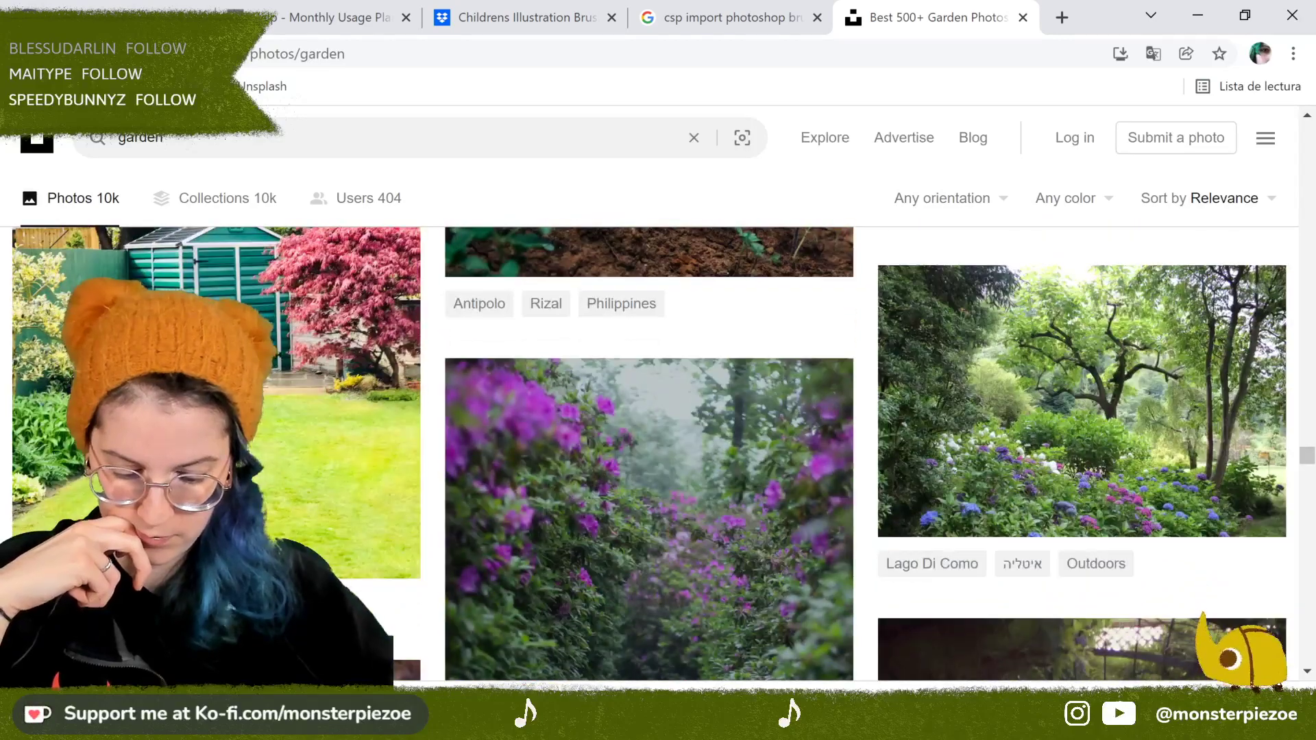
scroll(1207, 343, down, 5)
scroll(1206, 343, up, 5)
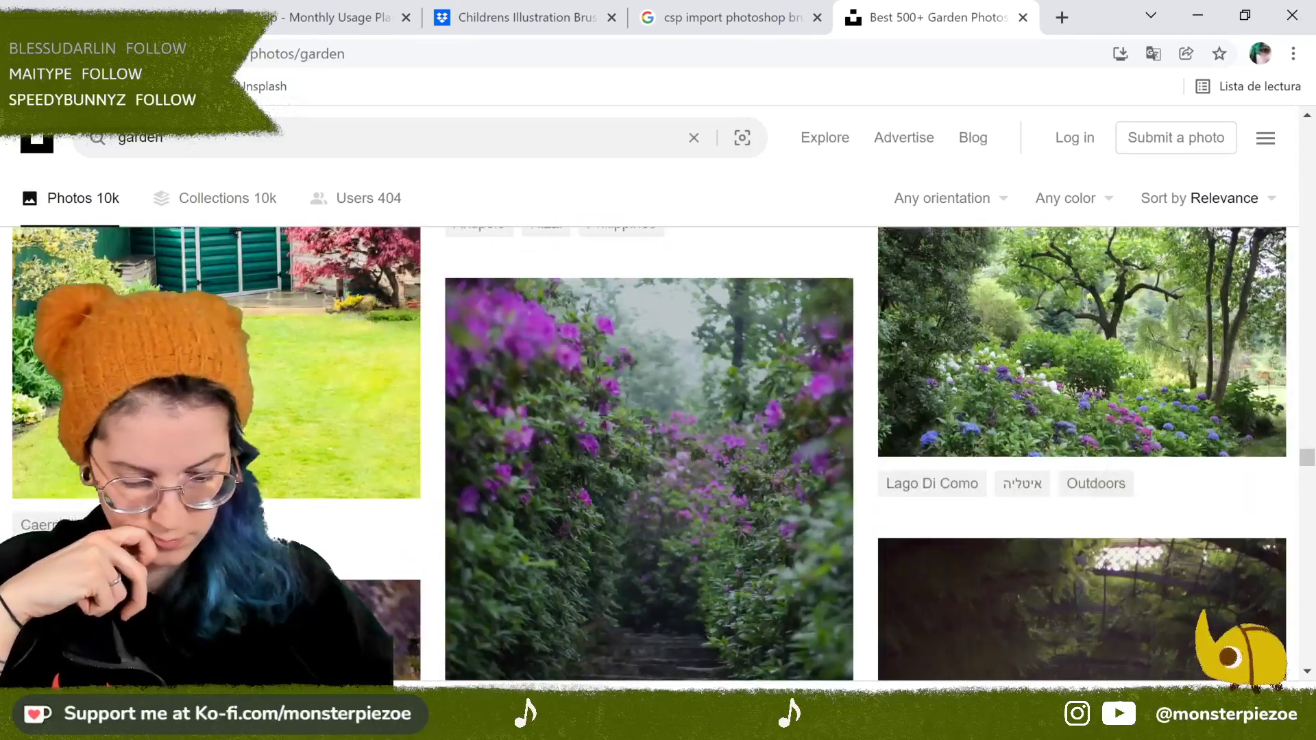
click(1207, 329)
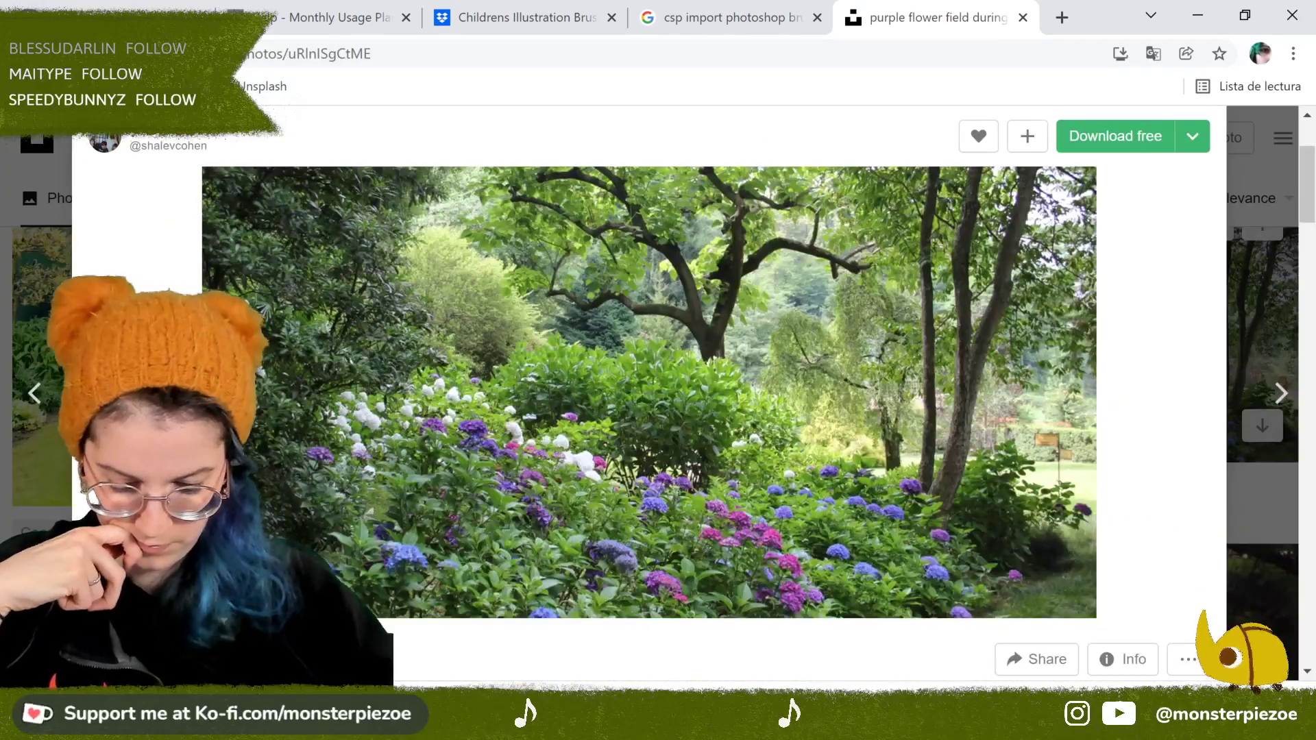
Step: Check the related photos of the Lago Di Como garden image and save that image to the REF PICS folder
scroll(649, 412, down, 14)
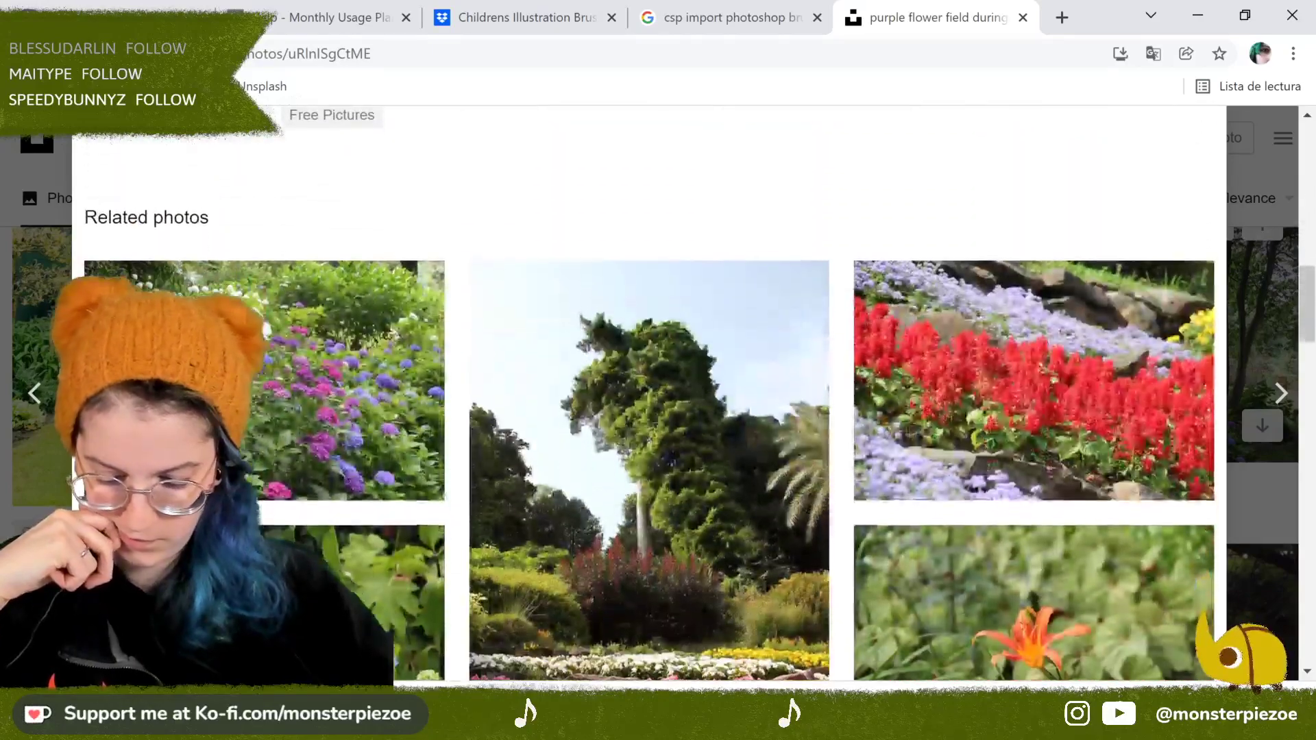
scroll(649, 411, down, 3)
scroll(649, 412, up, 10)
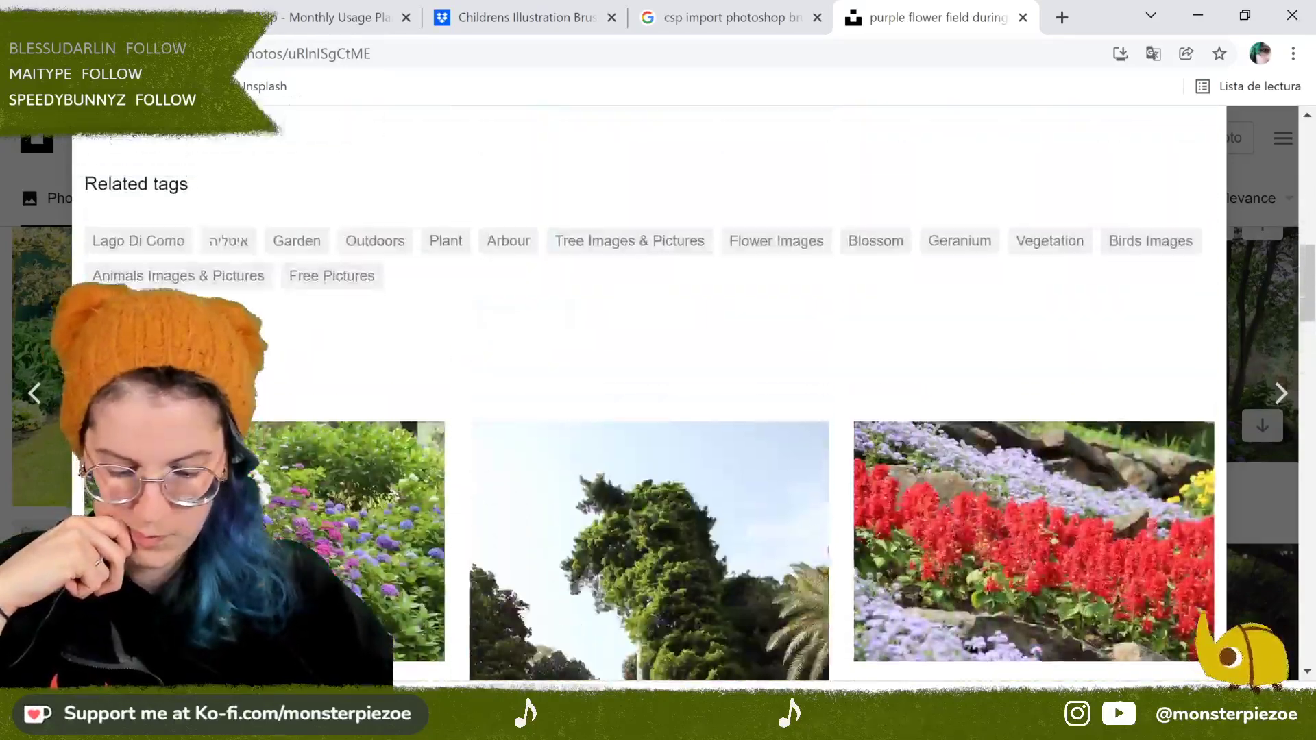
scroll(649, 411, up, 5)
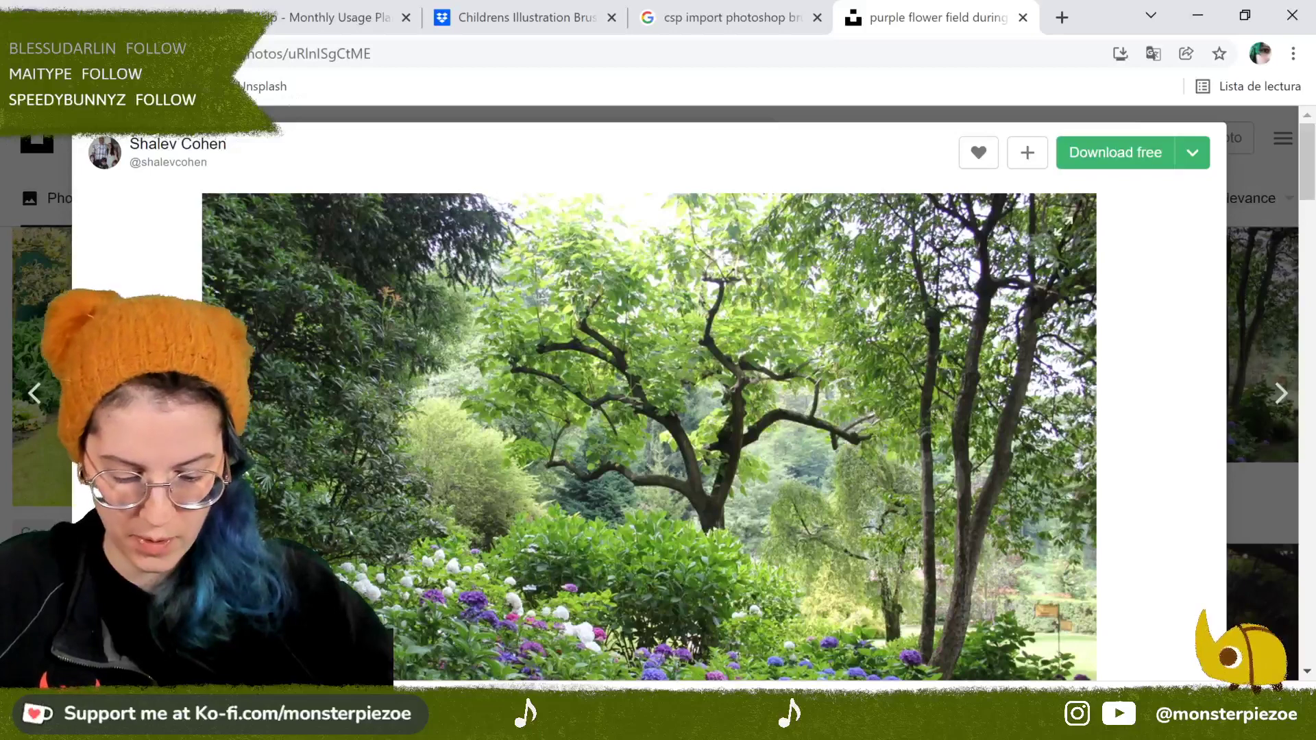
right_click(936, 485)
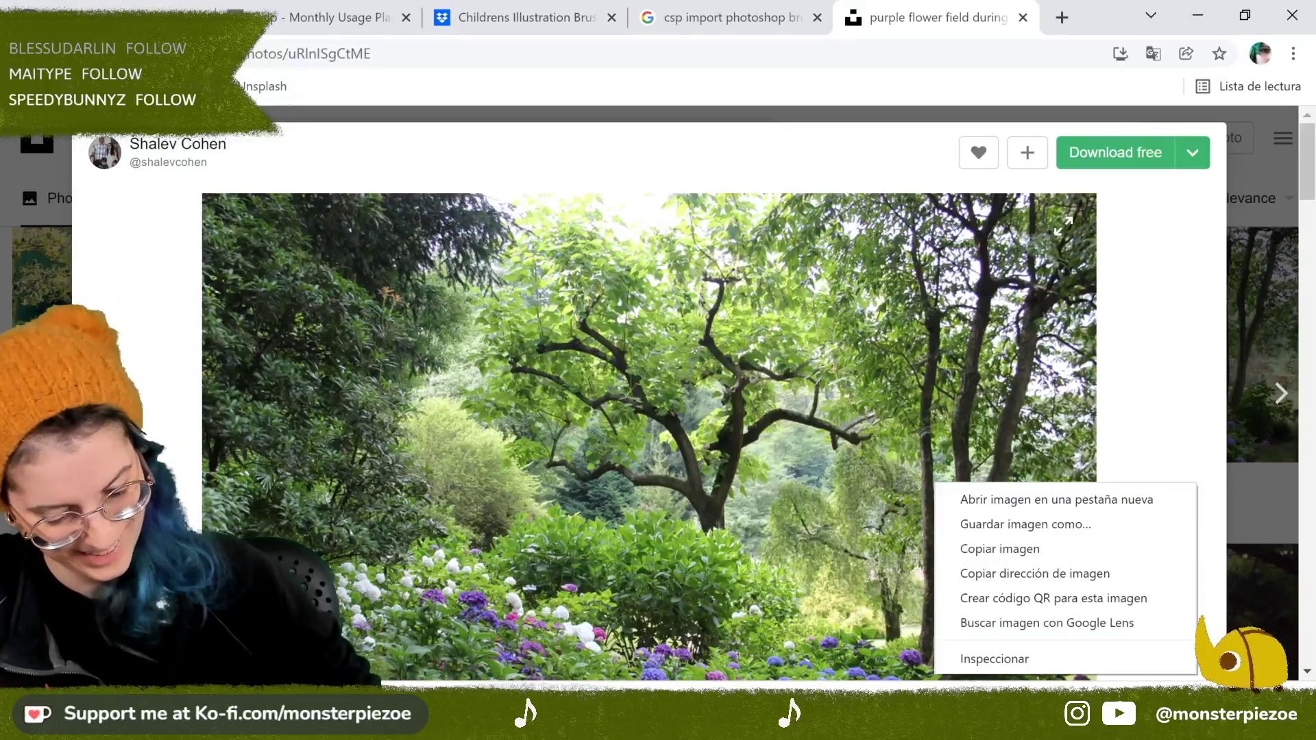
click(1001, 549)
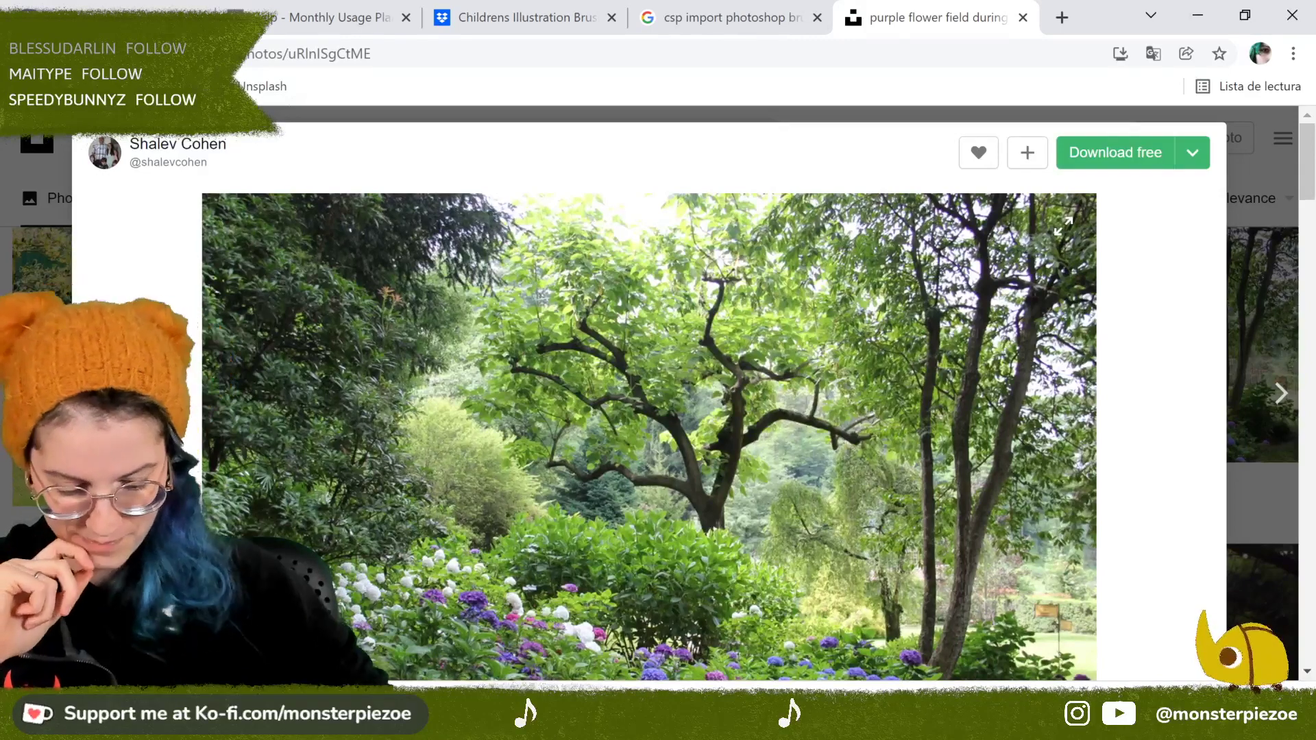
right_click(907, 422)
click(1001, 465)
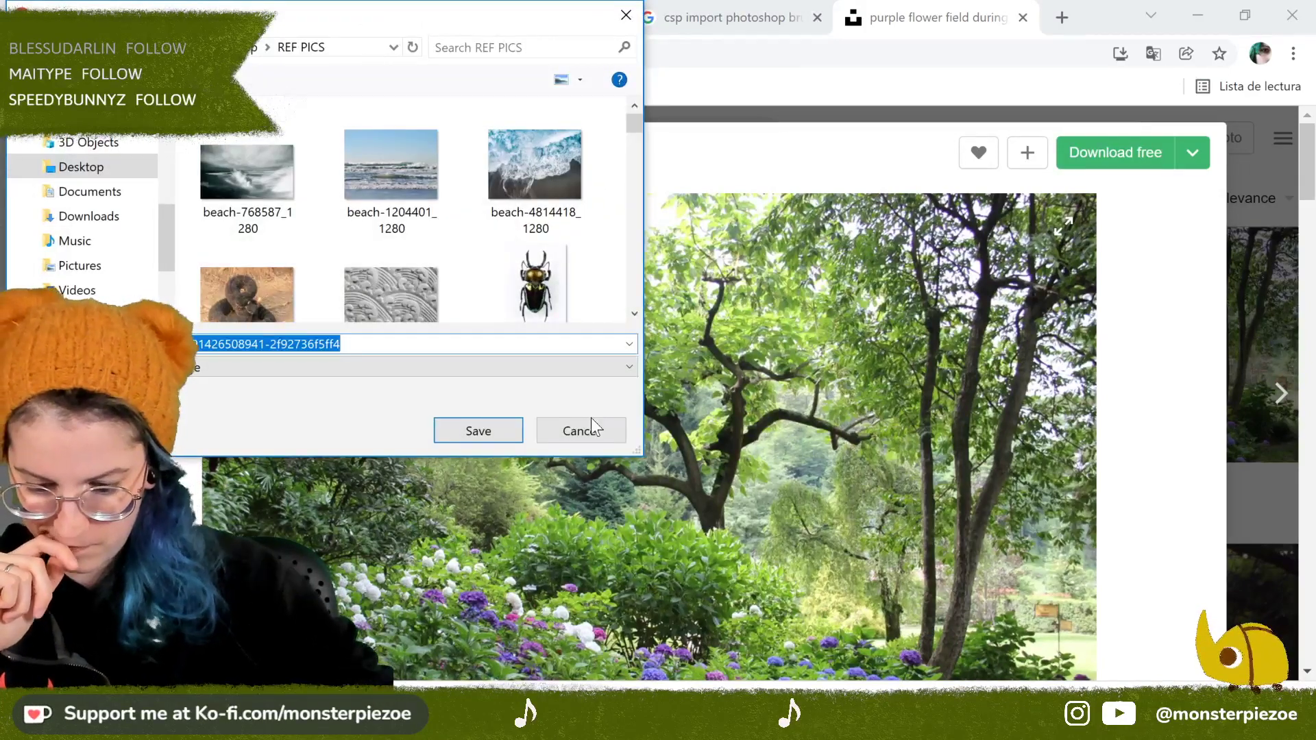
click(503, 437)
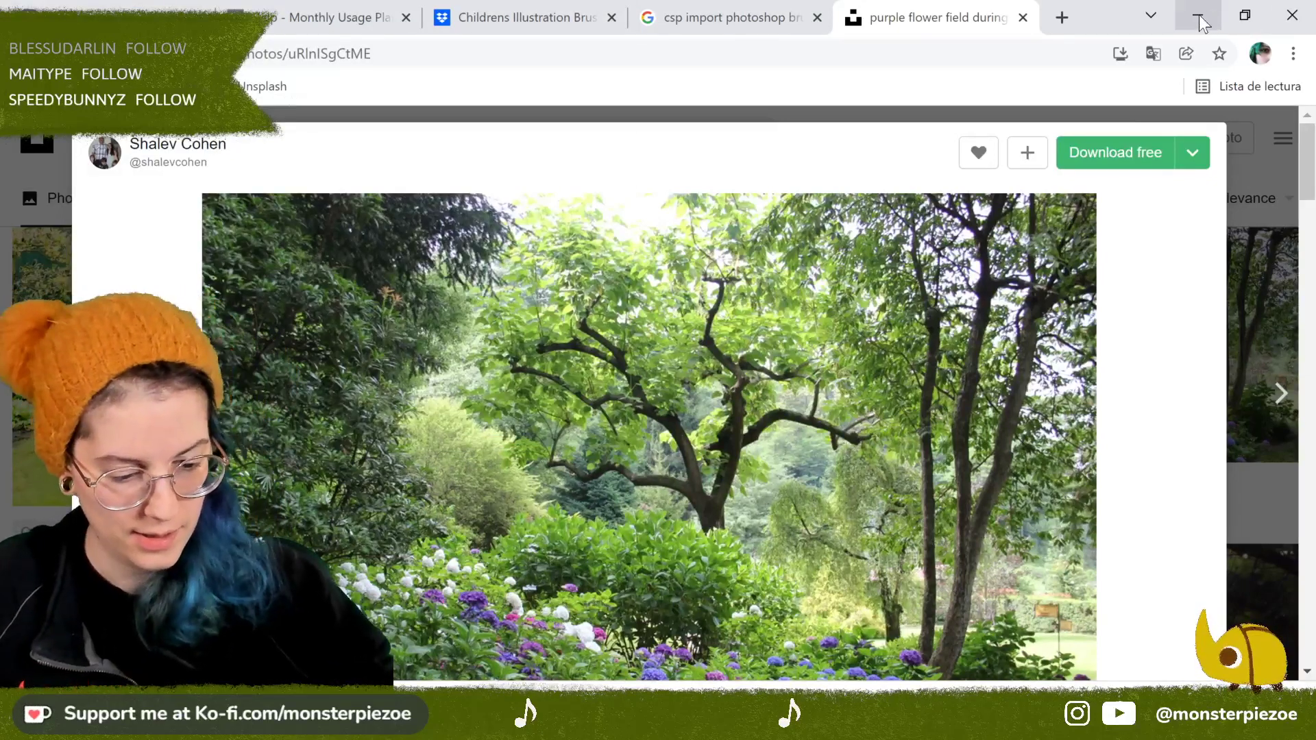
Step: Switch to Clip Studio Paint and load the saved garden photo from the desktop's REF PICS folder as a reference beside the canvas
click(1294, 16)
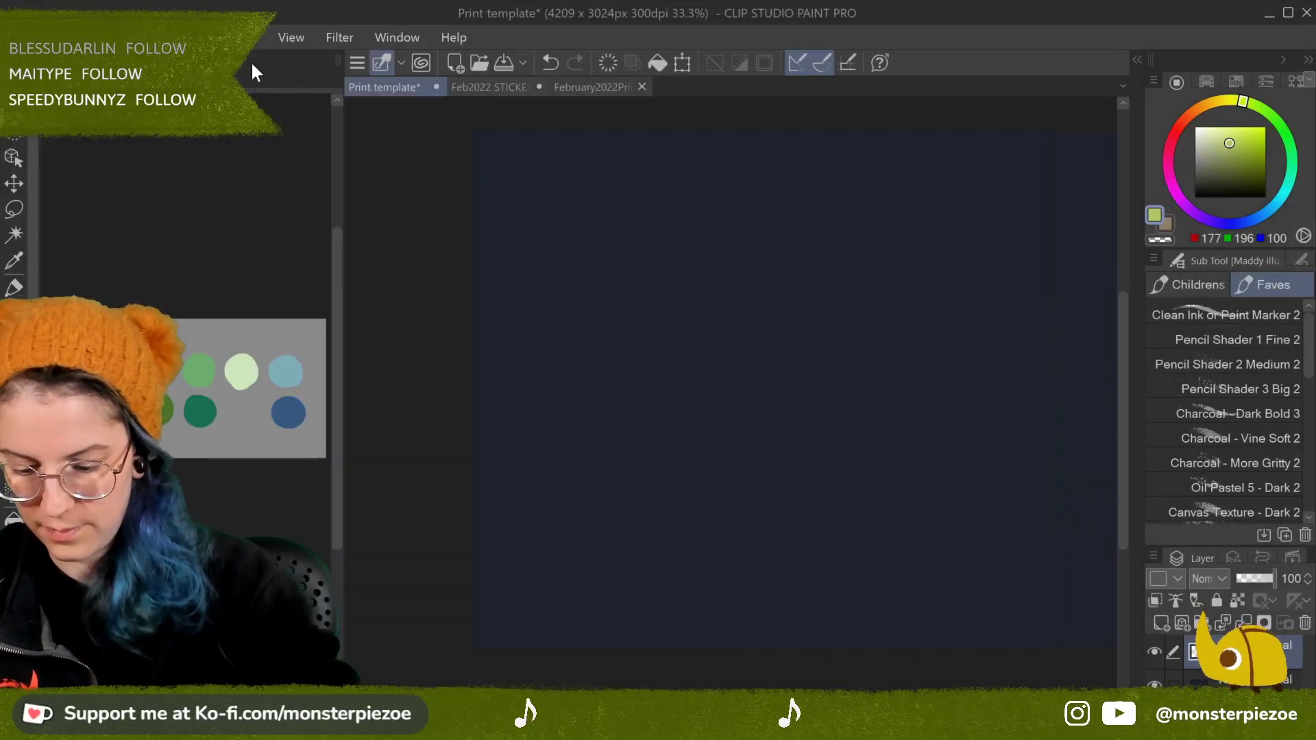
key(ctrl+o)
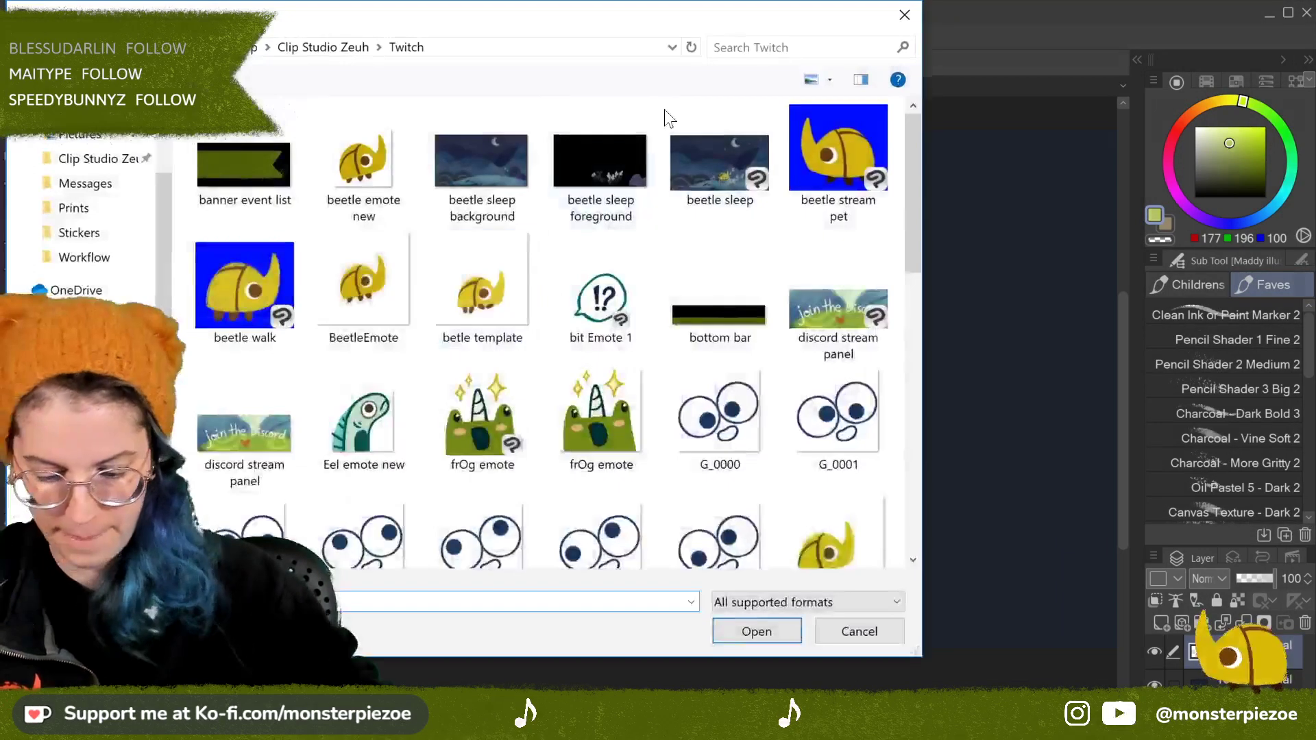
scroll(120, 175, up, 2)
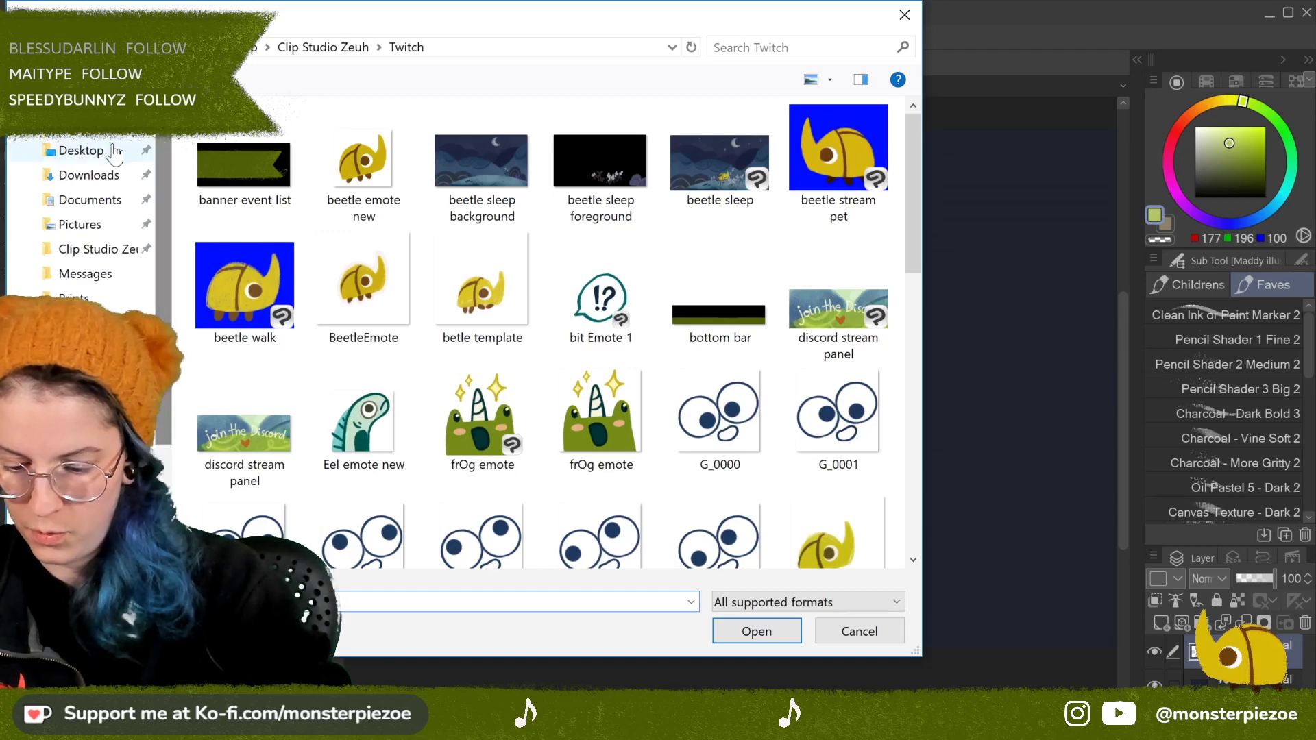
click(83, 150)
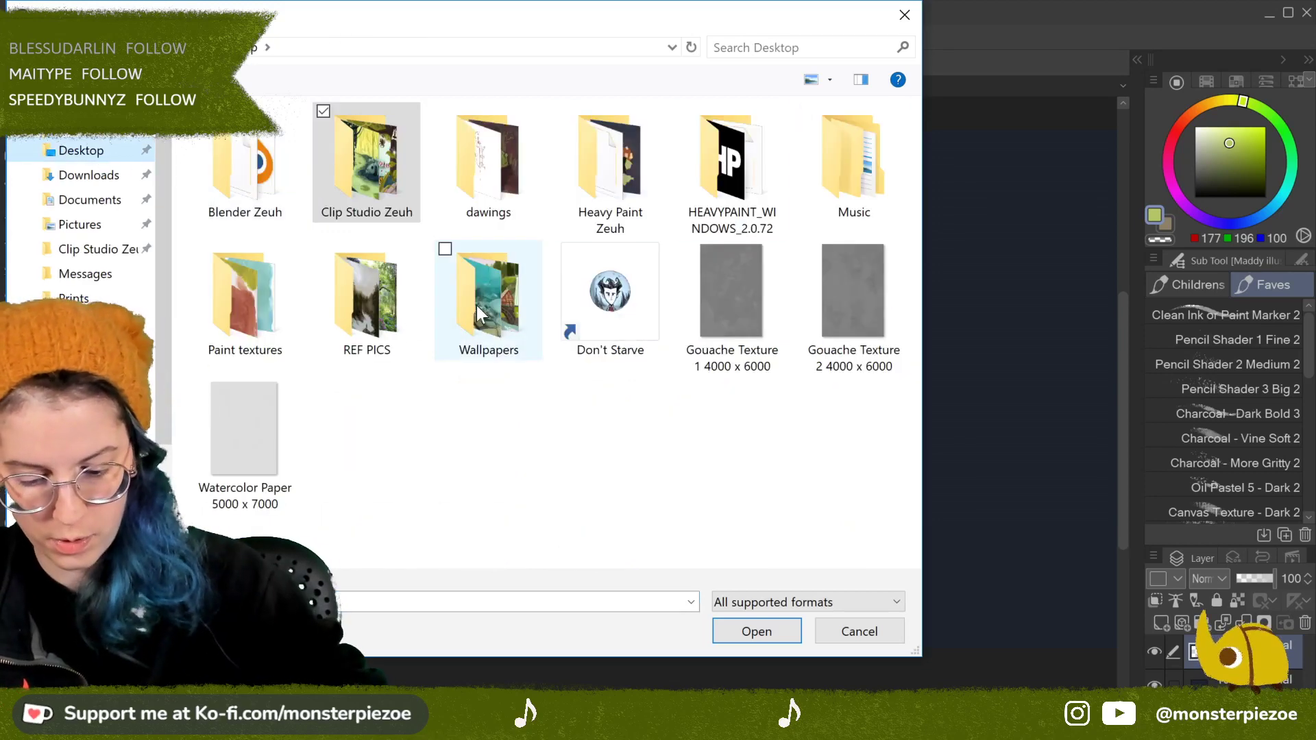
click(386, 314)
double_click(389, 315)
drag(907, 176, 899, 384)
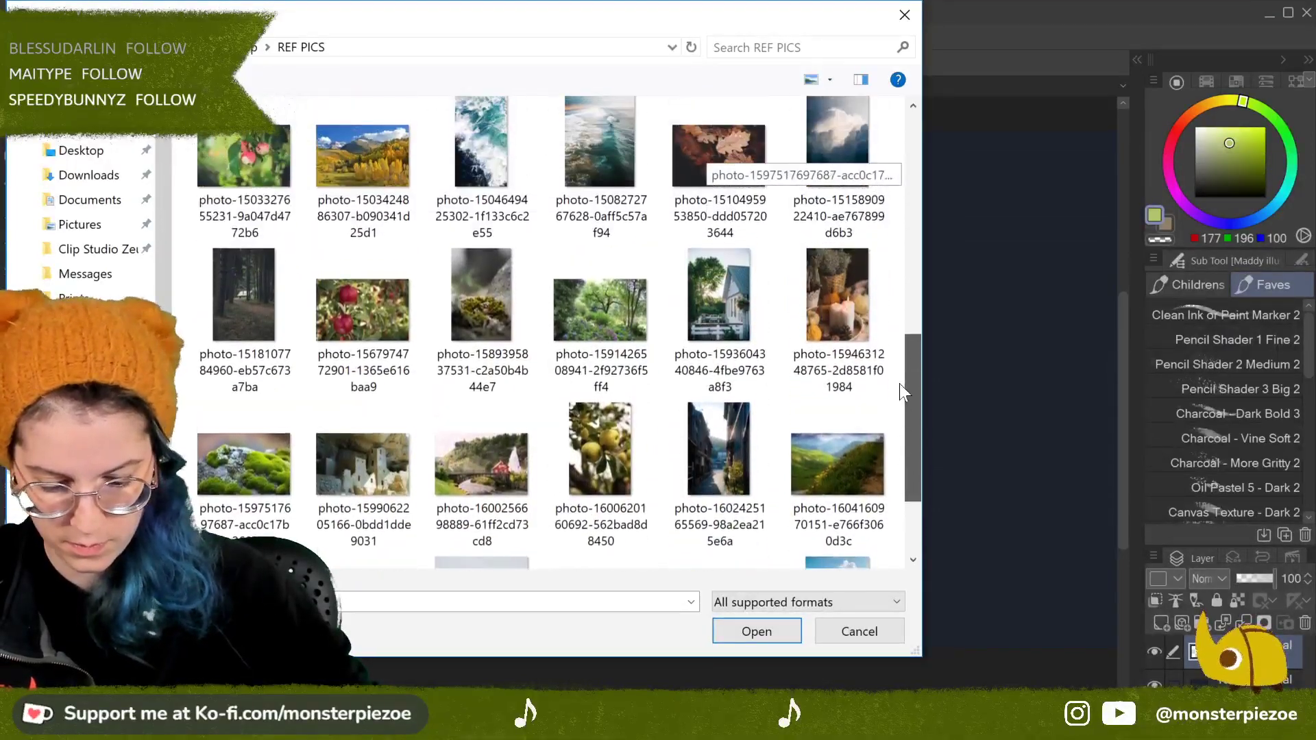
click(597, 328)
click(738, 621)
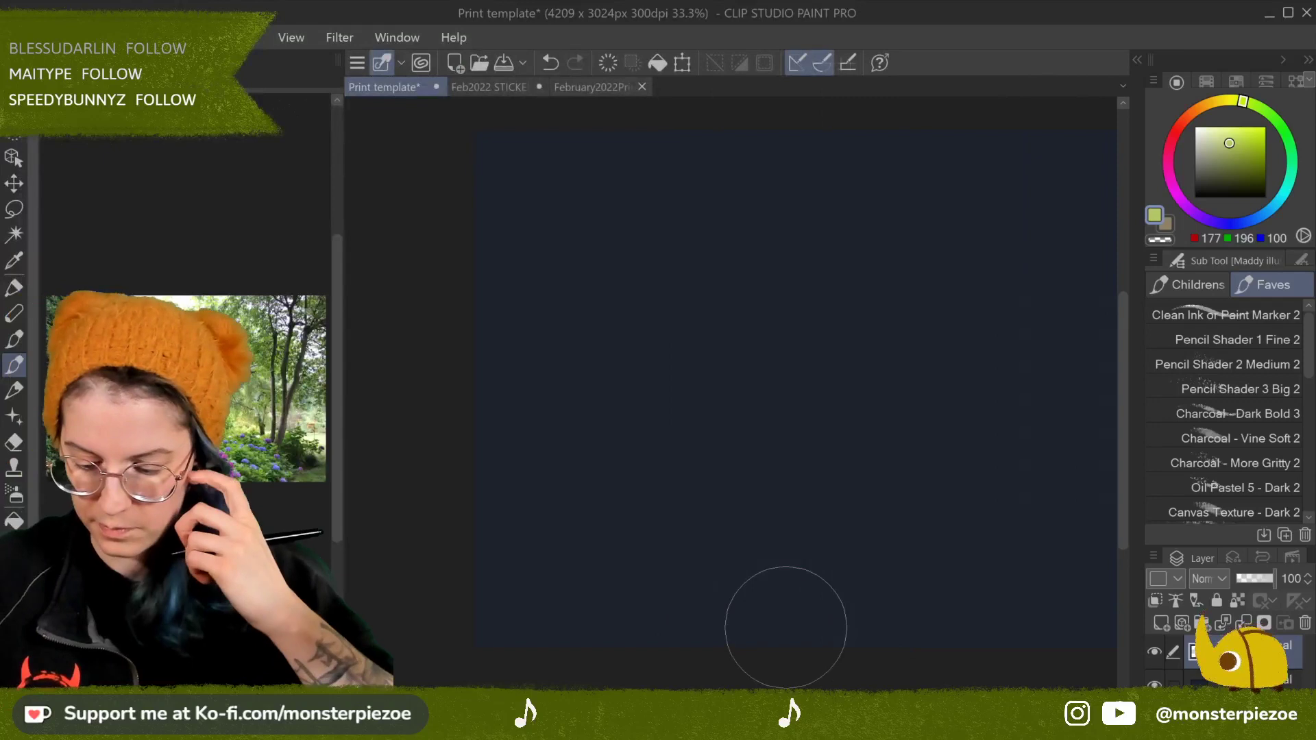
mouse_move(336, 274)
mouse_down()
mouse_move(339, 368)
mouse_move(336, 352)
mouse_up()
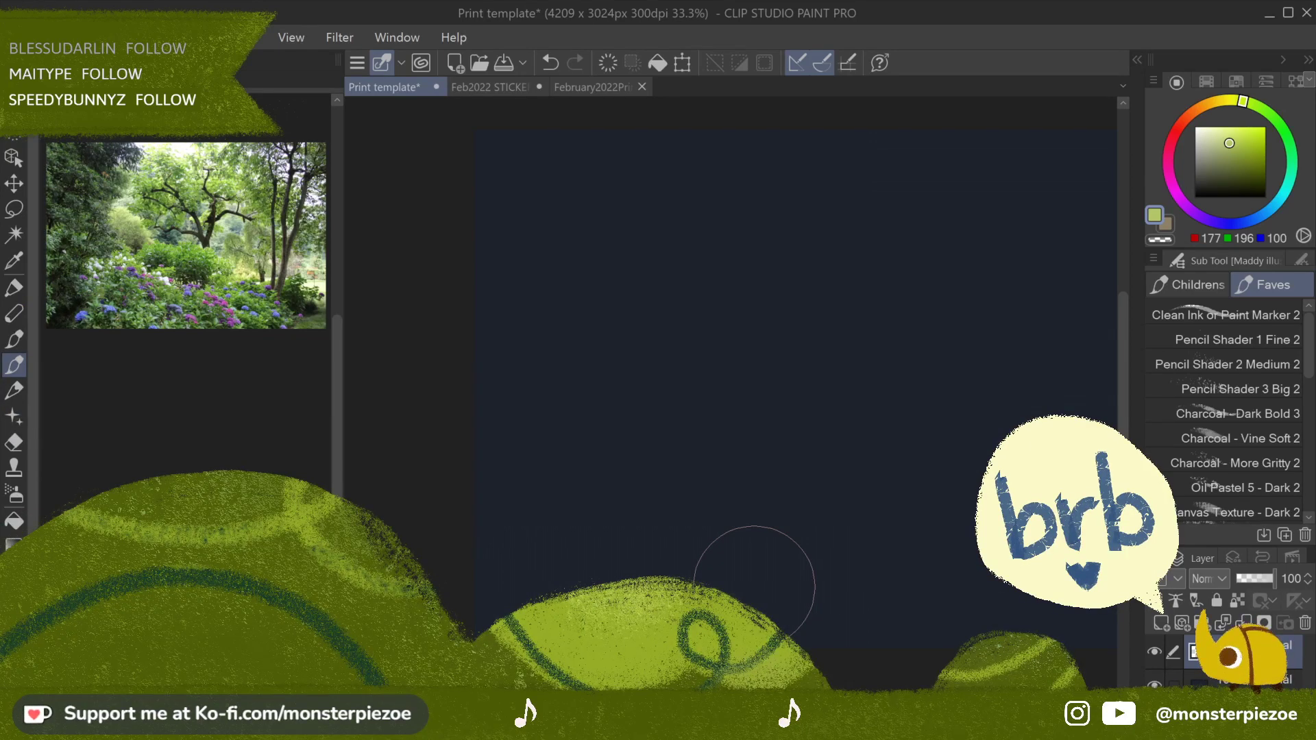
Step: Crop the canvas from its upper edge to a height of 2785 px
drag(623, 391, 316, 420)
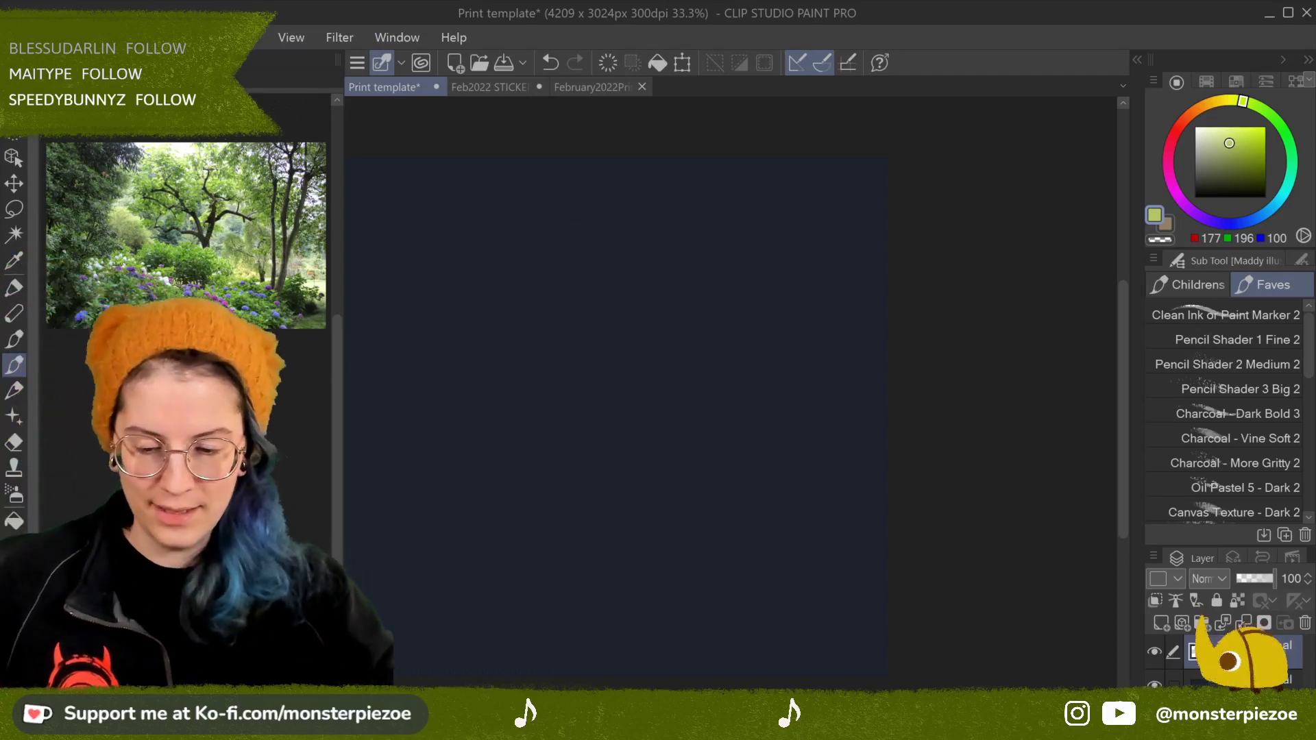
drag(960, 255, 988, 248)
mouse_move(930, 500)
mouse_down()
mouse_move(973, 487)
mouse_move(951, 511)
mouse_up()
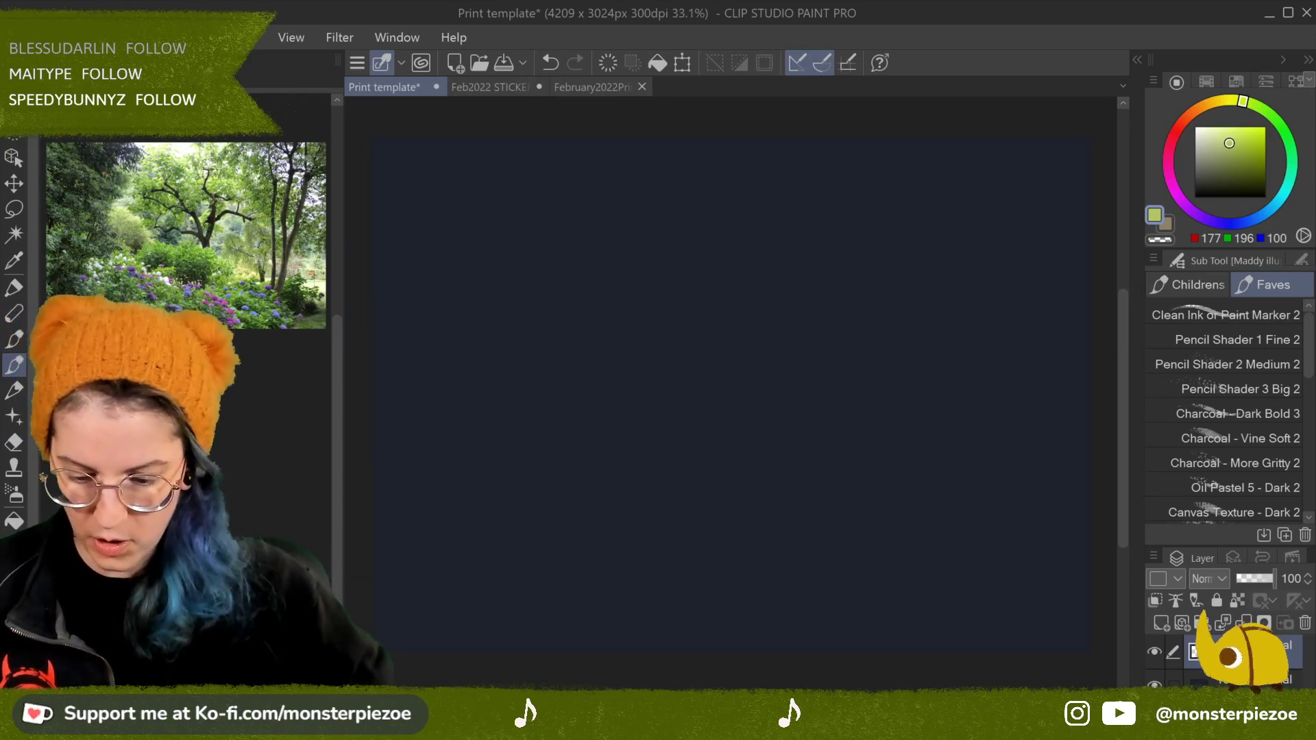
click(59, 38)
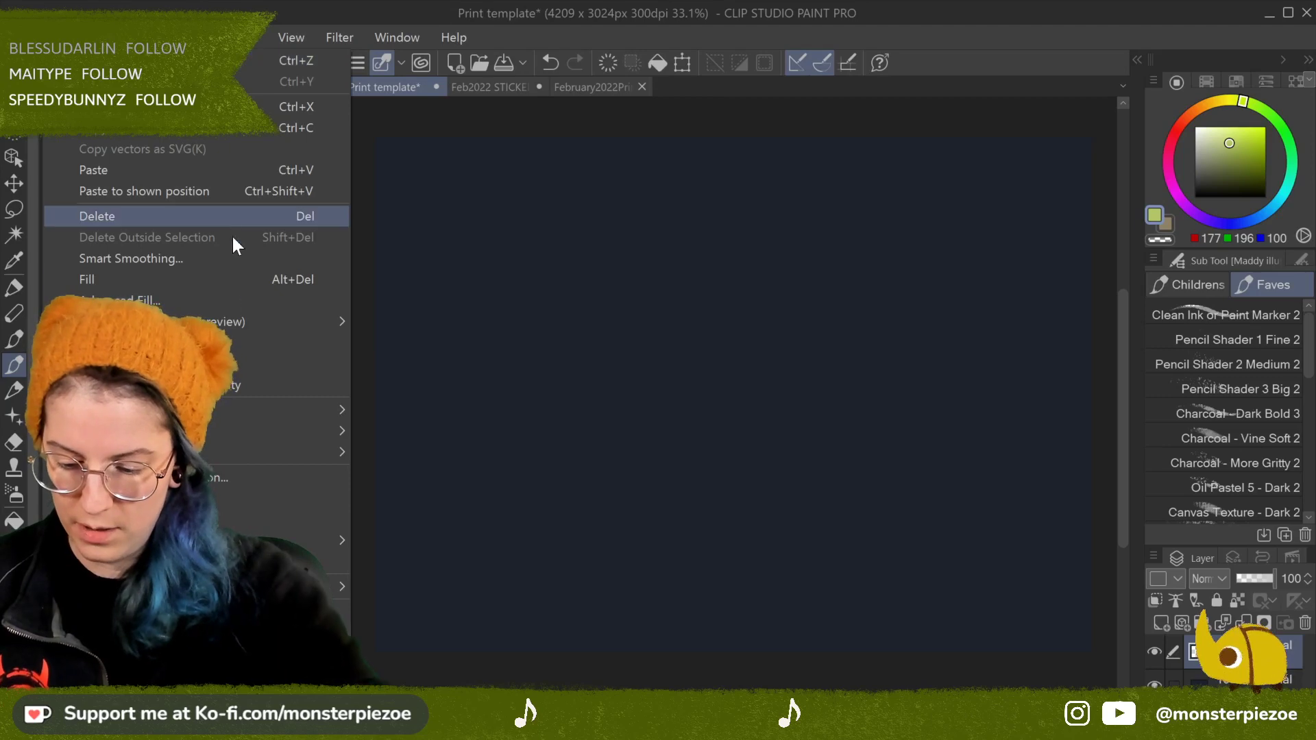
click(278, 498)
drag(733, 144, 734, 185)
drag(734, 185, 735, 178)
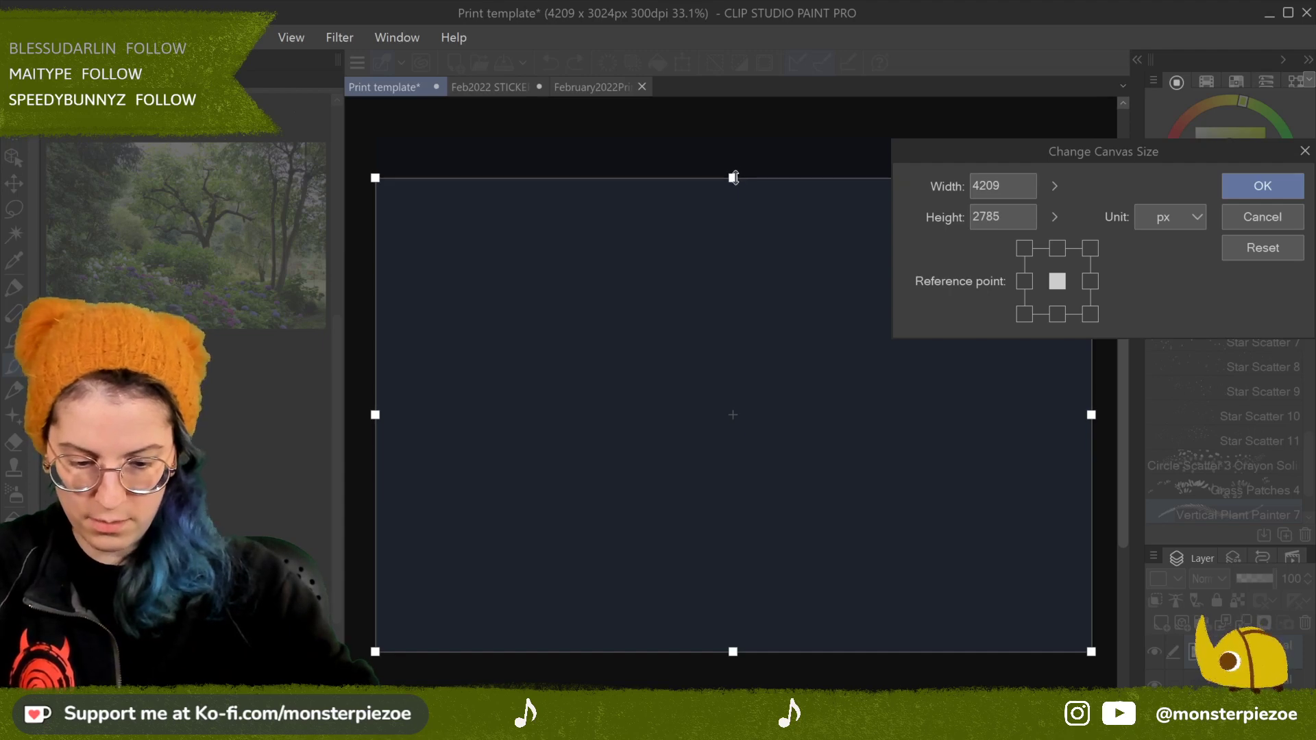
click(1231, 190)
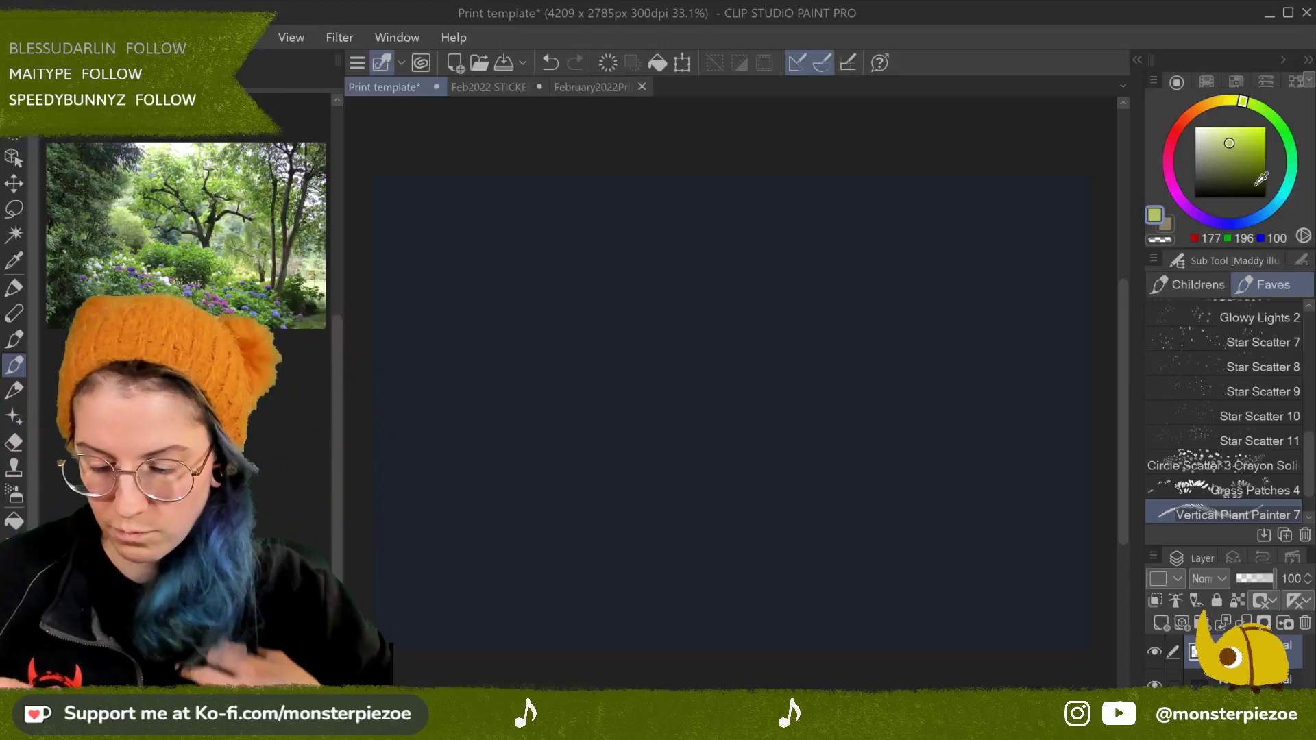
Step: Fill the background layer with bright yellow, RGB 218, 217, 65
click(1249, 681)
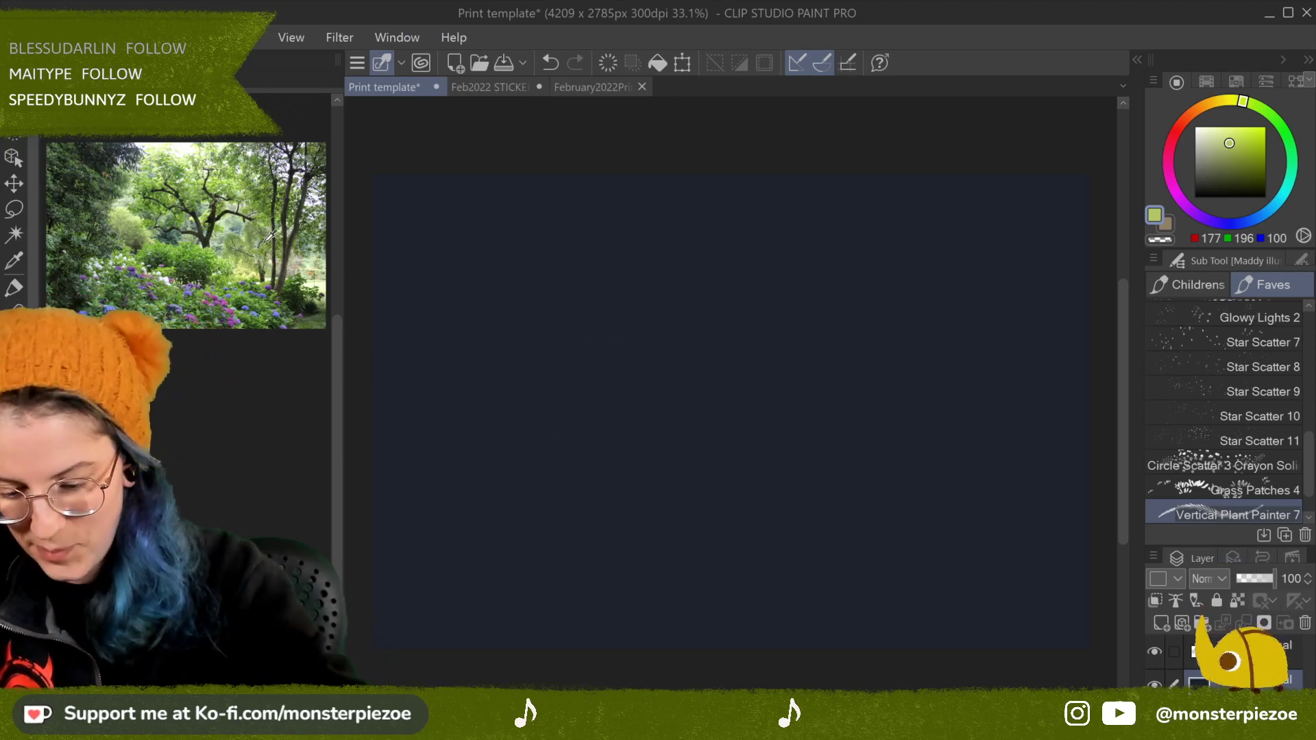
drag(1293, 159, 1277, 203)
click(1229, 161)
mouse_move(1218, 164)
mouse_down()
mouse_move(1221, 129)
mouse_move(1221, 173)
mouse_up()
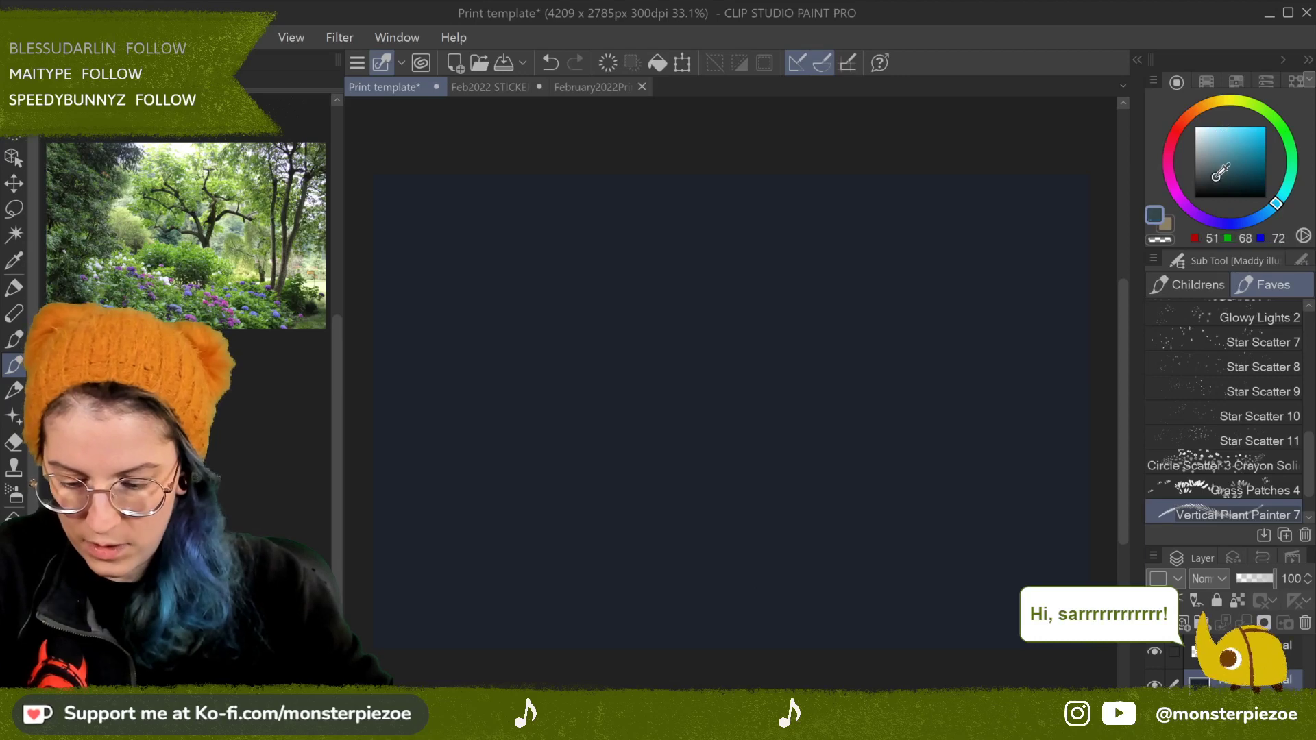
click(1232, 101)
click(1239, 133)
drag(1241, 149, 1241, 136)
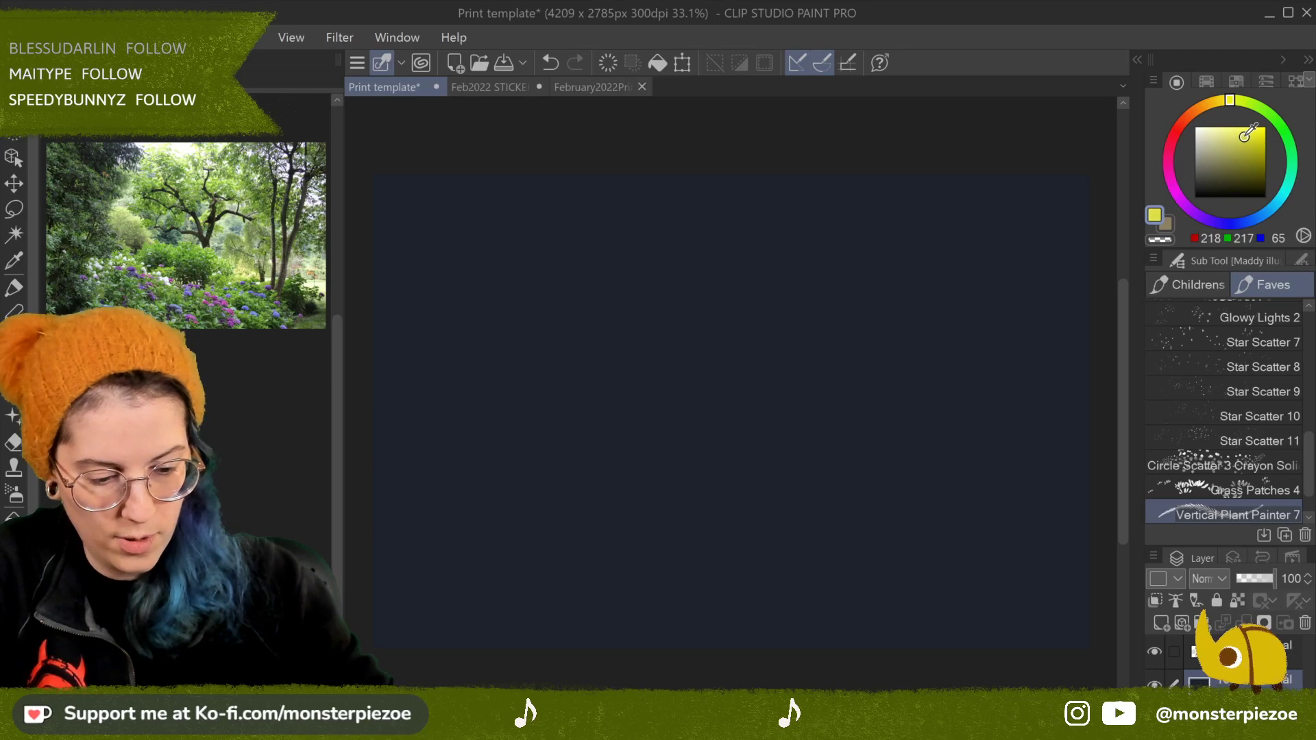
click(656, 63)
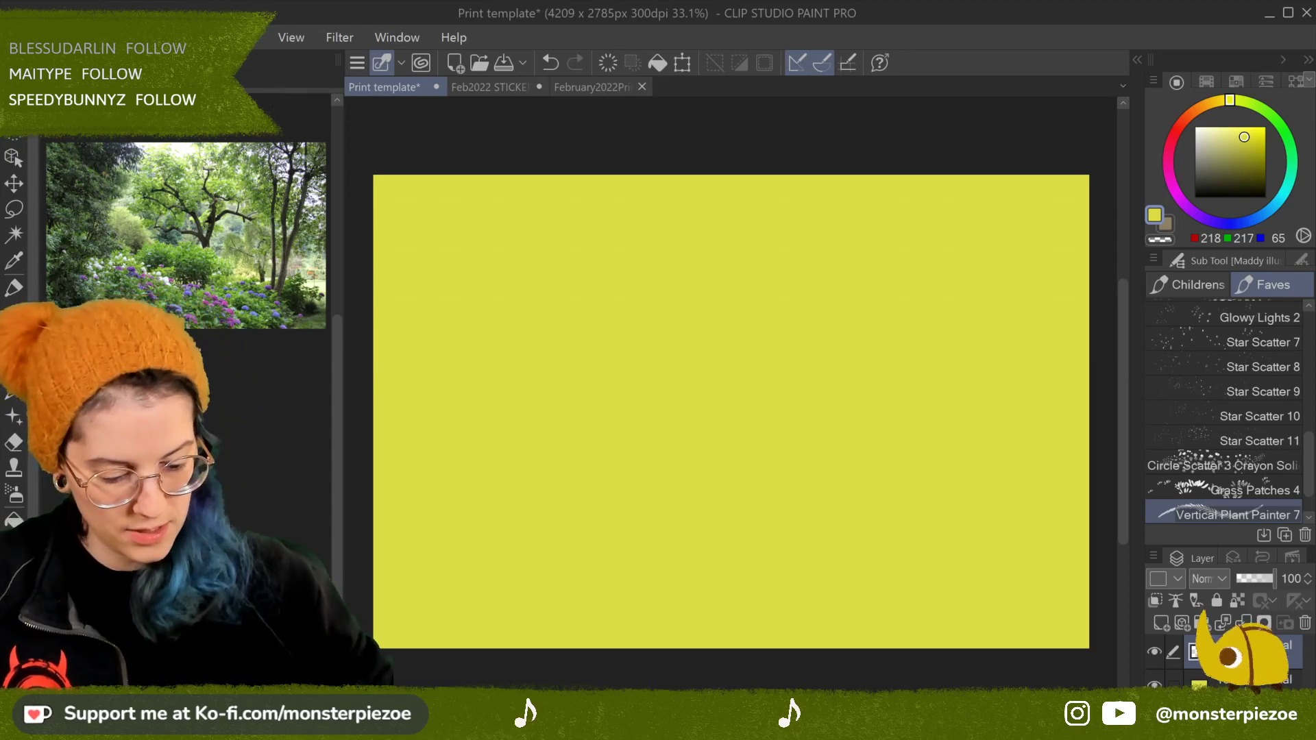
Step: Refill the background layer with a muted golden yellow, RGB 224, 202, 108
click(1288, 680)
drag(1229, 100, 1218, 101)
click(1238, 141)
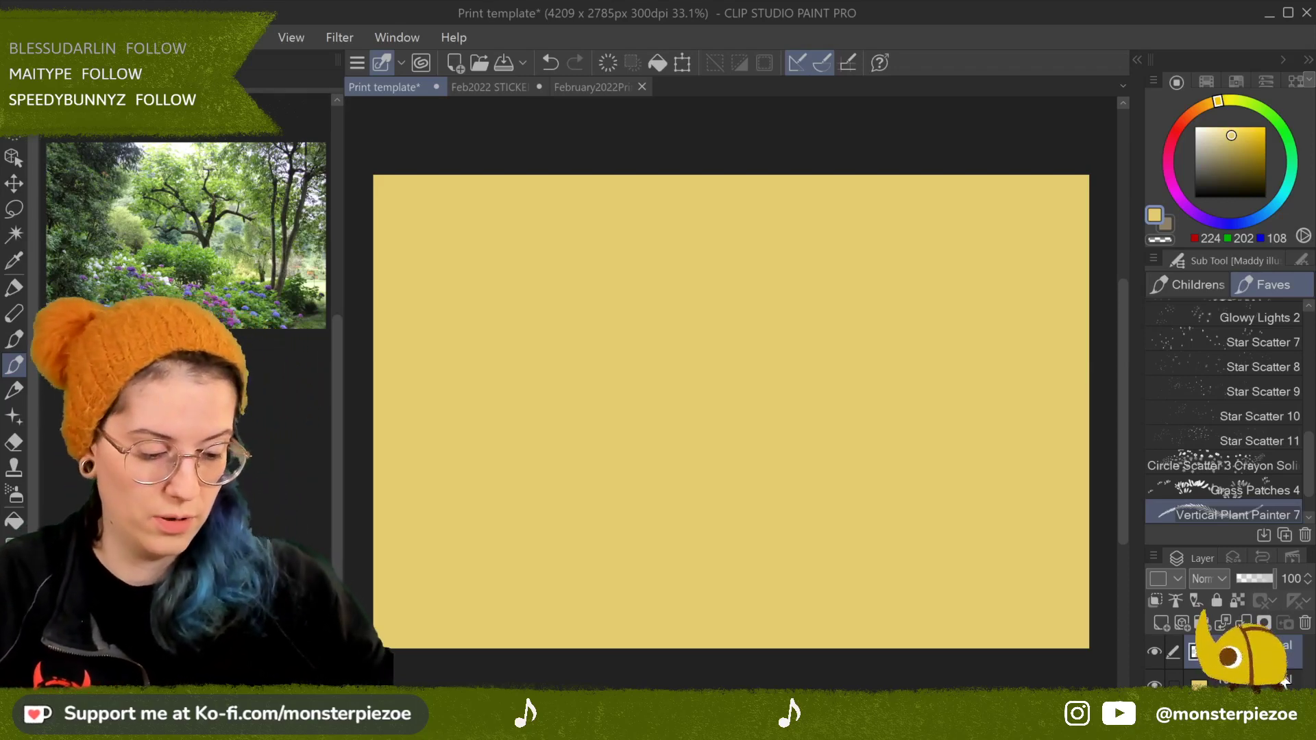
Step: Paint a textured pale cyan sky, RGB 193, 243, 244, across the upper canvas with an enlarged Charcoal - Dark Bold 3 brush
scroll(1296, 324, up, 10)
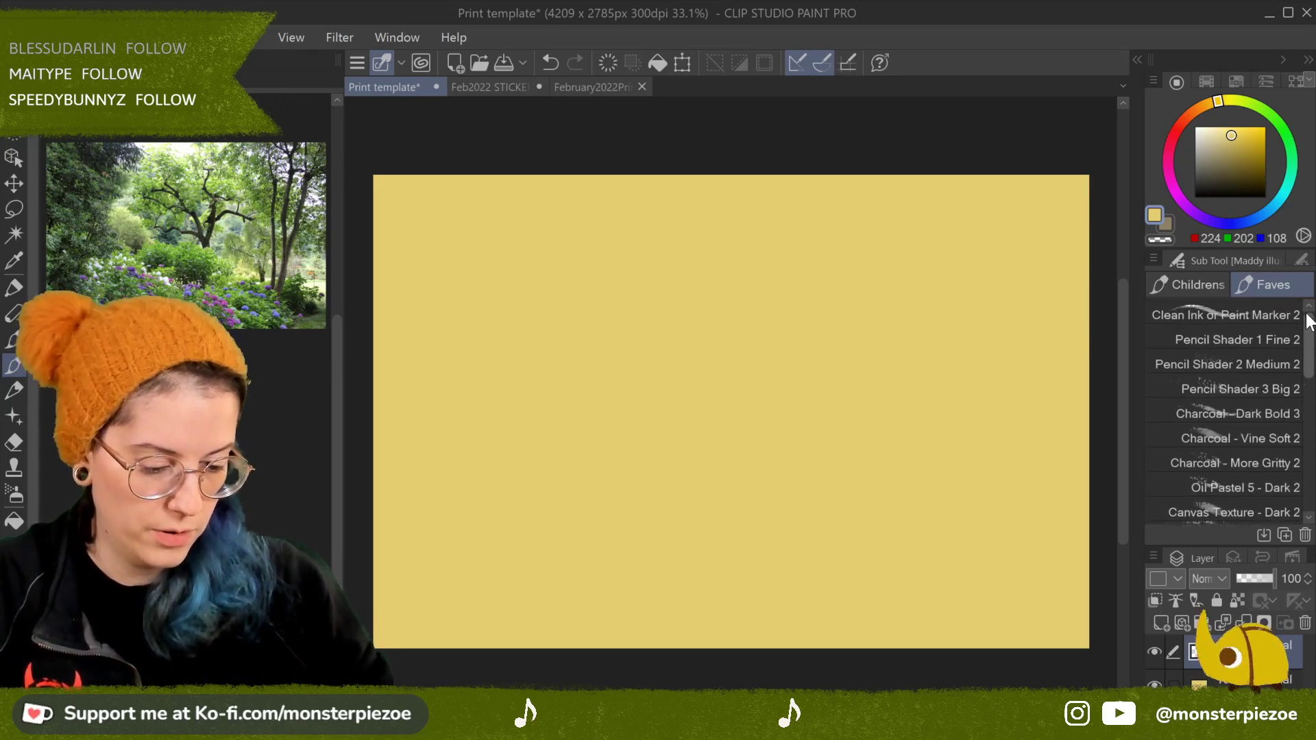
click(1289, 370)
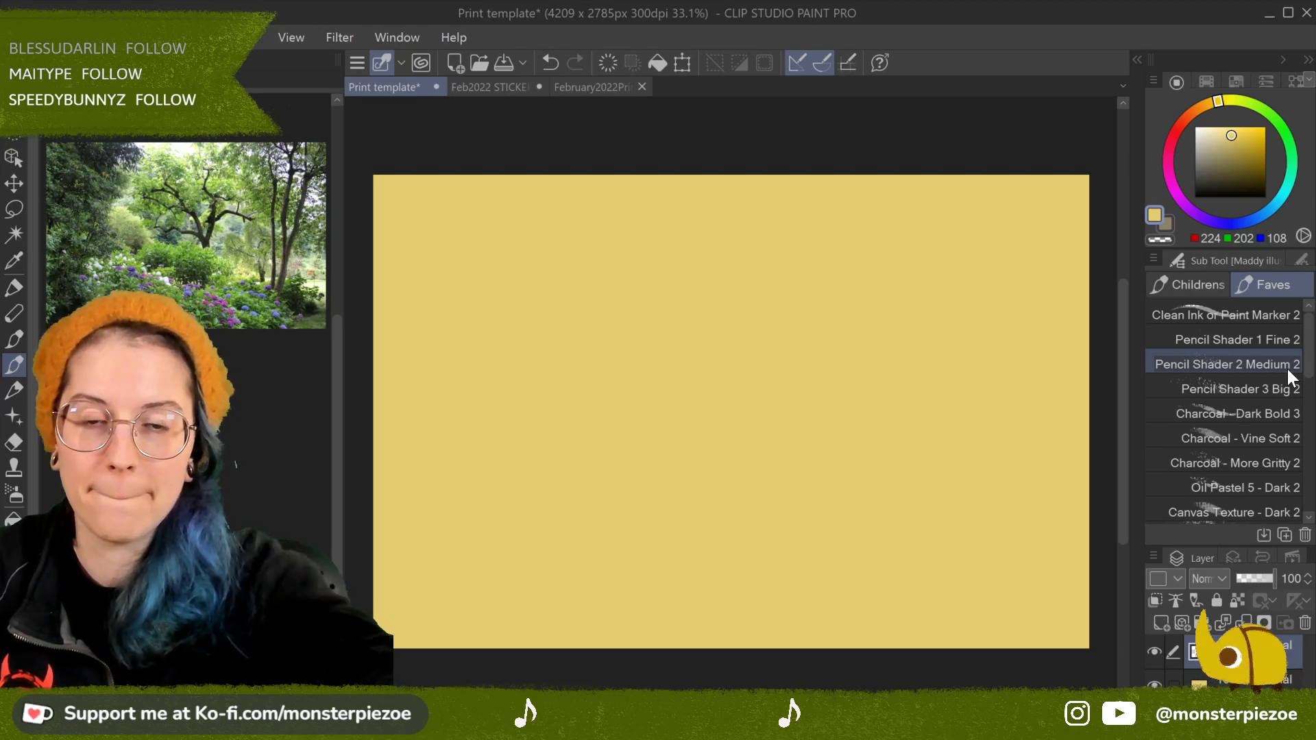
click(1293, 334)
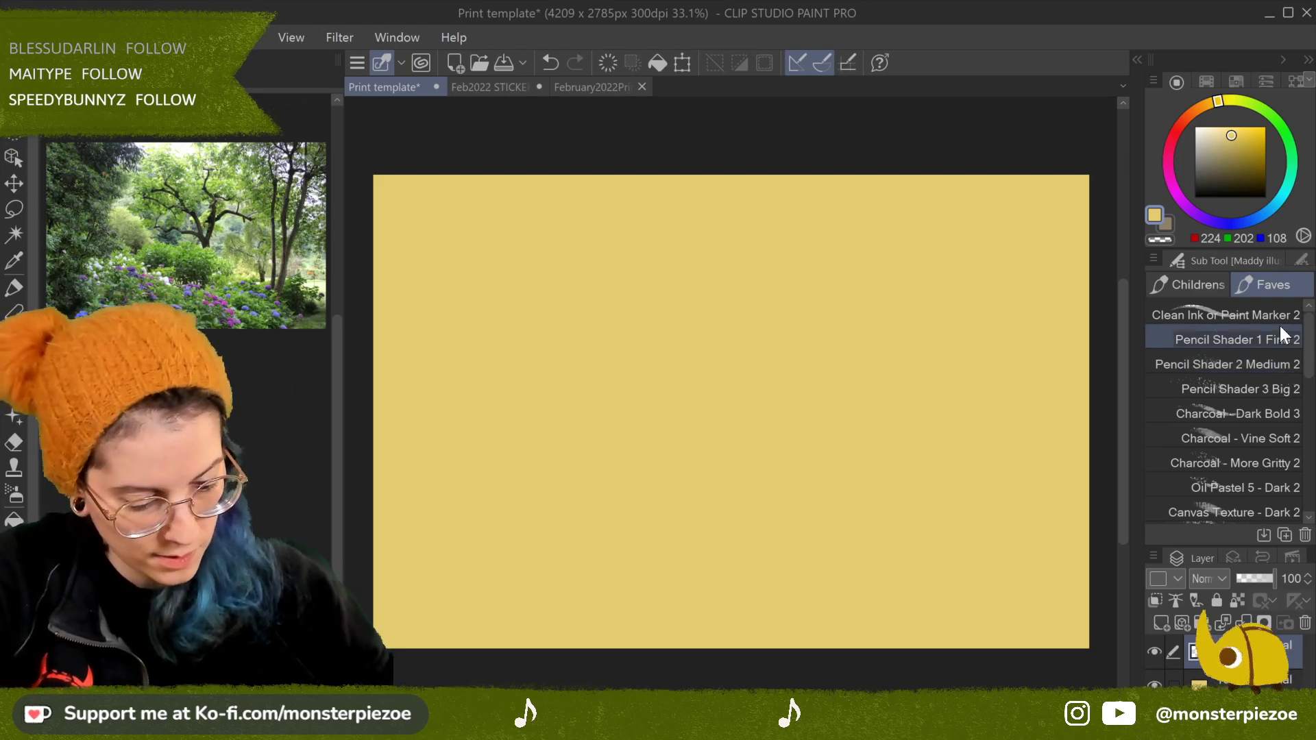
click(1290, 314)
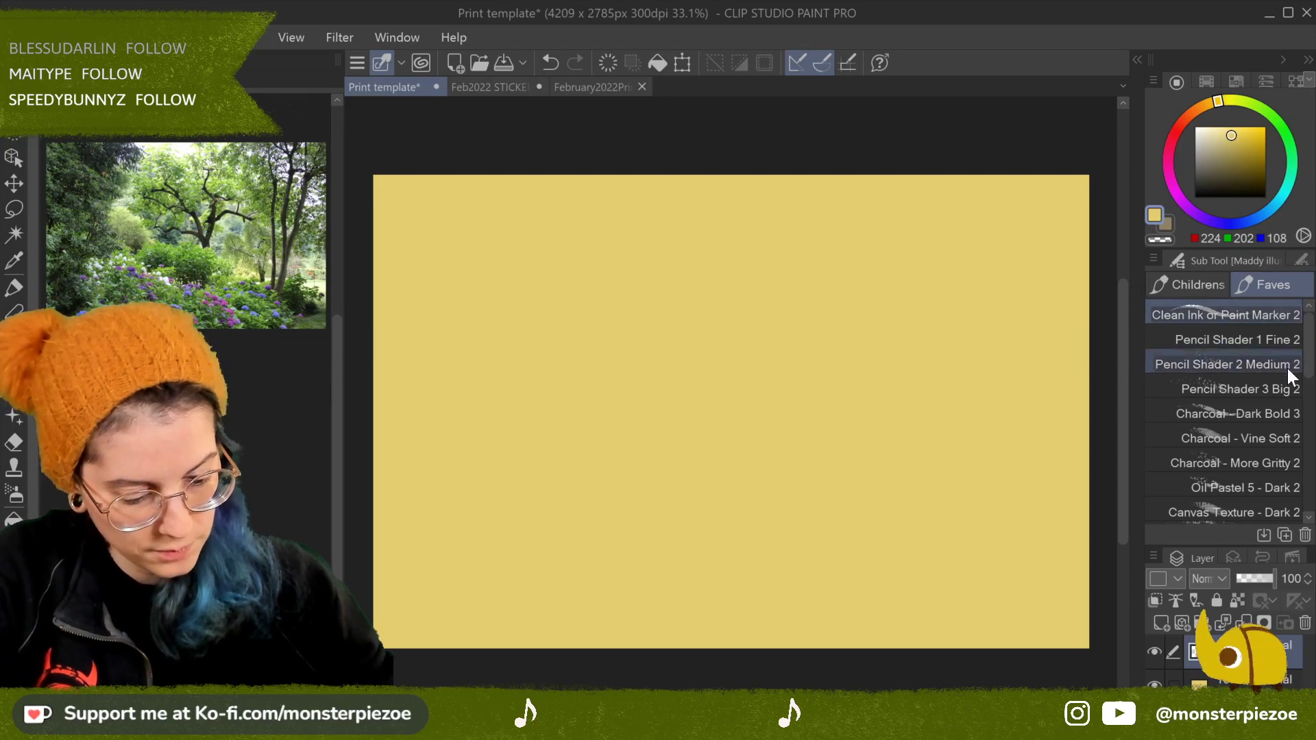
mouse_move(1310, 363)
mouse_down()
mouse_move(1313, 406)
mouse_move(1312, 358)
mouse_up()
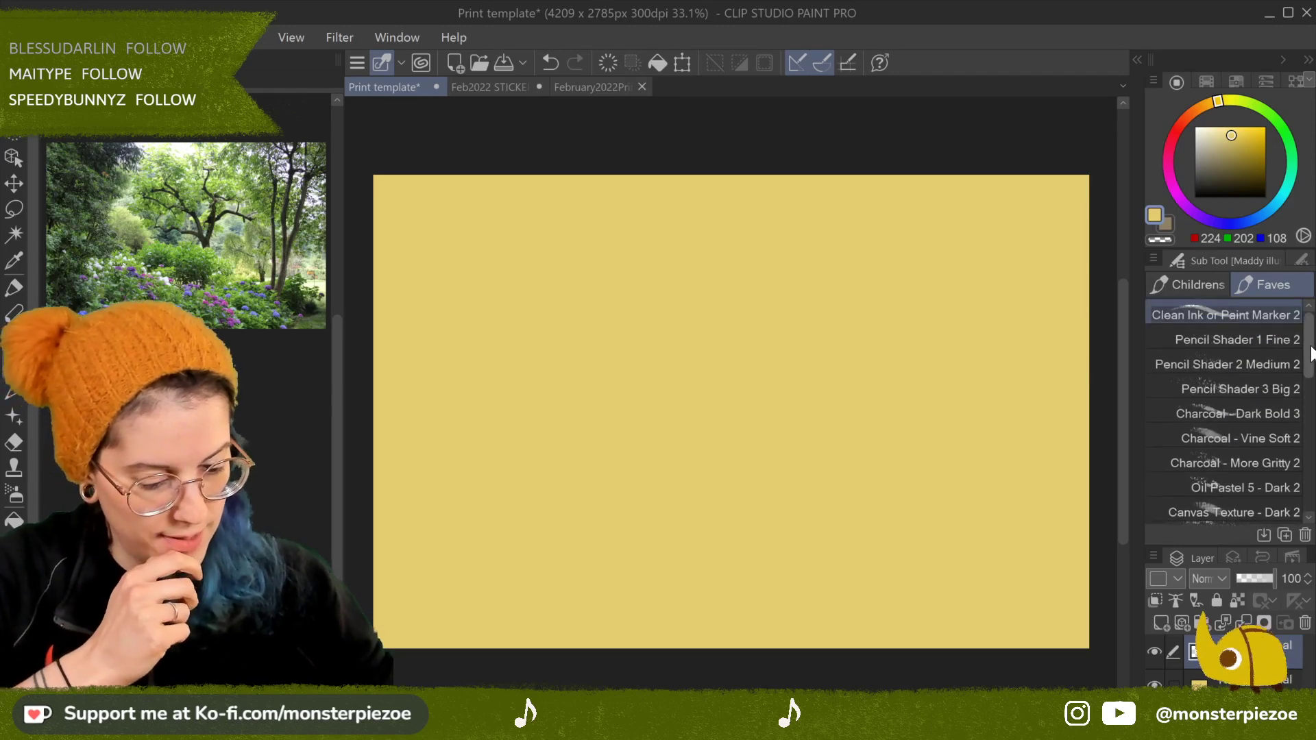
click(1282, 413)
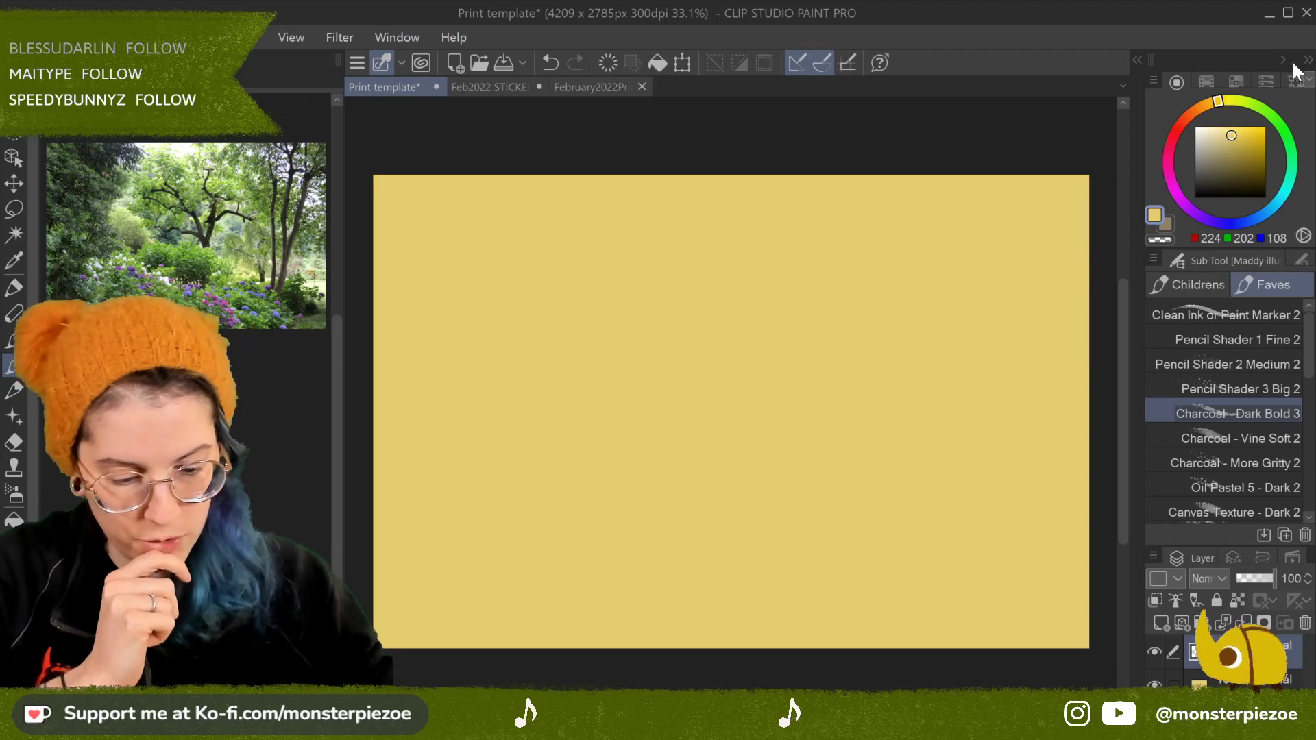
drag(1219, 100, 1285, 195)
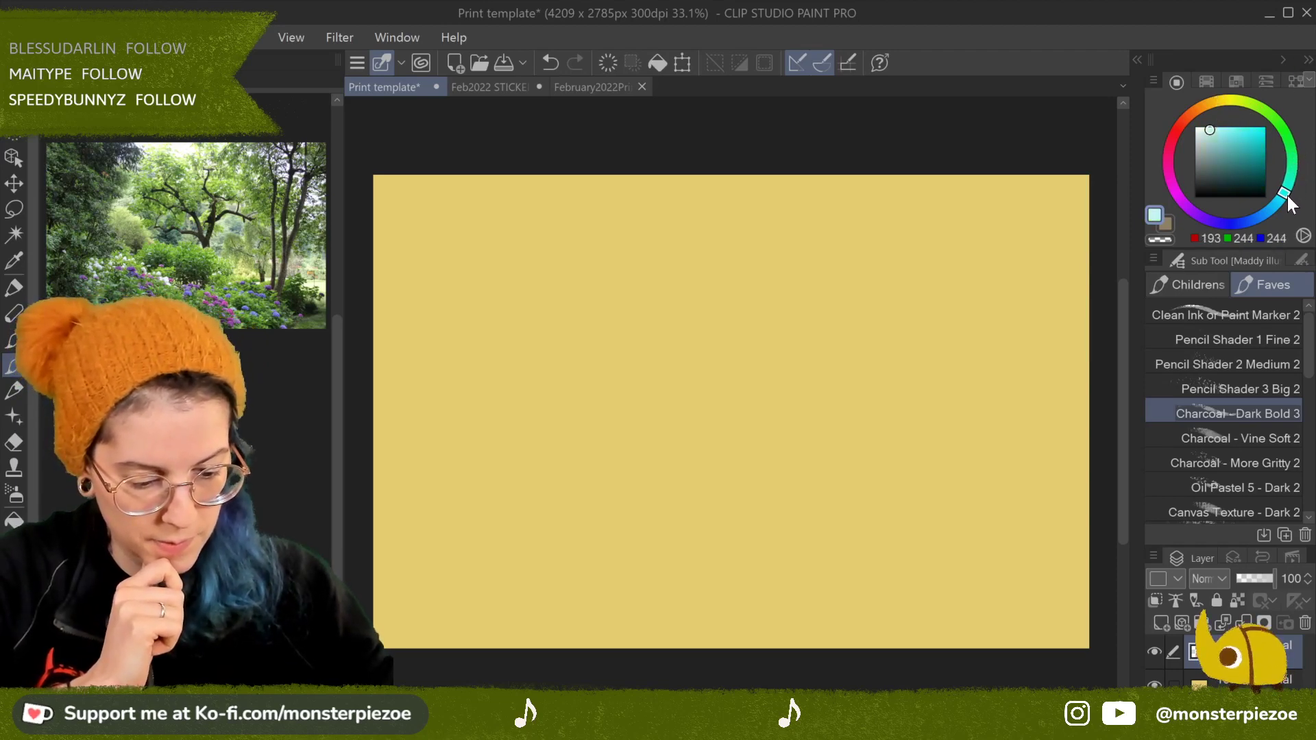
key(bracketright)
key(bracketright)
key(bracketright)
mouse_move(558, 224)
mouse_down()
mouse_move(502, 236)
mouse_move(494, 200)
mouse_move(552, 178)
mouse_move(611, 250)
mouse_move(521, 253)
mouse_move(640, 196)
mouse_move(685, 215)
mouse_move(691, 238)
mouse_move(612, 287)
mouse_move(740, 297)
mouse_move(788, 397)
mouse_move(761, 206)
mouse_move(801, 185)
mouse_move(884, 200)
mouse_move(972, 259)
mouse_move(850, 229)
mouse_move(840, 286)
mouse_move(896, 299)
mouse_move(985, 280)
mouse_move(1007, 315)
mouse_move(1036, 274)
mouse_move(1046, 182)
mouse_move(1068, 301)
mouse_move(995, 443)
mouse_move(846, 285)
mouse_move(870, 288)
mouse_move(982, 363)
mouse_move(896, 382)
mouse_move(822, 368)
mouse_move(940, 376)
mouse_move(915, 456)
mouse_move(1069, 371)
mouse_move(1076, 466)
mouse_up()
mouse_move(509, 183)
mouse_down()
mouse_move(484, 274)
mouse_move(523, 306)
mouse_move(542, 391)
mouse_up()
mouse_move(730, 363)
mouse_down()
mouse_move(776, 362)
mouse_move(823, 441)
mouse_move(631, 277)
mouse_move(653, 295)
mouse_move(813, 230)
mouse_up()
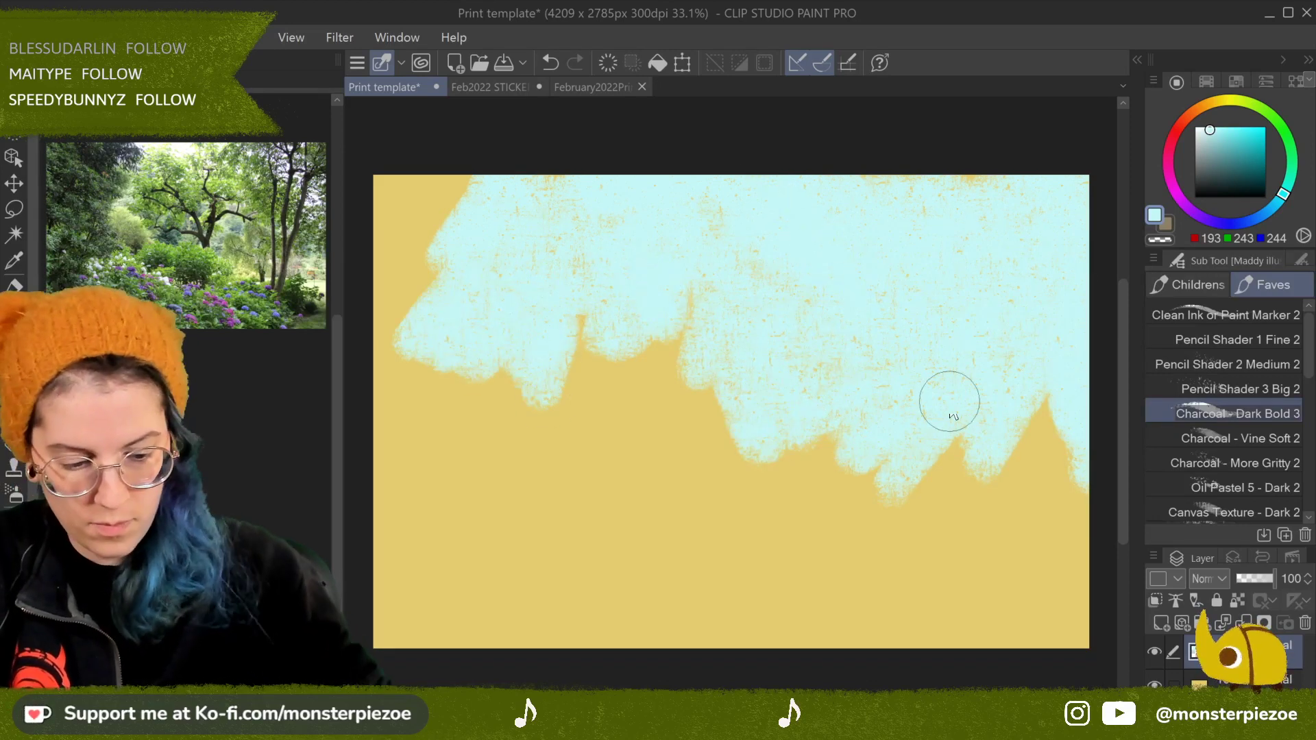
Step: Layer a paler grey-blue, RGB 214, 238, 238, over the cyan sky and select the Charcoal - Vine Soft 2 brush
click(1204, 130)
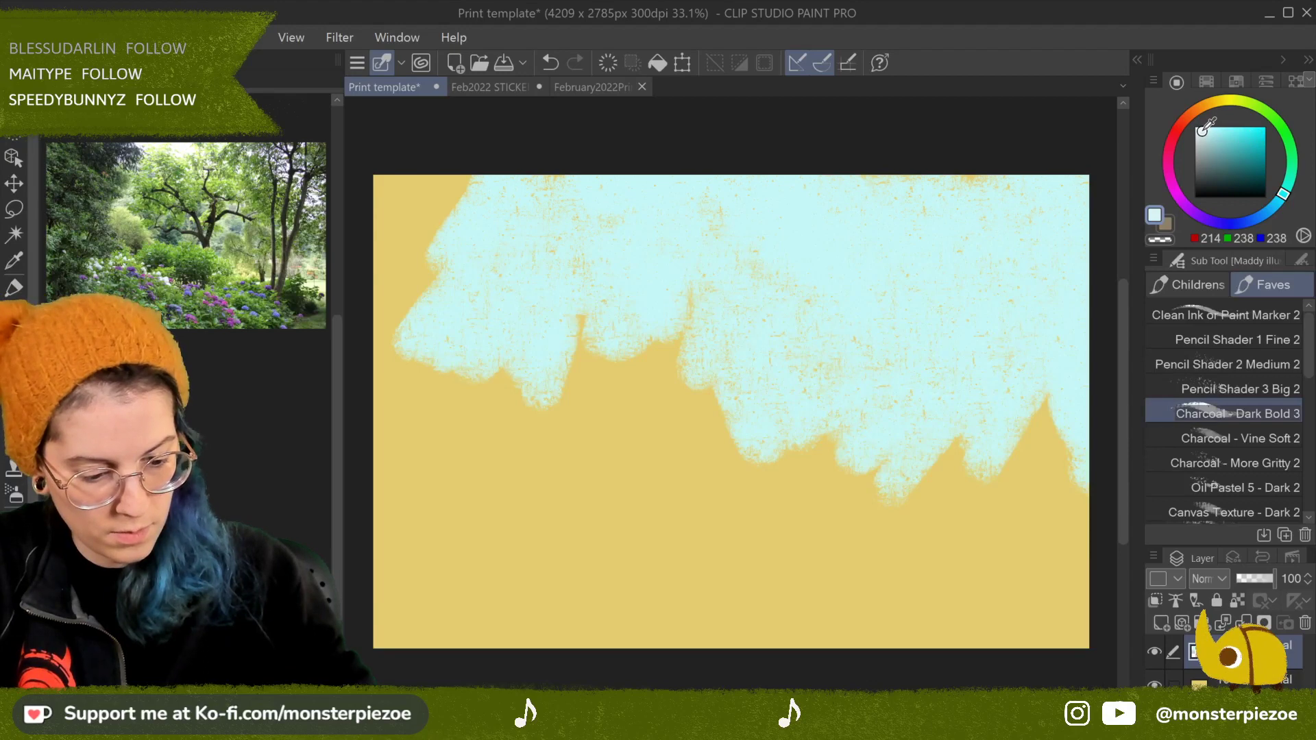
mouse_move(467, 302)
mouse_down()
mouse_move(584, 302)
mouse_move(656, 196)
mouse_move(663, 274)
mouse_move(709, 373)
mouse_move(554, 264)
mouse_move(728, 169)
mouse_move(777, 191)
mouse_up()
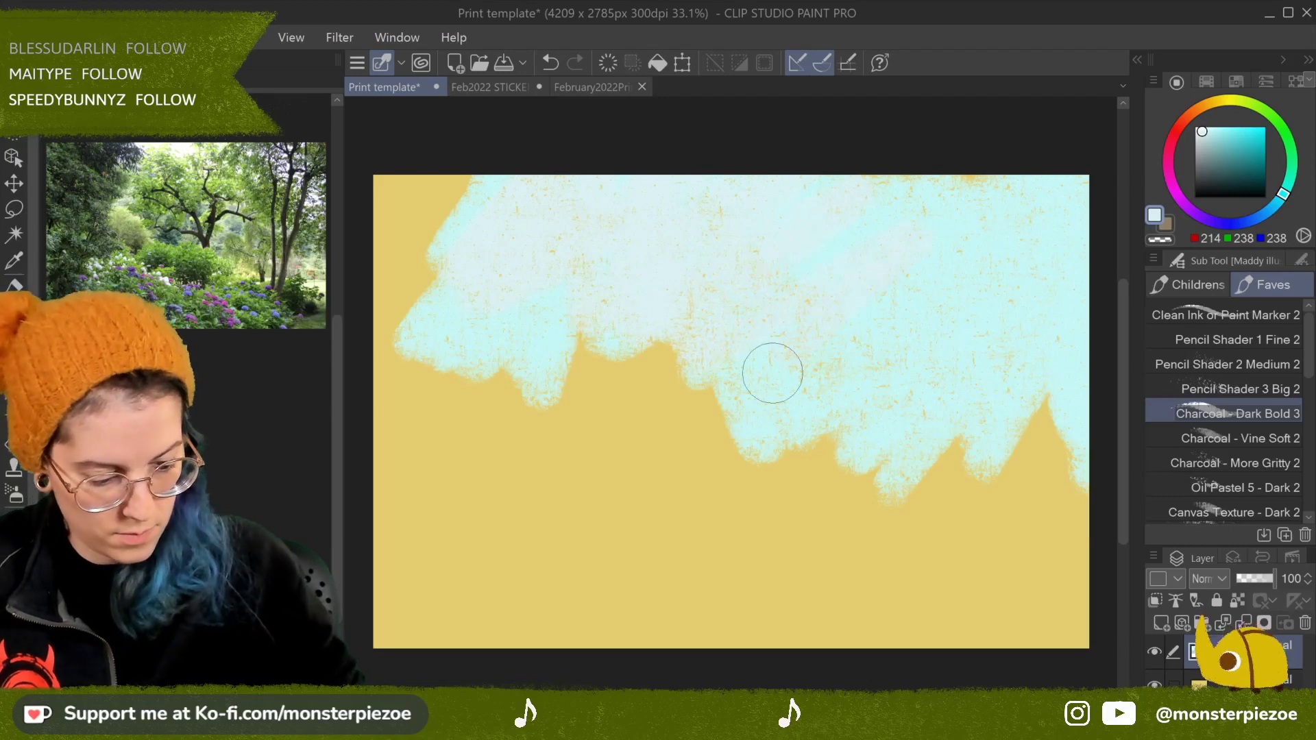
click(1274, 438)
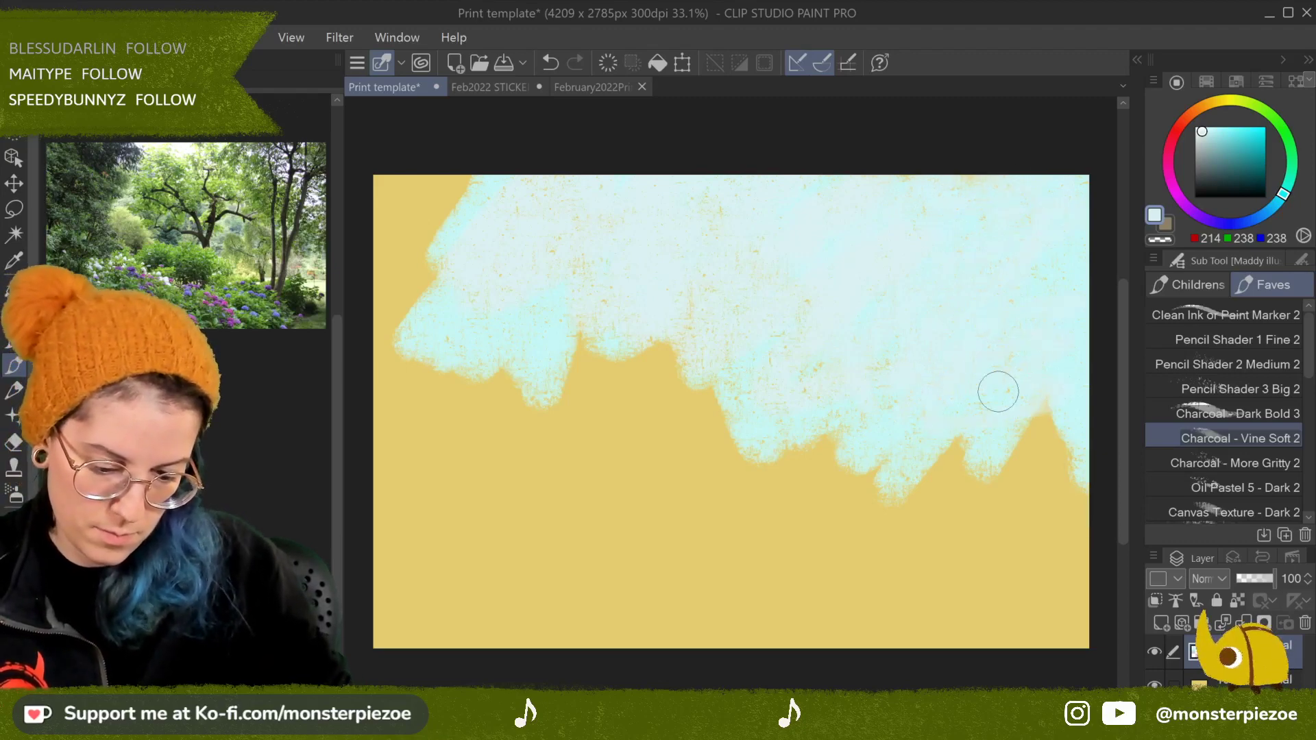
Step: Extend the grey-blue sky at the canvas's left side and paint green foliage, RGB 73, 112, 91, in its upper-left corner with Charcoal - More Gritty 2
mouse_move(478, 251)
mouse_down()
mouse_move(425, 220)
mouse_move(570, 305)
mouse_up()
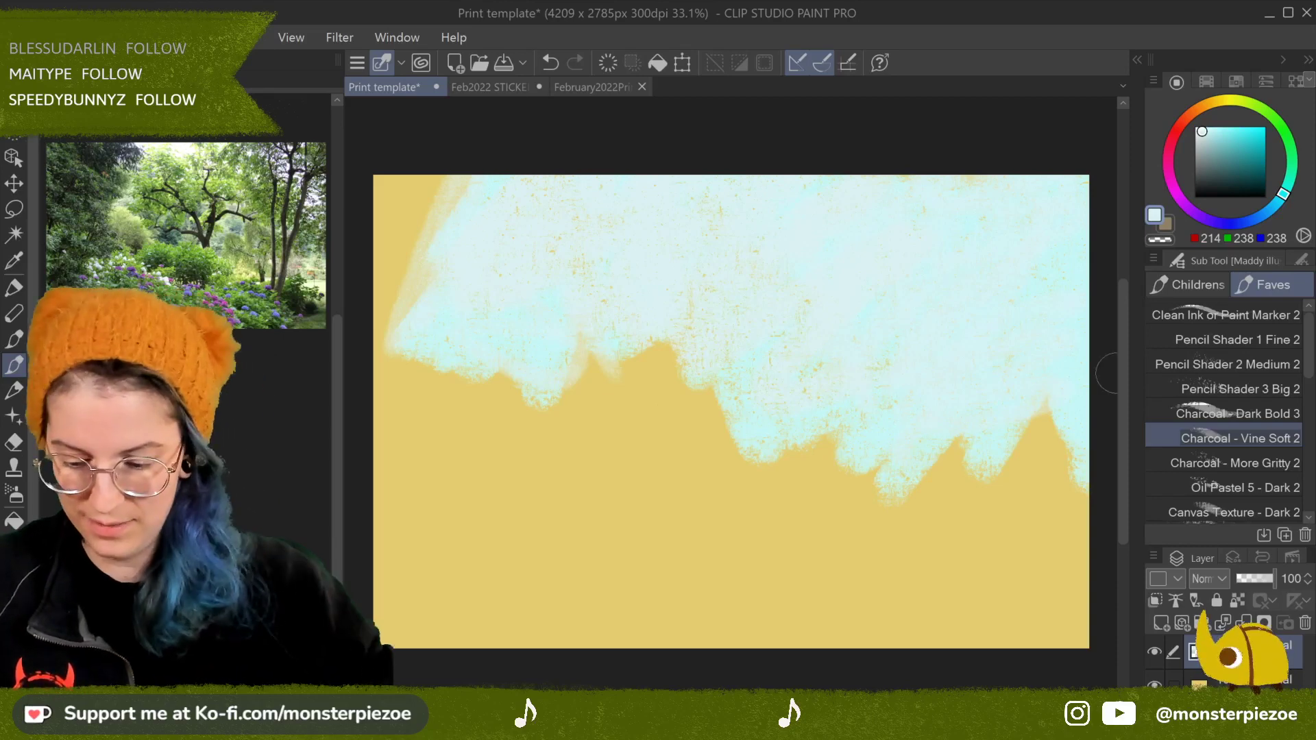
drag(1293, 182, 1293, 159)
click(1234, 164)
click(1224, 160)
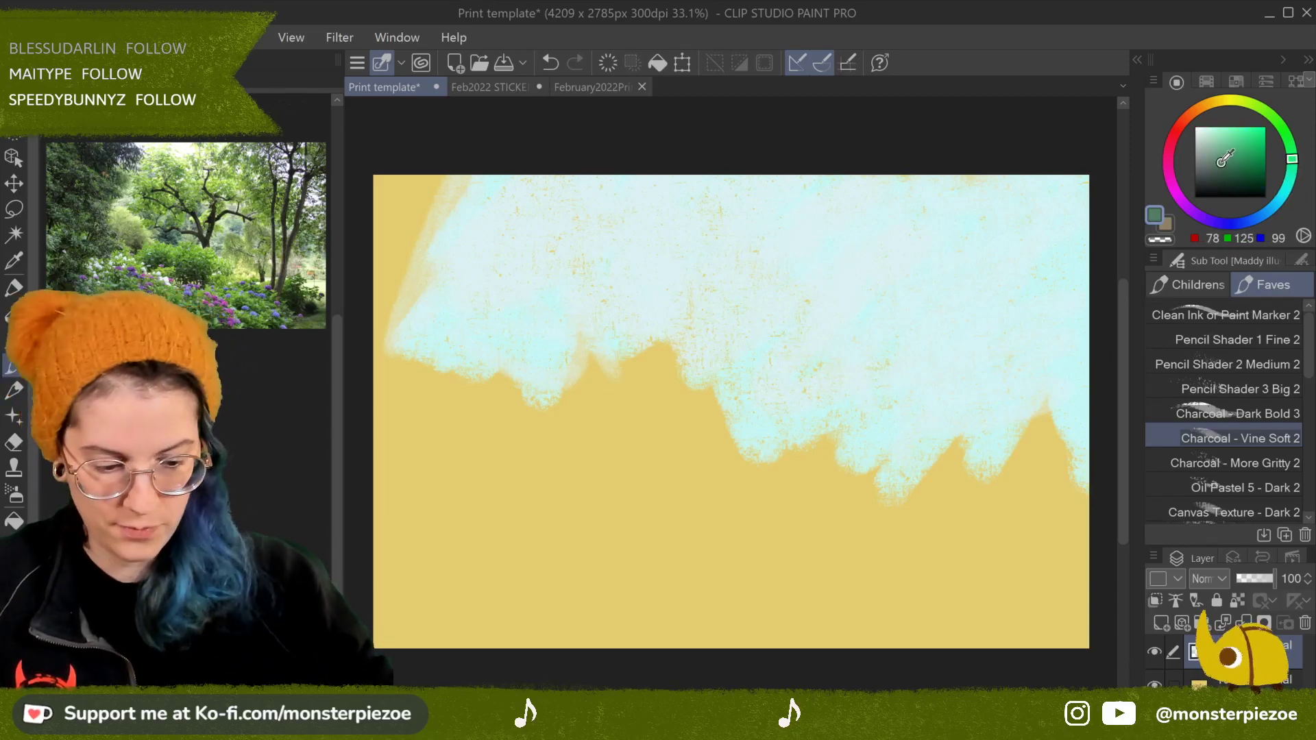
click(1271, 413)
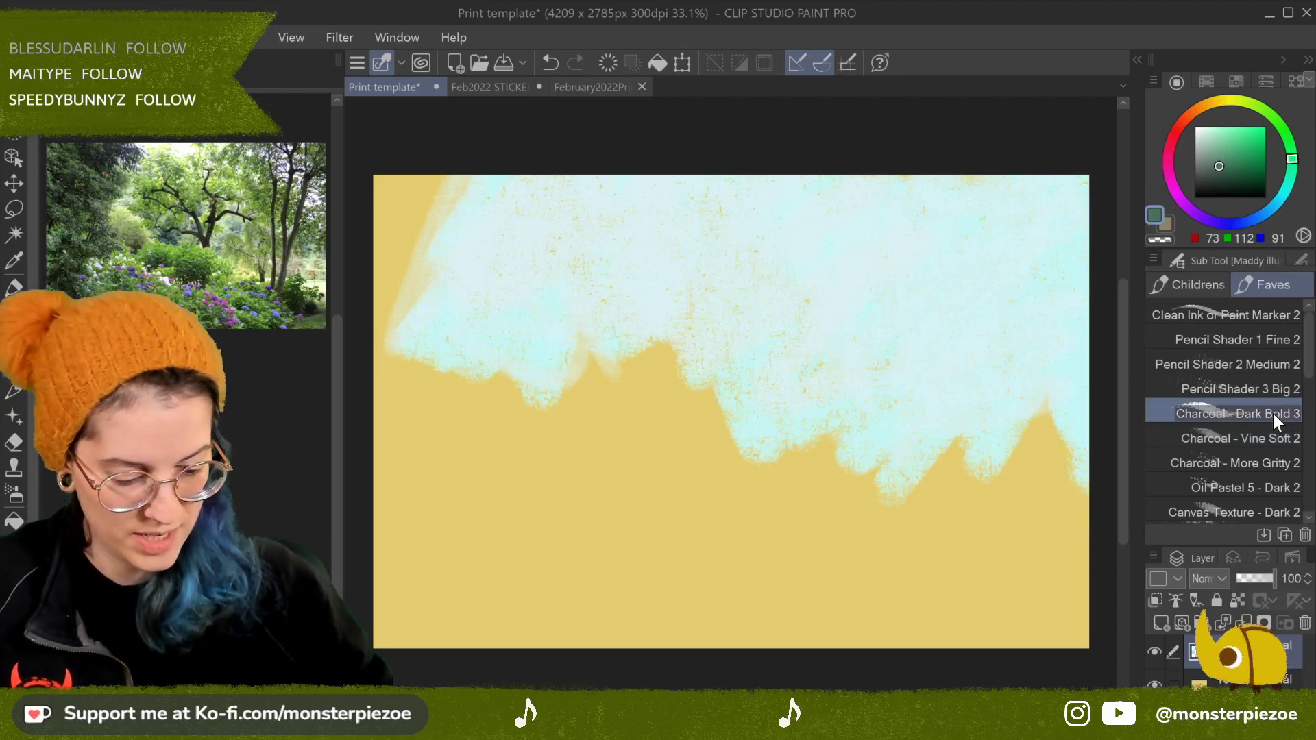
click(1265, 462)
mouse_move(387, 185)
mouse_down()
mouse_move(422, 267)
mouse_move(432, 155)
mouse_move(456, 247)
mouse_up()
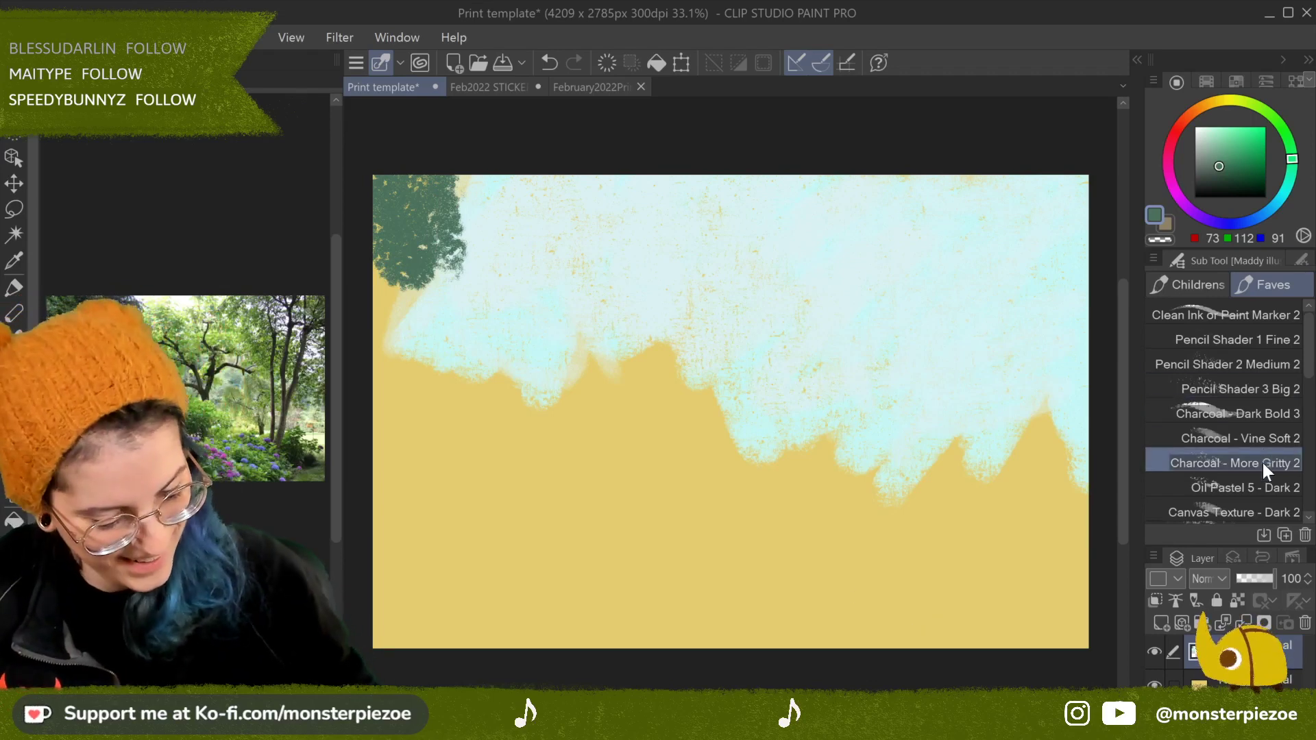
Step: Paint a tall dark green tree mass, RGB 38, 69, 52, down the canvas's left edge with the Charcoal - Dark Bold 3 brush
click(1265, 415)
drag(1221, 166, 1227, 178)
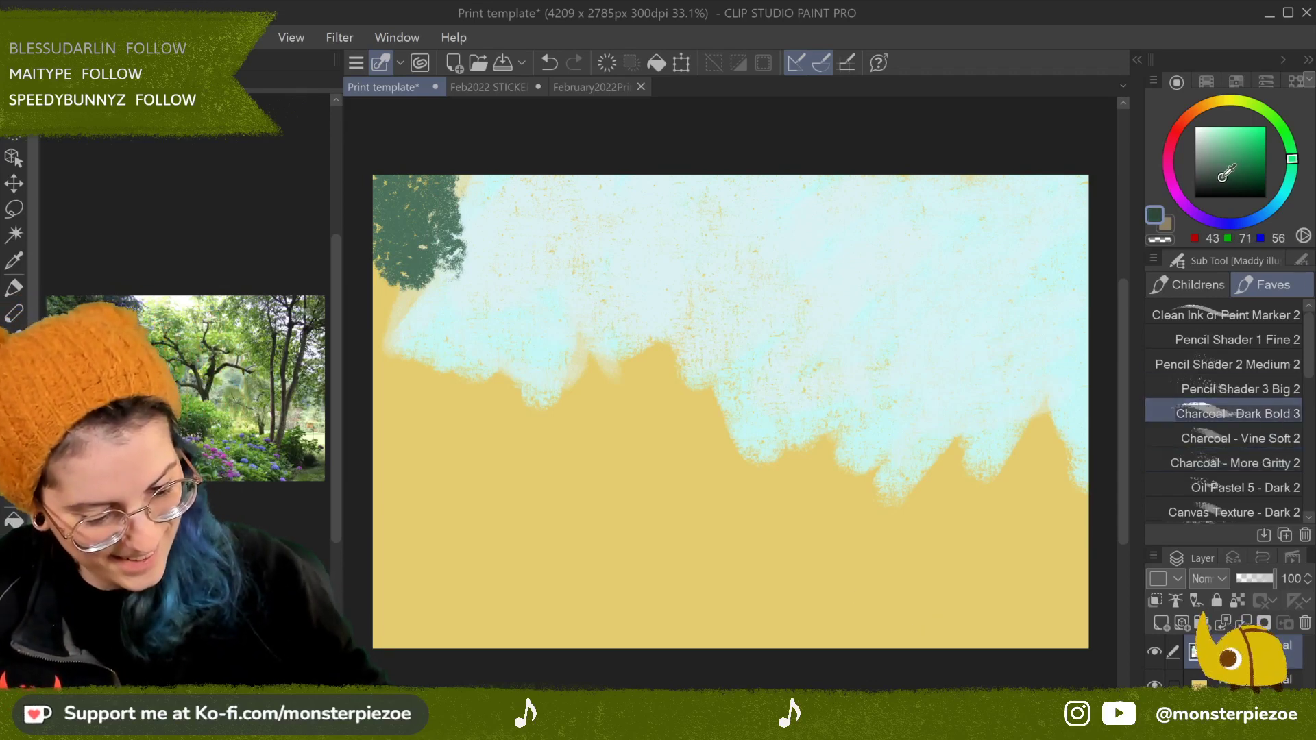
mouse_move(377, 223)
mouse_down()
mouse_move(416, 312)
mouse_move(458, 185)
mouse_move(445, 182)
mouse_move(488, 253)
mouse_move(450, 288)
mouse_move(451, 264)
mouse_move(470, 276)
mouse_move(477, 343)
mouse_move(384, 330)
mouse_move(376, 316)
mouse_move(404, 457)
mouse_move(427, 367)
mouse_move(438, 439)
mouse_move(447, 401)
mouse_move(448, 499)
mouse_move(483, 438)
mouse_move(473, 485)
mouse_move(435, 441)
mouse_move(459, 537)
mouse_move(397, 470)
mouse_move(420, 565)
mouse_move(393, 548)
mouse_move(425, 676)
mouse_up()
drag(454, 412, 505, 483)
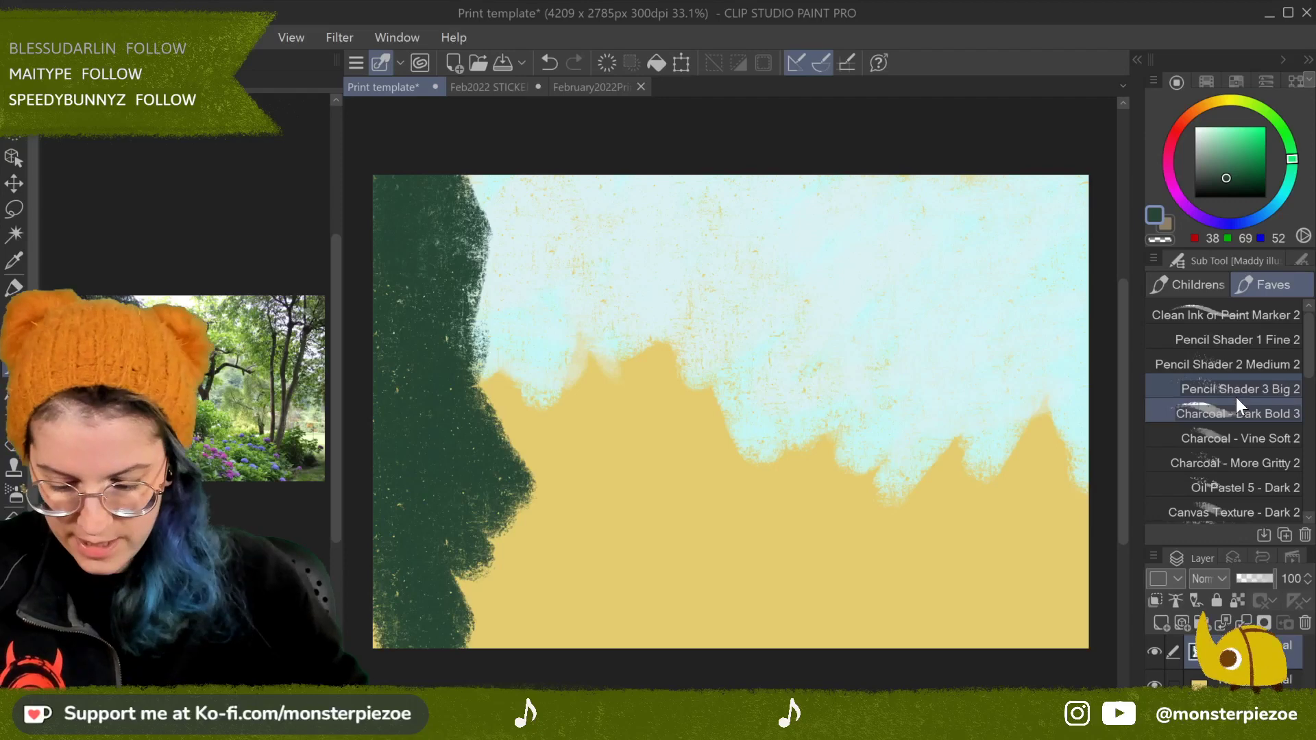
Step: Block in the lower-right ground of the canvas with light yellow-green, RGB 176, 212, 105, covering the small dark green dab
drag(959, 504, 946, 515)
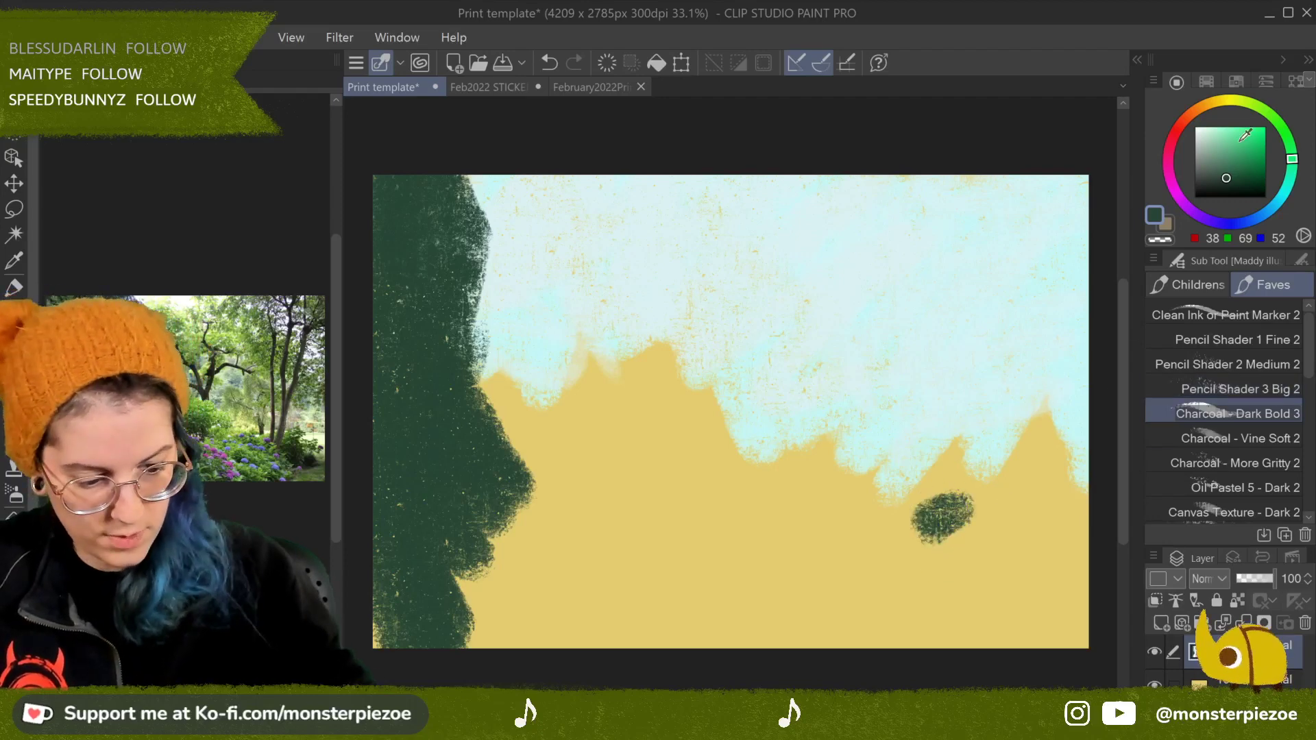
click(1253, 104)
click(1232, 136)
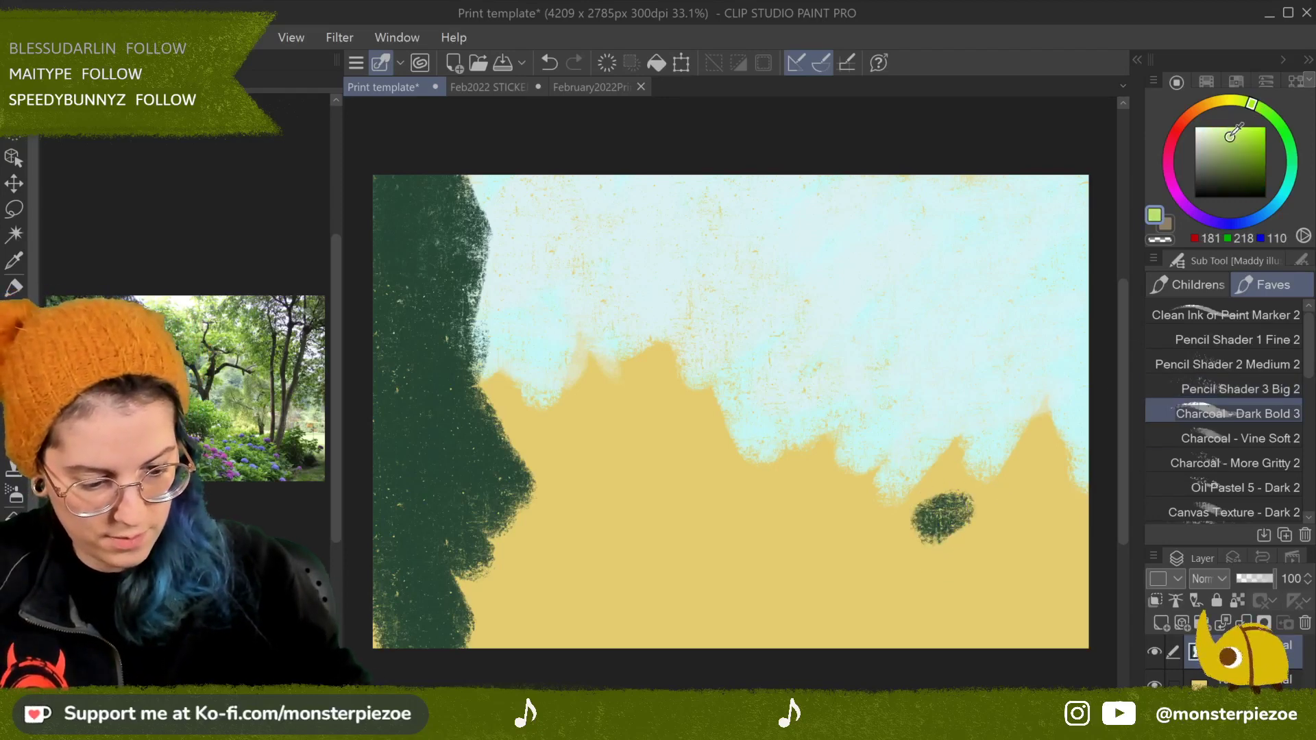
mouse_move(833, 539)
mouse_down()
mouse_move(971, 528)
mouse_move(885, 522)
mouse_move(1008, 519)
mouse_move(982, 503)
mouse_move(831, 510)
mouse_move(983, 488)
mouse_move(963, 479)
mouse_move(866, 502)
mouse_move(1041, 496)
mouse_move(938, 553)
mouse_move(1039, 553)
mouse_move(971, 582)
mouse_move(1019, 586)
mouse_move(944, 612)
mouse_move(1025, 606)
mouse_up()
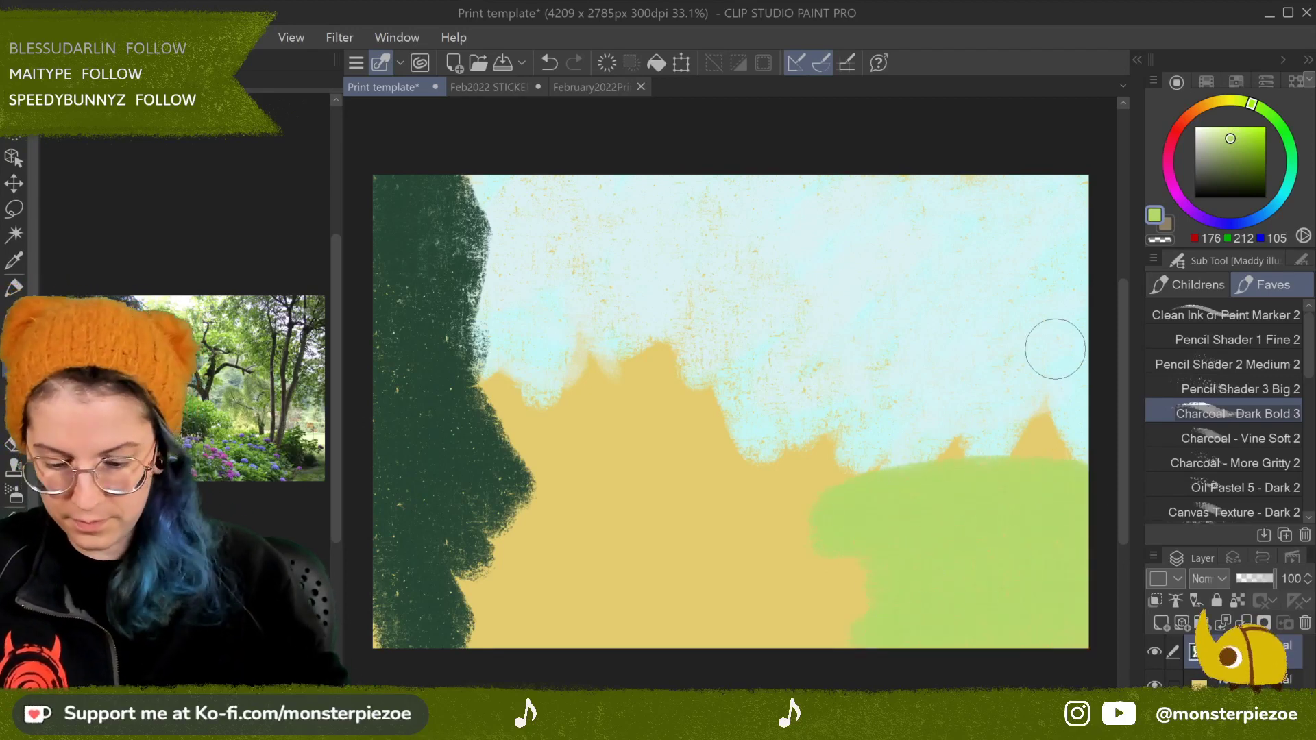
Step: Paint textured muted blue-green distant bushes above the light green ground on the right side of the canvas
click(1229, 146)
drag(1252, 104, 1310, 160)
mouse_move(949, 440)
mouse_down()
mouse_move(991, 388)
mouse_move(1050, 390)
mouse_up()
mouse_move(936, 452)
mouse_down()
mouse_move(967, 384)
mouse_move(1028, 398)
mouse_move(1069, 446)
mouse_move(1048, 376)
mouse_move(932, 425)
mouse_move(857, 480)
mouse_up()
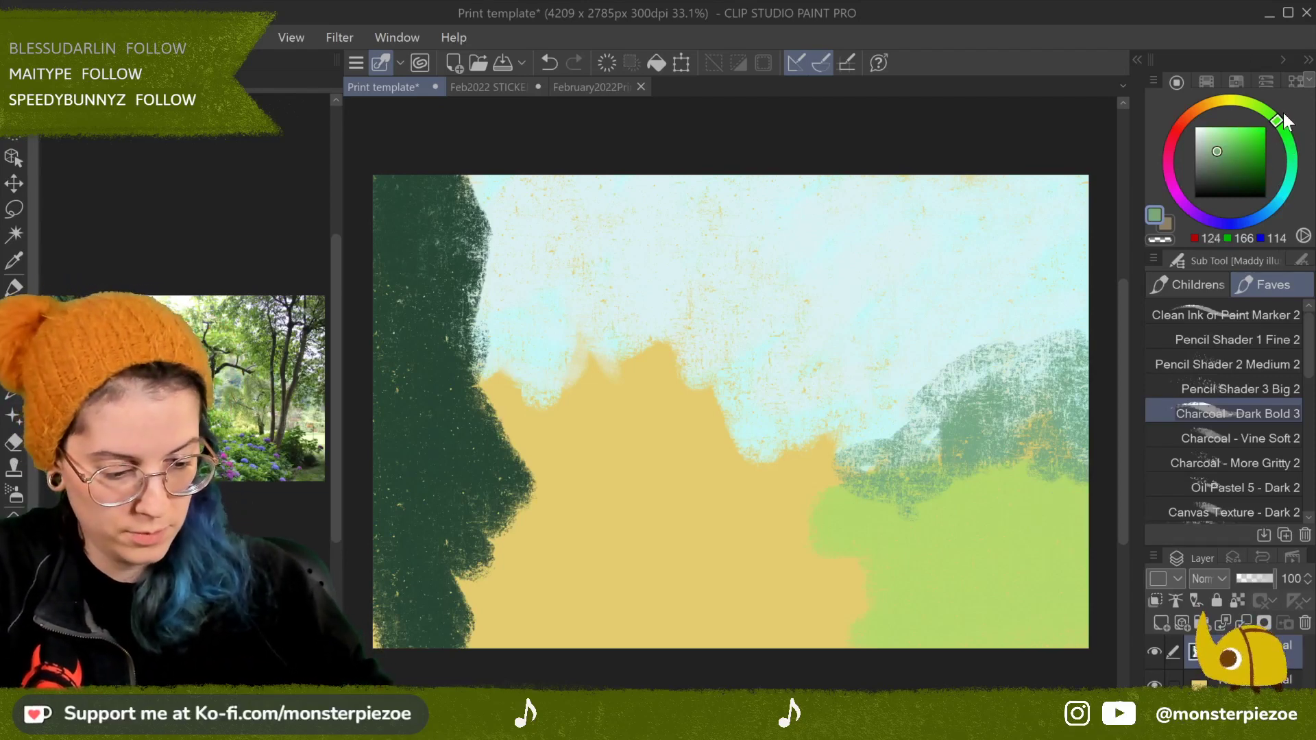
Step: Paint a textured tree crown and a bank beside the dark tree mass in yellow-green, RGB 148, 192, 55
drag(1286, 122, 1267, 77)
click(1246, 144)
mouse_move(558, 308)
mouse_down()
mouse_move(524, 326)
mouse_move(539, 344)
mouse_move(573, 330)
mouse_move(596, 394)
mouse_move(630, 293)
mouse_move(710, 347)
mouse_move(753, 335)
mouse_move(768, 318)
mouse_move(681, 291)
mouse_move(635, 297)
mouse_move(670, 301)
mouse_move(736, 245)
mouse_move(741, 347)
mouse_move(794, 325)
mouse_move(779, 343)
mouse_move(644, 374)
mouse_up()
mouse_move(504, 433)
mouse_down()
mouse_move(562, 438)
mouse_move(488, 384)
mouse_move(507, 410)
mouse_move(534, 413)
mouse_move(557, 449)
mouse_move(538, 451)
mouse_move(590, 444)
mouse_move(561, 424)
mouse_move(710, 476)
mouse_up()
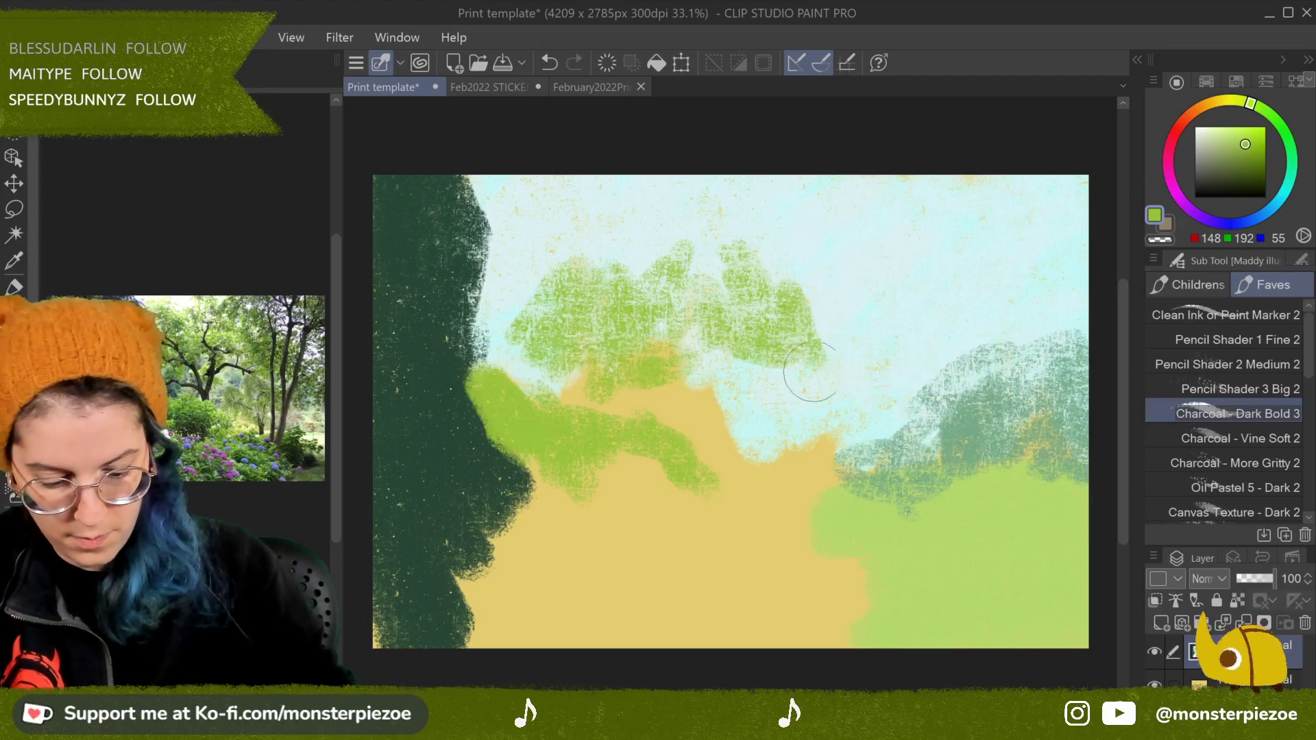
Step: Sample the muted blue-green from the distant bushes and paint a background hedge beneath the central tree crown
alt+click(978, 415)
mouse_move(575, 371)
mouse_down()
mouse_move(764, 430)
mouse_move(905, 333)
mouse_up()
mouse_move(720, 442)
mouse_down()
mouse_move(809, 483)
mouse_move(761, 505)
mouse_move(784, 525)
mouse_up()
Step: Sample the bank's yellow-green and extend it across the lower centre of the canvas down to the bottom edge
alt+click(545, 430)
mouse_move(542, 418)
mouse_down()
mouse_move(568, 453)
mouse_move(548, 521)
mouse_up()
mouse_move(563, 465)
mouse_down()
mouse_move(513, 574)
mouse_move(487, 565)
mouse_move(466, 543)
mouse_move(520, 518)
mouse_move(506, 503)
mouse_move(629, 507)
mouse_move(577, 459)
mouse_move(683, 484)
mouse_move(722, 532)
mouse_move(727, 509)
mouse_move(679, 457)
mouse_up()
mouse_move(690, 568)
mouse_down()
mouse_move(768, 542)
mouse_move(830, 549)
mouse_move(852, 605)
mouse_move(816, 634)
mouse_move(692, 597)
mouse_move(723, 648)
mouse_up()
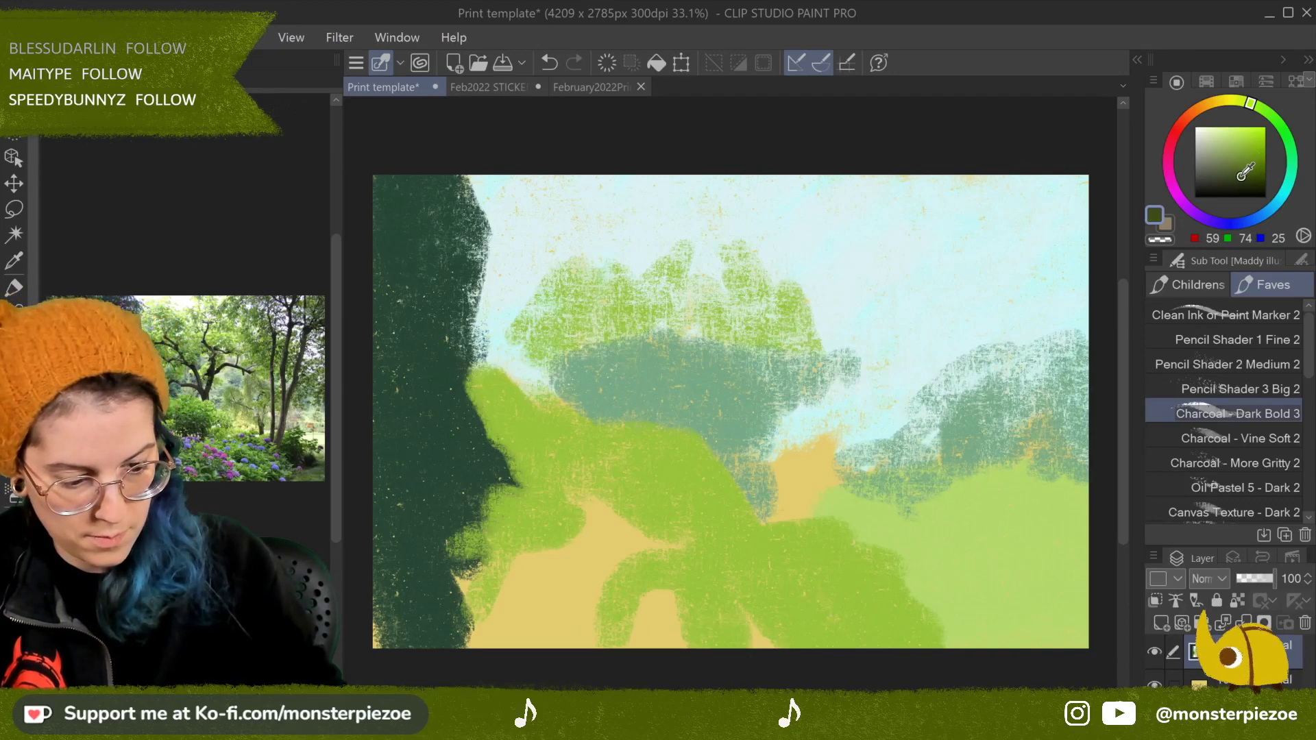
Step: Add a dark olive patch, RGB 59, 72, 30, on the light ground and a mid-green mound, RGB 67, 127, 69, along the lower centre
mouse_move(909, 560)
mouse_down()
mouse_move(934, 547)
mouse_move(920, 538)
mouse_move(981, 532)
mouse_move(926, 531)
mouse_move(985, 571)
mouse_move(926, 583)
mouse_up()
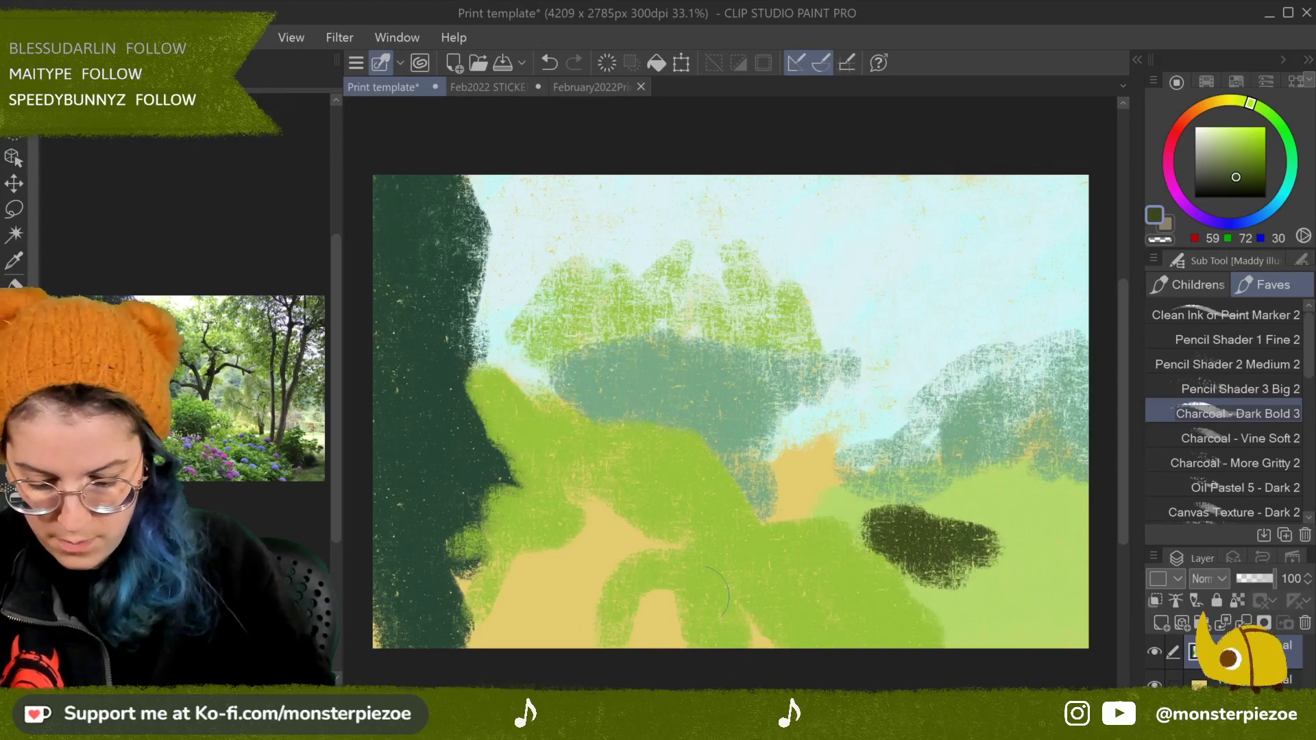
alt+click(441, 503)
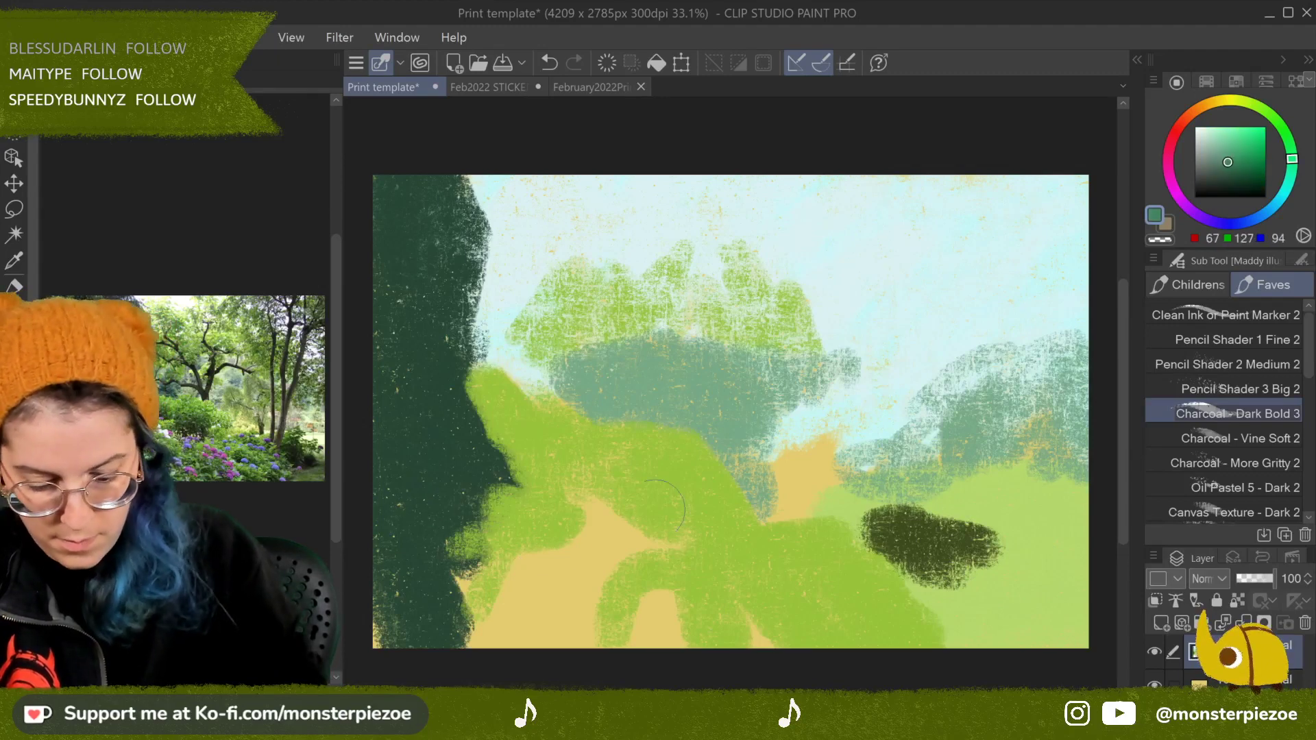
mouse_move(480, 566)
mouse_down()
mouse_move(552, 532)
mouse_move(480, 578)
mouse_move(581, 510)
mouse_move(460, 617)
mouse_move(588, 606)
mouse_move(465, 635)
mouse_move(513, 597)
mouse_move(638, 642)
mouse_move(718, 640)
mouse_move(565, 611)
mouse_move(643, 618)
mouse_move(610, 600)
mouse_move(630, 571)
mouse_move(700, 612)
mouse_move(610, 526)
mouse_move(718, 590)
mouse_move(681, 554)
mouse_move(707, 540)
mouse_move(715, 614)
mouse_move(806, 657)
mouse_move(772, 609)
mouse_move(844, 635)
mouse_move(804, 646)
mouse_move(819, 627)
mouse_move(887, 653)
mouse_move(949, 604)
mouse_up()
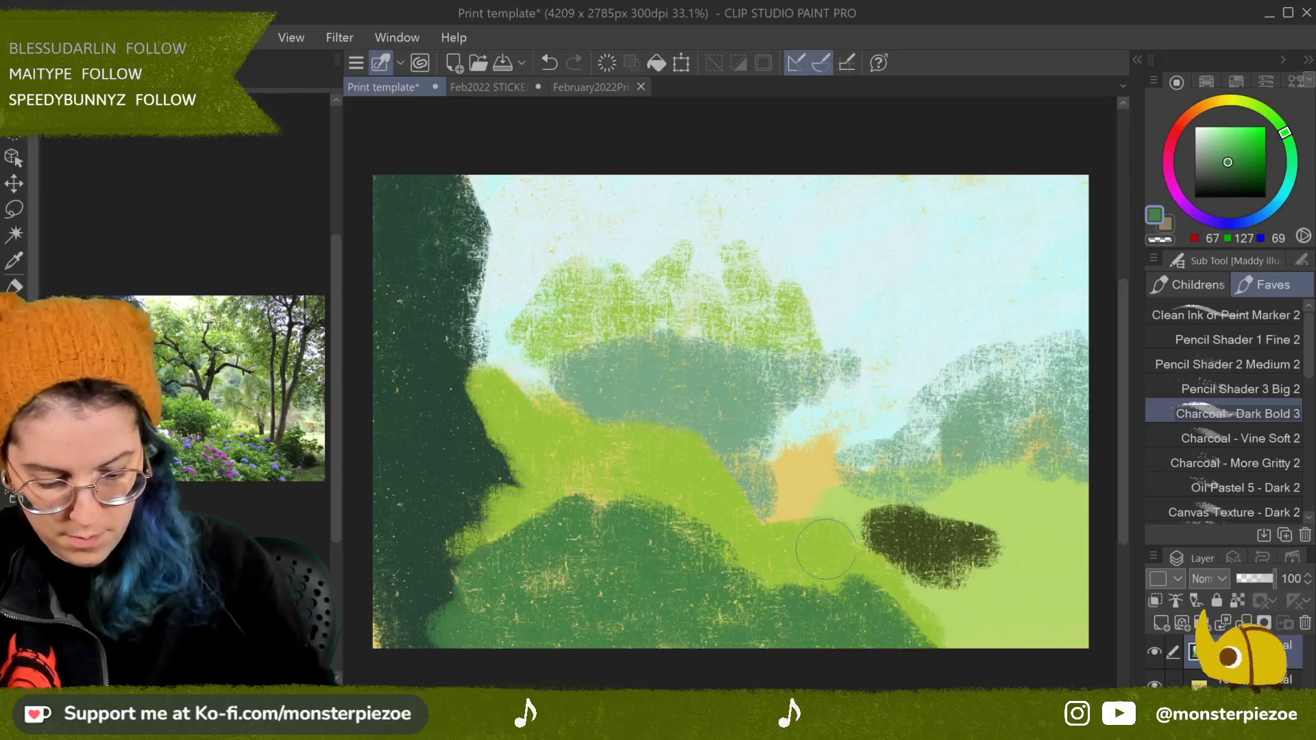
Step: Paint a fresh light green bush, RGB 143, 205, 100, between the mid-green mound and the light ground
click(1231, 140)
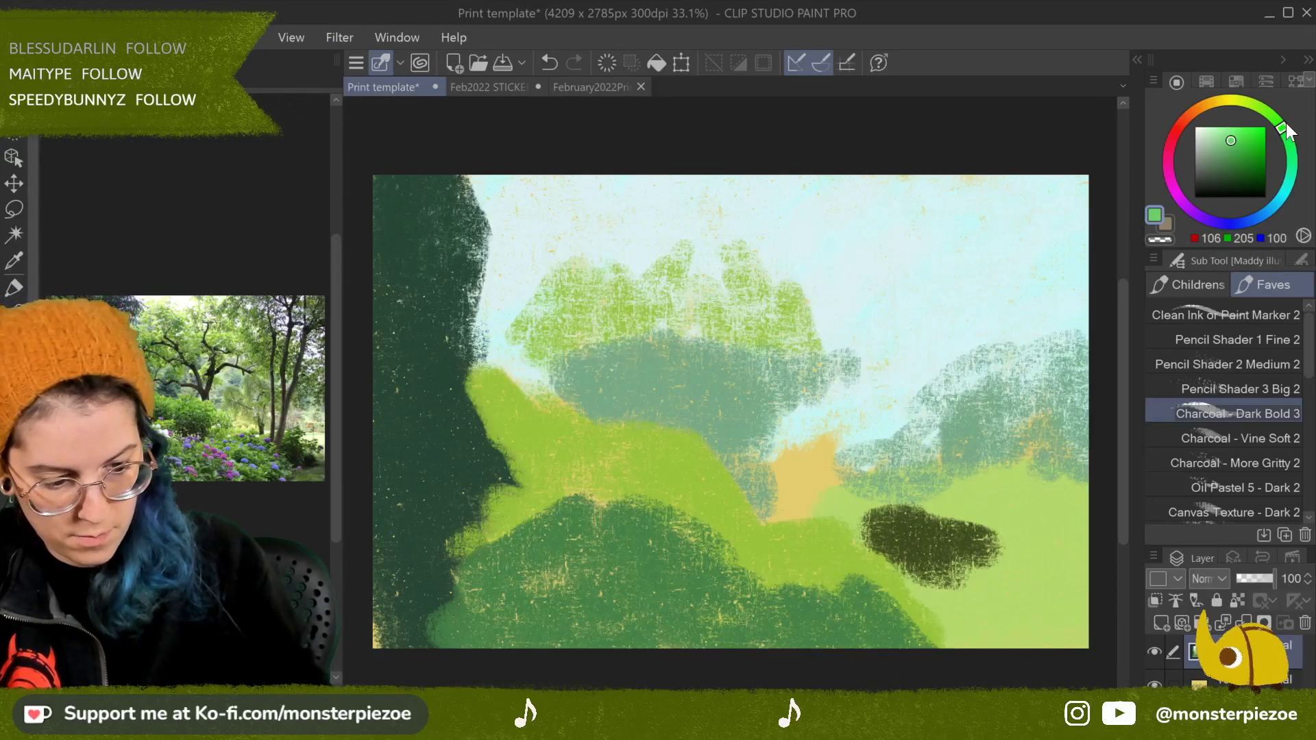
drag(1289, 134, 1267, 111)
mouse_move(912, 637)
mouse_down()
mouse_move(843, 562)
mouse_move(891, 610)
mouse_move(796, 634)
mouse_move(878, 638)
mouse_move(960, 617)
mouse_move(957, 672)
mouse_up()
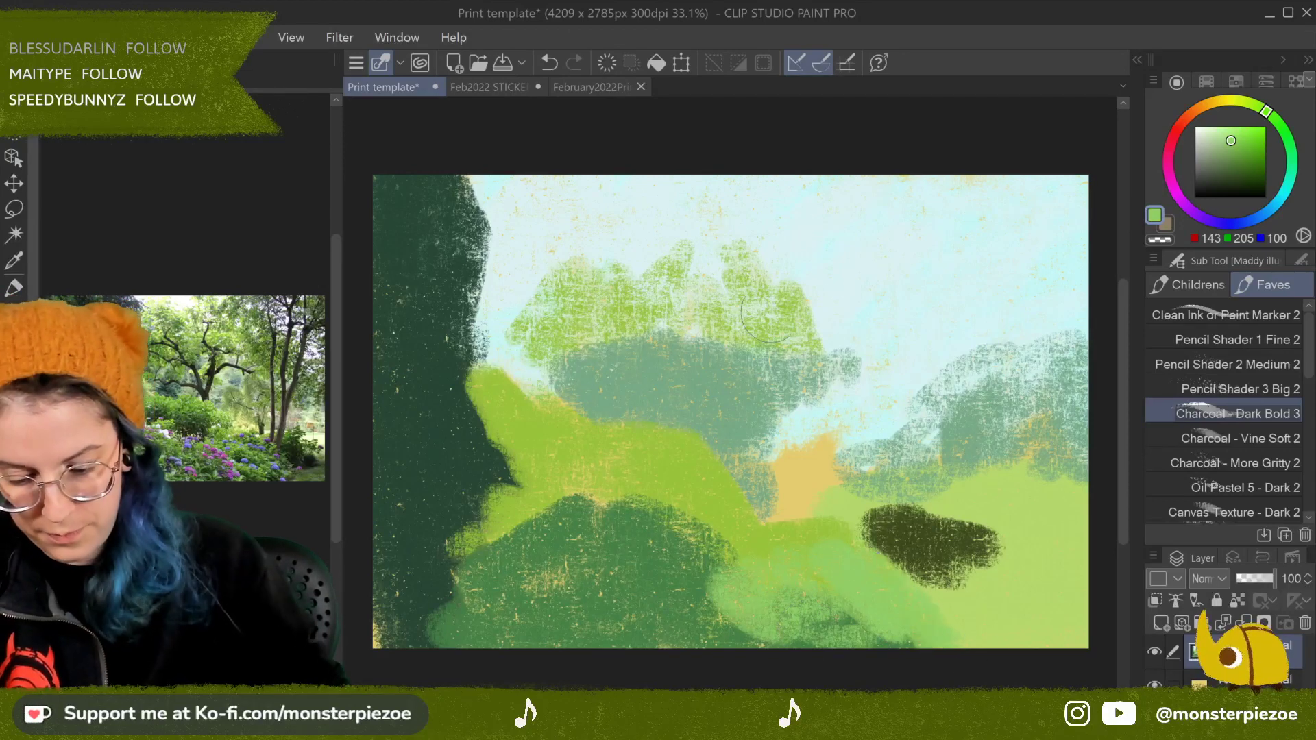
Step: Cover the golden gap right of the central hedge with pale yellow-green, RGB 188, 224, 108
alt+click(817, 471)
drag(1219, 102, 1250, 103)
mouse_move(795, 459)
mouse_down()
mouse_move(850, 480)
mouse_move(795, 511)
mouse_up()
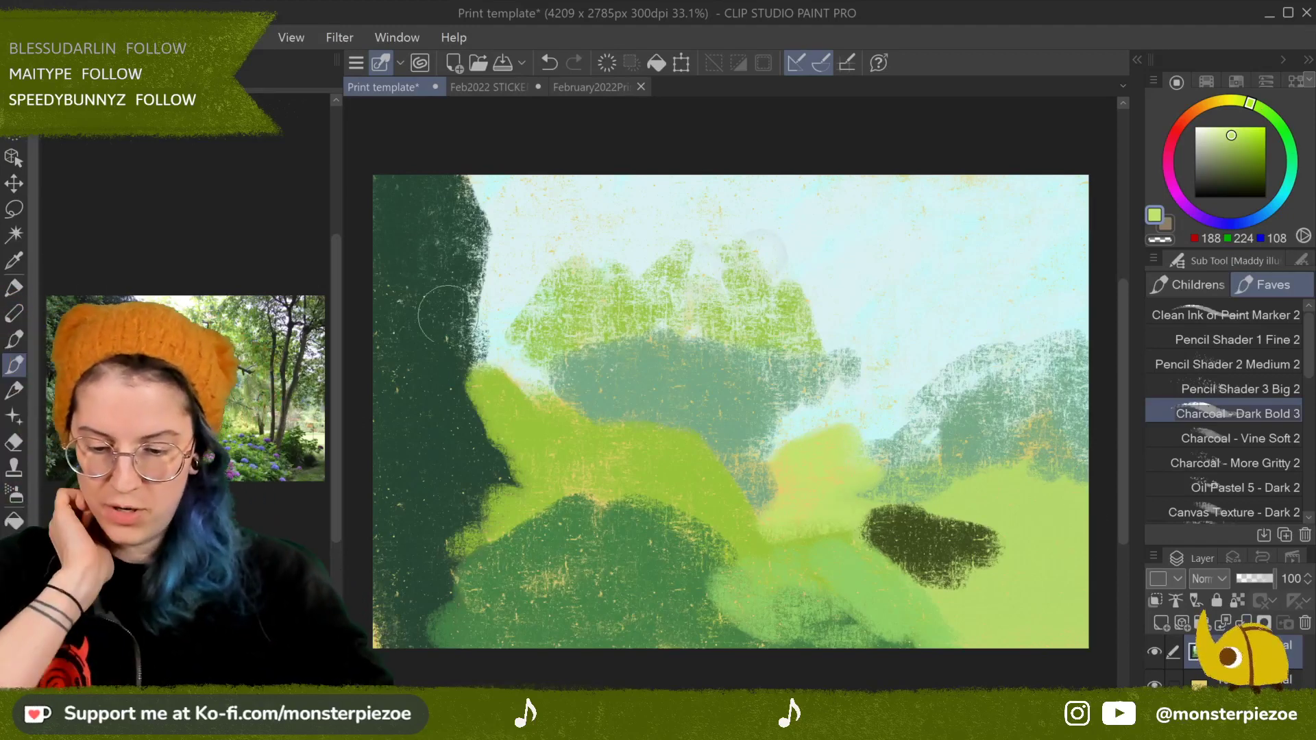
Step: Sample the dark tree green, RGB 38, 69, 52, and extend the left tree mass with an overhanging crown and a fuller lower edge
alt+click(483, 267)
mouse_move(478, 211)
mouse_down()
mouse_move(493, 209)
mouse_move(490, 190)
mouse_move(558, 206)
mouse_move(504, 264)
mouse_move(480, 412)
mouse_move(480, 356)
mouse_move(497, 437)
mouse_move(452, 354)
mouse_up()
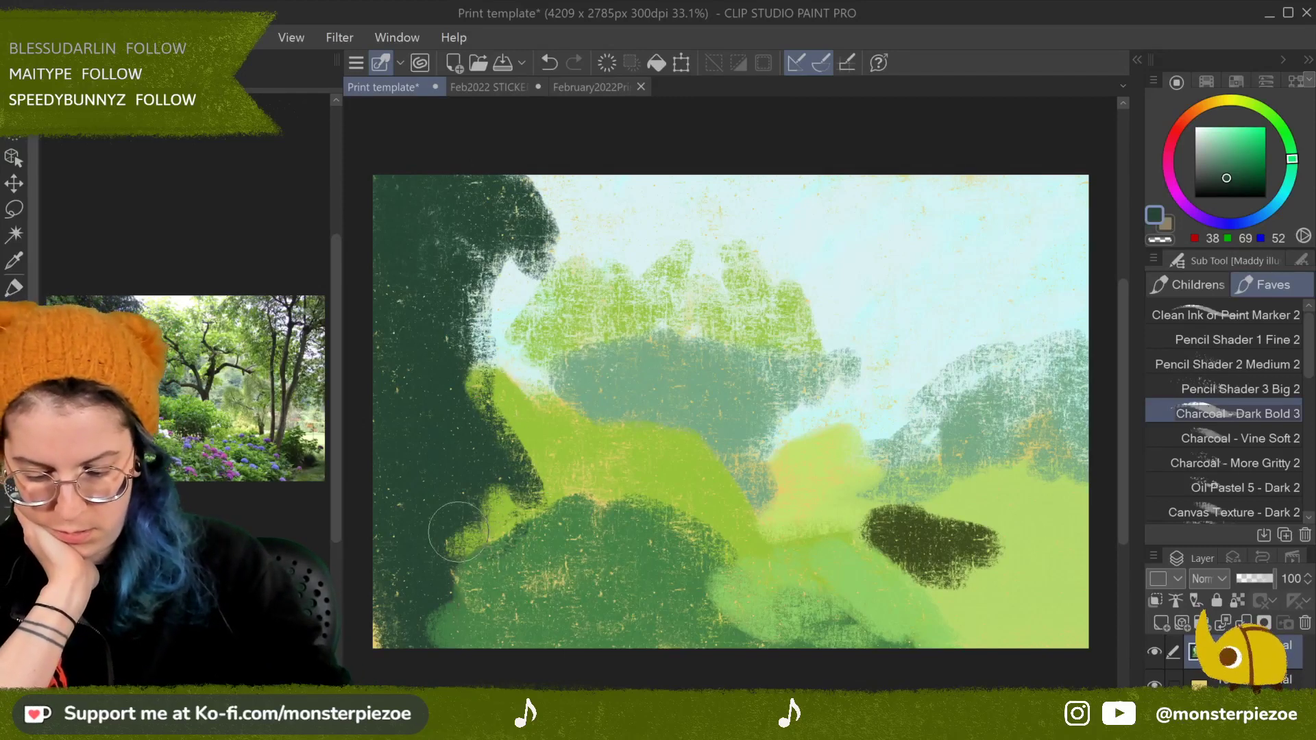
drag(458, 532, 520, 522)
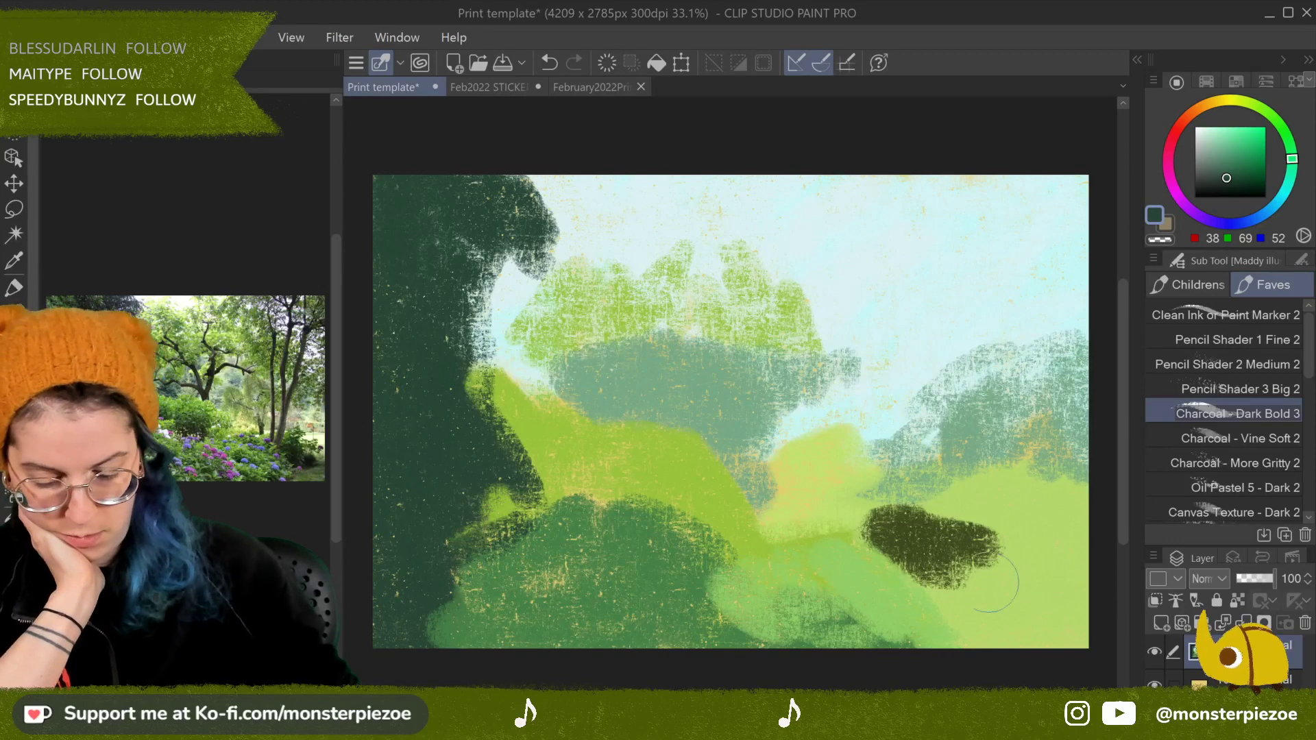
Step: Reshape the dark olive patch with dark green and light yellow-green, RGB 176, 213, 105, and bring the full reference photo into view
mouse_move(987, 562)
mouse_down()
mouse_move(927, 575)
mouse_move(1037, 589)
mouse_move(903, 511)
mouse_move(878, 522)
mouse_move(871, 543)
mouse_move(1047, 531)
mouse_move(929, 527)
mouse_move(1053, 550)
mouse_move(1005, 525)
mouse_move(981, 532)
mouse_move(996, 499)
mouse_move(1059, 582)
mouse_up()
alt+click(1012, 518)
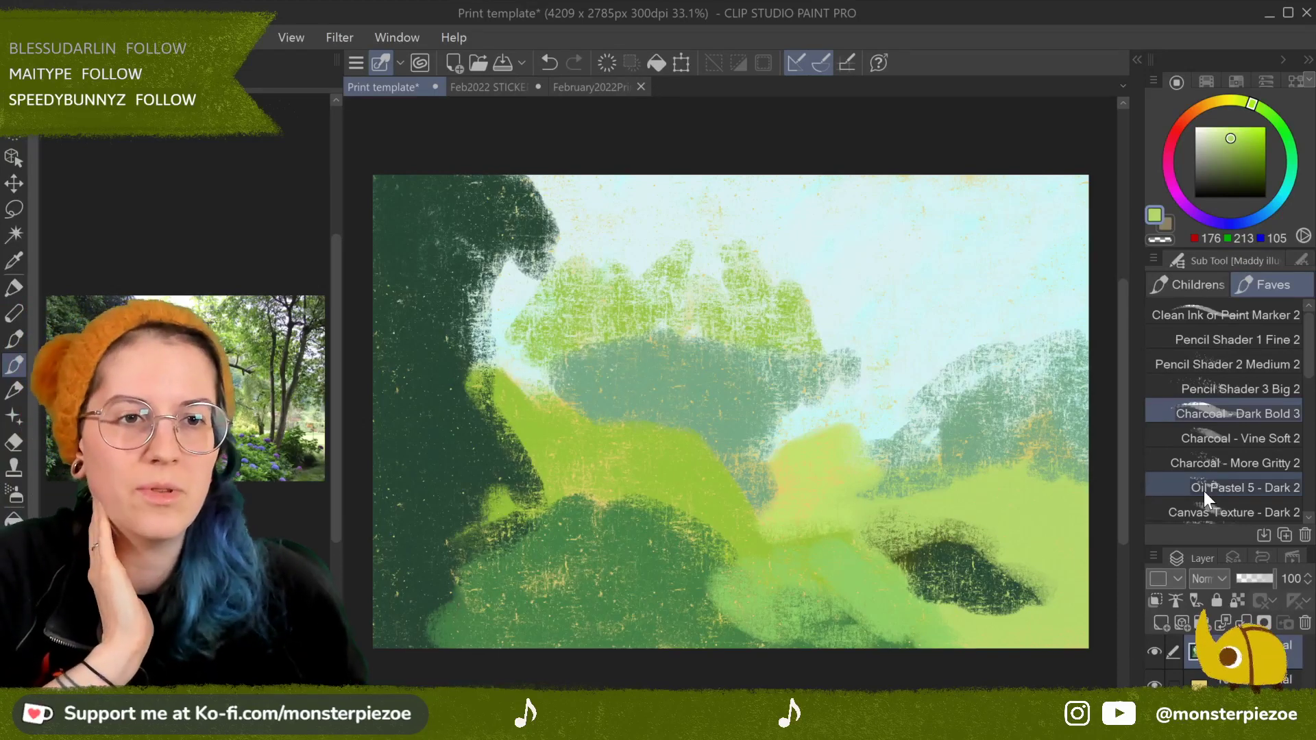
drag(335, 284, 332, 368)
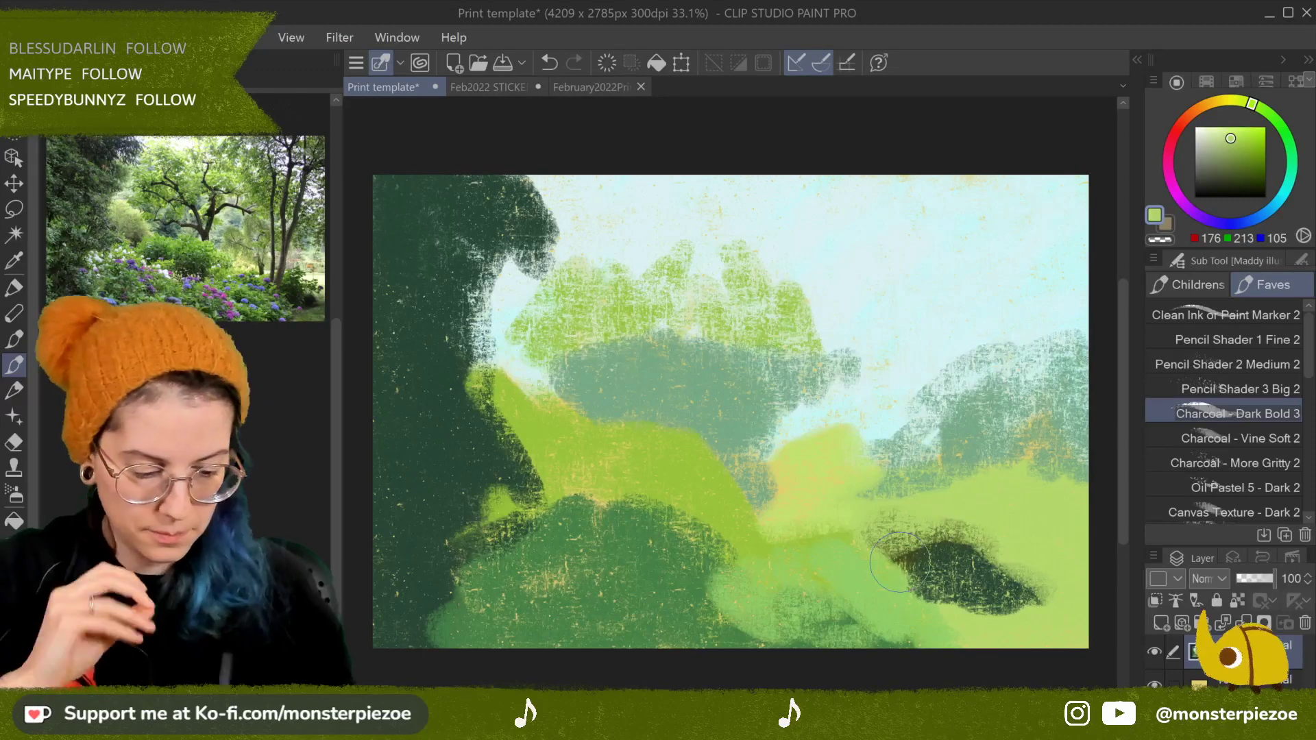
Step: Test the Pencil 2 Soft Textured and Pencil 1 Natural brushes from the Childrens group with light green strokes in the sky
click(1248, 339)
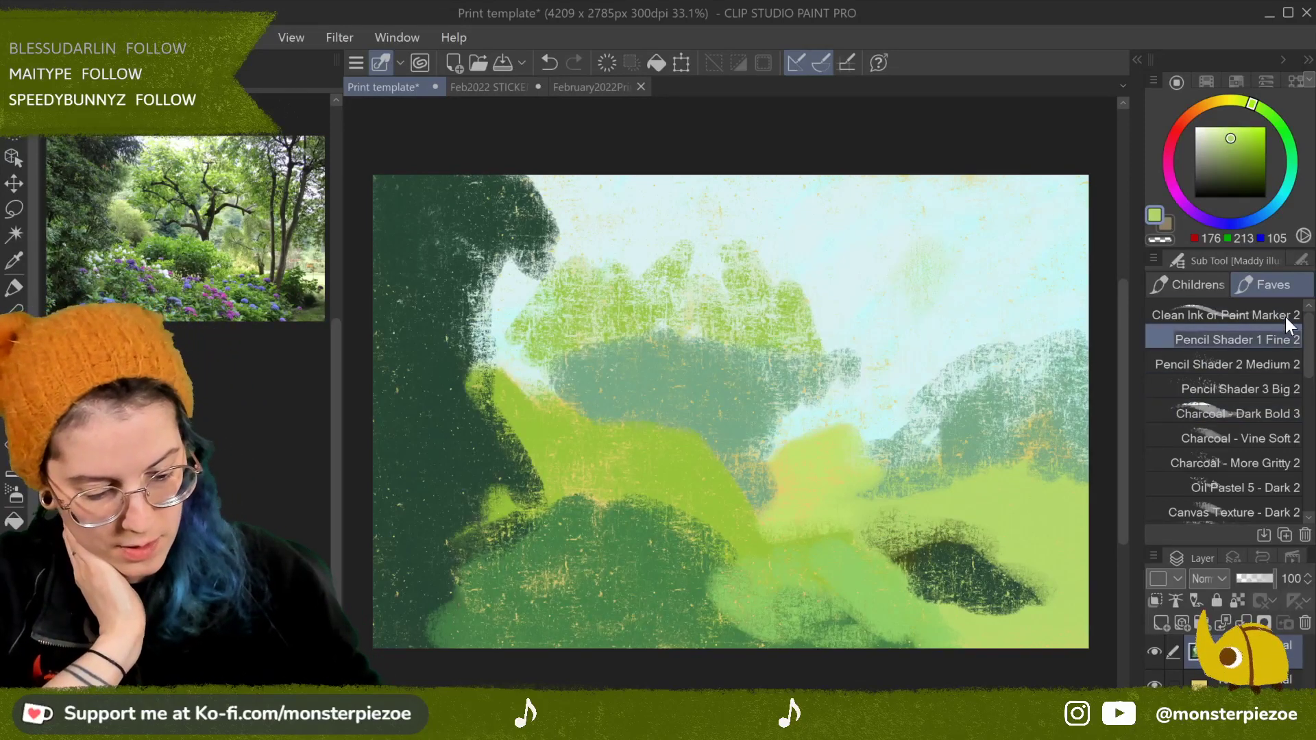
click(1214, 287)
drag(1310, 506, 1311, 317)
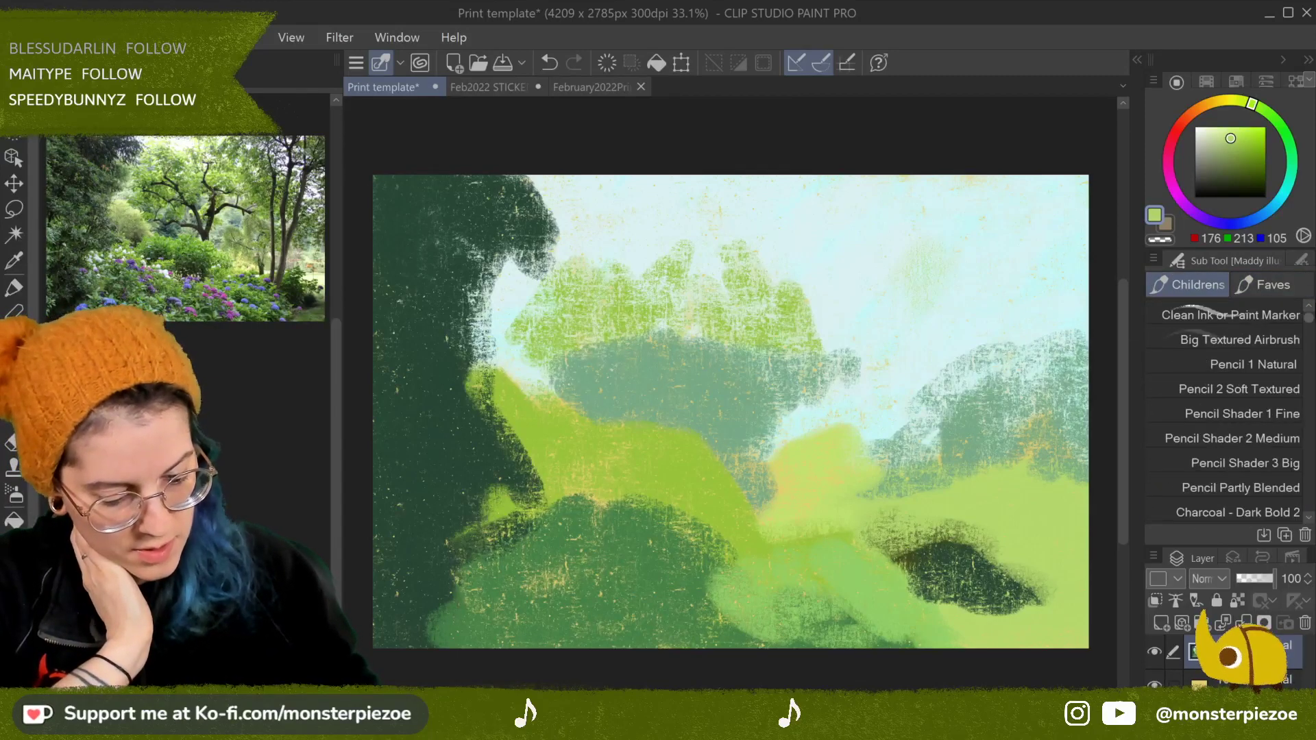
click(1275, 385)
drag(985, 250, 927, 295)
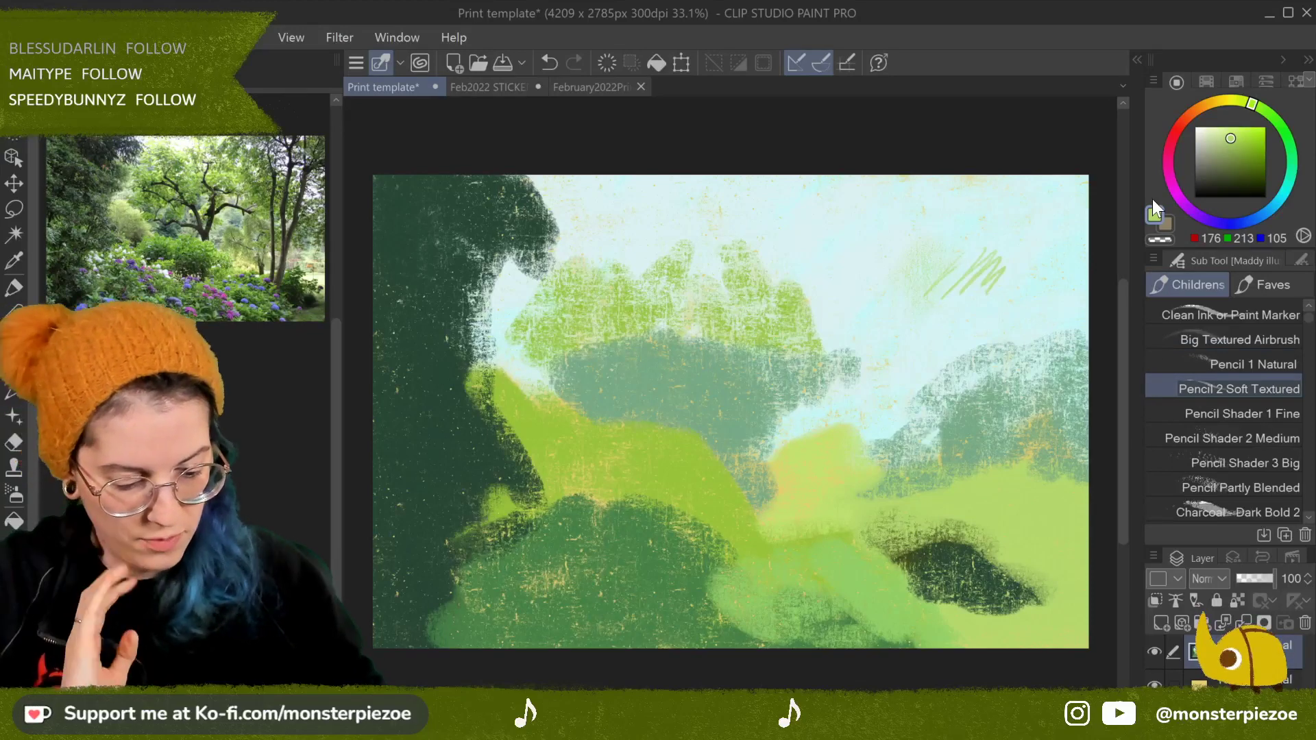
click(1265, 364)
drag(1034, 255, 1002, 310)
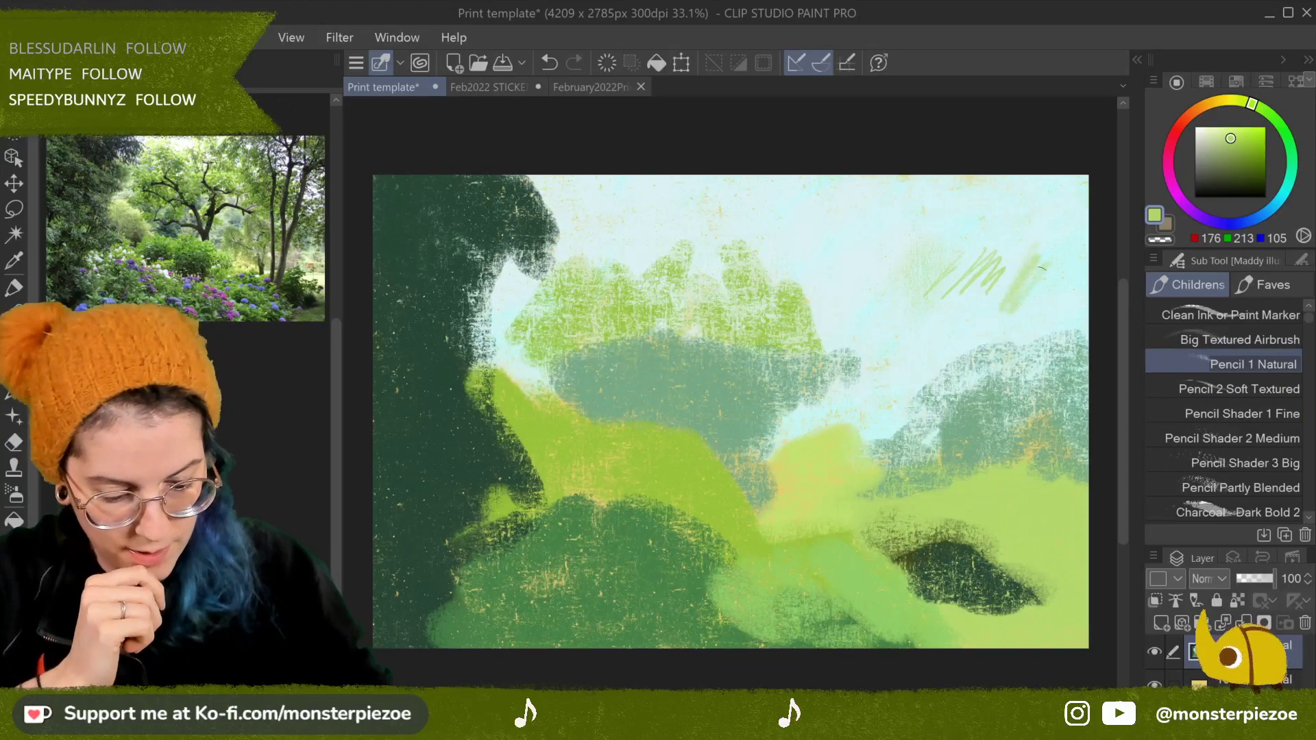
Step: Duplicate the Pencil 2 Soft Textured brush as Pencil 2 Soft Textured 2 and place it second in the Faves group
click(1286, 389)
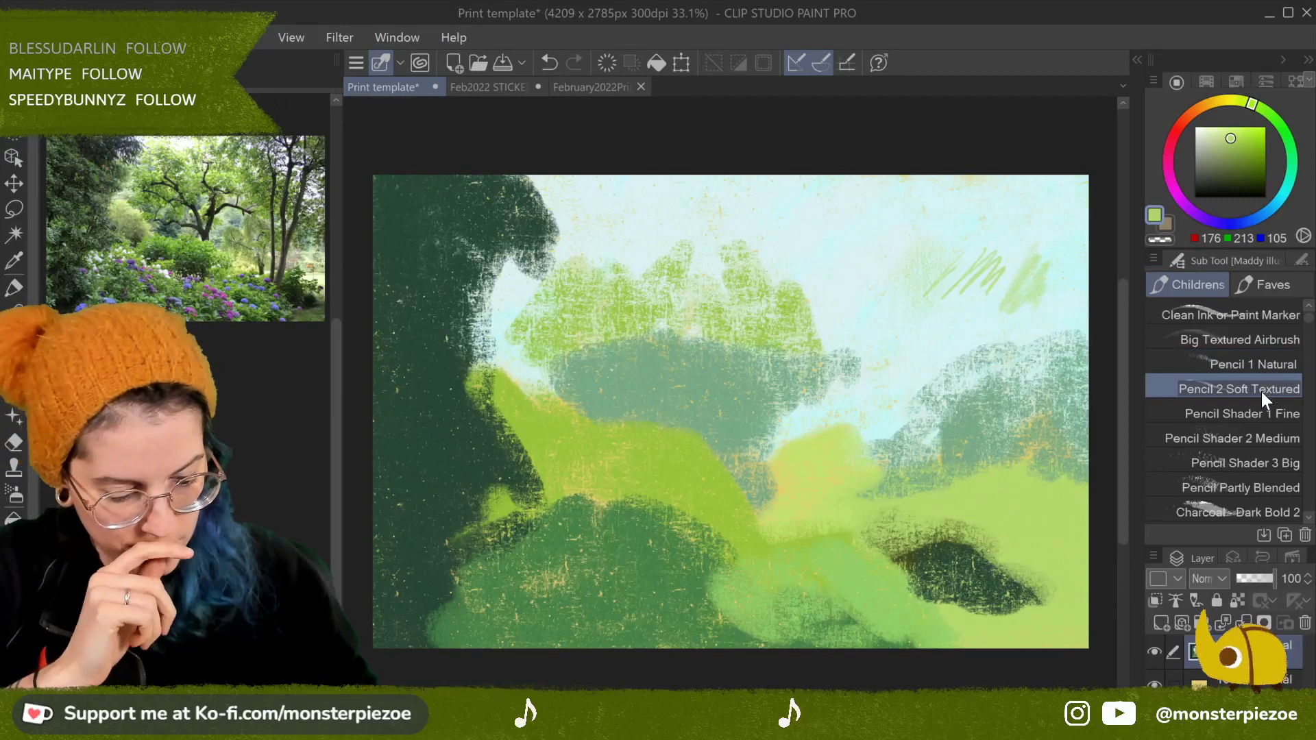
right_click(1262, 388)
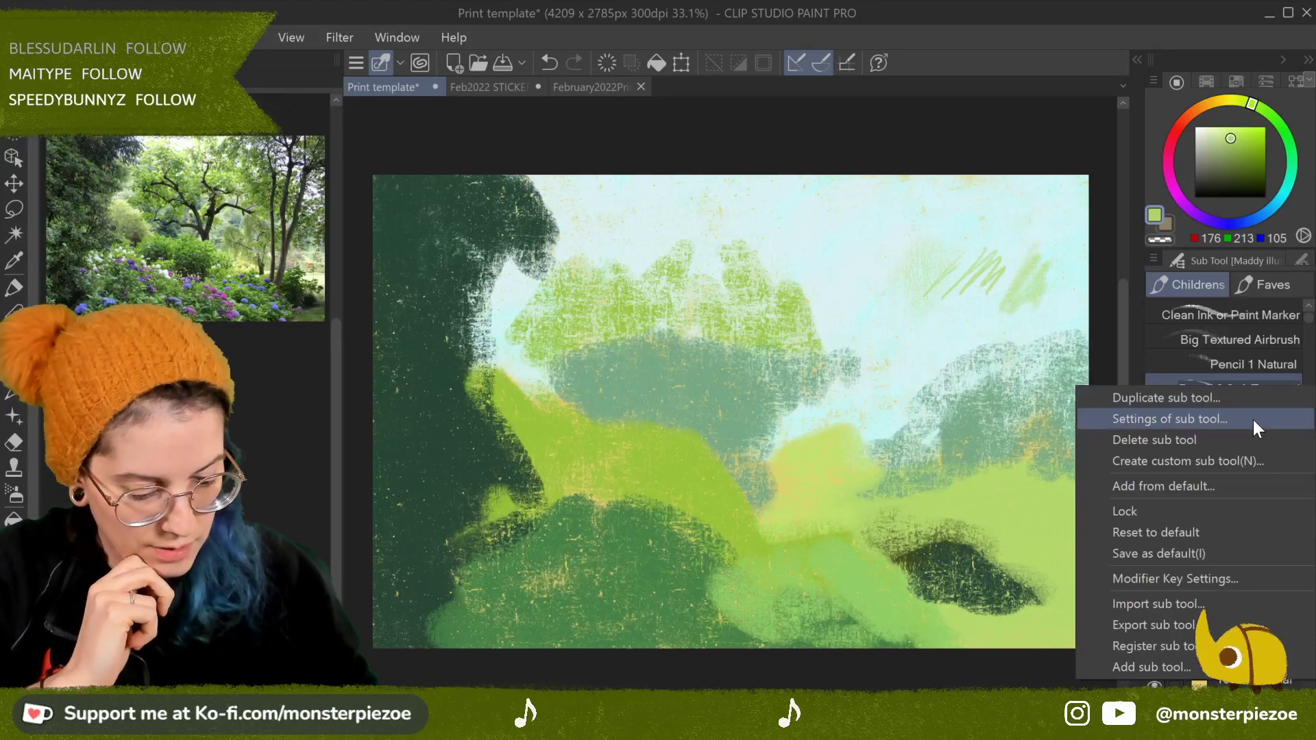
click(1256, 397)
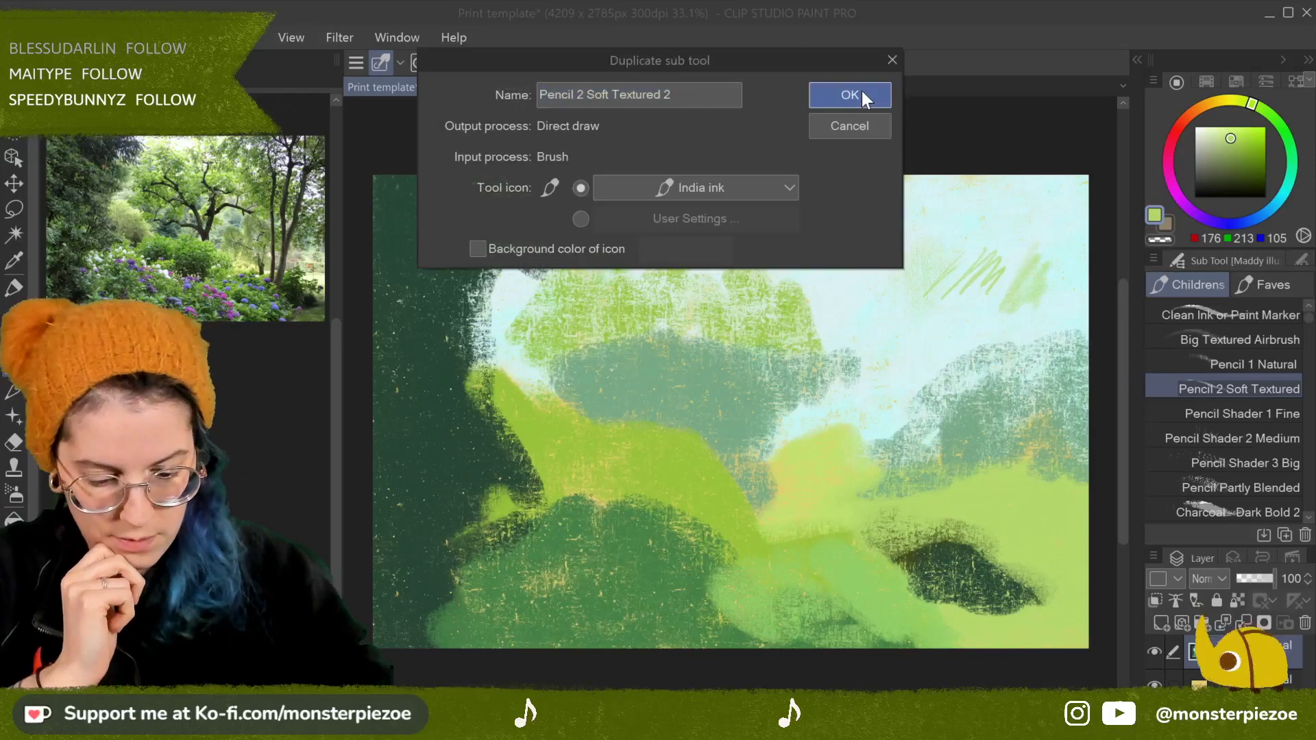
click(860, 92)
mouse_move(1250, 518)
mouse_down()
mouse_move(1249, 404)
mouse_move(1271, 317)
mouse_up()
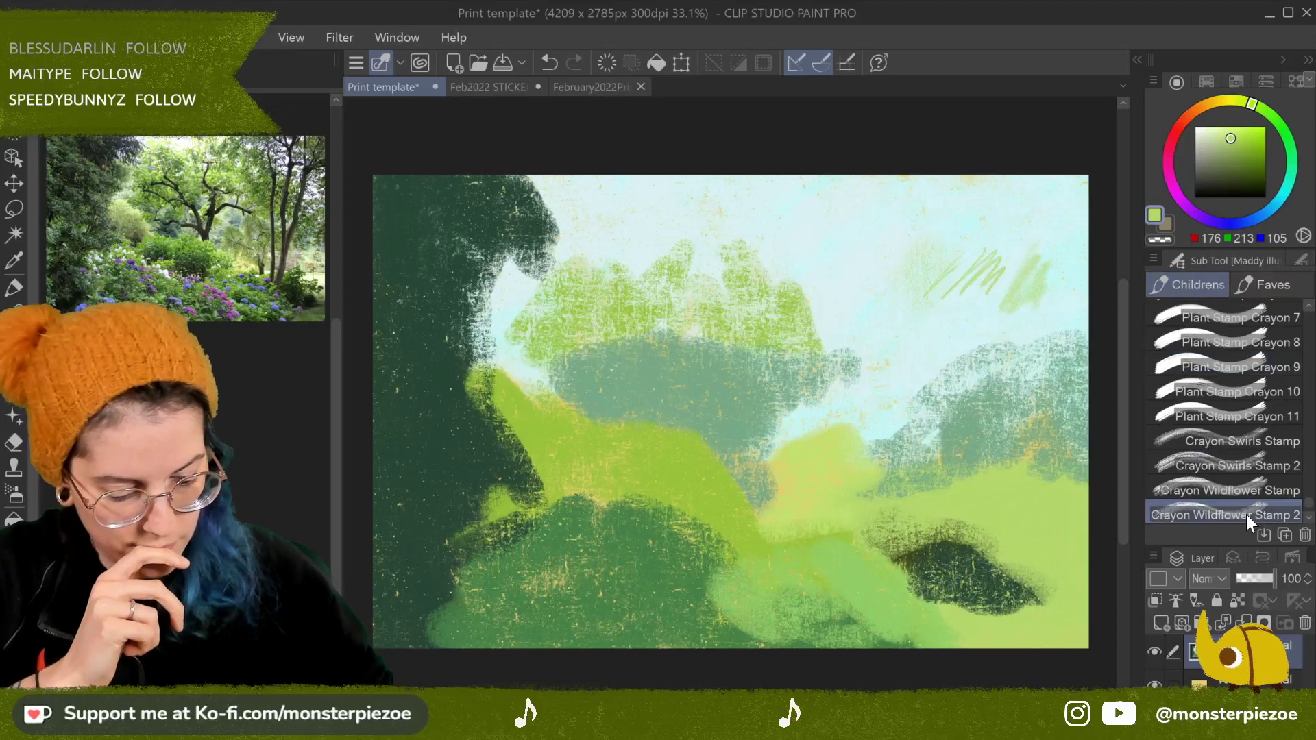
click(1273, 286)
mouse_move(1253, 510)
mouse_down()
mouse_move(1252, 294)
mouse_move(1252, 327)
mouse_up()
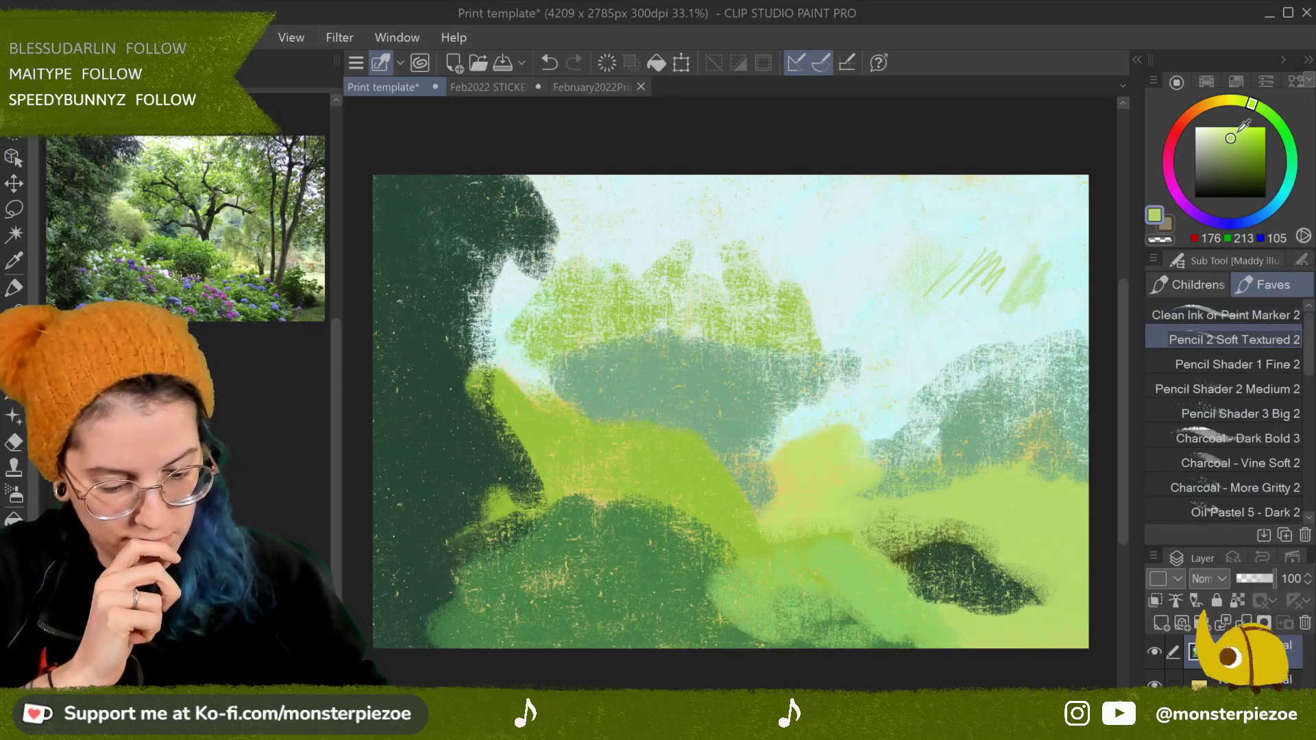
Step: Try the Pencil 2 Soft Textured 2 brush over the sky and undo all the pencil test strokes
drag(929, 301, 893, 398)
mouse_move(950, 312)
mouse_down()
mouse_move(921, 376)
mouse_move(961, 350)
mouse_move(981, 390)
mouse_move(1002, 331)
mouse_up()
click(554, 63)
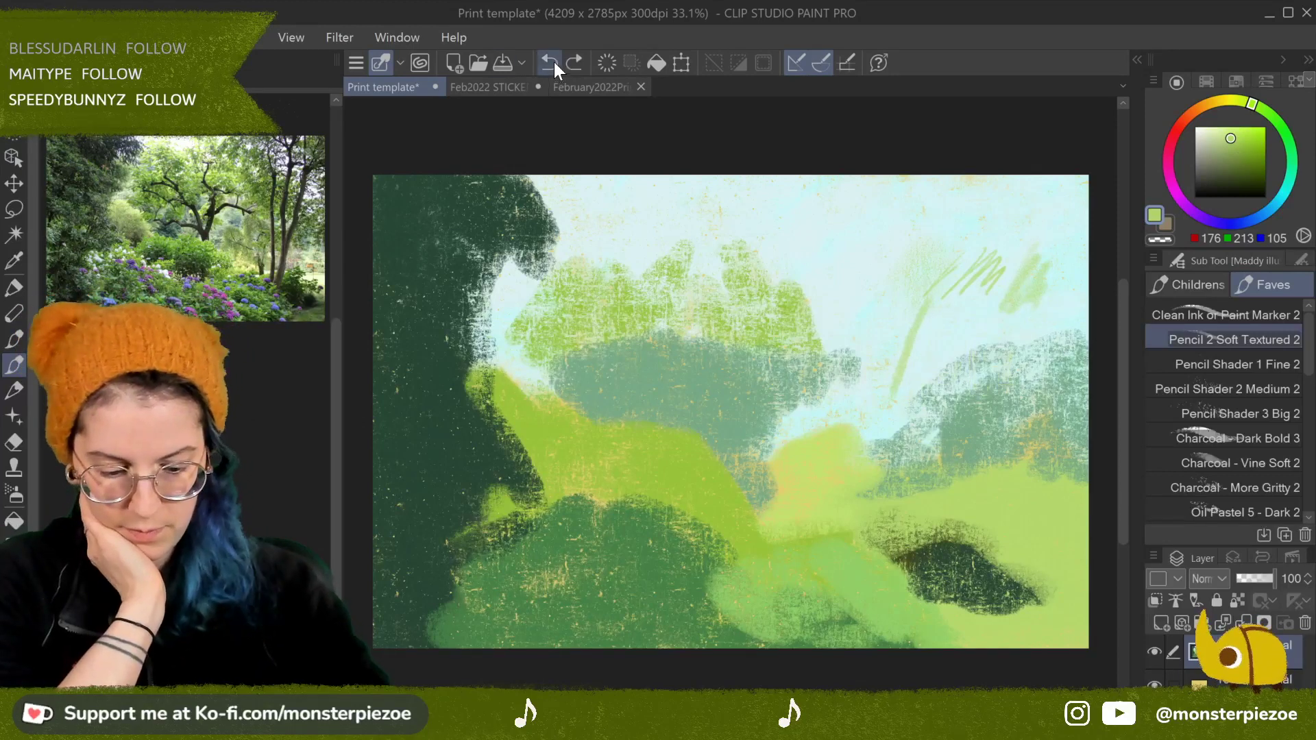
click(552, 62)
click(552, 62)
click(552, 63)
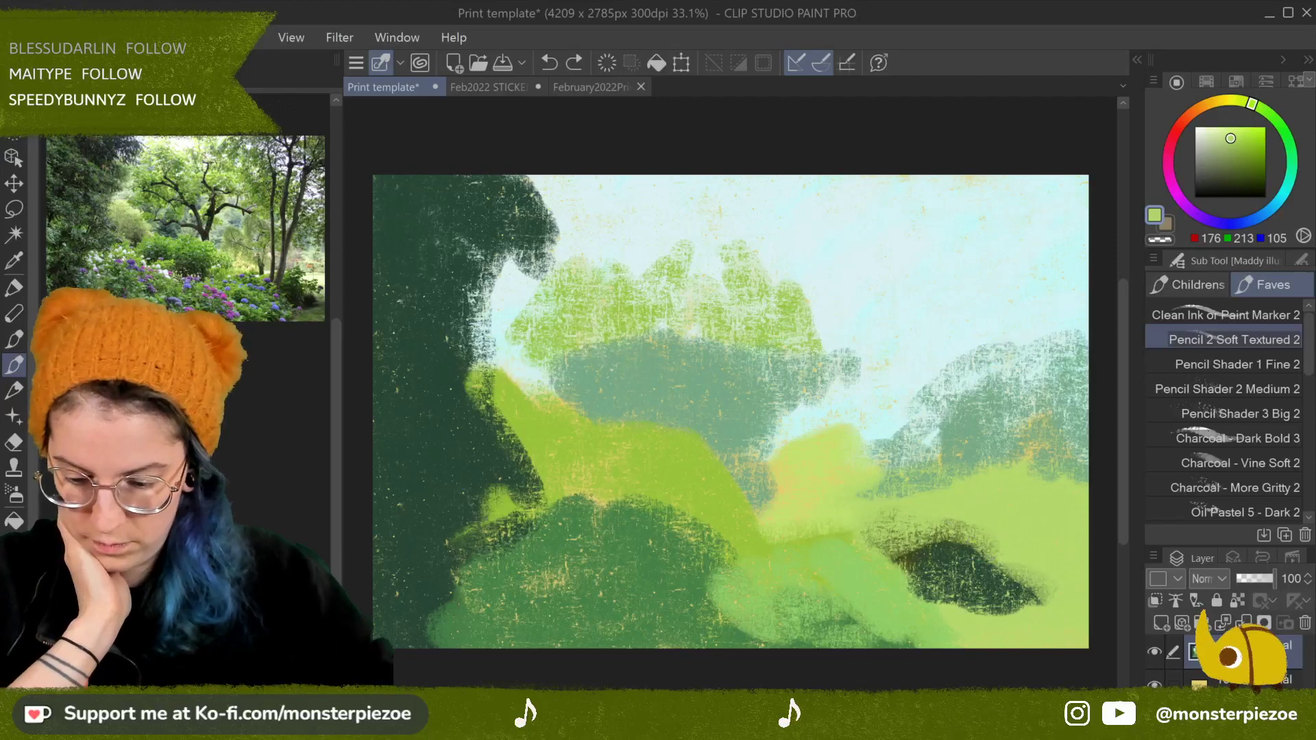
Step: Shade the large dark tree mass with vertical pencil strokes in dark greens, RGB 15, 43, 28 and 8, 31, 18
alt+click(390, 220)
click(1240, 185)
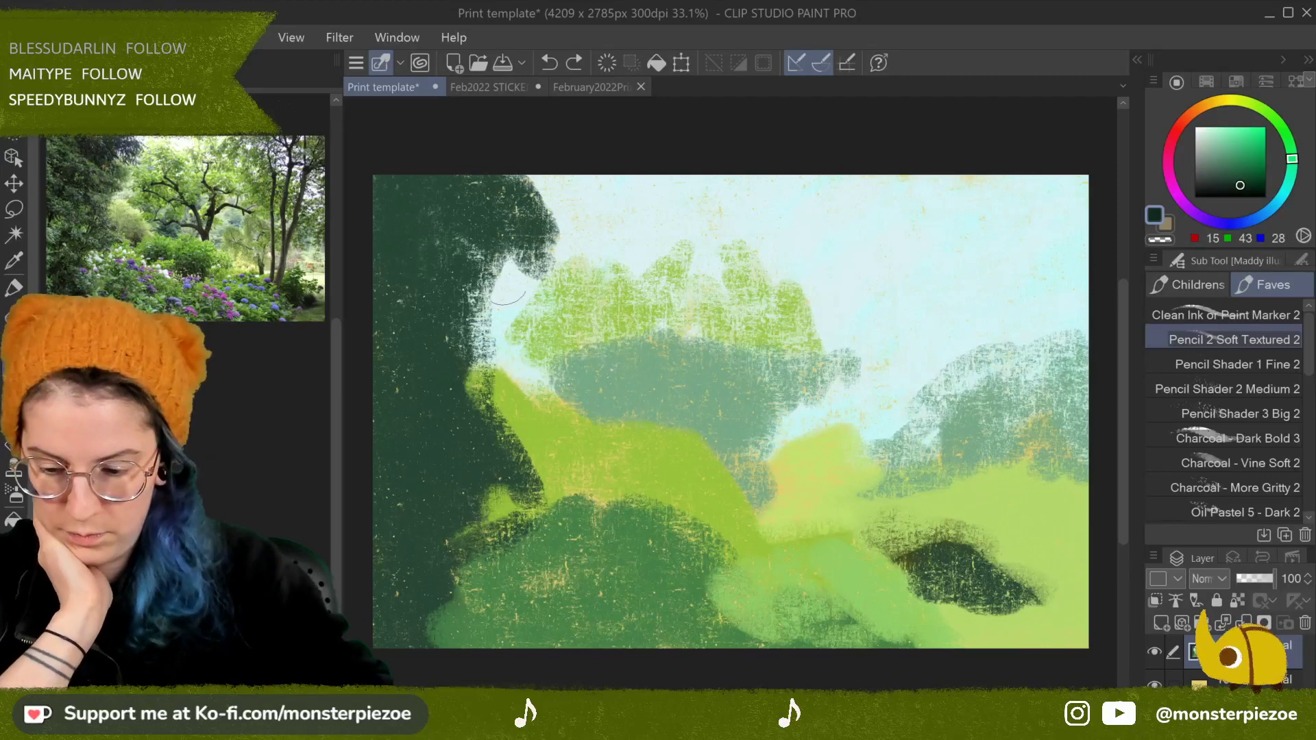
mouse_move(439, 197)
mouse_down()
mouse_move(470, 212)
mouse_move(507, 186)
mouse_up()
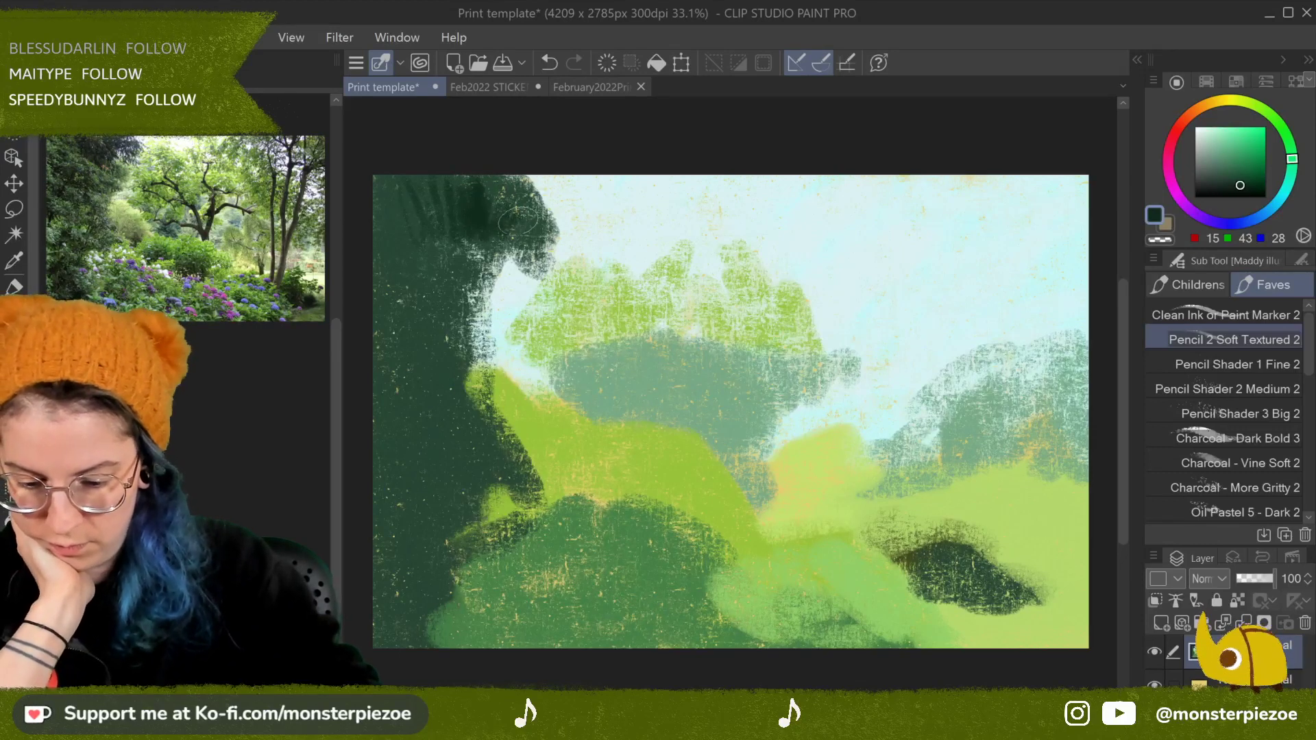
mouse_move(404, 320)
mouse_down()
mouse_move(404, 254)
mouse_move(426, 318)
mouse_move(427, 277)
mouse_move(403, 243)
mouse_move(404, 297)
mouse_move(424, 268)
mouse_move(449, 292)
mouse_up()
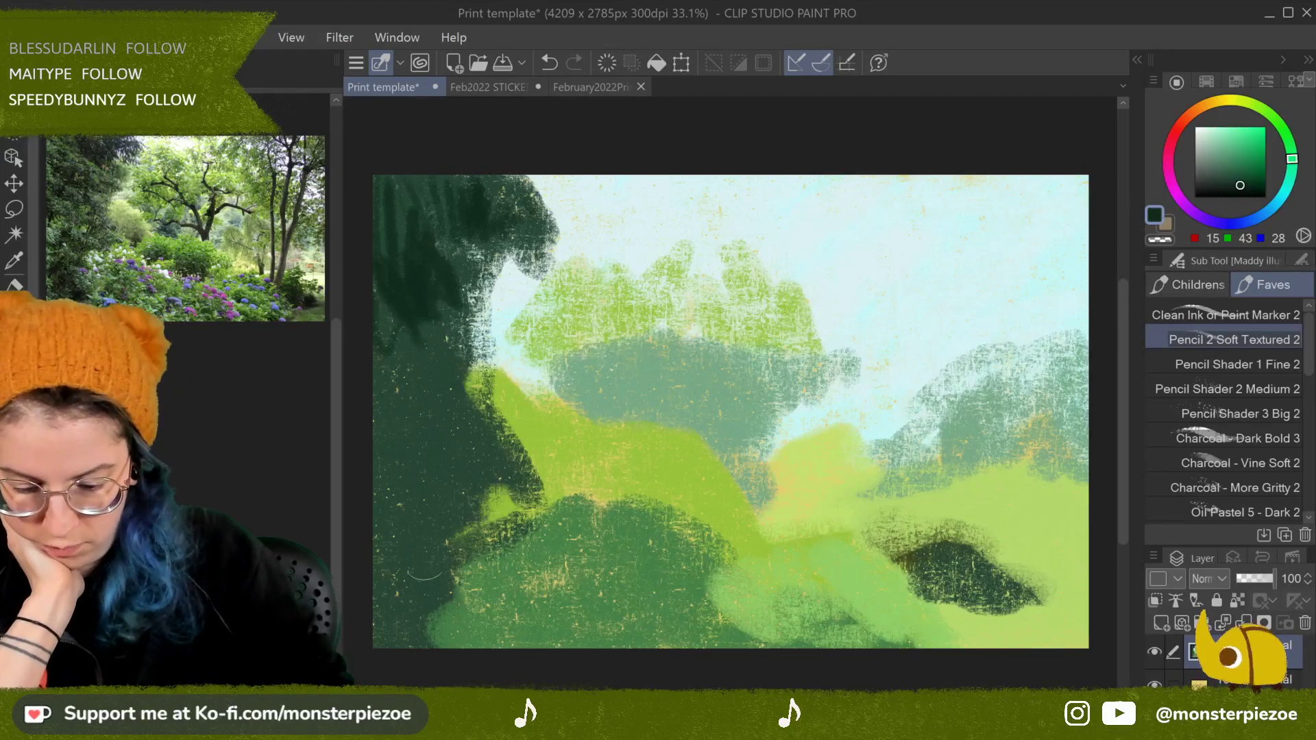
drag(449, 557, 433, 631)
click(1249, 189)
mouse_move(410, 588)
mouse_down()
mouse_move(388, 664)
mouse_move(418, 588)
mouse_move(444, 645)
mouse_up()
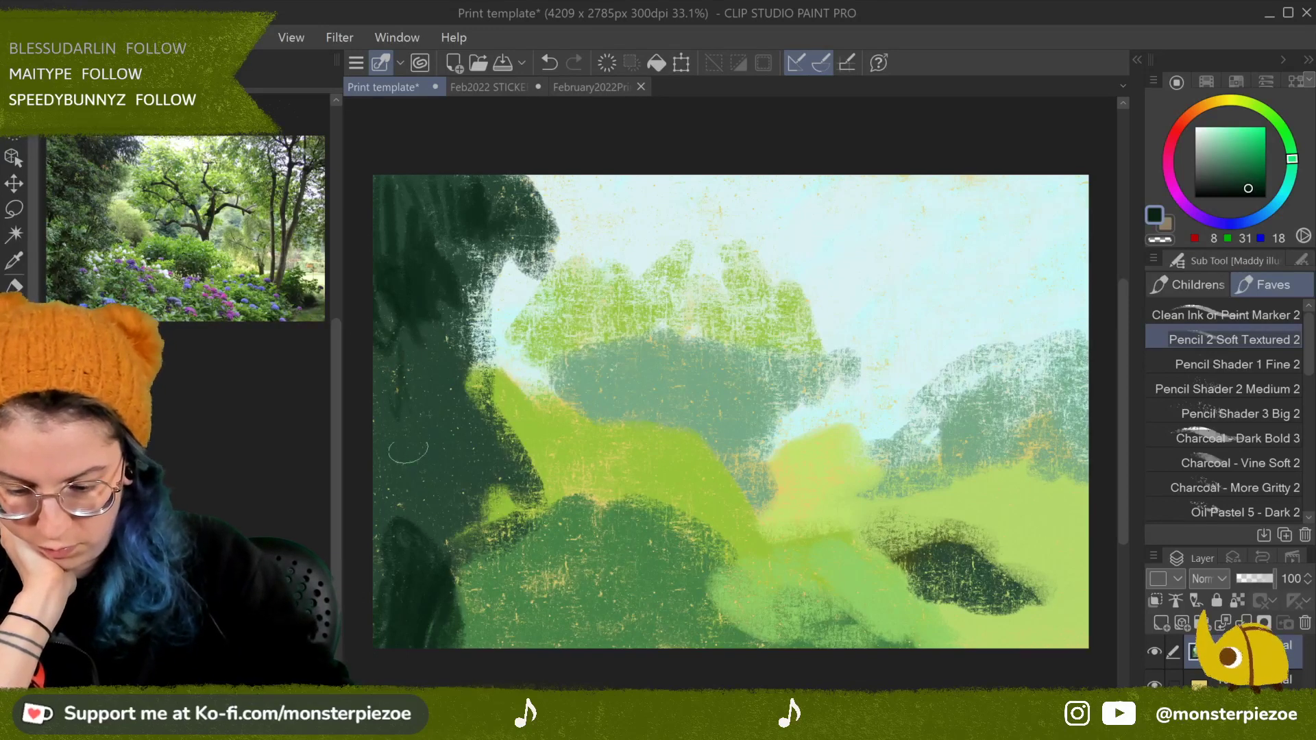
mouse_move(405, 438)
mouse_down()
mouse_move(417, 452)
mouse_move(399, 473)
mouse_move(473, 504)
mouse_move(545, 499)
mouse_up()
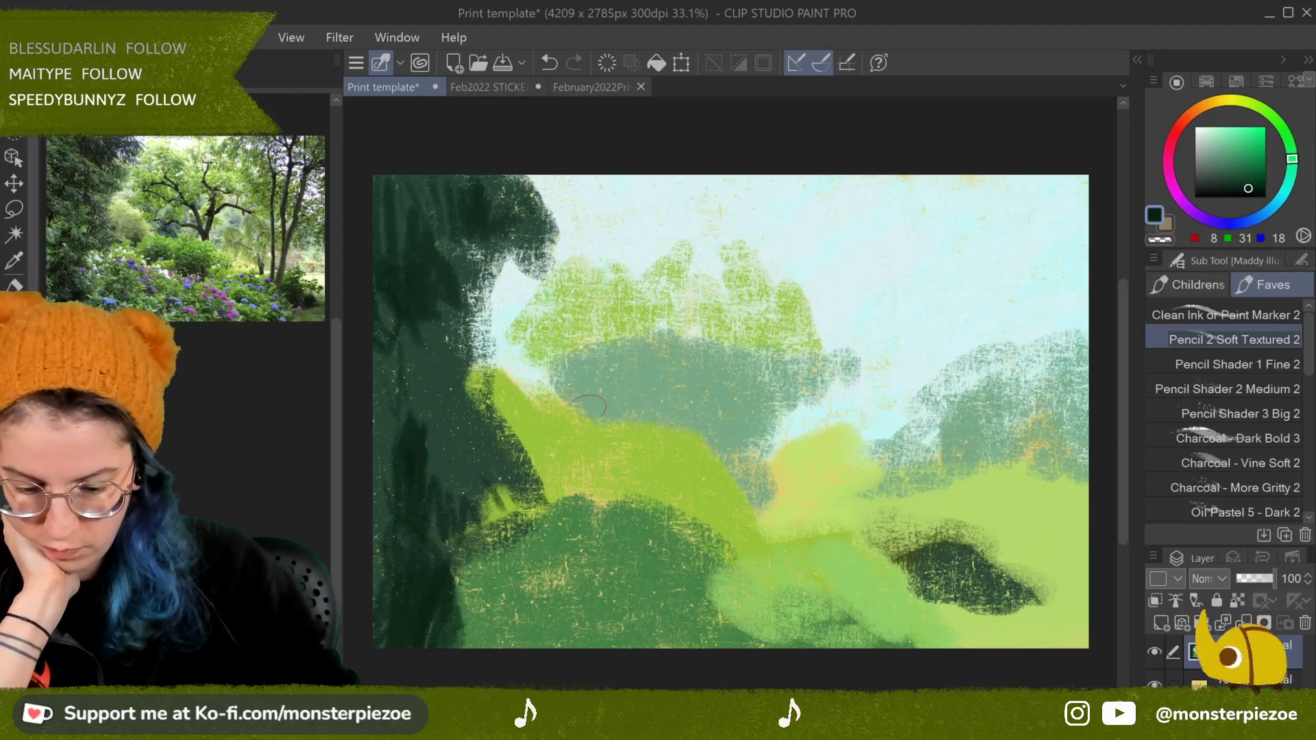
Step: Brighten the yellow-green foliage beside the dark tree with light strokes in RGB 201, 242, 113
alt+click(506, 386)
click(1232, 130)
mouse_move(501, 377)
mouse_down()
mouse_move(511, 438)
mouse_move(531, 412)
mouse_move(555, 466)
mouse_move(513, 376)
mouse_up()
mouse_move(553, 439)
mouse_down()
mouse_move(574, 423)
mouse_move(574, 453)
mouse_up()
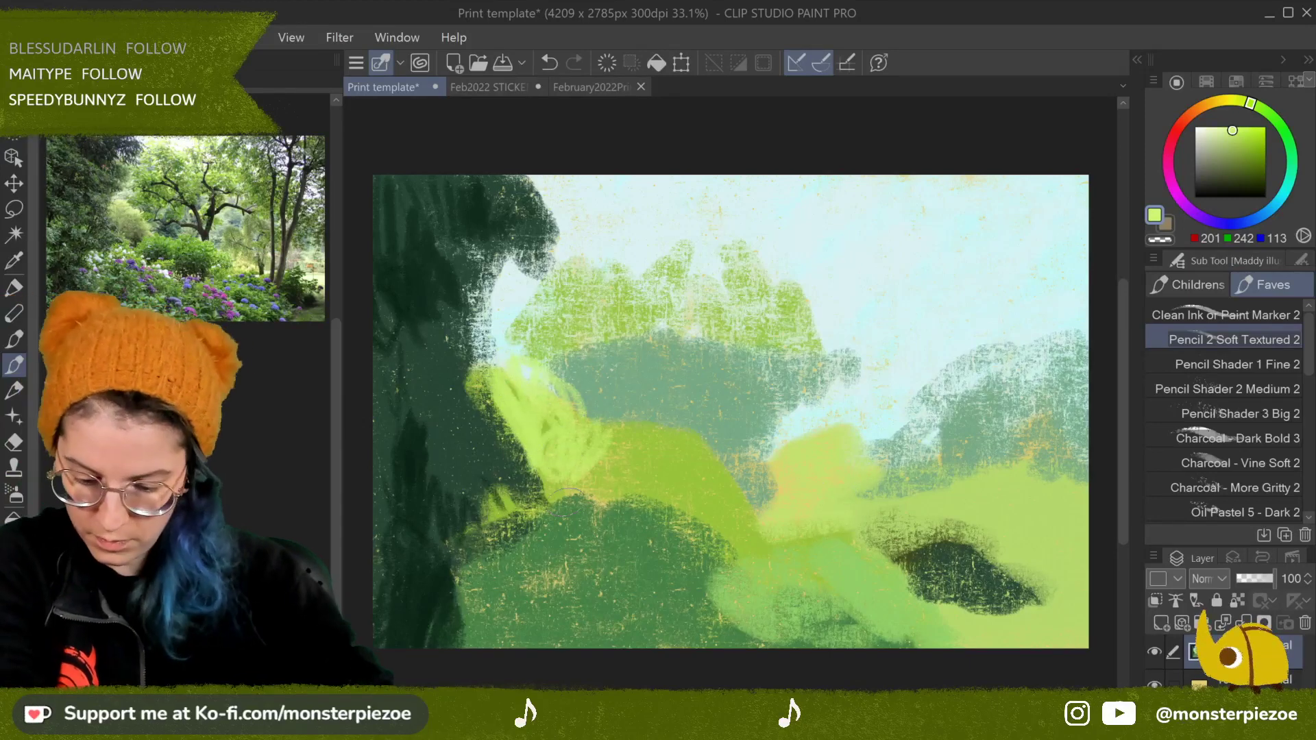
Step: Hatch curved mid-green strokes, RGB 123, 184, 70, over the two rounded foreground bushes
alt+click(547, 543)
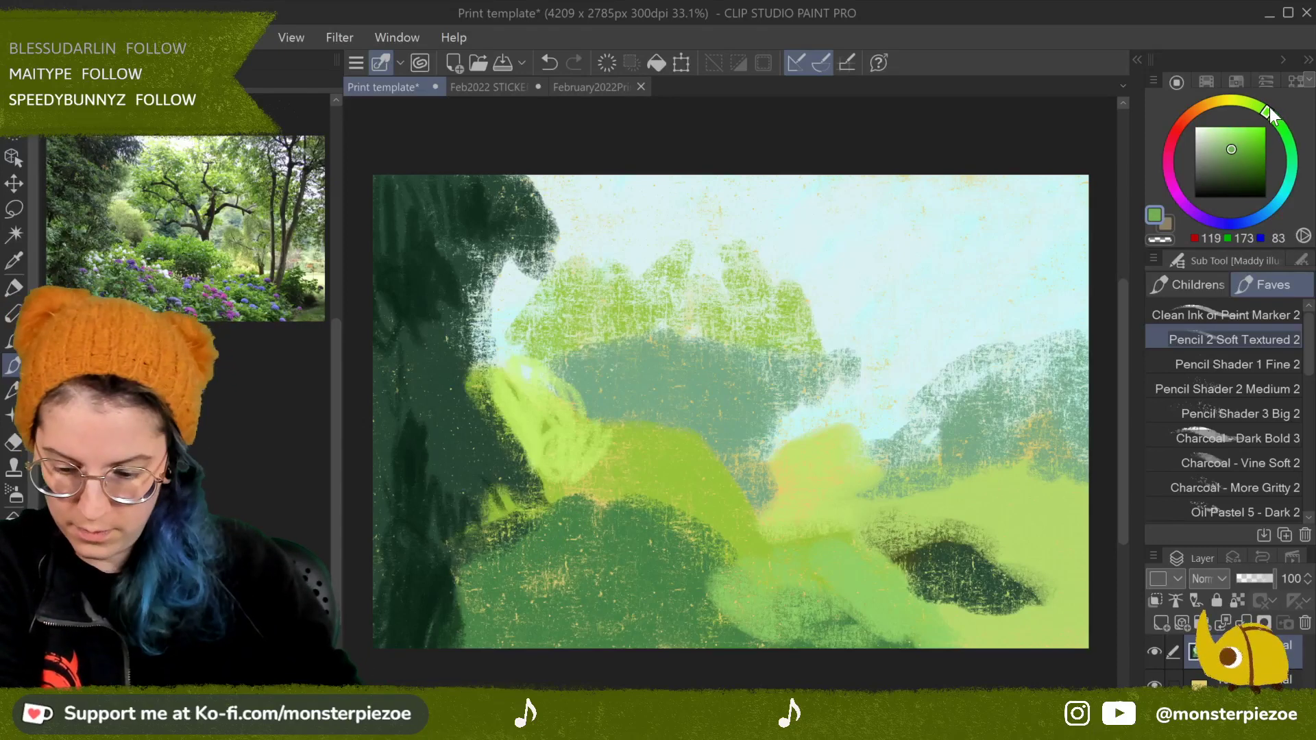
click(1236, 146)
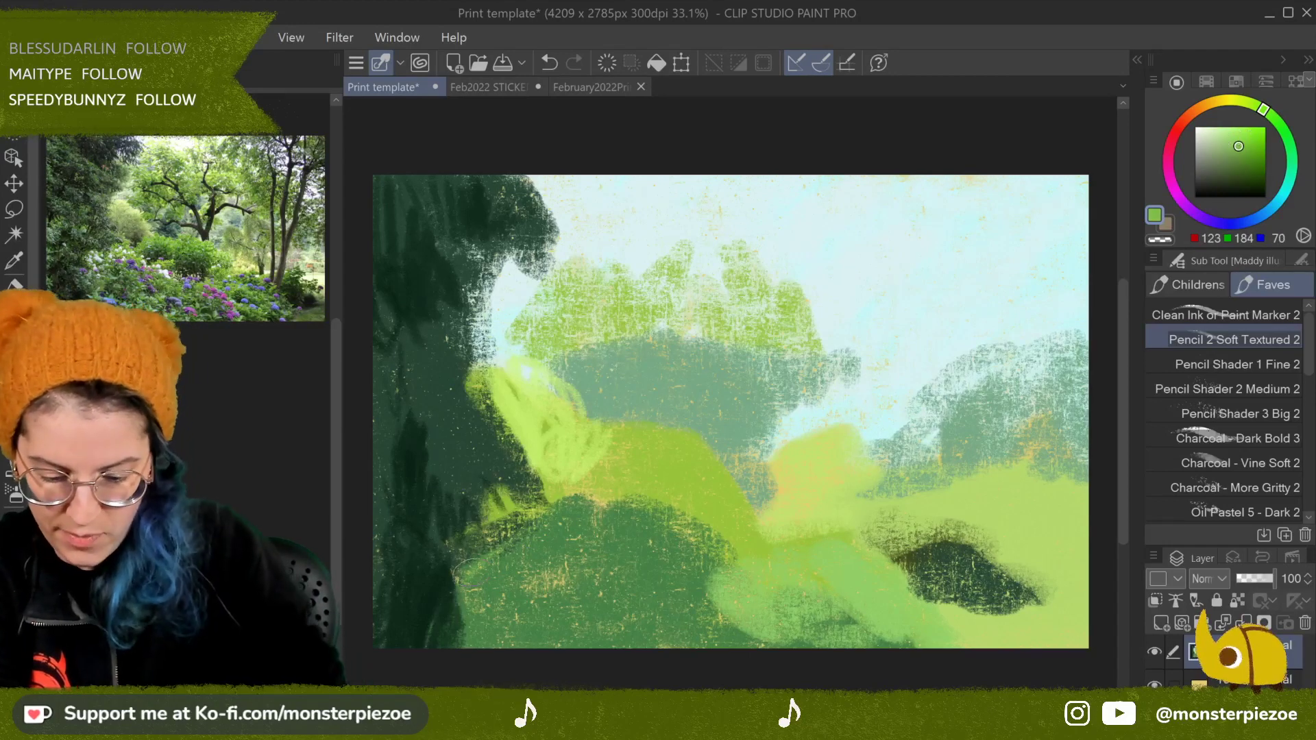
drag(553, 511, 557, 516)
mouse_move(720, 535)
mouse_down()
mouse_move(706, 577)
mouse_move(603, 518)
mouse_move(545, 538)
mouse_move(436, 614)
mouse_up()
mouse_move(480, 565)
mouse_down()
mouse_move(495, 653)
mouse_move(579, 629)
mouse_move(631, 650)
mouse_move(747, 654)
mouse_move(754, 636)
mouse_move(690, 532)
mouse_up()
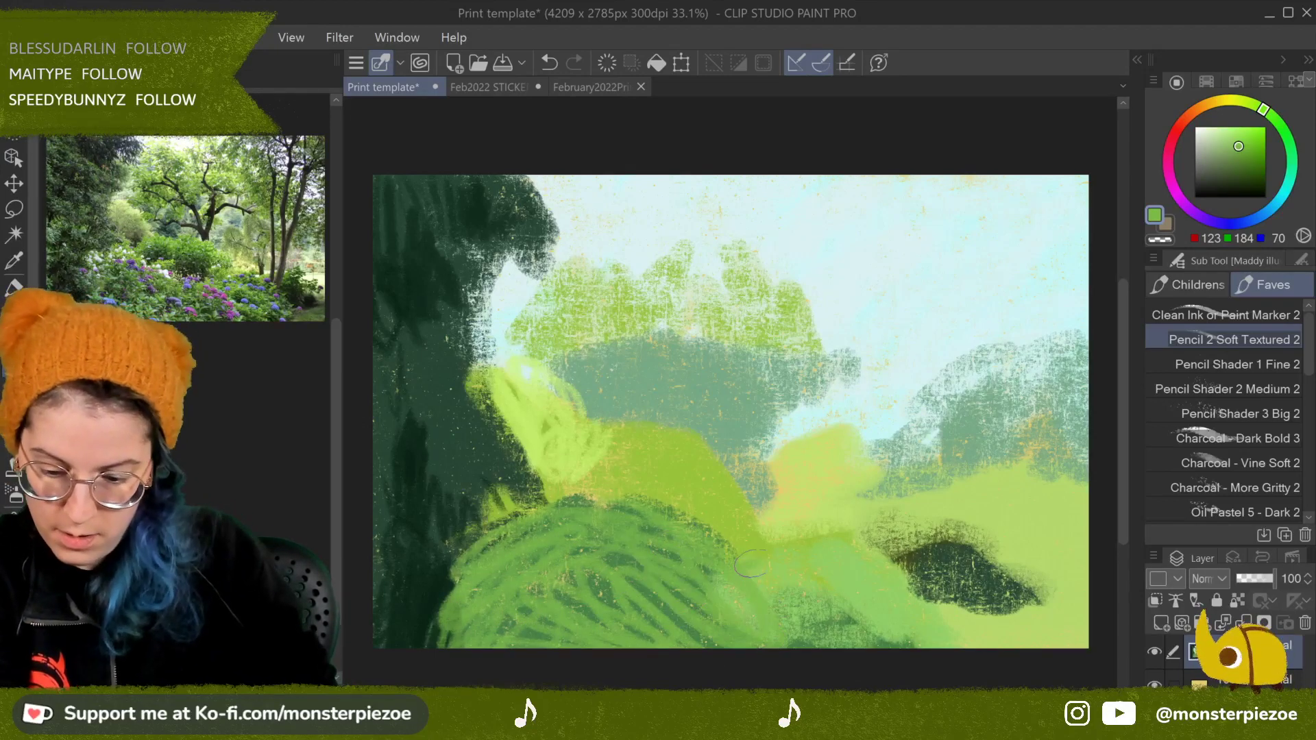
drag(805, 563, 857, 615)
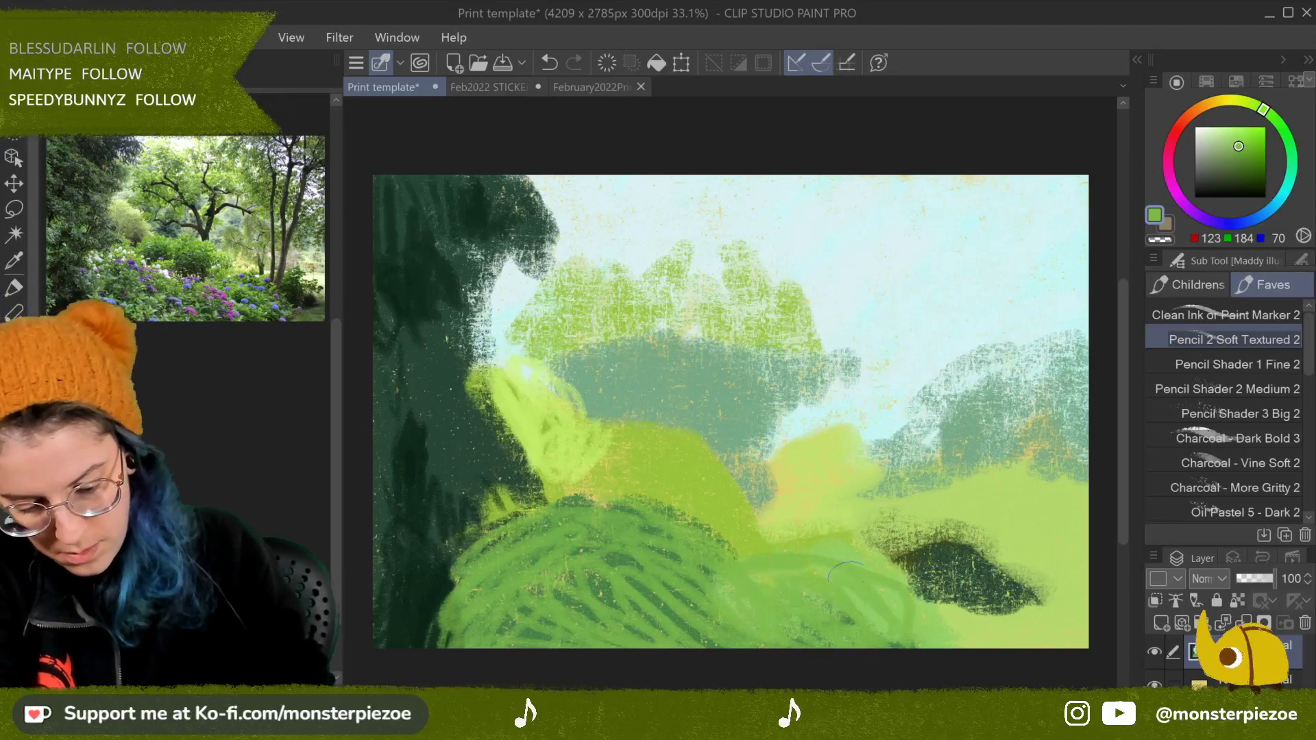
drag(752, 579, 893, 585)
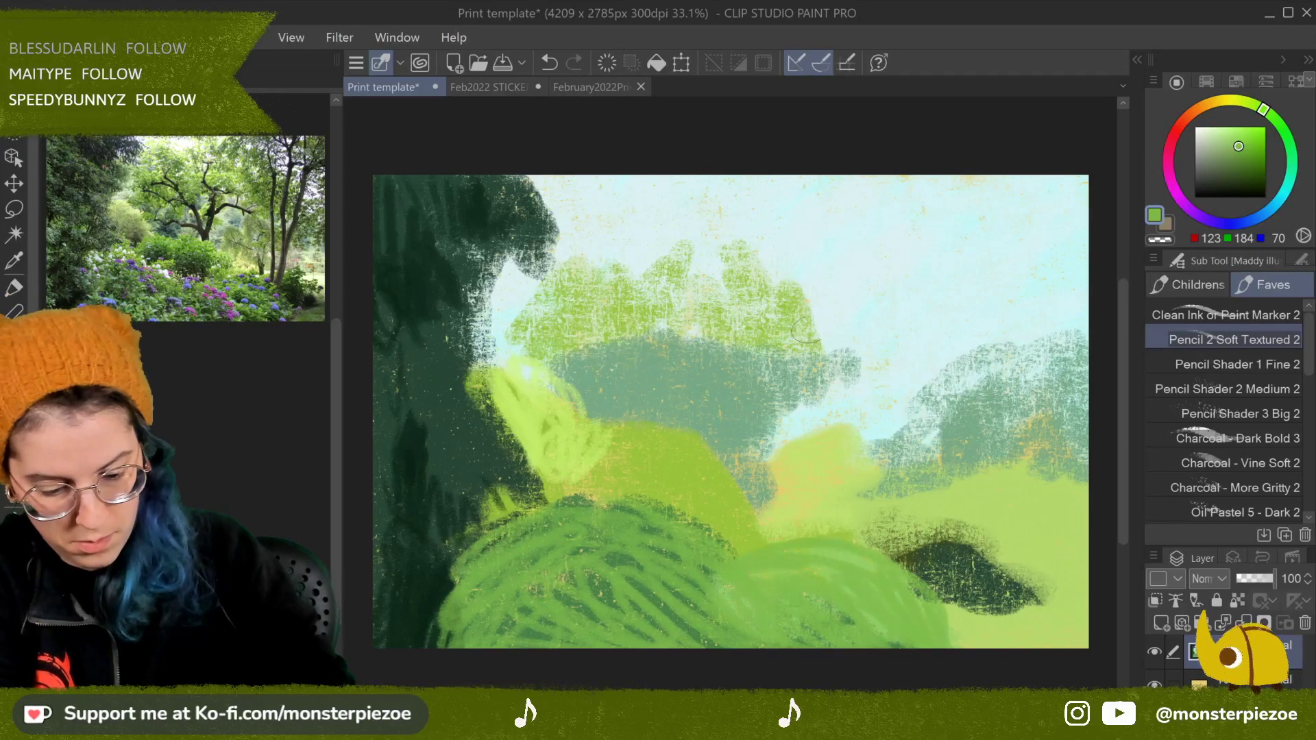
Step: Round out the middle yellow-green bush with RGB 148, 192, 54 and reshape the small dark bush with RGB 38, 69, 52
alt+click(631, 454)
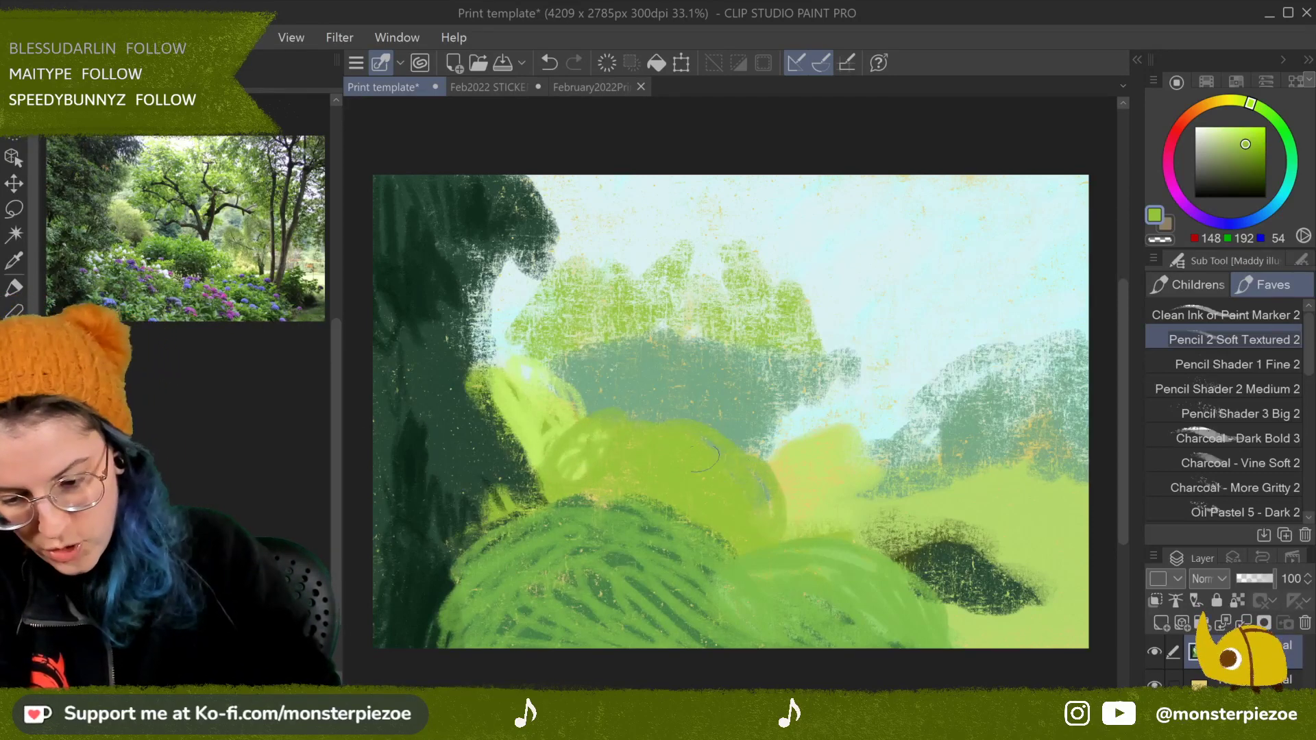
mouse_move(931, 548)
mouse_down()
mouse_move(903, 549)
mouse_move(977, 542)
mouse_move(982, 578)
mouse_move(1022, 573)
mouse_move(1035, 604)
mouse_move(974, 607)
mouse_move(1021, 627)
mouse_up()
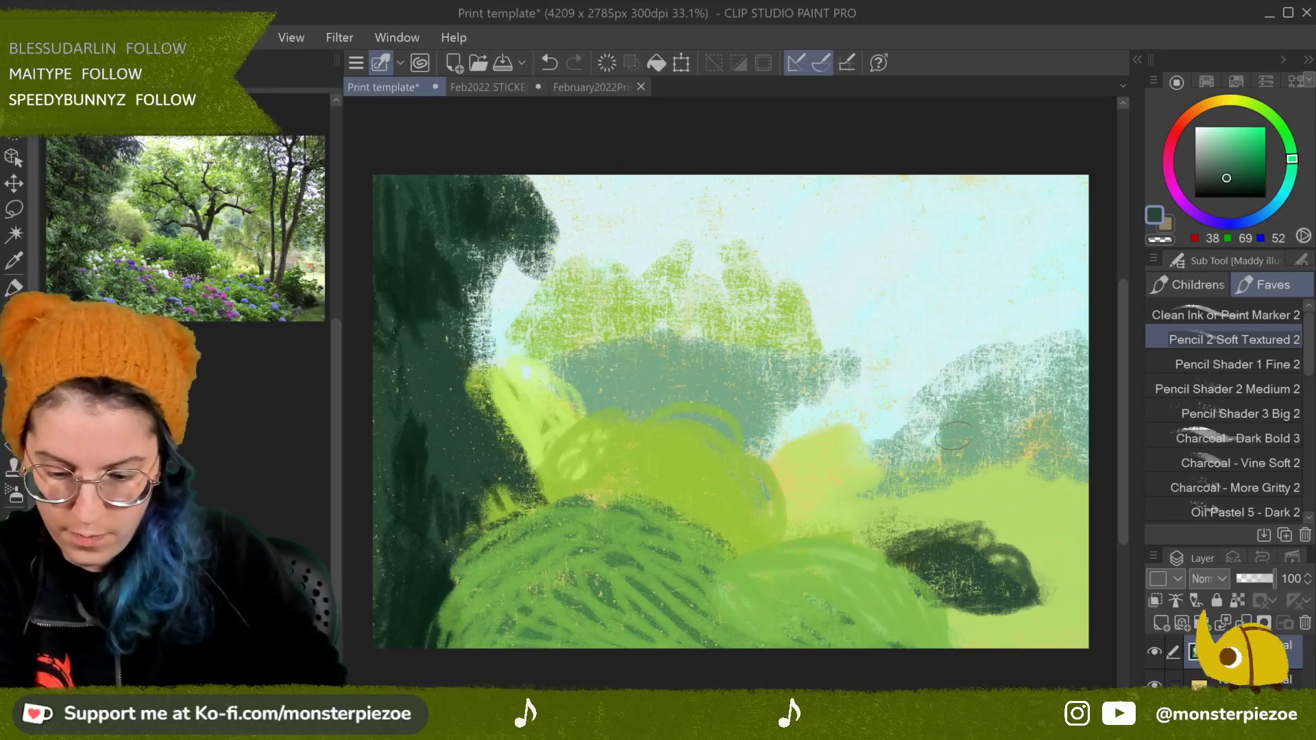
Step: Paint the distant treeline's base in grey-green, RGB 114, 166, 131, and cover the yellow patch beside it with pale sky blue, RGB 209, 239, 237
alt+click(992, 425)
mouse_move(1073, 455)
mouse_down()
mouse_move(891, 485)
mouse_move(1089, 473)
mouse_up()
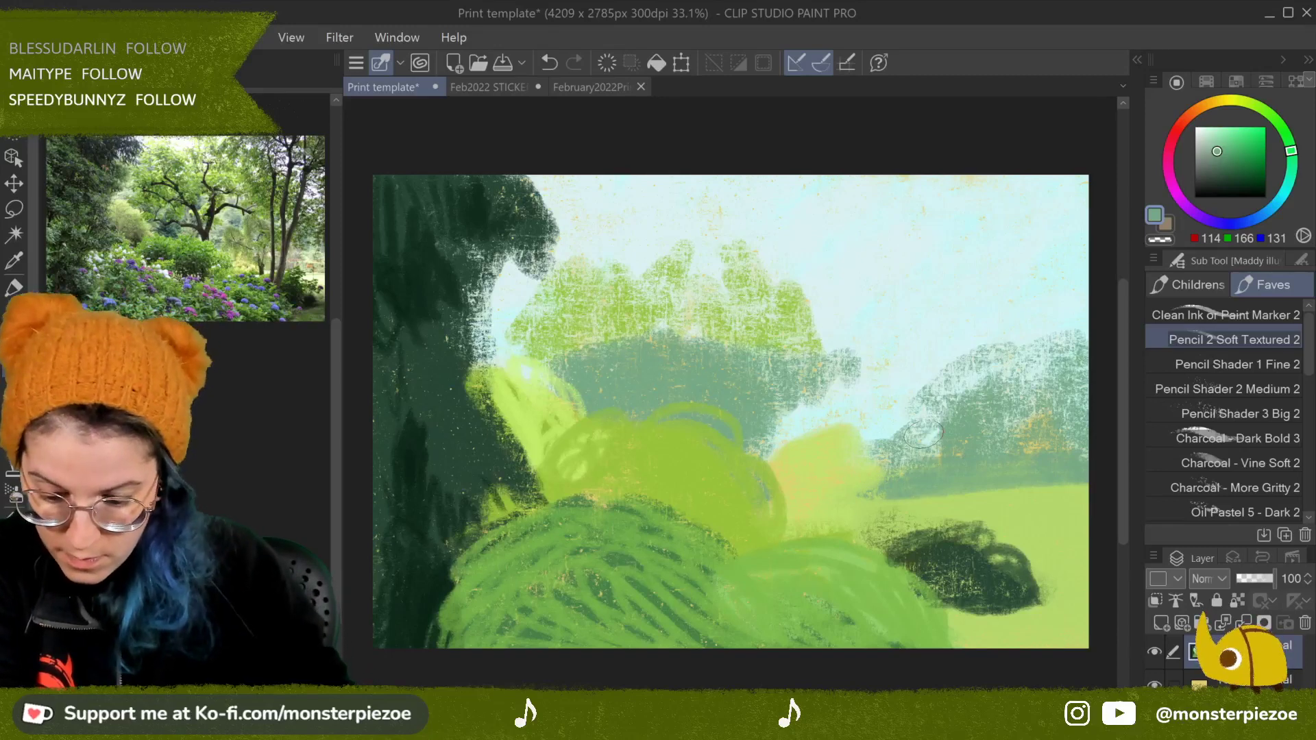
alt+click(891, 360)
mouse_move(850, 436)
mouse_down()
mouse_move(783, 462)
mouse_move(824, 462)
mouse_move(848, 445)
mouse_up()
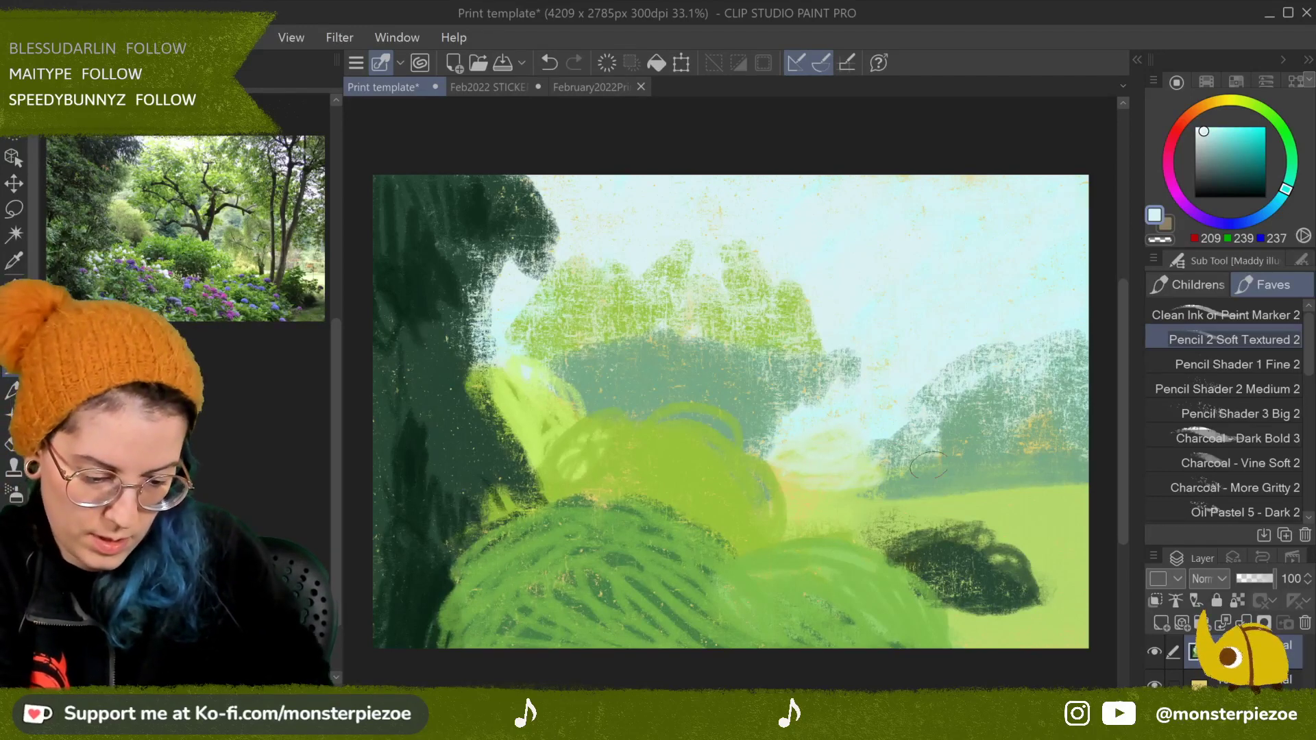
Step: Add horizontal highlight strokes across the far meadow in pale yellow-green, RGB 220, 252, 160
alt+click(987, 504)
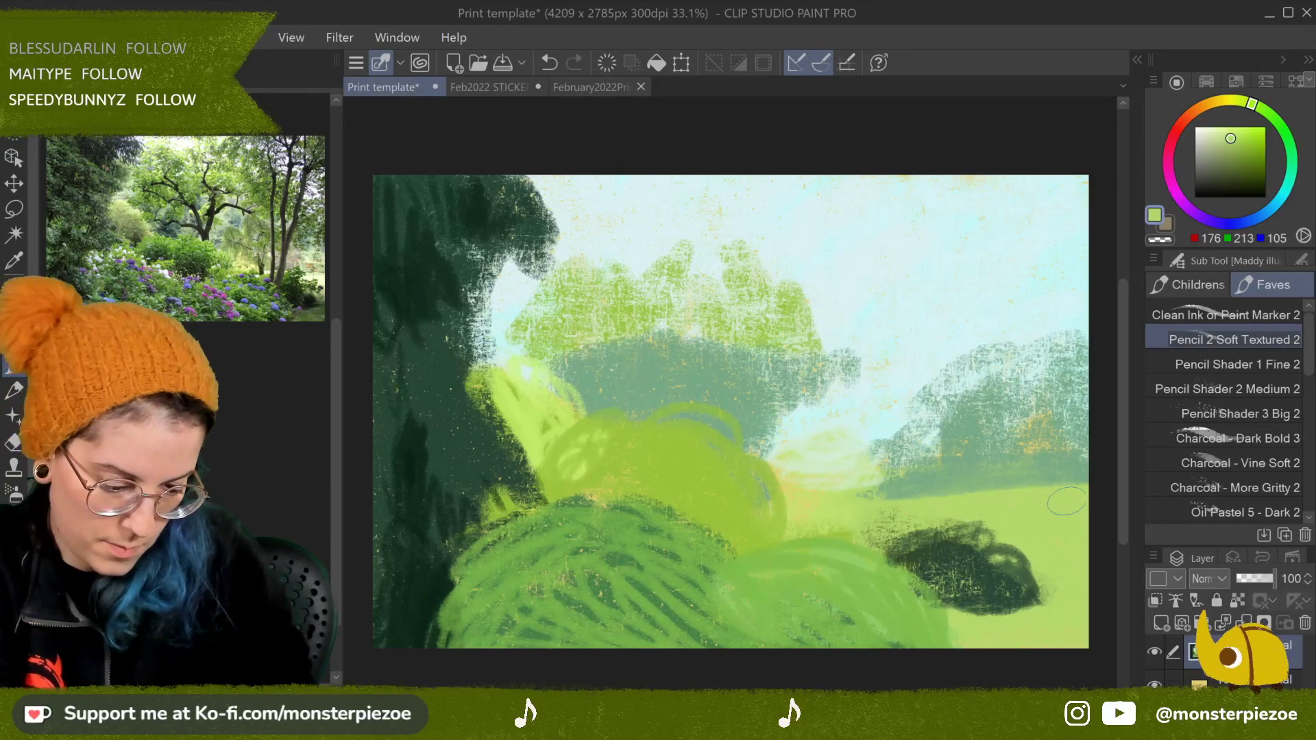
drag(1232, 140, 1232, 129)
mouse_move(1083, 488)
mouse_down()
mouse_move(813, 501)
mouse_move(1070, 488)
mouse_up()
mouse_move(994, 503)
mouse_down()
mouse_move(891, 506)
mouse_move(1080, 511)
mouse_move(1039, 538)
mouse_up()
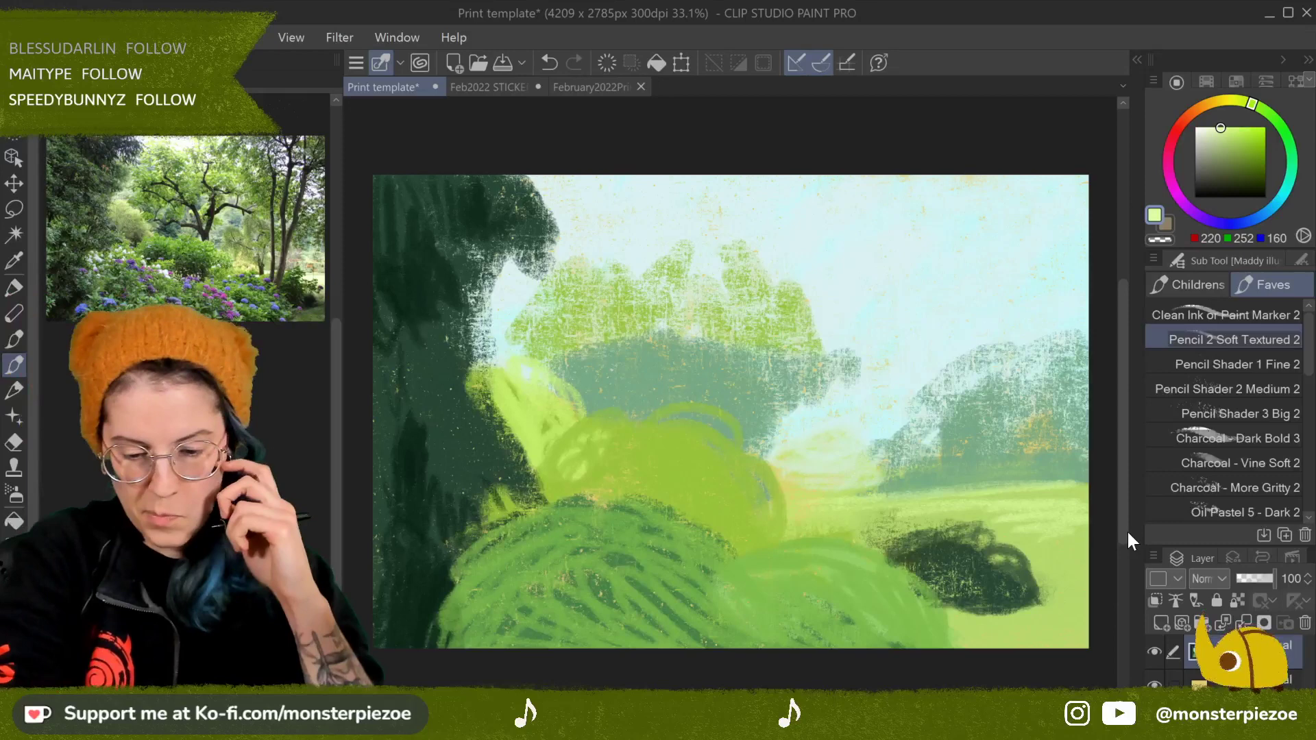
Step: Draw looping rounded bushes and a taller tree along the distant treeline in soft green, RGB 118, 192, 142
mouse_move(1067, 483)
mouse_down()
mouse_move(789, 497)
mouse_move(777, 496)
mouse_move(817, 471)
mouse_move(750, 468)
mouse_up()
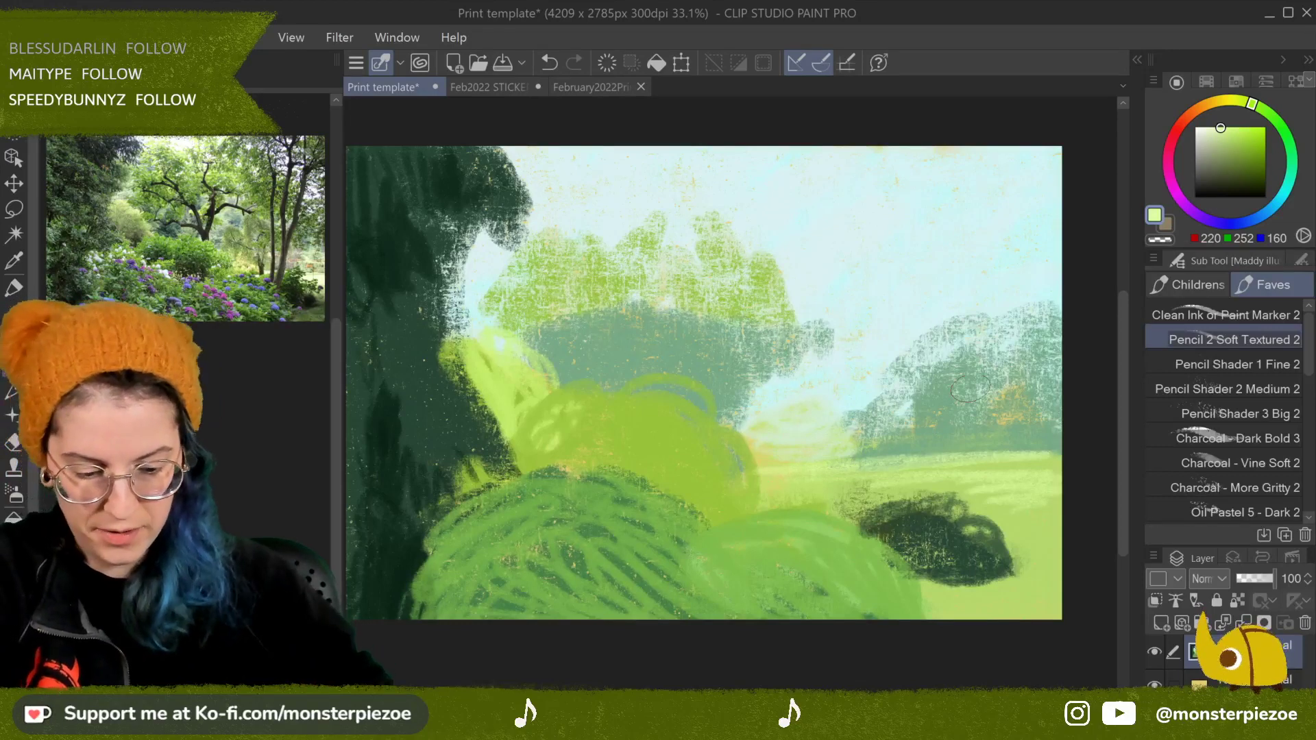
alt+click(942, 392)
click(1222, 144)
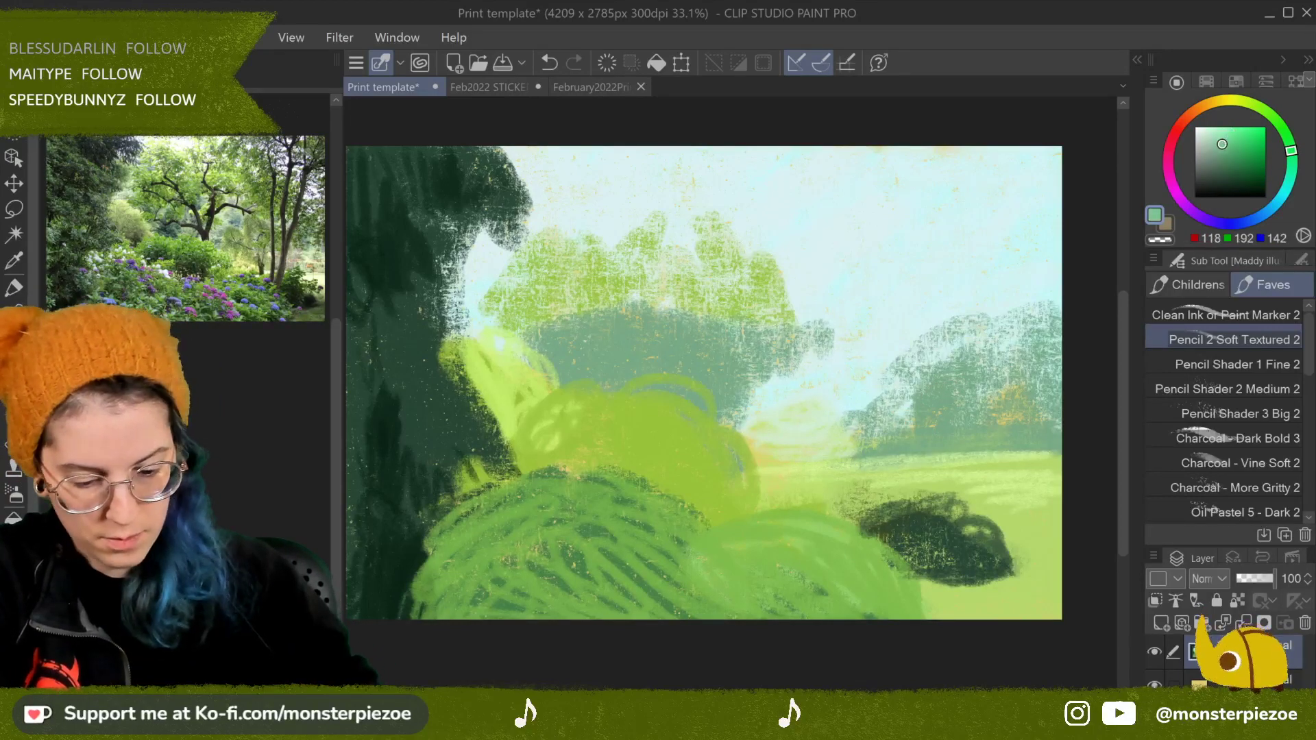
mouse_move(785, 388)
mouse_down()
mouse_move(768, 409)
mouse_move(815, 323)
mouse_move(843, 393)
mouse_move(834, 420)
mouse_move(793, 415)
mouse_move(862, 424)
mouse_move(848, 415)
mouse_move(860, 409)
mouse_move(843, 414)
mouse_move(862, 395)
mouse_move(893, 400)
mouse_move(831, 421)
mouse_move(888, 425)
mouse_move(738, 433)
mouse_move(893, 424)
mouse_move(749, 424)
mouse_move(867, 430)
mouse_move(999, 339)
mouse_move(1049, 254)
mouse_move(1066, 303)
mouse_move(1036, 329)
mouse_move(1064, 329)
mouse_up()
mouse_move(987, 346)
mouse_down()
mouse_move(944, 331)
mouse_move(922, 415)
mouse_up()
drag(1007, 318, 1060, 322)
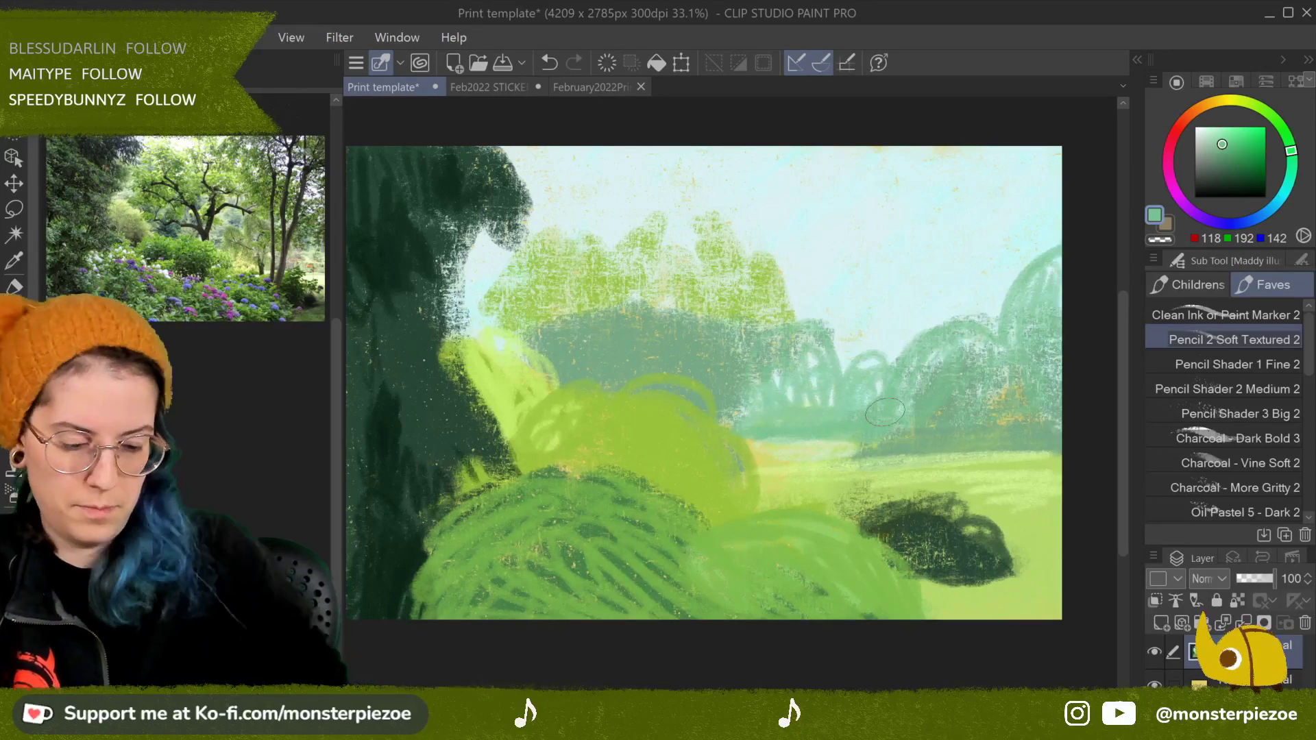
drag(764, 440, 850, 442)
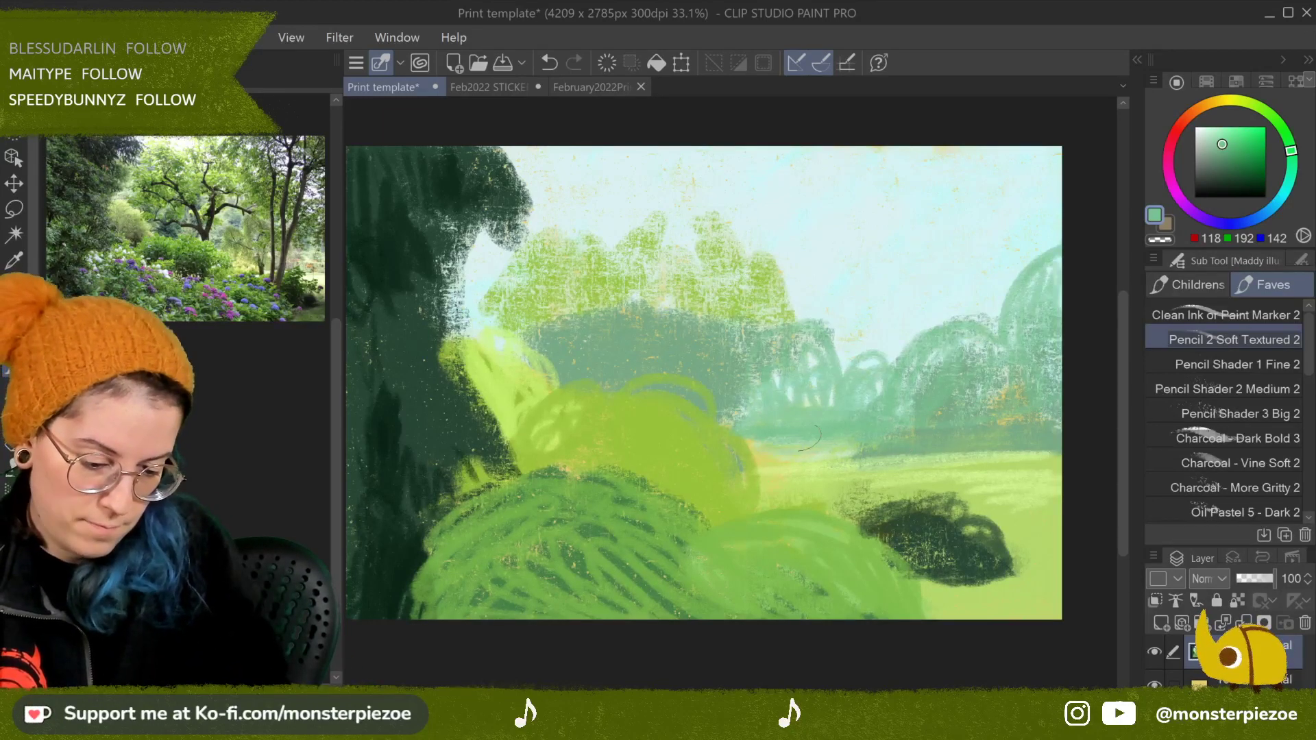
Step: Soften the meadow's far edge below the distant bushes with pale green strokes, RGB 208, 231, 165
alt+click(800, 453)
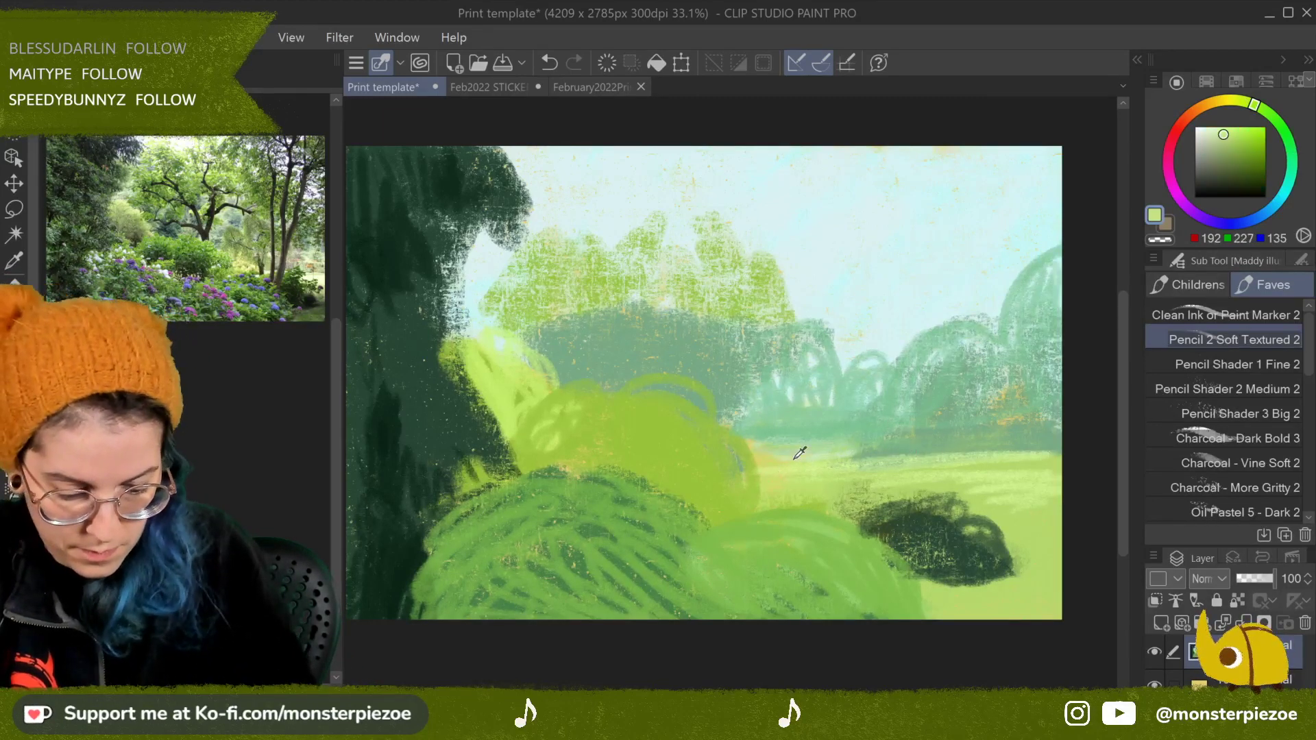
click(1215, 133)
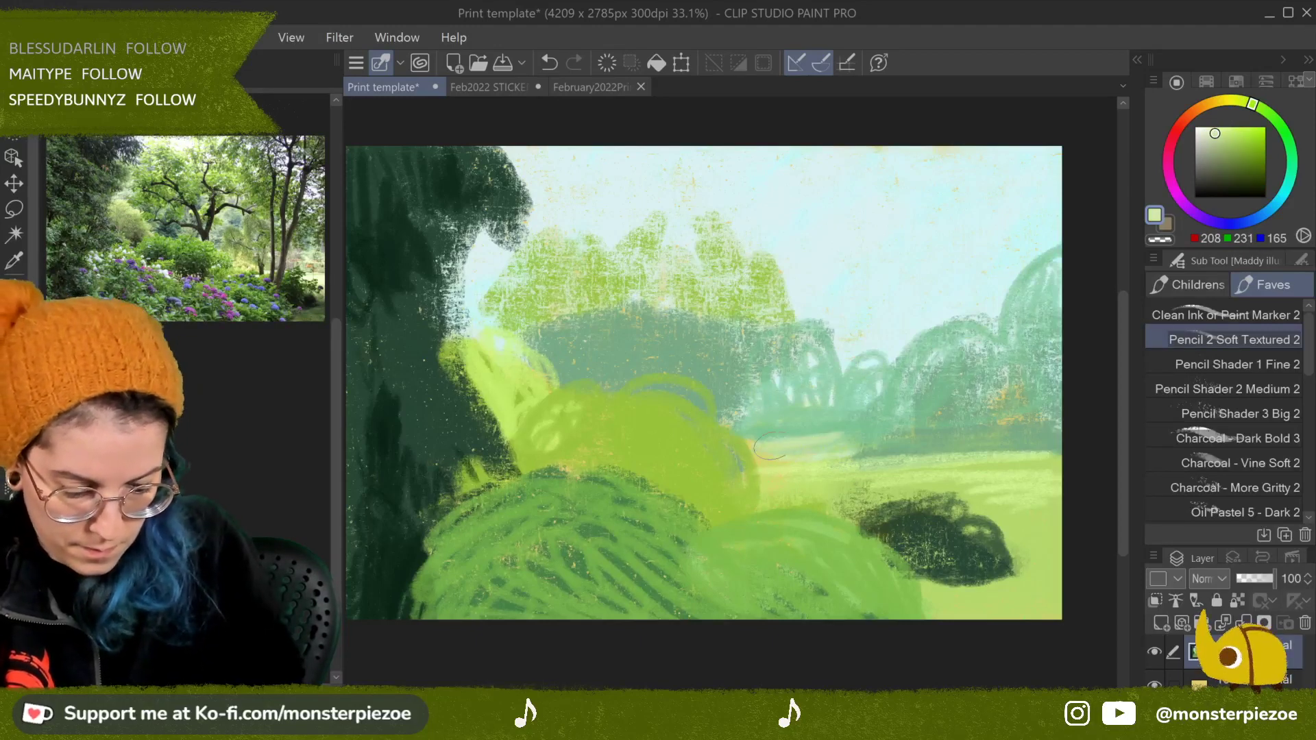
mouse_move(805, 453)
mouse_down()
mouse_move(855, 444)
mouse_move(900, 463)
mouse_up()
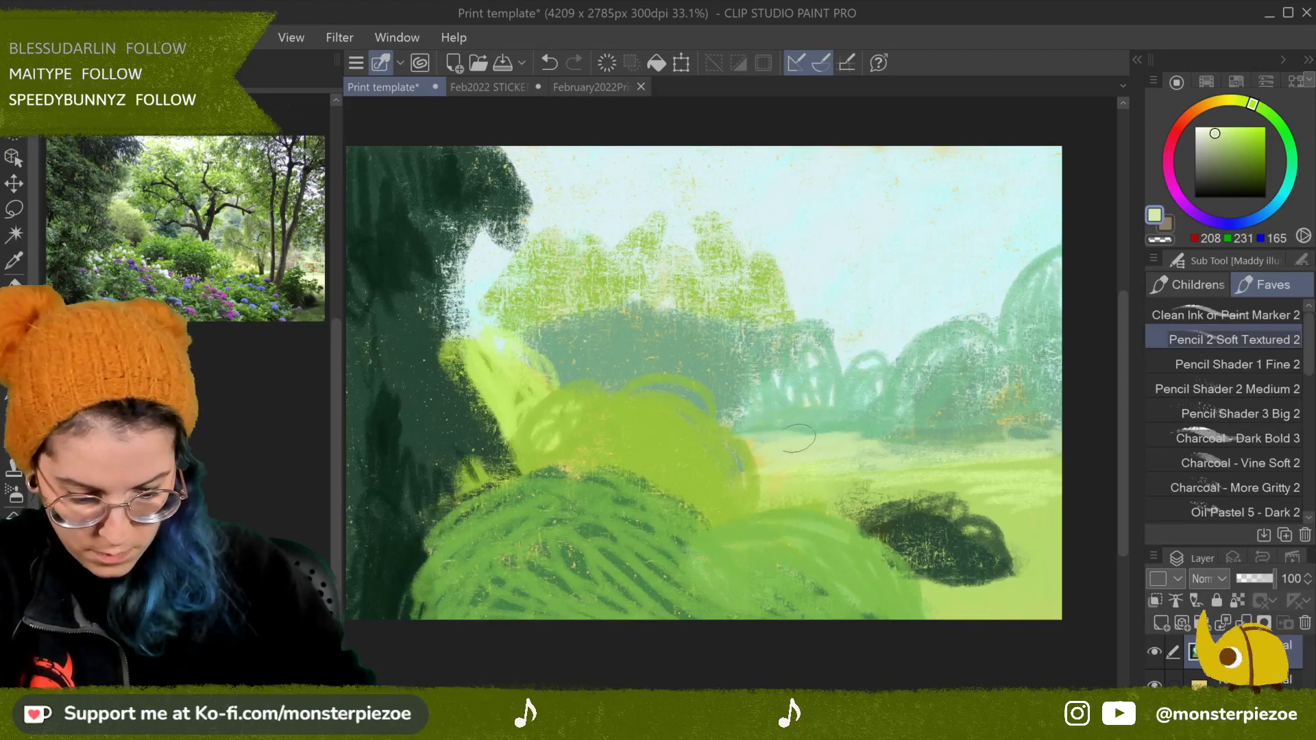
Step: Build up rounded tree crowns over the central background trees and extend them to the dark tree in blue-green, RGB 123, 179, 151
alt+click(842, 366)
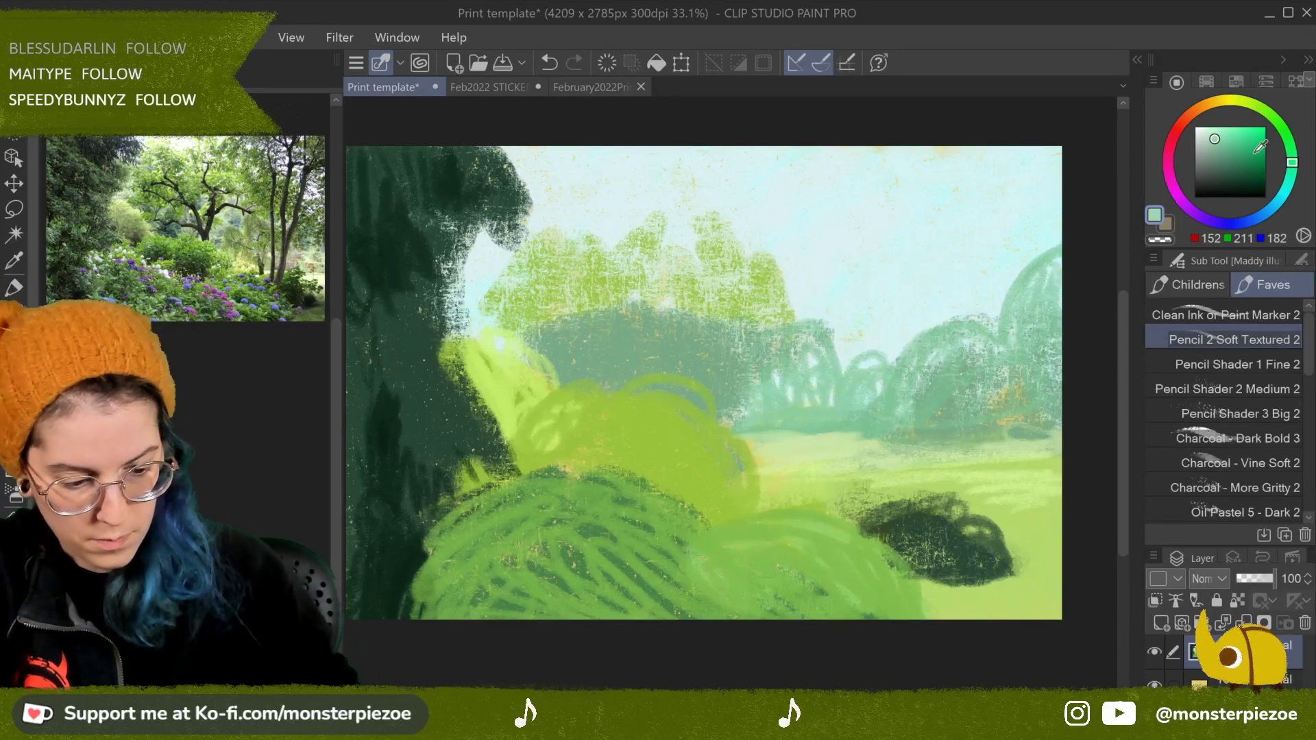
click(1217, 148)
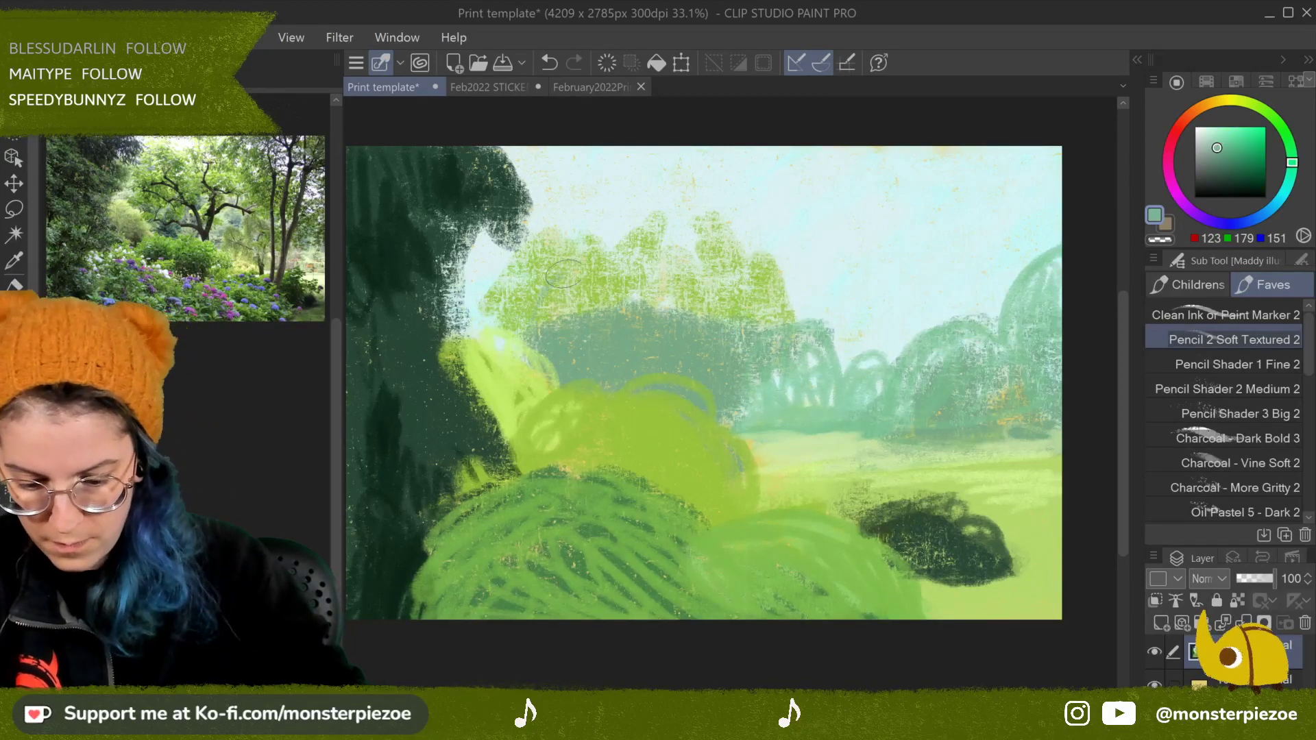
mouse_move(578, 267)
mouse_down()
mouse_move(572, 305)
mouse_move(641, 302)
mouse_move(658, 322)
mouse_move(720, 302)
mouse_move(708, 327)
mouse_move(734, 322)
mouse_move(689, 315)
mouse_move(767, 379)
mouse_up()
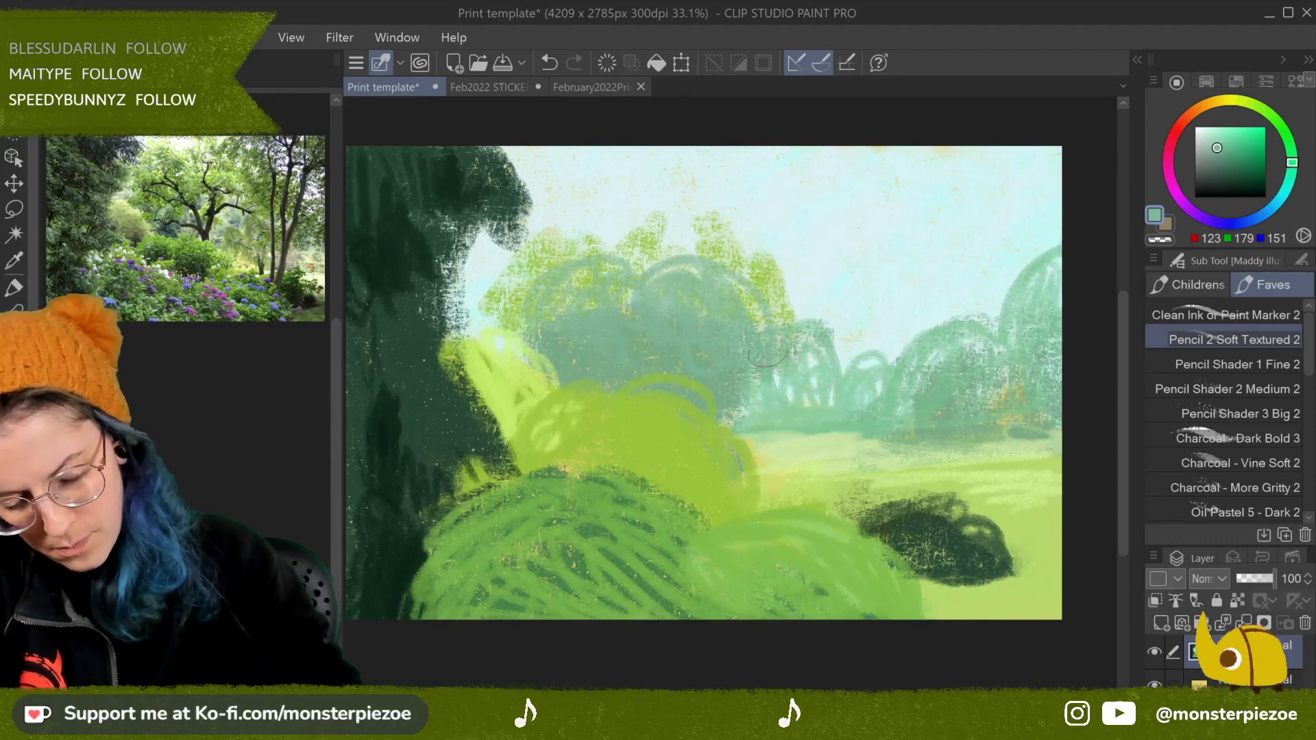
mouse_move(765, 330)
mouse_down()
mouse_move(861, 384)
mouse_move(834, 331)
mouse_move(838, 355)
mouse_move(795, 396)
mouse_move(771, 404)
mouse_move(721, 386)
mouse_move(728, 412)
mouse_move(780, 336)
mouse_up()
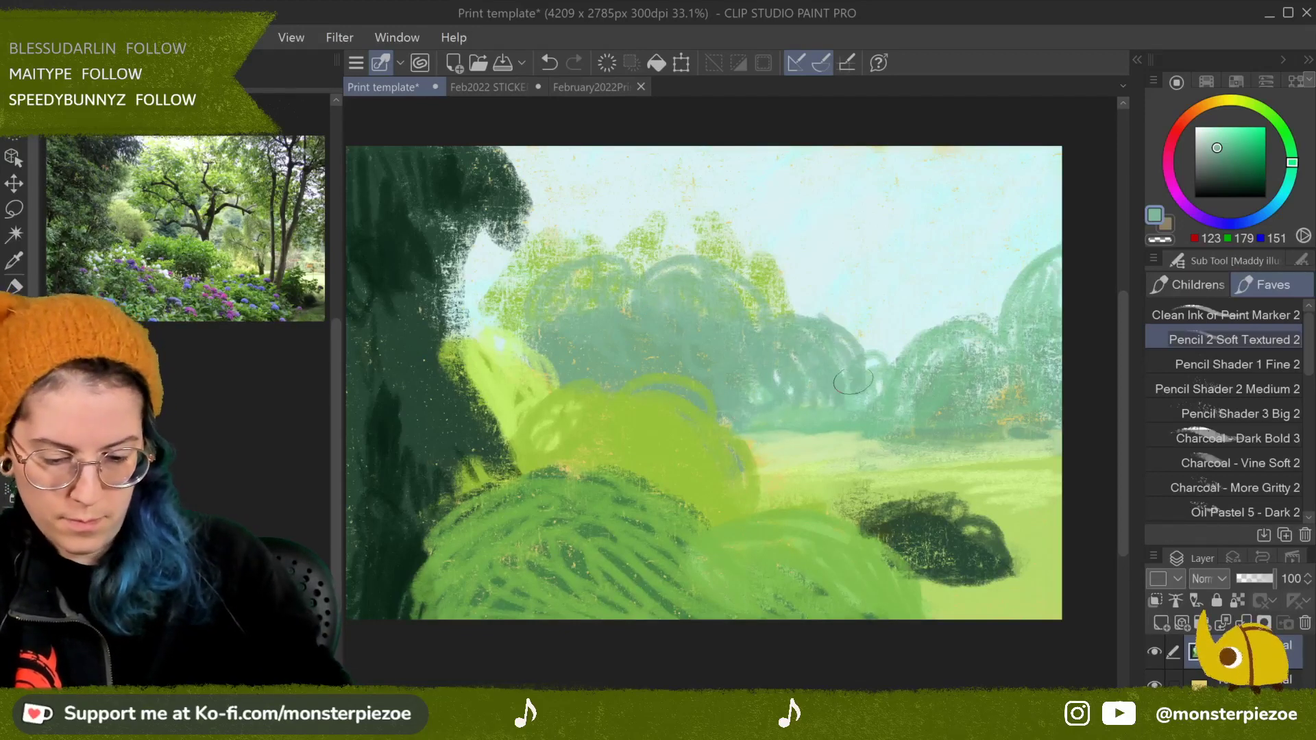
mouse_move(538, 296)
mouse_down()
mouse_move(529, 322)
mouse_move(463, 308)
mouse_move(513, 313)
mouse_up()
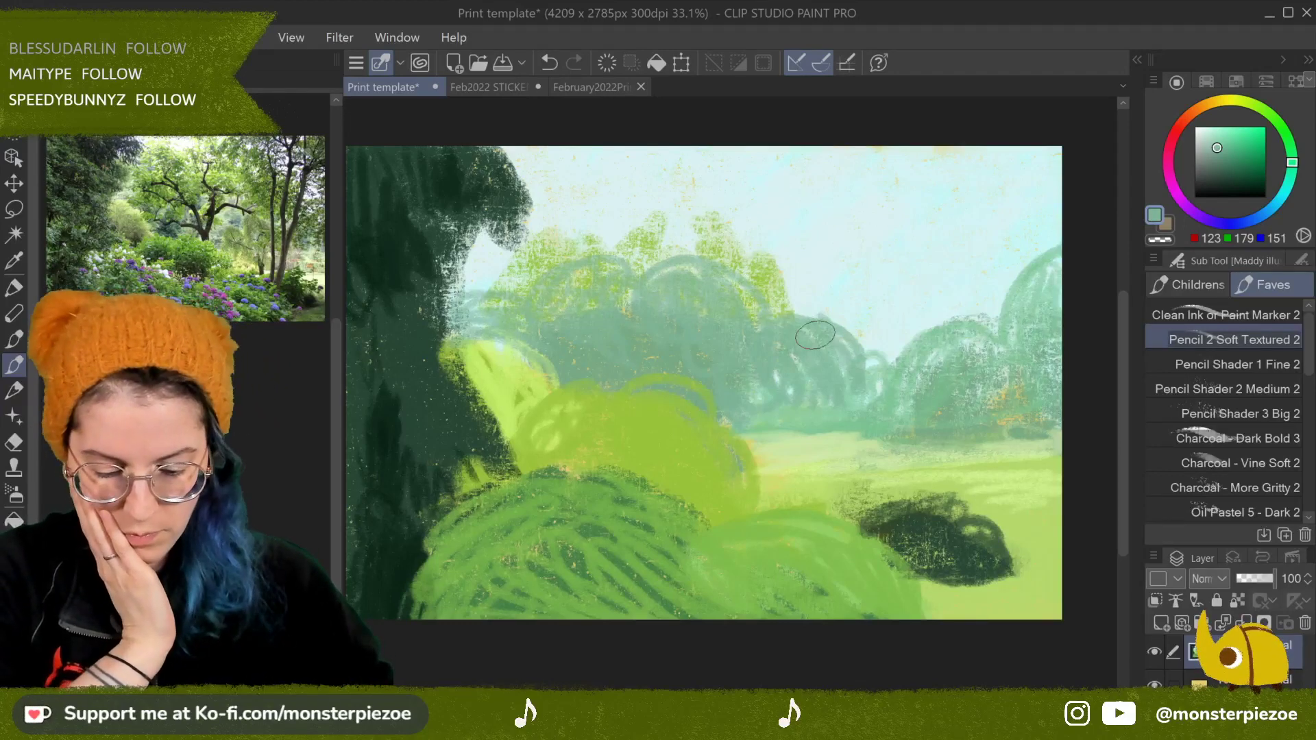
Step: Deepen the large dark tree, the foliage at its base and the small dark bush with near-black green strokes, RGB 4, 24, 13
alt+click(964, 547)
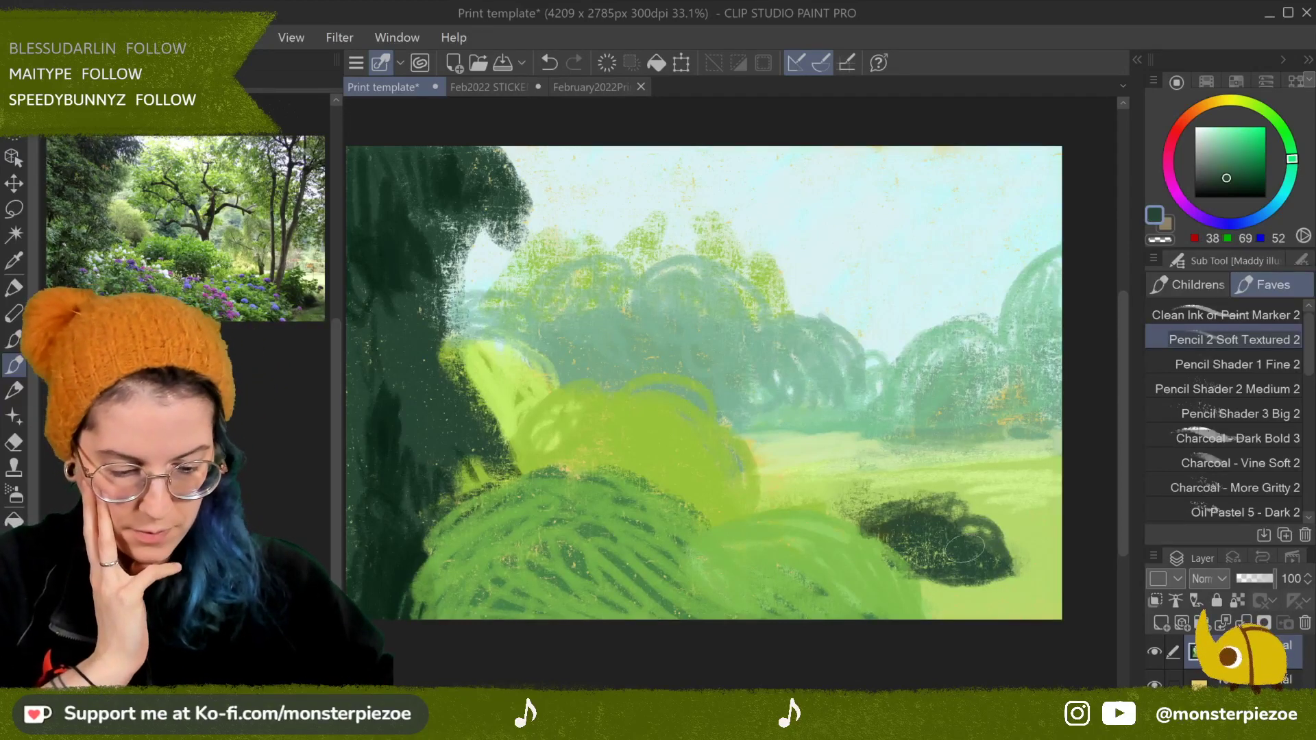
click(1245, 187)
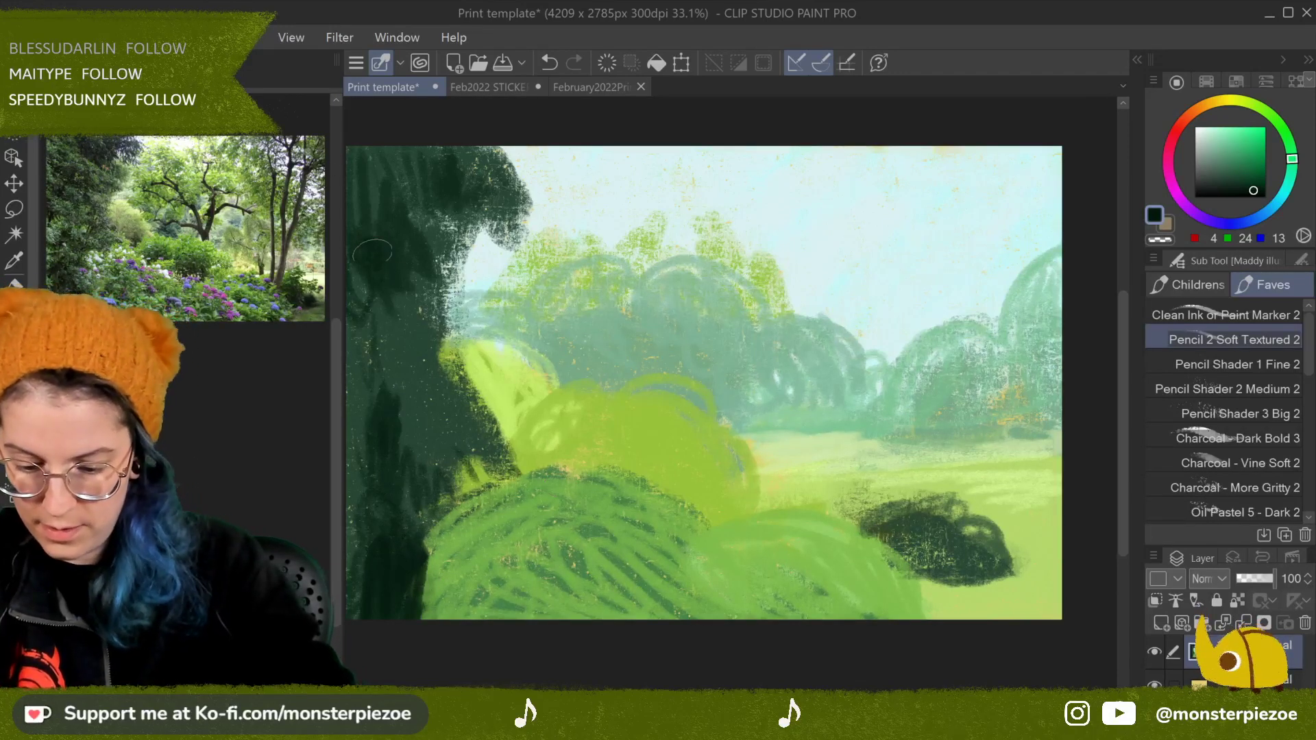
drag(400, 242, 427, 259)
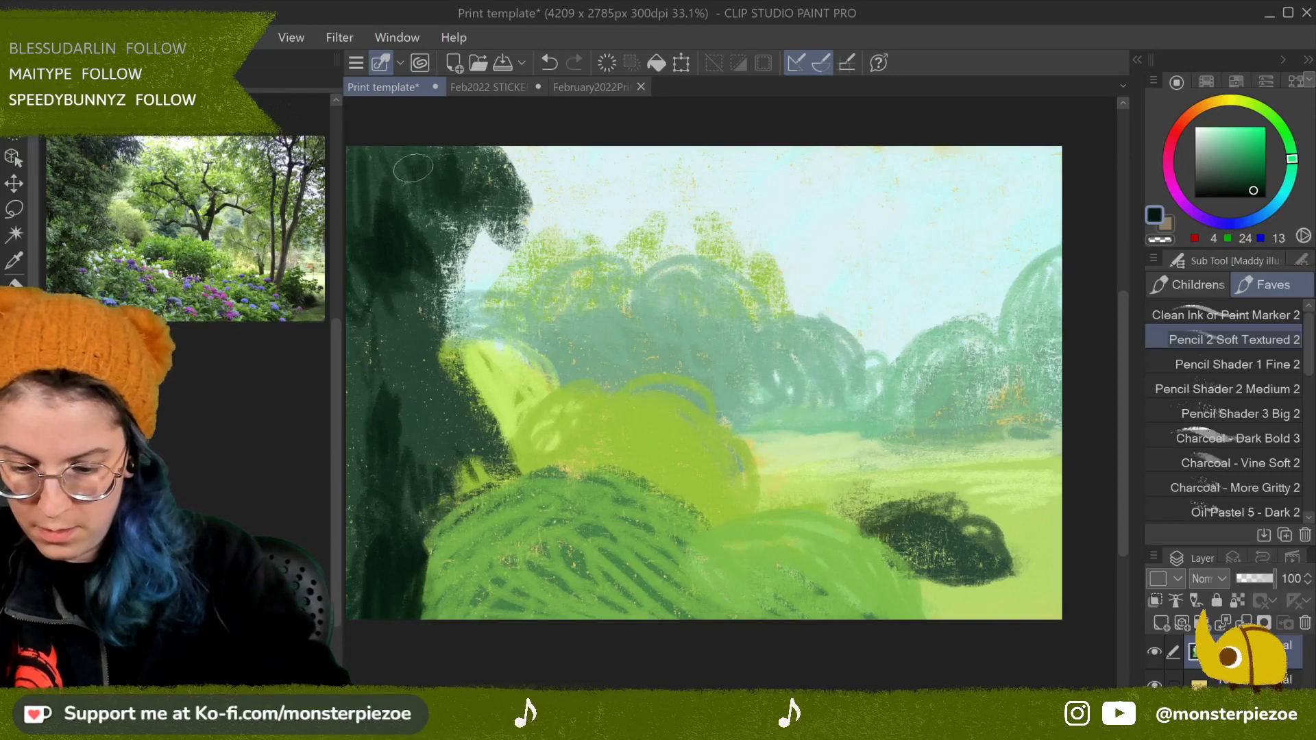
mouse_move(406, 127)
mouse_down()
mouse_move(419, 196)
mouse_move(439, 206)
mouse_move(477, 168)
mouse_move(512, 164)
mouse_up()
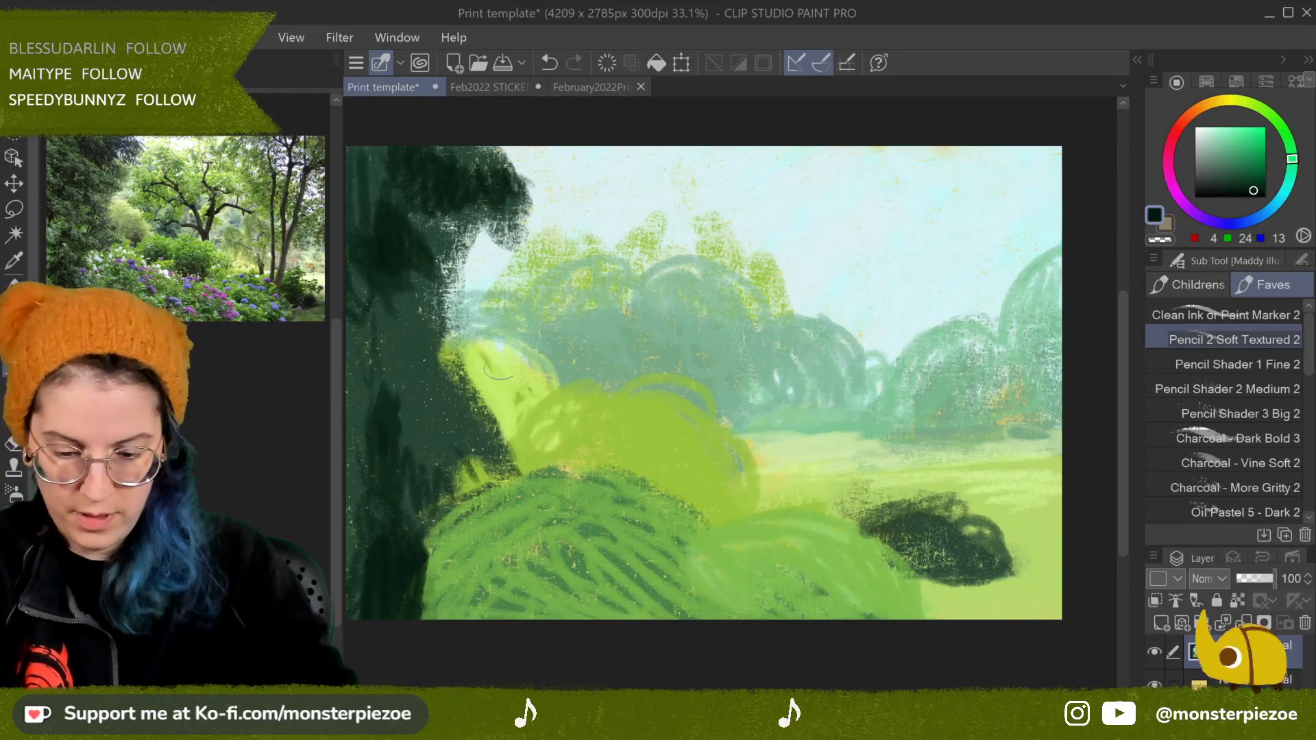
mouse_move(439, 422)
mouse_down()
mouse_move(480, 446)
mouse_move(480, 473)
mouse_move(426, 497)
mouse_move(425, 541)
mouse_up()
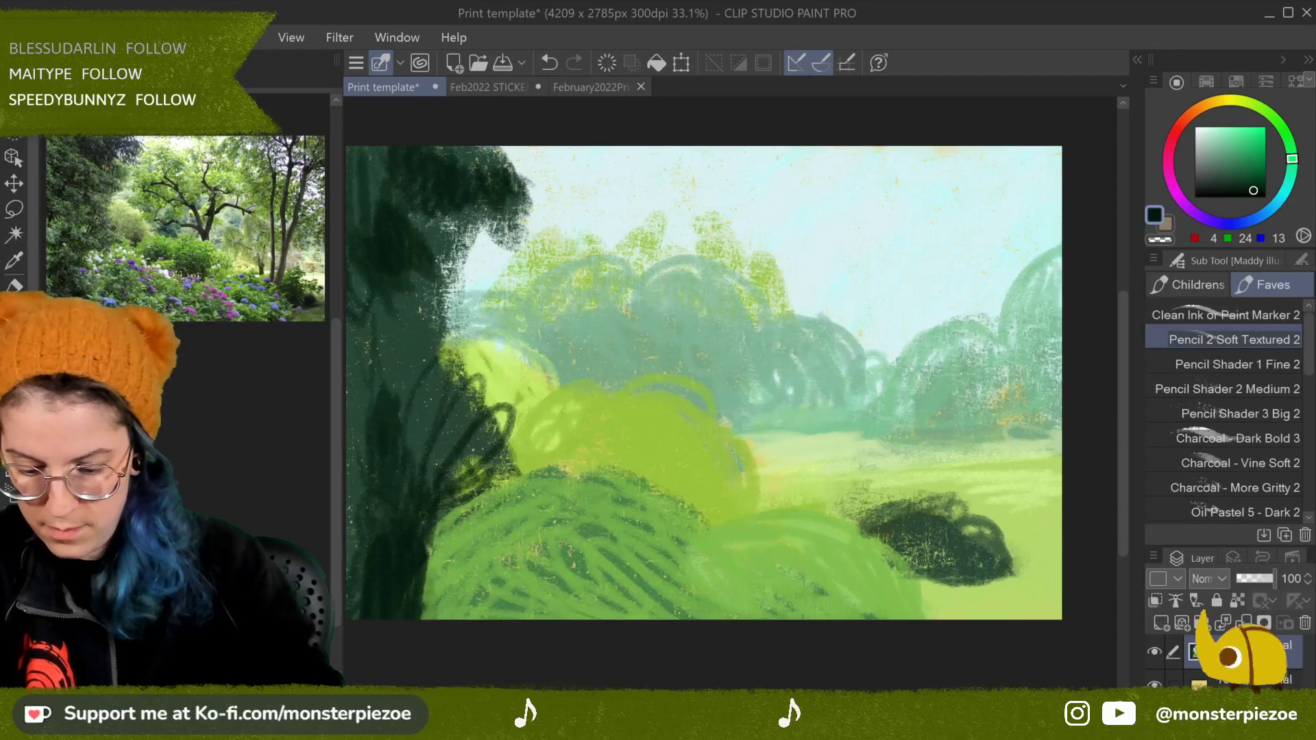
mouse_move(949, 562)
mouse_down()
mouse_move(994, 580)
mouse_move(991, 559)
mouse_move(917, 535)
mouse_move(1001, 563)
mouse_up()
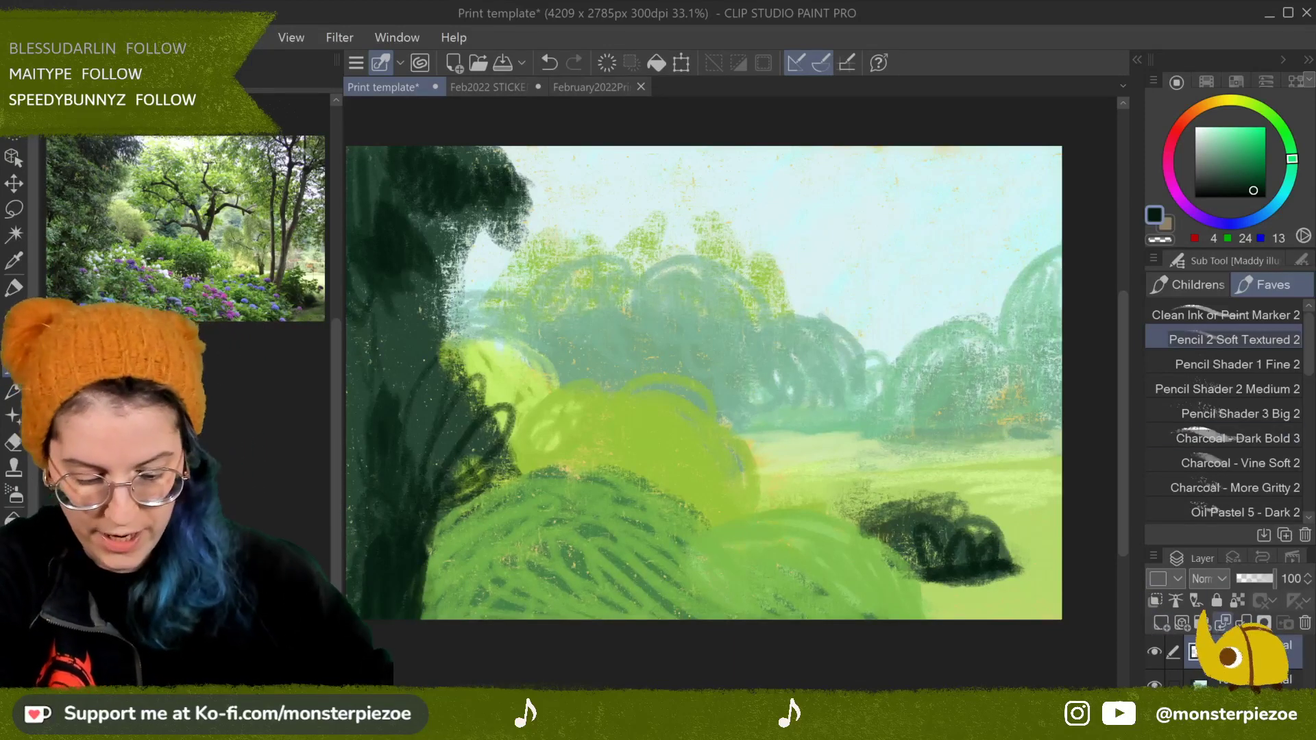
Step: Draw three slender near-black trunks rising beside the small dark bush with Pencil 2 Soft Textured 2, RGB 4, 24, 13
mouse_move(868, 554)
mouse_down()
mouse_move(998, 177)
mouse_move(865, 545)
mouse_up()
drag(903, 377, 868, 527)
mouse_move(926, 343)
mouse_down()
mouse_move(902, 413)
mouse_move(945, 170)
mouse_up()
drag(847, 525, 862, 243)
drag(847, 371, 861, 532)
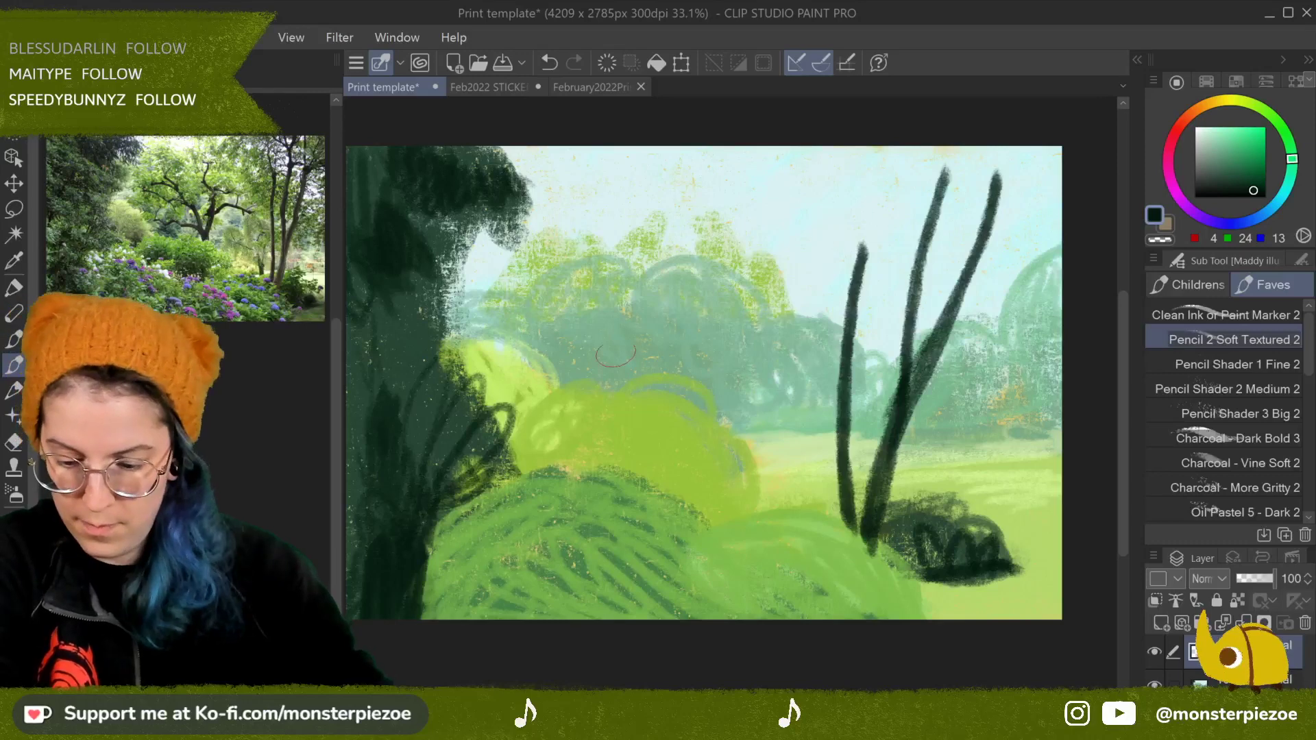
Step: Draw a forked near-black tree with spreading branches behind the yellow-green central bush, RGB 4, 24, 13
mouse_move(634, 394)
mouse_down()
mouse_move(620, 336)
mouse_move(553, 260)
mouse_move(538, 203)
mouse_move(542, 244)
mouse_move(620, 330)
mouse_move(629, 389)
mouse_move(628, 338)
mouse_move(651, 289)
mouse_move(667, 191)
mouse_move(641, 333)
mouse_up()
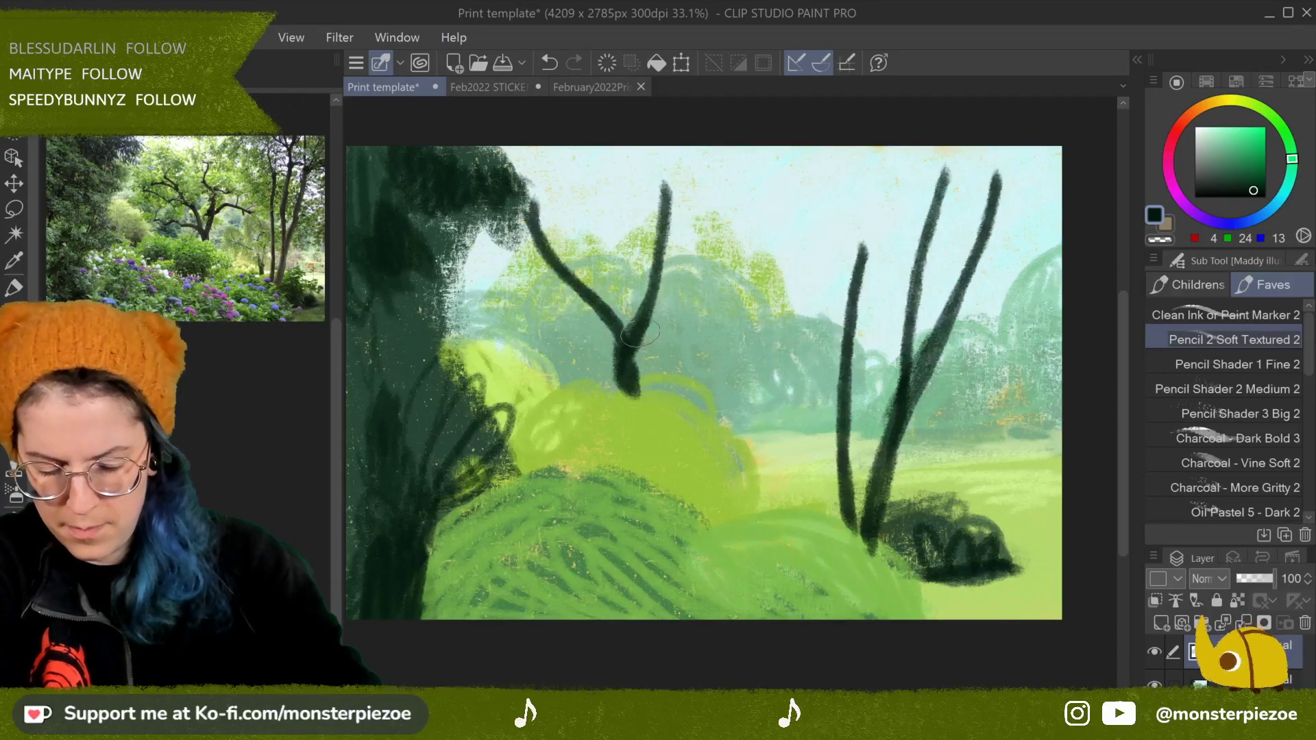
mouse_move(659, 277)
mouse_down()
mouse_move(729, 212)
mouse_move(651, 288)
mouse_up()
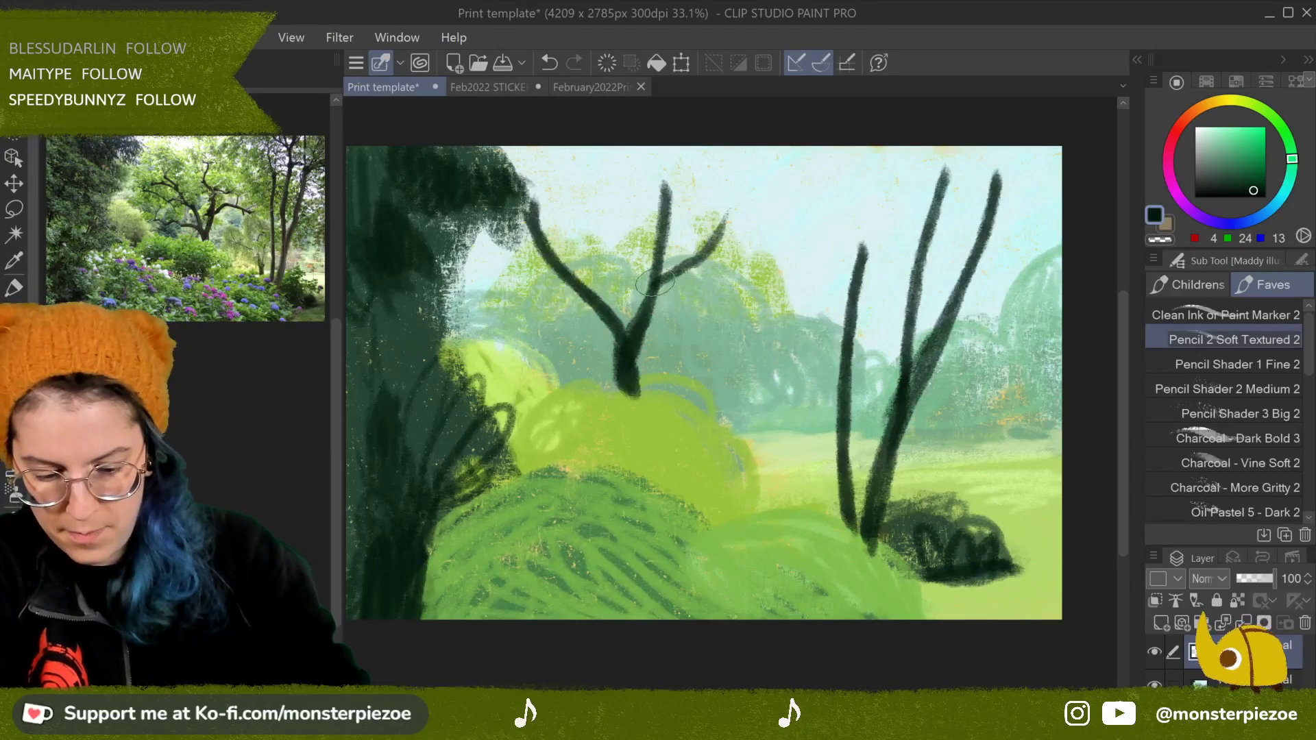
drag(681, 219, 675, 204)
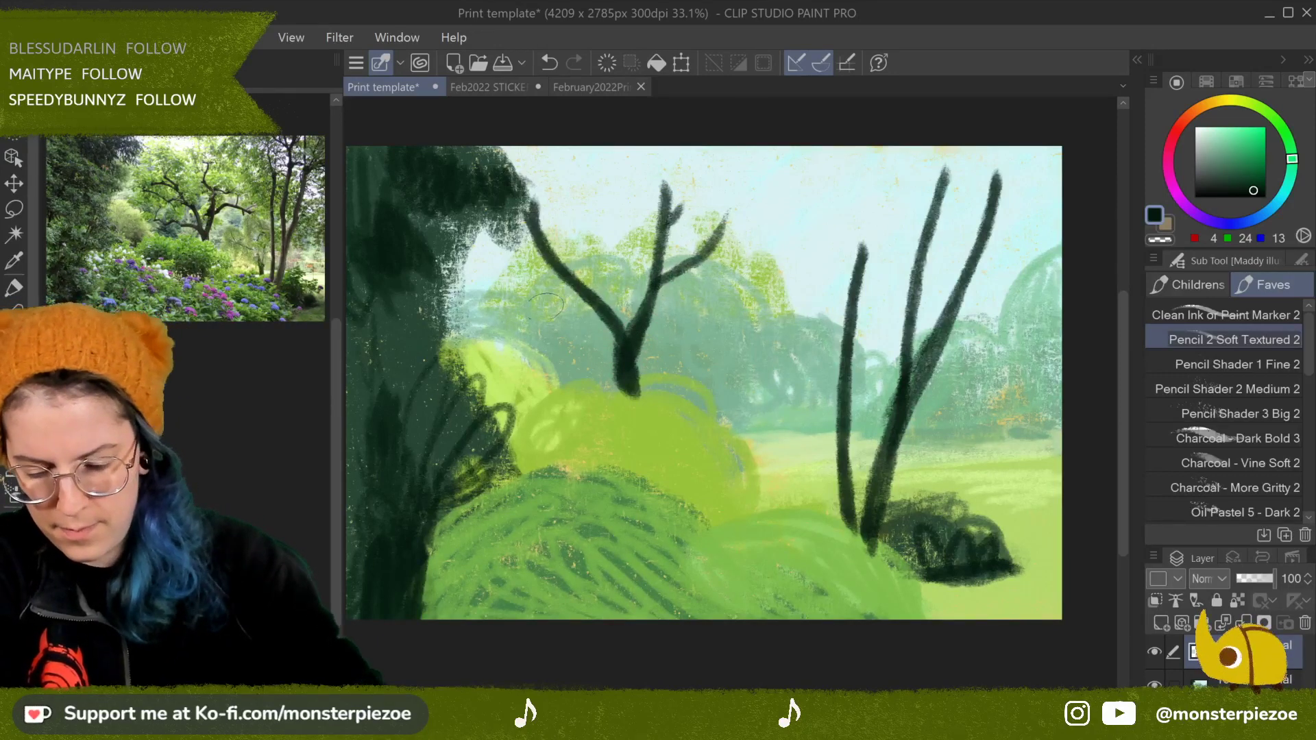
mouse_move(509, 282)
mouse_down()
mouse_move(607, 322)
mouse_move(516, 283)
mouse_up()
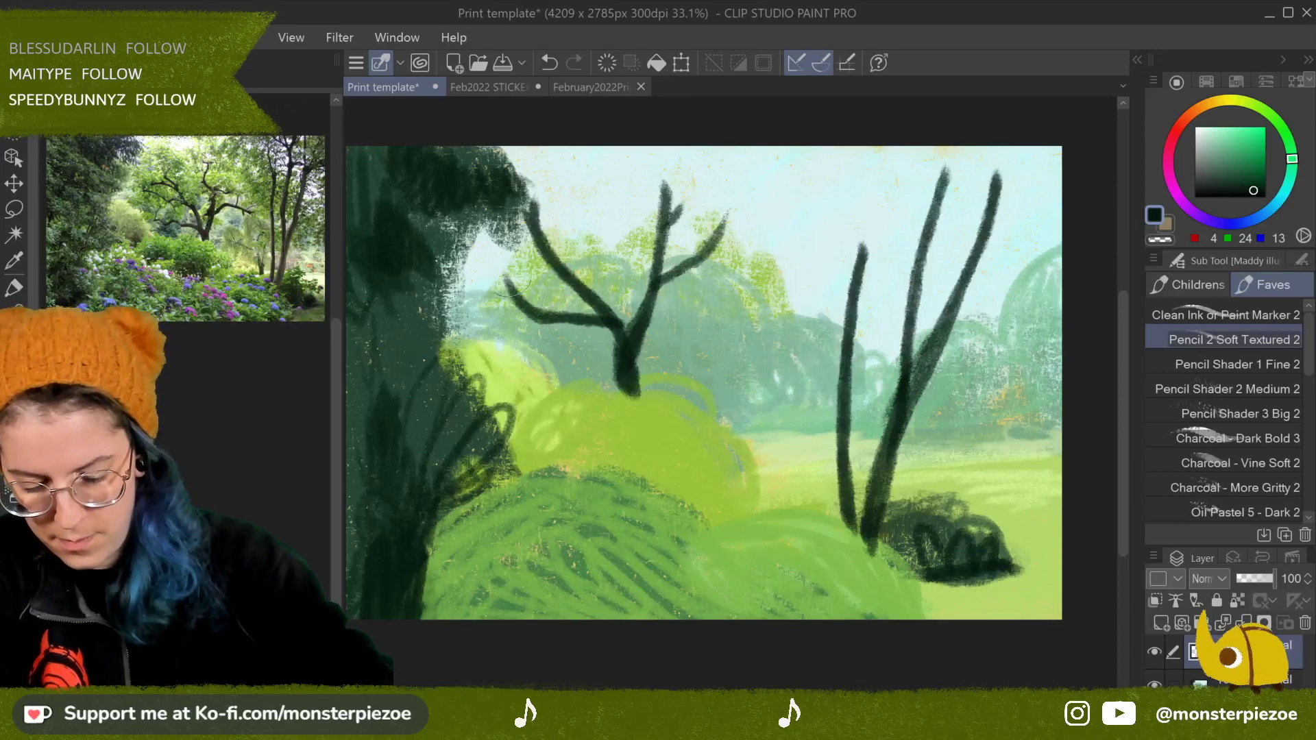
drag(559, 244, 570, 172)
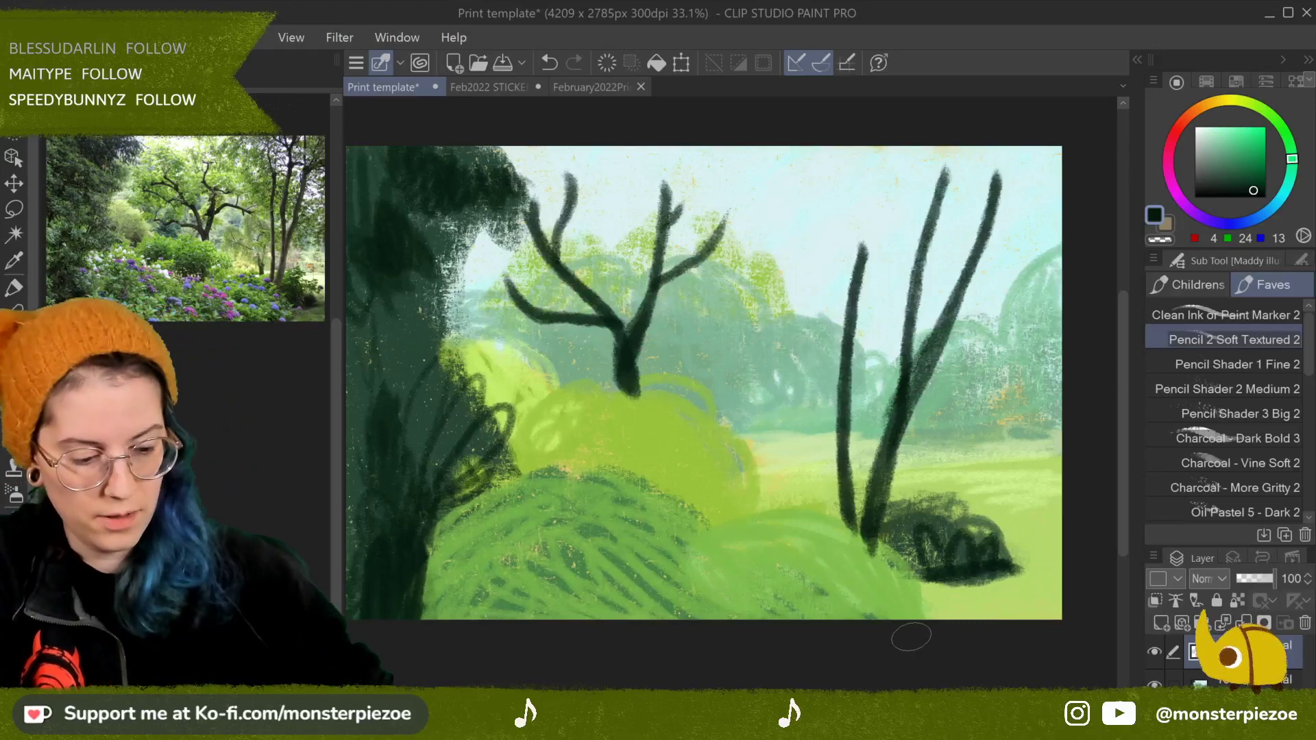
Step: Lightly shade foliage over the central tree's upper branches with Pencil Shader 3 Big 2 in leaf green, RGB 147, 186, 94
click(1279, 362)
click(1220, 143)
click(1257, 106)
drag(1241, 137, 1230, 146)
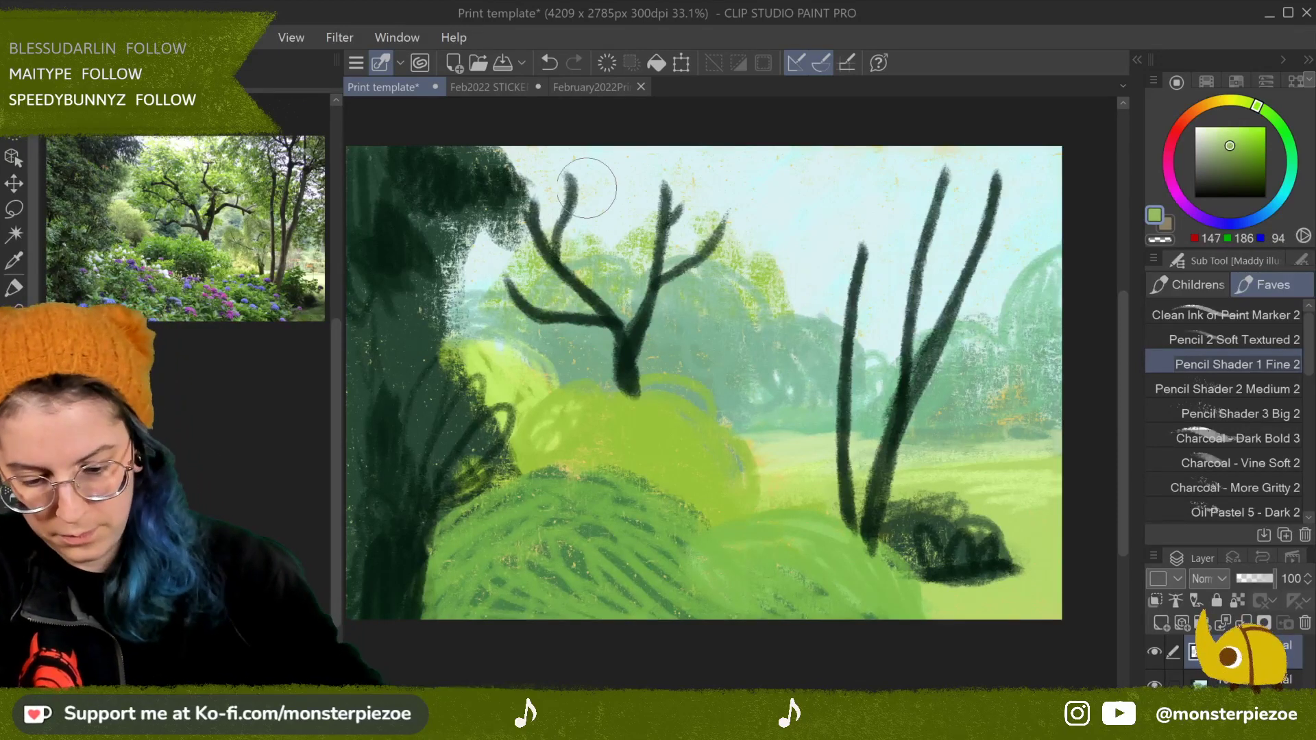
click(1273, 415)
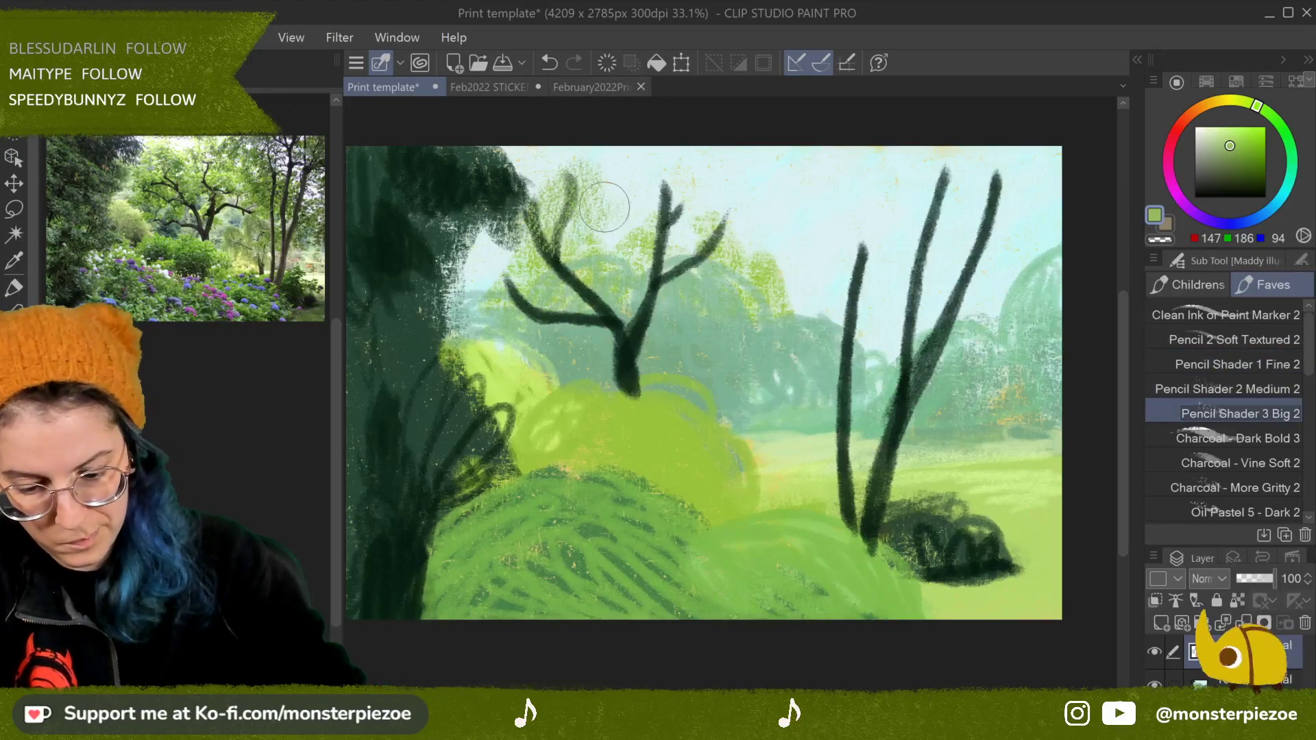
click(1289, 445)
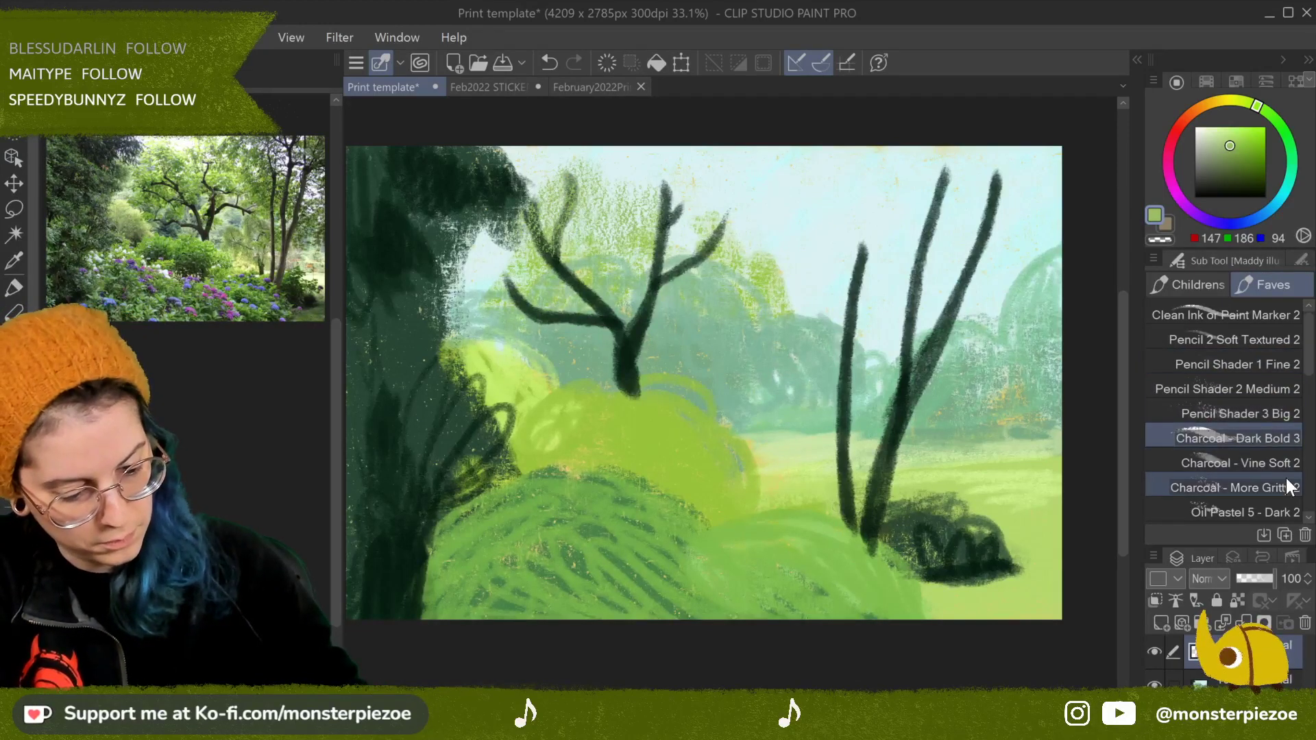
Step: Cover the central tree's branches with broken clumps of leaf green using Oil Pastel 5 - Dark 2
scroll(1306, 370, down, 1)
scroll(1306, 364, down, 3)
click(1278, 415)
mouse_move(657, 274)
mouse_down()
mouse_move(704, 196)
mouse_move(731, 239)
mouse_move(719, 219)
mouse_move(692, 262)
mouse_move(730, 255)
mouse_move(643, 189)
mouse_move(510, 214)
mouse_move(526, 231)
mouse_move(587, 210)
mouse_move(537, 270)
mouse_move(612, 257)
mouse_move(661, 312)
mouse_up()
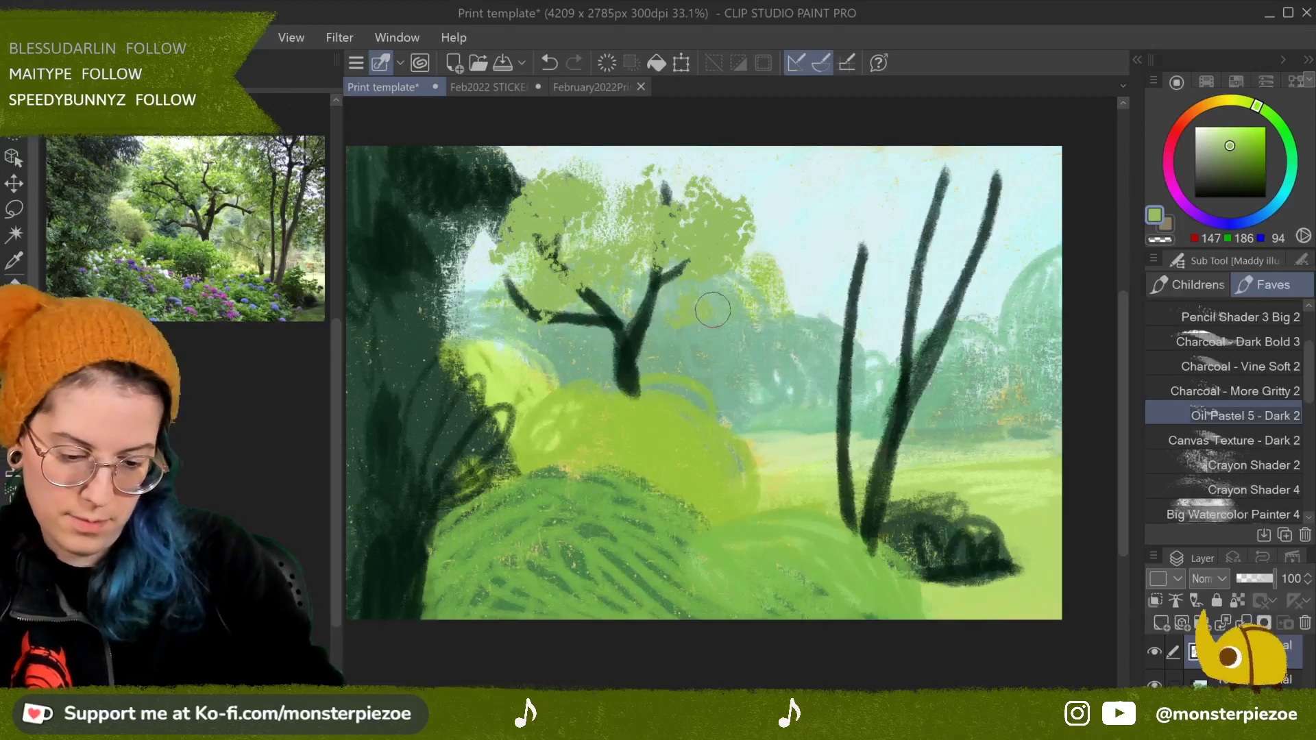
Step: Paint leaf-green oil pastel foliage over the tops of the three slender trunks and down beside them, RGB 147, 186, 94
drag(867, 218, 840, 246)
mouse_move(872, 199)
mouse_down()
mouse_move(867, 166)
mouse_move(816, 202)
mouse_move(841, 229)
mouse_move(889, 234)
mouse_move(878, 322)
mouse_move(840, 257)
mouse_move(853, 270)
mouse_move(906, 165)
mouse_move(951, 193)
mouse_move(974, 285)
mouse_move(1022, 230)
mouse_move(1017, 208)
mouse_move(1008, 251)
mouse_move(958, 297)
mouse_move(956, 335)
mouse_move(1017, 373)
mouse_up()
mouse_move(904, 171)
mouse_down()
mouse_move(885, 158)
mouse_move(1029, 137)
mouse_move(1033, 272)
mouse_move(974, 357)
mouse_move(1027, 417)
mouse_up()
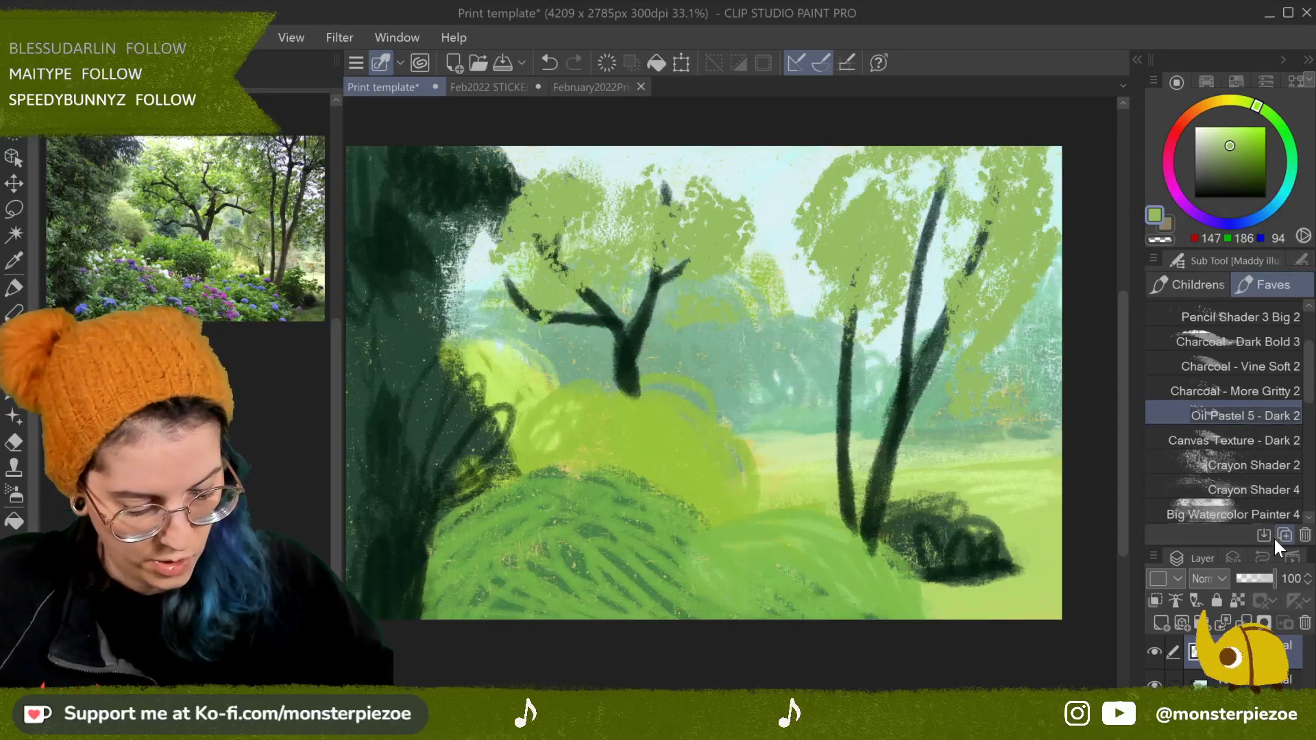
Step: Hide the layer holding the tree trunks and leafy foliage, keeping it in the file, and make the layer below active
click(1305, 625)
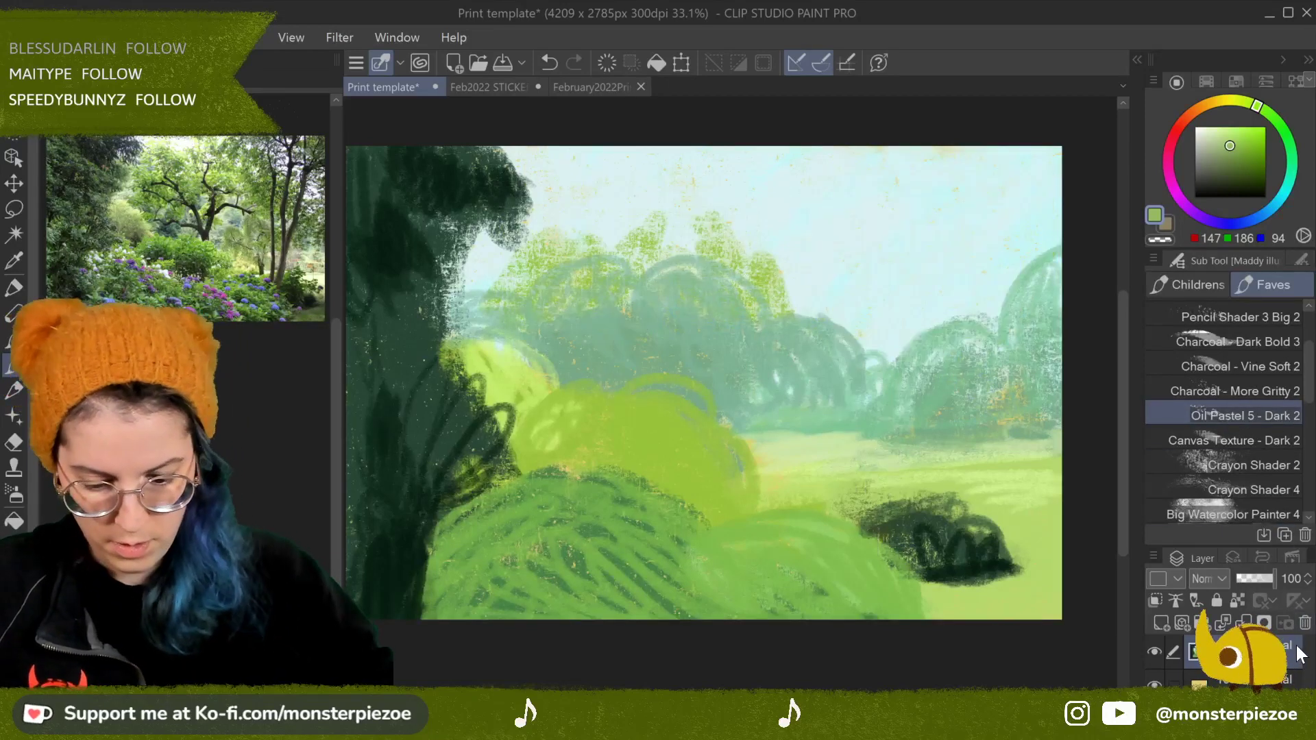
click(553, 59)
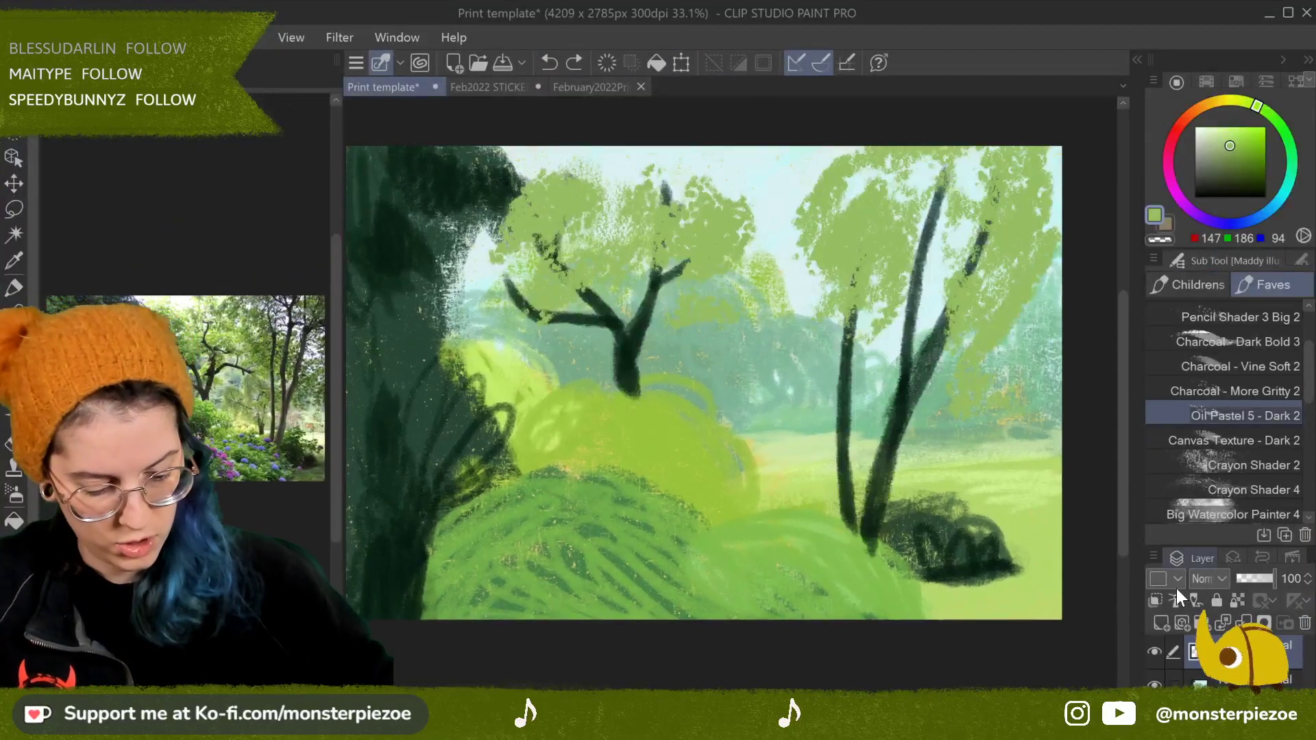
click(1156, 651)
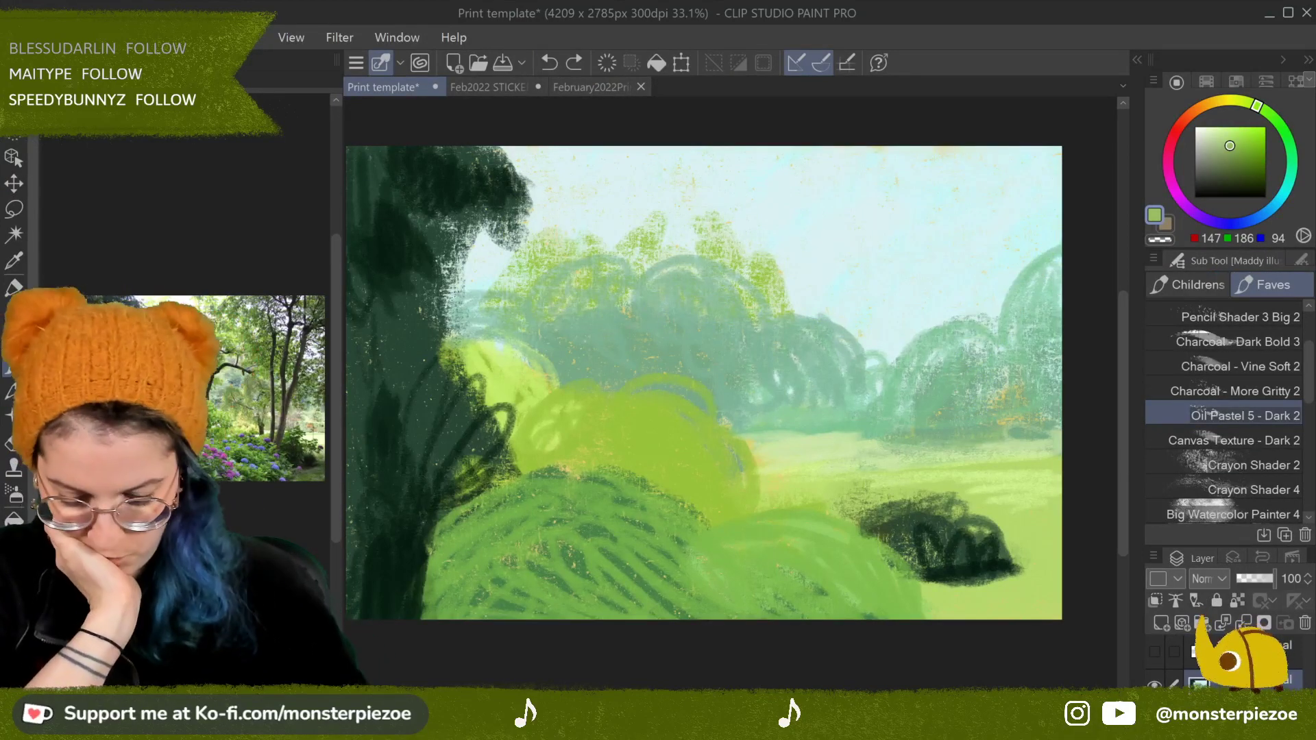
Step: Test Crayon Shader 2 with a leaf-green foliage patch in the sky above the distant bushes, RGB 147, 186, 94
scroll(1298, 404, down, 3)
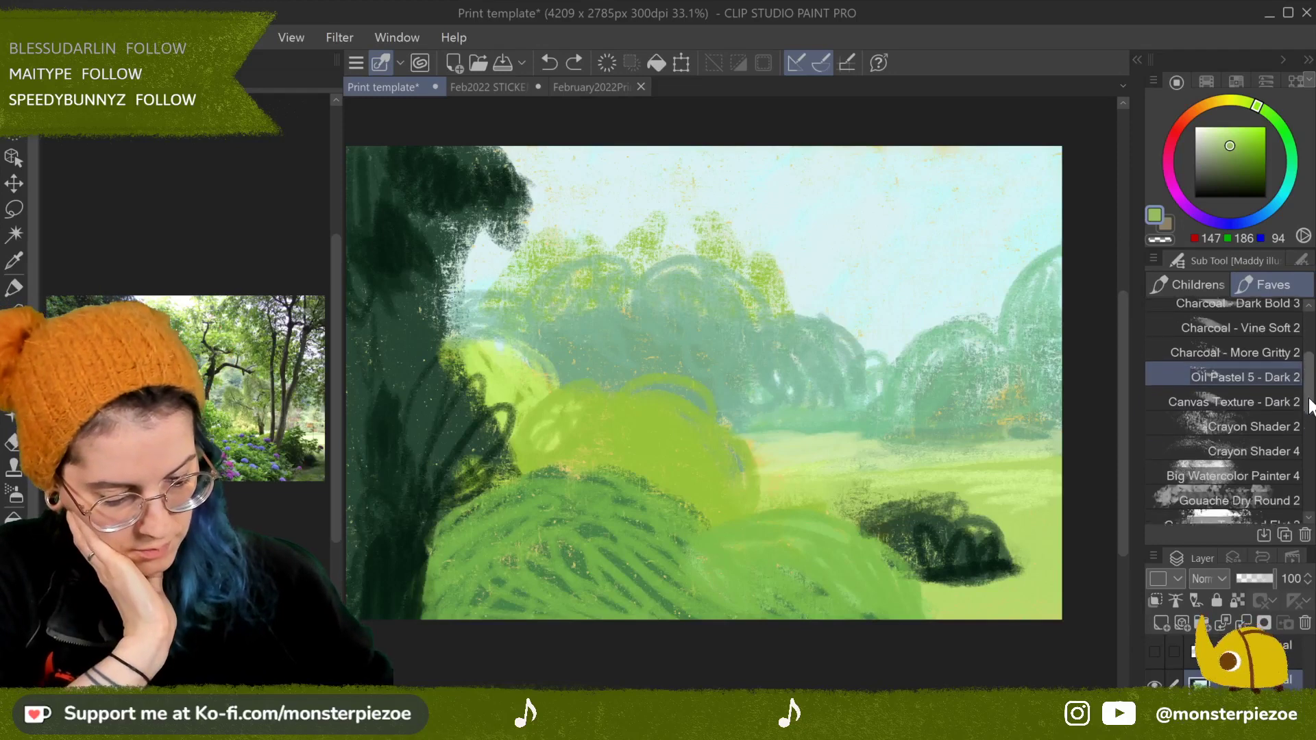
click(1298, 396)
mouse_move(872, 226)
mouse_down()
mouse_move(891, 274)
mouse_move(938, 237)
mouse_move(903, 305)
mouse_up()
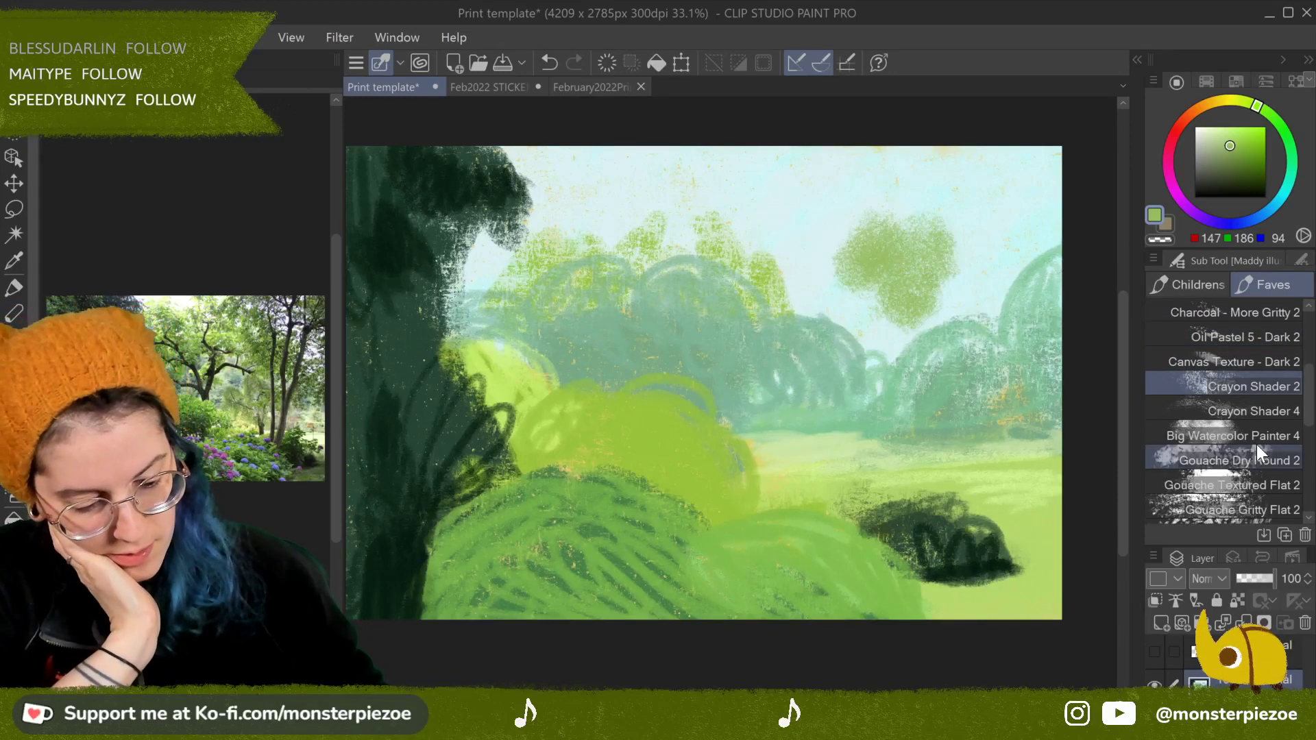
Step: Try Crosshatch Patter 1 Lines 2 on the light front bush in RGB 174, 209, 101, and undo the stroke
click(1269, 410)
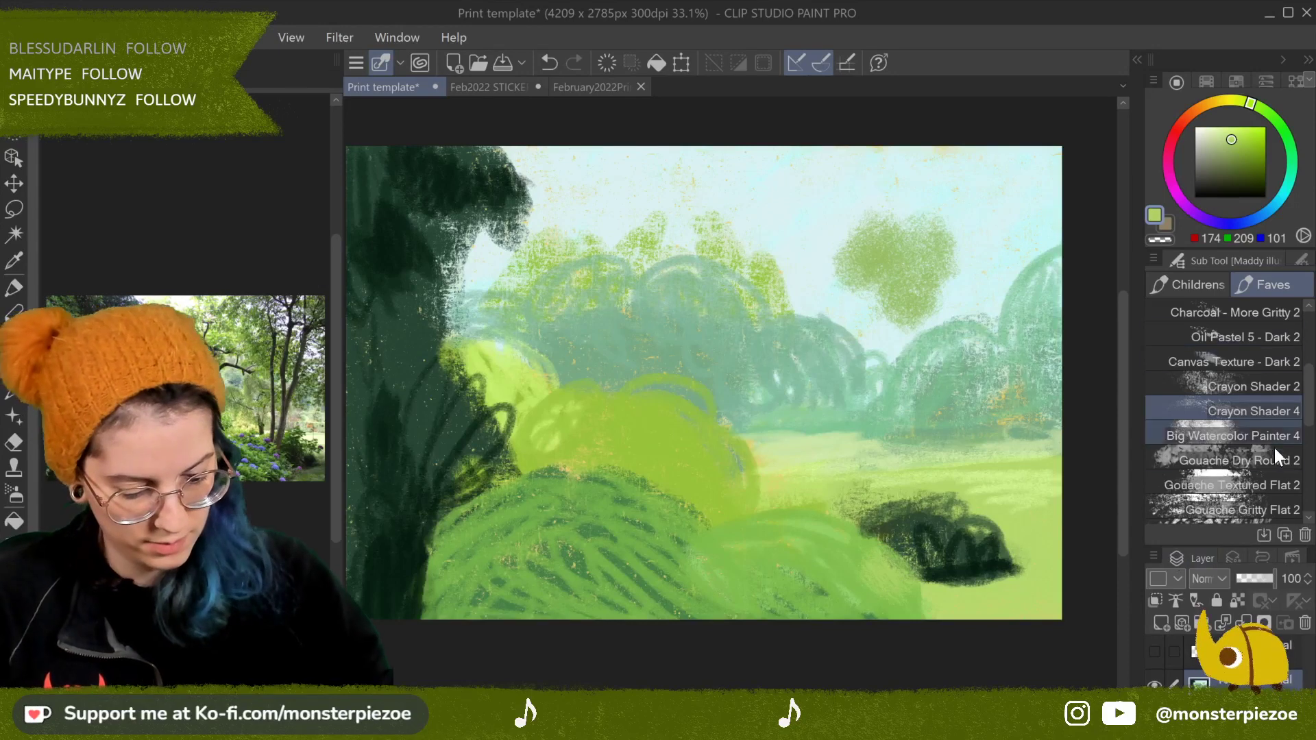
drag(1308, 406, 1310, 442)
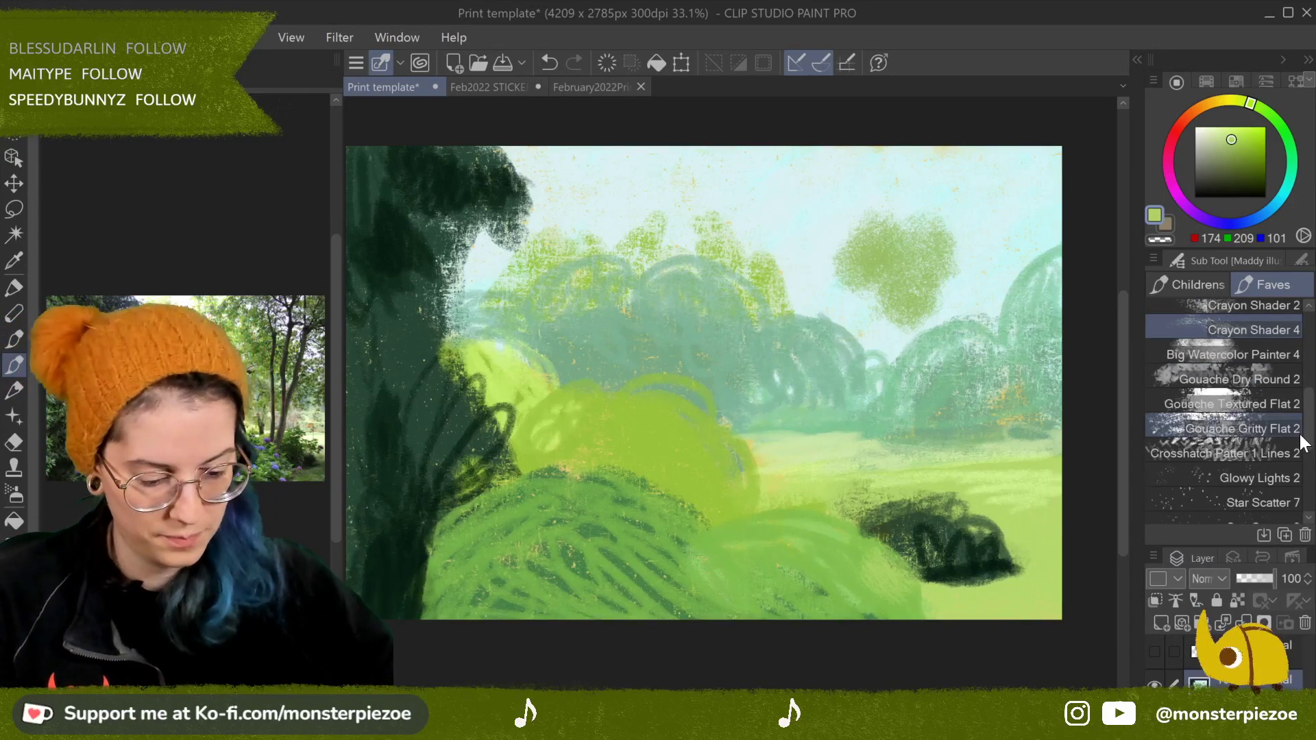
click(1267, 449)
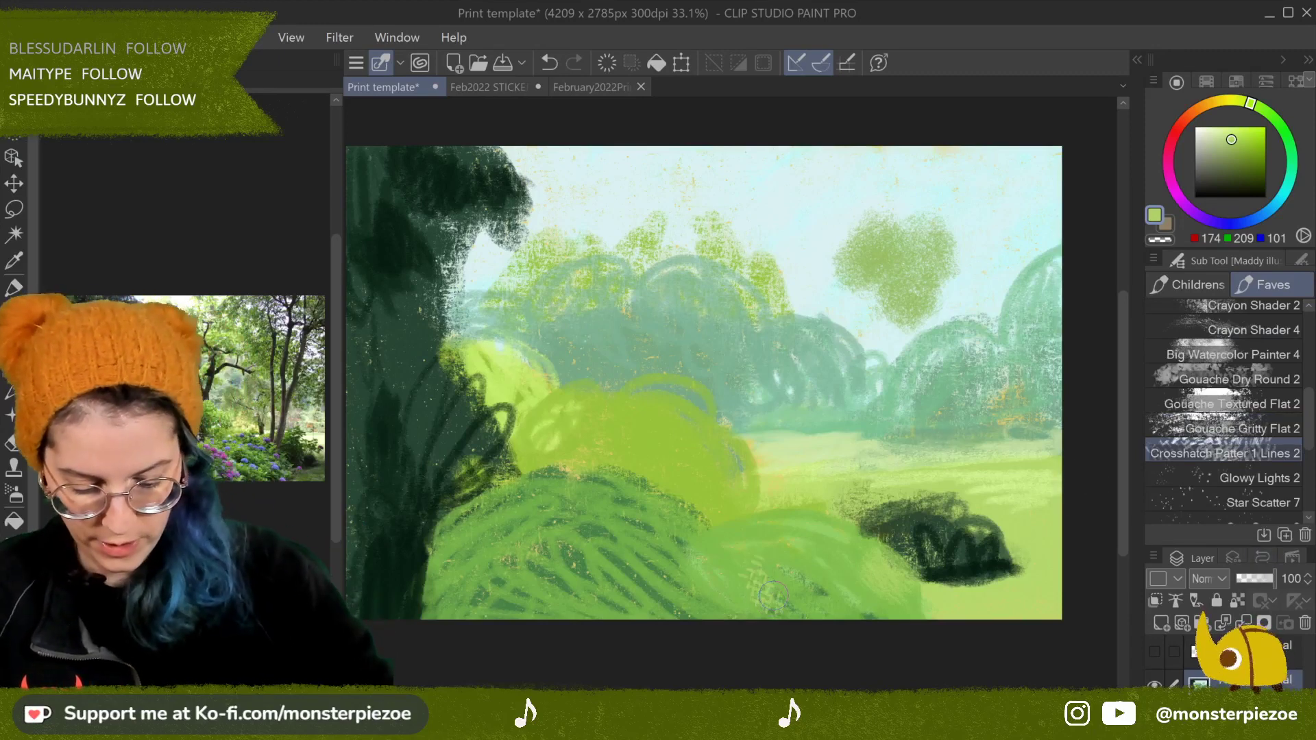
click(543, 66)
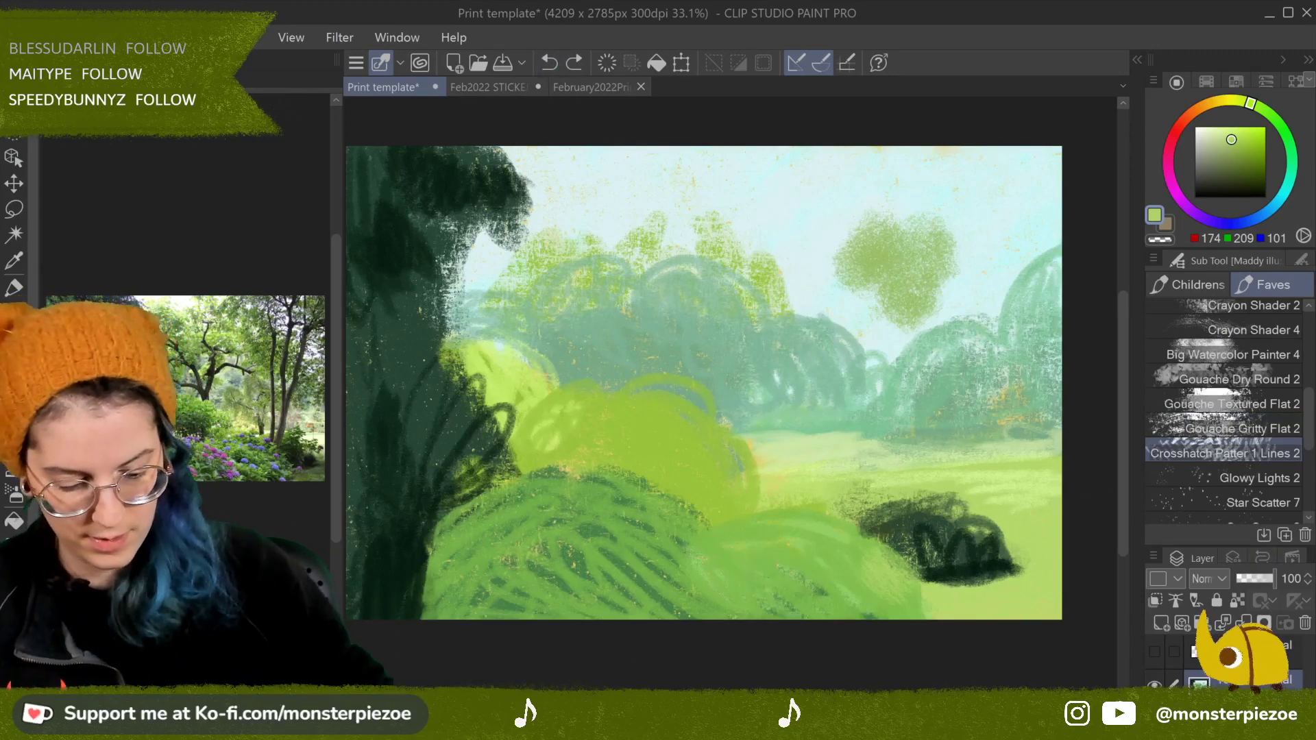
Step: Test rounded light-green clumps on the front bush with Gouache Gritty Flat 2 and Gouache Textured Flat 2, RGB 174, 209, 101
click(1275, 425)
drag(856, 560, 825, 598)
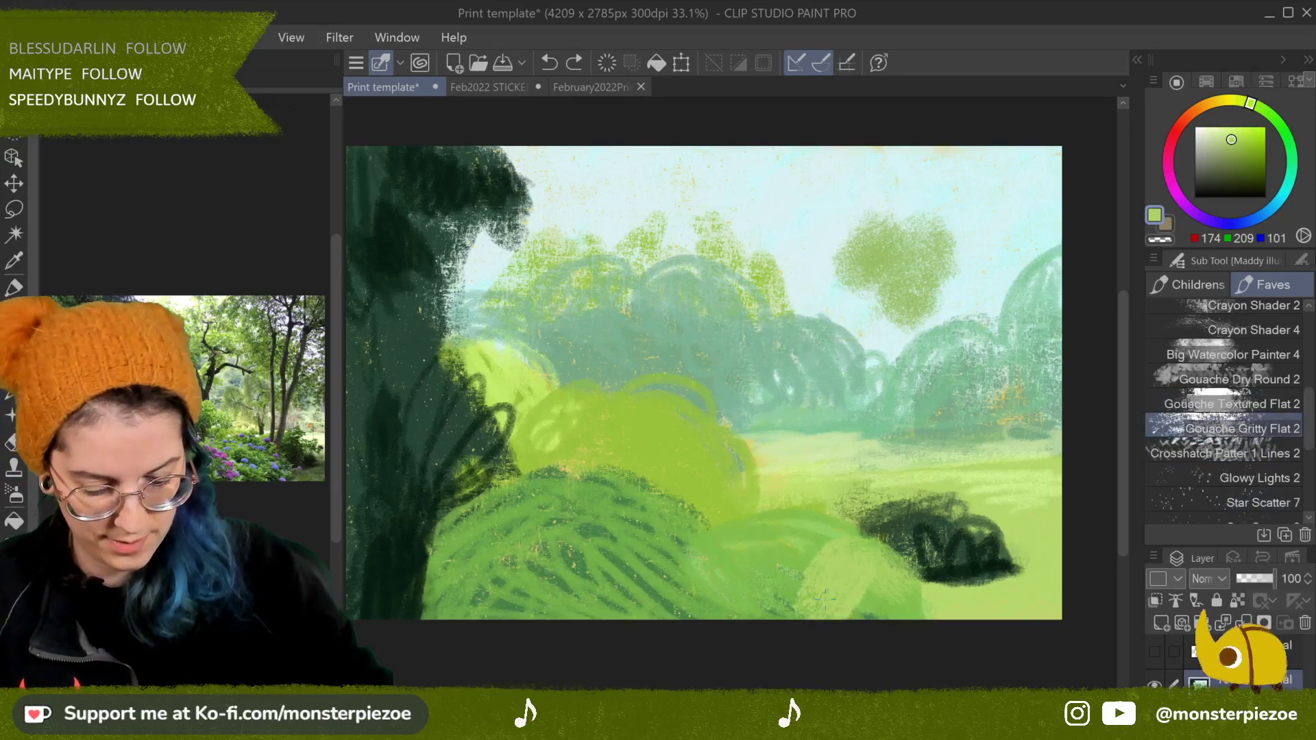
click(1260, 399)
drag(682, 569, 827, 595)
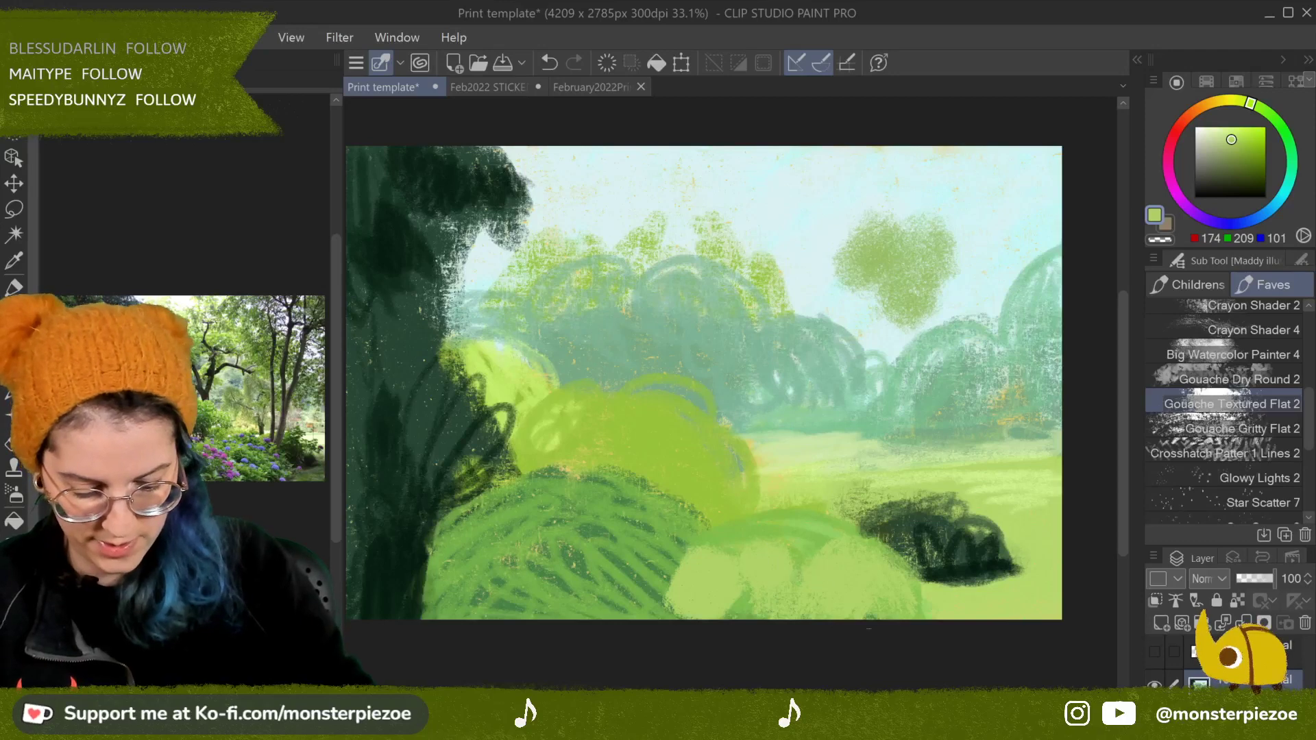
Step: Test dark gouache patches beside the small dark bush with Gouache Dry Round 2 and Gouache Textured Flat 2, RGB 23, 30, 10
click(1279, 381)
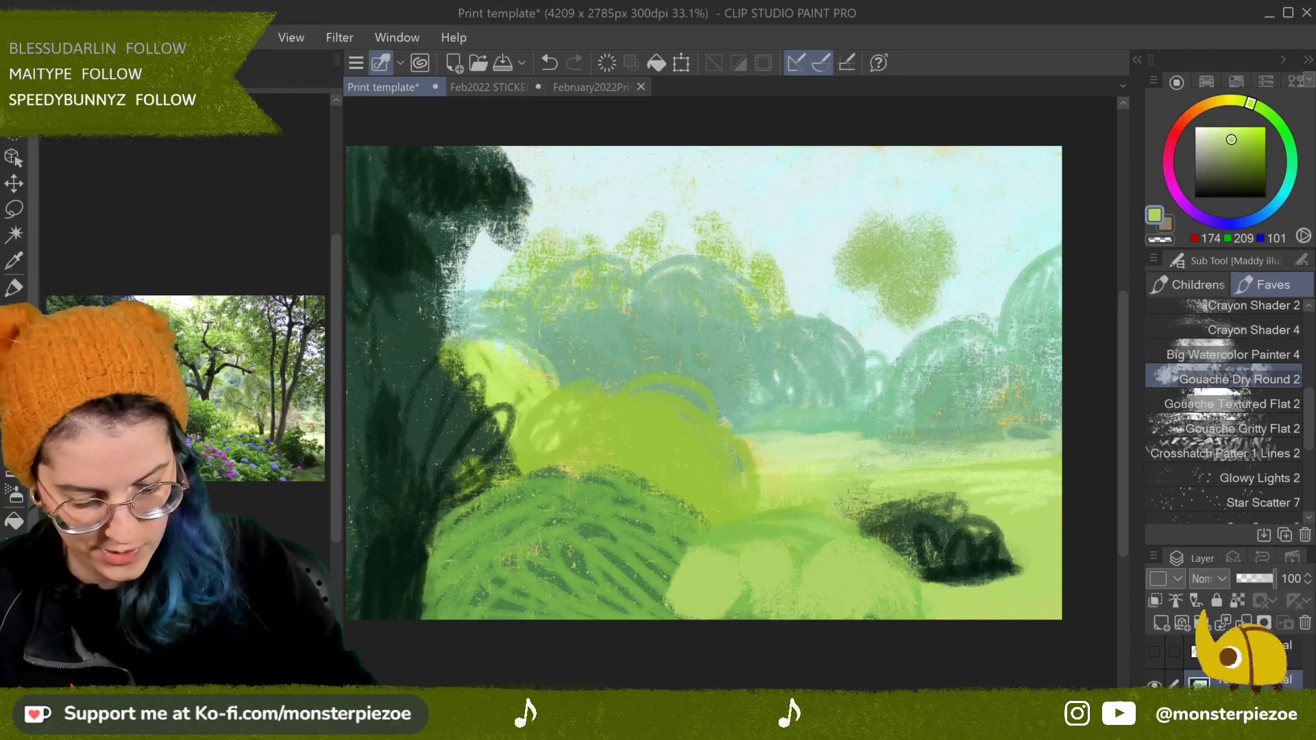
click(1242, 190)
mouse_move(808, 517)
mouse_down()
mouse_move(854, 456)
mouse_move(823, 521)
mouse_move(865, 485)
mouse_up()
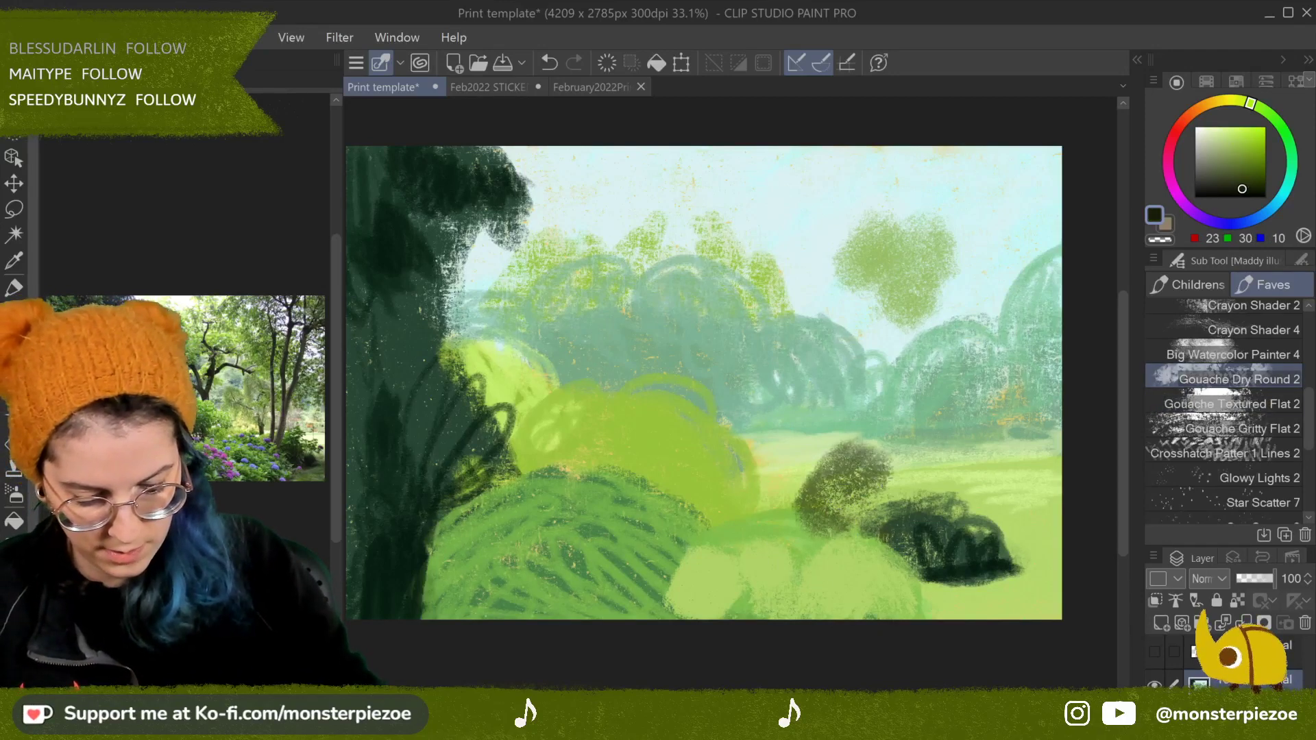
click(1265, 402)
mouse_move(781, 548)
mouse_down()
mouse_move(794, 518)
mouse_move(808, 528)
mouse_move(799, 532)
mouse_move(846, 531)
mouse_up()
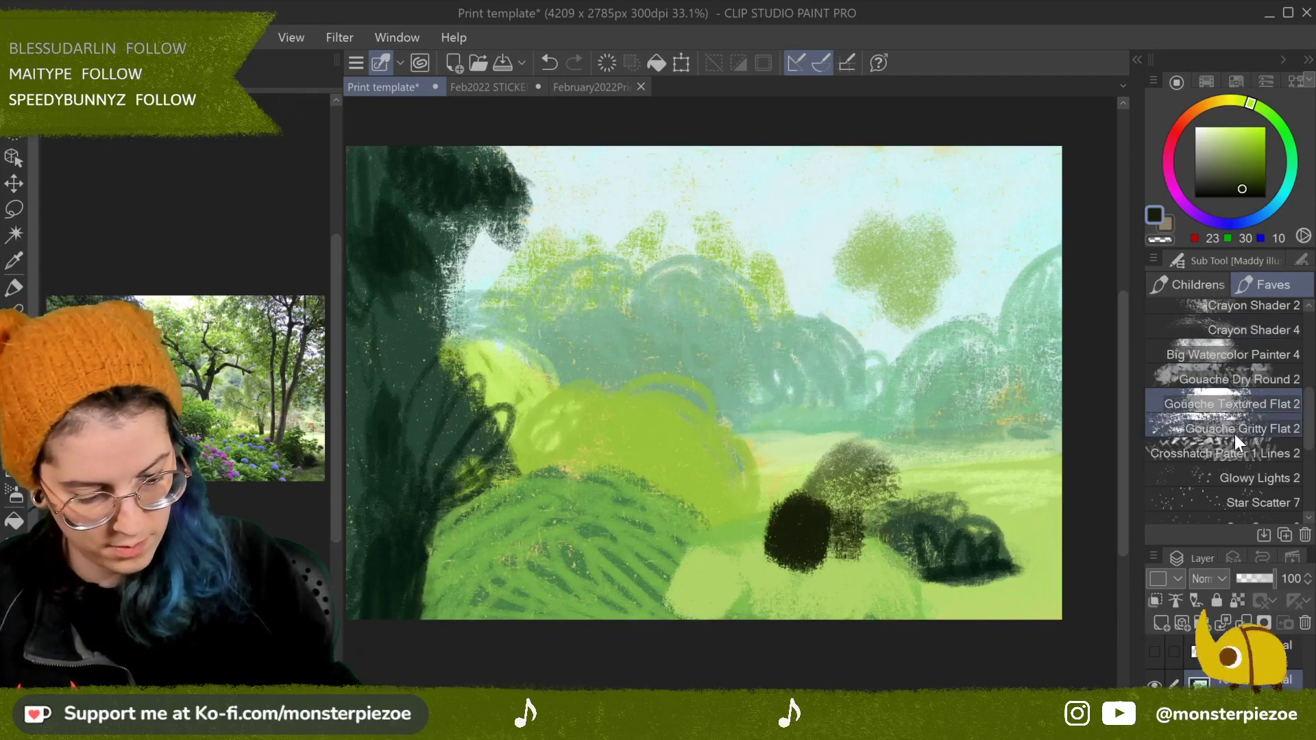
drag(759, 509, 808, 474)
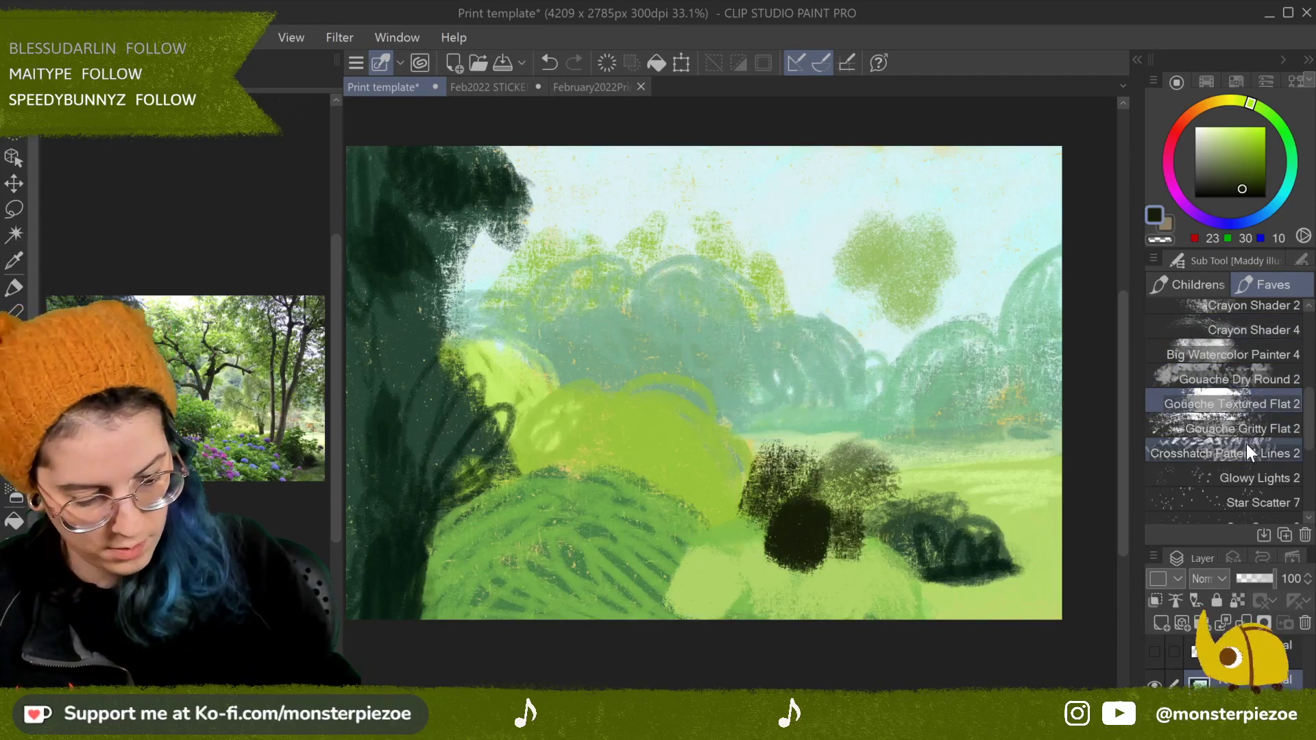
Step: Test dark Crosshatch Patter 1 Lines 2 marks over the distant bushes and a Gouache Textured Flat 2 stroke at the meadow's far edge
click(1247, 452)
drag(812, 422, 929, 363)
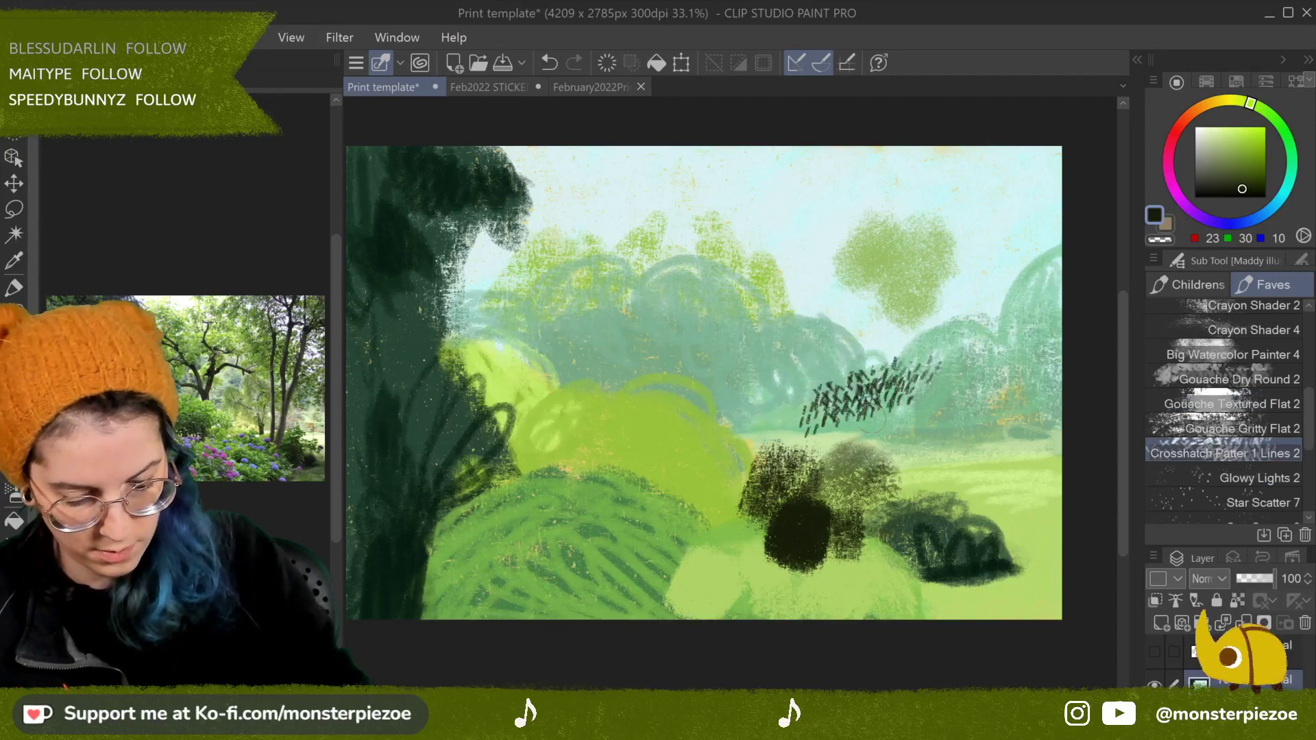
click(1287, 405)
mouse_move(868, 458)
mouse_down()
mouse_move(956, 421)
mouse_move(977, 453)
mouse_up()
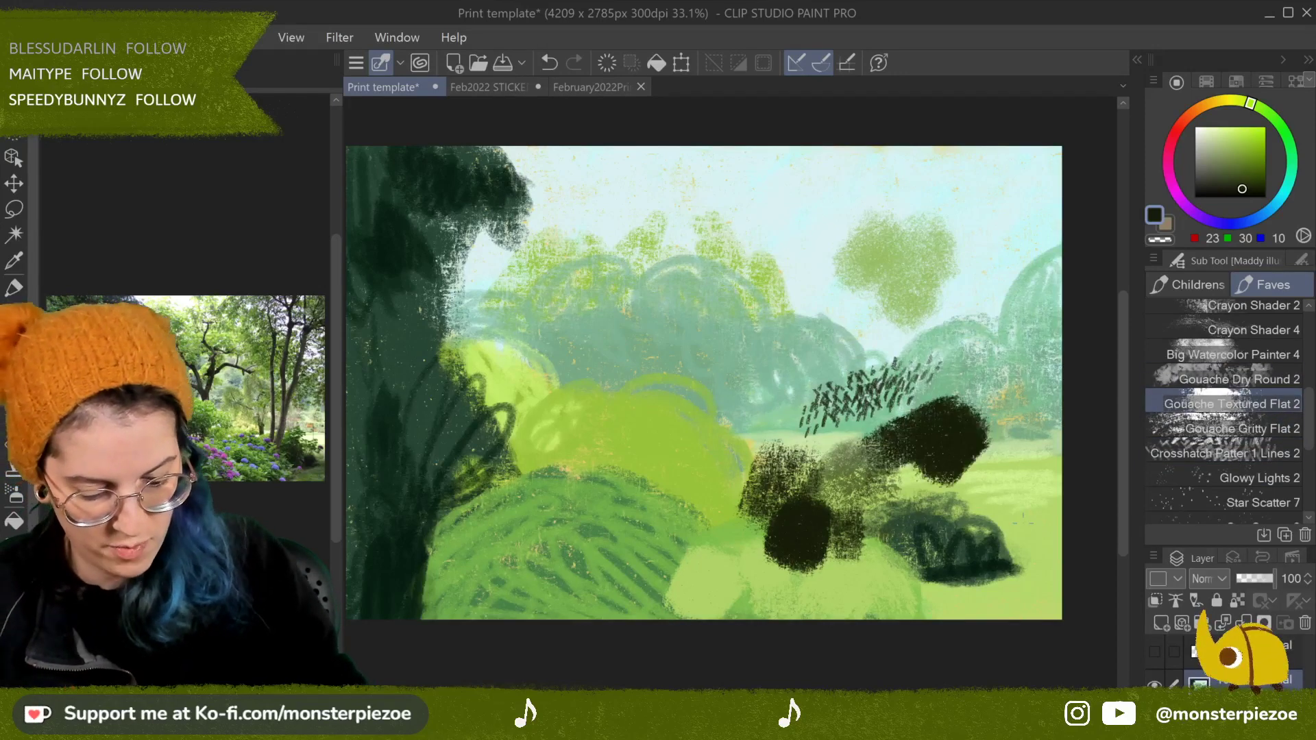
Step: Undo all the dark and light-green brush tests, back to before the crayon patch in the sky
click(549, 61)
click(549, 59)
click(548, 58)
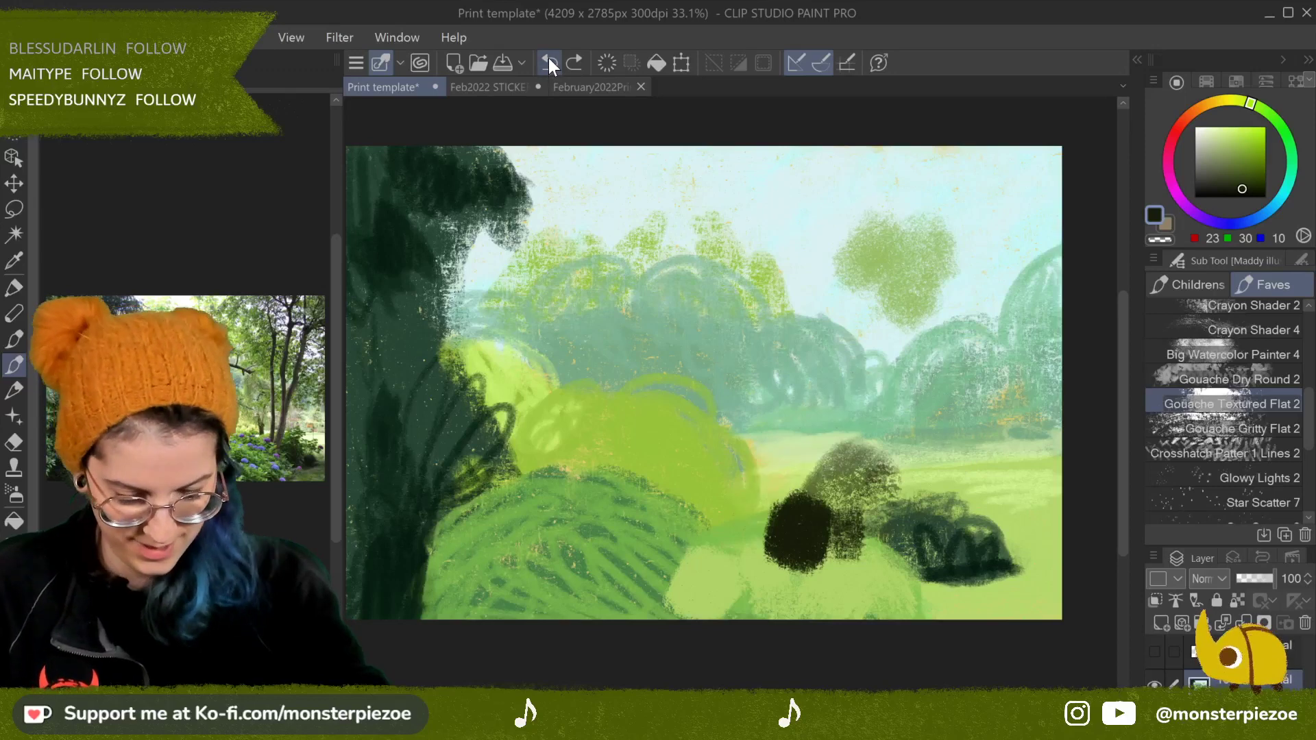
click(549, 59)
click(549, 59)
click(548, 58)
click(547, 60)
click(549, 59)
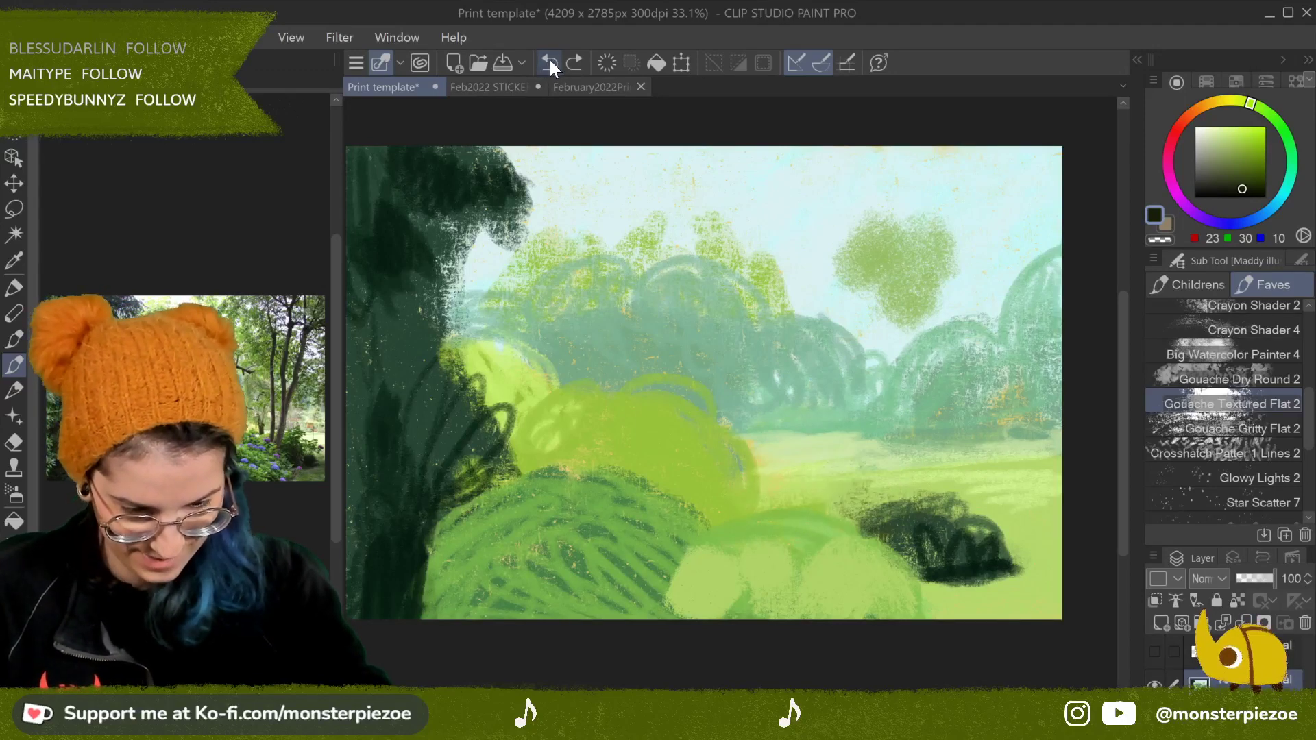
click(550, 60)
click(549, 60)
click(549, 60)
click(550, 59)
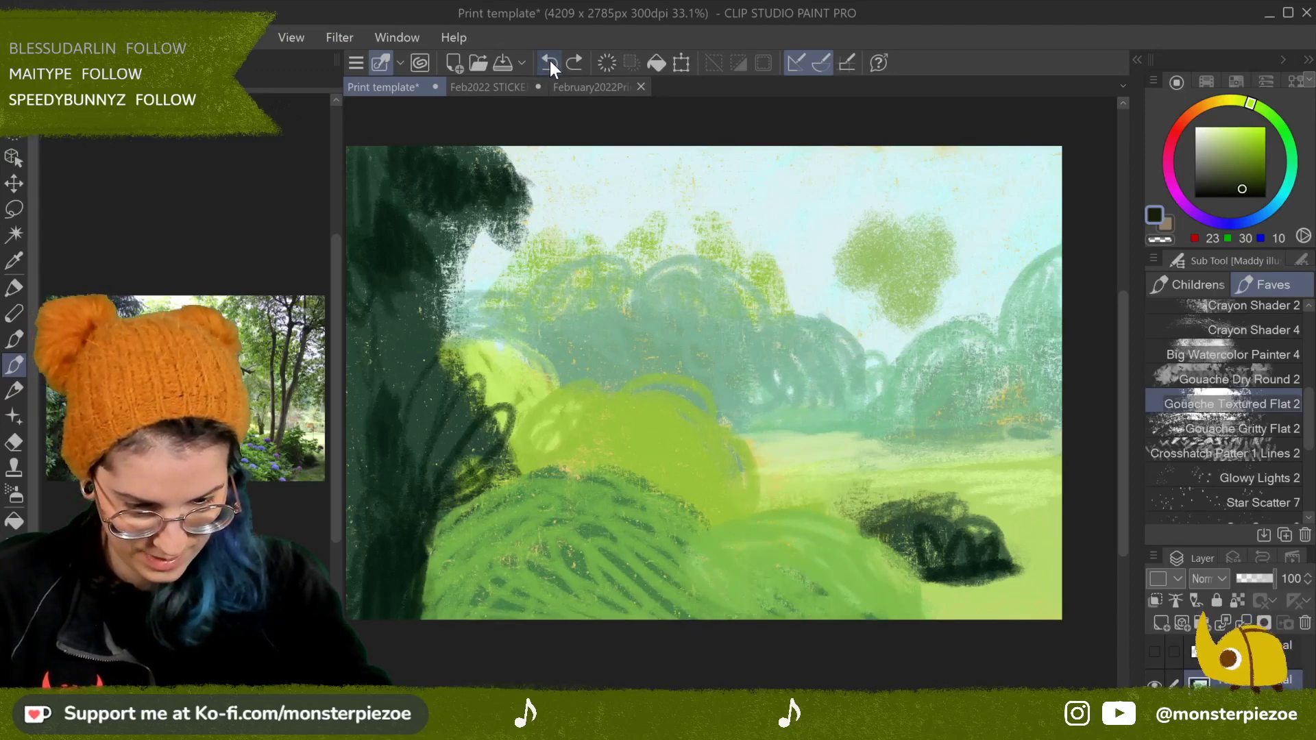
click(549, 60)
click(549, 61)
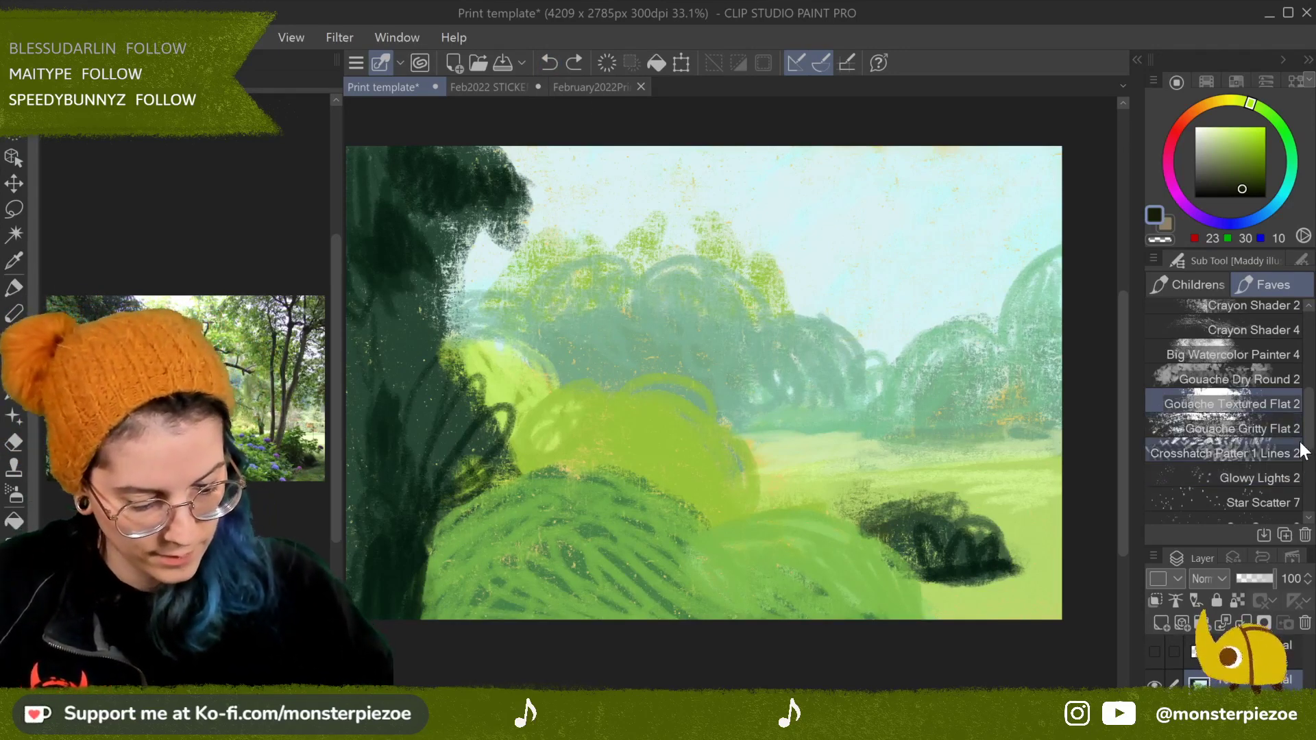
Step: Paint a dark leafy foliage clump in the sky above the distant bushes with Oil Pastel 5 - Dark 2, RGB 23, 30, 10
scroll(1311, 428, up, 1)
drag(1311, 428, 1311, 392)
click(1234, 405)
mouse_move(859, 305)
mouse_down()
mouse_move(939, 248)
mouse_move(916, 281)
mouse_move(972, 253)
mouse_up()
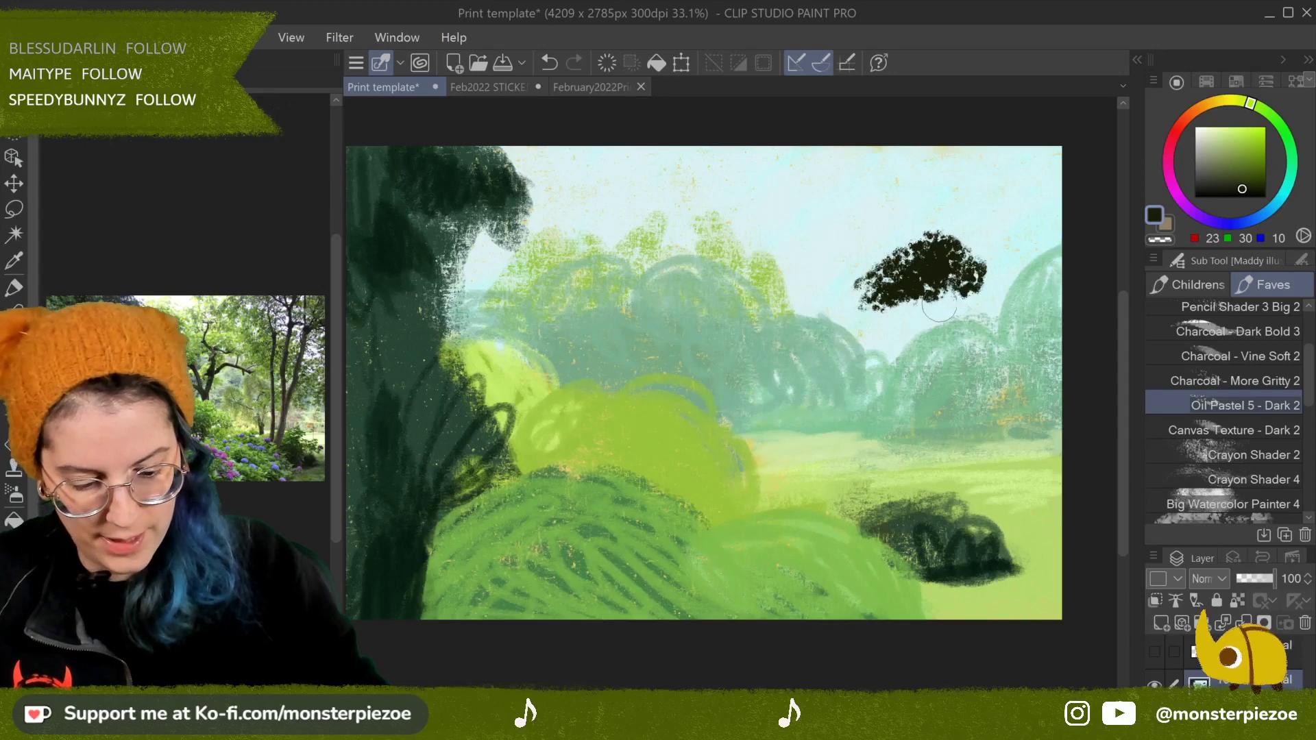
Step: Add a second dark foliage patch in the sky beside the oil pastel clump with Gouache Gritty Flat 2, RGB 23, 30, 10
mouse_move(1311, 401)
mouse_down()
mouse_move(1308, 431)
mouse_move(1289, 433)
mouse_up()
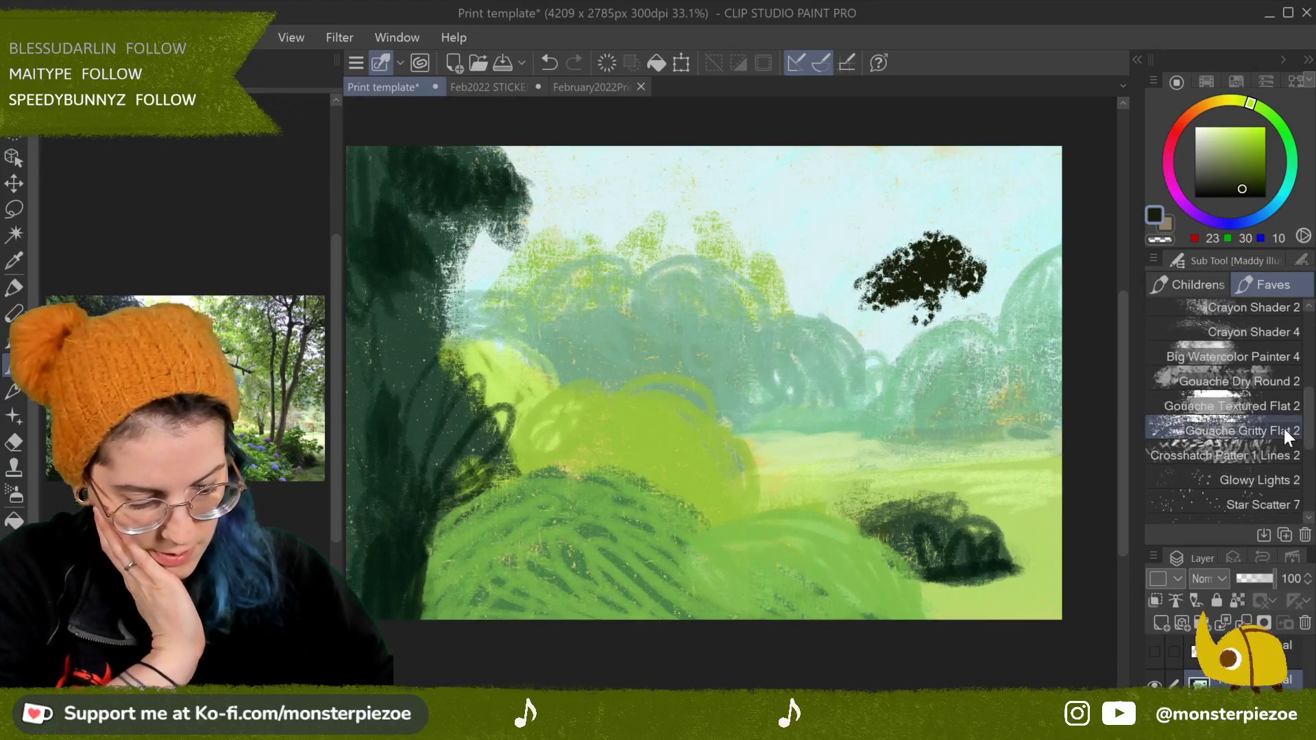
click(1289, 434)
mouse_move(751, 257)
mouse_down()
mouse_move(803, 206)
mouse_move(830, 240)
mouse_move(891, 179)
mouse_move(823, 254)
mouse_move(864, 247)
mouse_up()
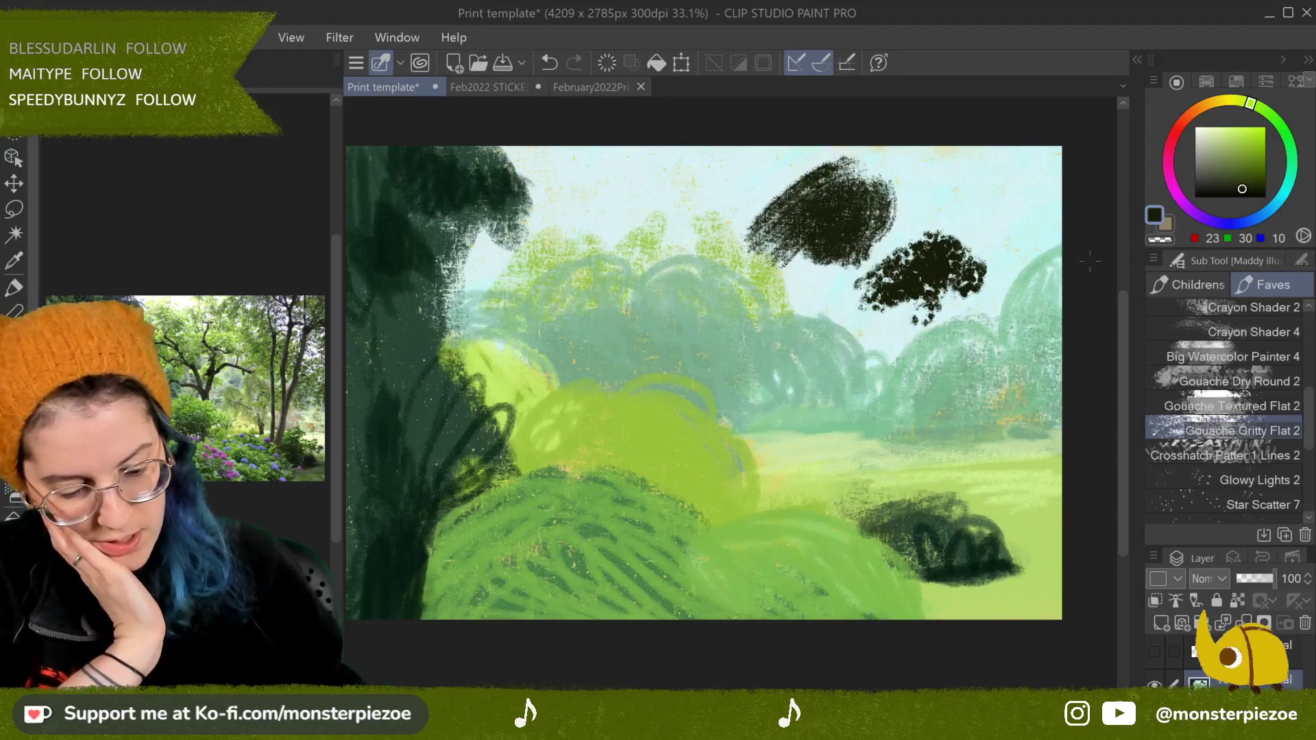
Step: Test a dark Gouache Textured Flat 2 patch in the sky, then undo all the dark foliage tests there
click(1261, 406)
mouse_move(987, 185)
mouse_down()
mouse_move(1028, 240)
mouse_move(960, 172)
mouse_move(973, 209)
mouse_up()
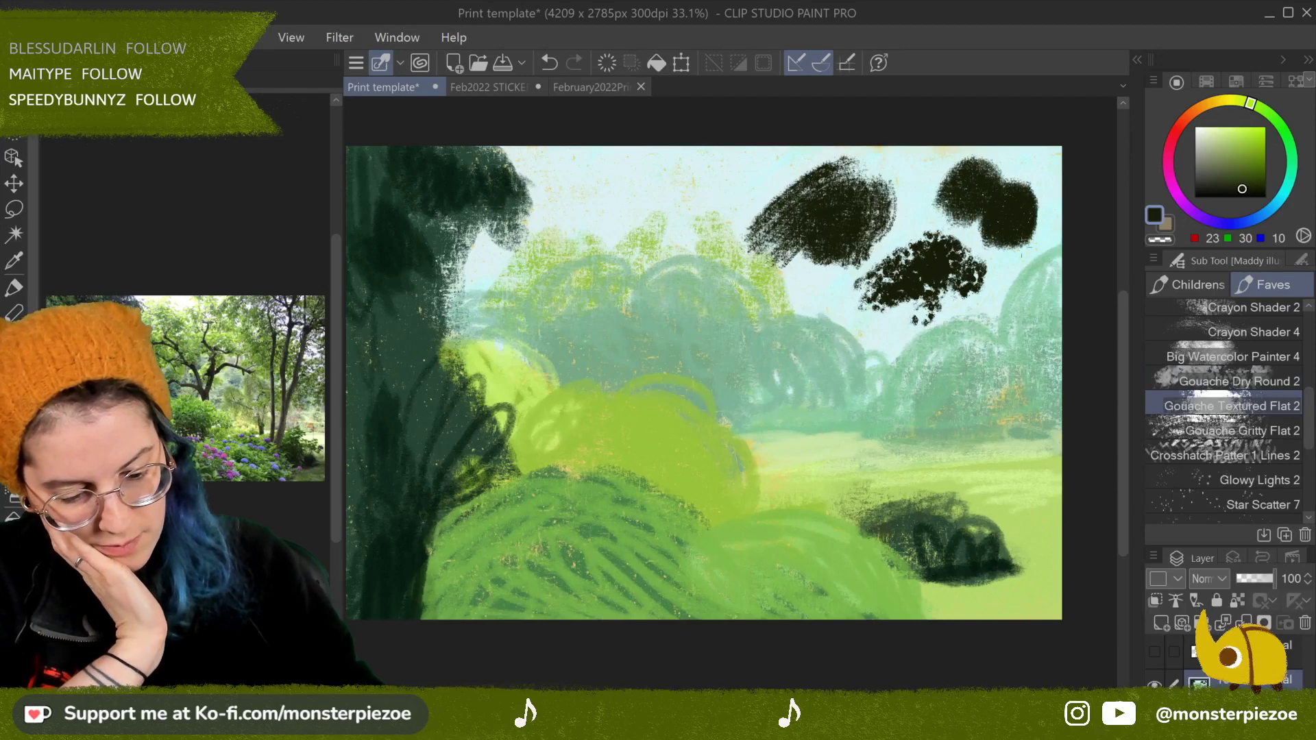
click(549, 63)
click(549, 62)
click(550, 62)
click(549, 63)
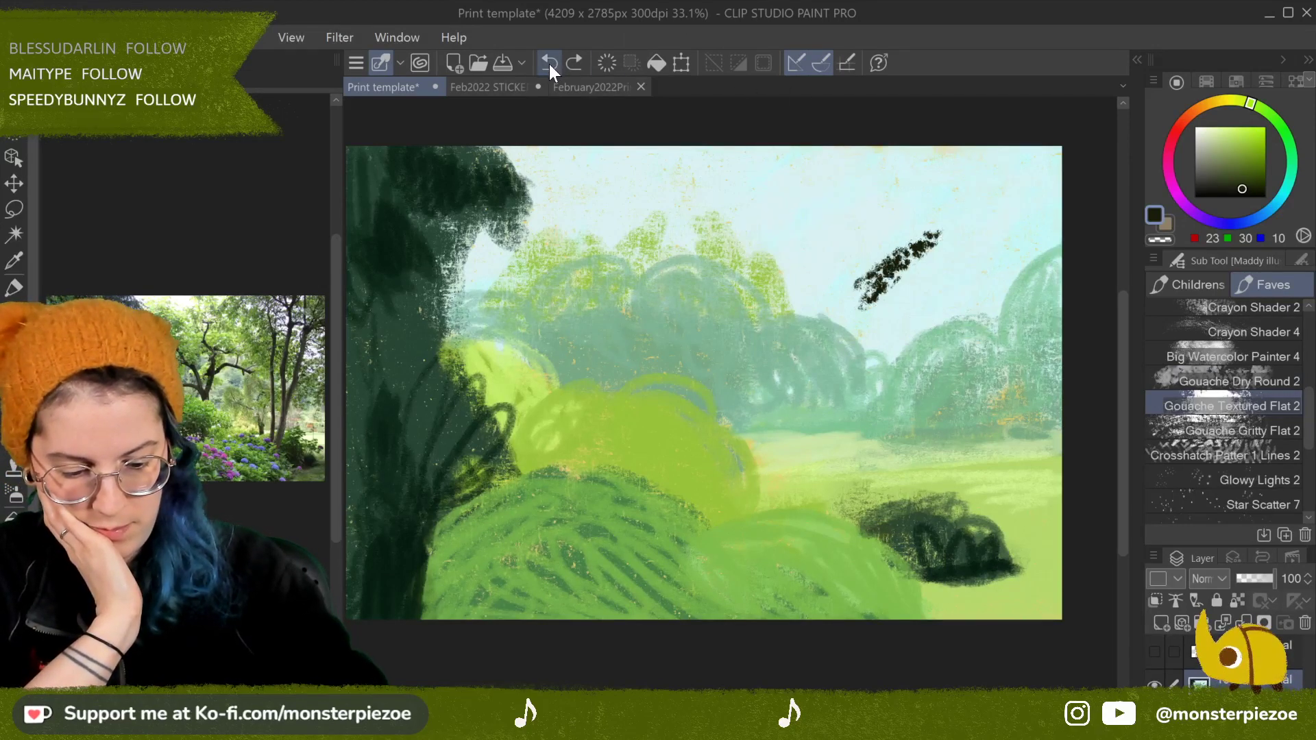
click(550, 64)
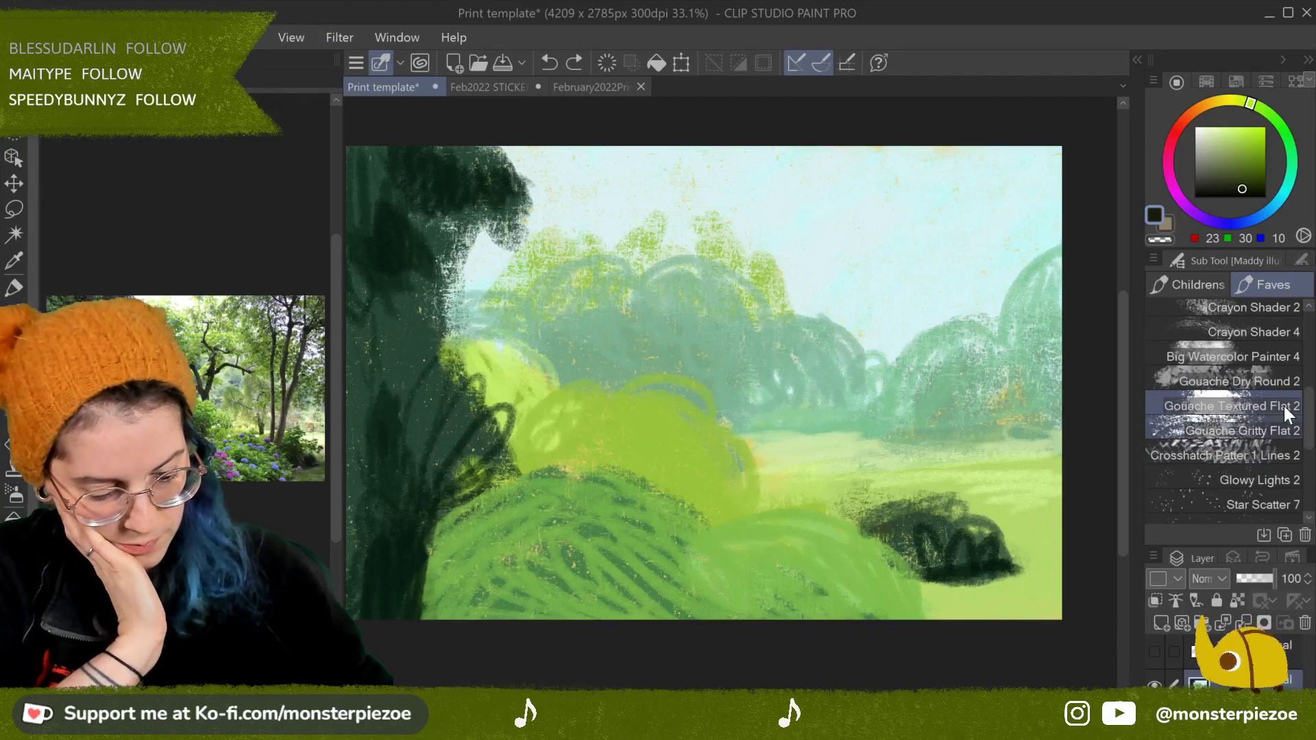
Step: Test dark Canvas Texture - Dark 2, Charcoal - Dark Bold 3 and Charcoal - Vine Soft 2 marks in the sky, RGB 23, 30, 10
drag(1309, 414, 1310, 363)
click(1276, 455)
mouse_move(853, 199)
mouse_down()
mouse_move(877, 198)
mouse_move(892, 233)
mouse_move(839, 225)
mouse_move(826, 278)
mouse_up()
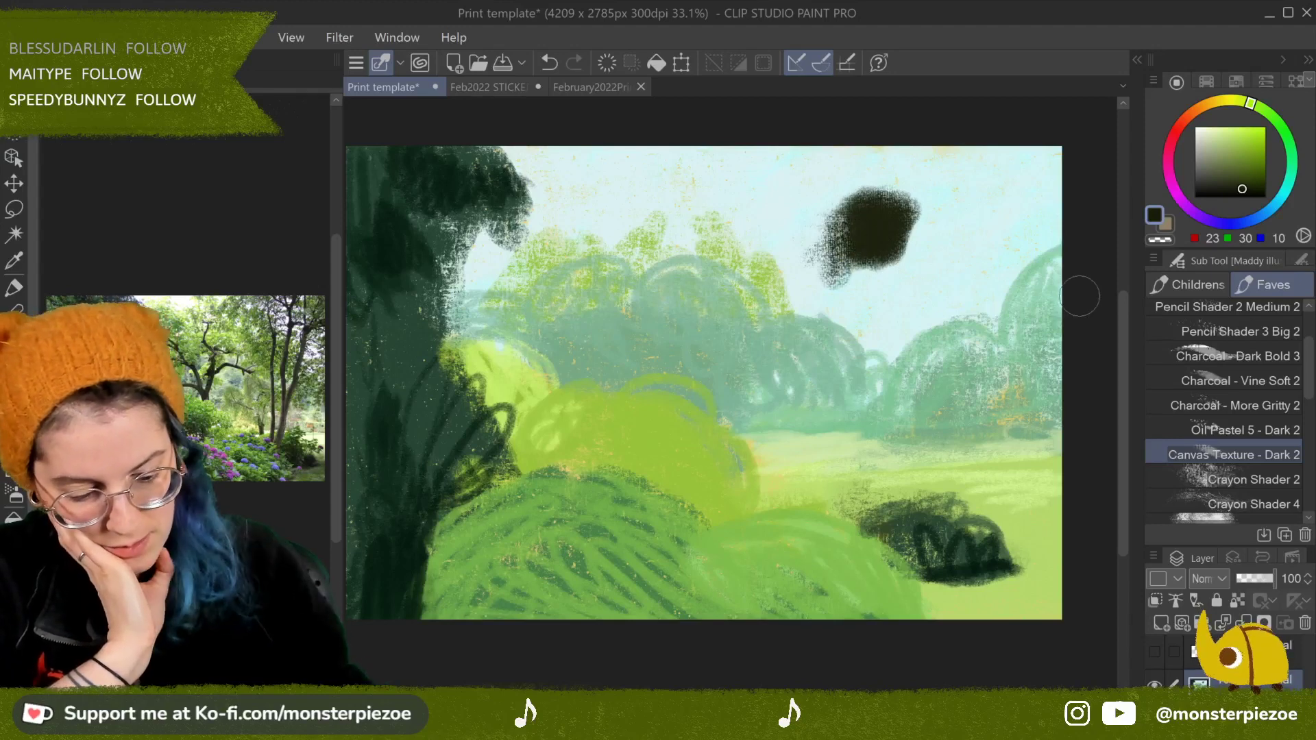
scroll(1292, 399, up, 3)
click(1276, 423)
mouse_move(1022, 182)
mouse_down()
mouse_move(960, 233)
mouse_move(936, 281)
mouse_up()
click(1256, 447)
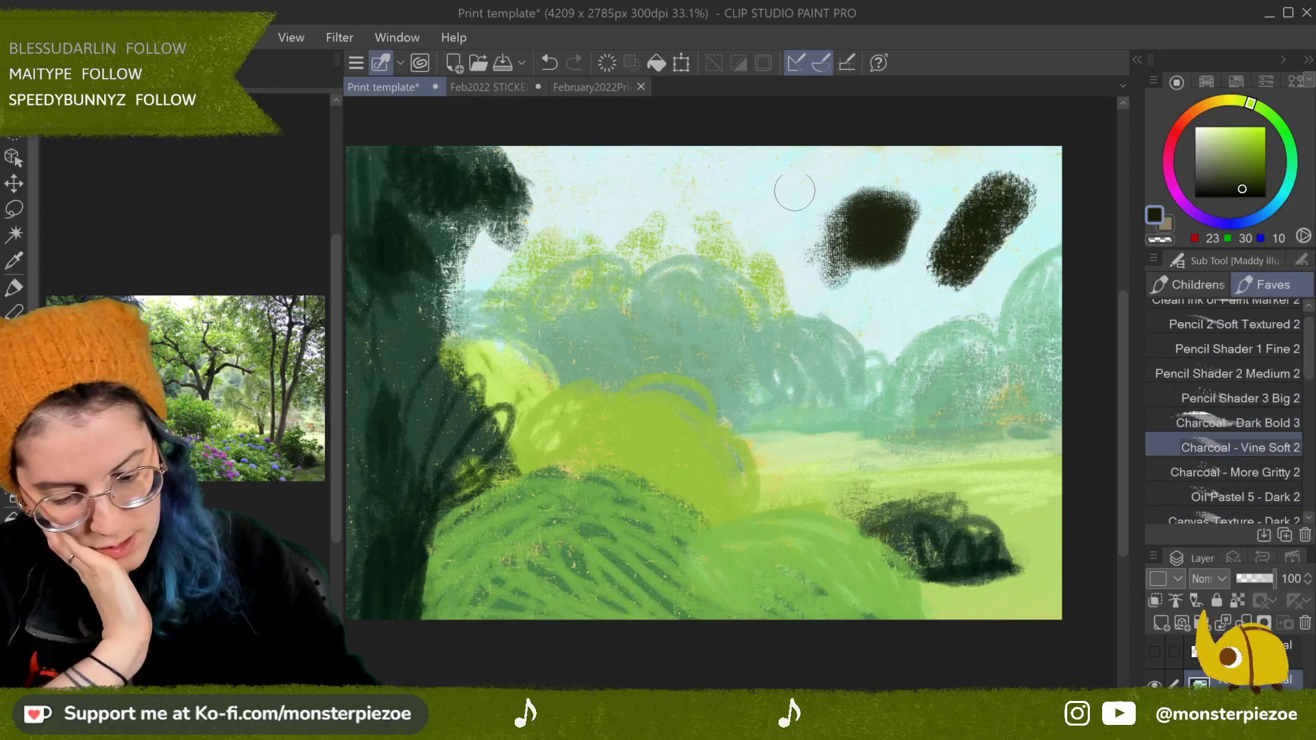
drag(797, 179, 760, 254)
Step: Test dark Charcoal - More Gritty 2 and Oil Pastel 5 - Dark 2 foliage patches over the distant bushes
click(1259, 474)
key(super+a)
click(857, 369)
mouse_move(869, 360)
mouse_down()
mouse_move(912, 339)
mouse_move(915, 357)
mouse_move(961, 357)
mouse_move(905, 353)
mouse_up()
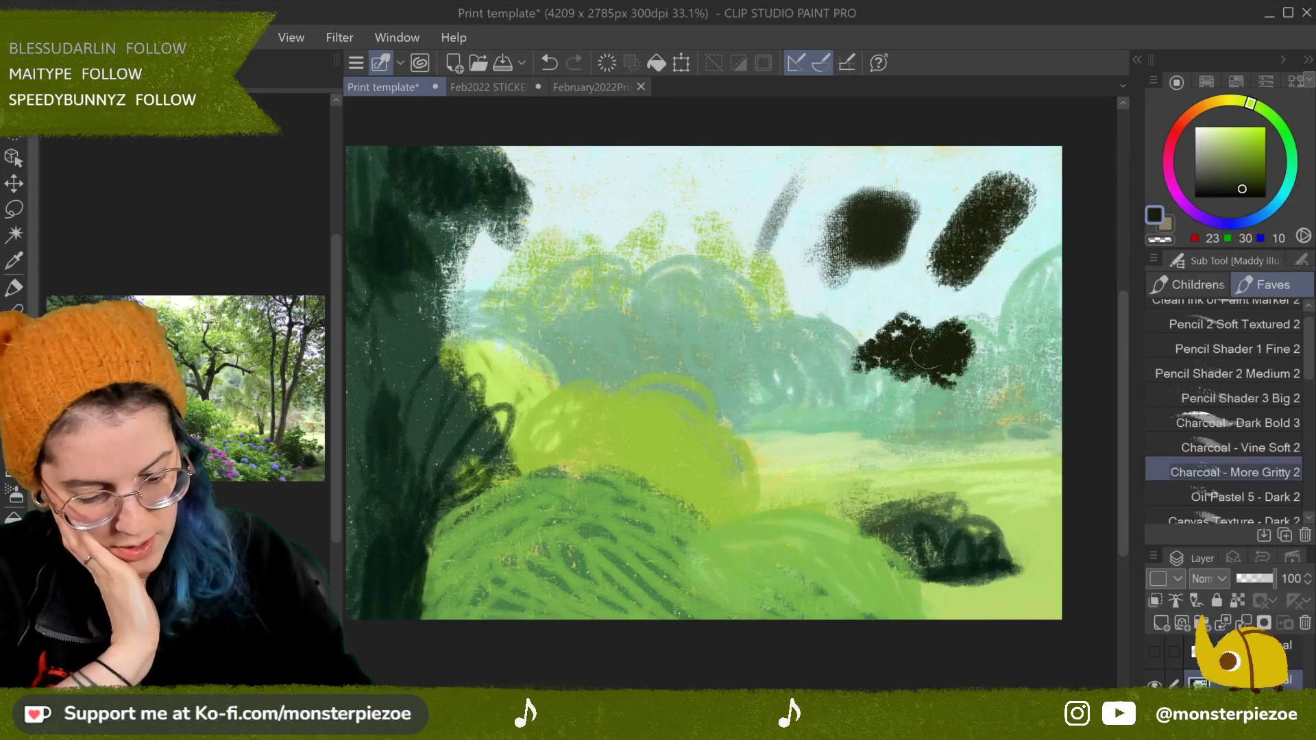
click(1286, 497)
drag(793, 336, 816, 394)
drag(994, 366, 1007, 422)
Step: Test dense and light dark strokes of Charcoal - More Gritty 2 over the meadow's far edge
click(1276, 472)
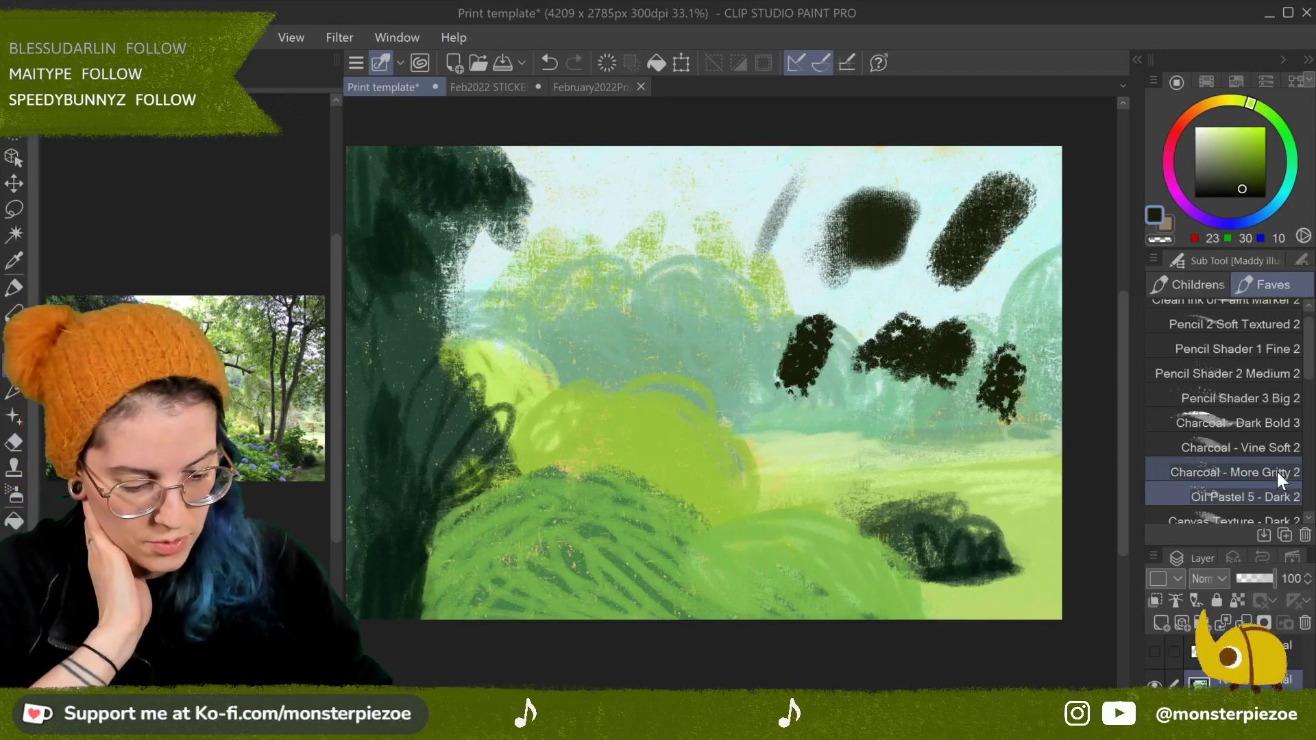
drag(895, 413, 967, 470)
scroll(967, 469, up, 1)
scroll(752, 393, up, 1)
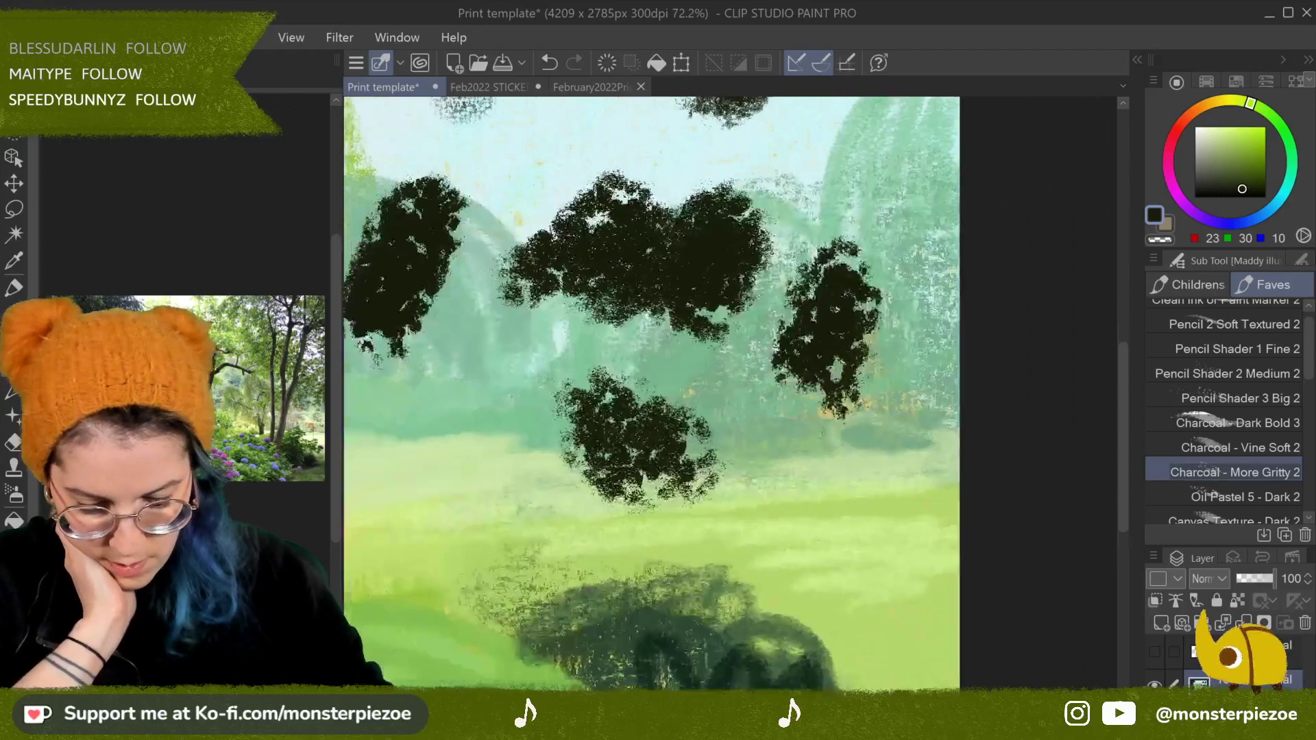
mouse_move(759, 476)
mouse_down()
mouse_move(773, 571)
mouse_move(770, 466)
mouse_move(771, 531)
mouse_up()
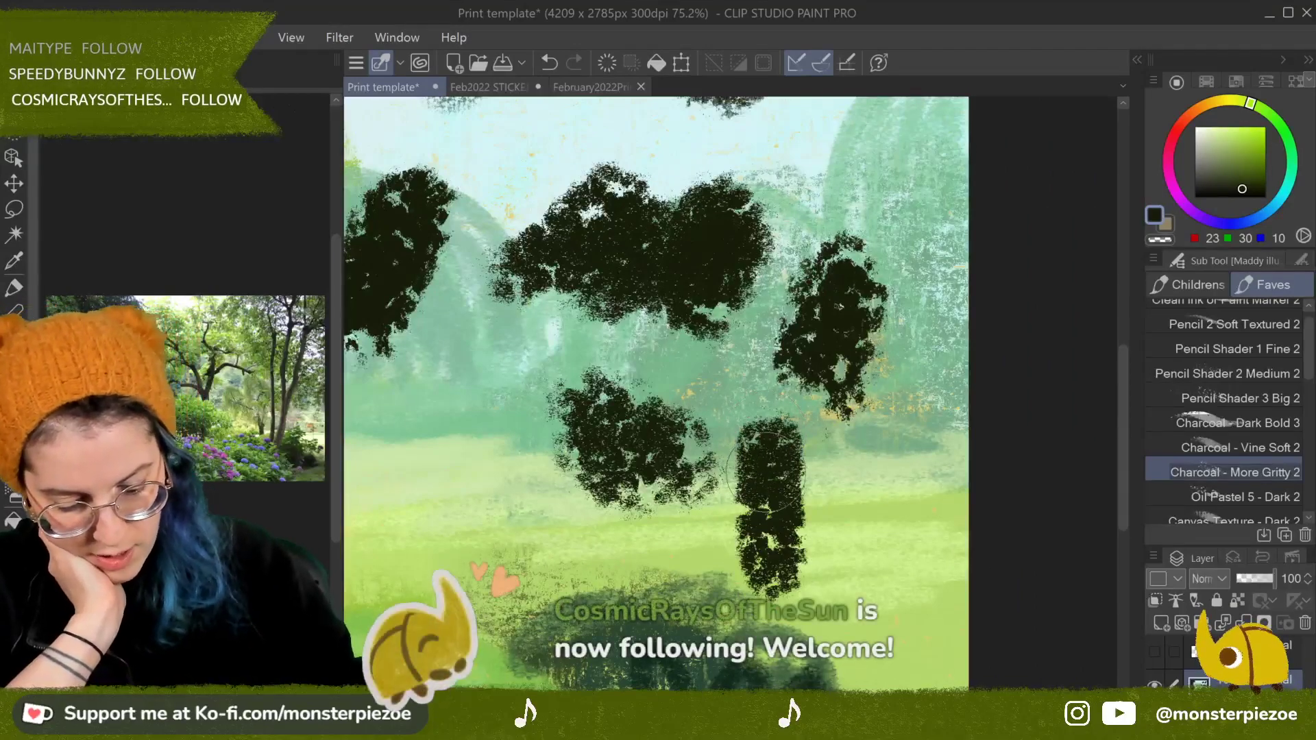
drag(843, 487, 849, 573)
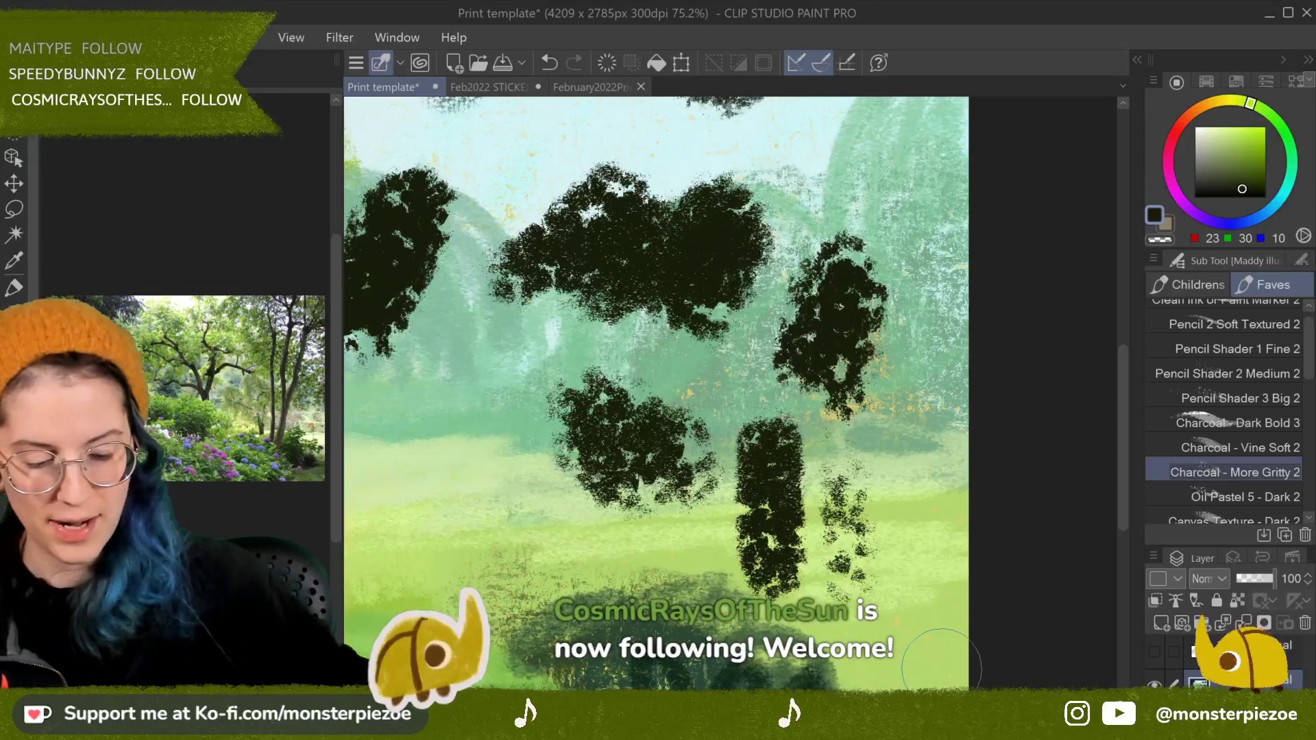
Step: Undo all the dark charcoal, canvas texture and oil pastel test marks over the sky, bushes and meadow
scroll(827, 376, down, 3)
drag(731, 391, 824, 426)
click(549, 63)
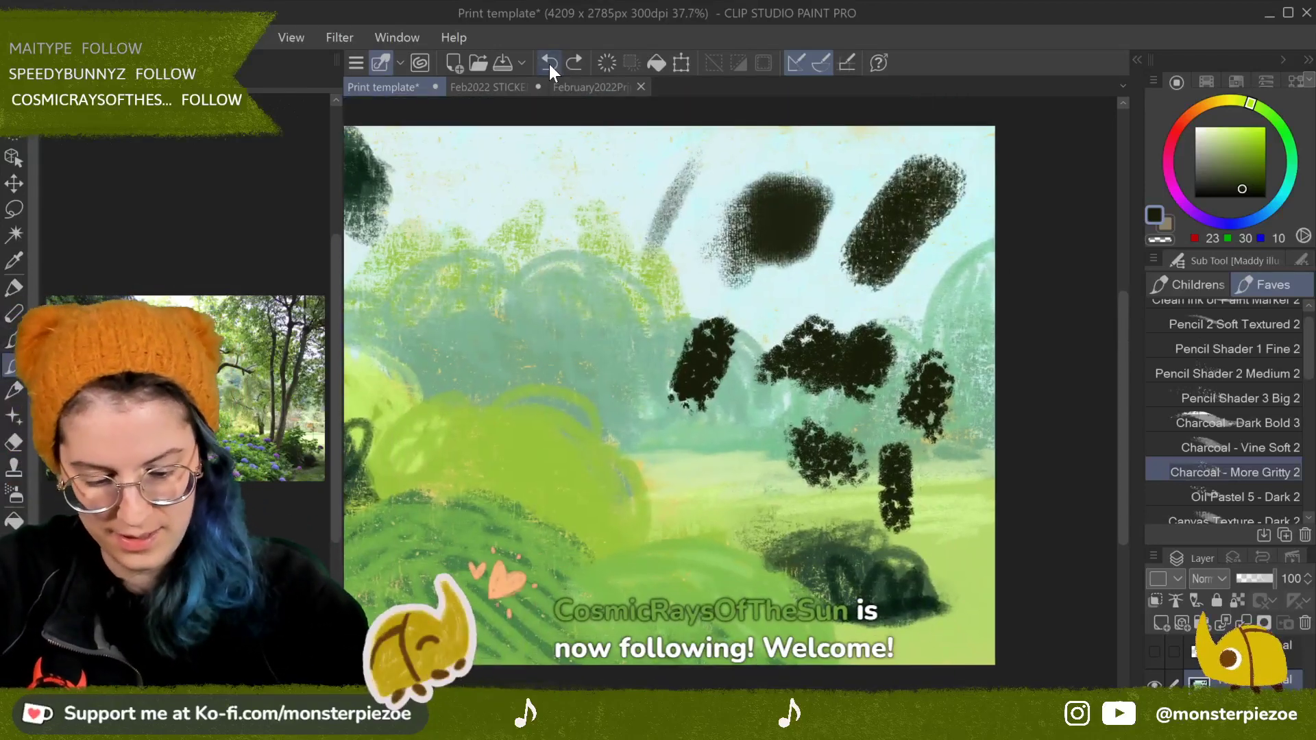
click(547, 62)
click(547, 61)
click(549, 61)
click(549, 63)
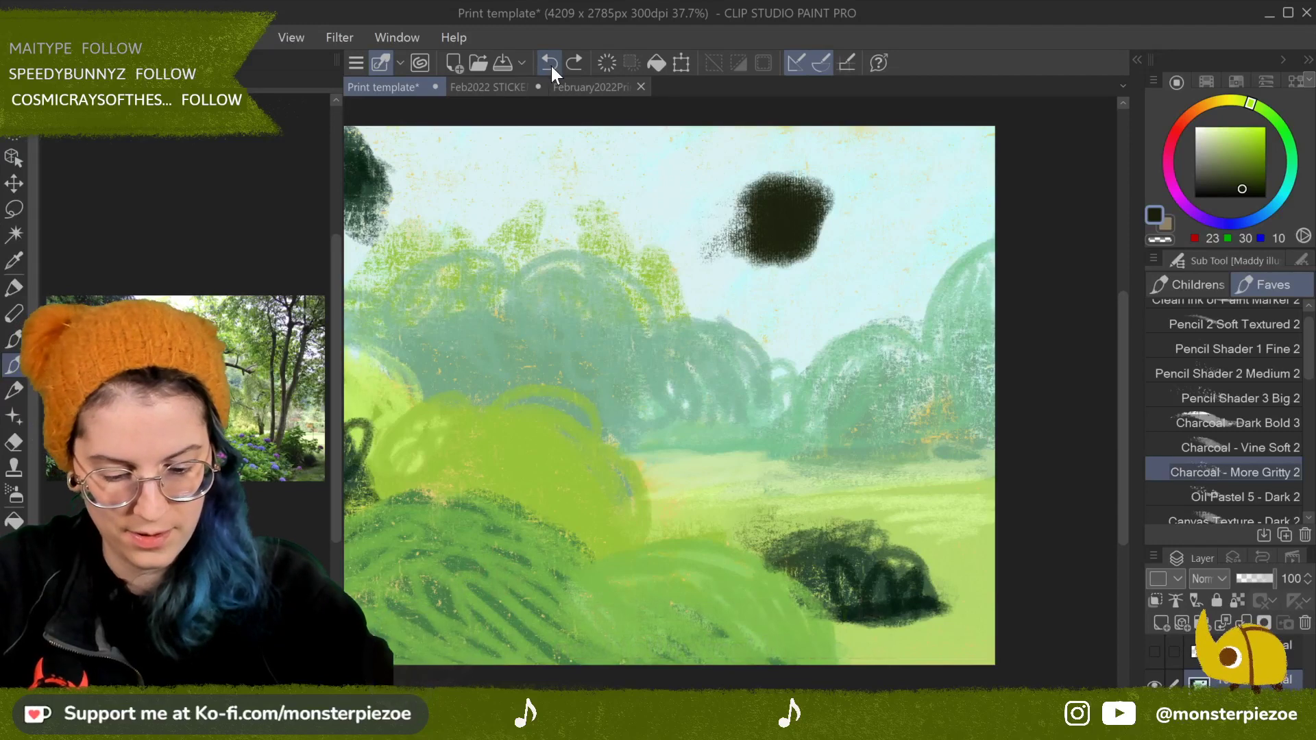
click(551, 65)
scroll(903, 414, down, 2)
drag(851, 430, 935, 447)
scroll(915, 454, up, 1)
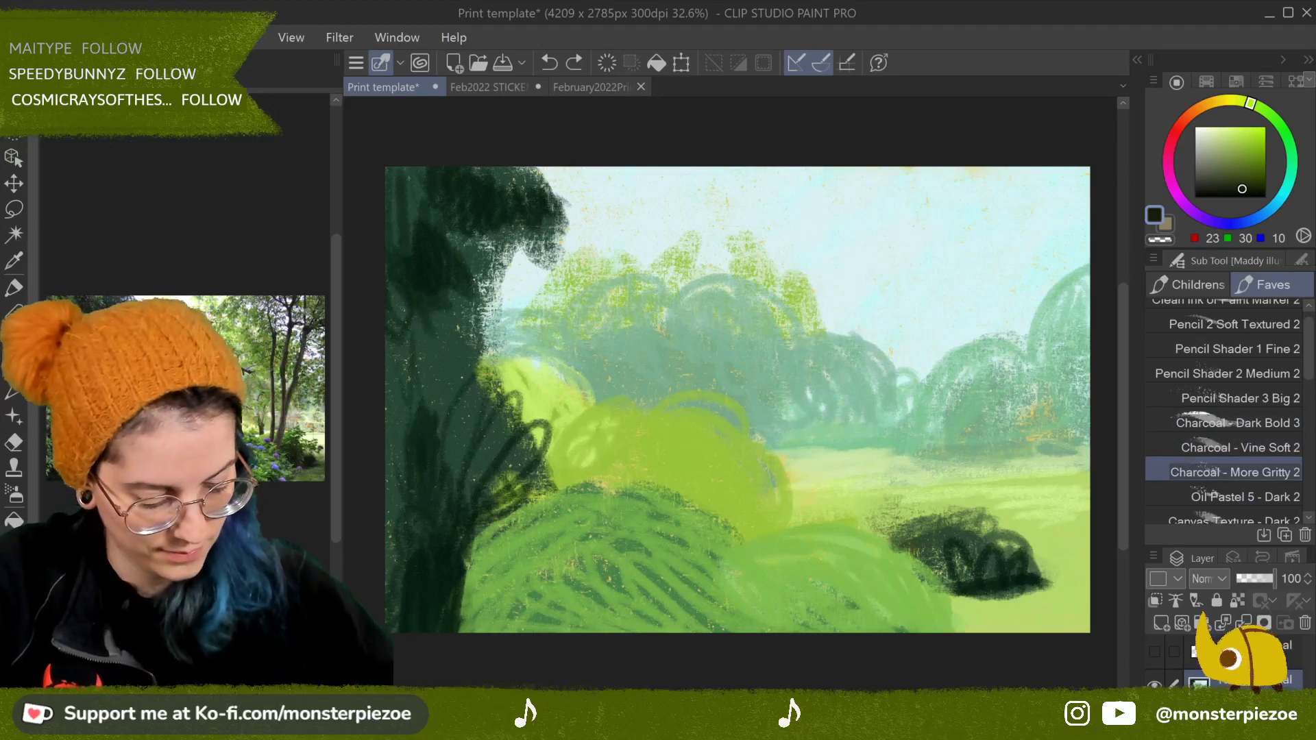
Step: Paint an olive shadow around the small dark bush in the meadow's foreground corner with Gouache Textured Flat 2, RGB 104, 134, 39
drag(1310, 361, 1310, 393)
scroll(1292, 401, down, 5)
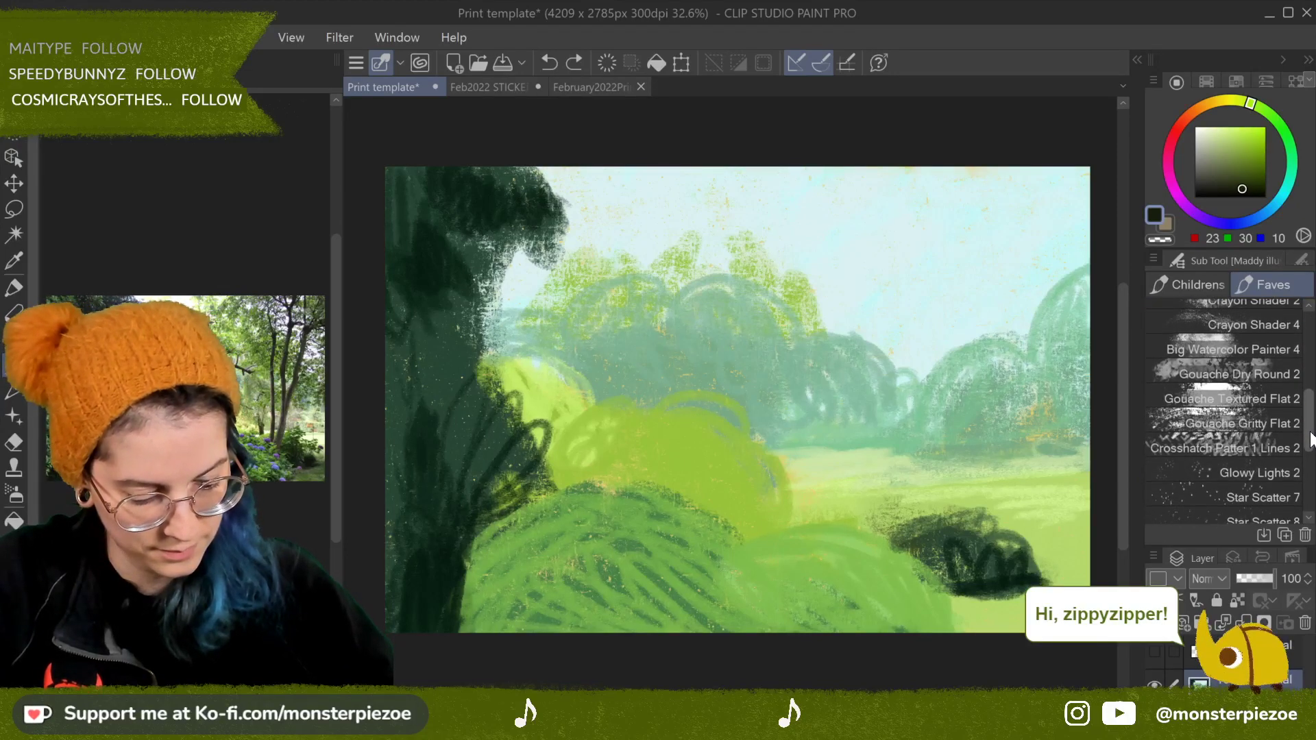
click(1293, 396)
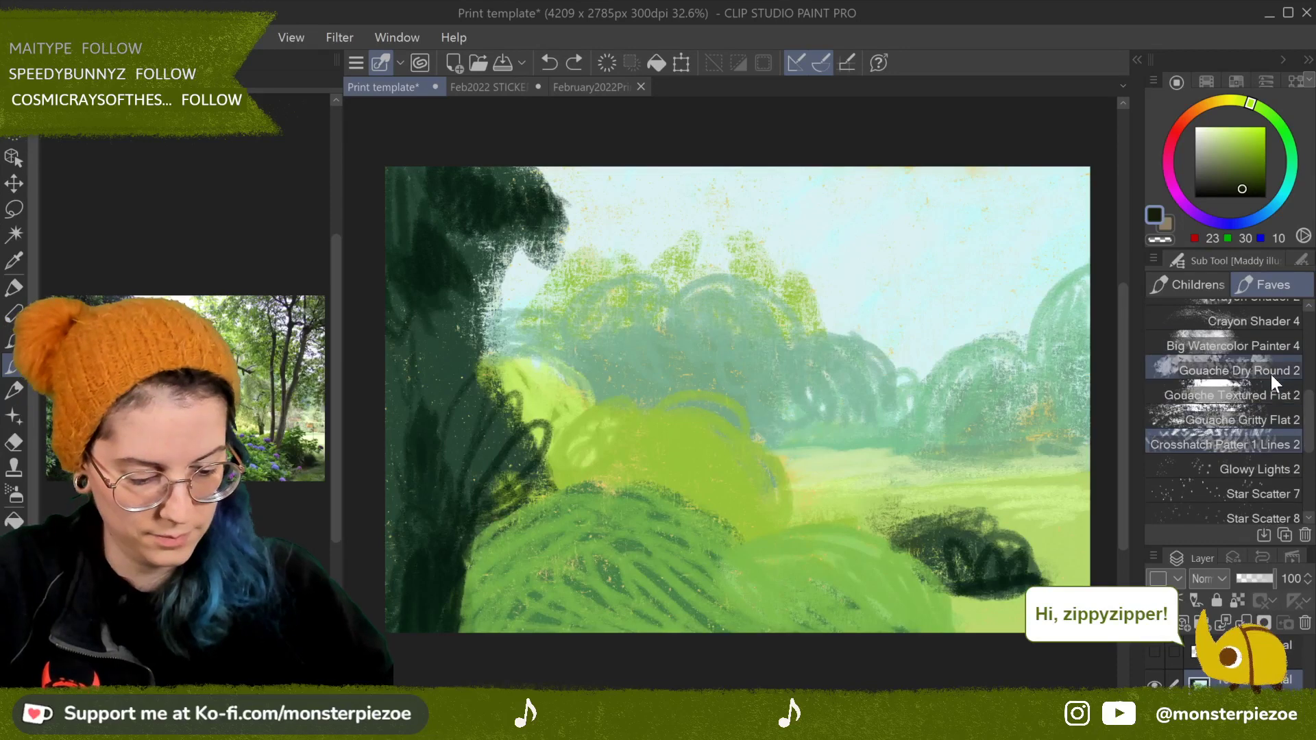
click(1272, 377)
click(1272, 392)
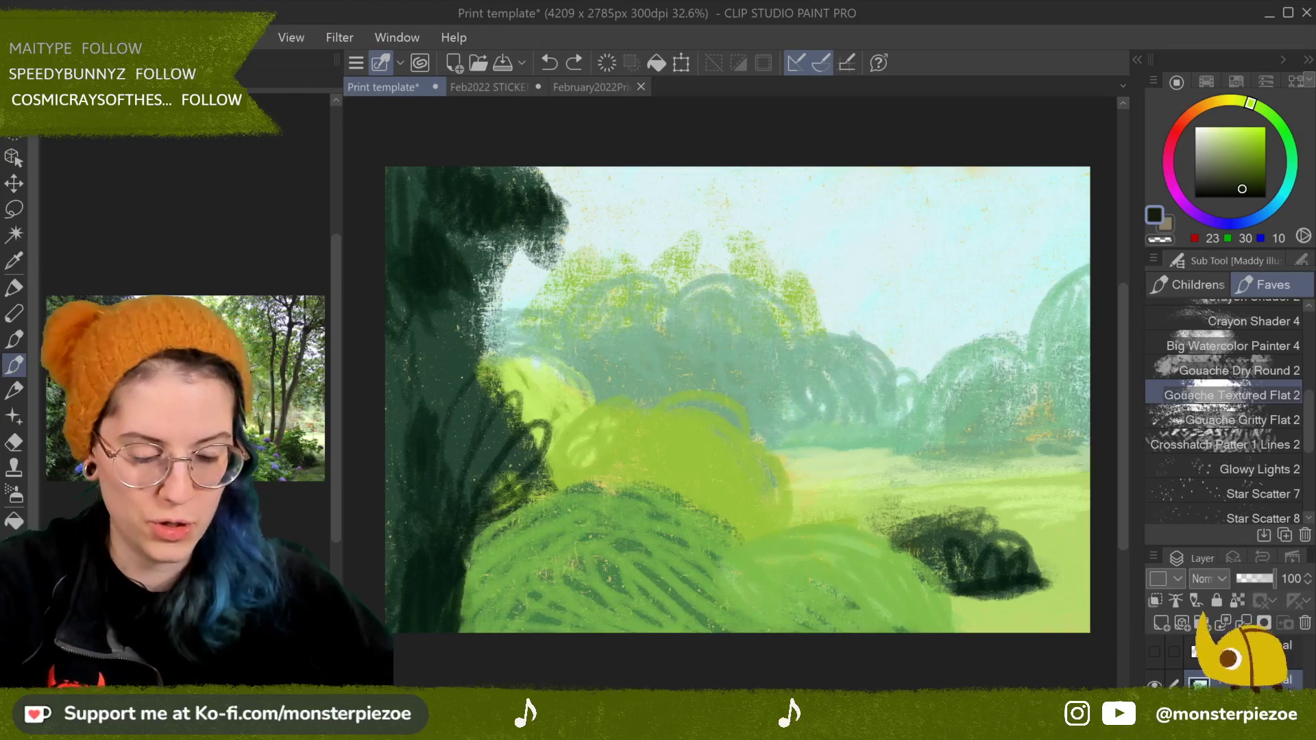
drag(1232, 142, 1245, 163)
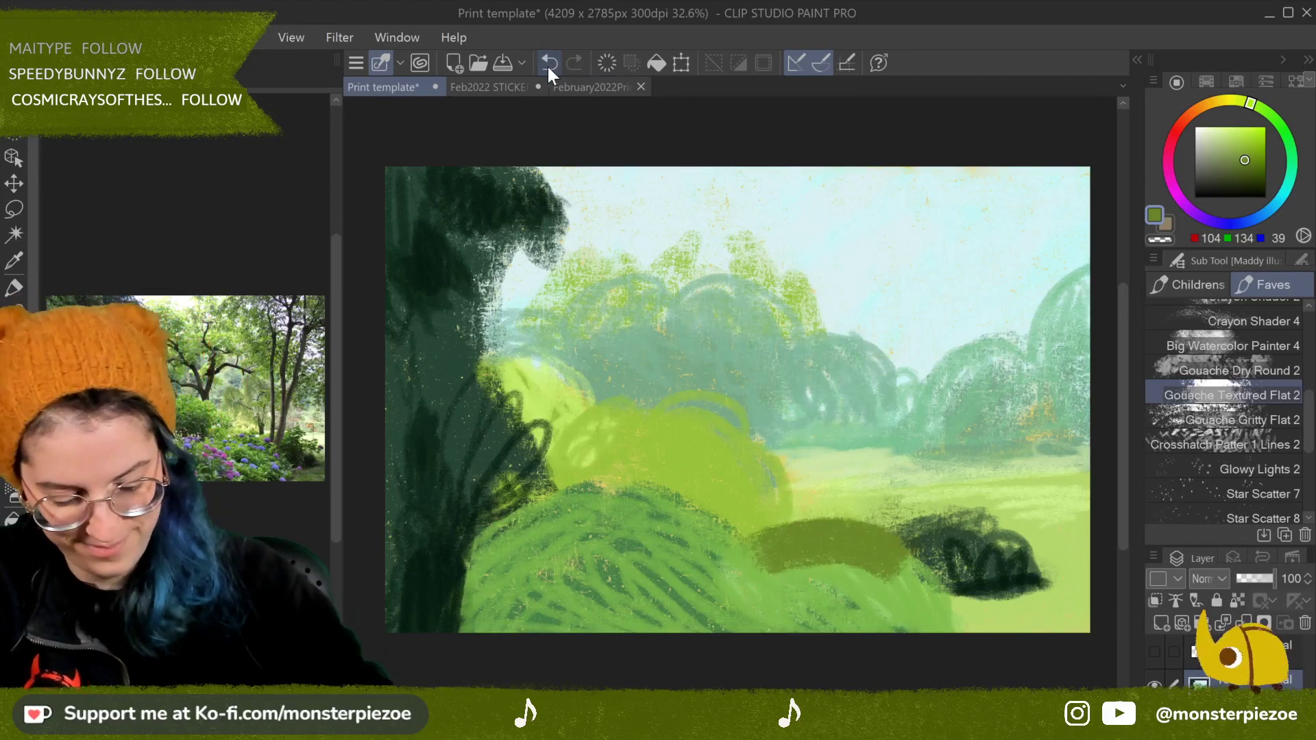
scroll(1306, 422, up, 1)
scroll(1306, 422, down, 2)
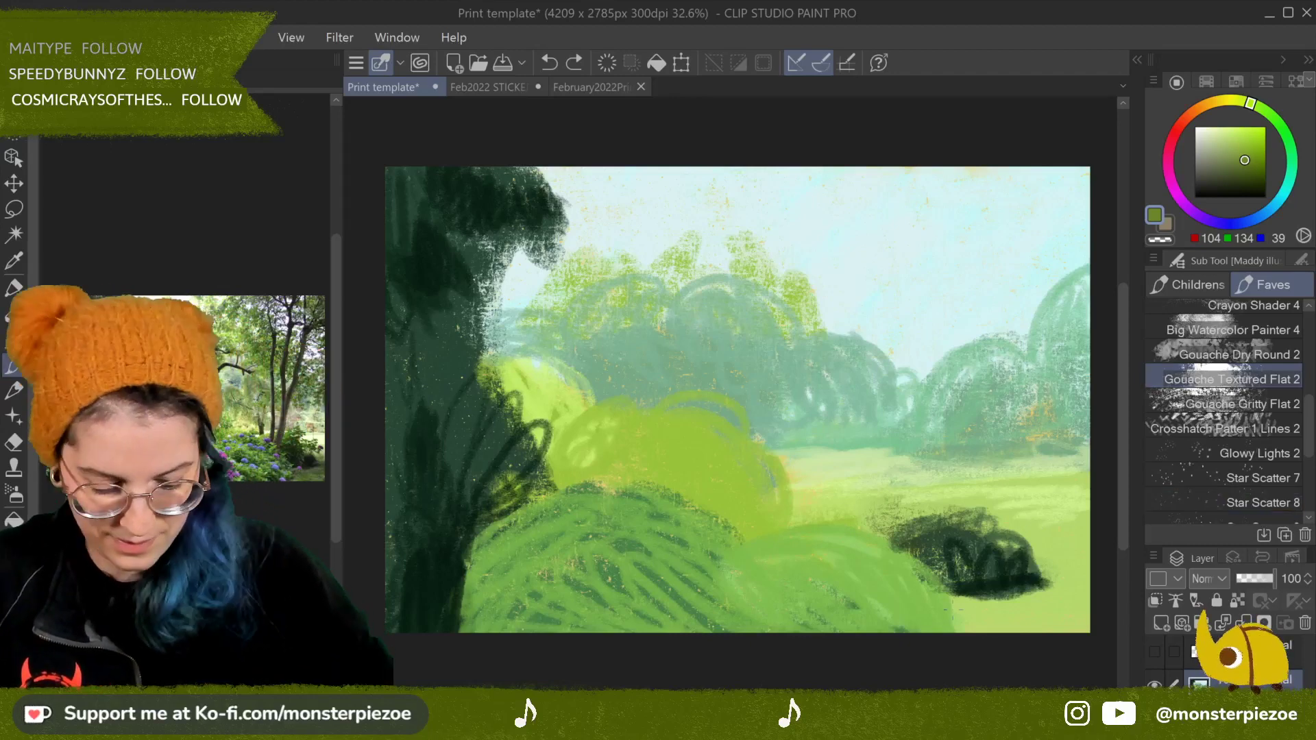
drag(963, 617, 1073, 614)
mouse_move(946, 627)
mouse_down()
mouse_move(1062, 590)
mouse_move(1079, 628)
mouse_up()
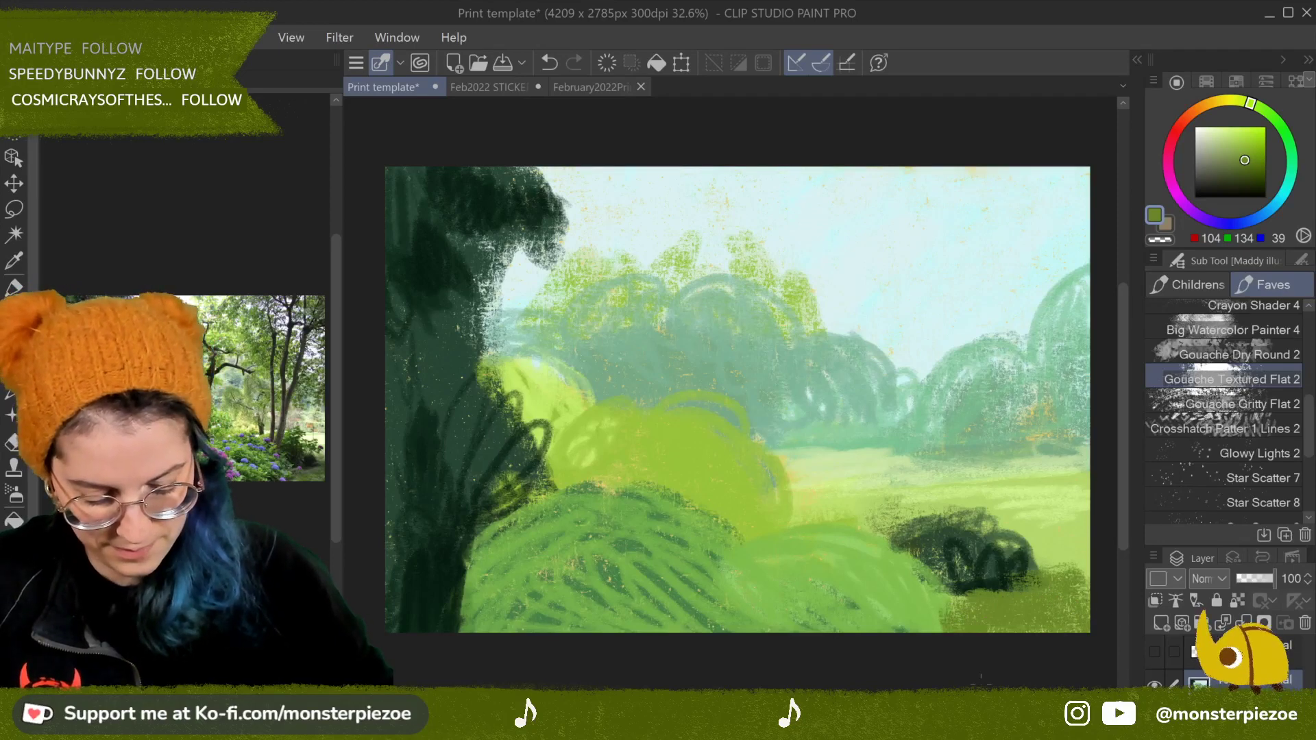
drag(1063, 565, 1084, 525)
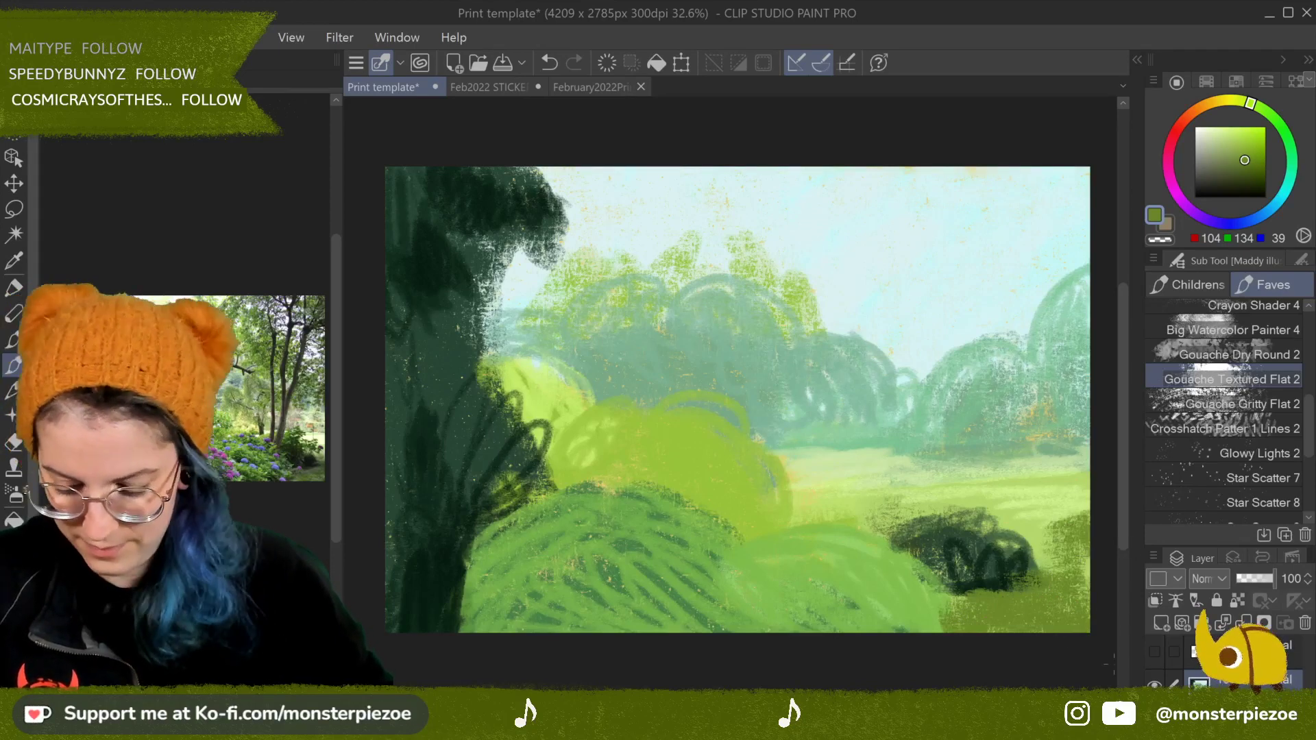
Step: Repaint the large foreground bush beside the tree in dark green, RGB 44, 95, 64, using Gouache Textured Flat 2
alt+click(888, 593)
alt+click(919, 546)
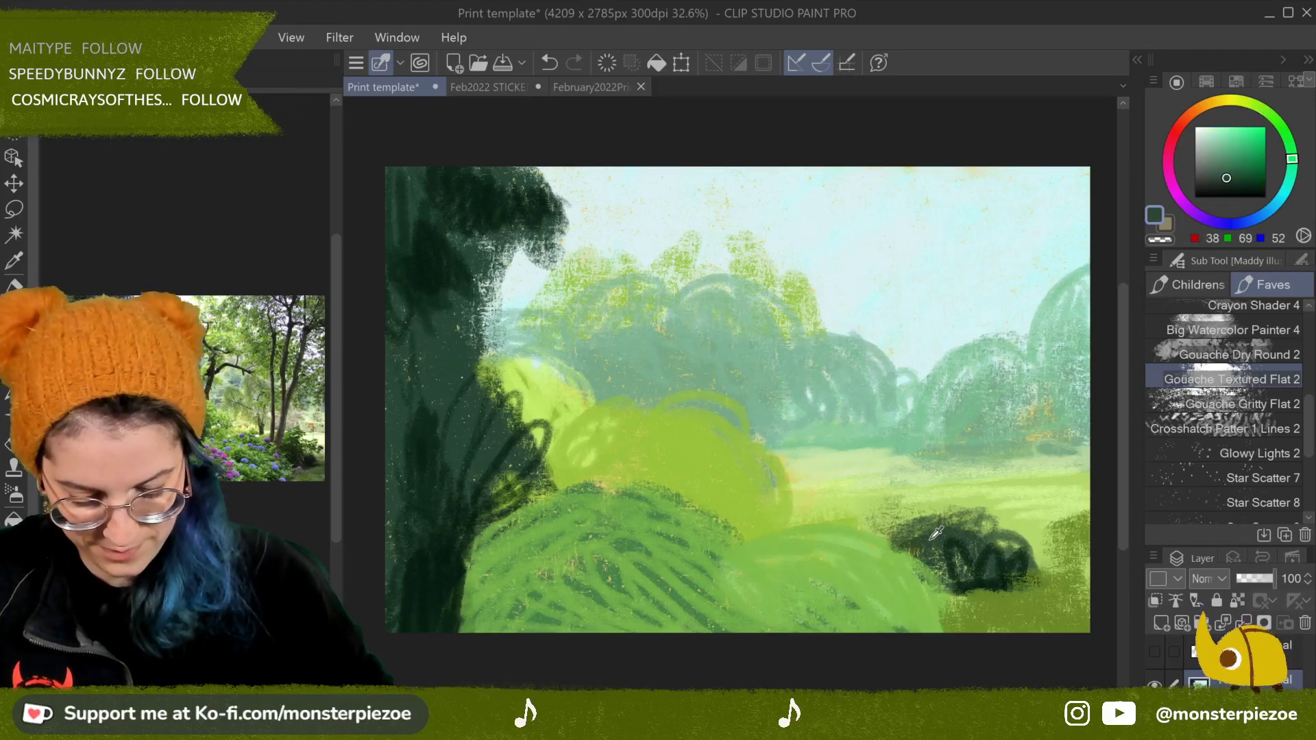
drag(1228, 162, 1291, 154)
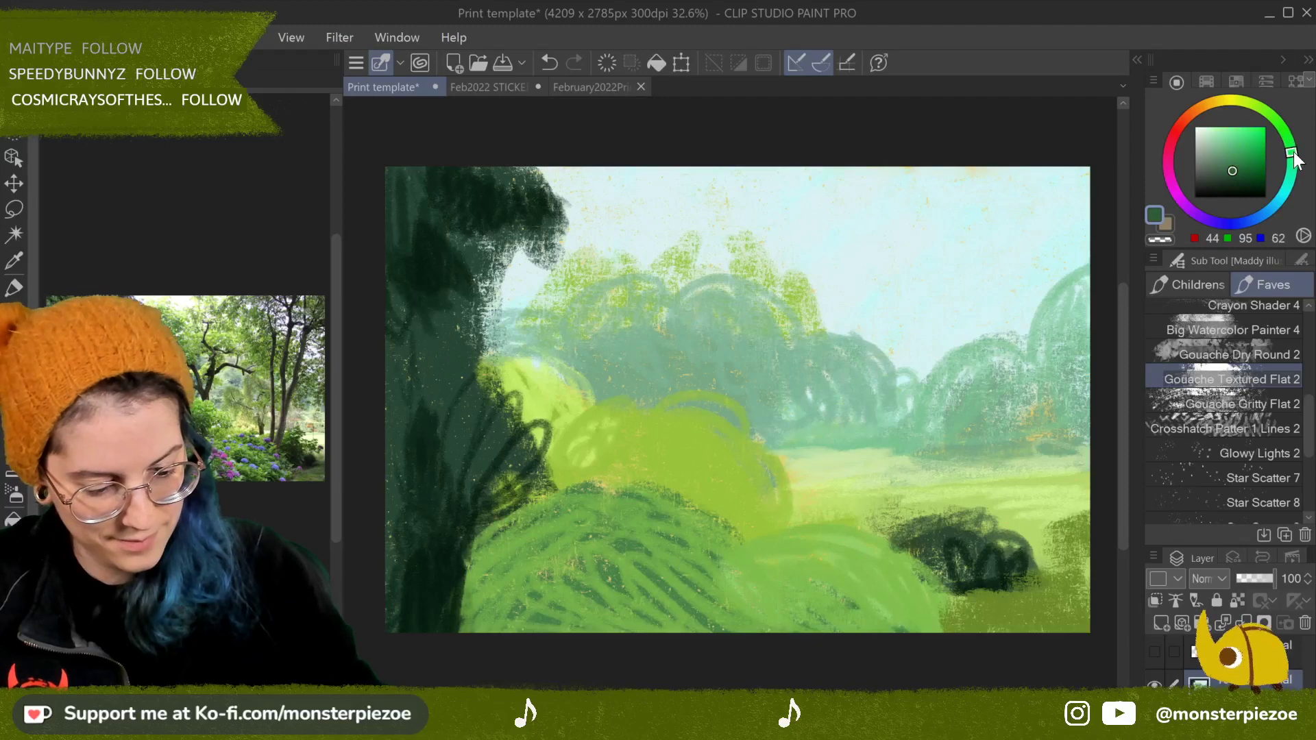
mouse_move(545, 552)
mouse_down()
mouse_move(600, 539)
mouse_move(531, 541)
mouse_move(596, 514)
mouse_move(699, 542)
mouse_move(637, 576)
mouse_up()
mouse_move(506, 541)
mouse_down()
mouse_move(442, 617)
mouse_move(593, 572)
mouse_up()
drag(484, 631, 610, 566)
mouse_move(579, 631)
mouse_down()
mouse_move(668, 552)
mouse_move(703, 497)
mouse_move(662, 535)
mouse_up()
drag(683, 480, 576, 514)
drag(747, 507, 679, 607)
drag(744, 473, 620, 552)
drag(785, 536, 730, 630)
mouse_move(757, 593)
mouse_down()
mouse_move(706, 631)
mouse_move(679, 630)
mouse_up()
drag(686, 612, 597, 629)
drag(511, 577, 479, 629)
Step: Cover the second foreground bush down to the olive ground with the same dark green, RGB 44, 95, 64
drag(785, 545, 744, 584)
drag(865, 531, 753, 577)
drag(953, 543, 847, 630)
mouse_move(909, 580)
mouse_down()
mouse_move(860, 624)
mouse_move(750, 630)
mouse_up()
drag(744, 580, 792, 631)
drag(953, 531, 871, 596)
drag(994, 572, 936, 631)
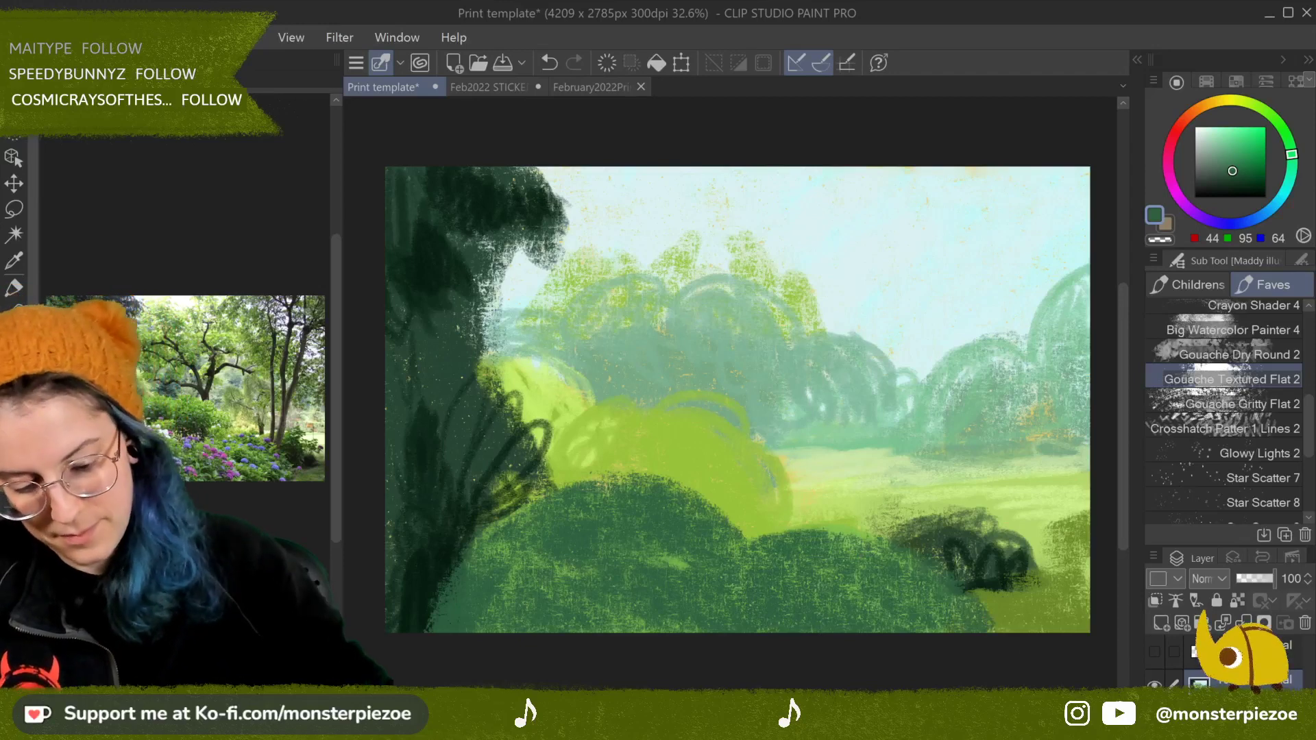
Step: Sample the lime bush's green, RGB 148, 192, 54, and repaint its lower part over the dark foreground bush's upper edge
alt+click(689, 432)
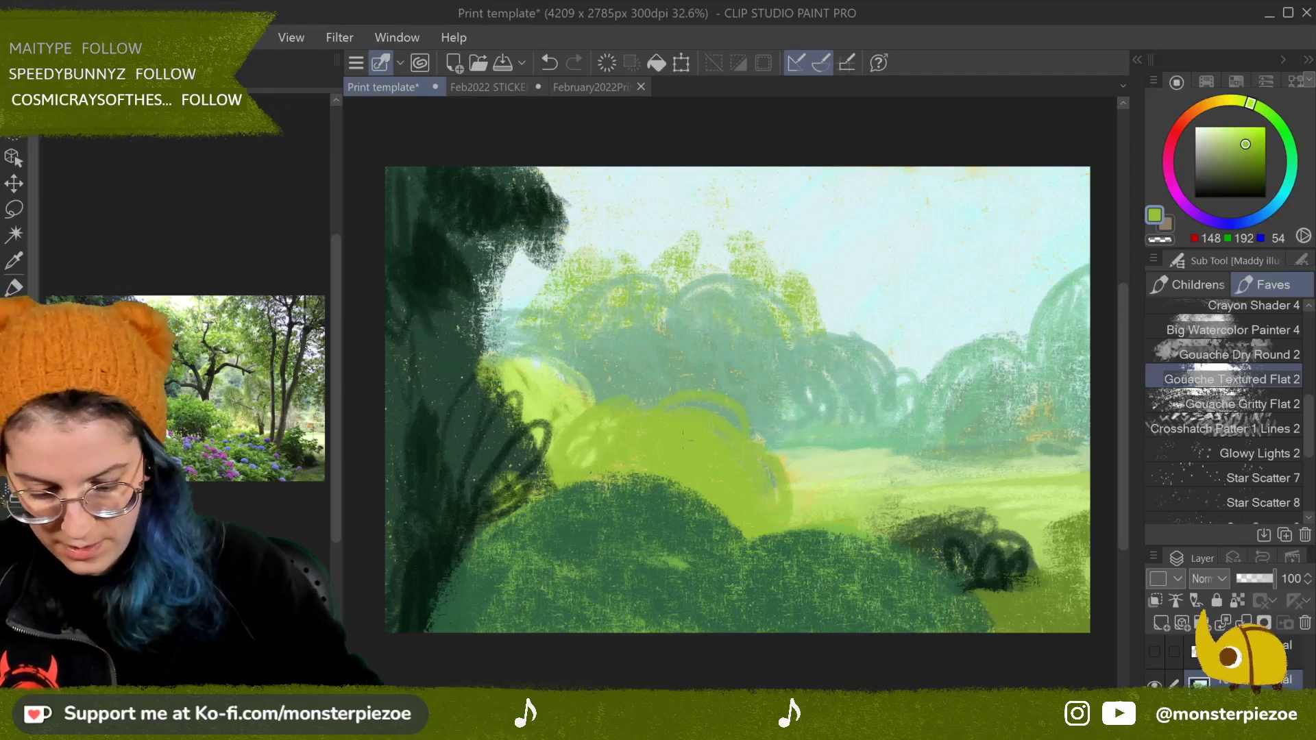
drag(642, 461, 696, 495)
mouse_move(584, 462)
mouse_down()
mouse_move(713, 486)
mouse_move(638, 472)
mouse_move(726, 511)
mouse_up()
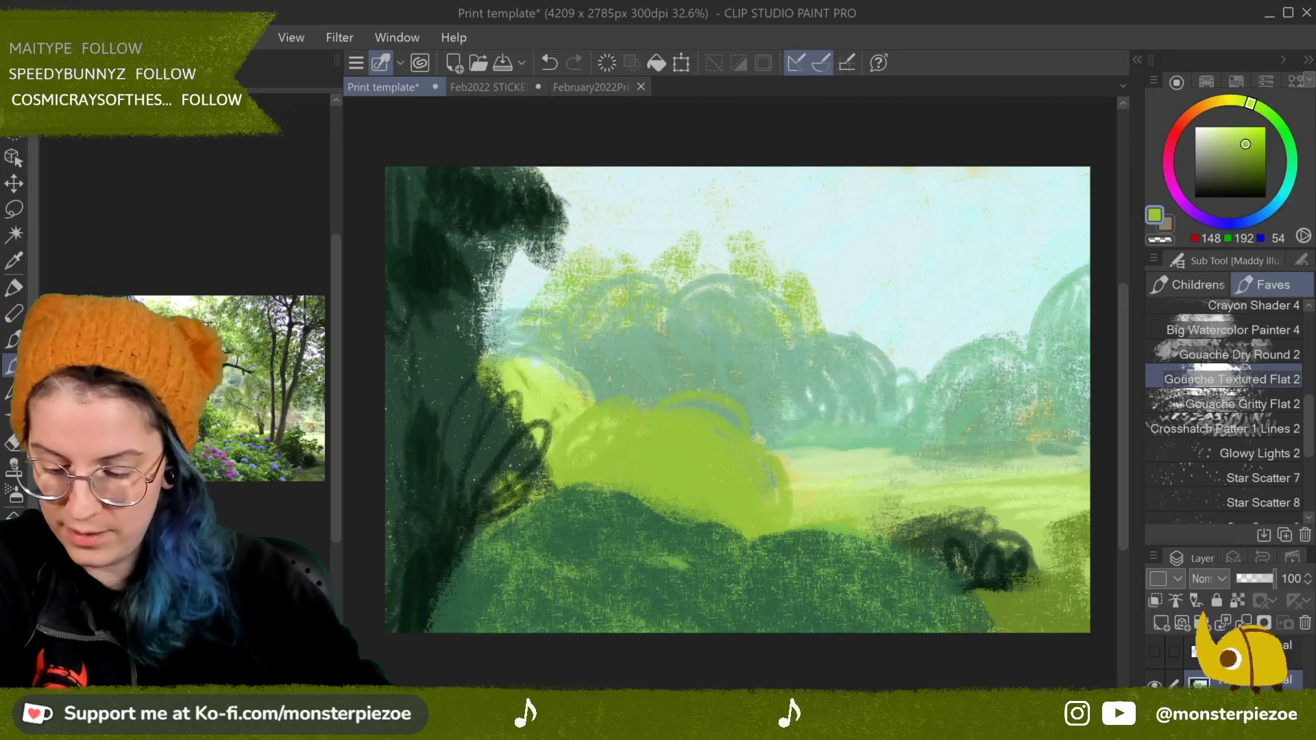
Step: Paint textured teal foliage, RGB 58, 121, 114, along the tree canopy's edge against the sky
alt+click(411, 189)
drag(1292, 164, 1288, 186)
mouse_move(549, 175)
mouse_down()
mouse_move(589, 240)
mouse_move(509, 281)
mouse_move(490, 321)
mouse_up()
drag(1236, 164, 1232, 164)
mouse_move(548, 176)
mouse_down()
mouse_move(580, 216)
mouse_move(478, 282)
mouse_move(488, 294)
mouse_up()
drag(504, 216, 528, 195)
mouse_move(589, 239)
mouse_down()
mouse_move(620, 187)
mouse_move(603, 171)
mouse_up()
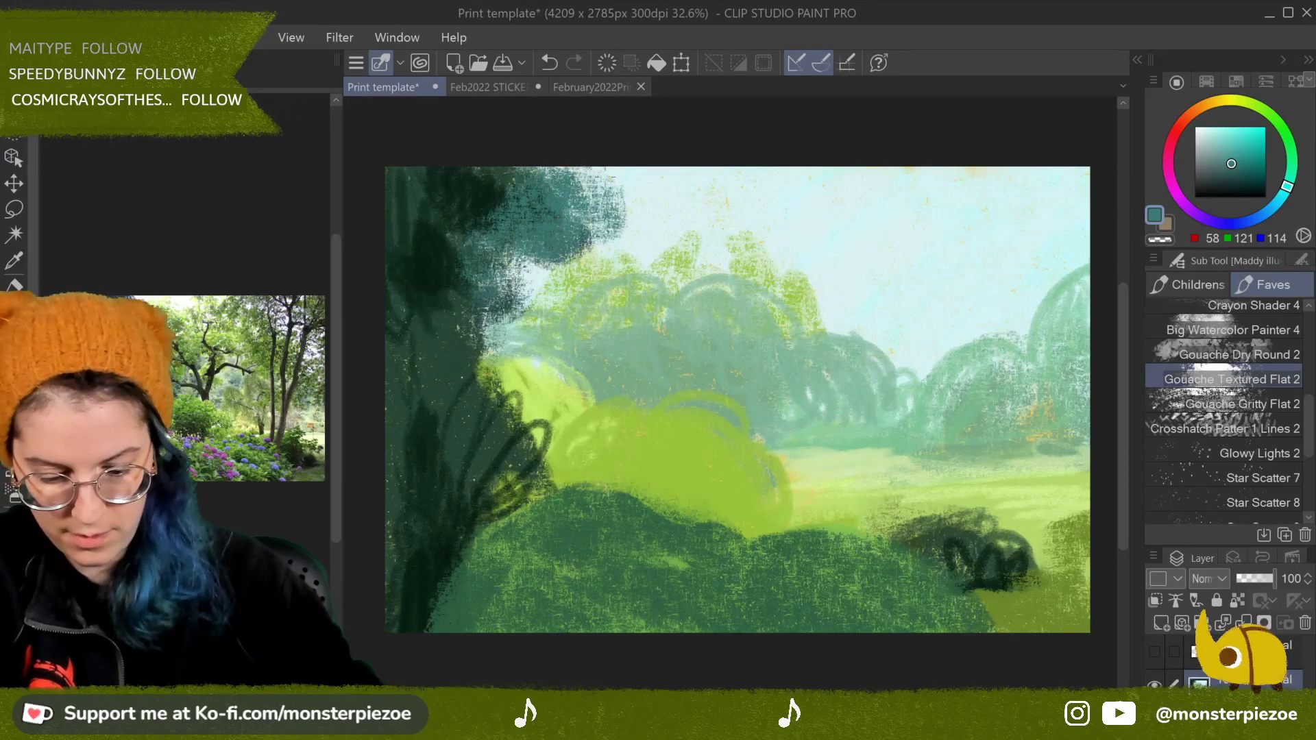
Step: Build up teal foliage clumps, RGB 58, 121, 114, over the tree trunk's middle and out toward the lime bushes
drag(469, 237, 449, 271)
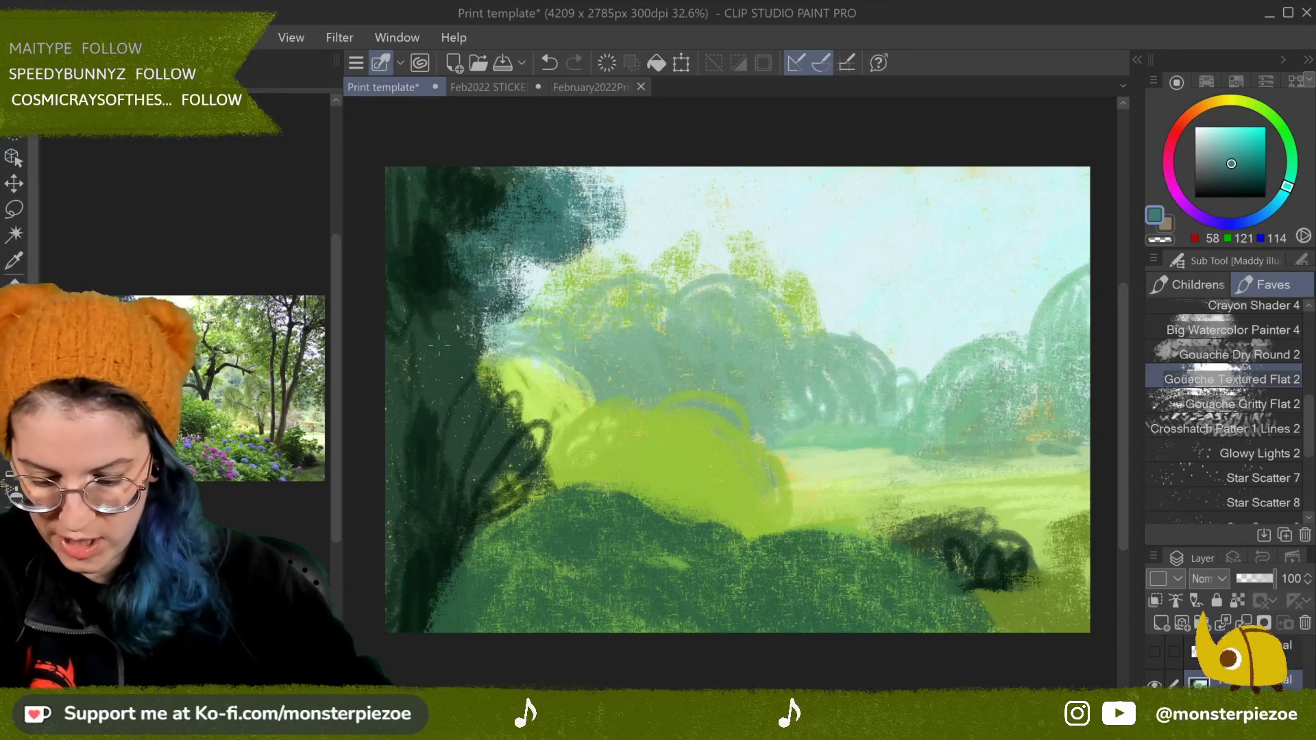
drag(456, 336, 412, 404)
mouse_move(473, 374)
mouse_down()
mouse_move(442, 419)
mouse_move(476, 484)
mouse_up()
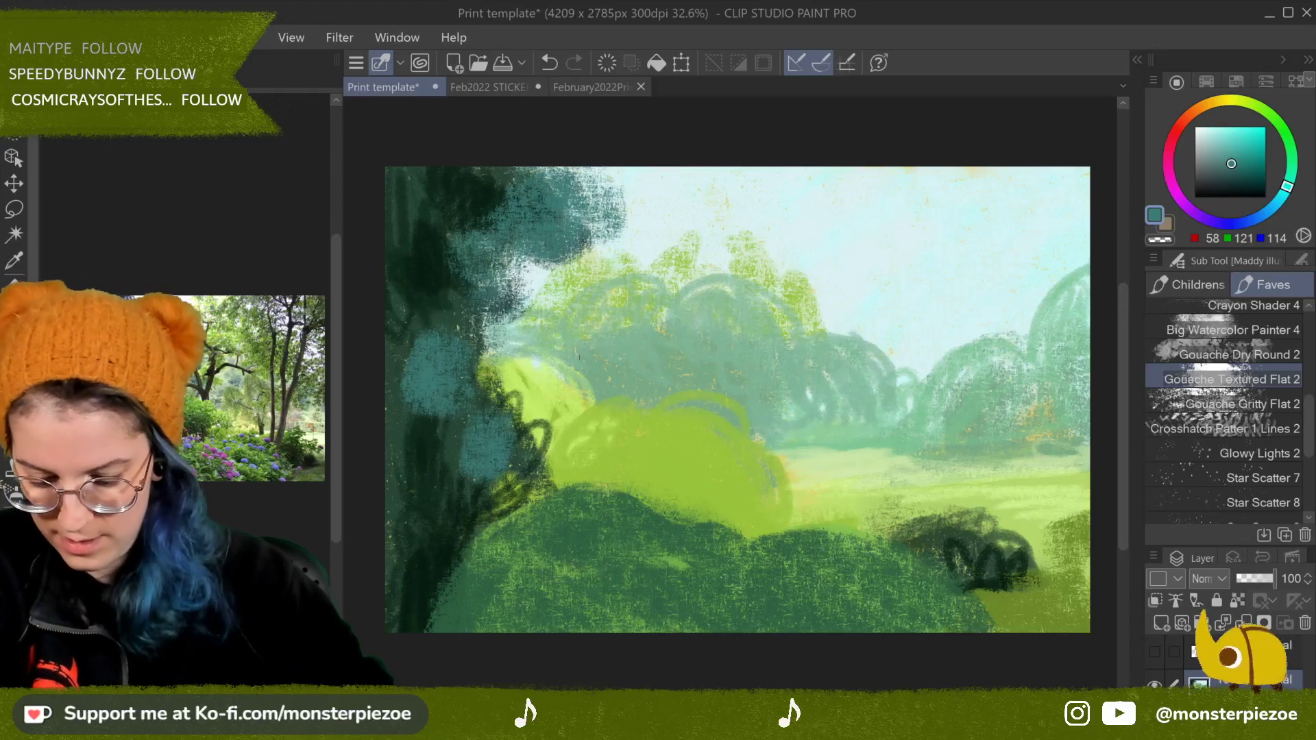
mouse_move(478, 353)
mouse_down()
mouse_move(502, 410)
mouse_move(435, 445)
mouse_move(451, 473)
mouse_up()
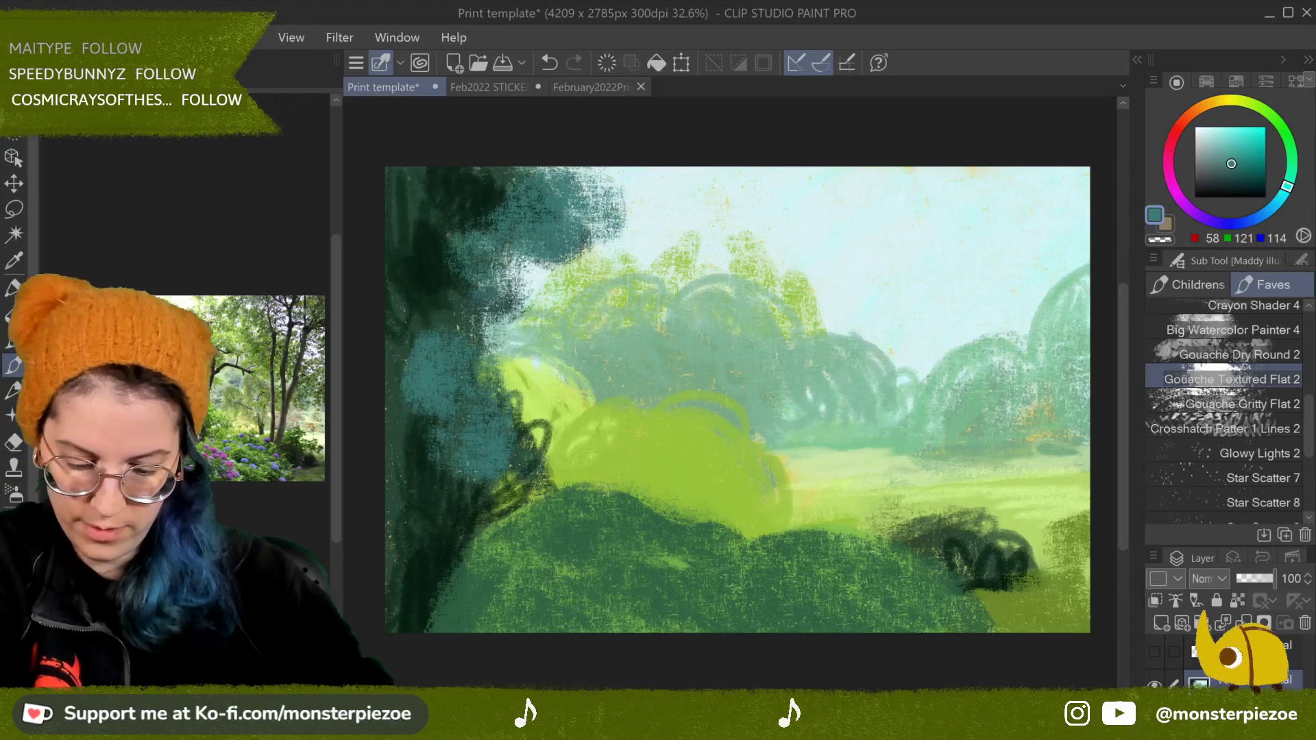
drag(509, 367, 538, 446)
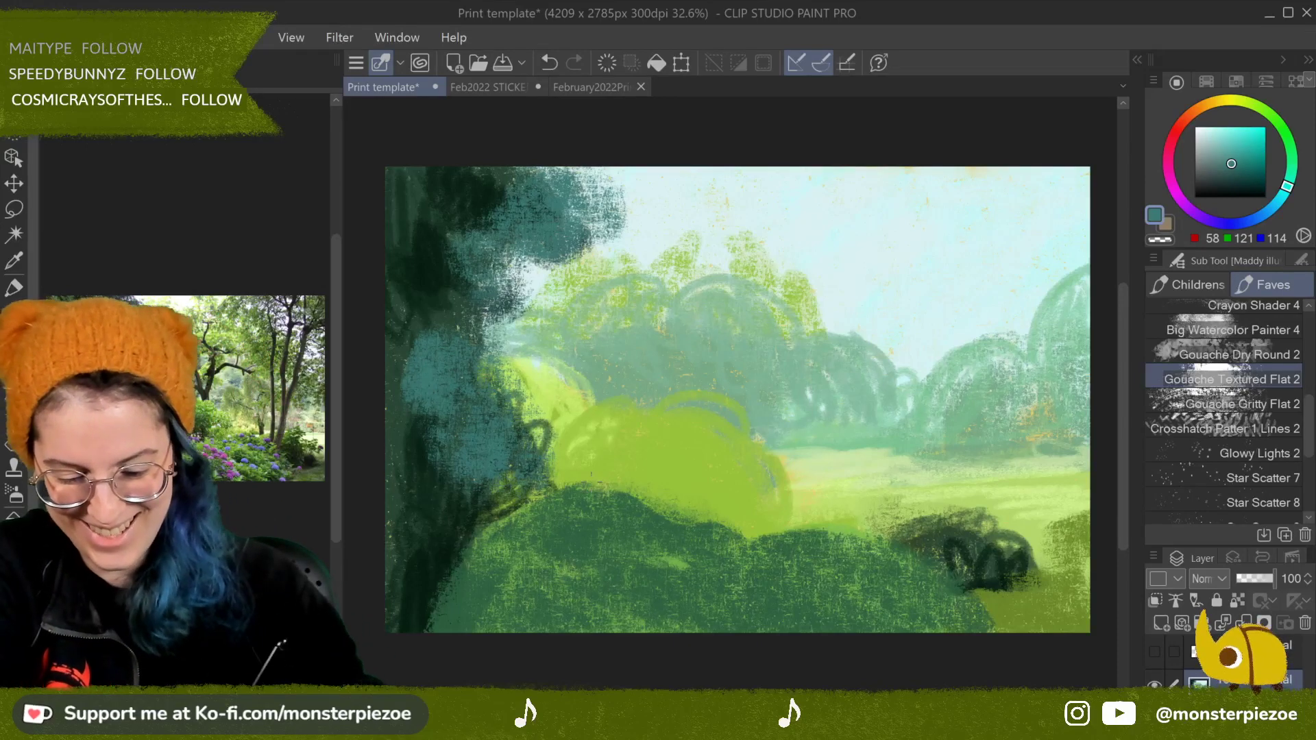
Step: Fill out the tree's middle foliage with Gouache Gritty Flat 2 strokes, shifting the colour to green, RGB 58, 121, 99
click(1285, 400)
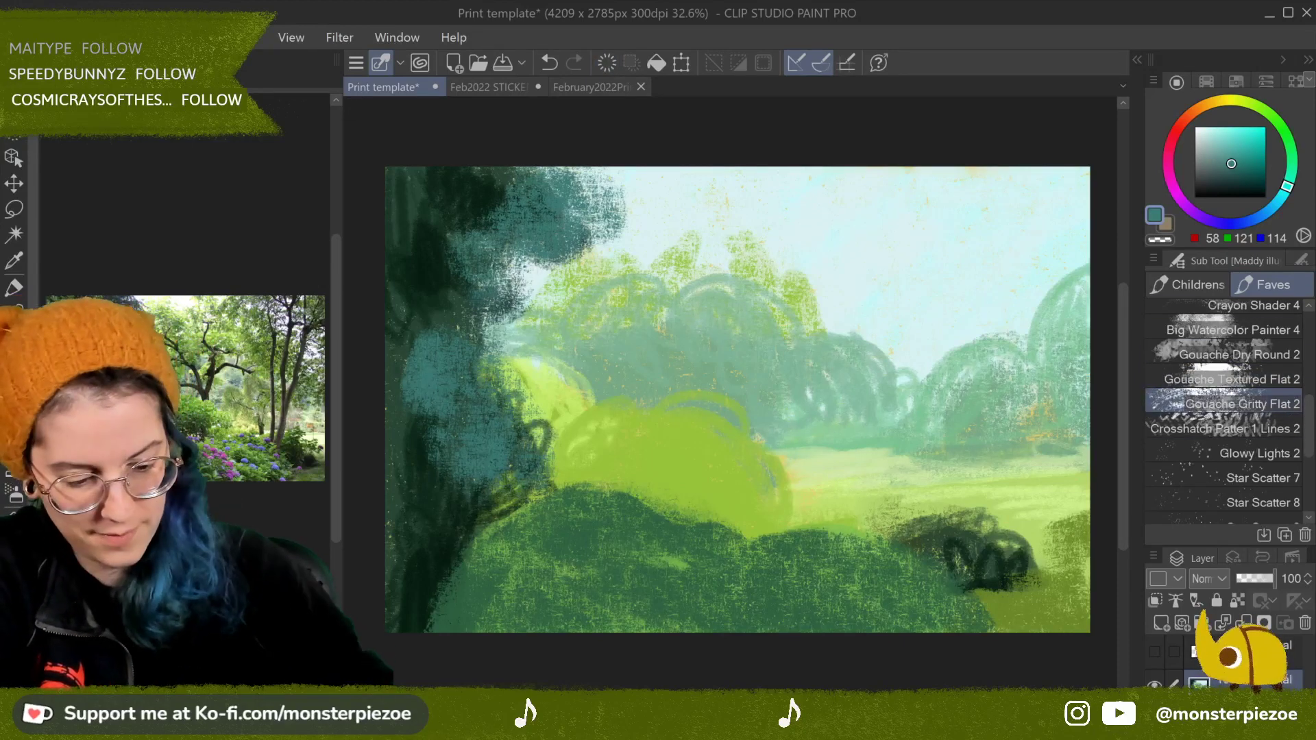
mouse_move(401, 353)
mouse_down()
mouse_move(429, 430)
mouse_move(479, 415)
mouse_move(540, 449)
mouse_up()
drag(502, 339, 514, 367)
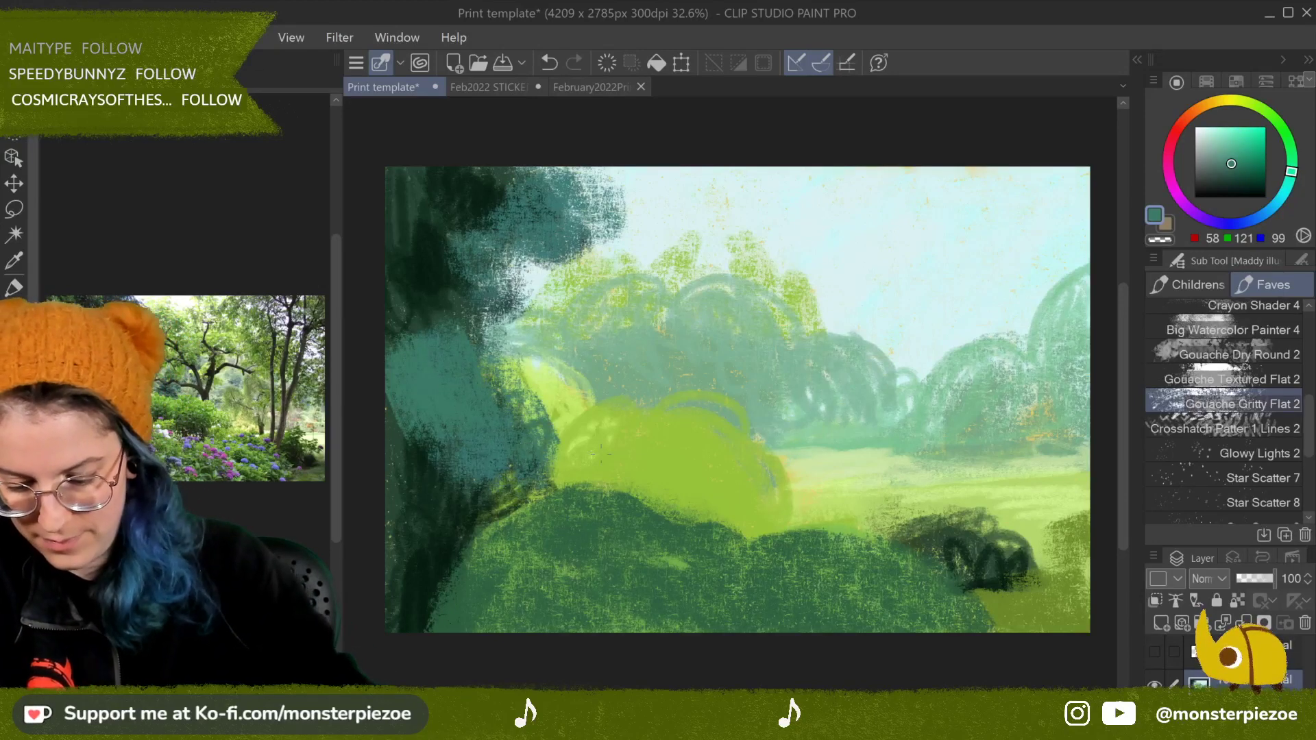
drag(395, 406, 399, 437)
drag(420, 302, 446, 310)
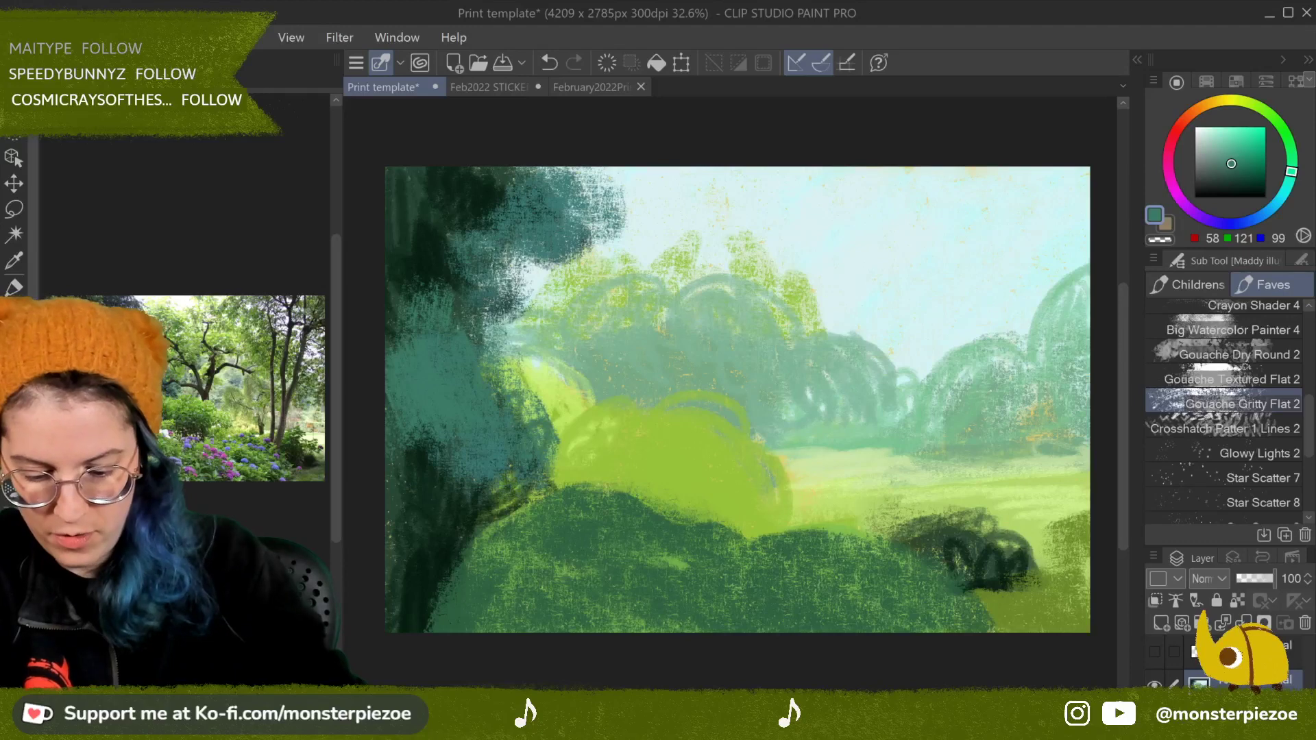
Step: Add green Gouache Gritty Flat 2 foliage, RGB 58, 121, 99, to the tree's canopy and the lower trunk above the foreground bush
mouse_move(397, 179)
mouse_down()
mouse_move(419, 220)
mouse_move(473, 226)
mouse_move(405, 264)
mouse_up()
drag(580, 195, 621, 250)
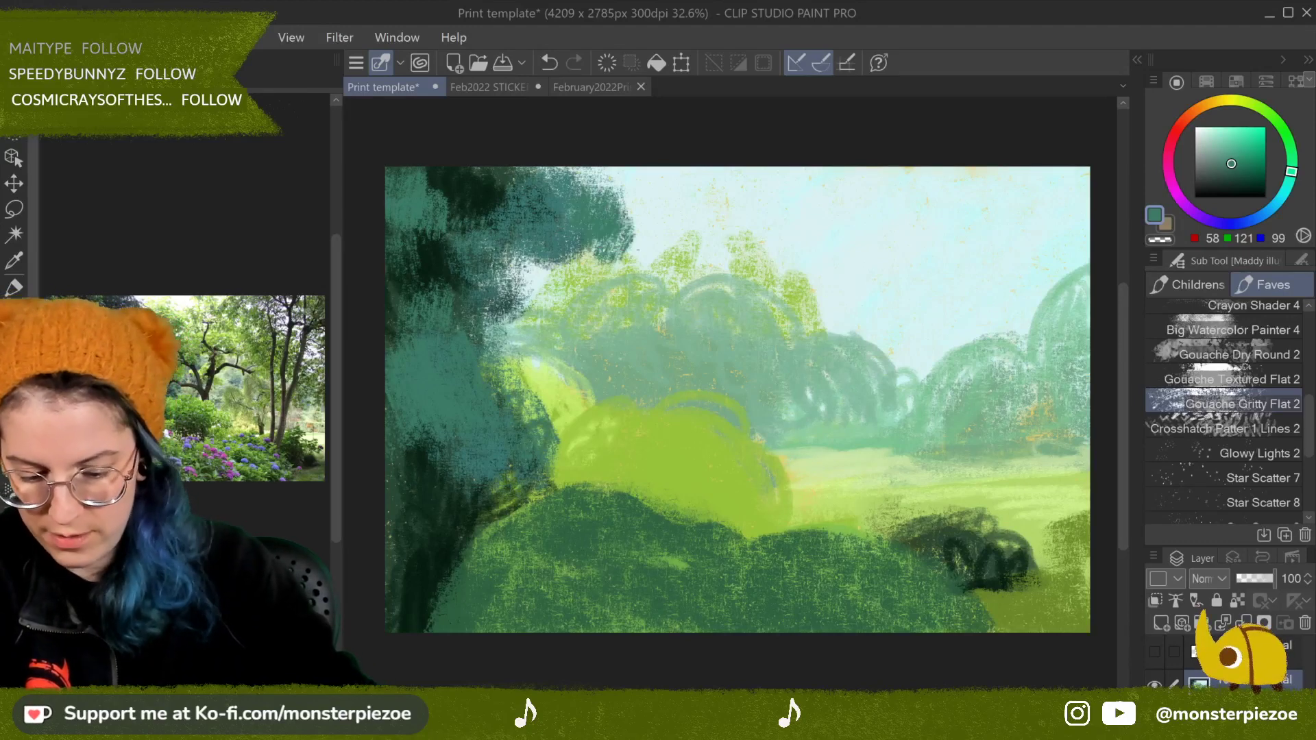
drag(398, 504, 424, 531)
drag(499, 483, 483, 507)
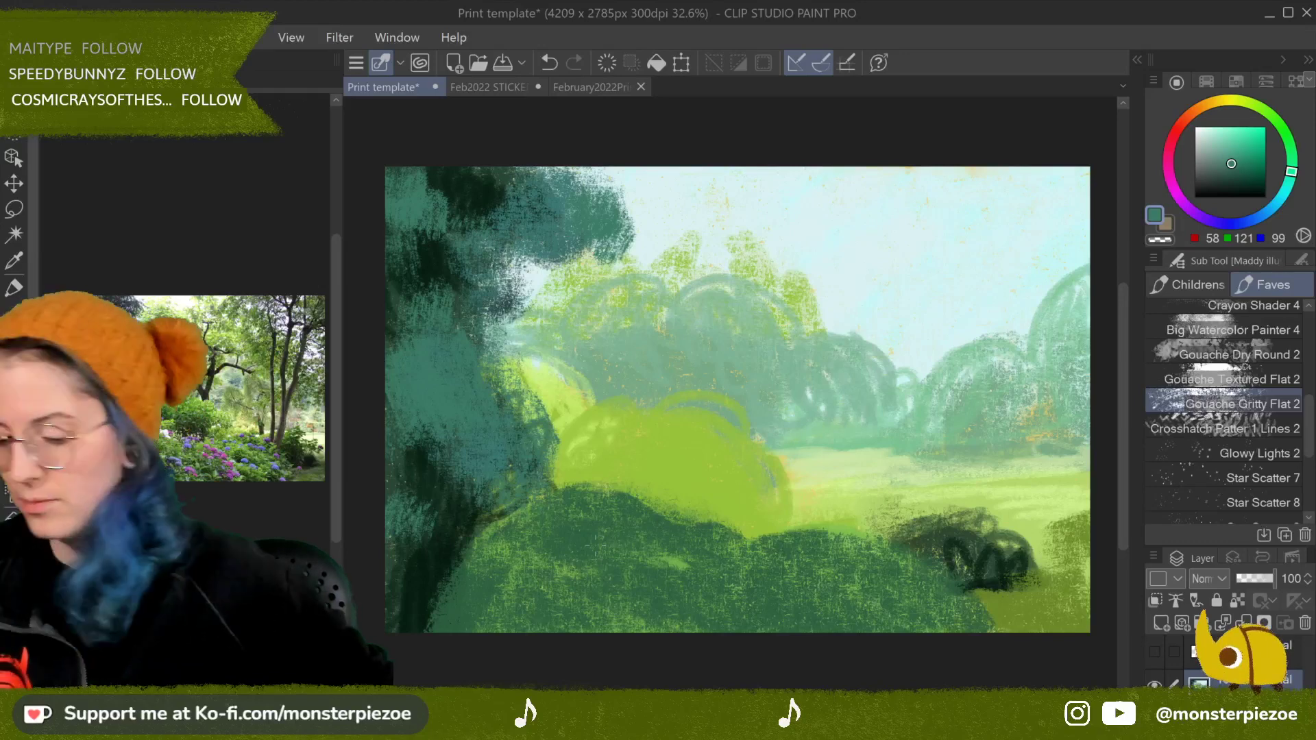
Step: Try light green highlight strokes, RGB 149, 227, 163, on the tree's foliage and undo them
drag(1229, 133, 1220, 131)
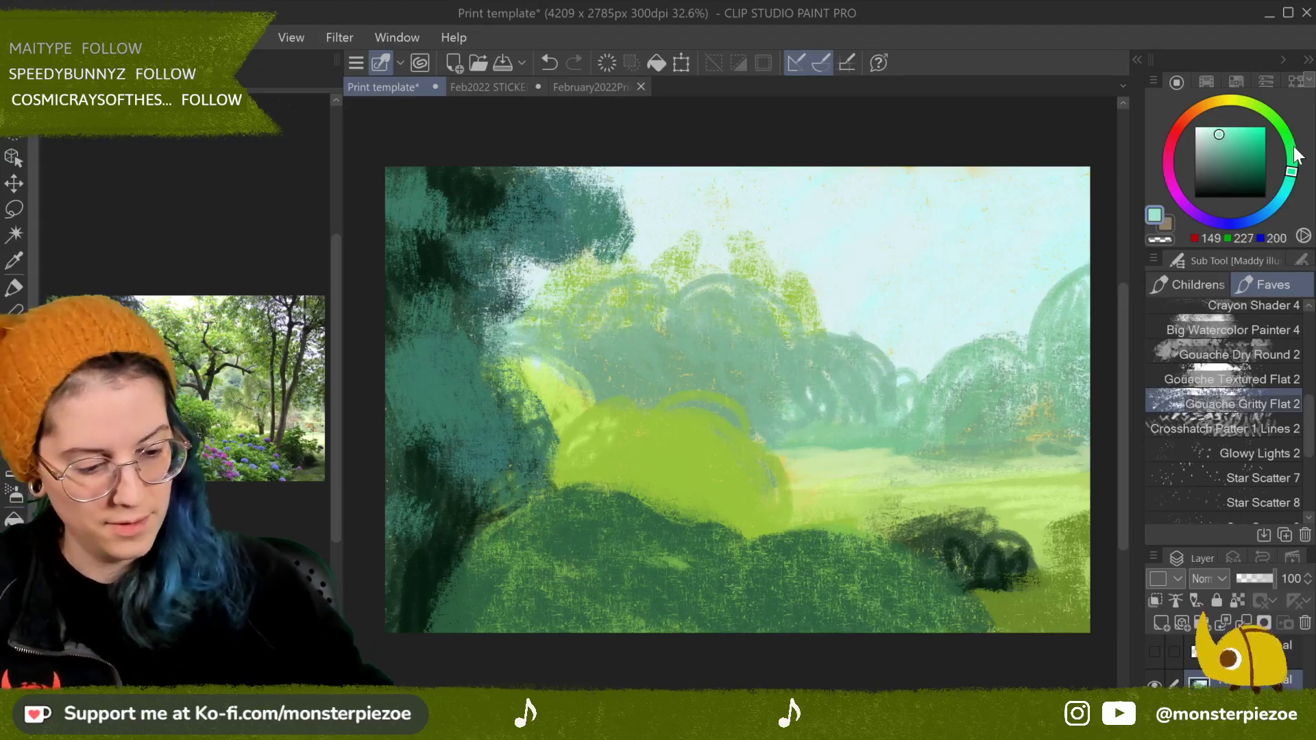
drag(1297, 163, 1294, 142)
drag(427, 202, 392, 233)
mouse_move(417, 375)
mouse_down()
mouse_move(456, 394)
mouse_move(469, 363)
mouse_move(511, 449)
mouse_up()
click(548, 61)
click(549, 59)
click(549, 60)
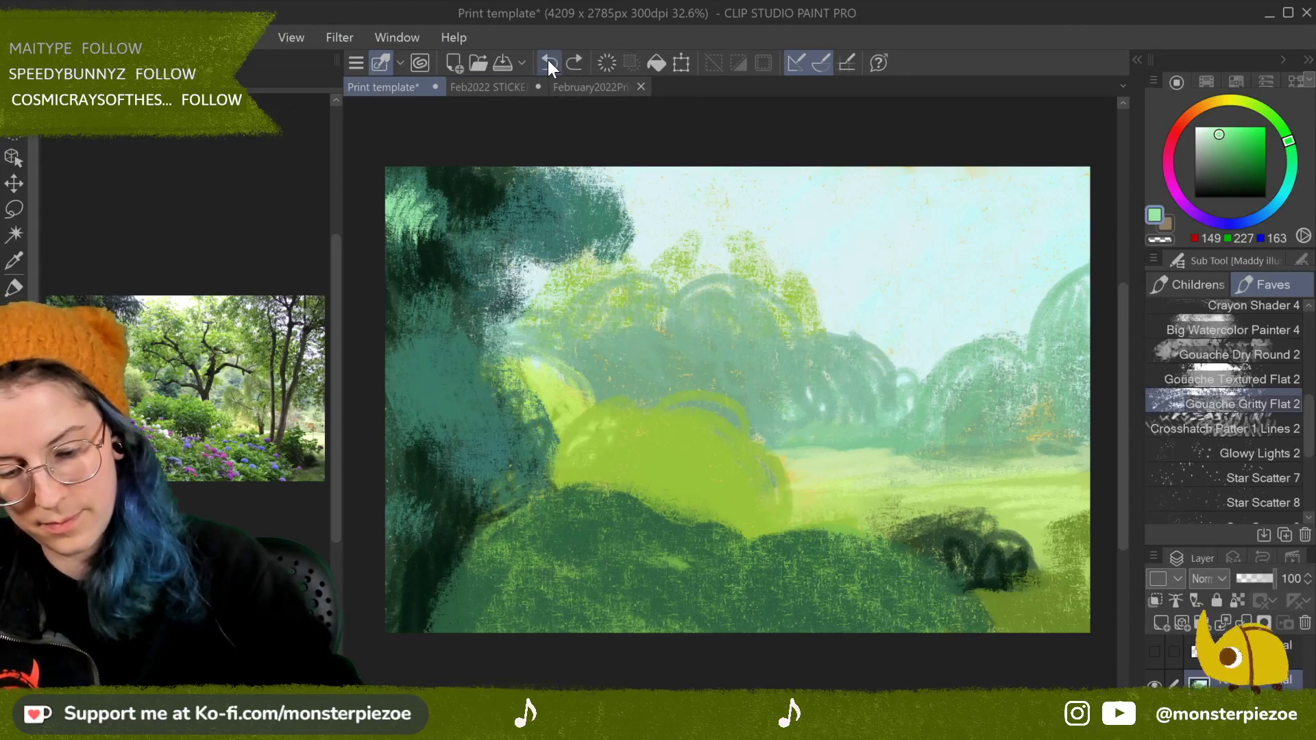
click(548, 60)
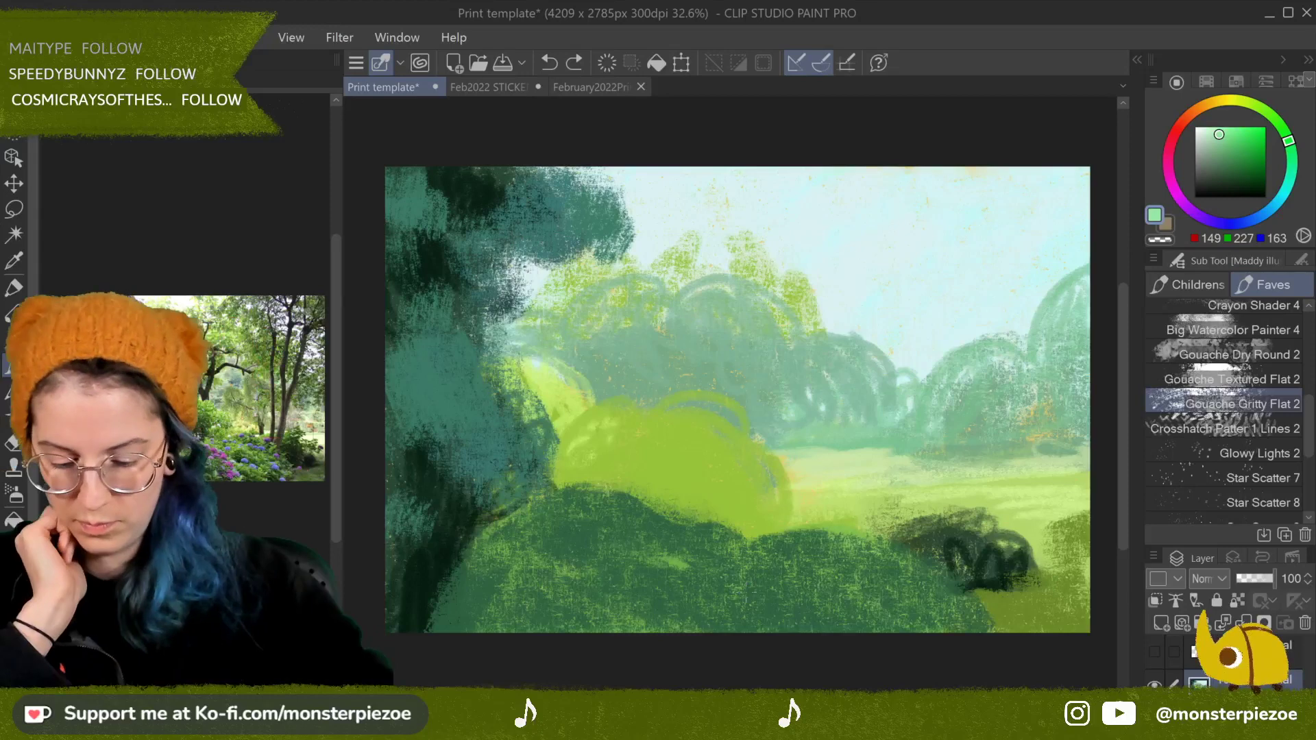
Step: Deepen the tree trunk's base and the canopy's upper shadow with sampled dark green, RGB 3, 20, 10
alt+click(424, 580)
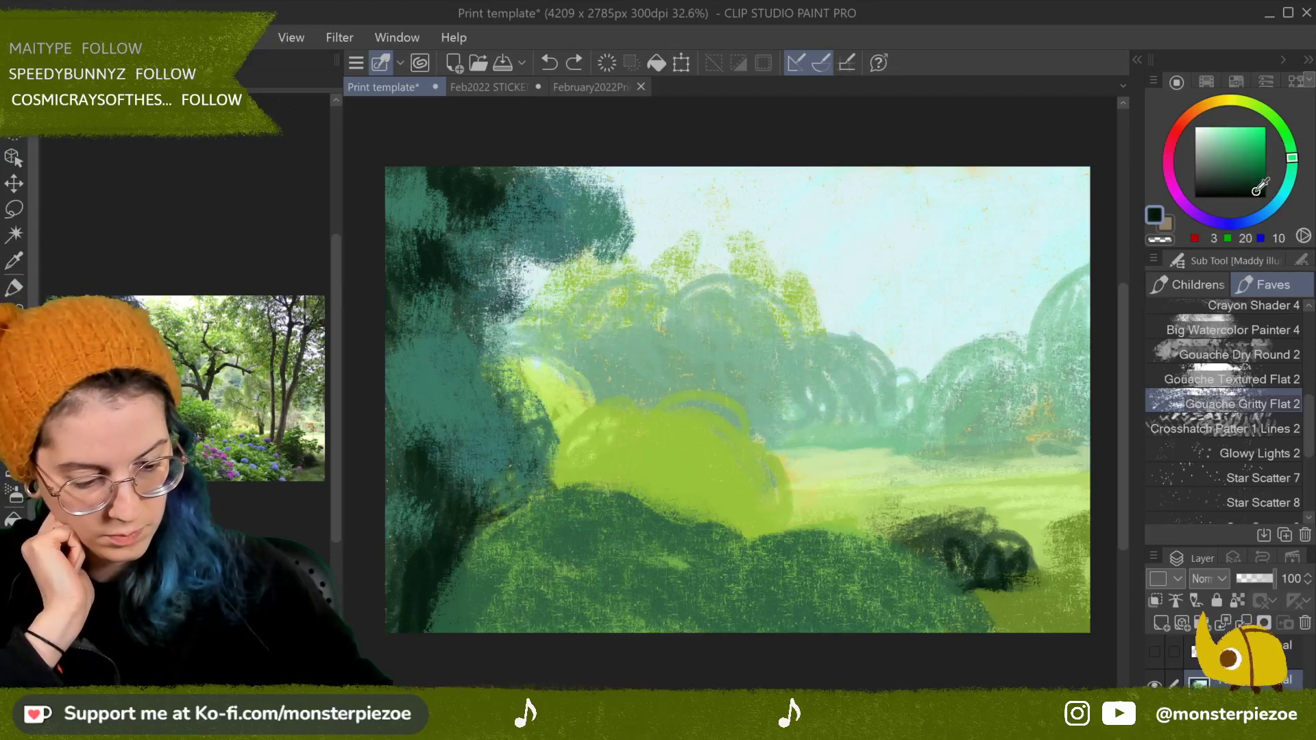
mouse_move(439, 554)
mouse_down()
mouse_move(423, 634)
mouse_move(439, 651)
mouse_up()
drag(467, 515, 459, 557)
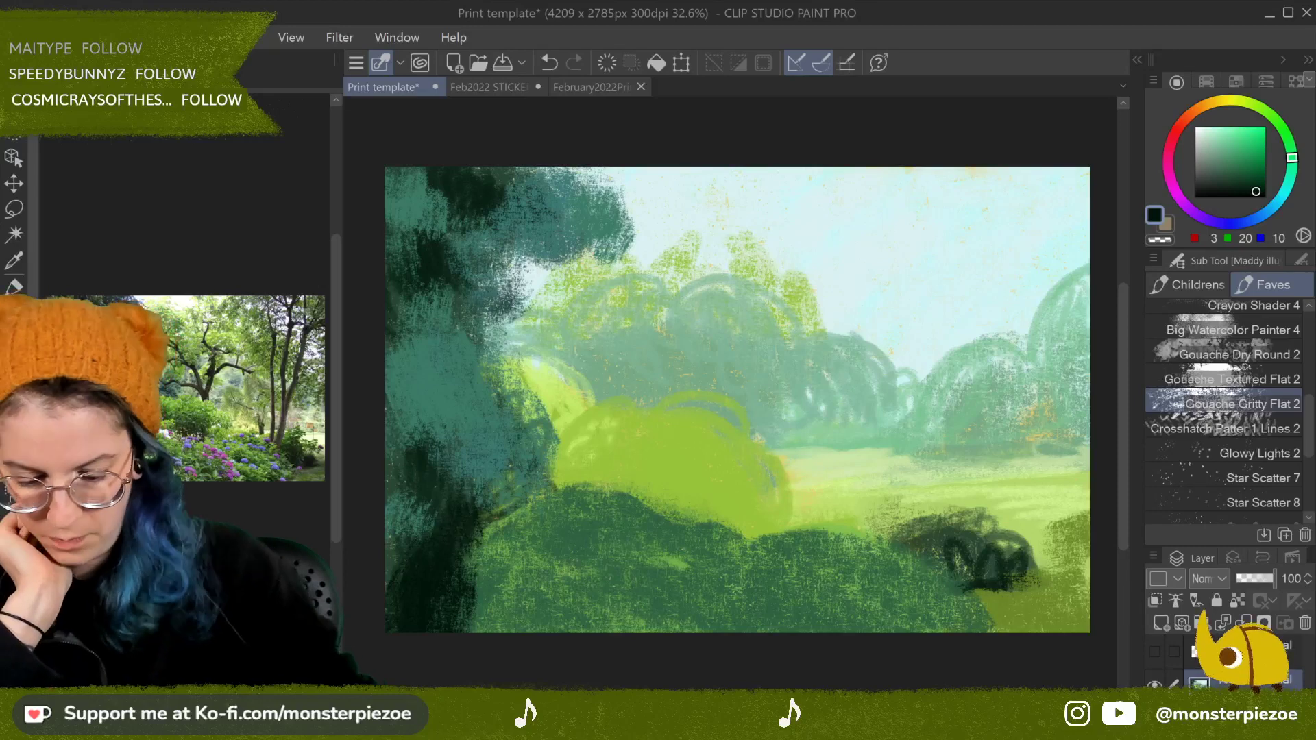
drag(492, 156, 483, 130)
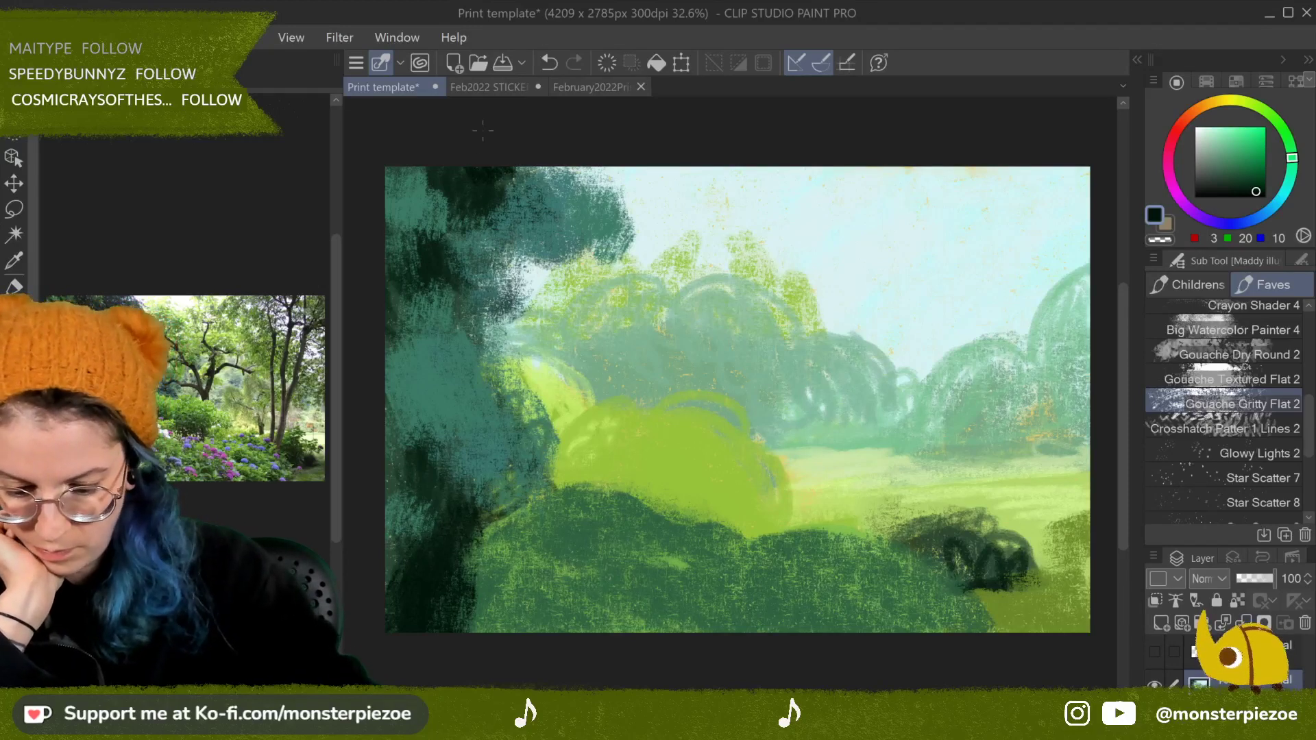
drag(453, 263, 427, 293)
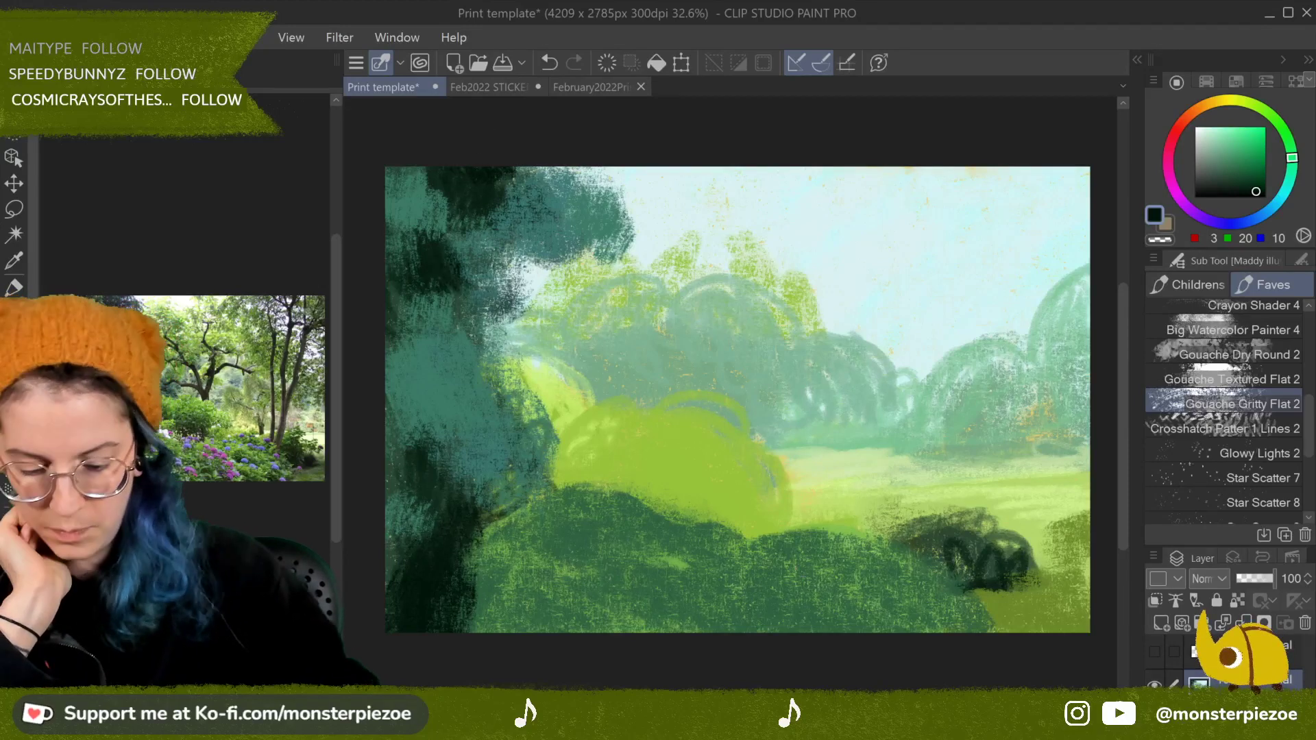
click(549, 67)
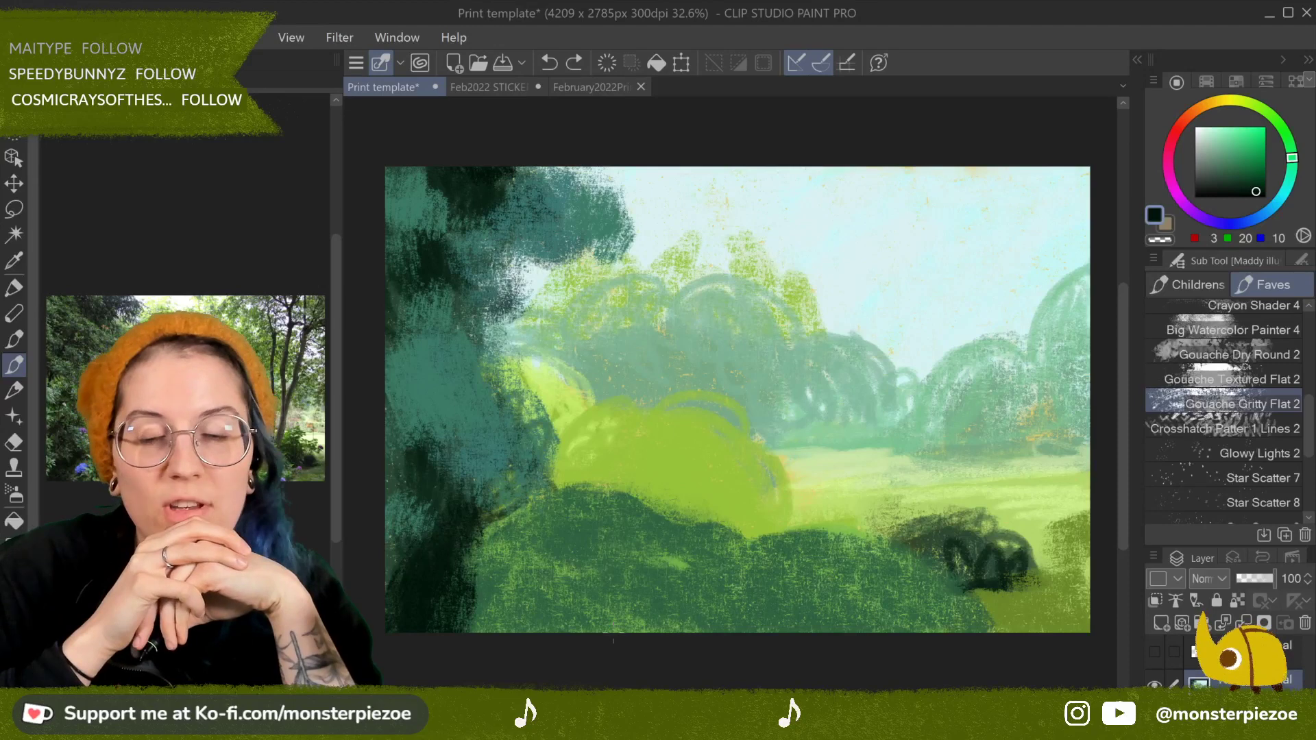
Step: Mix an olive green, RGB 67, 99, 47, and paint a gritty shadow over the lime bush's lower half
drag(787, 423, 835, 431)
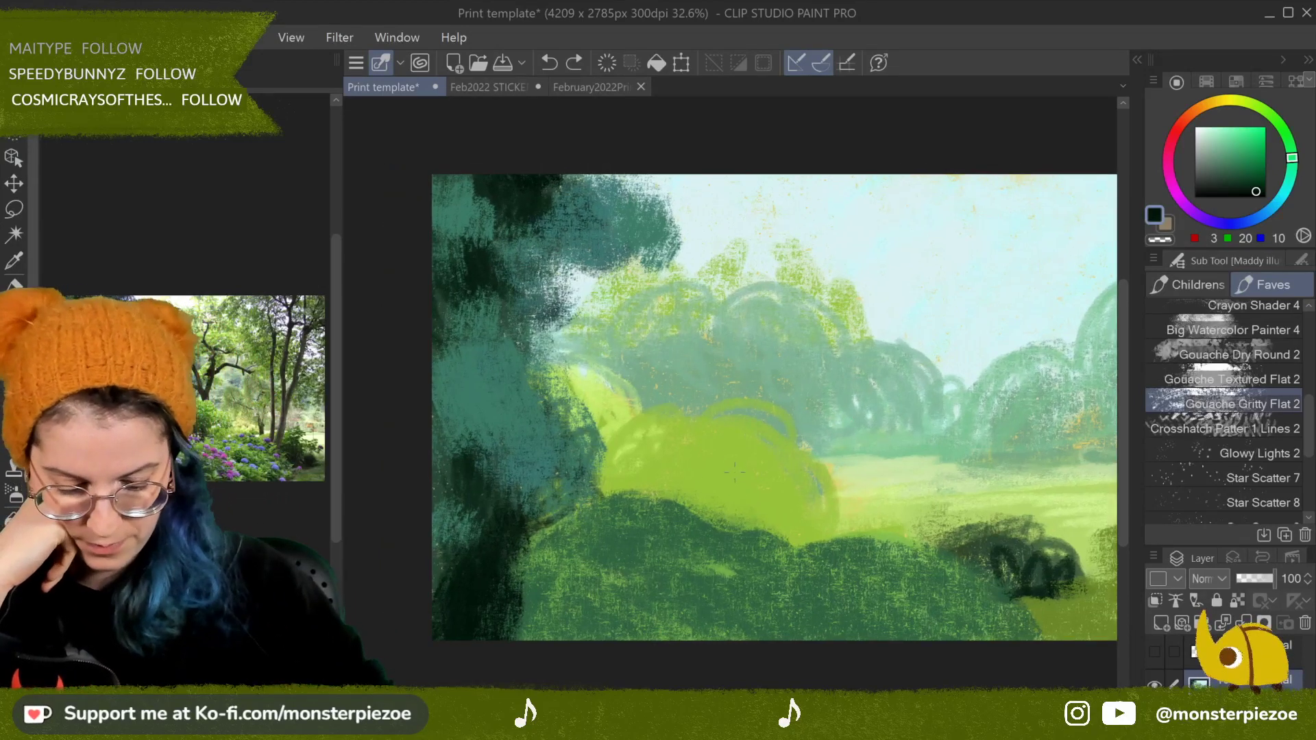
alt+click(709, 488)
drag(1296, 170, 1292, 152)
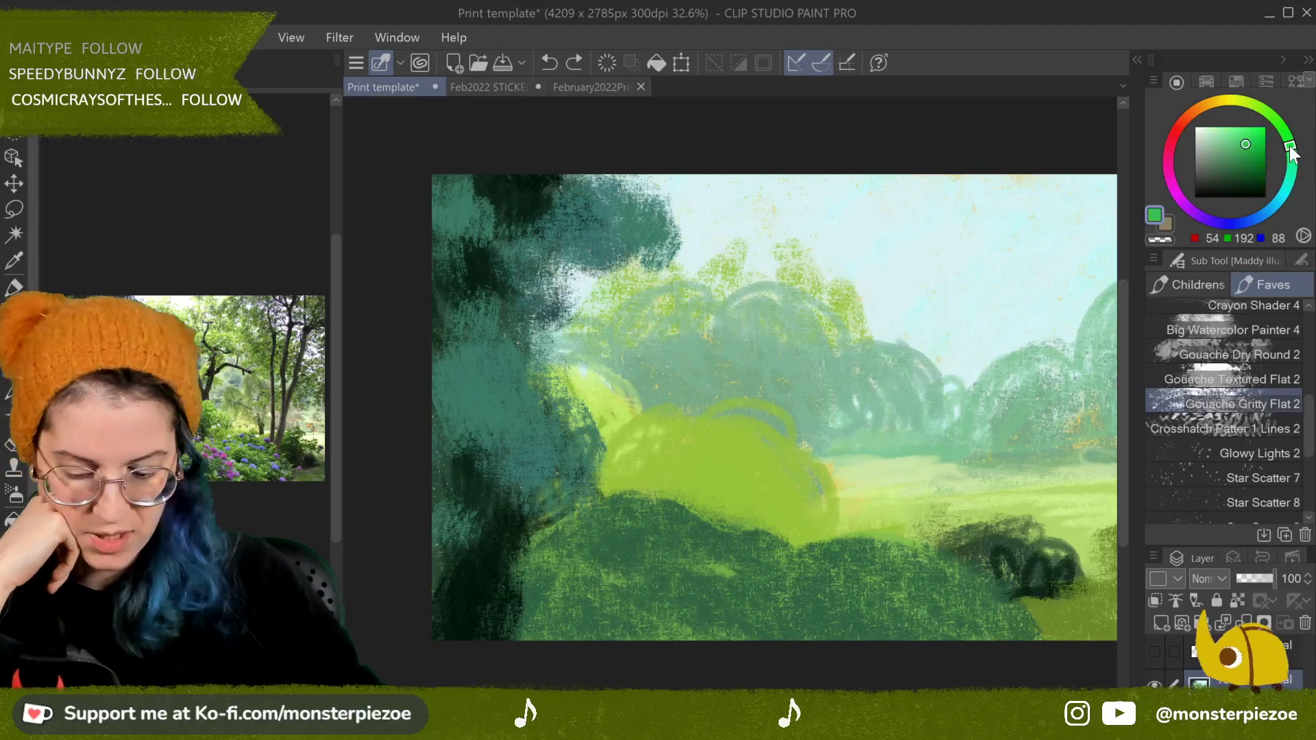
click(1245, 165)
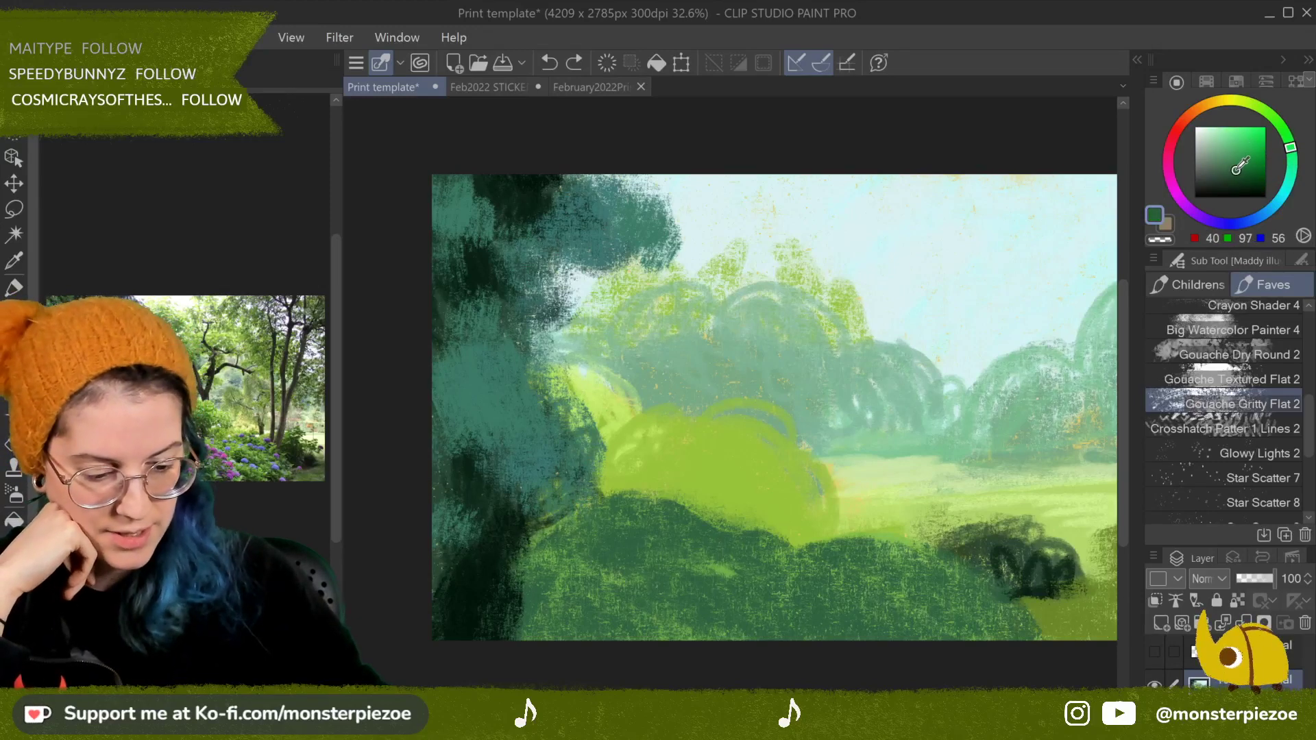
click(1241, 161)
drag(1289, 151, 1282, 105)
click(1232, 170)
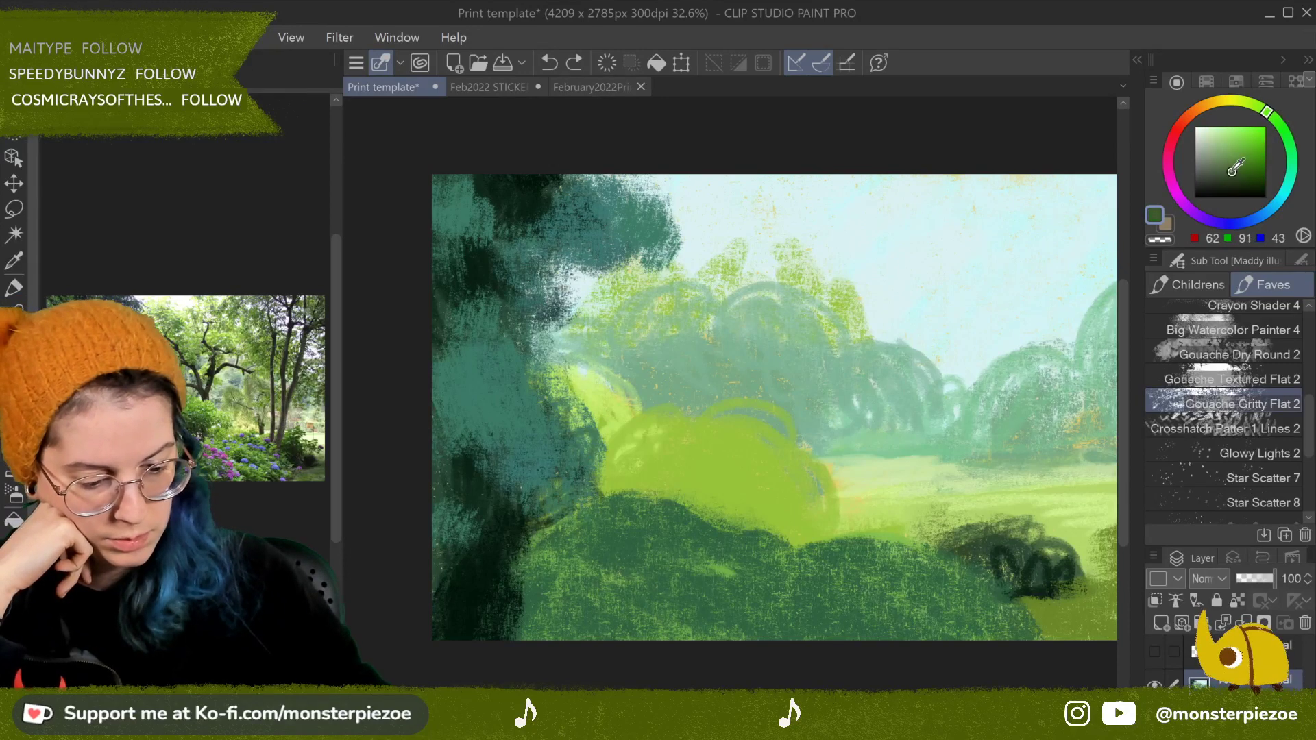
mouse_move(747, 496)
mouse_down()
mouse_move(710, 490)
mouse_move(734, 474)
mouse_move(770, 514)
mouse_move(717, 506)
mouse_up()
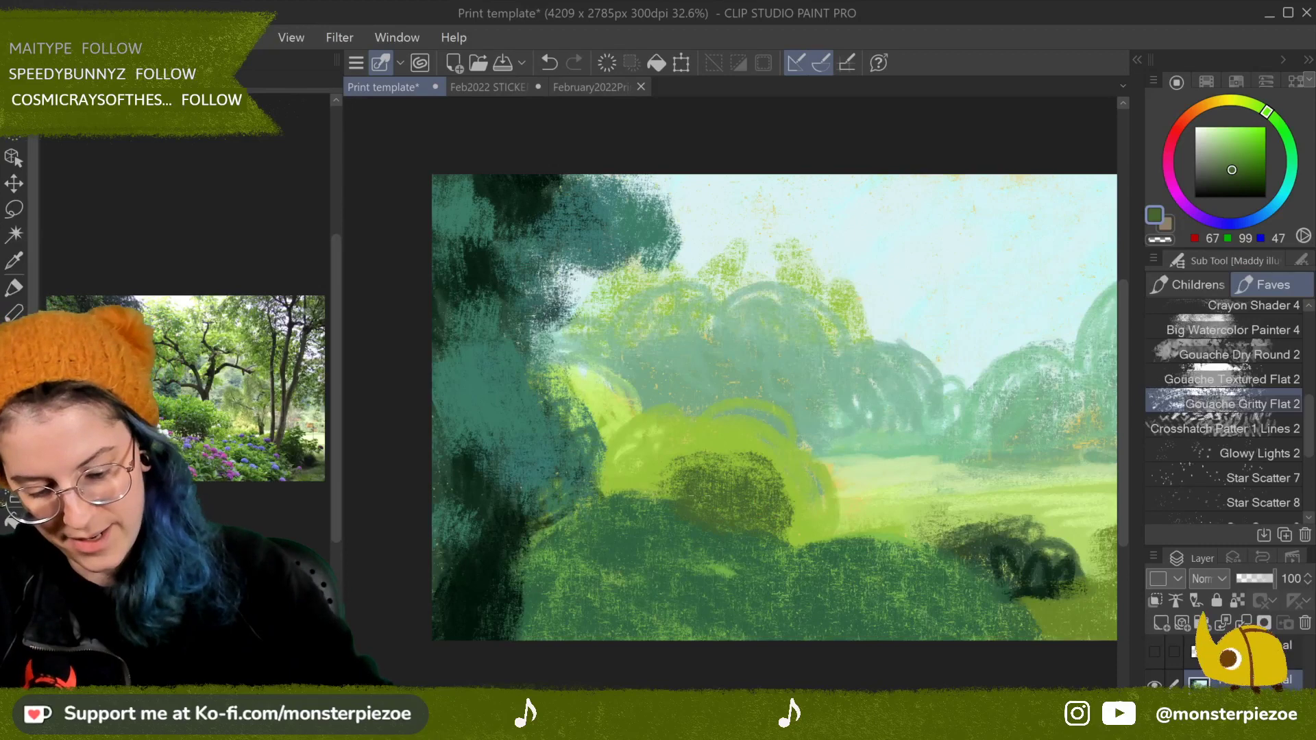
mouse_move(655, 474)
mouse_down()
mouse_move(621, 481)
mouse_move(670, 466)
mouse_move(634, 446)
mouse_up()
mouse_move(788, 490)
mouse_down()
mouse_move(809, 542)
mouse_move(833, 524)
mouse_up()
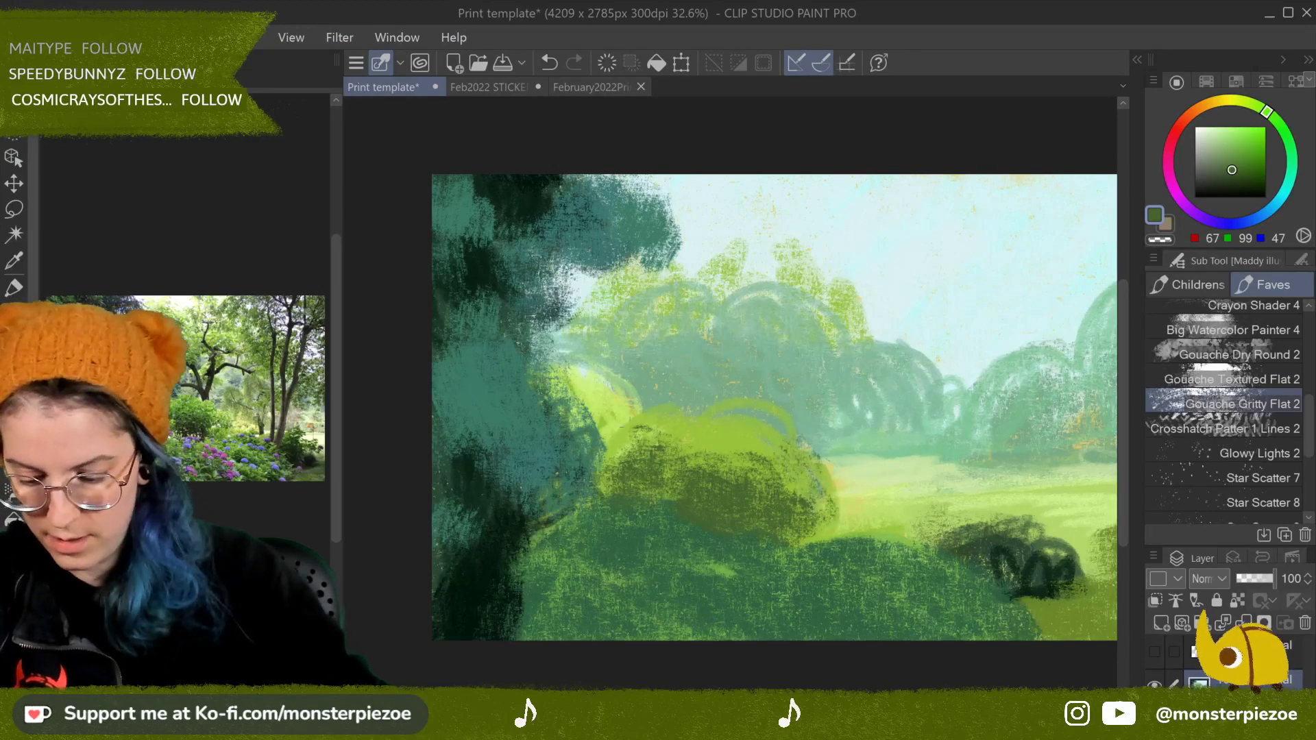
Step: Add Crosshatch Patter 1 Lines 2 leaf texture to the lime bush in RGB 35, 61, 18 and the small dark bush in RGB 20, 45, 32
click(1279, 422)
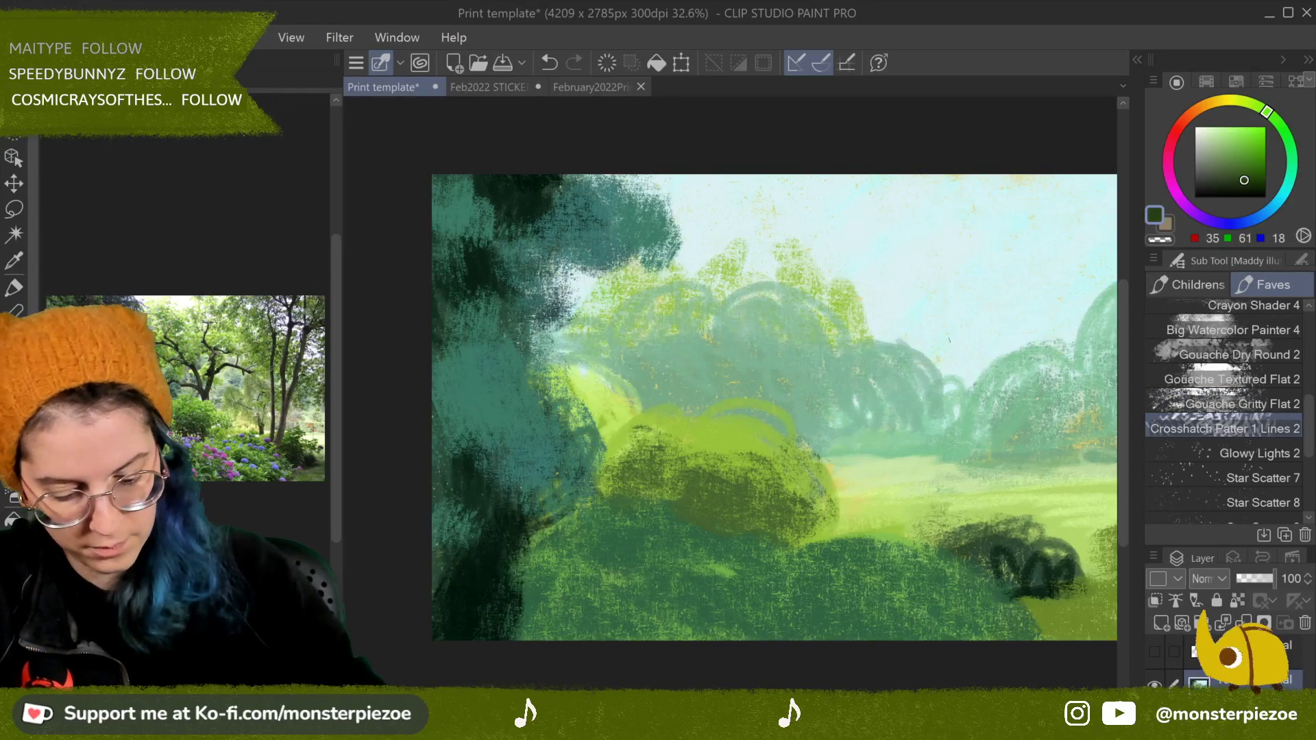
mouse_move(721, 506)
mouse_down()
mouse_move(692, 495)
mouse_move(735, 490)
mouse_move(762, 509)
mouse_move(647, 473)
mouse_move(675, 470)
mouse_up()
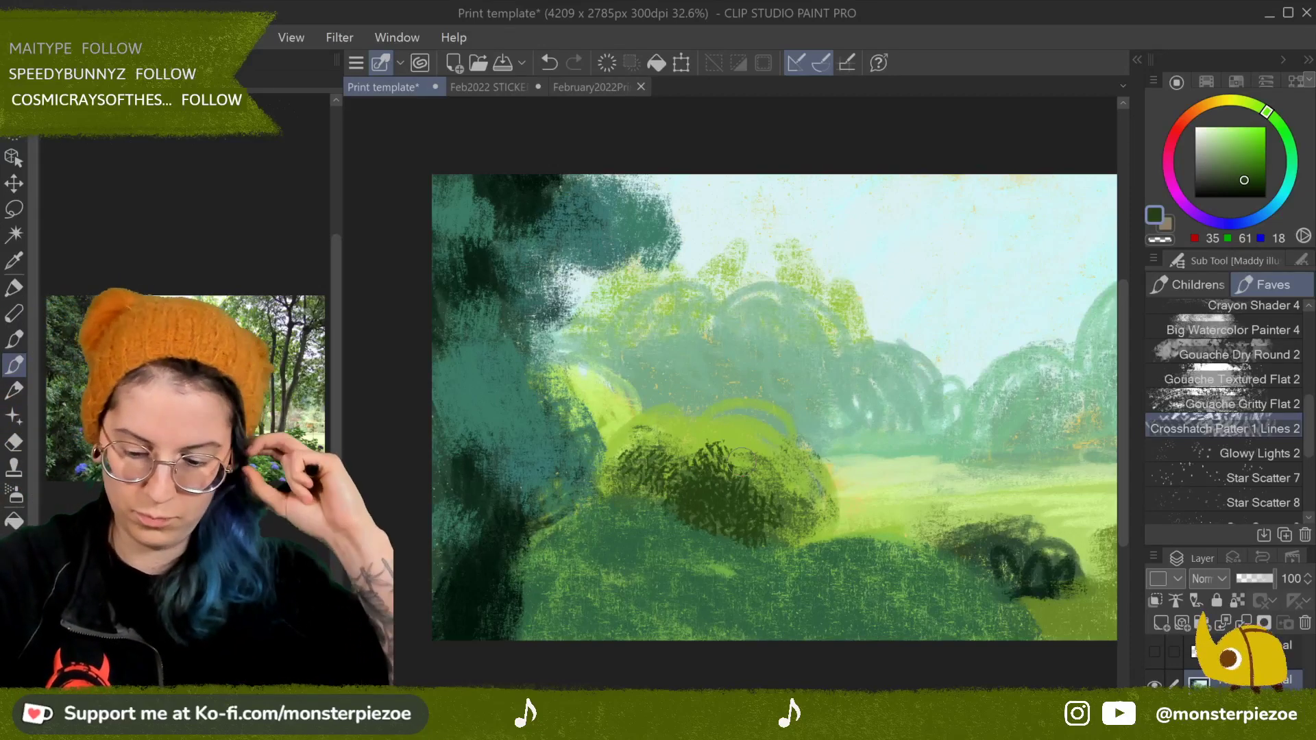
alt+click(1036, 568)
mouse_move(1030, 569)
mouse_down()
mouse_move(1006, 553)
mouse_move(1047, 560)
mouse_up()
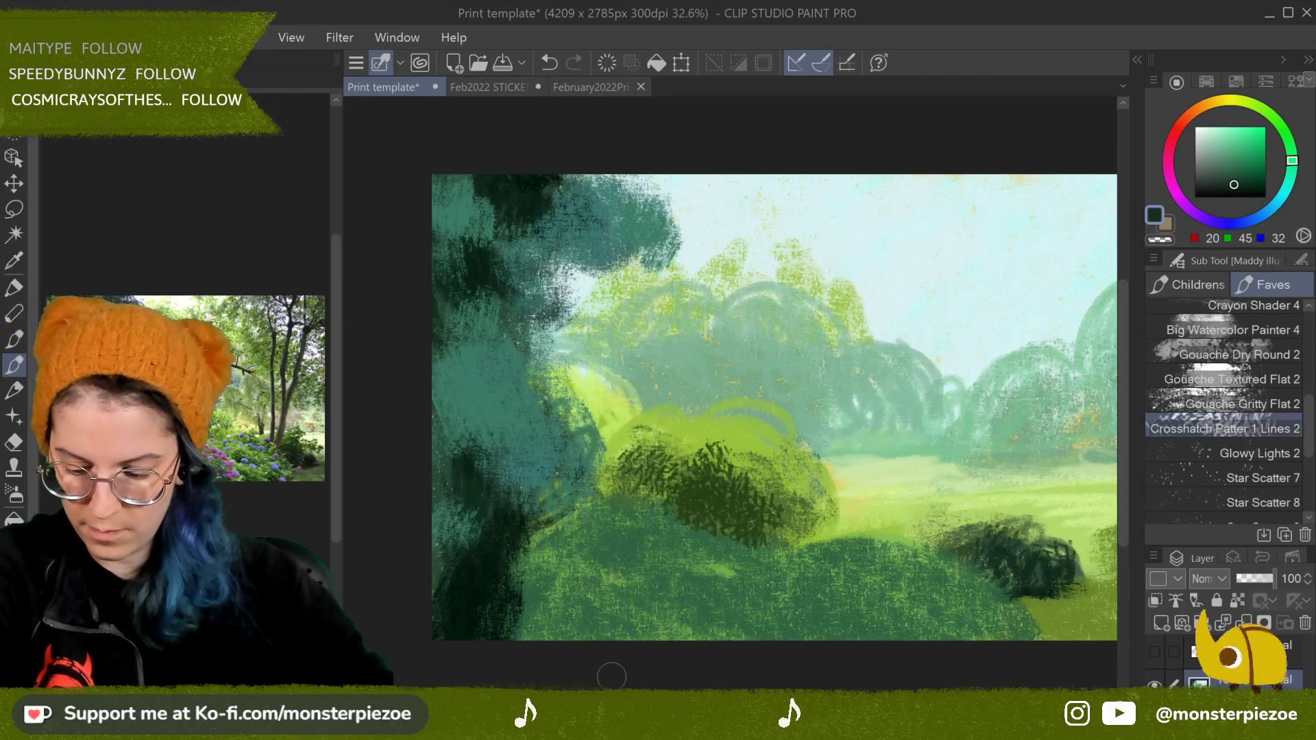
Step: Texture the foreground bush with olive crosshatch strokes, RGB 104, 134, 39, replacing the first strokes with ones from a larger brush
alt+click(855, 621)
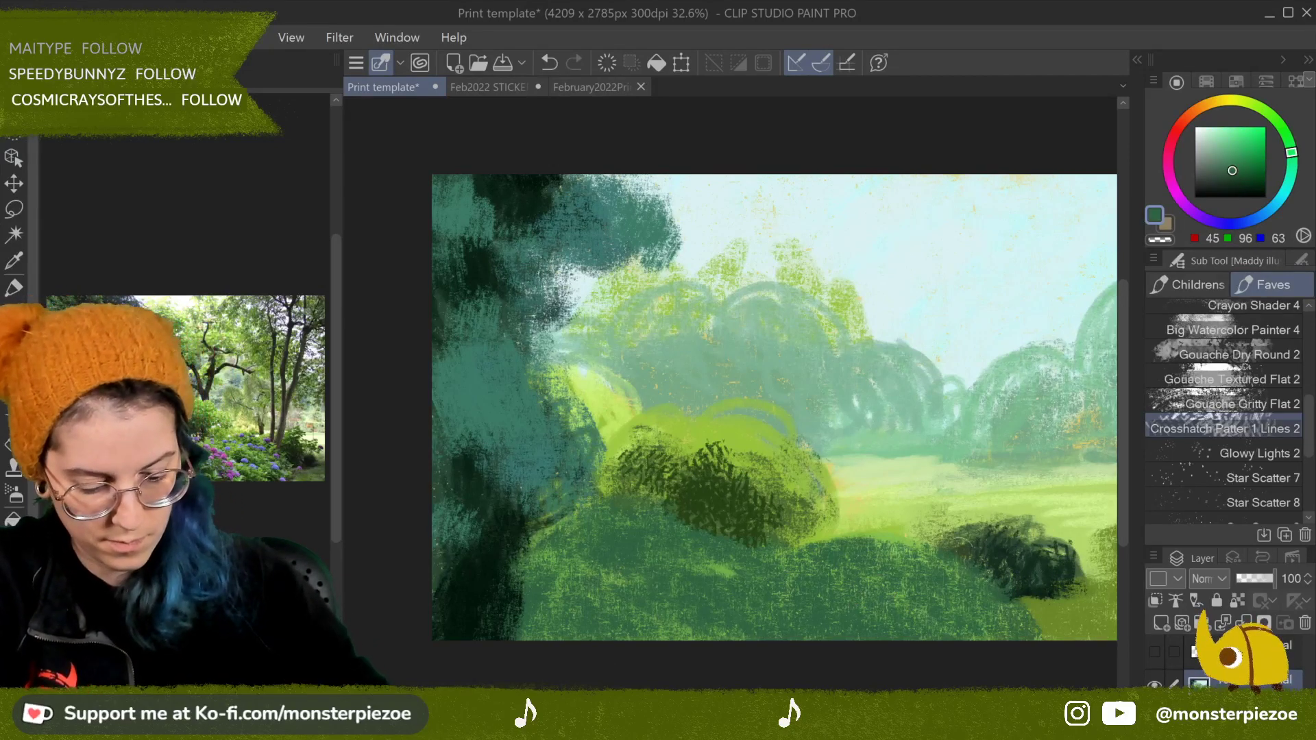
alt+click(1058, 623)
mouse_move(783, 612)
mouse_down()
mouse_move(831, 622)
mouse_move(848, 585)
mouse_move(936, 610)
mouse_up()
mouse_move(717, 586)
mouse_down()
mouse_move(590, 583)
mouse_move(627, 535)
mouse_move(779, 606)
mouse_up()
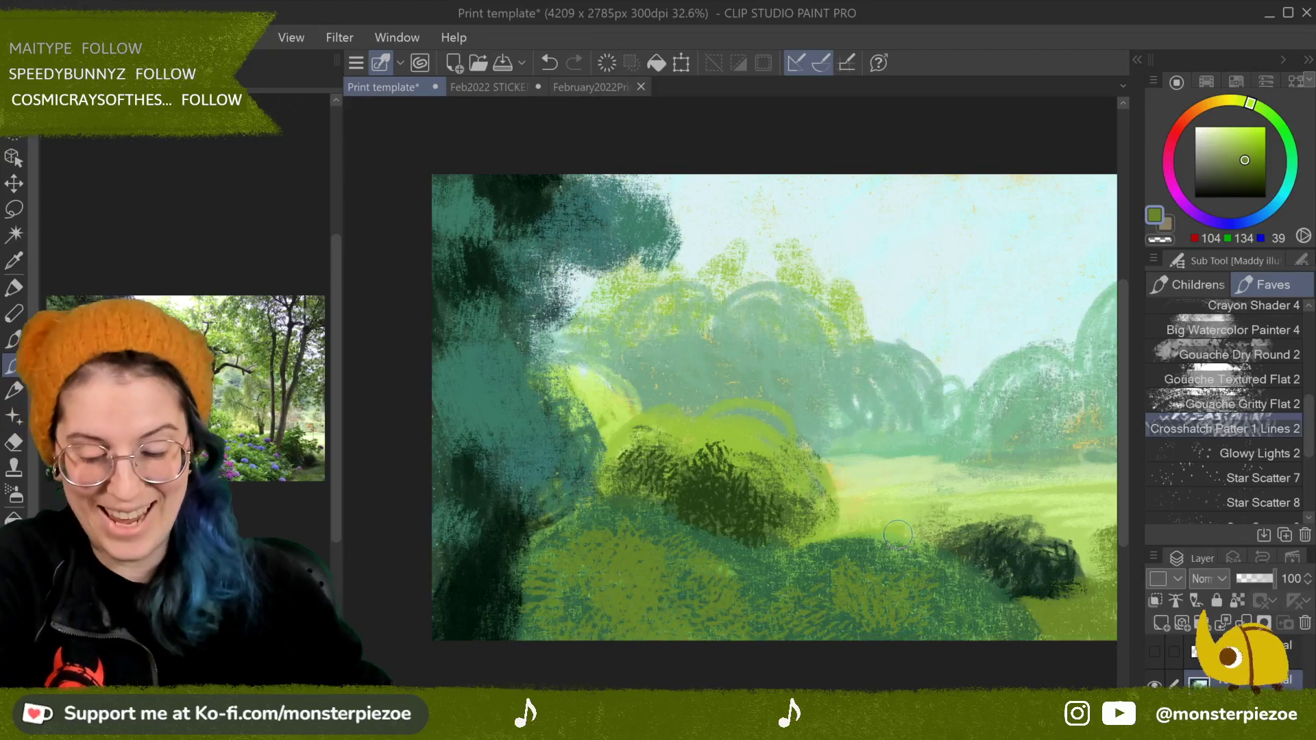
click(550, 66)
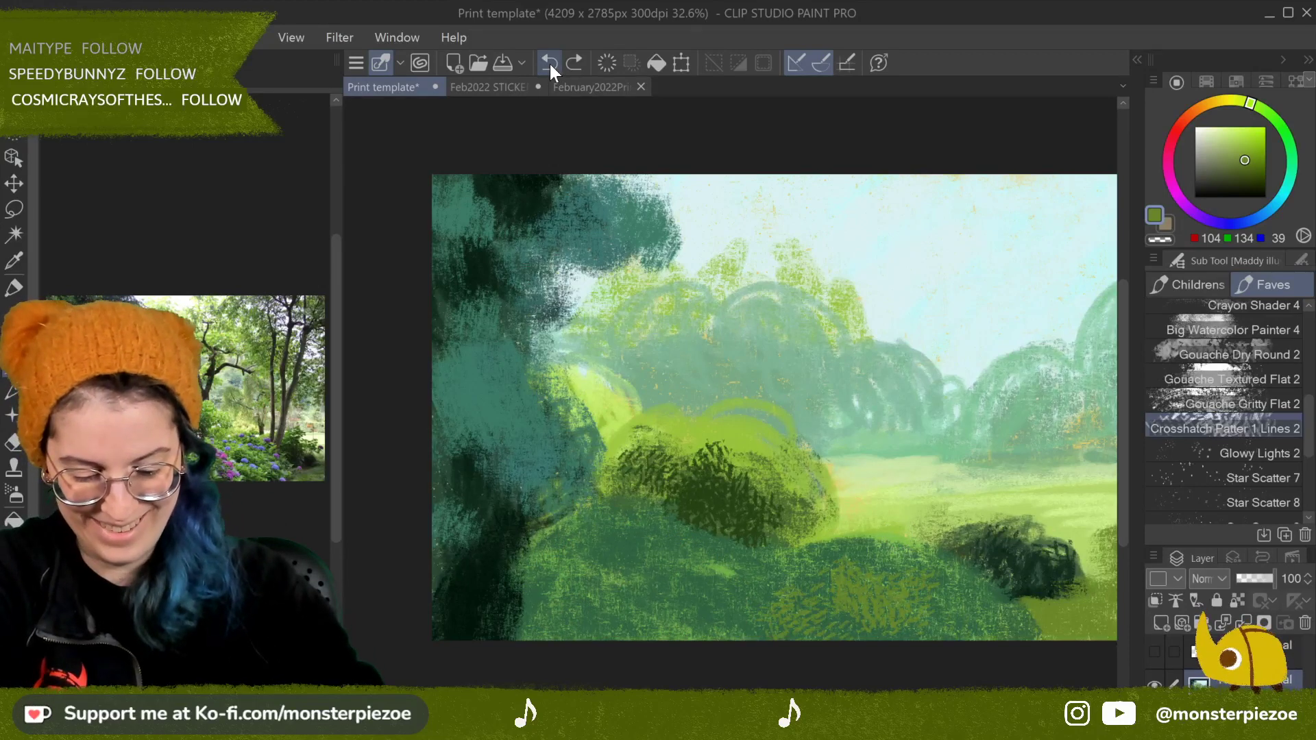
click(549, 62)
click(550, 61)
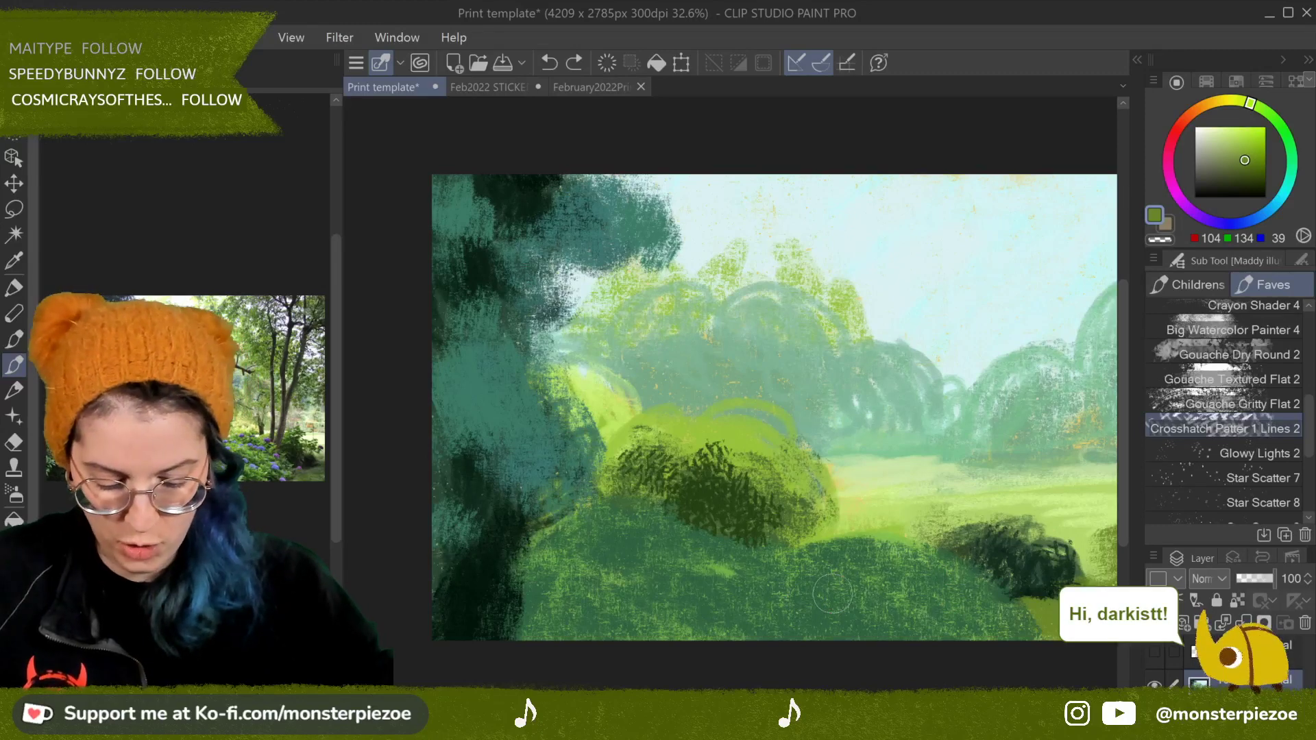
mouse_move(833, 591)
mouse_down()
mouse_move(812, 613)
mouse_move(874, 611)
mouse_move(911, 622)
mouse_move(917, 642)
mouse_move(819, 616)
mouse_move(936, 635)
mouse_up()
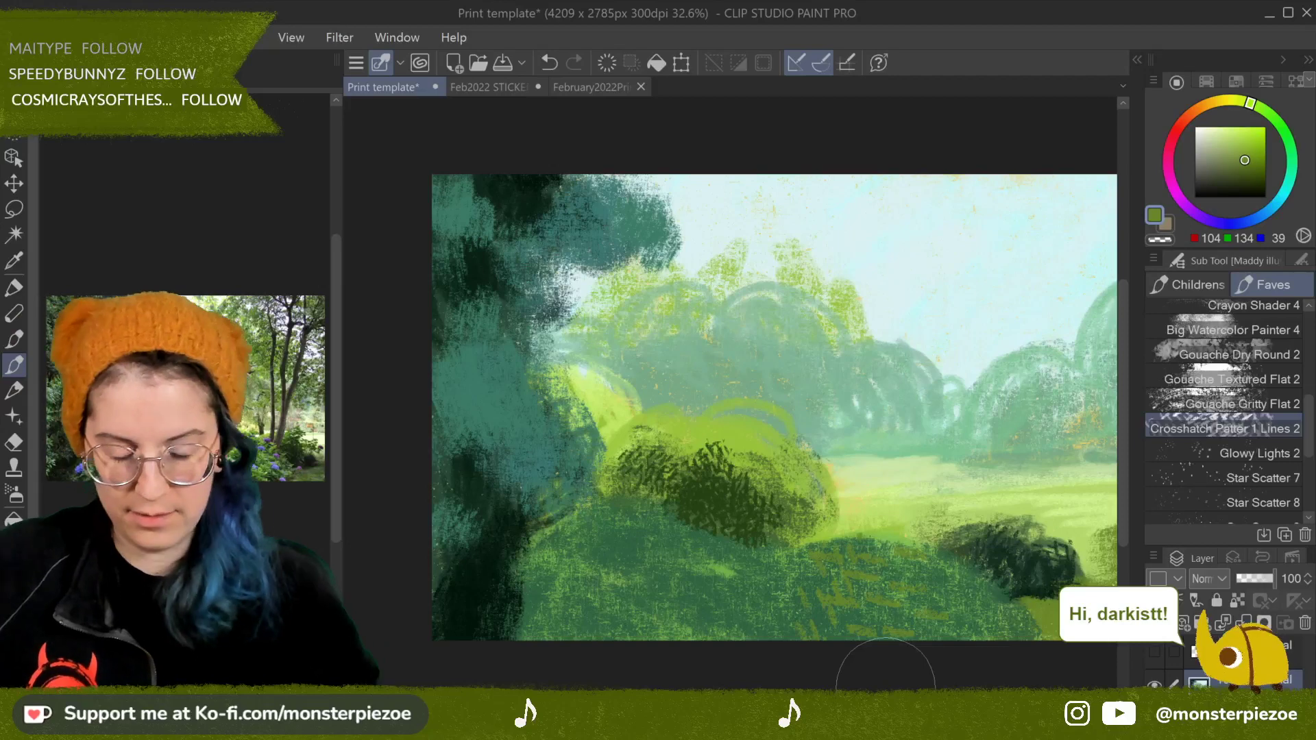
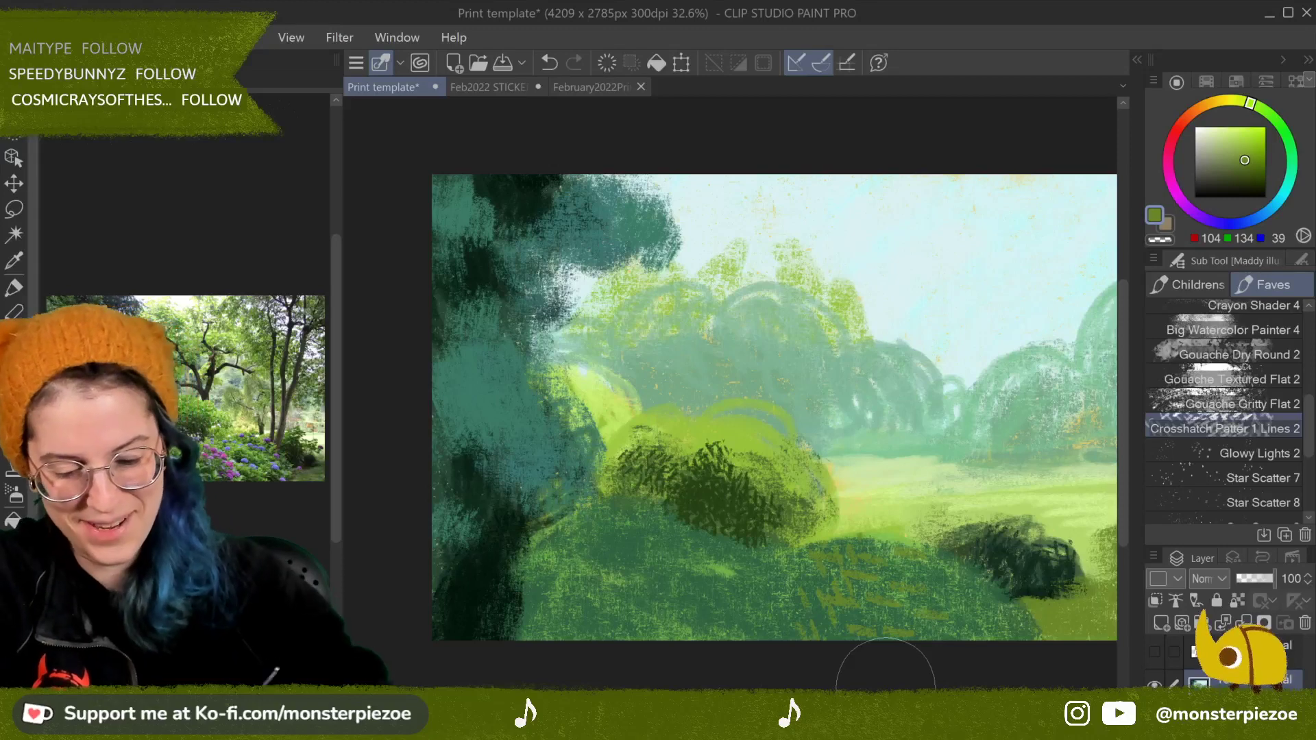
Step: Undo the crosshatch strokes on the foreground bush, the small dark bush and the lime bush
click(550, 56)
click(551, 54)
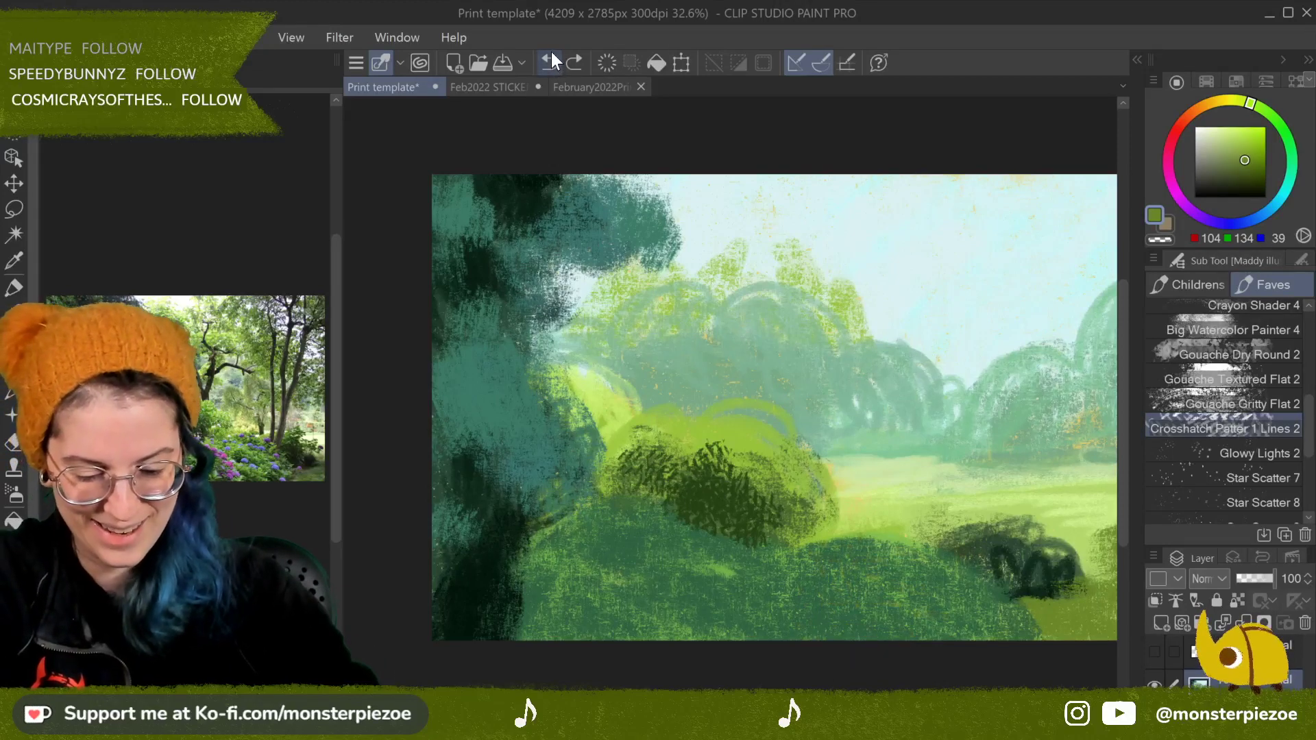
click(551, 52)
click(552, 54)
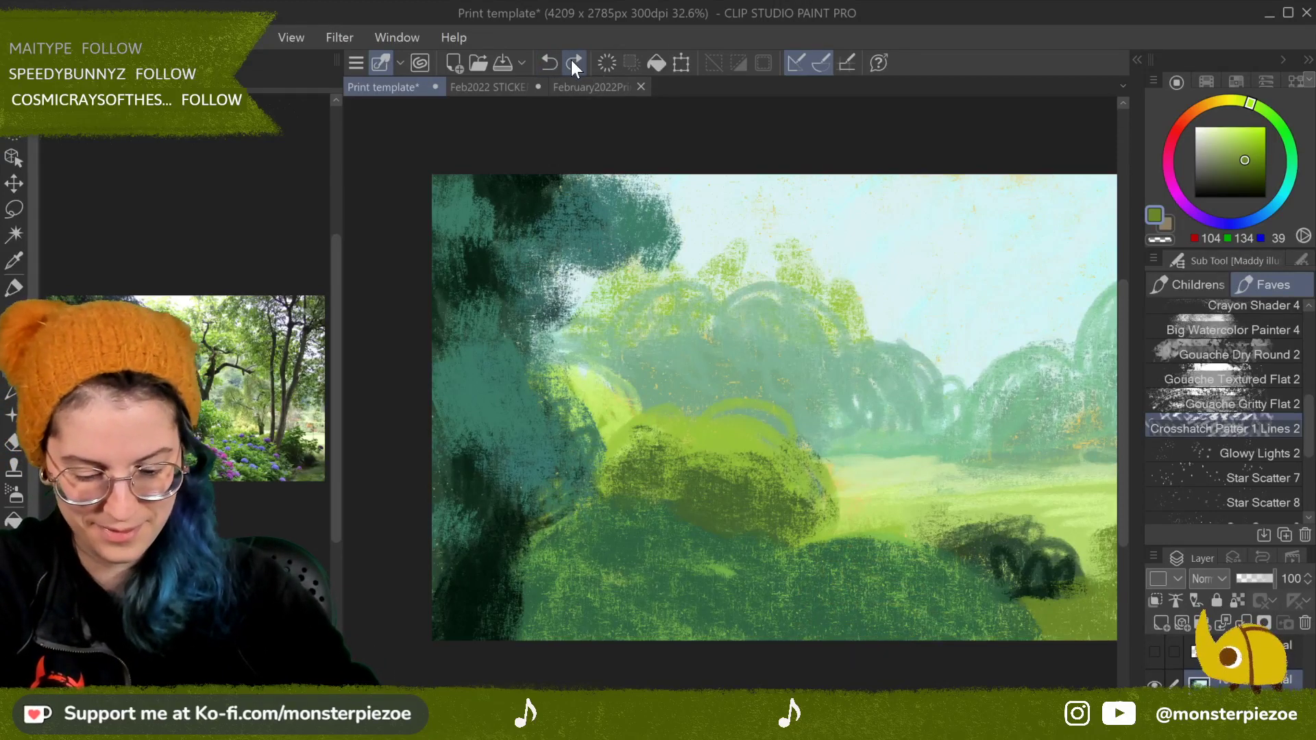
click(573, 64)
click(552, 67)
Step: Hatch the lime bush's lower half with smaller Crosshatch Patter 1 Lines 2 strokes in dark olive, RGB 49, 61, 23
click(1242, 177)
key([)
key([)
key([)
mouse_move(620, 482)
mouse_down()
mouse_move(704, 490)
mouse_move(719, 511)
mouse_move(774, 520)
mouse_move(795, 501)
mouse_up()
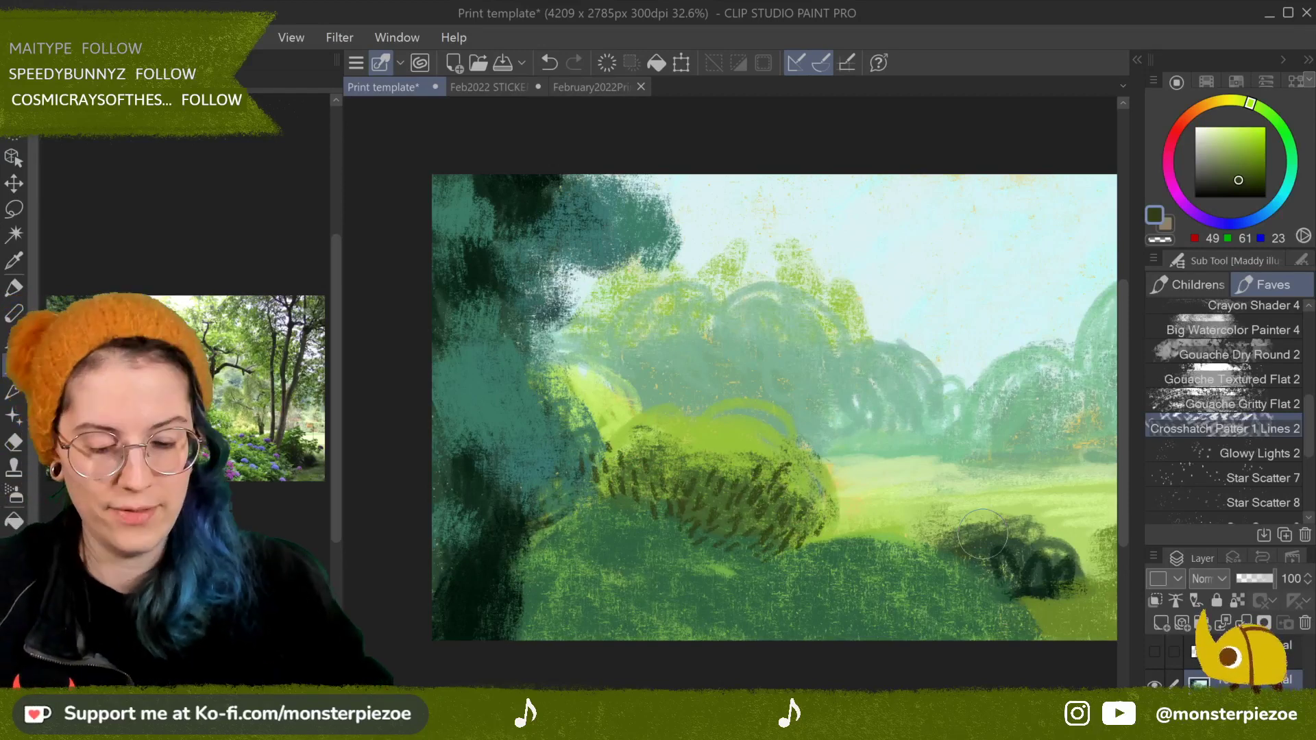
Step: Try small crosshatch strokes over the sky and, in dark green RGB 8, 30, 18, on the central background bush
mouse_move(918, 223)
mouse_down()
mouse_move(881, 329)
mouse_move(894, 374)
mouse_up()
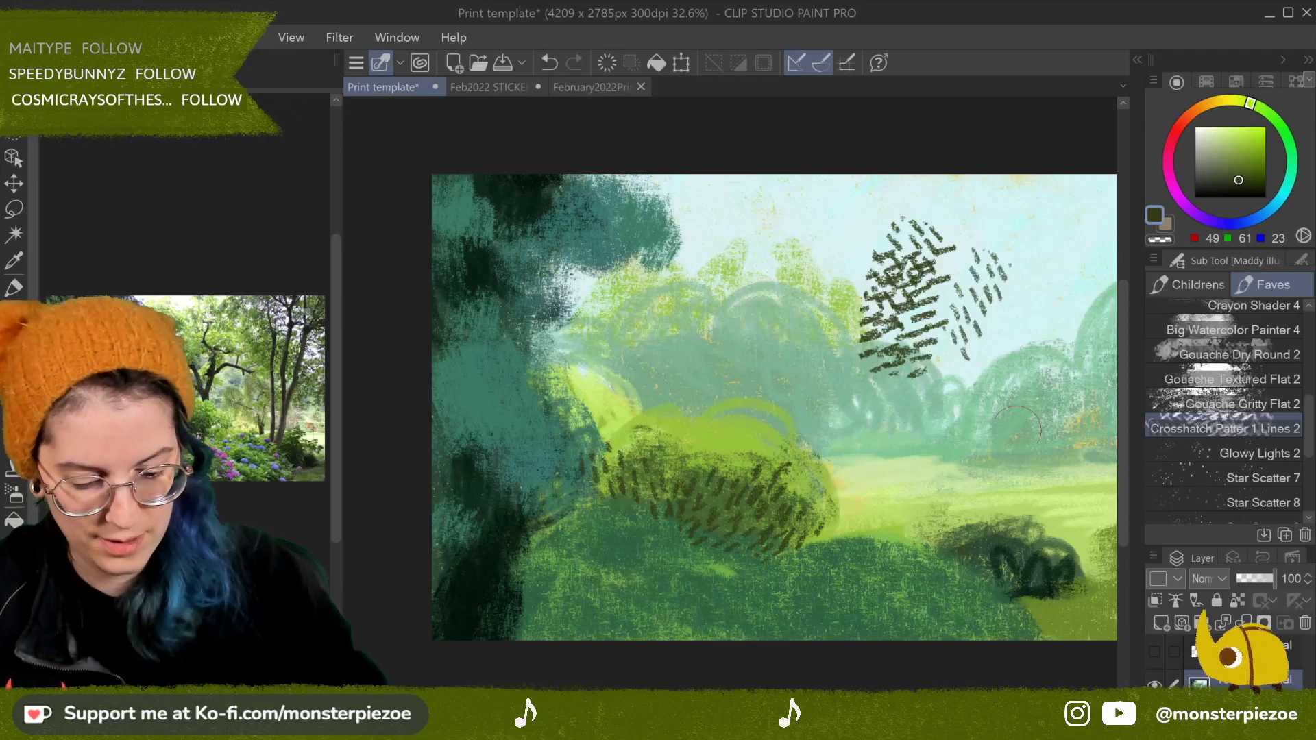
click(551, 63)
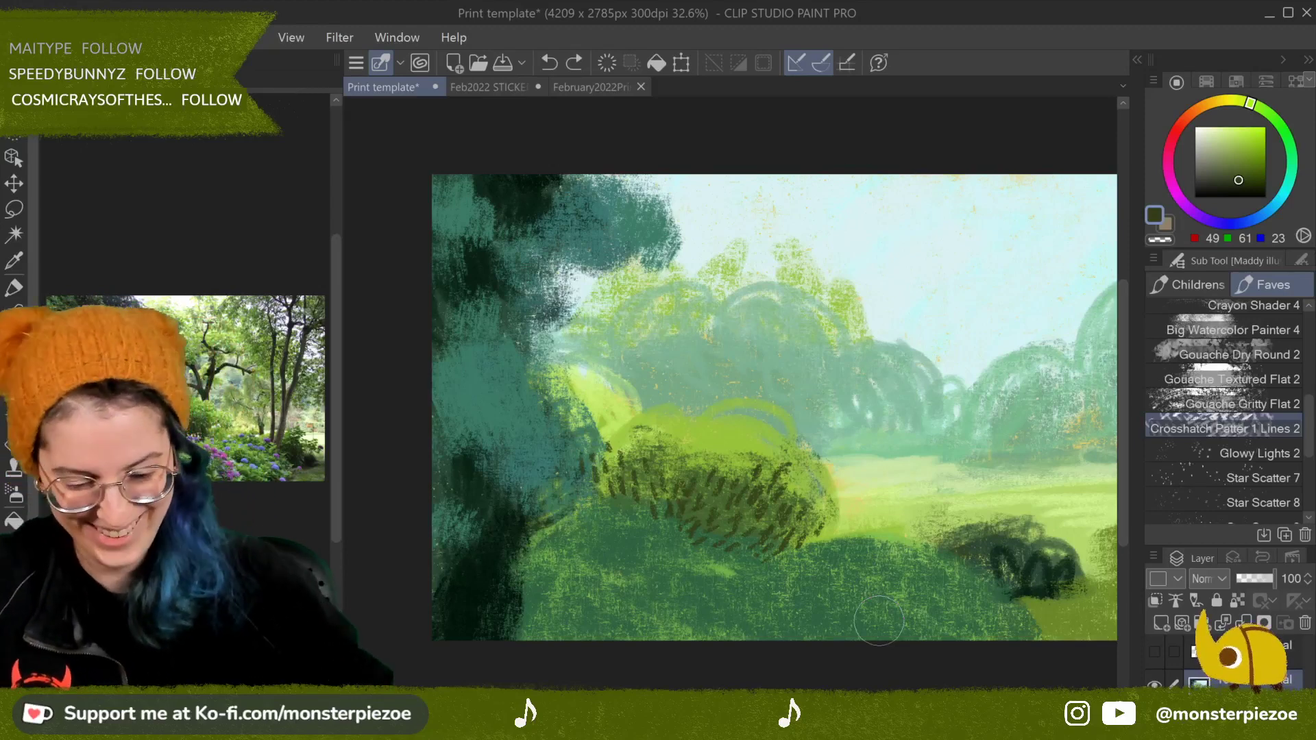
alt+click(786, 361)
alt+click(528, 203)
mouse_move(712, 370)
mouse_down()
mouse_move(689, 377)
mouse_move(733, 371)
mouse_up()
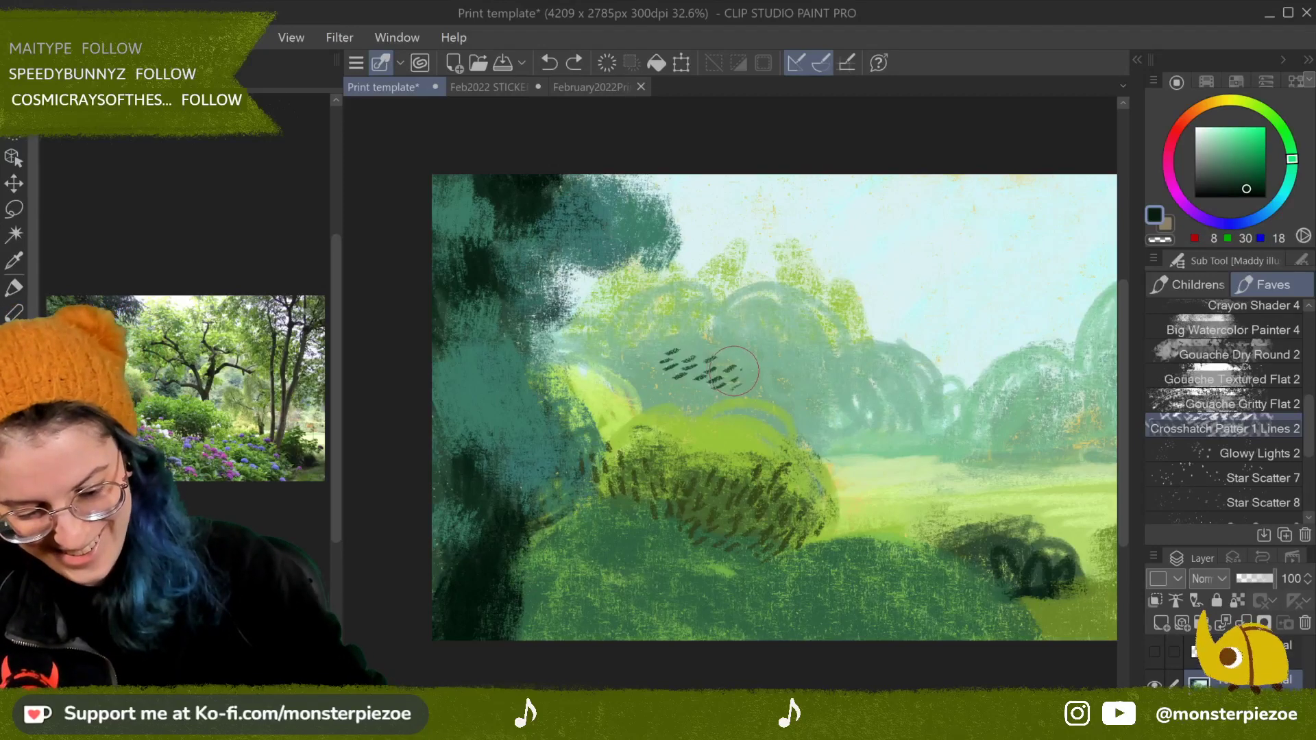
click(549, 63)
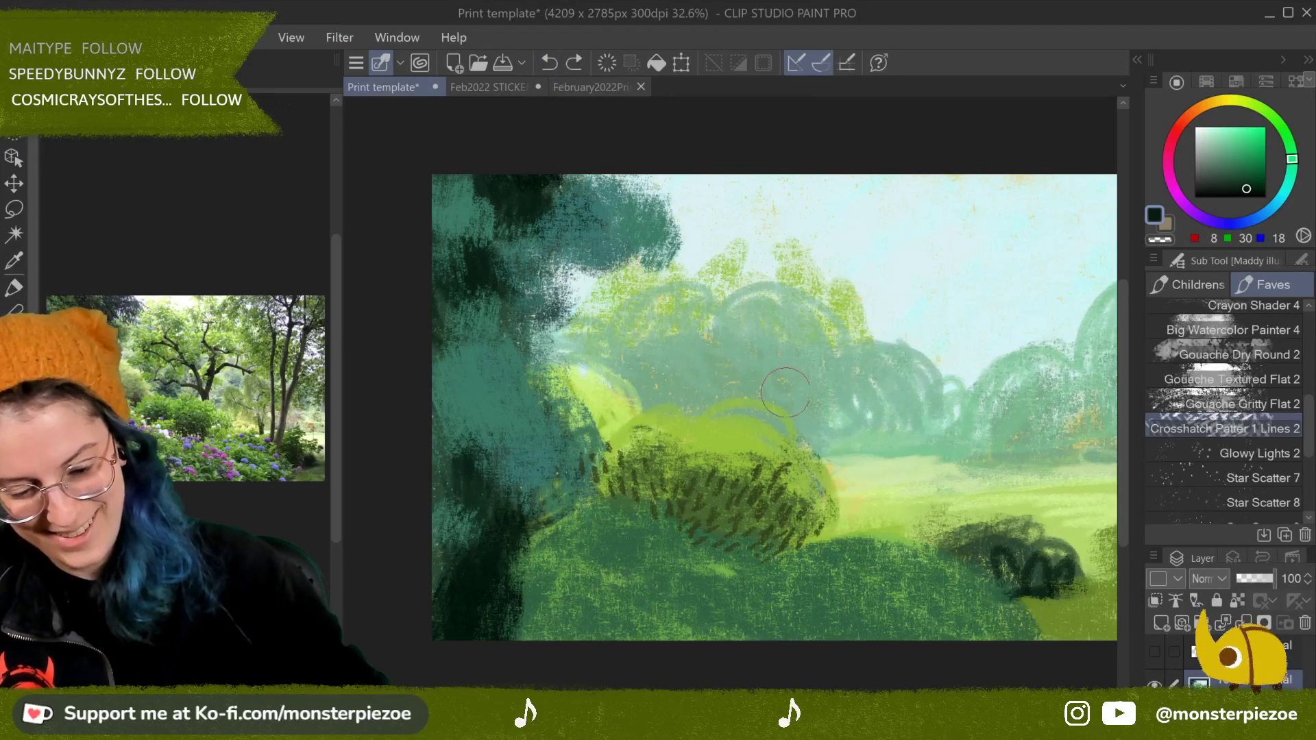
Step: Try larger dark green crosshatch strokes in several directions on the central background bush
key(])
key(])
key(])
key(])
key(])
drag(723, 350, 789, 378)
drag(843, 418, 754, 330)
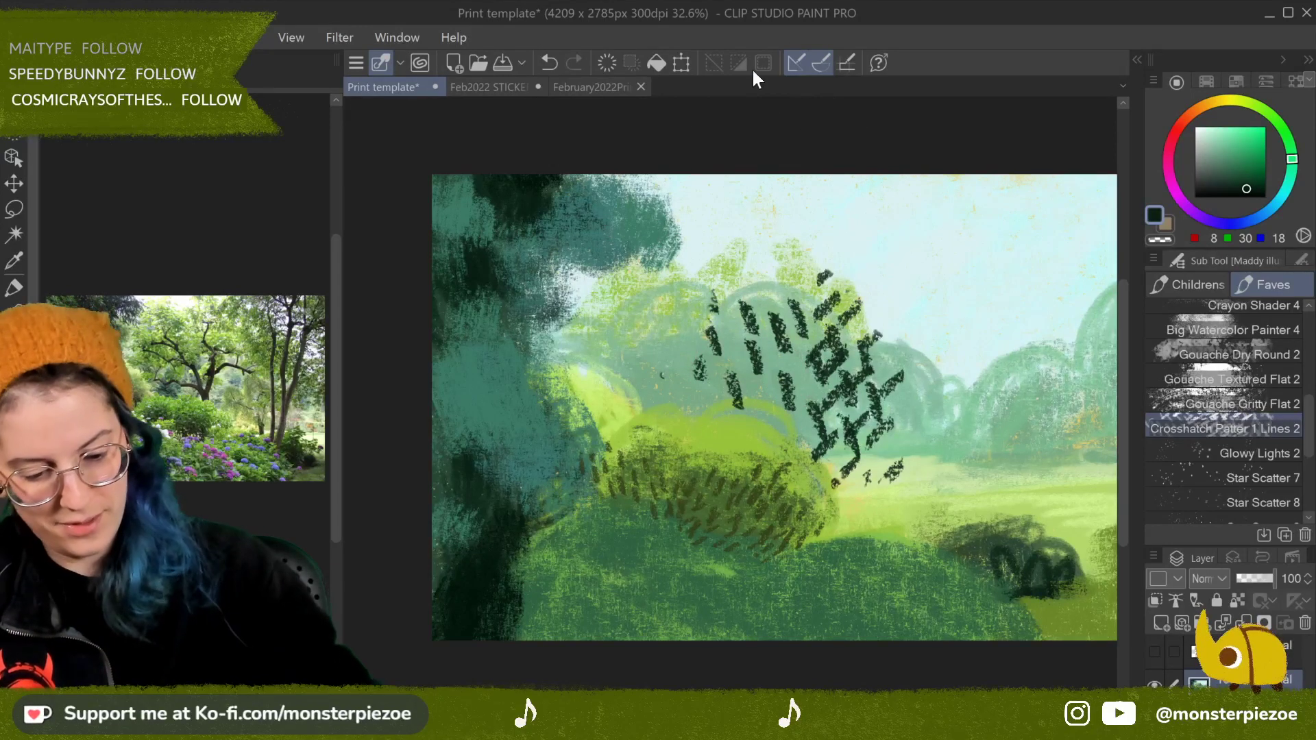
click(549, 62)
mouse_move(723, 360)
mouse_down()
mouse_move(701, 379)
mouse_move(775, 390)
mouse_move(813, 415)
mouse_up()
click(549, 62)
mouse_move(699, 398)
mouse_down()
mouse_move(682, 346)
mouse_move(648, 384)
mouse_move(768, 384)
mouse_move(789, 356)
mouse_move(819, 398)
mouse_up()
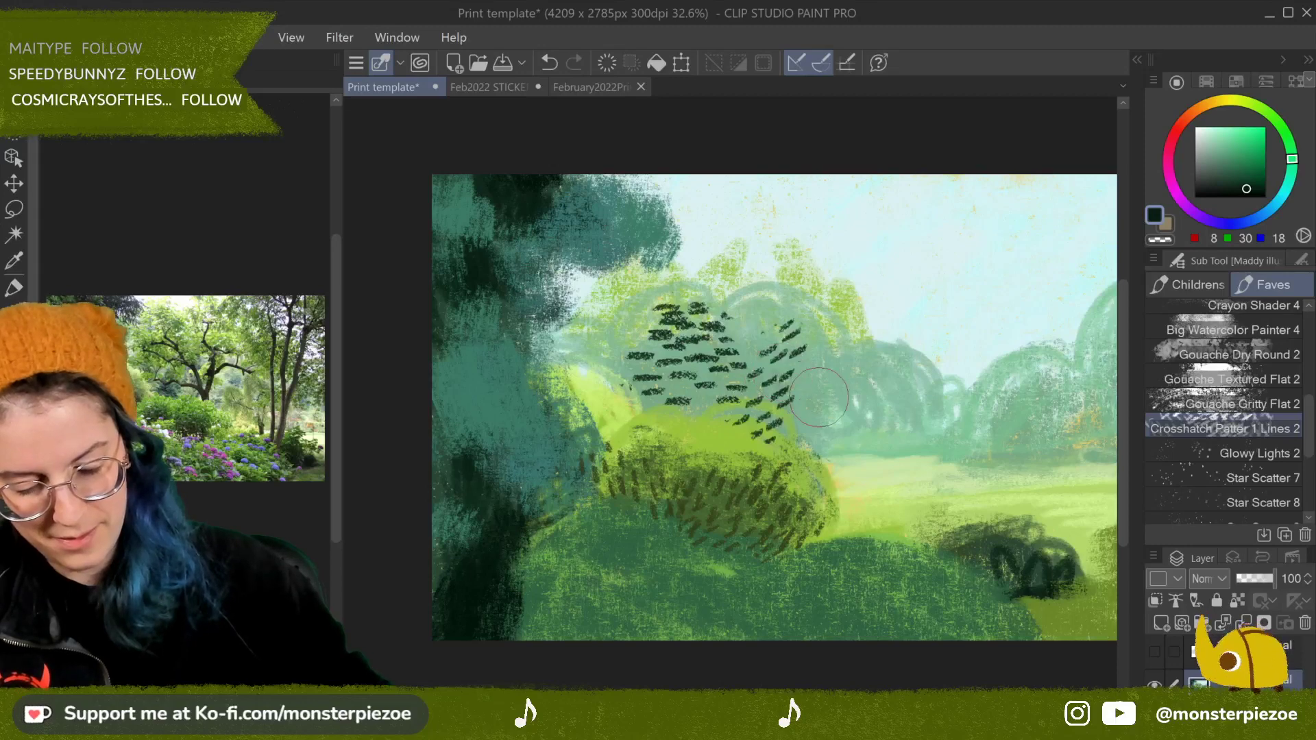
click(549, 62)
mouse_move(787, 373)
mouse_down()
mouse_move(788, 336)
mouse_move(768, 384)
mouse_move(829, 423)
mouse_move(816, 446)
mouse_up()
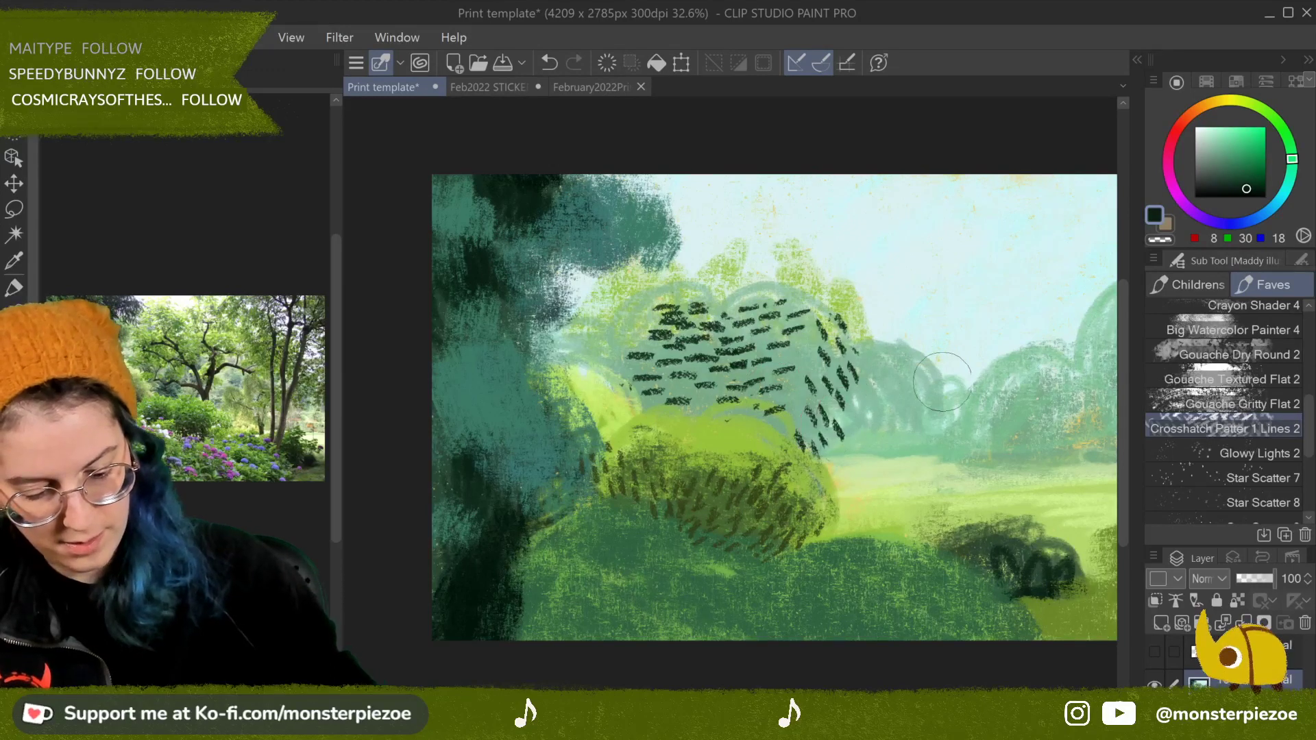
click(550, 63)
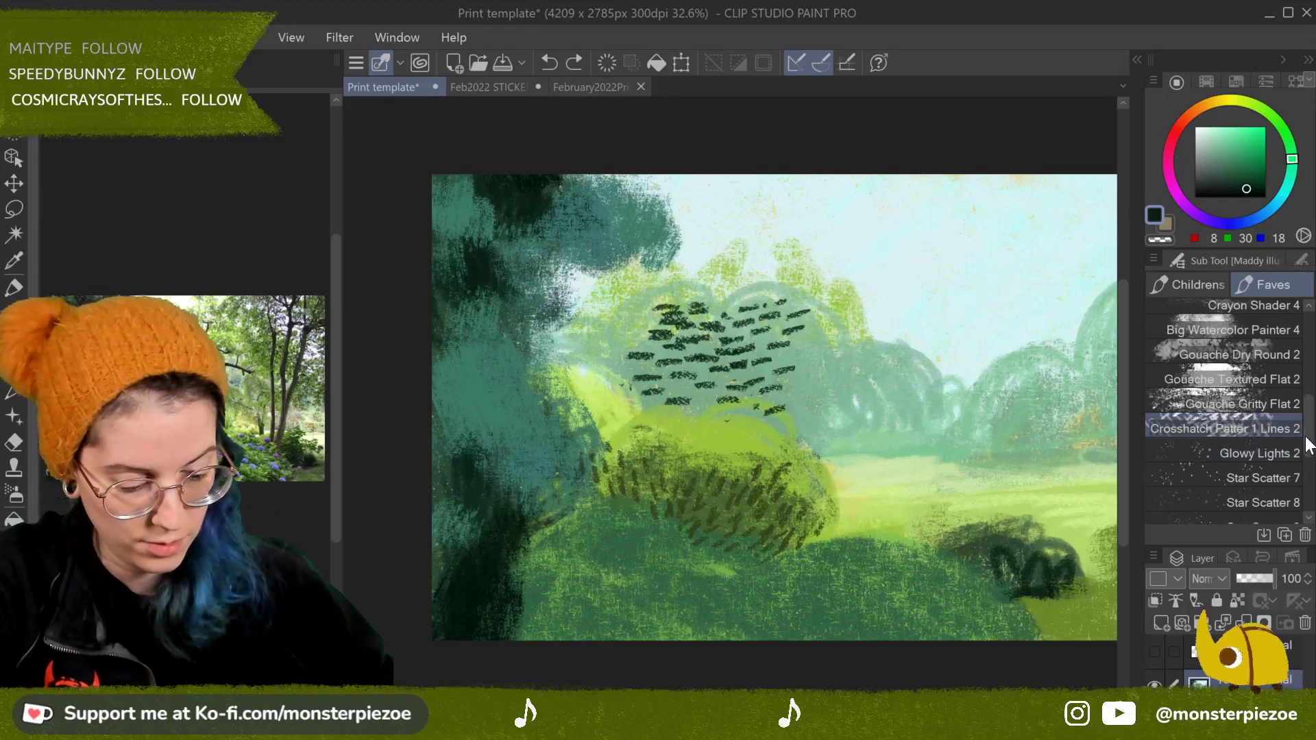
Step: Try Circle Scatter 3 Crayon dots on the foreground bush, and undo them with the remaining background crosshatching
scroll(1312, 472, down, 3)
drag(1311, 471, 1311, 497)
click(1202, 421)
click(799, 601)
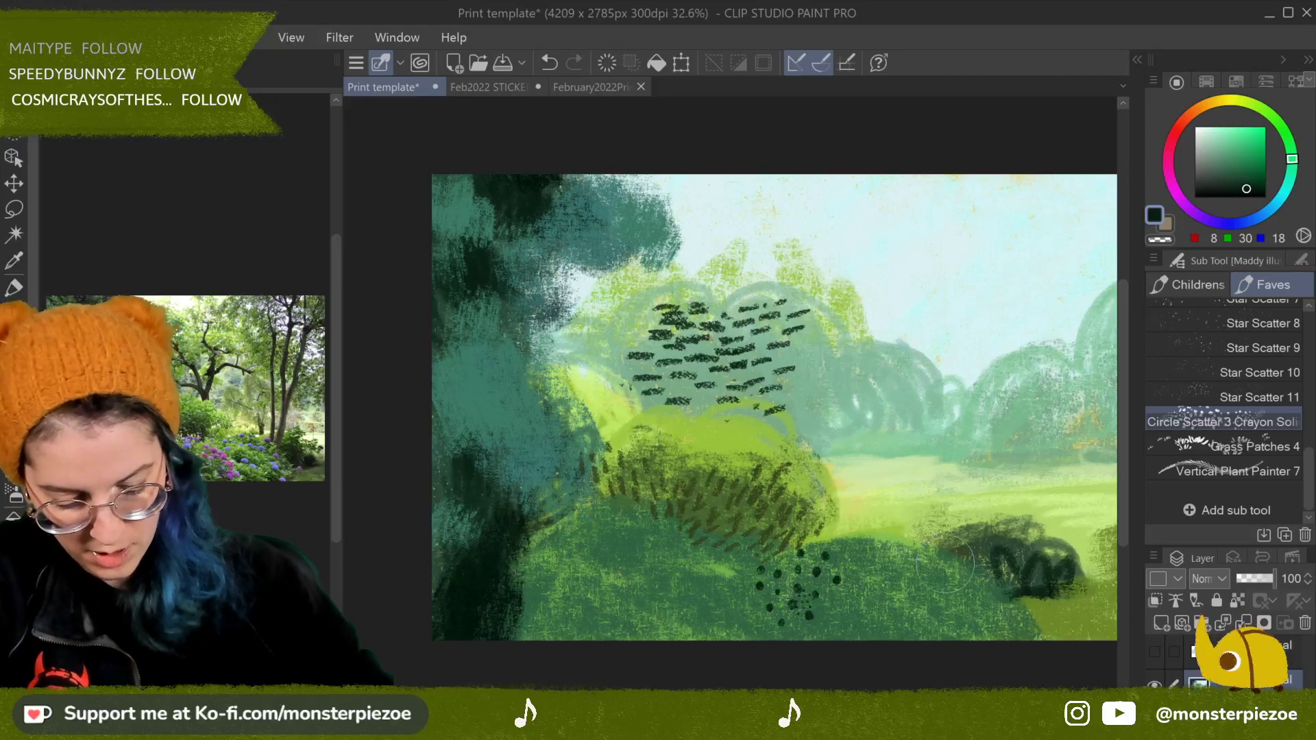
click(553, 59)
click(552, 58)
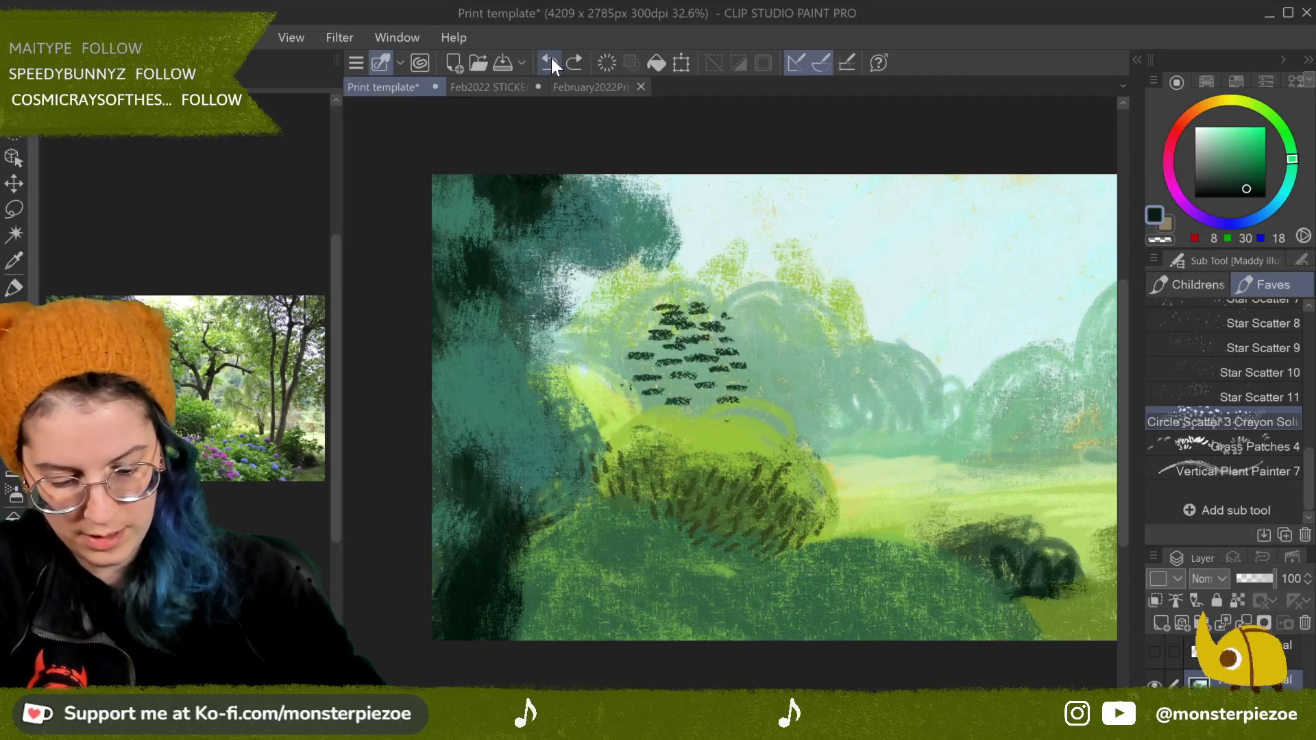
click(552, 57)
Step: Try a Star Scatter 8 stroke on the central background bush in green, RGB 39, 106, 70
drag(1249, 175, 1239, 168)
click(1243, 322)
drag(662, 370, 693, 360)
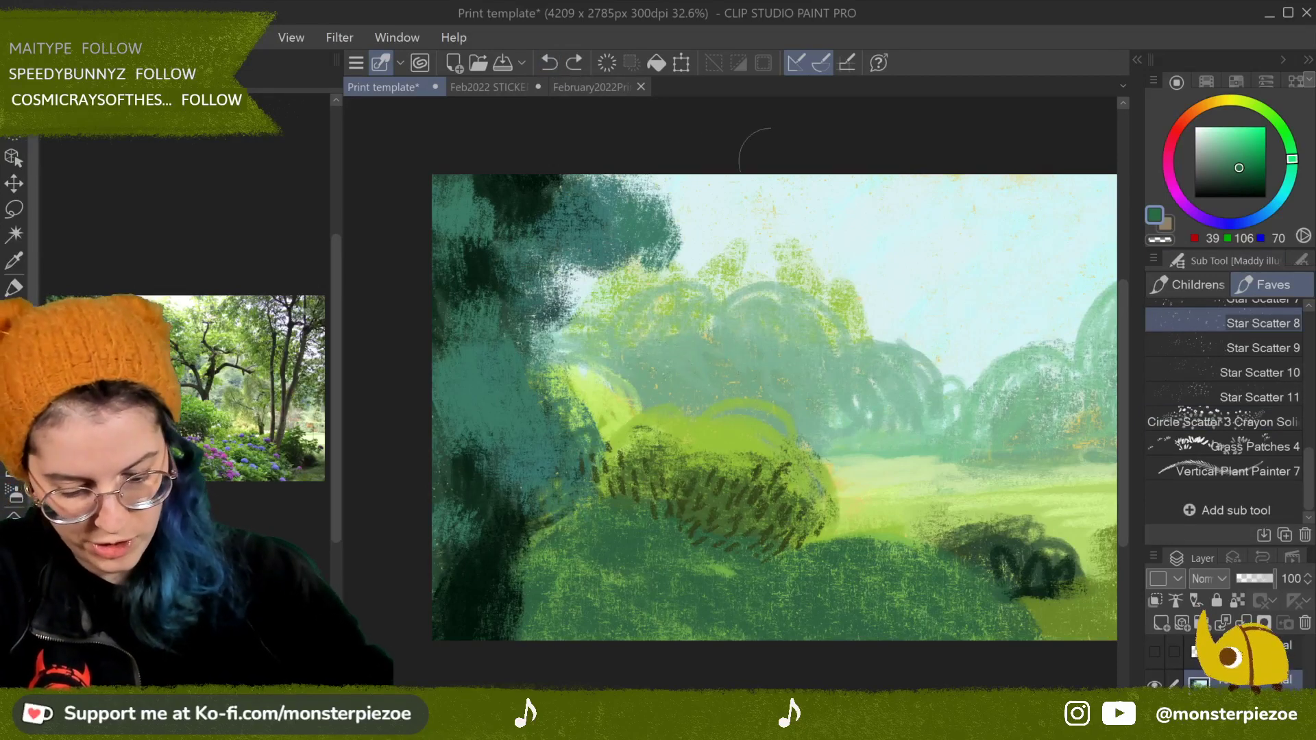
Step: Try Circle Scatter 3 Crayon dots as foliage texture across the central background bush
click(1286, 425)
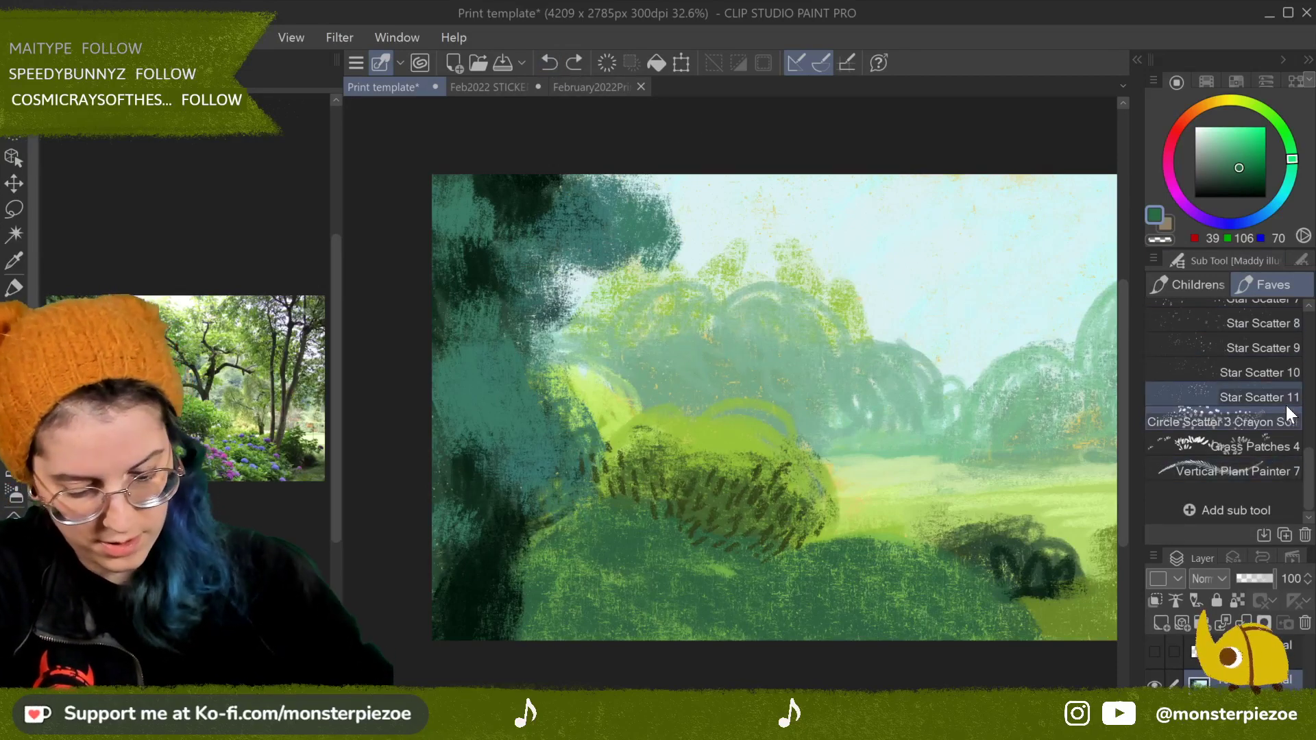
mouse_move(674, 378)
mouse_down()
mouse_move(719, 376)
mouse_move(686, 331)
mouse_move(839, 419)
mouse_up()
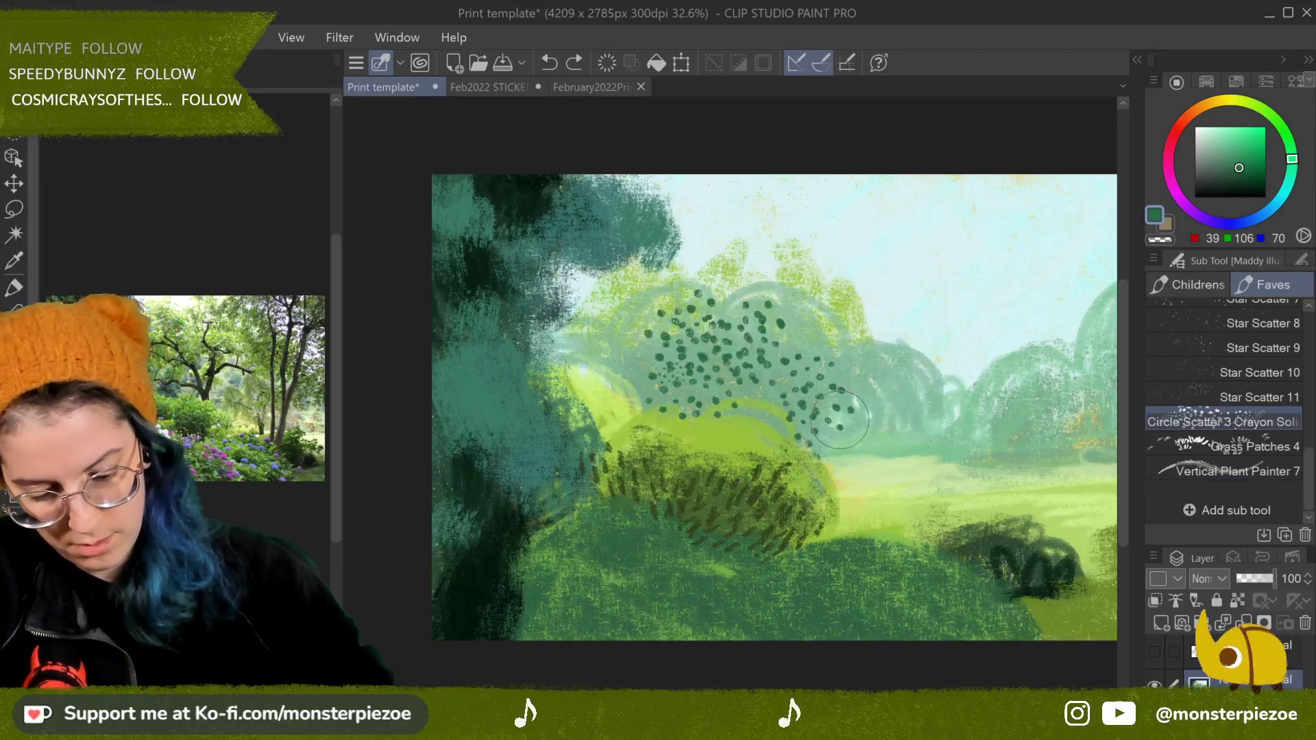
key(ctrl+z)
mouse_move(658, 384)
mouse_down()
mouse_move(684, 360)
mouse_move(709, 377)
mouse_move(725, 336)
mouse_move(795, 361)
mouse_move(807, 404)
mouse_up()
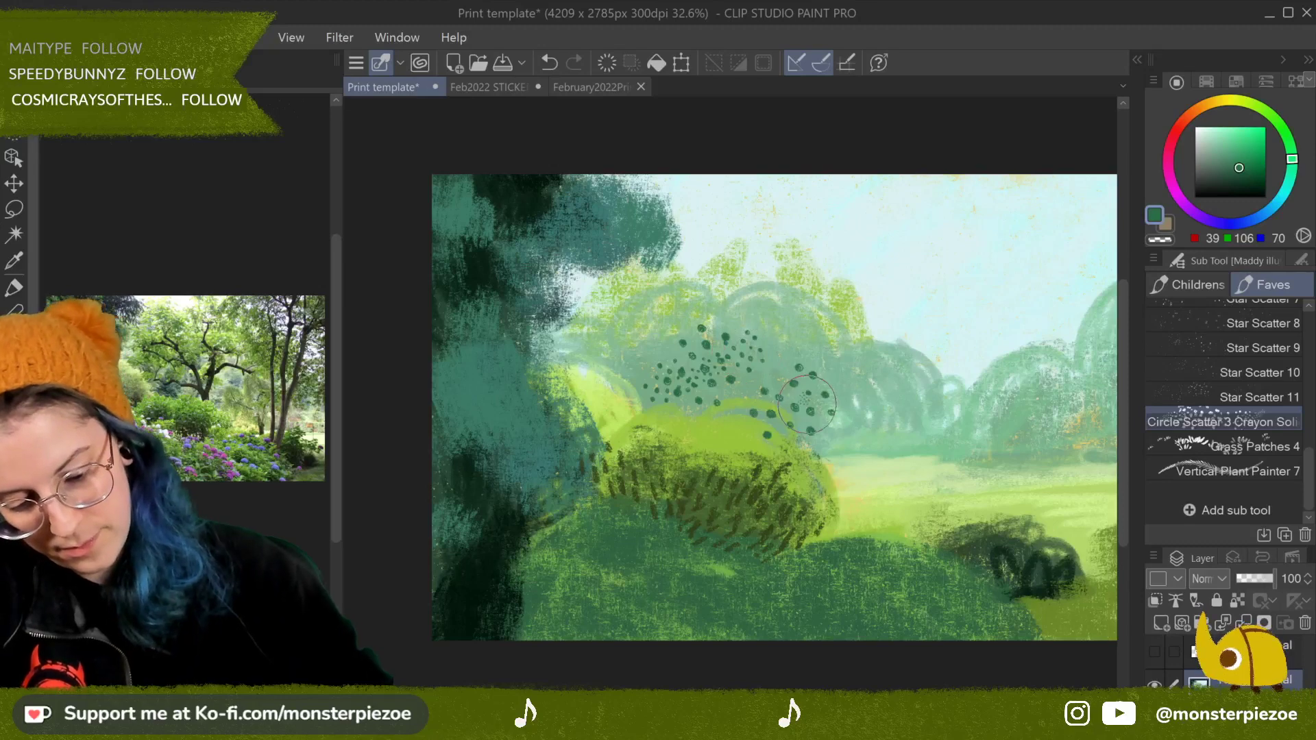
mouse_move(885, 422)
mouse_down()
mouse_move(864, 449)
mouse_move(878, 473)
mouse_up()
click(558, 63)
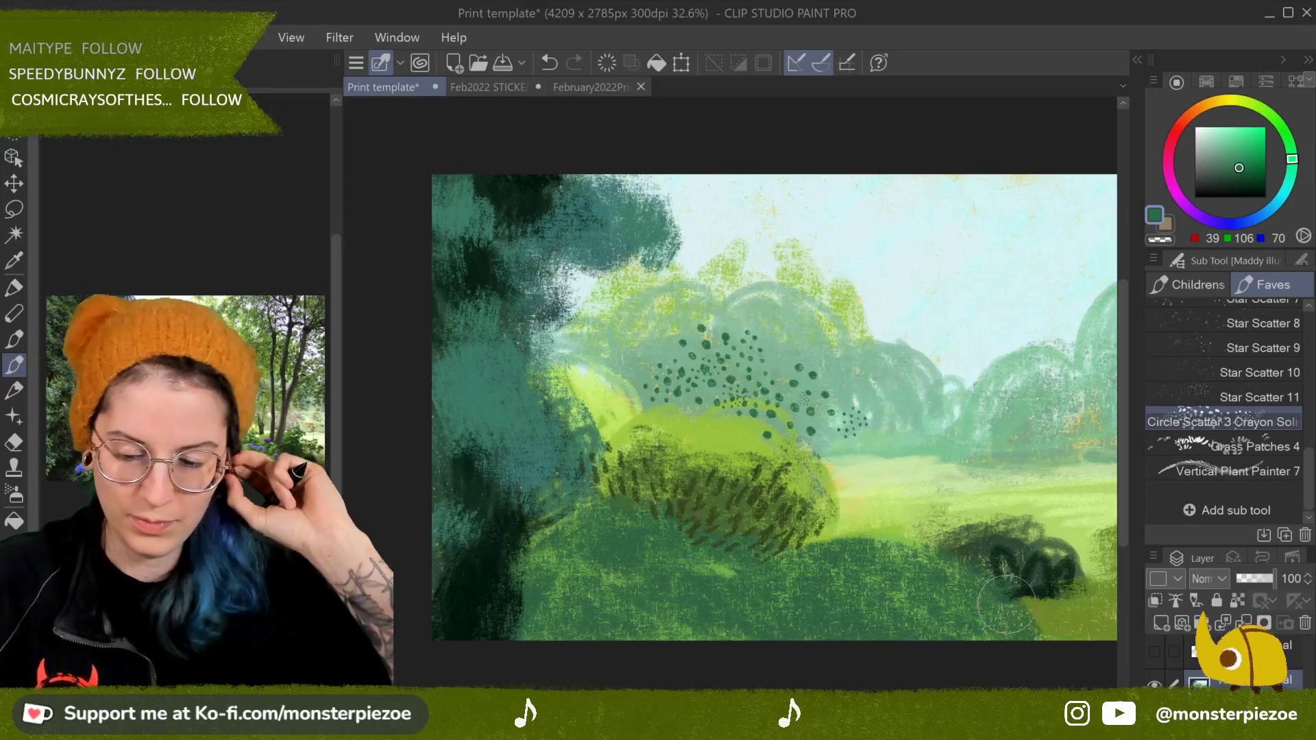
click(550, 62)
click(552, 63)
click(554, 64)
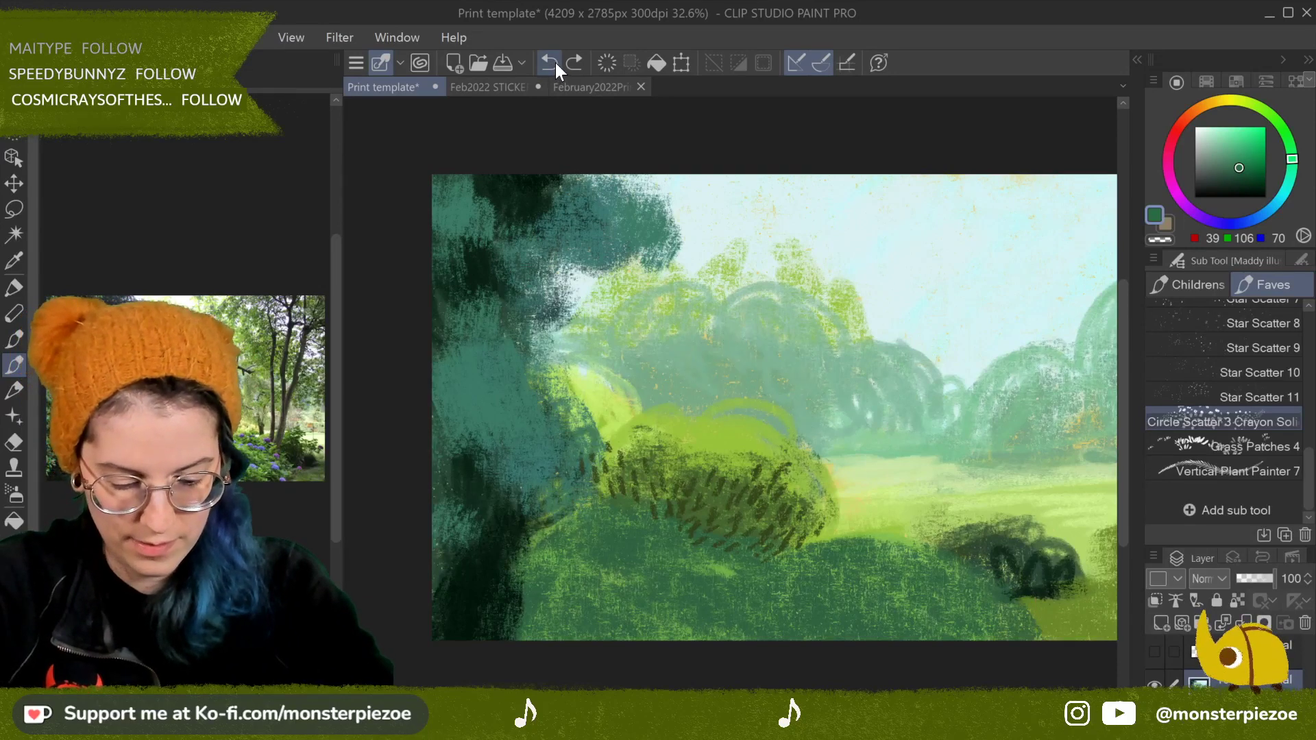
Step: Try shading the central background bush with Big Watercolor Painter 4 in muted green, RGB 59, 106, 78
scroll(1299, 449, up, 4)
scroll(1302, 447, up, 5)
click(1289, 425)
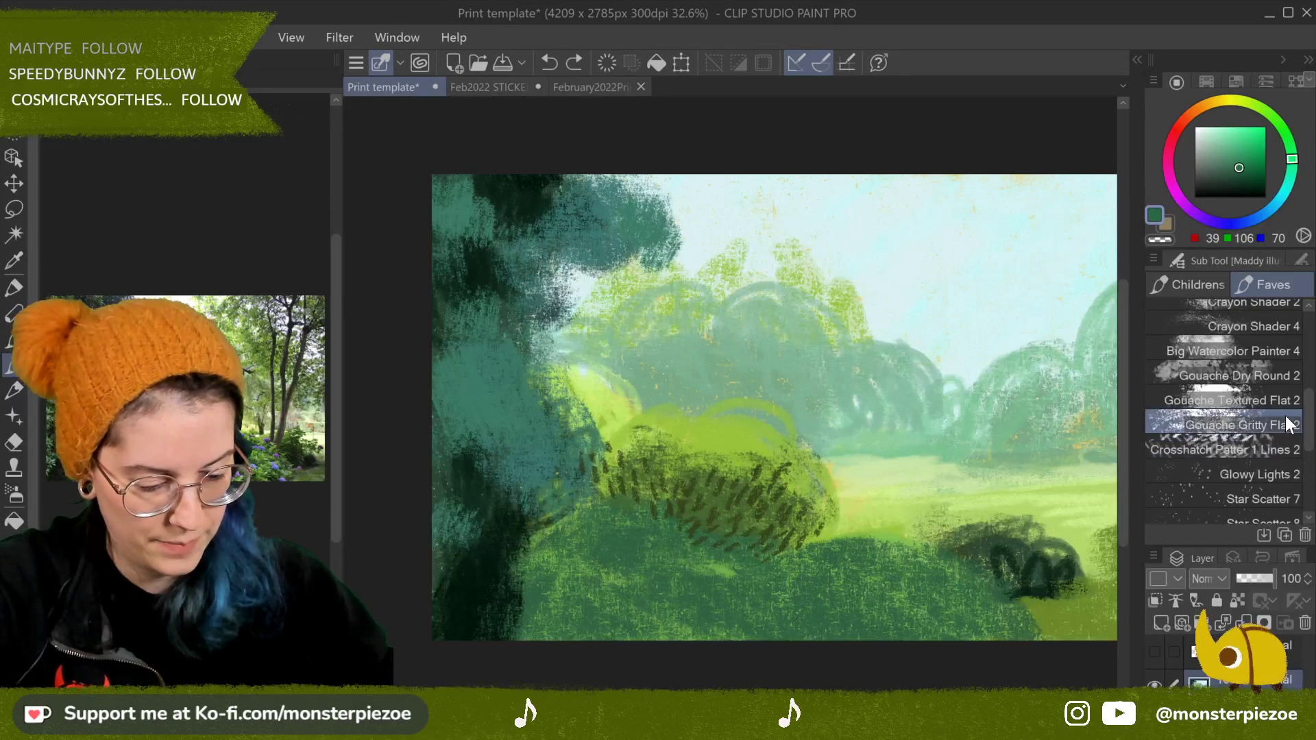
scroll(1289, 421, up, 2)
click(1289, 406)
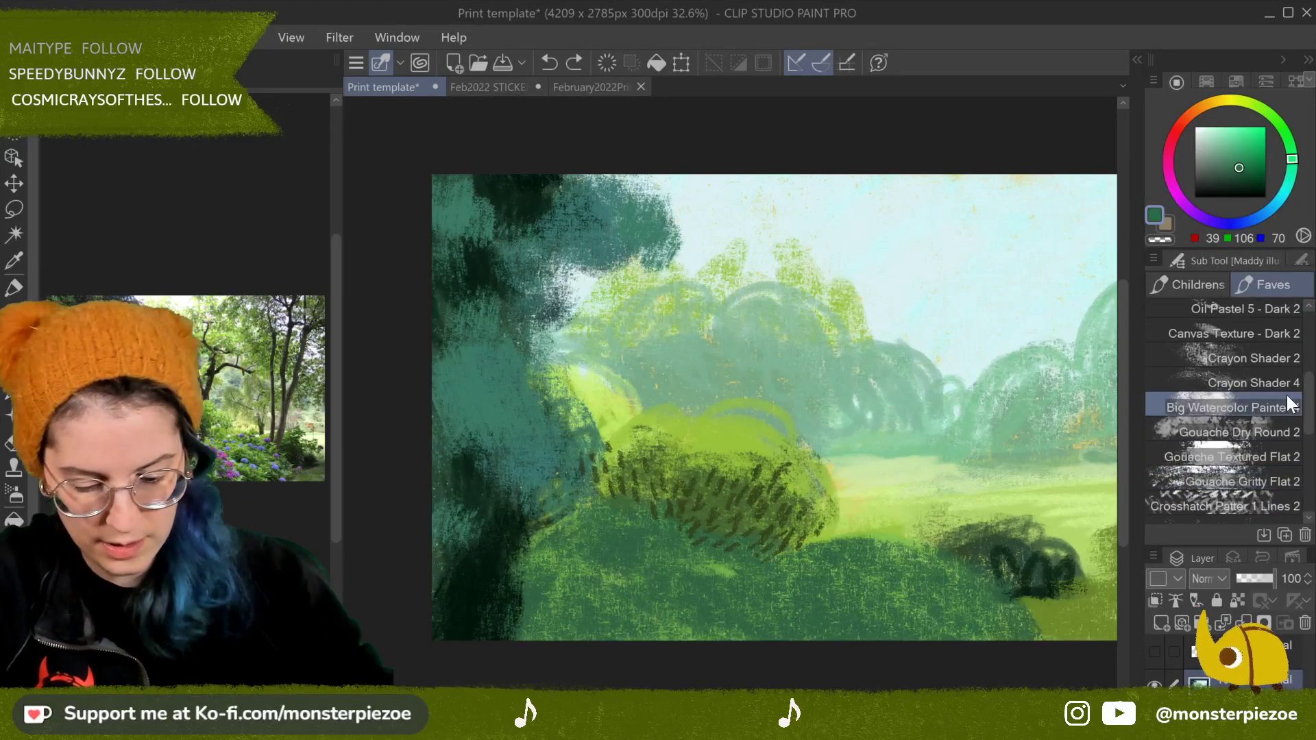
alt+click(716, 357)
click(1226, 163)
click(1226, 168)
mouse_move(727, 334)
mouse_down()
mouse_move(711, 368)
mouse_move(665, 384)
mouse_move(684, 334)
mouse_move(736, 325)
mouse_move(787, 370)
mouse_move(739, 376)
mouse_up()
key(ctrl+z)
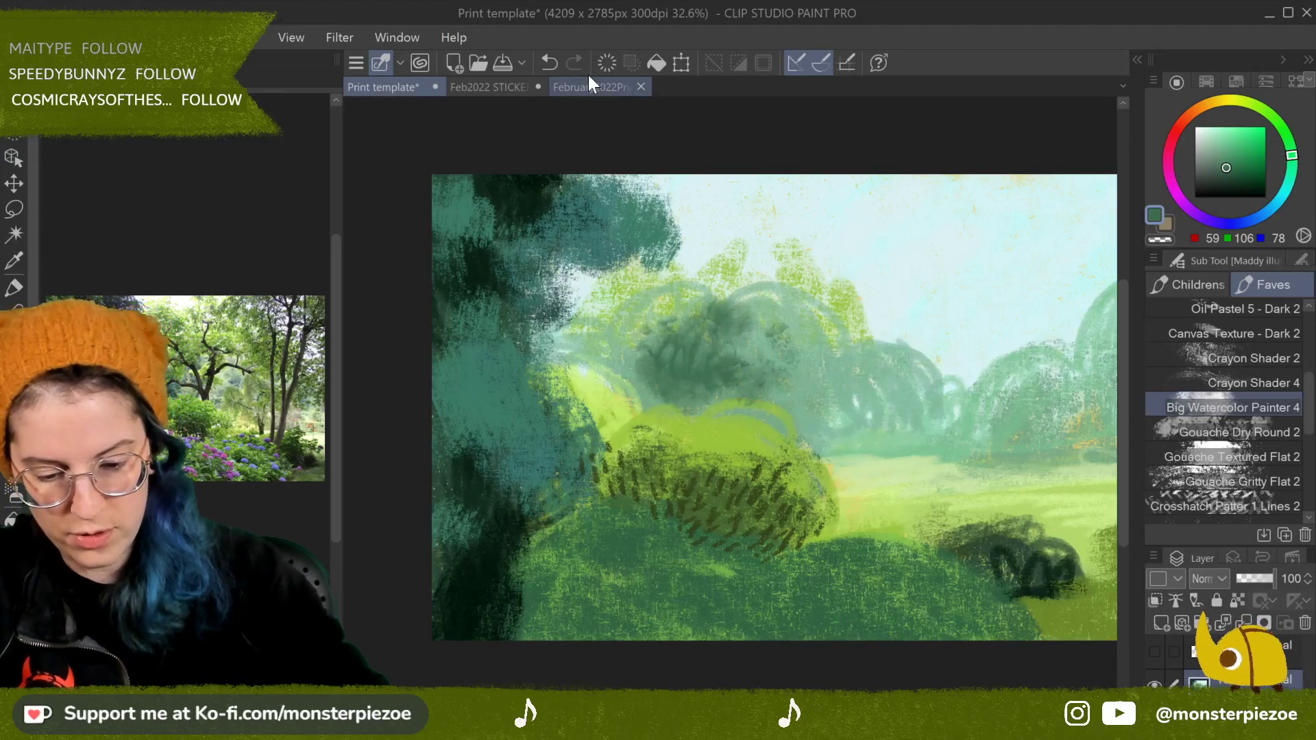
click(548, 64)
click(548, 64)
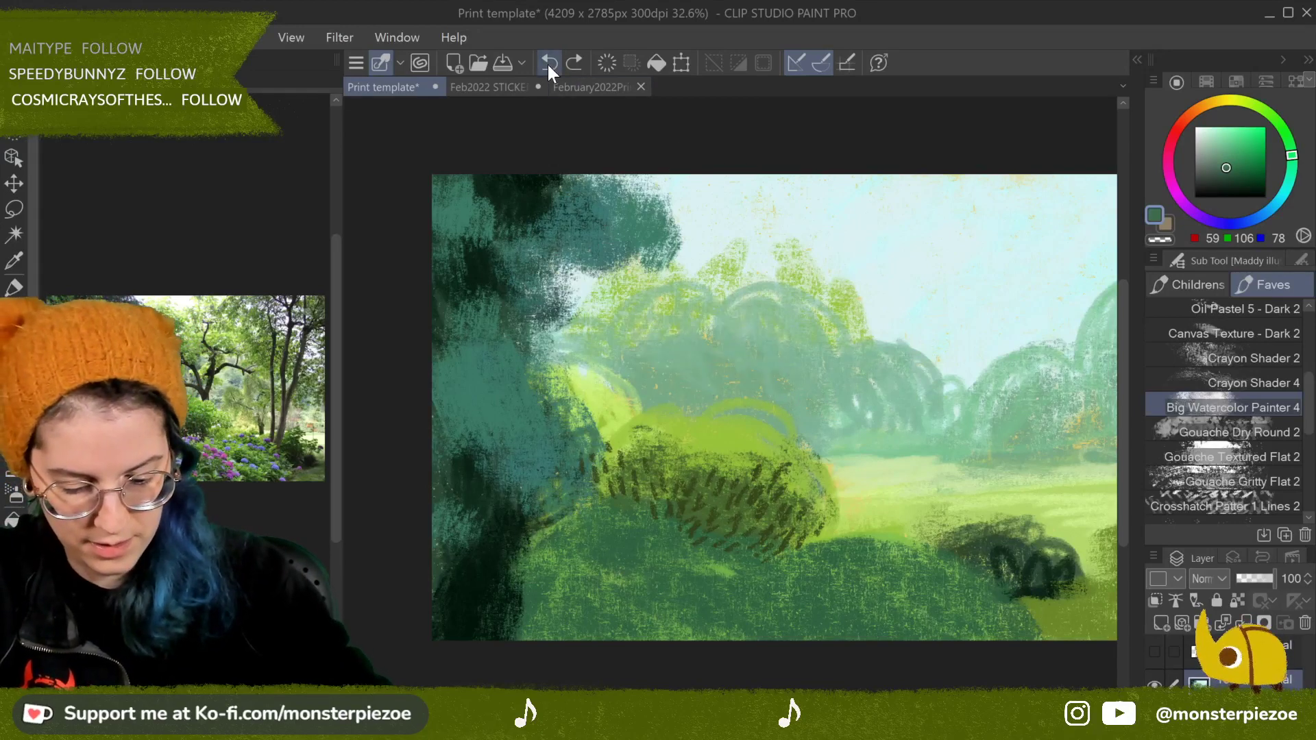
Step: Shade the central background bush with Crayon Shader 2 in dark green, RGB 33, 82, 53, replacing a watercolor stroke
click(1228, 176)
click(1236, 174)
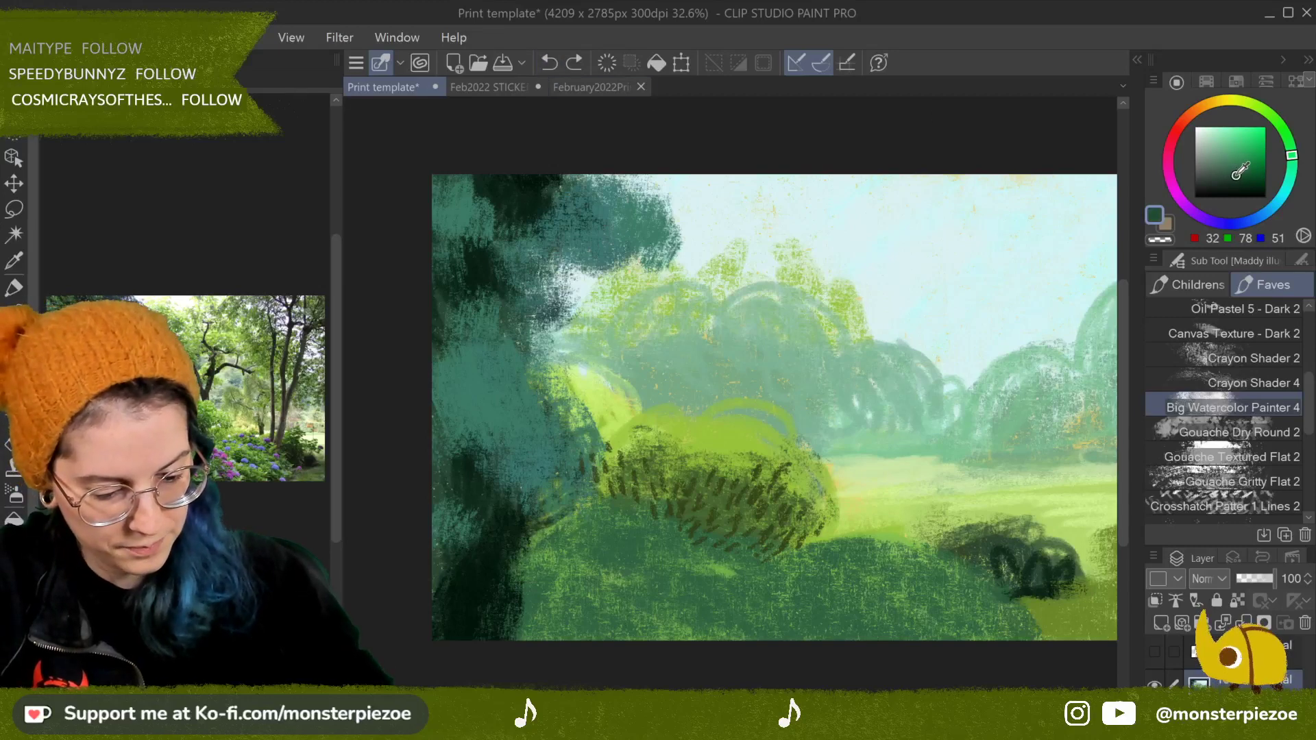
mouse_move(658, 346)
mouse_down()
mouse_move(675, 384)
mouse_move(692, 370)
mouse_move(788, 385)
mouse_up()
click(550, 64)
click(550, 63)
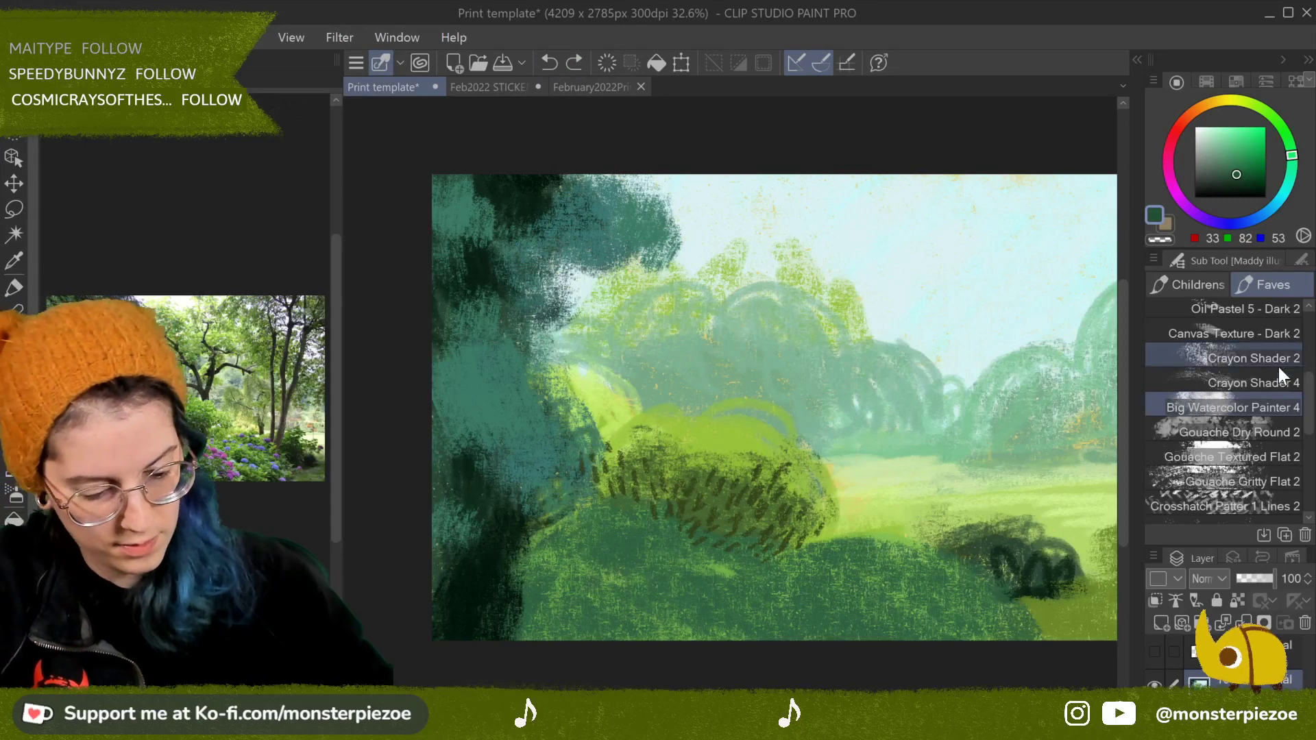
click(1241, 358)
mouse_move(689, 362)
mouse_down()
mouse_move(713, 373)
mouse_move(727, 364)
mouse_move(789, 397)
mouse_move(645, 360)
mouse_move(788, 349)
mouse_move(840, 439)
mouse_move(775, 322)
mouse_move(658, 292)
mouse_up()
Step: Soften the central background bush's shading with Crayon Shader 2 strokes in sampled pale green, RGB 129, 187, 158
click(1230, 142)
click(1232, 138)
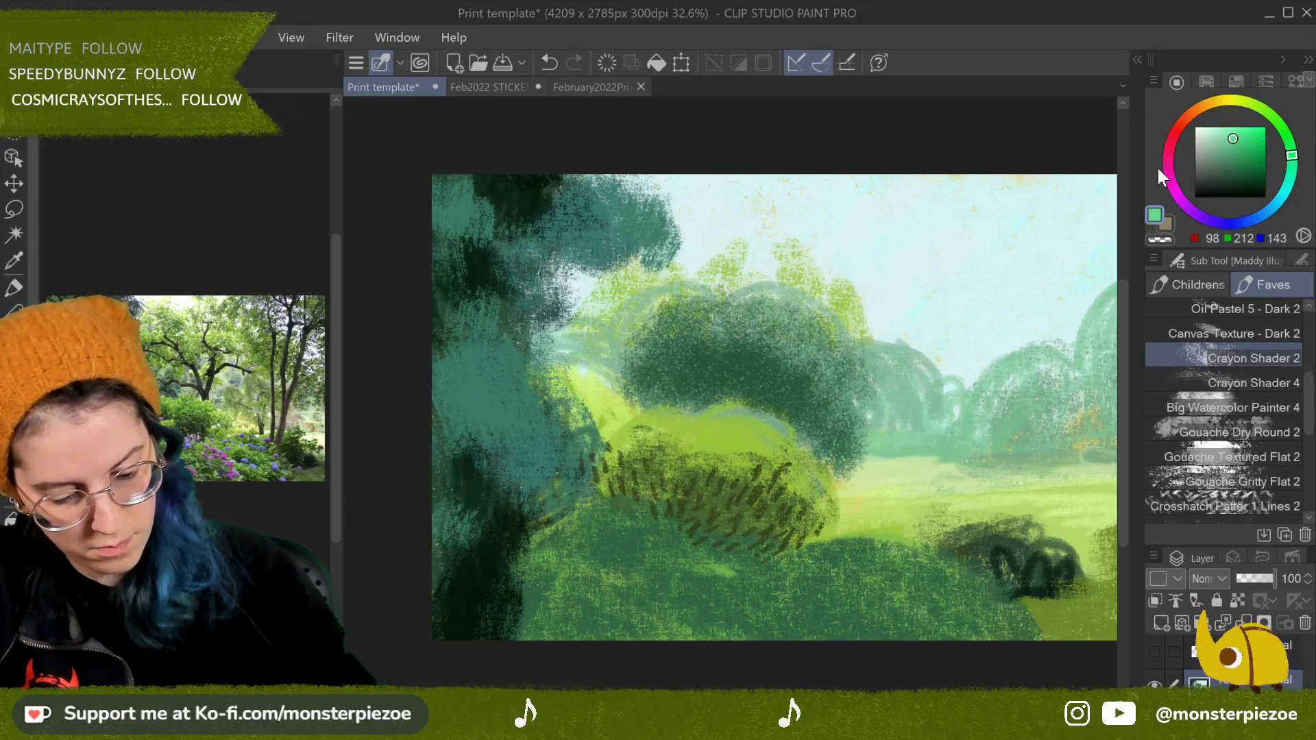
alt+click(891, 375)
mouse_move(710, 341)
mouse_down()
mouse_move(768, 322)
mouse_move(816, 374)
mouse_move(836, 431)
mouse_move(658, 329)
mouse_move(710, 373)
mouse_move(771, 374)
mouse_up()
mouse_move(673, 300)
mouse_down()
mouse_move(679, 331)
mouse_move(706, 315)
mouse_up()
mouse_move(855, 348)
mouse_down()
mouse_move(876, 391)
mouse_move(861, 435)
mouse_move(779, 369)
mouse_move(861, 392)
mouse_up()
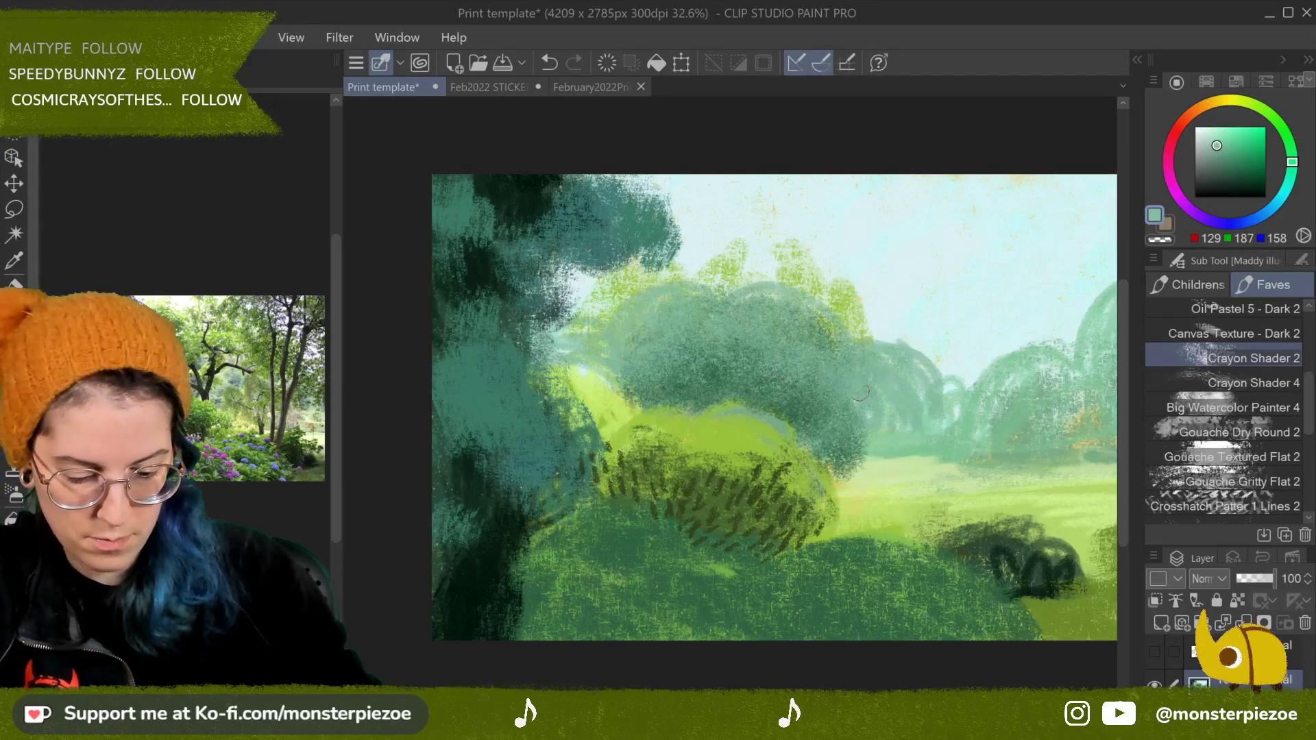
Step: Repaint the lime bush's upper edge with Oil Pastel 5 - Dark 2 in sampled lime, RGB 148, 192, 54
alt+click(731, 438)
click(1288, 384)
click(1268, 310)
mouse_move(771, 414)
mouse_down()
mouse_move(854, 500)
mouse_move(762, 423)
mouse_move(812, 464)
mouse_move(763, 430)
mouse_move(794, 435)
mouse_up()
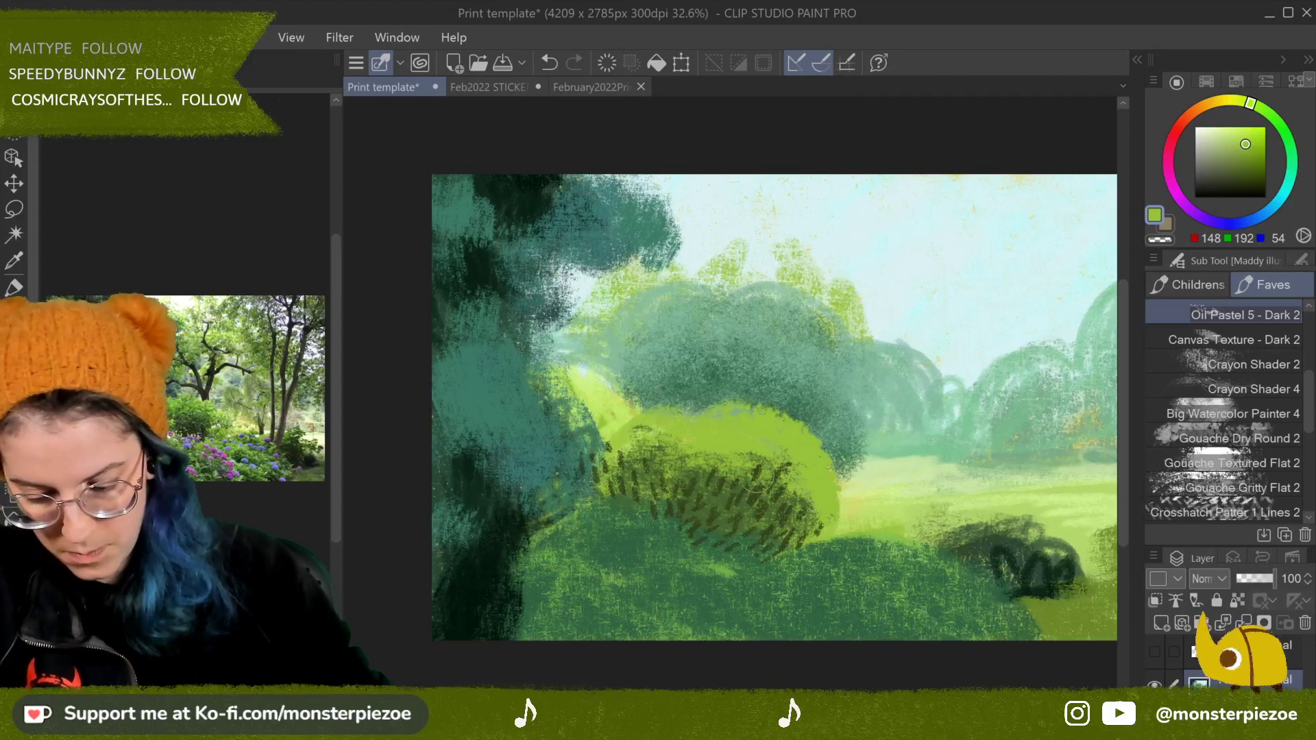
Step: Paint a round olive shadow mass over the lime bush's middle and dab lime highlights, RGB 154, 193, 58, over it
alt+click(740, 496)
drag(725, 449, 775, 458)
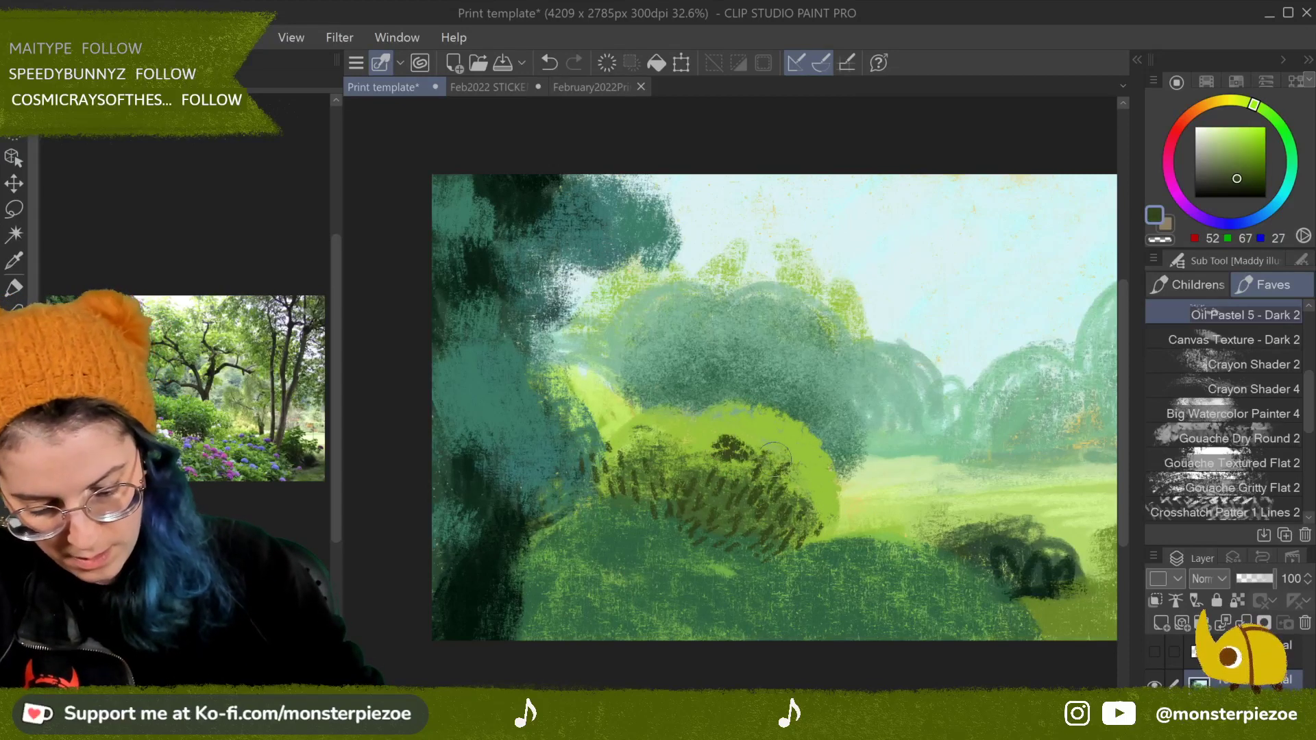
alt+click(691, 432)
mouse_move(691, 432)
mouse_down()
mouse_move(773, 448)
mouse_move(825, 491)
mouse_move(786, 435)
mouse_move(800, 429)
mouse_move(724, 514)
mouse_move(761, 513)
mouse_up()
alt+click(826, 511)
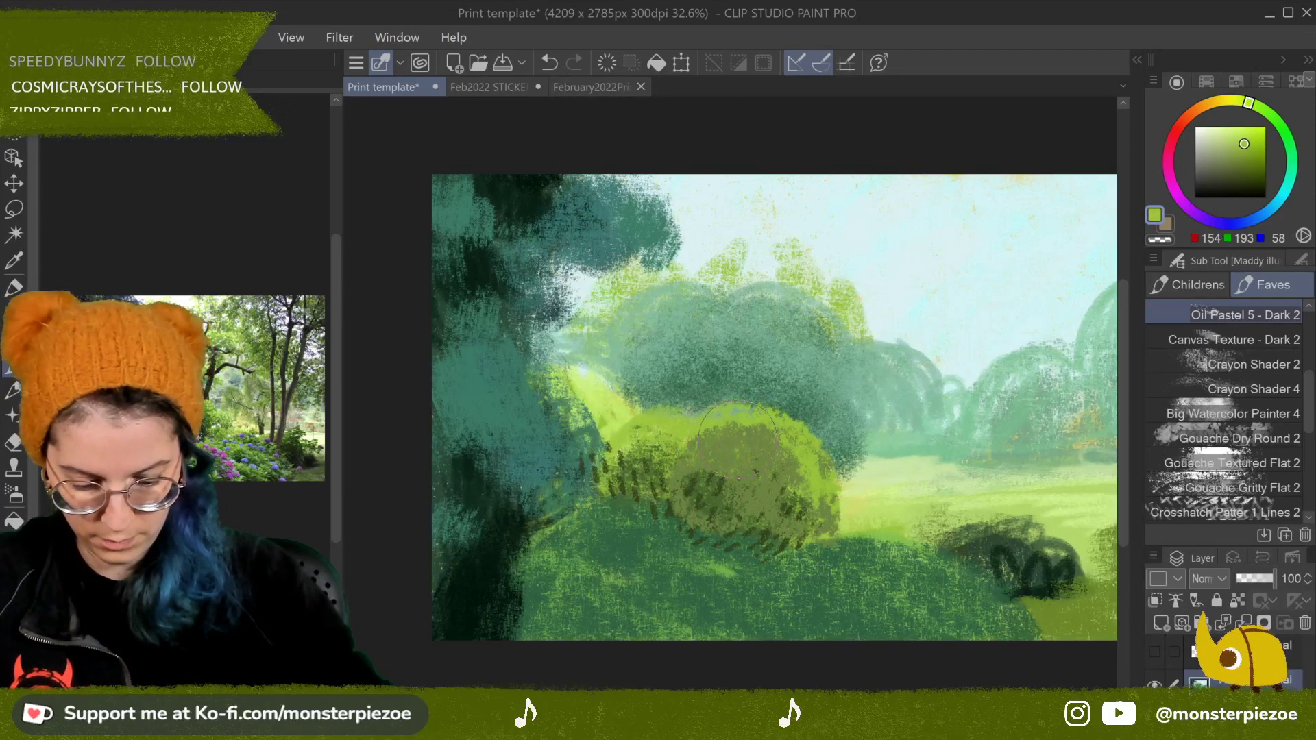
mouse_move(756, 432)
mouse_down()
mouse_move(819, 501)
mouse_move(761, 488)
mouse_move(773, 520)
mouse_up()
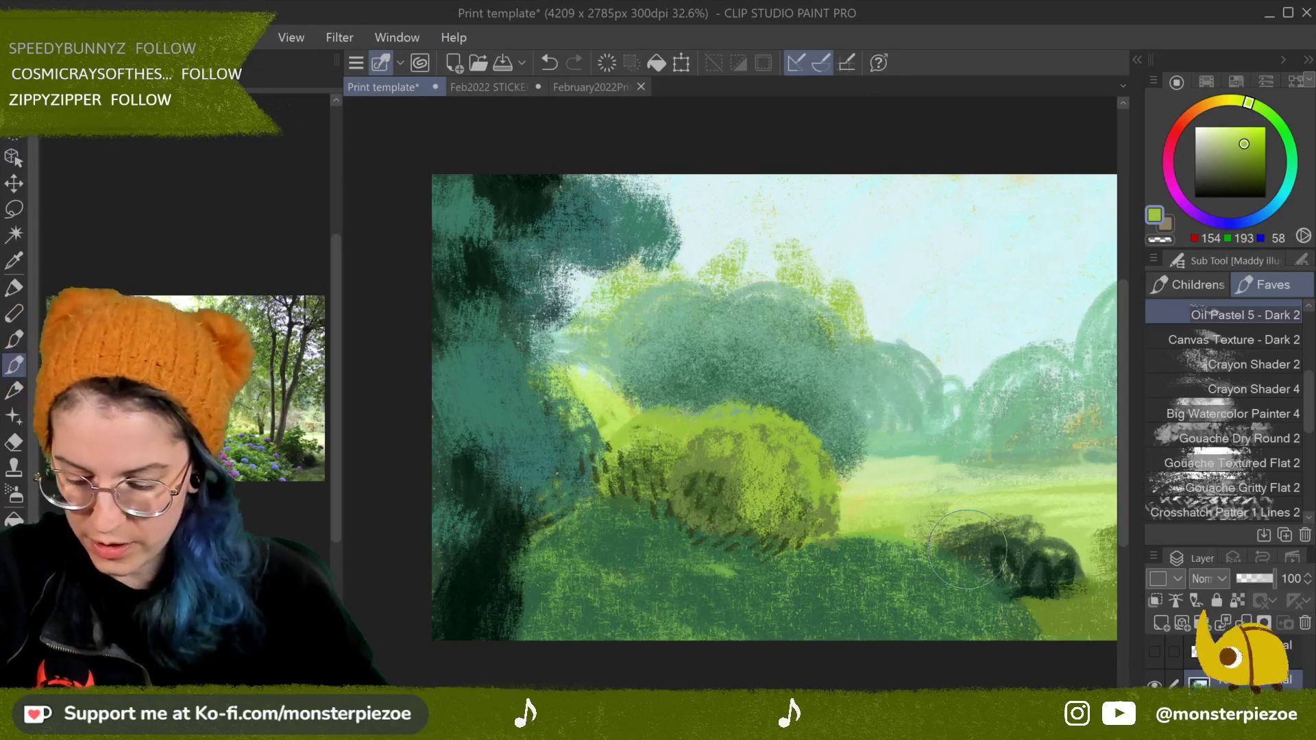
Step: Dab dark green shadow clusters, RGB 8, 39, 11, along the lime bush's base and lower side with Oil Pastel 5 - Dark 2
alt+click(700, 521)
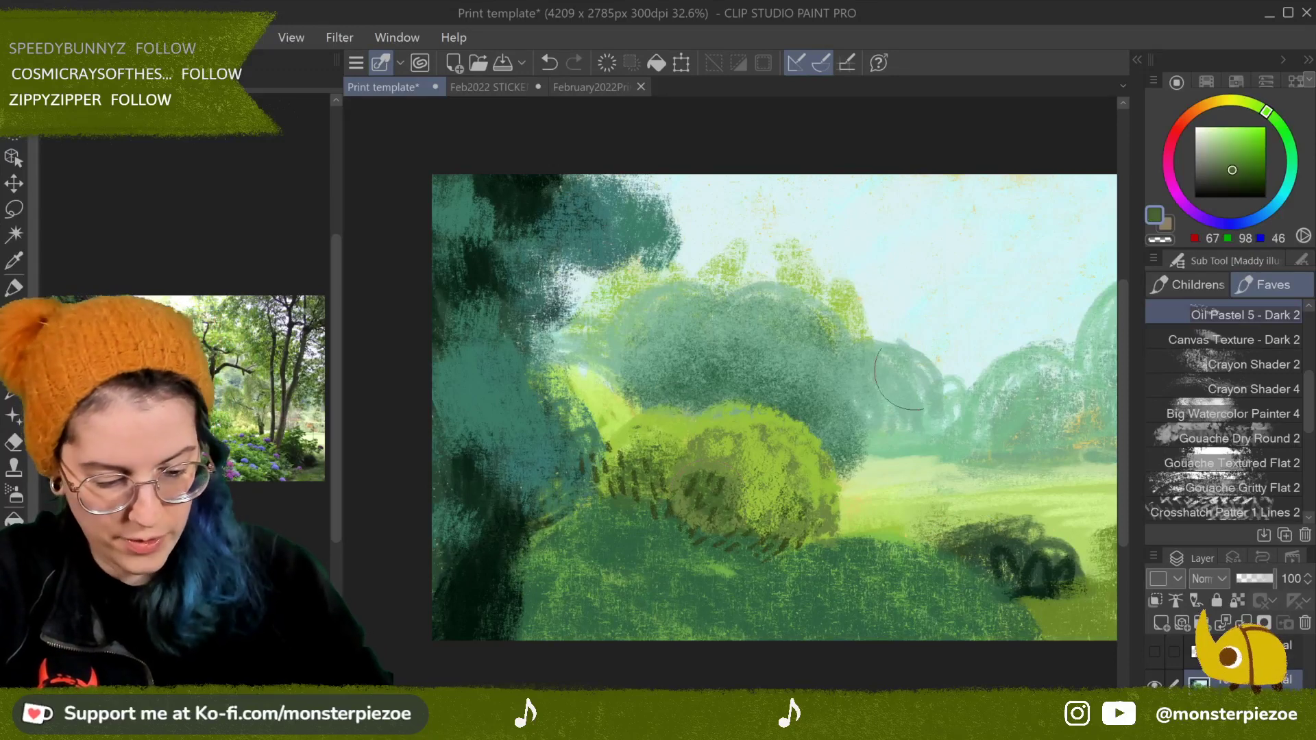
click(1246, 179)
drag(1267, 115, 1288, 136)
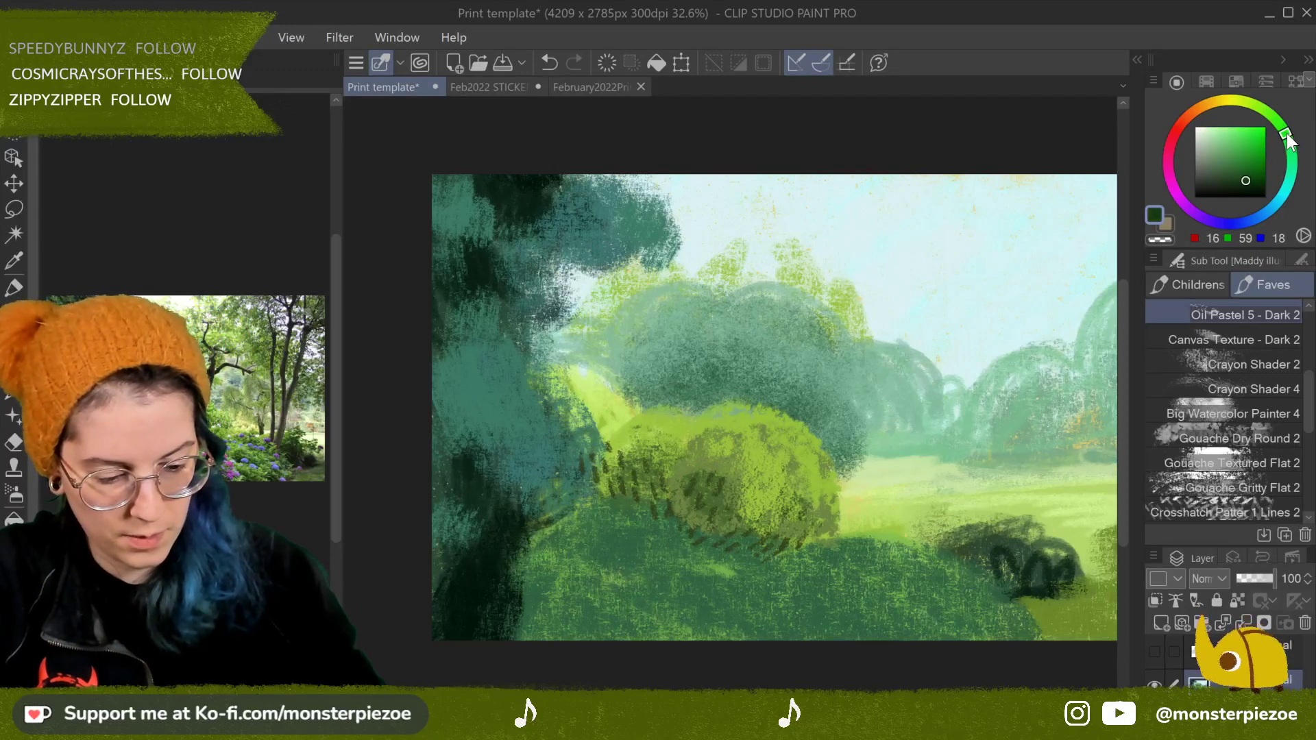
mouse_move(664, 525)
mouse_down()
mouse_move(704, 537)
mouse_move(697, 507)
mouse_move(718, 534)
mouse_move(768, 538)
mouse_move(701, 523)
mouse_up()
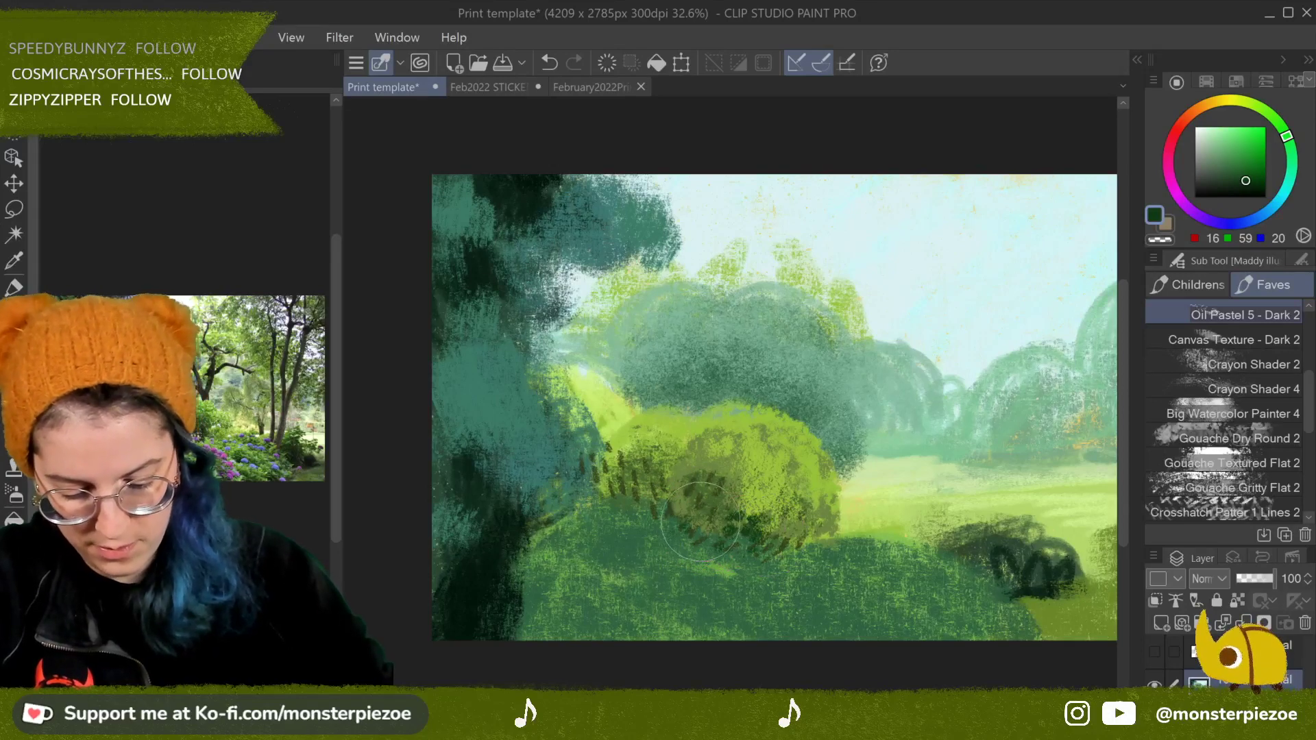
click(1248, 186)
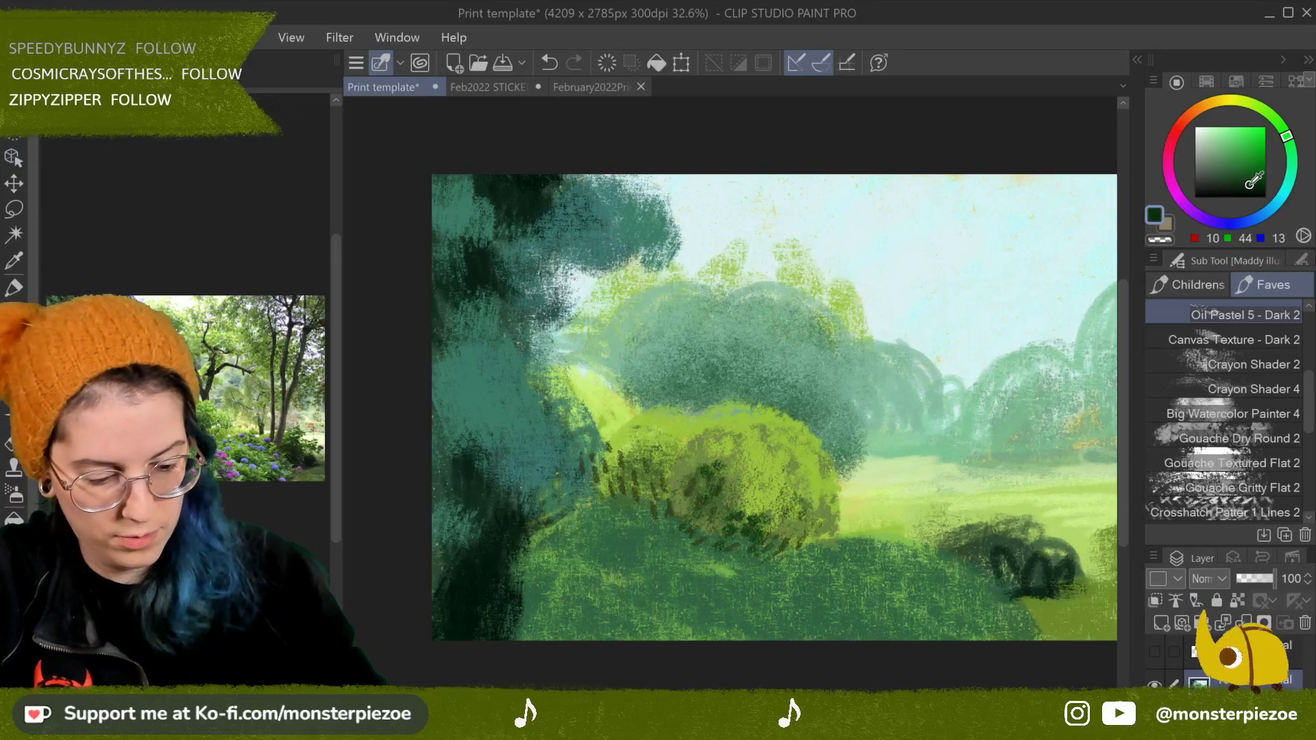
mouse_move(711, 501)
mouse_down()
mouse_move(620, 511)
mouse_move(798, 532)
mouse_up()
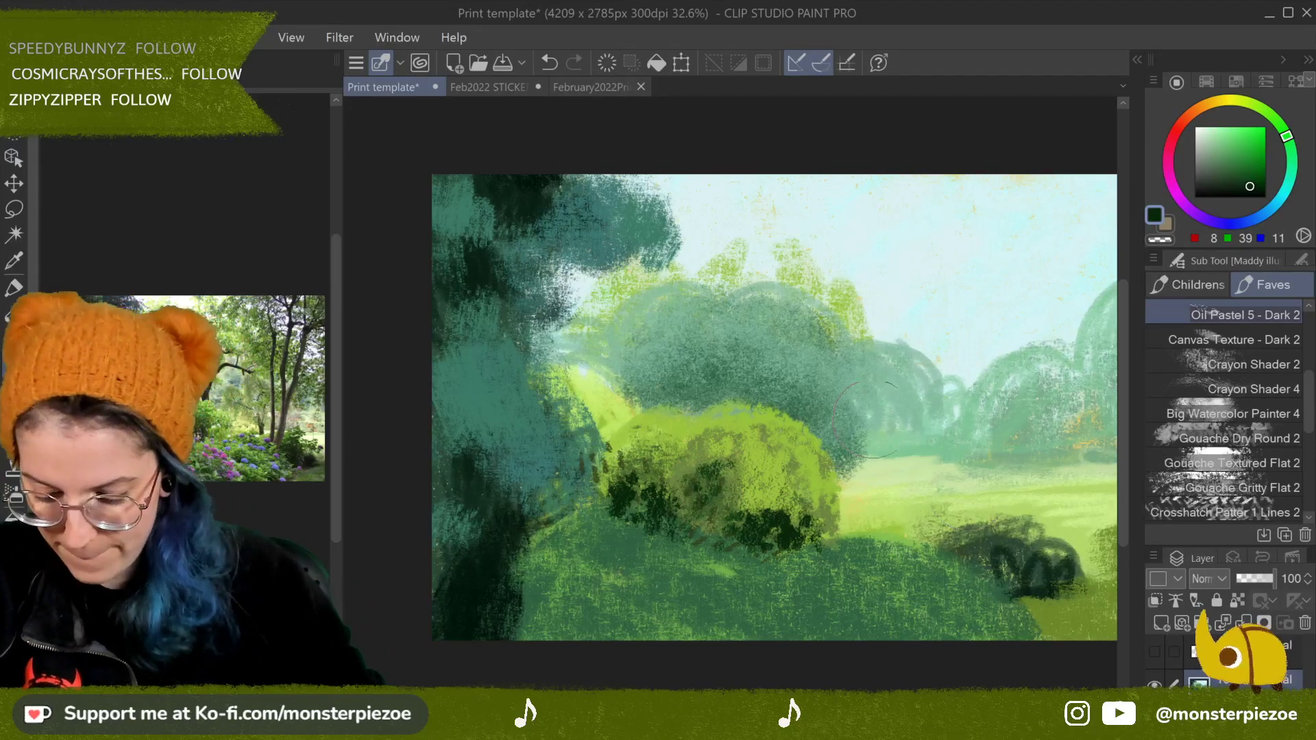
Step: Fill the small dark bush beside the lawn with dark green texture and dab the same green onto the large tree's lower foliage
mouse_move(1032, 557)
mouse_down()
mouse_move(1001, 579)
mouse_move(953, 528)
mouse_move(1056, 572)
mouse_up()
drag(965, 573, 992, 568)
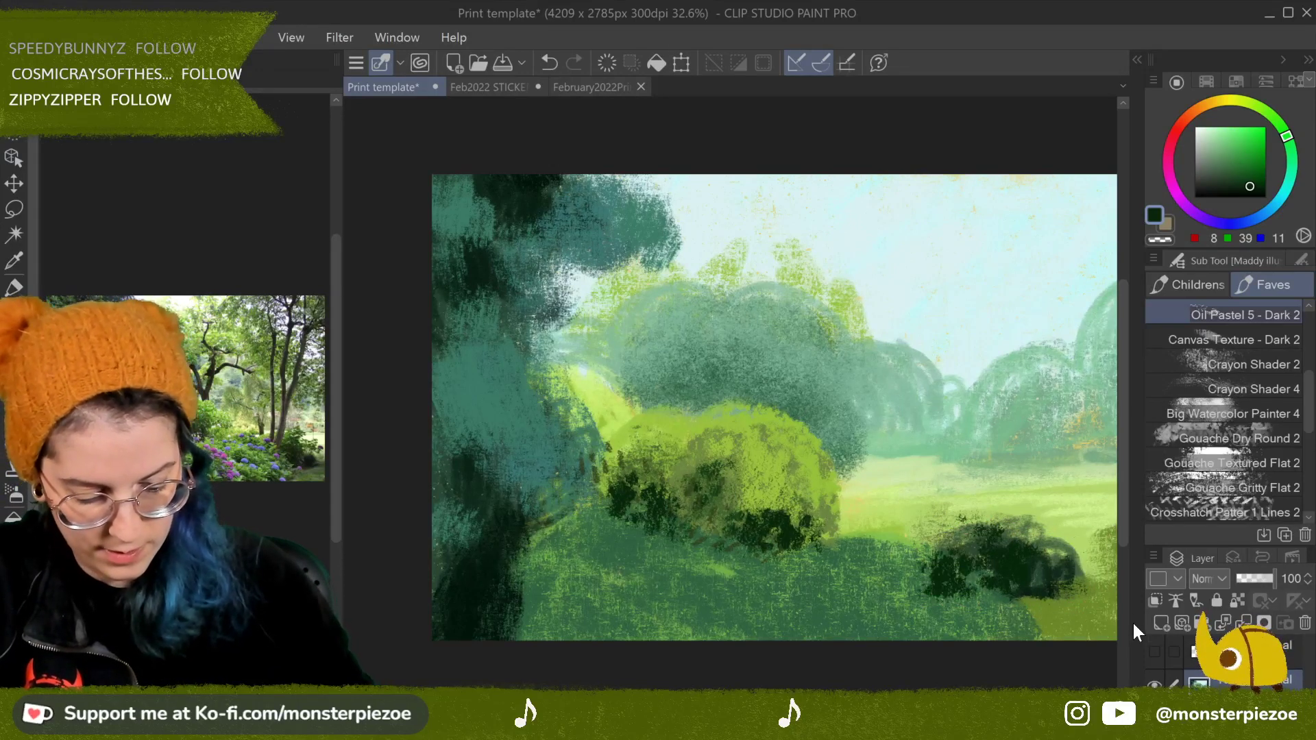
drag(1060, 541, 1069, 569)
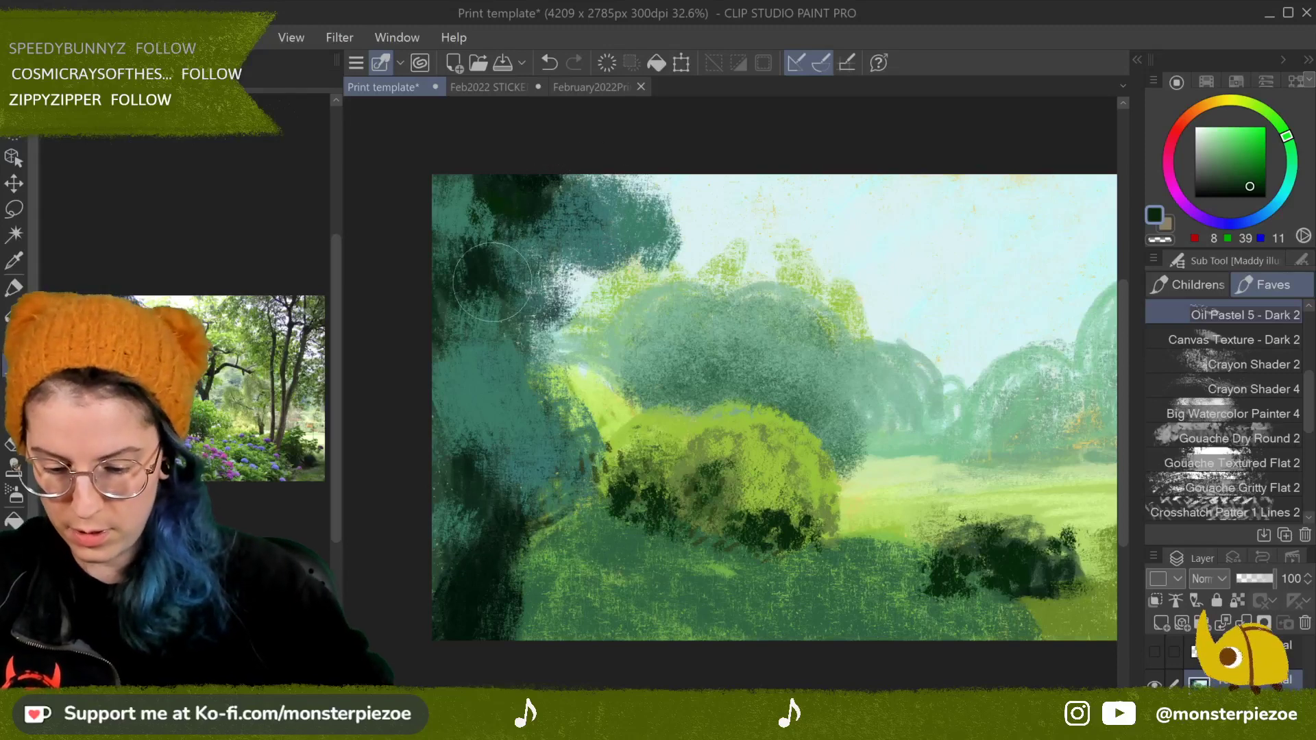
mouse_move(510, 506)
mouse_down()
mouse_move(488, 467)
mouse_move(537, 512)
mouse_move(506, 448)
mouse_move(536, 489)
mouse_up()
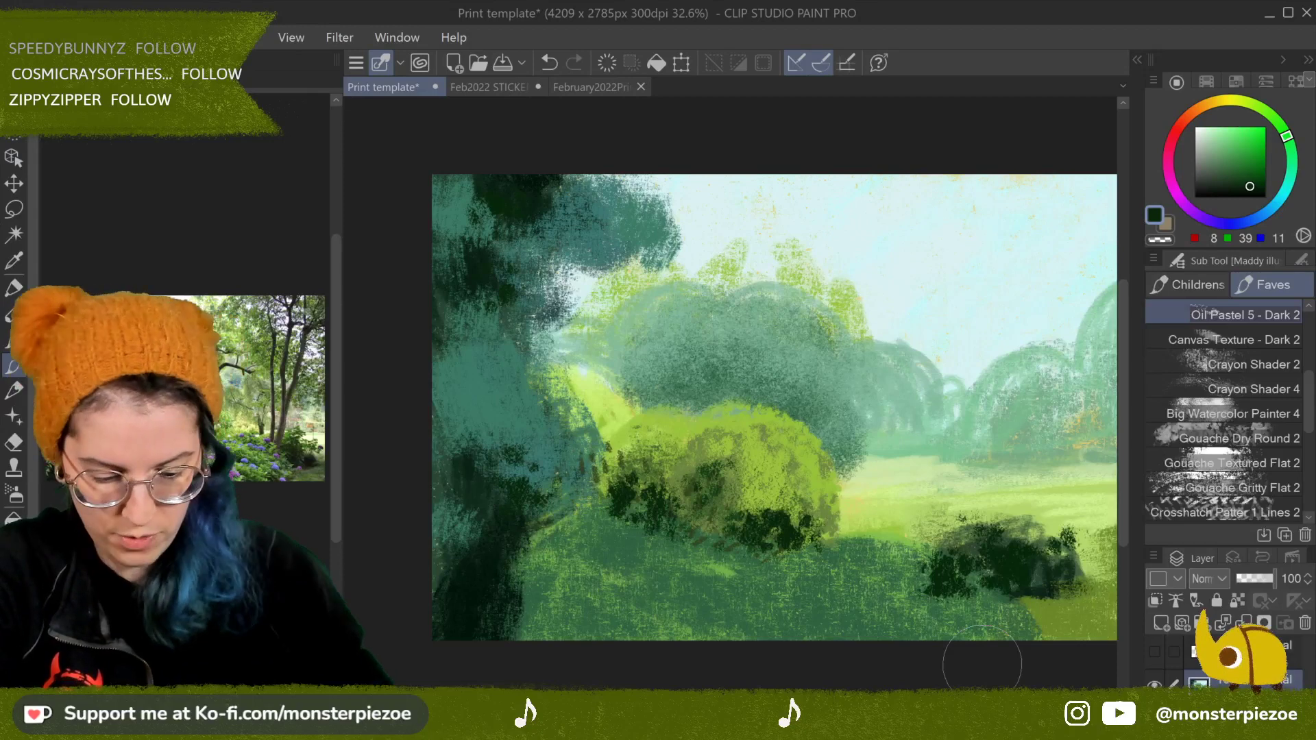
Step: Paint sampled sky blue, RGB 207, 240, 241, over the pale distant bushes, the central bush's edge and the gap beside the large tree
alt+click(970, 317)
mouse_move(924, 447)
mouse_down()
mouse_move(1015, 343)
mouse_move(1000, 356)
mouse_move(1063, 323)
mouse_move(1090, 334)
mouse_move(1133, 263)
mouse_up()
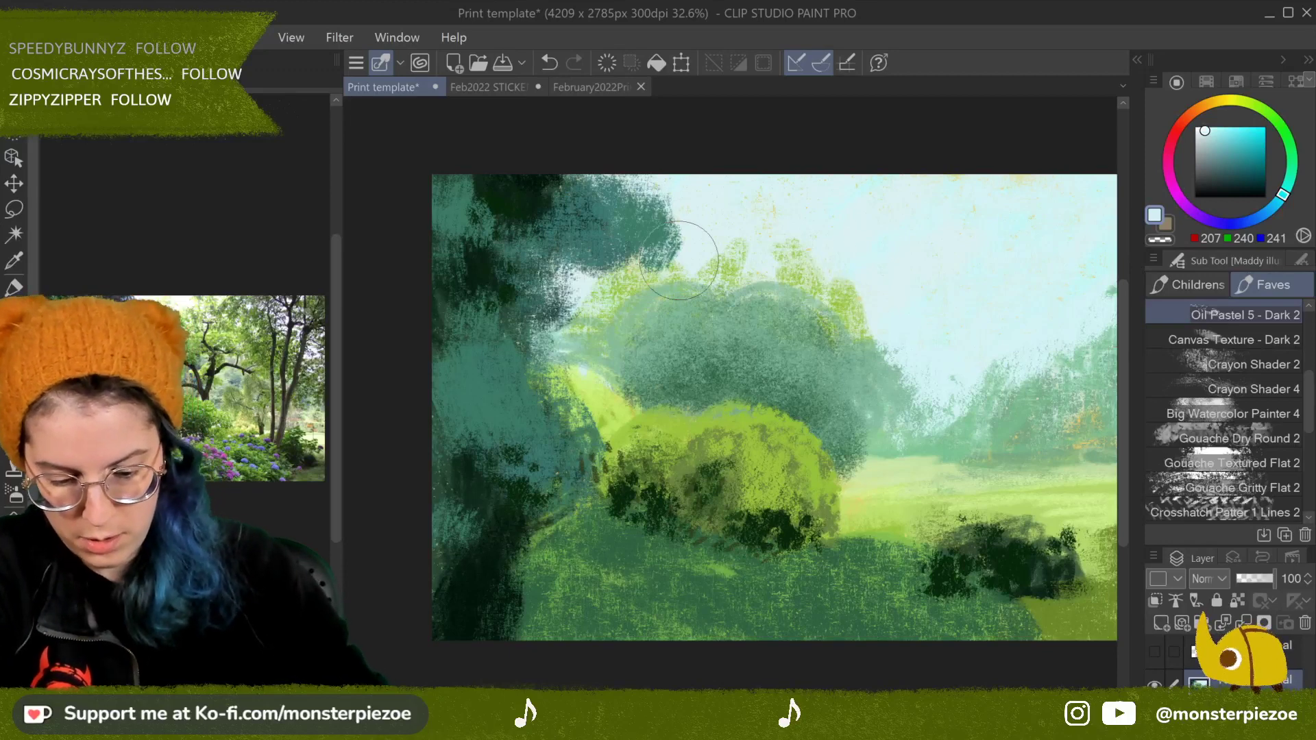
mouse_move(843, 336)
mouse_down()
mouse_move(900, 333)
mouse_move(877, 243)
mouse_move(877, 316)
mouse_move(904, 422)
mouse_move(897, 392)
mouse_up()
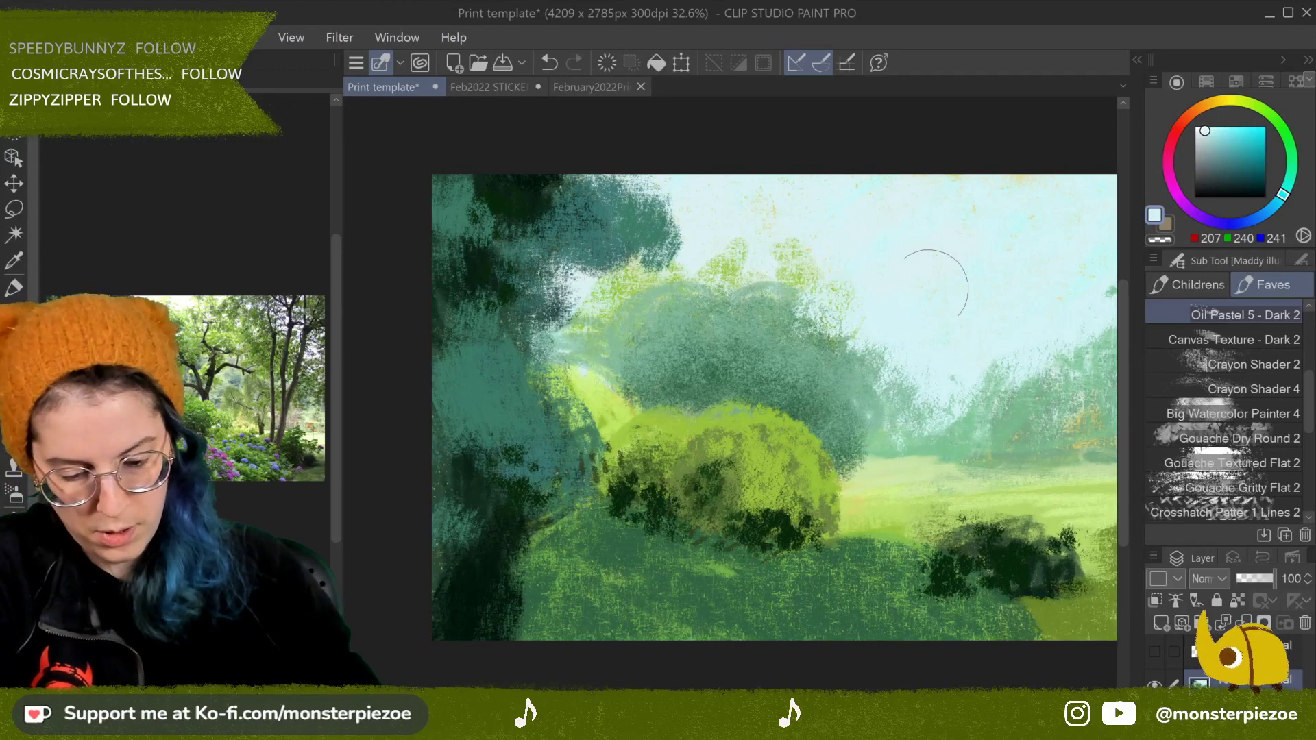
drag(583, 317, 574, 332)
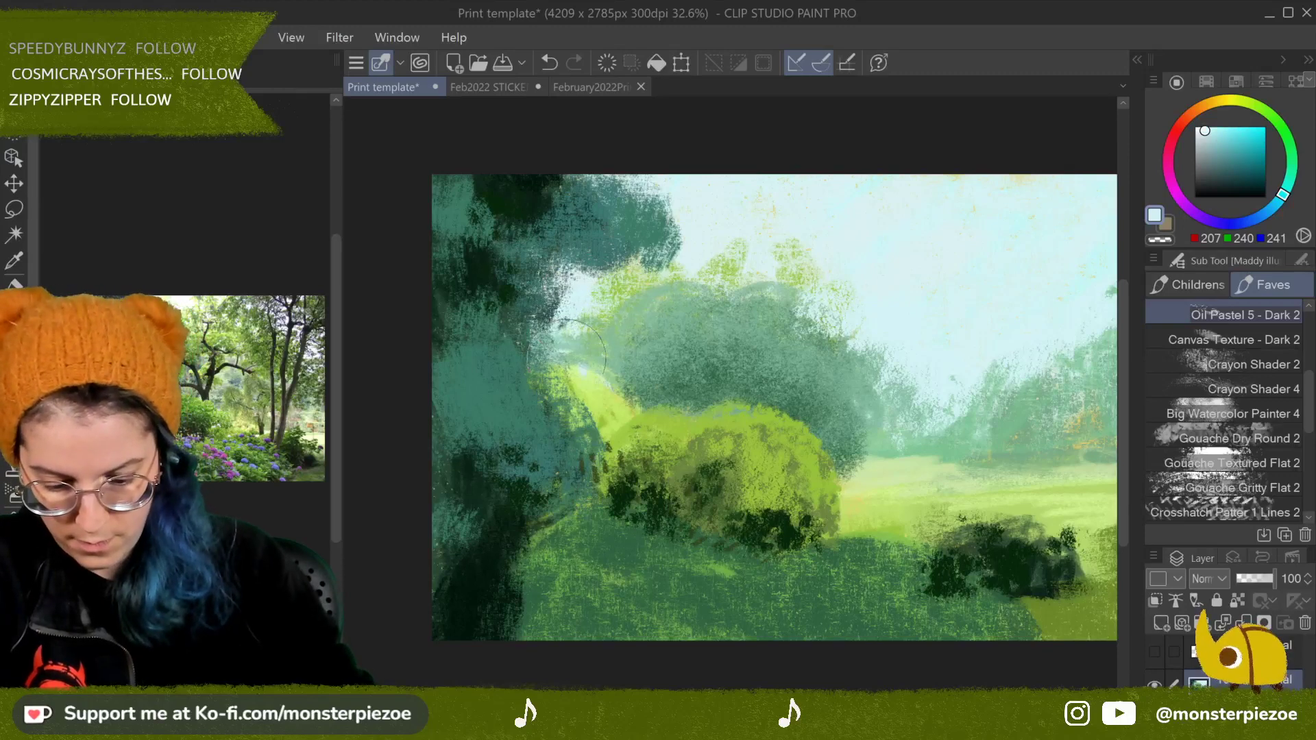
Step: Try to cut back the large tree's overhanging branch with sky-blue Oil Pastel 5 - Dark 2 strokes
scroll(1265, 388, up, 5)
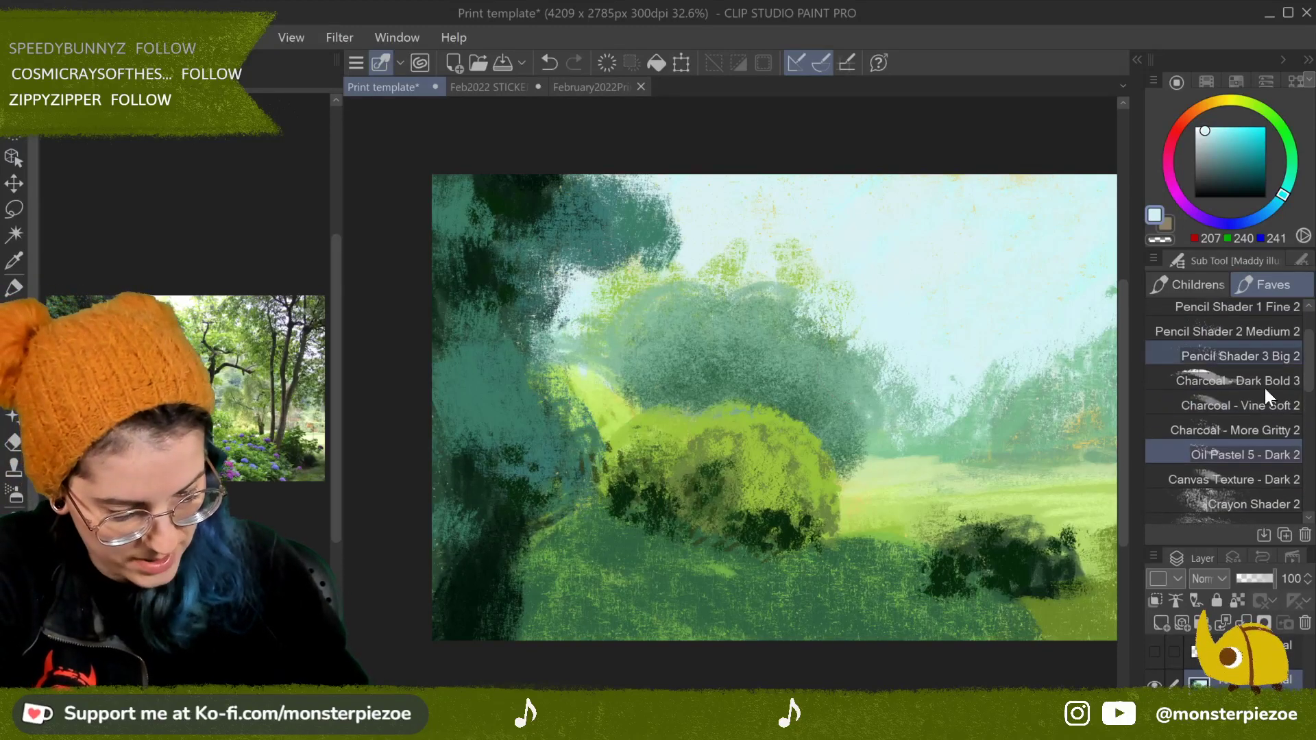
drag(1309, 364, 1311, 385)
scroll(1227, 384, up, 1)
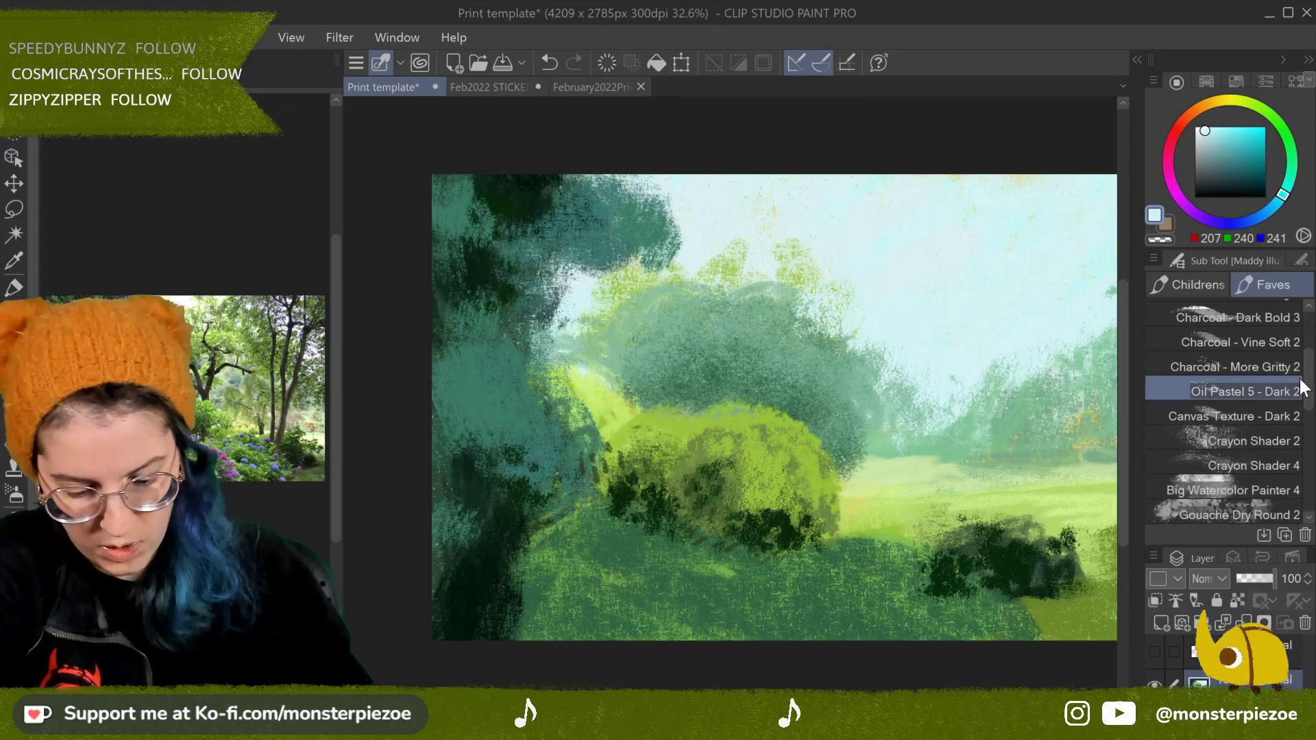
mouse_move(661, 259)
mouse_down()
mouse_move(675, 232)
mouse_move(654, 256)
mouse_move(665, 231)
mouse_move(651, 198)
mouse_move(657, 220)
mouse_move(628, 259)
mouse_move(663, 260)
mouse_move(686, 238)
mouse_move(659, 228)
mouse_move(604, 241)
mouse_move(675, 247)
mouse_up()
mouse_move(581, 243)
mouse_down()
mouse_move(619, 229)
mouse_move(561, 276)
mouse_move(696, 228)
mouse_move(584, 259)
mouse_move(662, 214)
mouse_move(768, 262)
mouse_move(599, 184)
mouse_move(641, 225)
mouse_move(603, 213)
mouse_move(653, 241)
mouse_move(609, 200)
mouse_move(650, 244)
mouse_up()
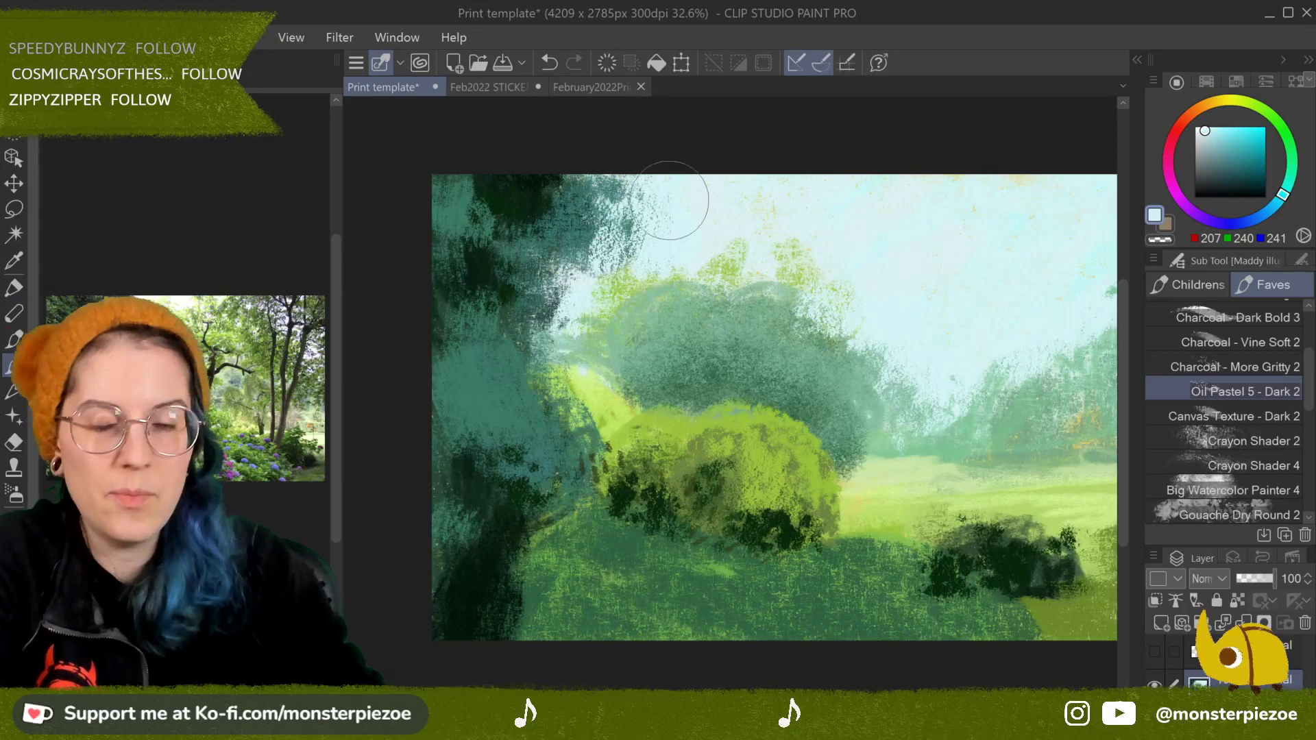
Step: Undo the sky-blue strokes over the large tree's overhanging branch, keeping the earlier sky trimming around the central bush
click(544, 57)
click(545, 57)
click(547, 60)
click(548, 63)
click(549, 63)
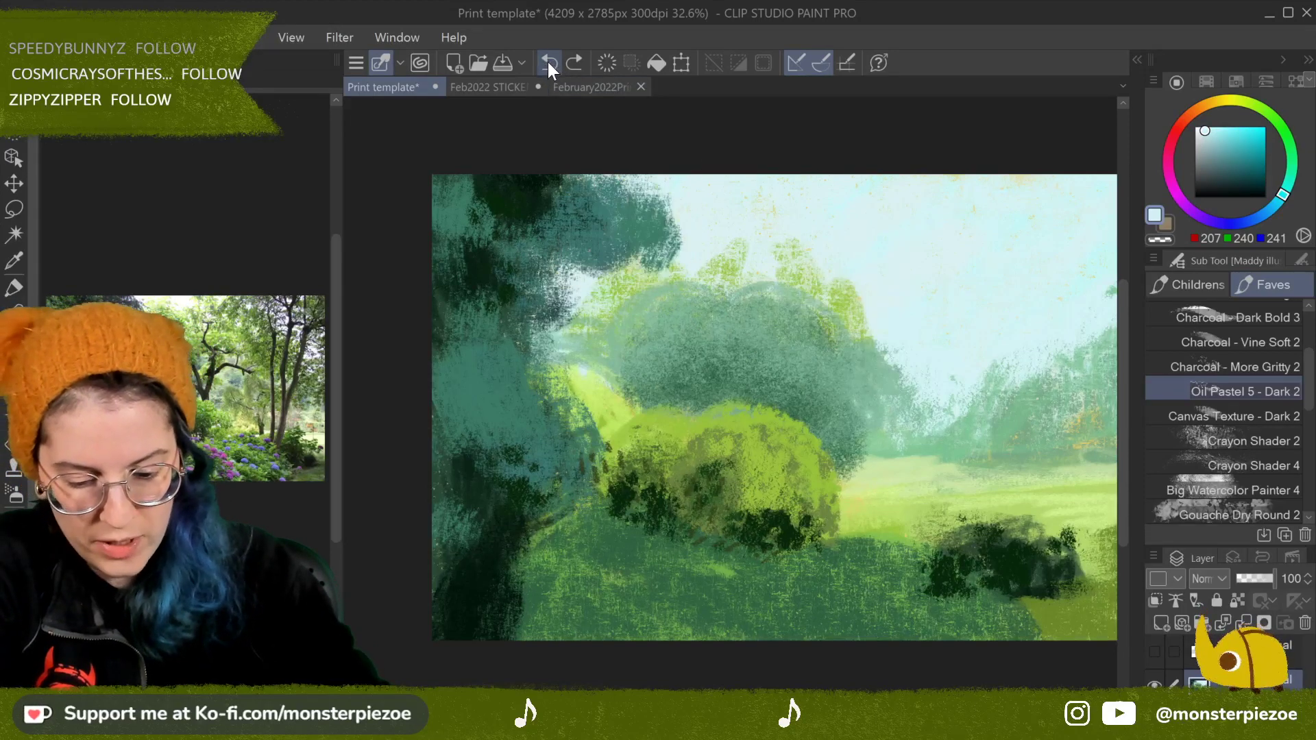
click(549, 63)
click(573, 64)
click(571, 66)
click(570, 66)
click(547, 66)
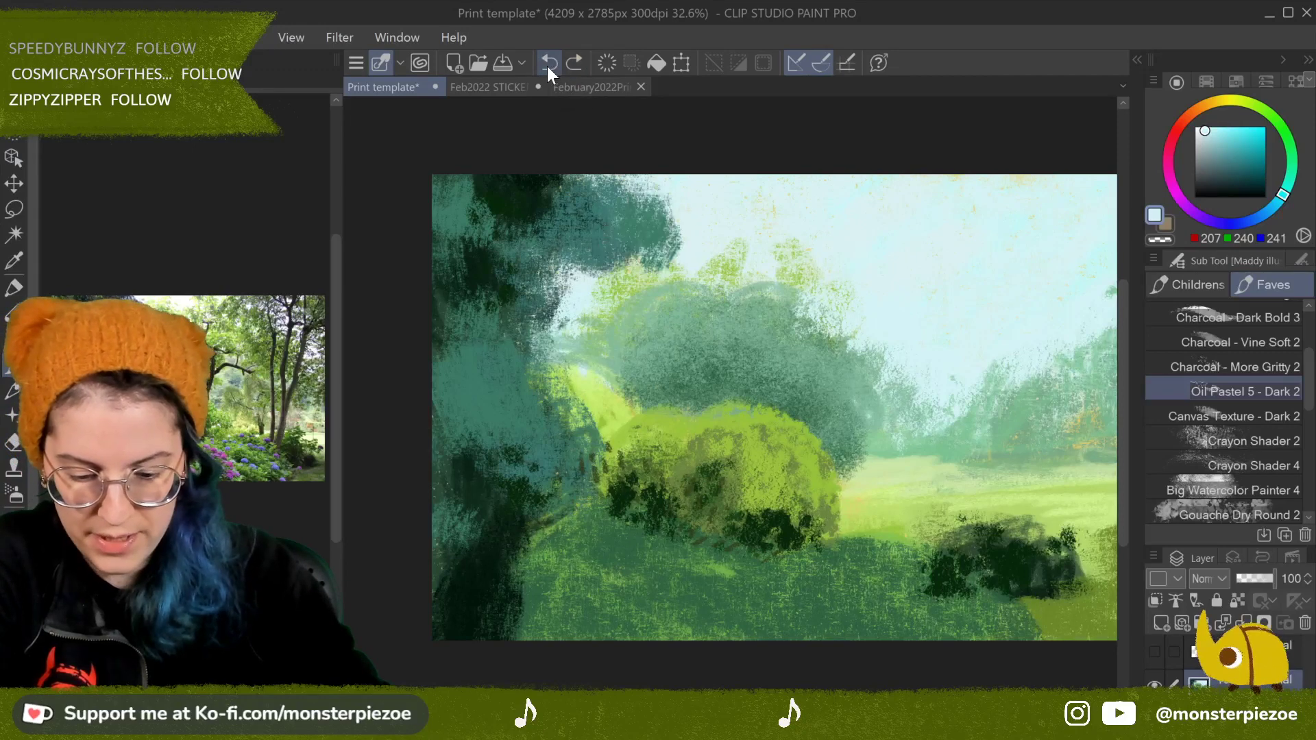
drag(703, 215, 705, 261)
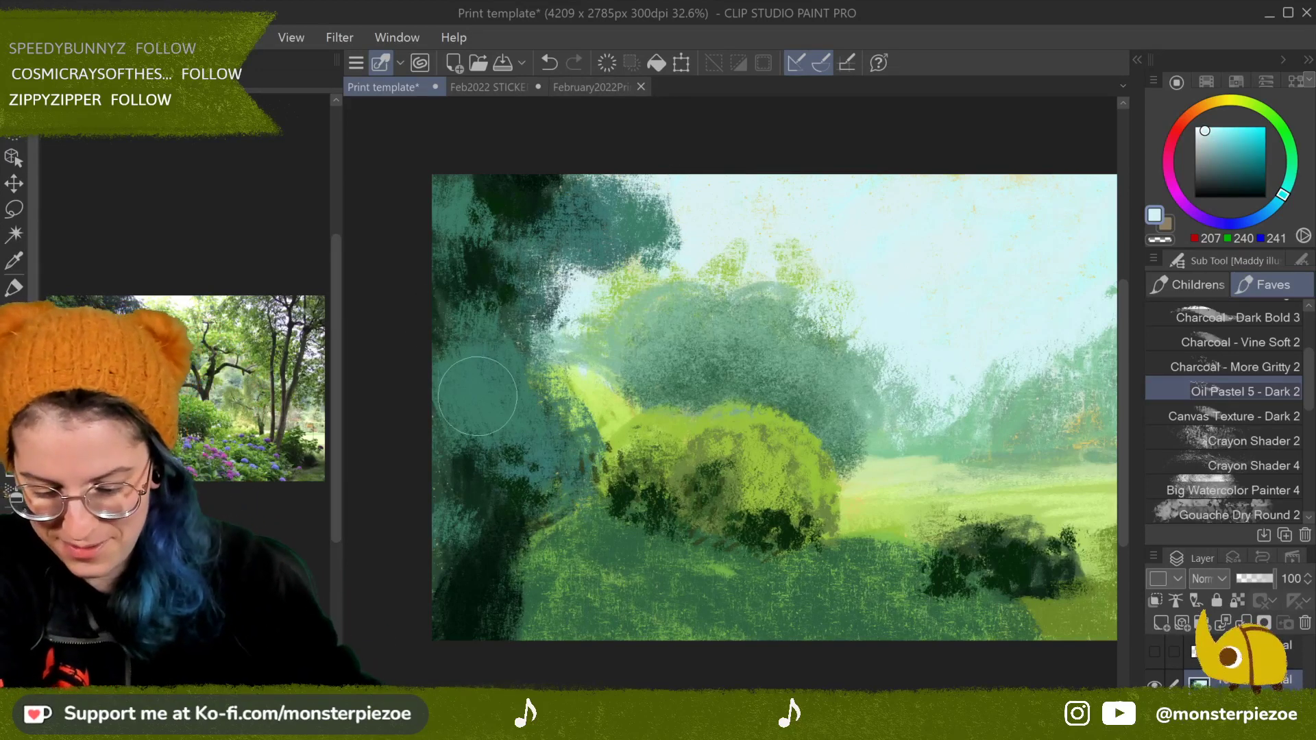
Step: Dab medium green leaf clusters, RGB 98, 179, 117, over the large tree's middle foliage, upper foliage and overhanging branch
alt+click(478, 395)
drag(1232, 162, 1232, 145)
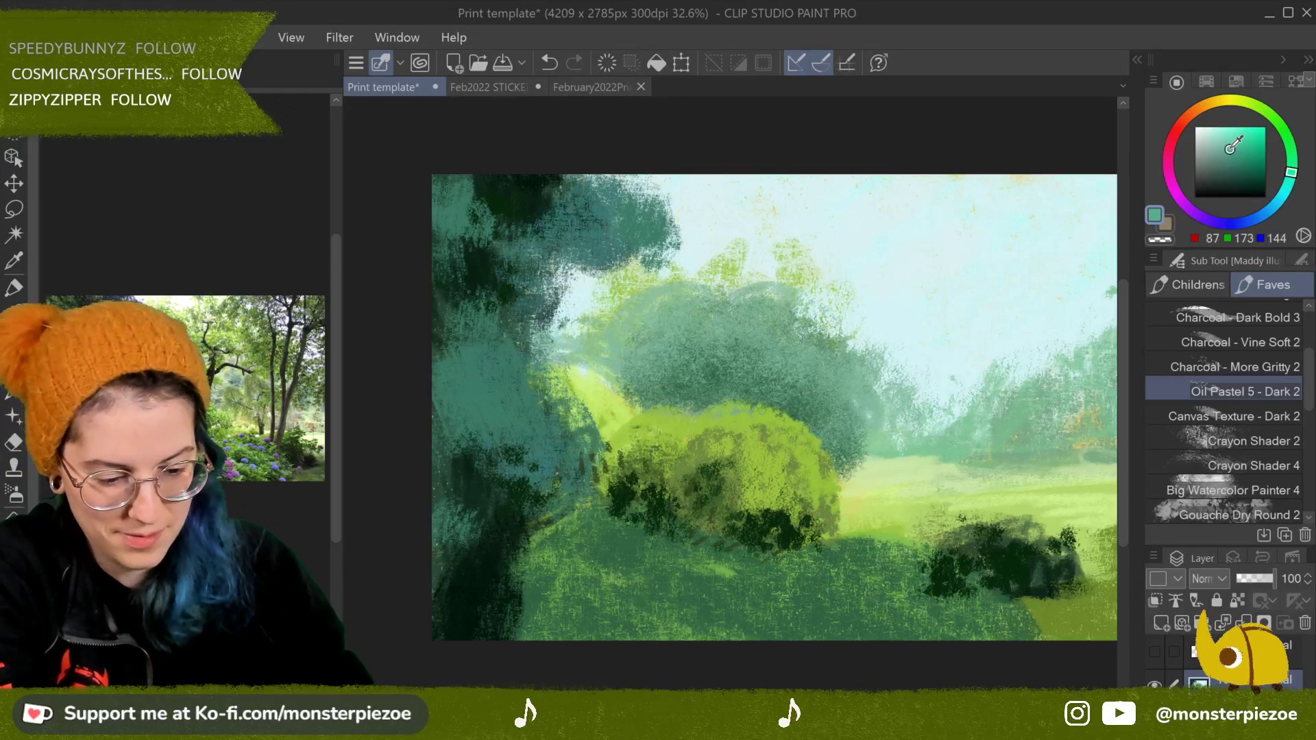
drag(1233, 144, 1227, 136)
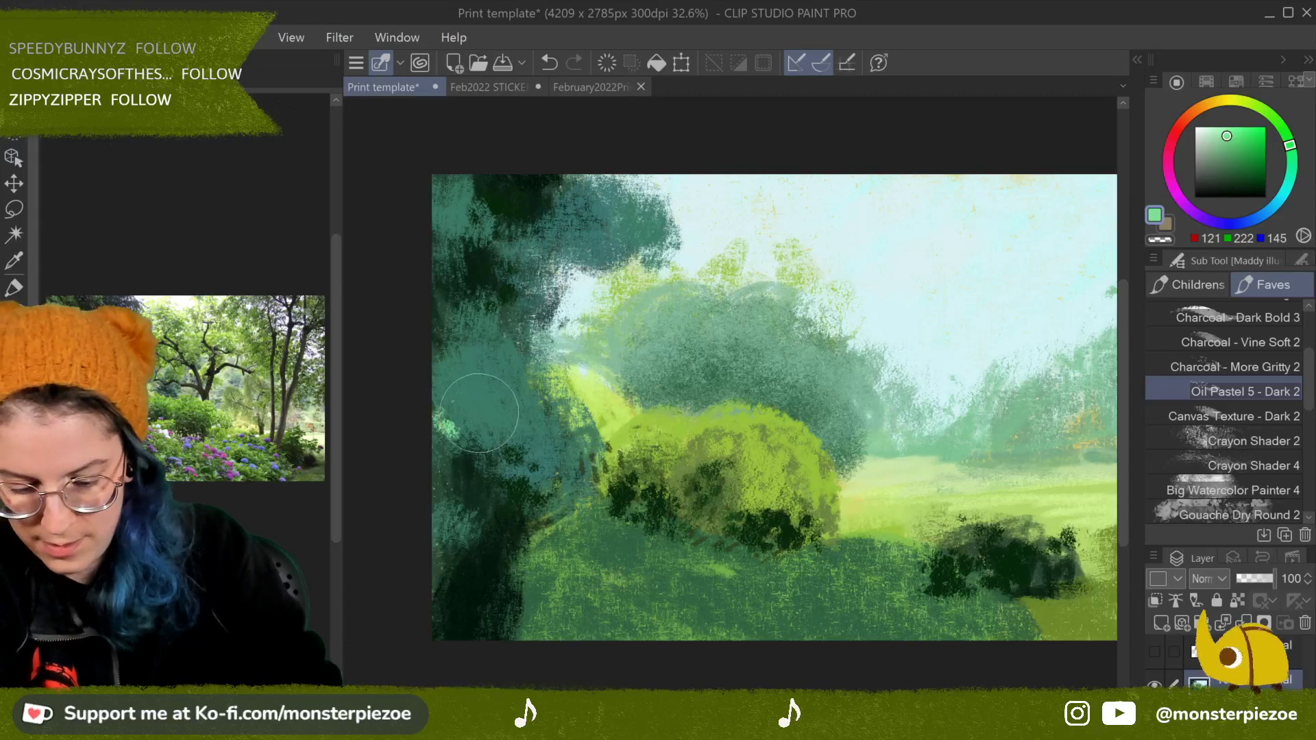
click(1234, 142)
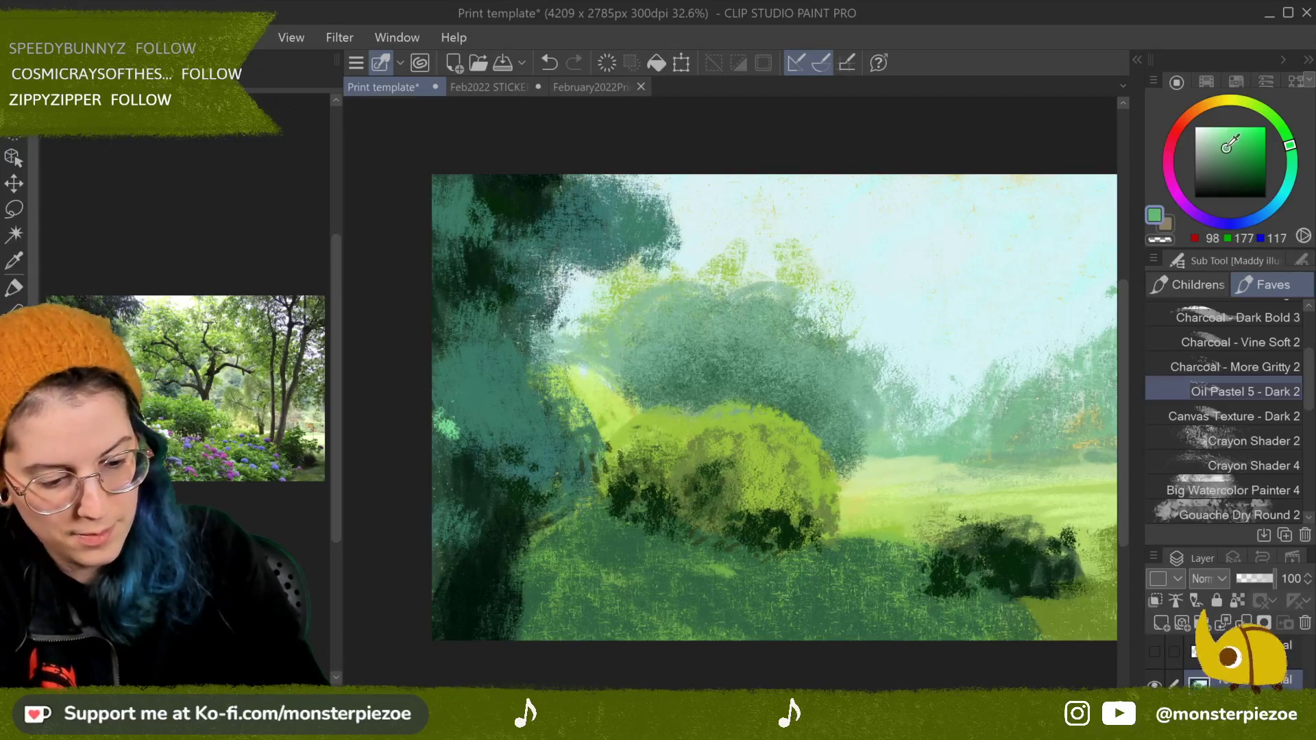
drag(1227, 148, 1228, 147)
mouse_move(528, 436)
mouse_down()
mouse_move(547, 432)
mouse_move(511, 401)
mouse_move(556, 425)
mouse_move(603, 411)
mouse_up()
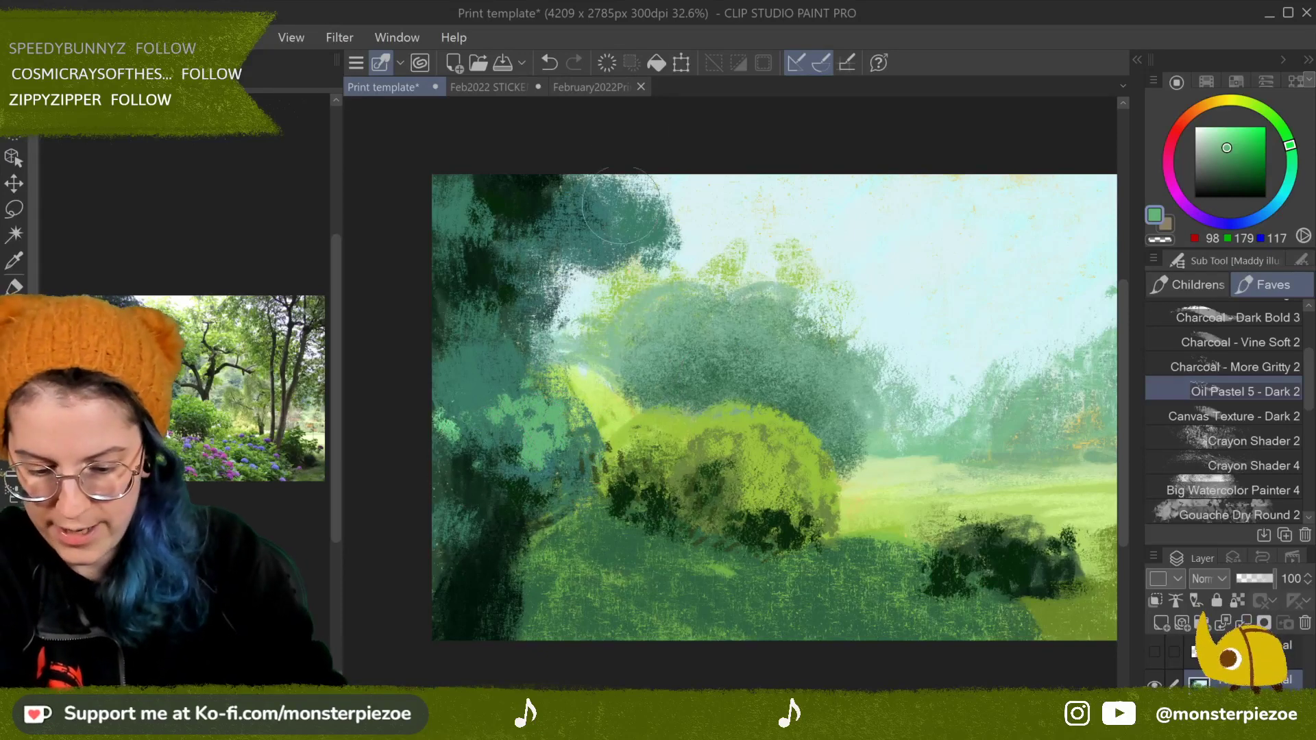
drag(452, 223, 513, 237)
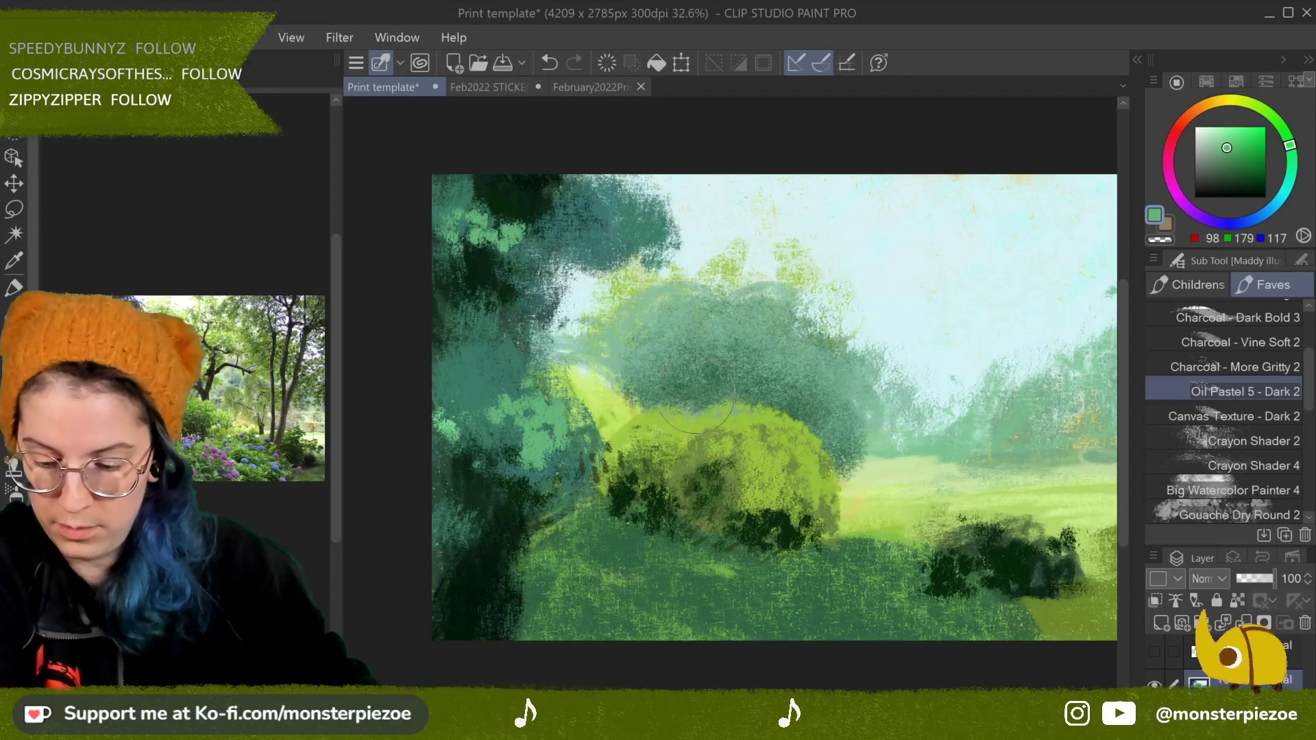
drag(604, 257, 645, 237)
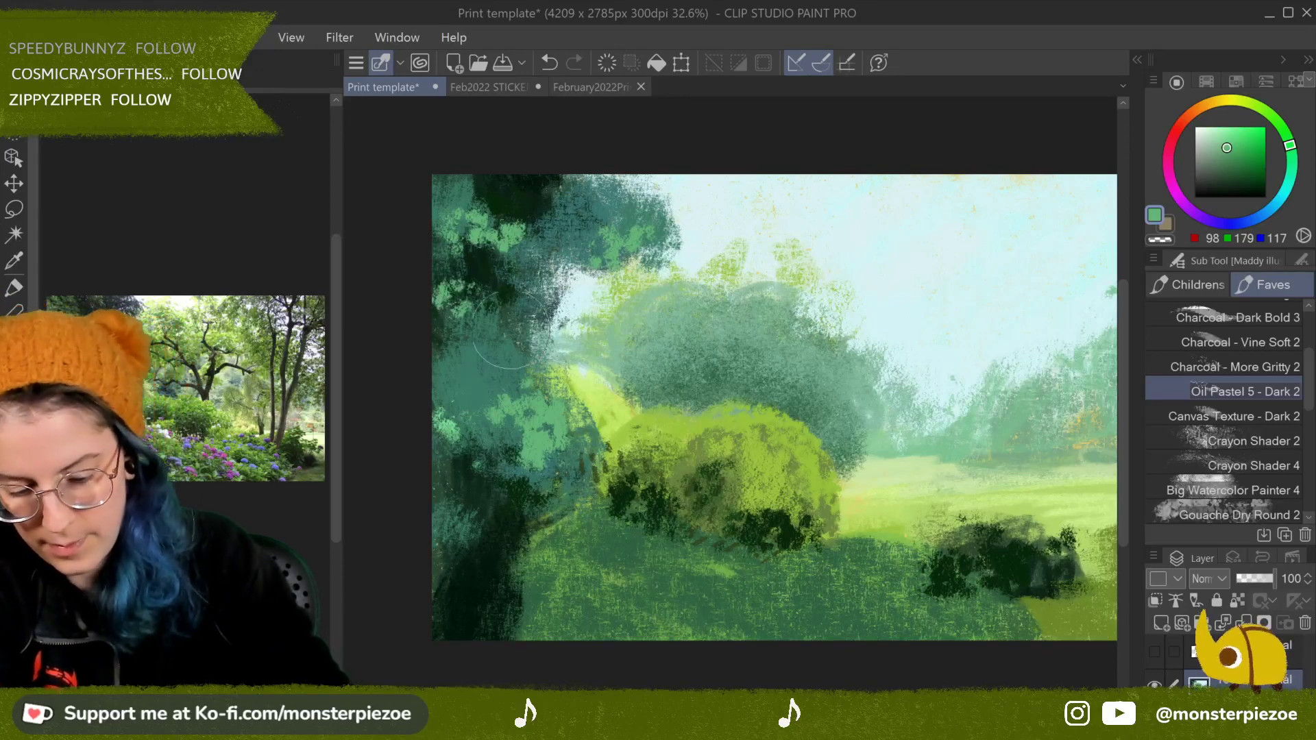
Step: Replace the large tree's upper foliage and branch dabs with light yellow-green ones, RGB 162, 227, 131
click(1226, 134)
drag(1279, 122, 1271, 115)
click(545, 60)
click(547, 60)
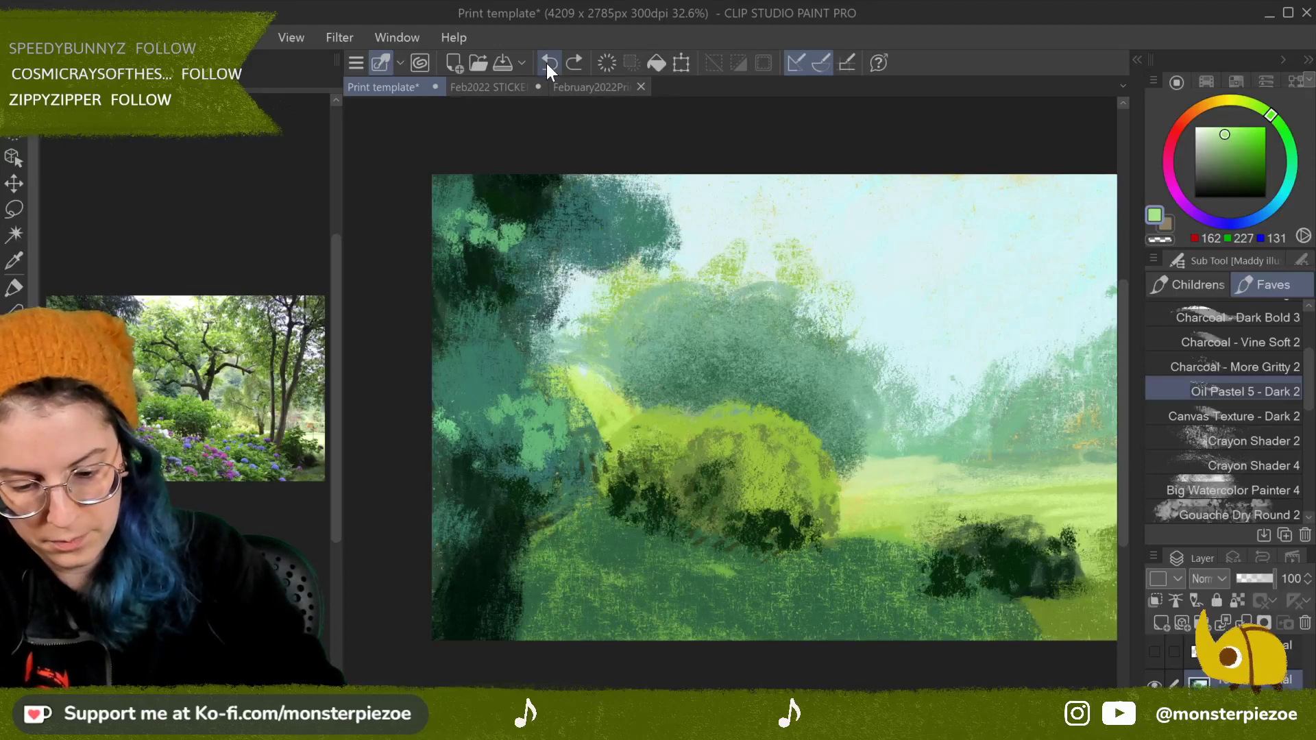
click(550, 70)
drag(472, 212, 462, 235)
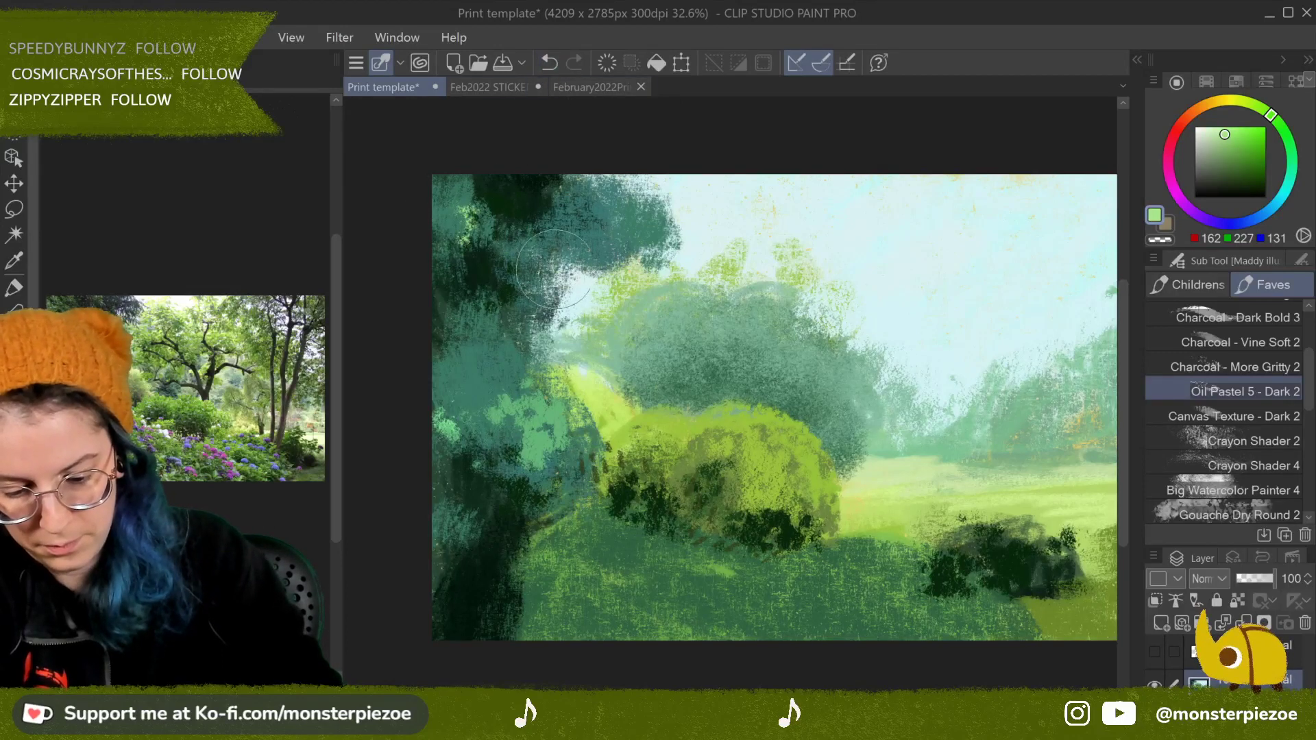
drag(545, 262, 653, 247)
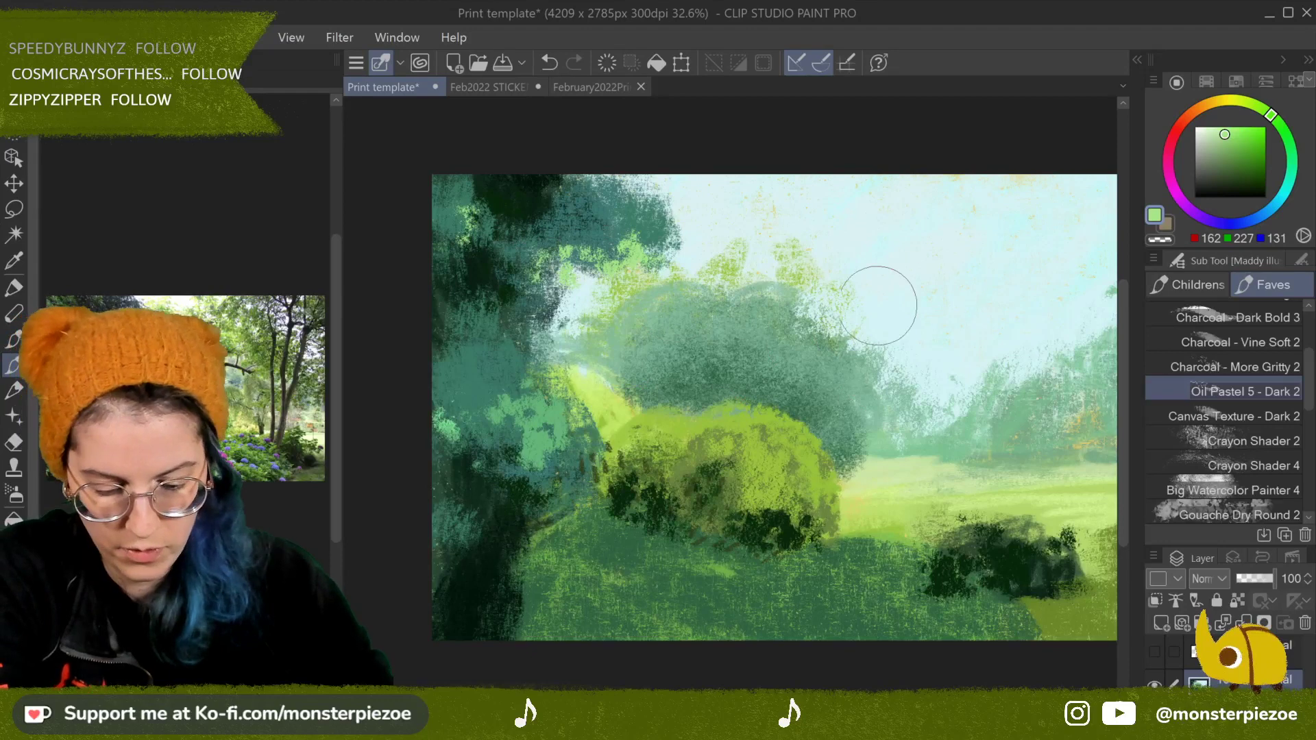
Step: Trim the lime foliage tips above the central bush with Charcoal - Vine Soft 2 in sampled sky blue, RGB 214, 238, 239
scroll(1286, 400, up, 2)
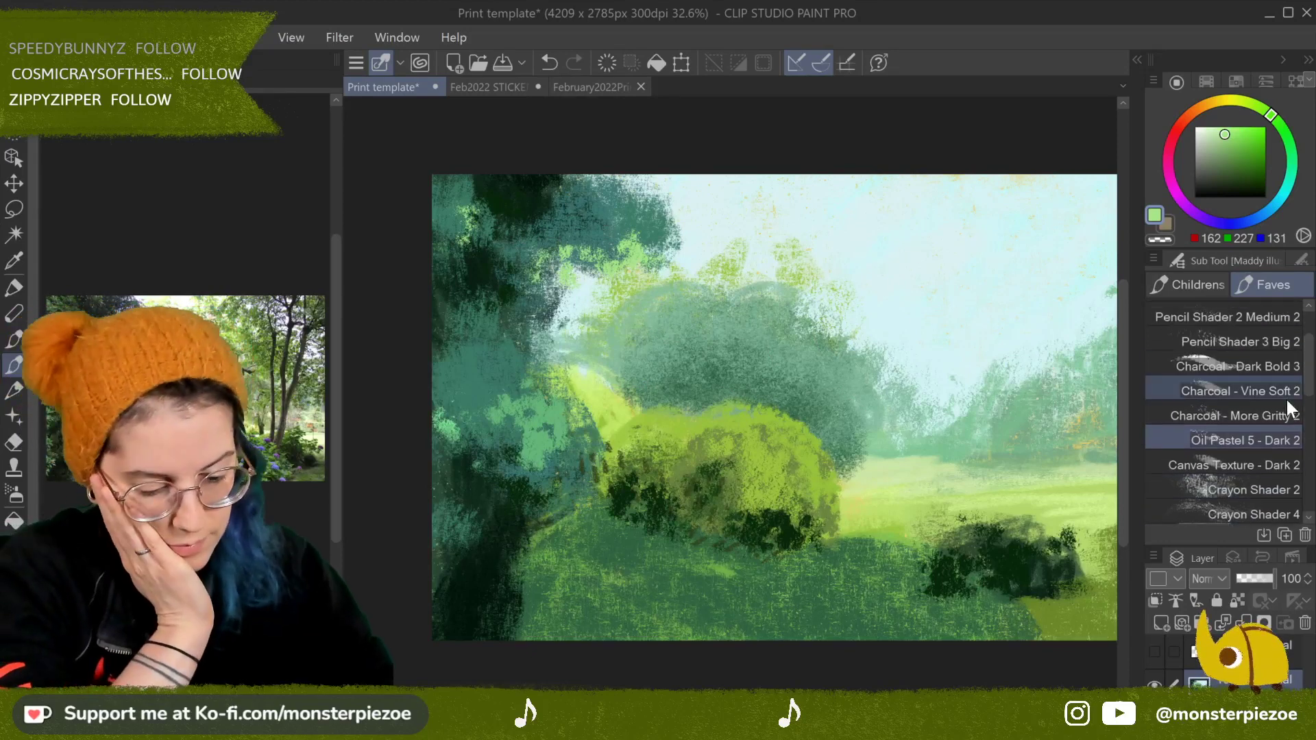
click(1286, 412)
click(1285, 391)
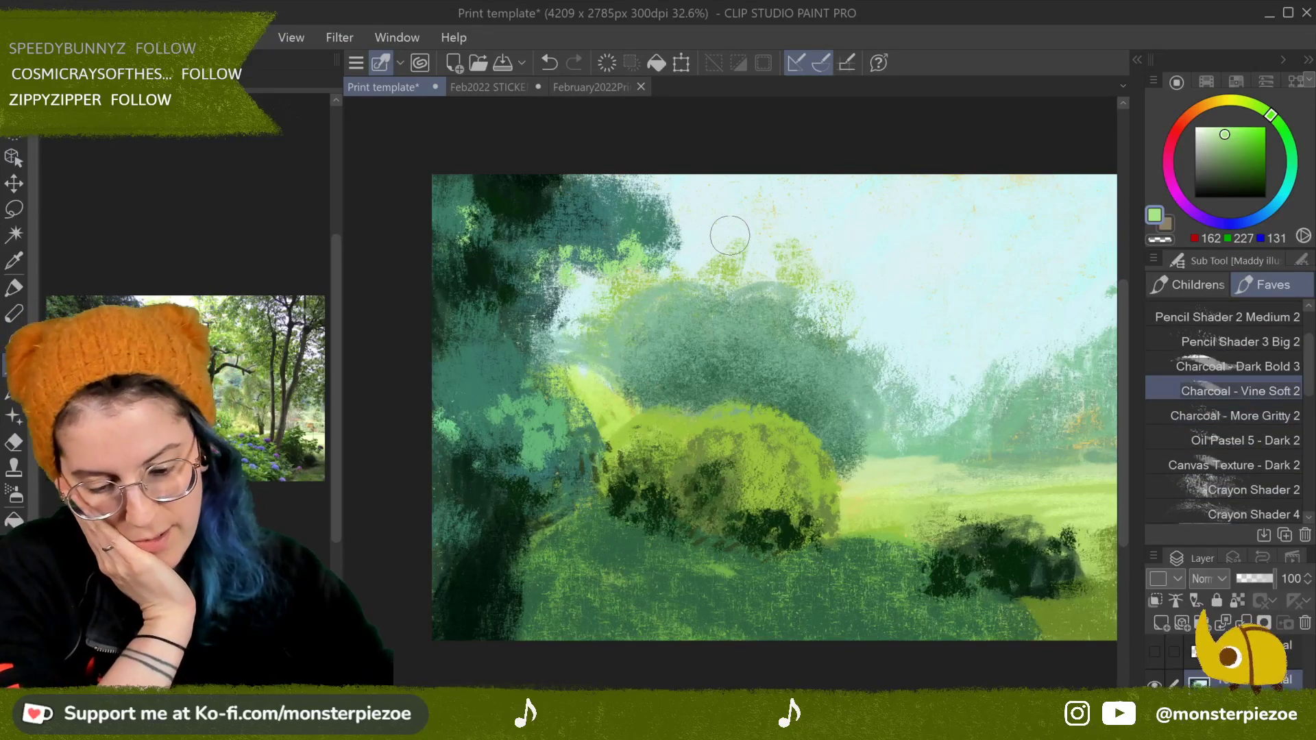
alt+click(830, 216)
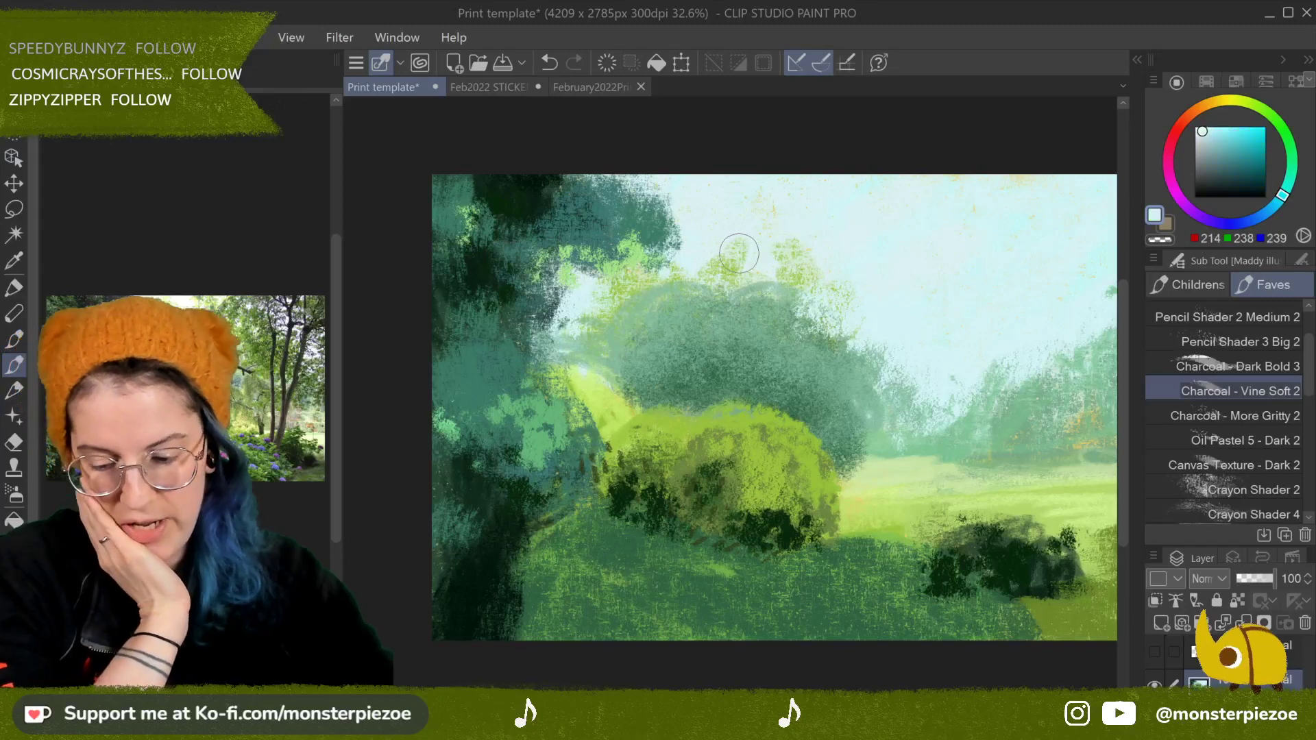
mouse_move(698, 249)
mouse_down()
mouse_move(781, 257)
mouse_move(780, 240)
mouse_move(761, 236)
mouse_move(817, 295)
mouse_move(819, 341)
mouse_move(797, 311)
mouse_move(854, 339)
mouse_move(804, 290)
mouse_up()
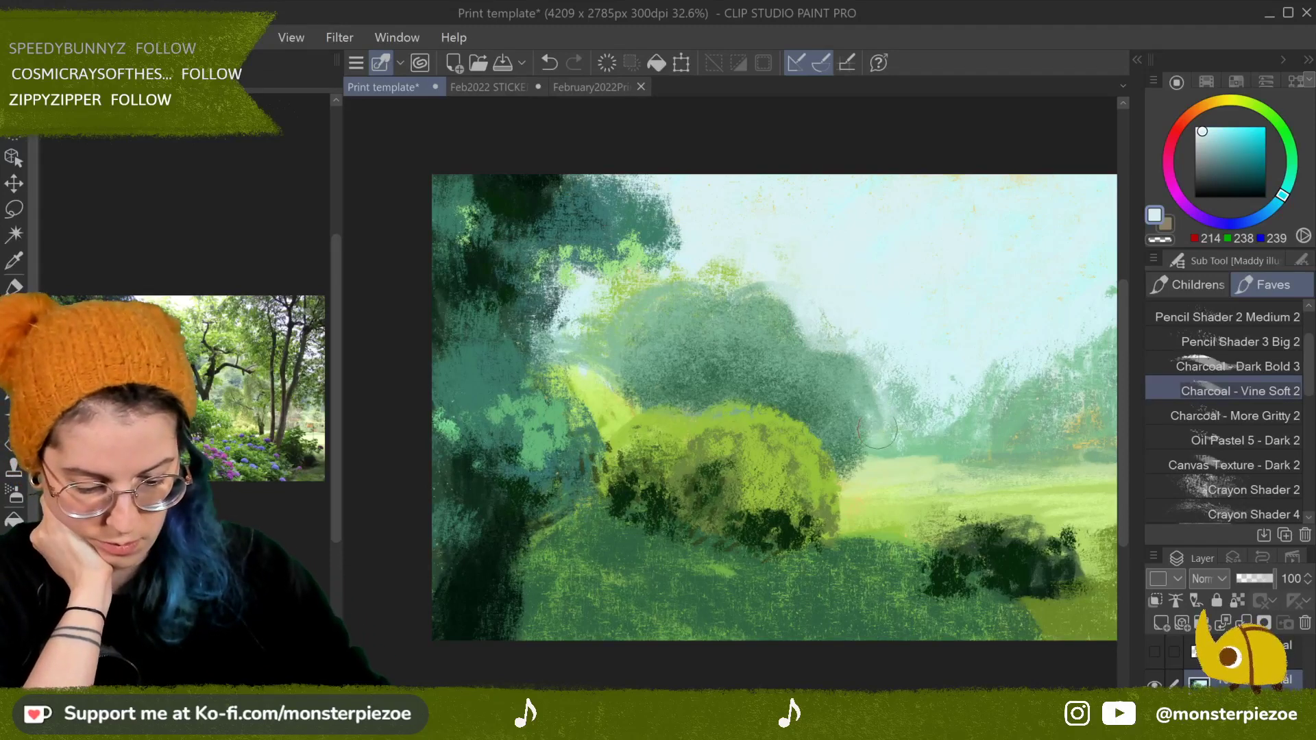
Step: Reshape the central bush's lawn-side edge with sky blue and its lower corner with sampled pale green, RGB 195, 226, 165
drag(878, 429, 890, 435)
mouse_move(855, 367)
mouse_down()
mouse_move(876, 426)
mouse_move(842, 430)
mouse_move(889, 447)
mouse_up()
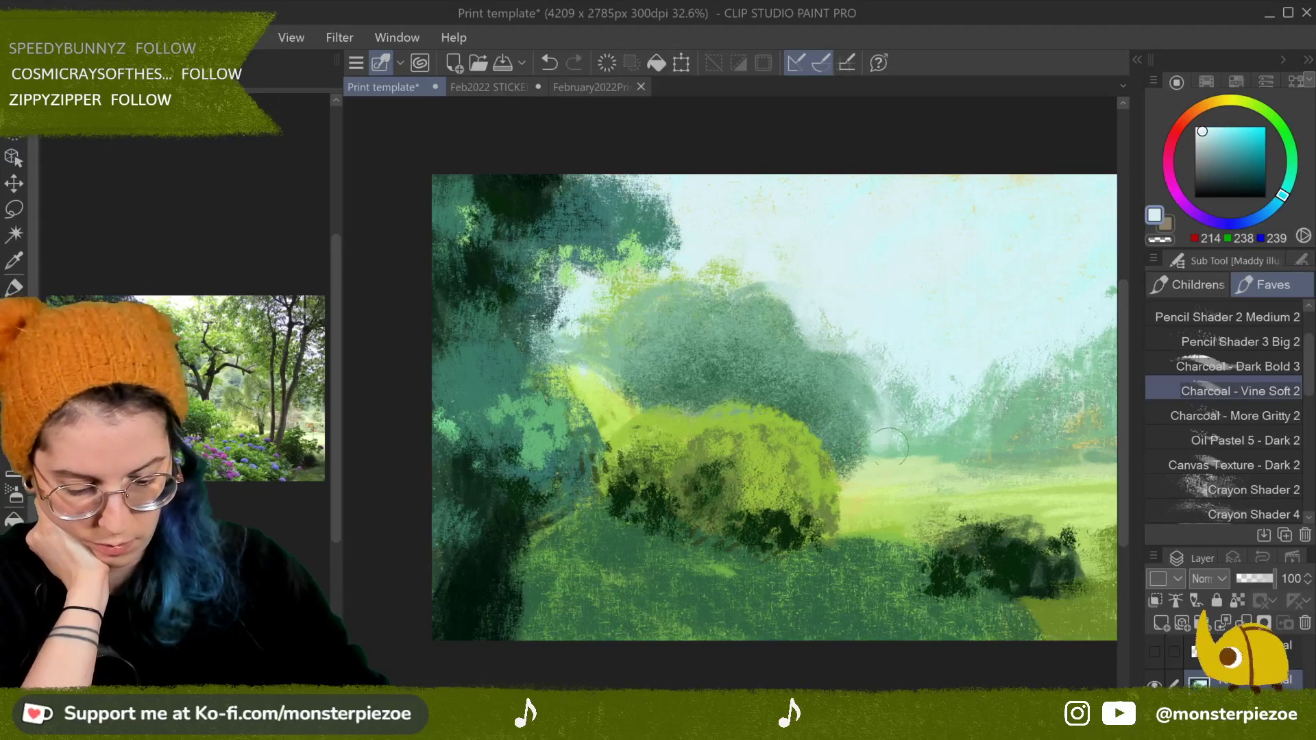
alt+click(864, 473)
drag(842, 461, 862, 469)
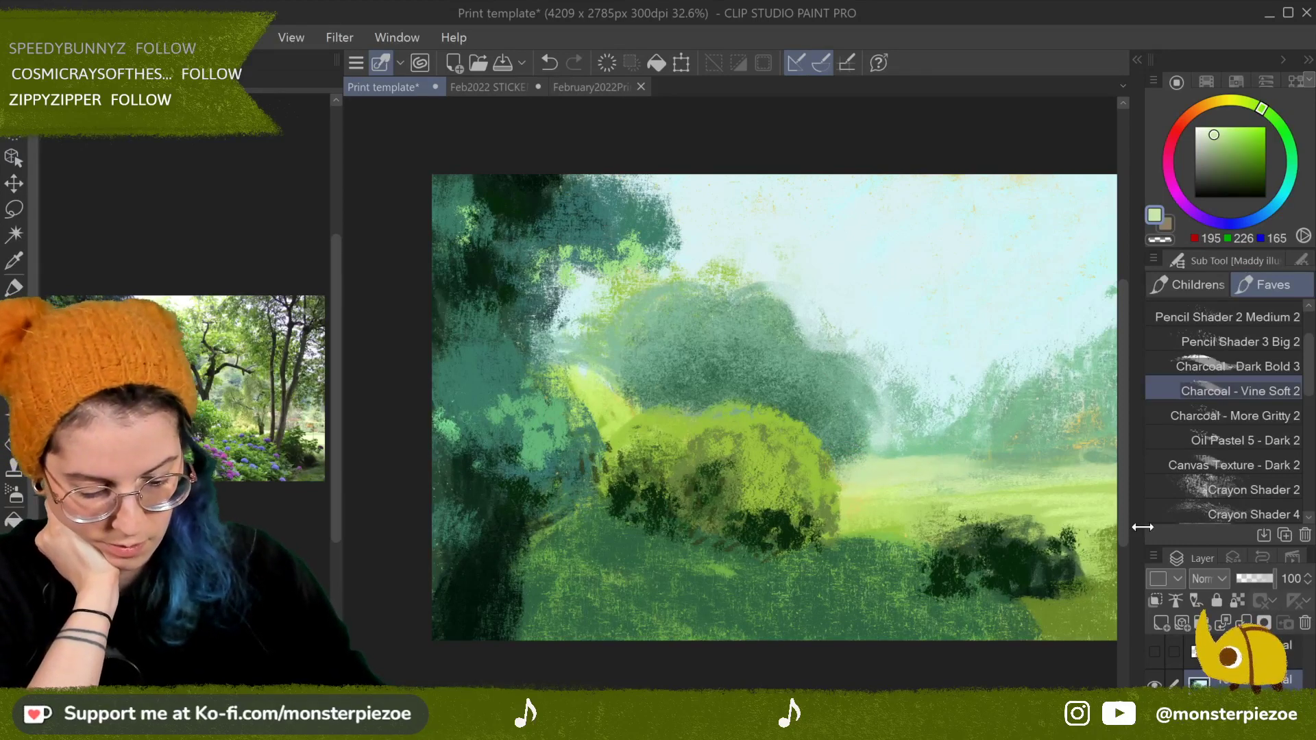
Step: Try to paint over the small dark bush's outer edge in sampled olive green, RGB 106, 136, 41, and undo it
alt+click(1081, 556)
drag(1035, 528, 1110, 572)
click(547, 62)
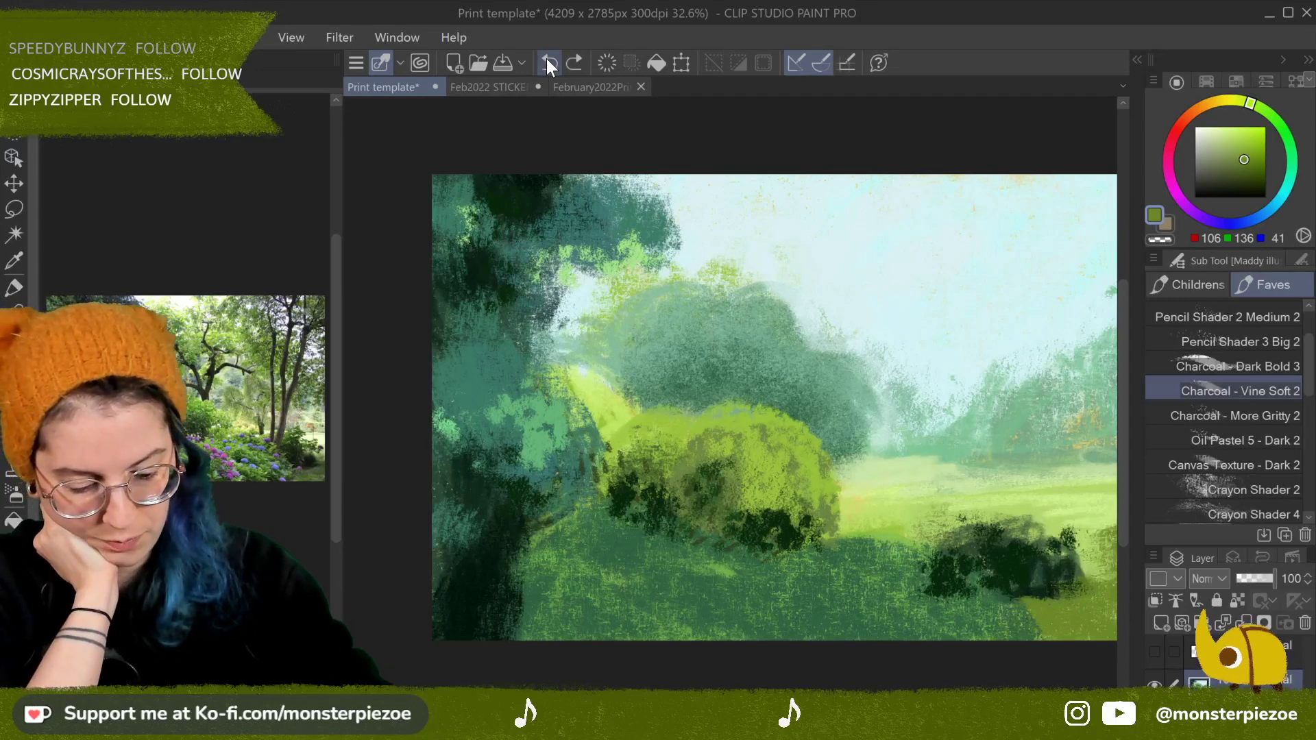
click(571, 62)
click(550, 62)
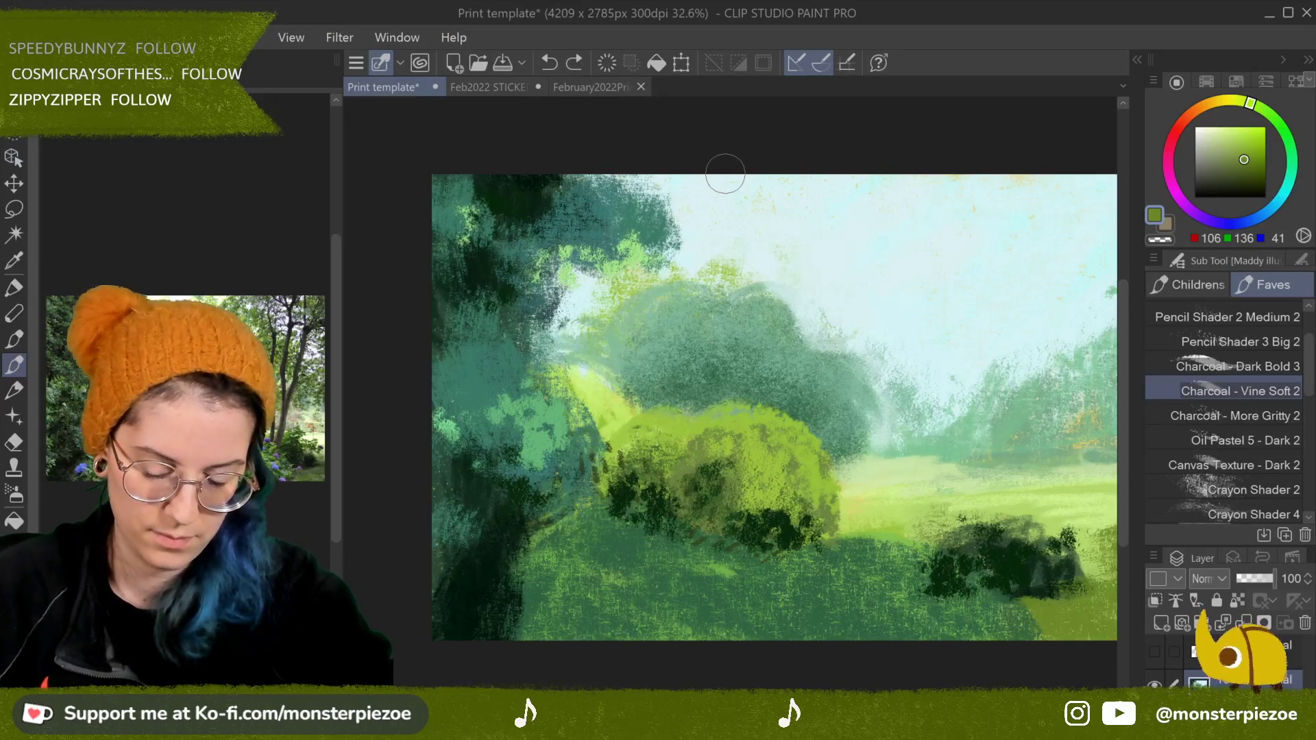
Step: Shade the central bush's lower foliage with Charcoal - Vine Soft 2 in sampled dark green, RGB 8, 38, 12
alt+click(524, 199)
mouse_move(598, 406)
mouse_down()
mouse_move(605, 432)
mouse_move(586, 399)
mouse_move(612, 425)
mouse_move(633, 419)
mouse_move(599, 393)
mouse_move(662, 394)
mouse_move(676, 406)
mouse_move(650, 407)
mouse_move(687, 411)
mouse_move(637, 383)
mouse_move(681, 406)
mouse_move(645, 370)
mouse_move(677, 403)
mouse_move(690, 376)
mouse_move(662, 365)
mouse_move(707, 375)
mouse_move(639, 386)
mouse_move(677, 385)
mouse_up()
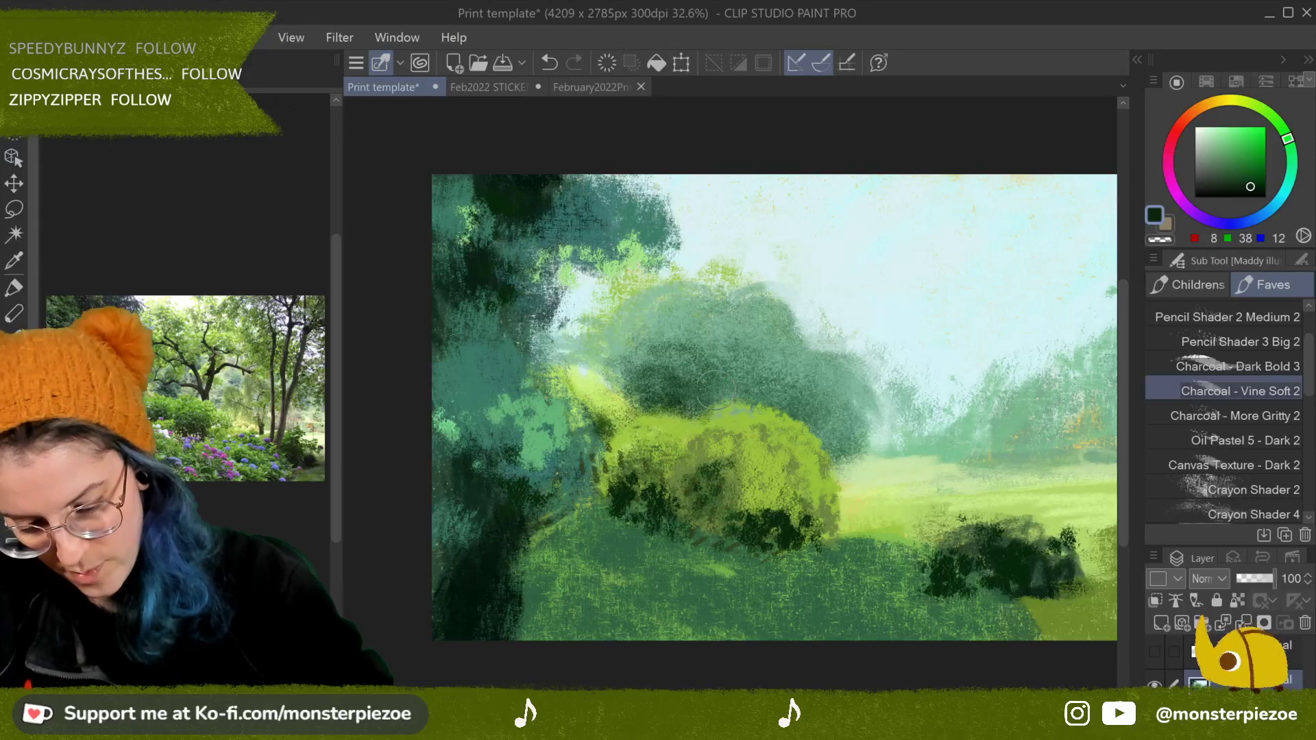
Step: Extend the dark green charcoal shading across the middle of the central bush above the lime shrub
drag(663, 362, 612, 348)
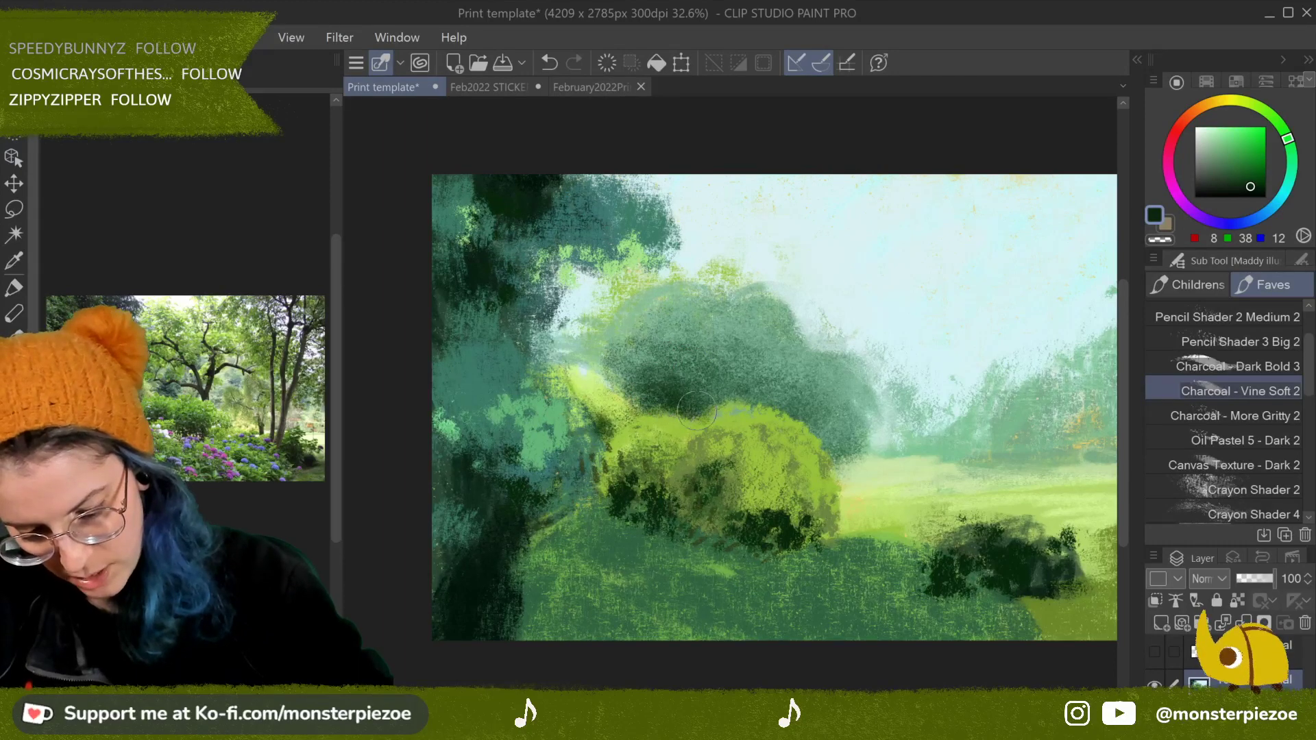
mouse_move(730, 381)
mouse_down()
mouse_move(753, 366)
mouse_move(746, 350)
mouse_move(797, 365)
mouse_up()
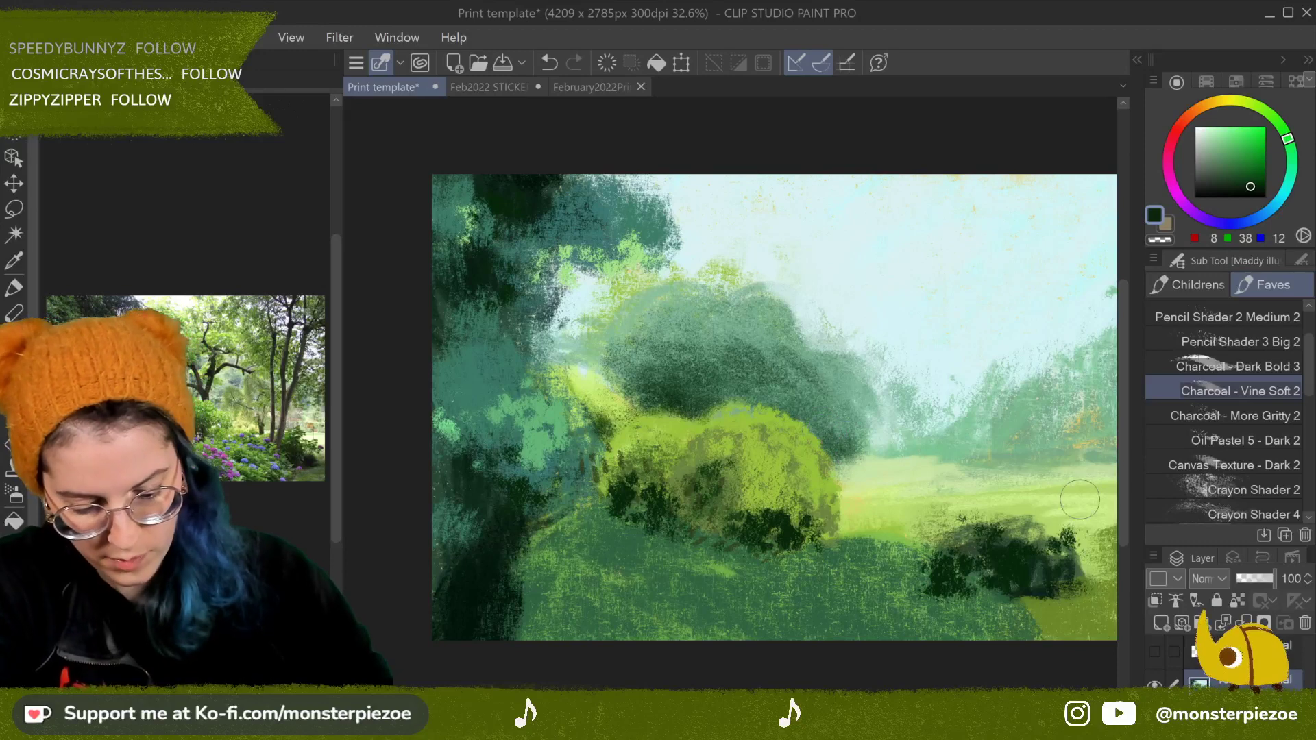
Step: Try Clean Ink or Paint Marker 2 with dark green test strokes in the sky, including at a larger brush size
scroll(1296, 344, up, 3)
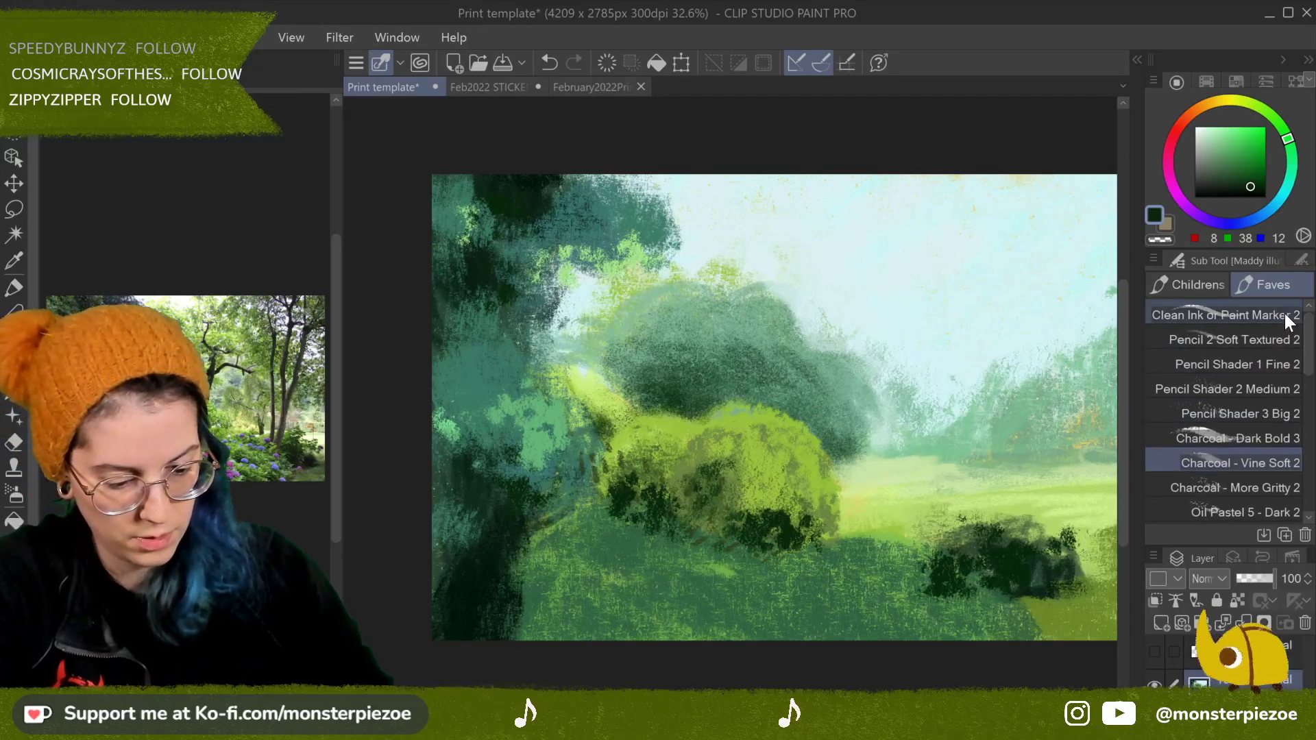
mouse_move(869, 296)
mouse_down()
mouse_move(886, 295)
mouse_move(910, 356)
mouse_up()
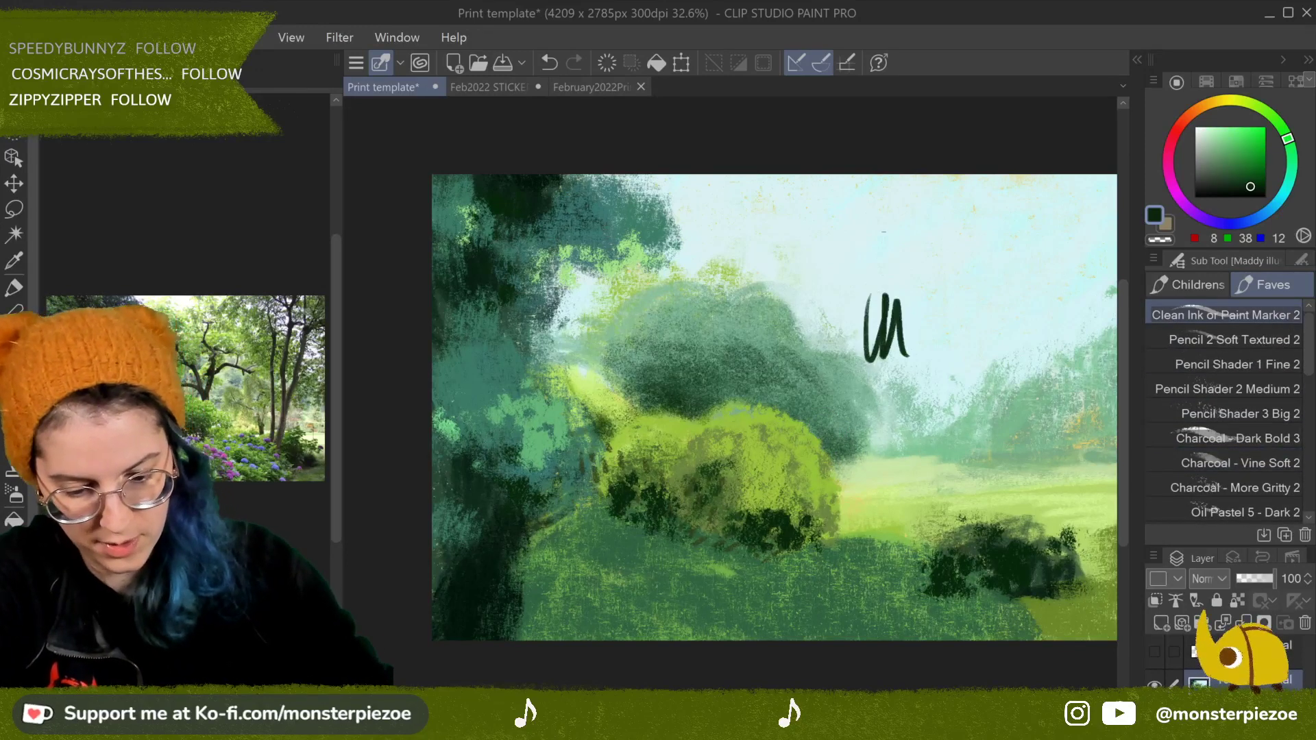
click(548, 64)
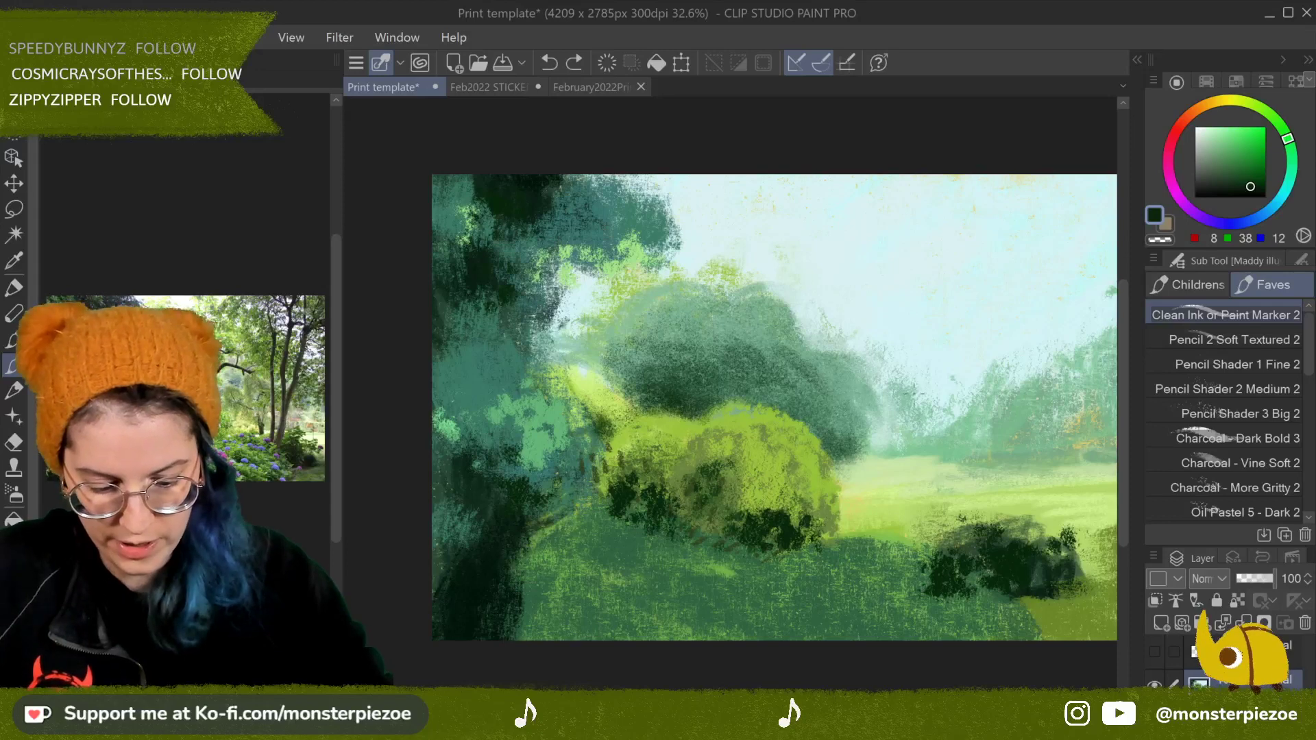
drag(918, 315, 911, 404)
mouse_move(939, 305)
mouse_down()
mouse_move(931, 411)
mouse_move(994, 296)
mouse_move(1004, 362)
mouse_up()
key(])
mouse_move(1044, 247)
mouse_down()
mouse_move(1056, 314)
mouse_move(1066, 288)
mouse_move(1053, 382)
mouse_up()
drag(957, 214, 894, 341)
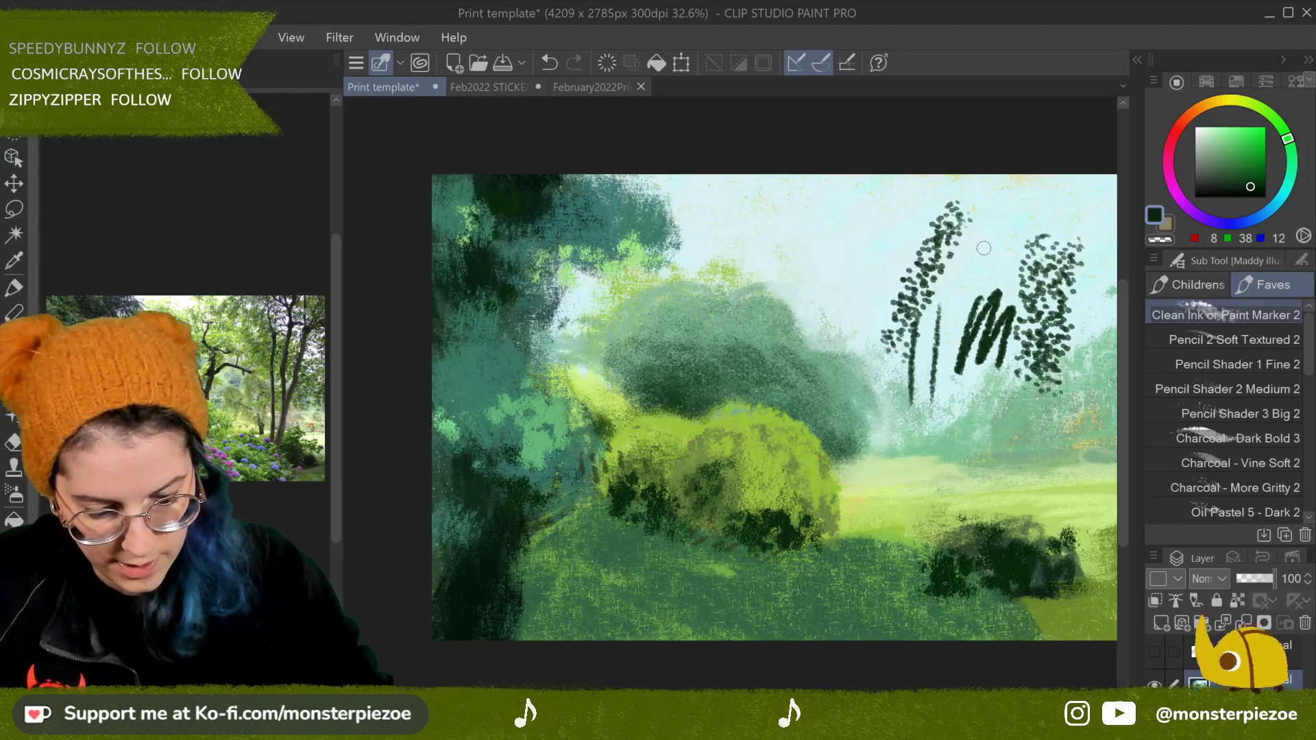
mouse_move(988, 236)
mouse_down()
mouse_move(943, 311)
mouse_move(972, 301)
mouse_up()
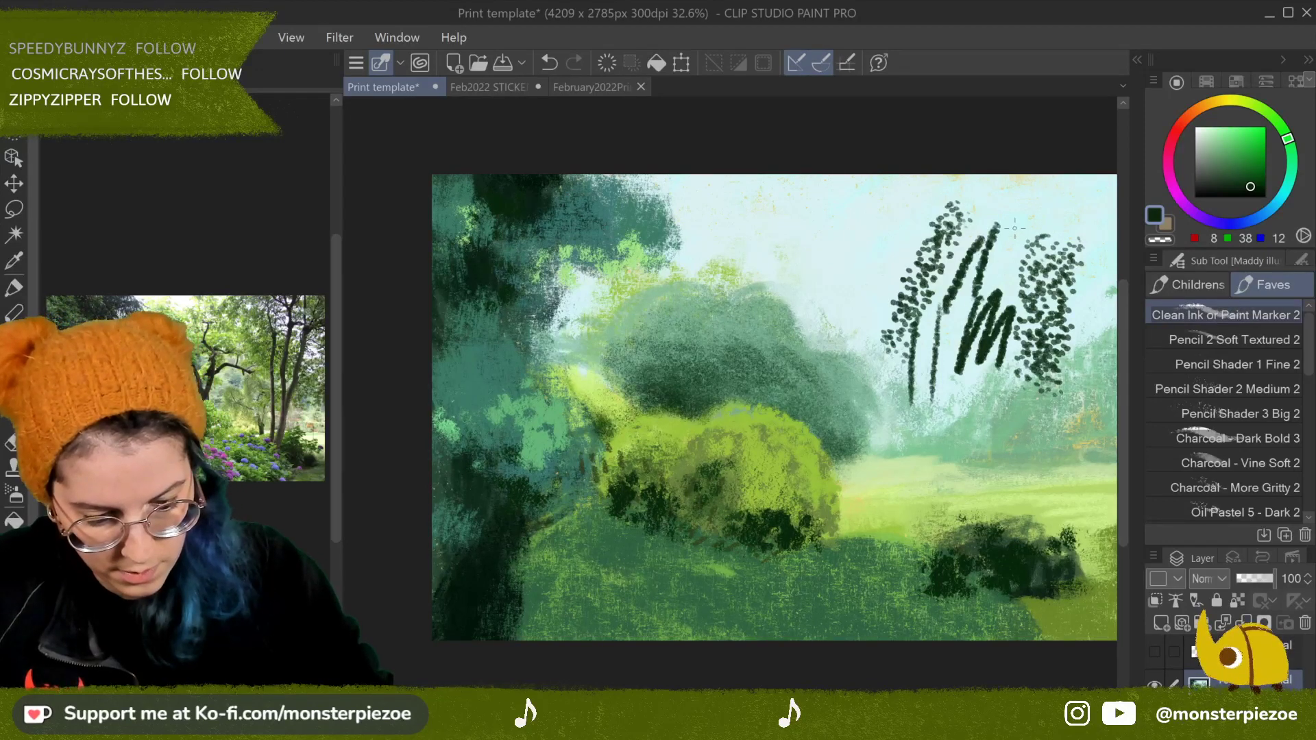
mouse_move(1016, 215)
mouse_down()
mouse_move(988, 299)
mouse_move(1001, 312)
mouse_up()
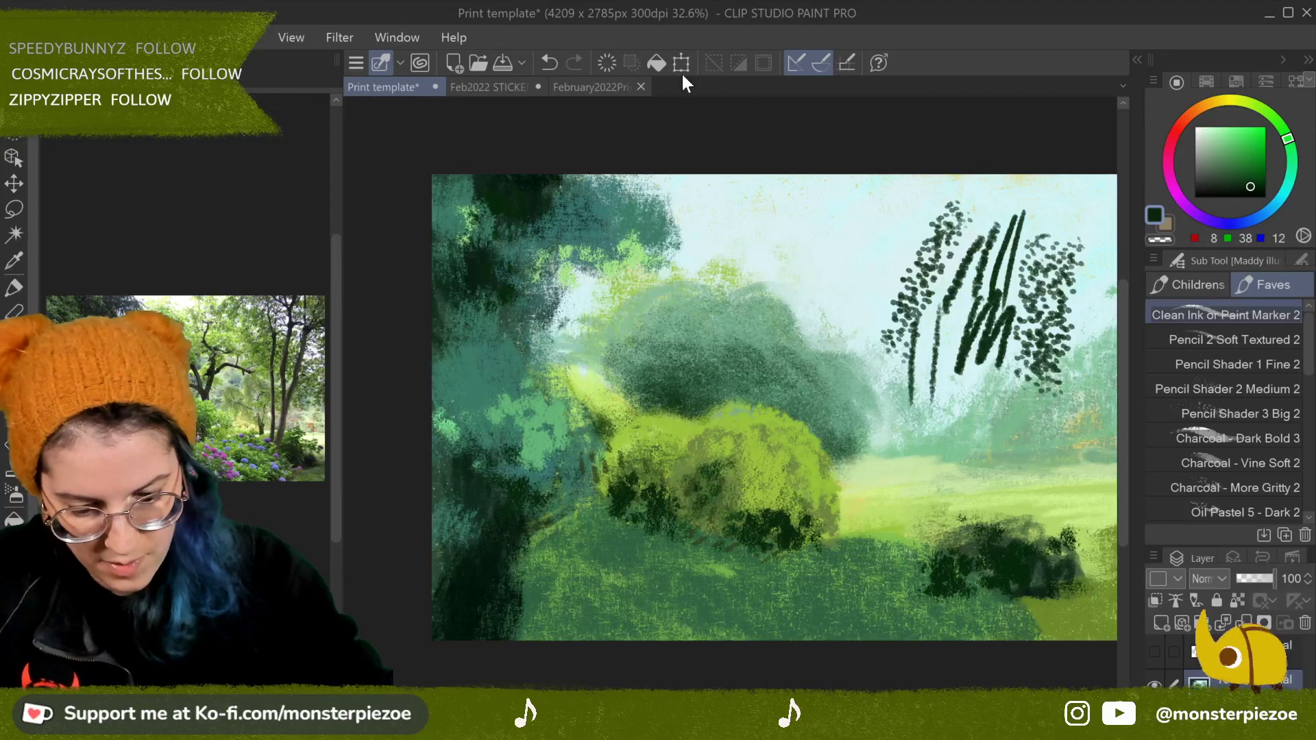
Step: Reset the Clean Ink or Paint Marker 2 brush to its default settings
right_click(1282, 311)
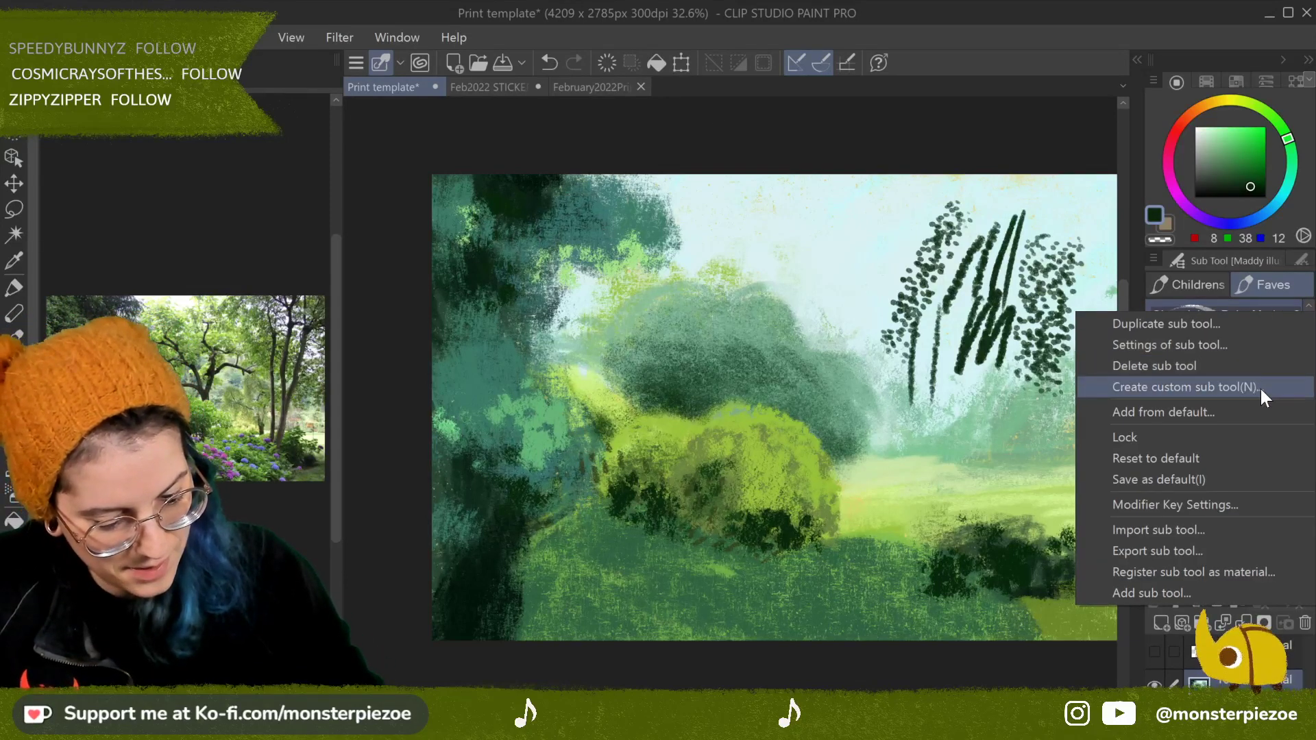
click(1257, 459)
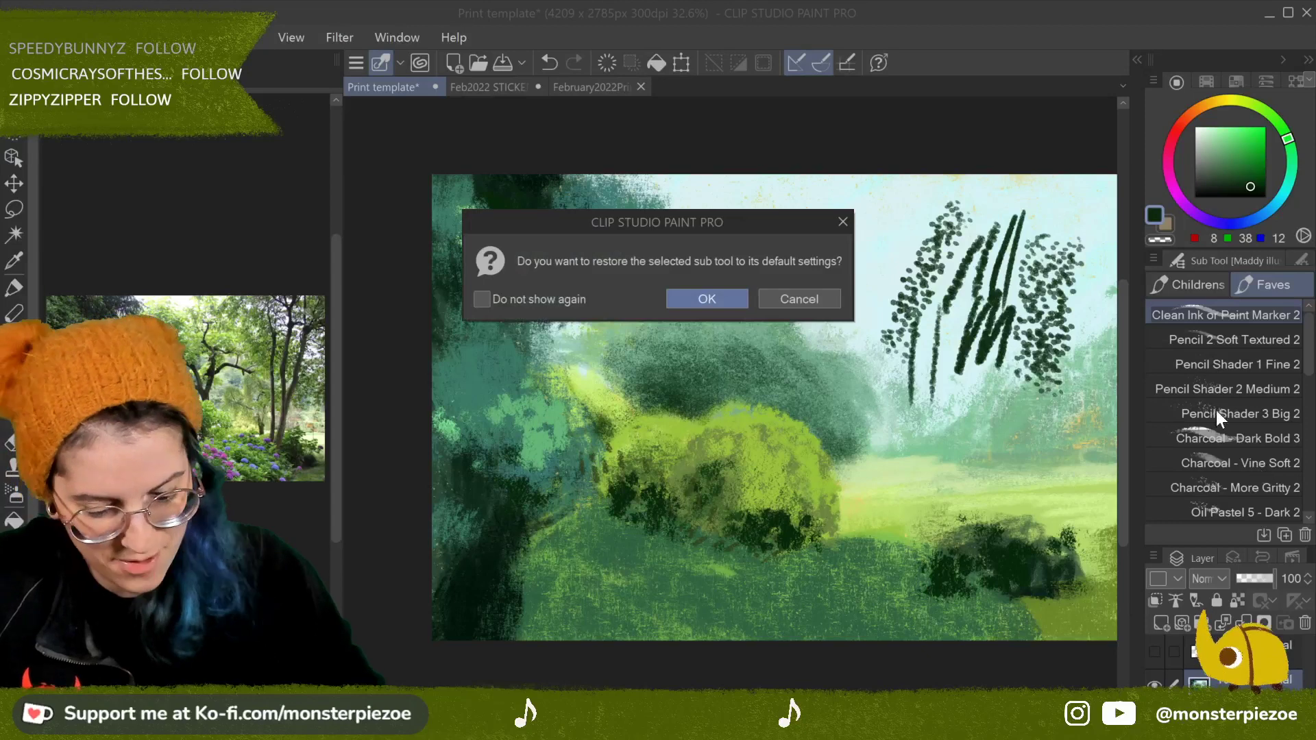
click(707, 301)
Step: Try the reset marker with a few sky strokes, then undo the layer clearing and all the test marks in the sky
drag(814, 215, 775, 308)
mouse_move(845, 212)
mouse_down()
mouse_move(795, 312)
mouse_move(827, 301)
mouse_up()
drag(874, 241, 850, 312)
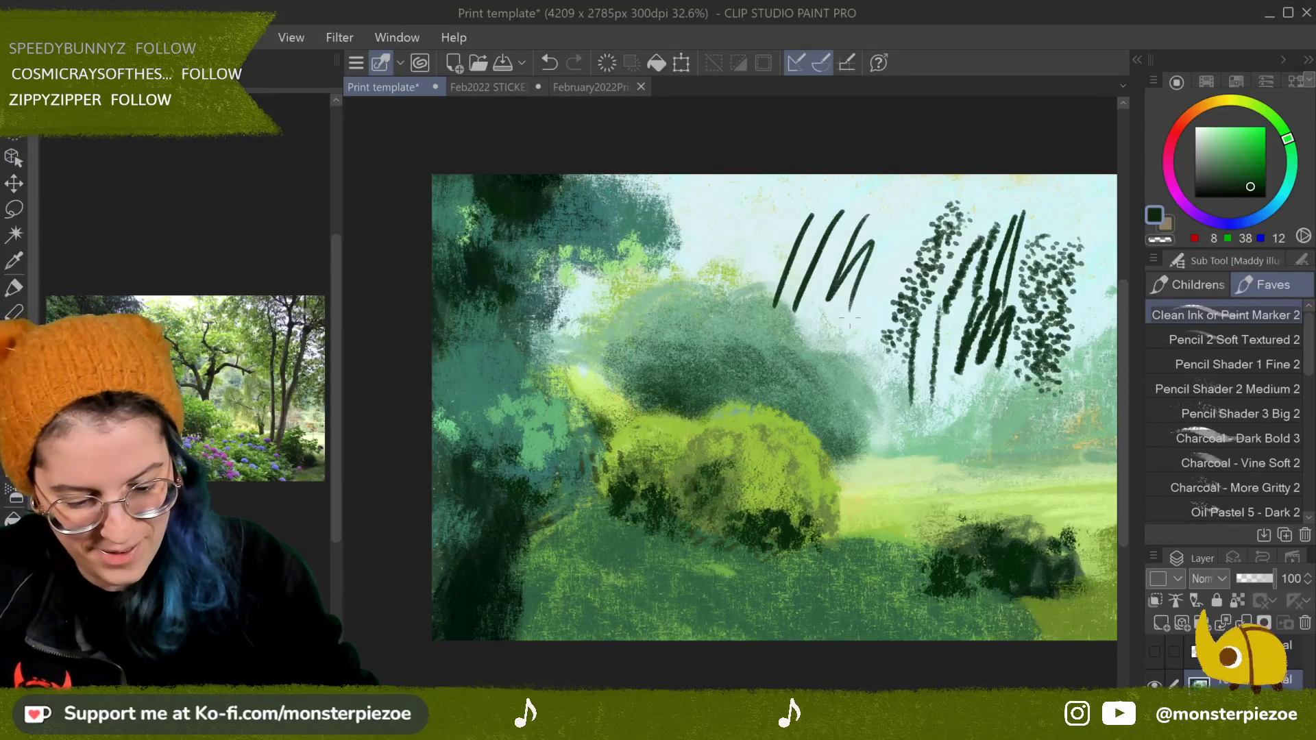
click(606, 62)
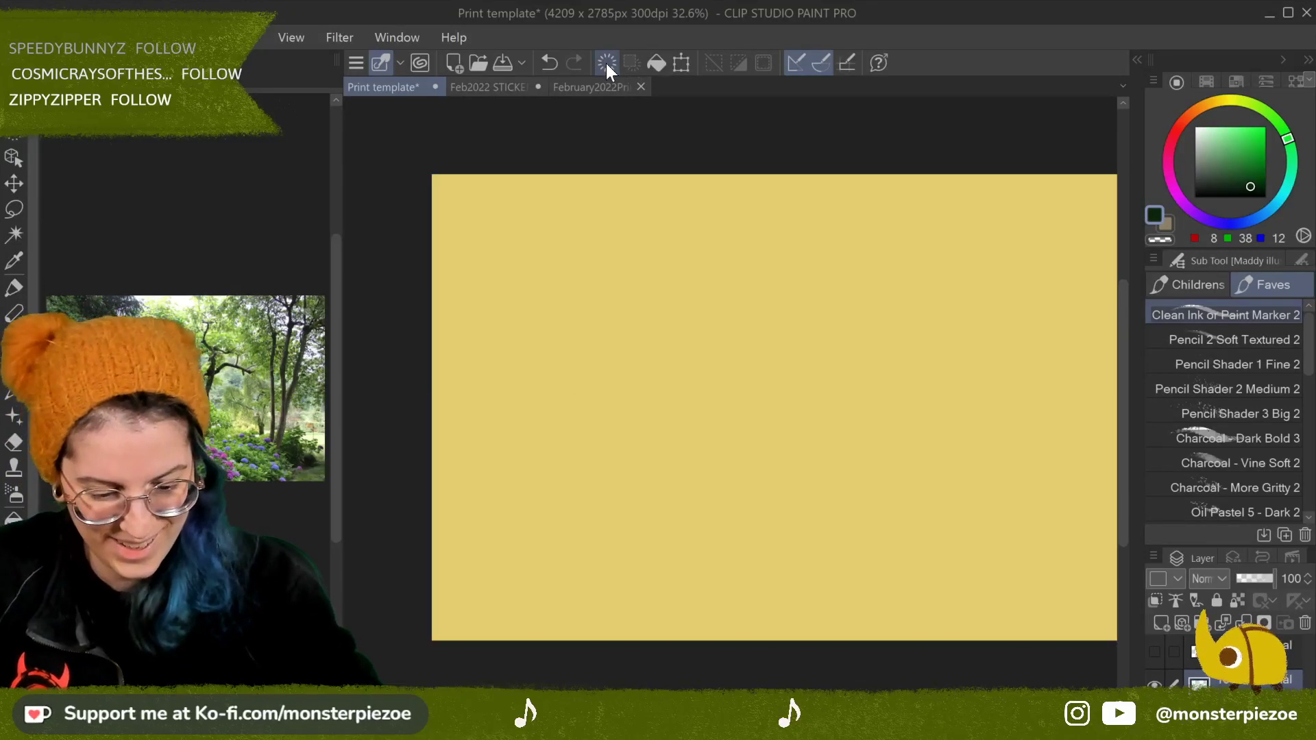
click(549, 62)
click(549, 61)
click(549, 61)
click(549, 62)
click(549, 62)
click(550, 63)
click(551, 63)
click(551, 64)
click(550, 64)
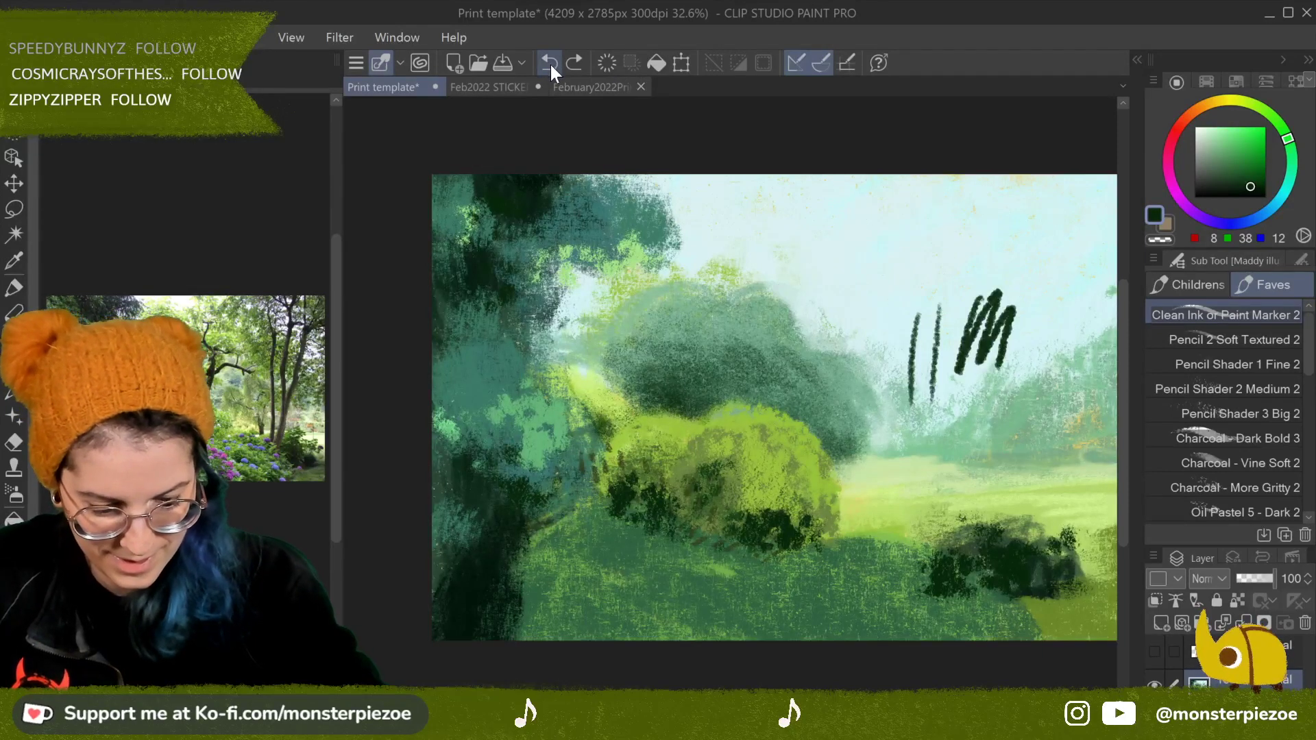
click(550, 64)
click(551, 64)
click(552, 64)
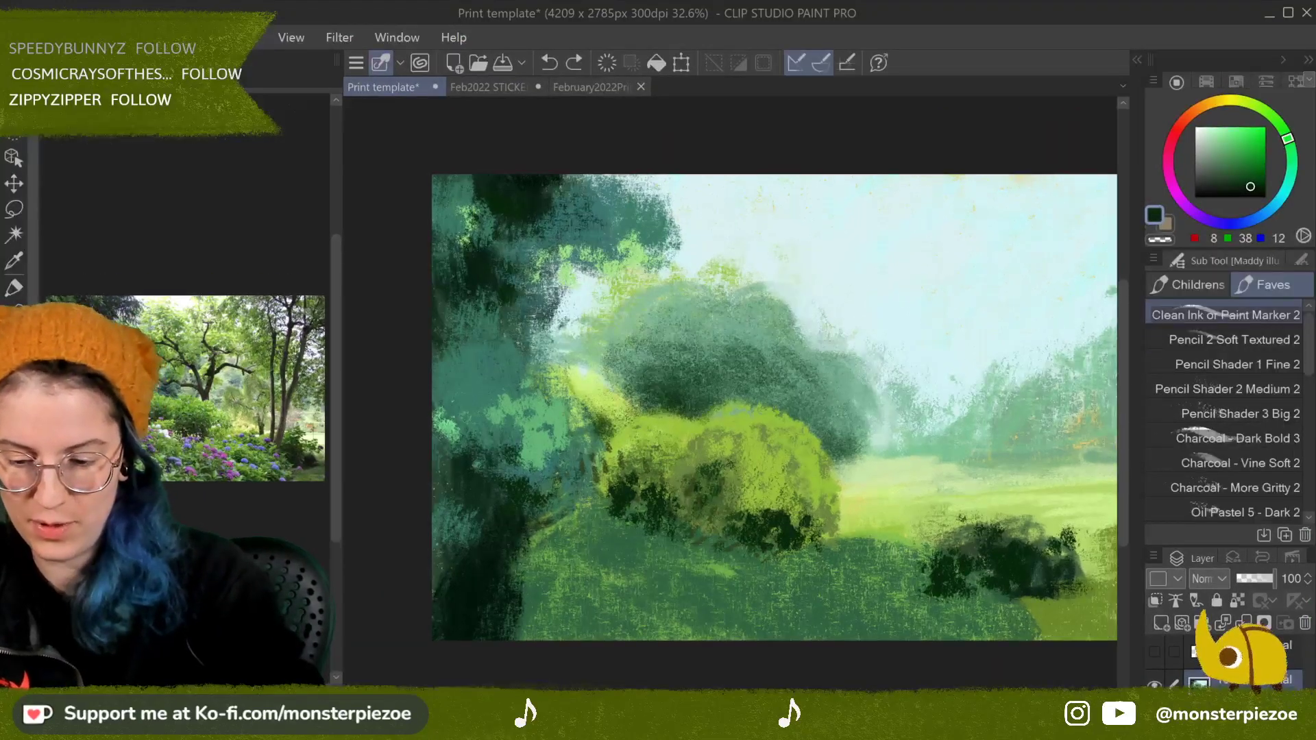
Step: Open the Bug Café illustration from the recently used files
click(20, 37)
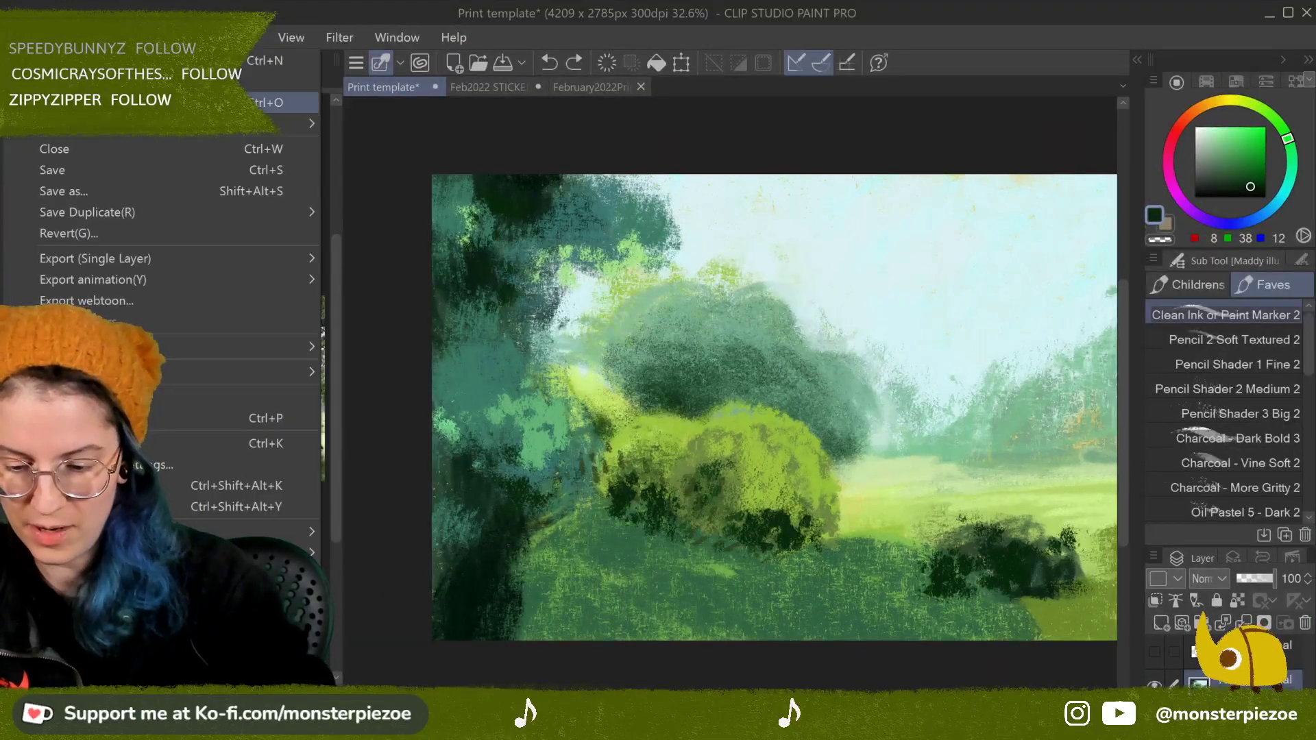
mouse_move(203, 211)
mouse_move(185, 133)
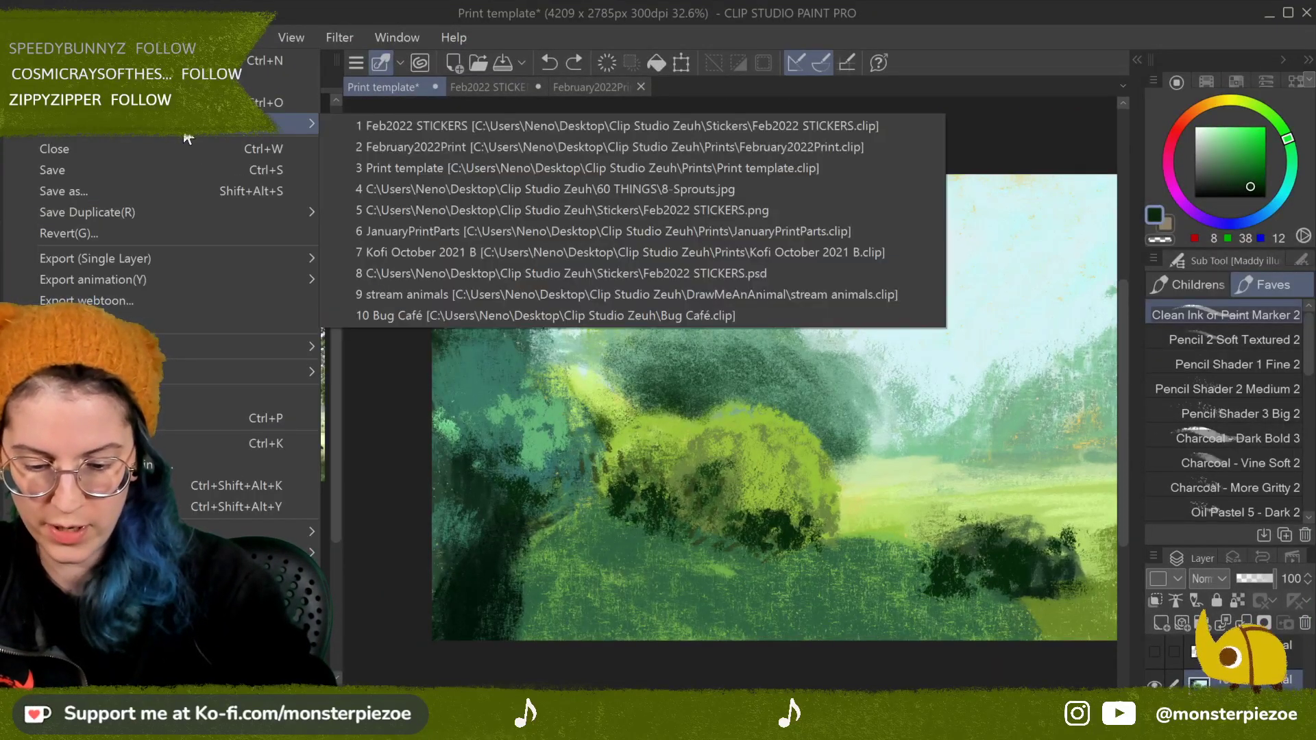
click(503, 316)
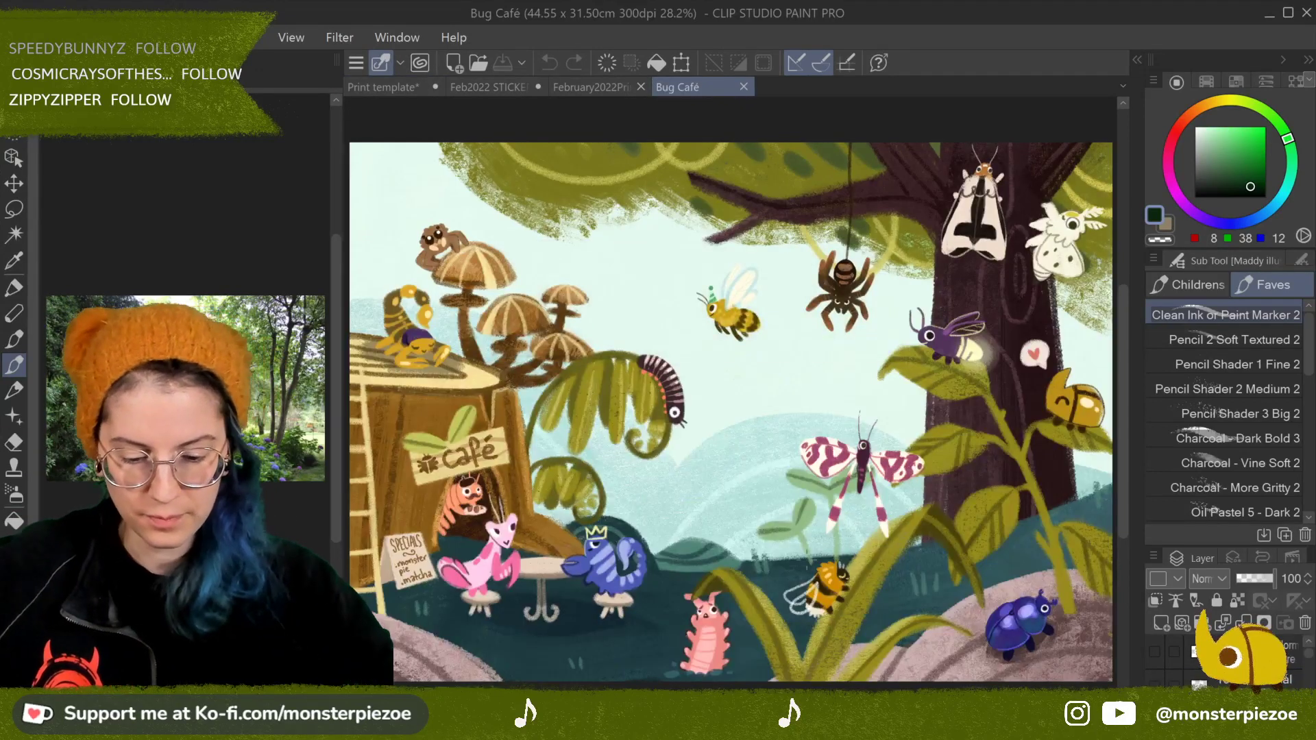
Step: Examine the brush textures on the pink caterpillar and the purple beetle, hiding and showing the beetle to inspect the rock beneath
scroll(975, 413, down, 1)
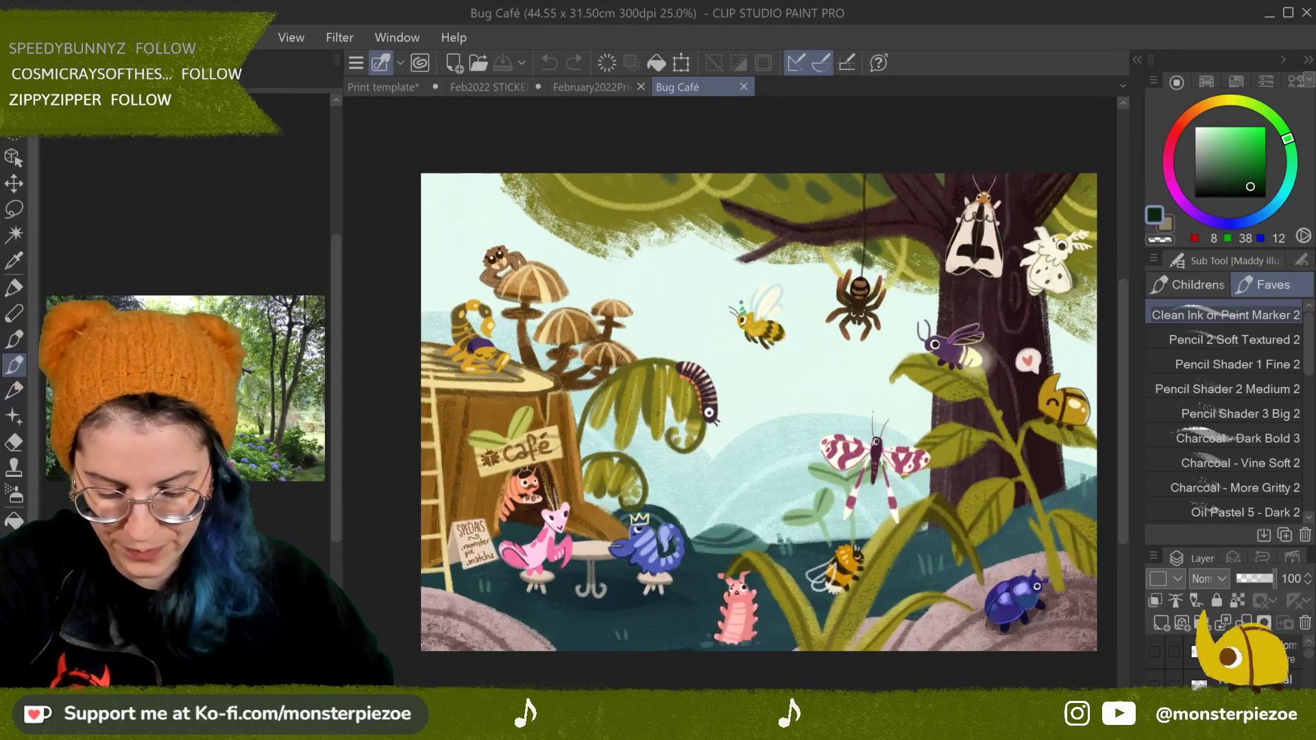
scroll(730, 634, up, 5)
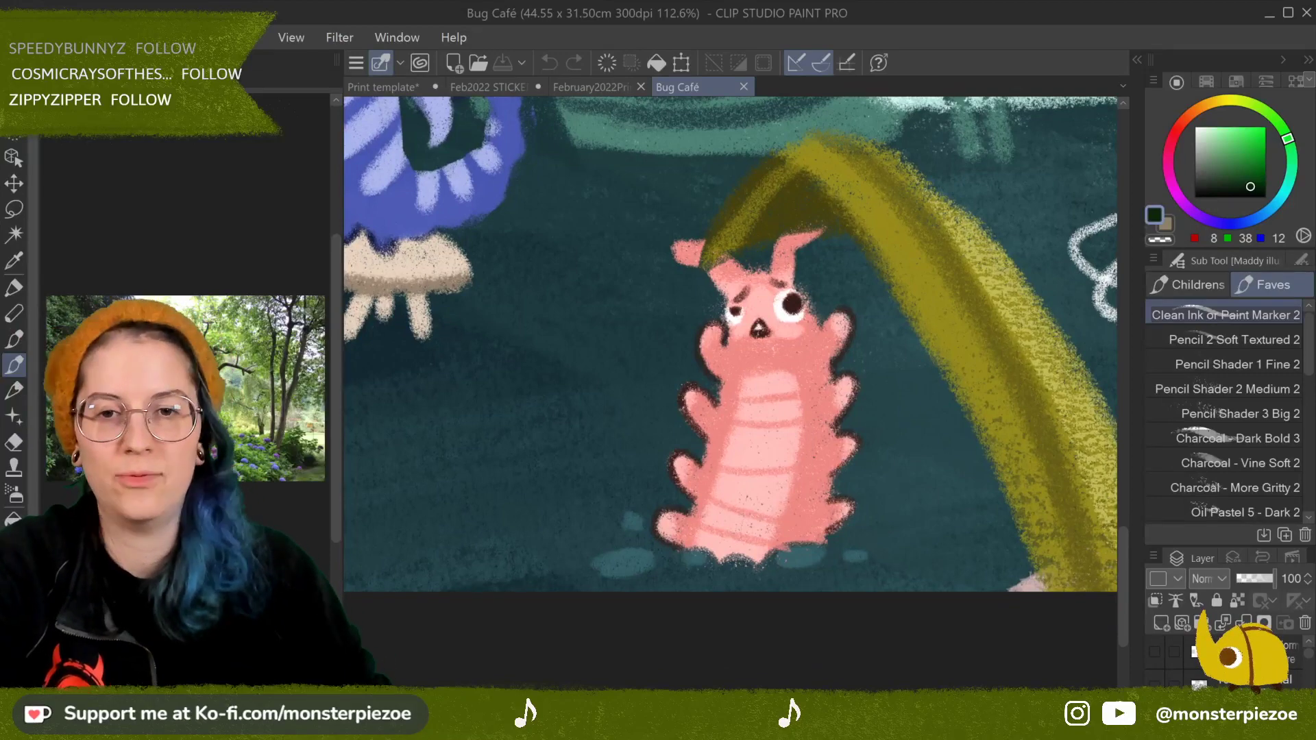
drag(1028, 357, 360, 399)
drag(1029, 288, 439, 432)
drag(912, 487, 745, 331)
scroll(1227, 662, down, 3)
click(1151, 670)
click(1153, 668)
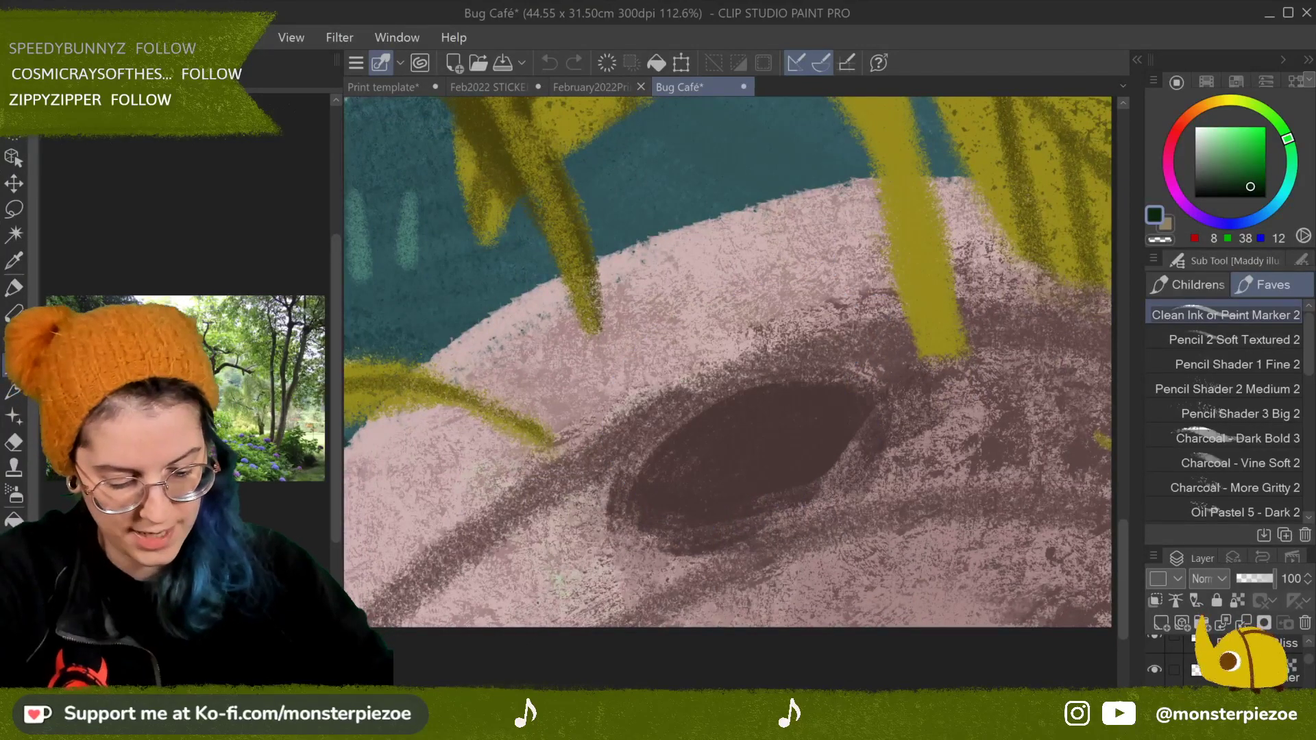
click(1154, 667)
scroll(1228, 662, down, 3)
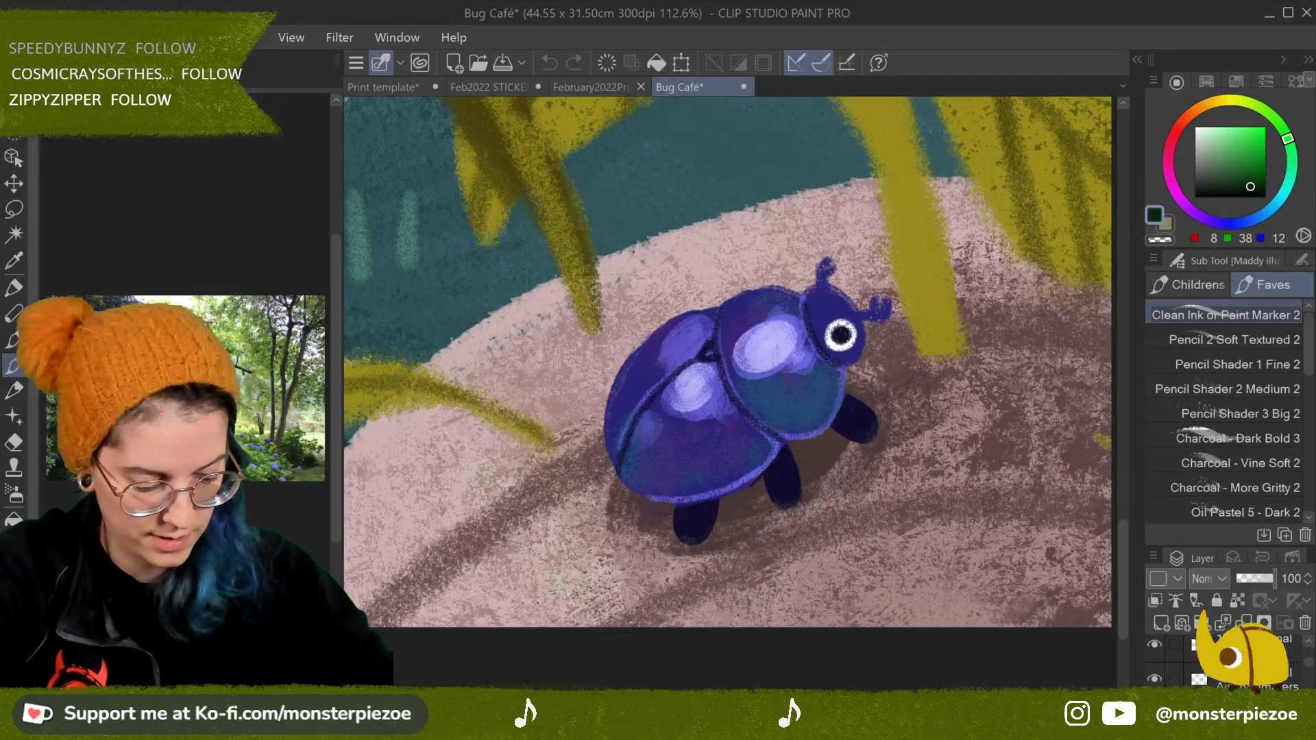
Step: Examine the texture and line work of the moths, the spider and the tree trunk in the Bug Café illustration
scroll(909, 367, down, 4)
drag(910, 366, 909, 638)
drag(857, 316, 909, 638)
drag(754, 329, 724, 535)
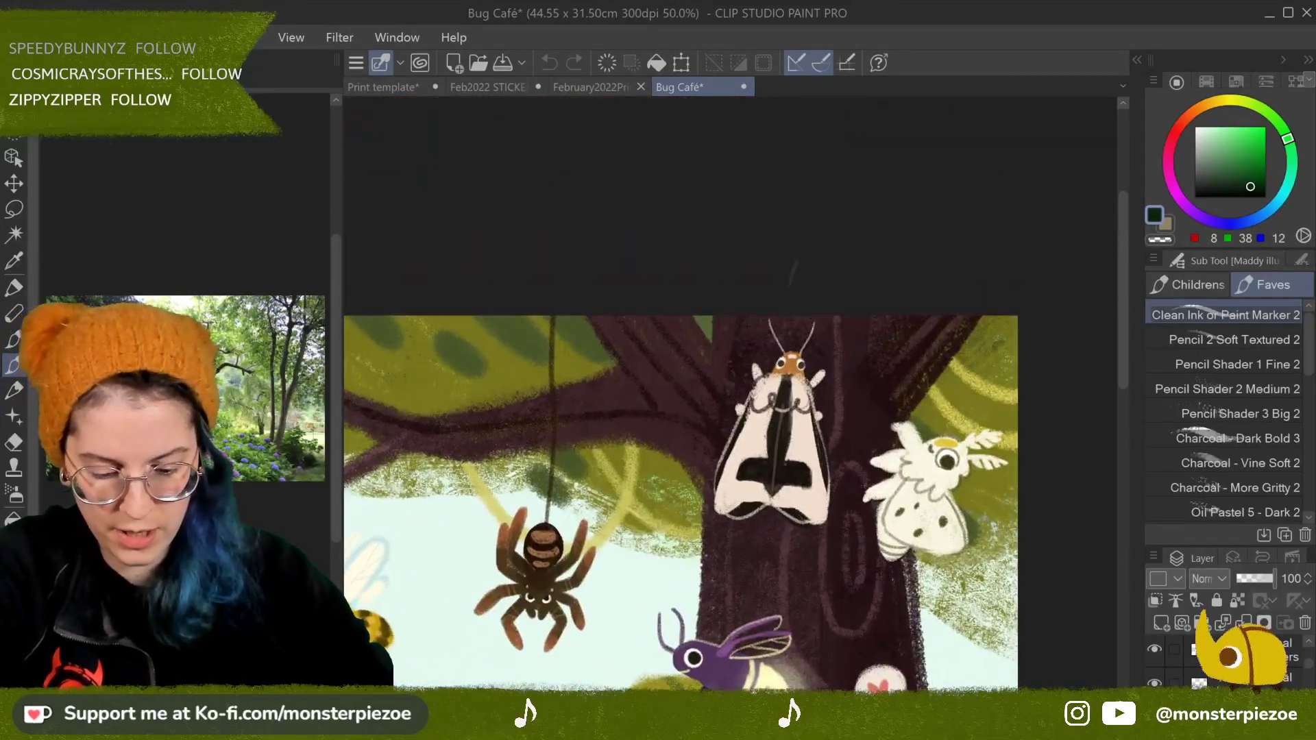
scroll(775, 445, up, 3)
drag(802, 439, 831, 436)
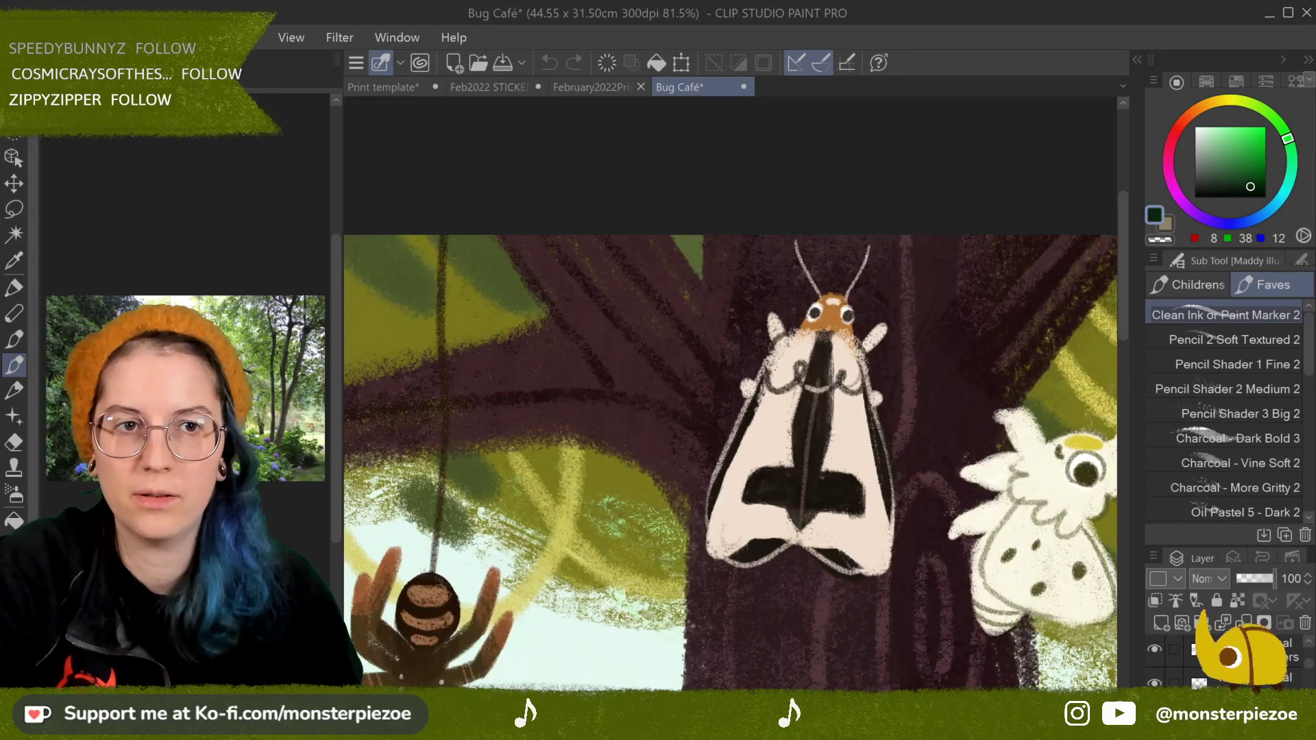
scroll(905, 446, down, 1)
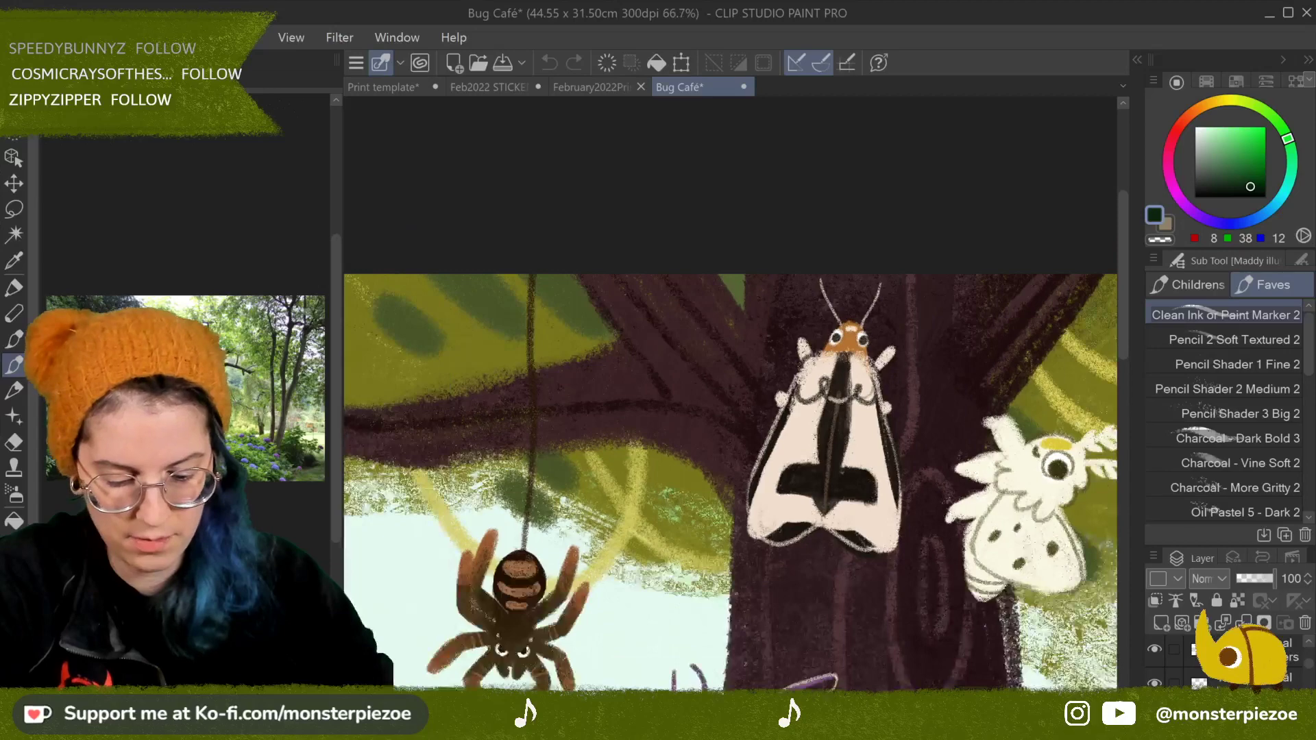
drag(905, 445, 997, 212)
scroll(960, 405, down, 6)
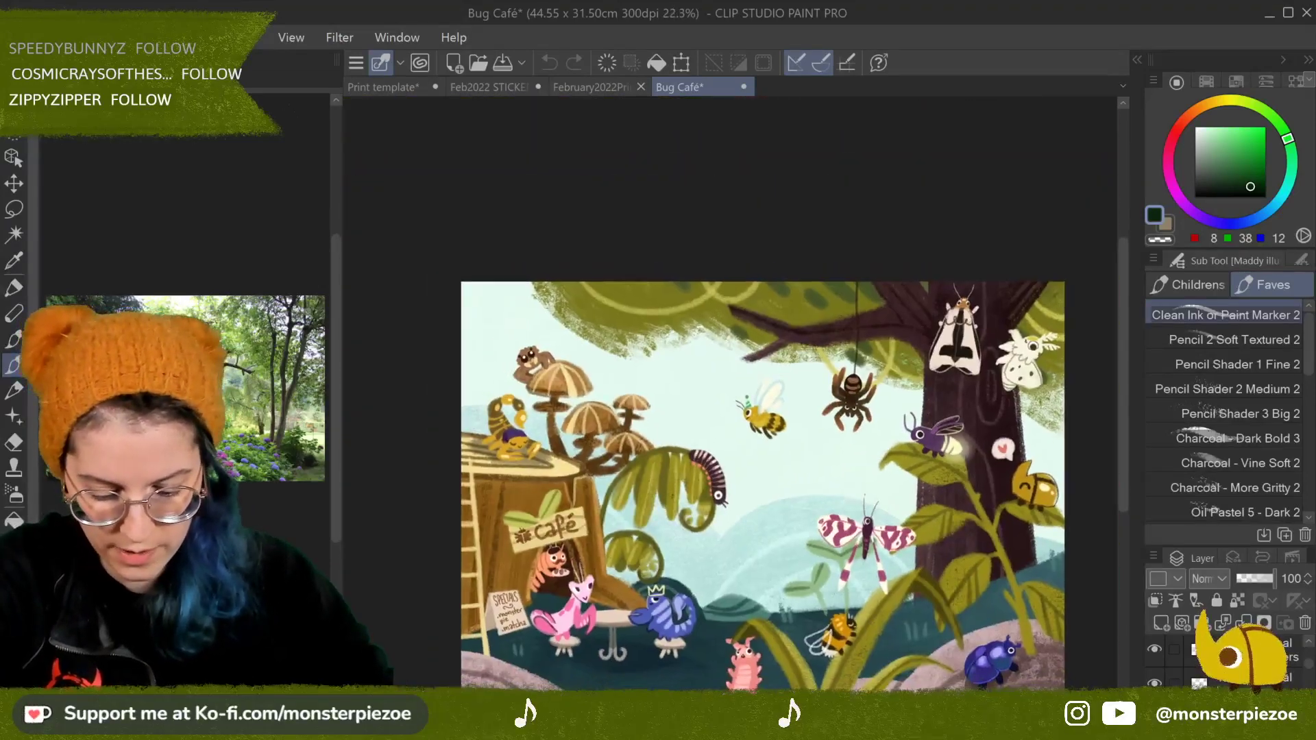
drag(763, 480, 740, 407)
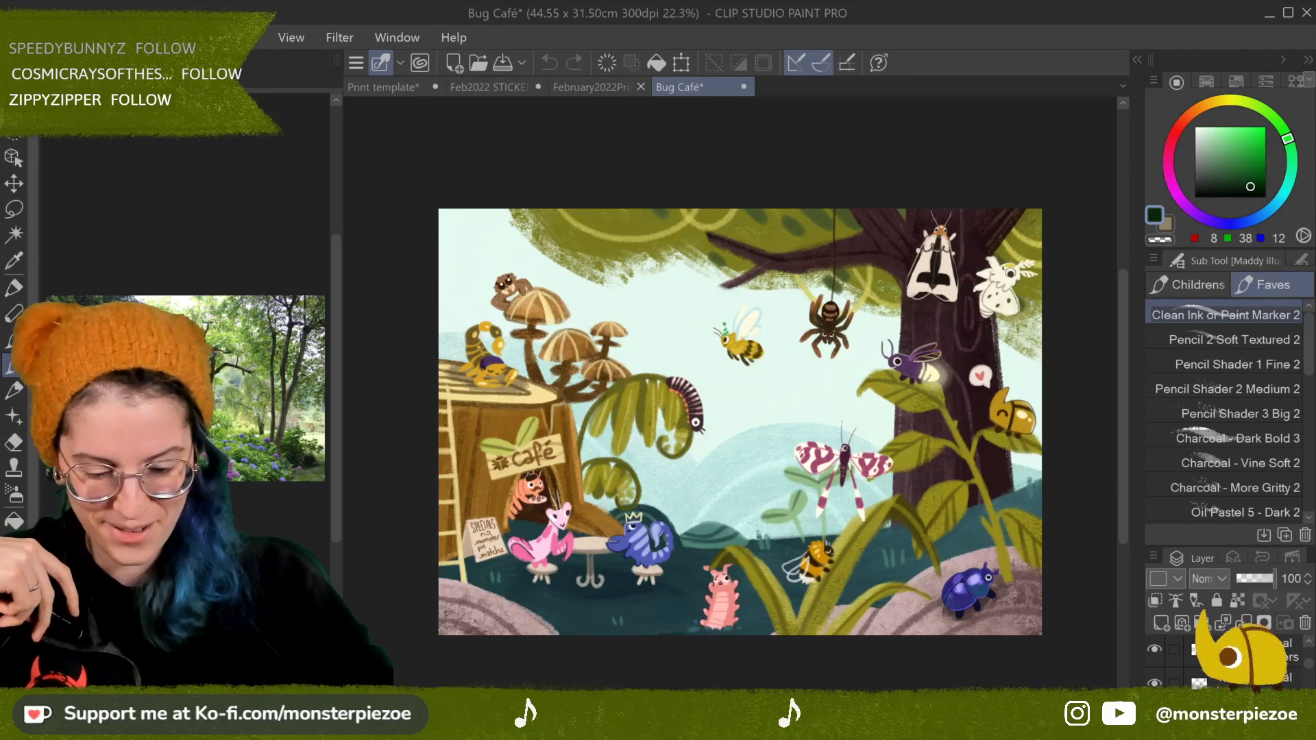
Step: Examine the striped centipede on the fern and the characters around the café entrance and table up close
scroll(762, 344, up, 5)
scroll(707, 442, up, 3)
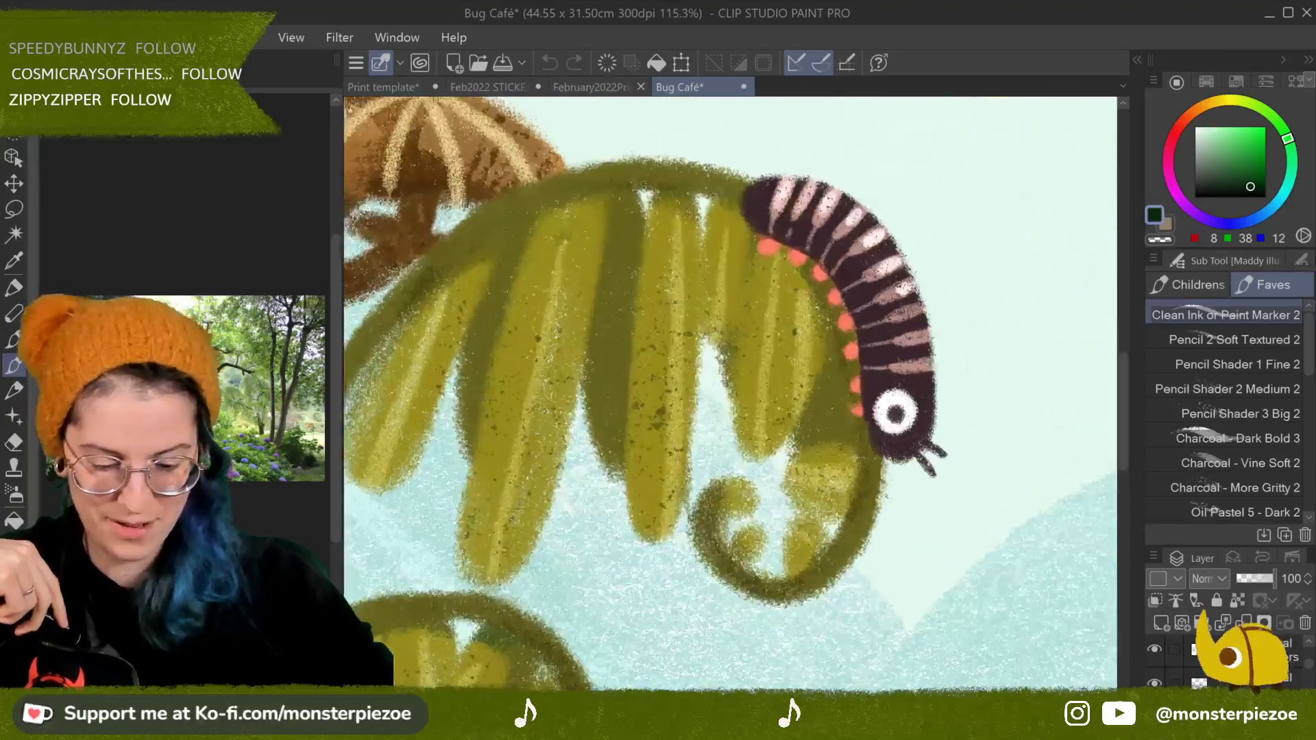
scroll(730, 393, up, 1)
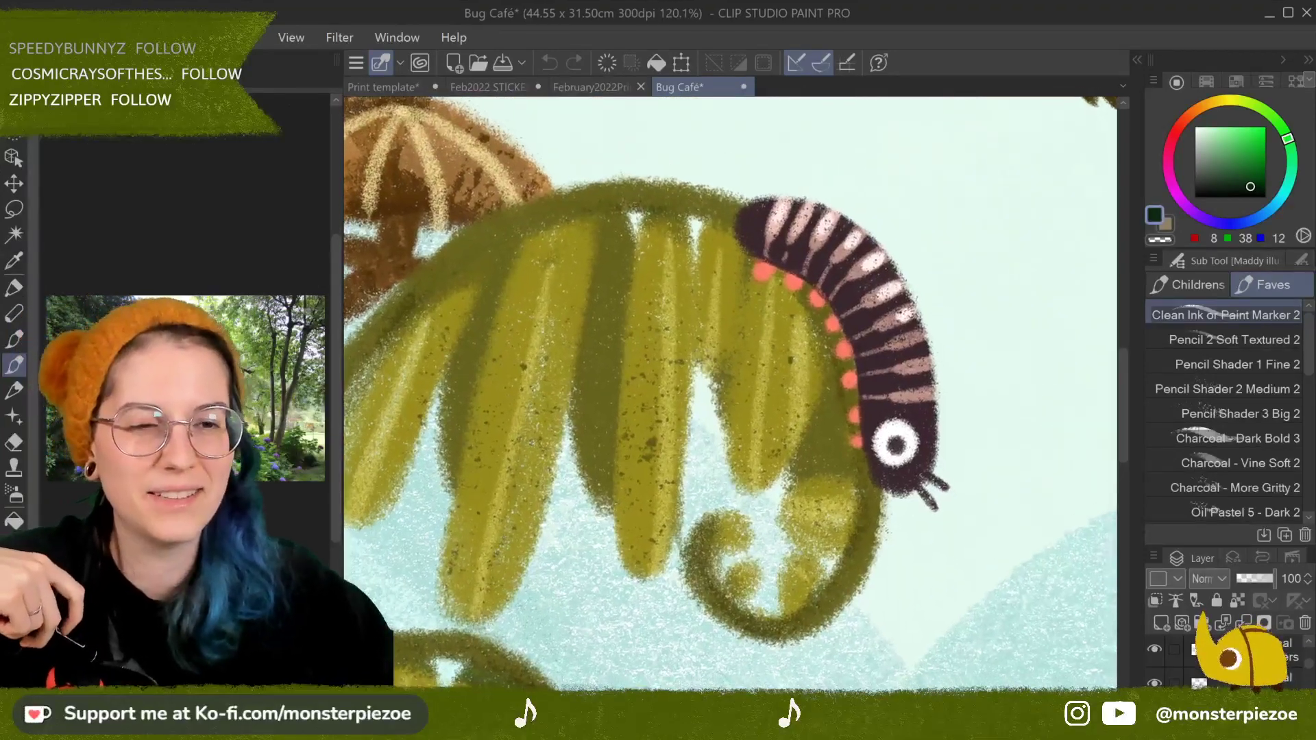
scroll(971, 363, down, 4)
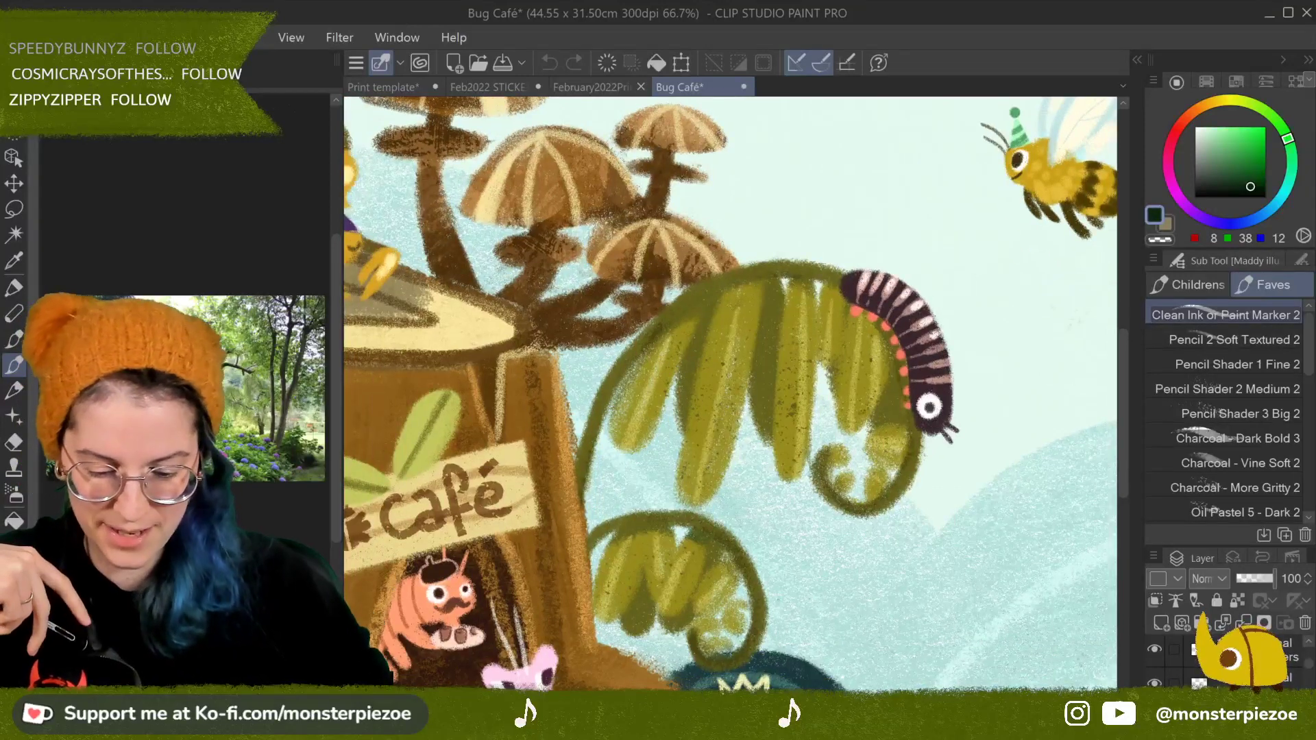
drag(480, 583, 582, 270)
drag(1010, 608, 1083, 614)
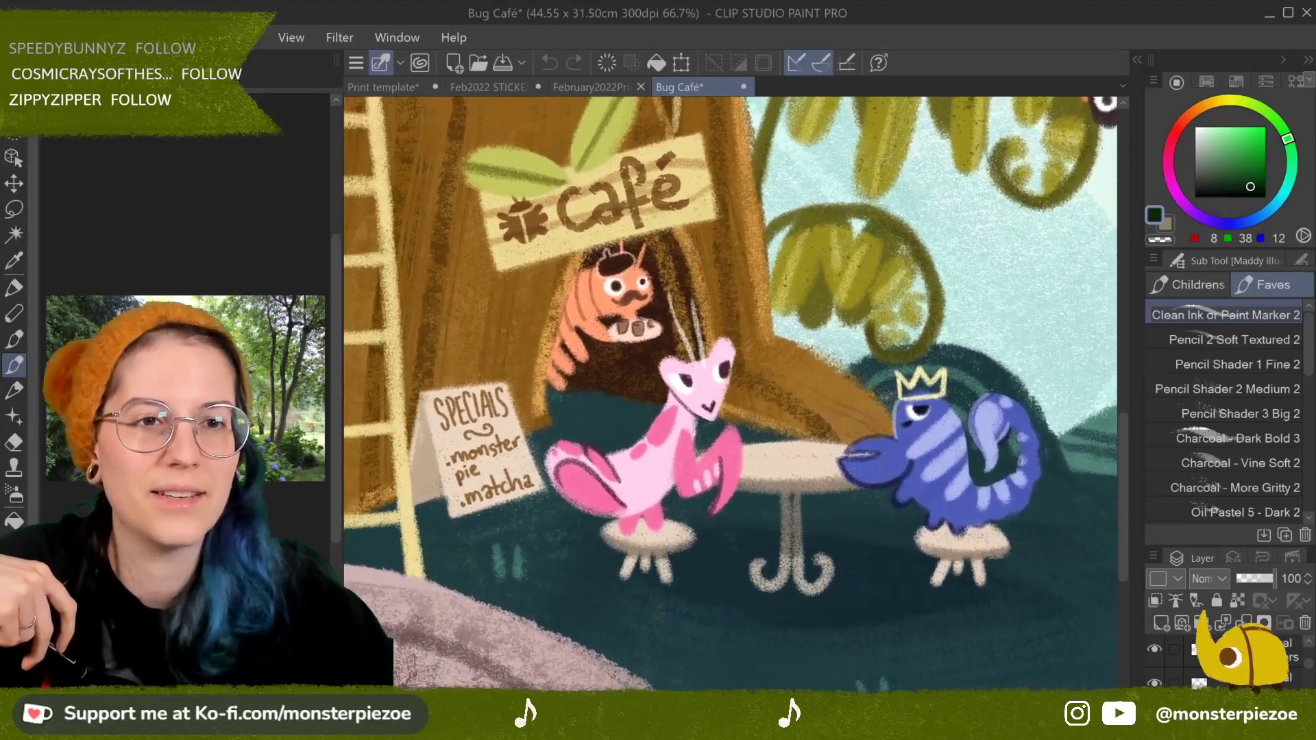
scroll(582, 286, up, 3)
drag(650, 285, 724, 325)
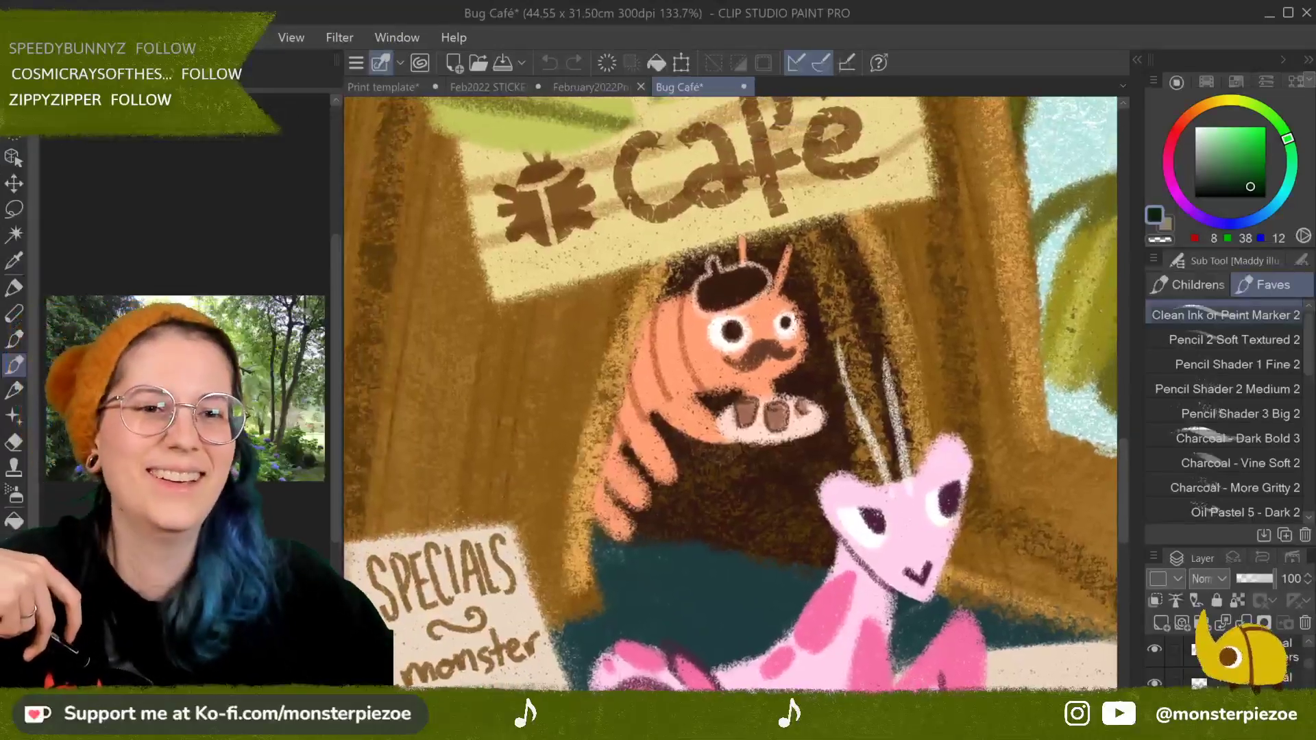
scroll(706, 466, down, 4)
drag(741, 473, 401, 404)
scroll(731, 394, down, 2)
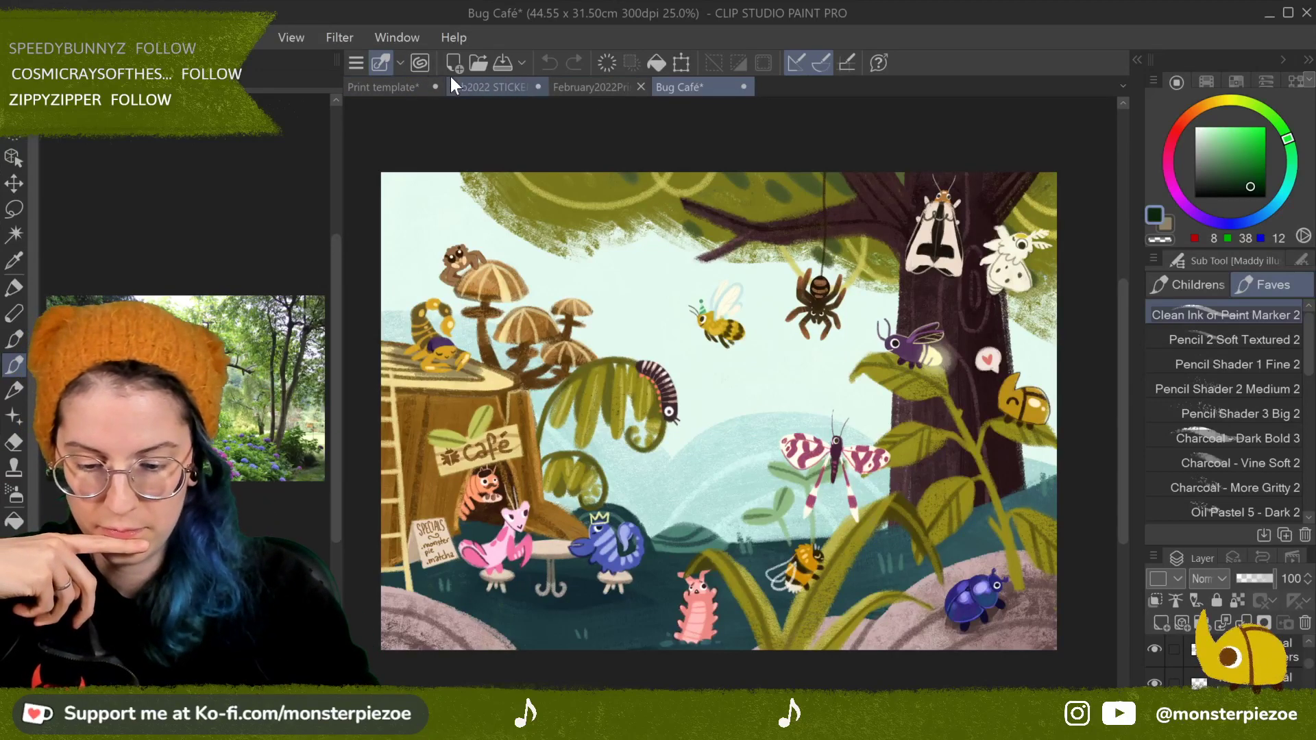
Step: Return to the Print template painting and cover the foreground with a near-black green bush mass using the Charcoal - More Gritty 2 brush
click(409, 87)
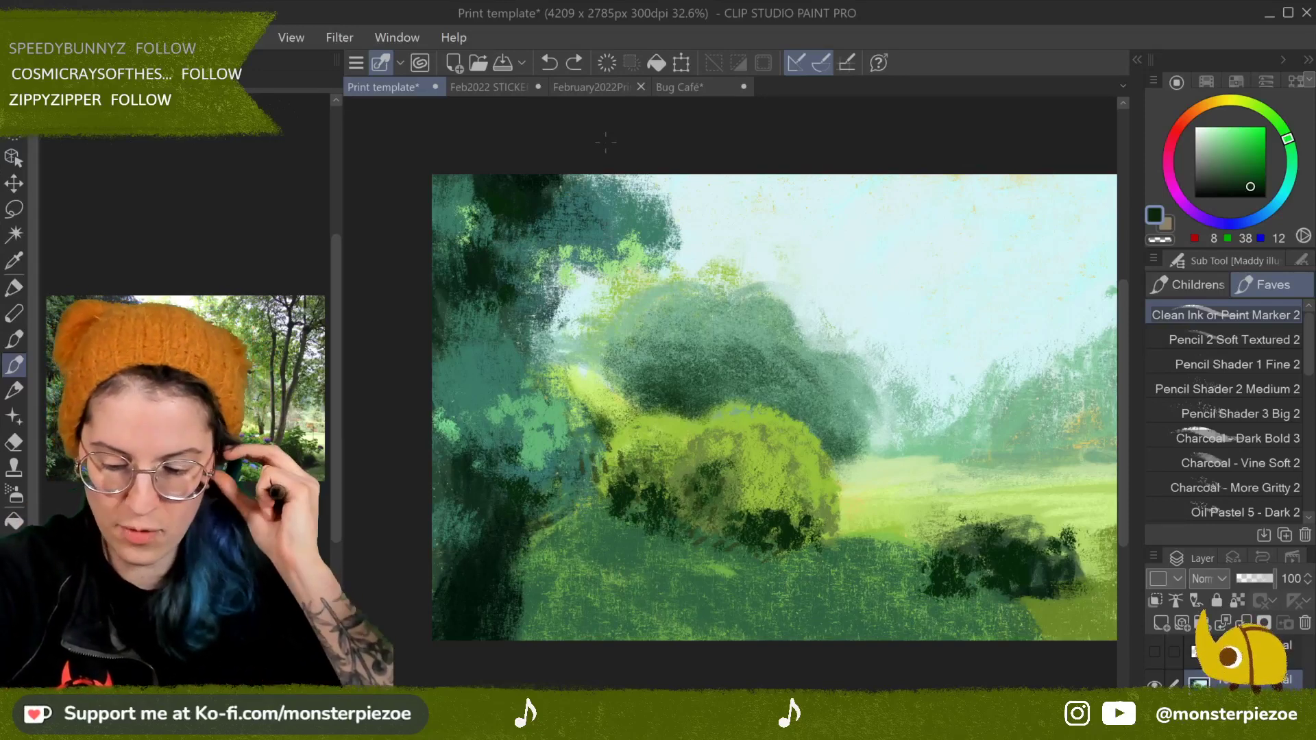
alt+click(462, 586)
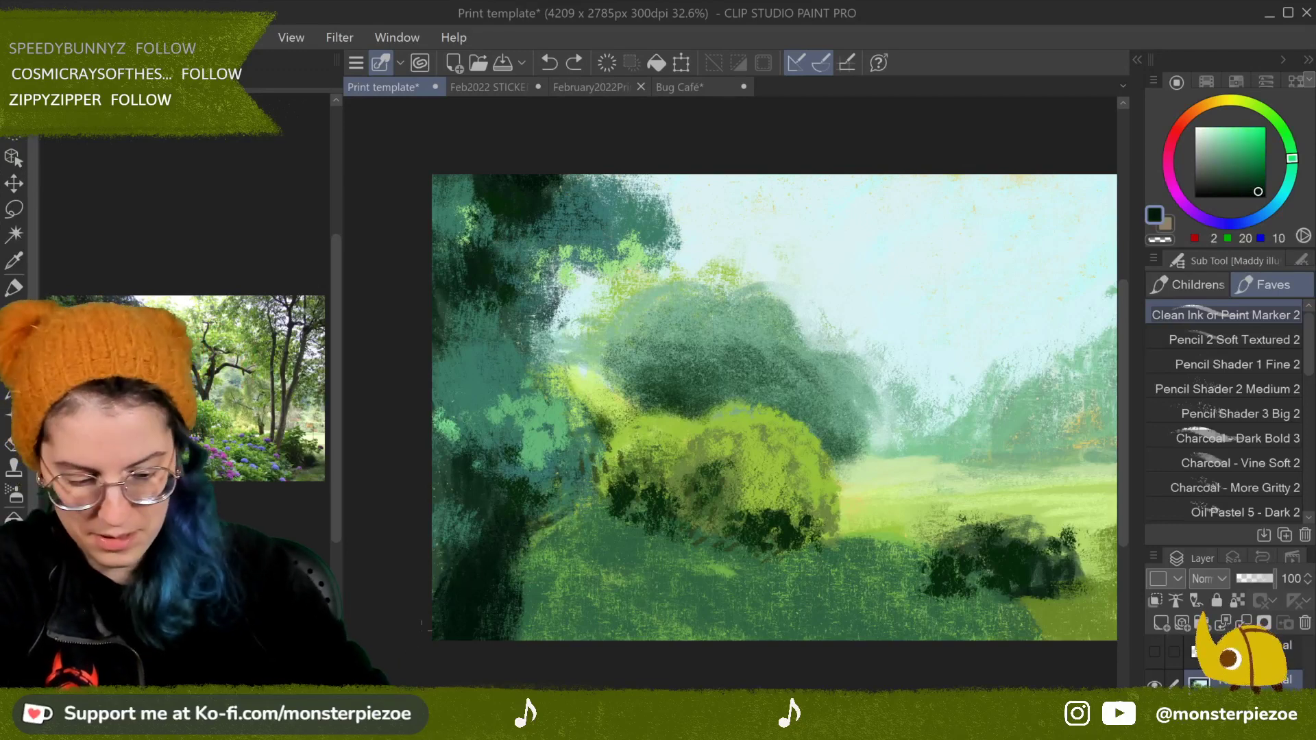
scroll(1263, 364, down, 3)
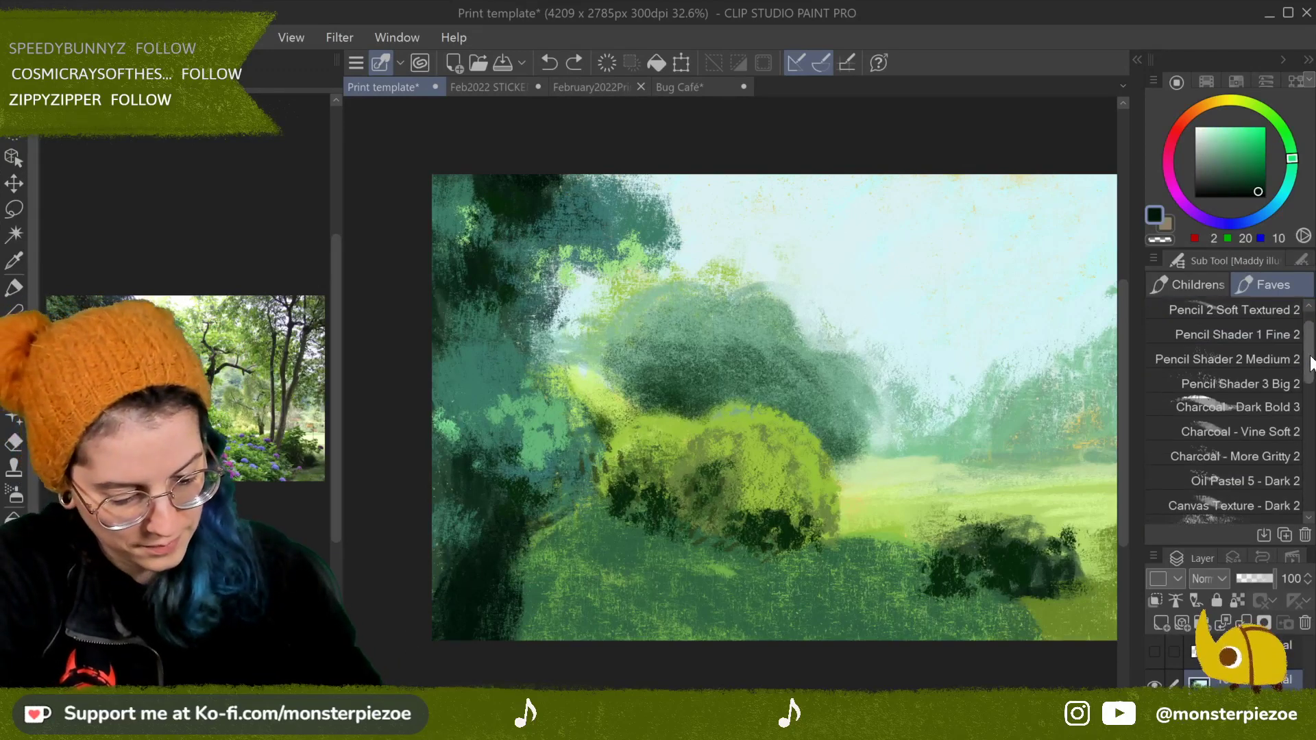
click(1275, 411)
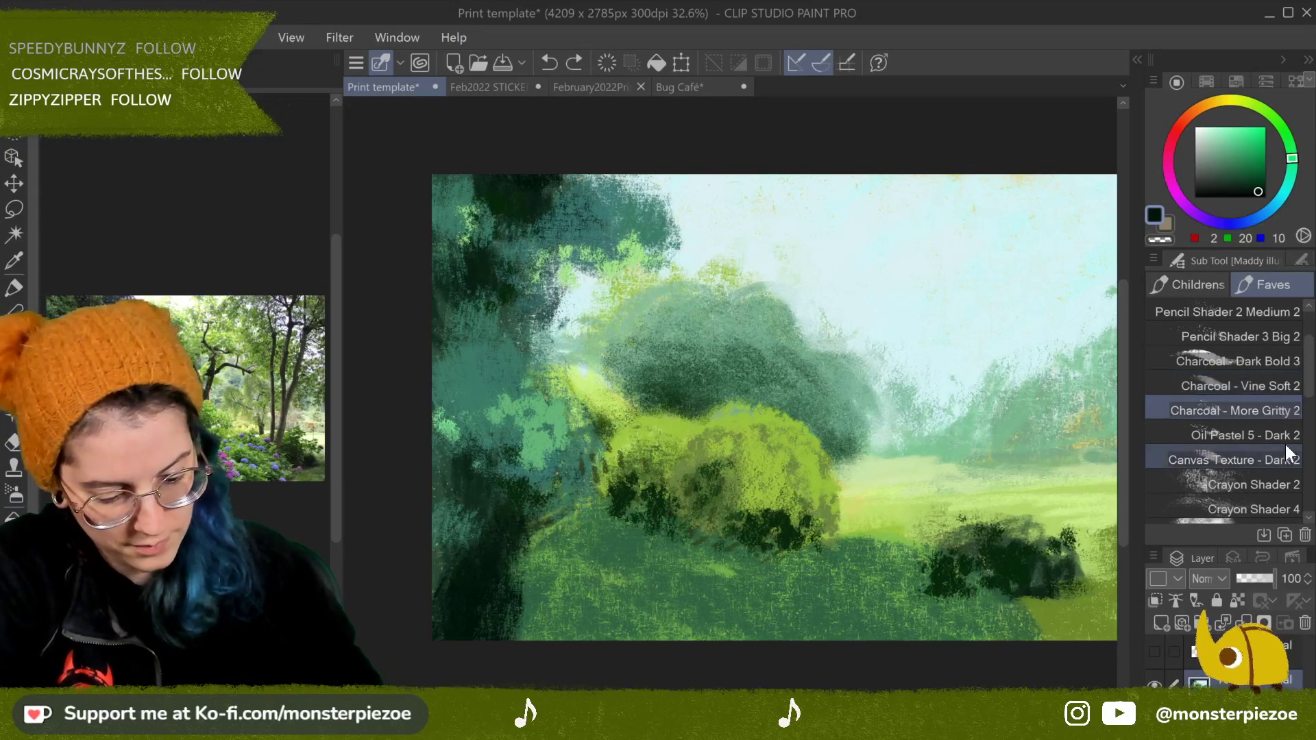
mouse_move(546, 622)
mouse_down()
mouse_move(634, 636)
mouse_move(594, 637)
mouse_move(544, 594)
mouse_move(657, 596)
mouse_move(666, 617)
mouse_move(656, 627)
mouse_move(539, 554)
mouse_move(667, 579)
mouse_move(700, 662)
mouse_move(625, 550)
mouse_move(675, 601)
mouse_move(573, 507)
mouse_move(723, 672)
mouse_move(673, 550)
mouse_move(752, 630)
mouse_move(566, 530)
mouse_move(711, 546)
mouse_move(764, 639)
mouse_move(788, 639)
mouse_move(788, 650)
mouse_move(770, 558)
mouse_move(822, 609)
mouse_move(832, 627)
mouse_move(773, 568)
mouse_move(731, 560)
mouse_move(747, 594)
mouse_move(828, 635)
mouse_move(699, 527)
mouse_move(818, 633)
mouse_move(846, 624)
mouse_move(781, 578)
mouse_move(842, 631)
mouse_move(851, 549)
mouse_move(817, 617)
mouse_move(965, 659)
mouse_move(844, 550)
mouse_move(921, 661)
mouse_move(930, 568)
mouse_move(867, 631)
mouse_move(943, 645)
mouse_move(906, 579)
mouse_move(899, 605)
mouse_move(856, 578)
mouse_move(879, 600)
mouse_move(758, 628)
mouse_move(916, 675)
mouse_move(813, 585)
mouse_move(967, 620)
mouse_up()
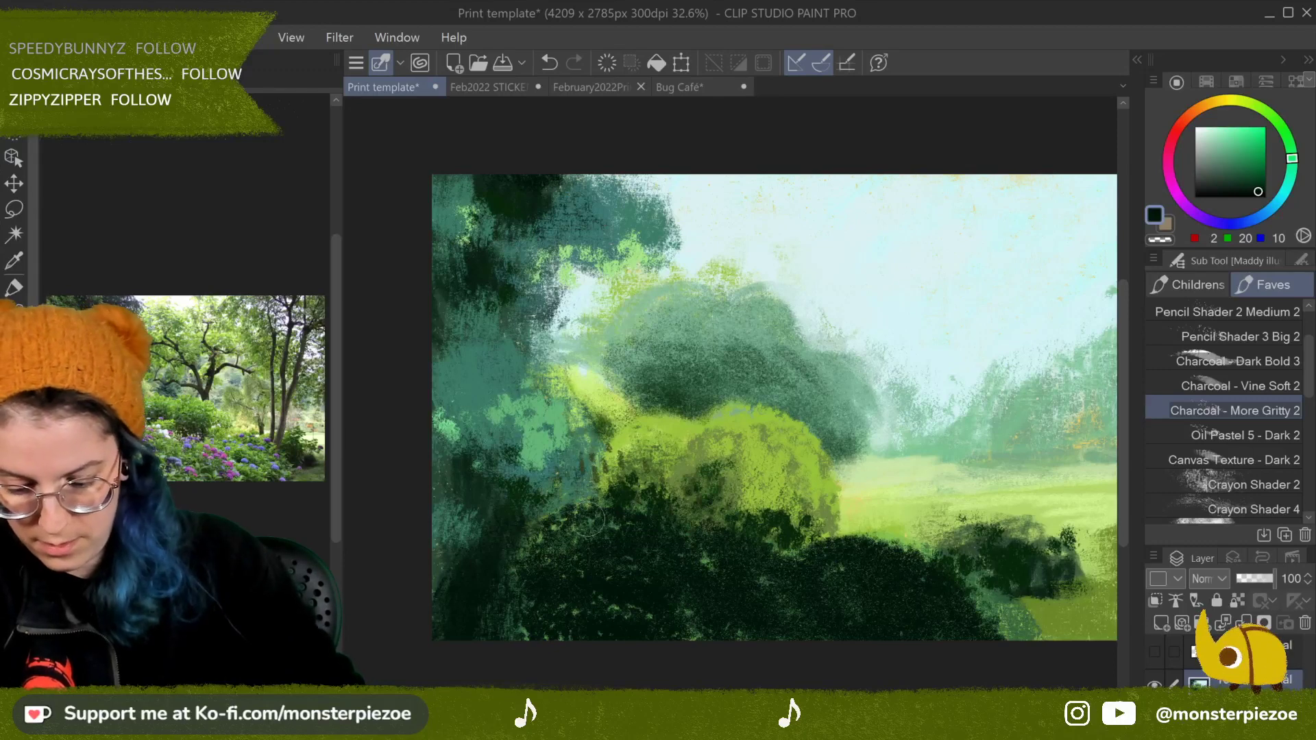
Step: Undo the last stroke and paint sampled light yellow-green over the ground to the right of the small dark bush
alt+click(1006, 607)
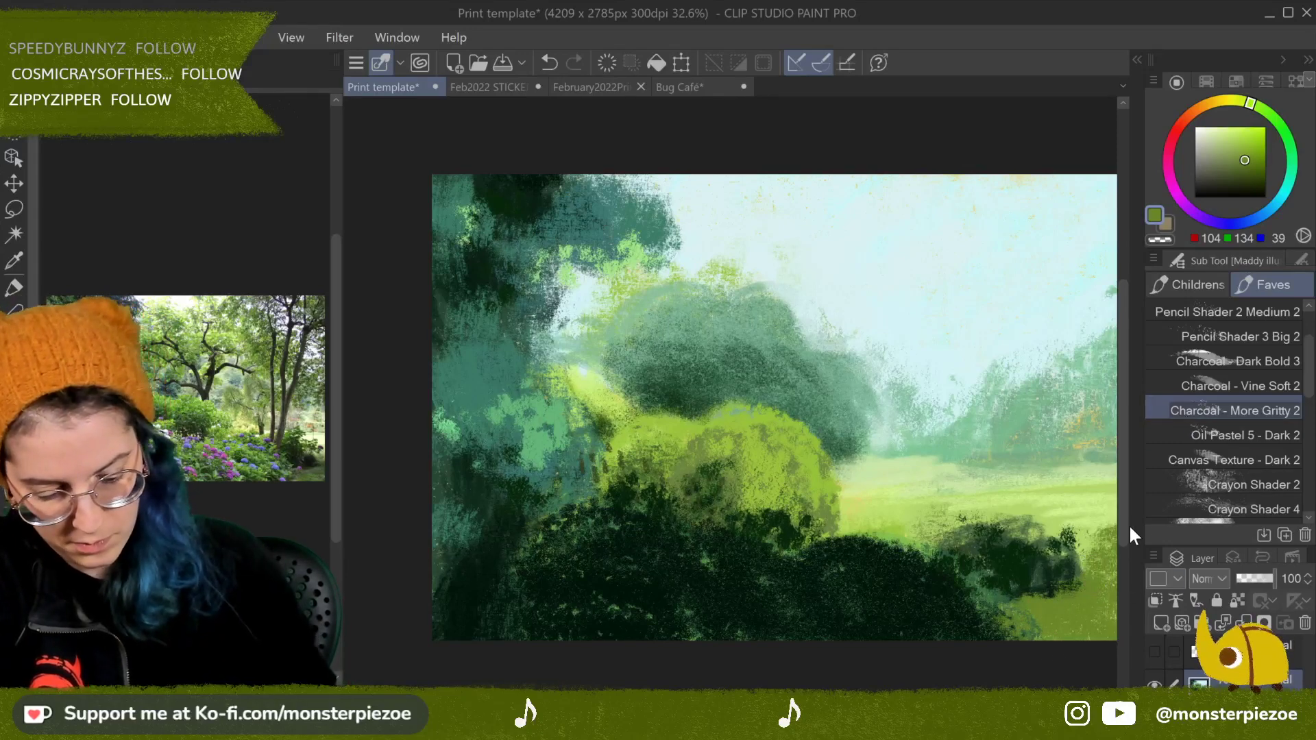
click(549, 63)
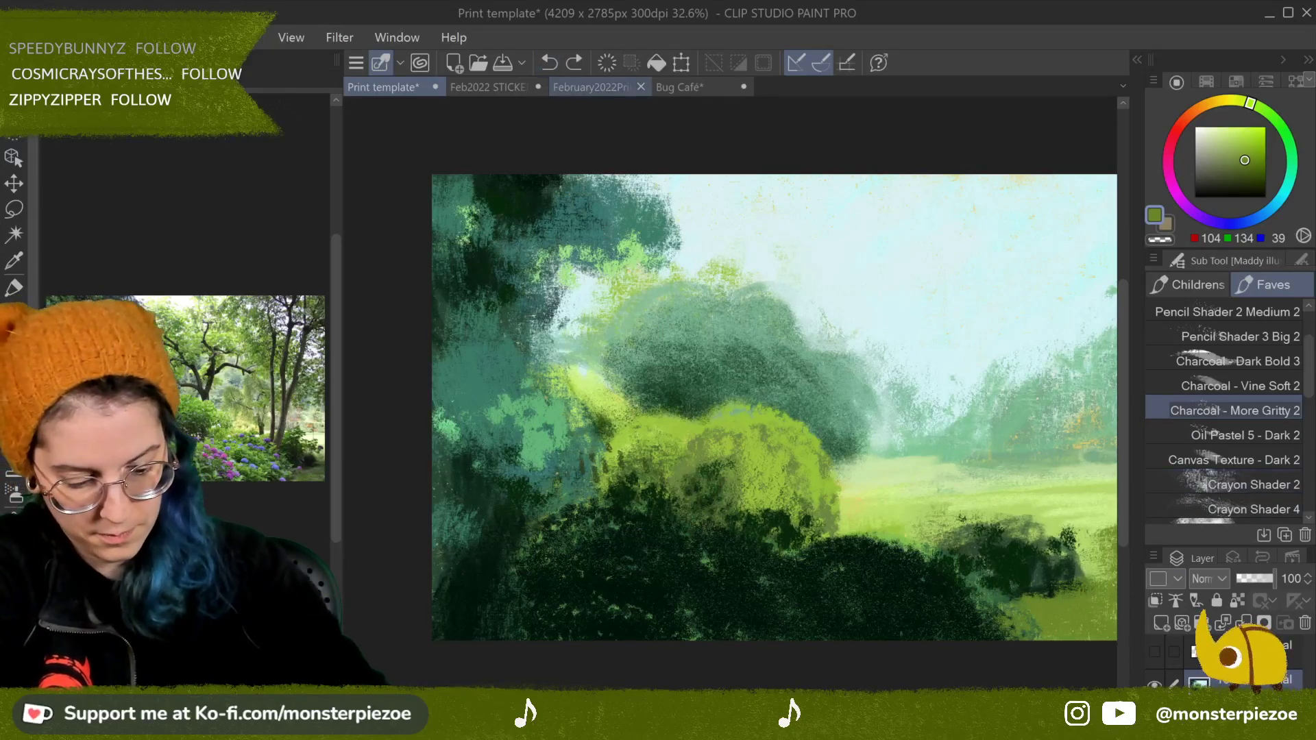
alt+click(1093, 491)
drag(1104, 513, 1092, 581)
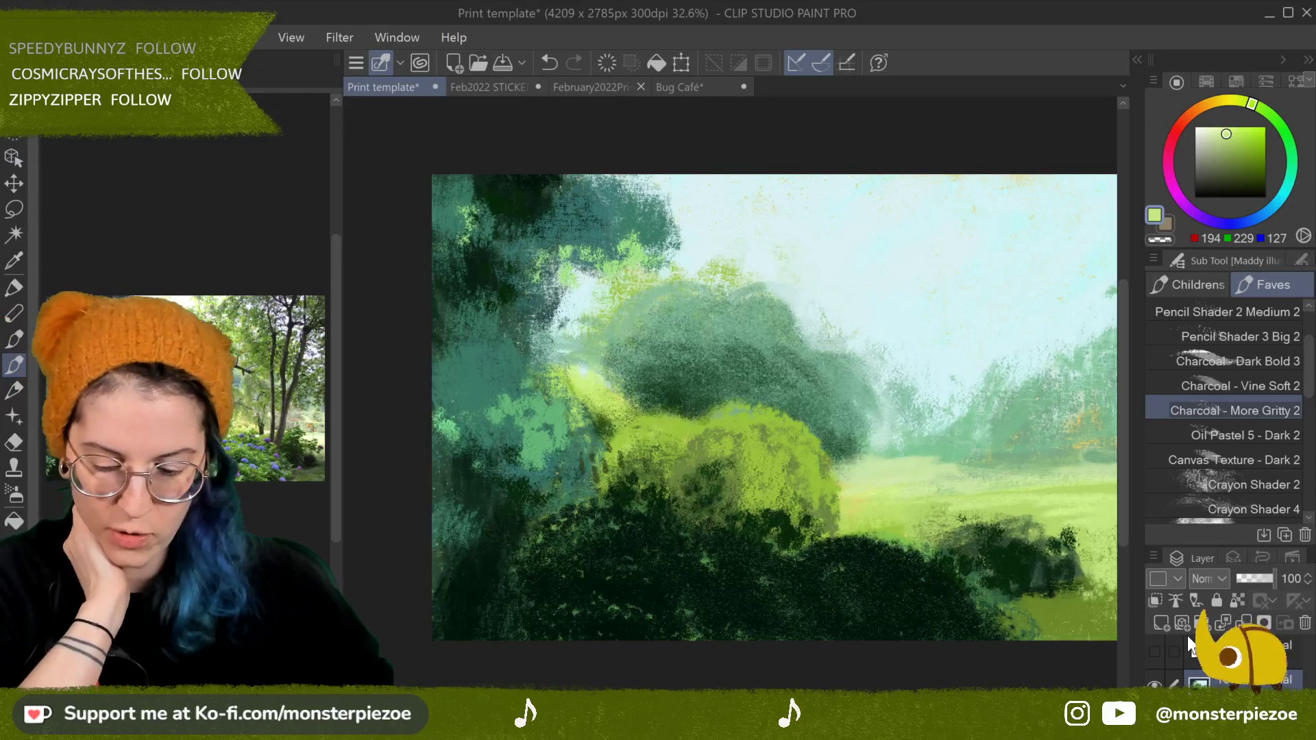
Step: Build up the small bush in the field with very dark green gritty leaf clusters and choose a mid green
alt+click(1003, 553)
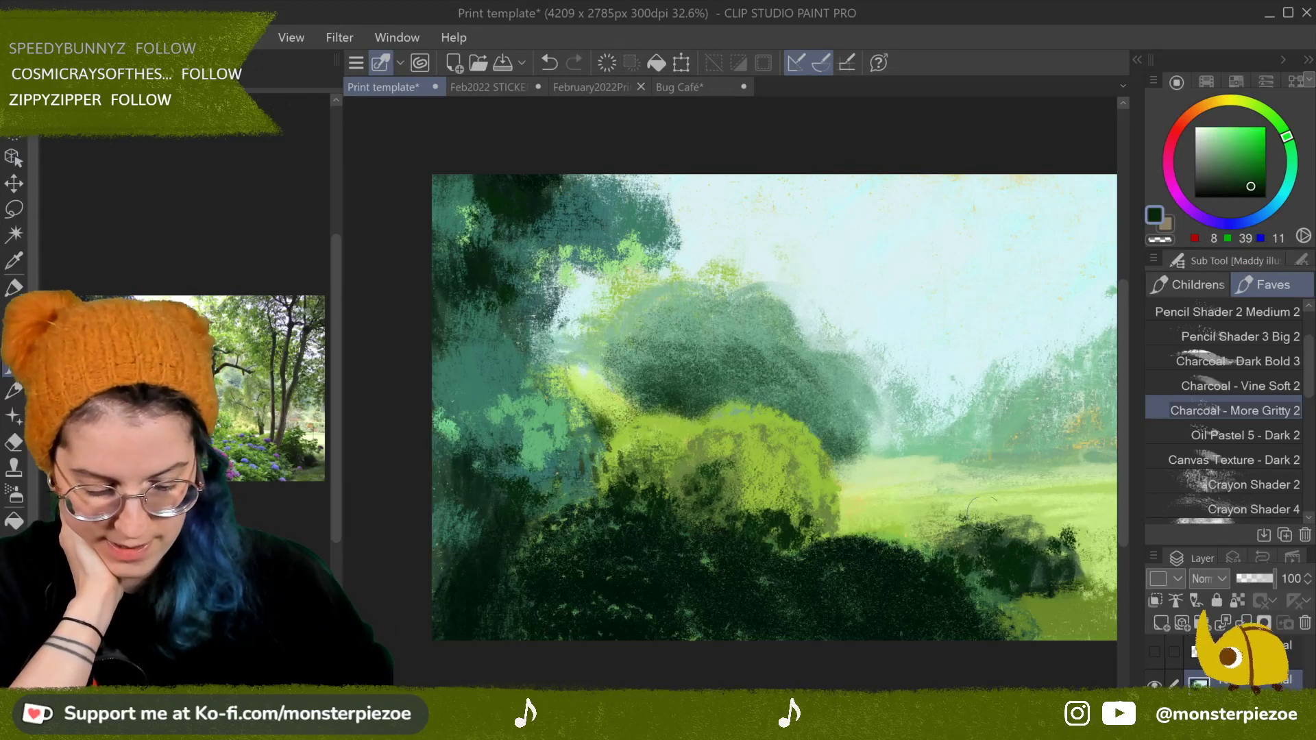
mouse_move(982, 511)
mouse_down()
mouse_move(948, 527)
mouse_move(1017, 485)
mouse_move(1007, 508)
mouse_move(1029, 498)
mouse_move(1005, 498)
mouse_move(989, 538)
mouse_up()
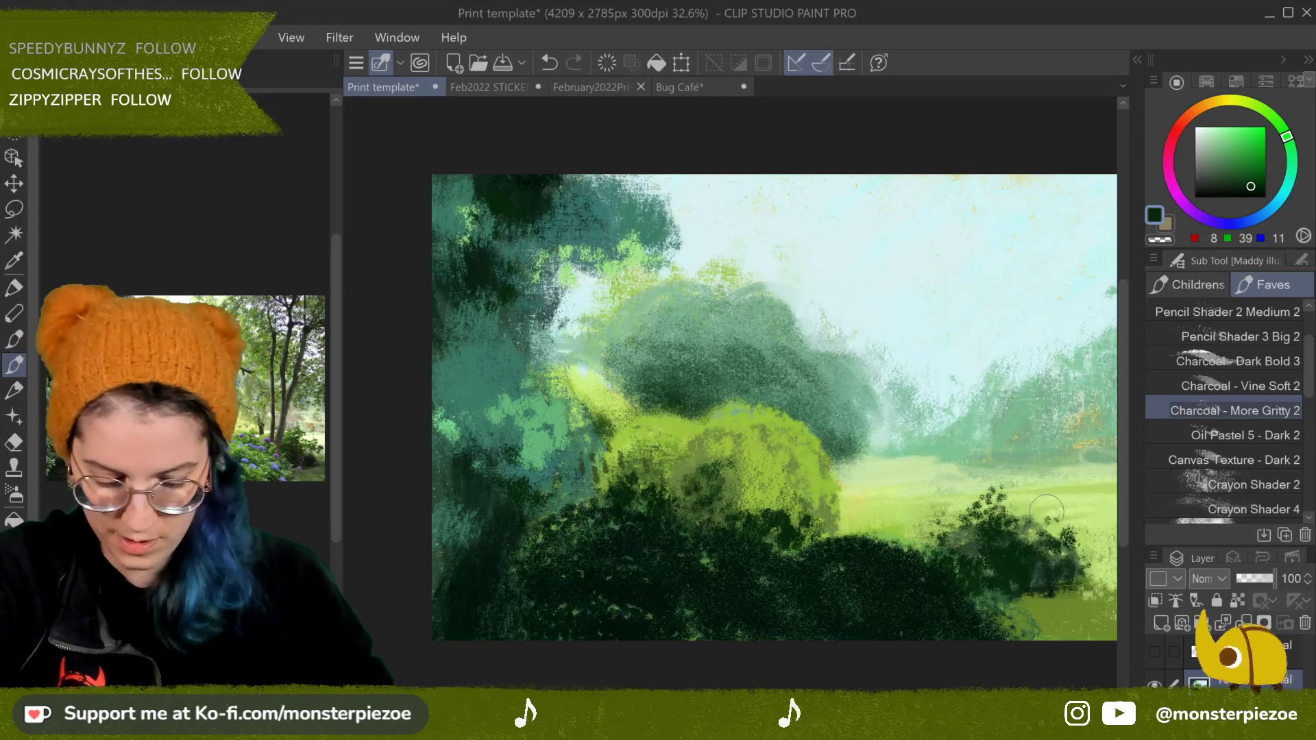
click(1237, 160)
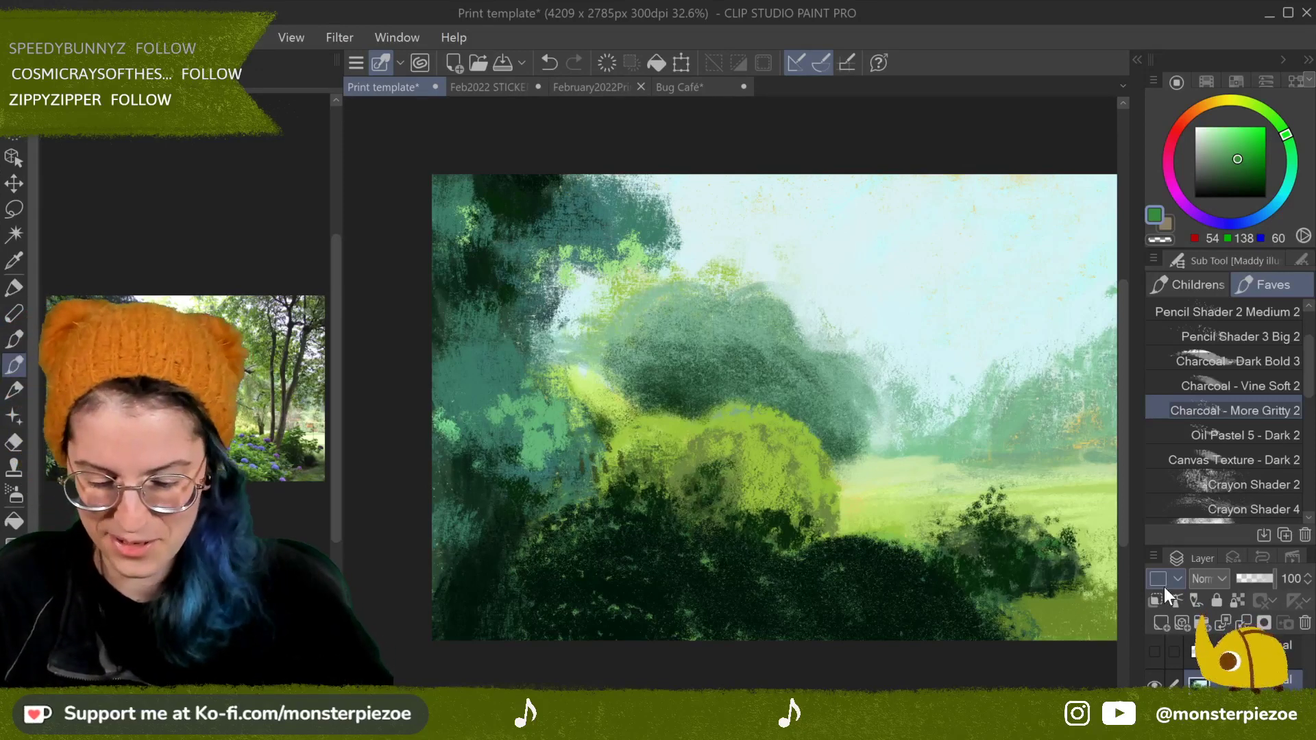
Step: Toggle the visibility of the layer above the painting to compare
click(1154, 650)
click(1154, 650)
click(1156, 650)
click(1156, 649)
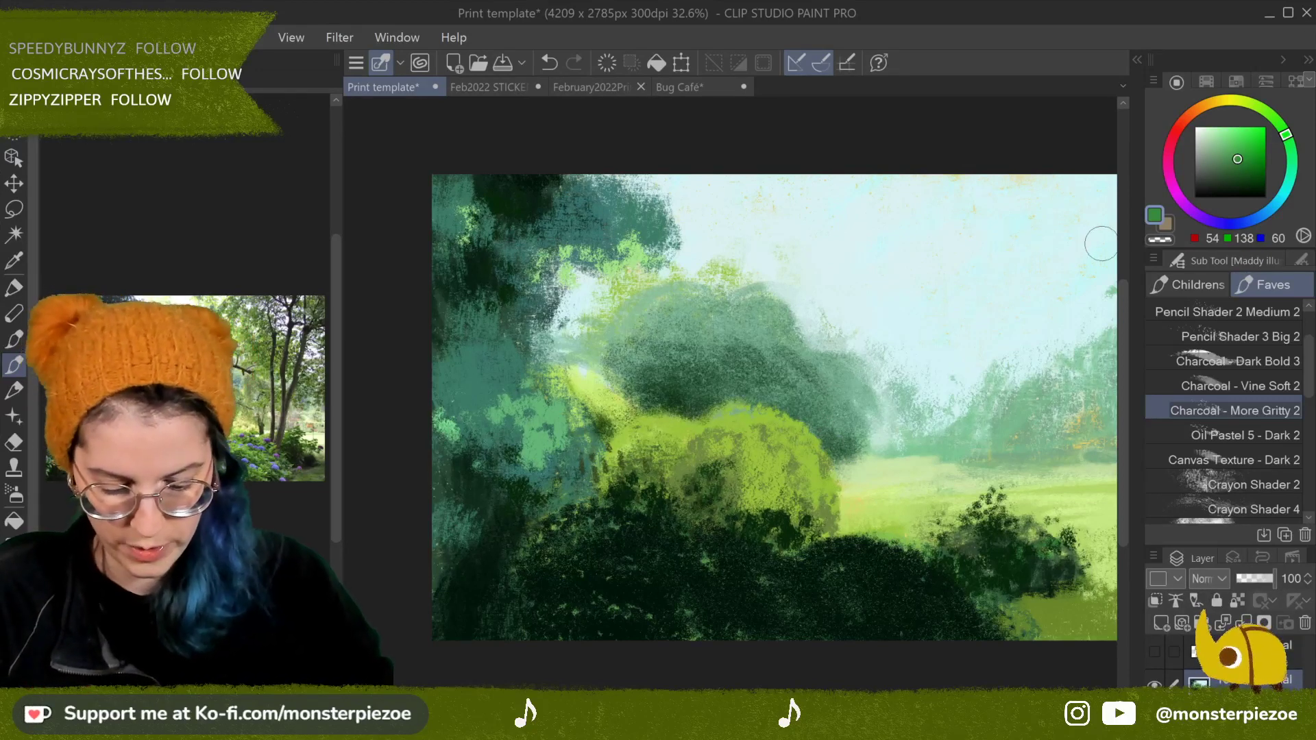
Step: Soften the distant tree line above the field with mint green, trying the Oil Pastel 5 - Dark 2 and Canvas Texture - Dark 2 brushes
alt+click(918, 444)
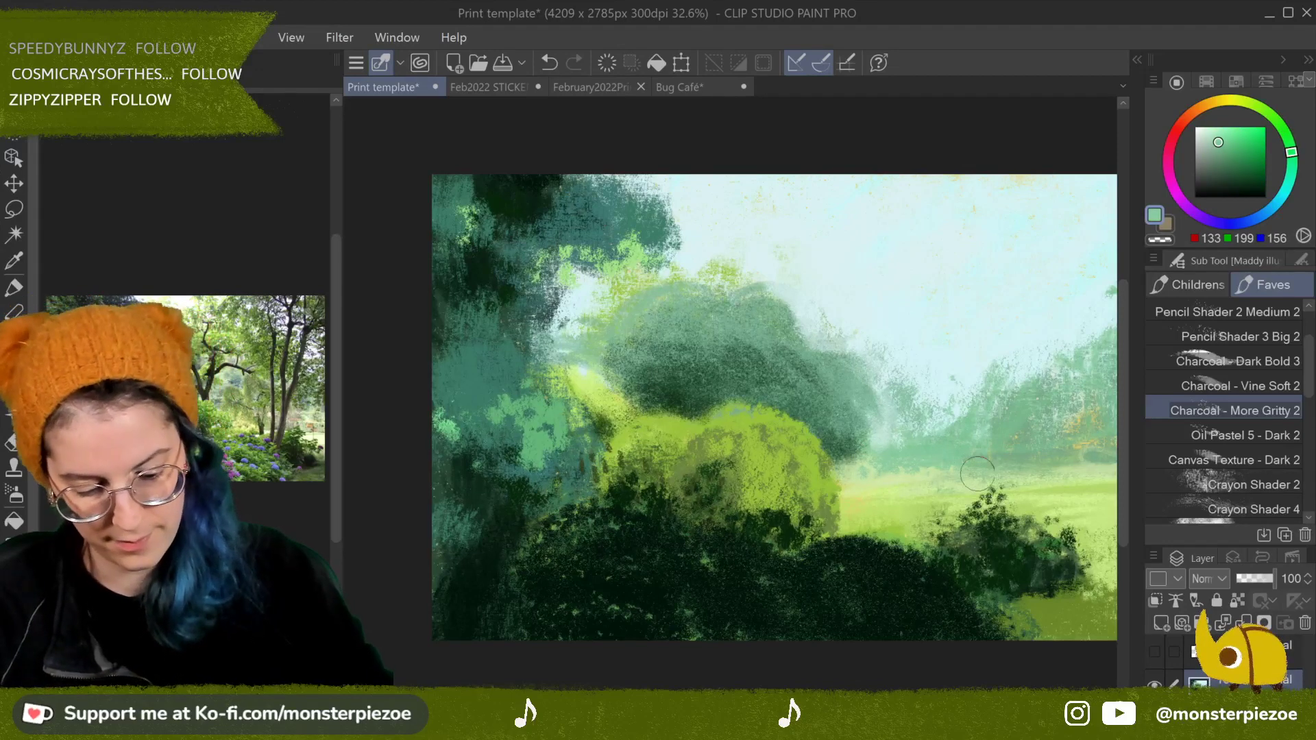
click(1265, 434)
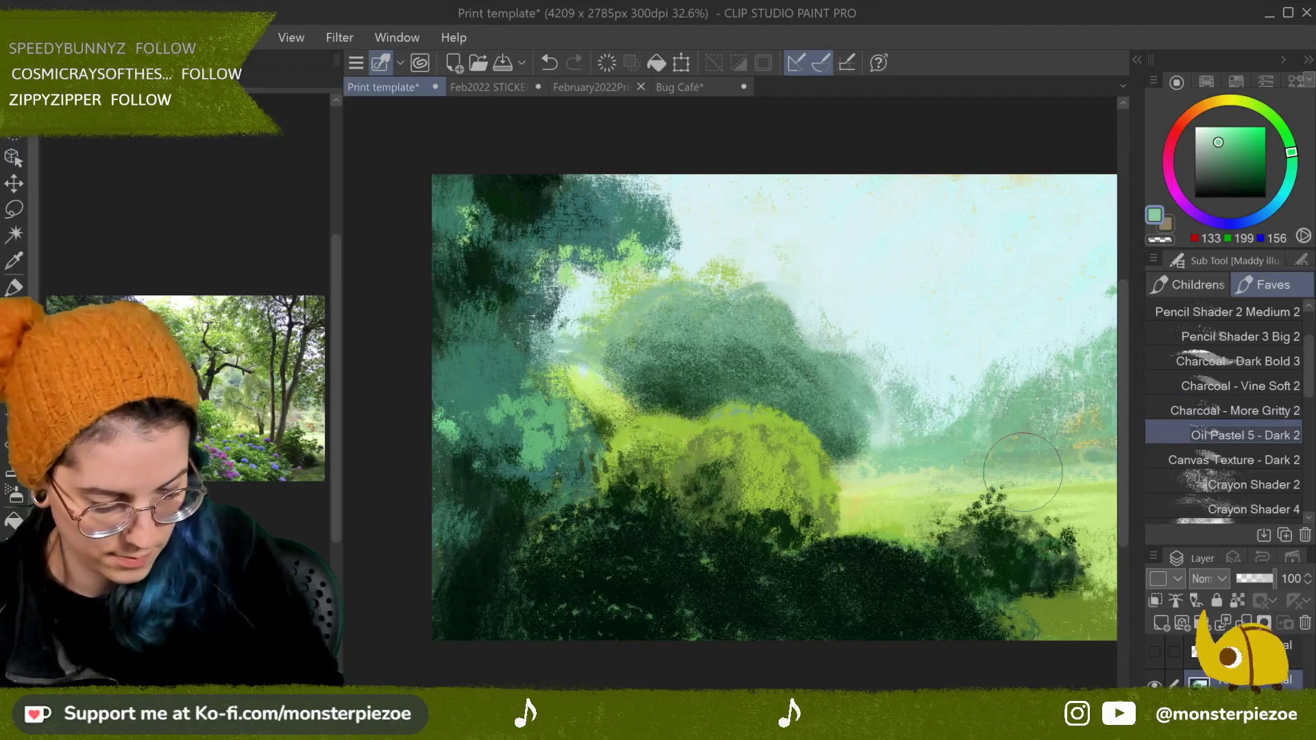
click(1268, 460)
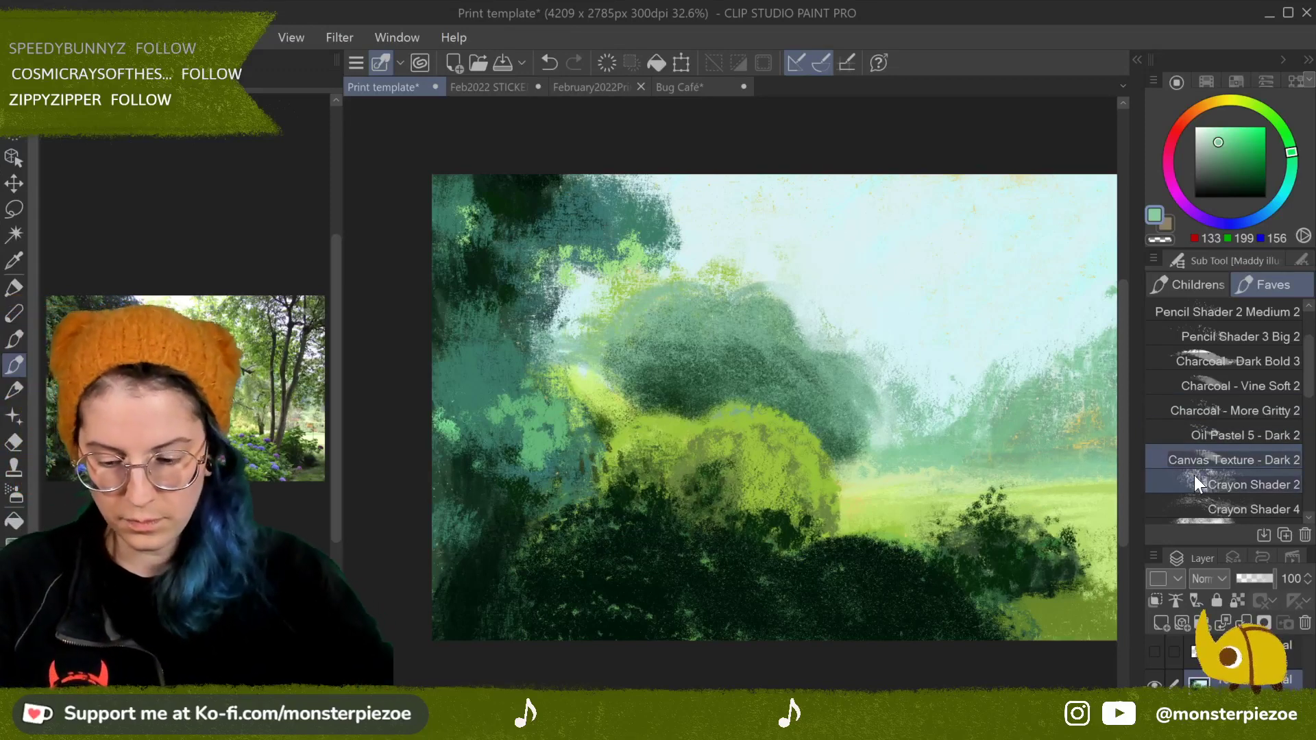
Step: Hatch dark green foliage texture onto the large rounded tree with the Crosshatch Patter 1 Lines 2 brush at a reduced size, undoing unwanted strokes
scroll(1297, 389, down, 5)
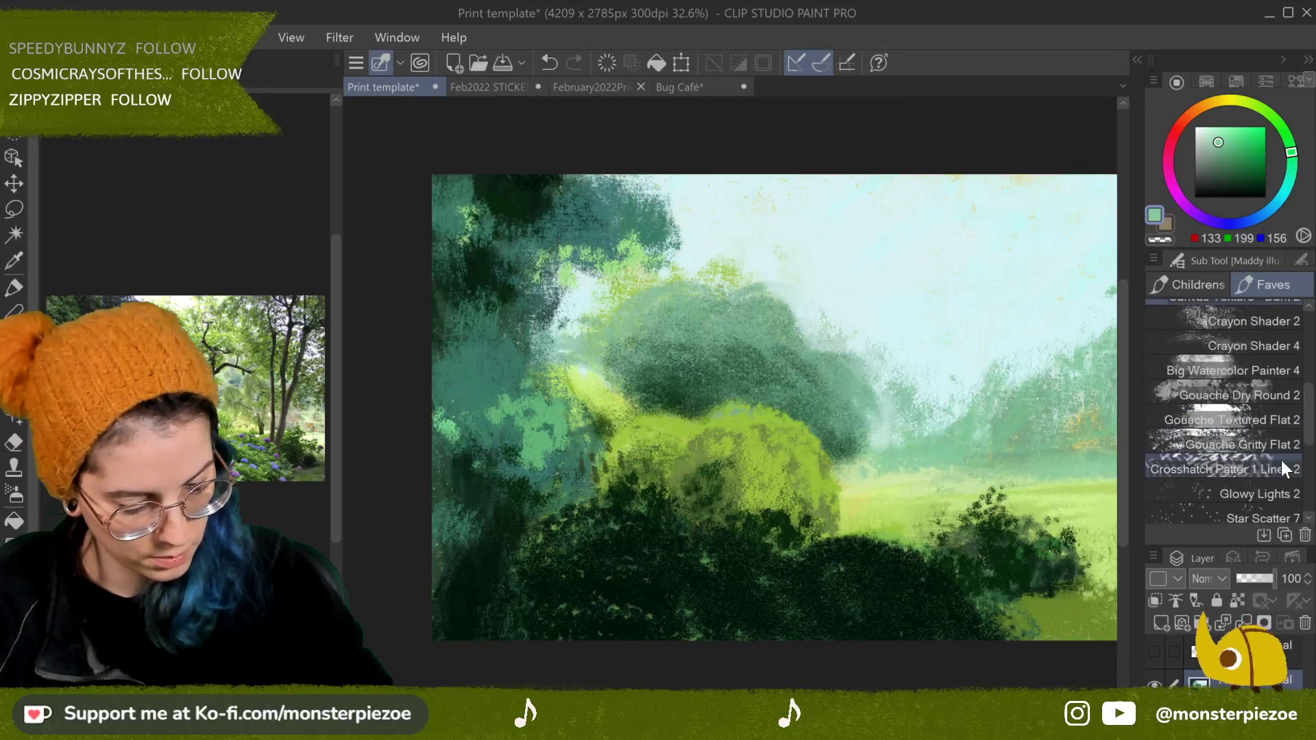
click(1285, 467)
alt+click(674, 384)
drag(653, 355, 692, 374)
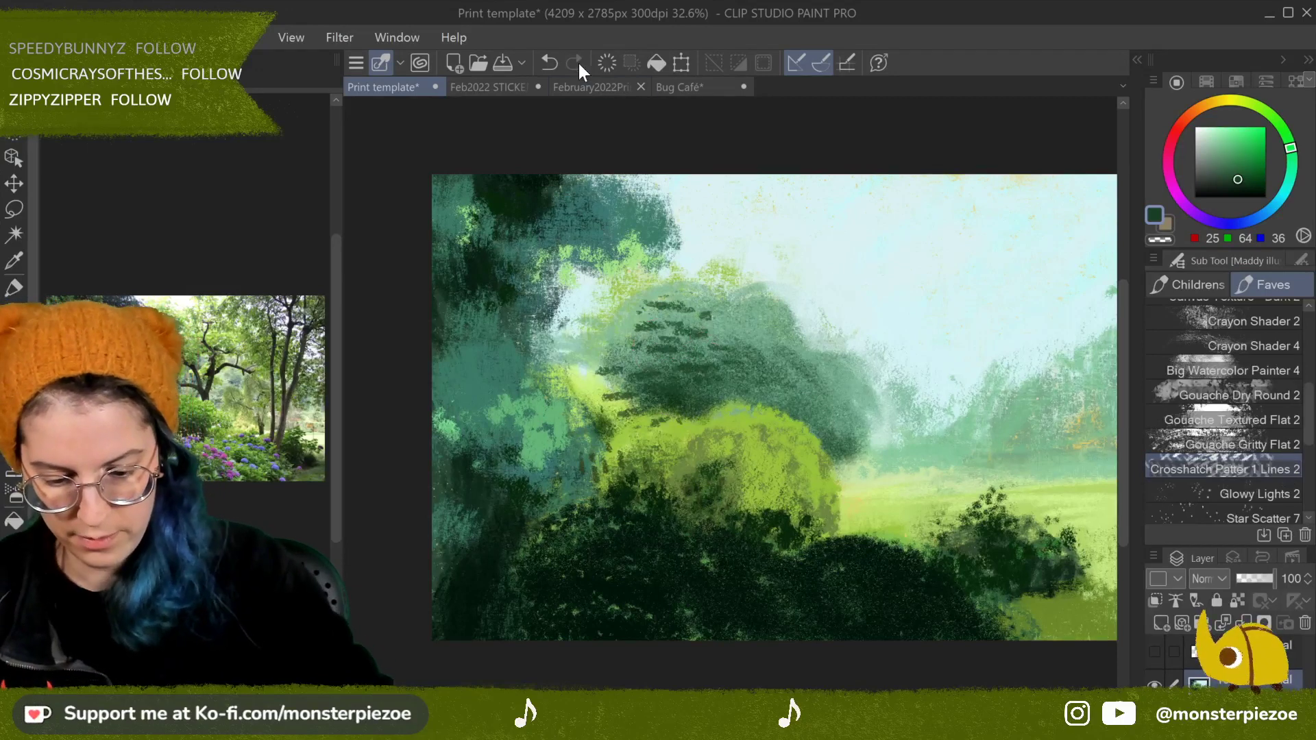
click(549, 62)
key(bracketleft)
key(bracketleft)
key(bracketleft)
key(bracketleft)
key(bracketleft)
mouse_move(650, 391)
mouse_down()
mouse_move(685, 389)
mouse_move(675, 384)
mouse_move(718, 369)
mouse_move(722, 340)
mouse_move(749, 385)
mouse_move(739, 353)
mouse_move(785, 376)
mouse_up()
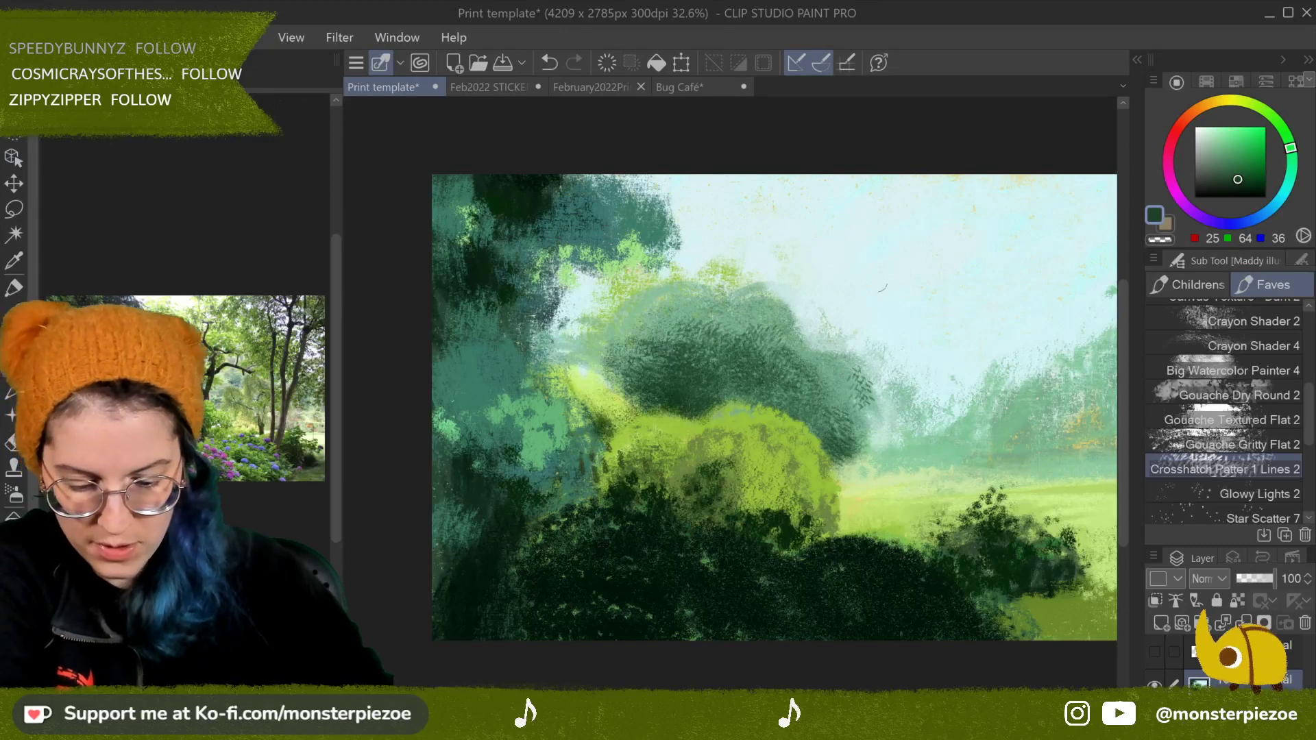
click(551, 65)
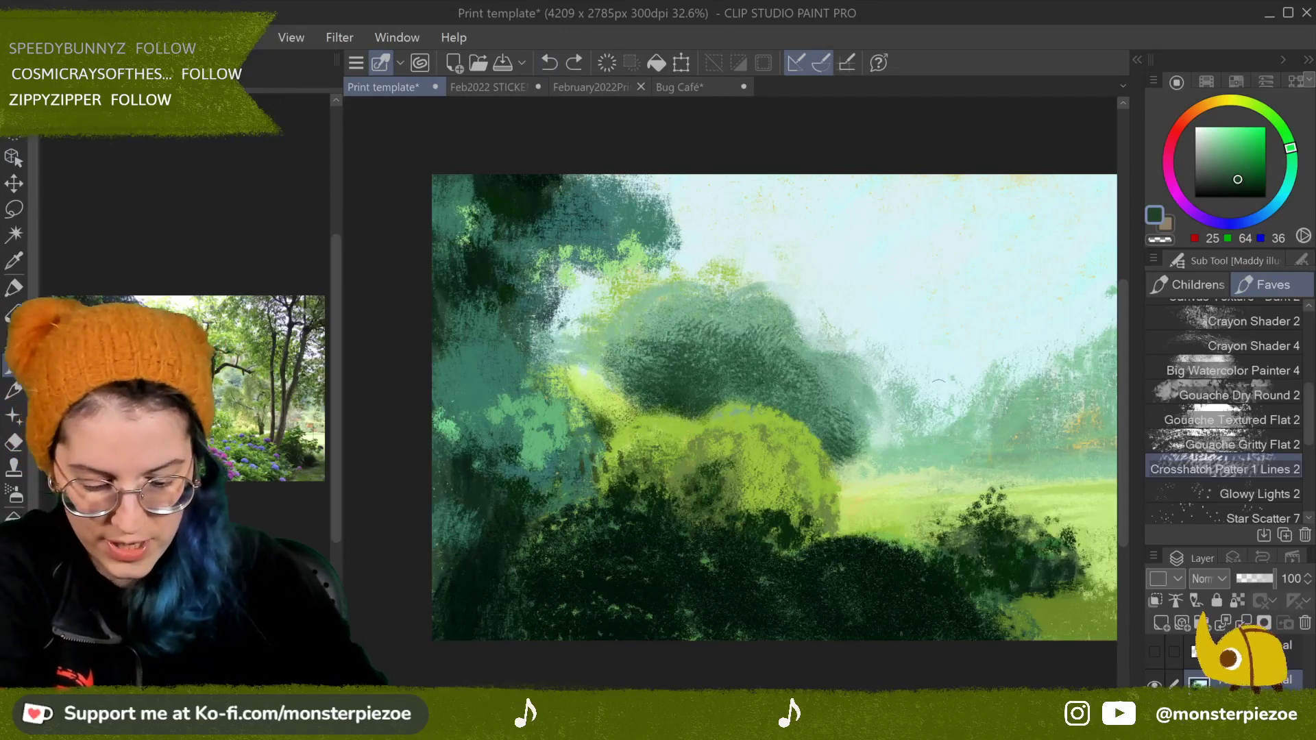
Step: Hatch a pale yellow-green bush beside the large tree and matching texture along the right end of the distant field
alt+click(903, 491)
alt+click(886, 477)
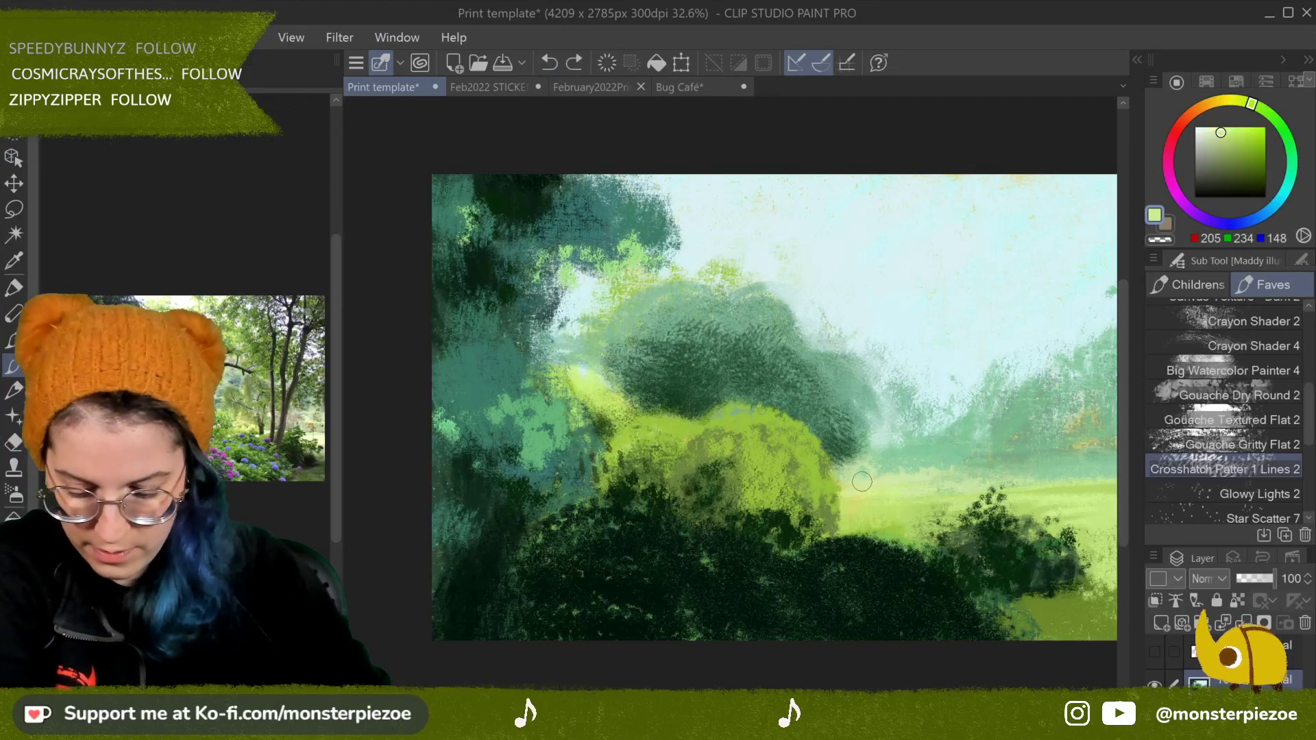
mouse_move(908, 469)
mouse_down()
mouse_move(877, 439)
mouse_move(962, 469)
mouse_move(924, 440)
mouse_move(913, 474)
mouse_move(958, 447)
mouse_move(982, 470)
mouse_up()
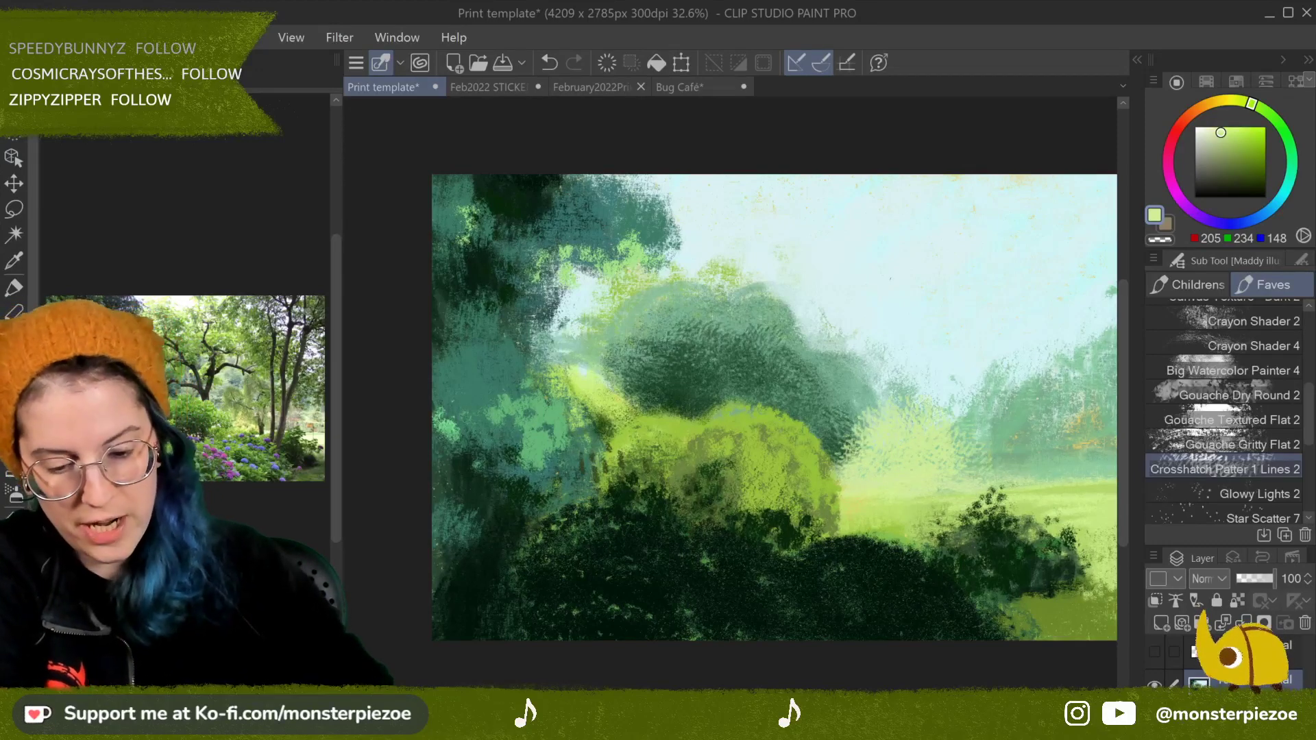
click(553, 64)
click(553, 60)
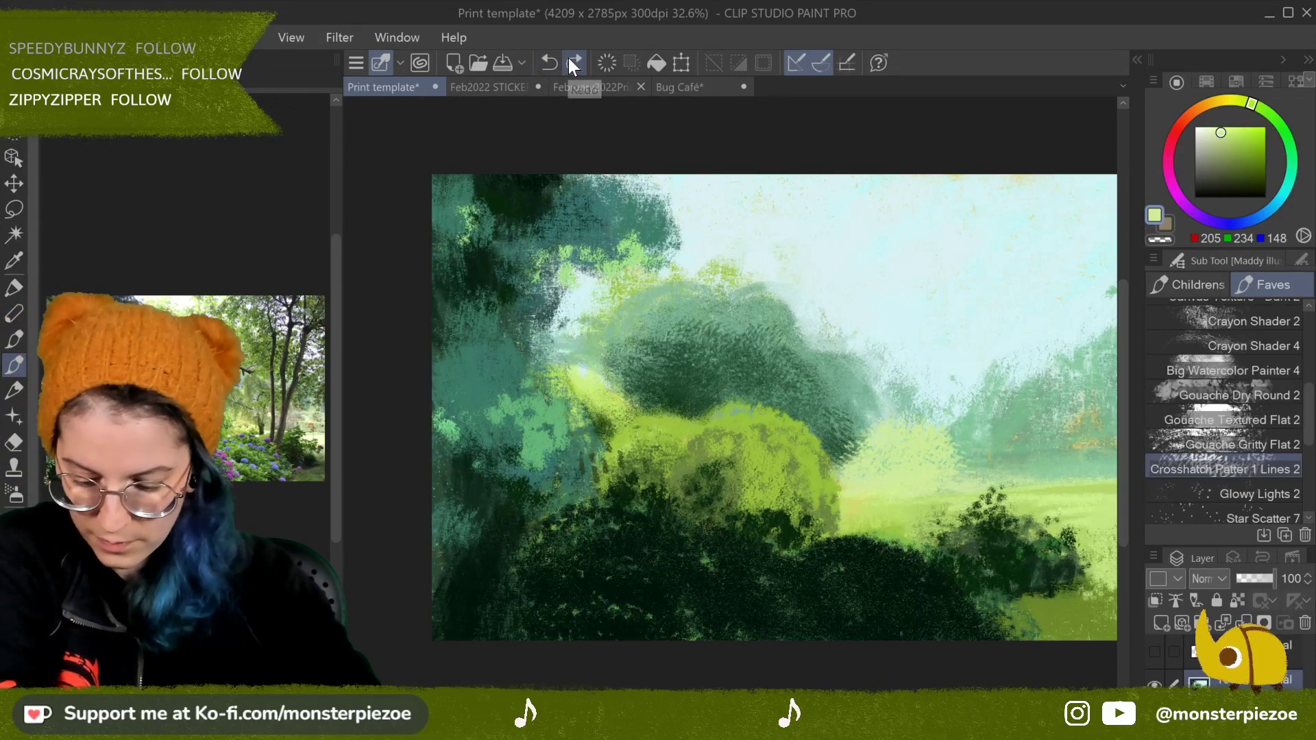
click(575, 66)
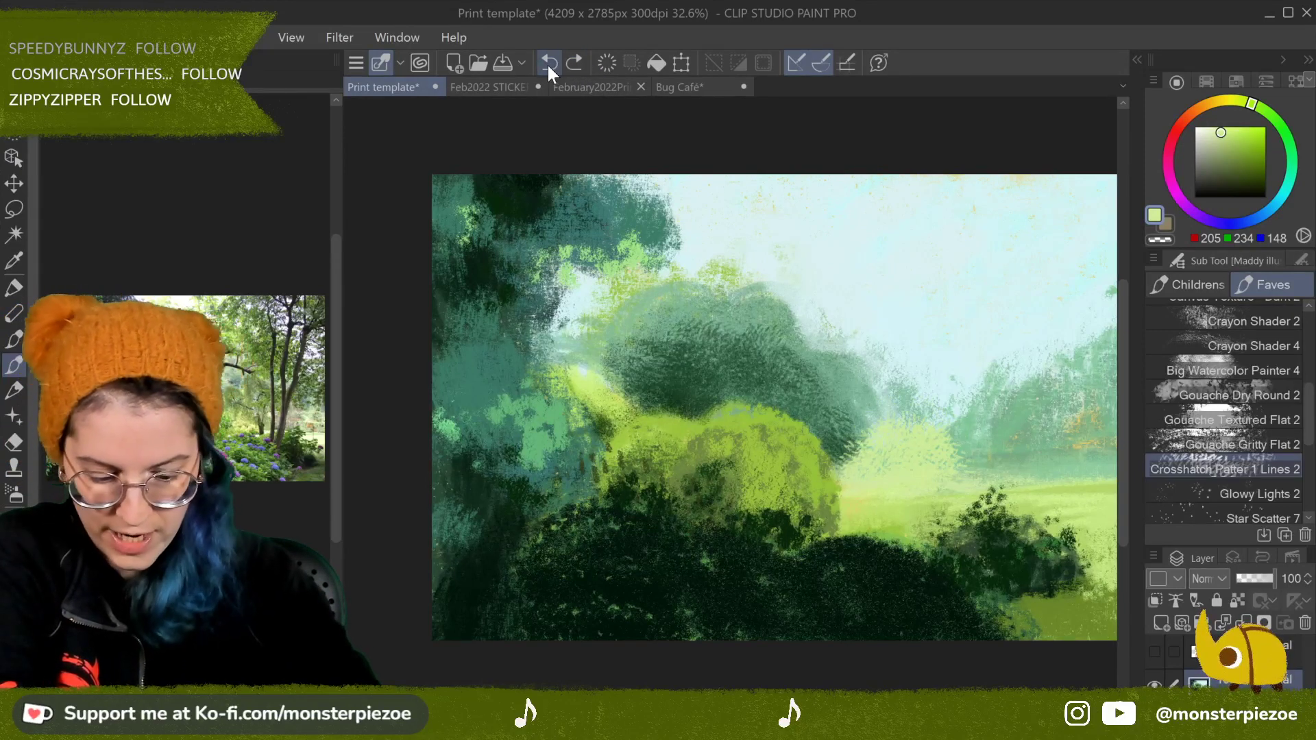
drag(1077, 476, 1112, 476)
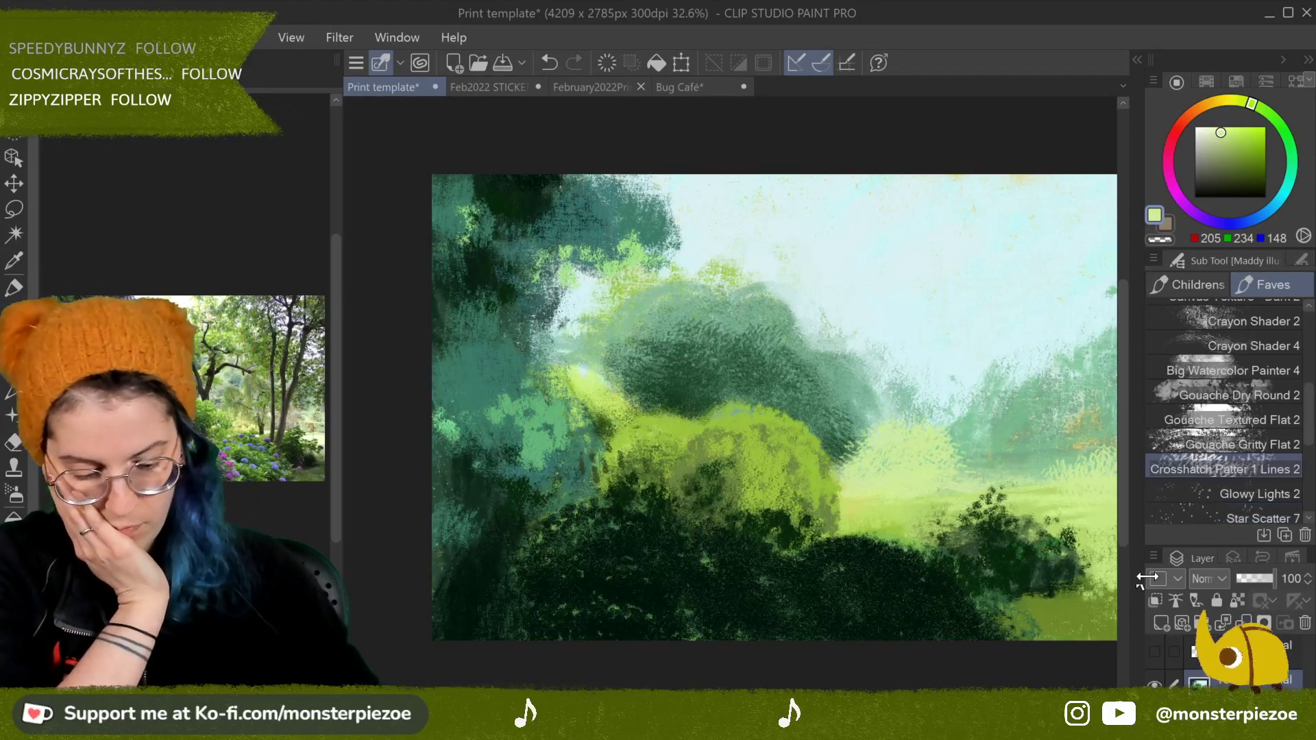
Step: Add near-black green hatch marks to the lower part of the lime bush and undo the test hatching in the sky
alt+click(862, 566)
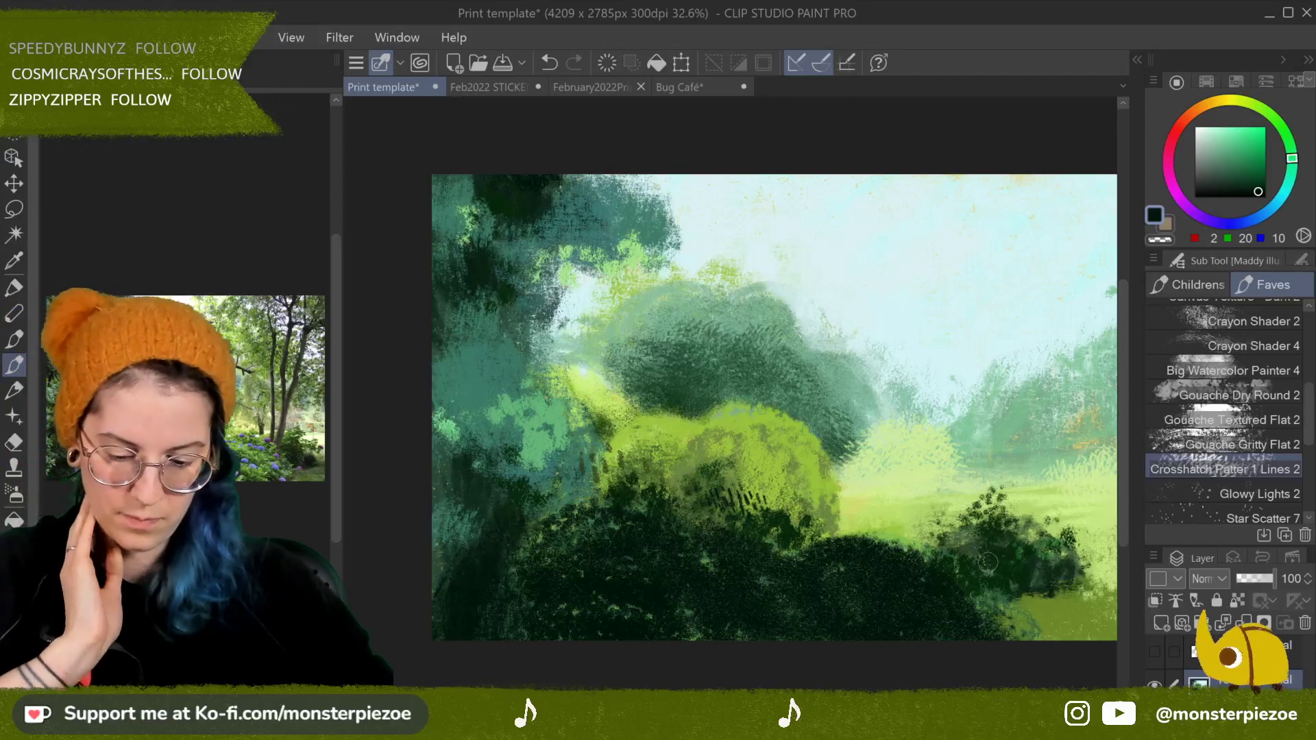
mouse_move(922, 255)
mouse_down()
mouse_move(1001, 269)
mouse_move(996, 242)
mouse_move(1007, 255)
mouse_move(1044, 232)
mouse_up()
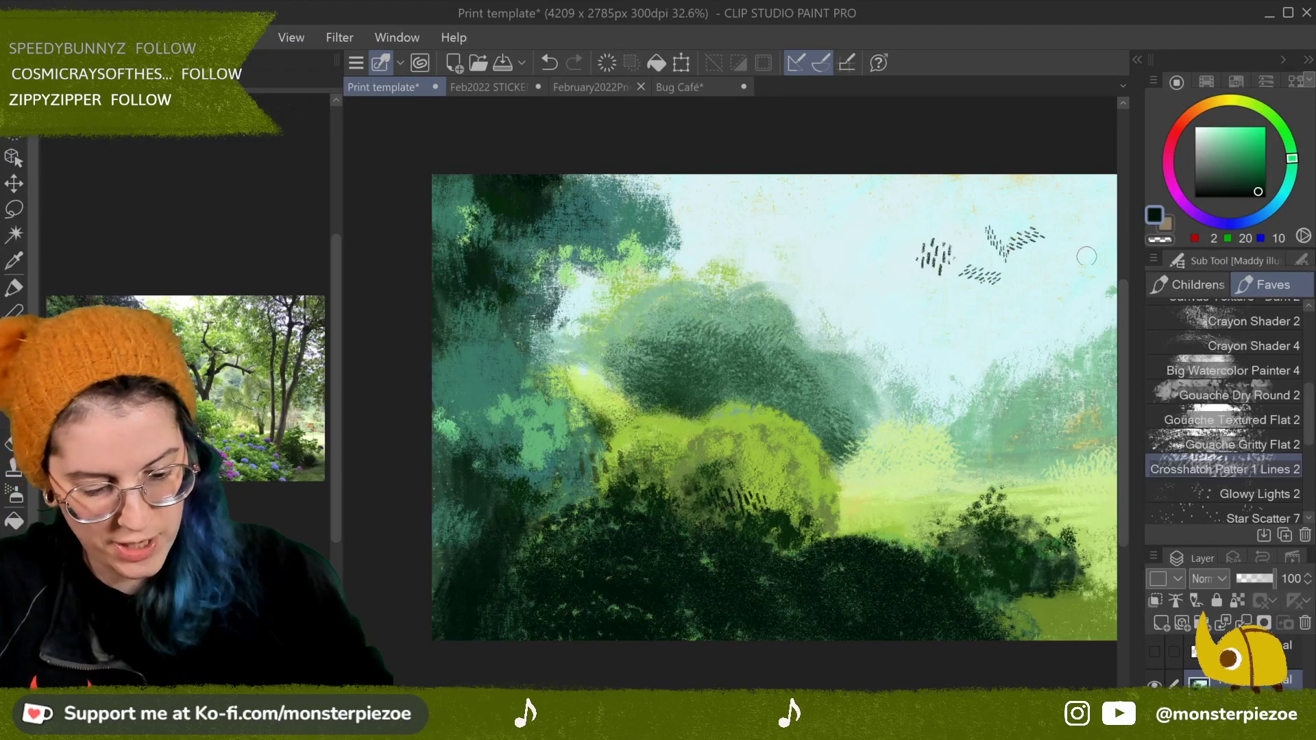
click(551, 60)
click(551, 60)
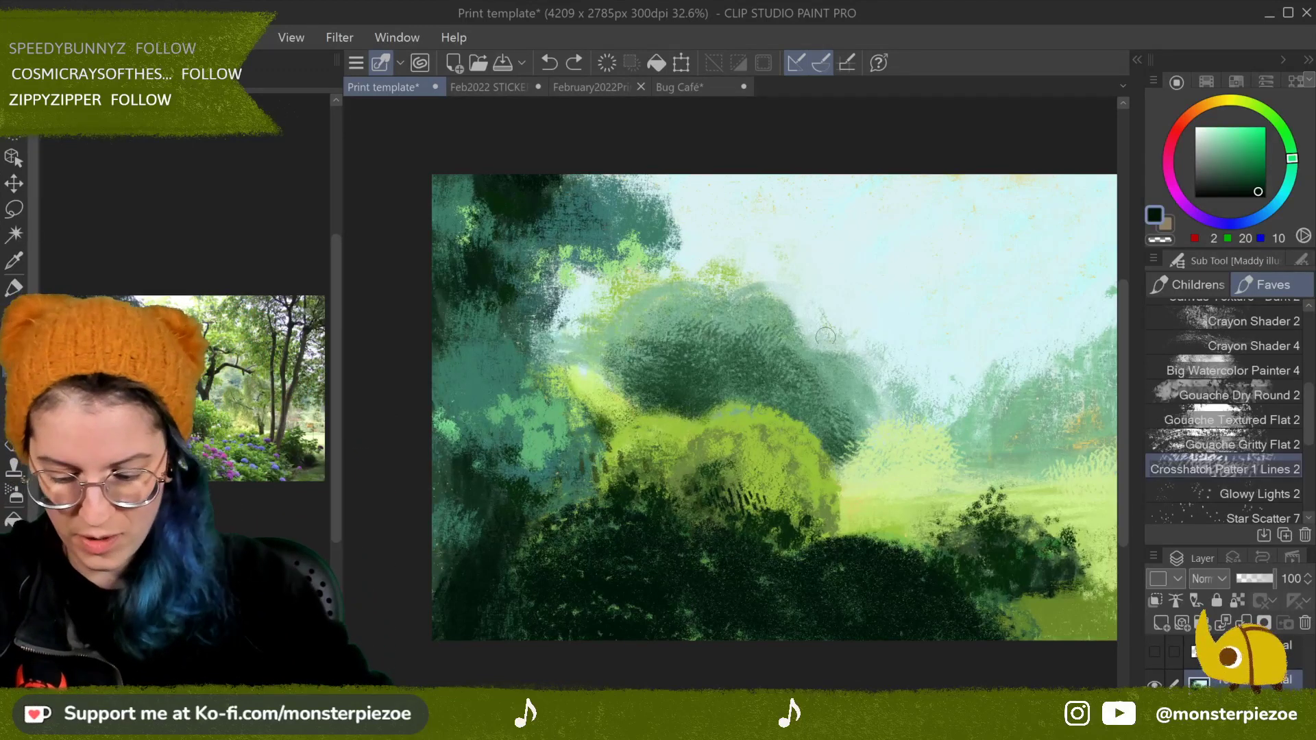
Step: Scatter lime dots above the lime bush and soft green dots over the left tree's foliage with the Circle Scatter 3 Crayon brush
alt+click(756, 417)
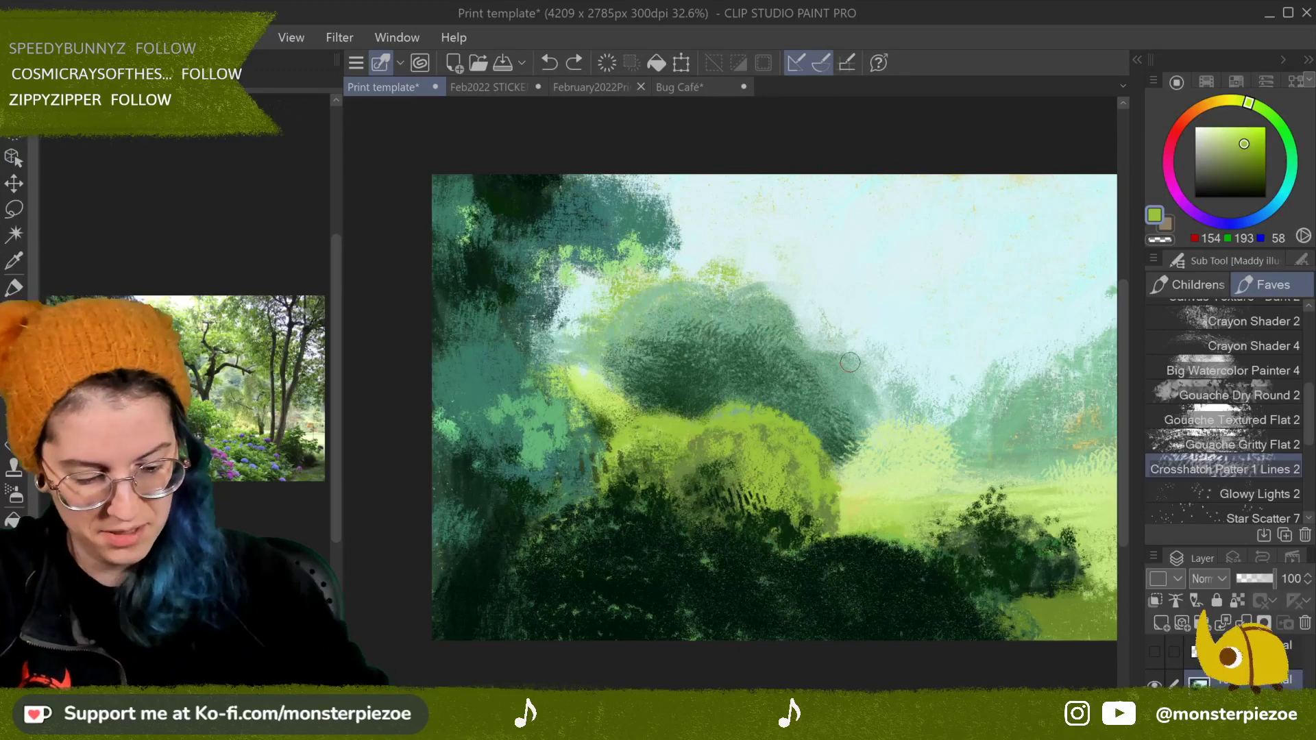
click(1275, 445)
scroll(1311, 449, down, 2)
scroll(1311, 449, down, 4)
click(1283, 423)
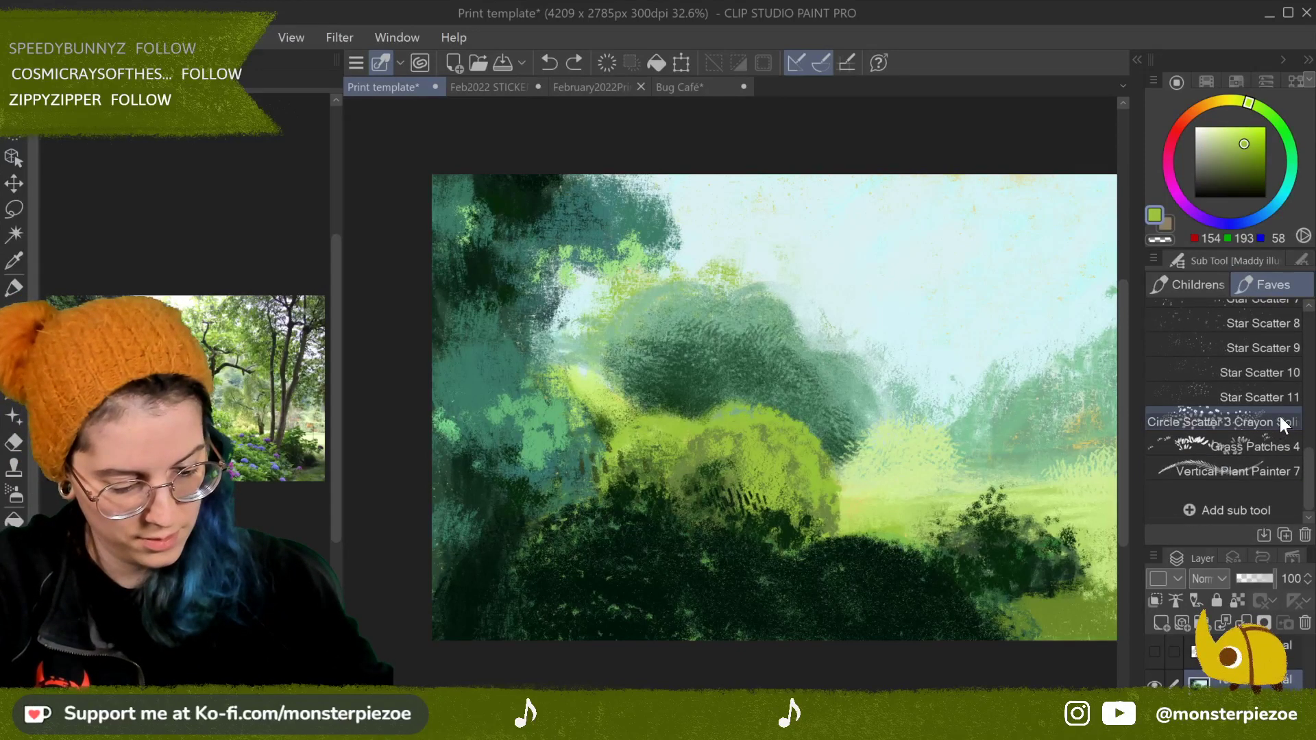
mouse_move(666, 414)
mouse_down()
mouse_move(734, 417)
mouse_move(696, 413)
mouse_up()
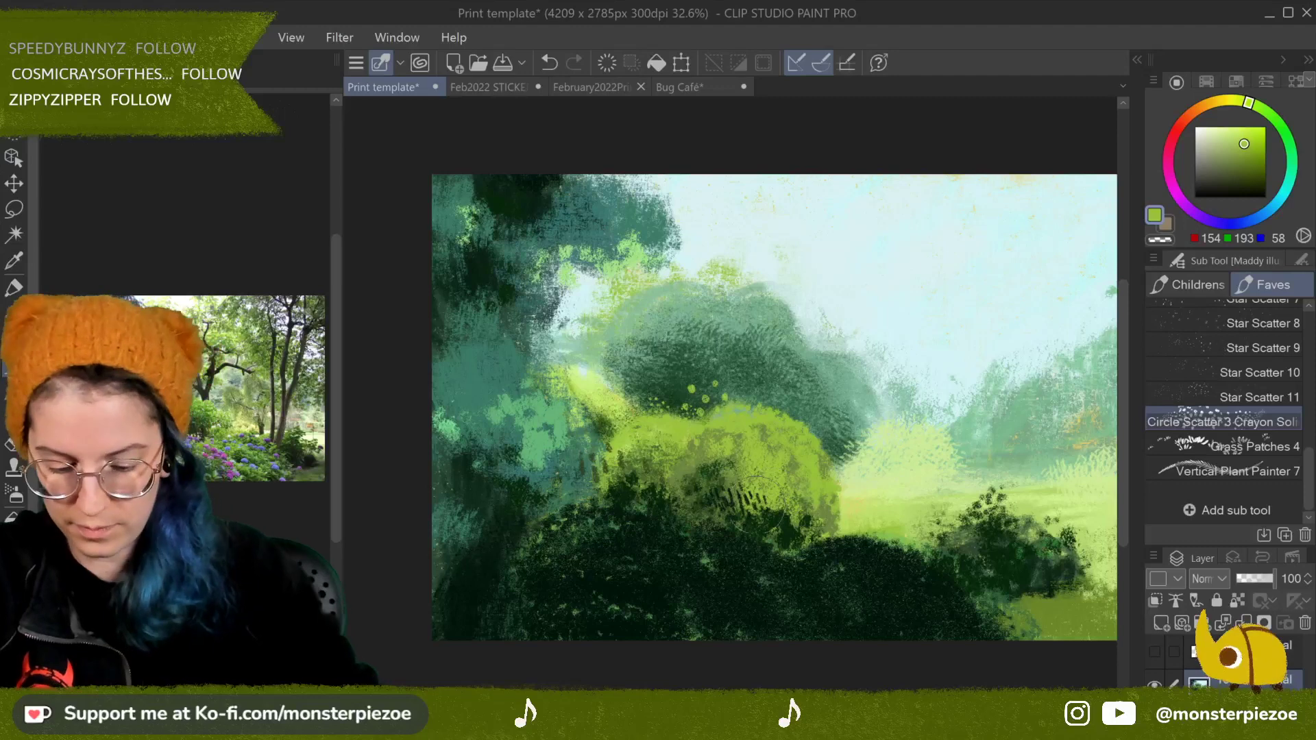
drag(488, 363, 543, 416)
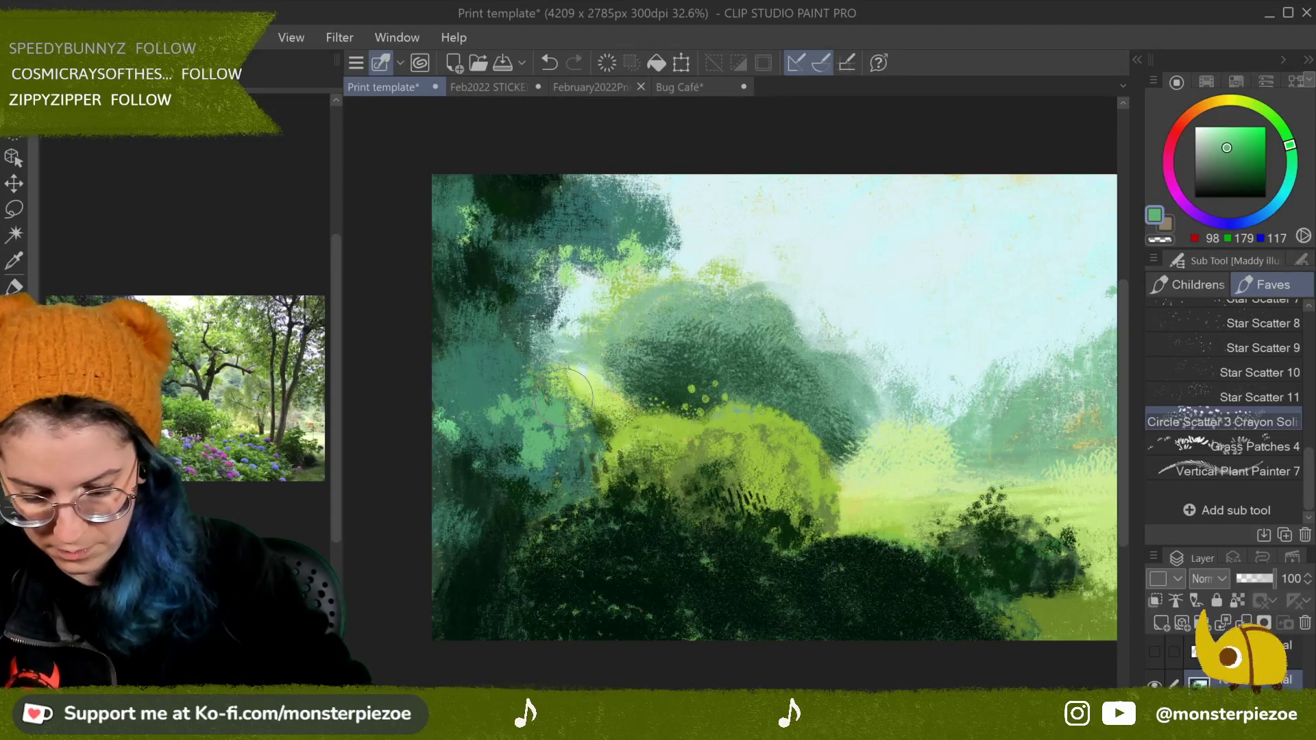
click(510, 463)
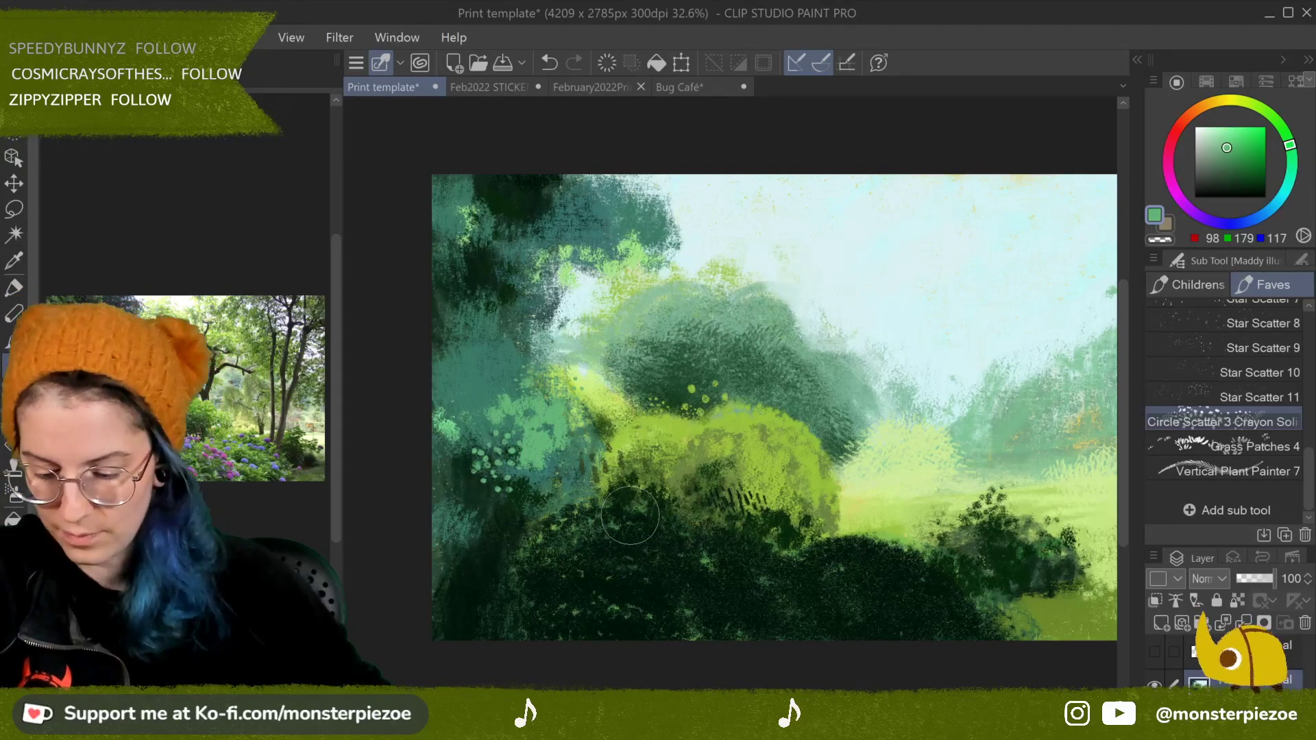
Step: Switch to the Clean Ink or Paint Marker 2 brush in the favourites
drag(1310, 471, 1311, 384)
click(1284, 388)
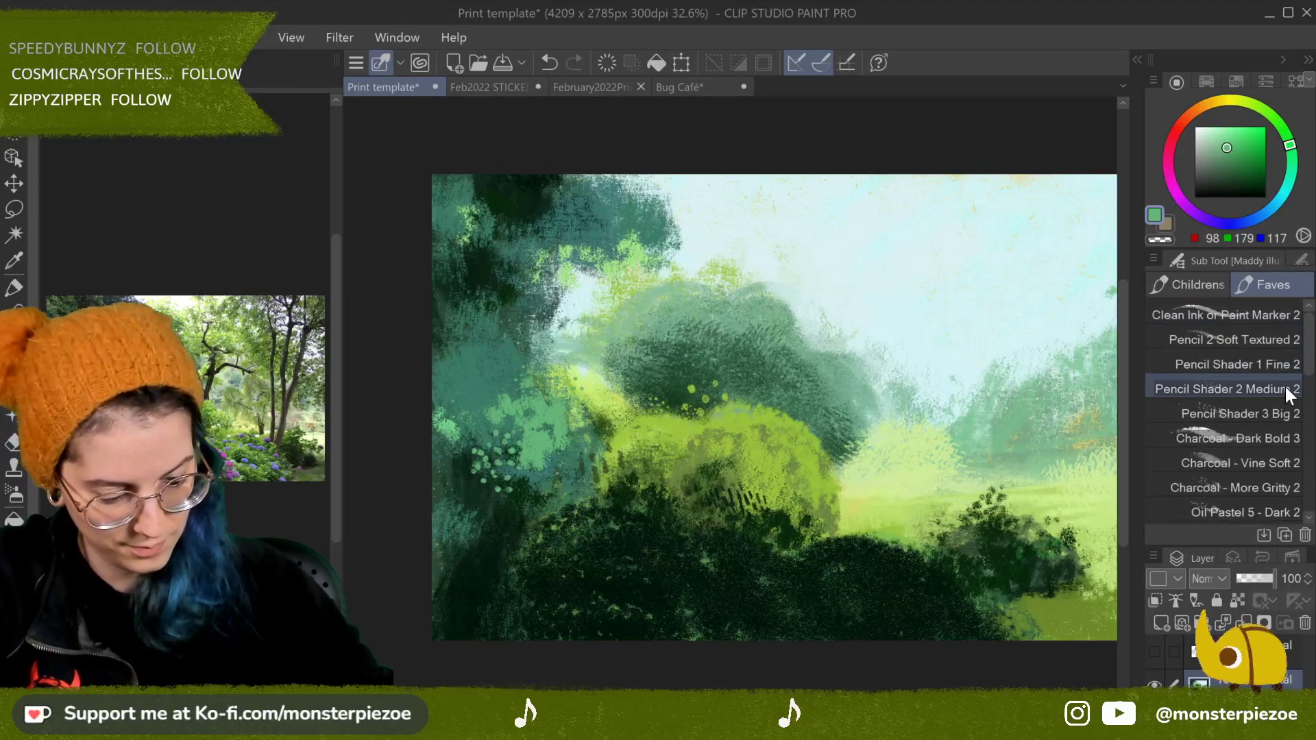
click(1278, 313)
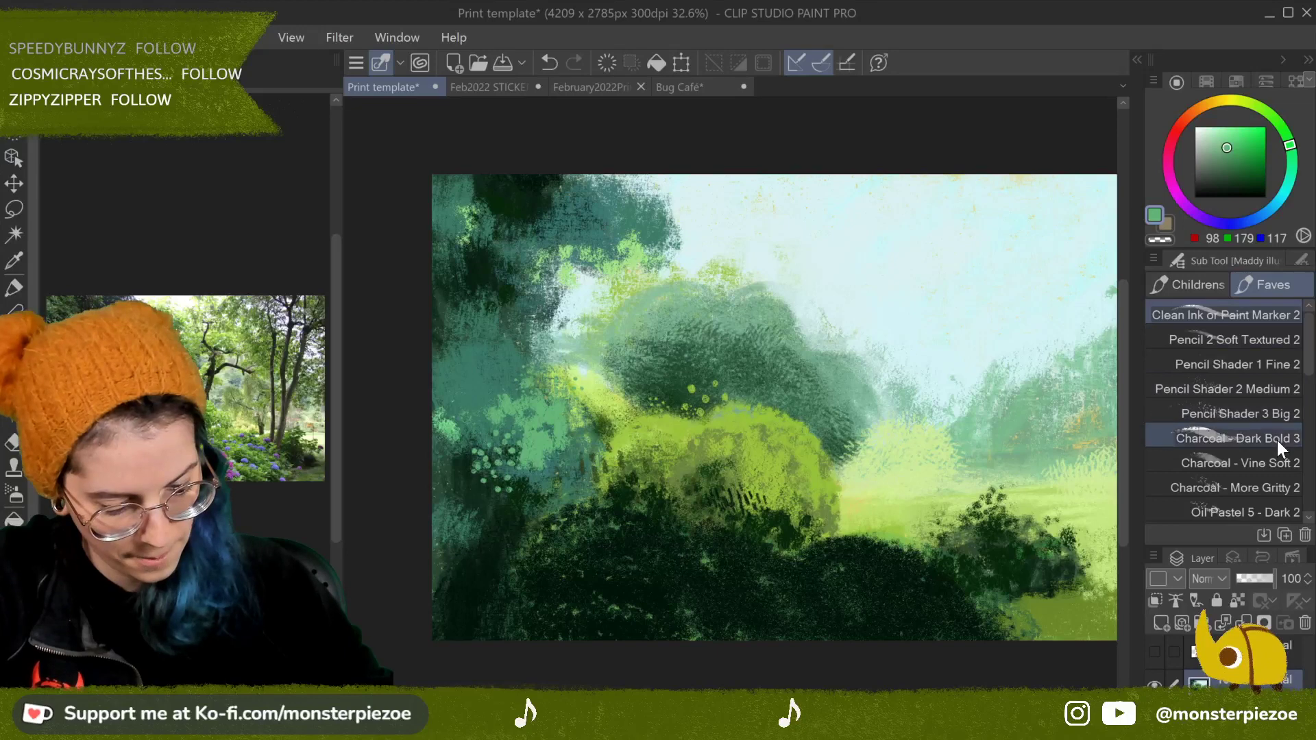
mouse_move(1310, 360)
mouse_down()
mouse_move(1312, 380)
mouse_move(1310, 358)
mouse_up()
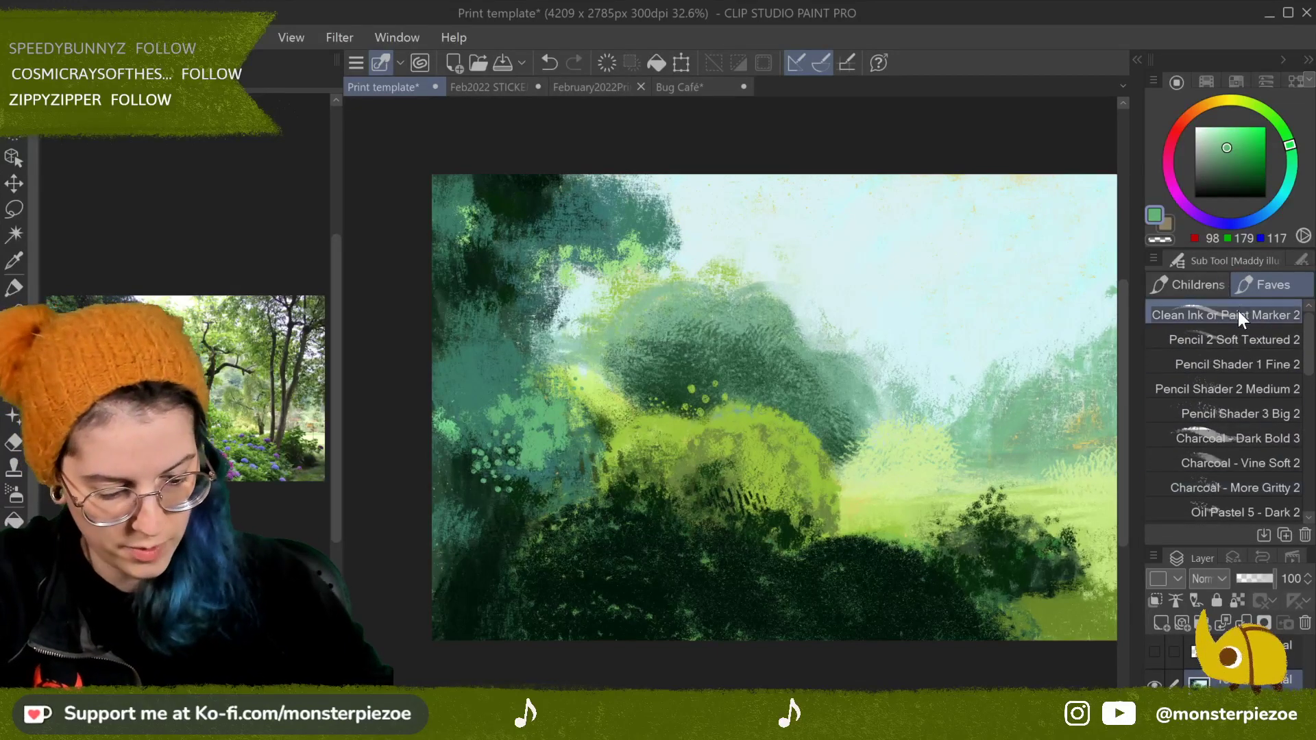
Step: Show the hidden tree layer, clear its old trees, and undo the trial trunk stroke made on the emptied layer
click(1161, 658)
click(1157, 651)
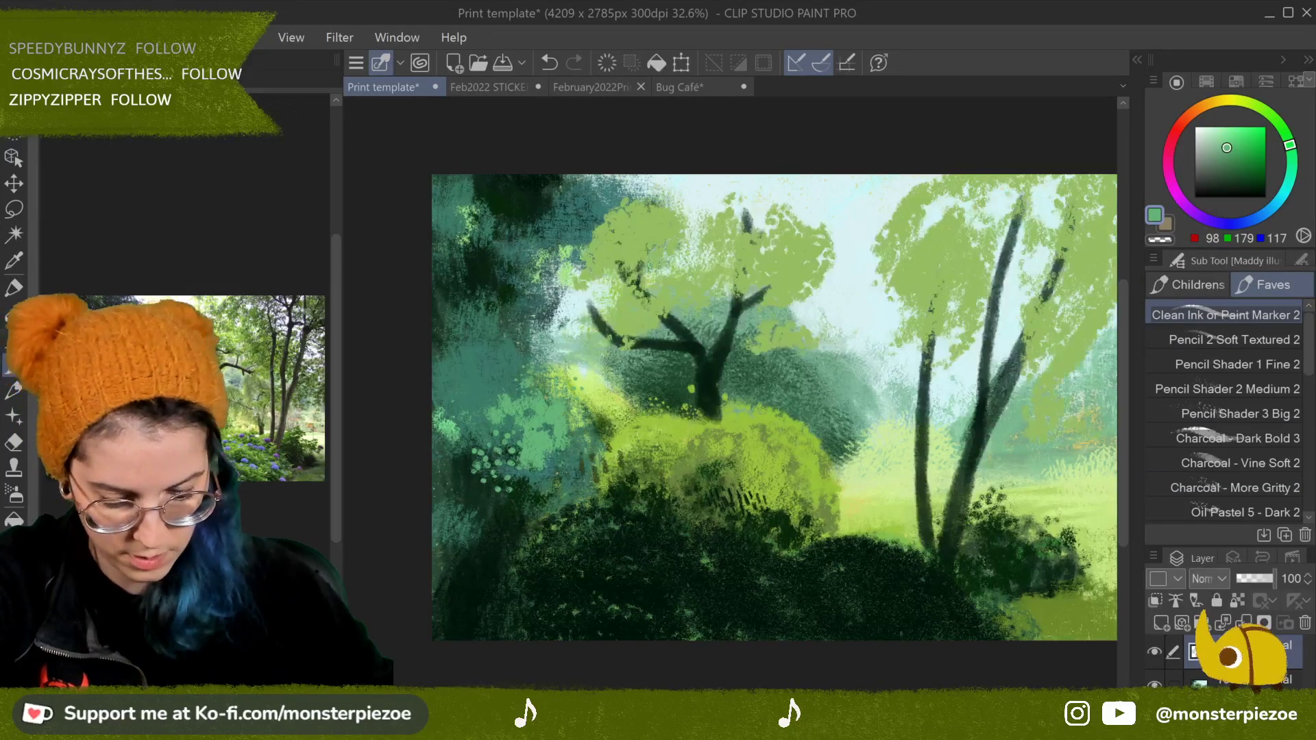
click(610, 69)
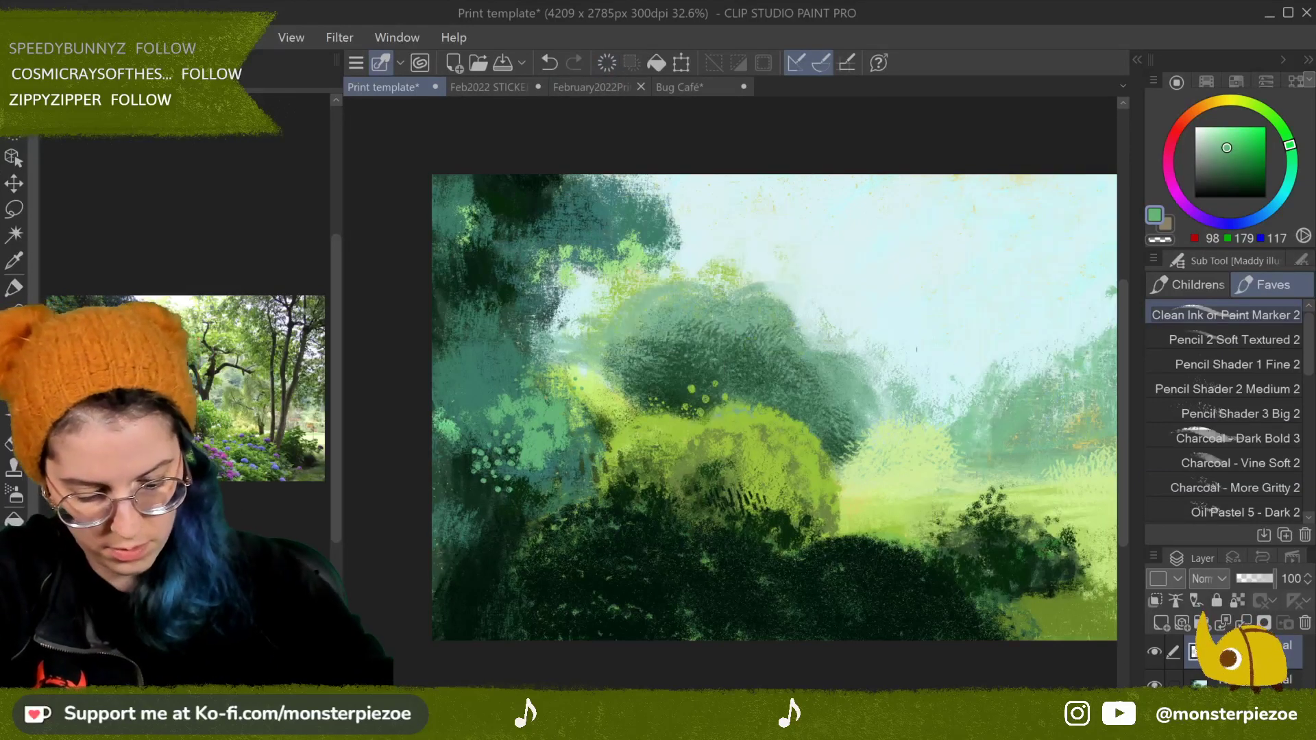
drag(910, 554, 950, 298)
key(ctrl+z)
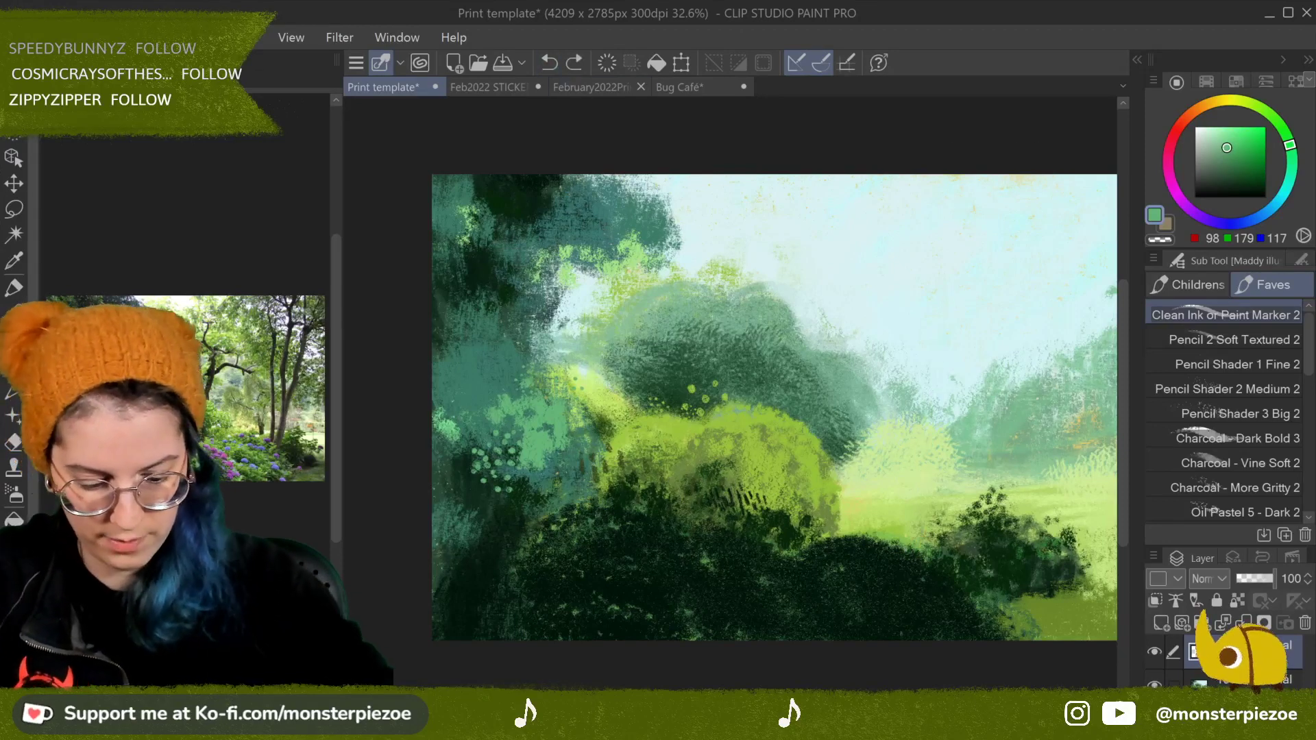
Step: Paint a tall dark brown trunk (RGB 74, 64, 40) rising from the dark foreground bush into the sky with the marker brush
mouse_move(1289, 153)
mouse_down()
mouse_move(1251, 104)
mouse_move(1212, 103)
mouse_up()
click(1223, 166)
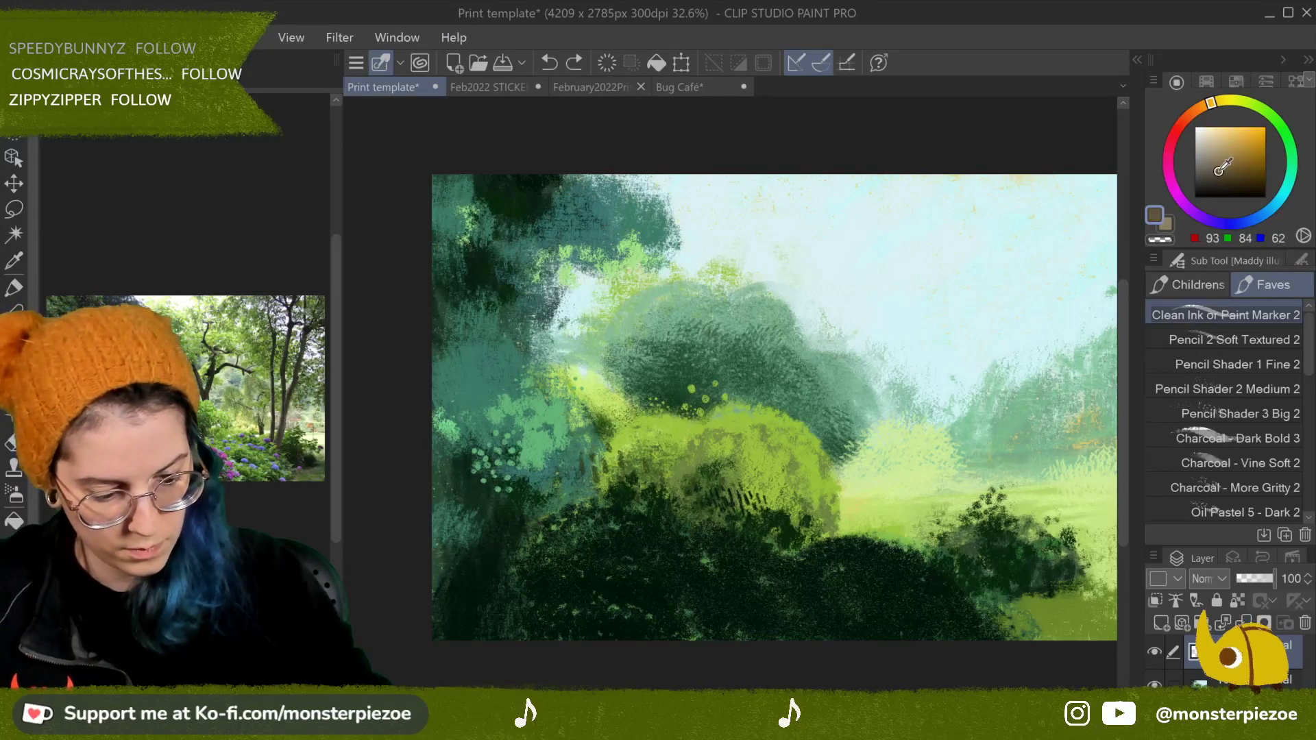
click(1221, 170)
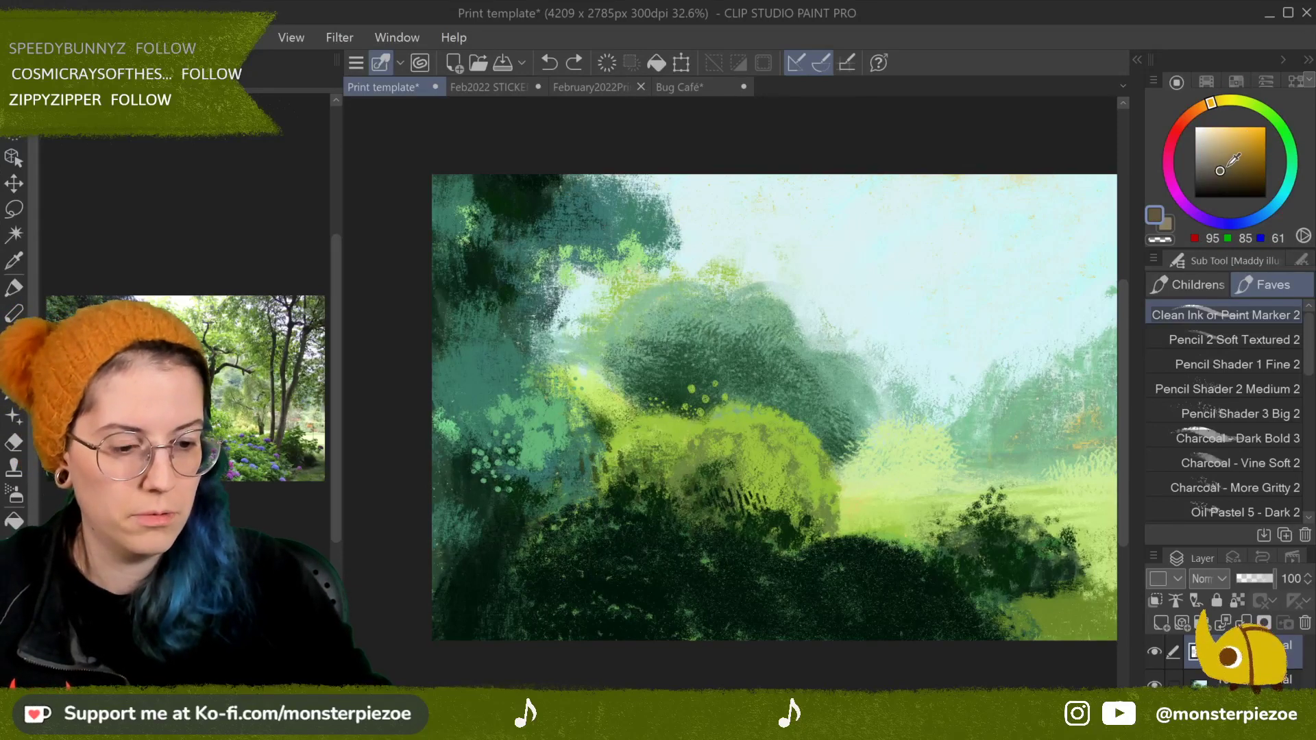
click(1228, 174)
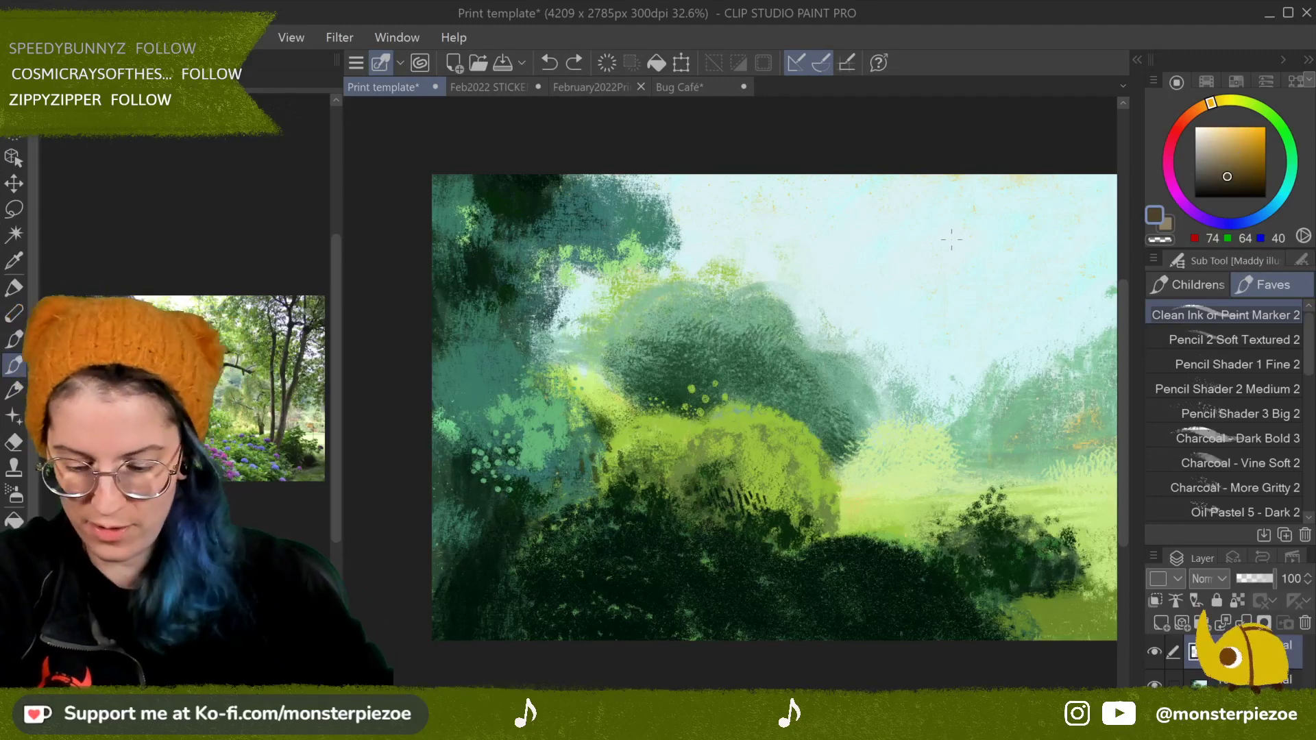
mouse_move(938, 250)
mouse_down()
mouse_move(881, 535)
mouse_move(895, 473)
mouse_up()
mouse_move(889, 541)
mouse_down()
mouse_move(922, 372)
mouse_move(900, 433)
mouse_up()
drag(927, 347, 952, 225)
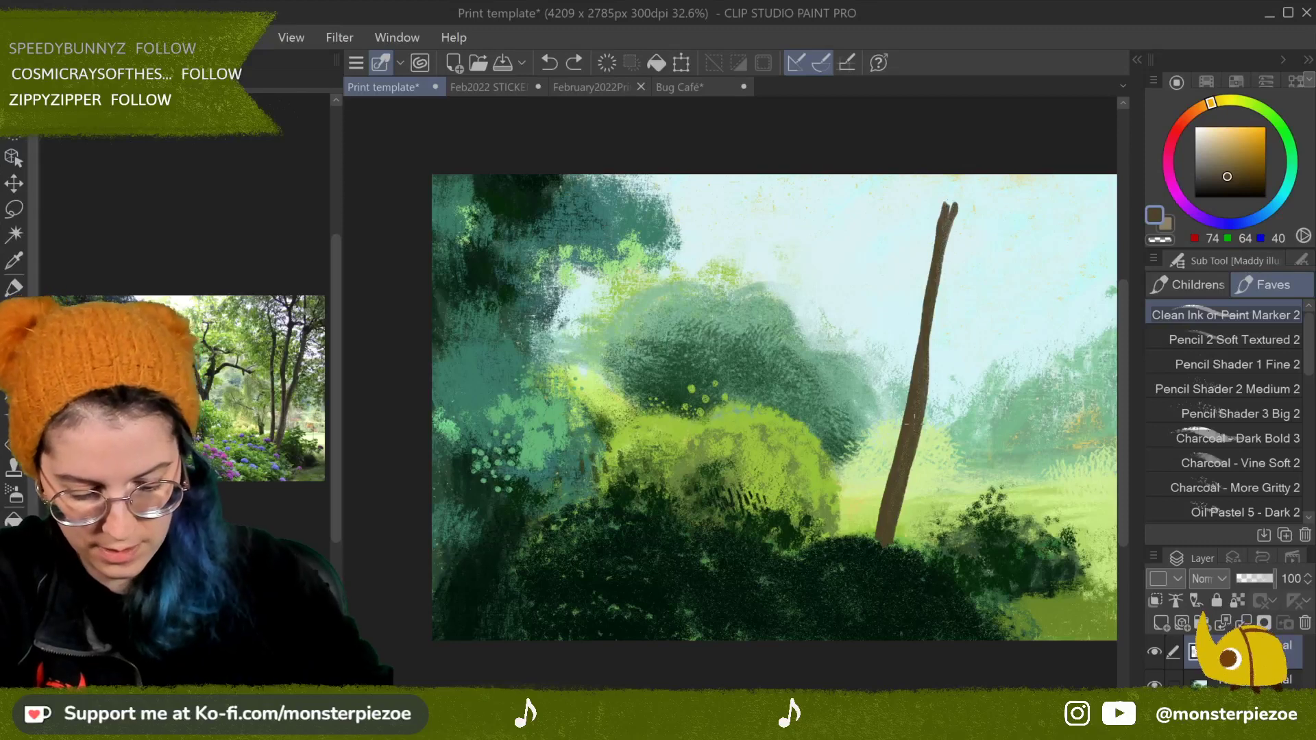
drag(950, 229, 950, 205)
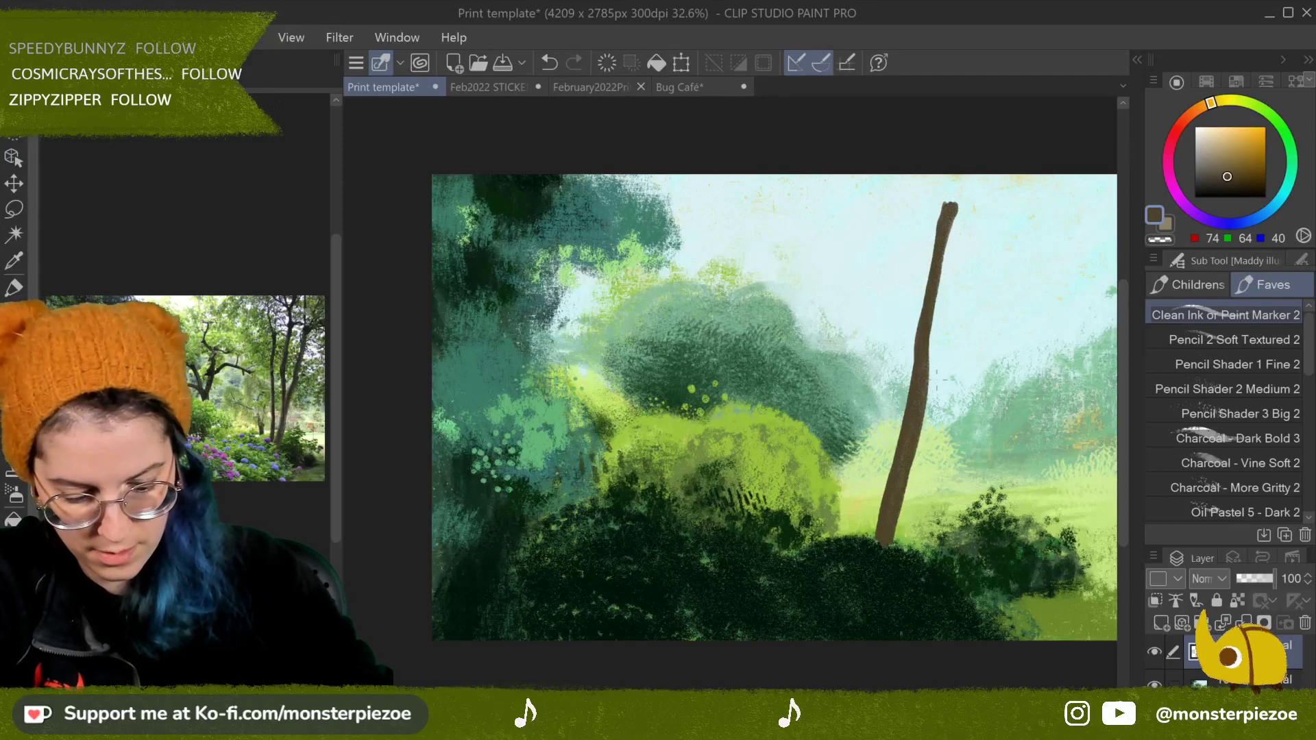
Step: Add a thin forked branch to the tall trunk and a second trunk curving outward to the right from the same base
drag(933, 376, 998, 198)
mouse_move(970, 275)
mouse_down()
mouse_move(931, 381)
mouse_move(963, 309)
mouse_up()
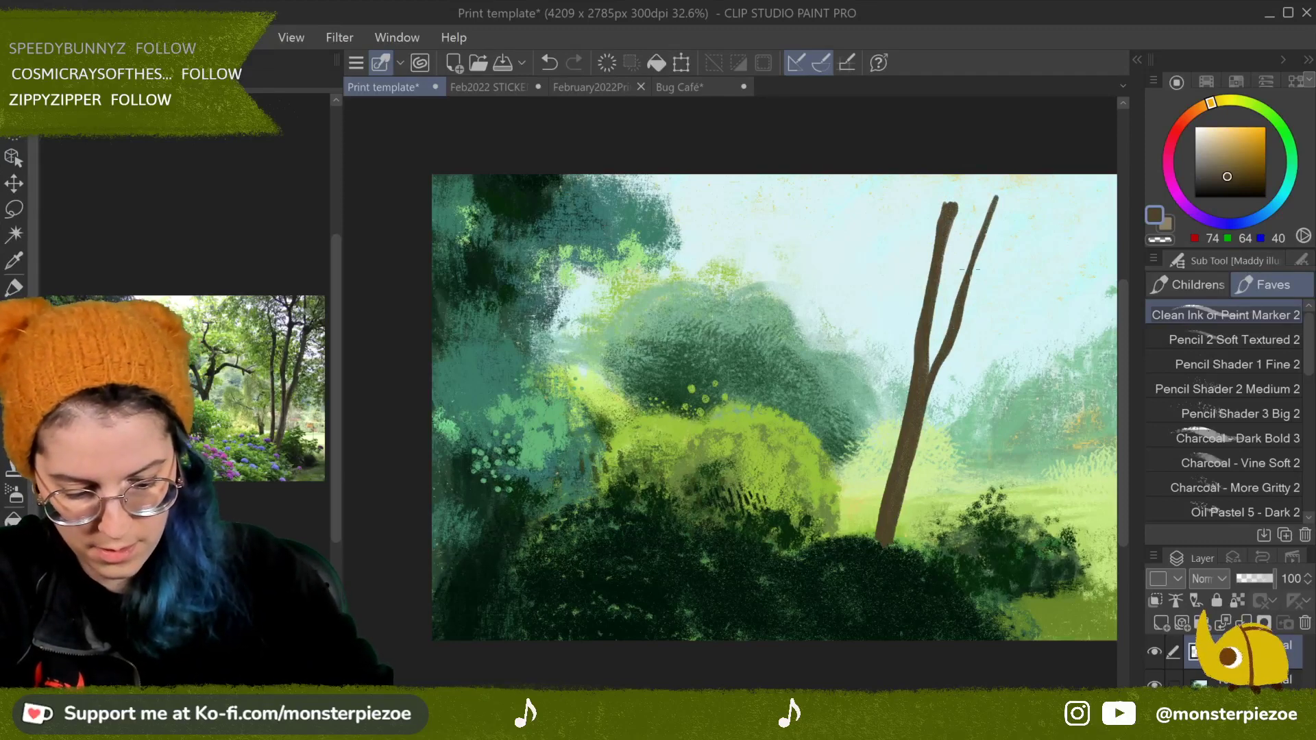
drag(984, 235, 963, 316)
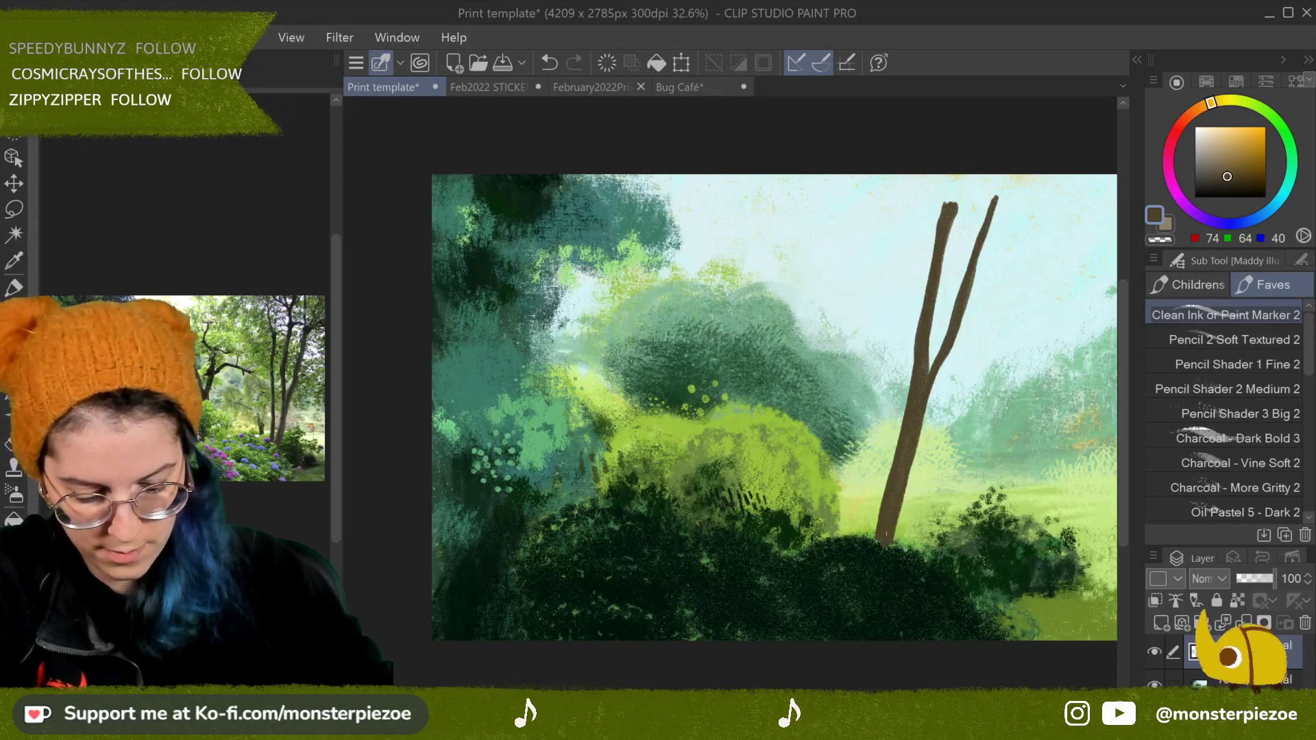
mouse_move(891, 538)
mouse_down()
mouse_move(981, 416)
mouse_move(1041, 251)
mouse_move(990, 426)
mouse_move(899, 535)
mouse_up()
mouse_move(925, 490)
mouse_down()
mouse_move(1004, 377)
mouse_move(1041, 254)
mouse_move(974, 415)
mouse_move(898, 518)
mouse_up()
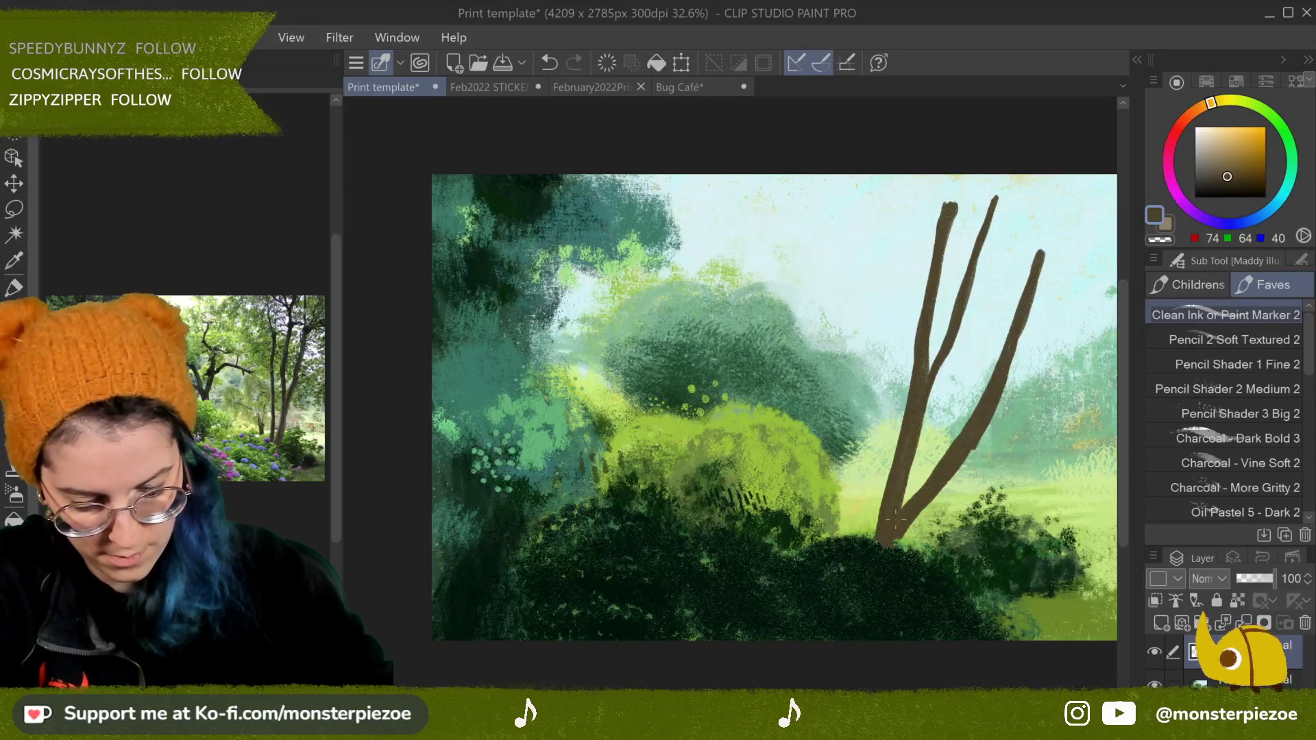
drag(977, 449, 910, 522)
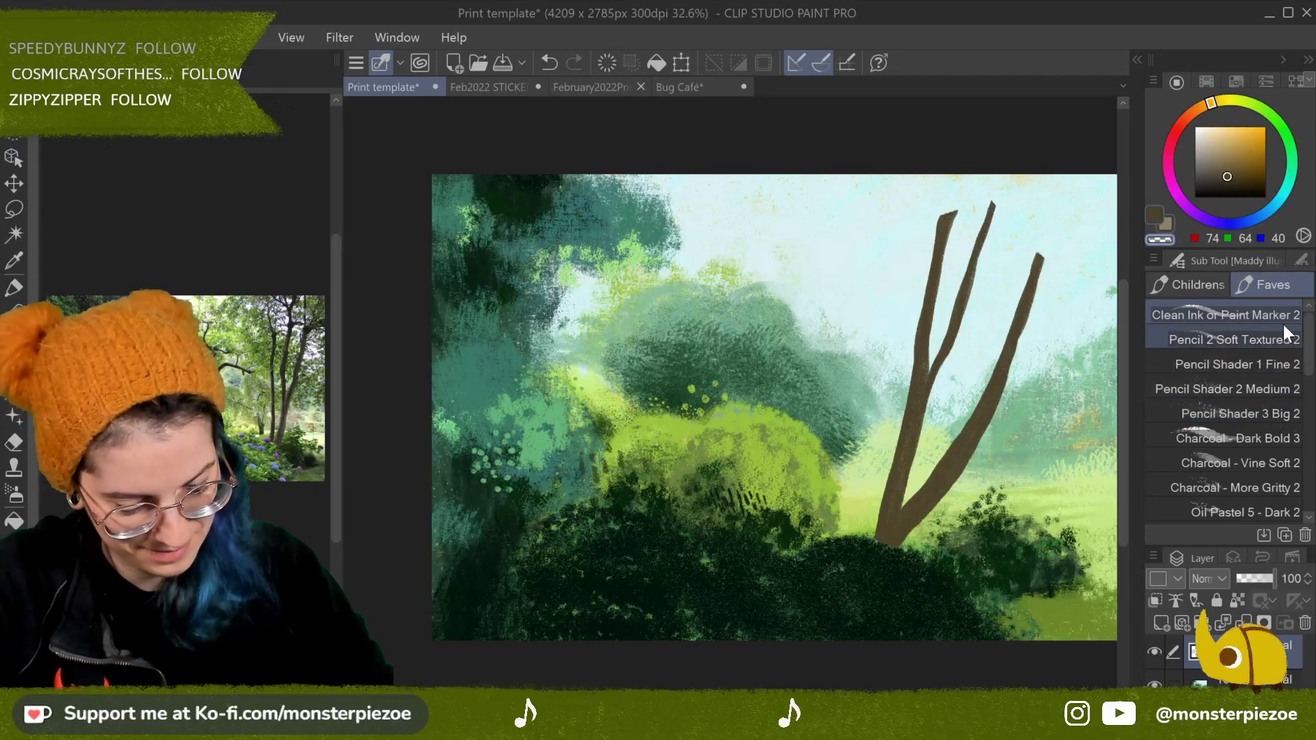
Step: Work on the trunk base with the Pencil Shader and Charcoal - Dark Bold 3 brushes, and return to Clean Ink or Paint Marker 2
click(1279, 359)
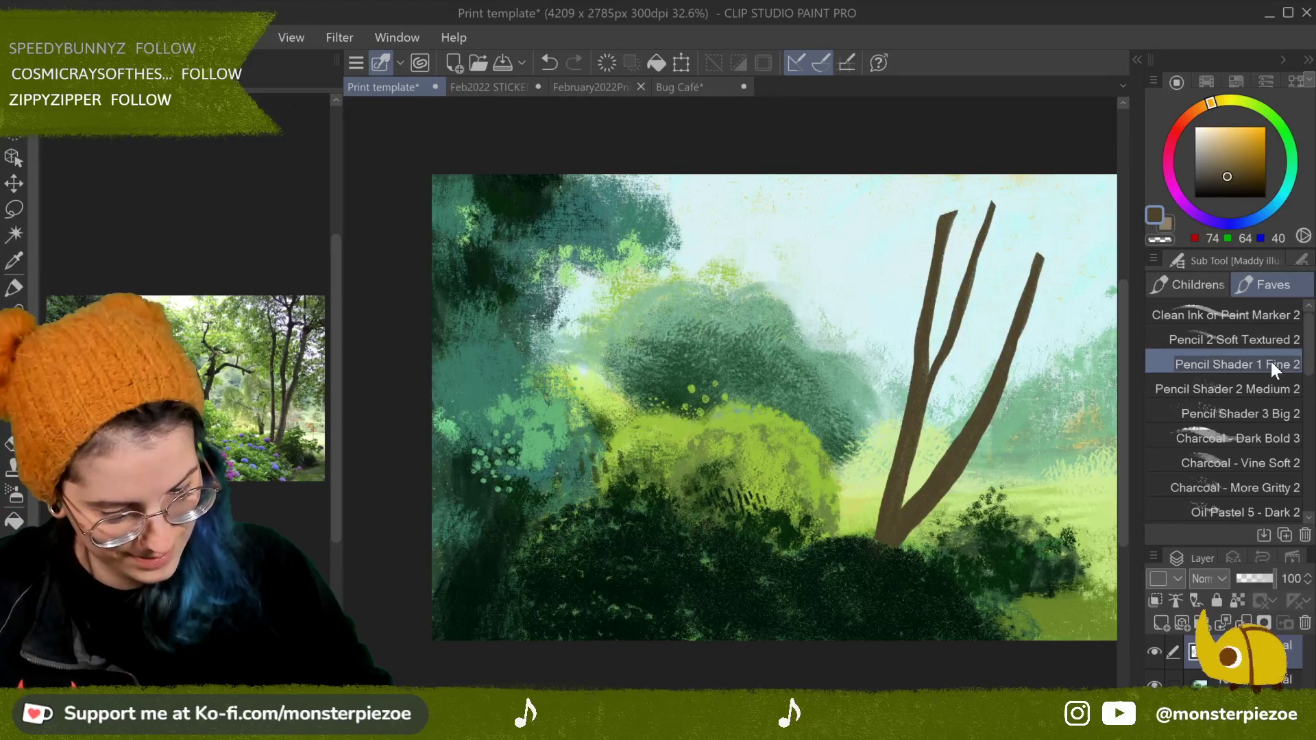
click(1269, 385)
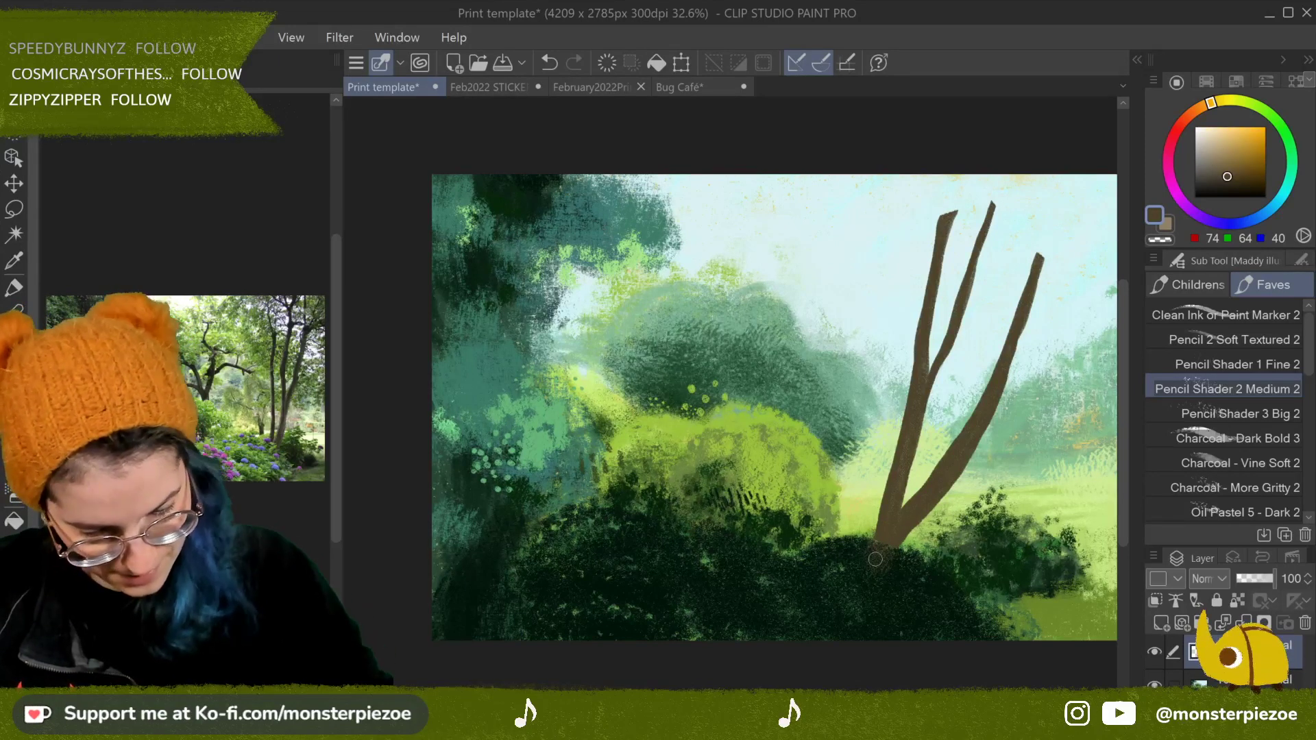
click(1269, 437)
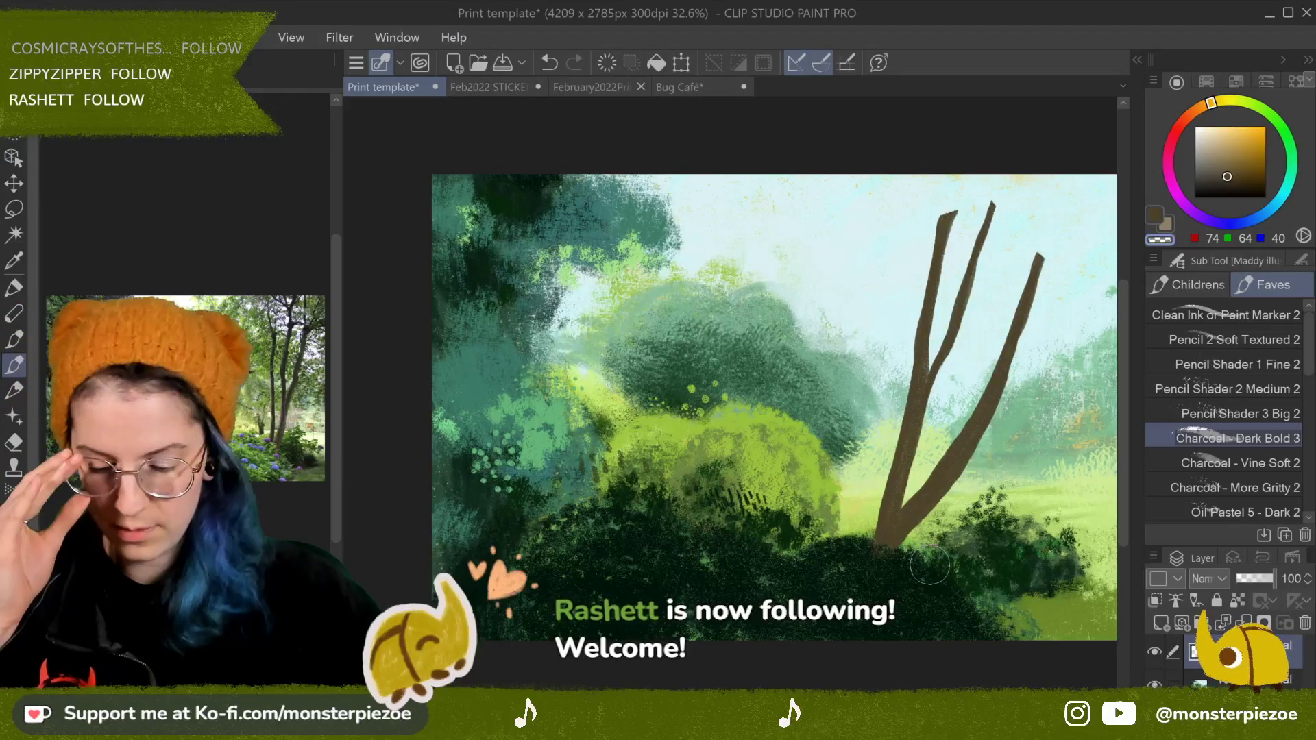
click(1272, 315)
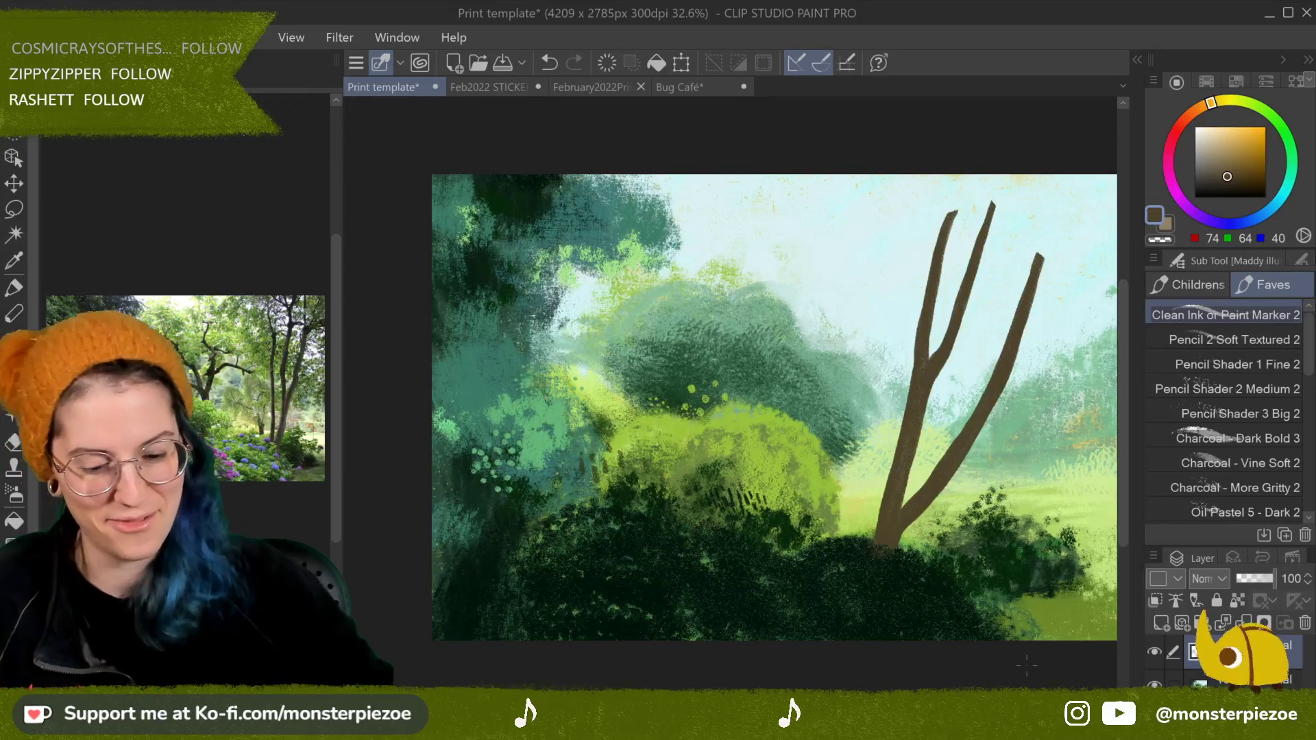
Step: Paint short stems left of the tall trunk's base and a second tree with a forked trunk above the lime bush
mouse_move(1026, 665)
mouse_down()
mouse_move(1004, 685)
mouse_move(1030, 670)
mouse_up()
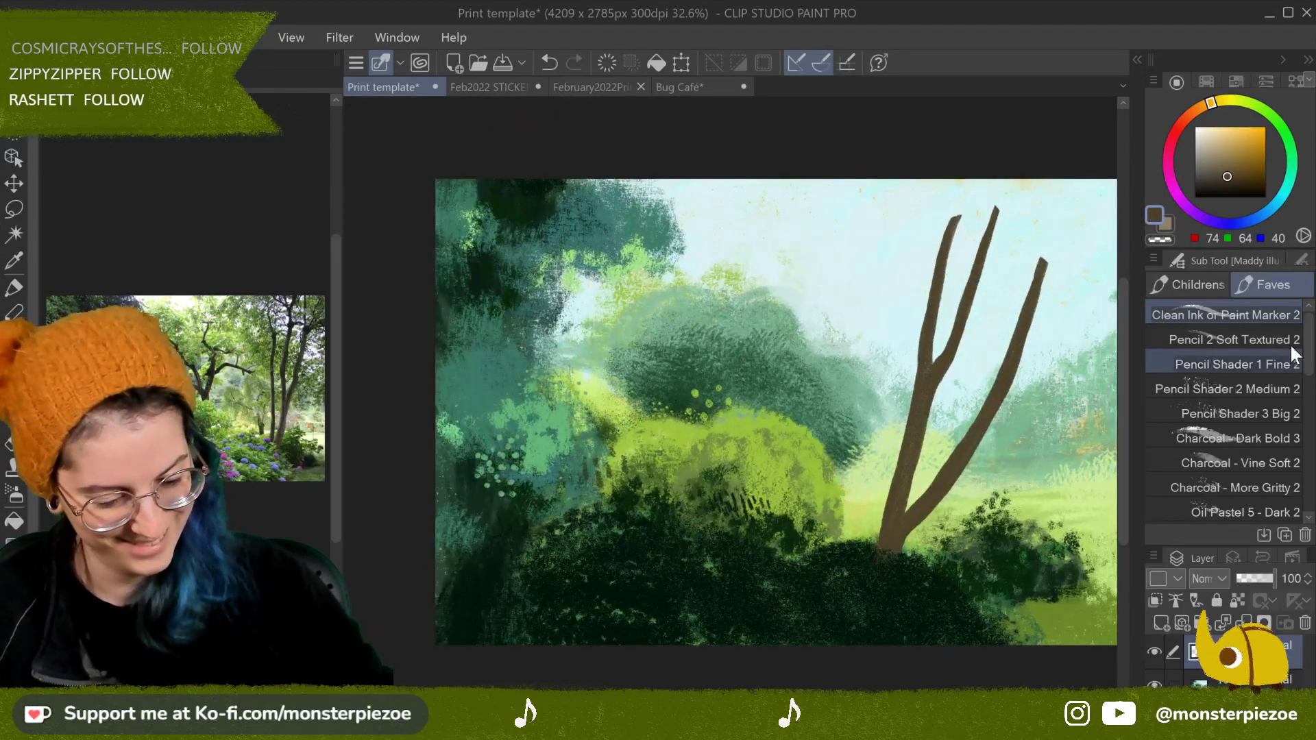
drag(860, 502, 855, 544)
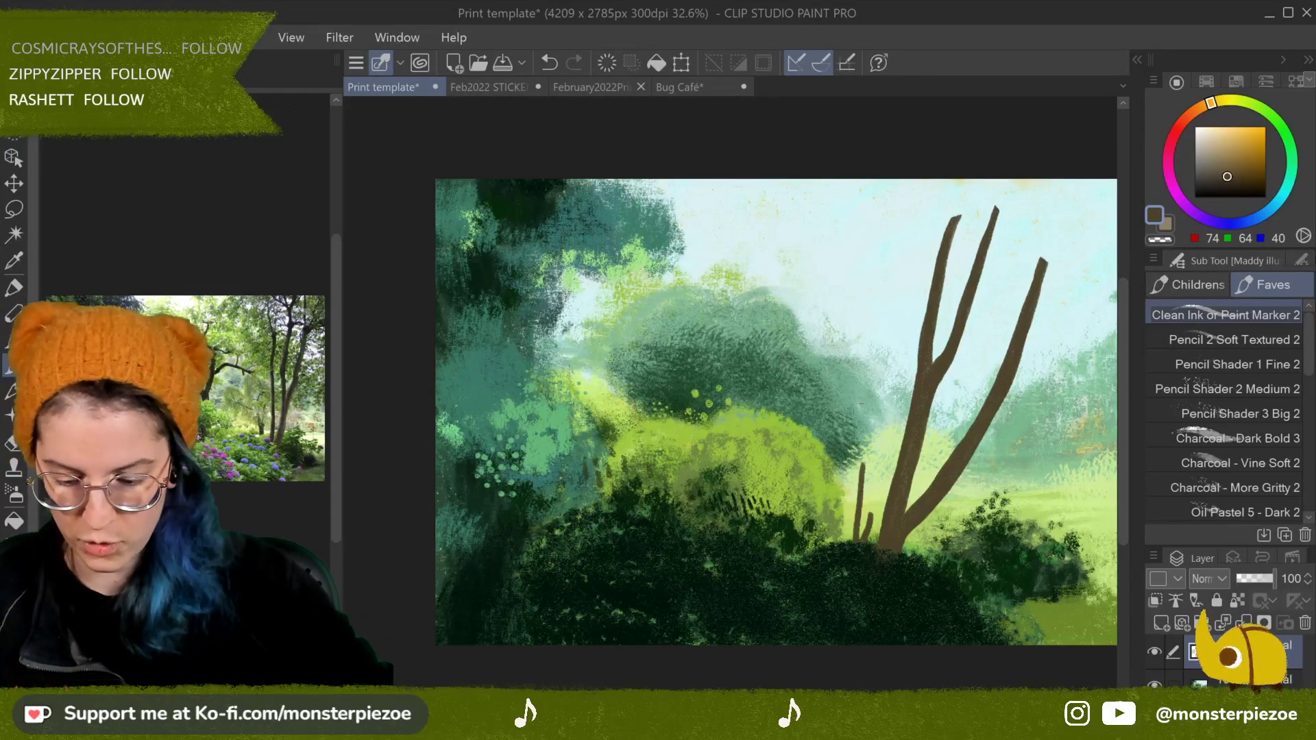
drag(650, 206, 700, 303)
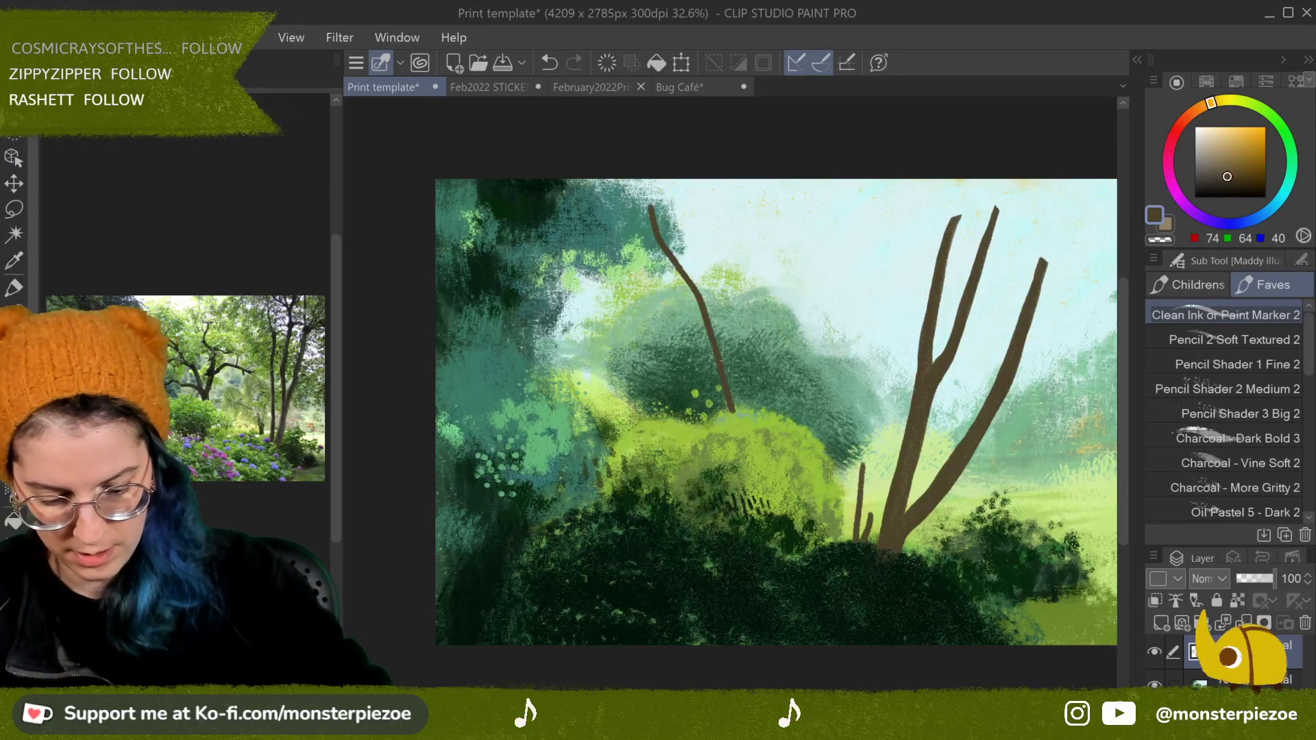
mouse_move(730, 368)
mouse_down()
mouse_move(735, 402)
mouse_move(746, 322)
mouse_move(783, 200)
mouse_up()
drag(744, 371, 746, 394)
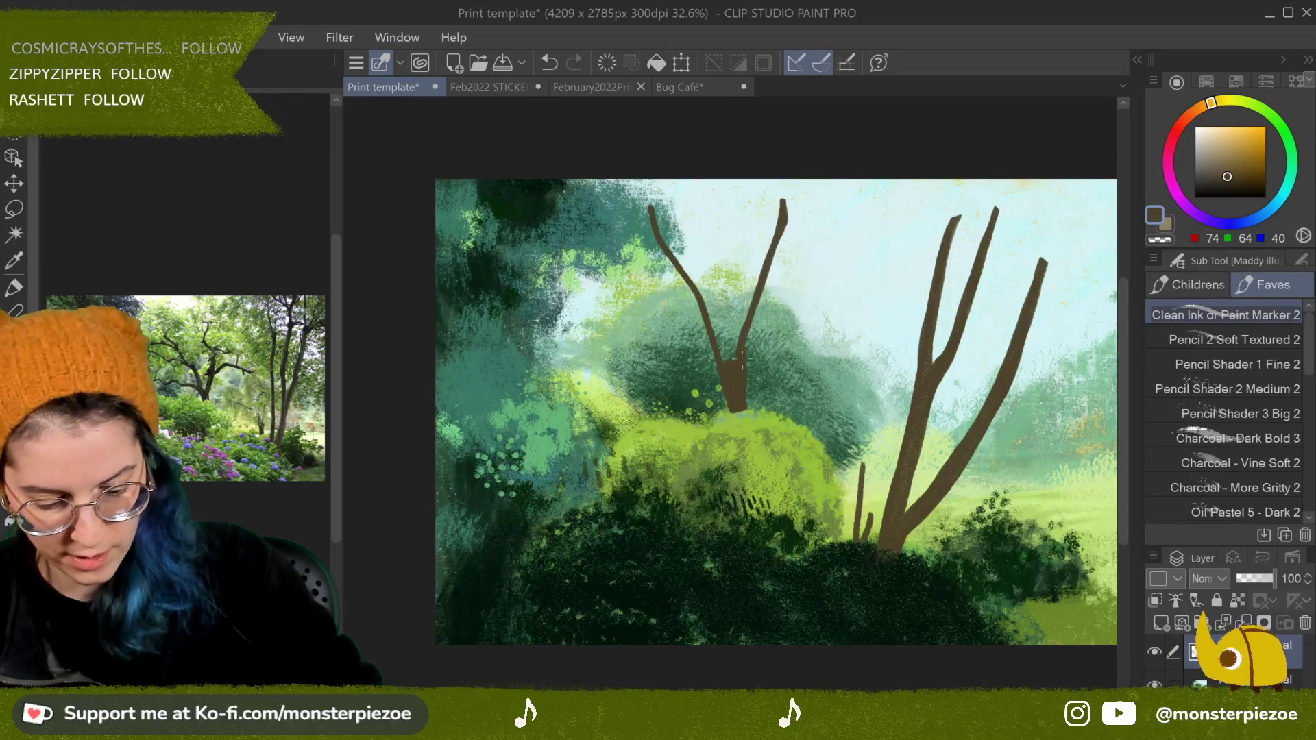
drag(775, 262, 784, 218)
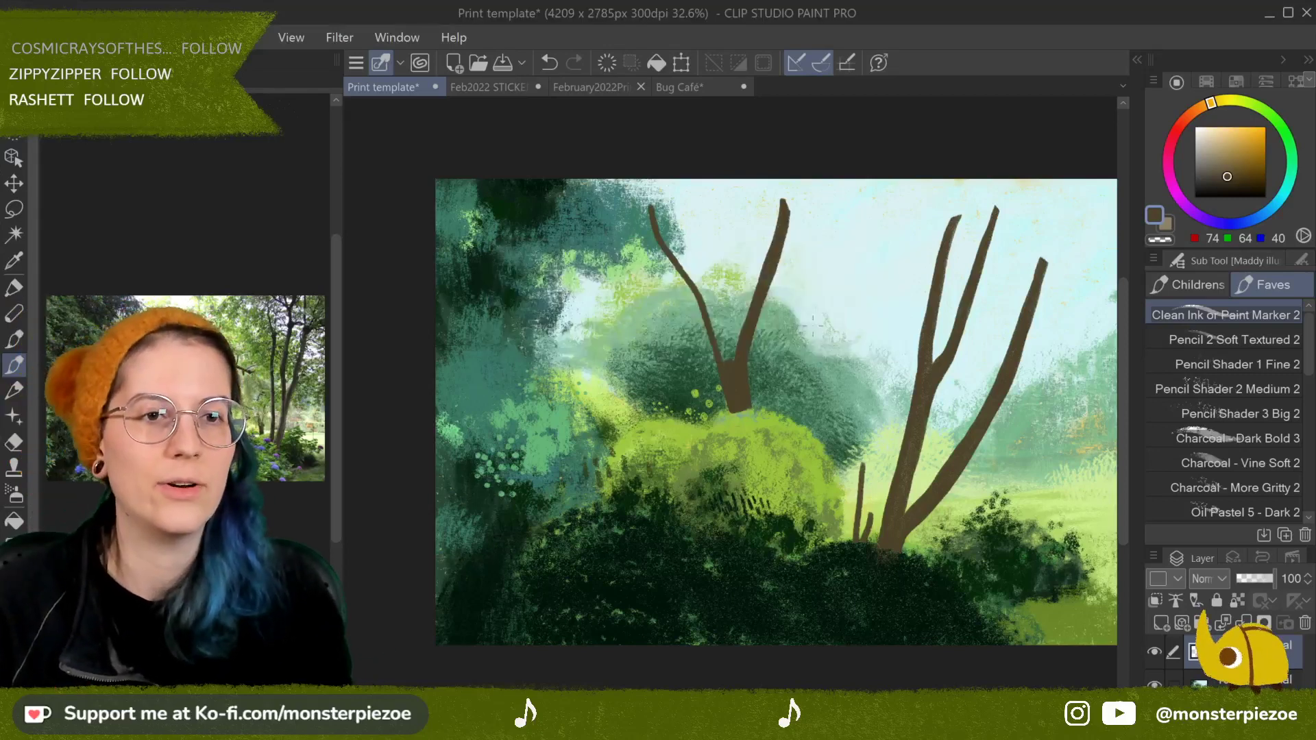
Step: Add side branches on both sides of the forked tree above the lime bush and thicken its main limbs
mouse_move(762, 310)
mouse_down()
mouse_move(791, 287)
mouse_move(878, 274)
mouse_move(766, 308)
mouse_up()
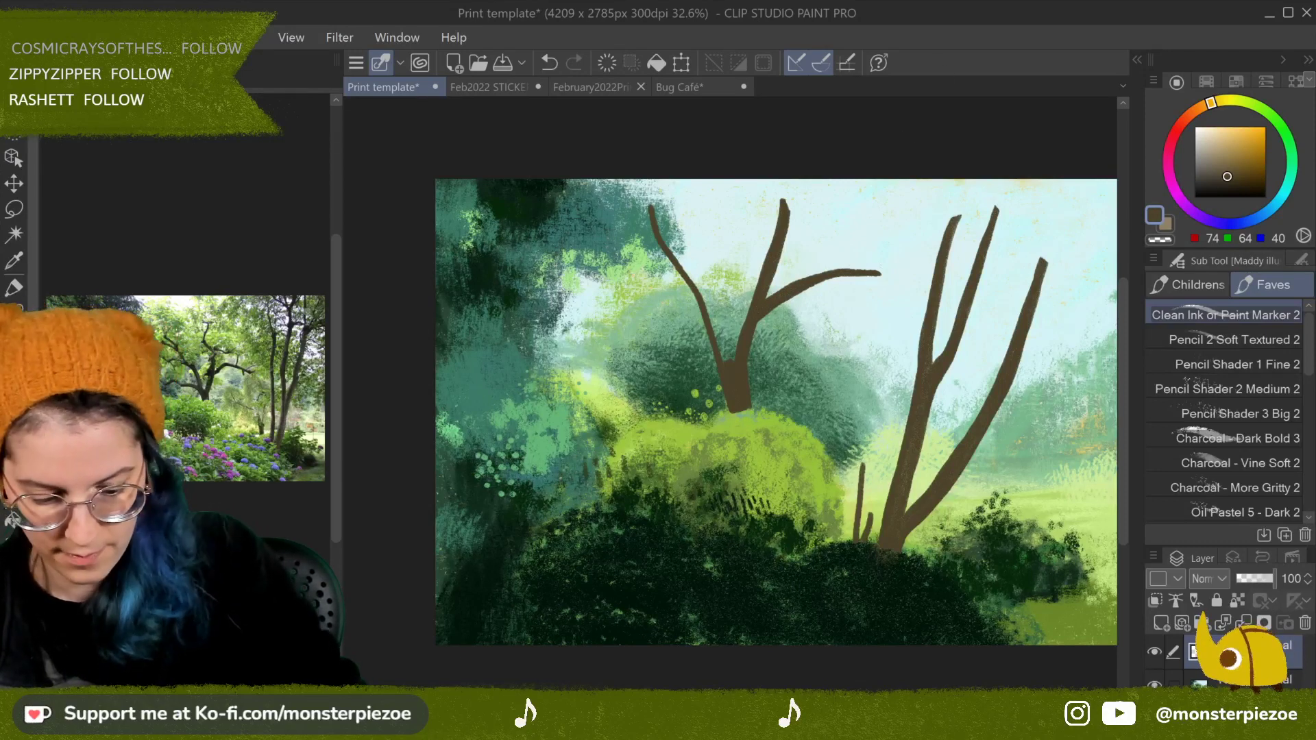
drag(781, 264, 840, 201)
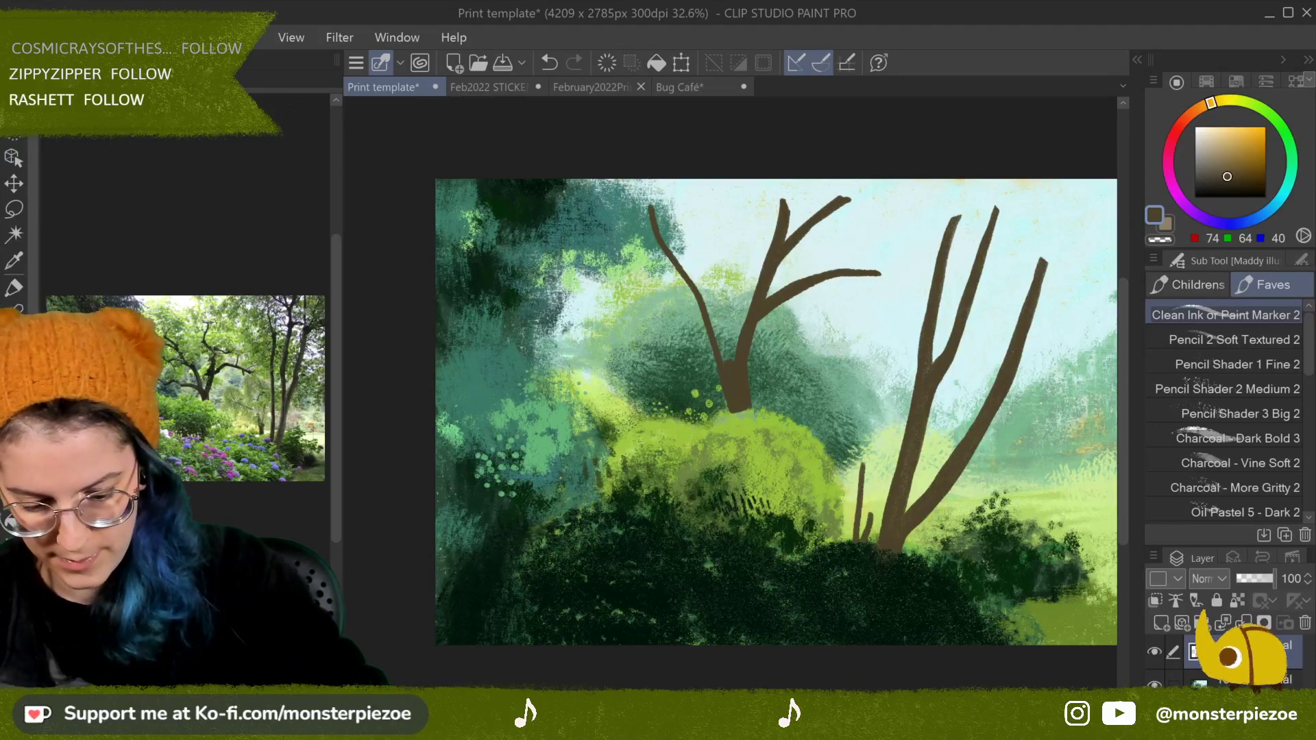
drag(654, 218, 706, 303)
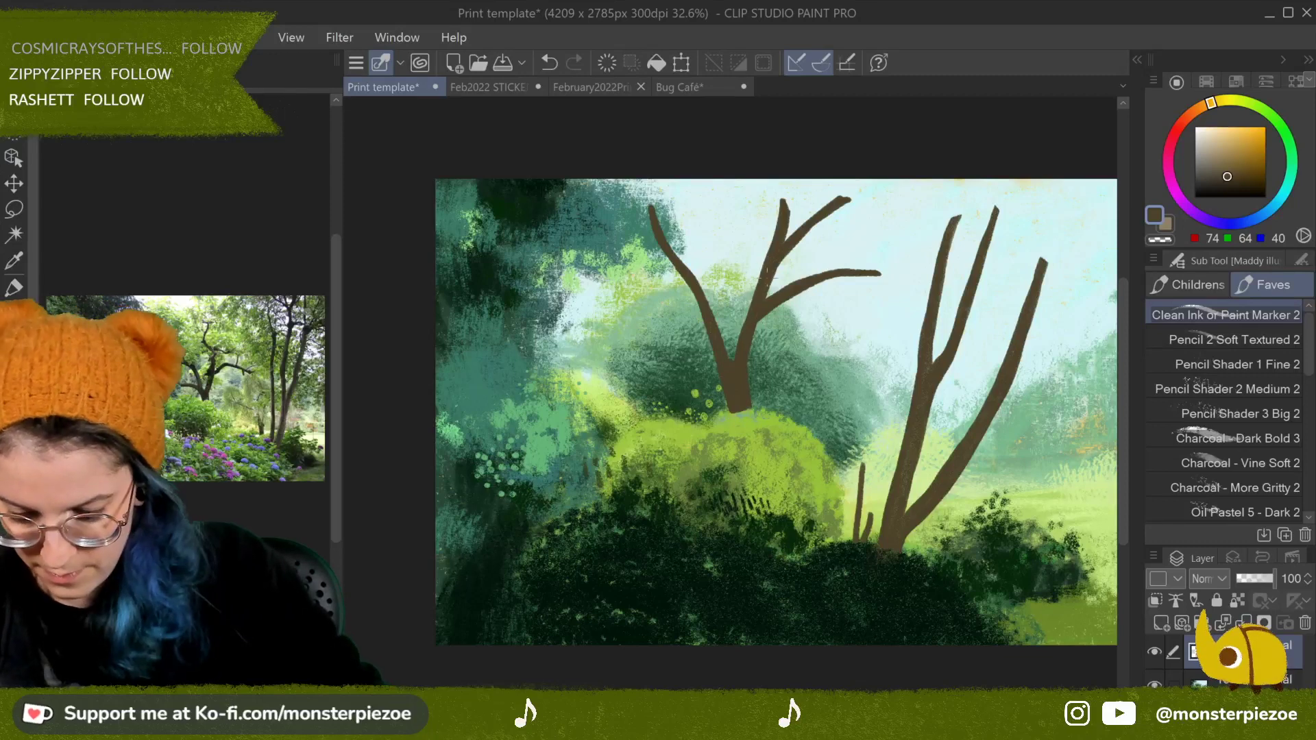
drag(737, 362, 756, 308)
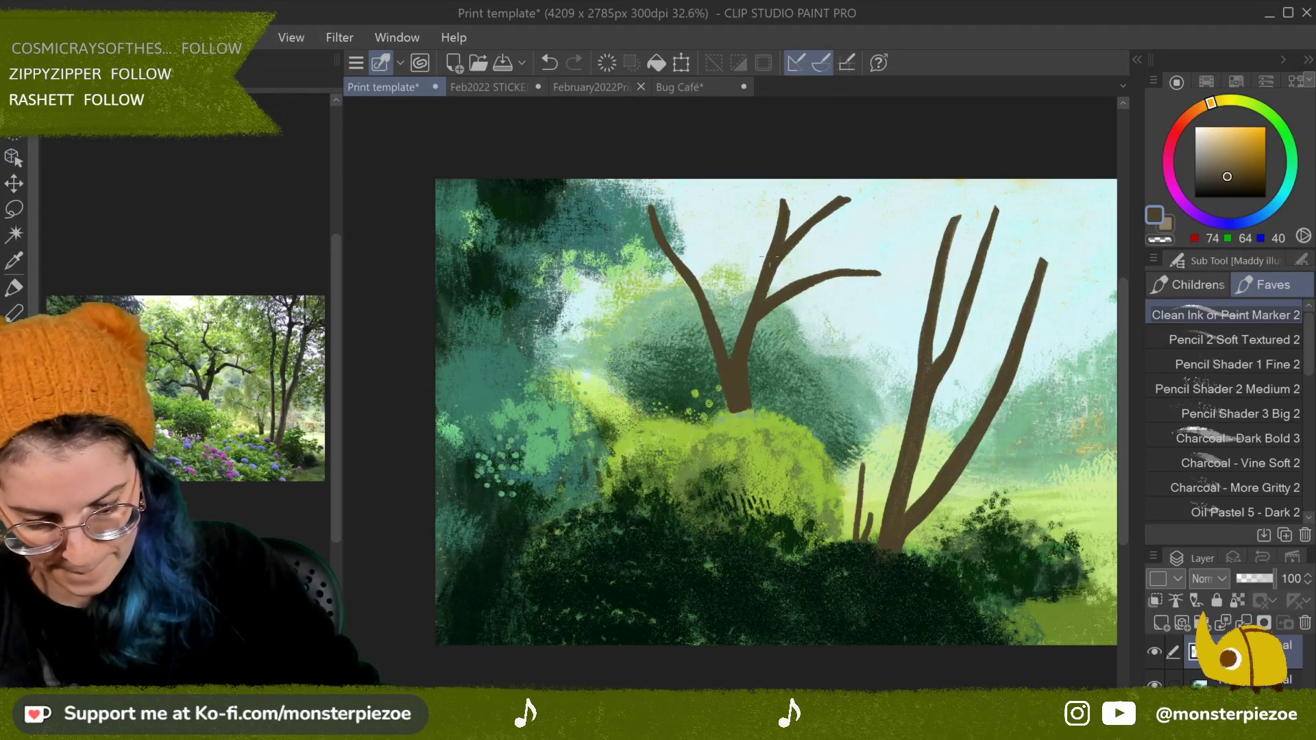
drag(627, 348, 716, 370)
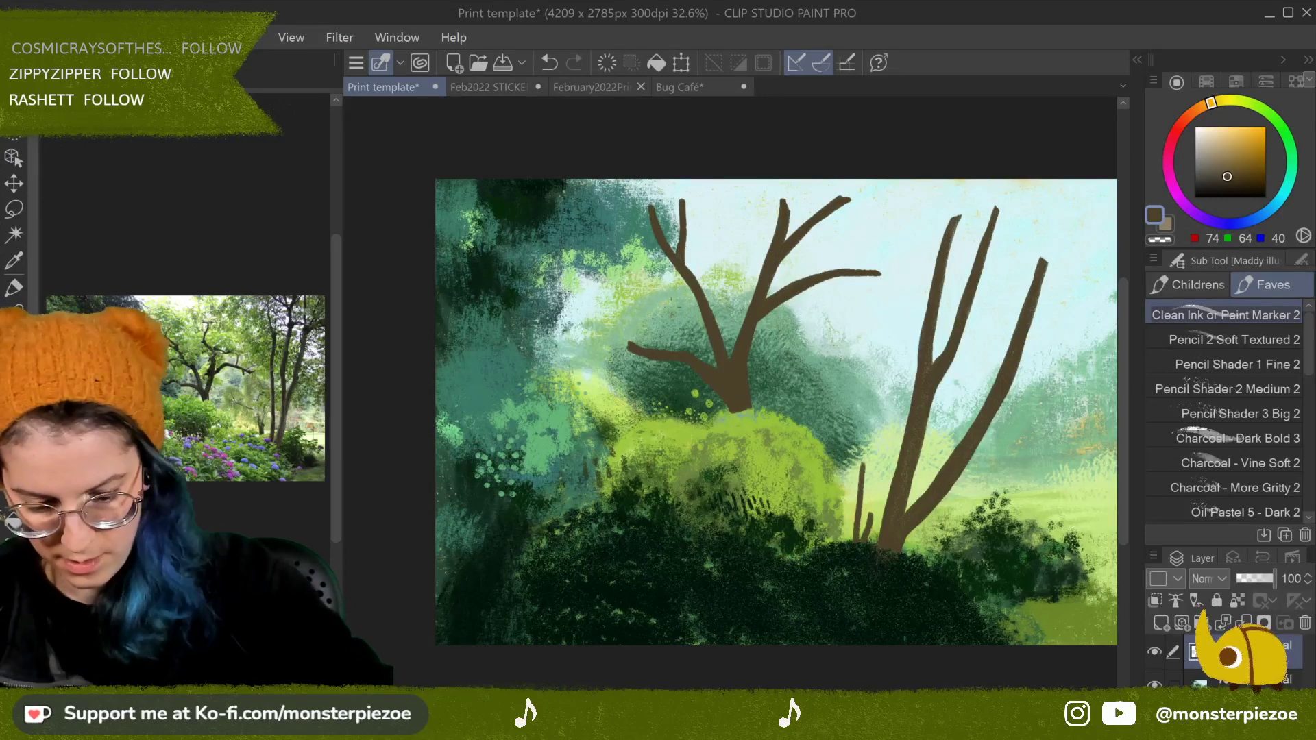
mouse_move(613, 224)
mouse_down()
mouse_move(653, 278)
mouse_move(693, 294)
mouse_up()
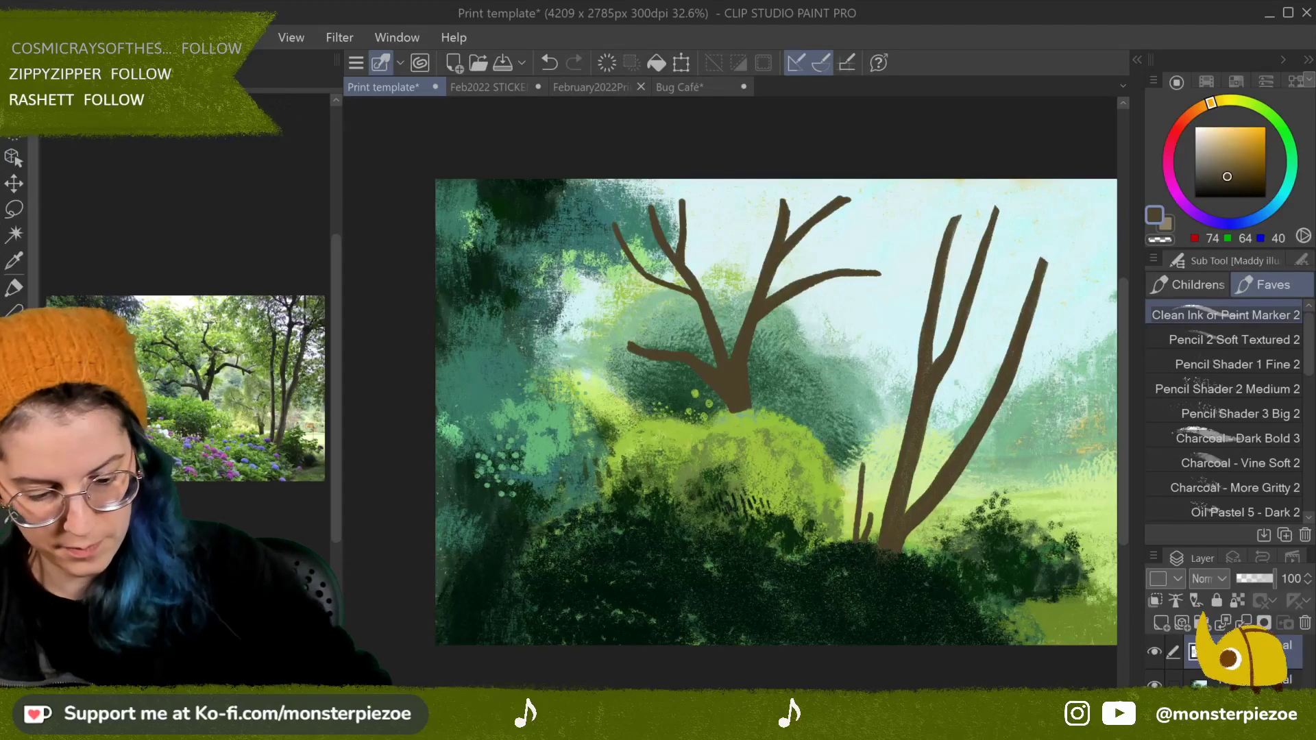
drag(820, 294, 779, 307)
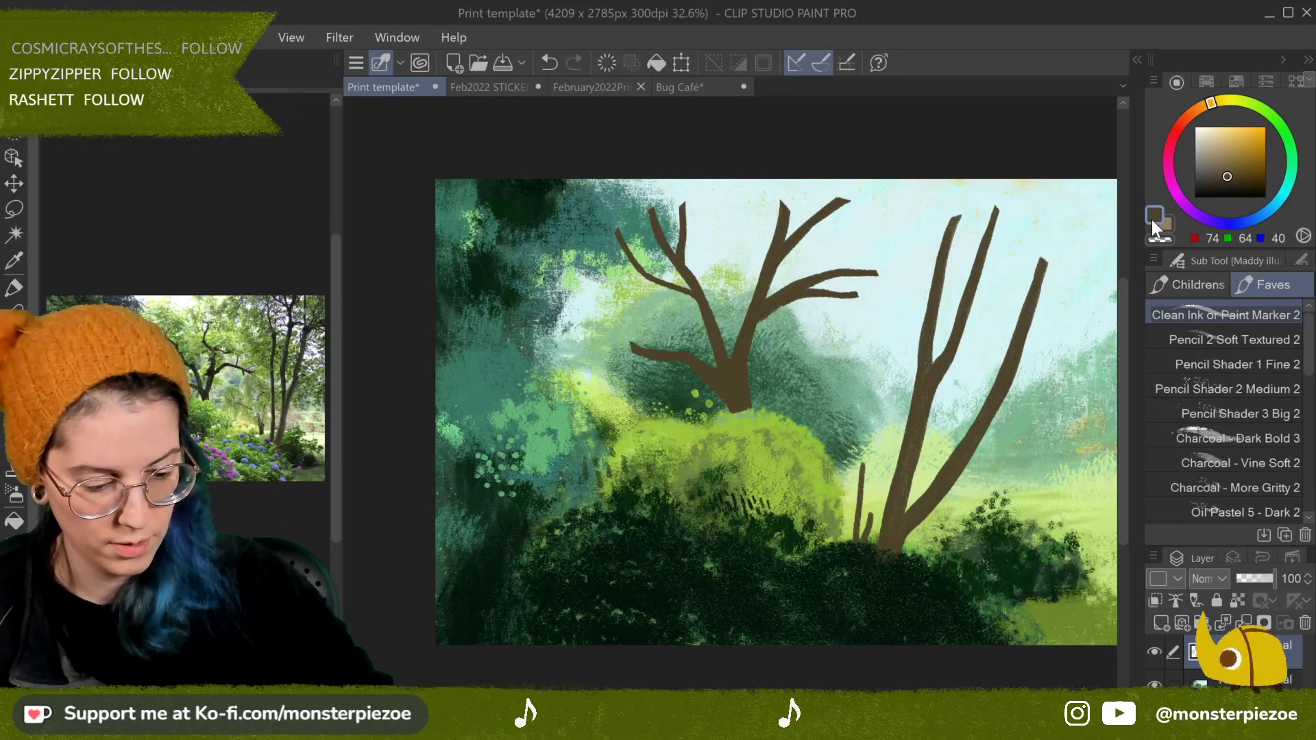
Step: Extend both tree bases into the bushes with the Pencil 2 Soft Textured 2 brush, and switch to Pencil Shader 2 Medium 2
click(1265, 338)
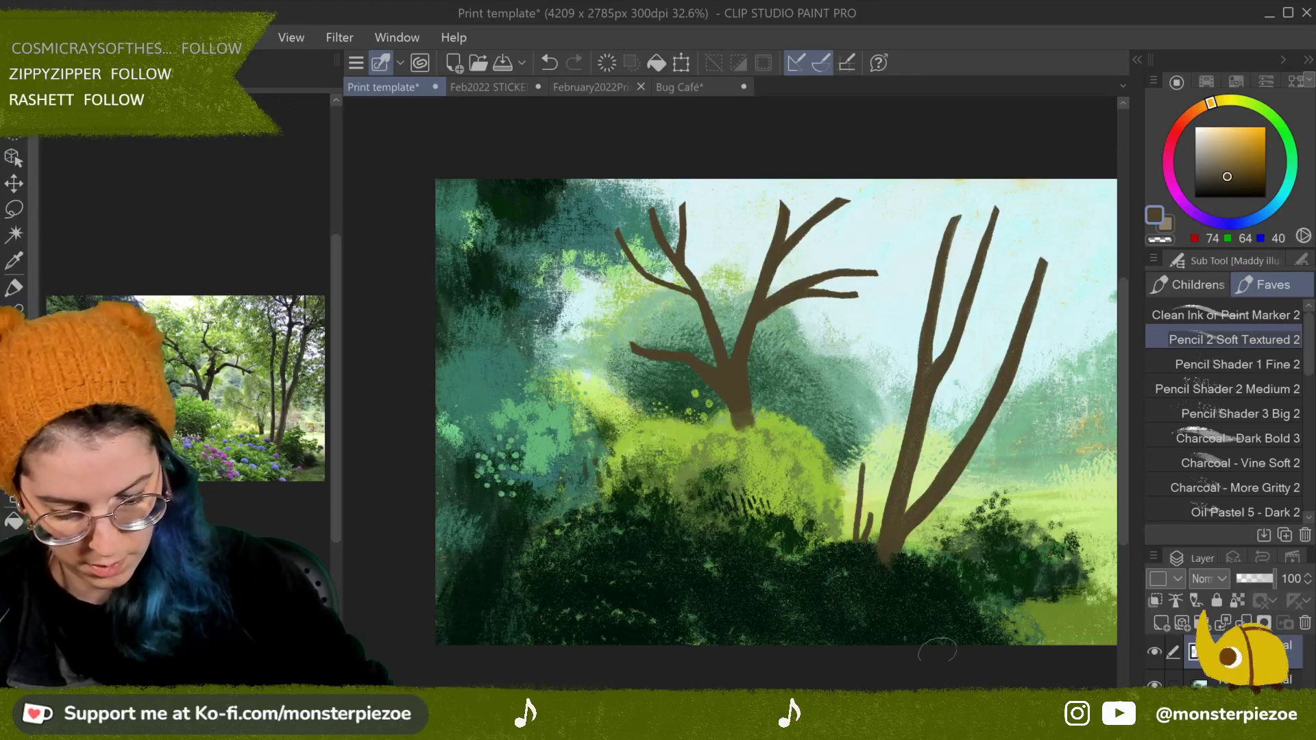
click(1255, 388)
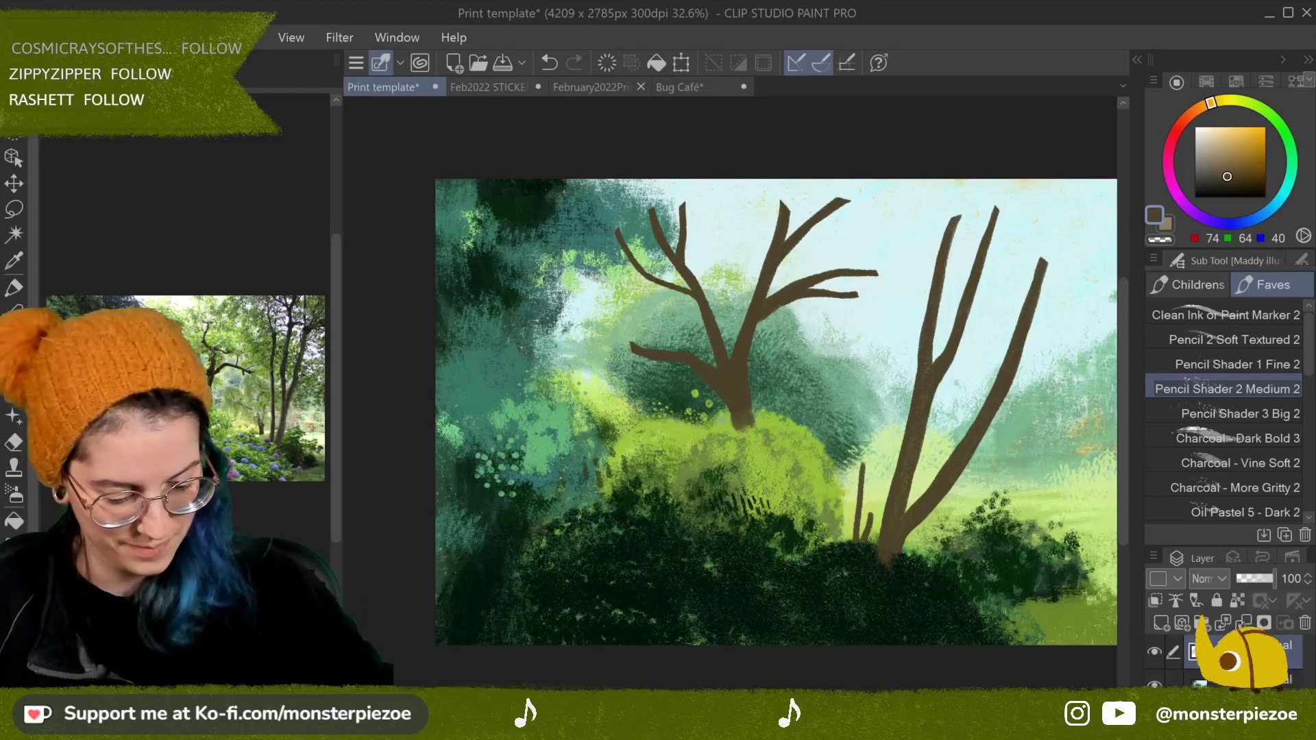
Step: Choose the Oil Pastel 5 - Dark 2 brush and near-black green (RGB 3, 20, 10), undoing the trial strokes over both tree bases
alt+click(770, 418)
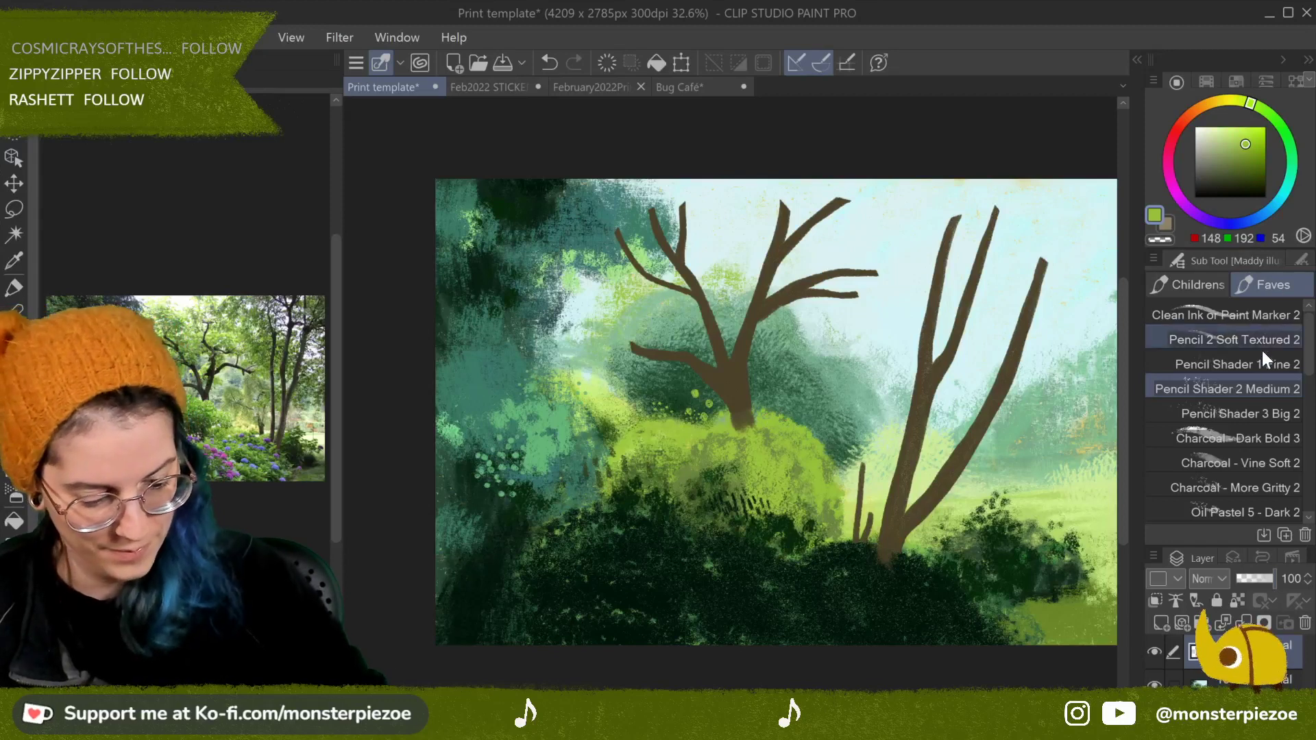
click(1266, 511)
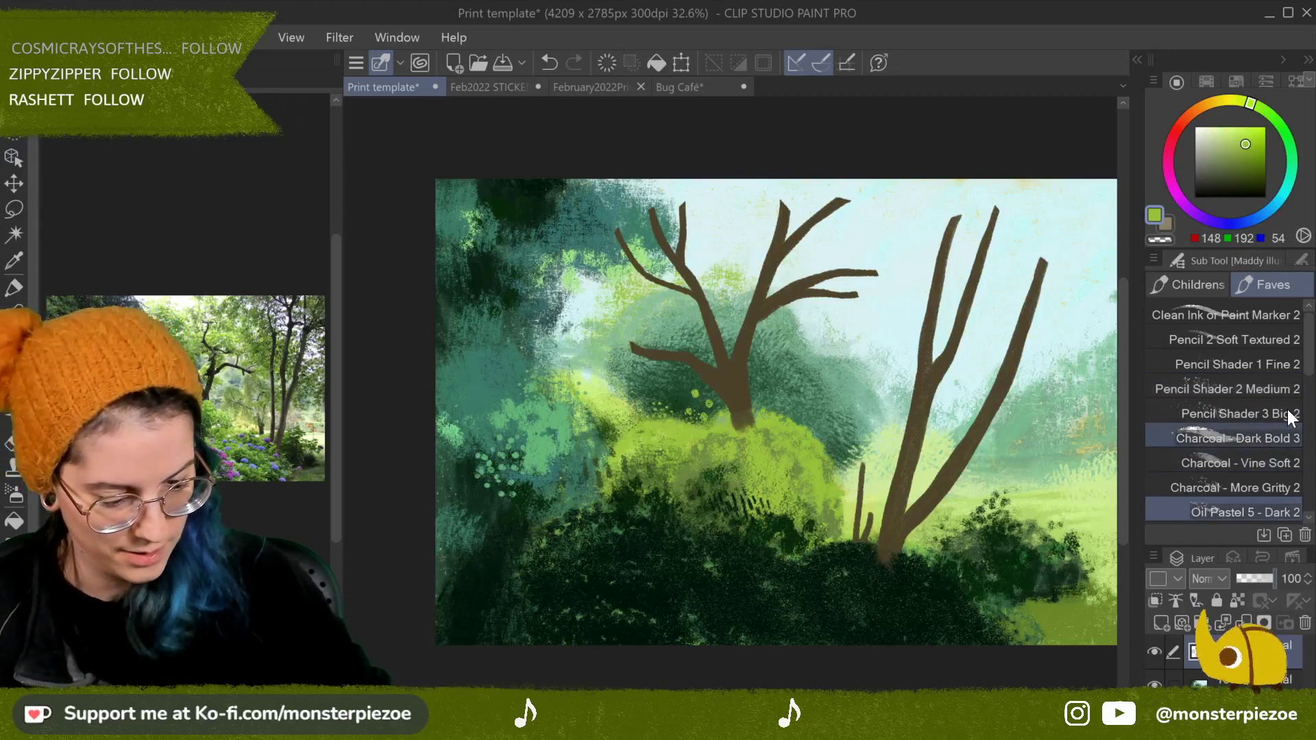
mouse_move(737, 433)
mouse_down()
mouse_move(780, 419)
mouse_move(746, 414)
mouse_up()
alt+click(893, 584)
mouse_move(889, 574)
mouse_down()
mouse_move(883, 558)
mouse_move(898, 556)
mouse_up()
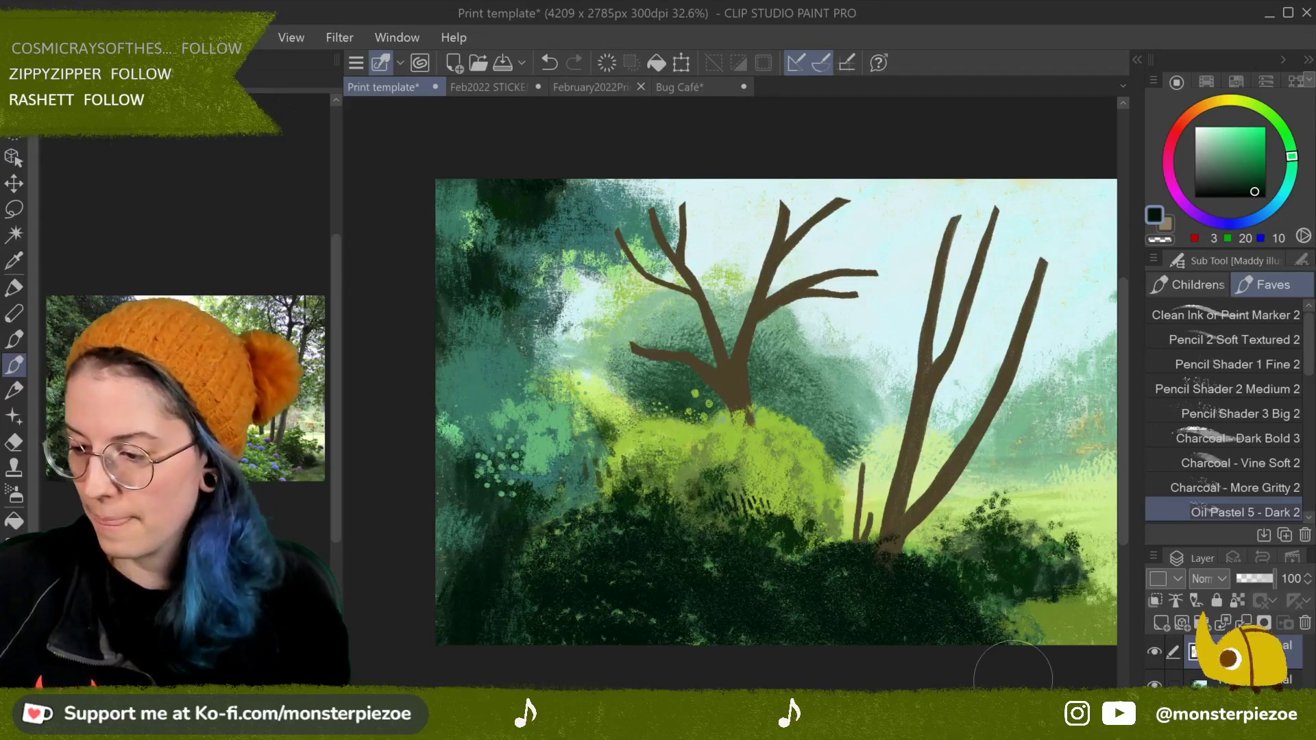
click(551, 63)
click(551, 64)
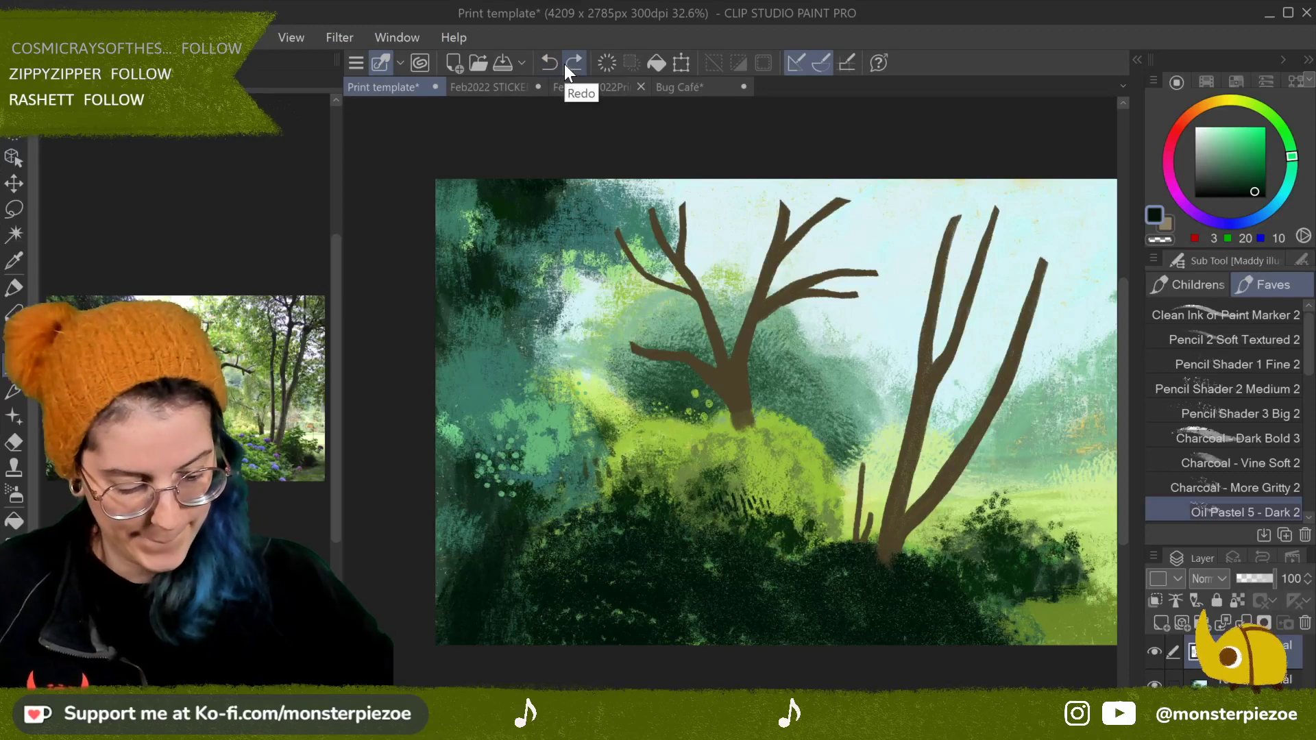
Step: Add a new layer and cover the tall tree's base with near-black green foliage using the Oil Pastel 5 - Dark 2 brush
click(1164, 623)
mouse_move(906, 564)
mouse_down()
mouse_move(888, 570)
mouse_move(866, 559)
mouse_move(903, 566)
mouse_up()
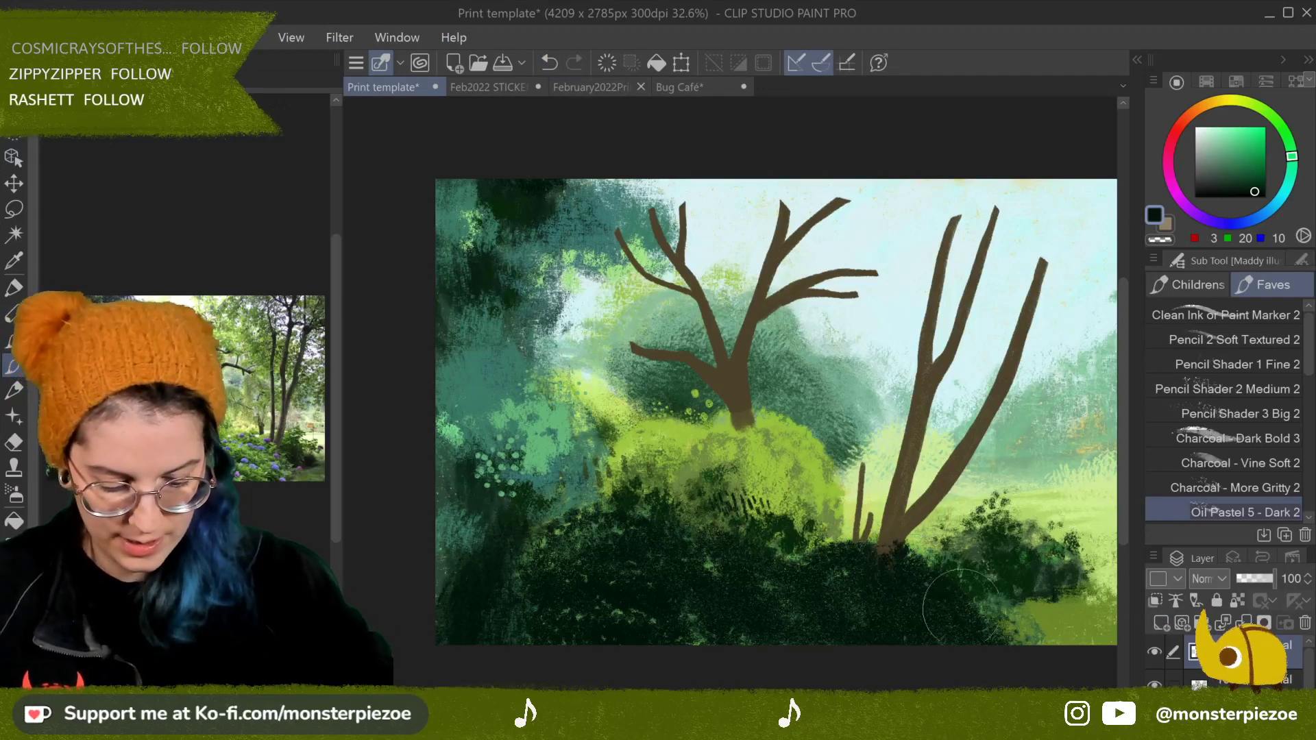
Step: Sample lime green (RGB 148, 192, 54) from the bush, undoing the trial strokes over the forked tree's base
click(1250, 680)
click(1249, 648)
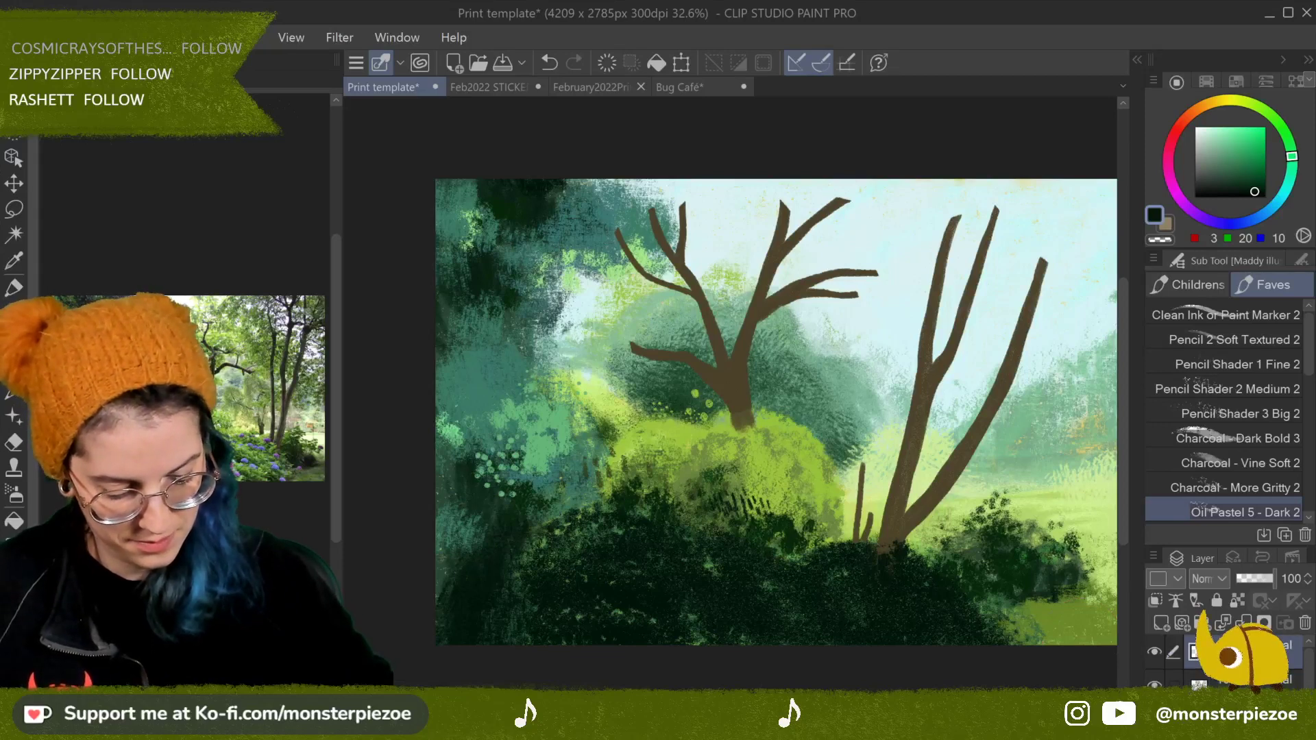
alt+click(809, 456)
alt+click(812, 454)
mouse_move(730, 429)
mouse_down()
mouse_move(756, 420)
mouse_move(800, 449)
mouse_up()
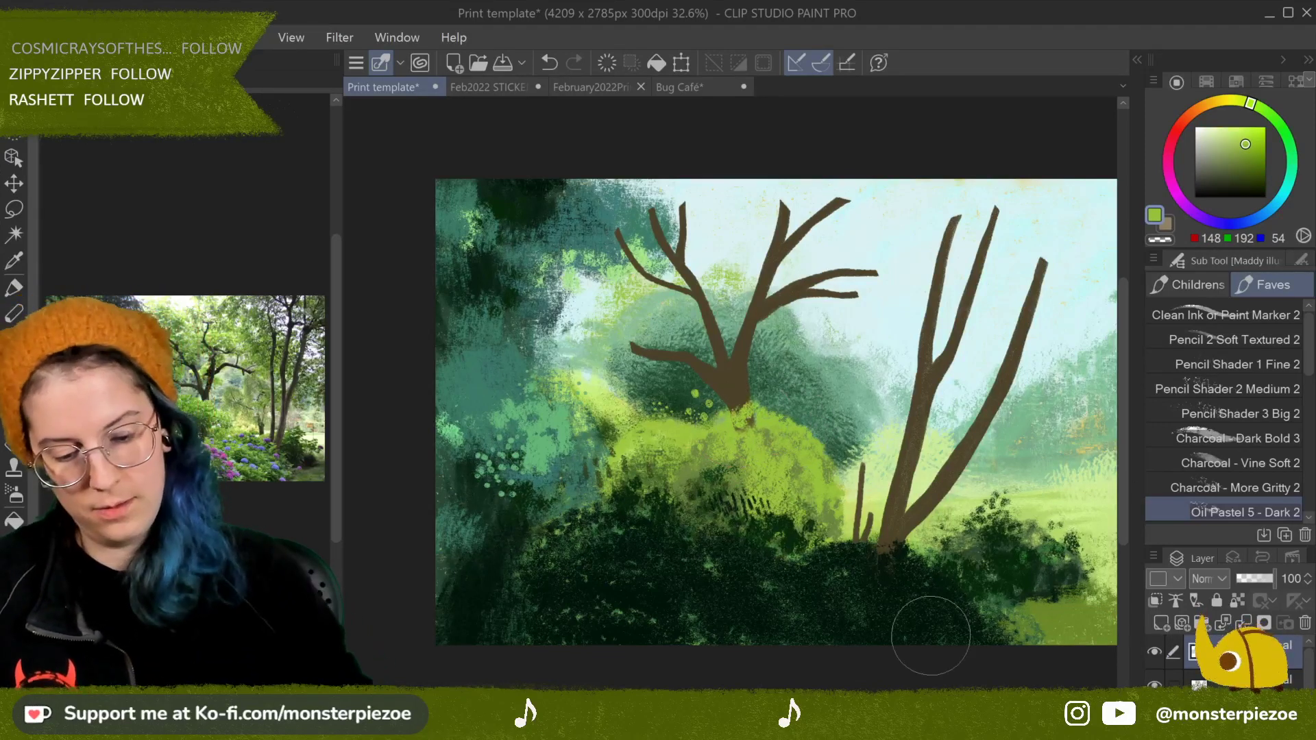
click(550, 63)
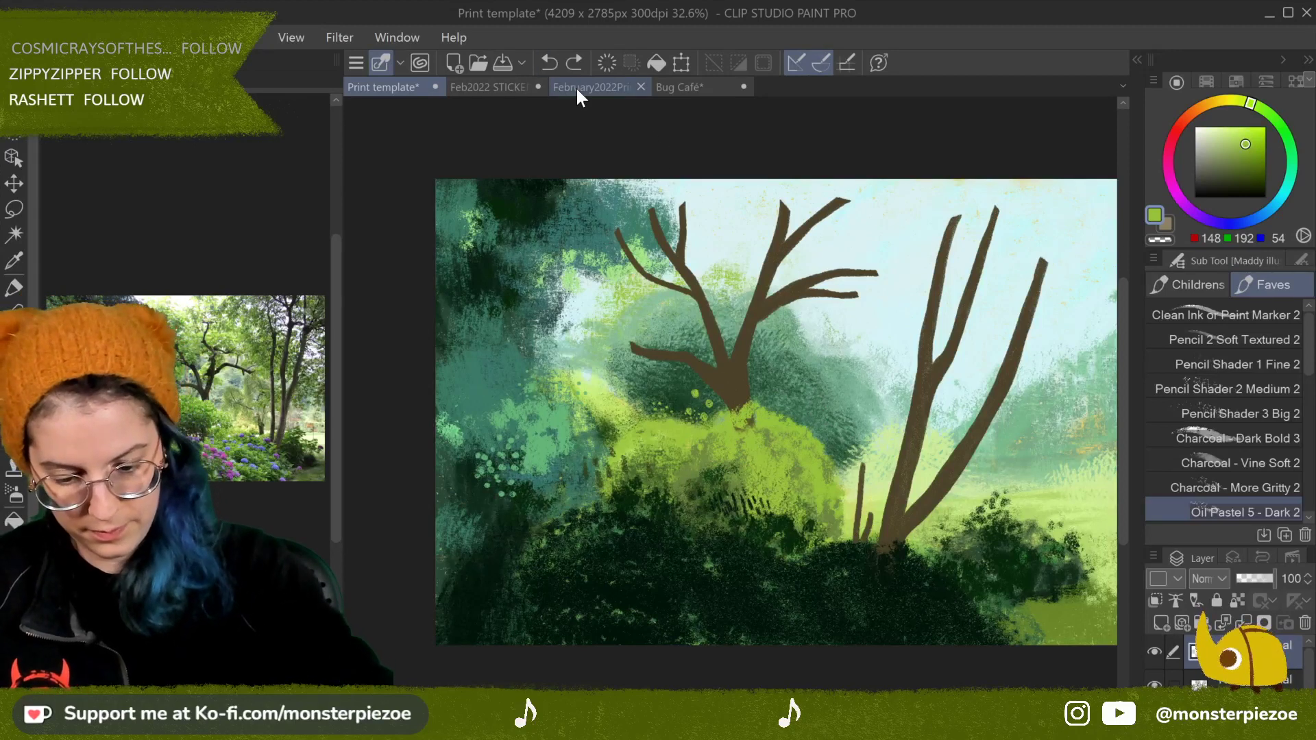
click(550, 62)
Step: Cover the forked tree's base with lime foliage, undoing the oversized stroke and repainting it with a smaller Oil Pastel 5 - Dark 2 brush
drag(733, 417, 772, 424)
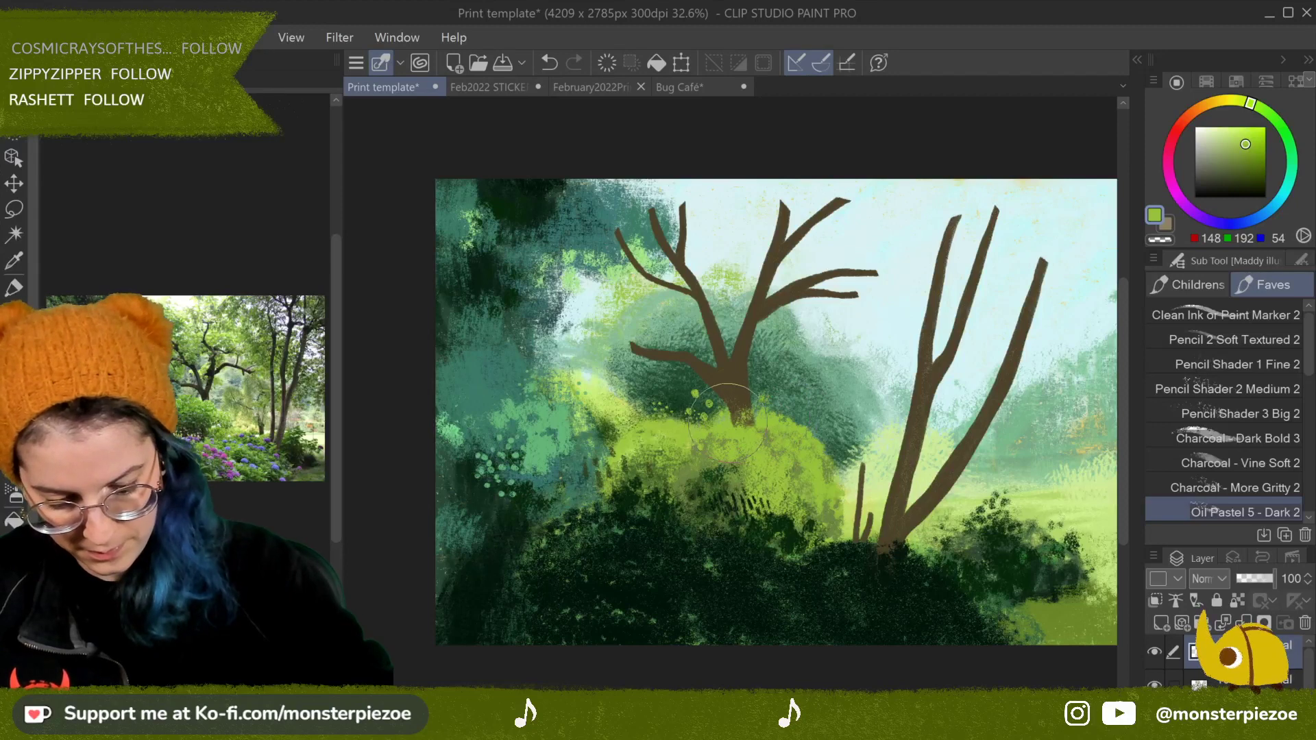
mouse_move(724, 431)
mouse_down()
mouse_move(752, 422)
mouse_move(776, 467)
mouse_up()
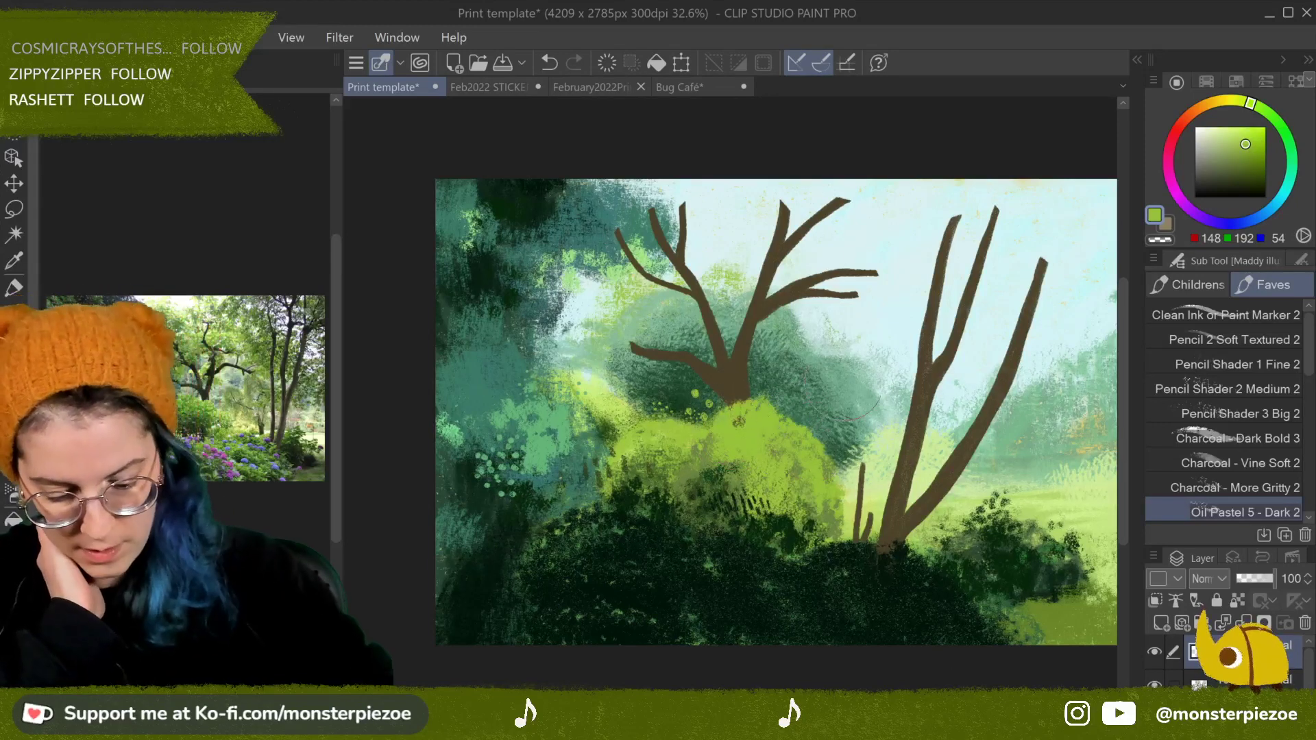
click(552, 65)
key(bracketleft)
key(bracketleft)
drag(745, 426, 737, 421)
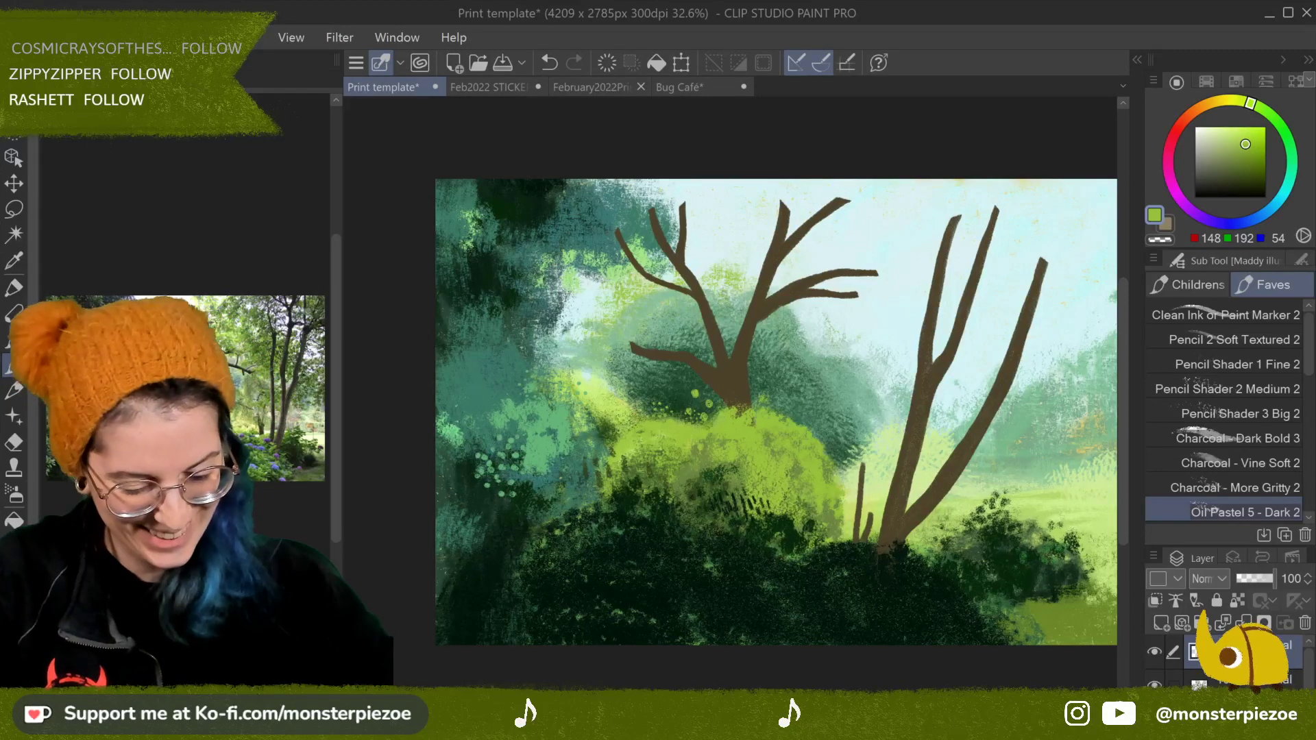
Step: Lock the transparent pixels of the tree layer and choose the Crayon Shader 2 brush
click(1290, 679)
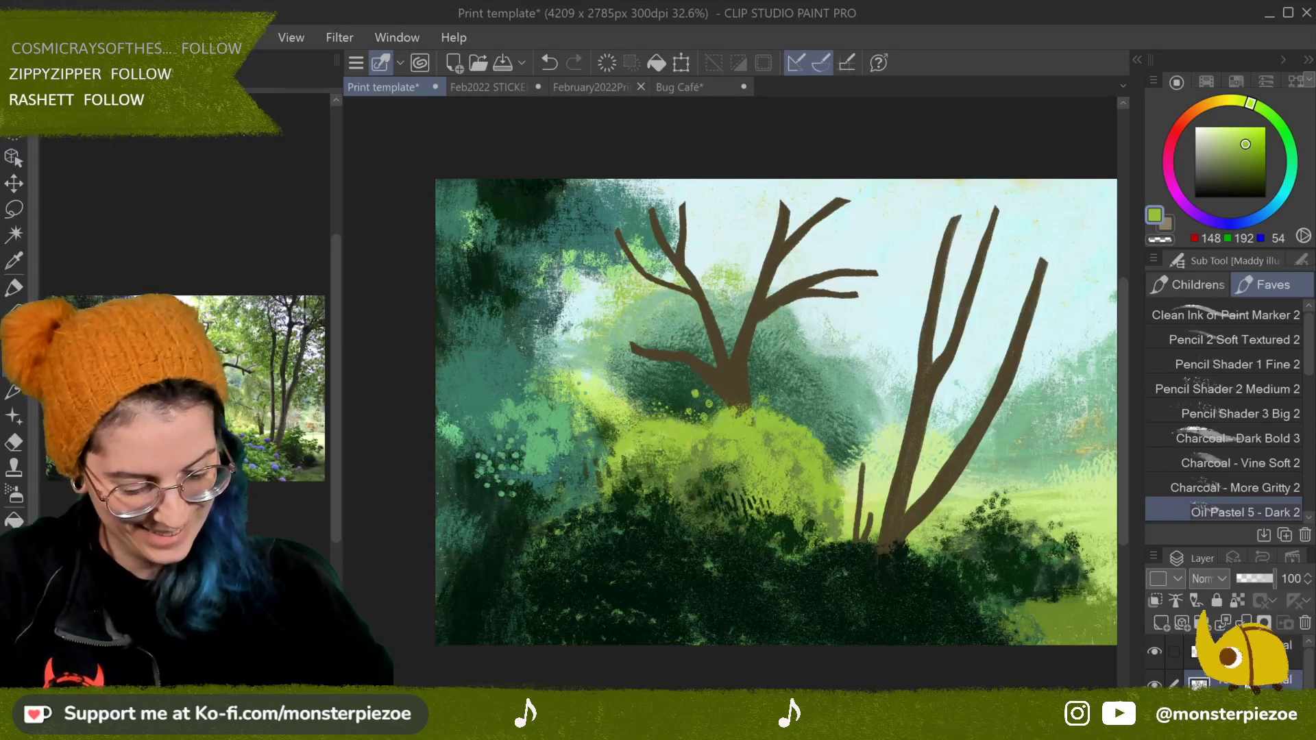
right_click(1248, 680)
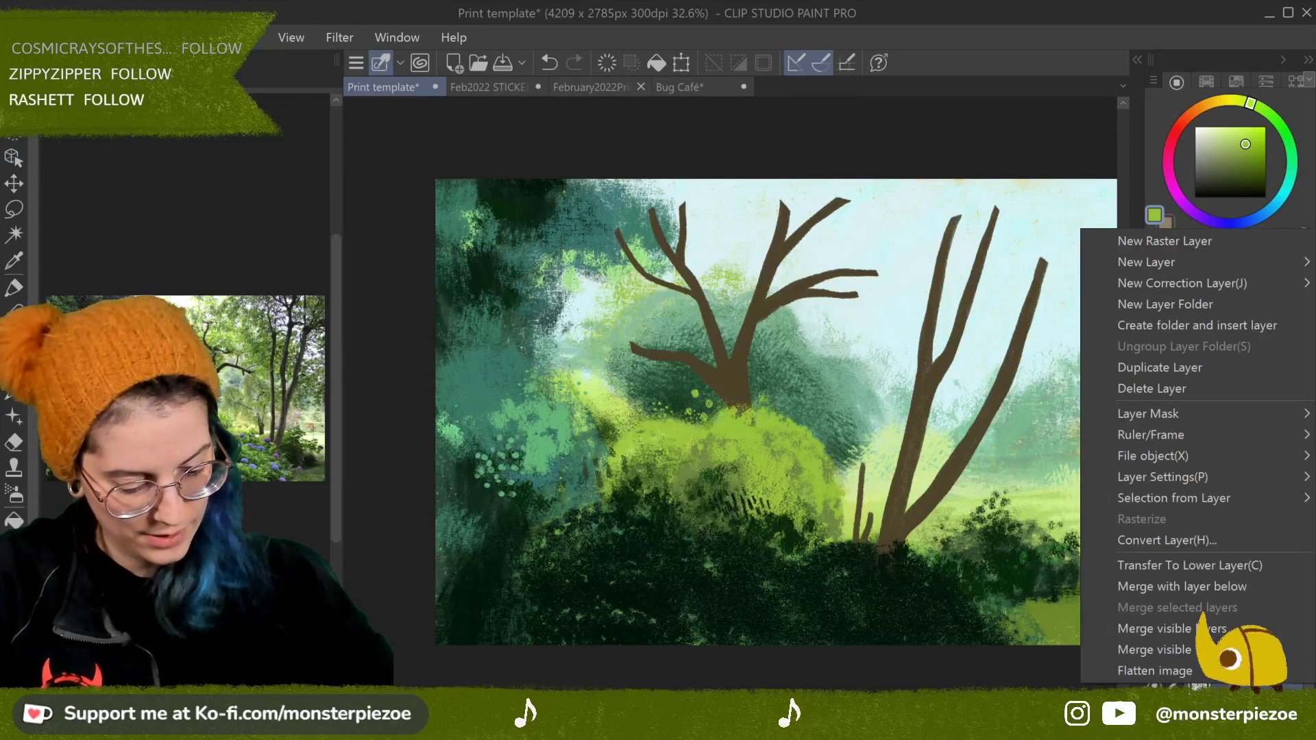
click(1234, 586)
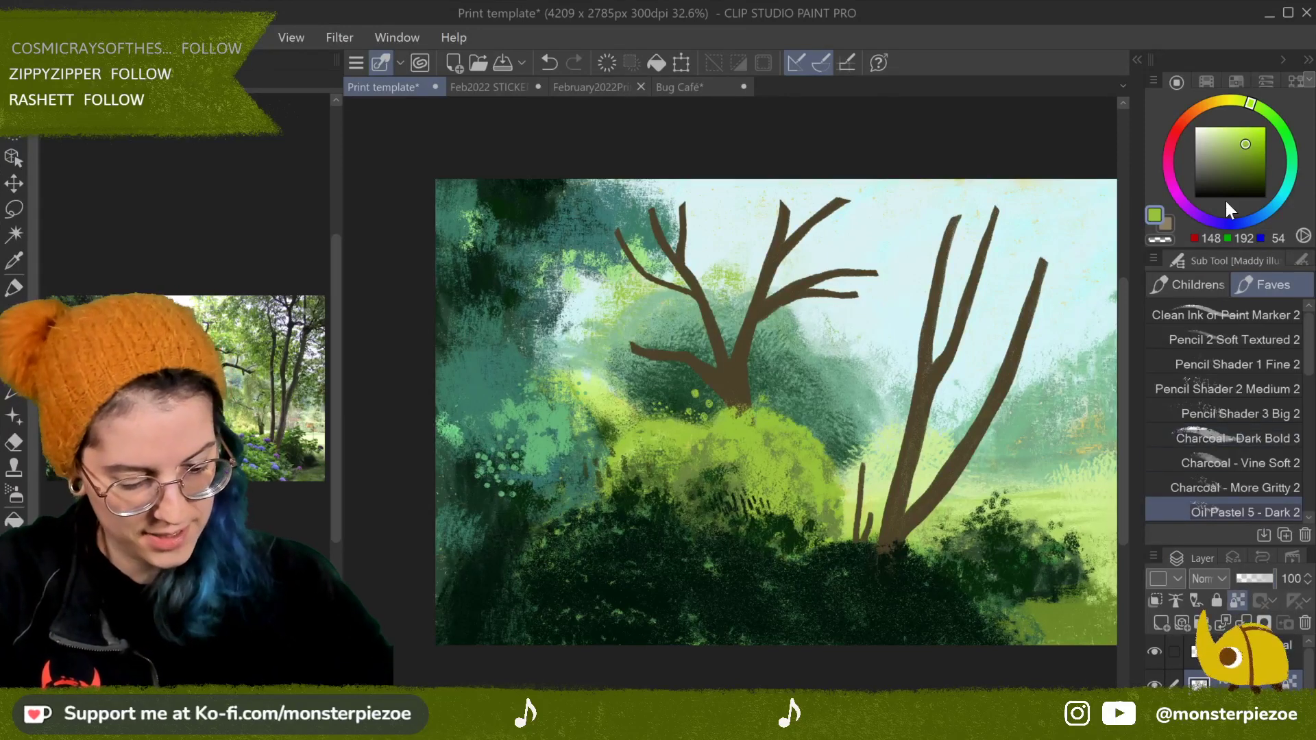
scroll(1294, 382, down, 5)
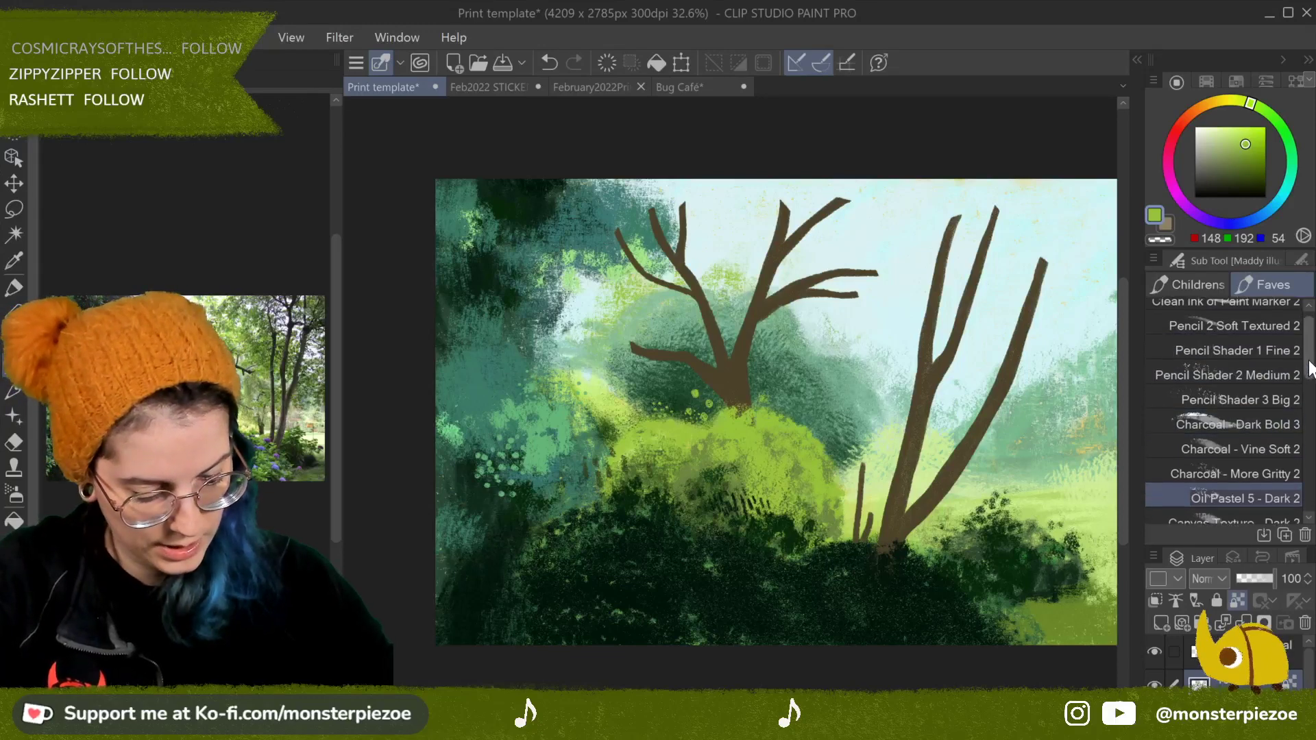
click(1275, 413)
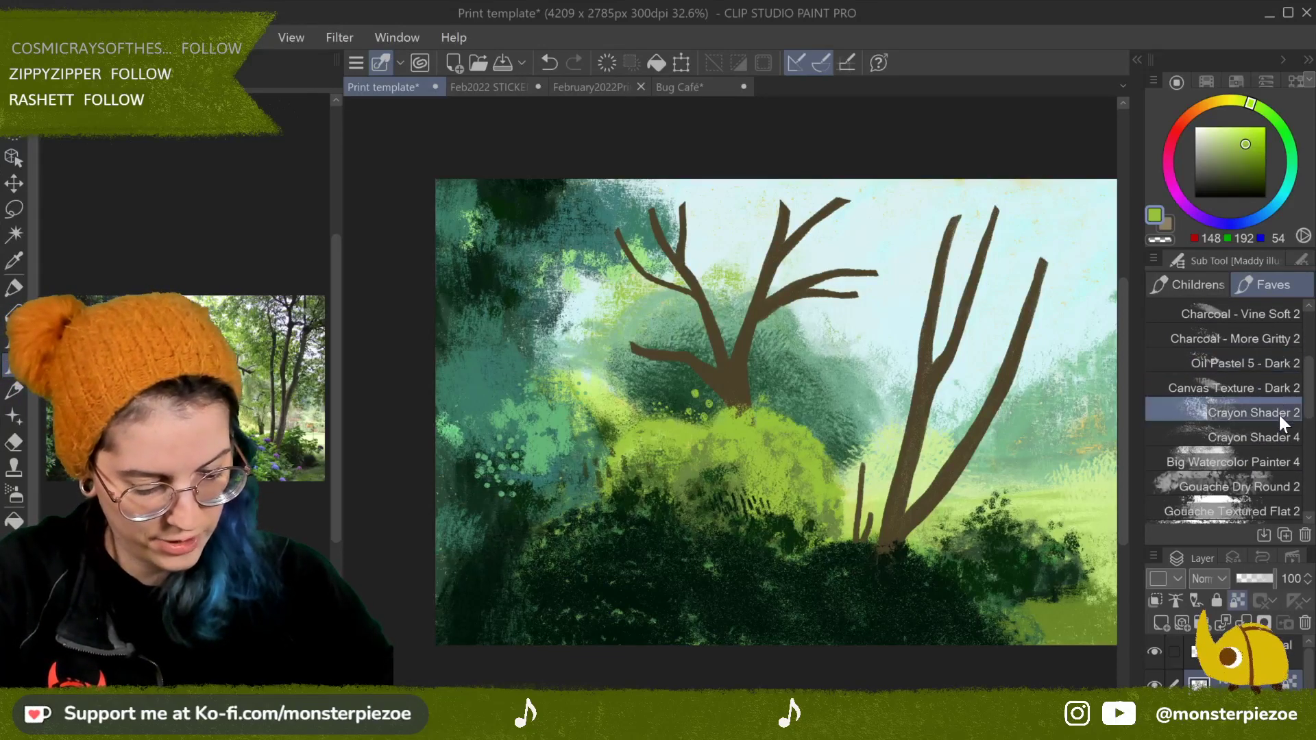
Step: Shade the trunks and branches of both trees with textured very dark brown (RGB 26, 15, 7) using an enlarged brush
click(1245, 181)
alt+click(961, 453)
alt+click(965, 452)
click(1246, 190)
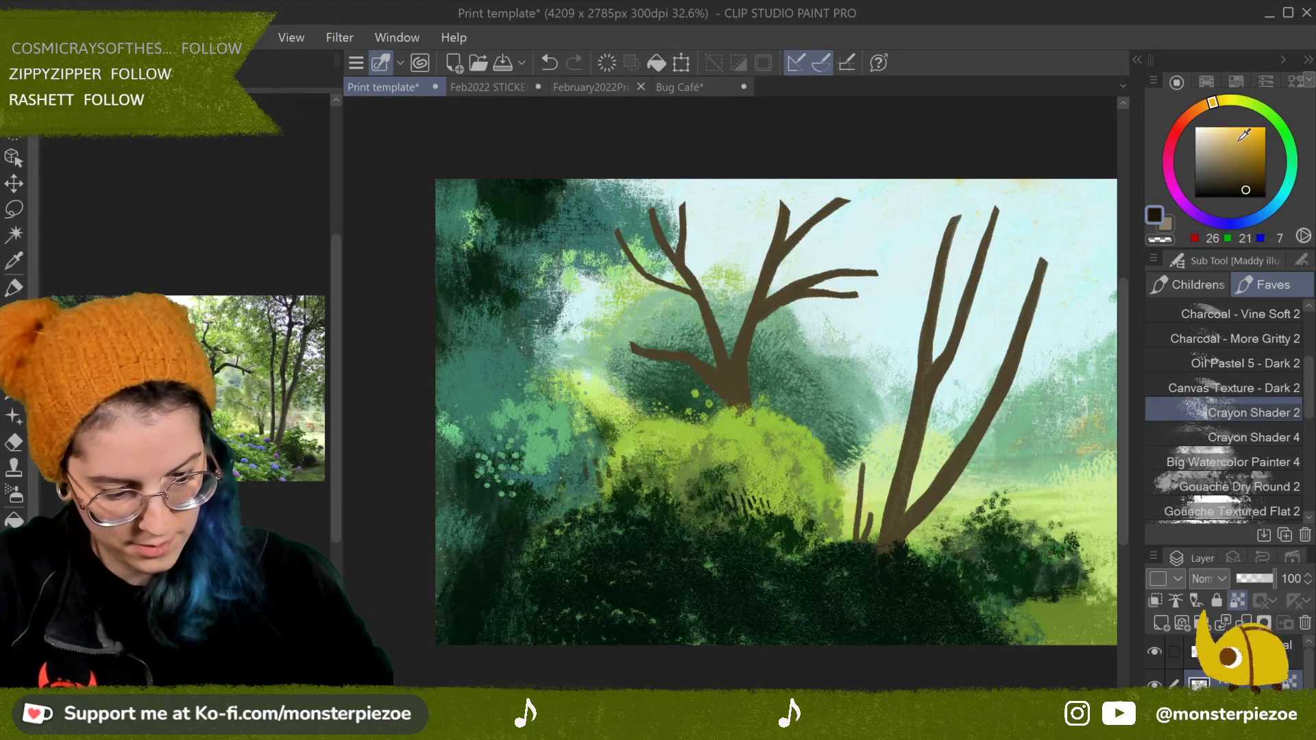
click(1196, 108)
key(])
key(])
key(])
key(])
key(])
key(])
key(])
key(])
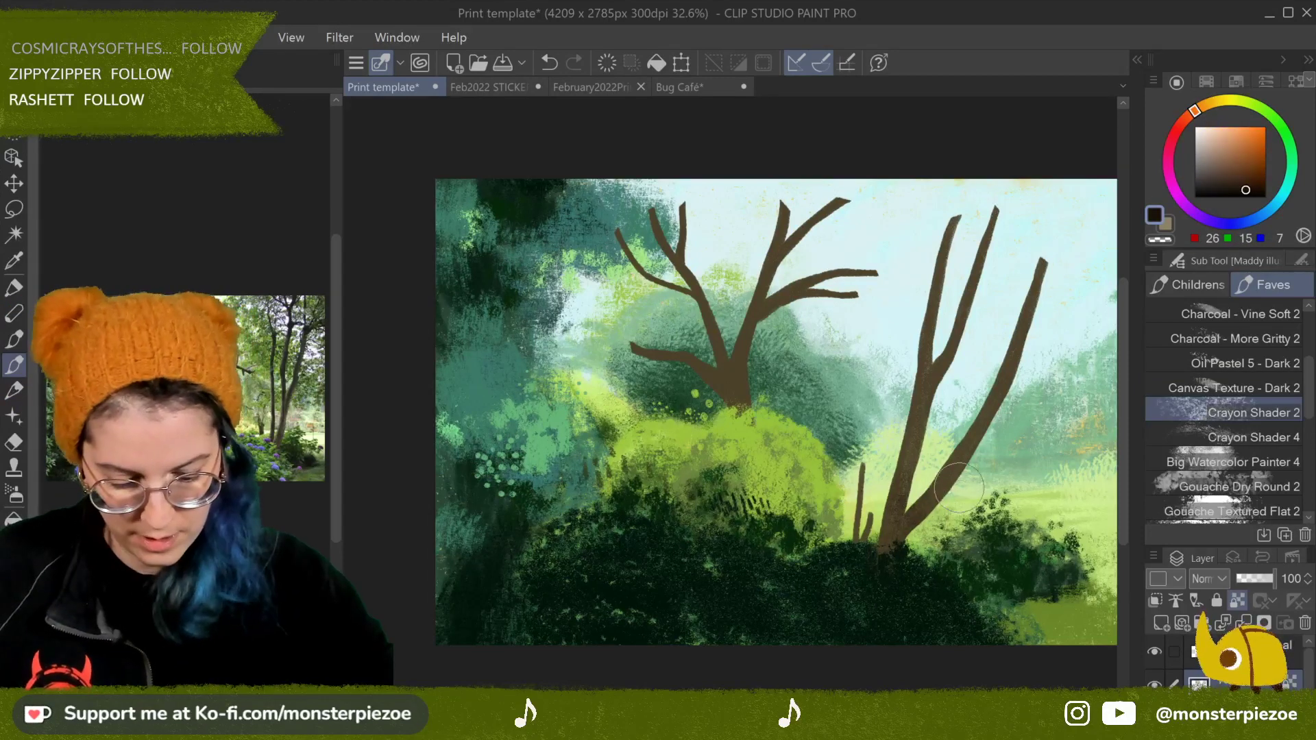
drag(891, 550, 939, 488)
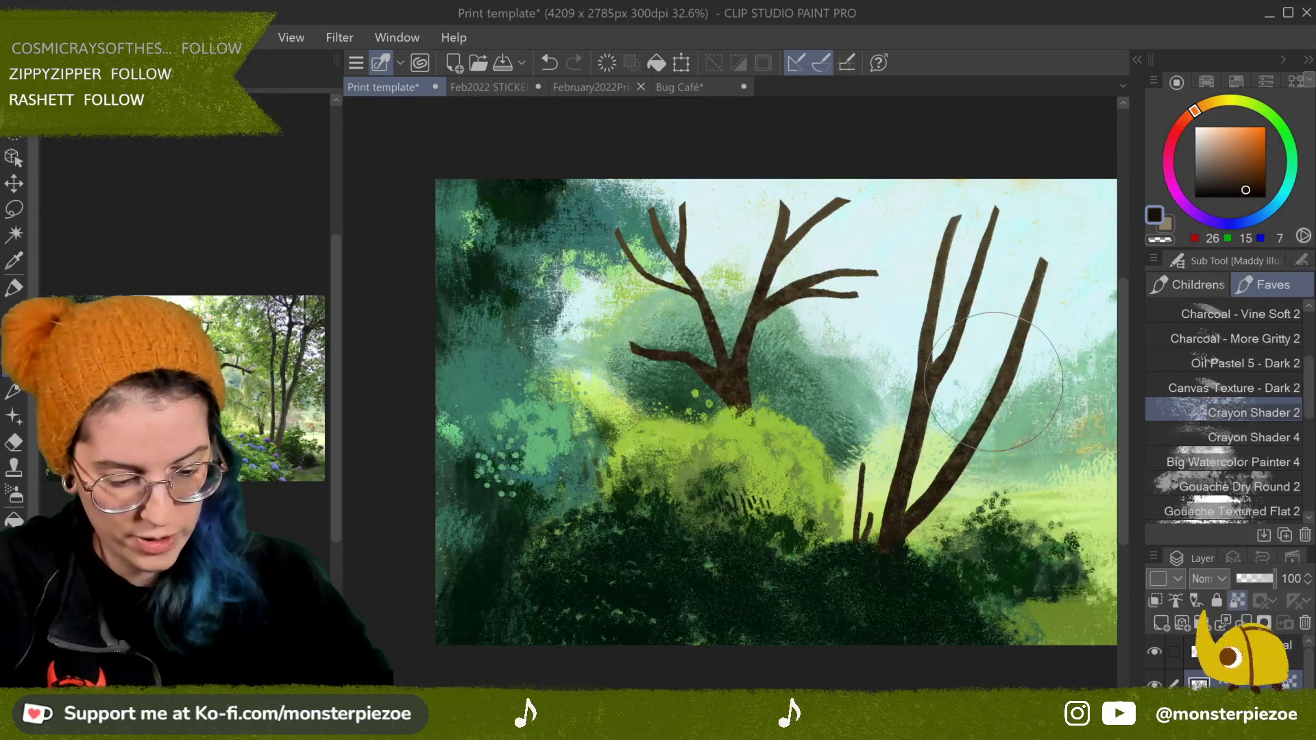
Step: Deepen the dark shading on the trees with the Gouache Textured Flat 2 brush and choose light brown (RGB 134, 107, 87)
click(1273, 433)
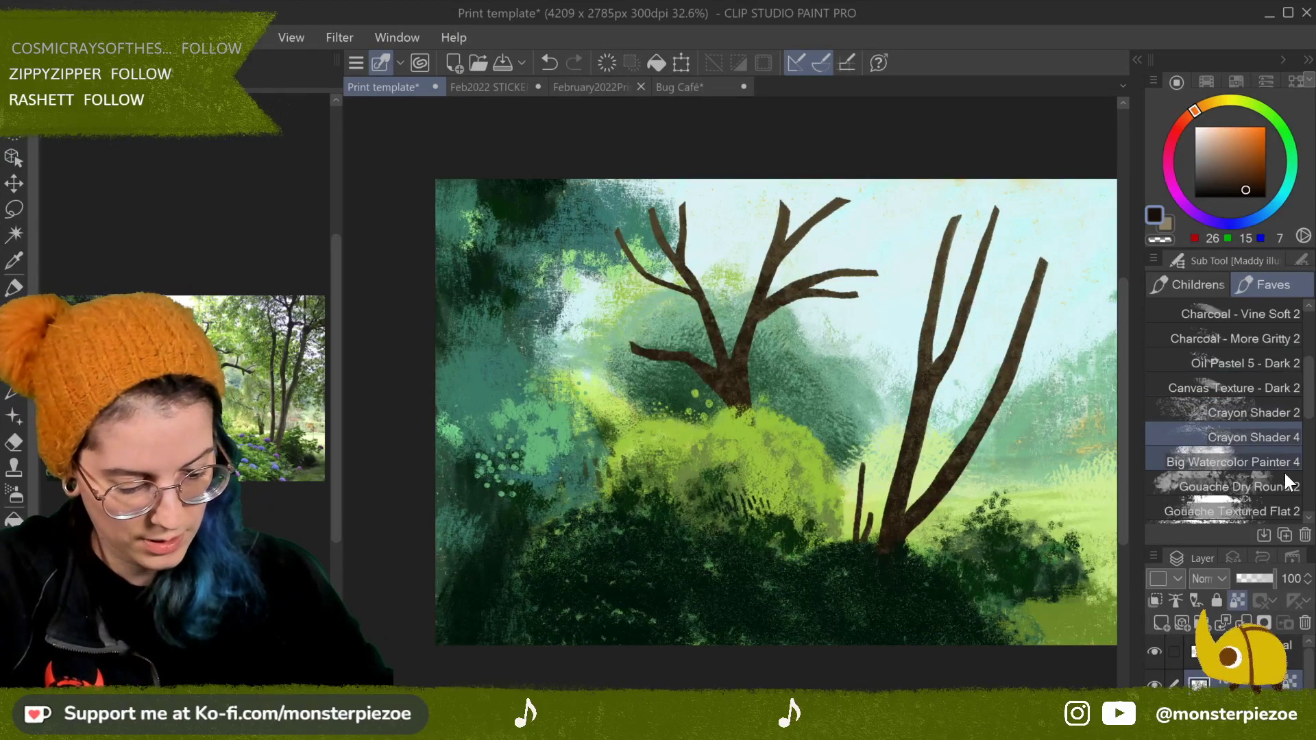
scroll(1289, 404, down, 3)
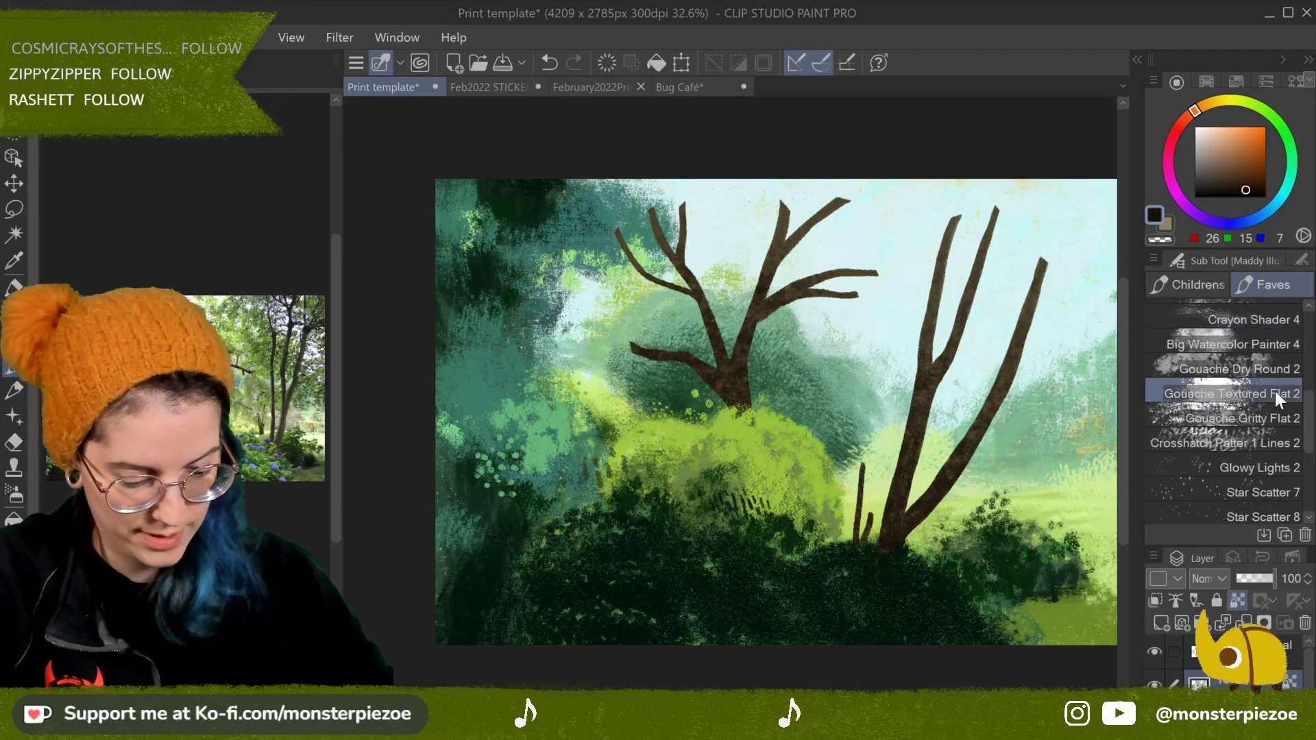
click(1275, 392)
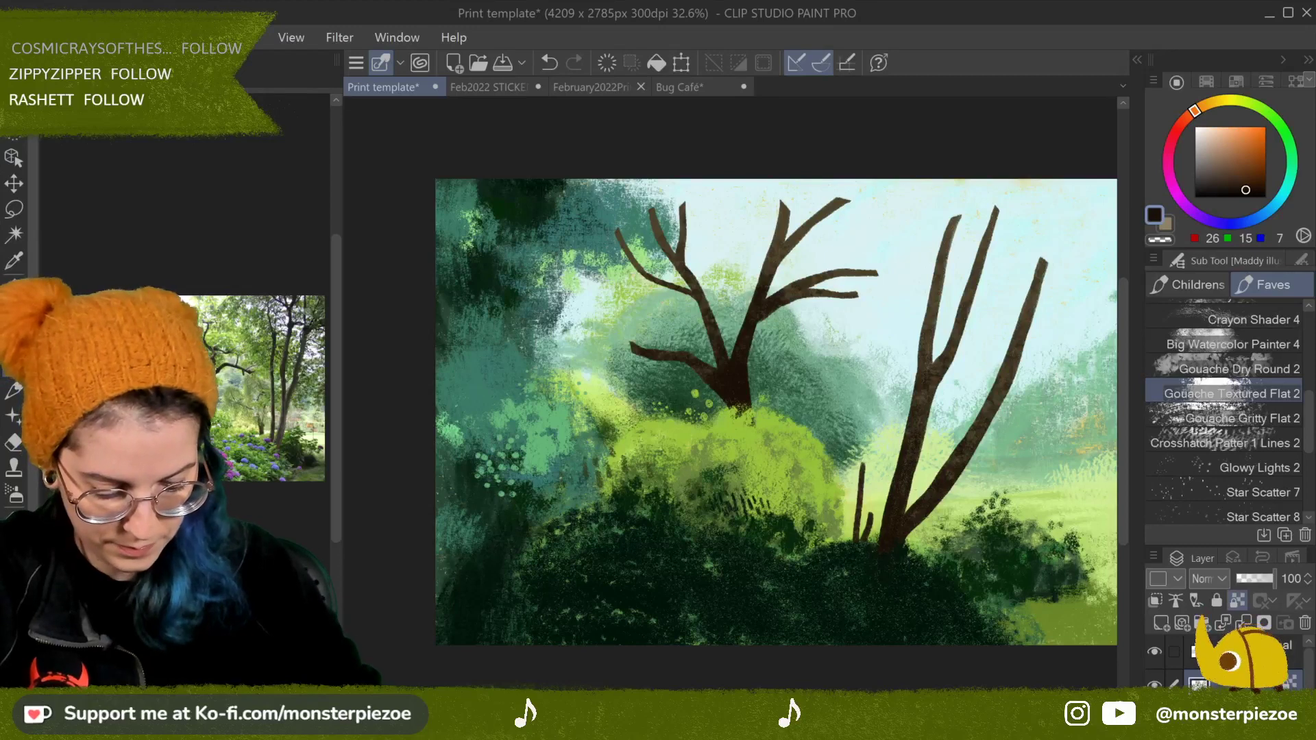
click(1226, 152)
click(1219, 160)
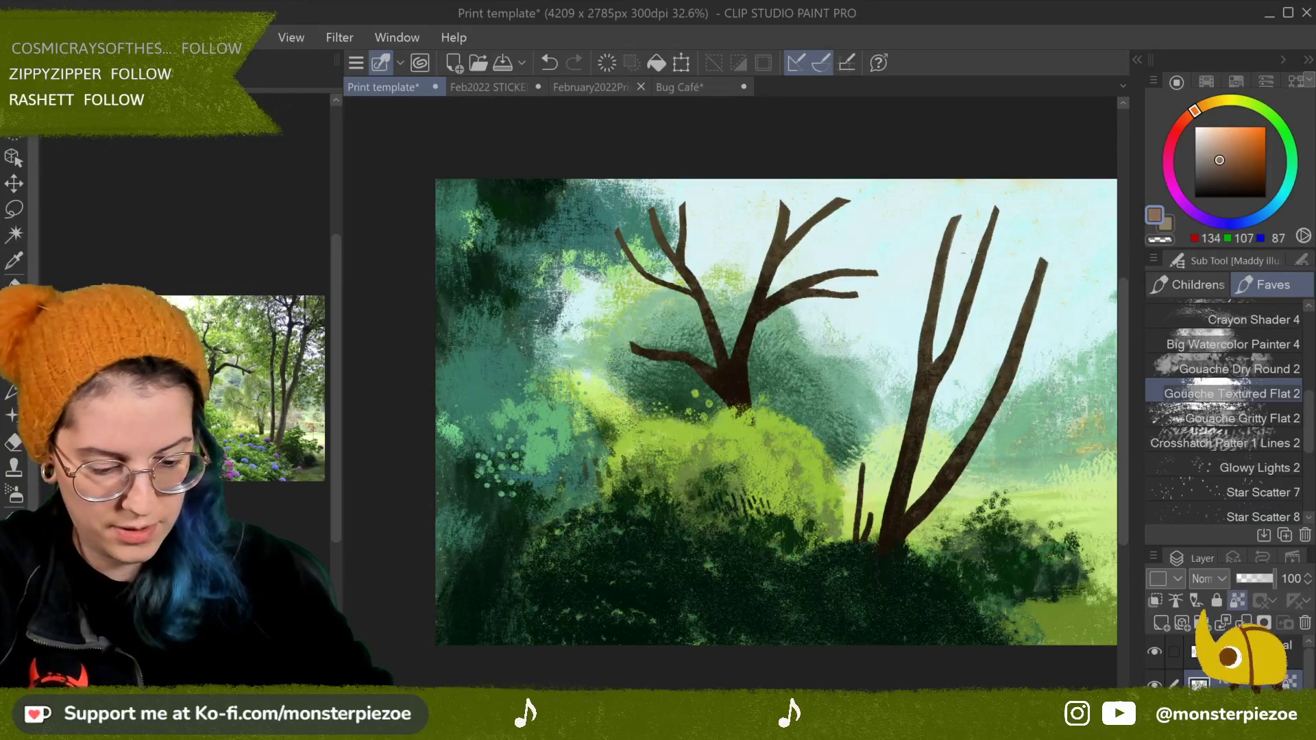
drag(1026, 340, 950, 472)
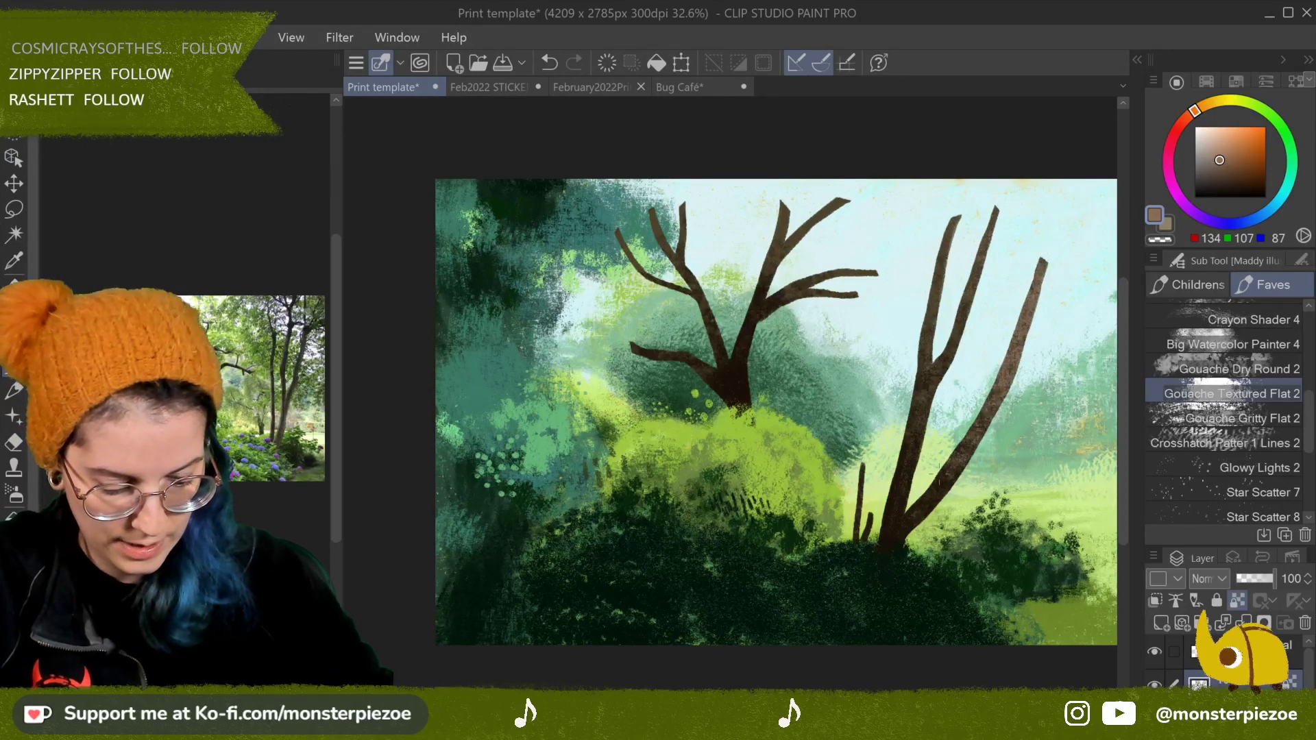
key(ctrl+z)
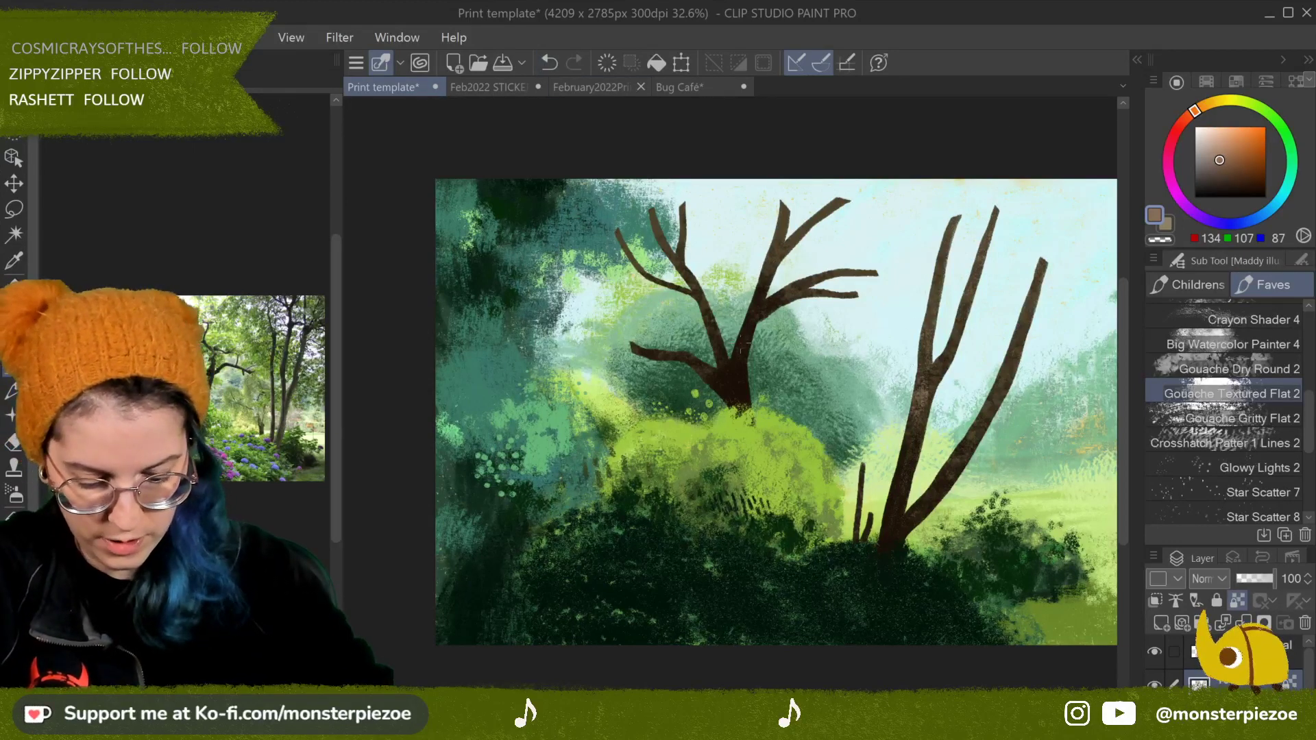
drag(741, 343, 817, 216)
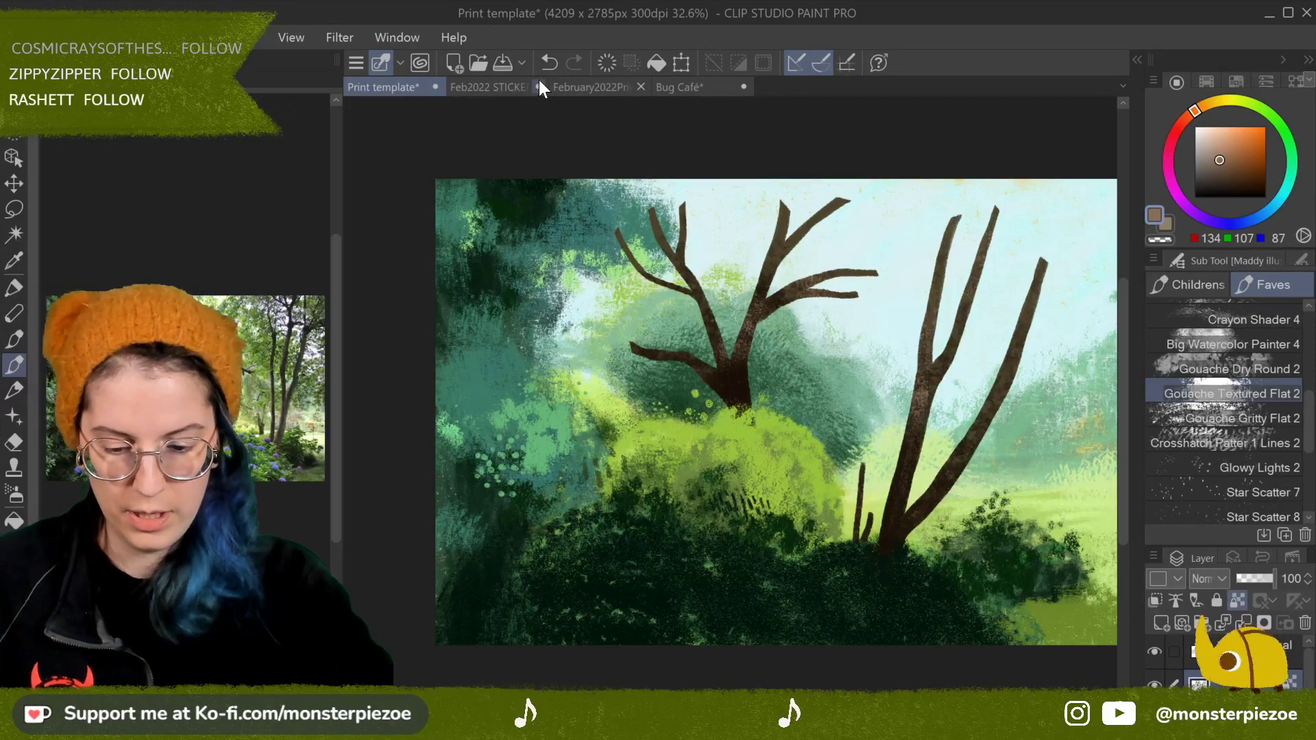
click(551, 63)
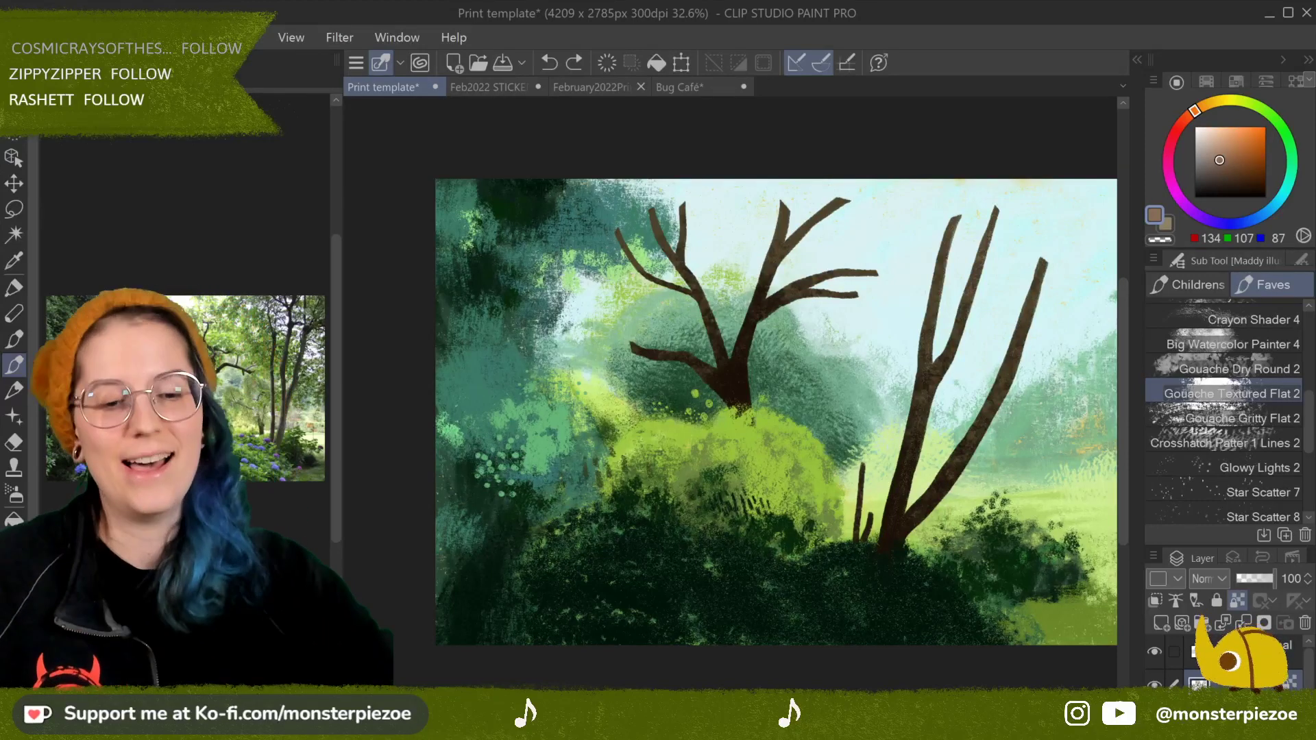
Step: Lighten the tall tree's paired branches and upper trunk with light brown, and enlarge the layer list
mouse_move(944, 266)
mouse_down()
mouse_move(896, 376)
mouse_move(975, 289)
mouse_up()
drag(953, 343, 902, 458)
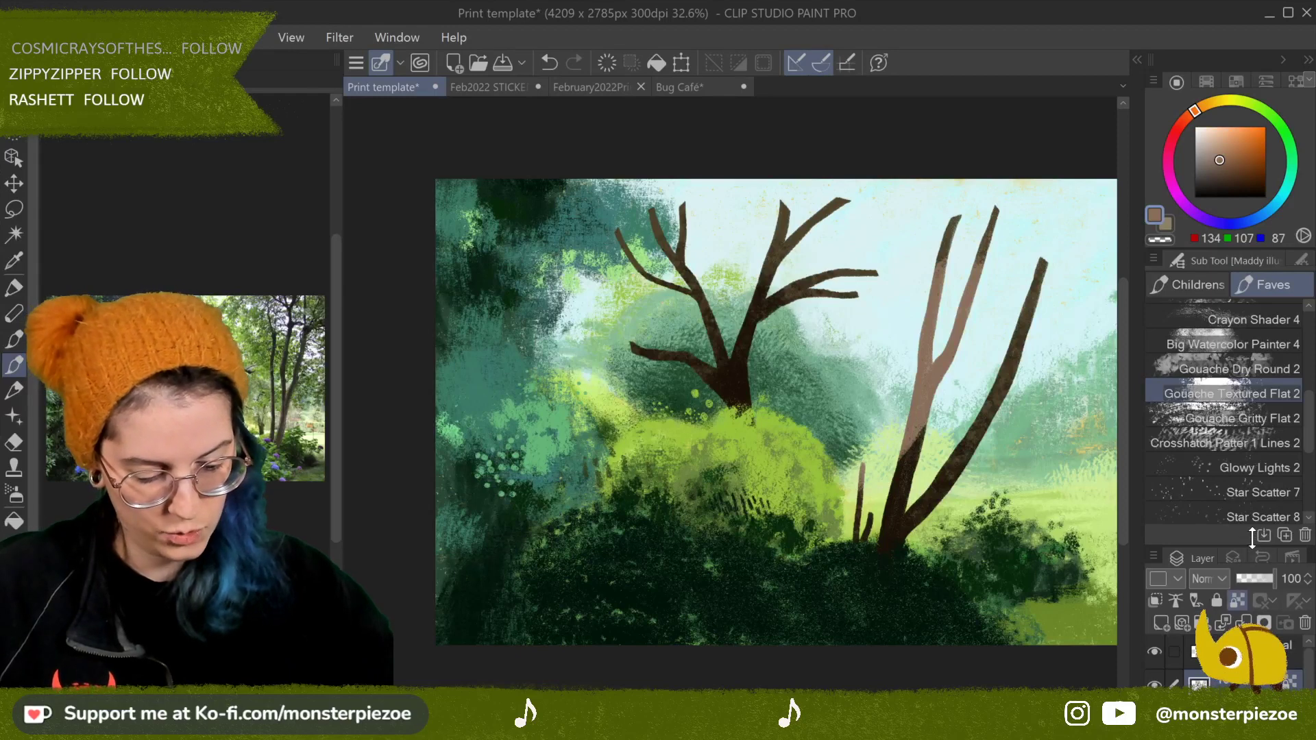
drag(1252, 538, 1252, 427)
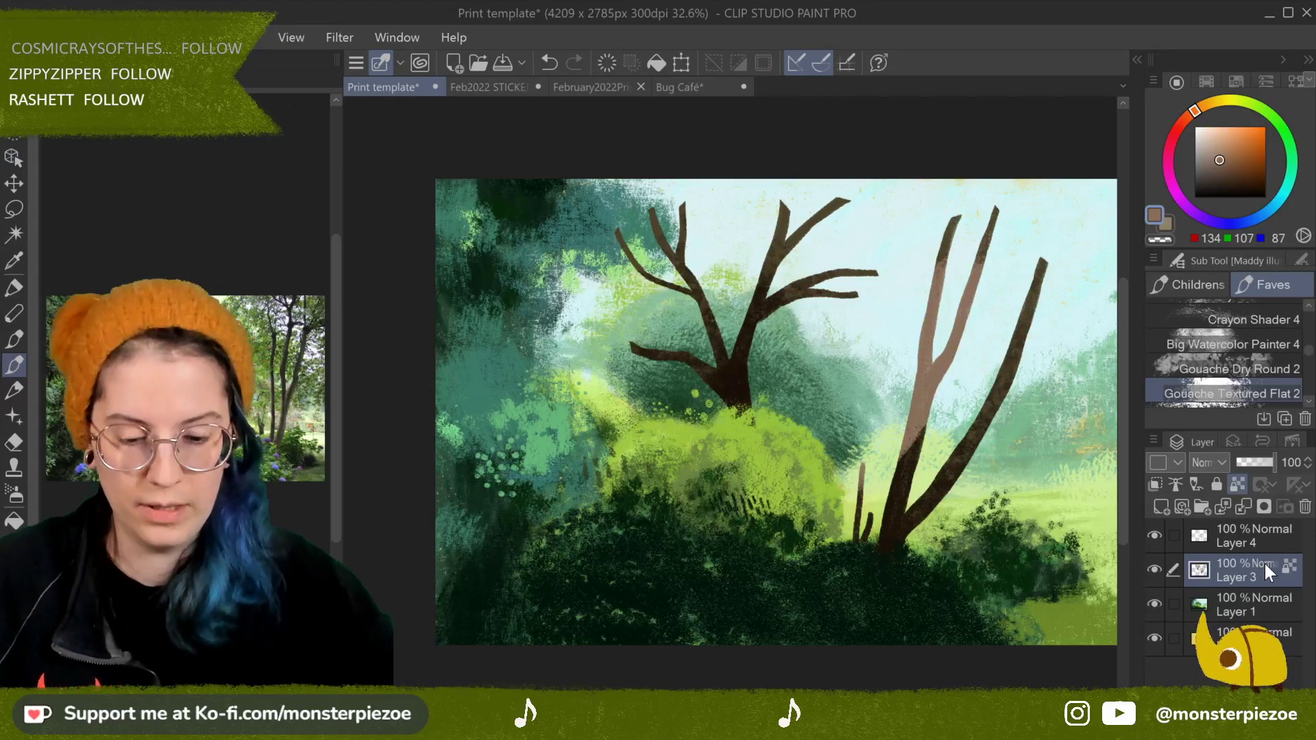
click(1208, 463)
click(1227, 301)
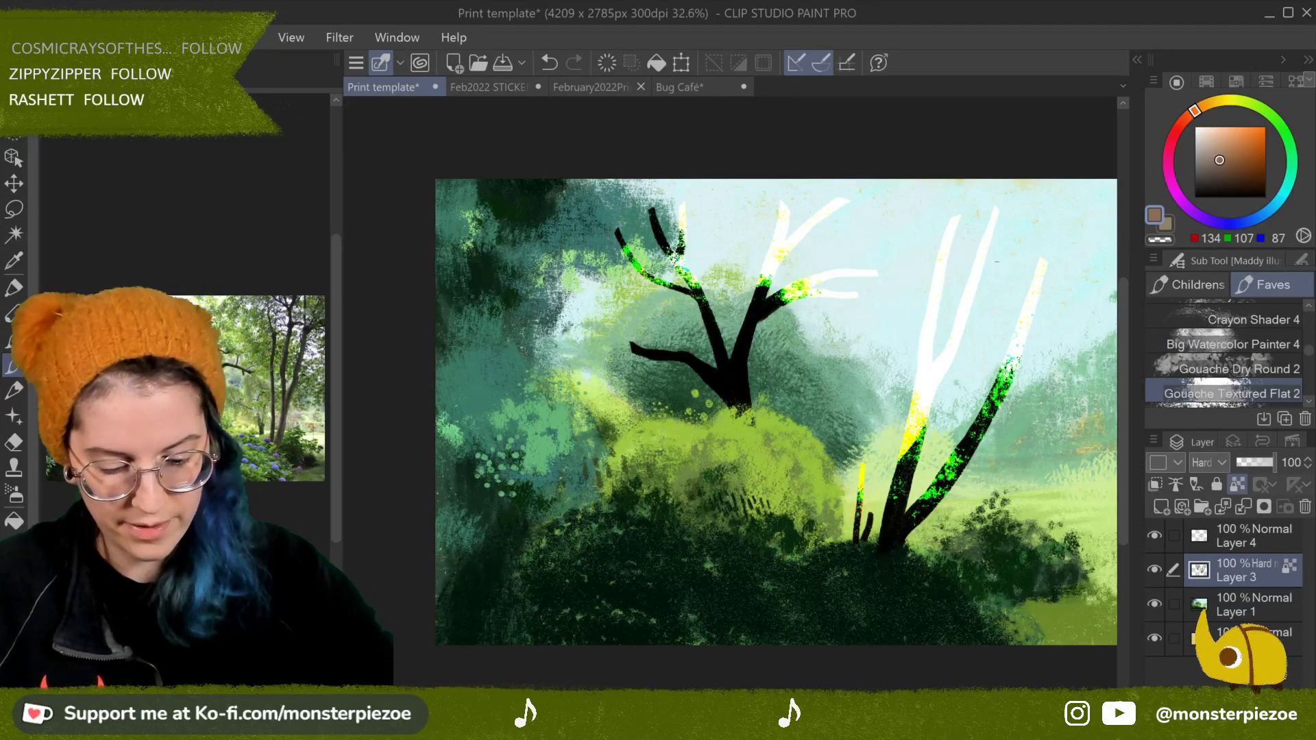
key(ctrl+z)
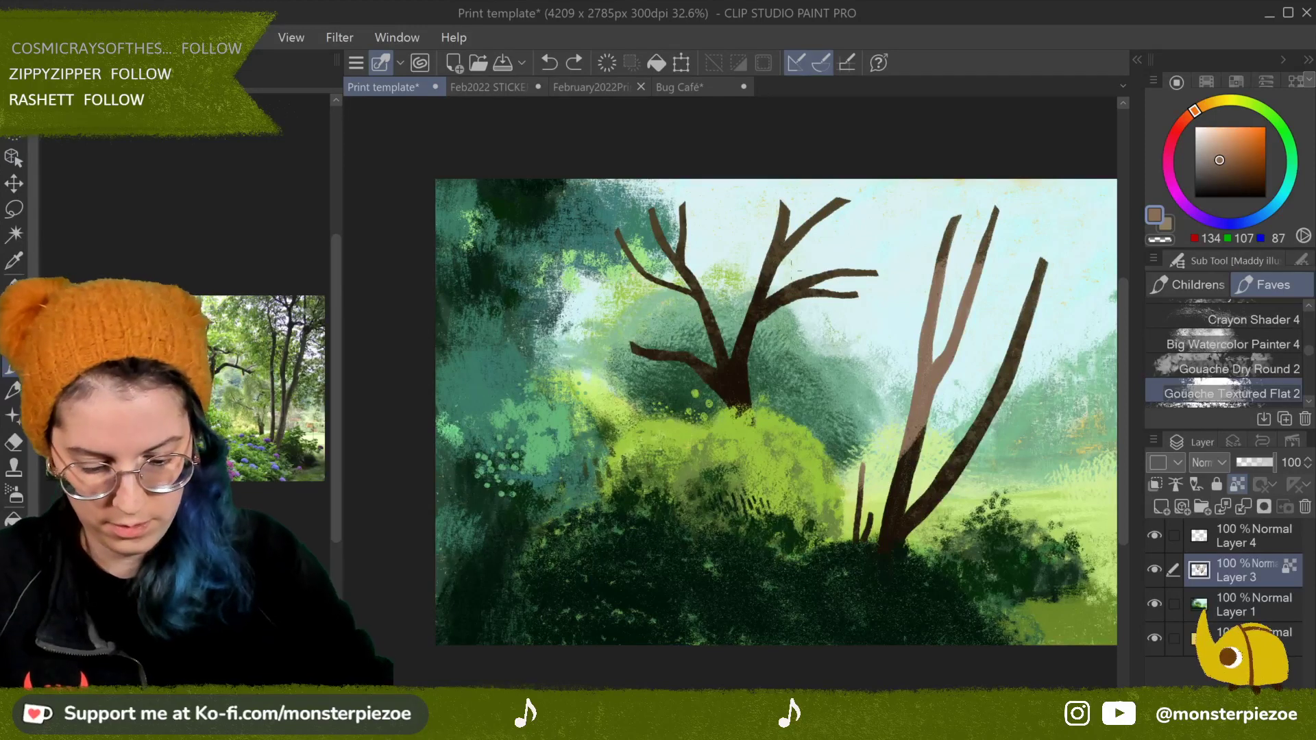
Step: Lighten the forked tree's outer branches and the tall tree's outermost tip with light brown, undoing the stroke on the central trunk
mouse_move(792, 230)
mouse_down()
mouse_move(890, 362)
mouse_move(837, 206)
mouse_move(807, 191)
mouse_move(877, 270)
mouse_up()
drag(773, 288, 741, 351)
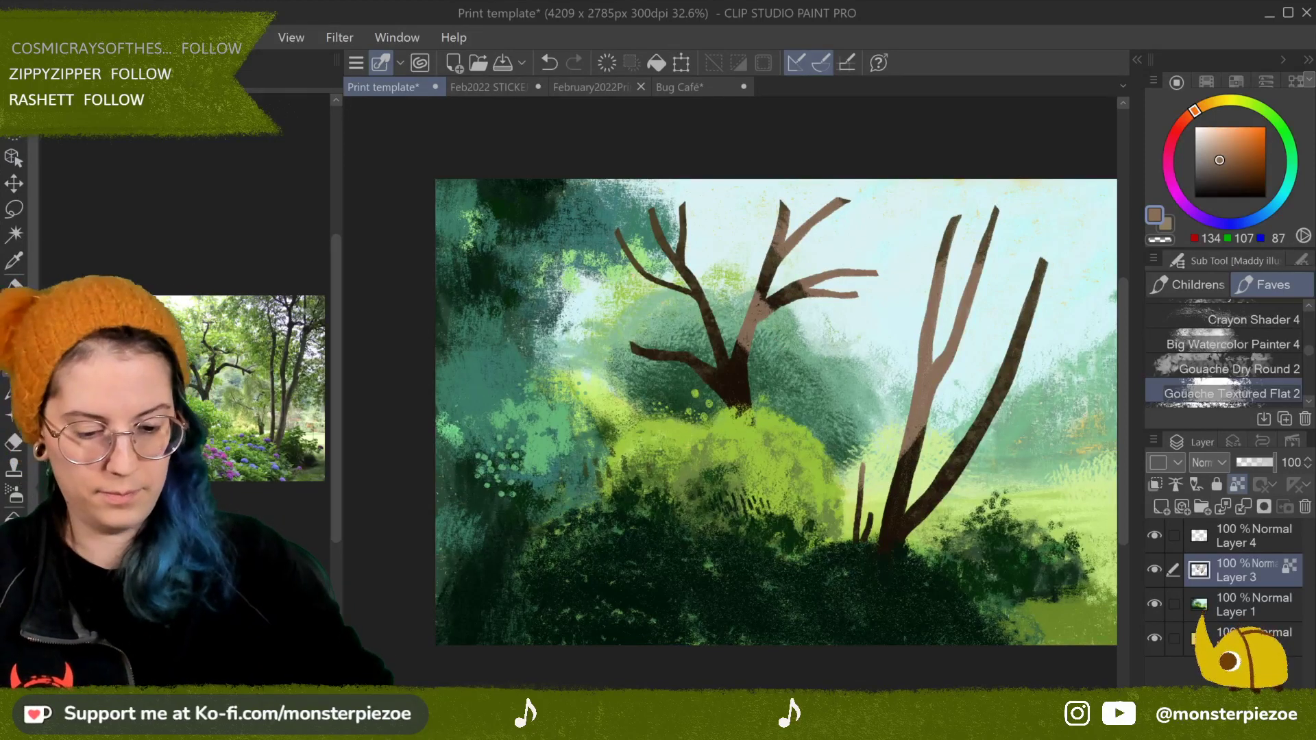
click(546, 61)
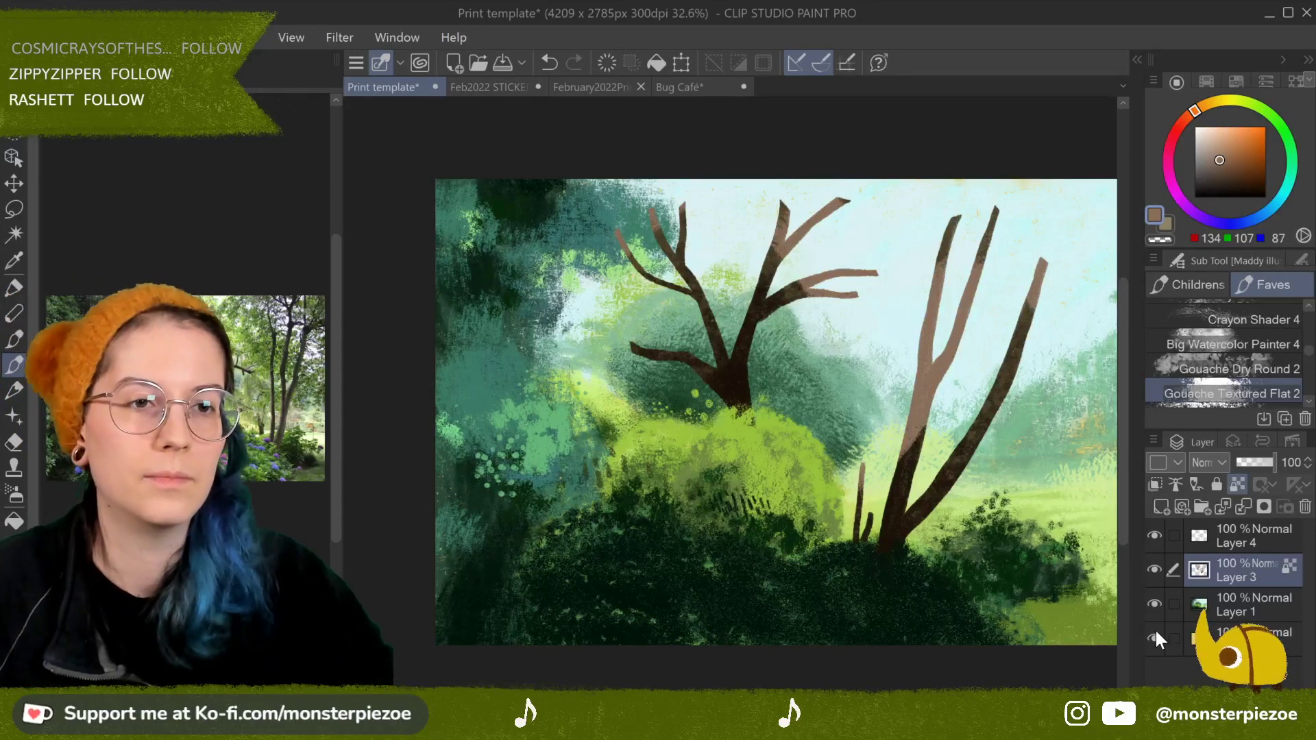
Step: Add a new layer directly above the tree layer and choose the Oil Pastel 5 - Dark 2 brush
scroll(925, 436, down, 1)
scroll(812, 416, down, 1)
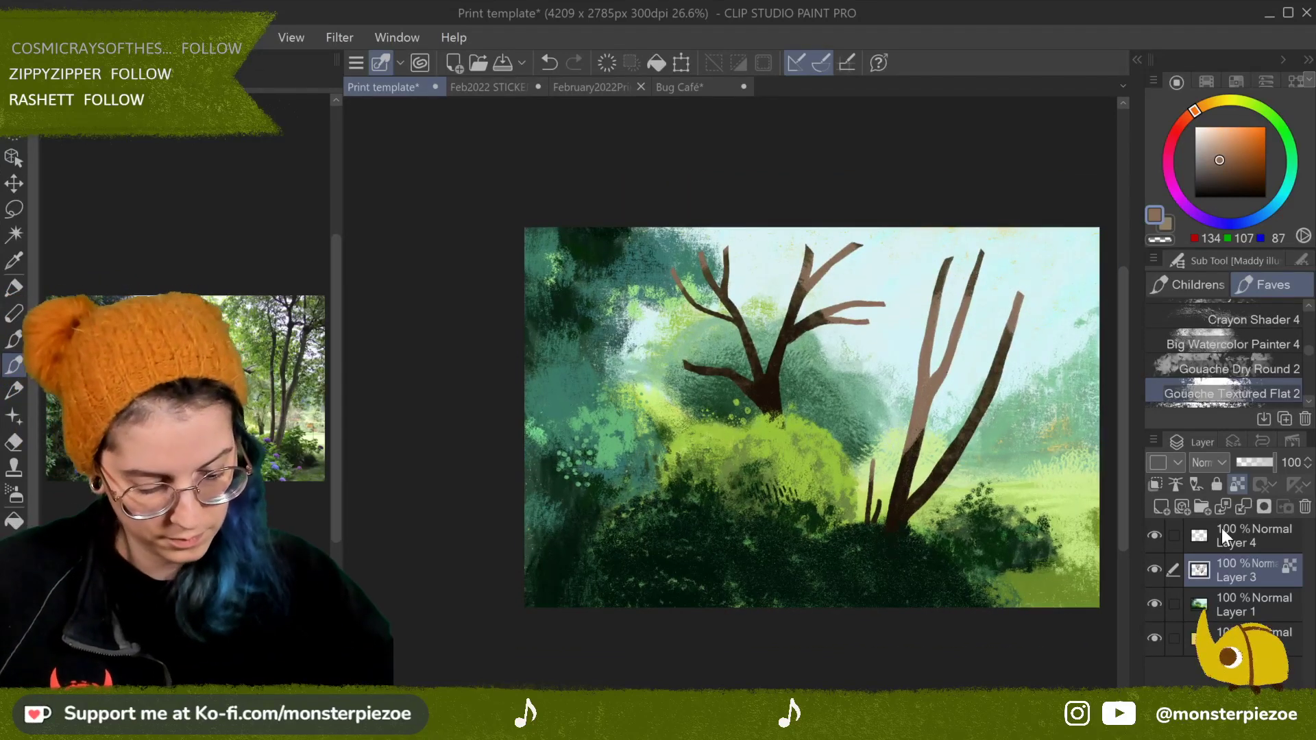
click(1160, 507)
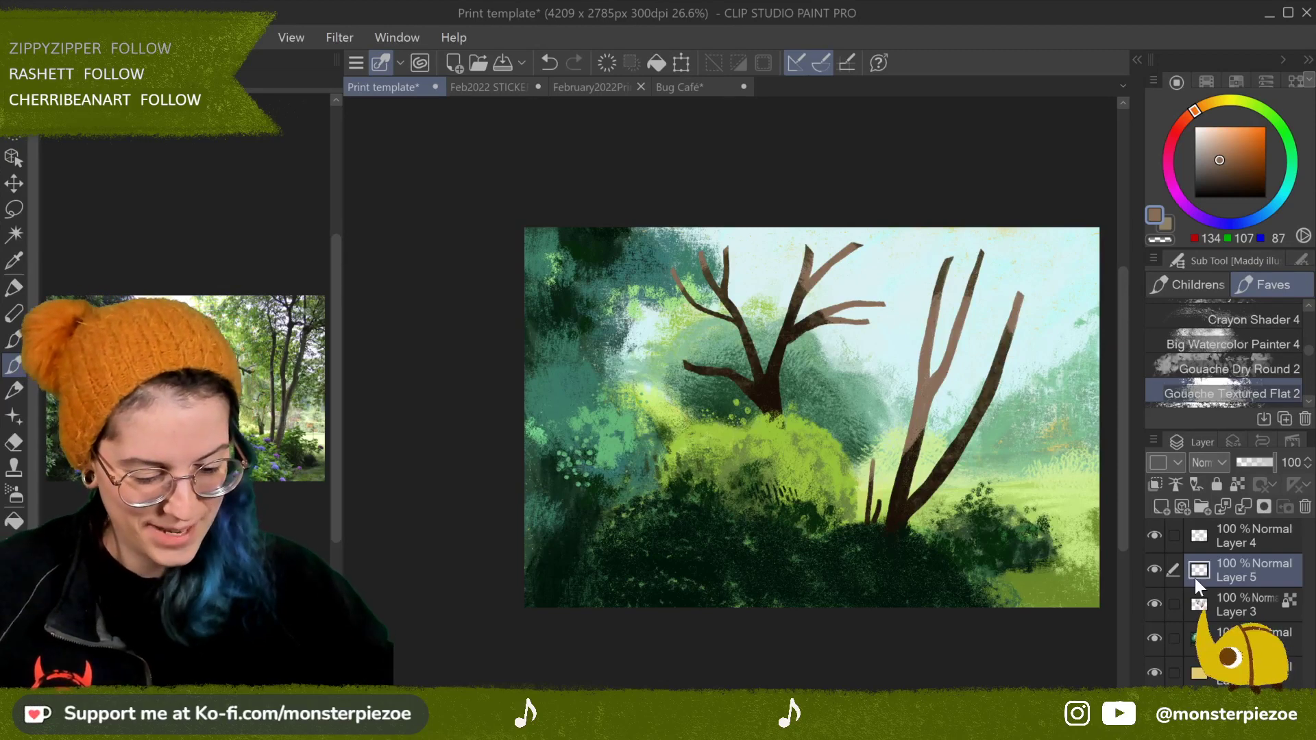
scroll(1302, 329, up, 6)
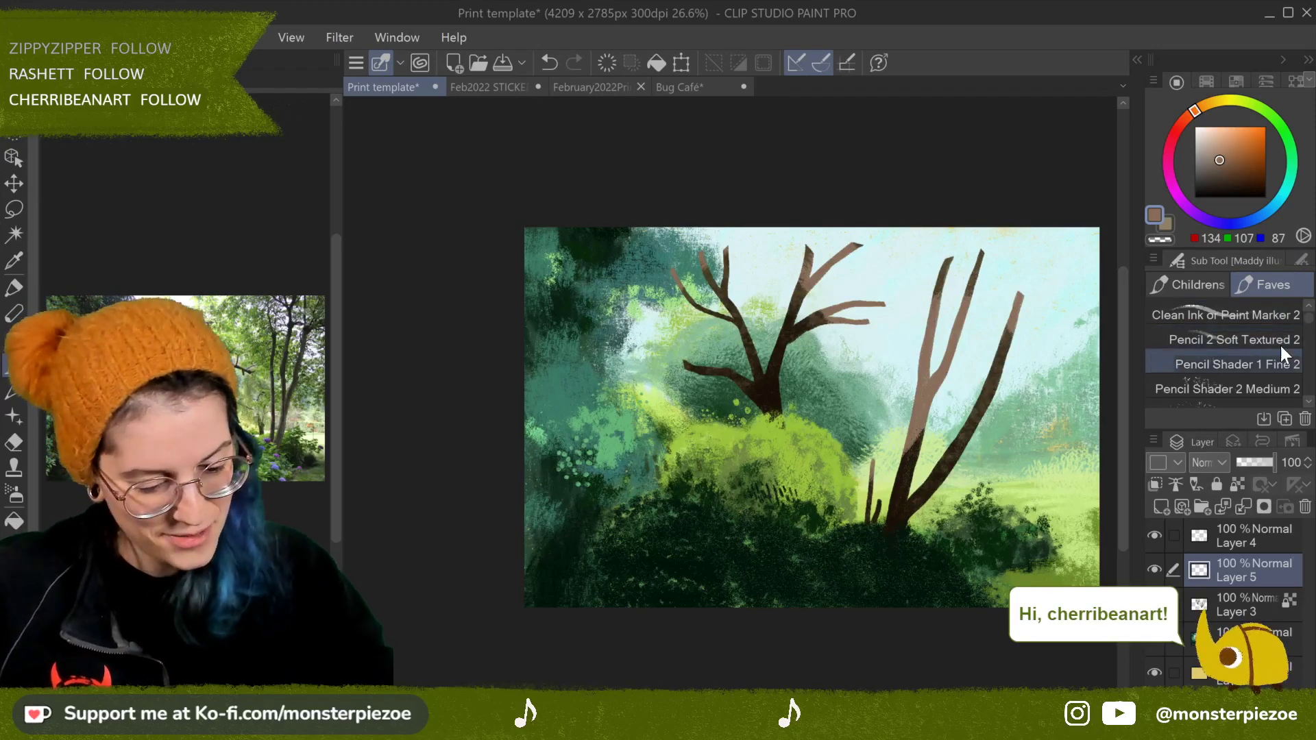
scroll(1311, 334, down, 3)
drag(1311, 336, 1313, 353)
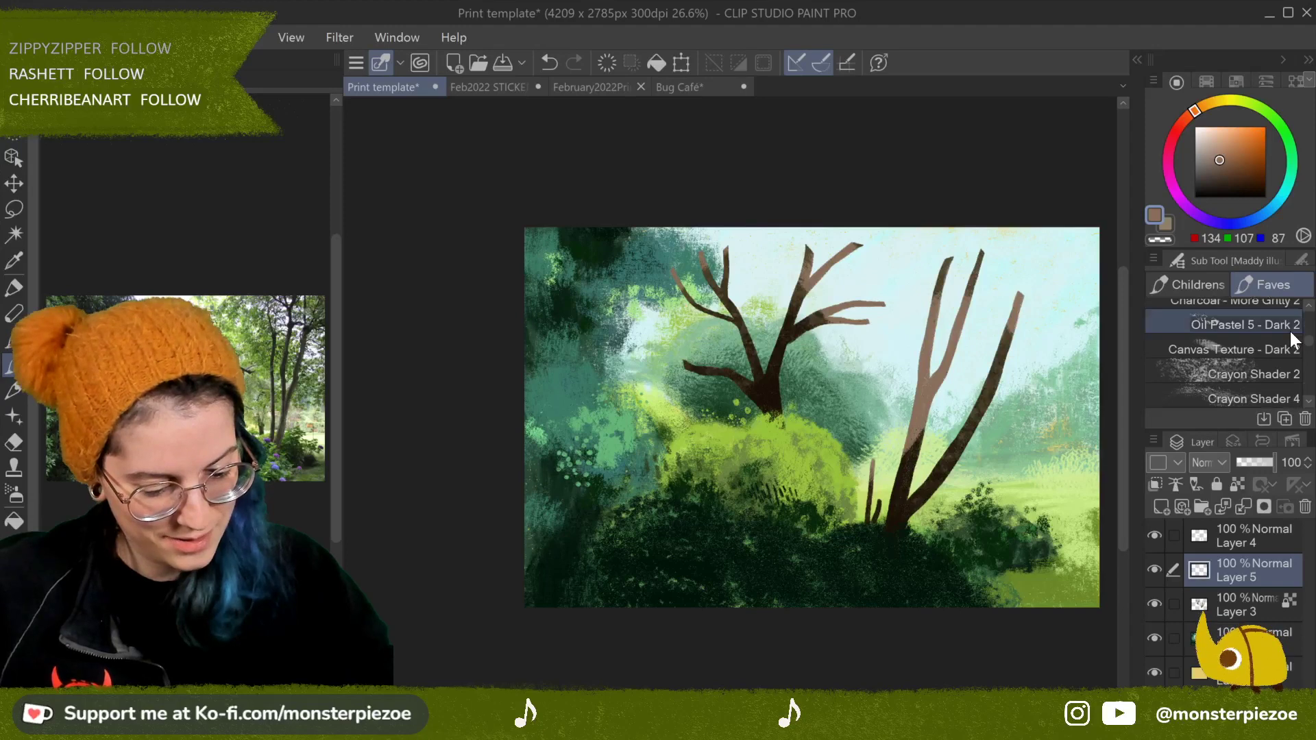
click(1281, 322)
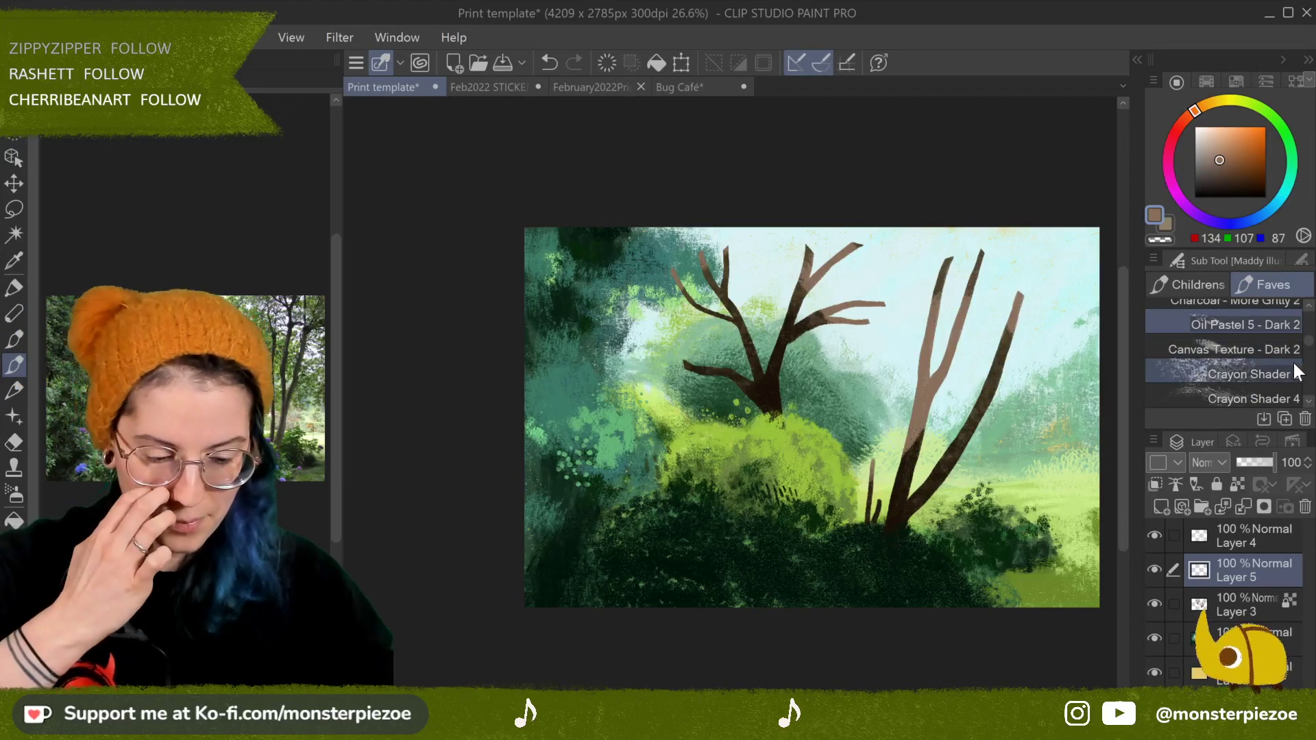
mouse_move(1309, 346)
mouse_down()
mouse_move(1310, 389)
mouse_move(1305, 314)
mouse_up()
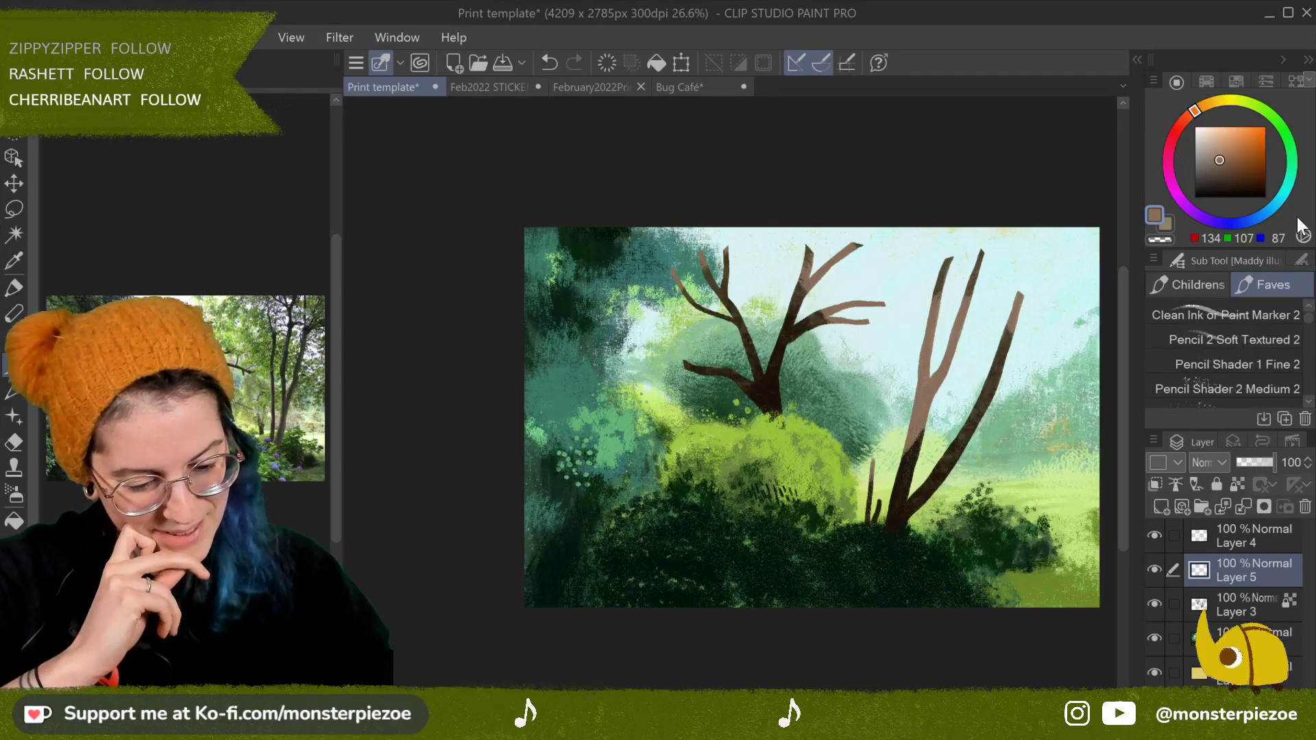
Step: Set the drawing colour to periwinkle blue (RGB 138, 164, 220)
click(1275, 206)
drag(1279, 208, 1260, 235)
drag(1220, 143, 1224, 134)
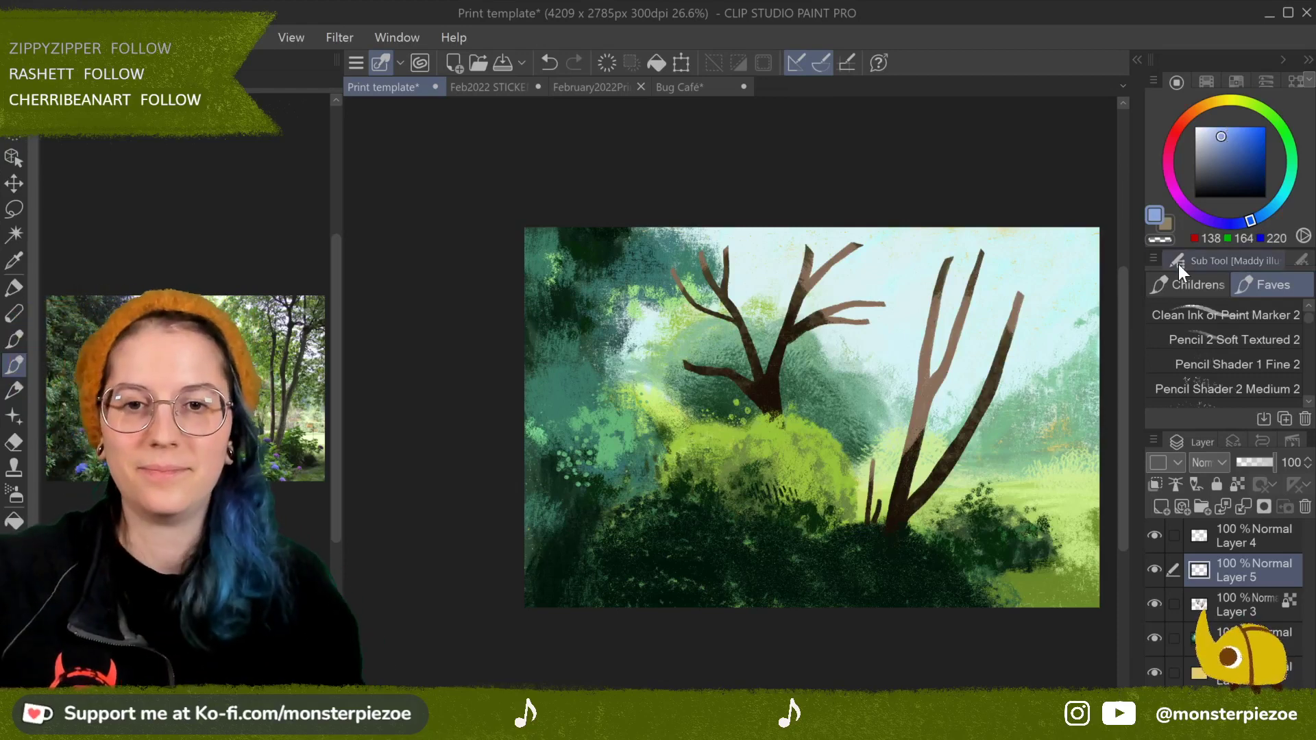
Step: Dab periwinkle blue flower clusters across the lower part of the dark foreground bush
click(1154, 569)
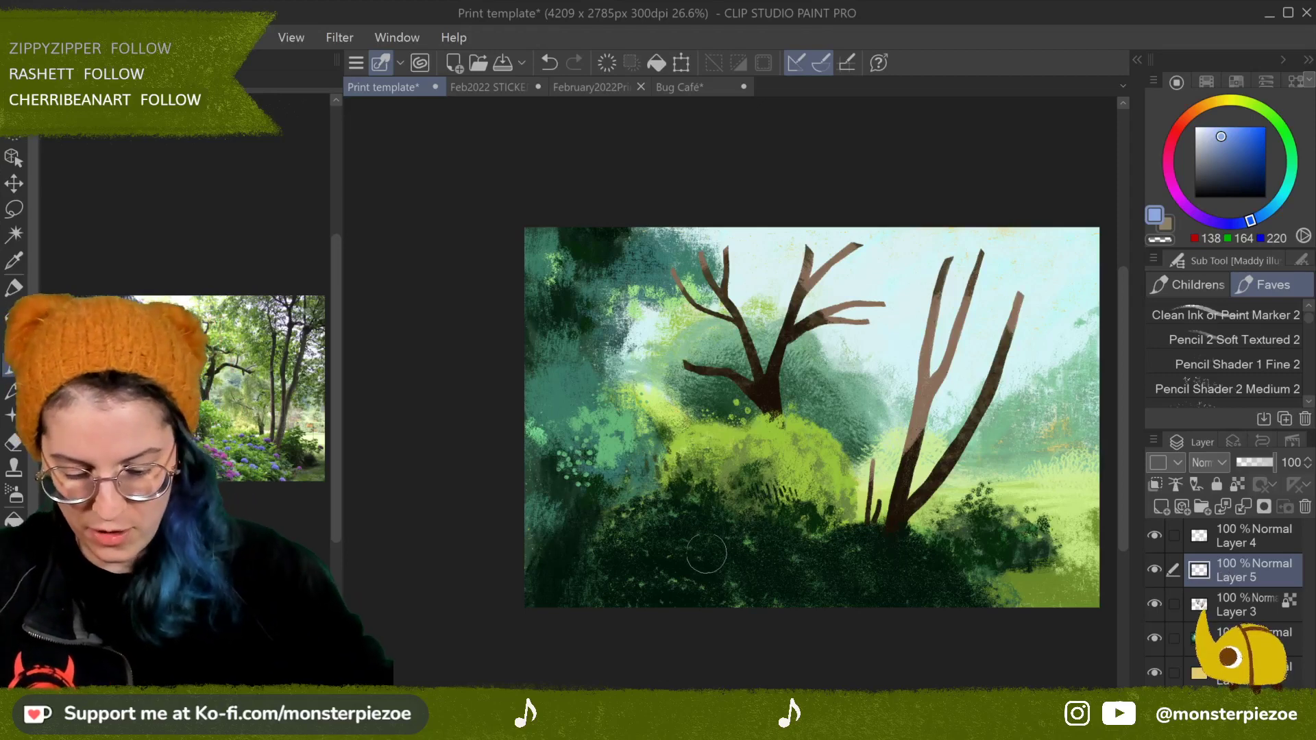
drag(708, 549, 718, 546)
mouse_move(808, 570)
mouse_down()
mouse_move(788, 572)
mouse_move(949, 582)
mouse_up()
mouse_move(627, 550)
mouse_down()
mouse_move(663, 503)
mouse_move(647, 556)
mouse_up()
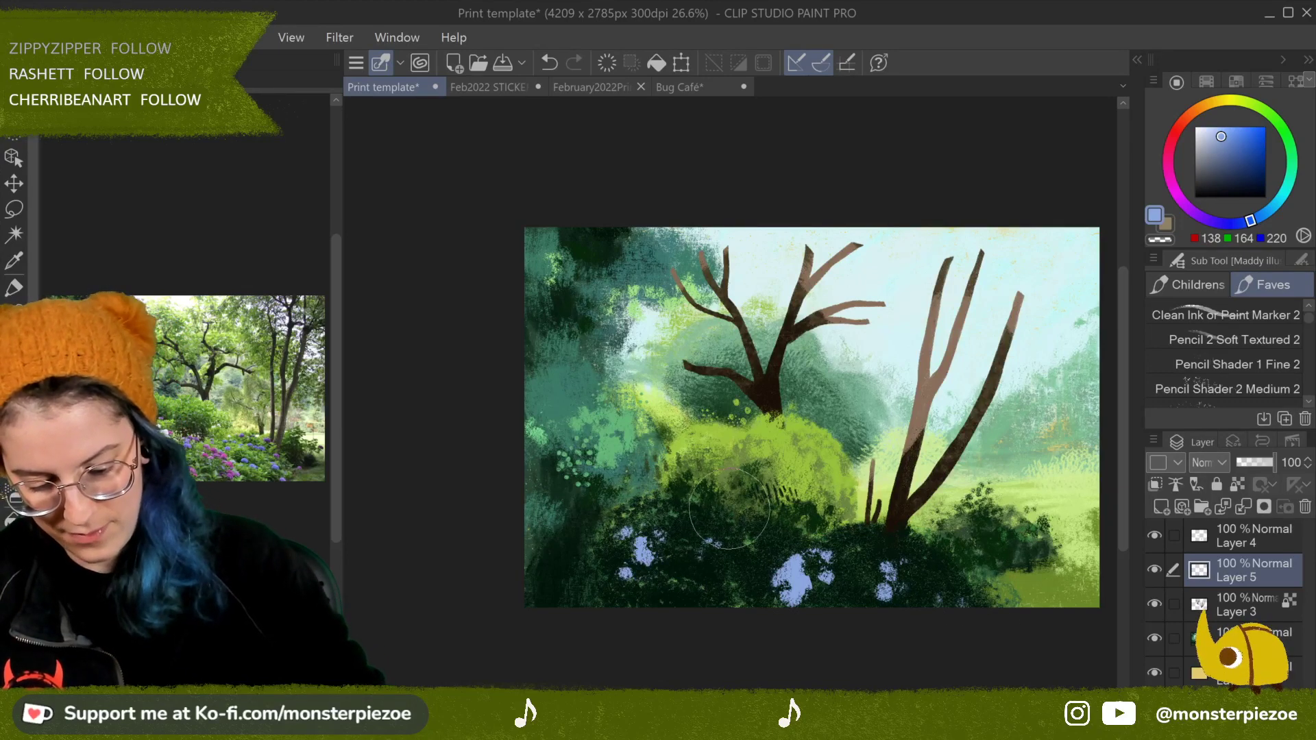
mouse_move(970, 504)
mouse_down()
mouse_move(998, 512)
mouse_move(1002, 539)
mouse_move(978, 555)
mouse_move(932, 548)
mouse_move(943, 565)
mouse_move(916, 540)
mouse_move(967, 596)
mouse_up()
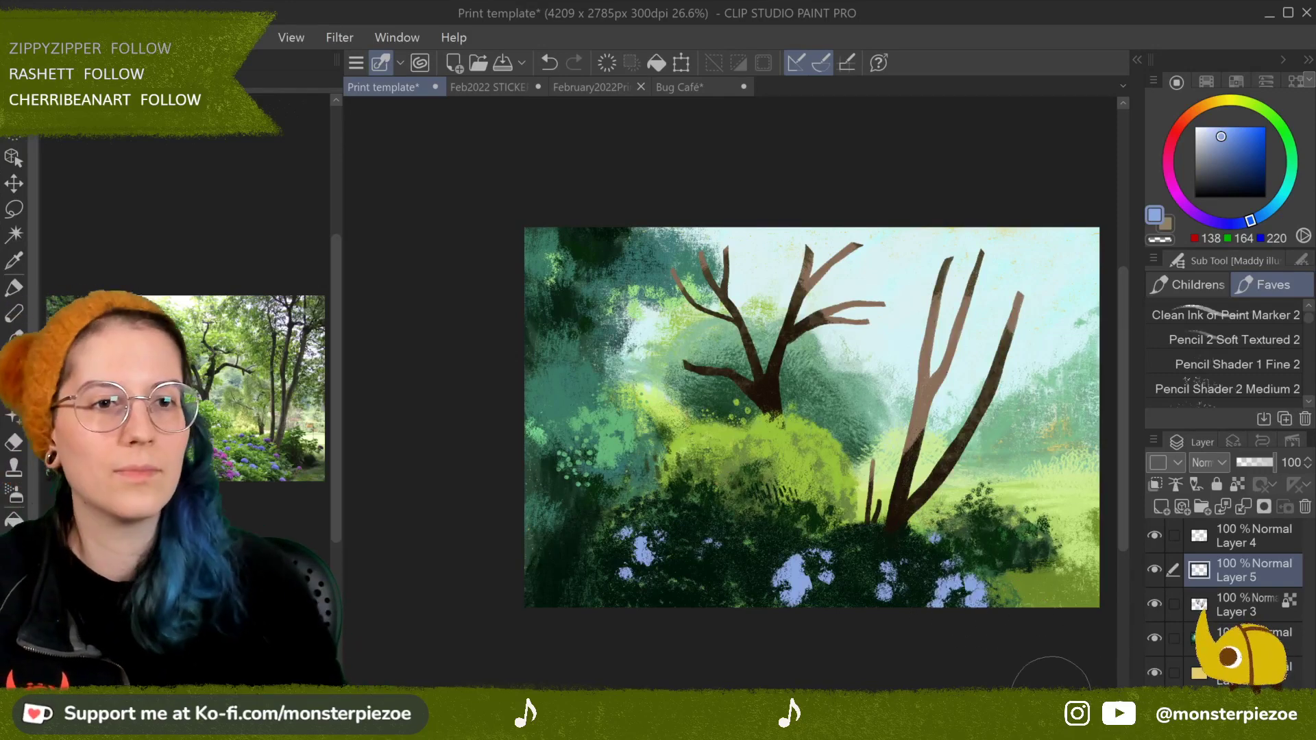
Step: Try light pink (RGB 238, 176, 186) flower dabs above the central blue cluster and undo them
mouse_move(1211, 113)
mouse_down()
mouse_move(1178, 149)
mouse_move(1214, 131)
mouse_move(1172, 140)
mouse_up()
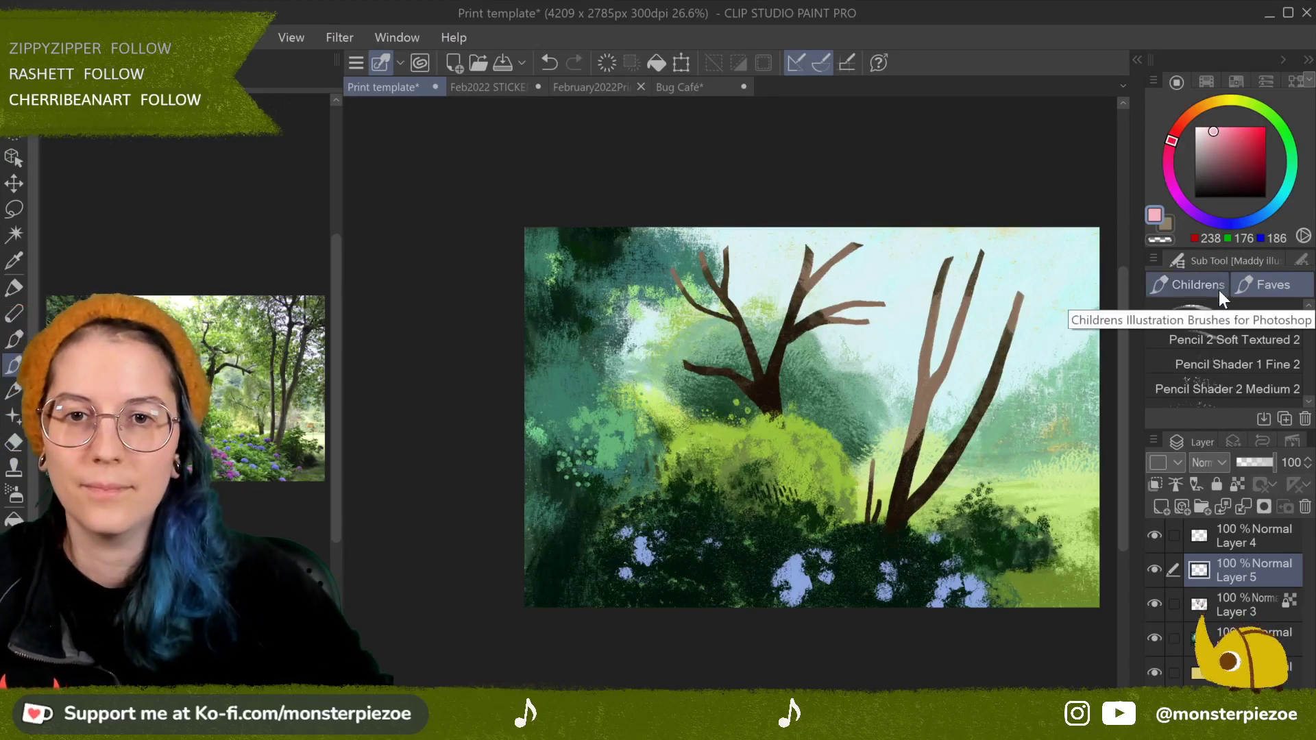
click(782, 529)
click(772, 559)
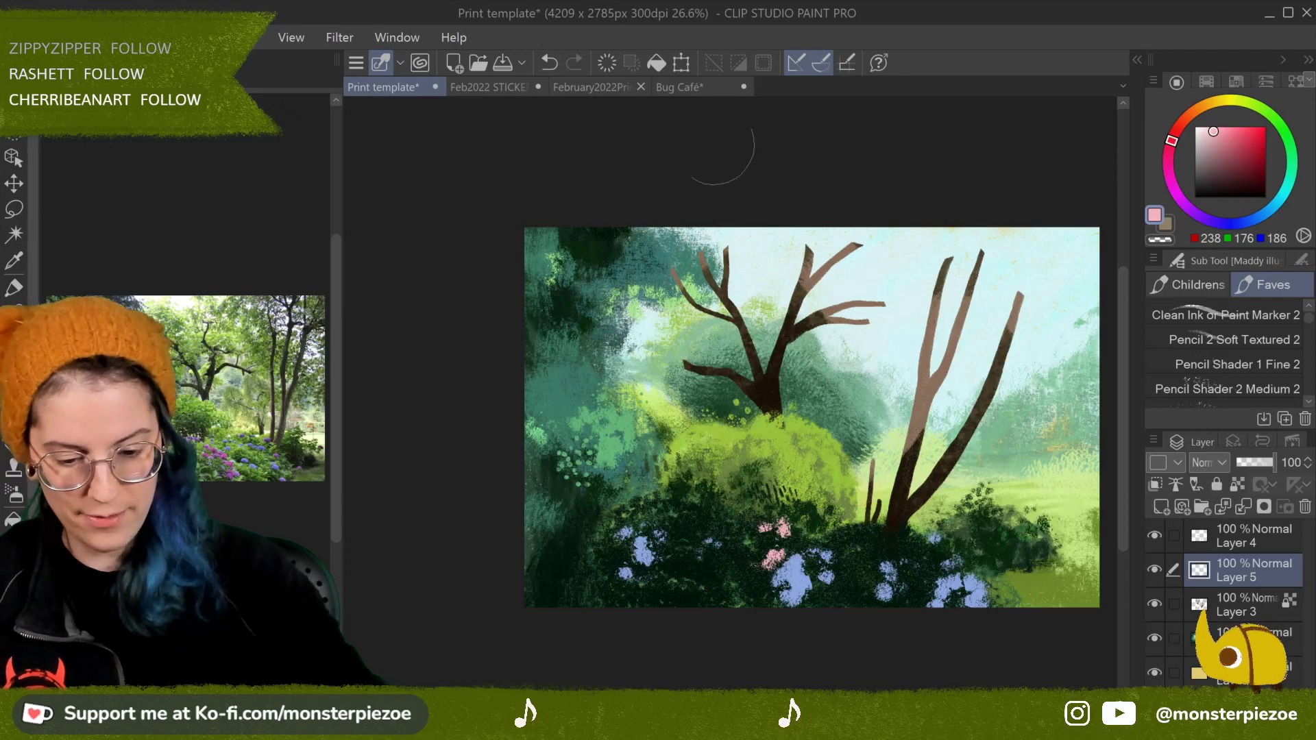
click(549, 63)
click(549, 64)
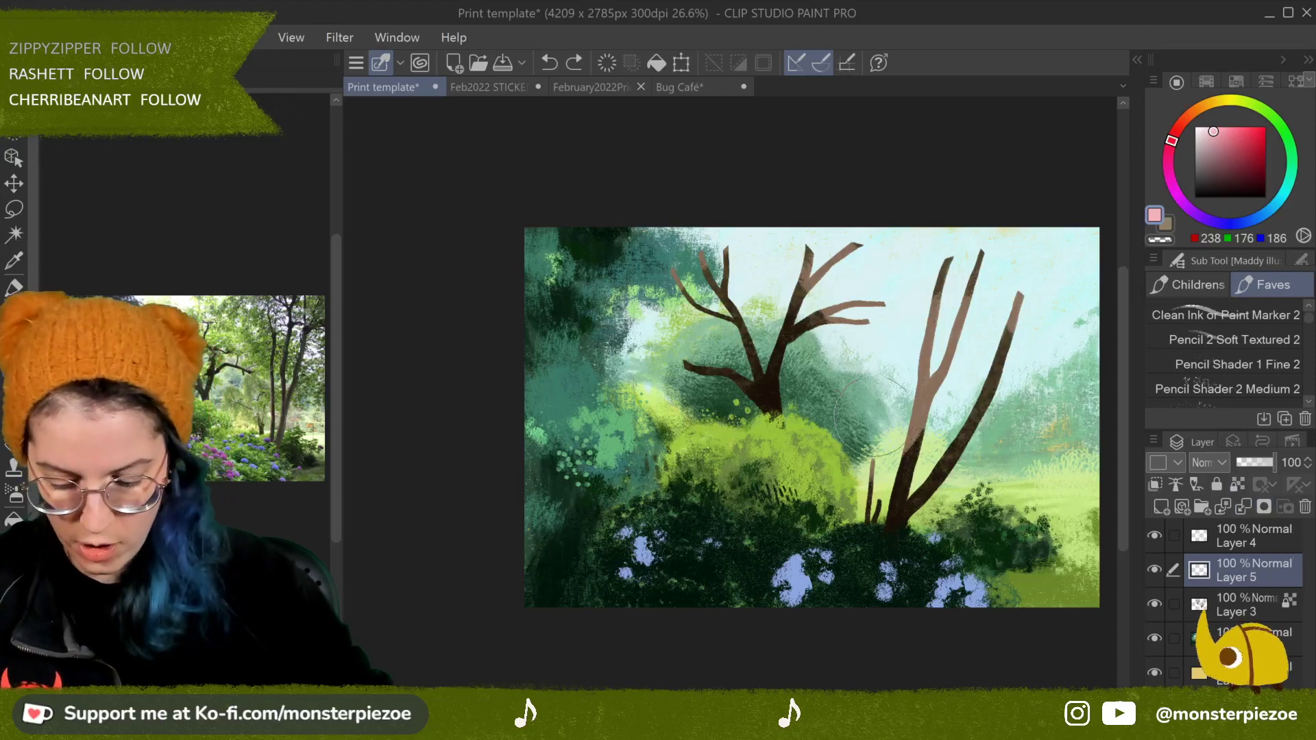
Step: Dab rose pink (RGB 211, 106, 123) flowers below the tall tree and near the light green bush, adding pale pink (RGB 255, 211, 218) beside the latter
click(1231, 139)
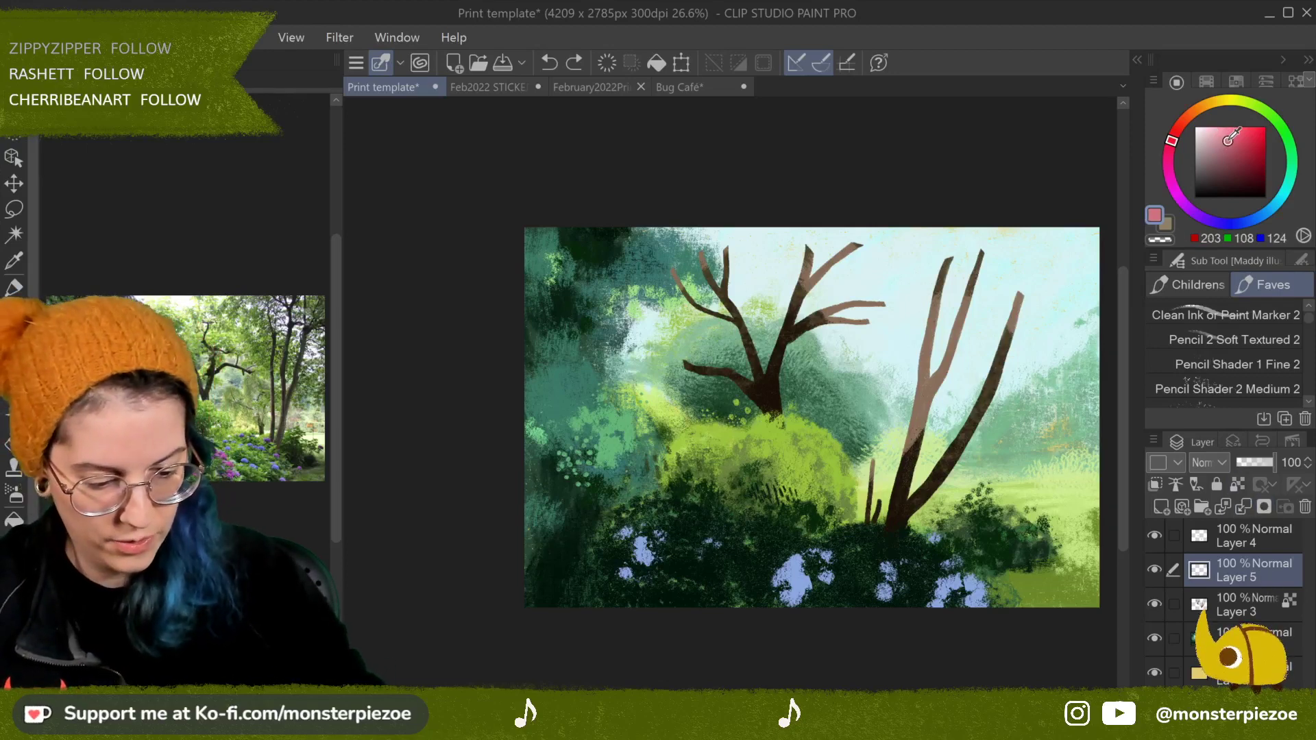
click(899, 559)
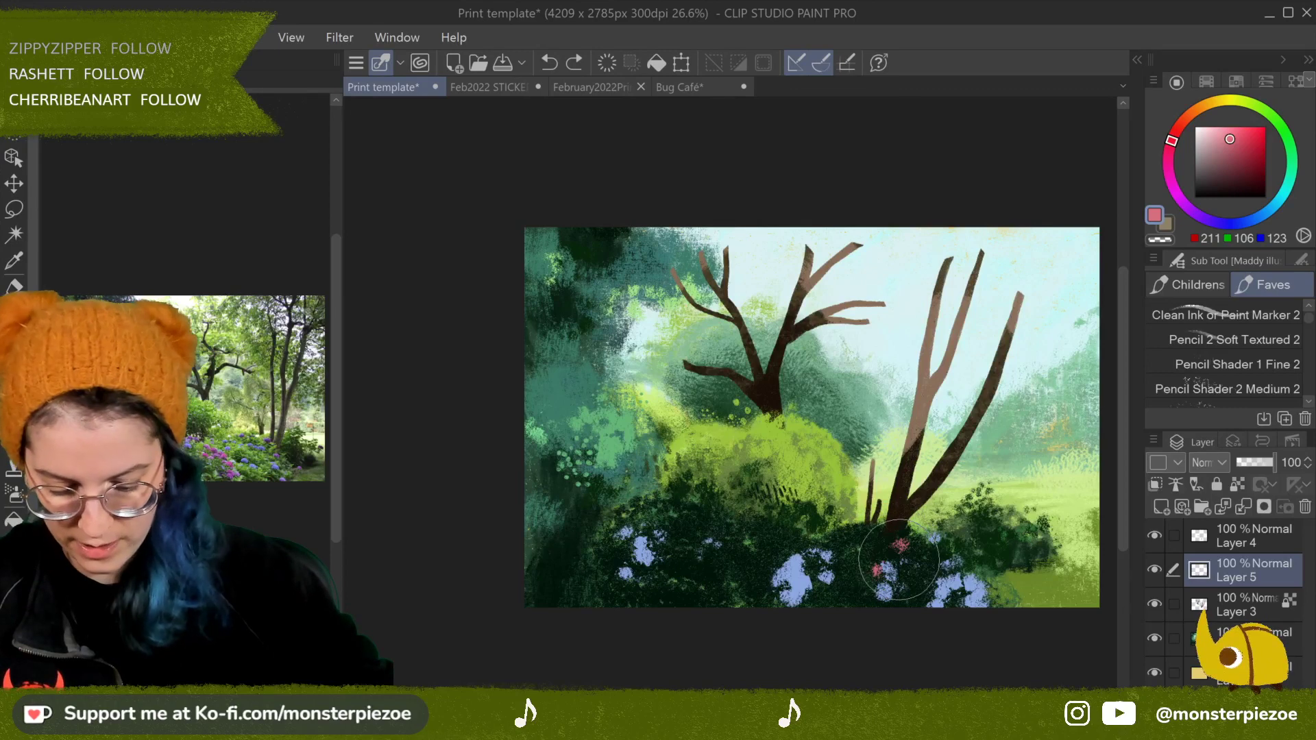
click(903, 562)
click(855, 558)
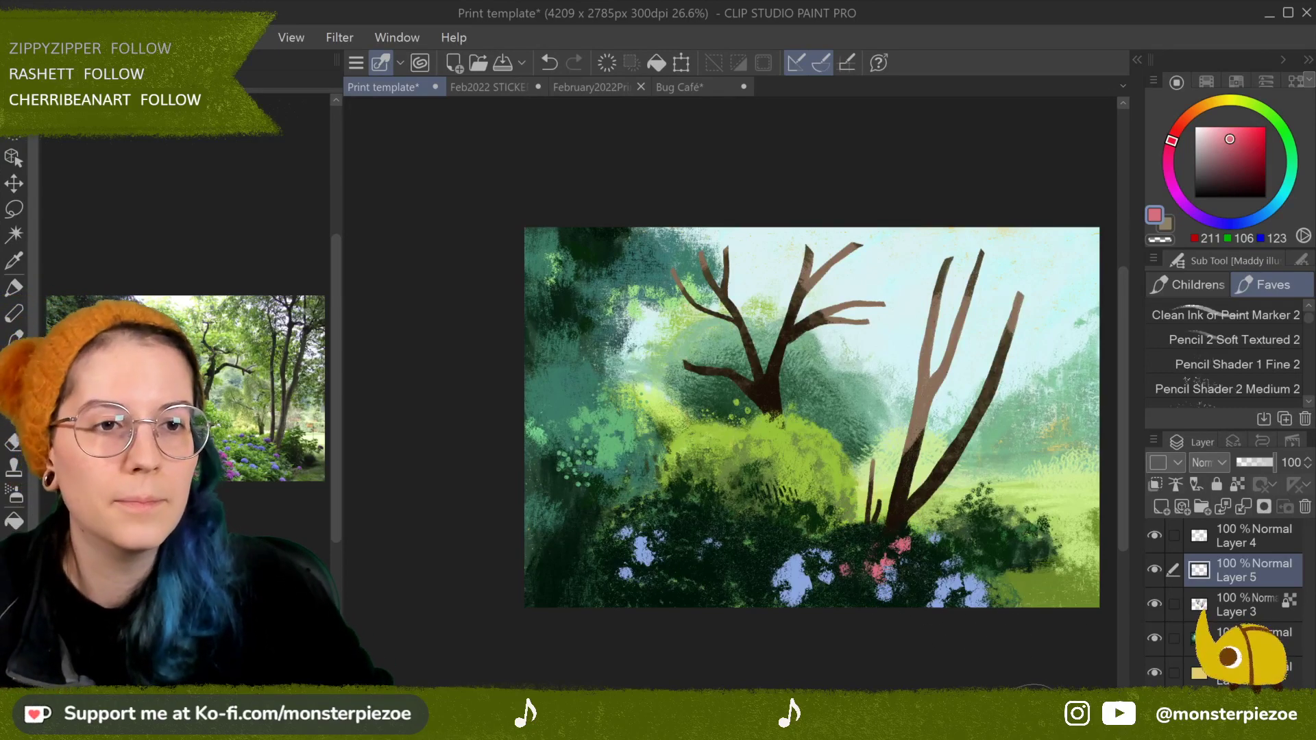
click(726, 504)
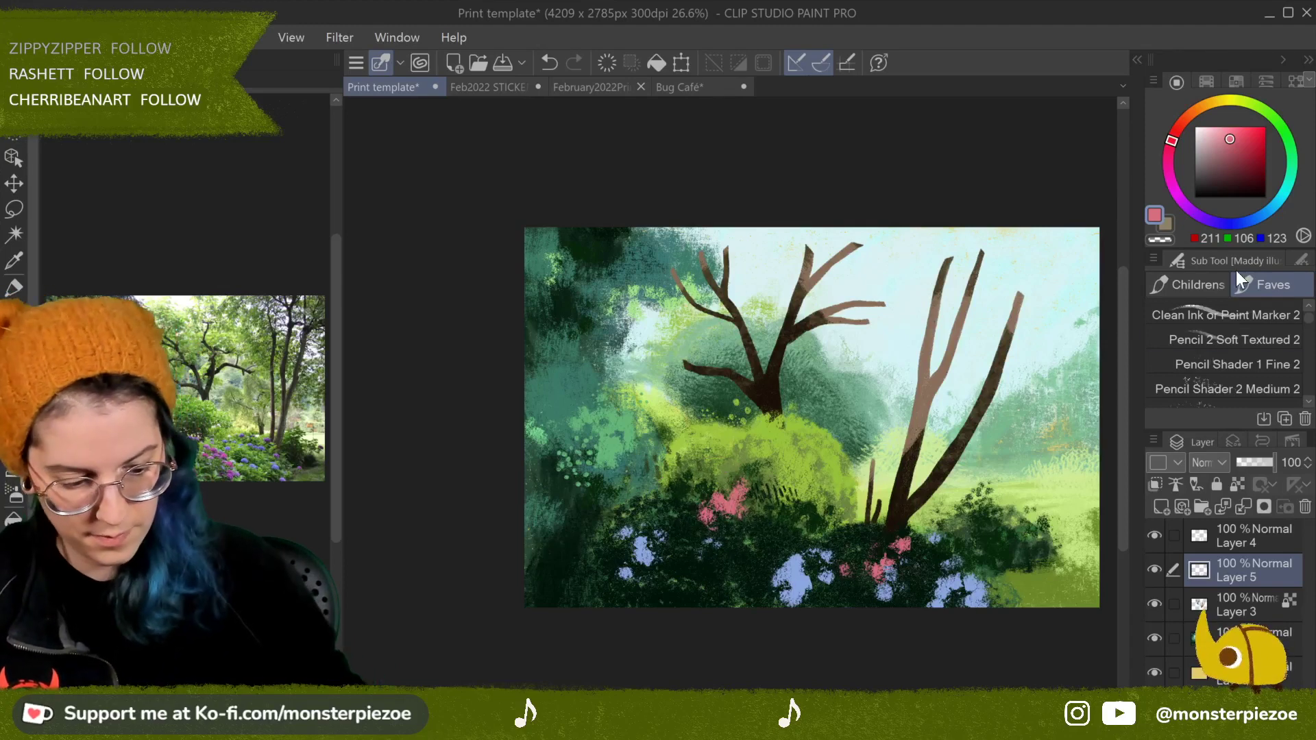
click(1208, 127)
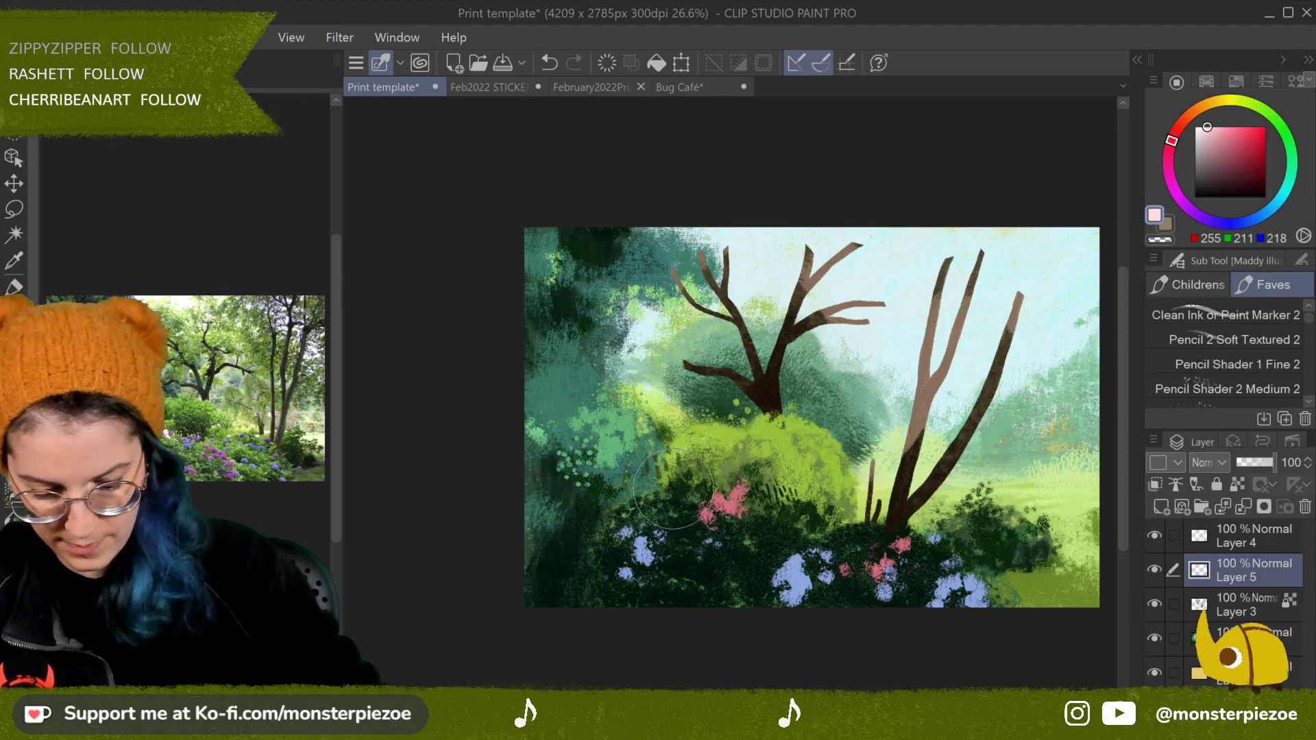
mouse_move(706, 473)
mouse_down()
mouse_move(775, 504)
mouse_move(637, 505)
mouse_move(699, 511)
mouse_up()
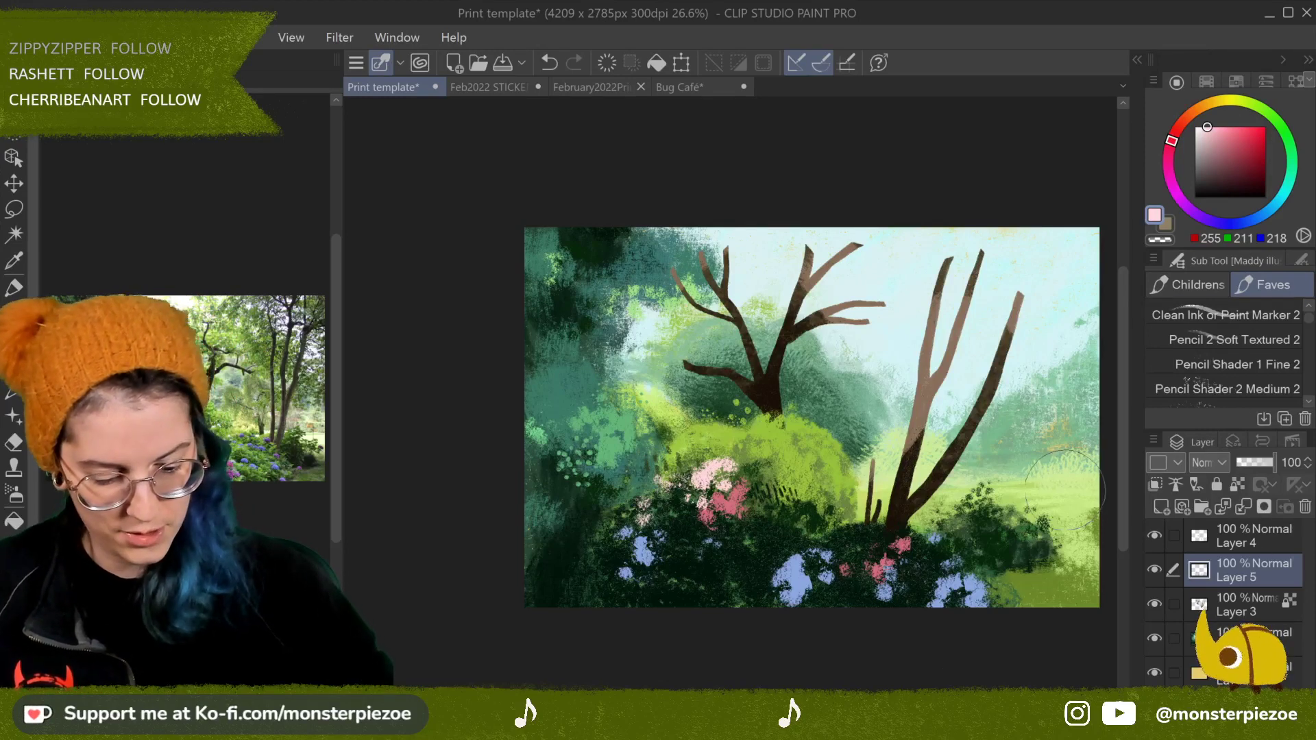
Step: Sample the olive green (RGB 104, 134, 39) from the grass and paint leaf clusters over the branches of both trees
alt+click(1054, 580)
drag(678, 268, 671, 291)
mouse_move(738, 245)
mouse_down()
mouse_move(686, 323)
mouse_move(701, 312)
mouse_up()
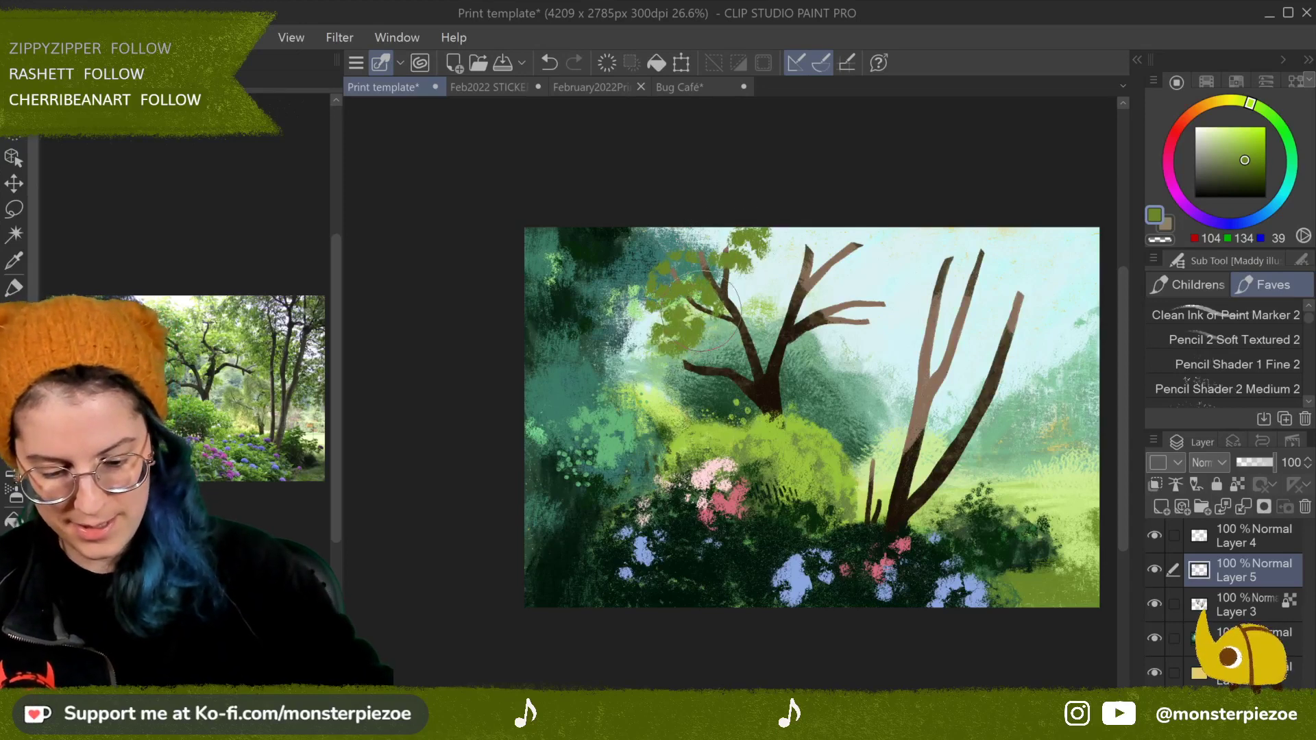
mouse_move(713, 364)
mouse_down()
mouse_move(816, 260)
mouse_move(864, 247)
mouse_move(912, 281)
mouse_move(864, 342)
mouse_move(850, 253)
mouse_up()
mouse_move(980, 343)
mouse_down()
mouse_move(939, 301)
mouse_move(985, 319)
mouse_move(958, 275)
mouse_move(1013, 292)
mouse_move(970, 237)
mouse_move(1043, 261)
mouse_move(1030, 220)
mouse_move(1070, 226)
mouse_move(1077, 202)
mouse_move(1049, 355)
mouse_move(1039, 329)
mouse_move(1069, 384)
mouse_up()
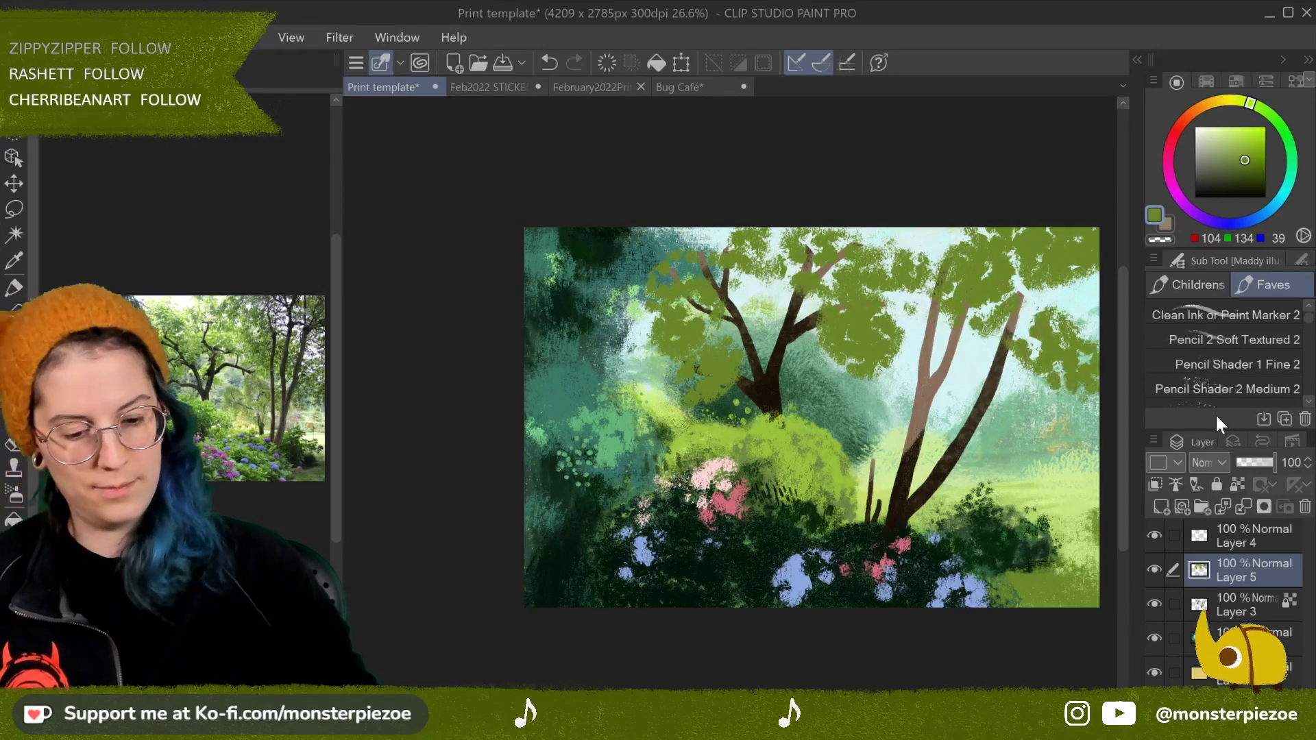
Step: Shade the leaf clusters of both trees with patches of dark green (RGB 48, 67, 8)
drag(1248, 165, 1255, 173)
key(super+a)
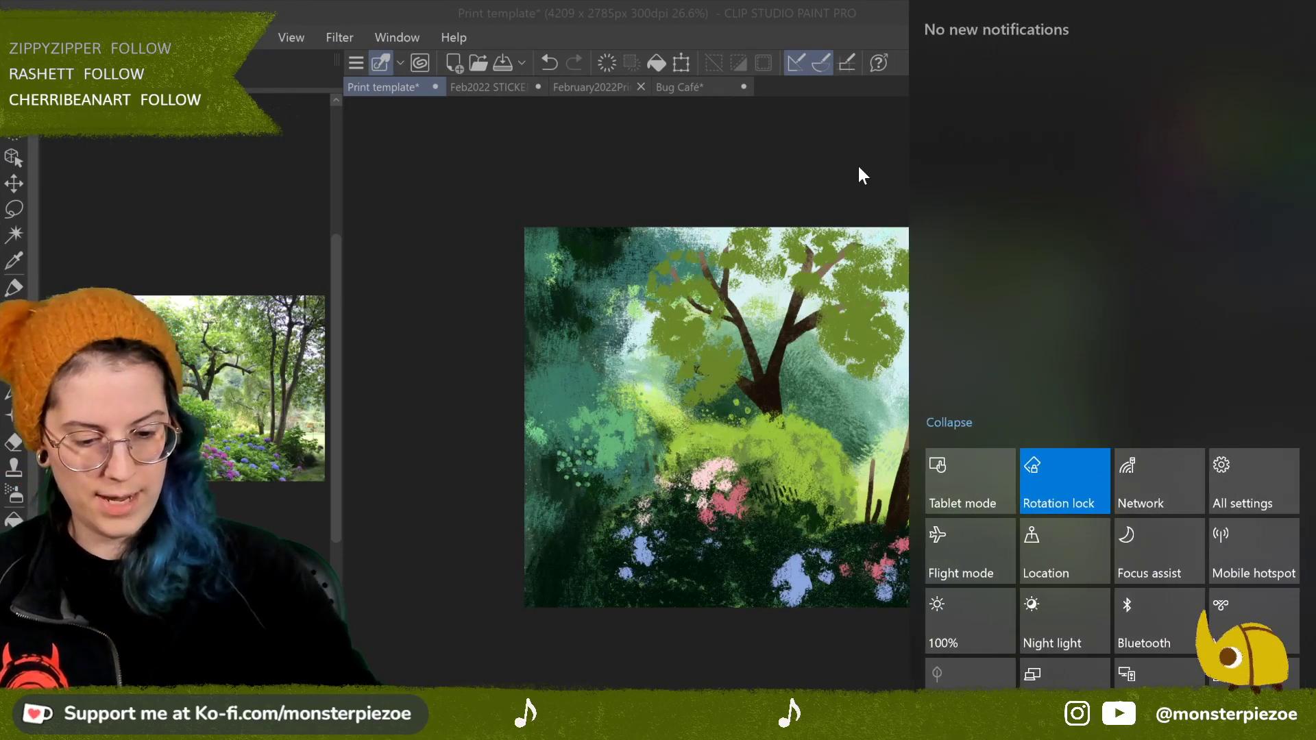
click(854, 166)
mouse_move(1028, 308)
mouse_down()
mouse_move(1061, 326)
mouse_move(1053, 259)
mouse_move(1084, 302)
mouse_up()
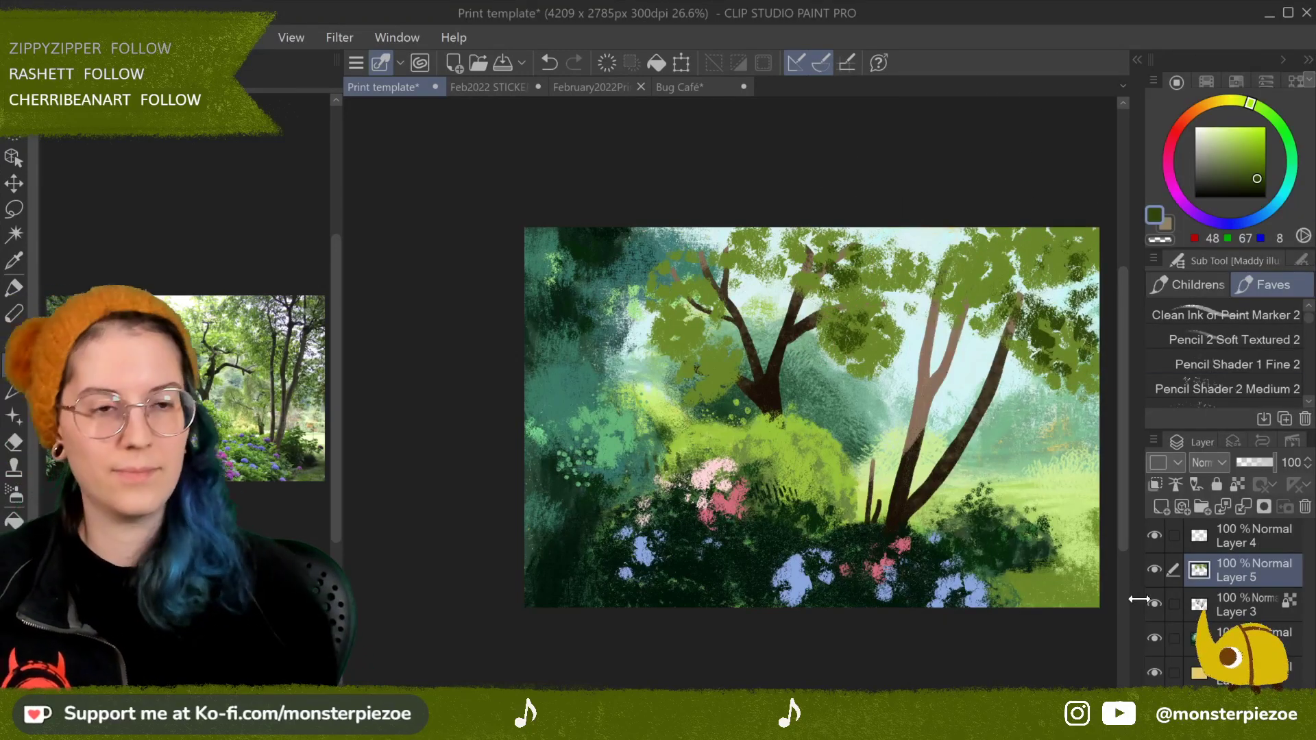
drag(1140, 600, 1133, 221)
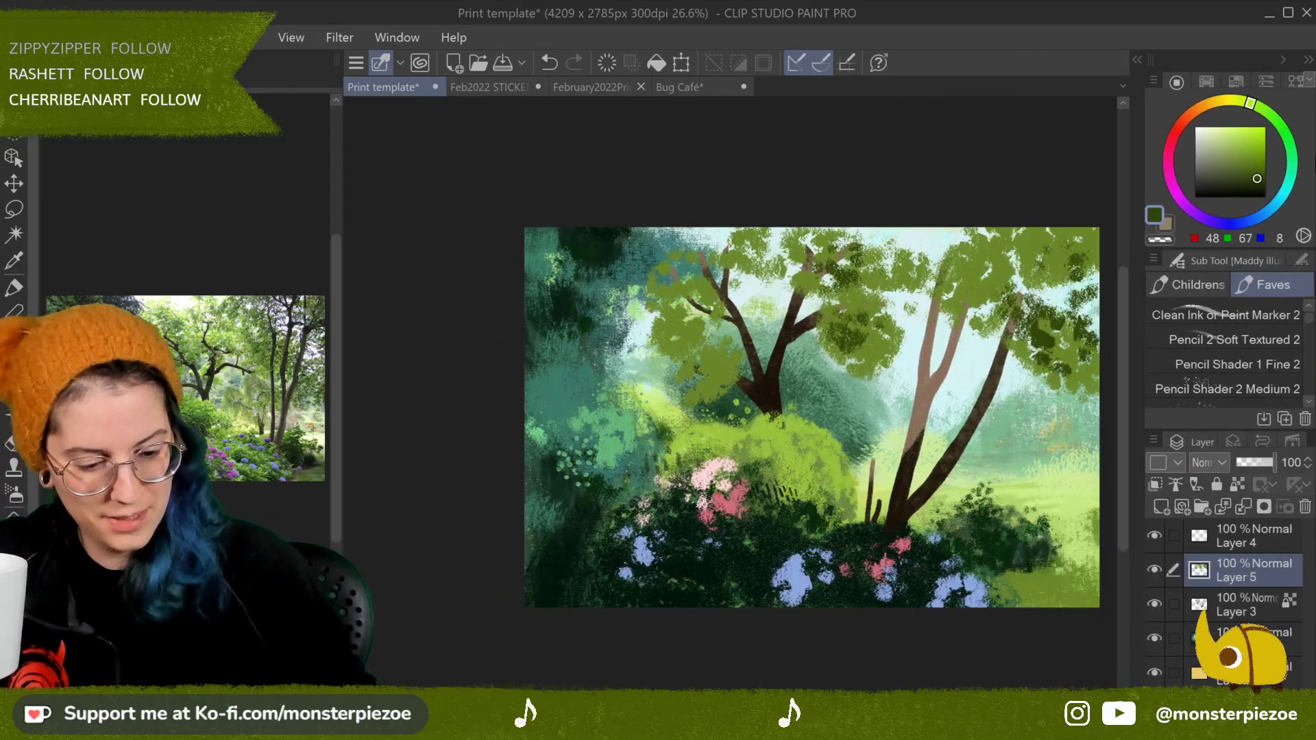